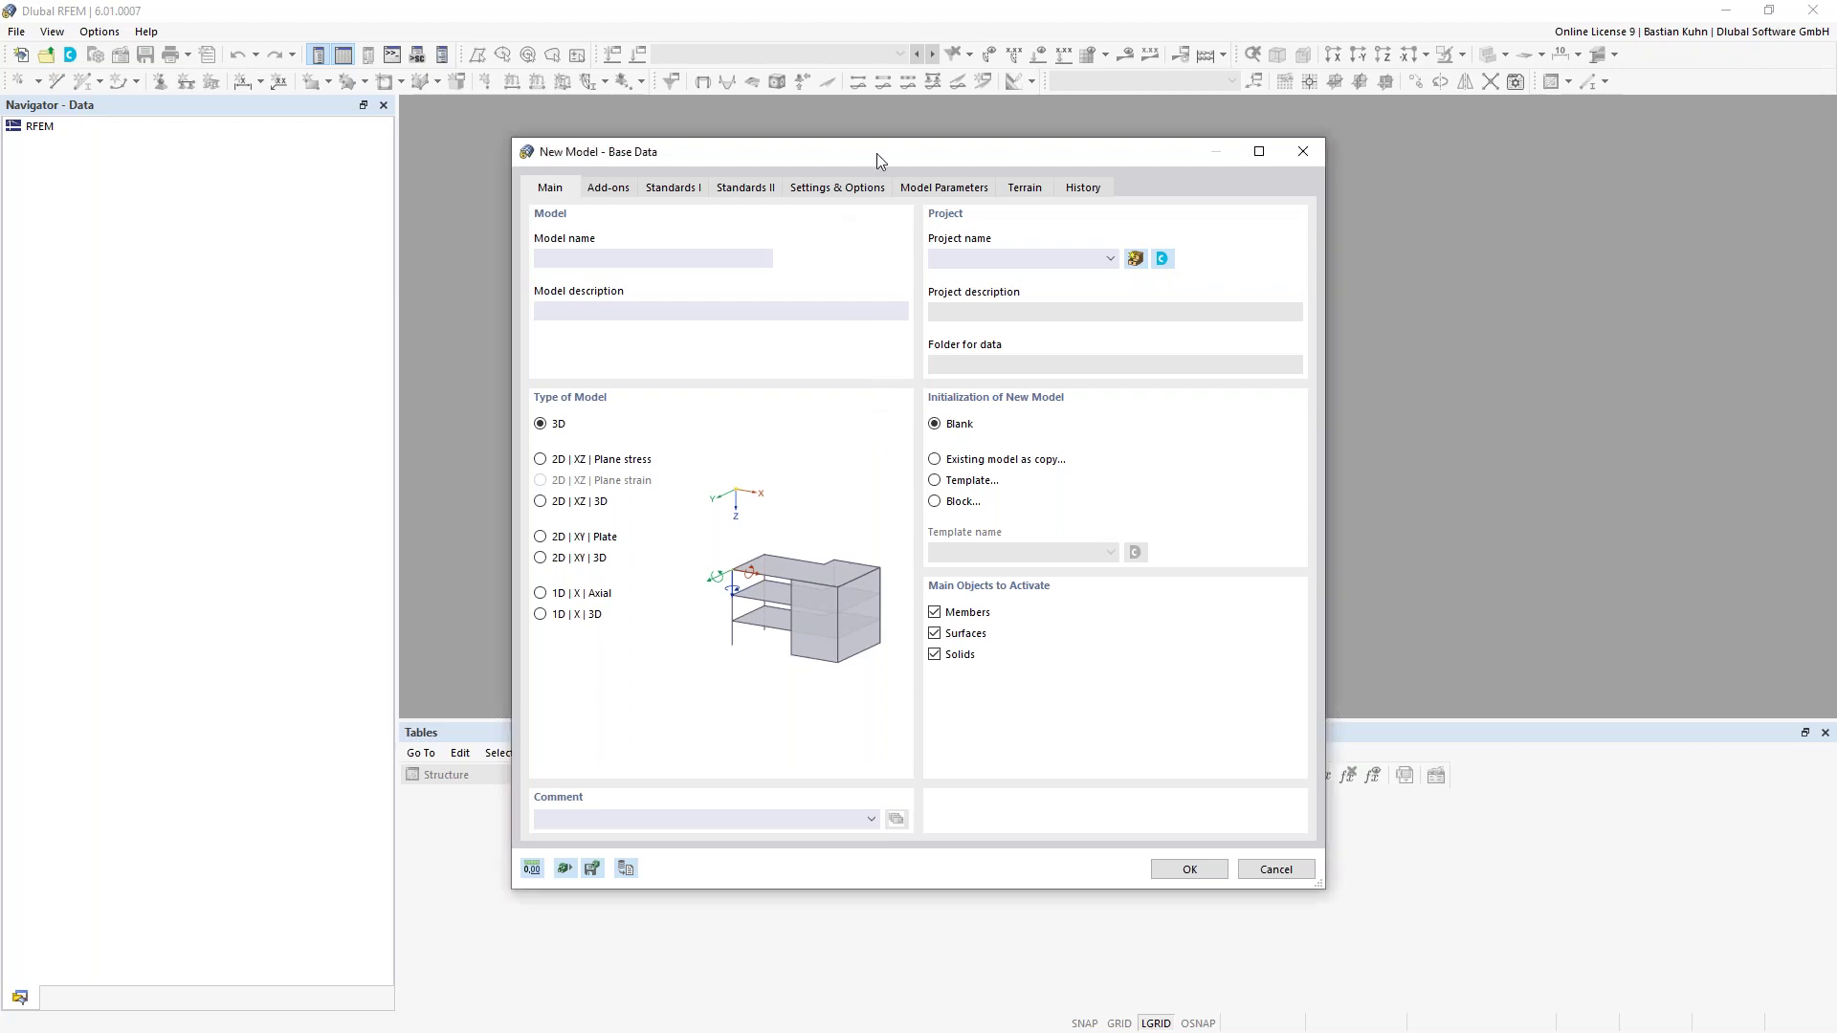
Name the new model Webinar11112021 and activate the Timber Design add-on
drag(876, 153, 791, 192)
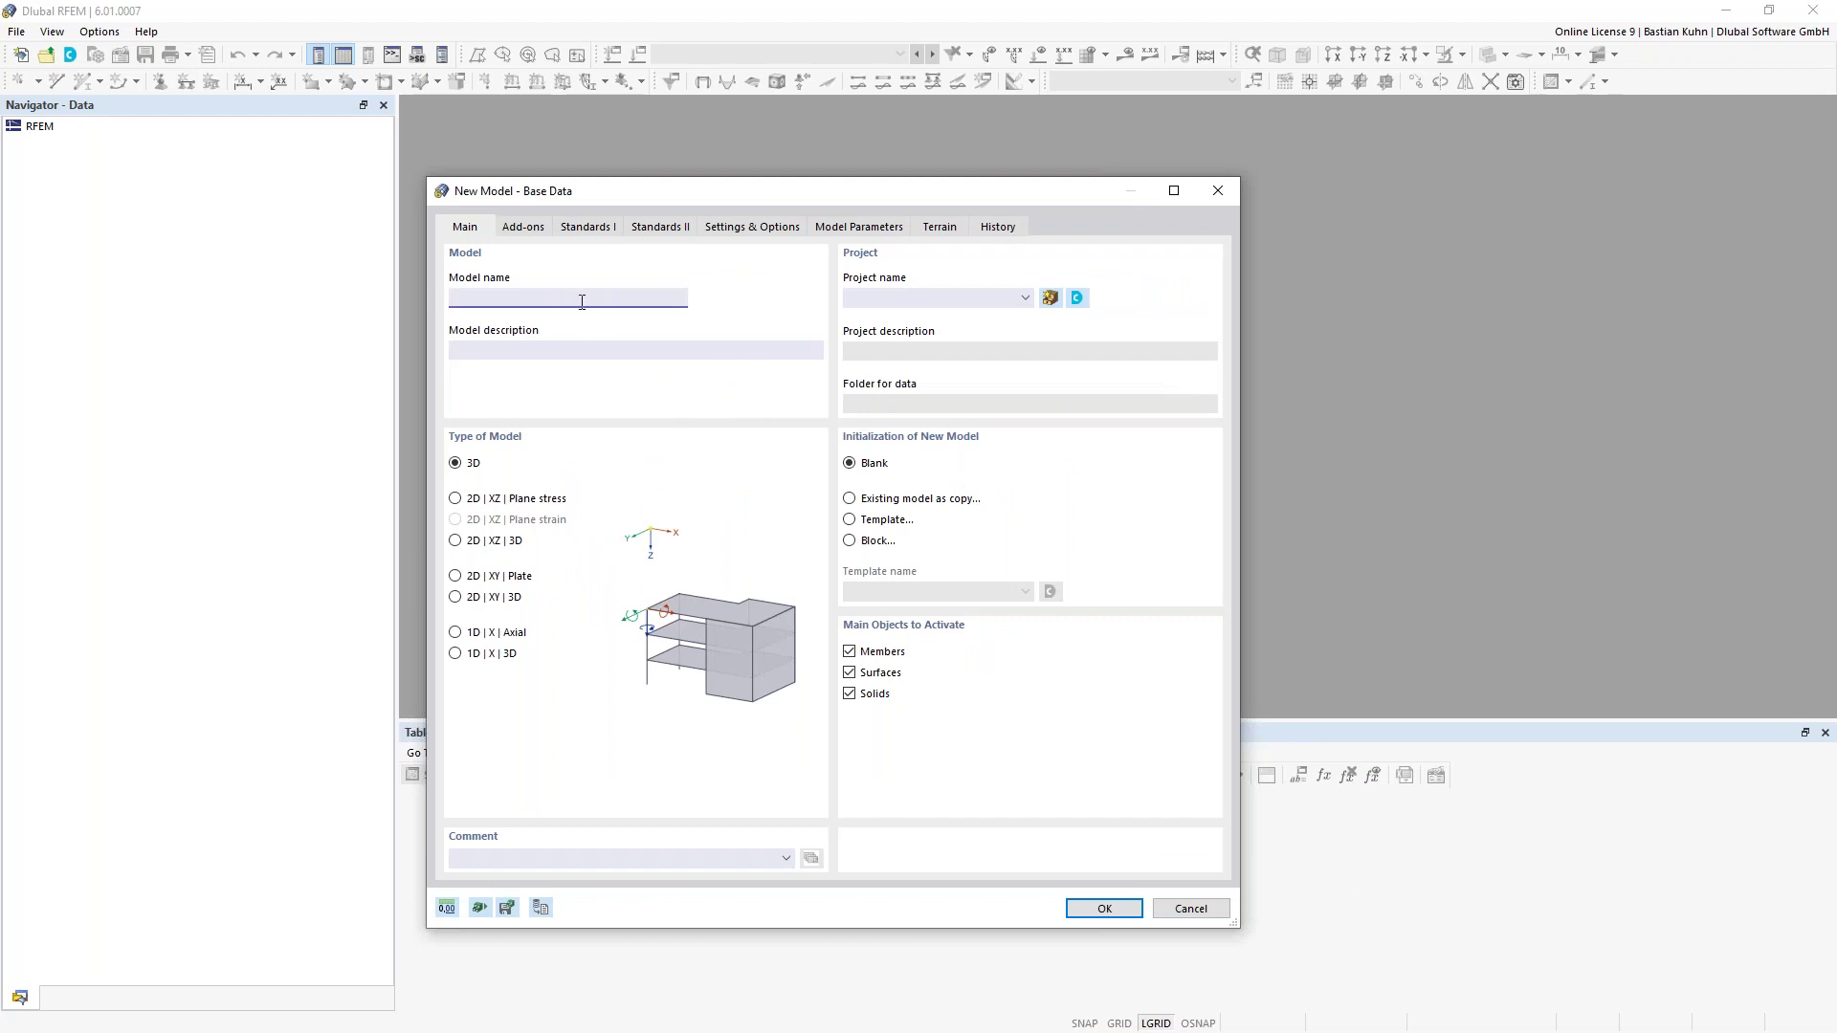
text(Webinar11112021)
click(532, 232)
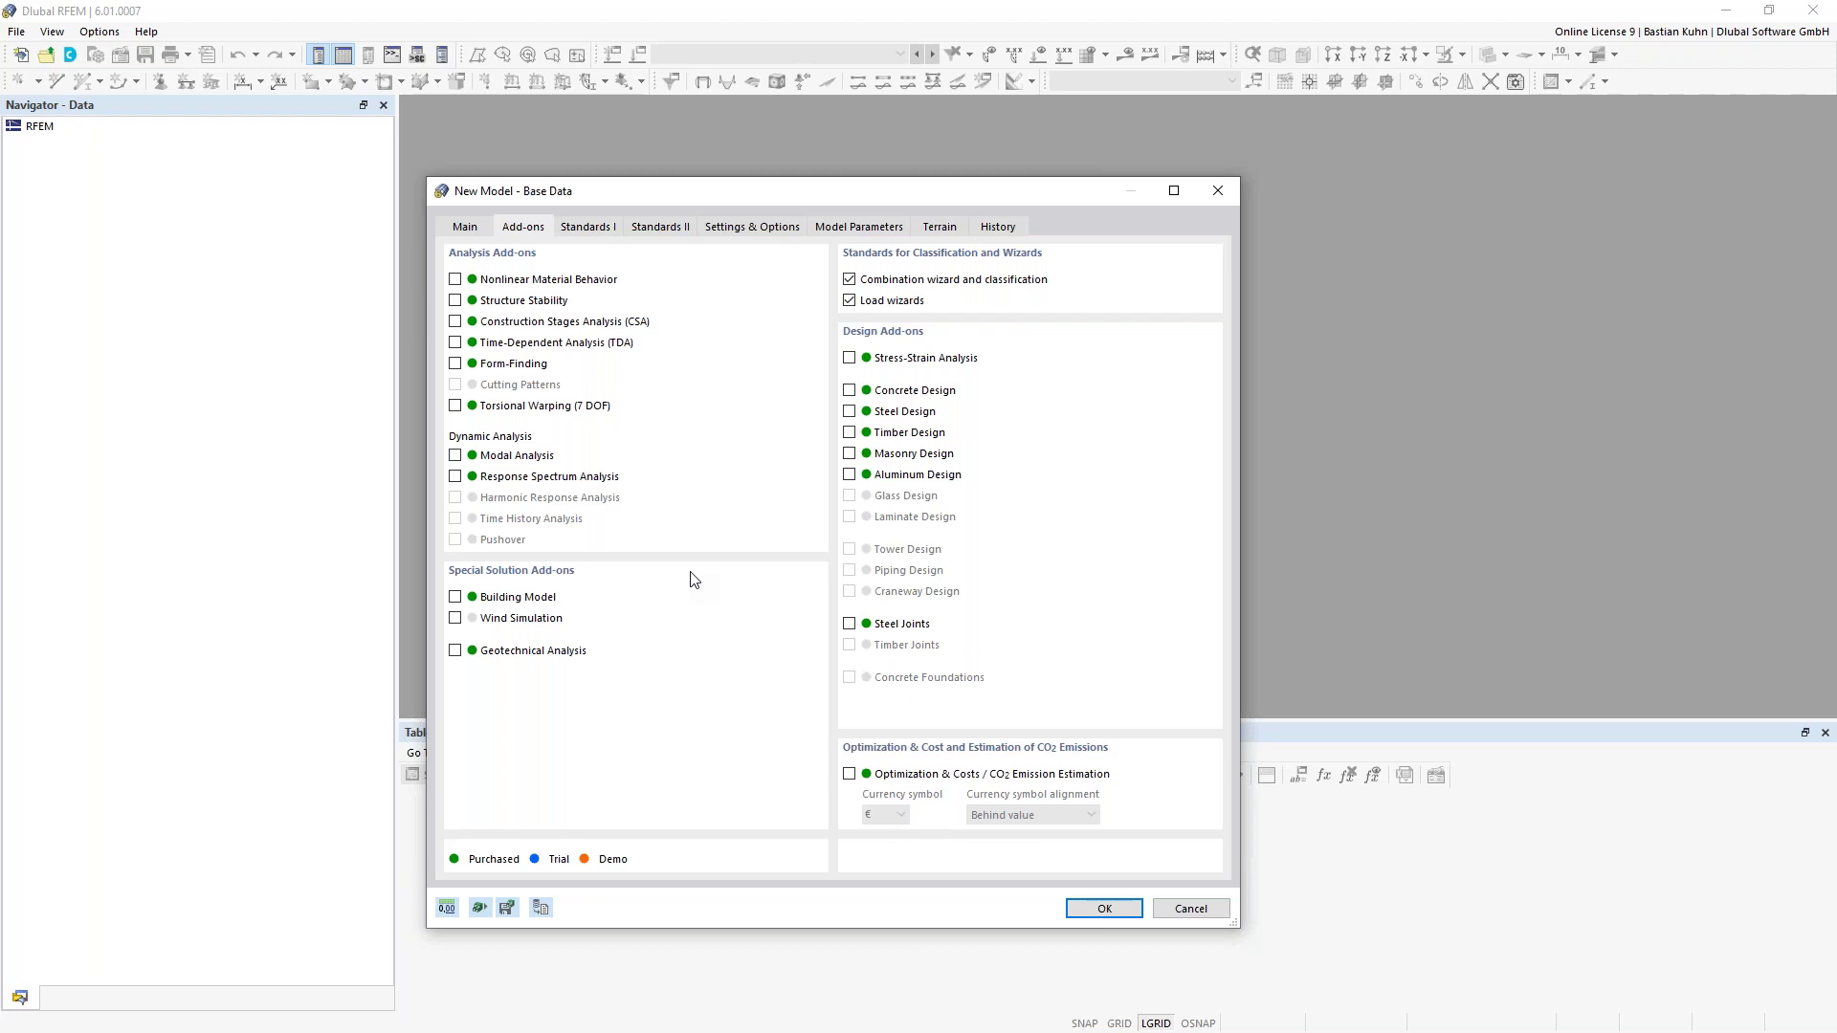
click(849, 432)
Set the standard group for load case classification and the combination wizard to EN 1990 | Timber
click(591, 227)
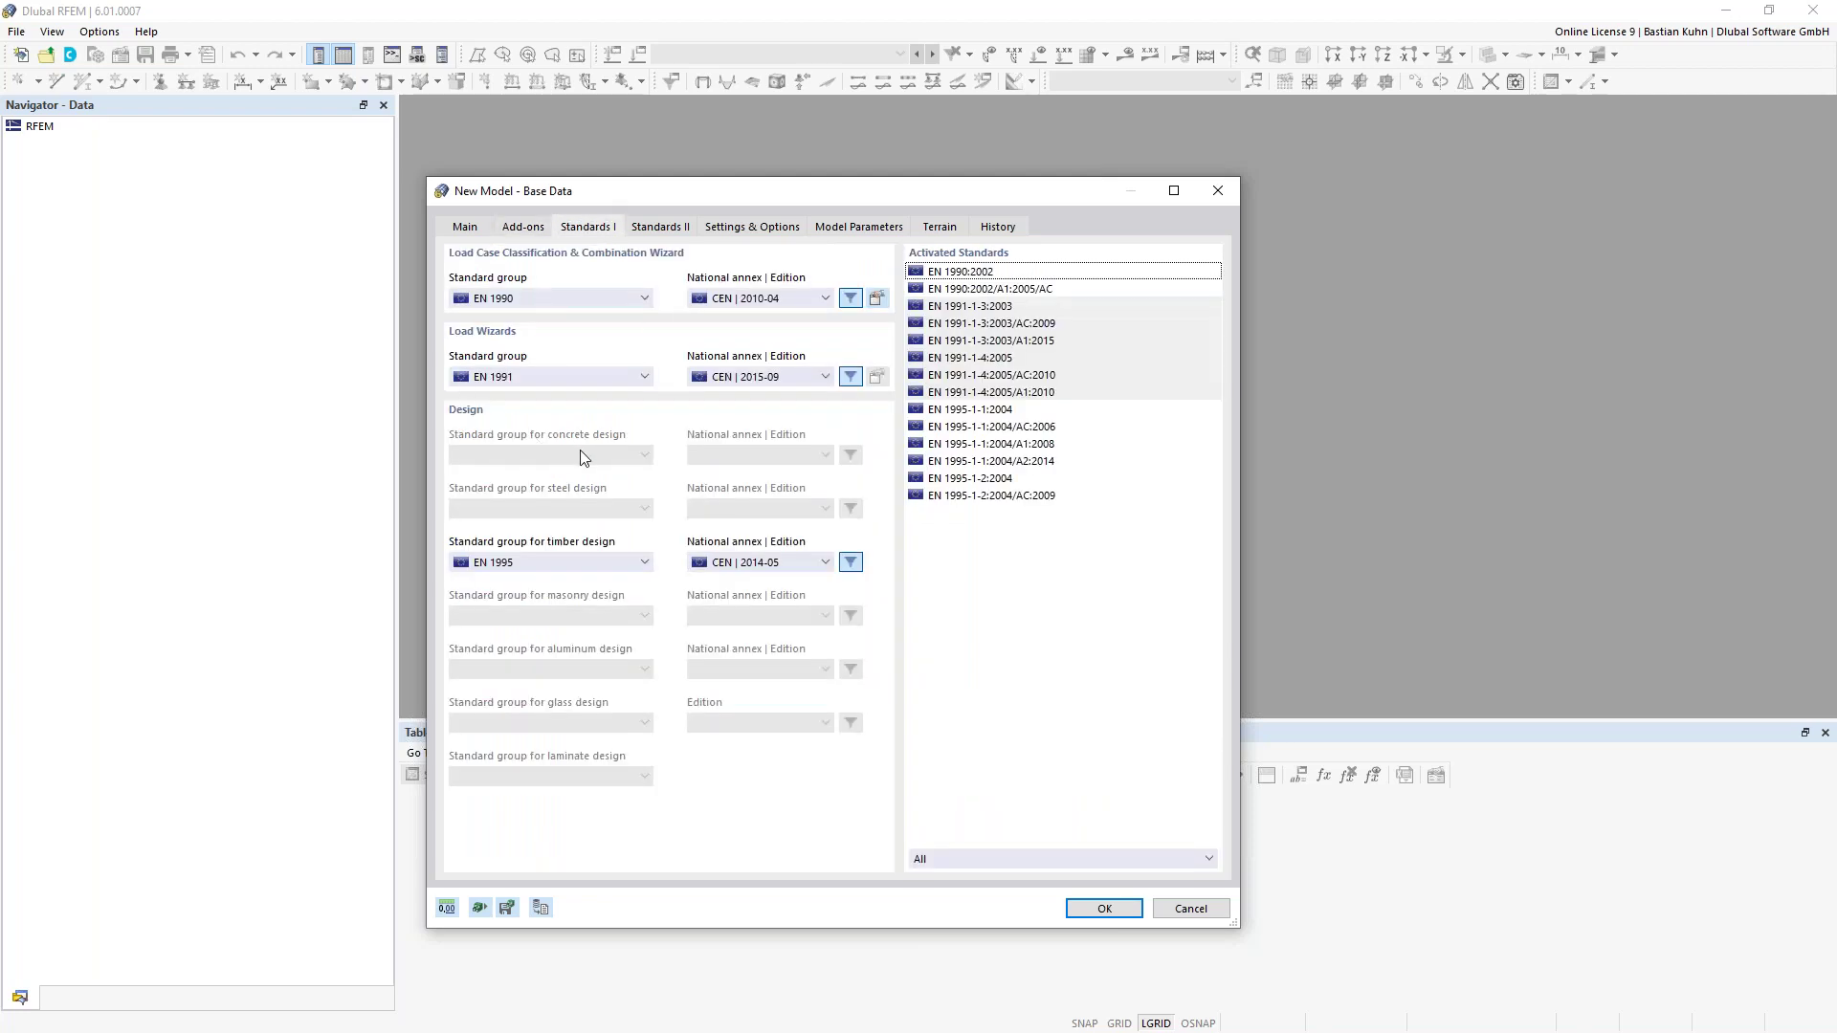
click(605, 297)
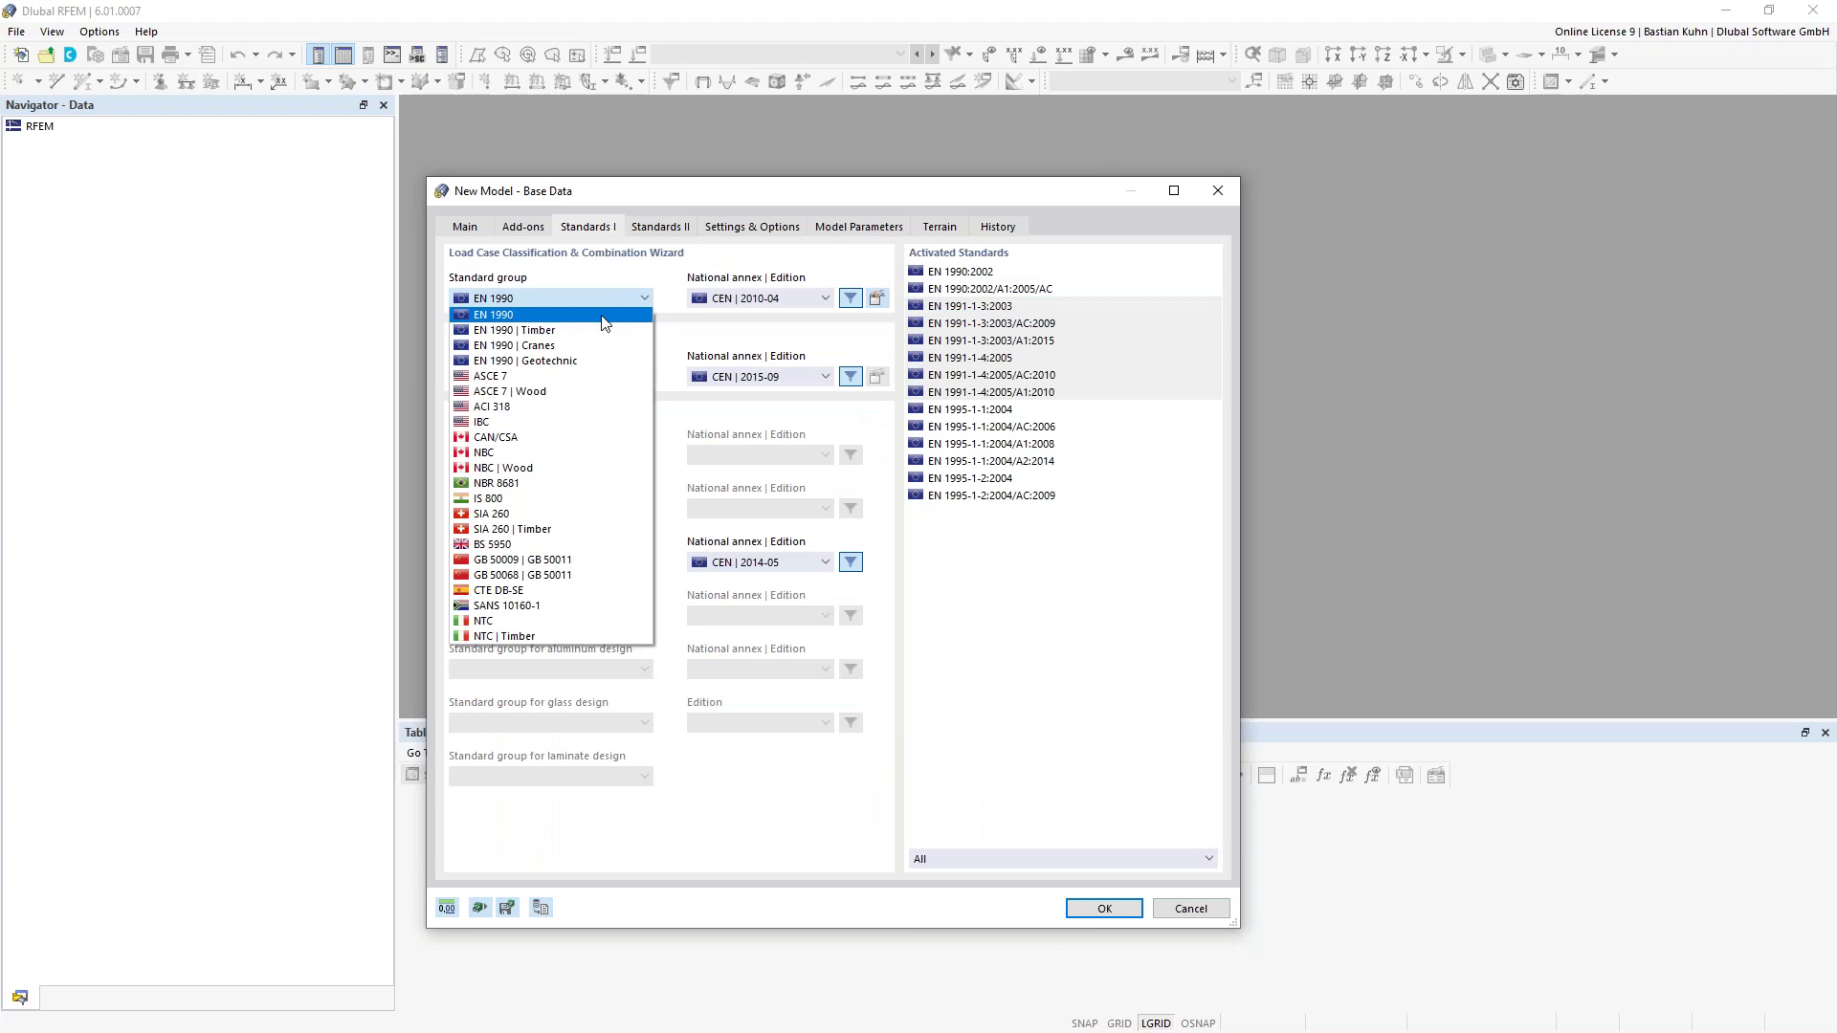
click(606, 330)
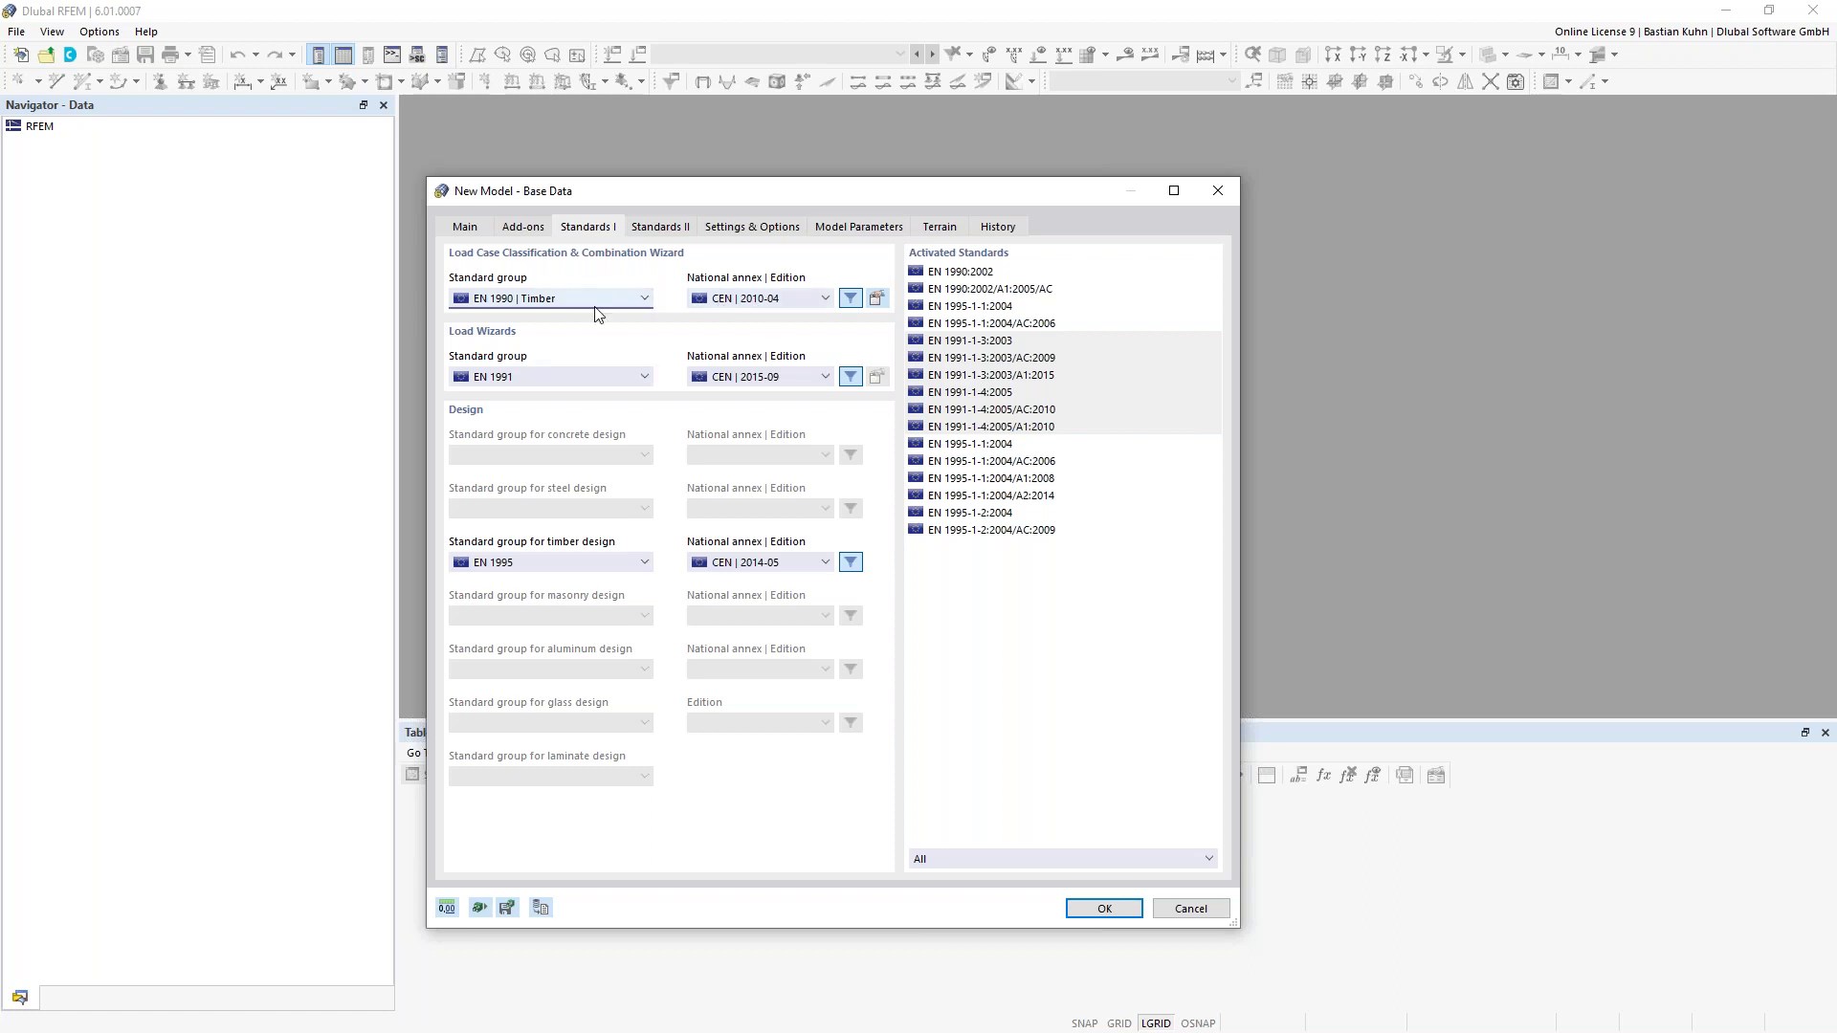
Set the deformation coefficient for timber structures to 0.6 in the combination wizard's standard settings
click(877, 299)
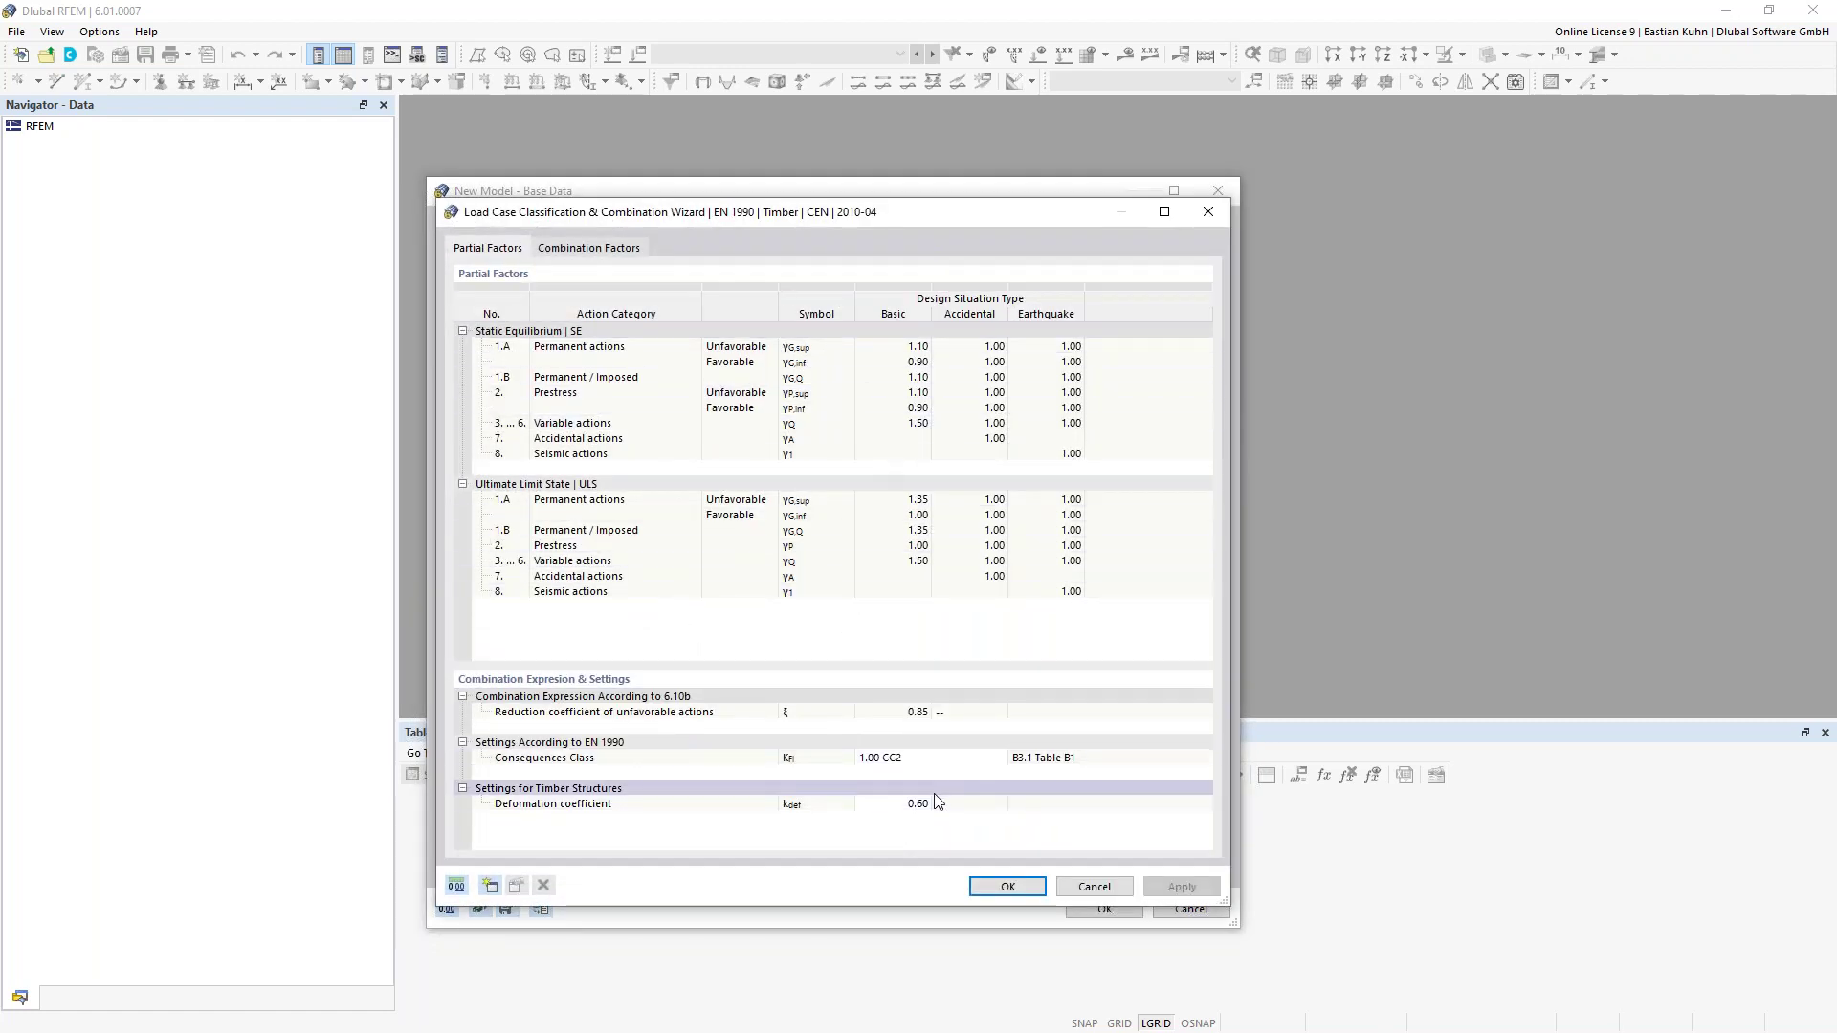
click(905, 807)
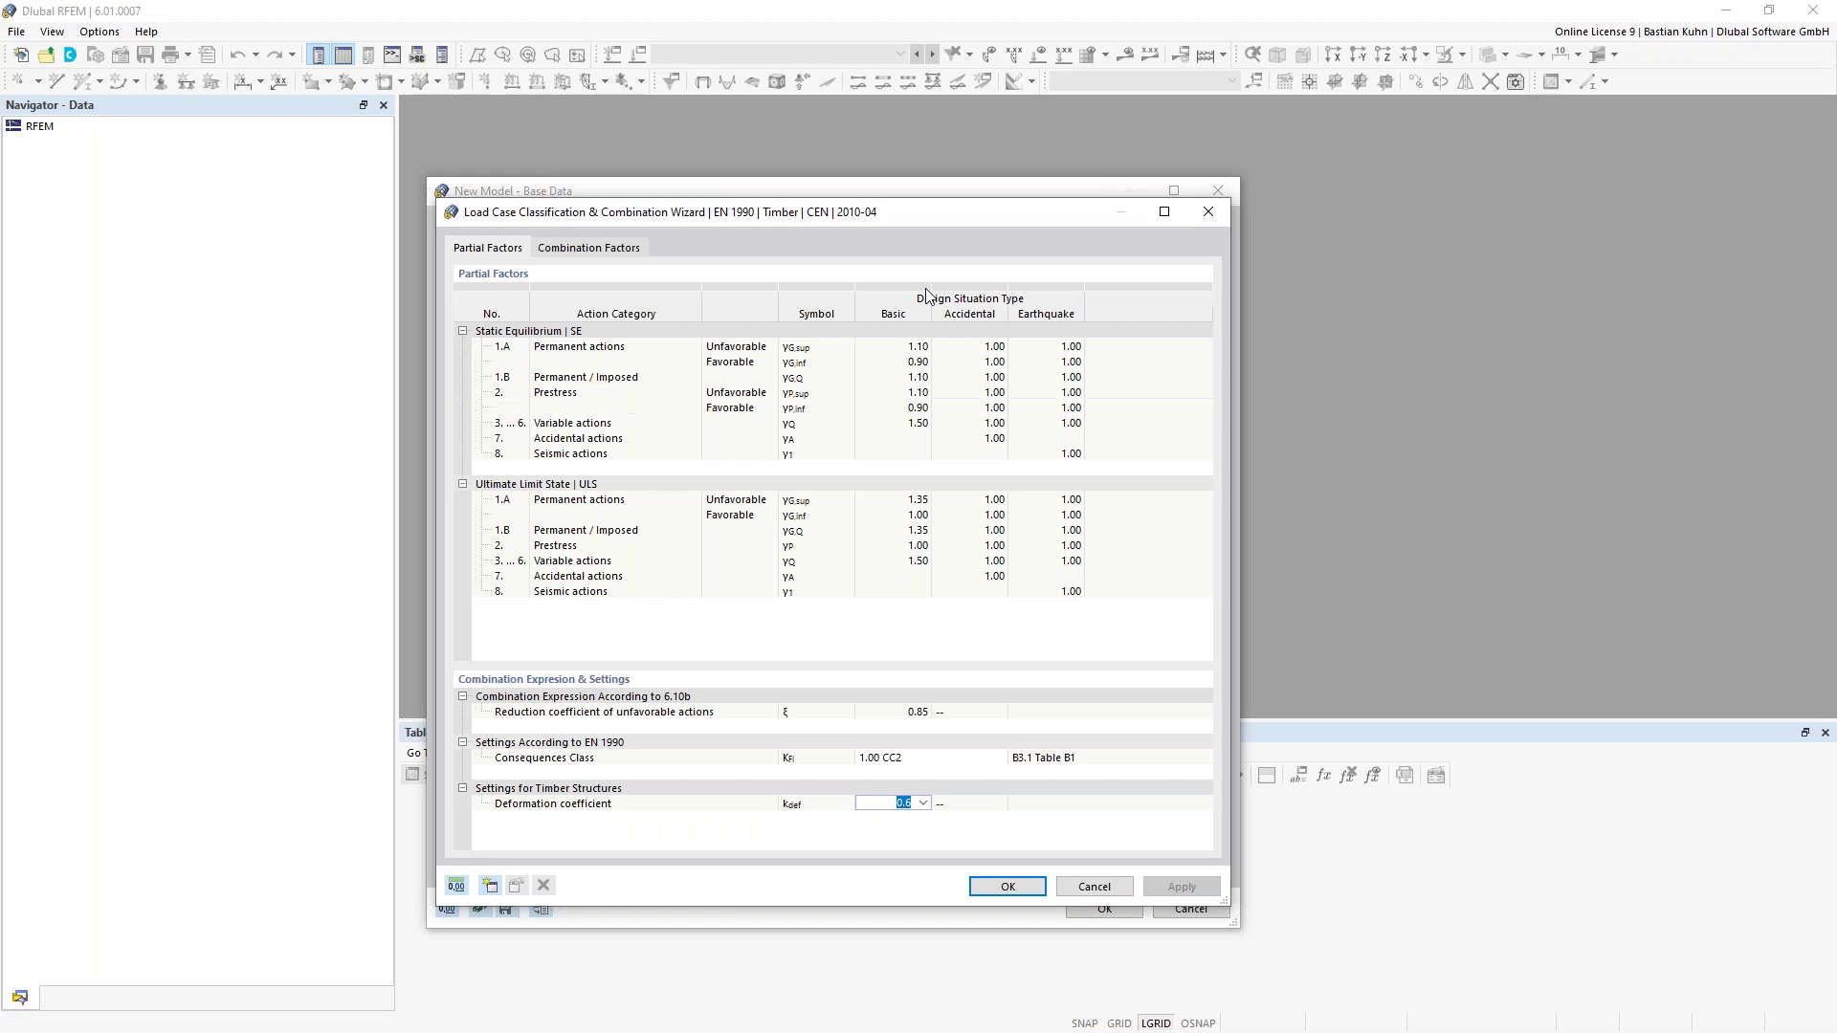
drag(945, 218, 1097, 134)
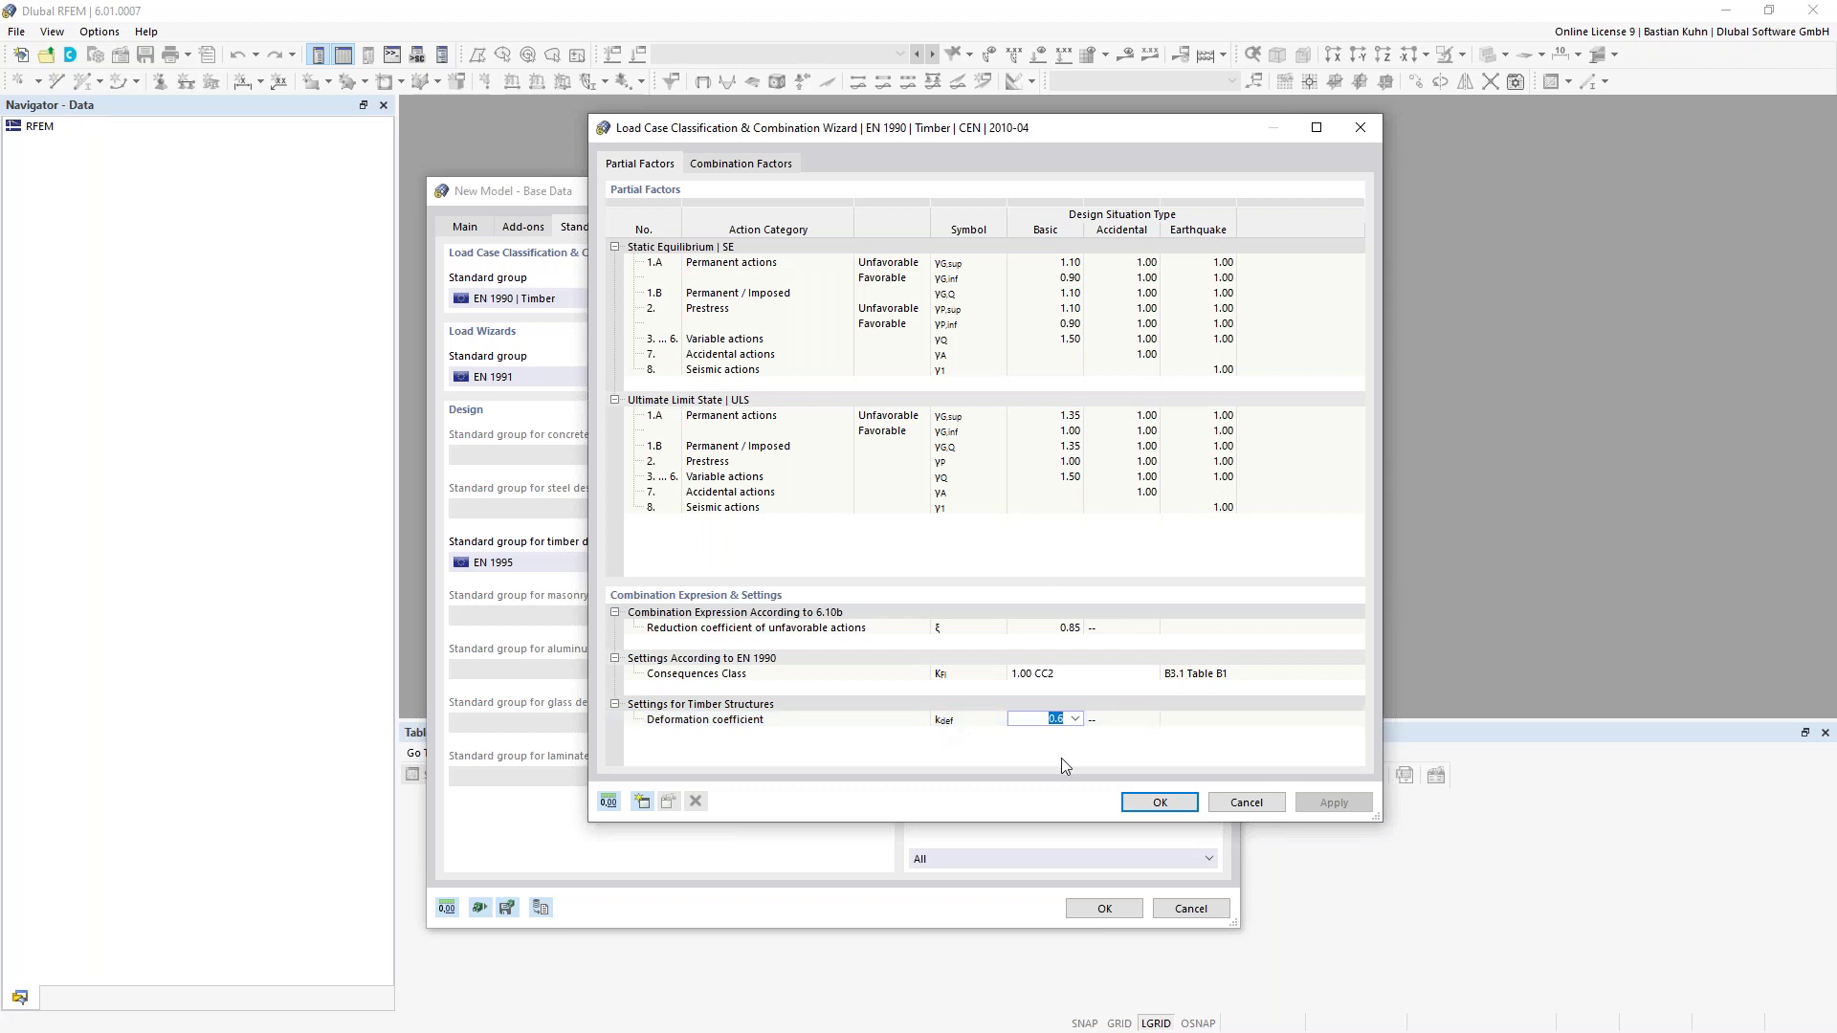
click(1073, 719)
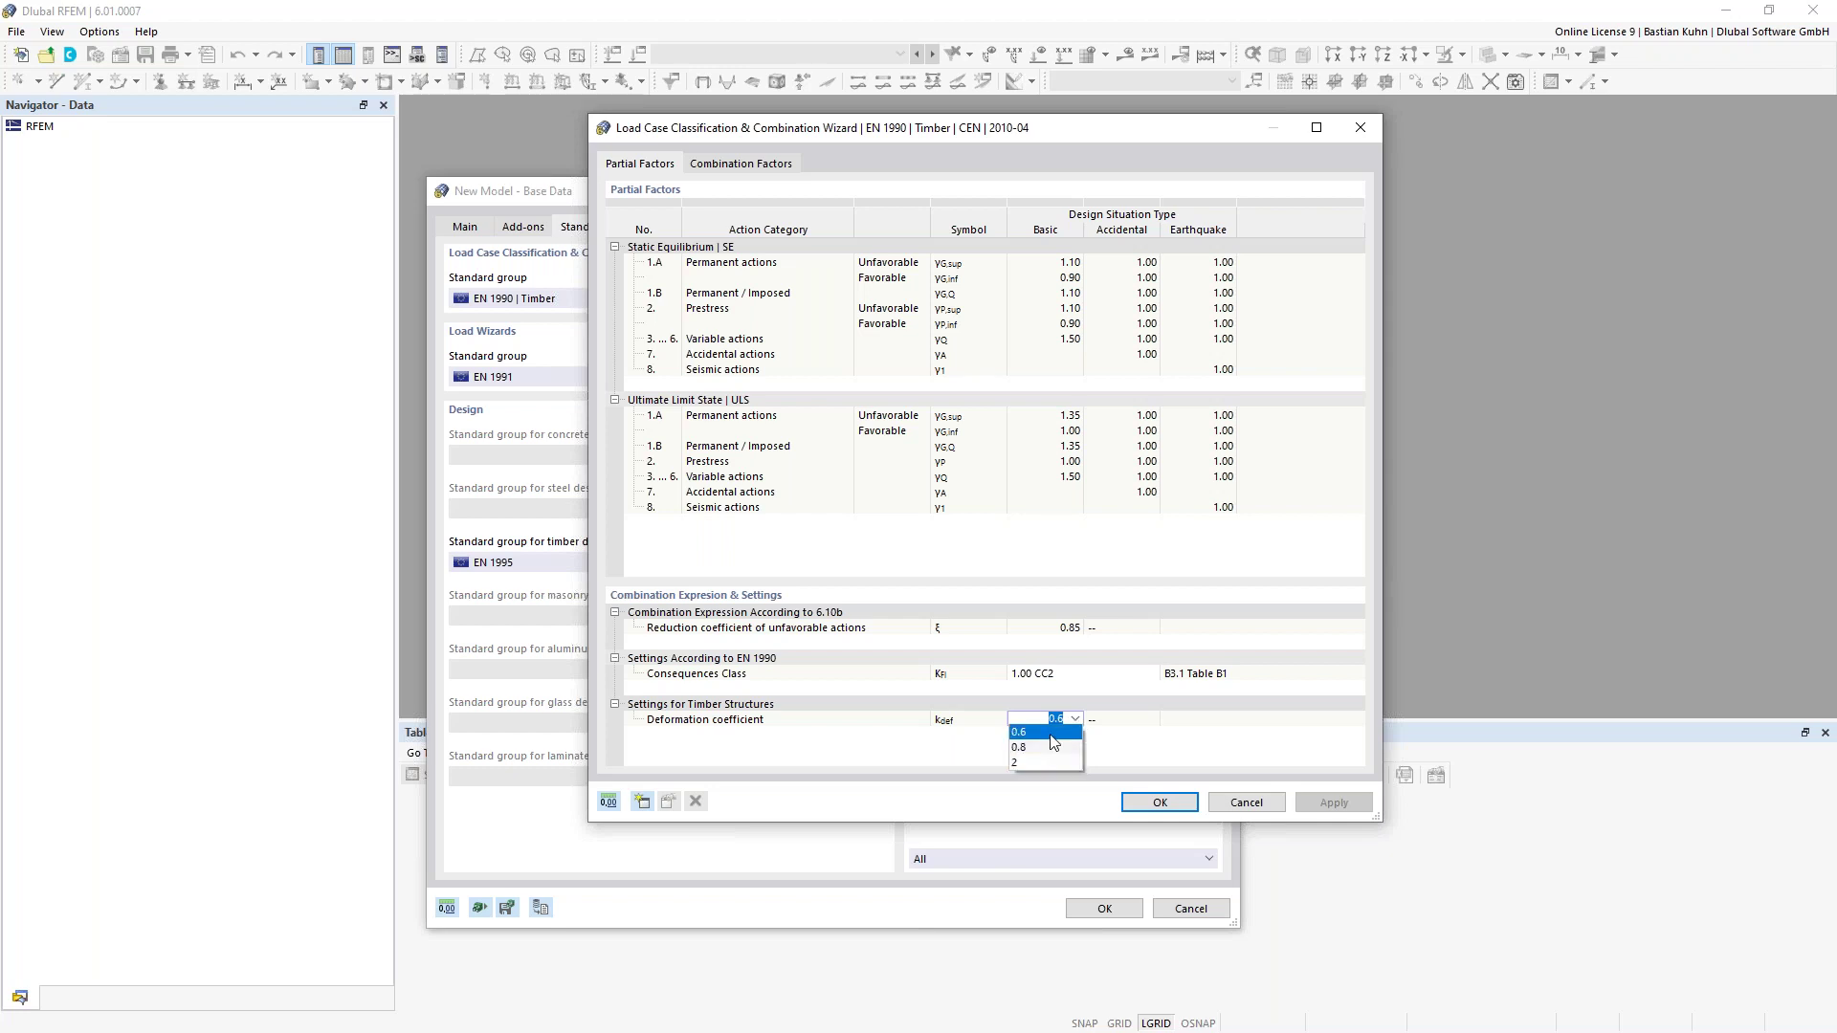
click(1050, 733)
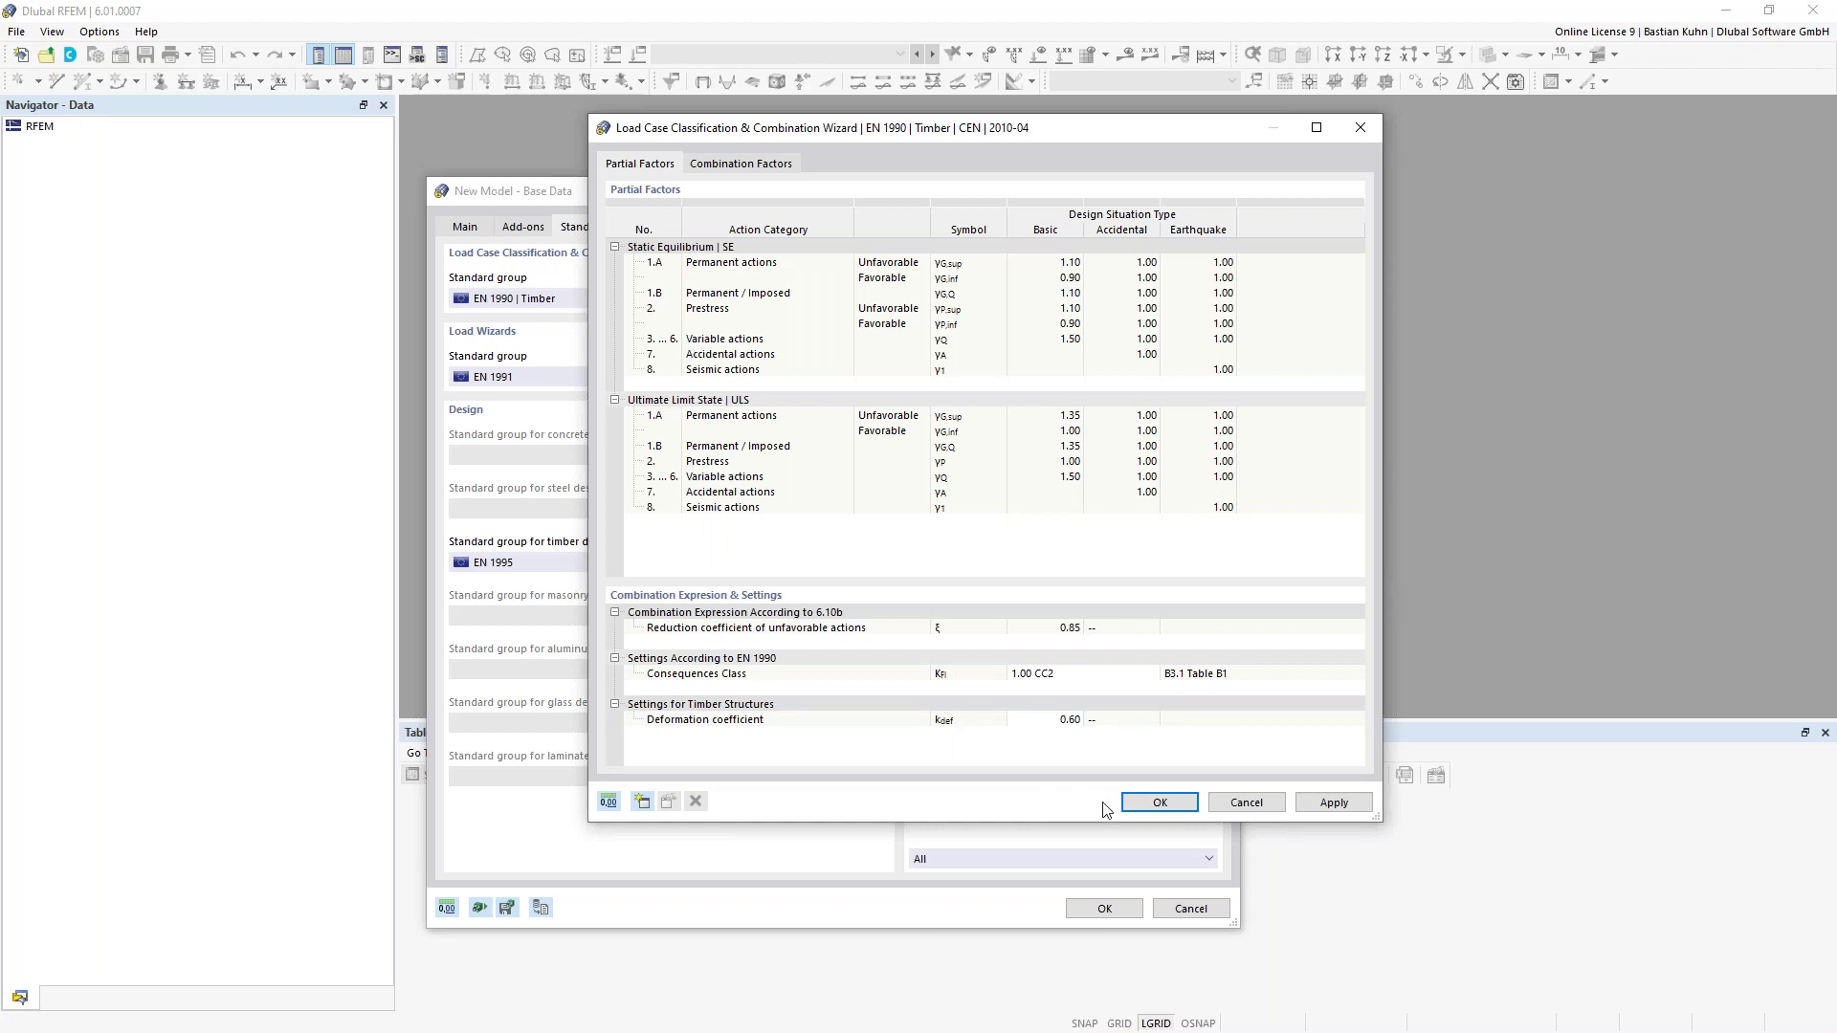
click(1160, 806)
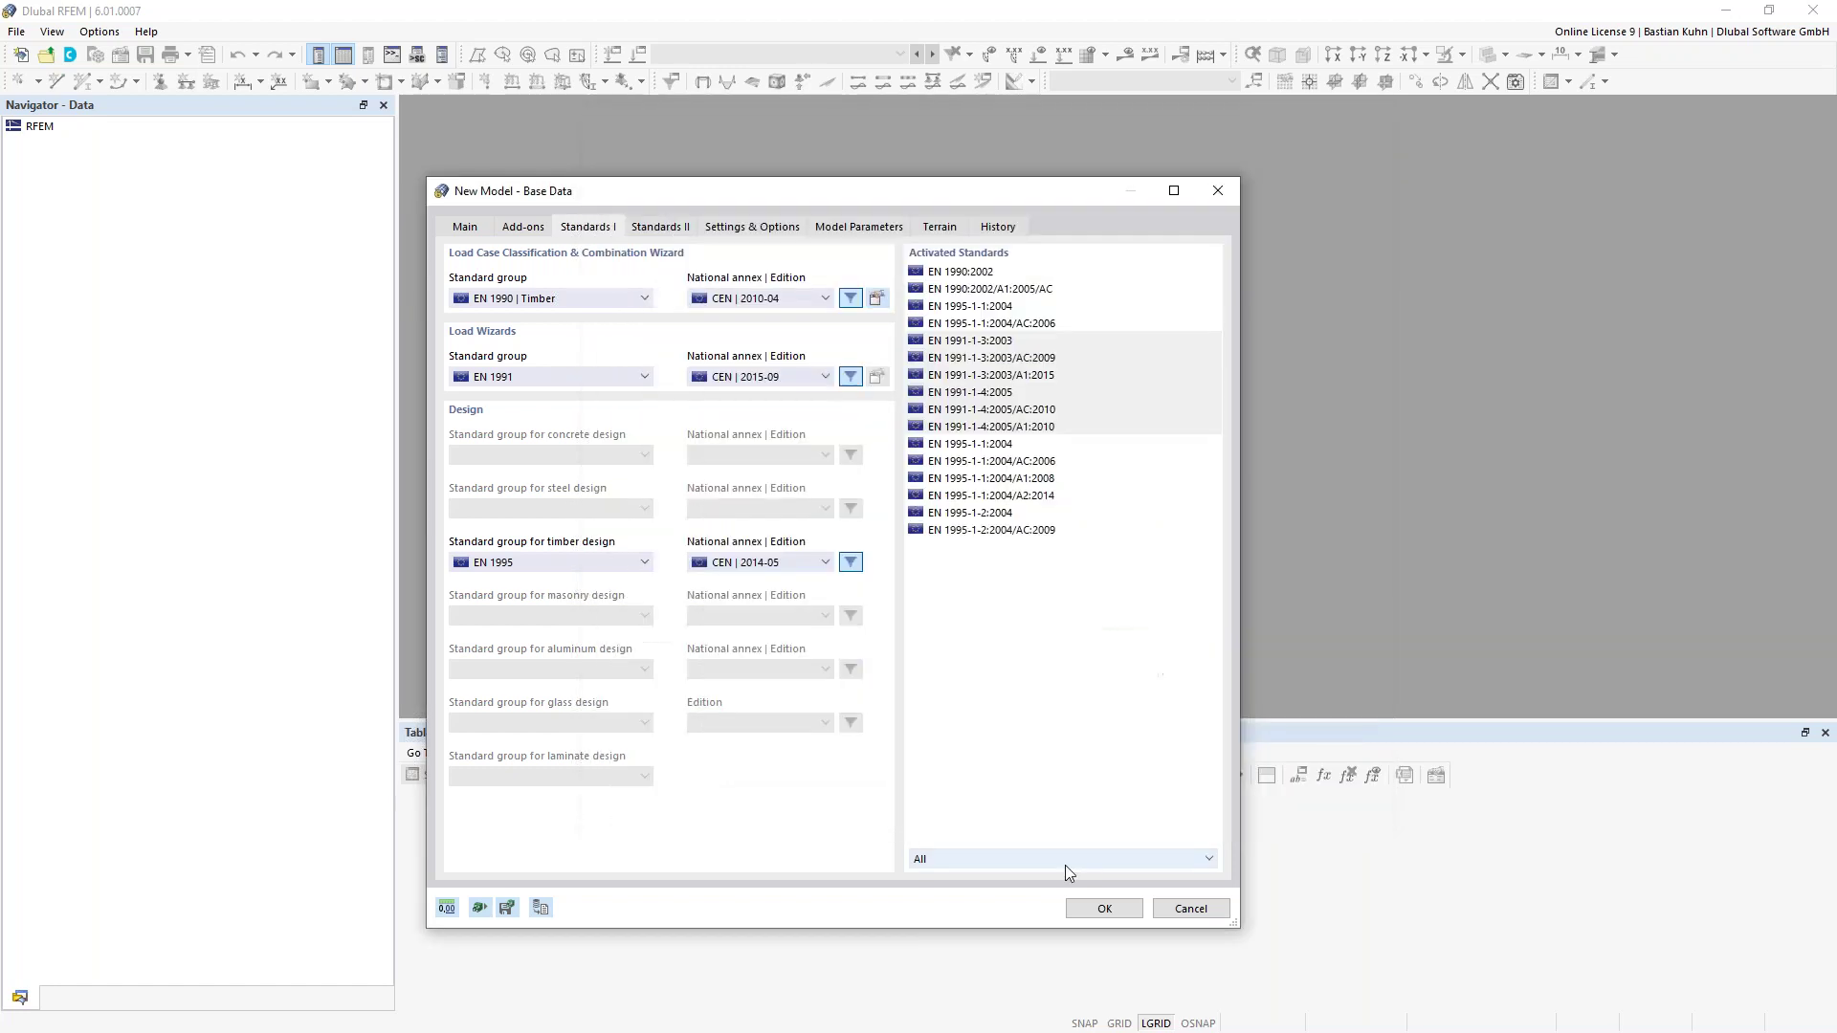
Set the national annex for load case classification and combinations to DIN | 2012-08
click(823, 299)
click(766, 394)
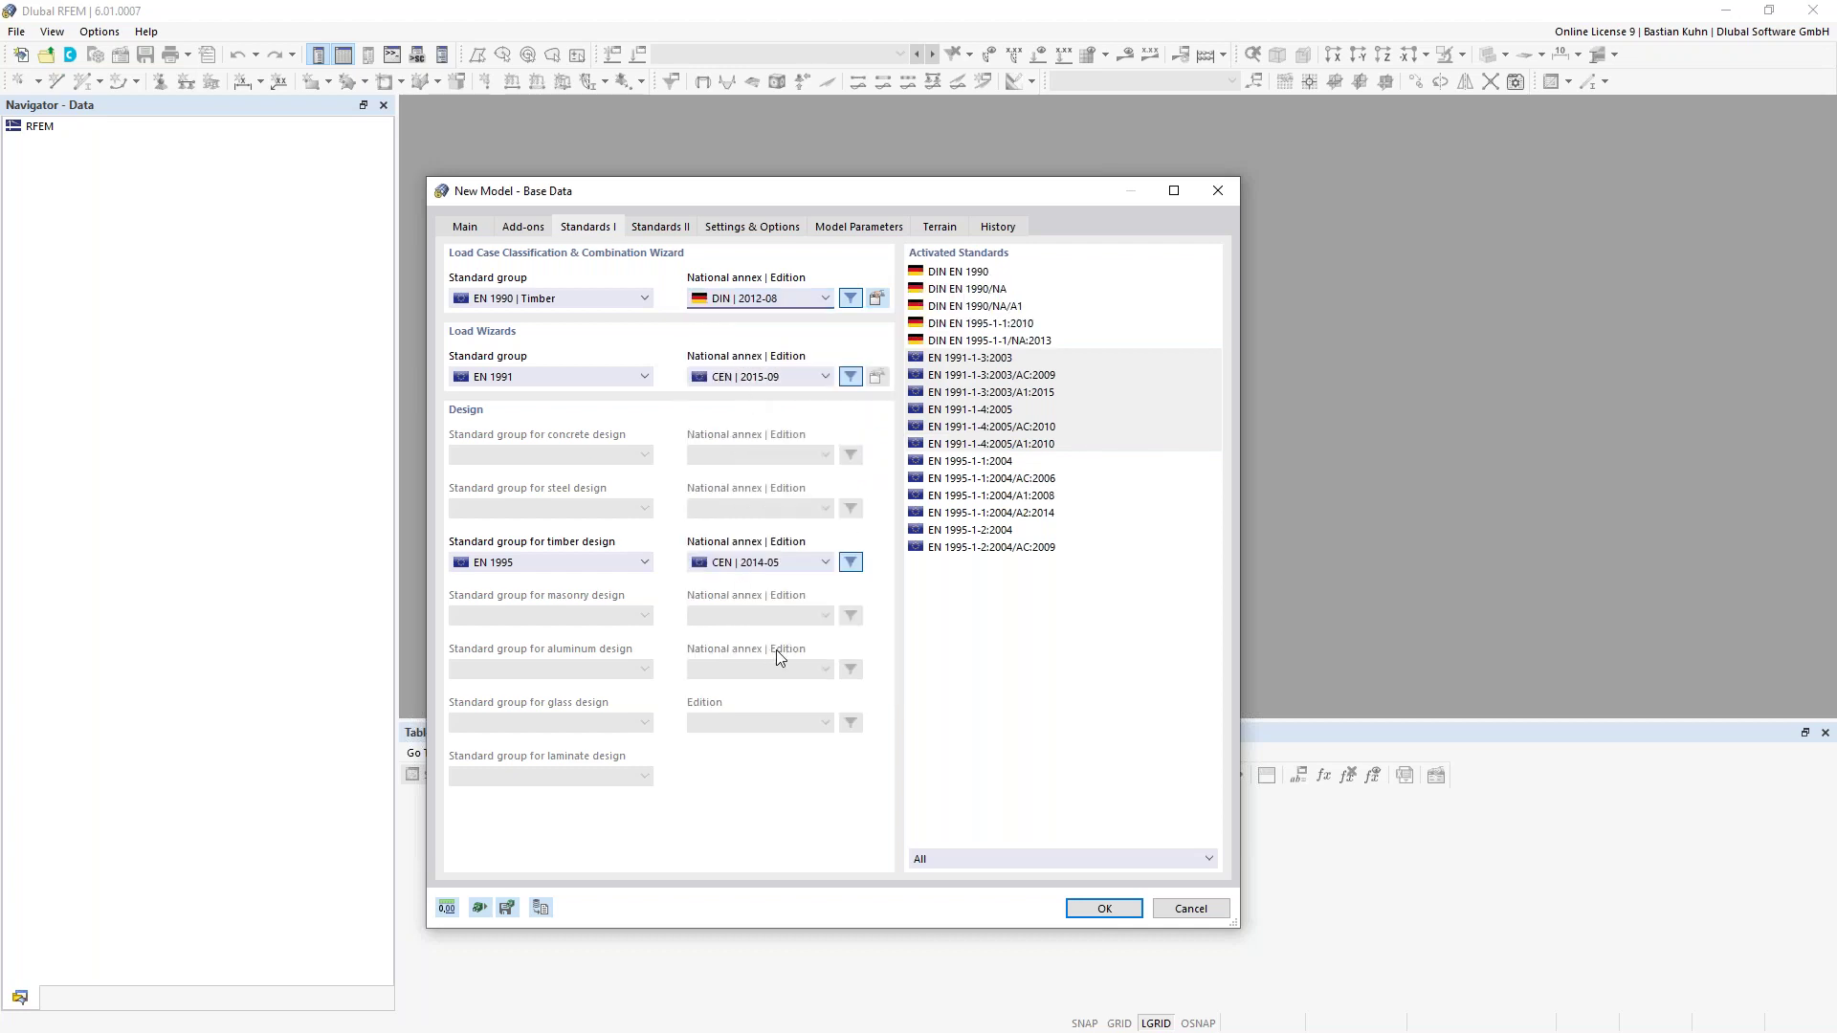
click(788, 300)
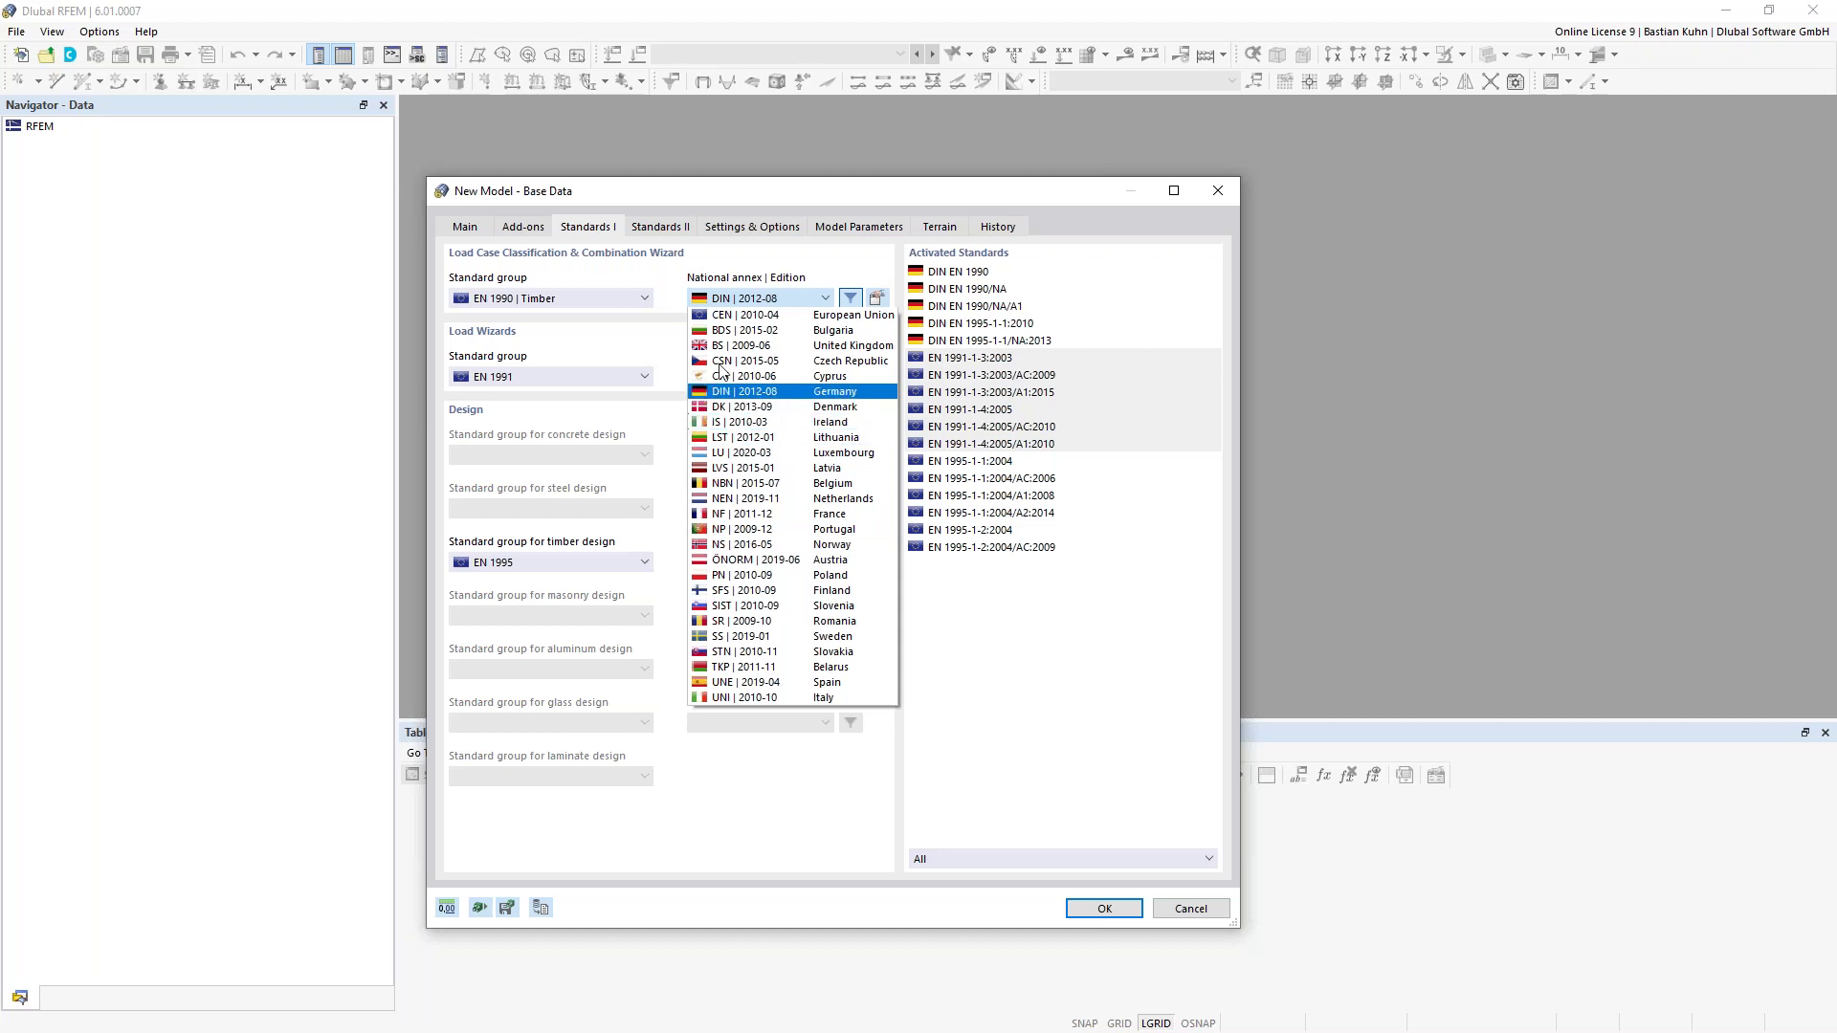
click(660, 292)
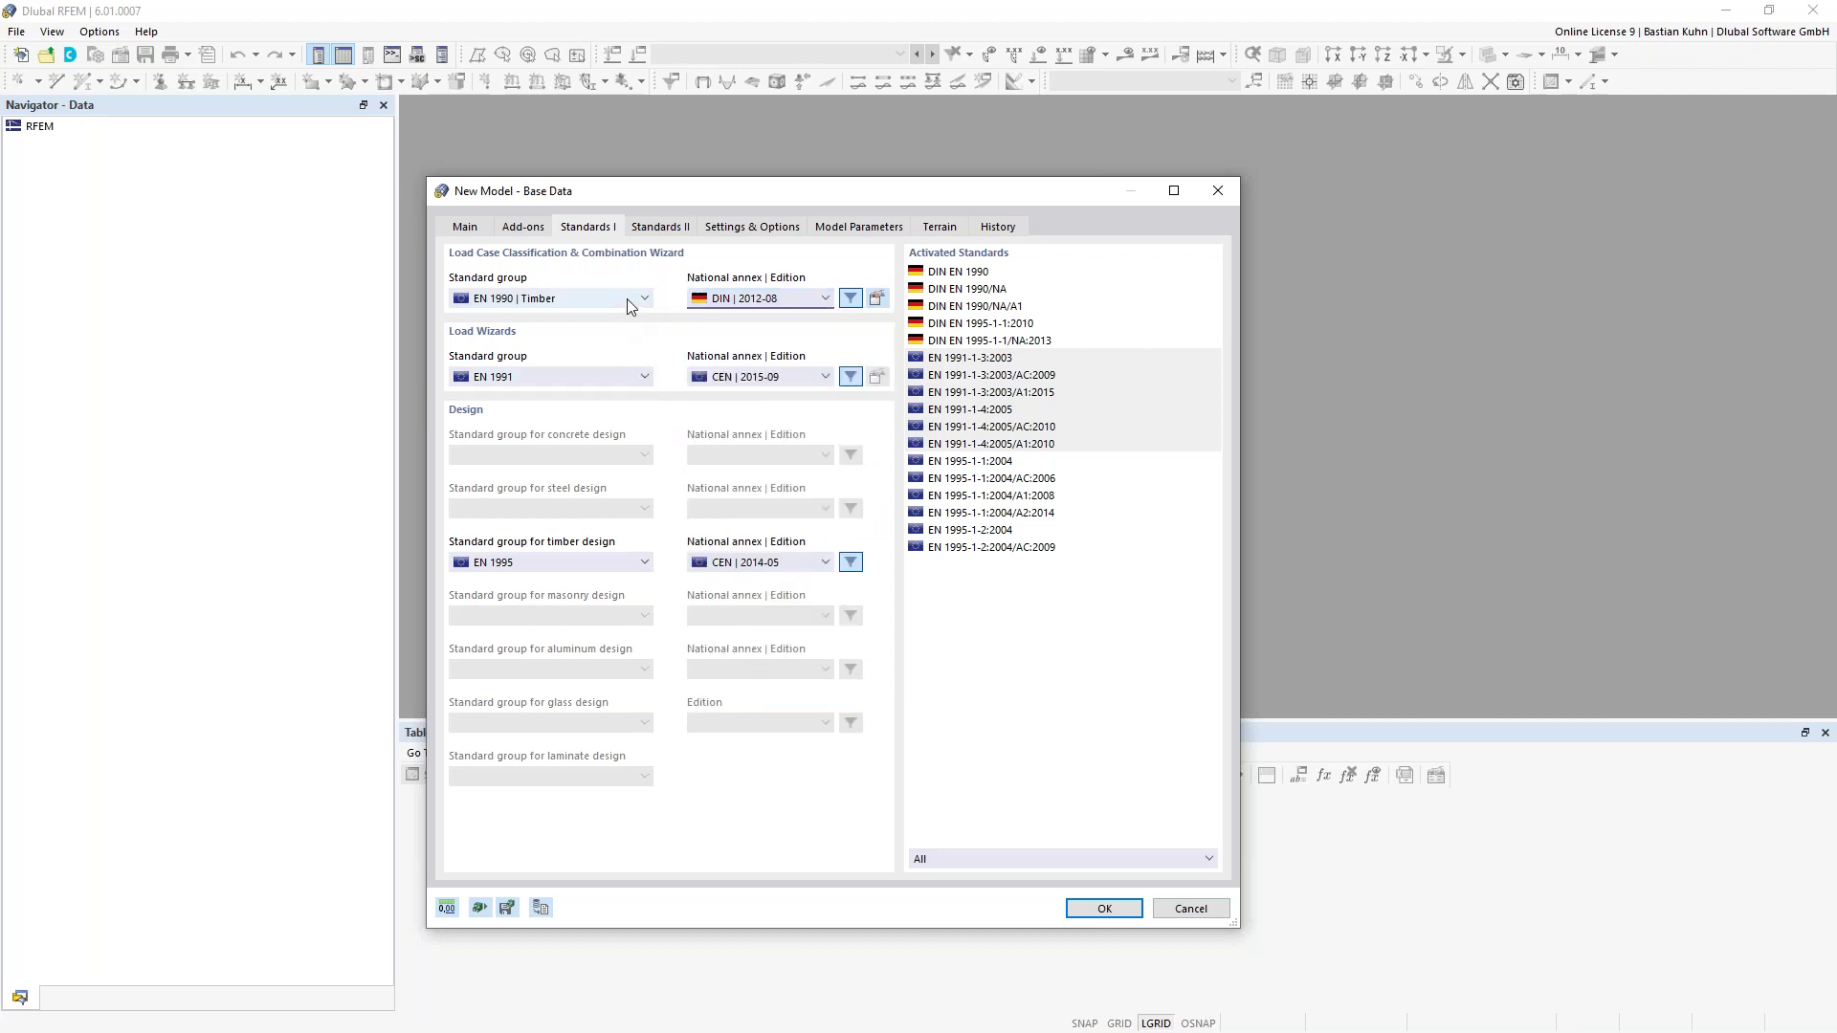
click(628, 299)
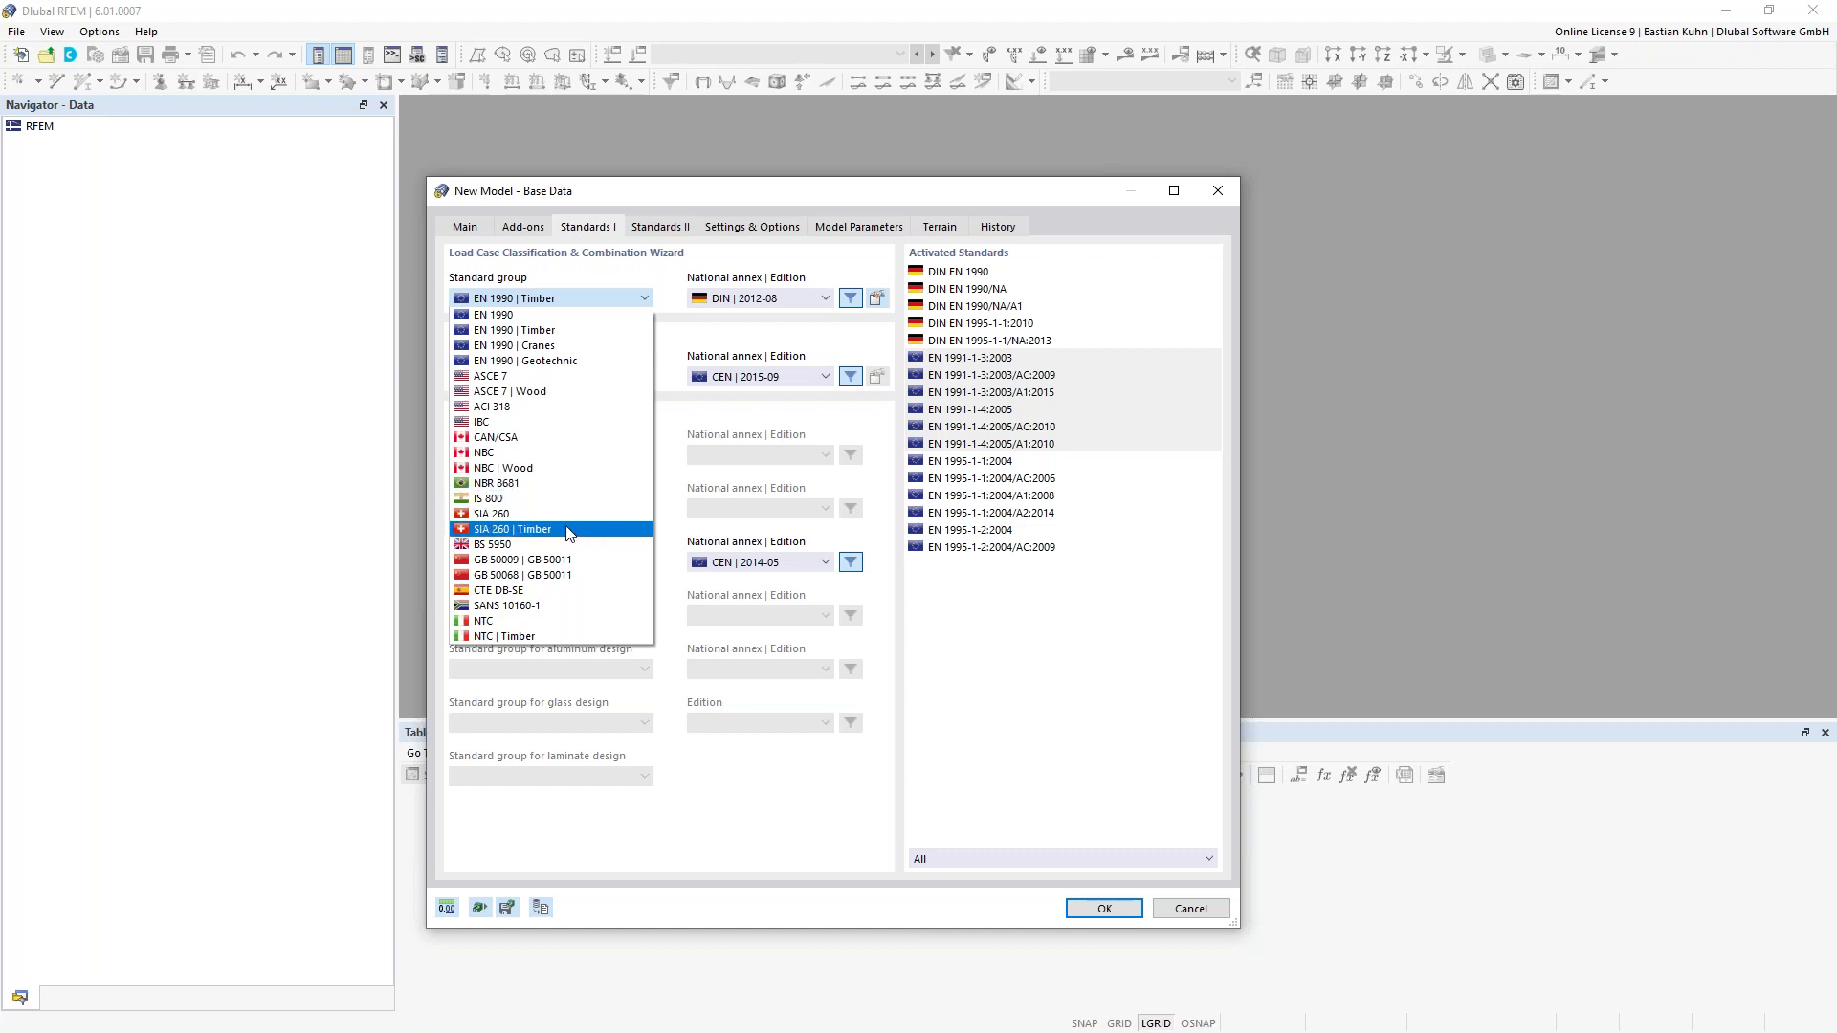
click(759, 191)
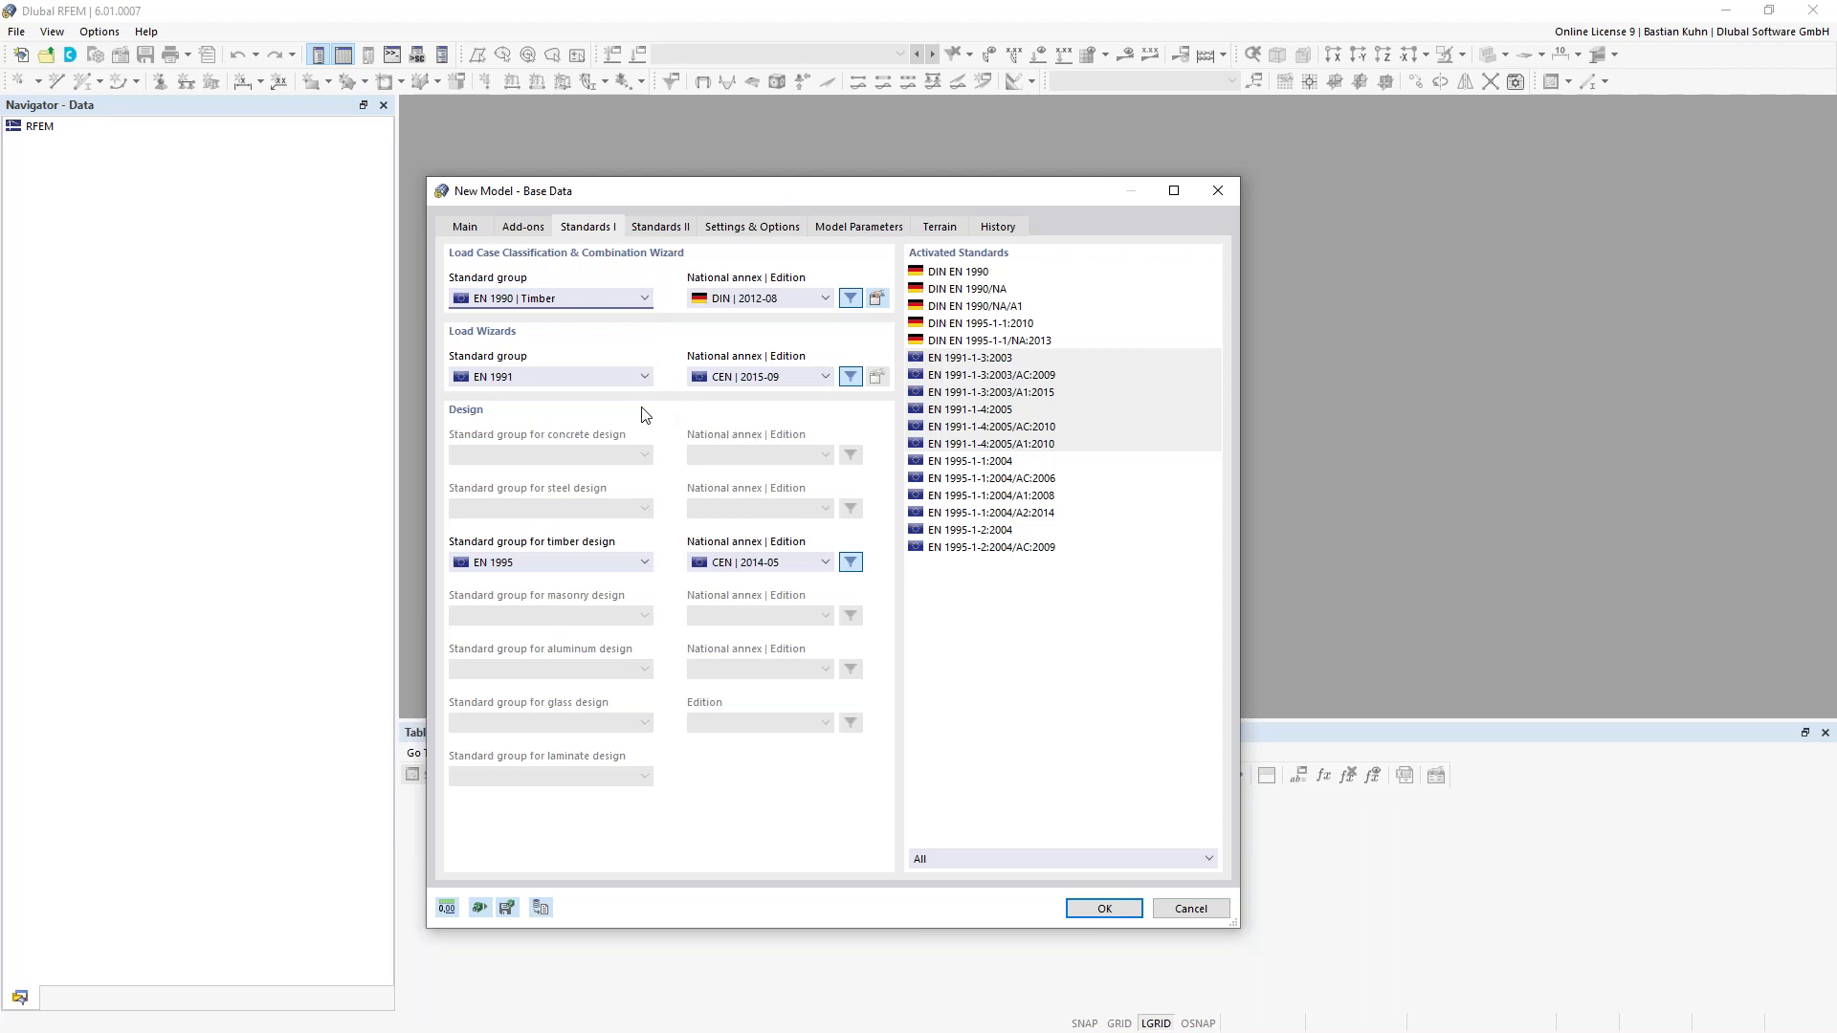
Set the national annex to DIN | 2019-04 for the load wizards and to DIN | 2014-07 for timber design
click(742, 380)
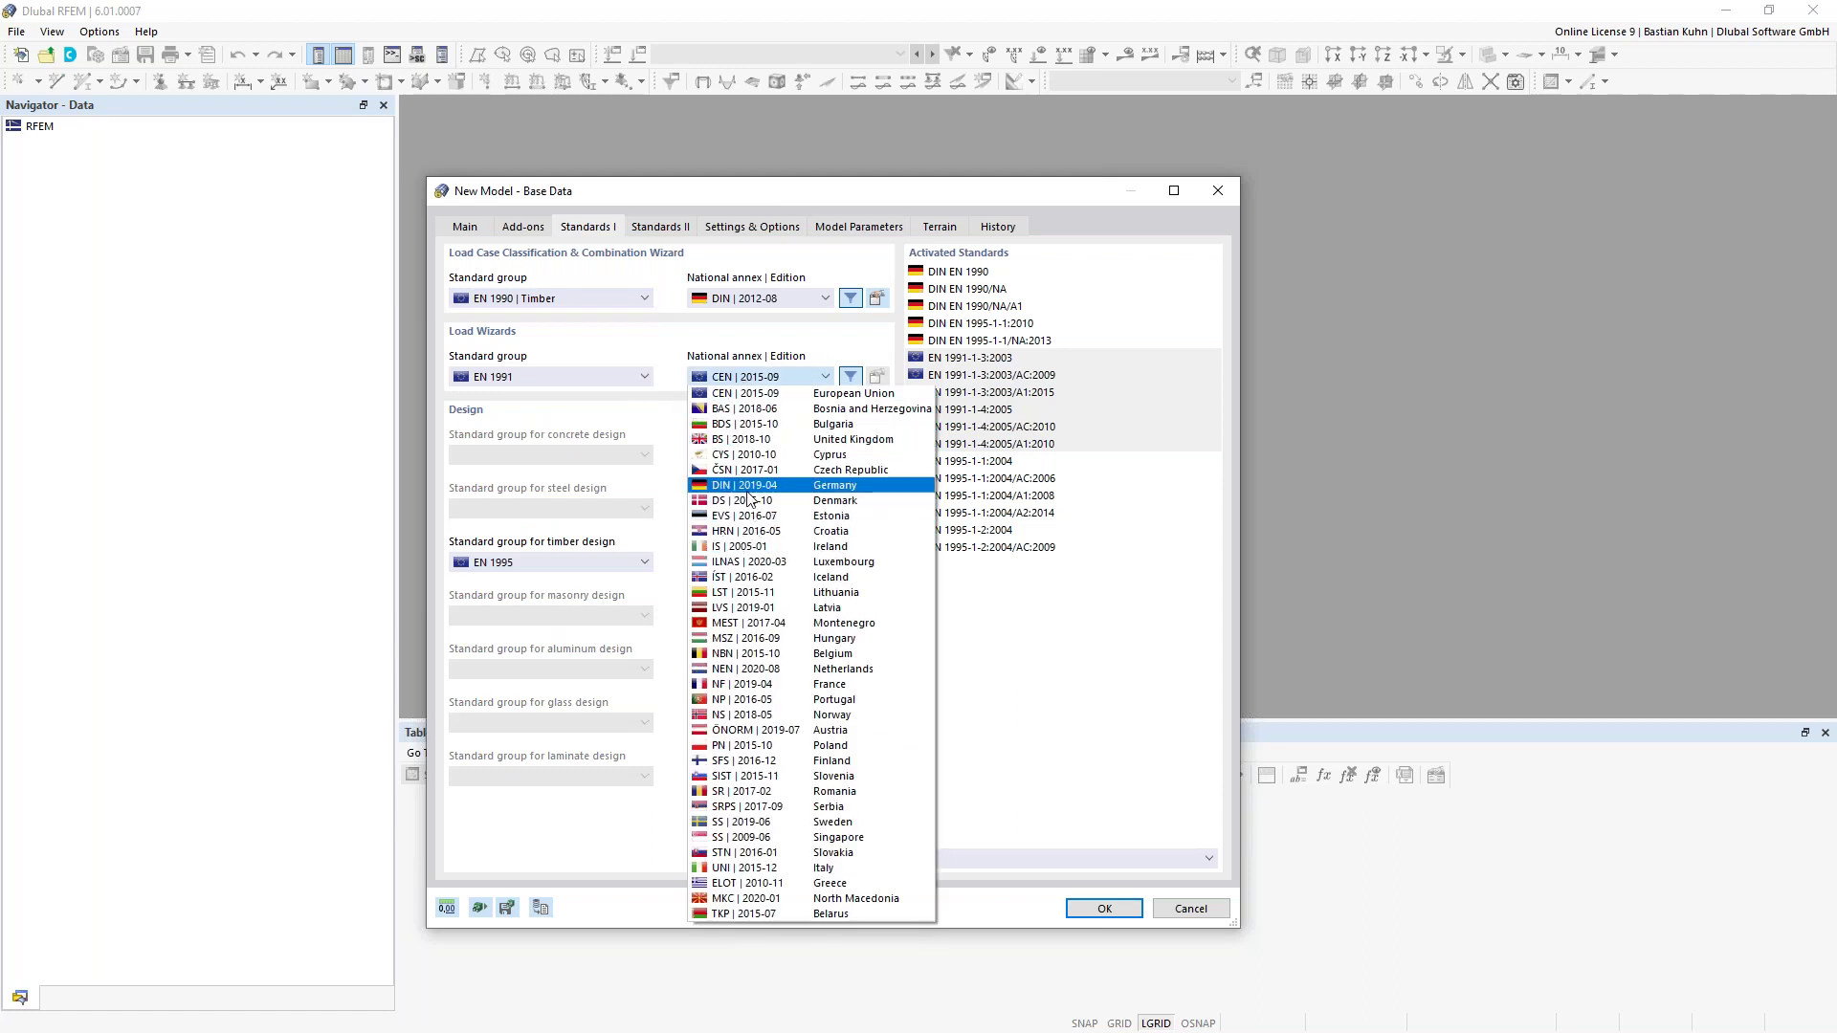
click(750, 490)
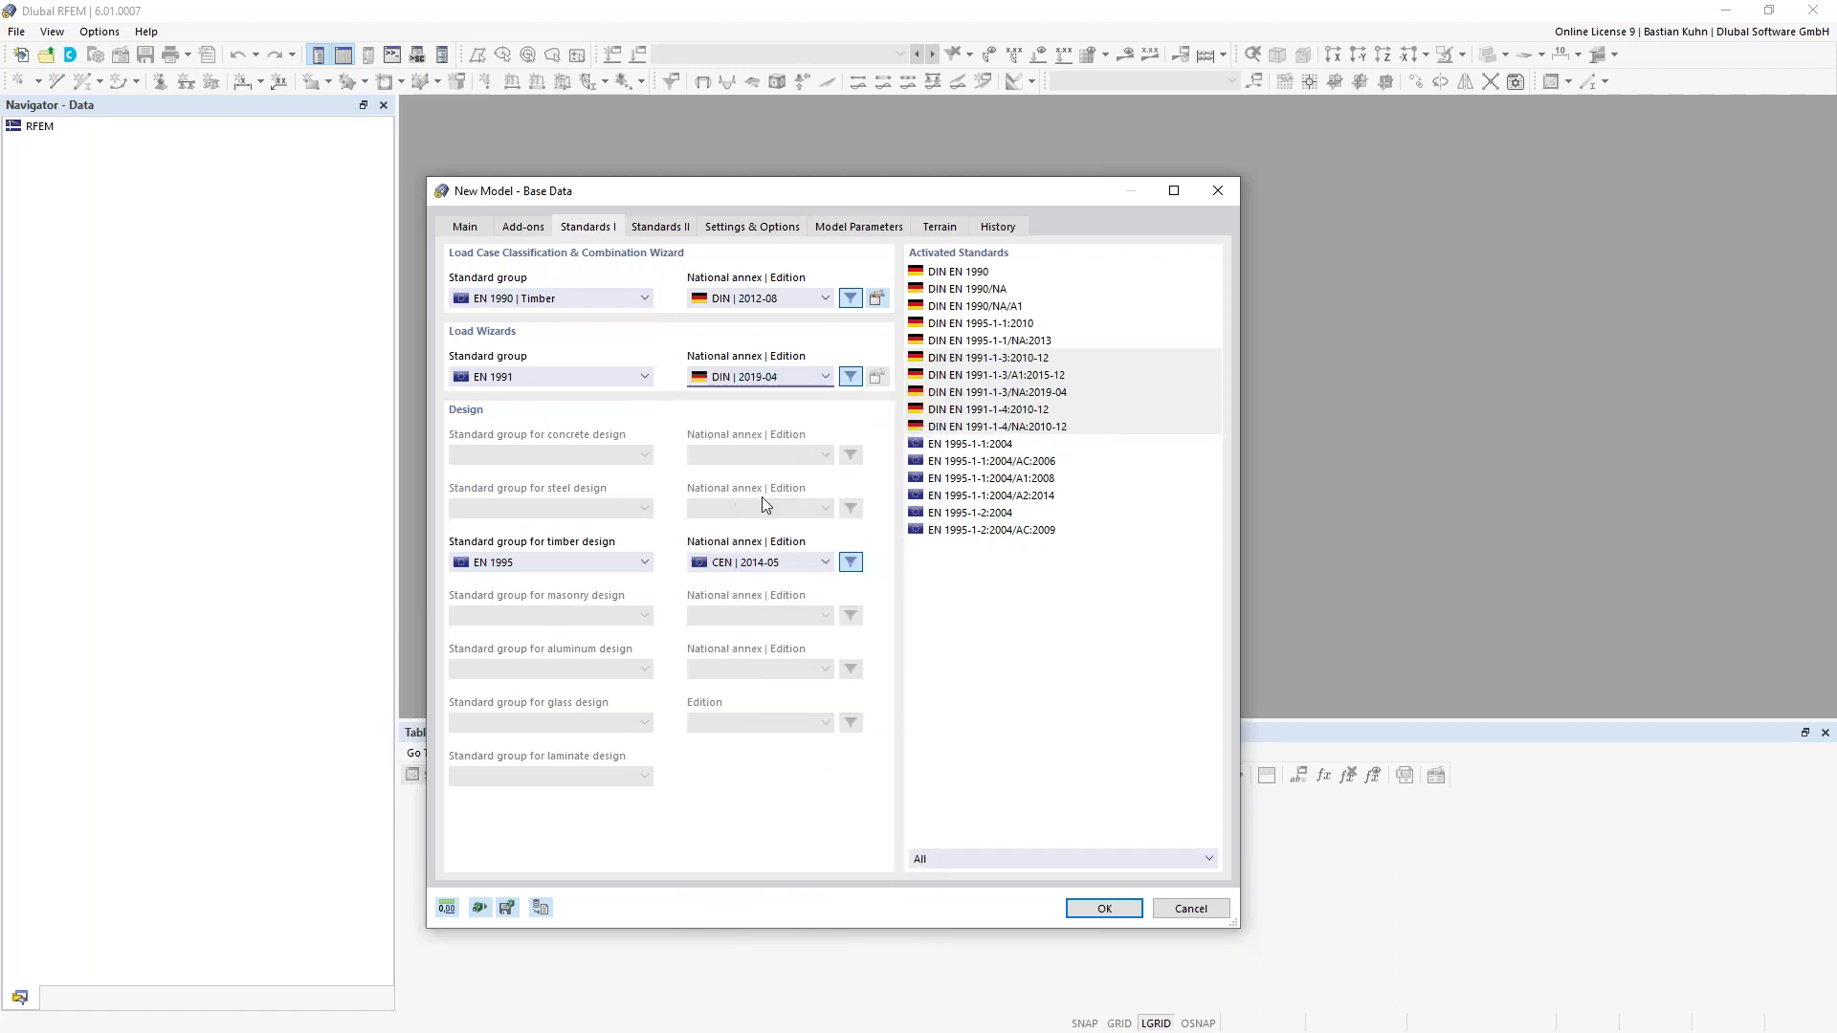
click(728, 568)
click(766, 152)
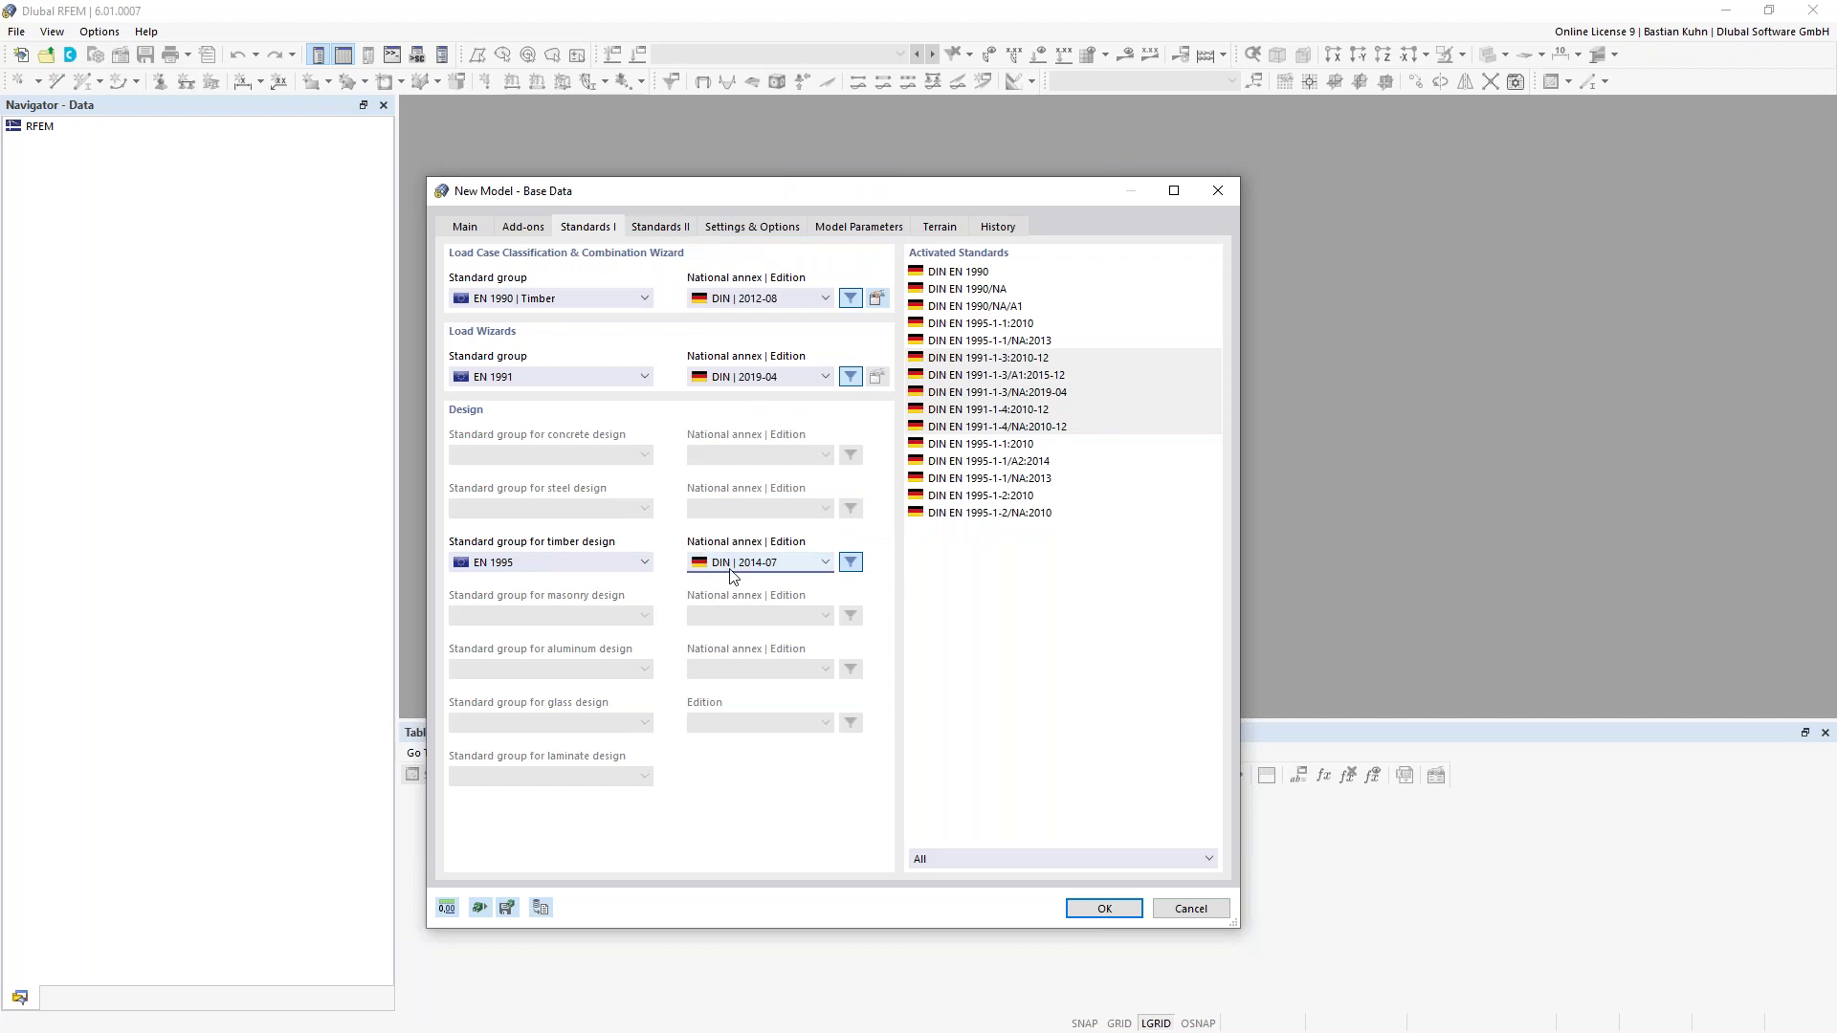
Activate the Member Representatives option and expand the timber design properties considered in its wizard
click(740, 232)
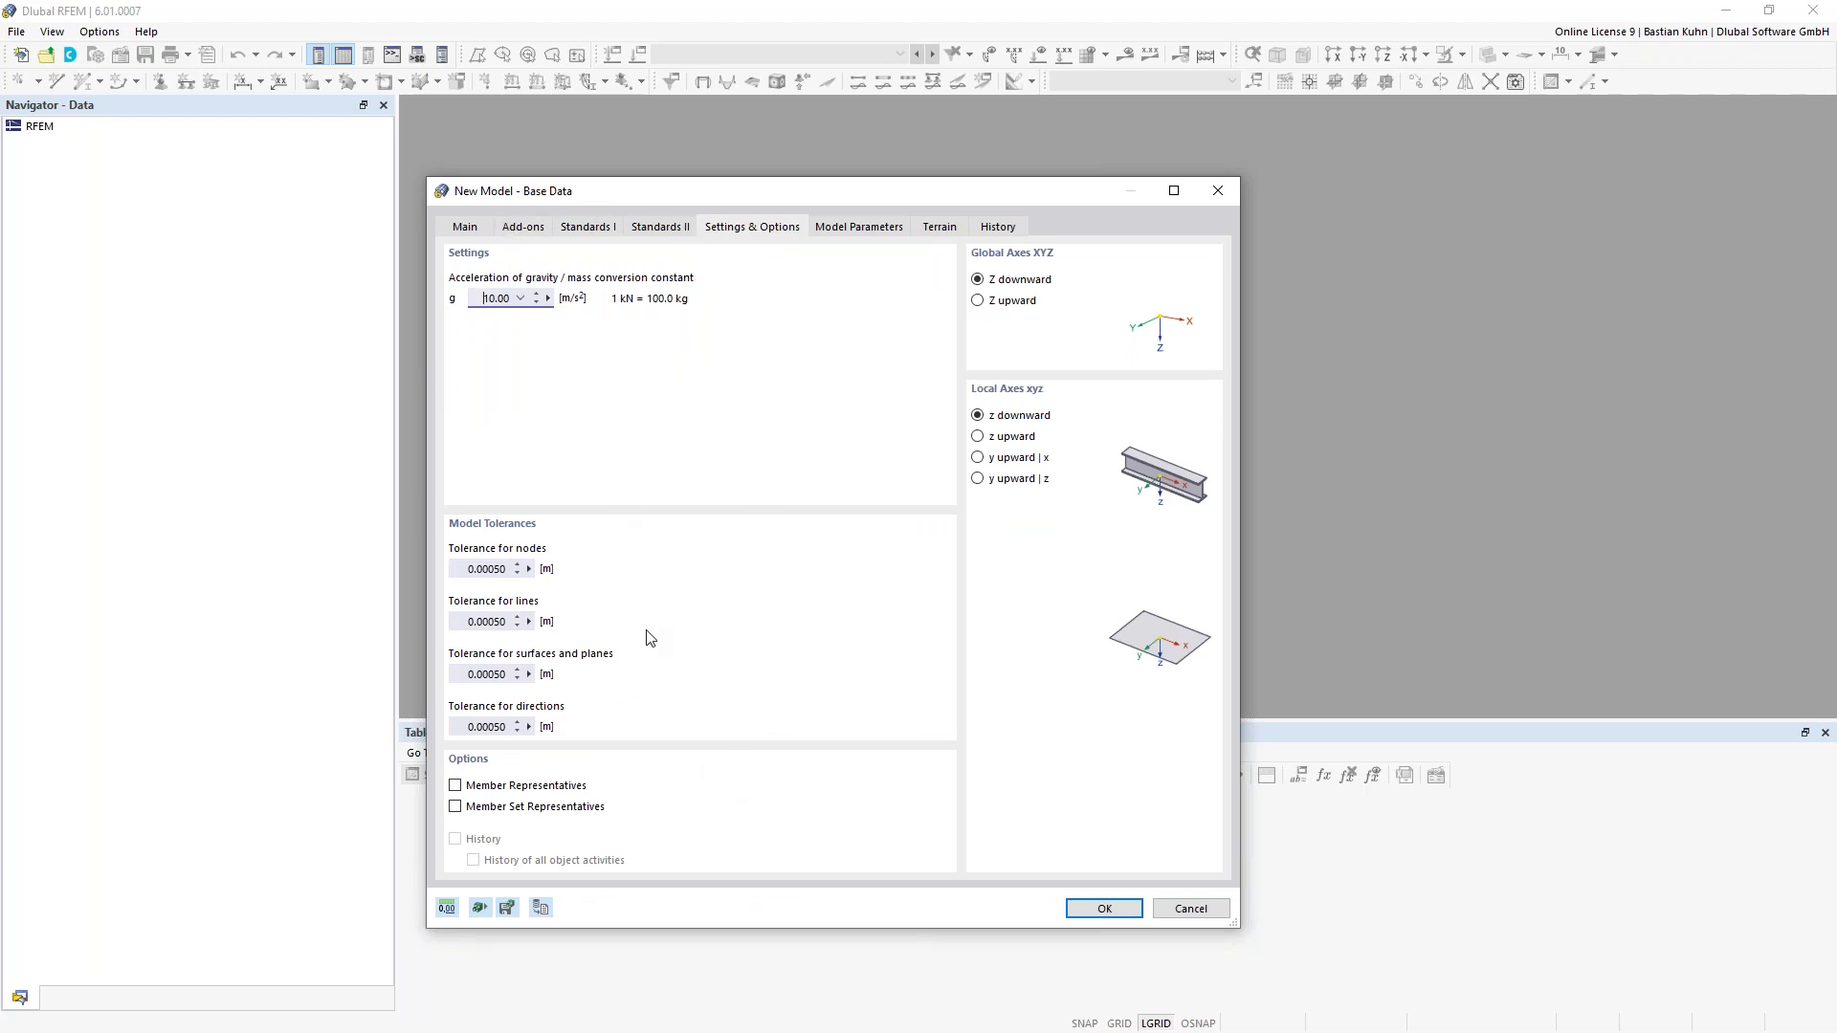
mouse_move(536, 731)
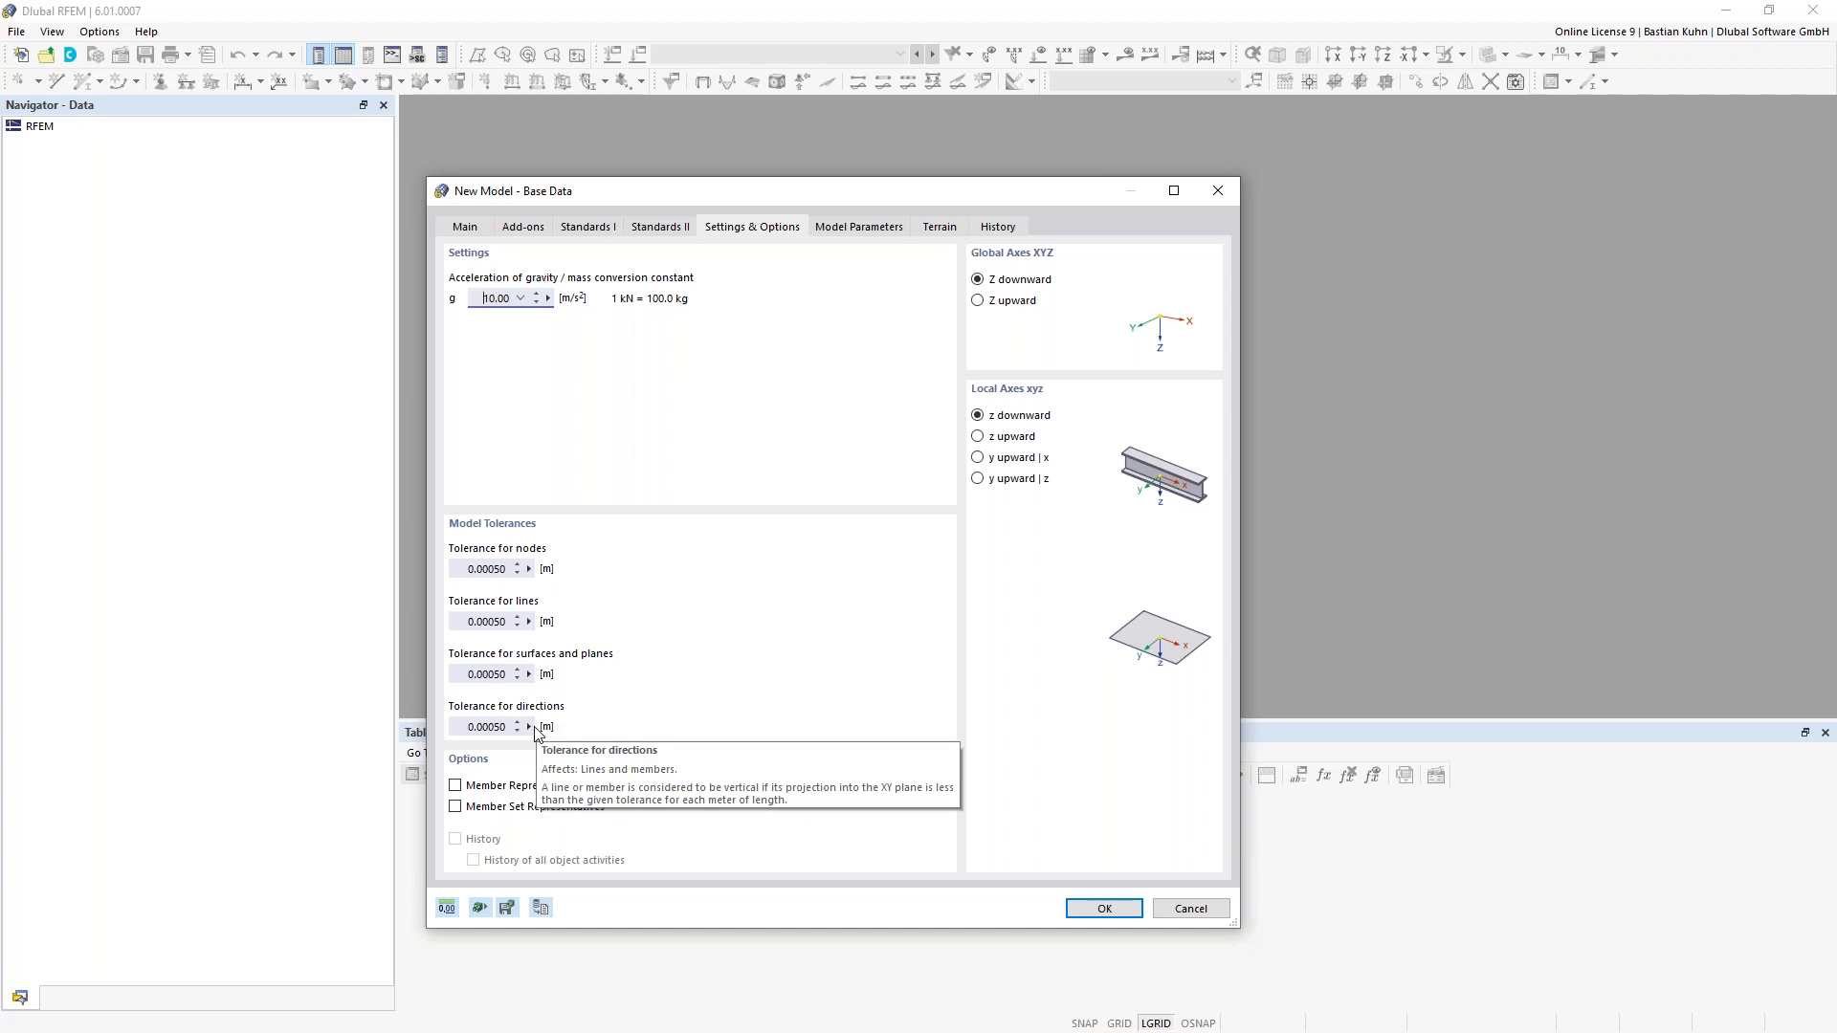
click(455, 787)
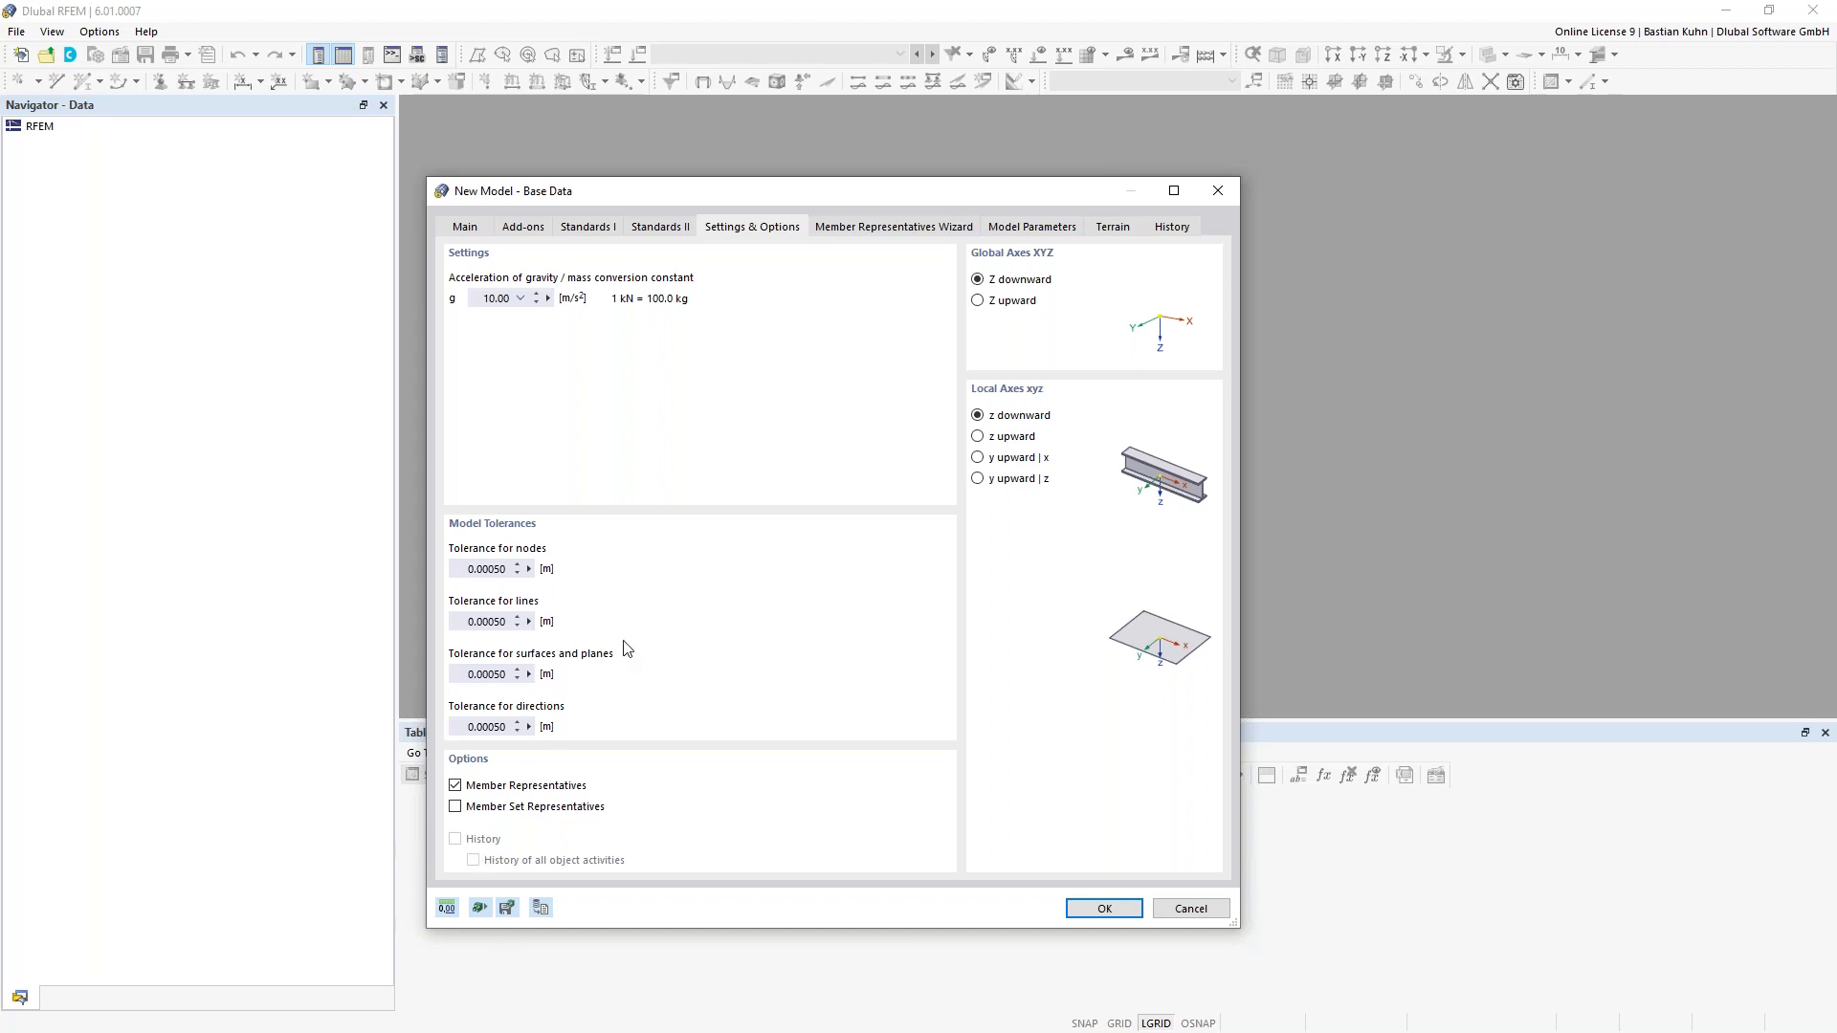
click(875, 231)
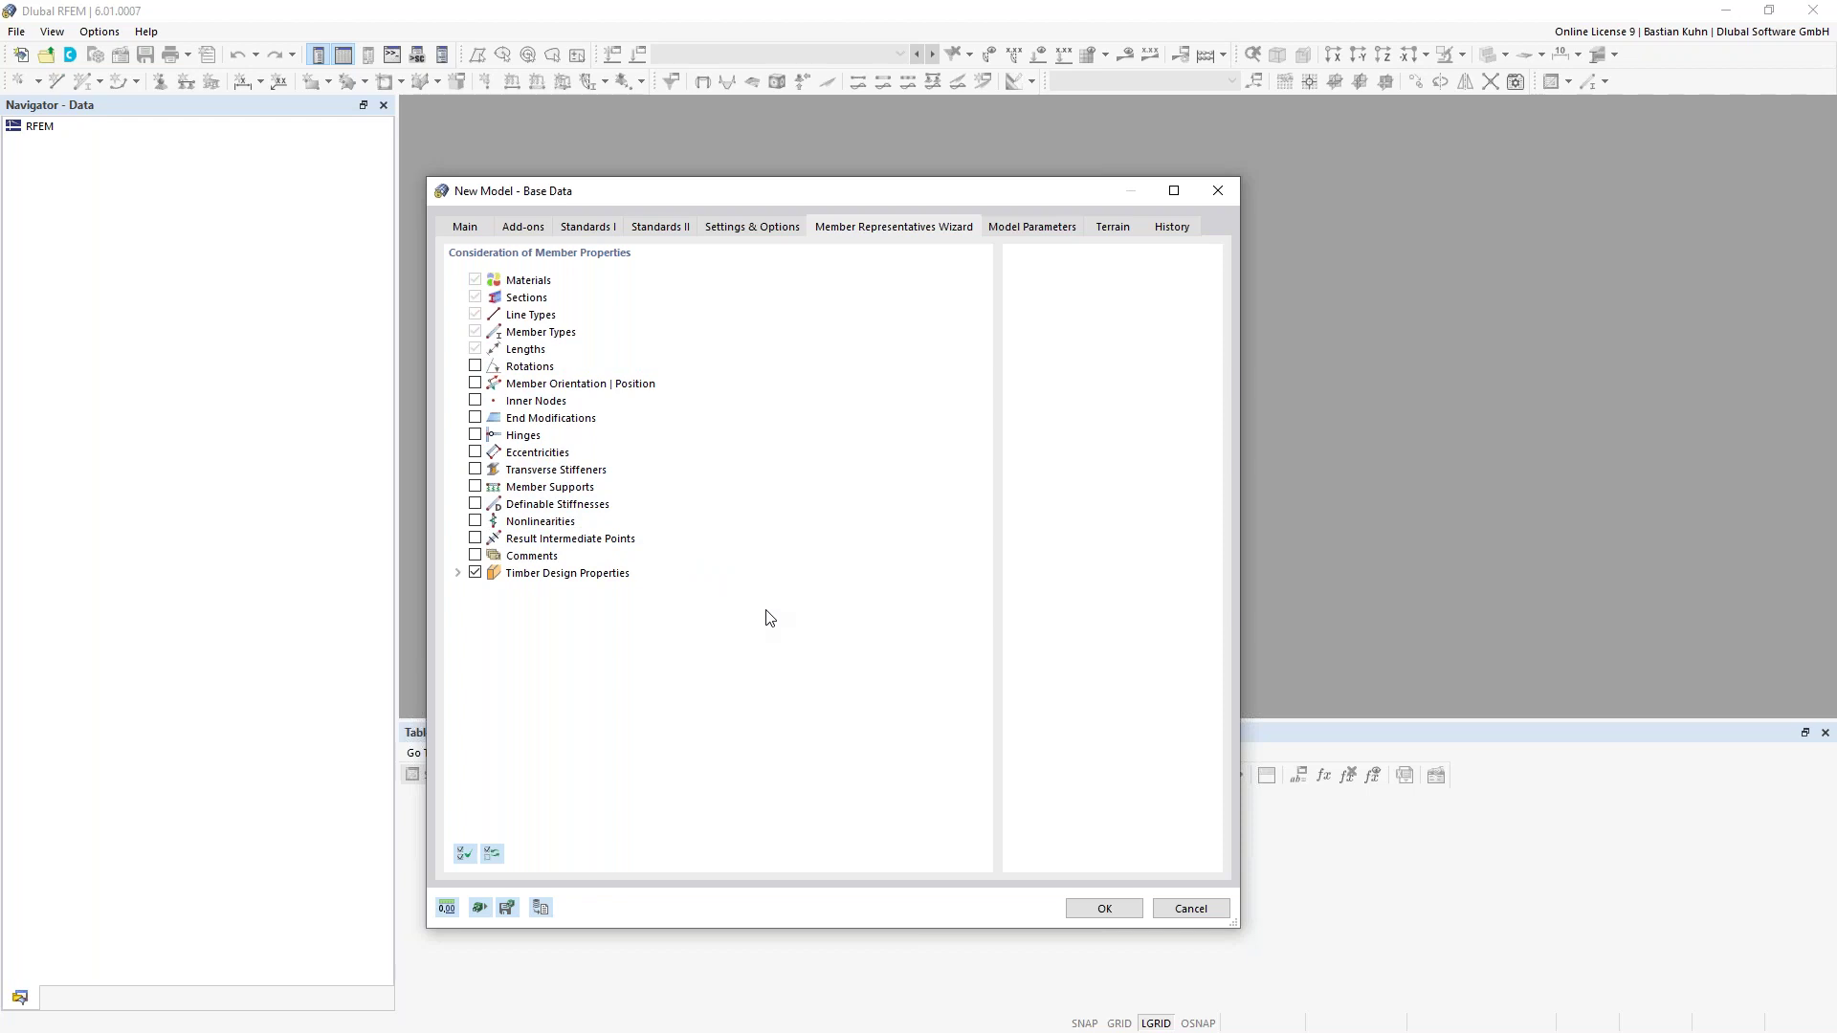
click(458, 573)
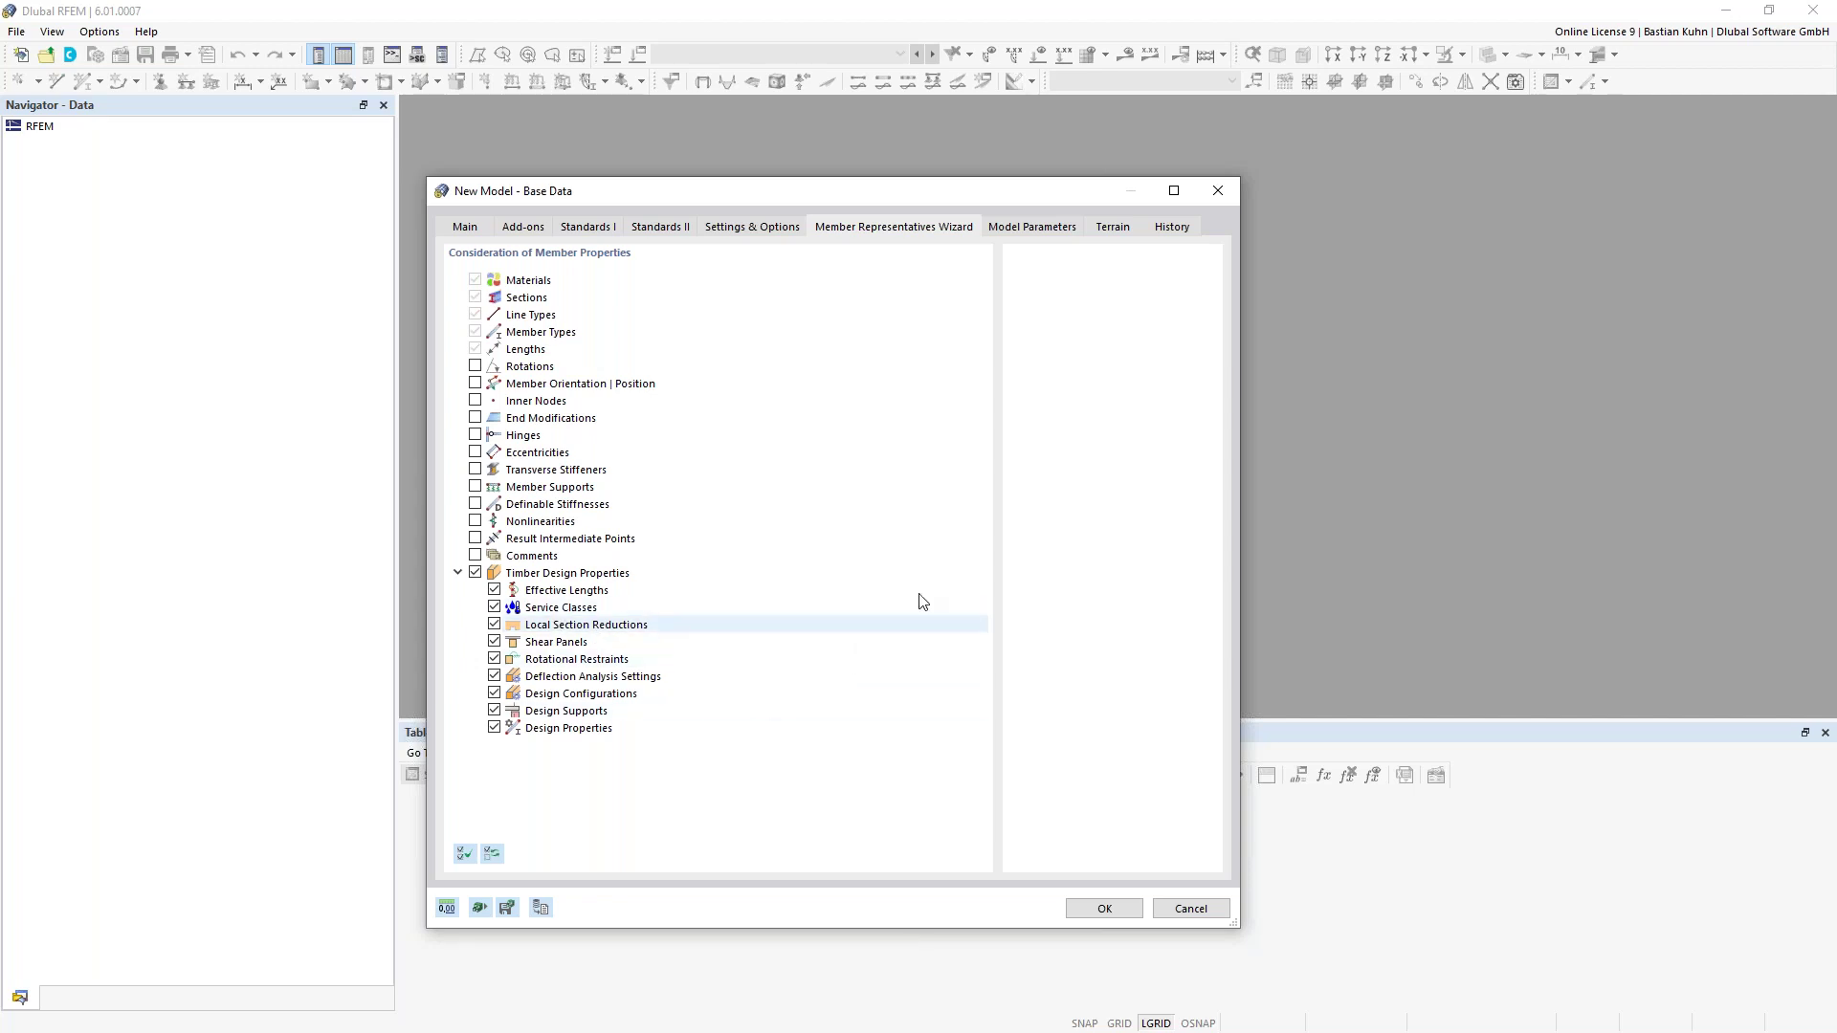
Set the model location to the street address in Leipzig, Germany, through the location map search, and create the model
click(1037, 232)
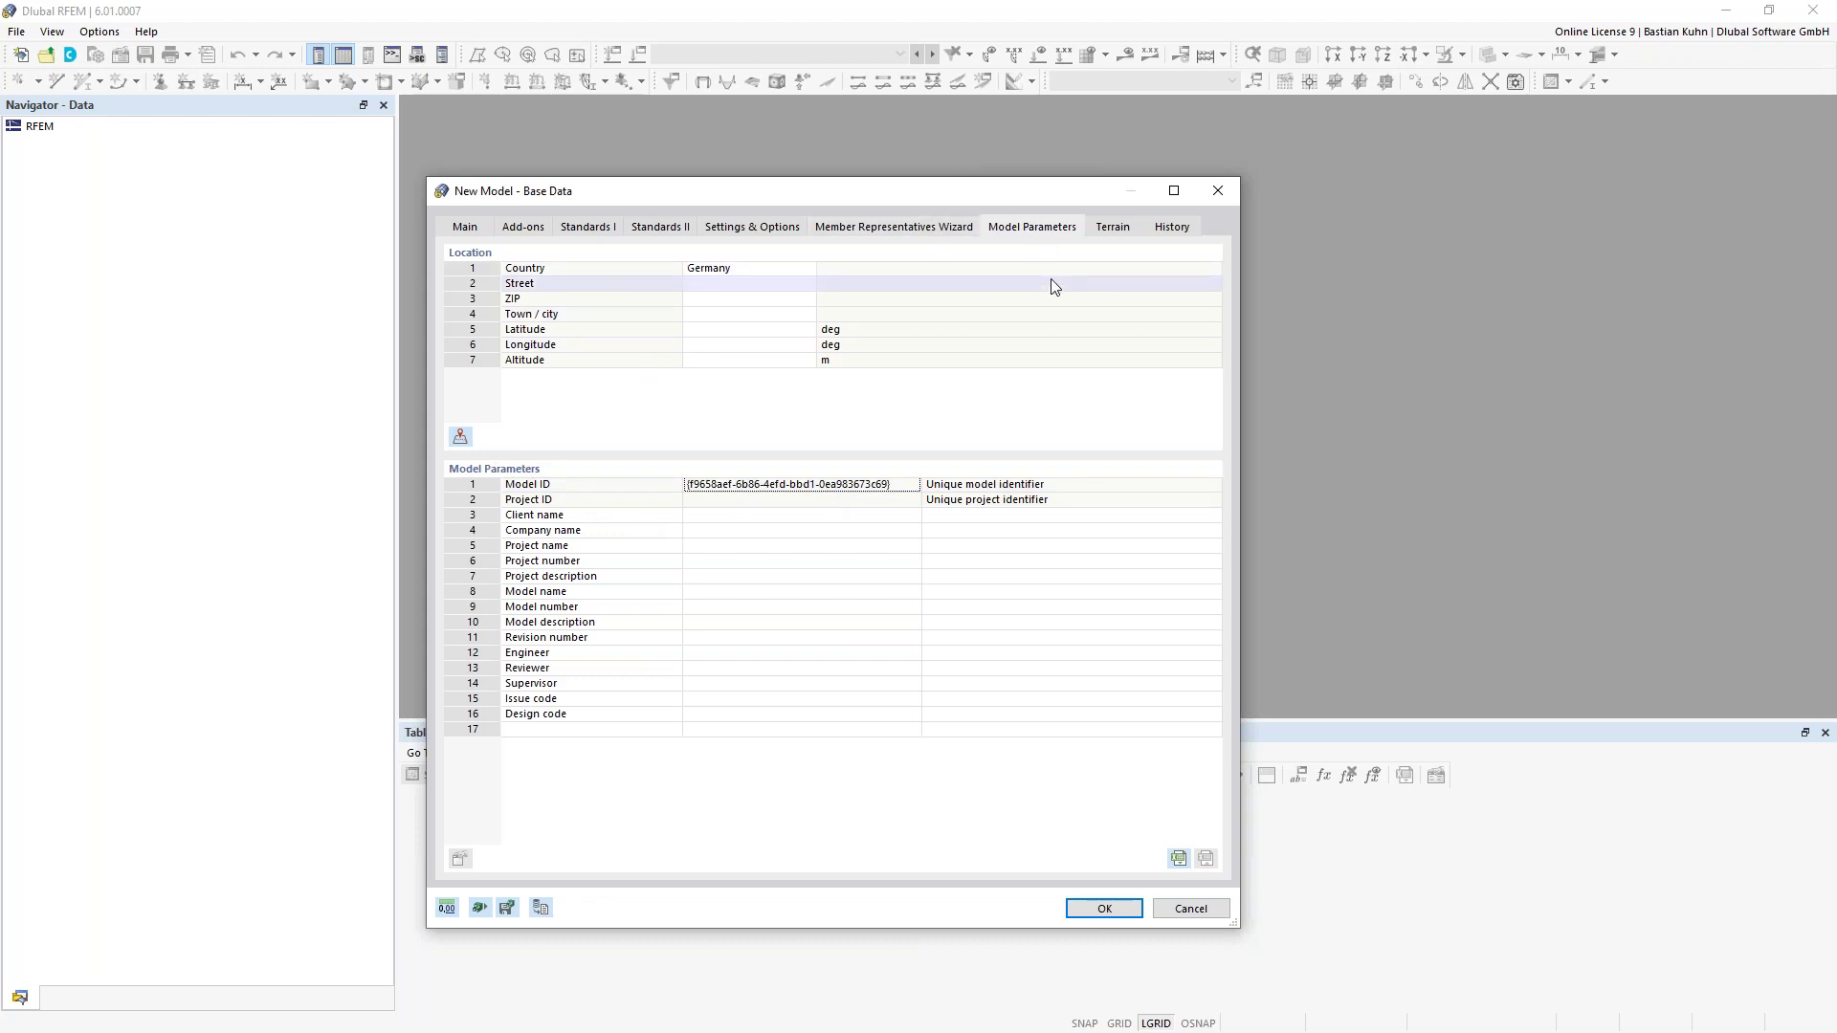
click(460, 437)
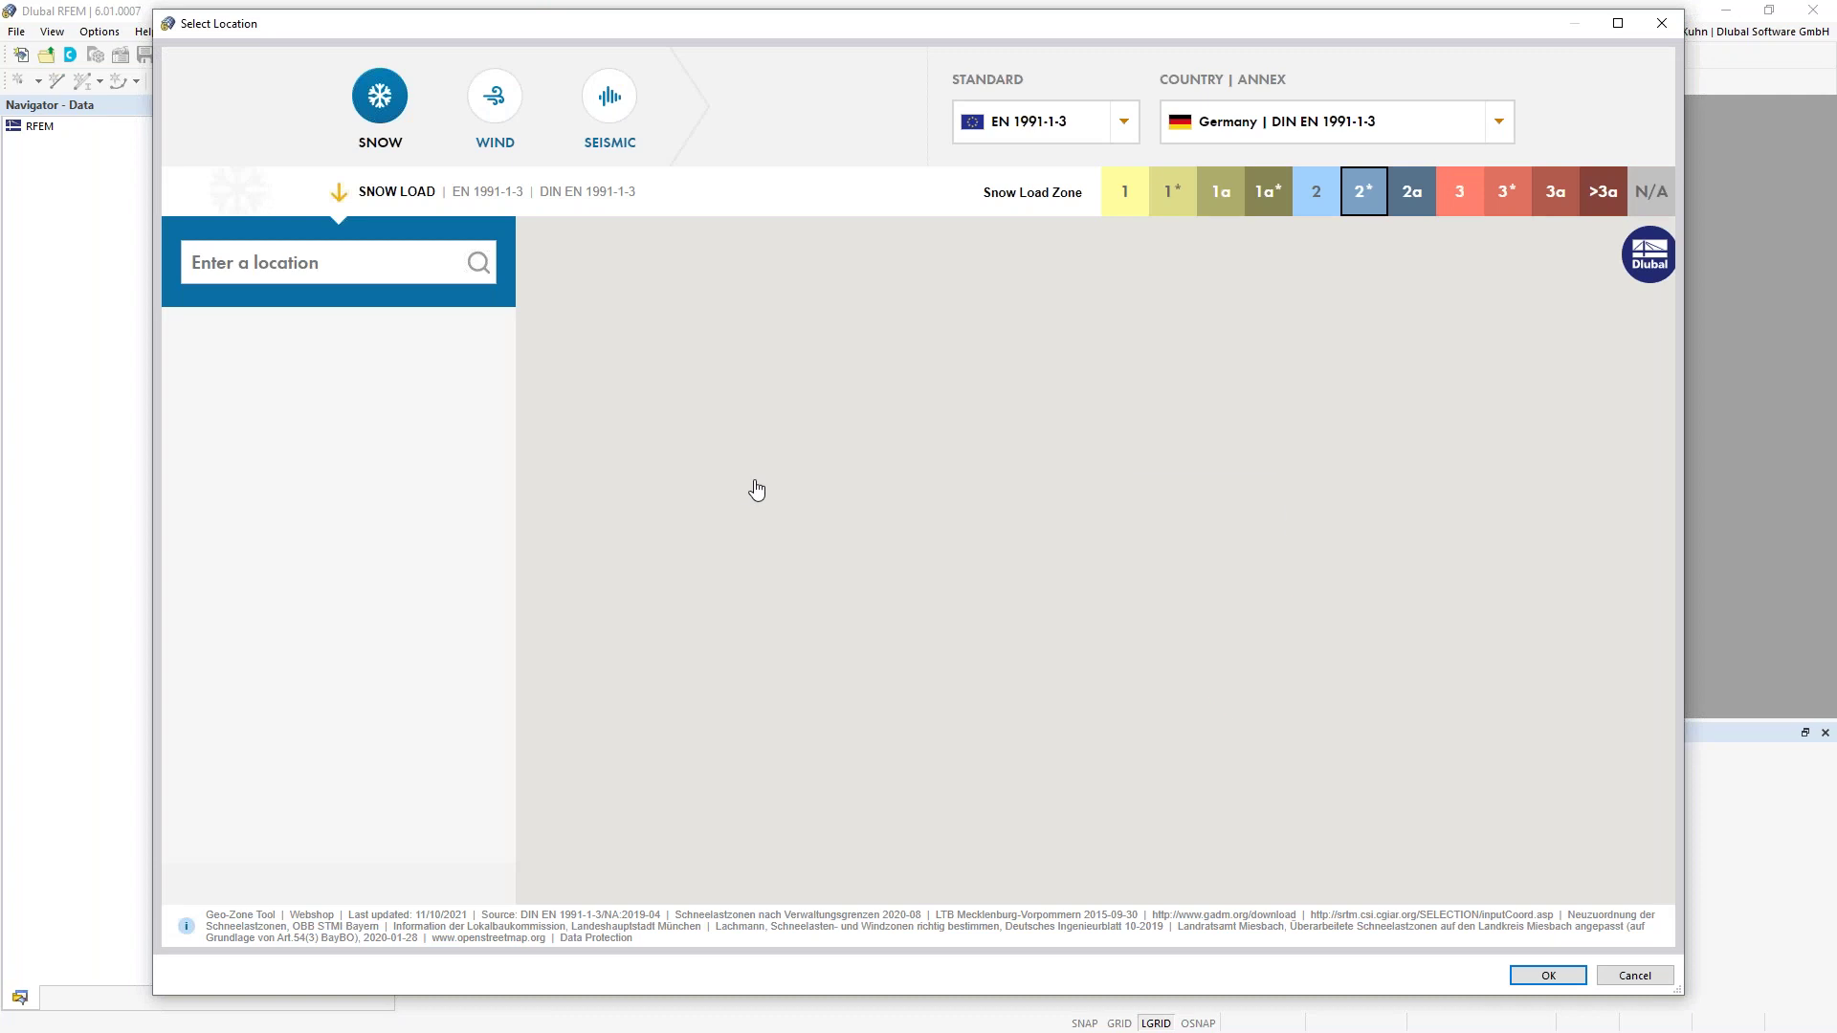
click(409, 265)
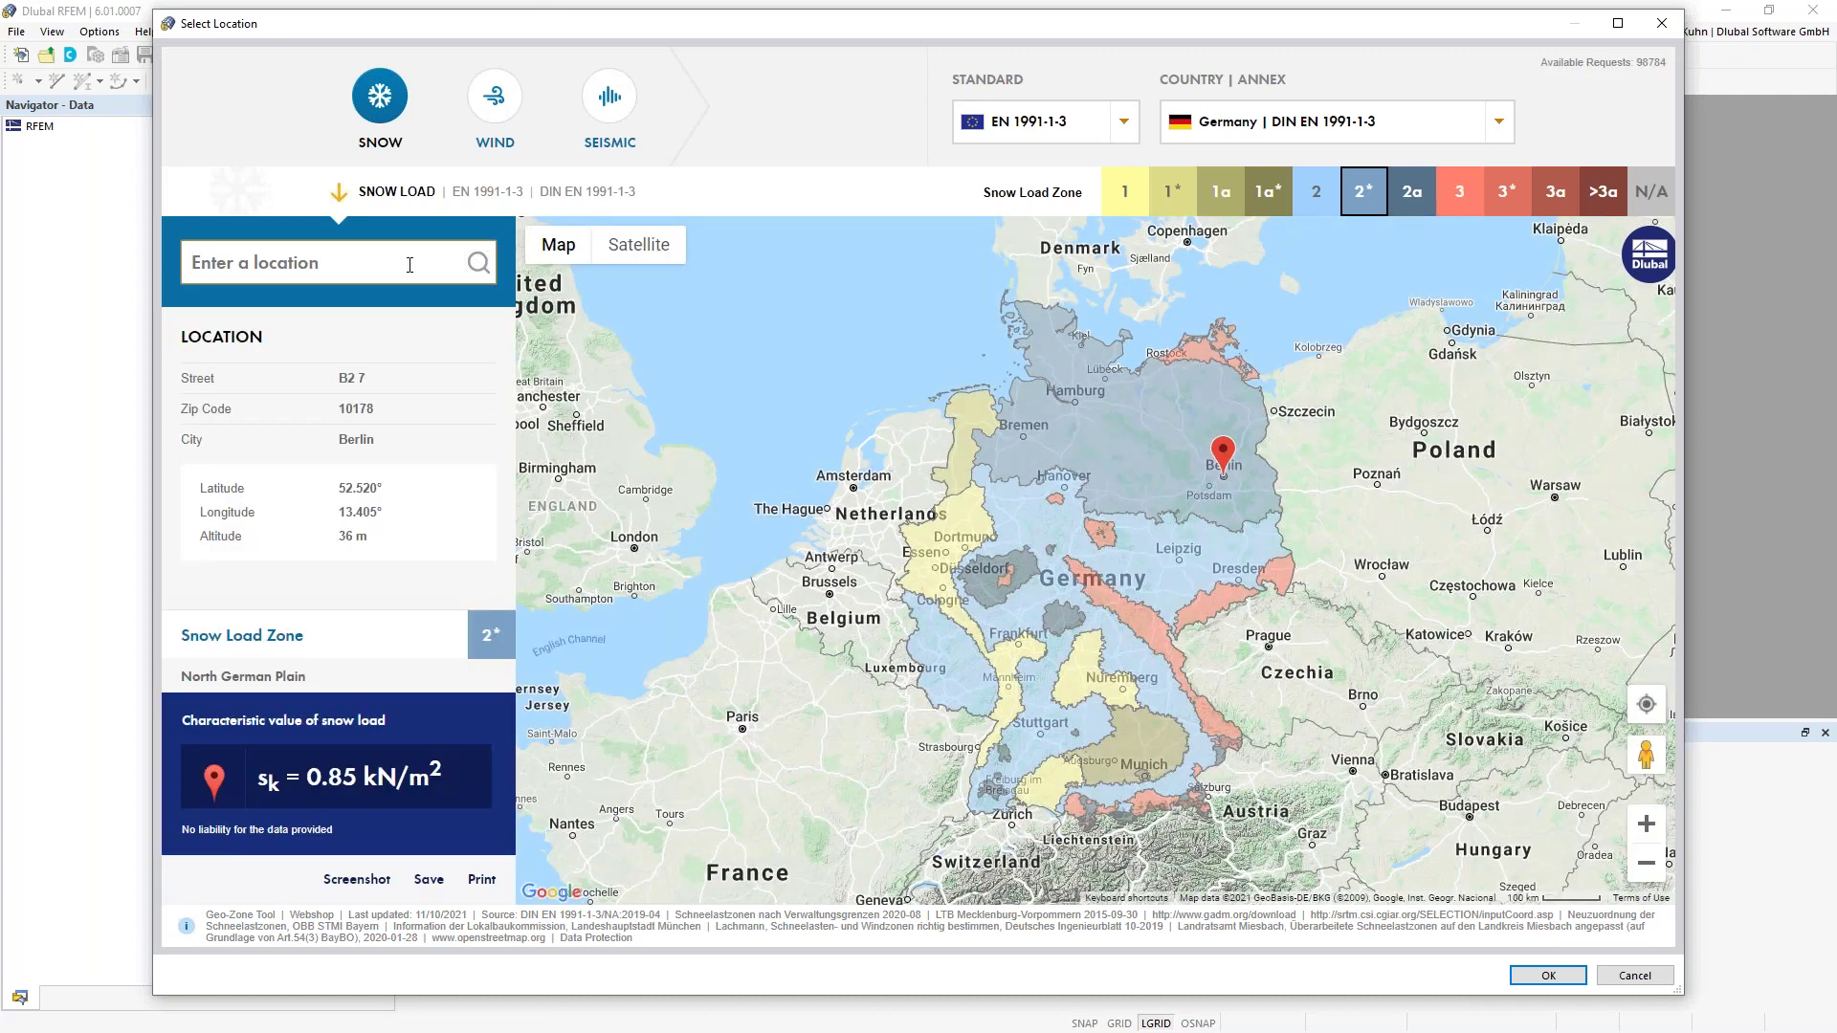
text(Grimma)
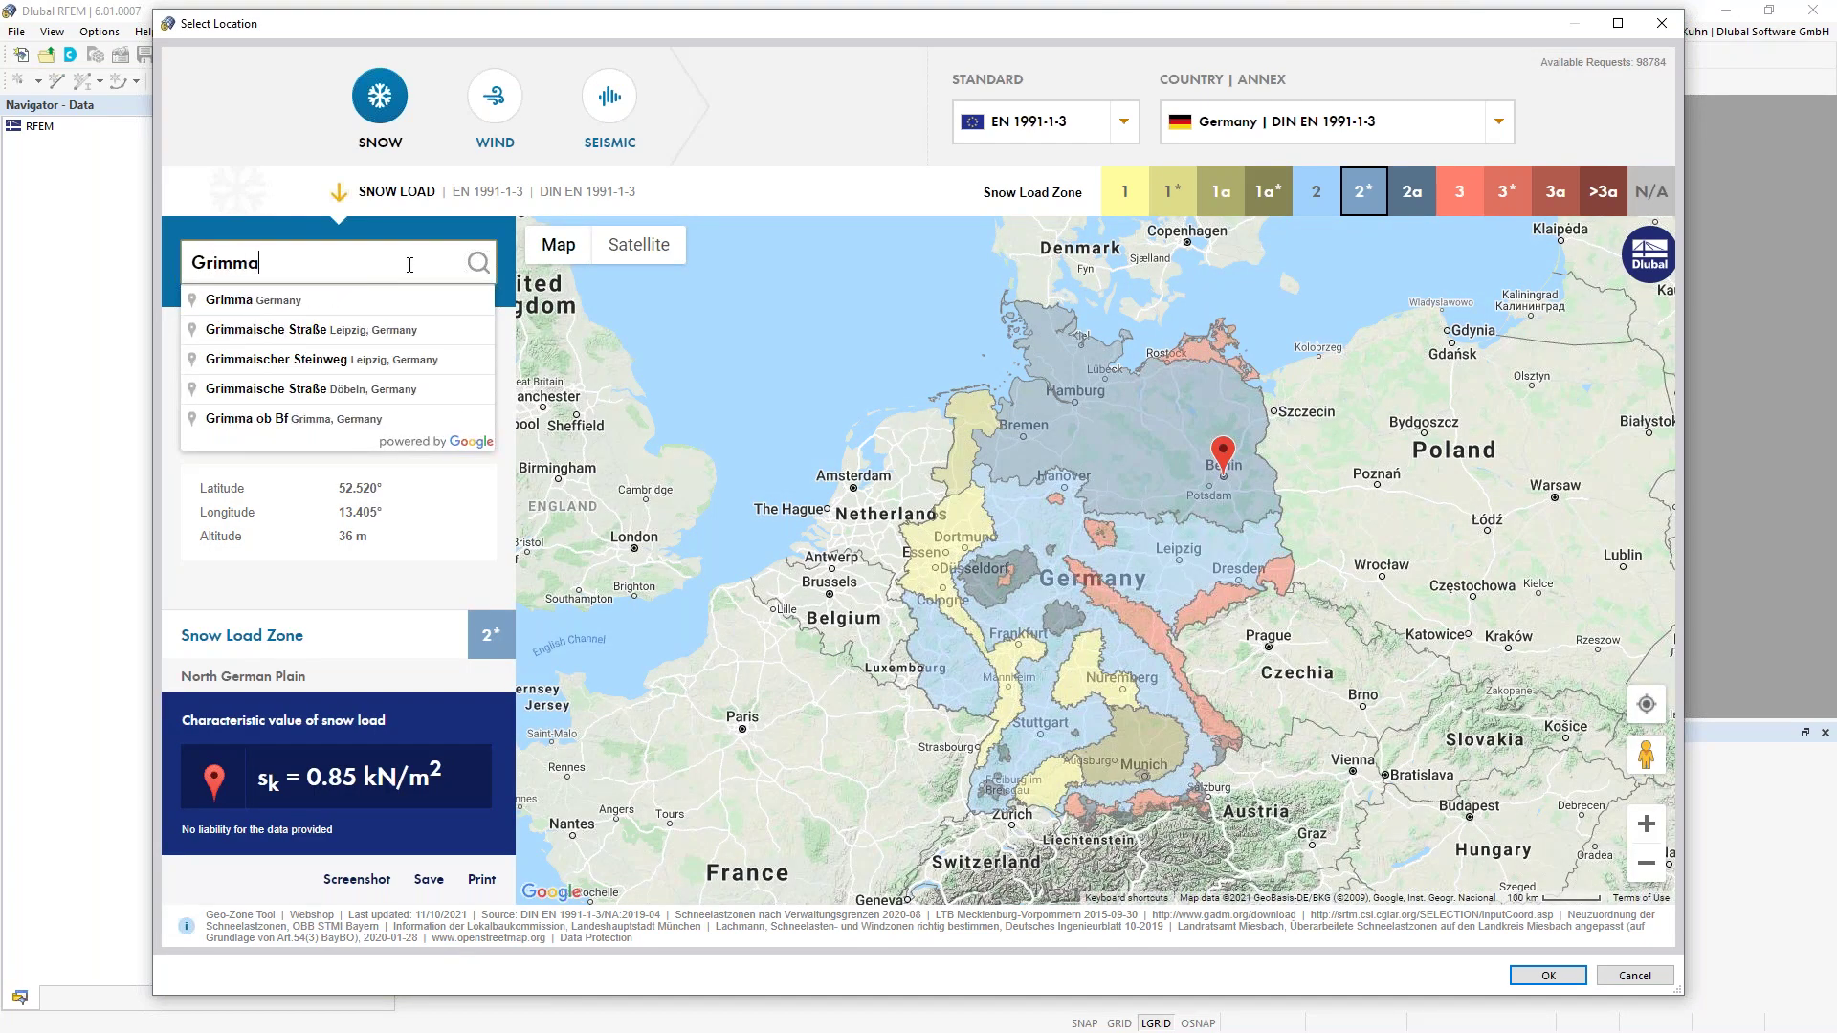
text(ische)
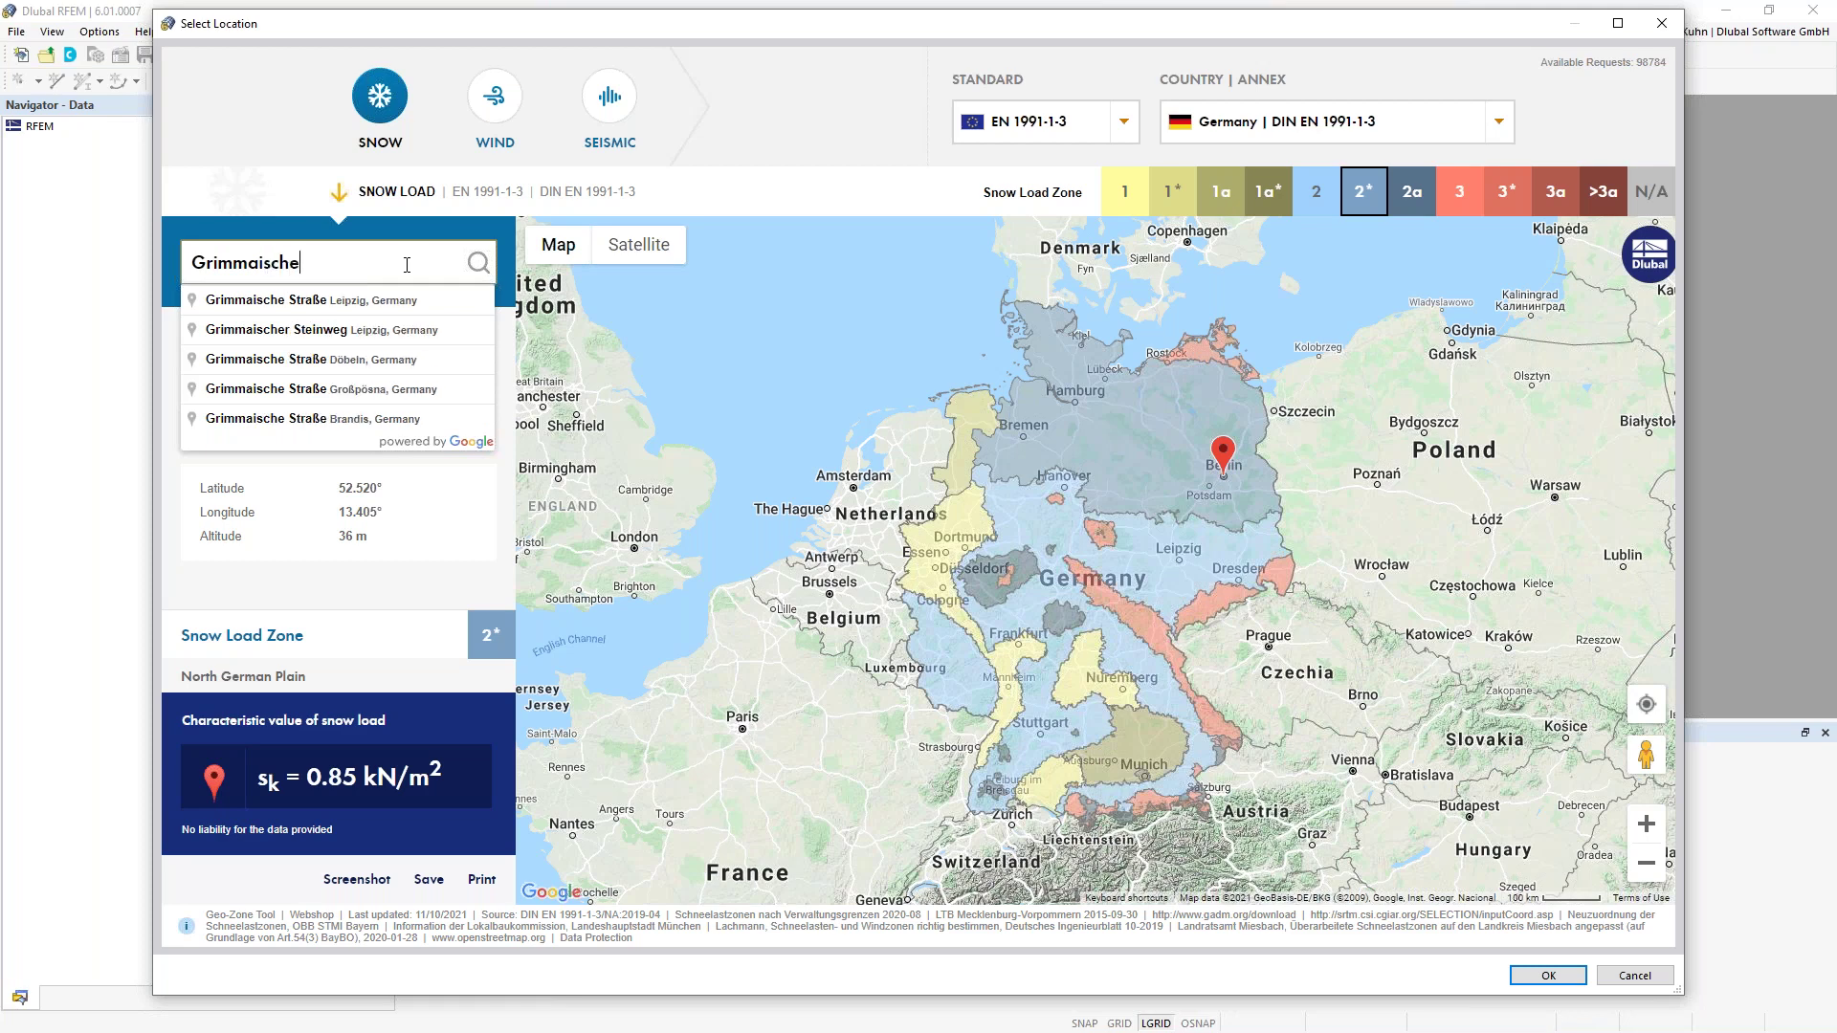
click(323, 304)
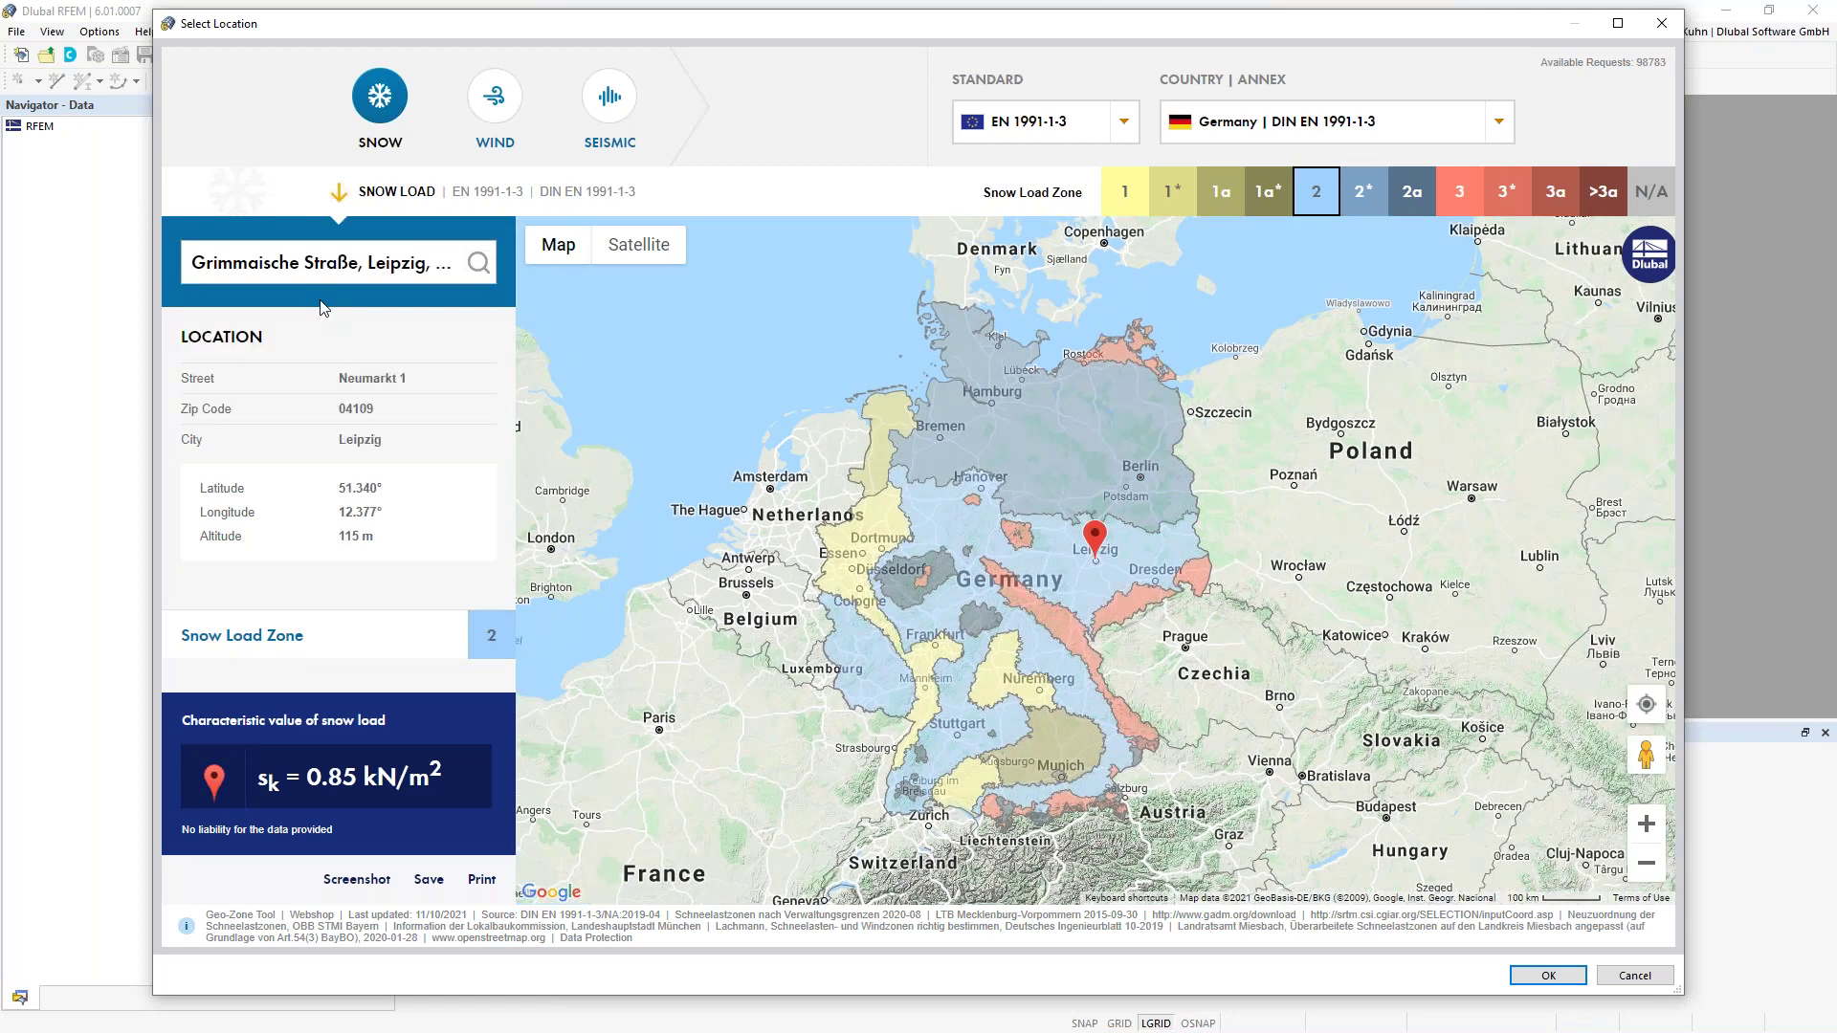
click(1547, 976)
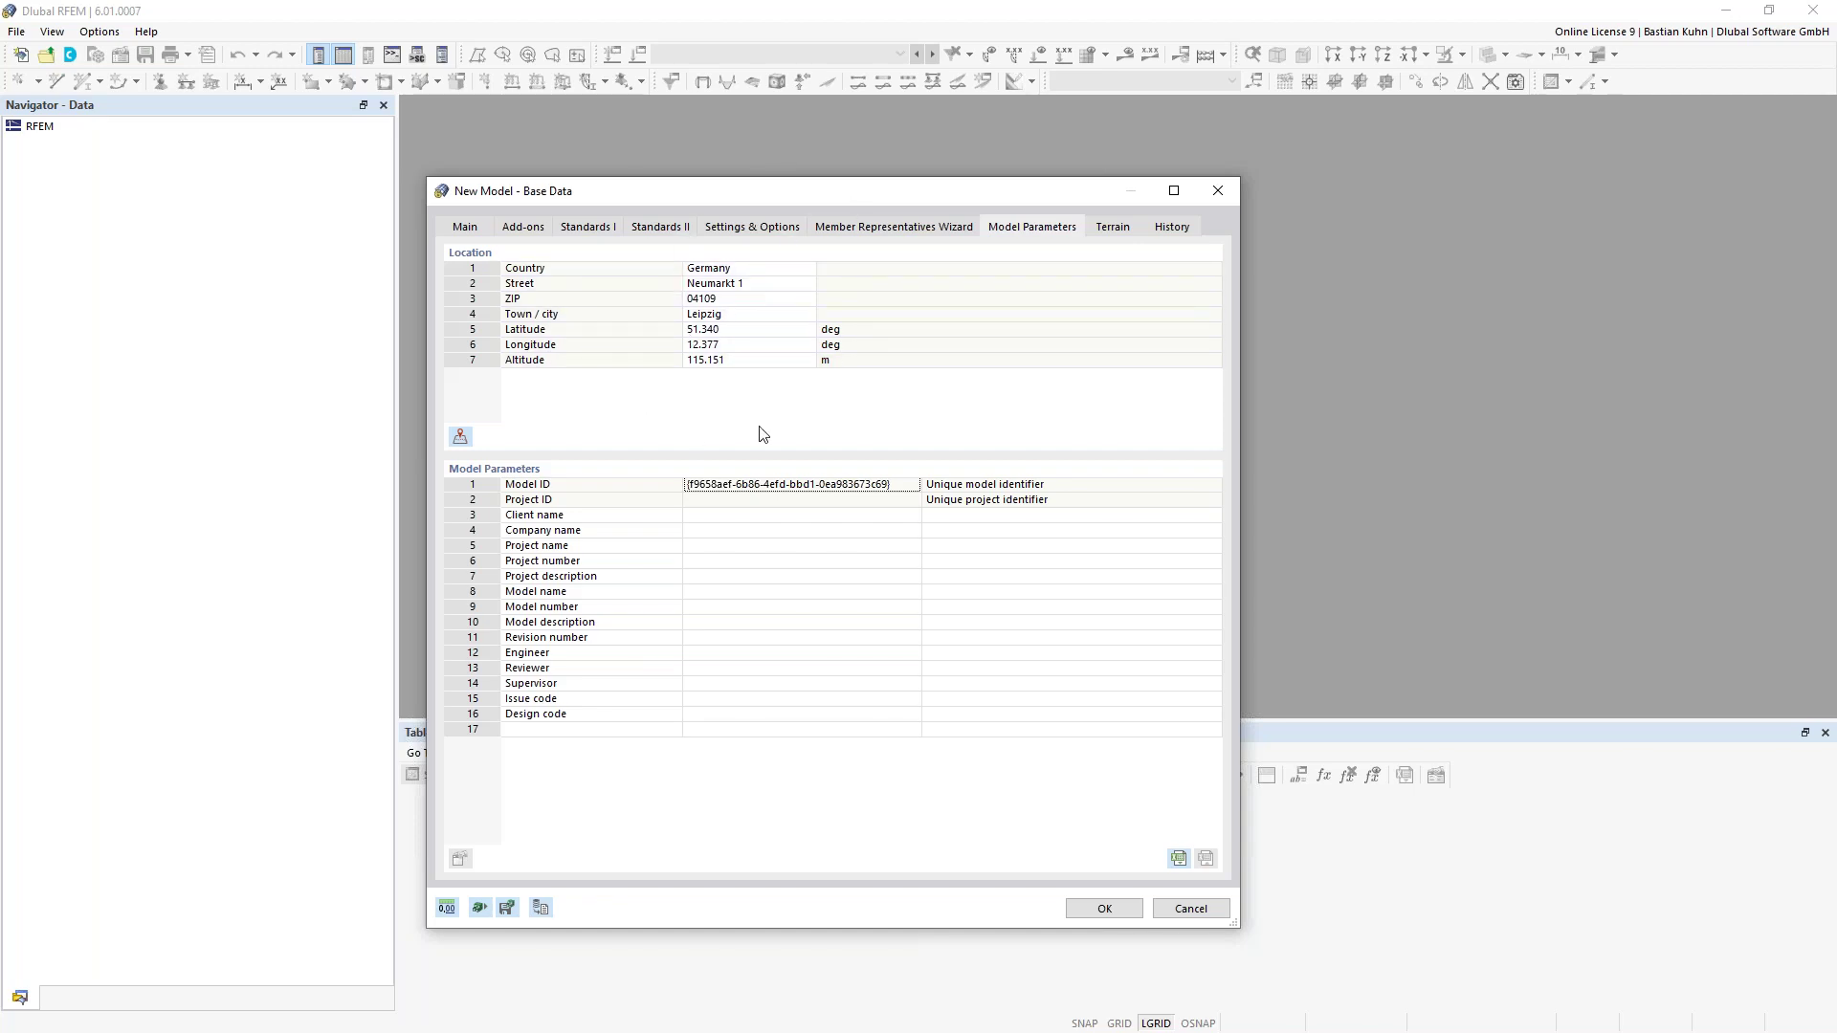
click(1085, 907)
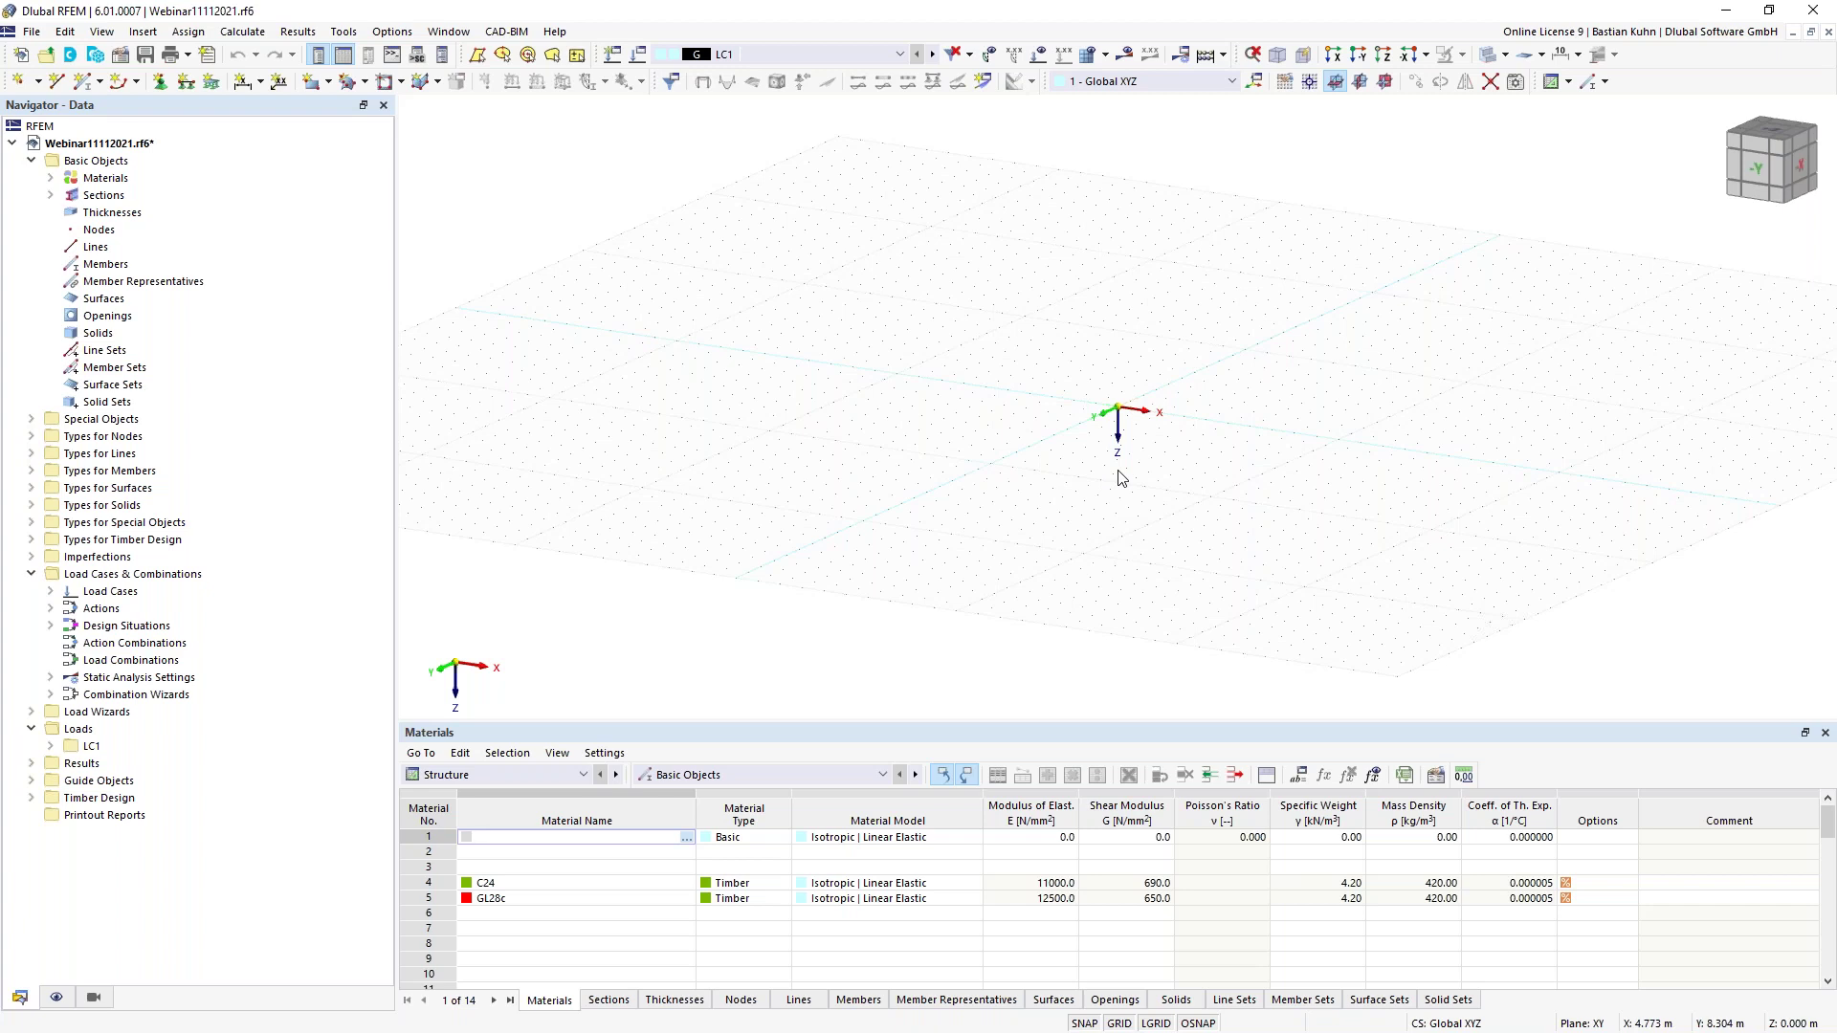
Start a new member and set its member type to Beam
middle_drag(1021, 508, 892, 572)
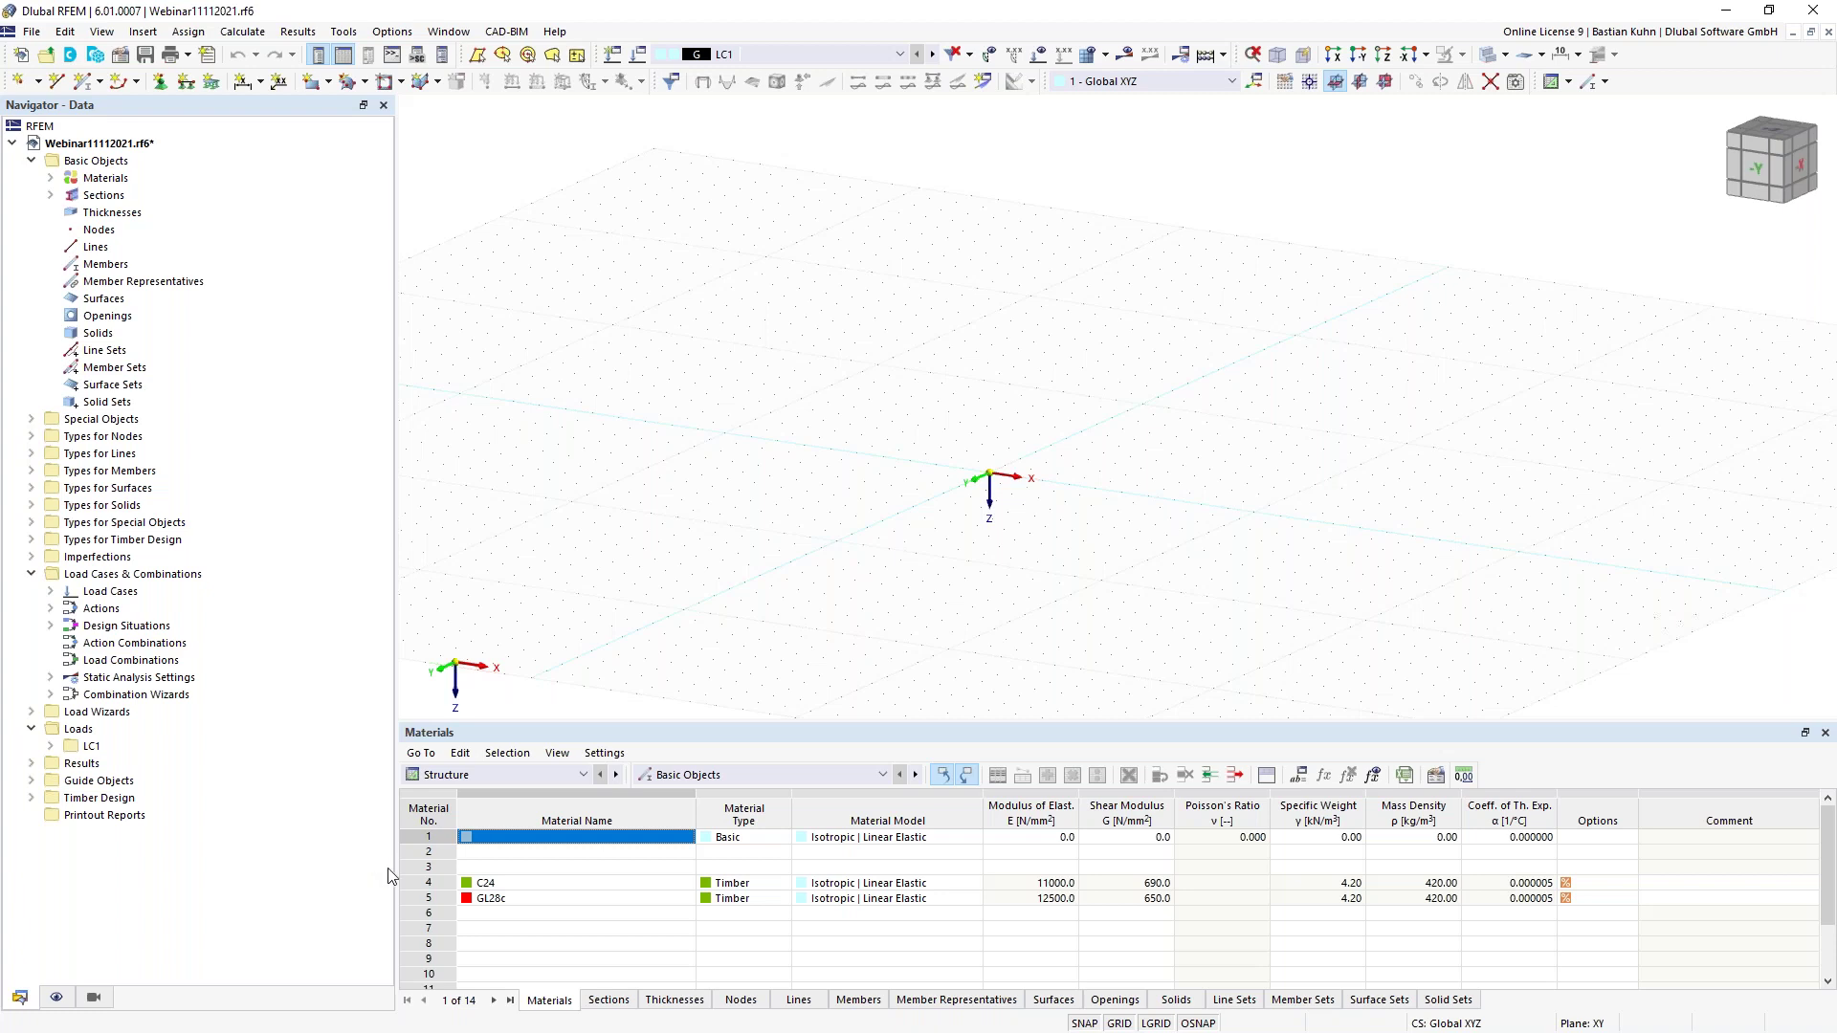
middle_drag(984, 619, 872, 639)
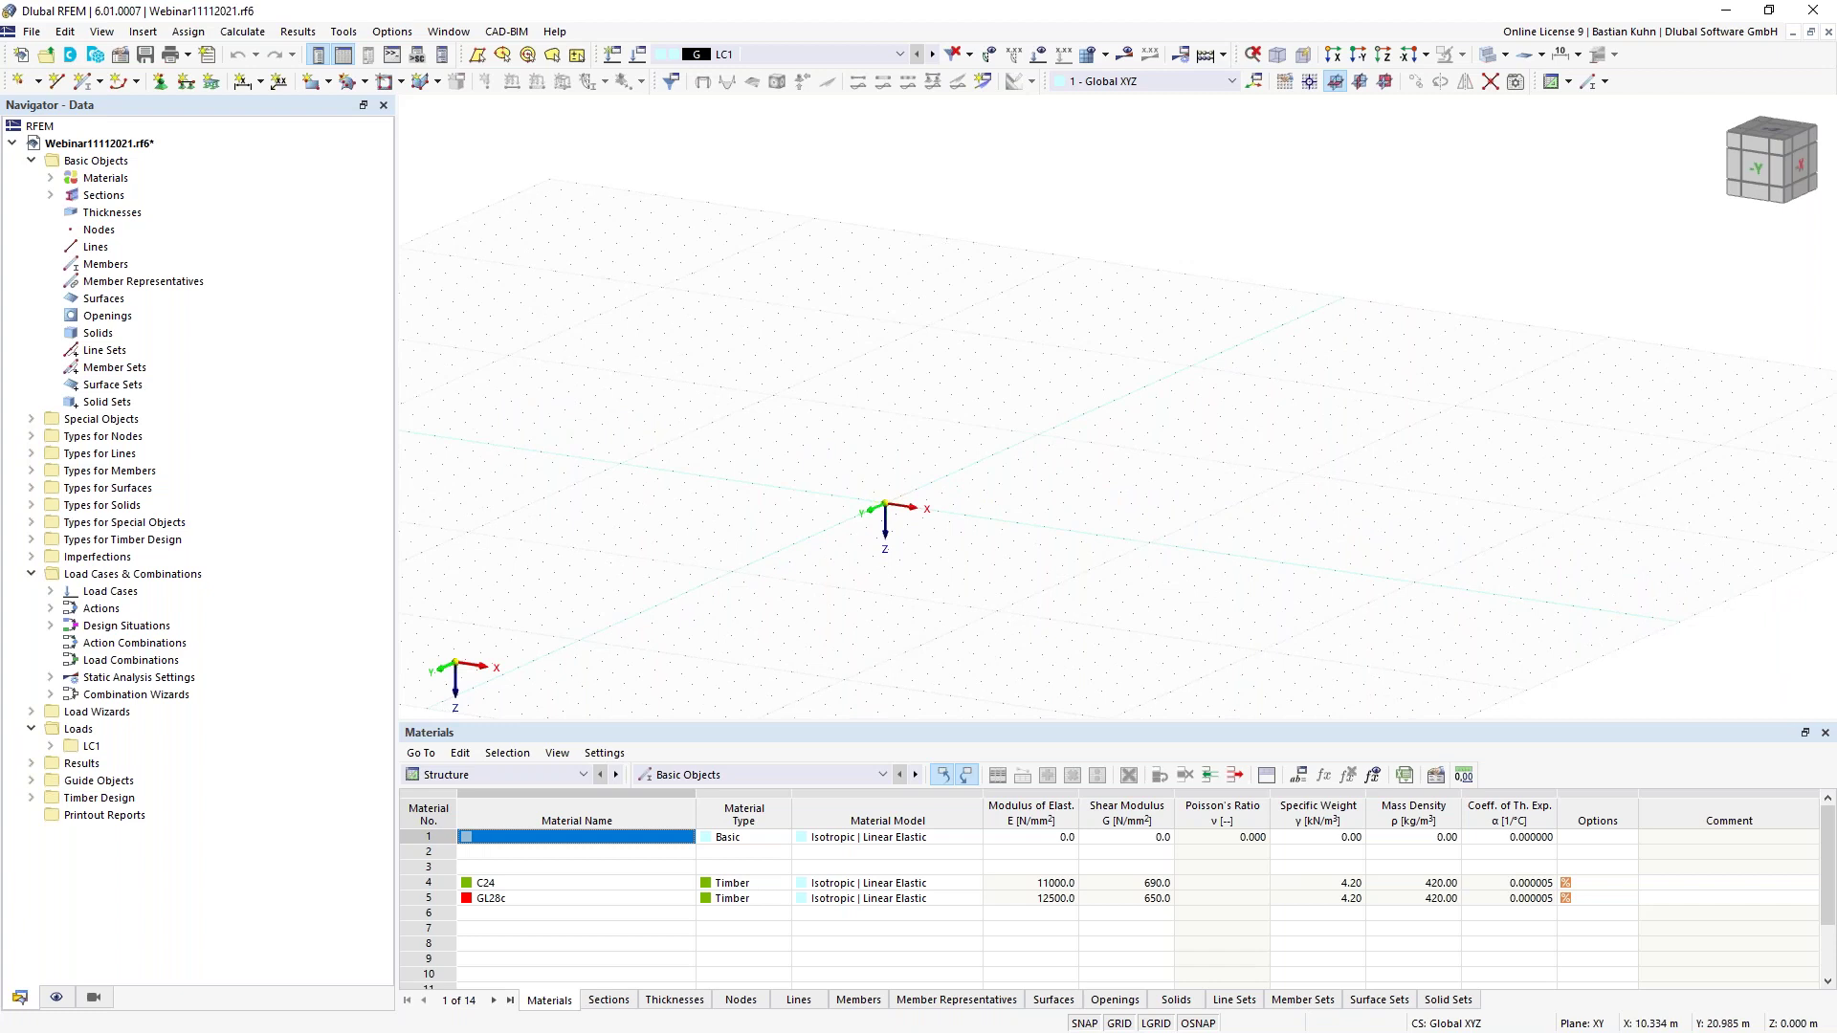
click(86, 84)
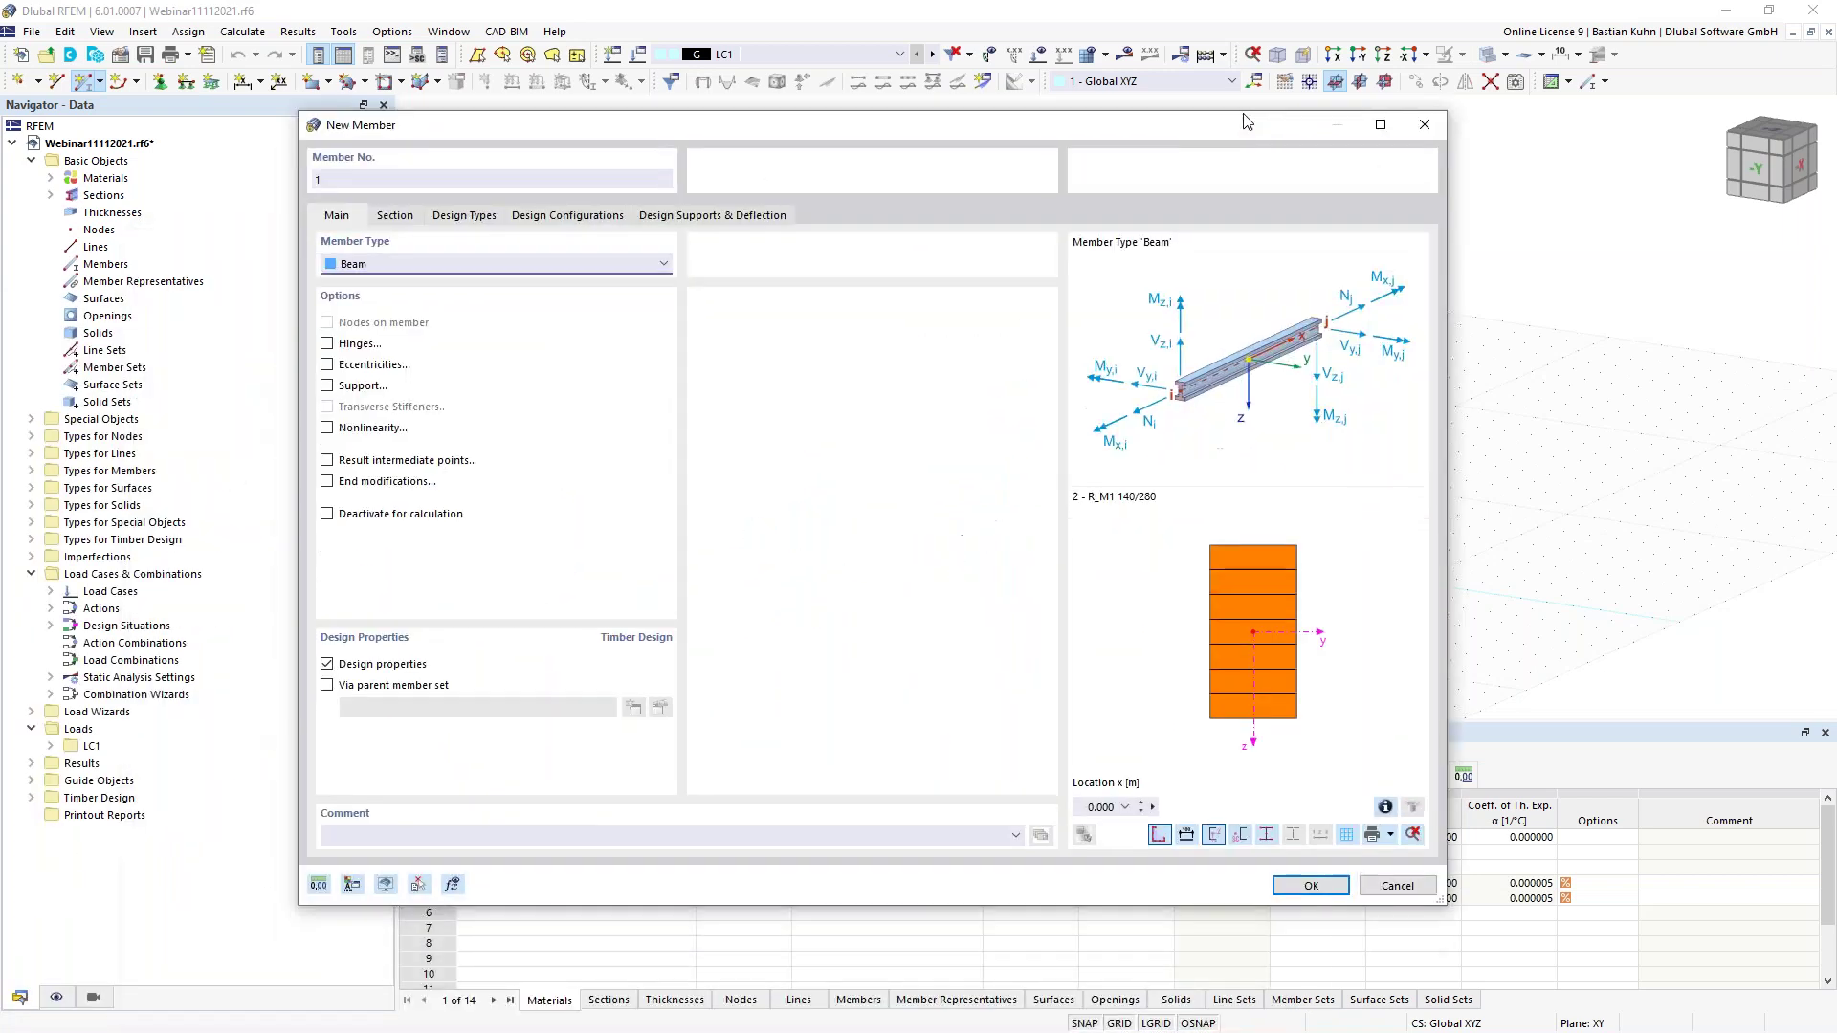
click(634, 245)
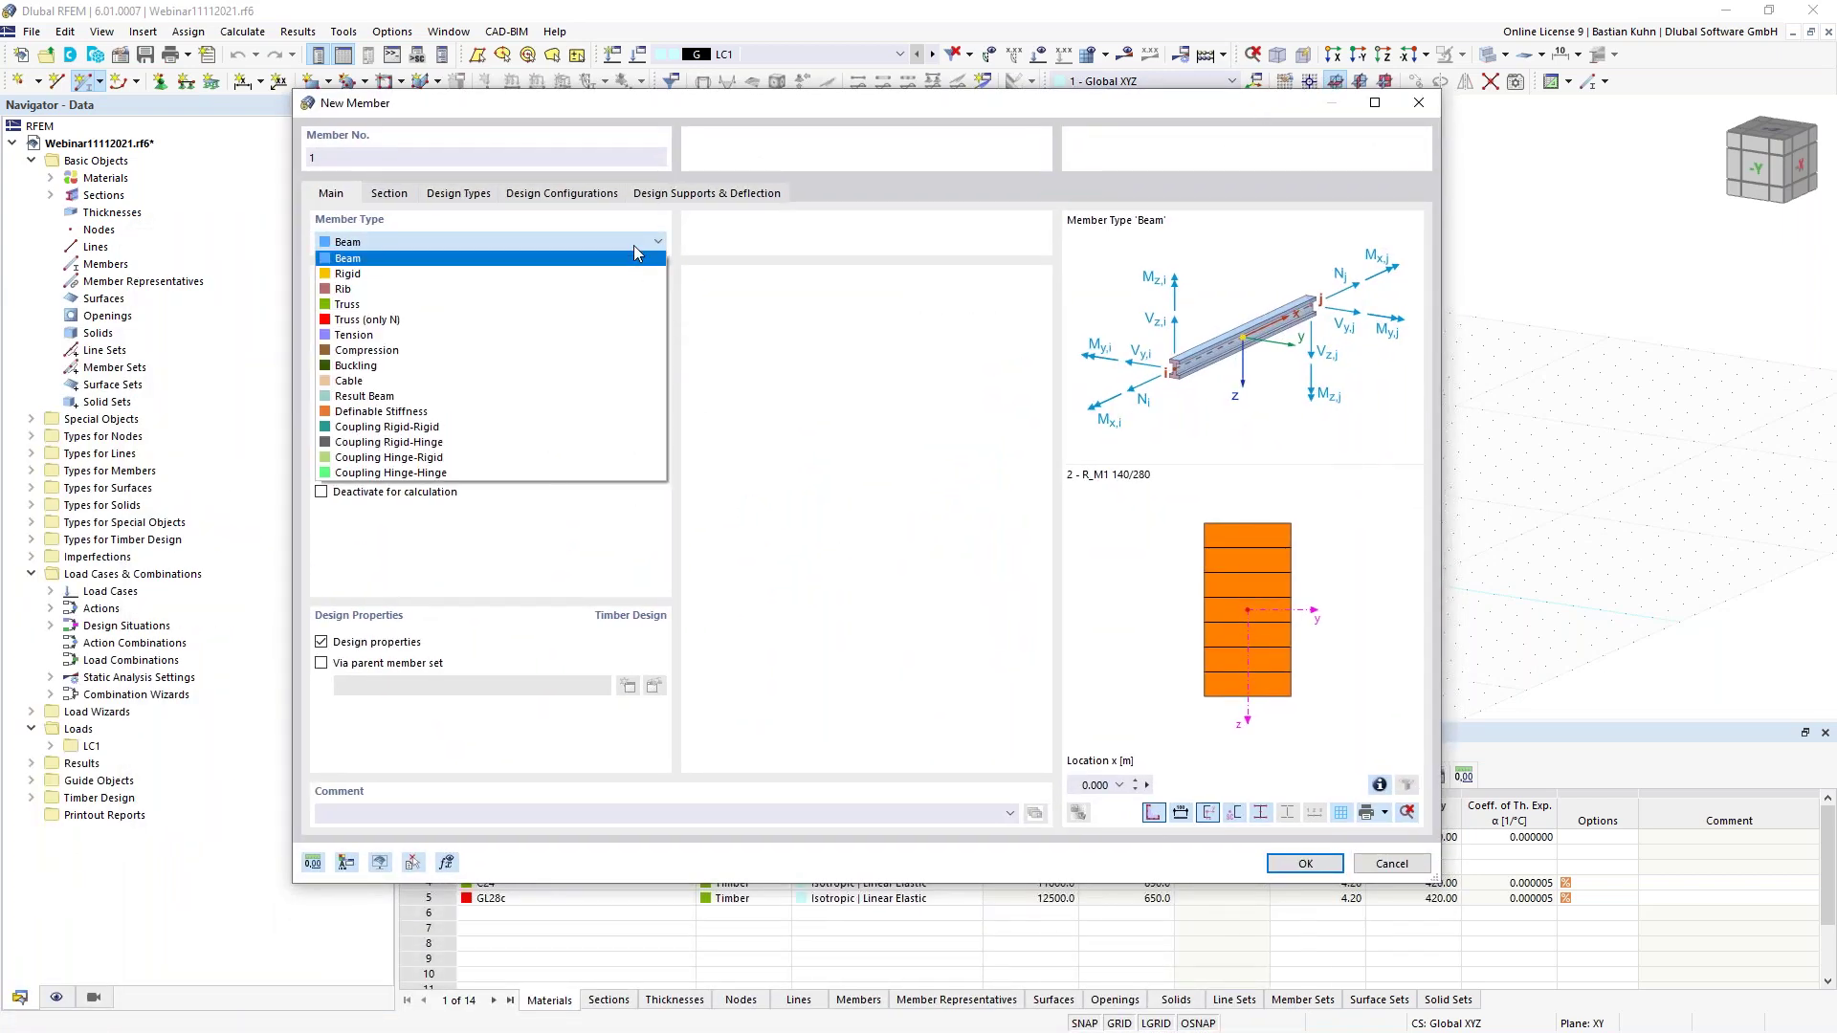
click(644, 258)
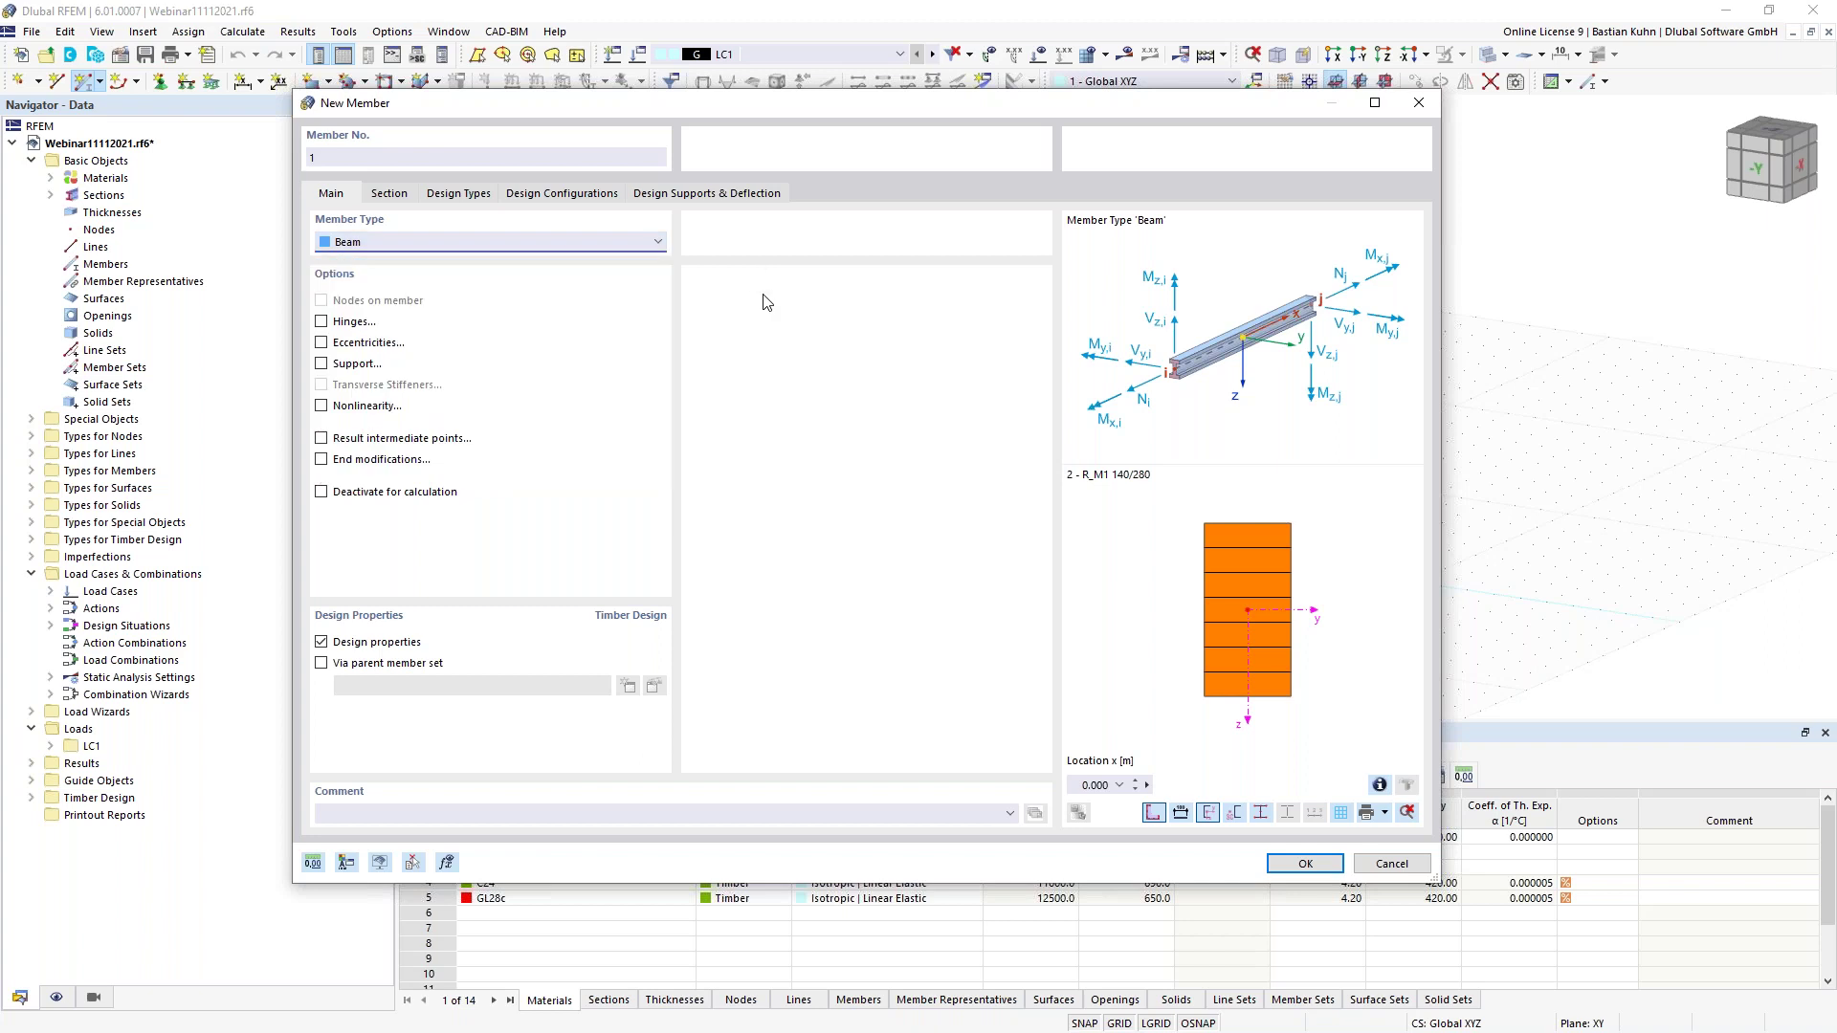
Activate hinges for the new member and define a Local xyz member hinge with the φy and φz rotations released
click(322, 322)
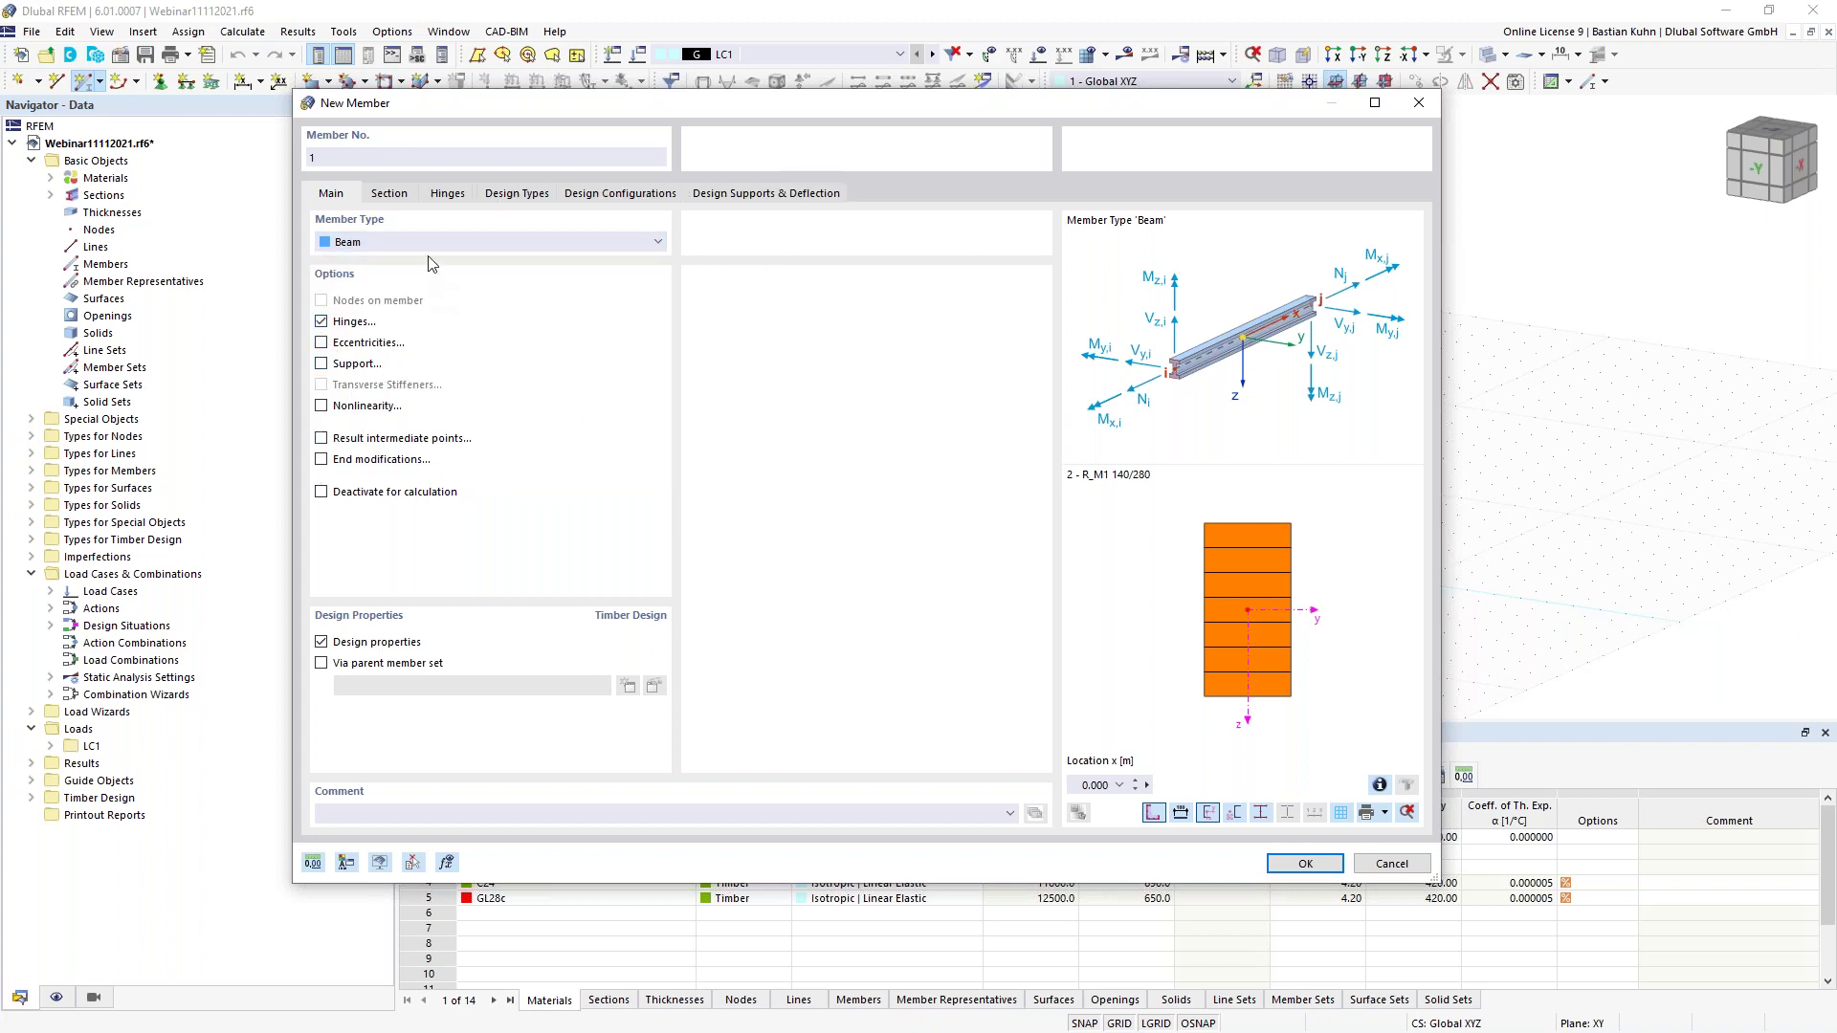
click(447, 195)
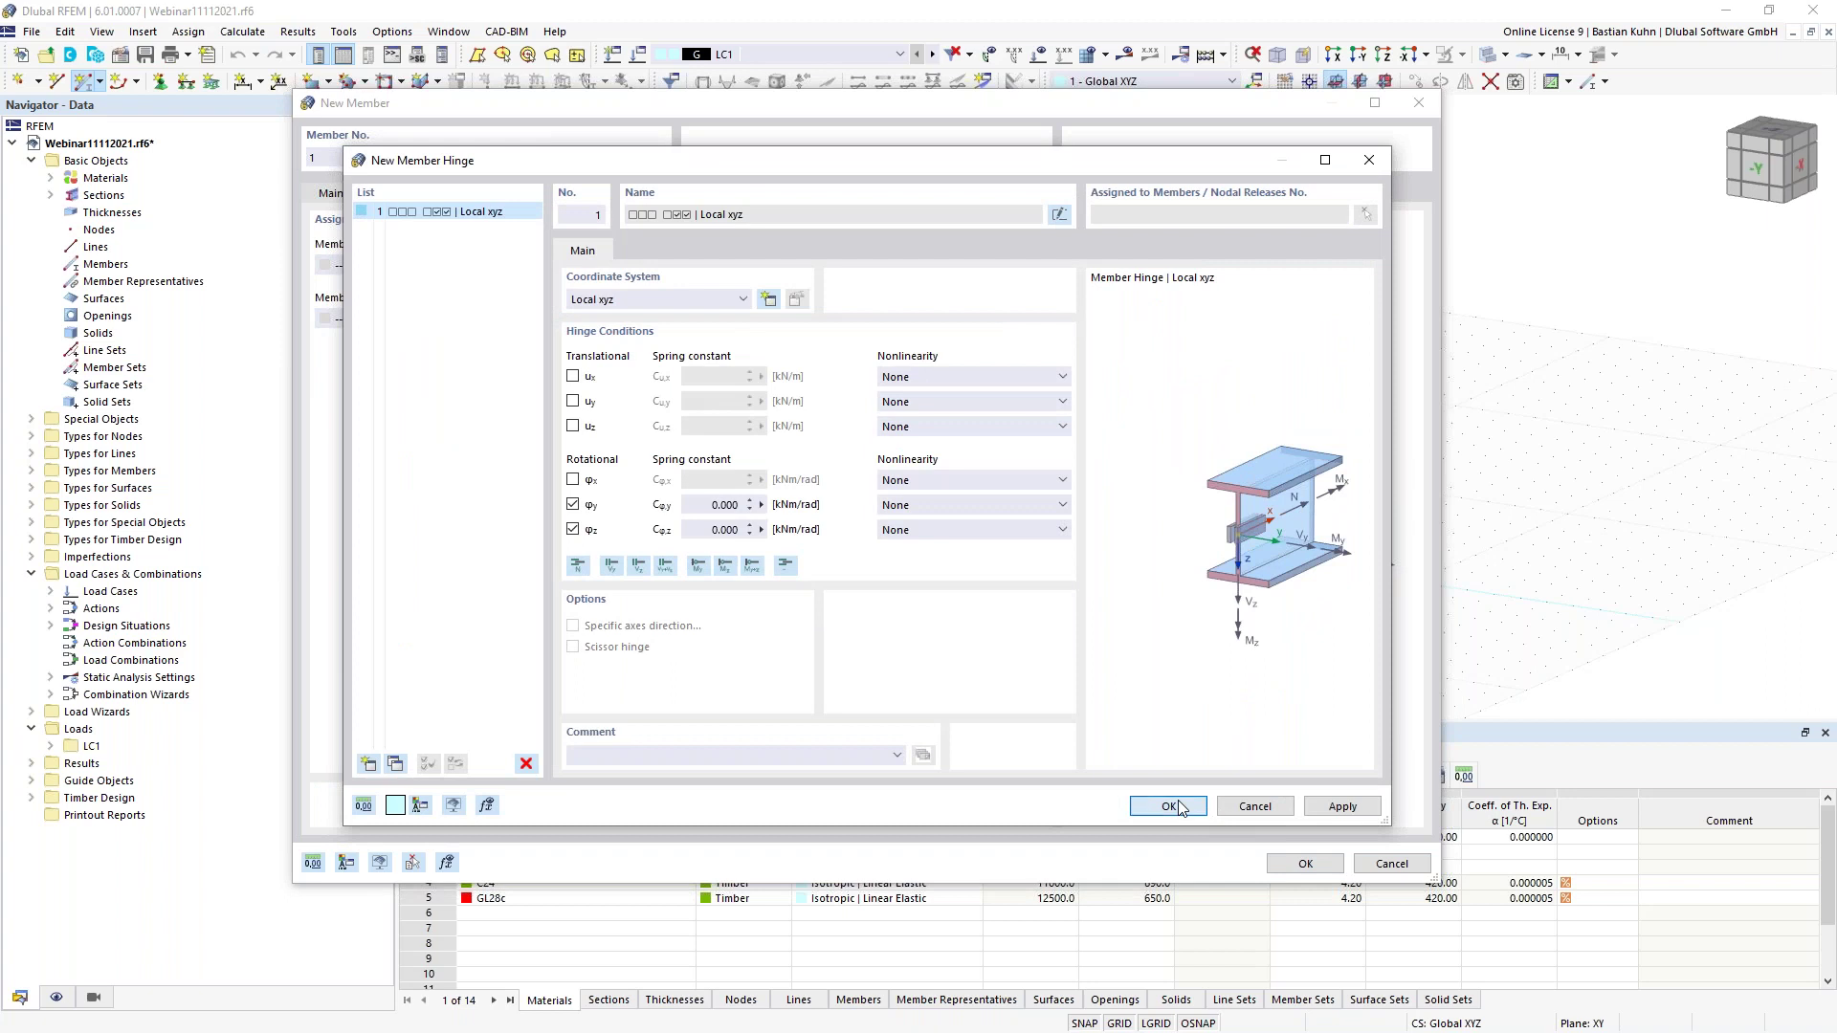
click(1172, 806)
Try the Linear and Saddle section distributions, the latter with Top alignment, and return the distribution type to Uniform
click(396, 194)
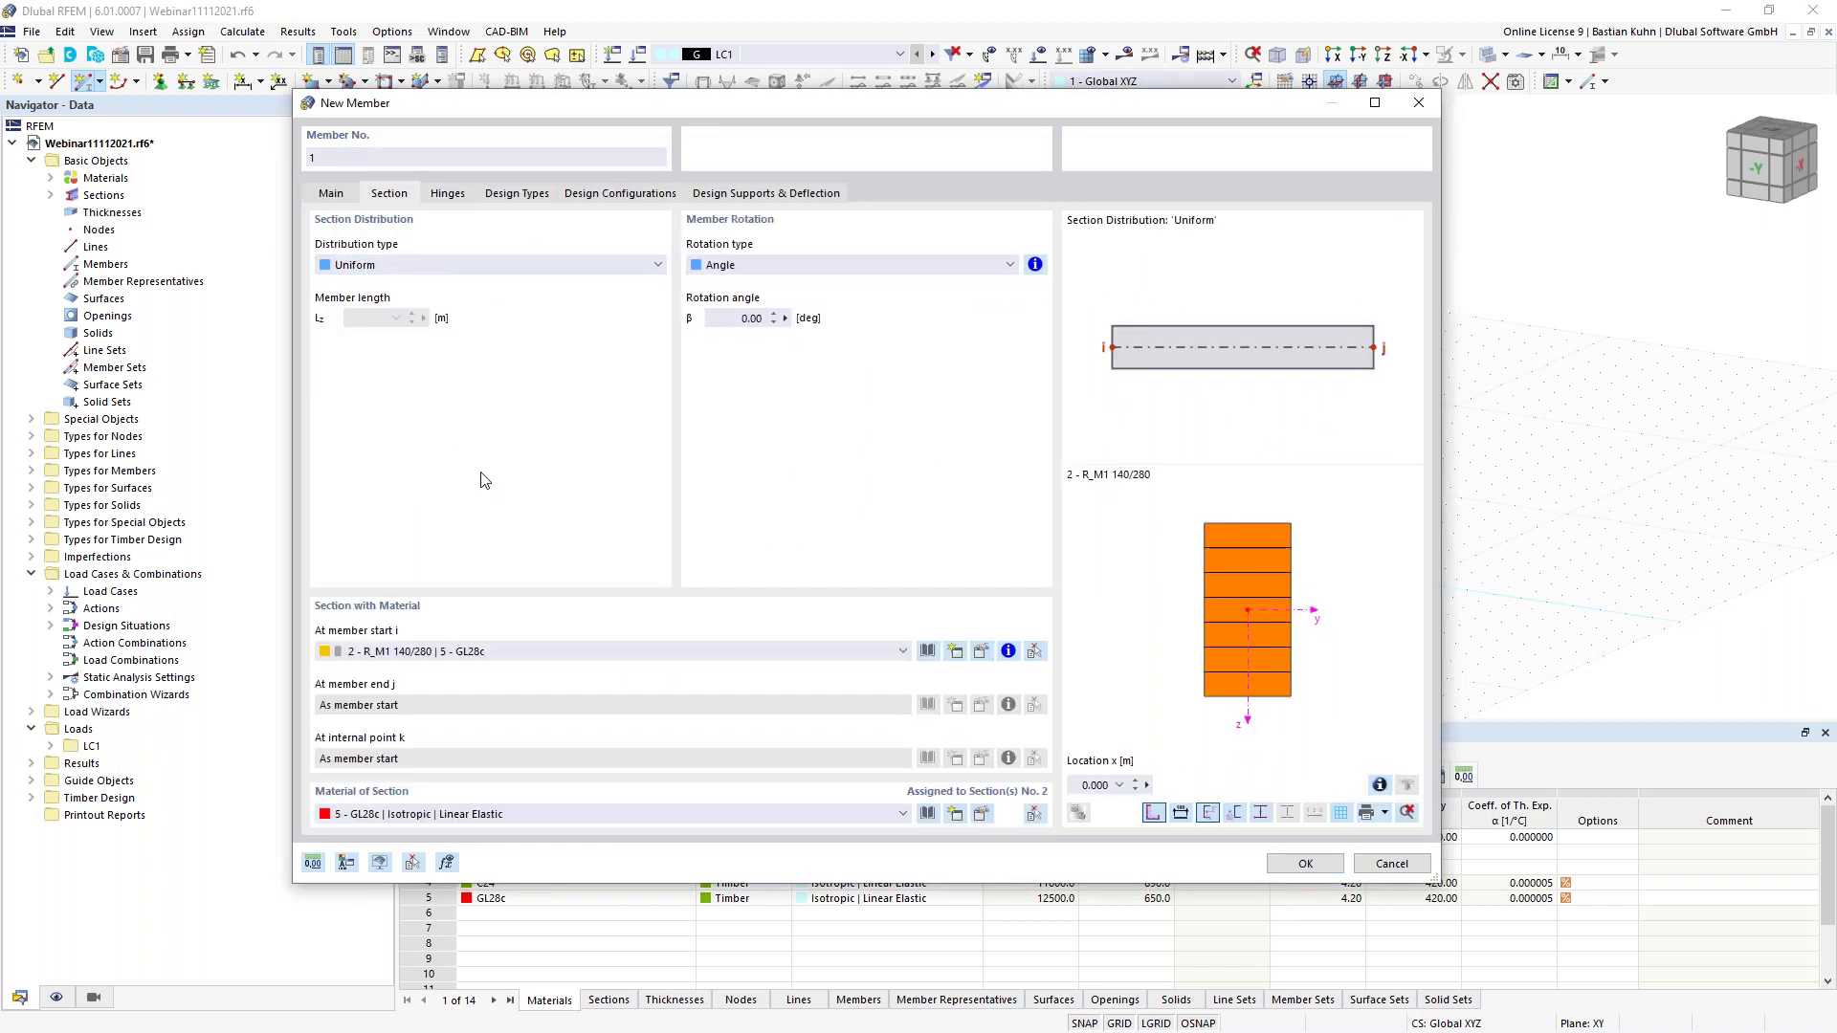
click(615, 268)
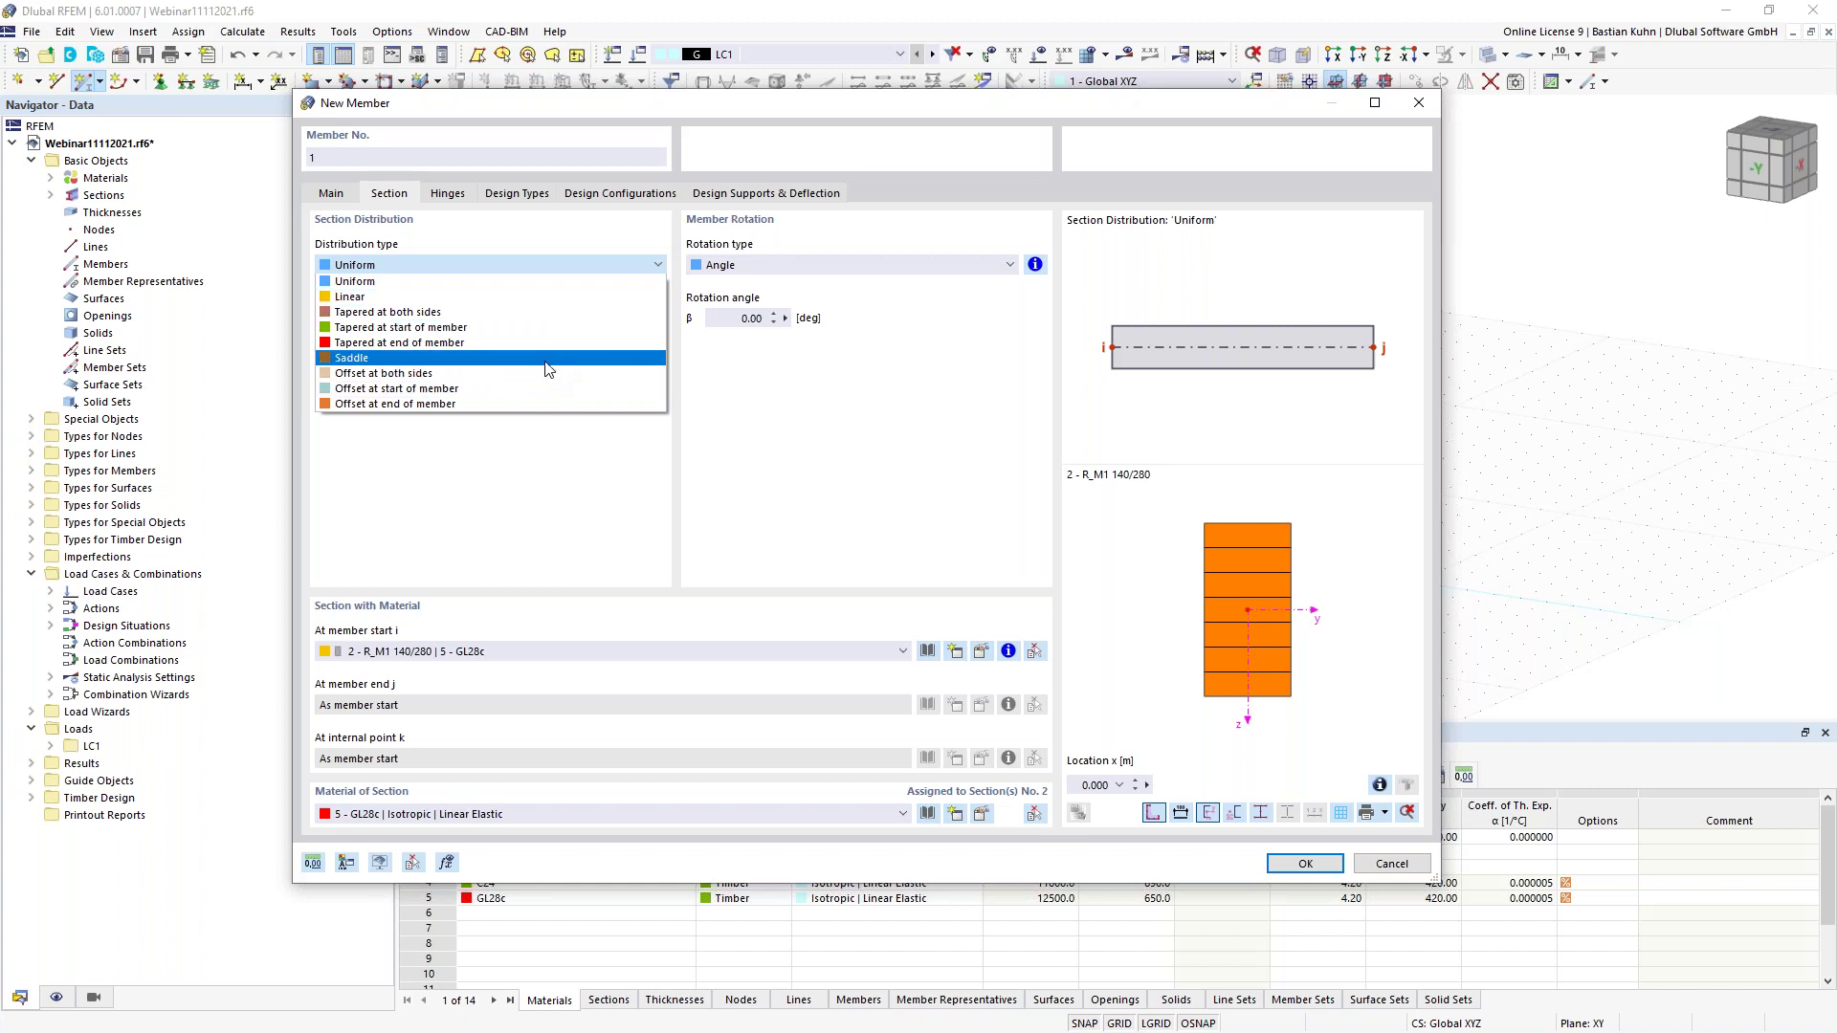
click(545, 296)
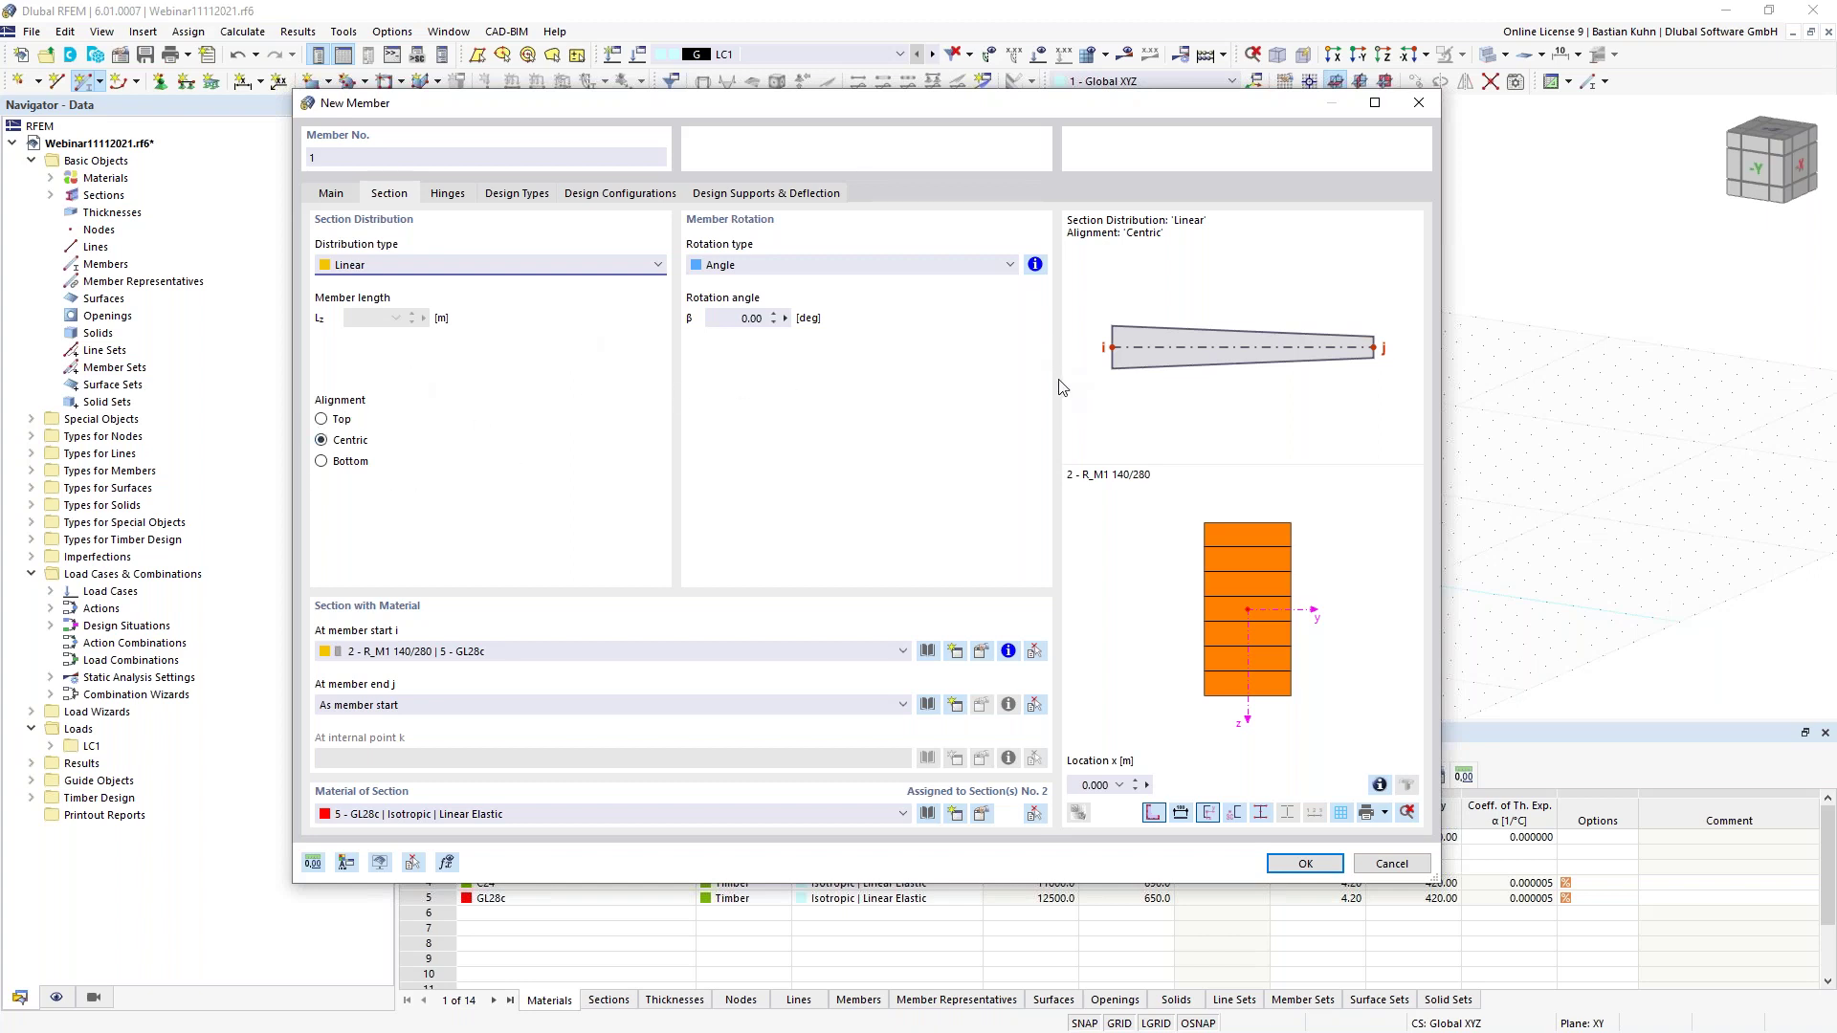
click(639, 270)
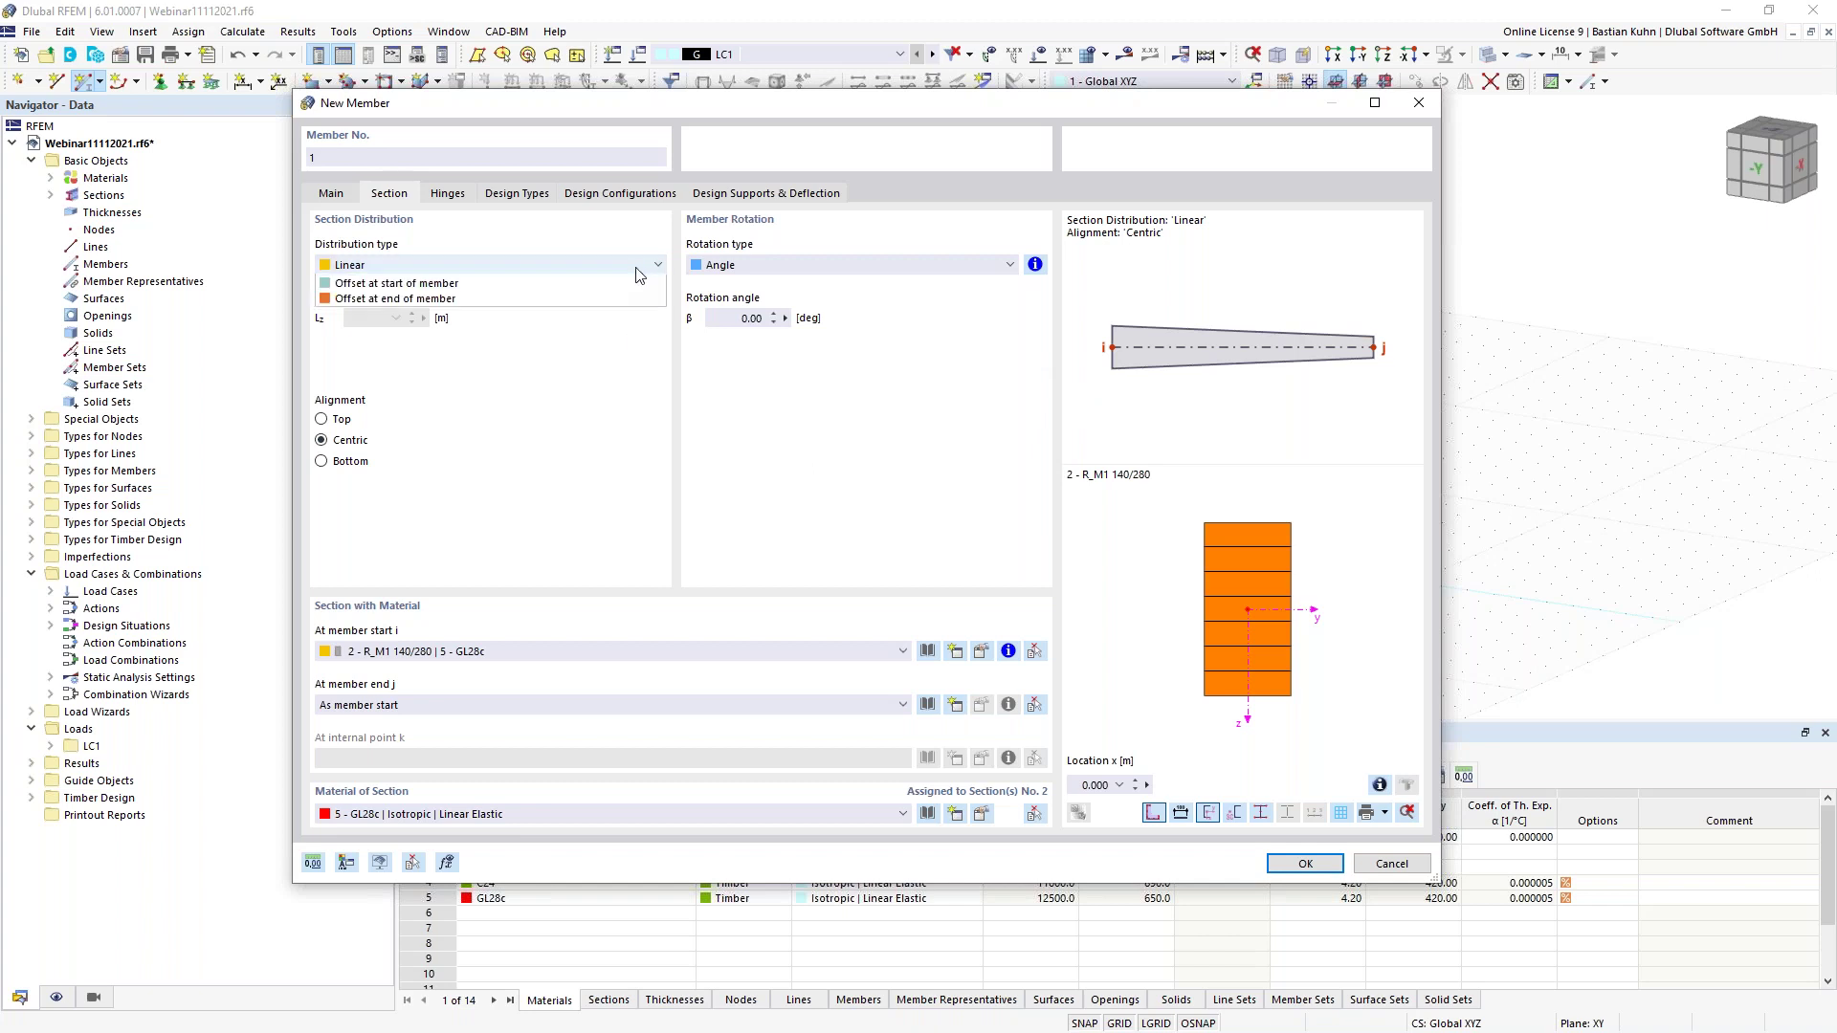
click(612, 360)
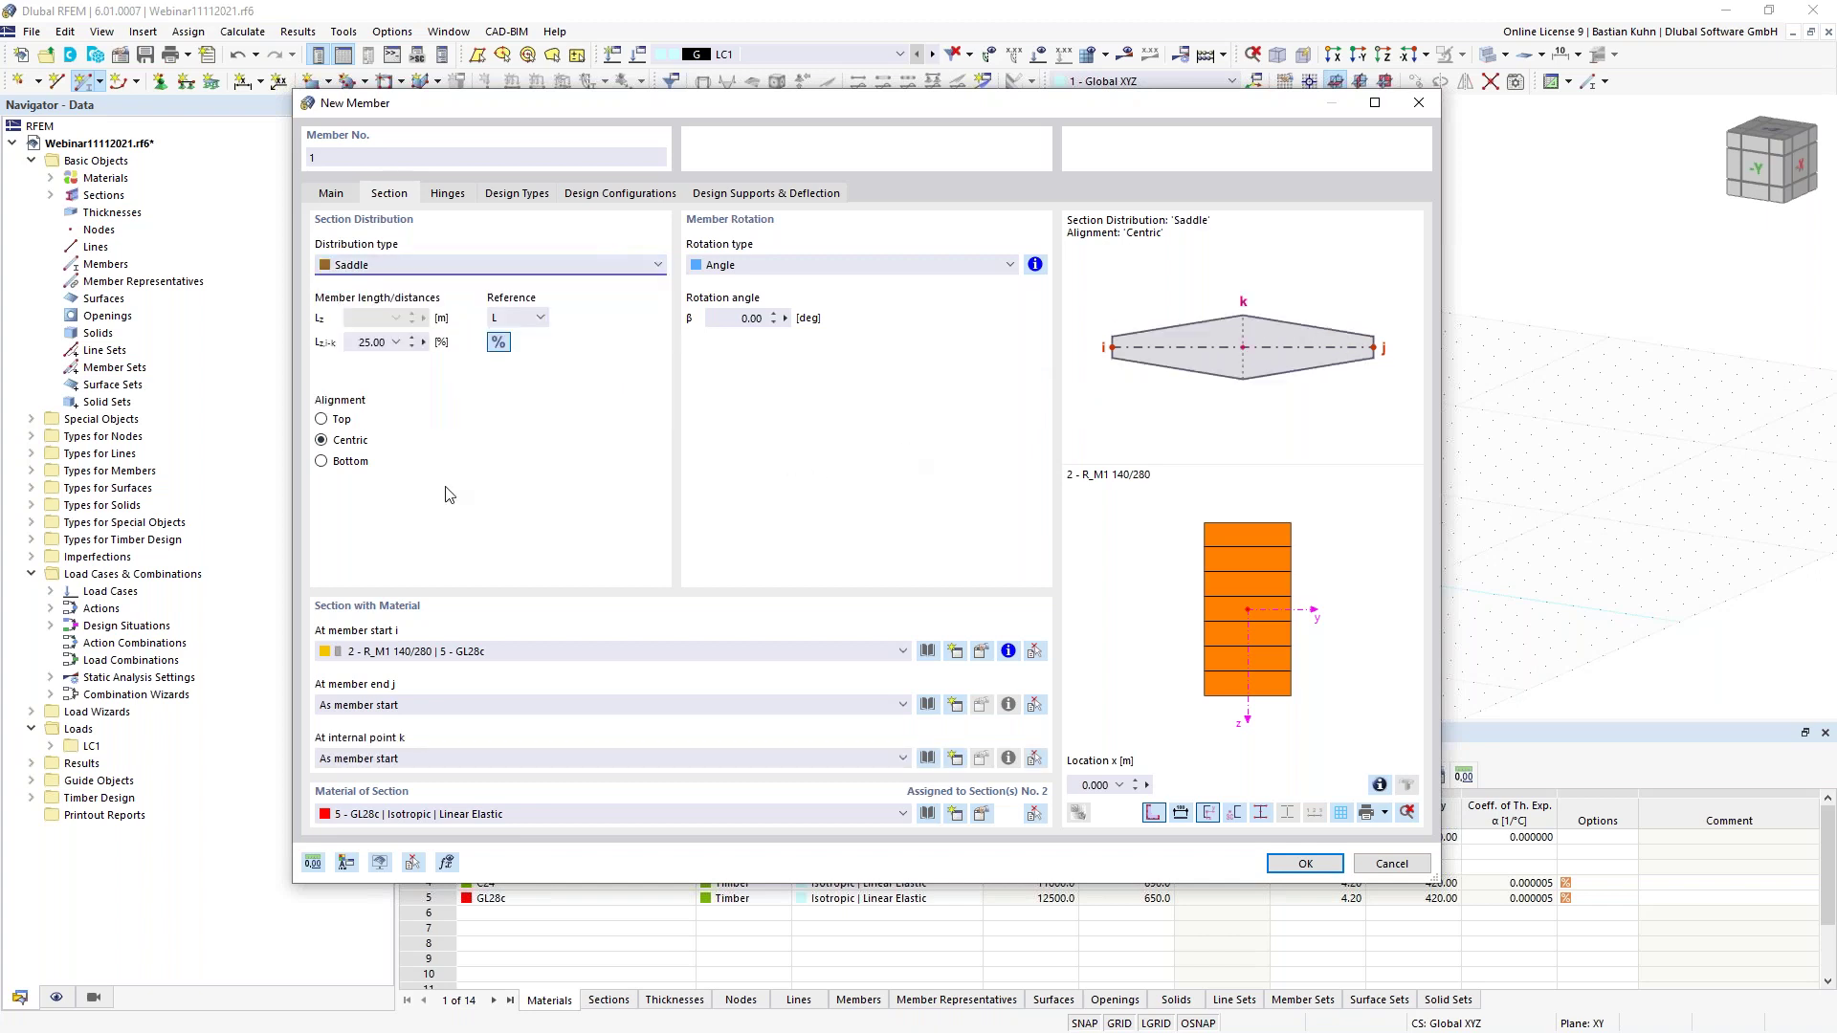
click(322, 419)
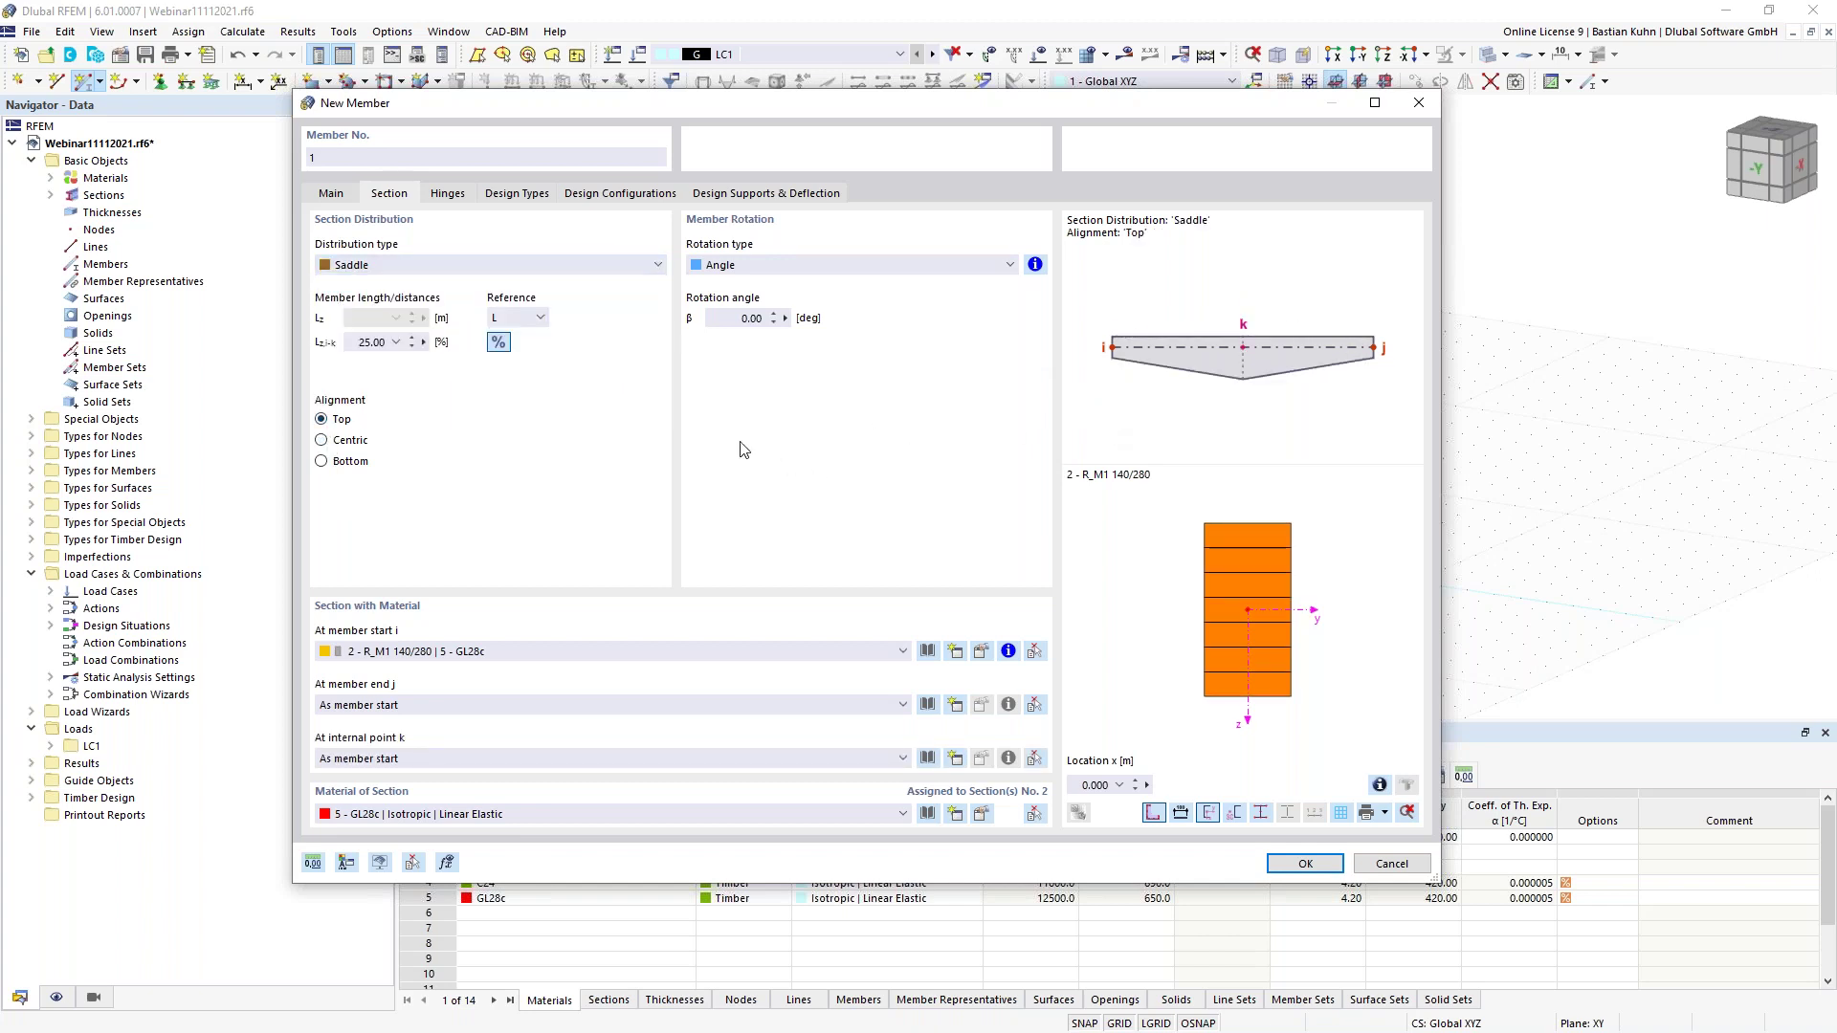
click(602, 267)
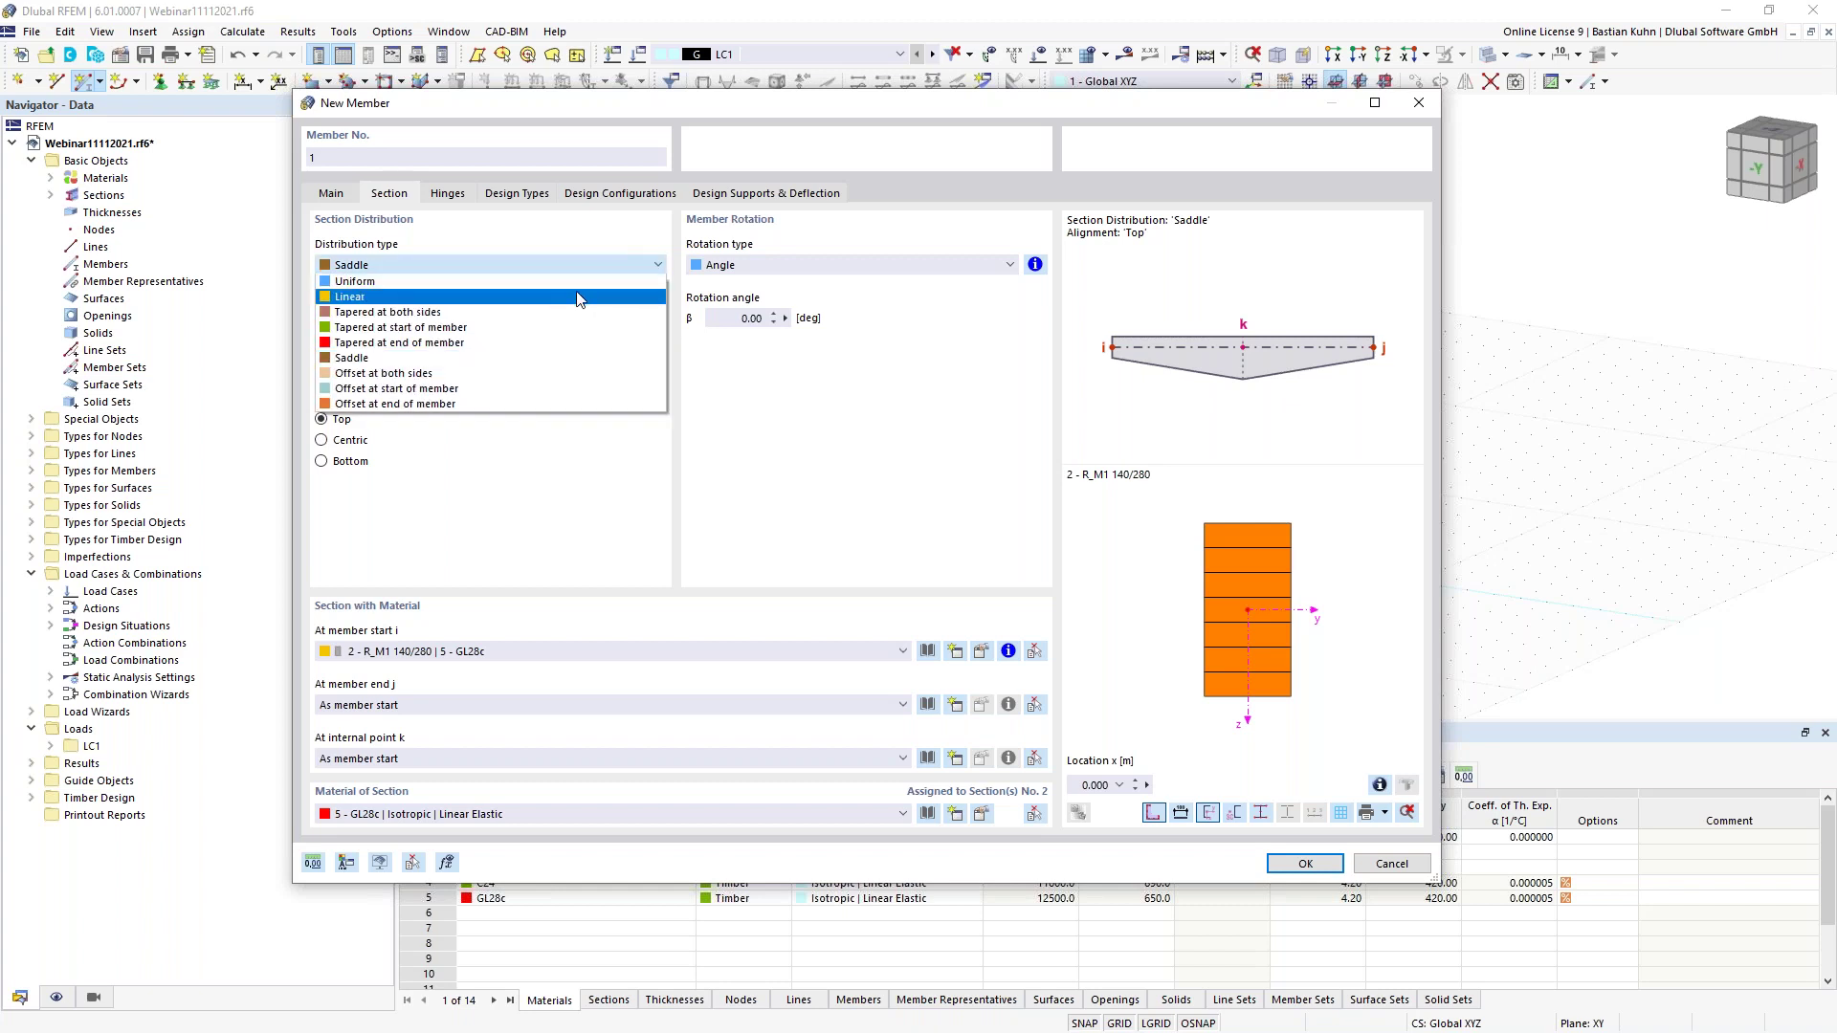
click(581, 281)
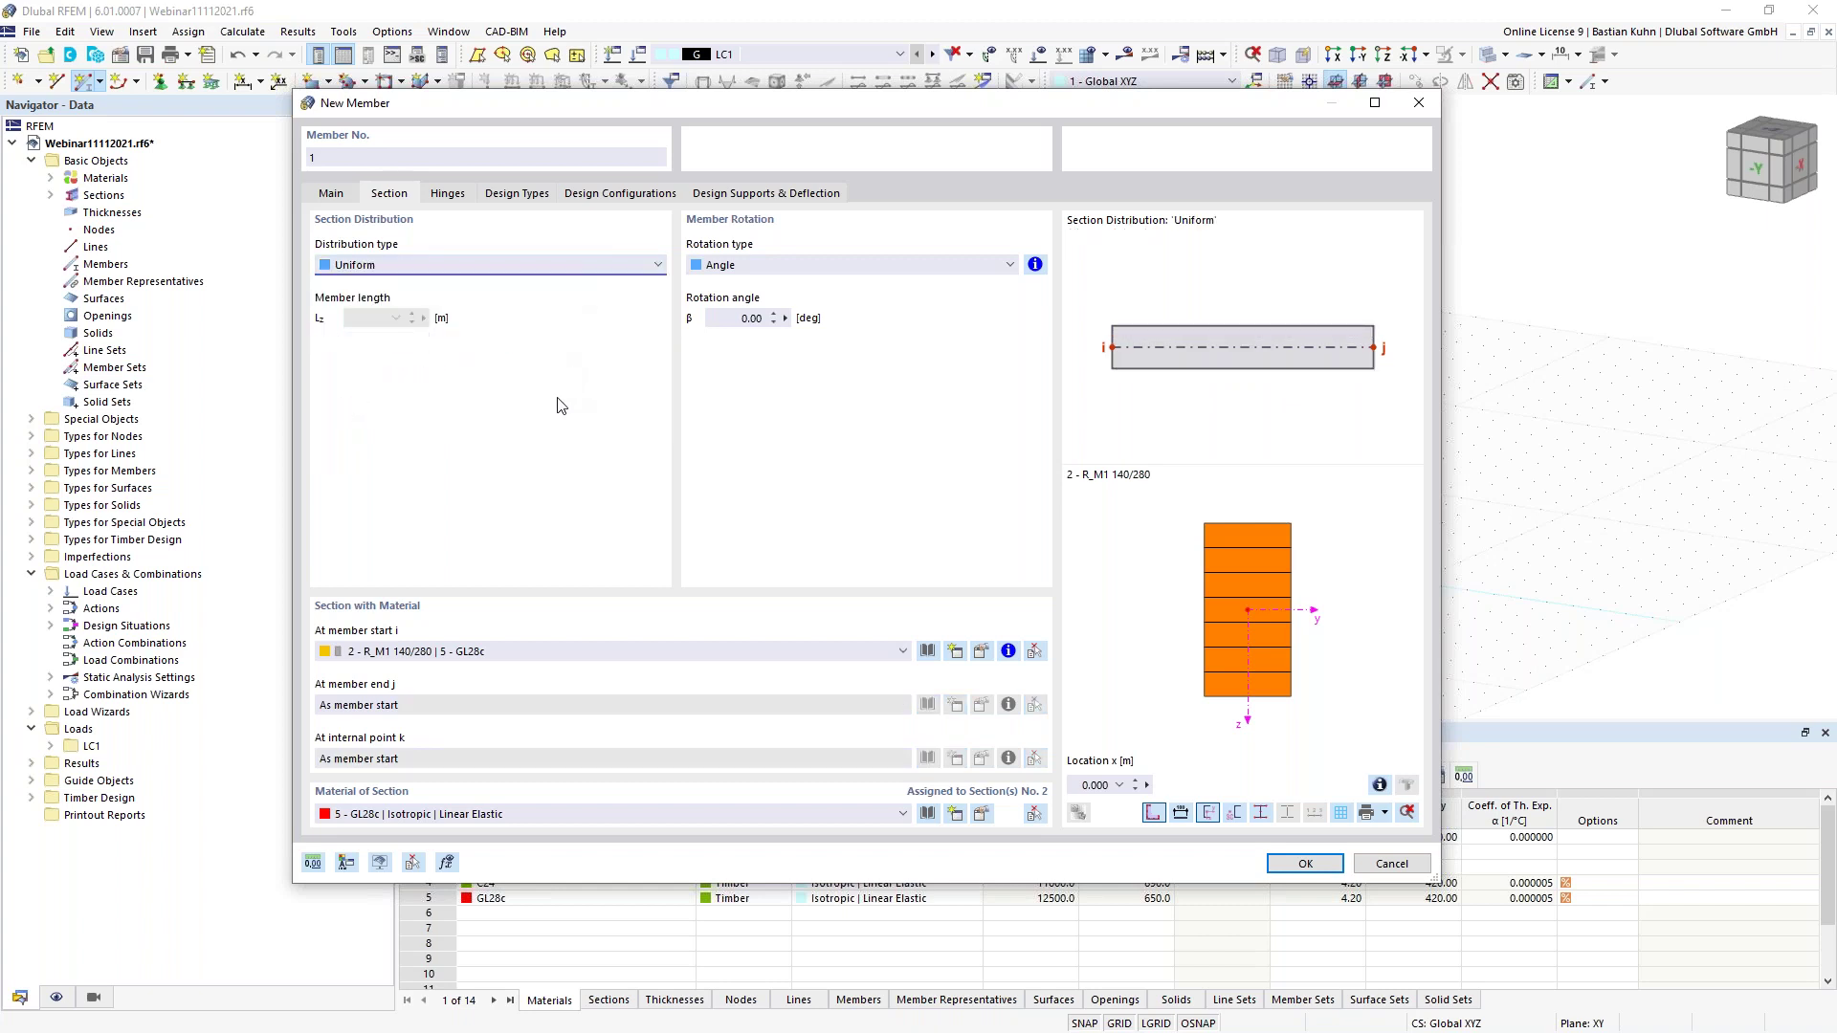
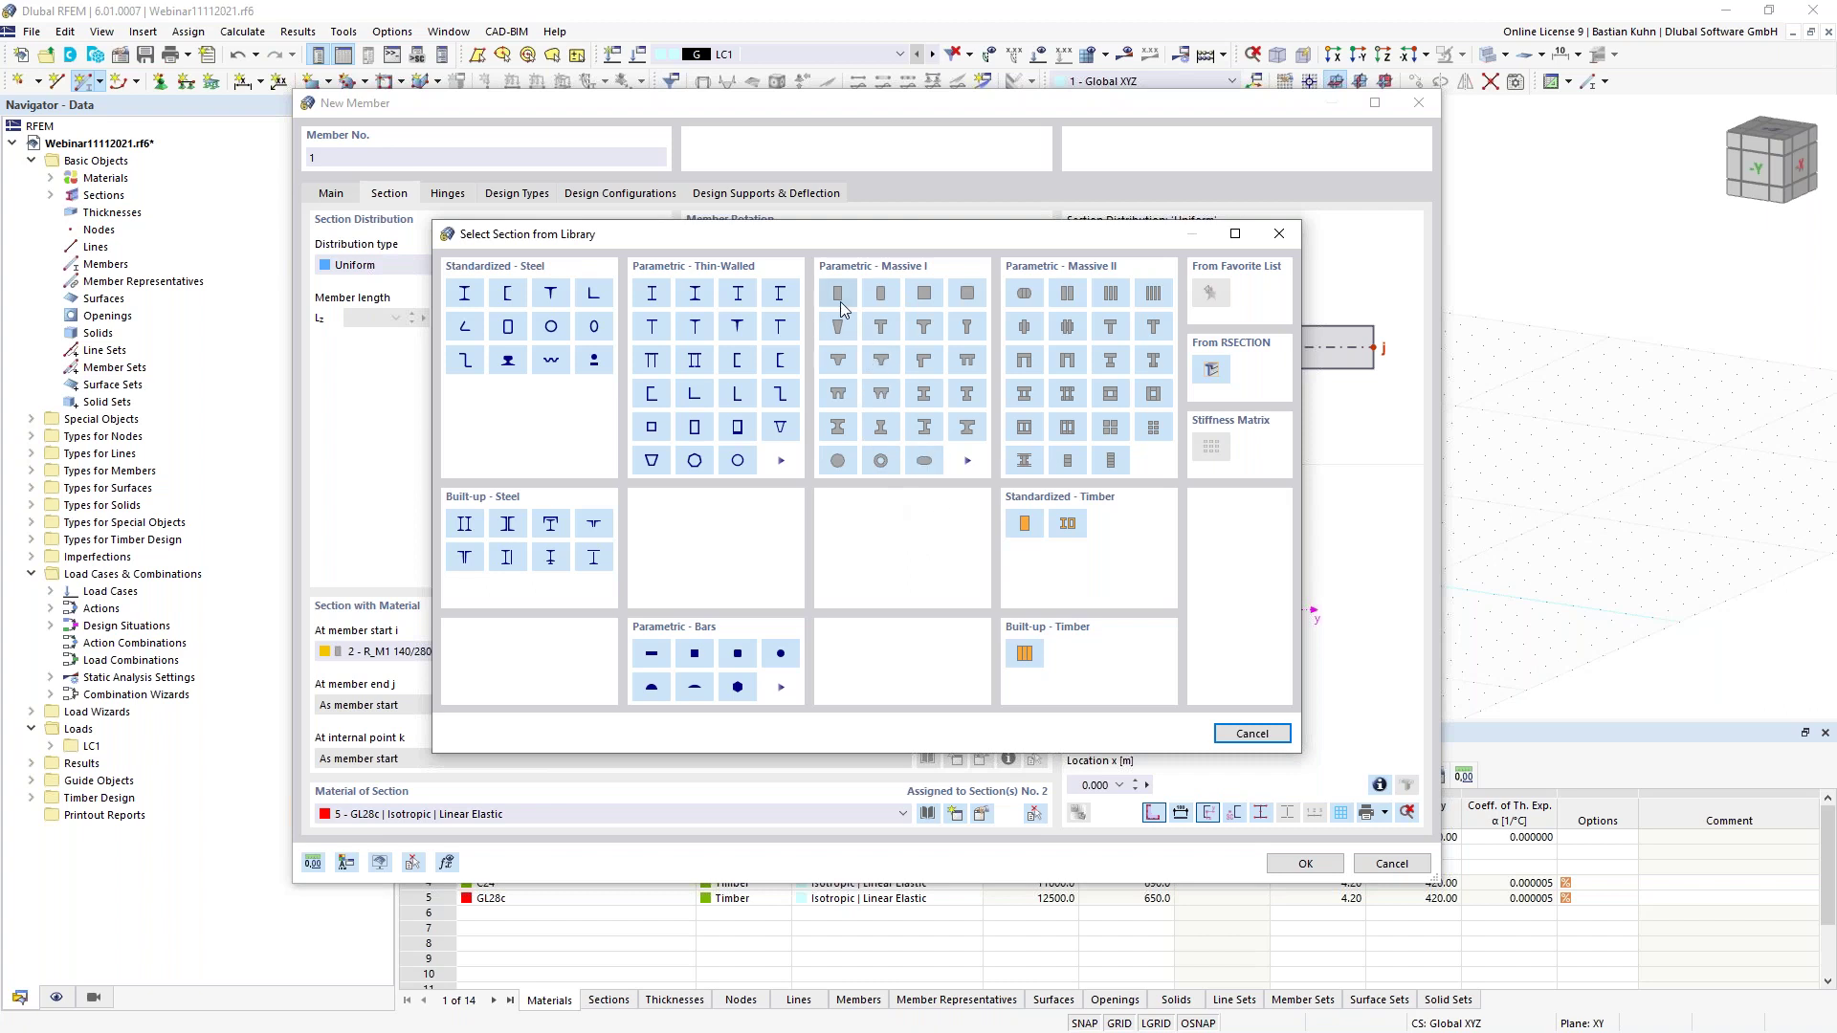
Add a rectangular Parametric - Massive I section, R_M1 500/1000, from the section library
click(966, 461)
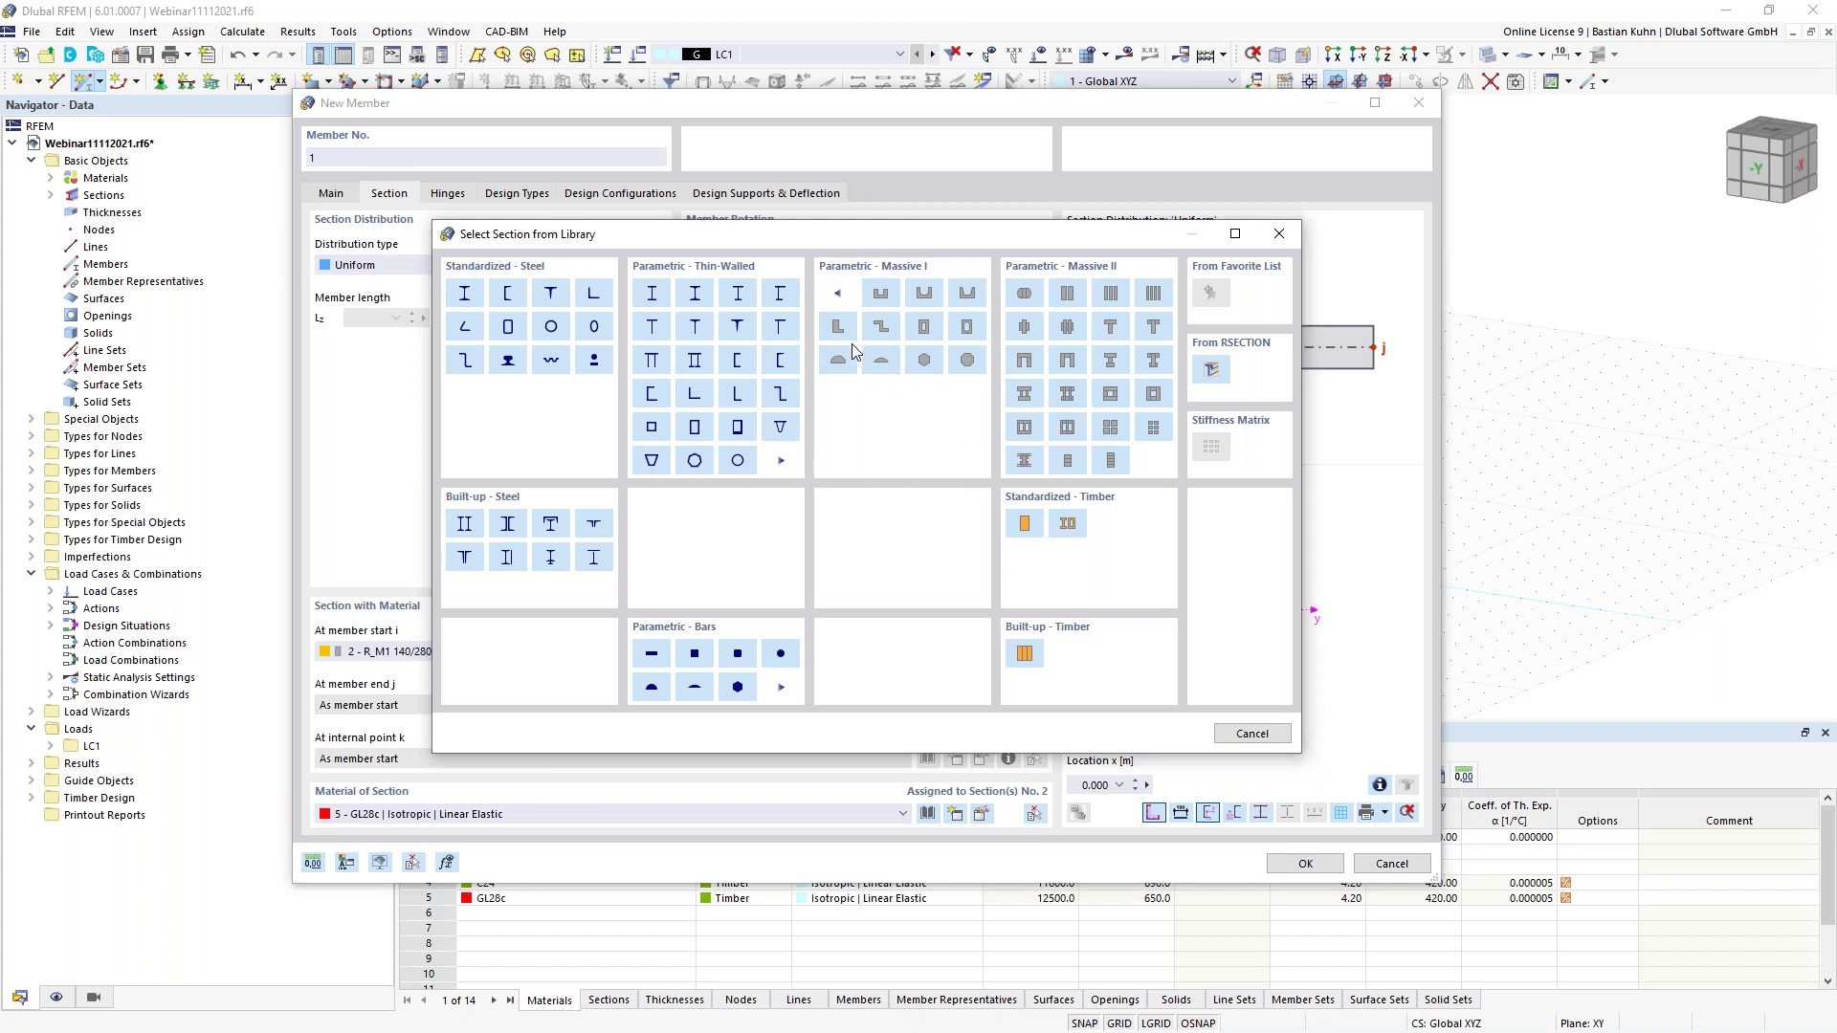
click(838, 298)
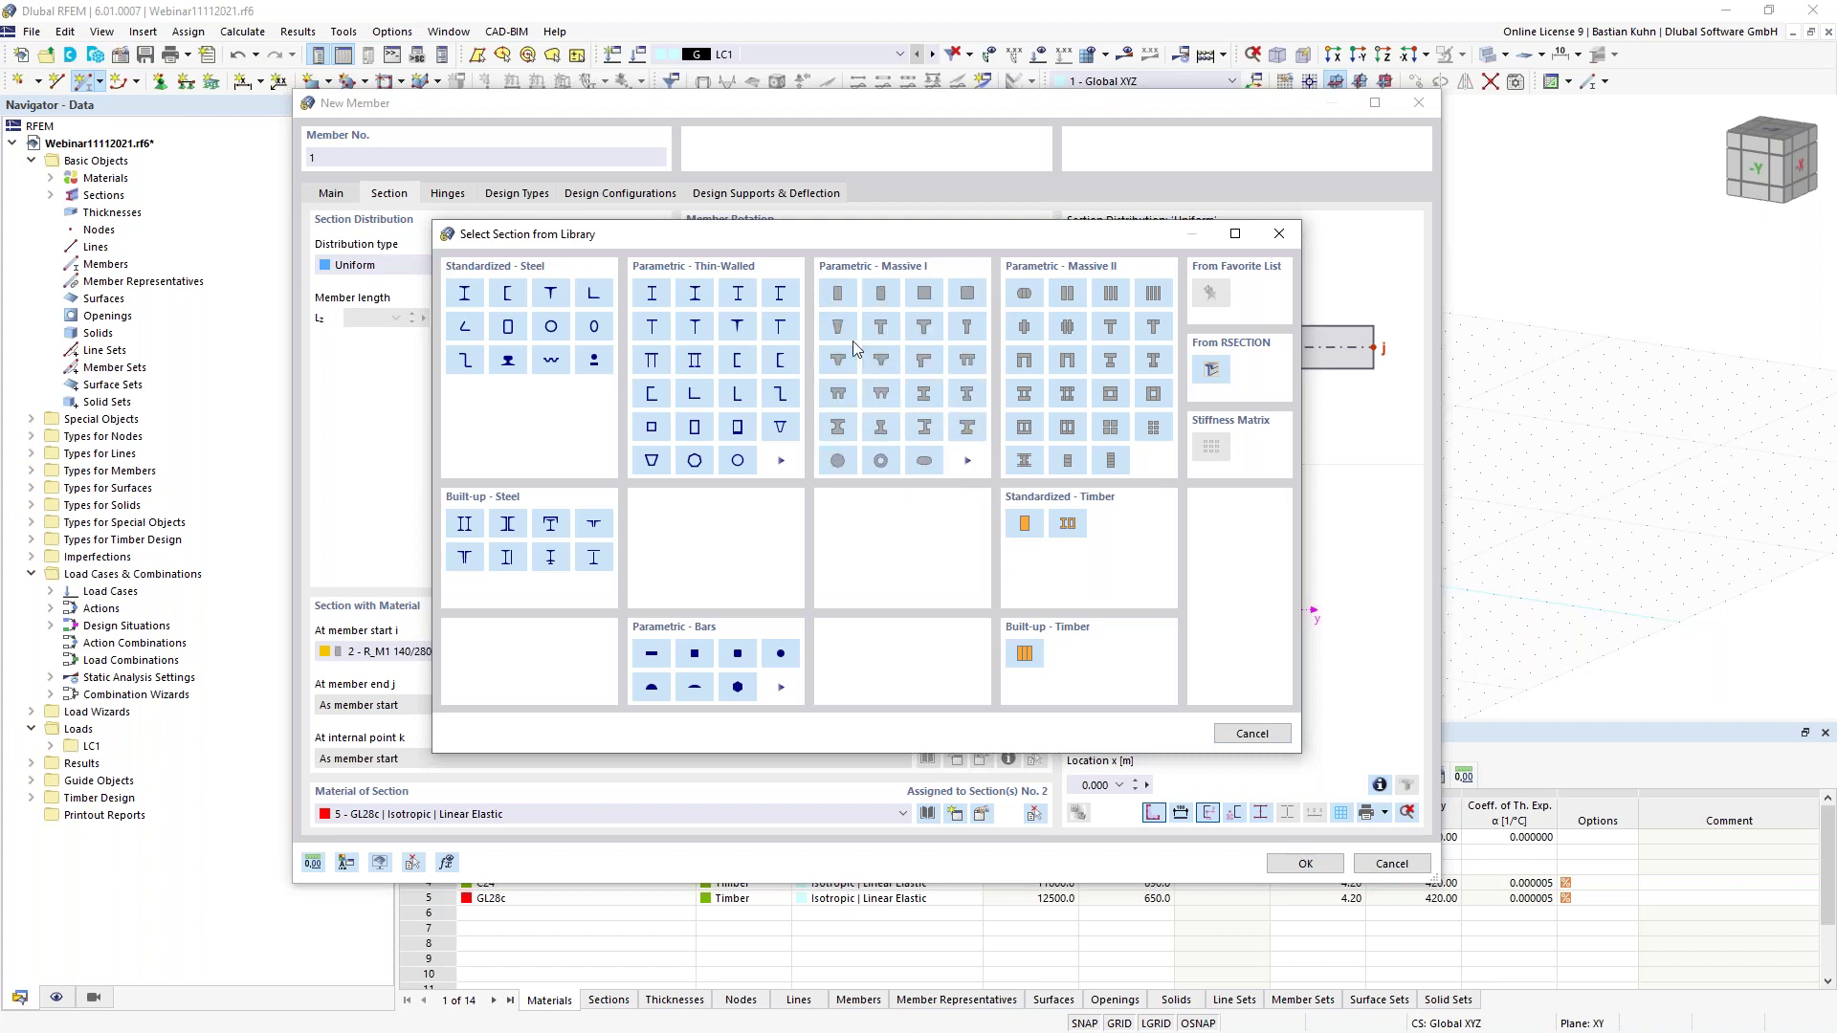
click(834, 296)
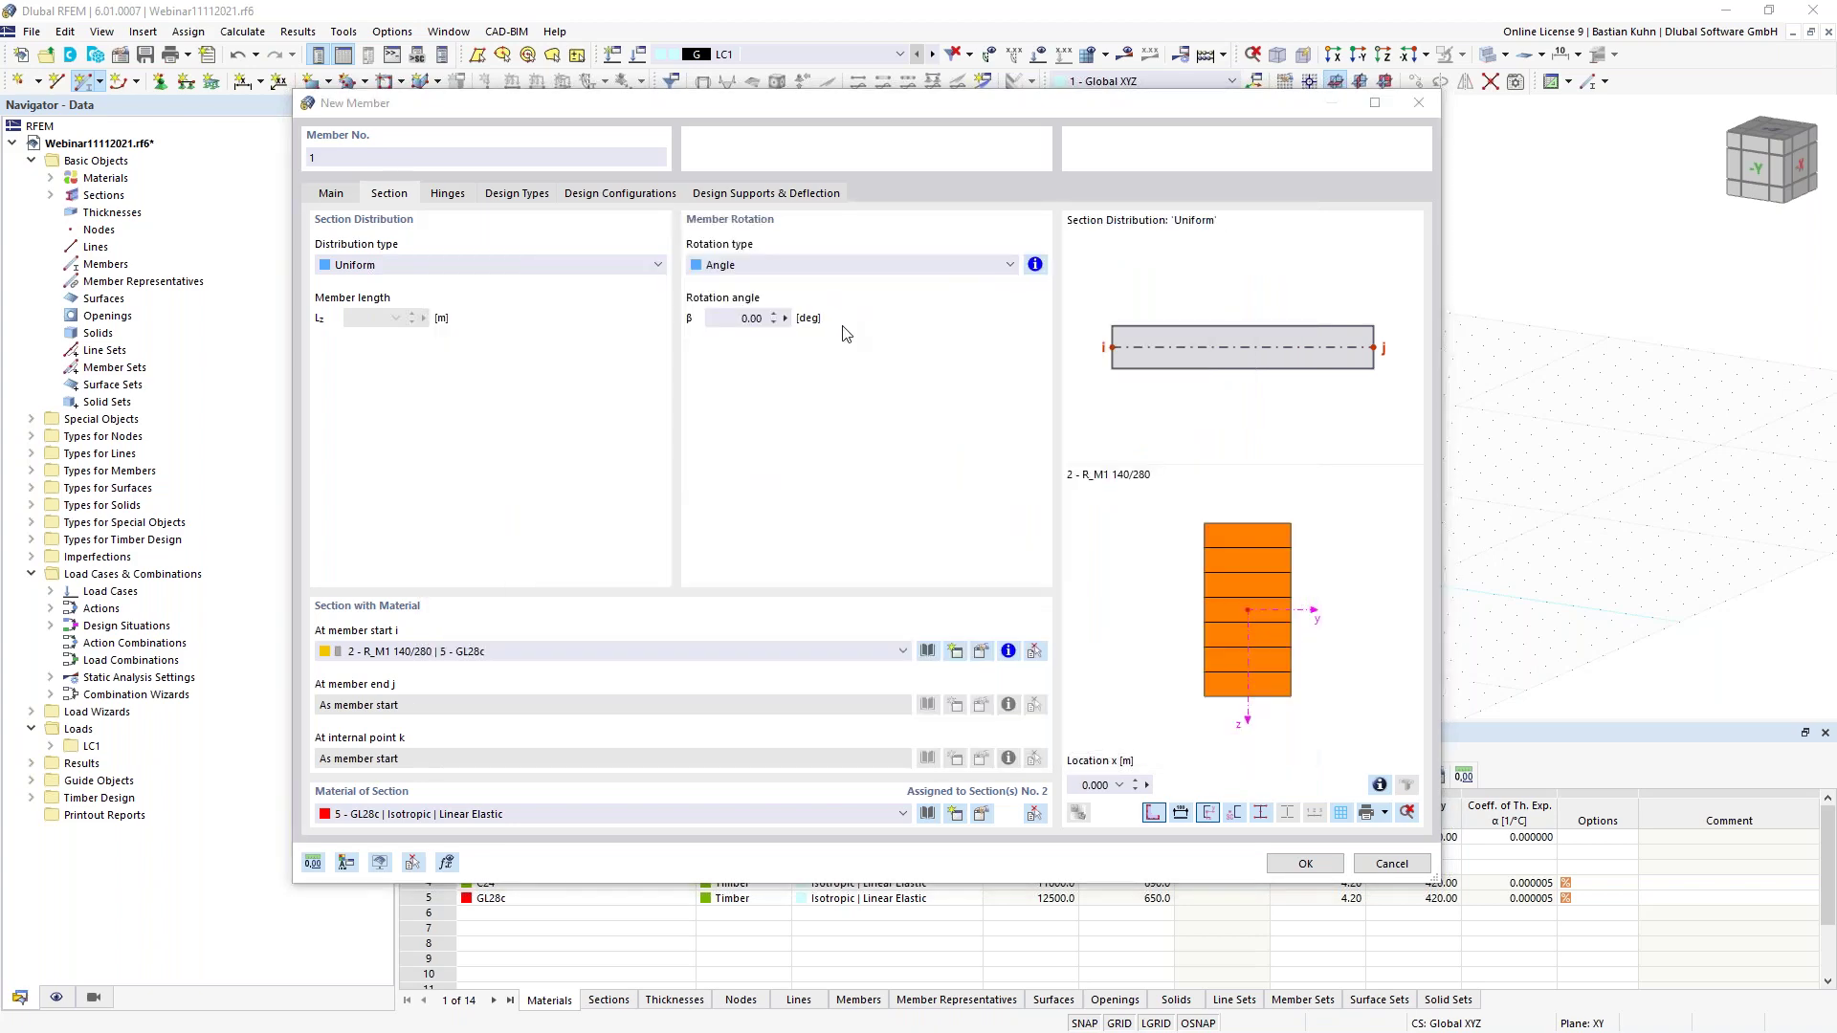
drag(0, 129, 864, 73)
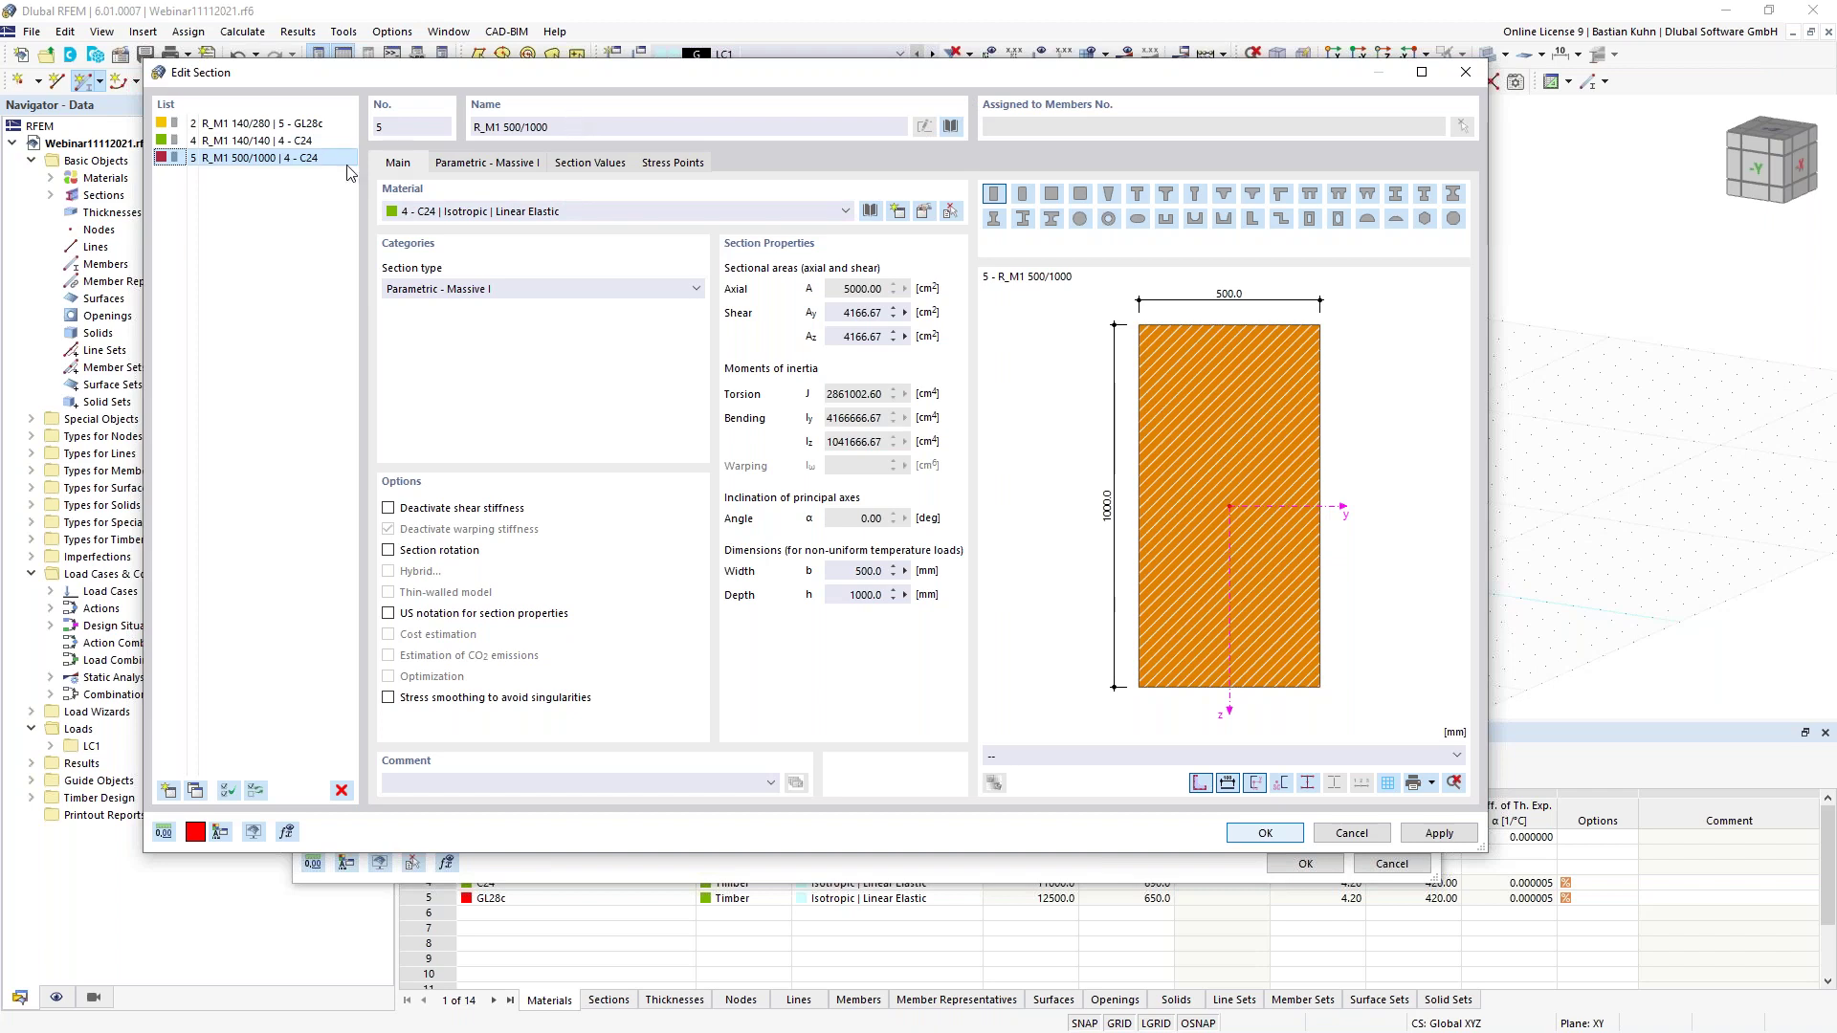
For the R_M1 140/140 section, filter the material library to European Union, Timber and the Solid Timber subtype
click(250, 141)
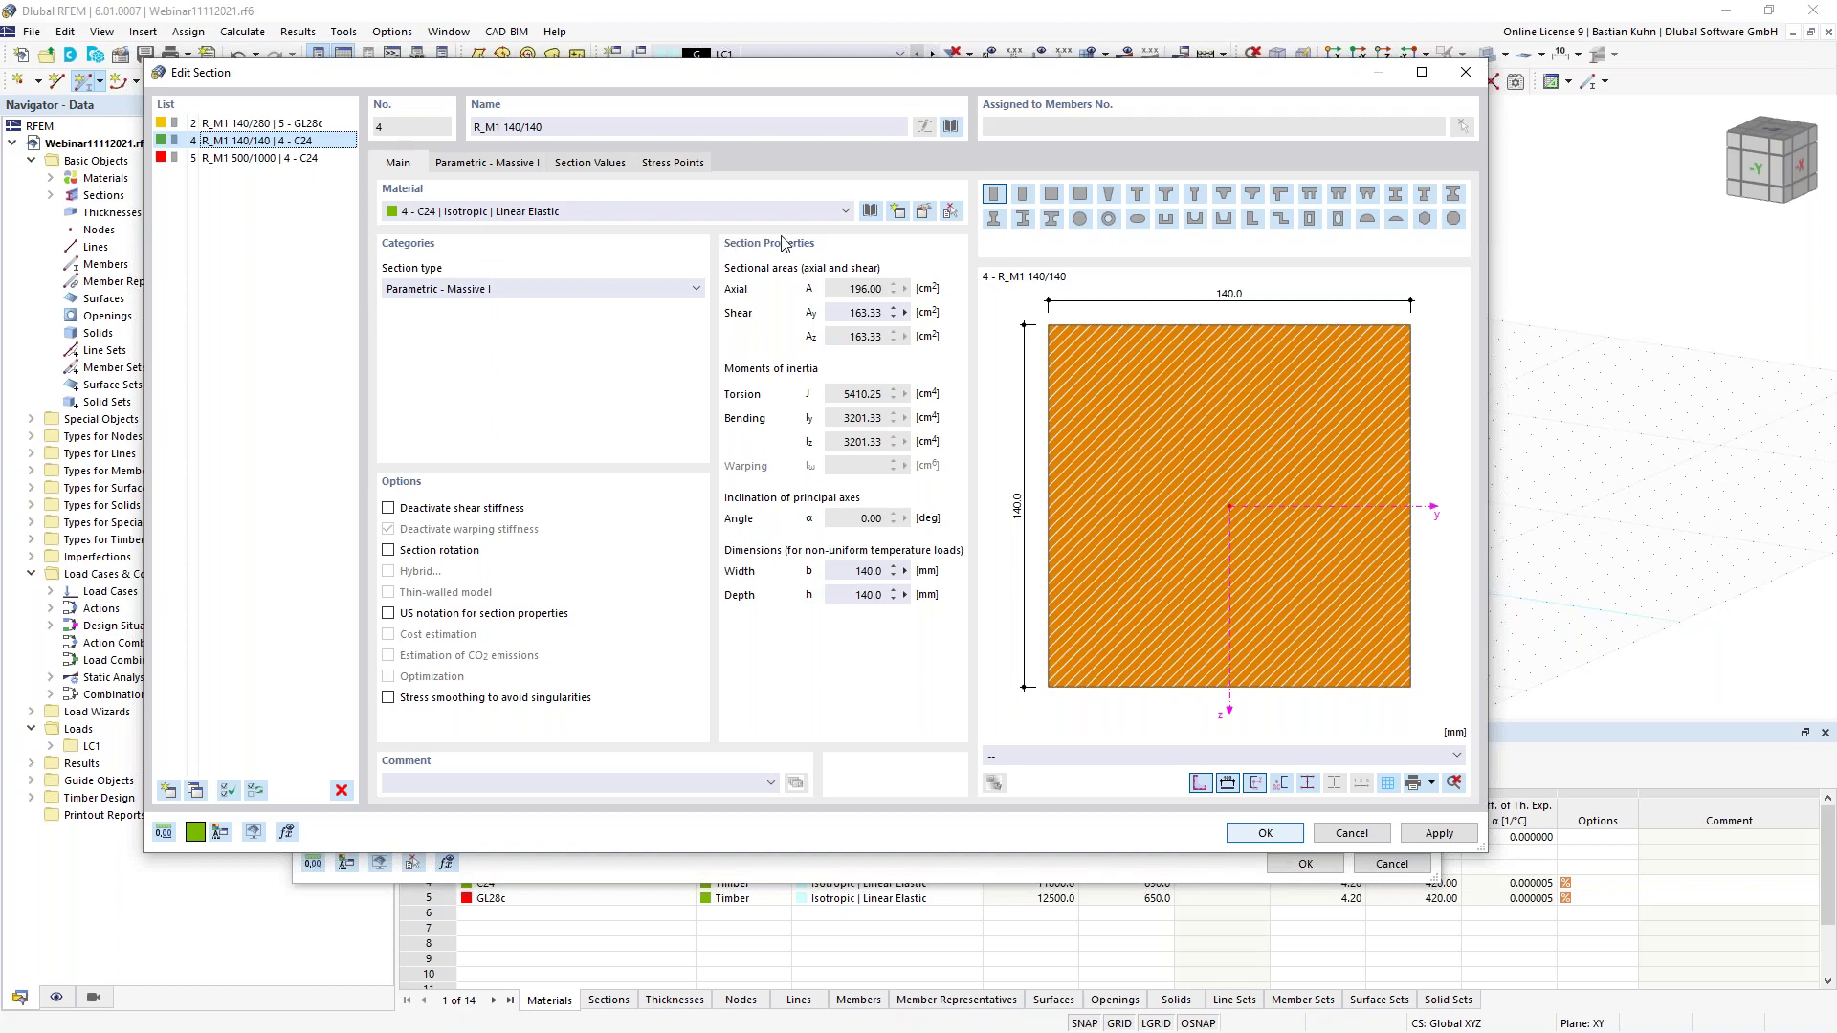
click(870, 211)
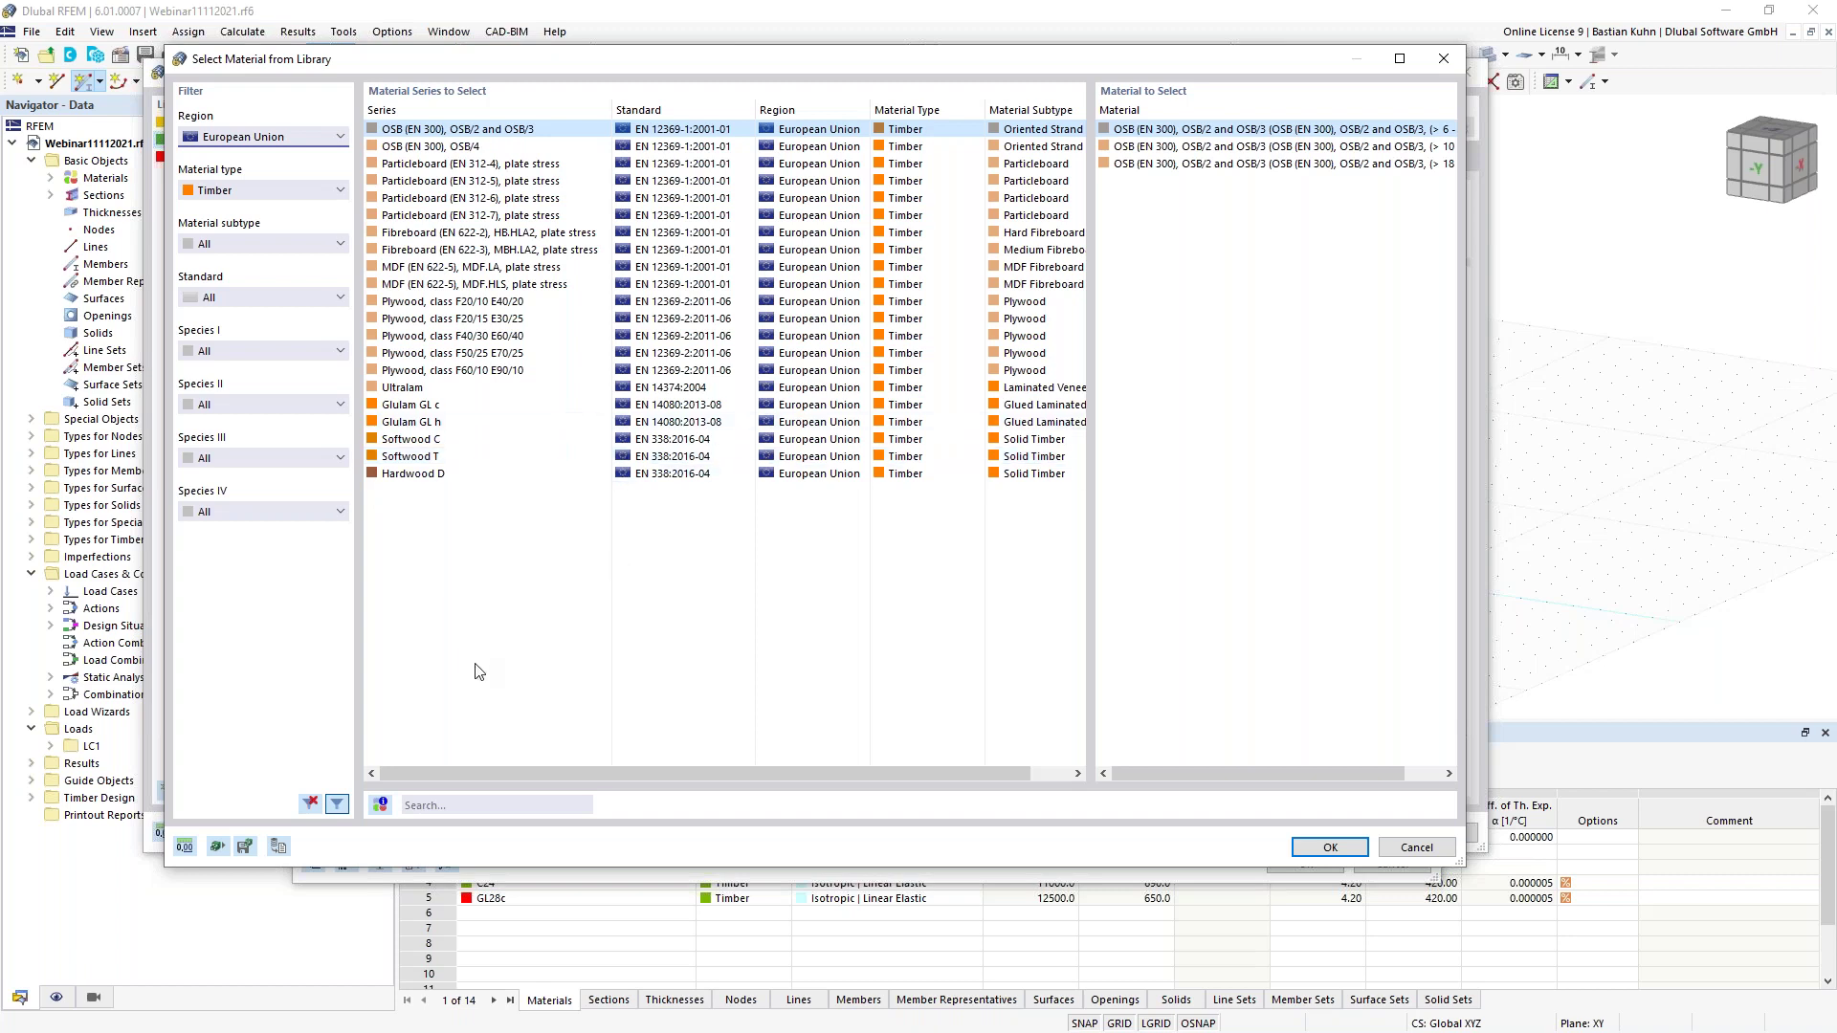
click(325, 191)
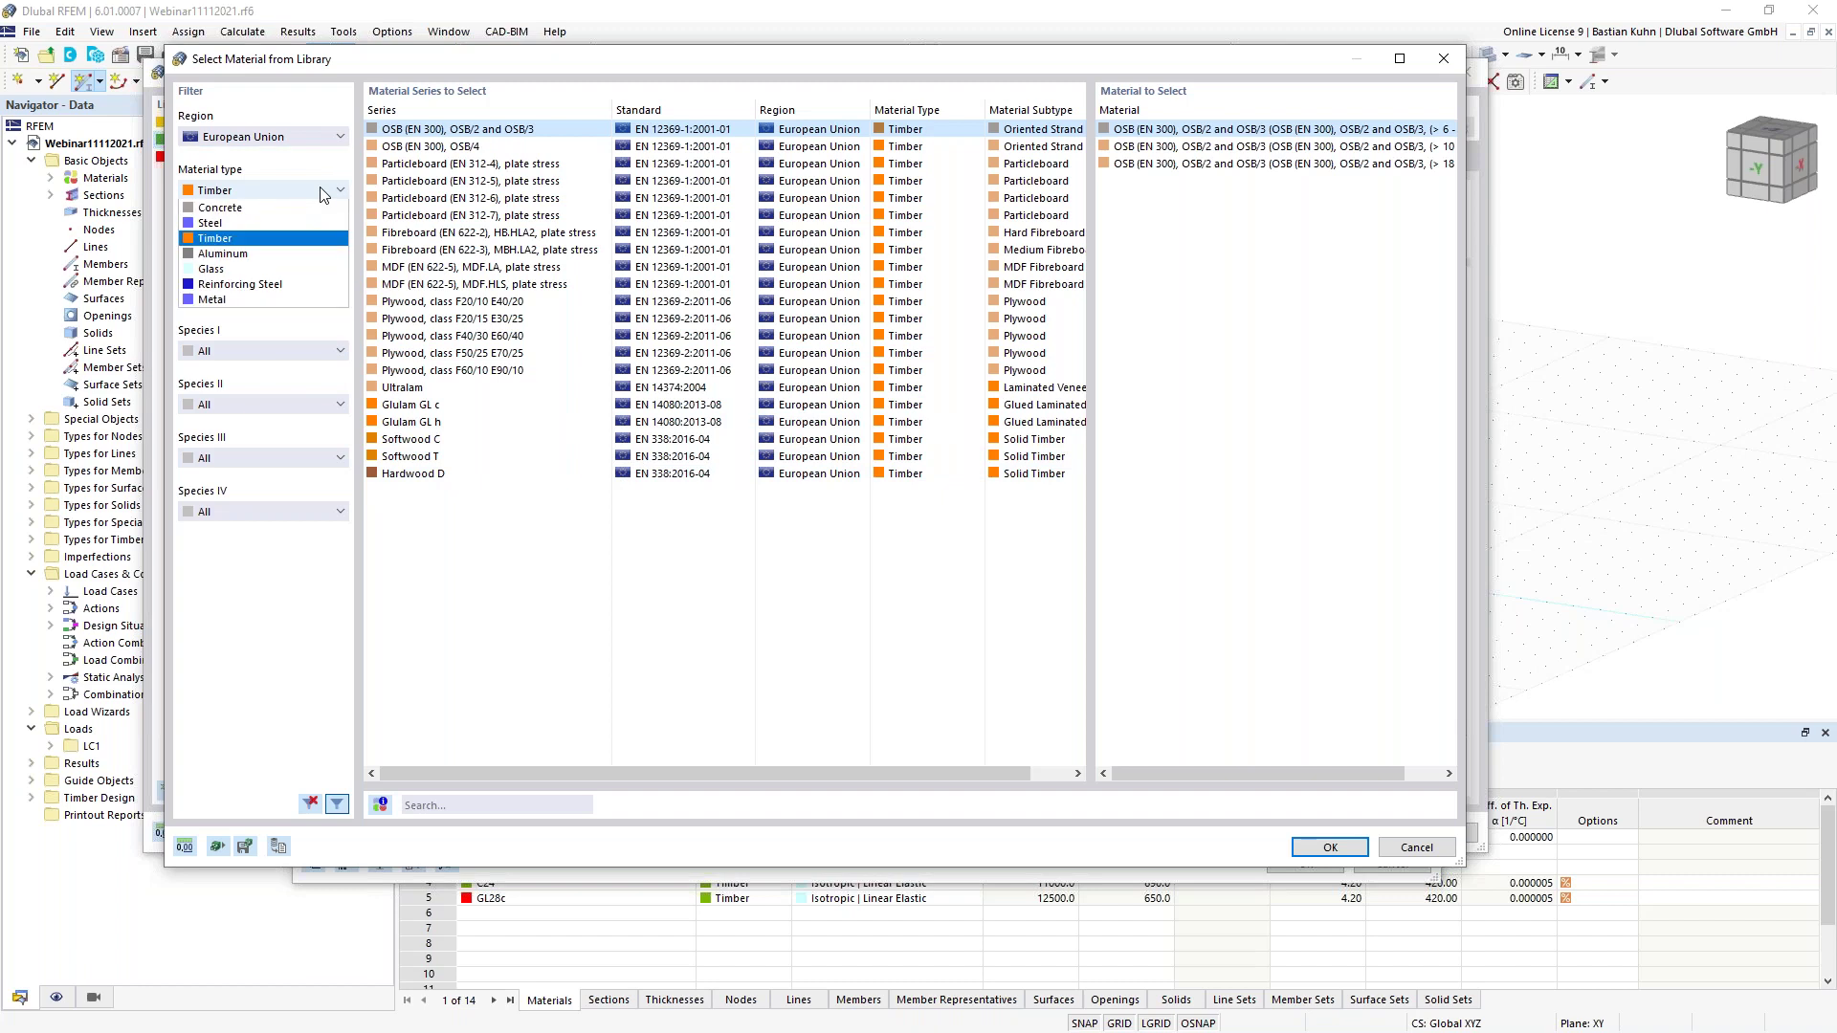
click(308, 254)
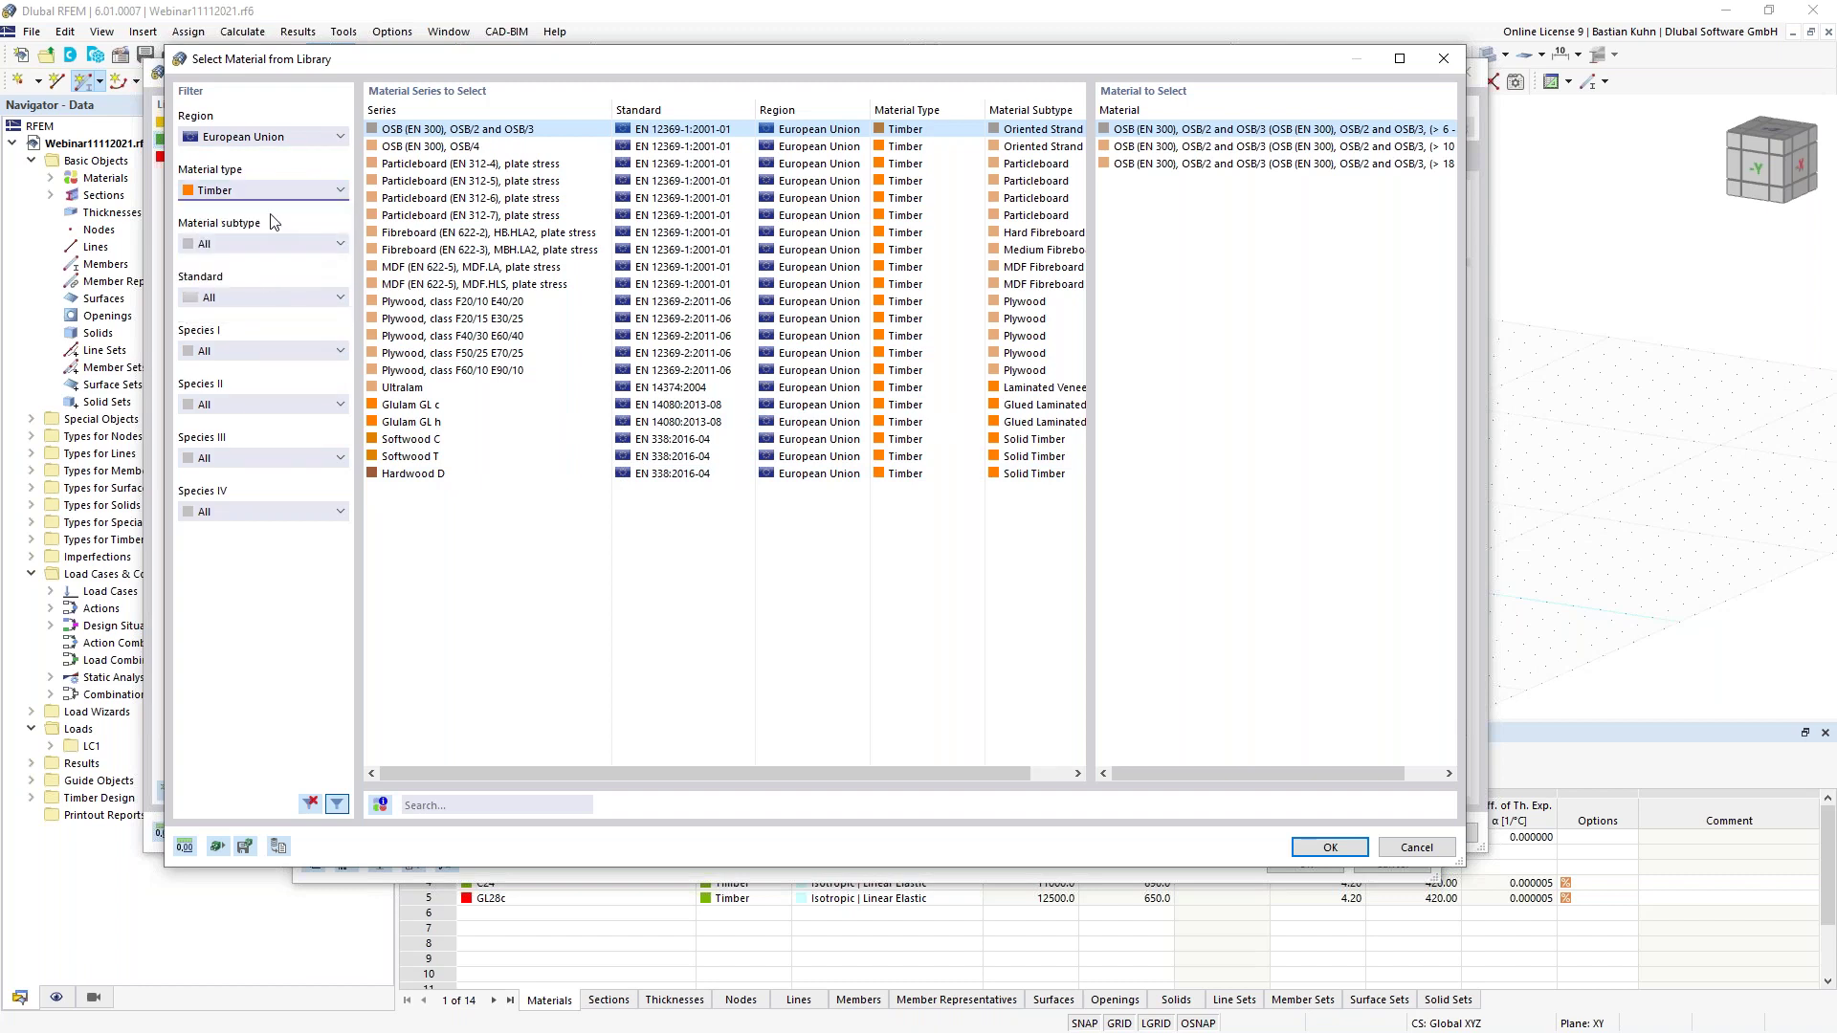
click(245, 141)
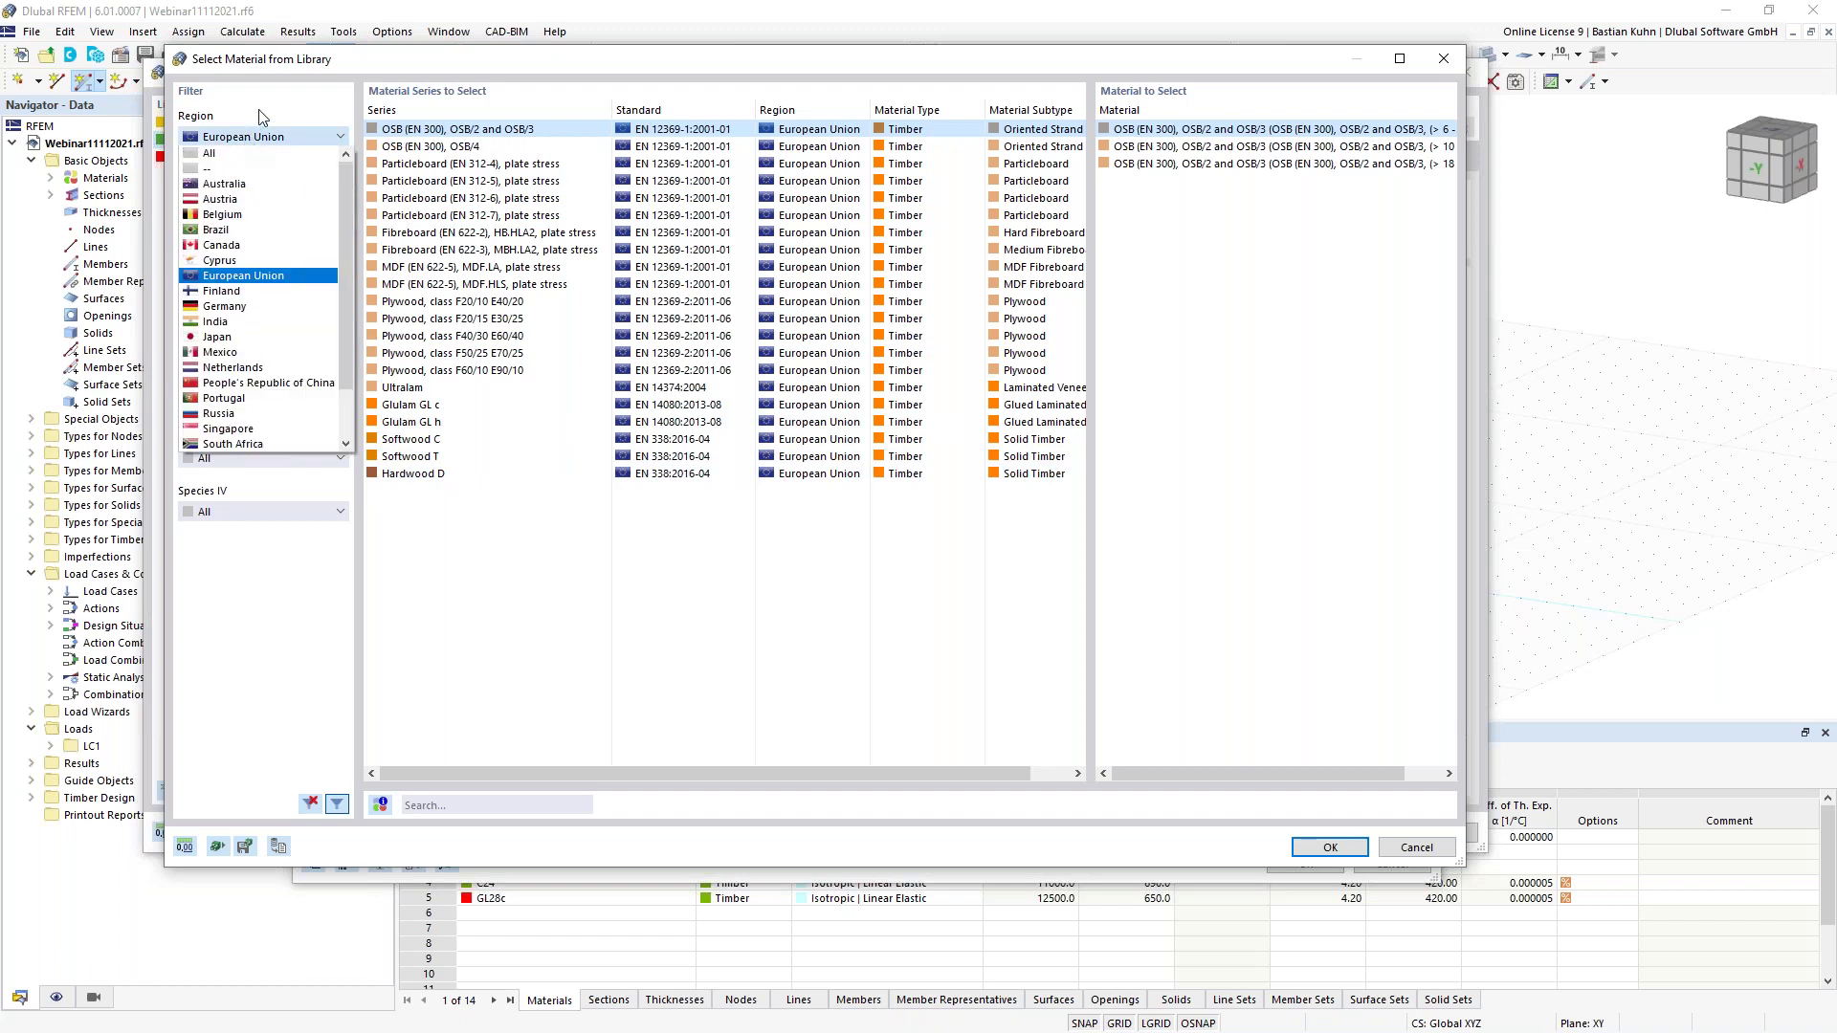
click(261, 156)
click(281, 245)
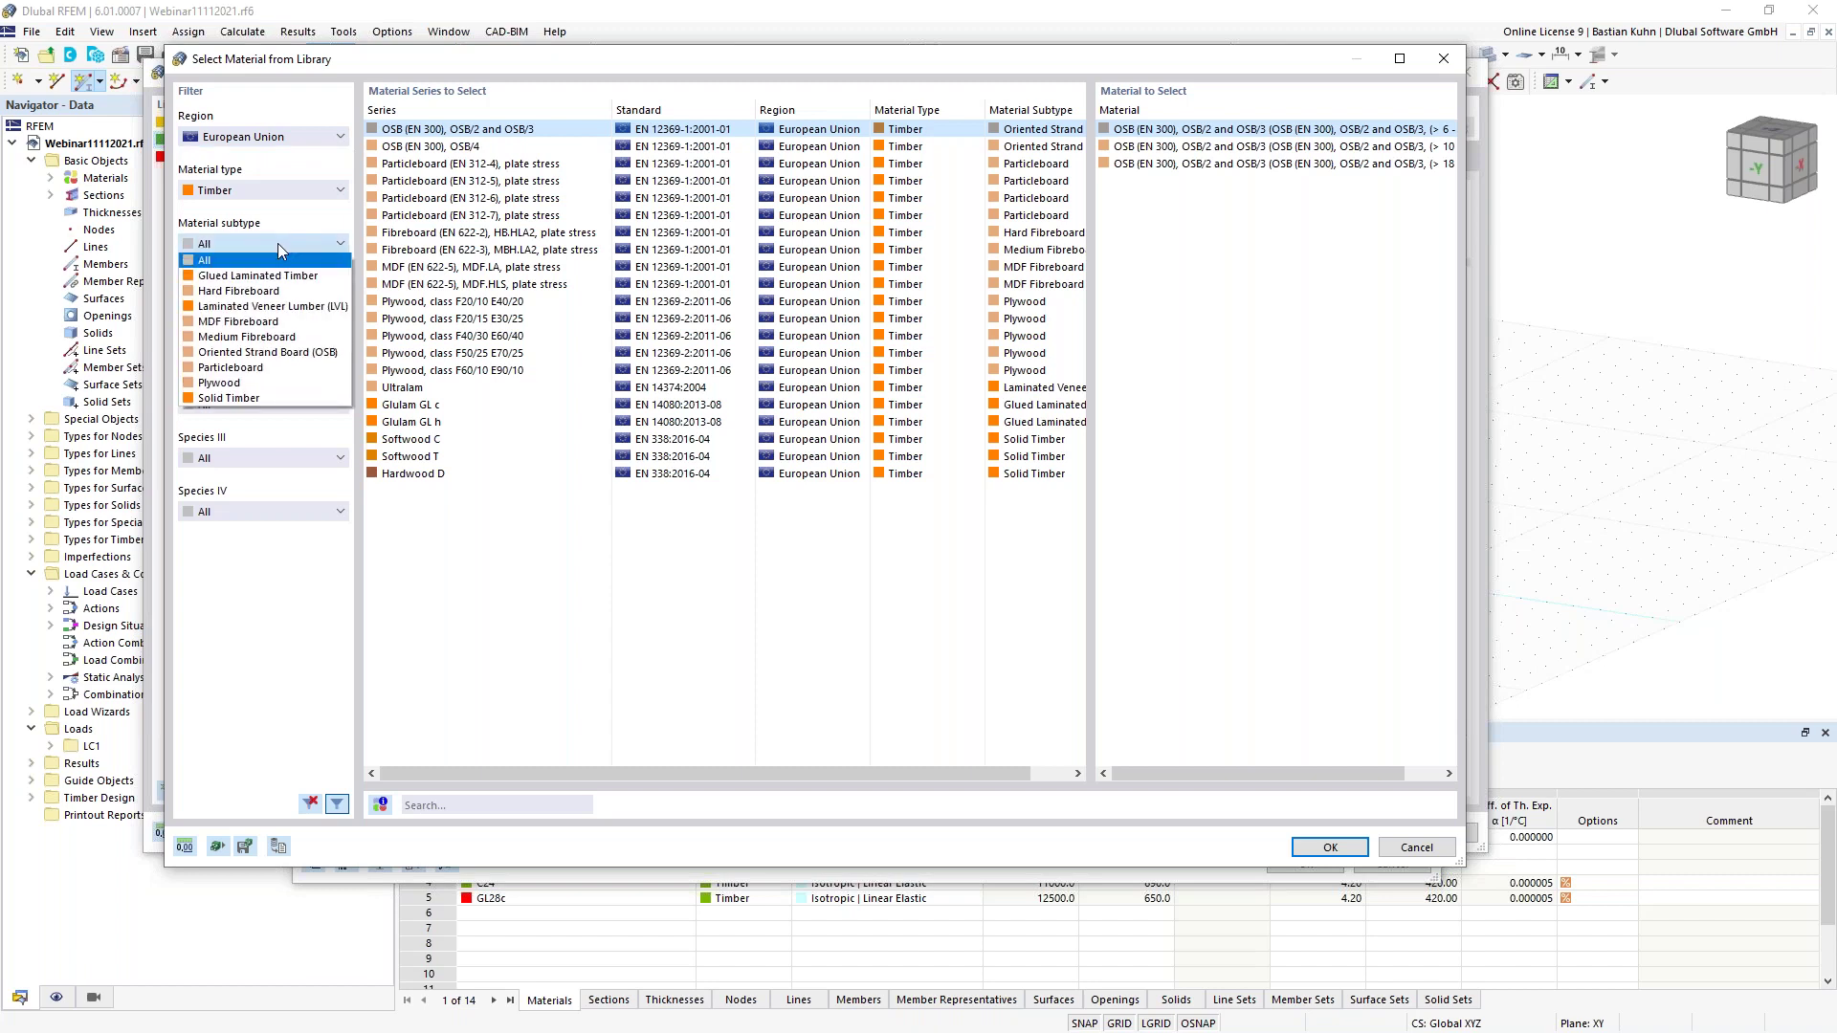
click(277, 397)
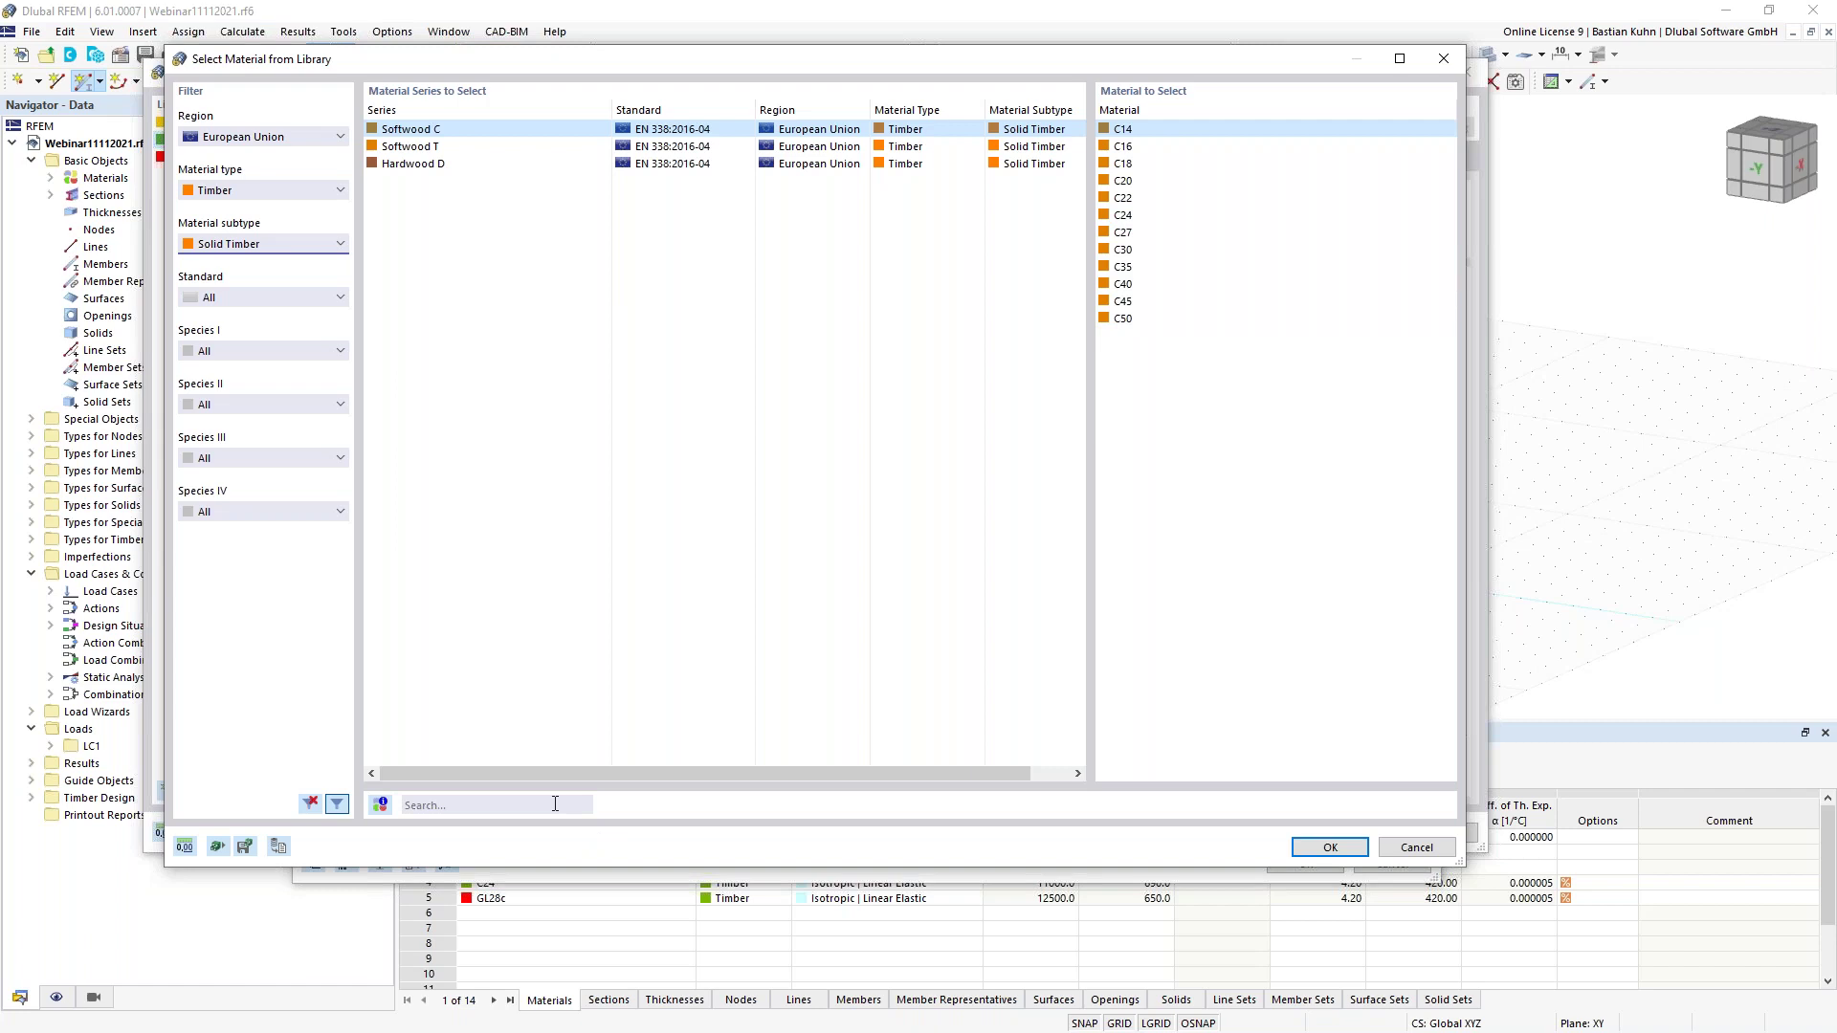
Search the material library for C24 and assign the Softwood C grade C24 to the section
click(555, 803)
text(C24)
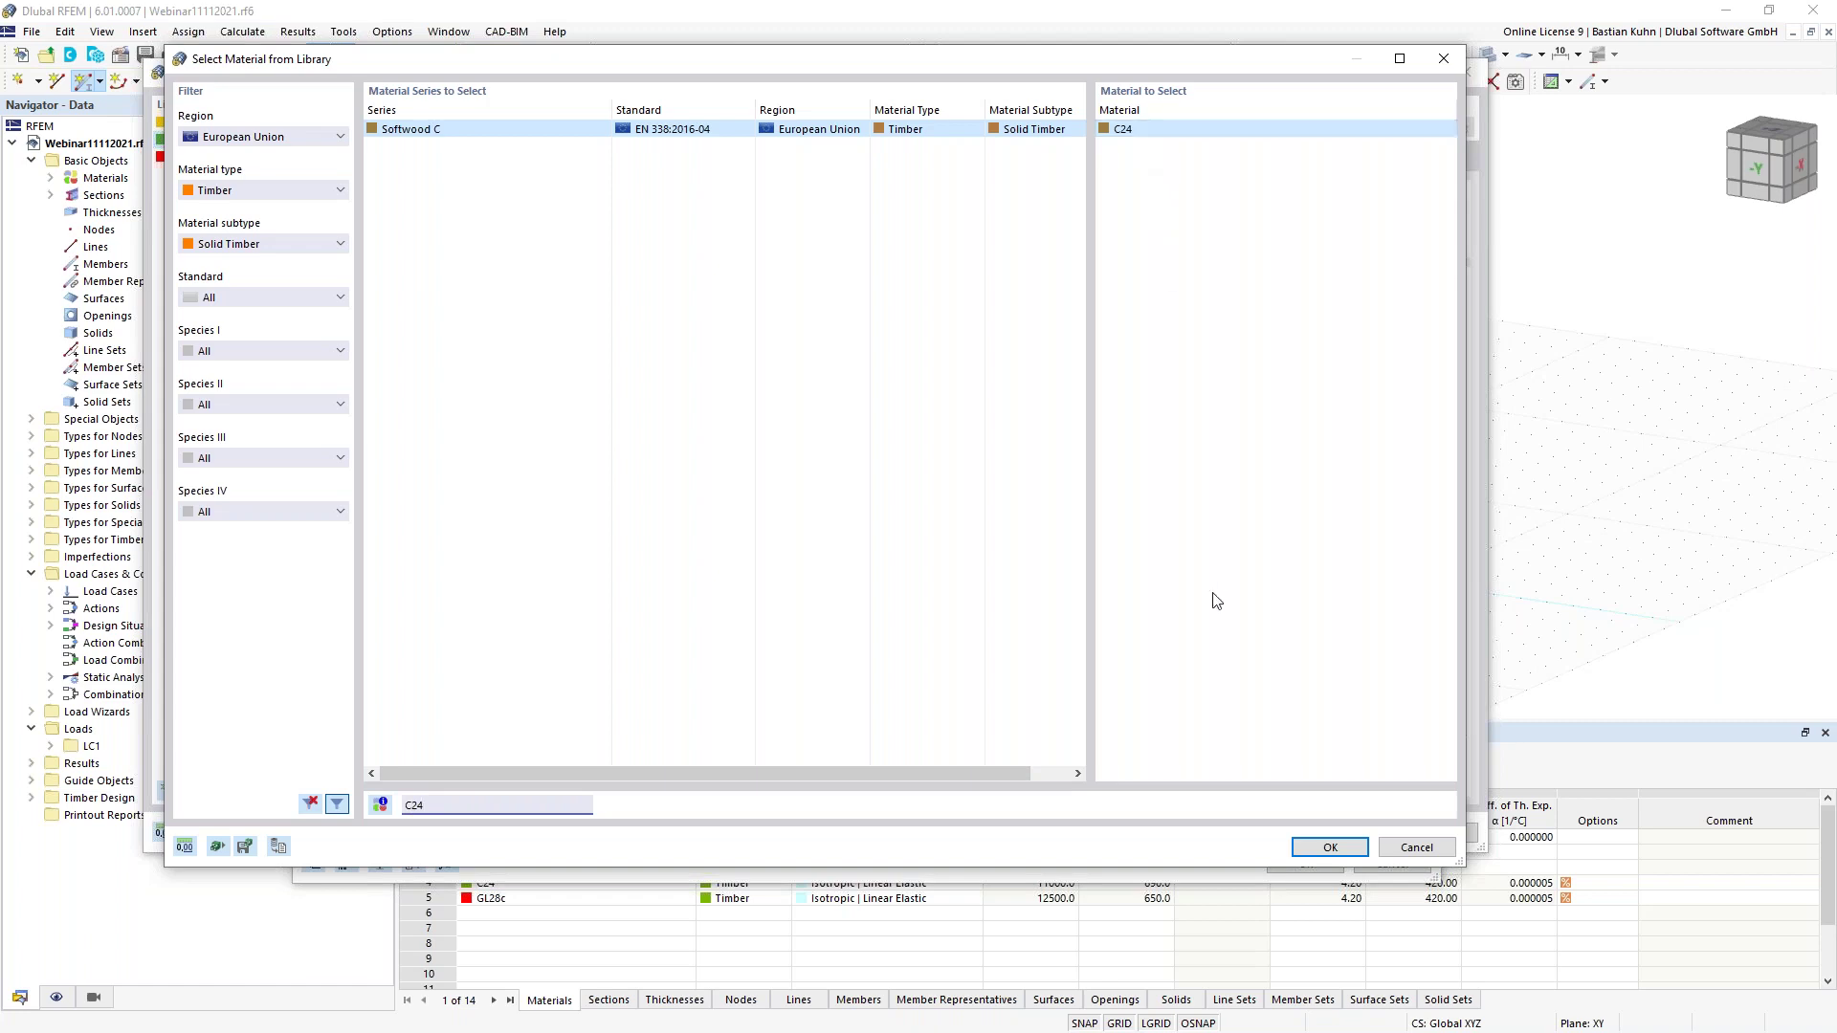
click(1330, 846)
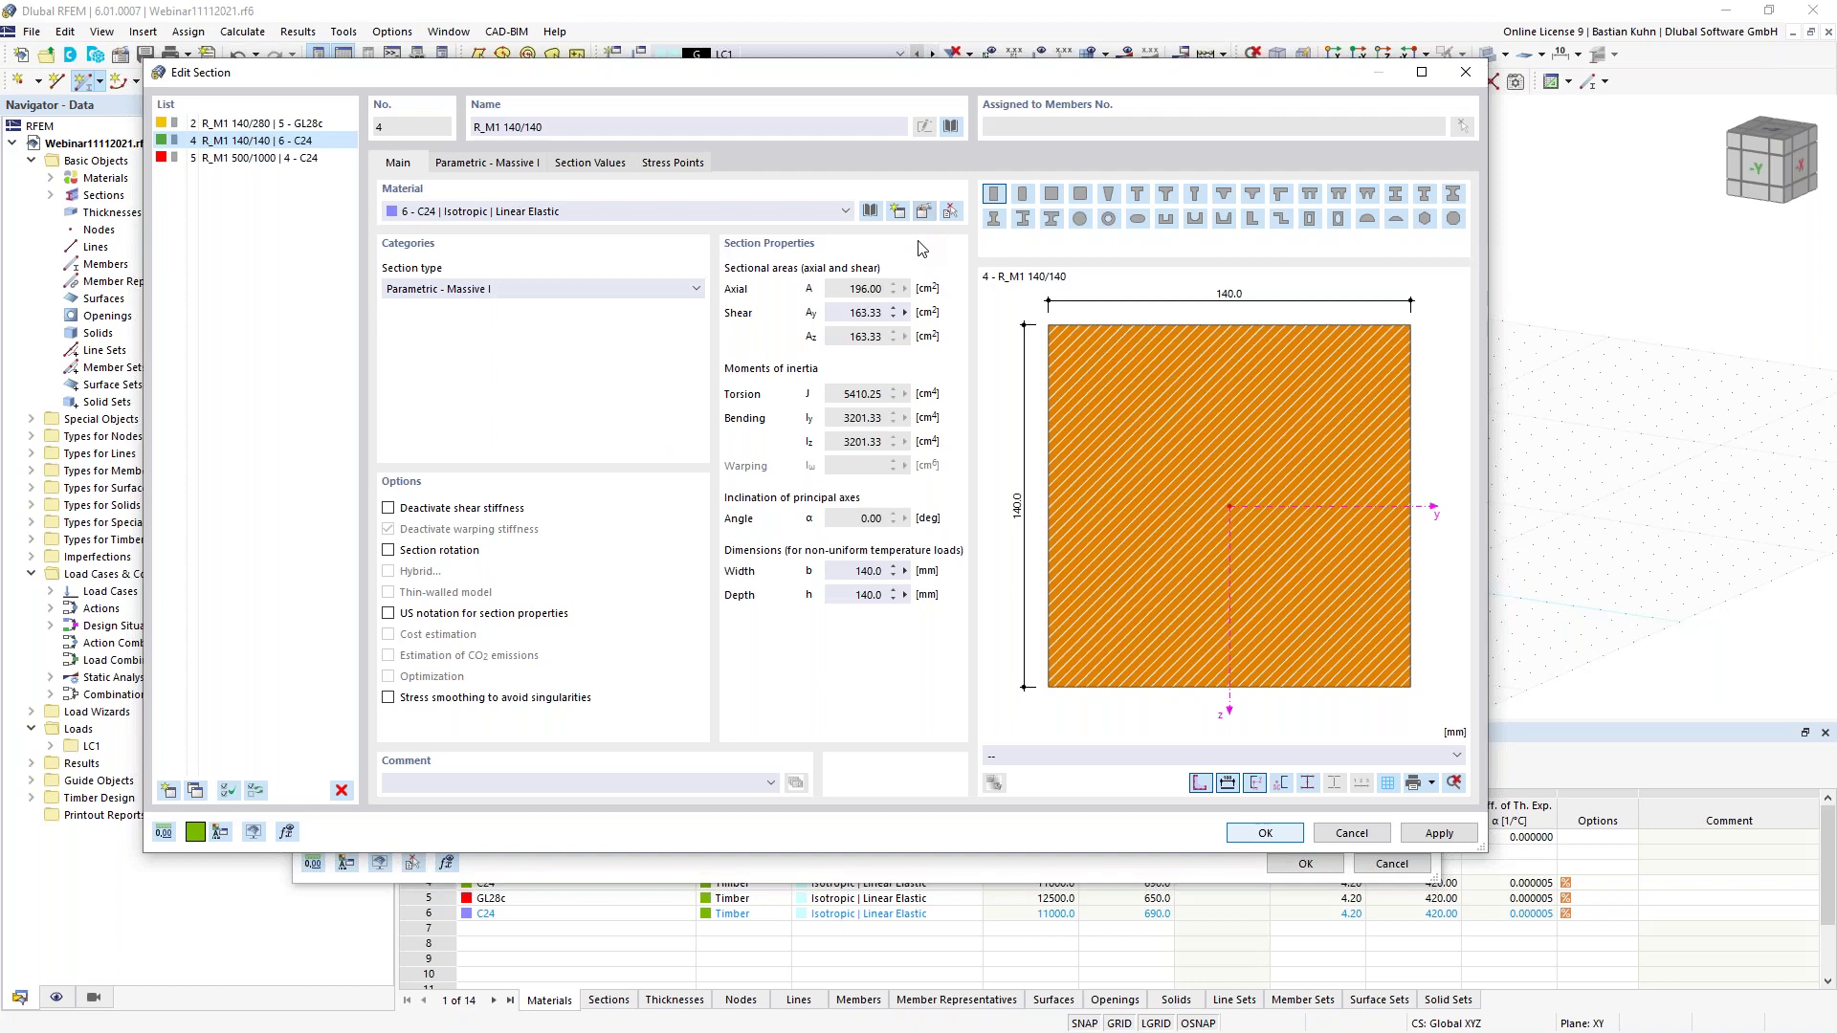
Examine the C24 material's values and its Timber Design settings, including the ultimate limit state factors and the fire design charring data
click(924, 210)
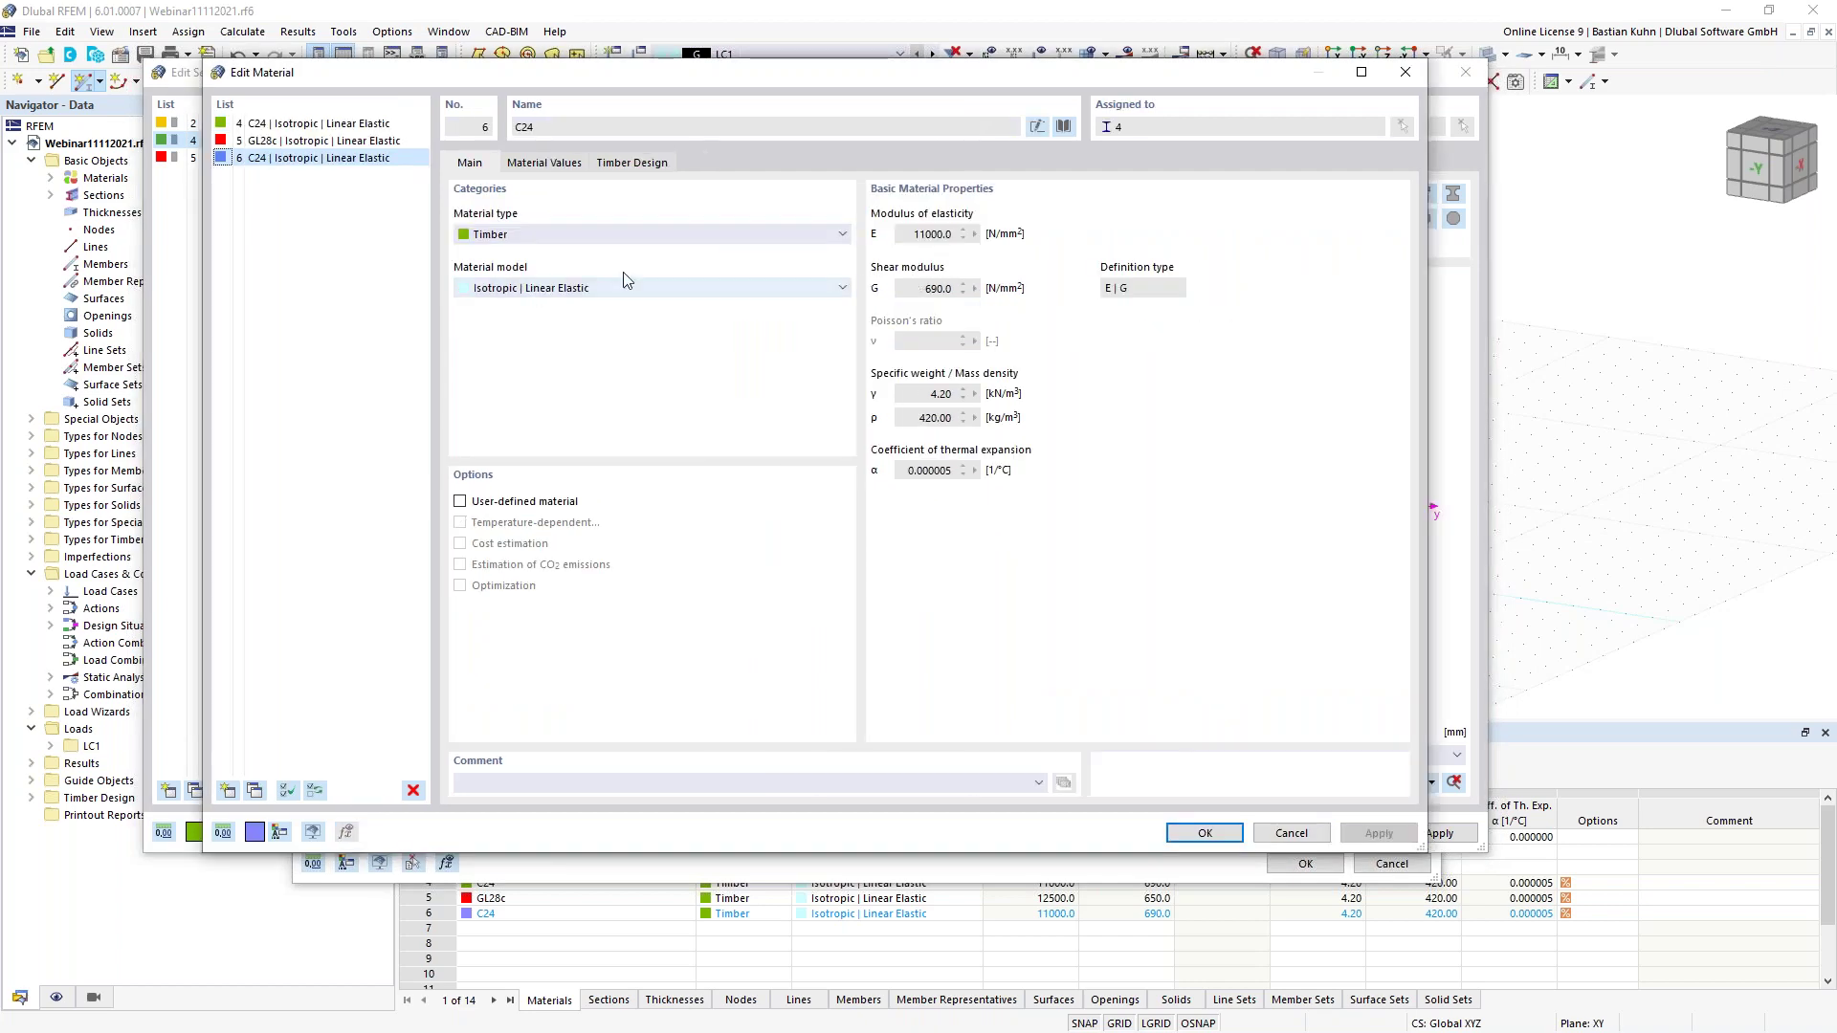
click(544, 164)
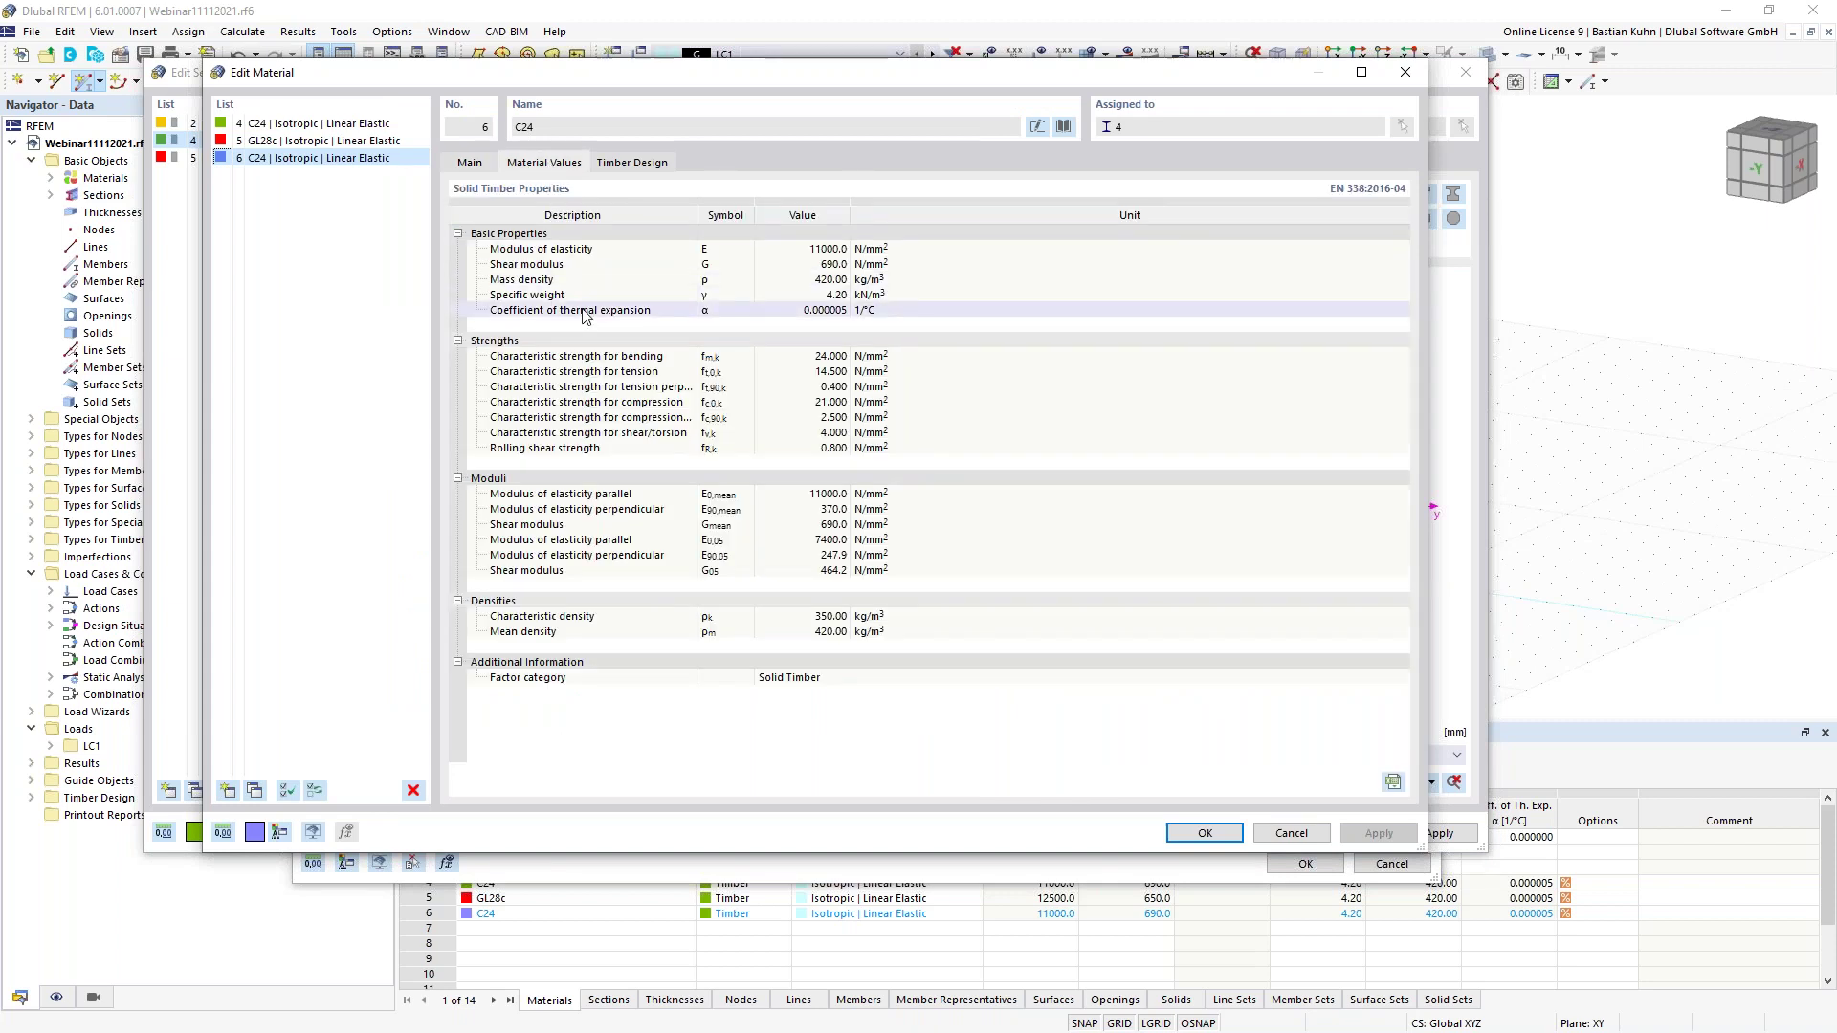
click(629, 164)
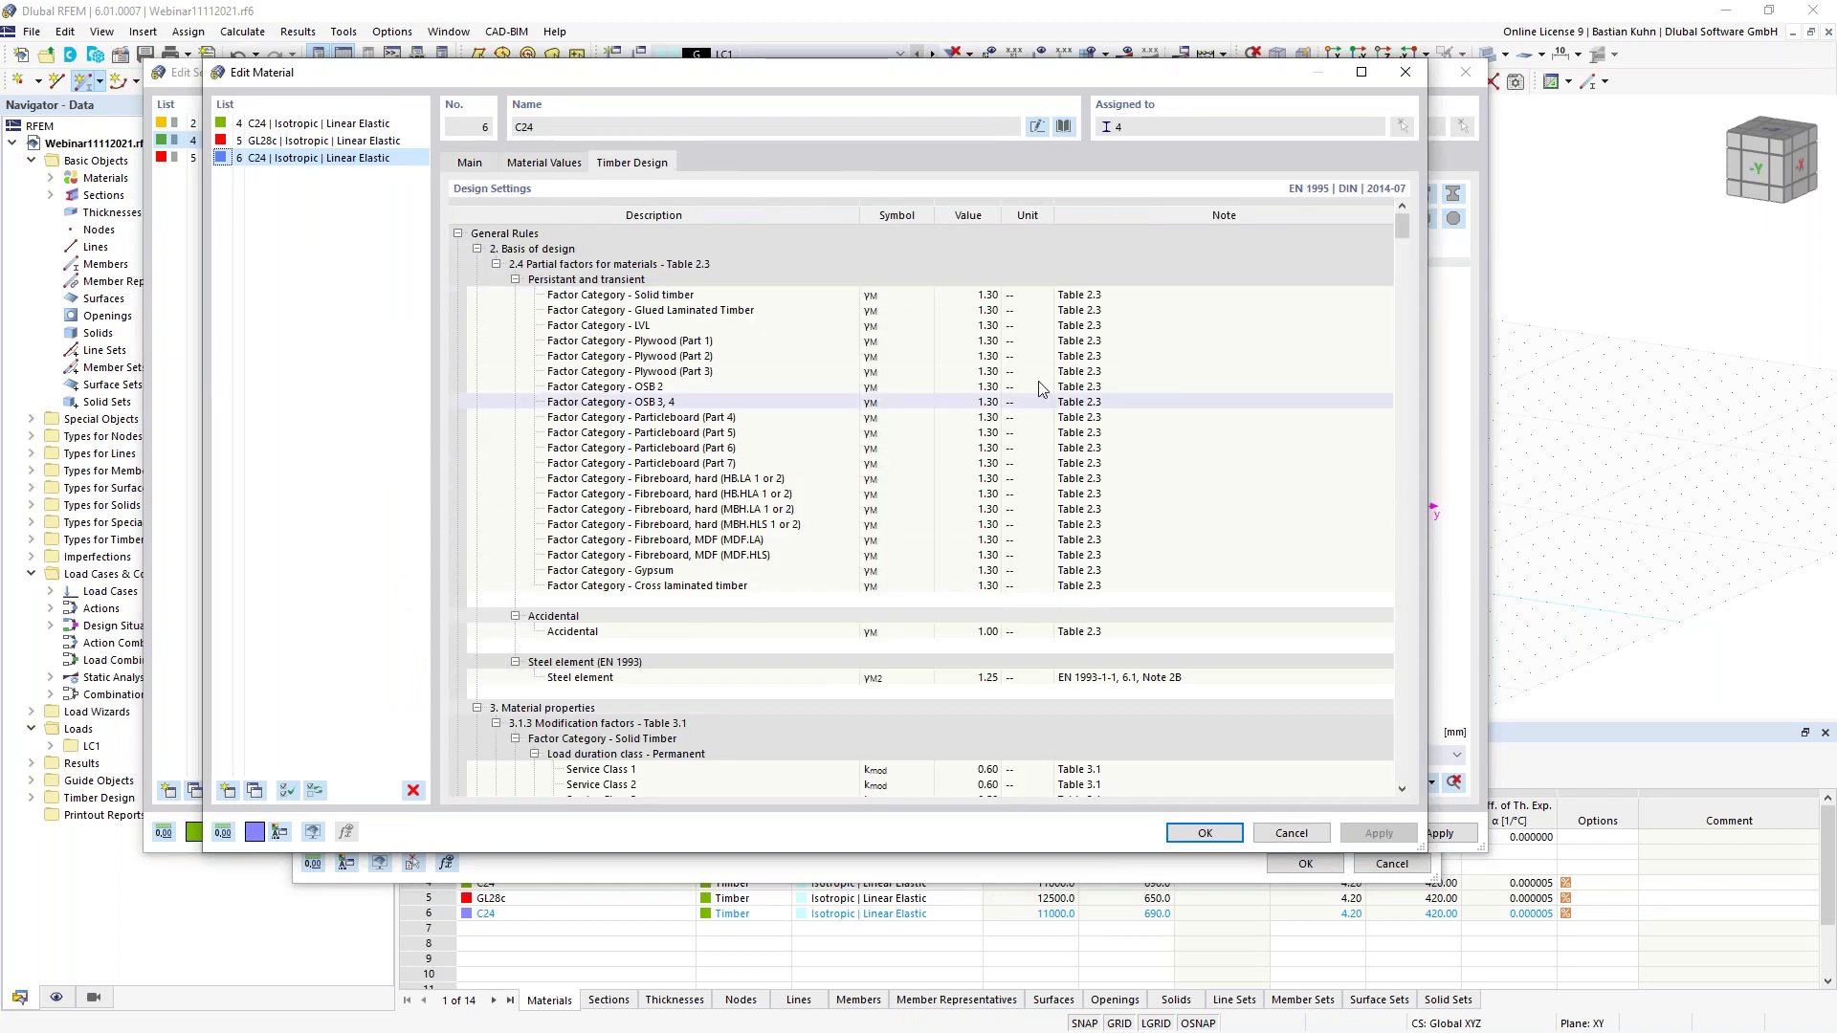
click(477, 249)
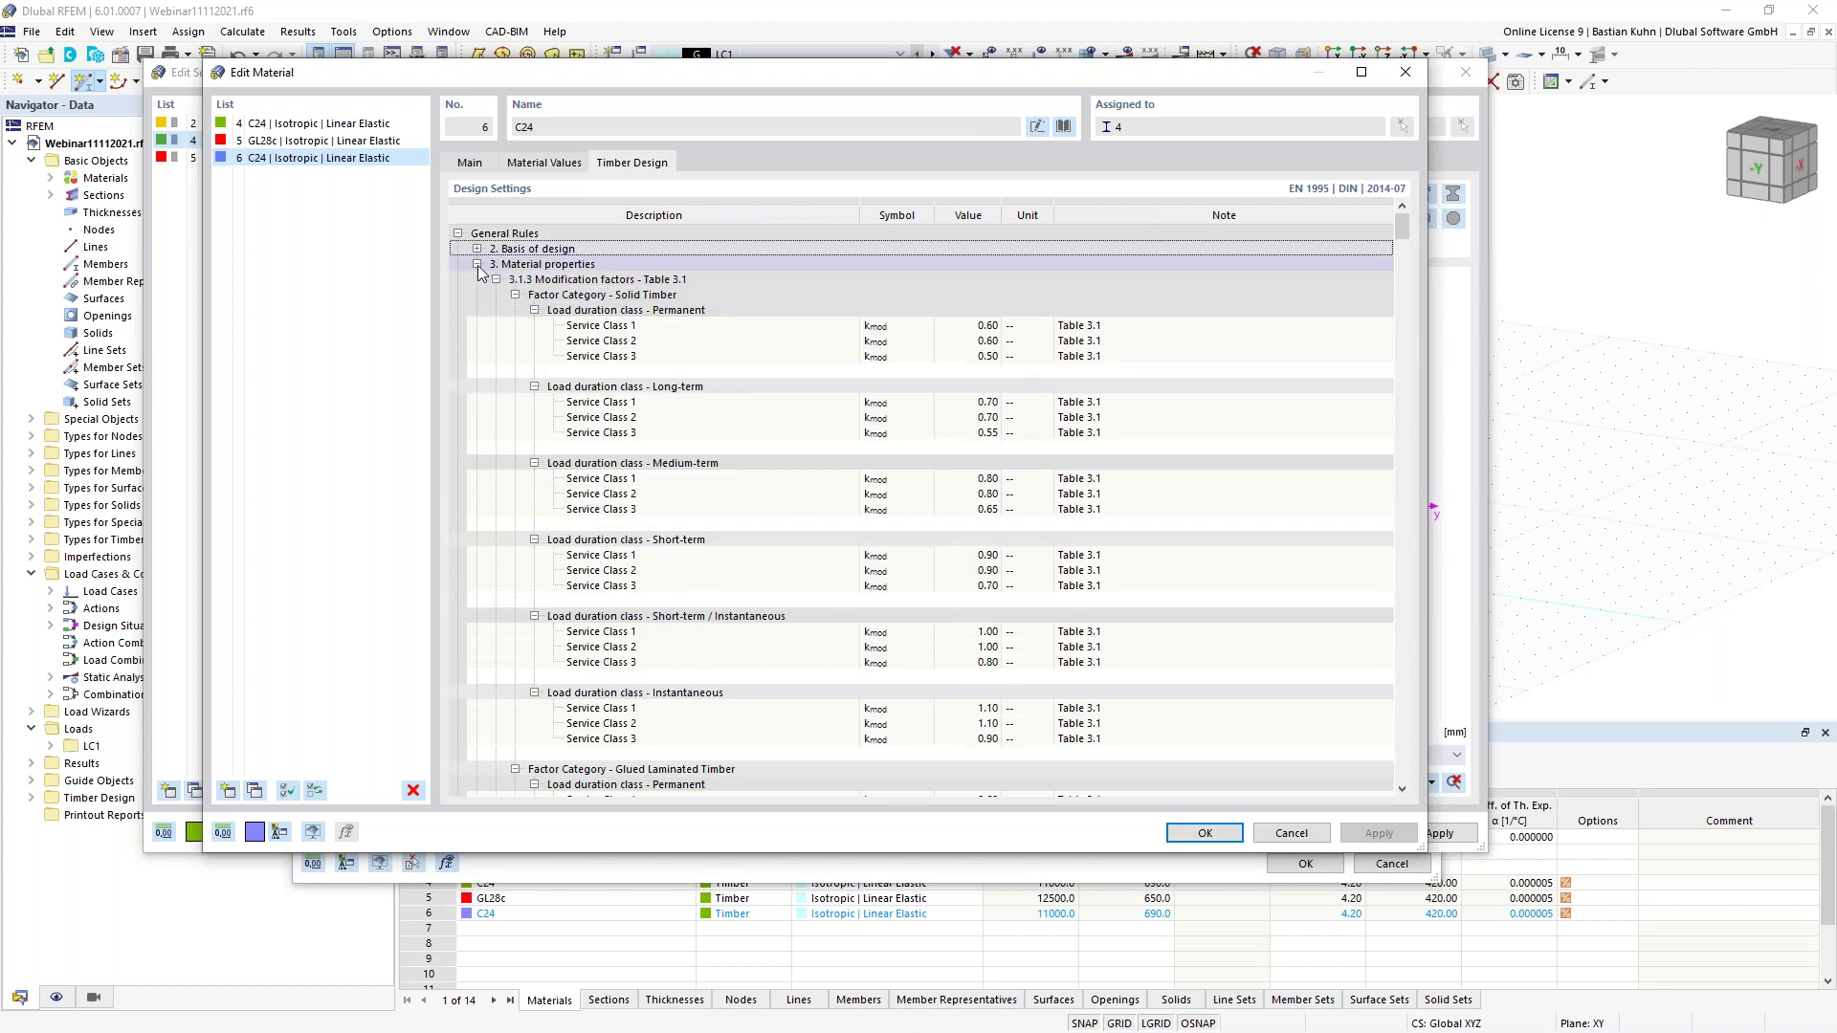
click(477, 265)
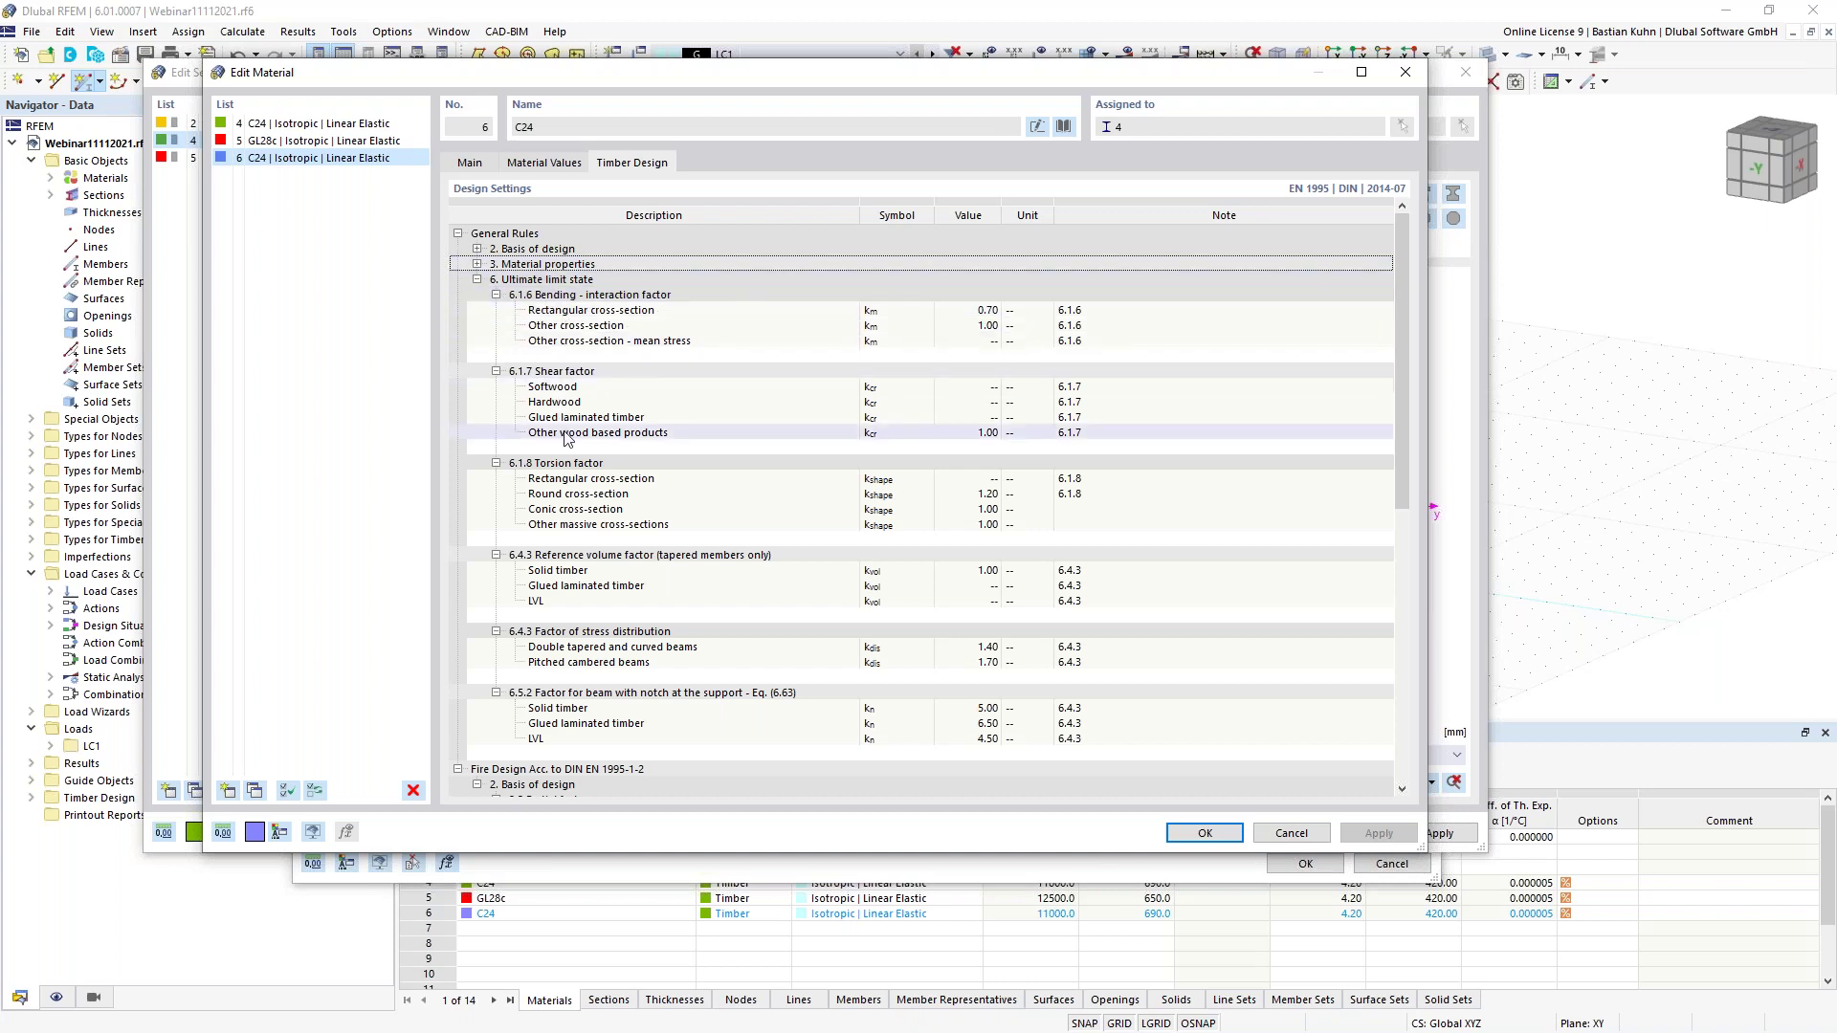
scroll(574, 574, down, 5)
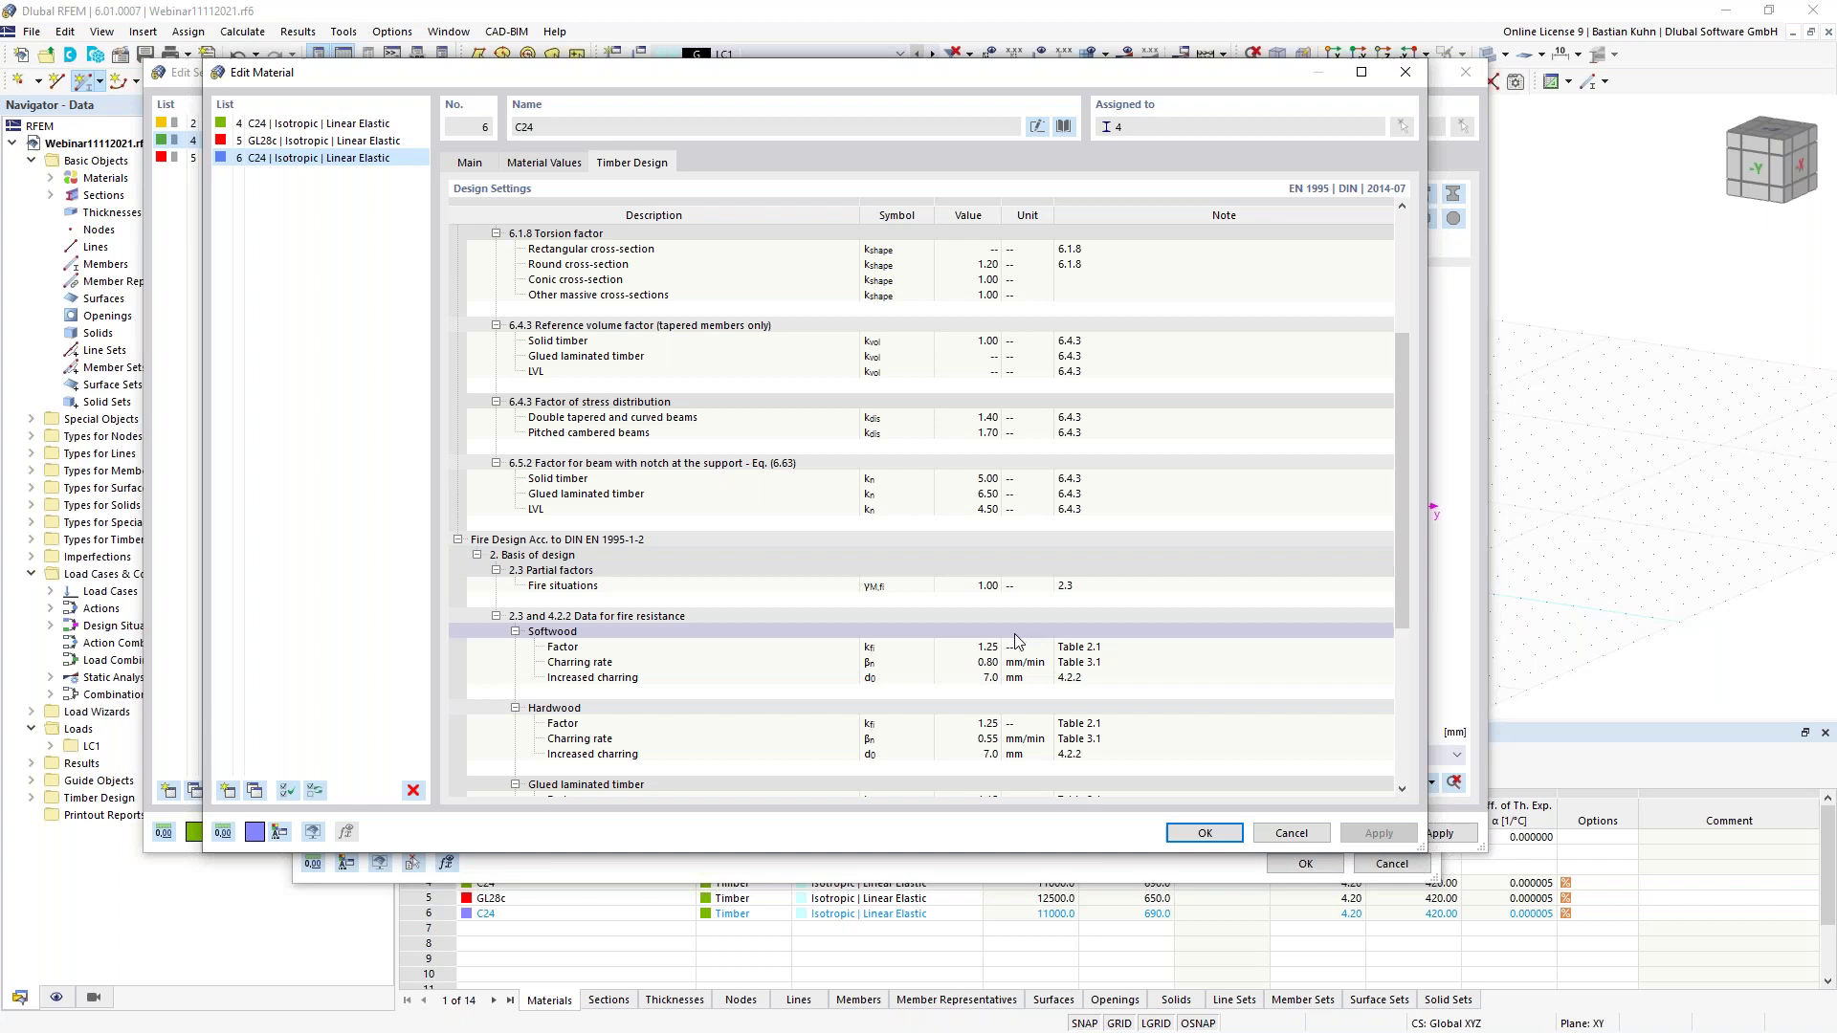
click(973, 588)
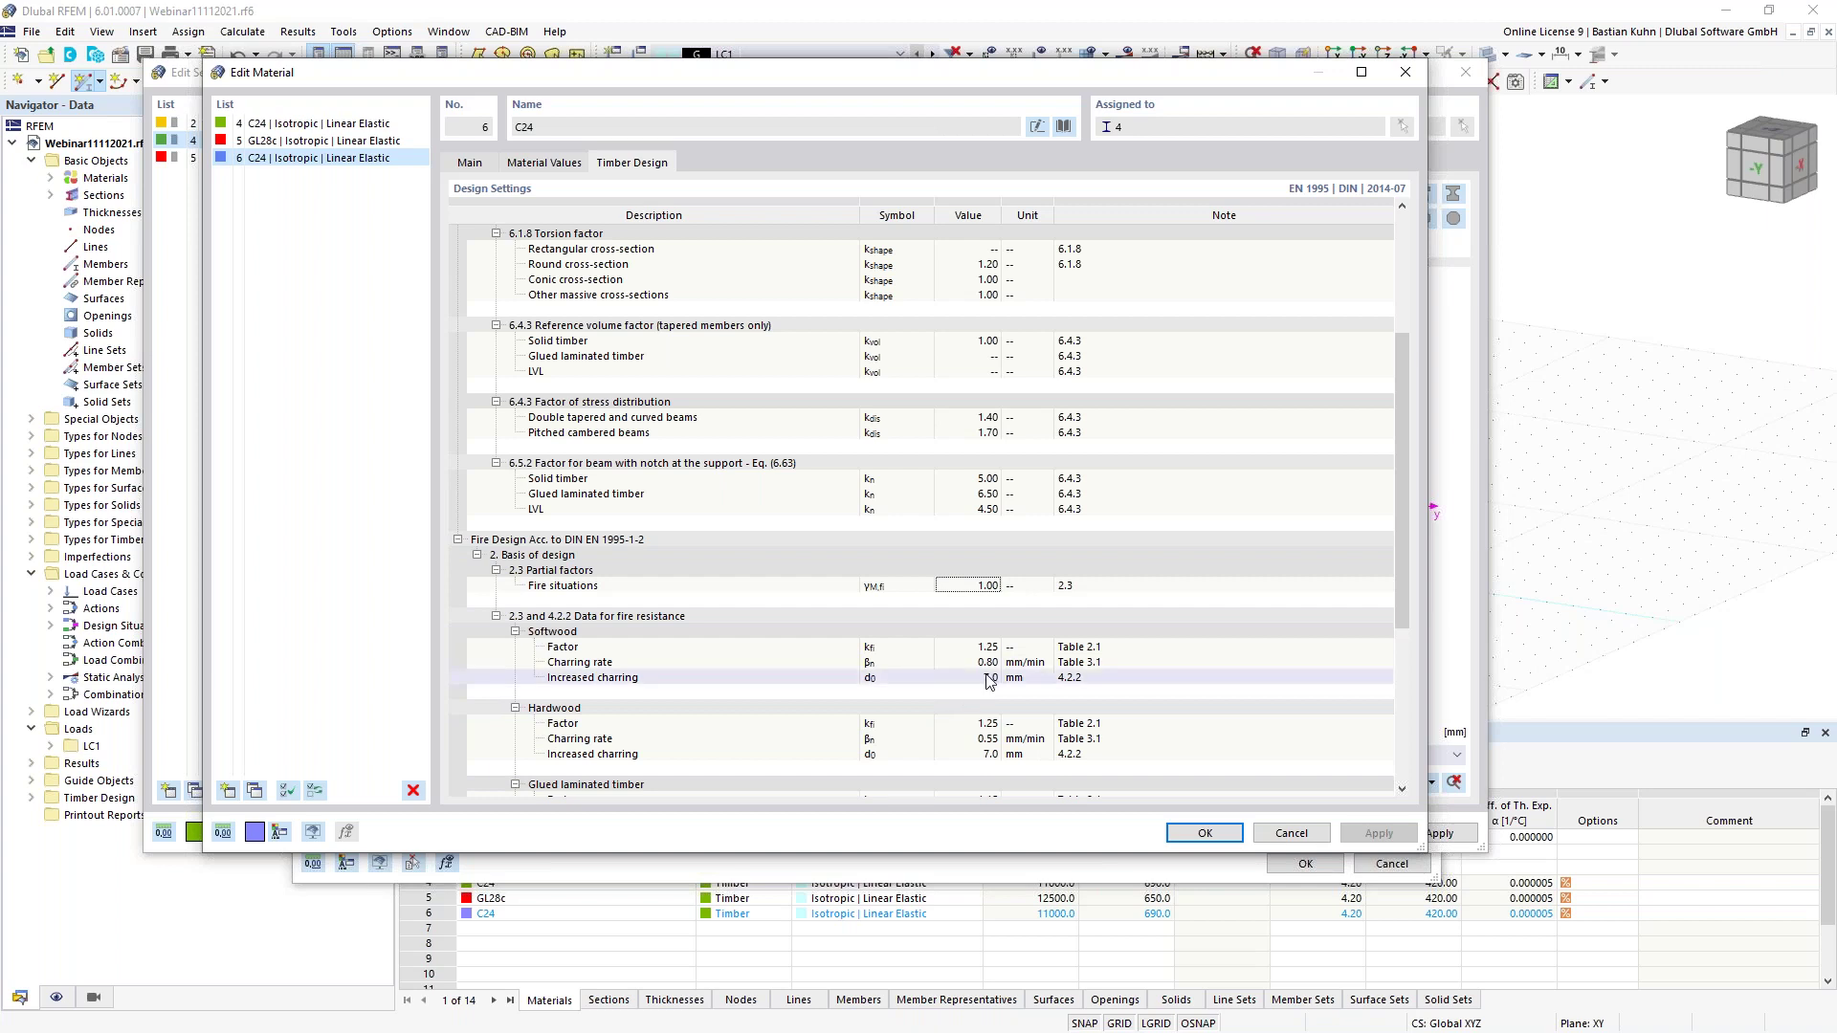
mouse_move(989, 681)
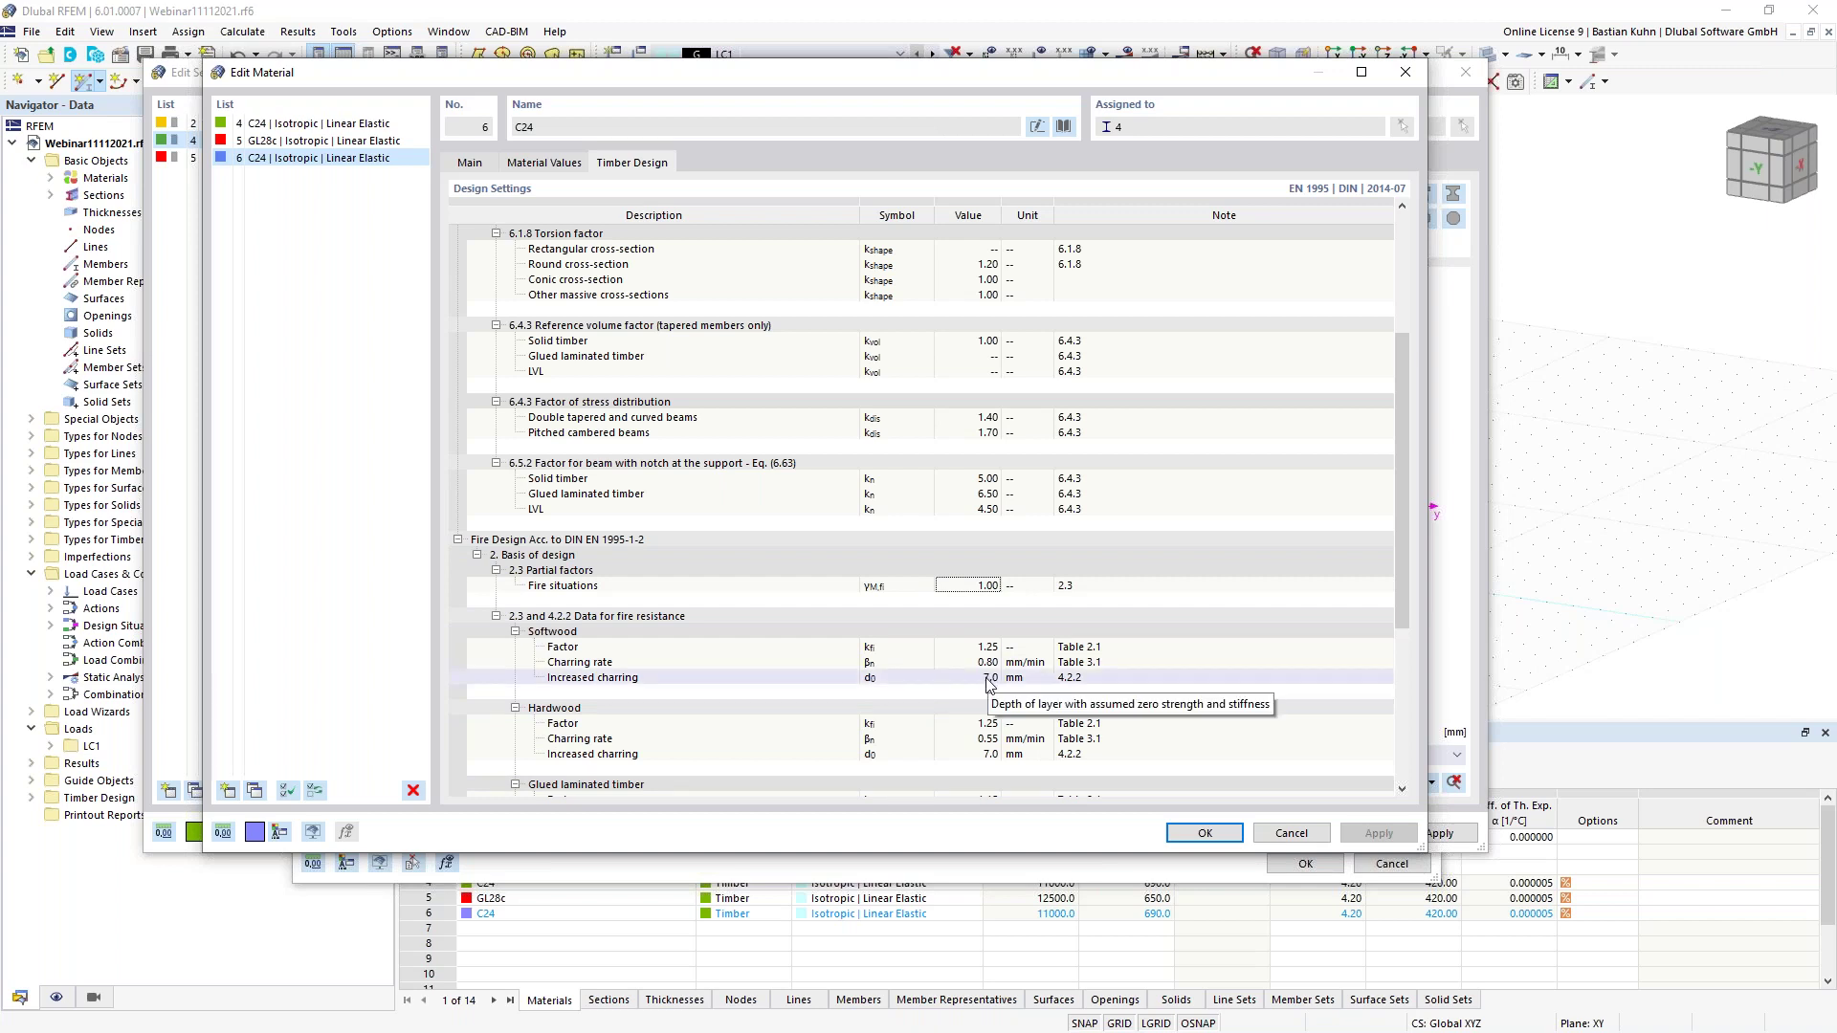
click(1204, 835)
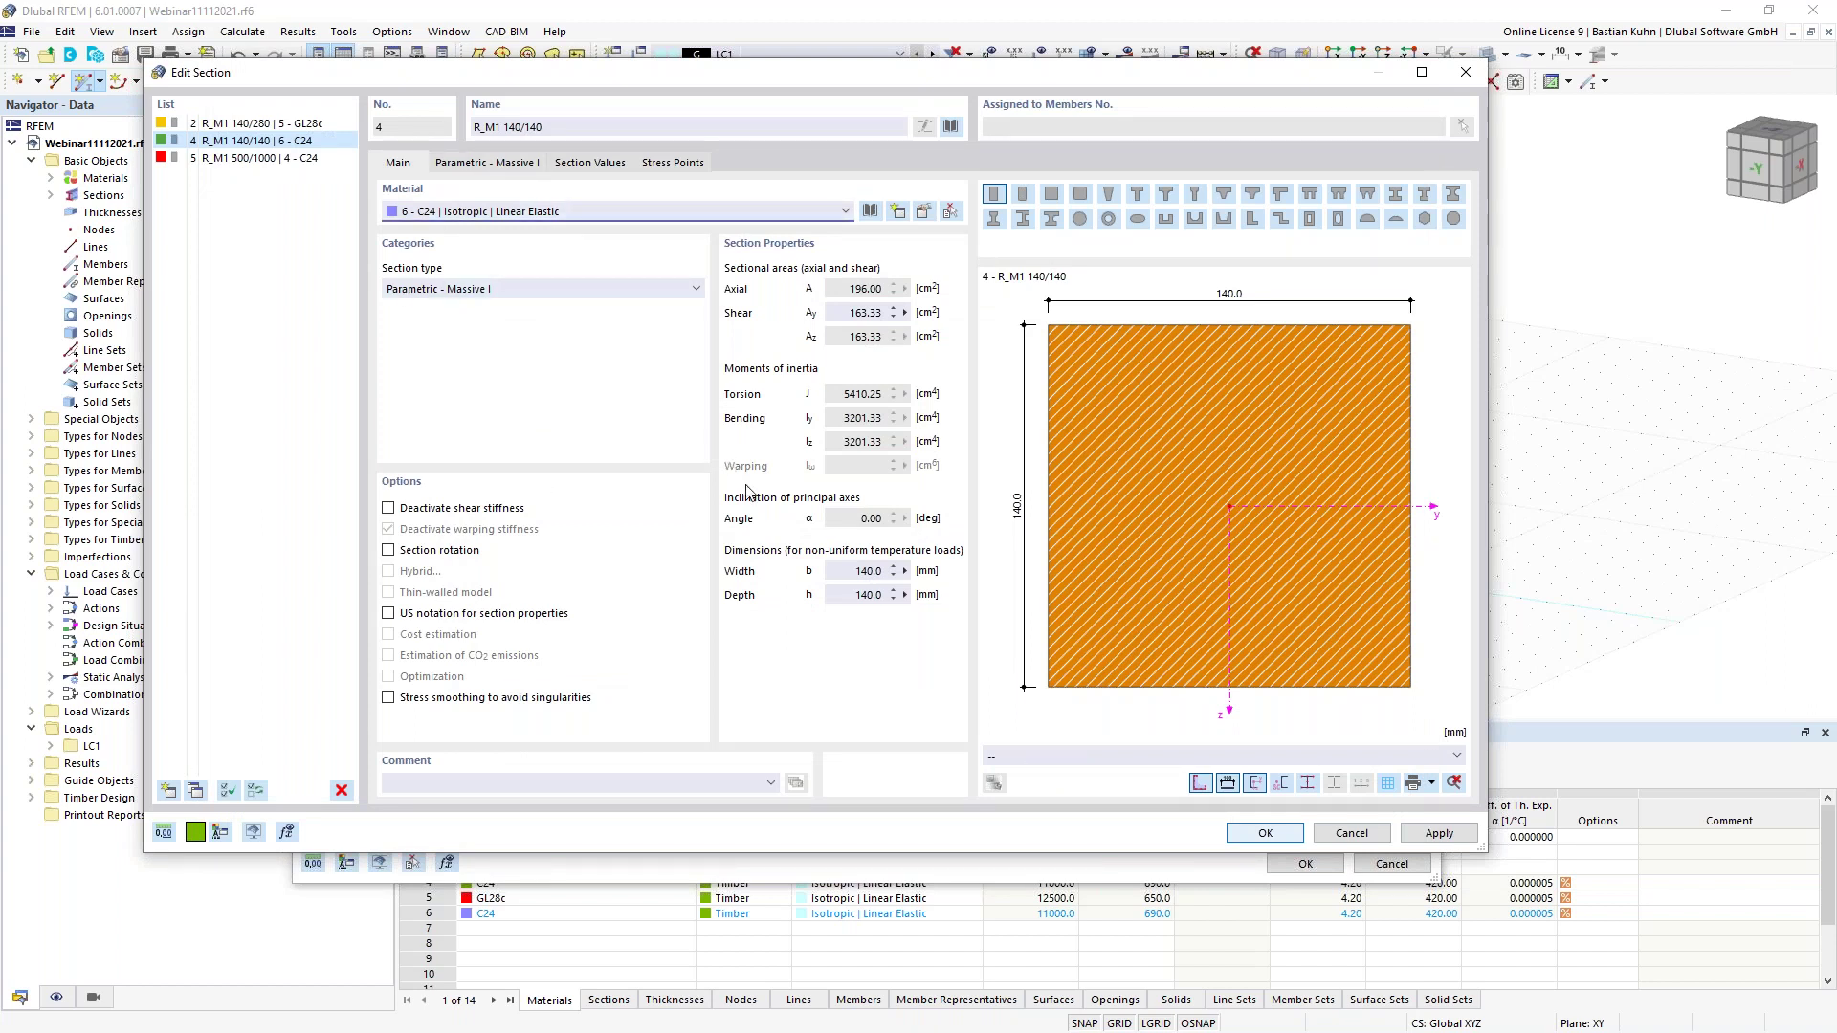
Assign section R_M1 140/140 in C24 at the member start, review the member's design types and configurations, and accept the member definition
click(1242, 834)
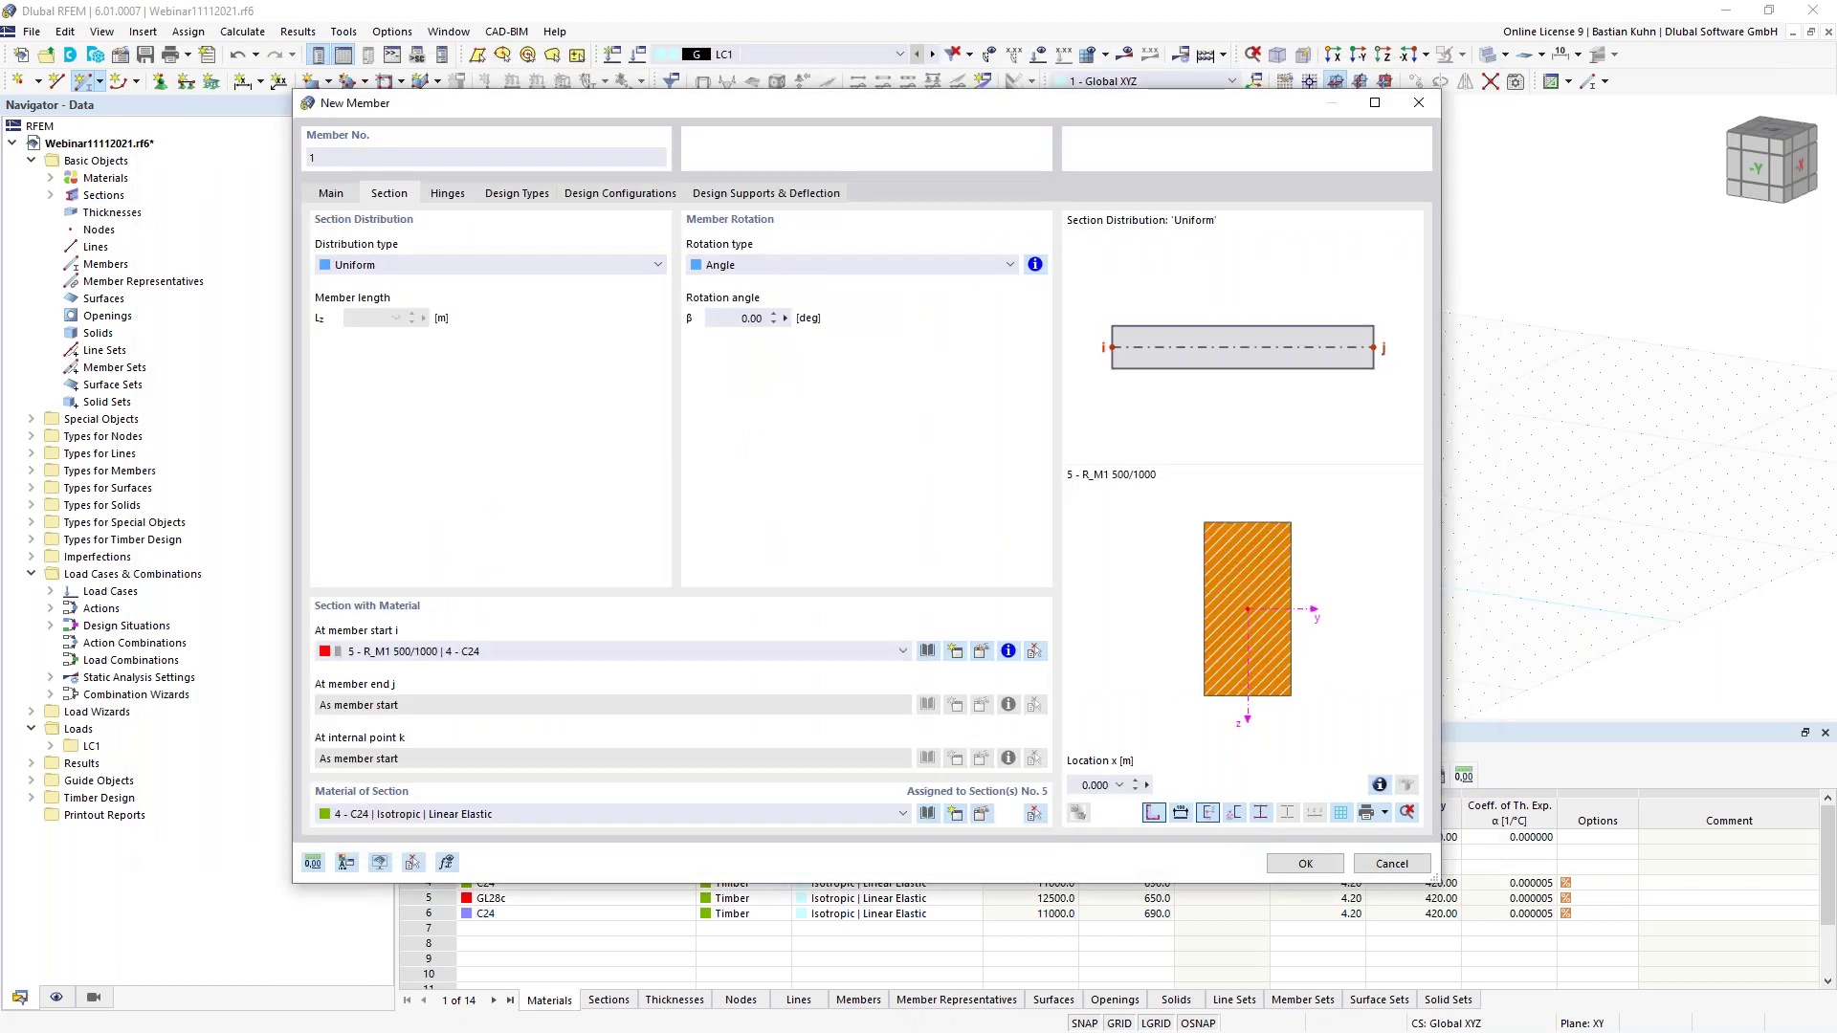
click(873, 652)
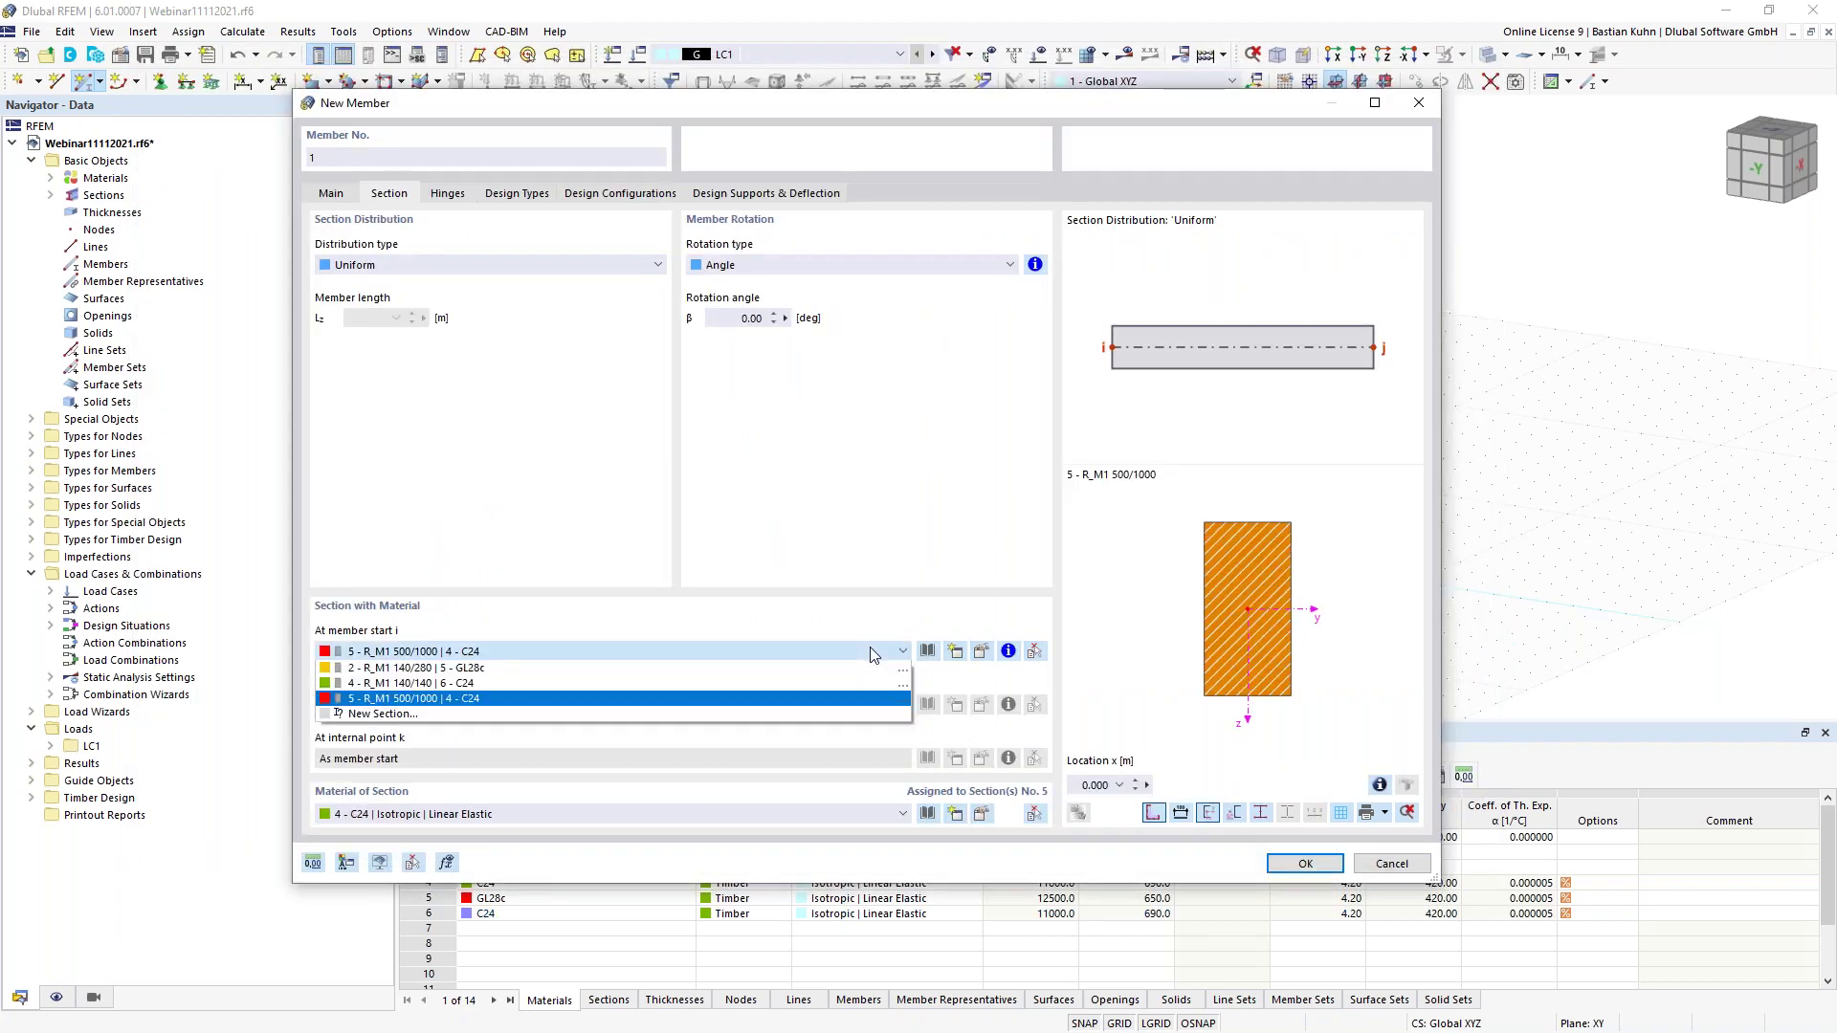
click(834, 684)
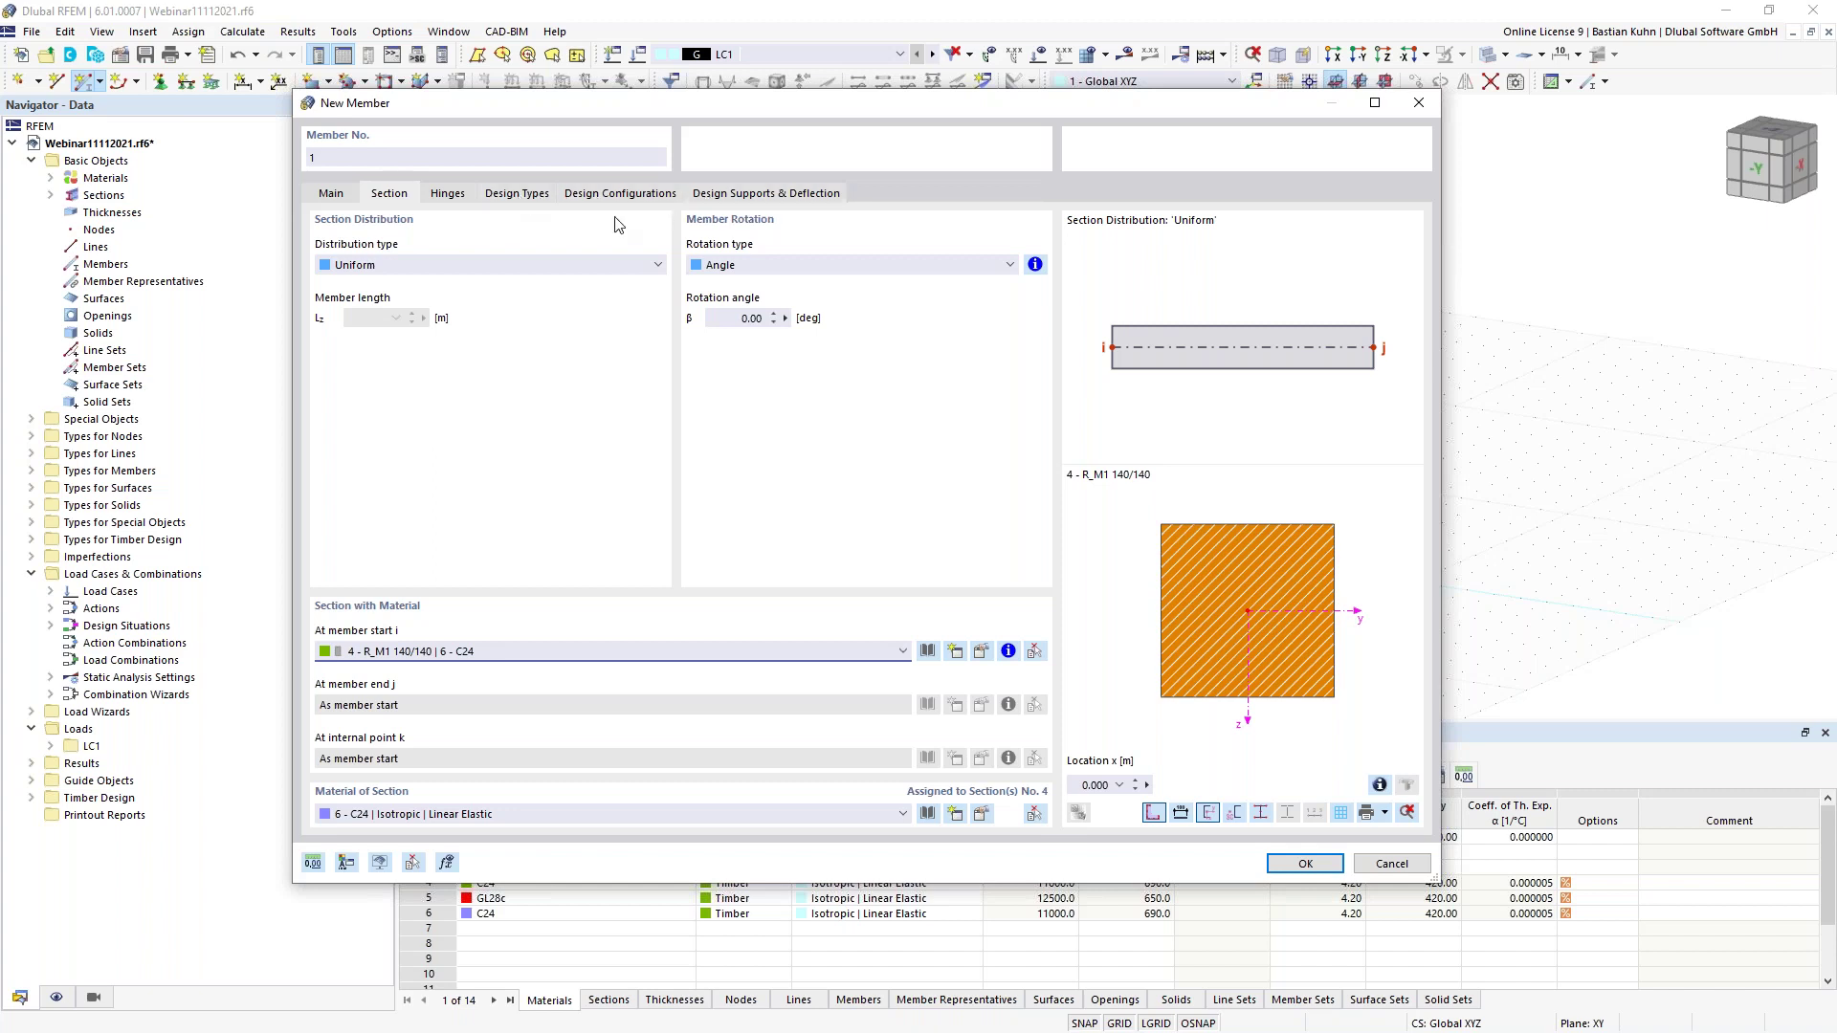
click(520, 199)
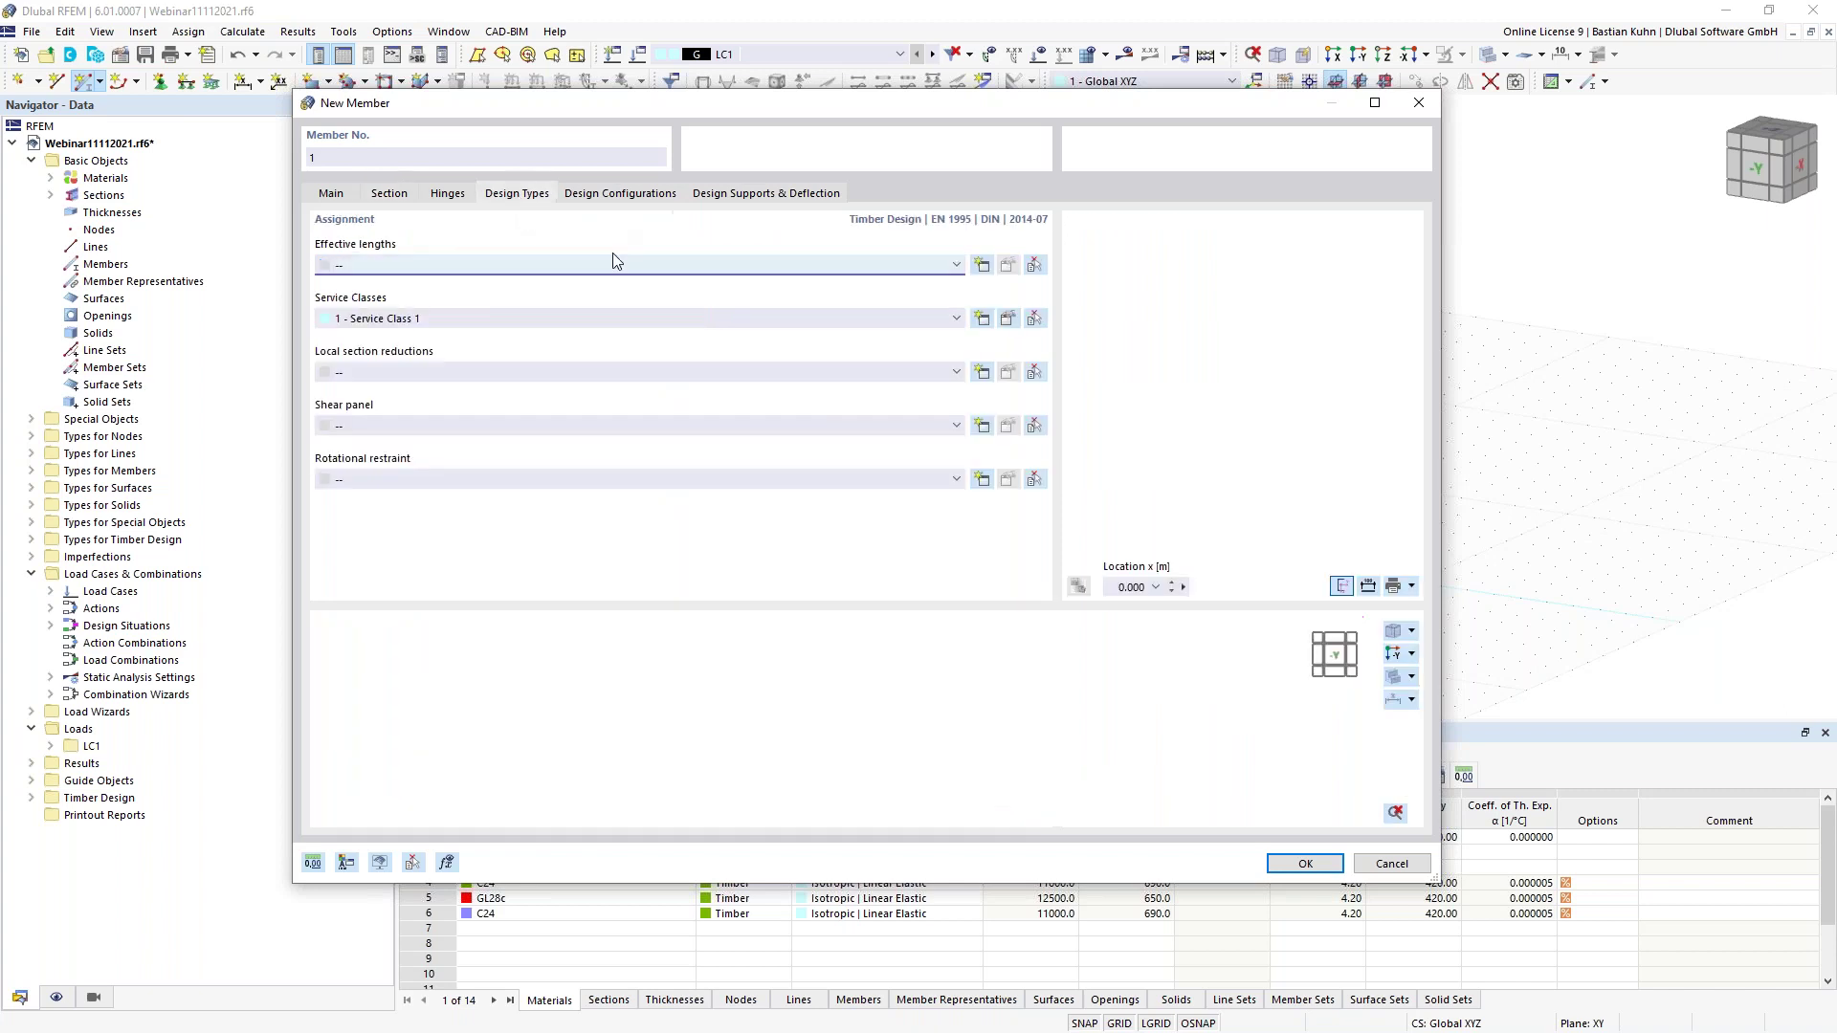
click(610, 194)
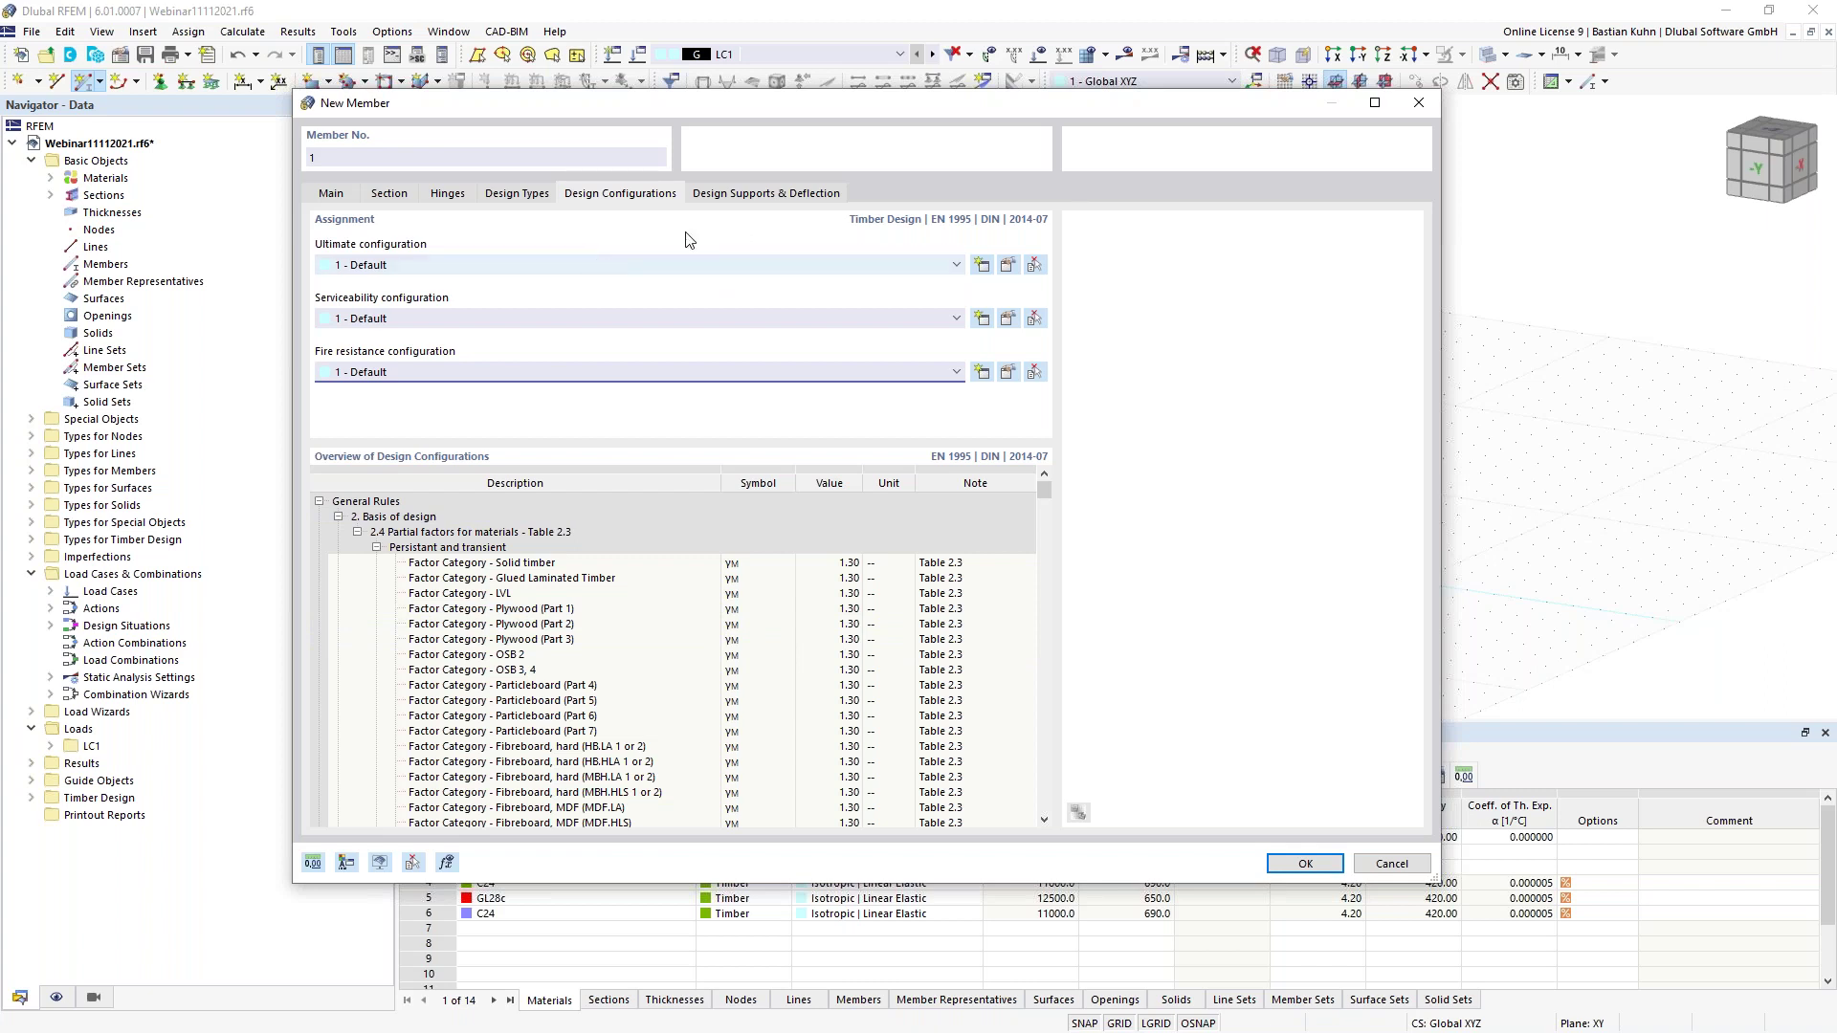
click(1289, 871)
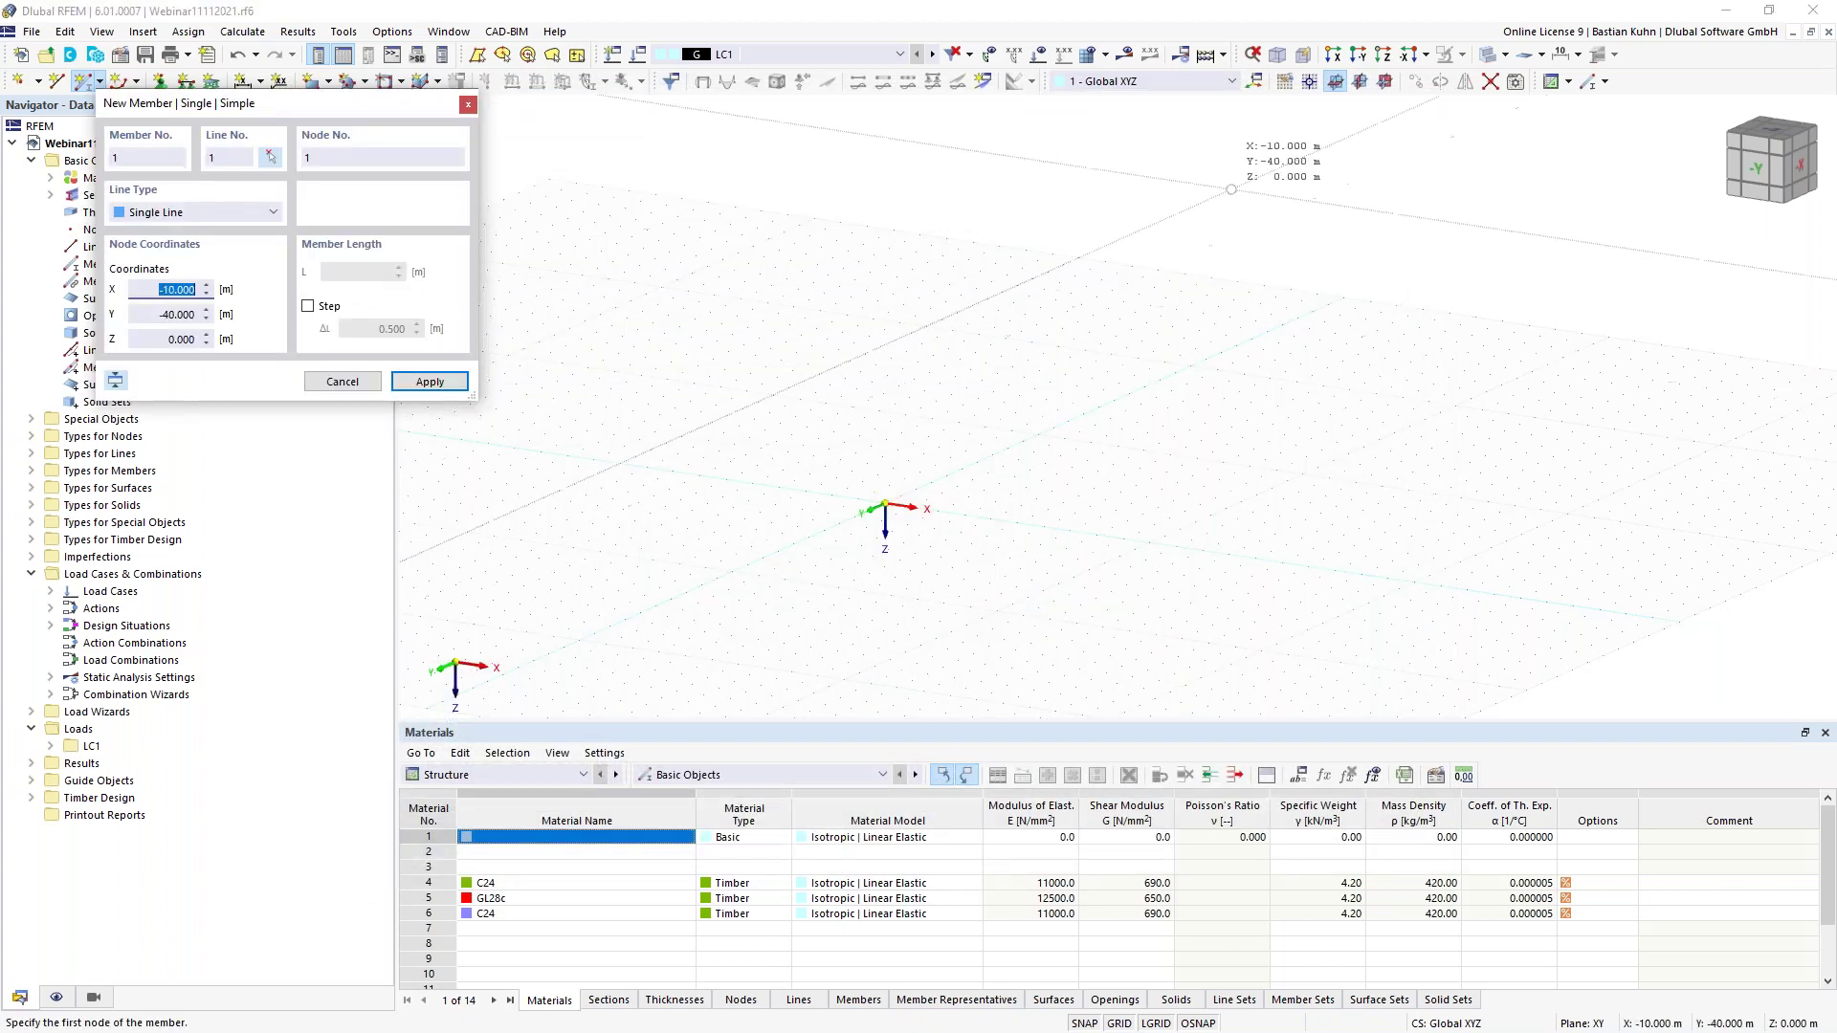
Draw a 4 m vertical column upward from the origin in the XZ plane and list the member representatives in the navigator
key(y)
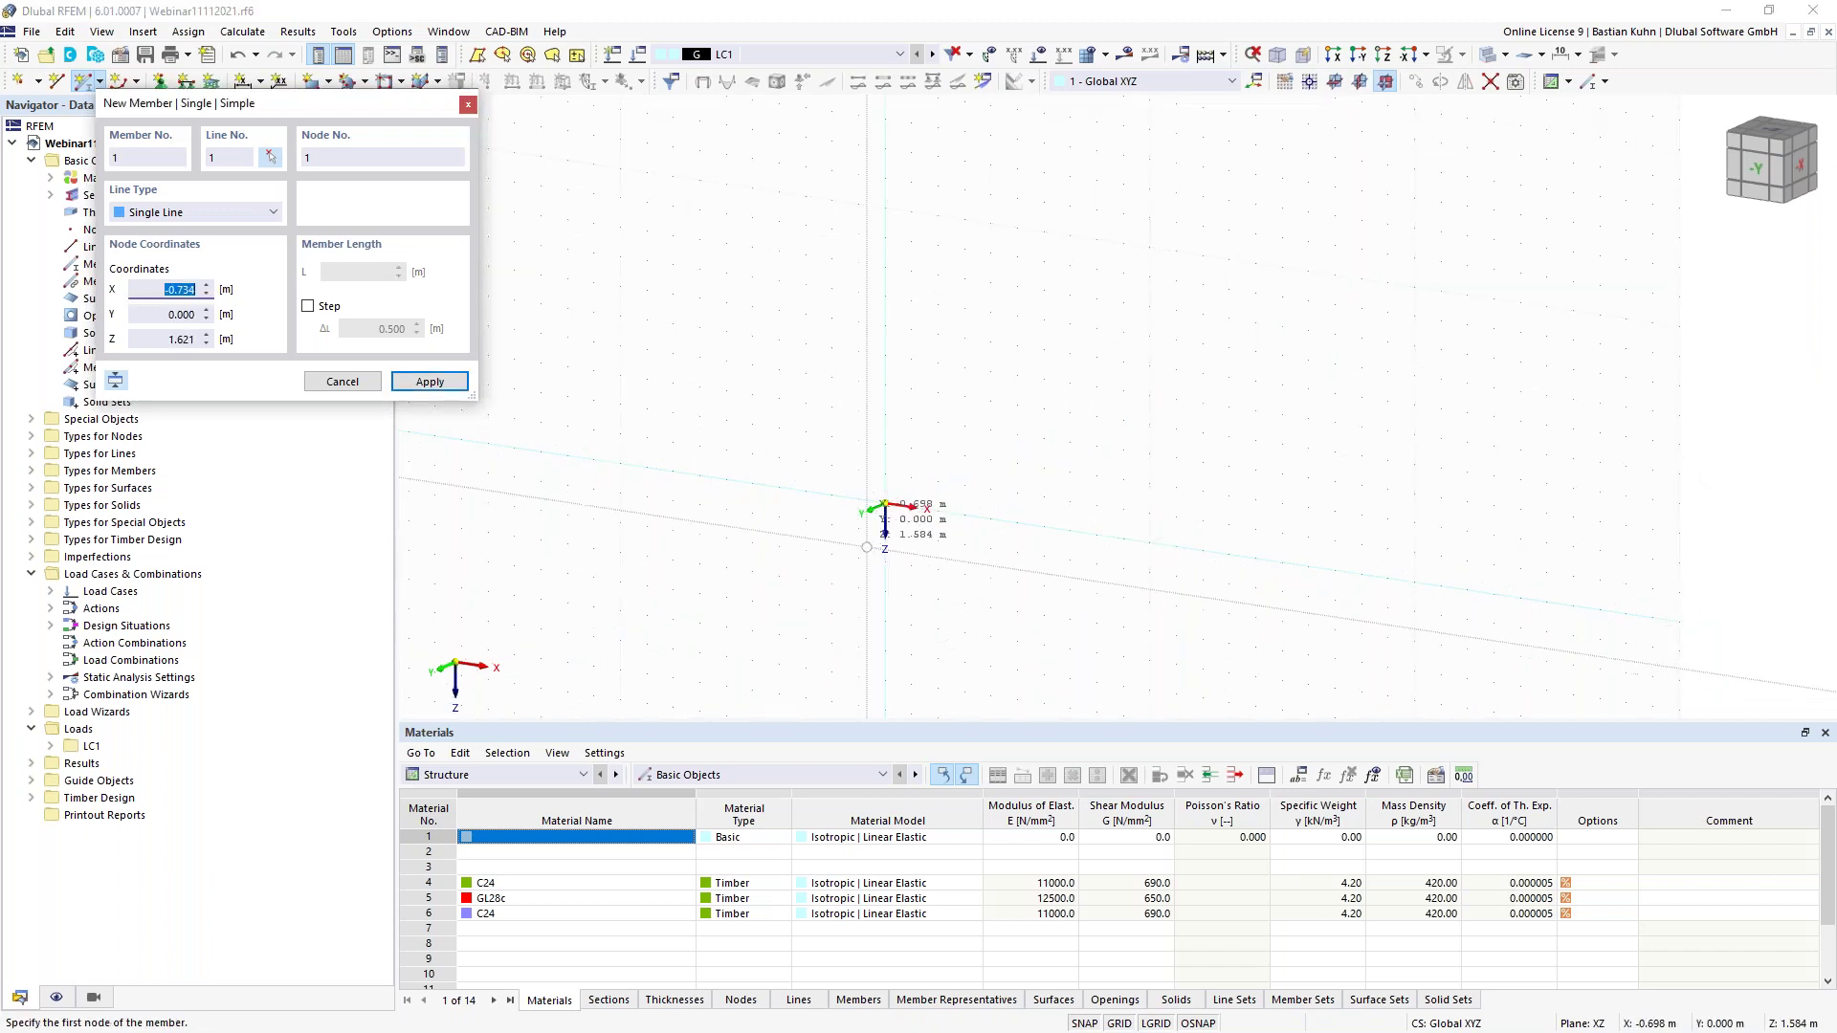
click(885, 507)
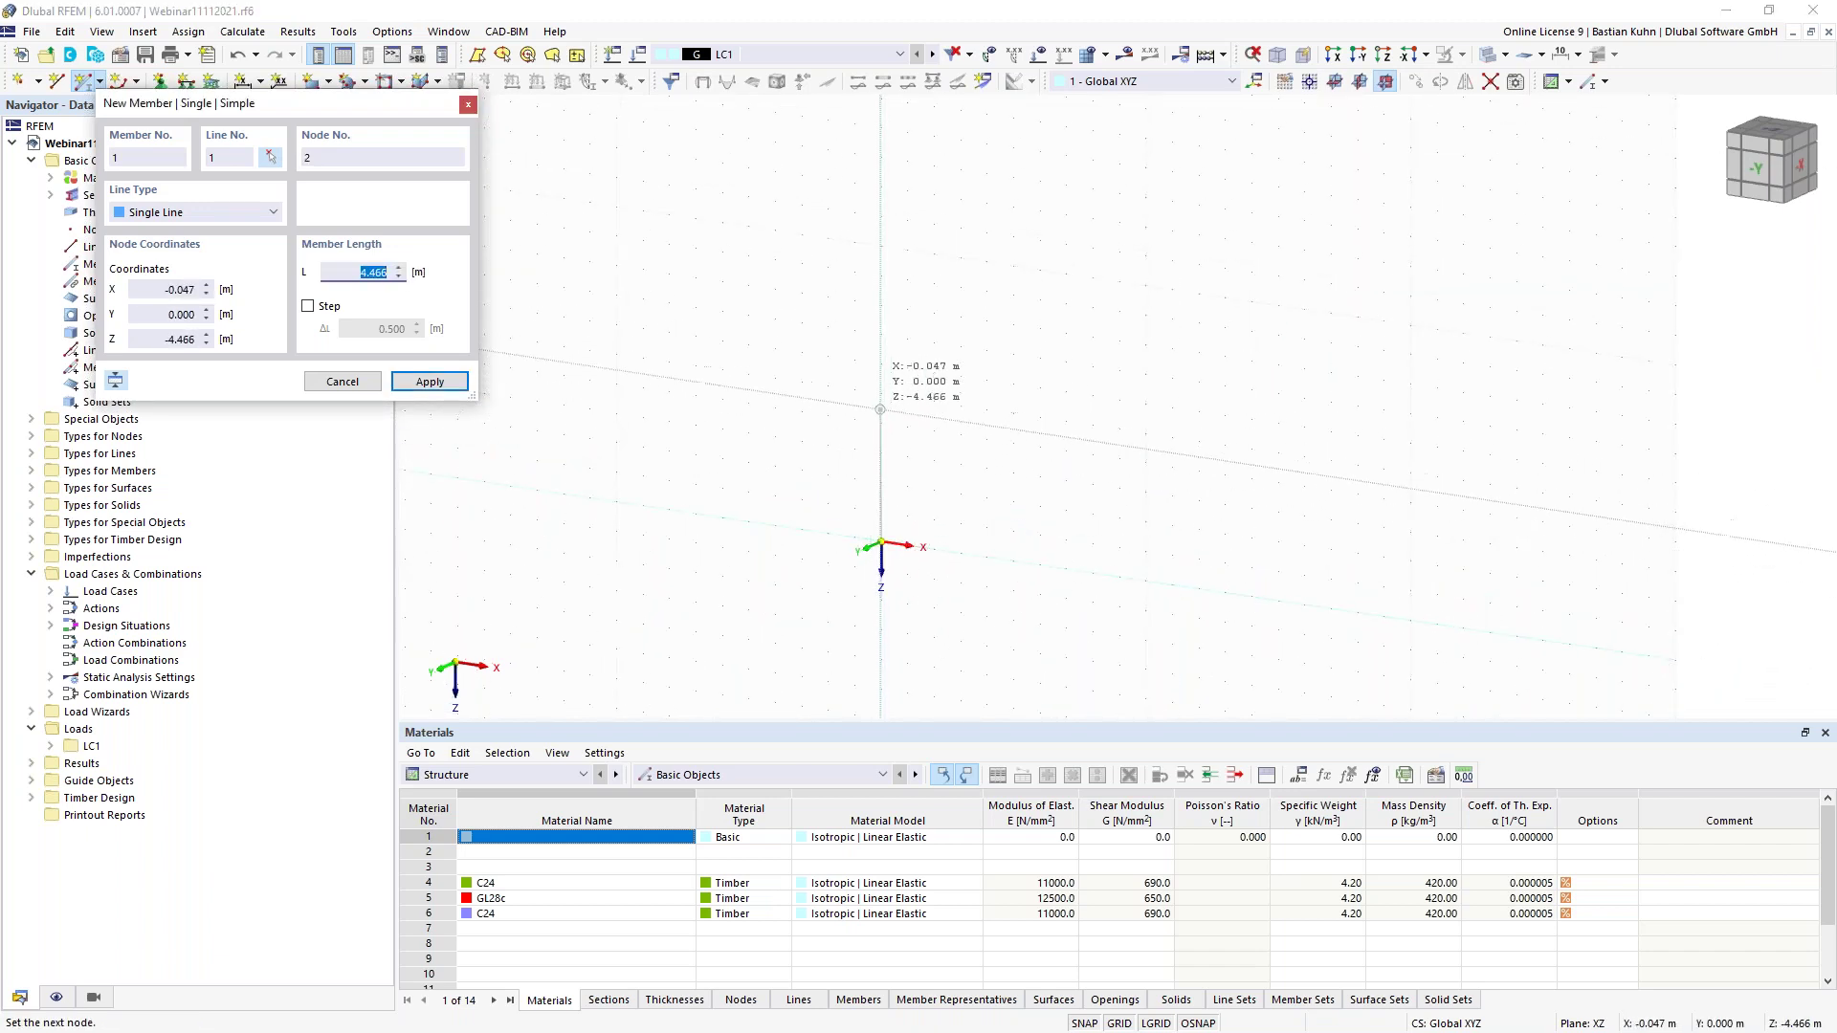
click(856, 469)
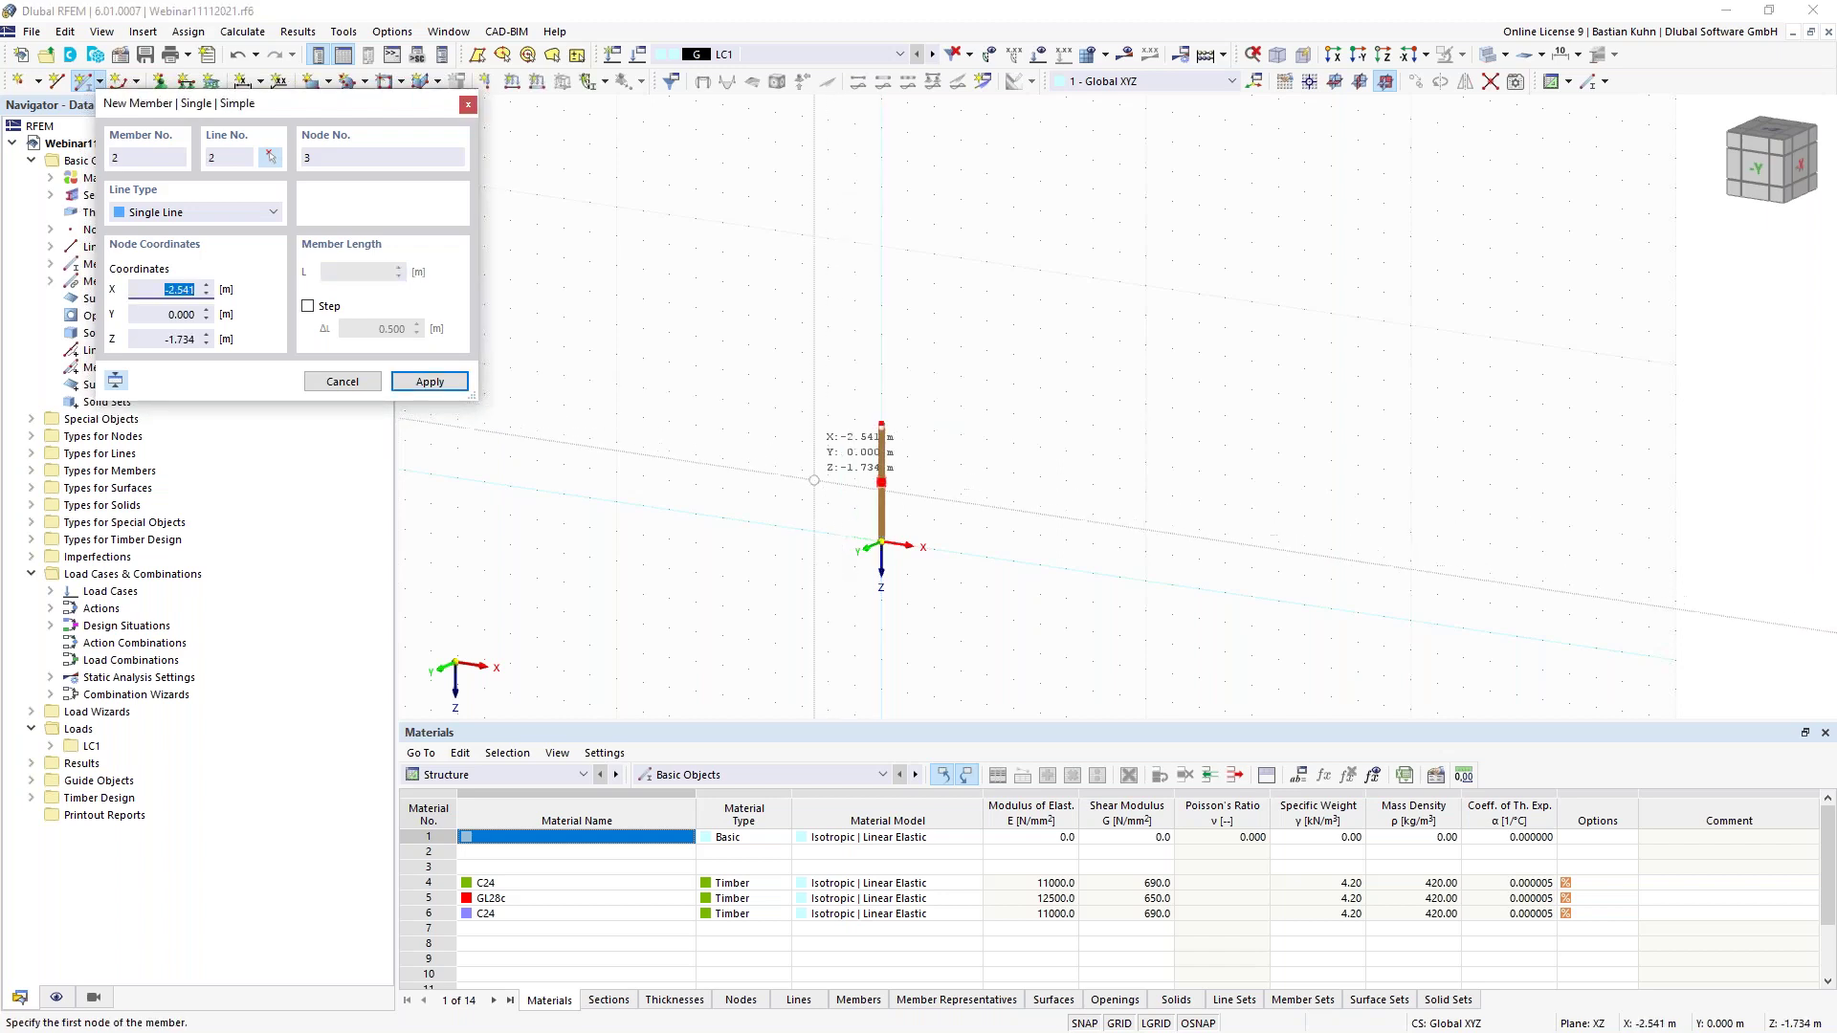
key(Escape)
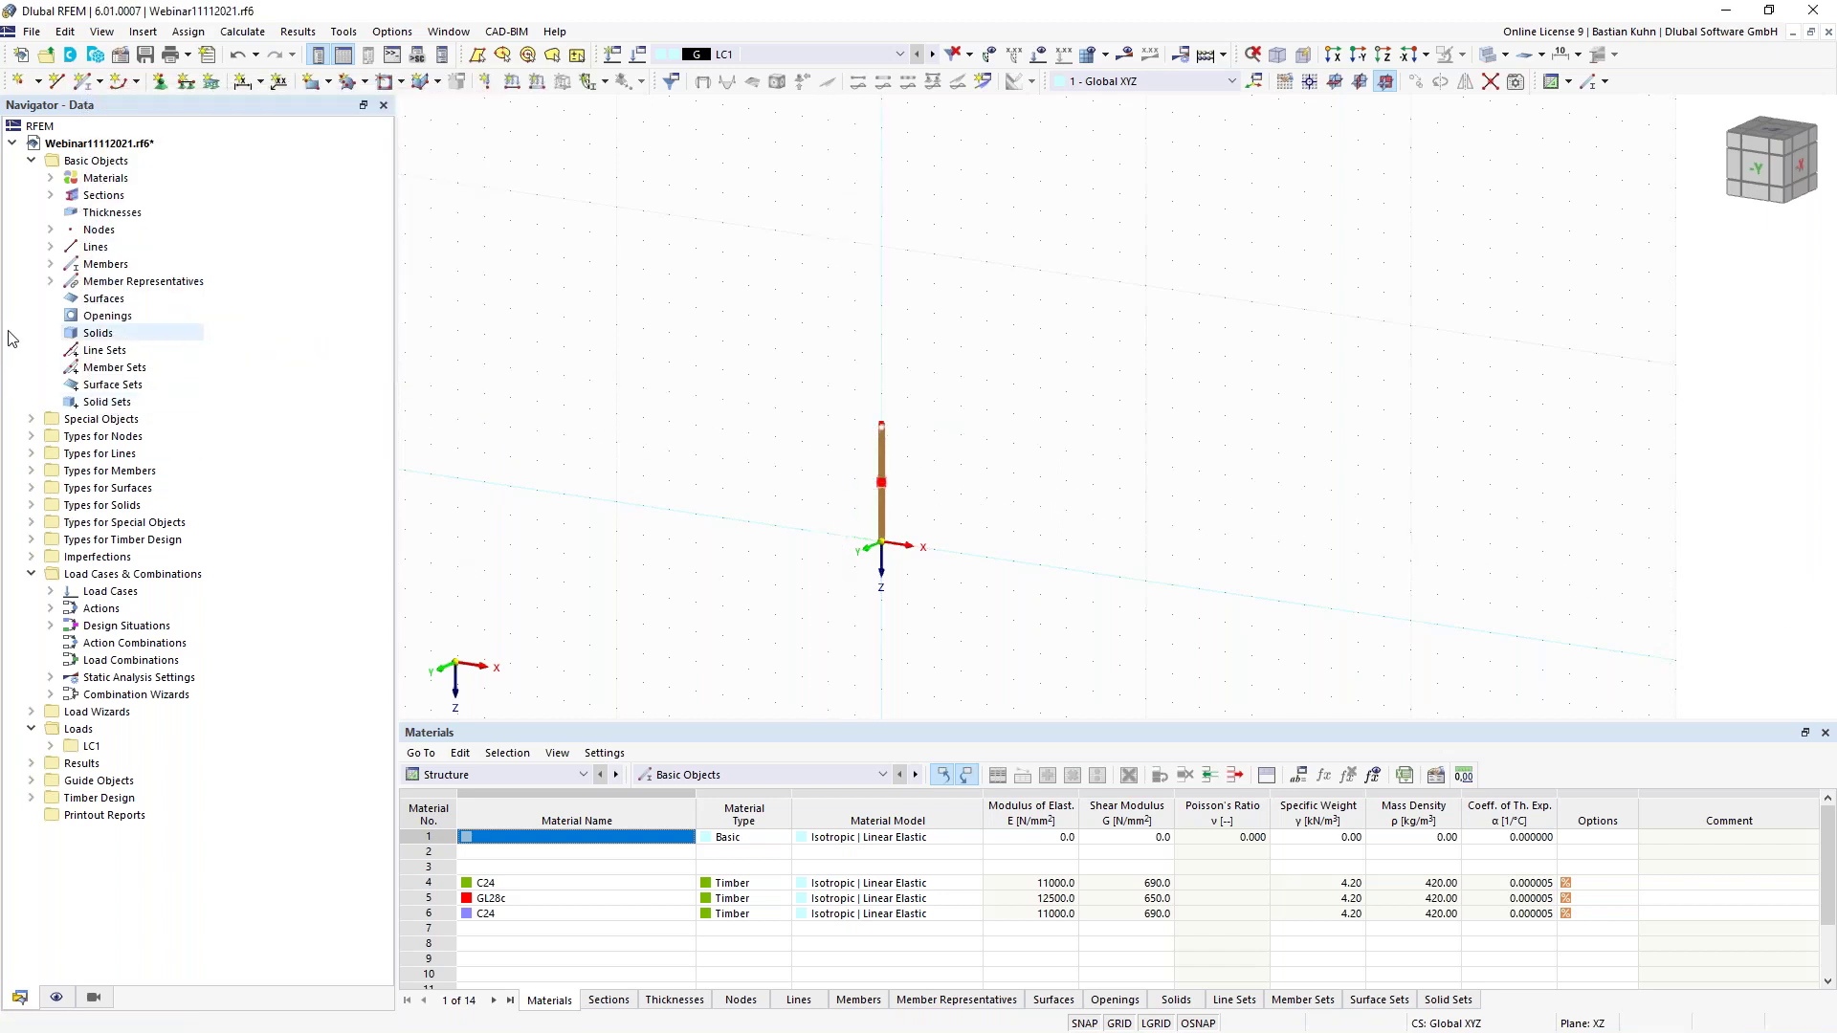
click(50, 281)
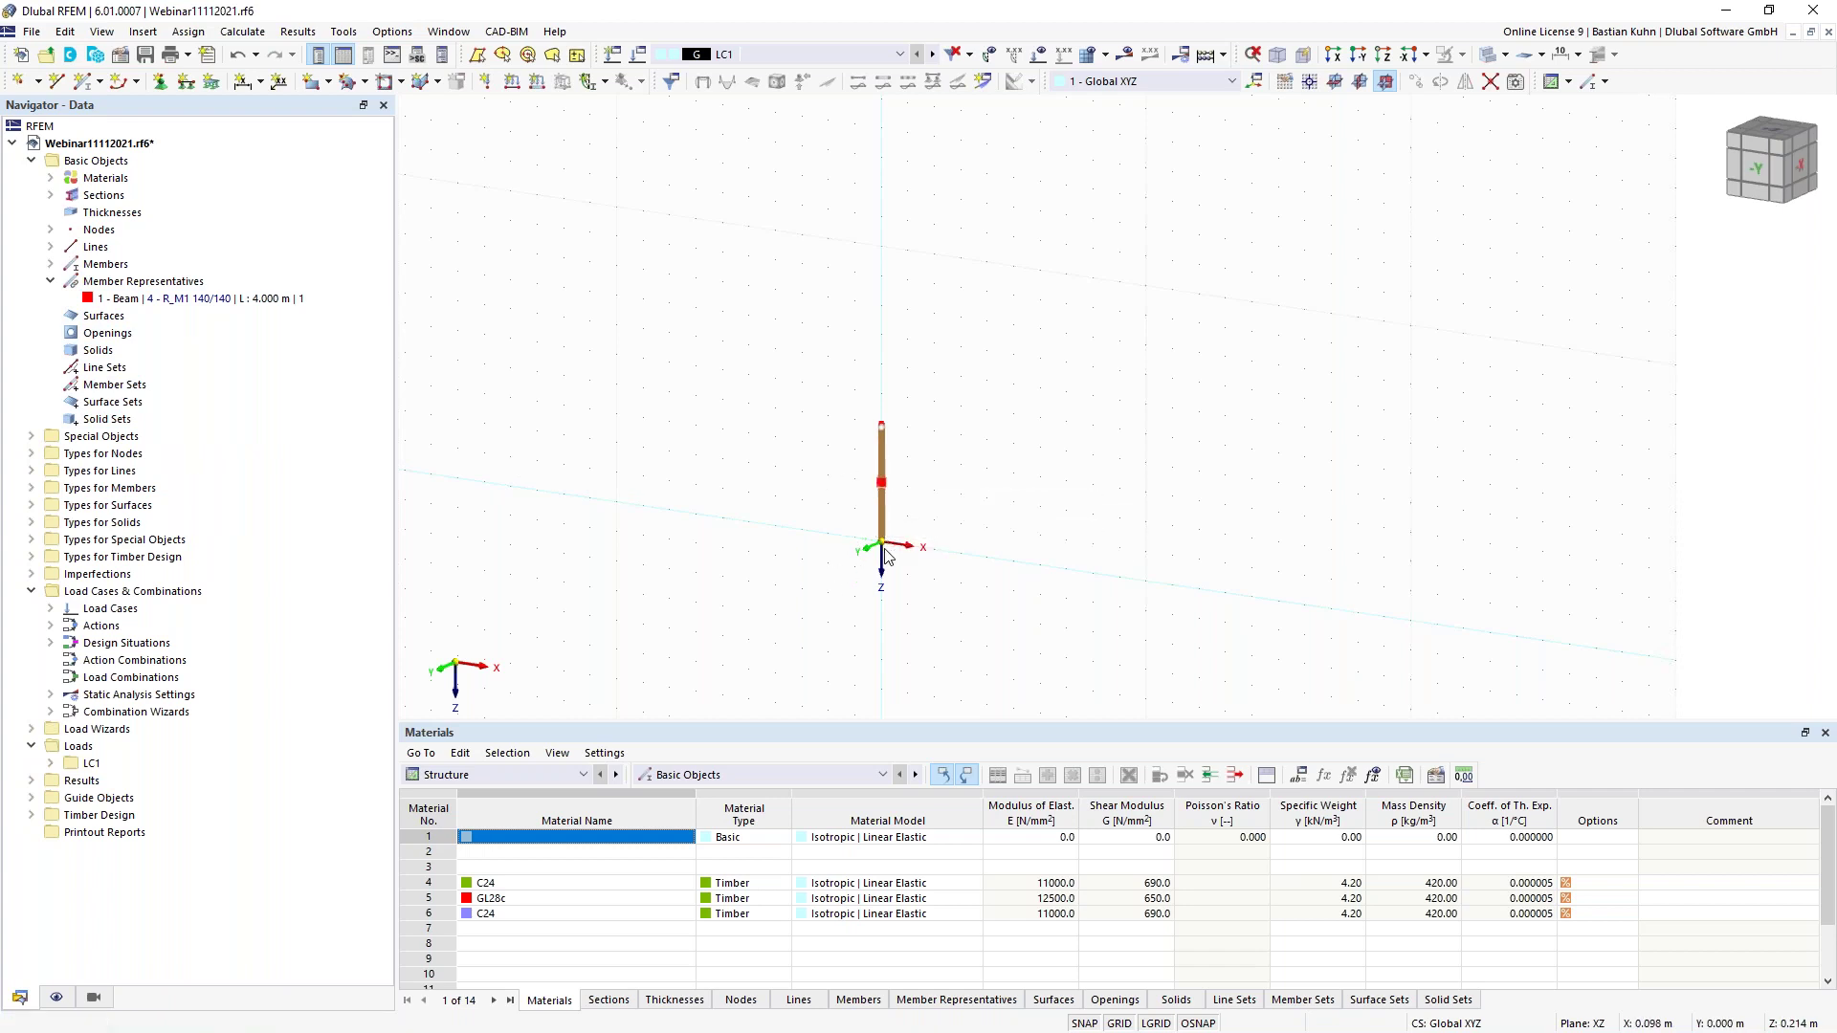
Assign nodal support 1 to the base node of the column
click(160, 86)
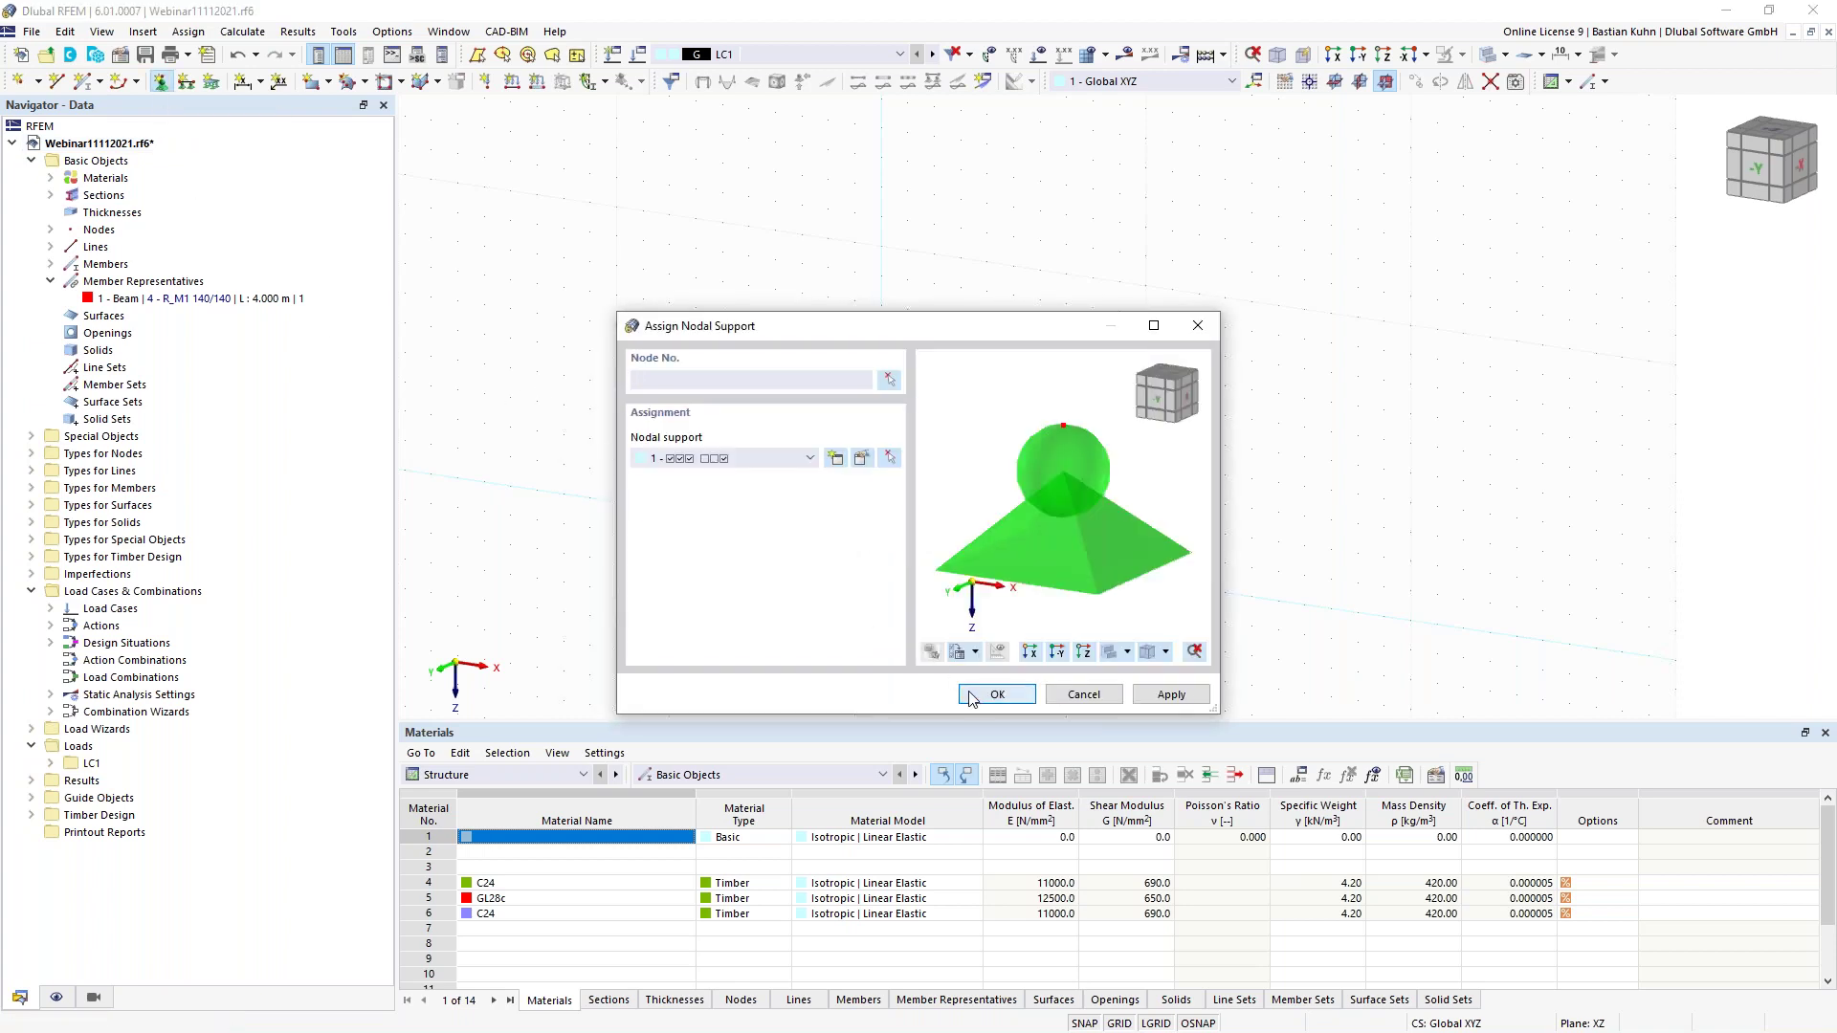
click(975, 695)
key(Escape)
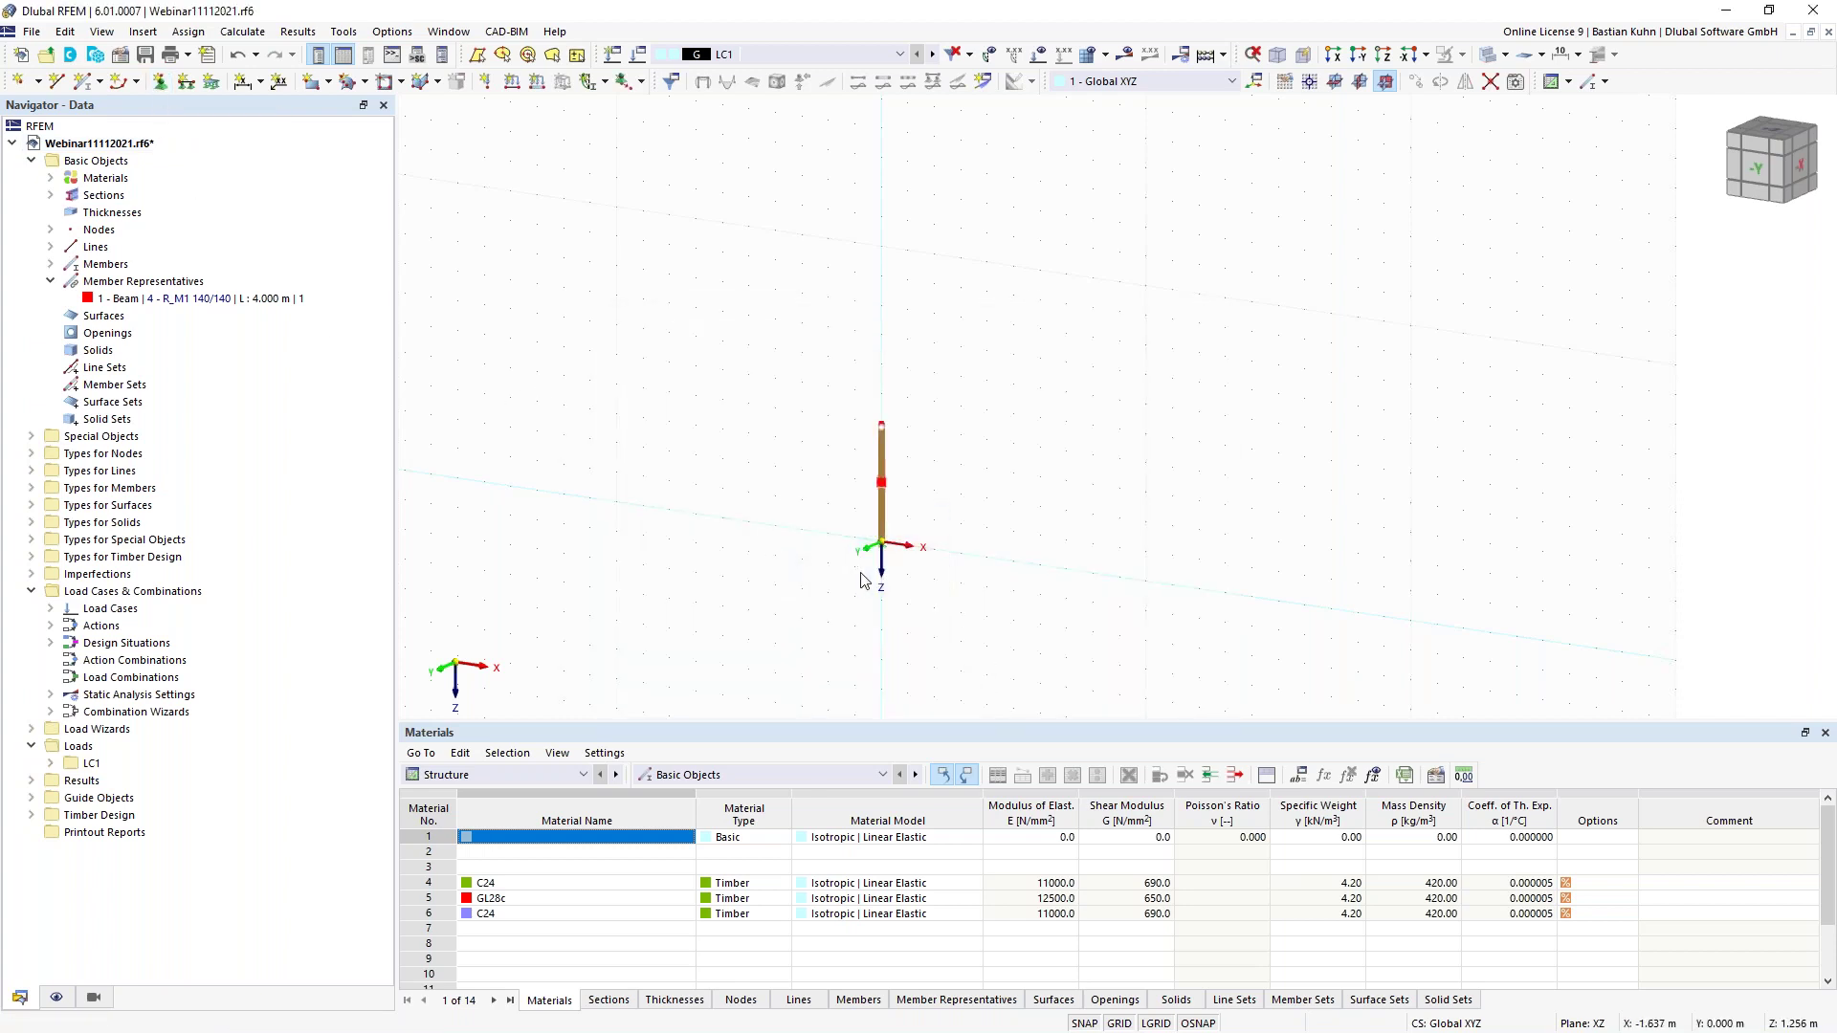
Enlarge the displayed size of the nodal support symbol at the column base
scroll(861, 579, up, 3)
right_click(908, 526)
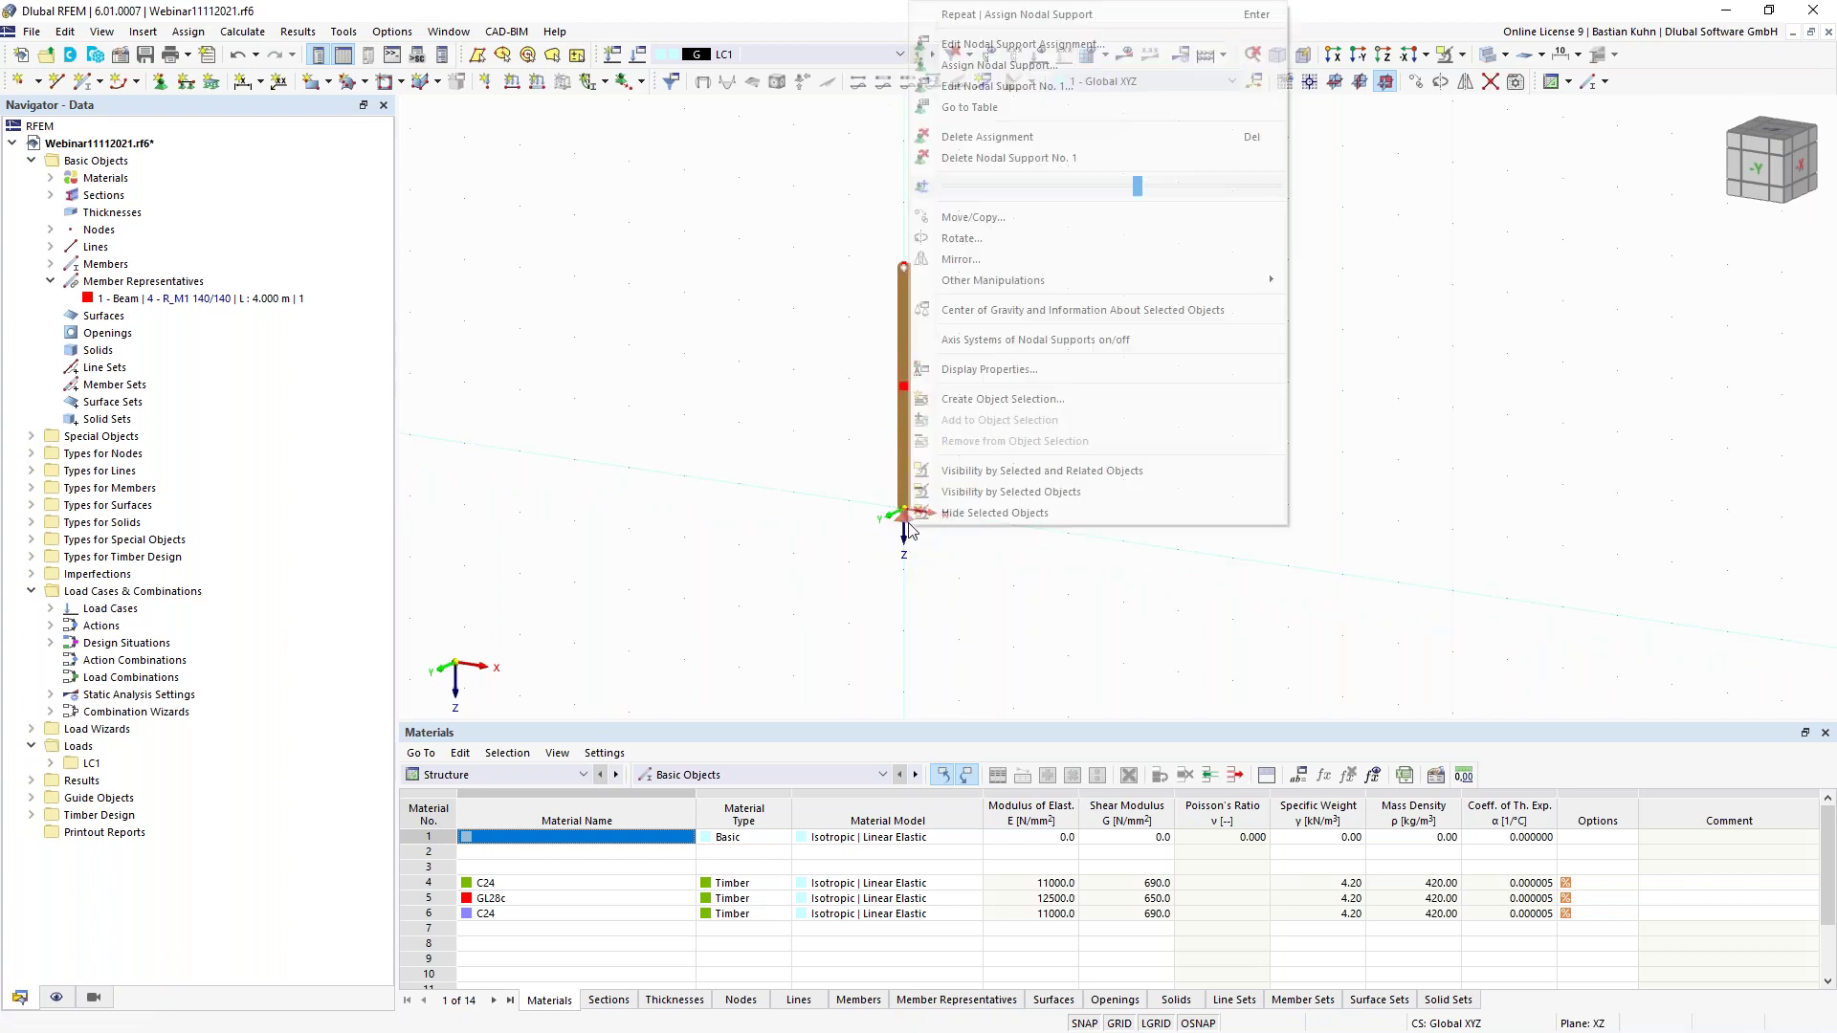
drag(1195, 190, 1230, 189)
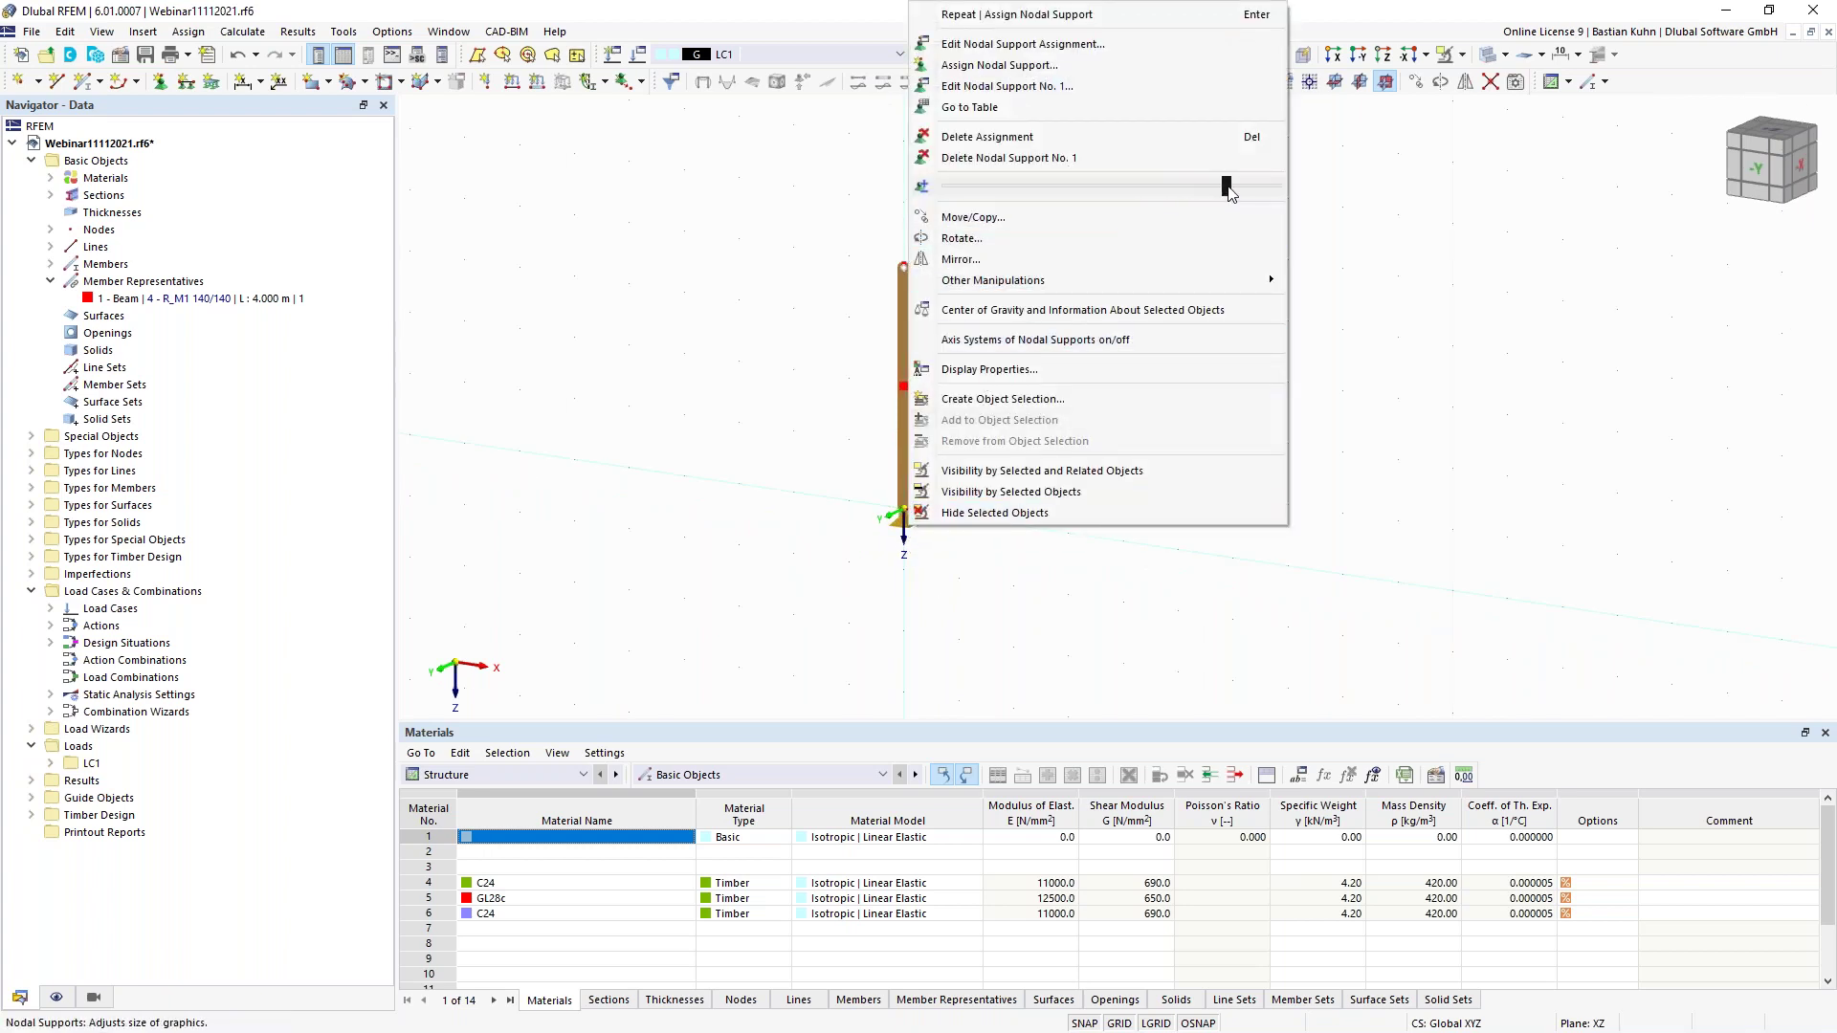
click(783, 428)
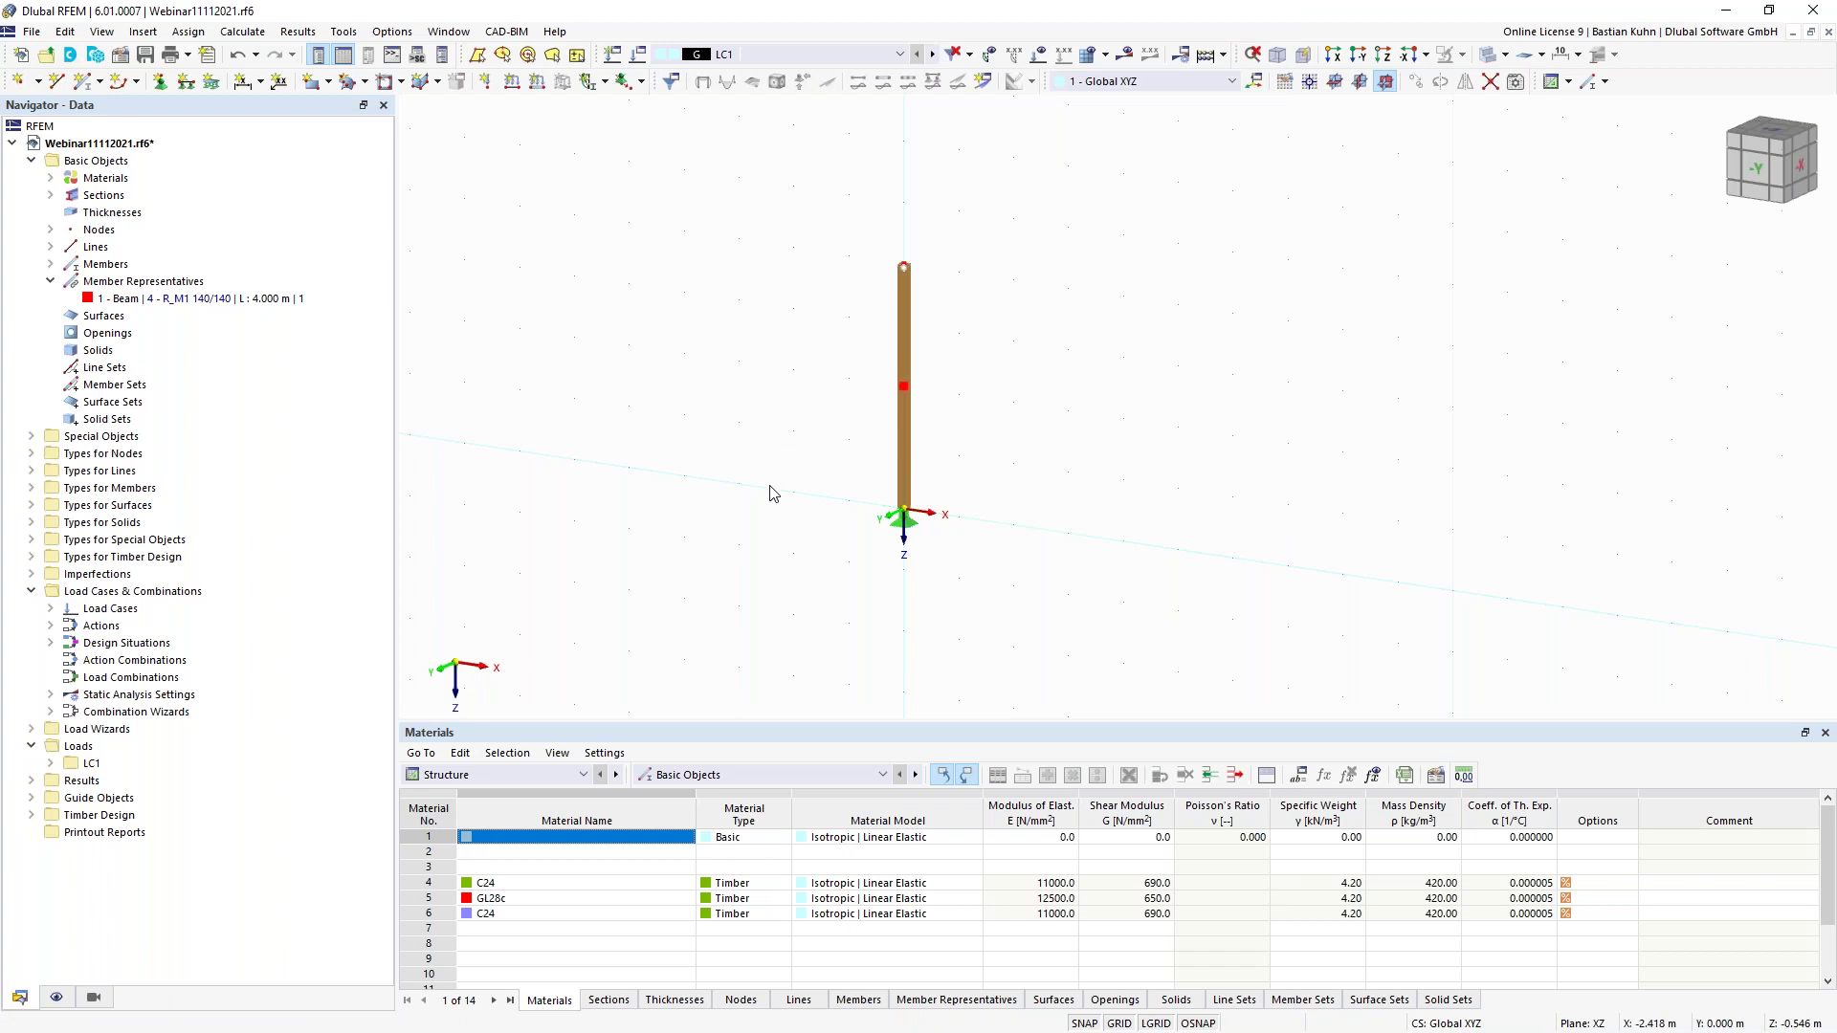
right_click(904, 523)
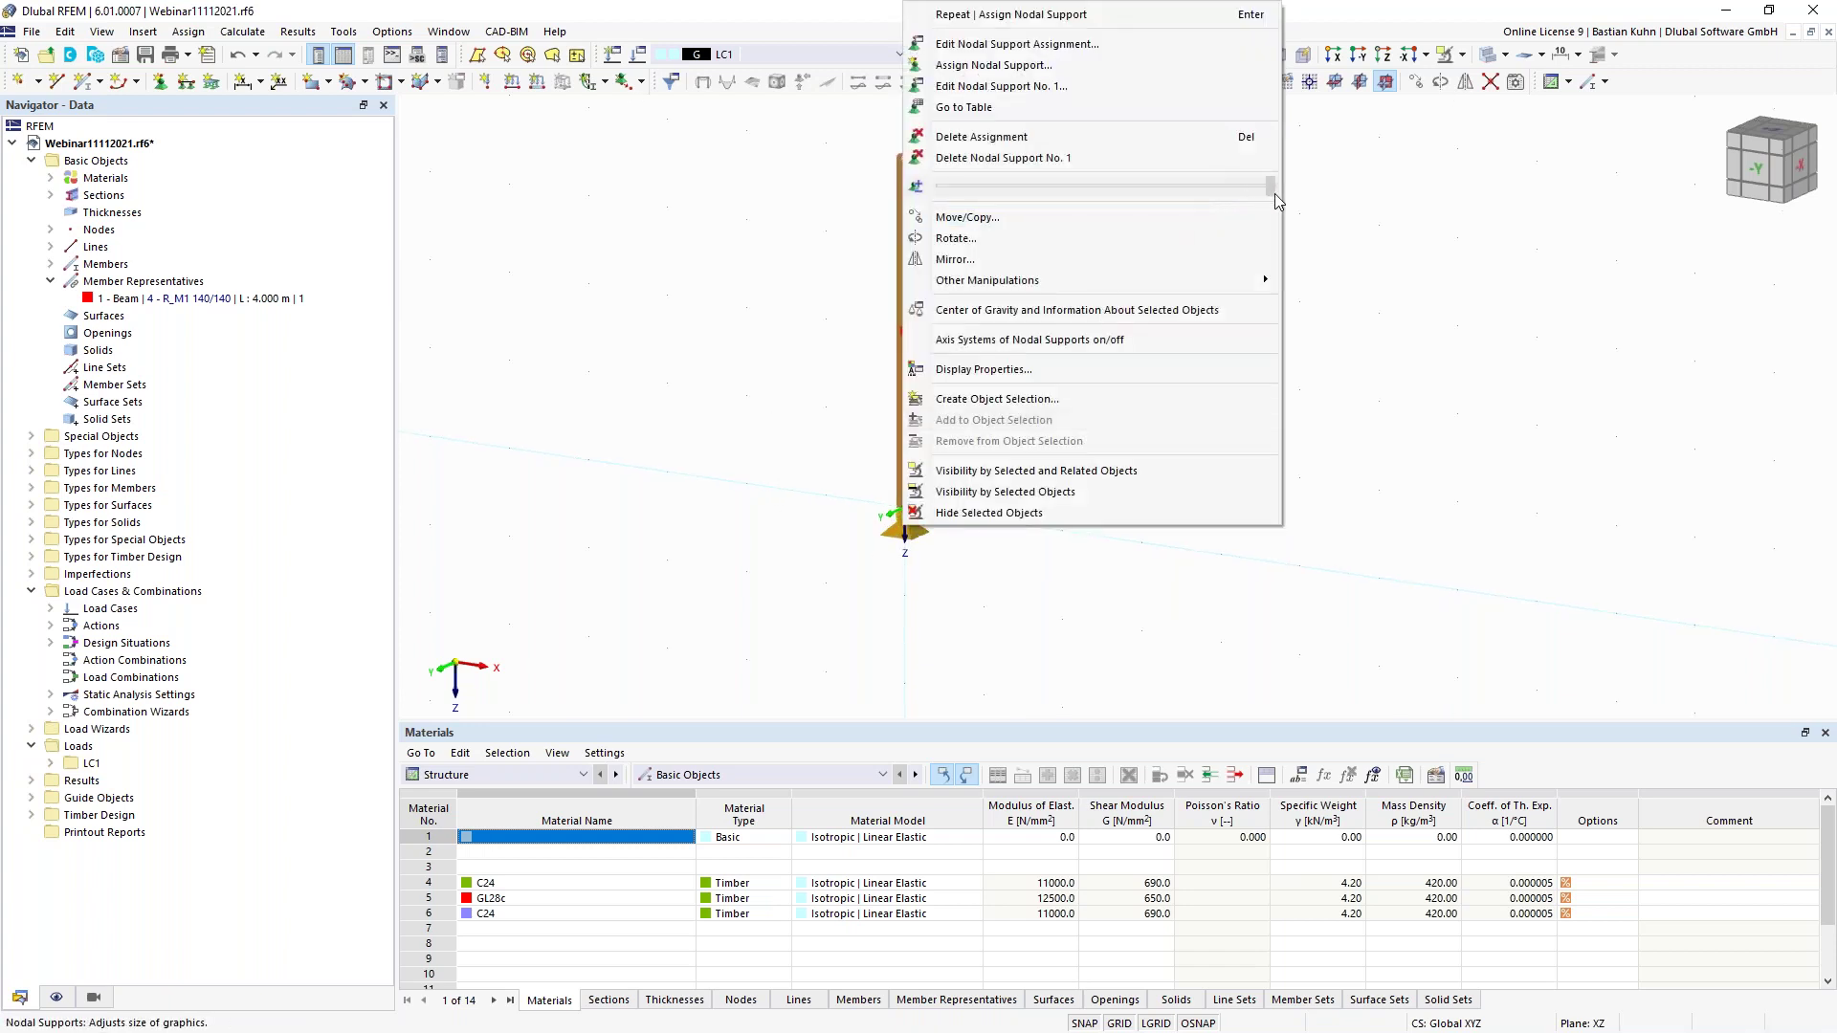
click(770, 382)
Copy the column together with its nodal support and hinge by 14 m in the X direction
scroll(744, 439, down, 3)
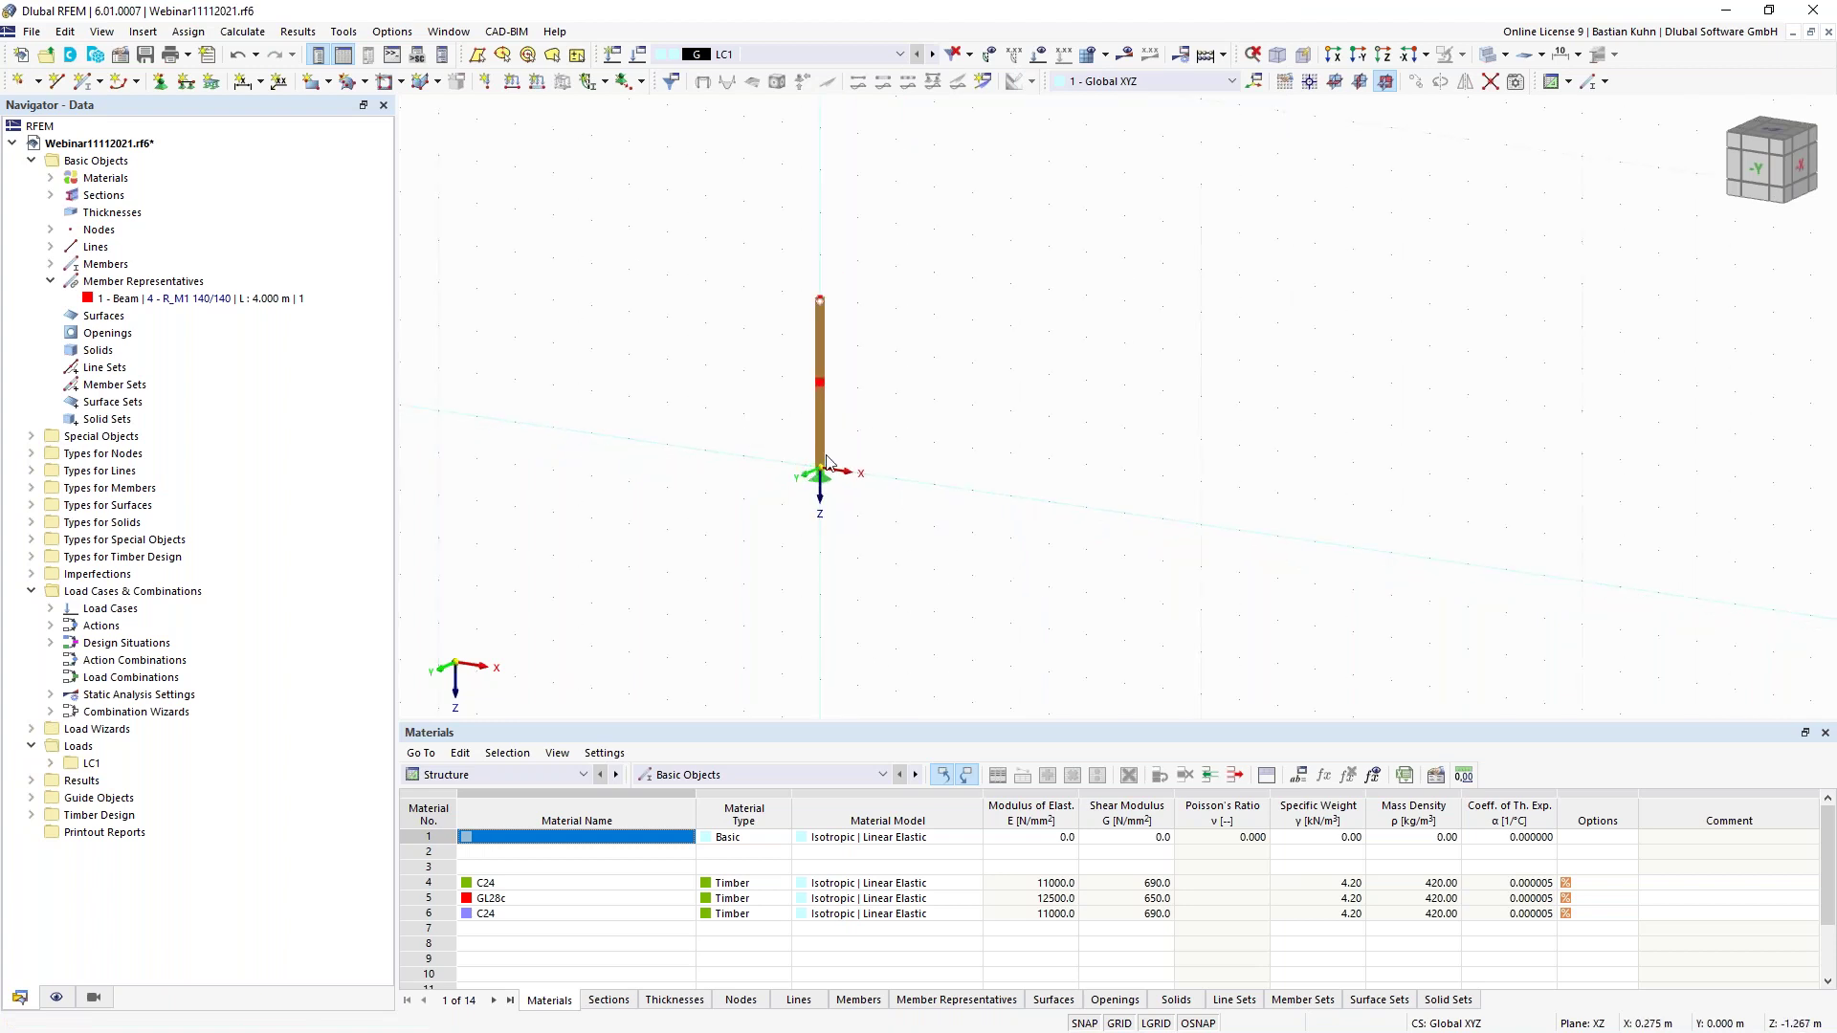
middle_drag(828, 425, 735, 482)
drag(579, 263, 815, 623)
right_click(727, 490)
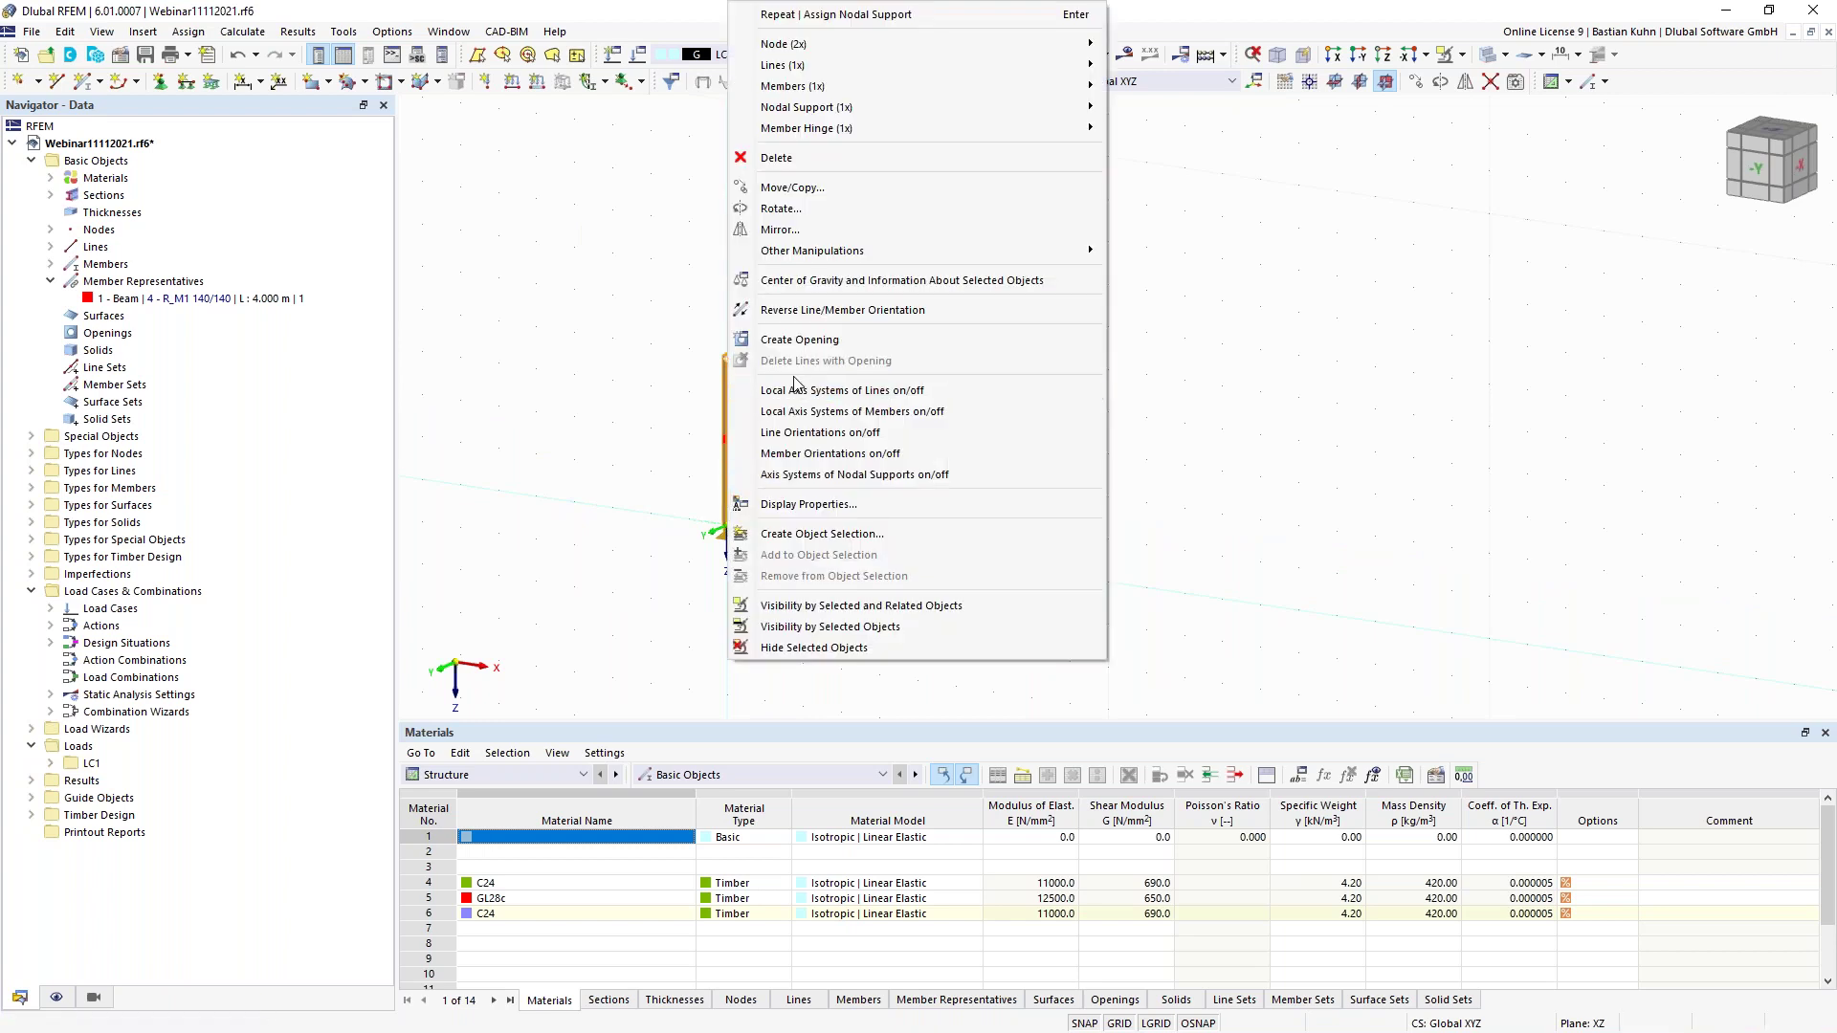
click(870, 193)
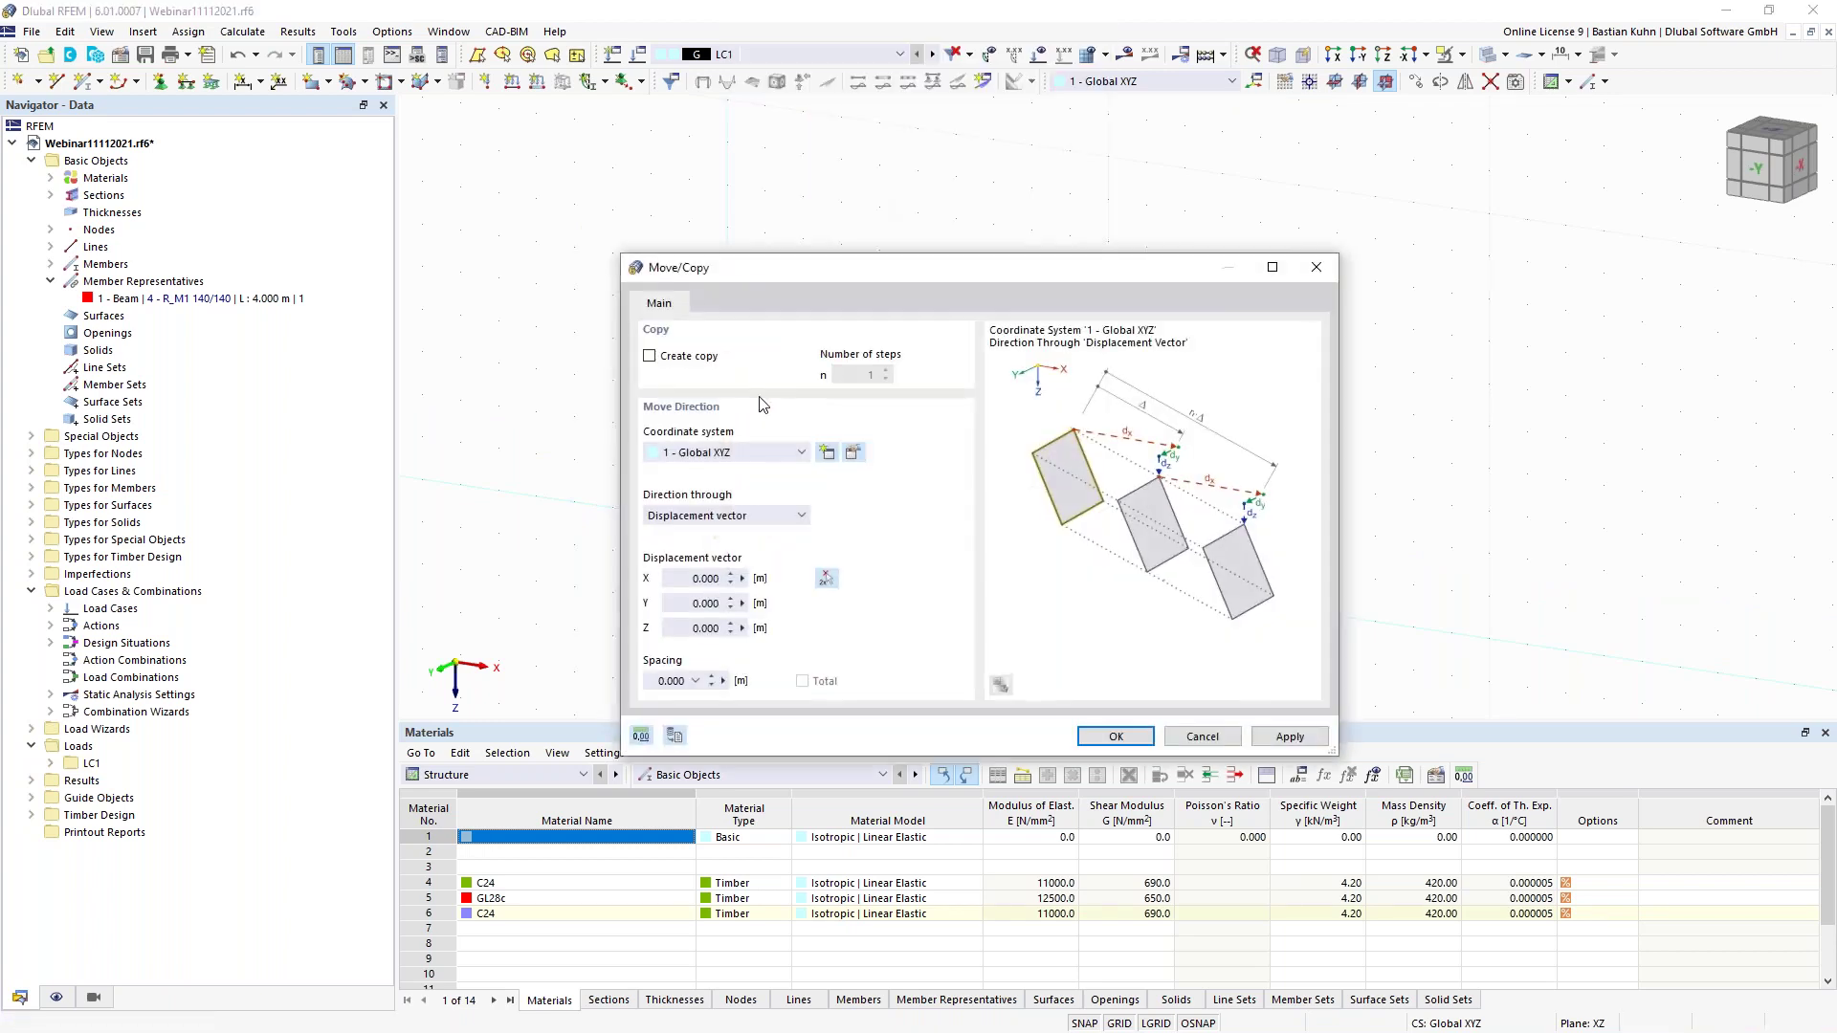
double_click(705, 577)
text(14)
click(1097, 742)
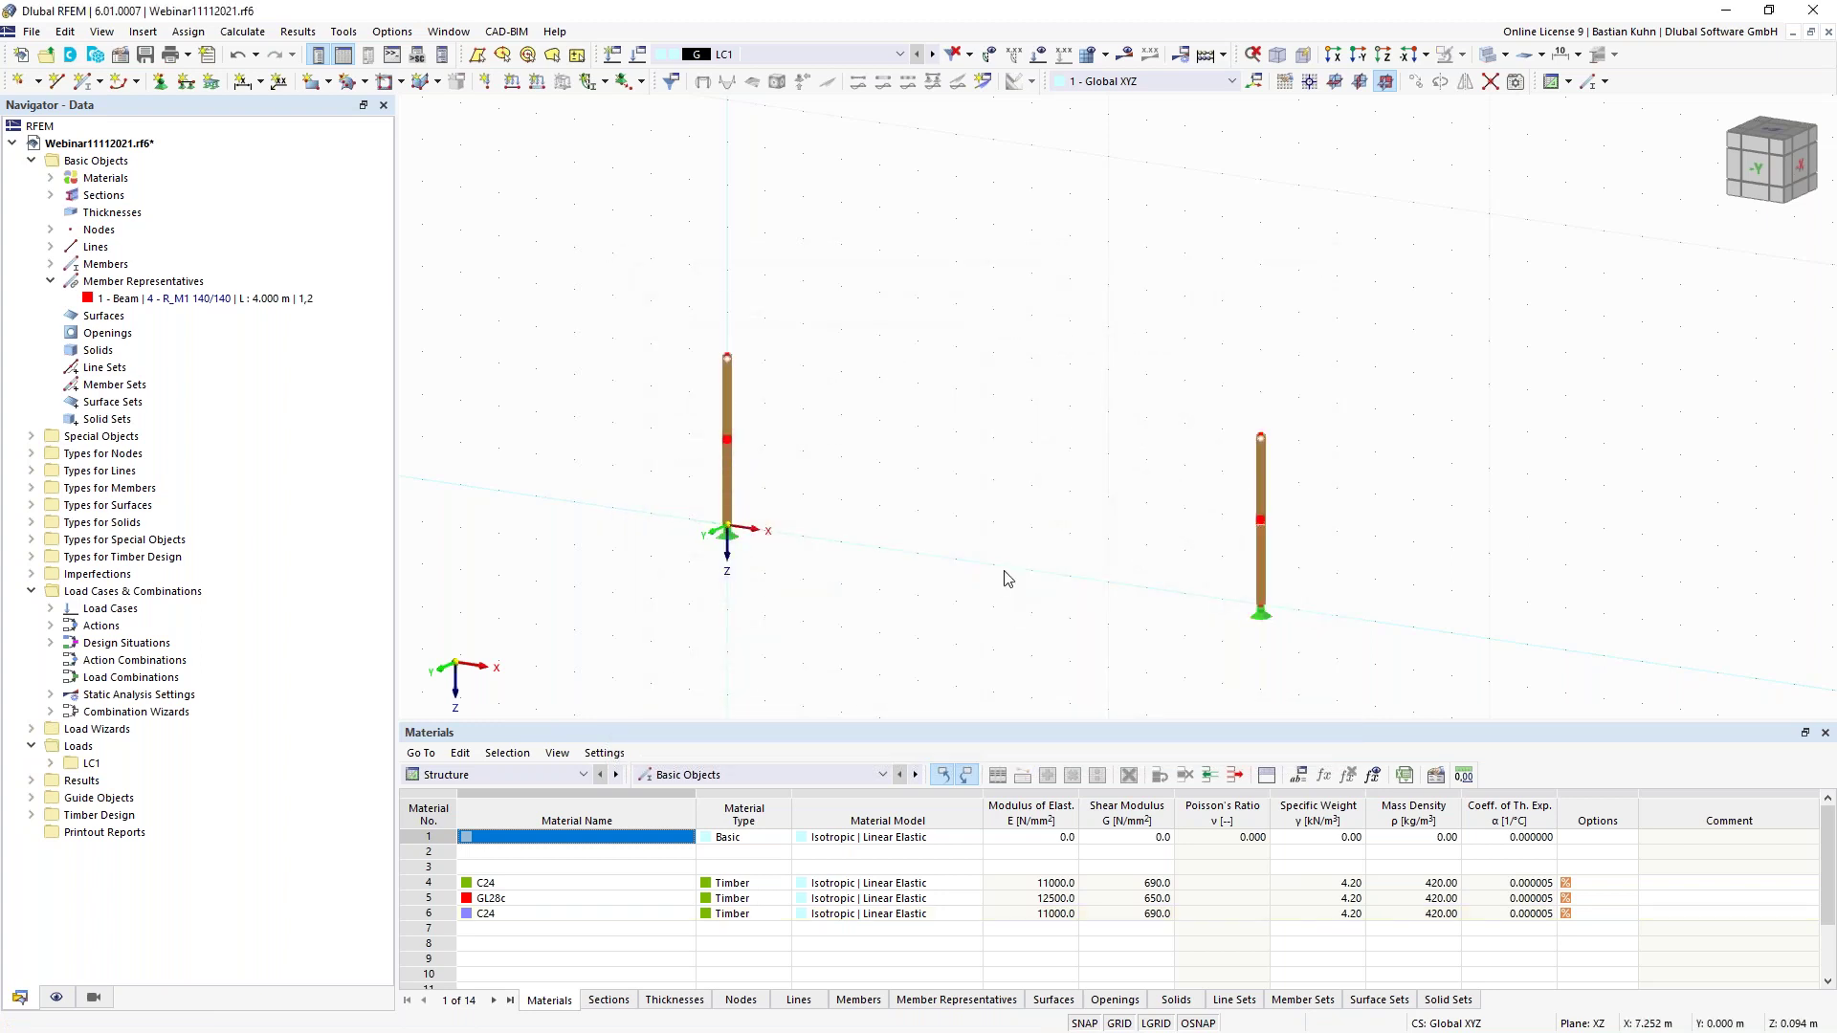
Draw a beam member with section R_M1 140/280 in GL28c between the top nodes of the two columns
scroll(1005, 574, down, 2)
middle_drag(1004, 579, 968, 532)
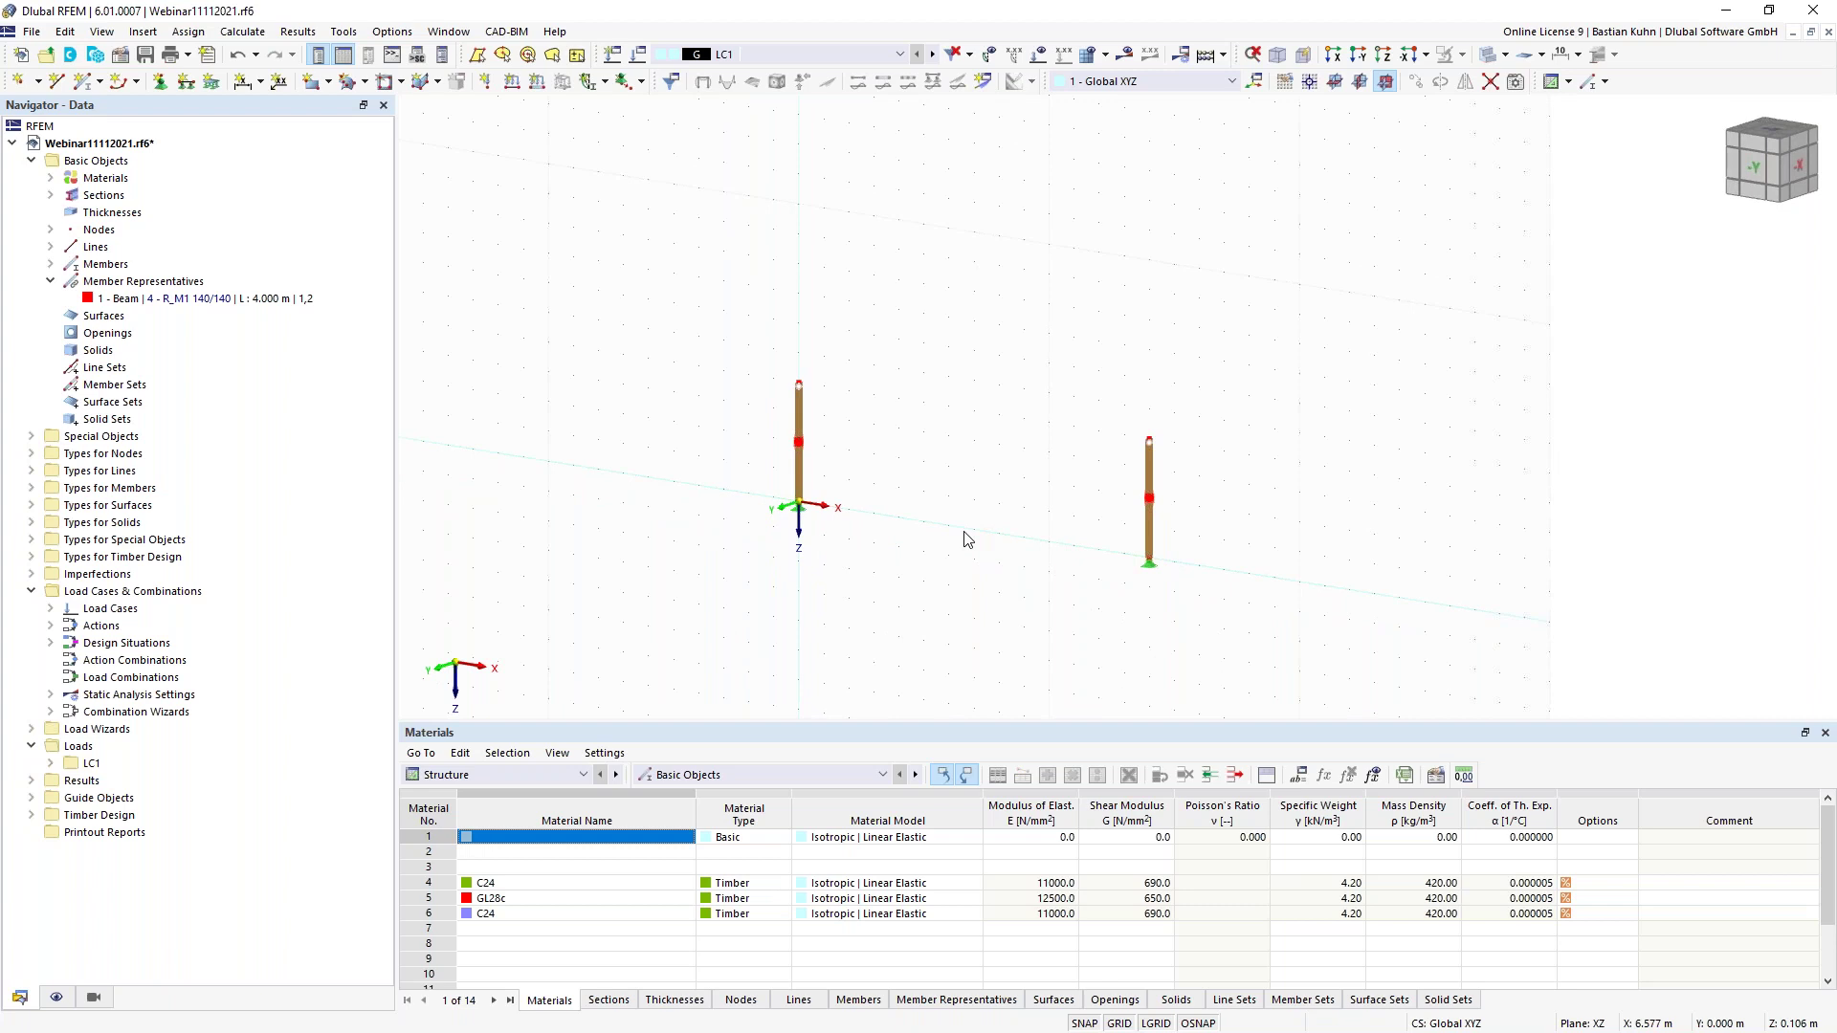
click(84, 80)
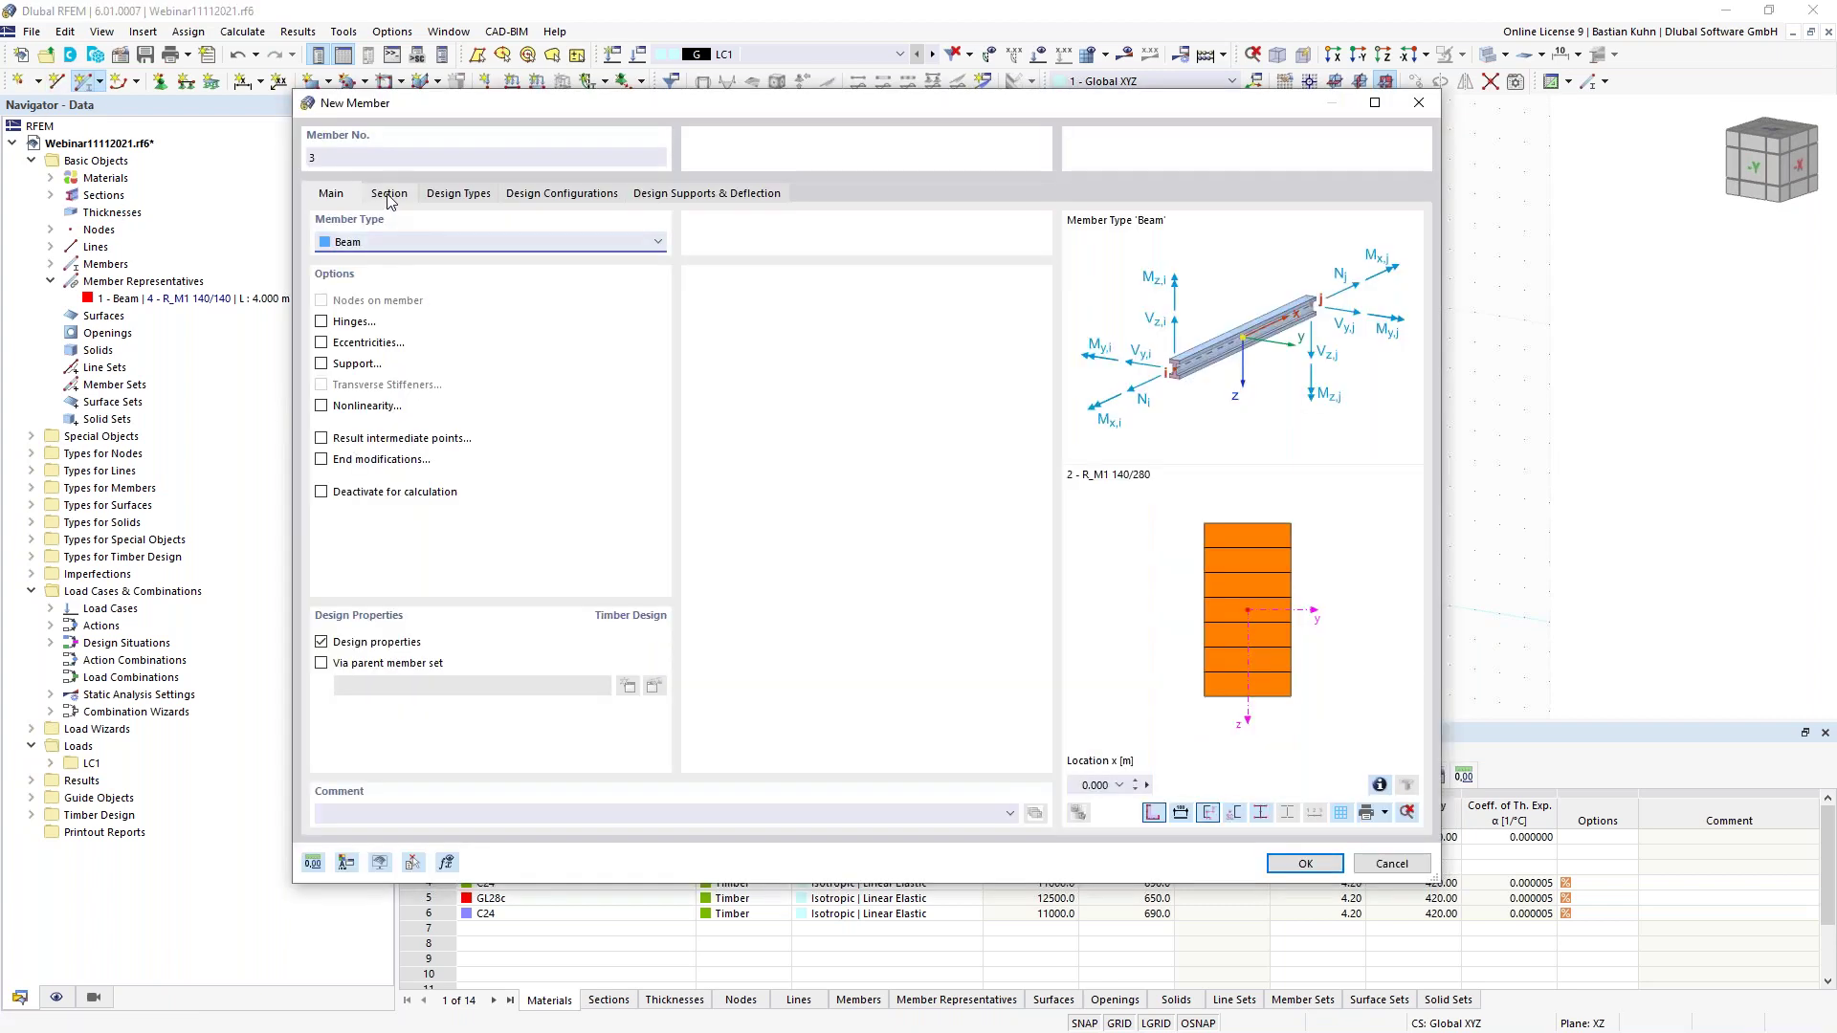
click(389, 193)
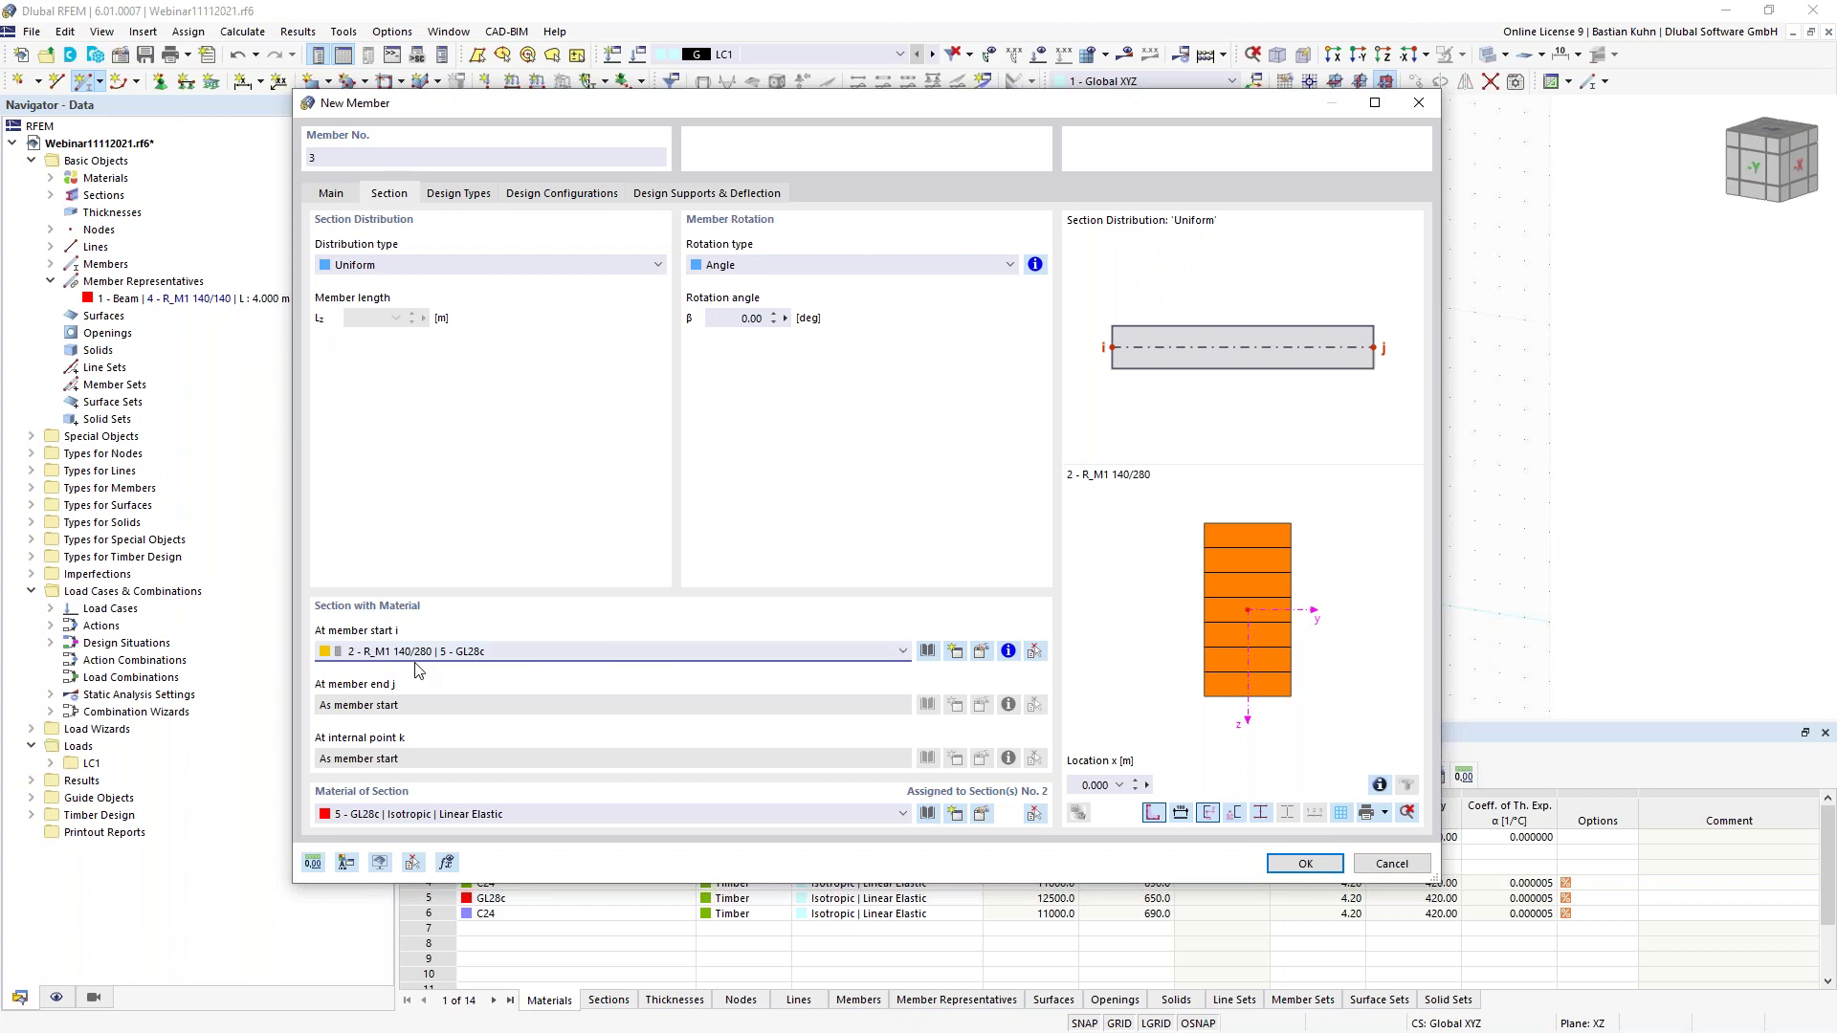
click(1300, 864)
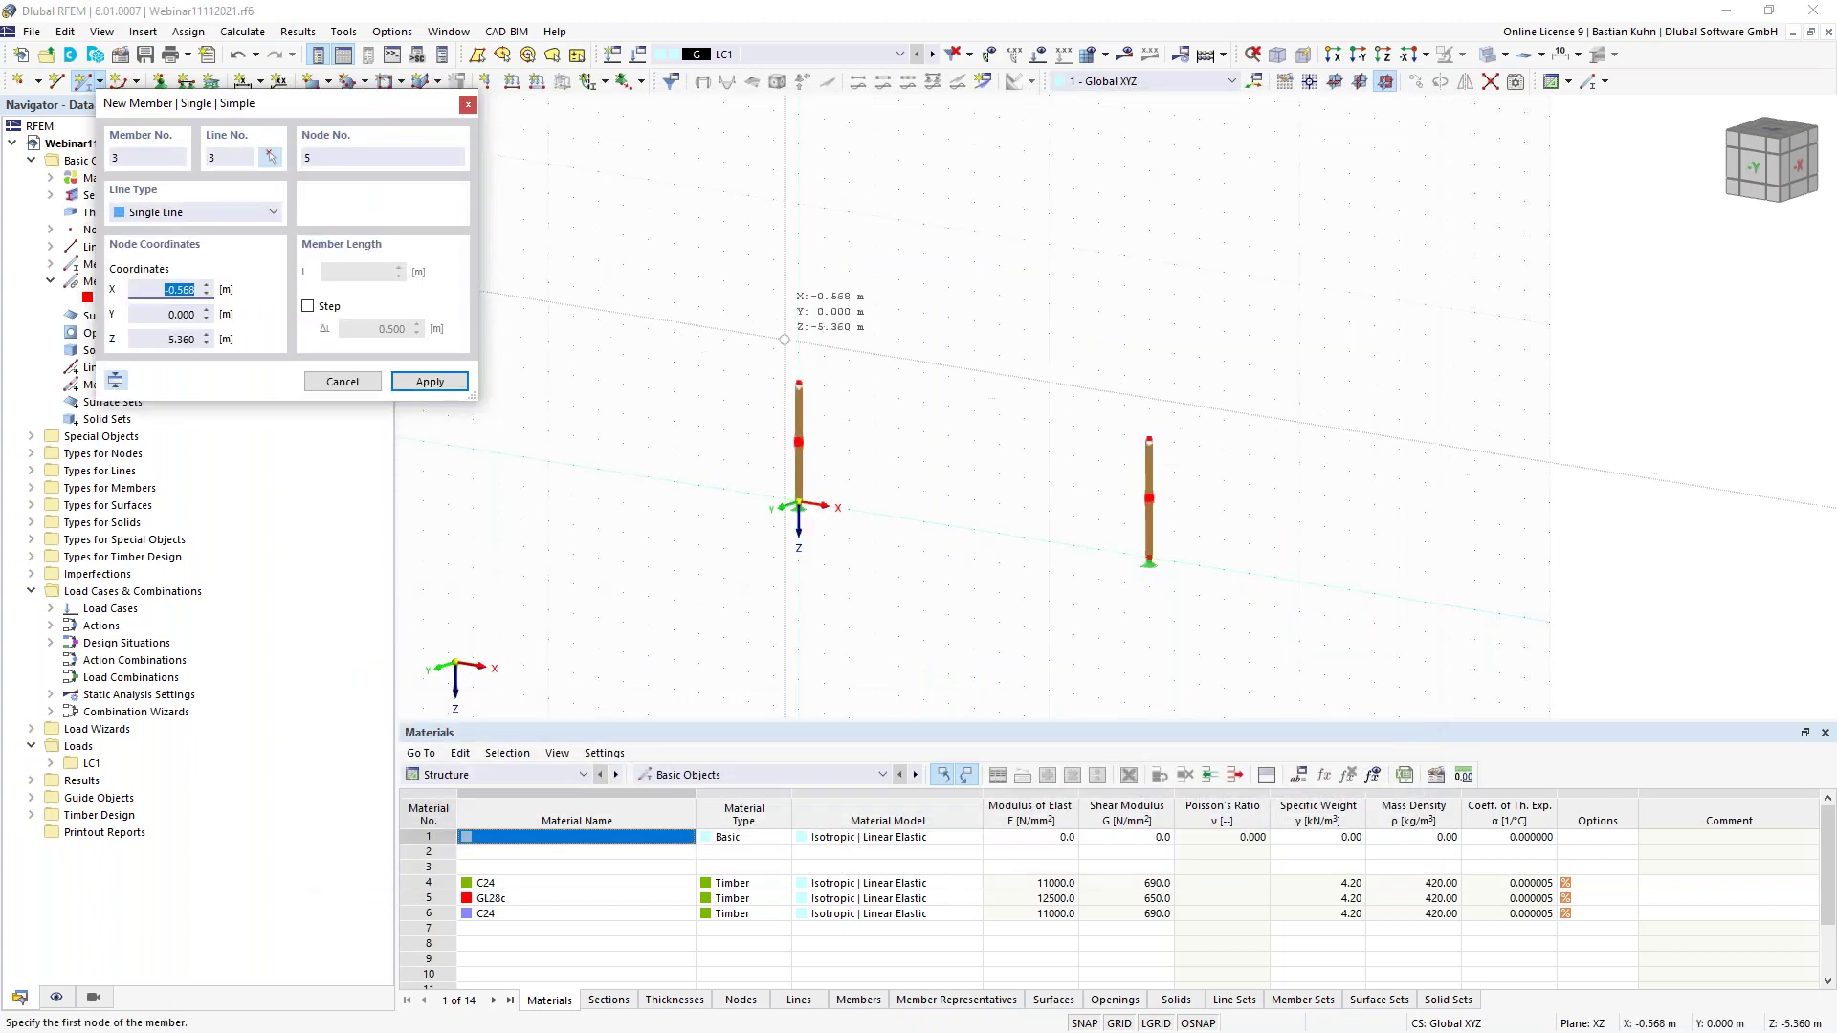
click(799, 383)
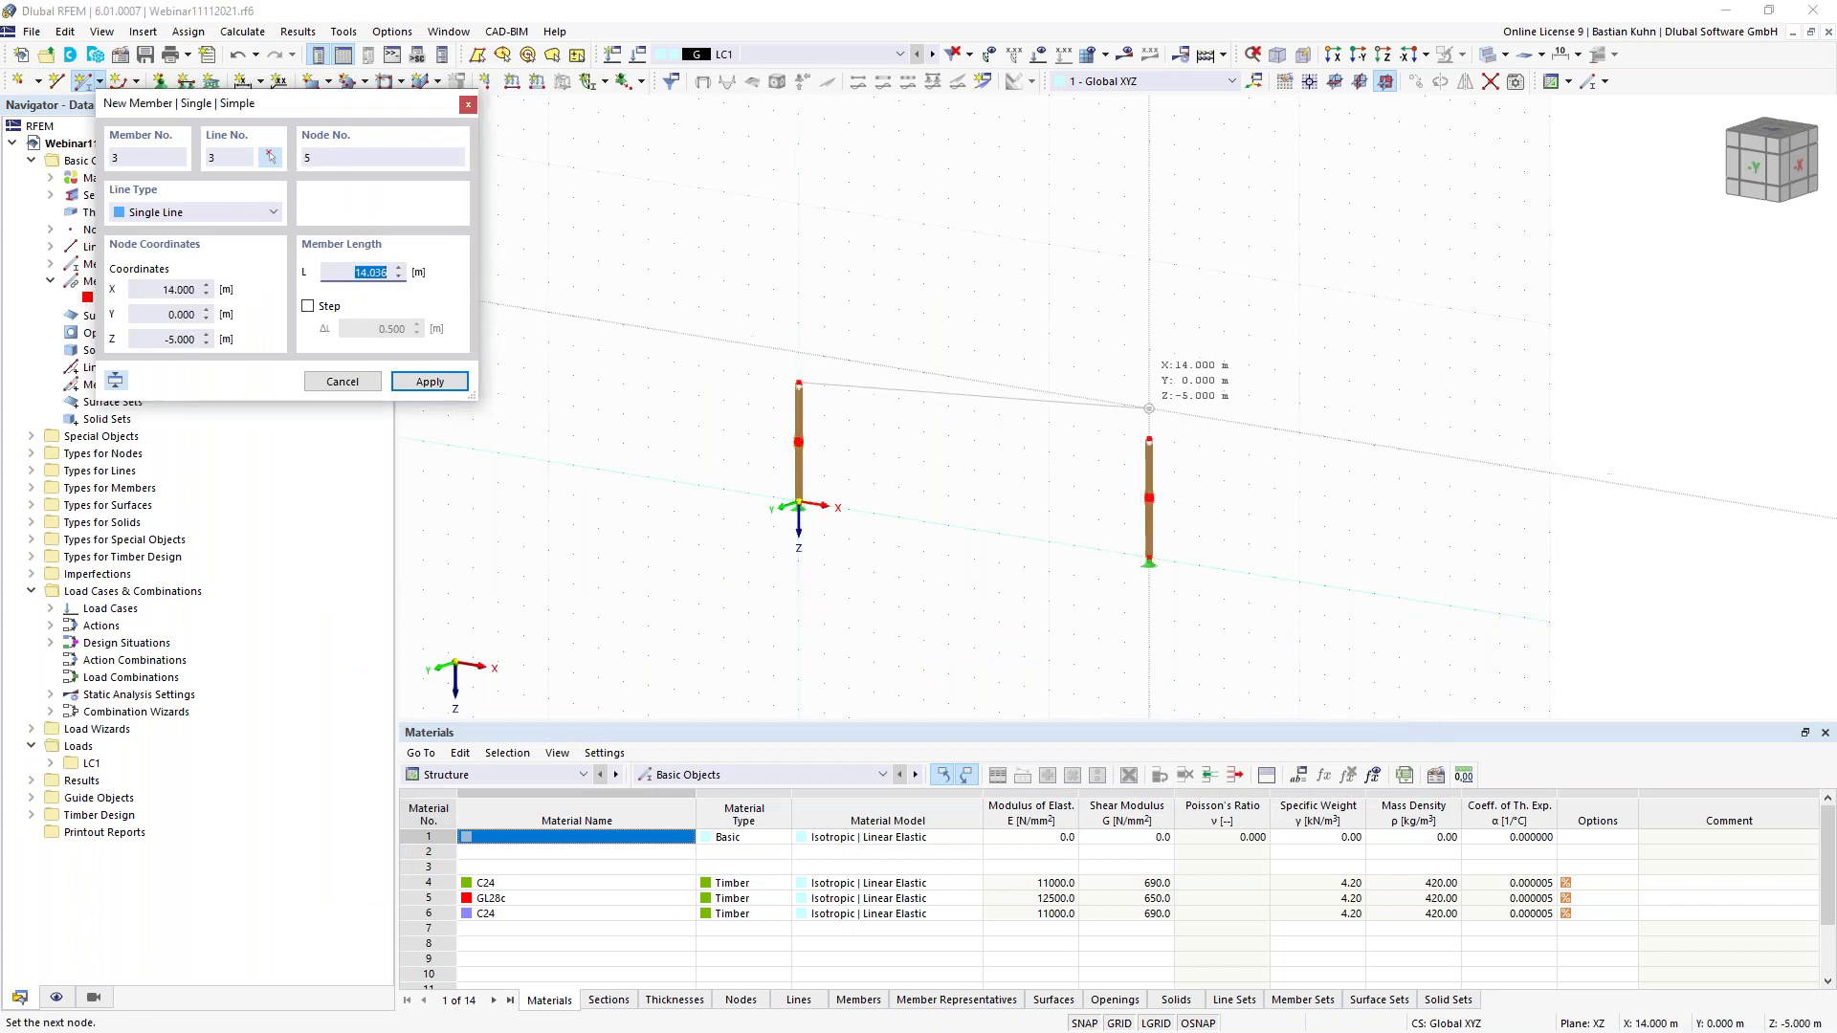
click(1149, 439)
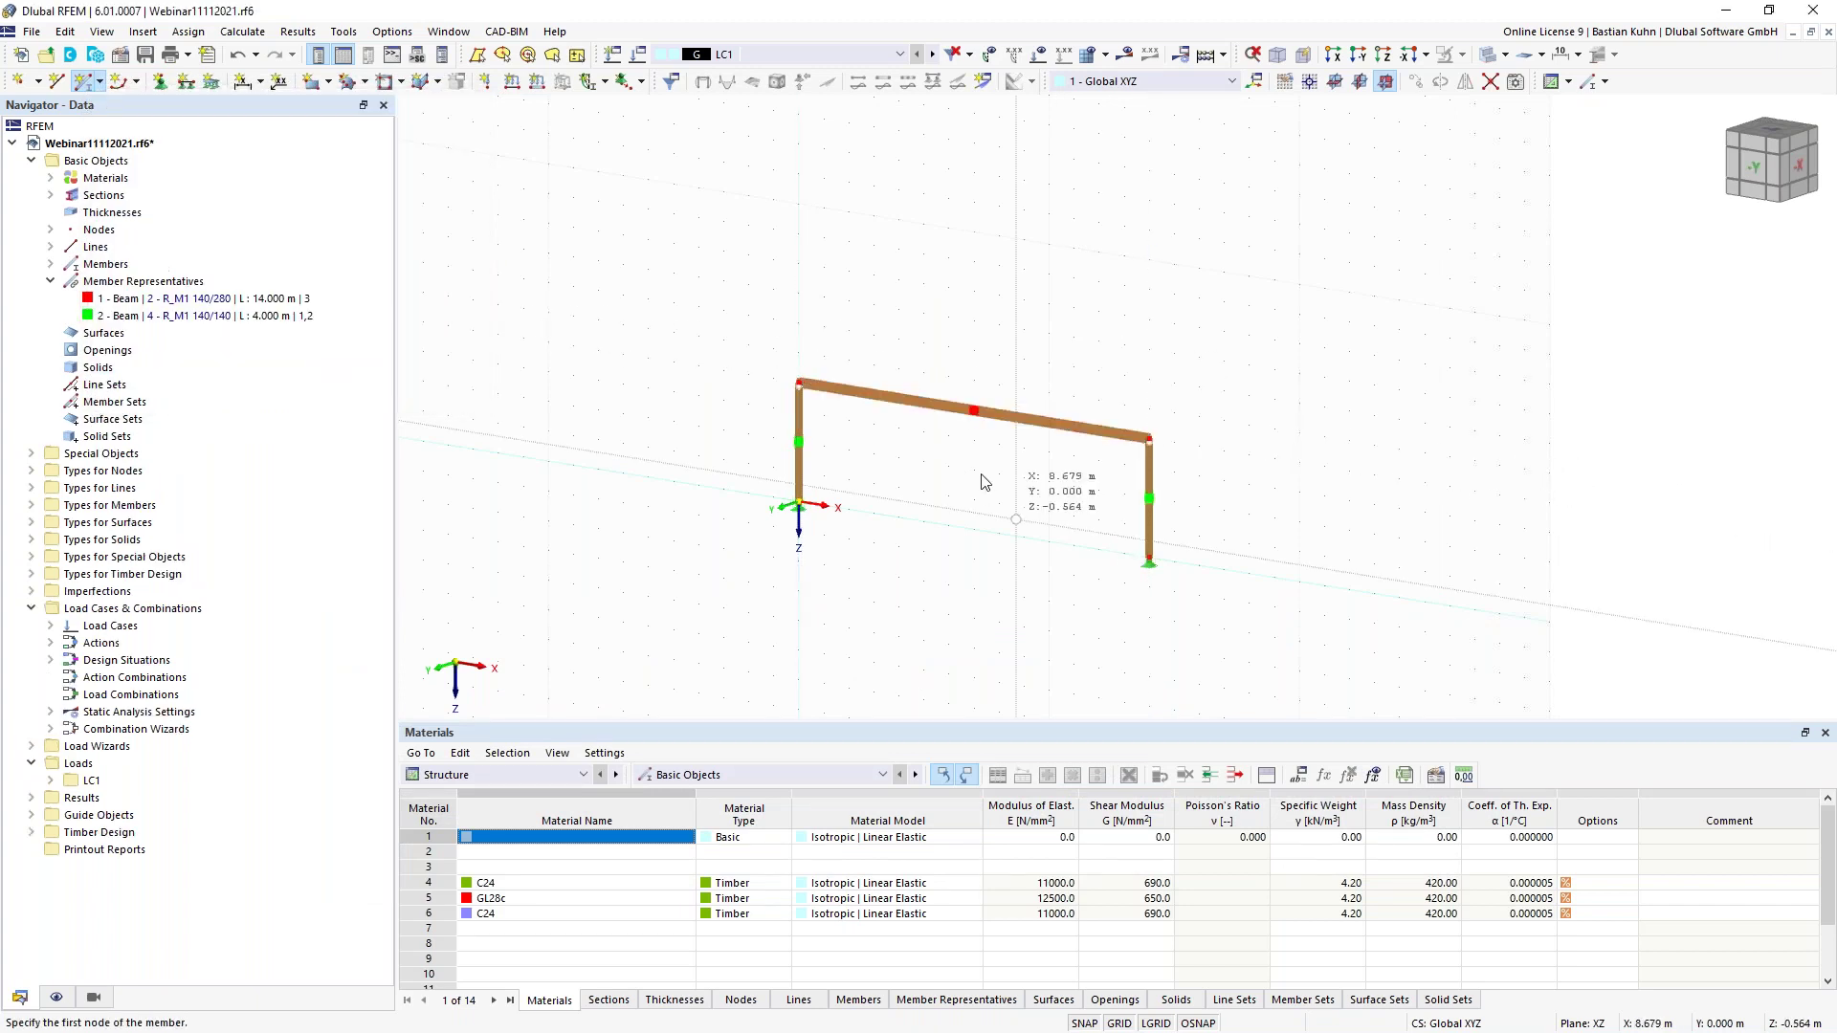
Divide the horizontal beam using one intermediate node
right_click(1002, 434)
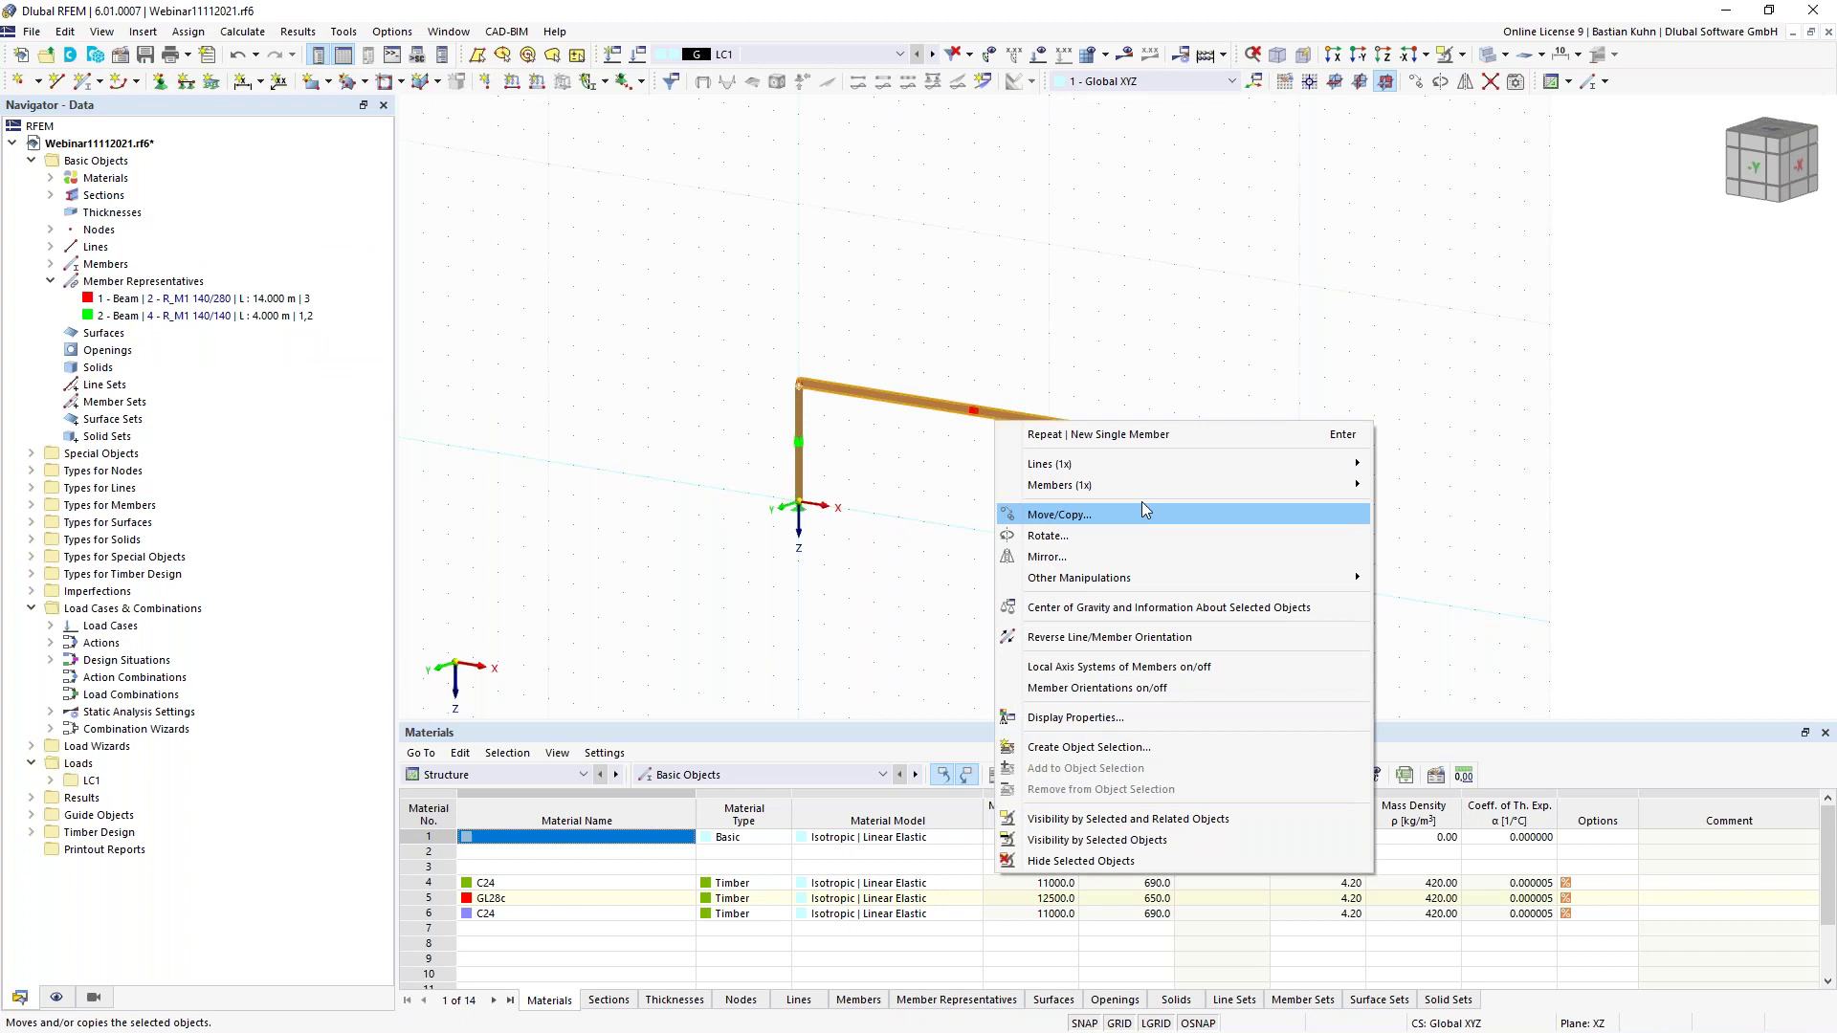
mouse_move(1196, 484)
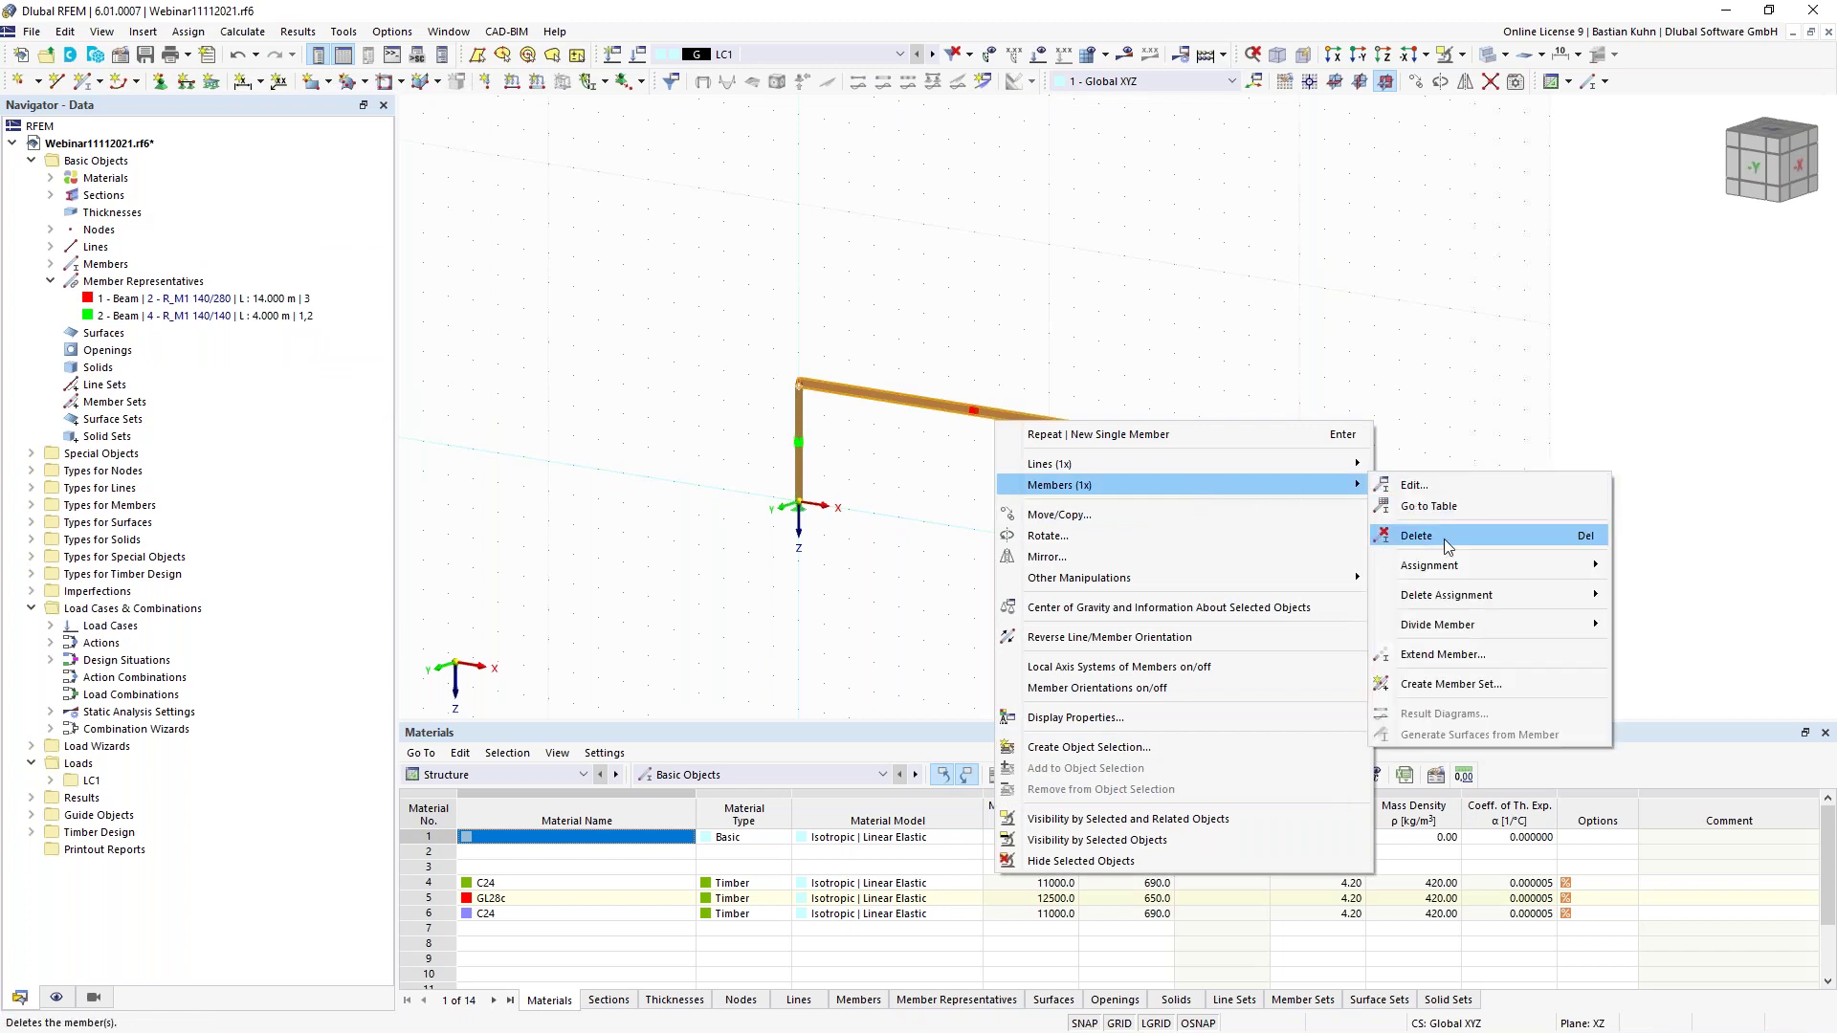
mouse_move(1531, 626)
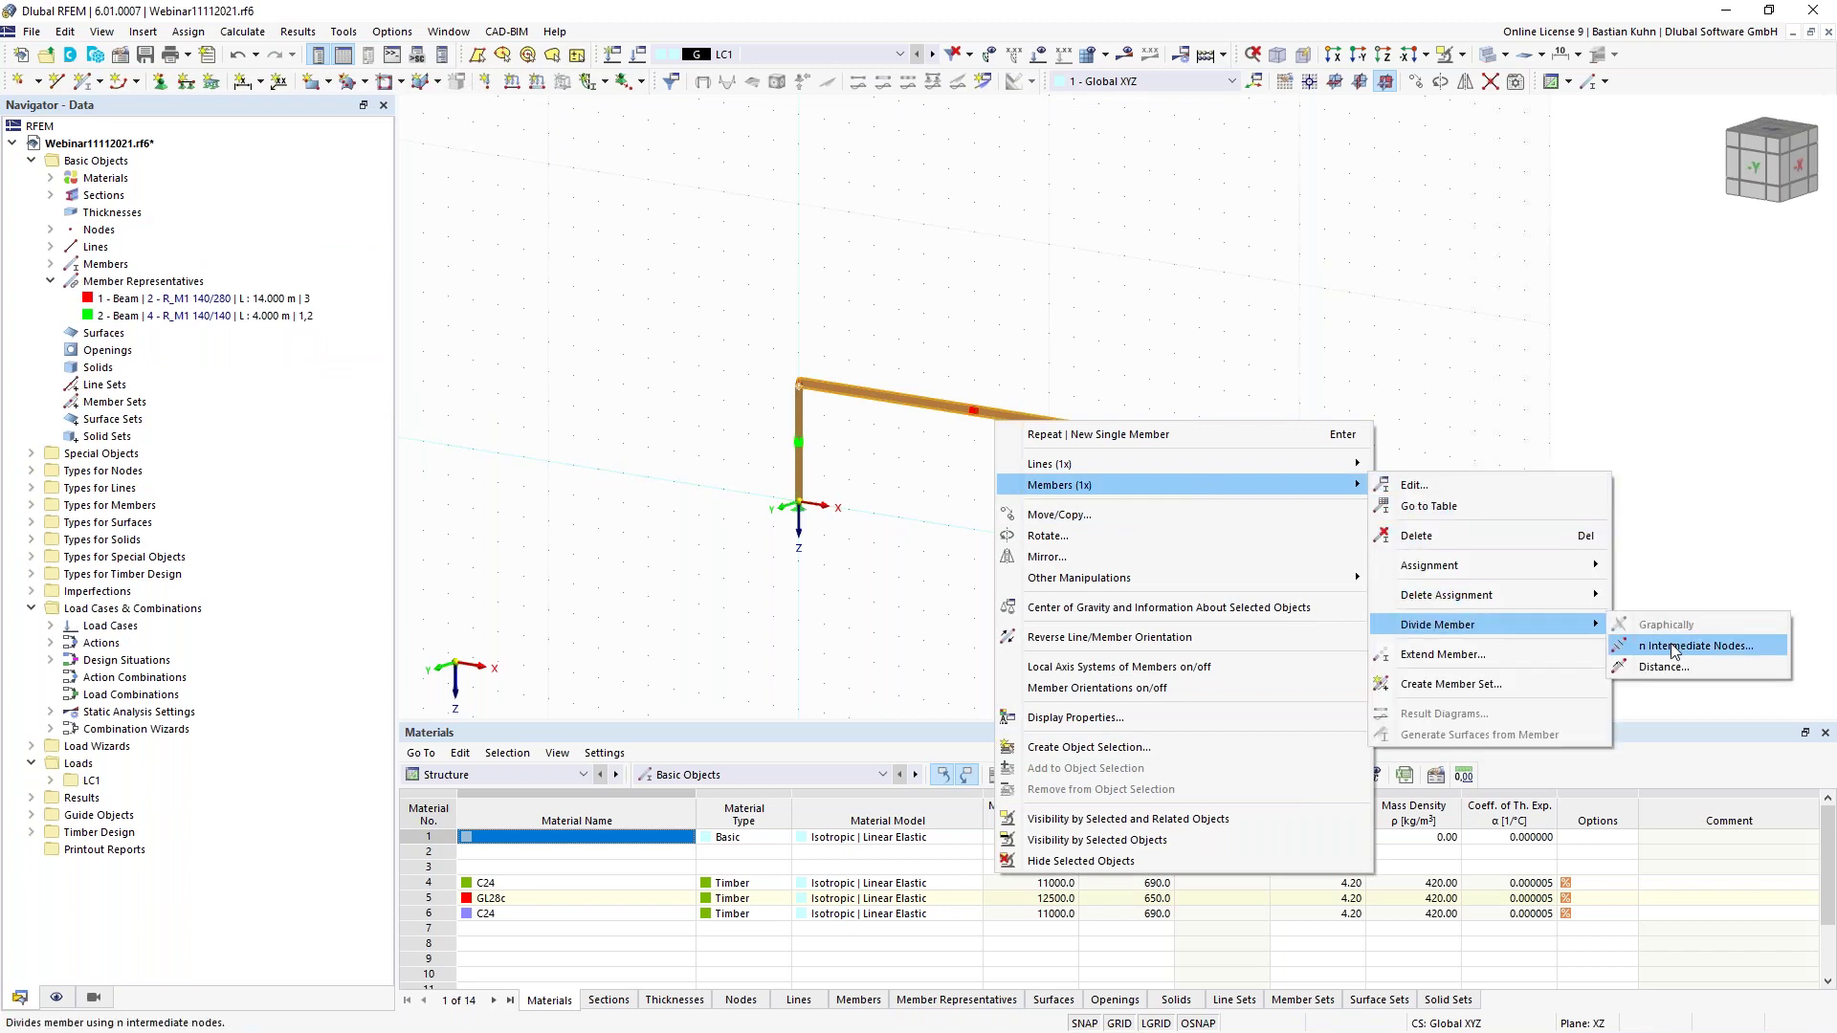
click(1626, 645)
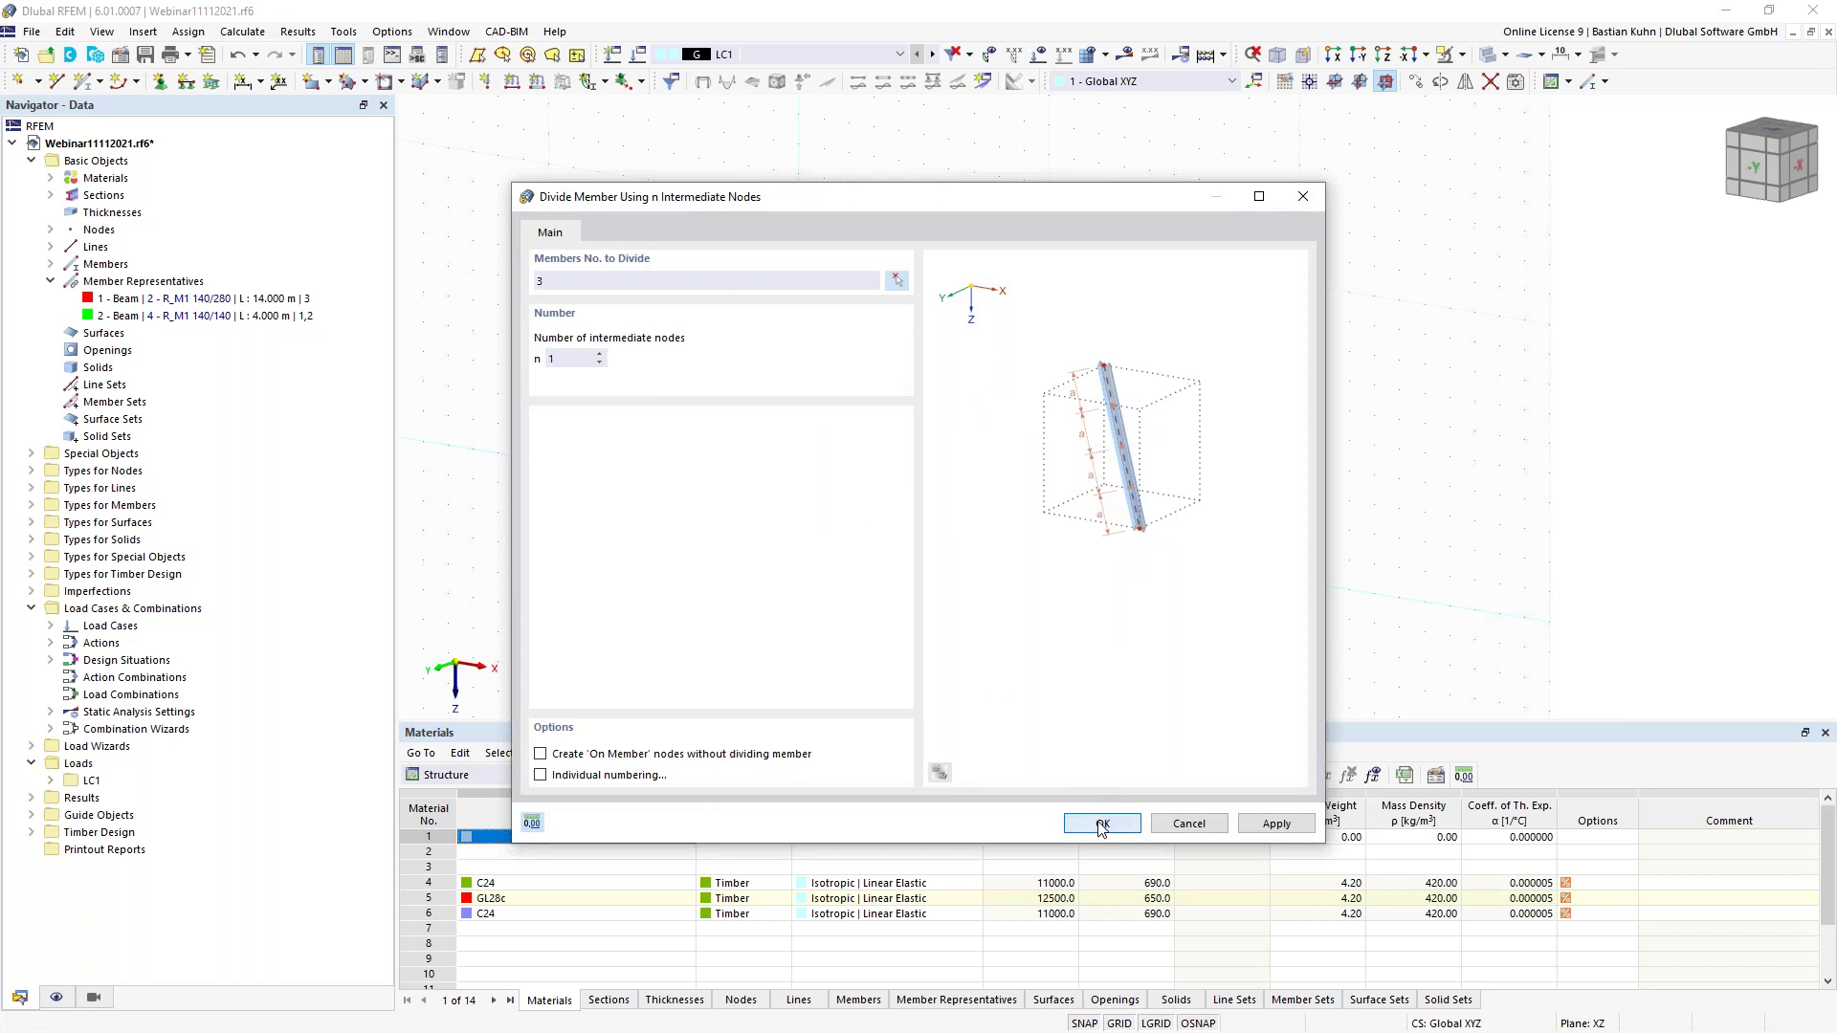
click(1102, 823)
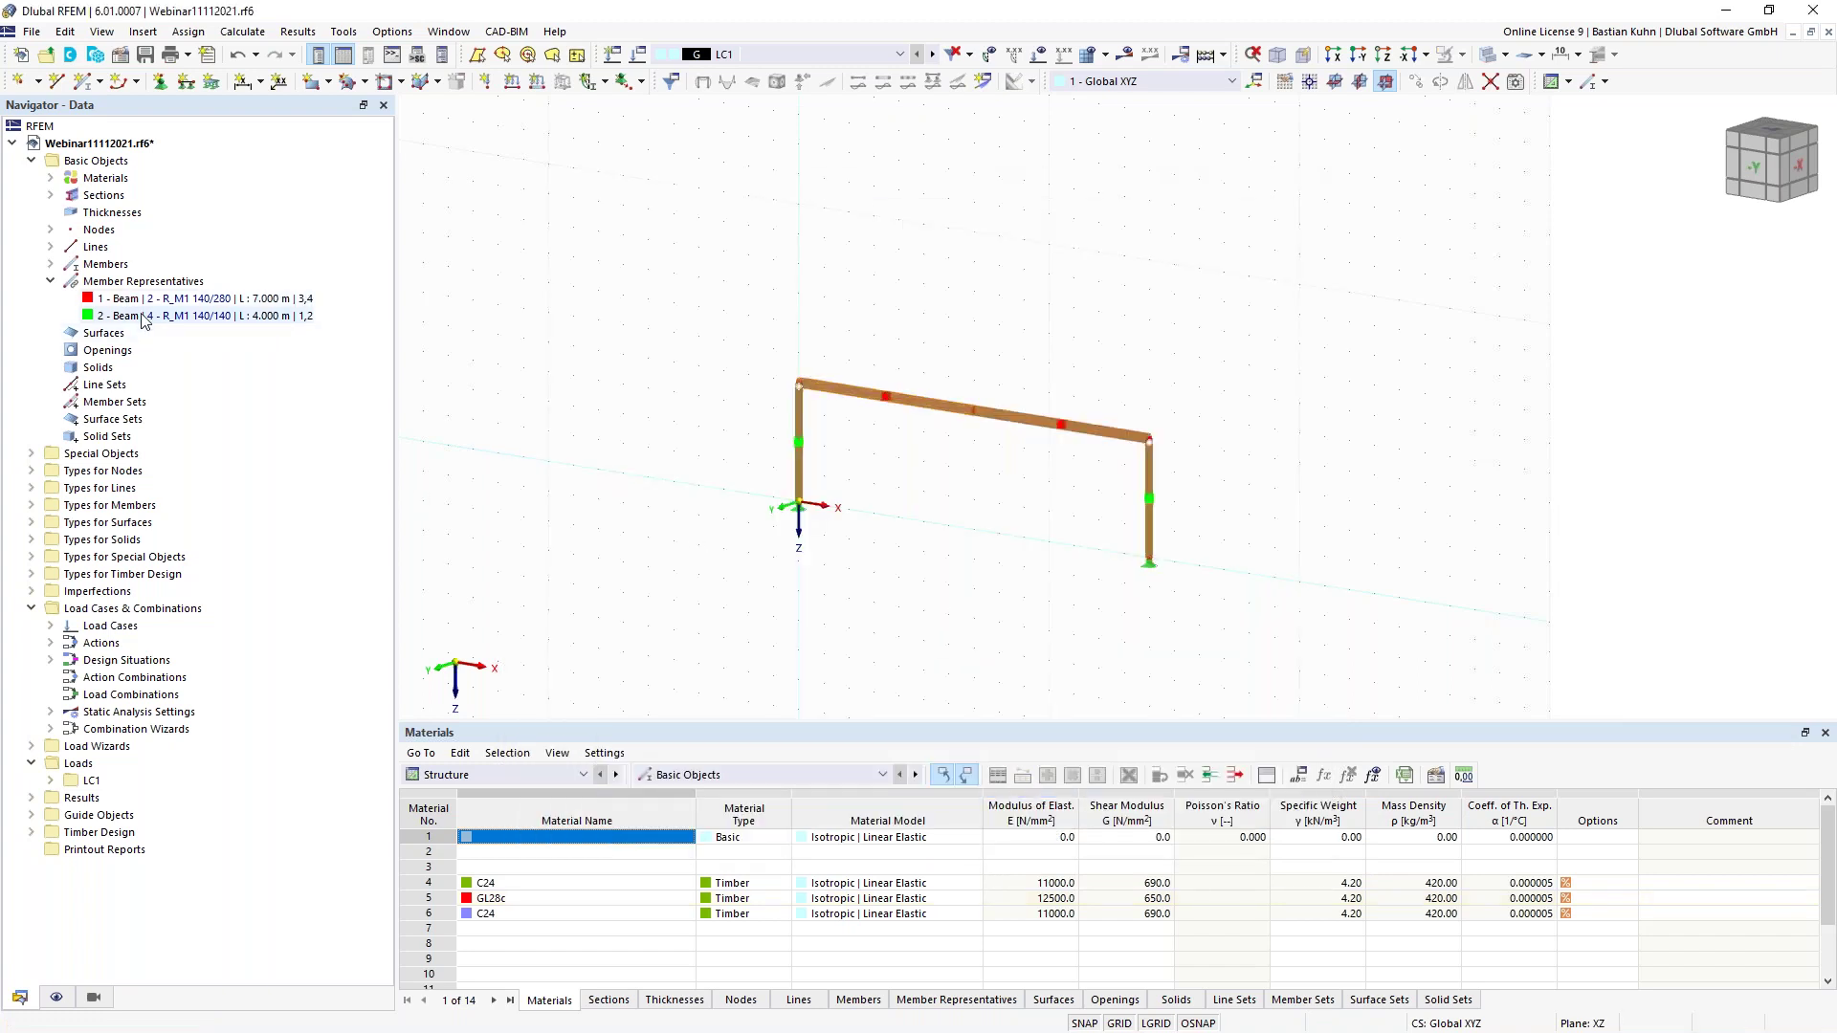
Raise the beam's middle node by changing its Z coordinate, forming a ridge with rafters 7.228 m long
click(798, 446)
click(906, 451)
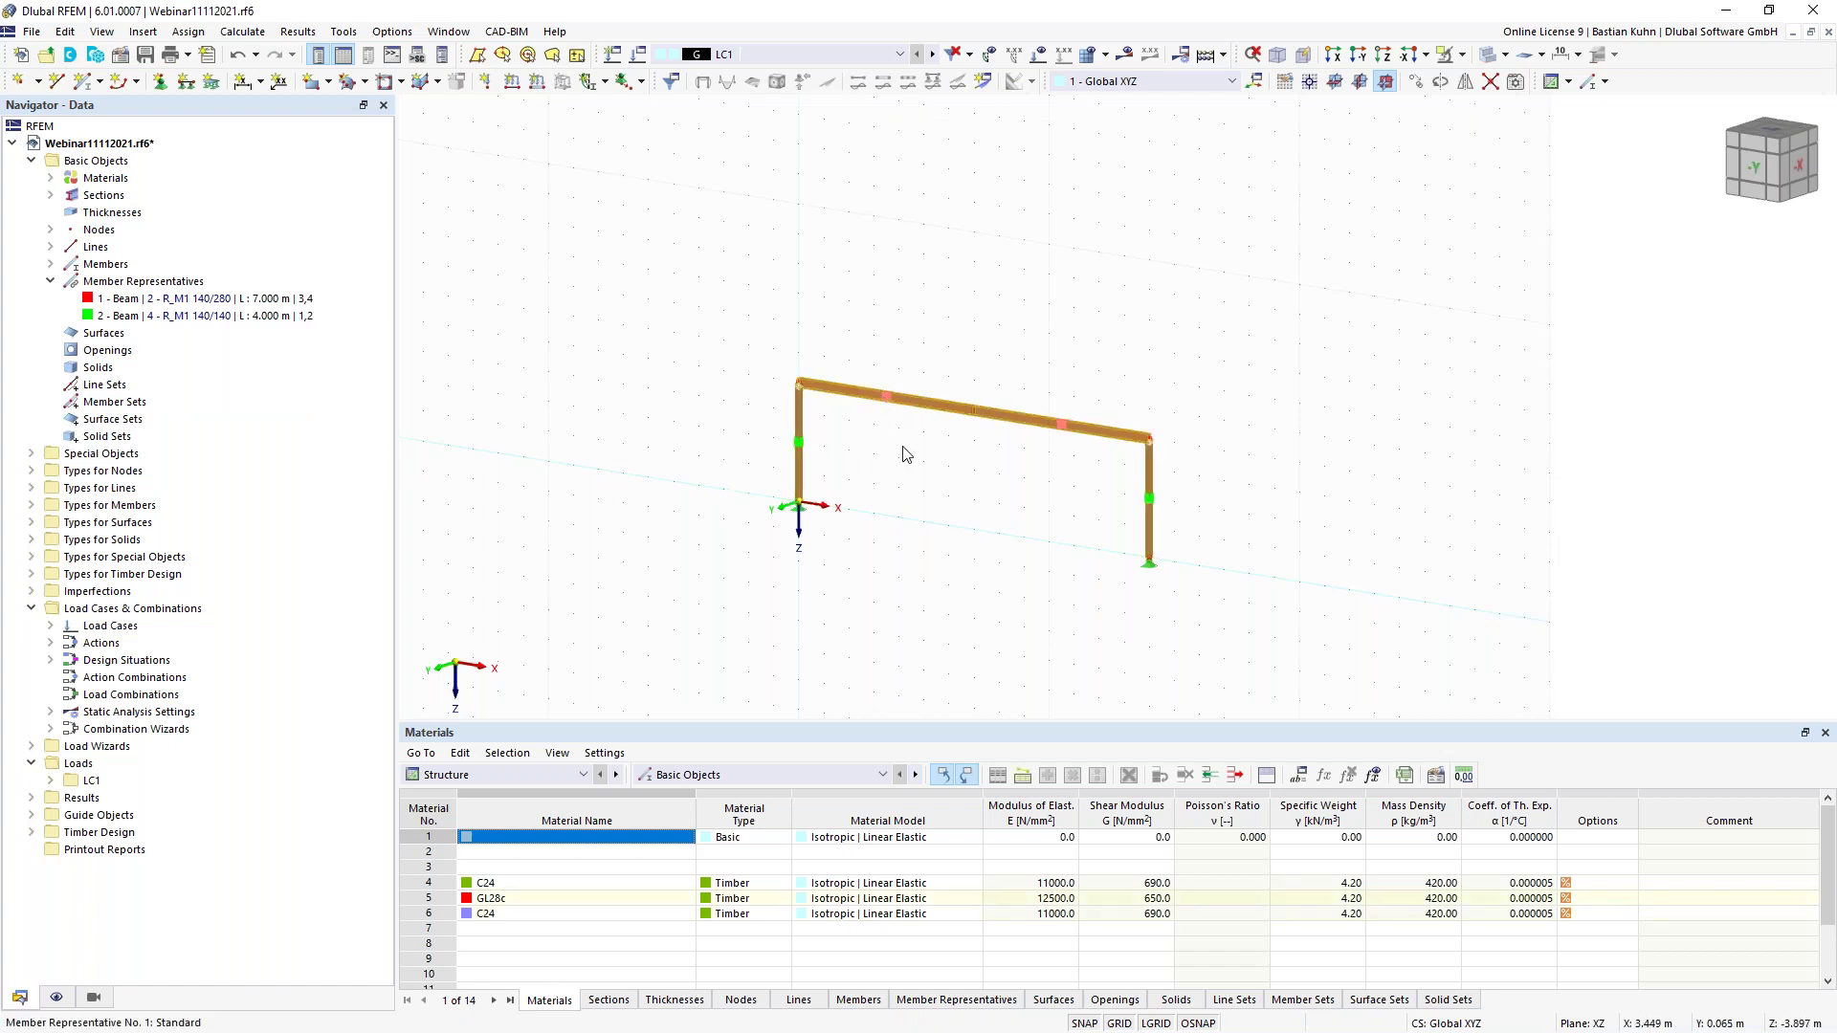
double_click(975, 413)
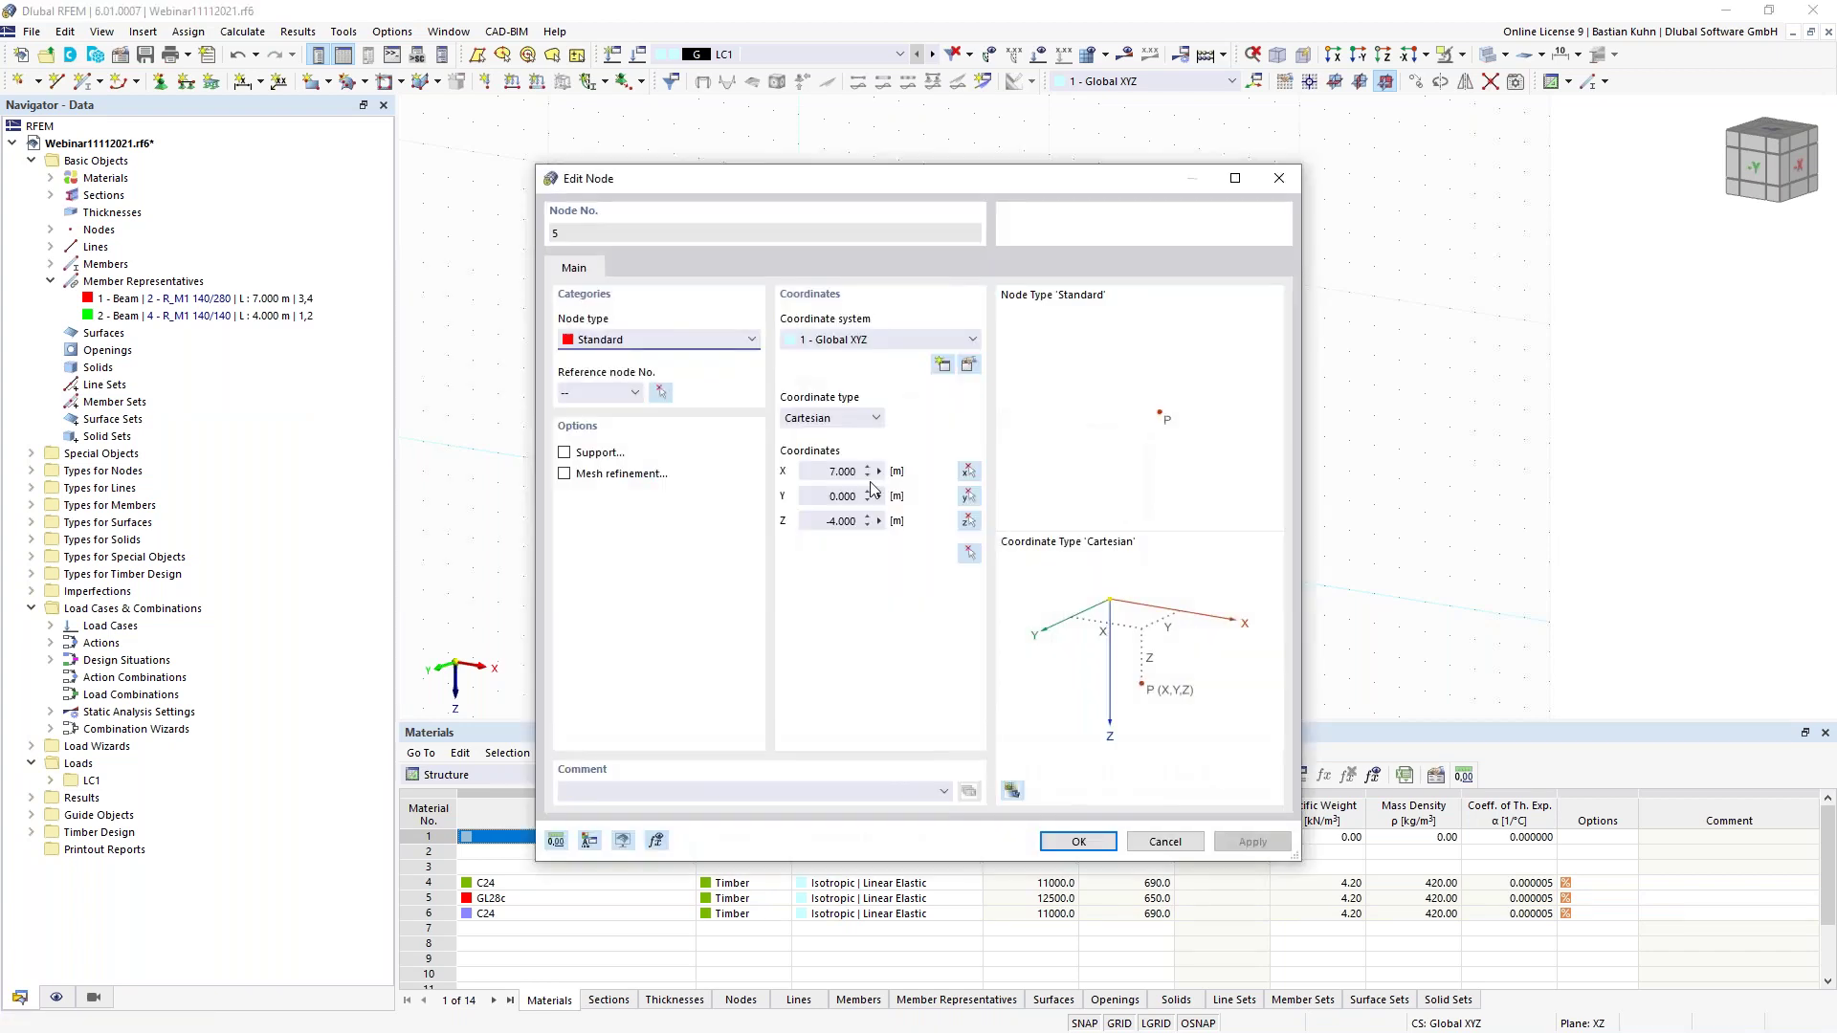
double_click(839, 521)
key(BackSpace)
key(Return)
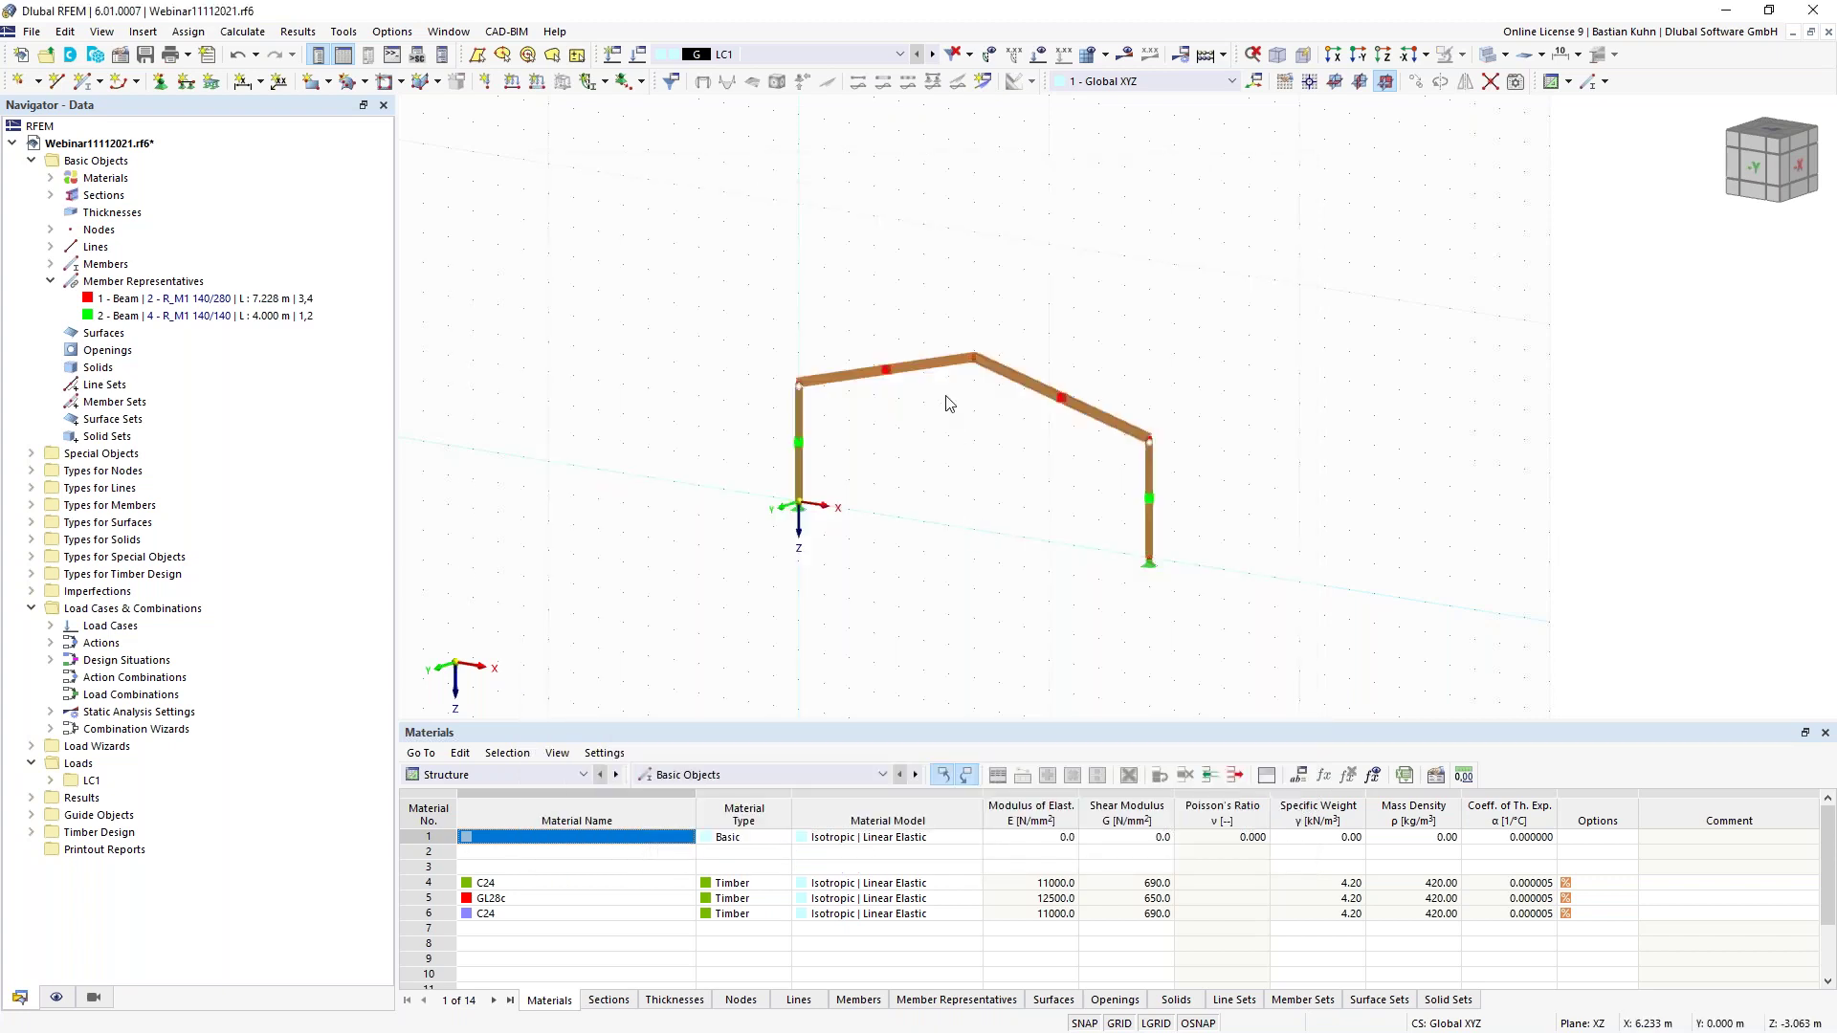
Assign member hinge 1 to the member end j of the rafter running from the origin column to the ridge
double_click(941, 365)
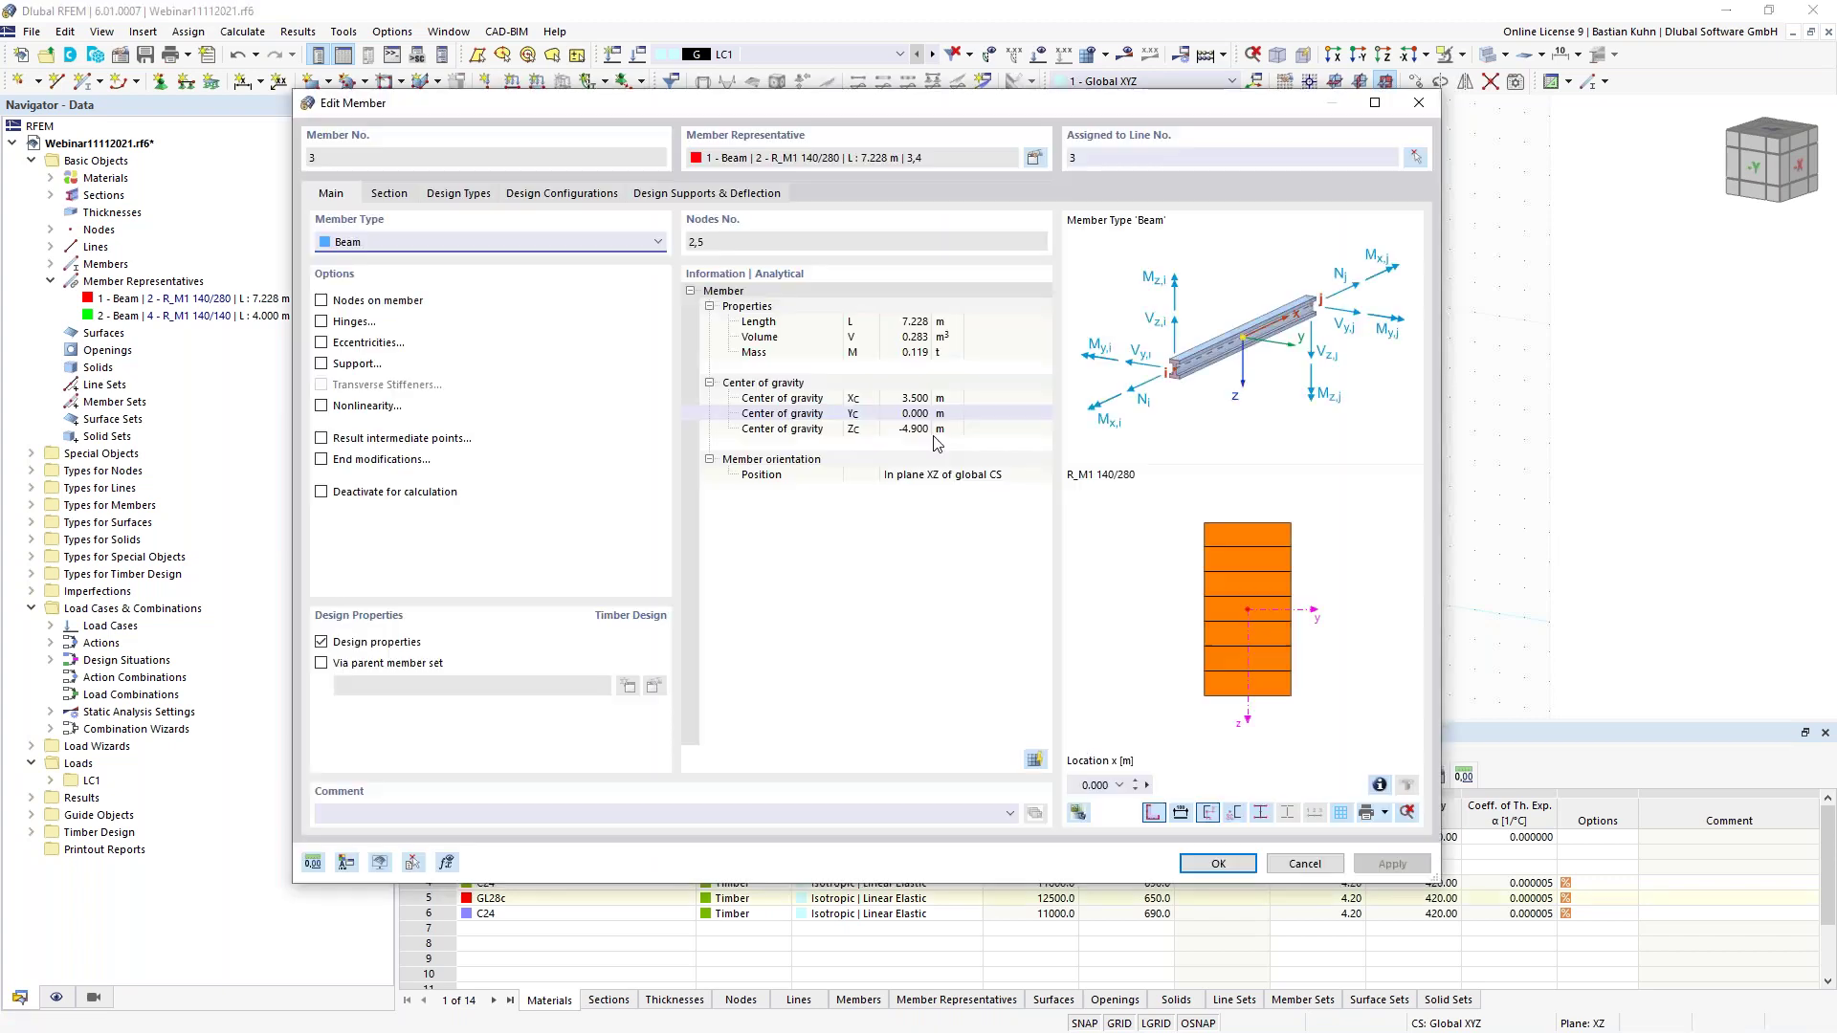
click(340, 325)
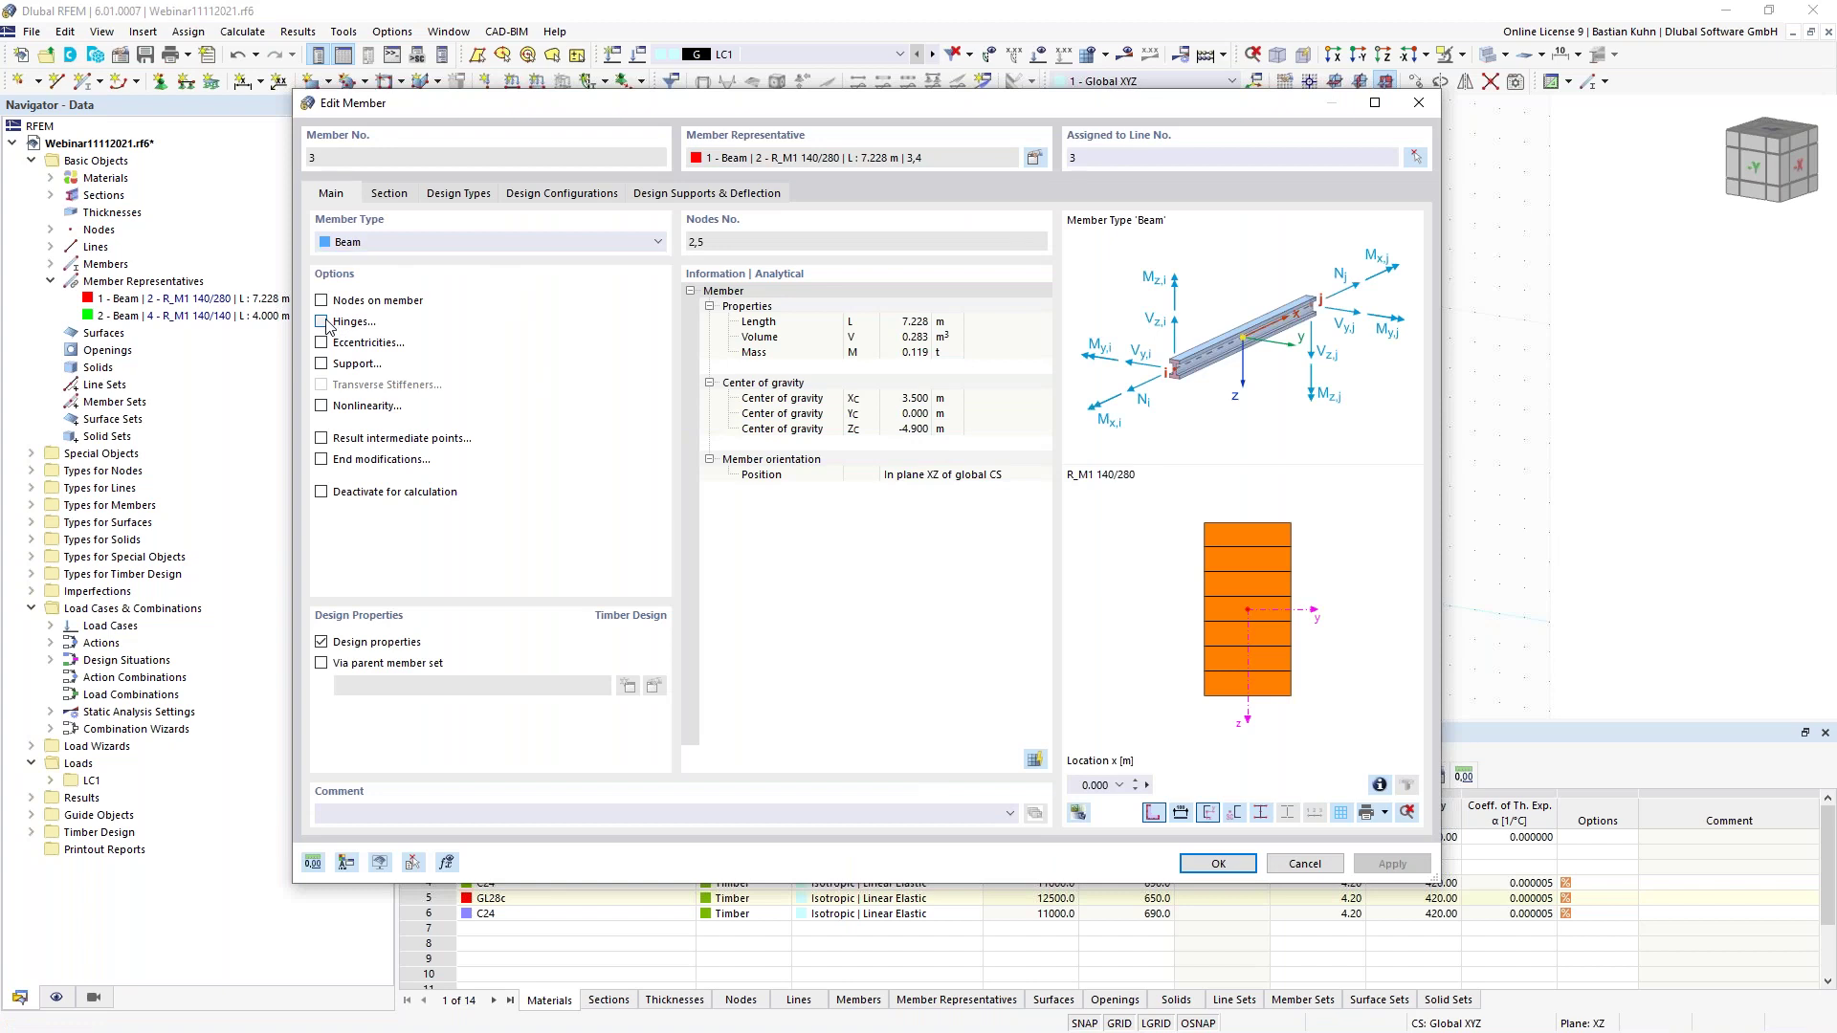
click(442, 193)
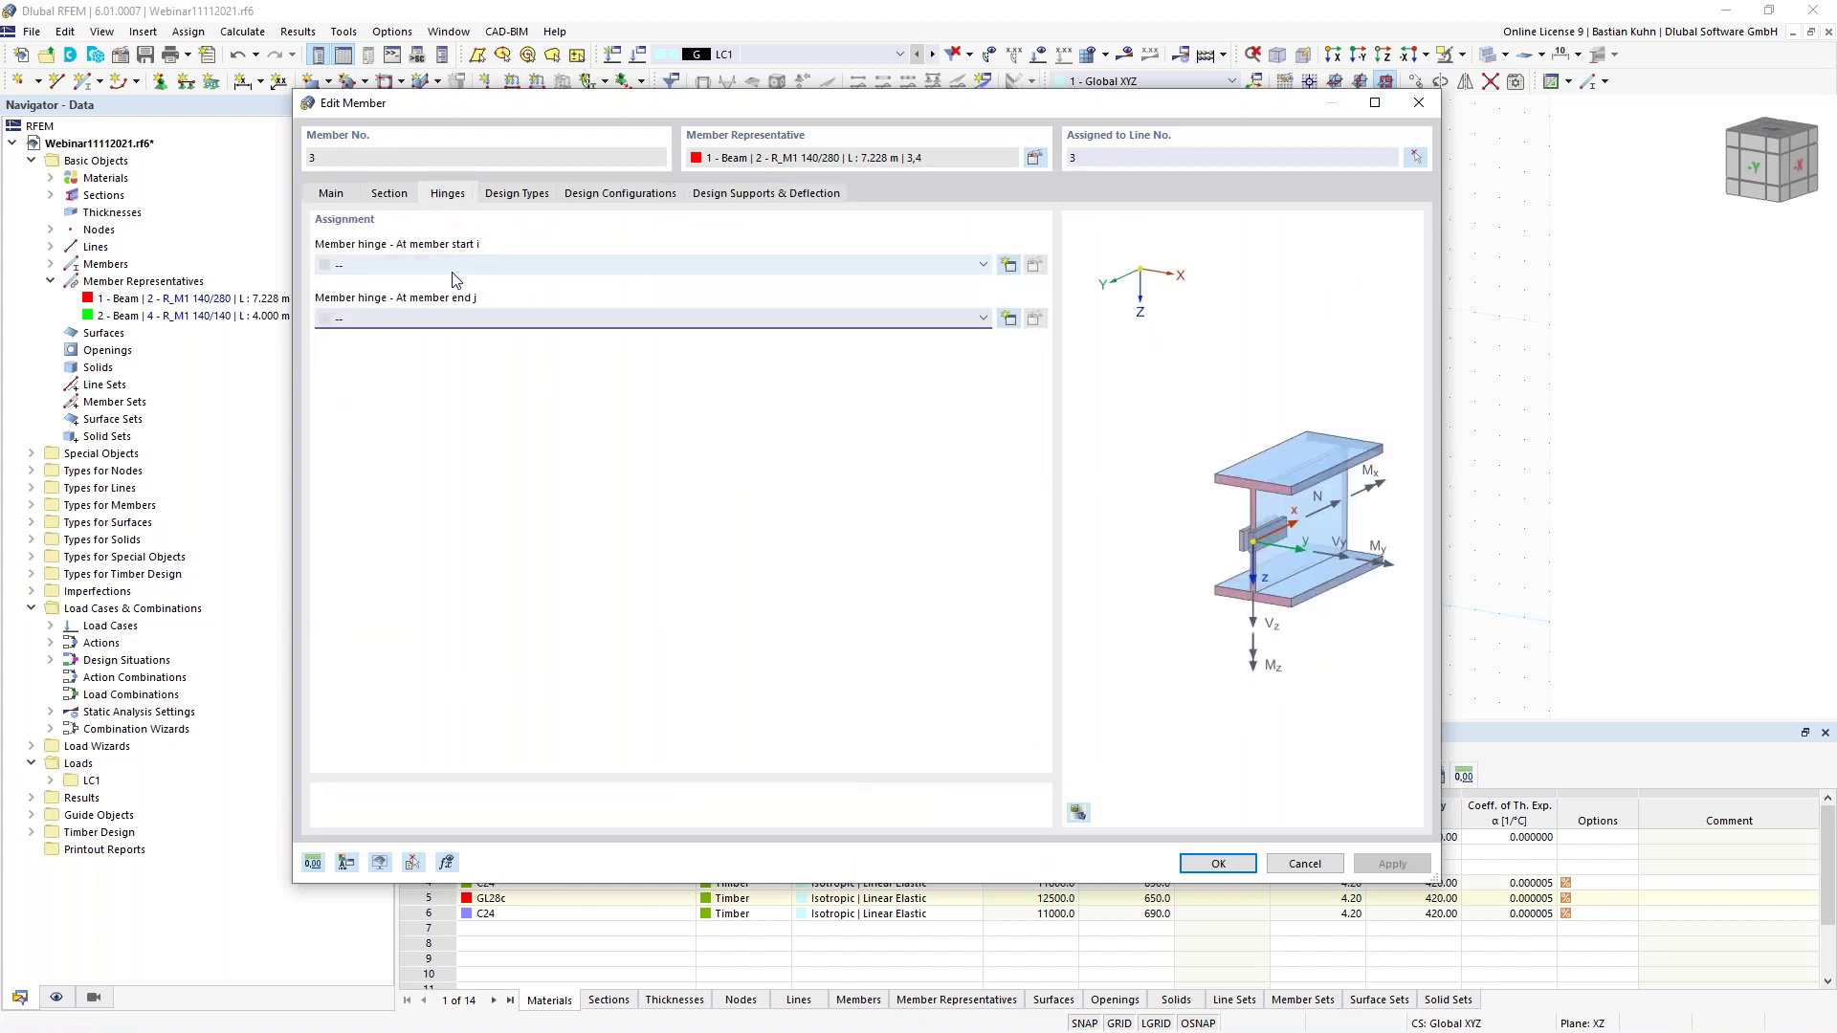
click(474, 320)
click(474, 351)
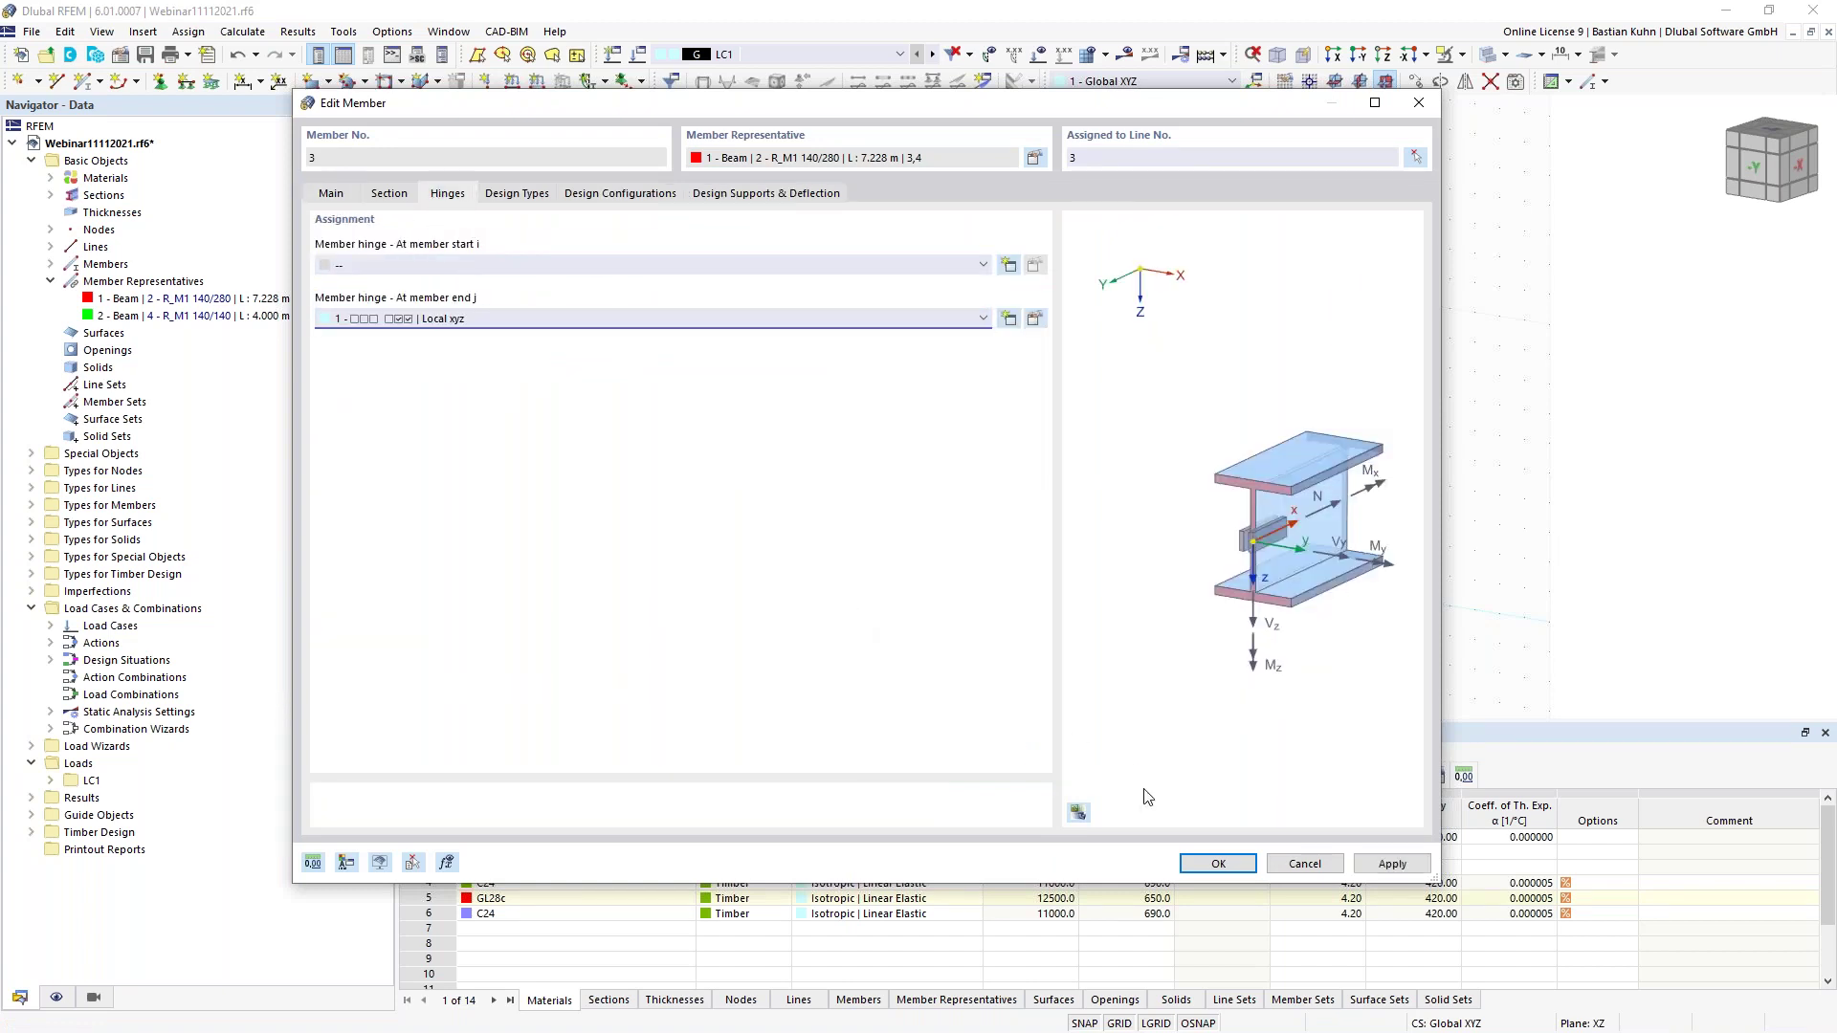
key(Return)
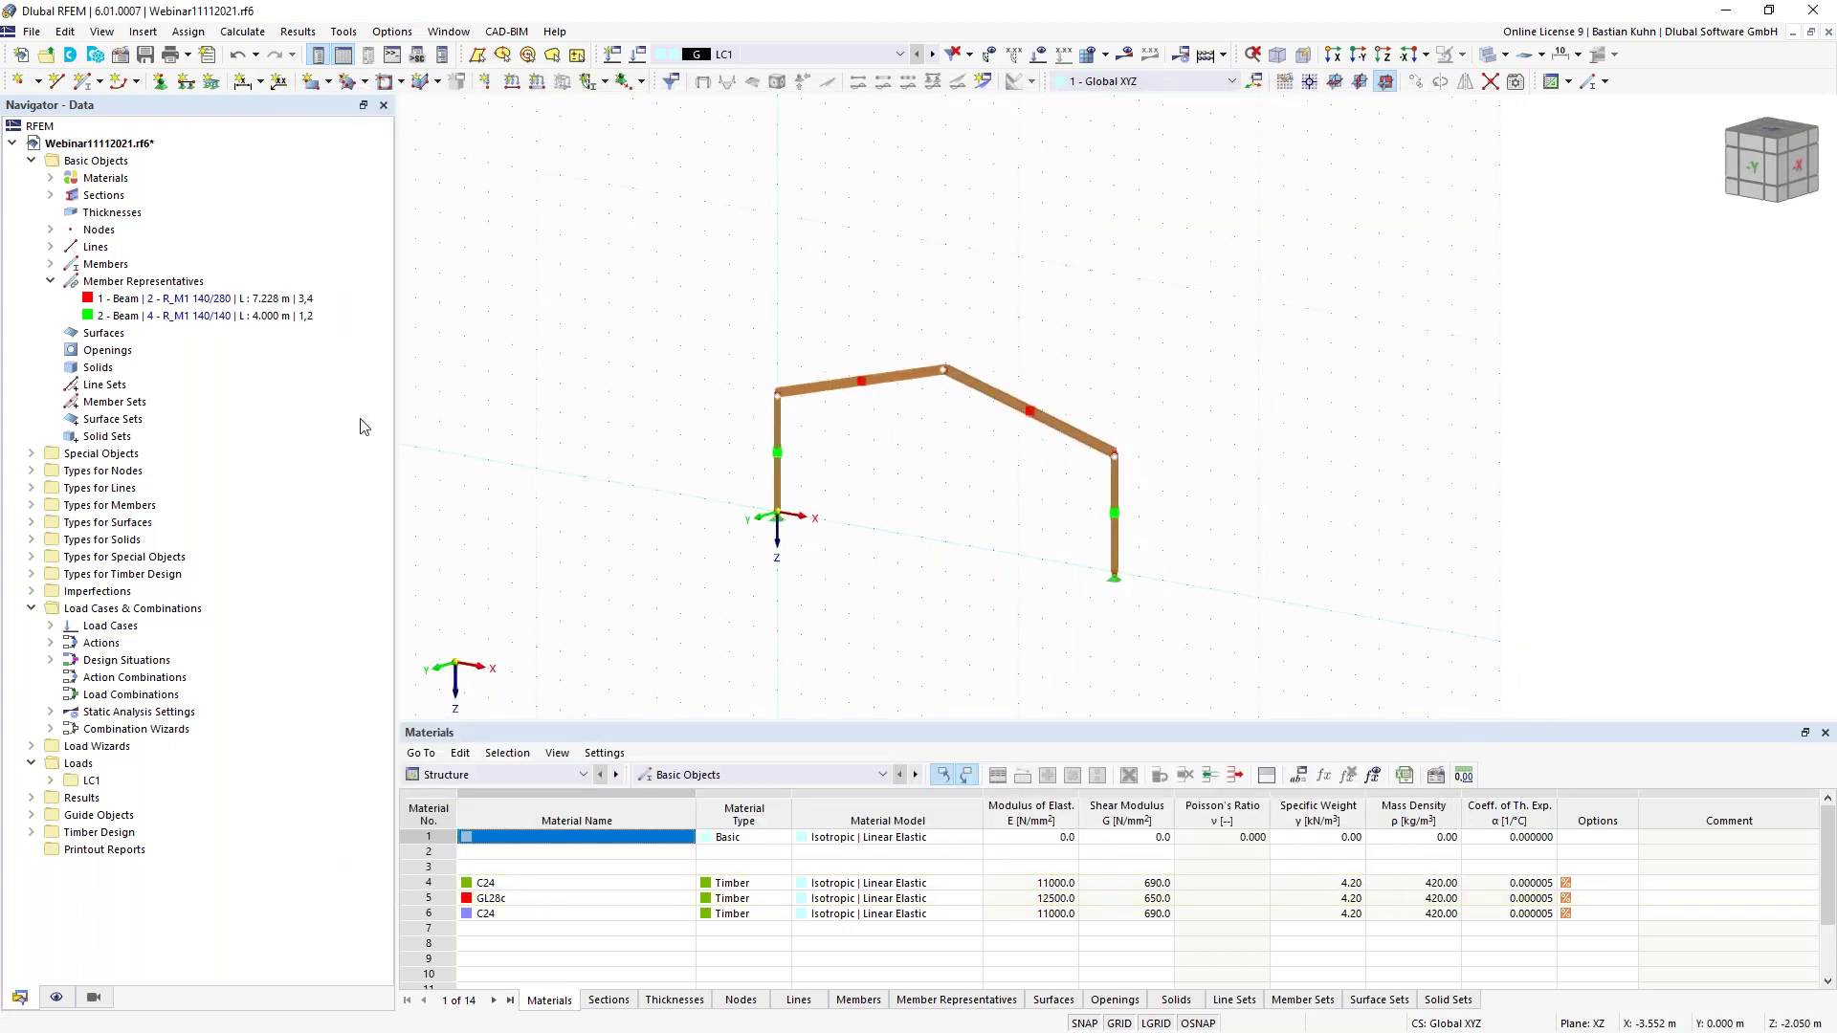
Start a new single member and set its member type to Truss
click(83, 82)
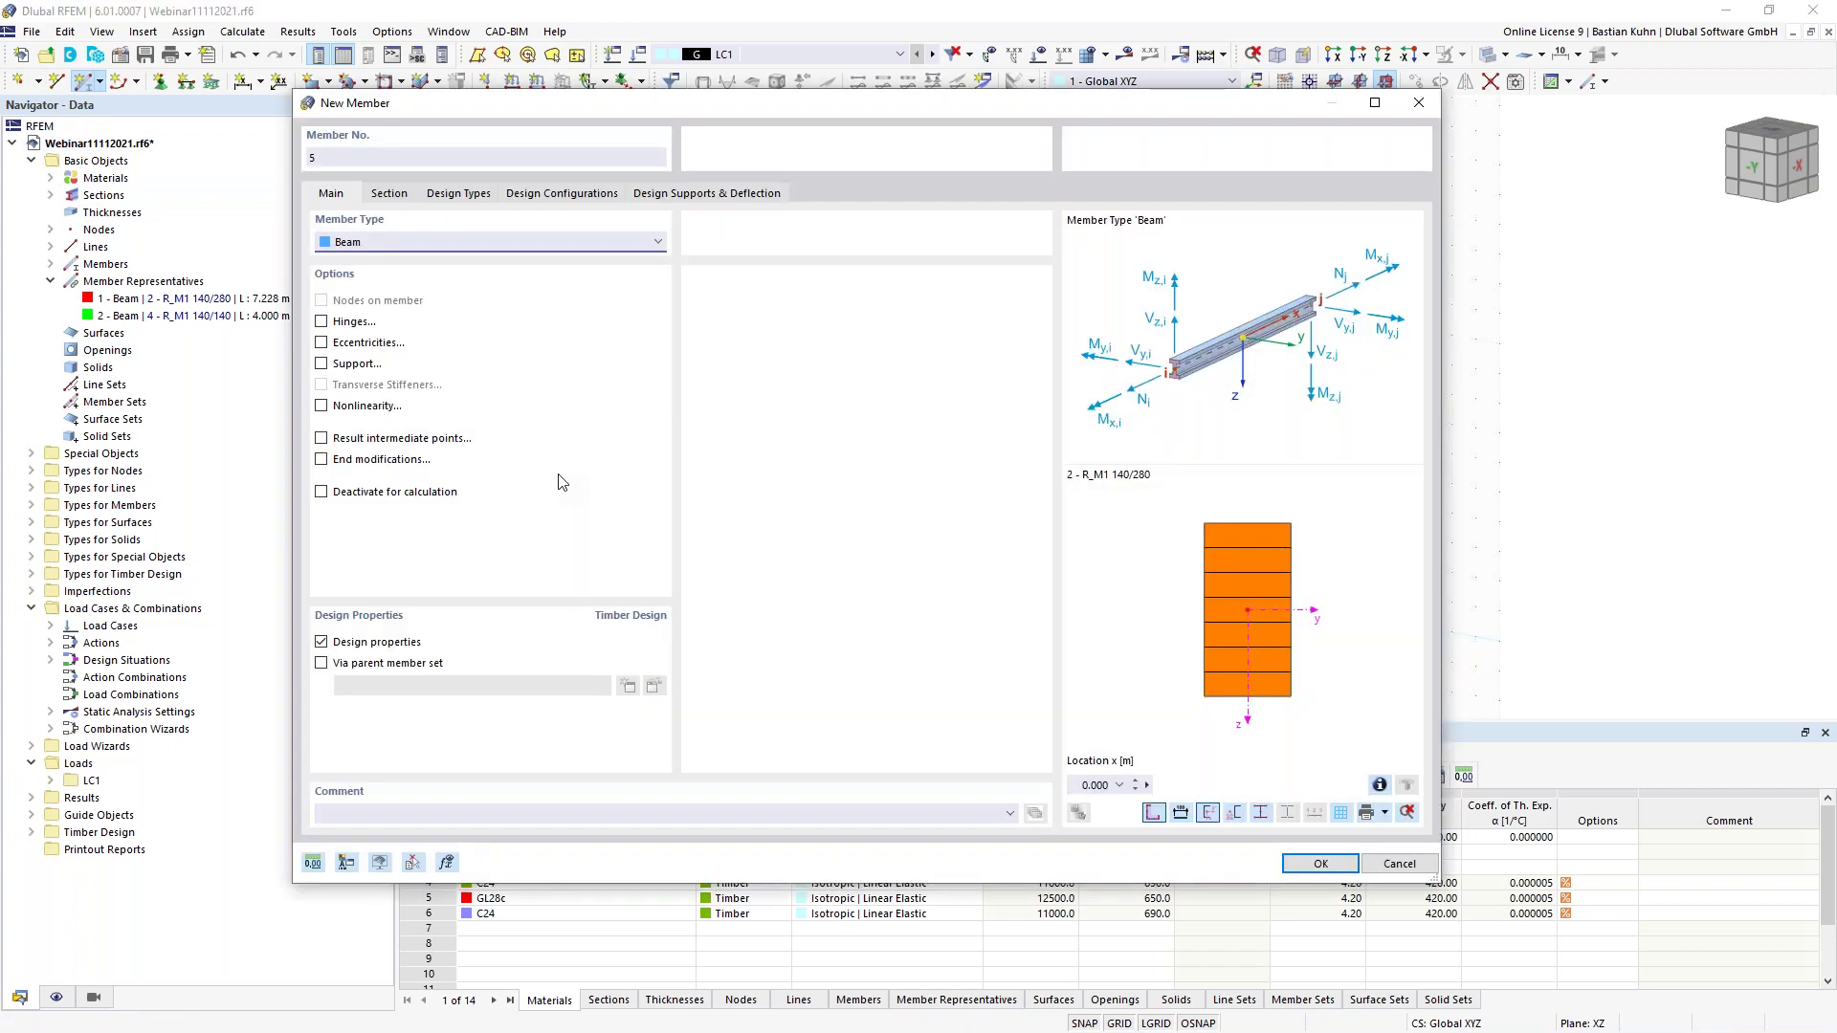
click(384, 242)
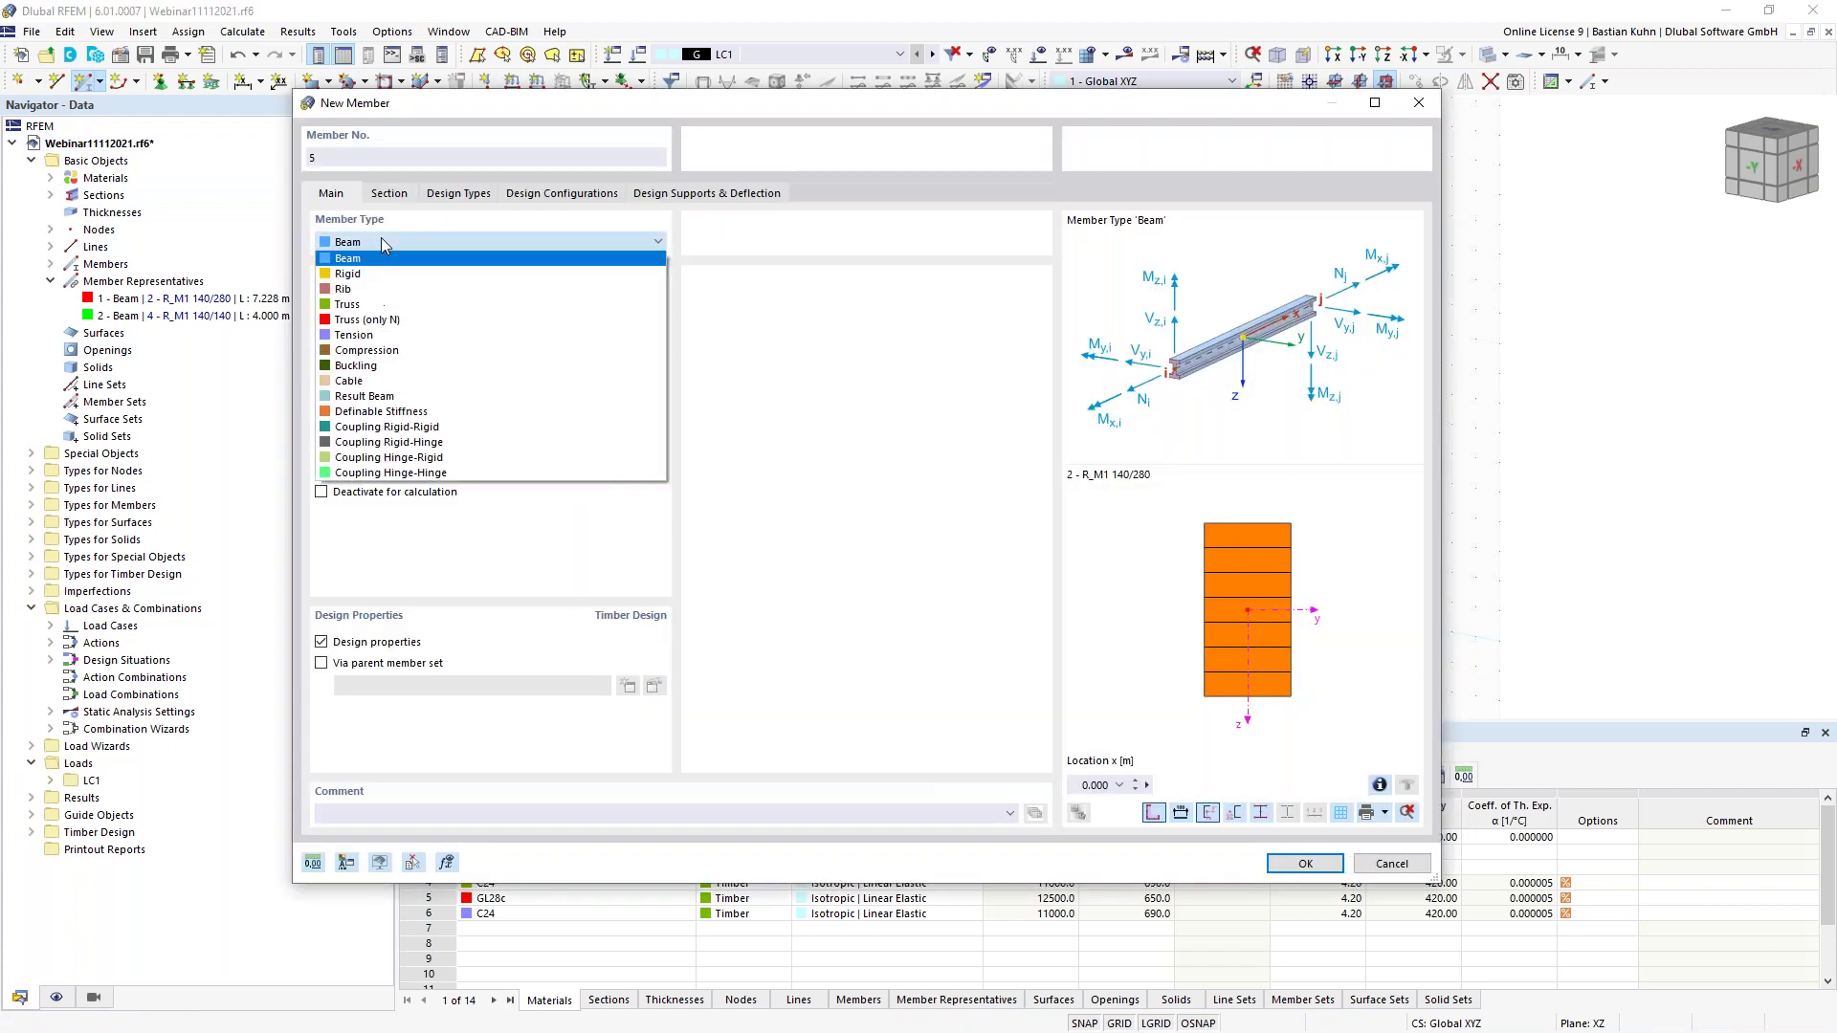
click(382, 304)
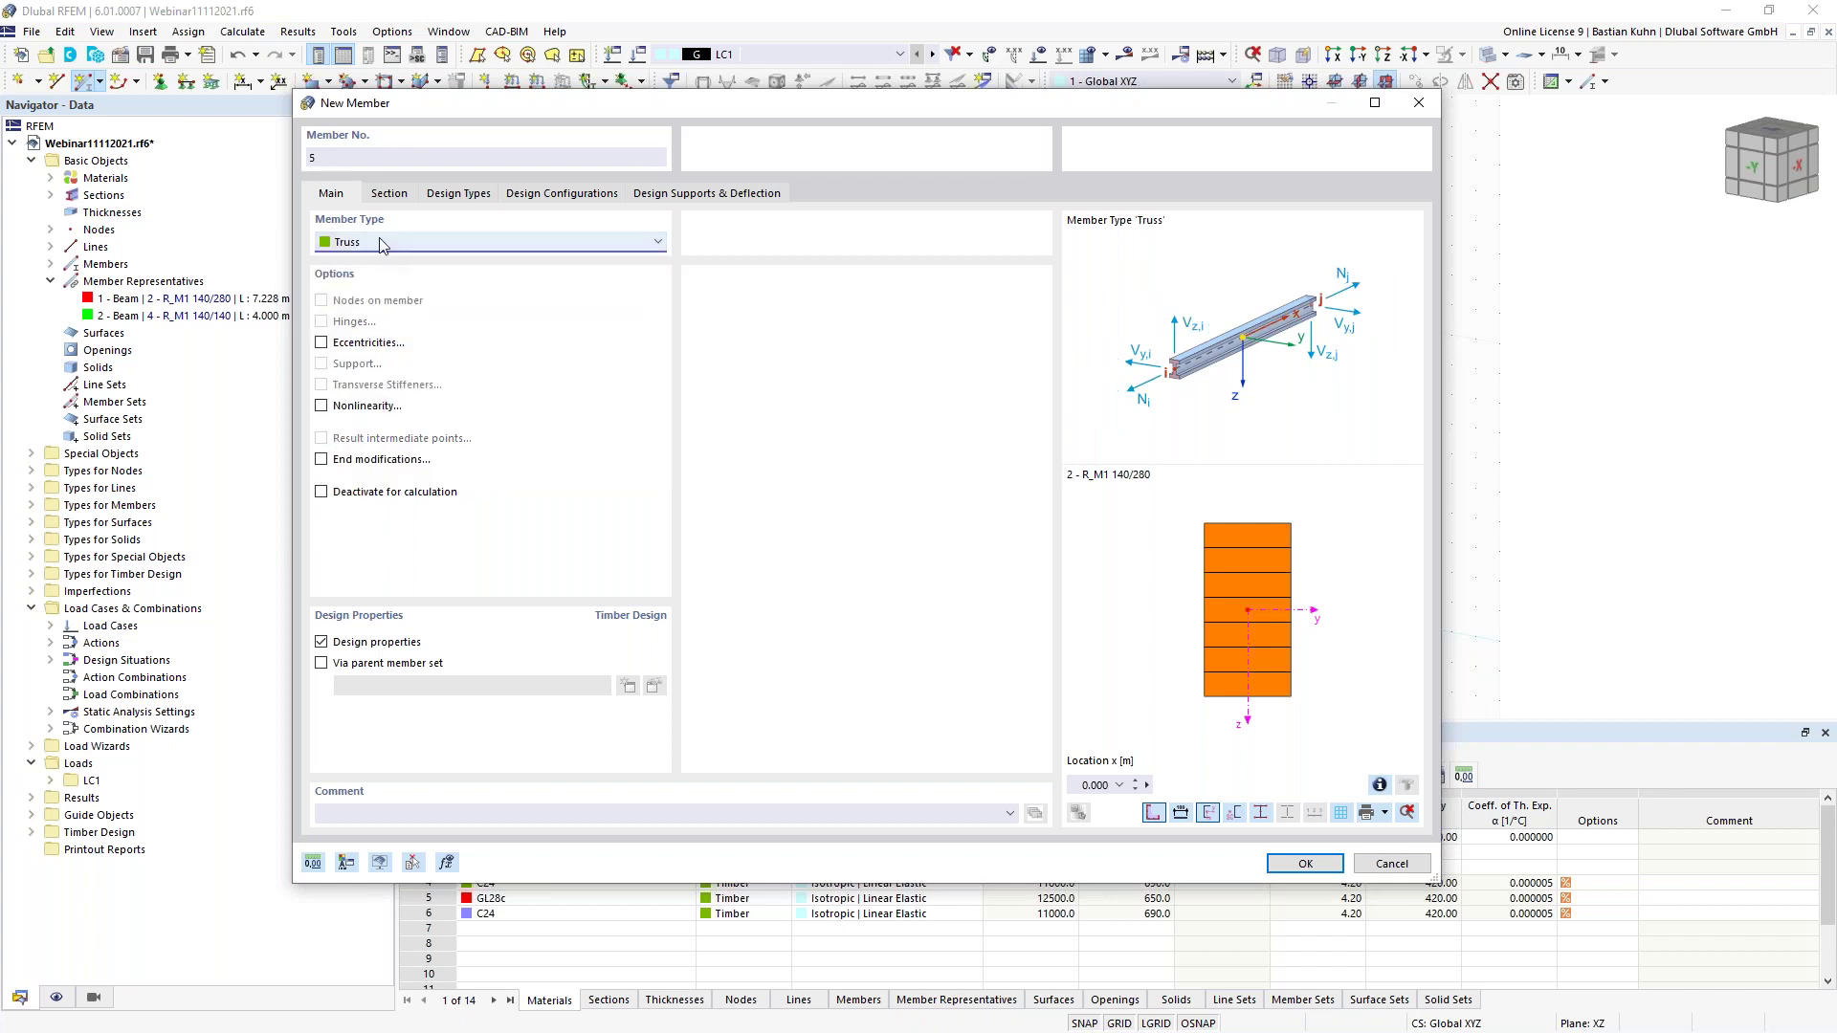
Create the rectangular section R_M1 140/260 in GL28c and assign it to the new truss member
click(389, 195)
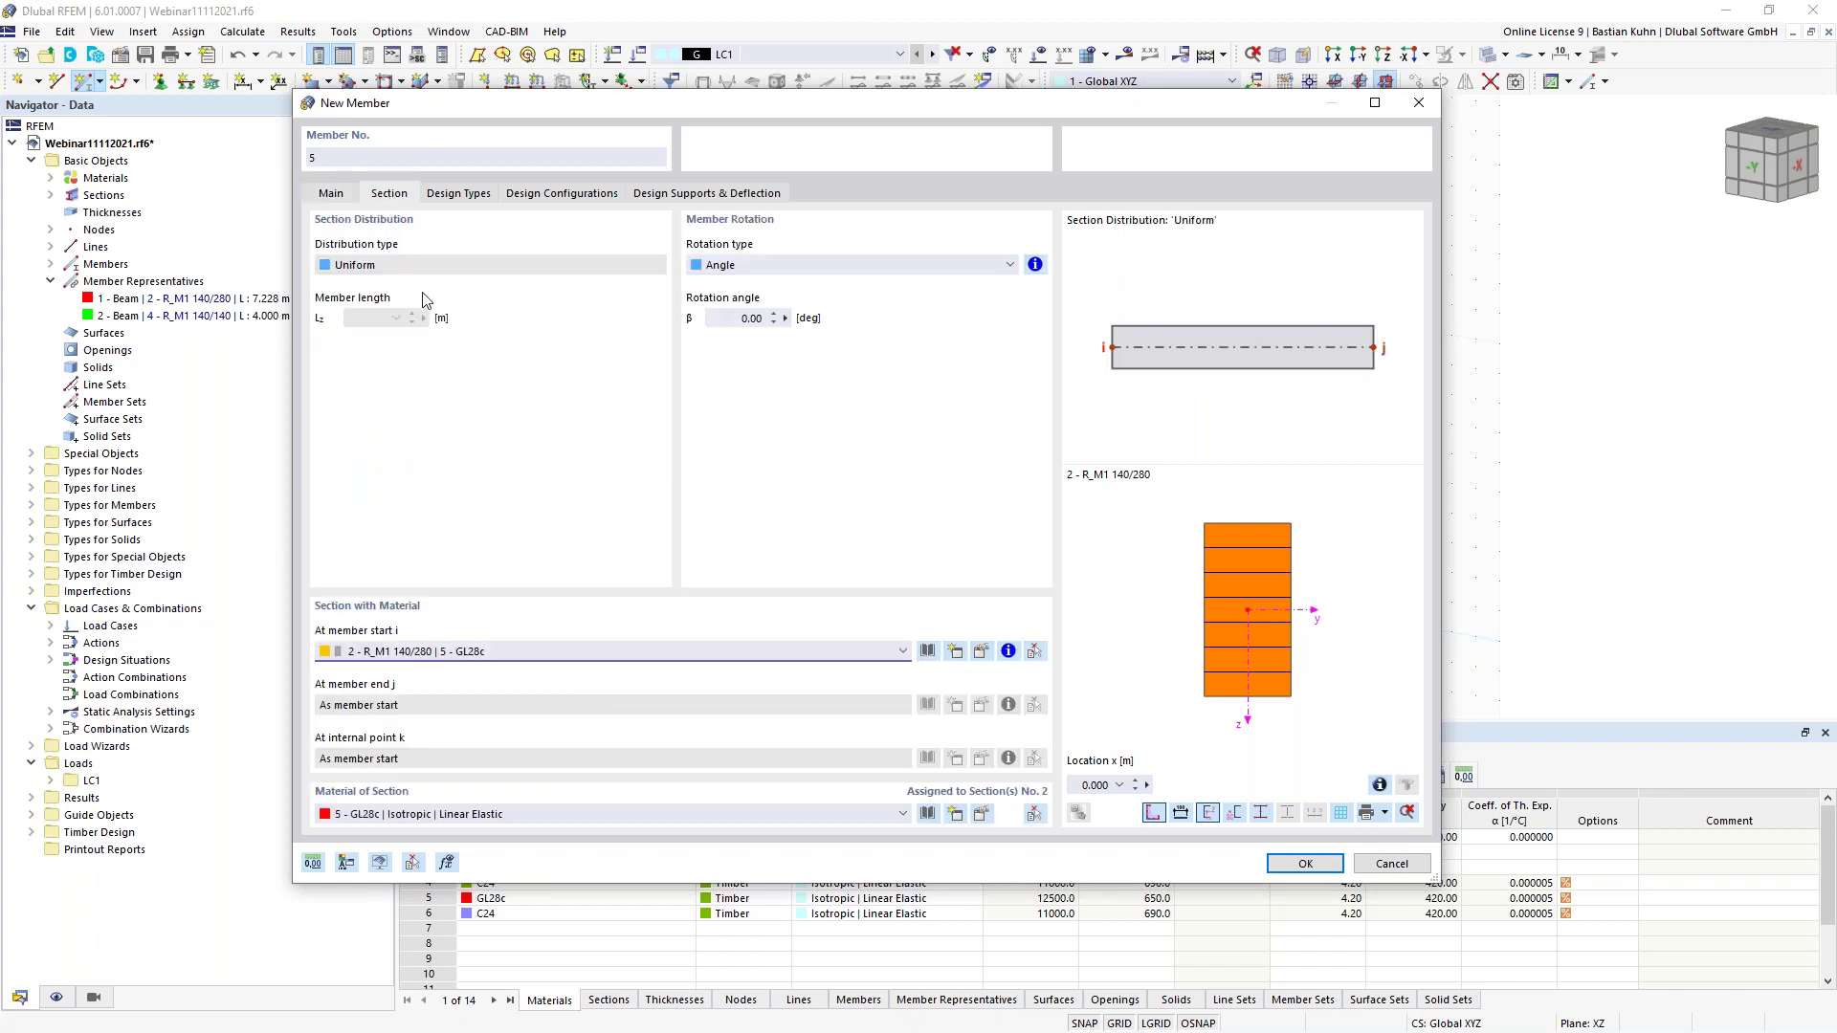
click(758, 652)
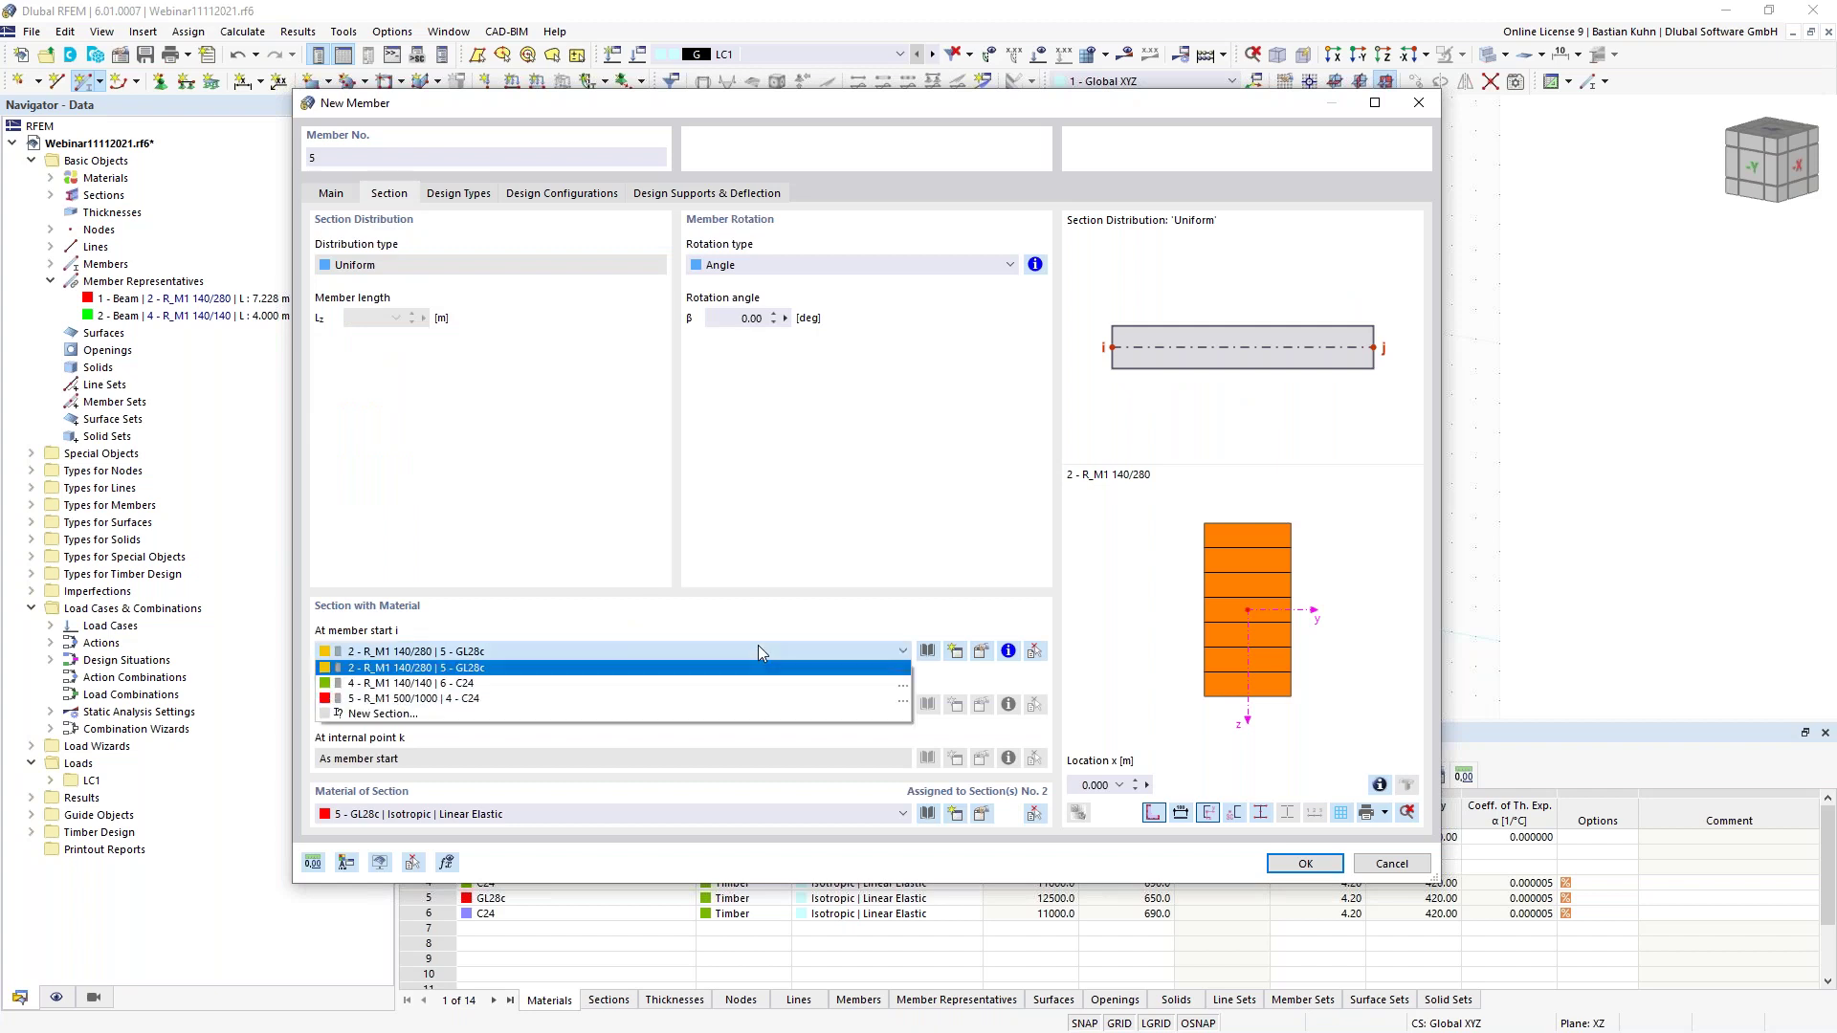
click(759, 639)
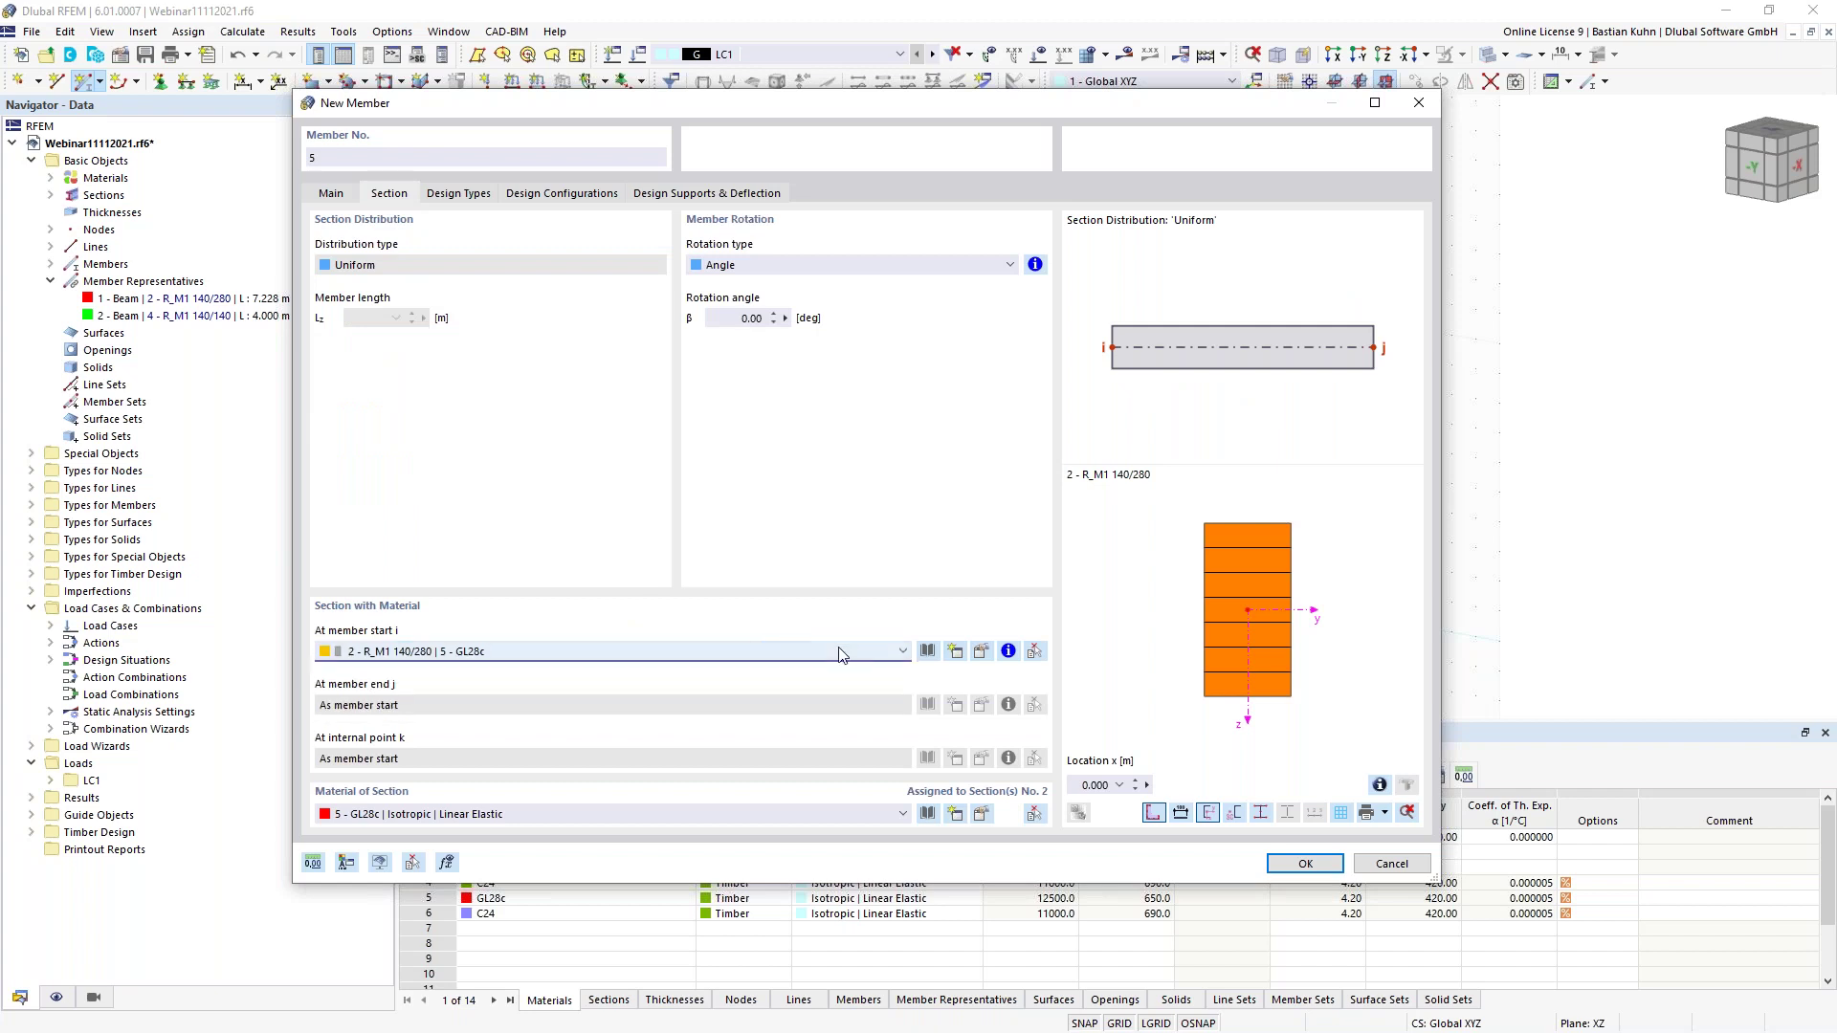
click(928, 651)
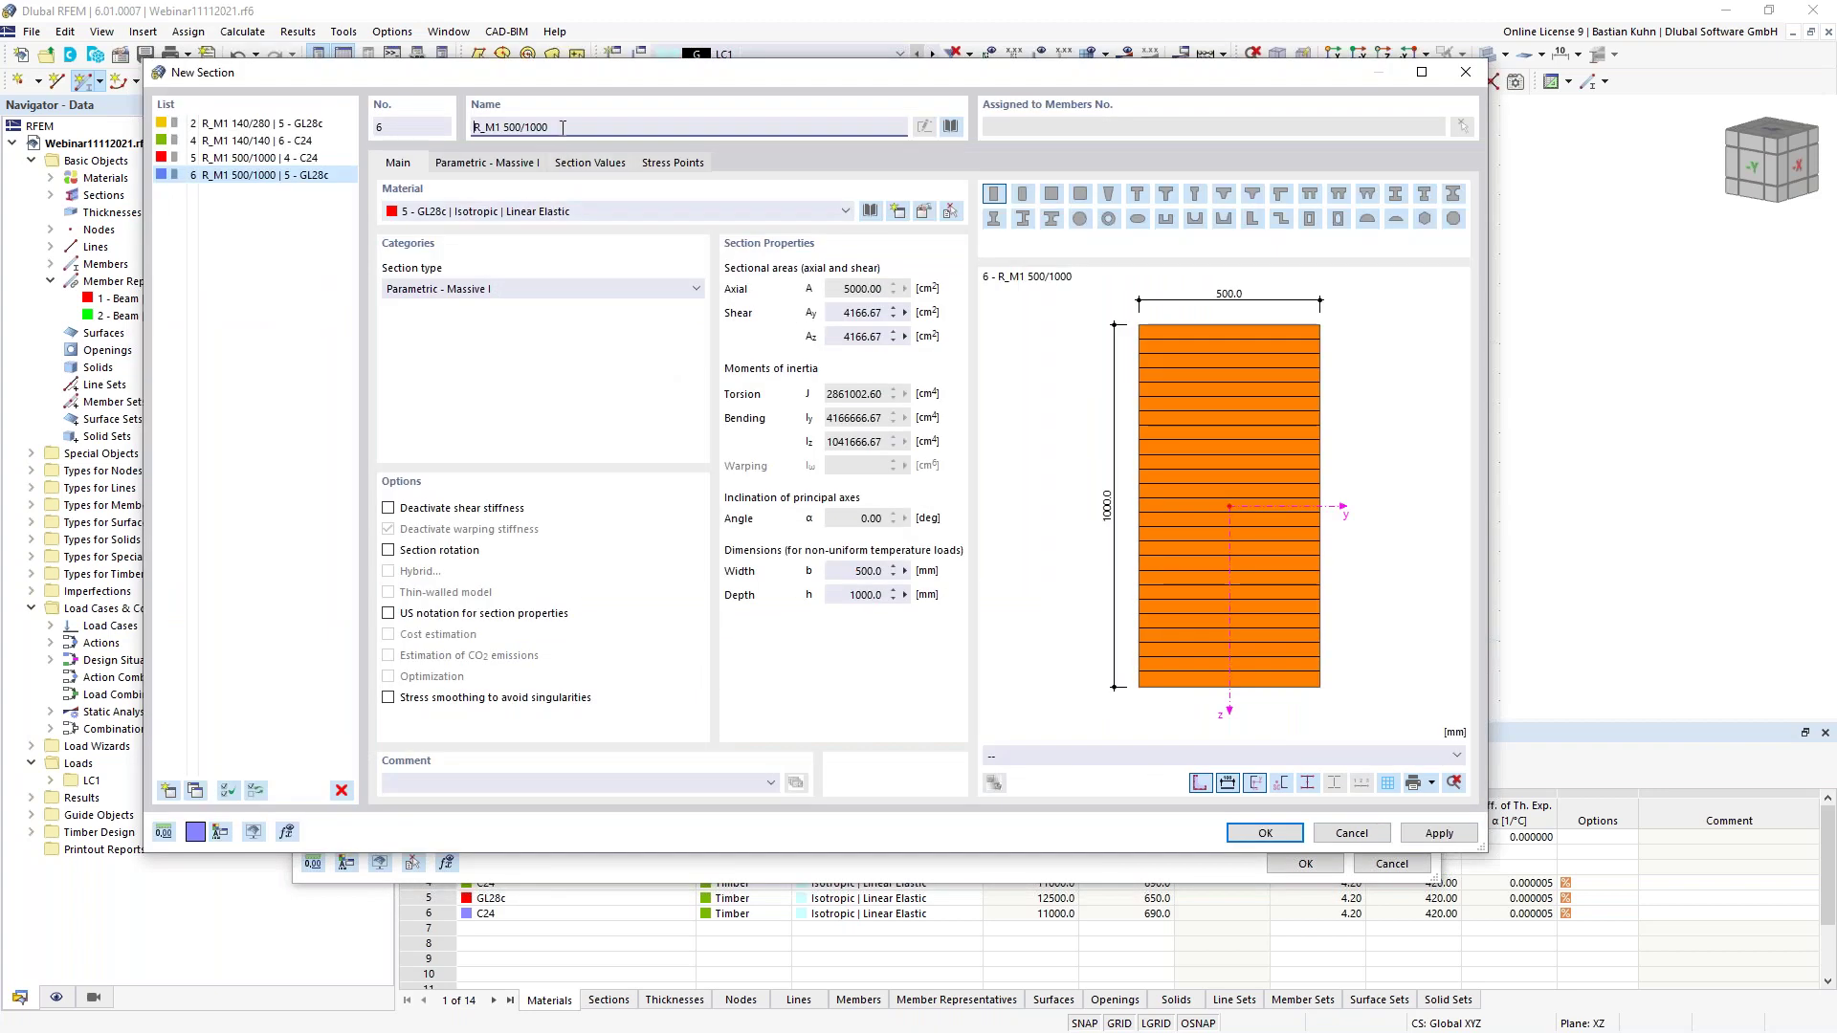
key(BackSpace)
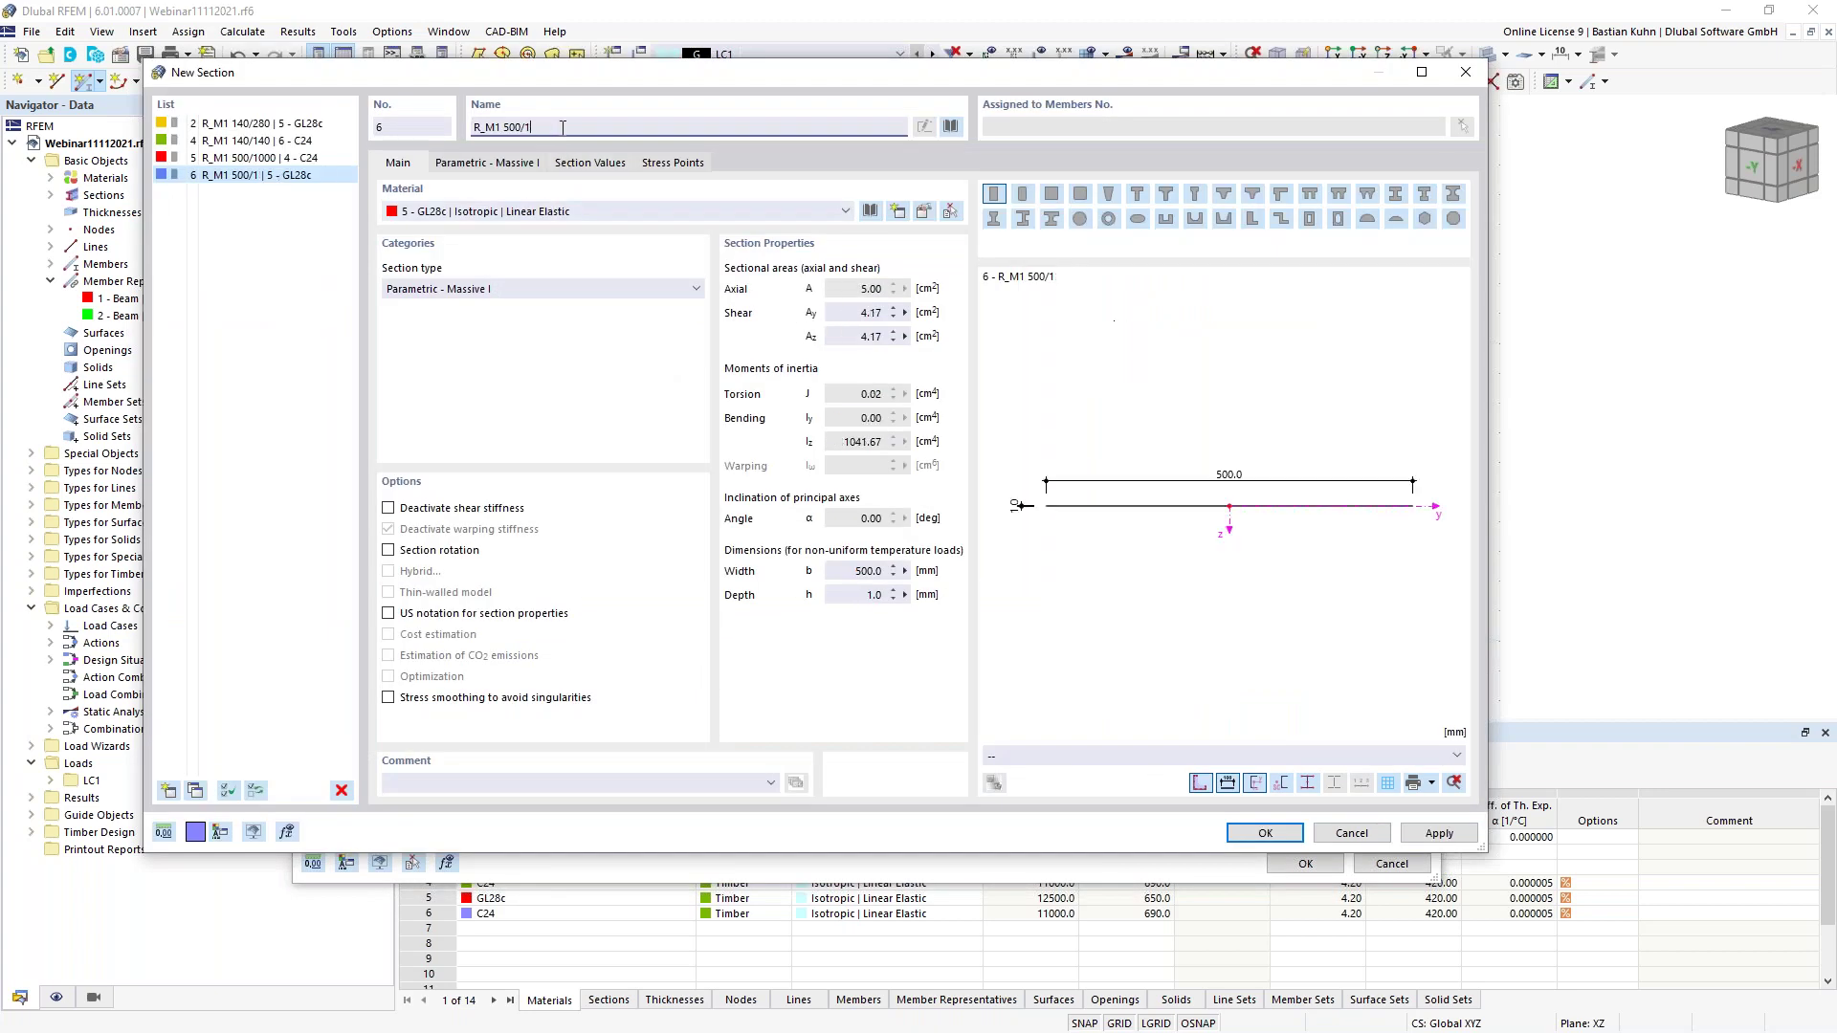
key(BackSpace)
key(BackSpace)
key(BackSpace)
key(BackSpace)
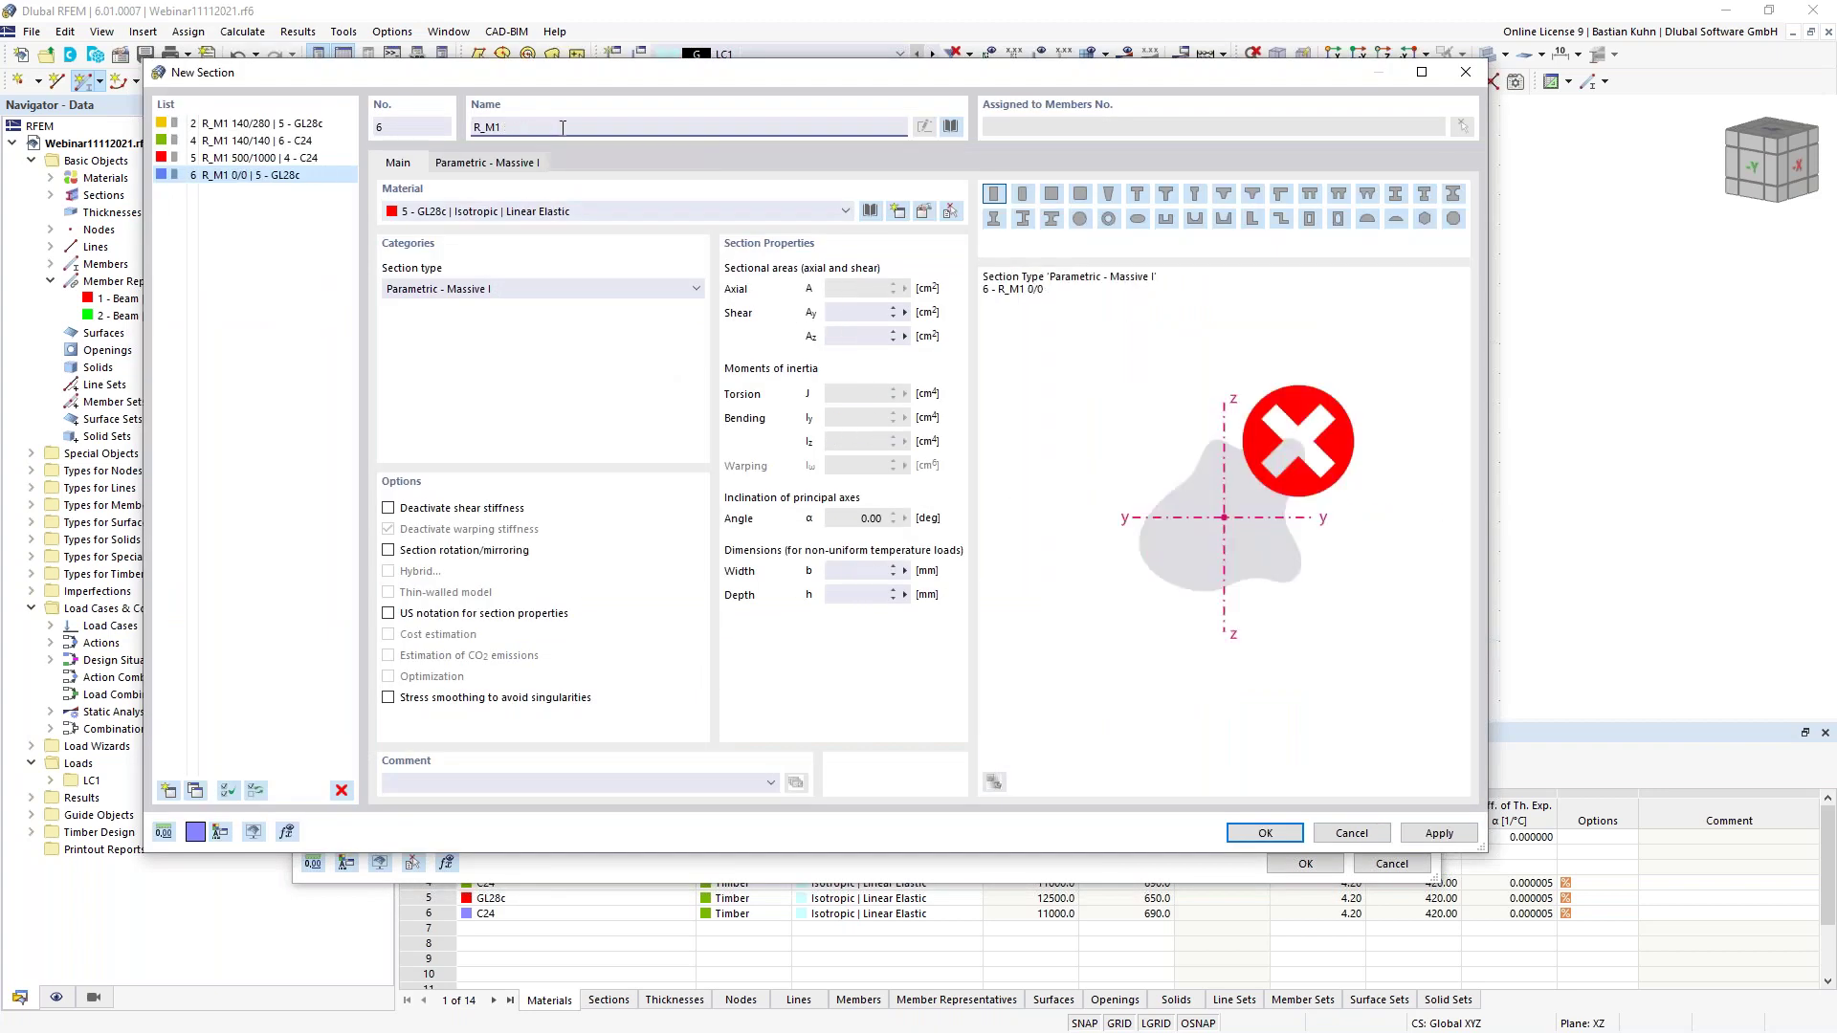
text(140/260)
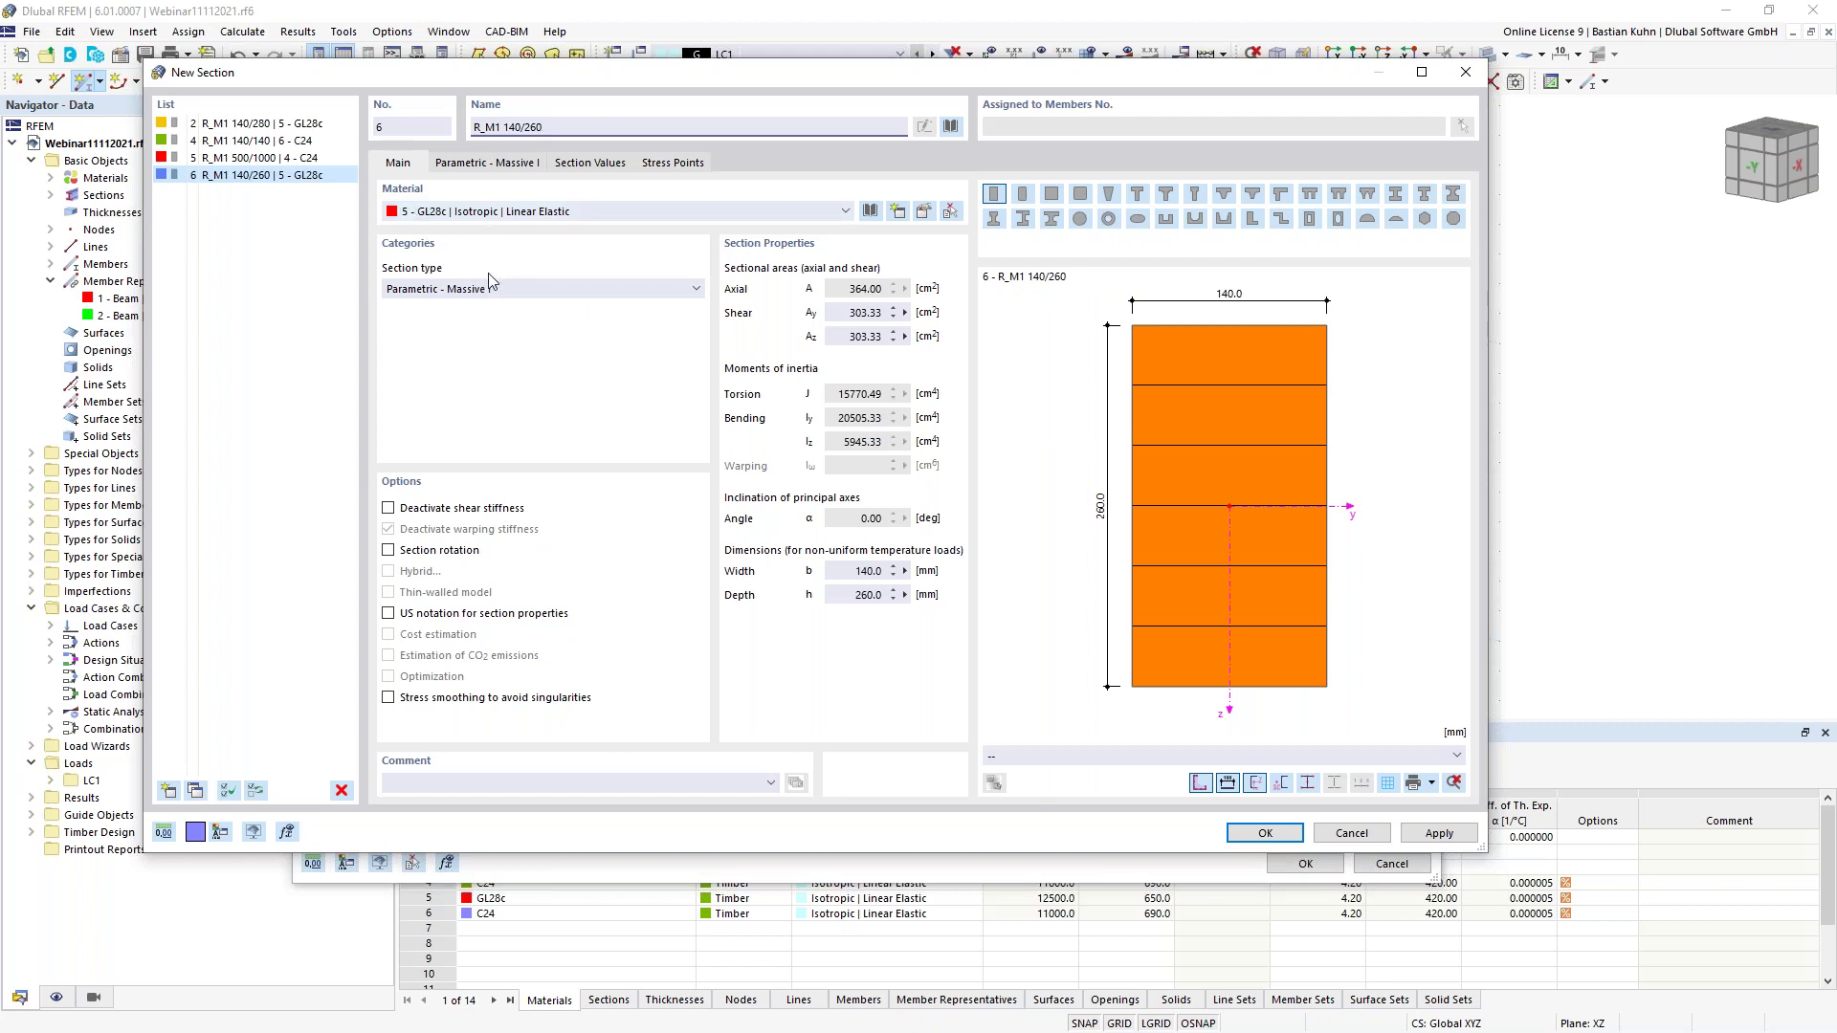
click(1244, 833)
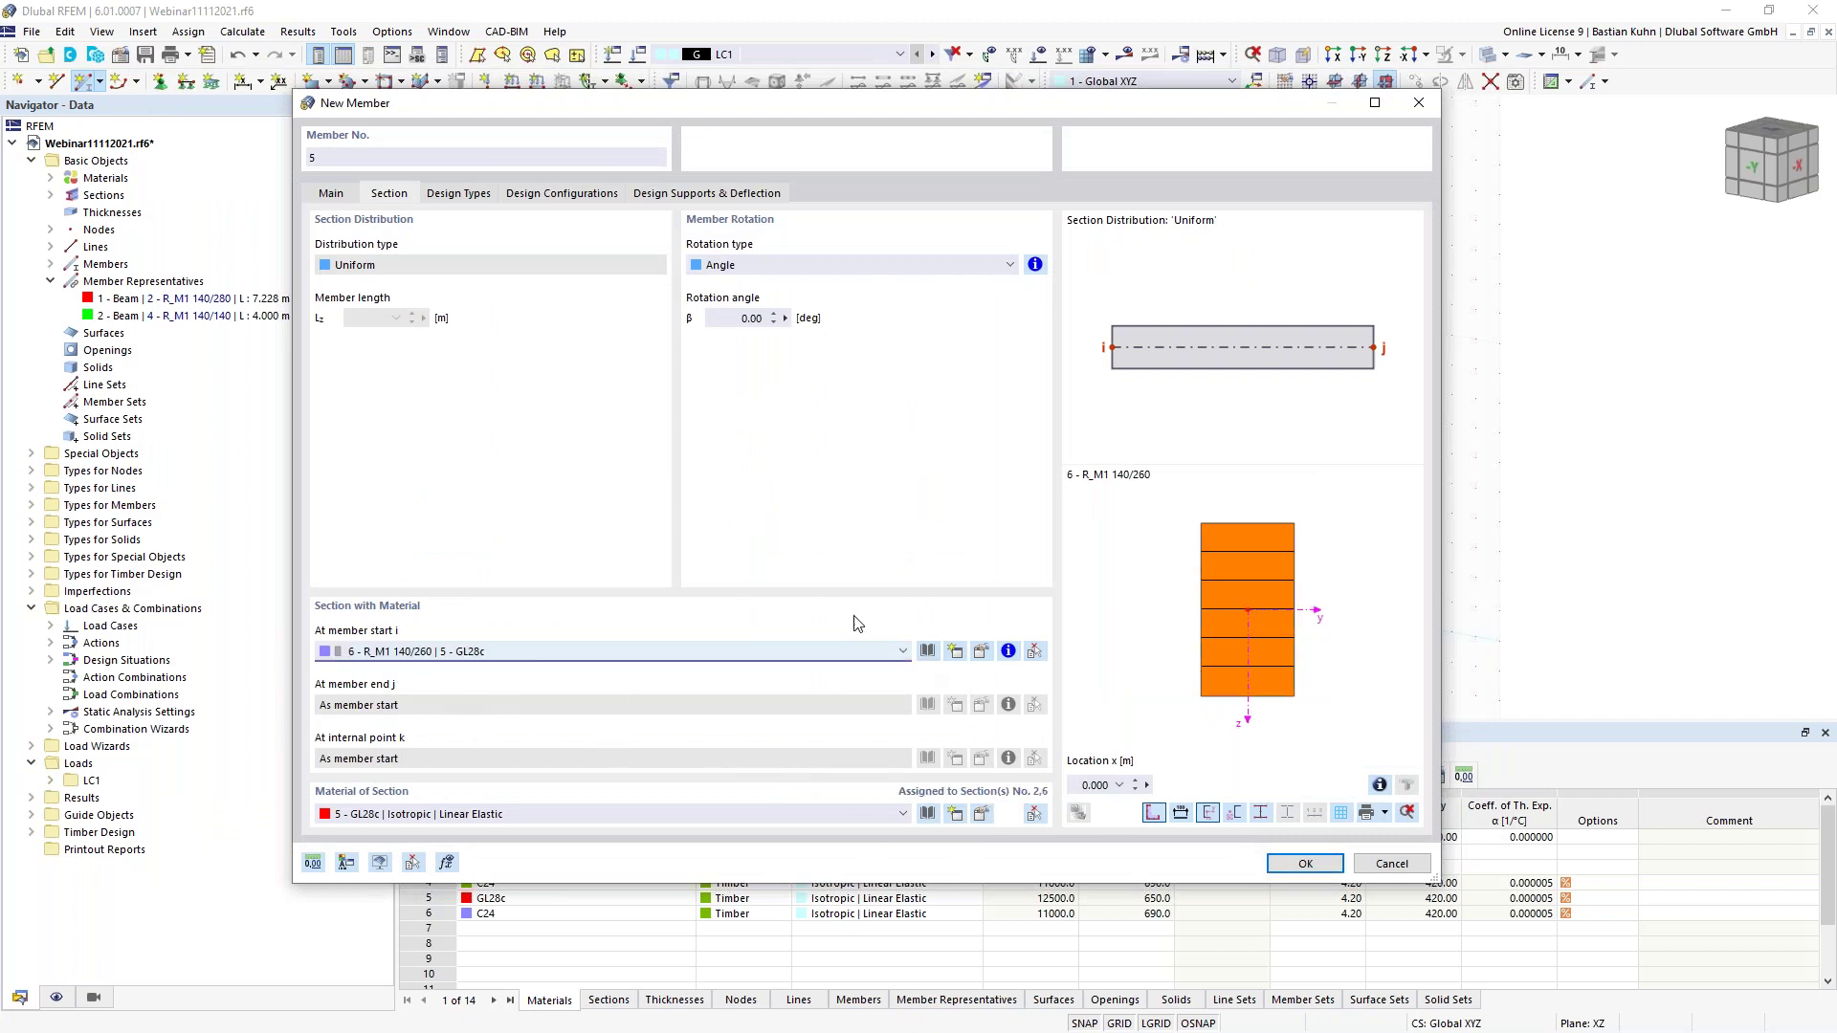
Place the truss member as a horizontal tie between the two column tops and end member creation
click(1305, 863)
scroll(784, 418, up, 2)
click(772, 373)
click(1354, 476)
key(Escape)
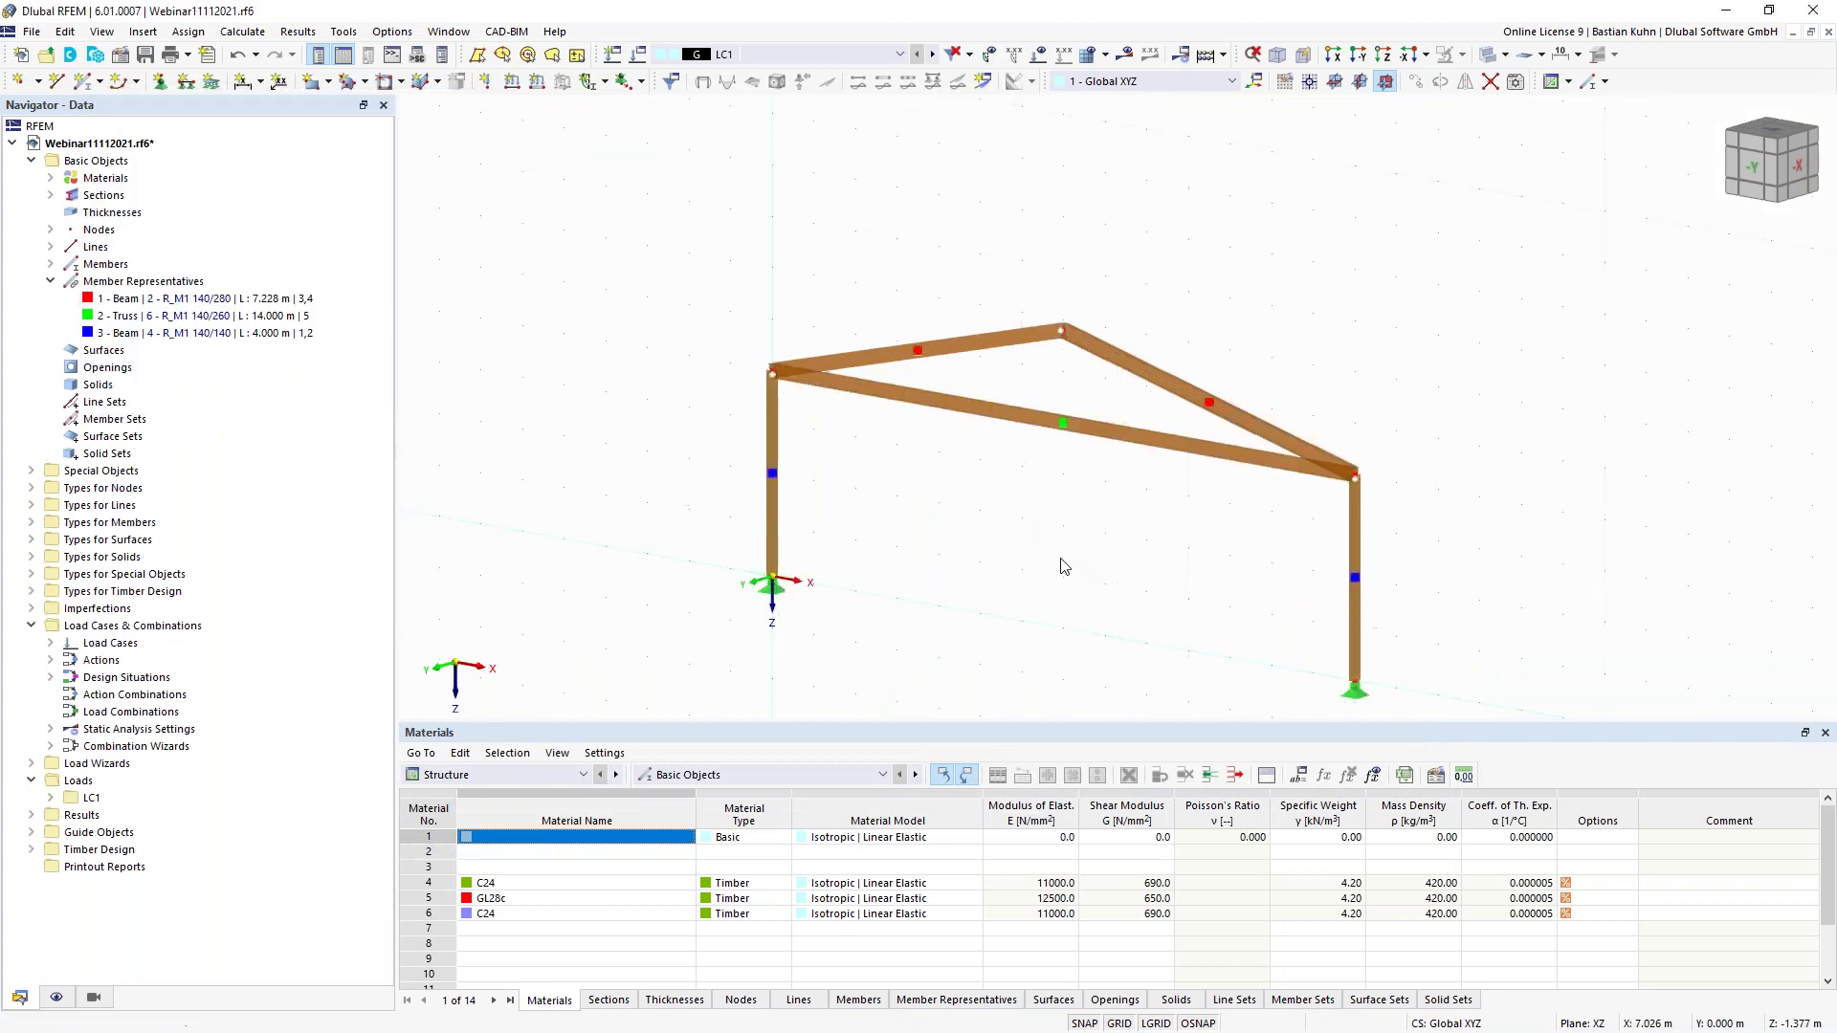
Add 2 intermediate nodes to both rafters and the horizontal tie as 'On Member' nodes, without dividing the members
scroll(886, 484, down, 3)
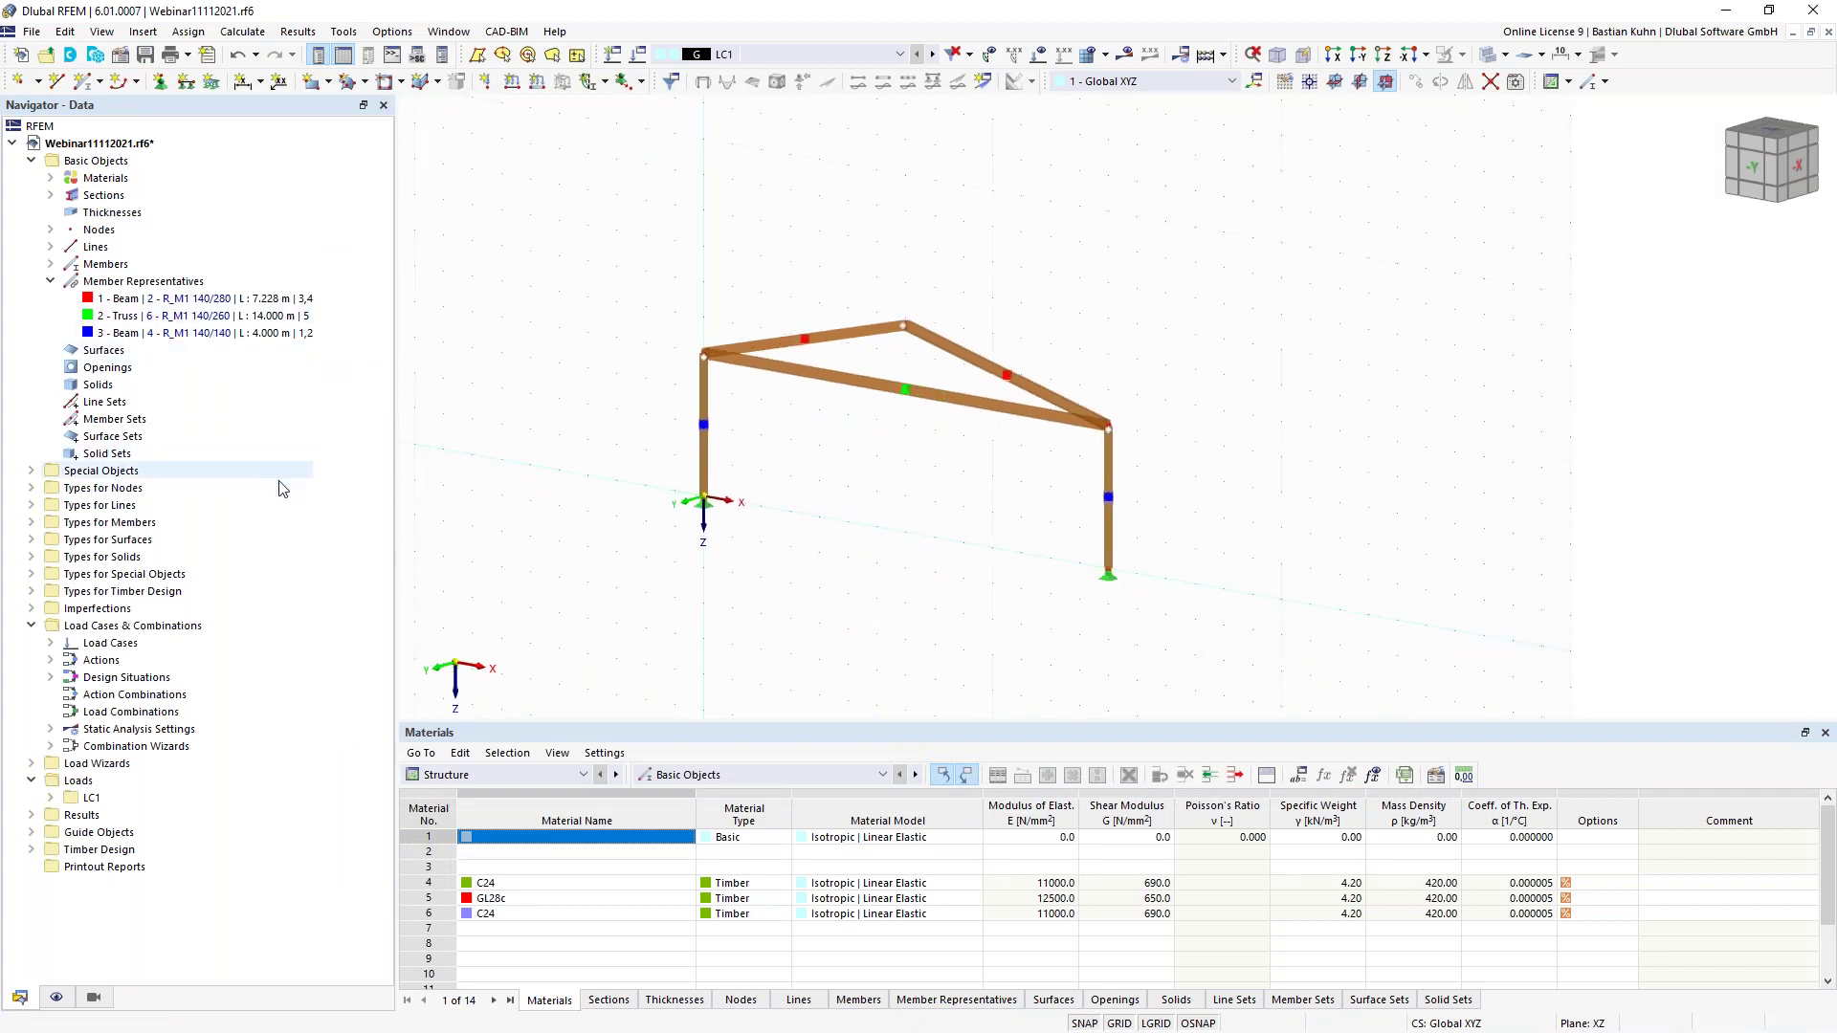
drag(968, 440, 783, 260)
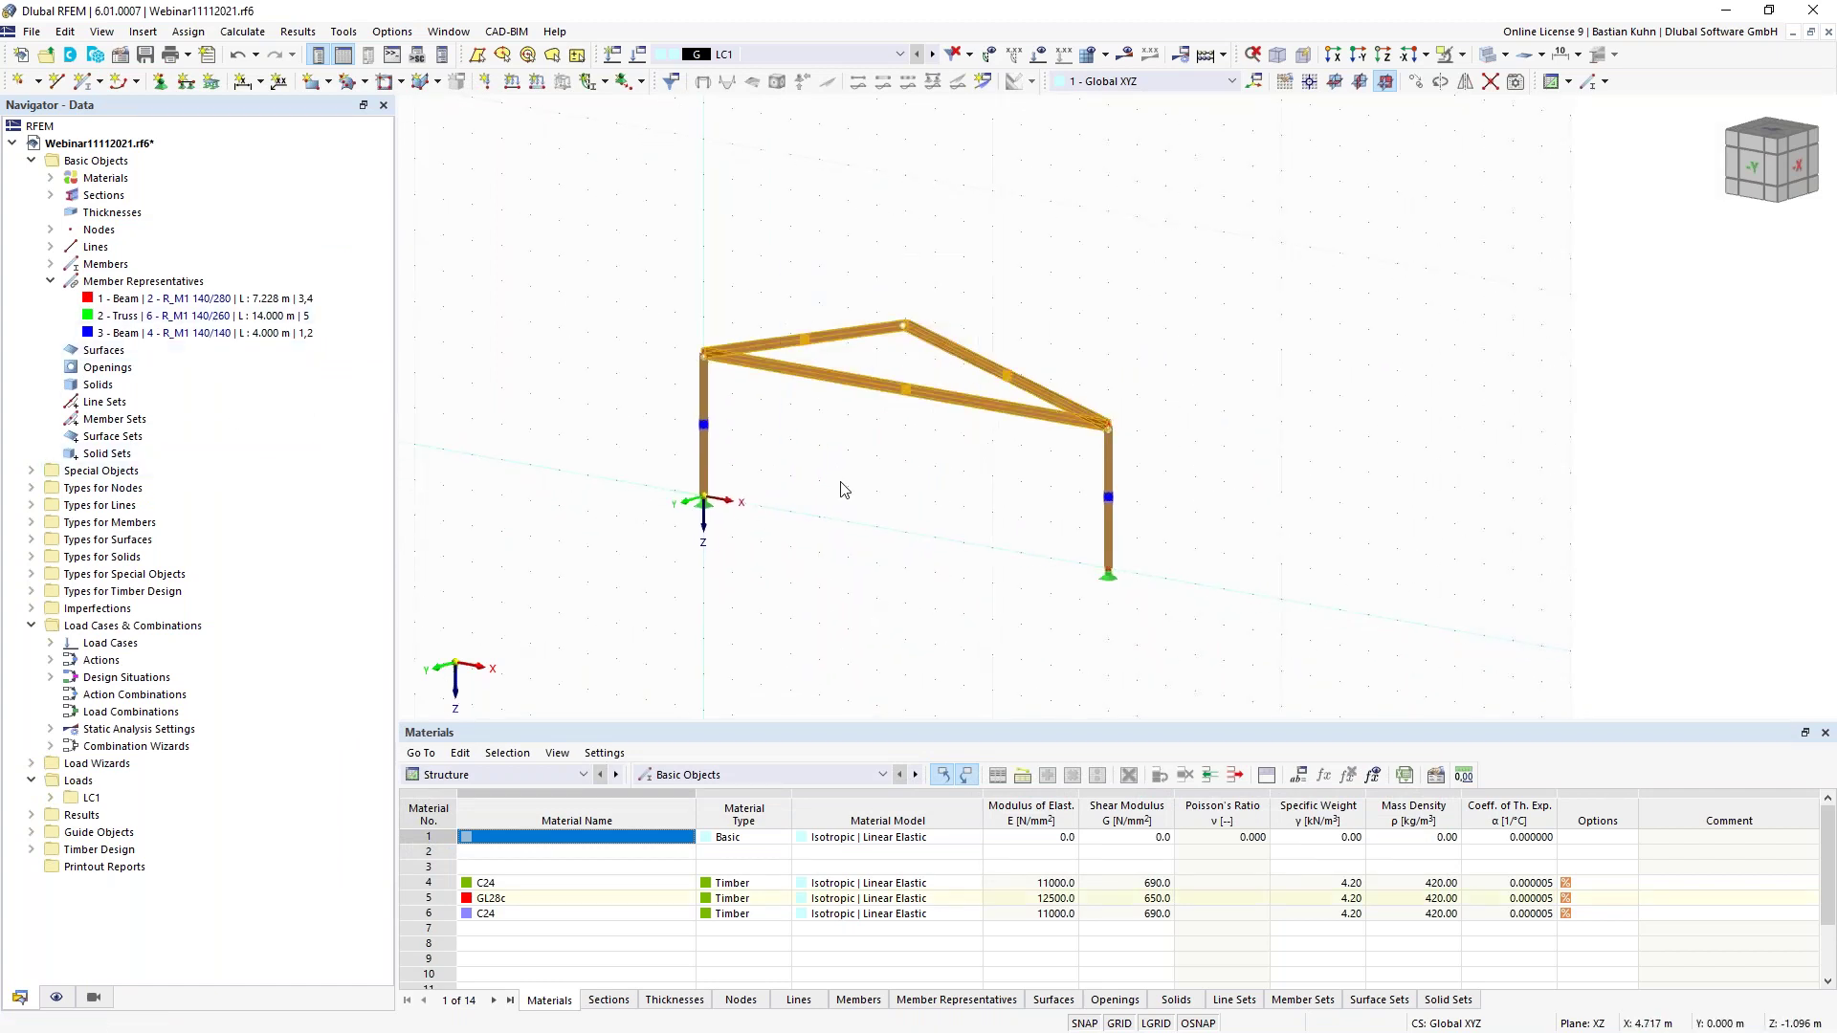
right_click(876, 384)
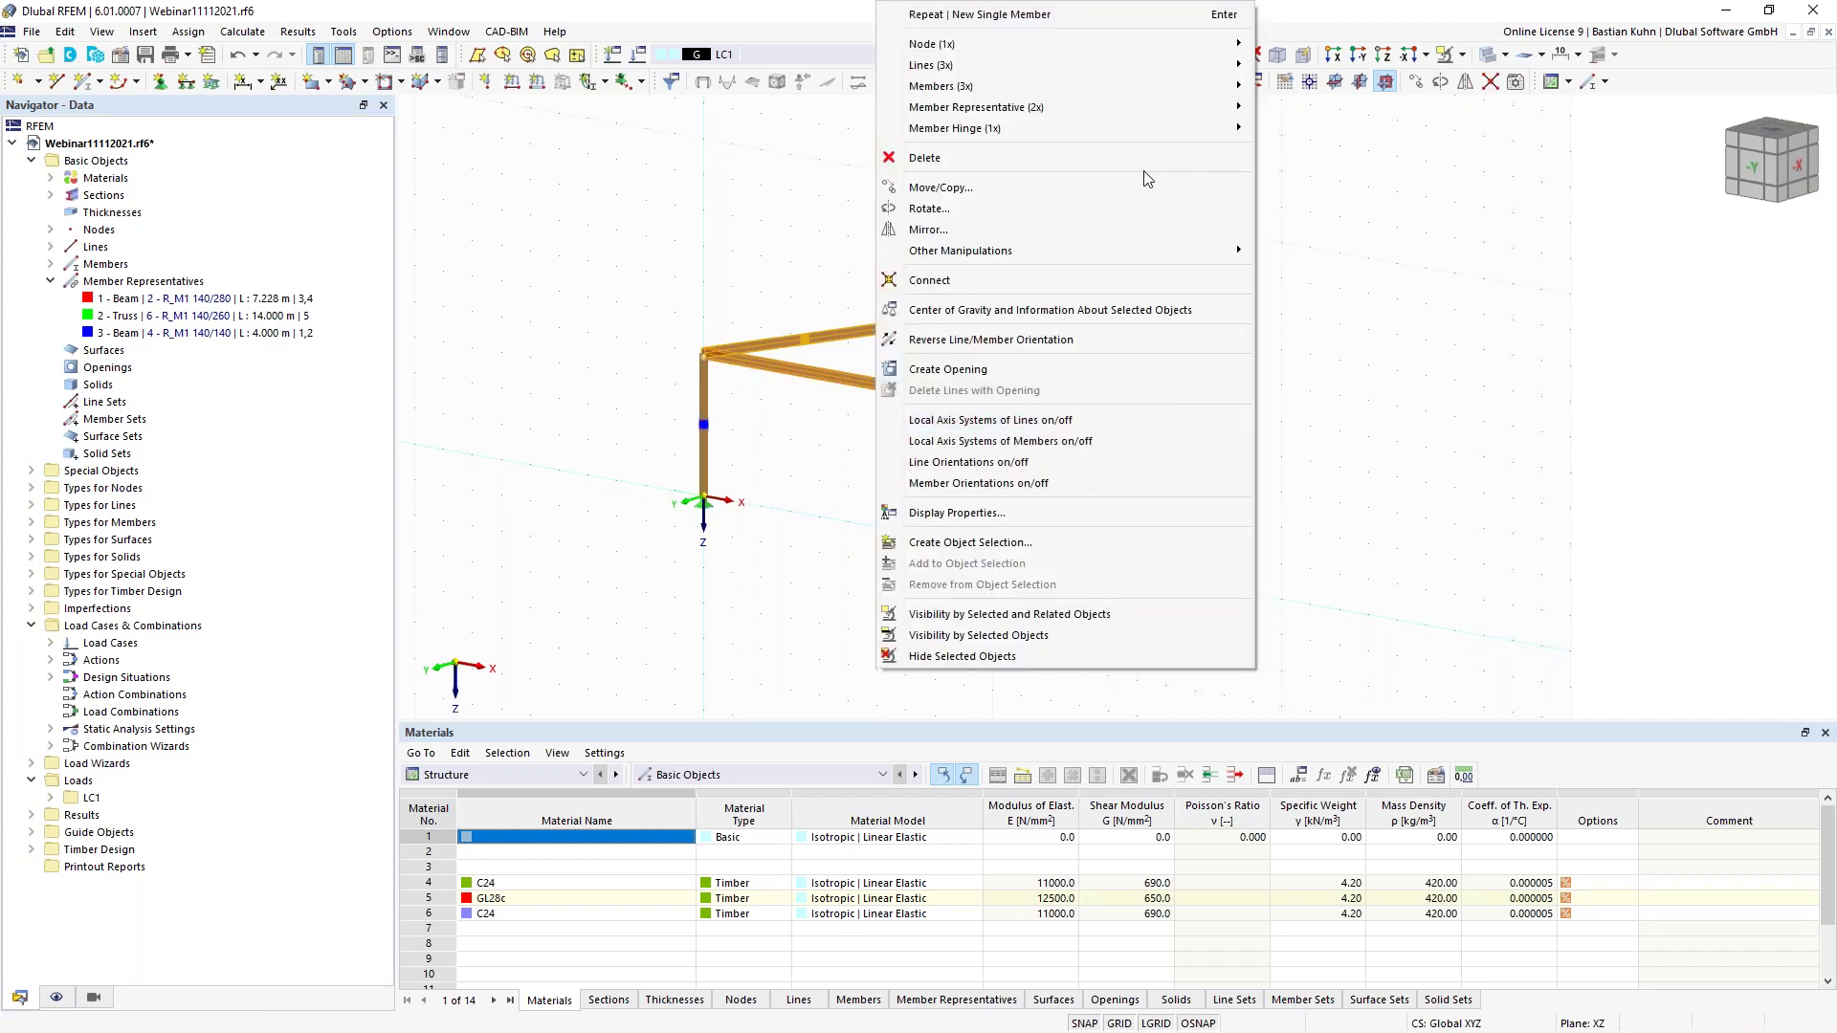
mouse_move(1122, 121)
mouse_move(1182, 86)
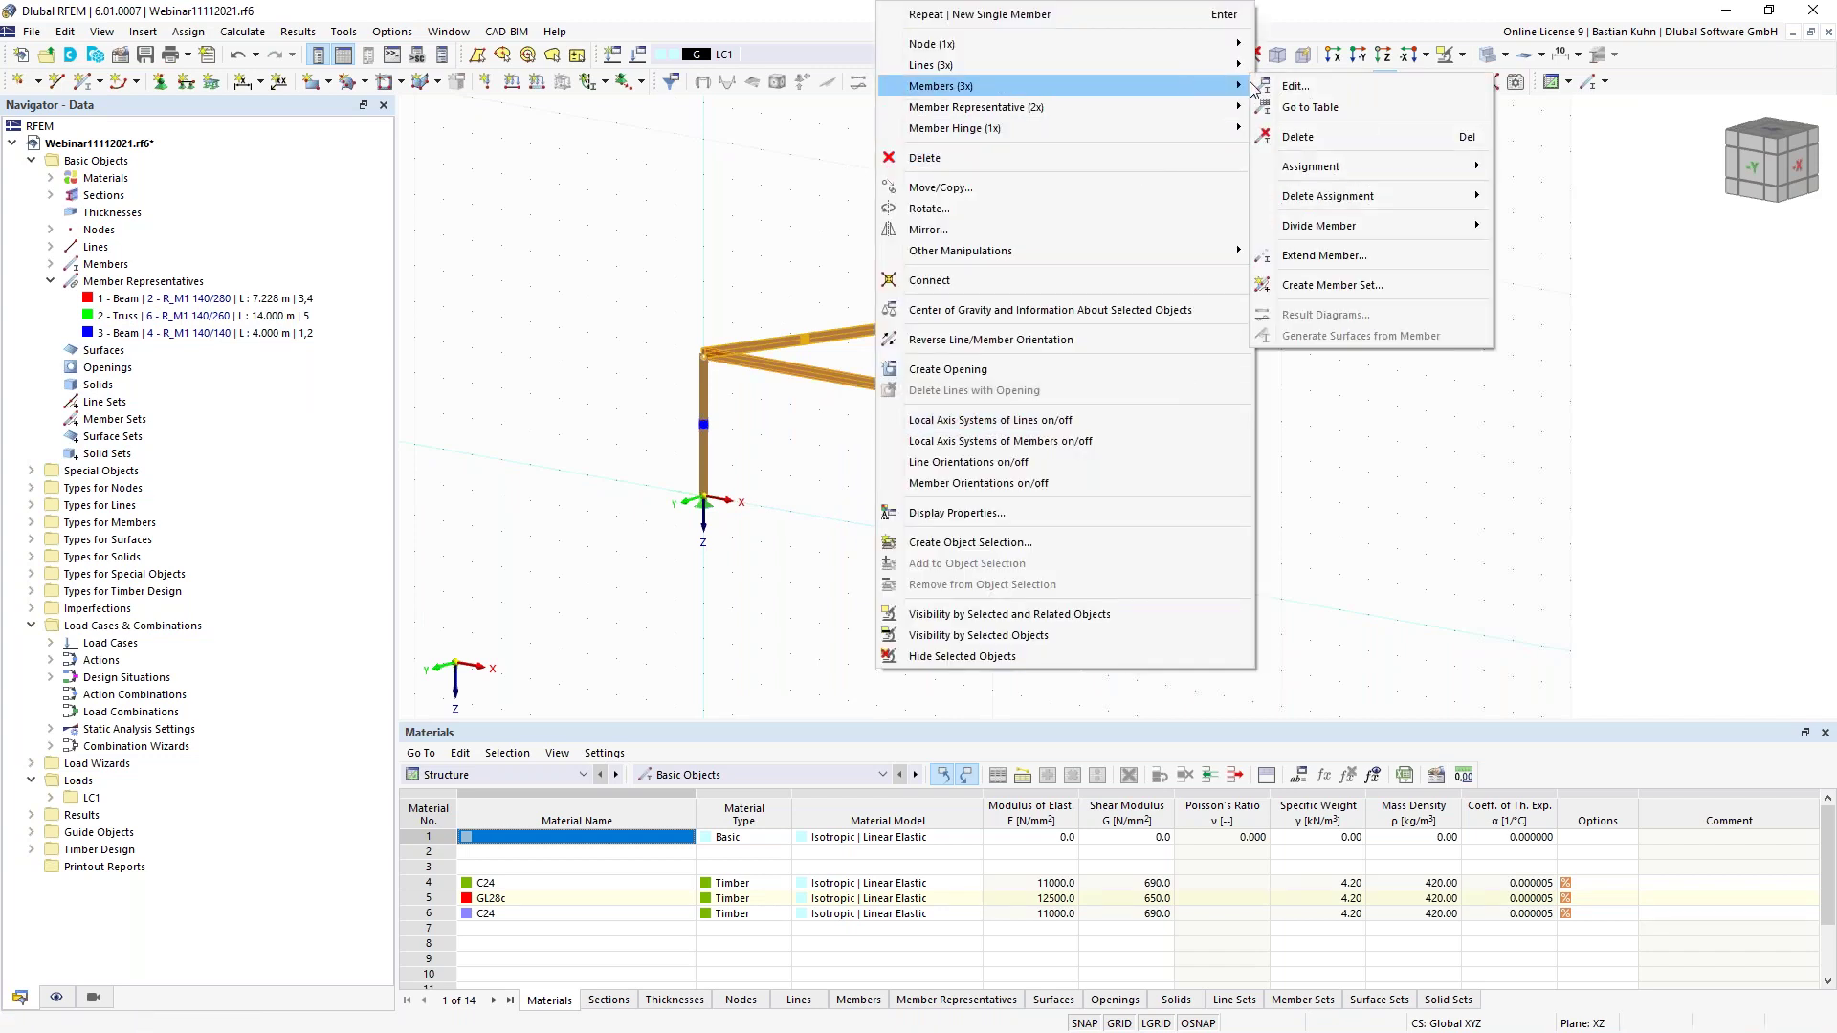
mouse_move(1354, 220)
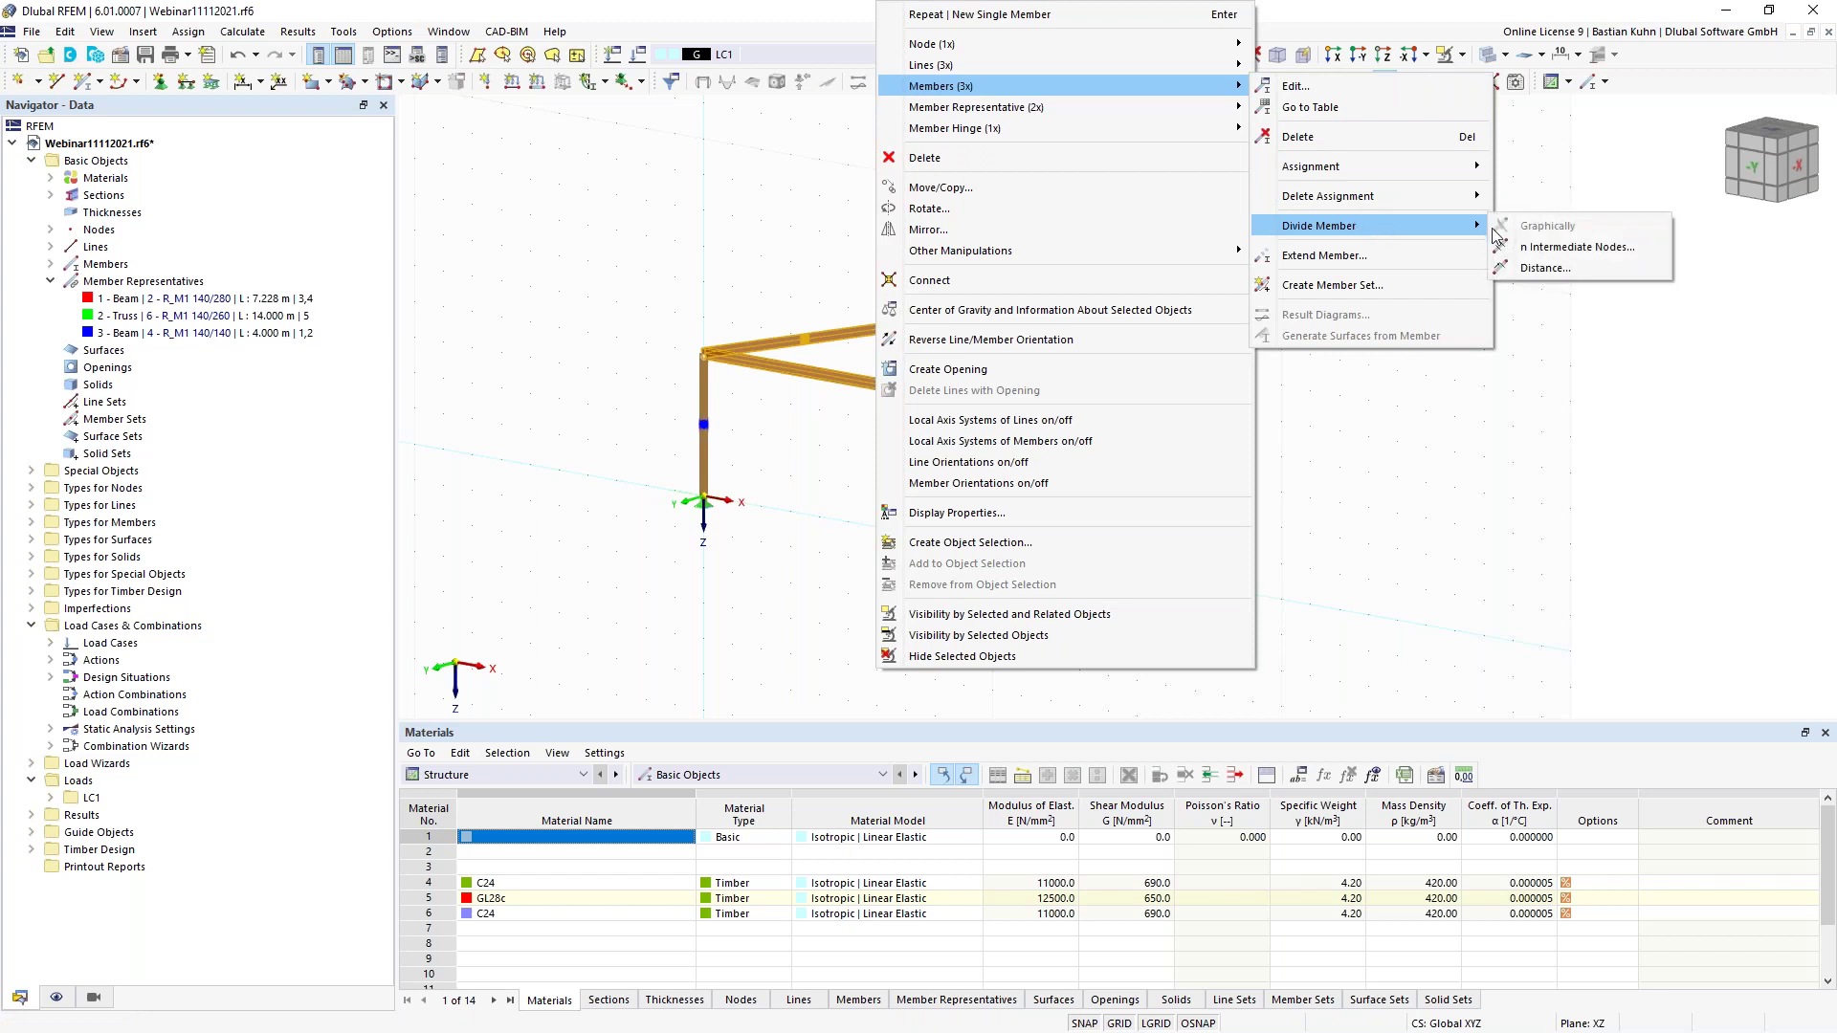
click(1537, 250)
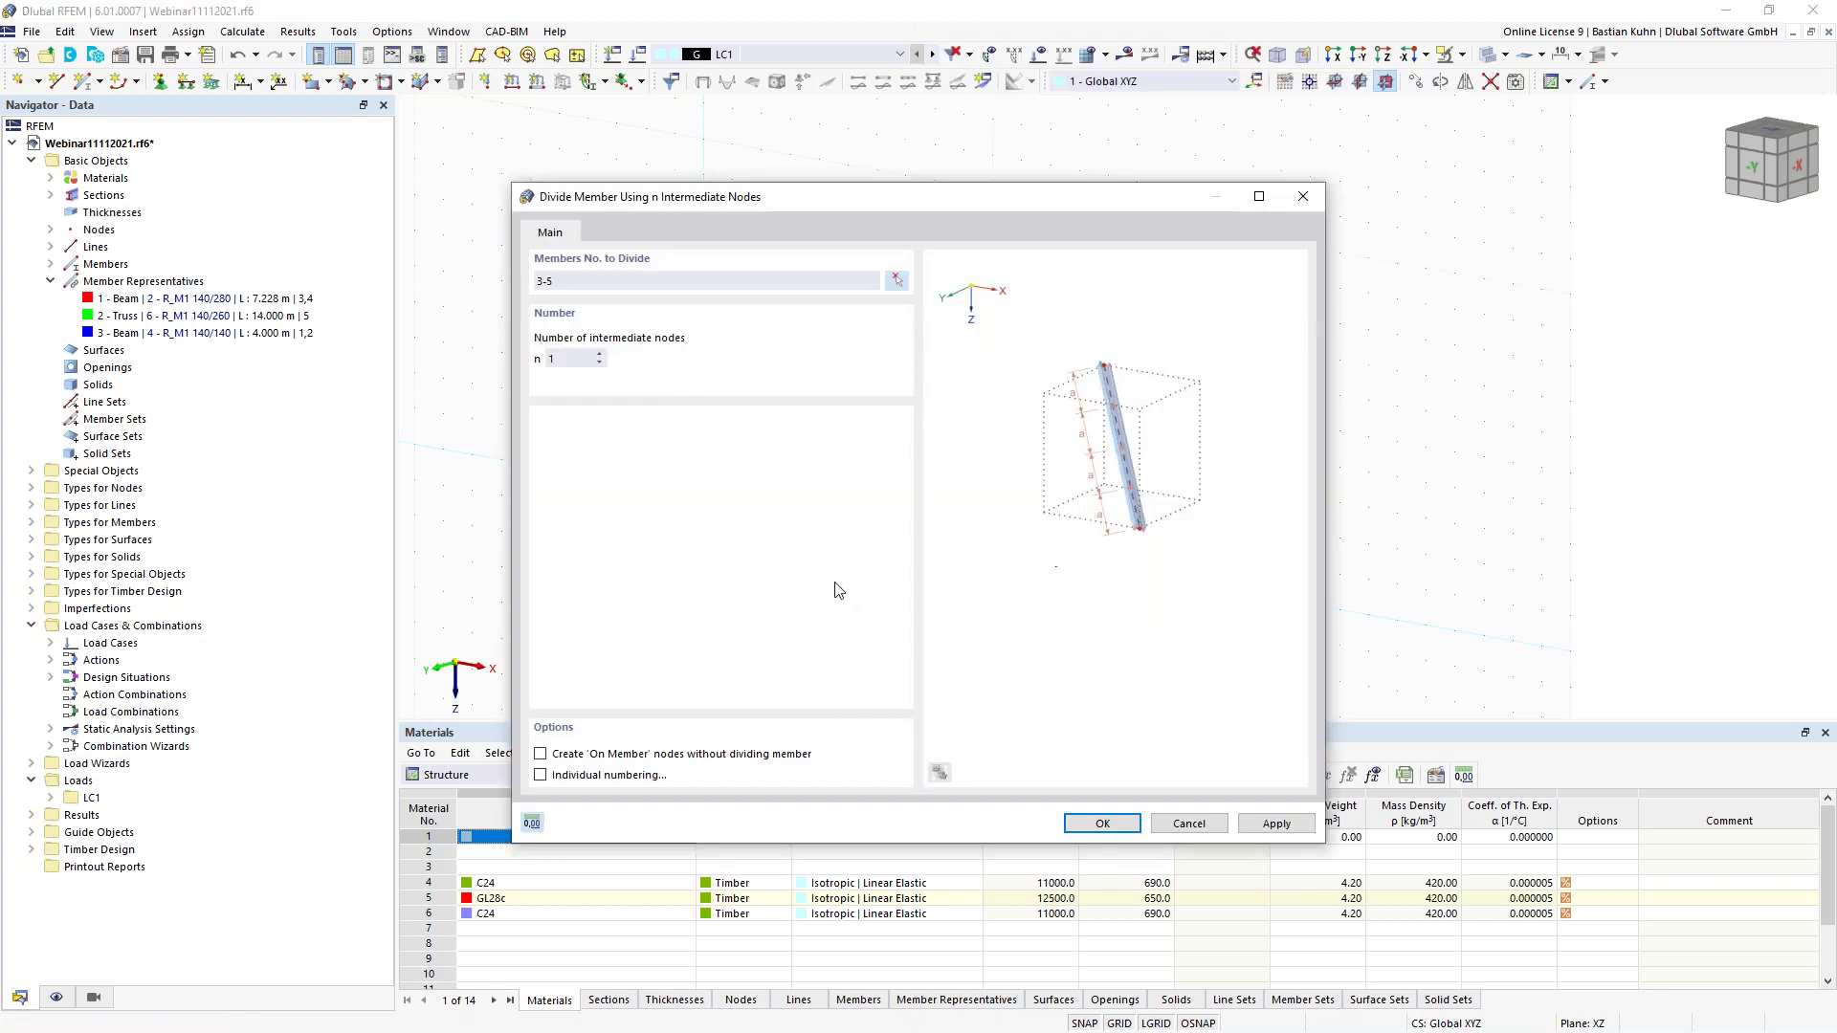
click(600, 355)
click(539, 756)
click(1101, 825)
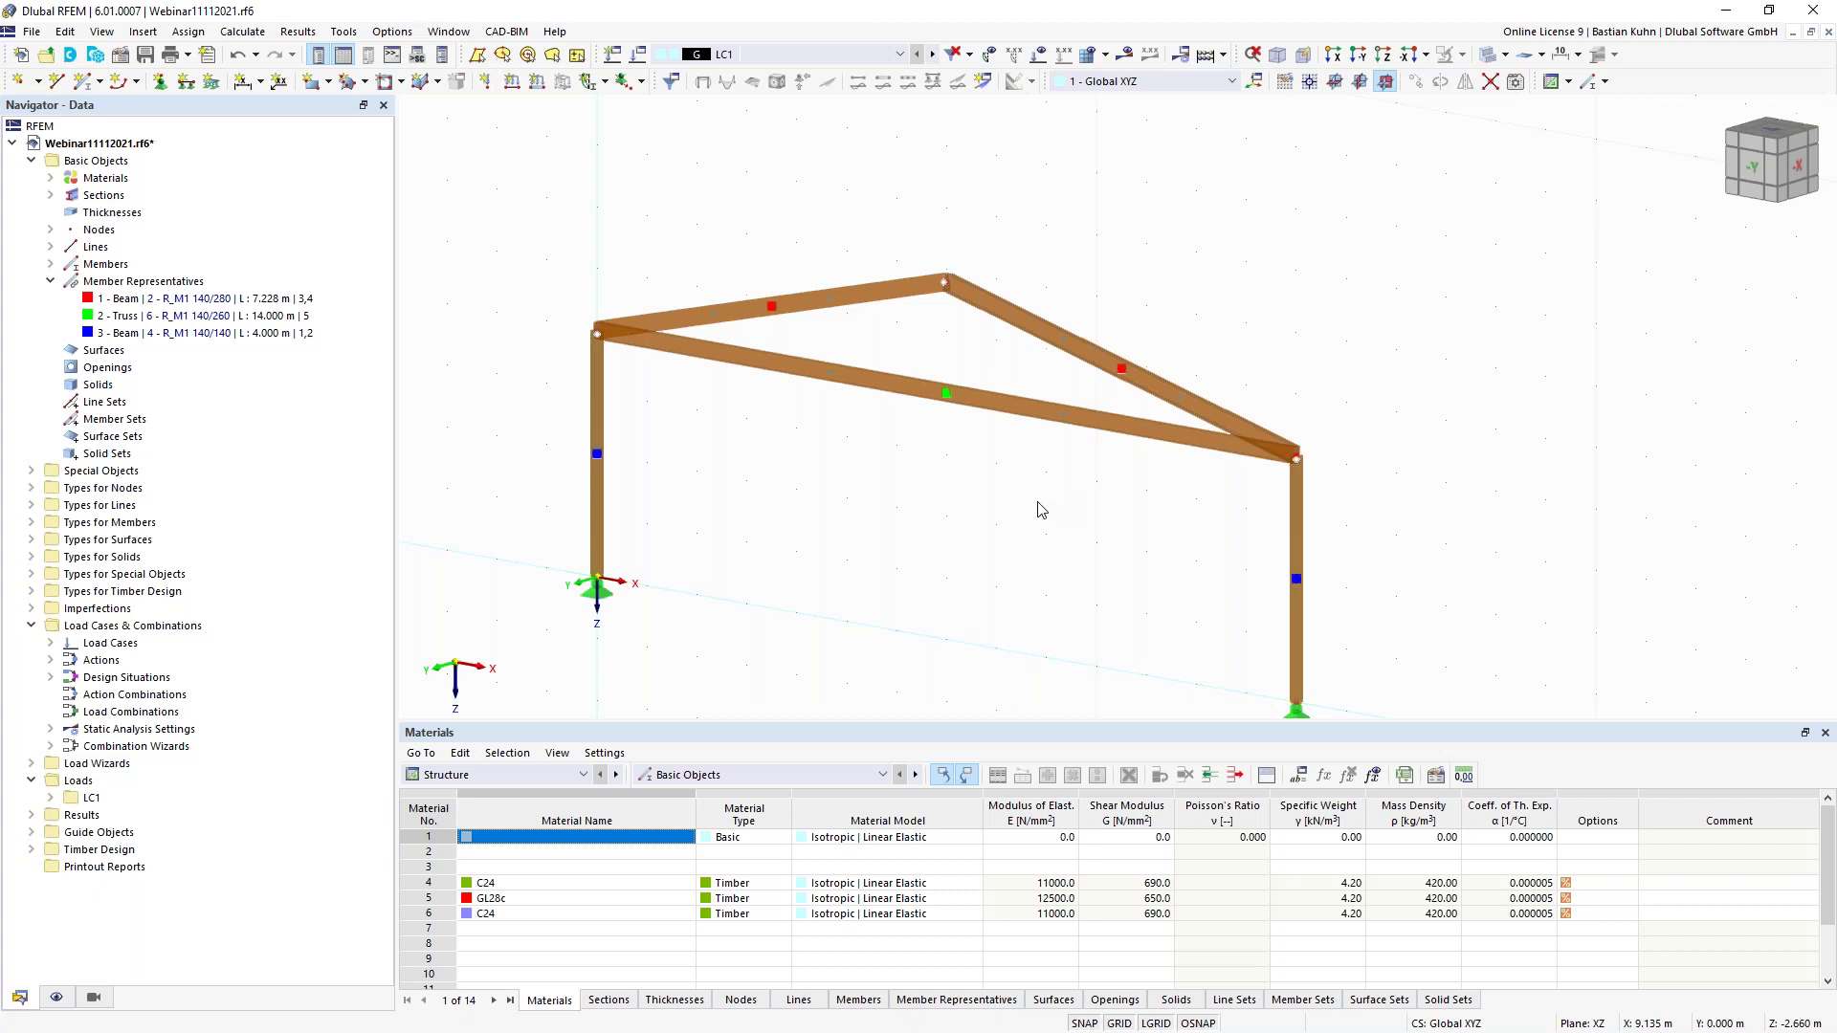
Start a new single member and set its type to Truss for the roof's web members
click(83, 80)
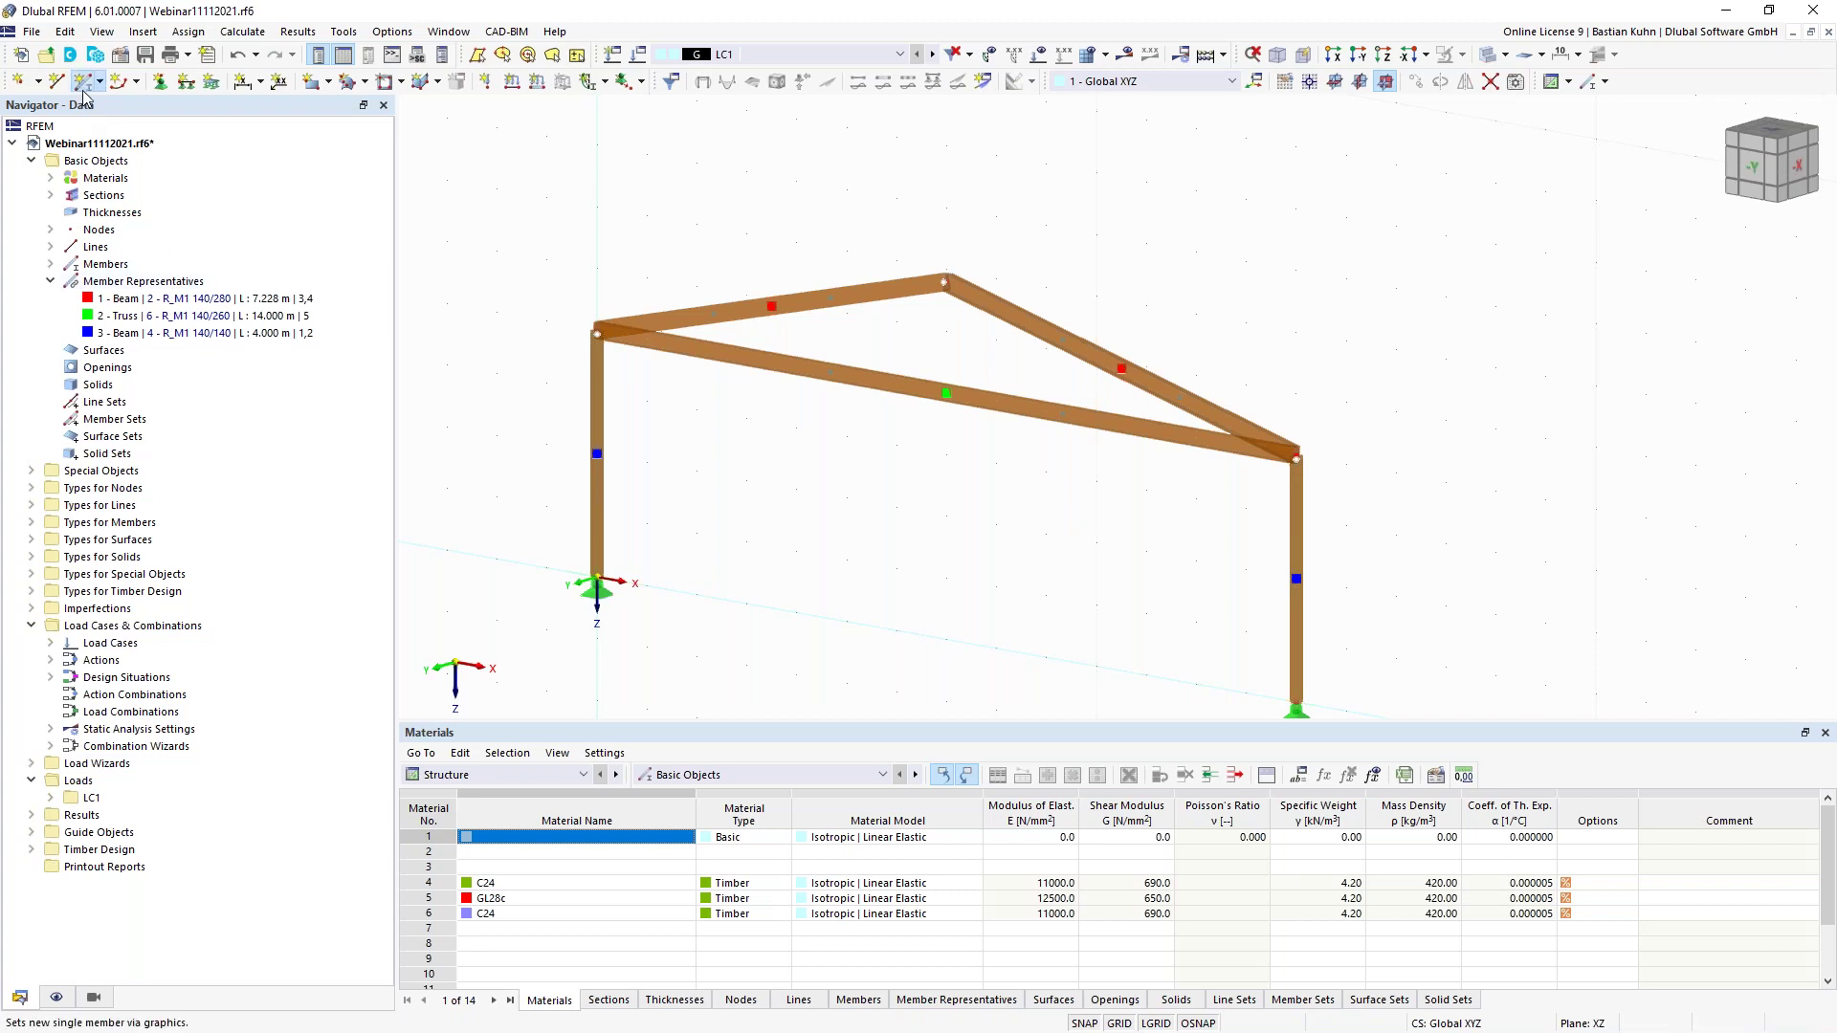
double_click(617, 488)
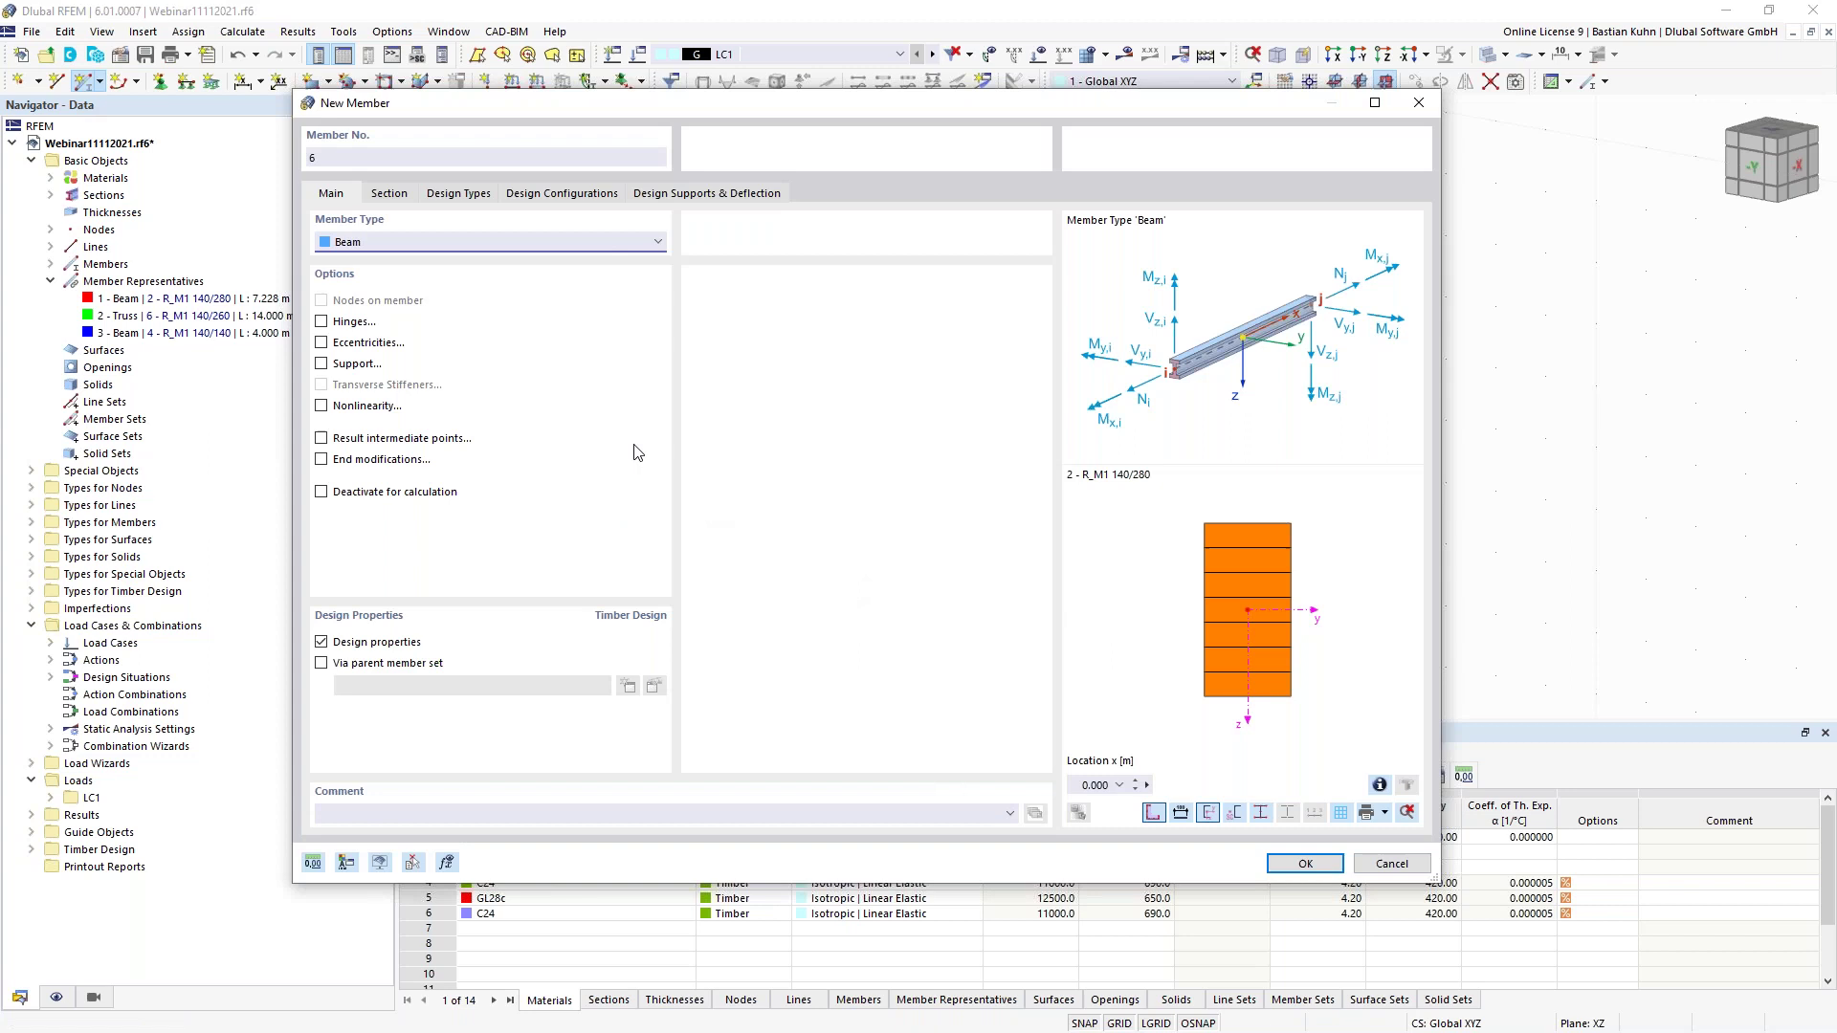
click(392, 242)
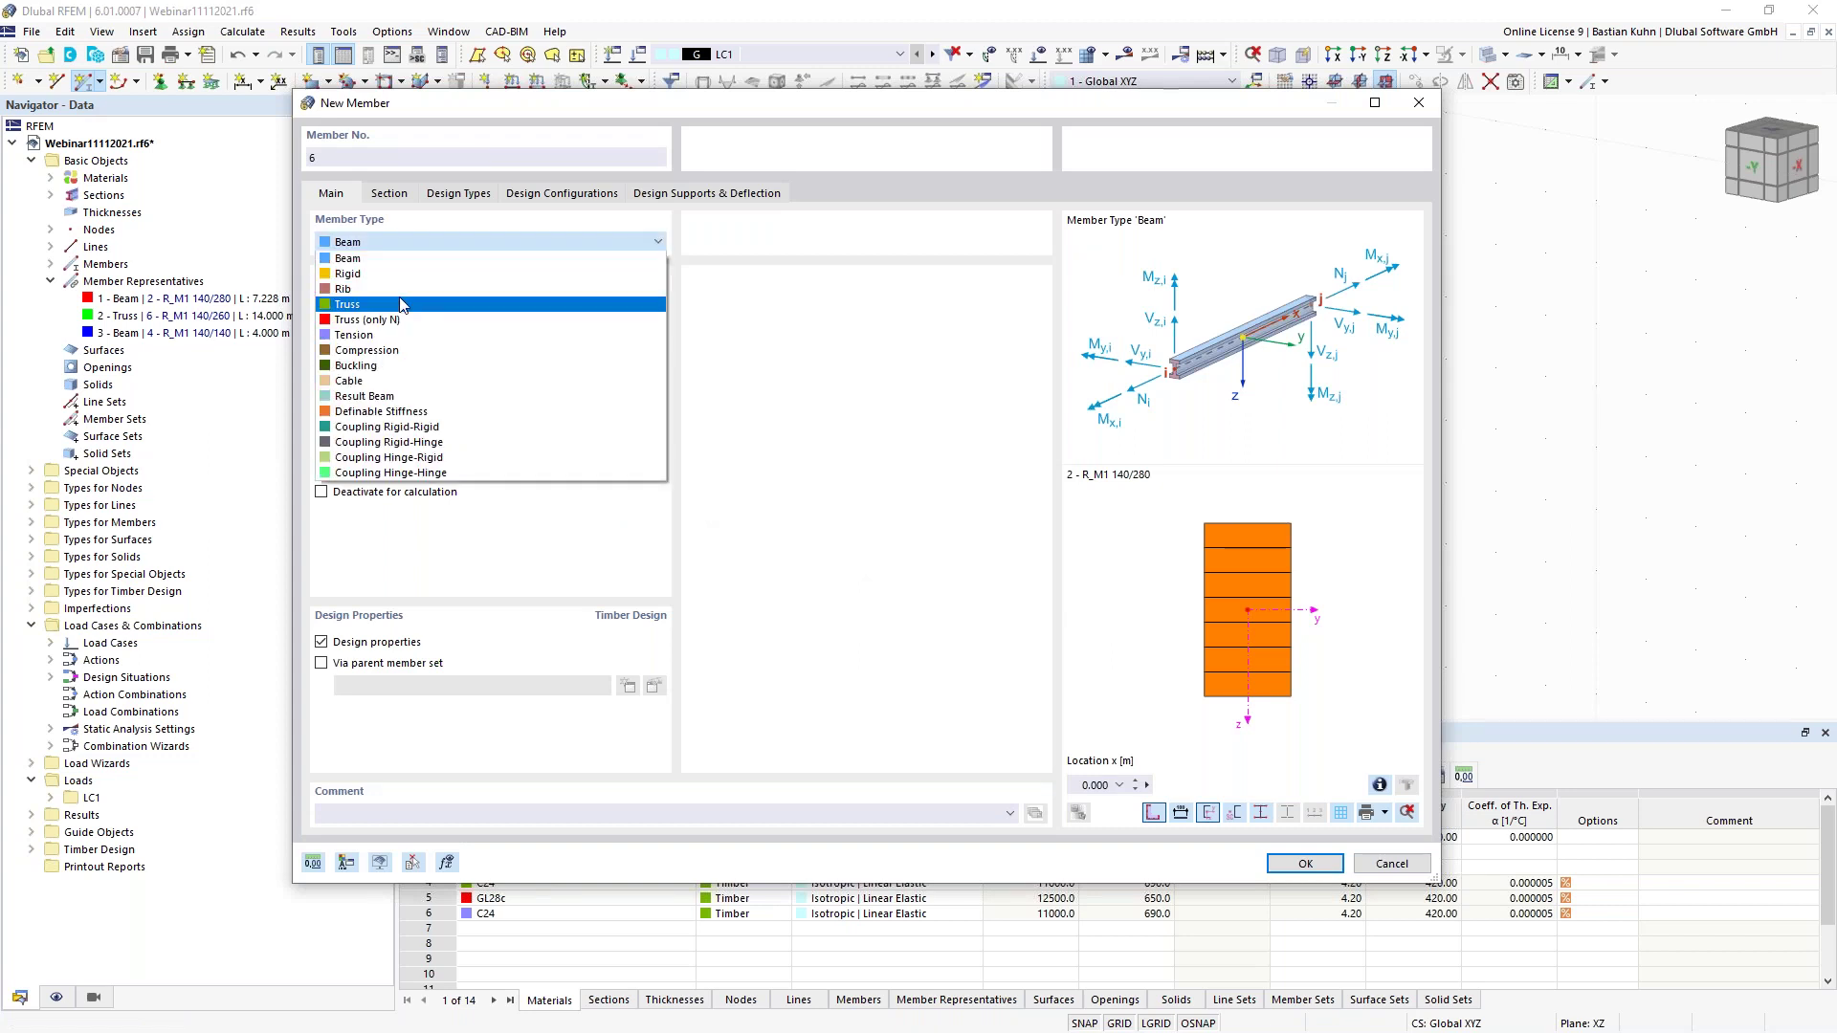
click(378, 308)
click(389, 195)
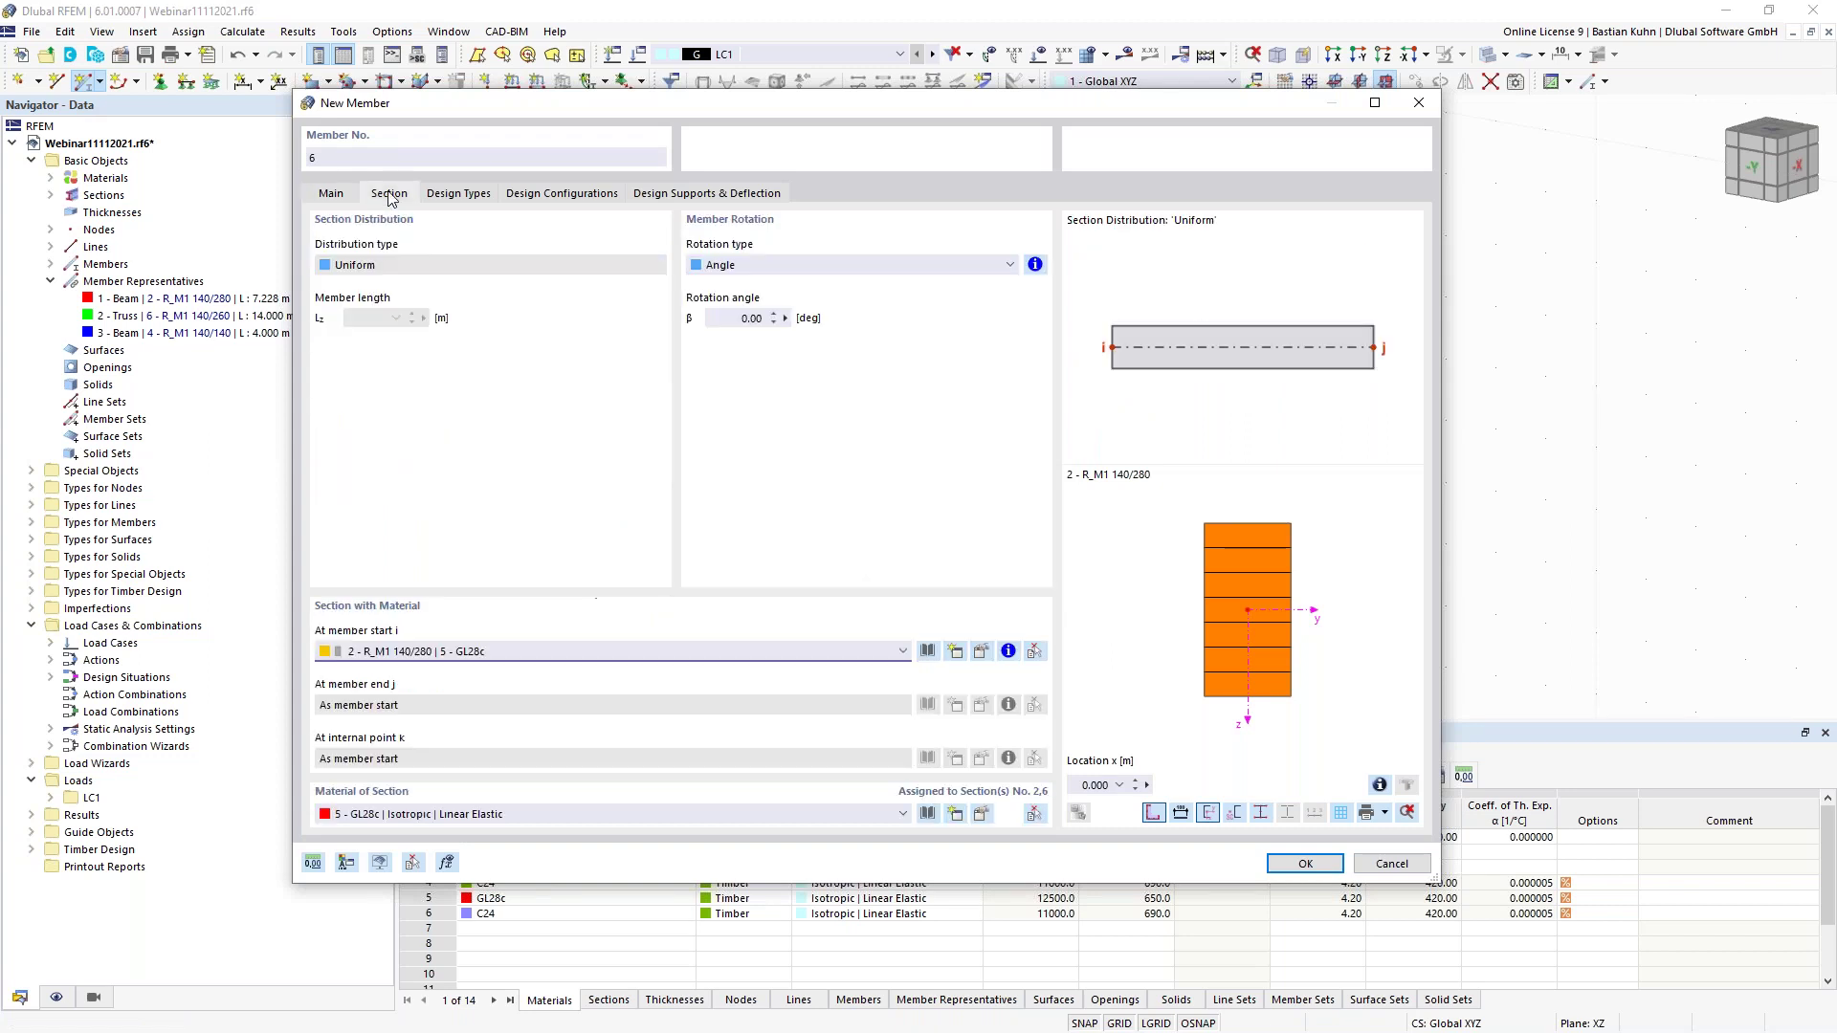
Create the rectangular section R_M1 120/120 in material 6 - C24 and assign it to the new truss member
click(955, 650)
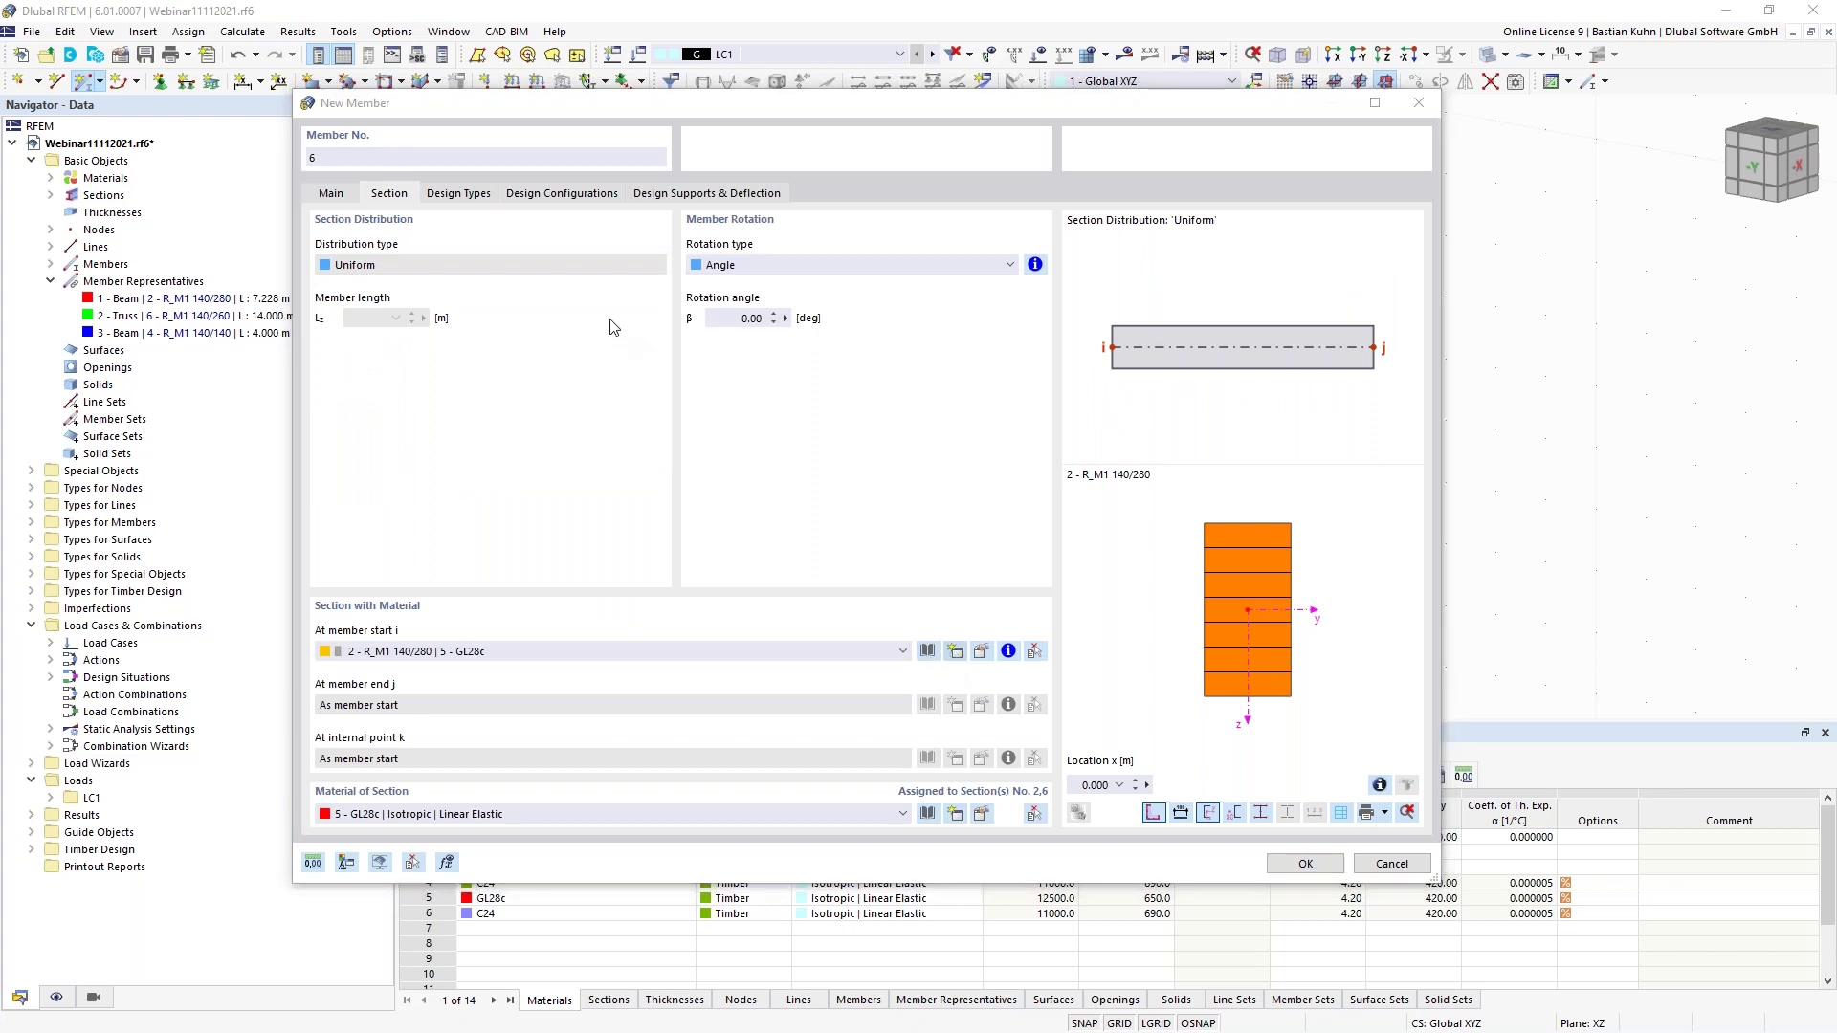
drag(550, 127, 524, 126)
shift+click(504, 126)
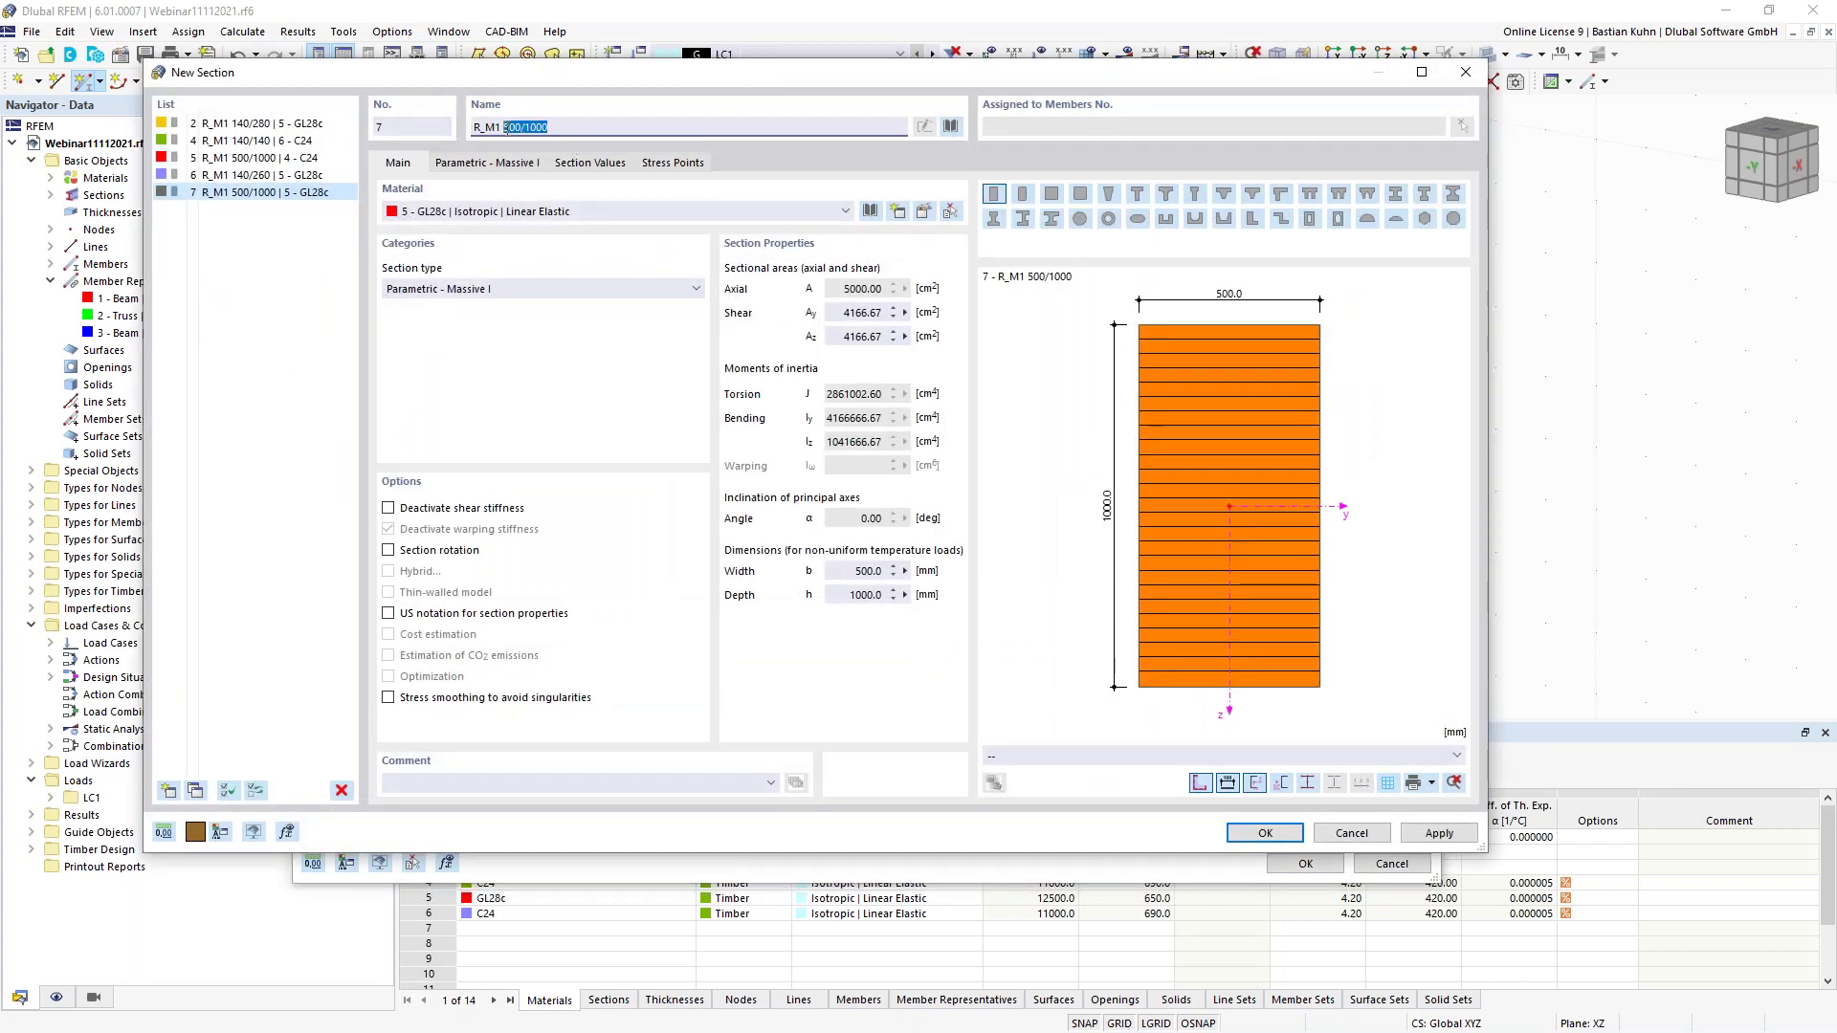
text(120/1)
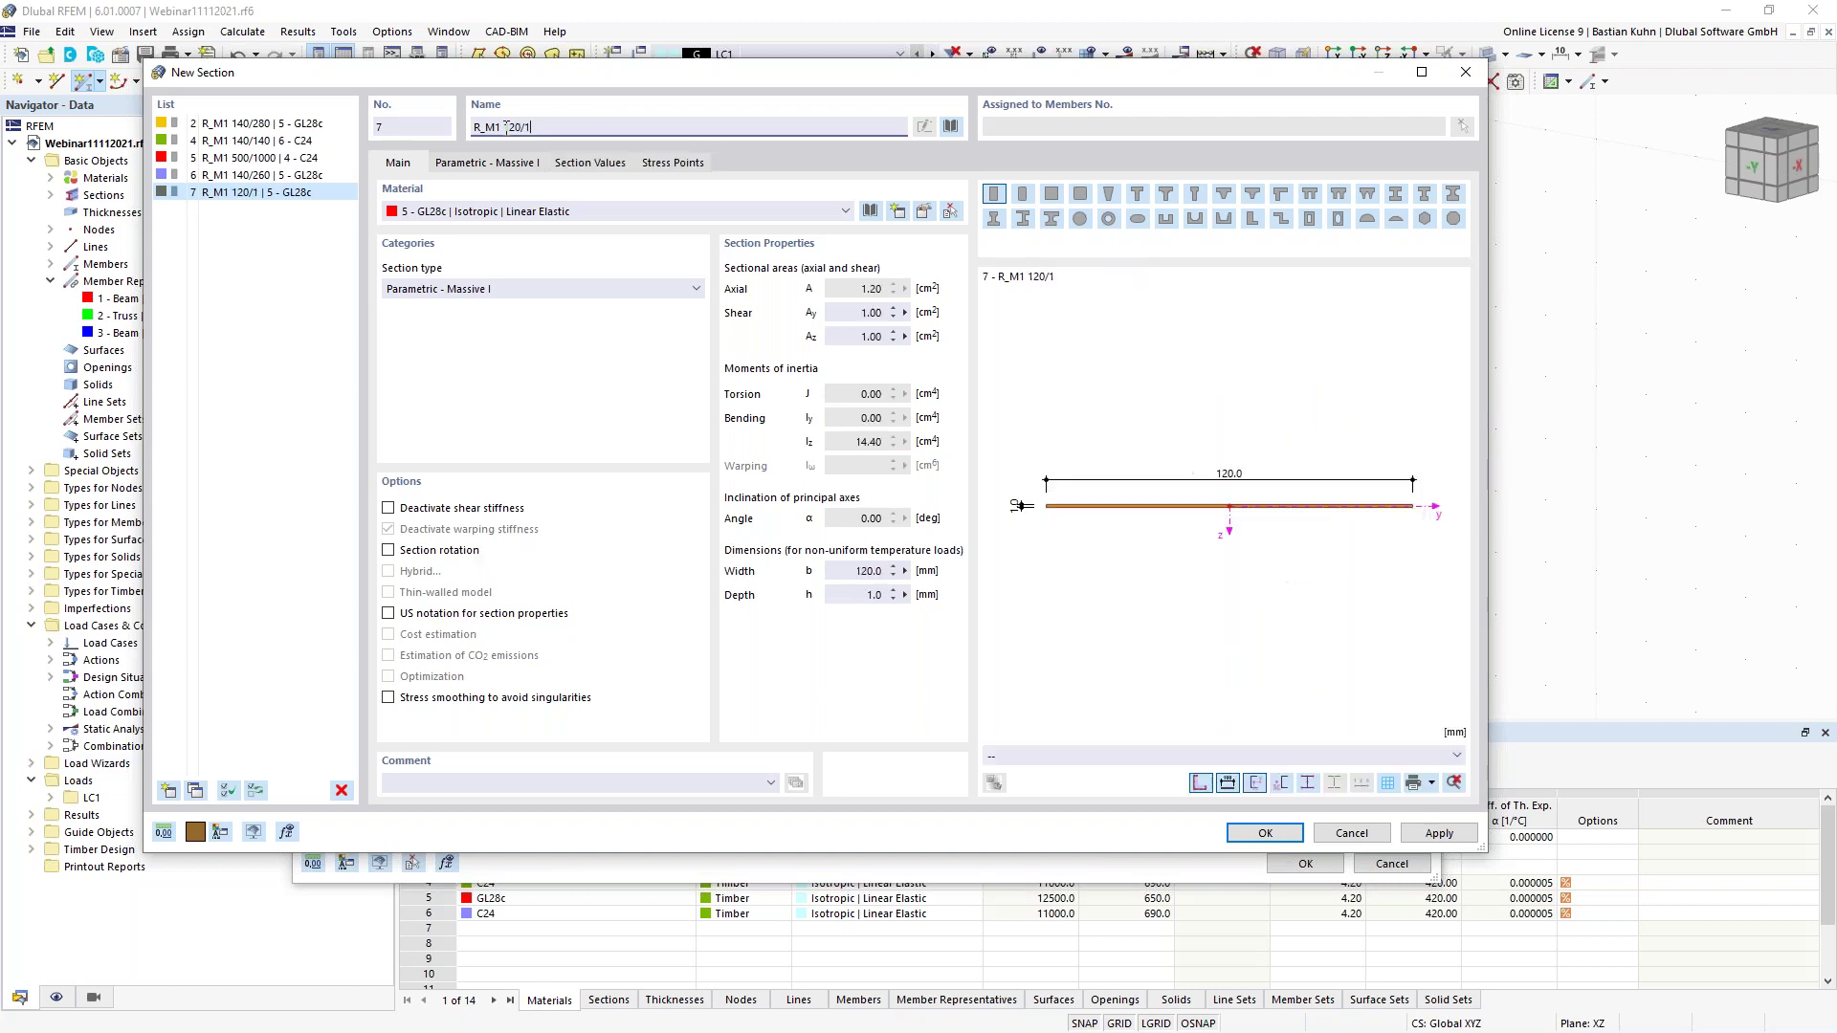
text(20)
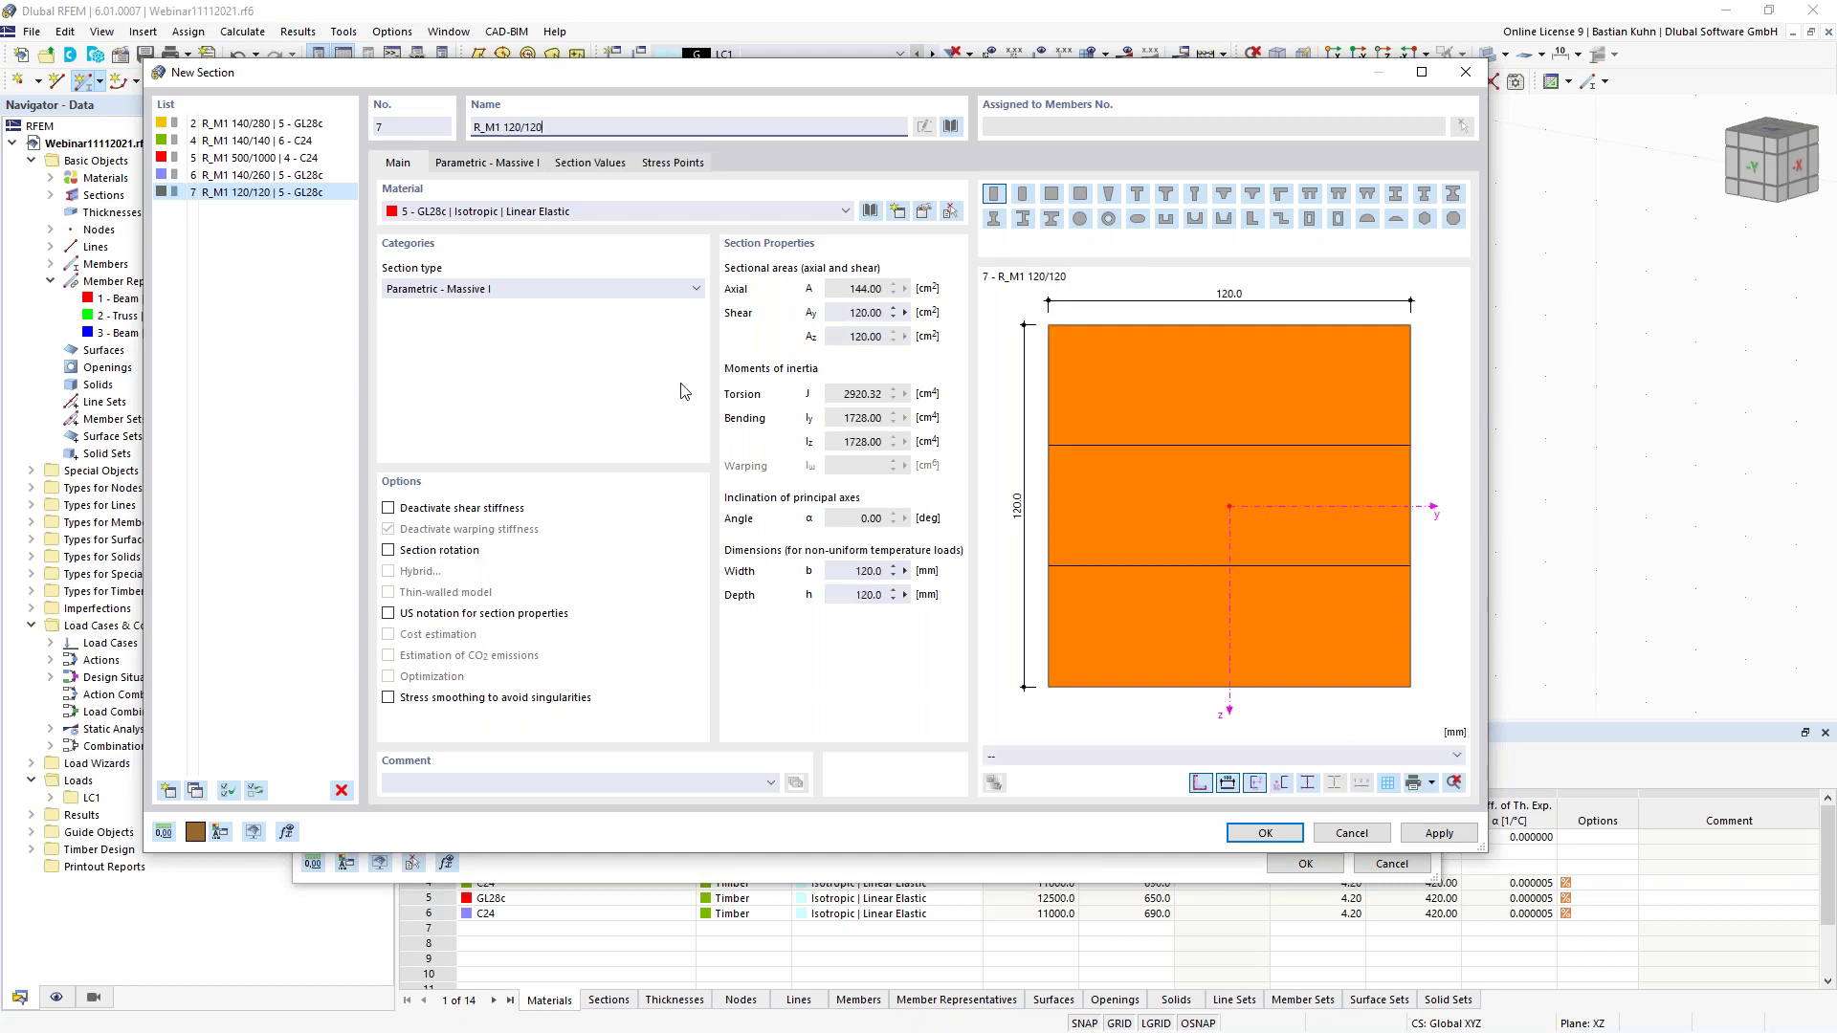
click(752, 215)
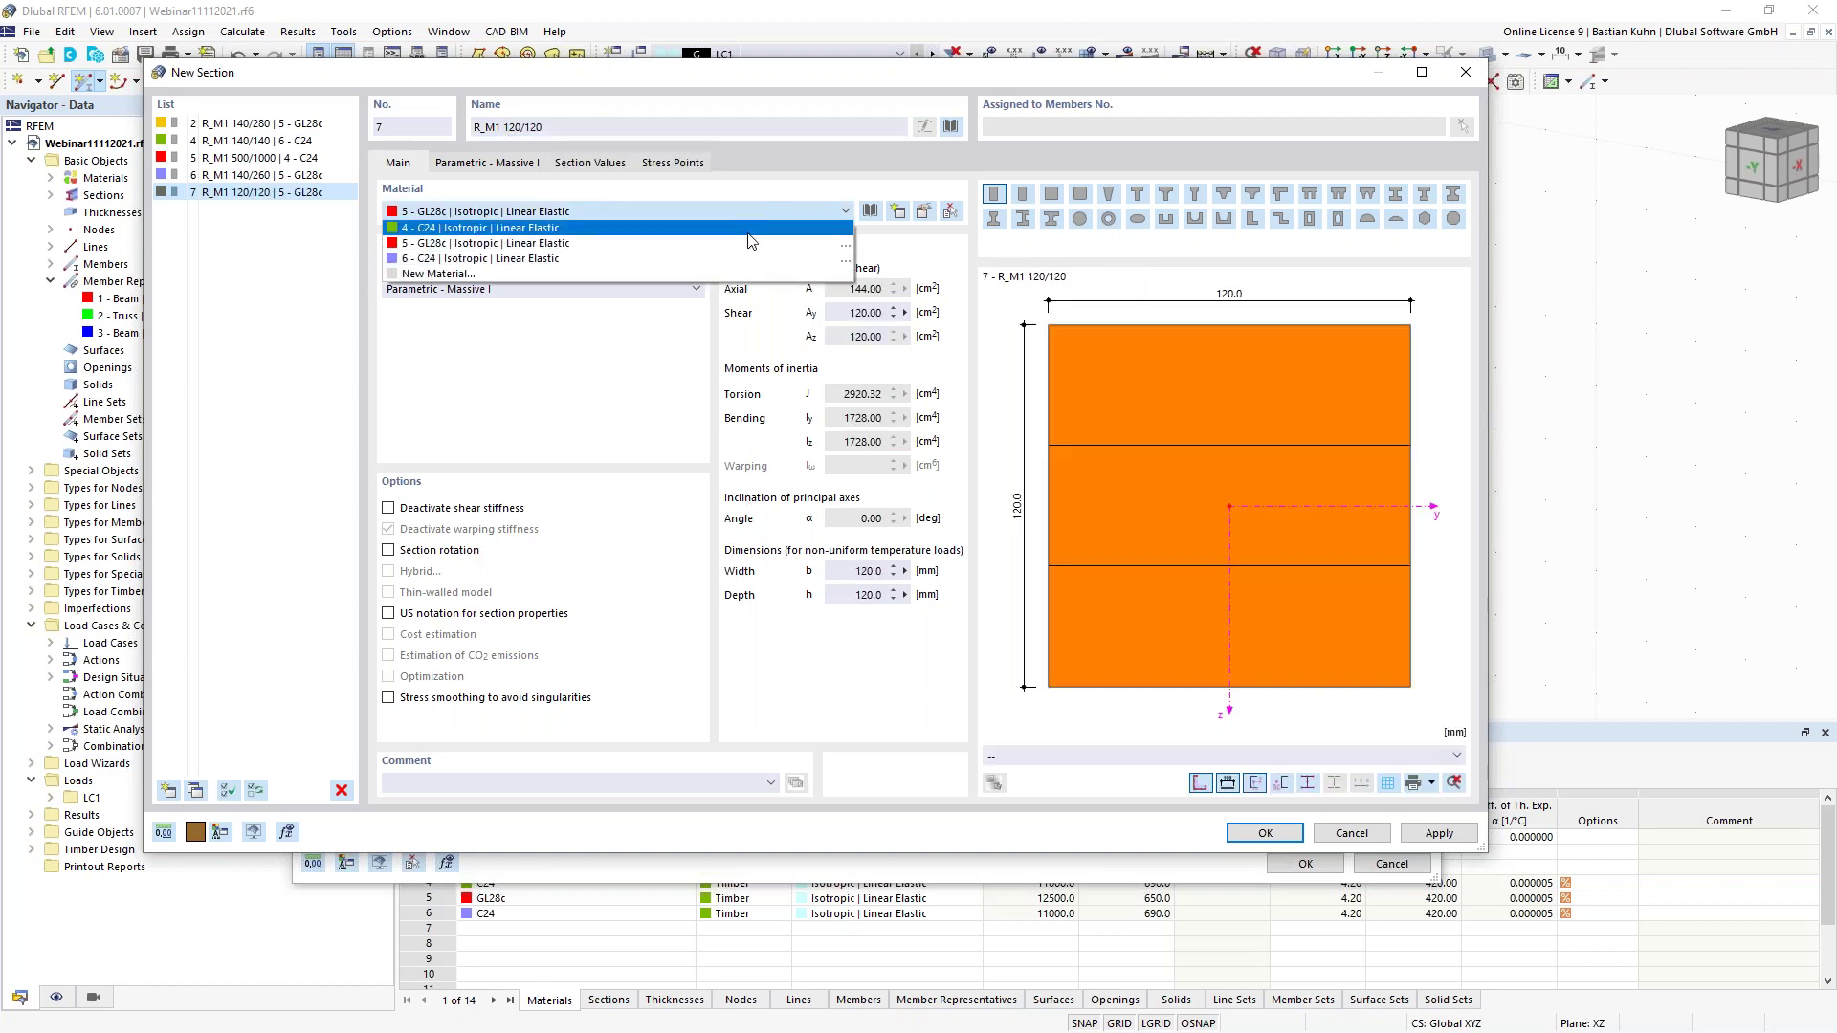
click(752, 259)
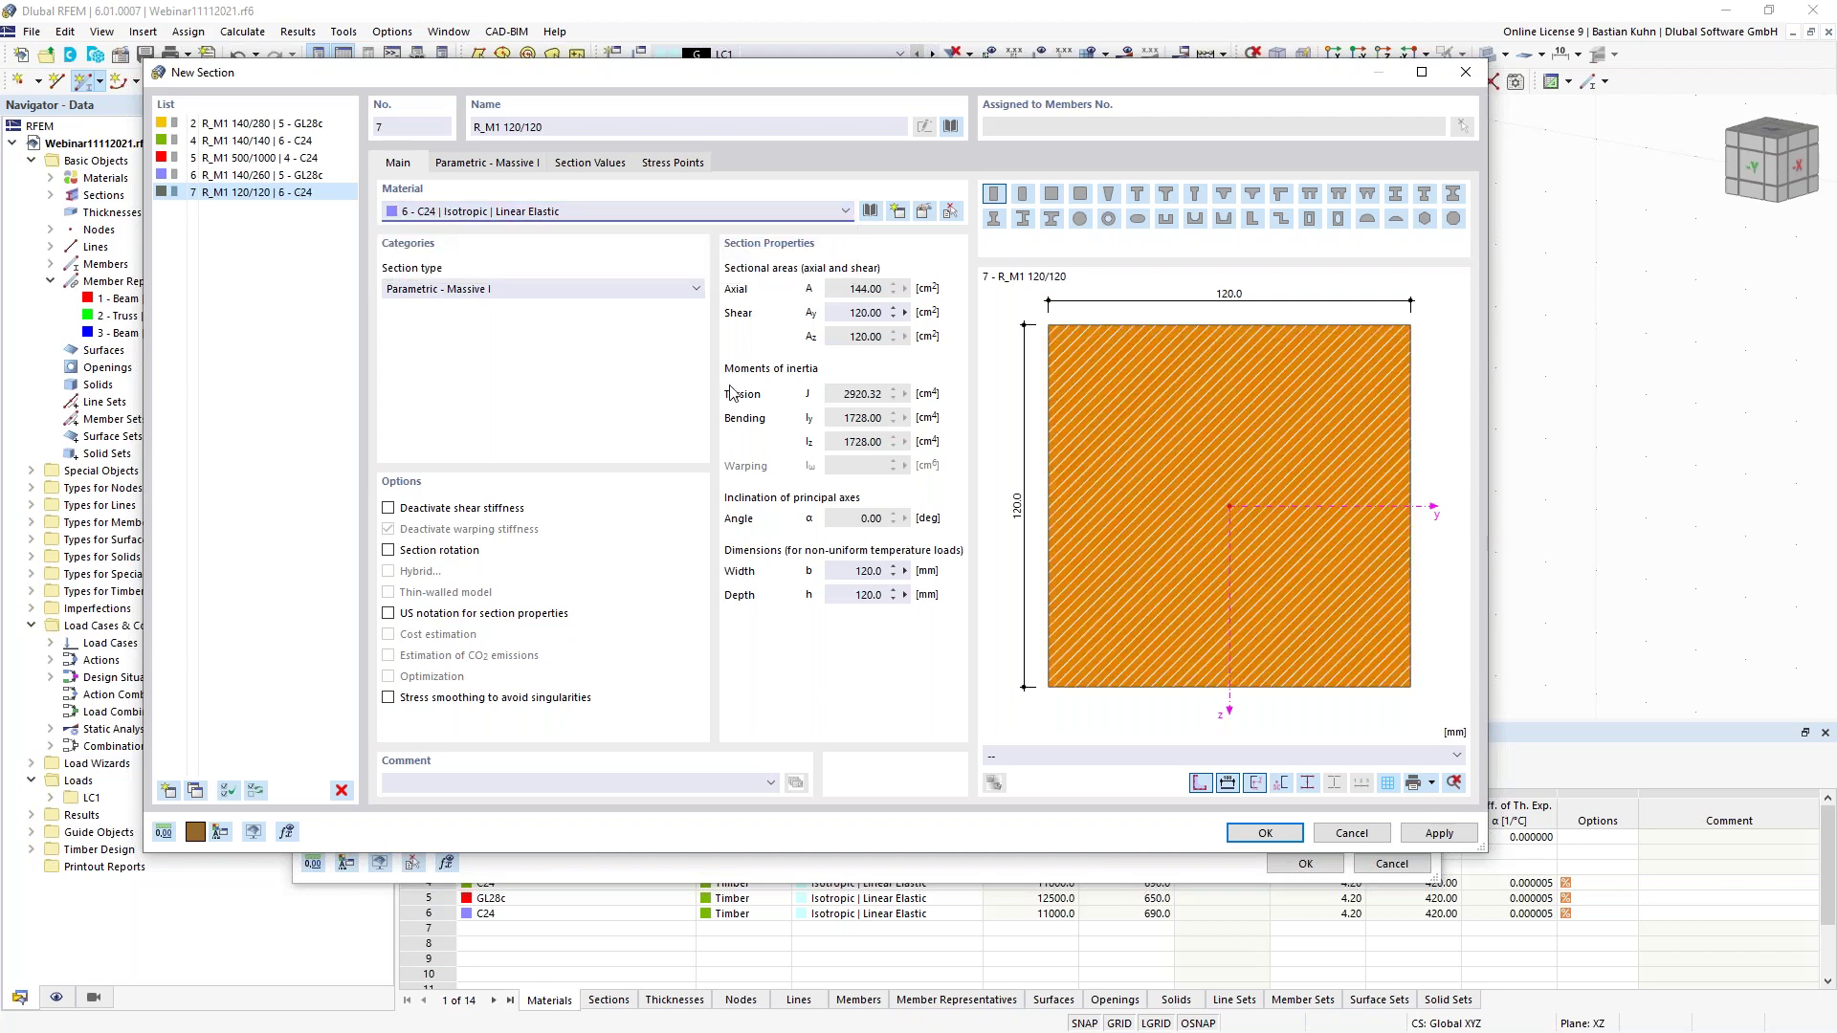
click(1253, 832)
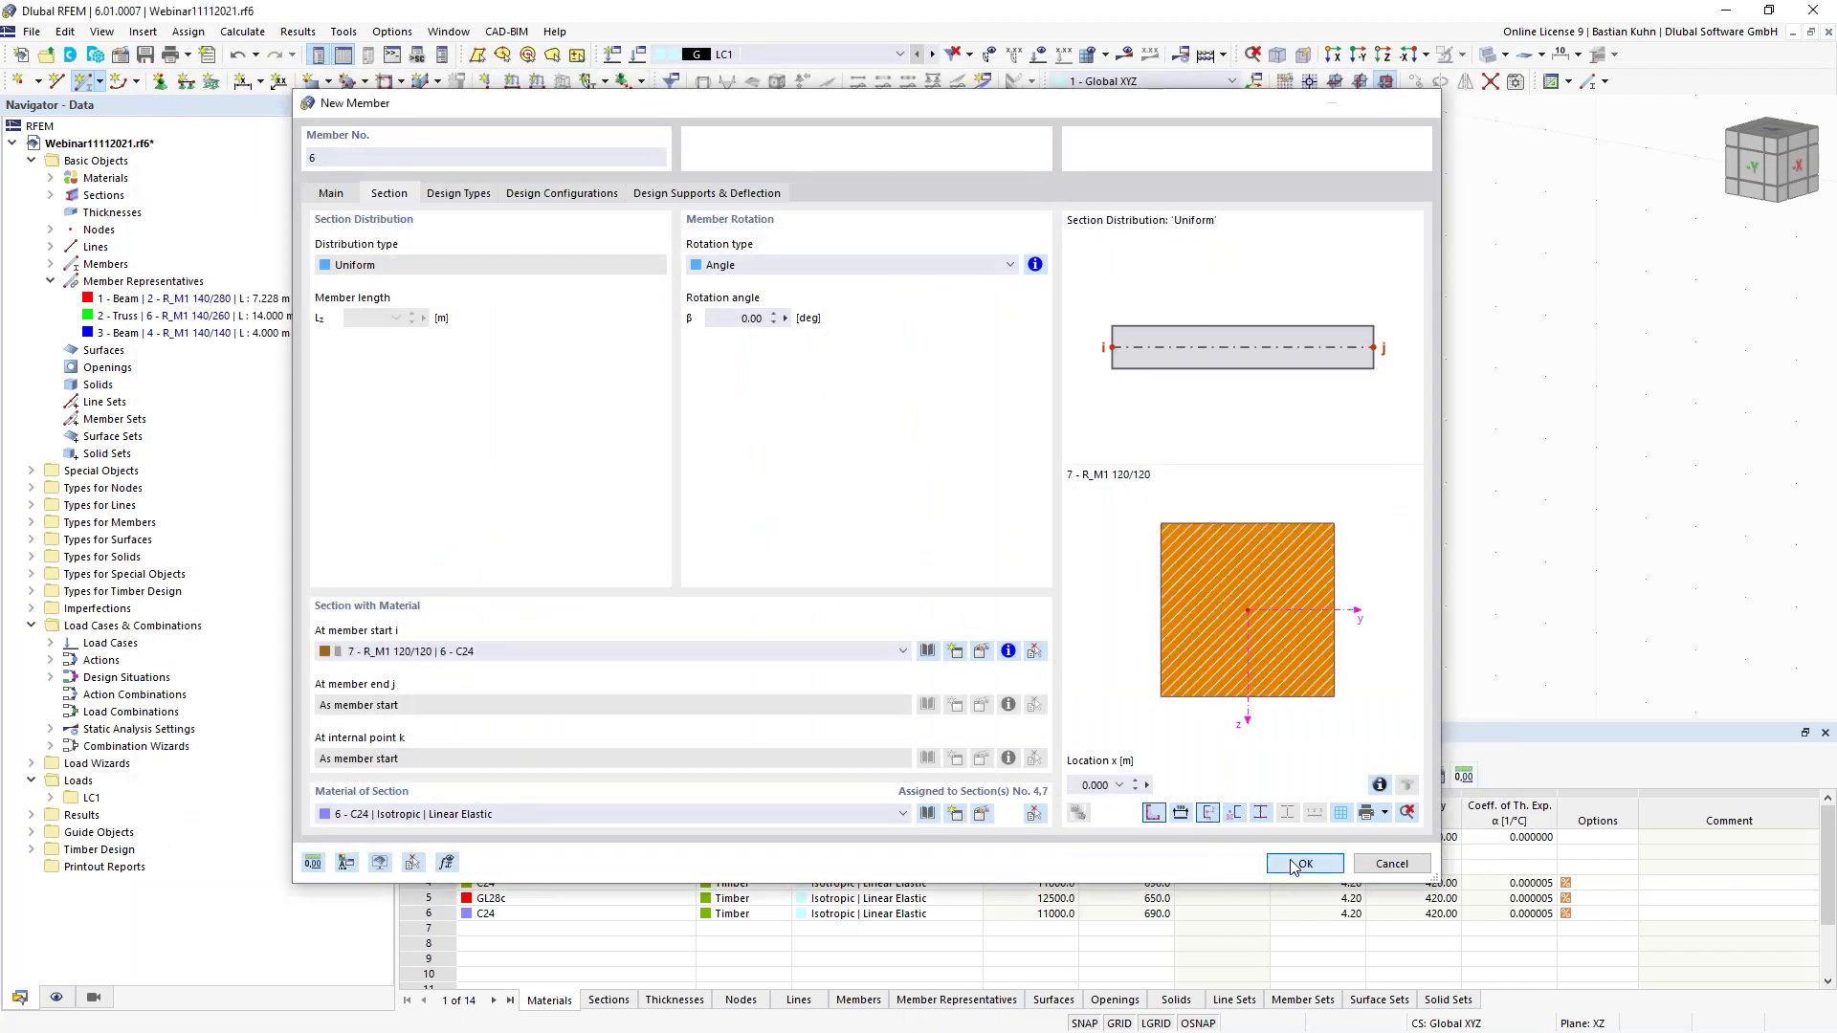
click(1305, 863)
Place the web members of the origin-side truss half: outer diagonal, vertical at X 4.667 m, and diagonal from the tie to the ridge
scroll(717, 363, up, 3)
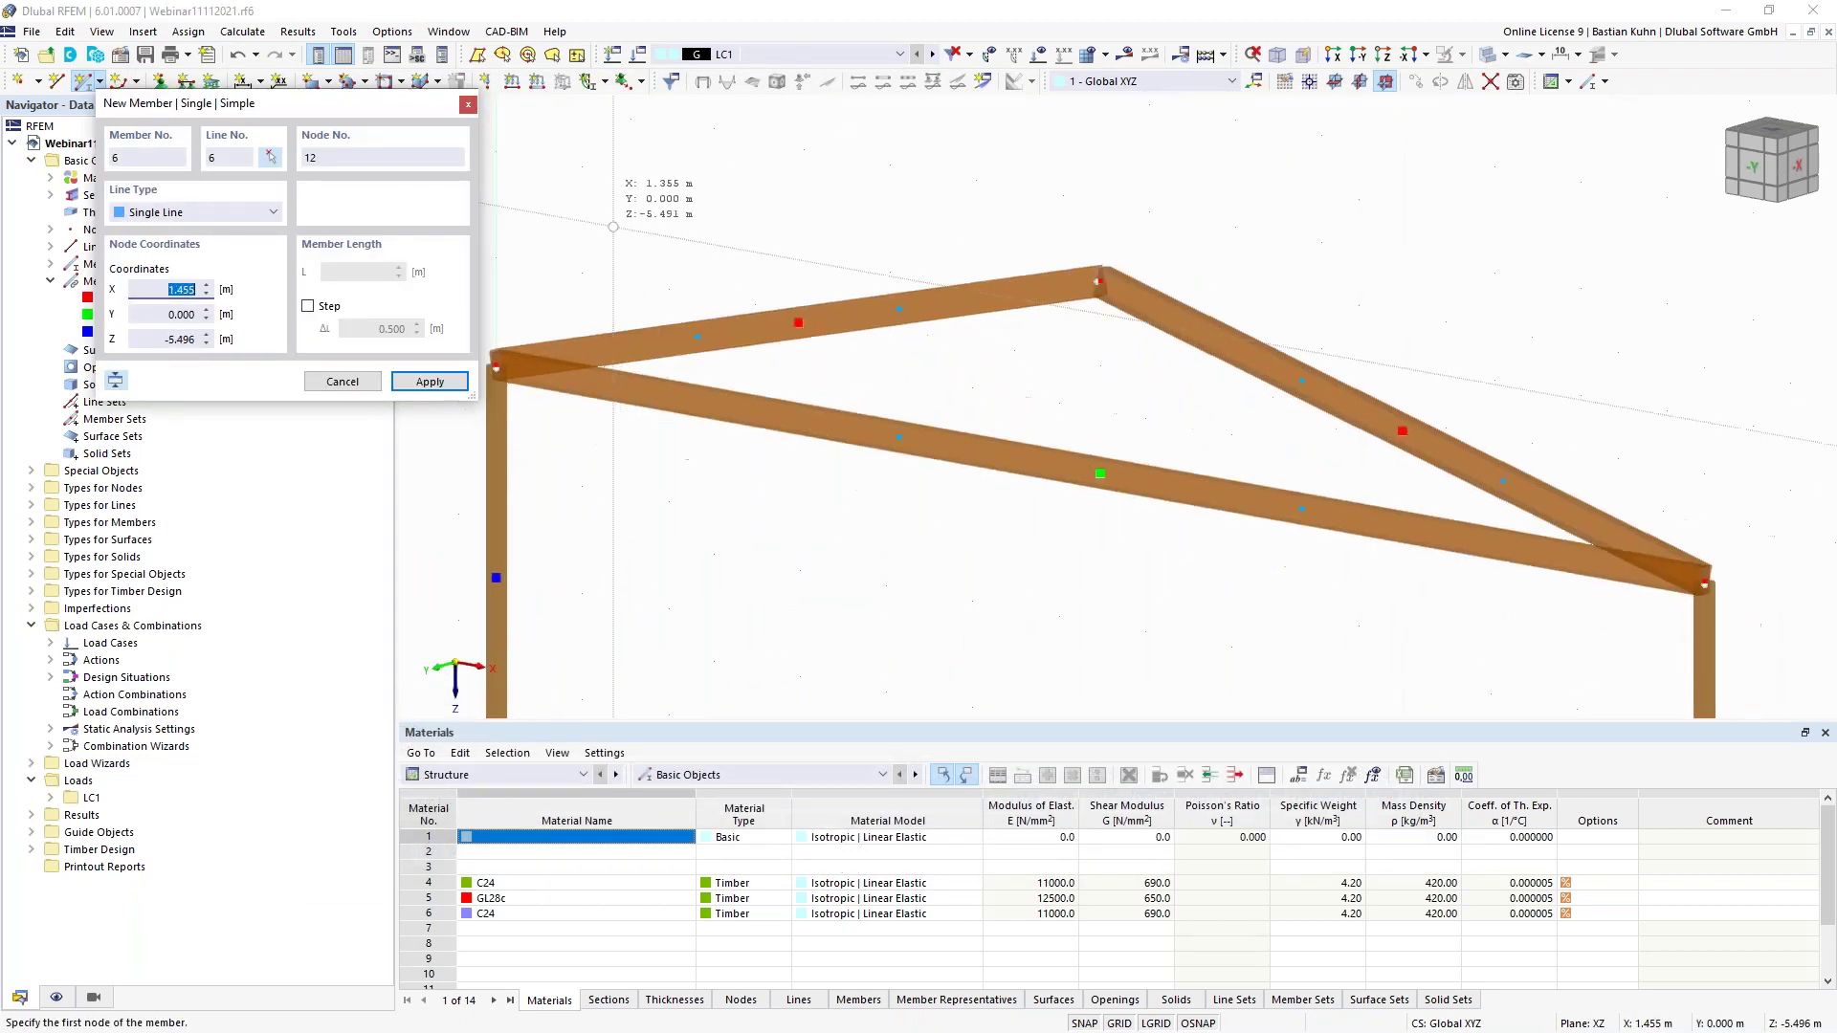
scroll(608, 221, down, 3)
click(491, 282)
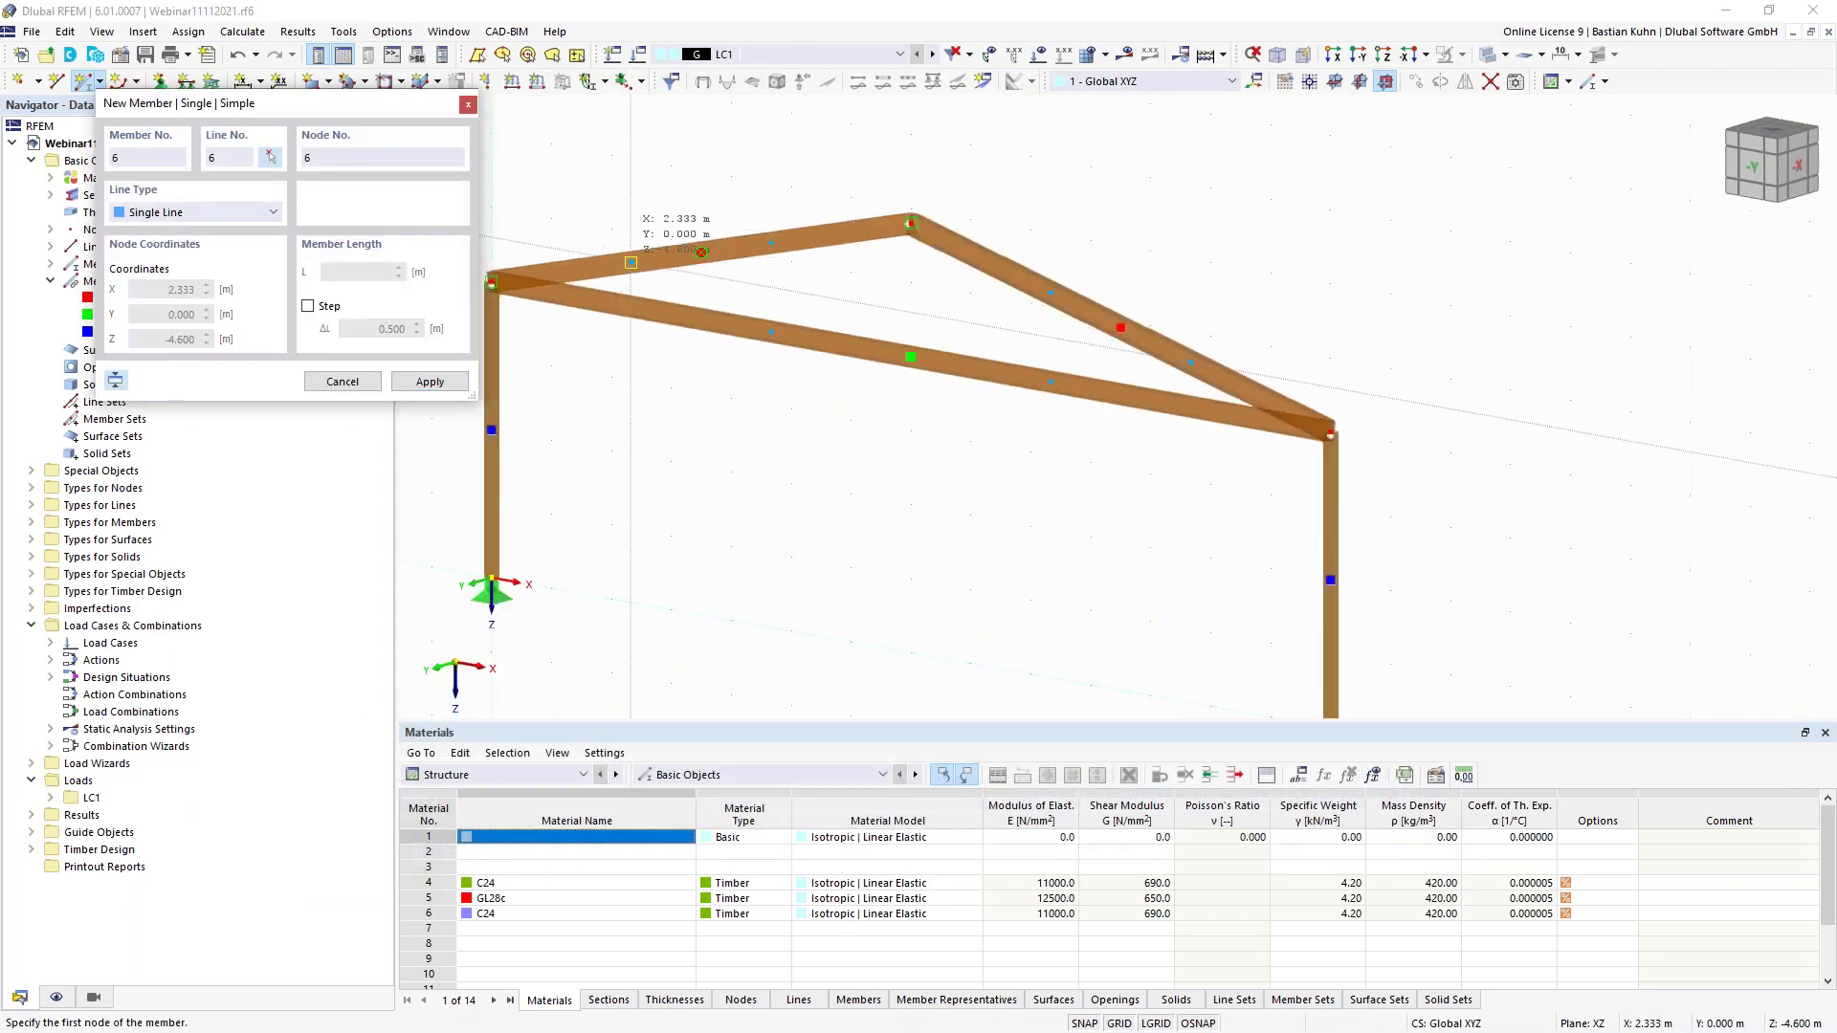
click(771, 331)
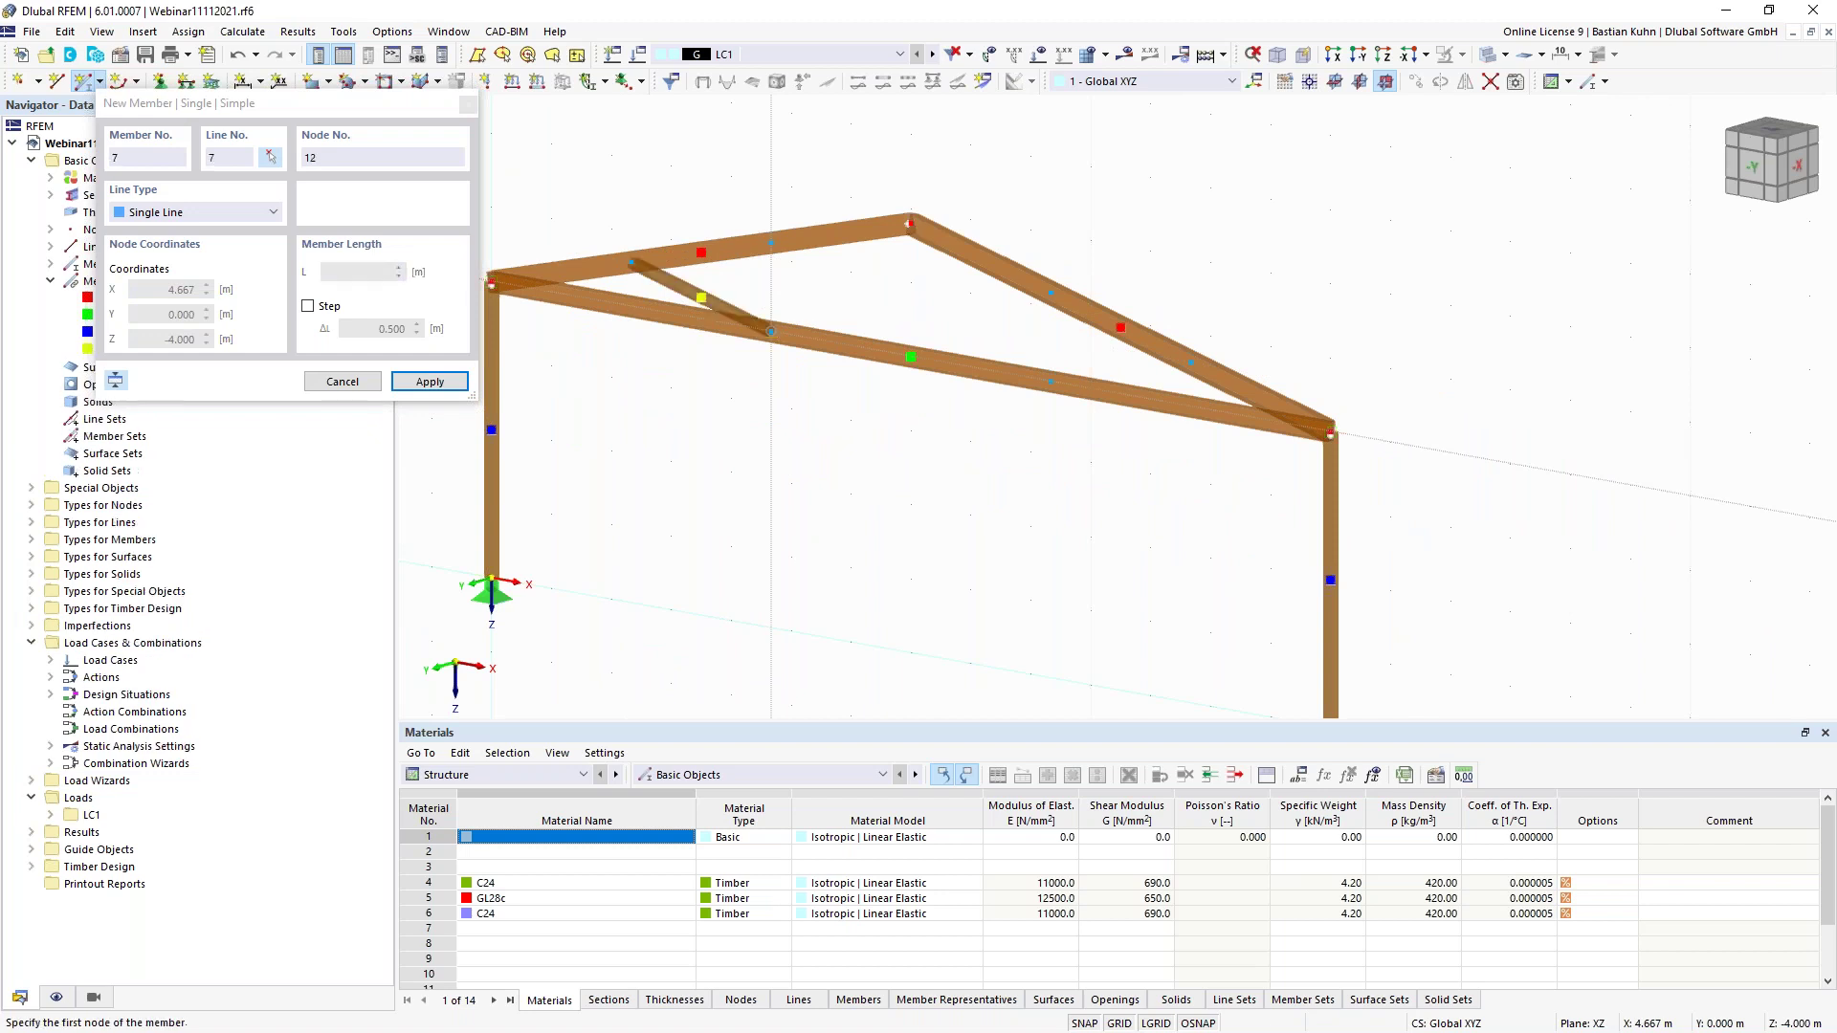
click(771, 331)
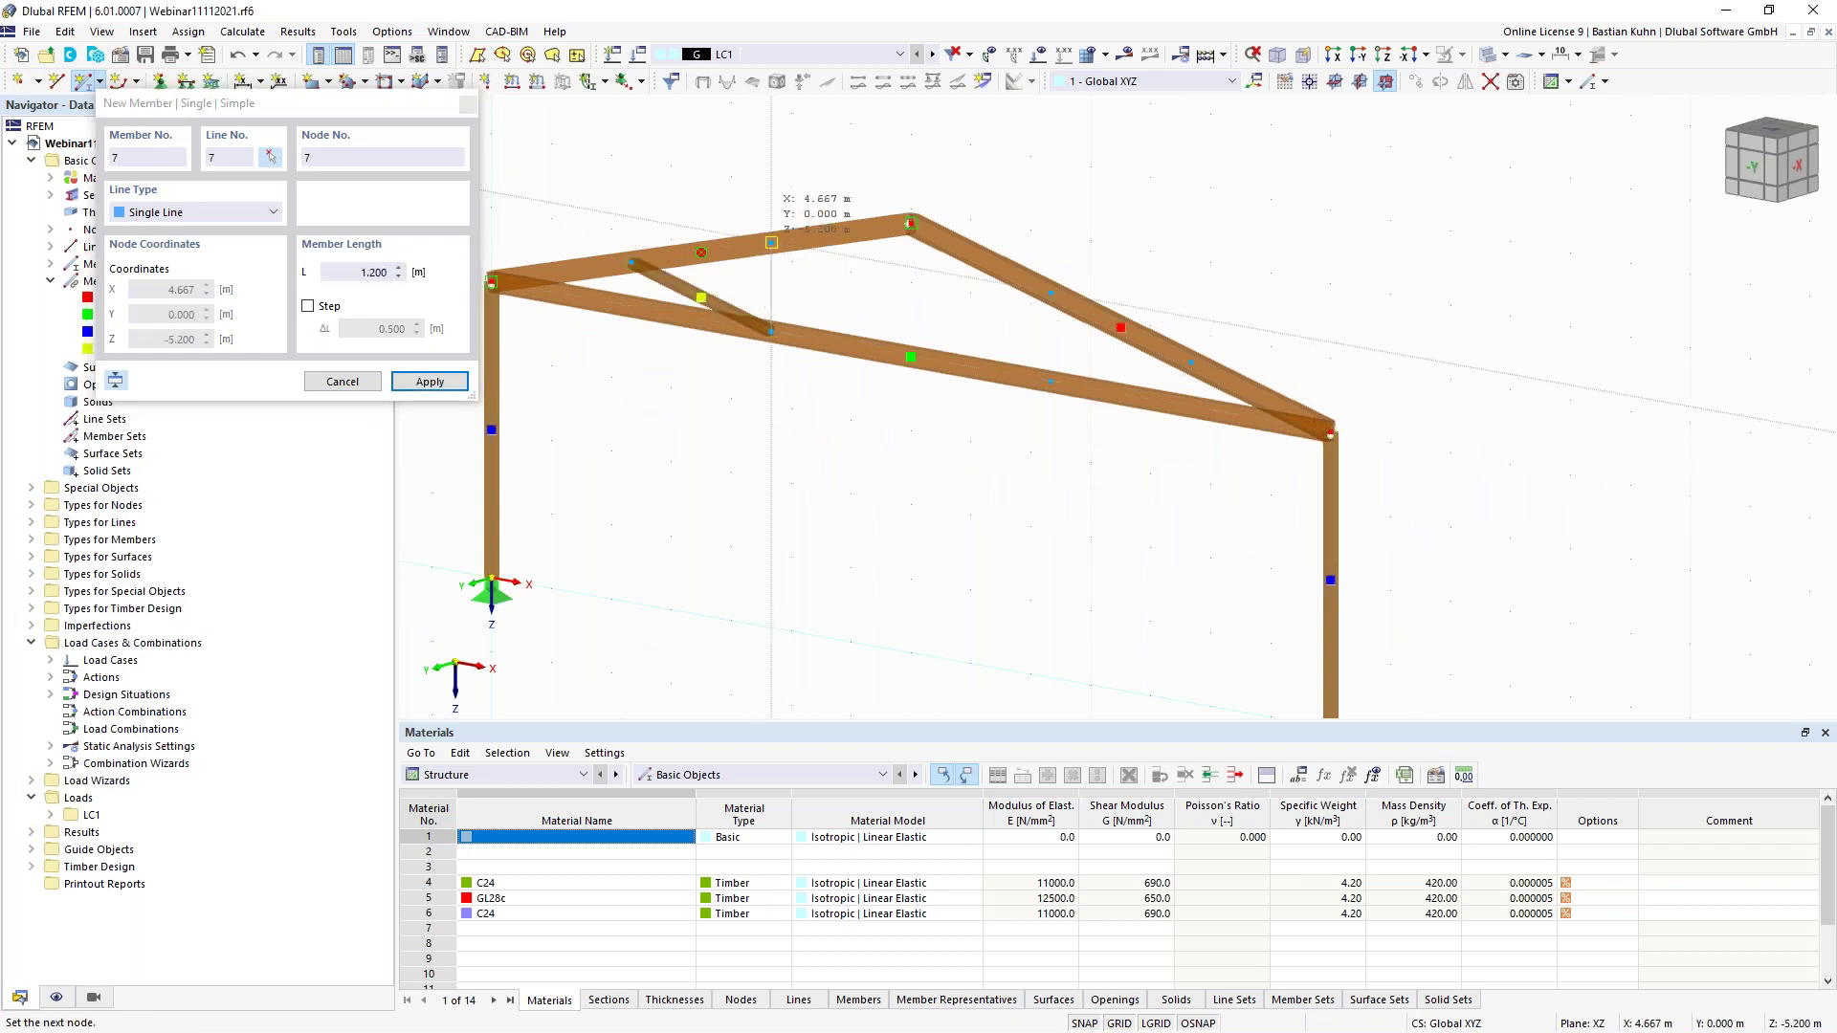
click(771, 243)
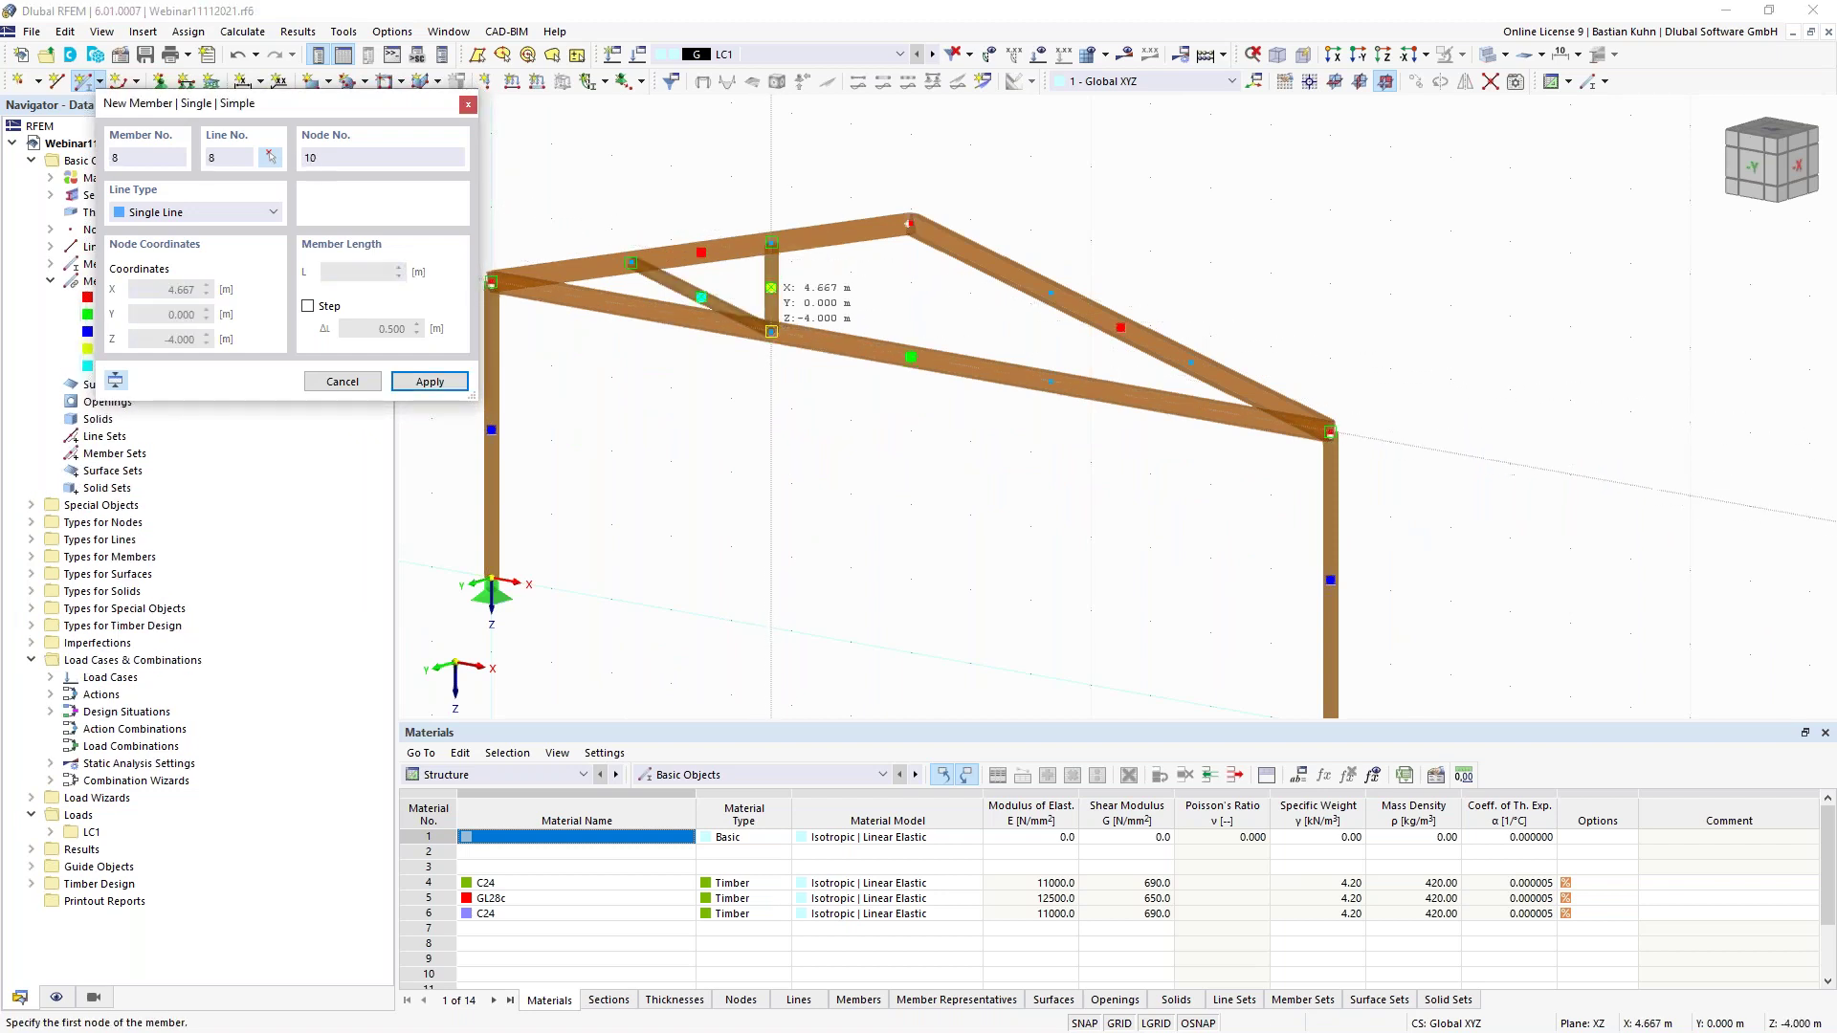
click(771, 331)
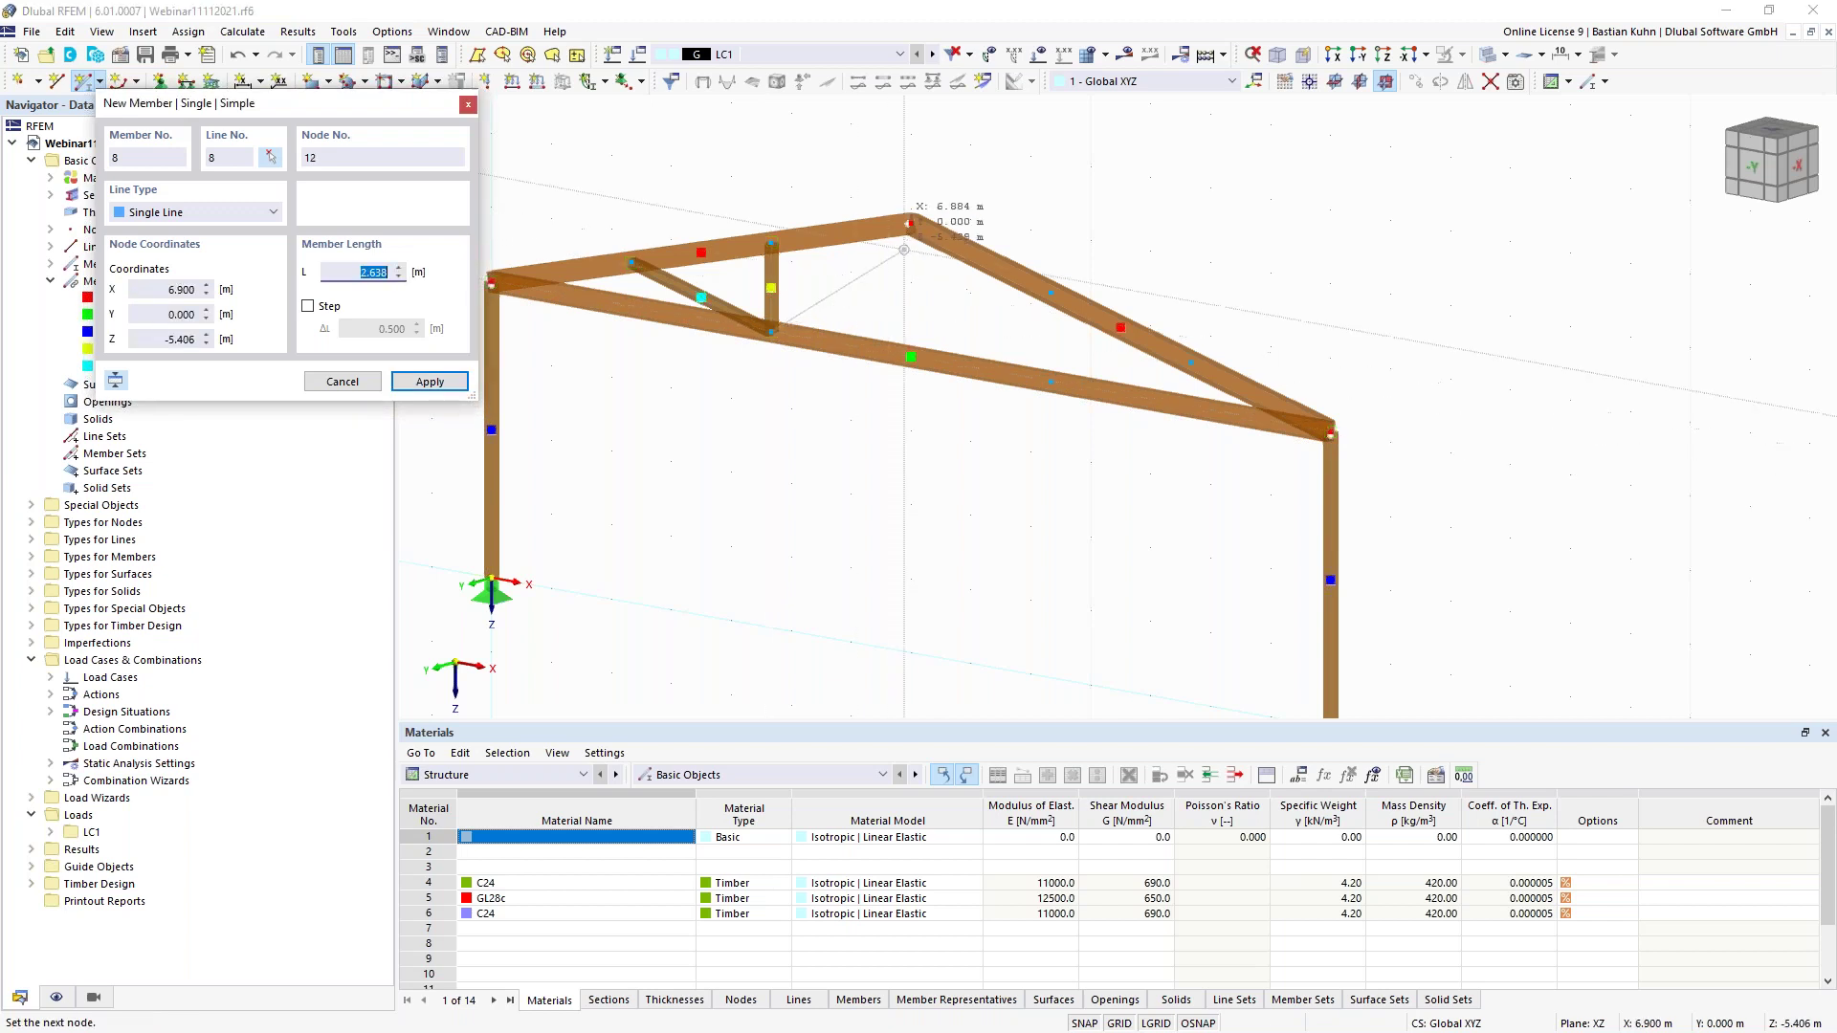
click(911, 223)
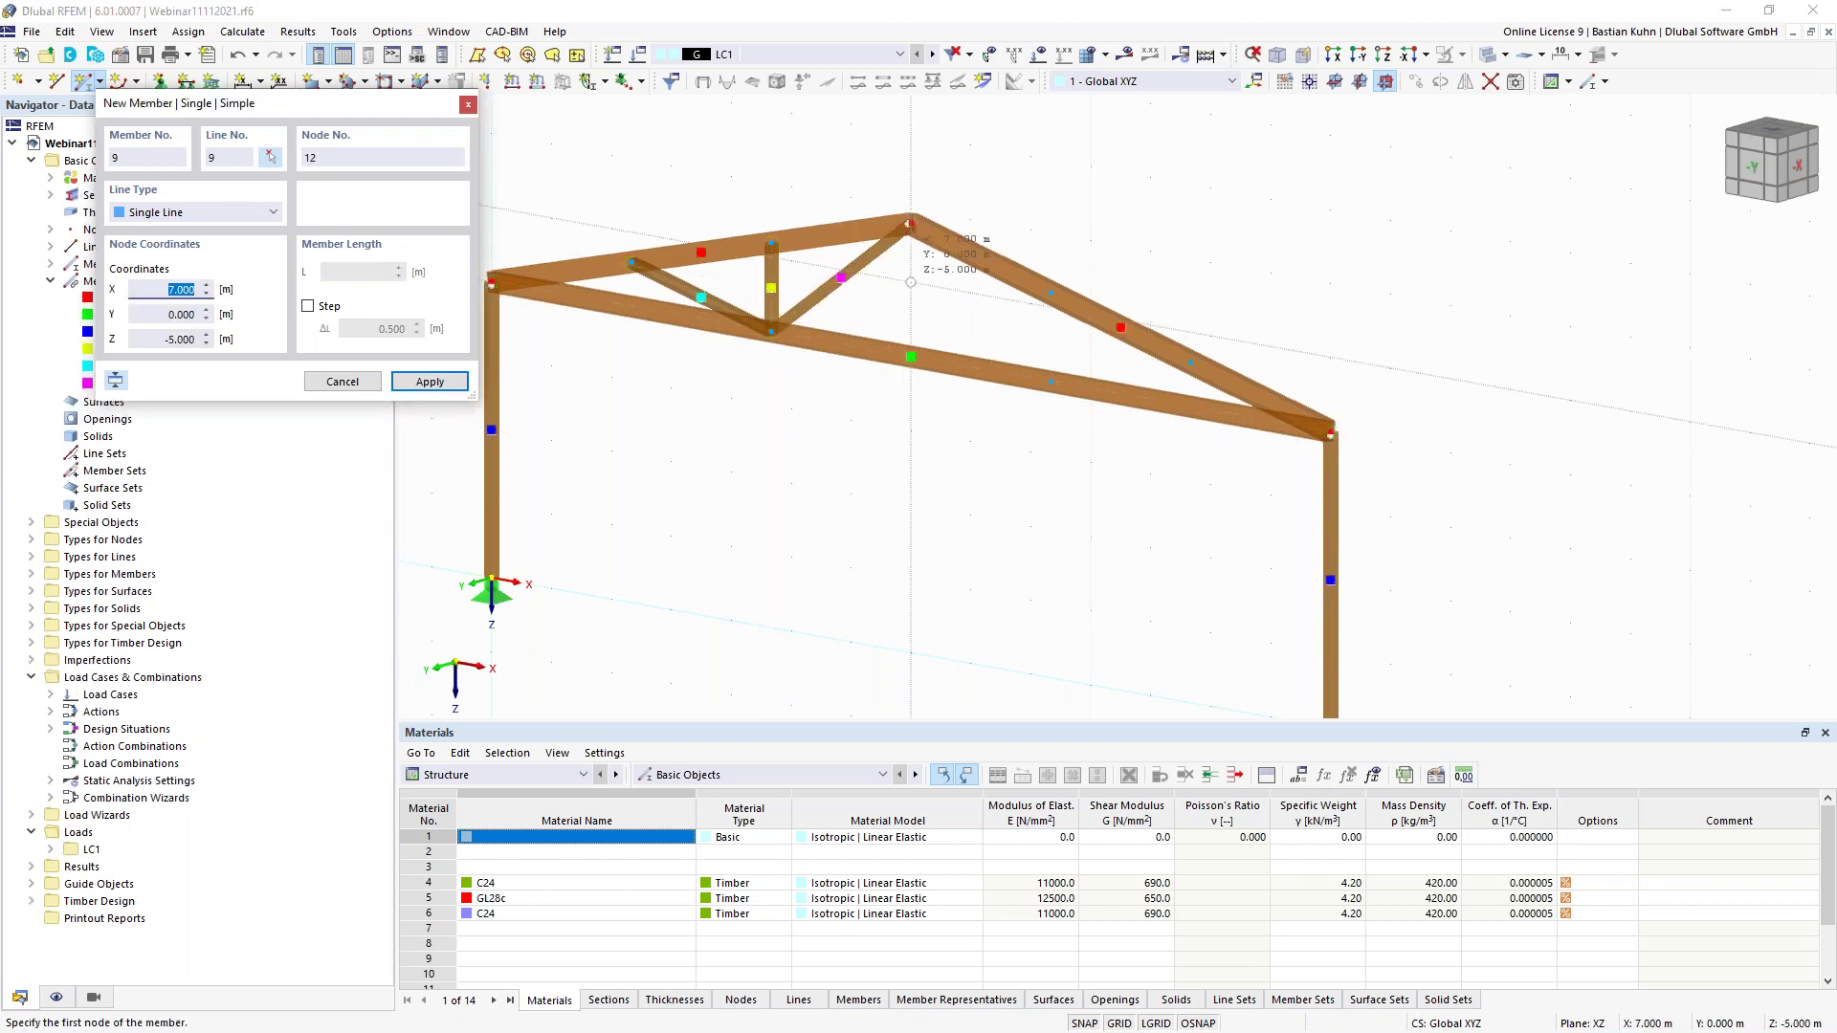
Place the web members of the other truss half: ridge-to-tie diagonal, vertical and outer diagonal to the rafter, then end member creation
click(1051, 381)
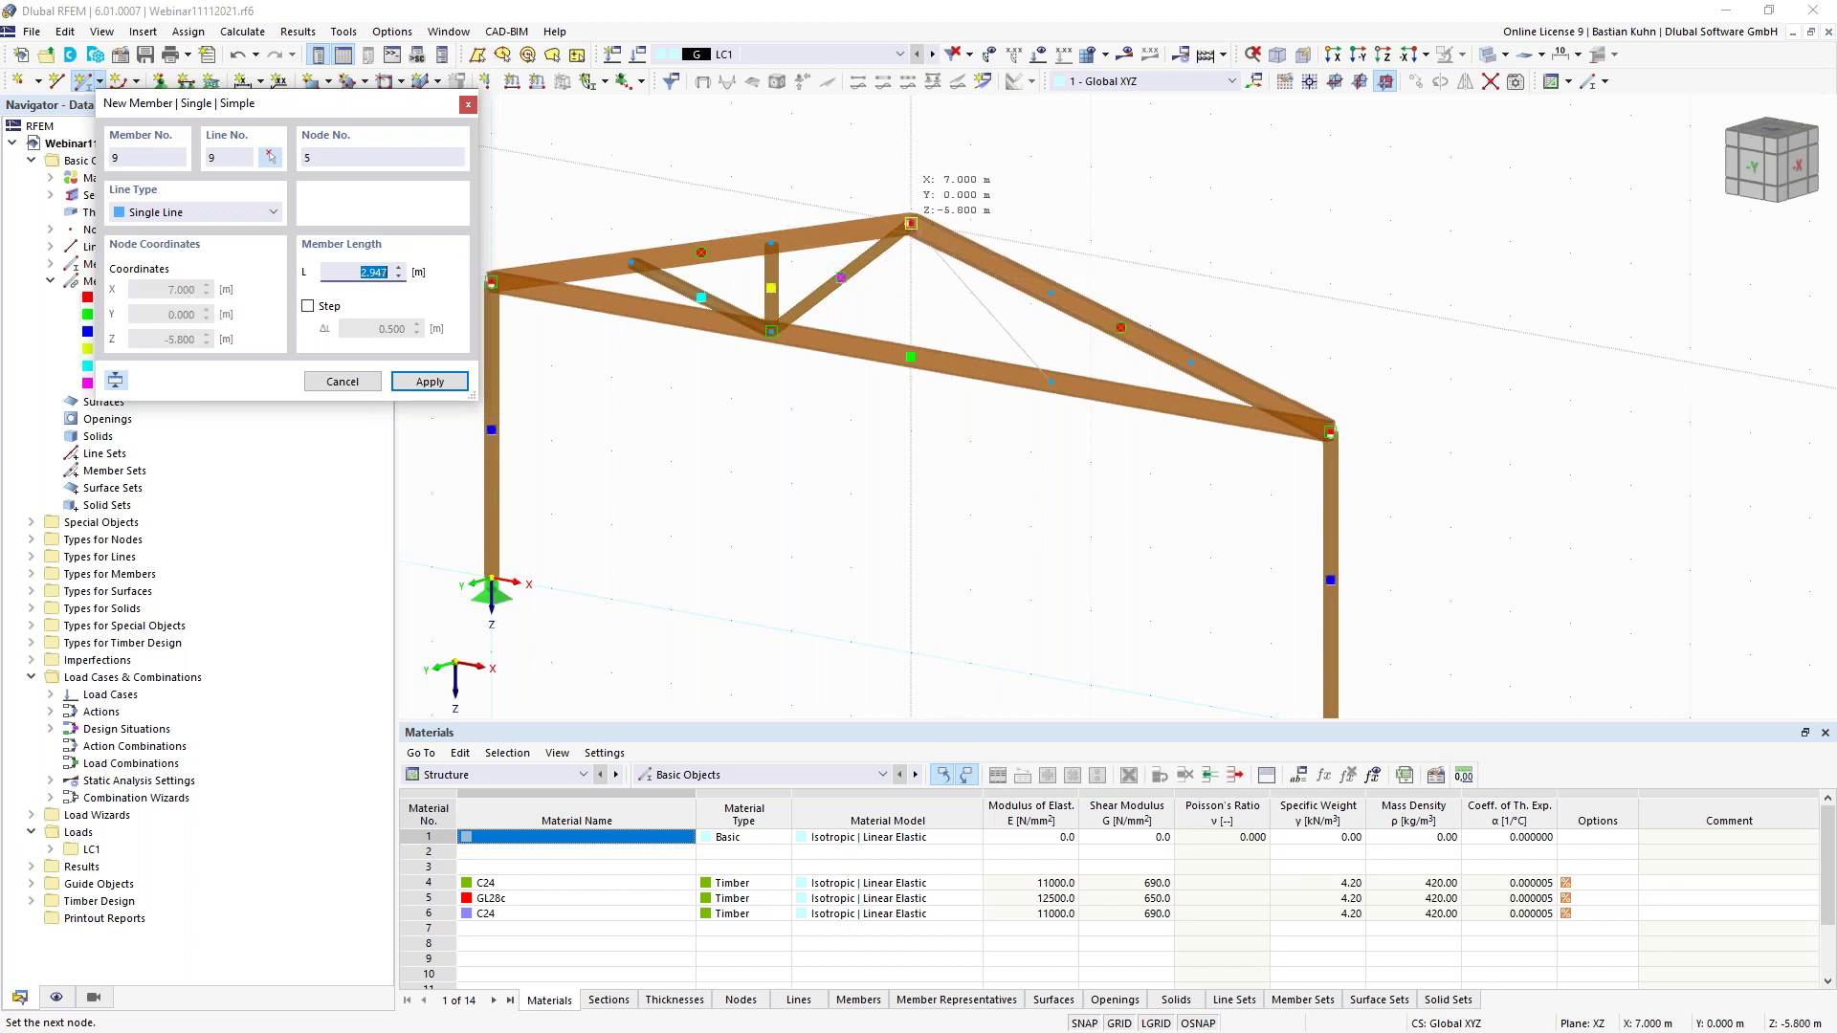
click(911, 223)
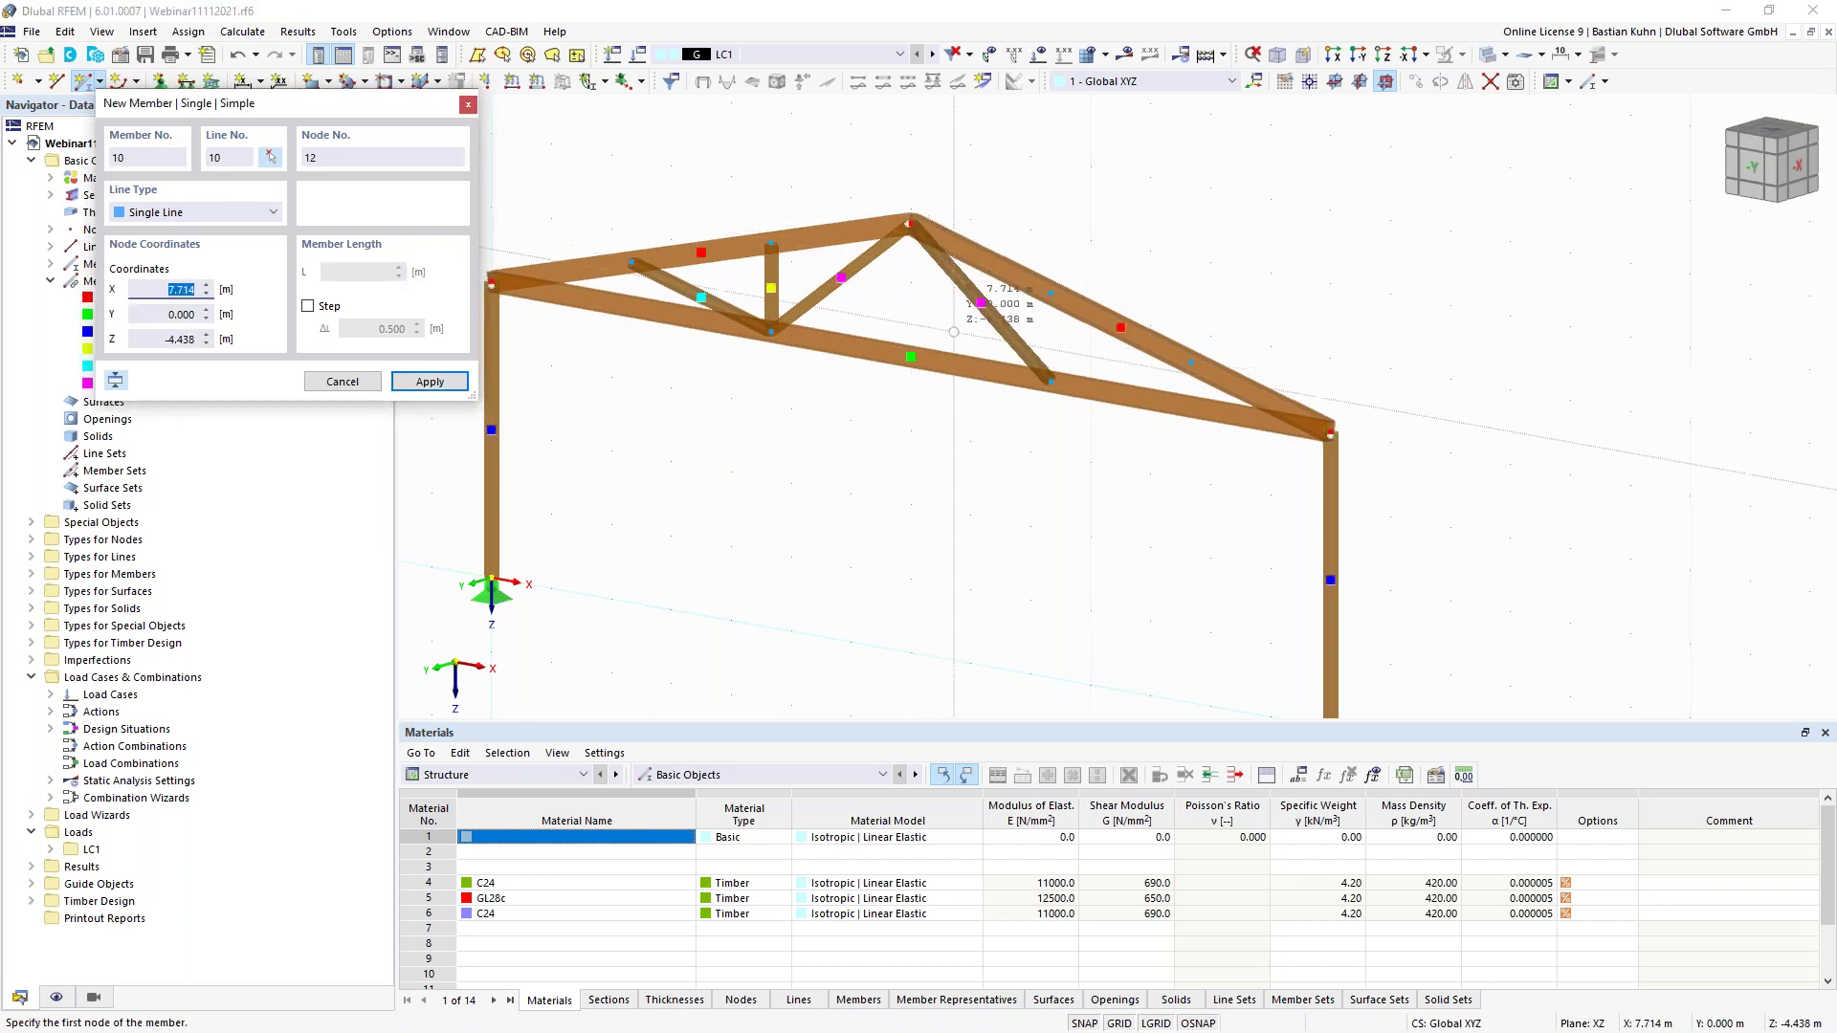
click(1048, 352)
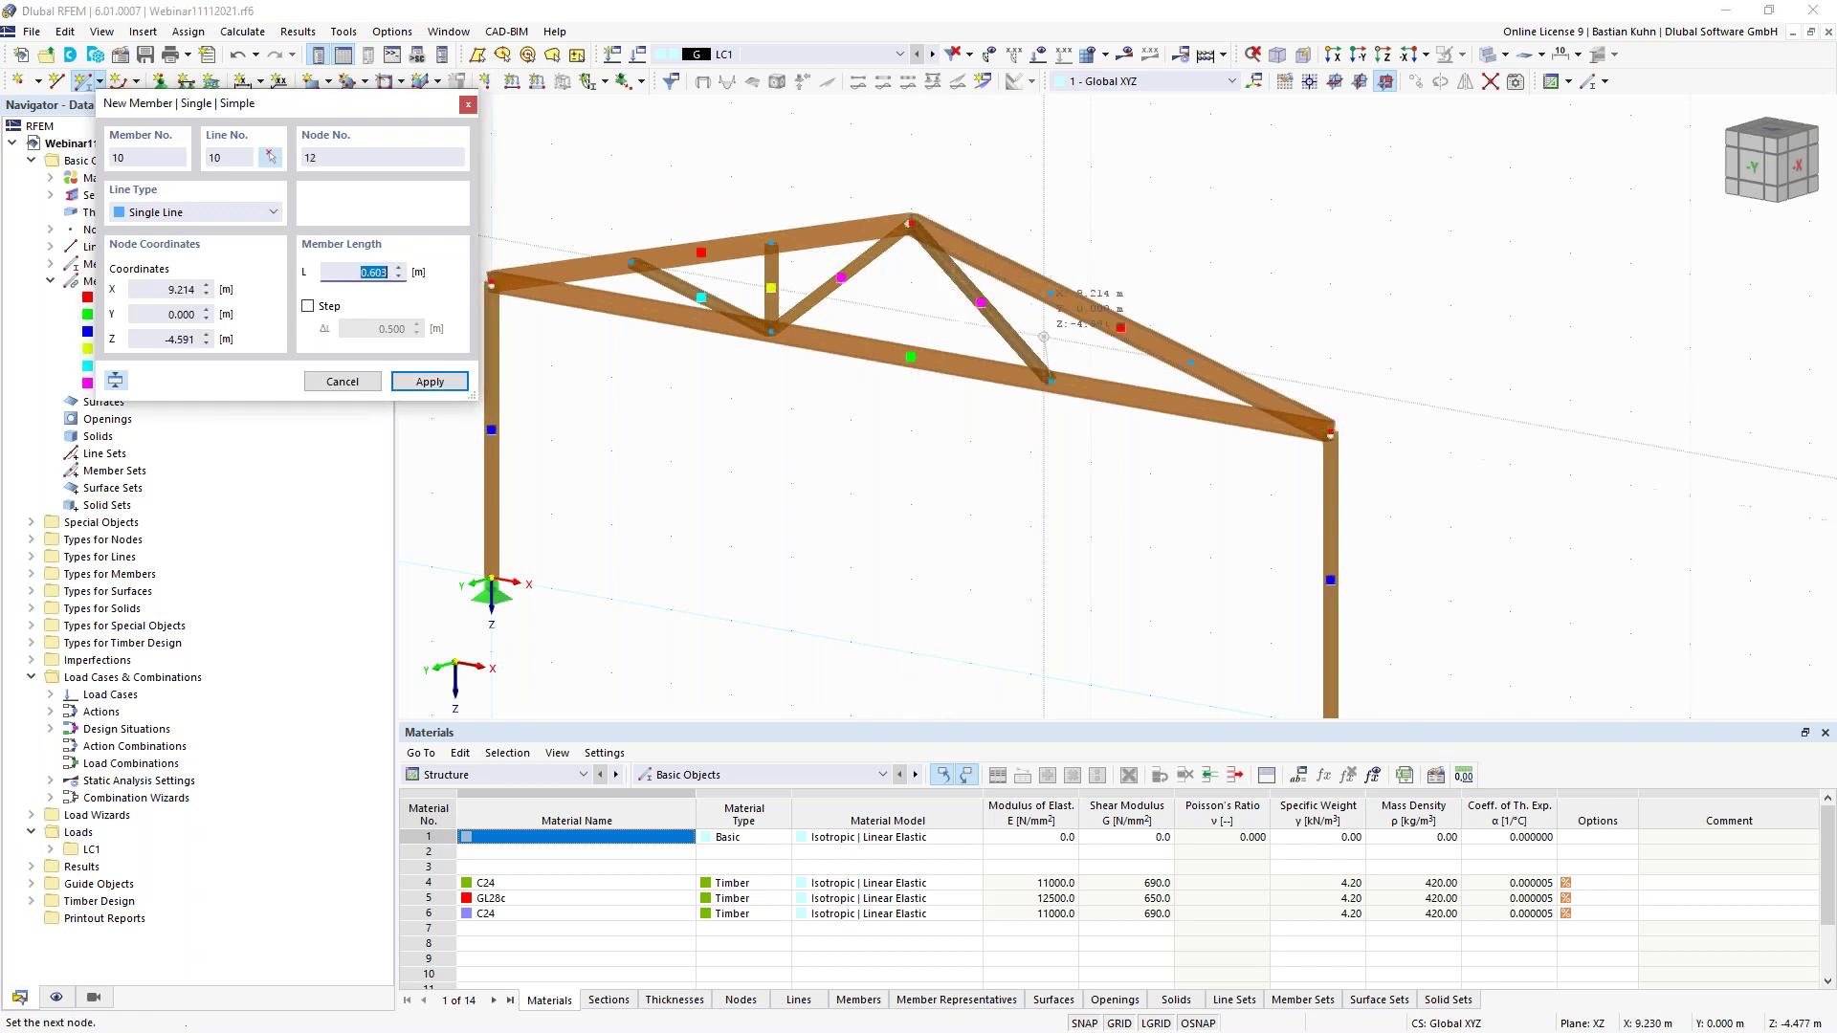
click(1050, 294)
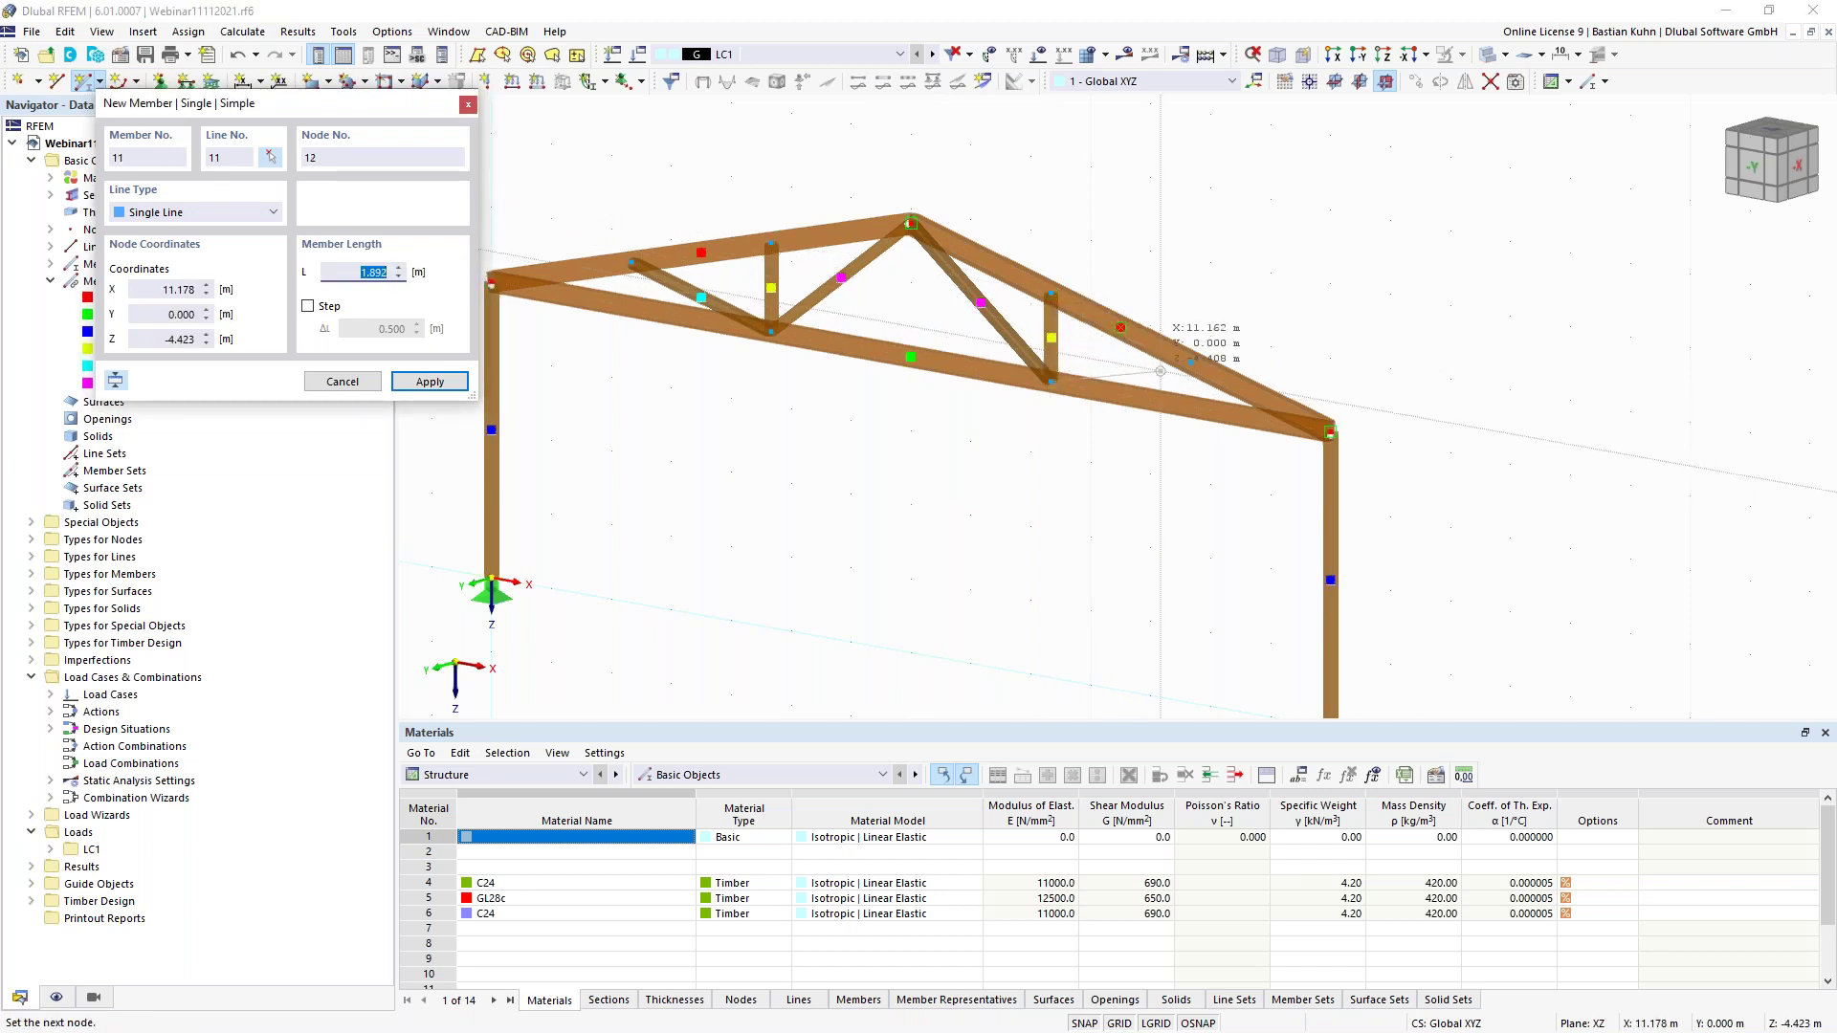
click(1190, 362)
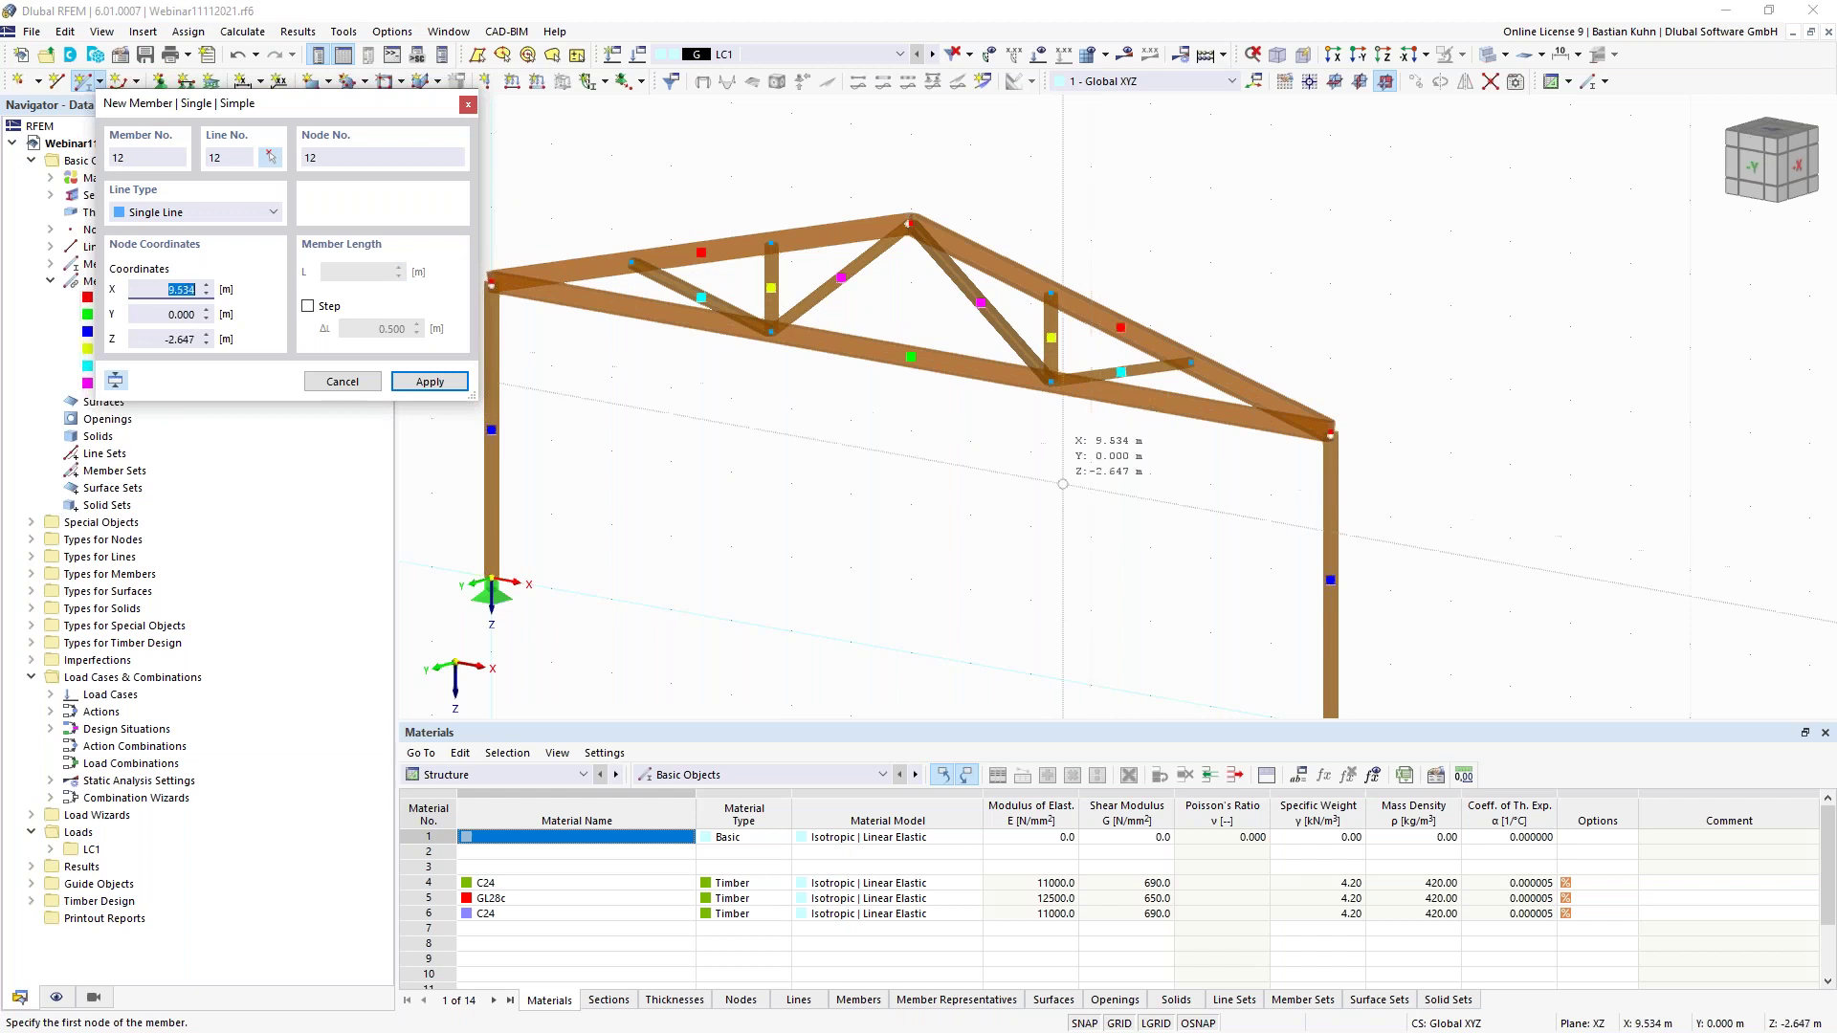
key(Escape)
scroll(1009, 486, down, 2)
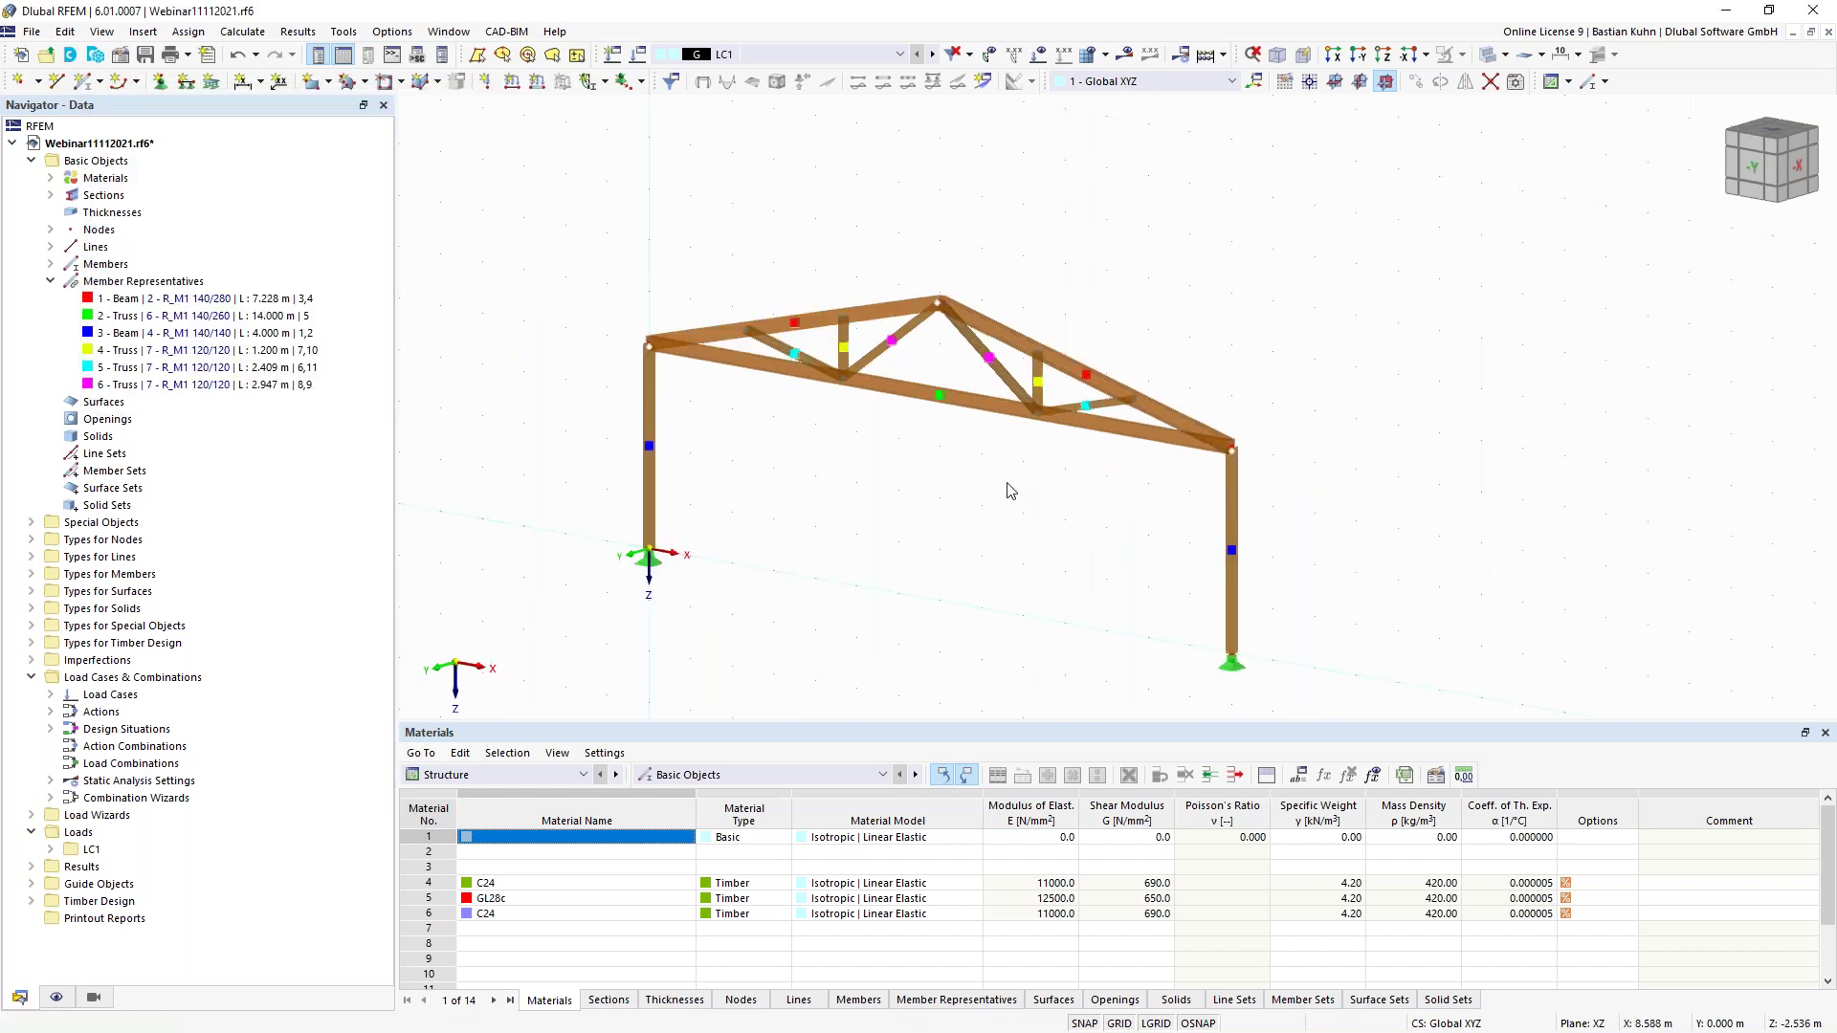
Apply a uniform member load of 2 kN/m in LC1 to both rafters of the frame
ctrl+middle_drag(984, 521, 861, 483)
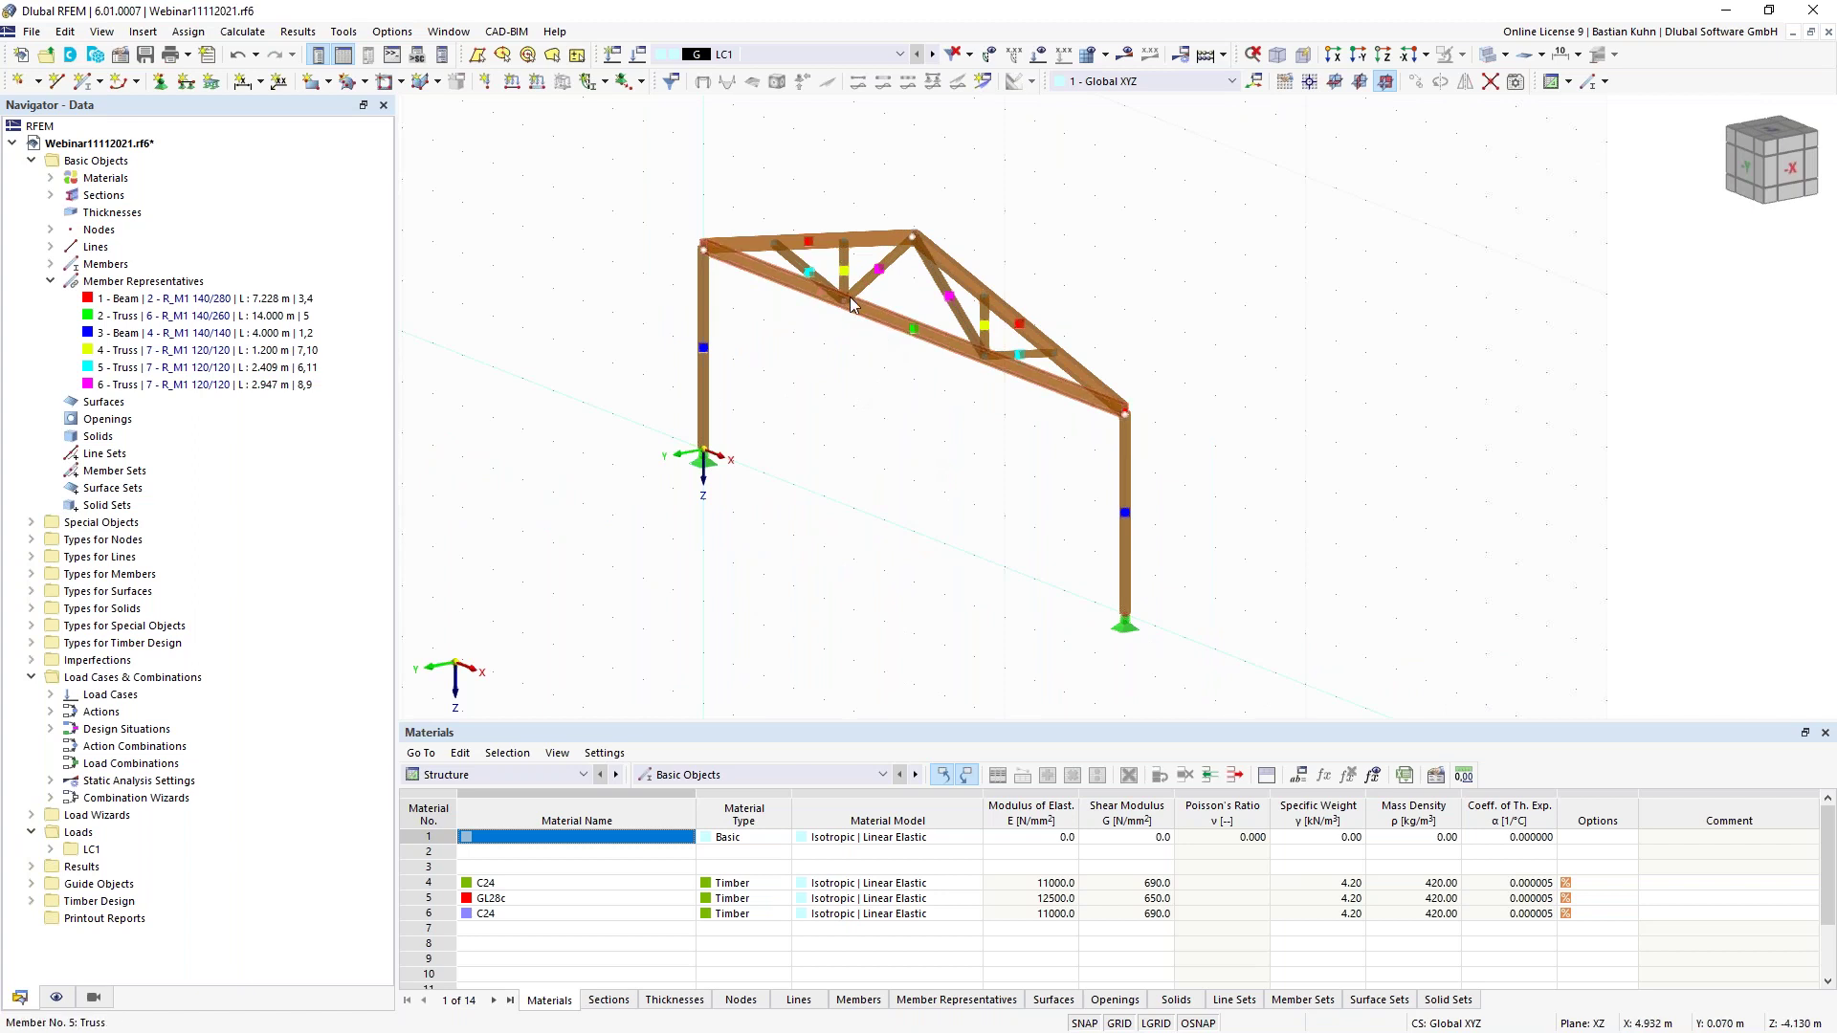
ctrl+middle_drag(833, 456, 795, 498)
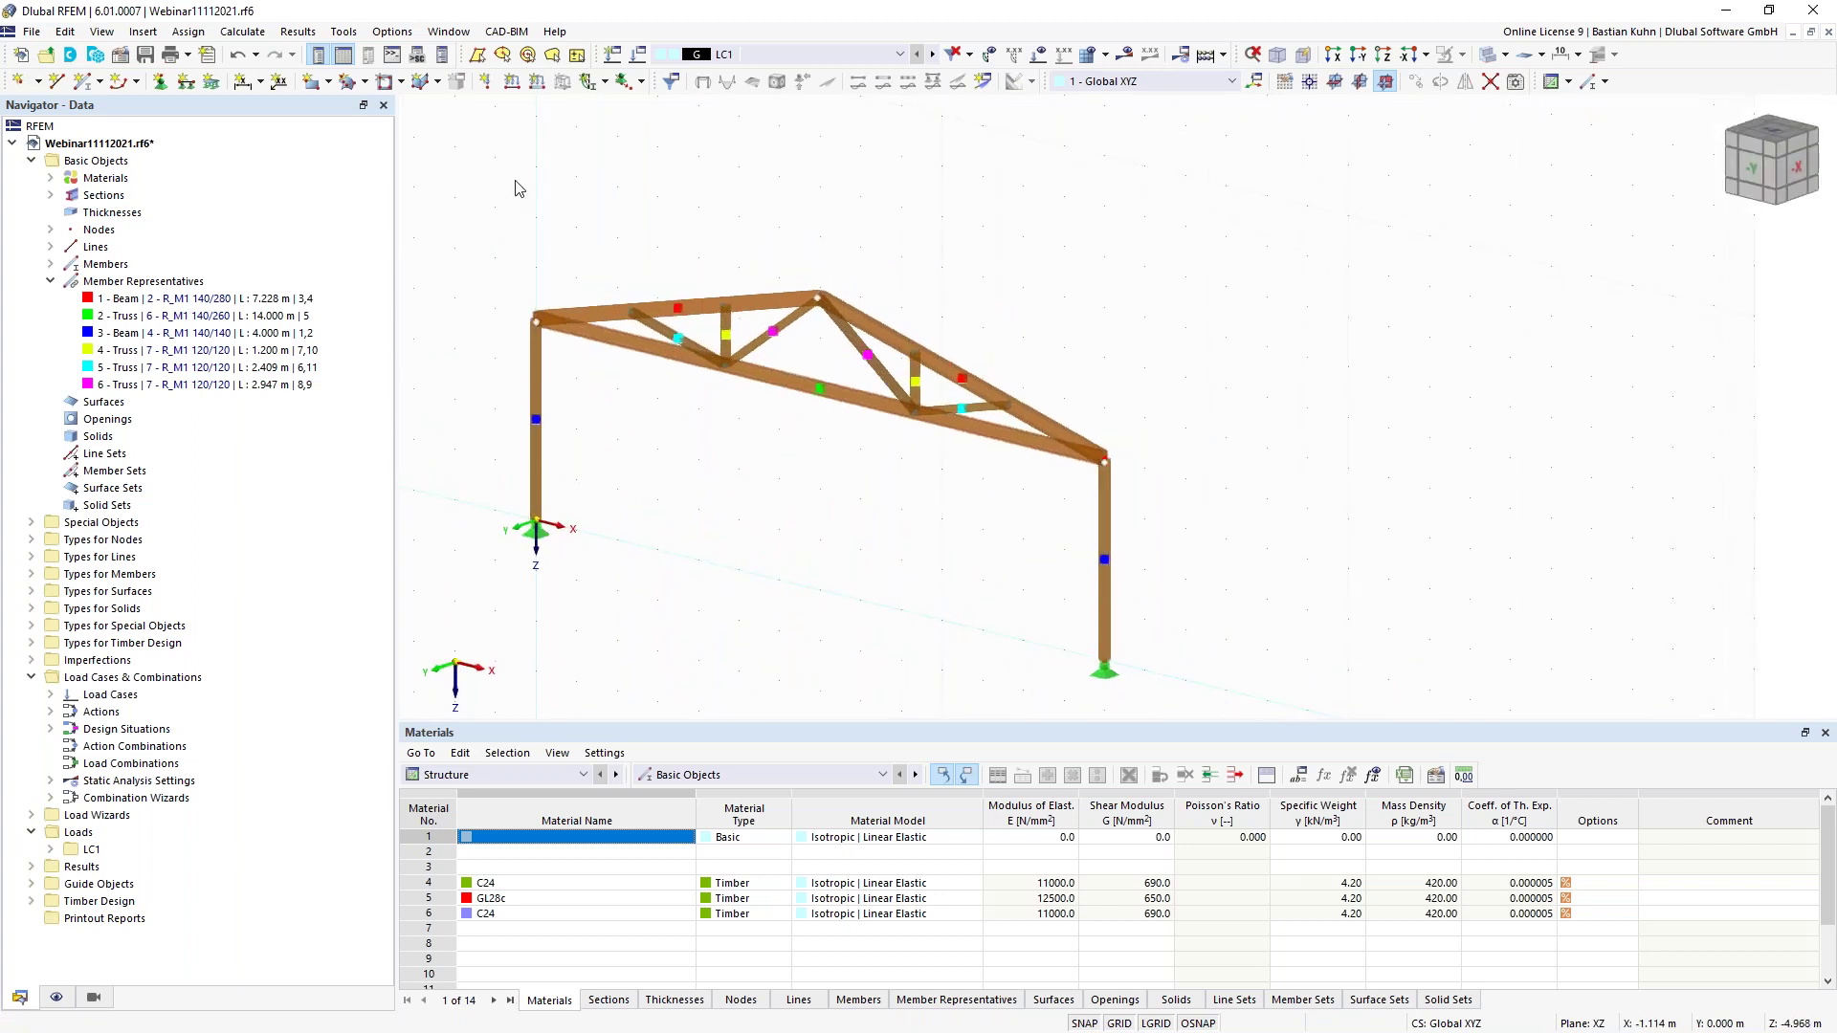
click(538, 86)
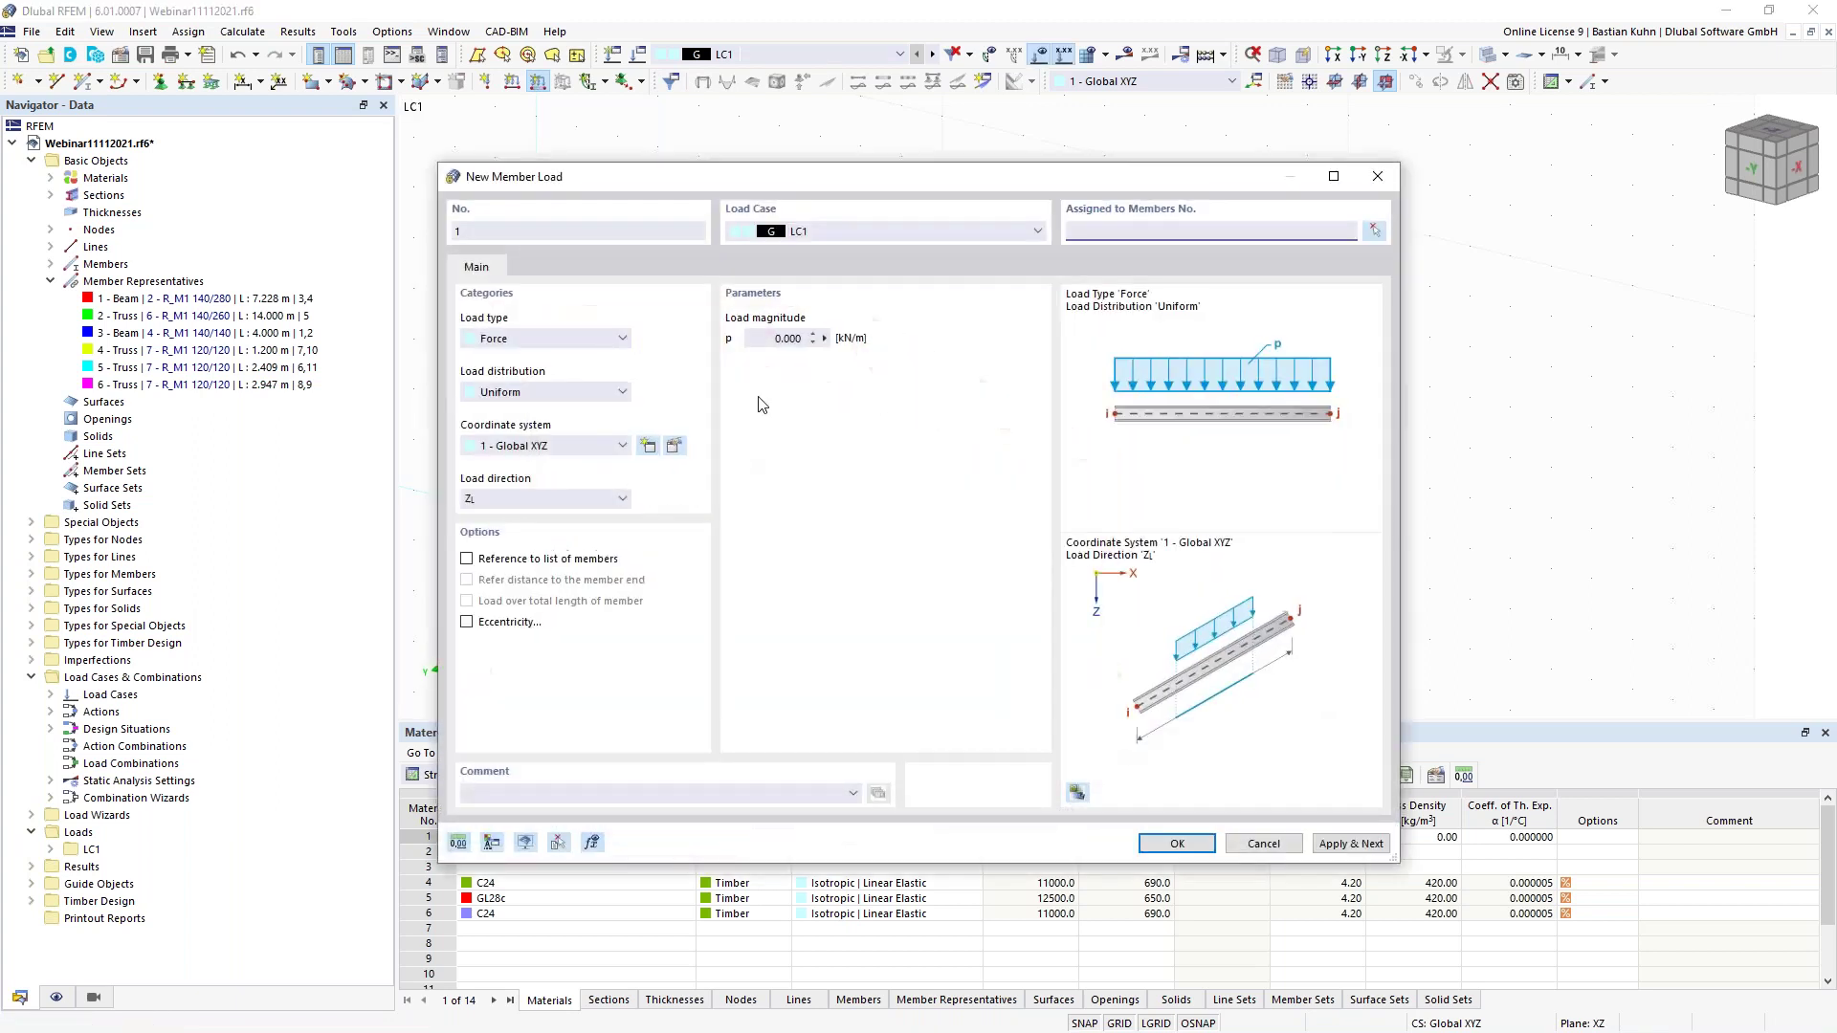
click(762, 338)
text(2)
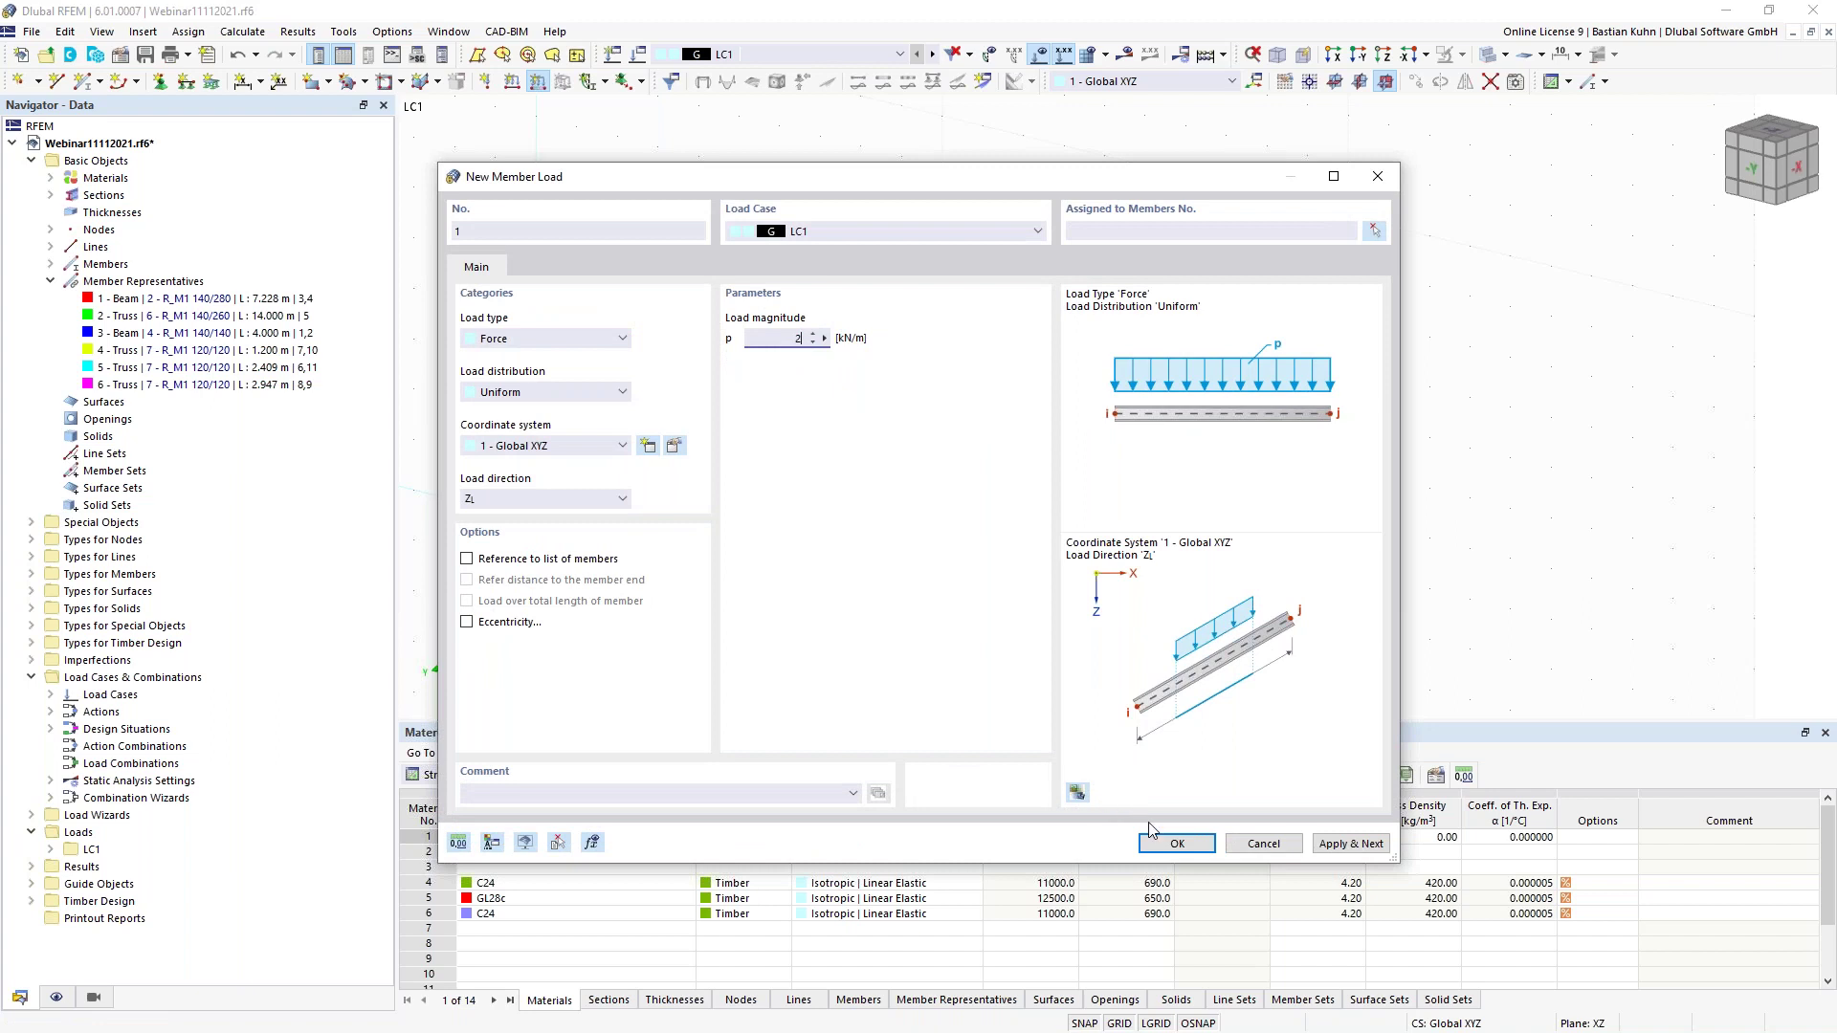
click(1166, 846)
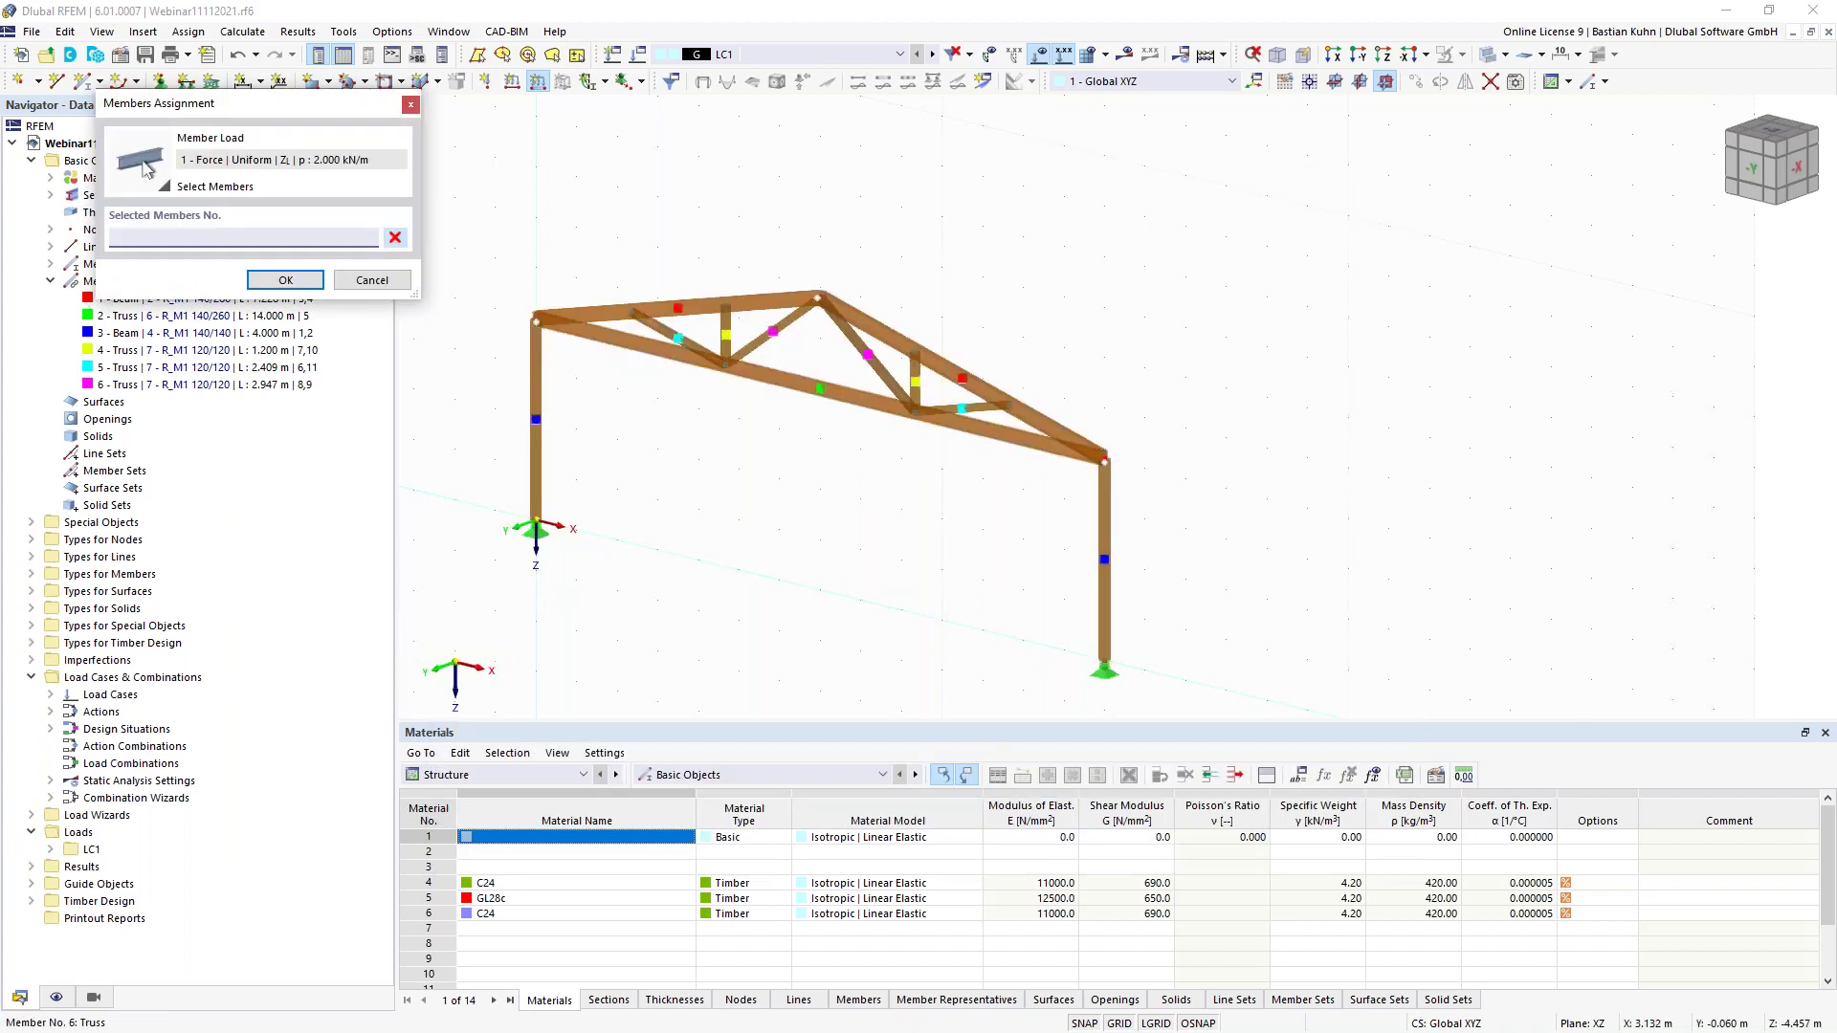
click(713, 298)
click(890, 337)
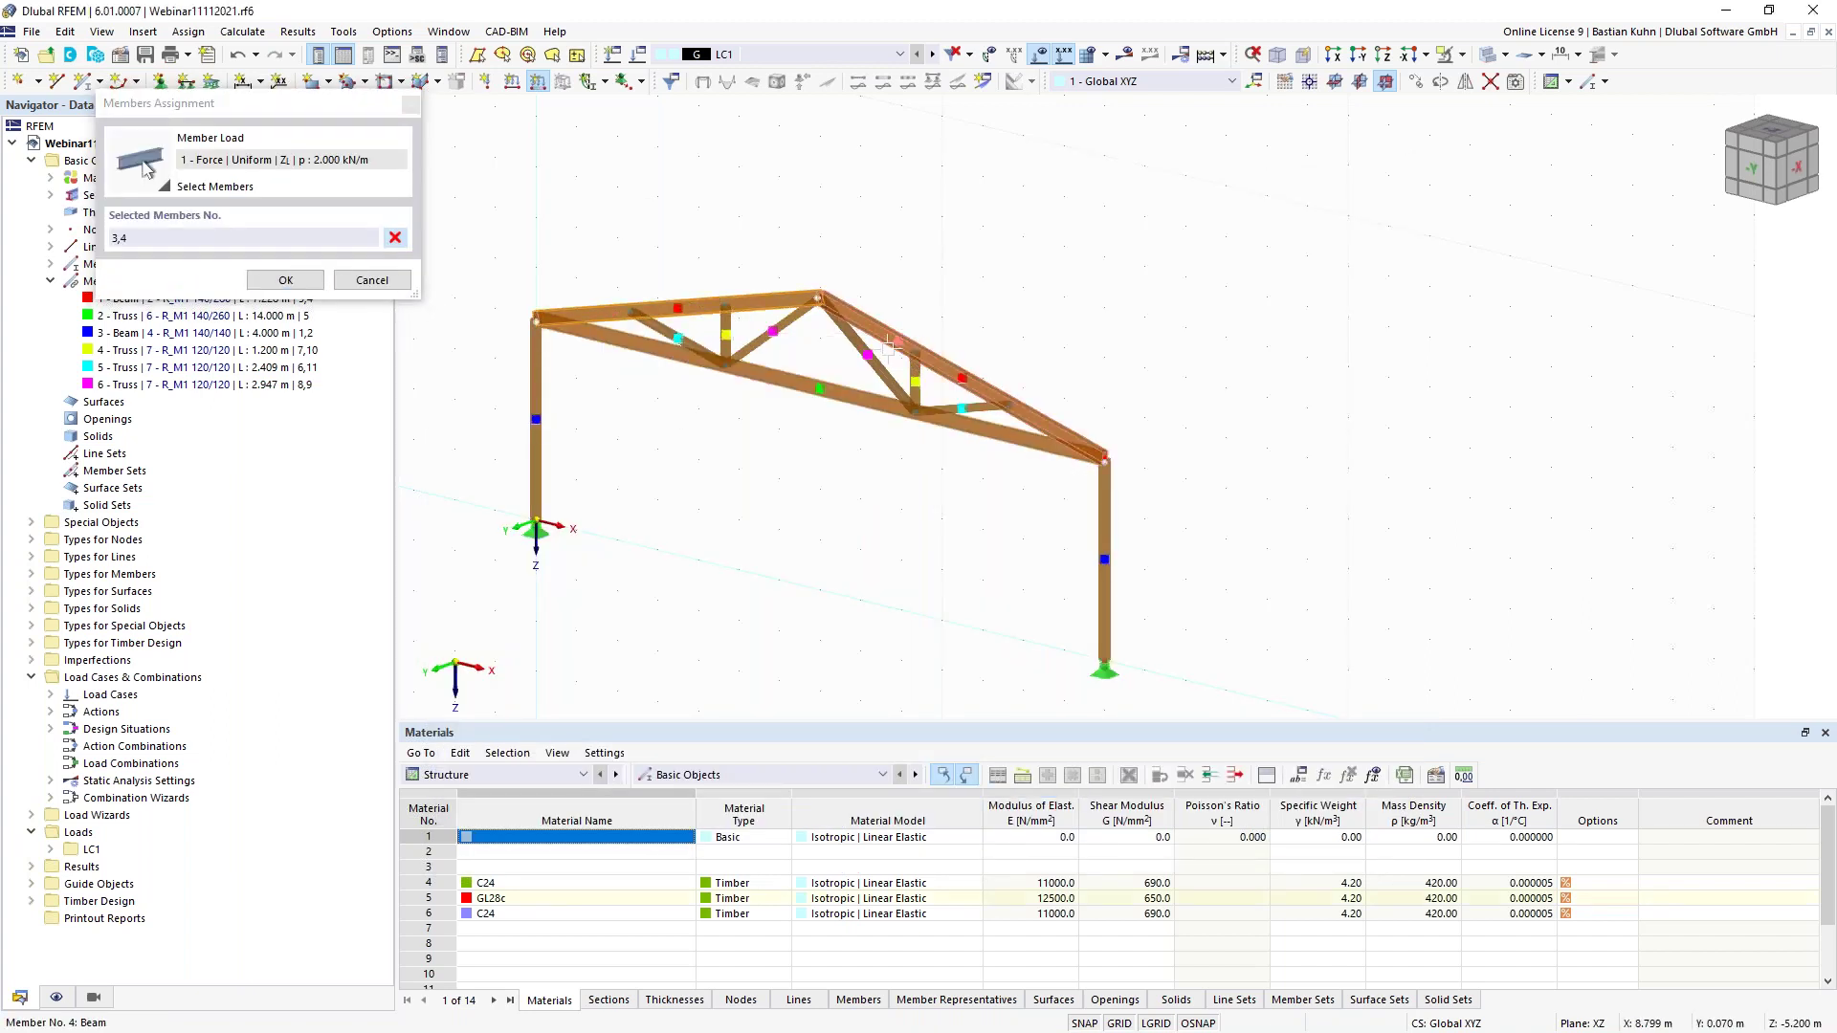
click(285, 280)
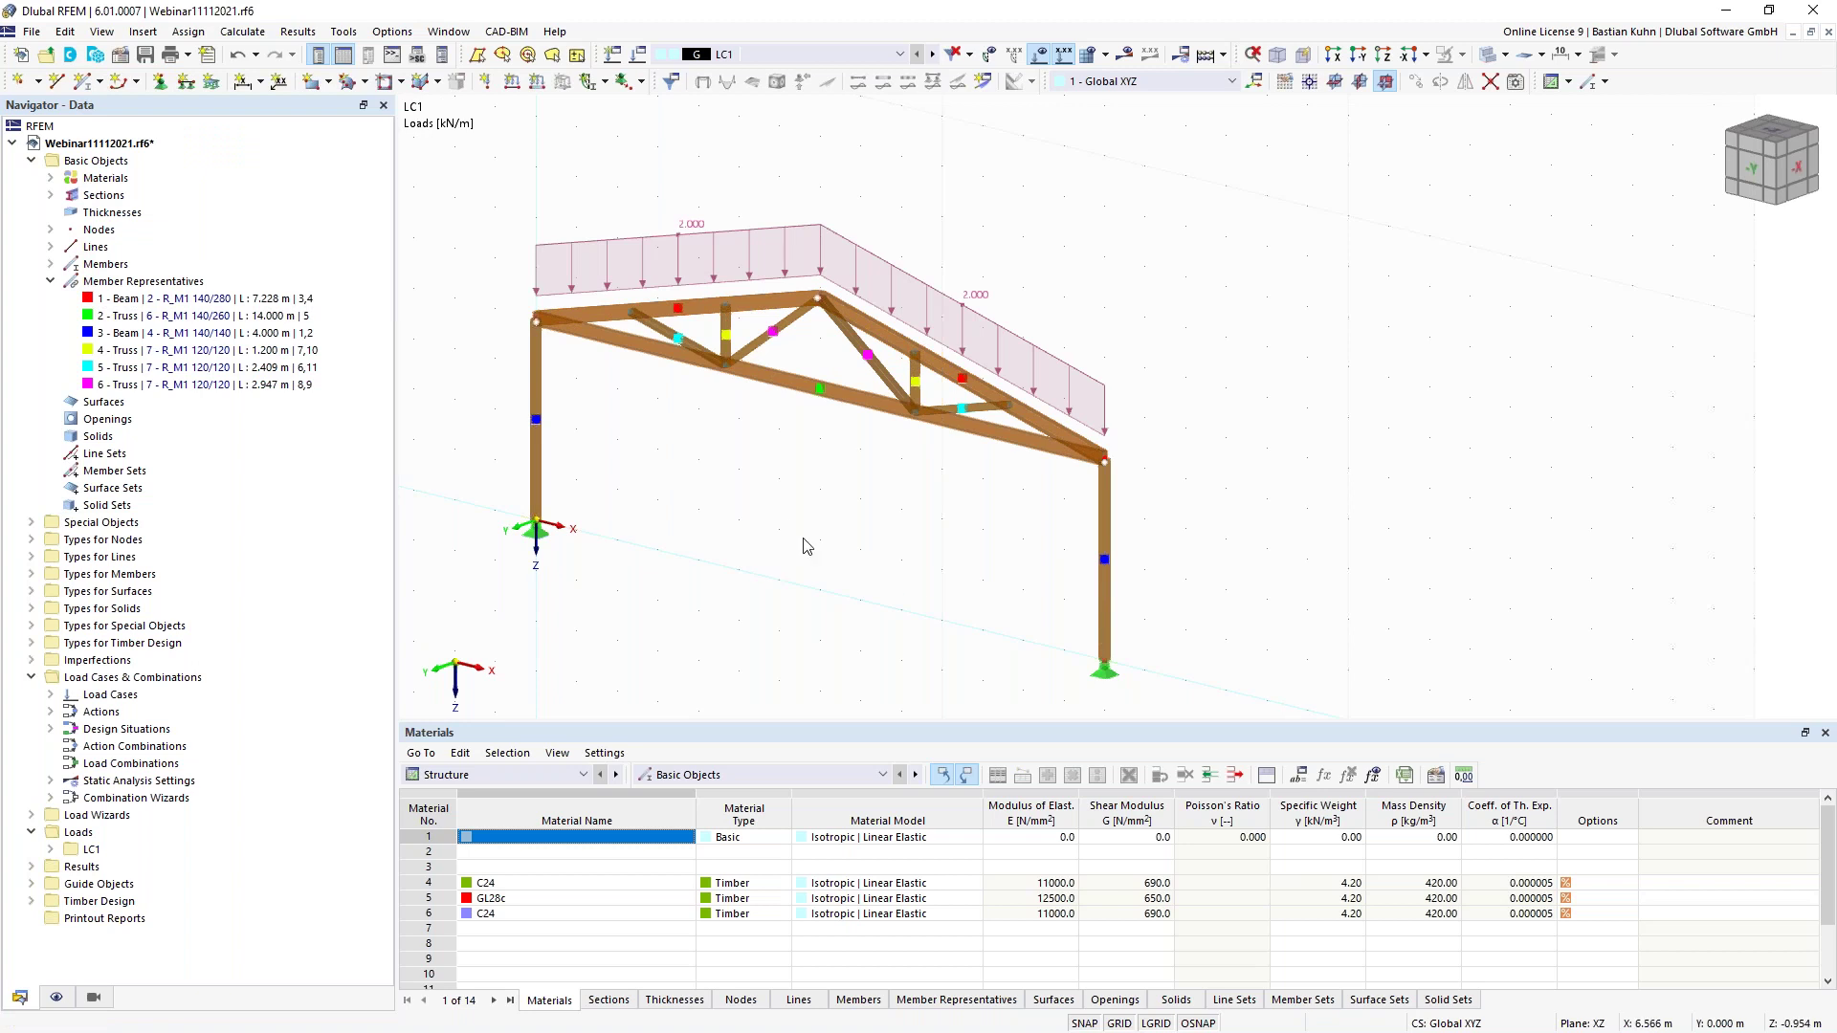
Set up a copy of the entire loaded frame with four steps, displaced 0 m in X and 5 m in Y
drag(607, 309, 1119, 669)
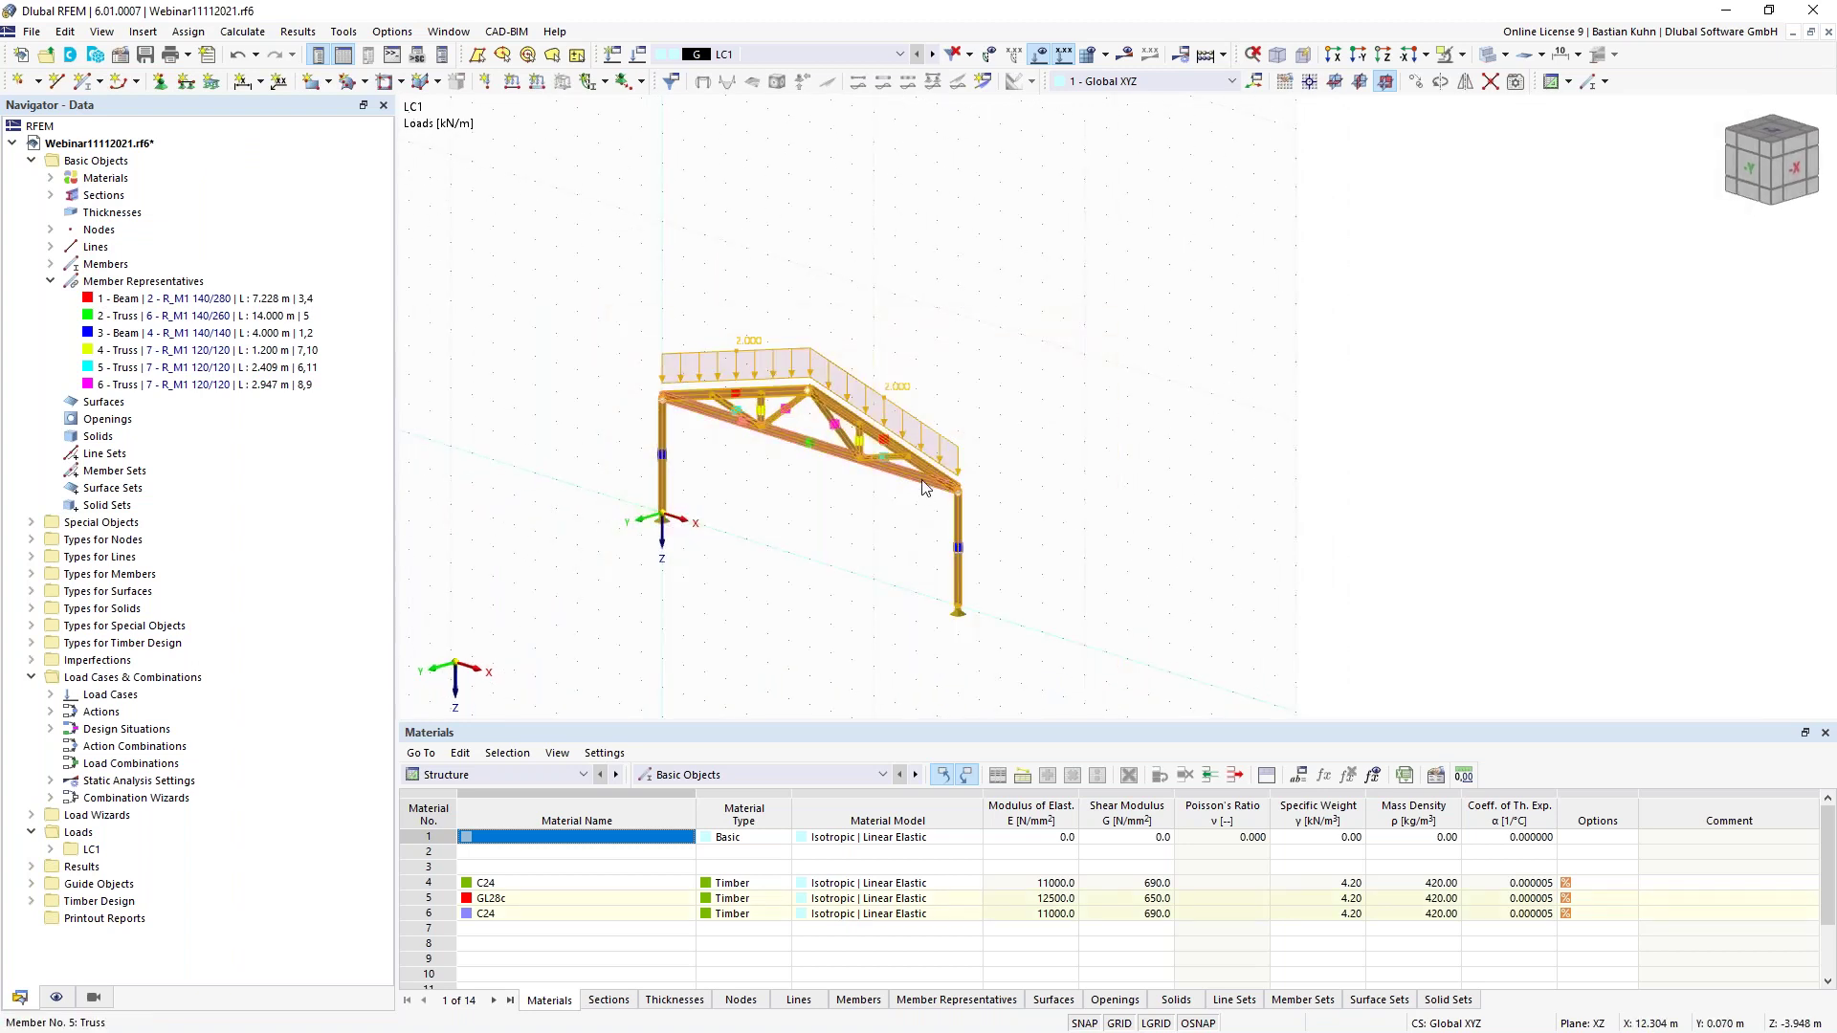
right_click(924, 489)
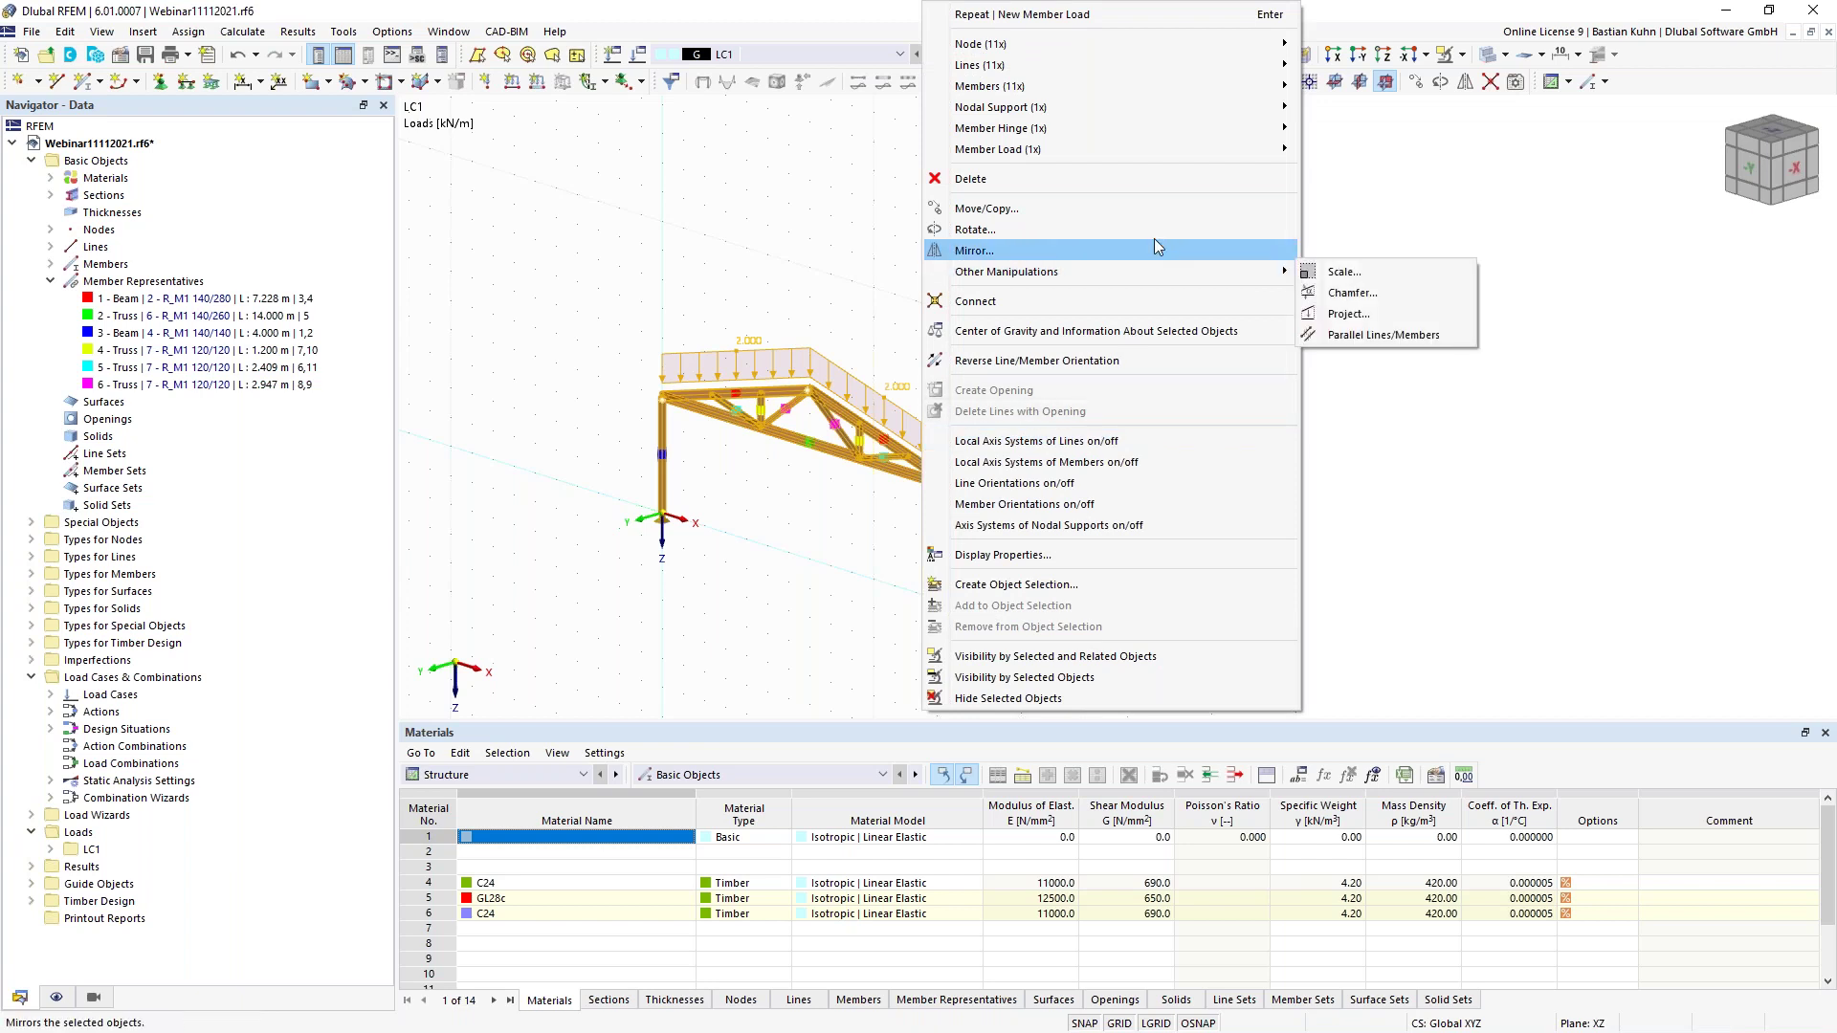
click(1150, 209)
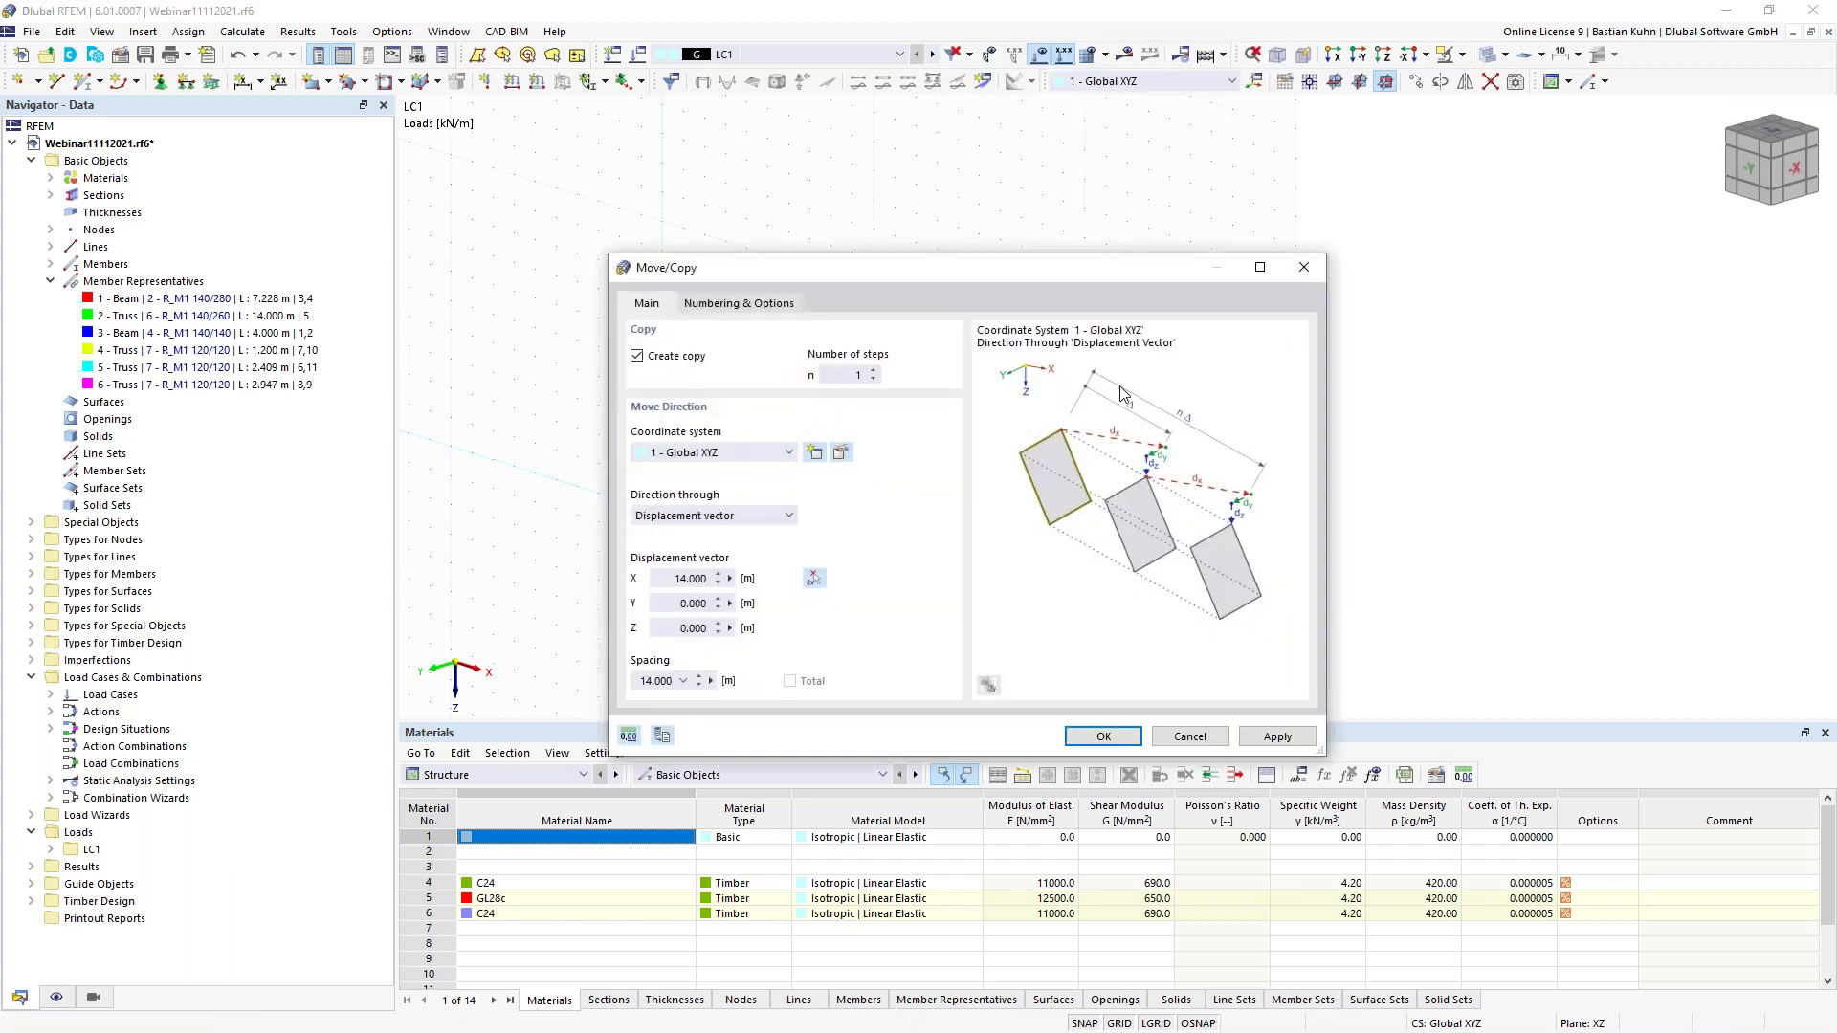
double_click(689, 578)
text(0)
key(Tab)
text(5)
click(835, 377)
text(4)
Enable step links for the copy and link the nodes with a new template member
click(727, 304)
click(639, 547)
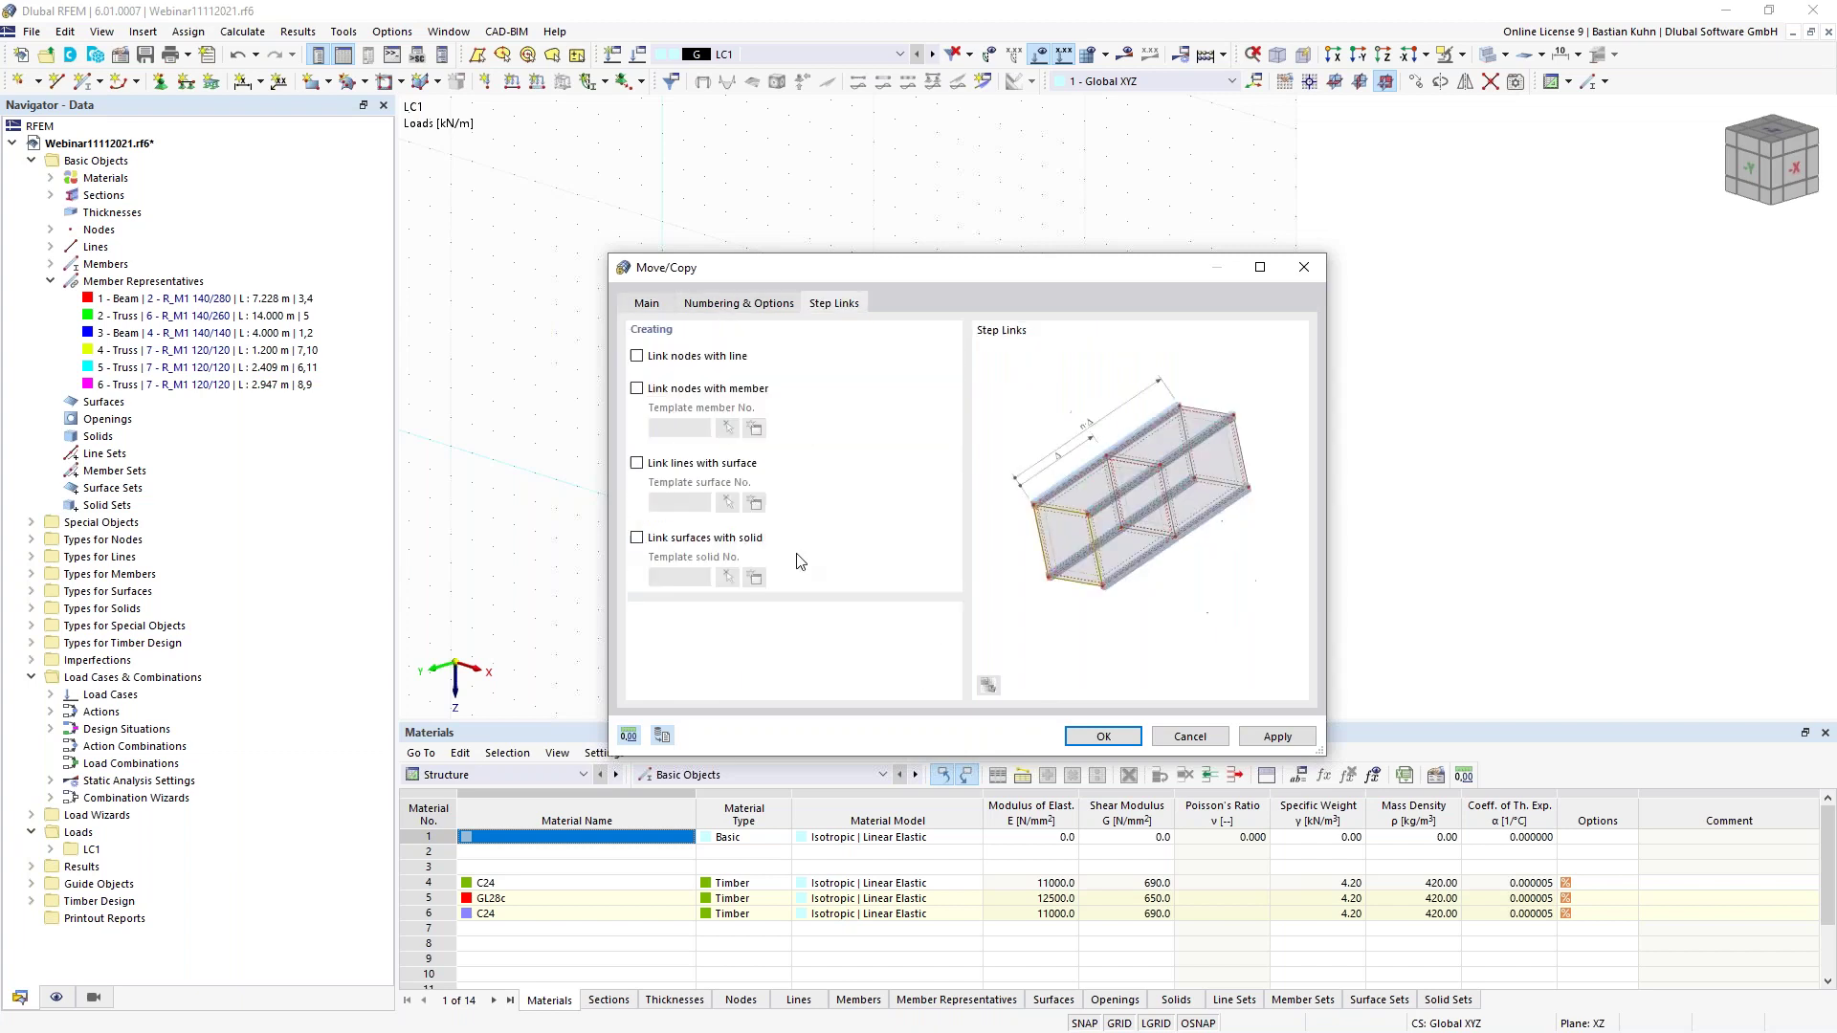
click(637, 389)
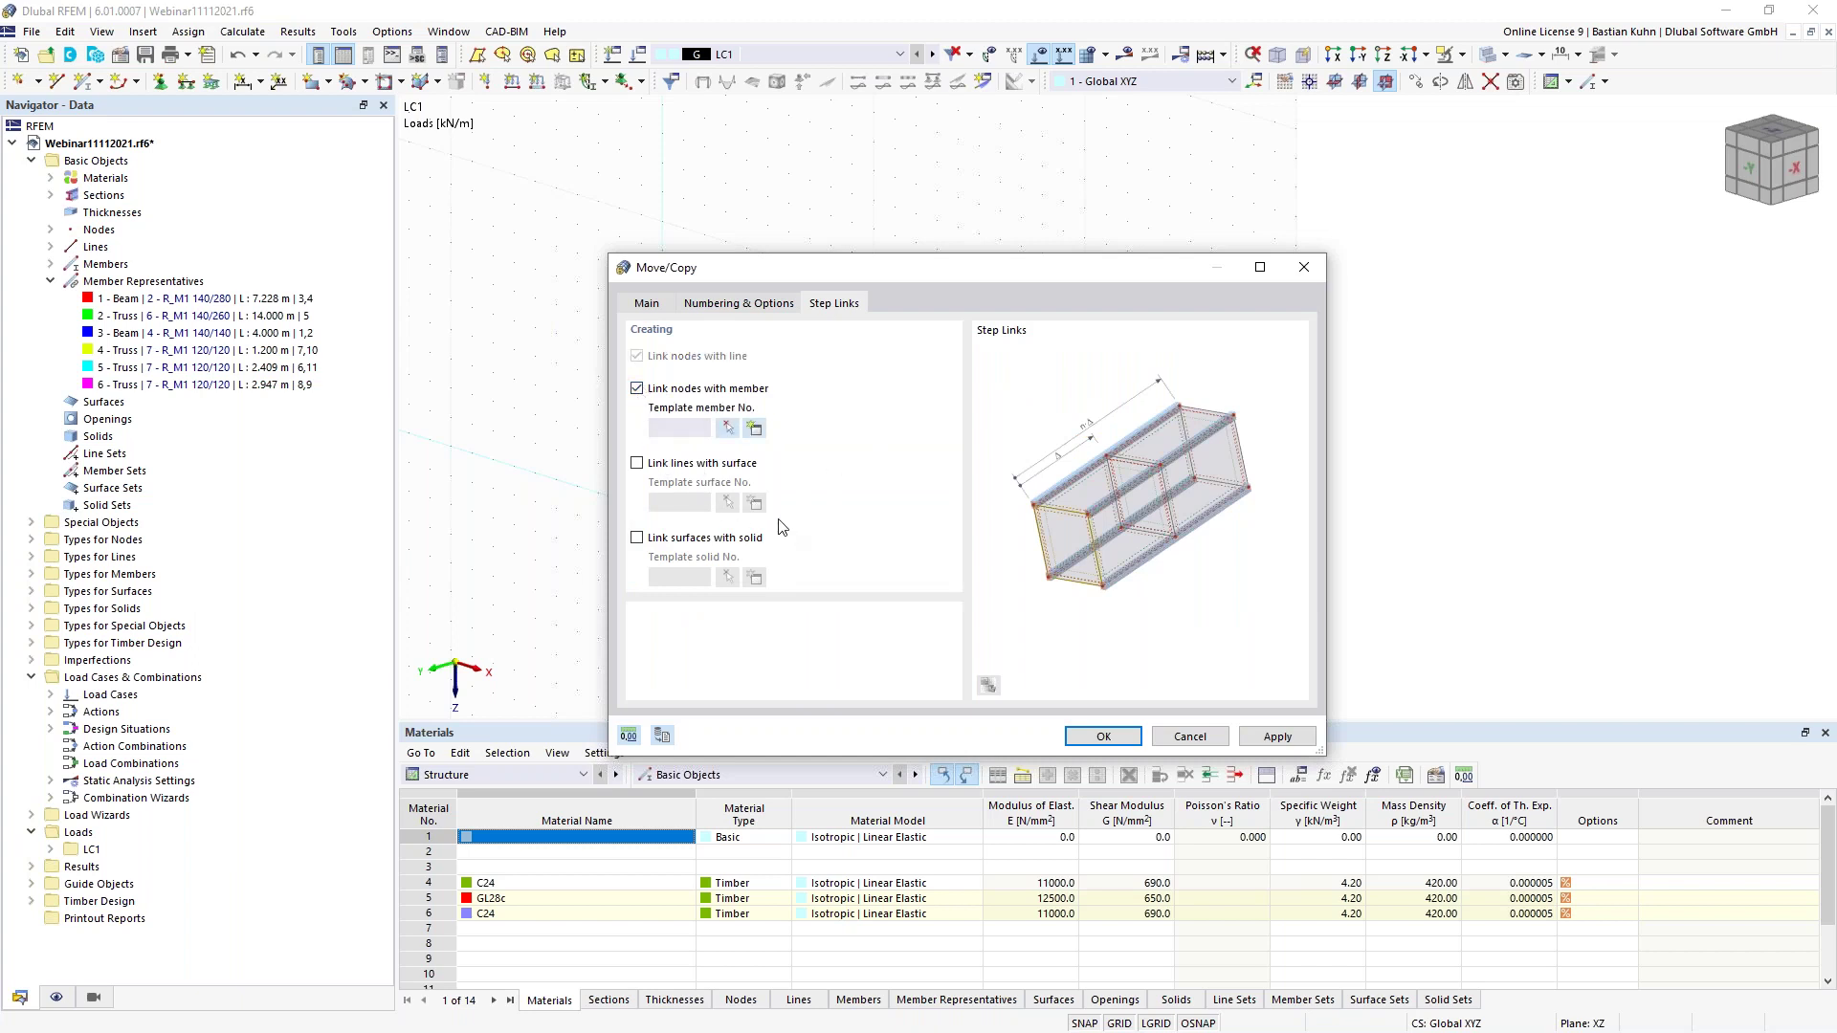
drag(954, 271, 932, 359)
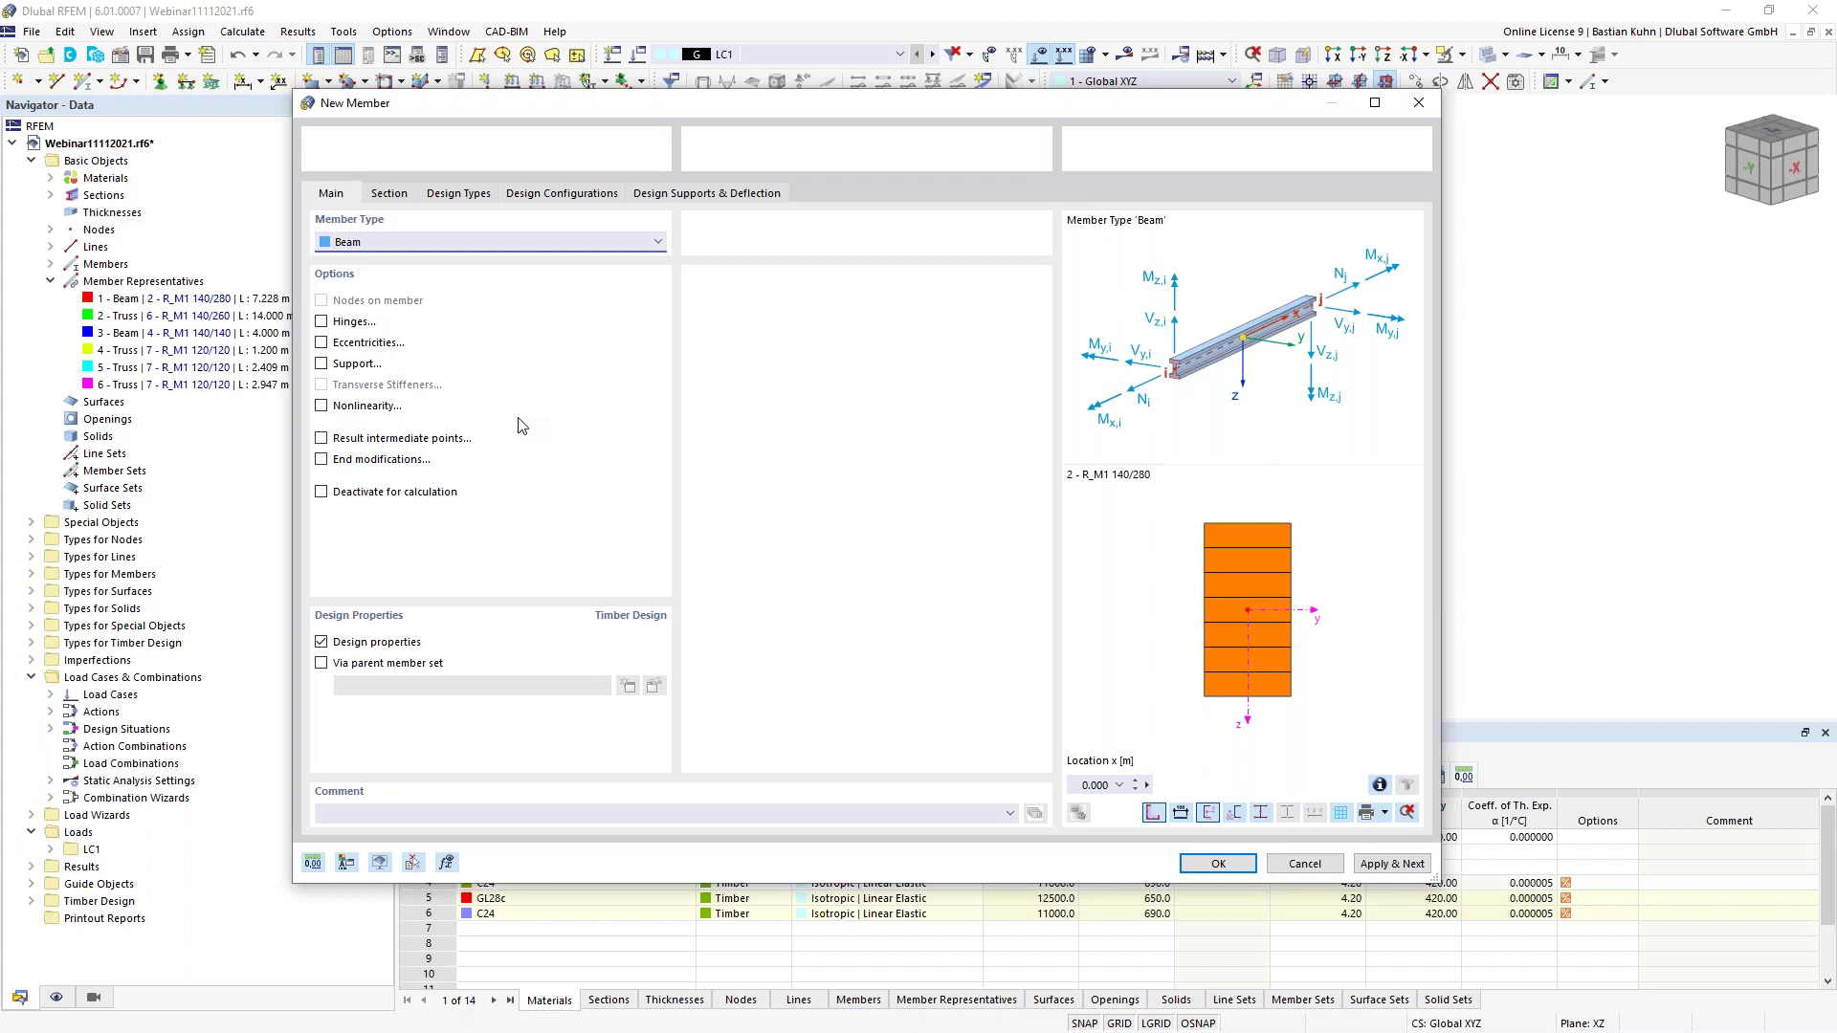
Define the template member as a Truss with section R_M1 140/140 in C24 and carry out the frame copy
click(605, 246)
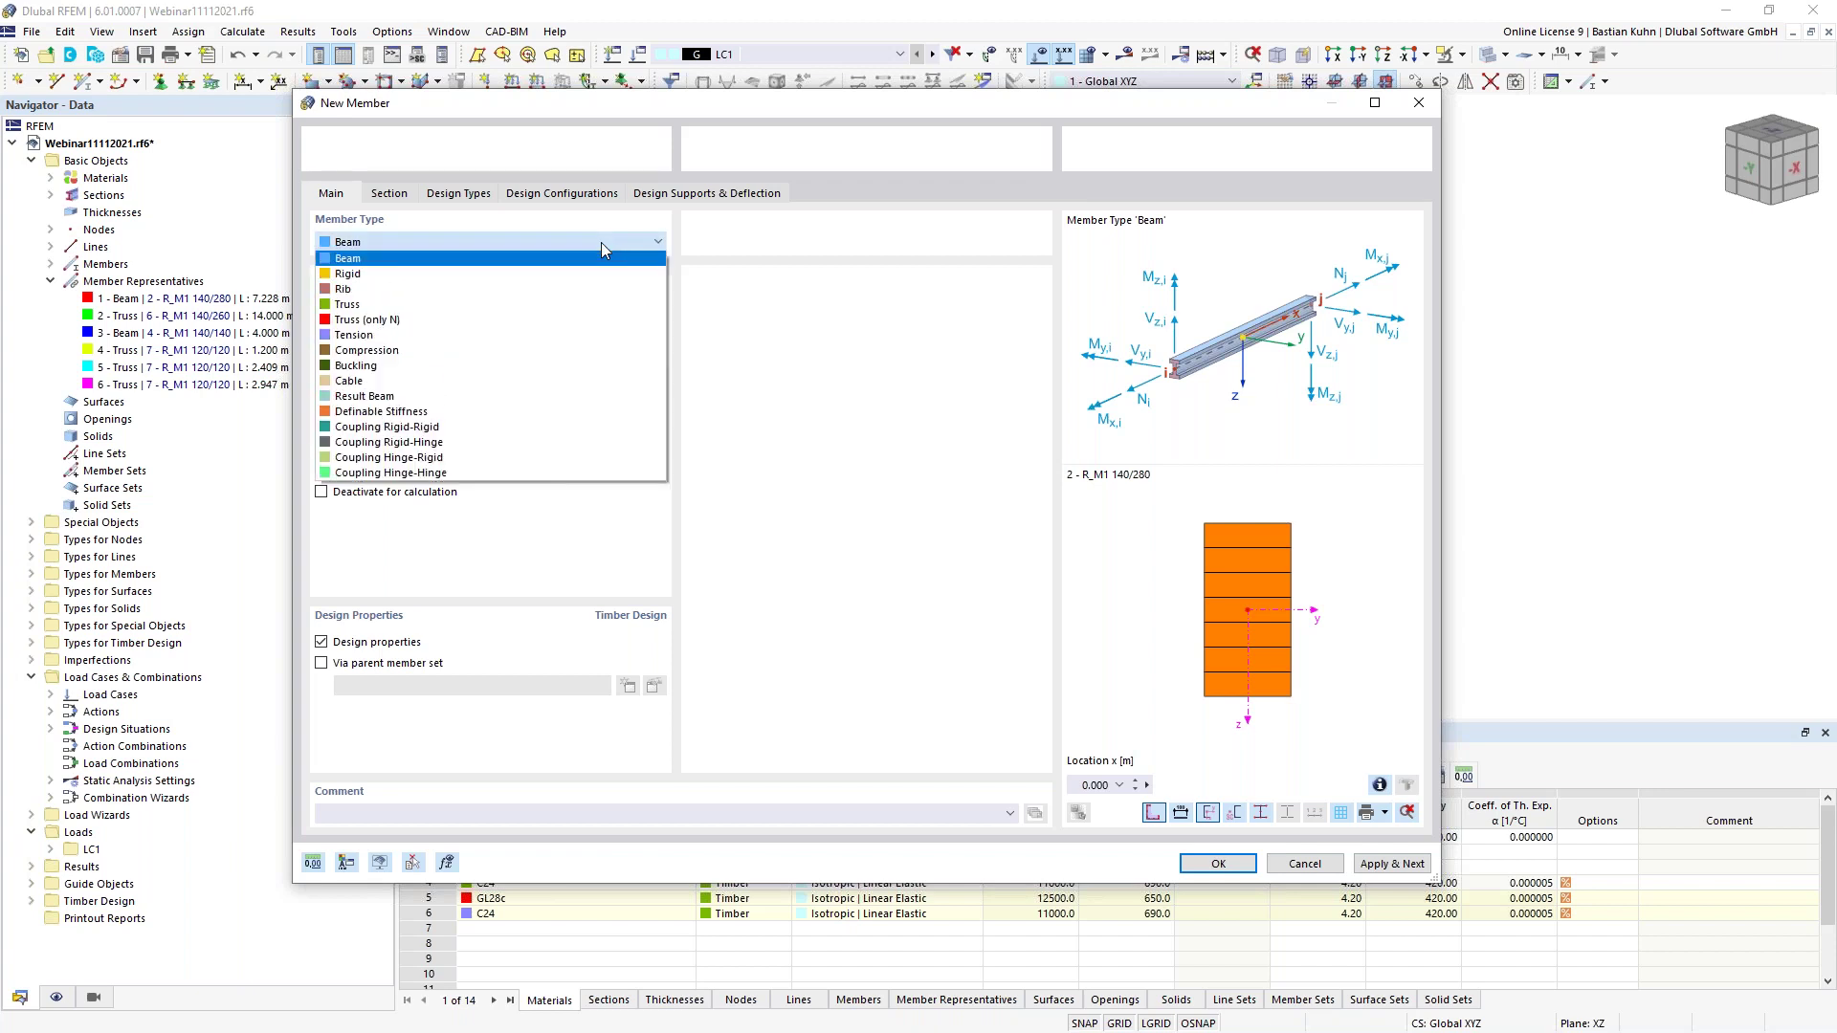
click(603, 305)
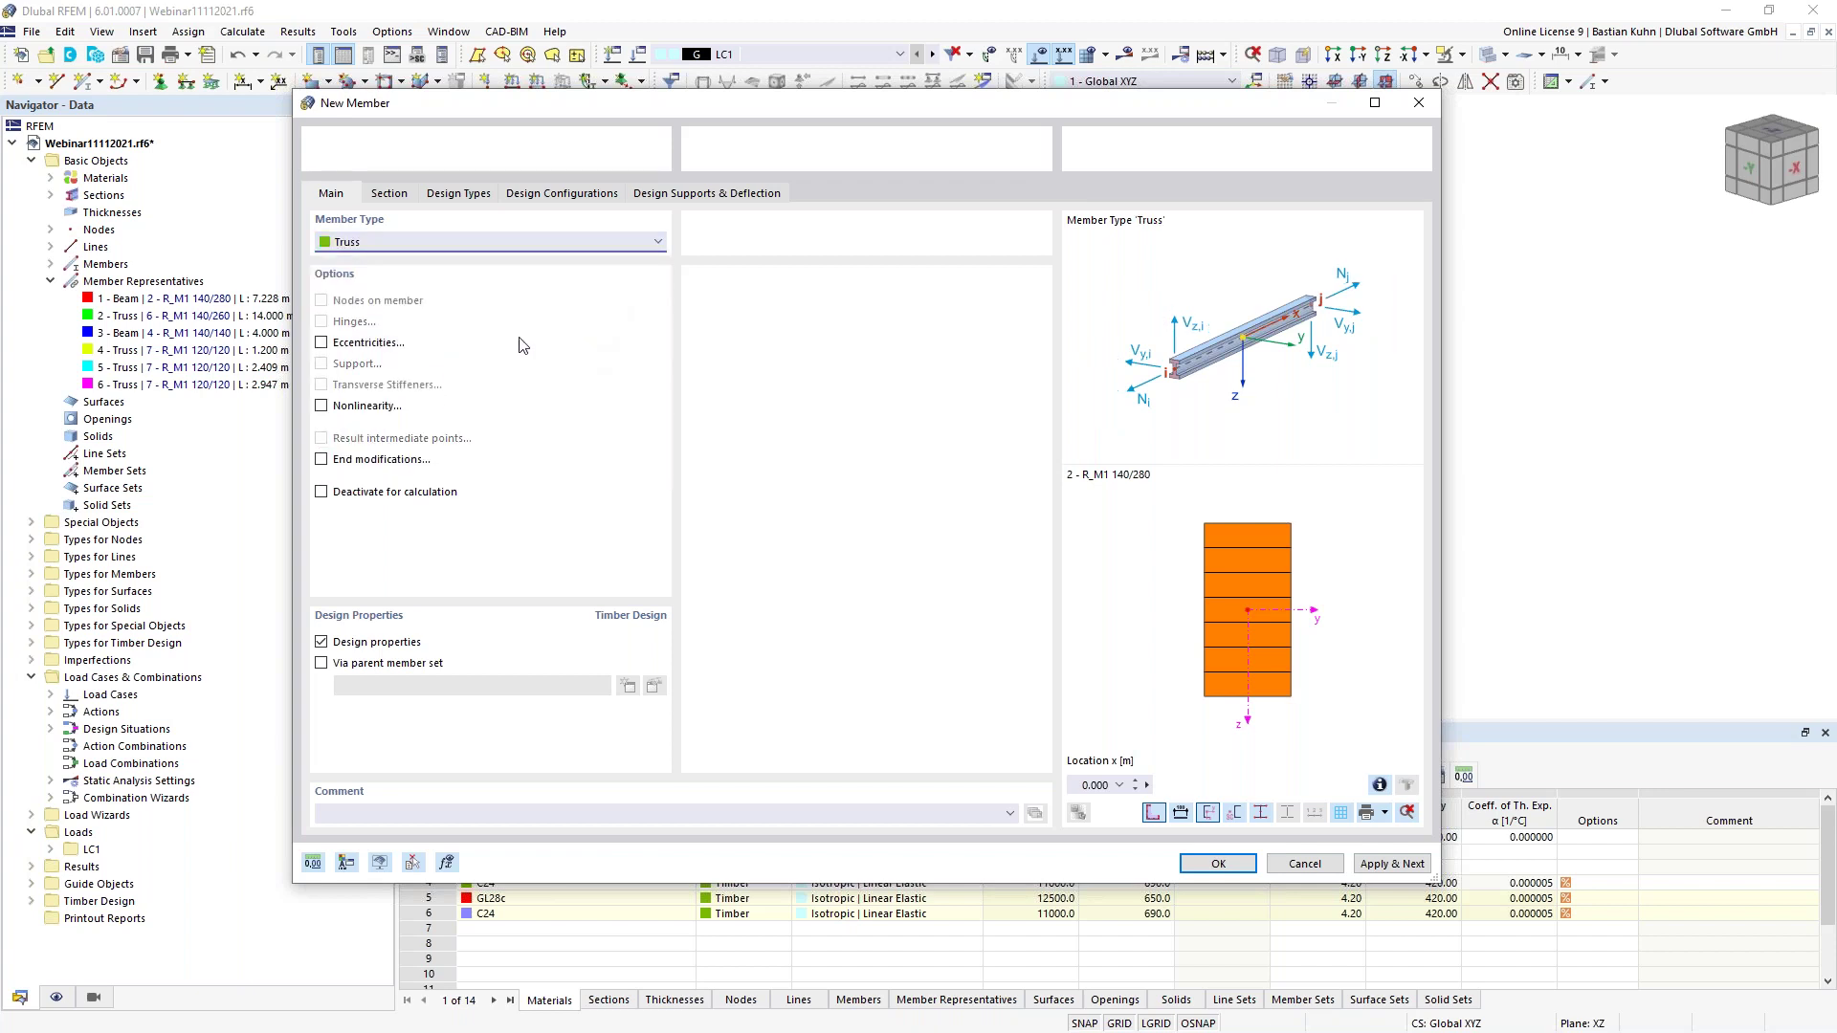
click(390, 194)
click(603, 652)
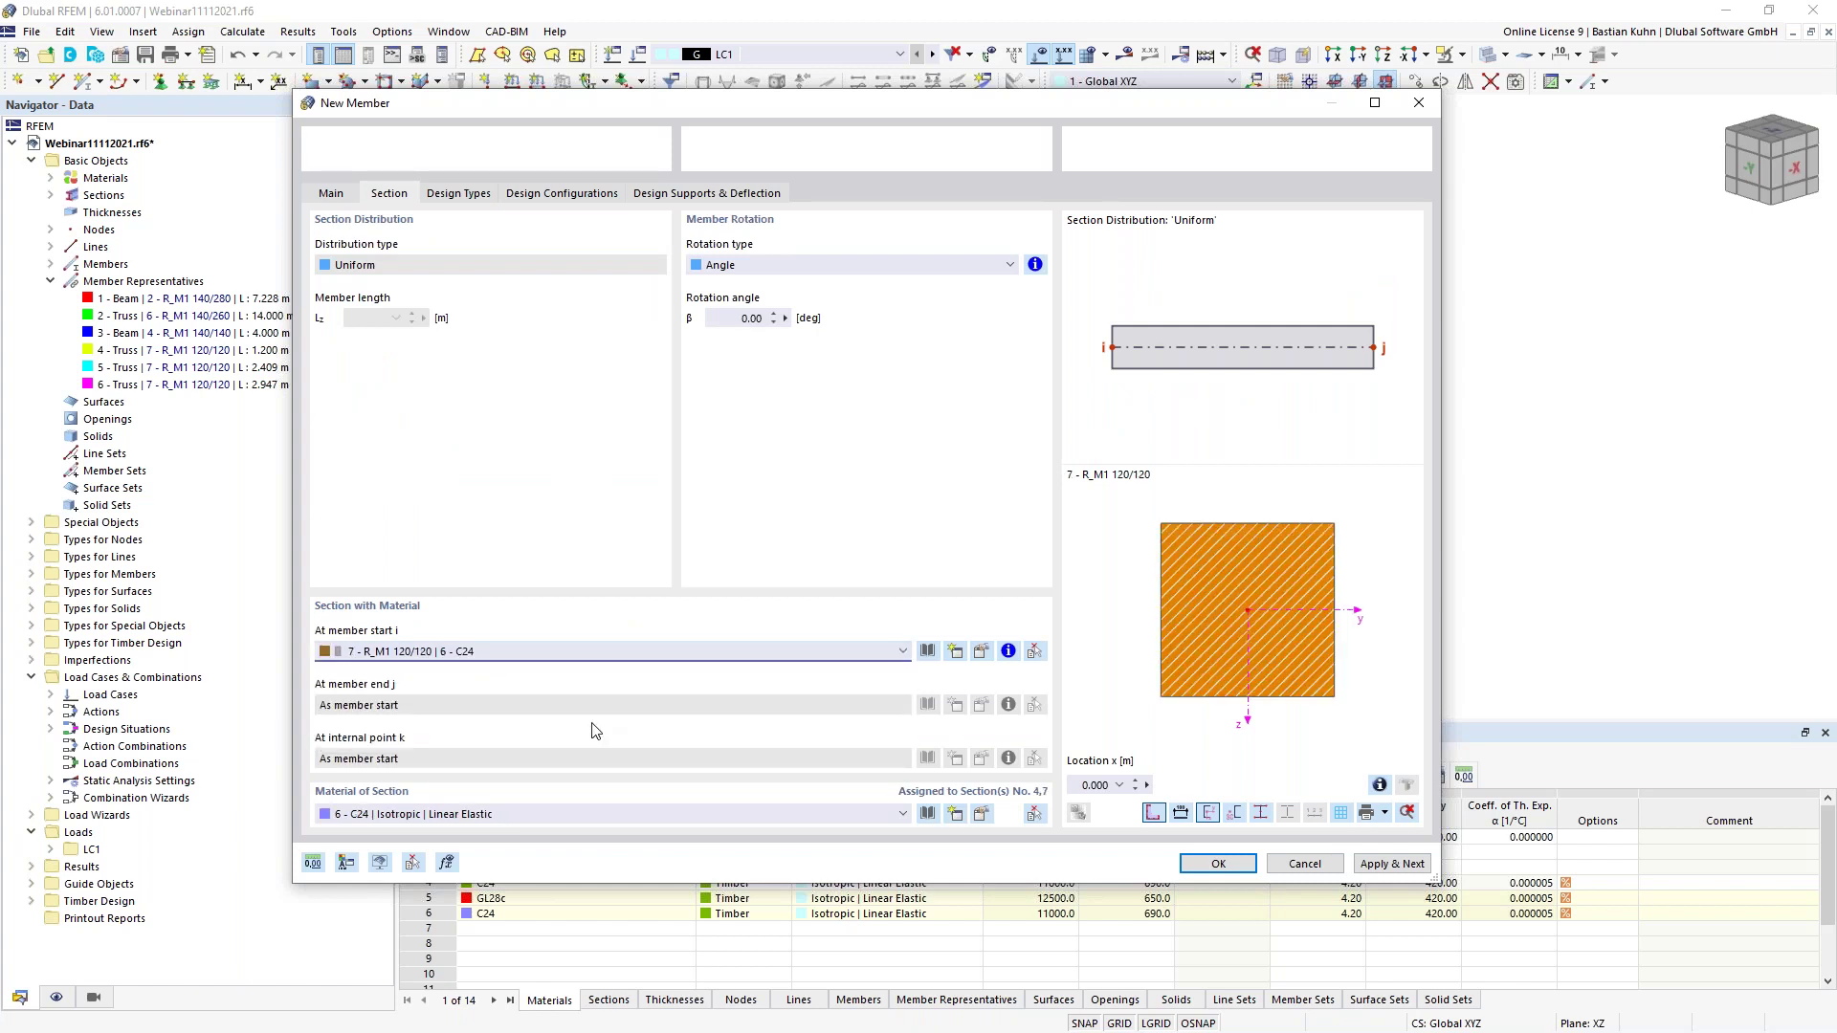
click(606, 655)
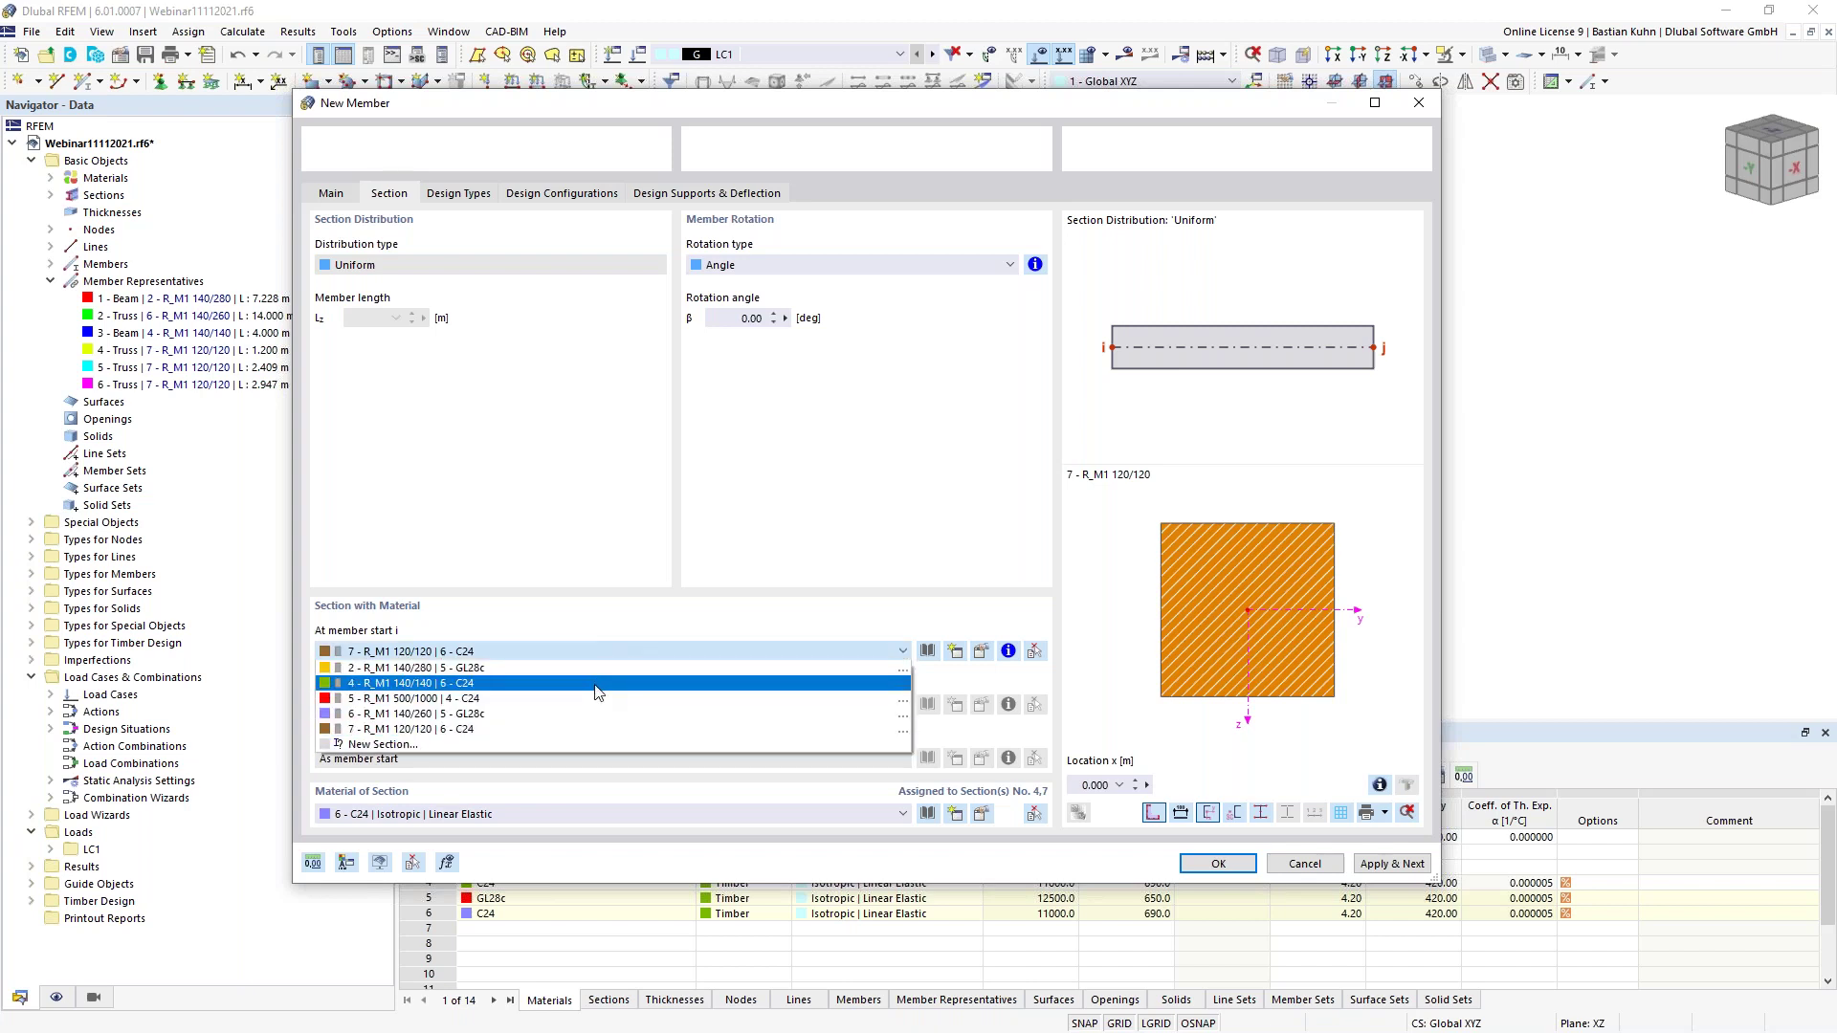
click(597, 685)
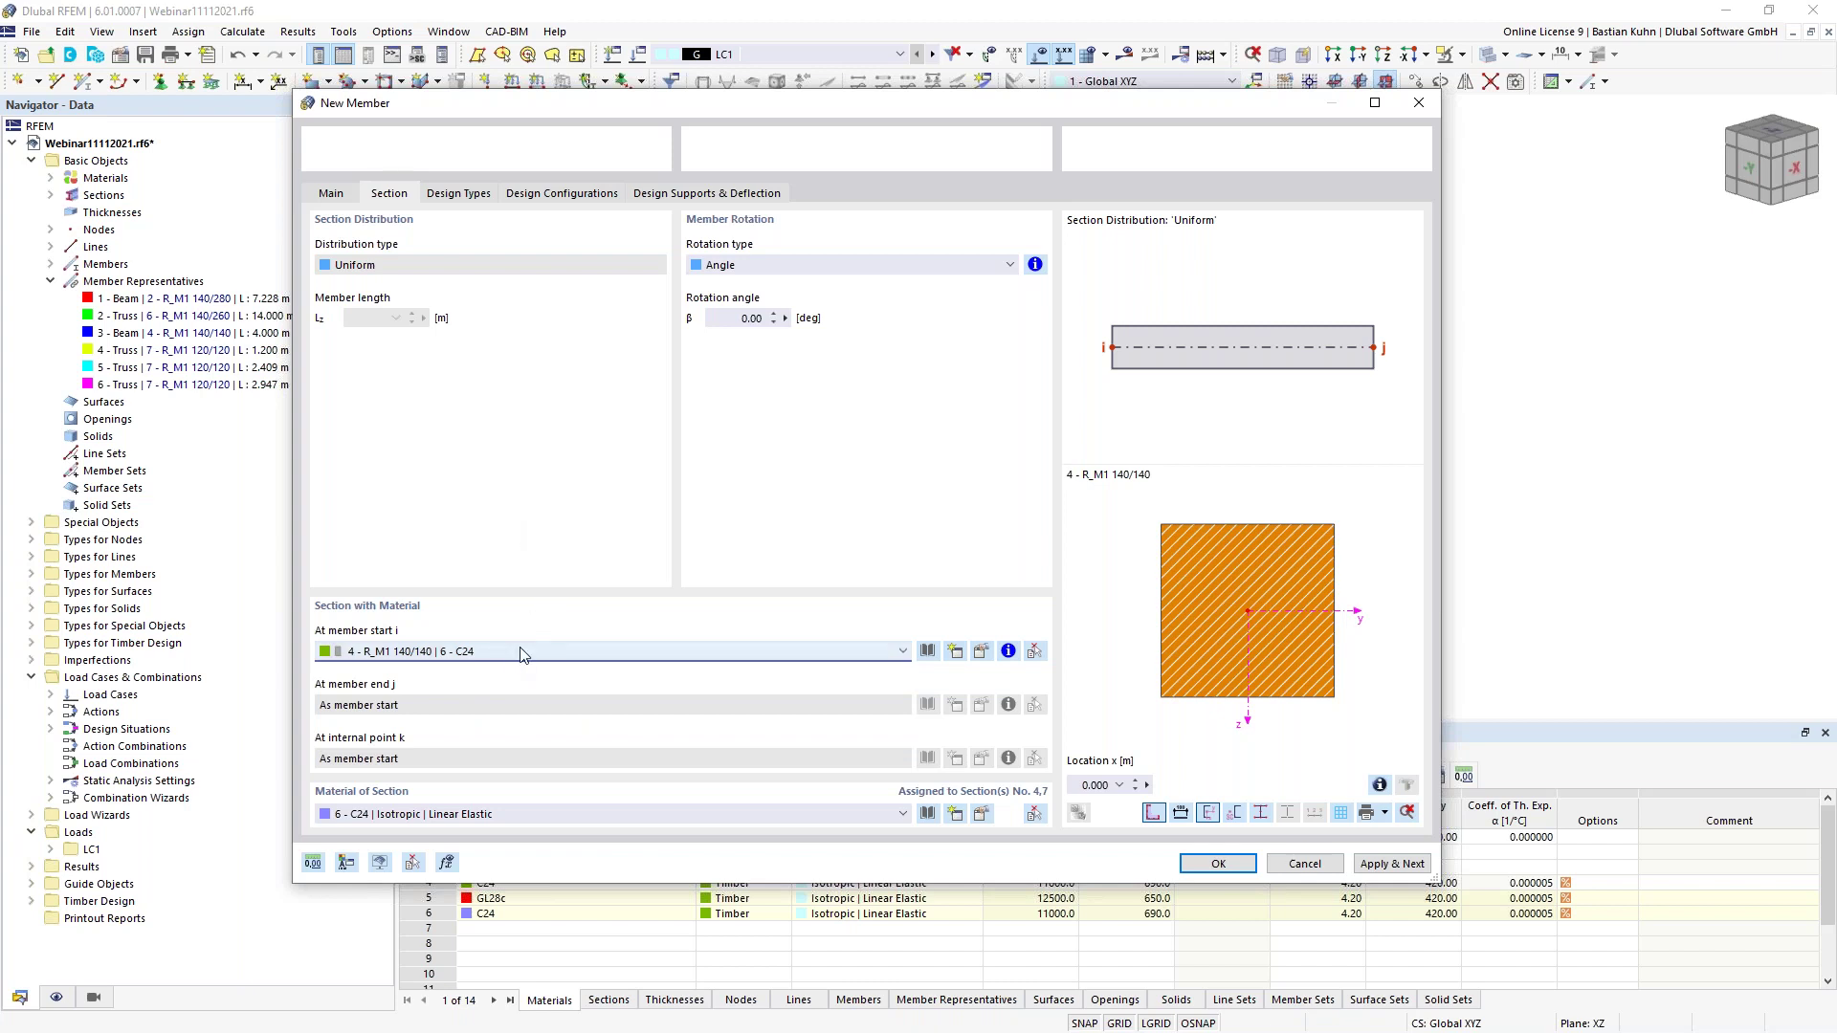
click(1216, 864)
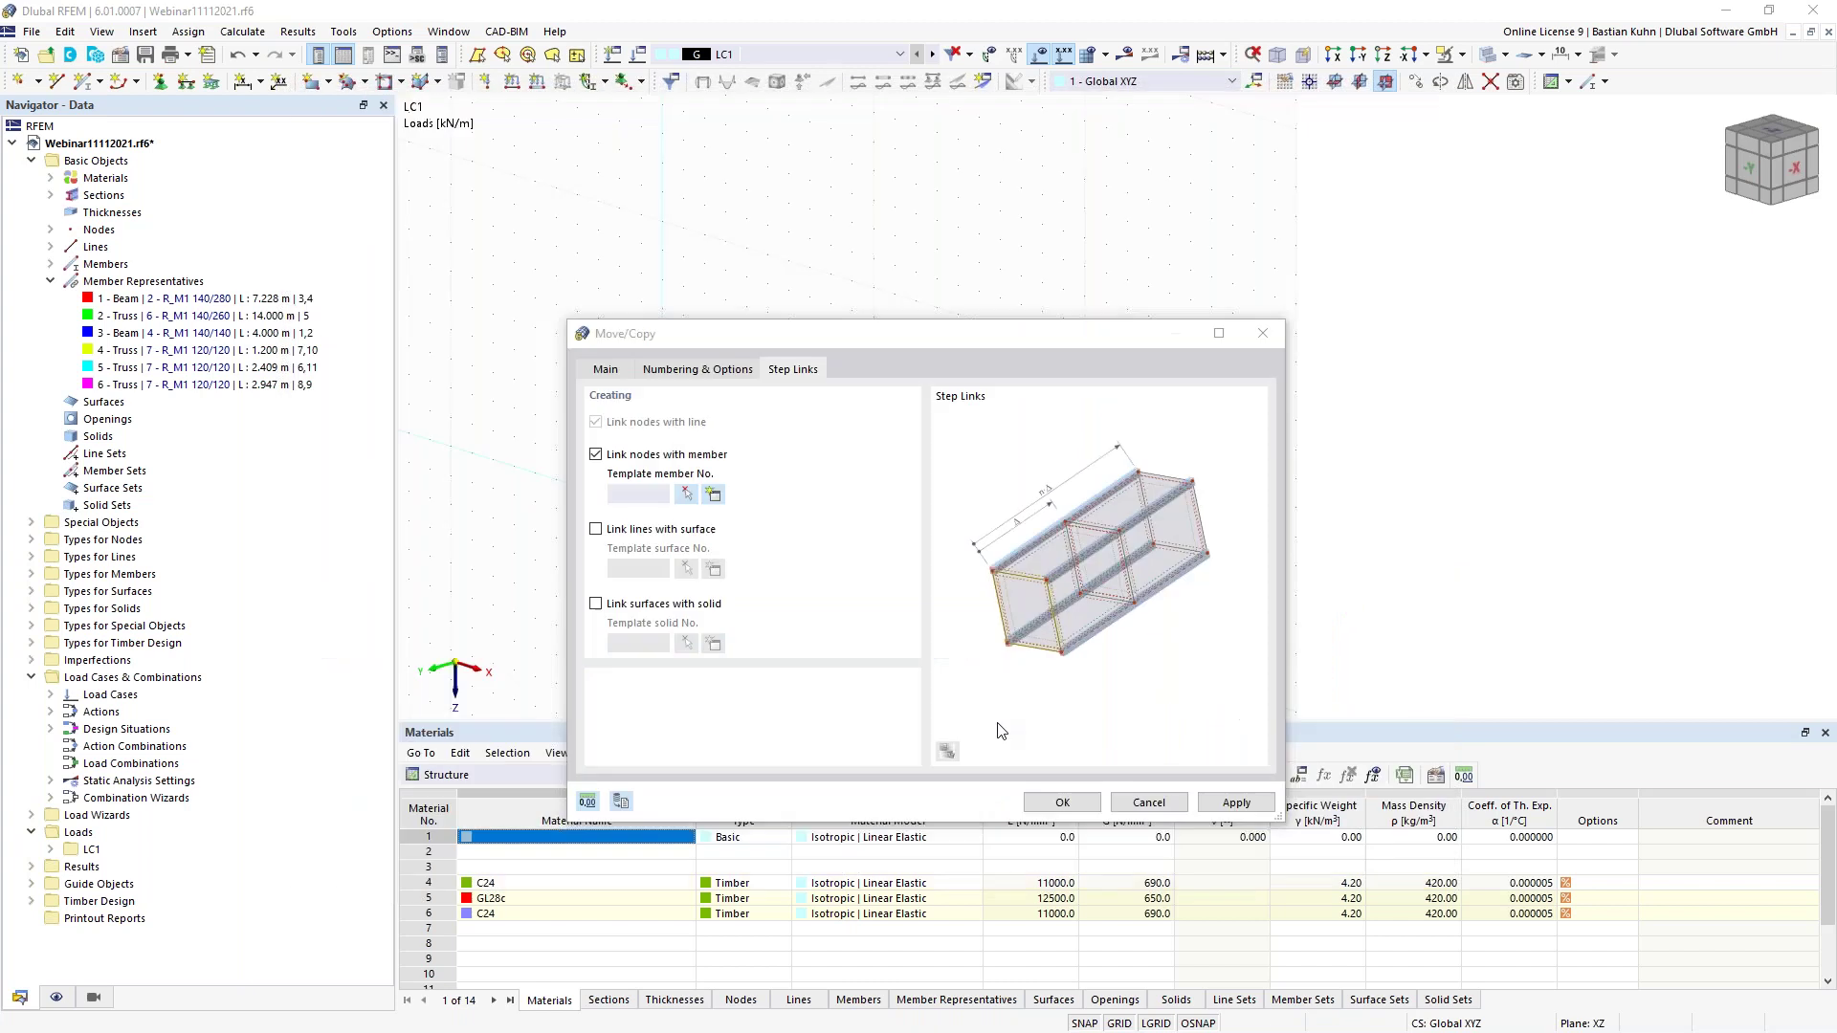
click(1059, 803)
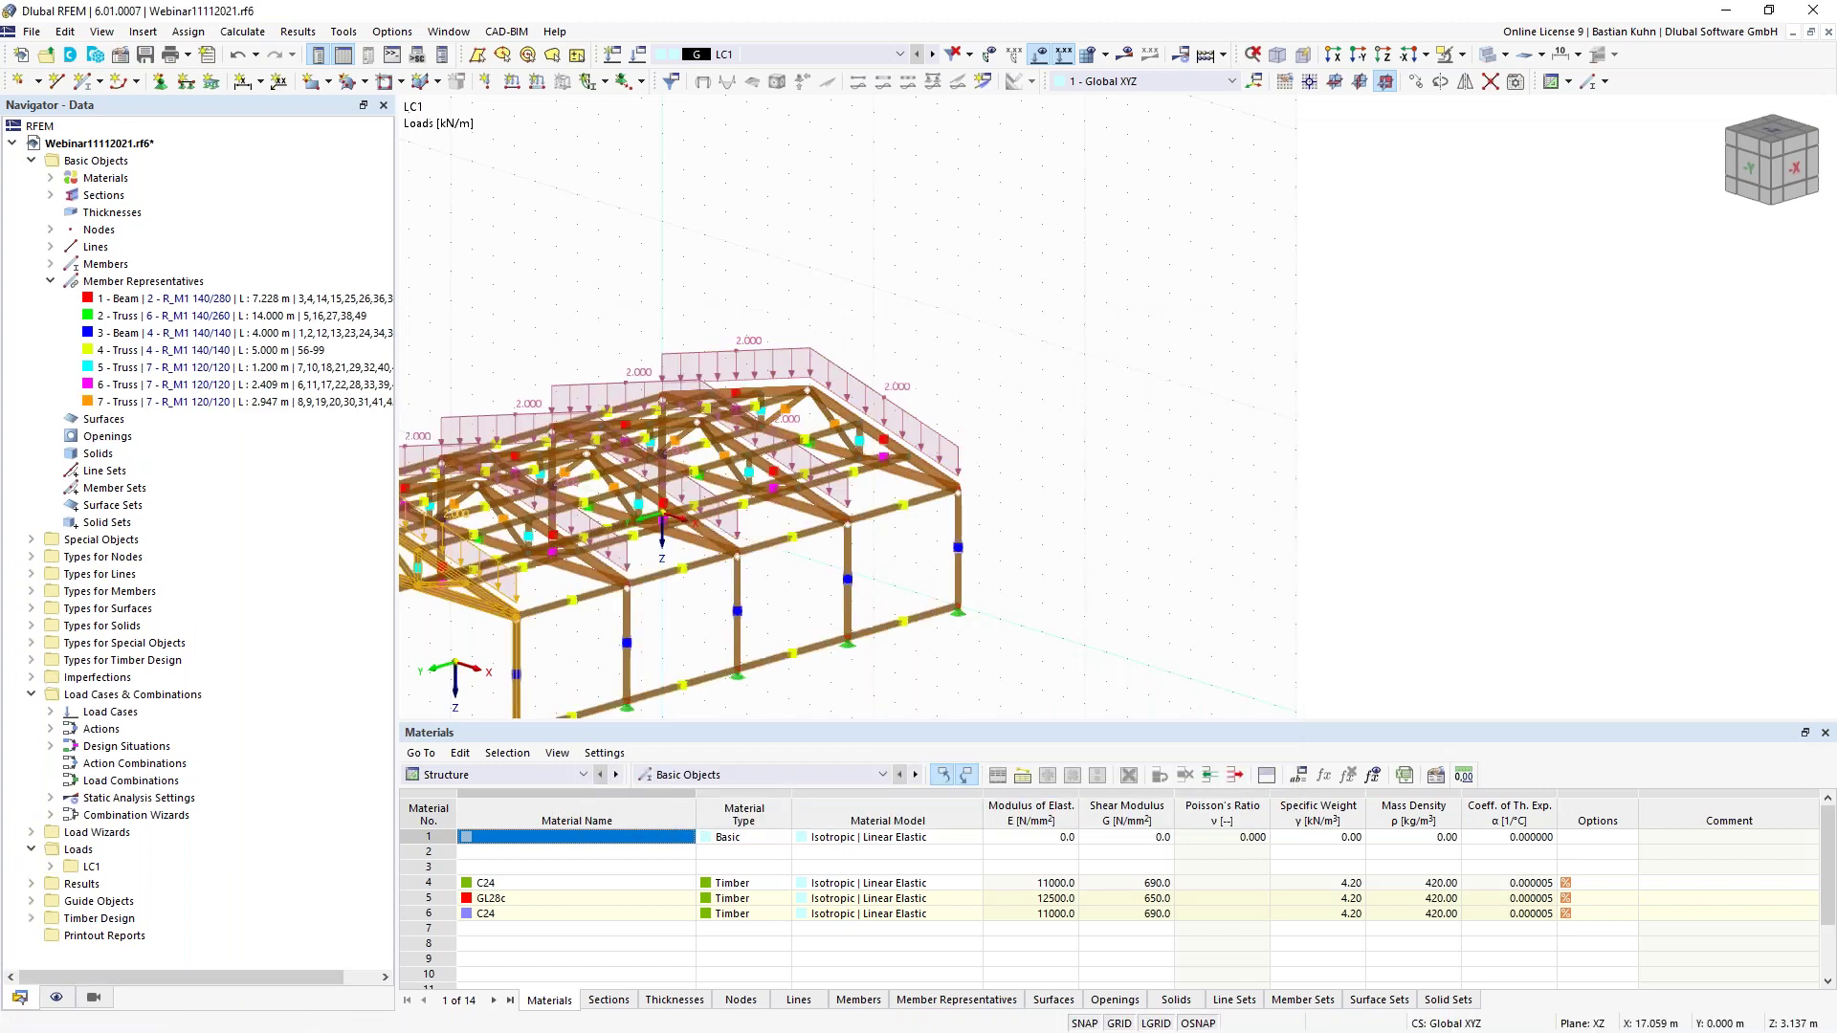
Hide the member representatives in the model display
scroll(990, 681, down, 5)
ctrl+middle_drag(1184, 545, 1141, 551)
right_drag(1142, 551, 1019, 585)
ctrl+middle_drag(814, 641, 877, 552)
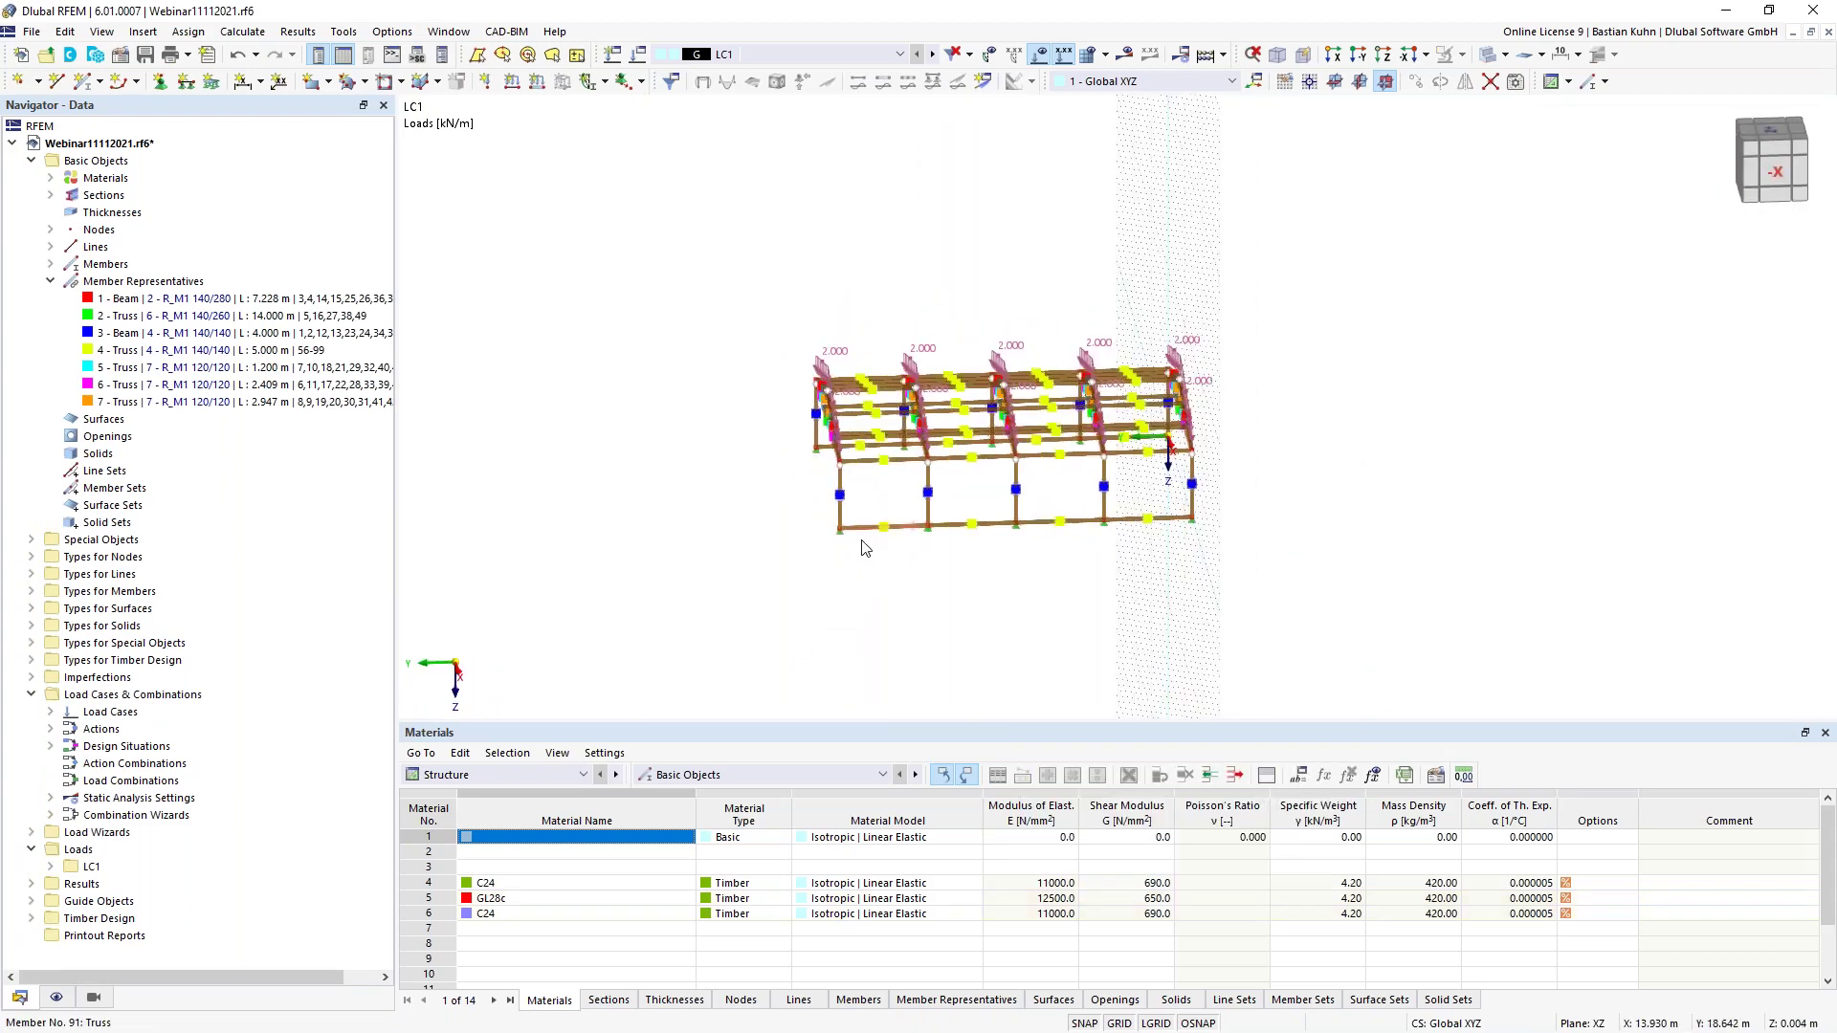
click(56, 998)
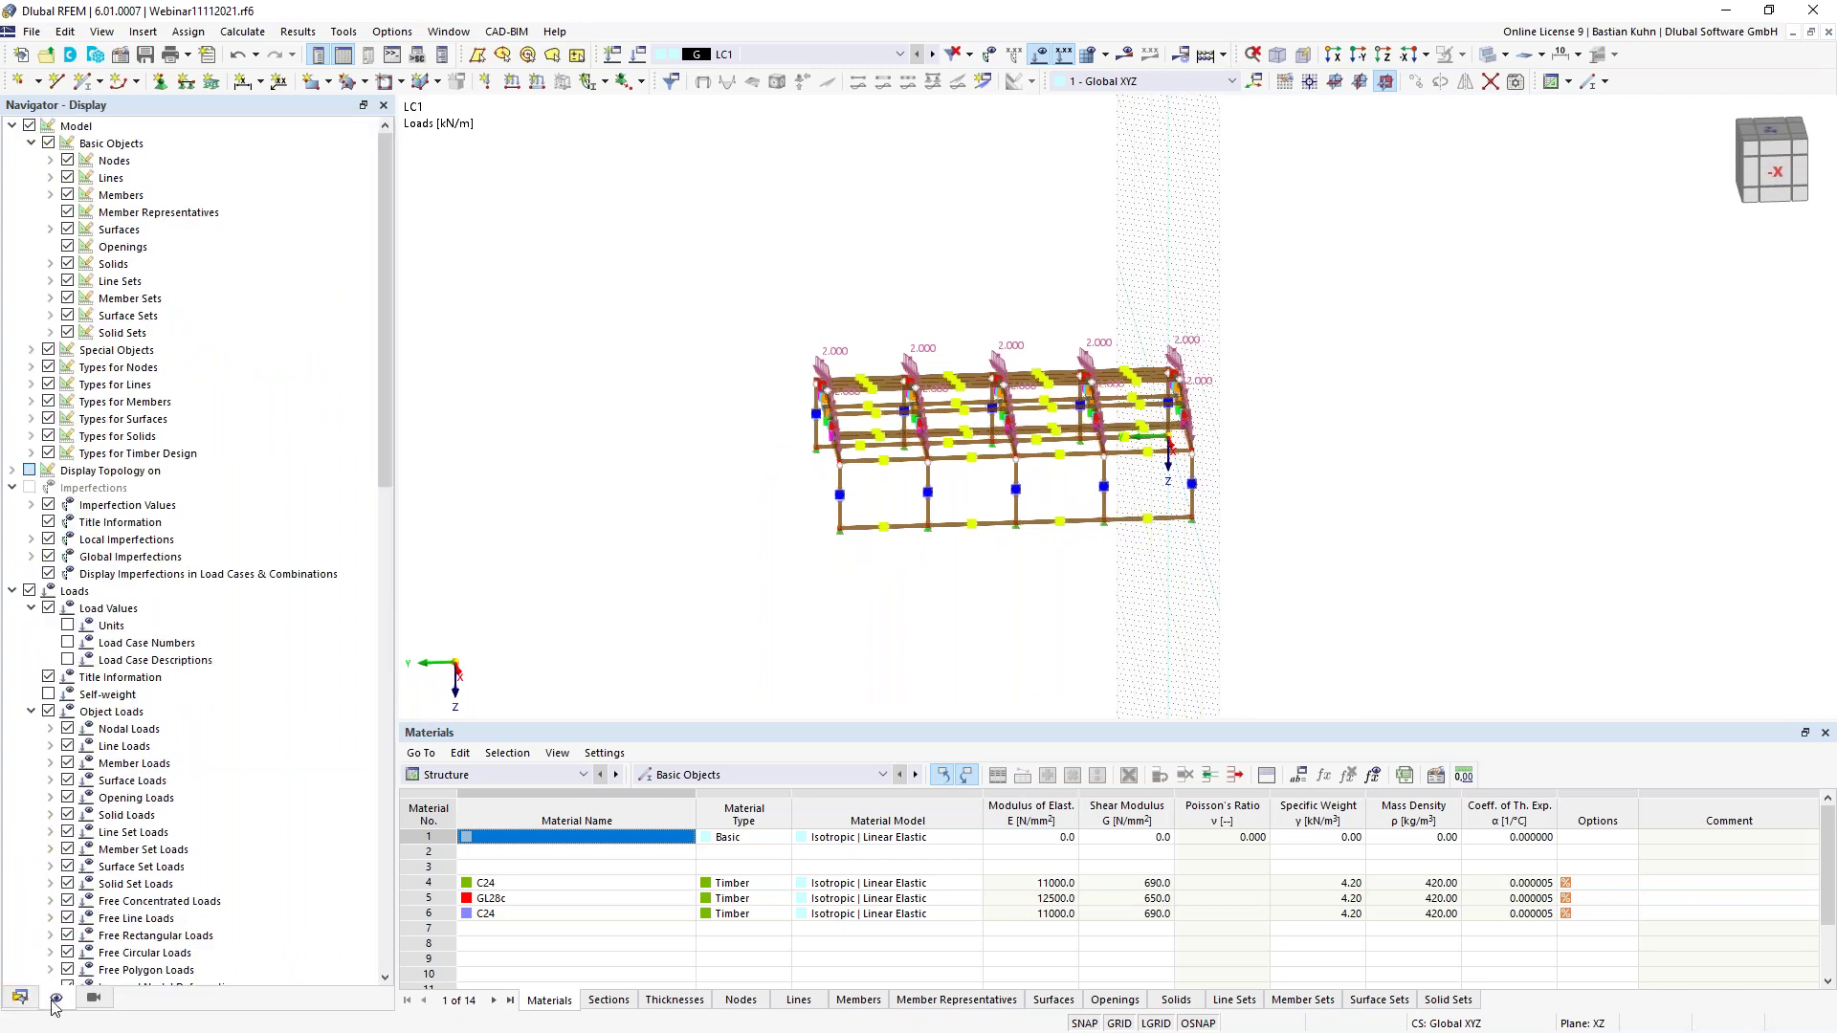
click(67, 212)
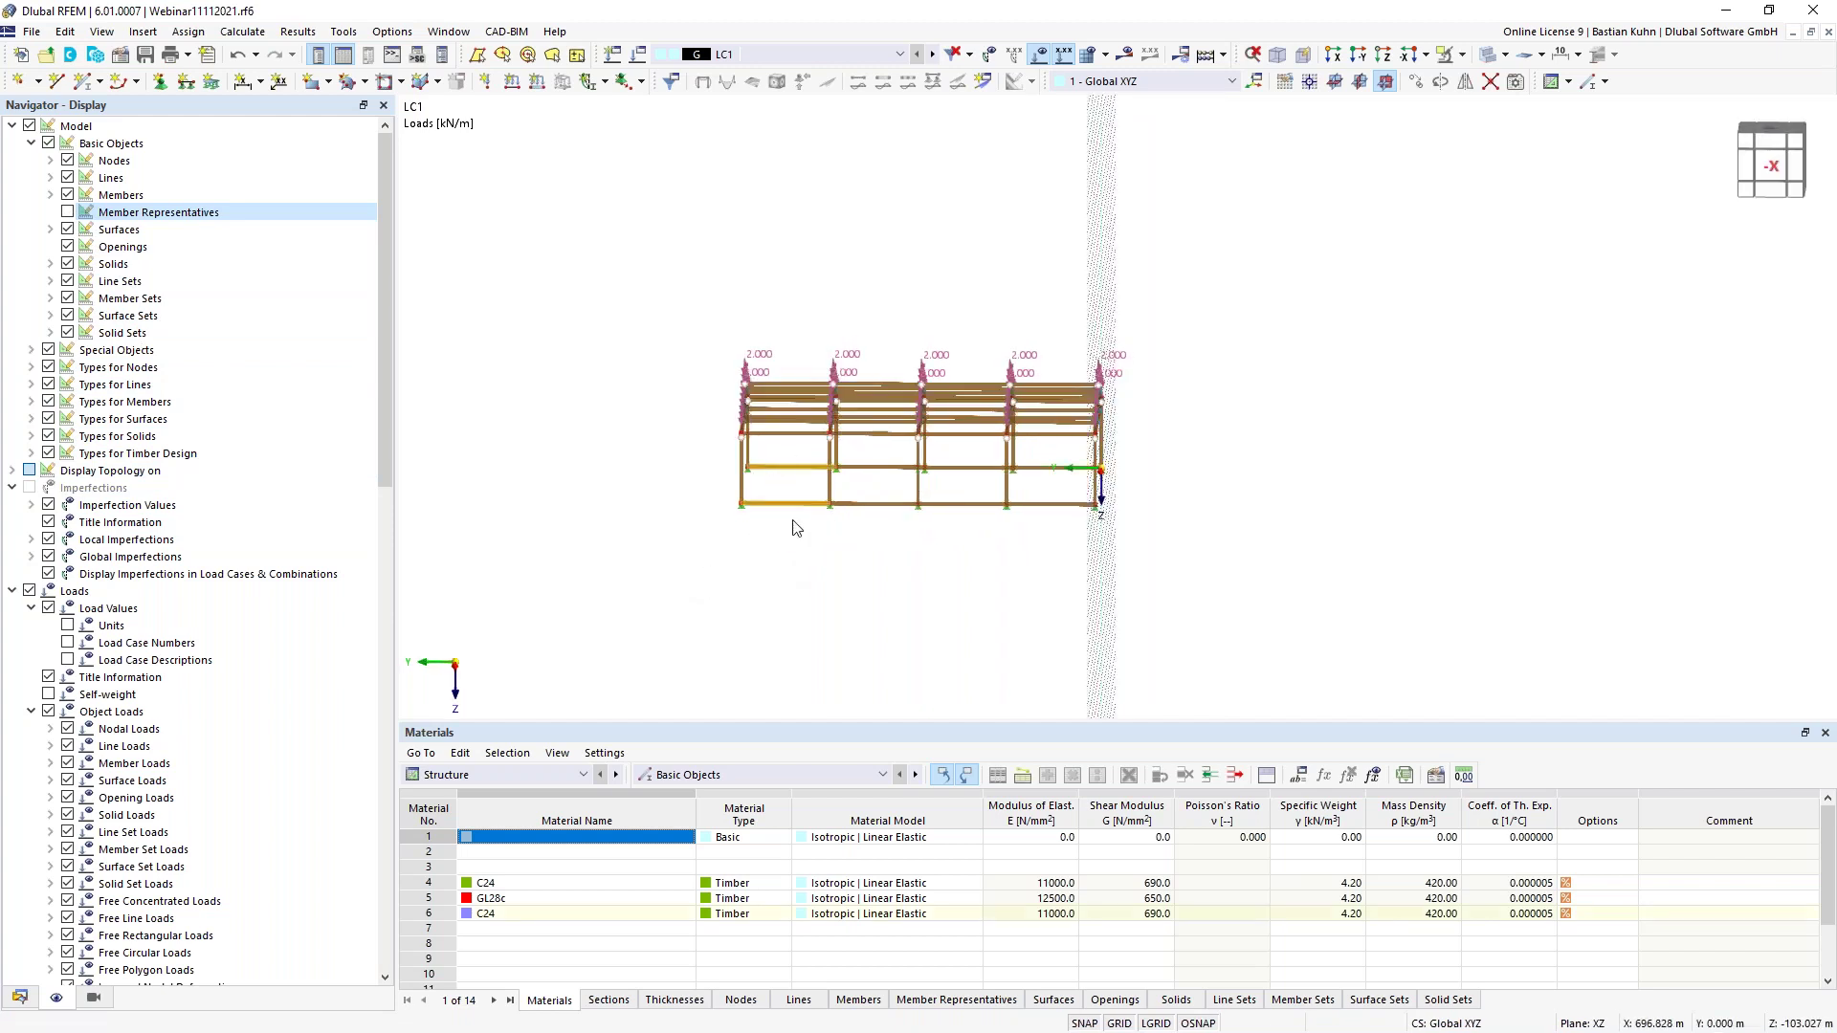
Delete the longitudinal members linking the column bases along both sides of the hall
key(Delete)
drag(896, 539, 1048, 538)
key(Delete)
key(Delete)
key(Delete)
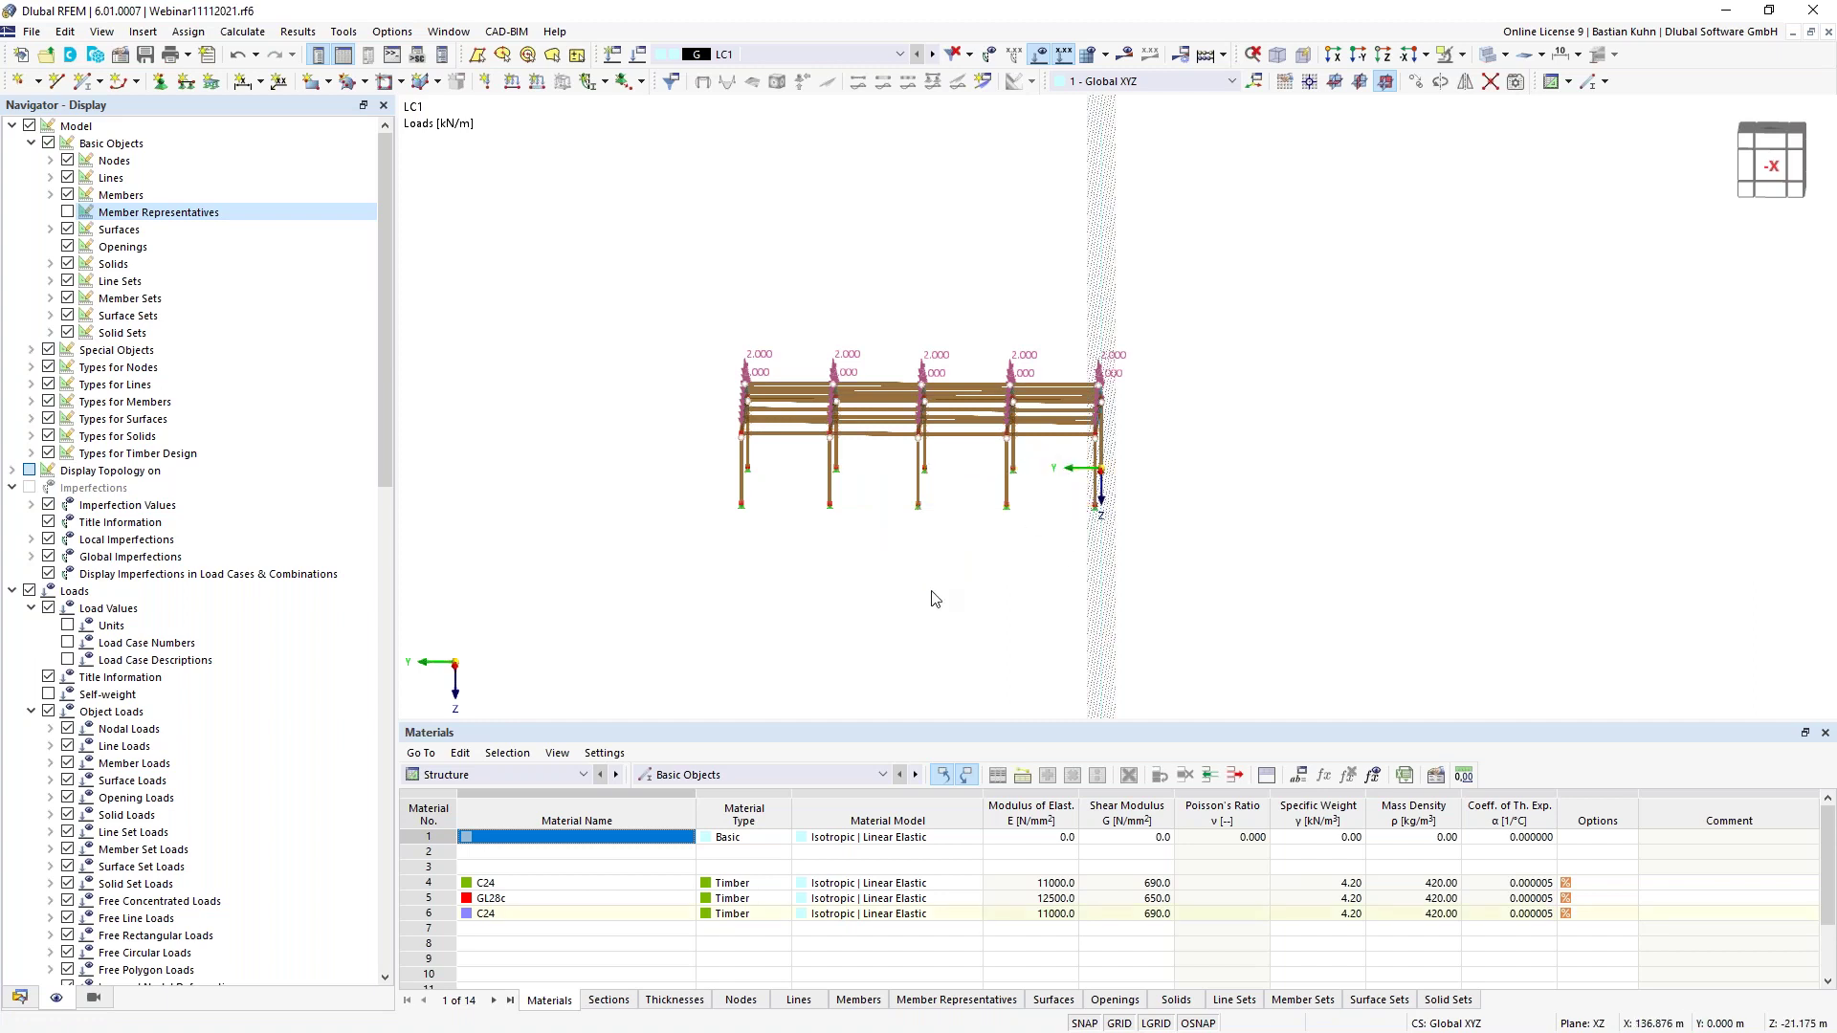
Delete the longitudinal lines running through the two intermediate tie nodes where the truss web members meet
click(1359, 81)
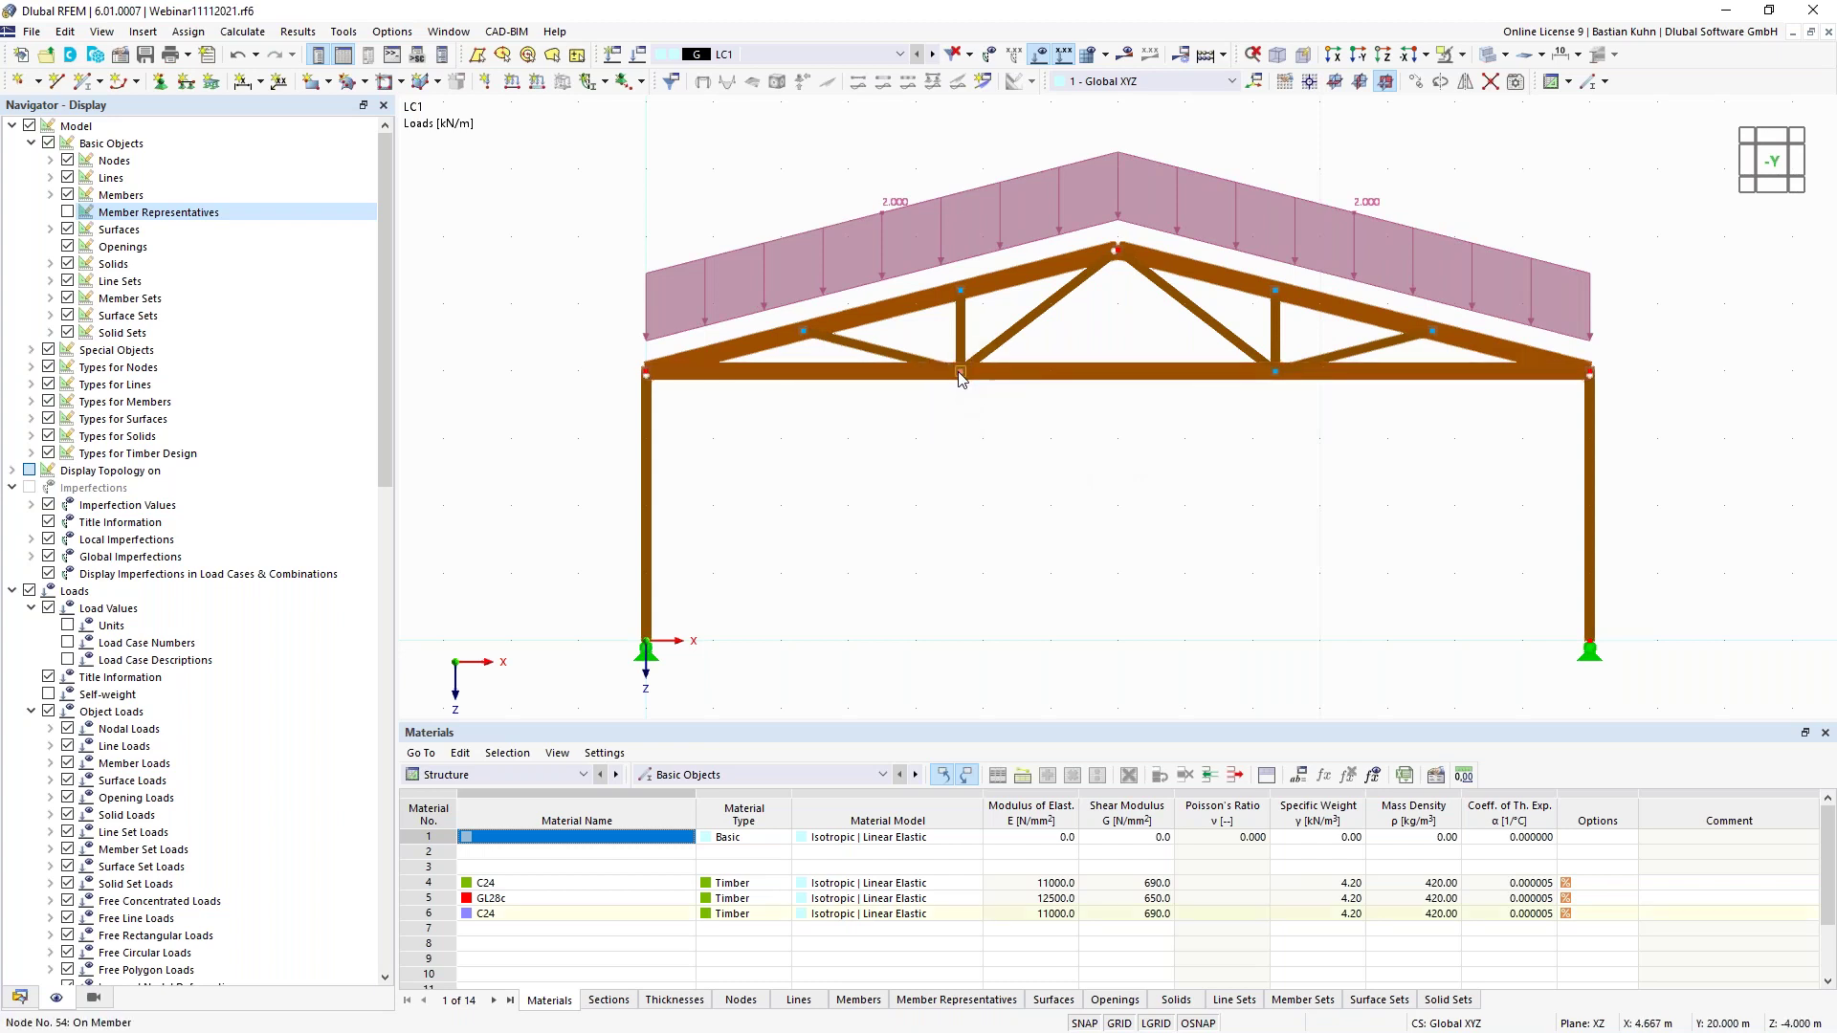
right_click(960, 372)
mouse_move(1276, 440)
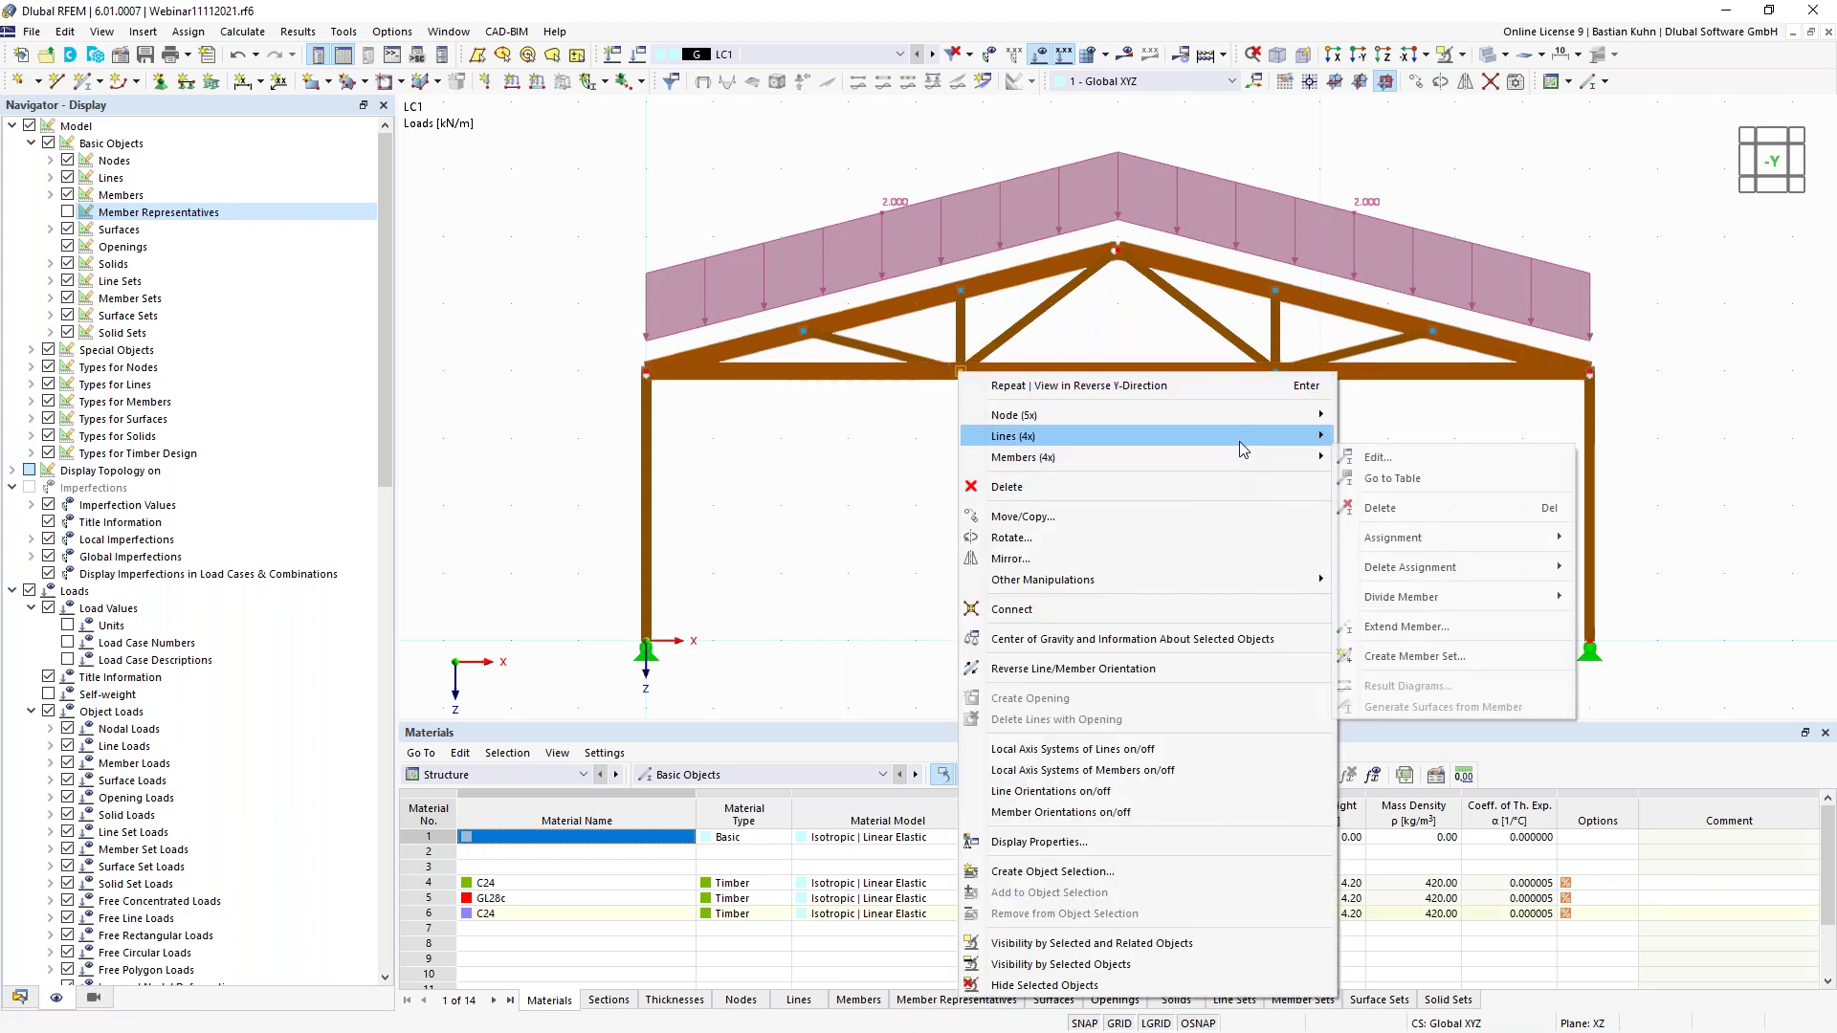
click(1379, 487)
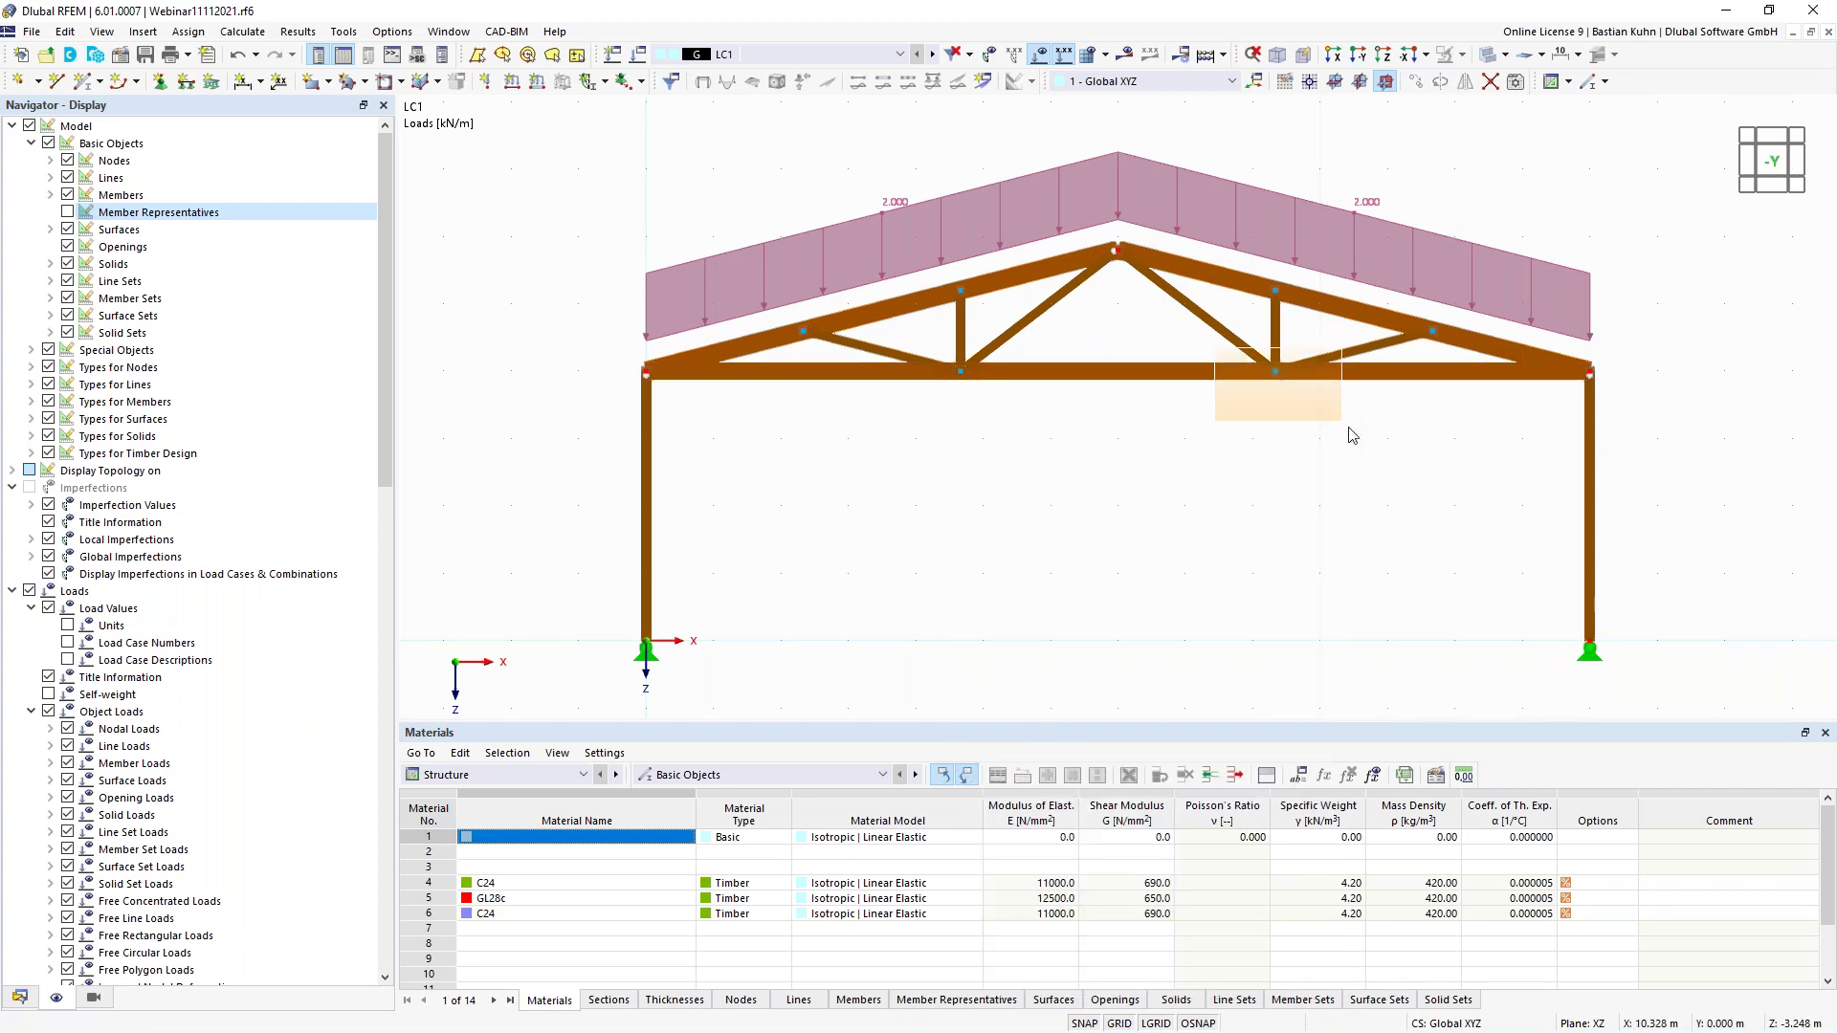
right_click(1278, 378)
mouse_move(1336, 438)
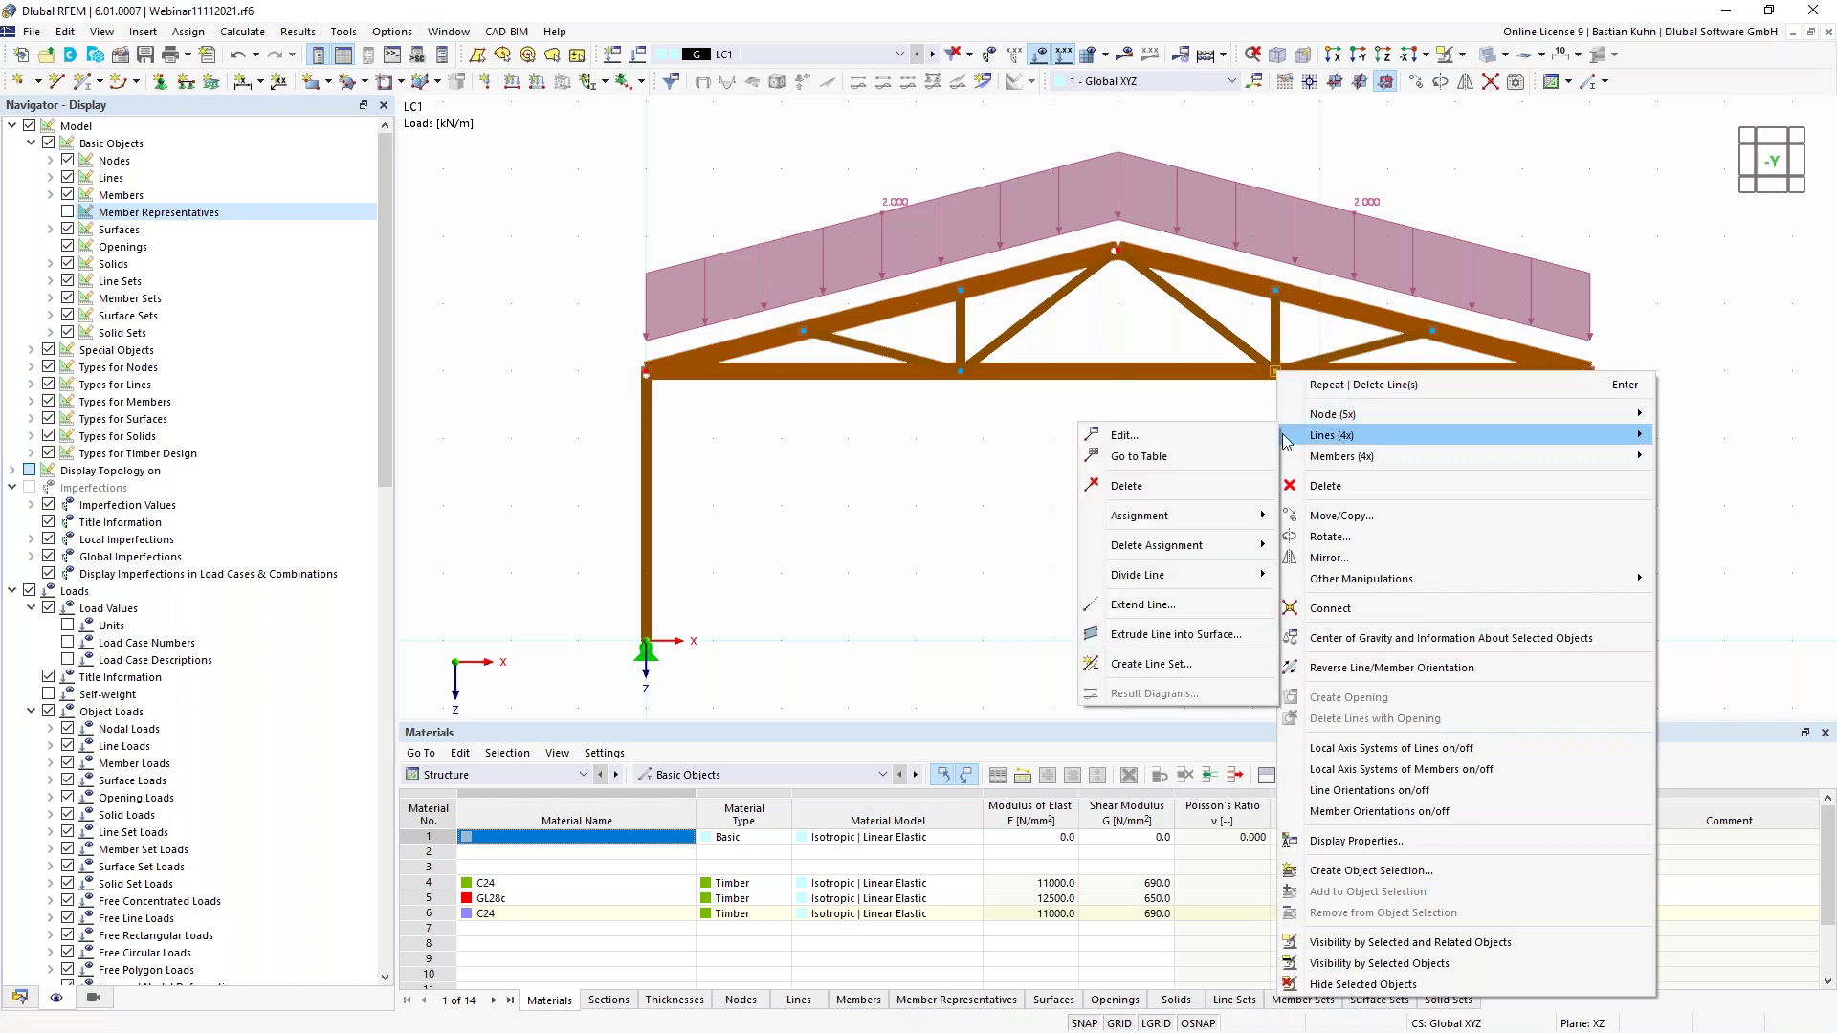
click(1177, 490)
Set the member load on the rafters of the two end frames to 1 kN/m
ctrl+middle_drag(1179, 508, 947, 601)
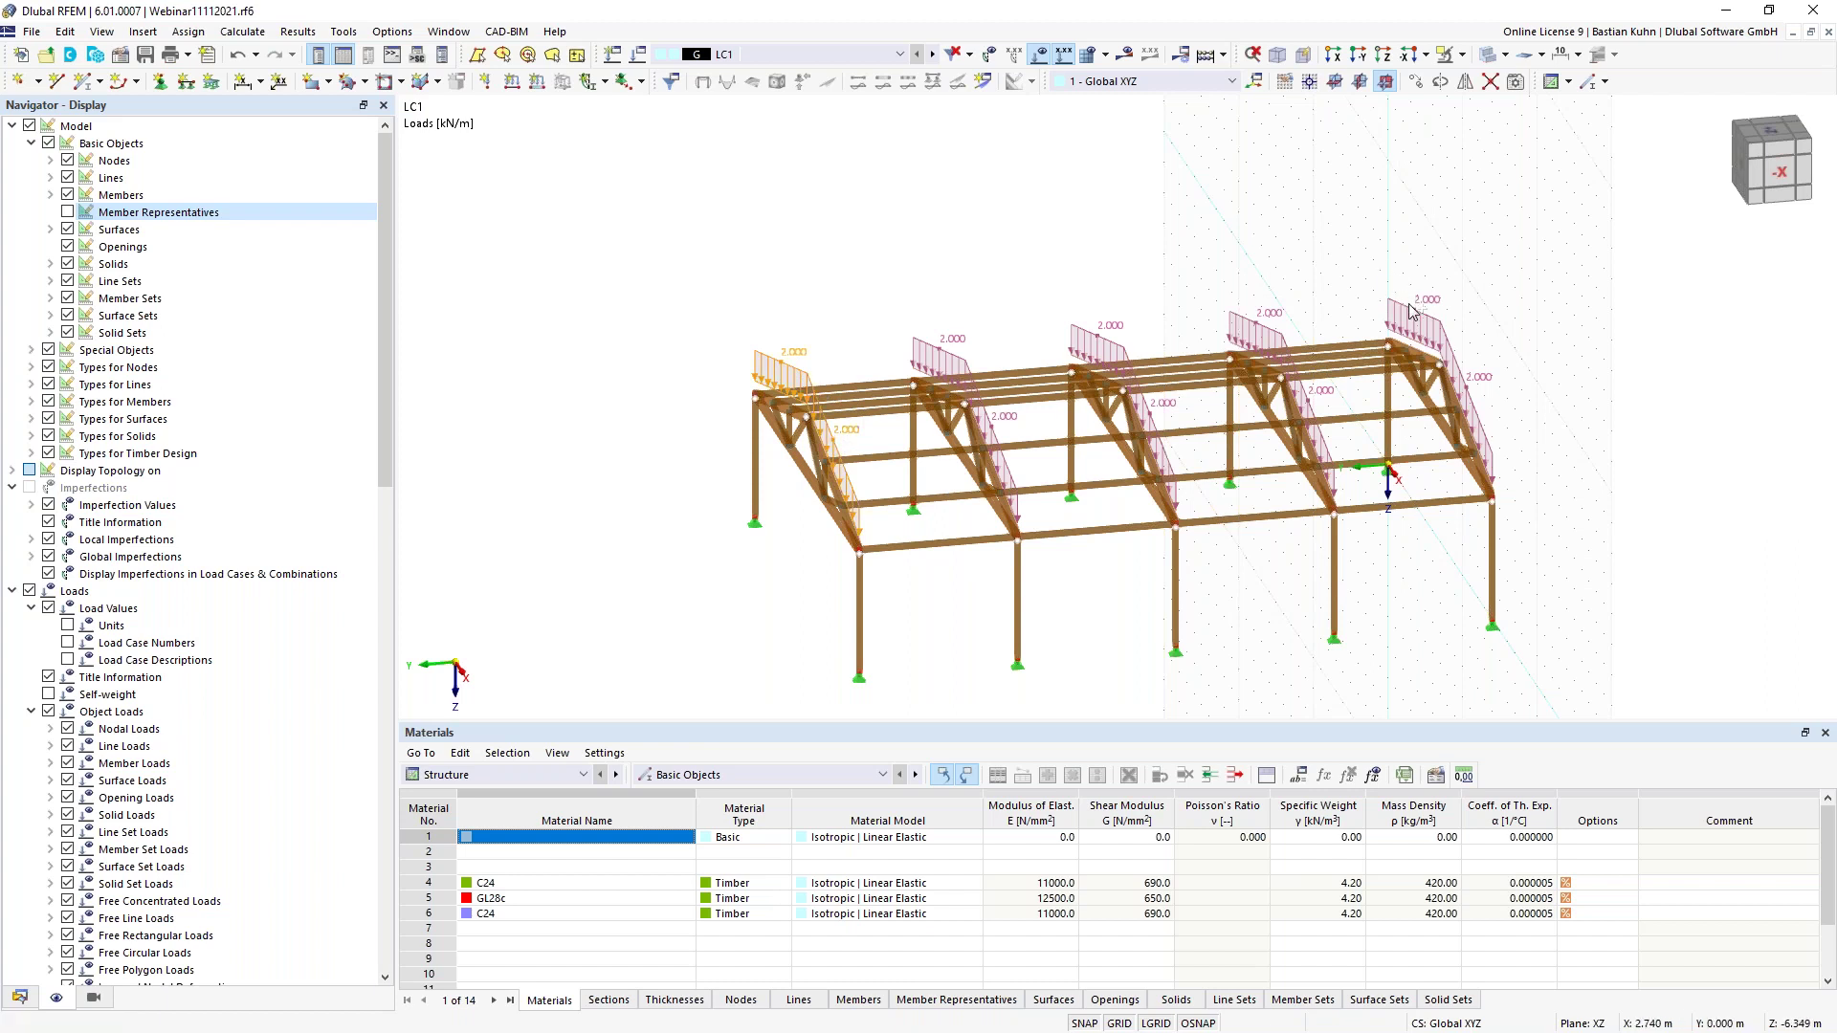
right_click(1459, 375)
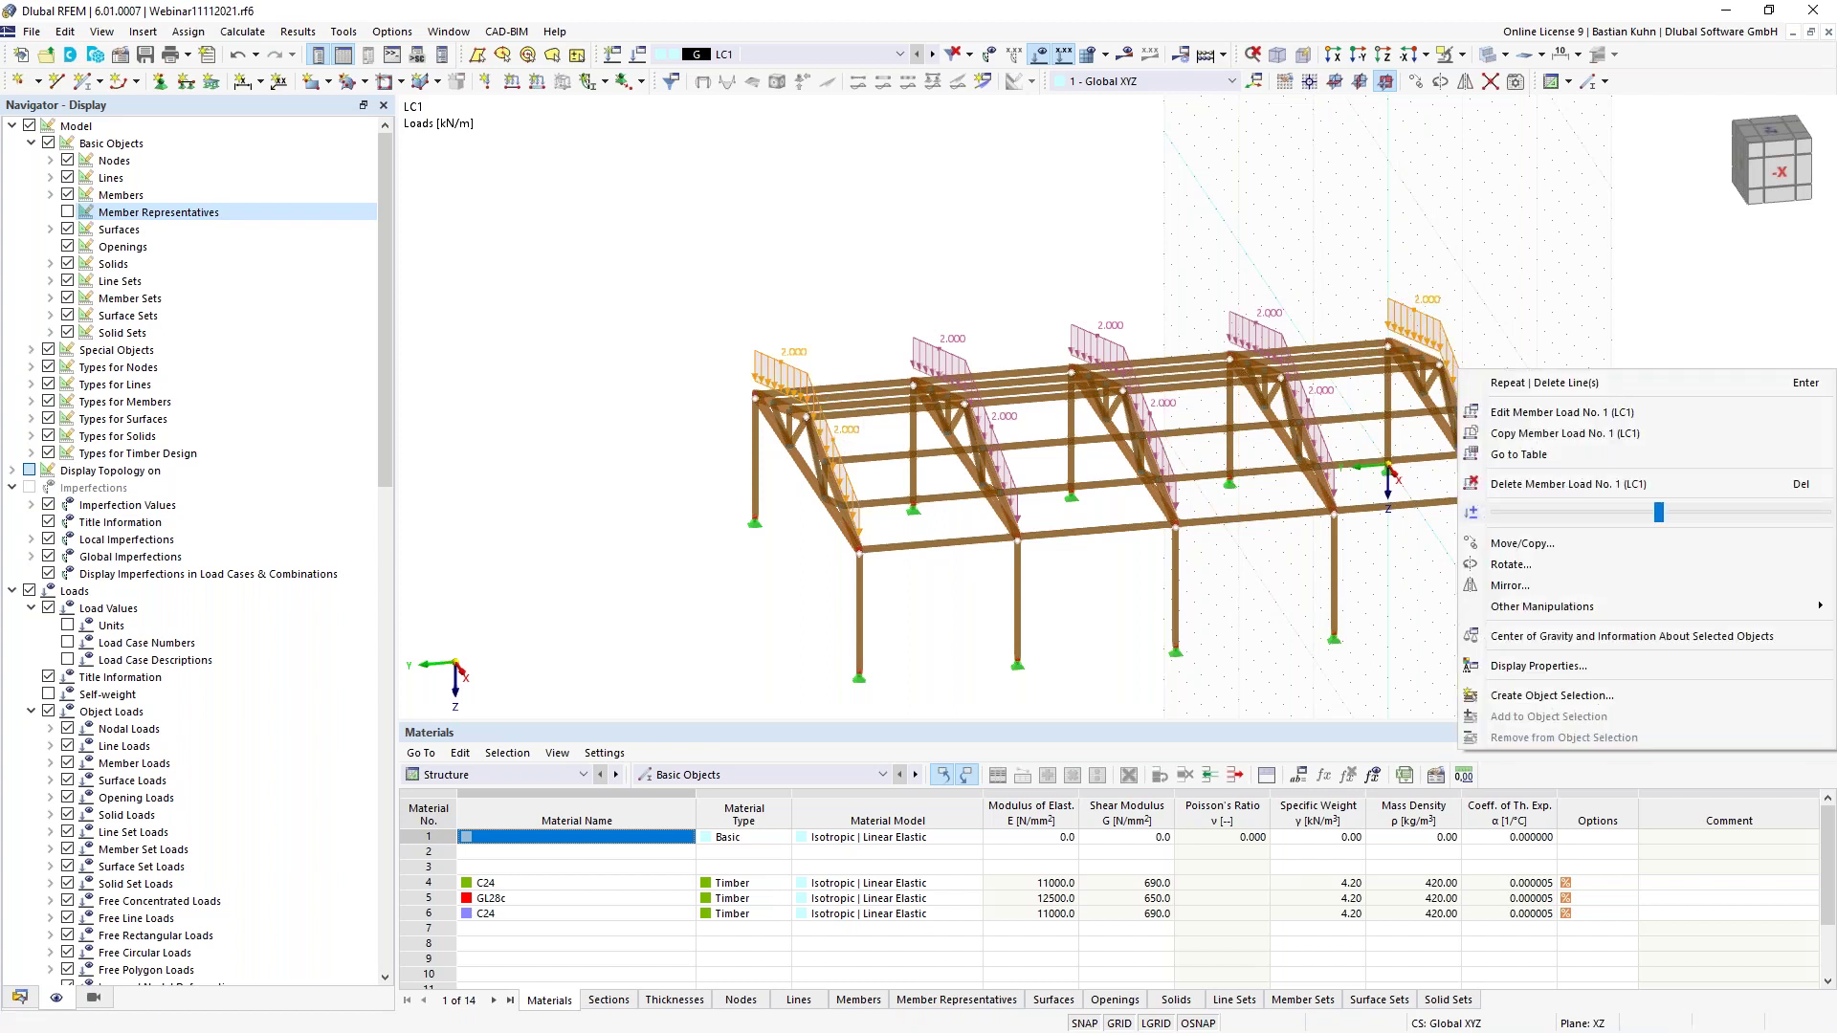
click(1506, 417)
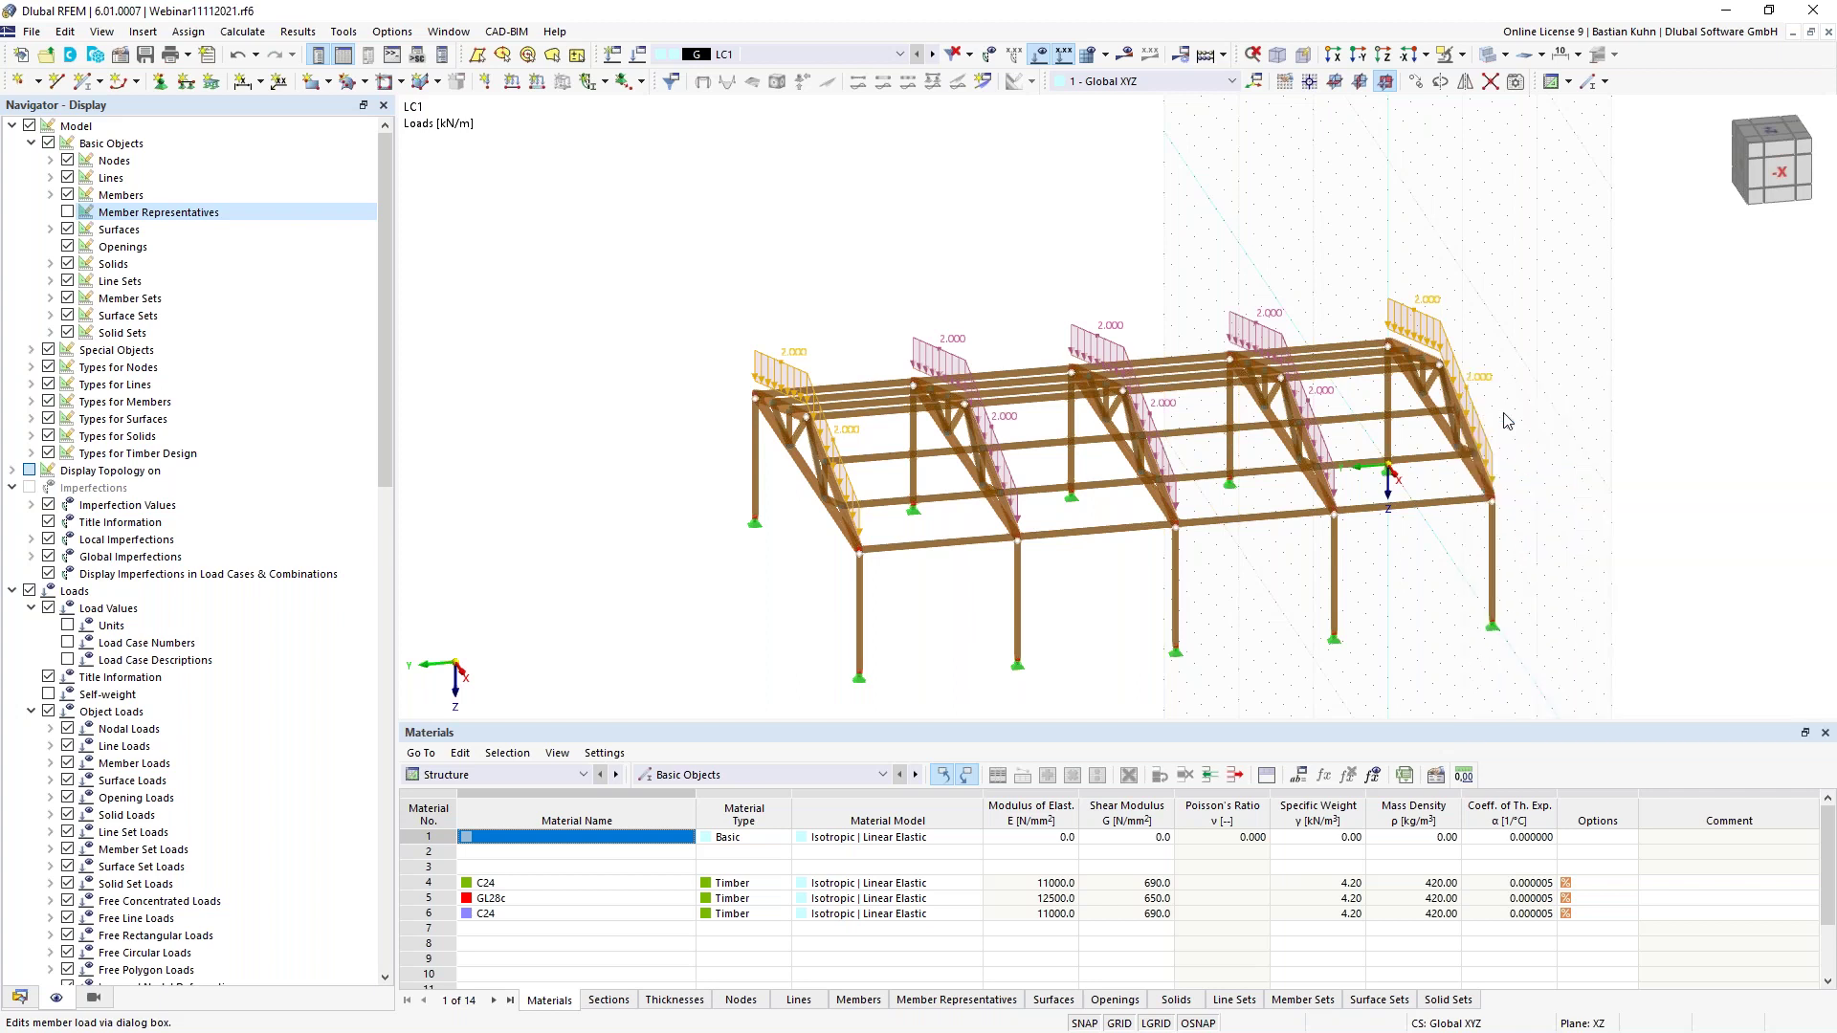
click(769, 339)
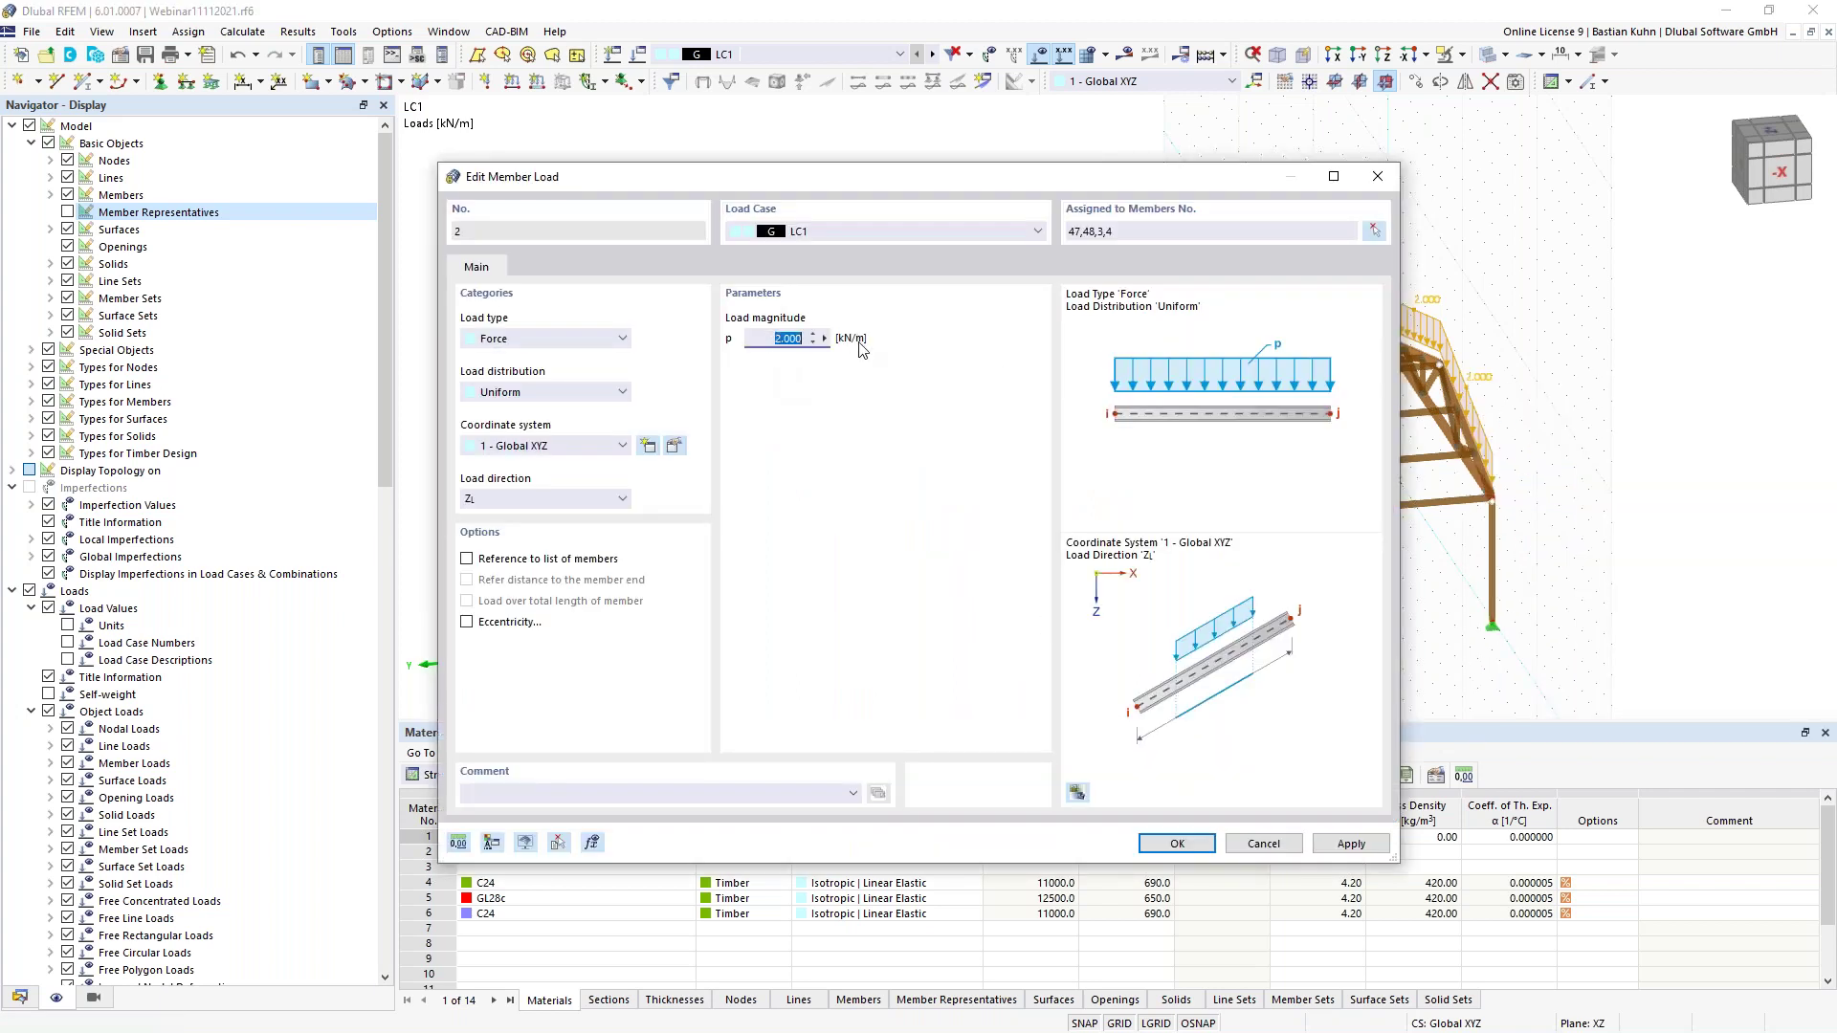
text(1)
key(Return)
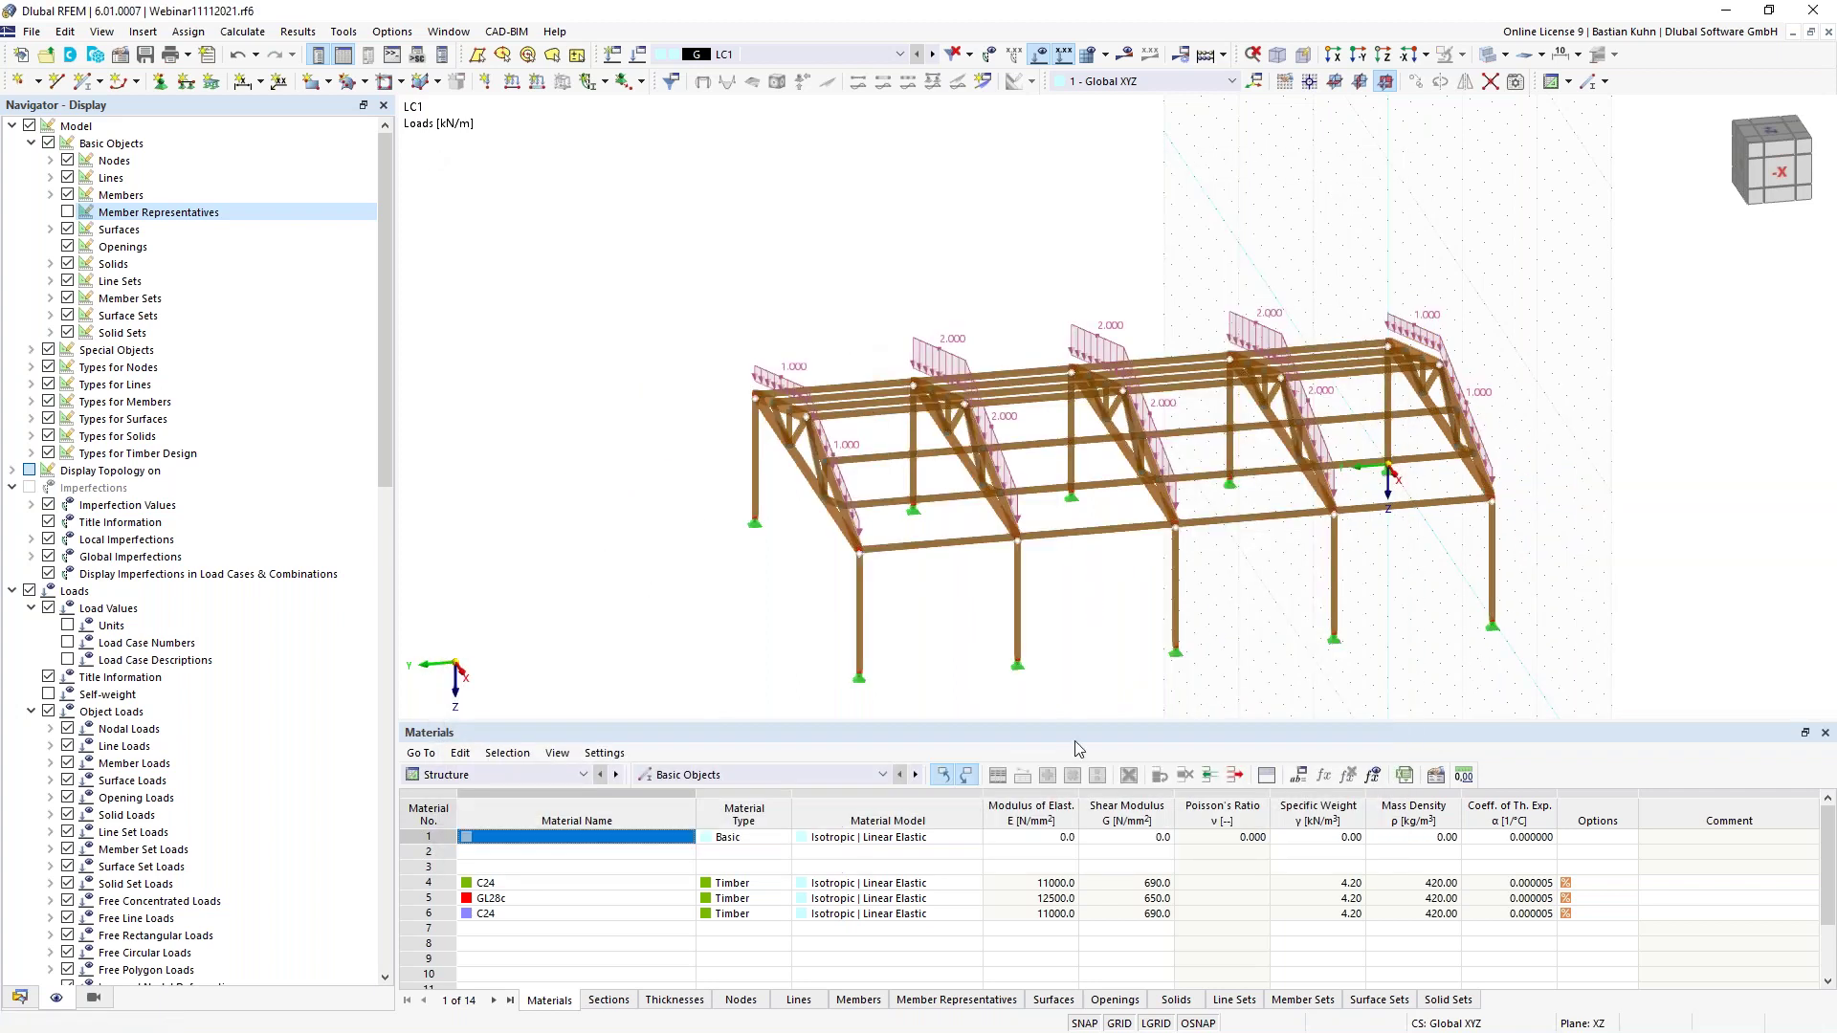
ctrl+middle_drag(1108, 679, 1053, 425)
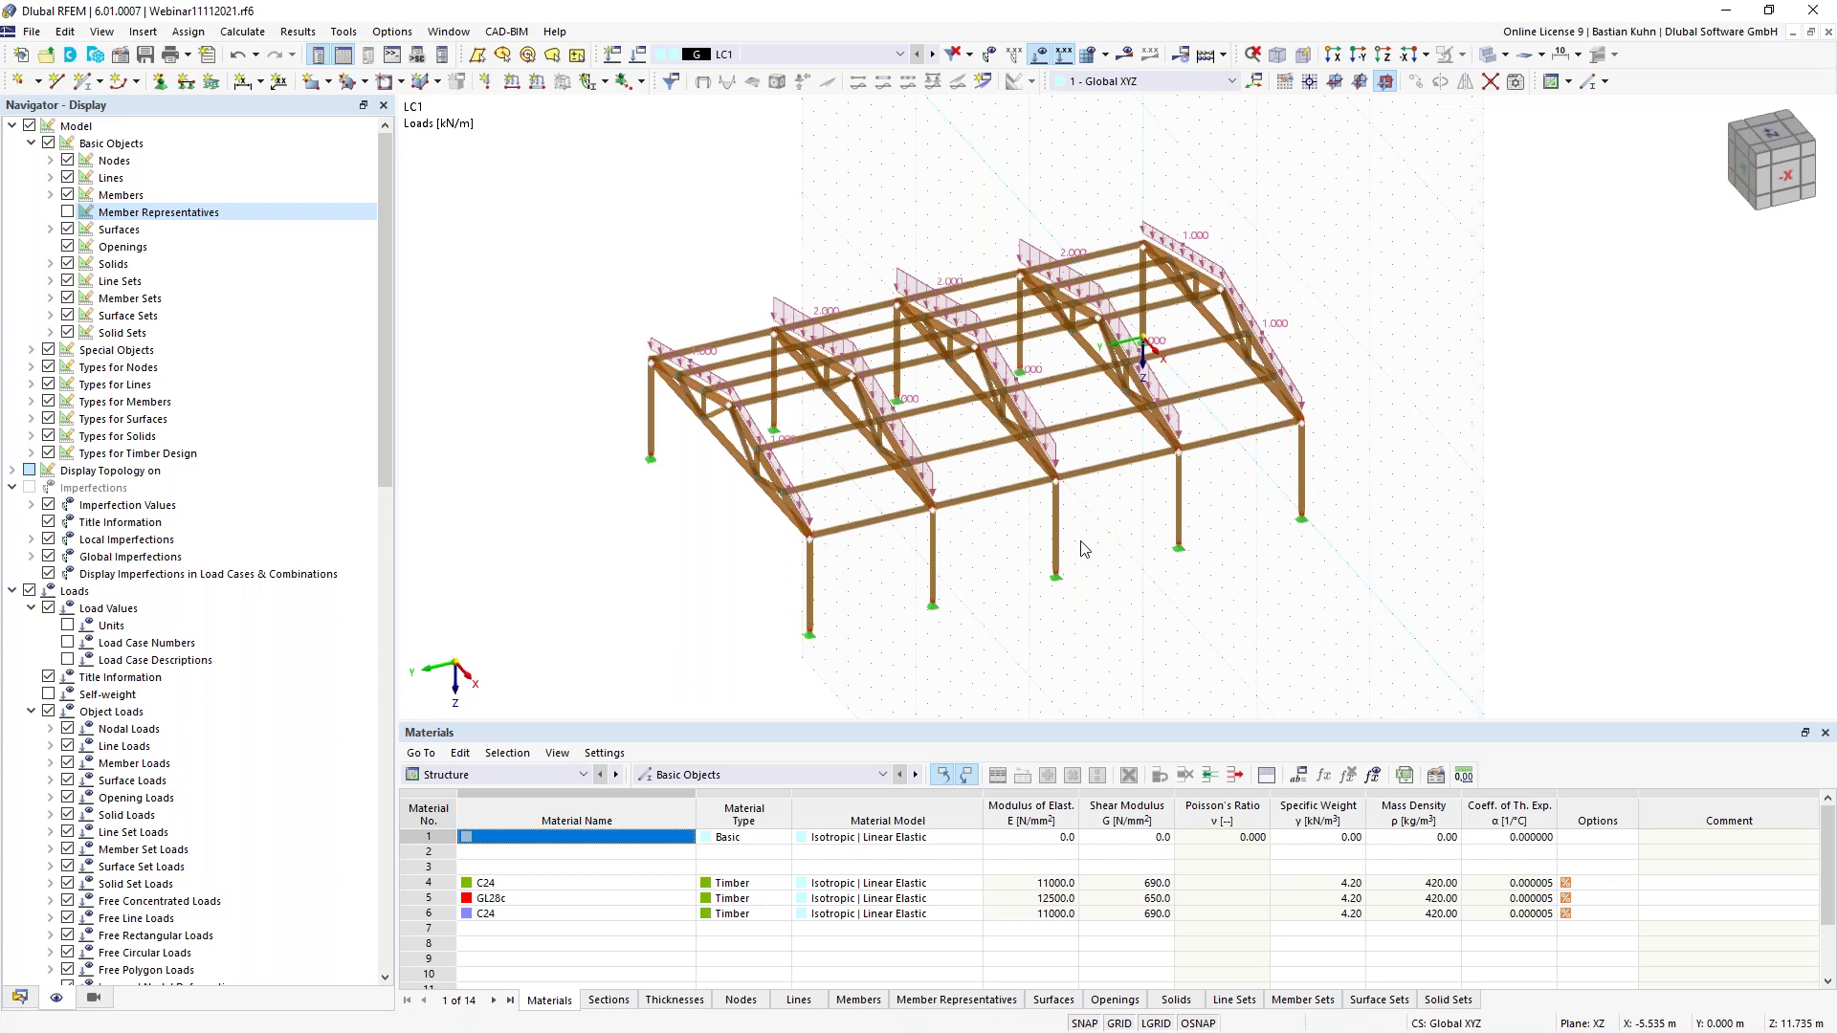
ctrl+middle_drag(1029, 566, 1061, 545)
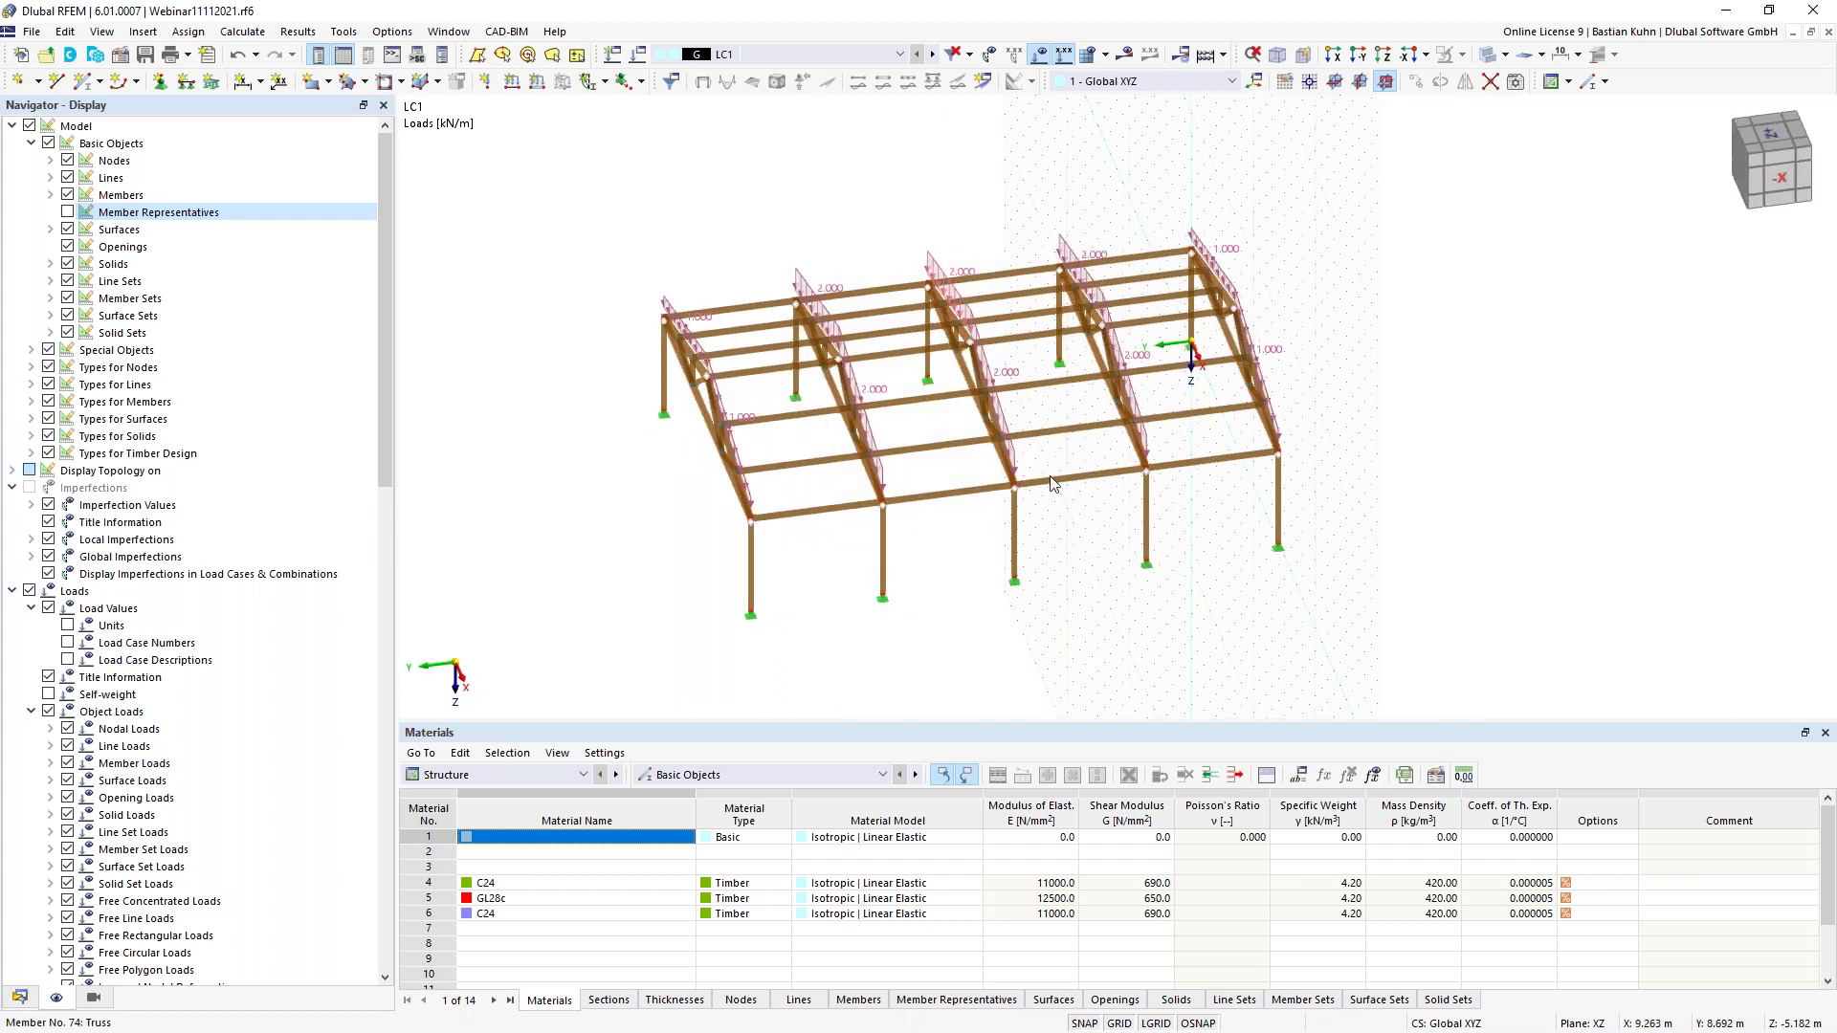
Add one intermediate on-member node, without dividing, to both eaves members in the second bay from the origin end
click(1078, 484)
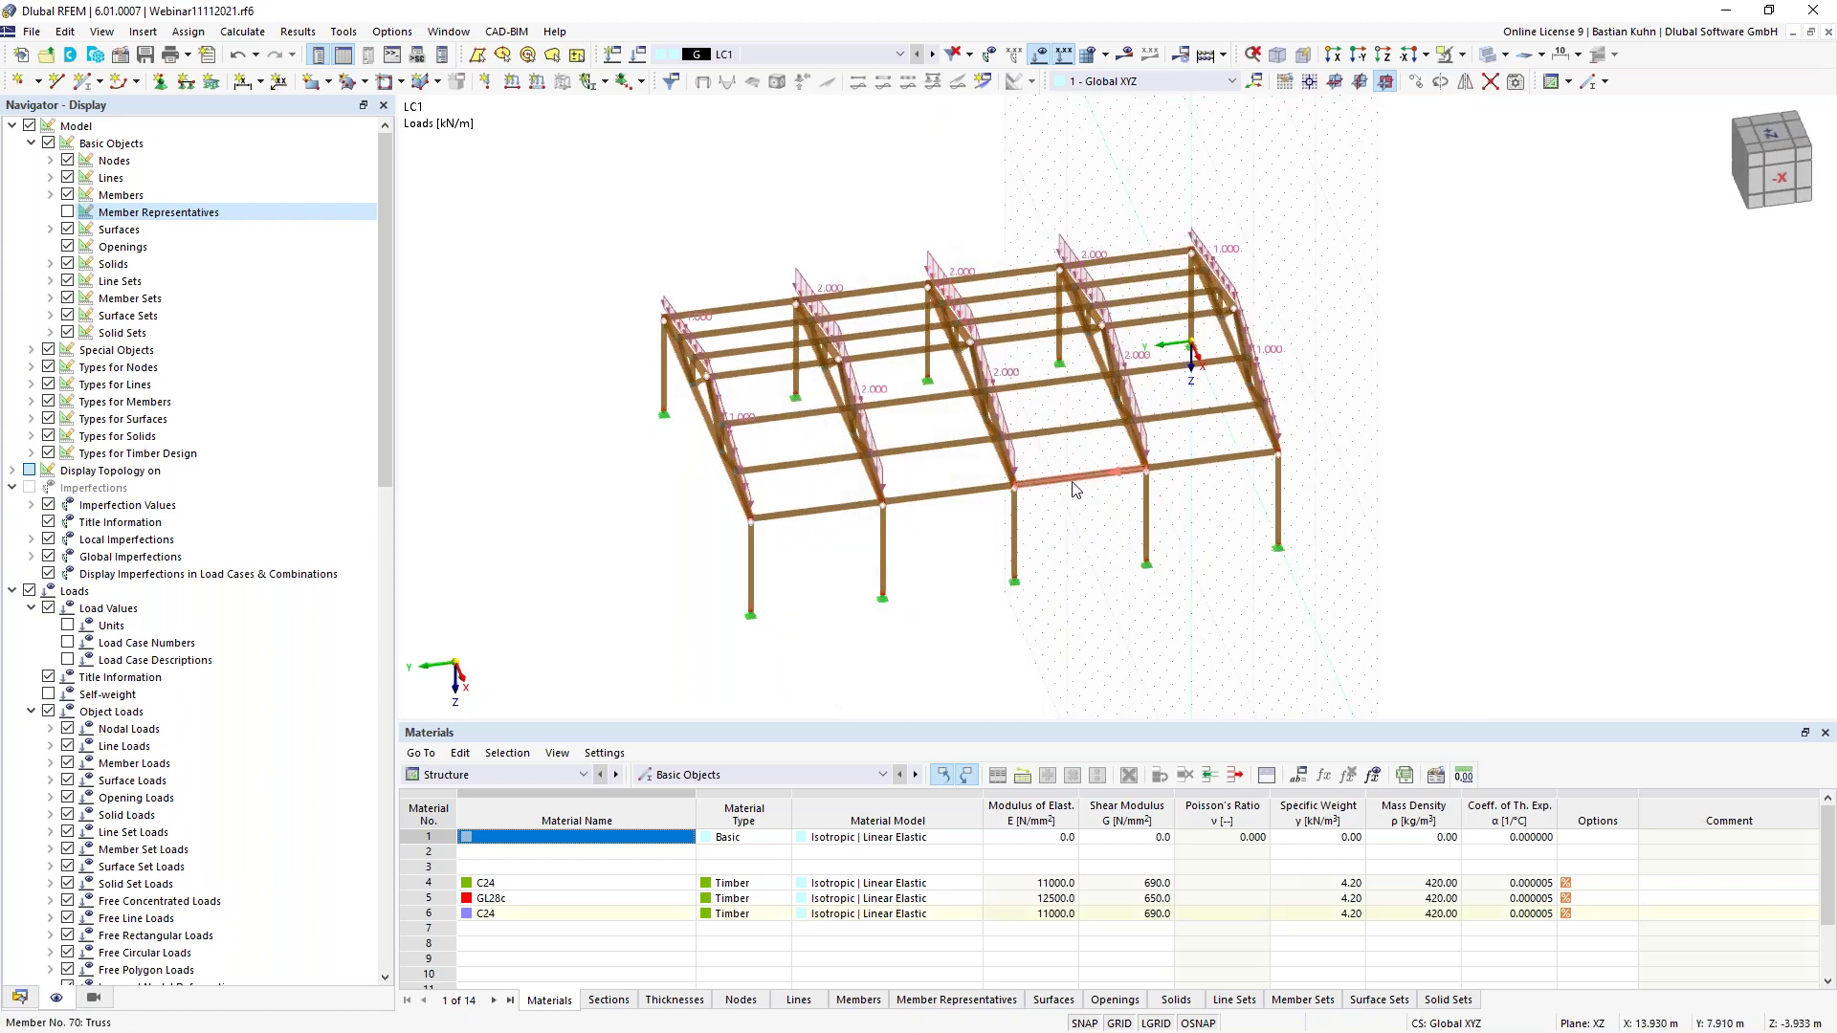
right_click(1012, 279)
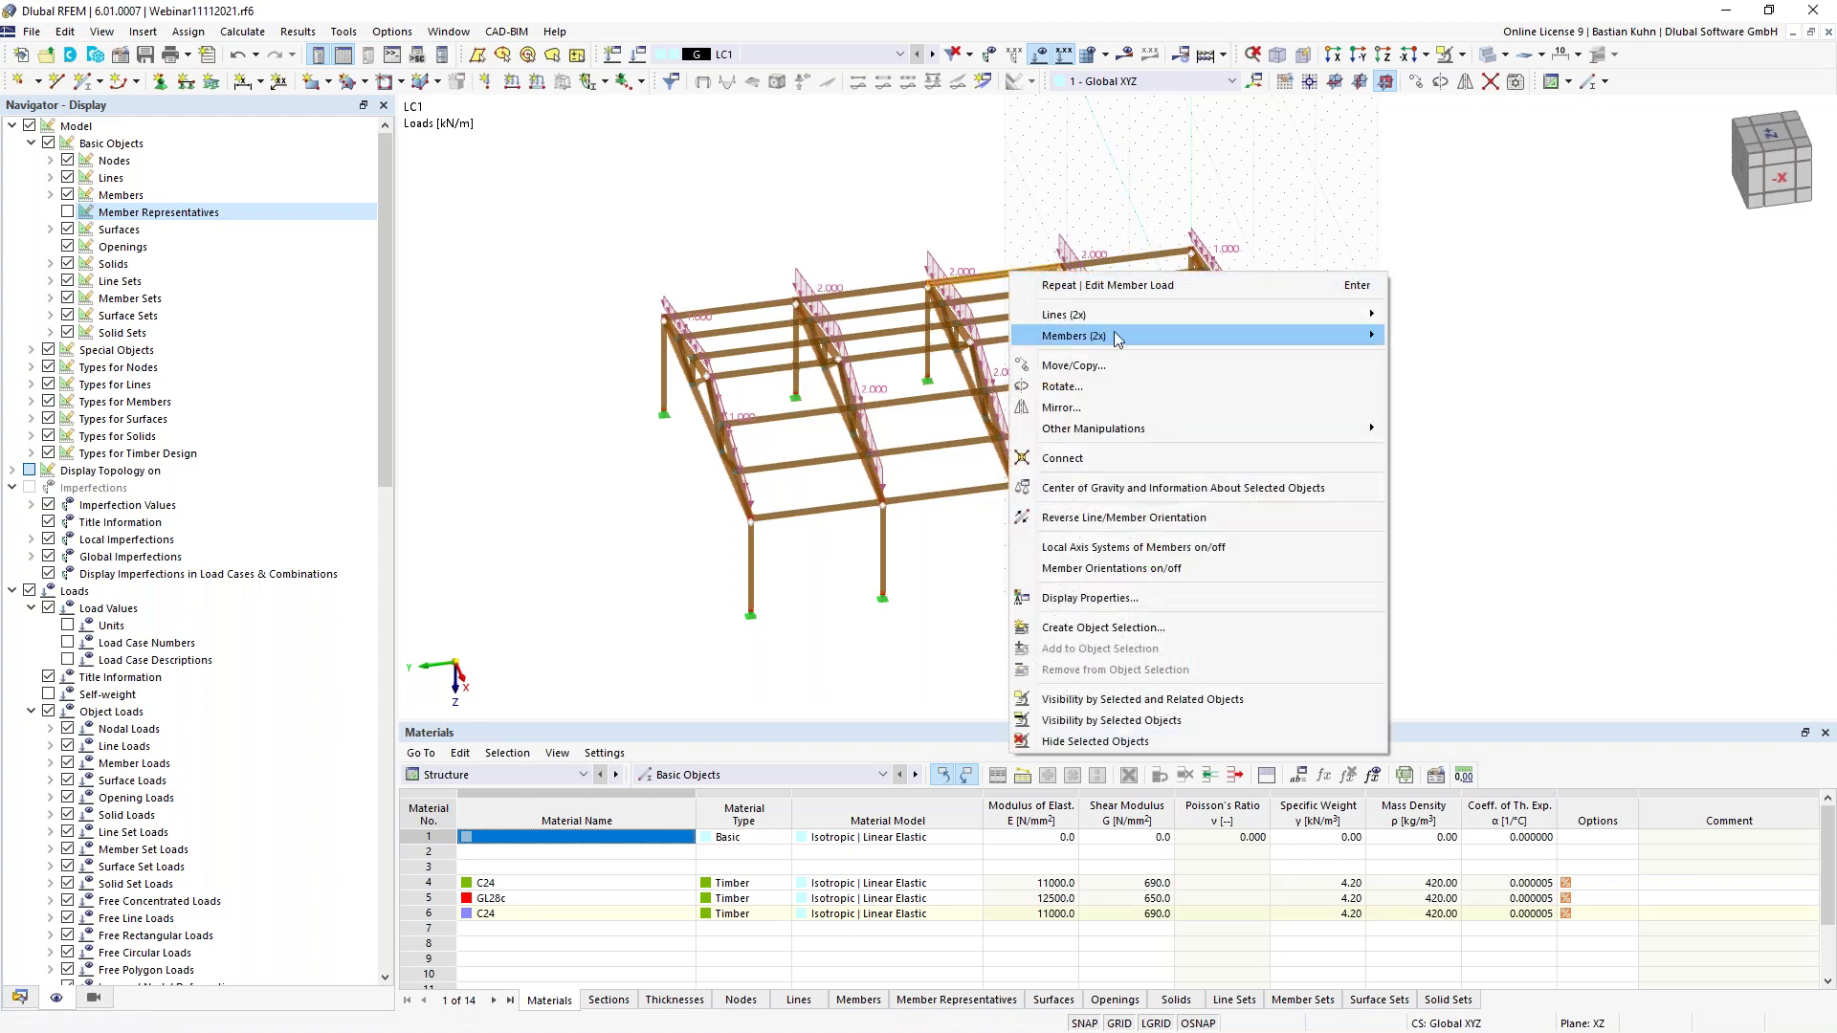
mouse_move(1210, 343)
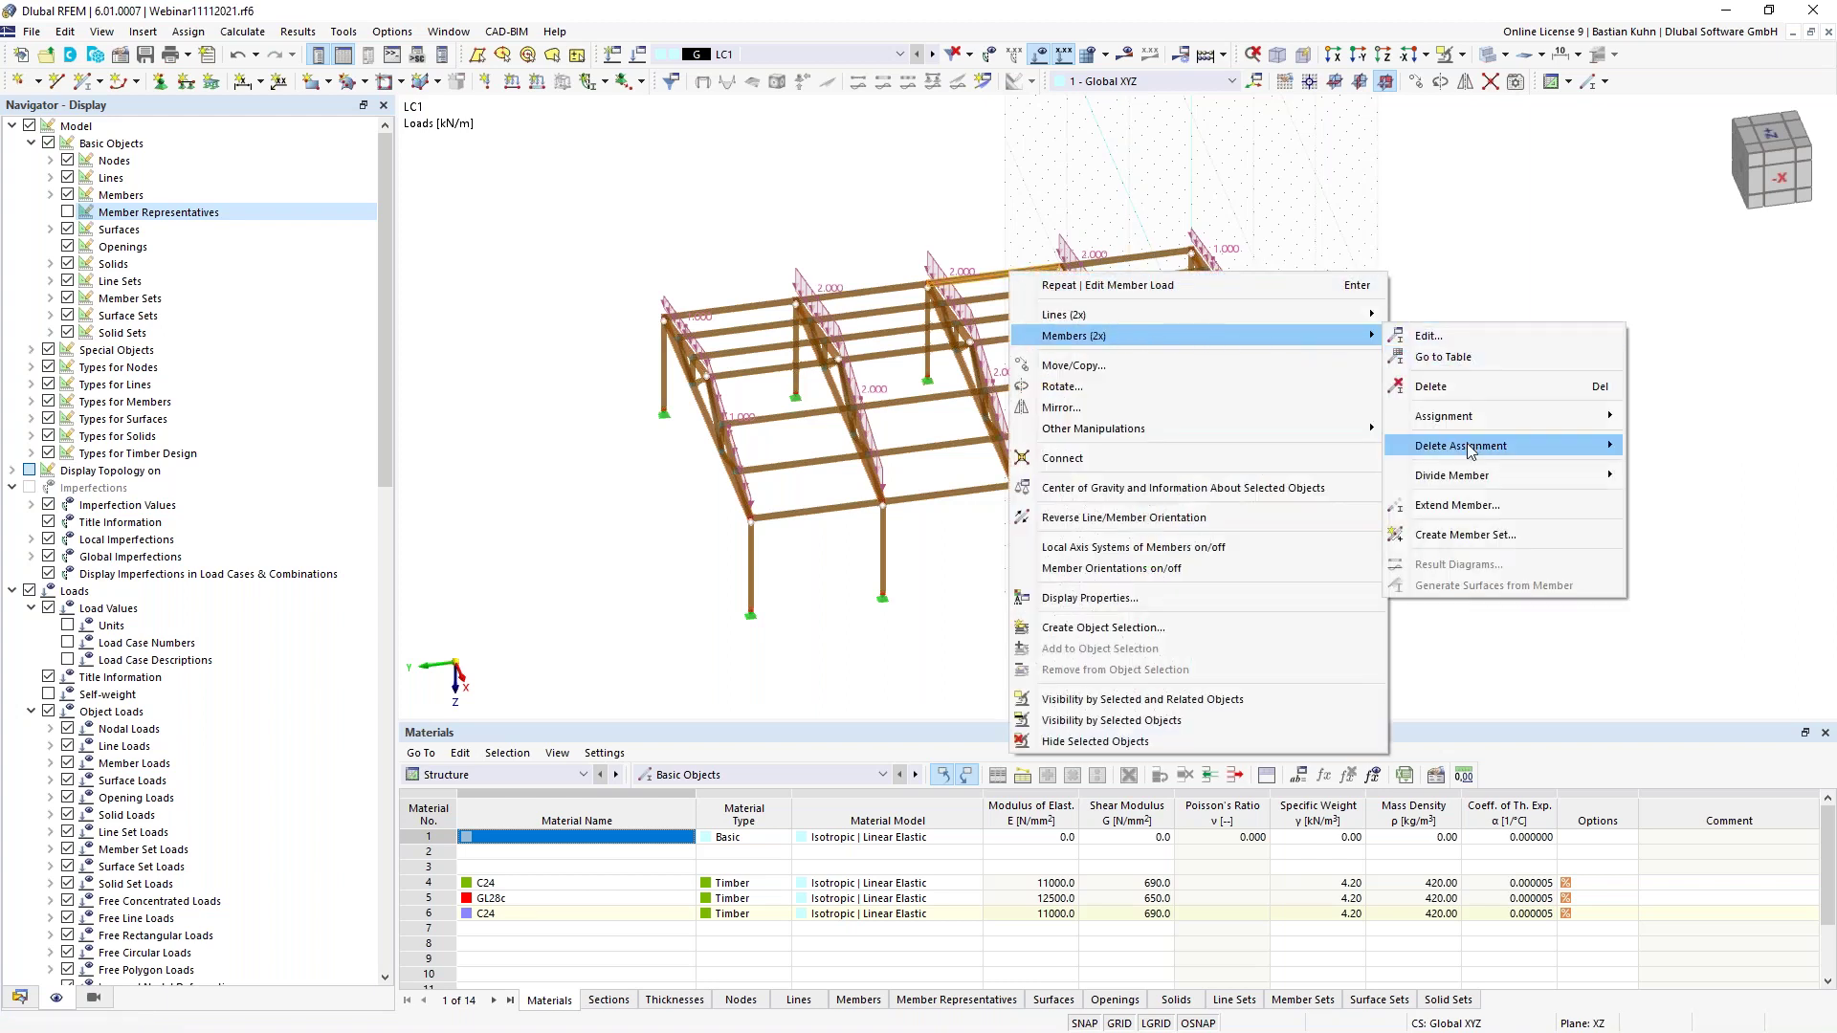
mouse_move(1470, 479)
click(1660, 496)
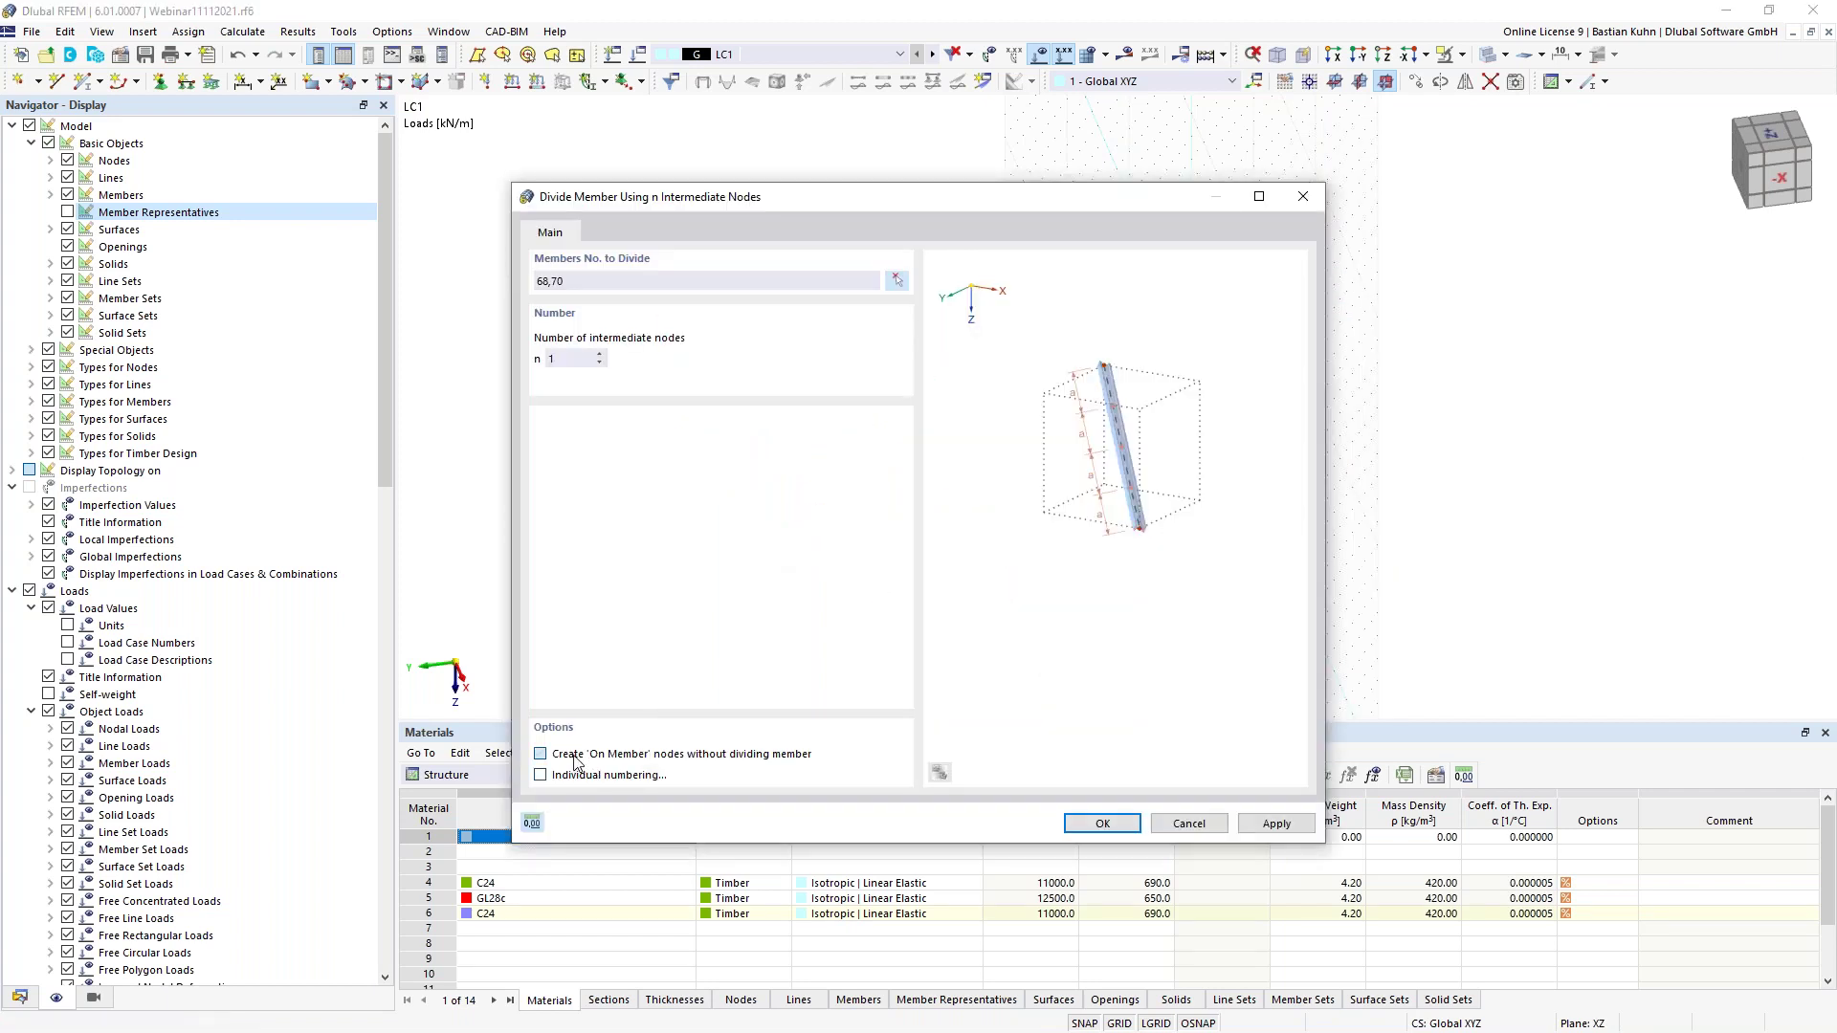
click(1075, 825)
key(Escape)
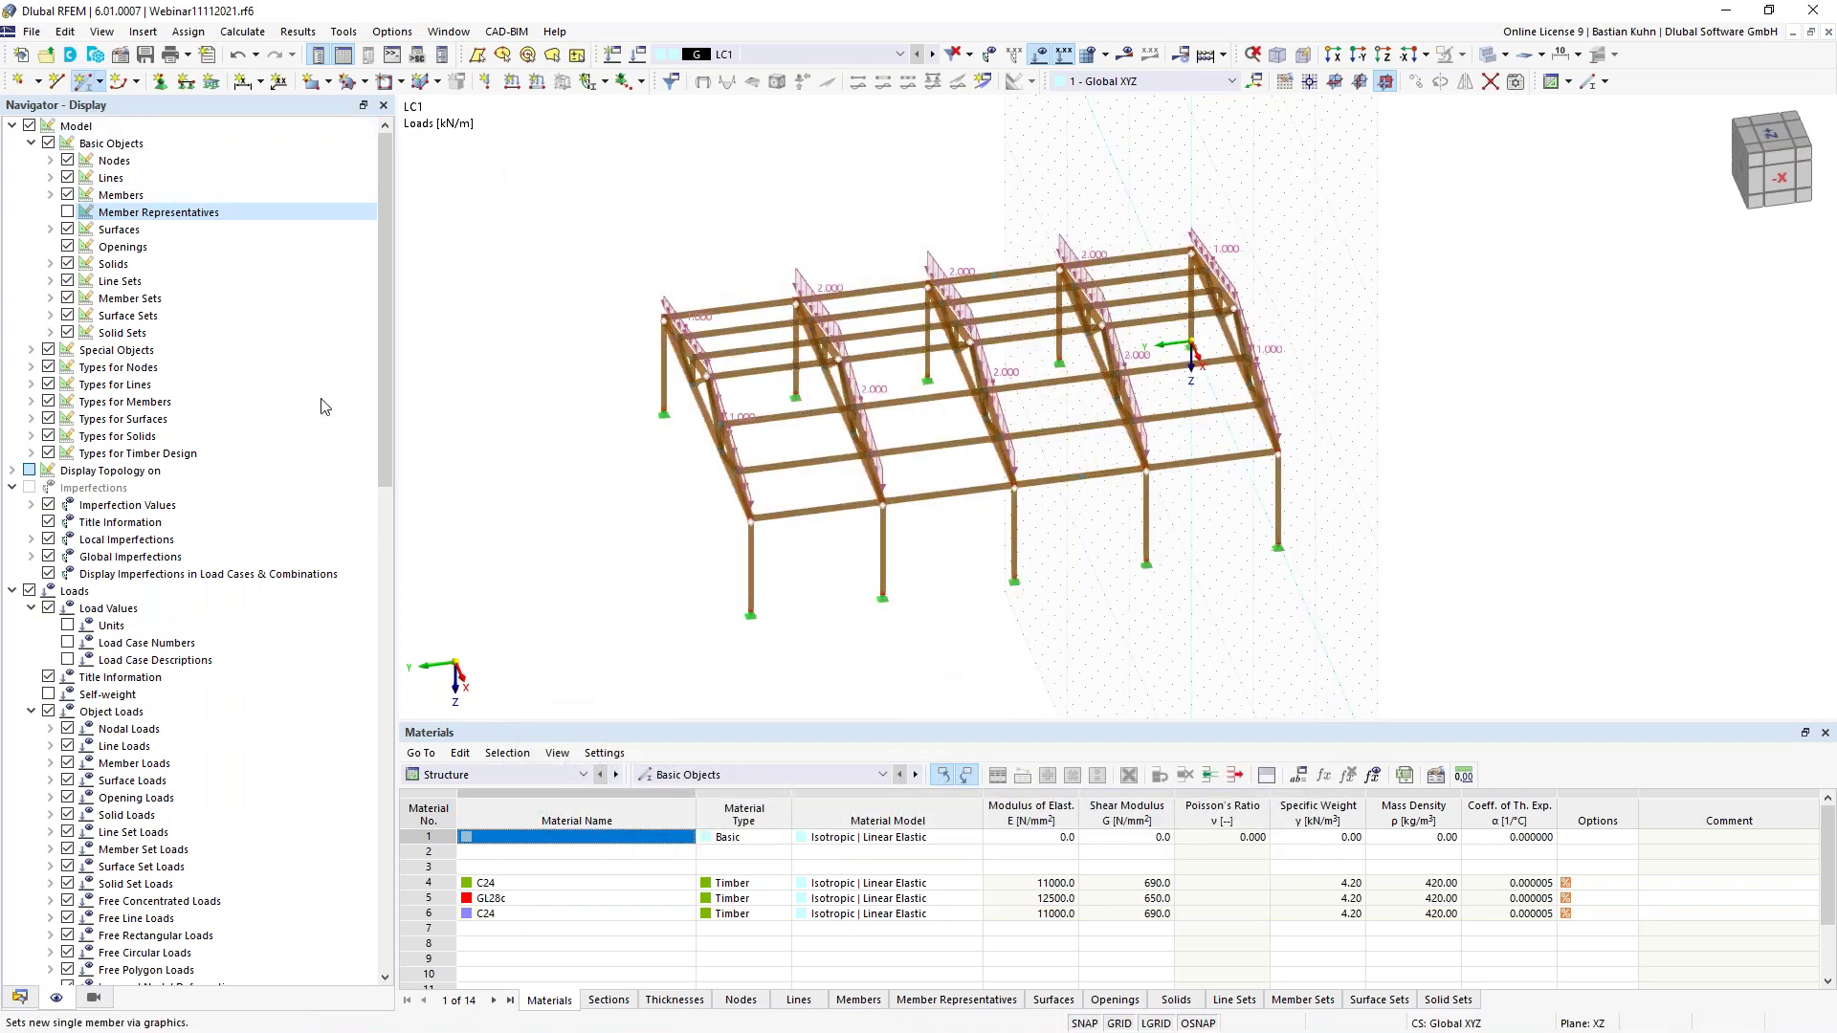
Draw two truss members with section R_M1 140/140 in C24 from the second bay's front column bases up to the eaves mid-node
click(451, 242)
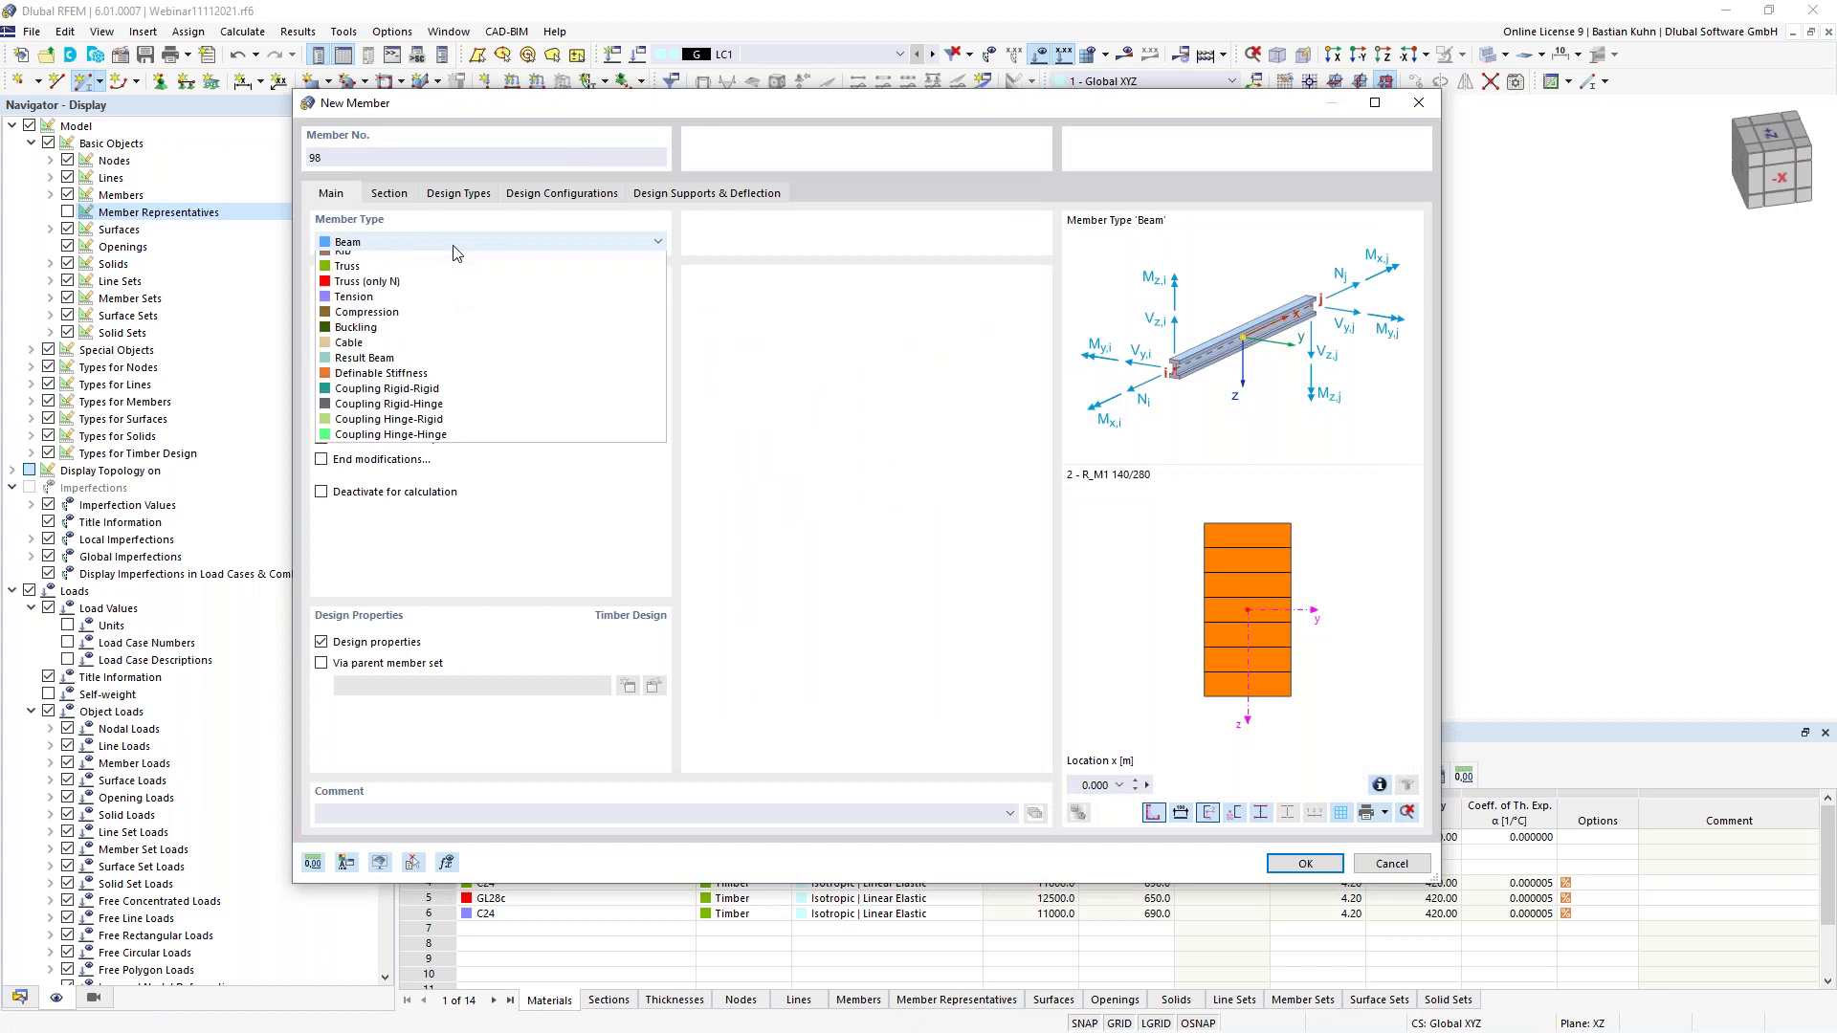
click(431, 276)
click(388, 193)
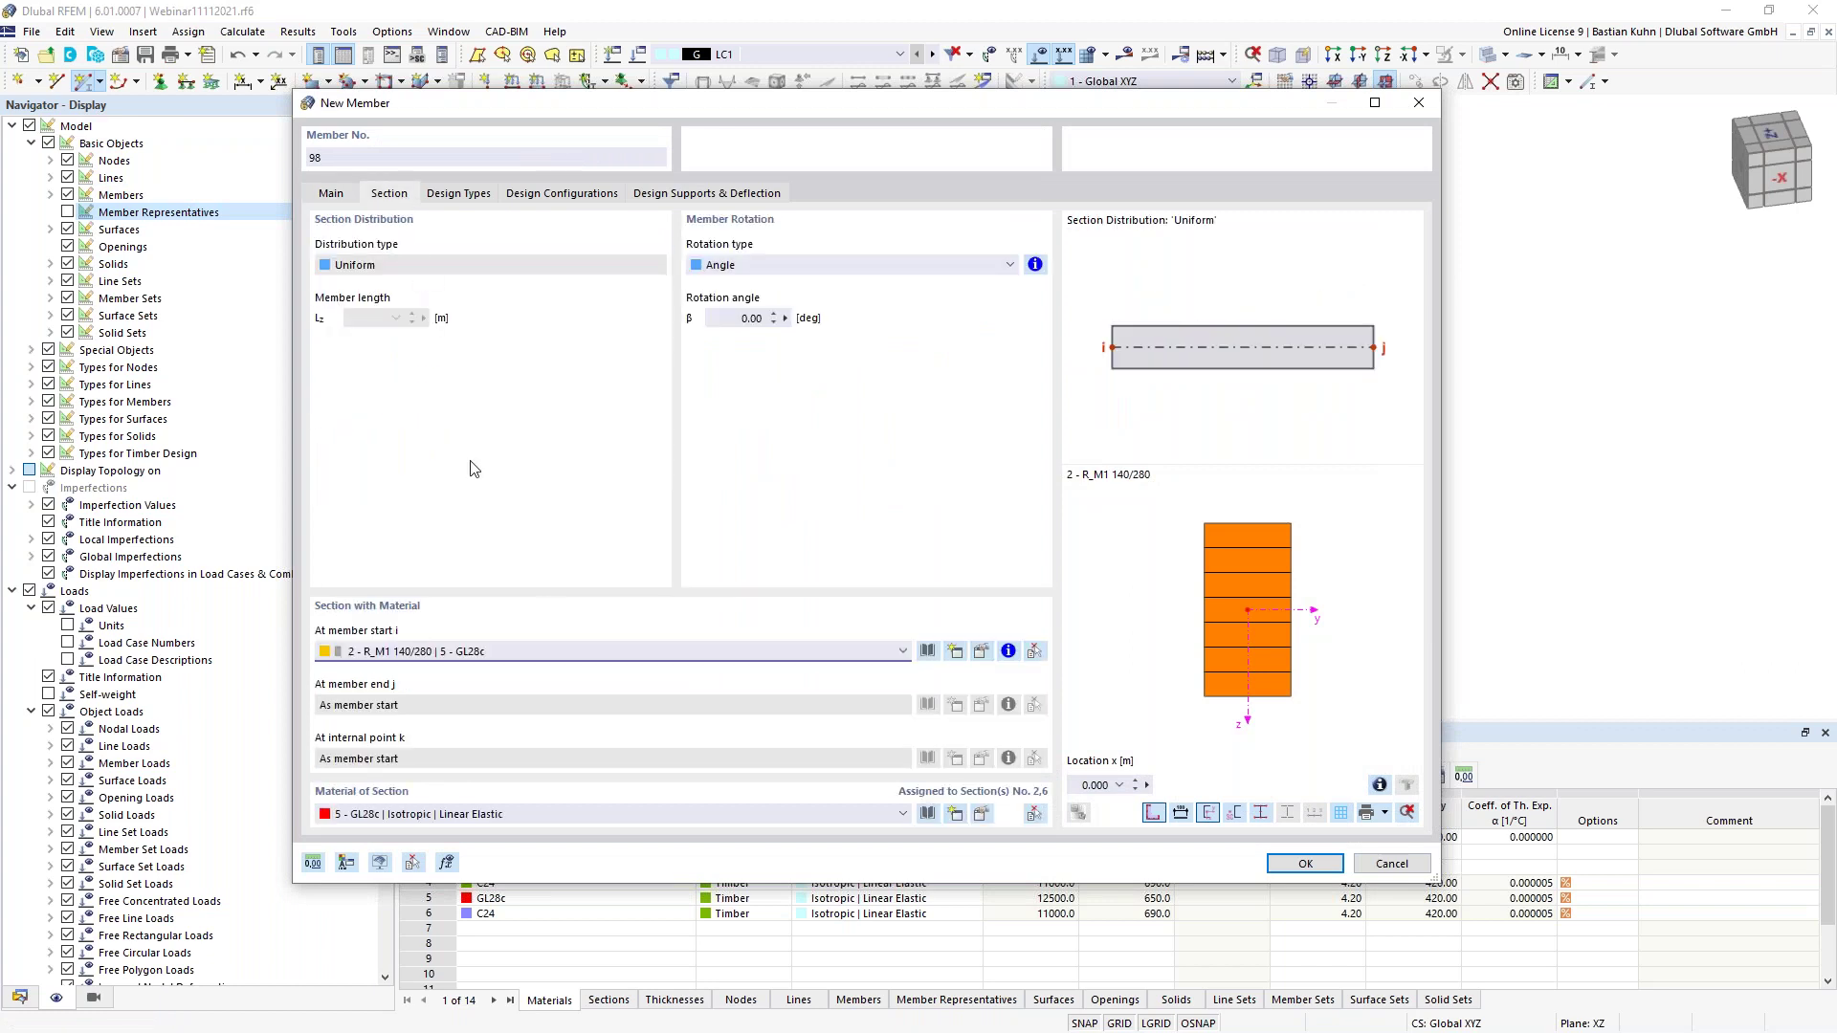
click(640, 651)
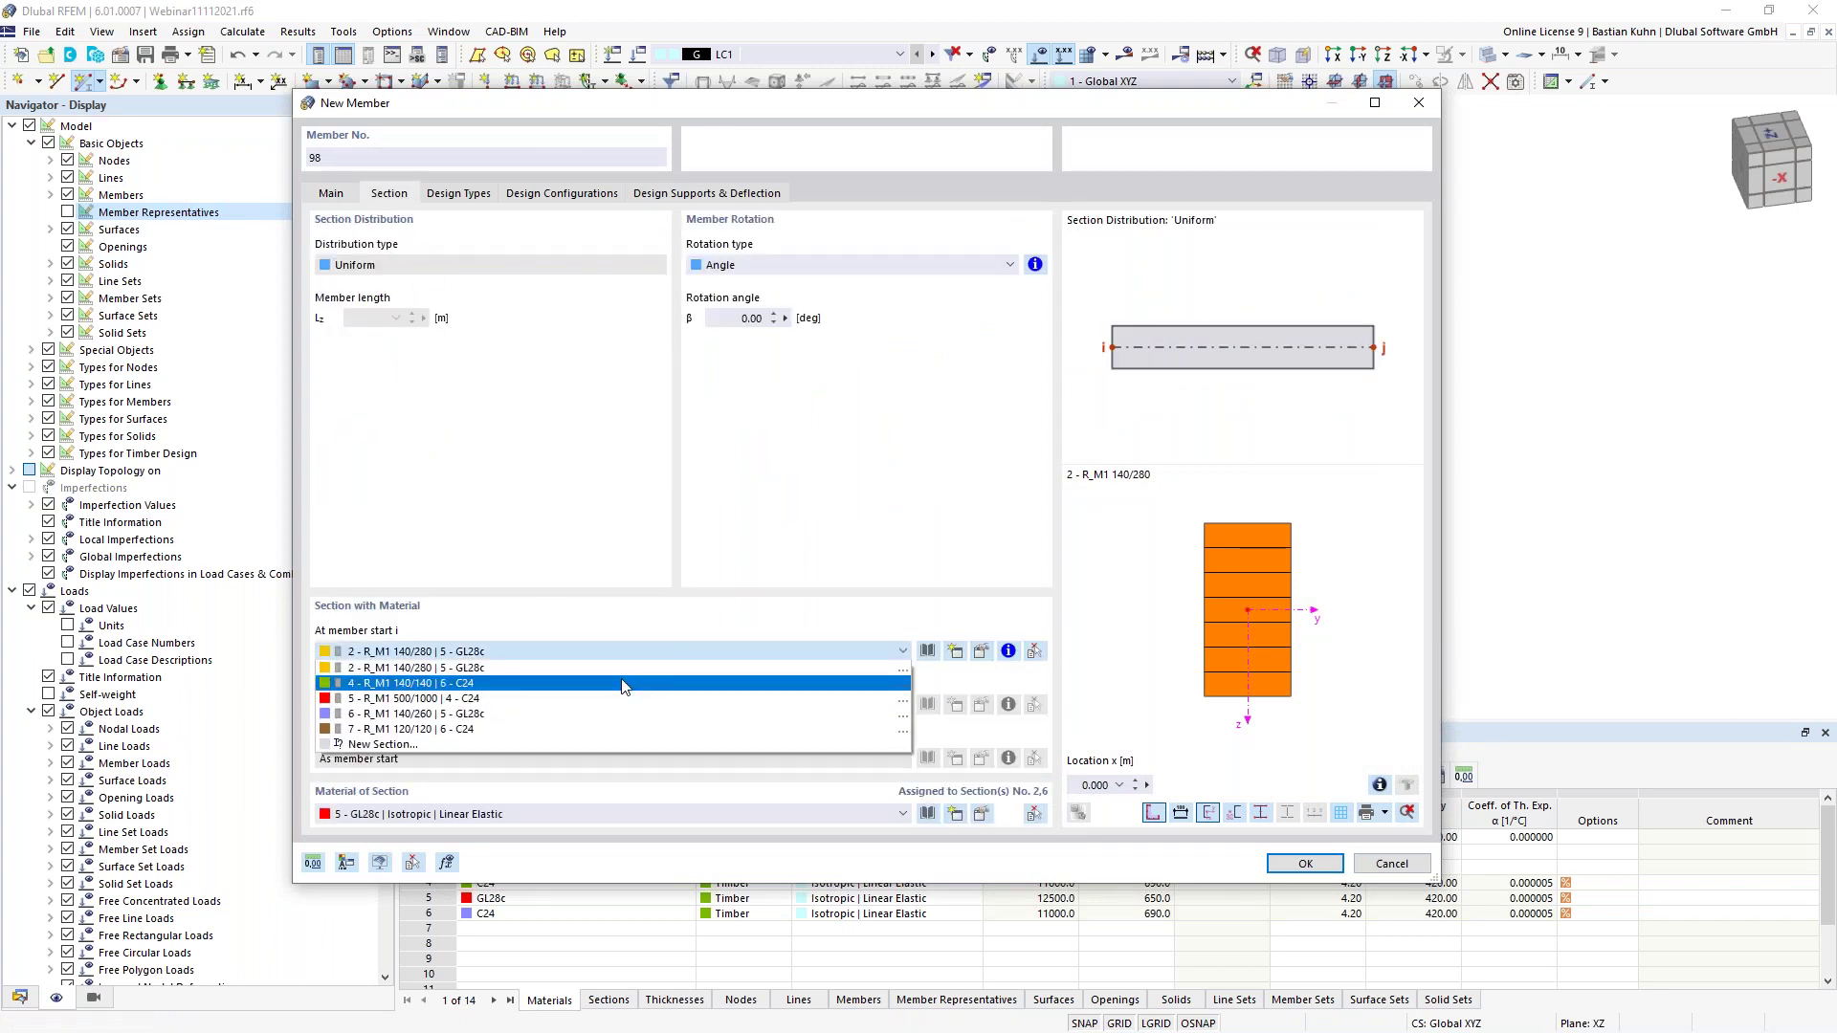
click(624, 683)
click(1297, 864)
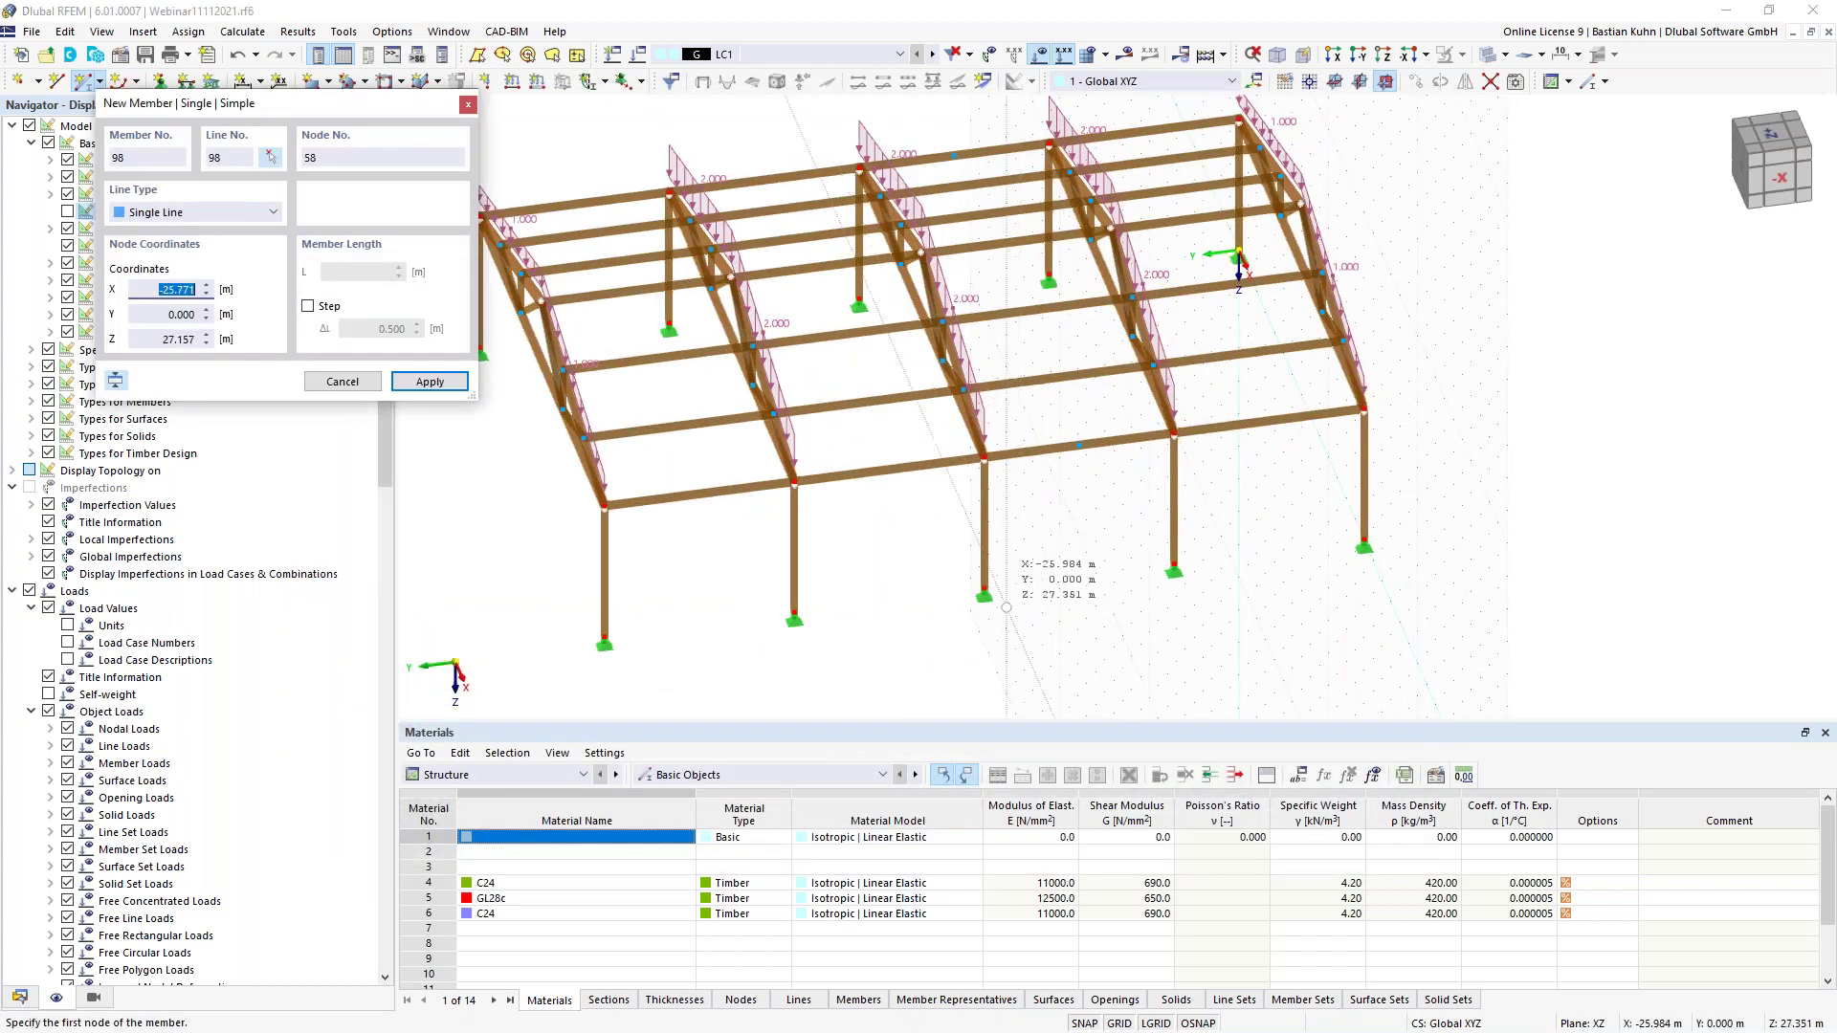
click(983, 587)
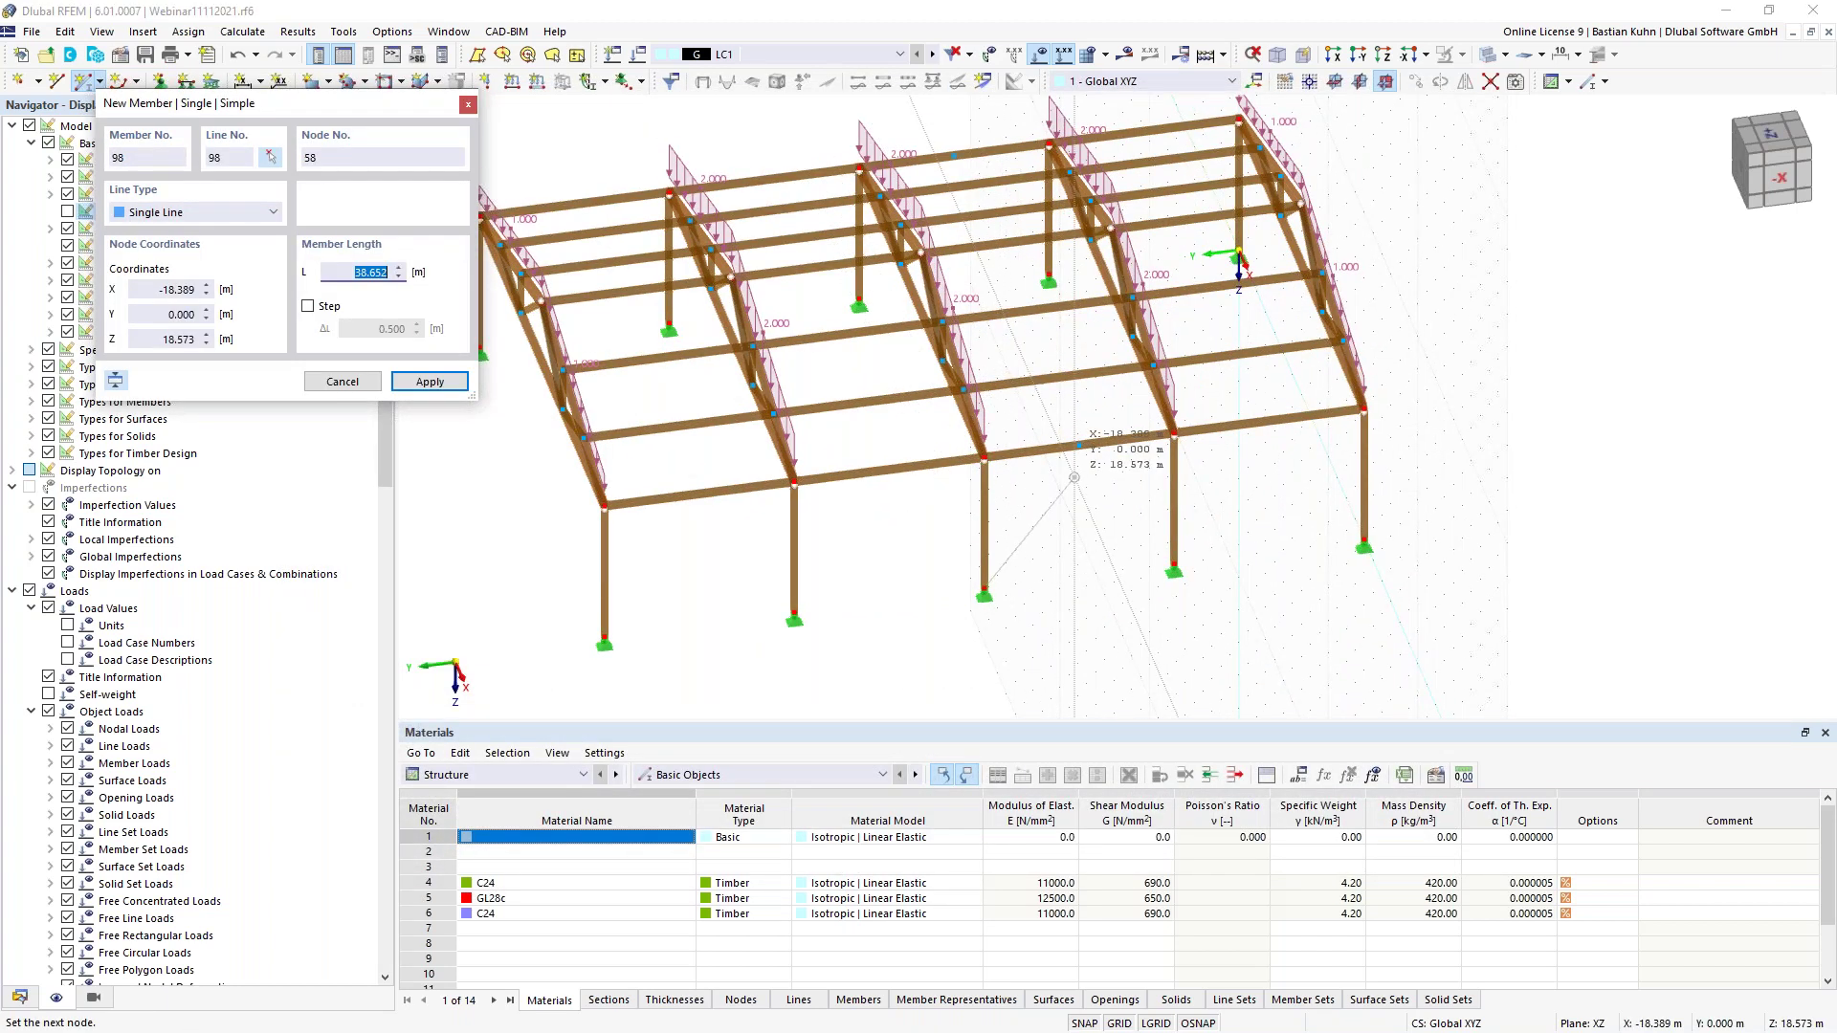
click(1079, 445)
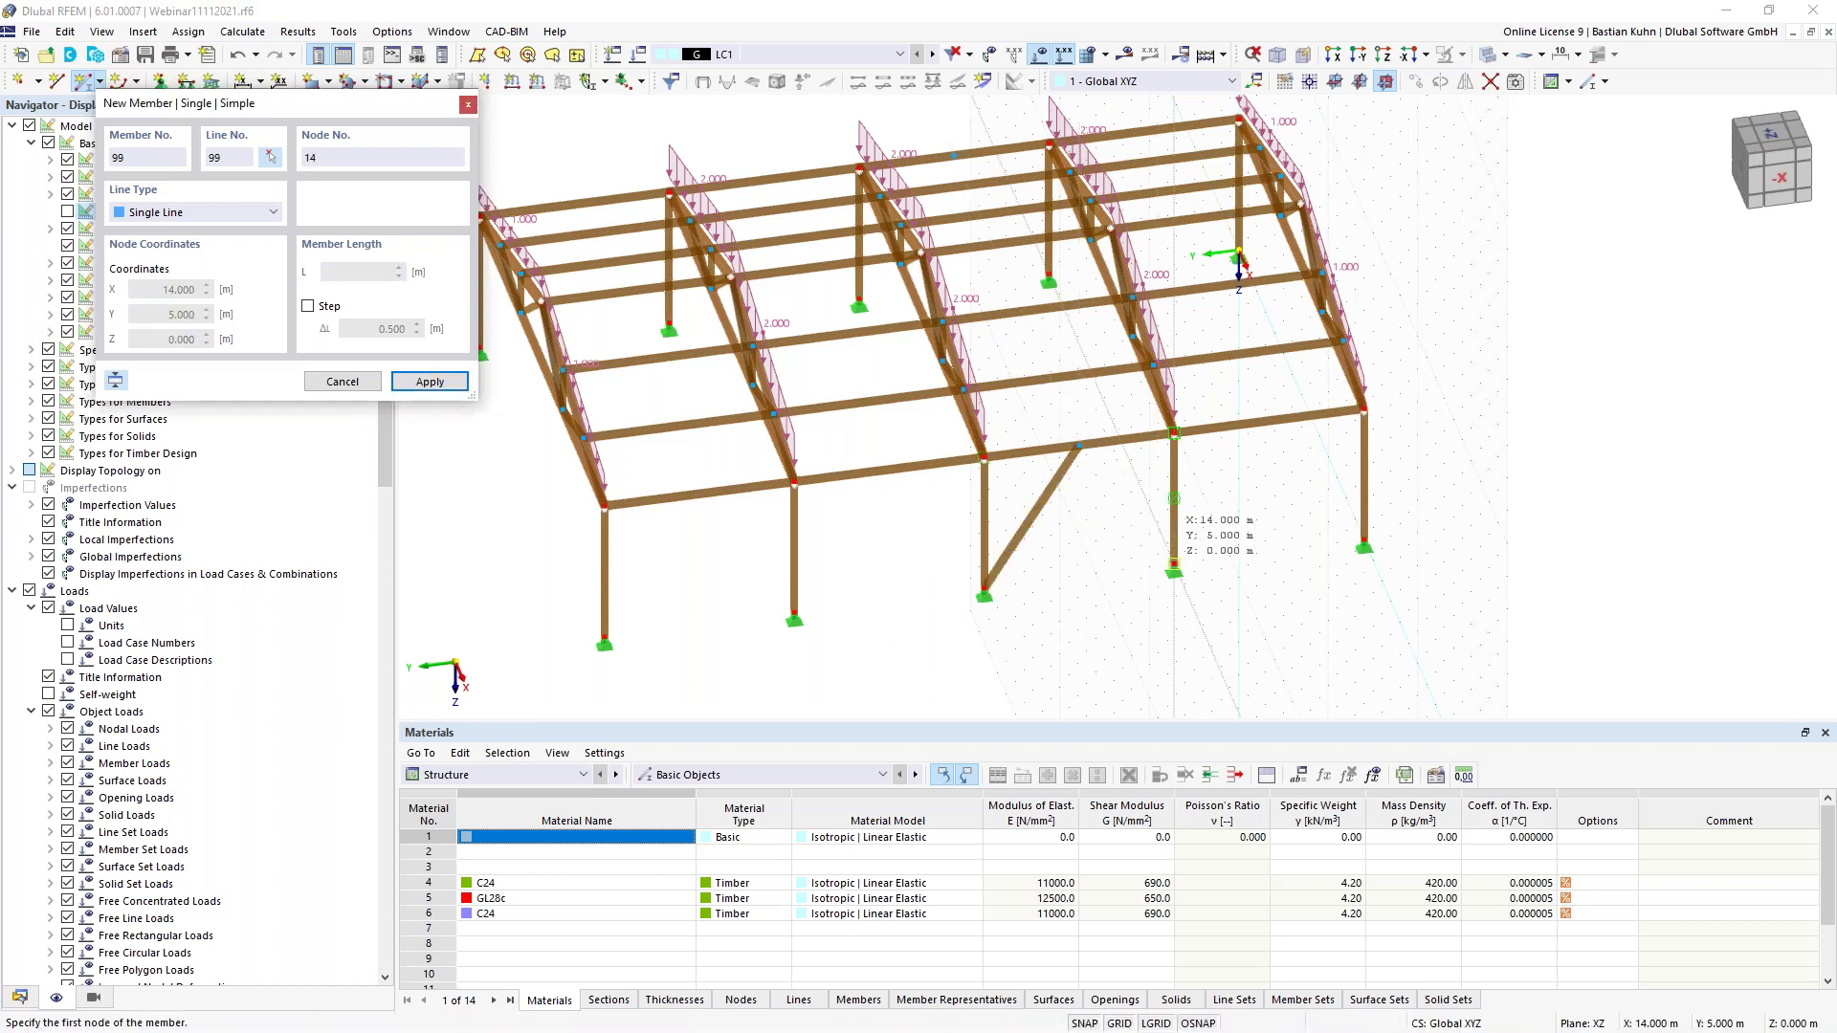
click(1174, 566)
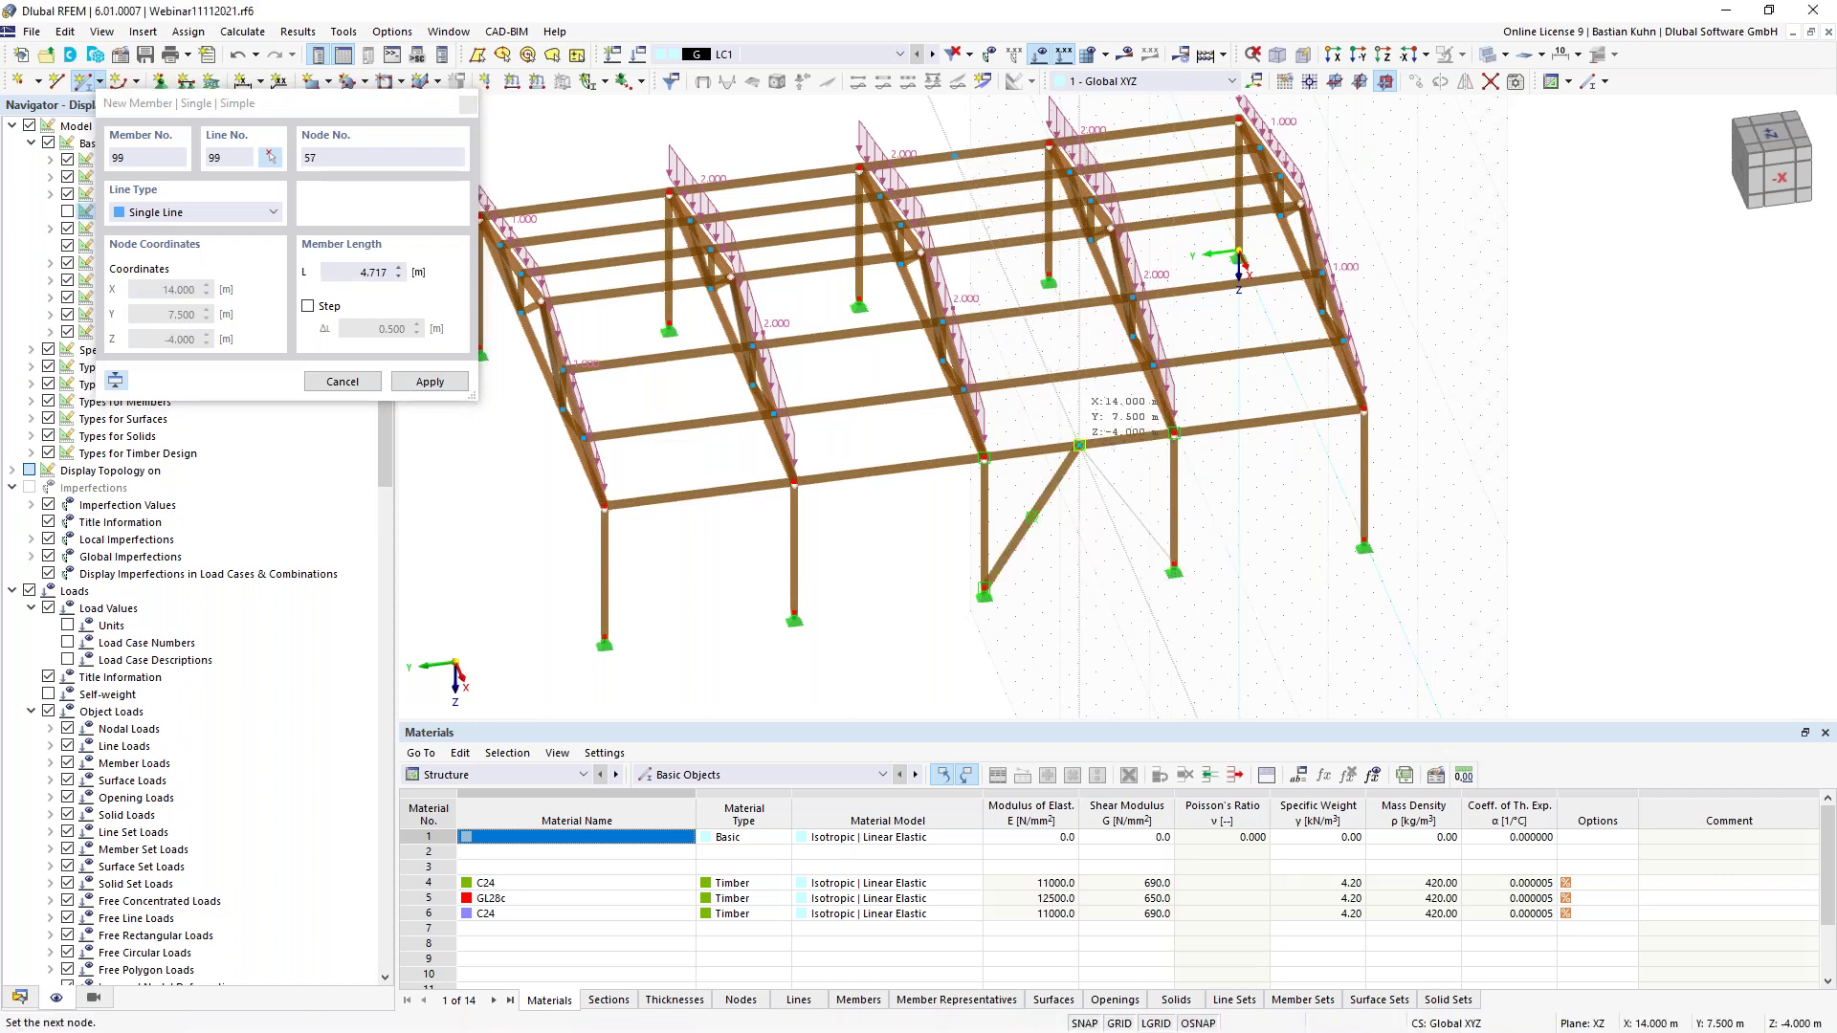
click(1079, 445)
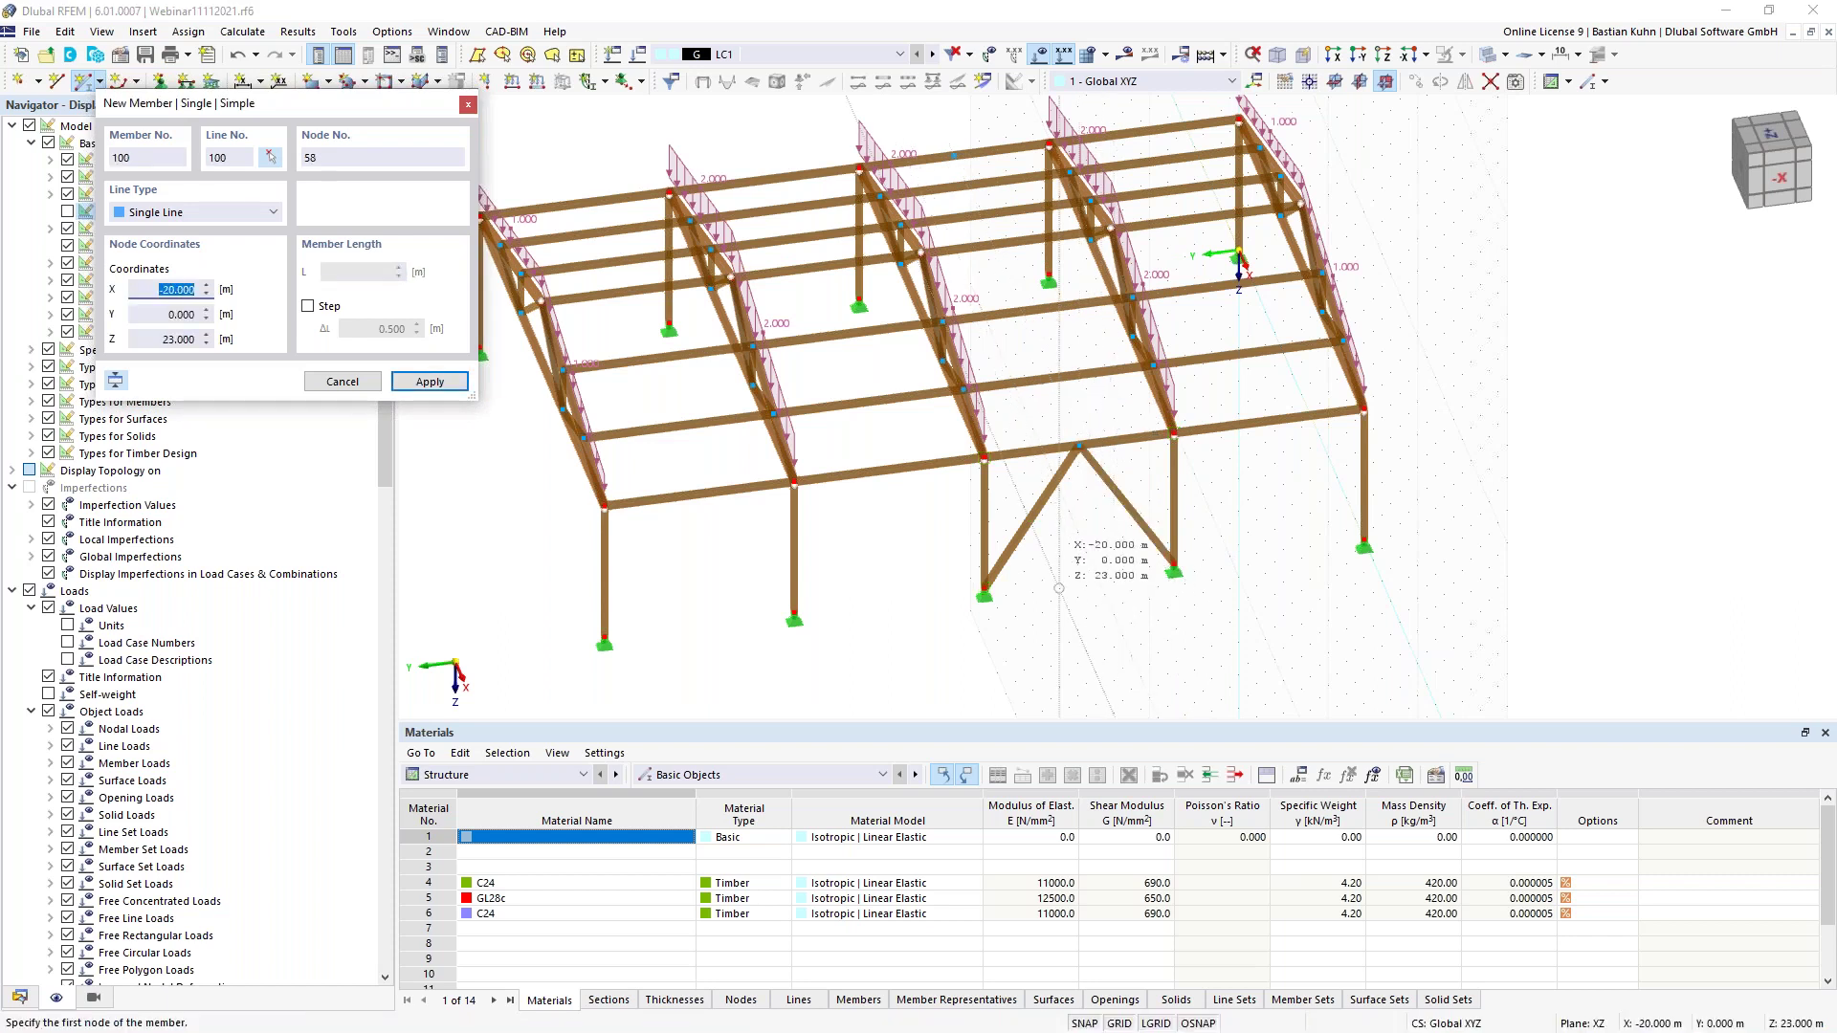
Draw three zigzag roof bracing diagonals in the same bay, from the eaves node through the purlin nodes to the ridge
ctrl+middle_drag(1059, 587, 1056, 622)
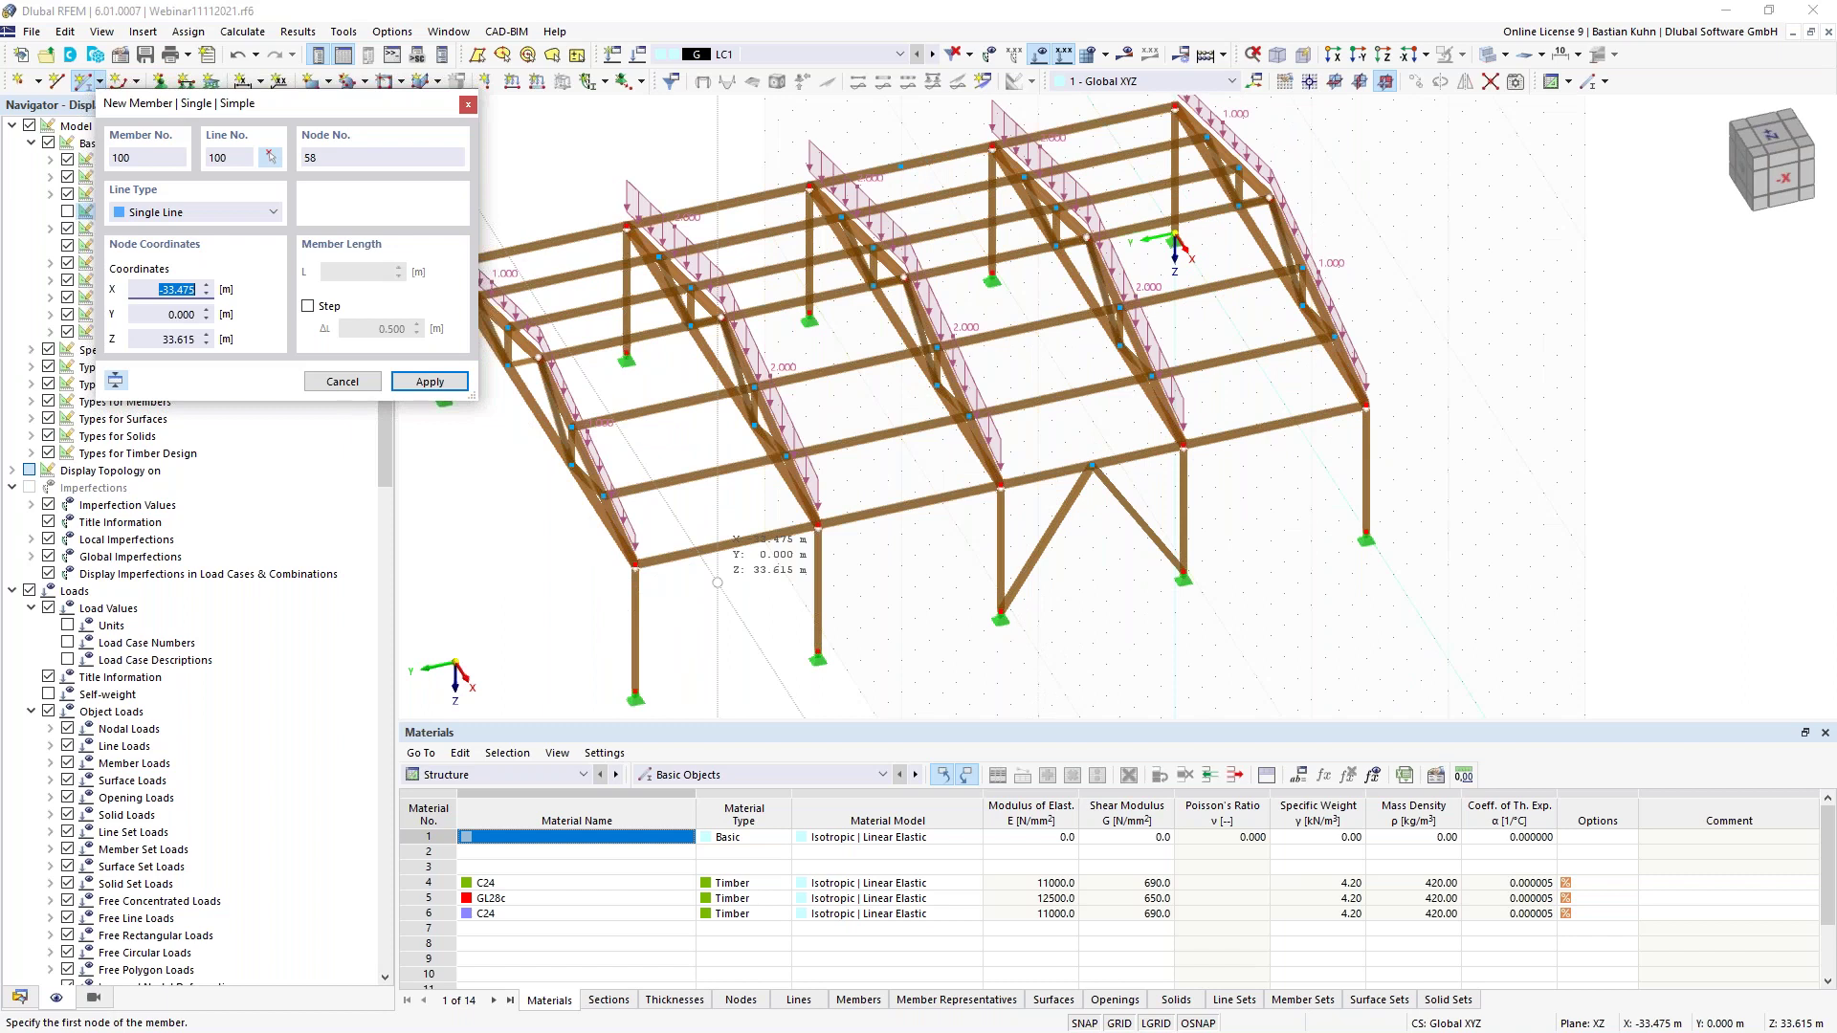
click(1038, 463)
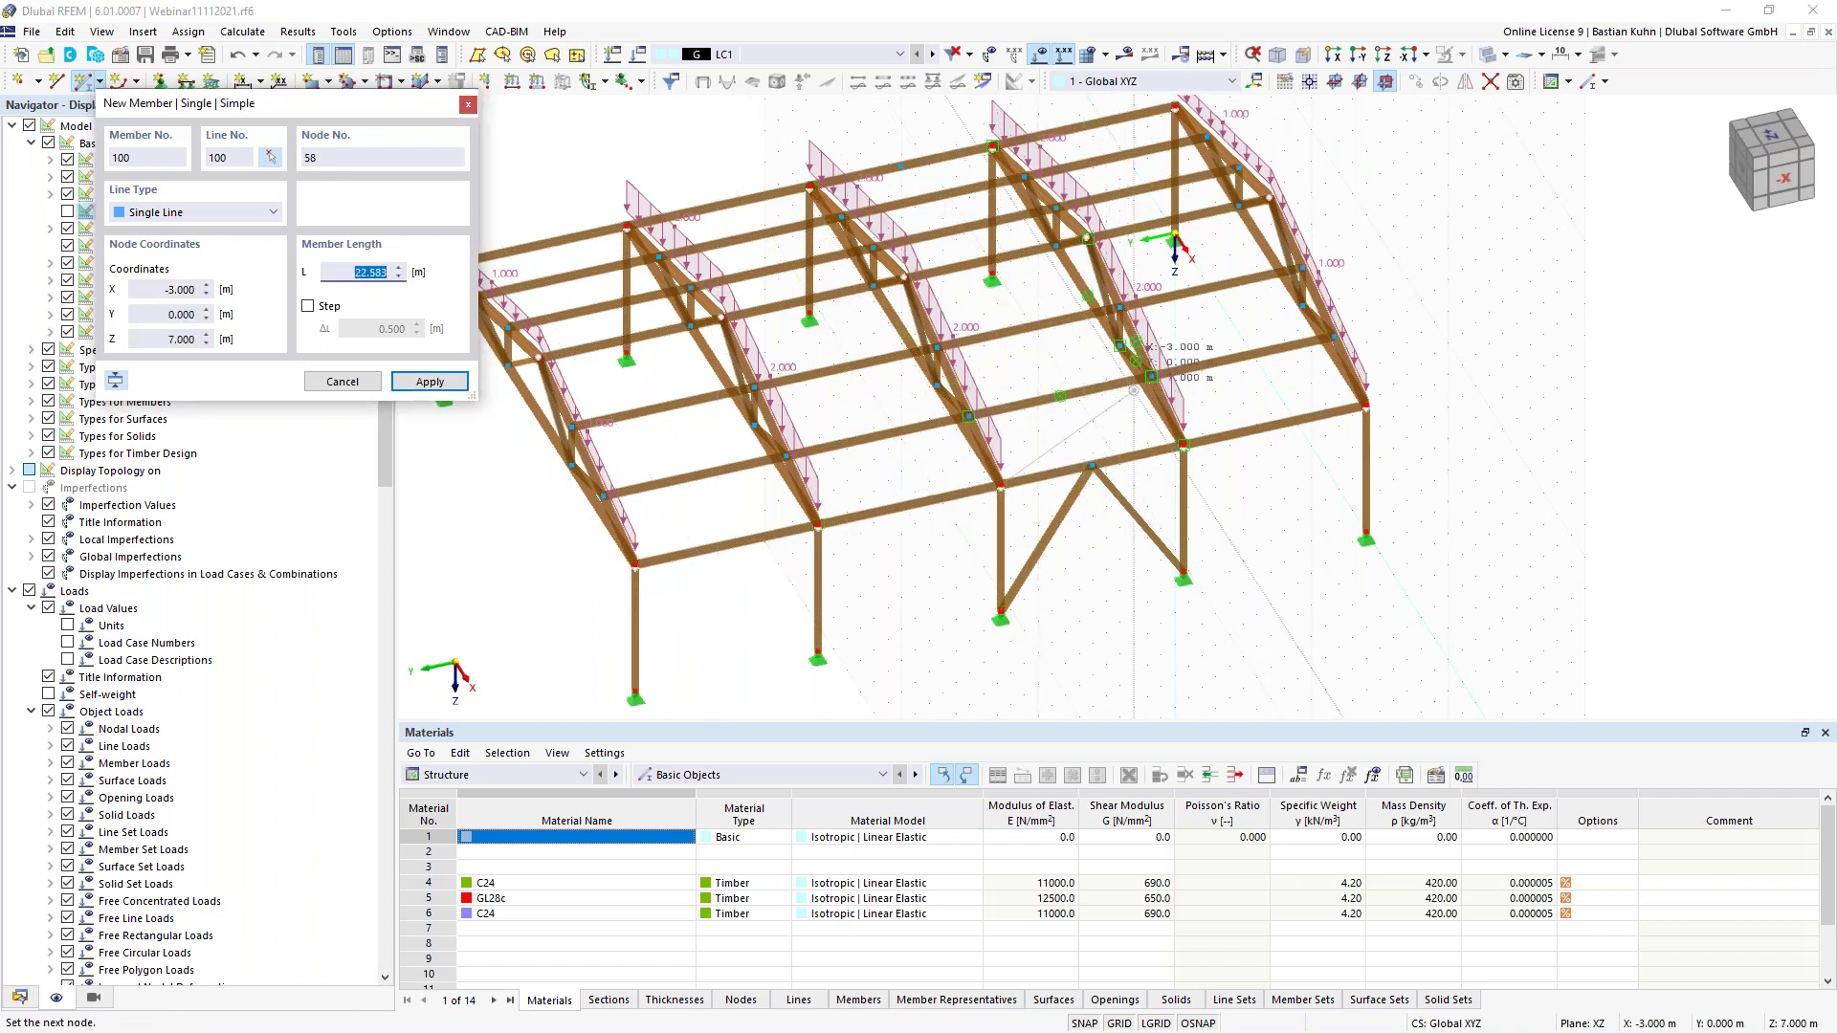
click(1151, 375)
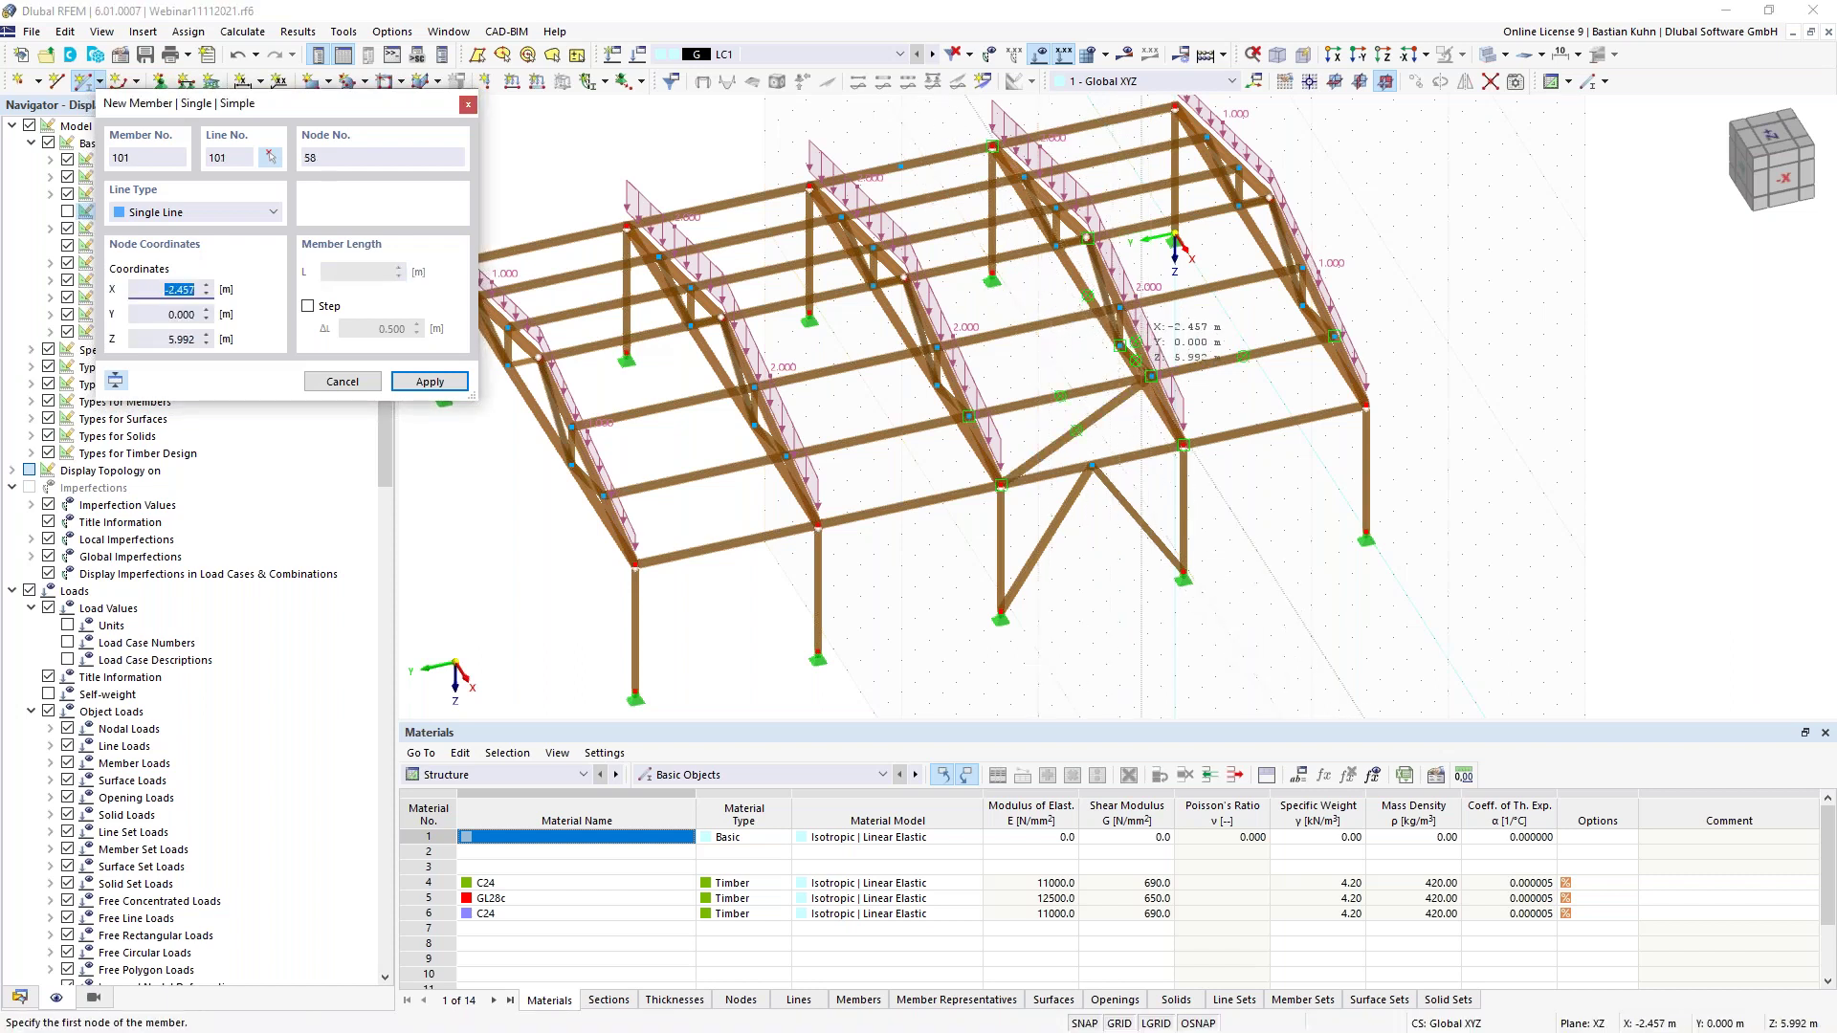
click(1151, 375)
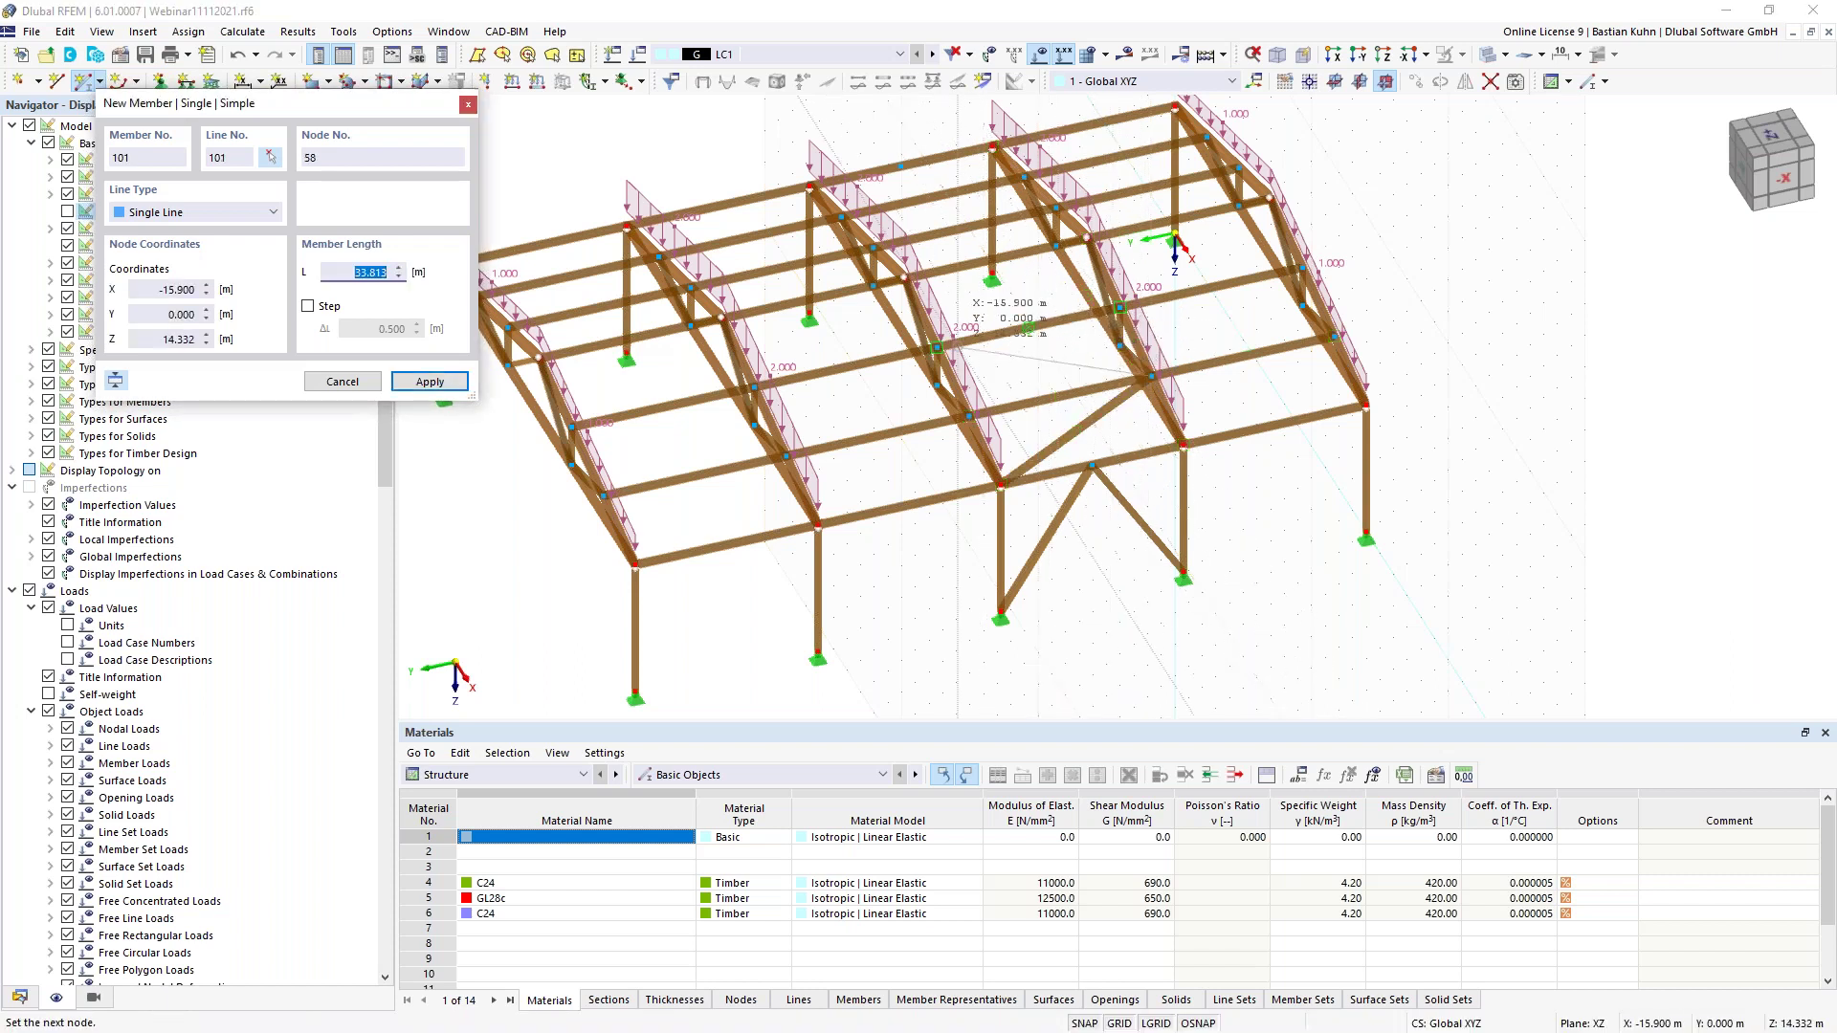
click(936, 349)
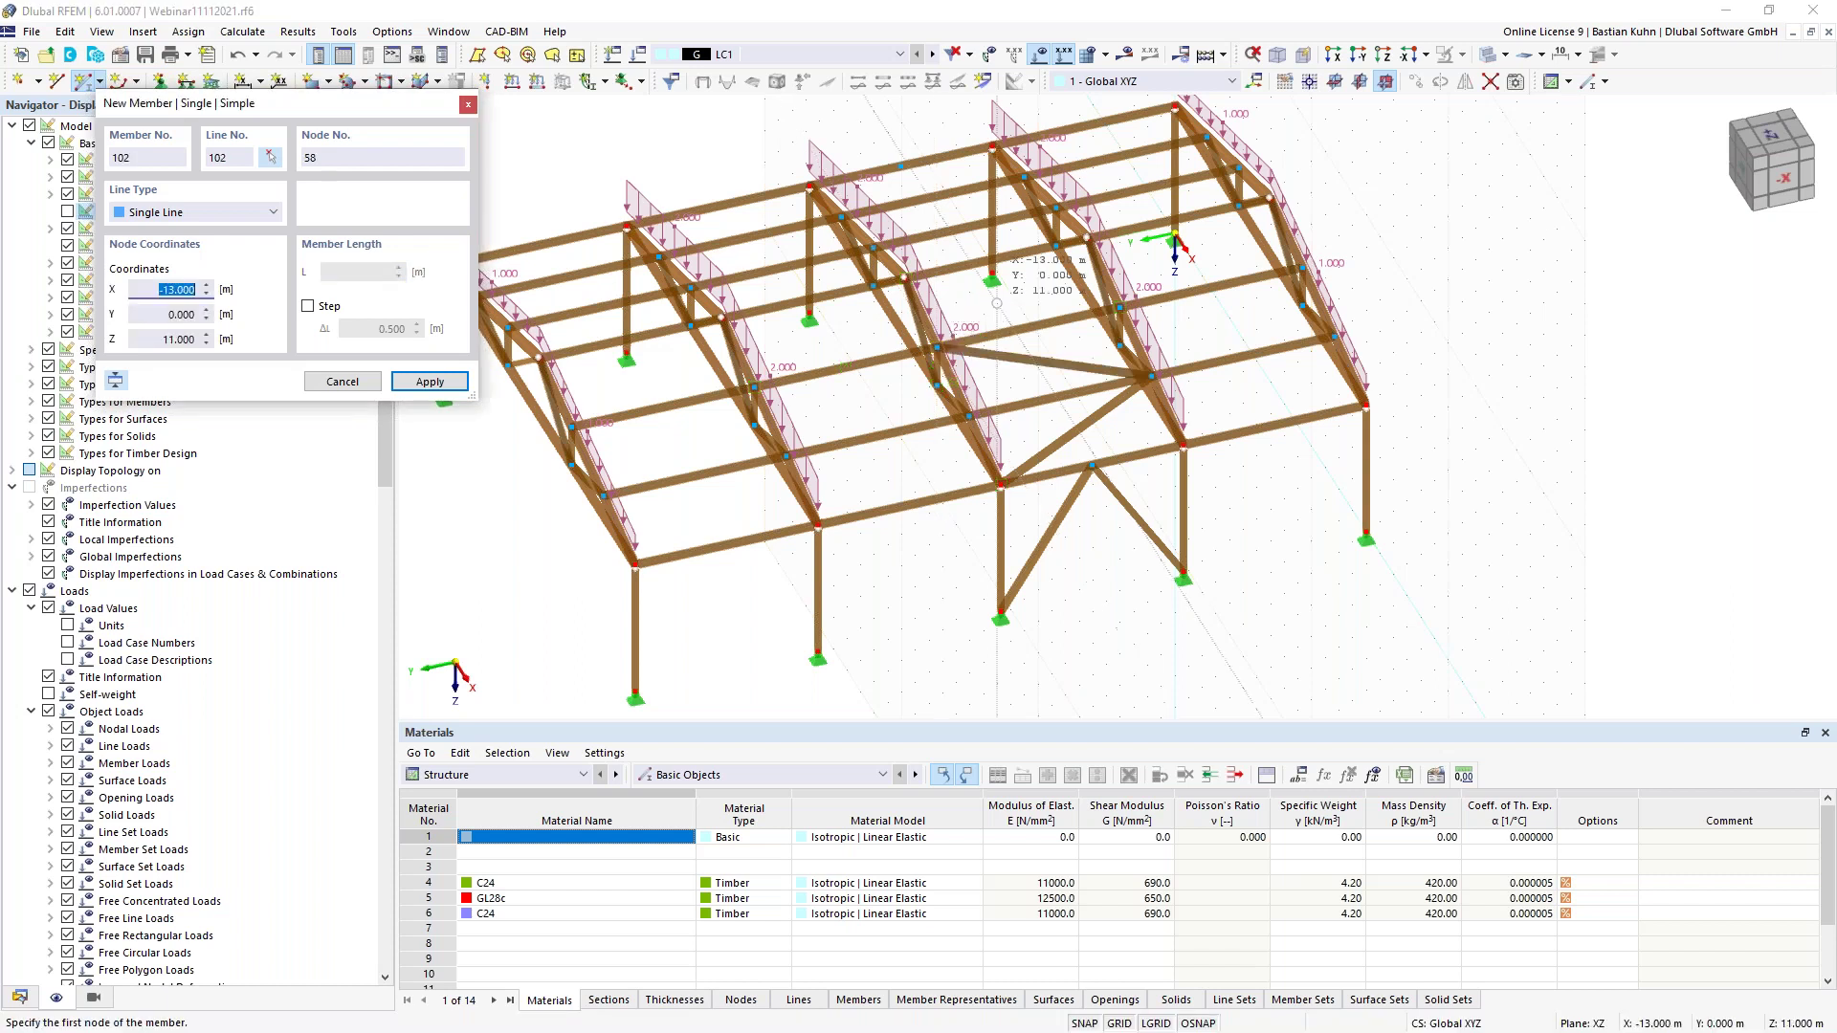
click(992, 280)
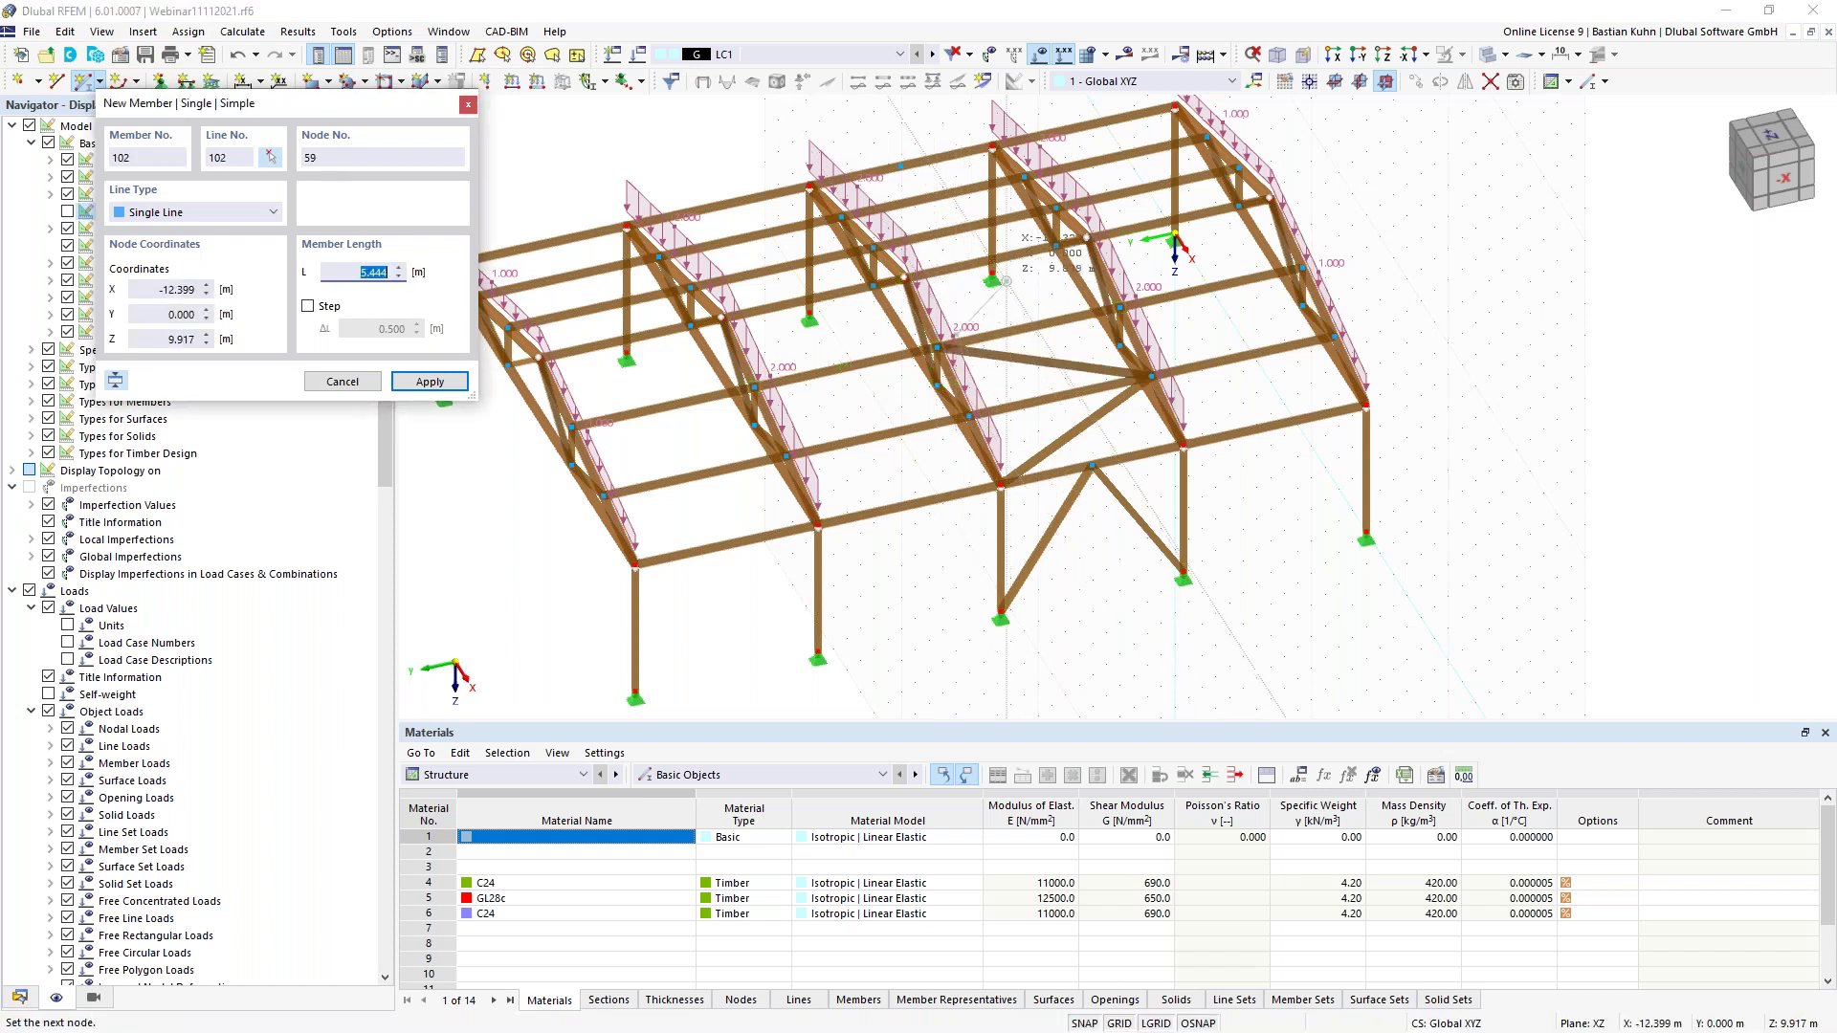
click(955, 337)
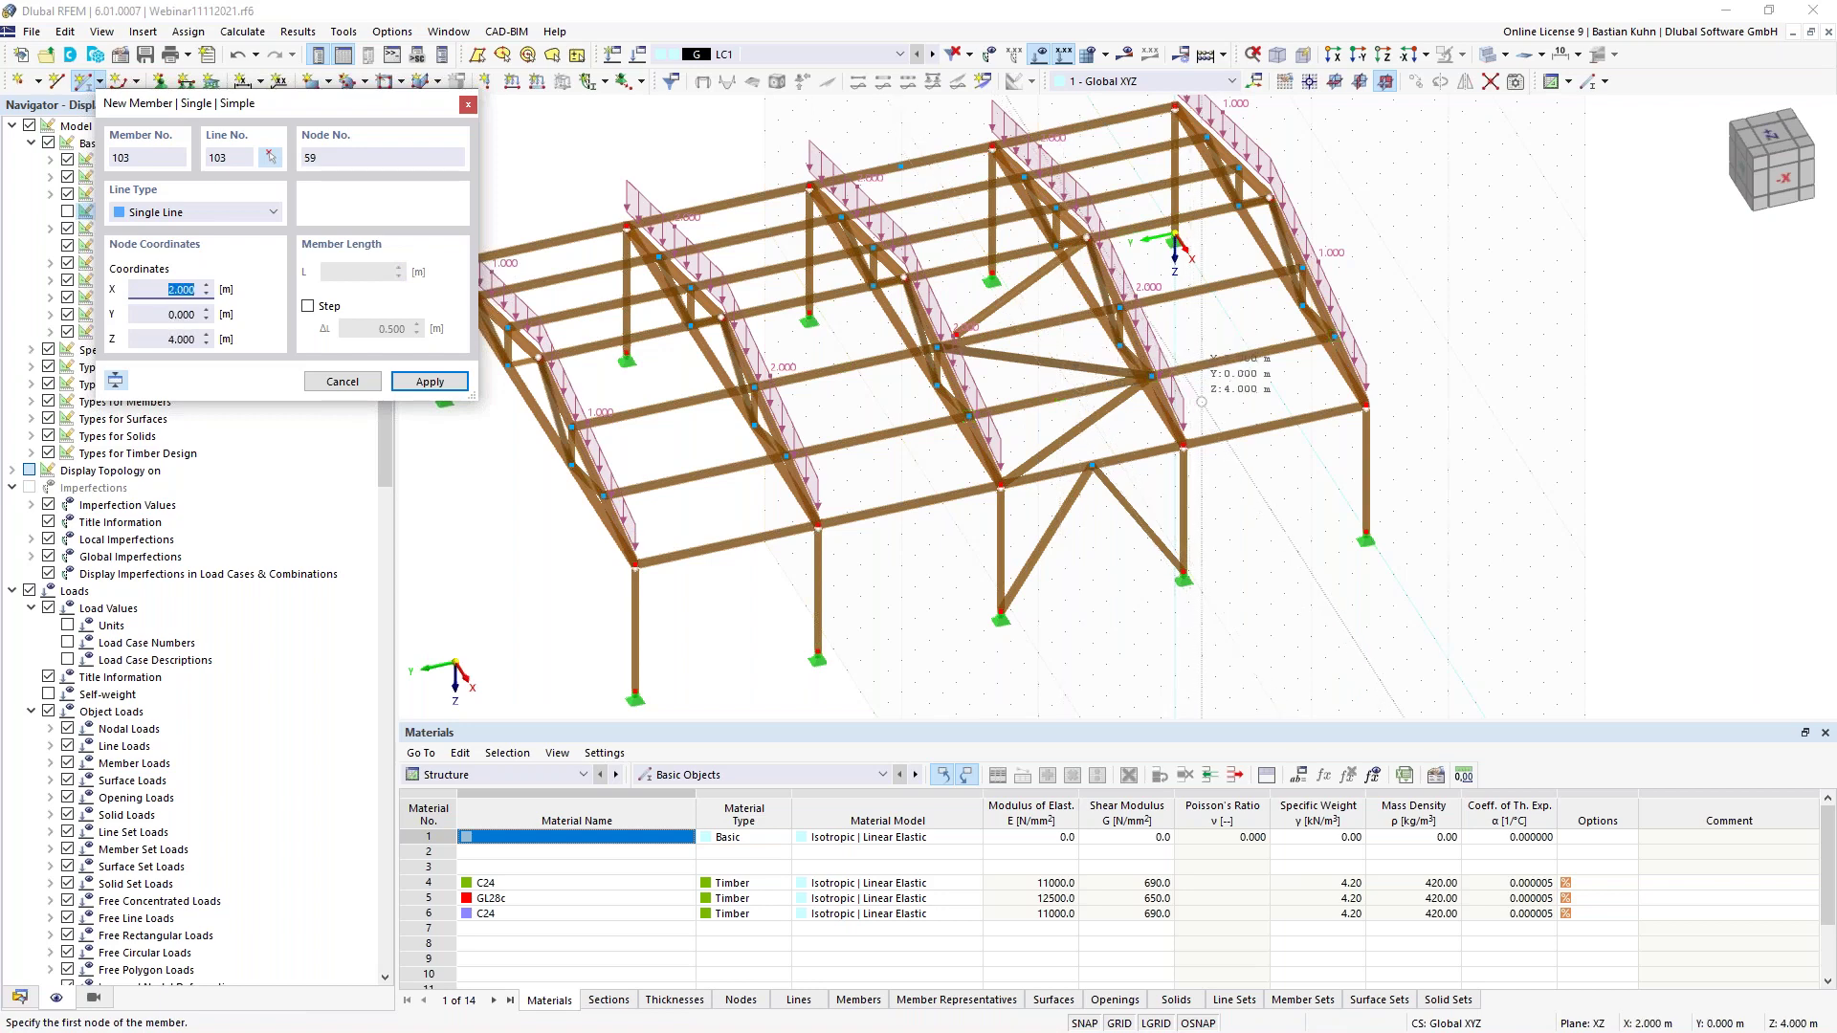
key(Escape)
scroll(975, 352, up, 5)
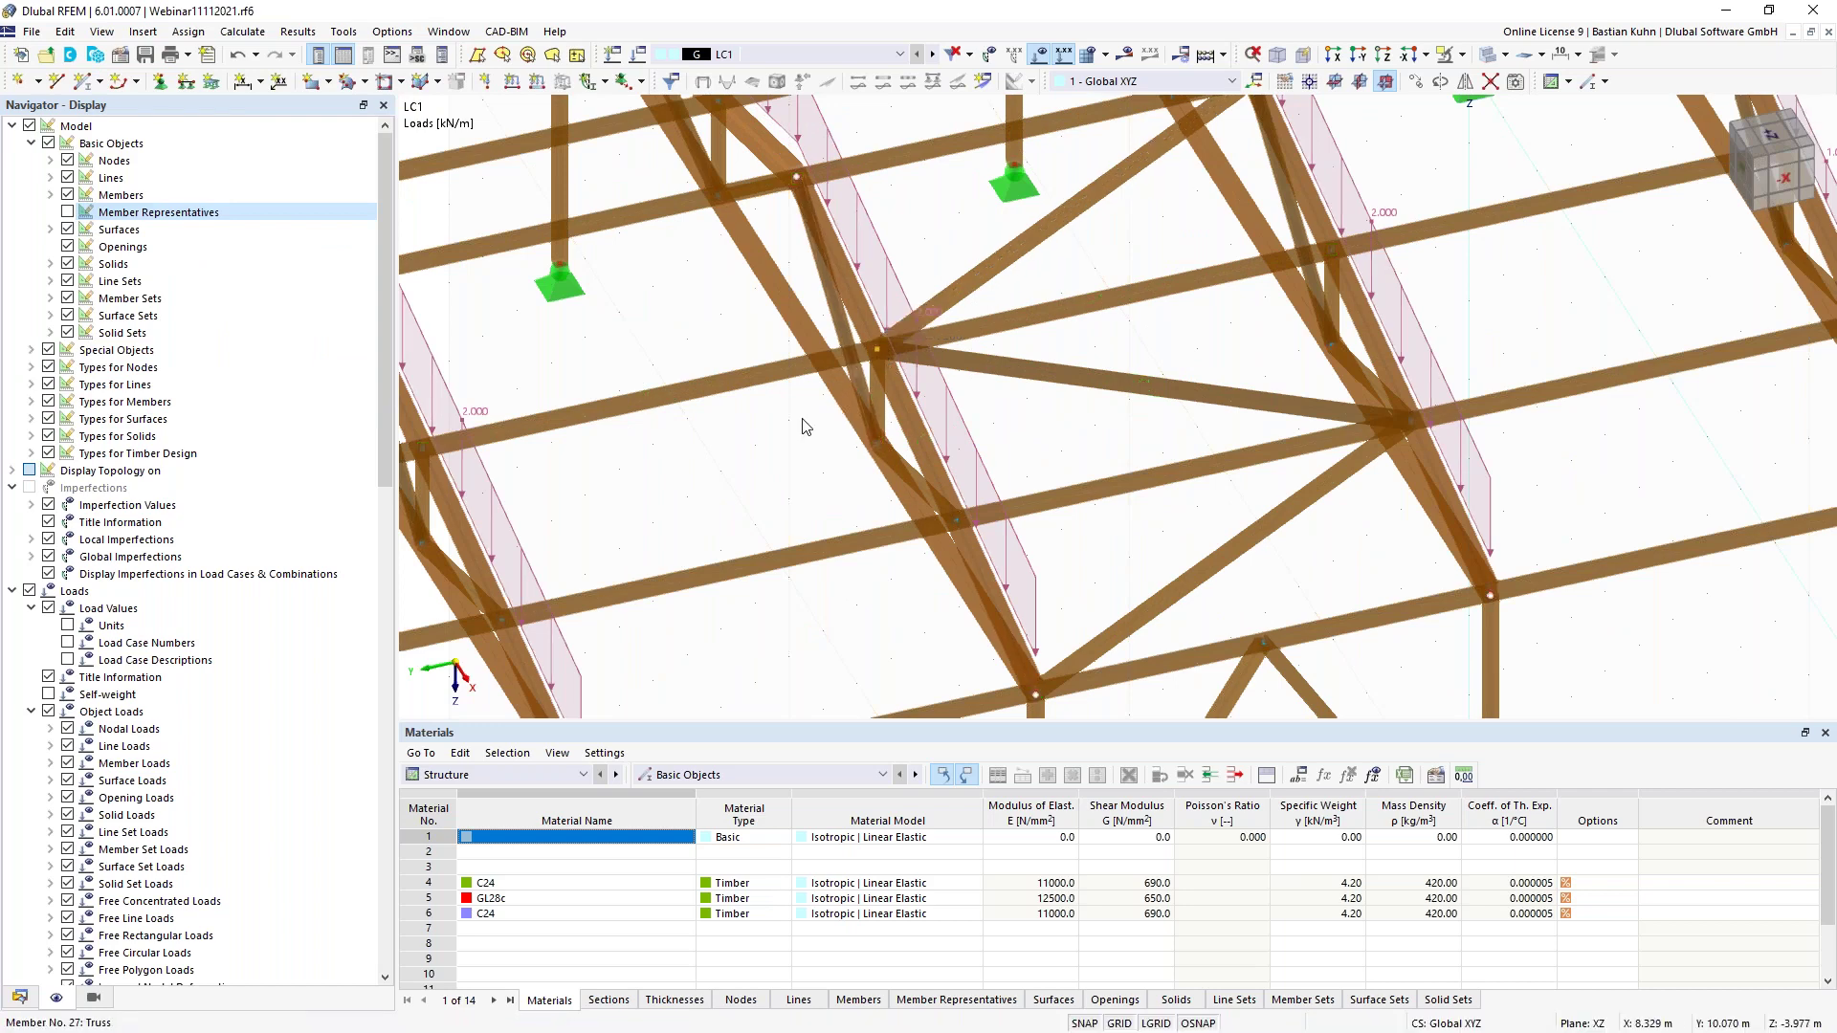
scroll(805, 427, down, 5)
scroll(804, 432, down, 3)
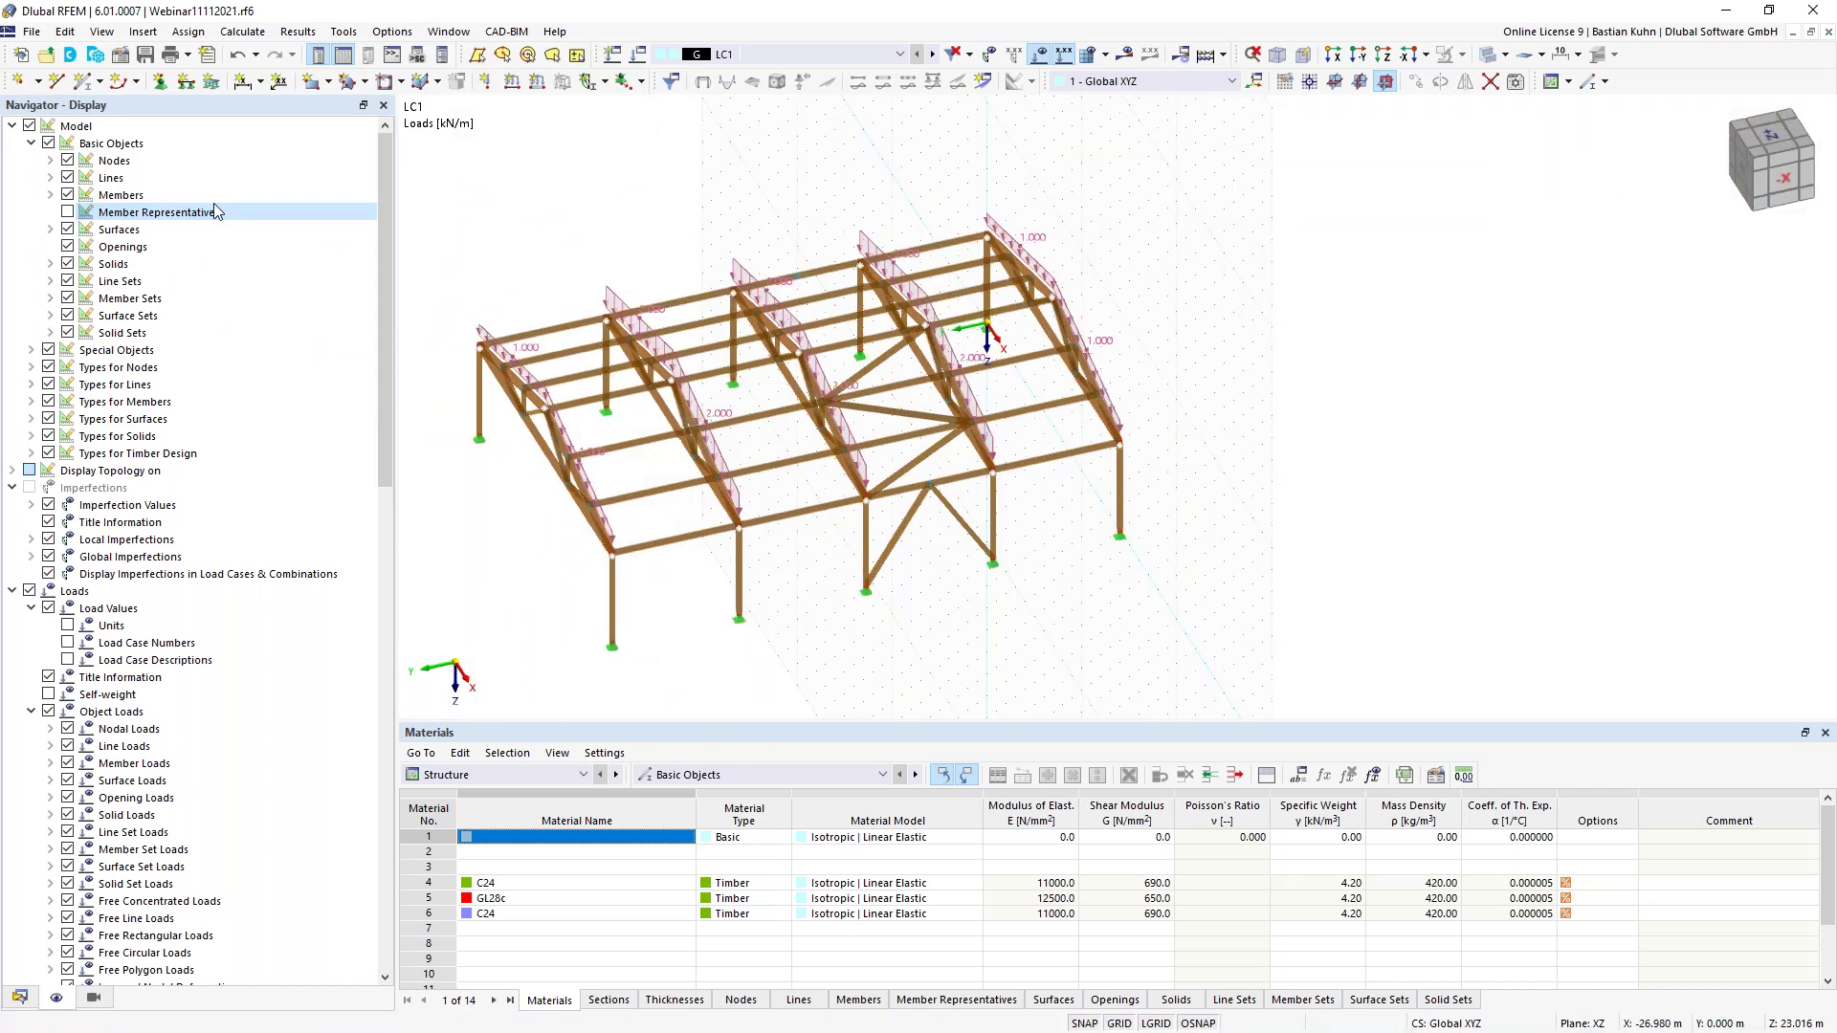
Show the member representatives in the model display
click(68, 213)
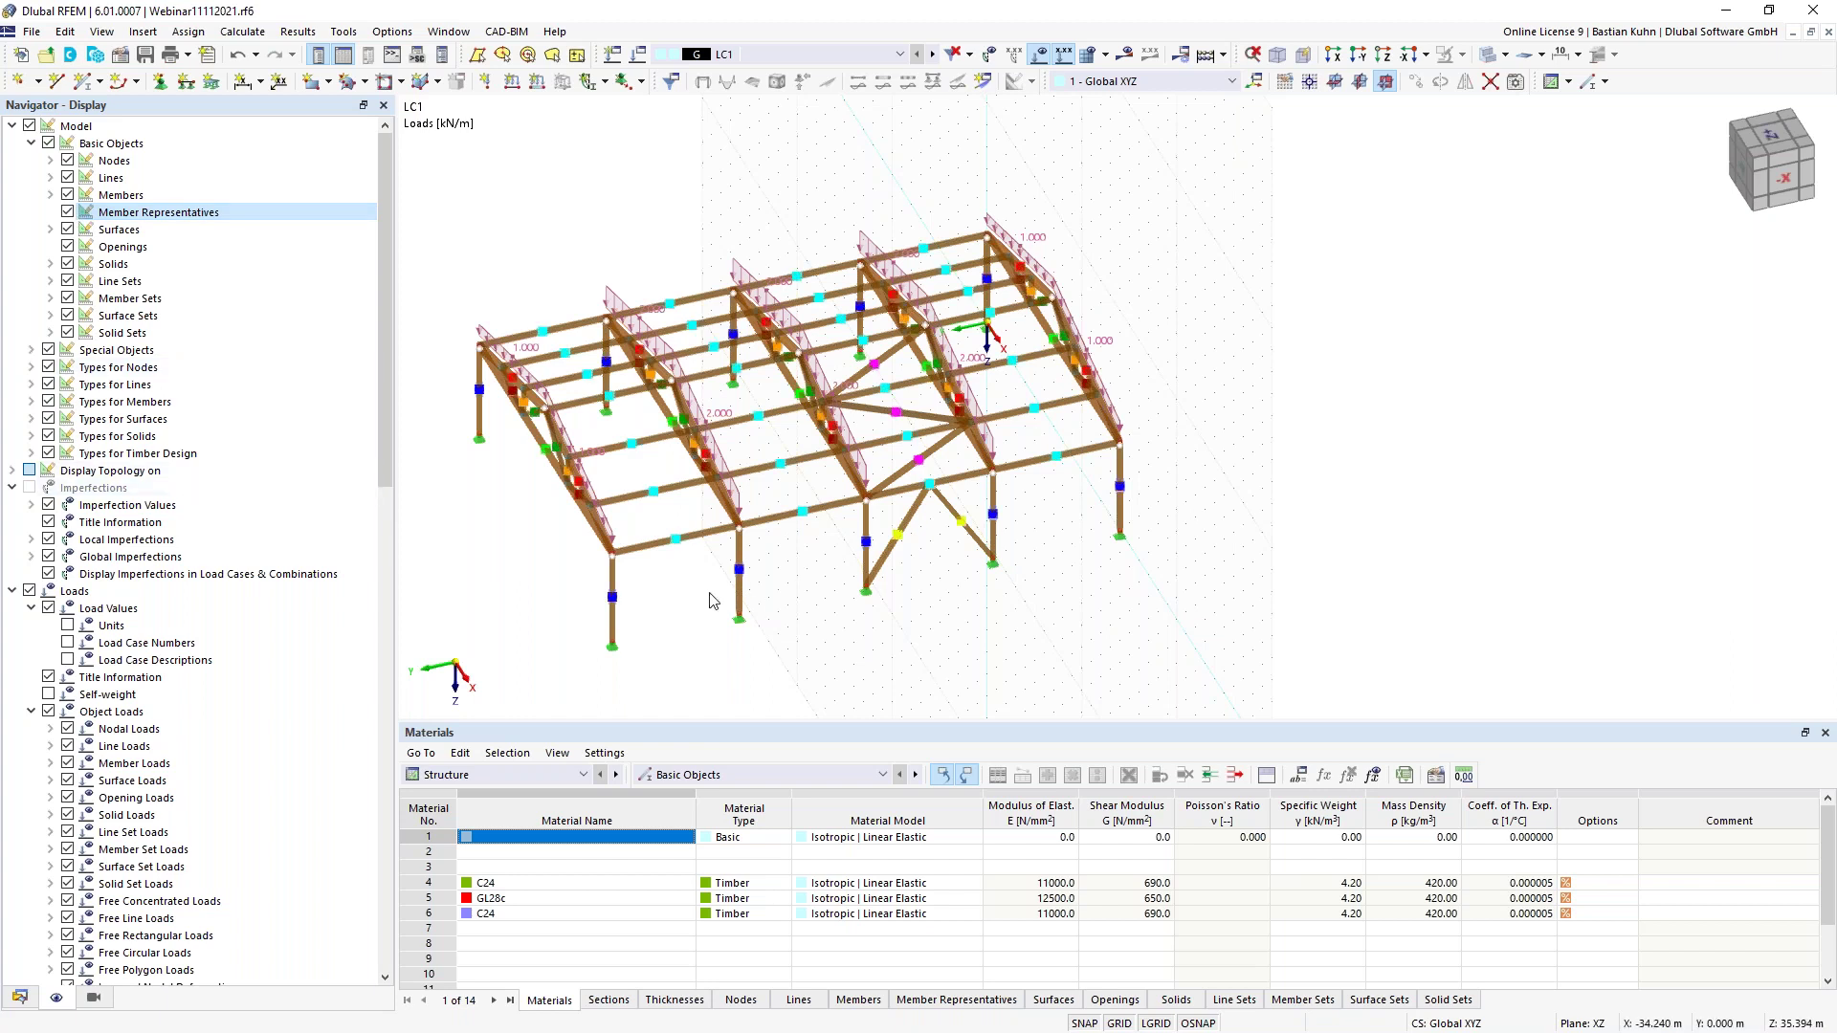
ctrl+middle_drag(804, 586, 734, 560)
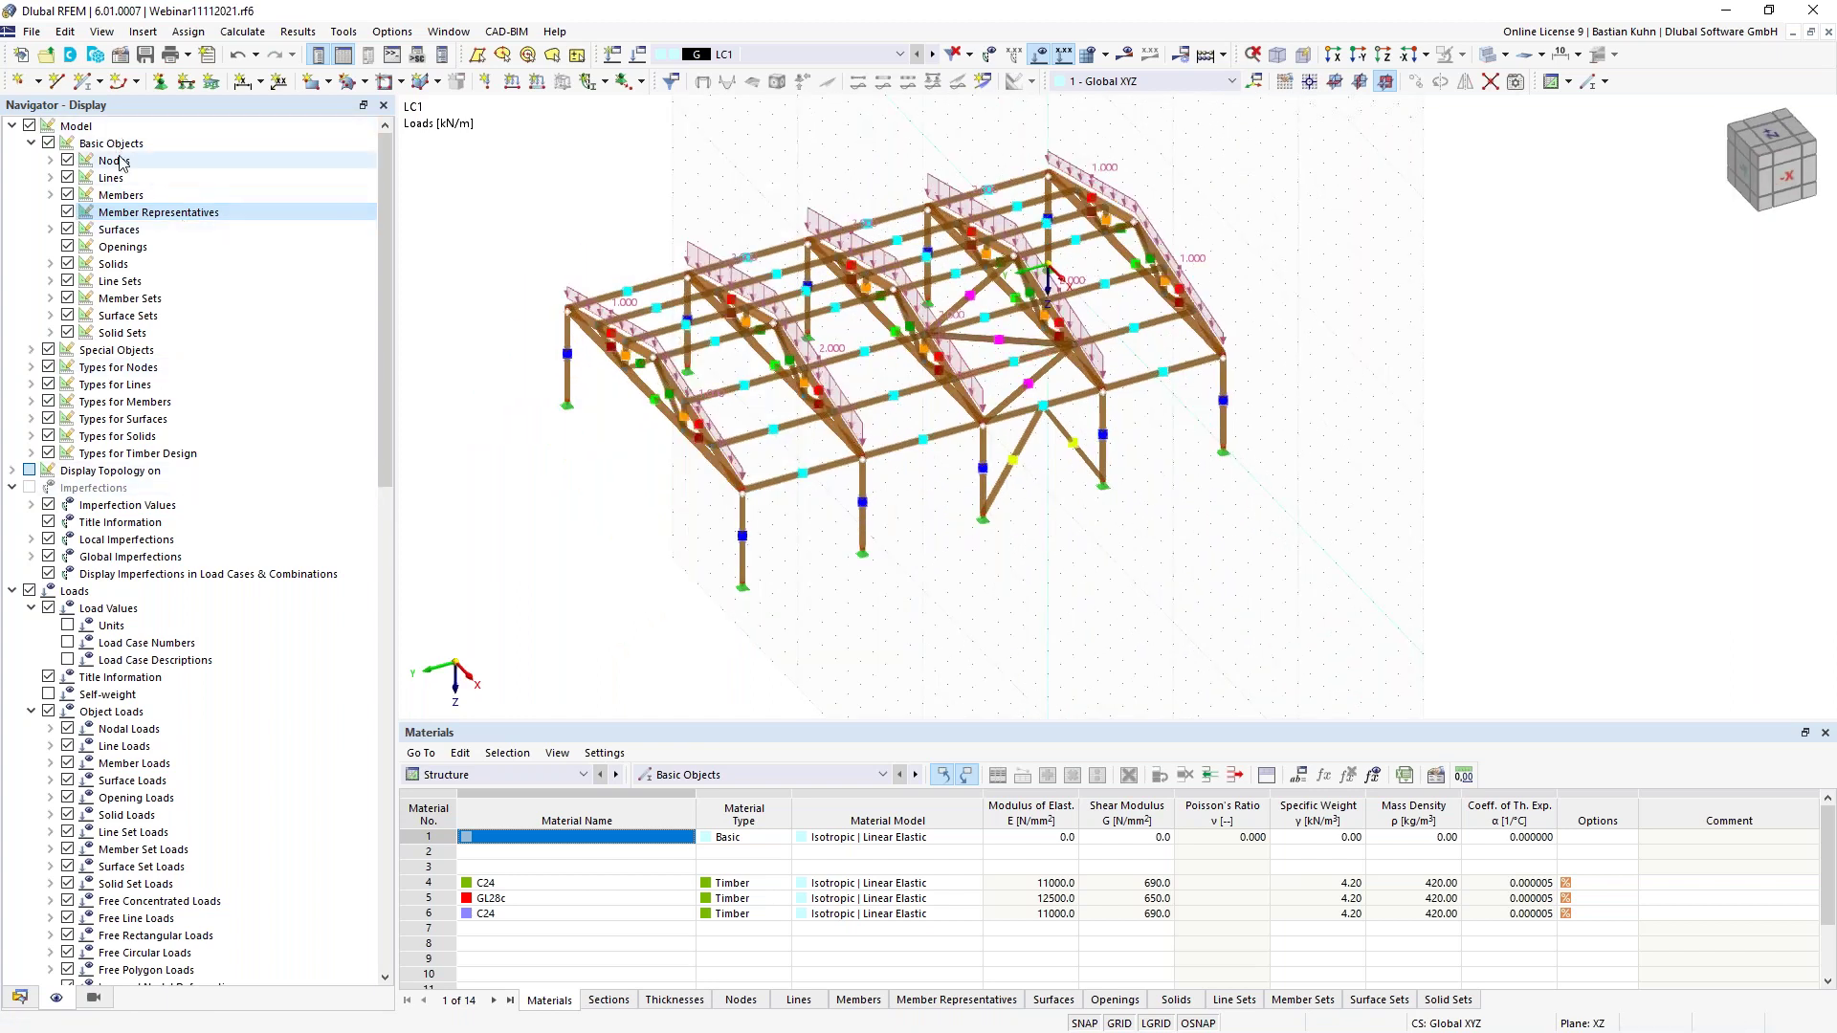
ctrl+middle_drag(742, 406, 806, 595)
Delete the bottom chord and all web members from the gable end frame farthest from the origin, keeping its rafters and columns
scroll(826, 585, up, 3)
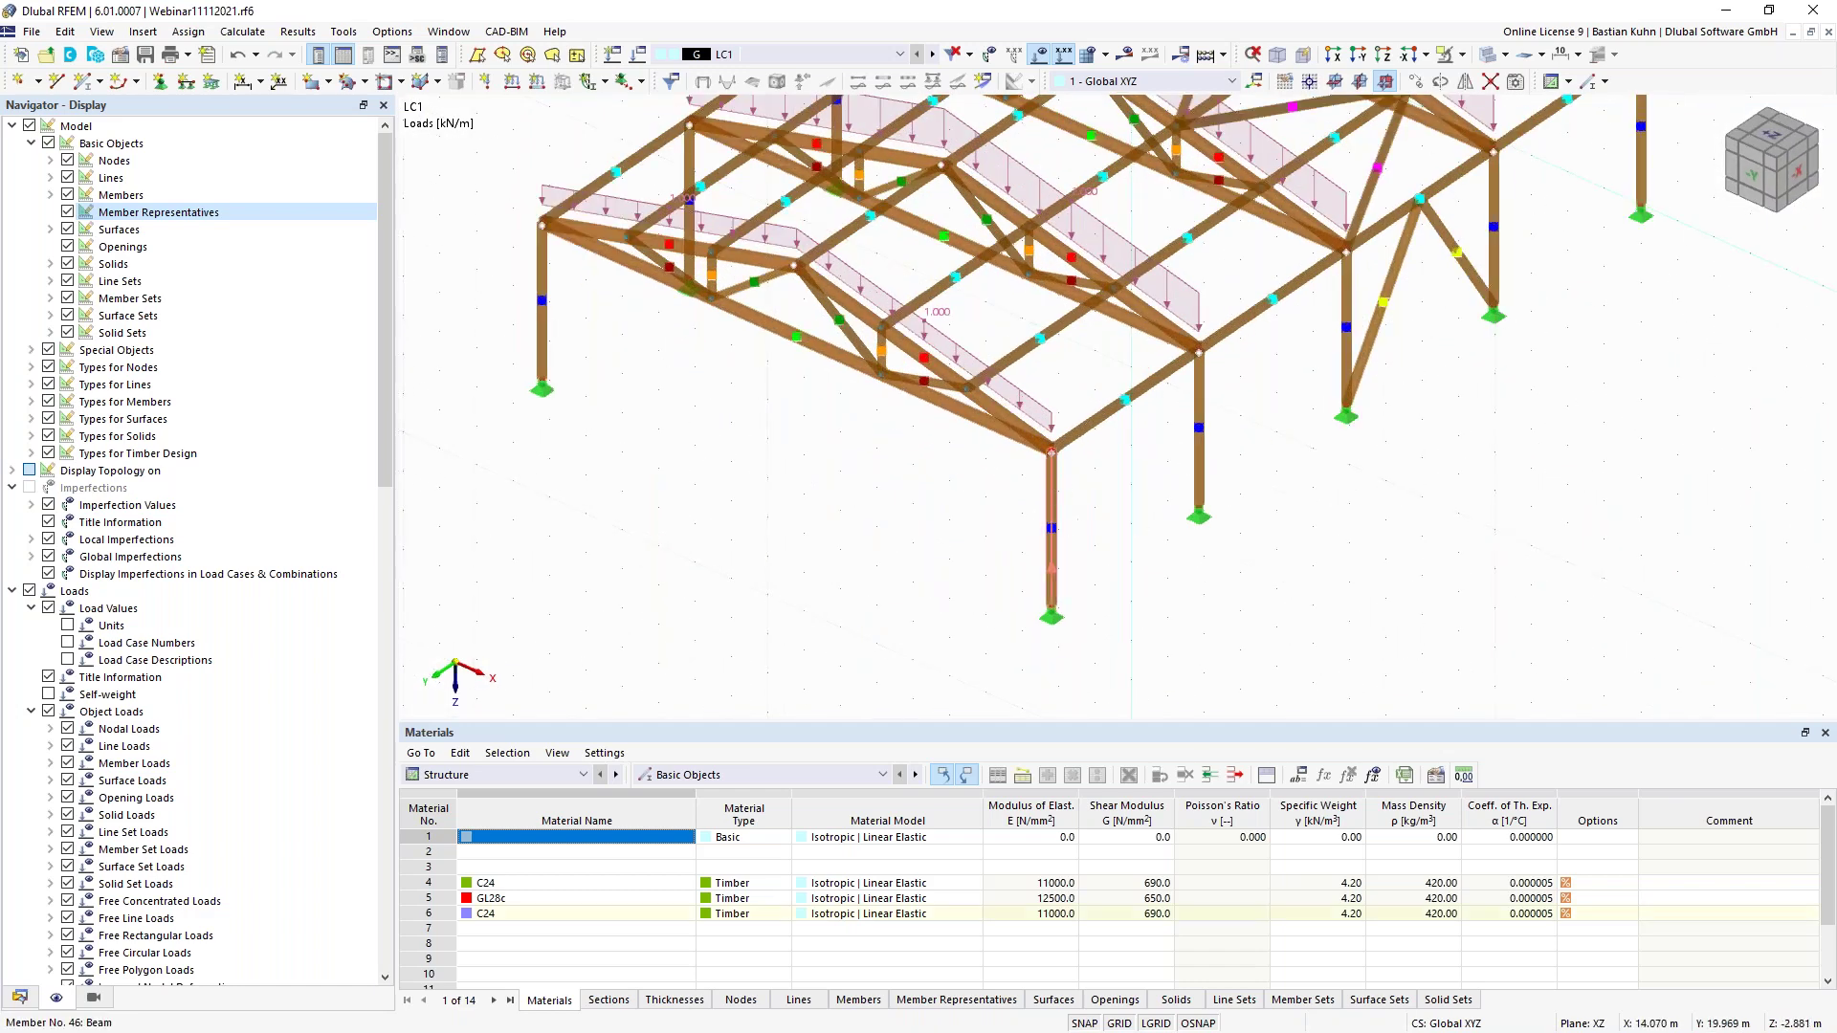
click(994, 533)
drag(1058, 497, 884, 541)
key(Escape)
key(Escape)
ctrl+middle_drag(890, 536, 873, 526)
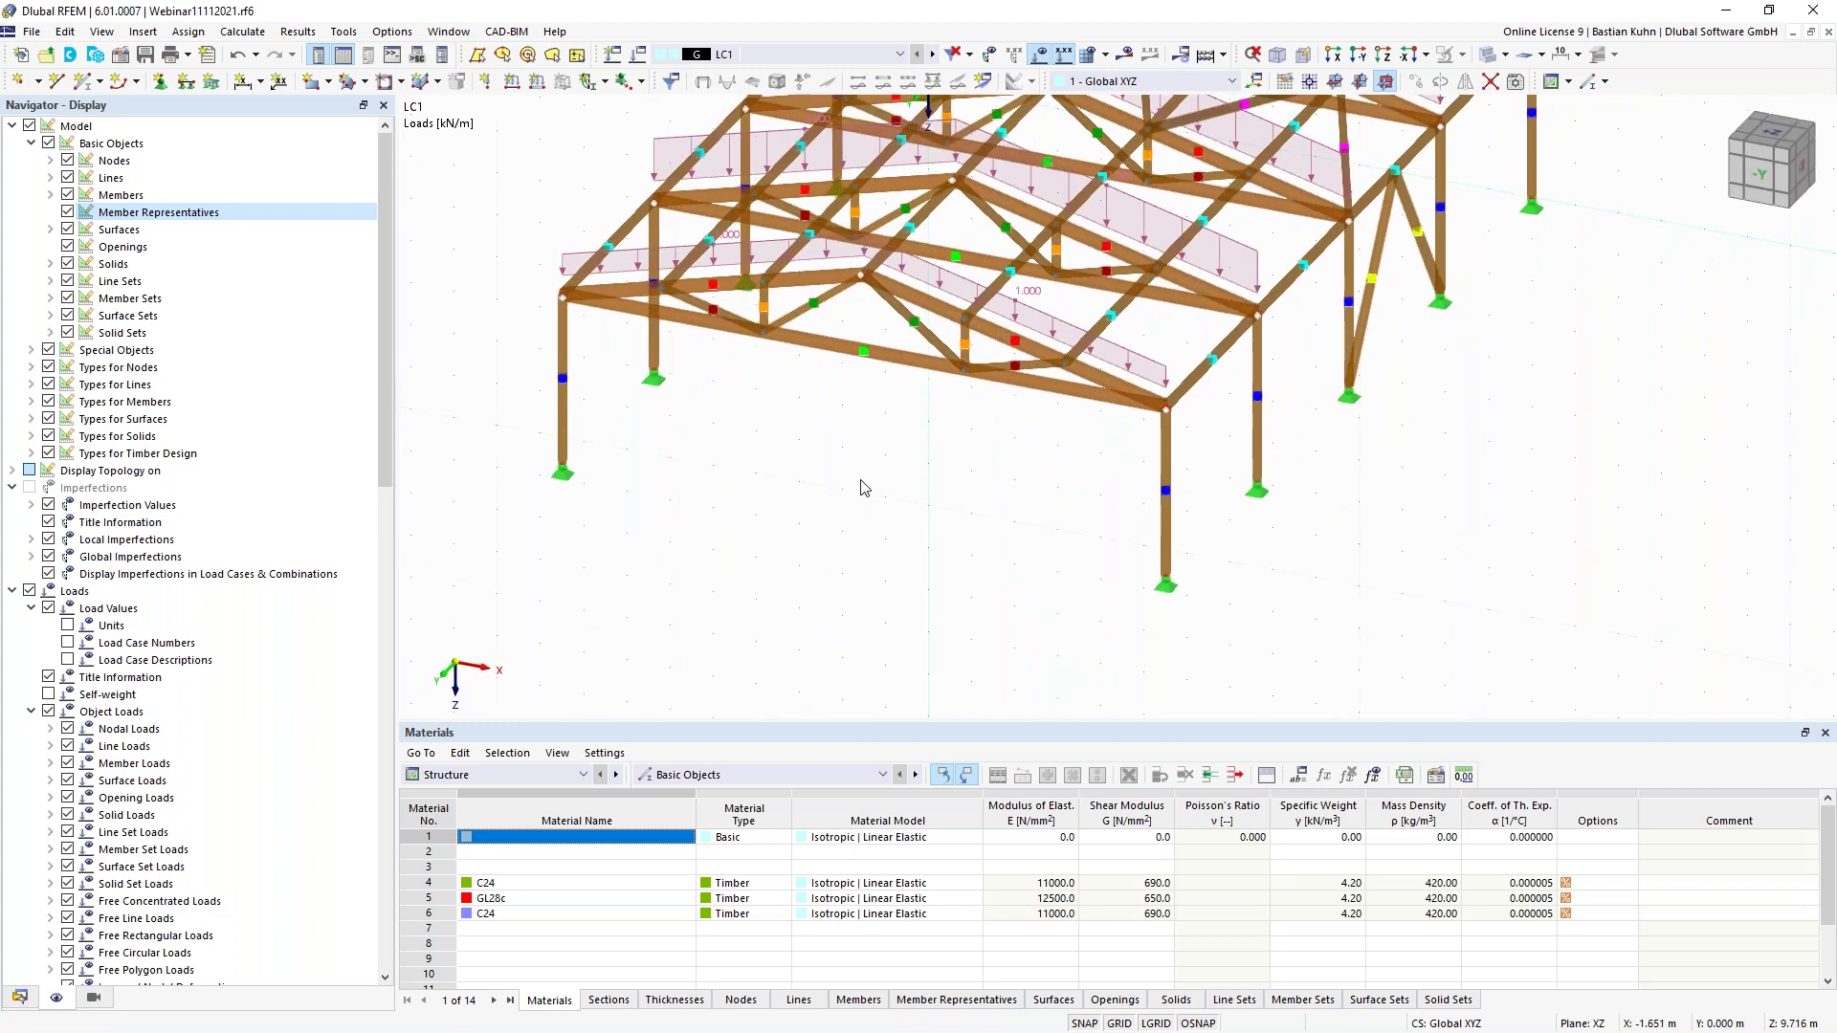
scroll(923, 455, up, 3)
drag(1005, 357, 928, 300)
key(Delete)
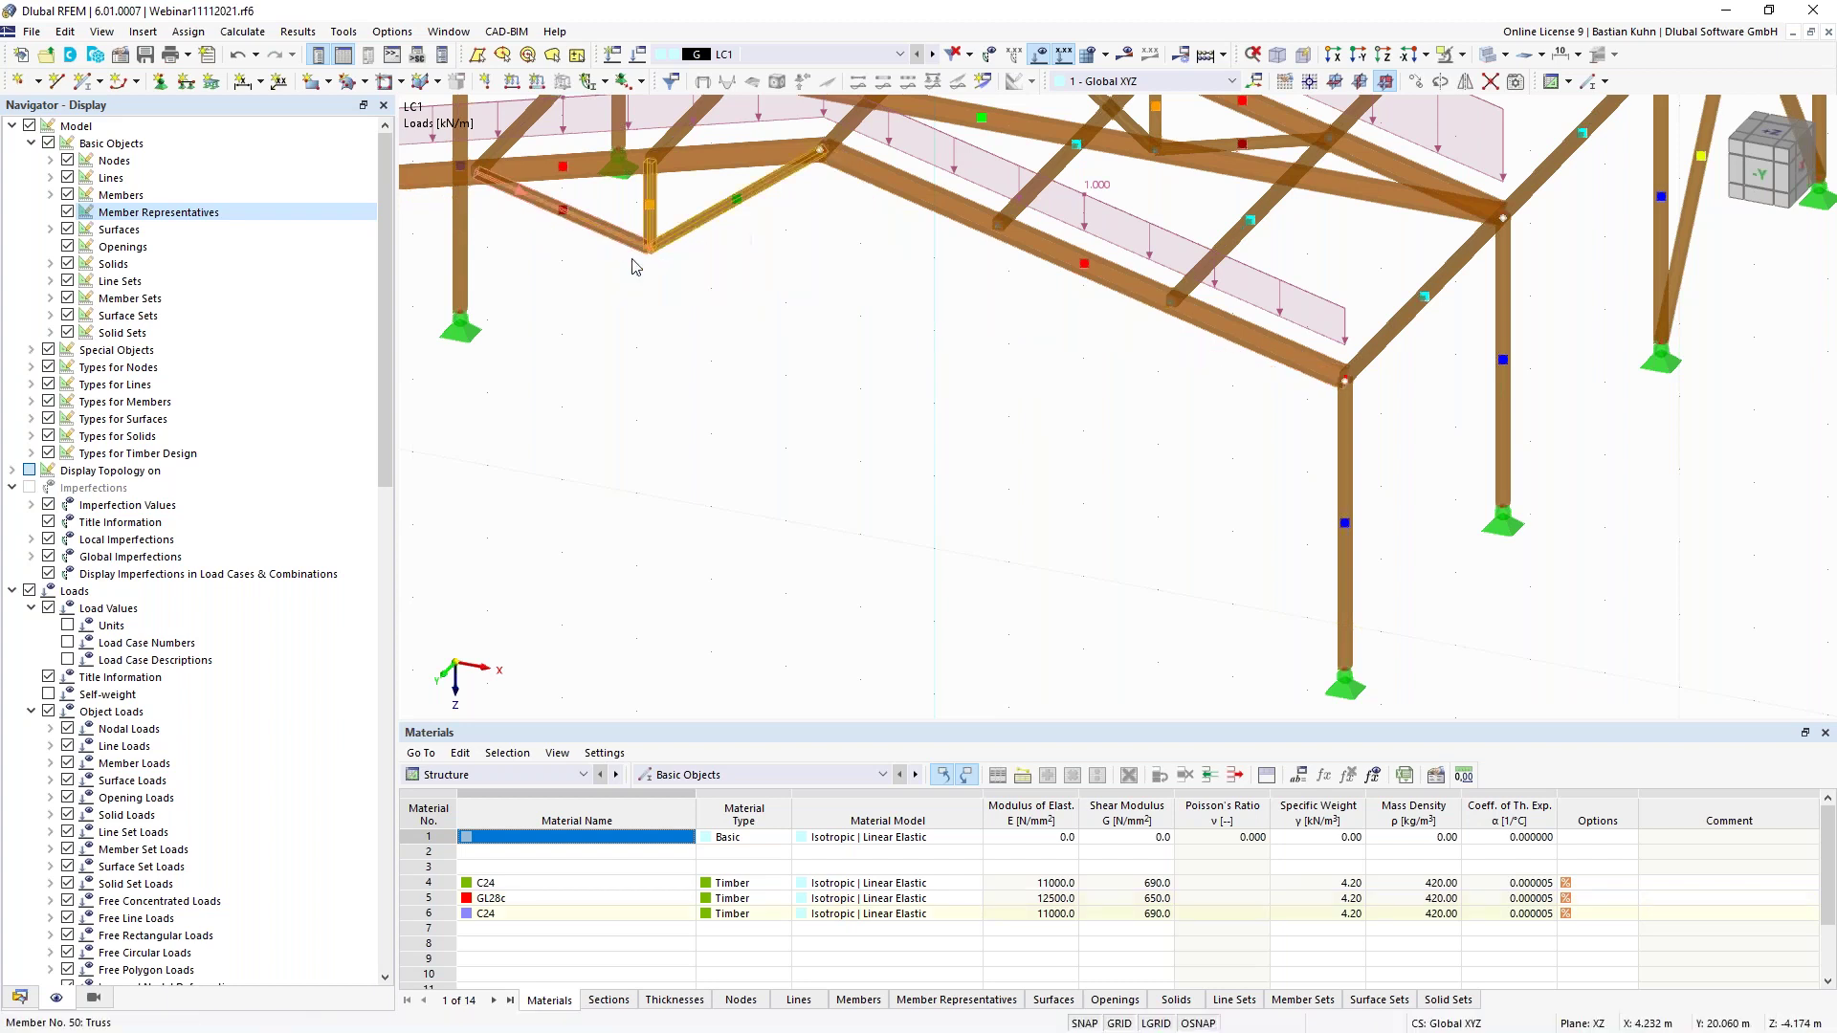
scroll(706, 312, down, 2)
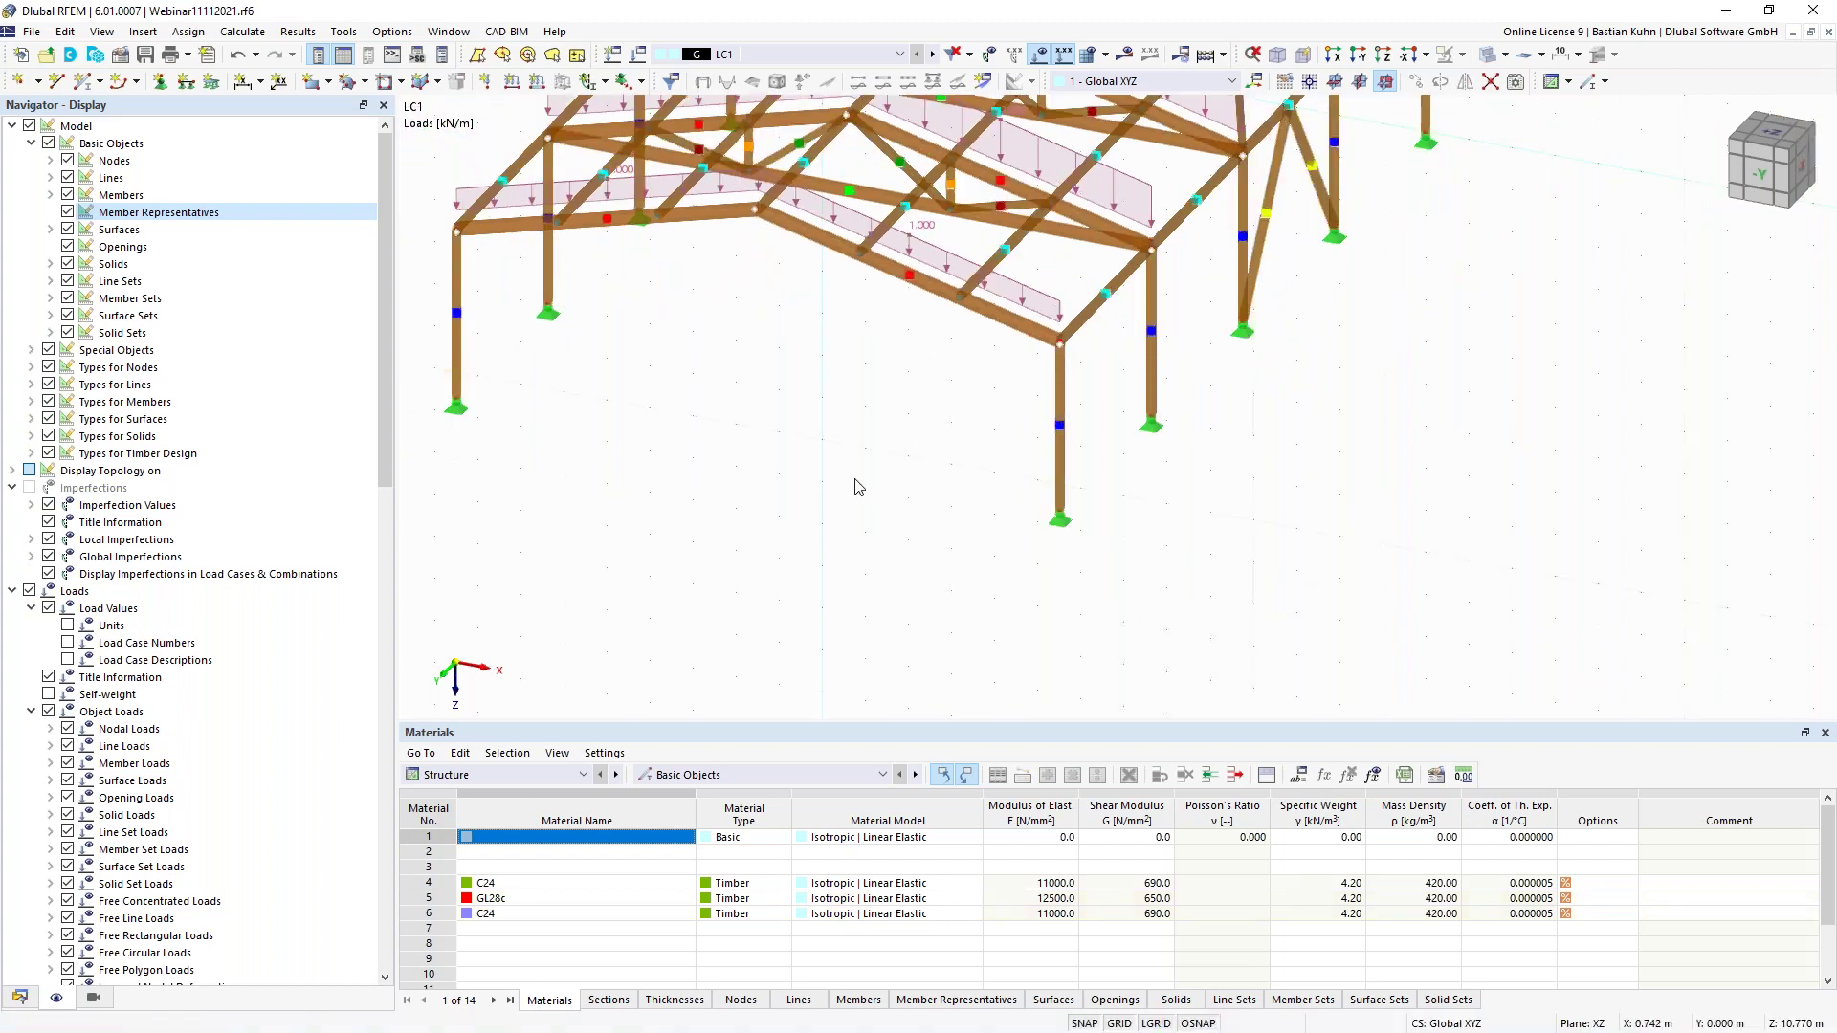
Hide the member representatives and copy the gable frame's corner column with its support under the rafter's purlin node nearest the ridge
drag(1112, 607, 985, 342)
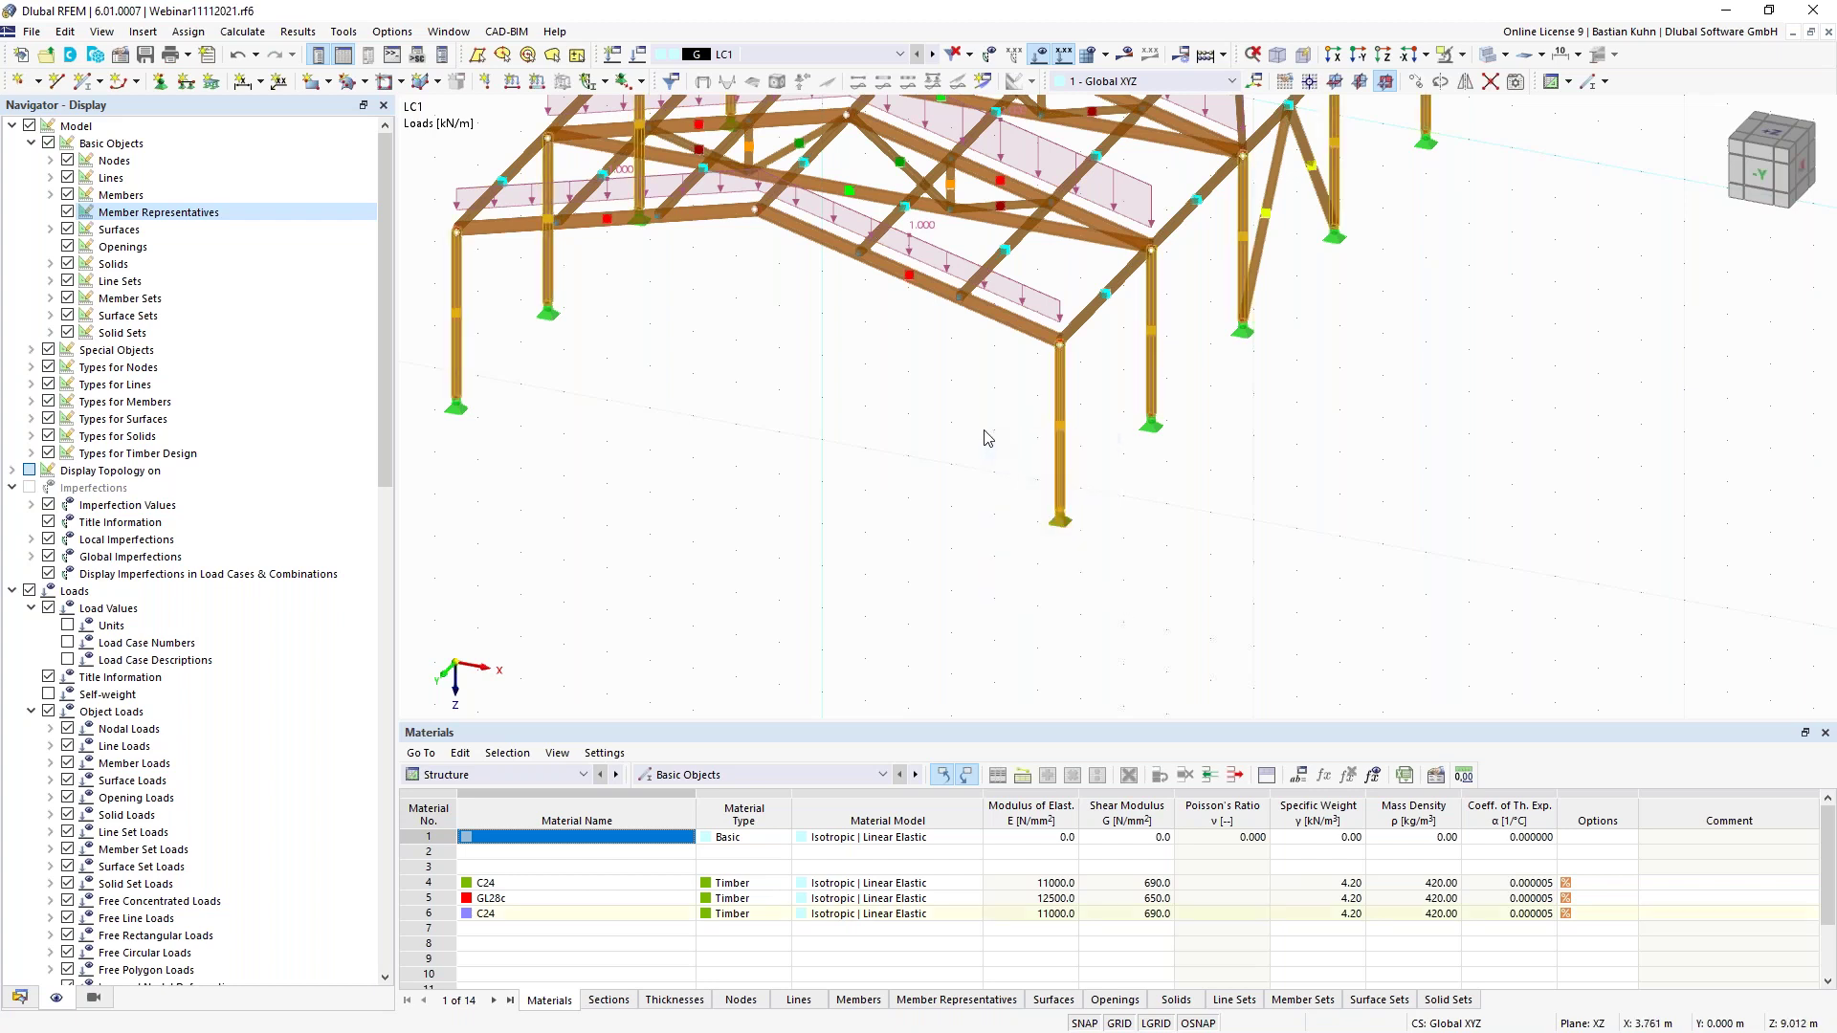
click(1016, 534)
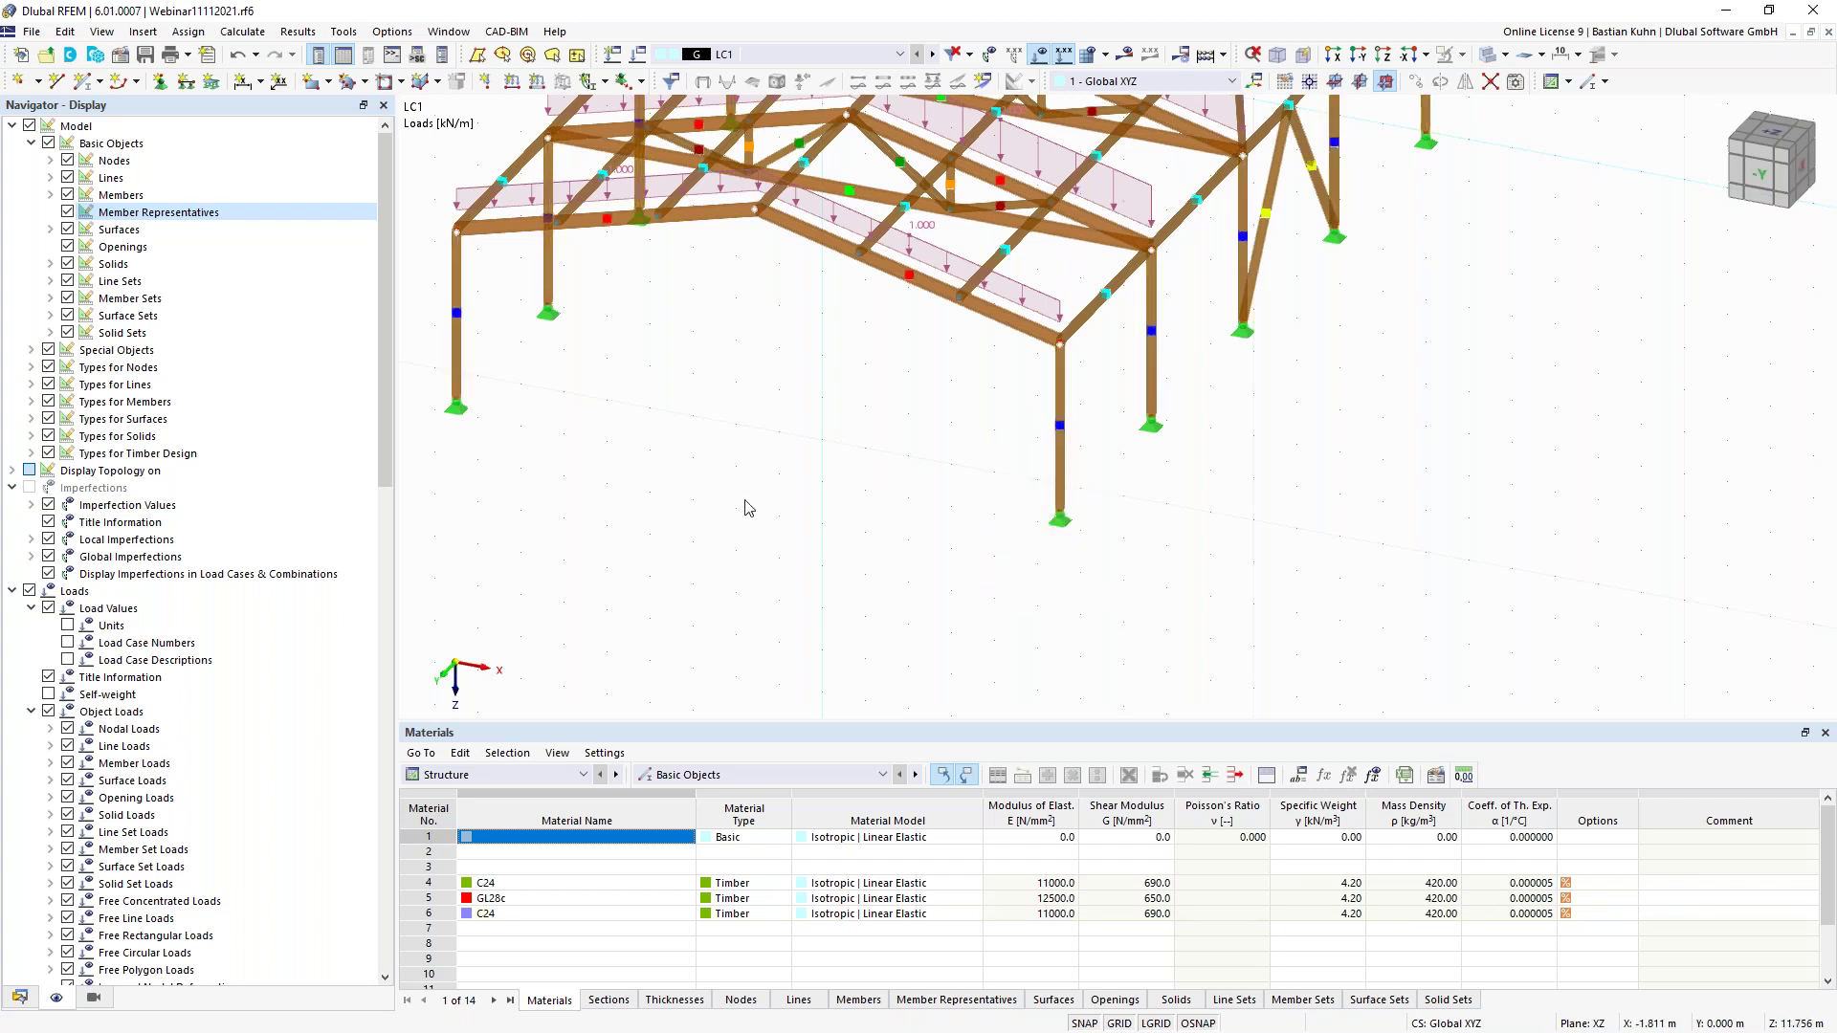
click(67, 212)
drag(1079, 572, 986, 340)
drag(1060, 405, 859, 268)
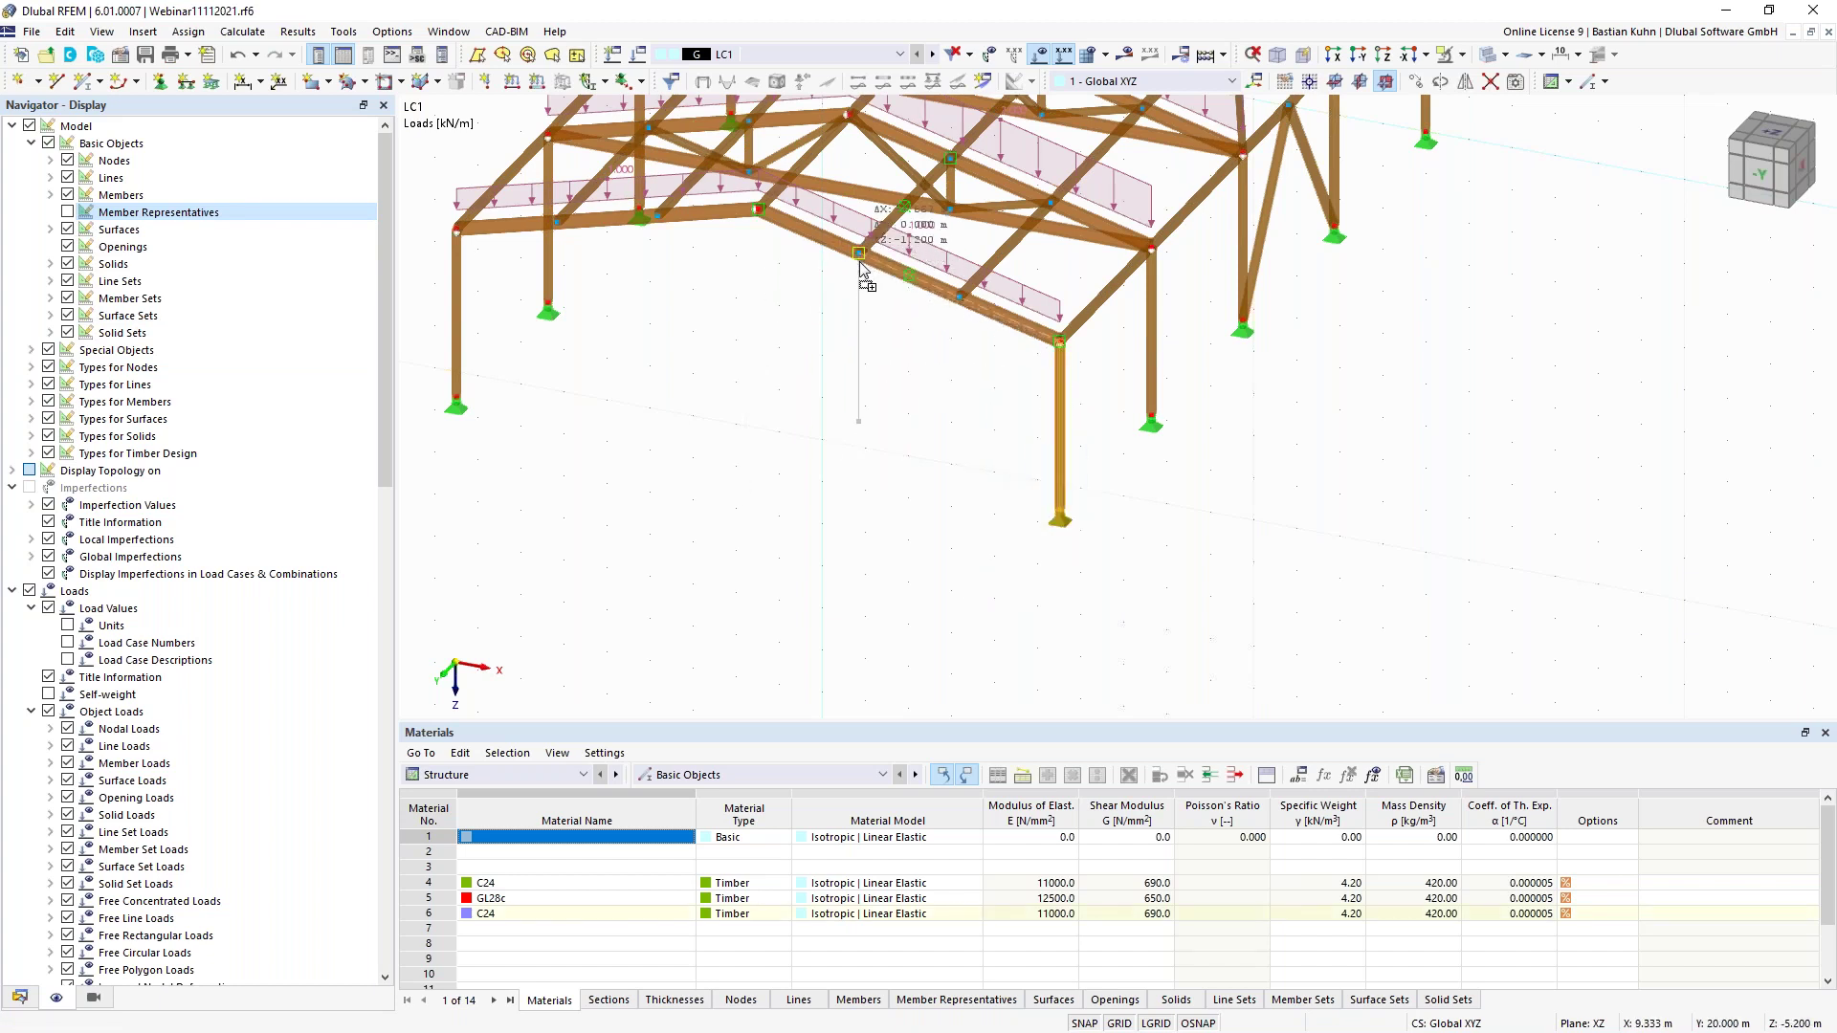
drag(816, 359, 811, 363)
click(824, 437)
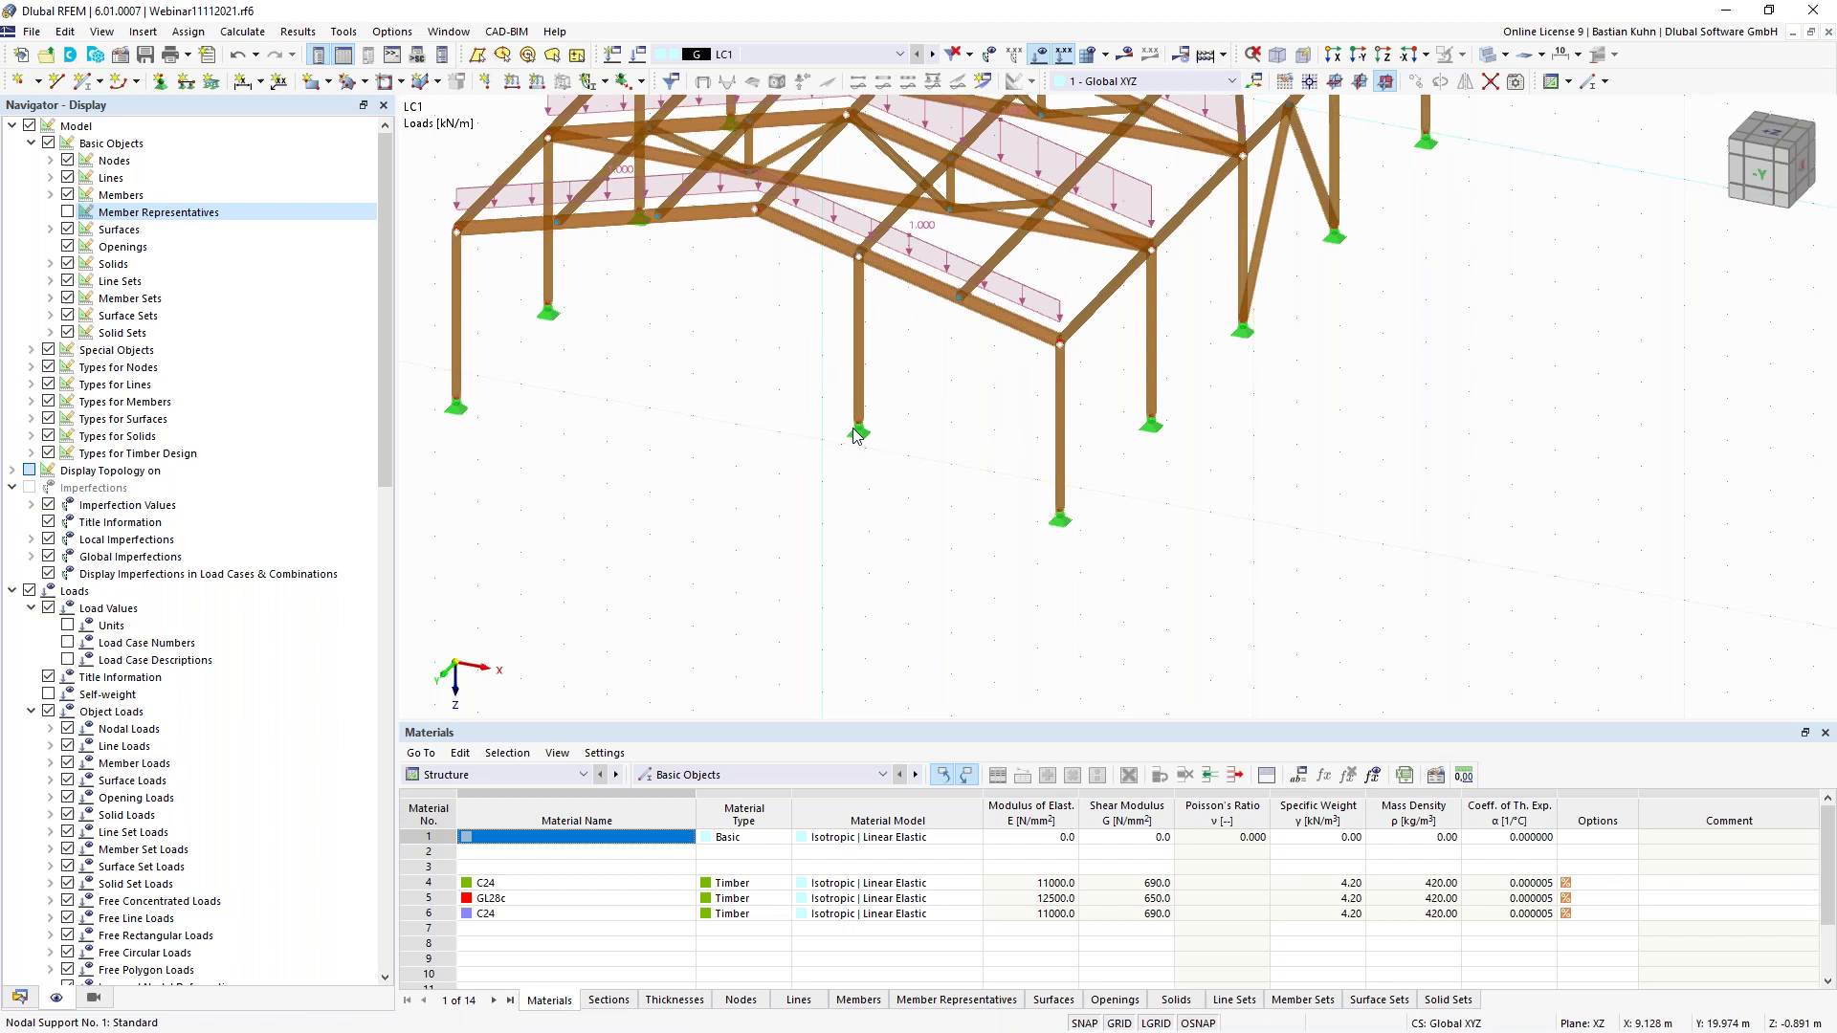
Lower the copied gable column's base to the corner column's base level and draw an R_M1 140/140 C24 truss from the corner base to its top
double_click(858, 430)
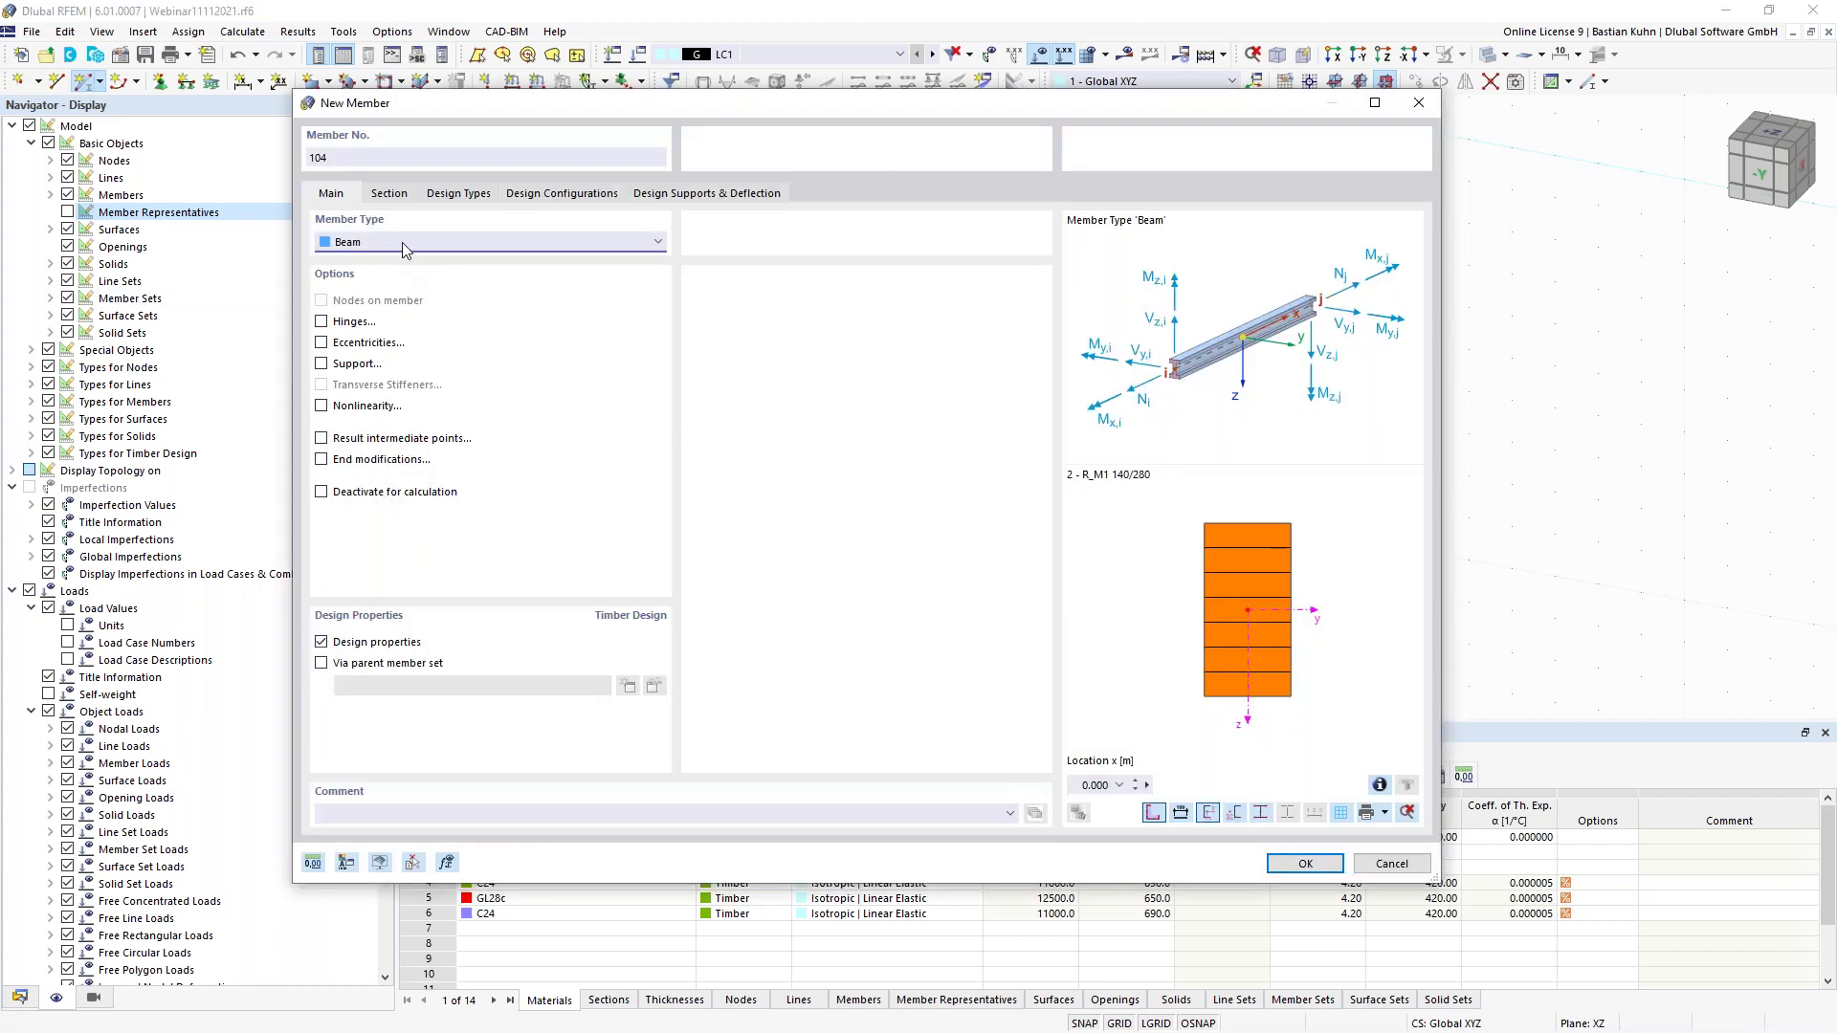
click(403, 245)
click(401, 299)
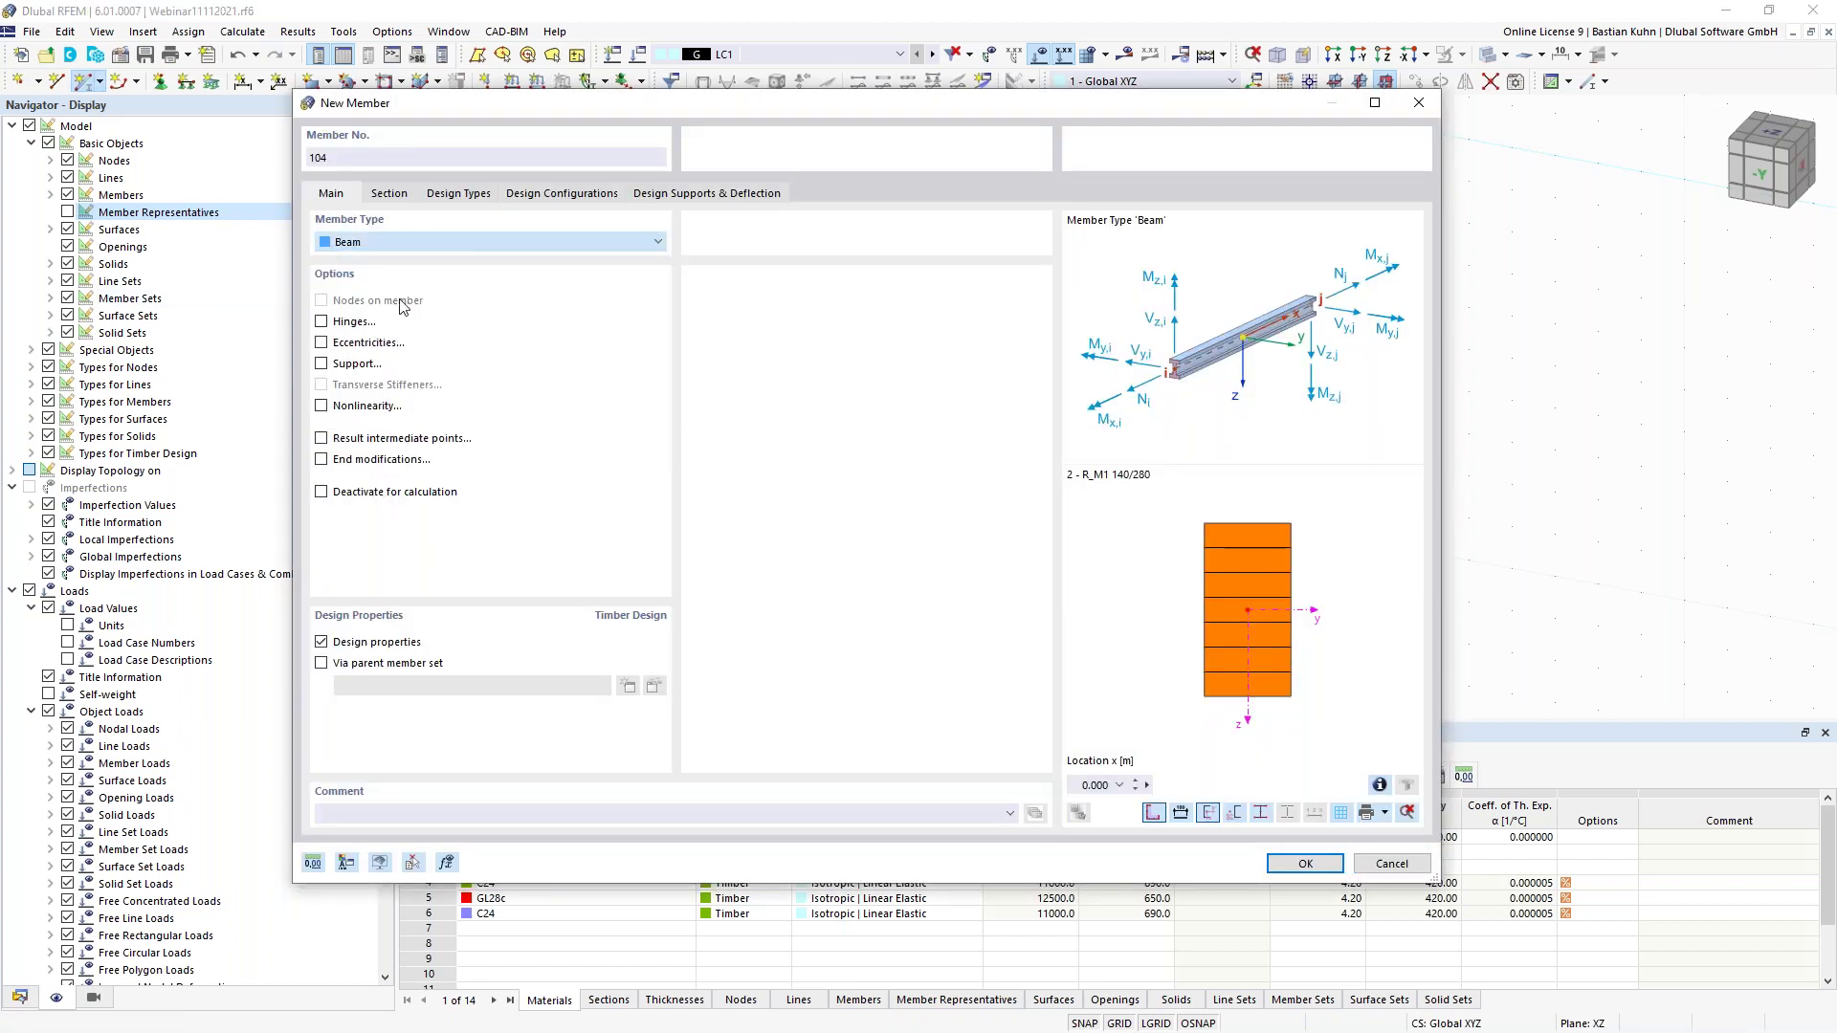
click(389, 194)
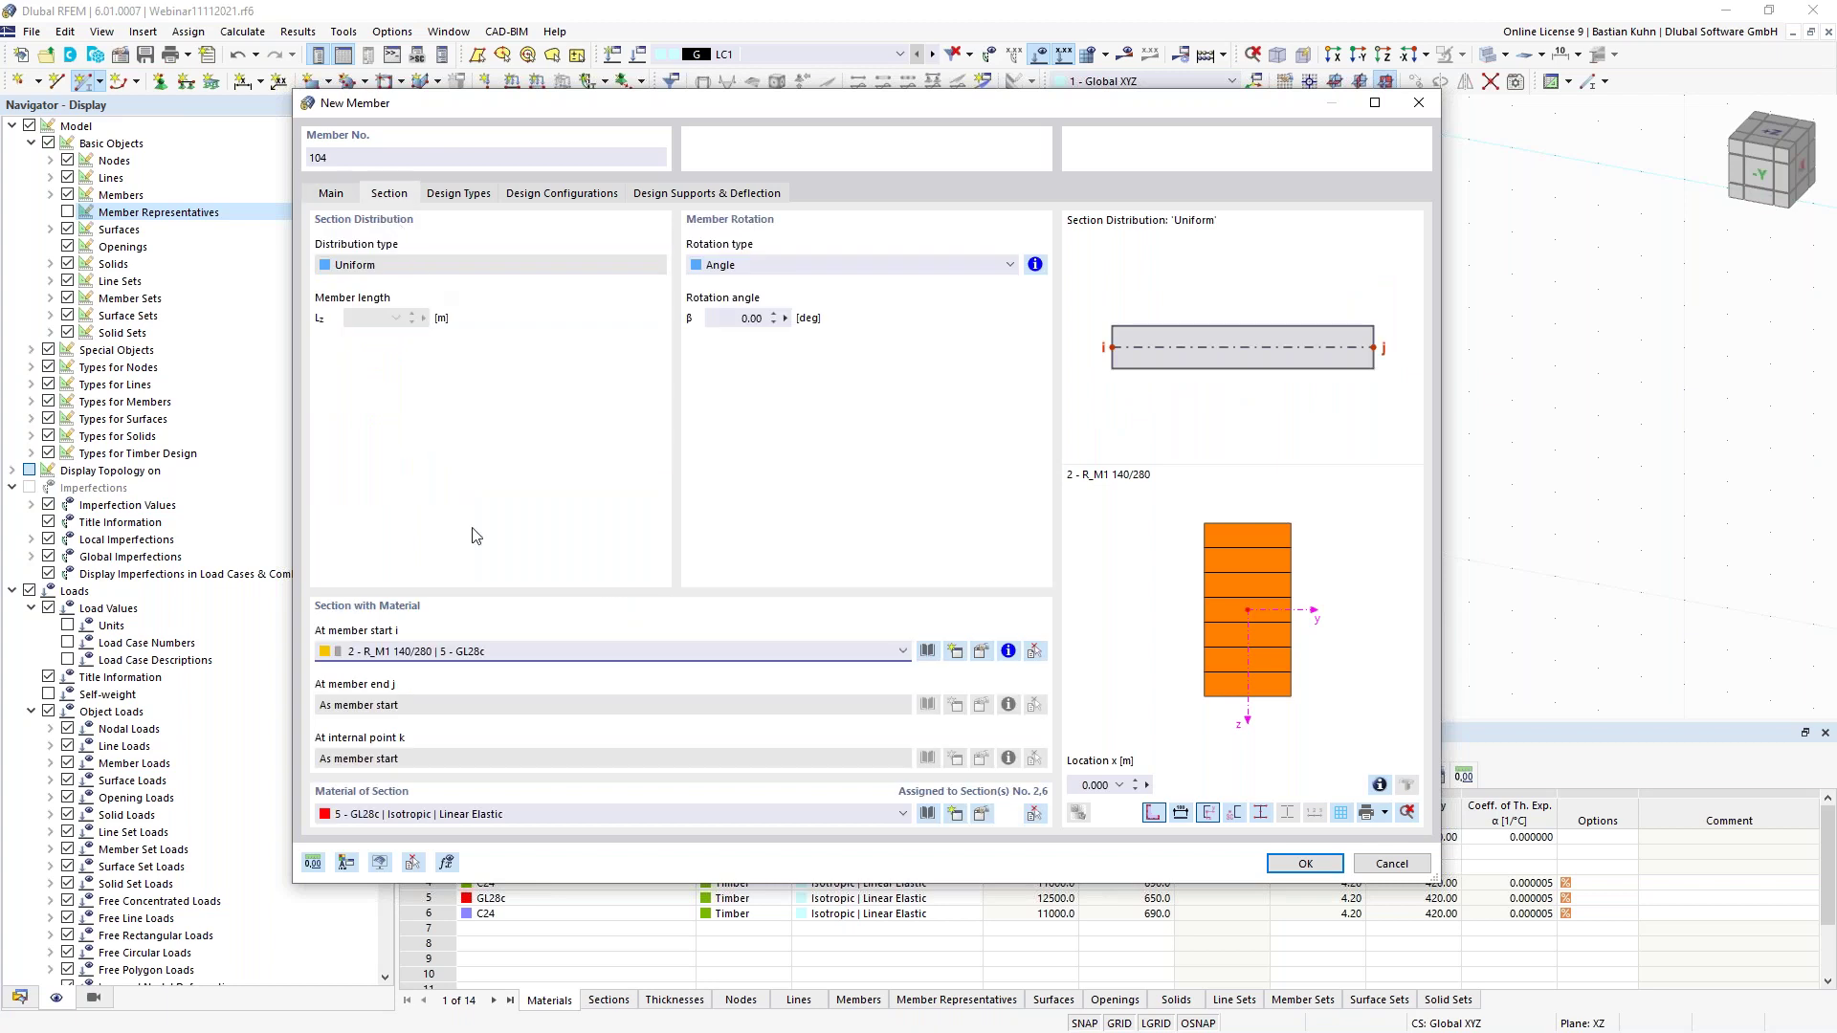
click(514, 662)
click(507, 691)
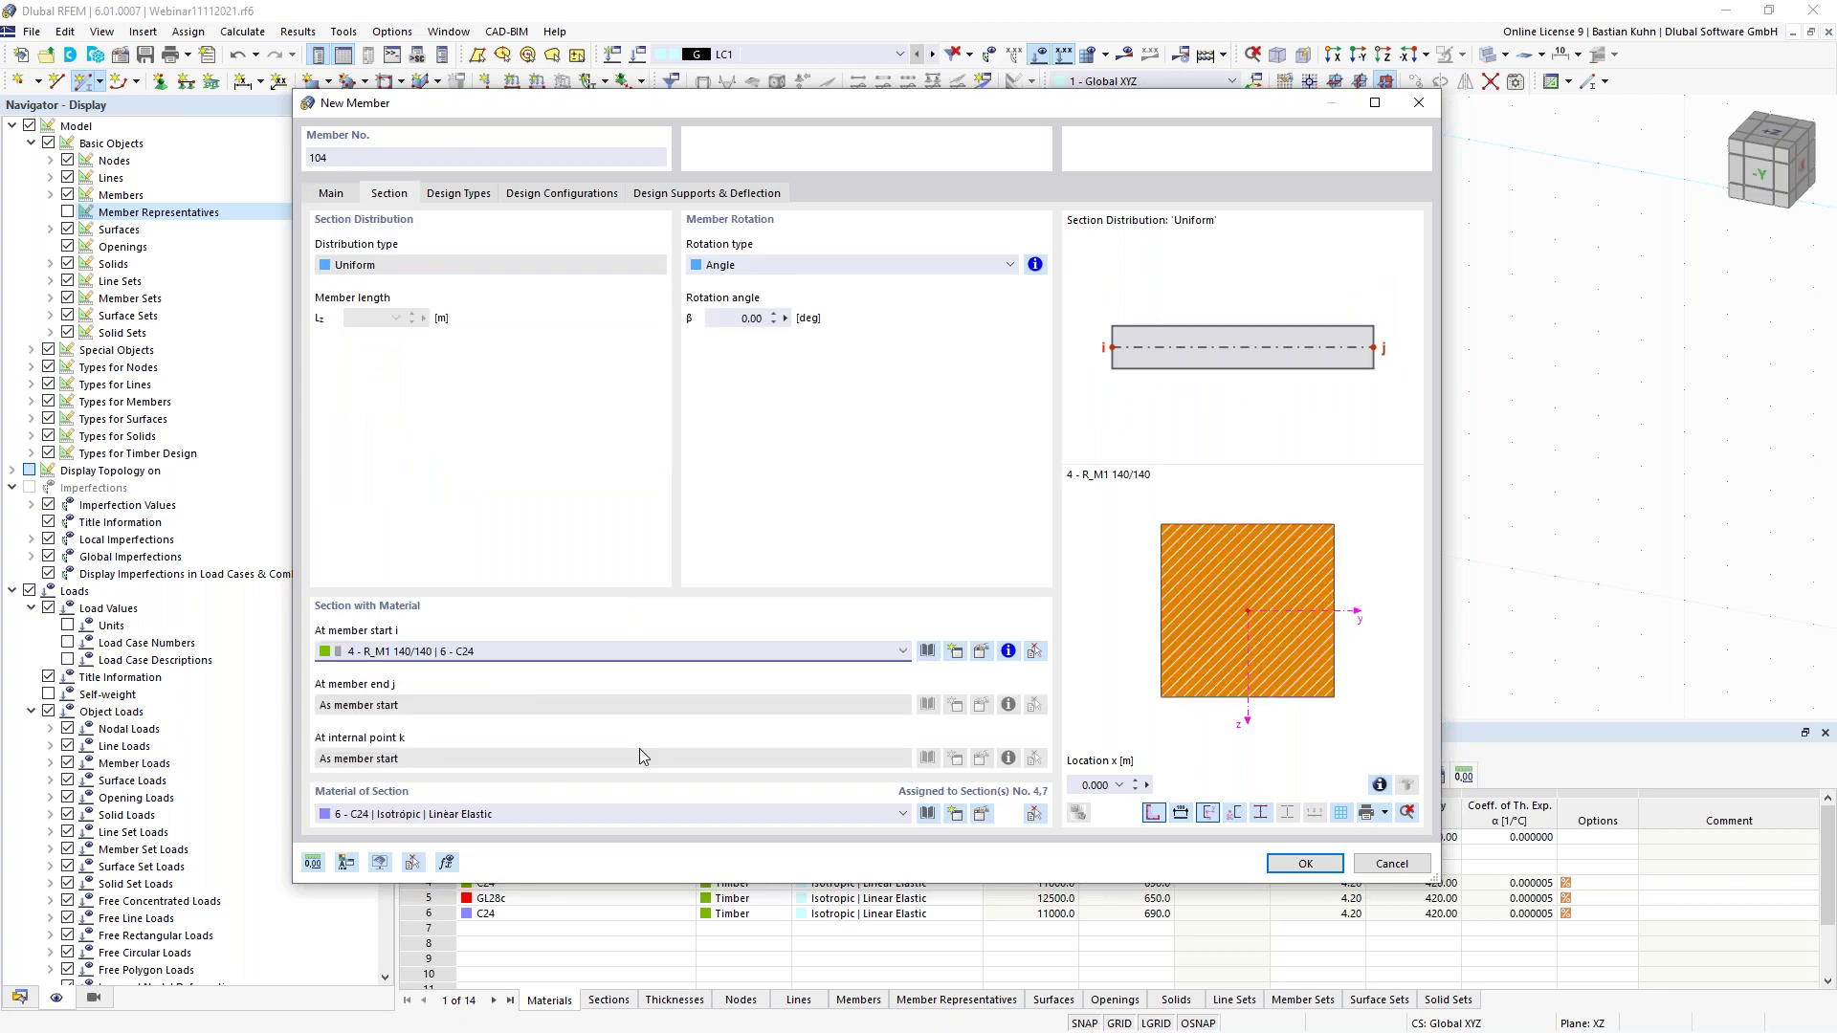
click(1305, 863)
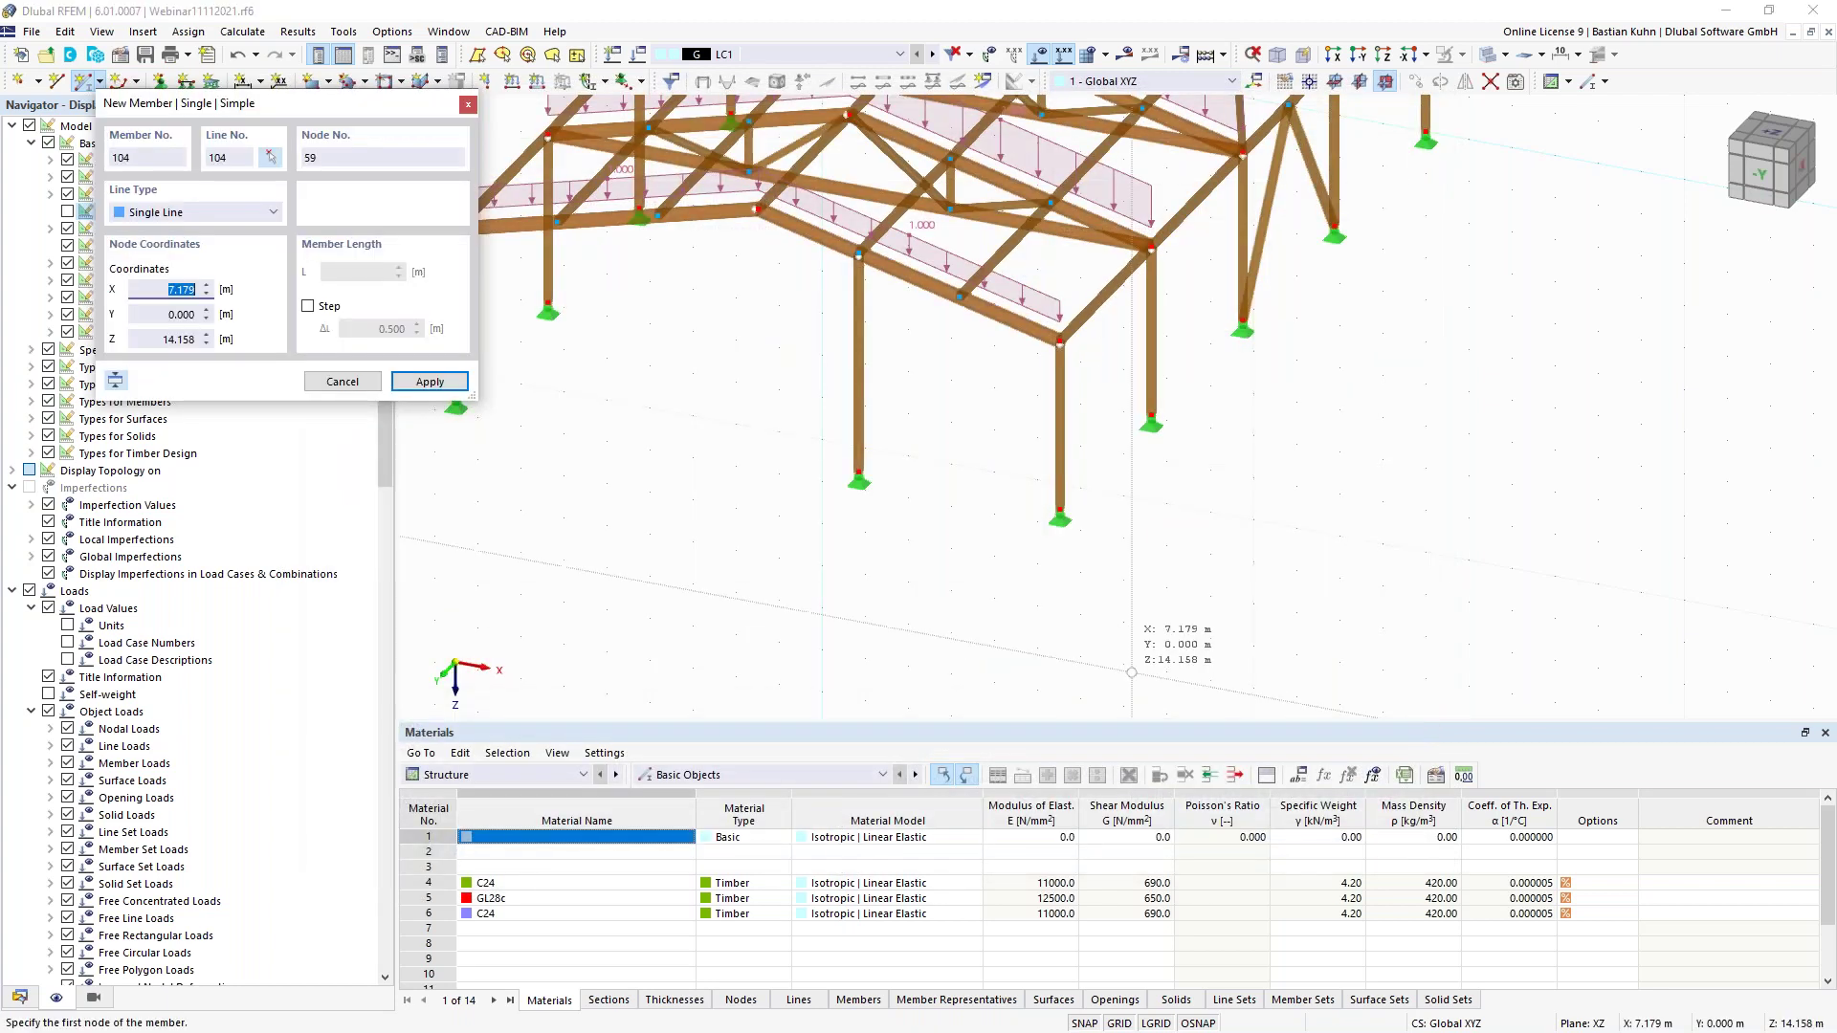
click(1059, 520)
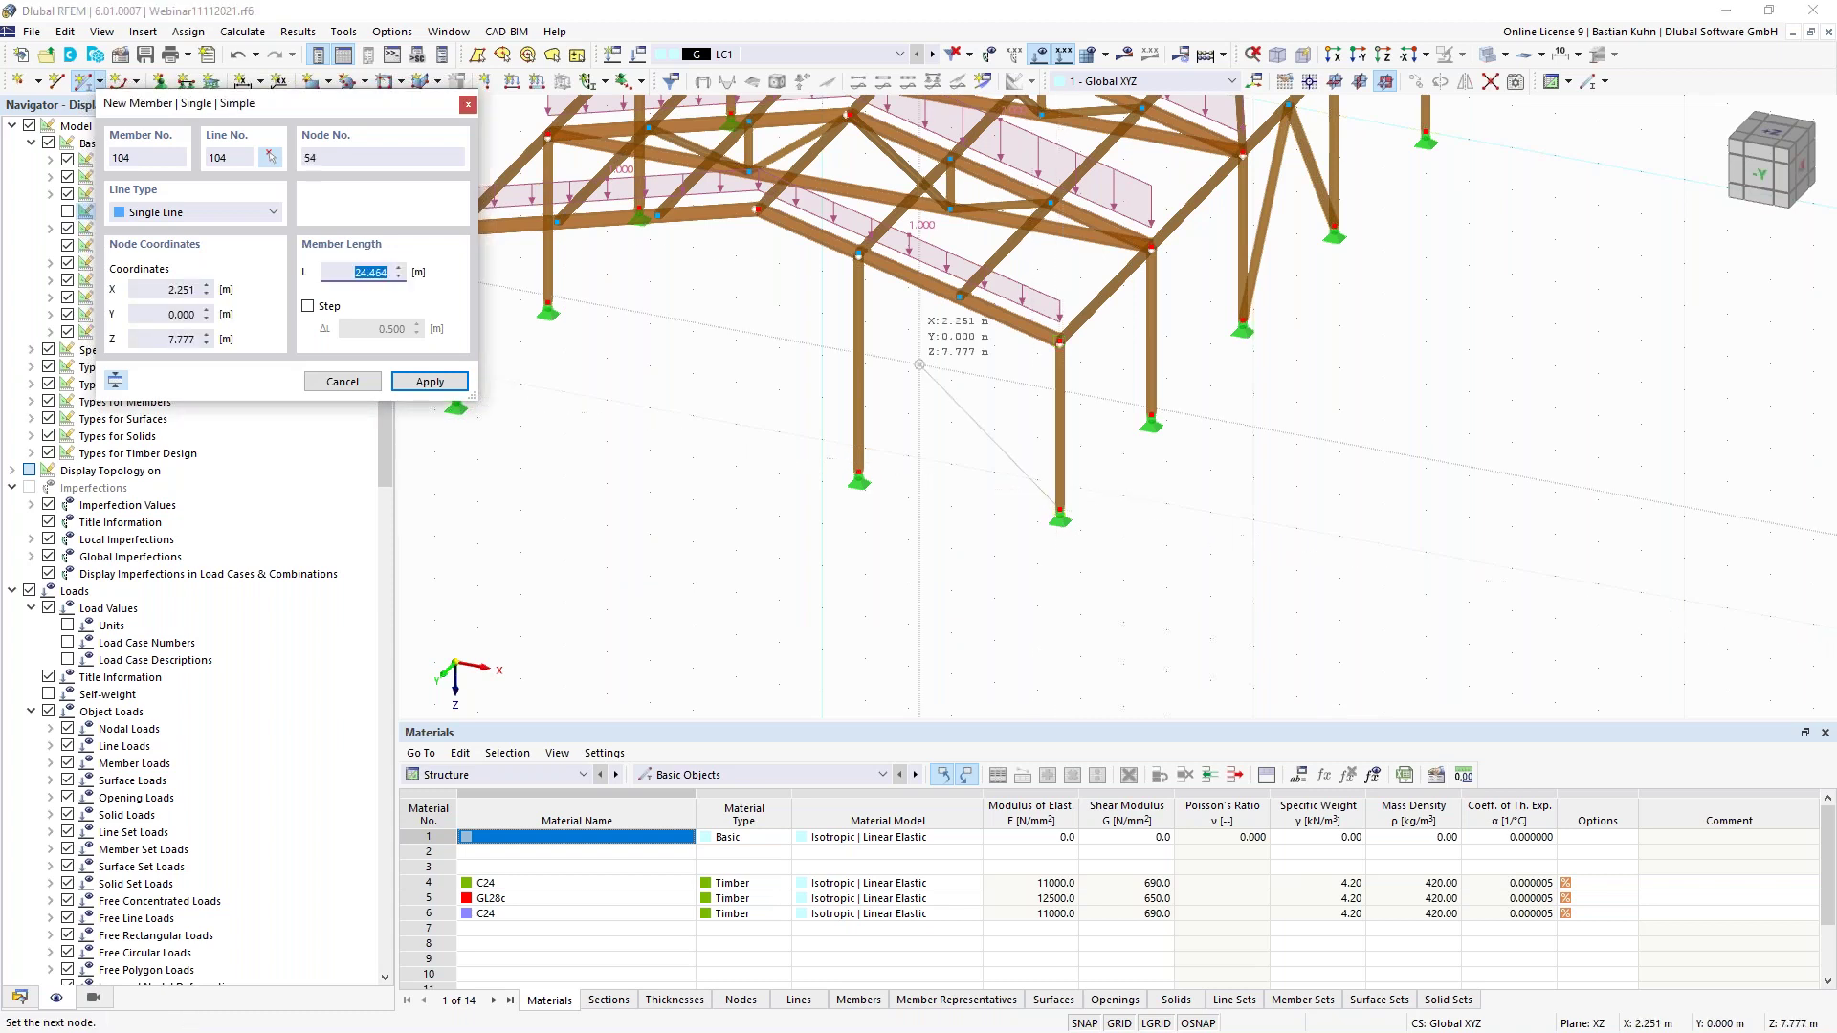
click(859, 253)
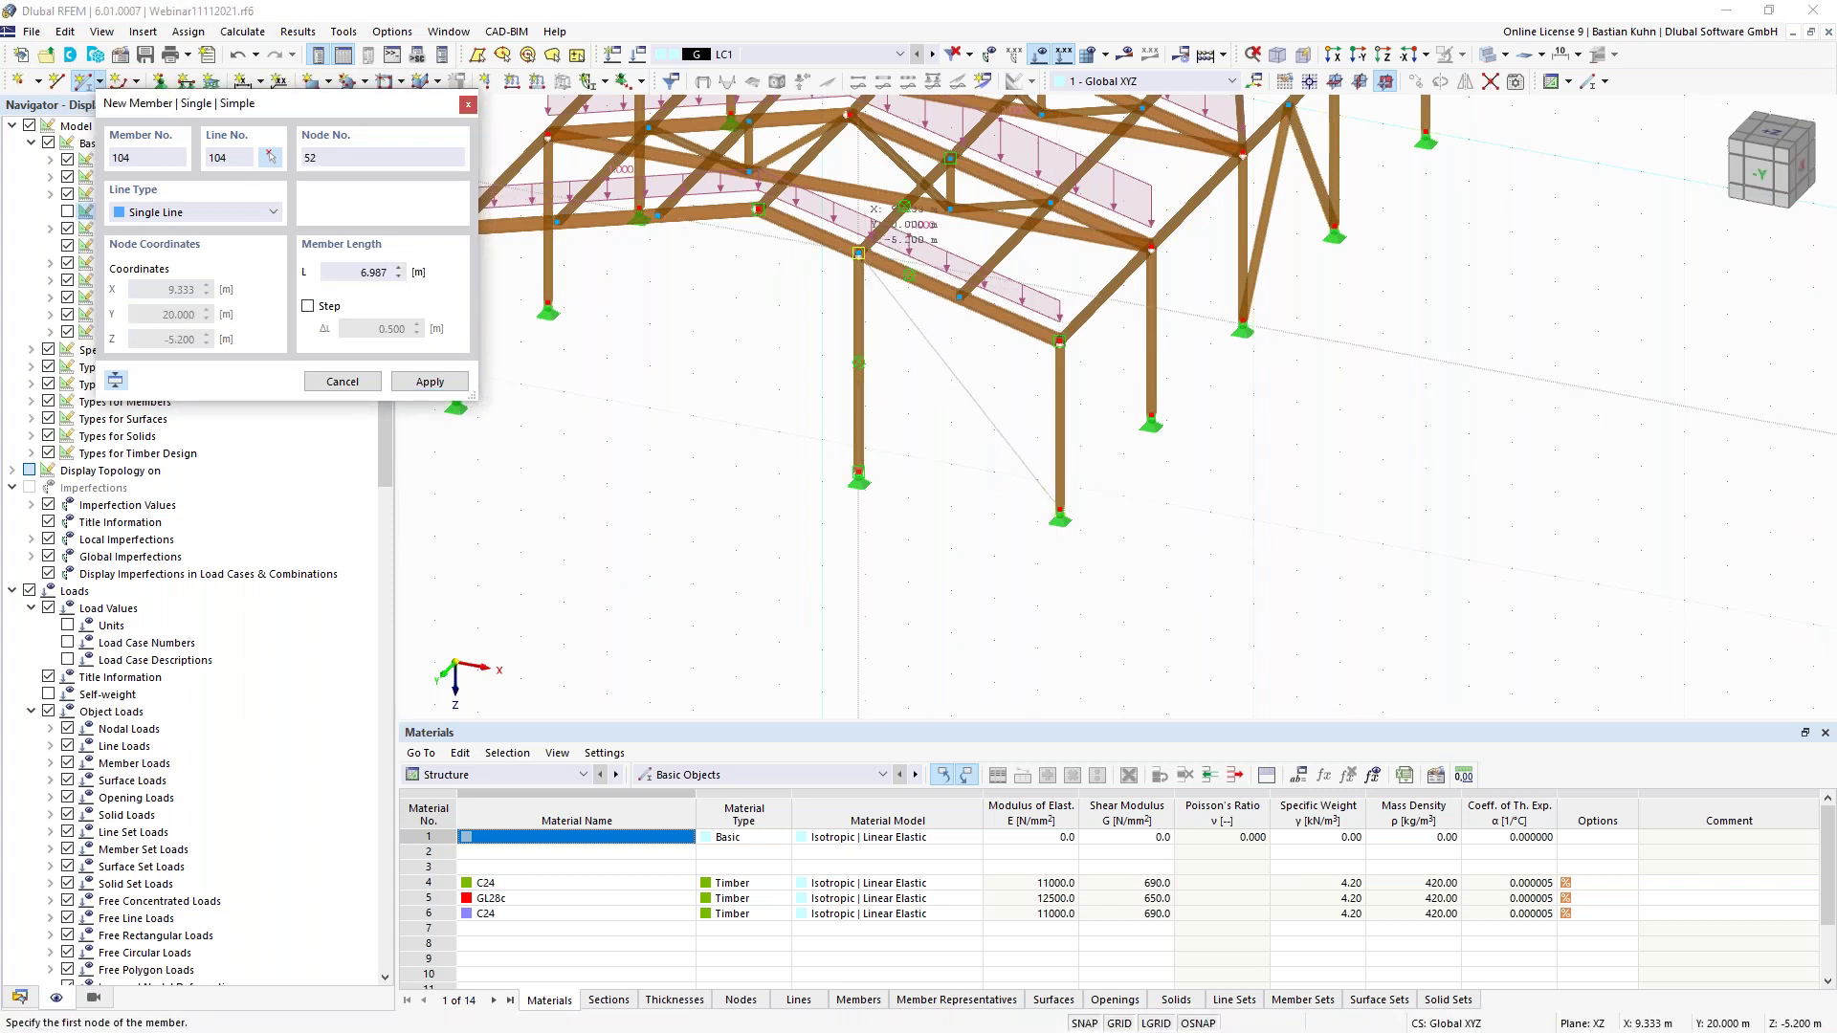
Draw one roof diagonal in each of the three unbraced bays, from the eaves node to the neighbouring frame's lowest purlin node
click(1060, 520)
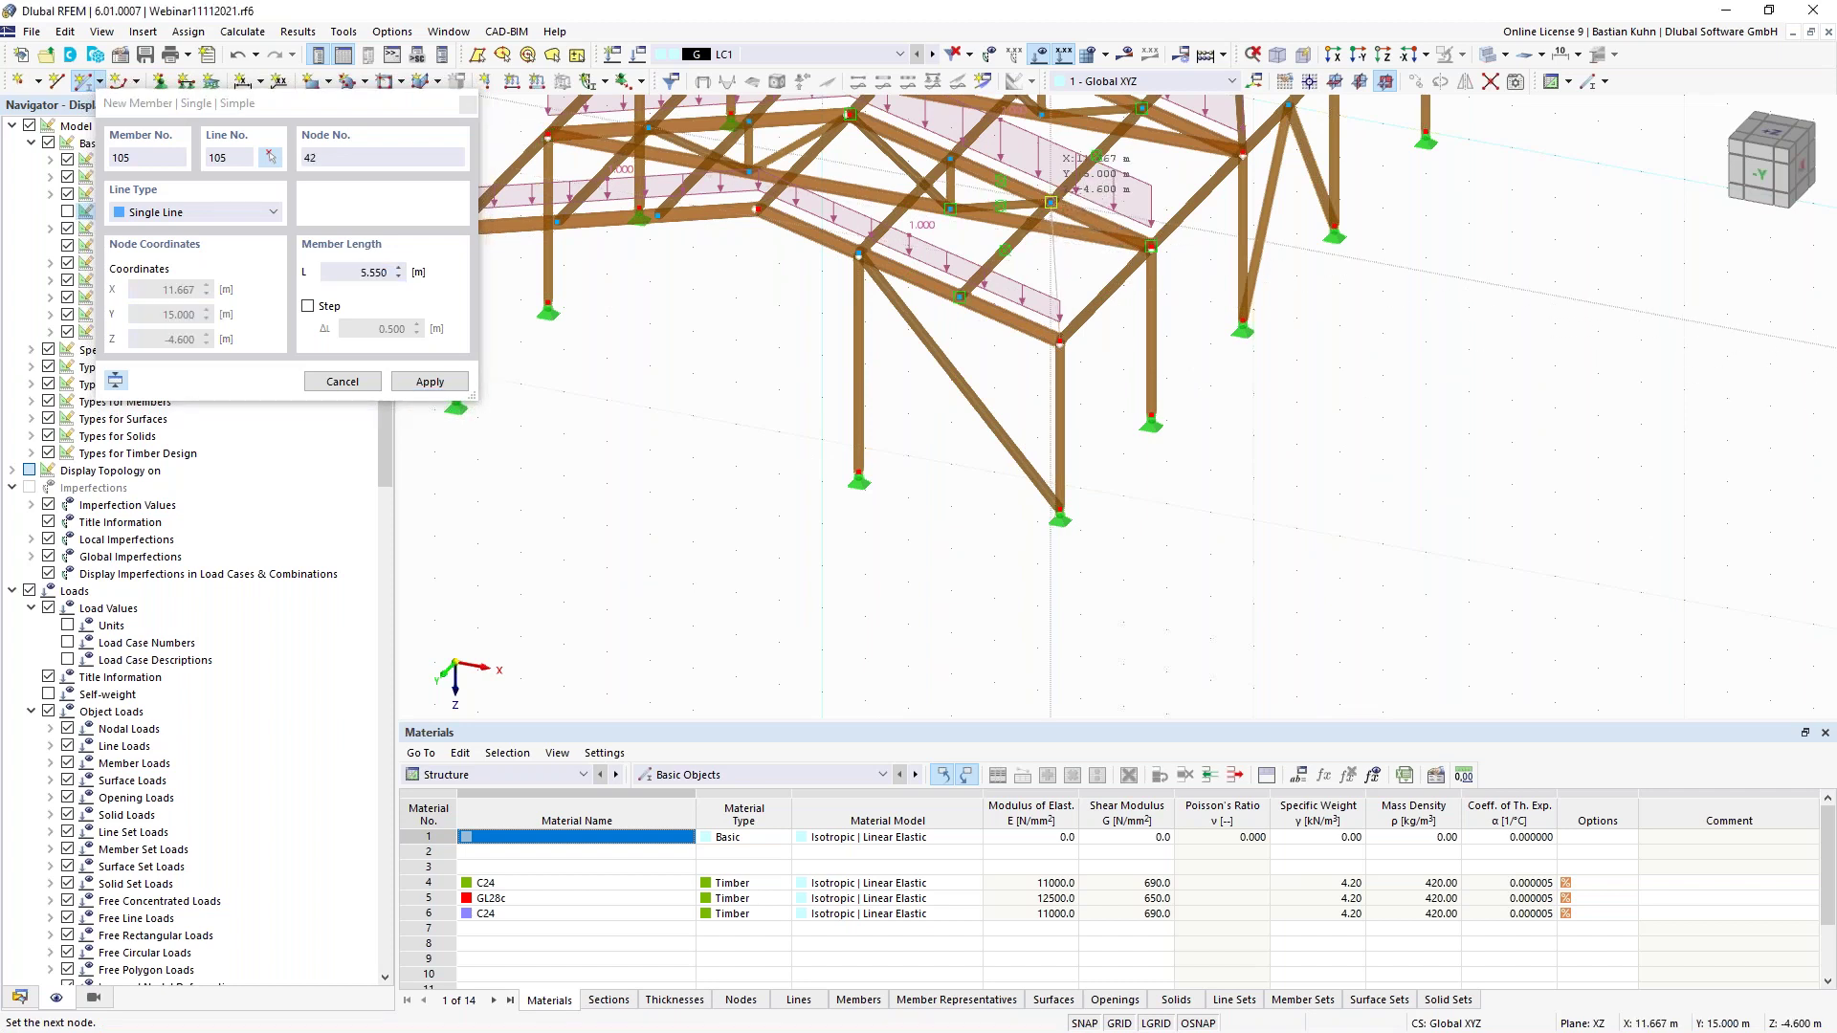
click(1050, 201)
ctrl+middle_drag(1219, 429, 1134, 449)
click(1059, 484)
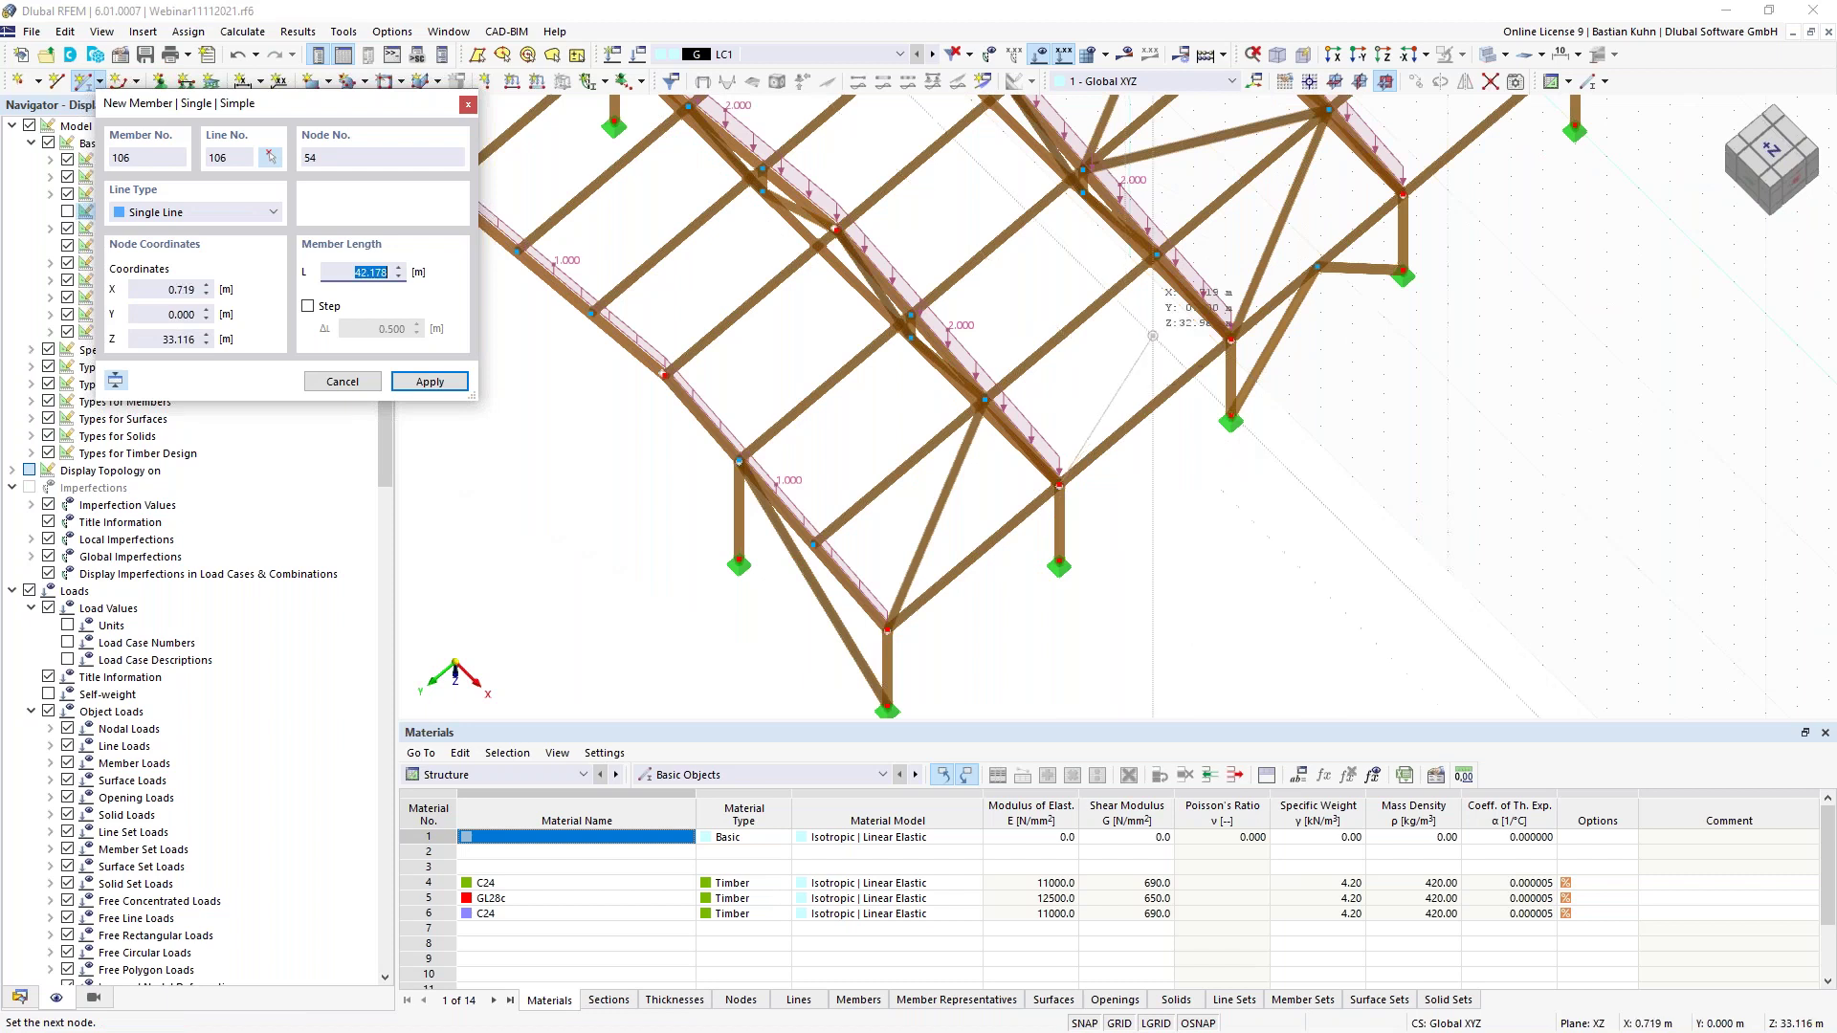
click(1157, 255)
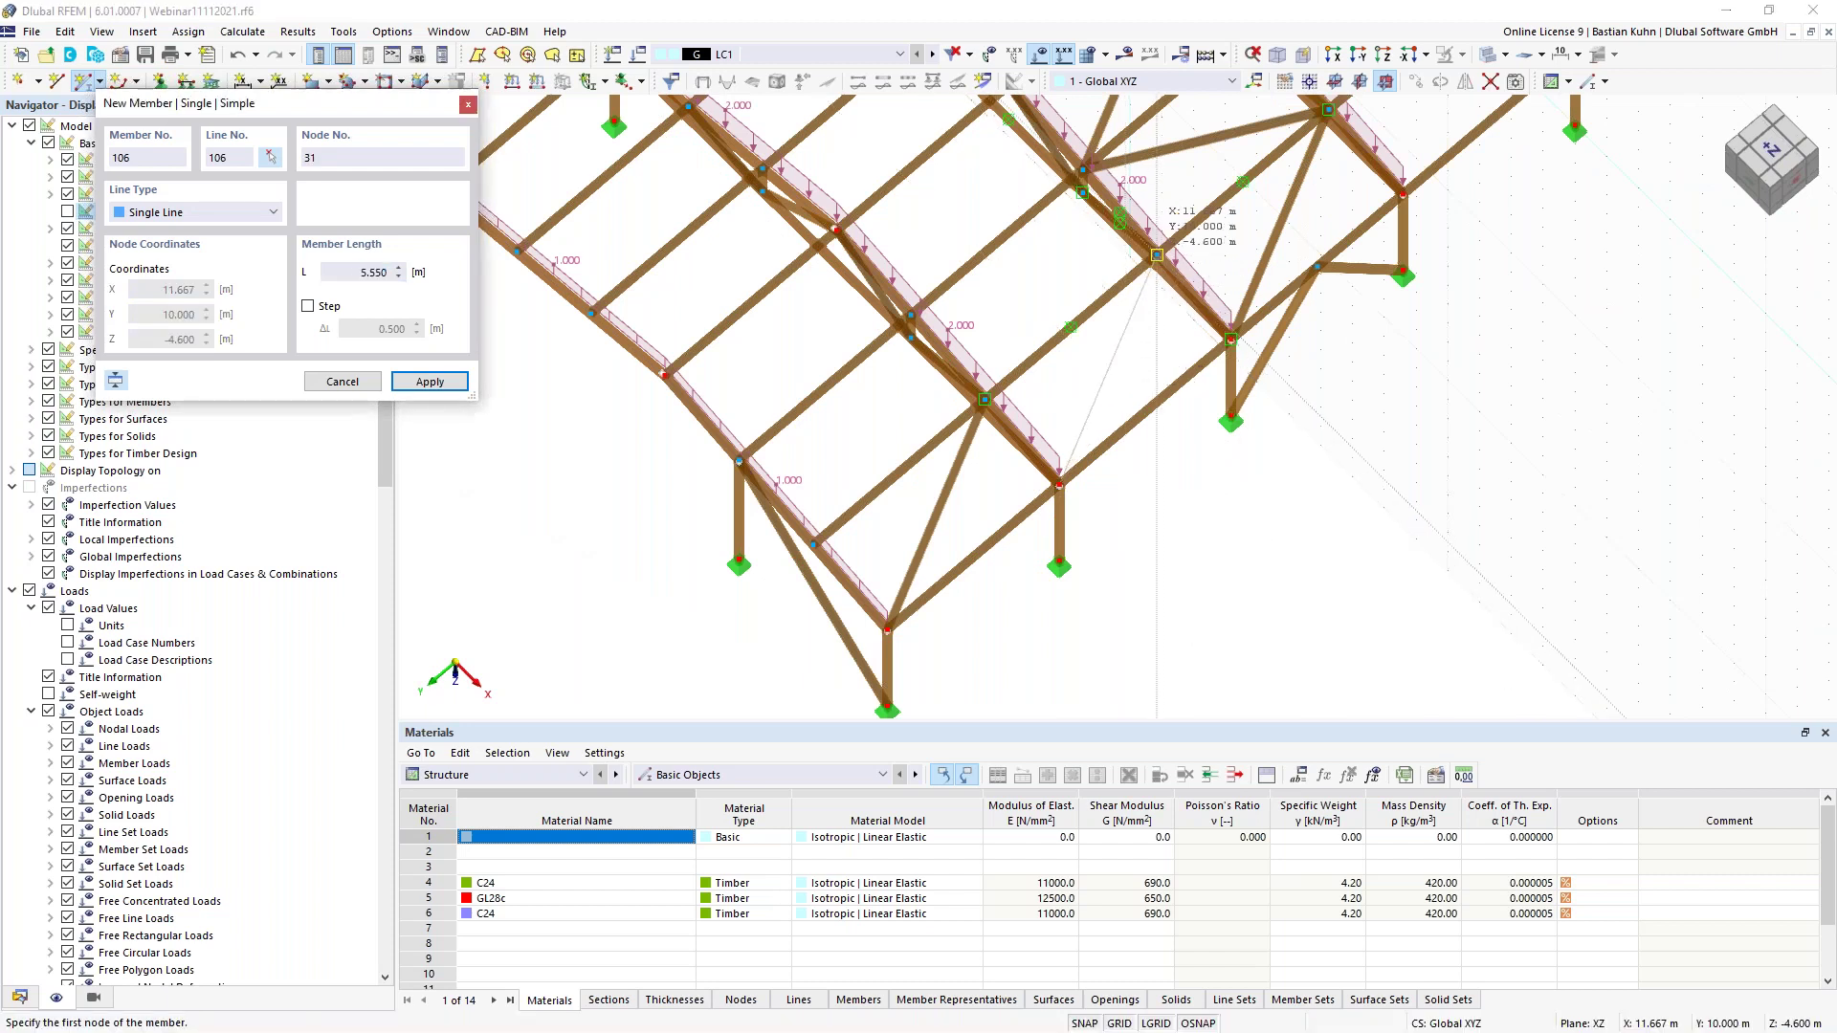
middle_drag(1449, 390, 1386, 422)
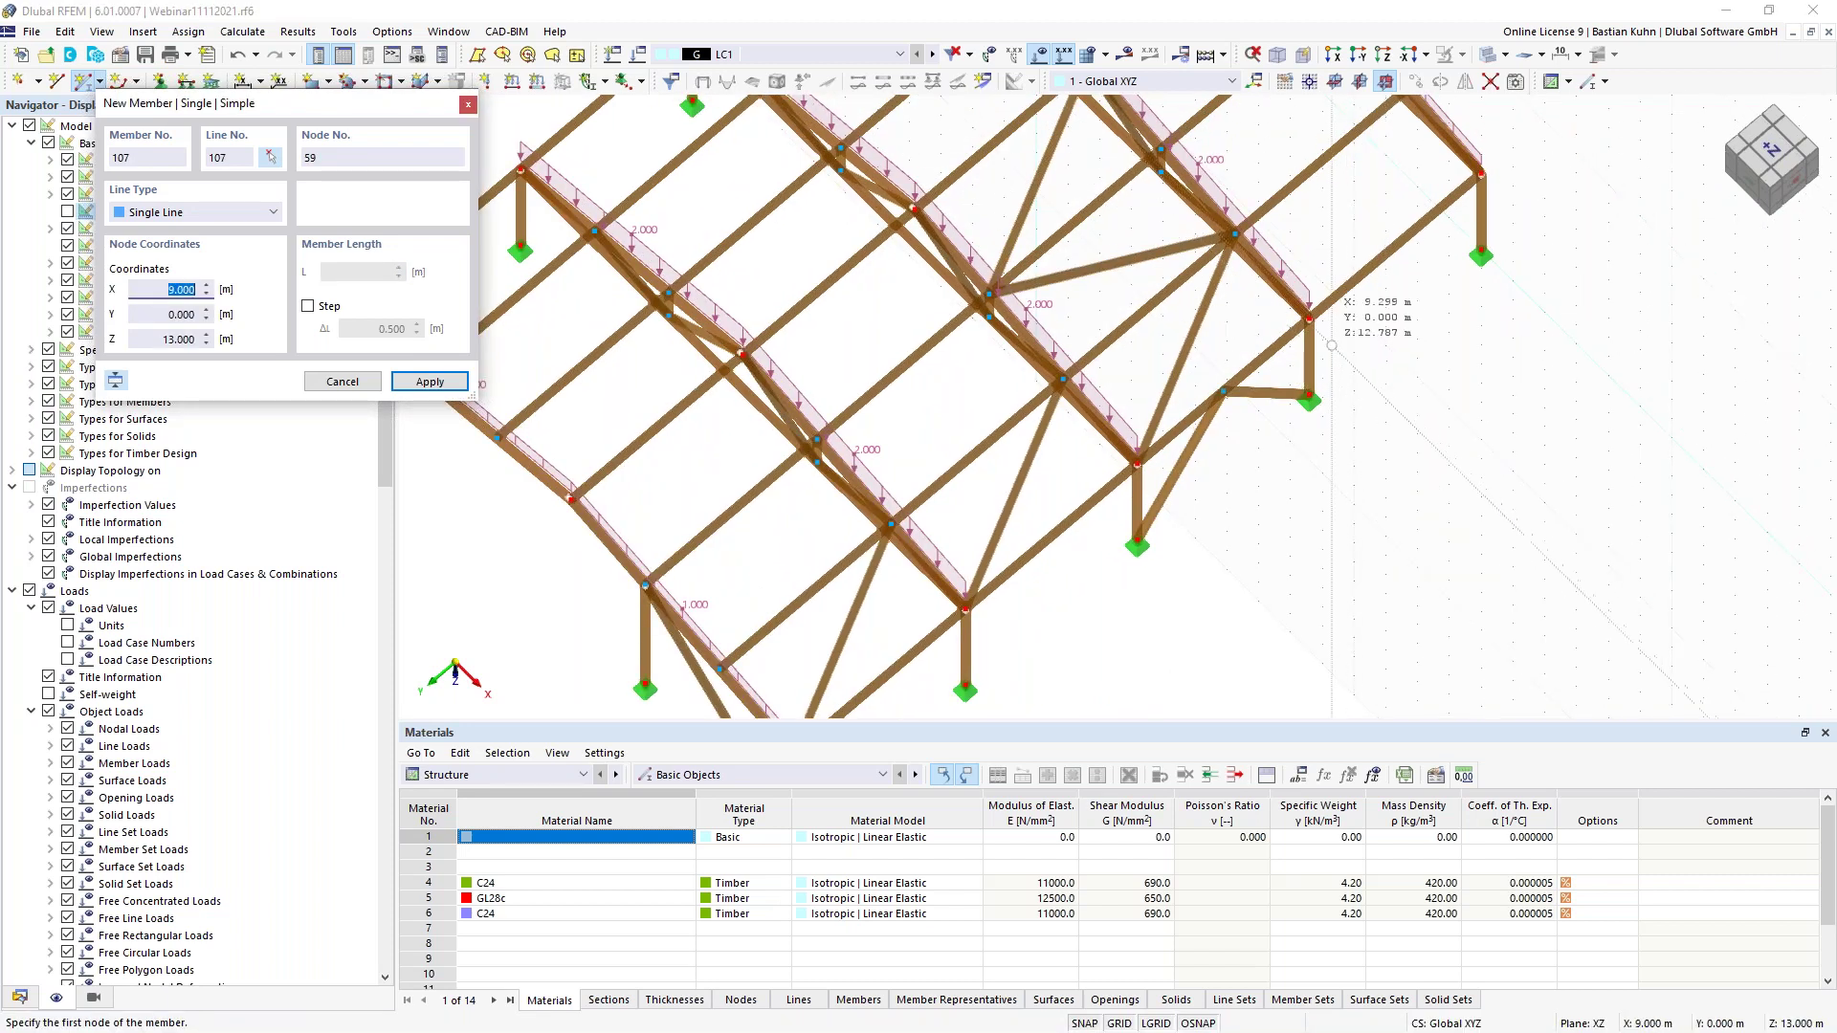
click(1308, 317)
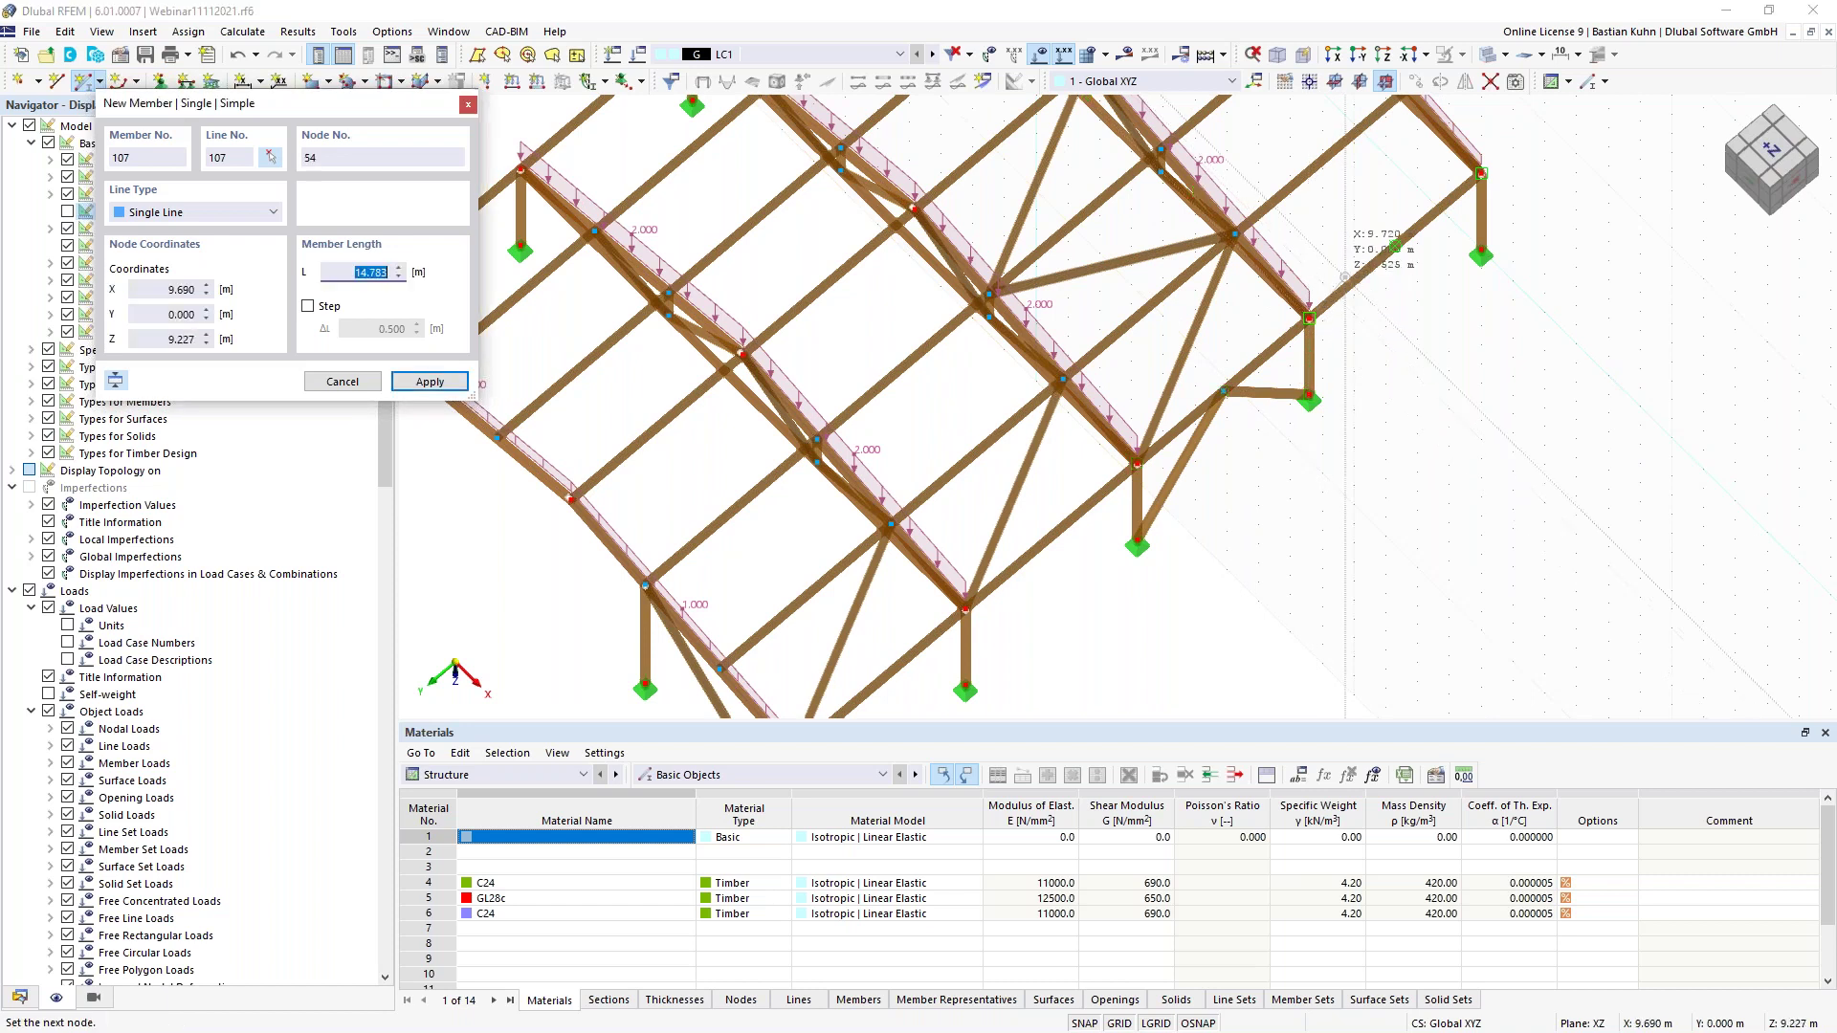
scroll(1358, 181, down, 1)
click(1381, 146)
key(Escape)
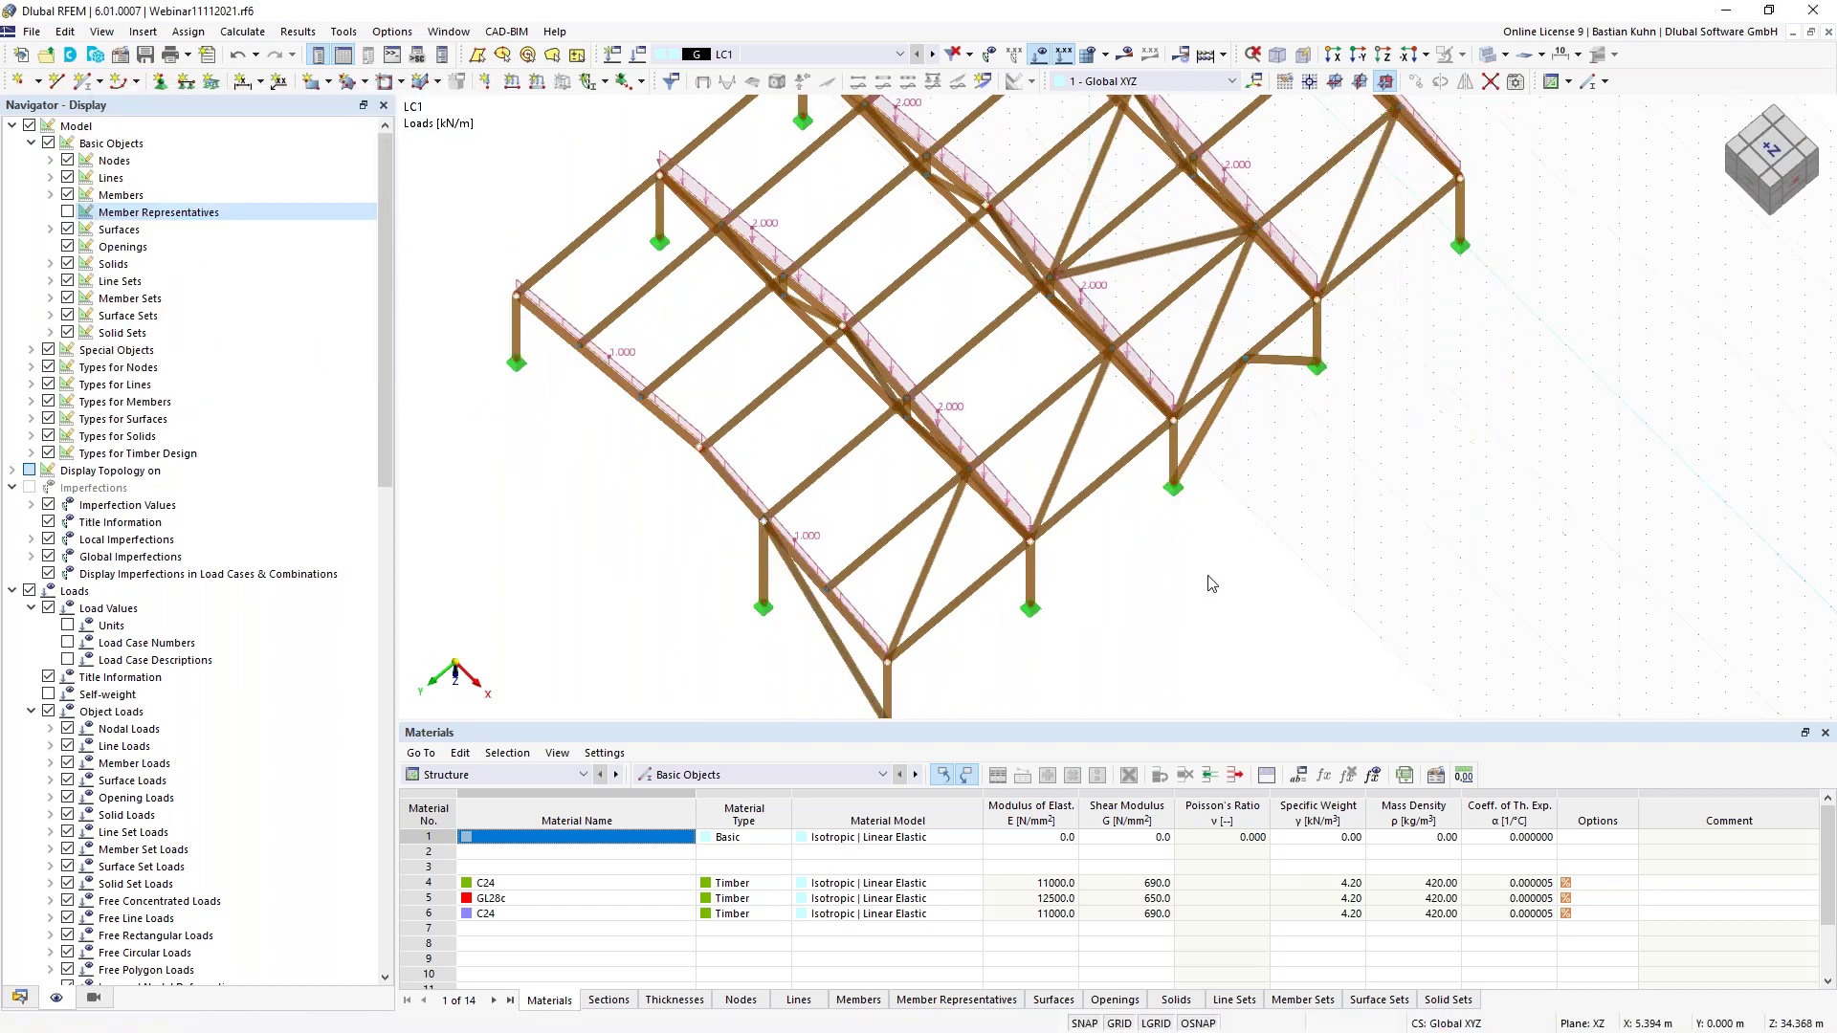
Mirror a copy of the added gable column with its support and all wall, roof and gable diagonals about the YZ plane through the ridge node
scroll(1047, 630, down, 2)
ctrl+middle_drag(1047, 630, 933, 654)
drag(926, 646, 859, 574)
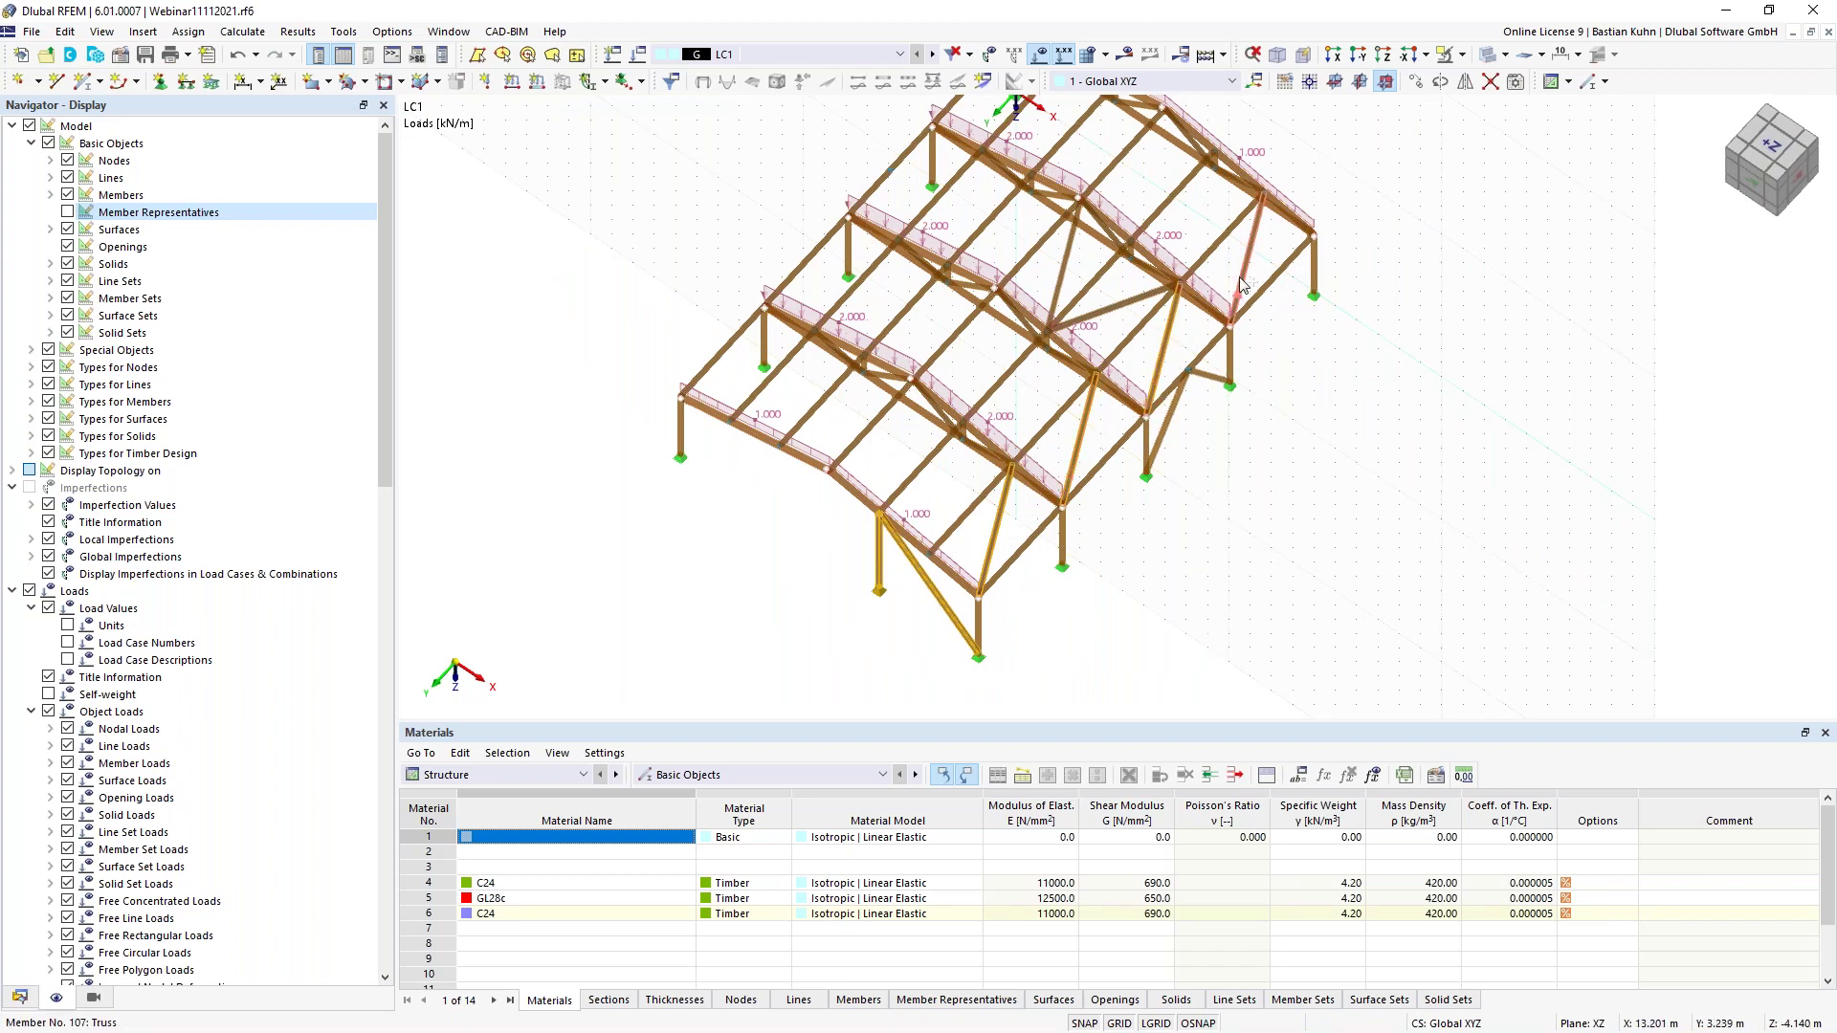
ctrl+click(1182, 402)
ctrl+click(1206, 380)
ctrl+click(1078, 291)
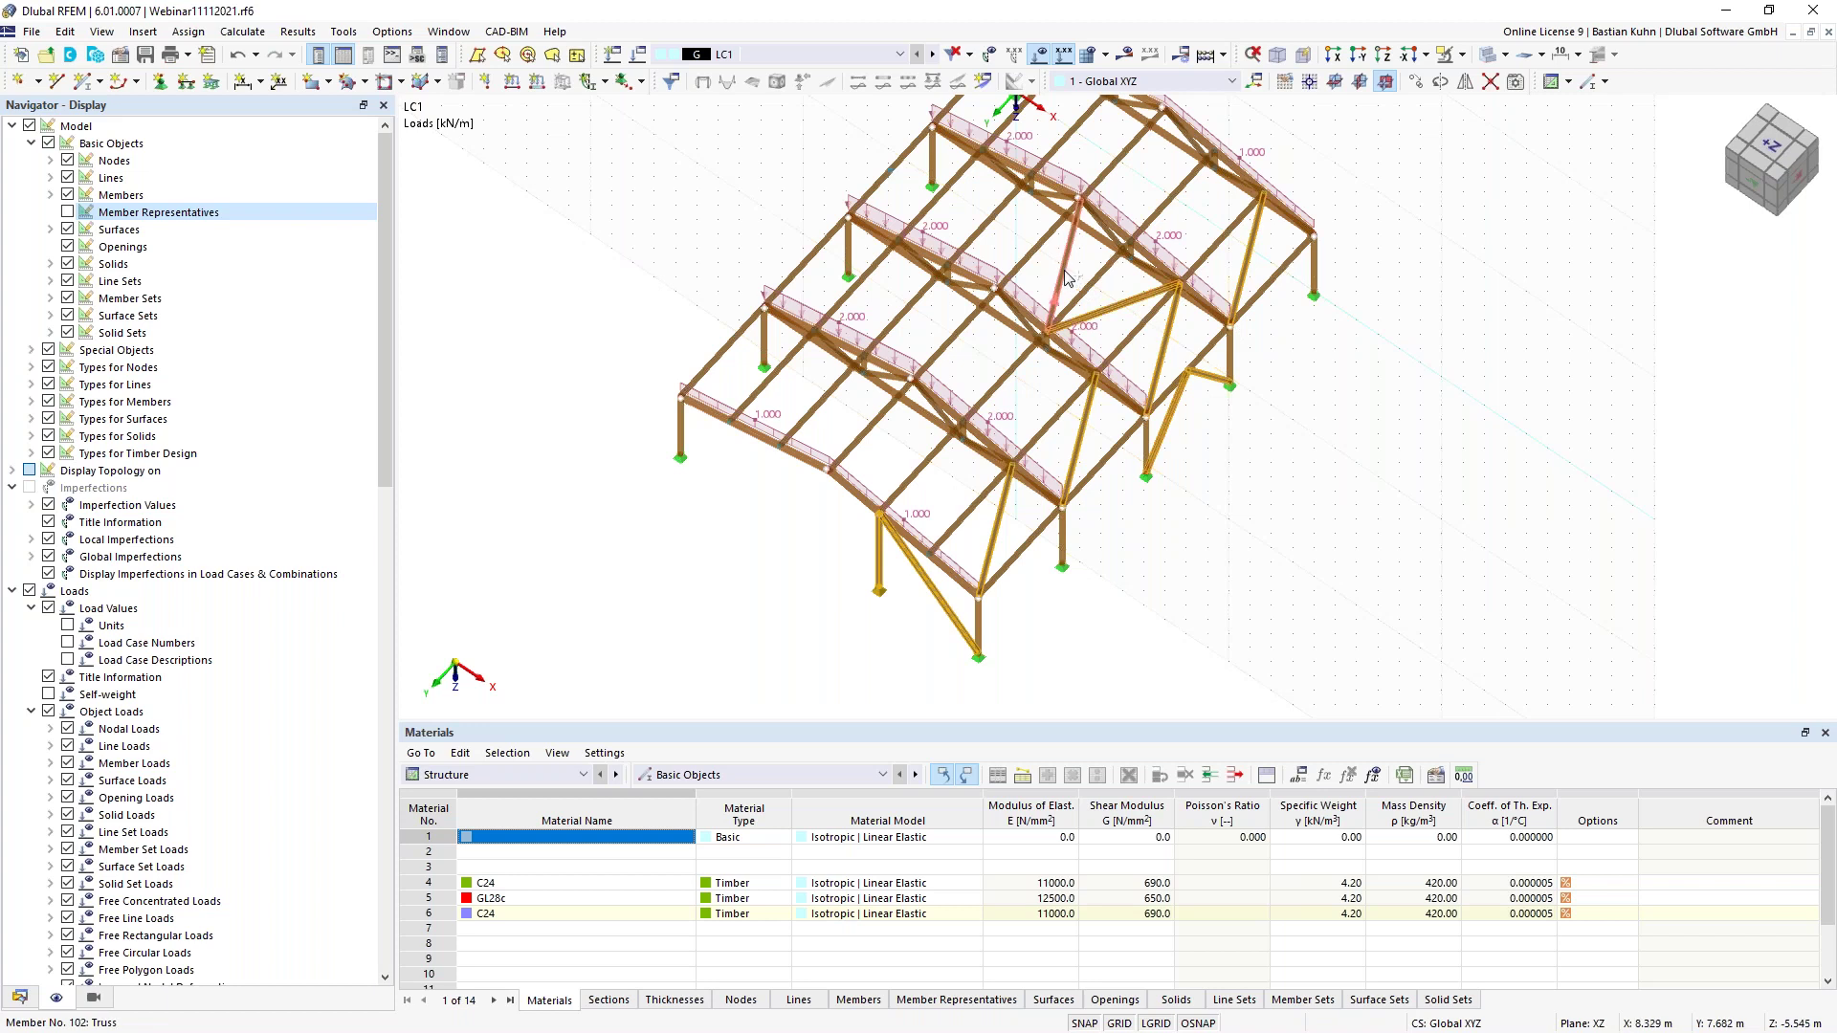
right_click(1067, 277)
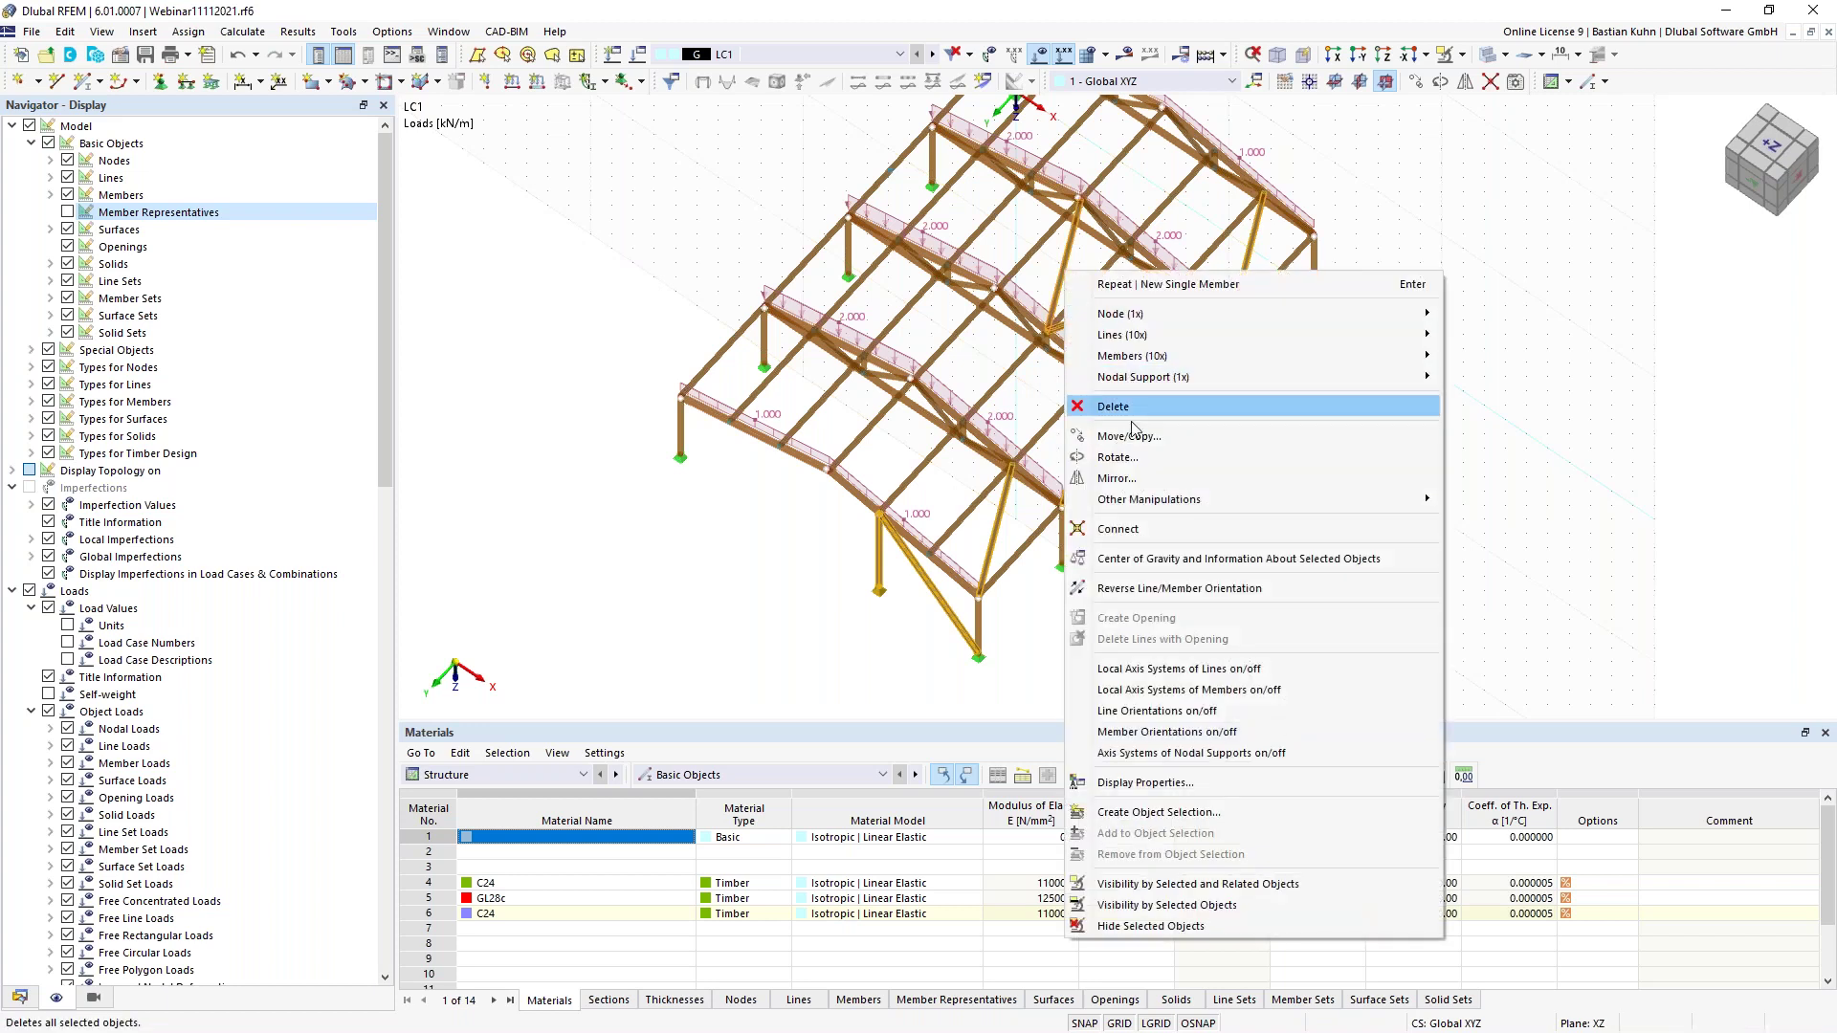
click(1115, 478)
click(633, 356)
click(835, 490)
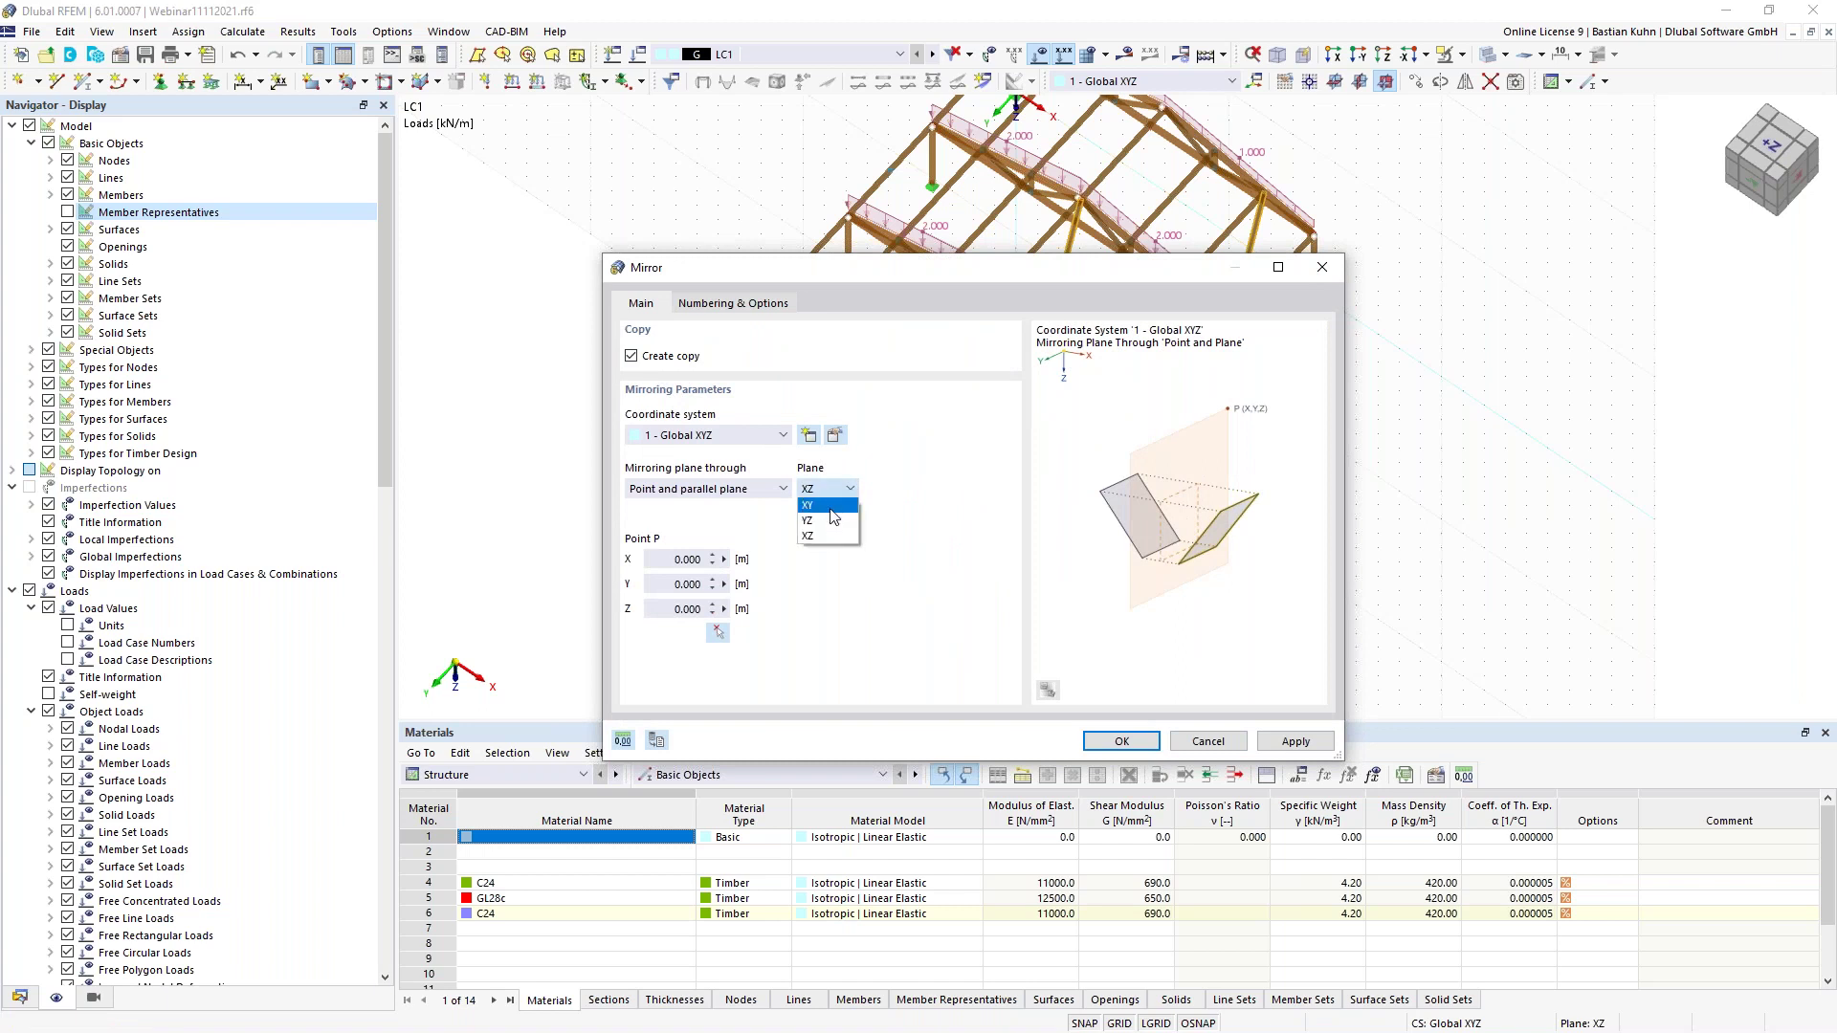
click(811, 518)
click(718, 632)
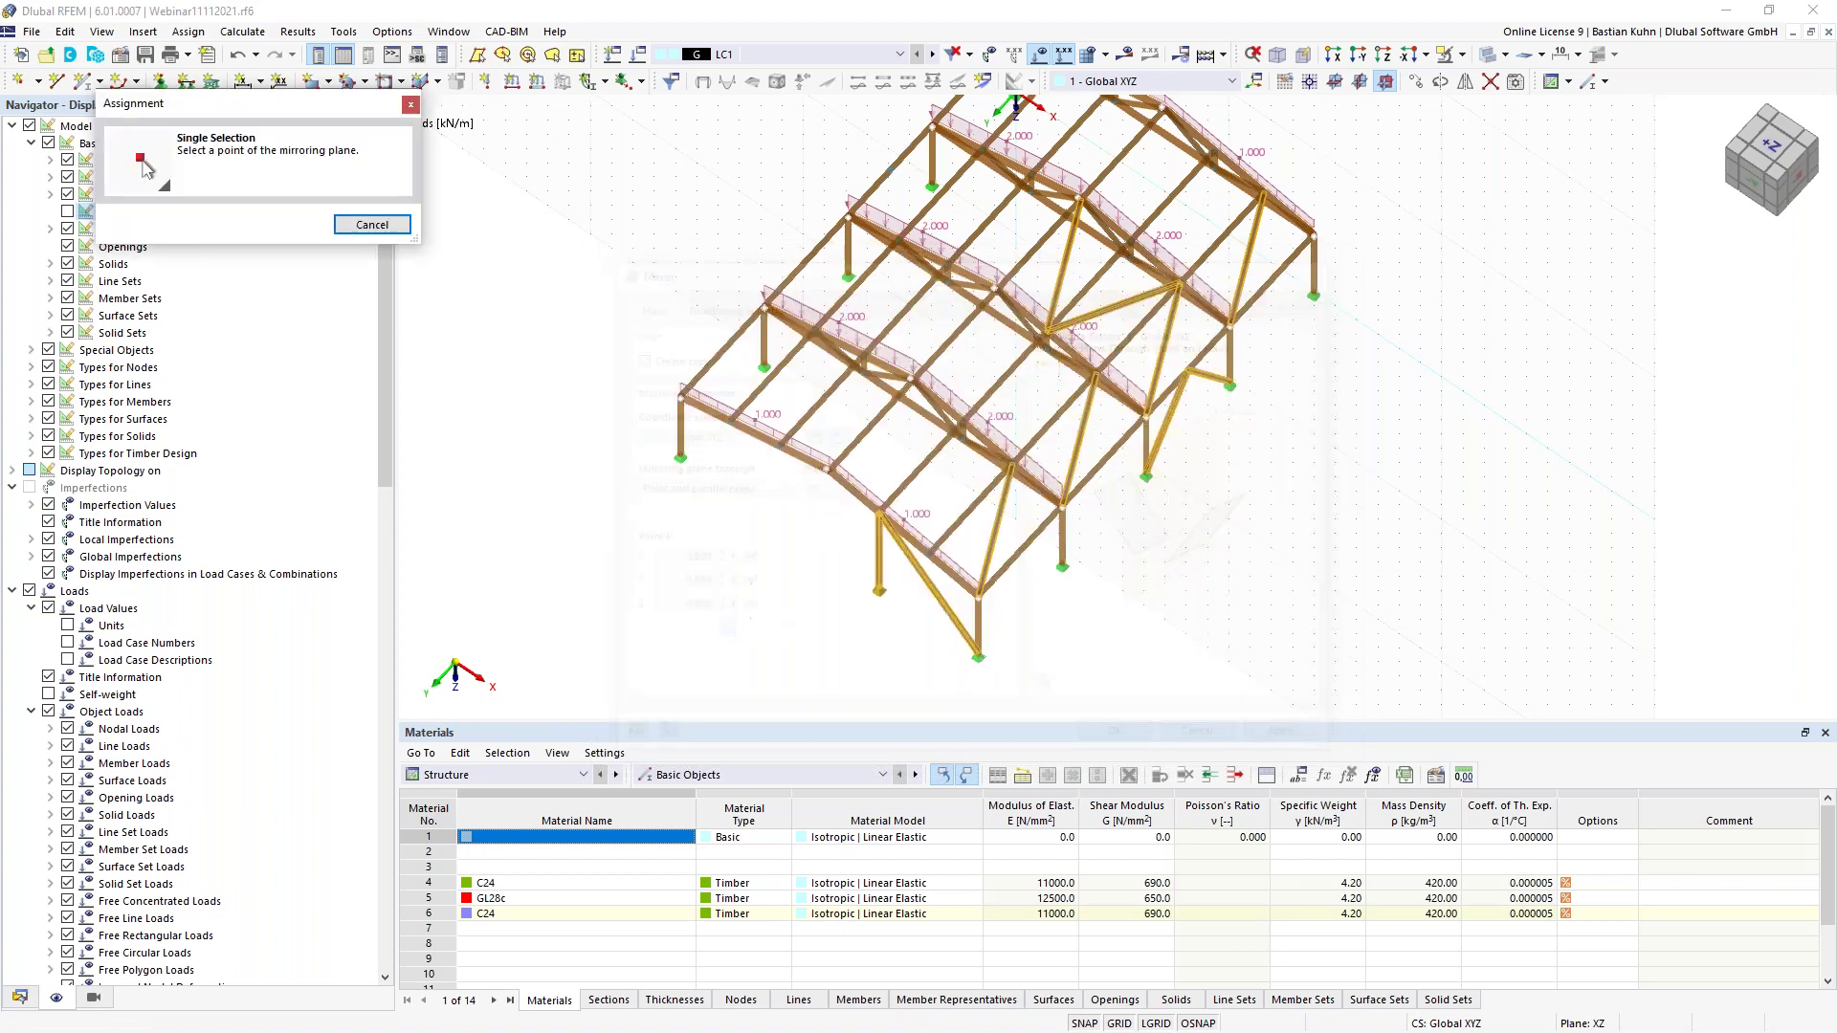
click(1048, 330)
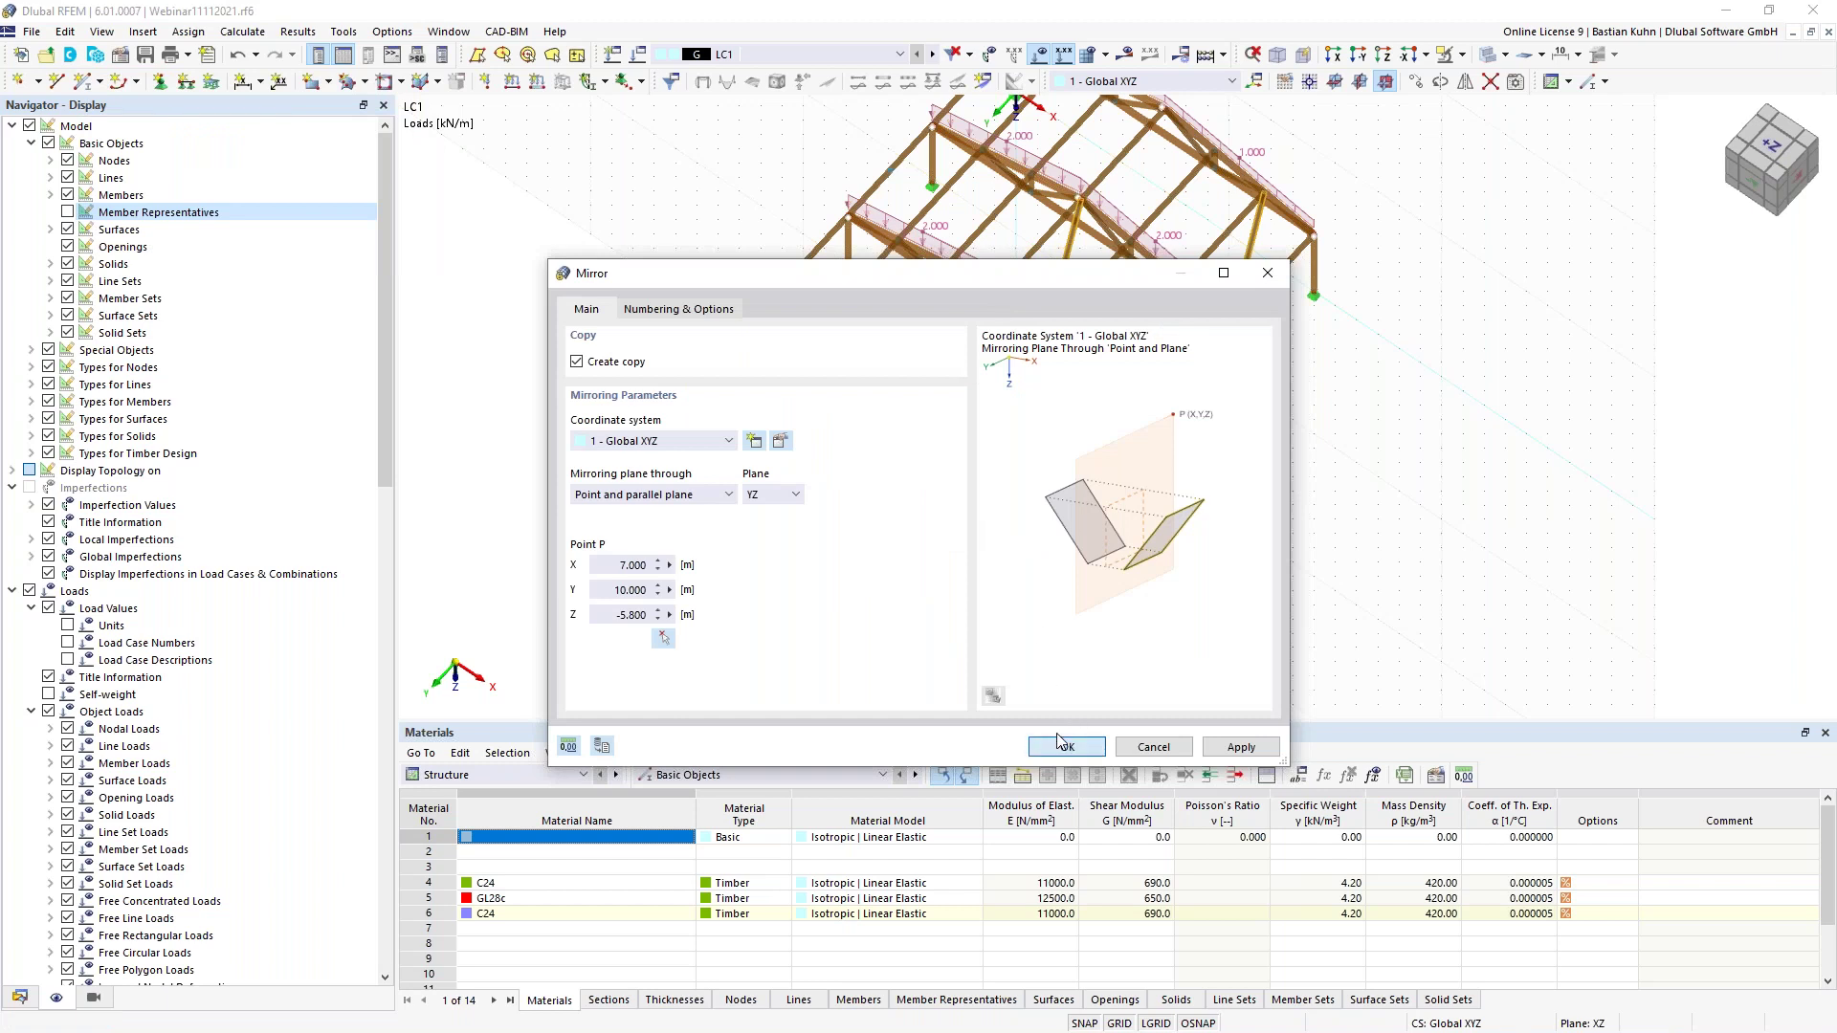
key(Return)
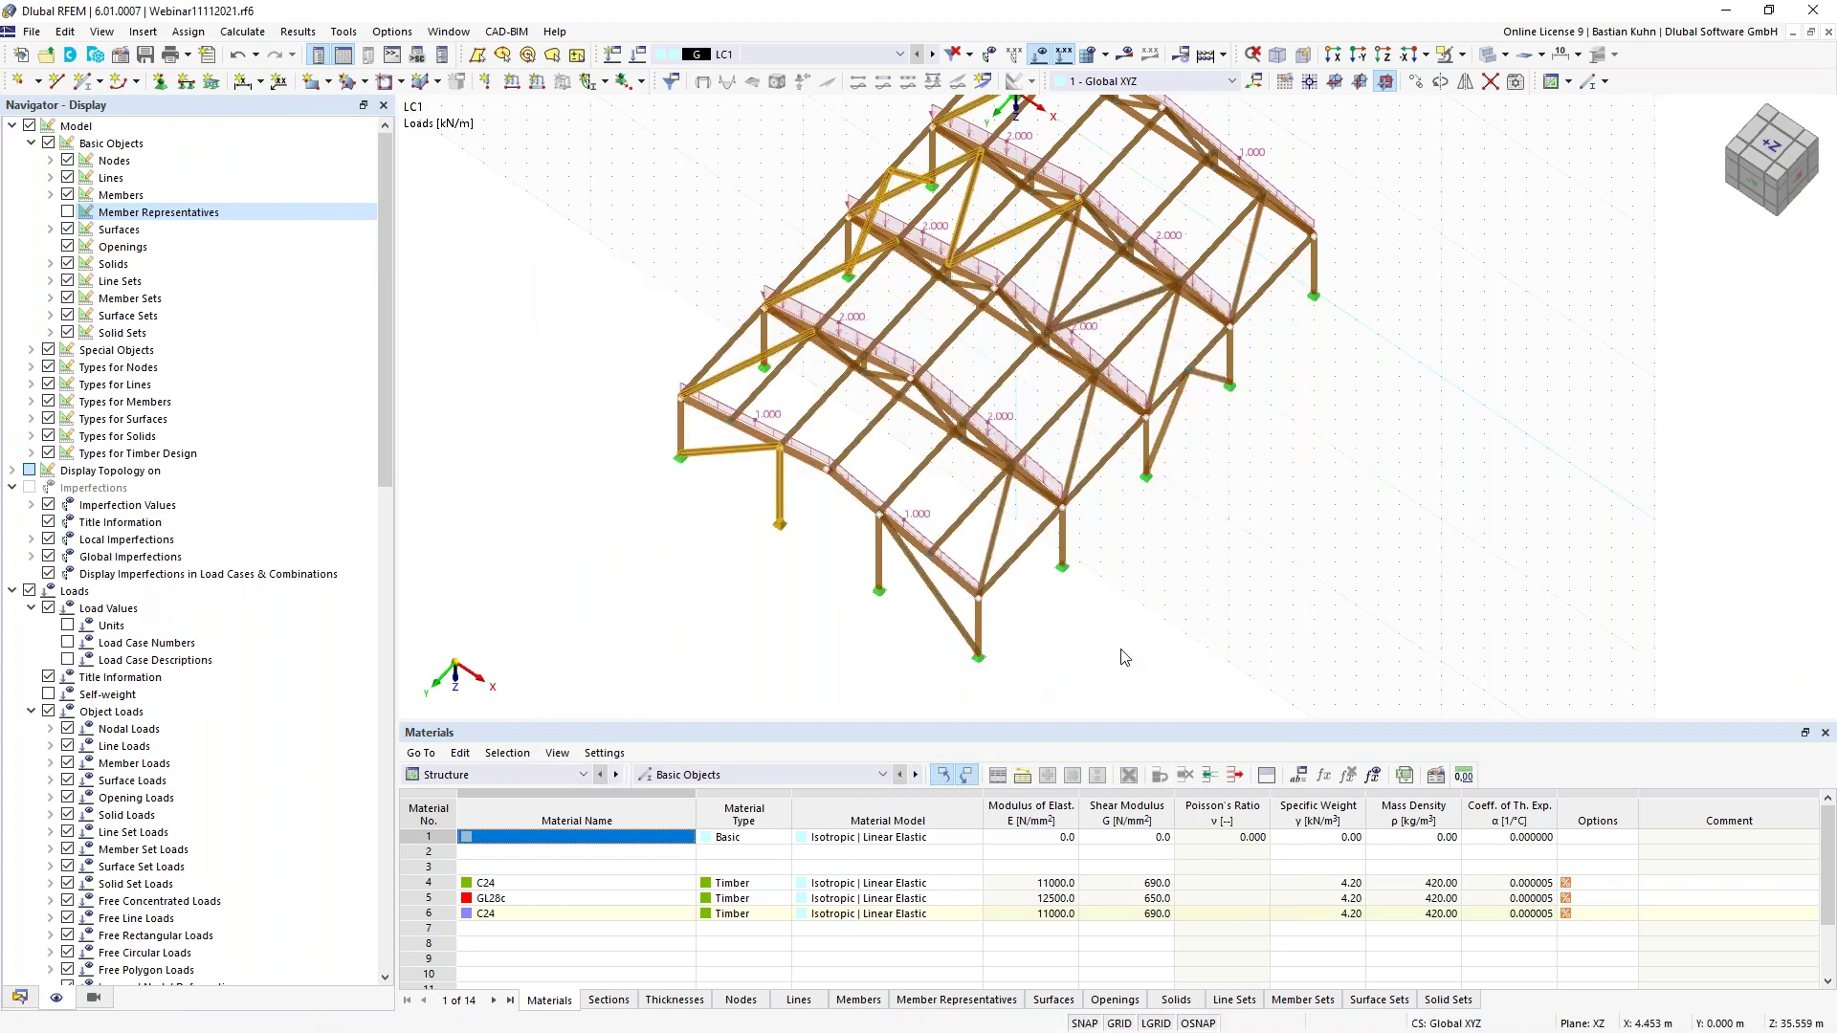
Save the complete hall model as Webinar11112021.rf6 in the Temp folder
scroll(1124, 650, down, 3)
mouse_move(1116, 636)
ctrl+middle_down()
mouse_move(1095, 623)
mouse_move(1110, 641)
mouse_move(1135, 504)
mouse_move(1090, 631)
ctrl+middle_up()
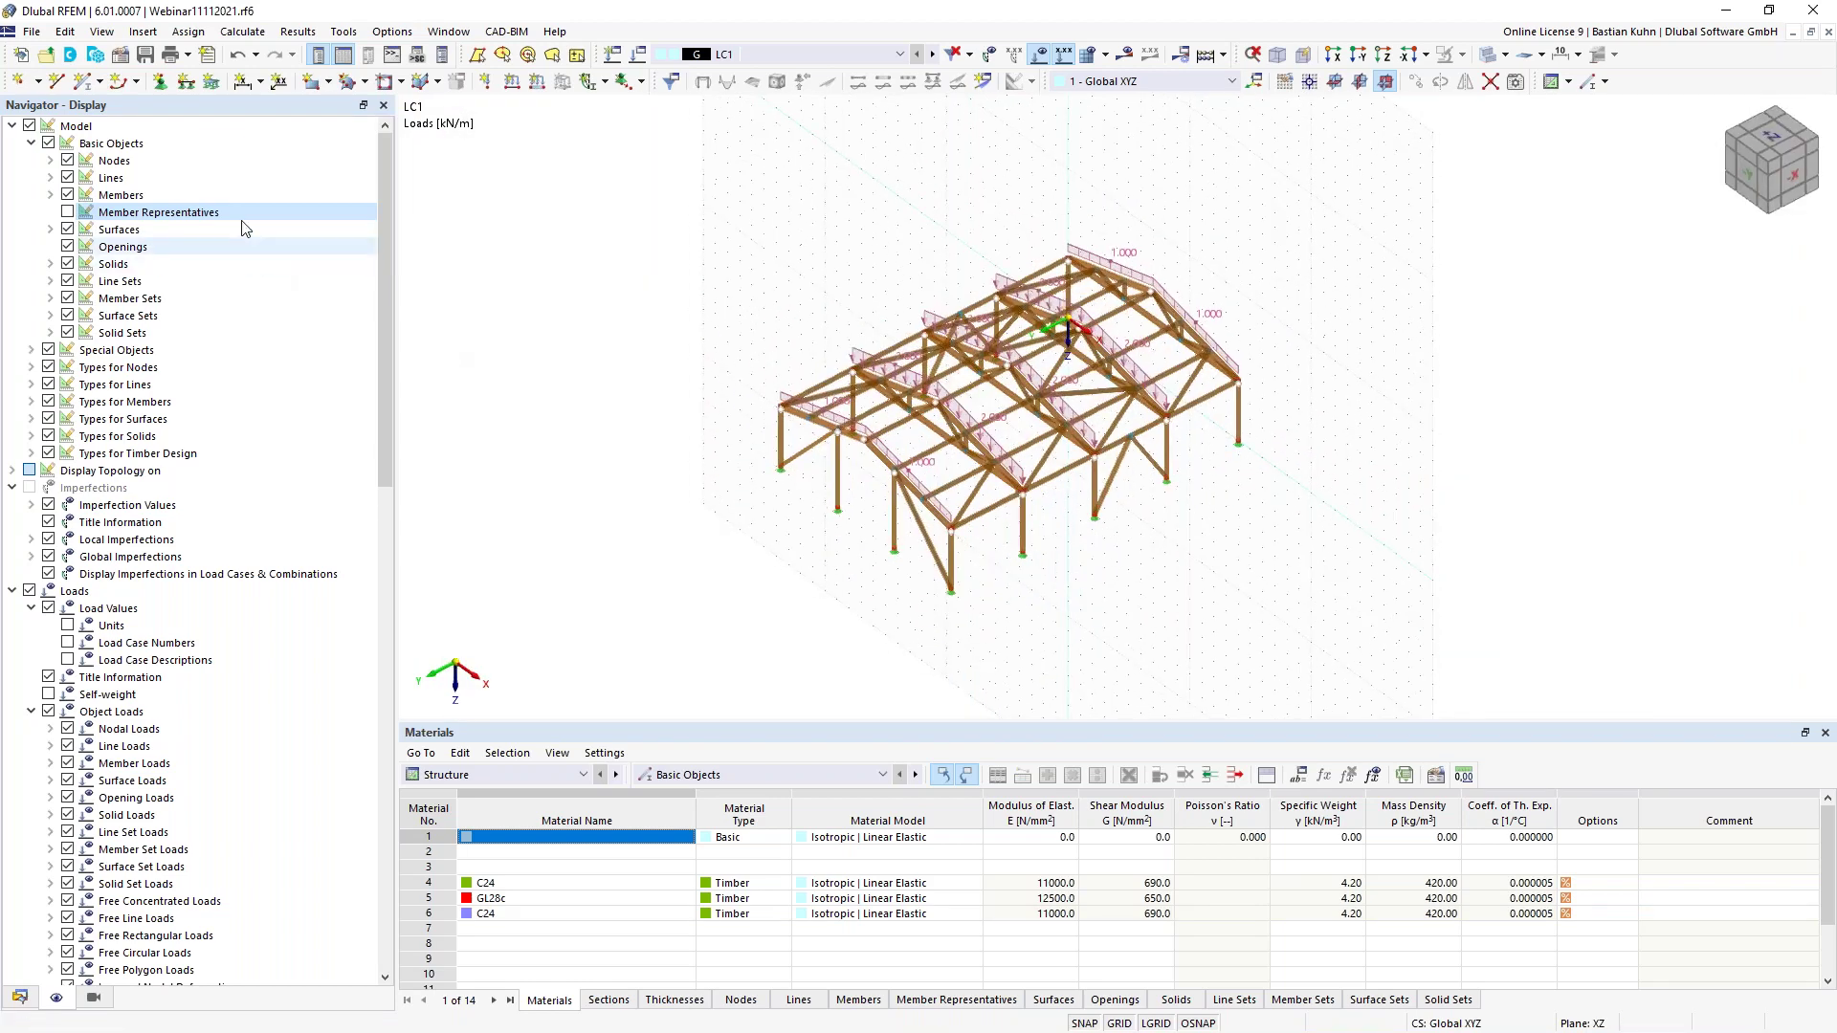
click(147, 55)
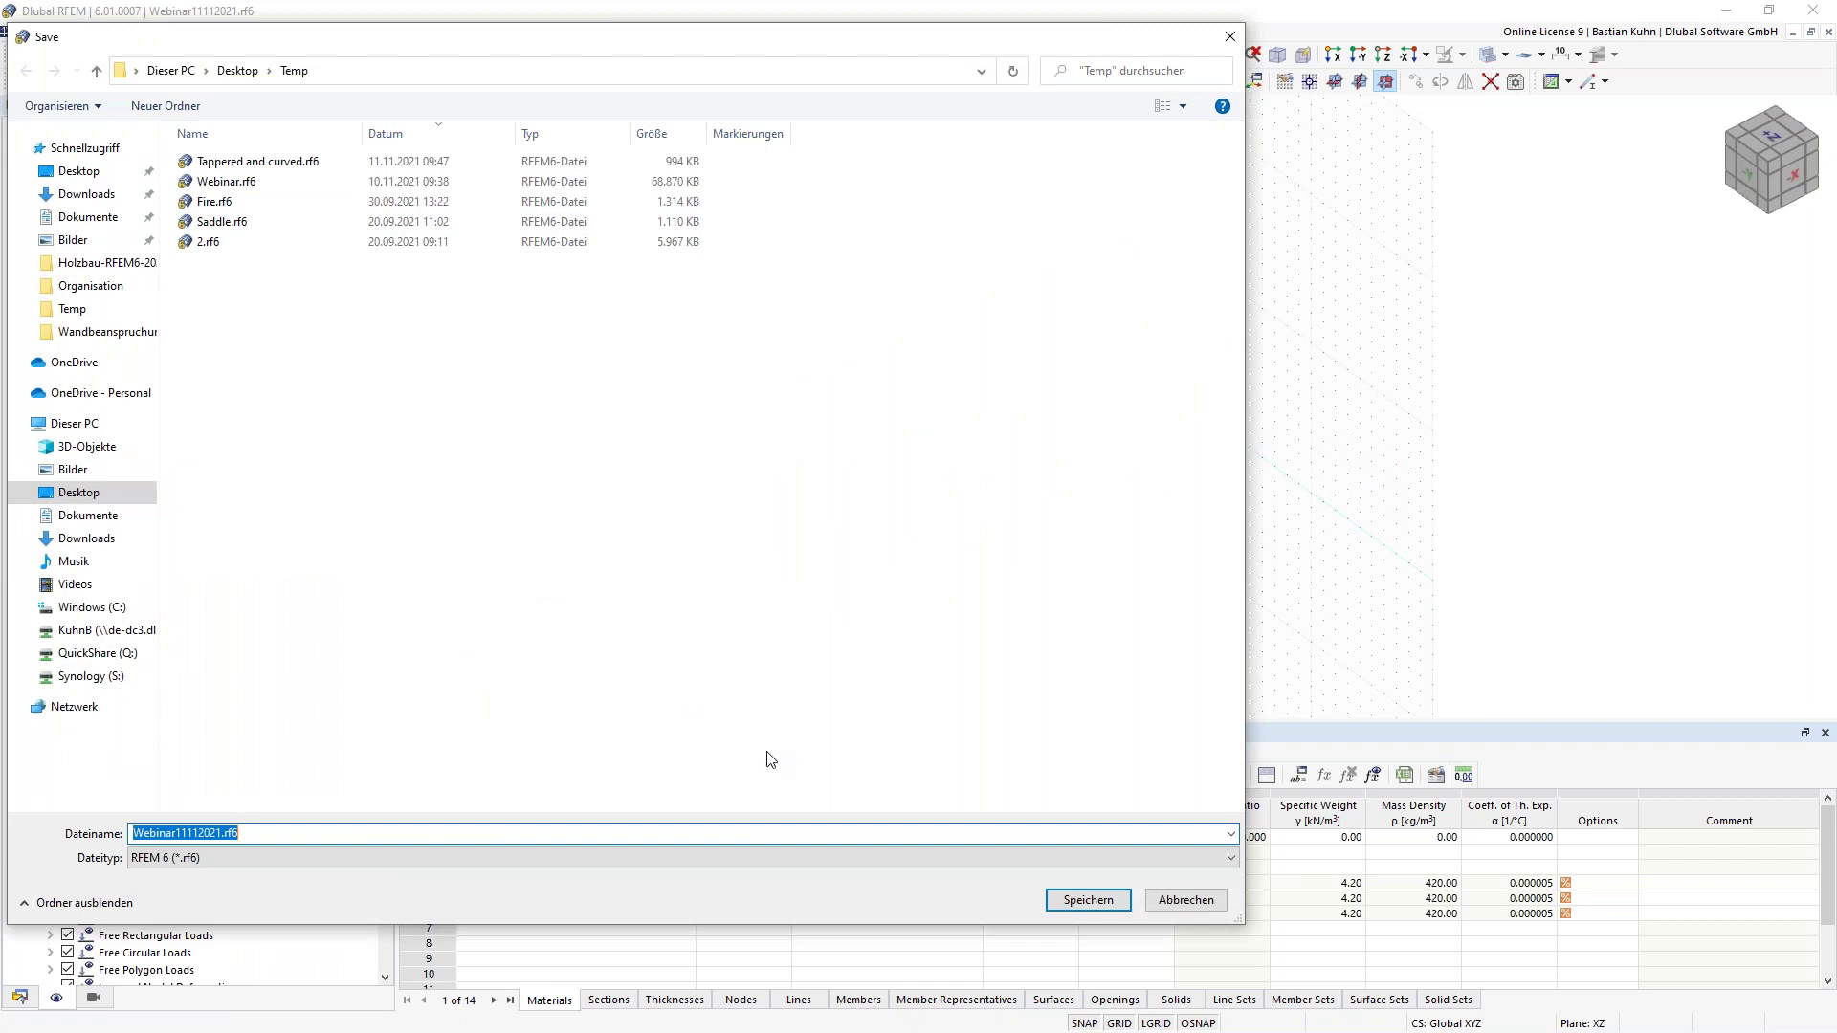
key(Return)
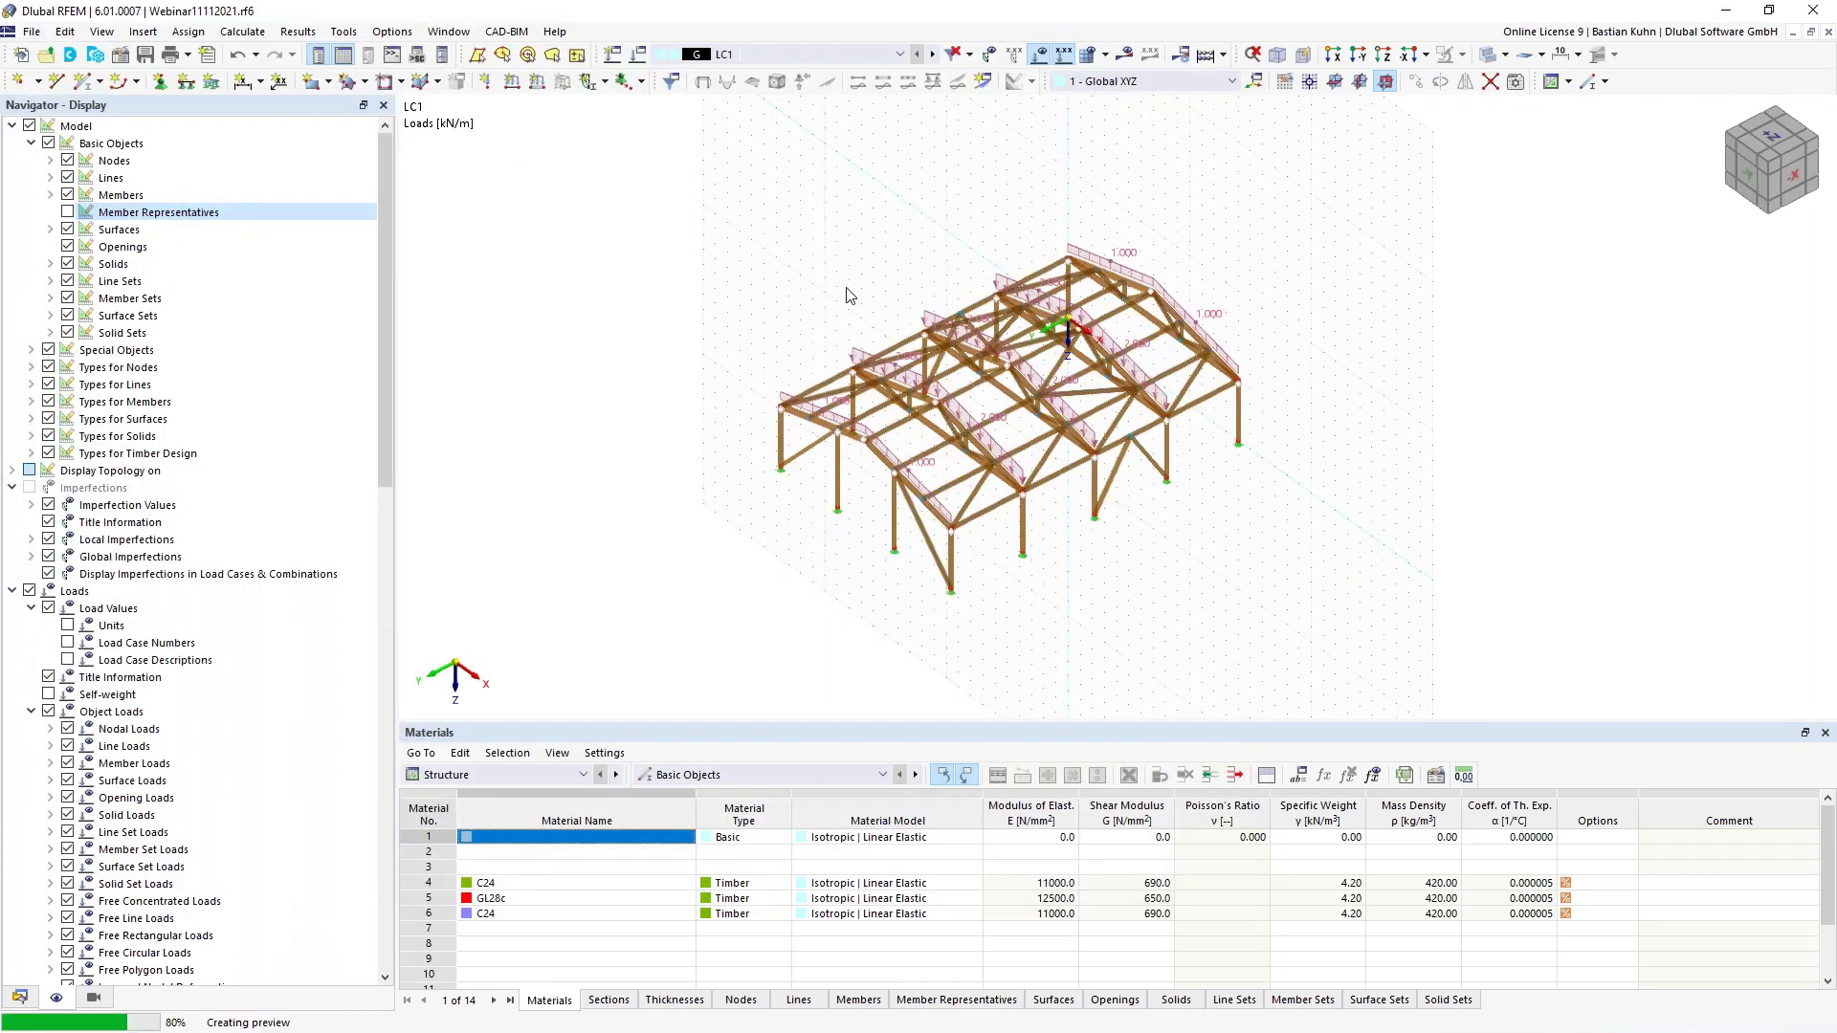
Calculate load case LC1 and examine the global deformations of the braced hall
click(1125, 53)
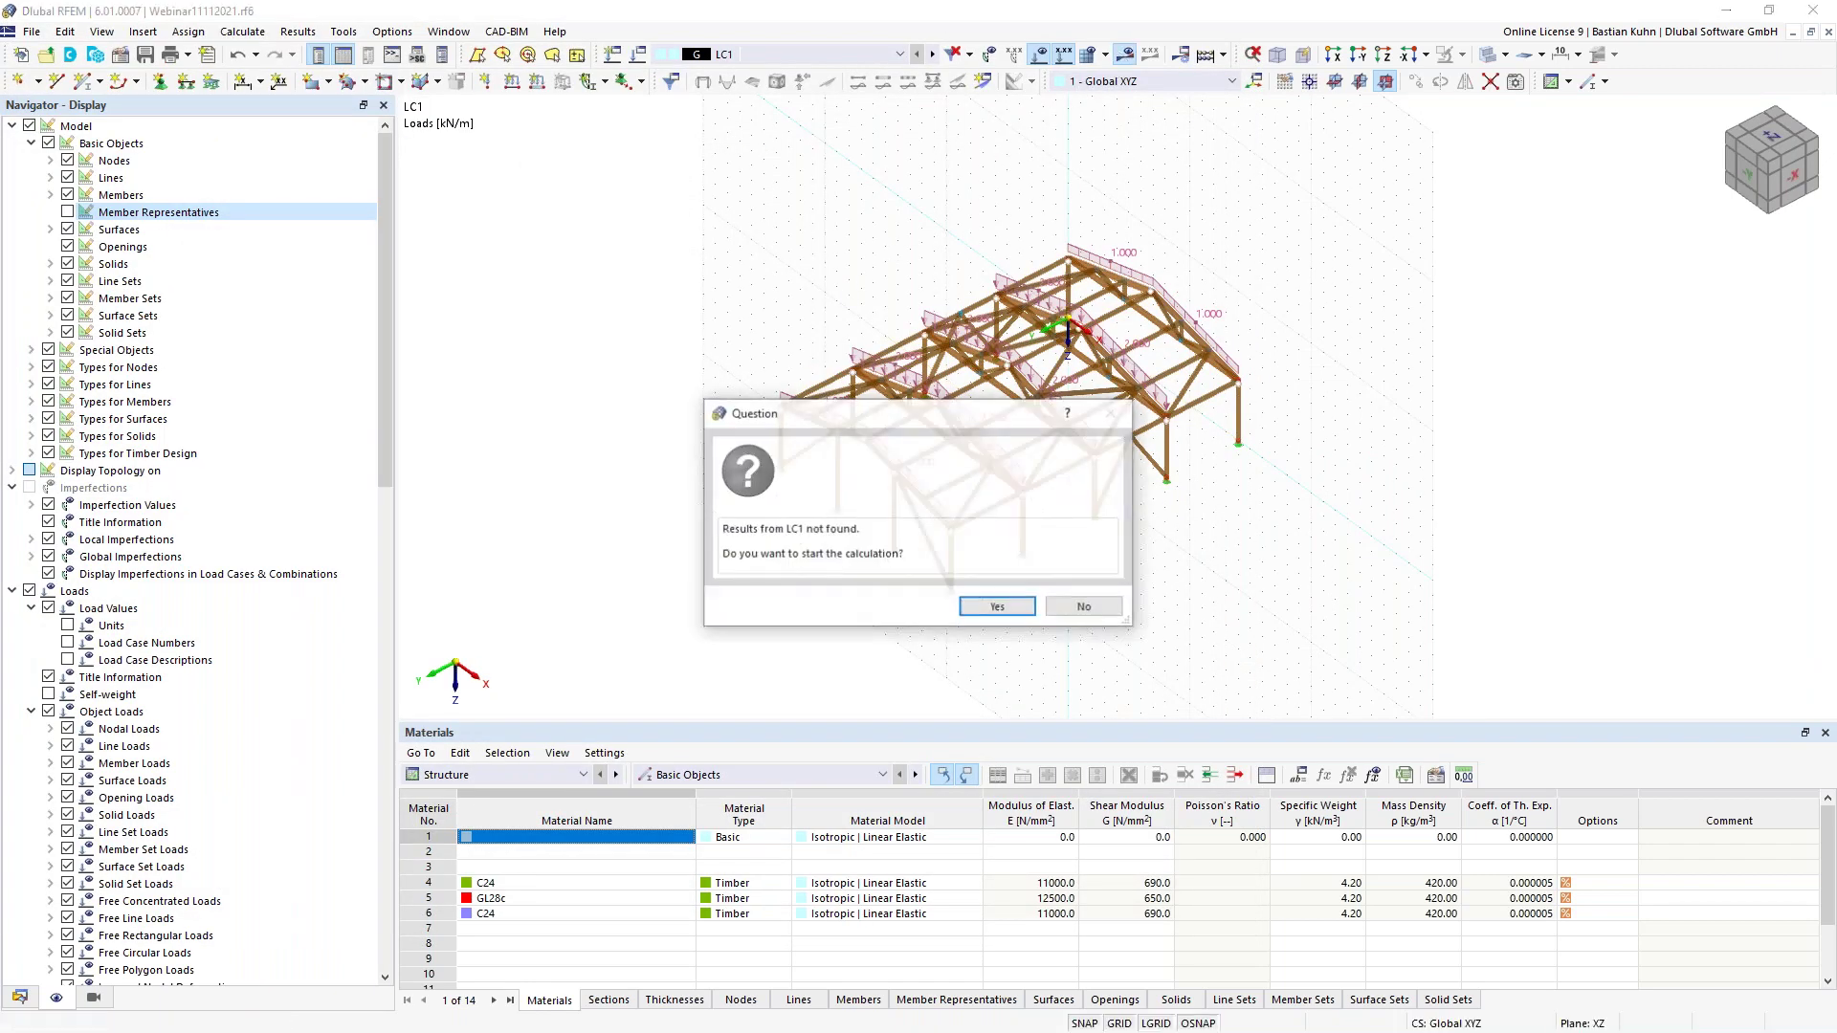
click(1000, 608)
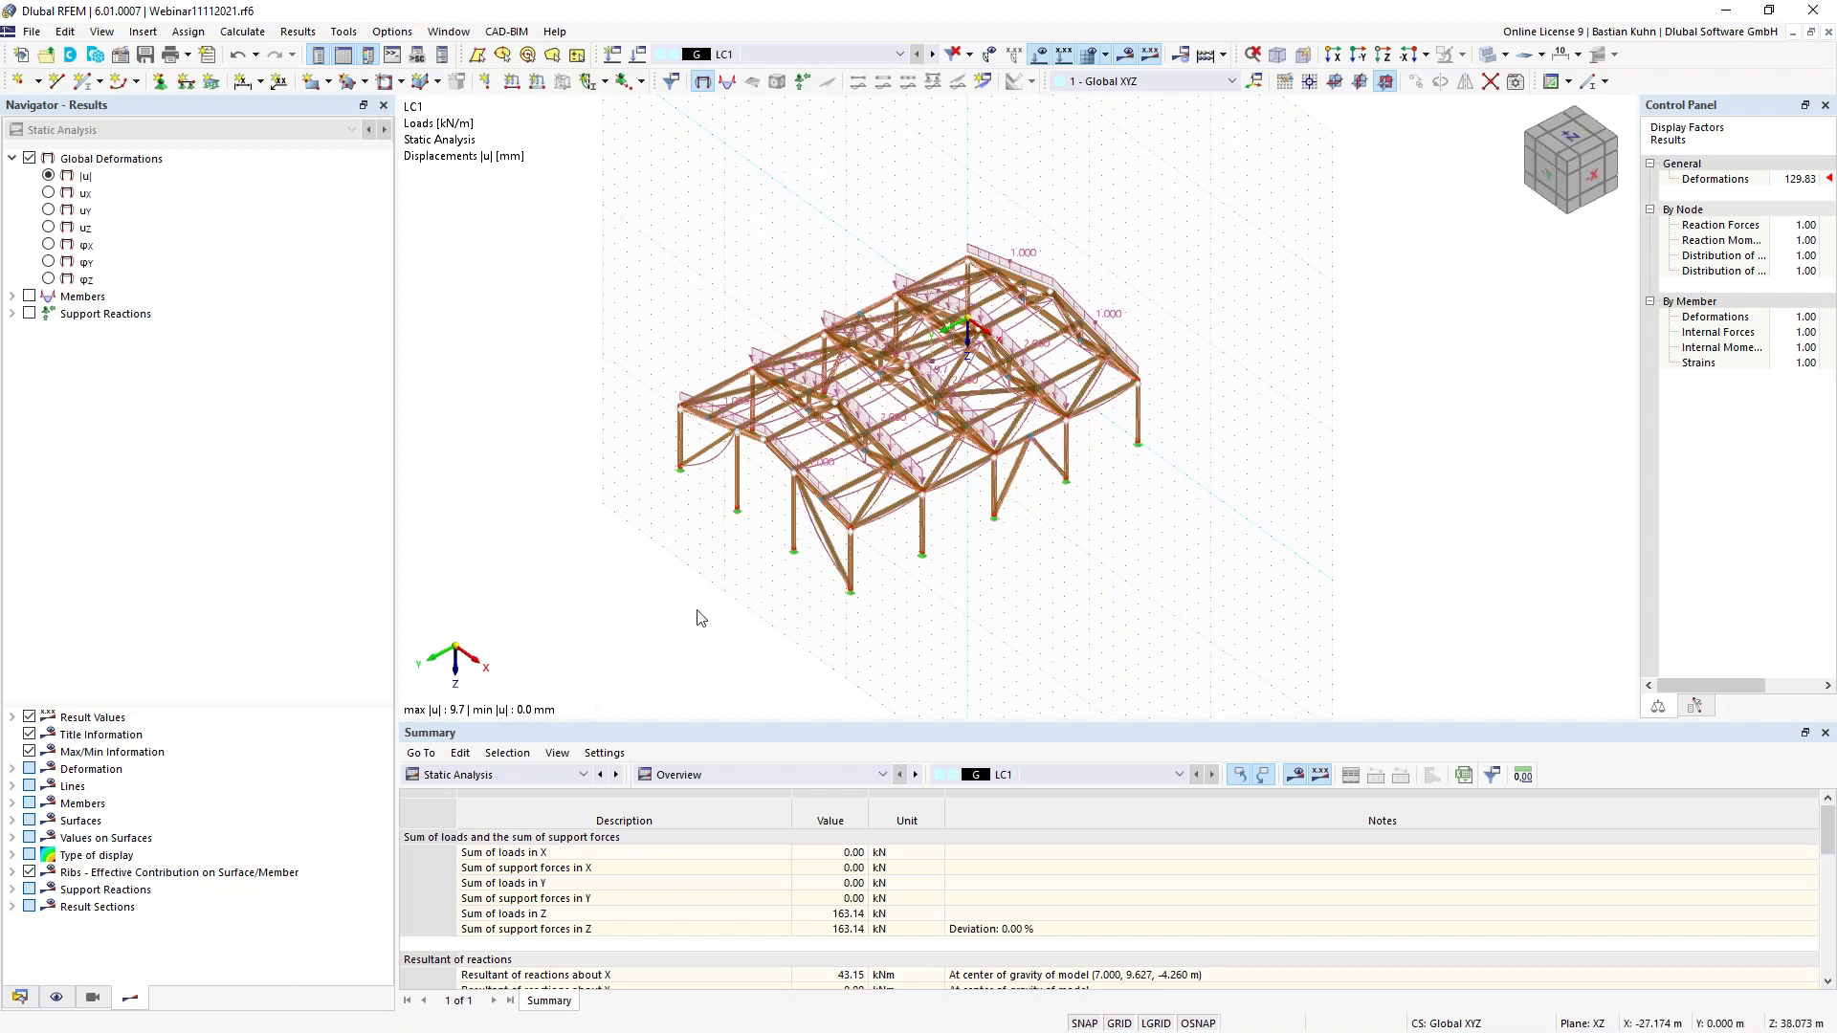
ctrl+middle_drag(956, 402, 880, 420)
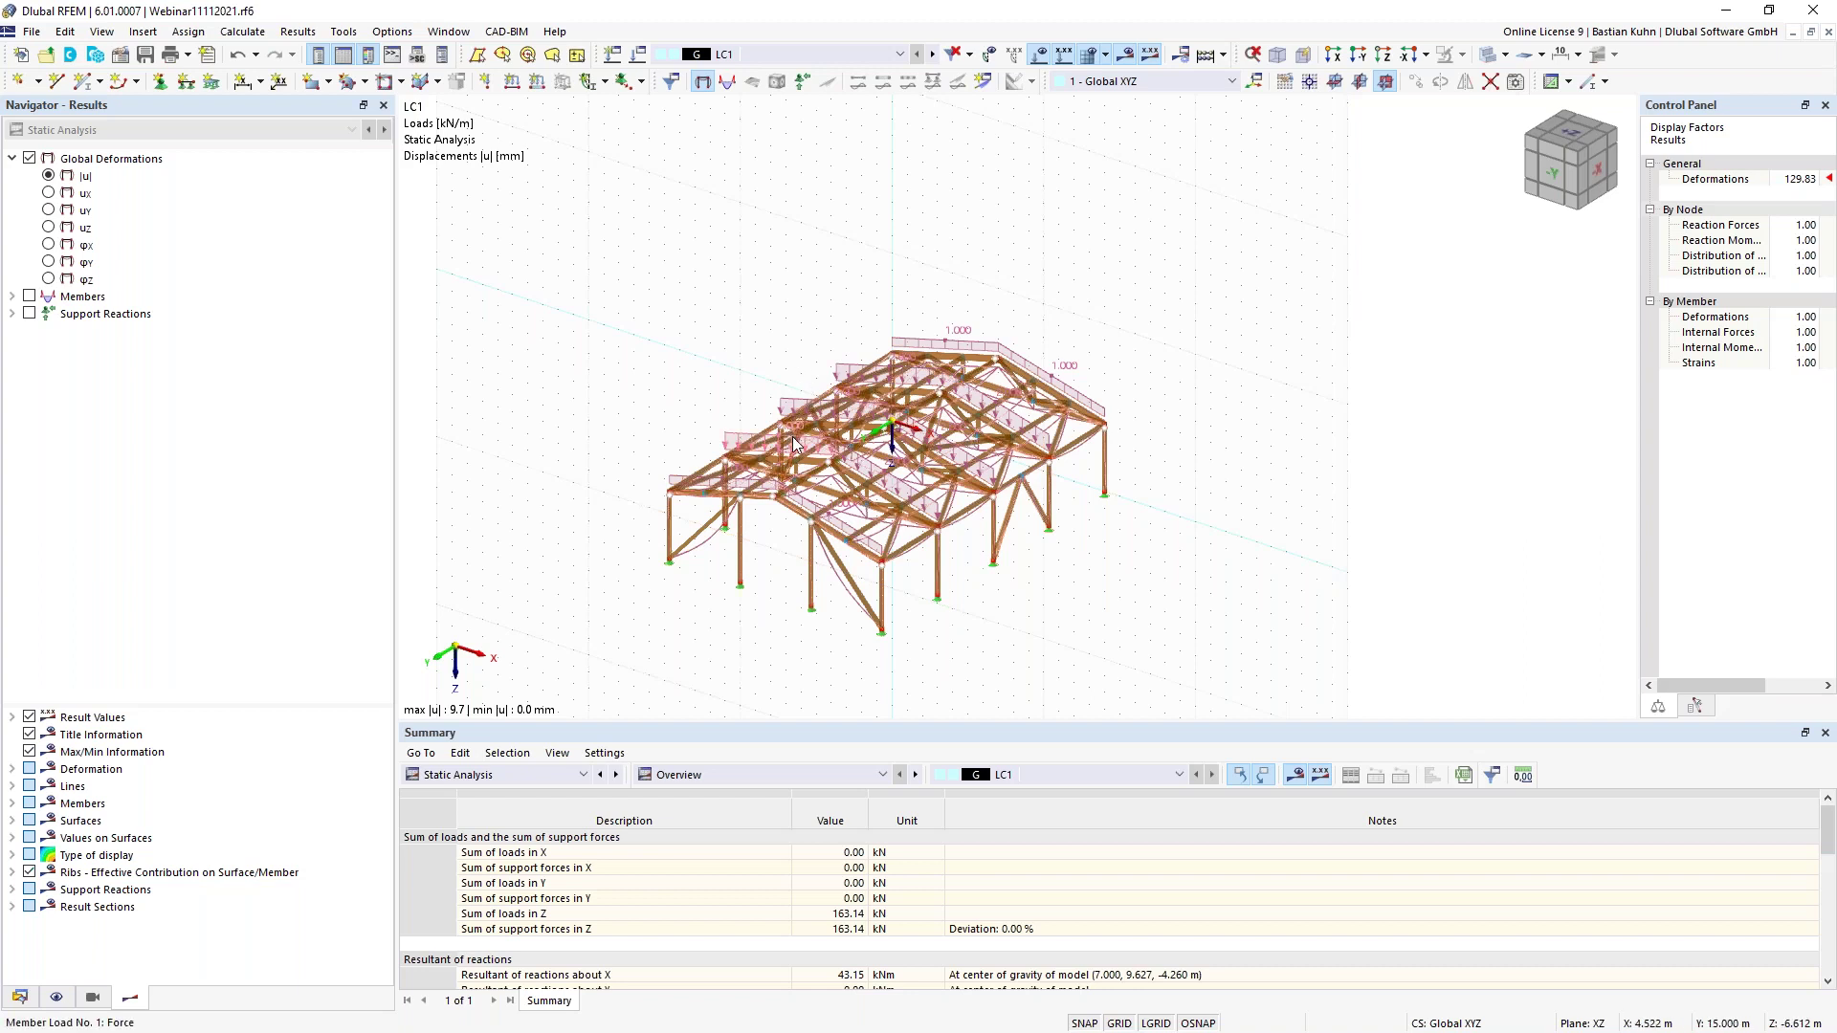
Create a rectangular Load Transfer surface over the origin-side roof slope from eaves to ridge along the full hall, accepting deletion of the results
click(312, 84)
click(599, 264)
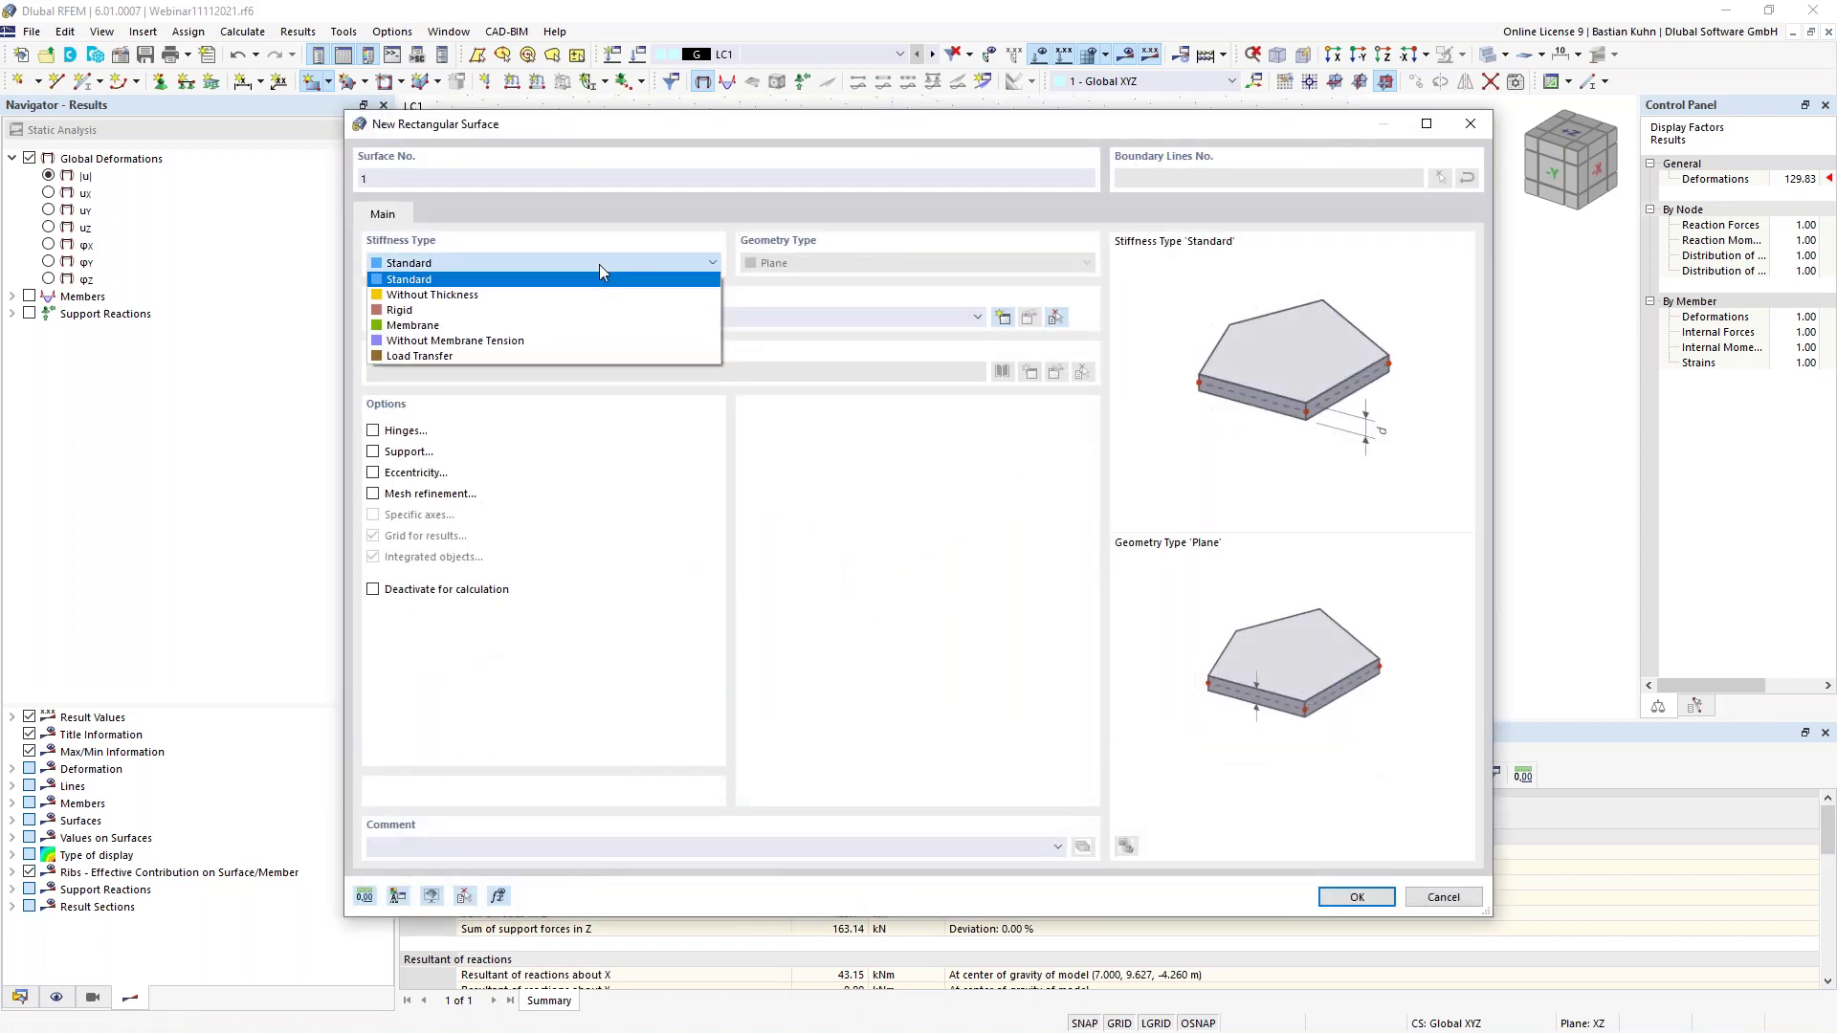
click(612, 355)
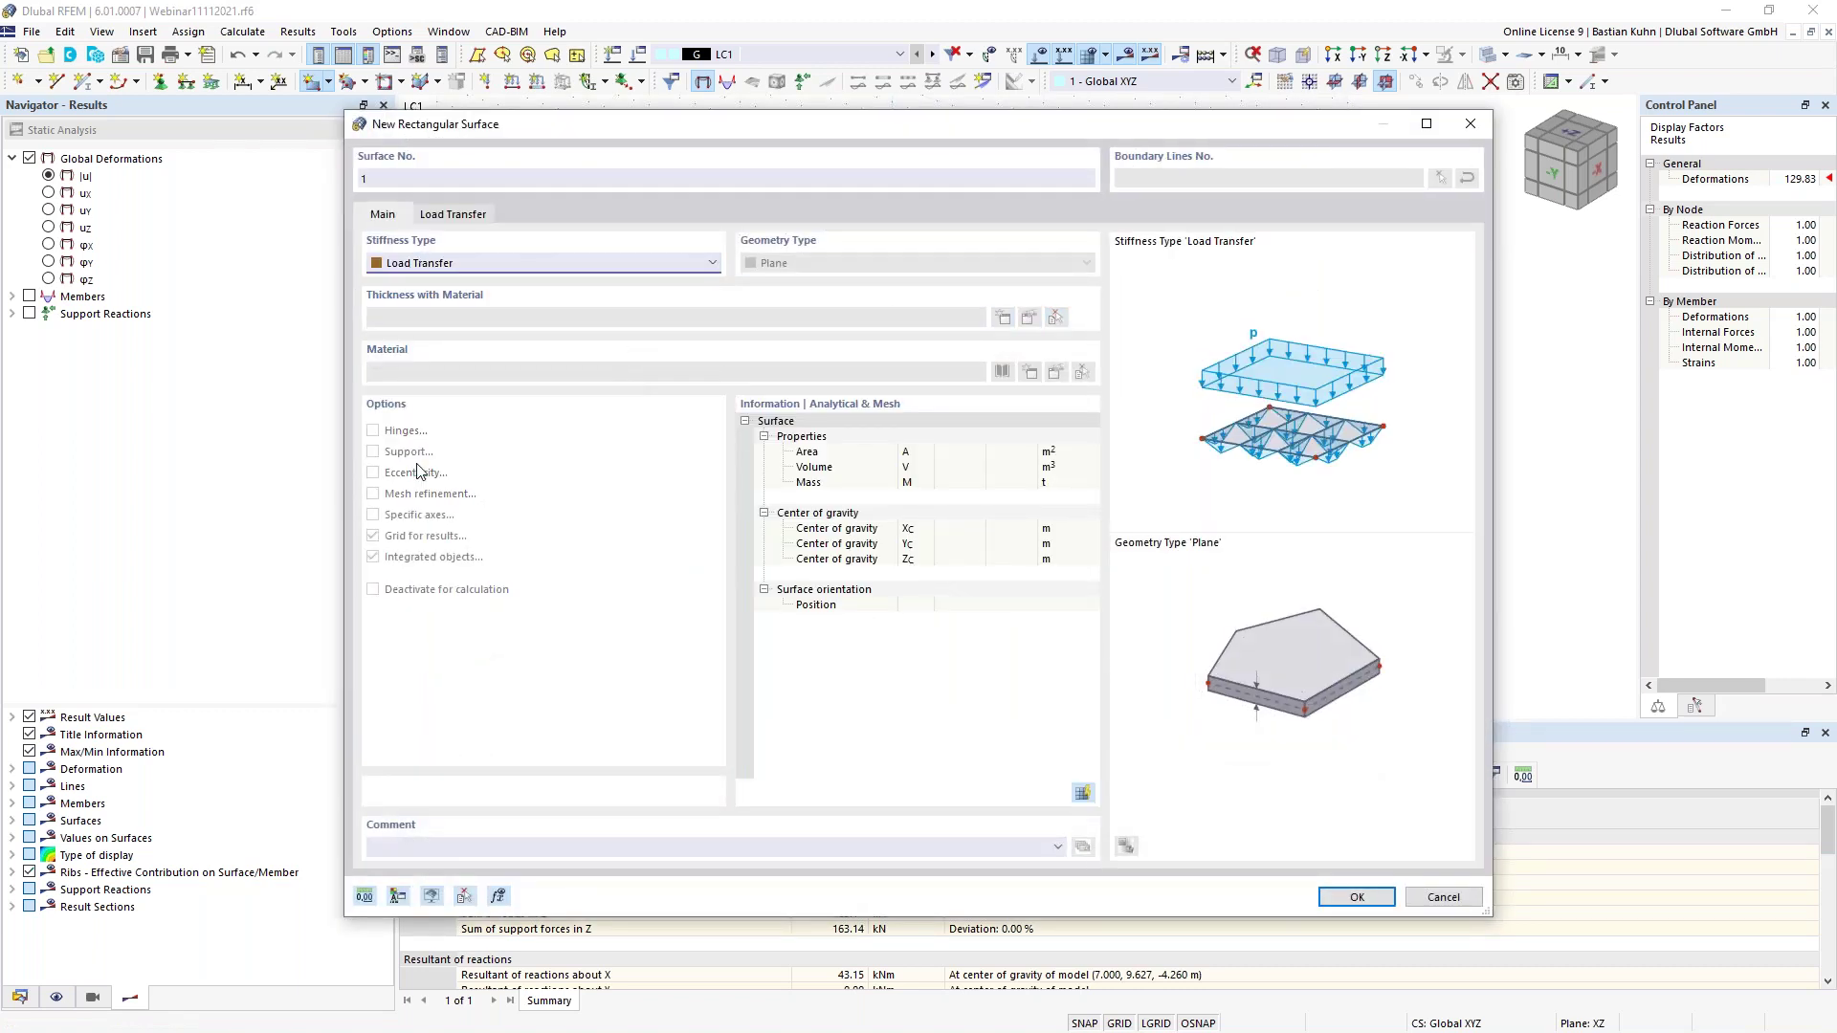
click(466, 220)
click(383, 218)
click(1357, 896)
ctrl+middle_drag(746, 222, 872, 254)
click(871, 249)
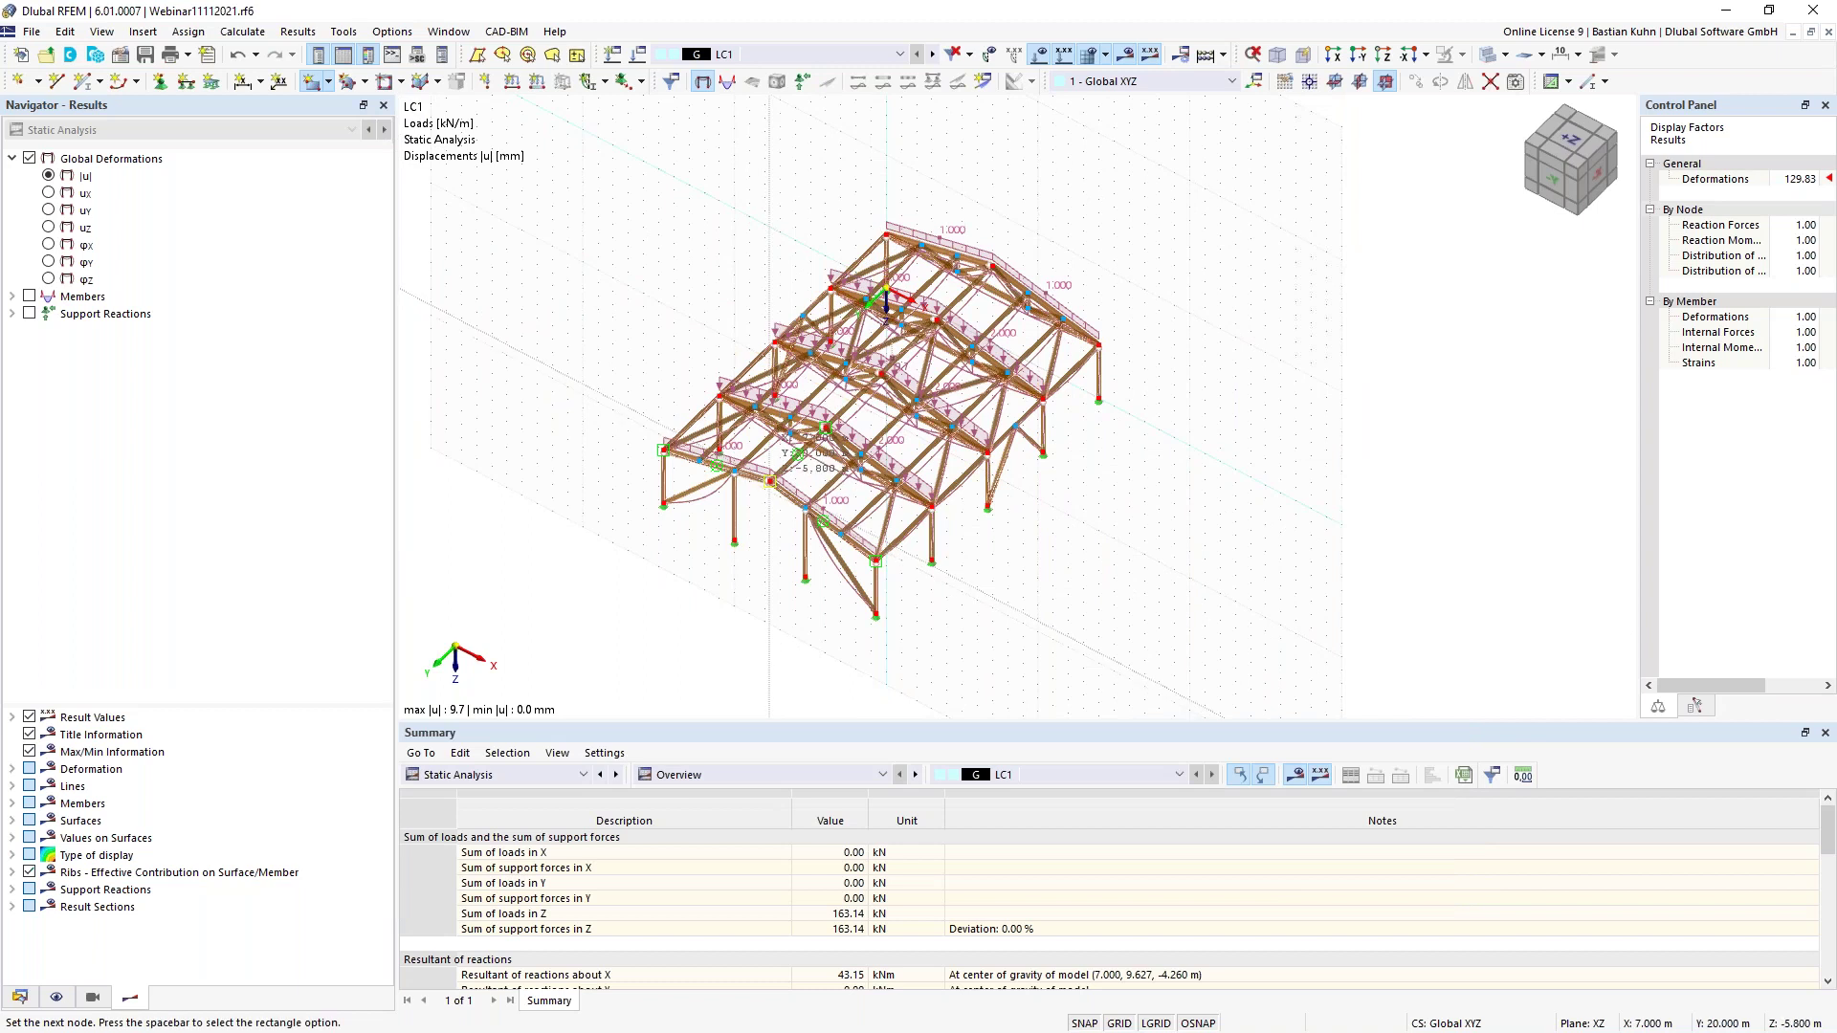
click(771, 481)
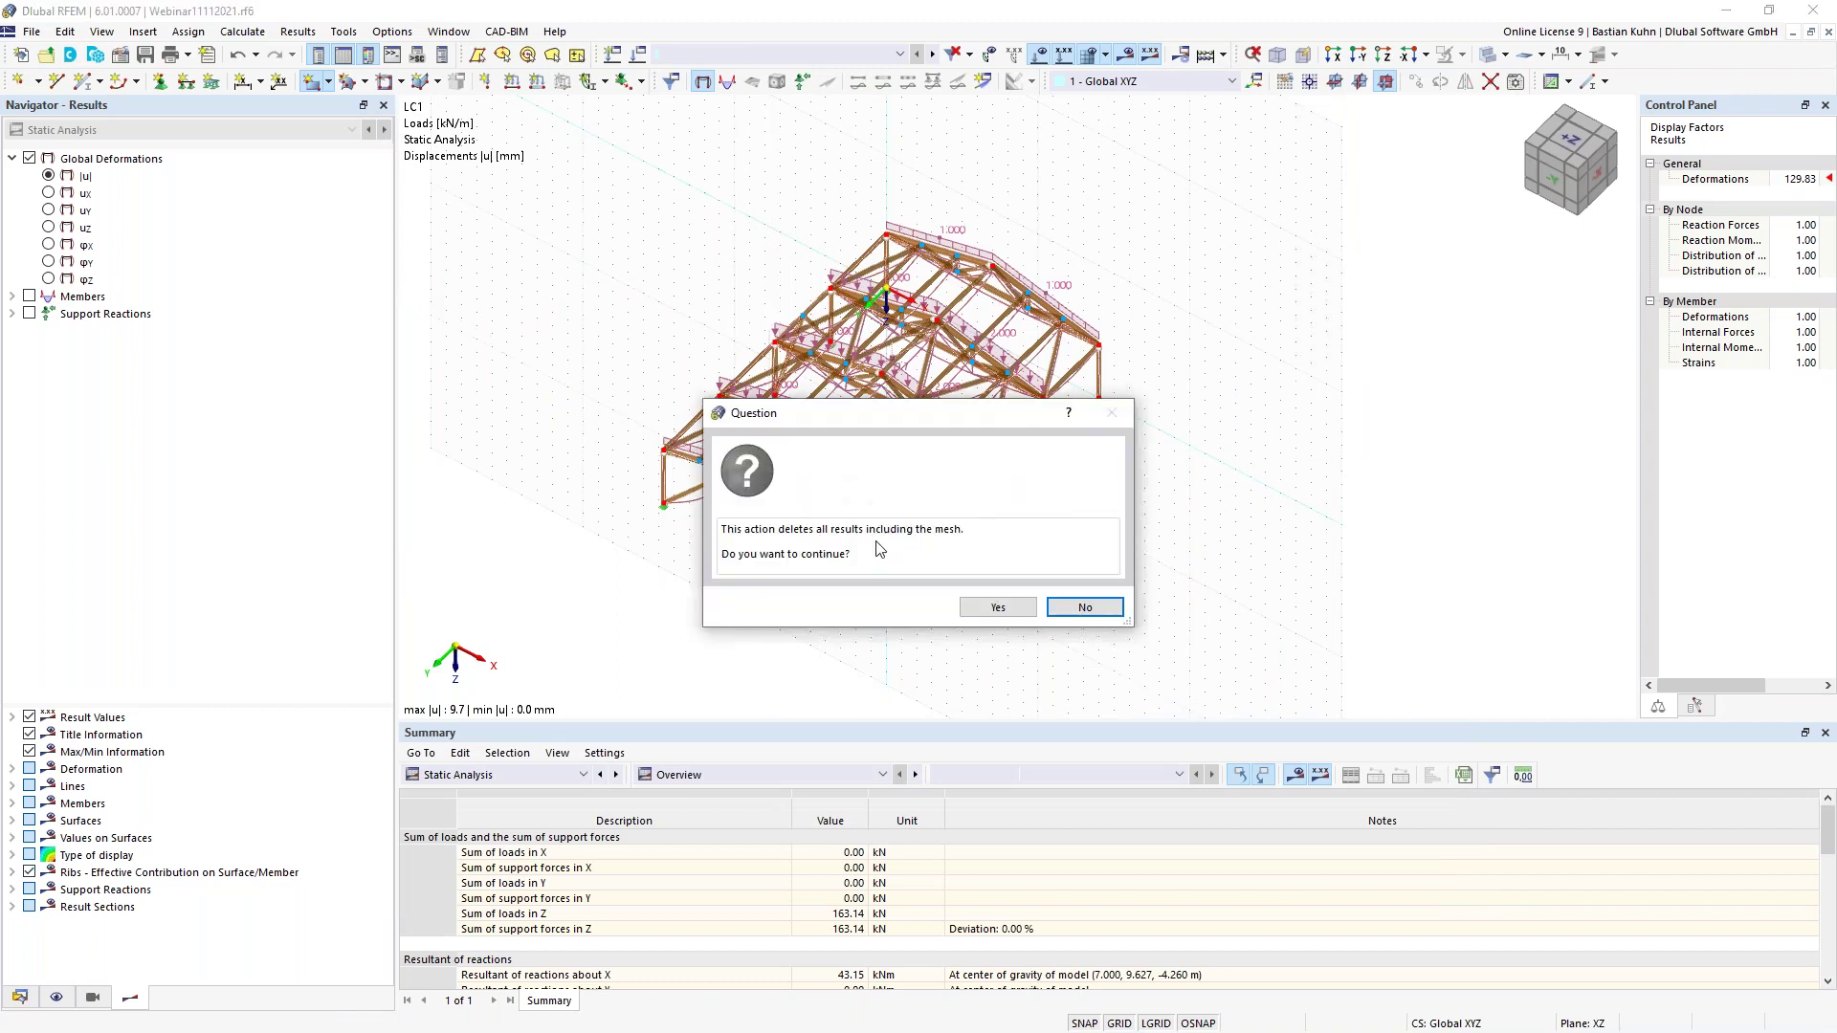
click(995, 608)
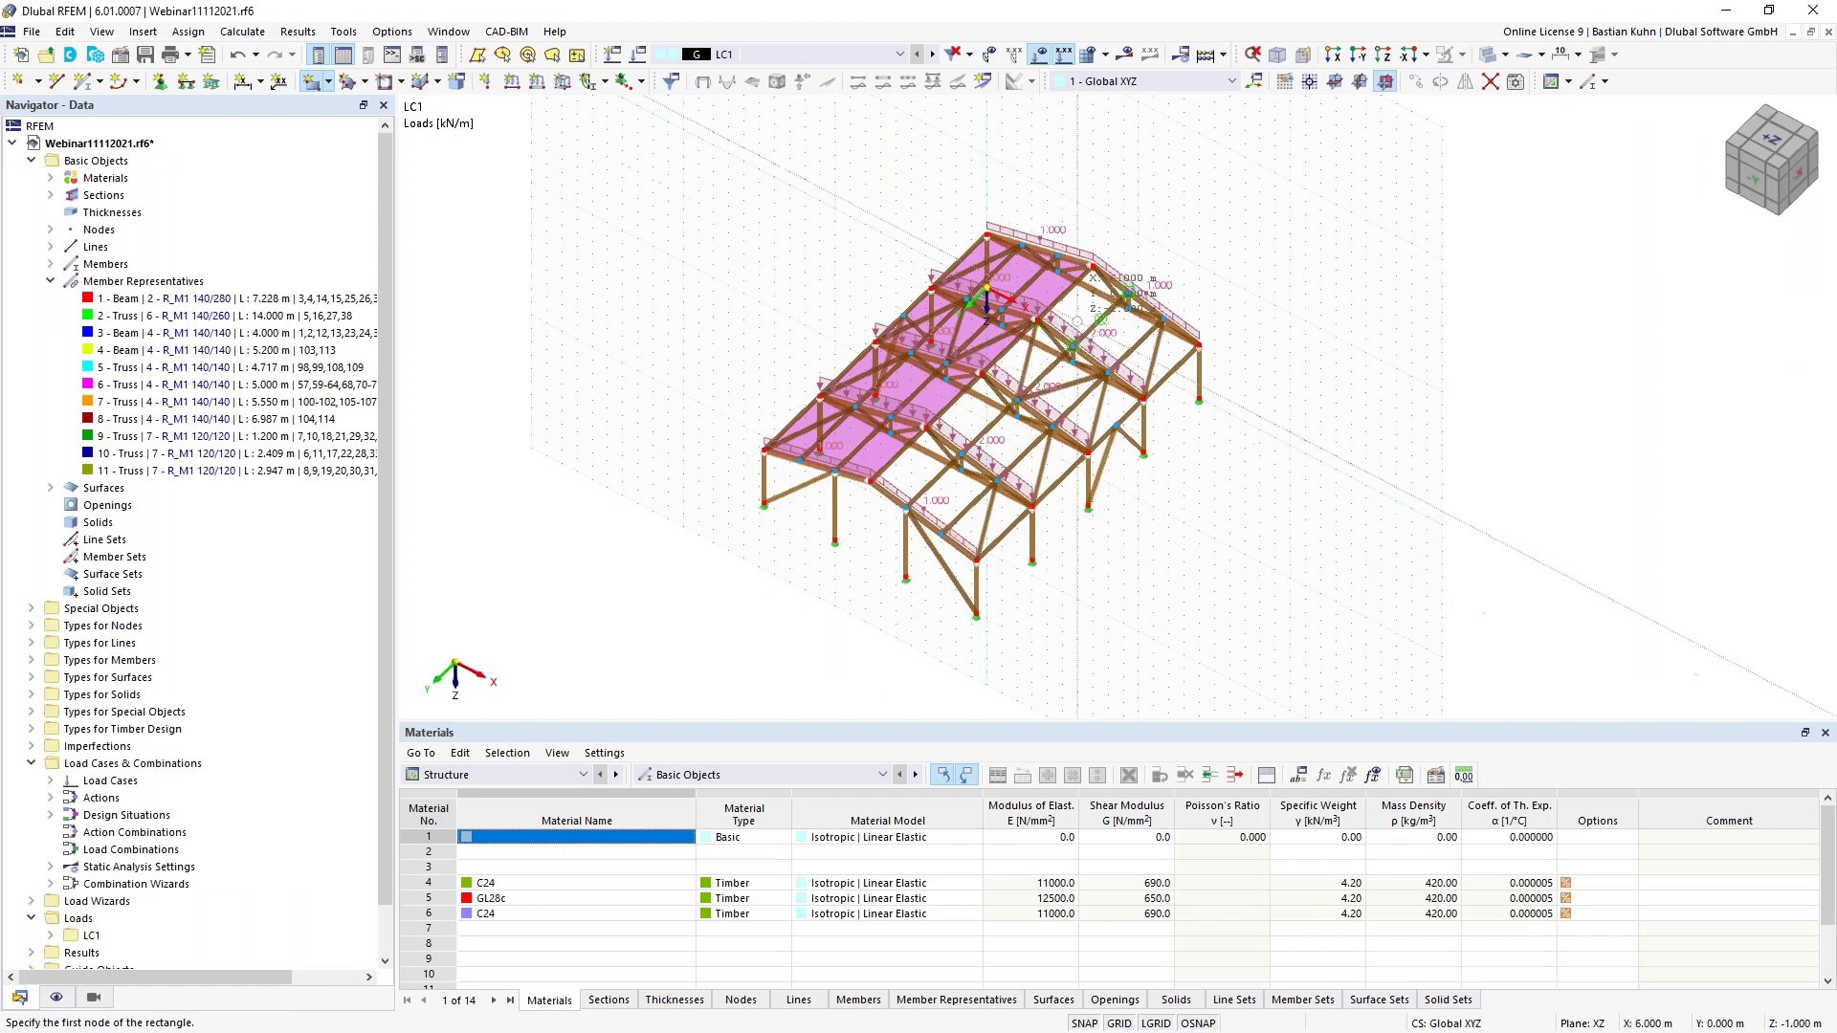
Add a second rectangular load transfer surface over the opposite roof slope, from the ridge to the eaves along the full hall length
scroll(1075, 321, up, 2)
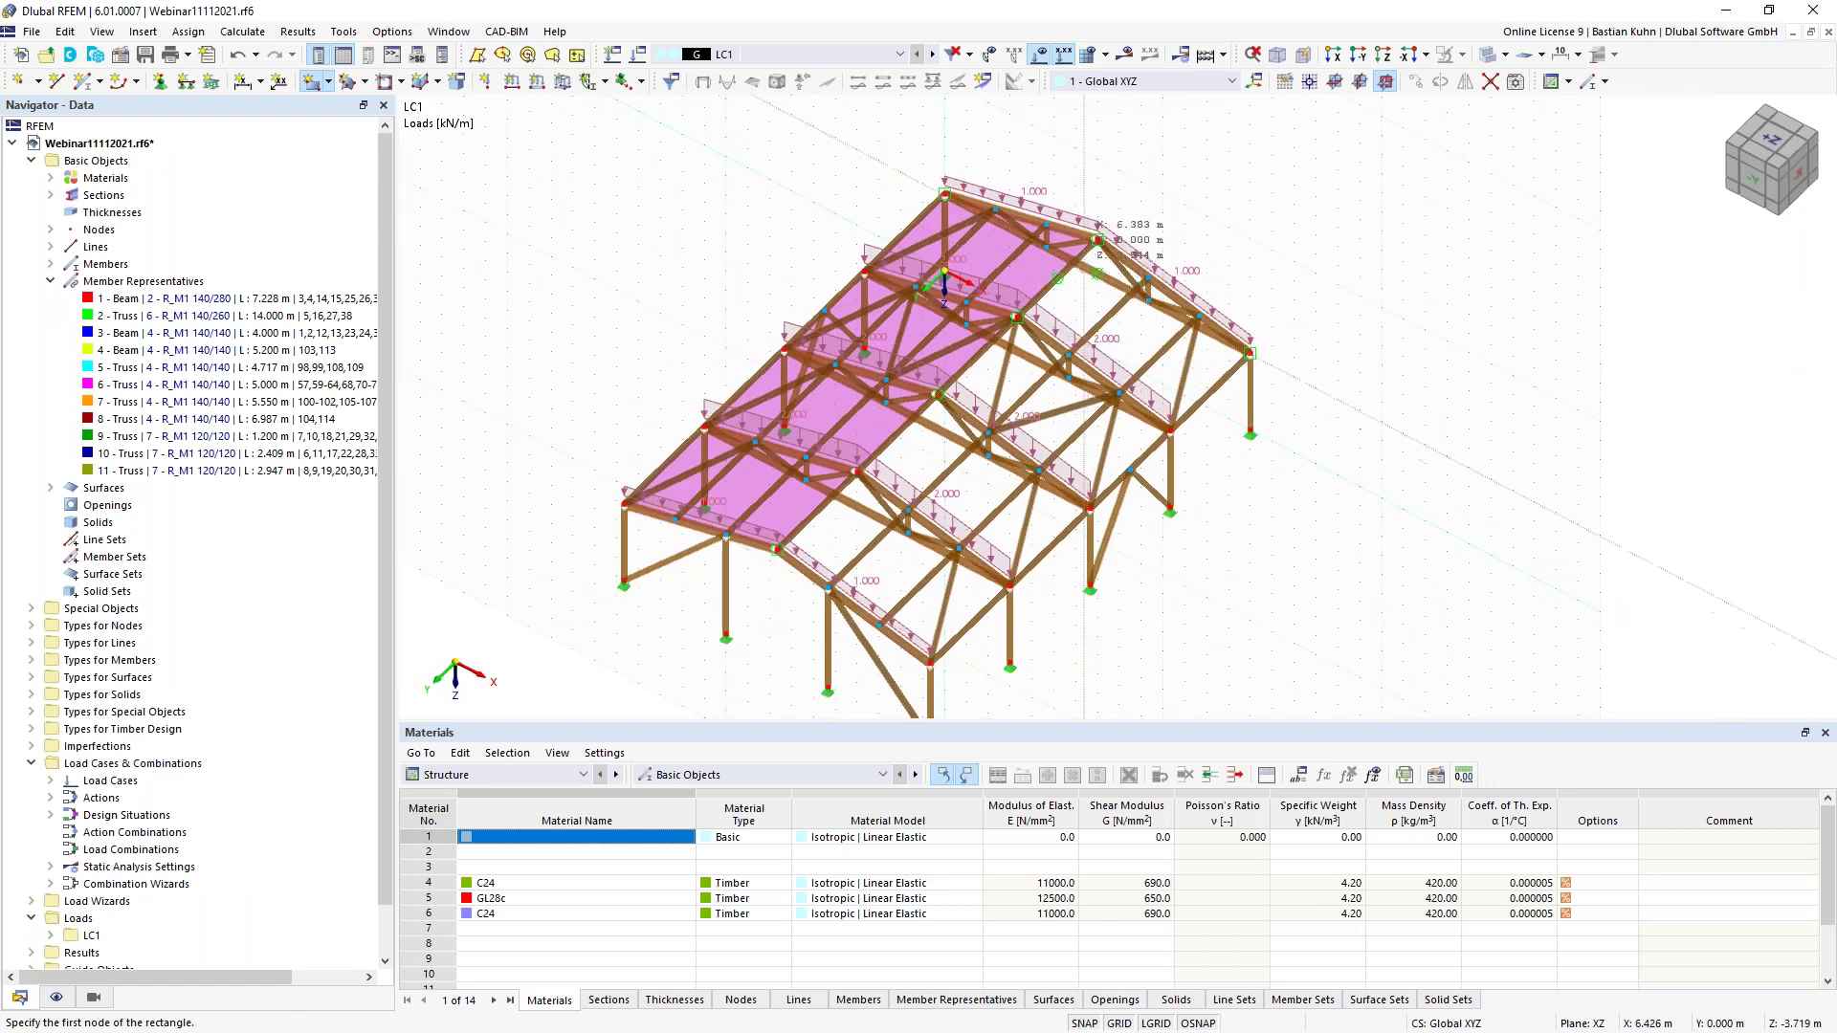
click(1099, 239)
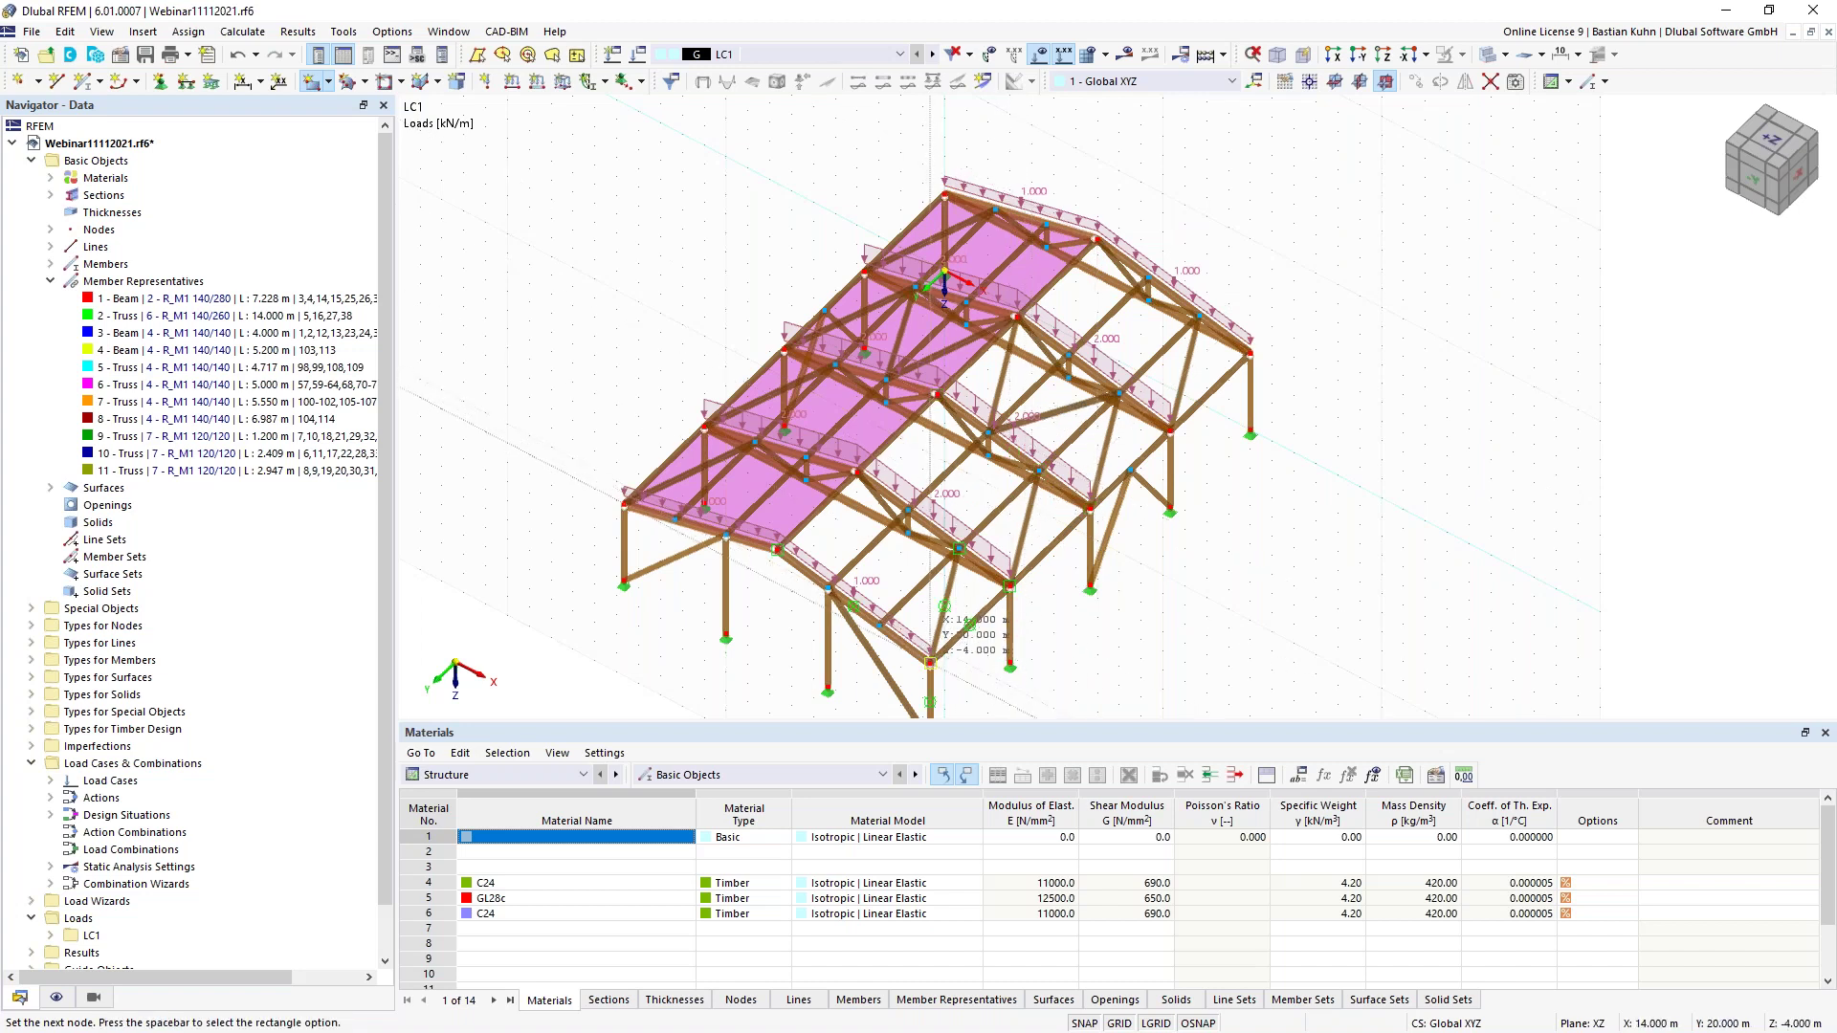
scroll(929, 660, up, 3)
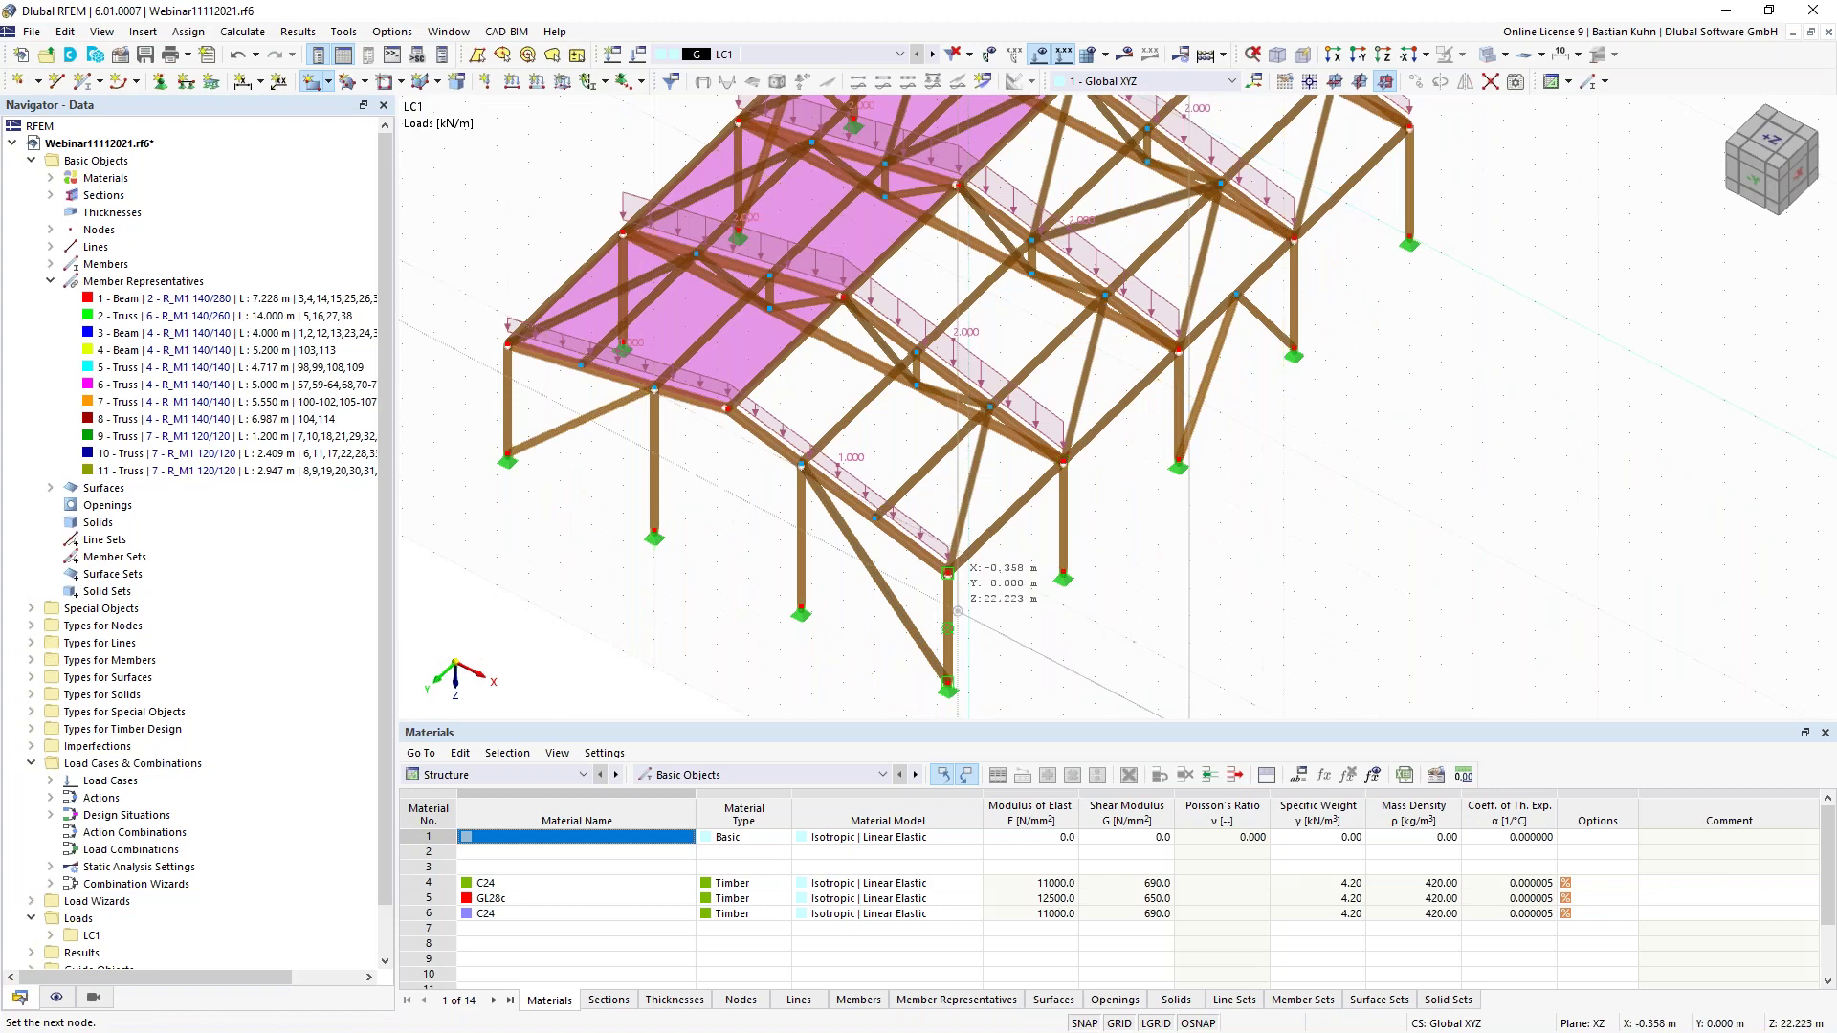
click(947, 574)
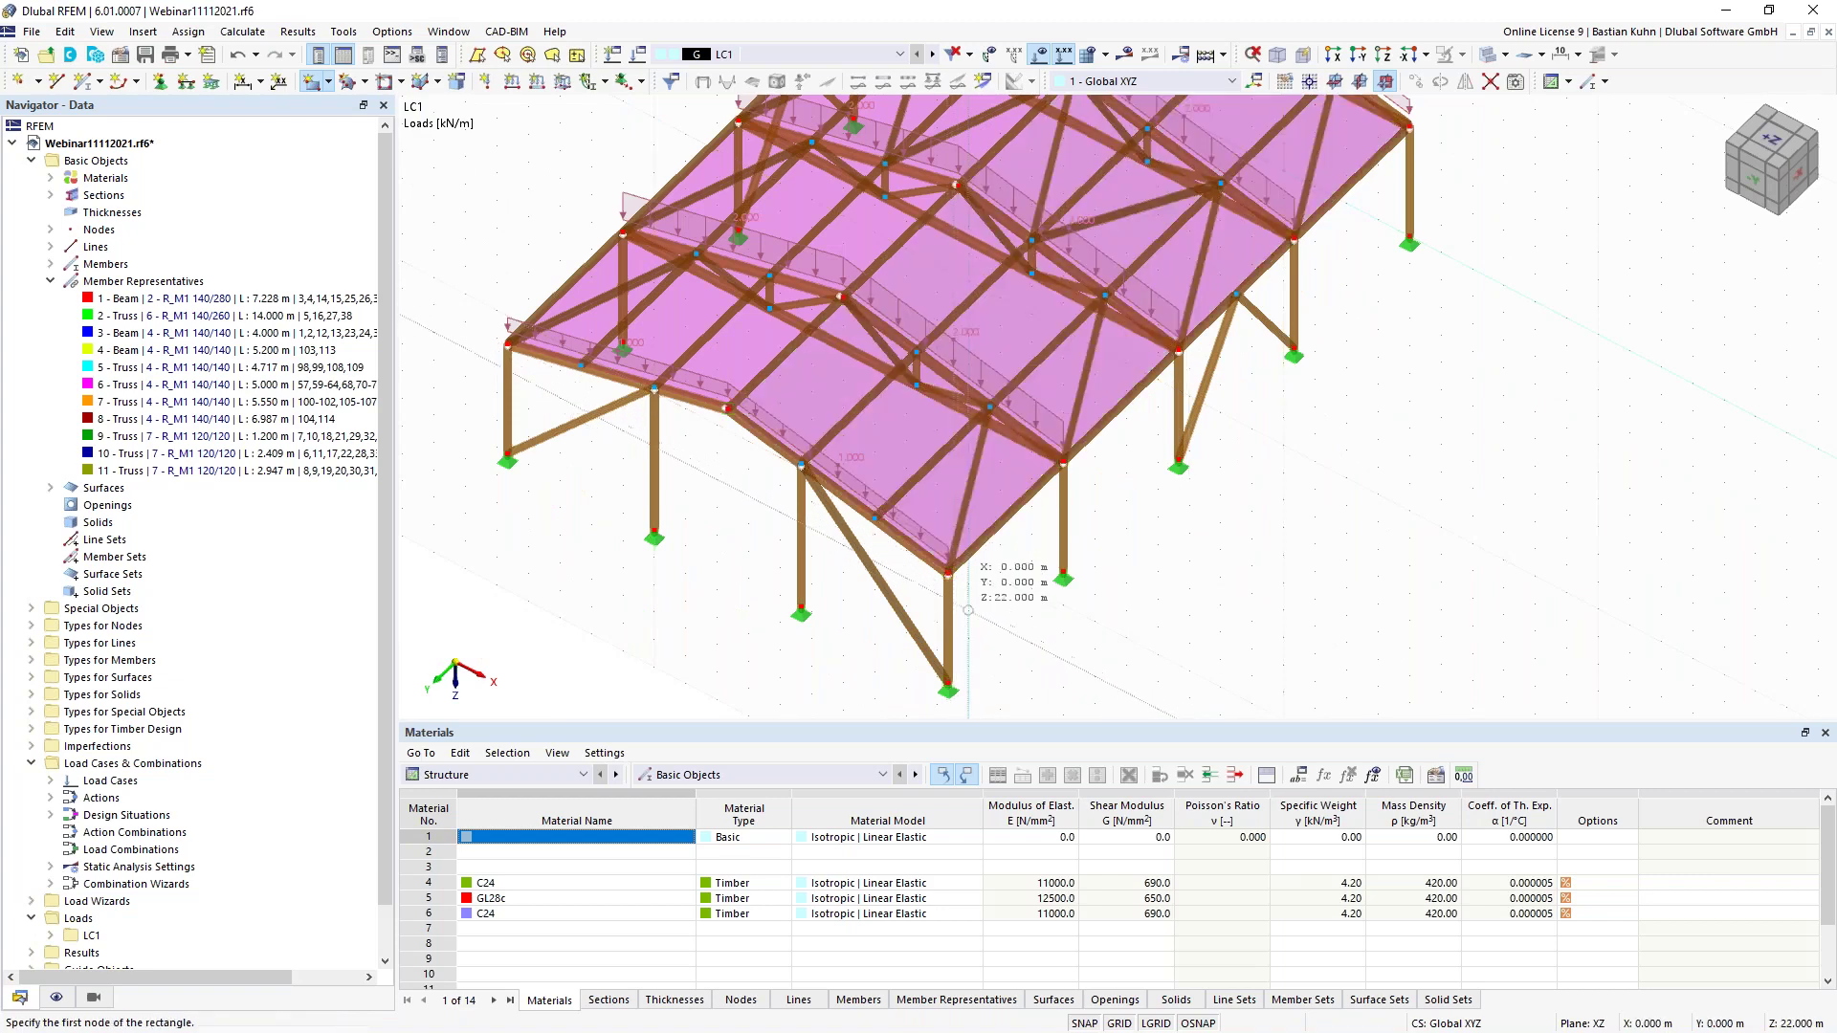
Finish placing roof surfaces and open the load transfer settings of the origin-side roof surface (surface 1)
key(Escape)
scroll(1045, 485, down, 4)
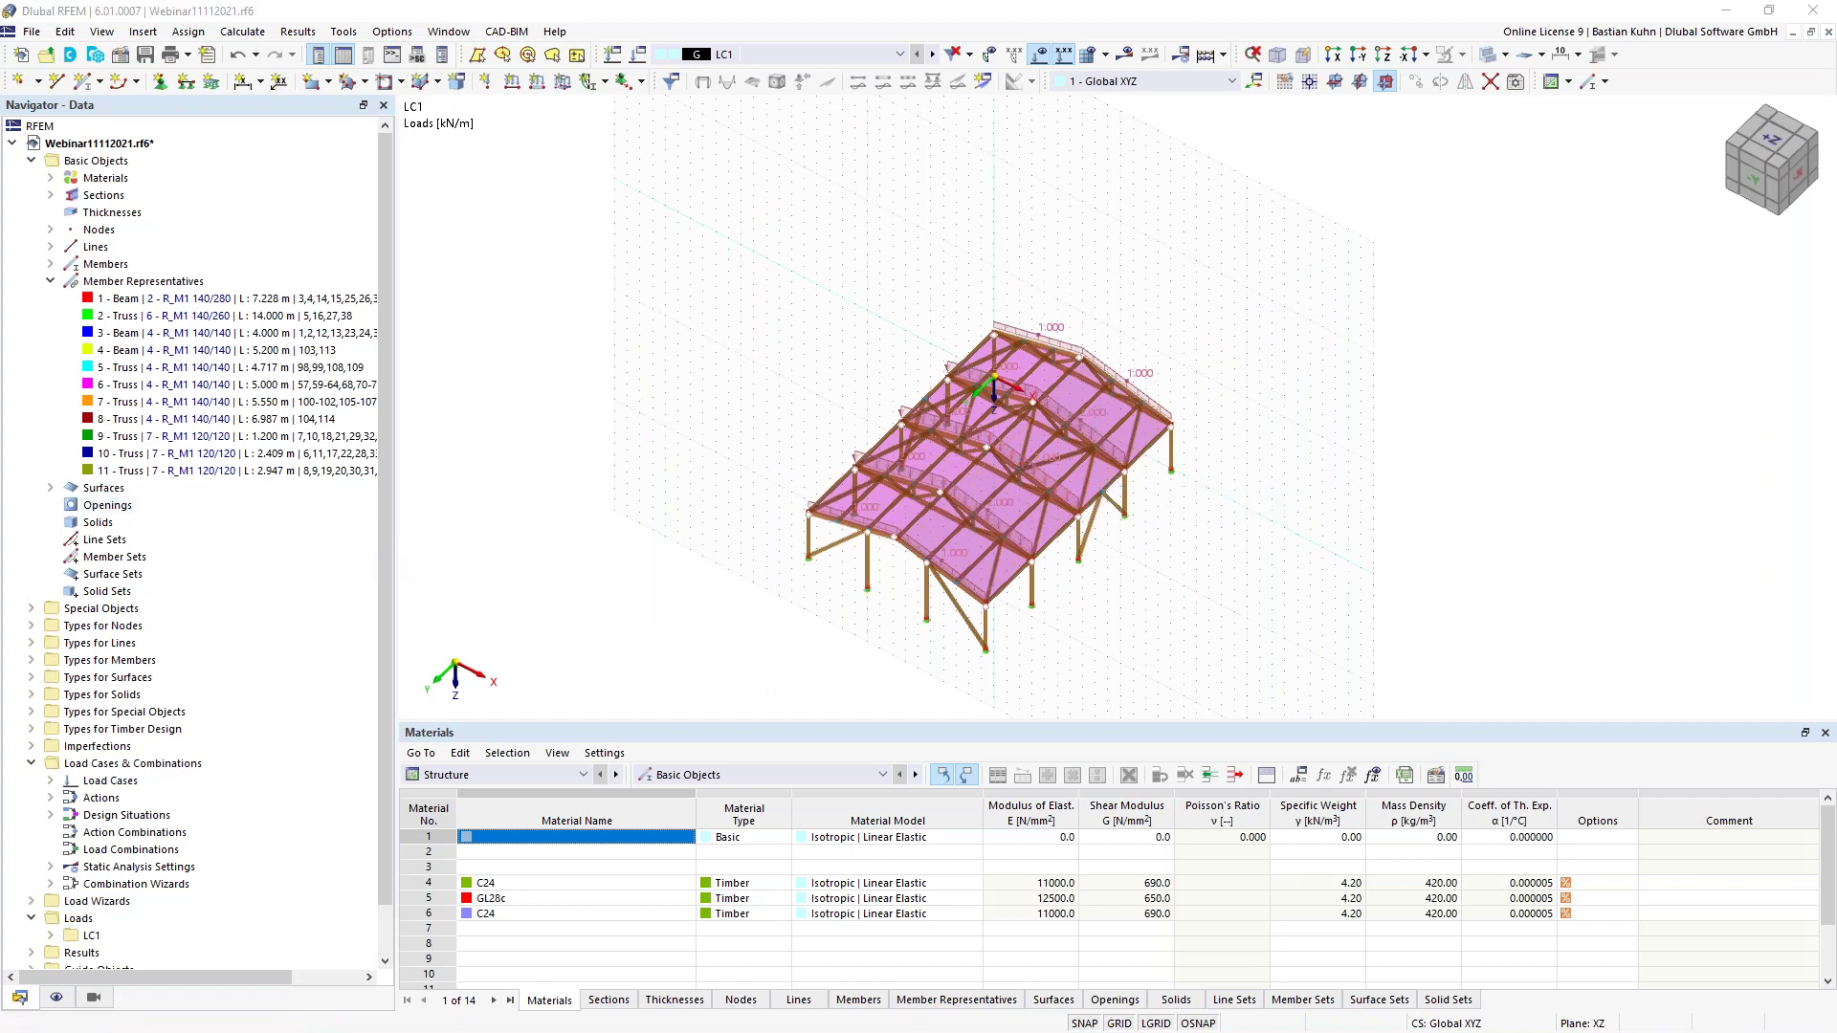
scroll(628, 461, up, 3)
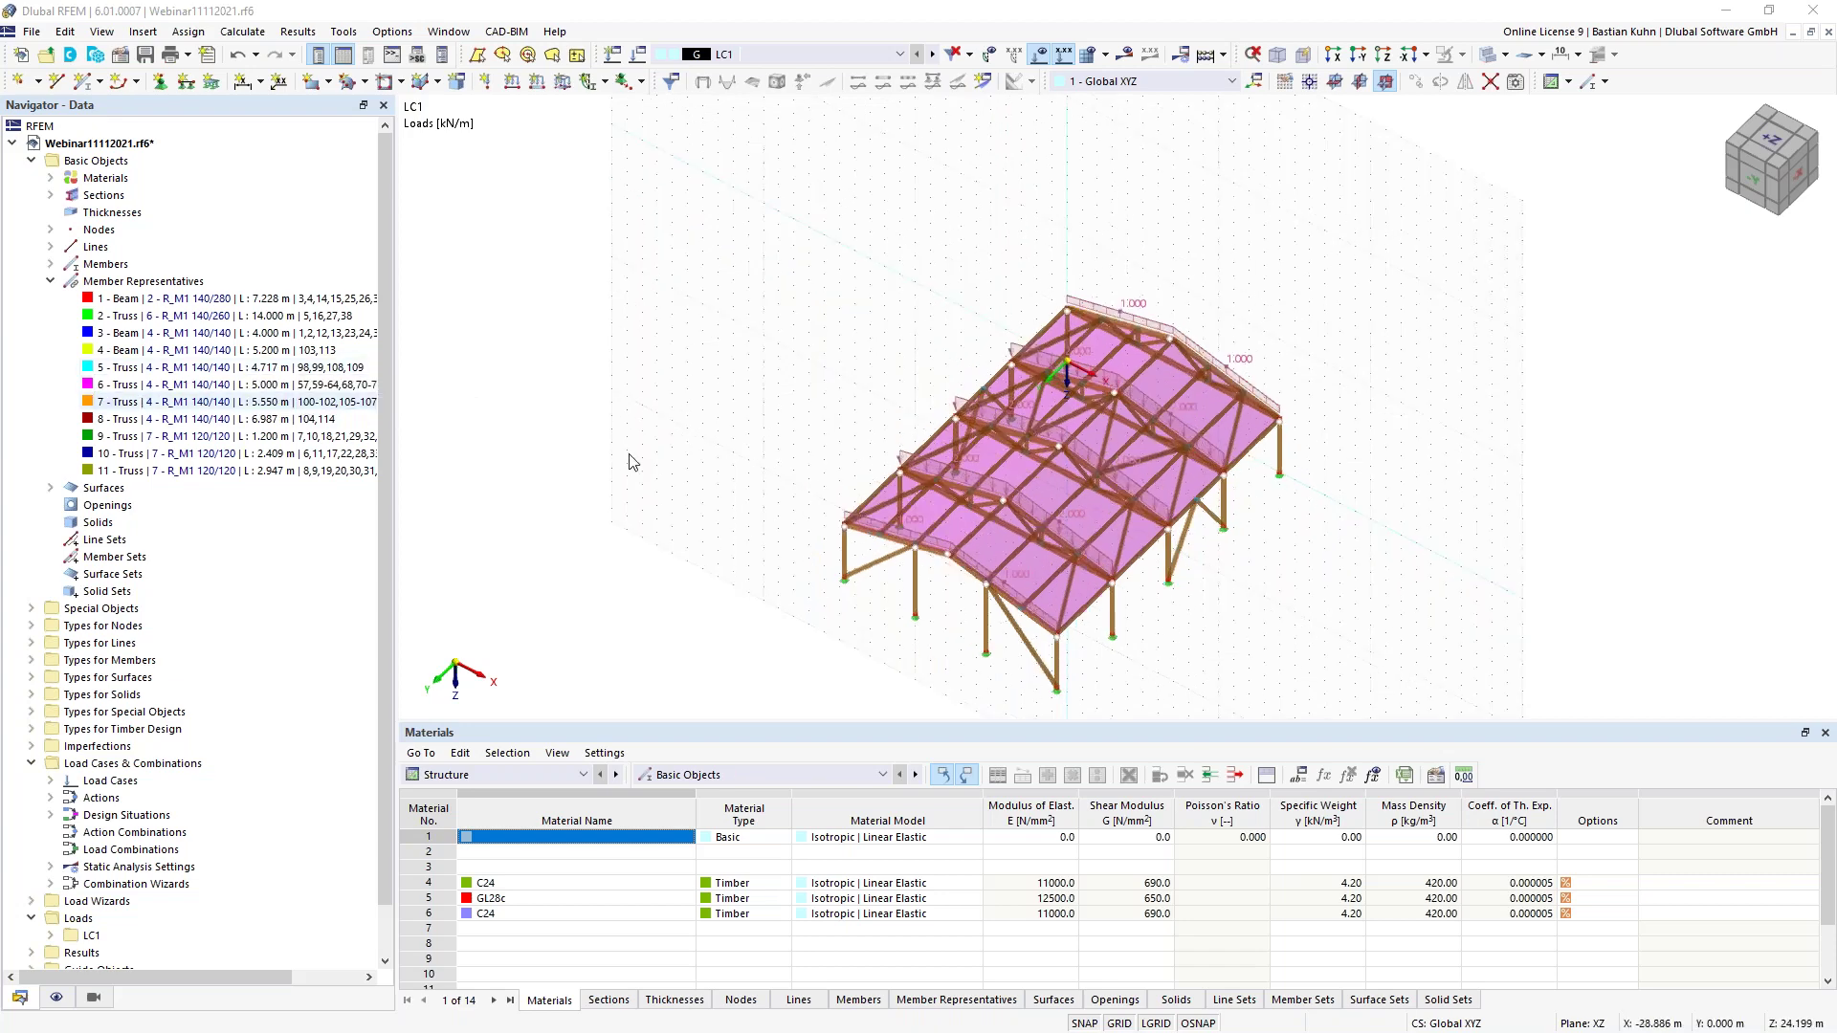
middle_drag(628, 461, 572, 337)
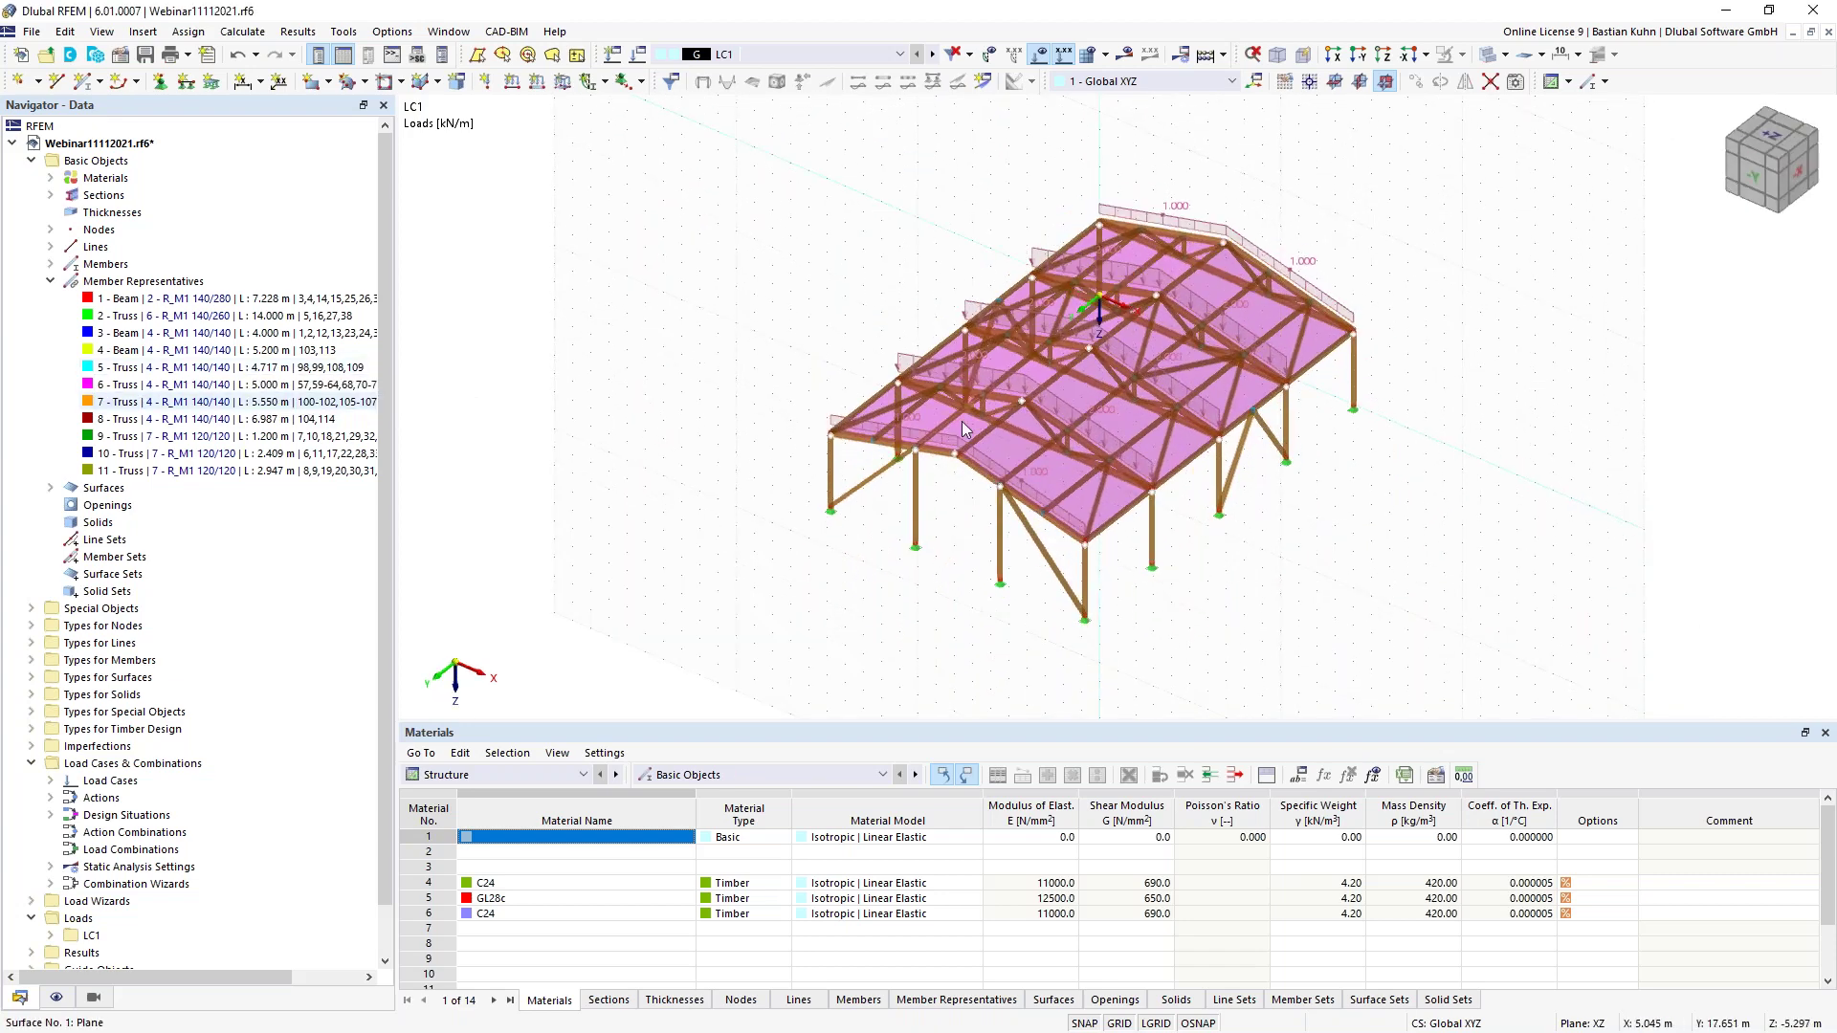
scroll(961, 421, up, 3)
double_click(974, 417)
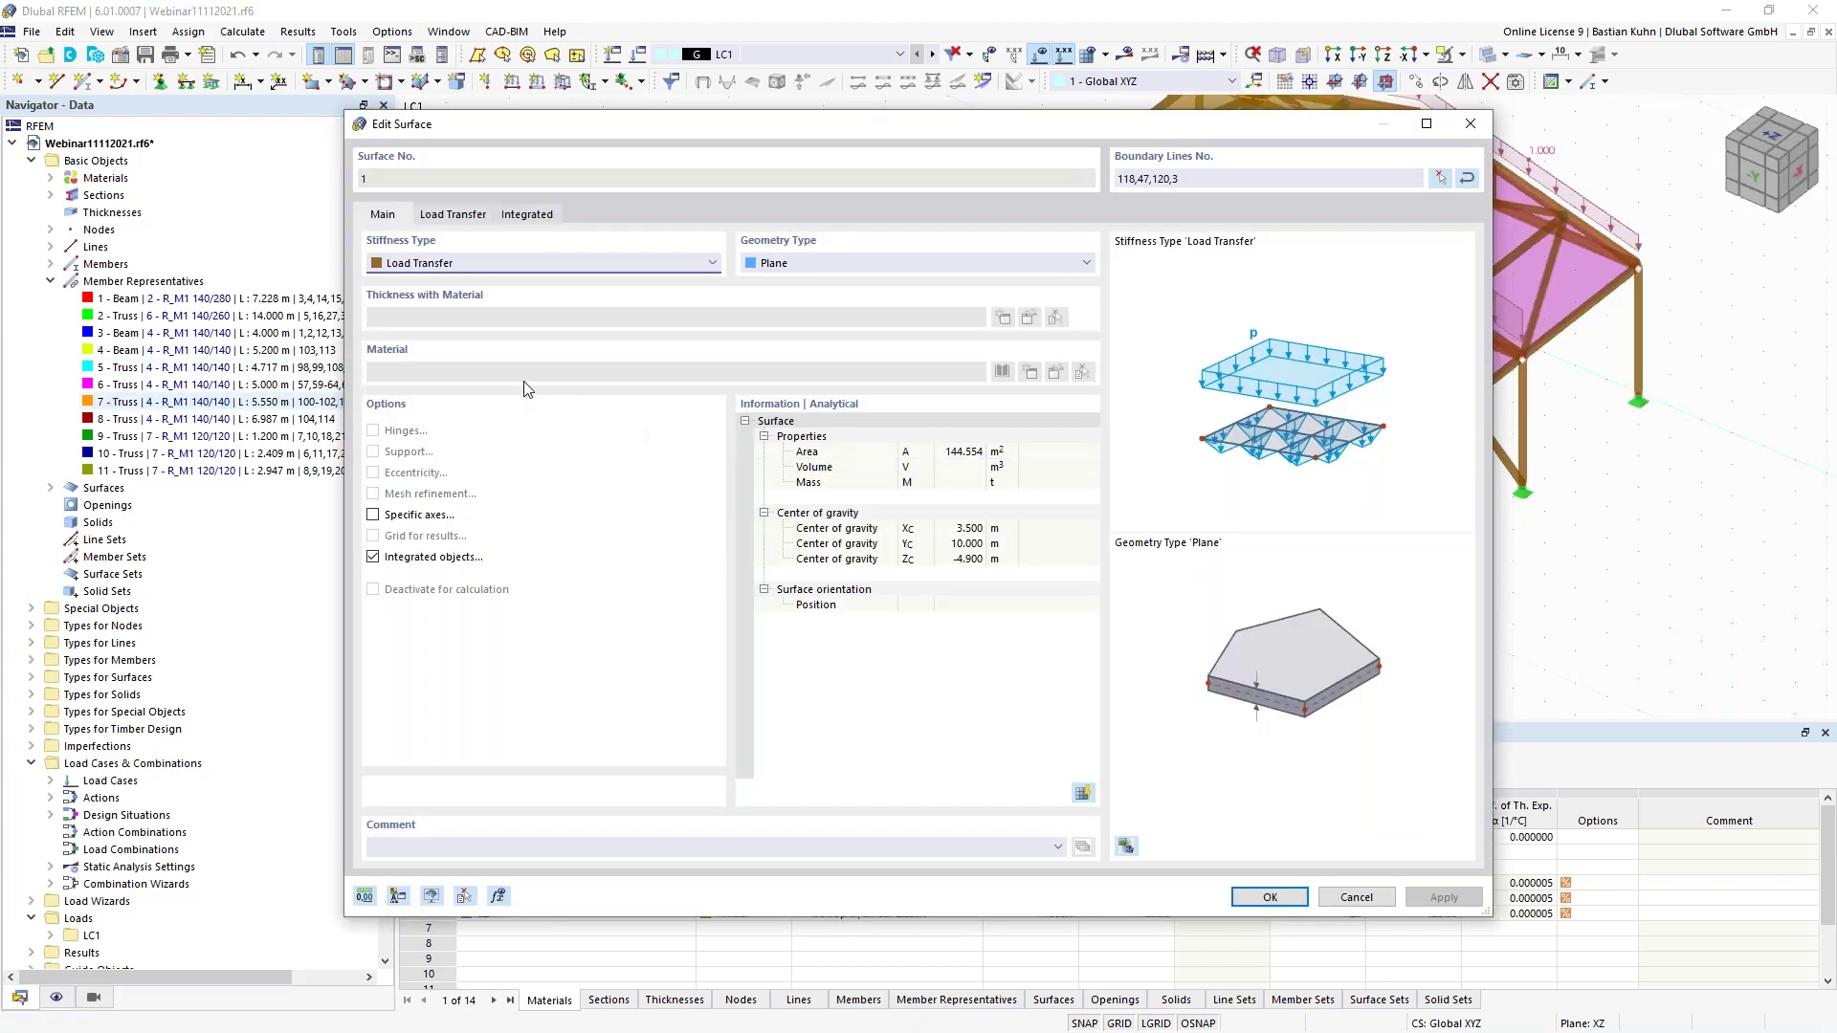
click(464, 218)
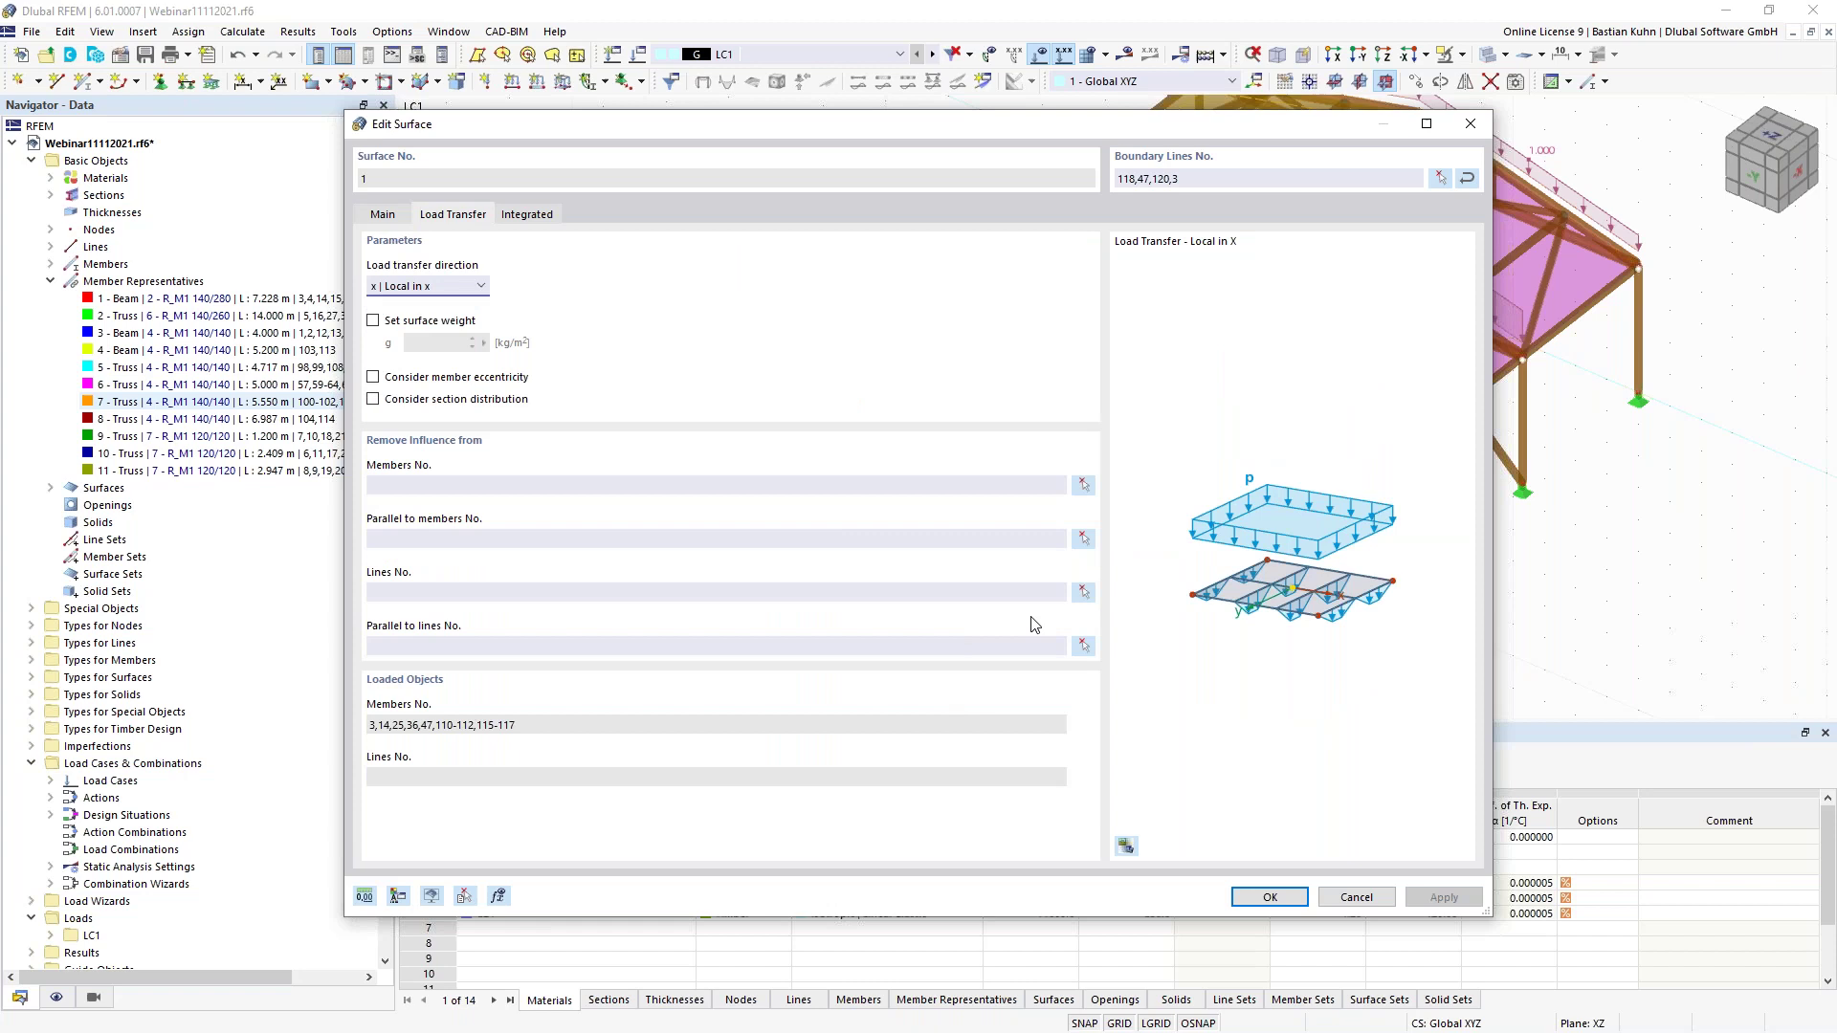
Exclude all members parallel to members 92, 101, 105, 110-112 and 115 from load transfer on surface 1 and accept the surface
click(1083, 541)
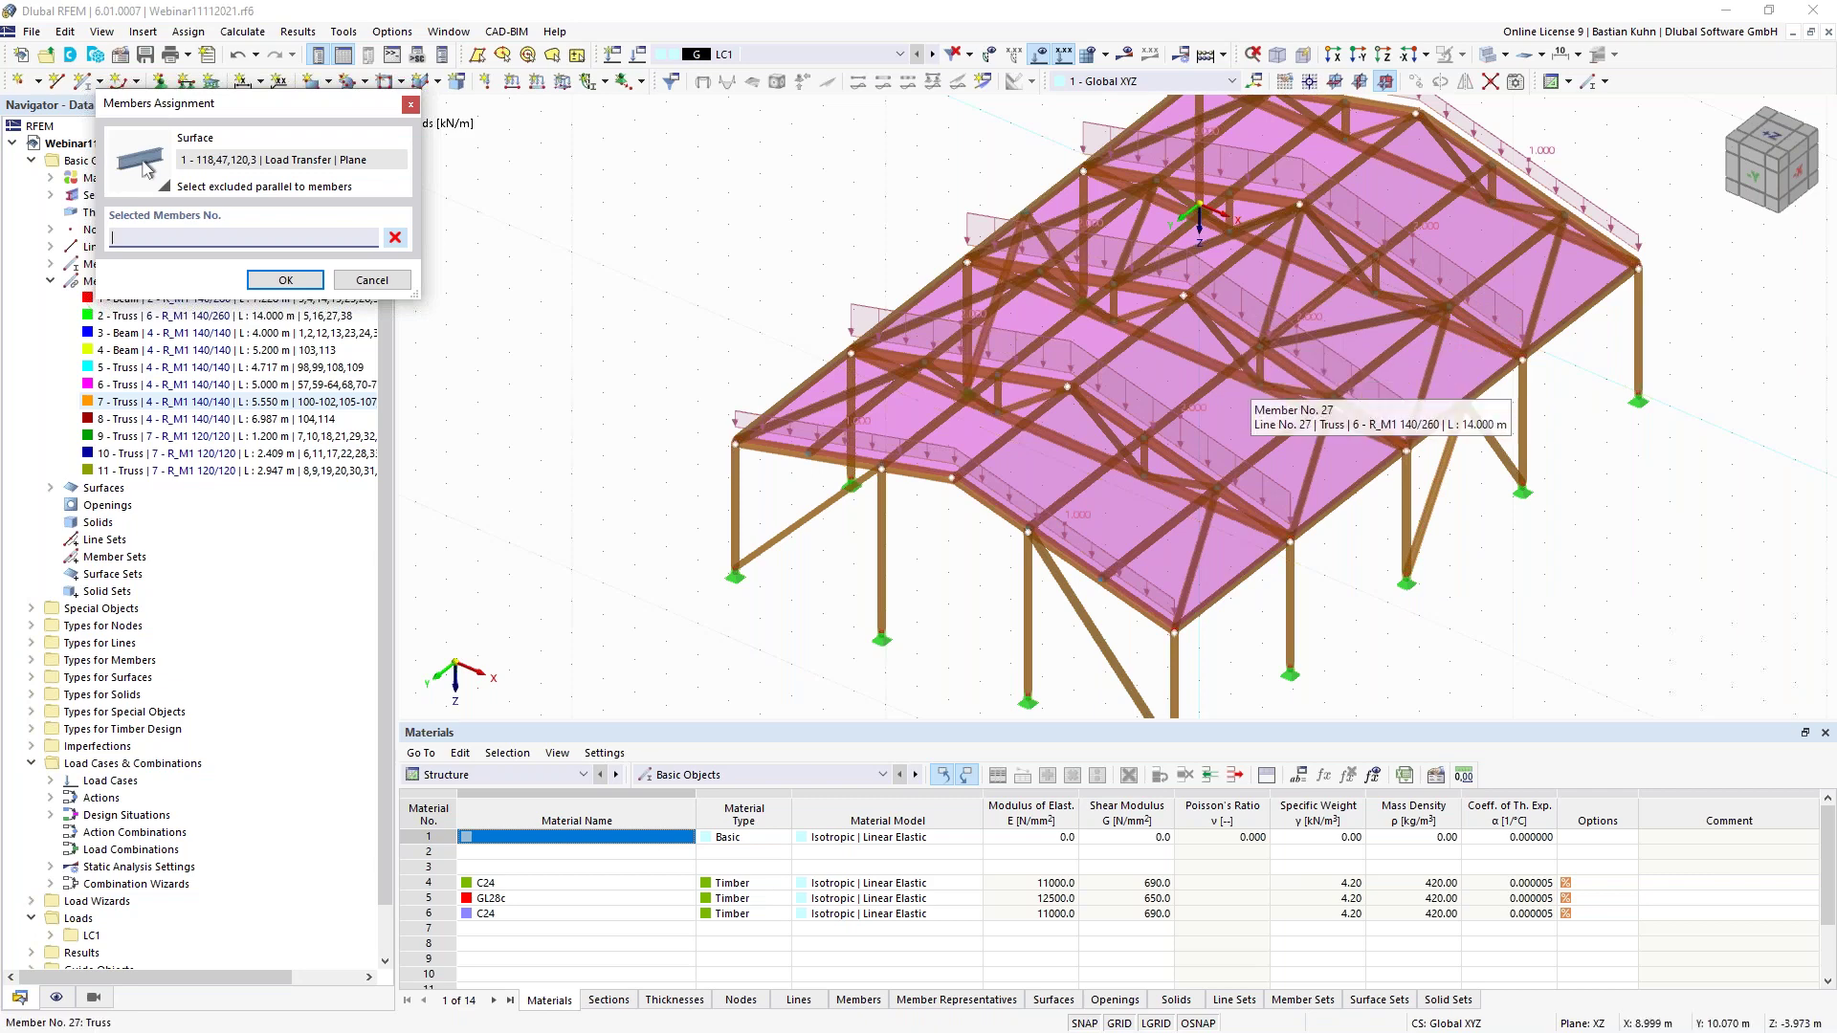
ctrl+middle_drag(1244, 368, 1148, 368)
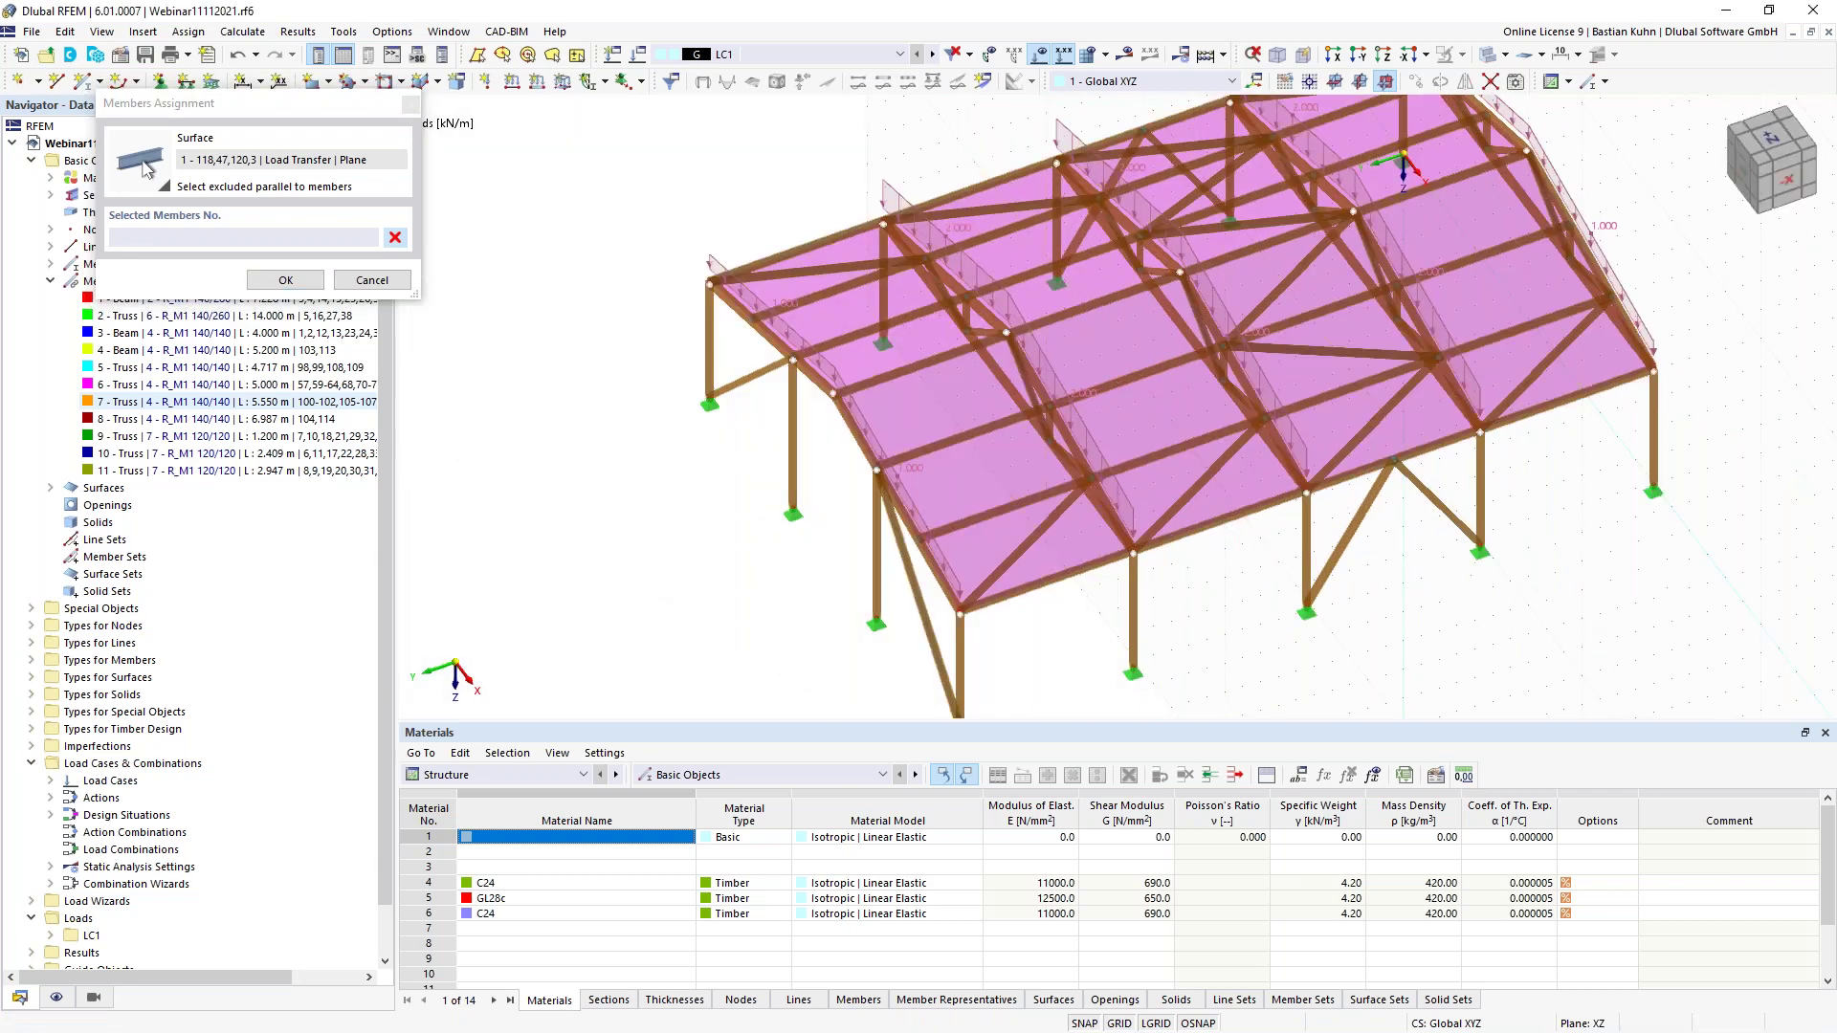
click(1073, 574)
click(1038, 531)
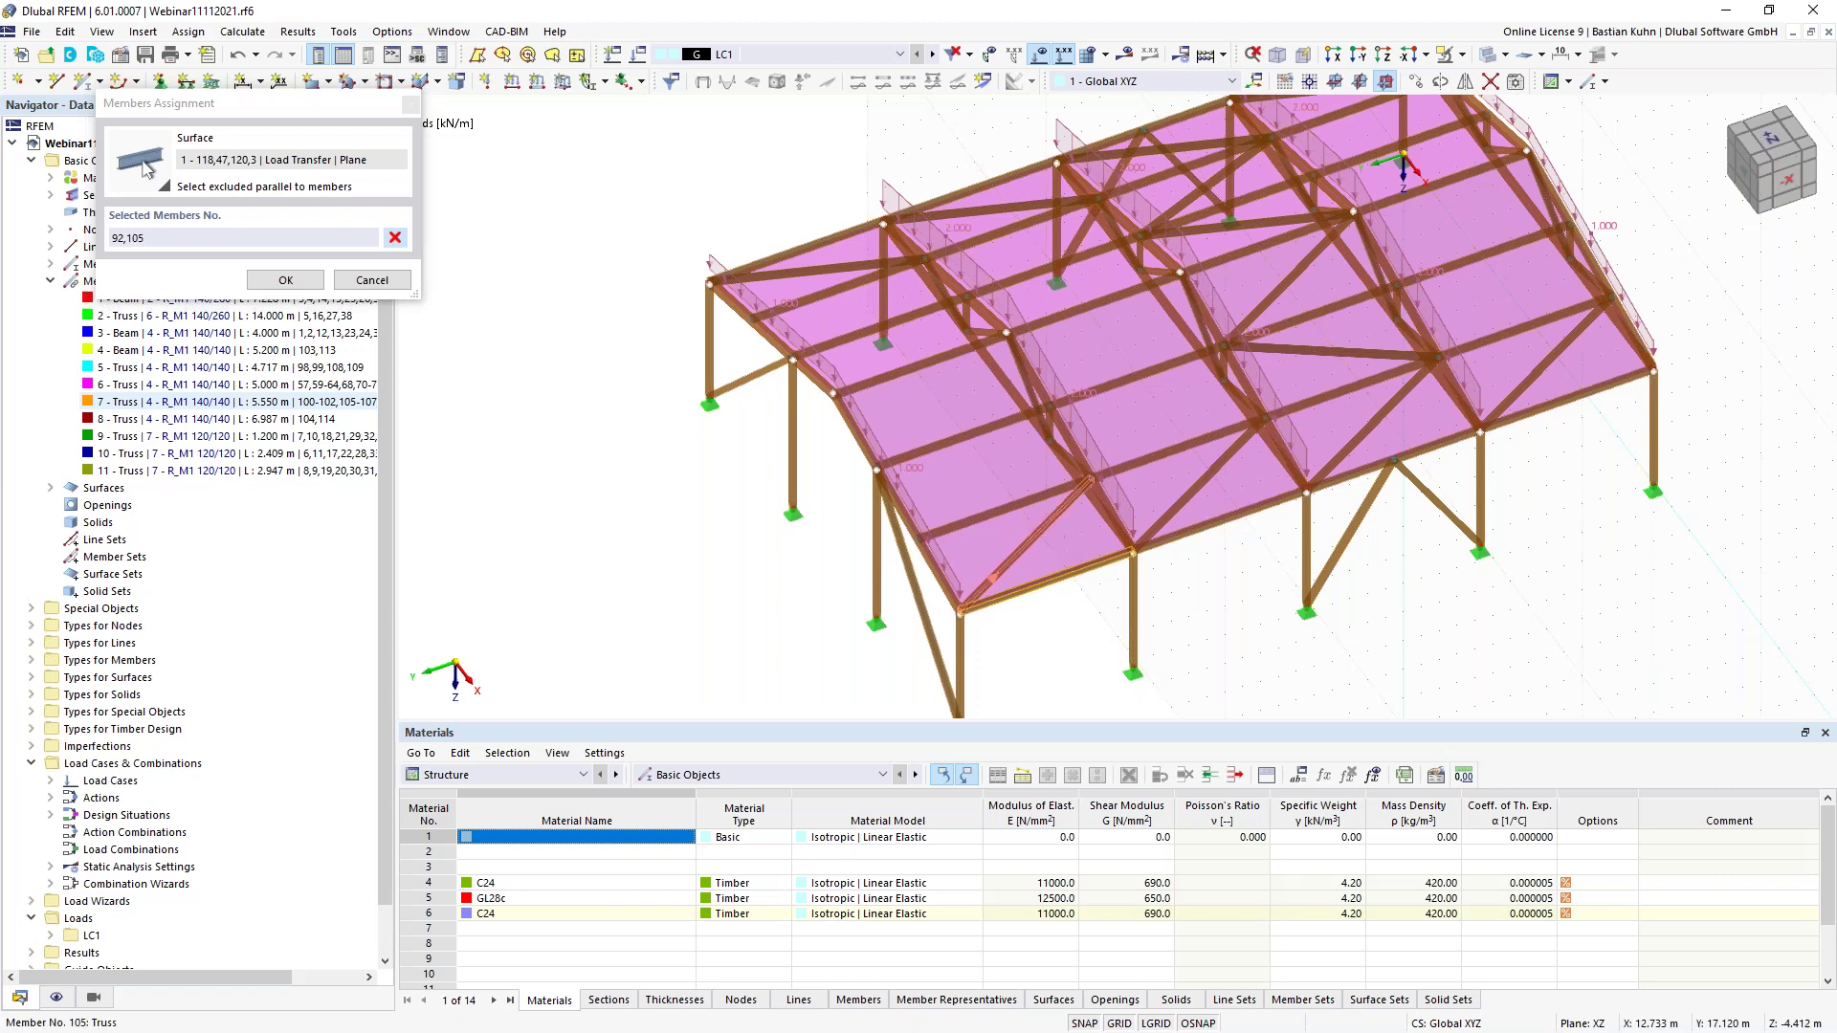
click(1304, 350)
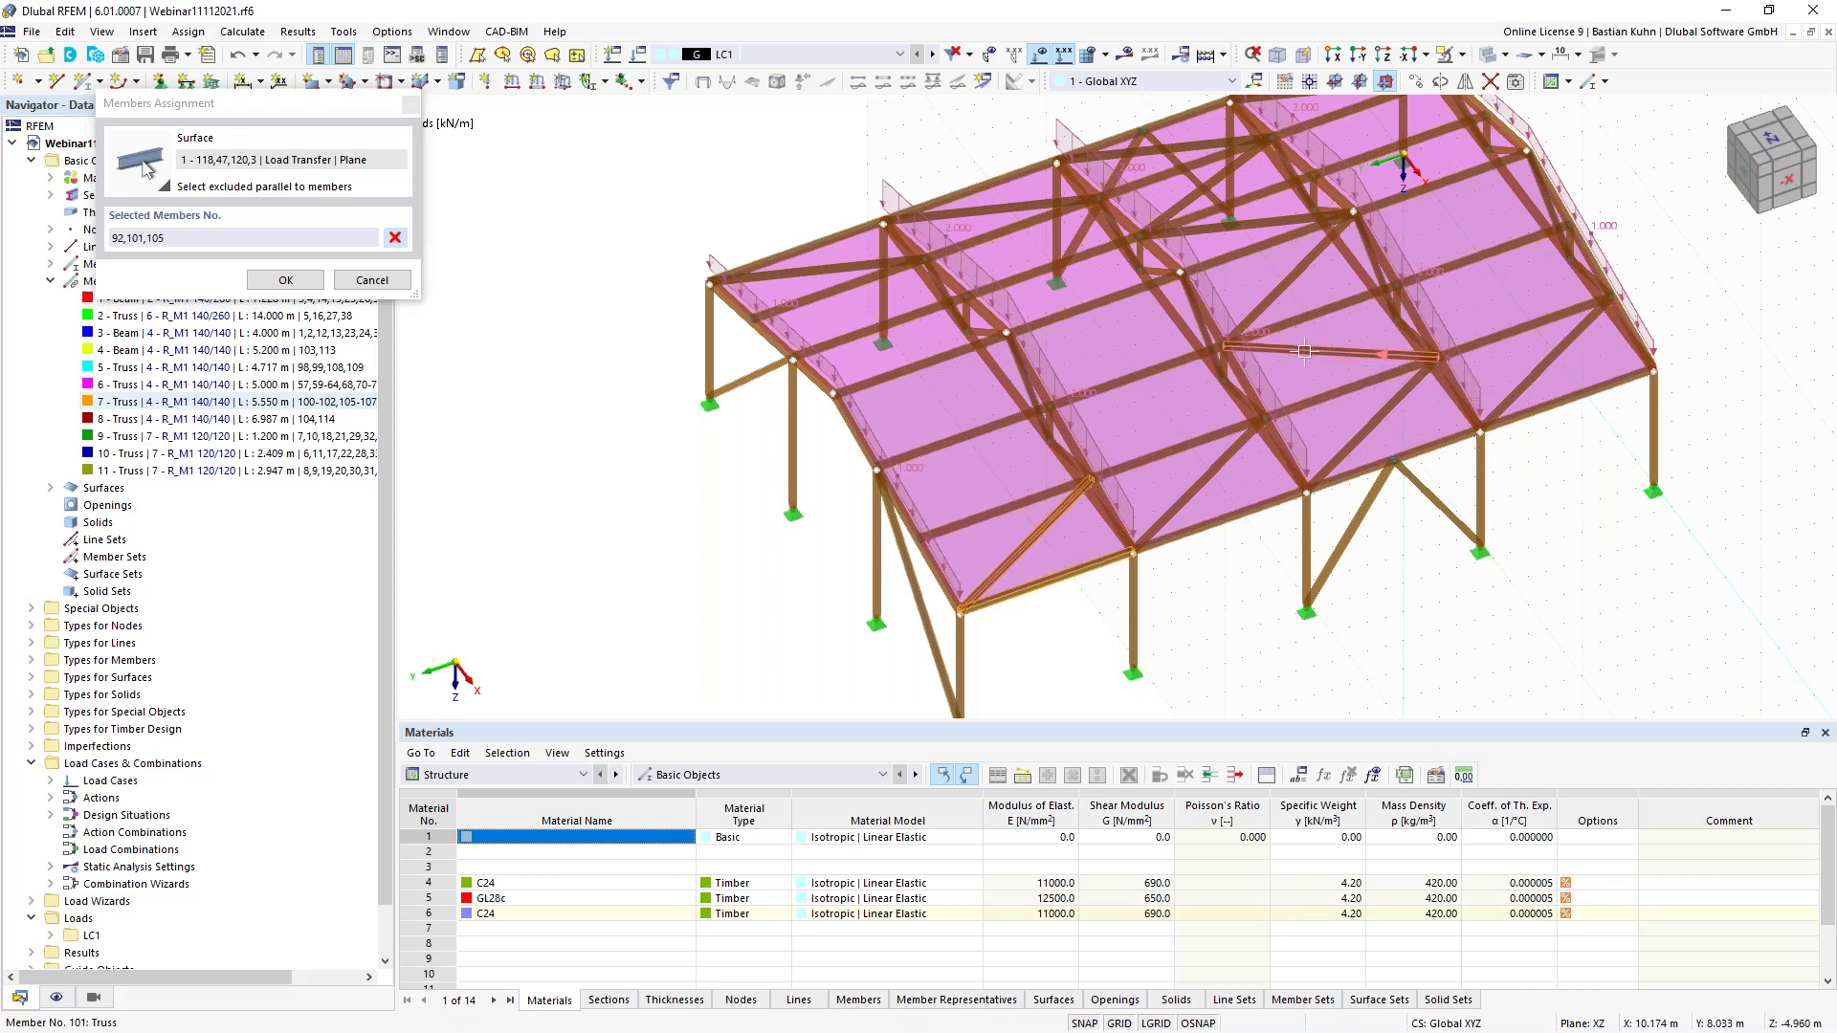
ctrl+middle_drag(1304, 350, 1195, 278)
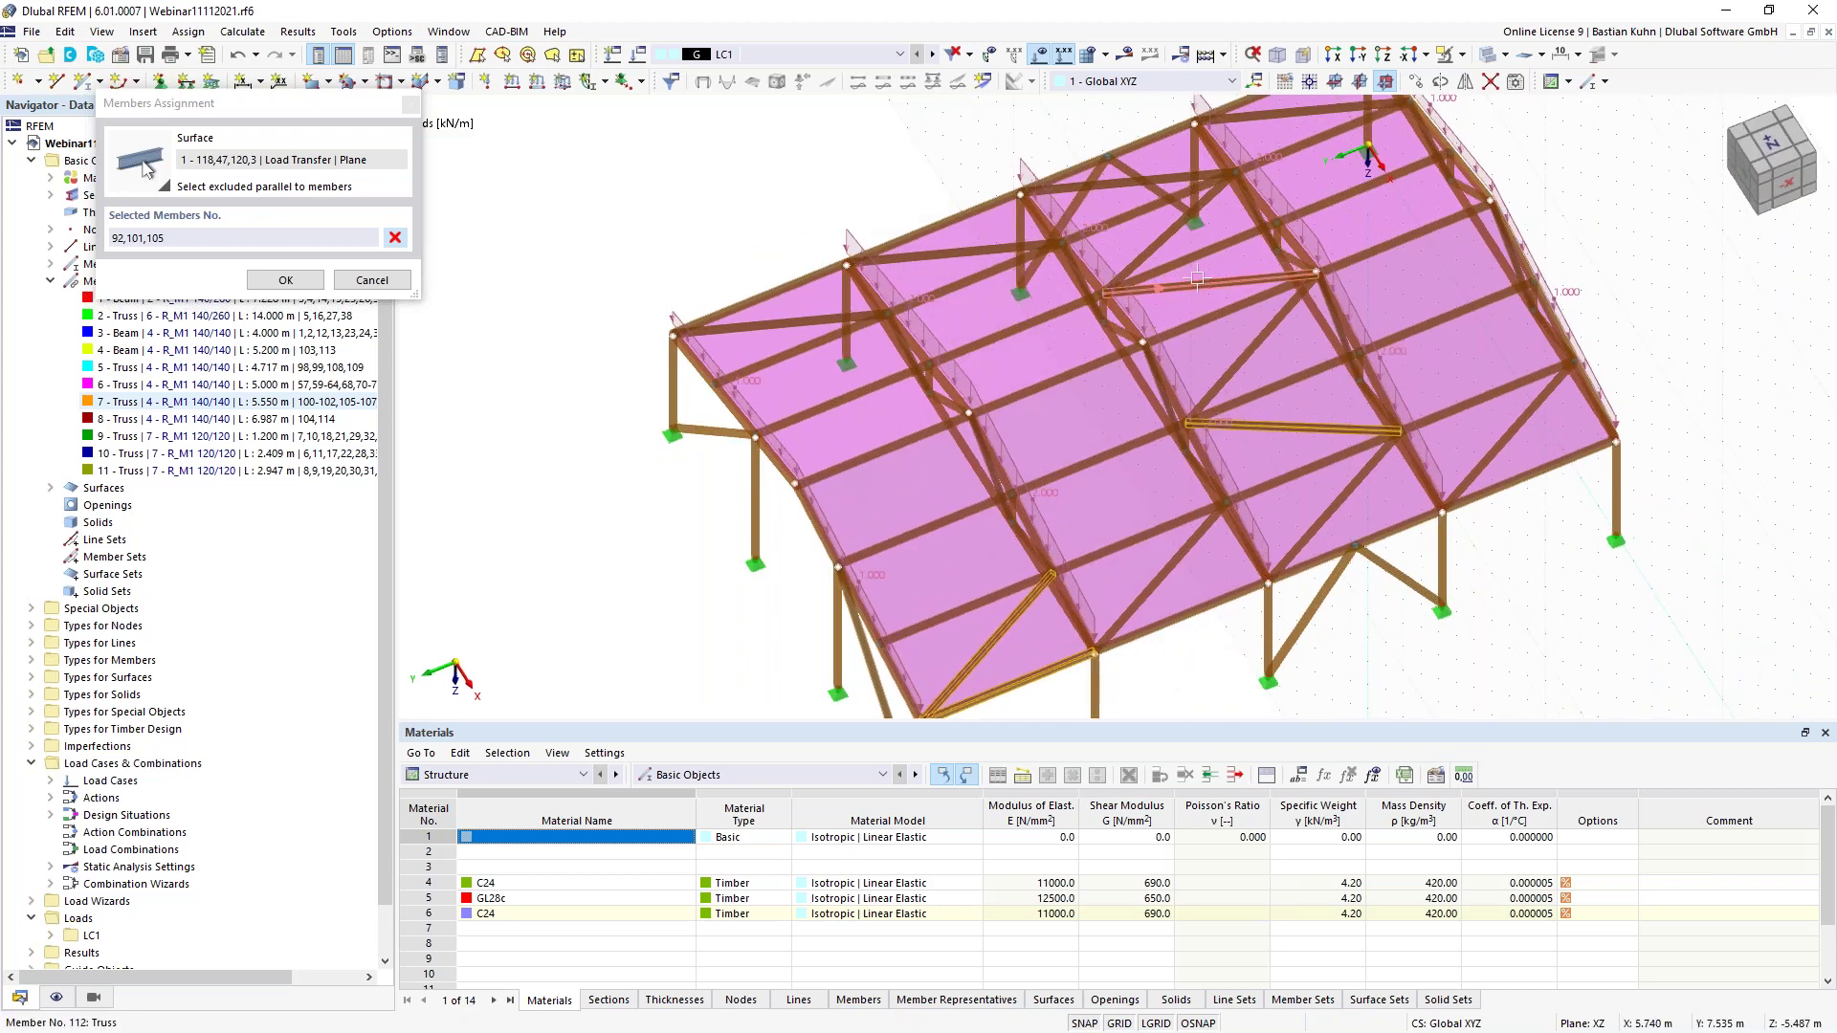
click(1168, 260)
click(1134, 202)
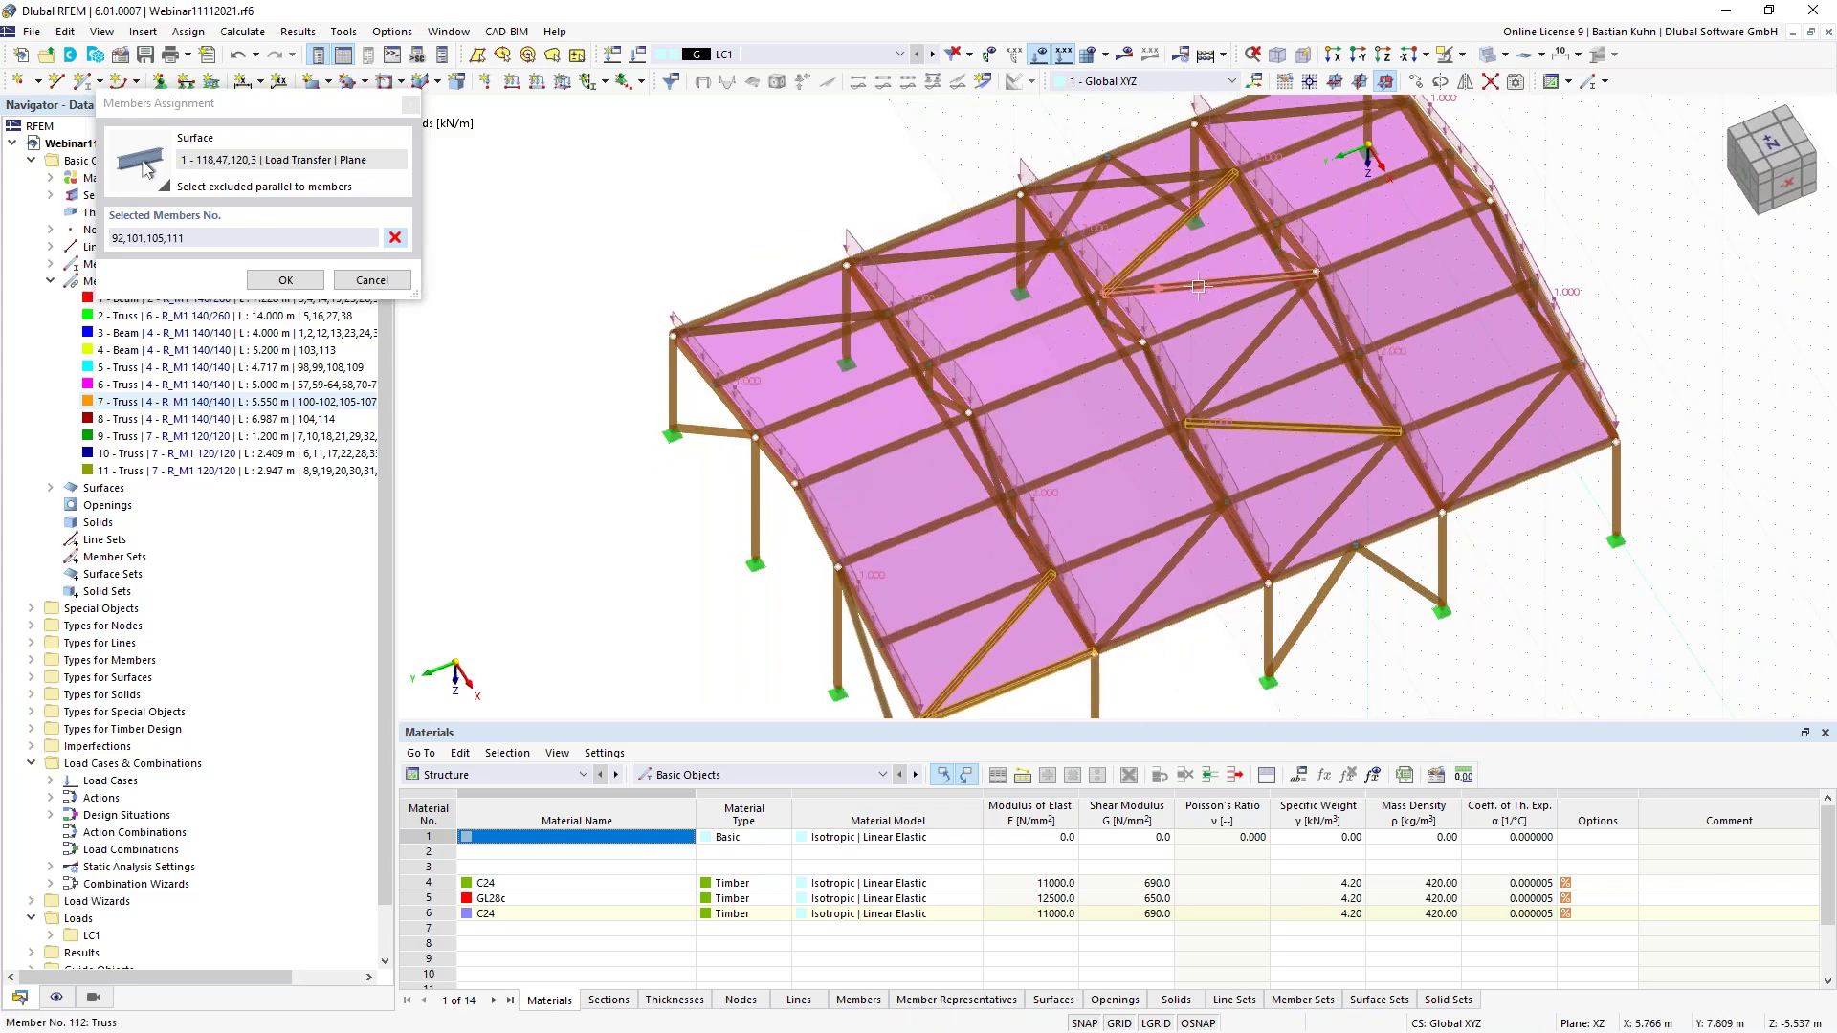
click(1131, 183)
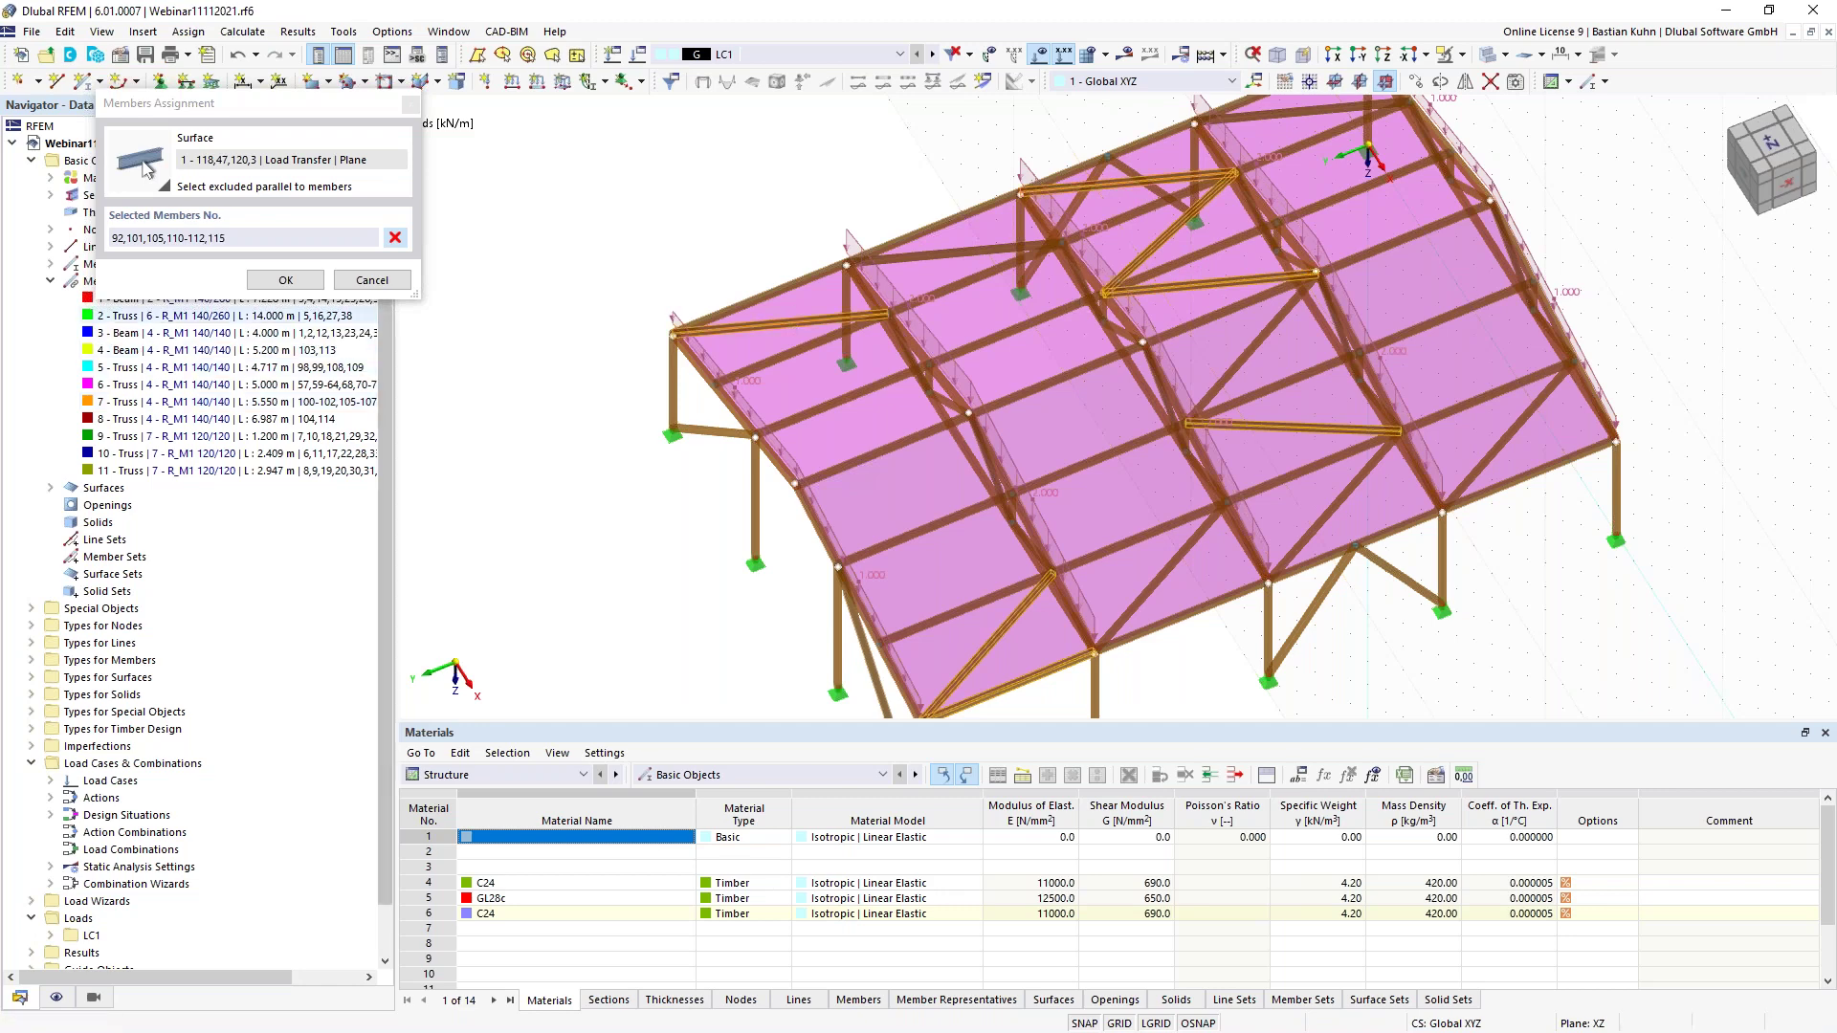
click(285, 279)
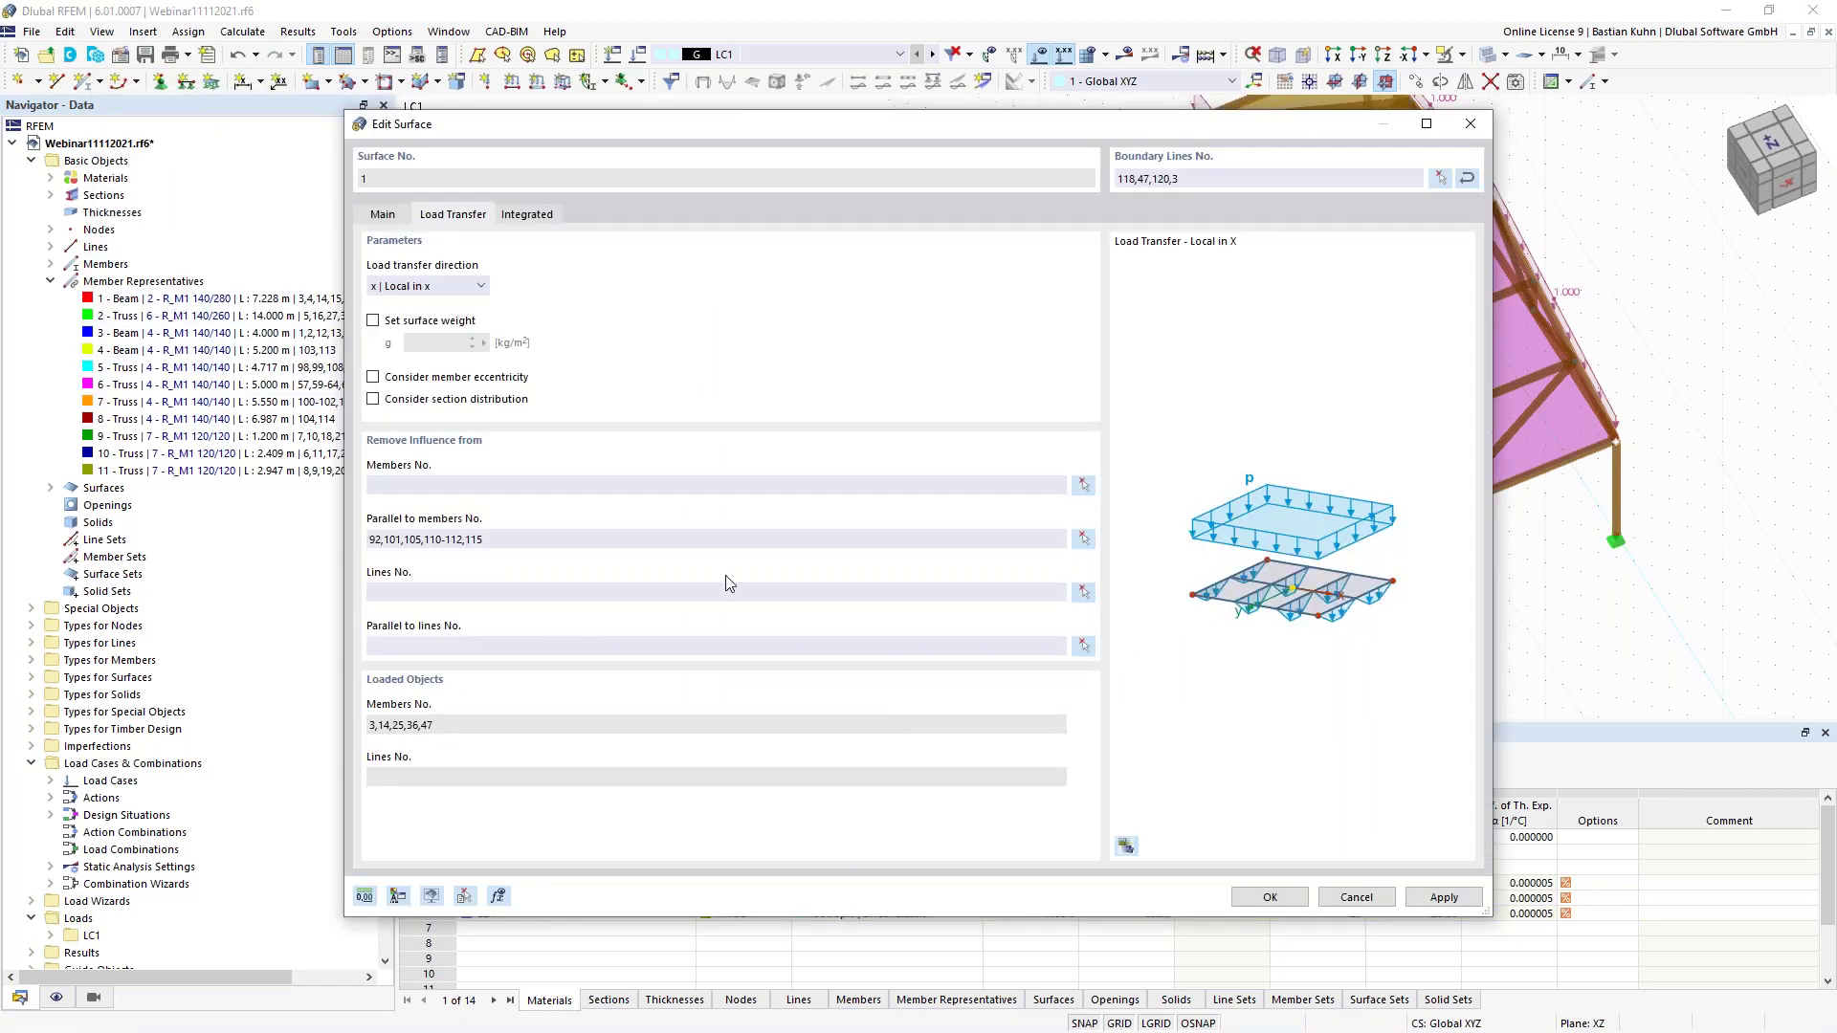
click(1270, 897)
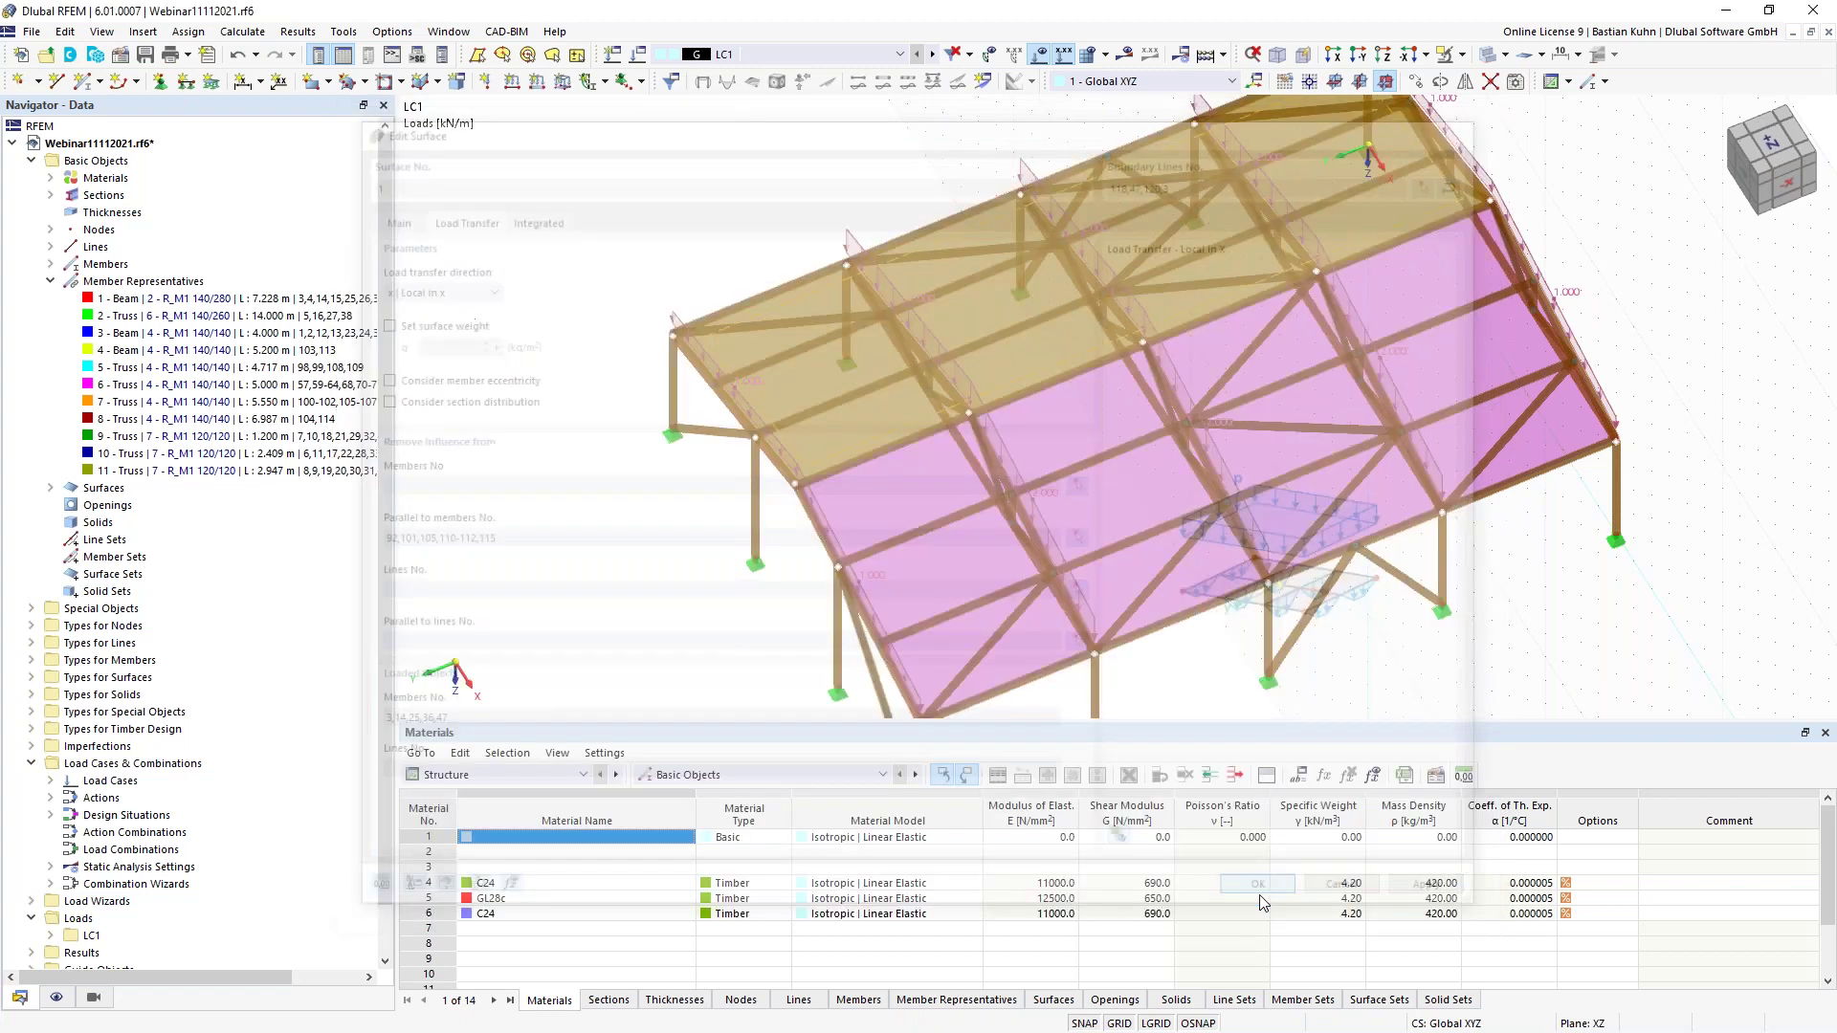
Exclude all members parallel to members 92, 100-102 and 105 from load transfer on the opposite roof surface (surface 2) and accept it
double_click(1059, 422)
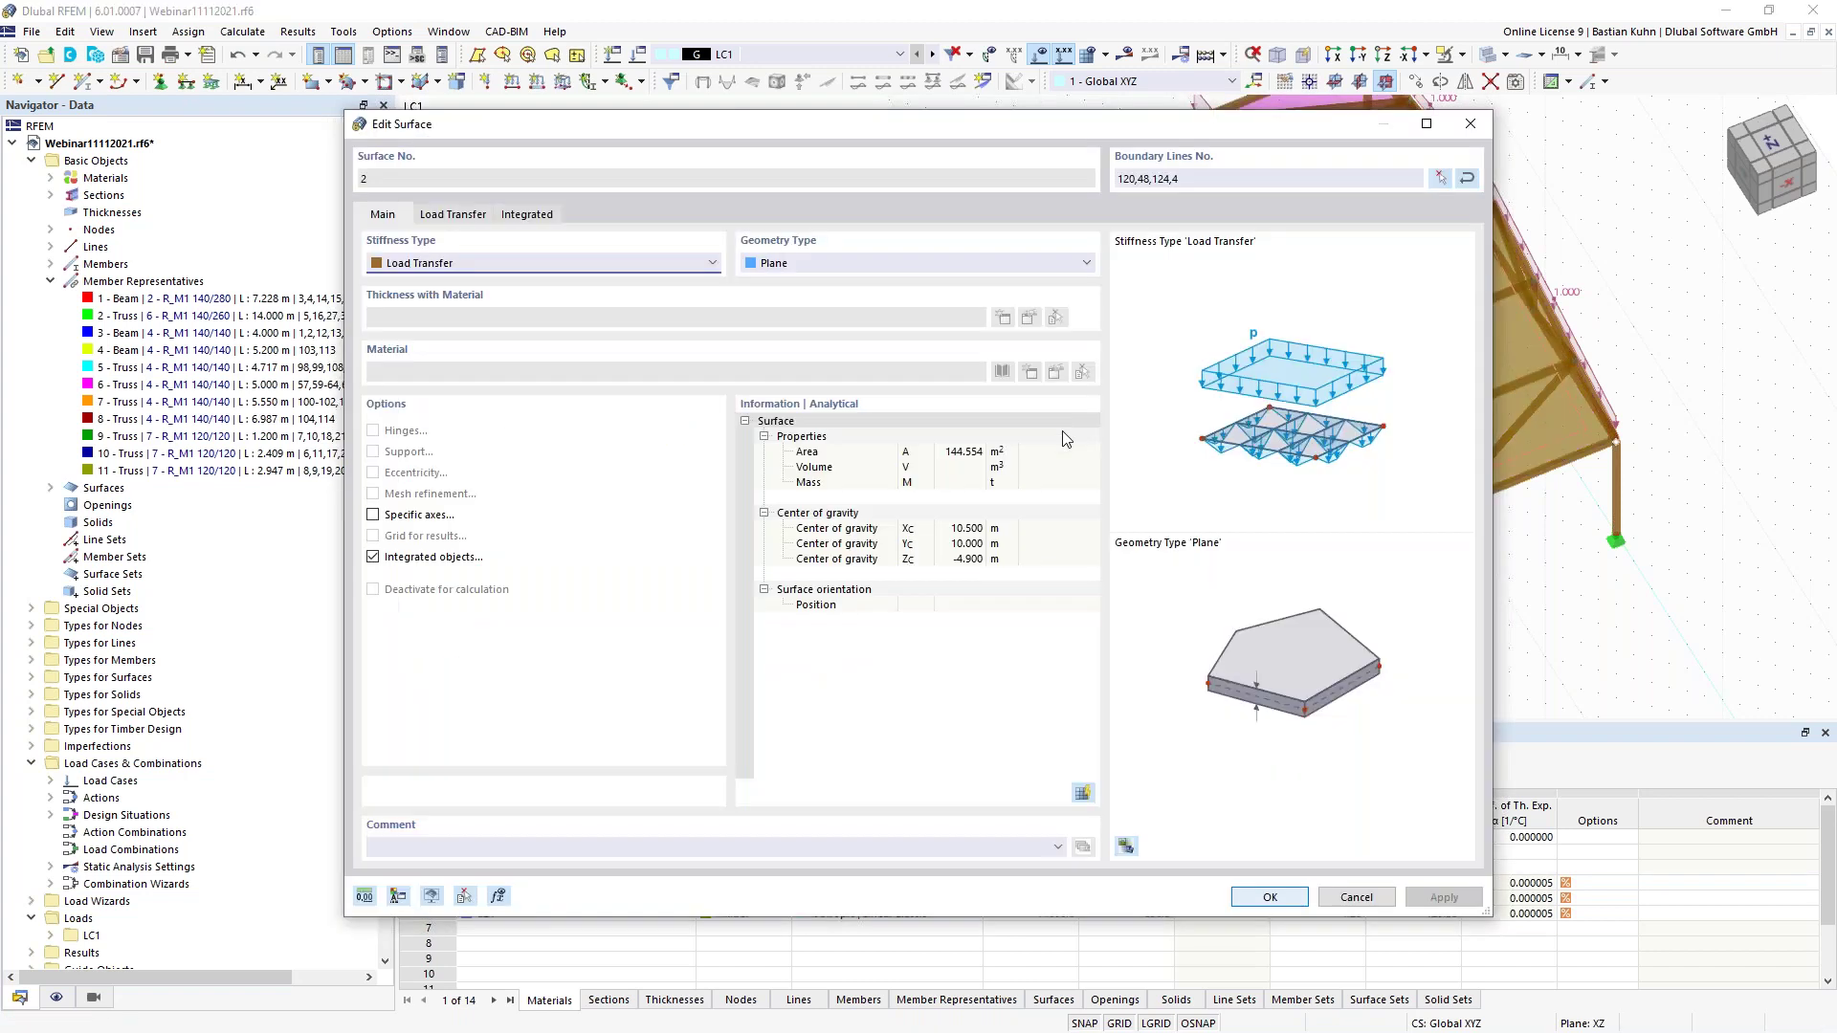
click(458, 216)
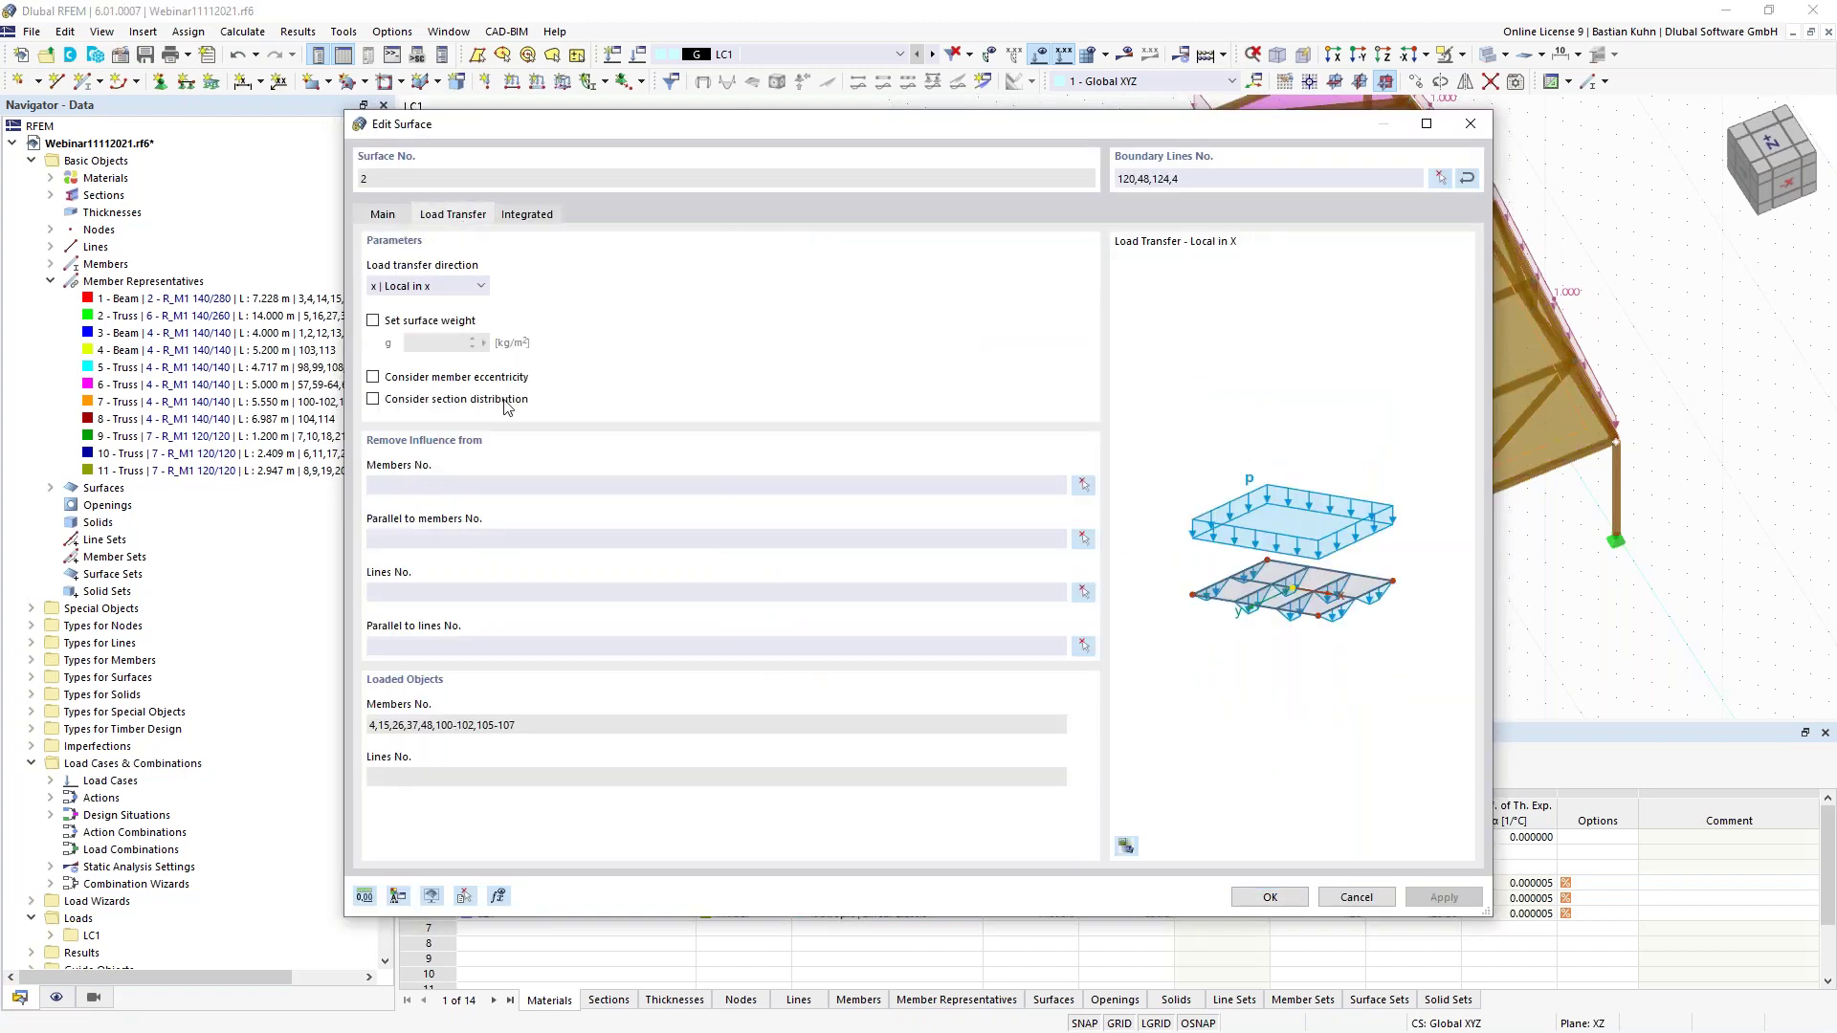
click(1084, 540)
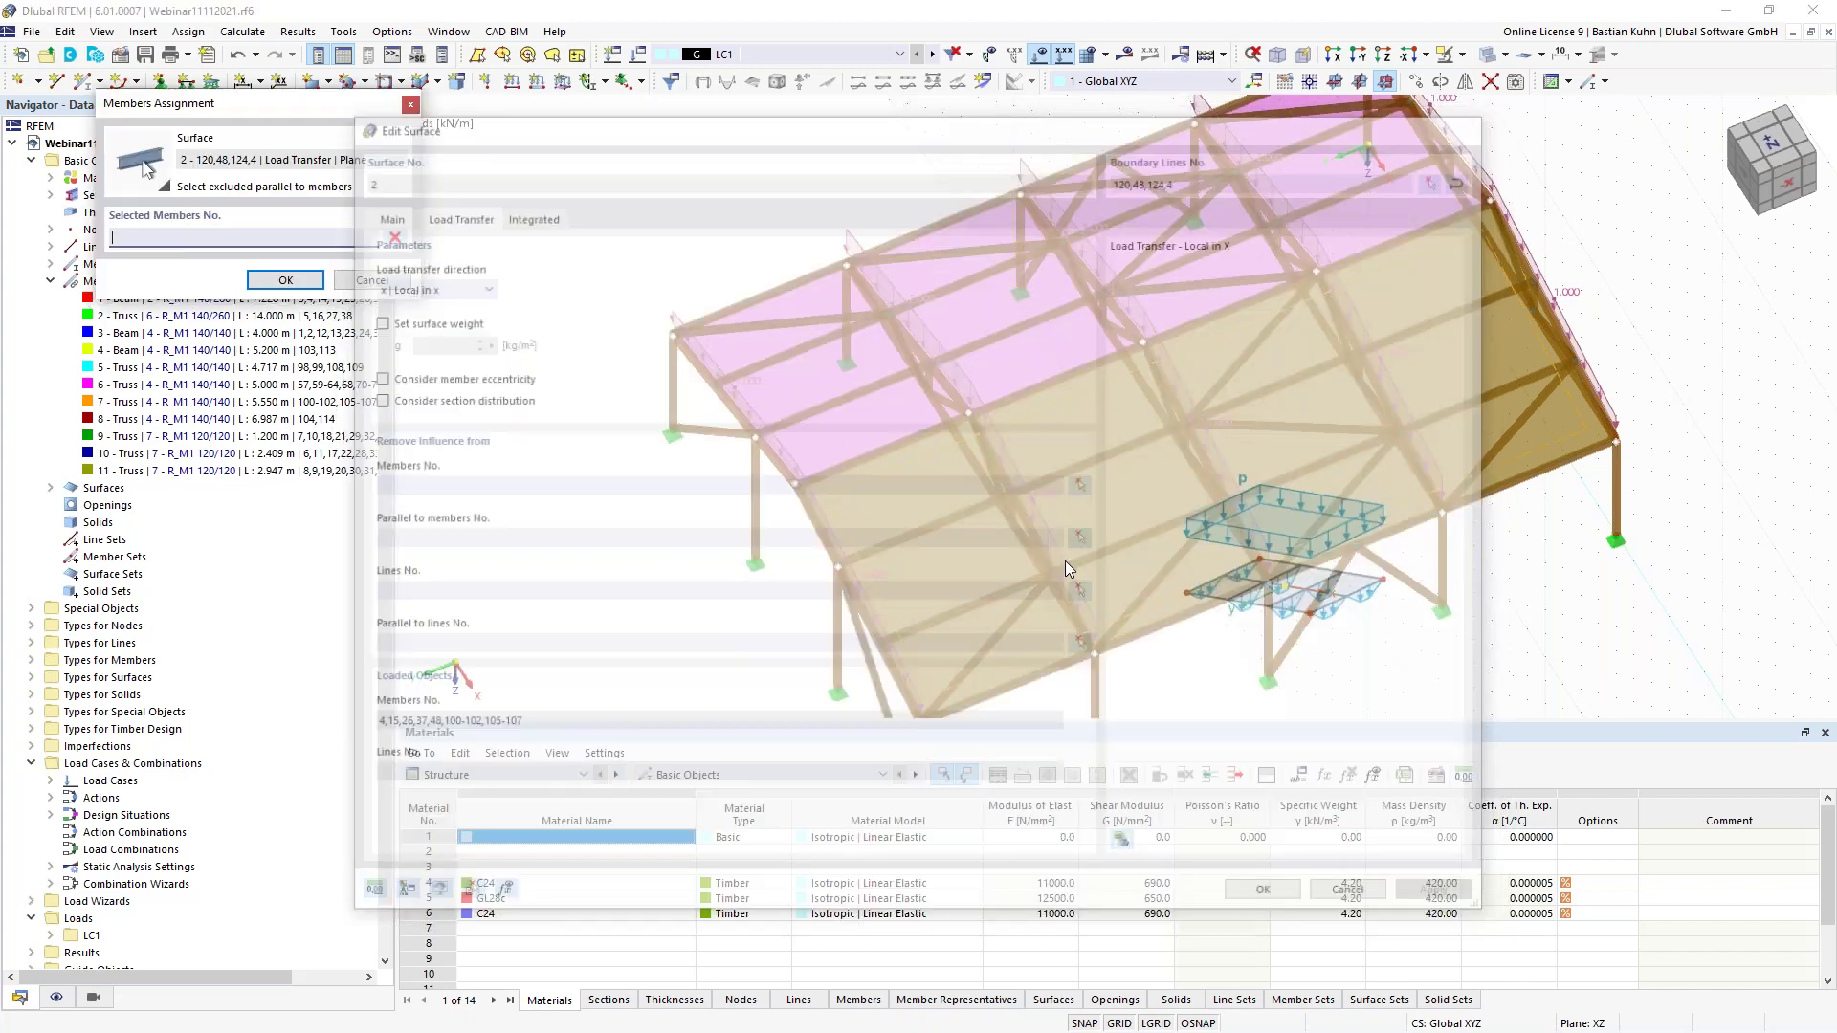
click(1002, 637)
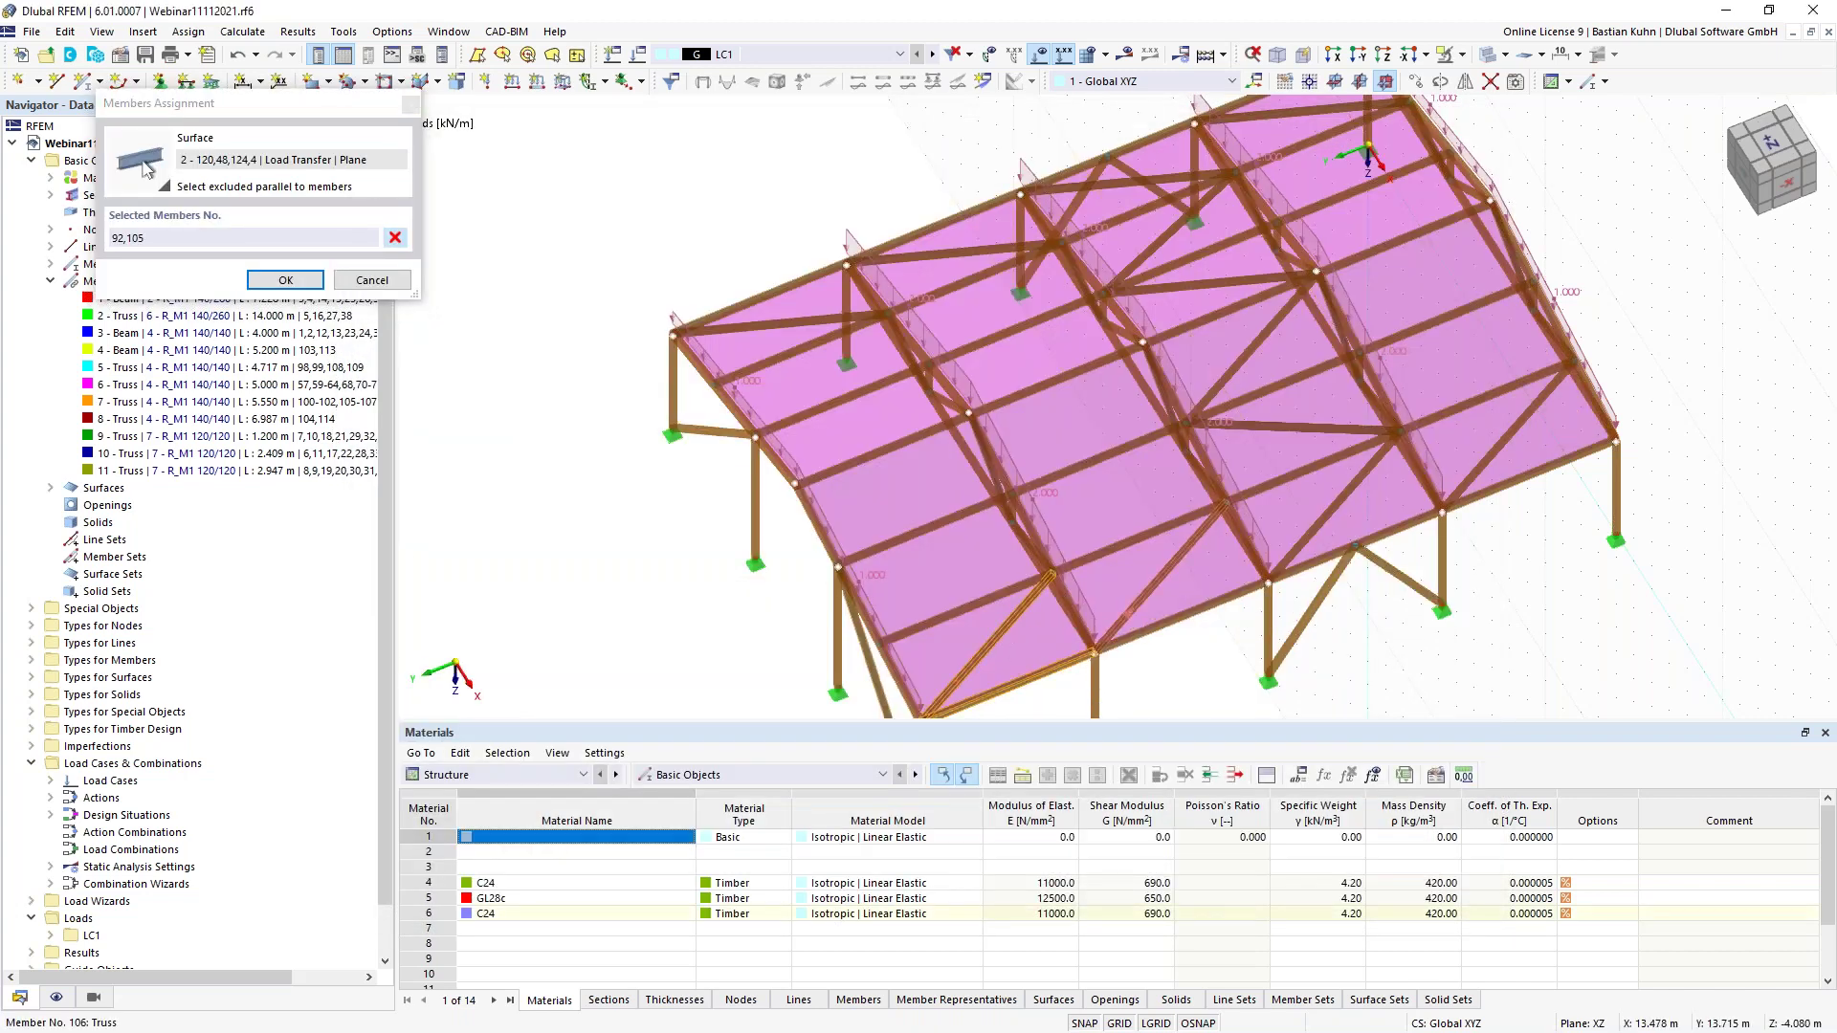
click(1325, 517)
click(1344, 428)
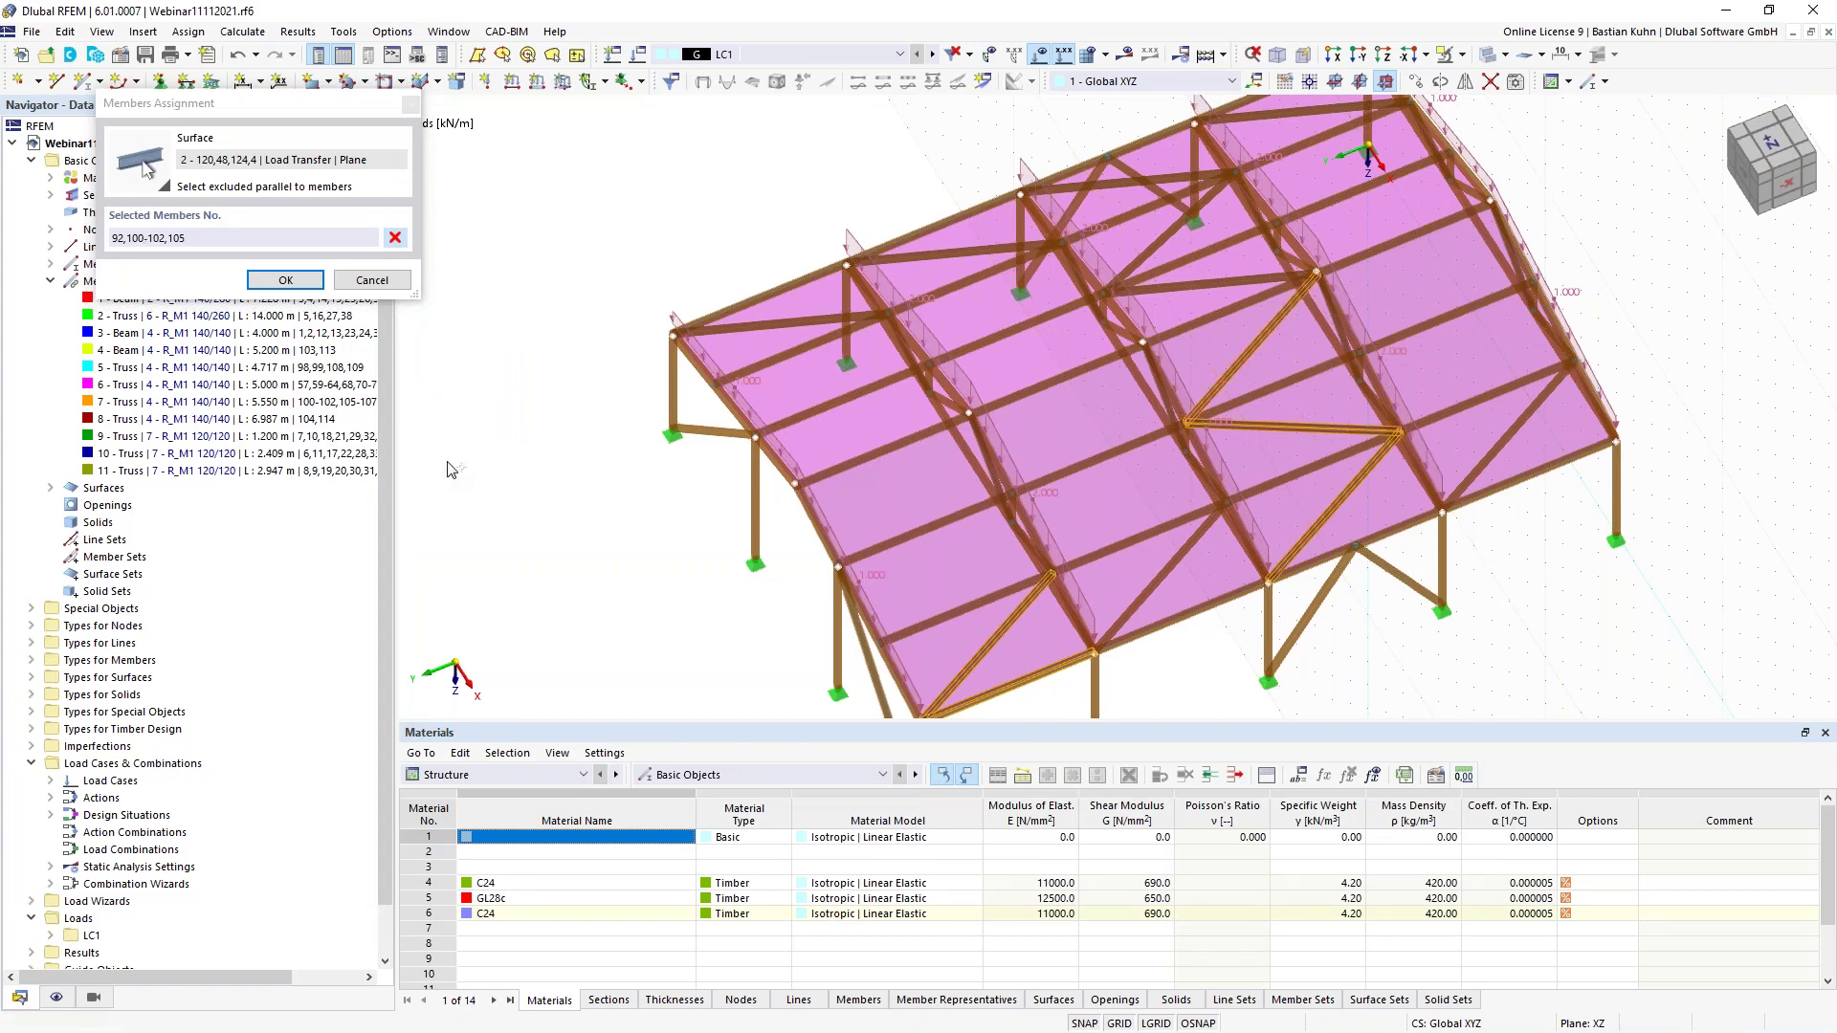
click(285, 279)
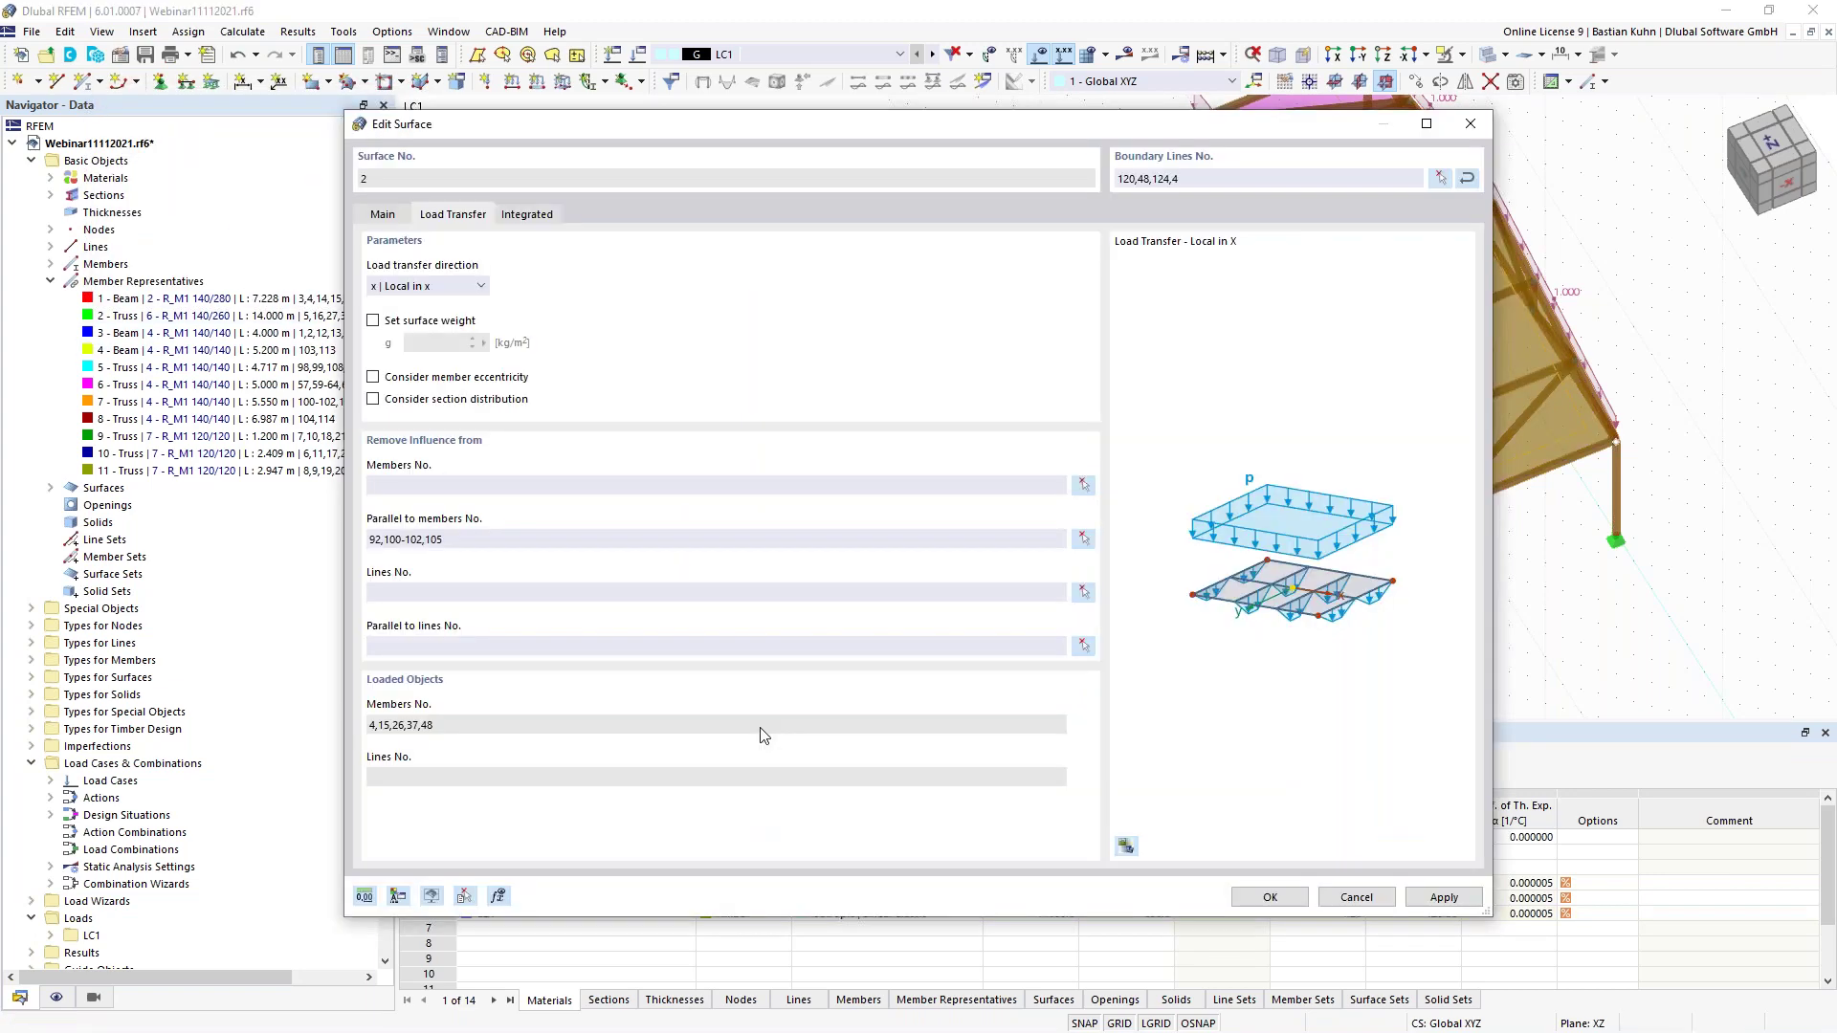
click(1269, 896)
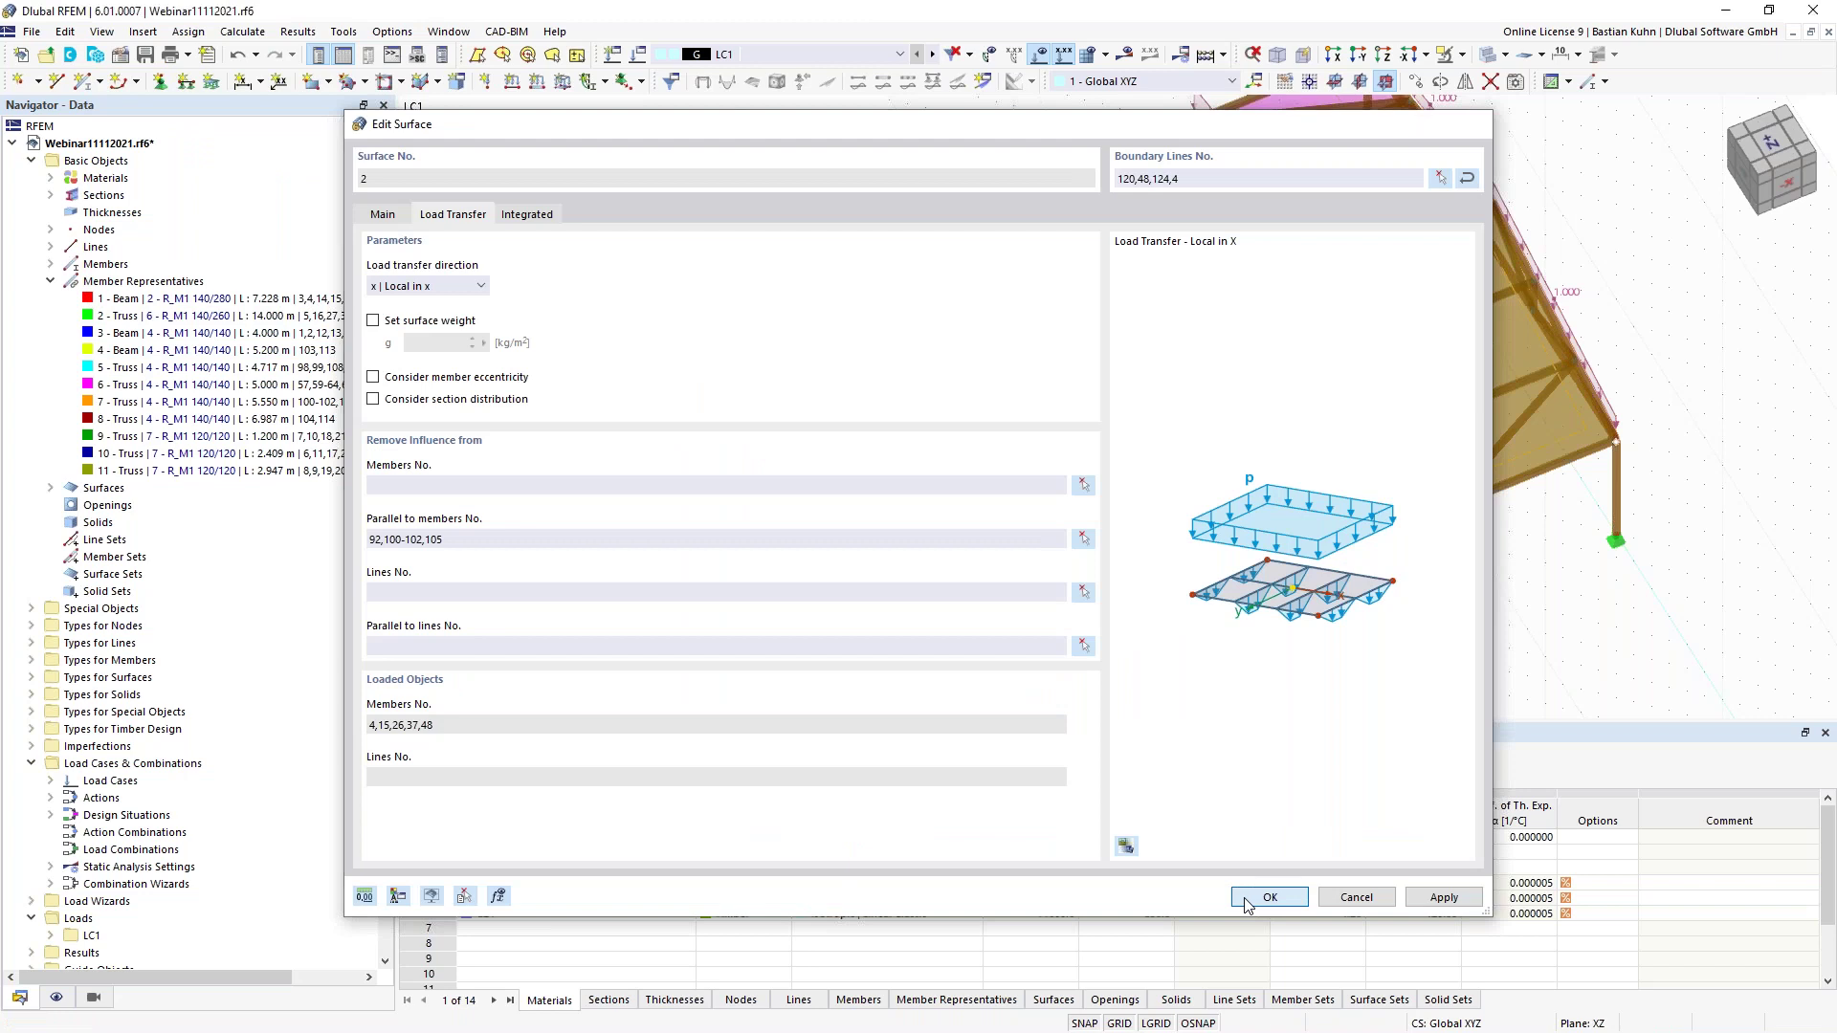
key(F7)
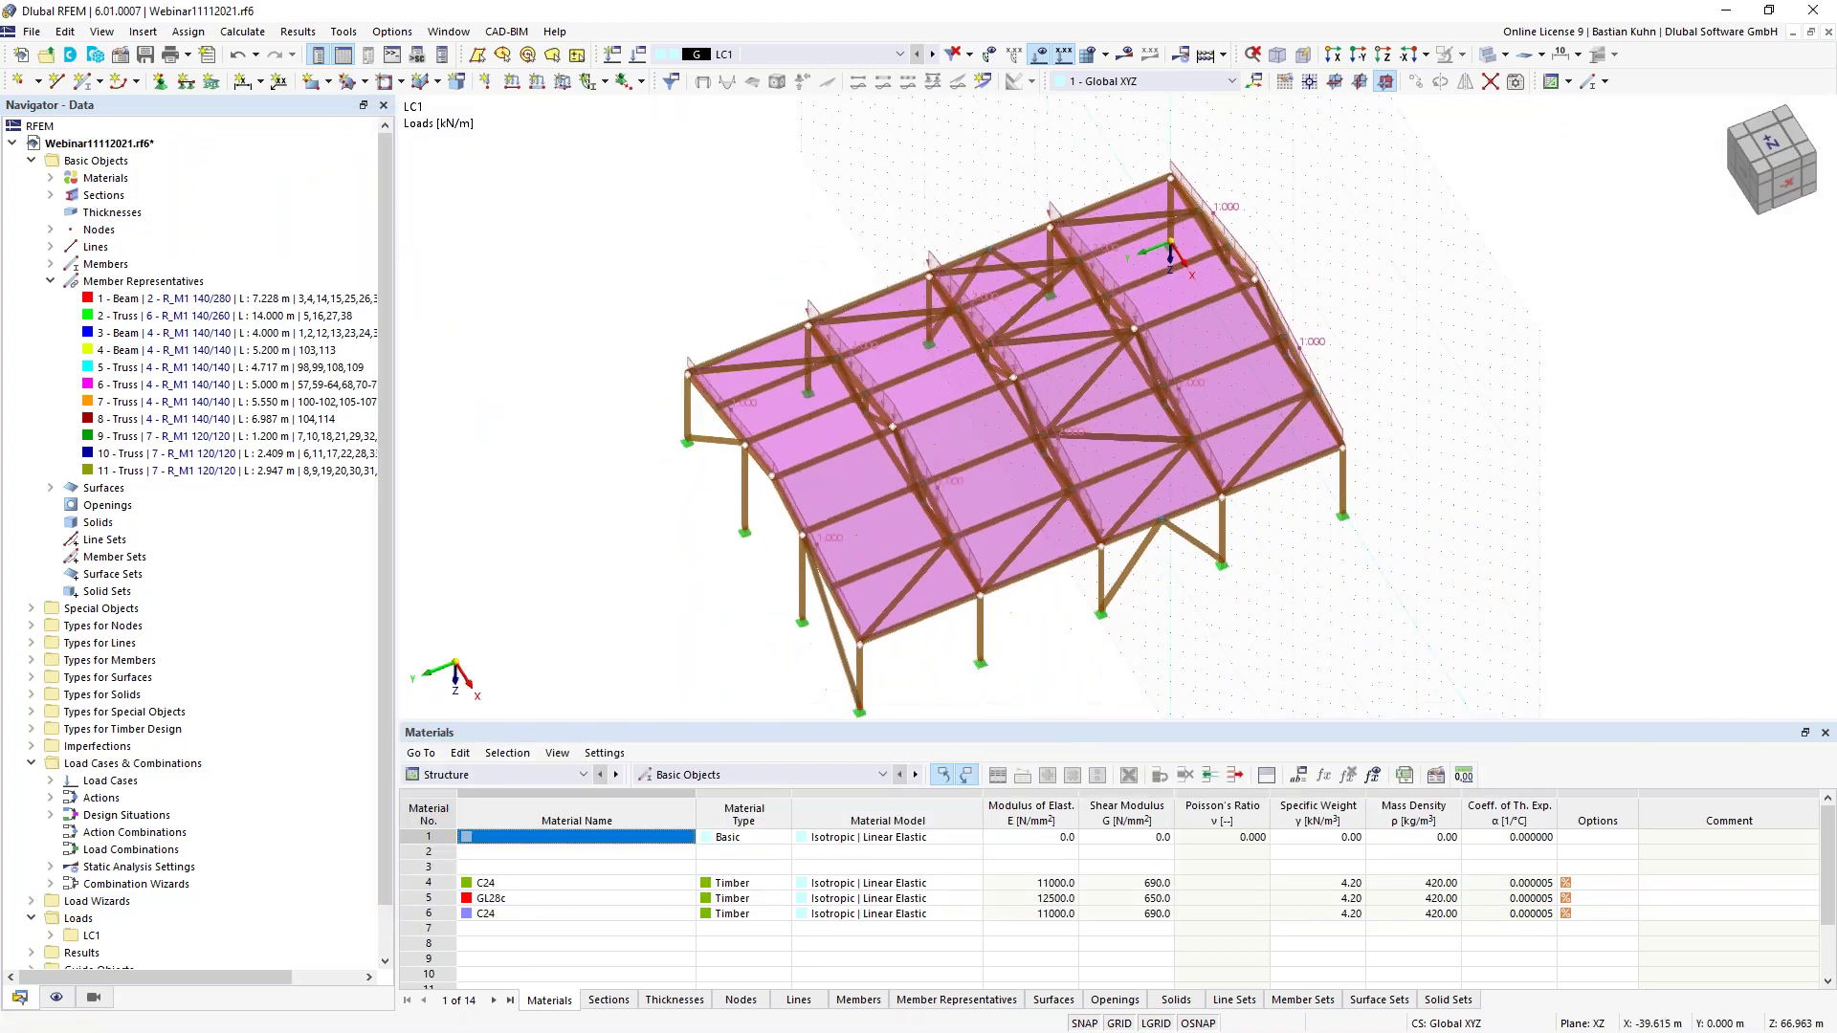
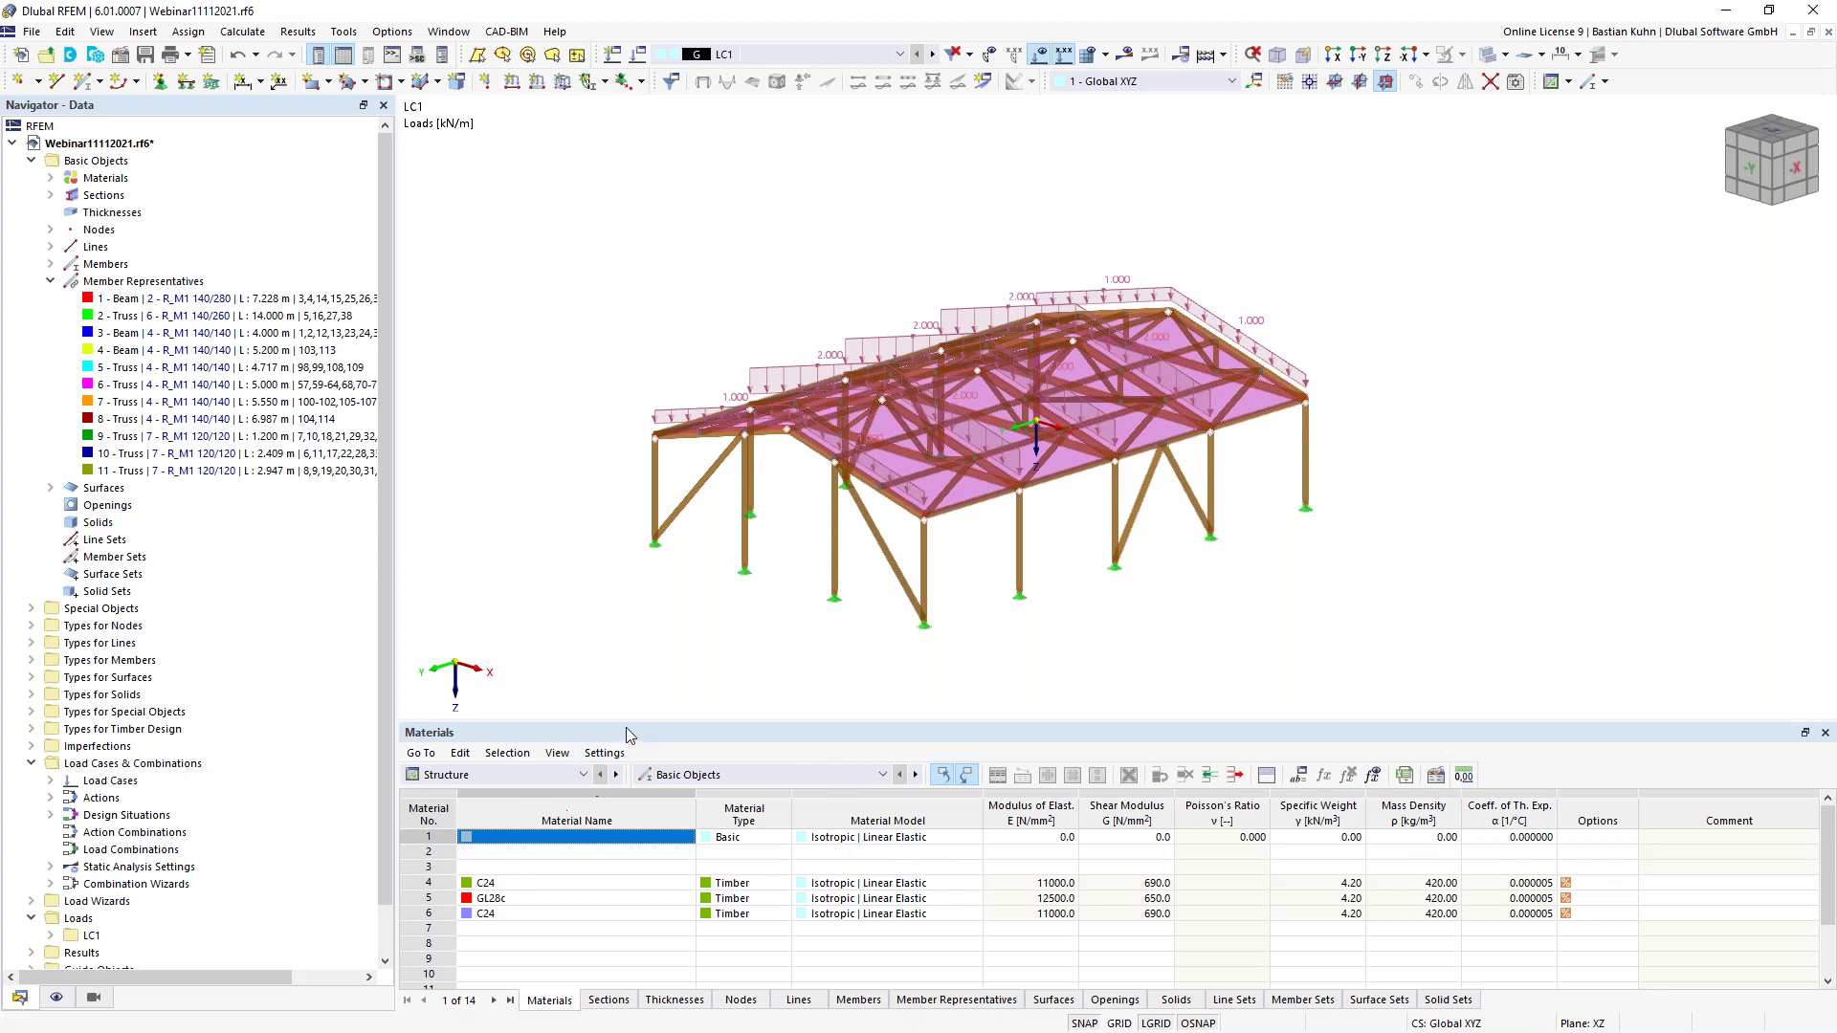
Enlarge the table area and start a new snow load in the load wizards with the Duopitch roof type
drag(630, 725, 640, 558)
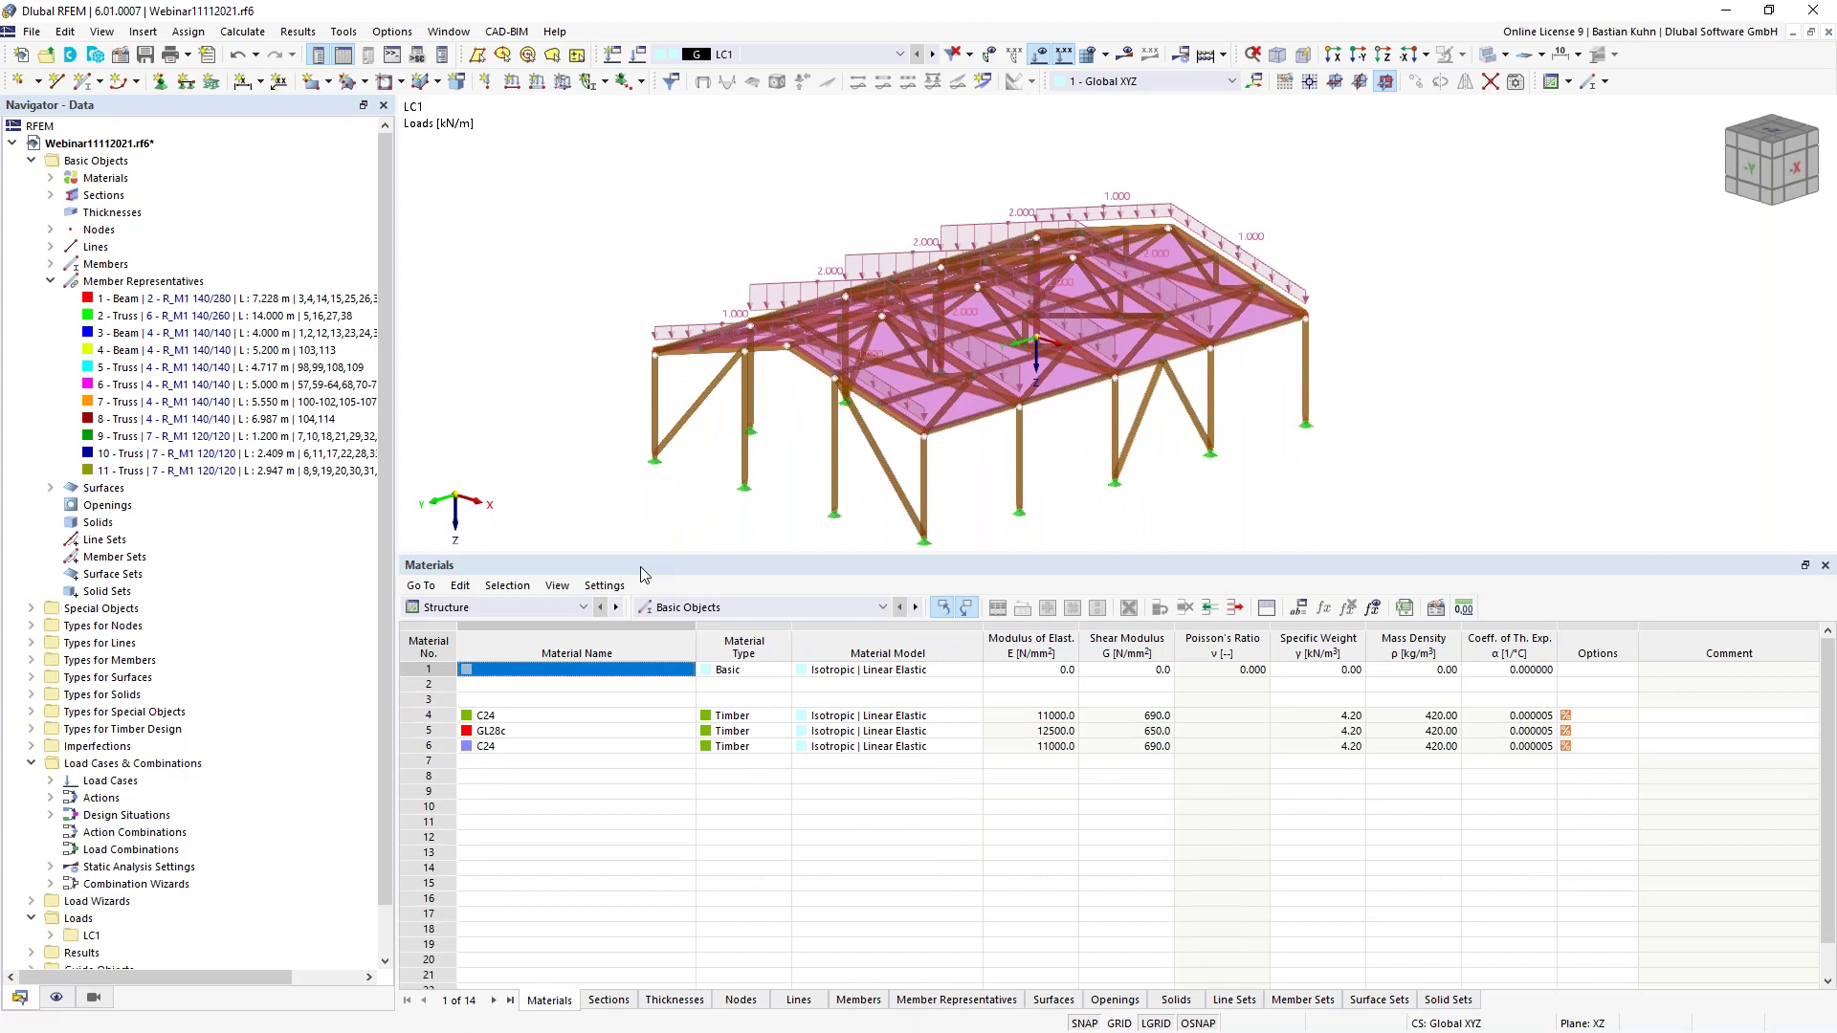
click(571, 612)
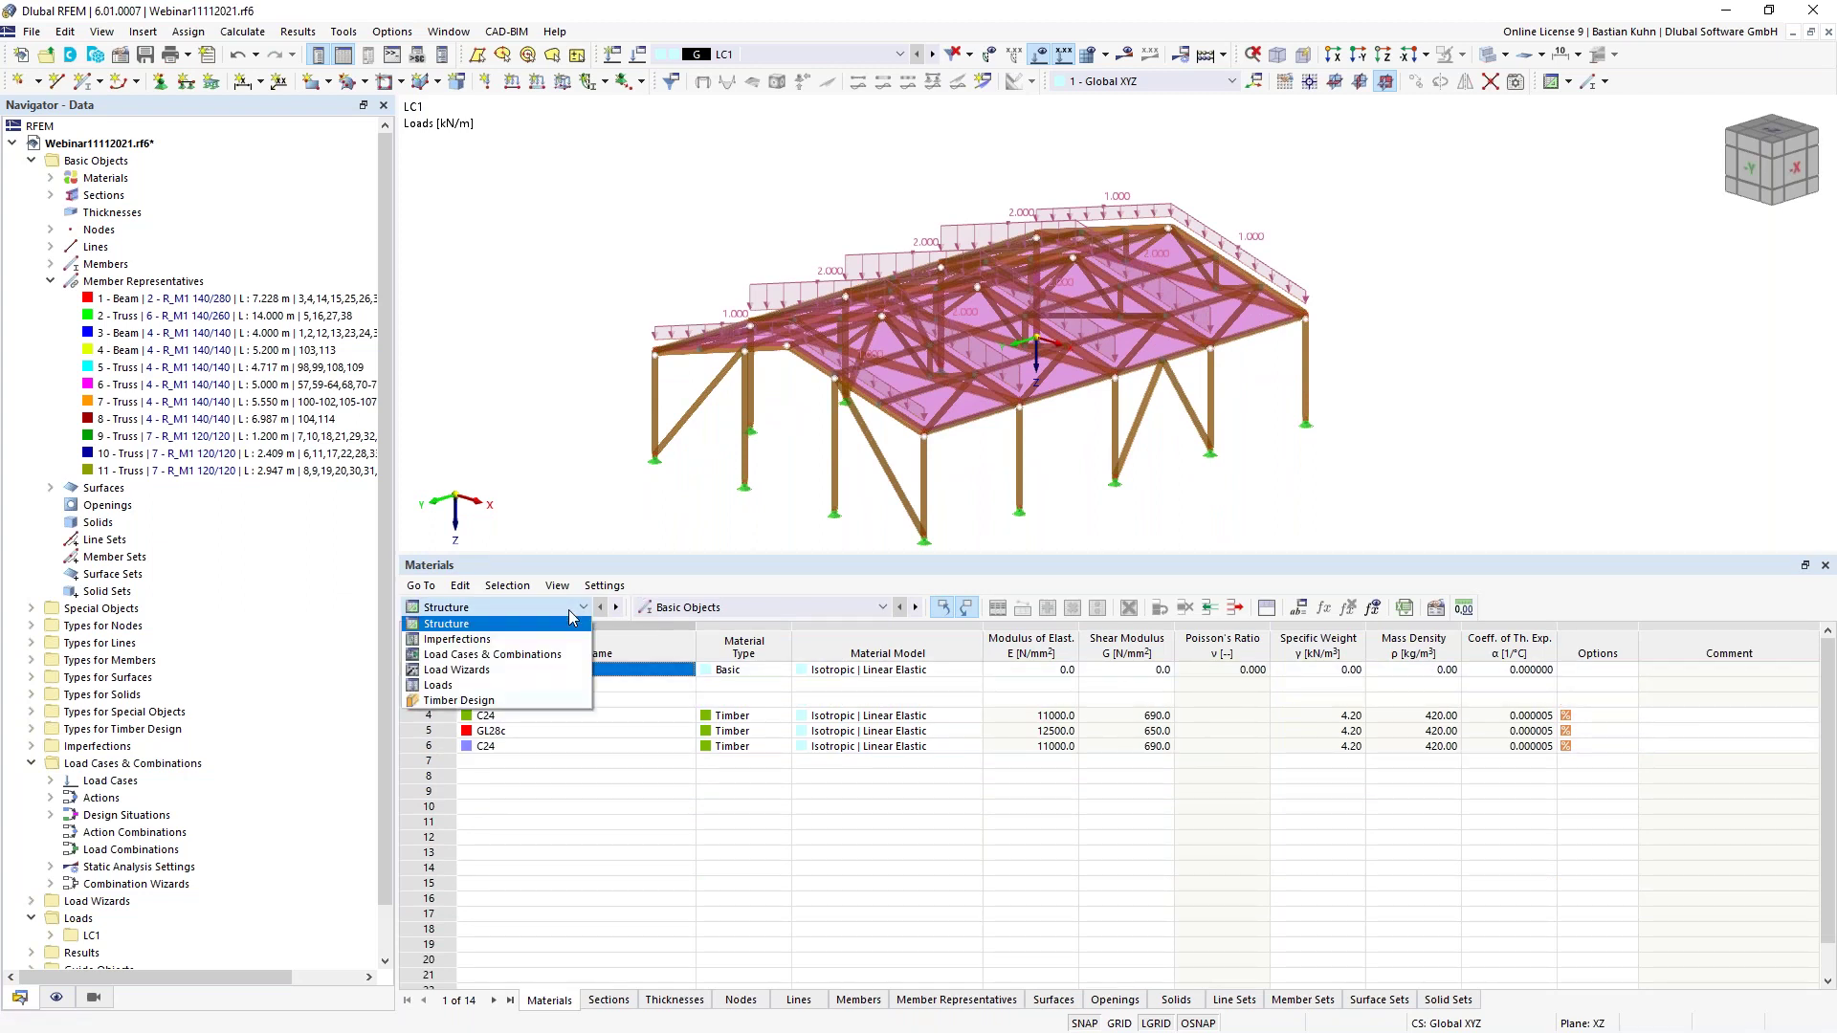
click(528, 673)
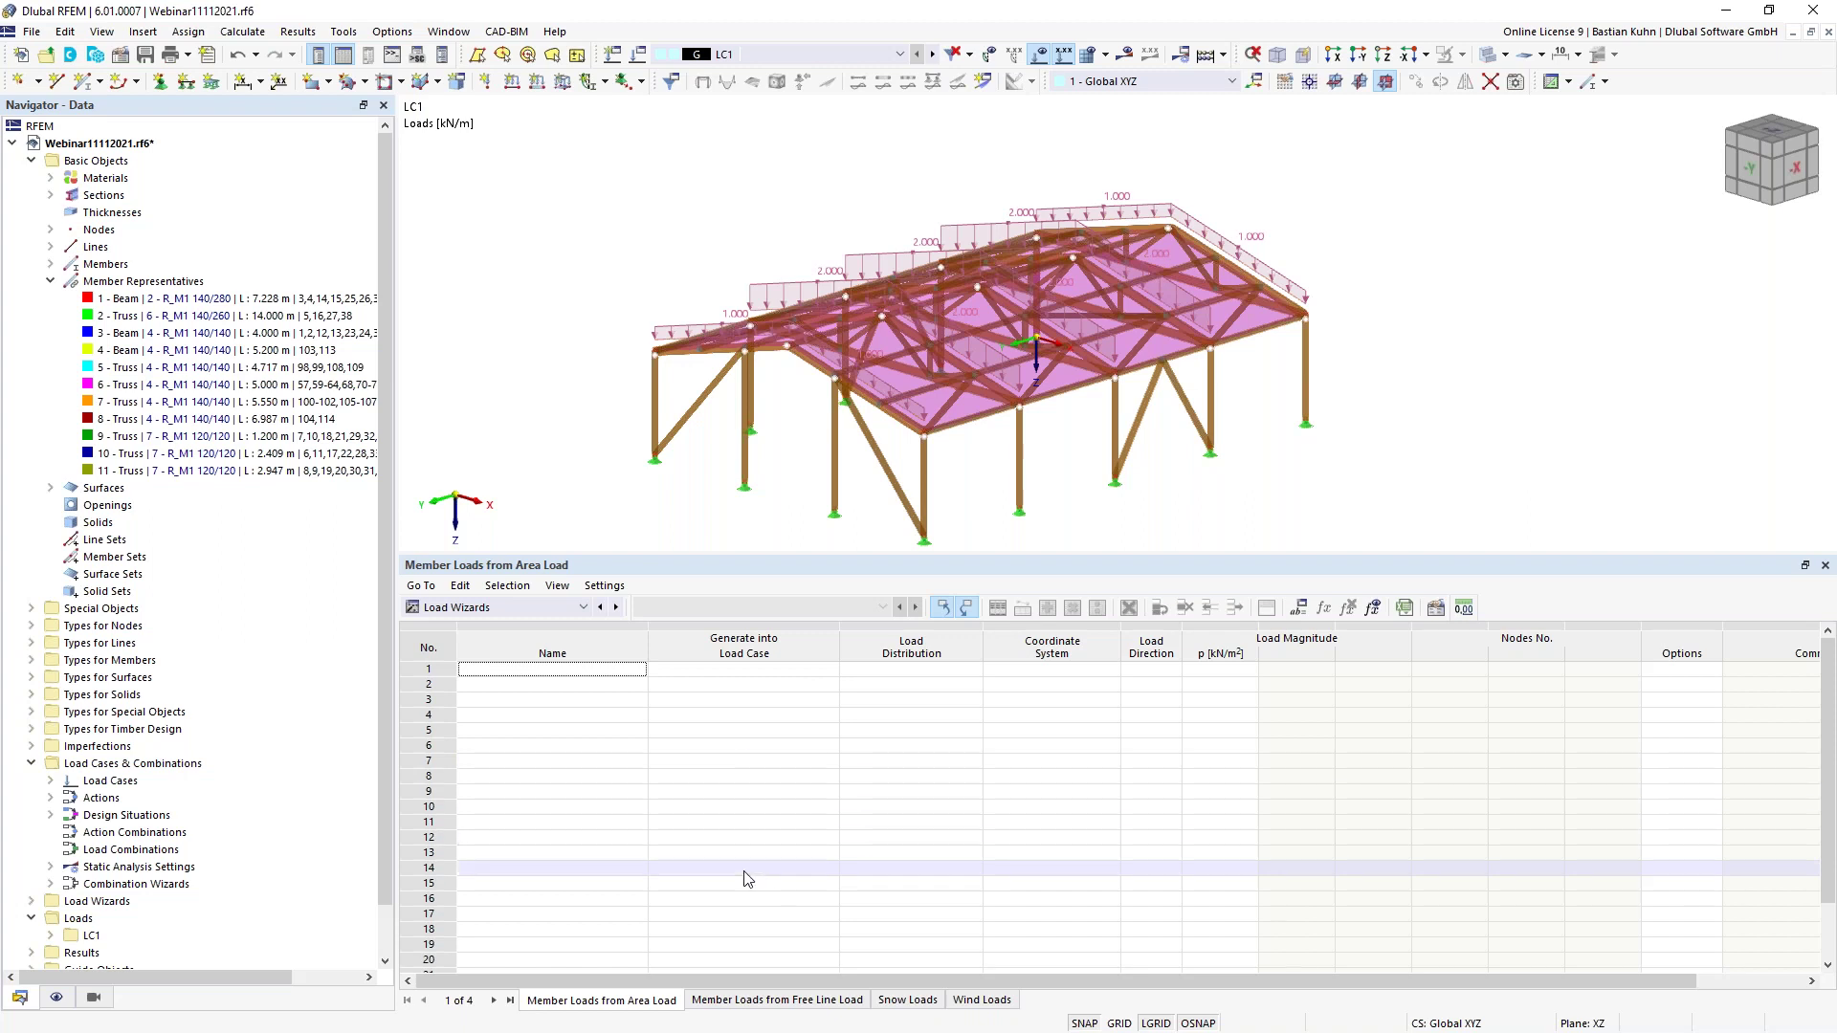
click(887, 1001)
click(569, 676)
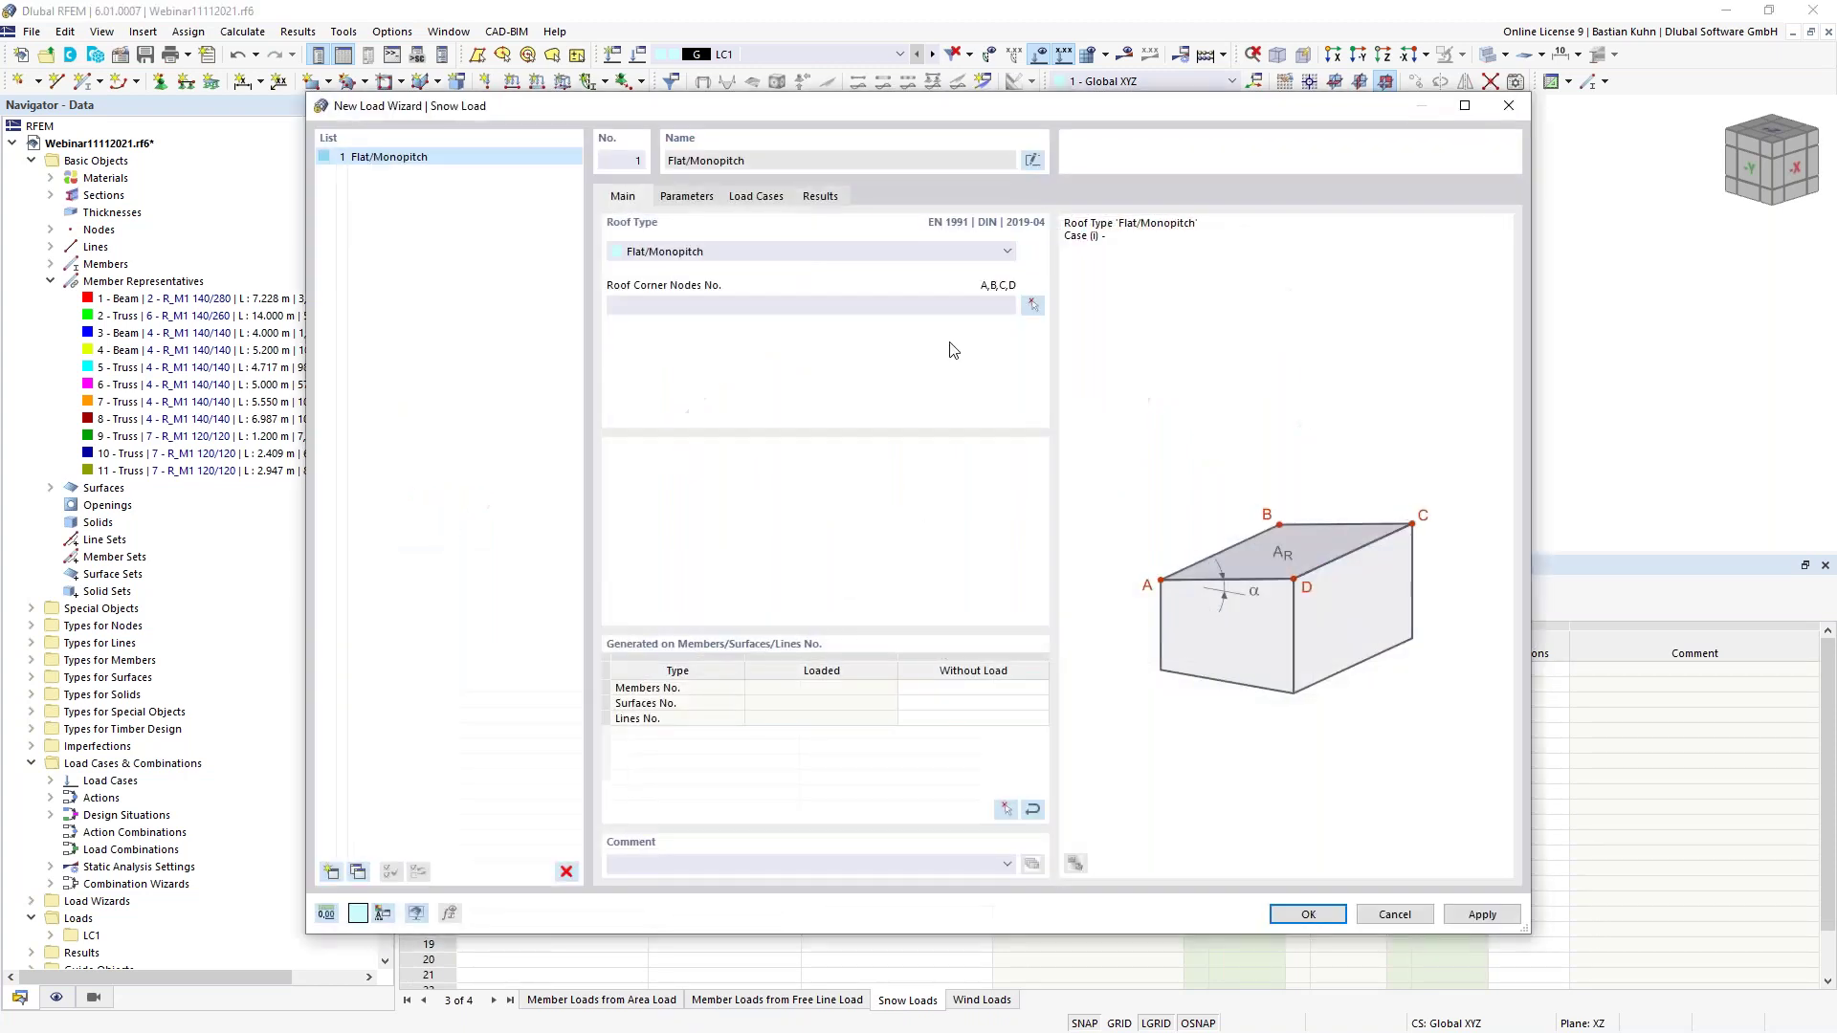
click(959, 252)
click(947, 277)
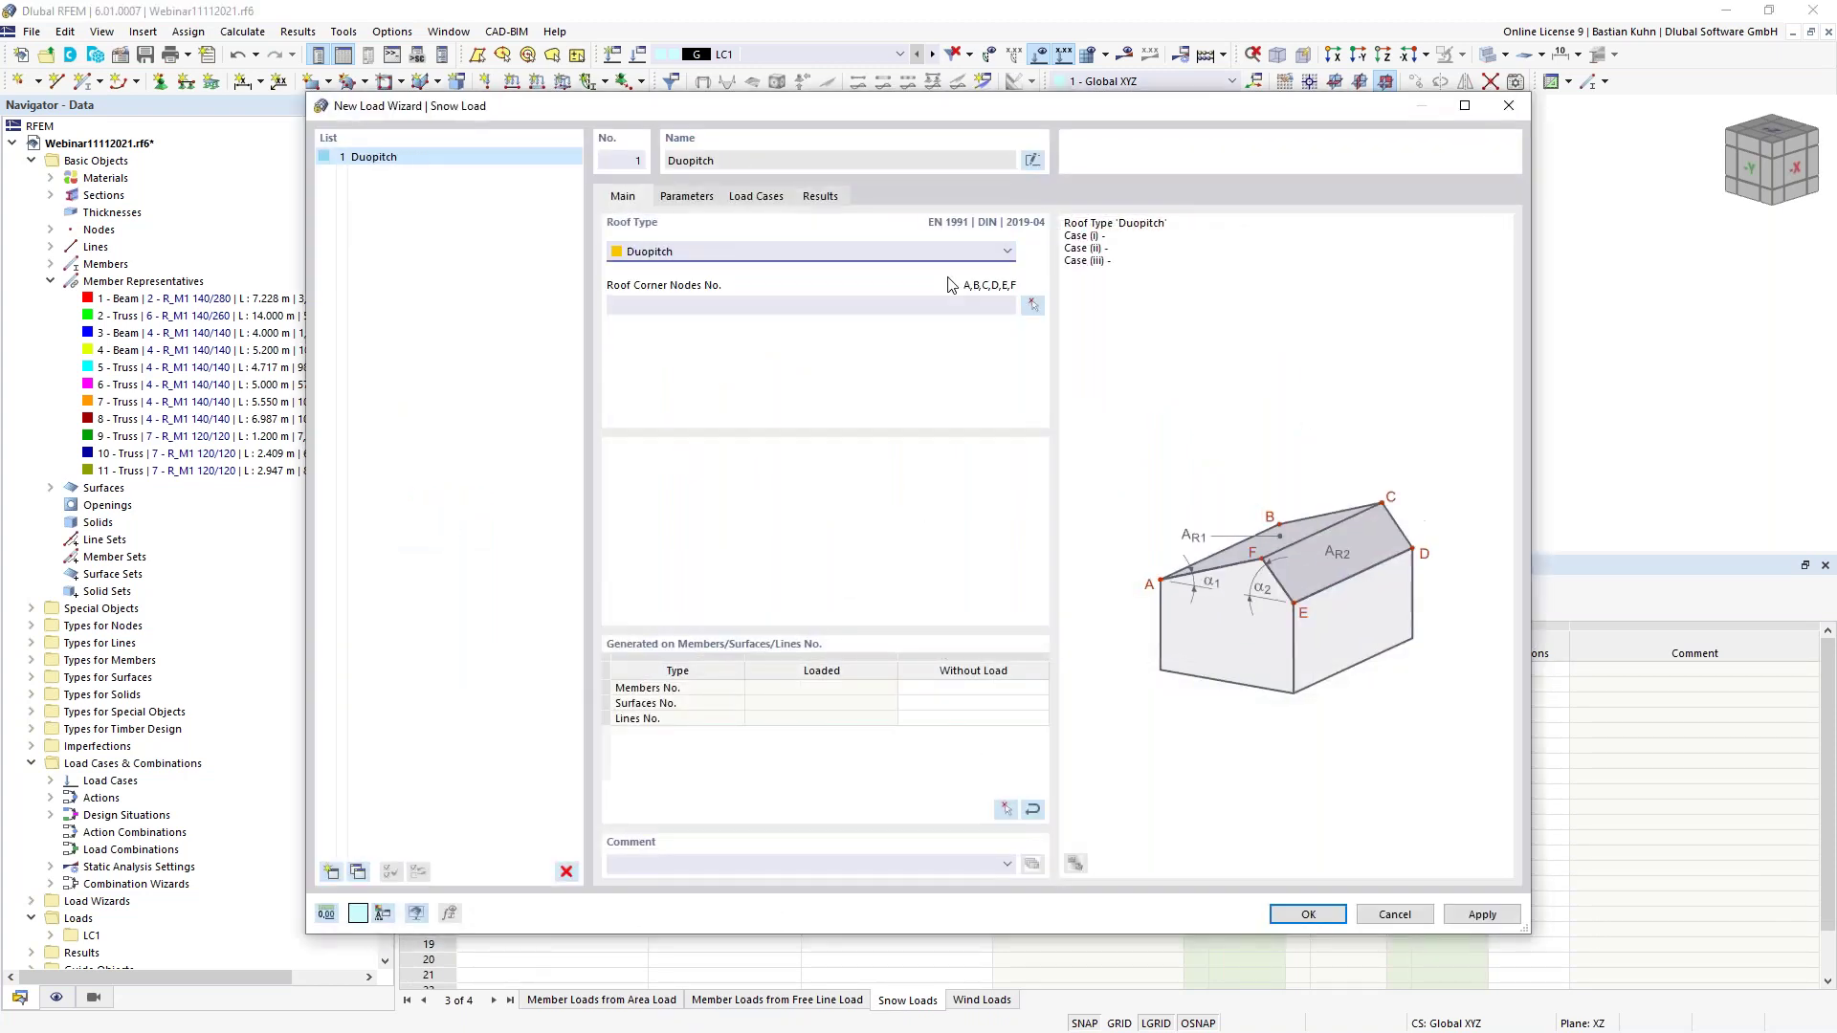
Assign the six roof corner nodes 2, 46, 49, 48, 4 and 5 to the duopitch snow load
click(1032, 305)
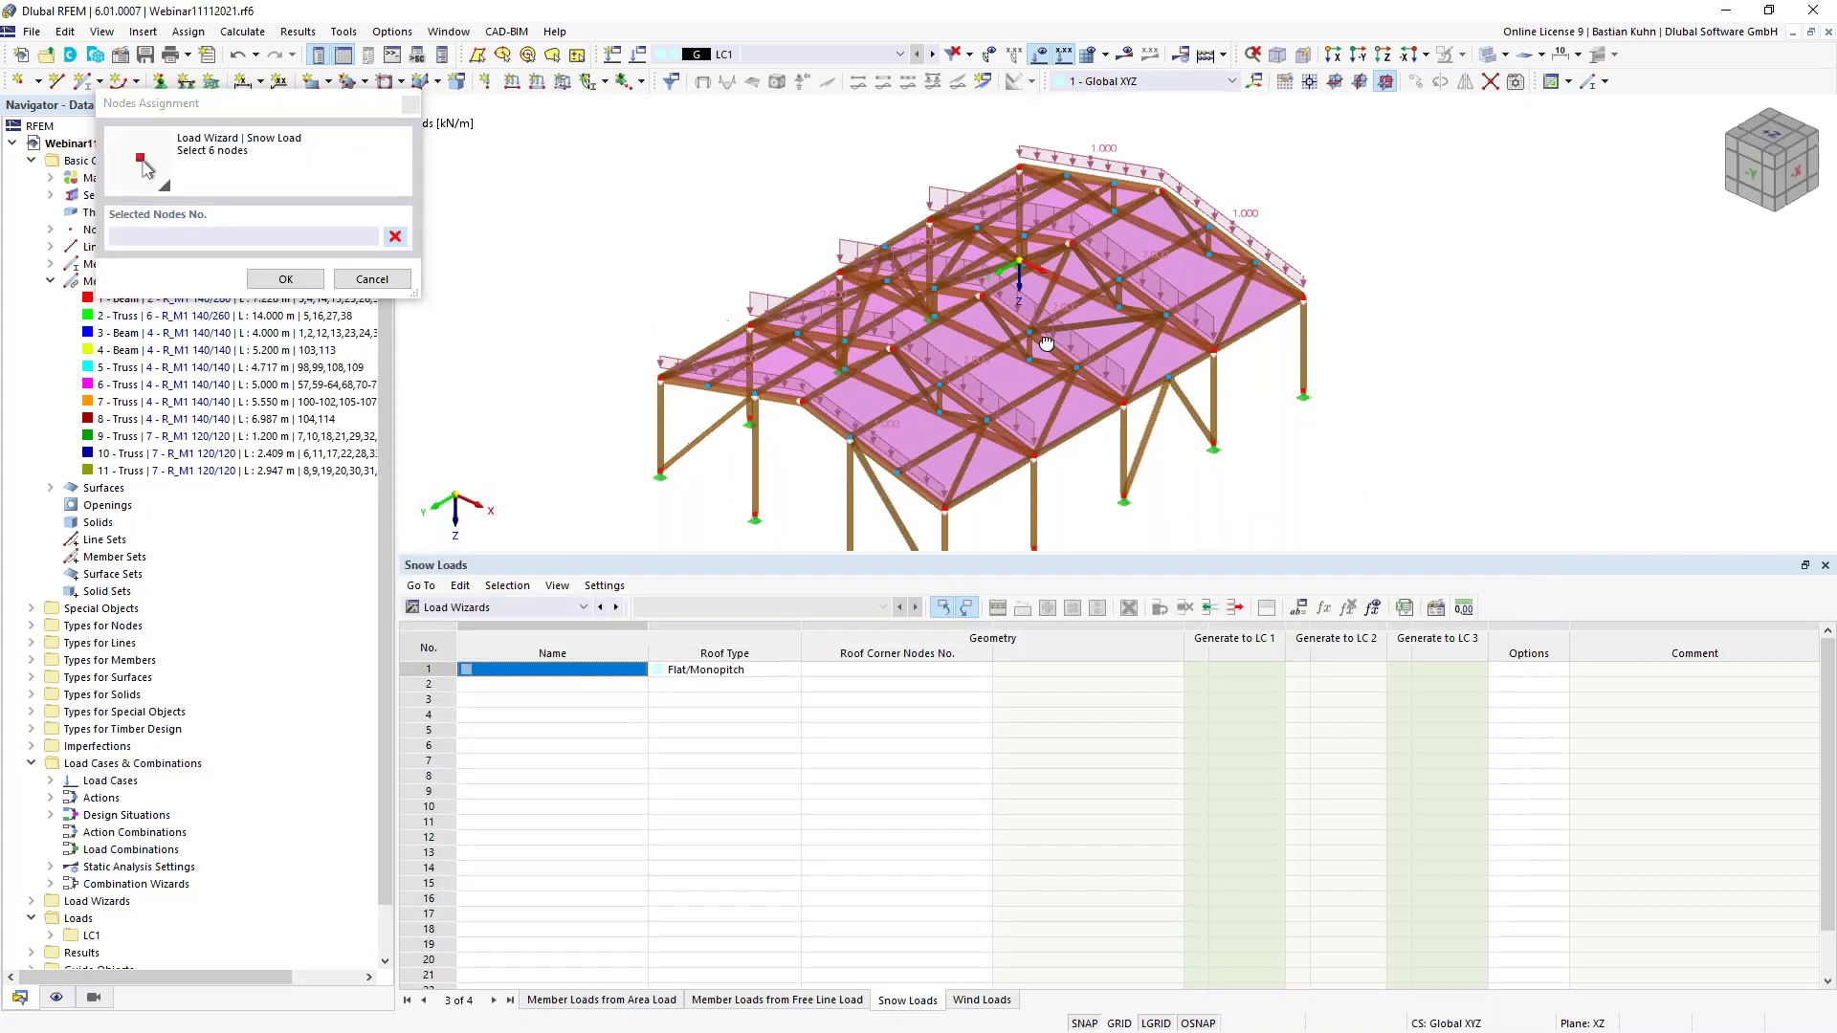
ctrl+middle_drag(1047, 343, 1023, 325)
click(999, 122)
click(668, 408)
click(814, 449)
middle_drag(794, 417, 775, 375)
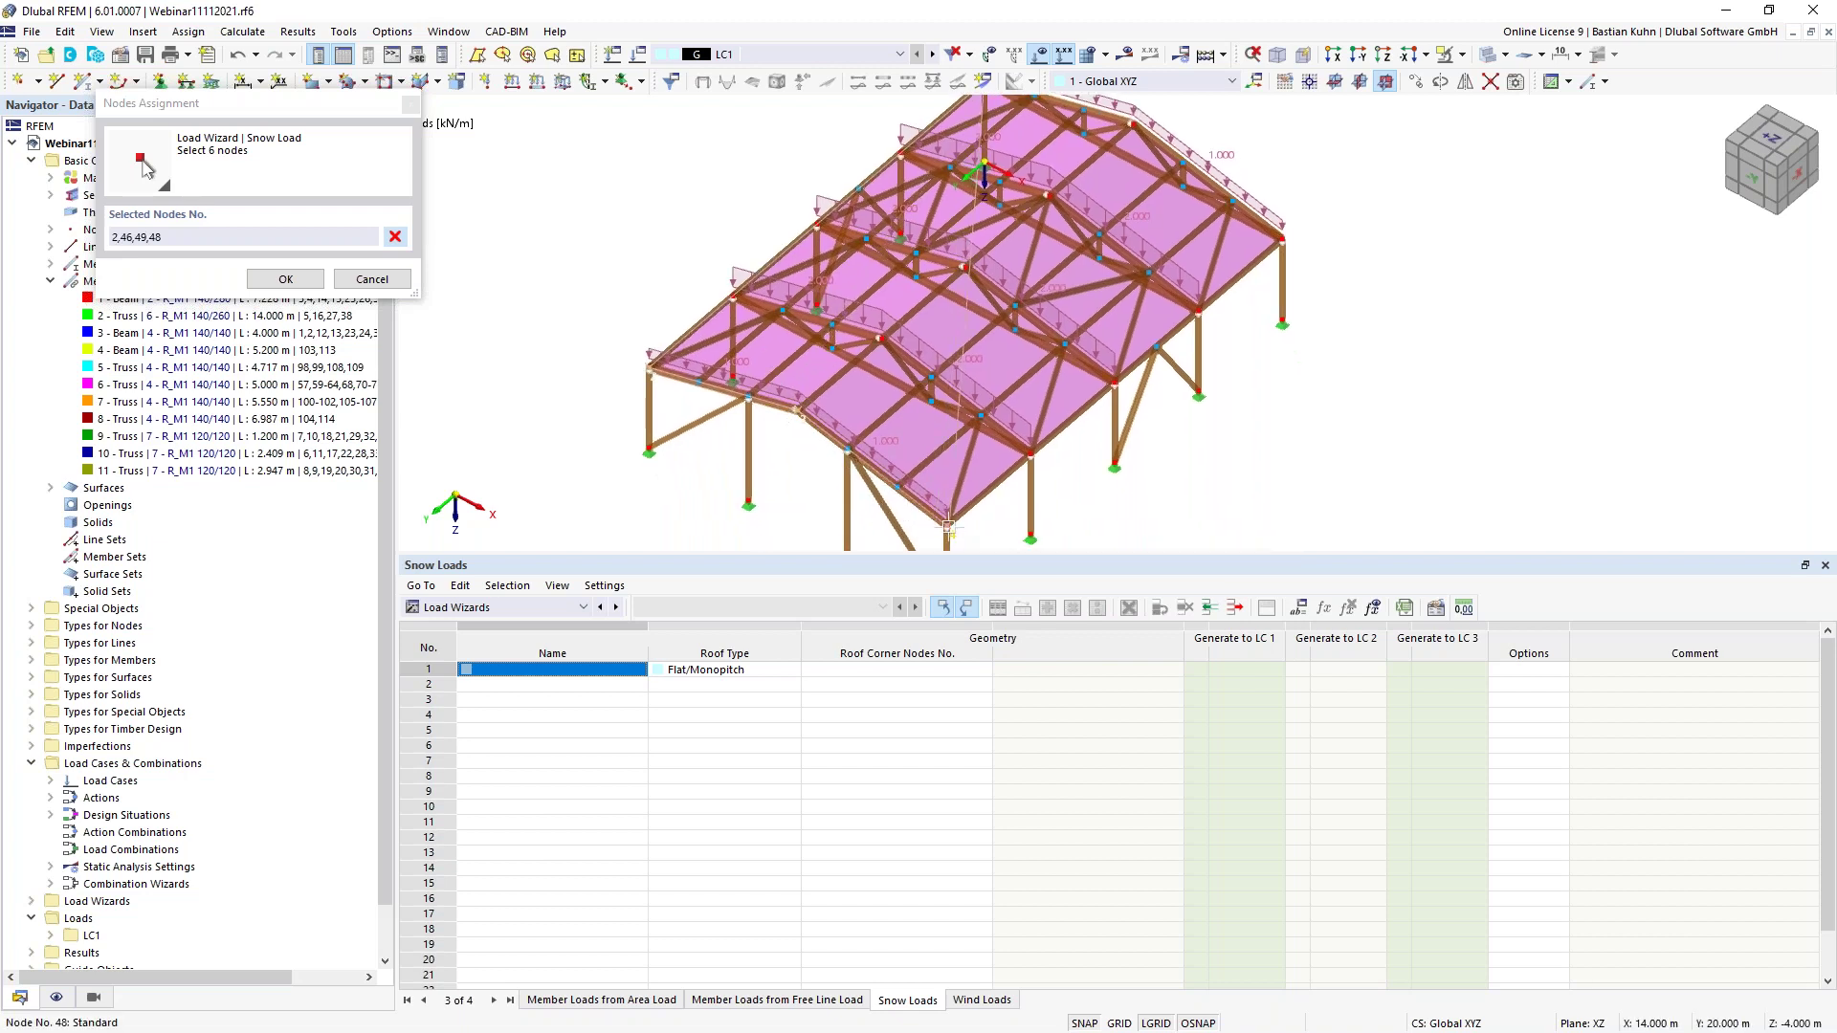
click(1280, 238)
middle_drag(1280, 238, 1245, 347)
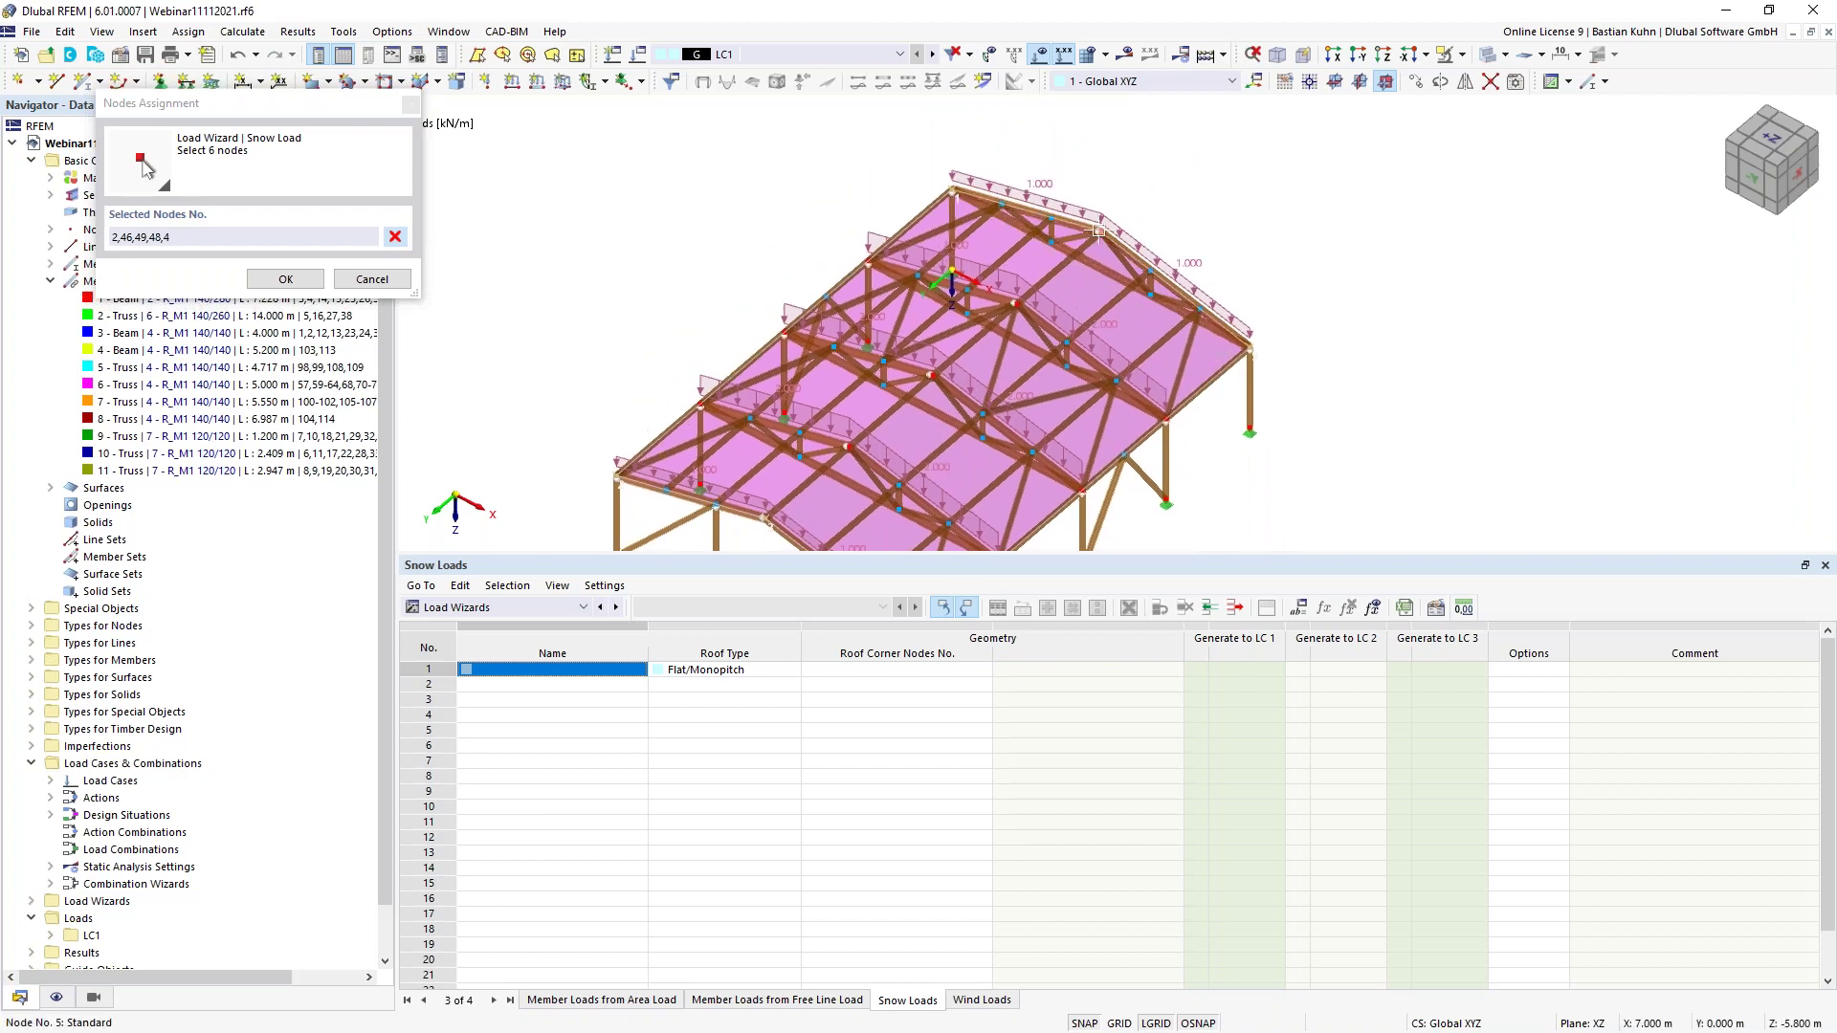
click(1099, 231)
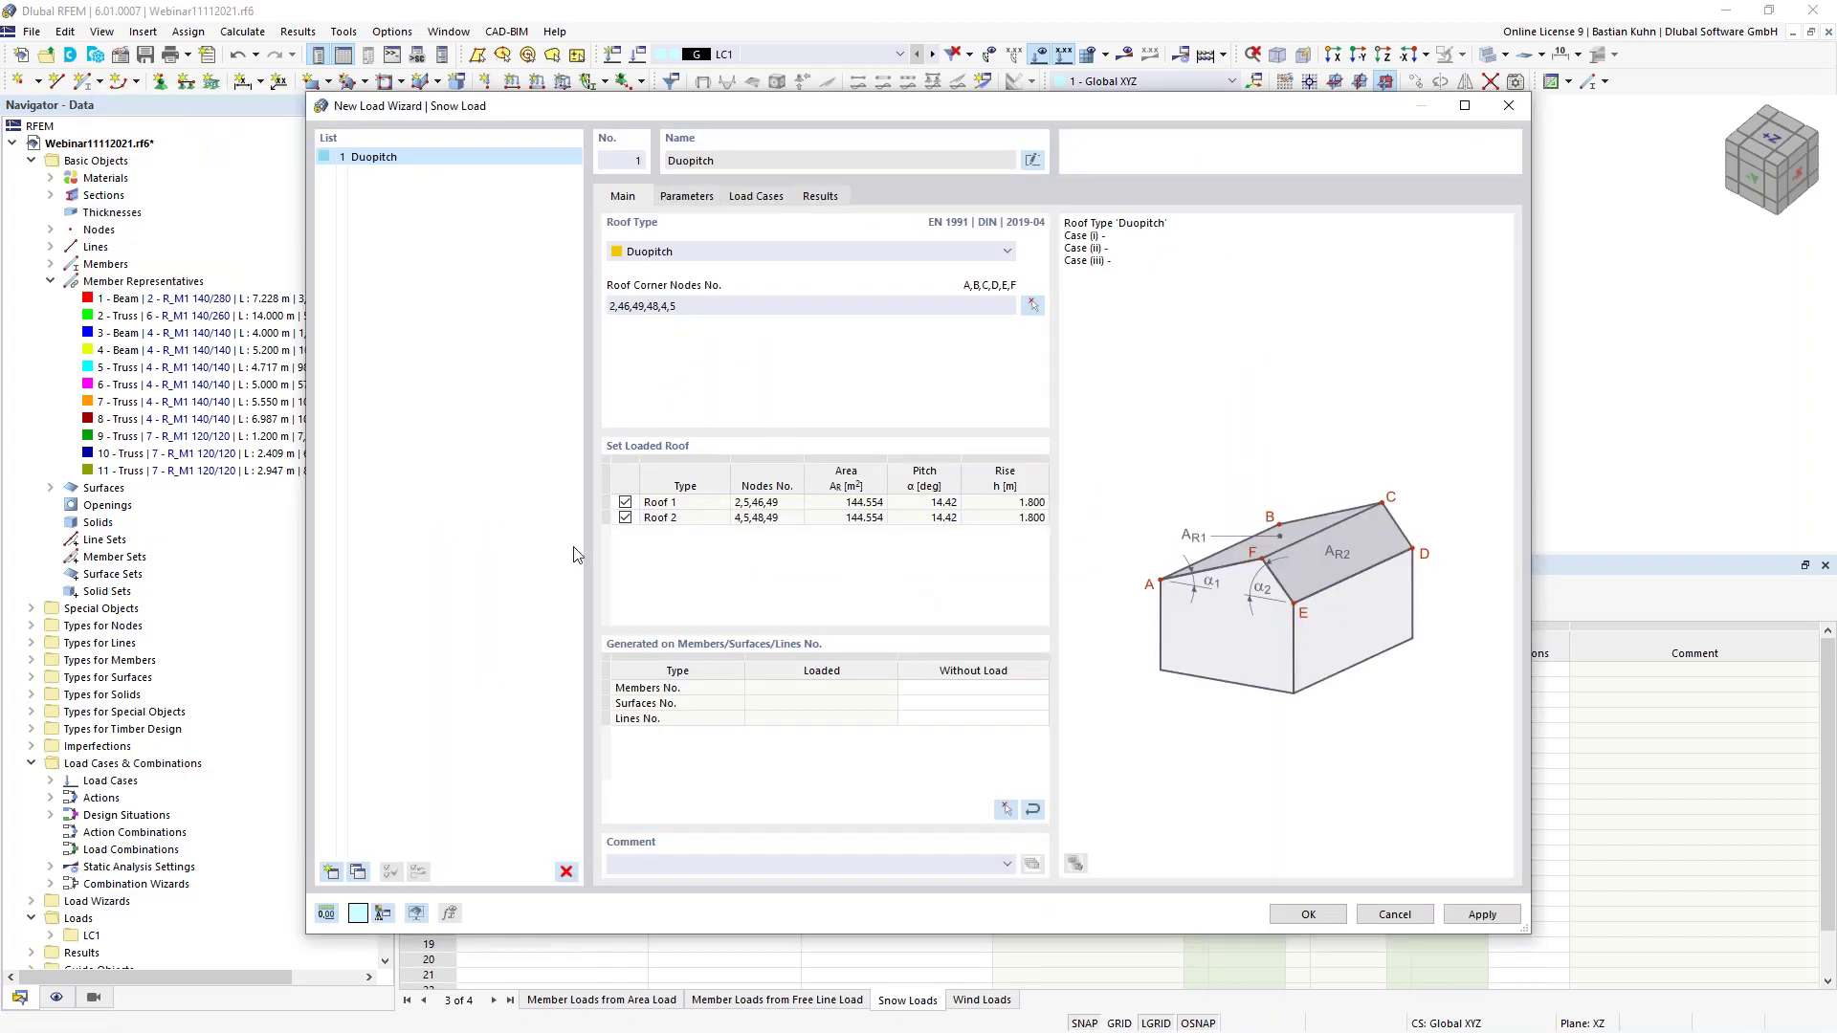
Review the snow load parameters and deactivate Case (ii) and Case (iii), keeping only Case (i) for load case generation
click(689, 197)
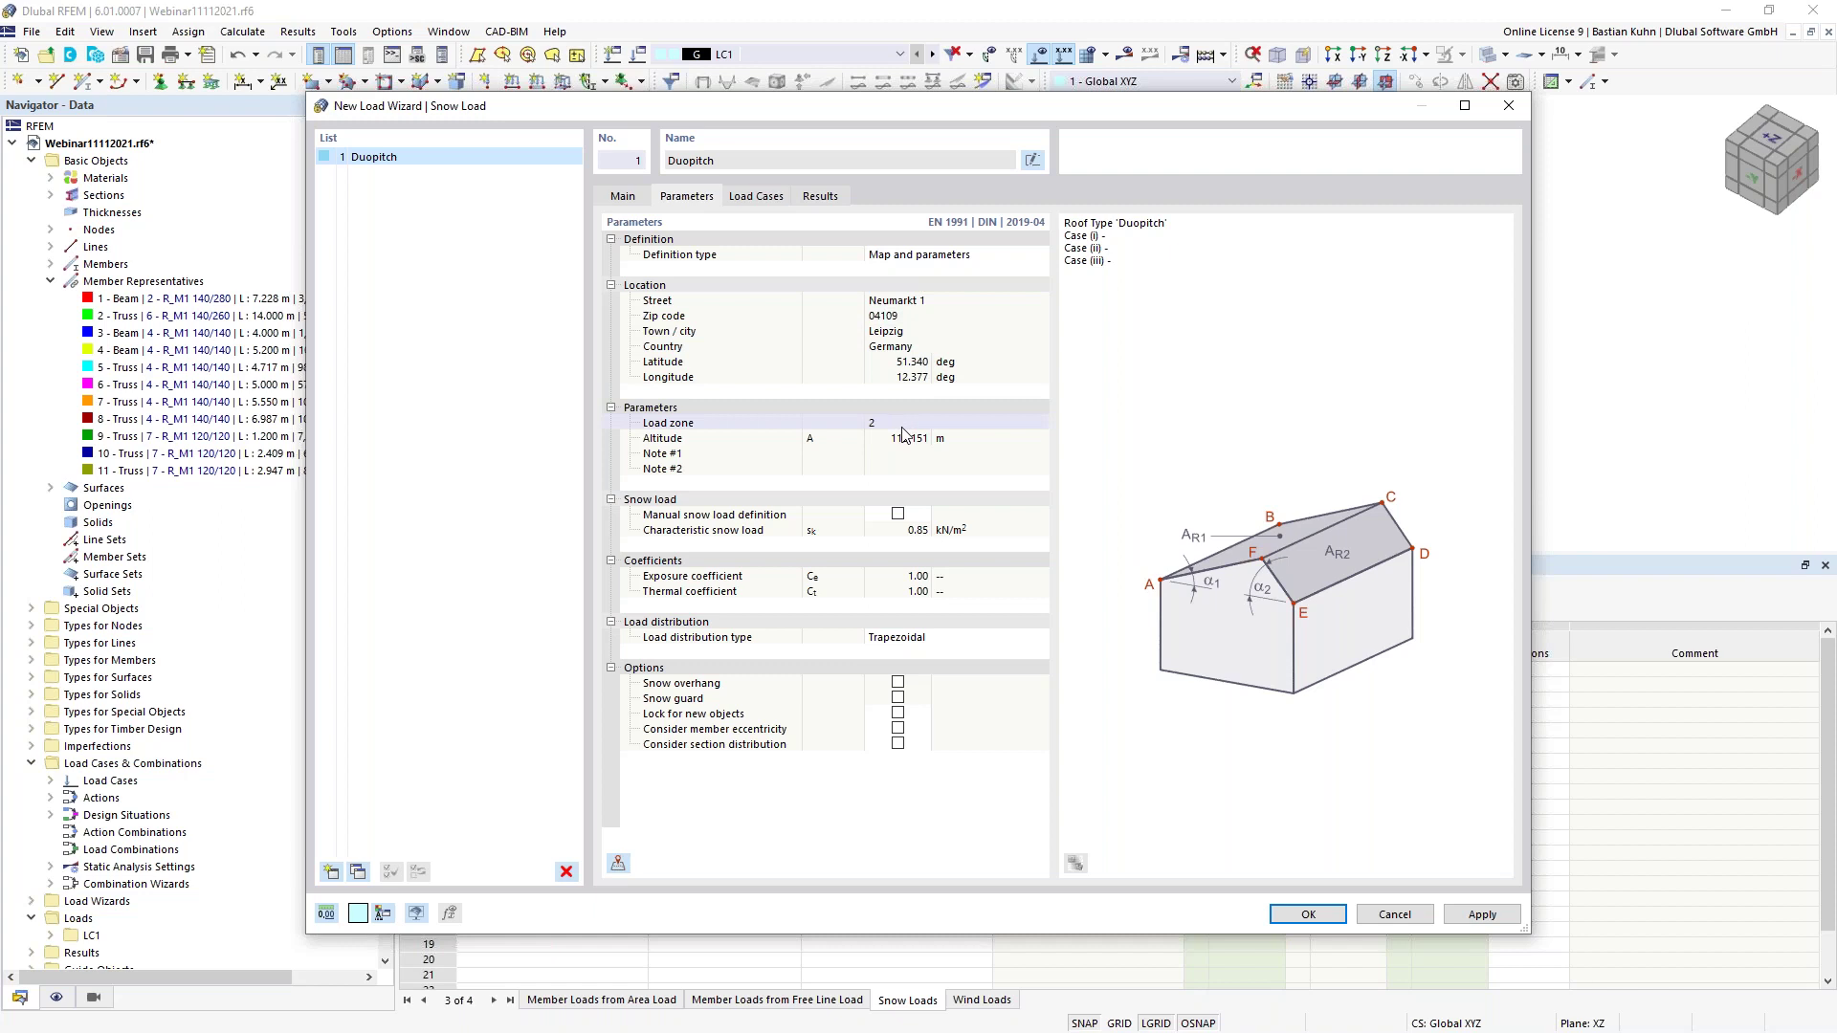
click(760, 196)
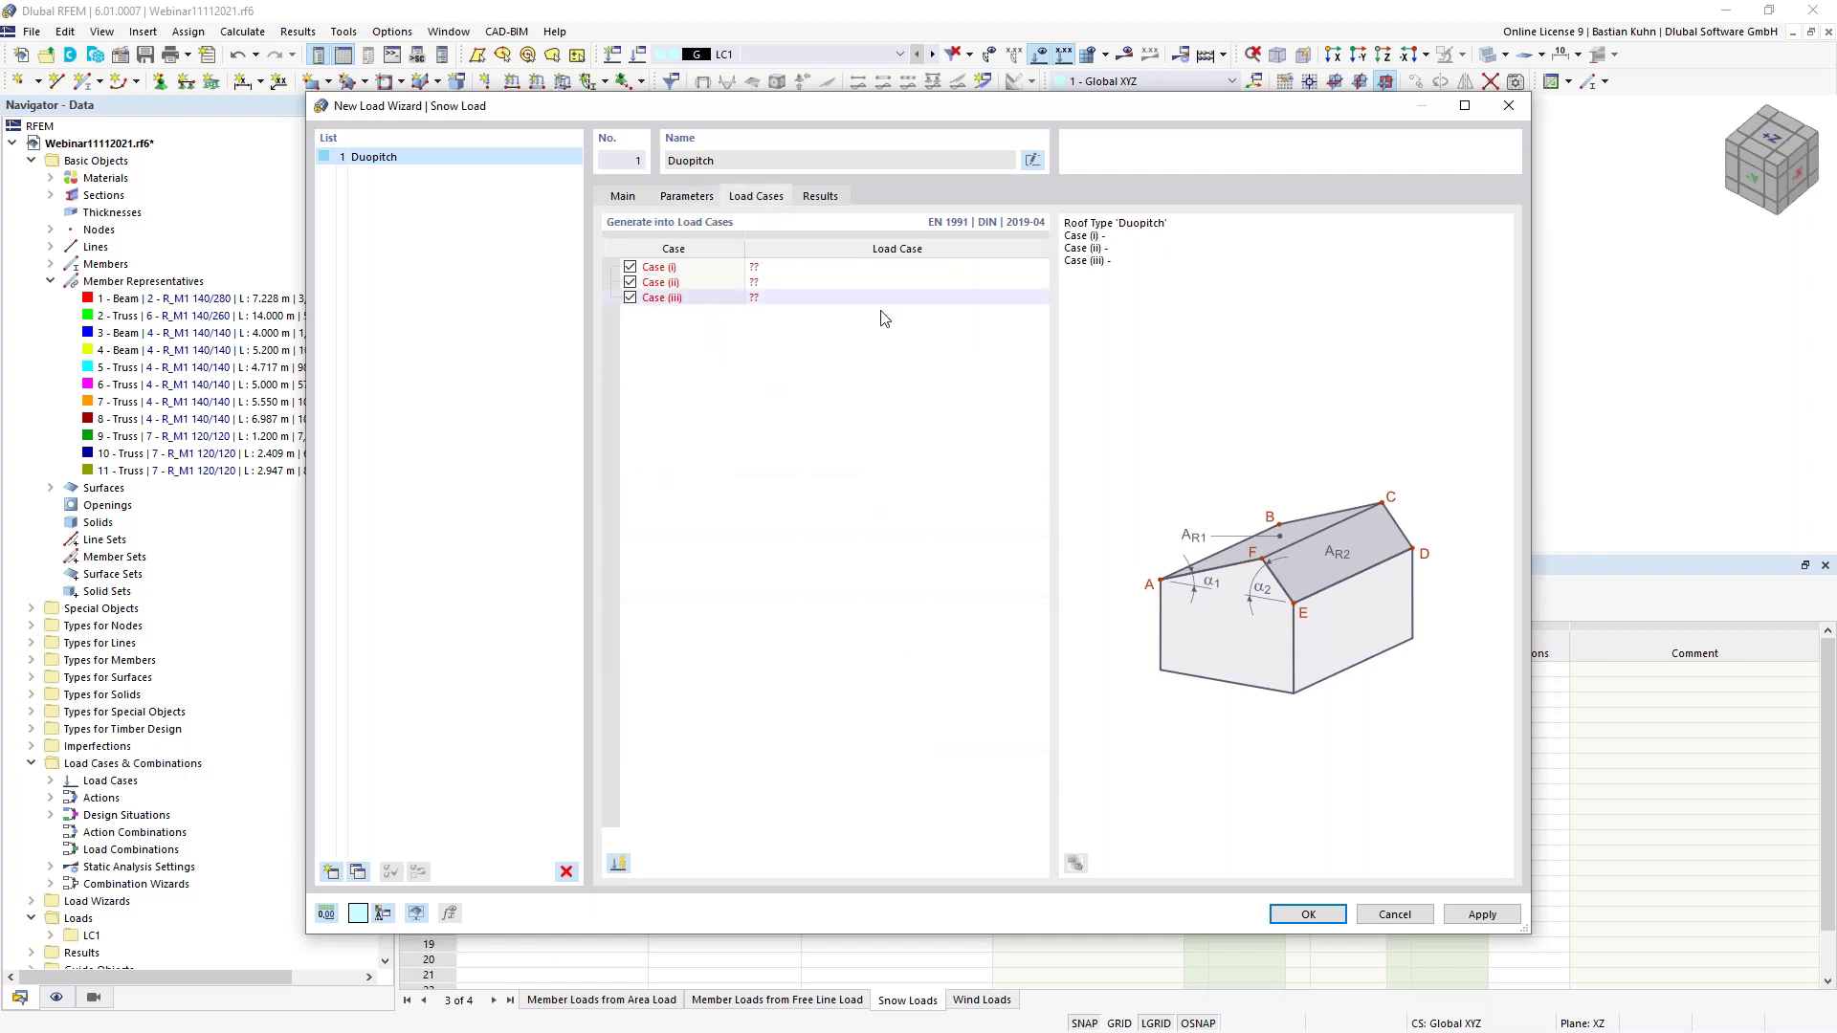
click(629, 297)
click(630, 282)
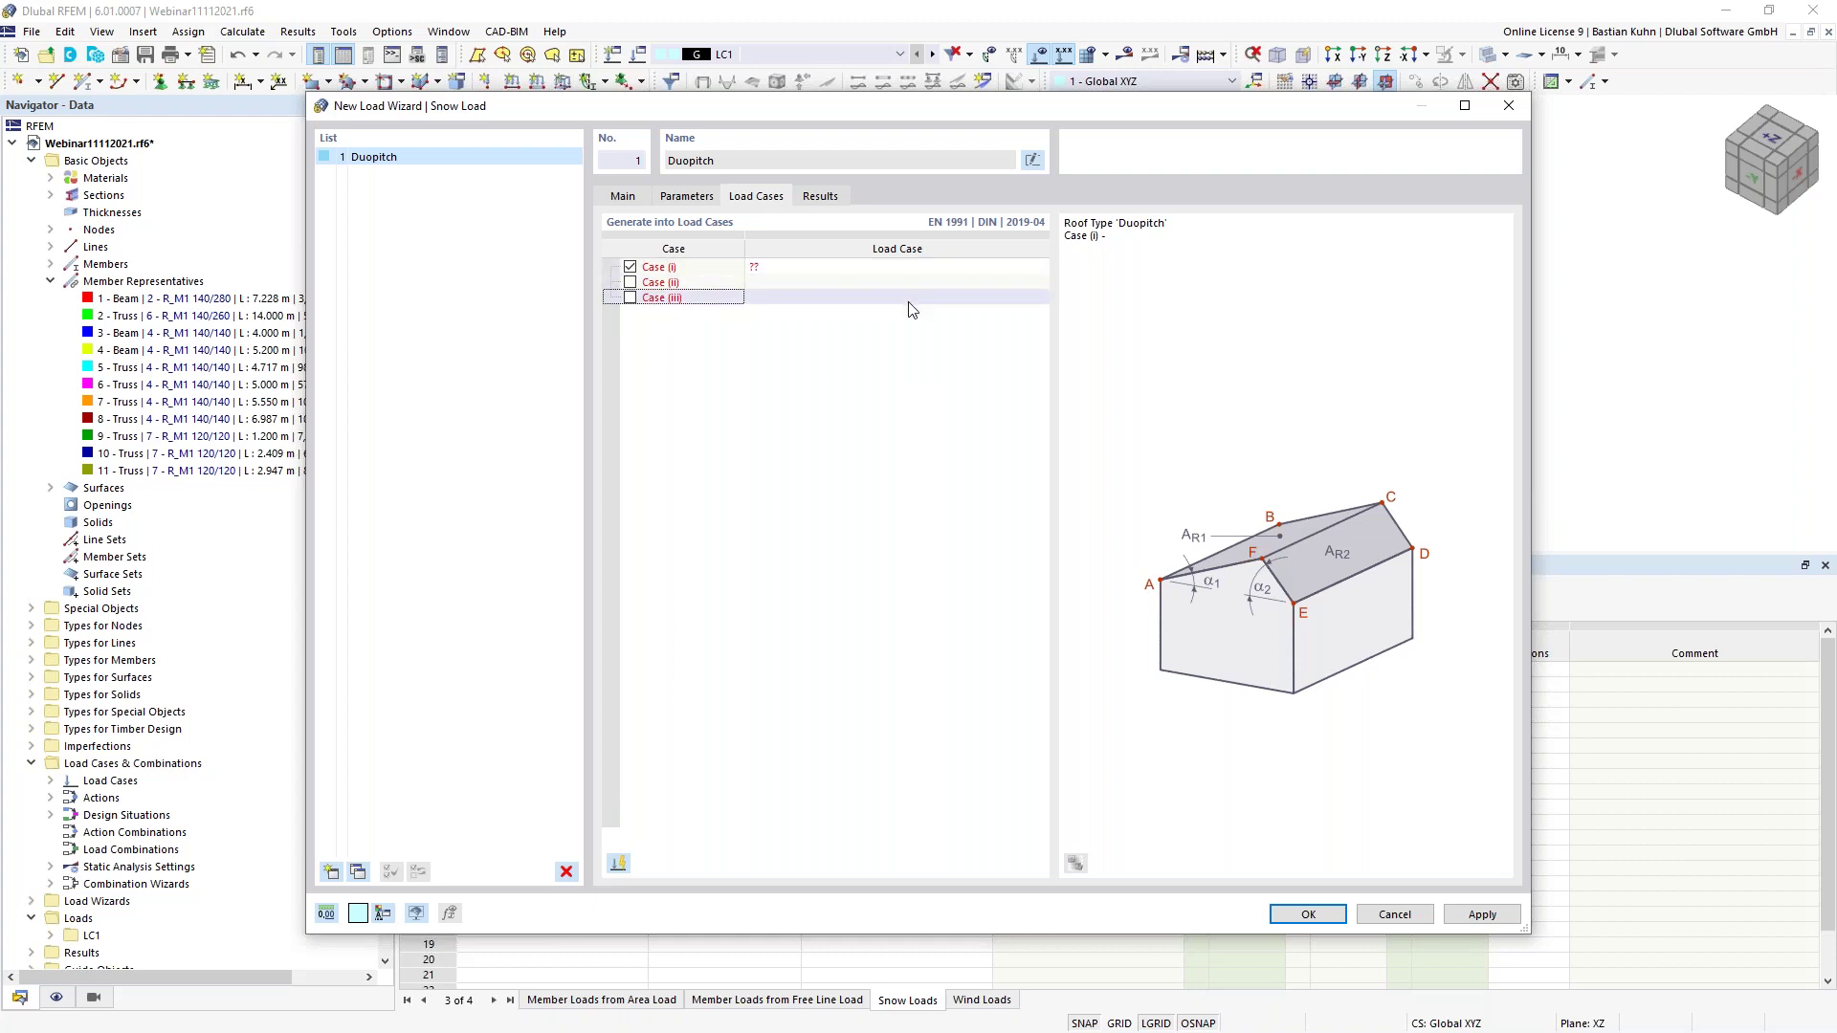
Open the load case management from Case (i) and add three new load cases, LC2, LC3 and LC4
click(913, 266)
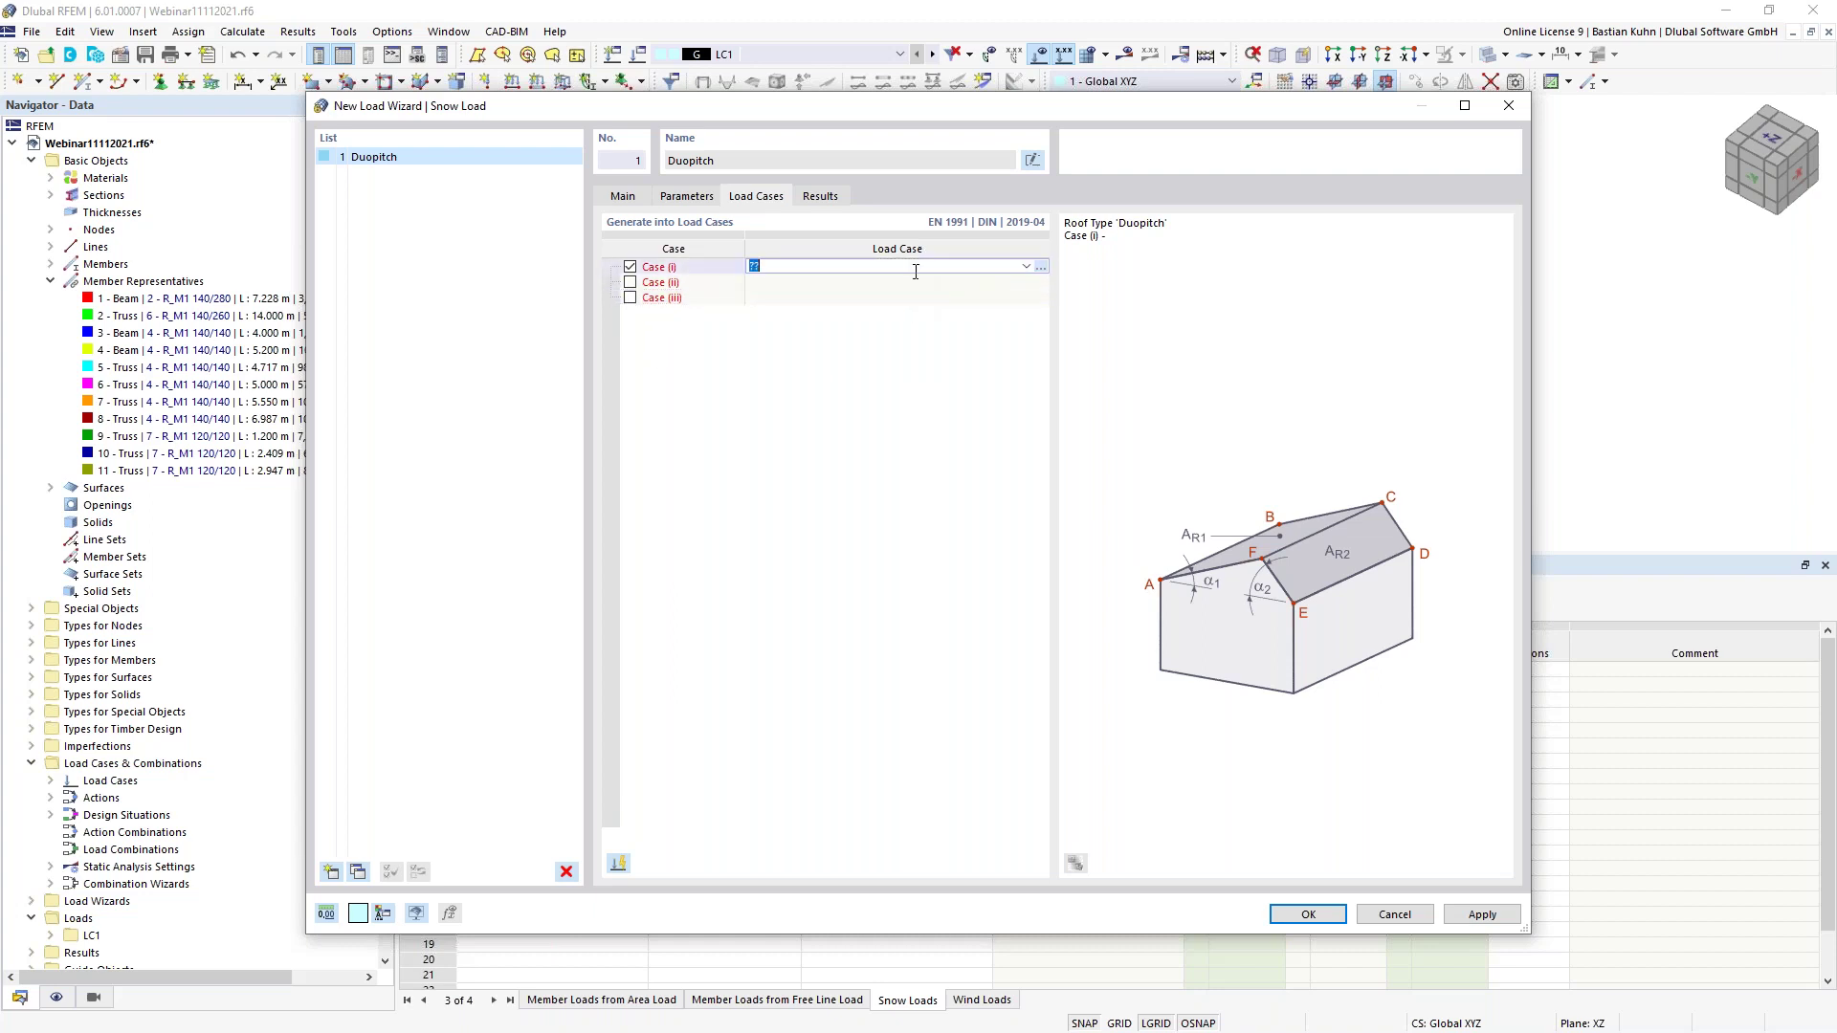
click(1041, 268)
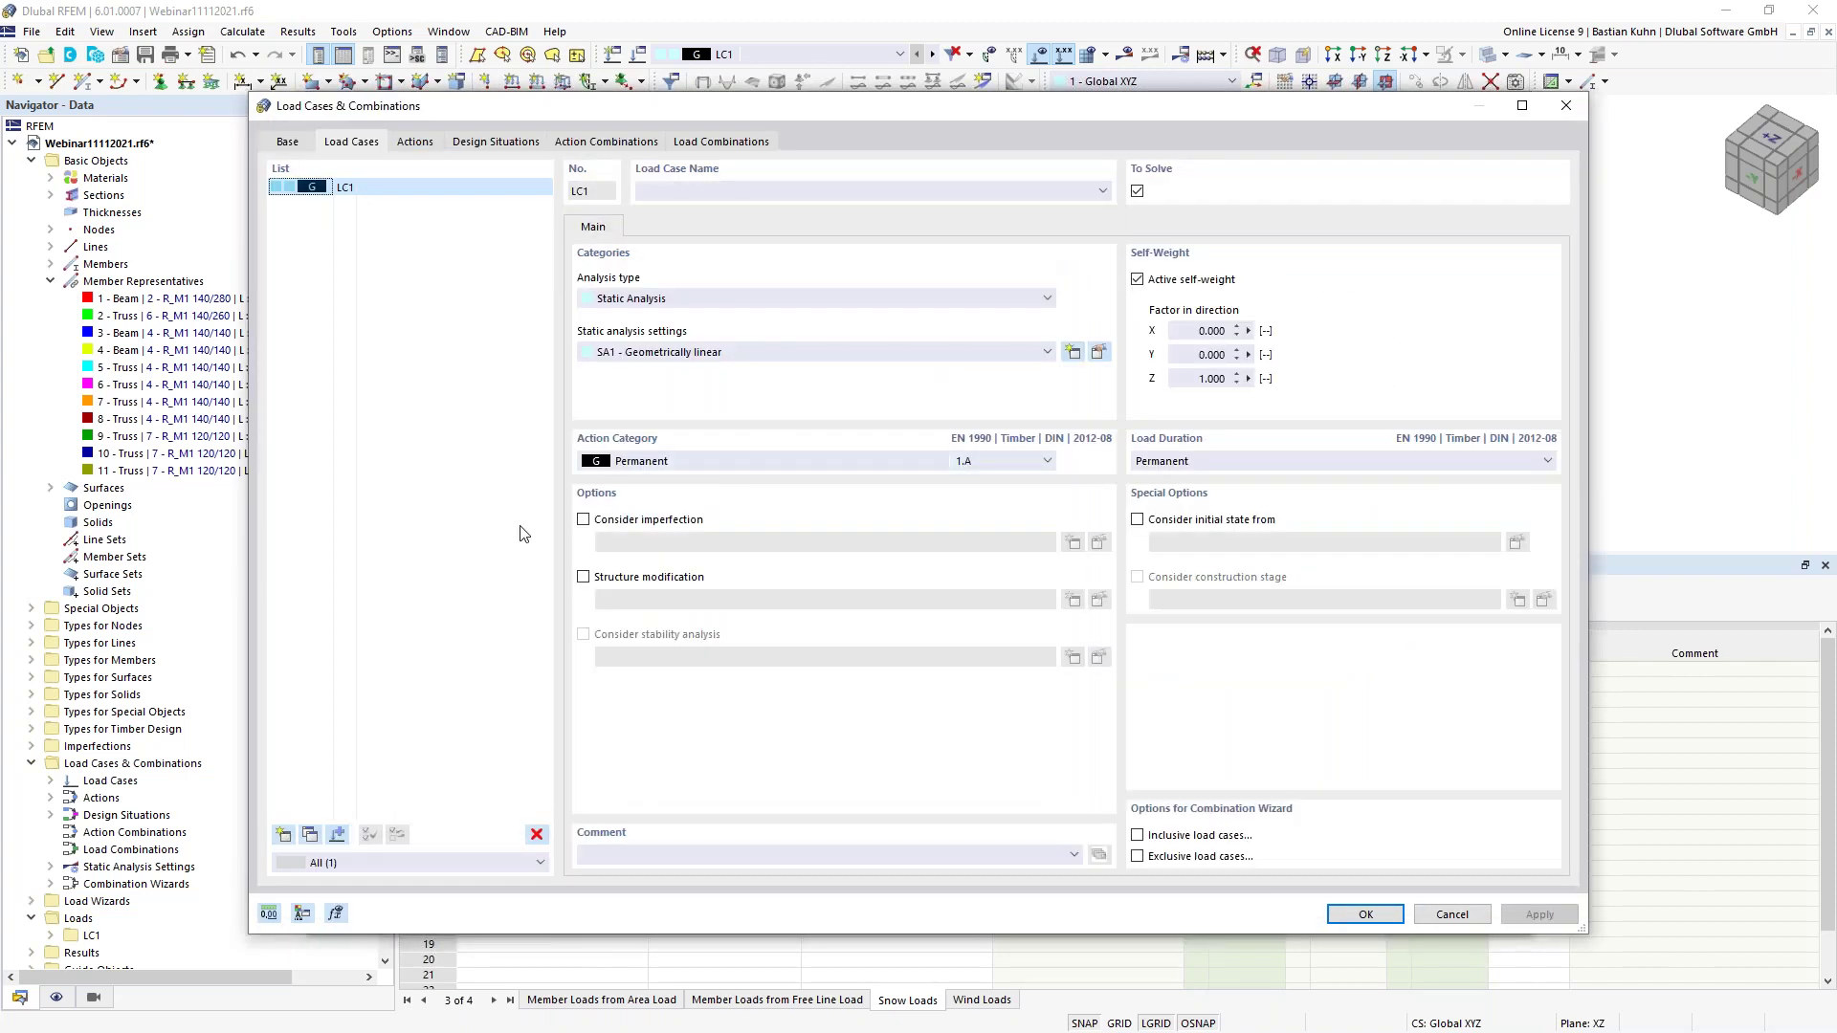
click(284, 835)
click(283, 835)
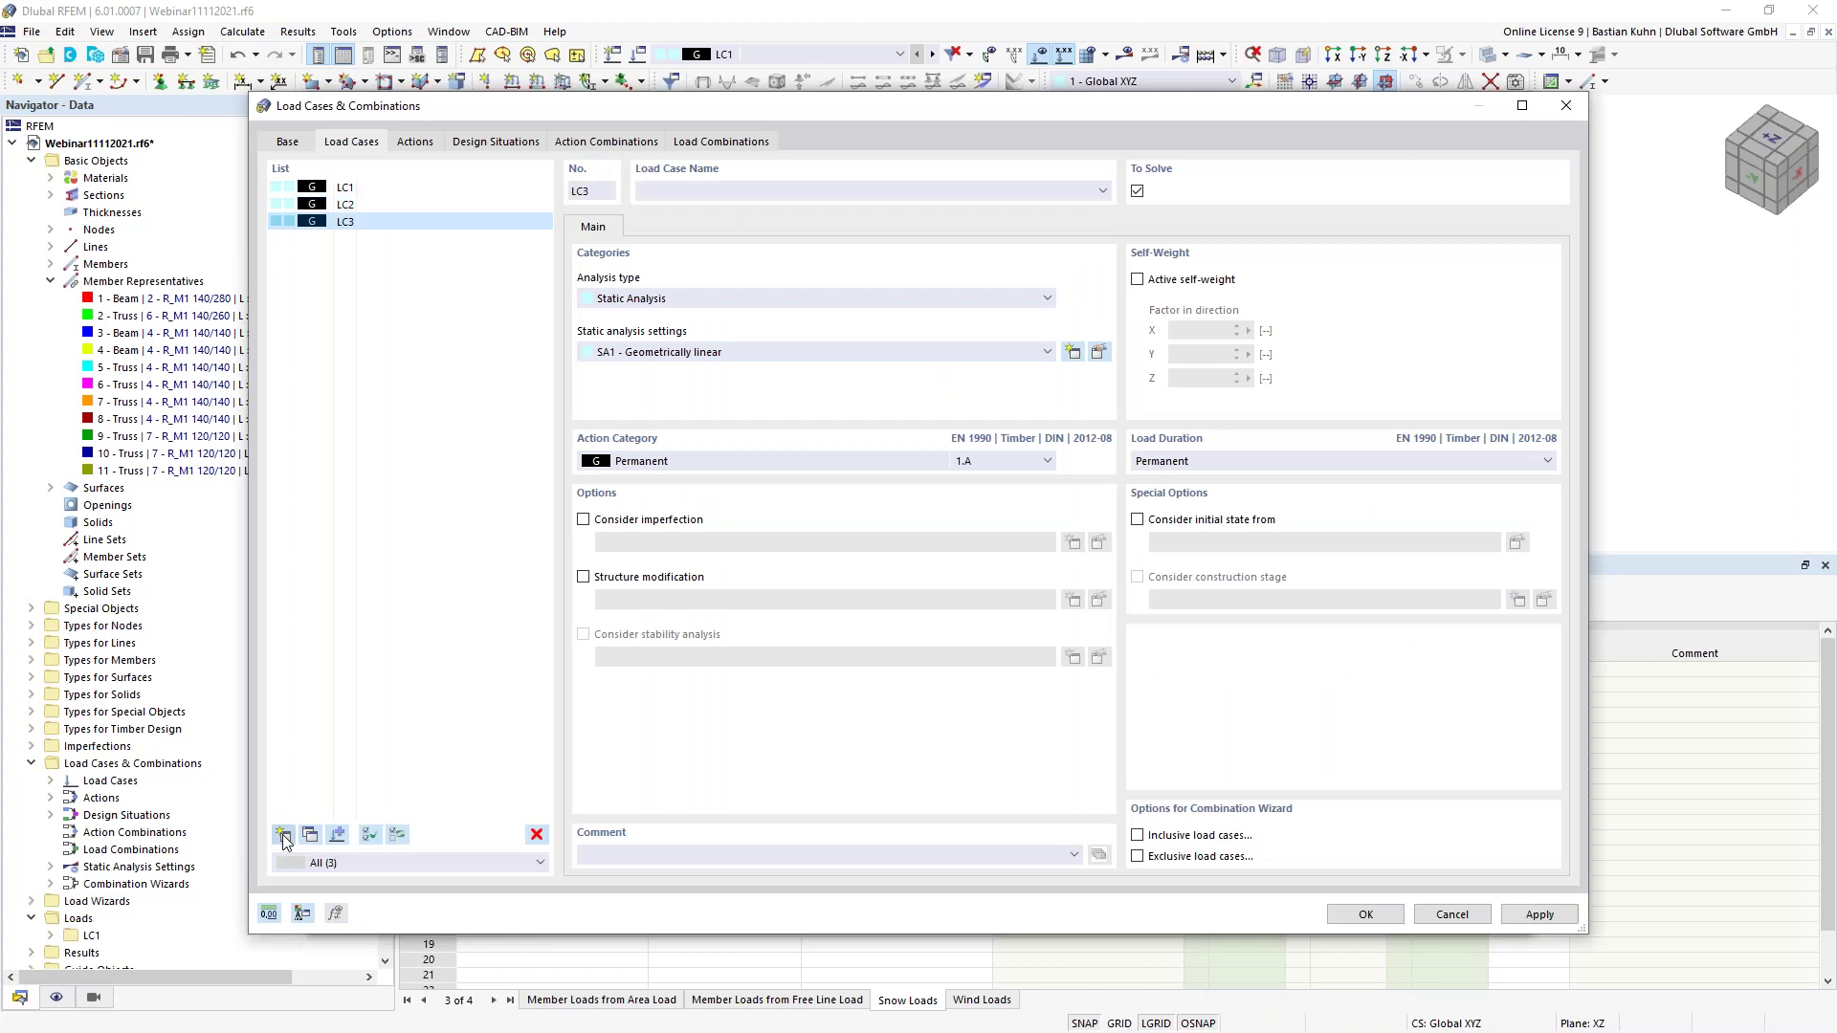
click(283, 835)
Set the action category of LC2 to Snow / Ice loads - H <= 1000 m, and of LC3 and LC4 to Wind
click(398, 203)
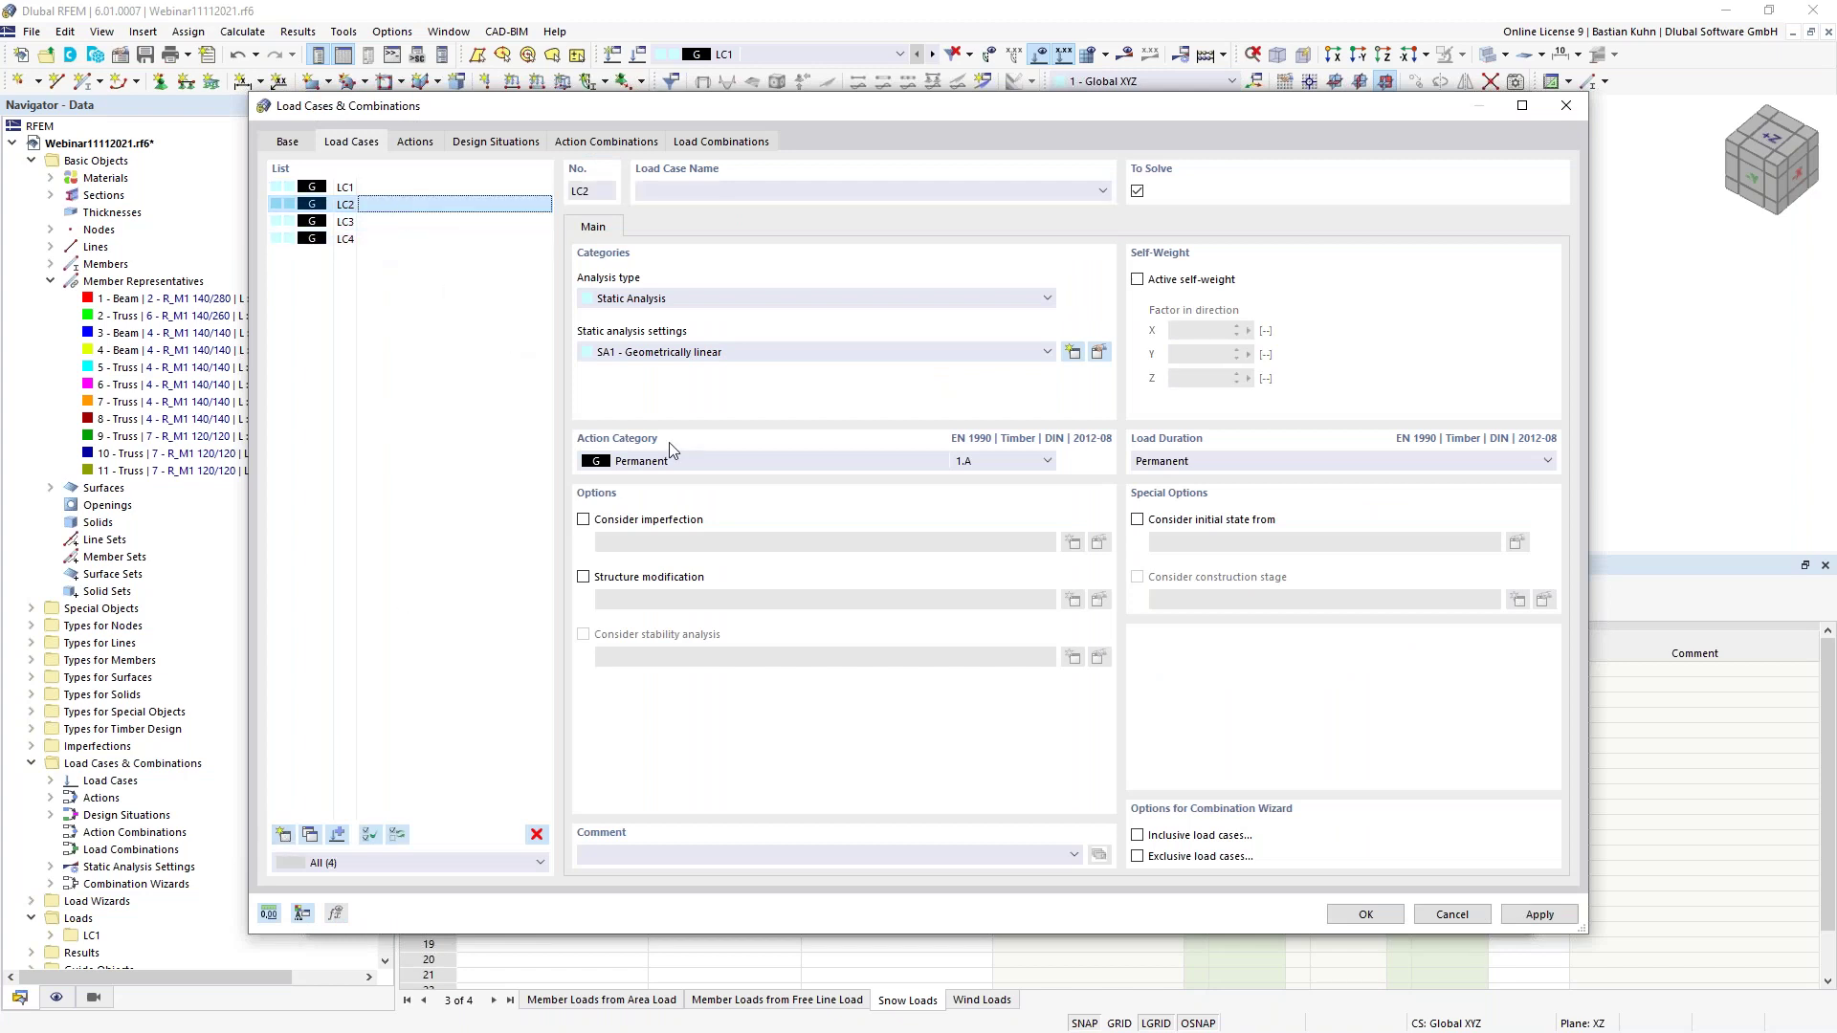
click(769, 463)
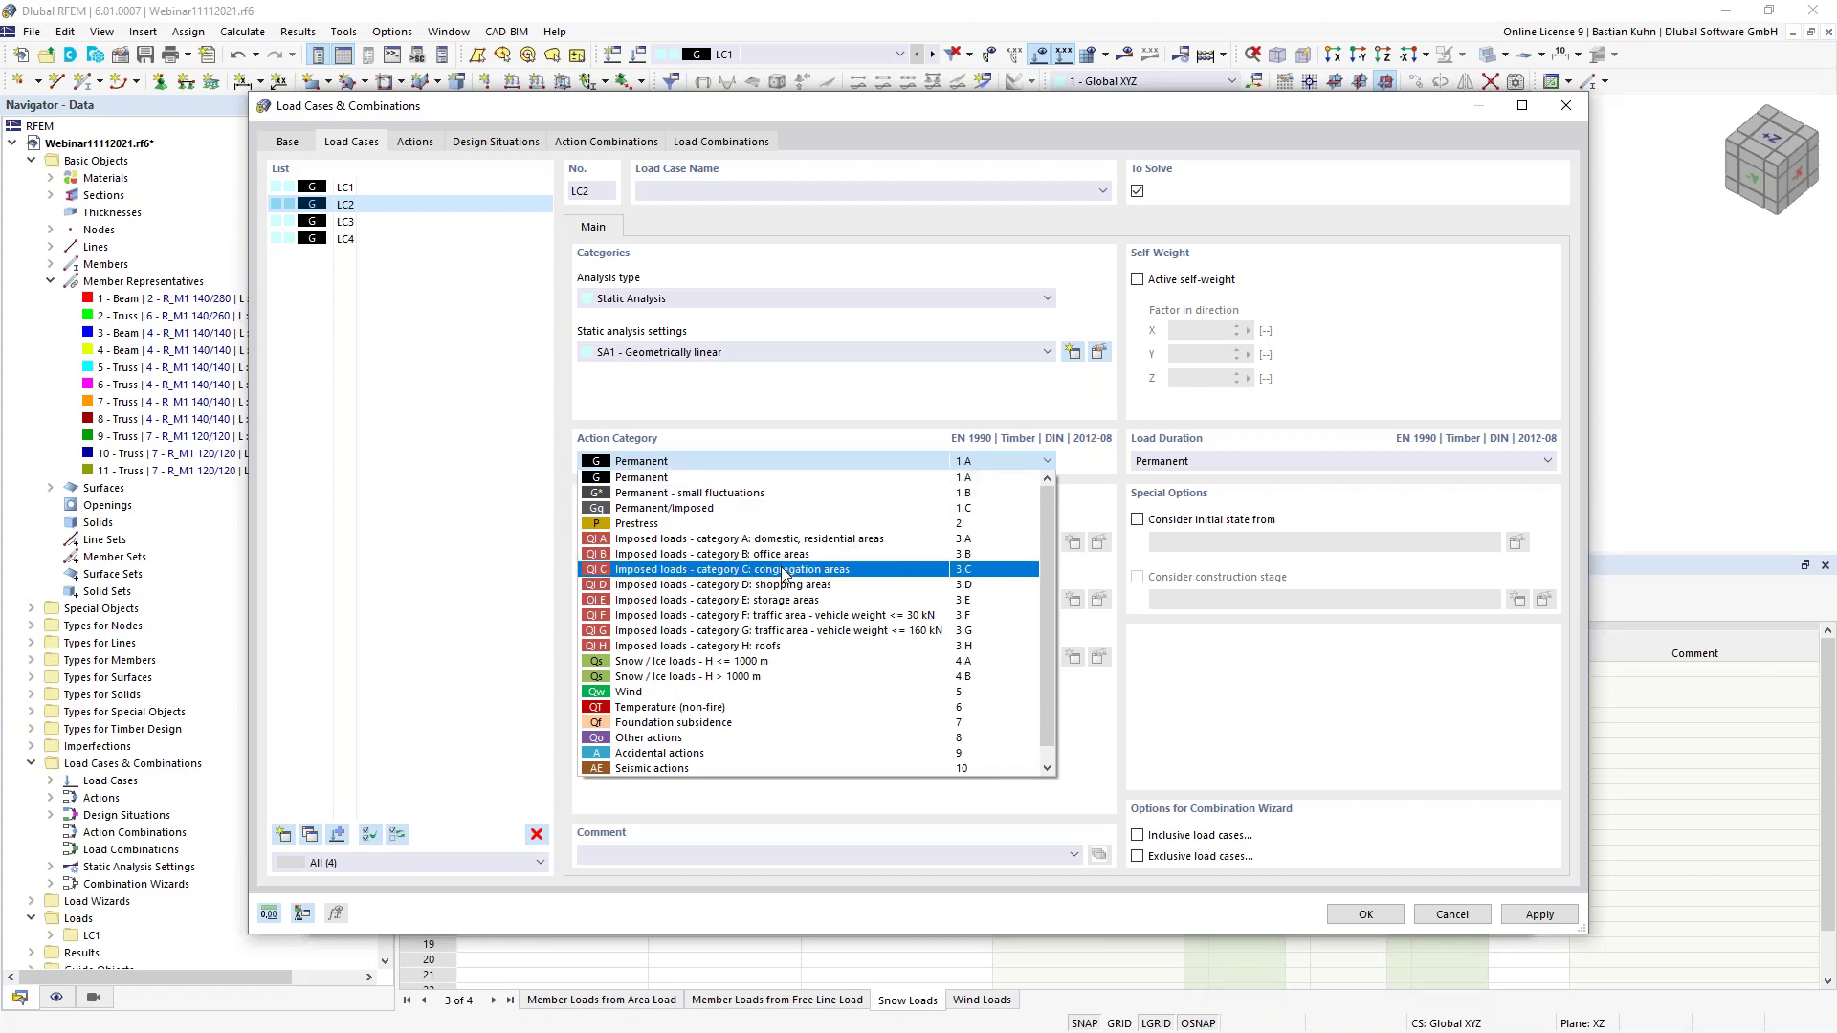
click(776, 662)
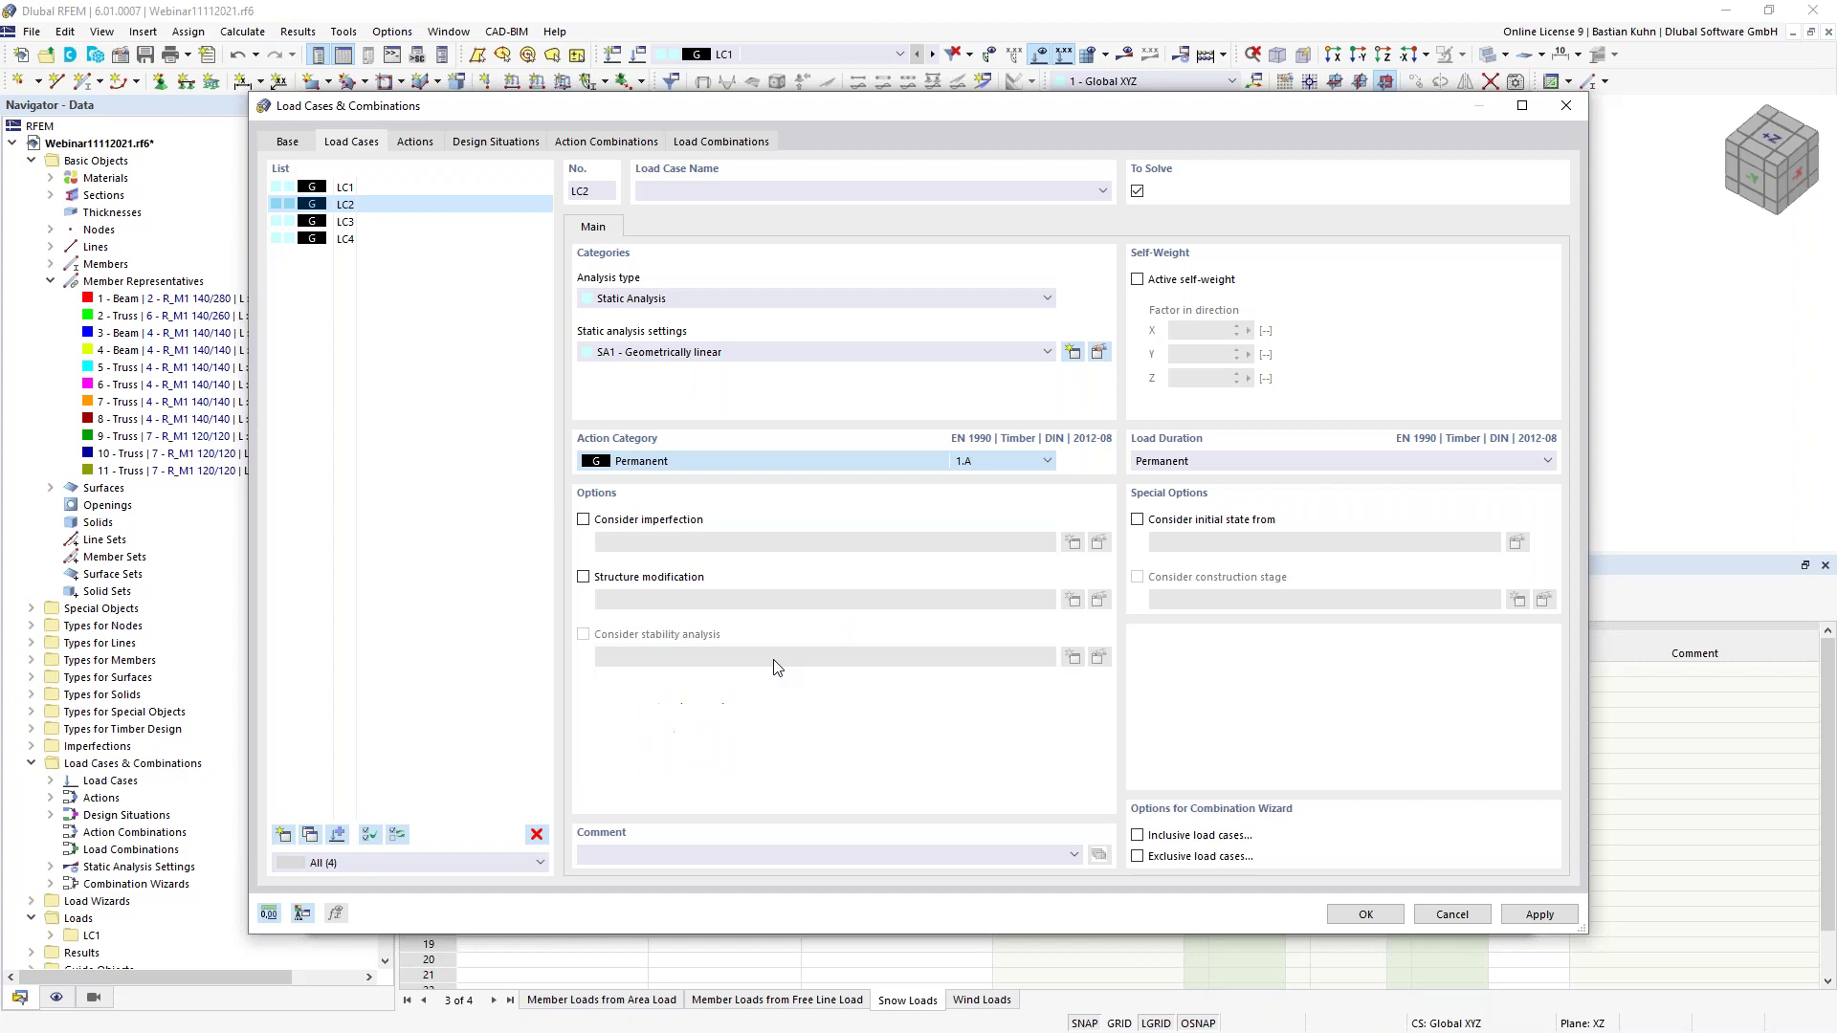
click(387, 221)
click(727, 463)
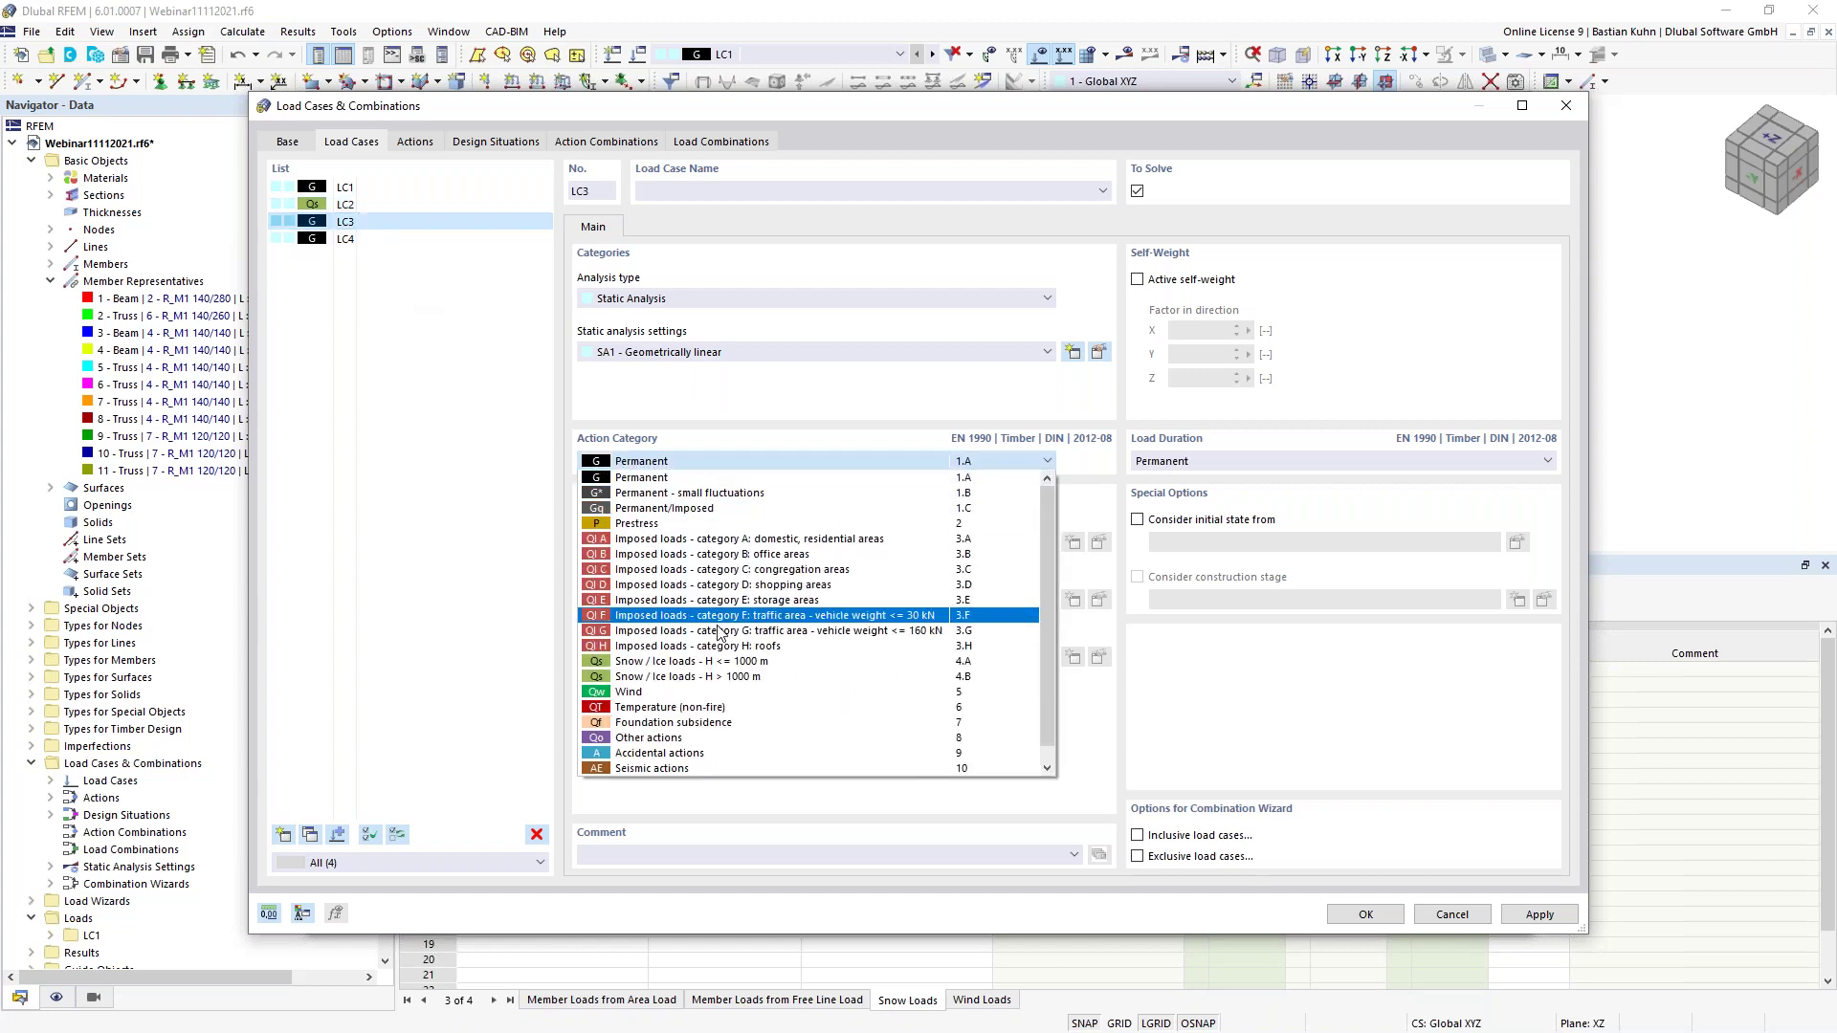
click(719, 693)
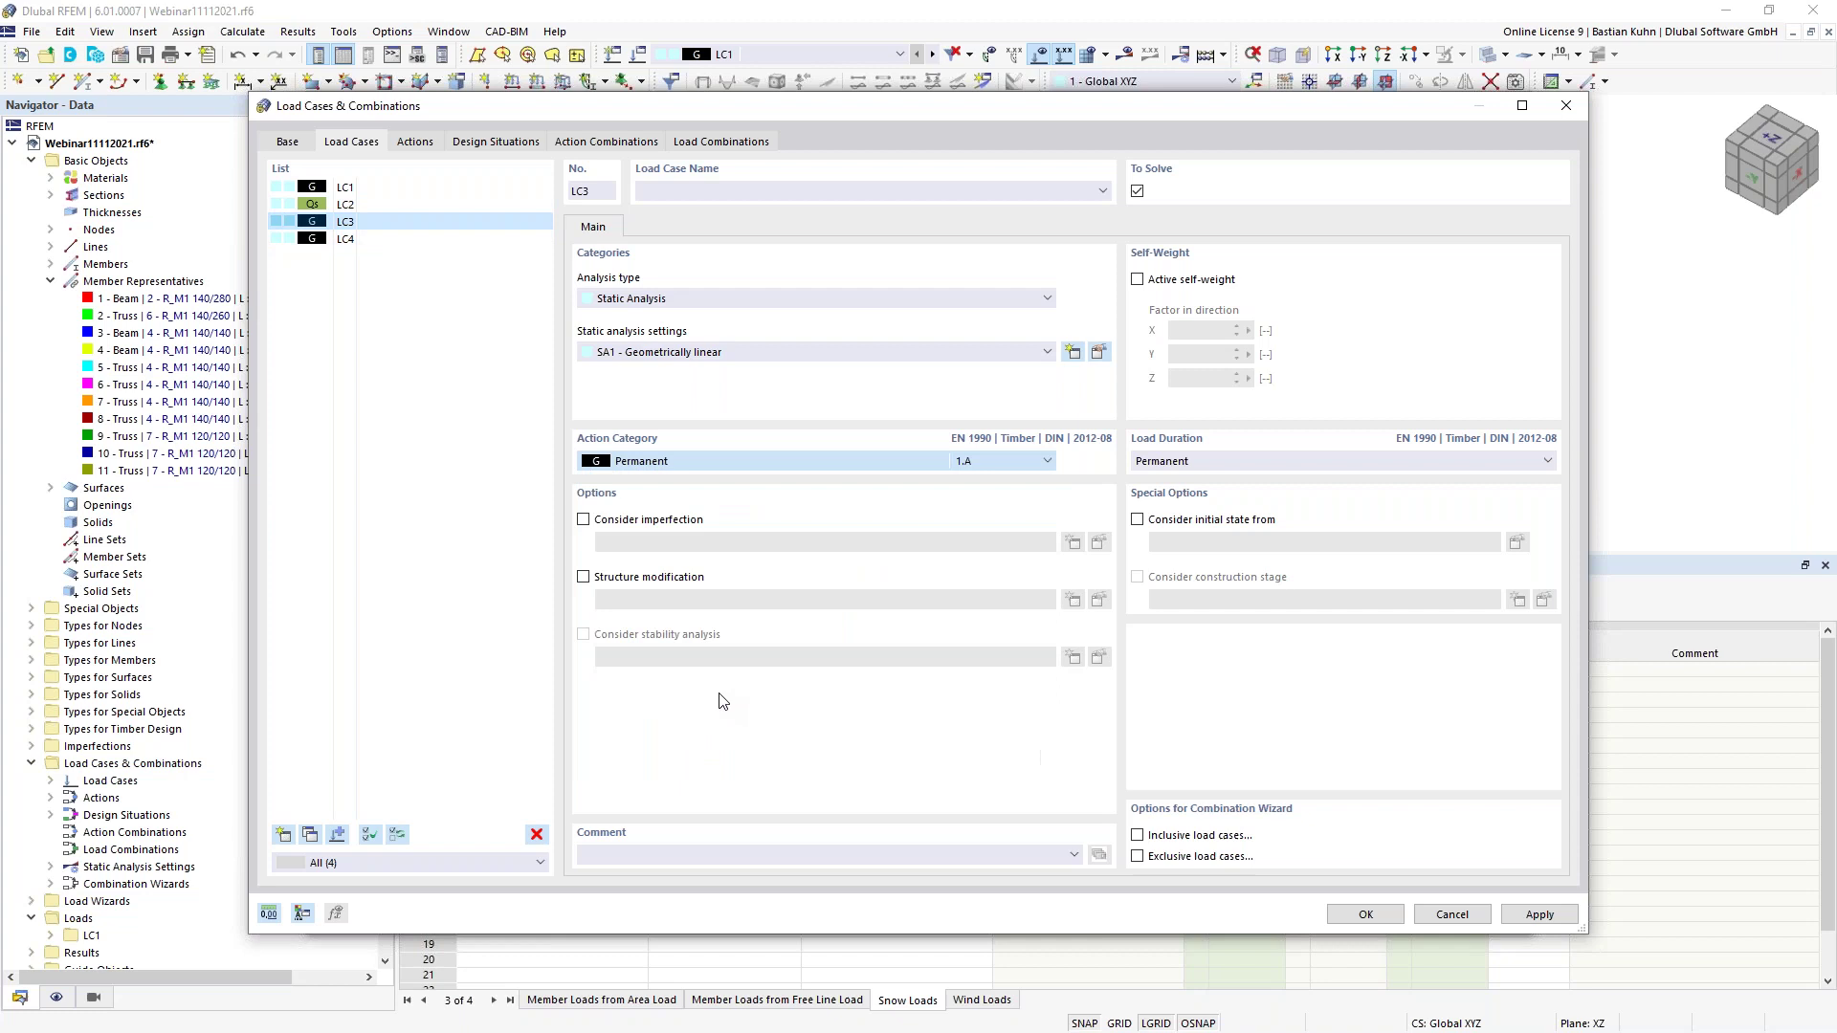
click(380, 240)
click(685, 462)
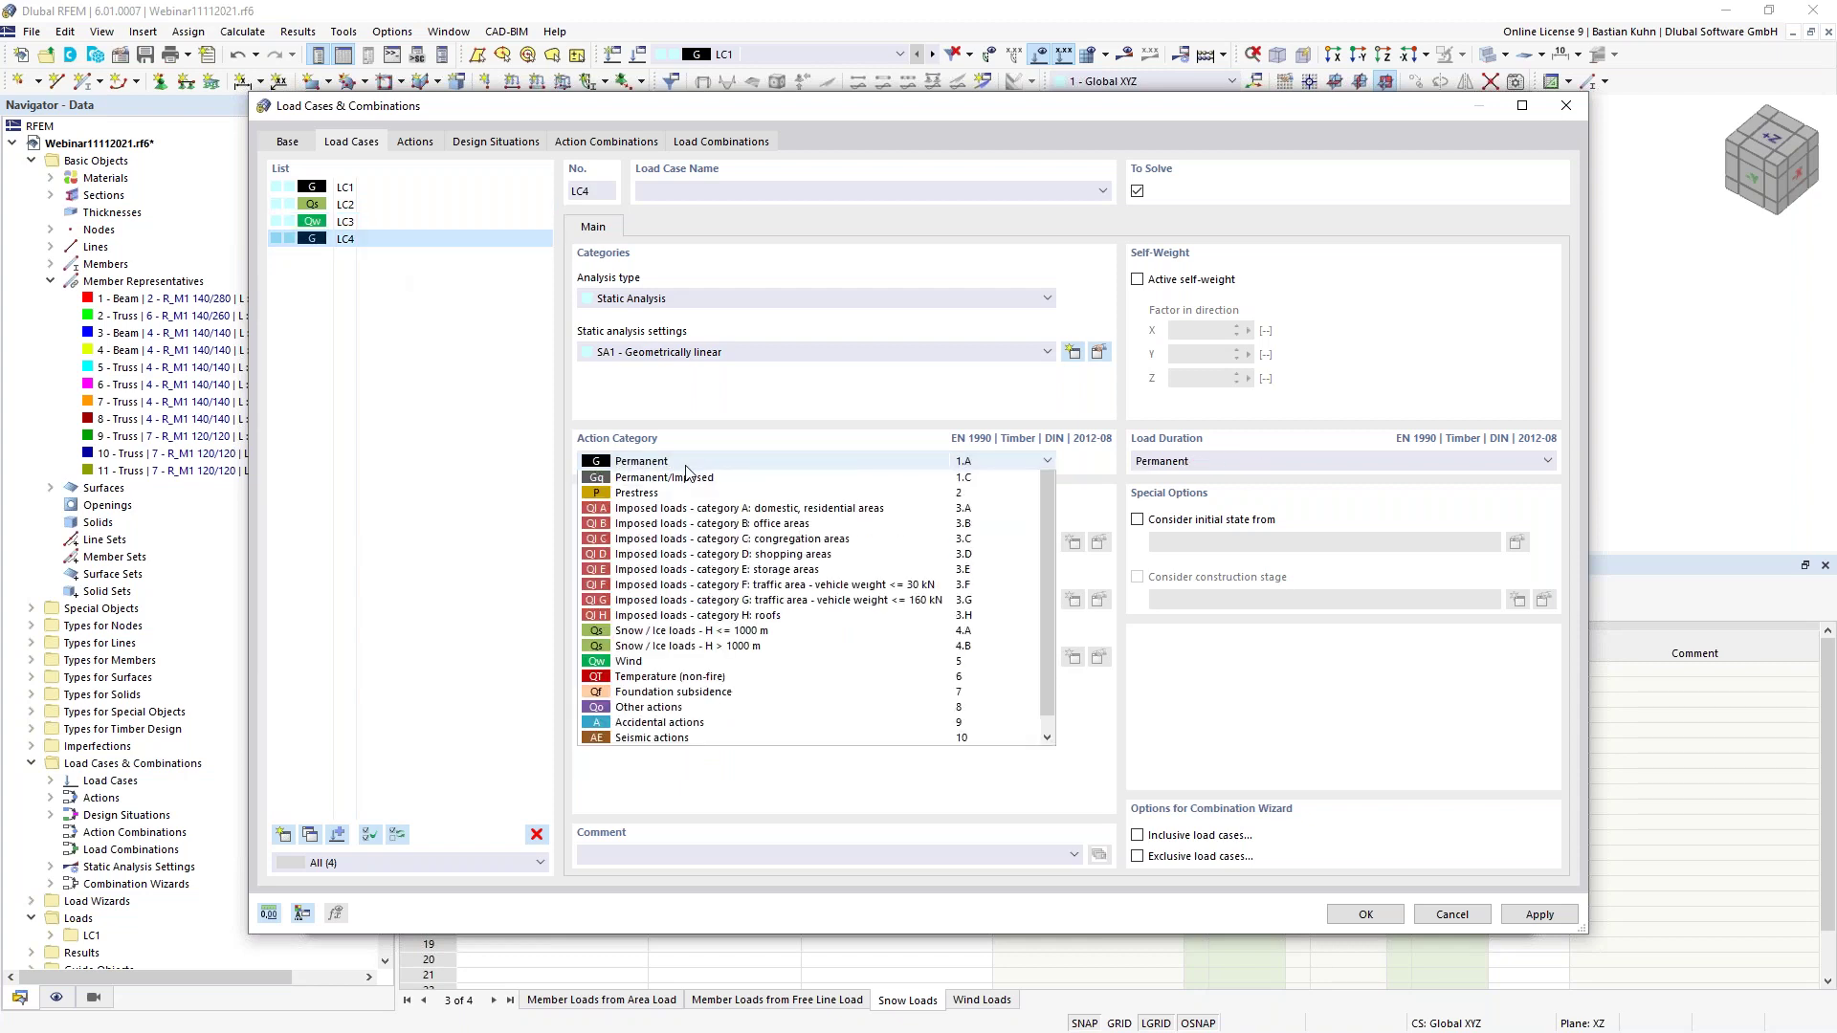
click(676, 688)
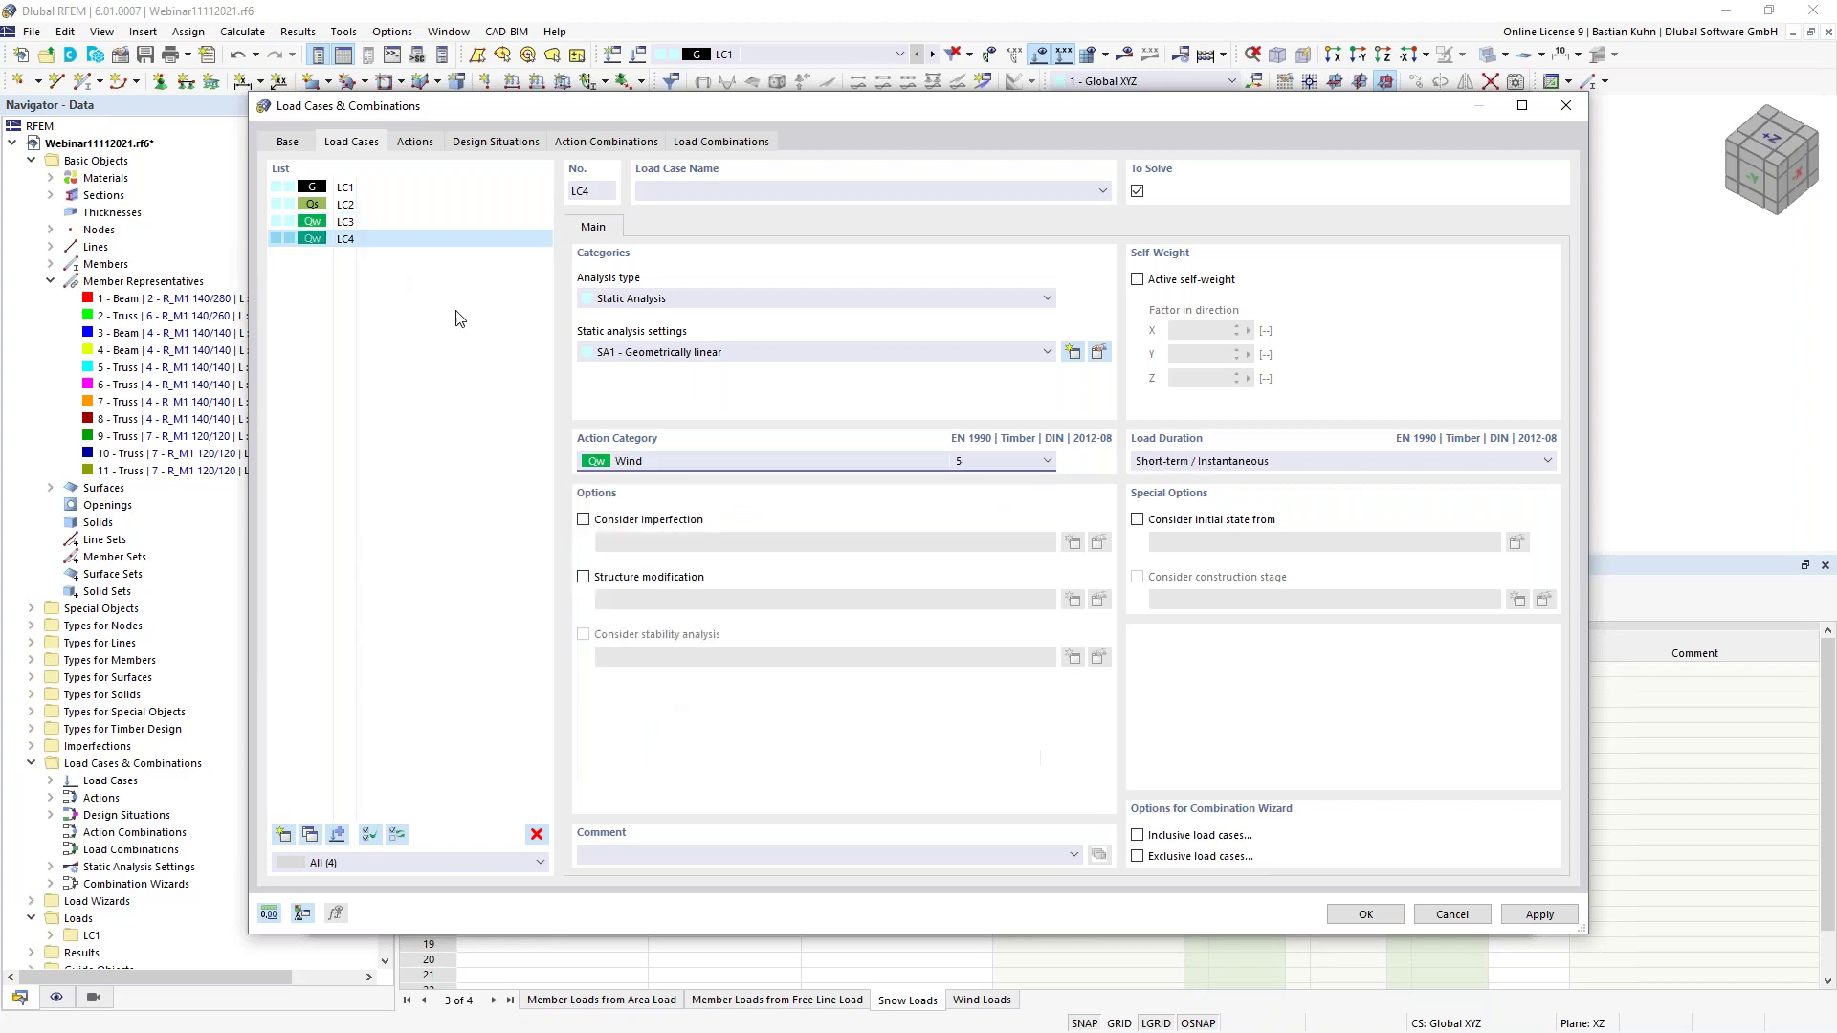
Assign LC2 to Case (i) of the duopitch snow load and accept the load wizard
click(396, 205)
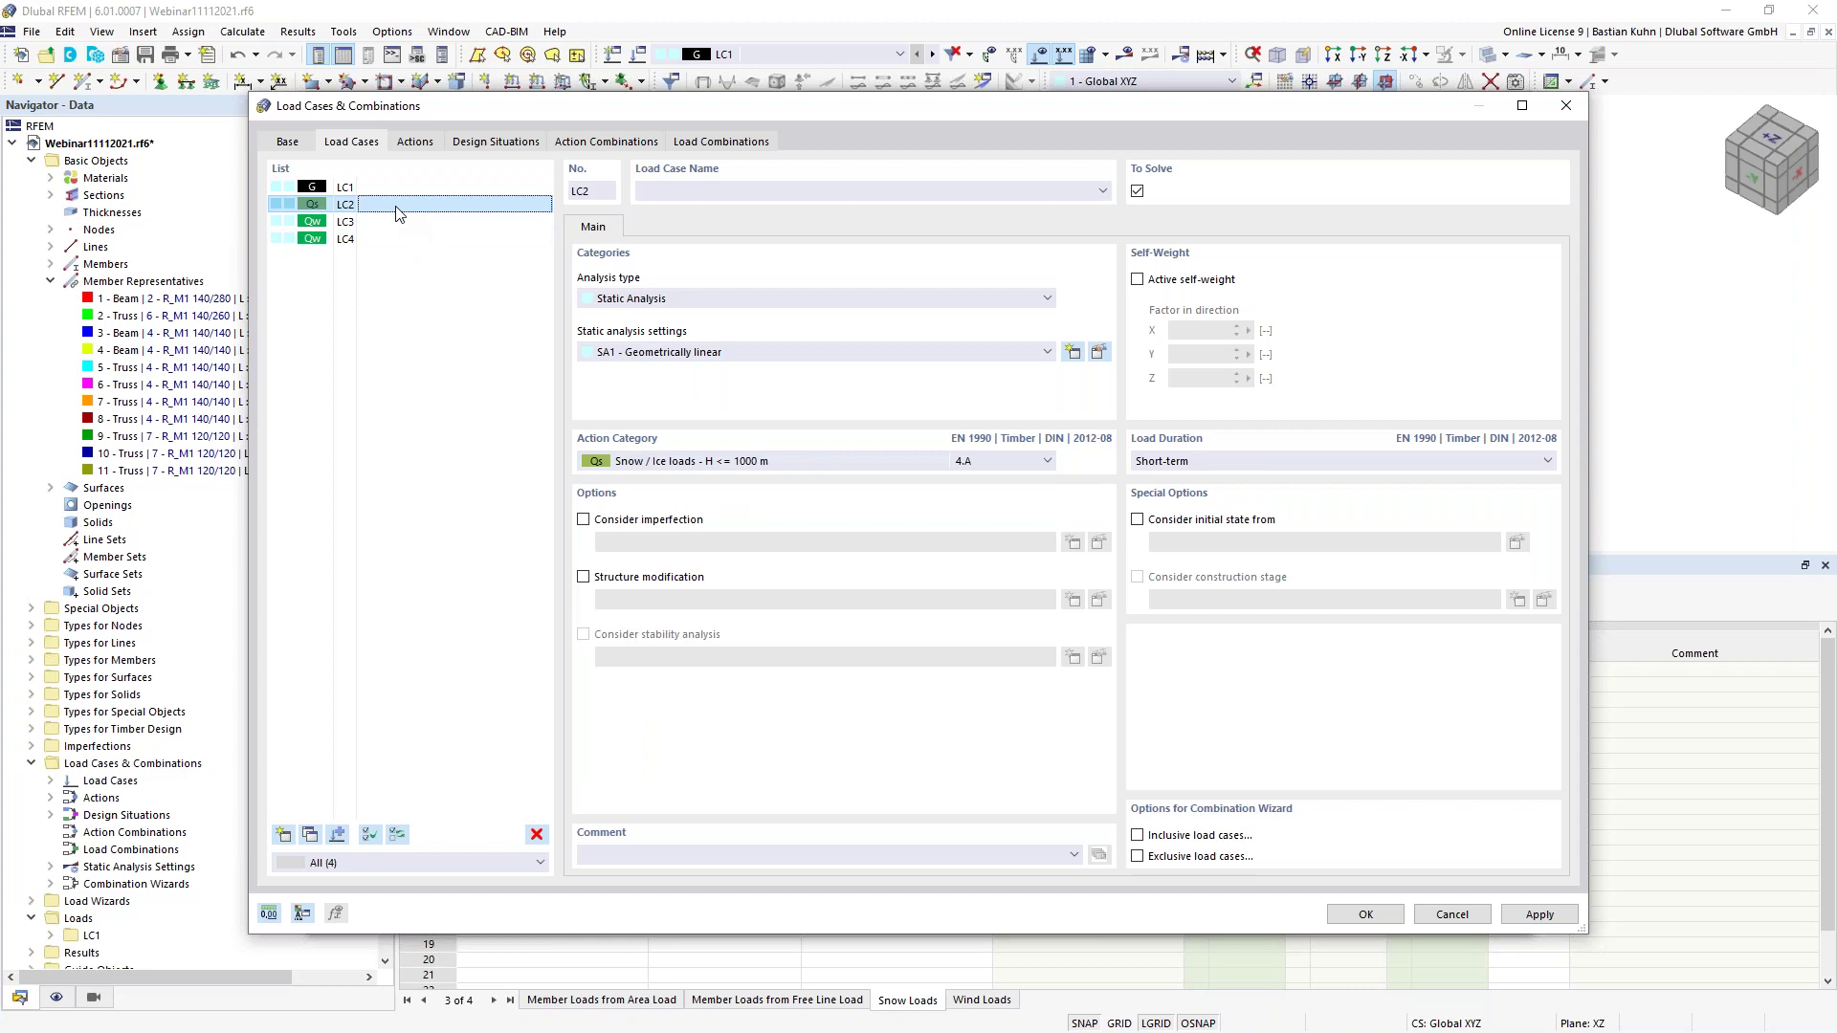
click(1352, 918)
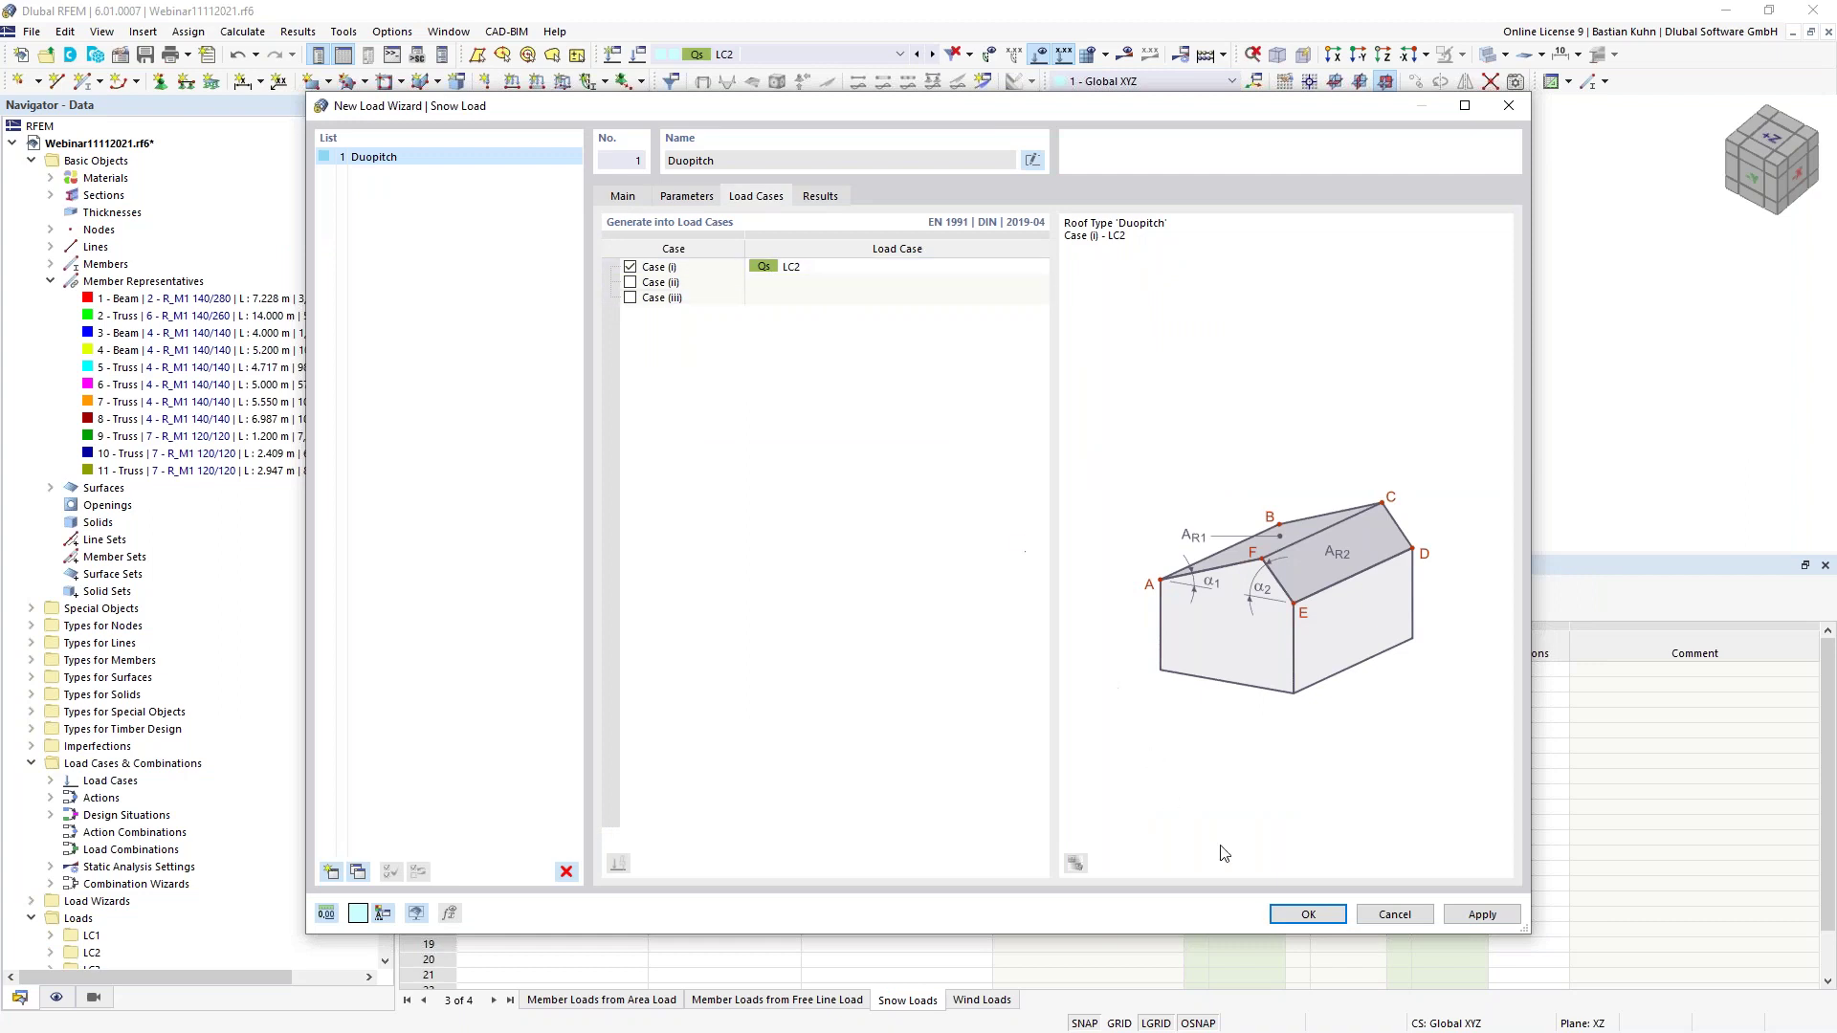
click(1307, 914)
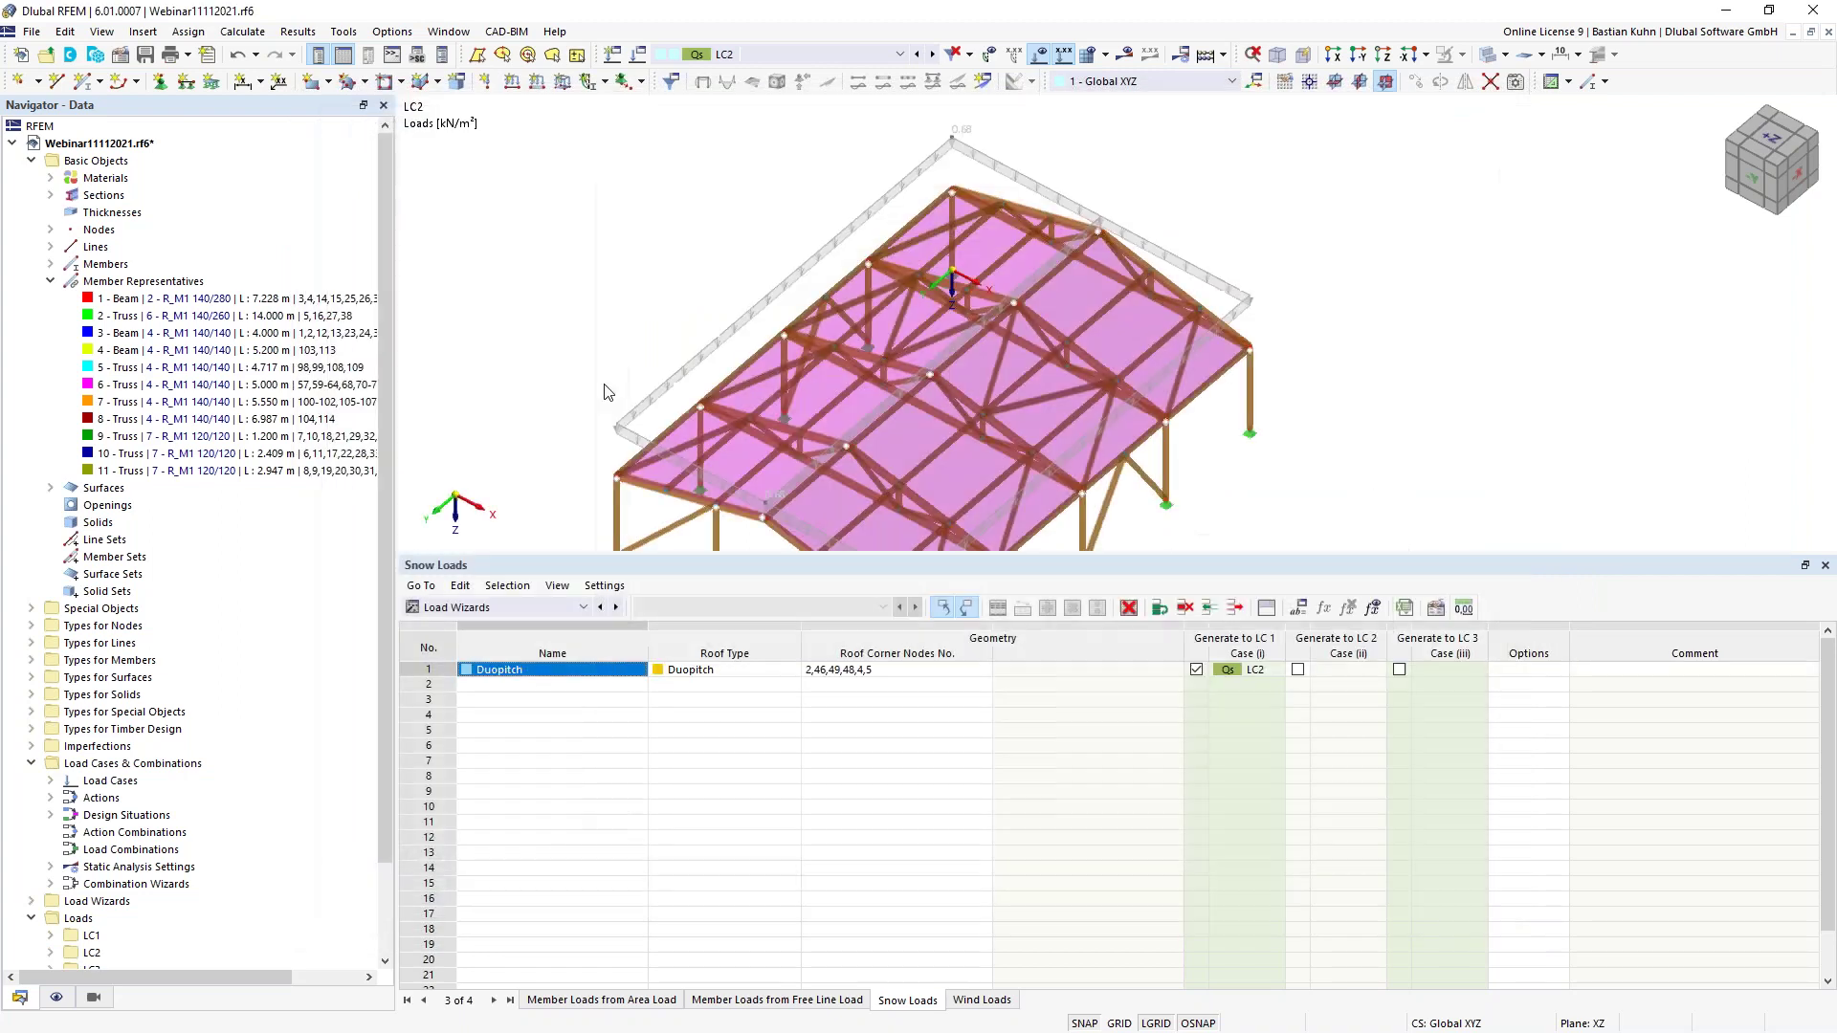
Activate the separate display of load transfer for surfaces
scroll(669, 315, down, 3)
middle_drag(669, 315, 1132, 204)
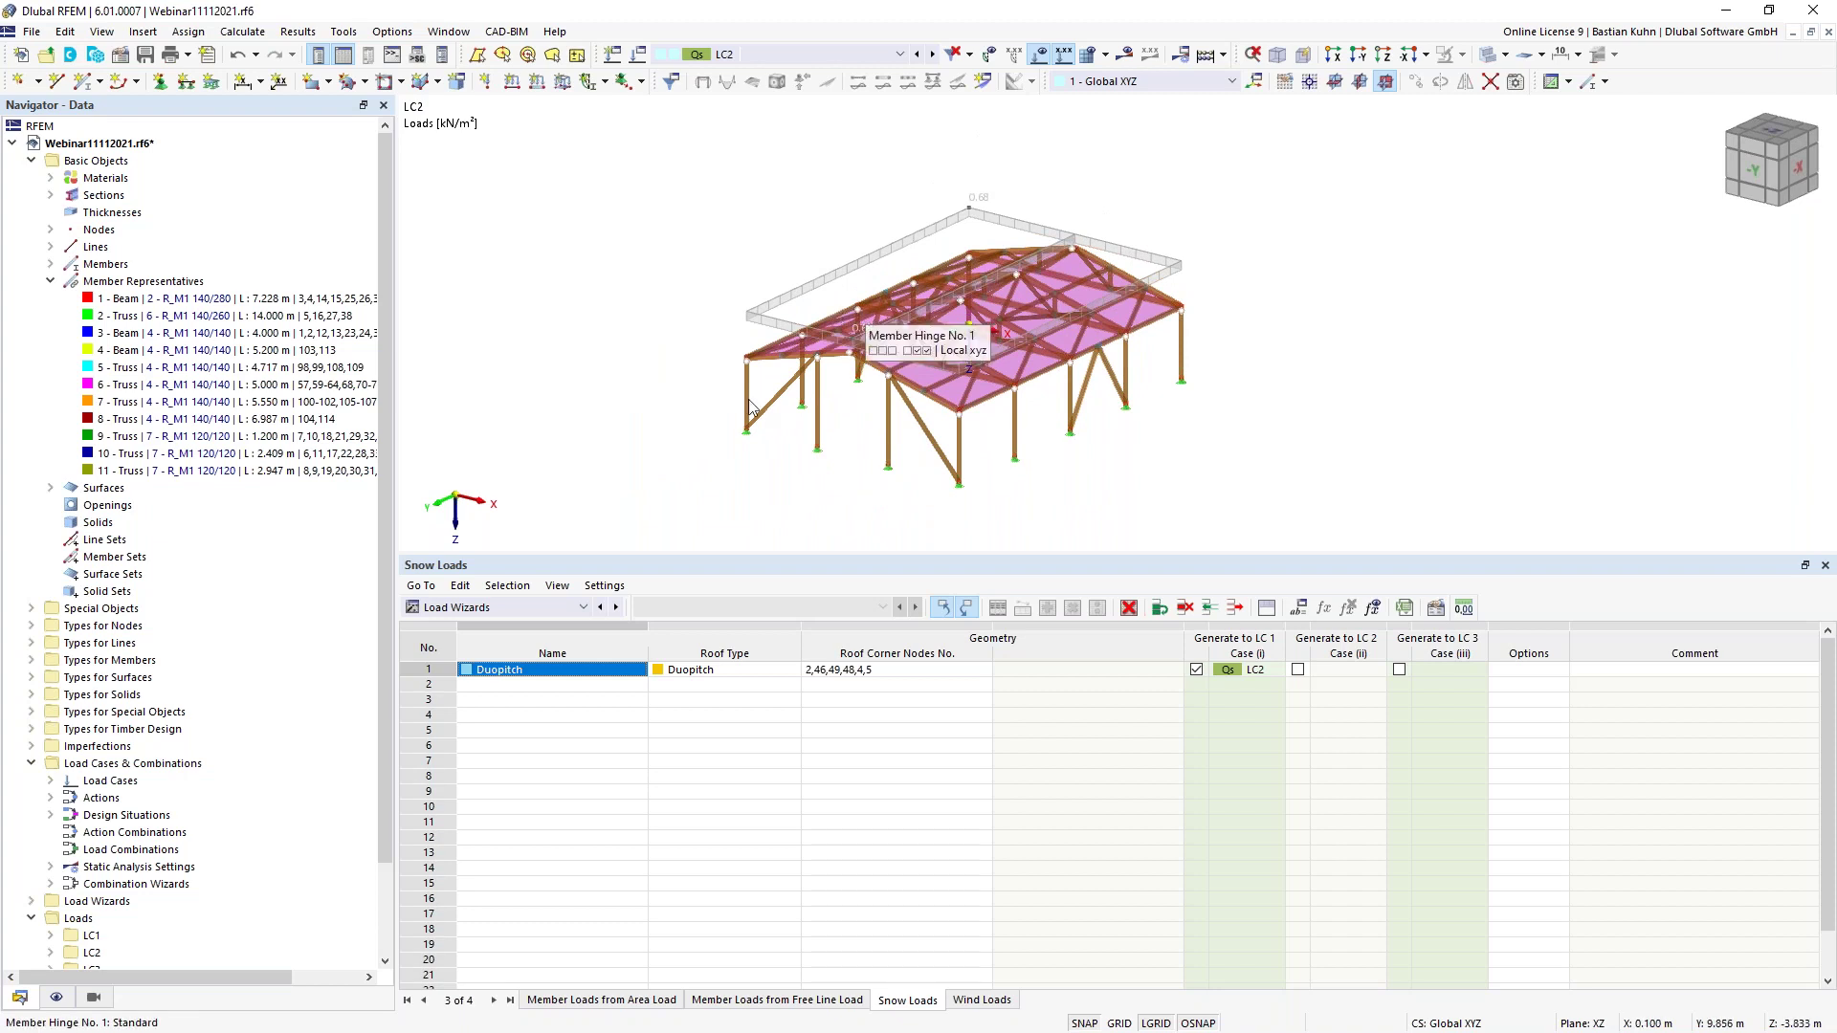
click(56, 999)
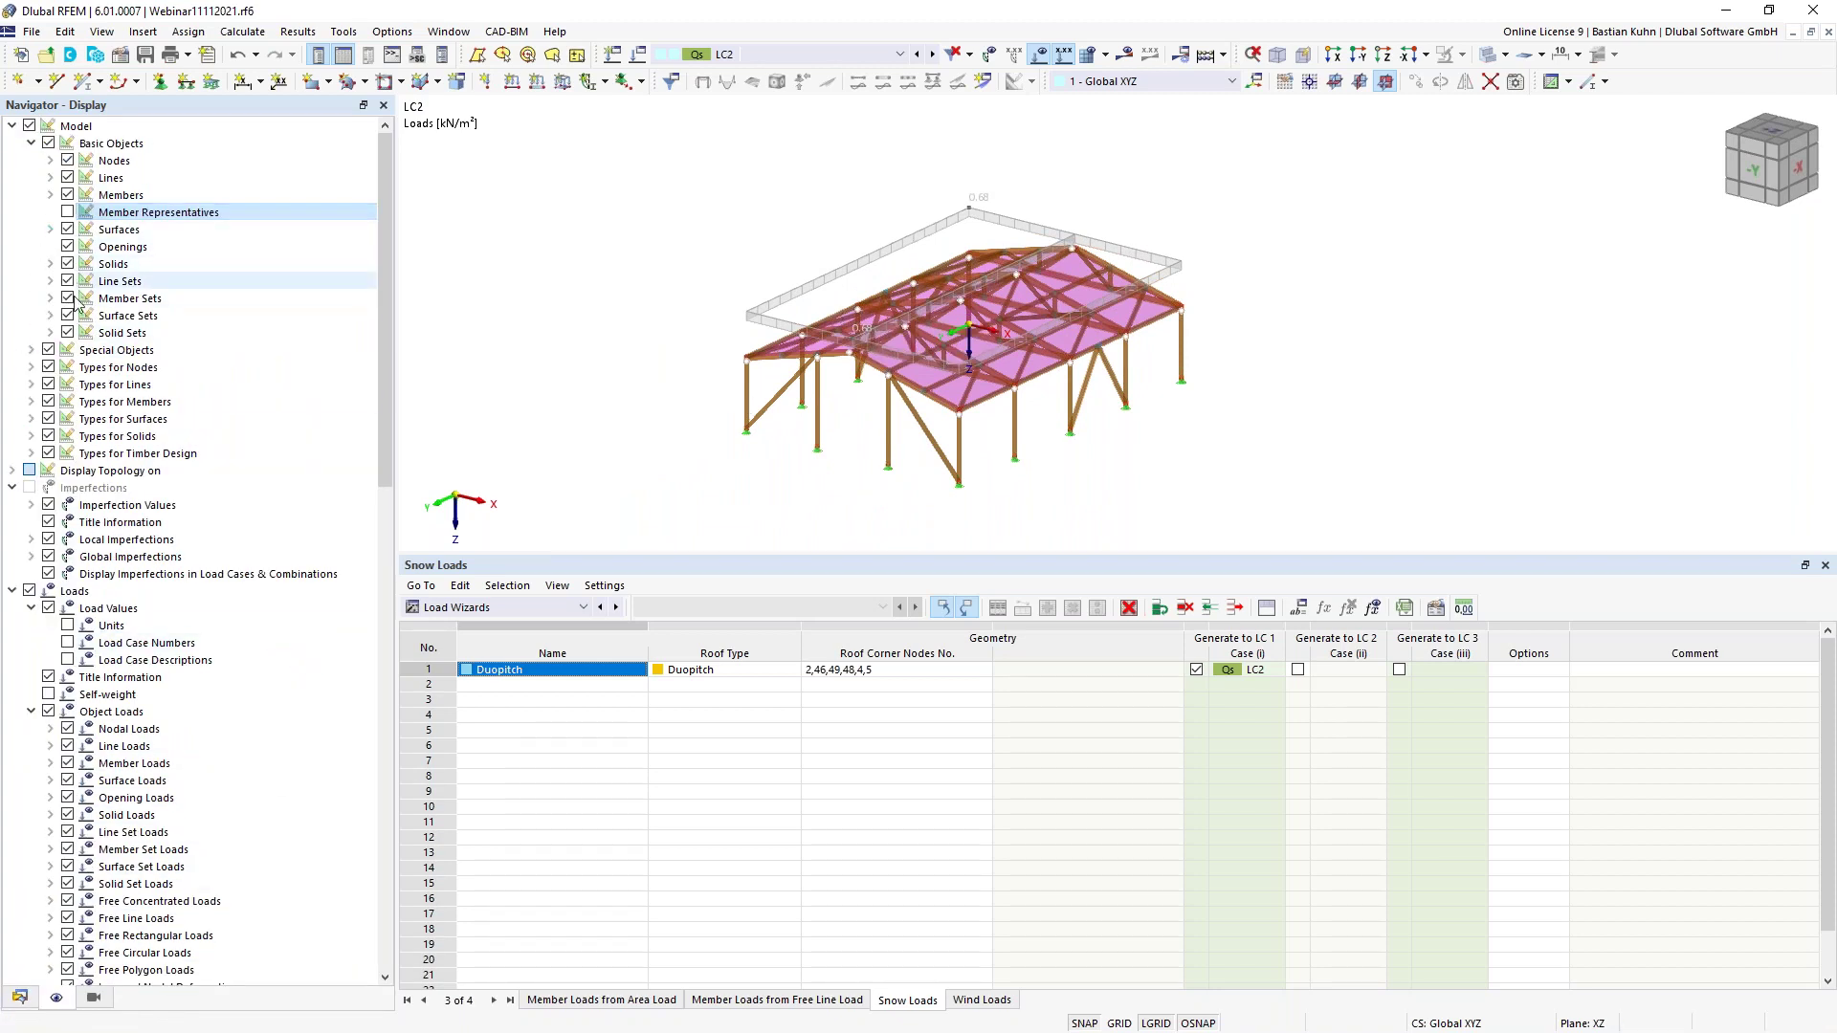
click(50, 230)
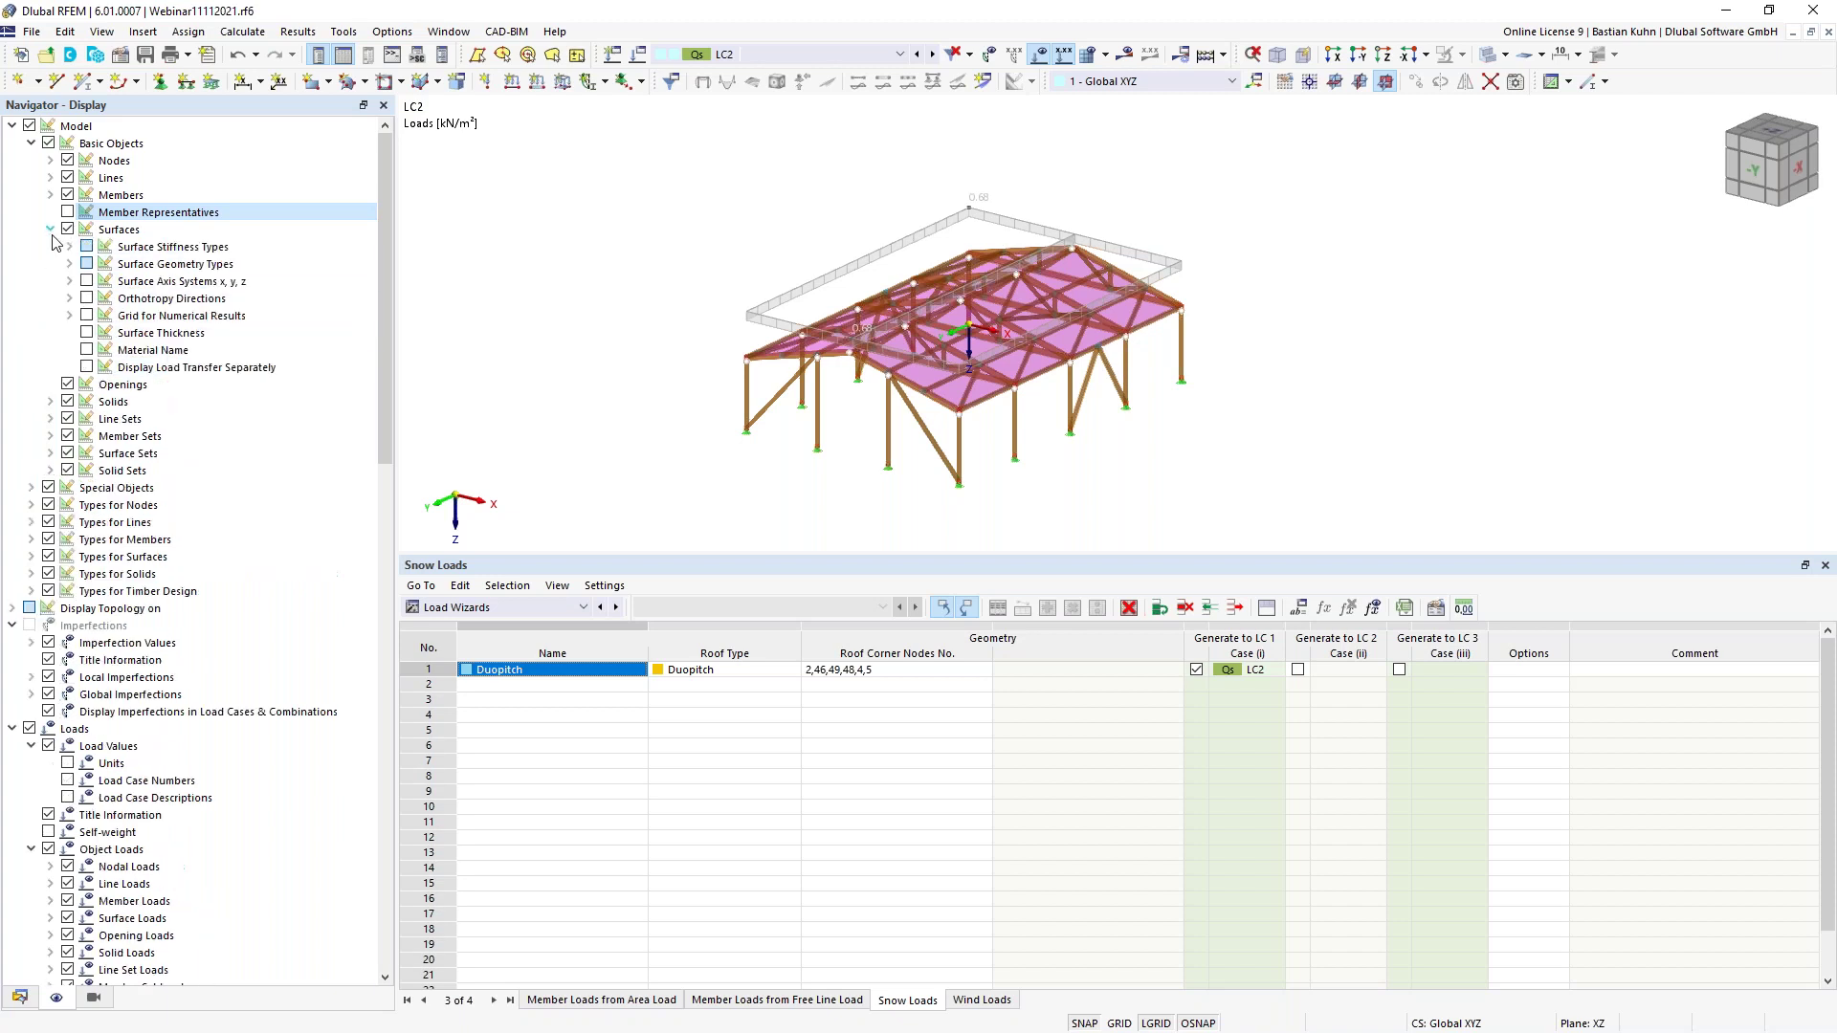
click(86, 368)
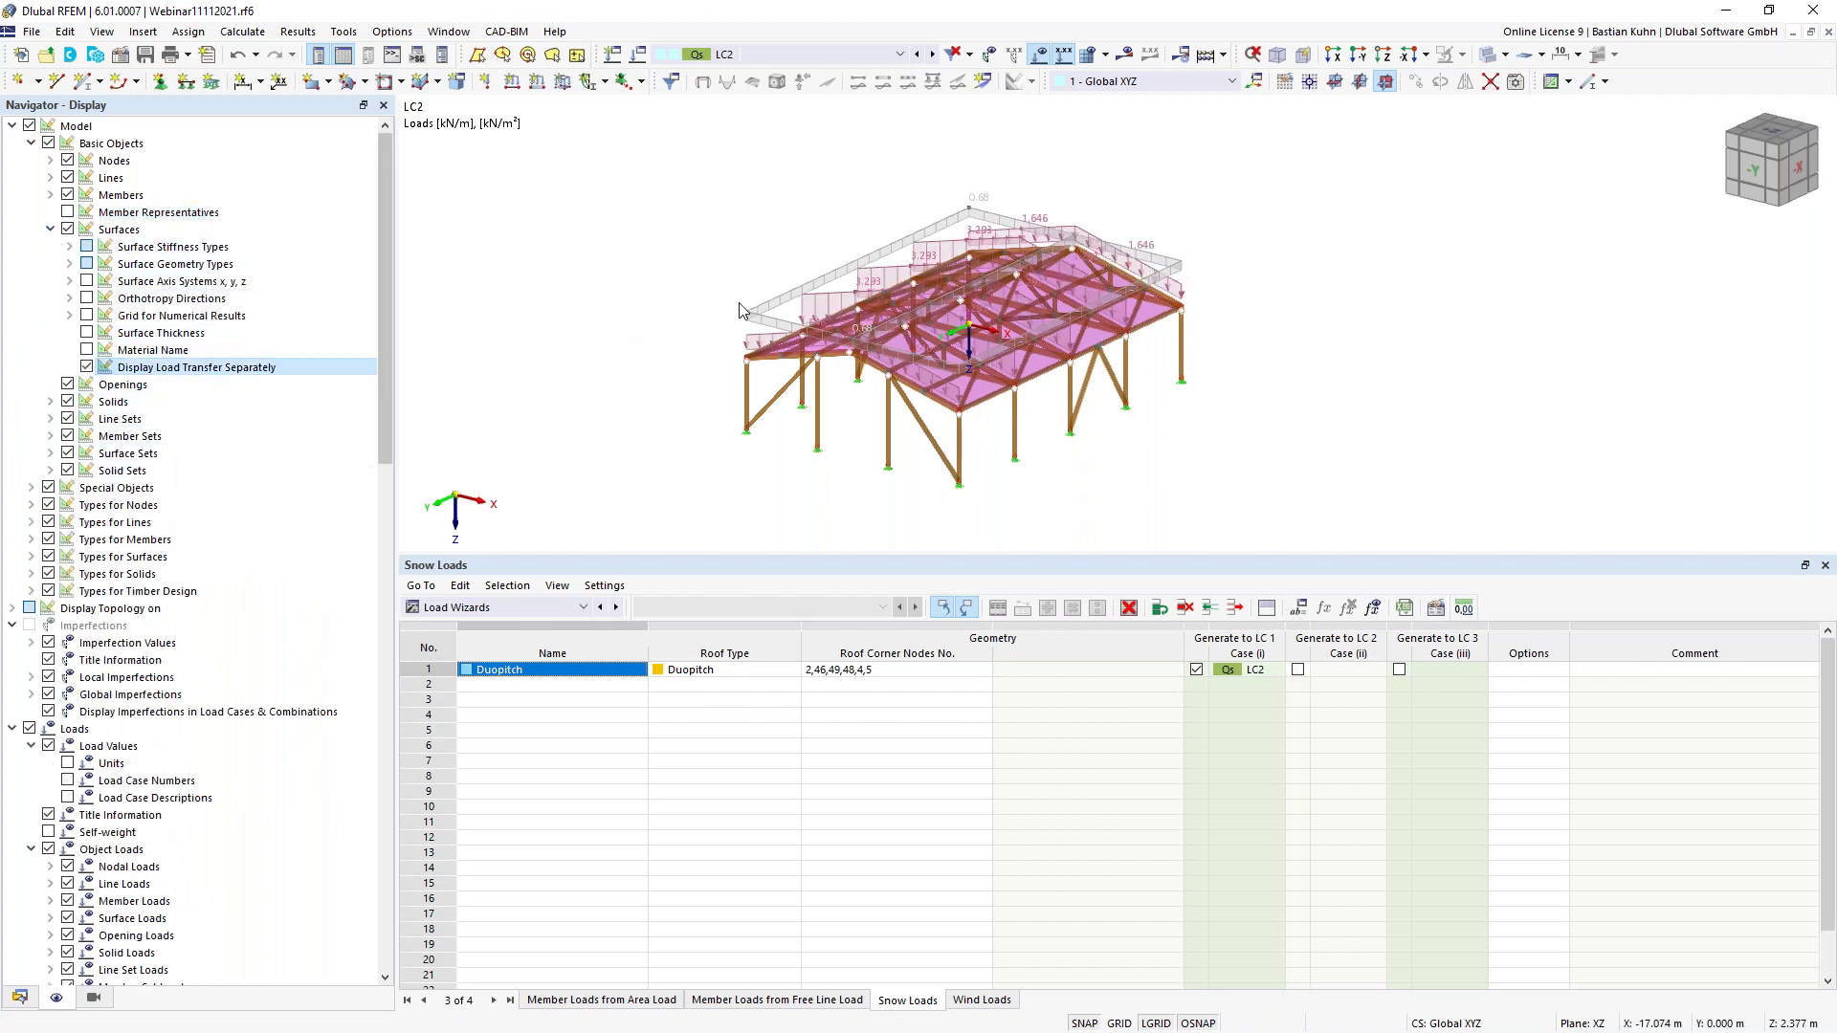
Display the snow load wizard's generated loads separately and view them on the roof
right_click(772, 301)
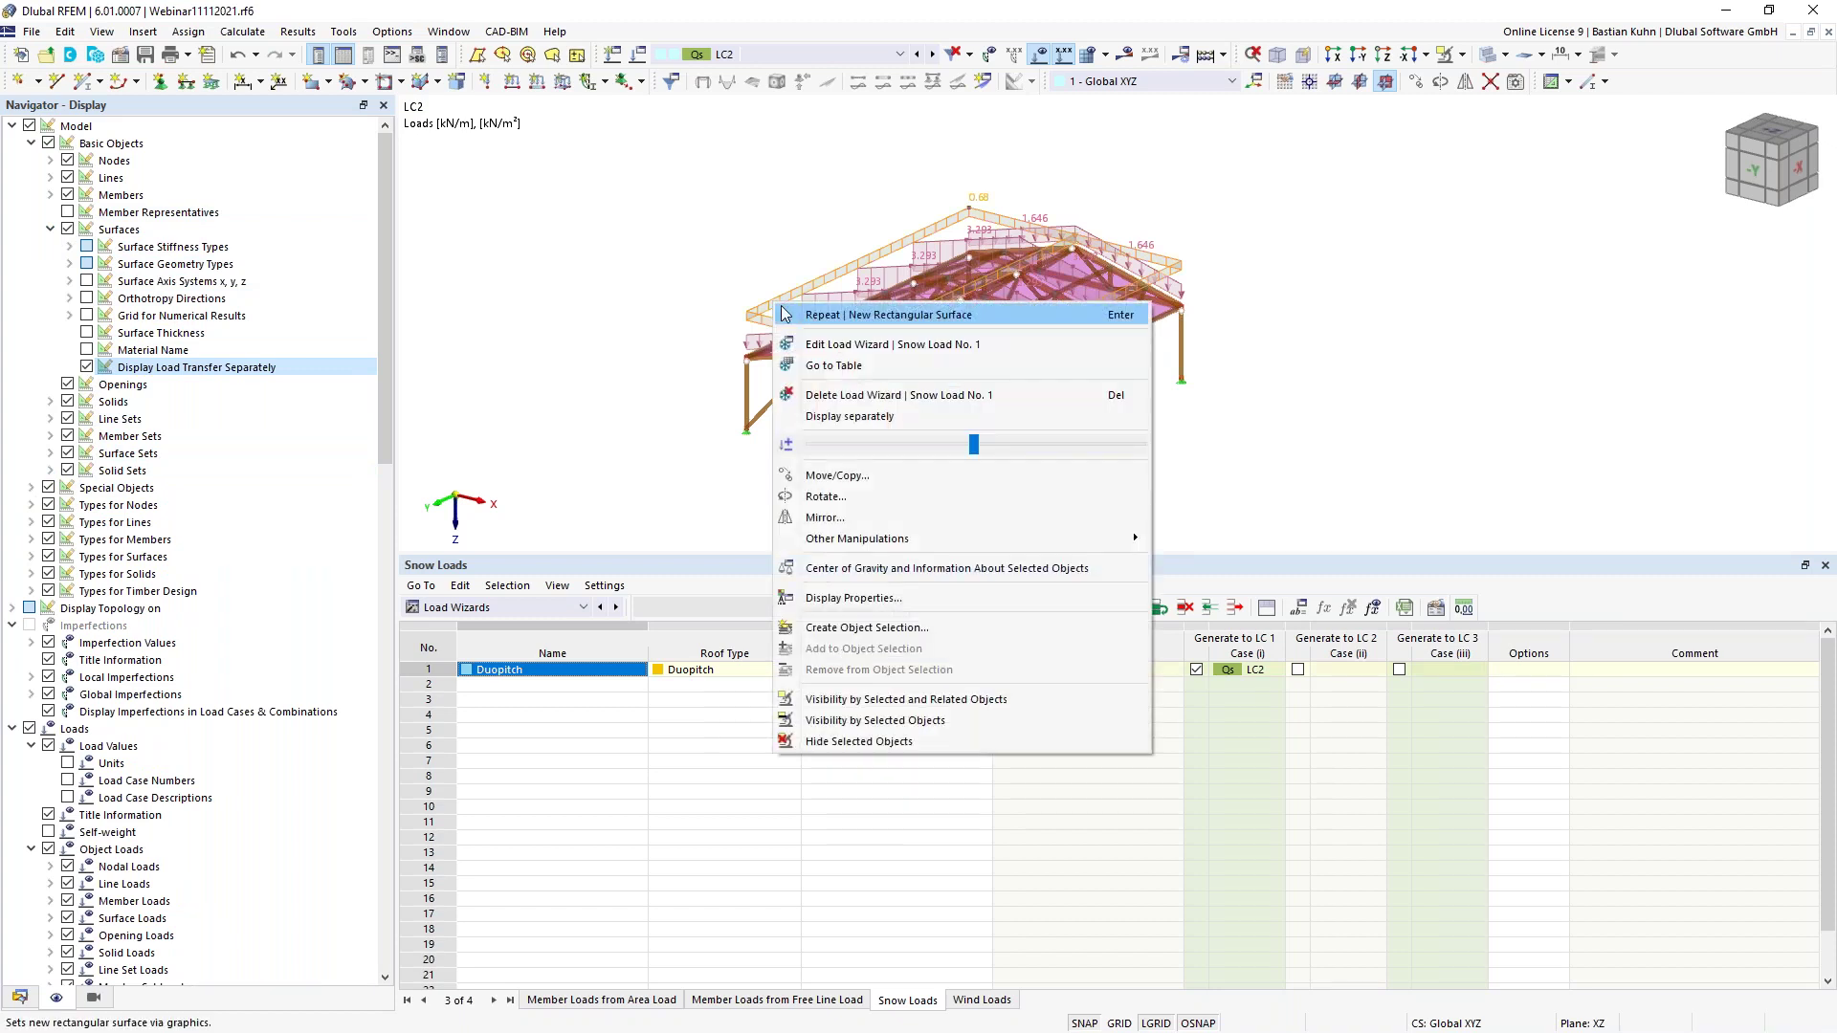
click(800, 421)
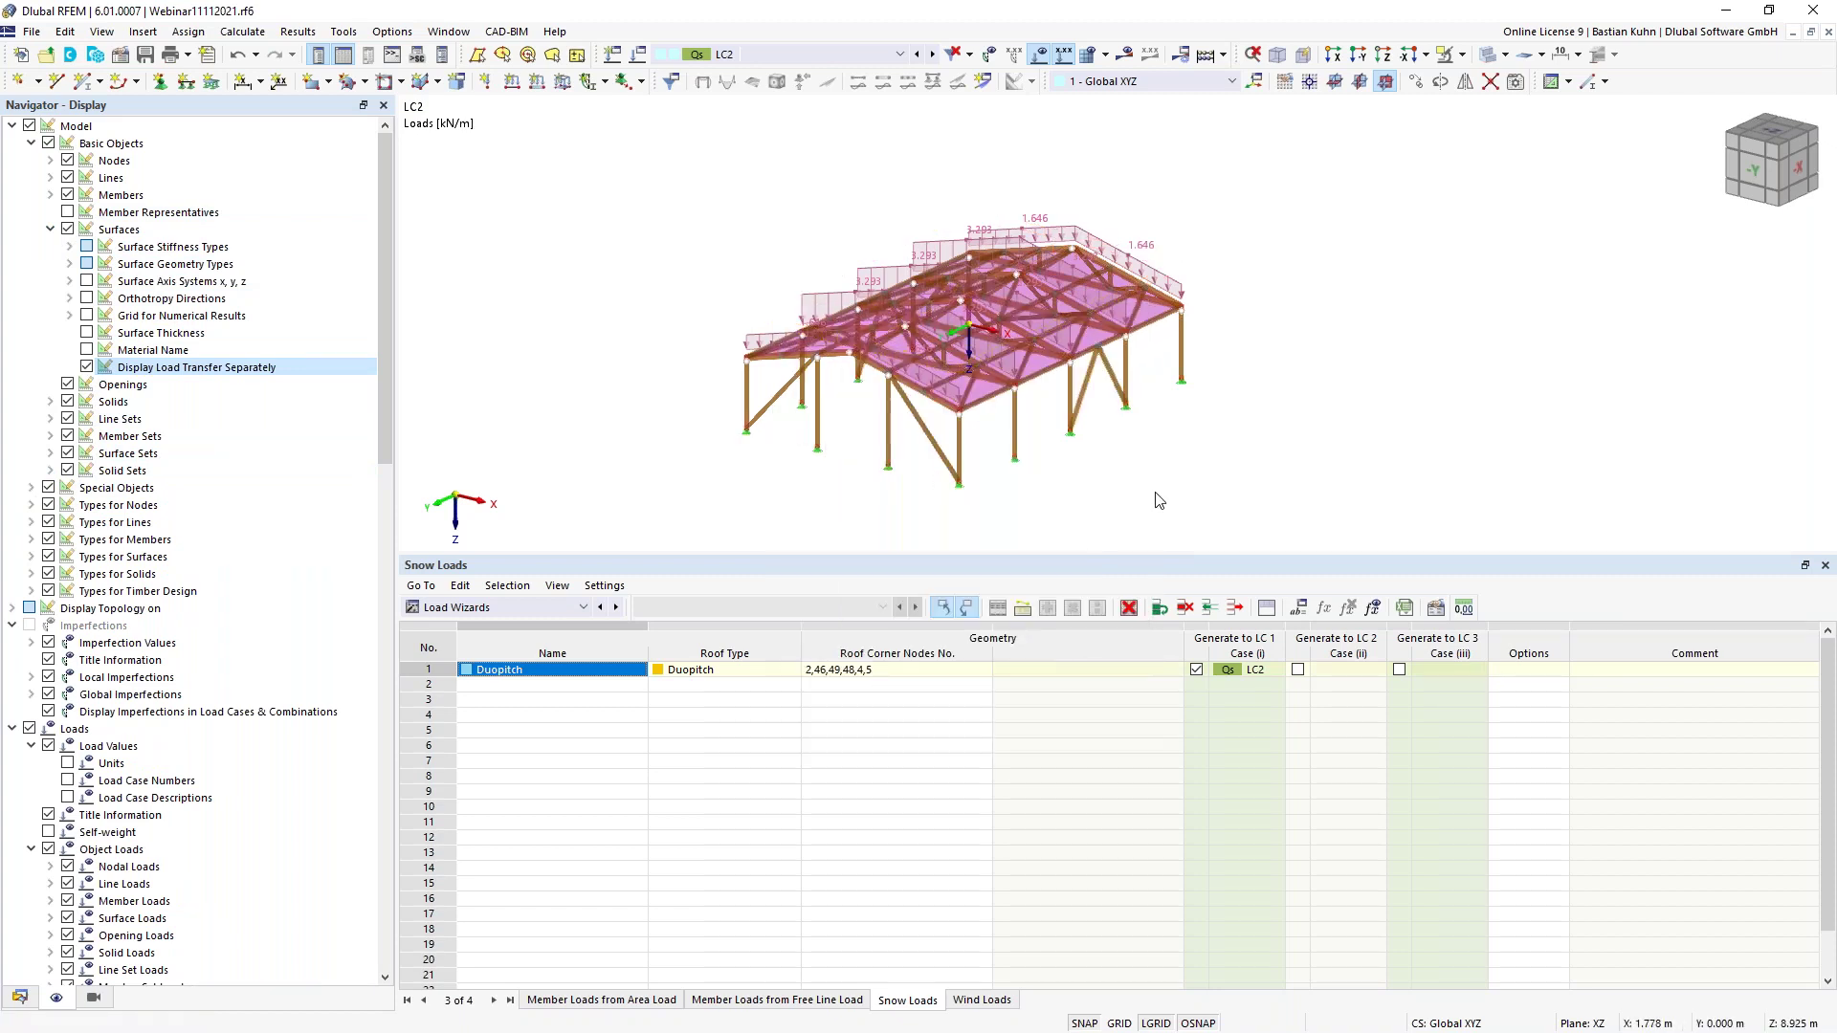
ctrl+middle_drag(1173, 457, 1168, 500)
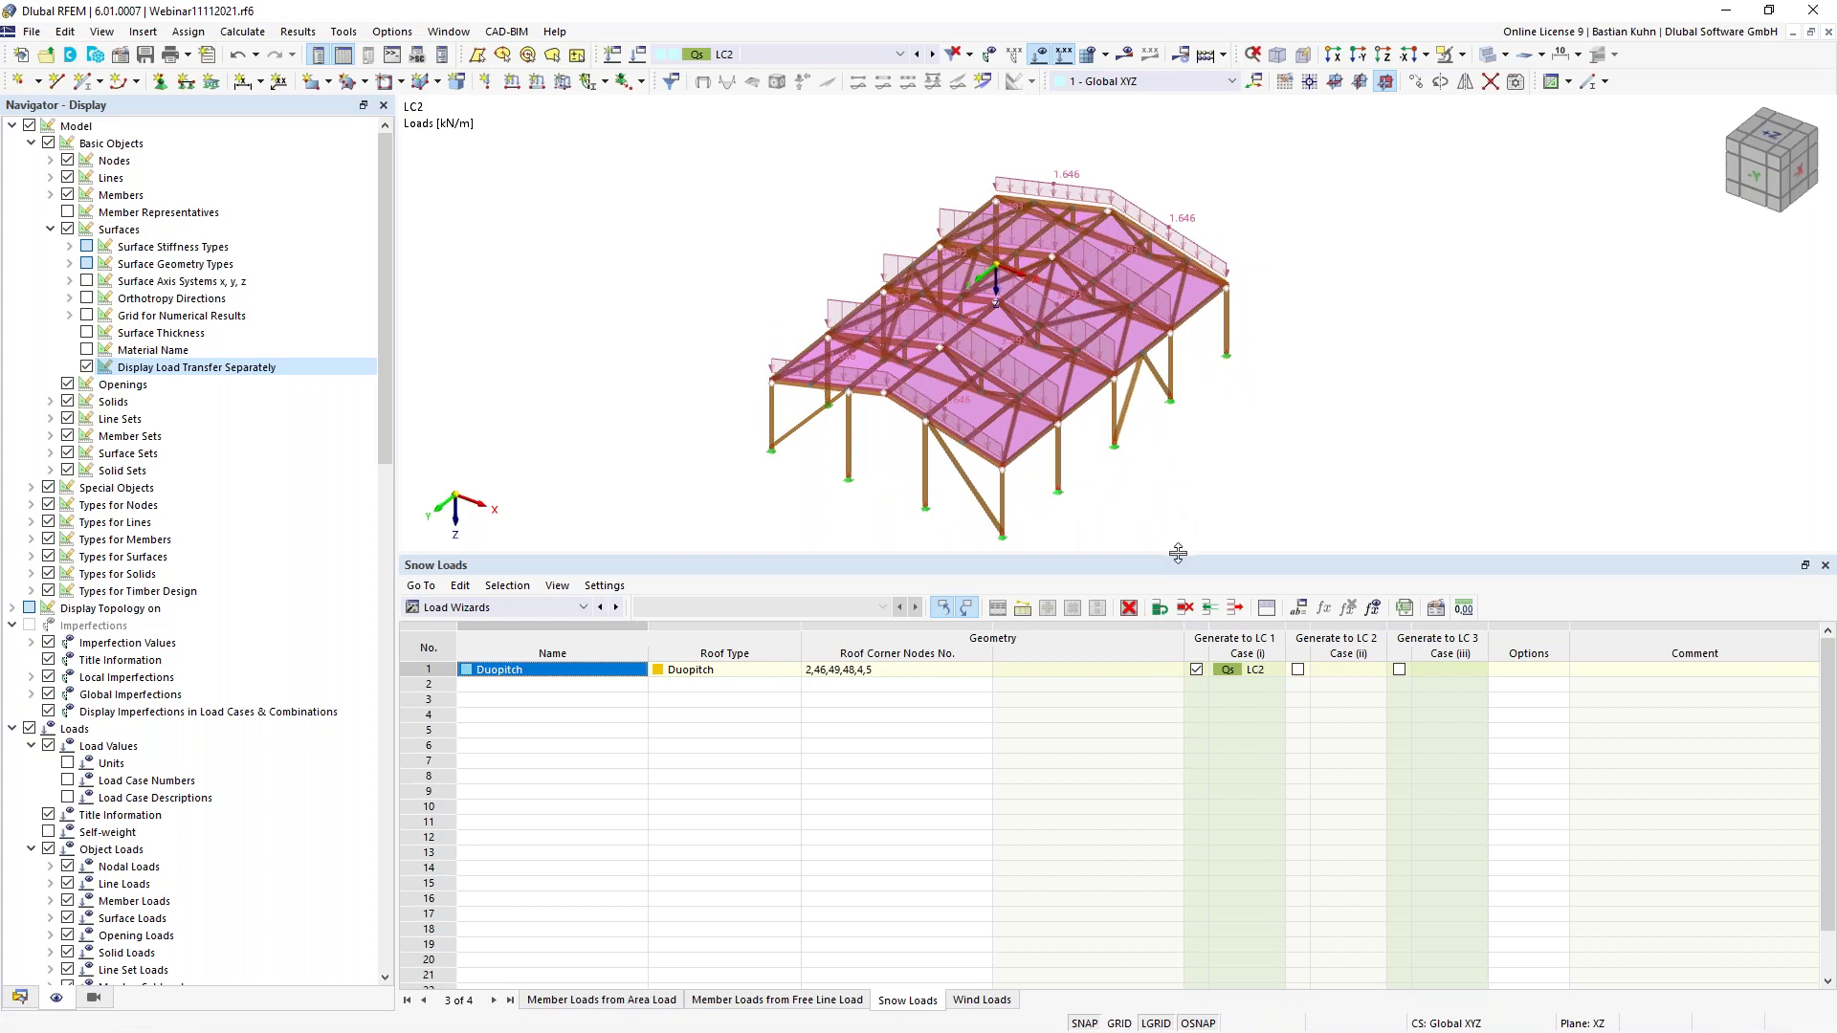
Shrink the table area and start a new wind load in the load wizards with the Duopitch roof type
drag(1177, 552, 1177, 655)
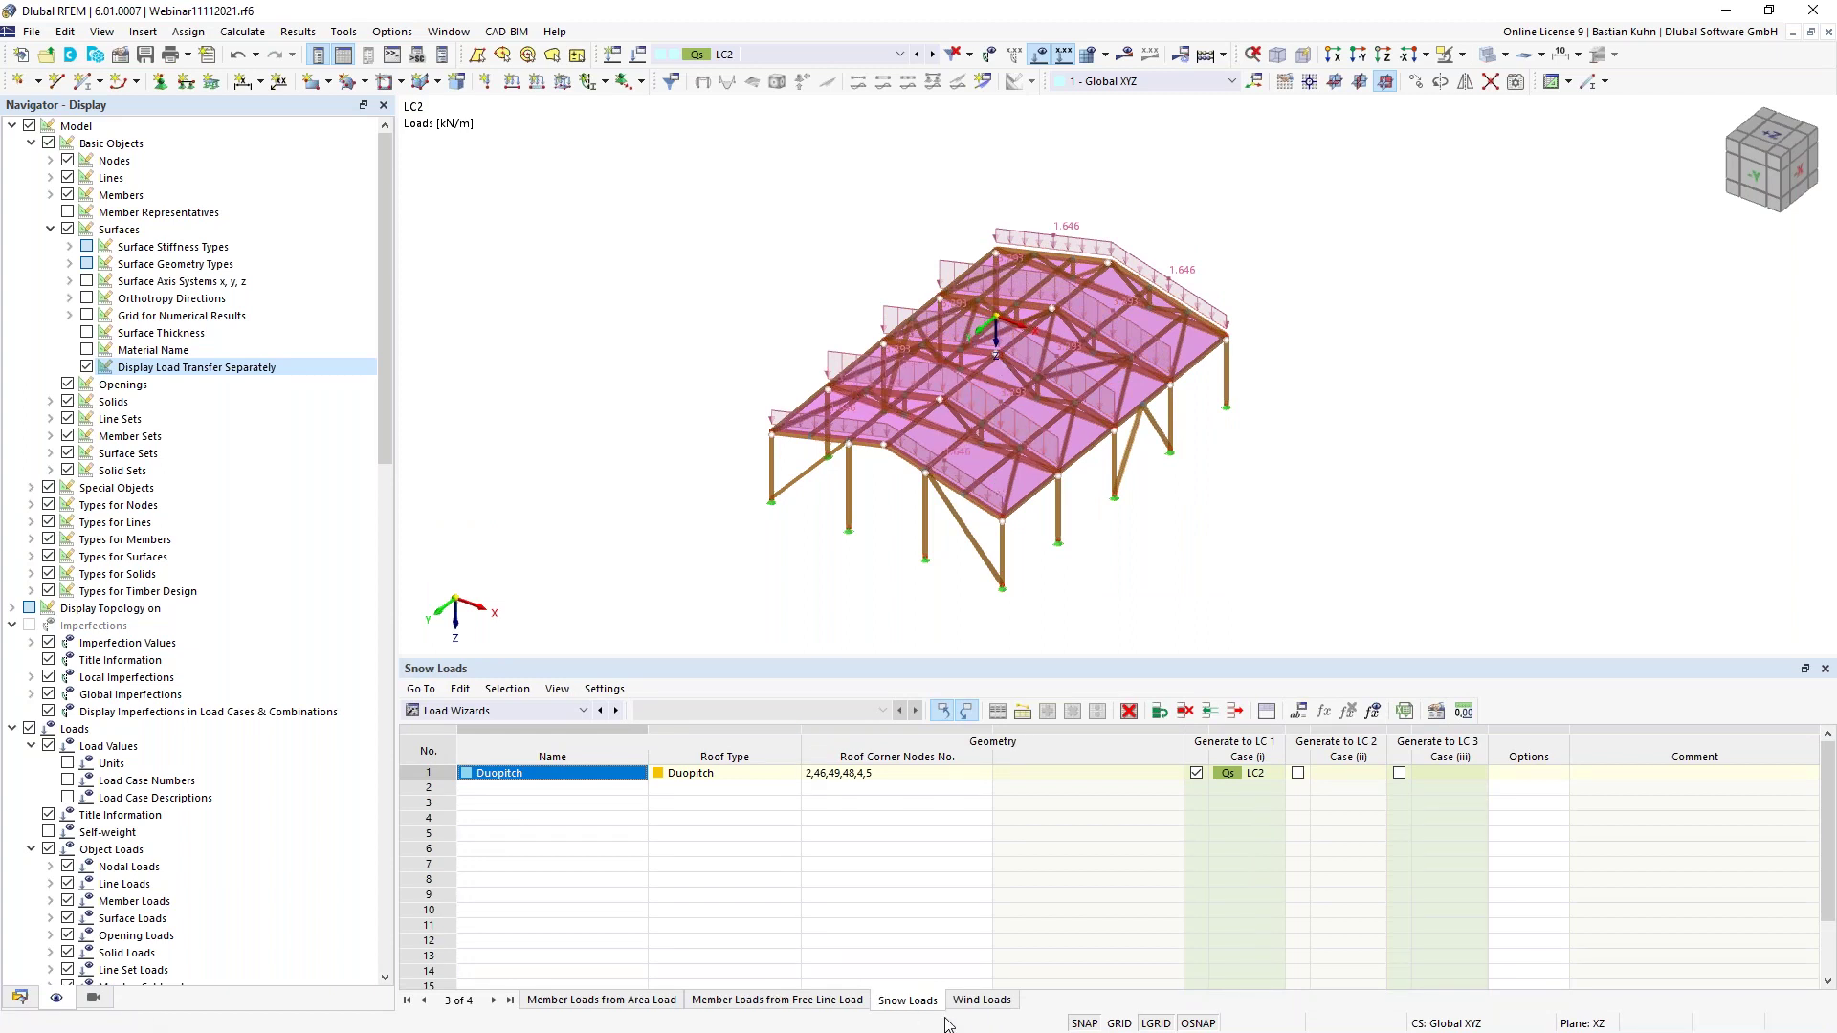
click(979, 999)
click(574, 775)
double_click(574, 777)
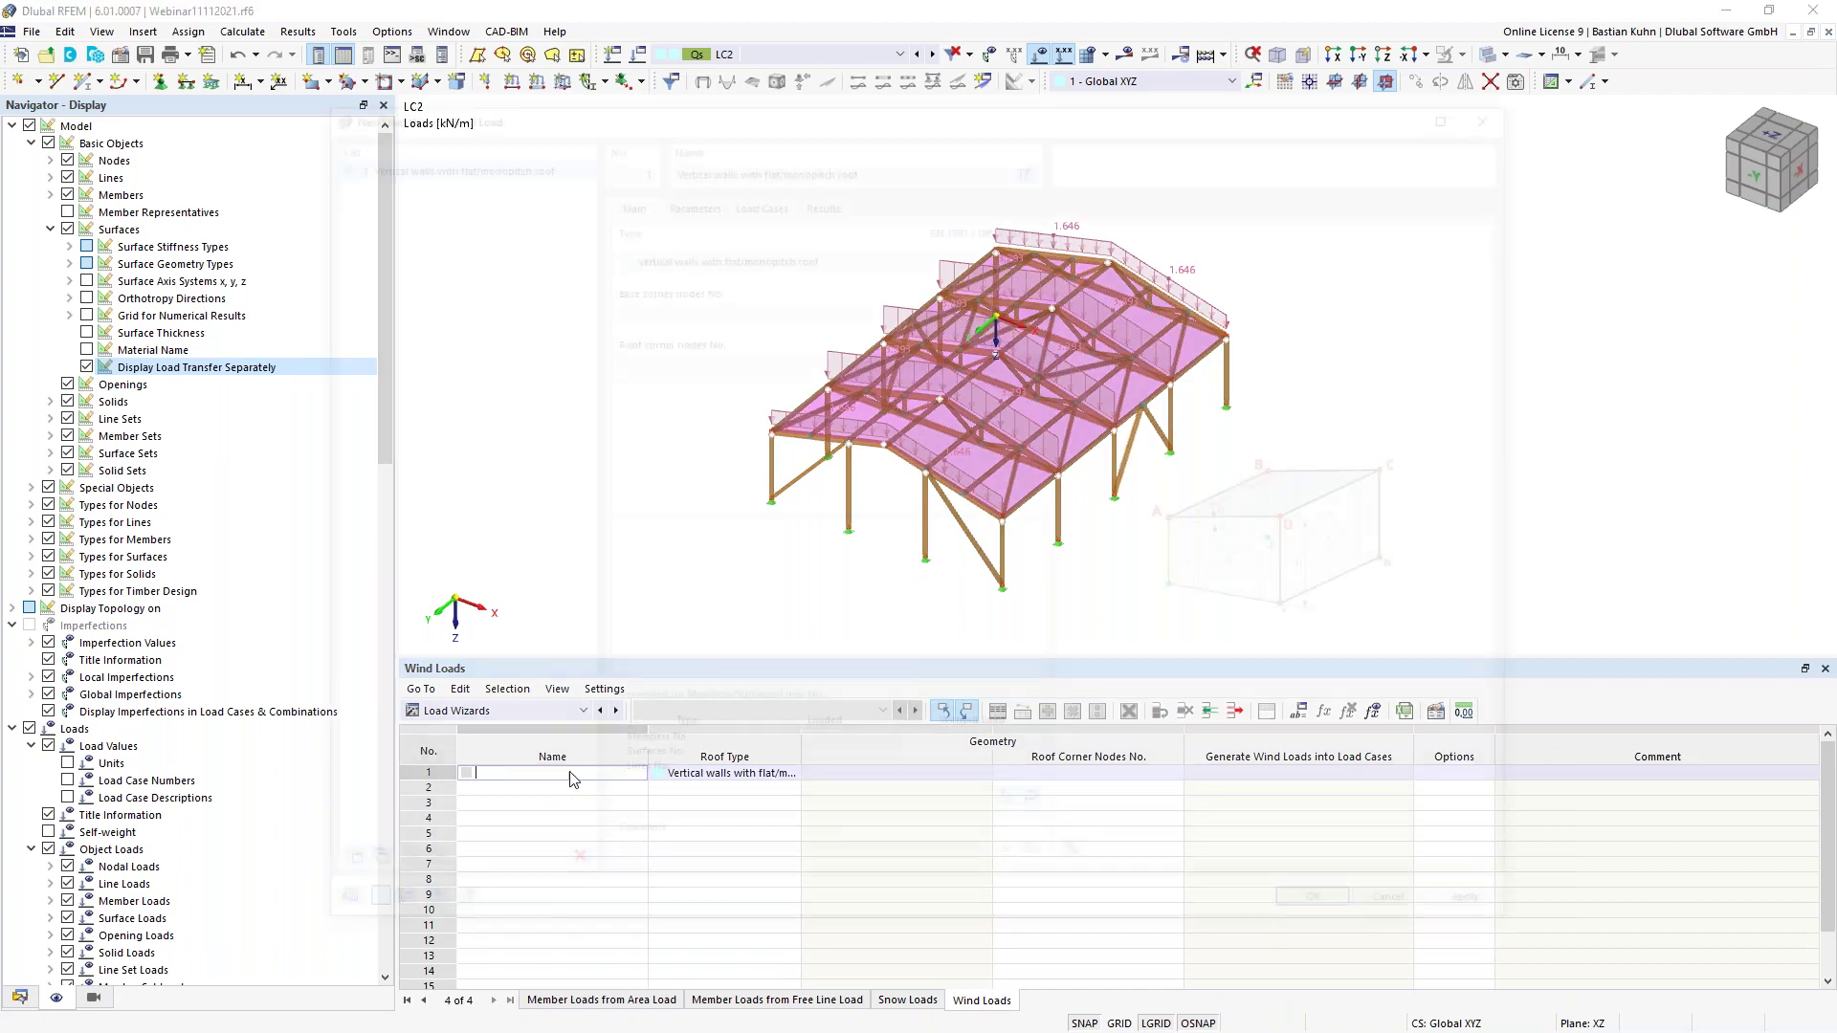
click(842, 252)
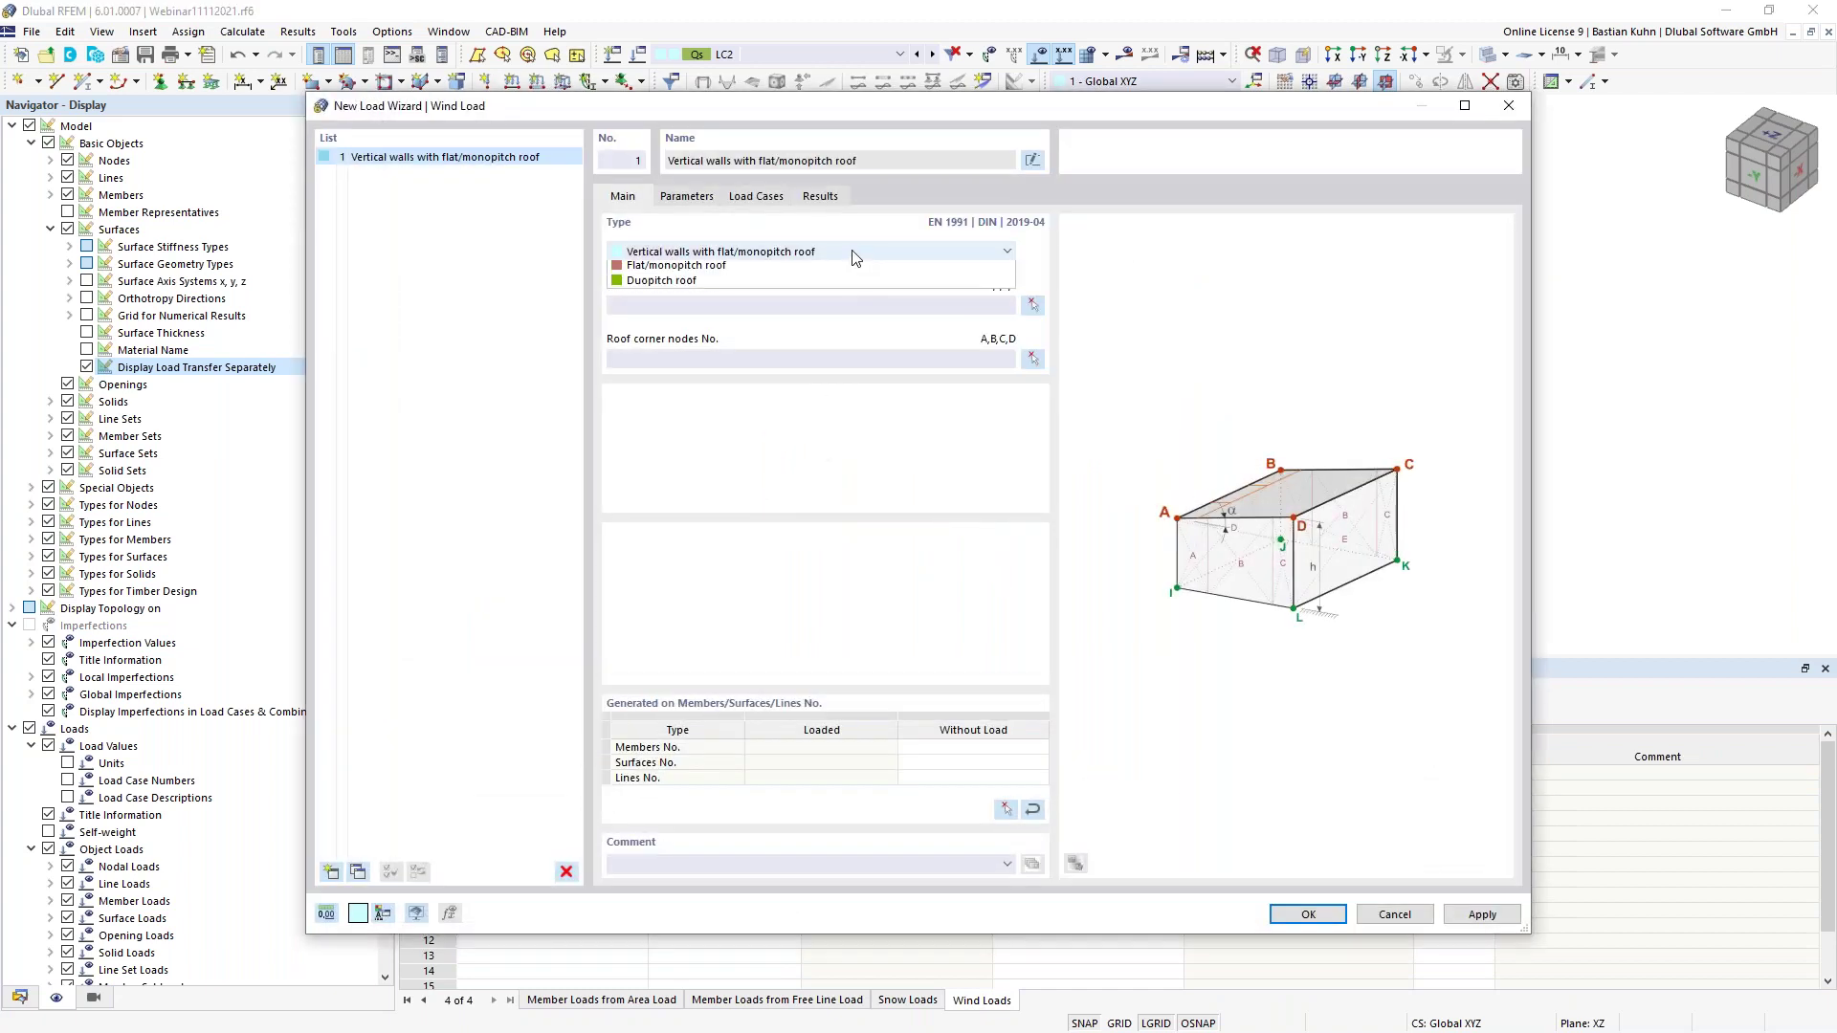
click(845, 306)
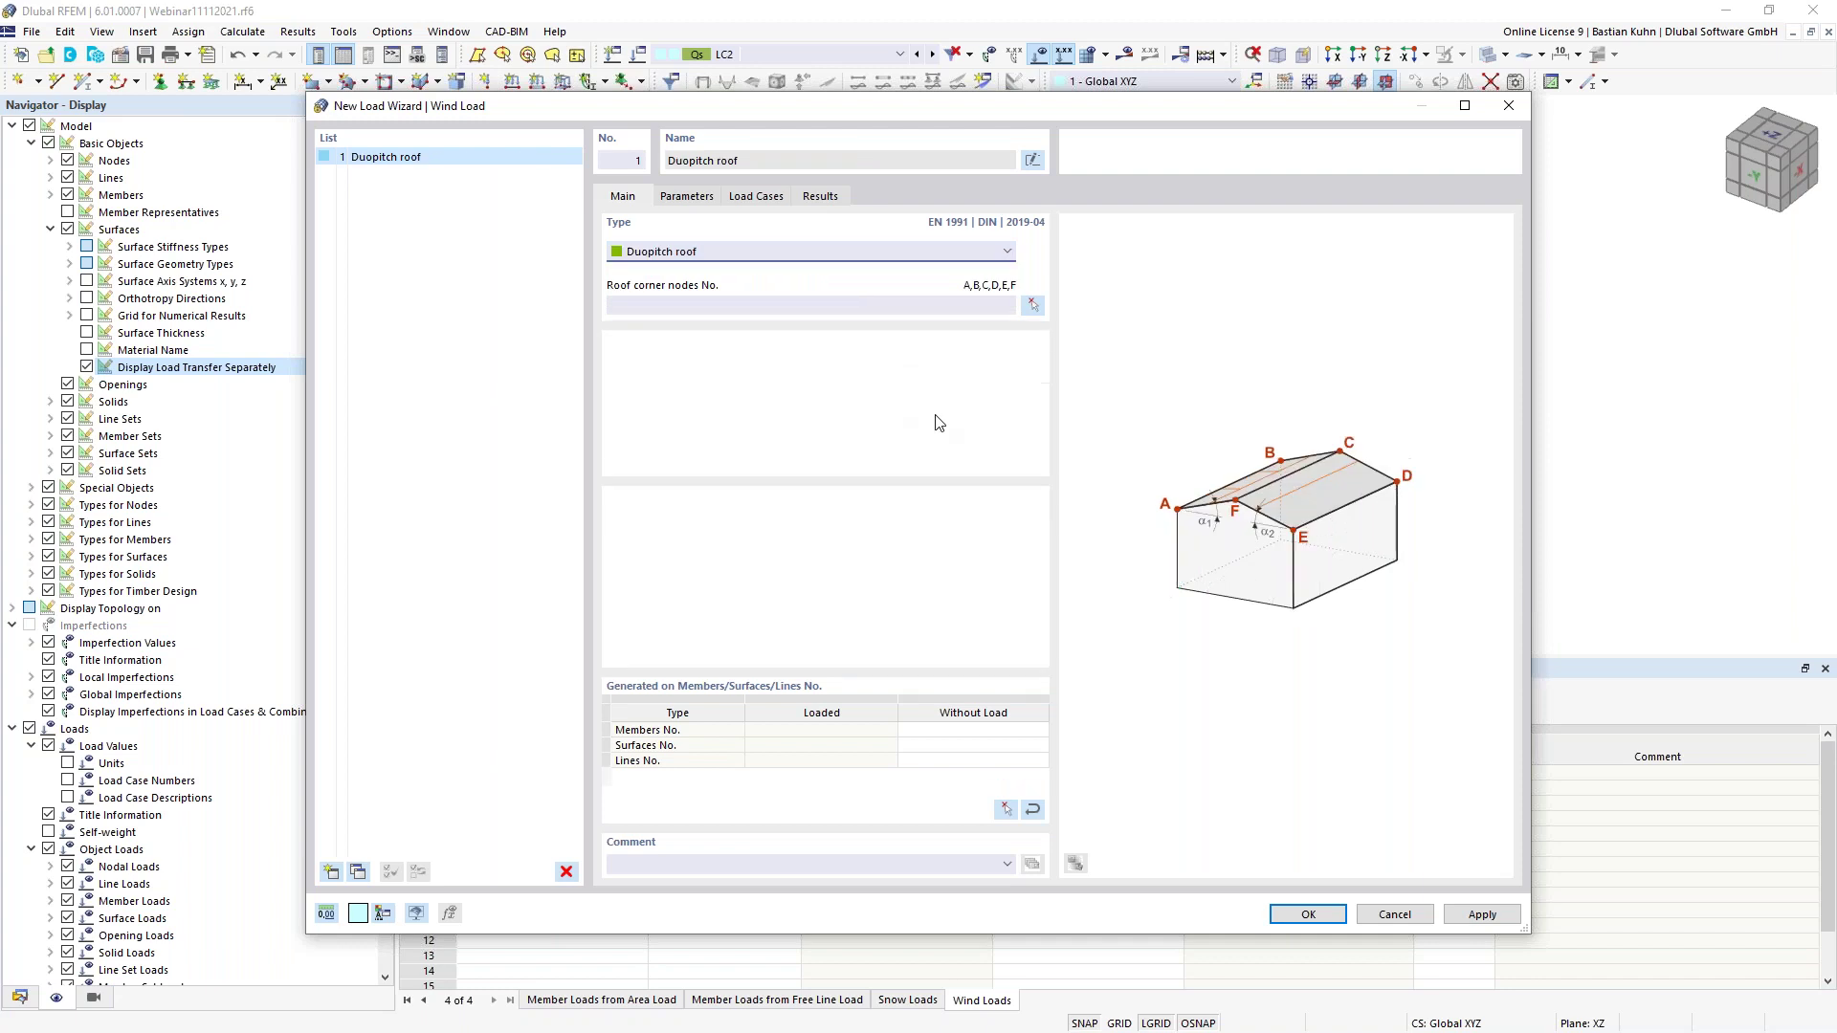
Assign the six roof corner nodes 2, 46, 49, 48, 4 and 5 to the duopitch wind load
click(1032, 305)
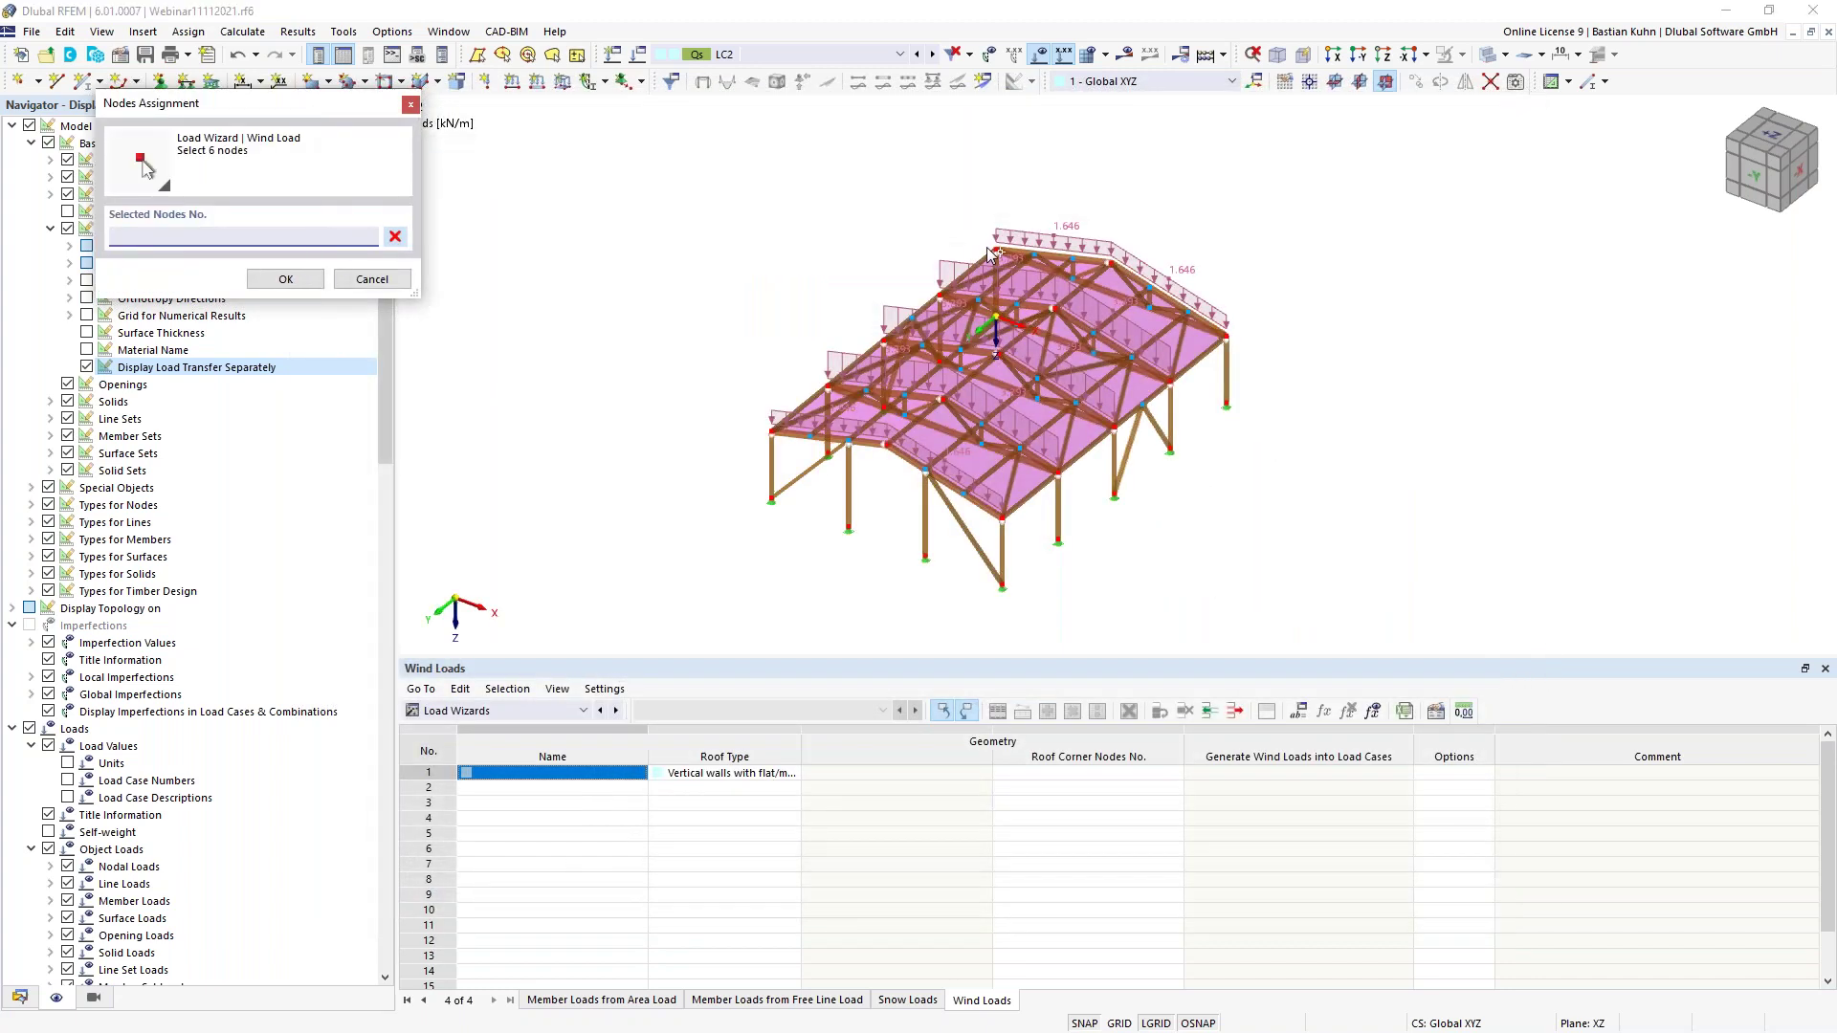
click(771, 431)
click(887, 444)
click(1001, 519)
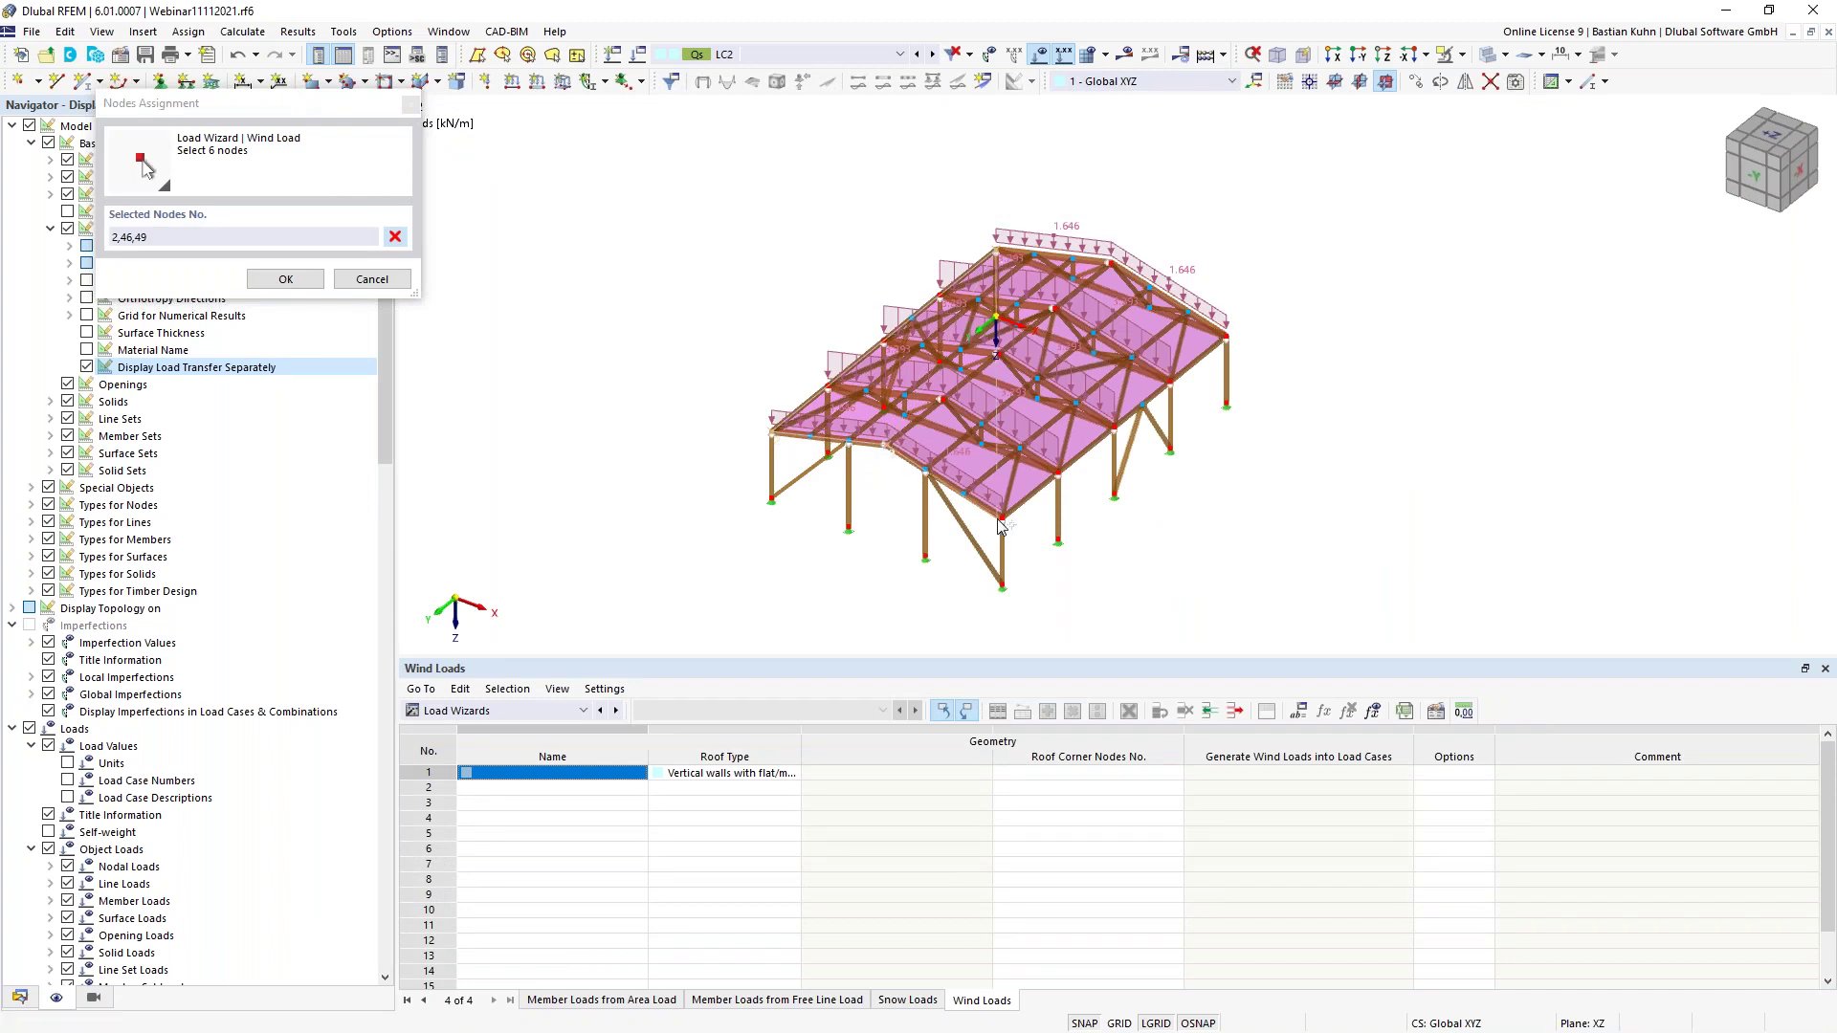
click(1226, 339)
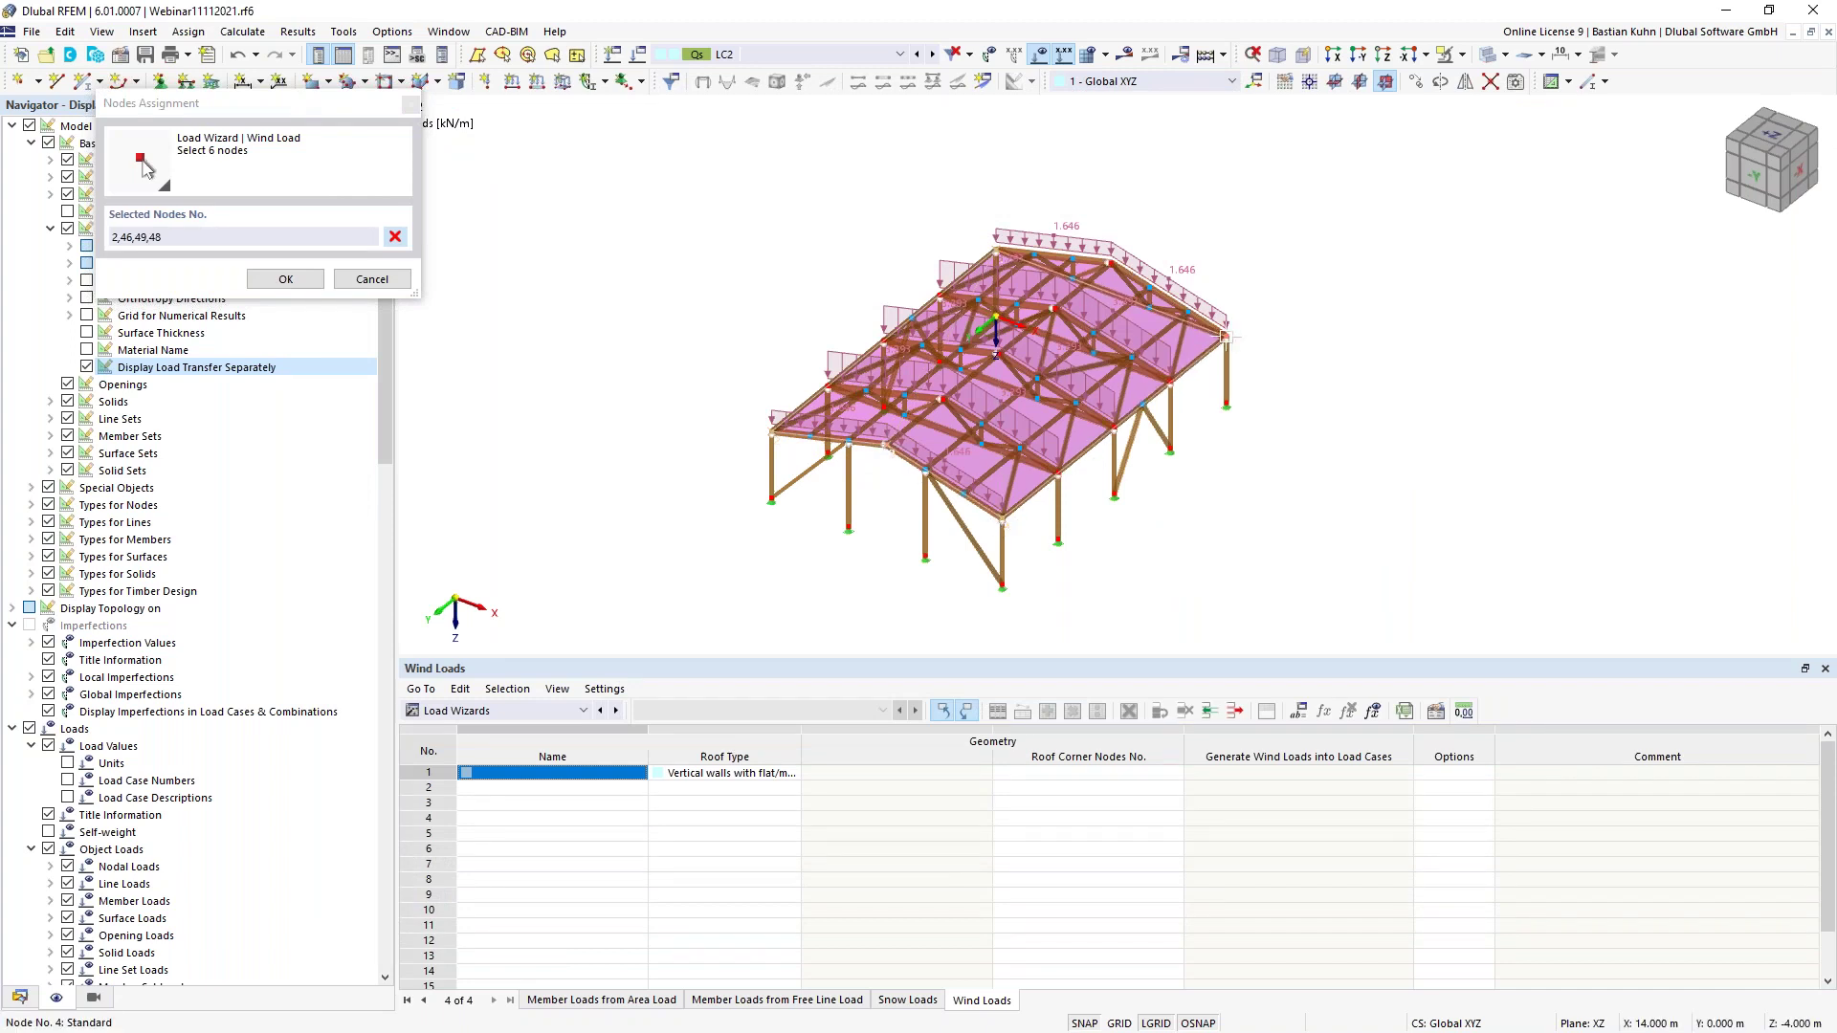
click(1113, 260)
click(1053, 251)
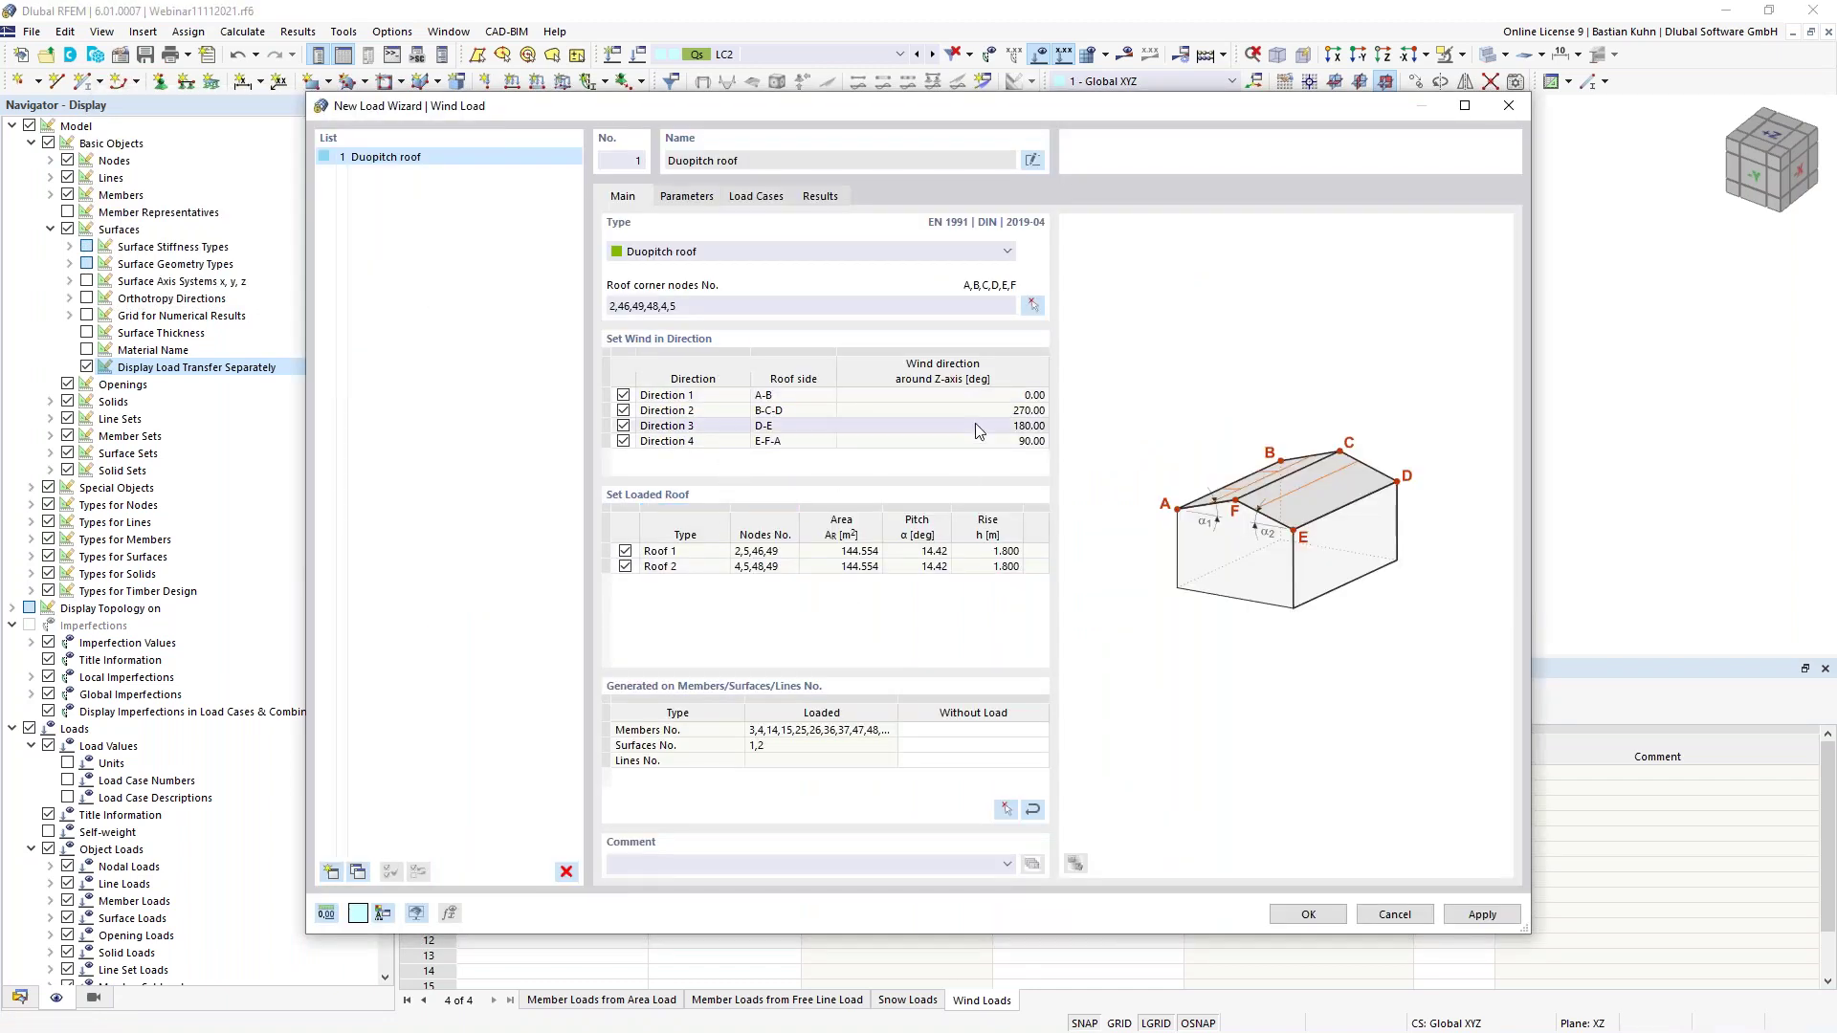
Deactivate wind Direction 2 and Direction 3, and set the structure height to 5.8 m
click(623, 409)
click(624, 425)
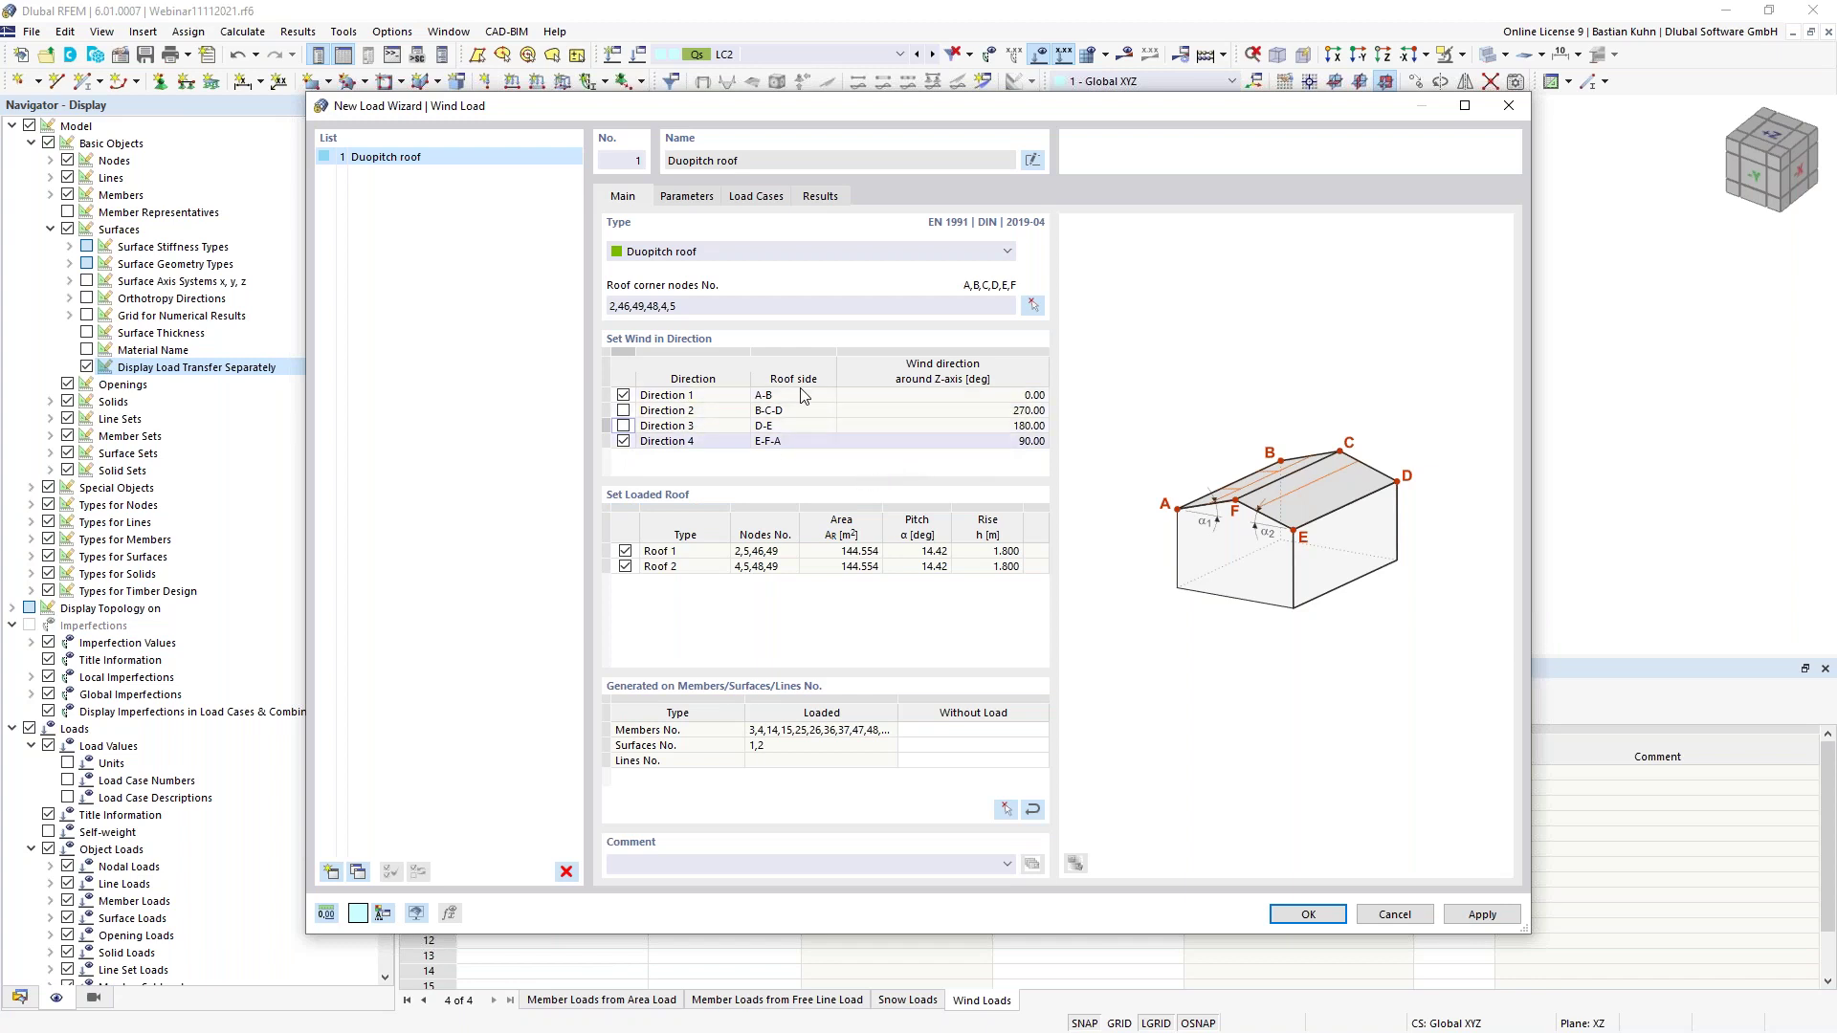
click(687, 197)
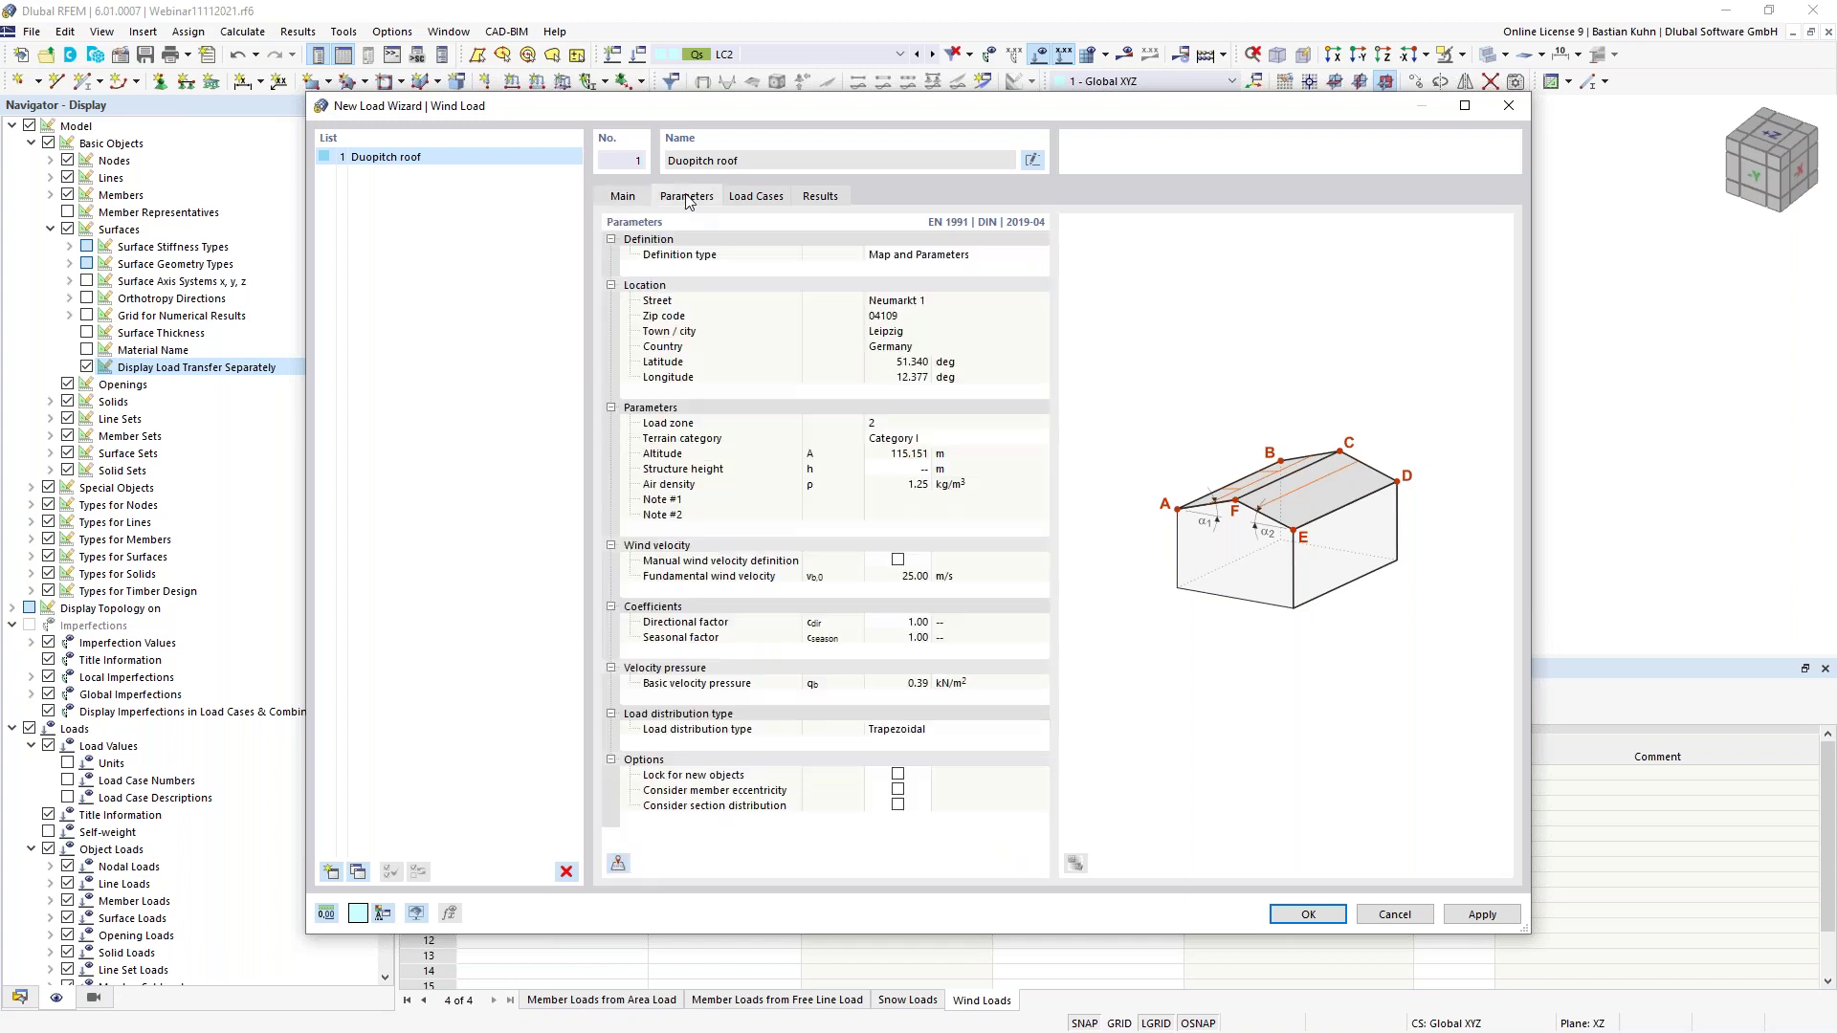
click(907, 469)
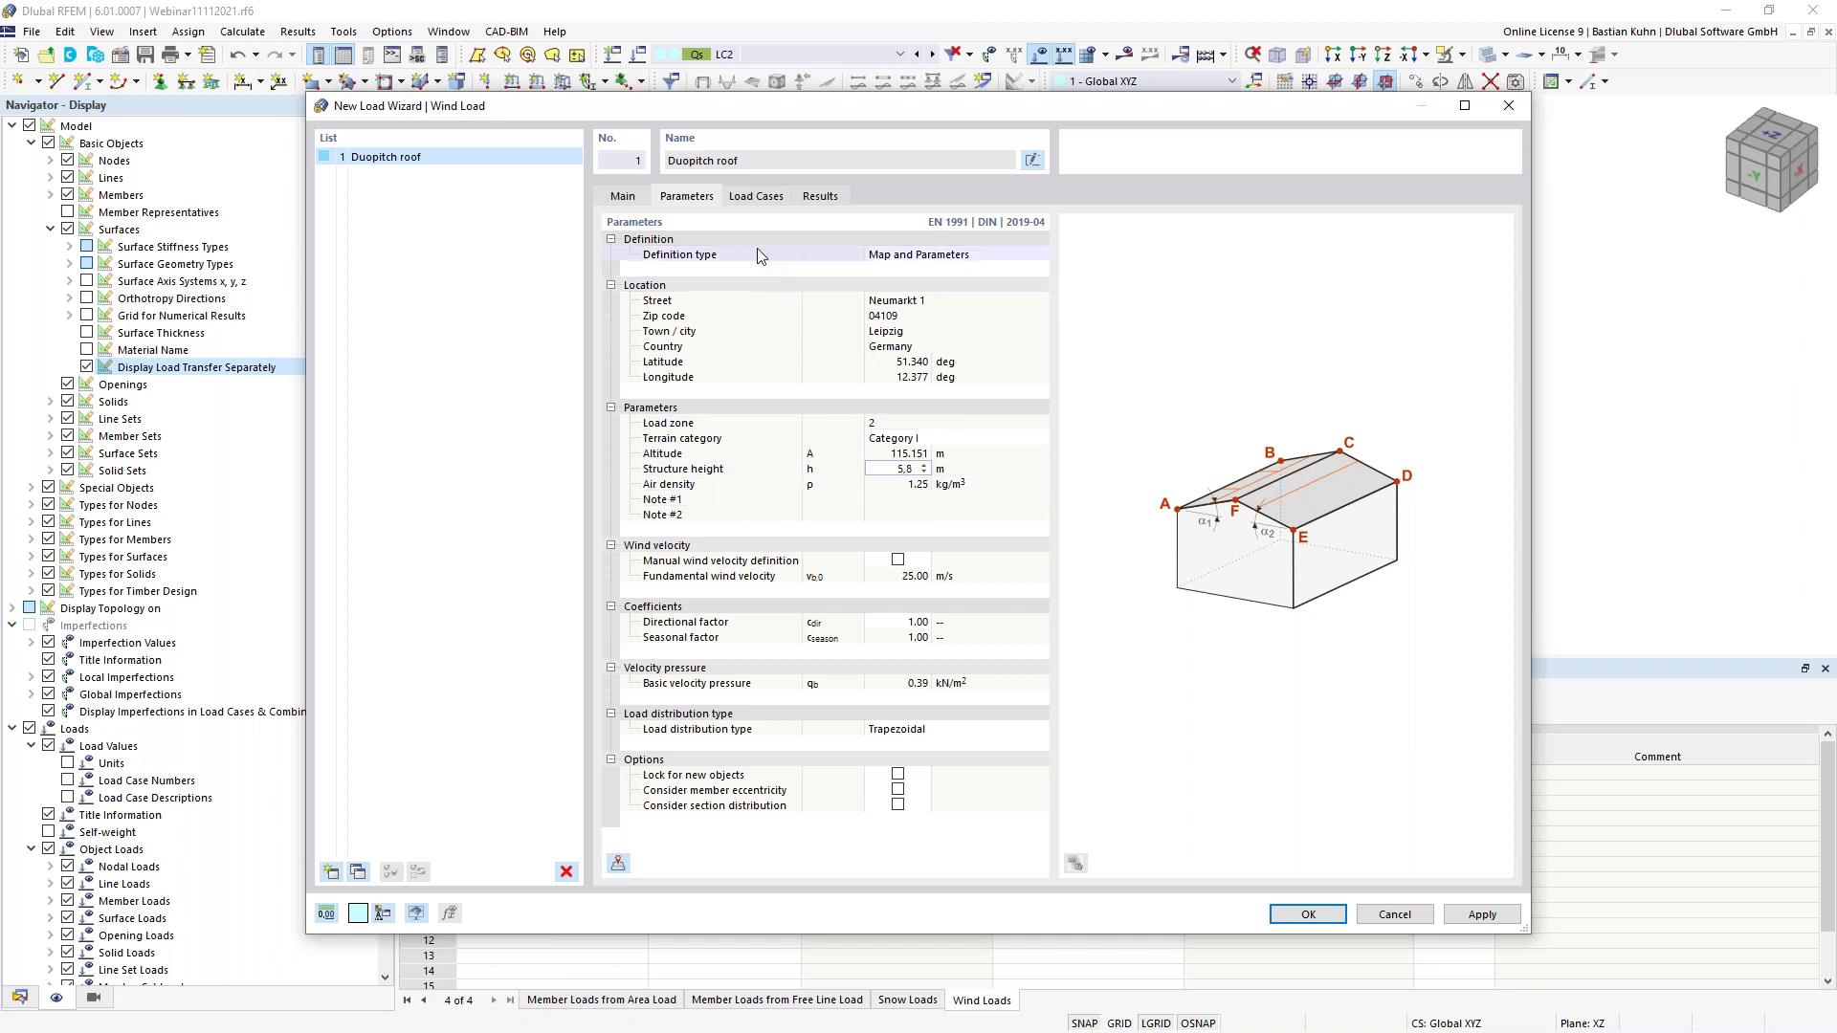
Deactivate the wind cases w+, w-/+ and w+/- in Direction 1 and w+ in Direction 4, keeping only Case w-
click(755, 196)
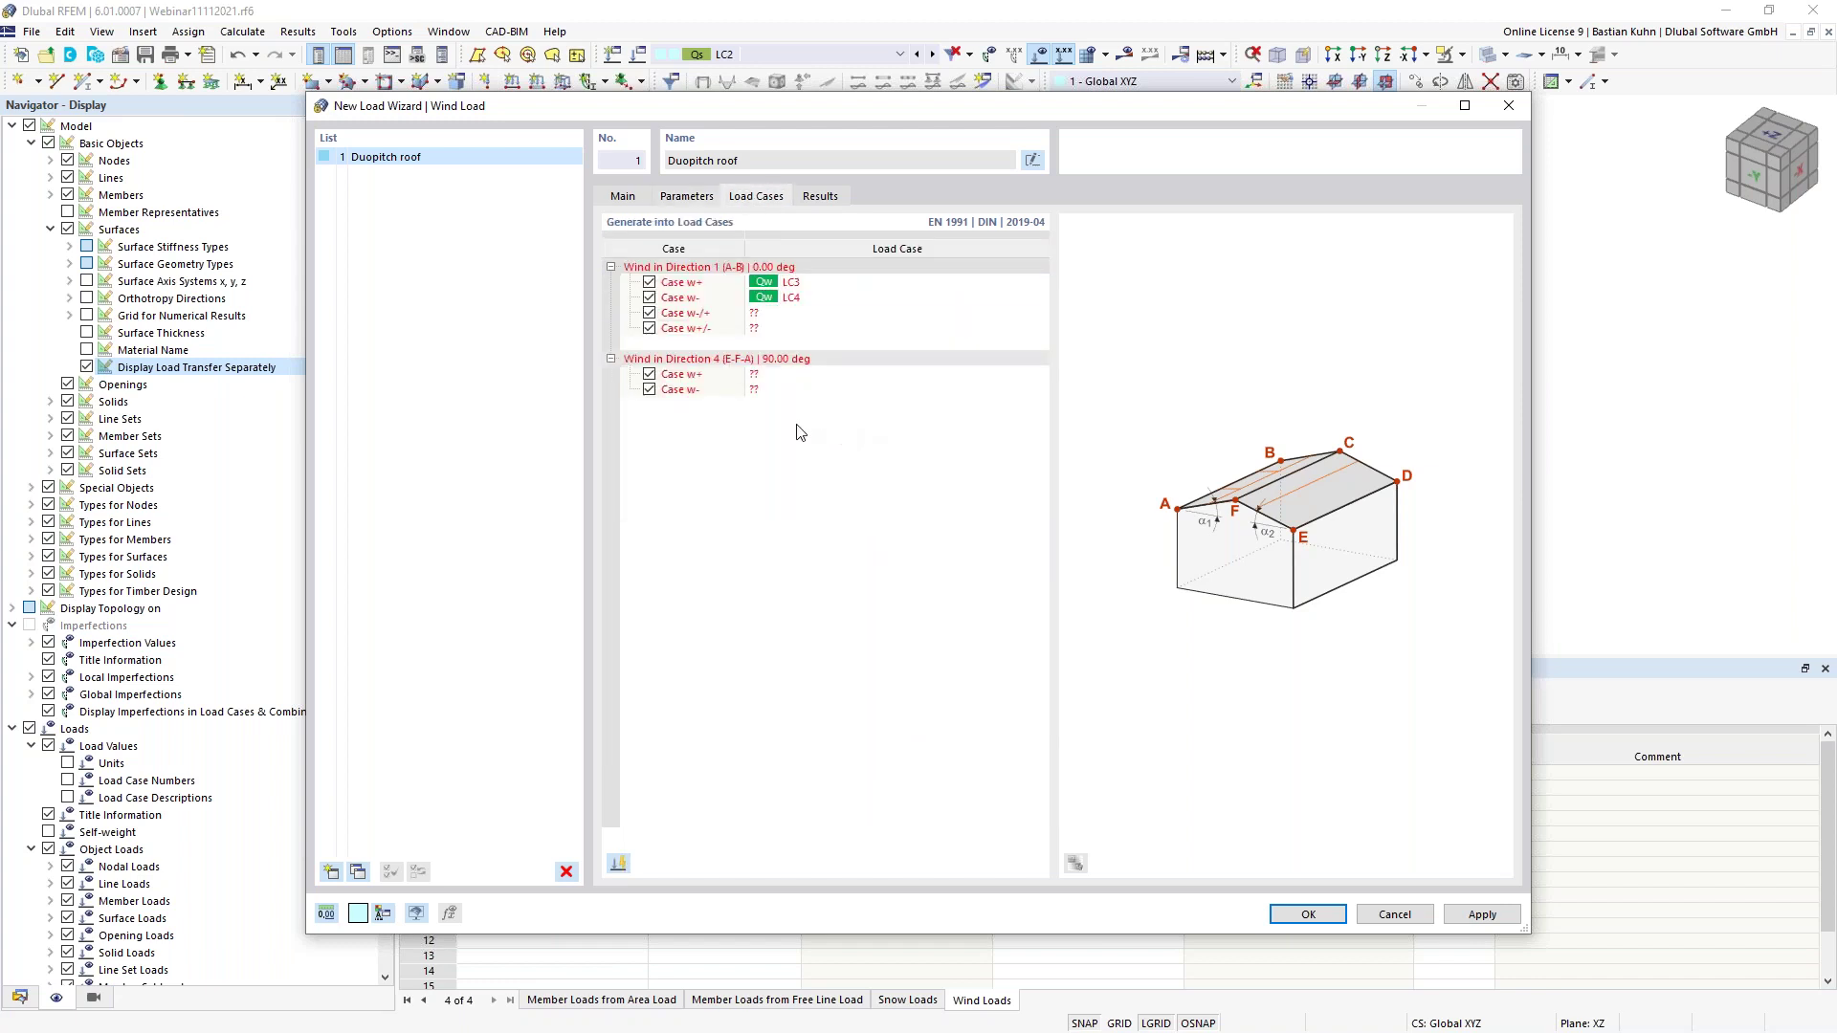
click(649, 282)
click(648, 312)
click(649, 328)
click(650, 374)
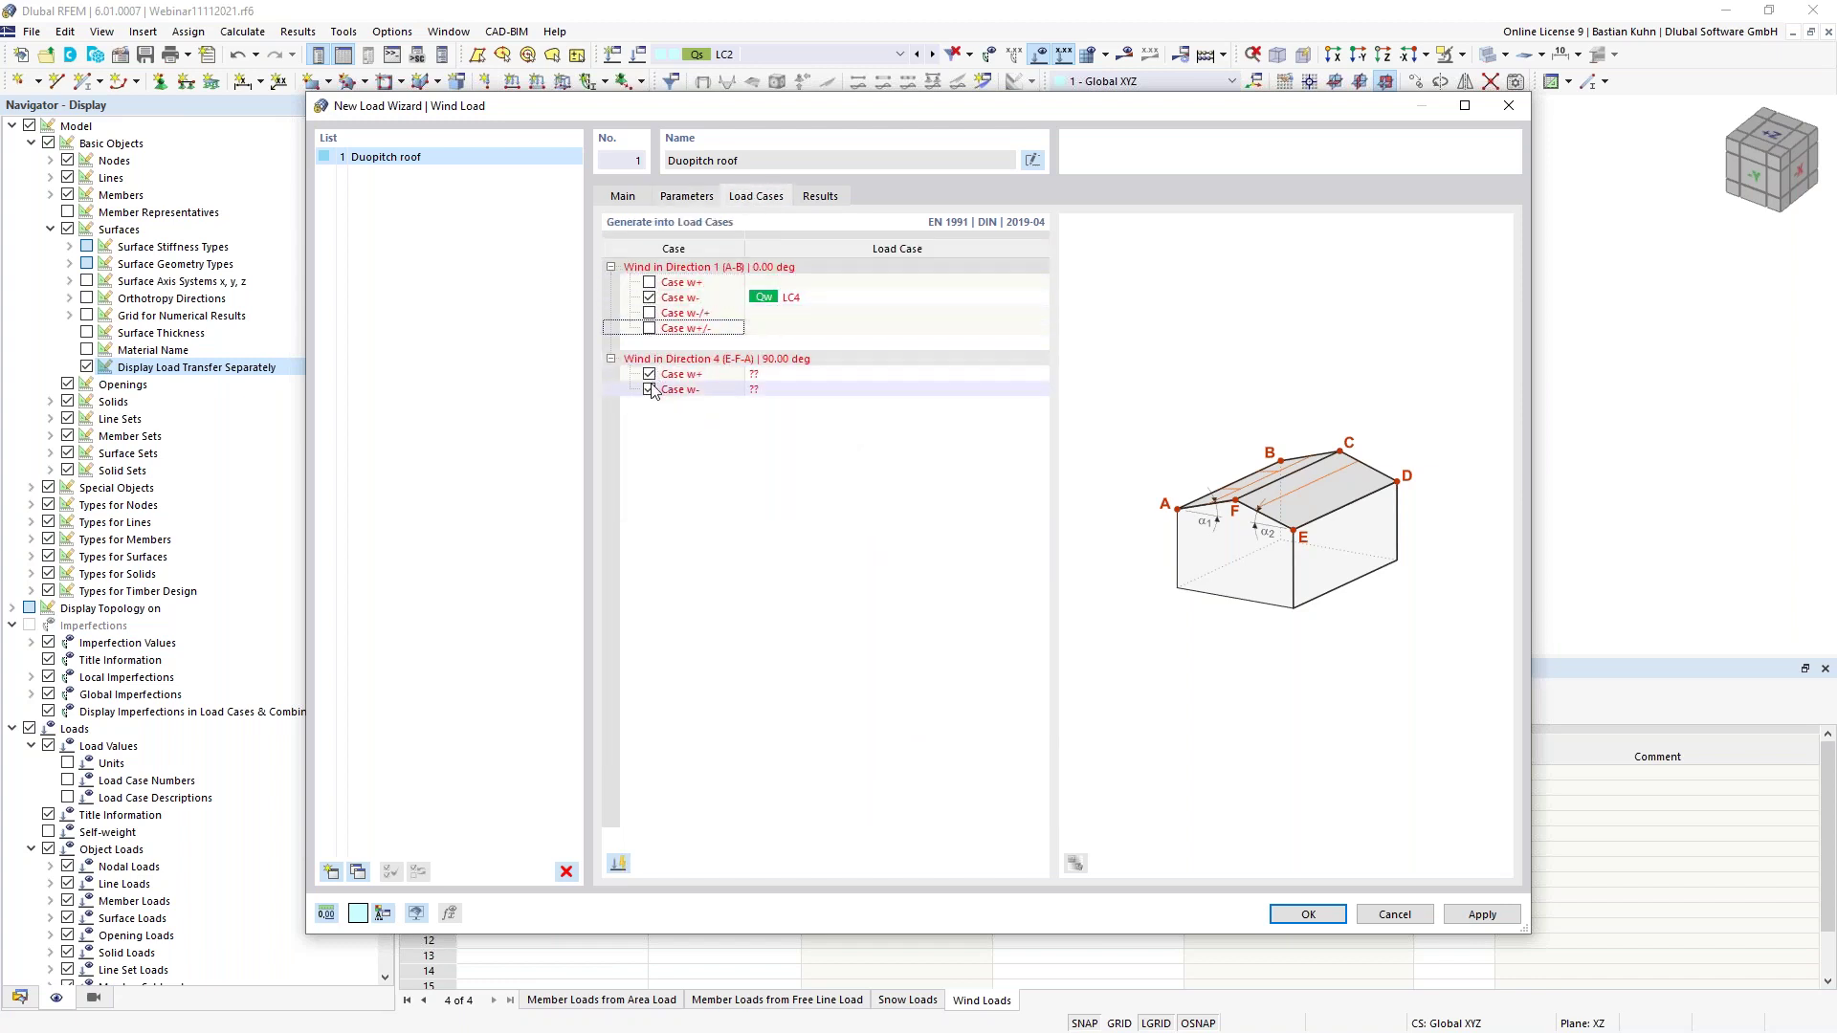
Assign load case LC3 to Case w- in wind Direction 1 and LC4 to Case w- in Direction 4, then confirm the wind load
click(791, 302)
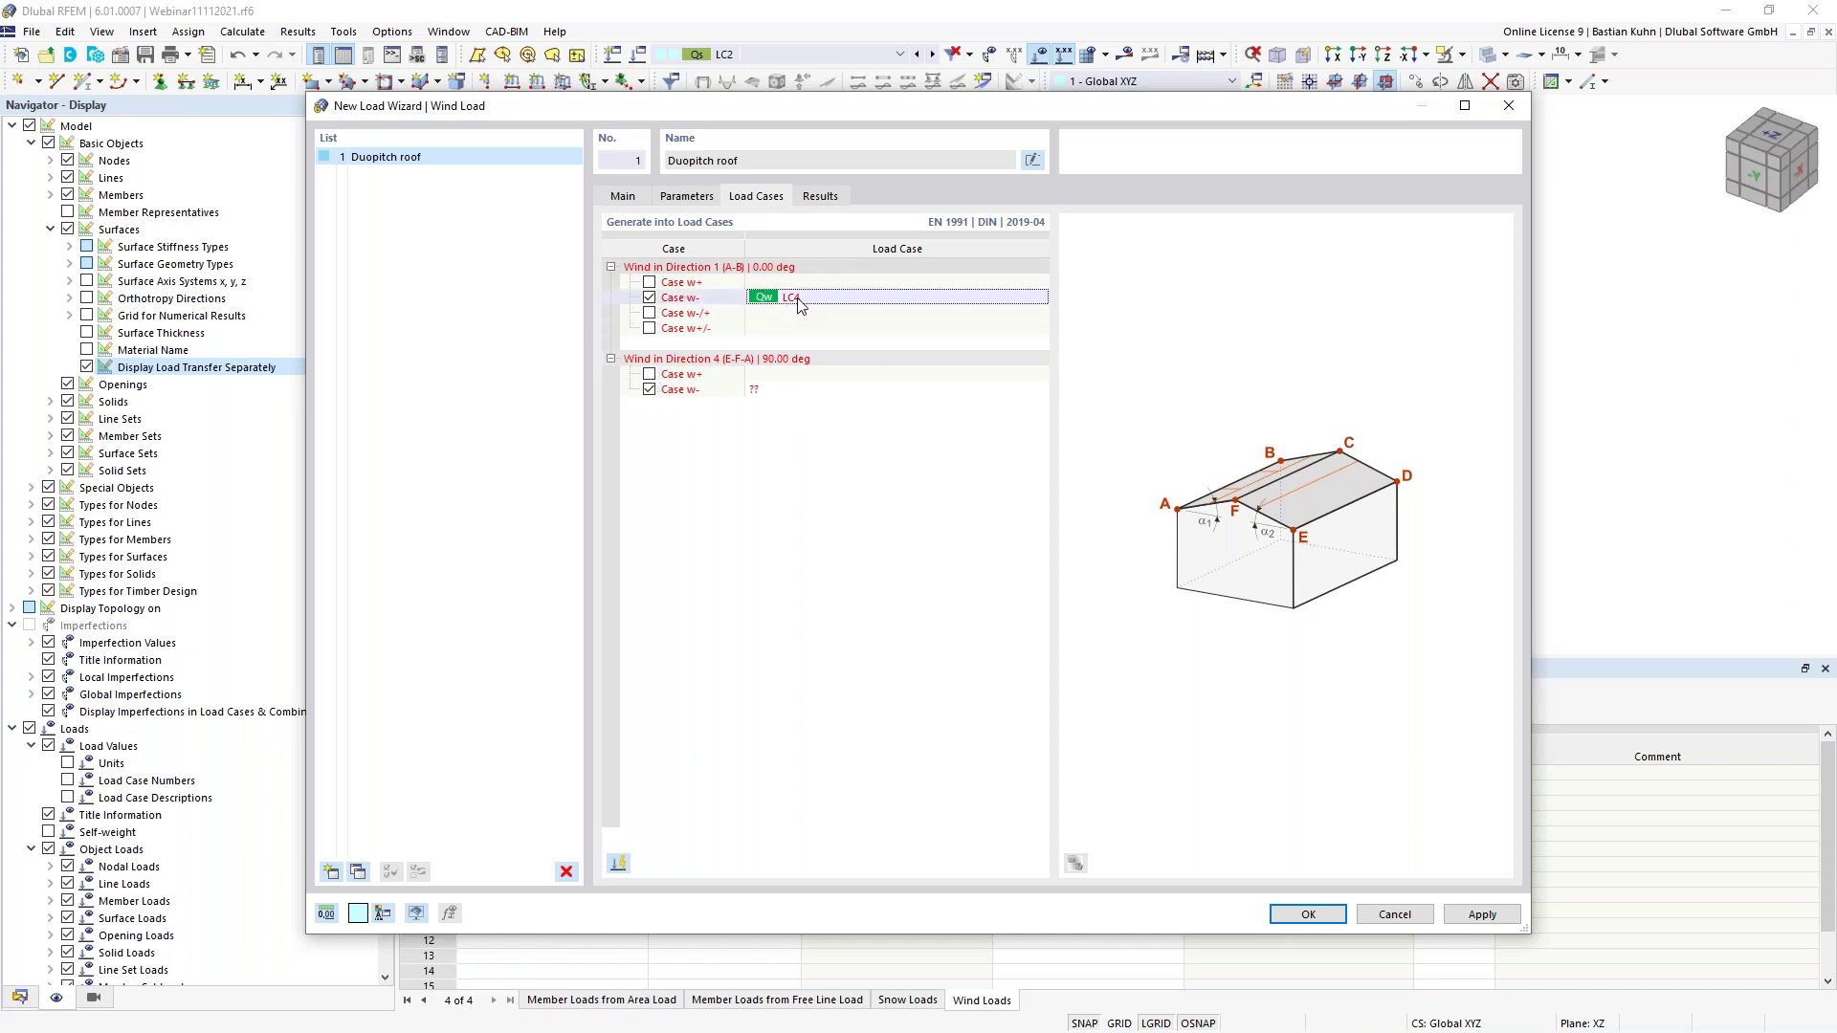
click(1029, 299)
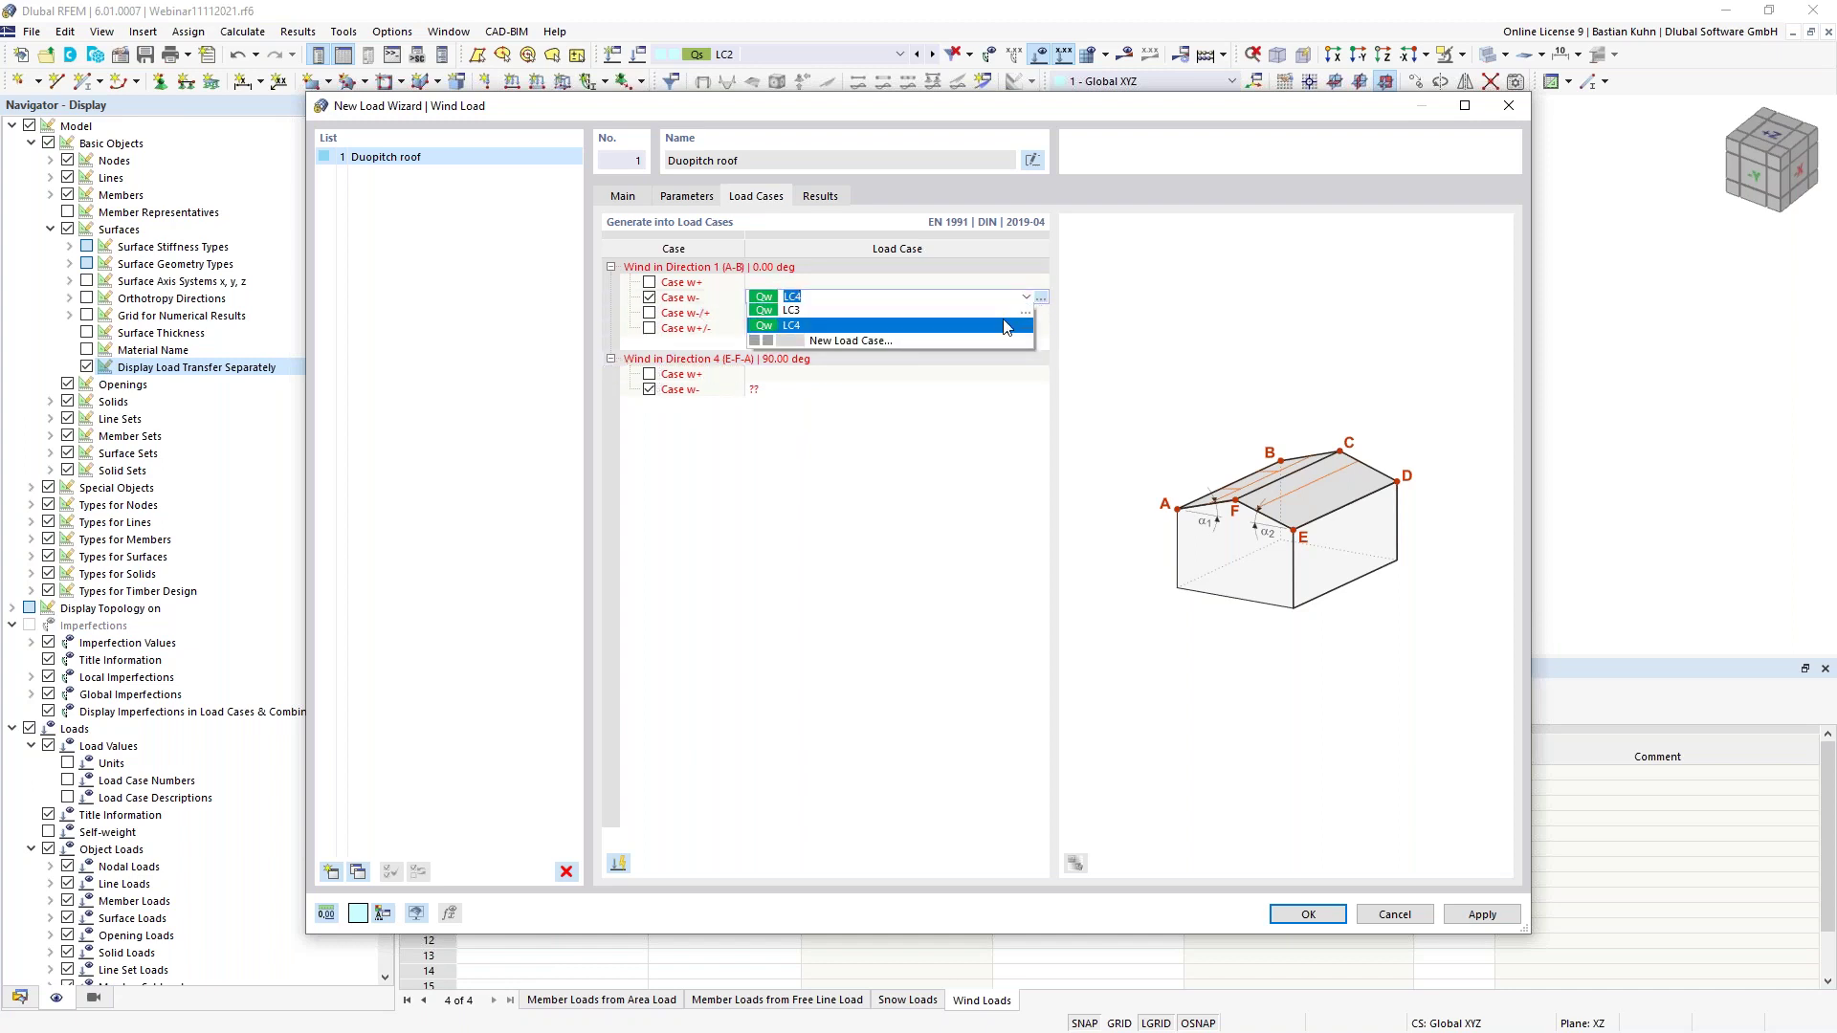
click(1003, 318)
click(803, 392)
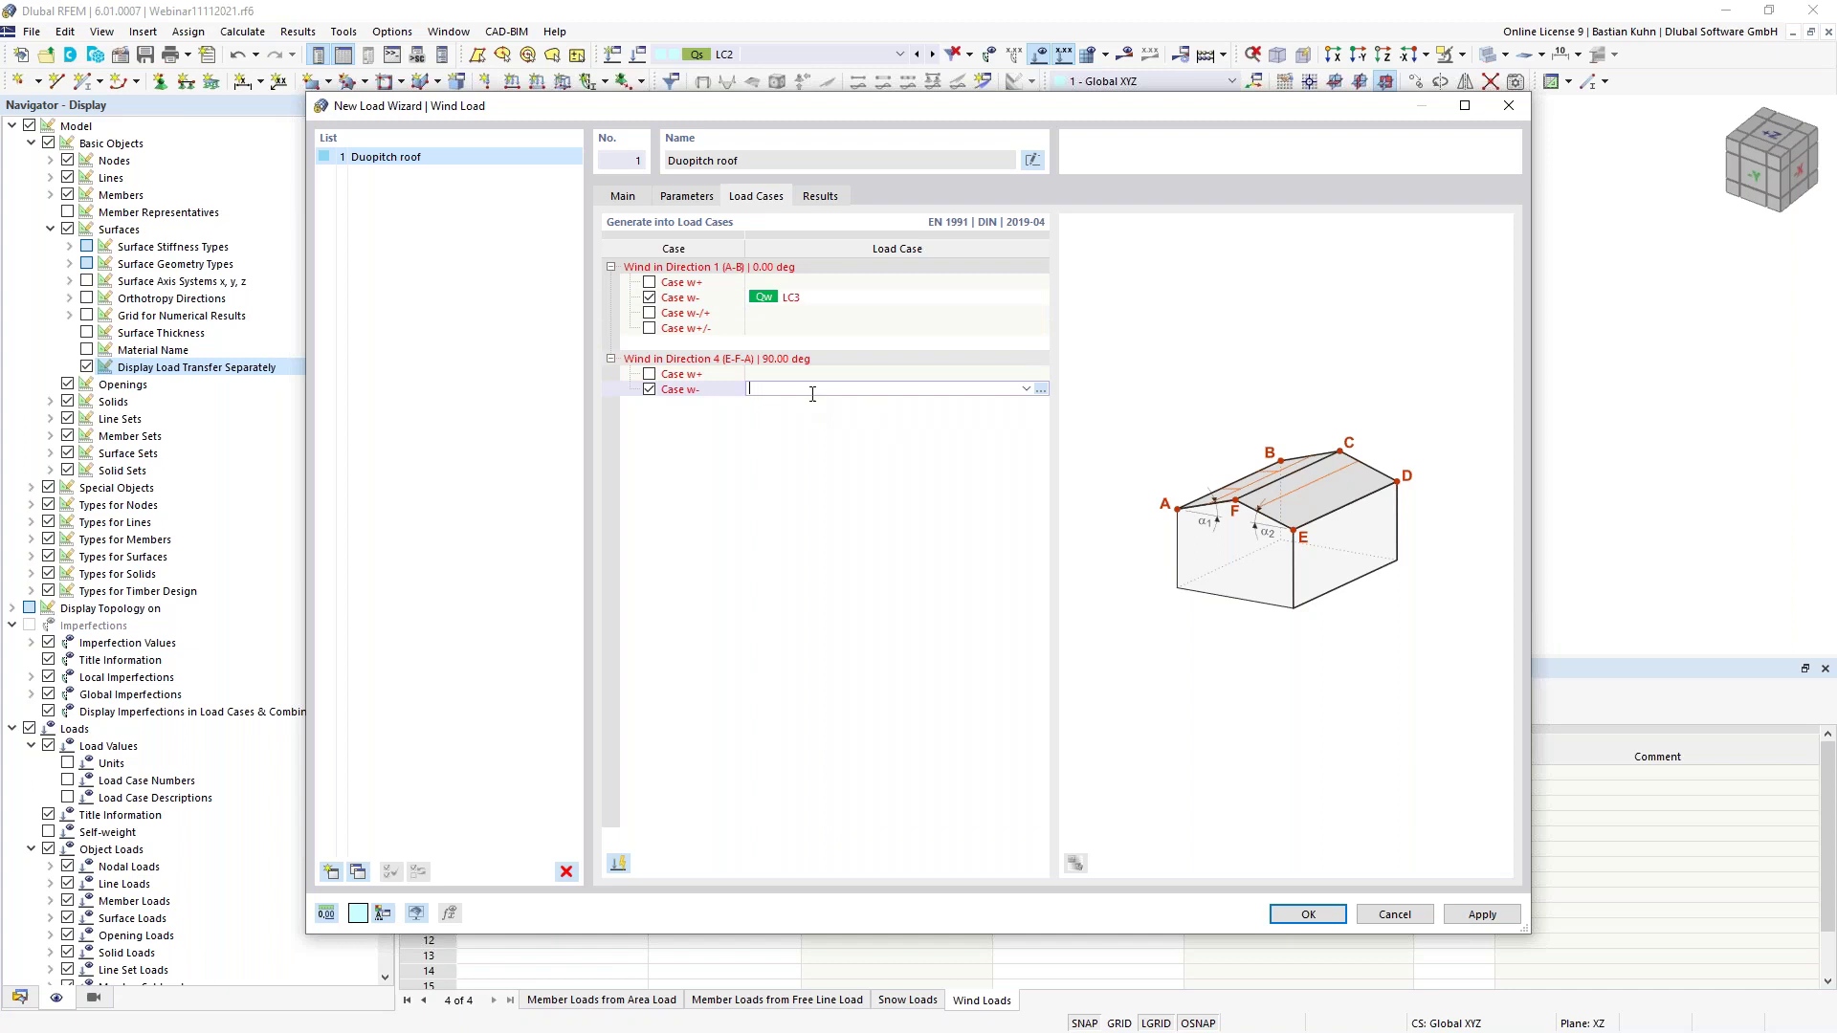
click(1026, 389)
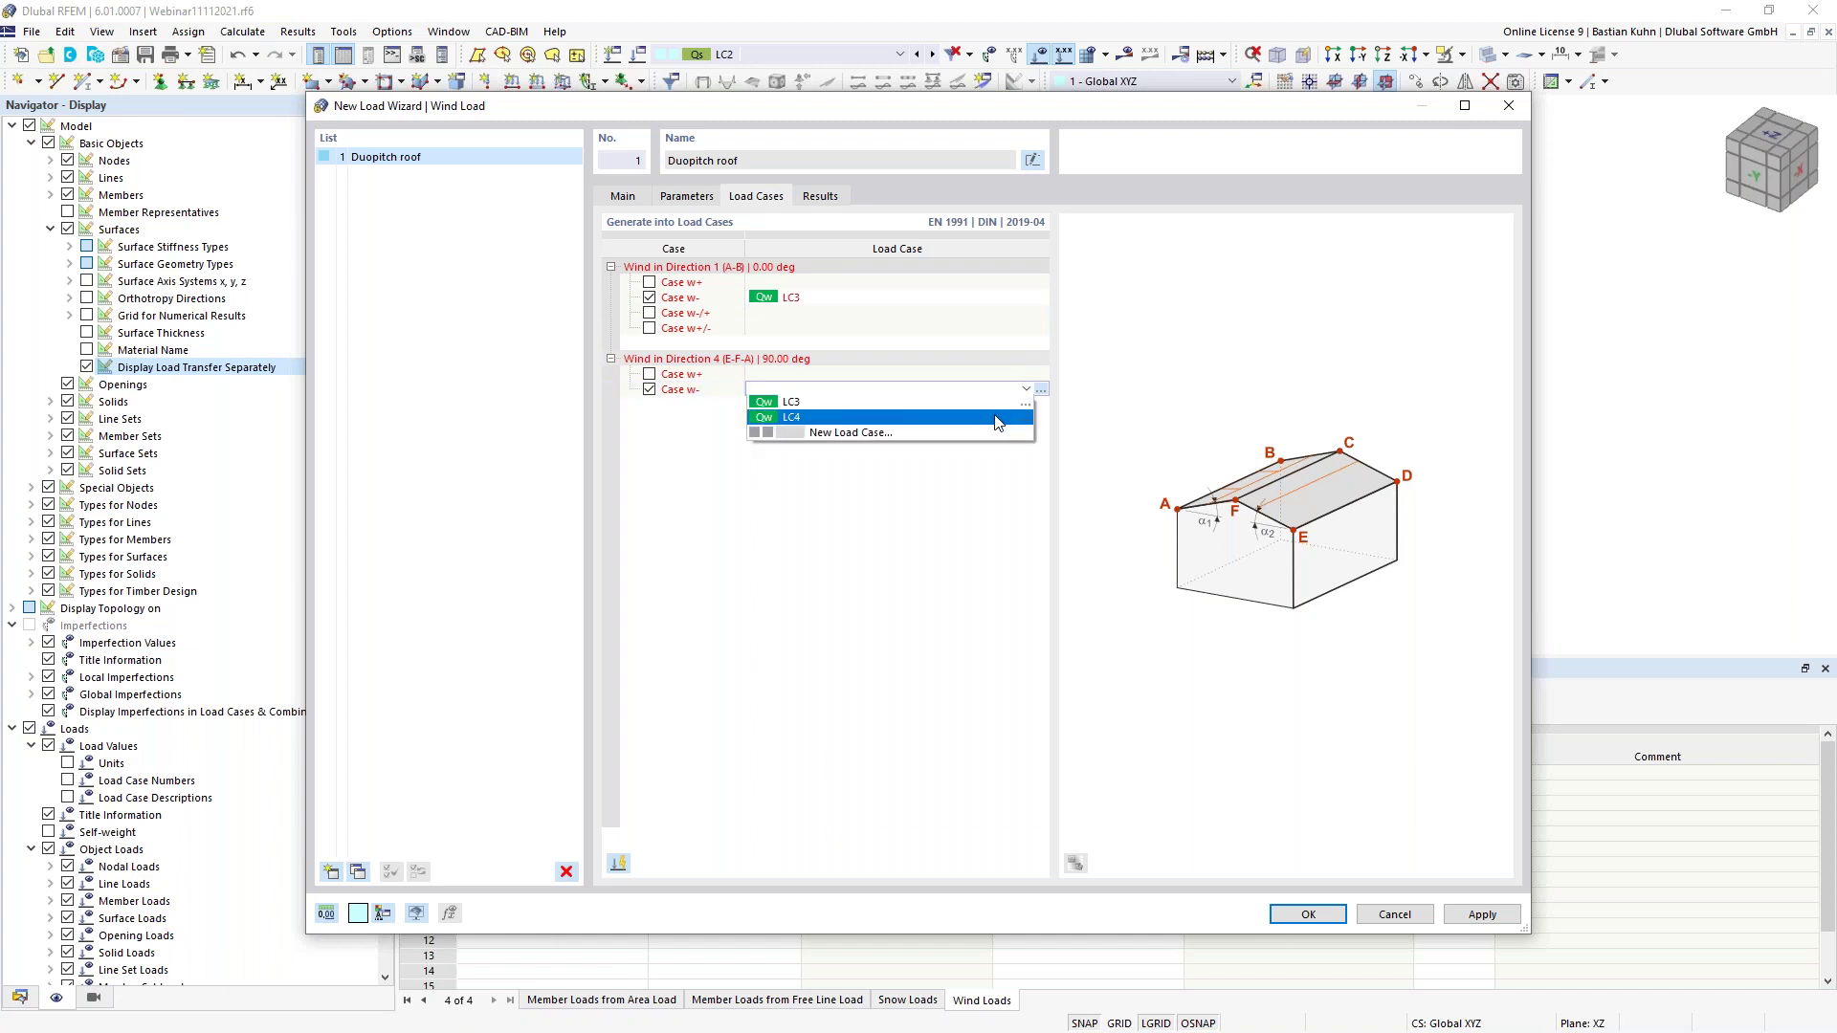
click(998, 416)
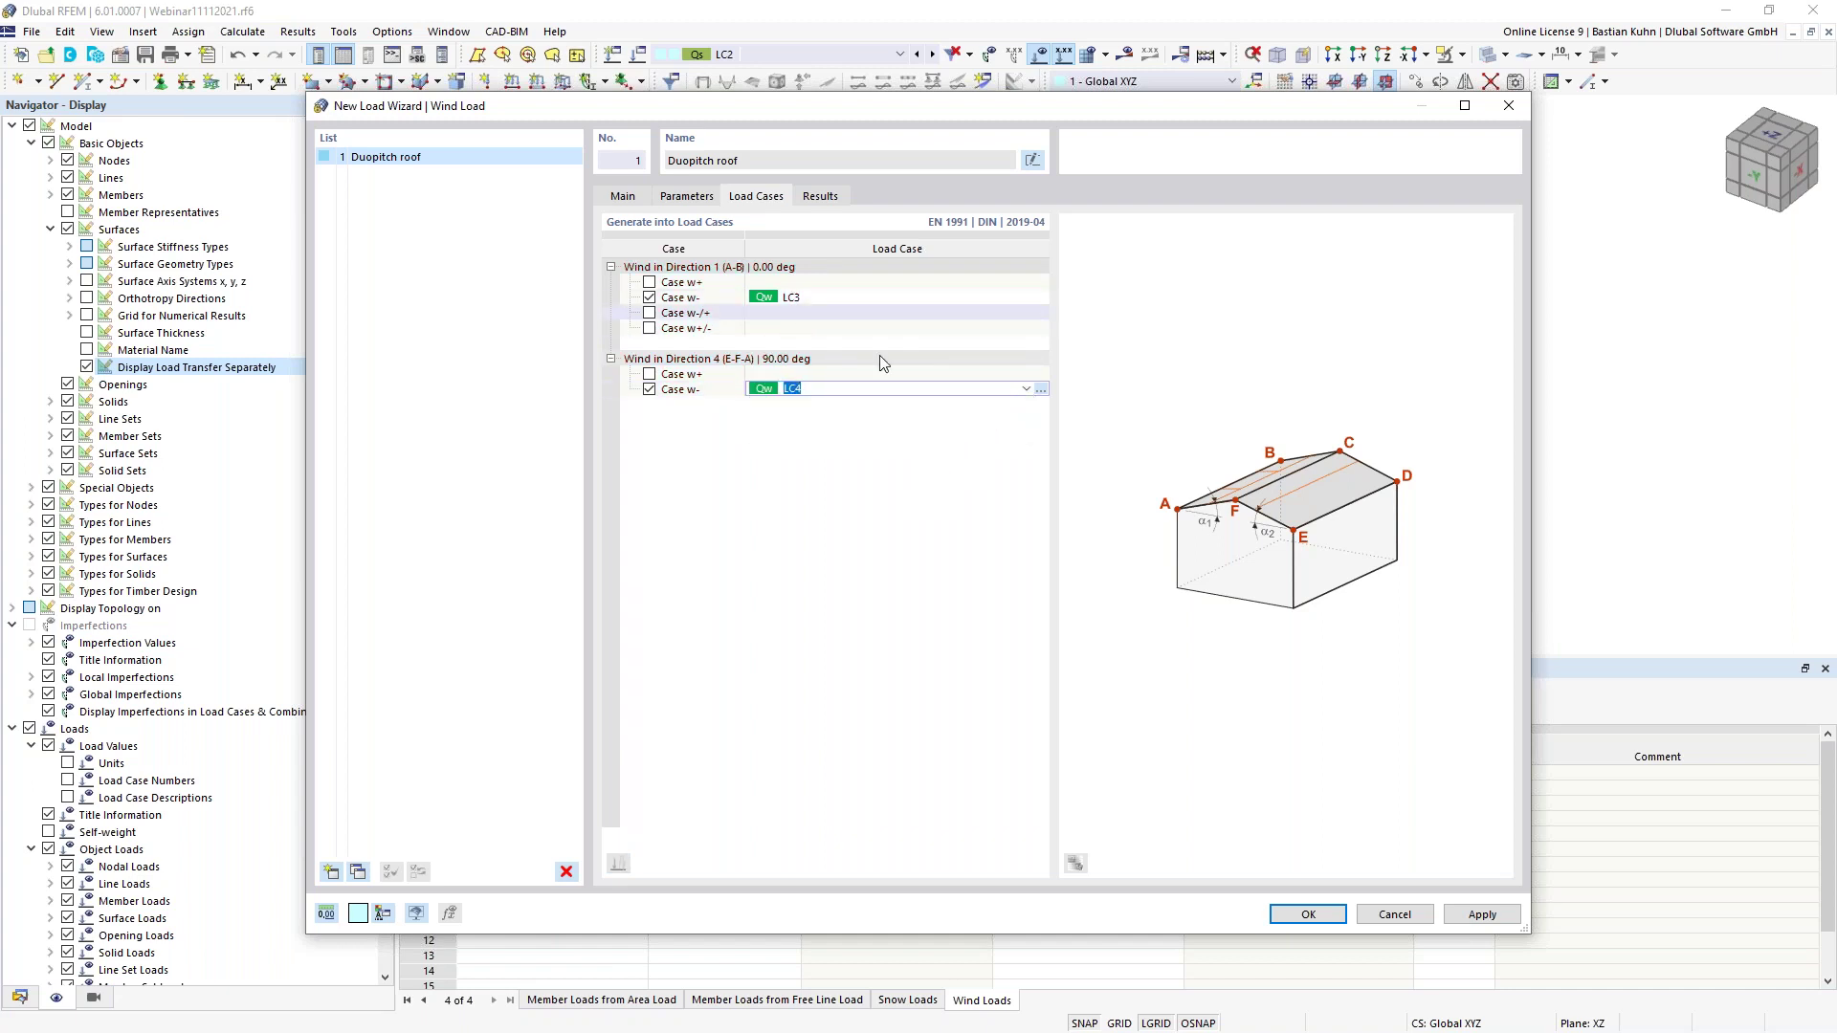
click(1292, 916)
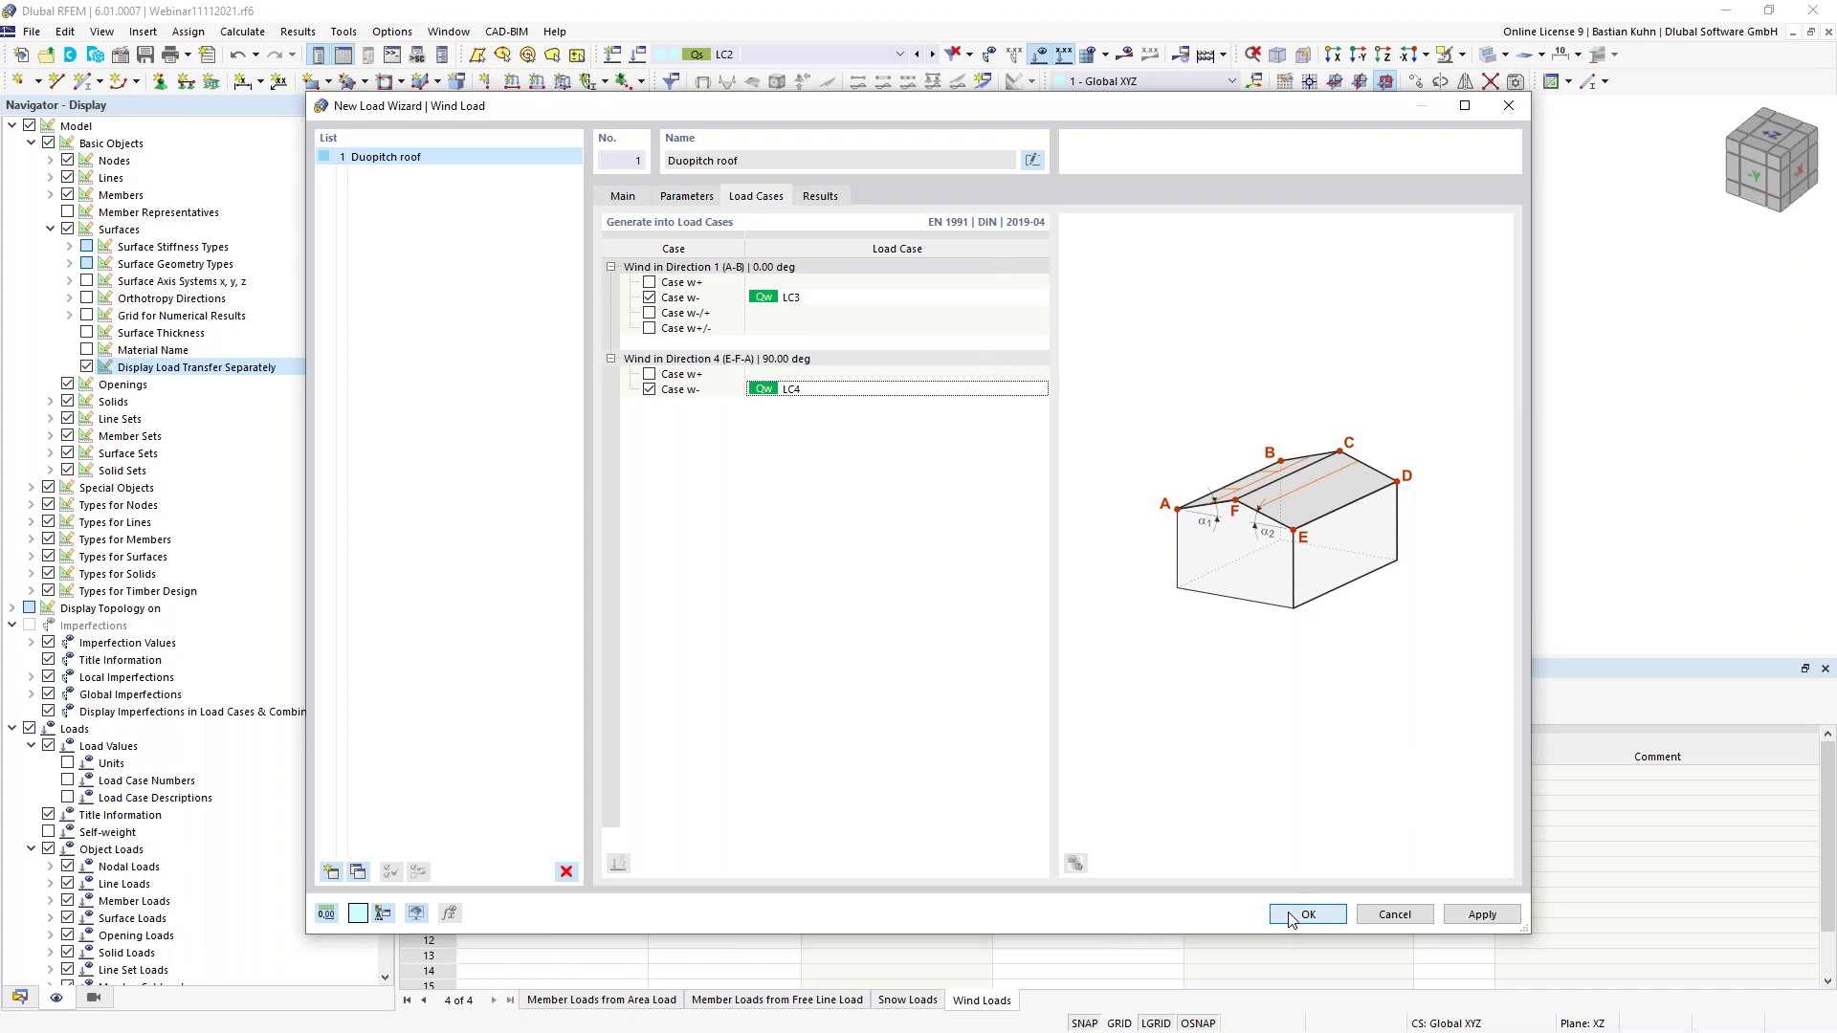
click(1292, 917)
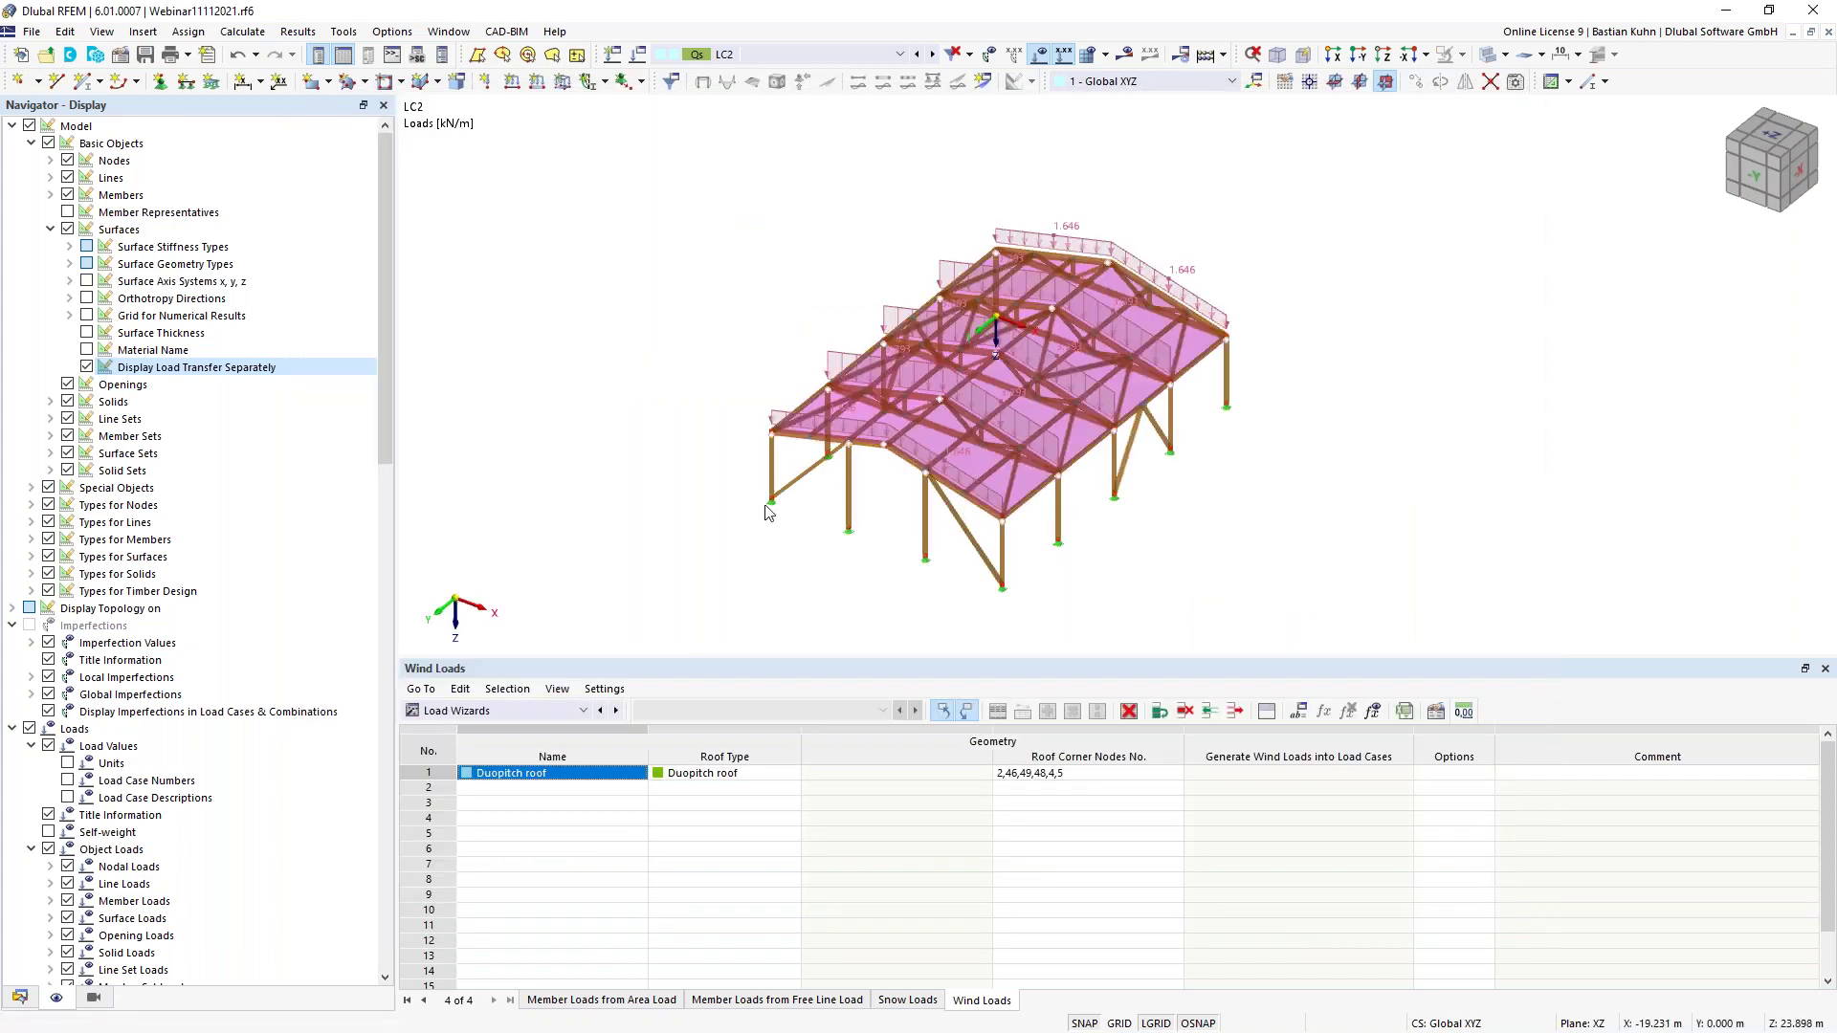
Examine the generated wind loads on the hall roof in load cases LC3 and LC4
click(933, 55)
middle_drag(733, 366, 545, 389)
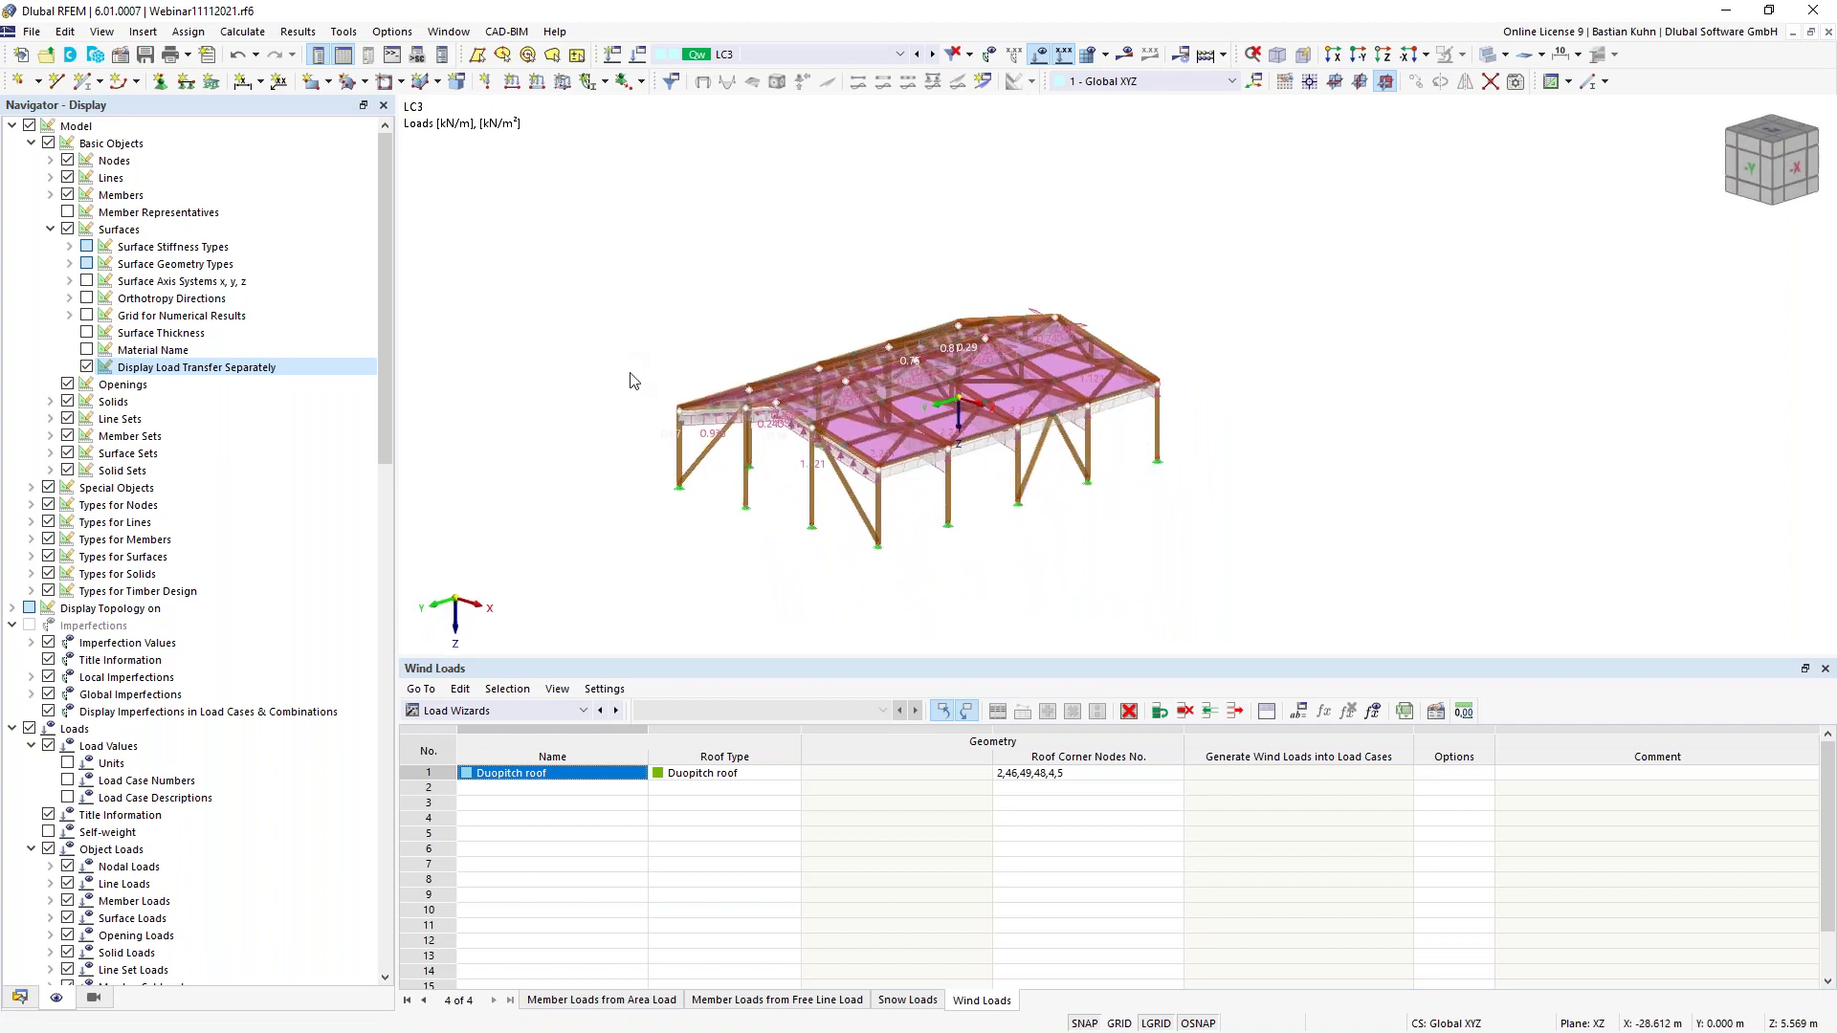
scroll(787, 285, up, 1)
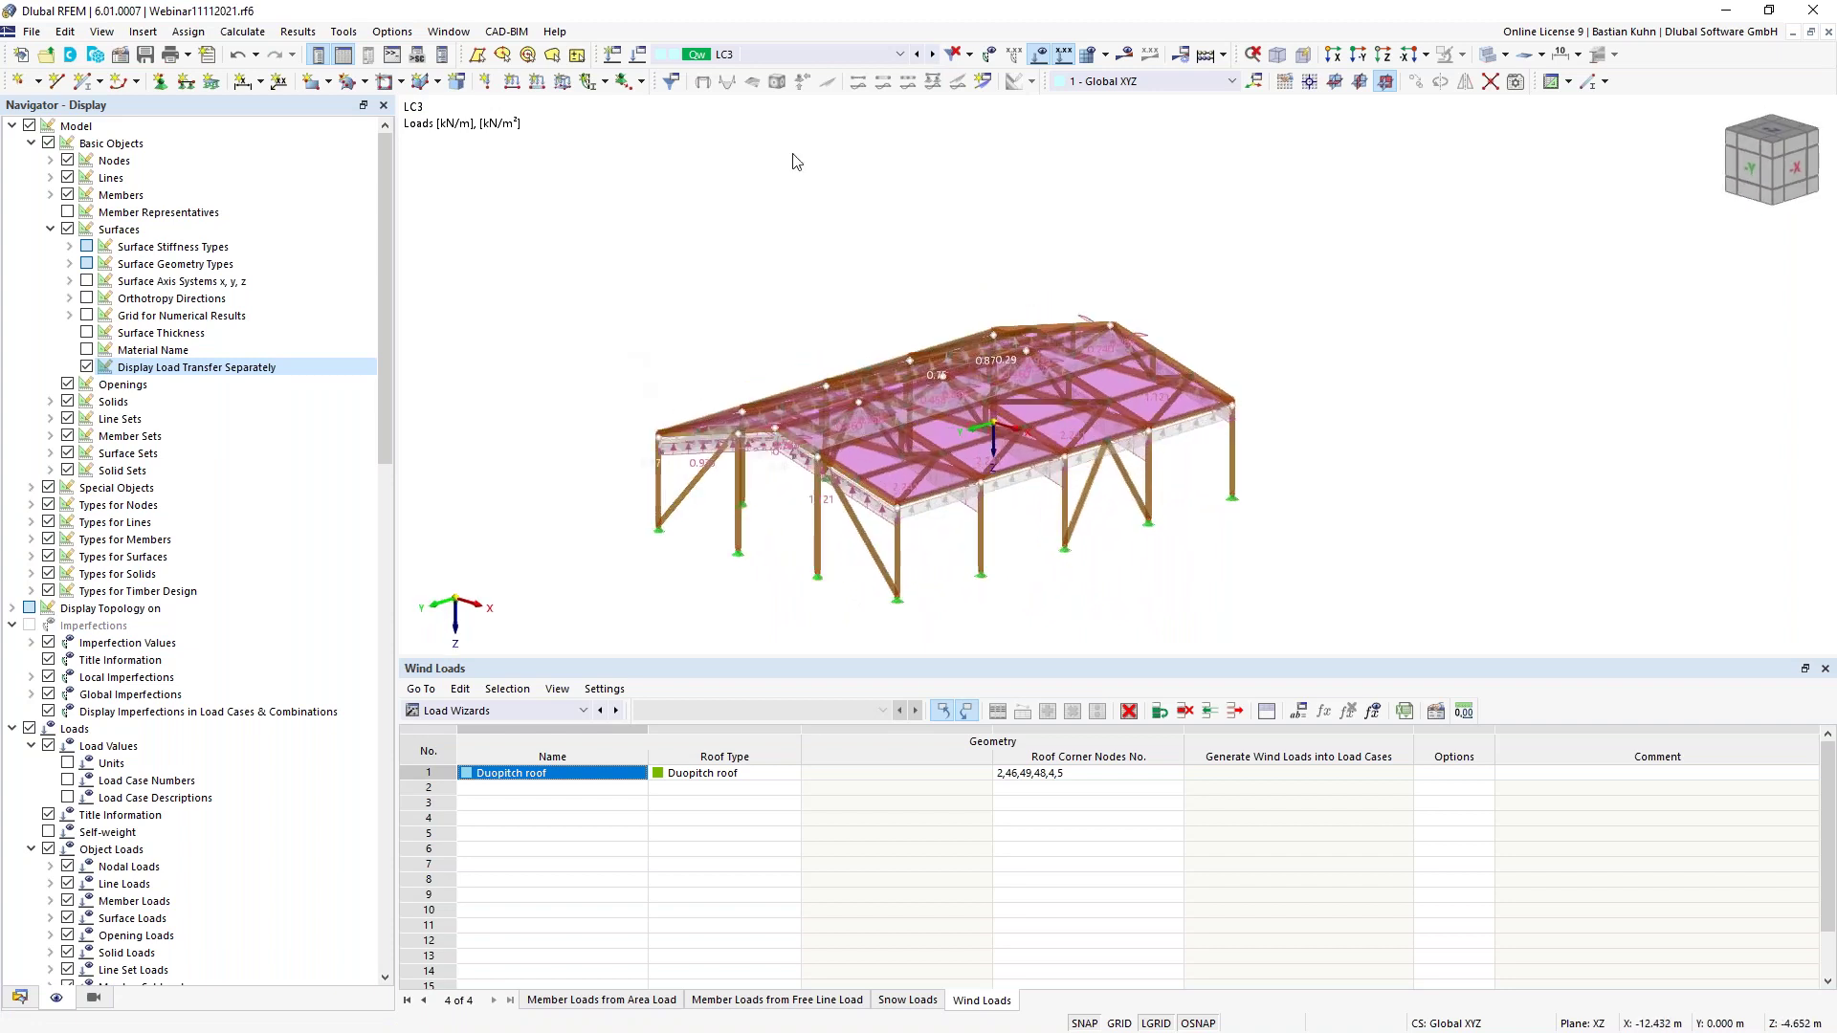
click(932, 54)
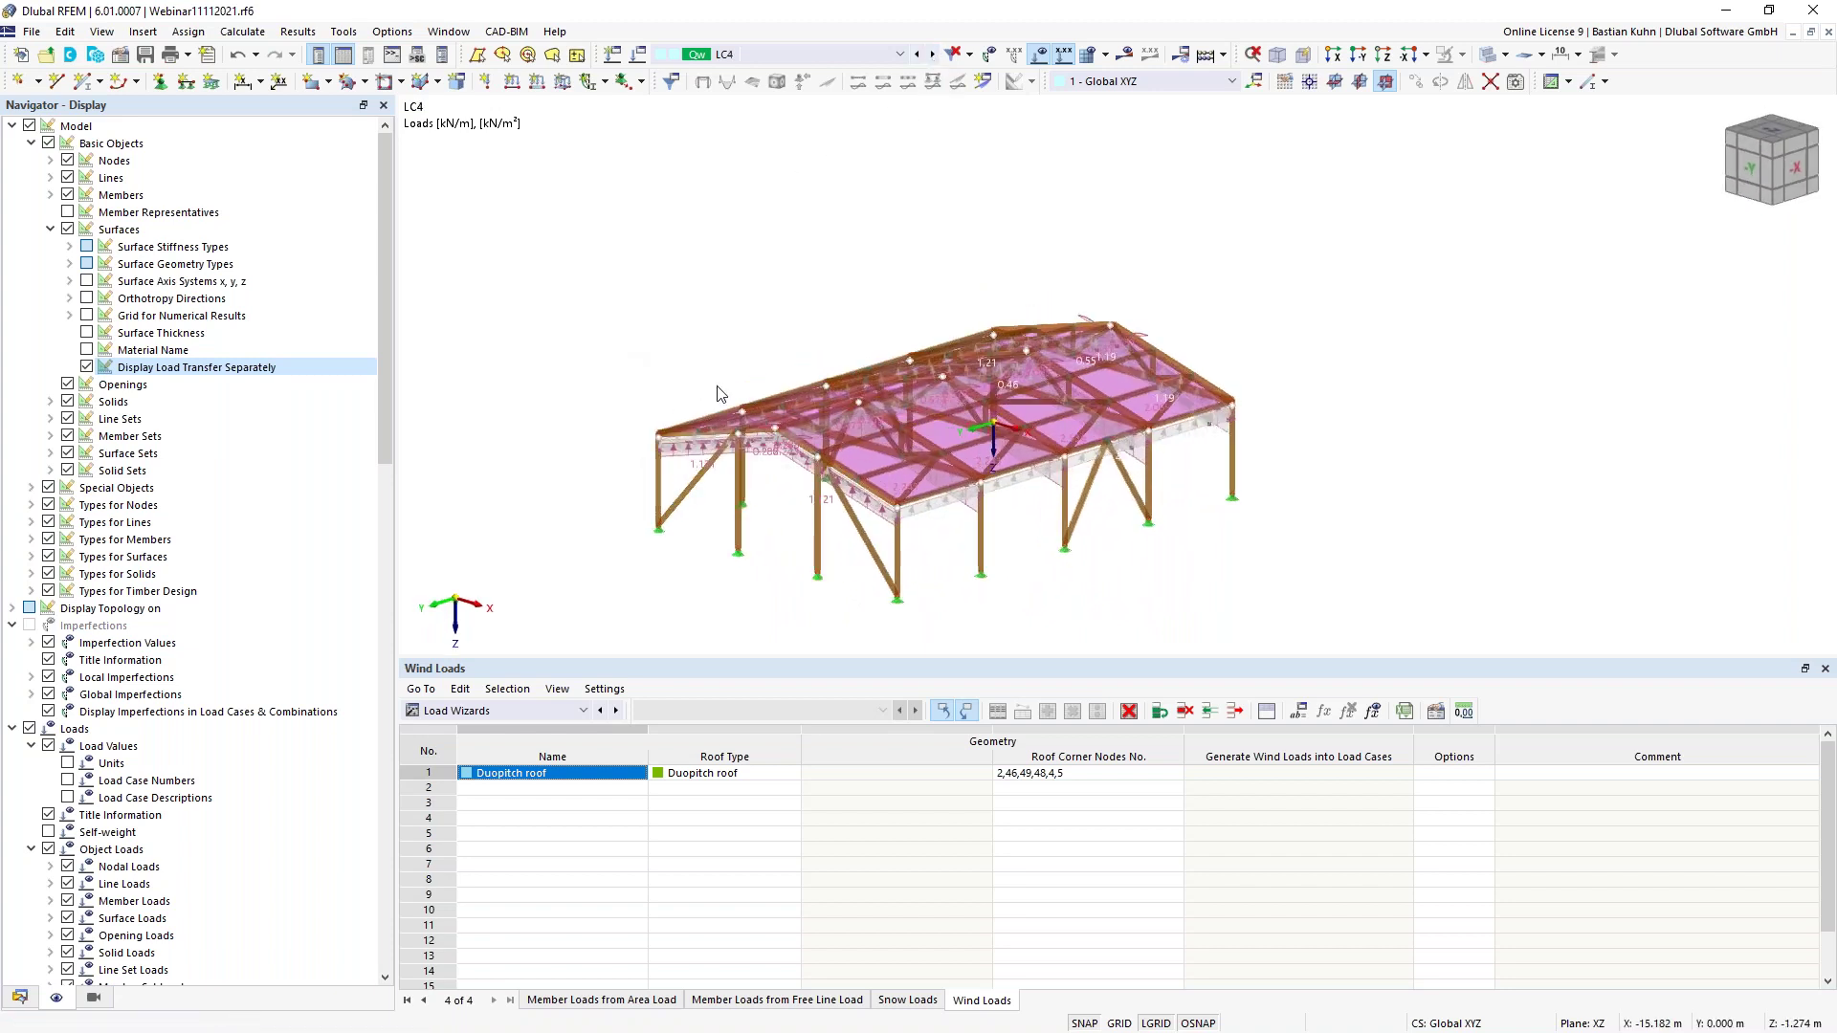
Turn off the separate display of load transfer for surfaces and save the model
right_click(687, 446)
click(704, 521)
middle_drag(770, 536, 756, 502)
click(86, 369)
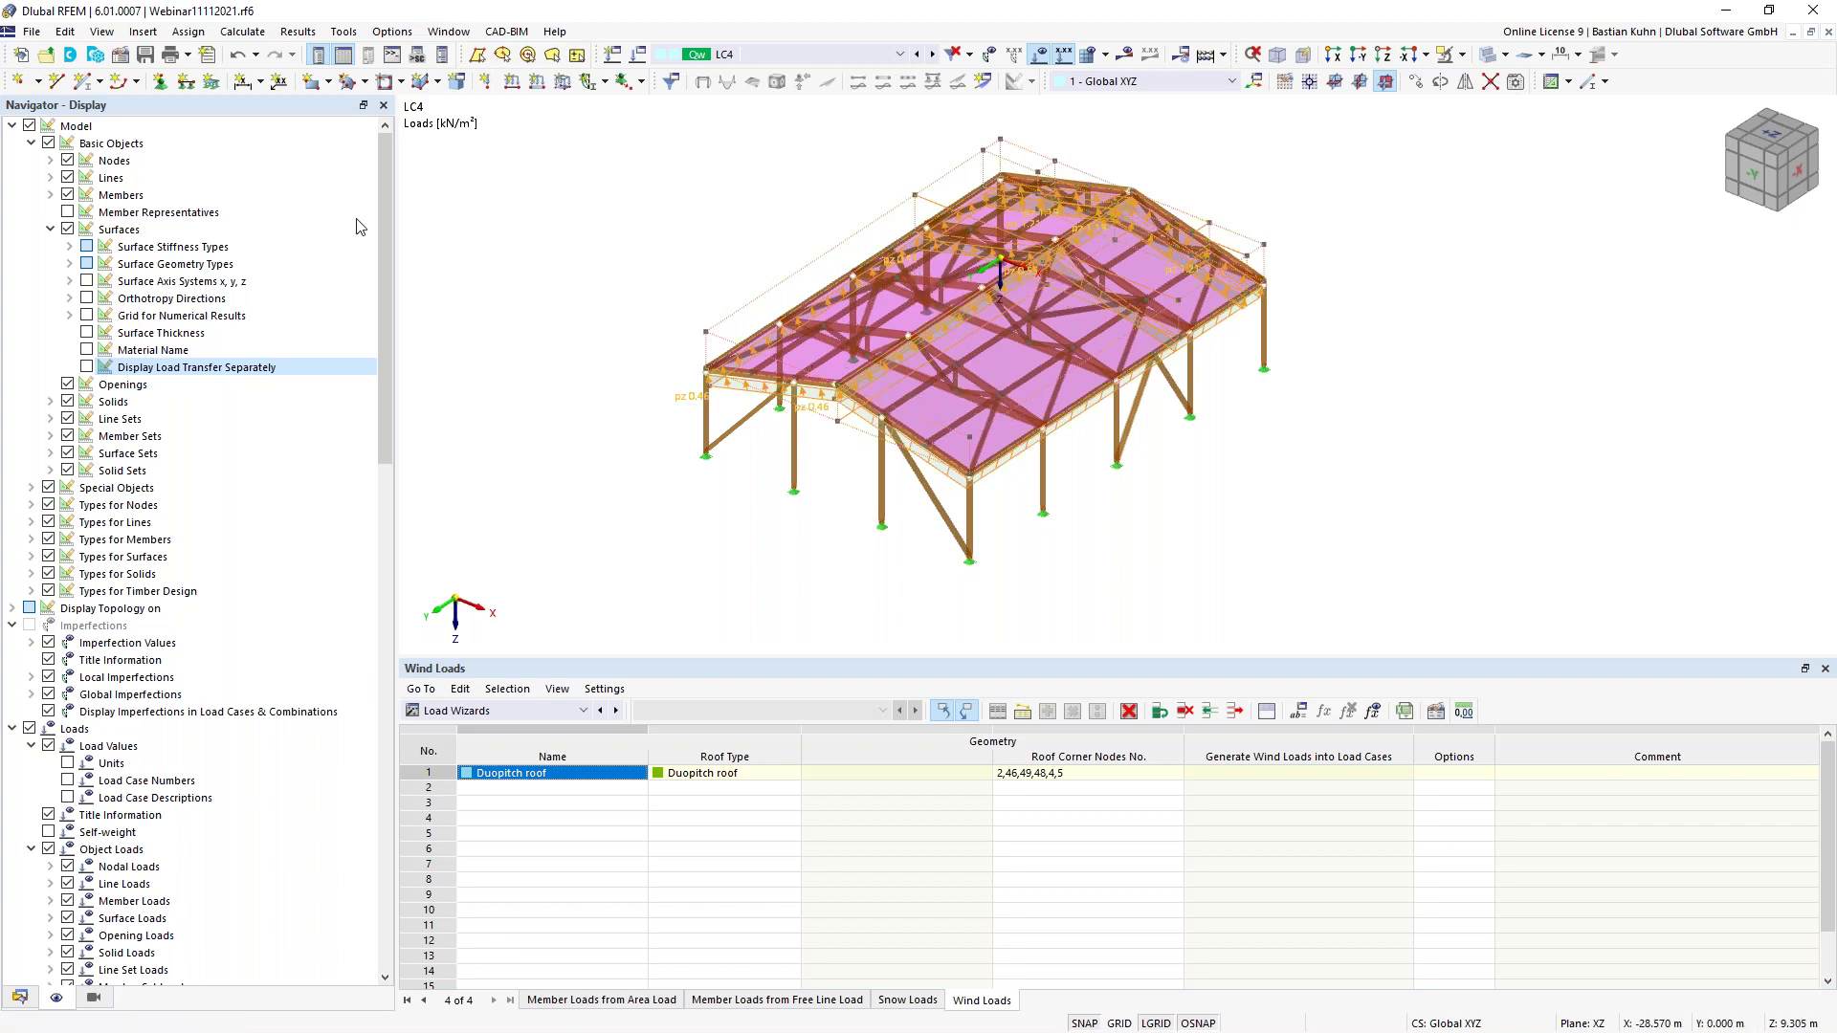
click(144, 60)
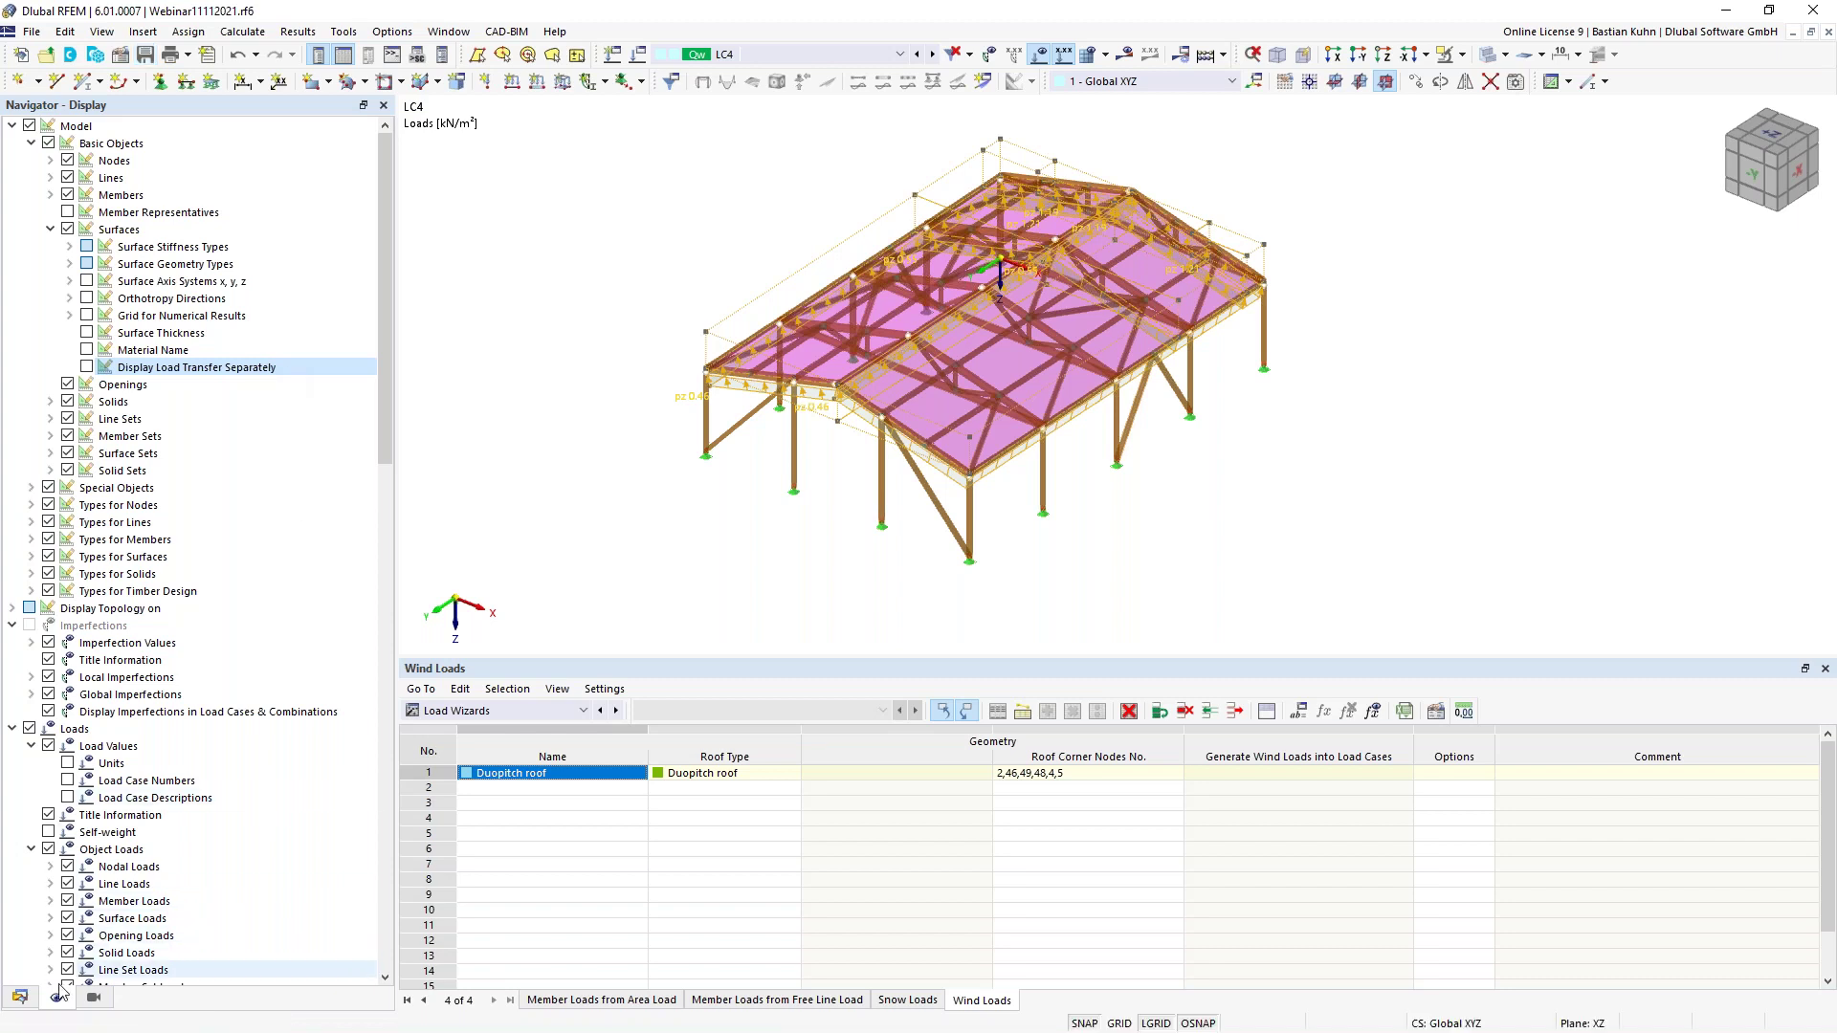
Open the load cases and combinations settings and add a design situation of type ULS (STR/GEO) - Accidental - psi-1,1
click(23, 998)
scroll(143, 775, down, 2)
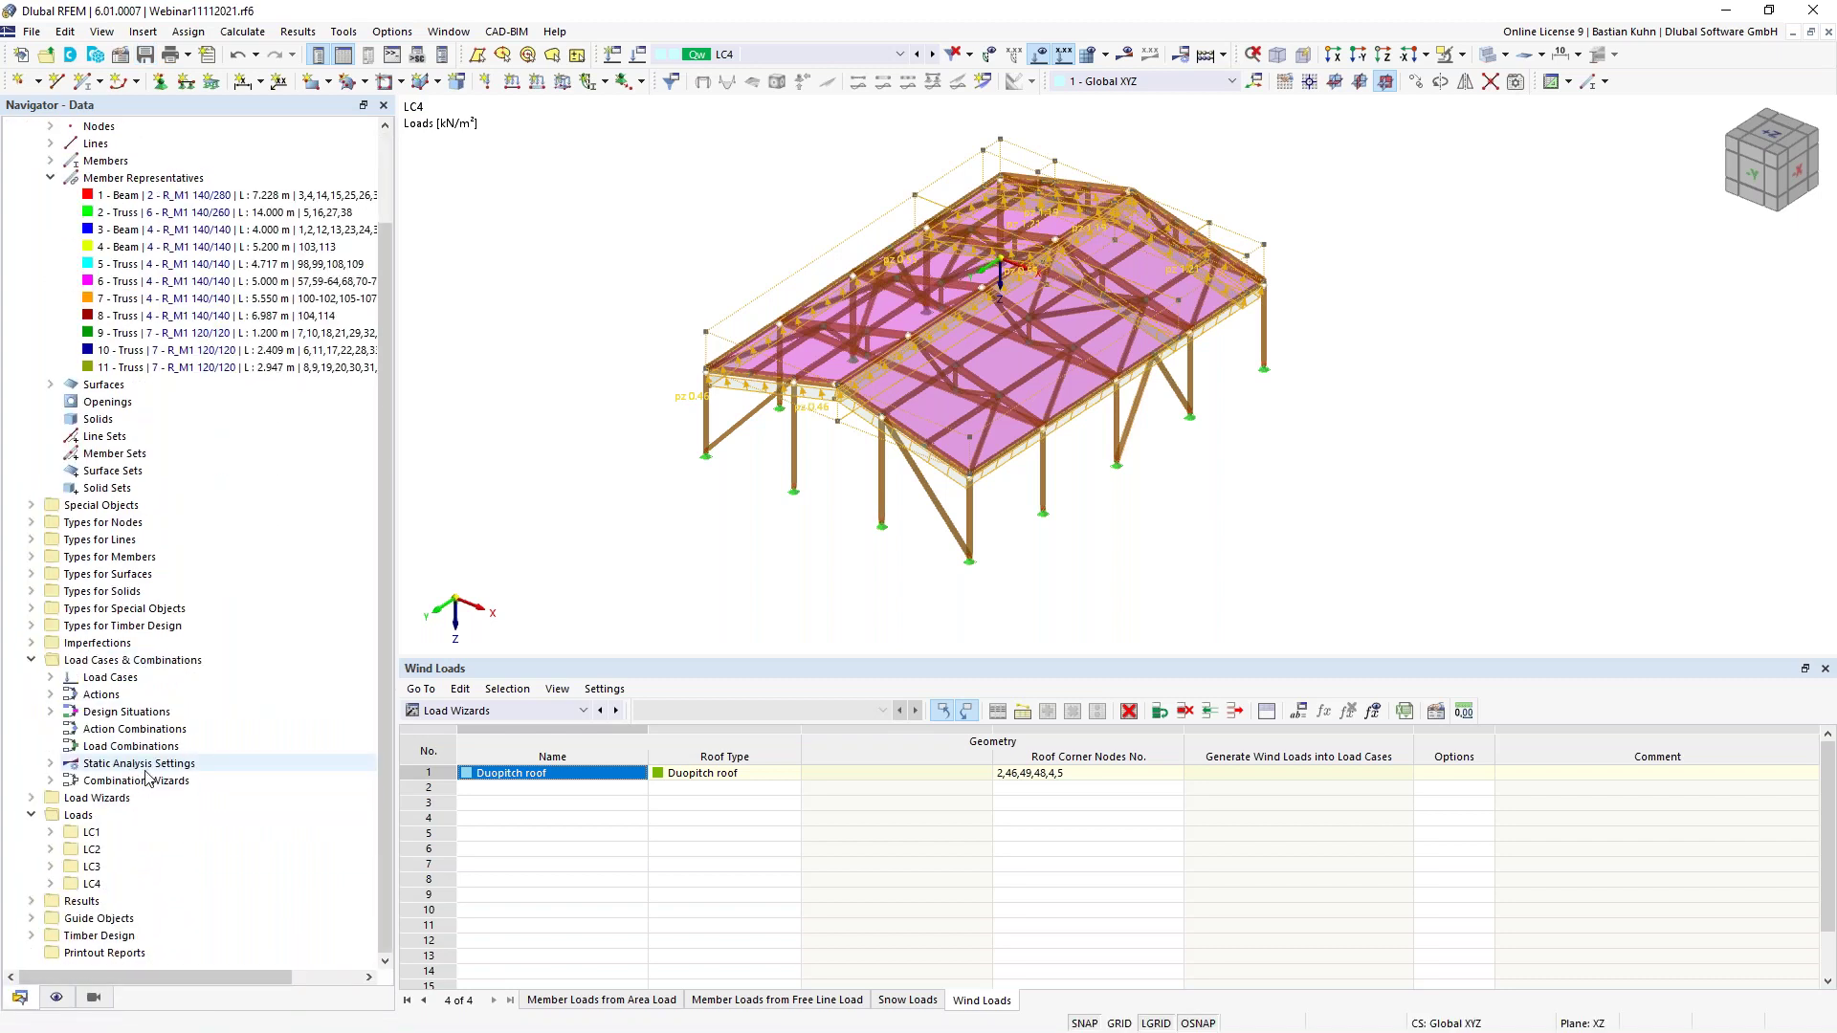
right_click(153, 668)
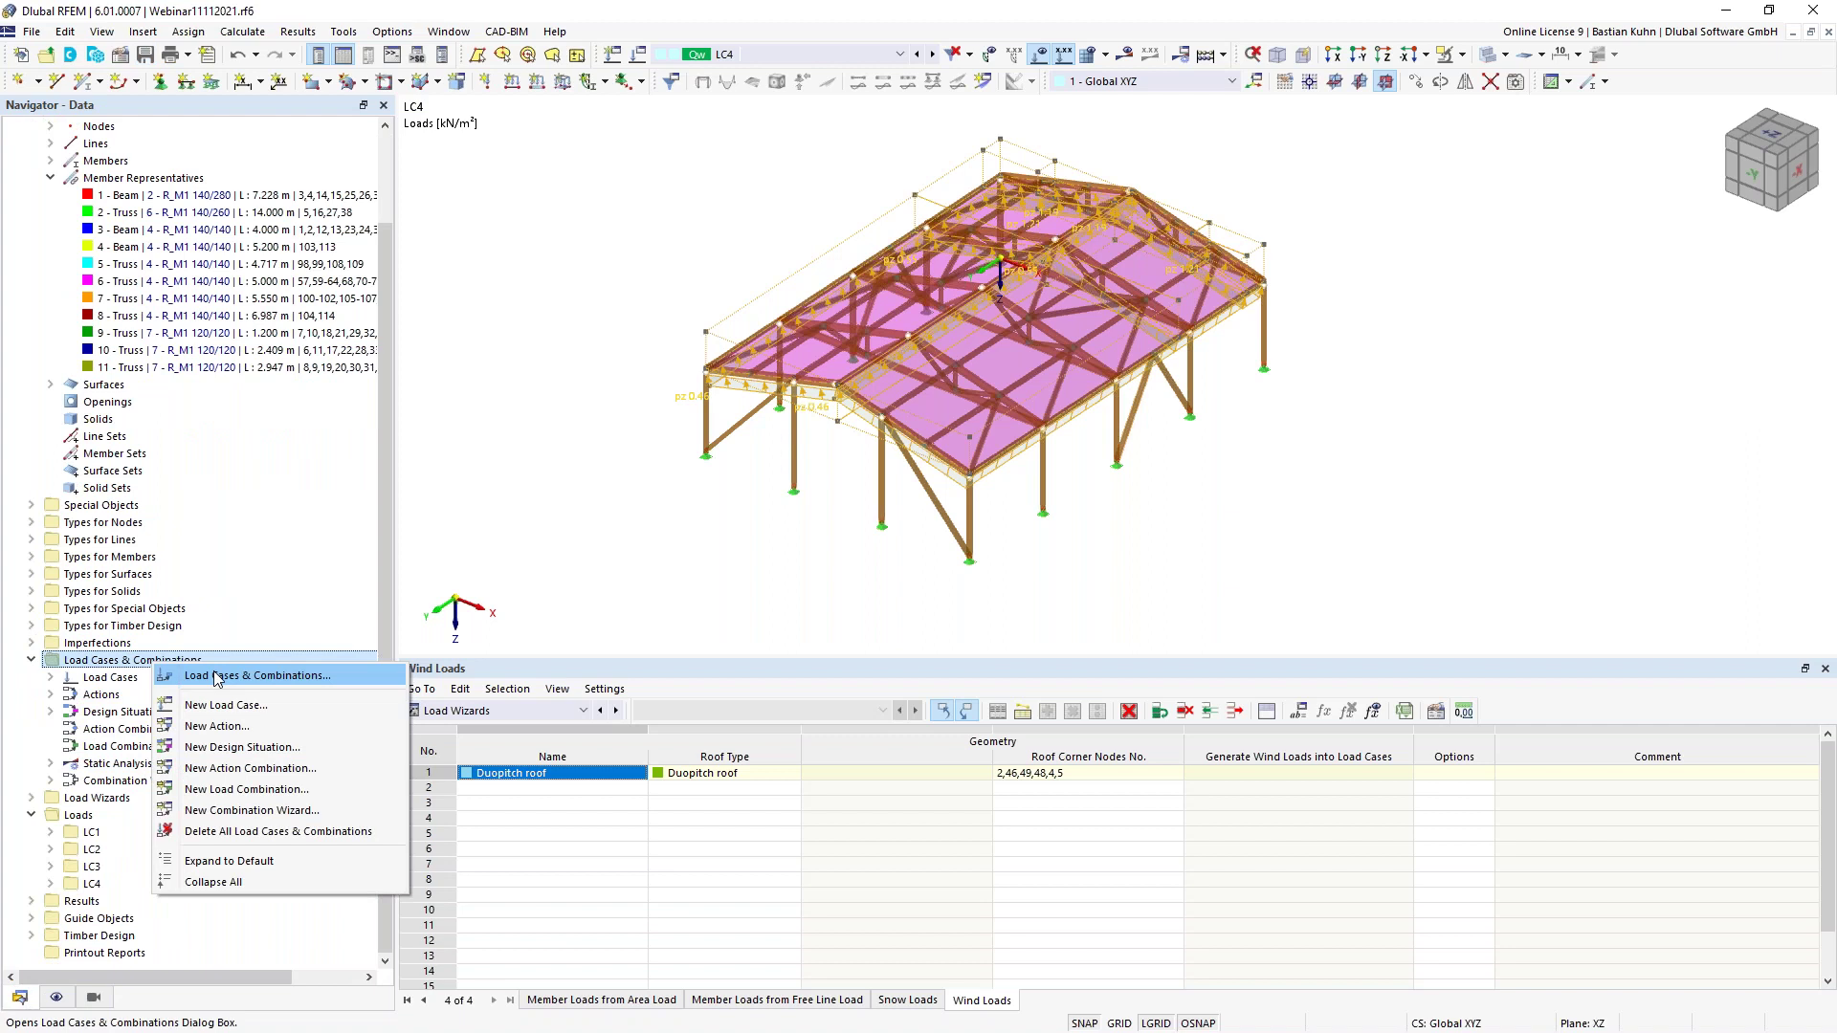
click(192, 674)
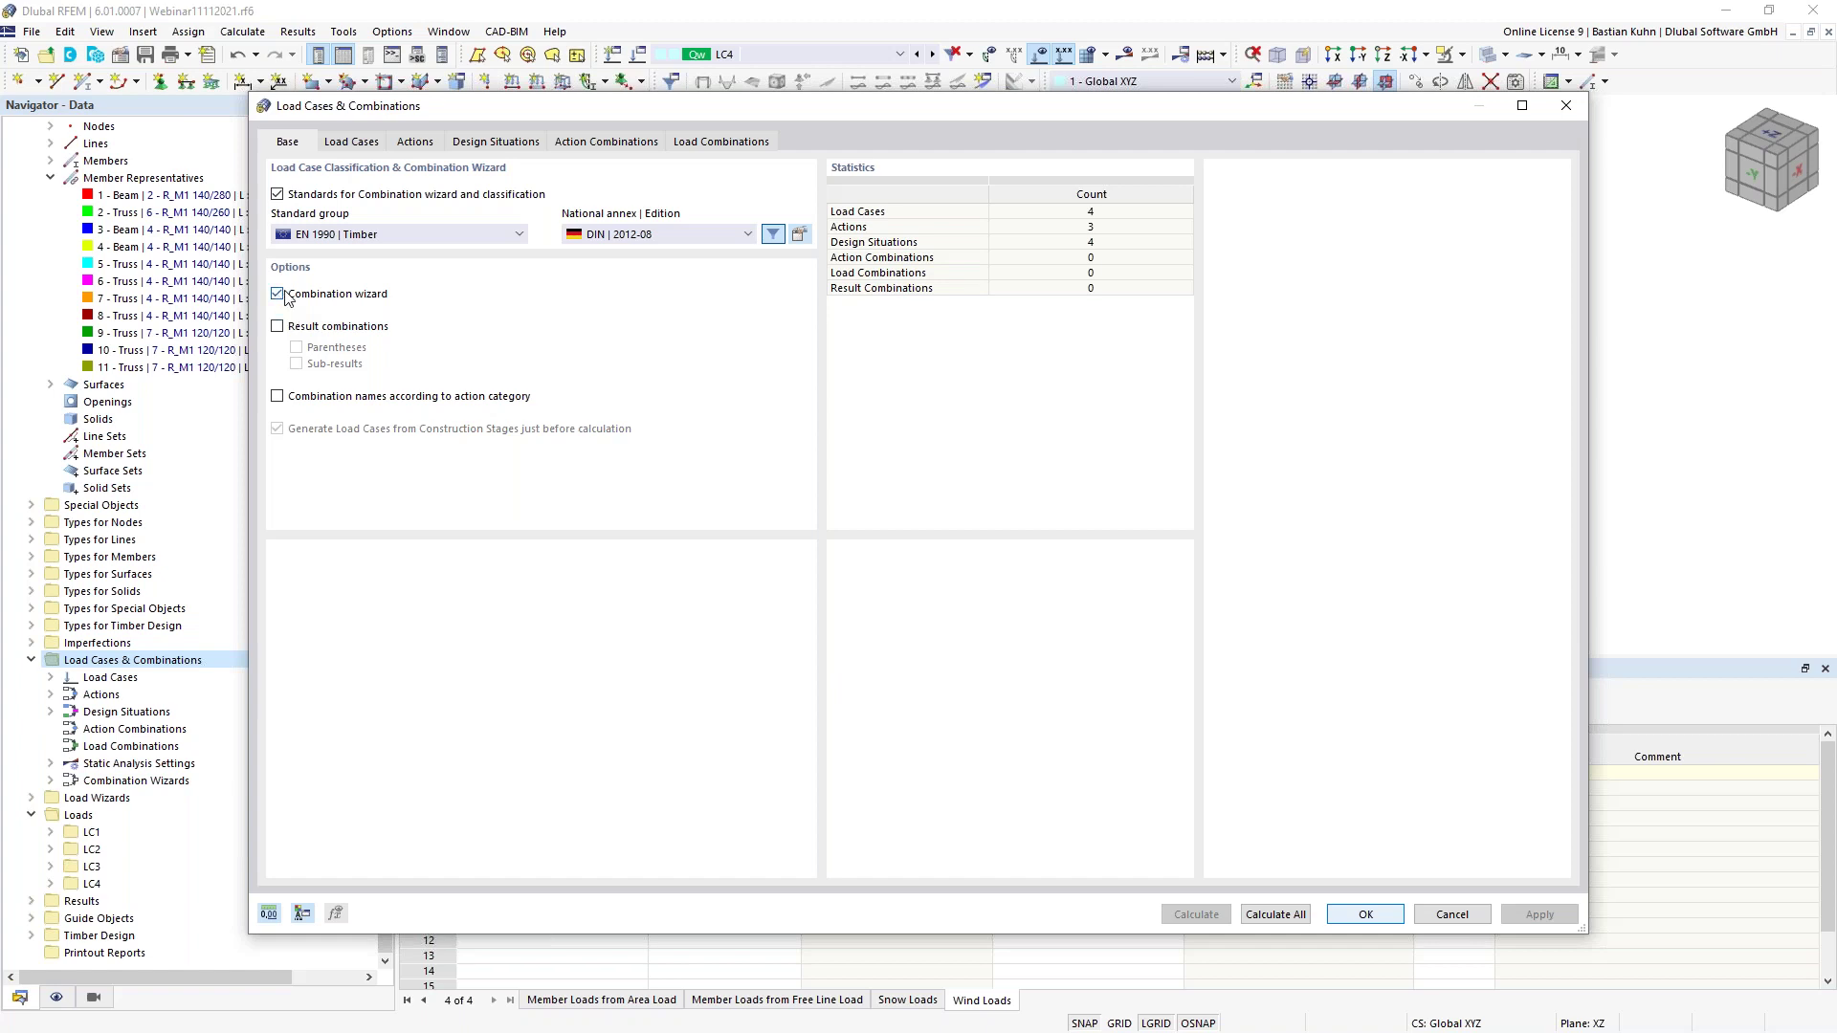
click(351, 142)
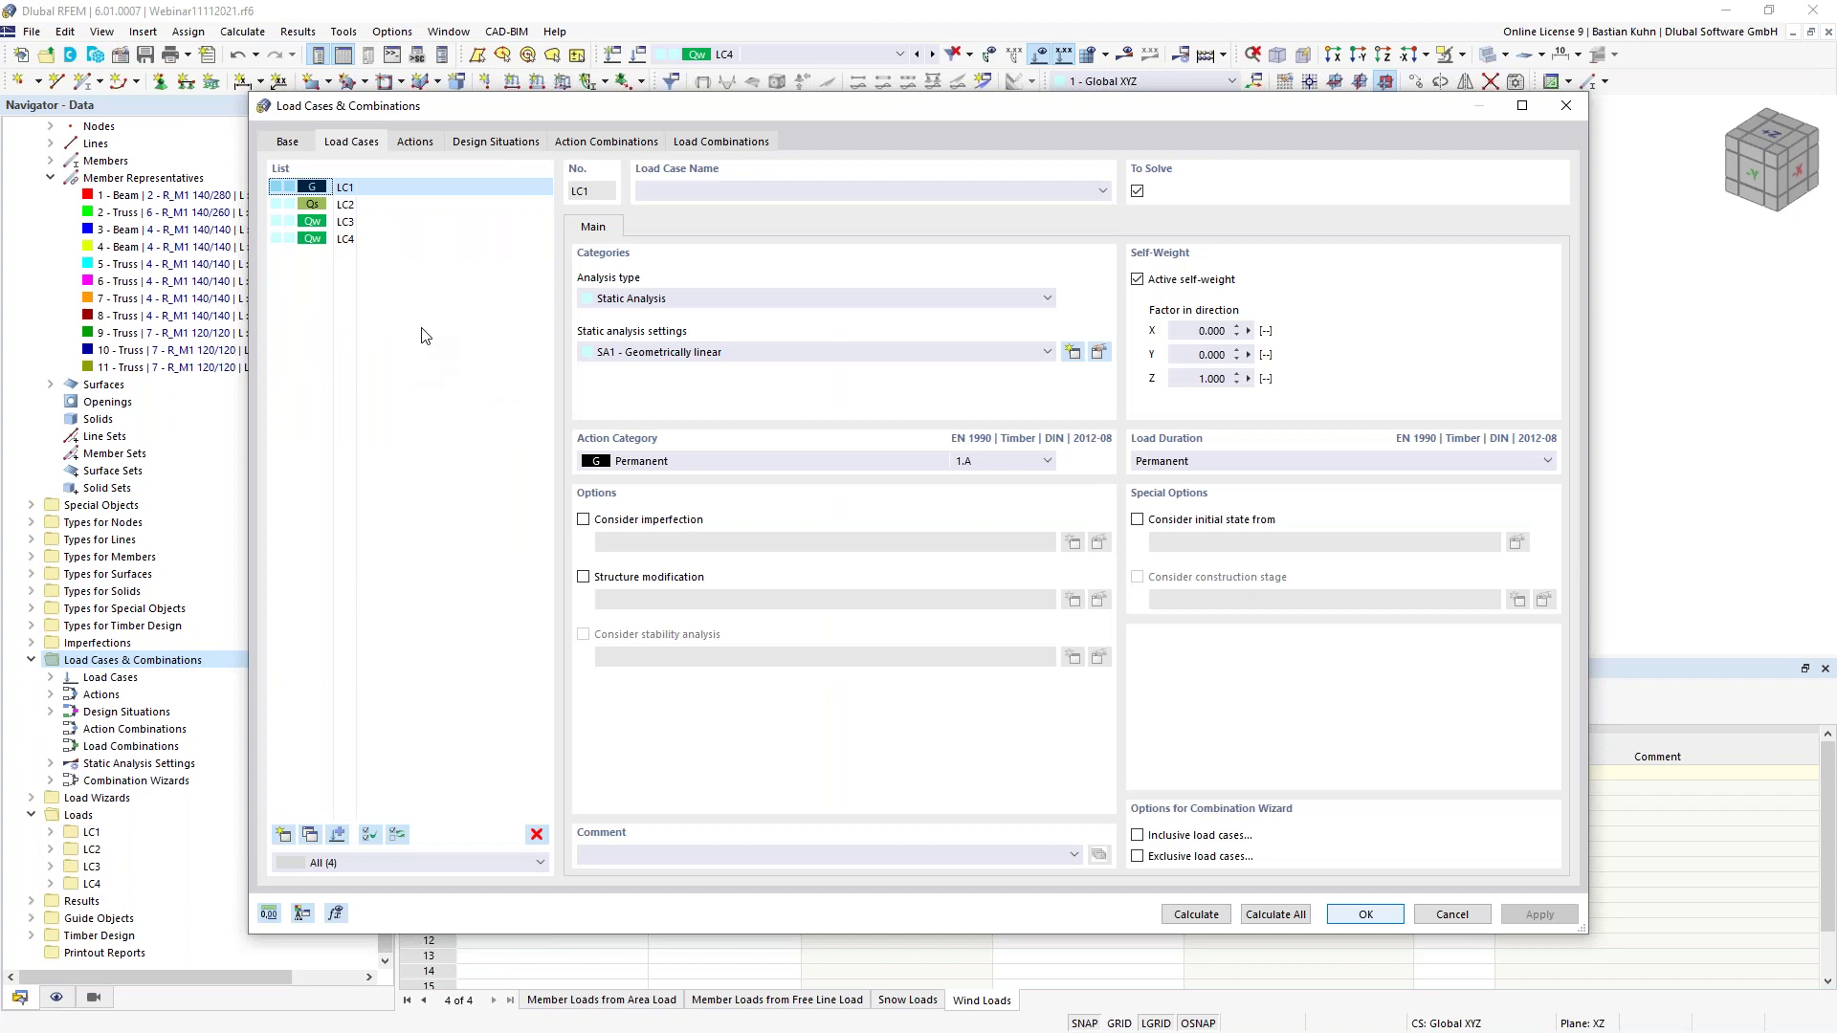
click(517, 142)
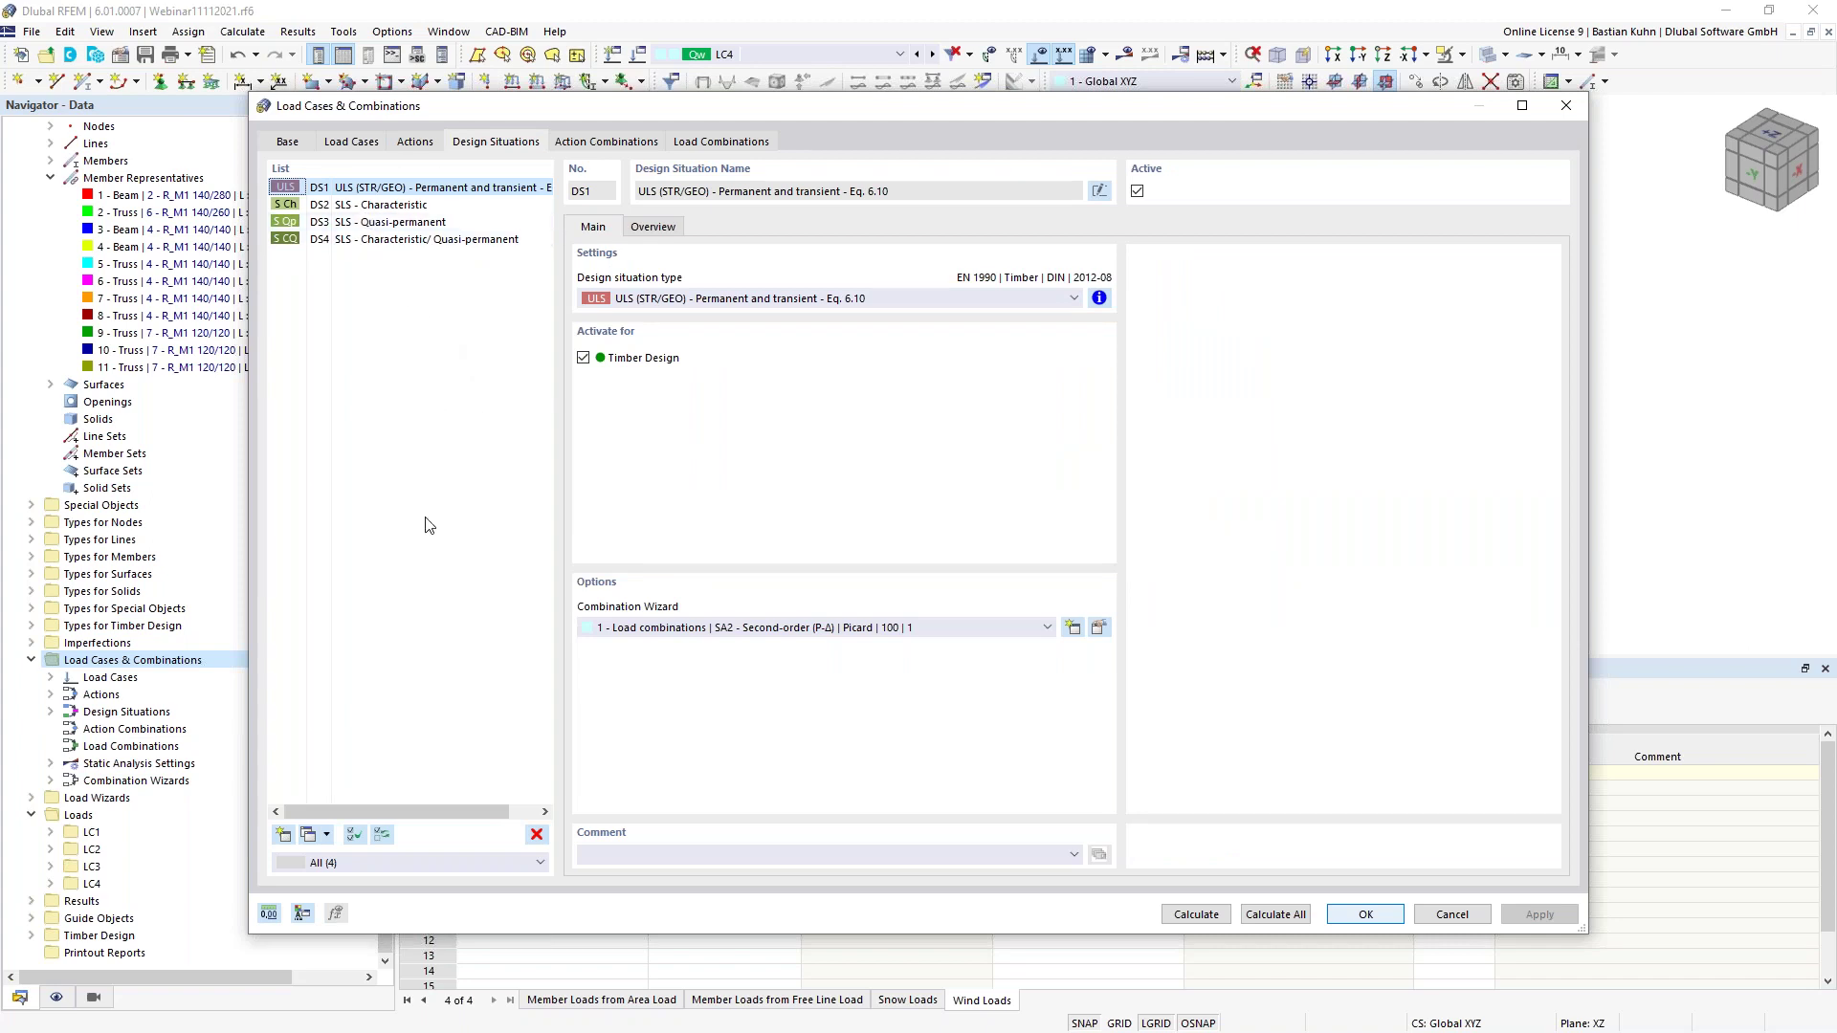
click(284, 836)
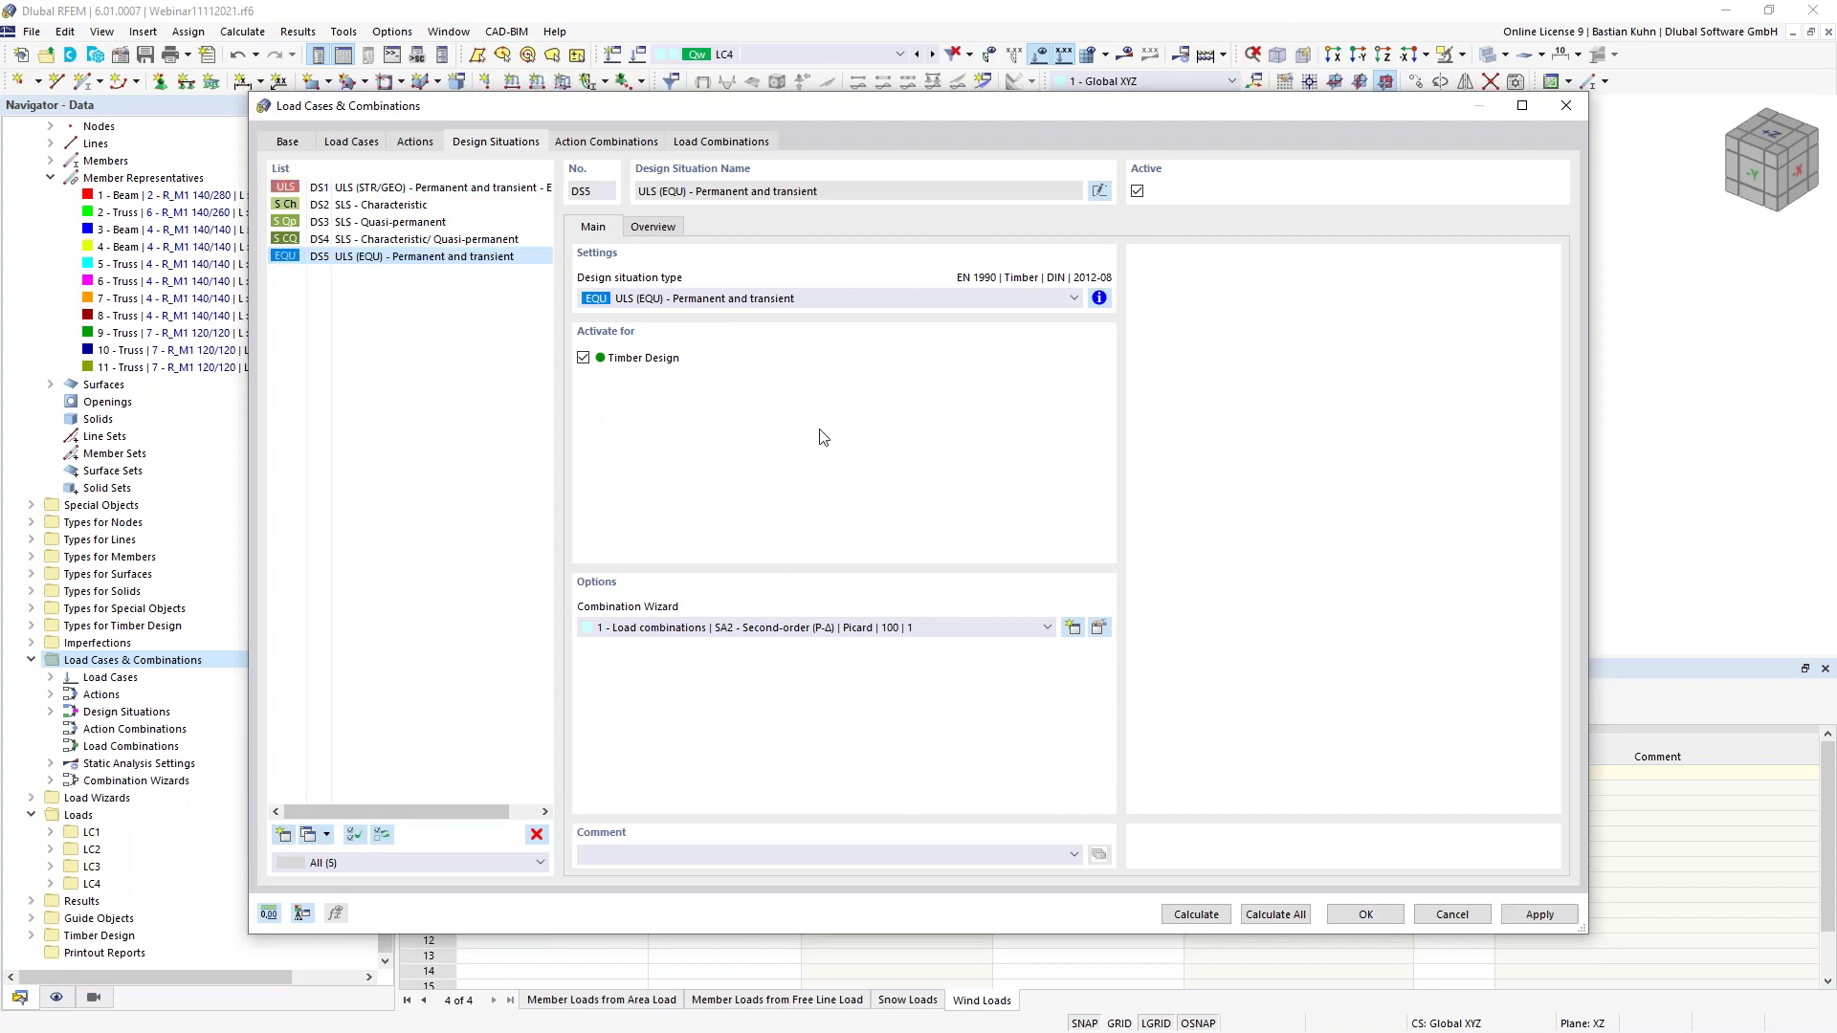
click(841, 301)
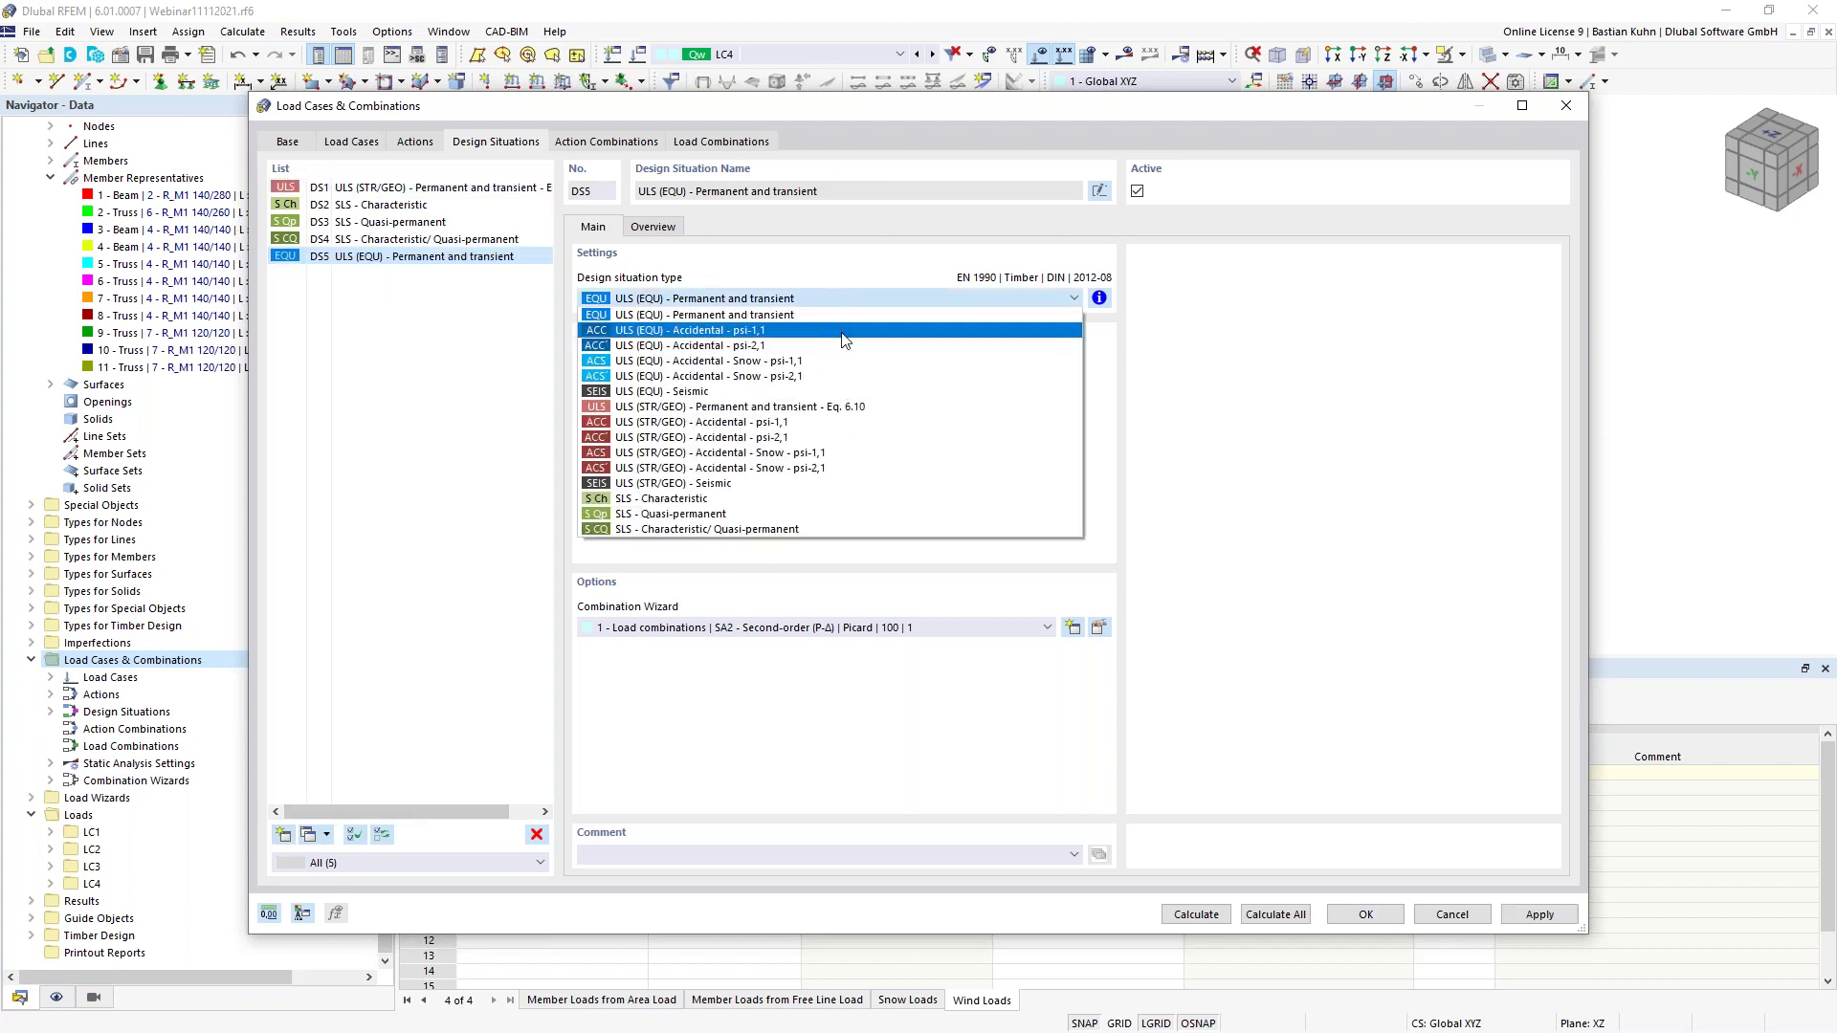
click(854, 422)
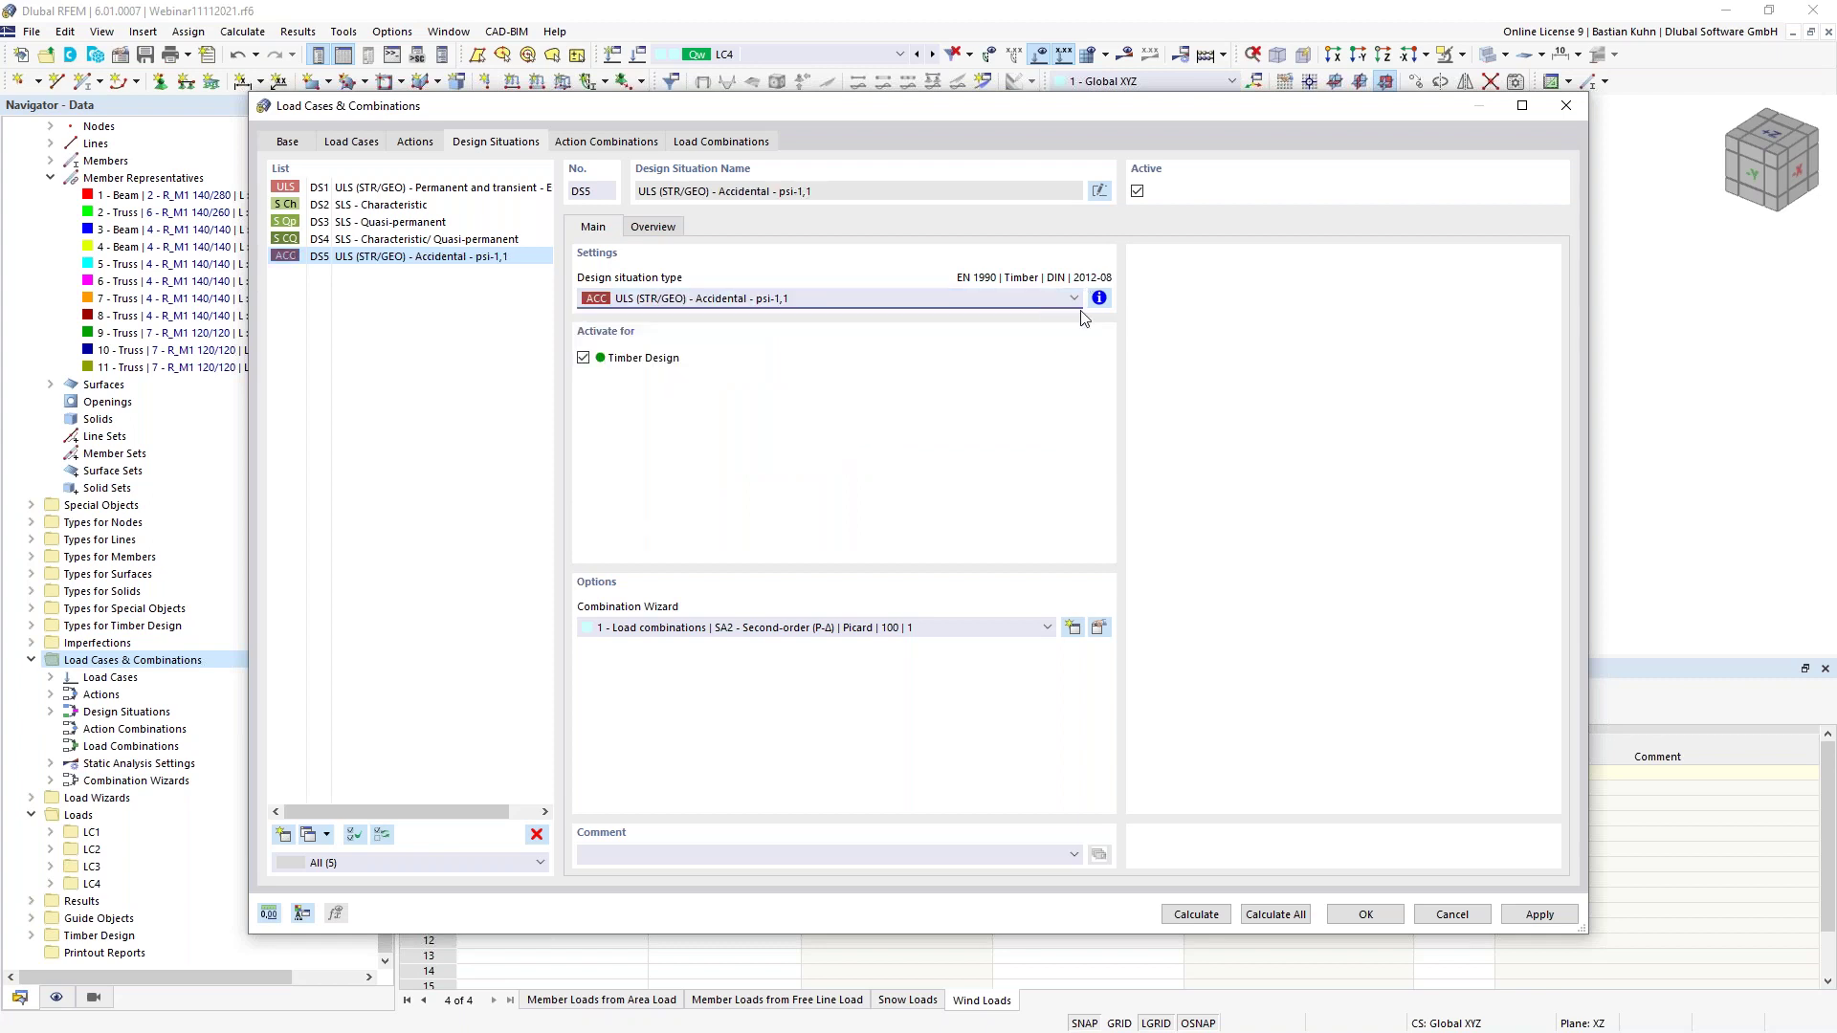
Look up the combination rule information for the SLS - Quasi-permanent design situation
click(383, 223)
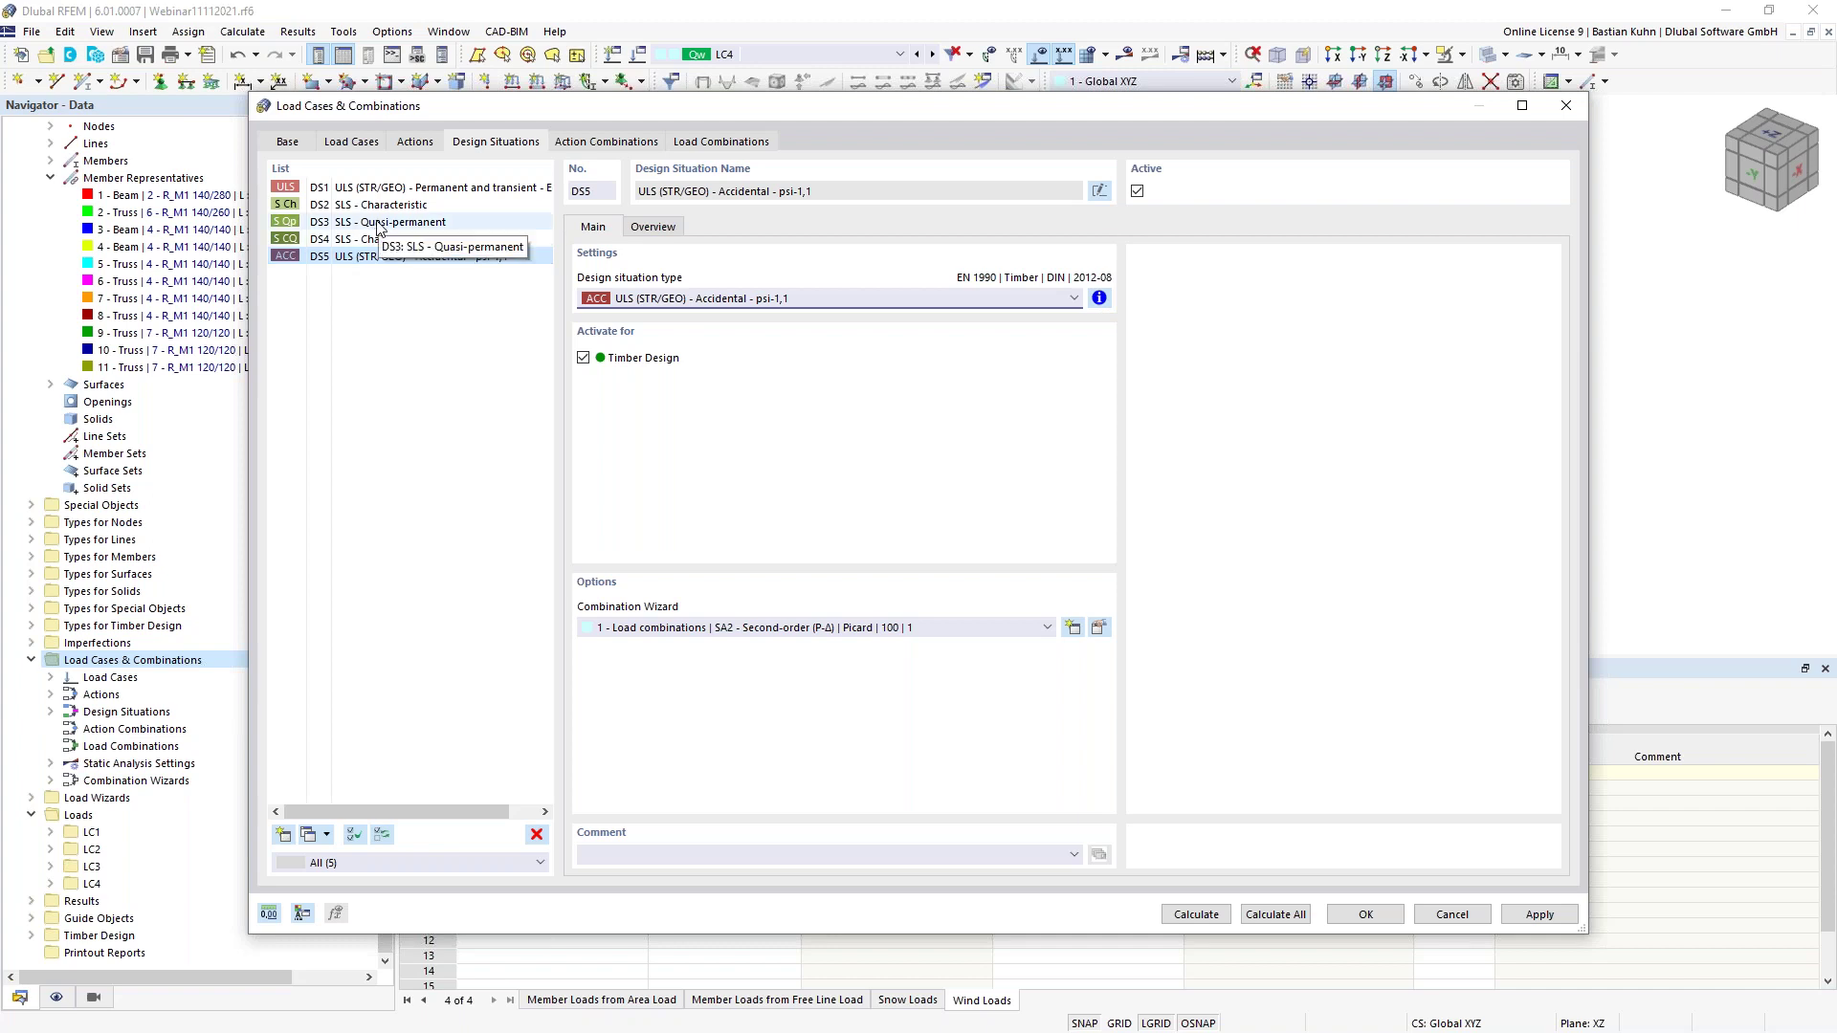
click(1098, 298)
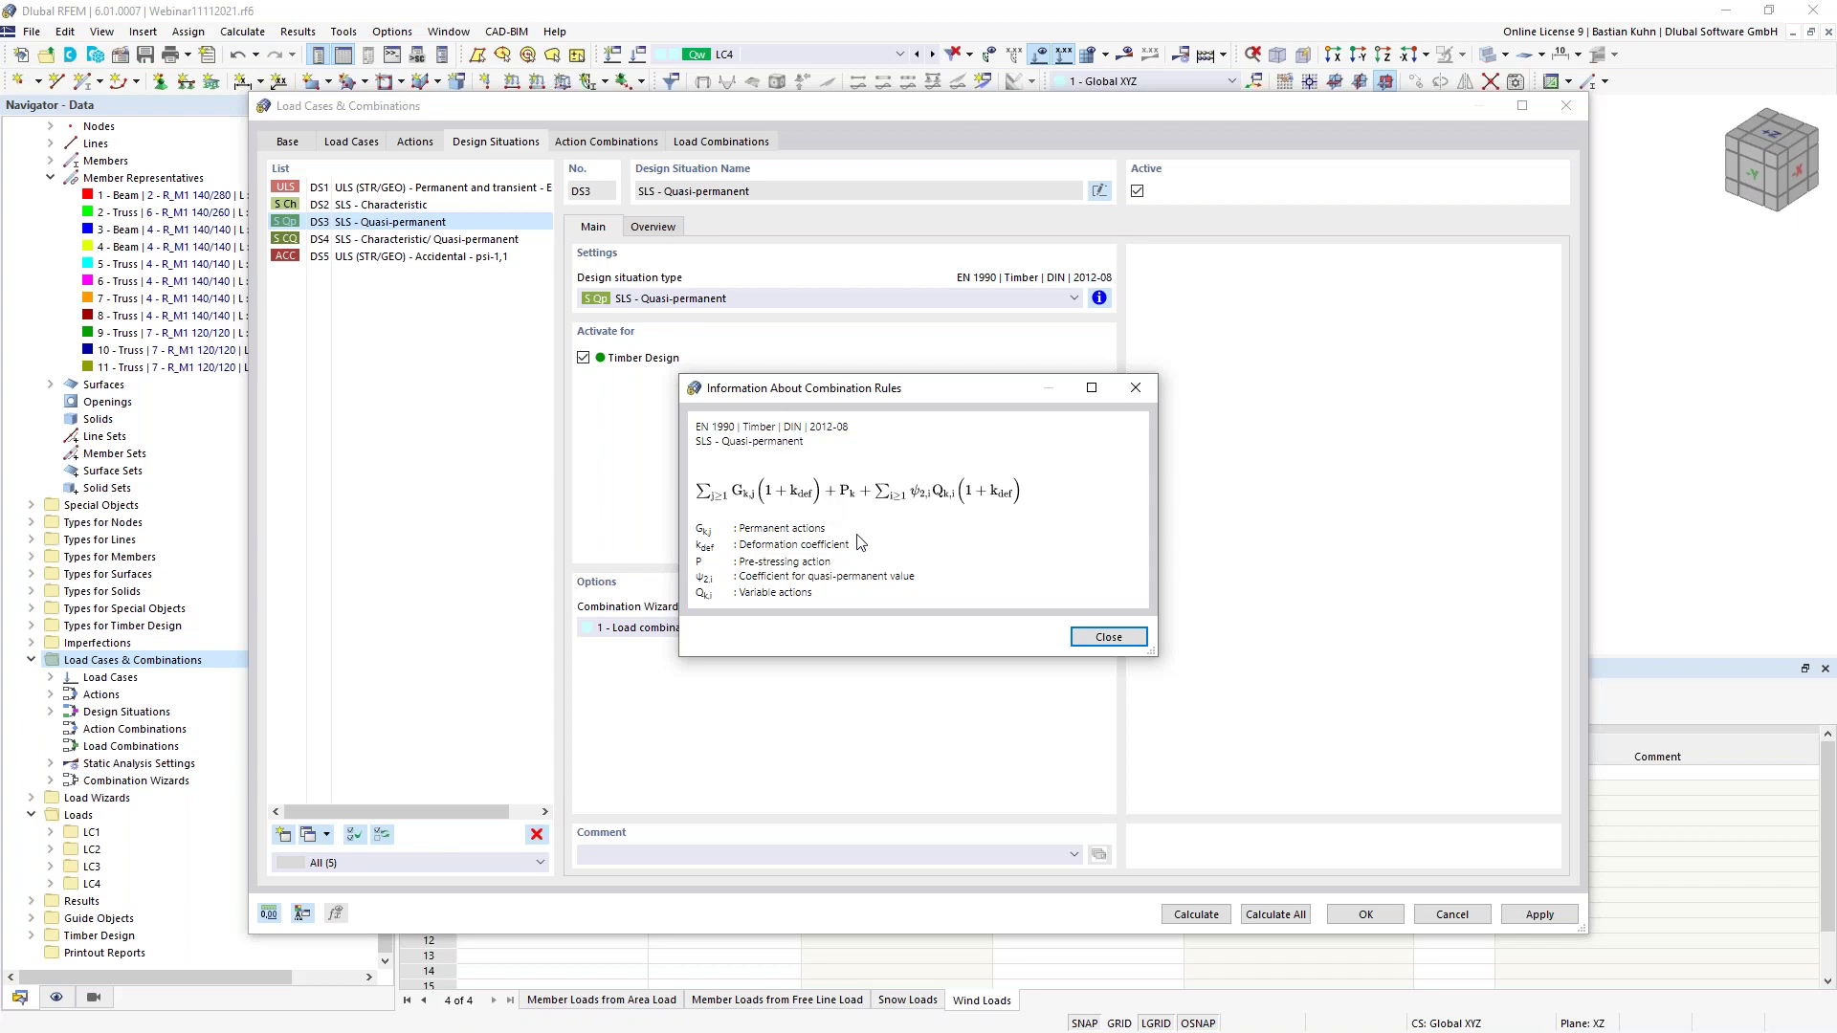
click(1108, 636)
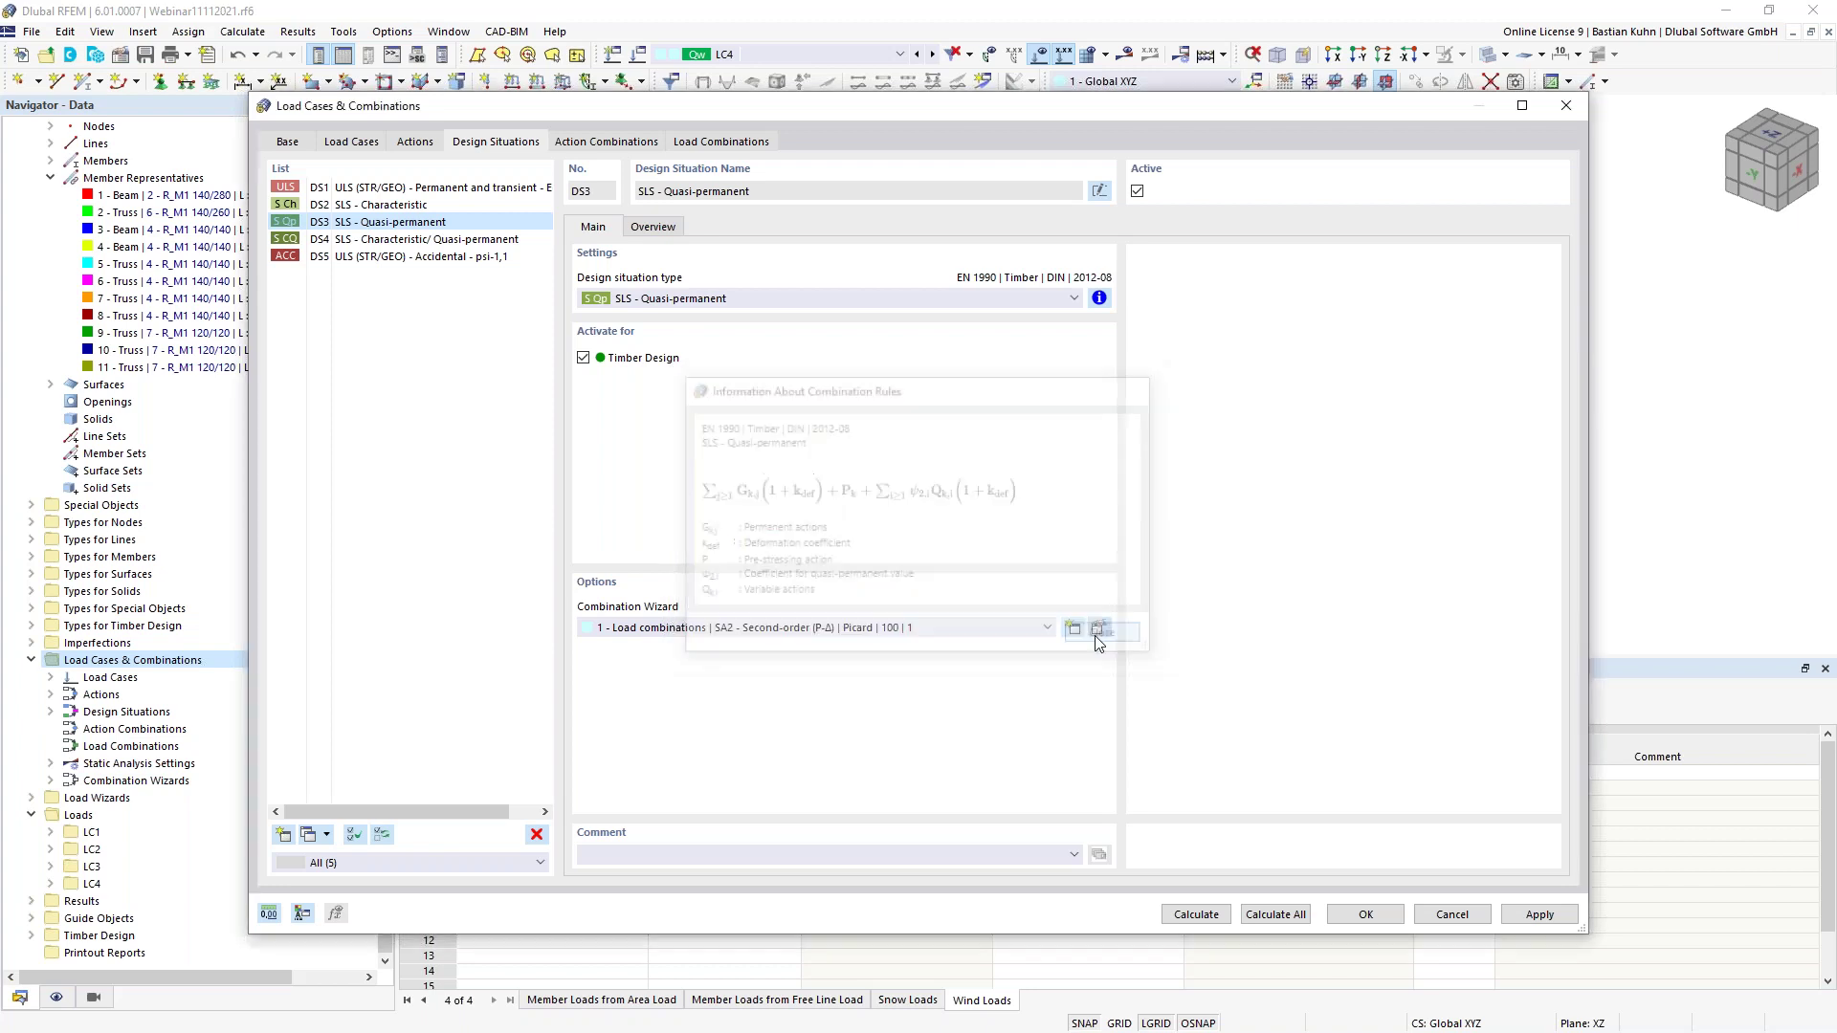
Assign combination wizard 2 - Load combinations | SA1 - Geometrically linear to design situations DS1 to DS5 and confirm the settings
click(368, 188)
shift+click(380, 258)
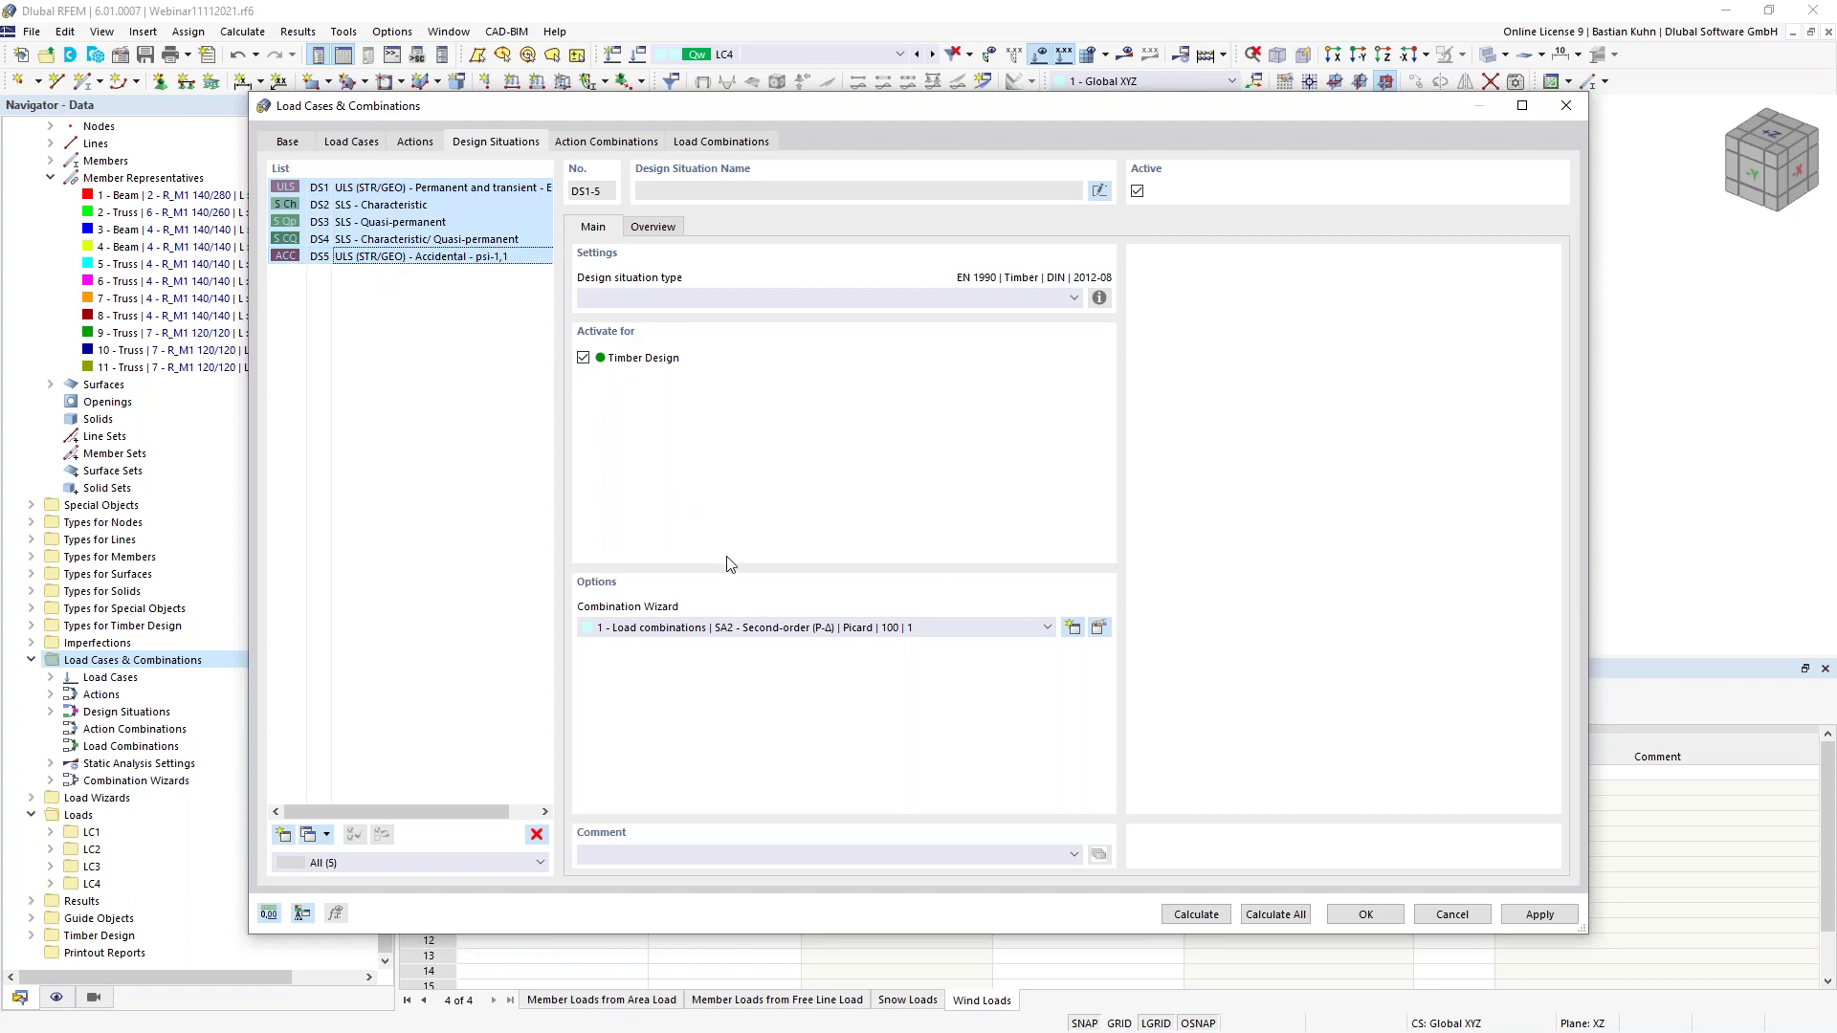
click(875, 630)
click(867, 666)
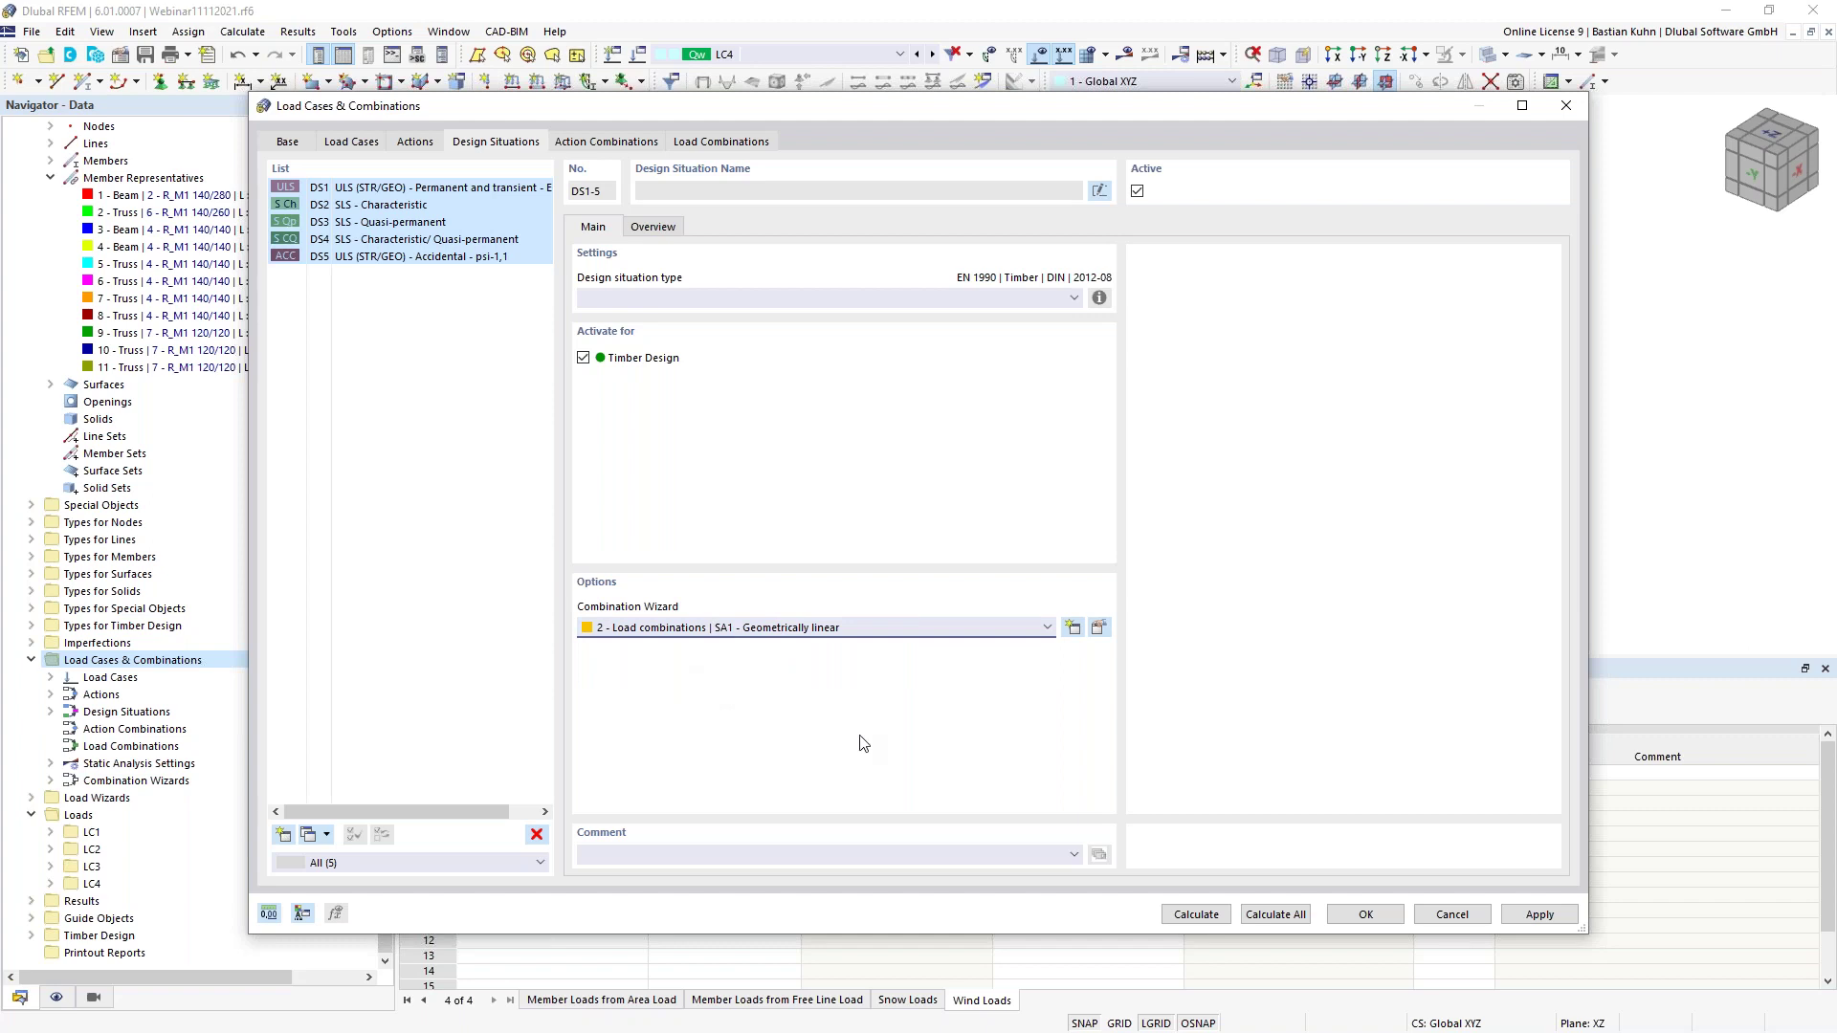
click(1360, 915)
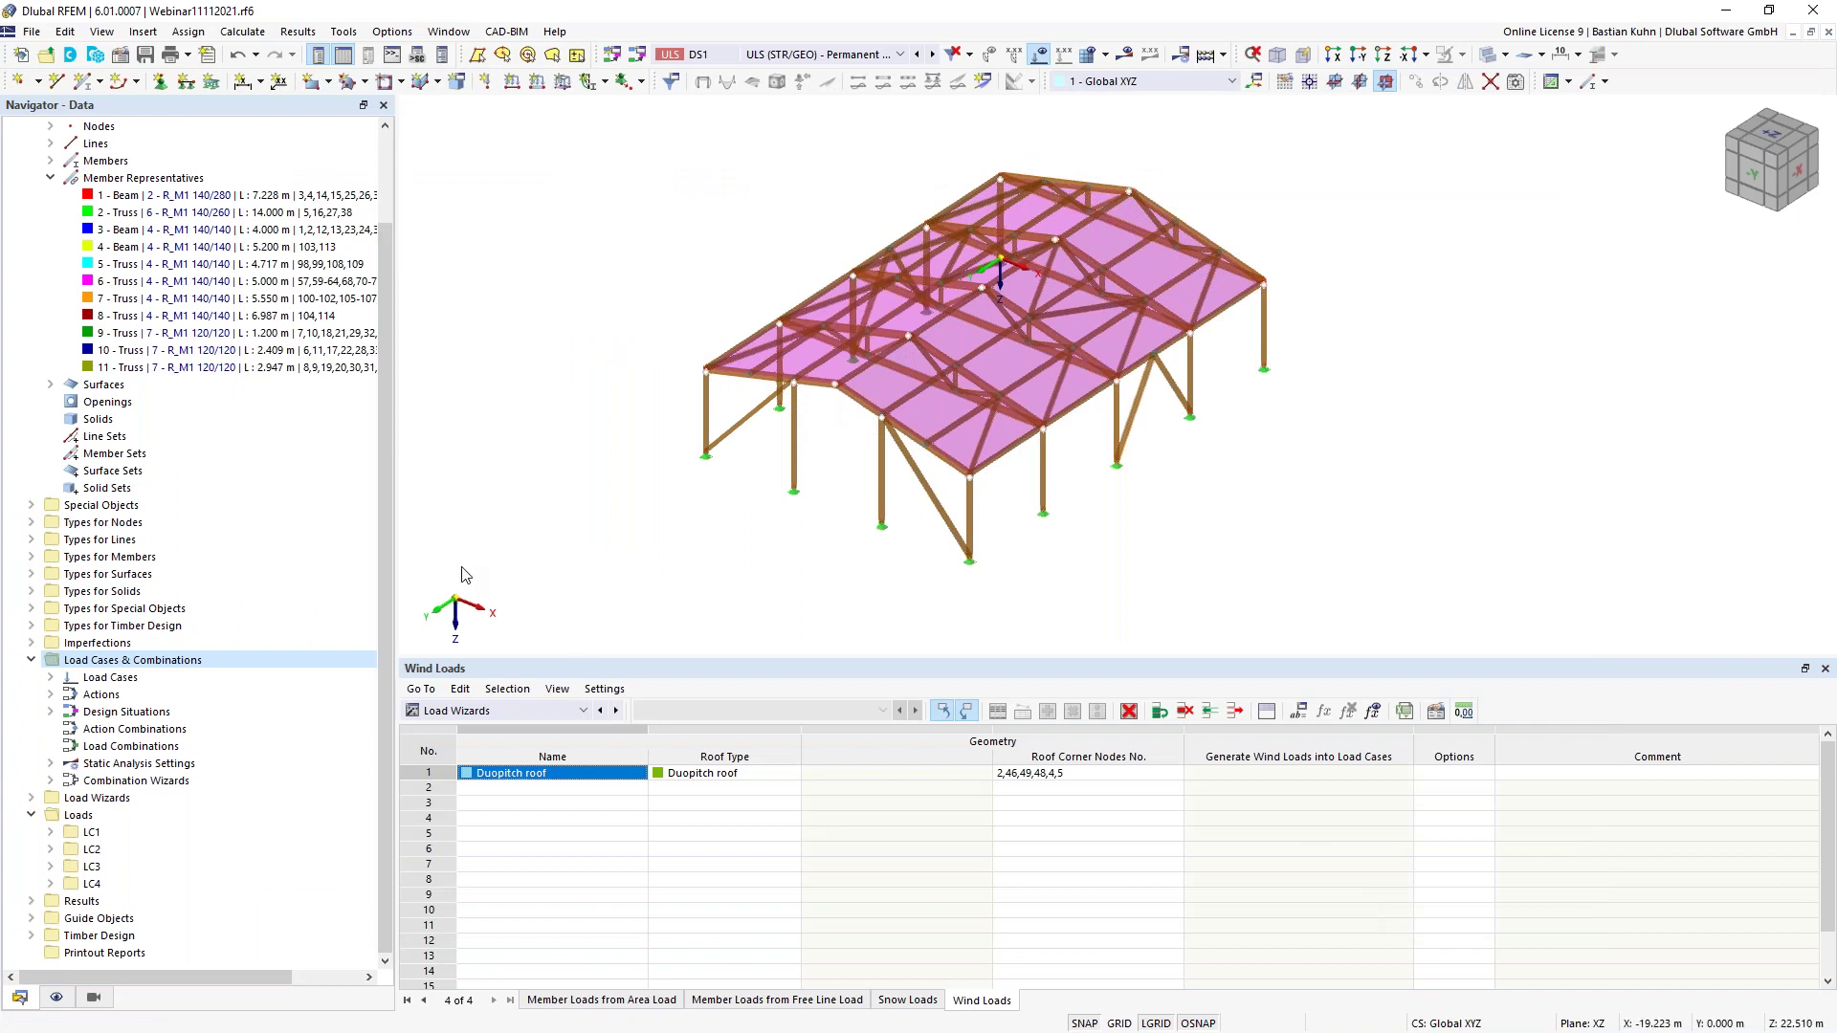
Turn on the display of member representatives in the model
click(57, 997)
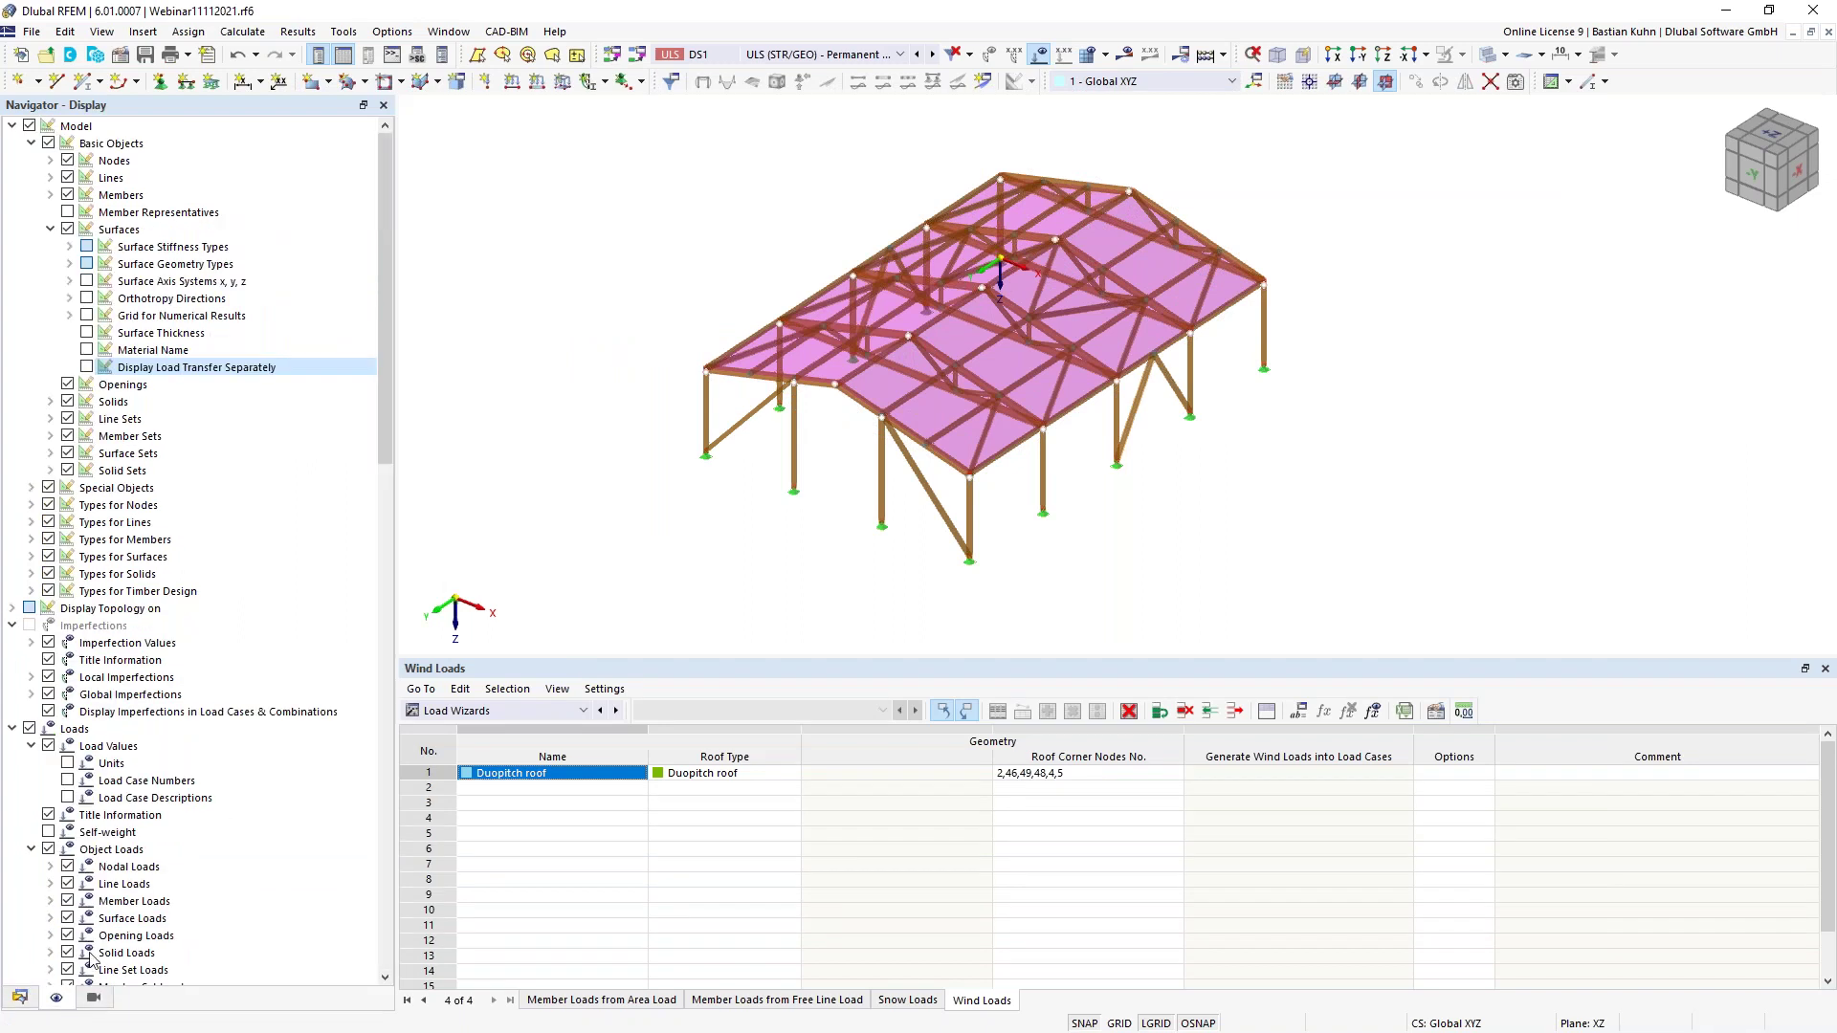
click(67, 212)
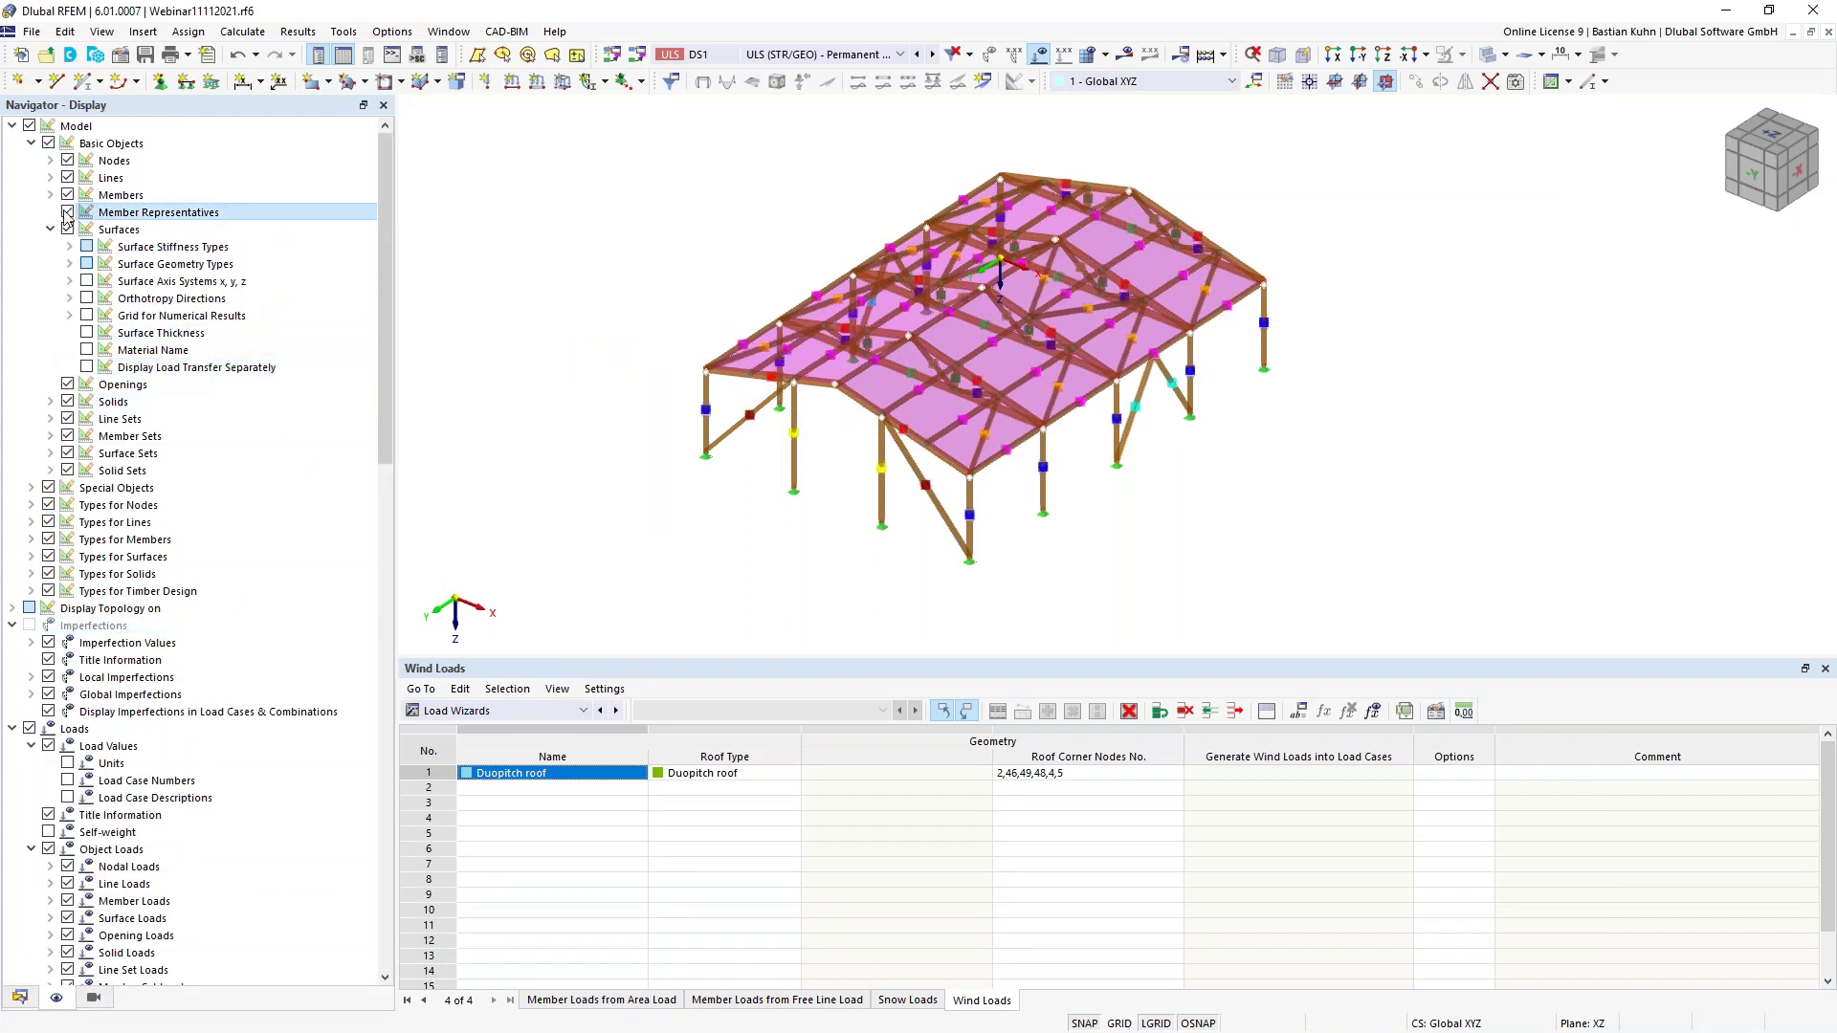
ctrl+middle_drag(656, 479, 615, 422)
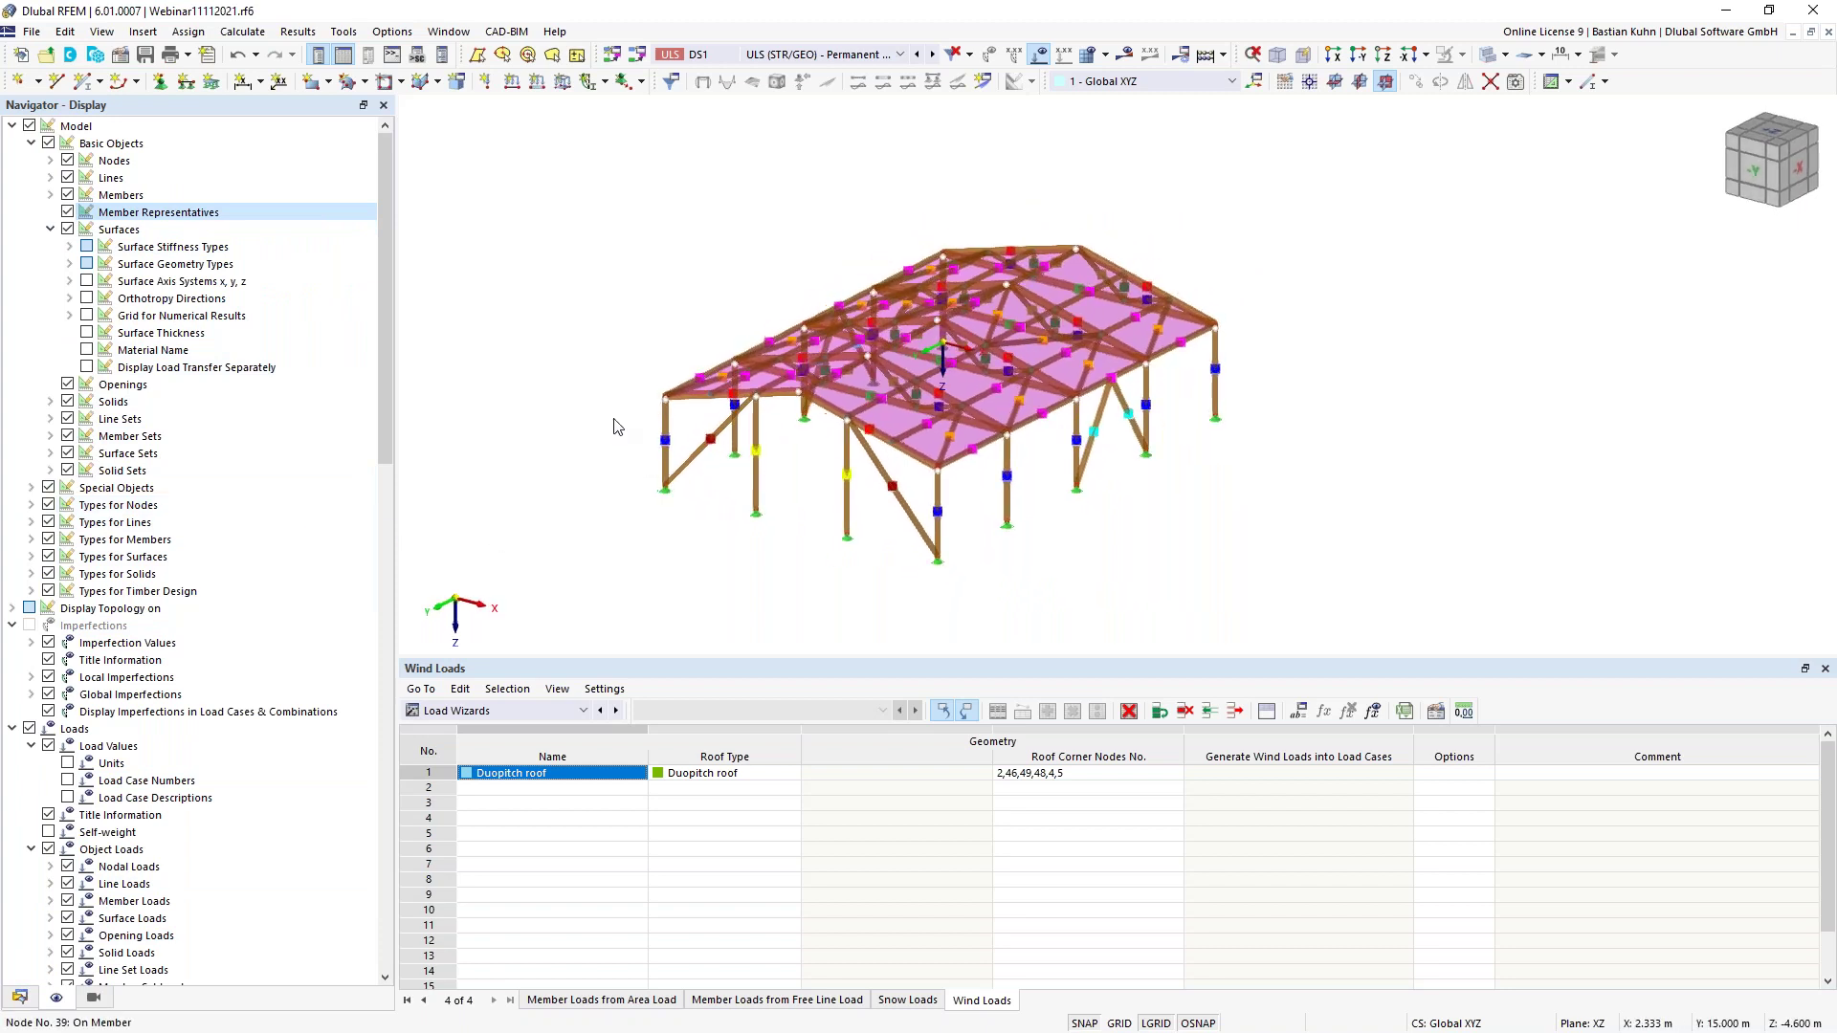
Edit the R_M1 140/280 beam member representative and start new effective lengths for it, reviewing their nodal supports and buckling determination settings
click(19, 997)
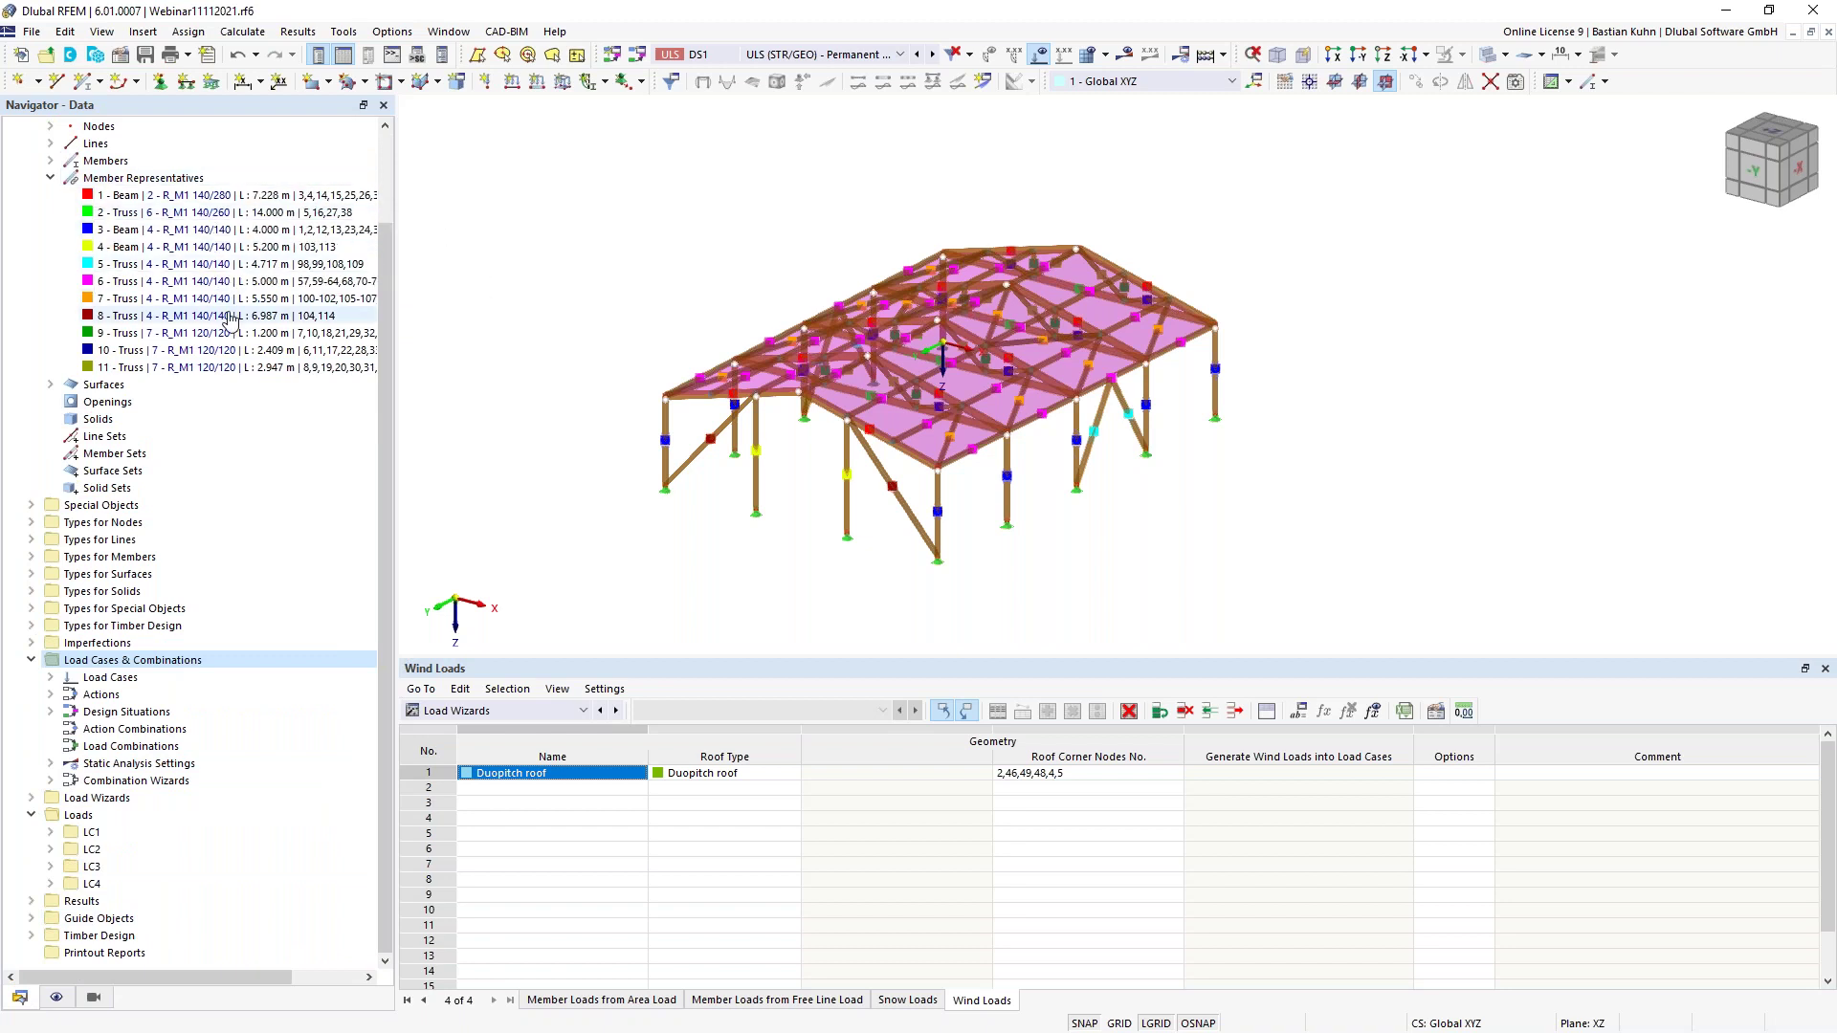
right_click(243, 197)
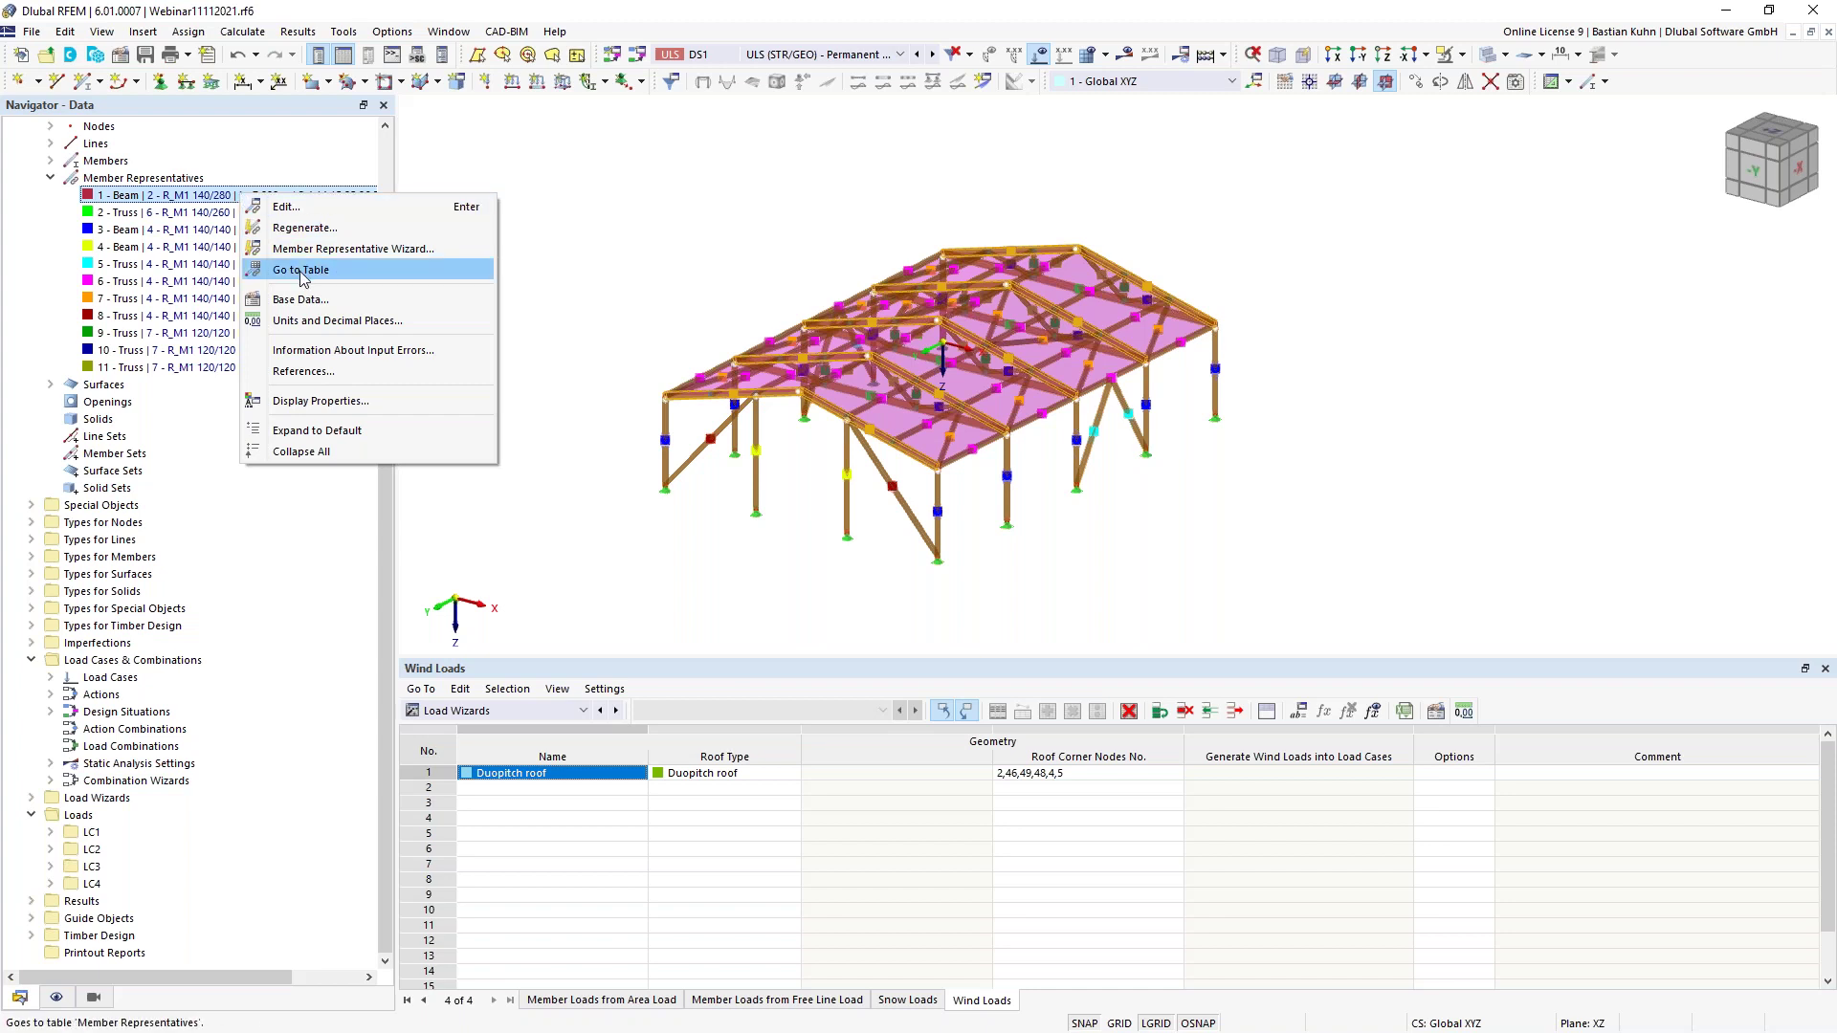
click(297, 210)
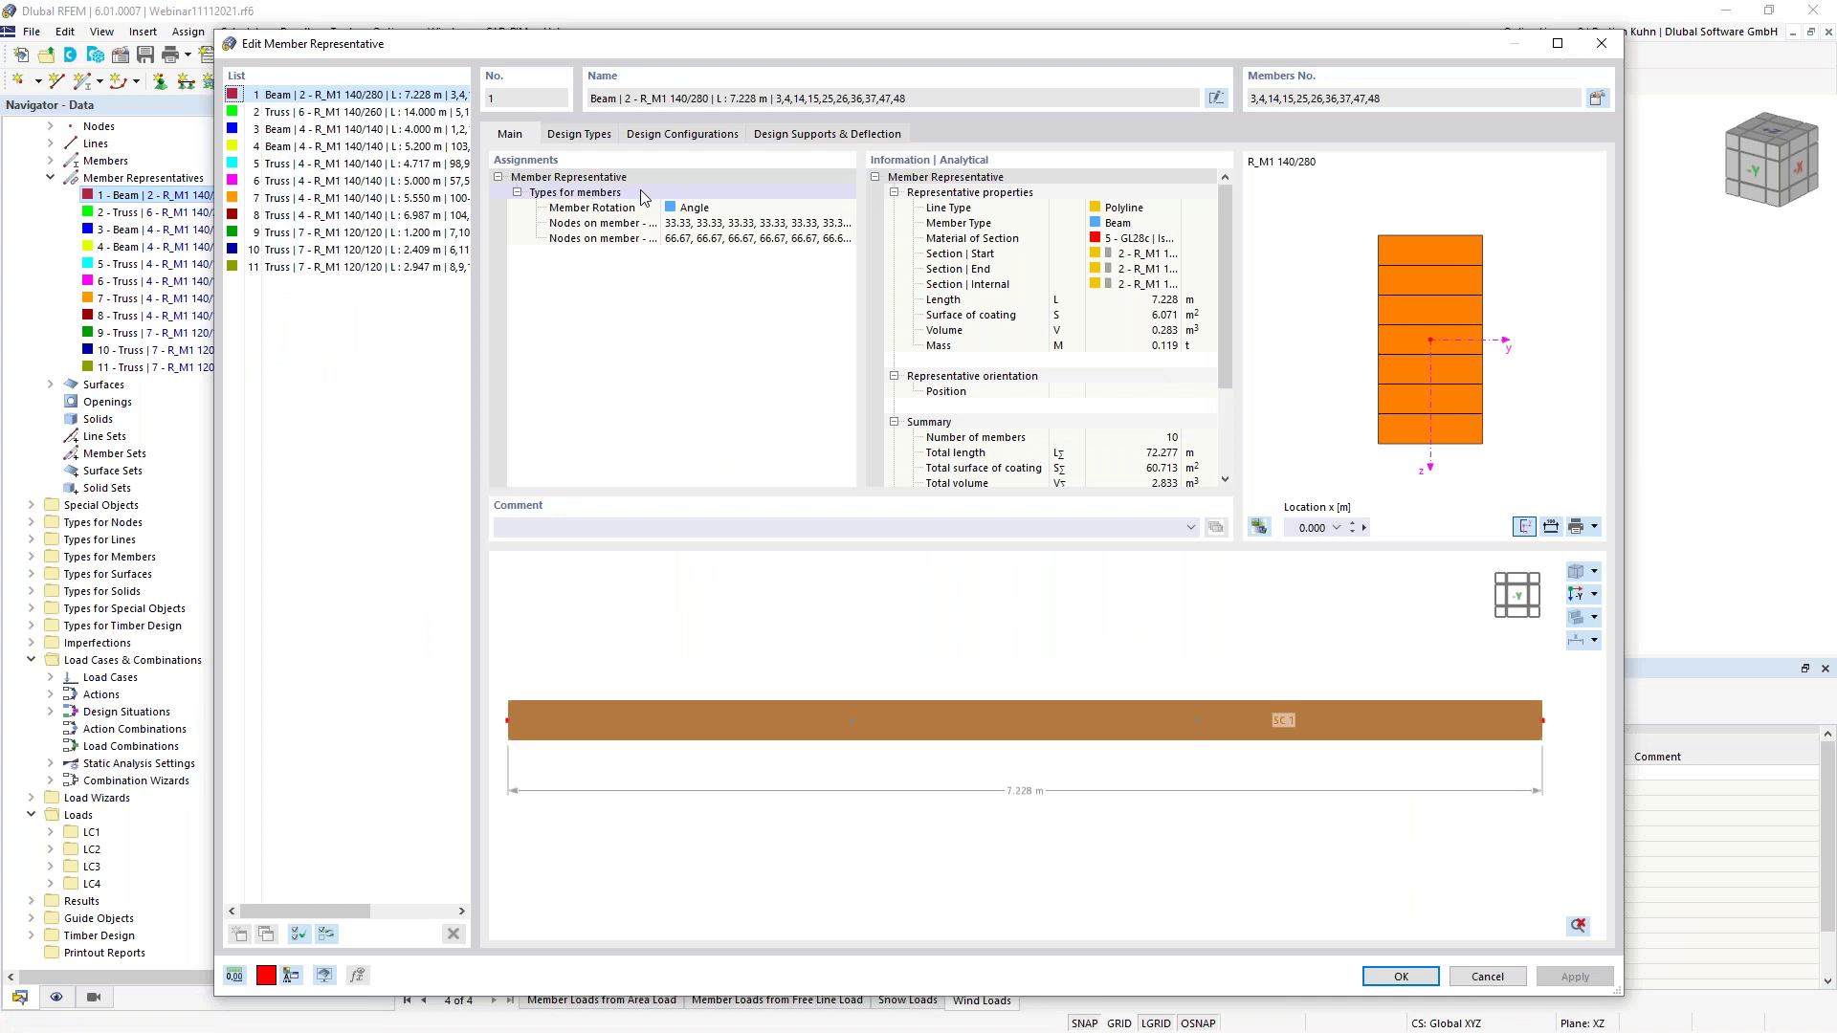
click(582, 135)
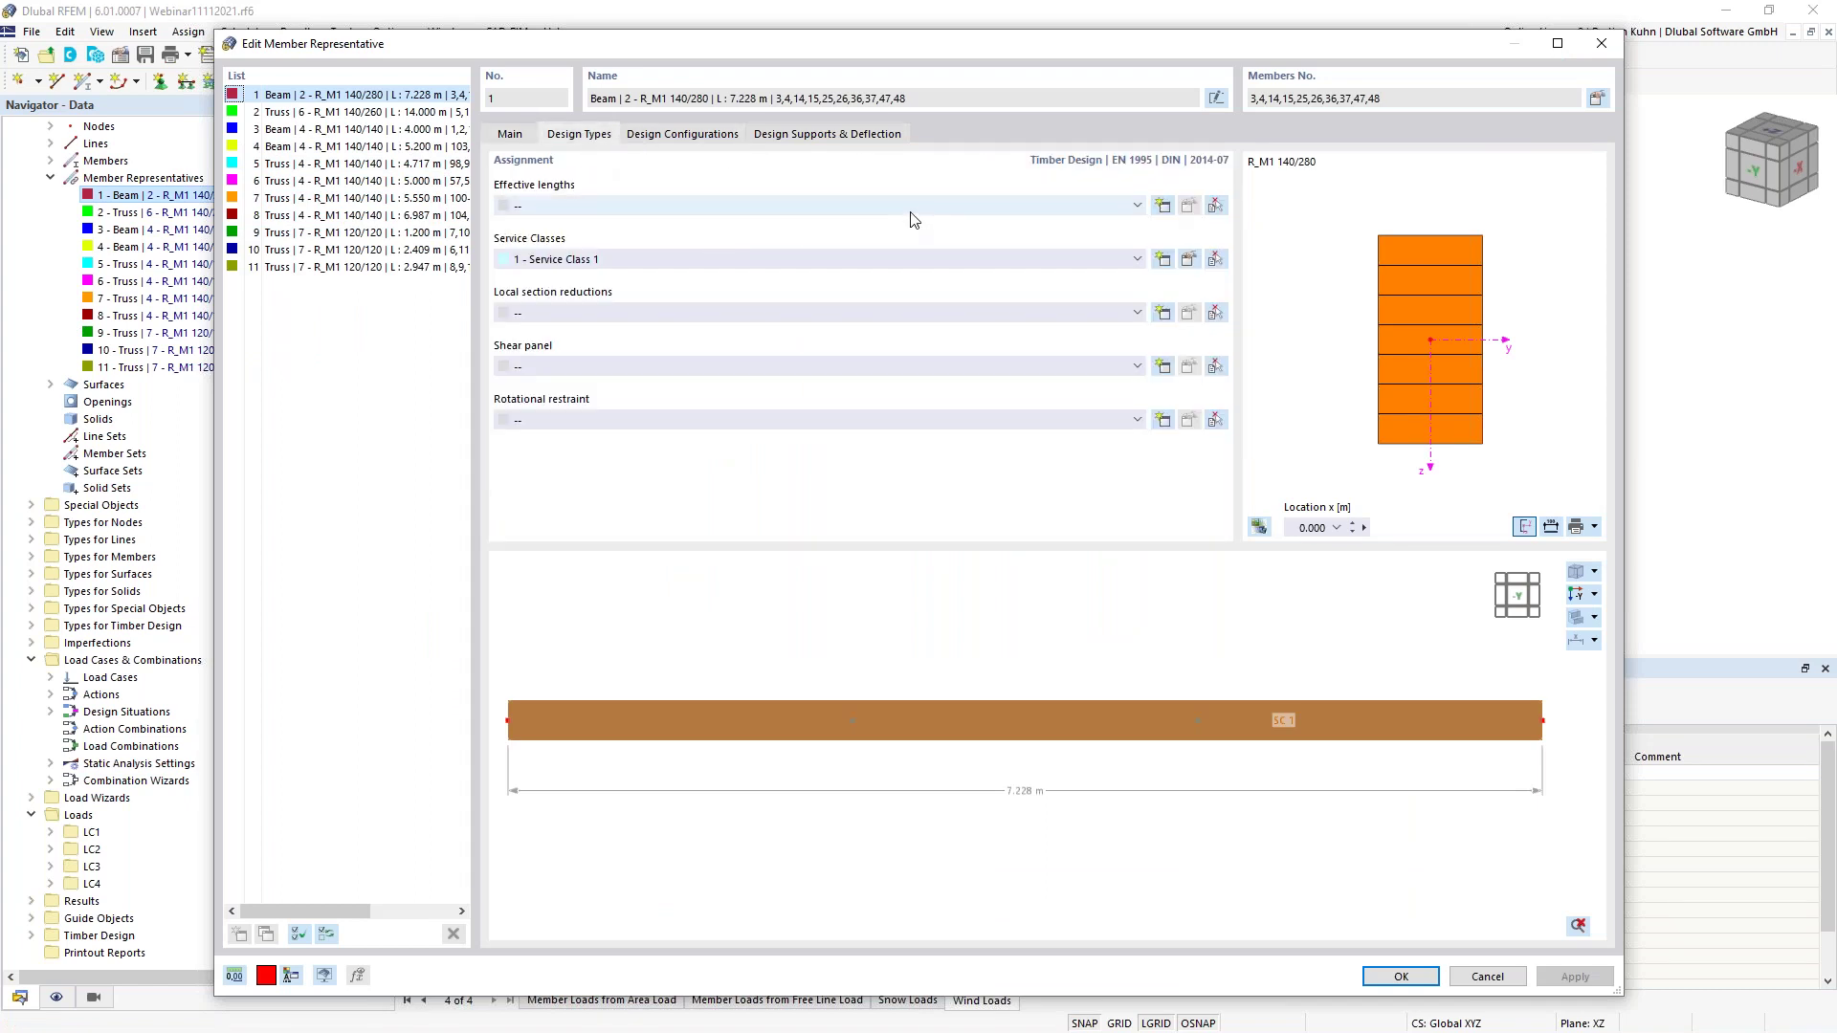
click(1163, 207)
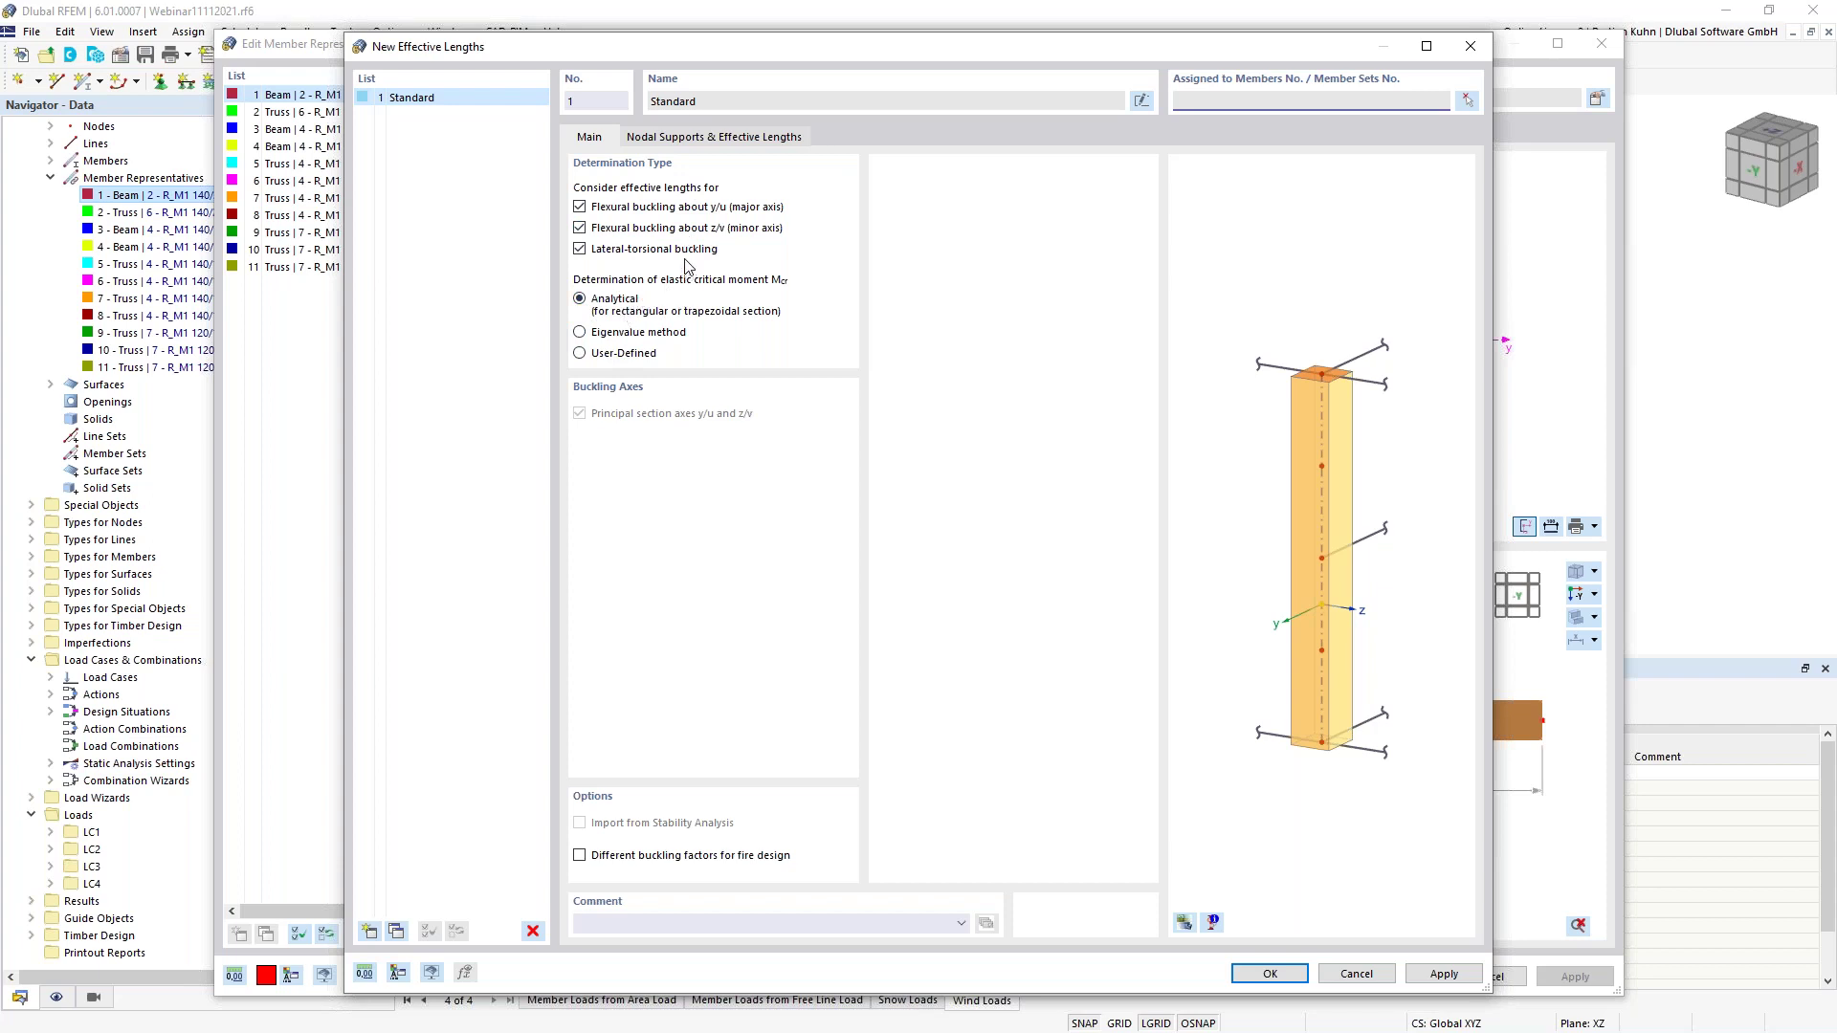
click(698, 138)
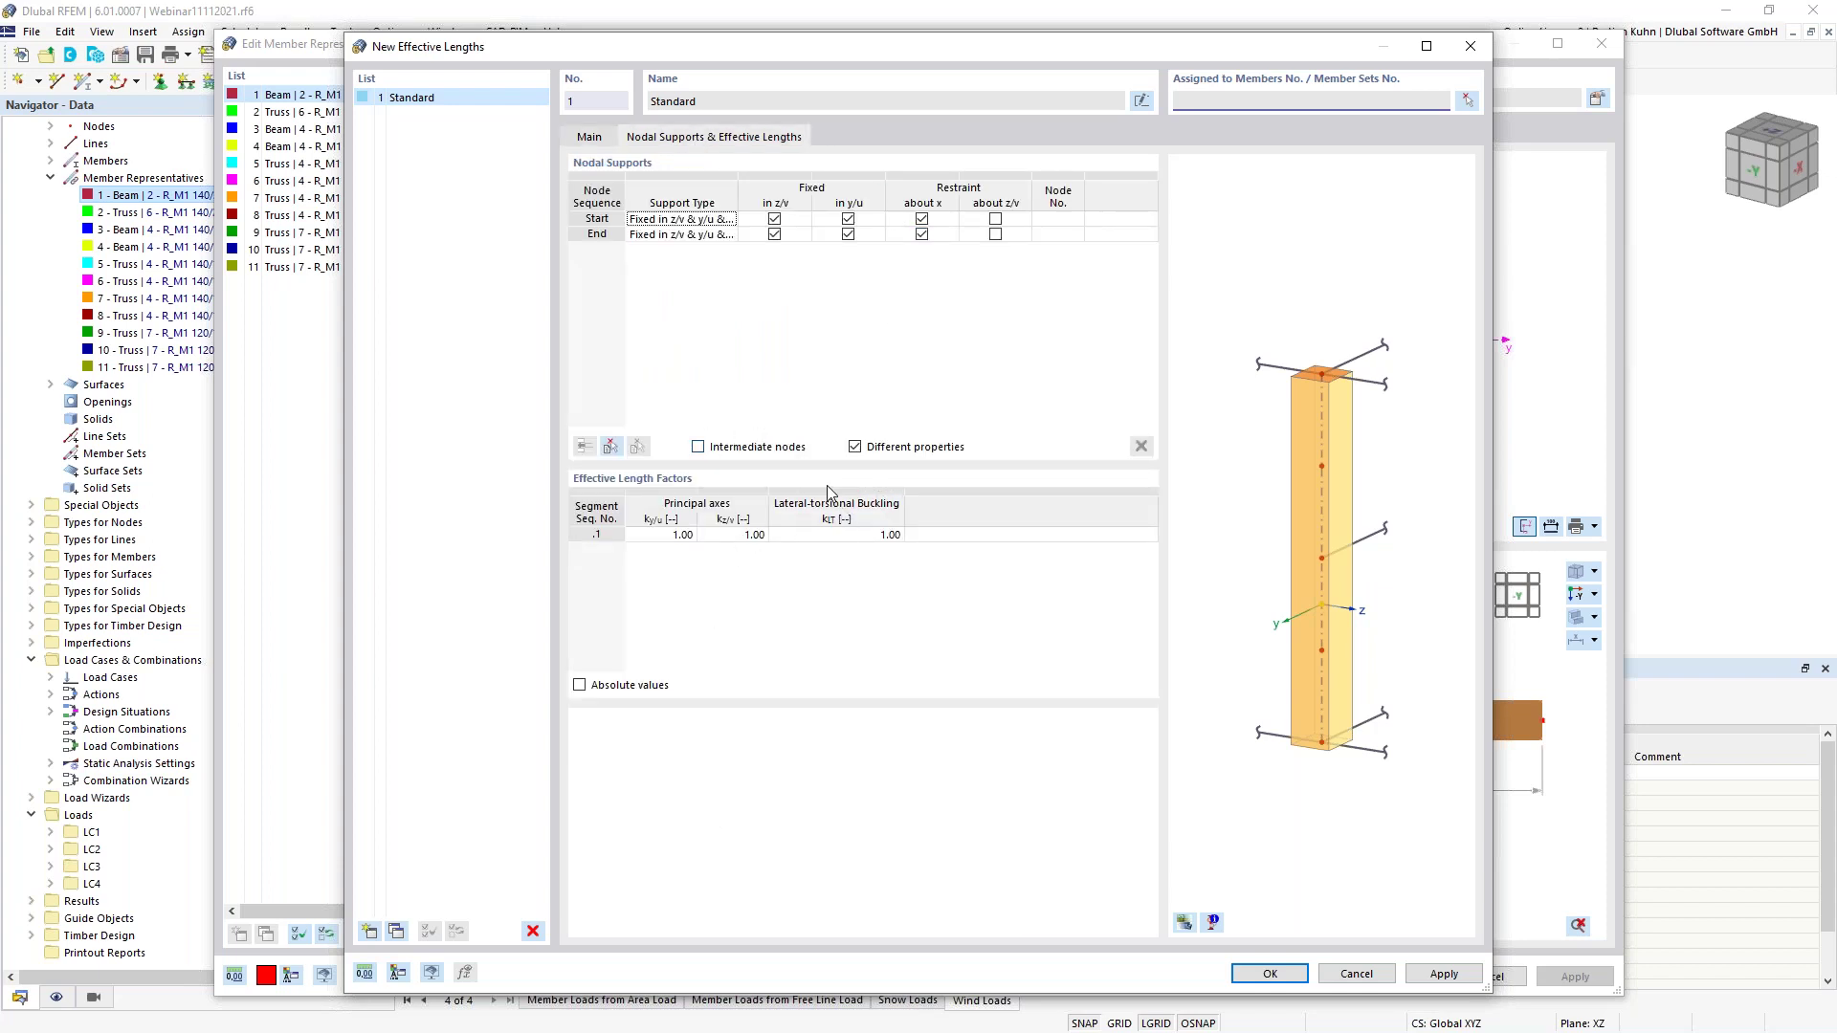
click(603, 138)
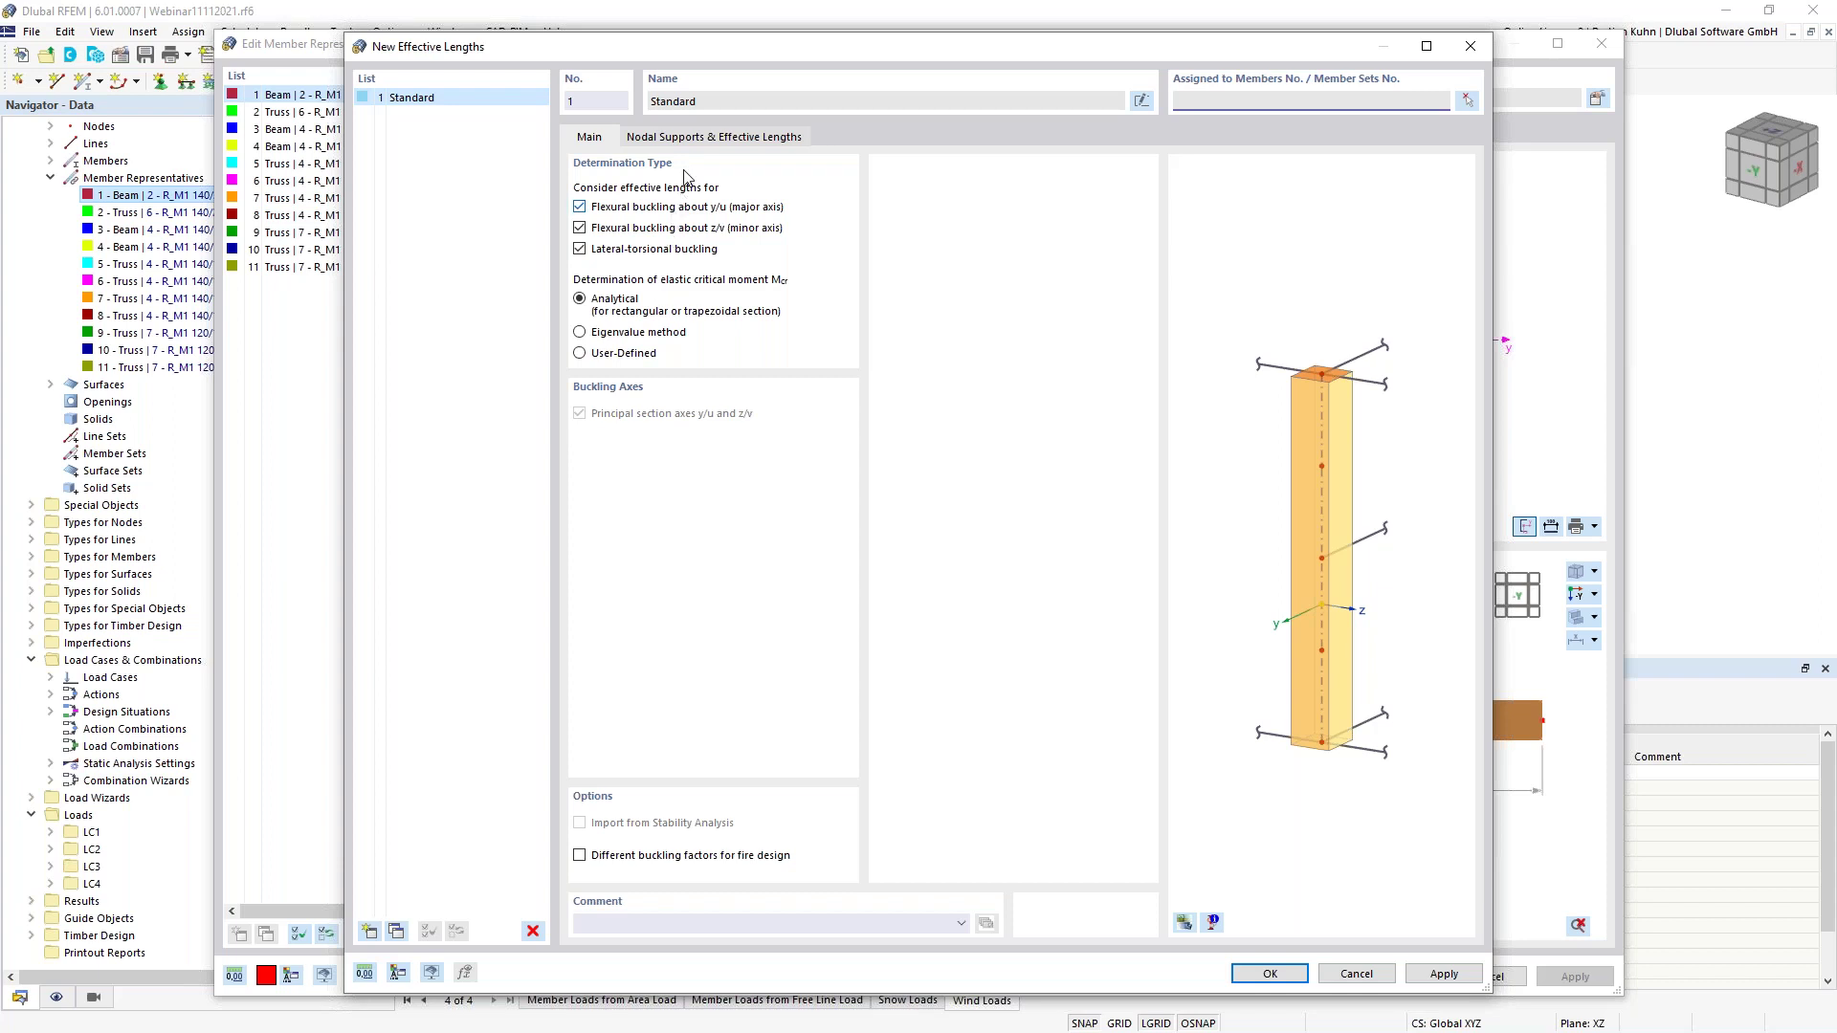
Define the beam's effective lengths as absolute values: 7 m about y/u, 2.58 m about z/v and 2.58 m for lateral-torsional buckling
click(685, 137)
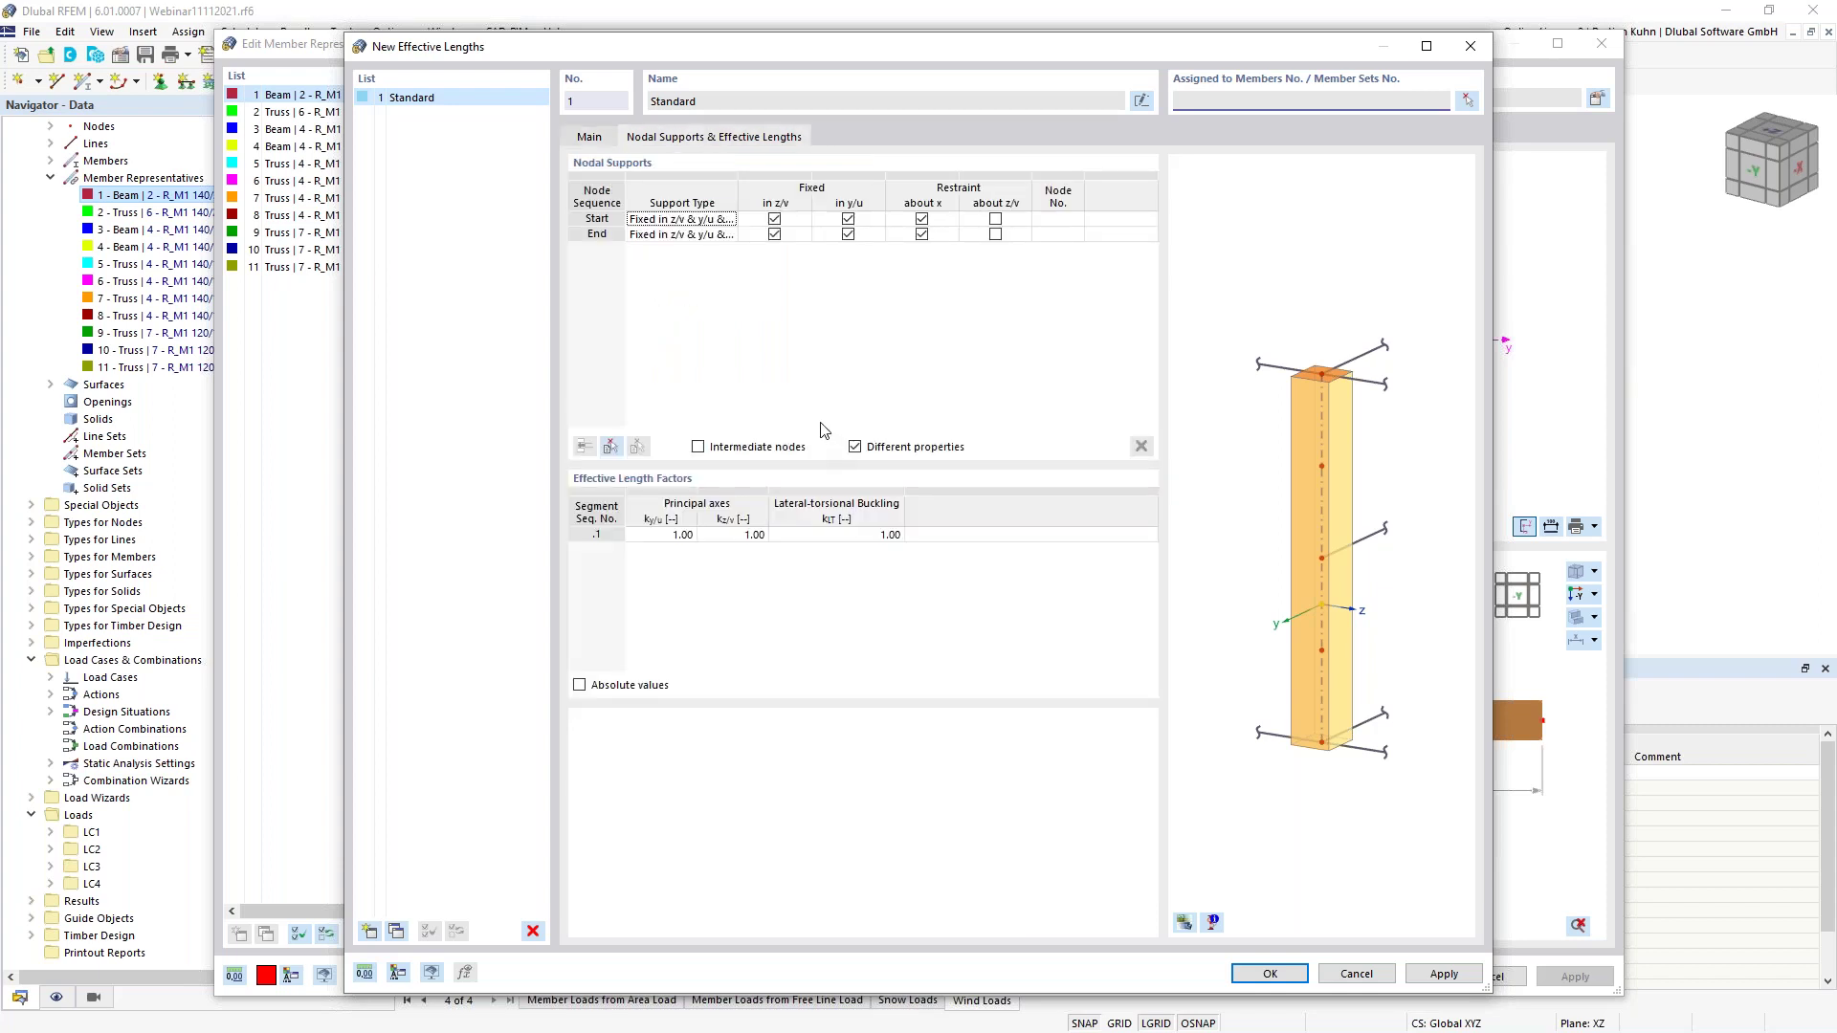
click(579, 685)
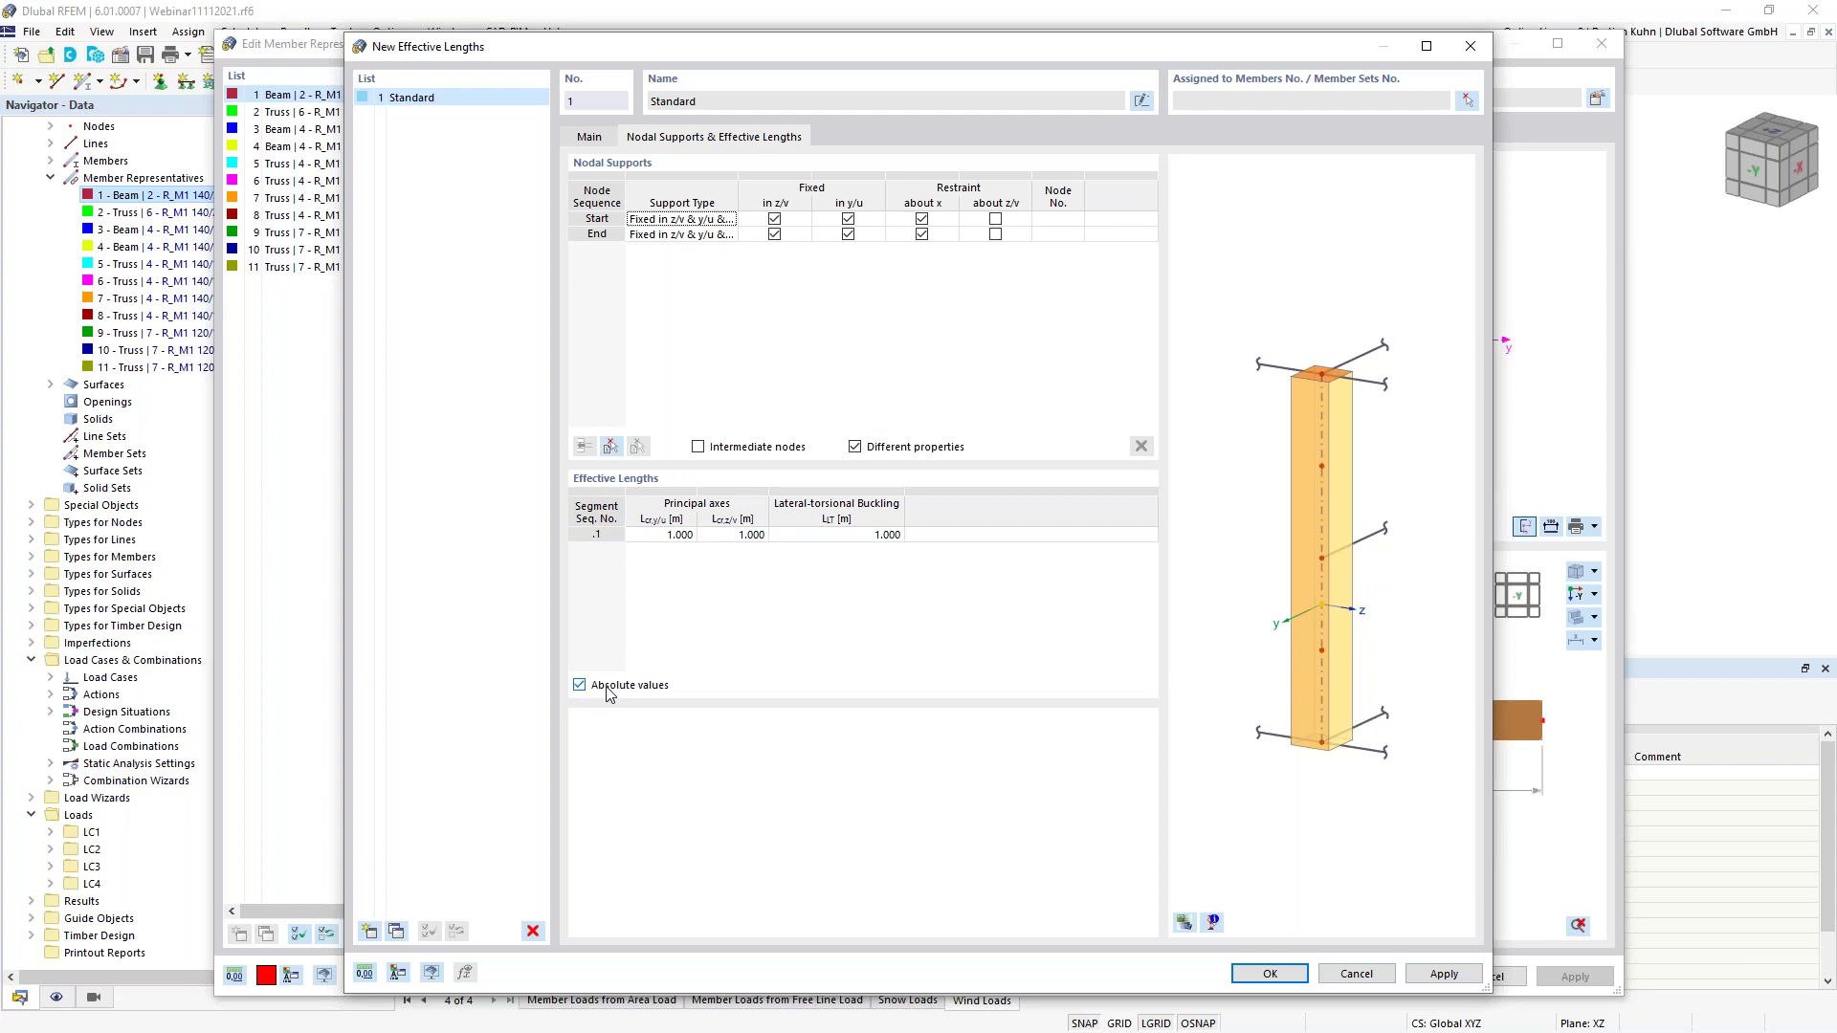
click(654, 537)
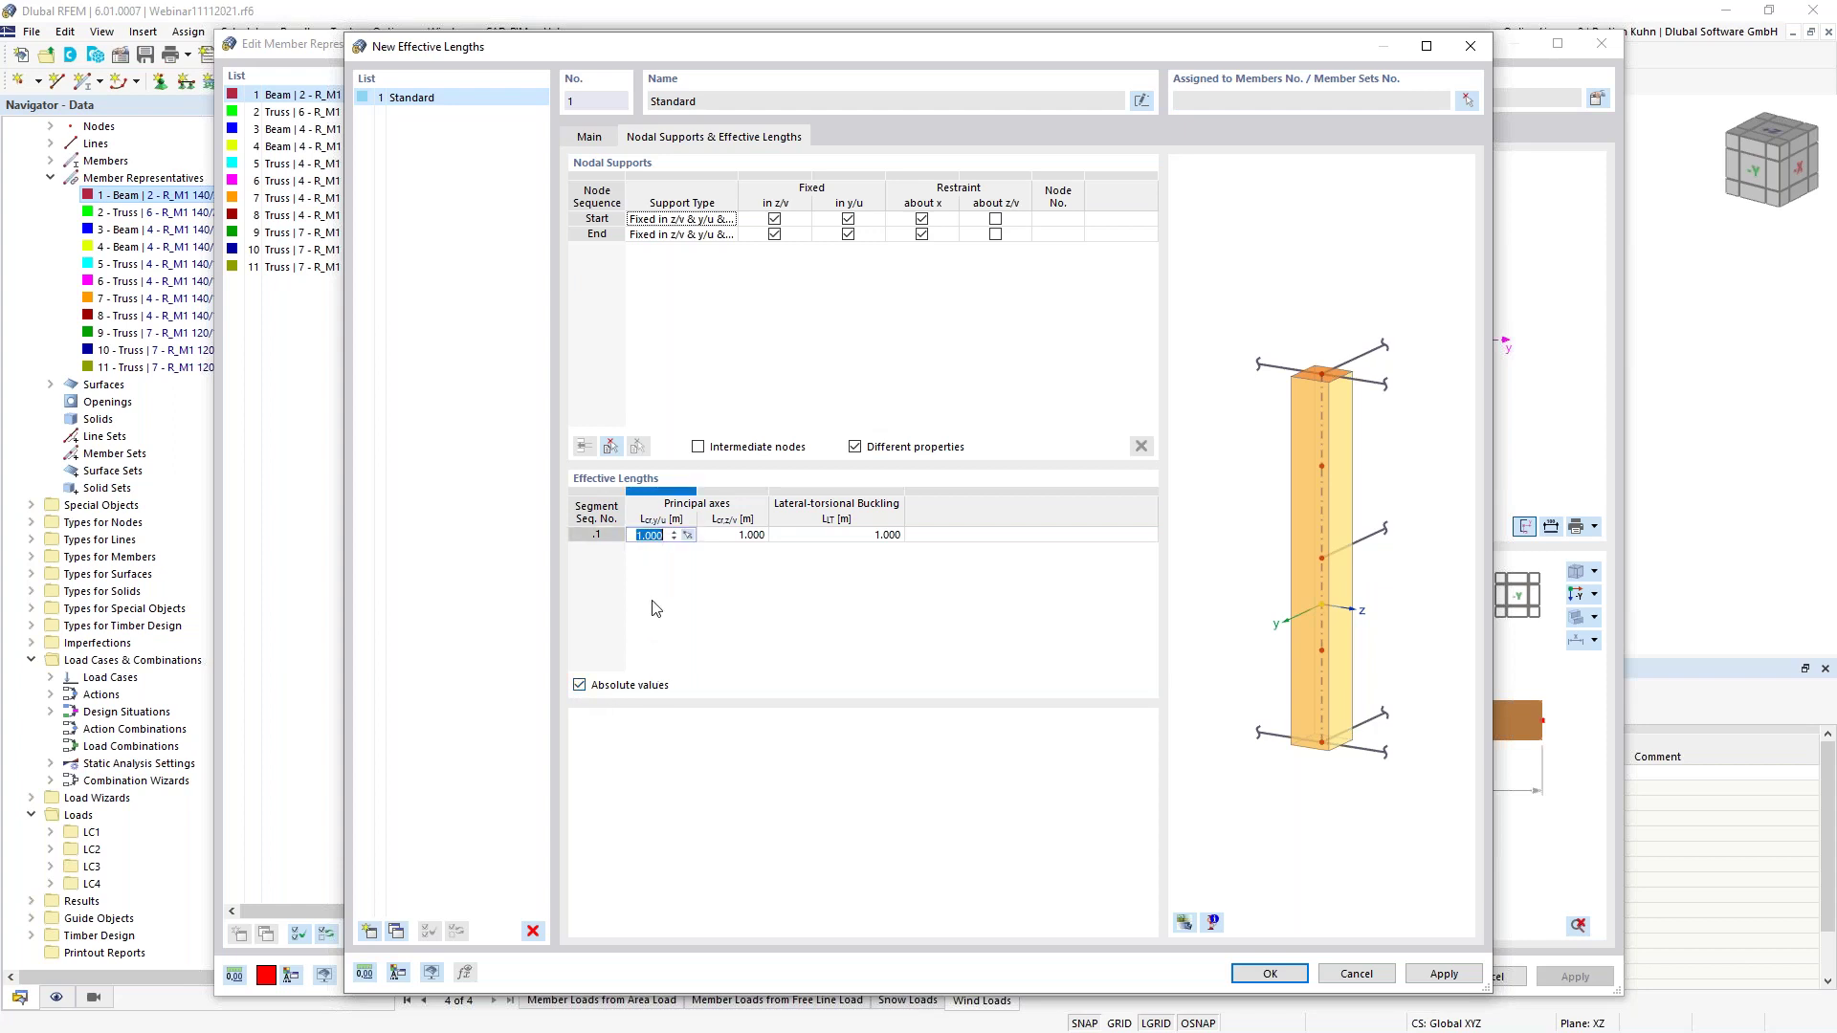
text(7)
key(Tab)
text(2.58)
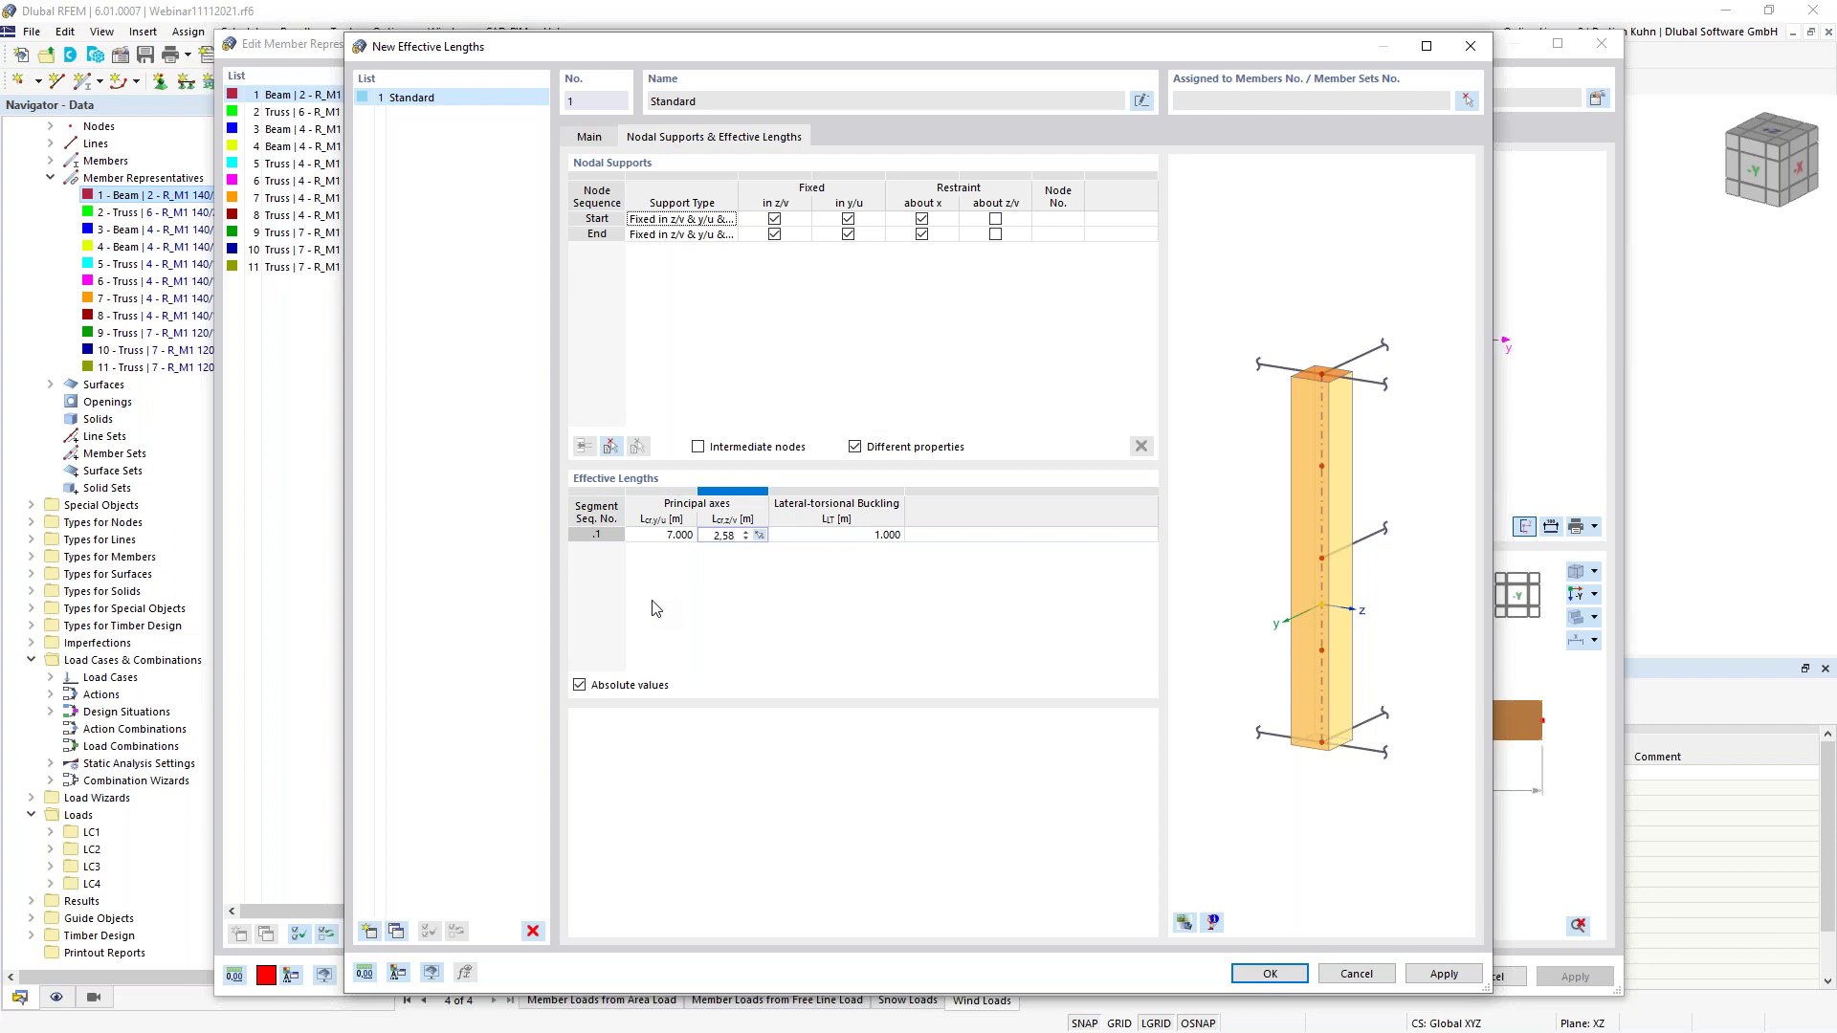
key(Tab)
text(2.)
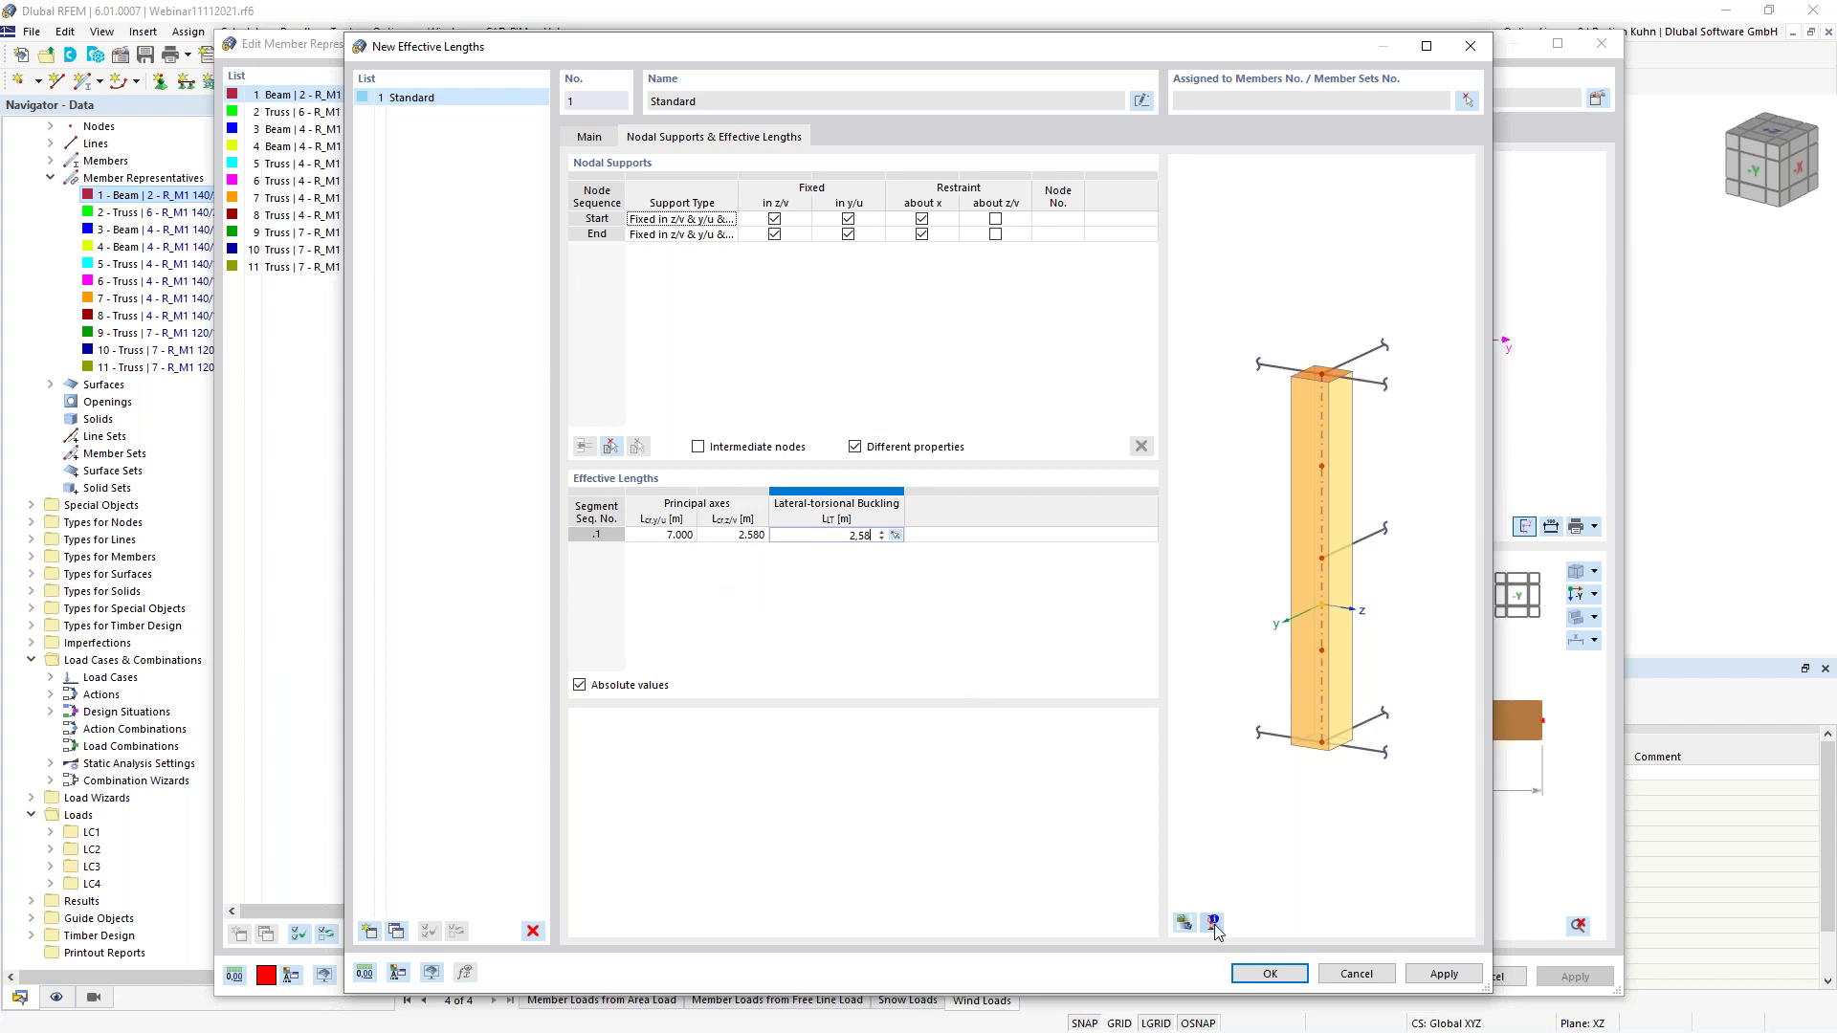
click(1269, 973)
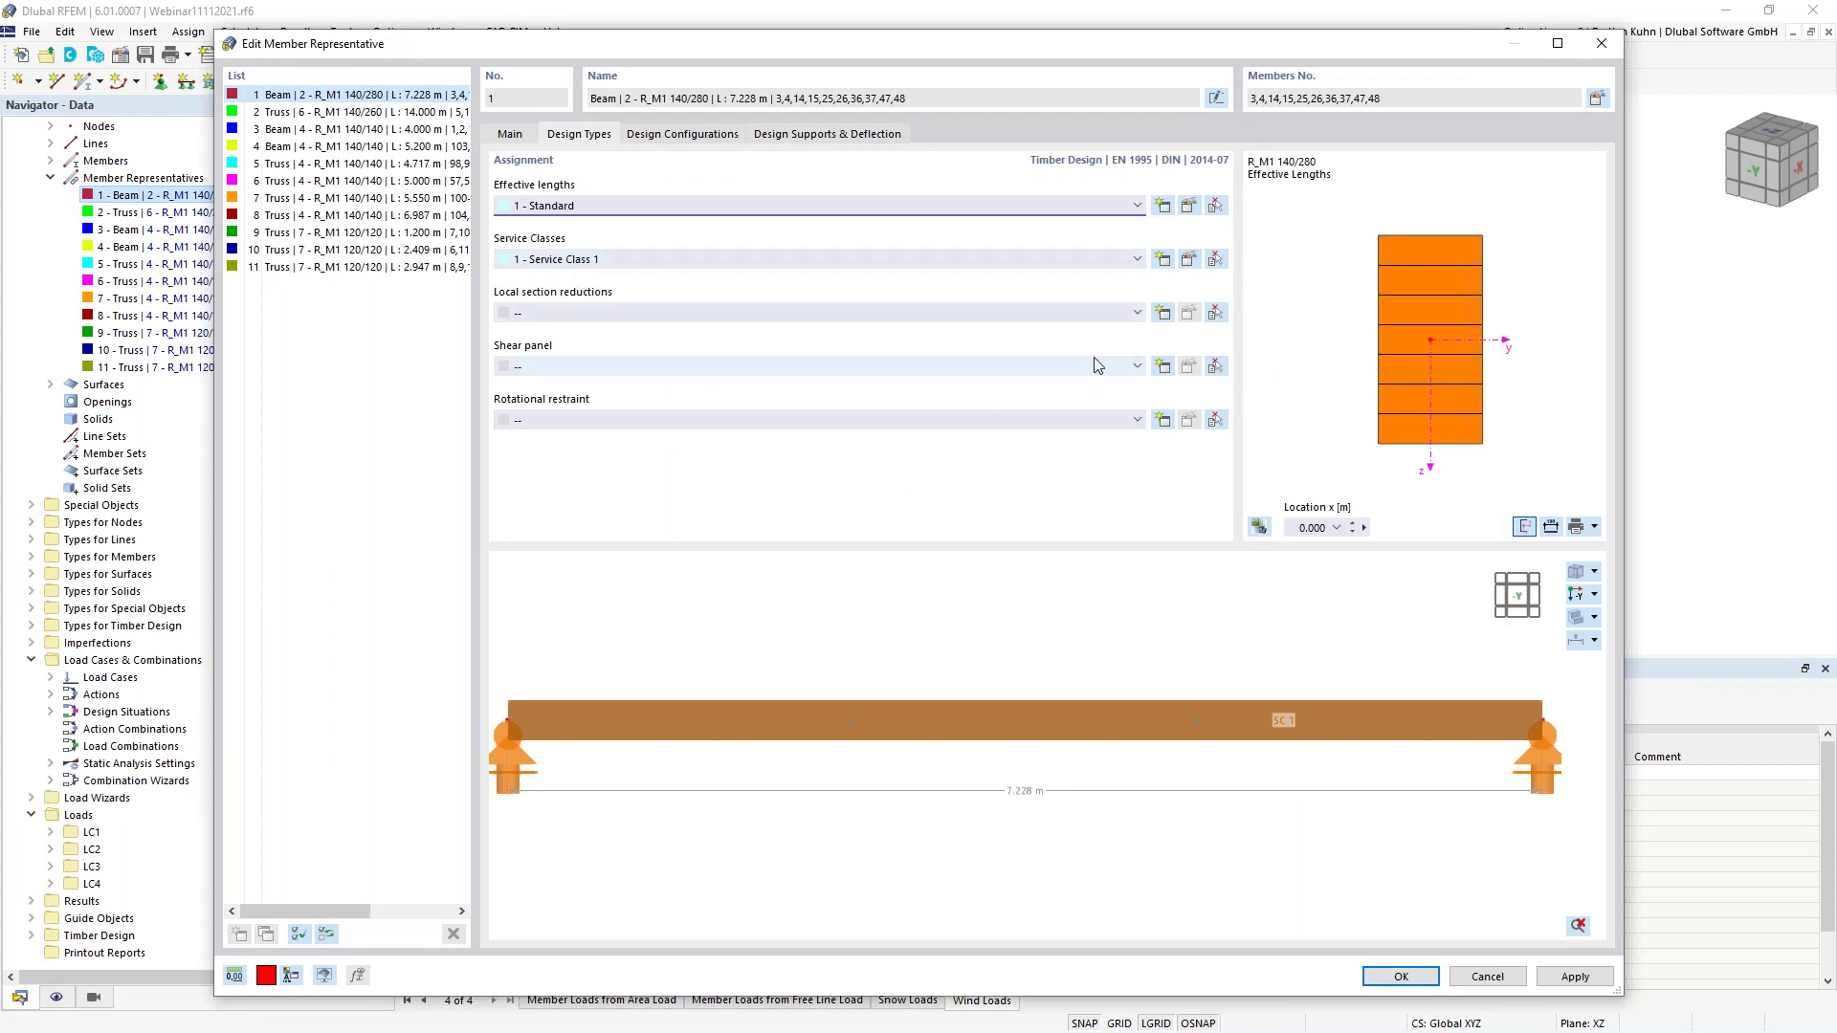
click(1163, 314)
click(695, 304)
click(716, 290)
click(695, 332)
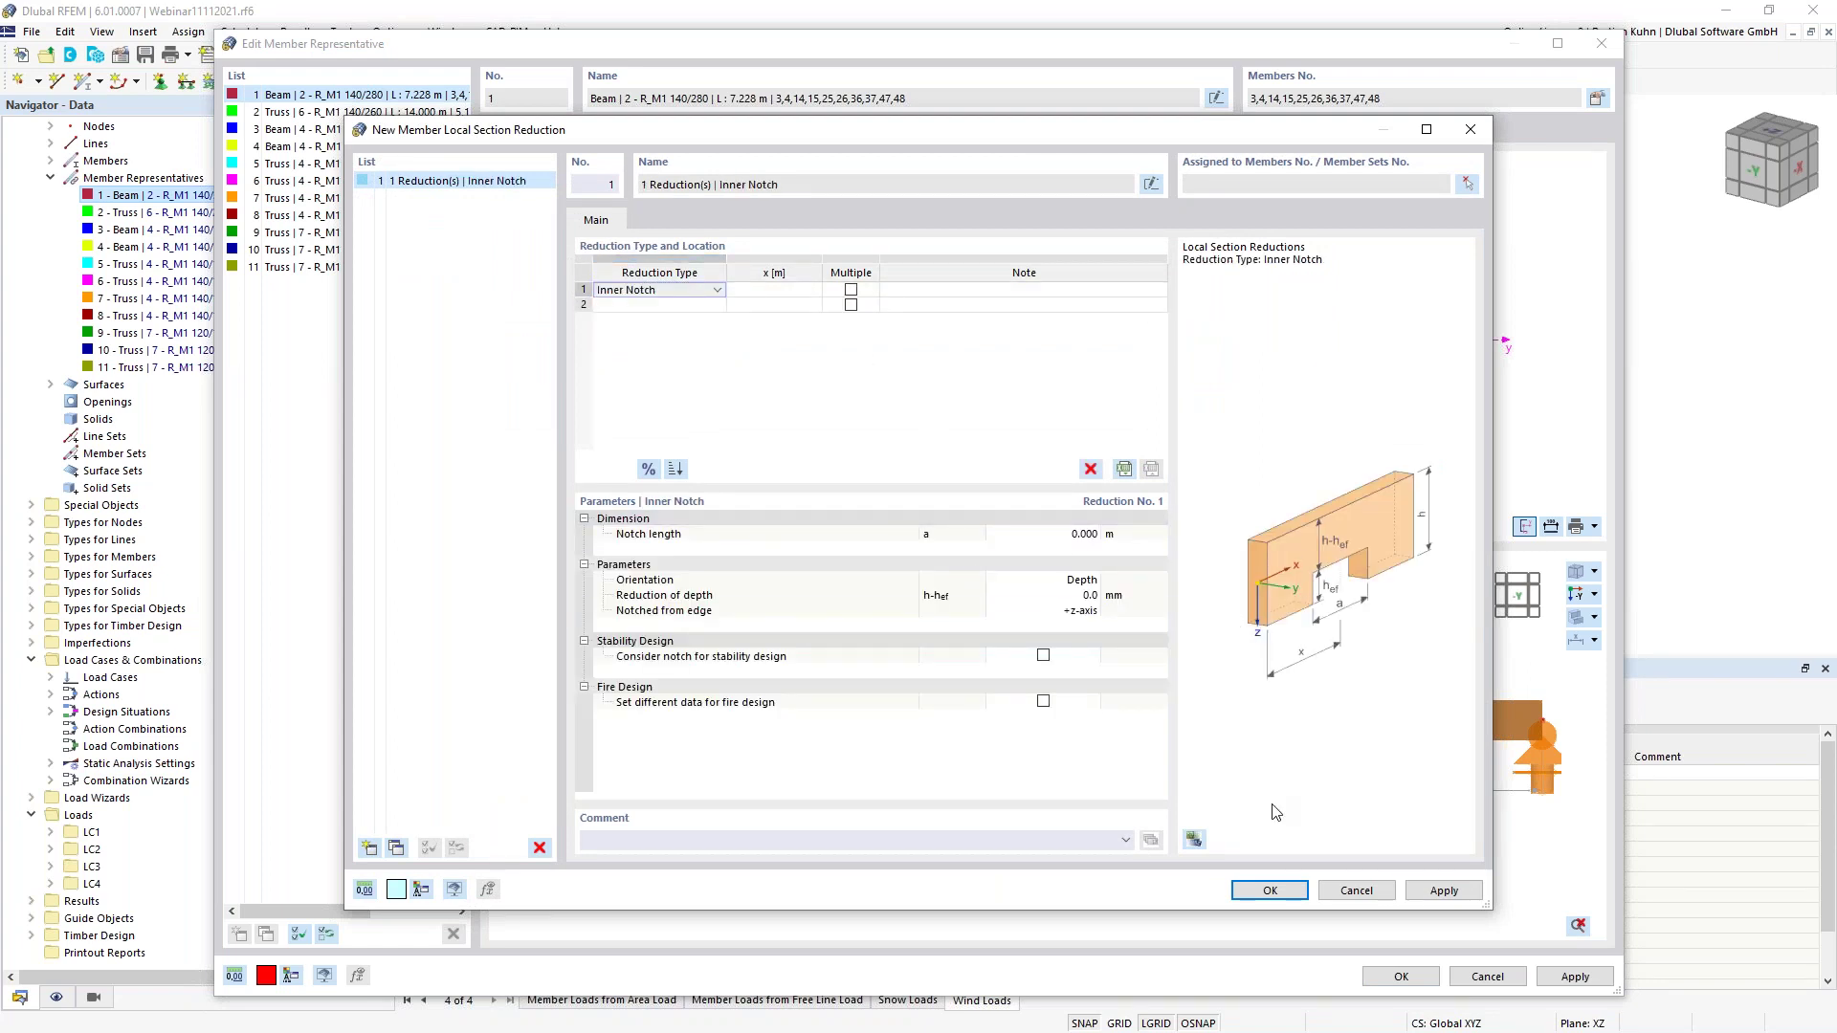
click(1357, 890)
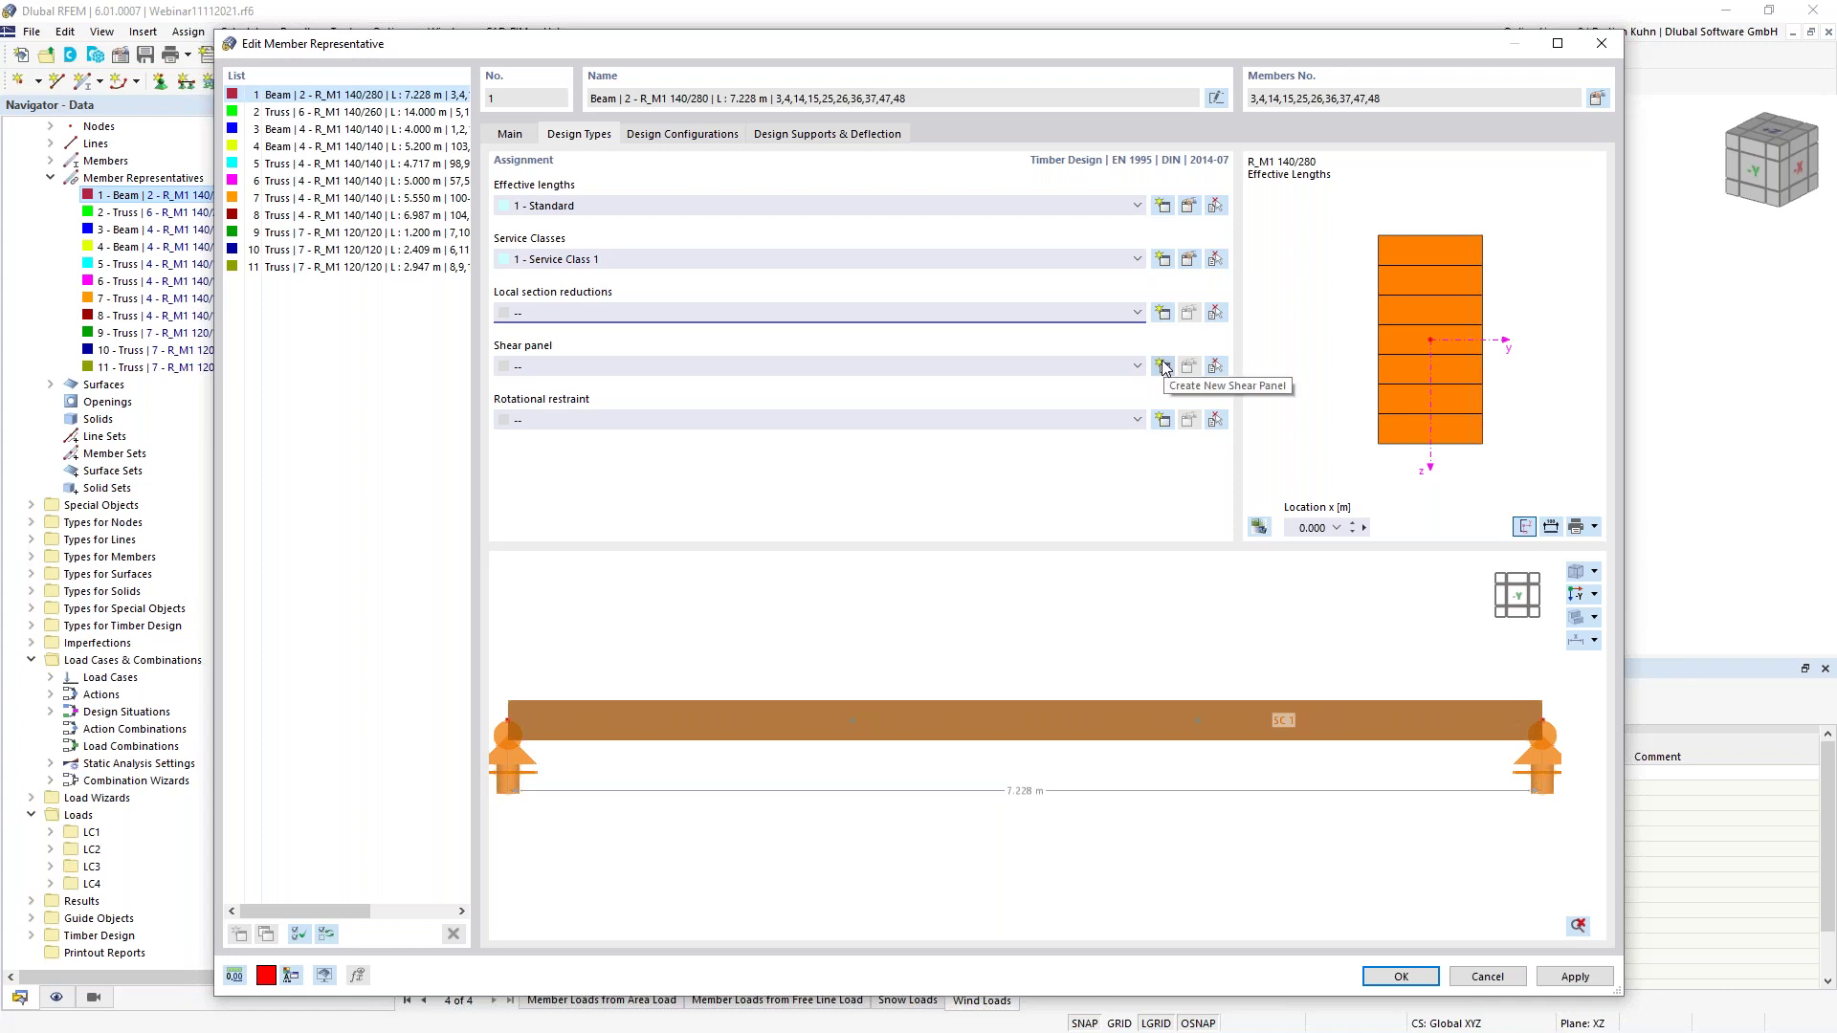
Examine the main, stability and standard parameters of the default ultimate configuration for the timber design
click(680, 134)
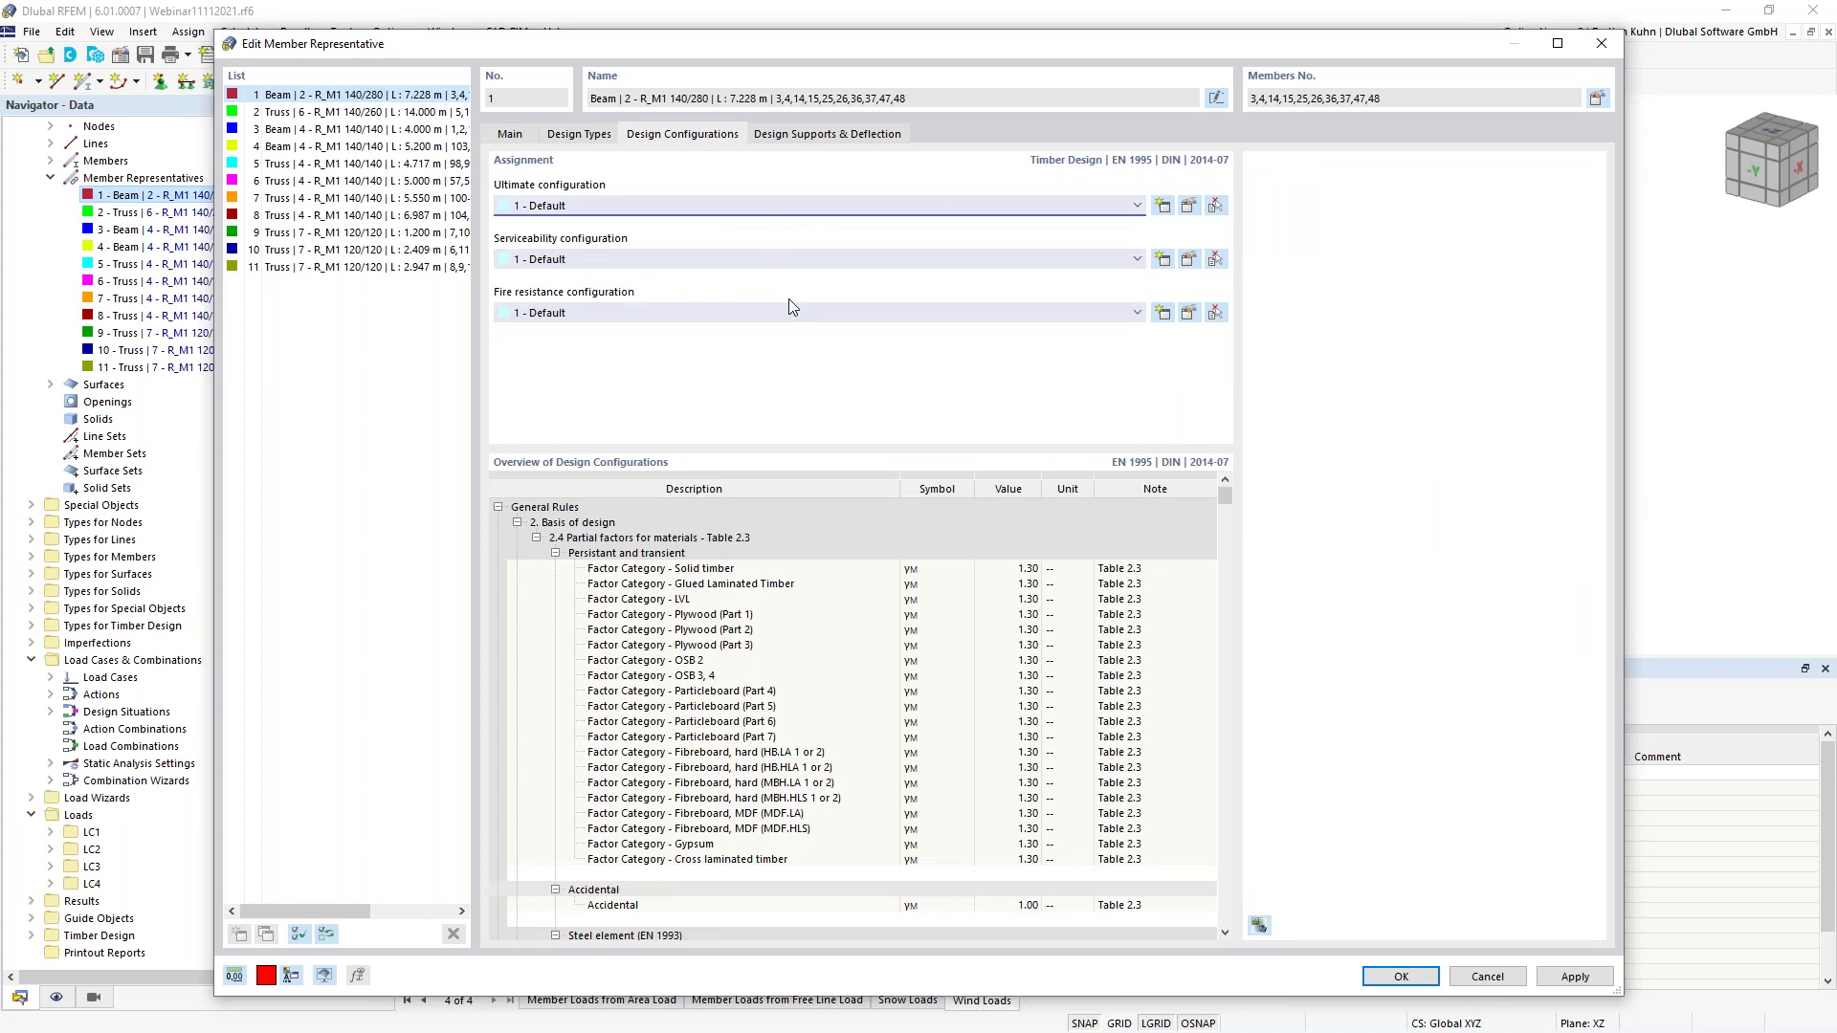
click(1187, 207)
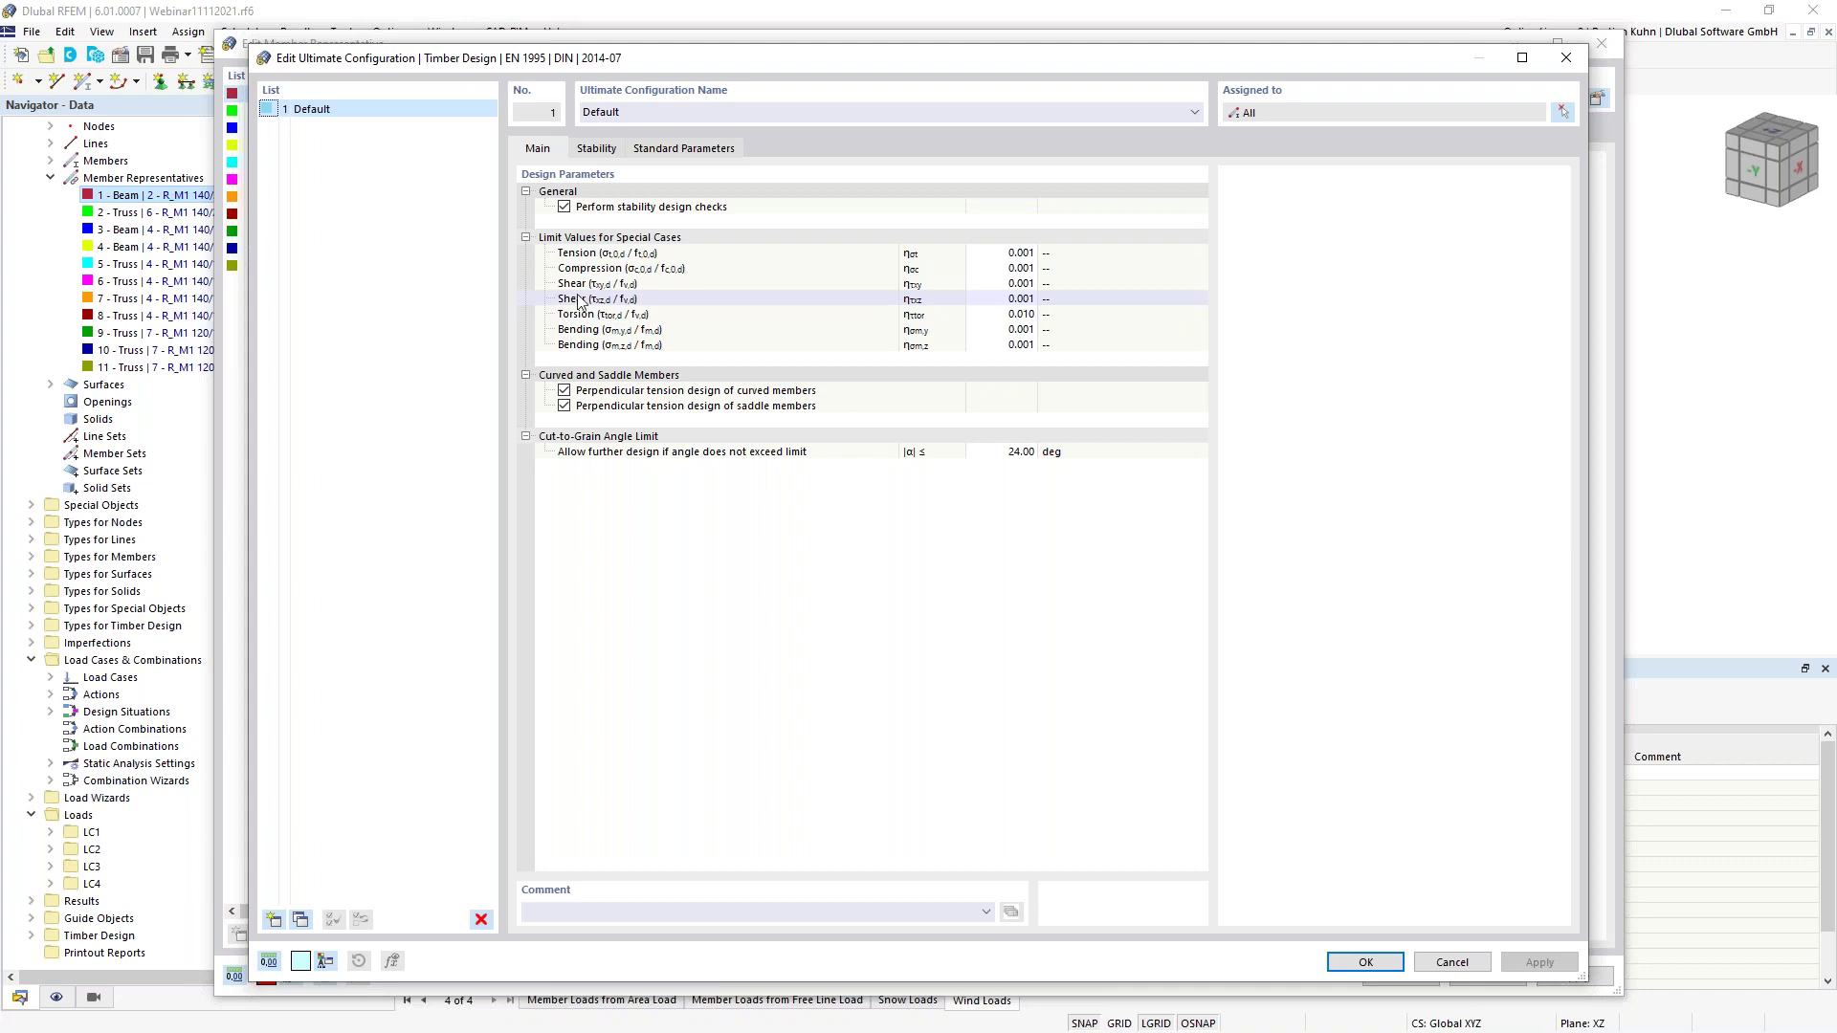
click(596, 150)
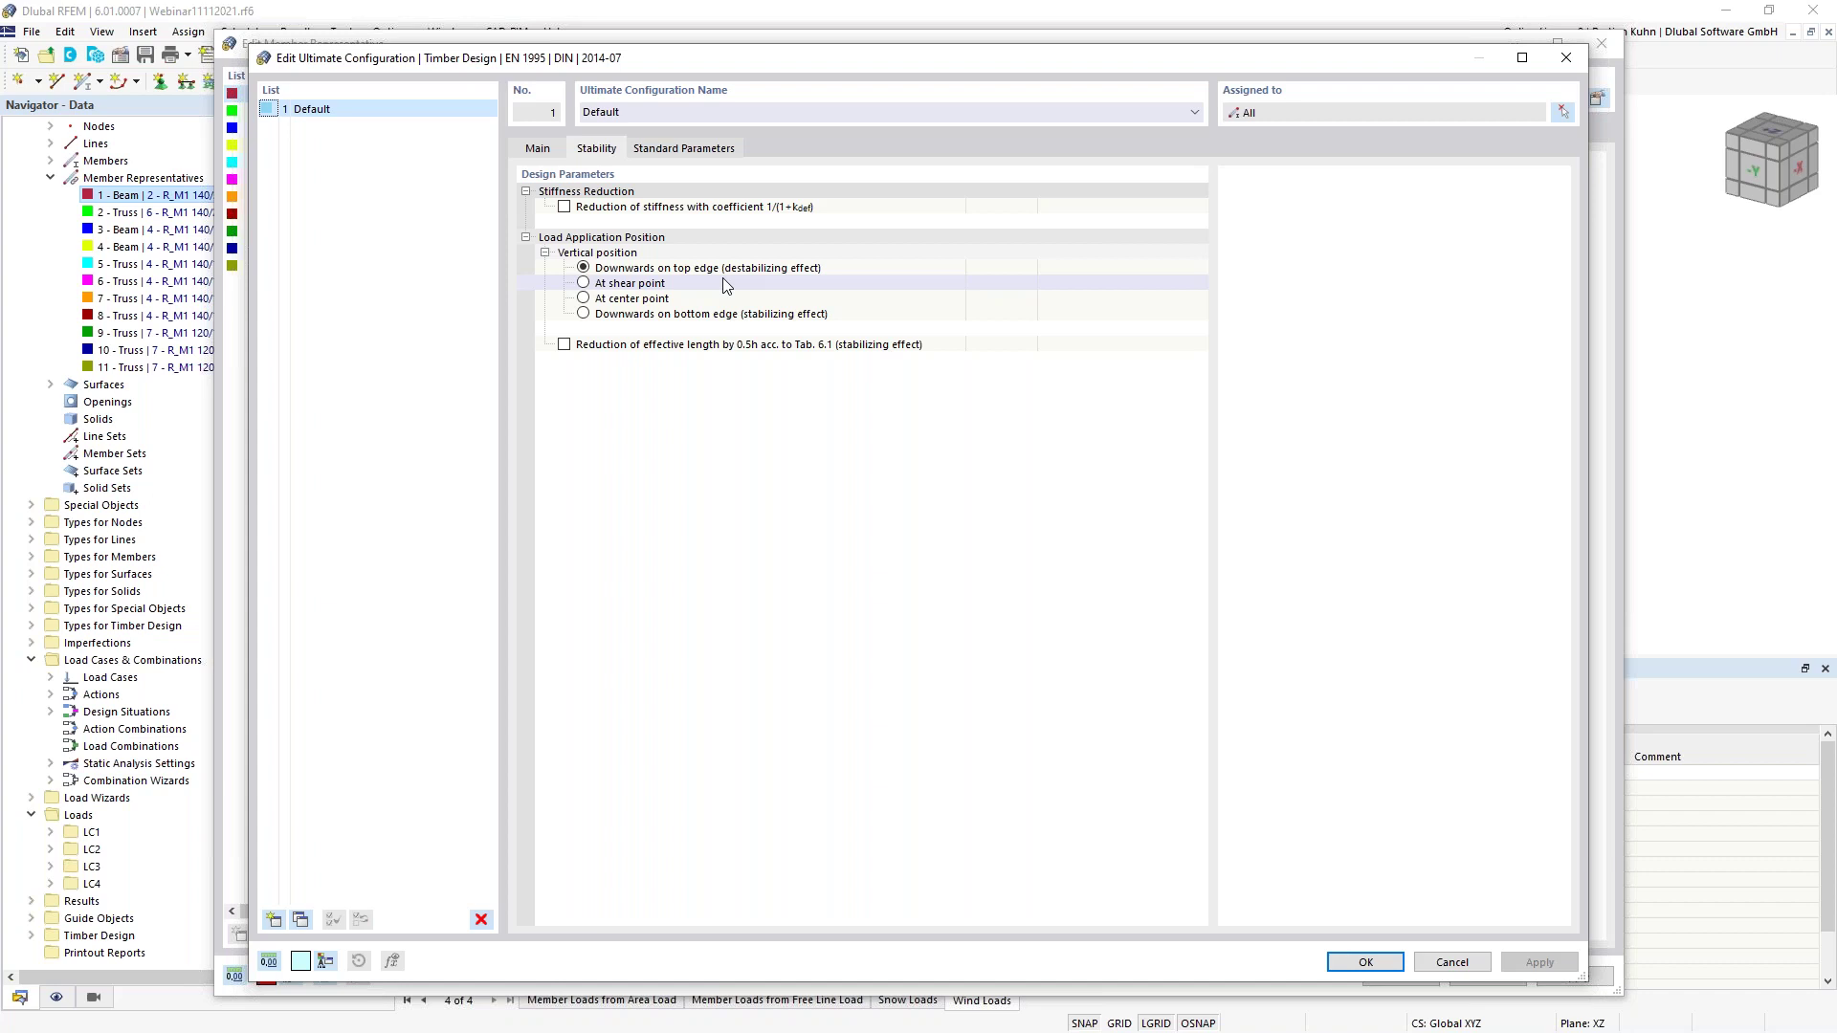
click(683, 150)
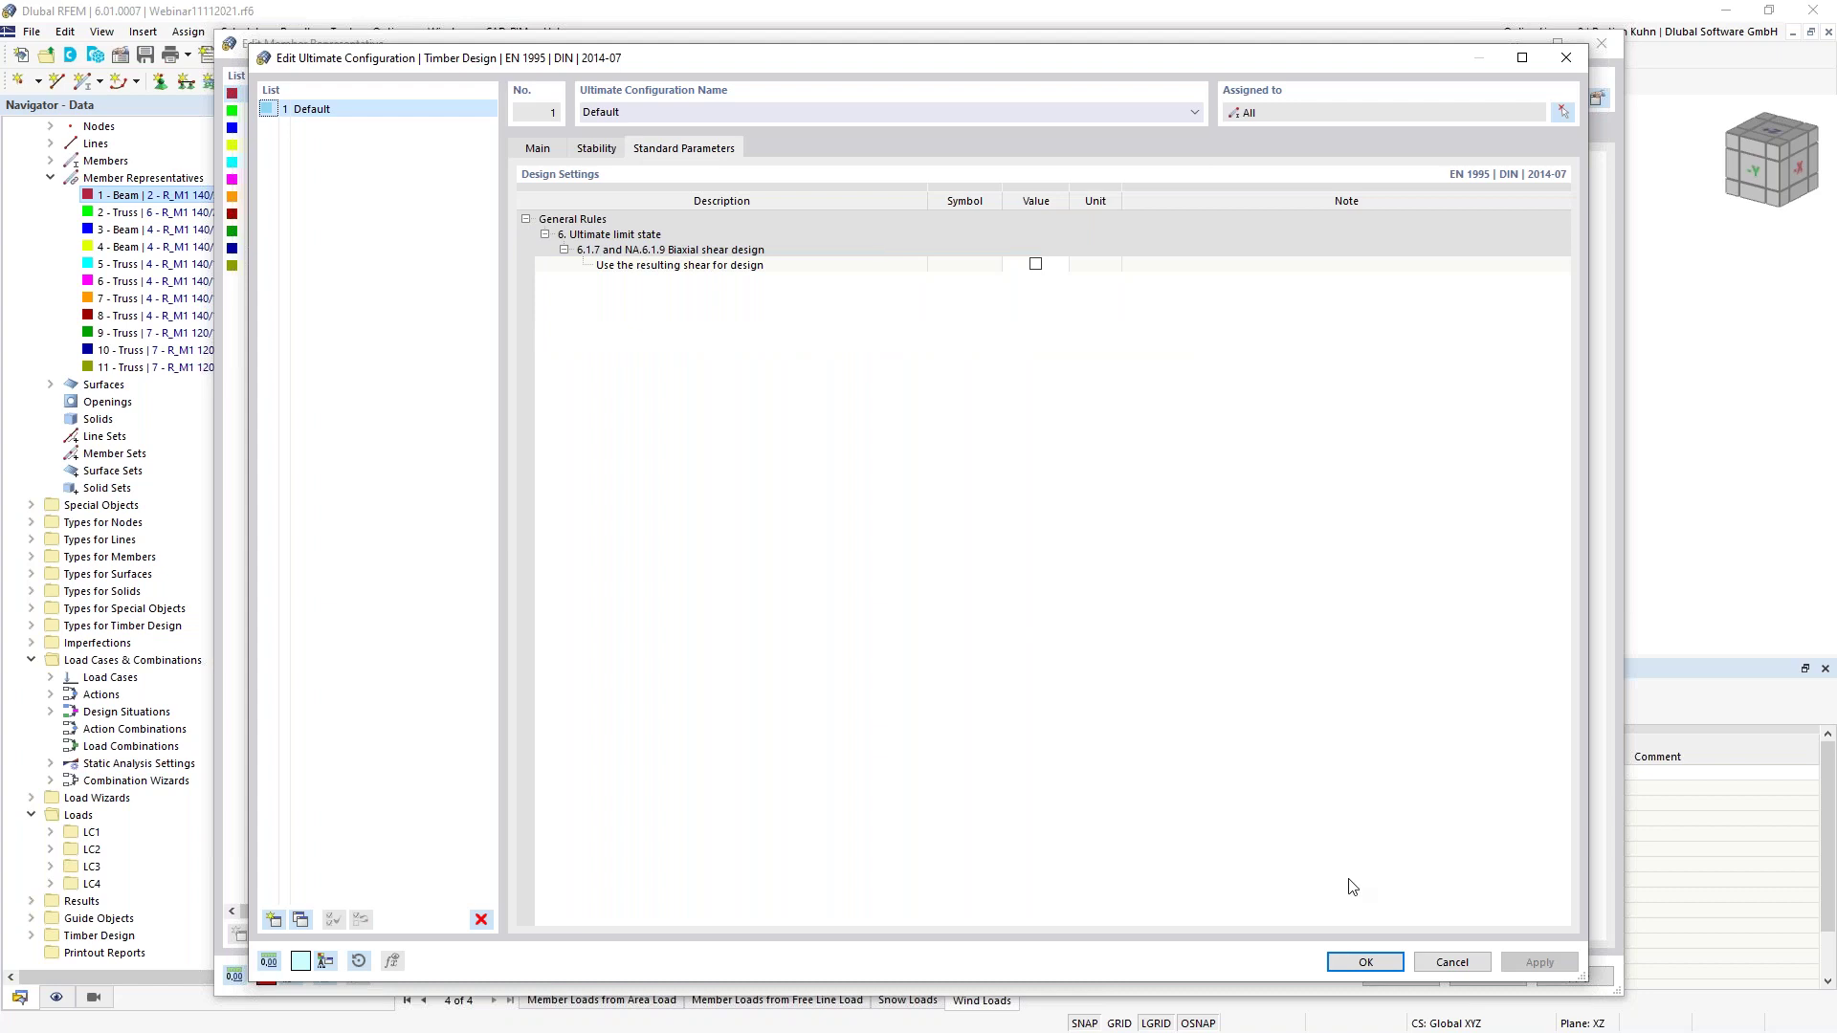
click(1367, 962)
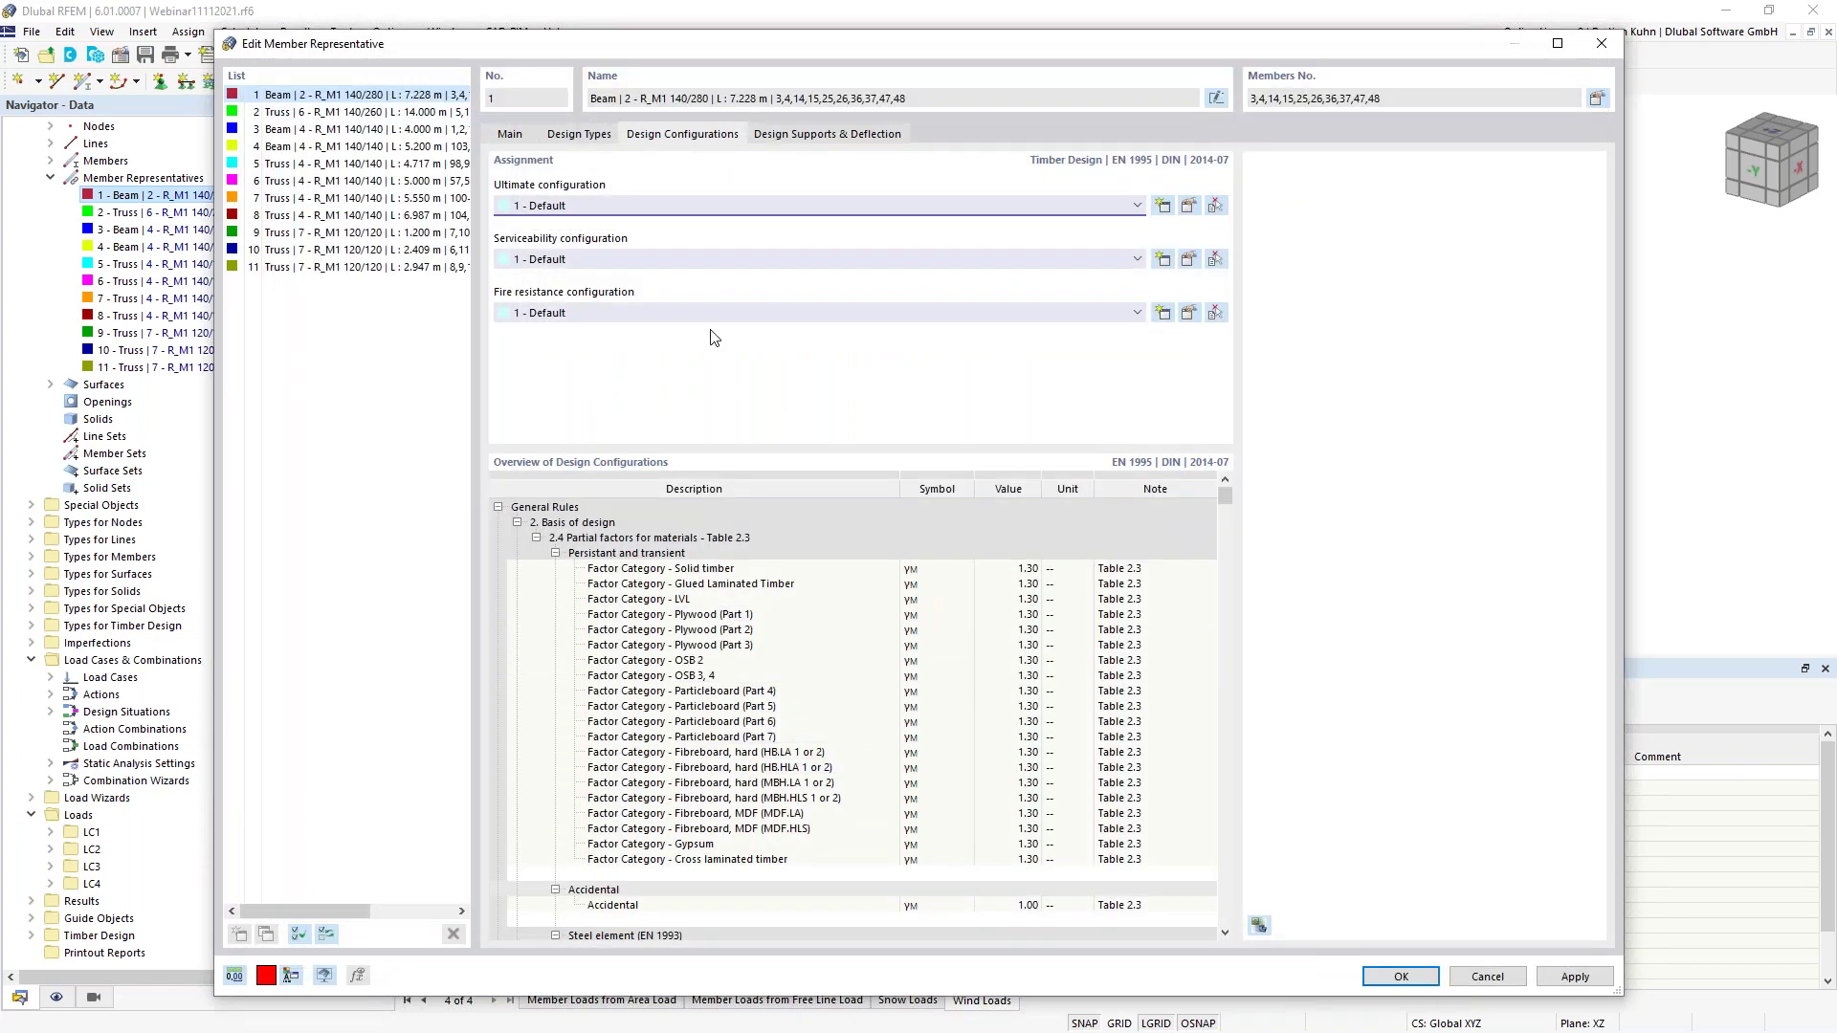
Remove the serviceability and fire resistance configurations from member representative 1, the R_M1 140/280 beam
drag(898, 44, 869, 585)
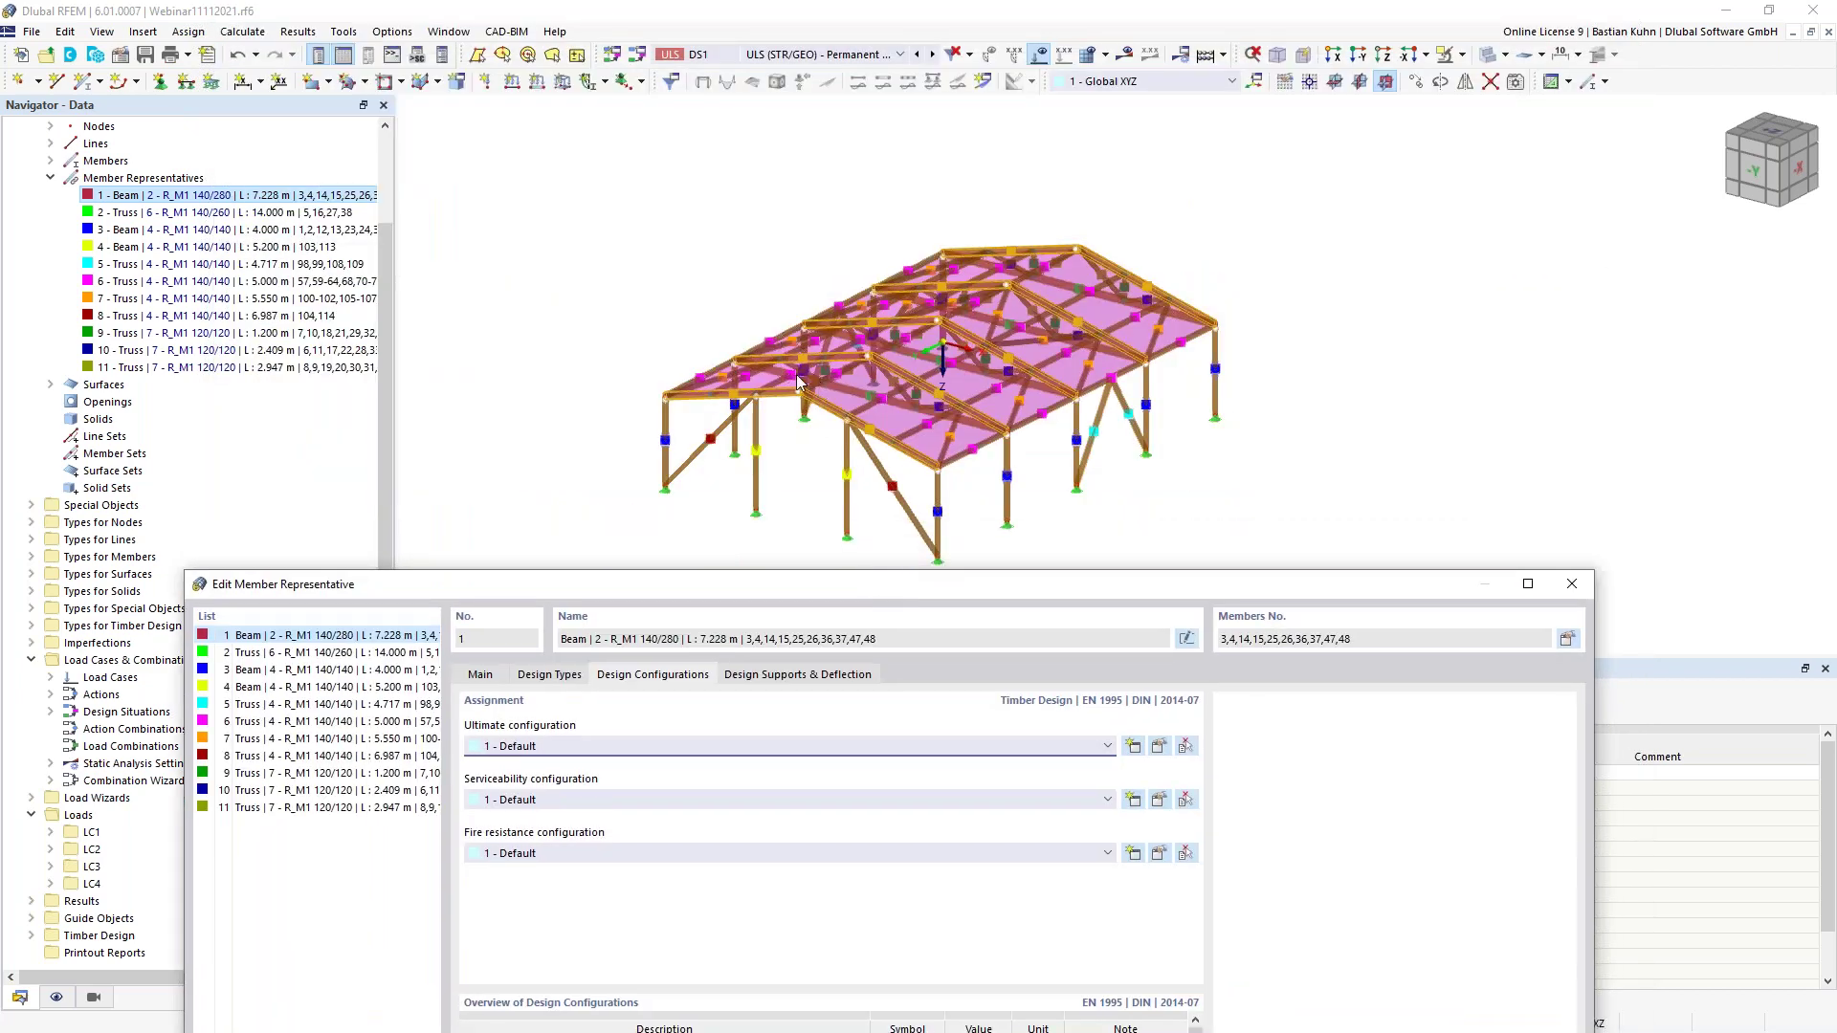
drag(940, 591, 1005, 109)
click(1029, 323)
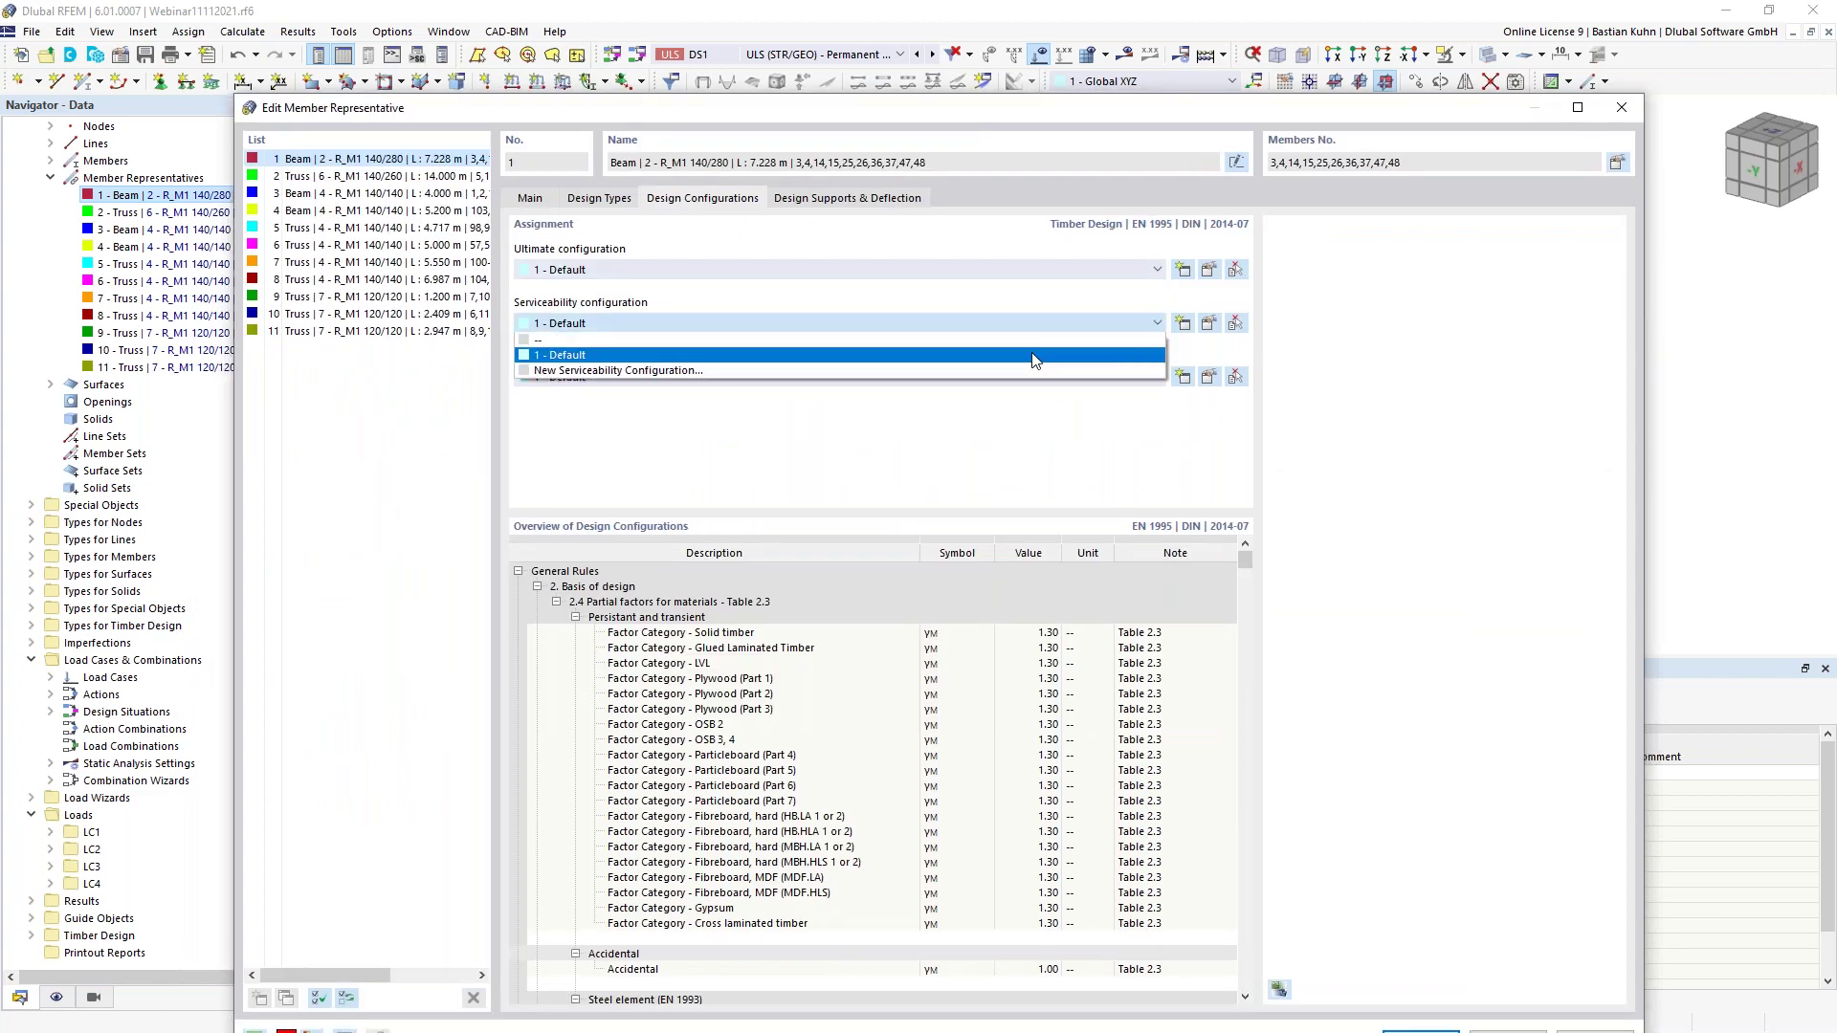
click(1029, 342)
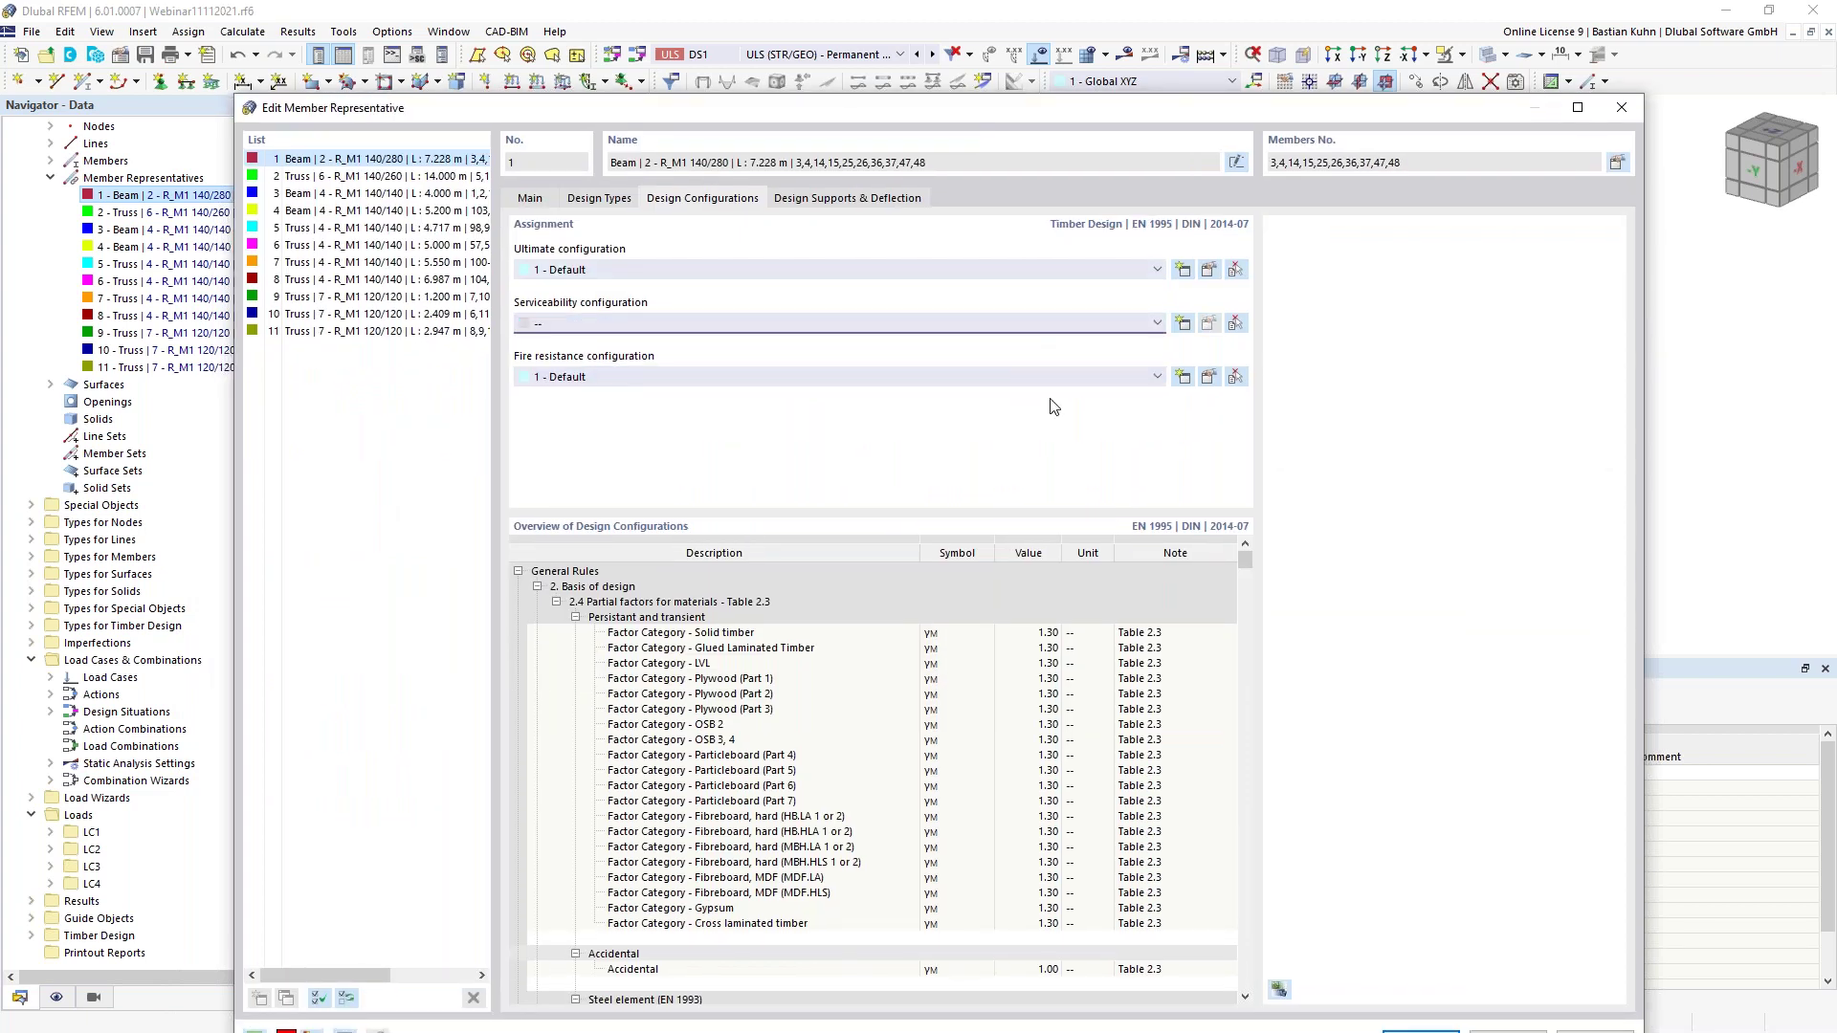
click(1048, 377)
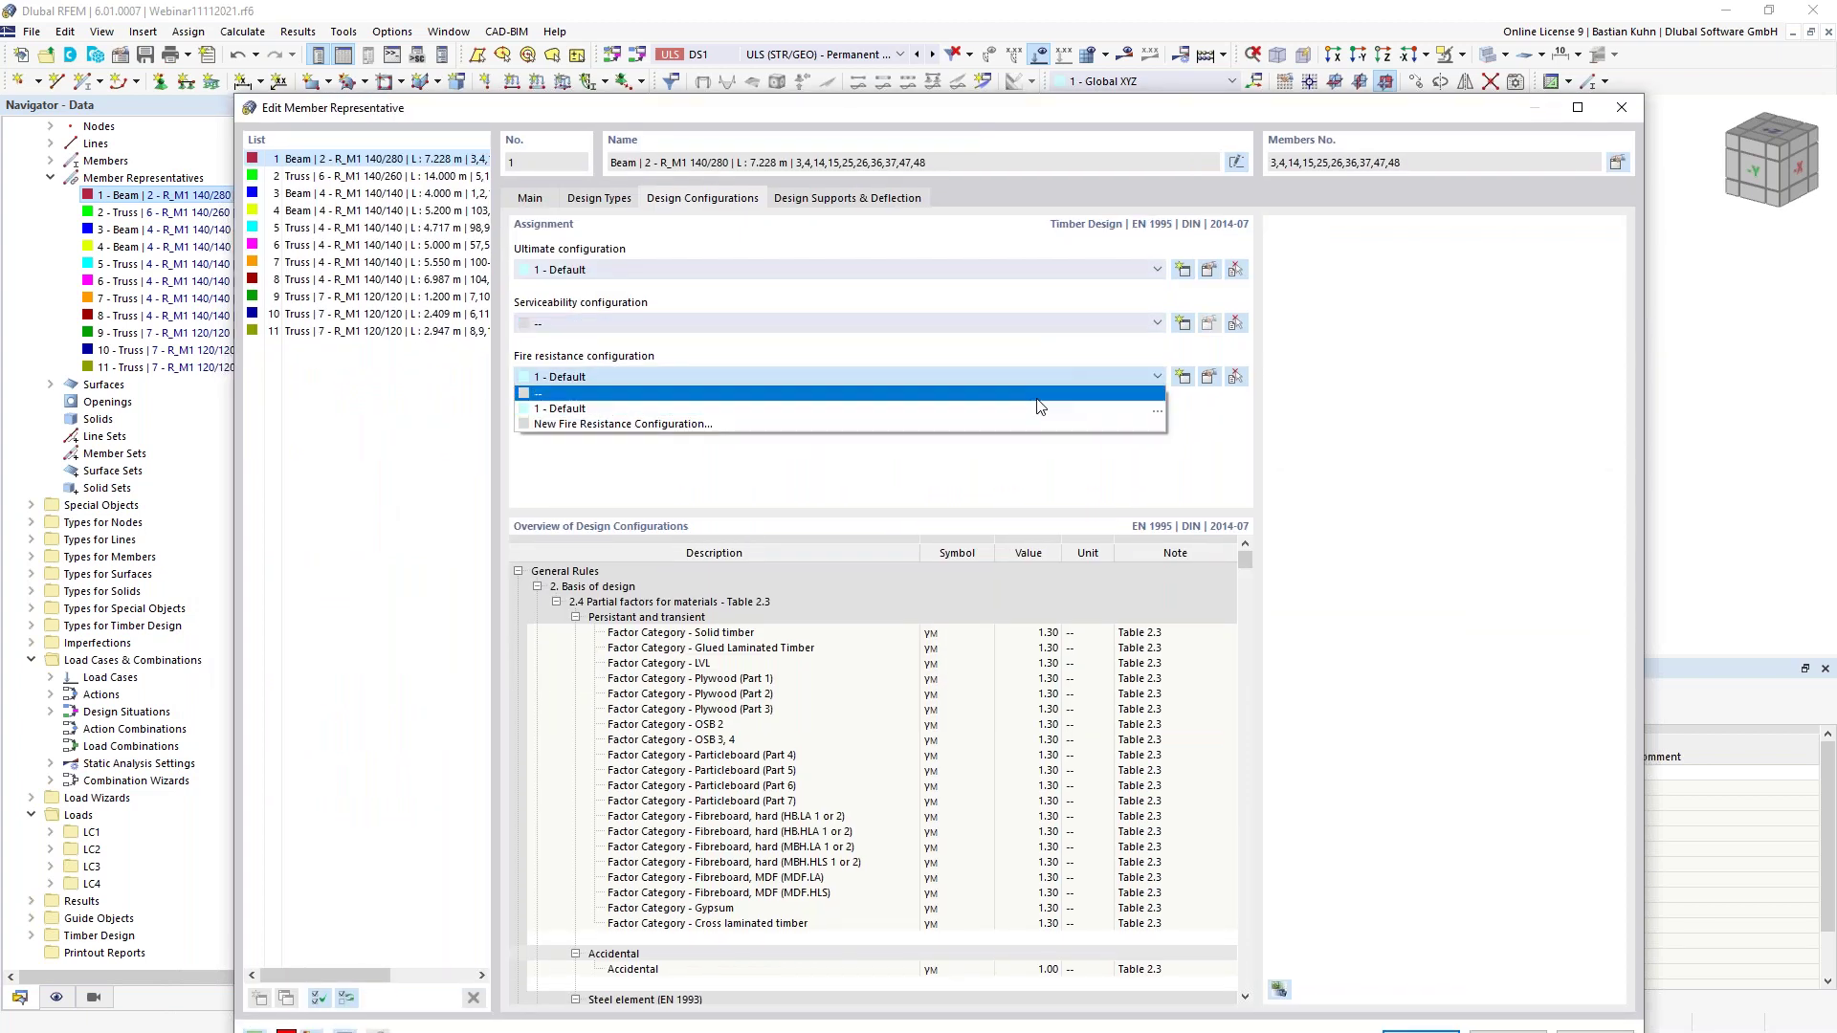
click(1038, 396)
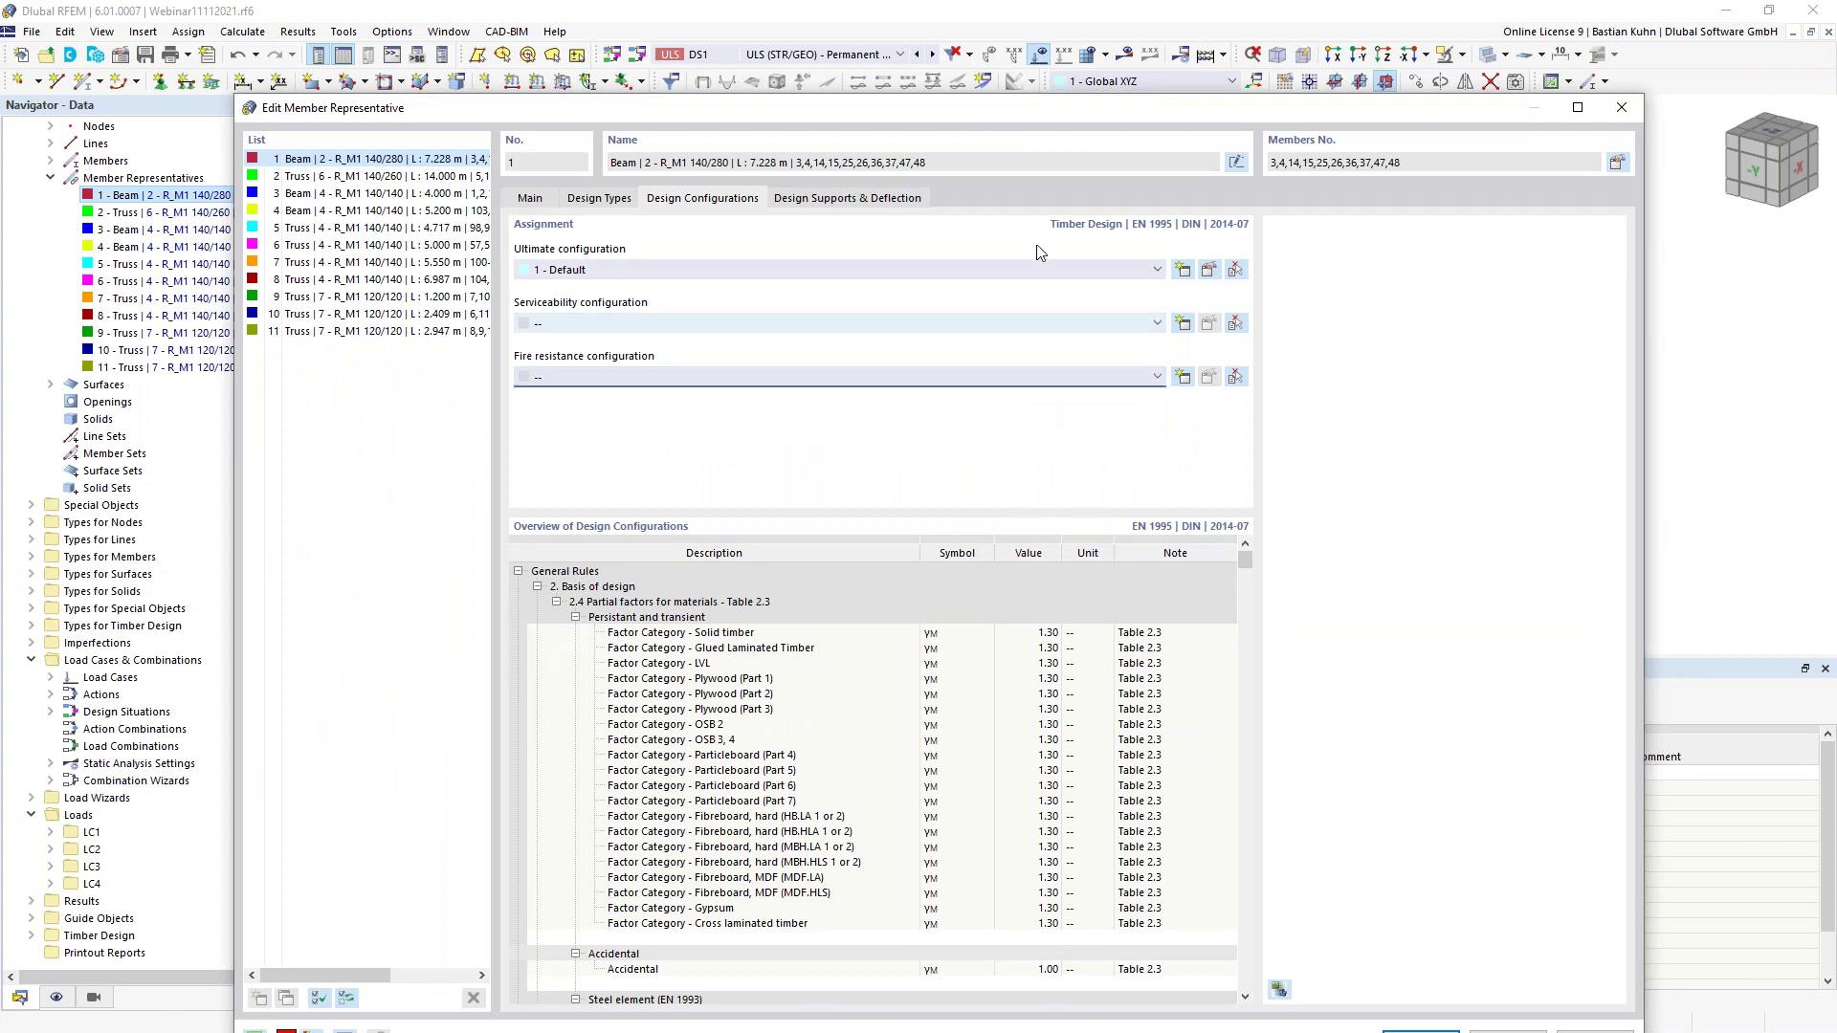
For truss representative 2, edit the default fire resistance configuration: require 30 min and exclude fire exposure on the top (-z) side
drag(1029, 107, 1088, 492)
click(450, 557)
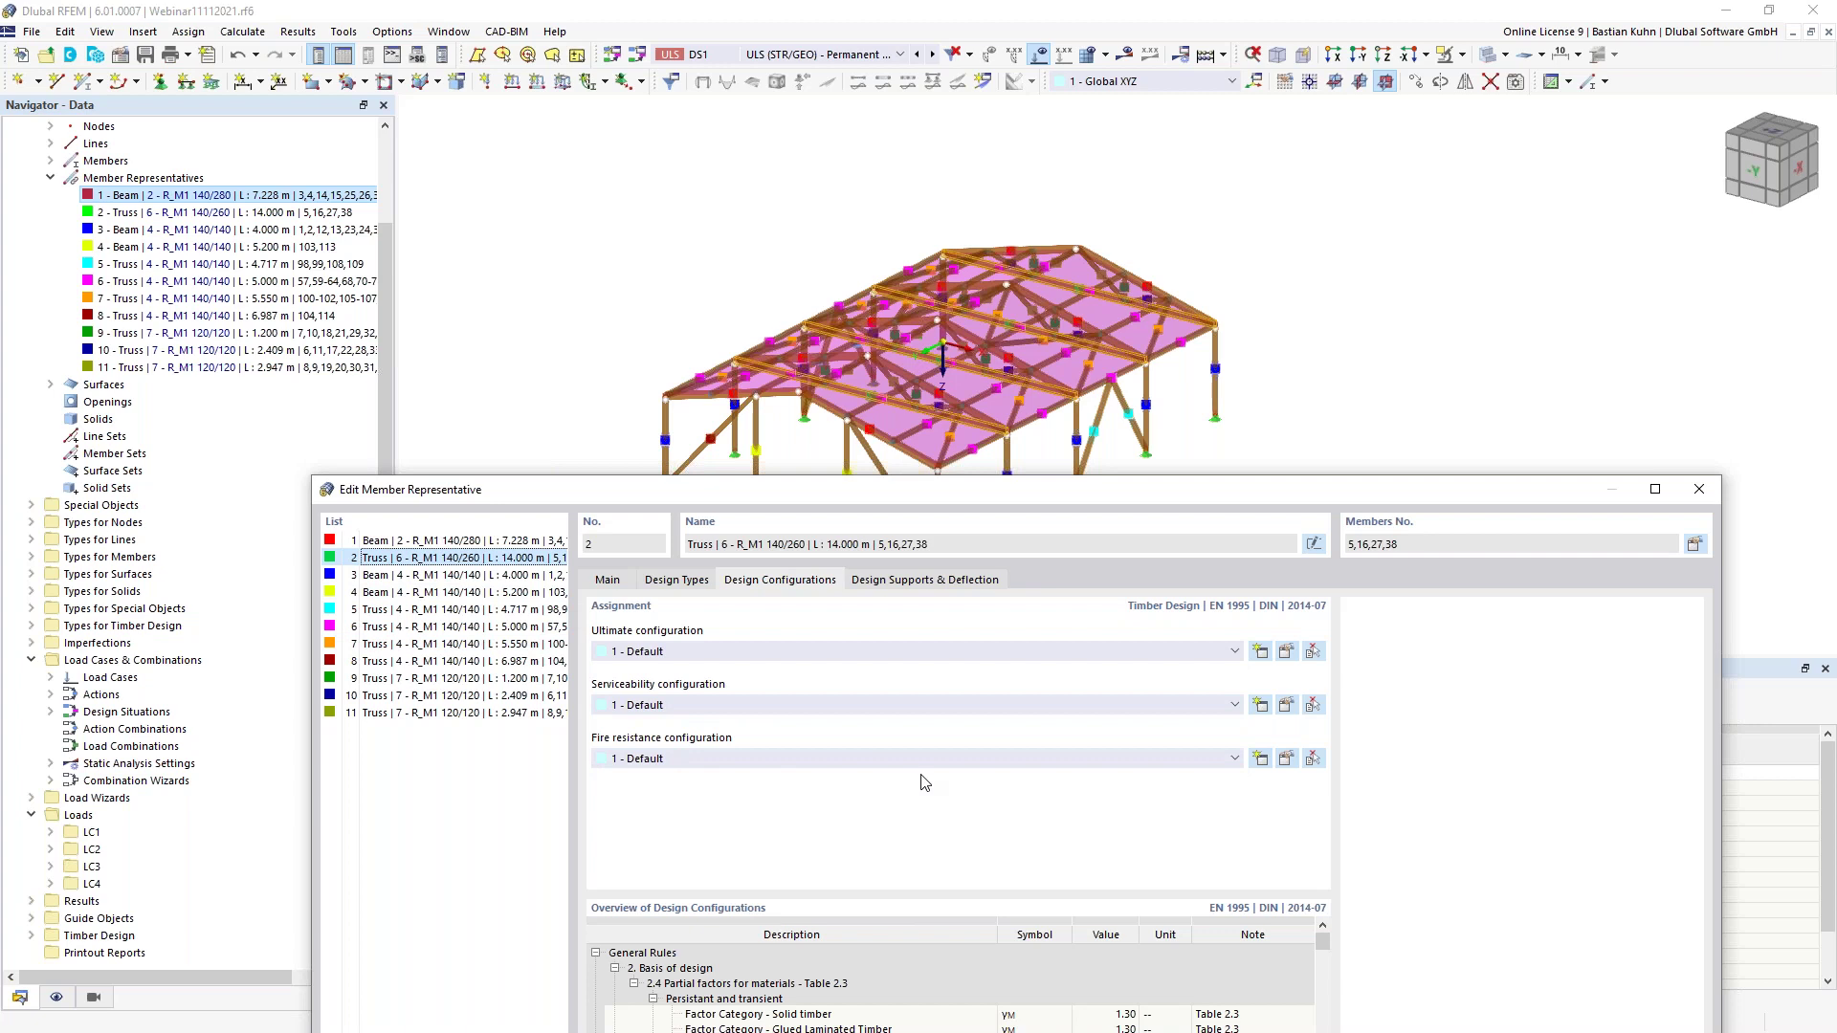
click(1286, 759)
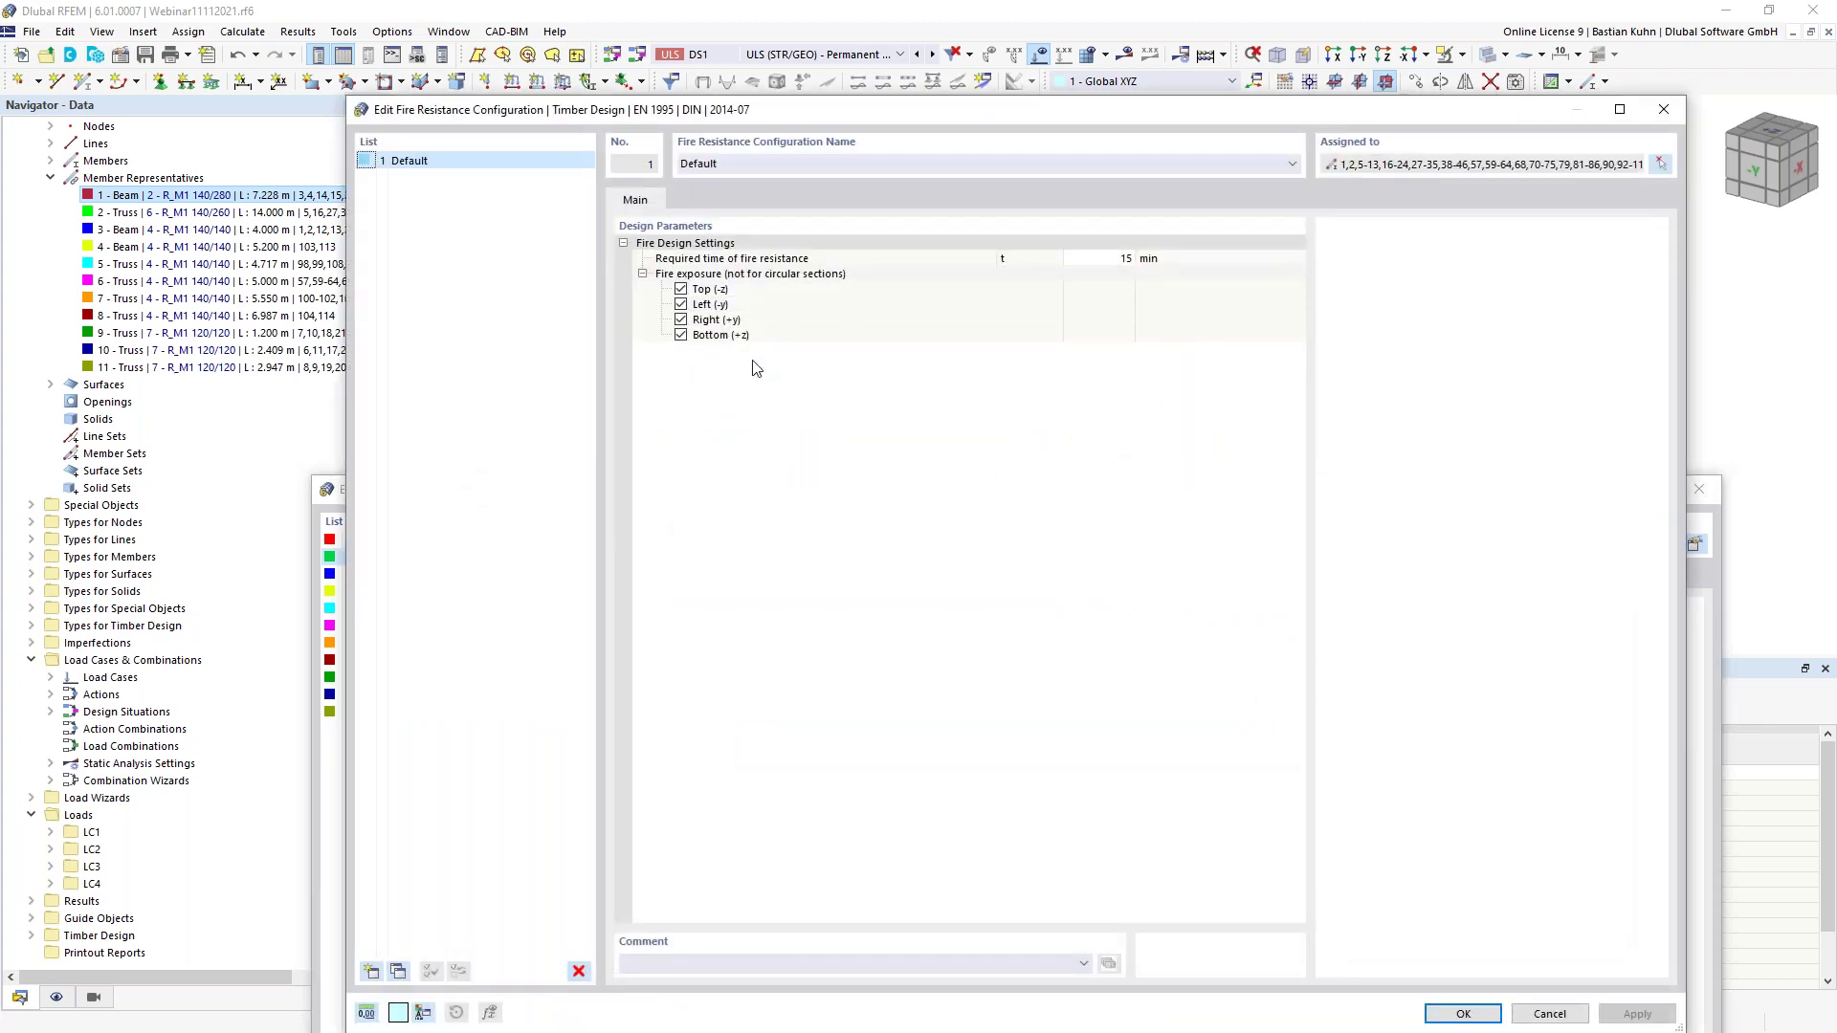
click(1108, 258)
click(1111, 258)
click(1110, 286)
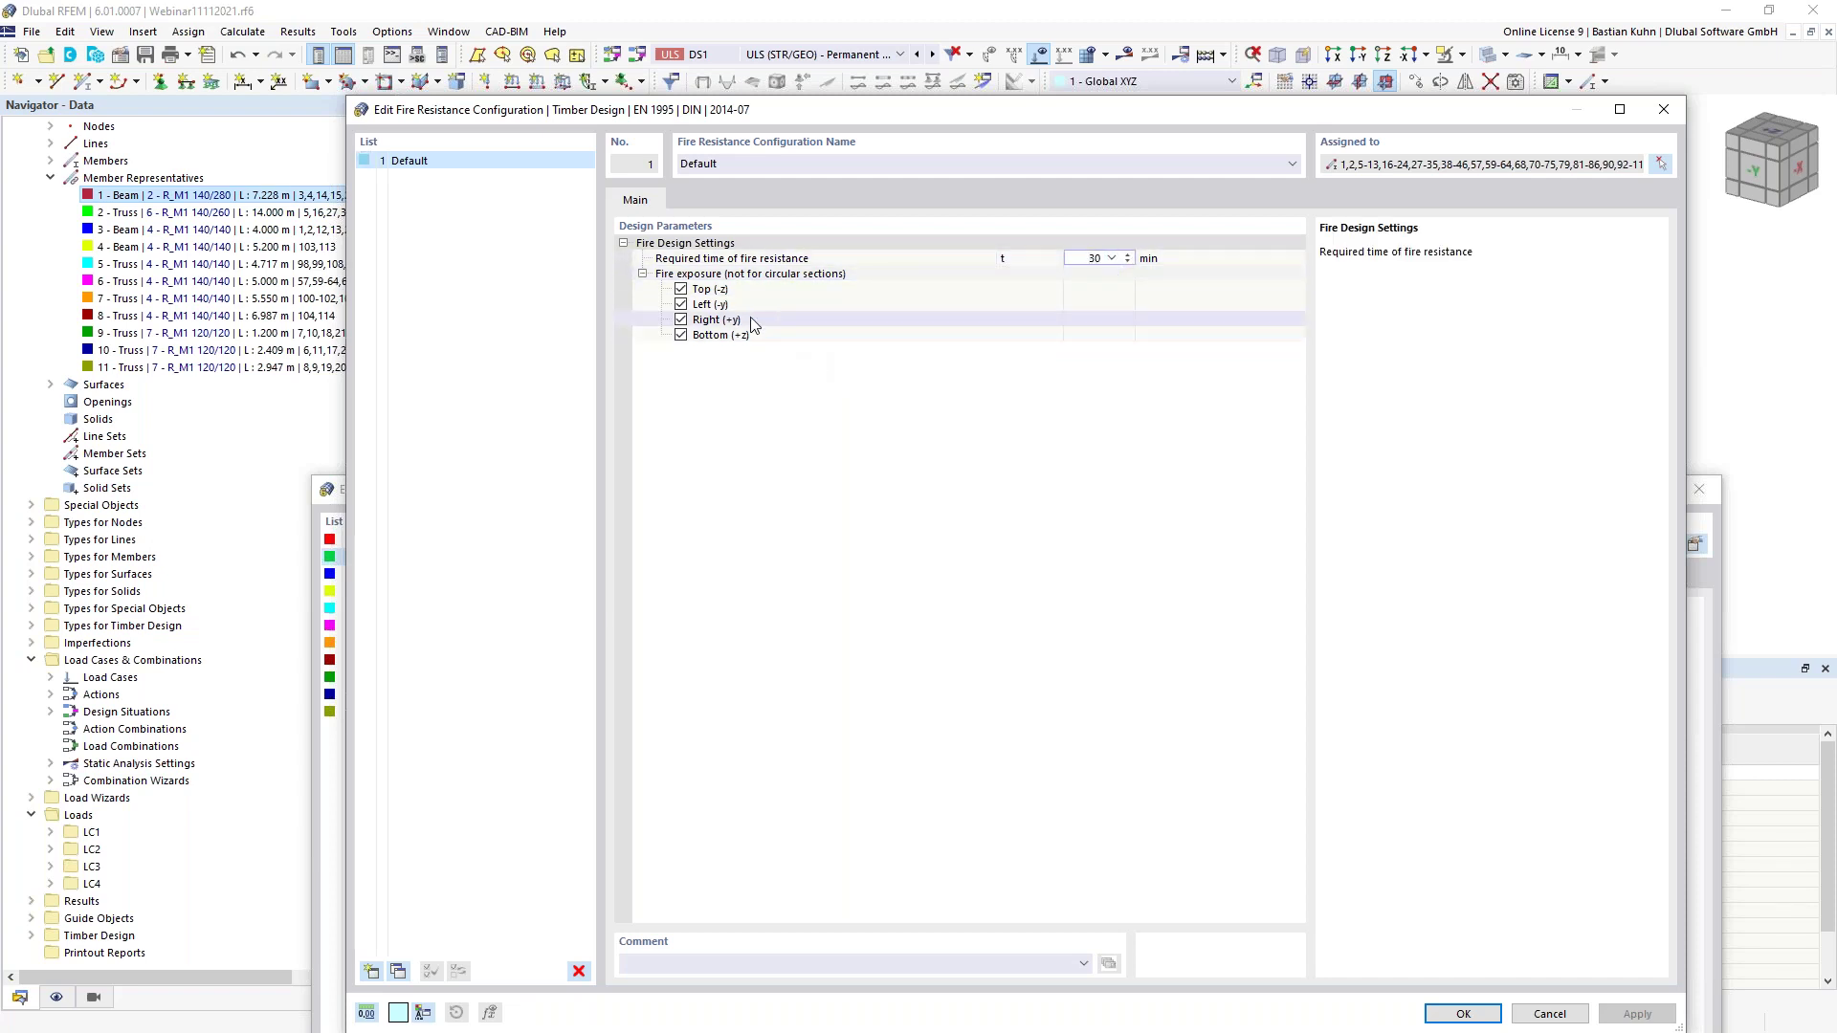
click(679, 289)
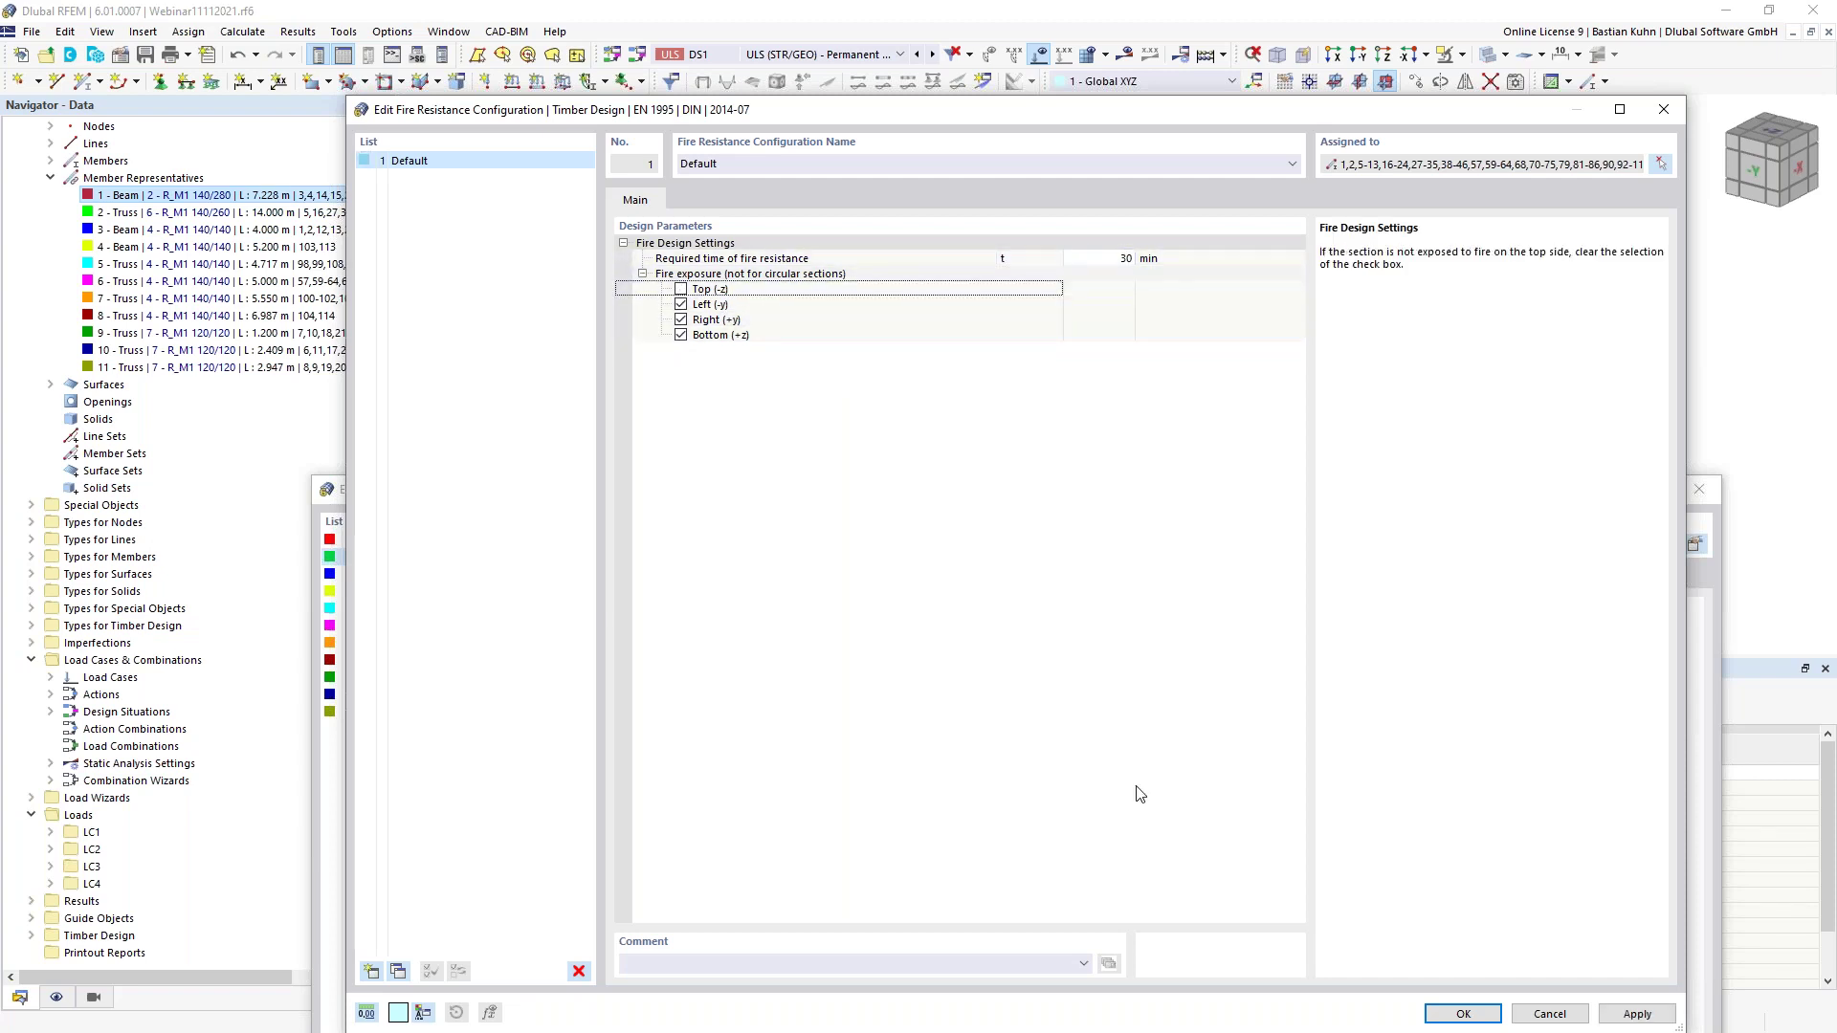
click(1464, 1013)
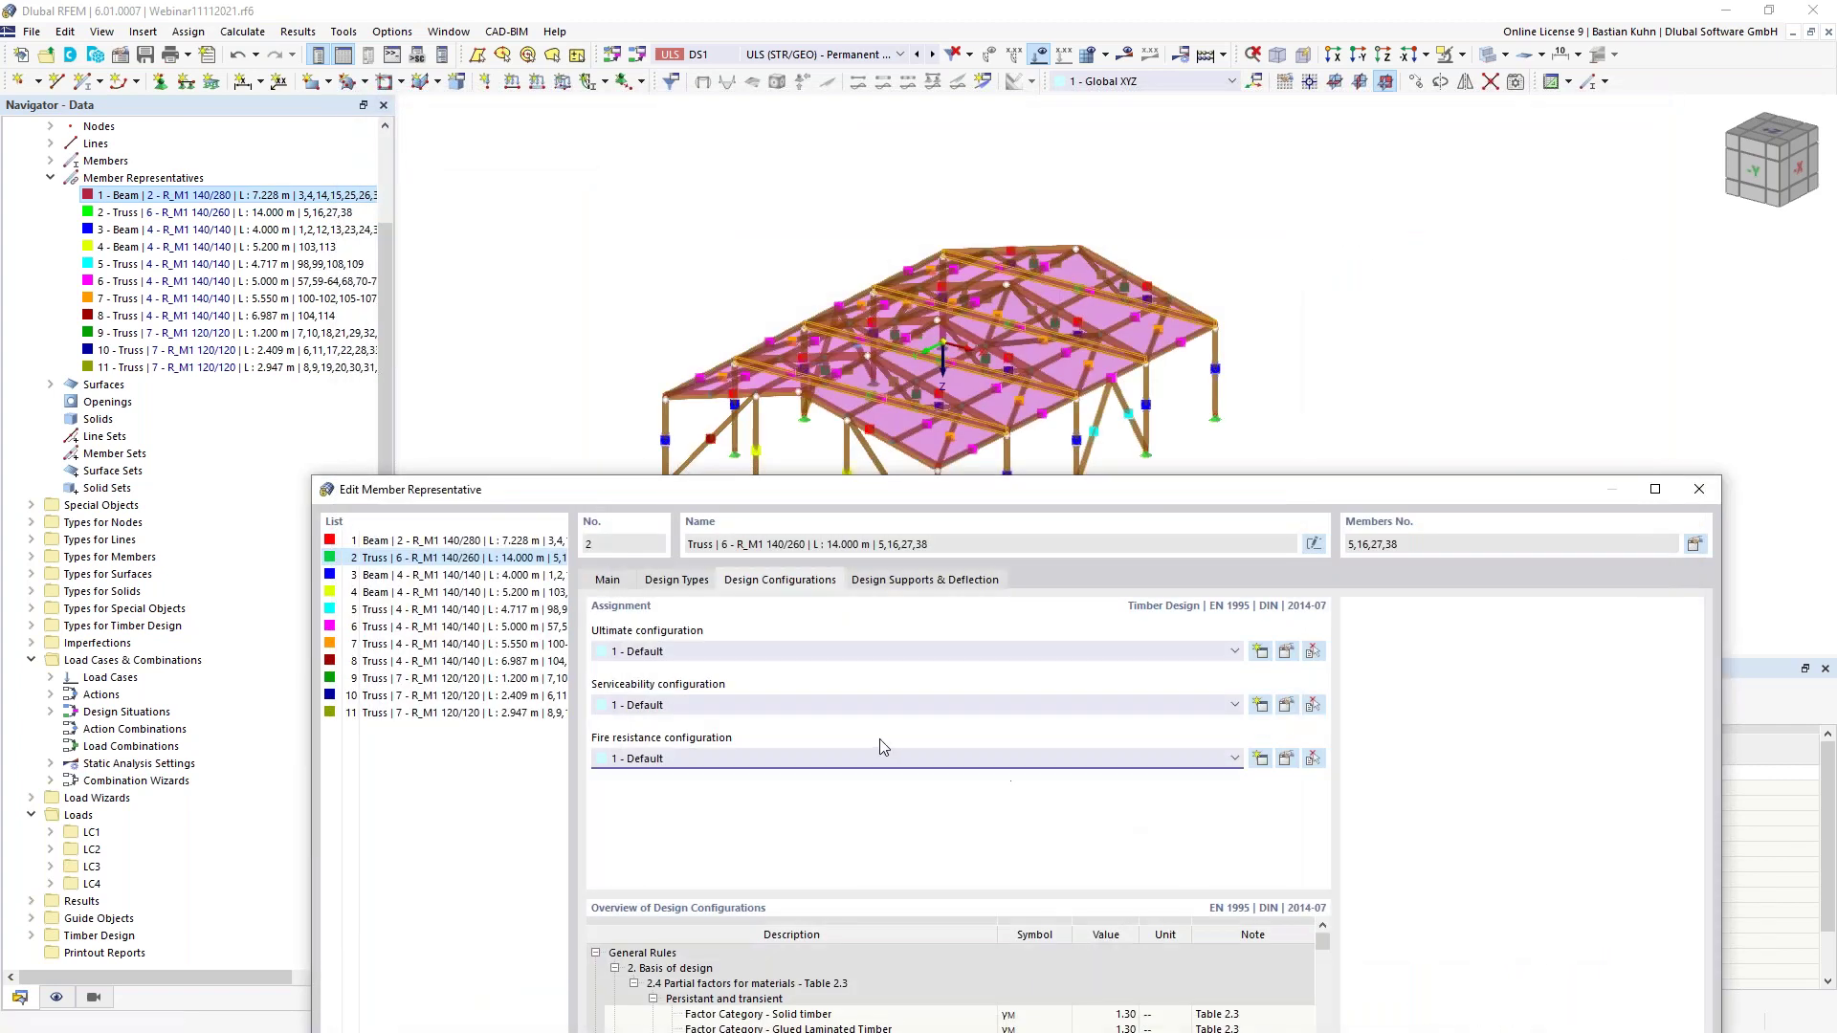
Review the beam, cantilever and vibration limits in the default serviceability configuration
click(1285, 705)
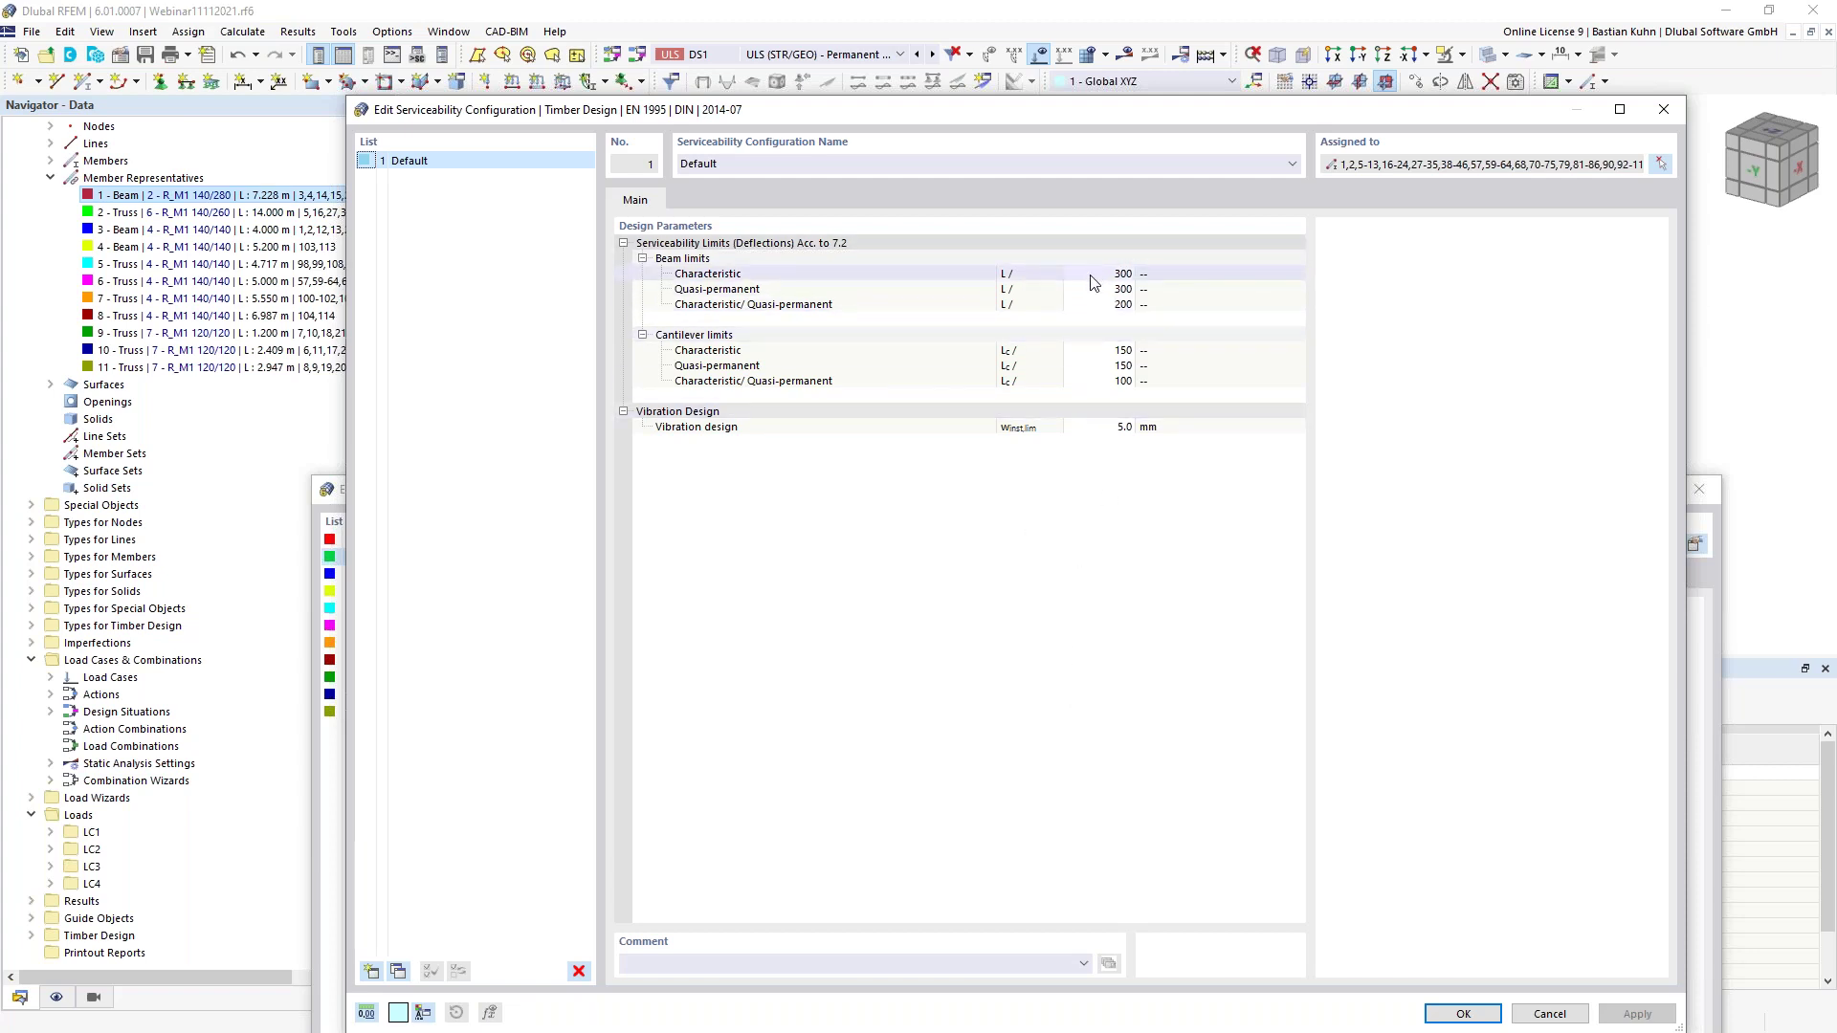
click(1463, 1014)
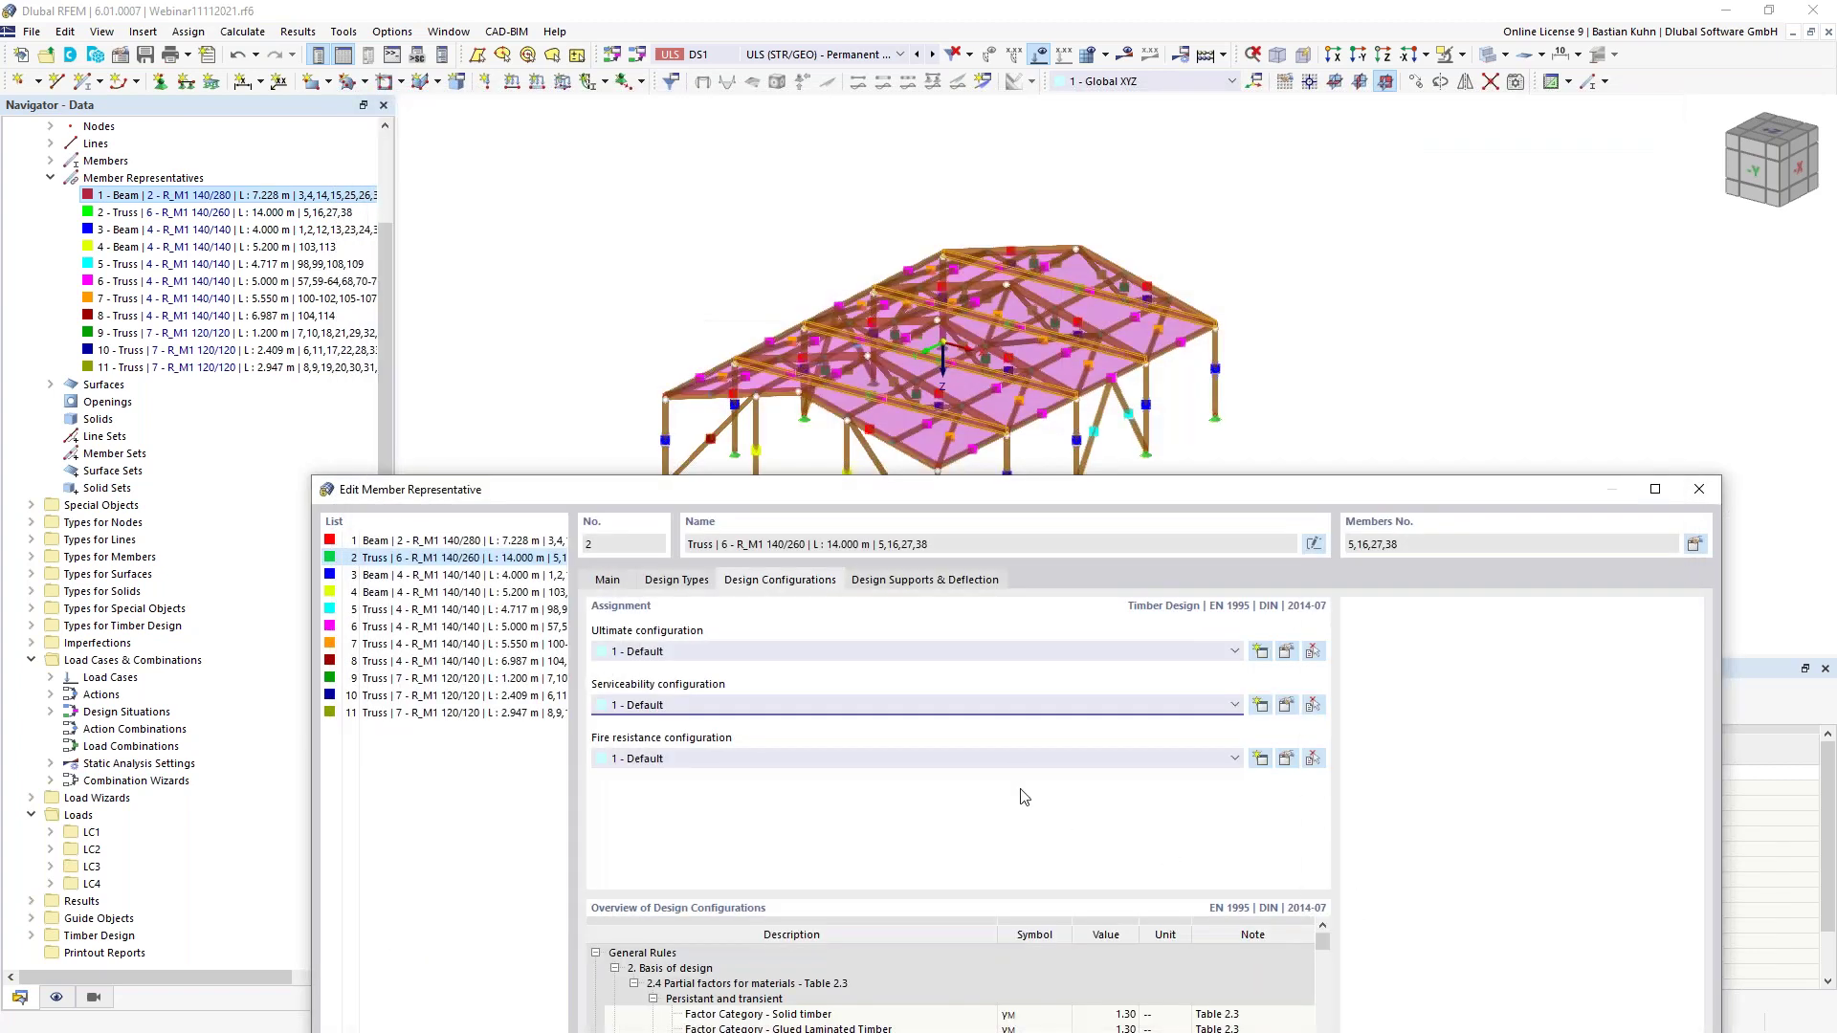
Examine the new design support settings and the deflection check direction options for truss representative 2
click(932, 581)
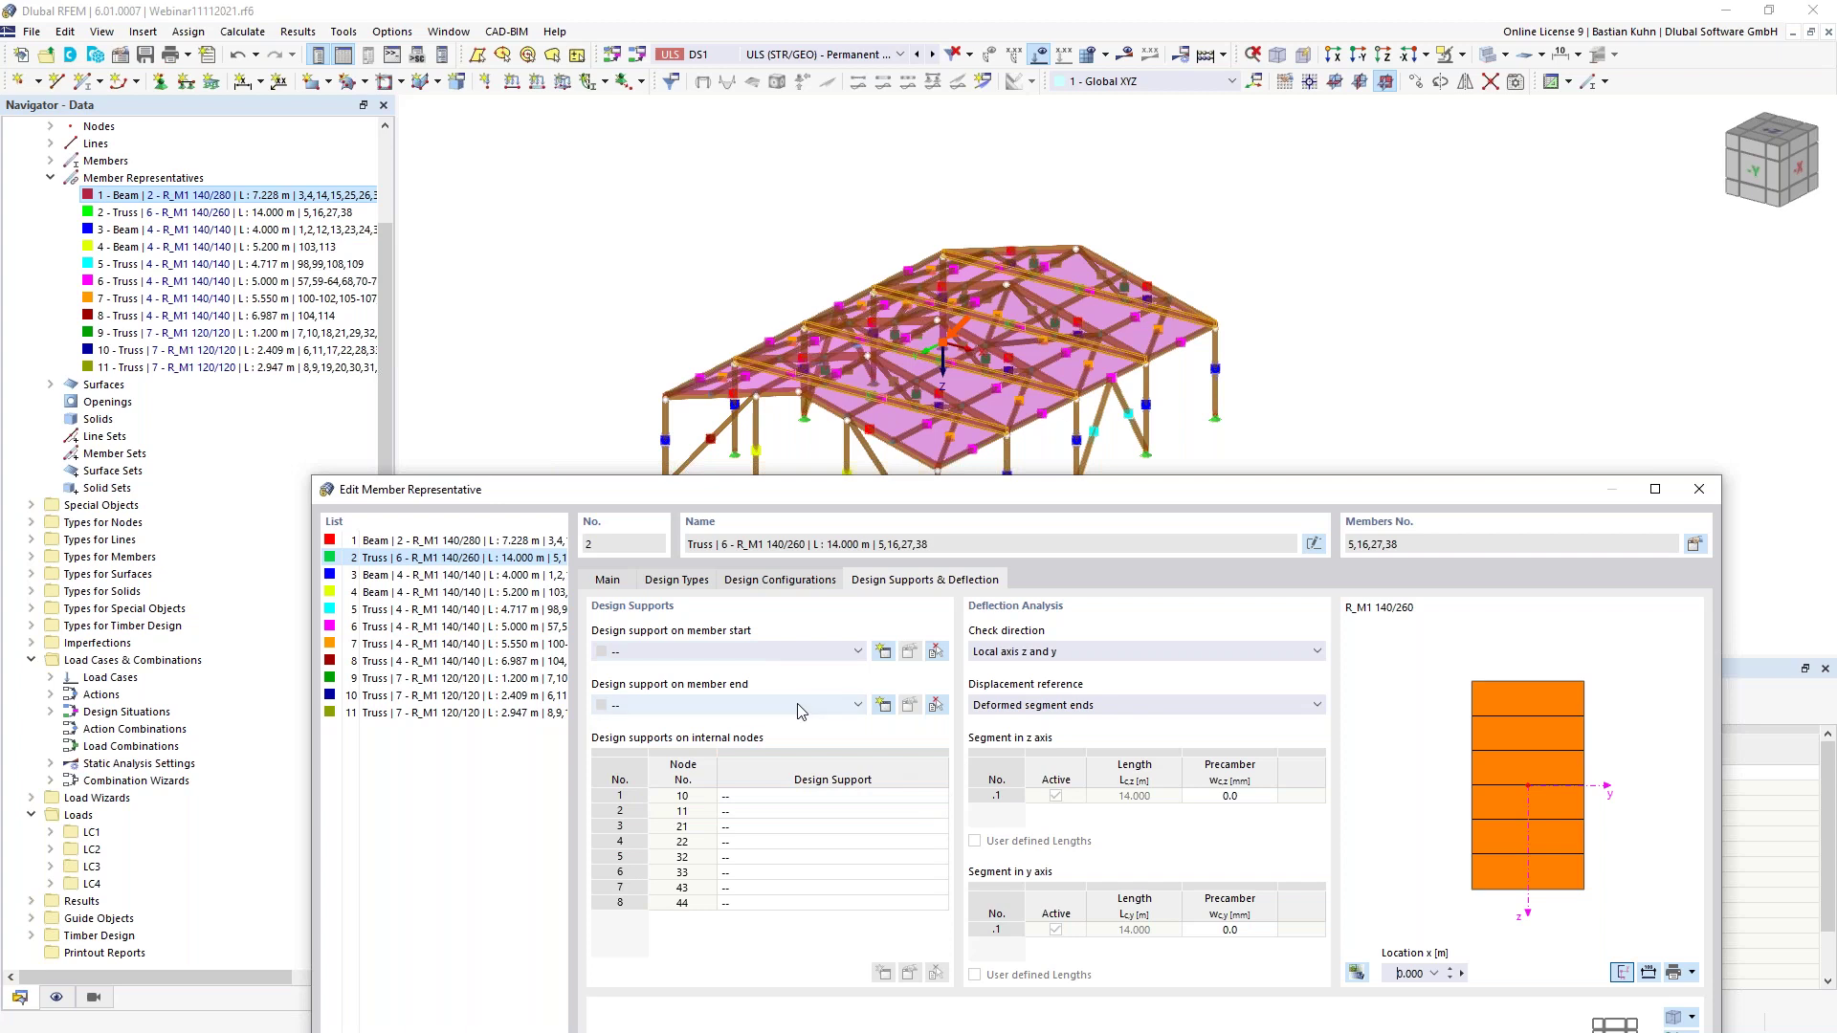
click(839, 653)
click(882, 657)
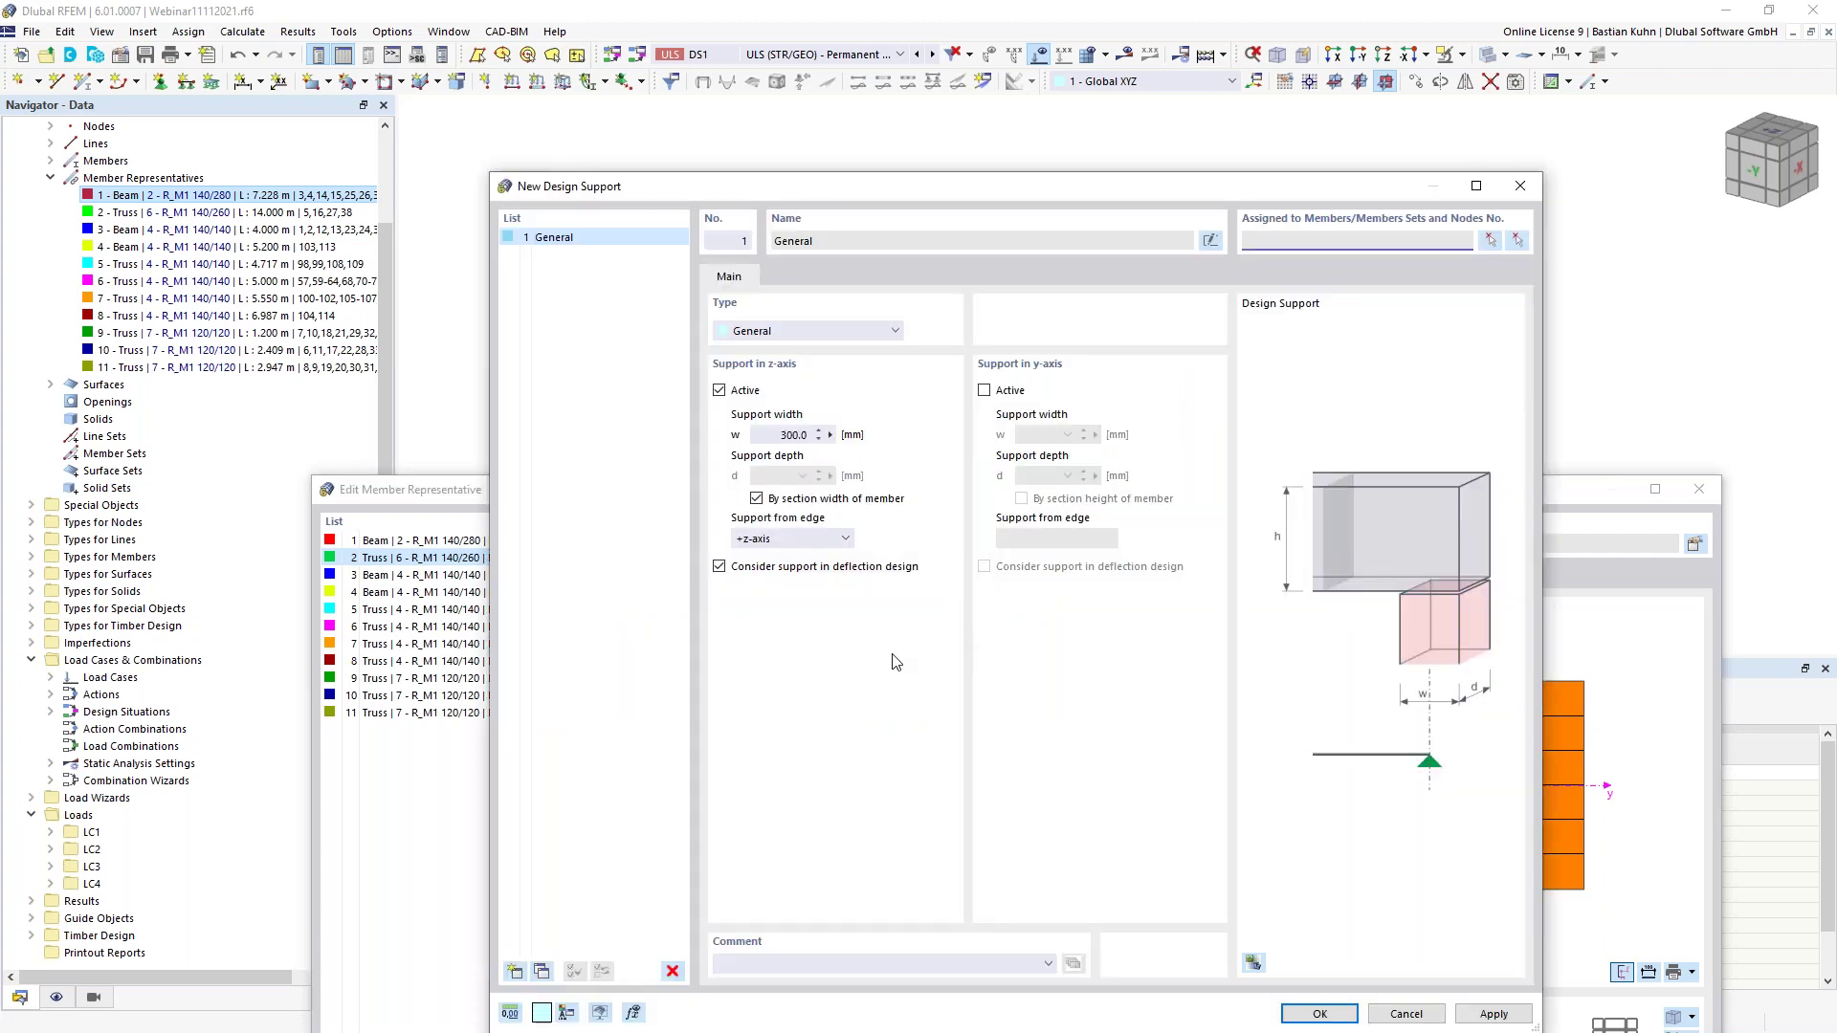
click(1406, 1015)
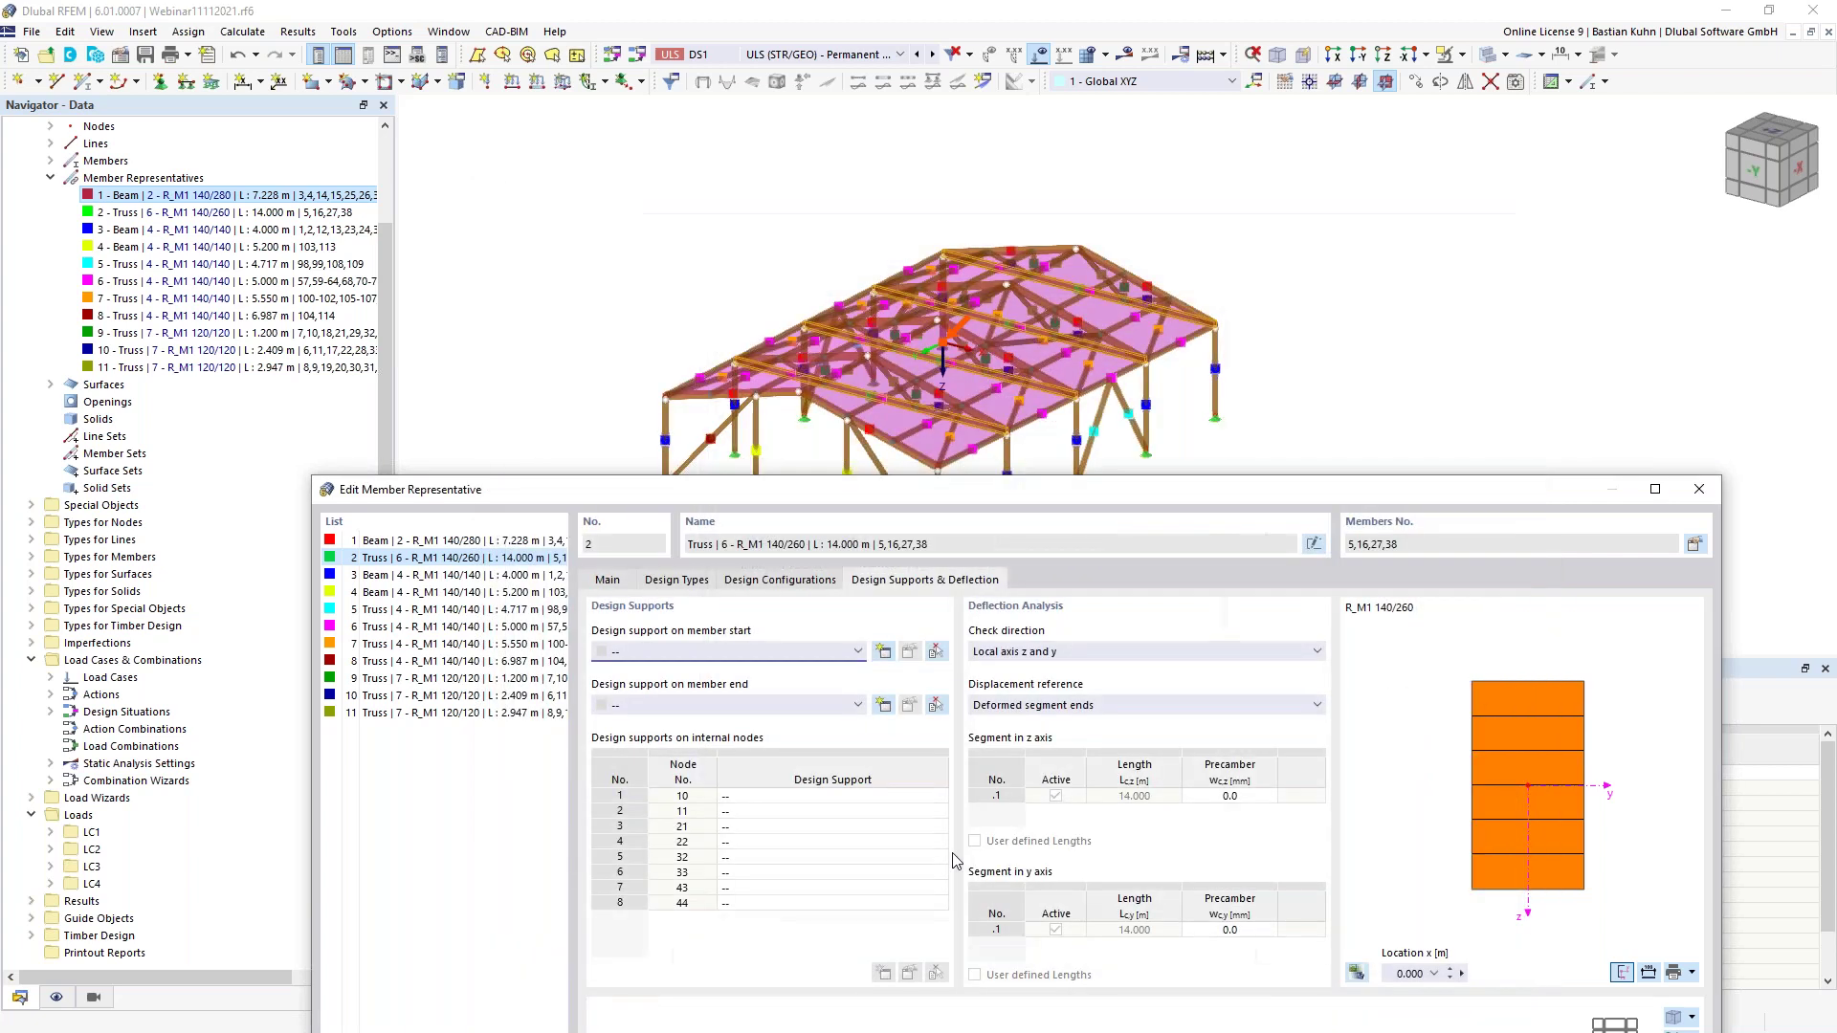
drag(1090, 494, 985, 107)
click(1034, 265)
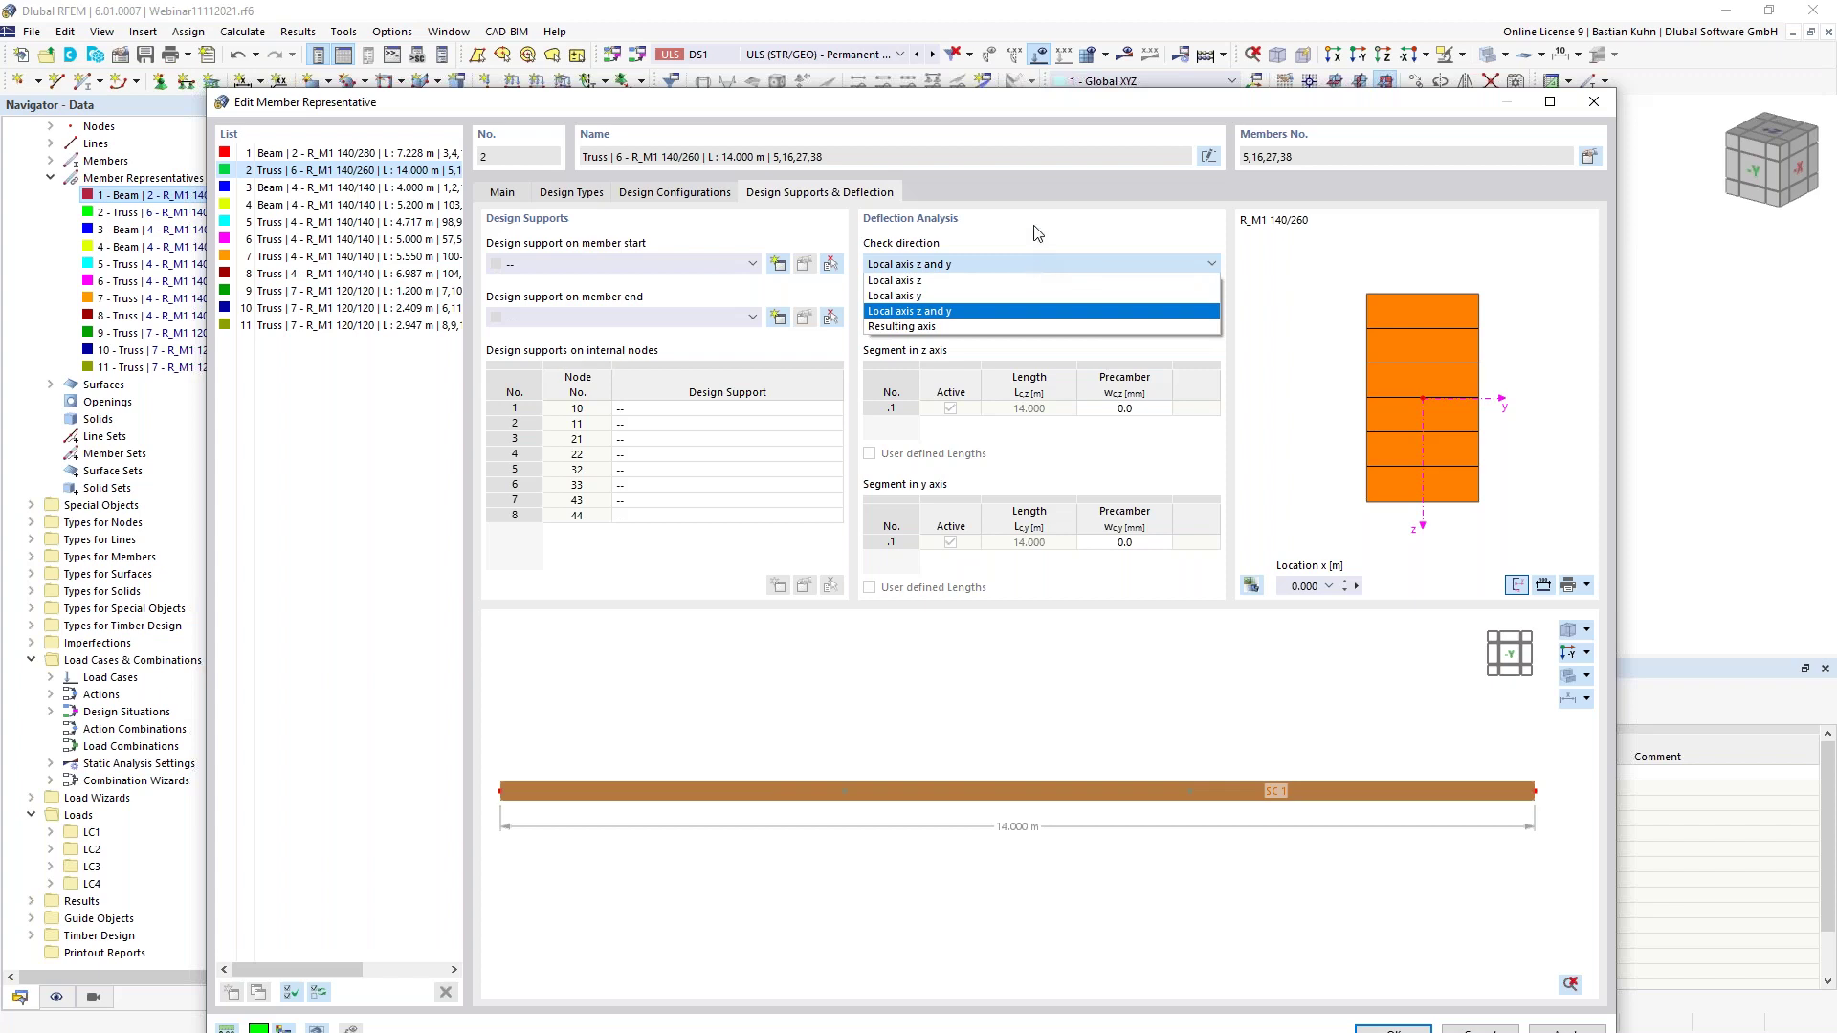
click(1035, 226)
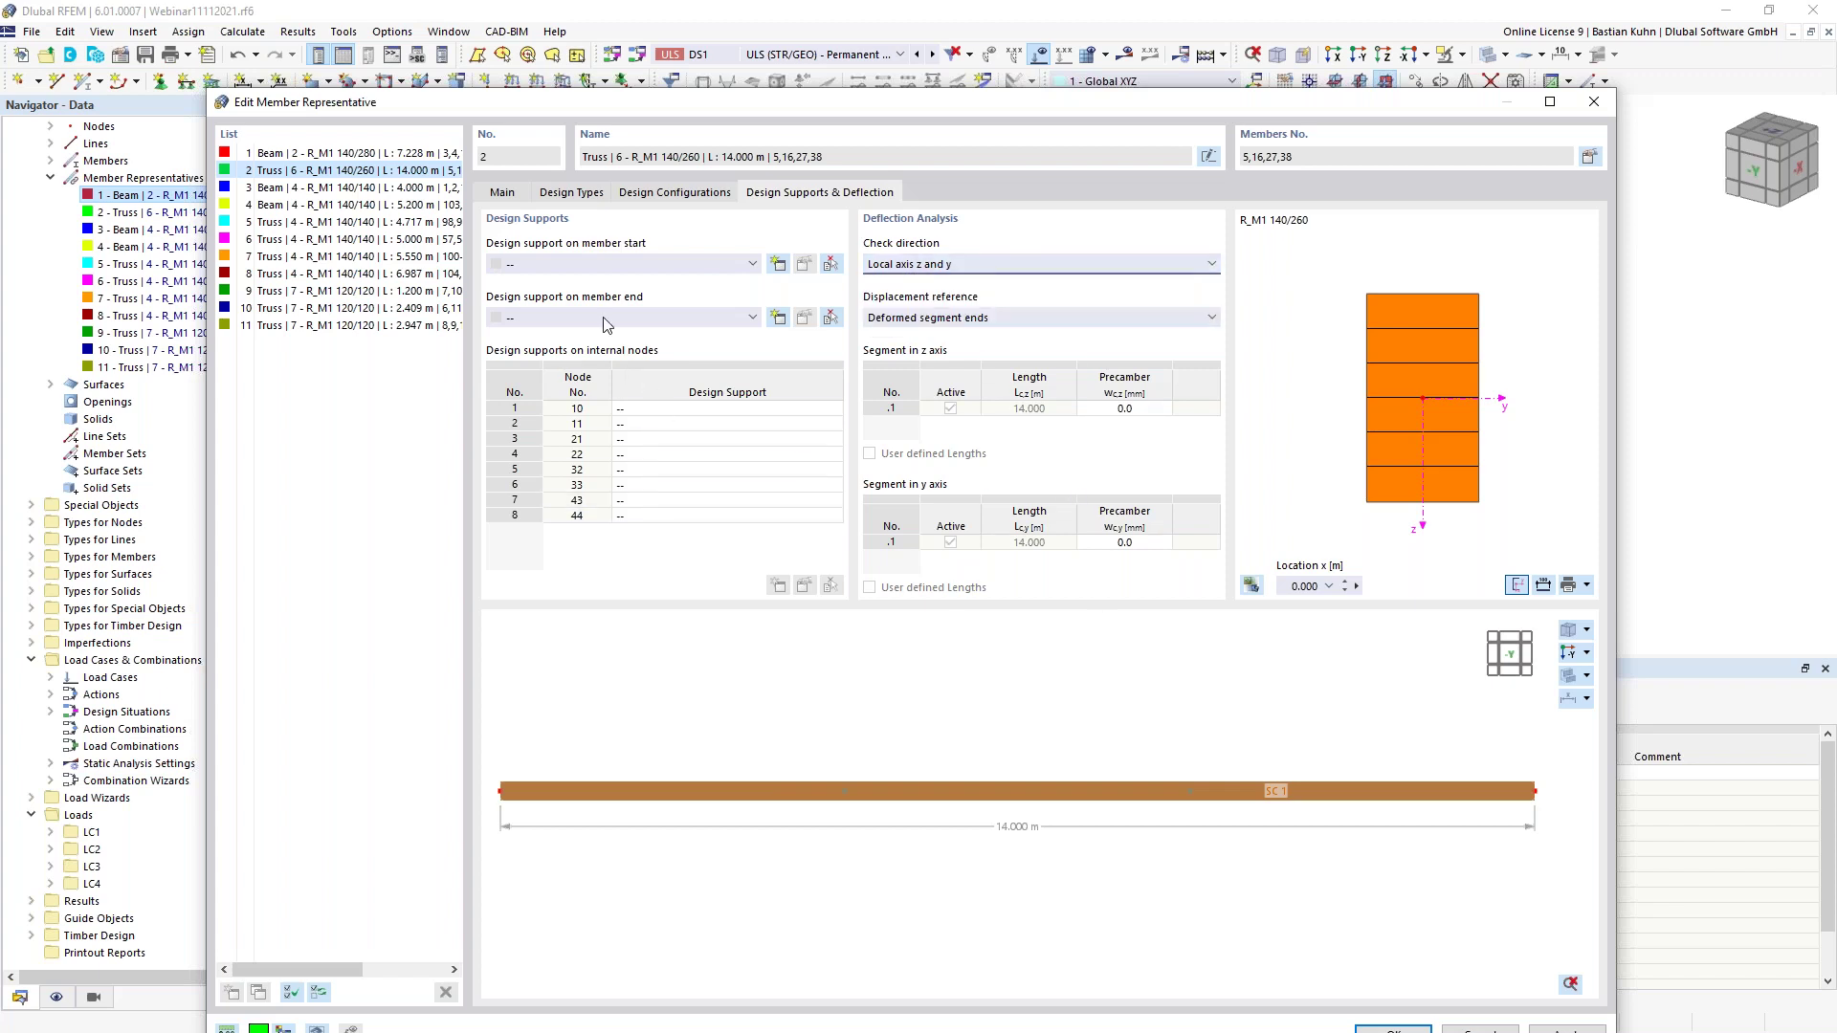
Create a new effective lengths definition for truss representative 2 with lateral-torsional buckling excluded
click(653, 194)
click(583, 195)
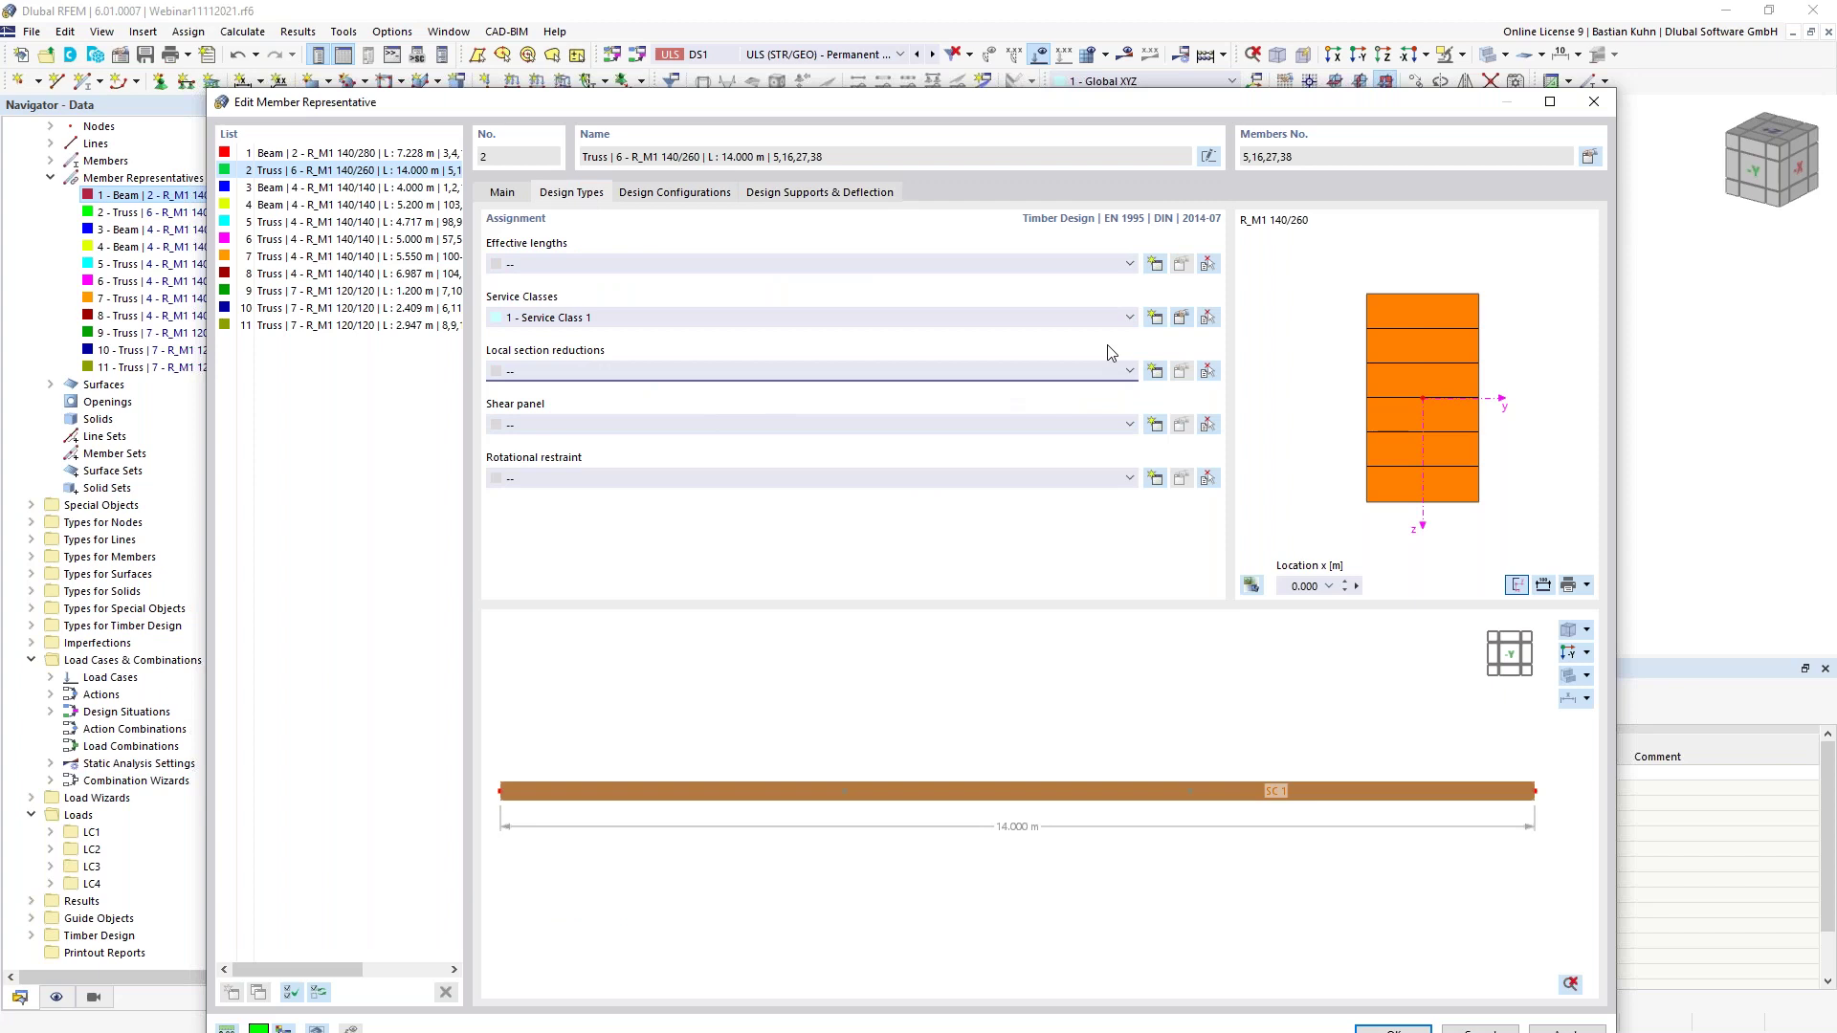
click(1155, 265)
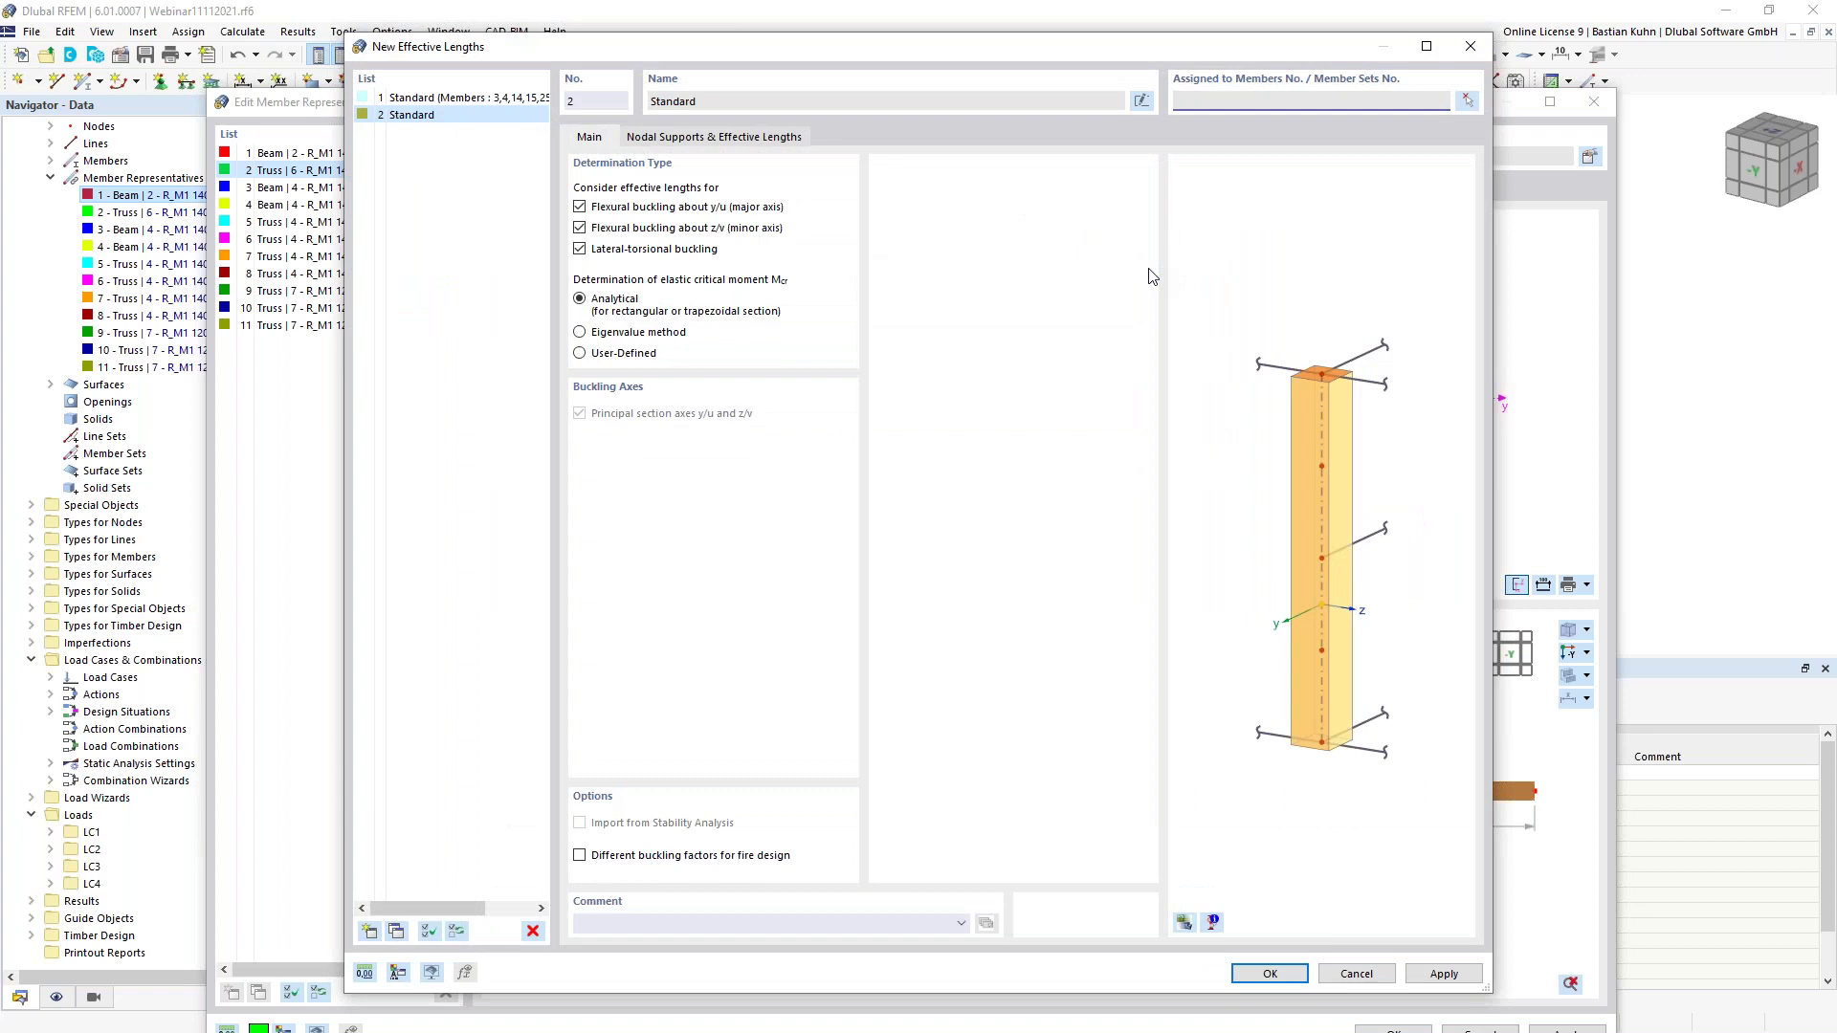
click(580, 249)
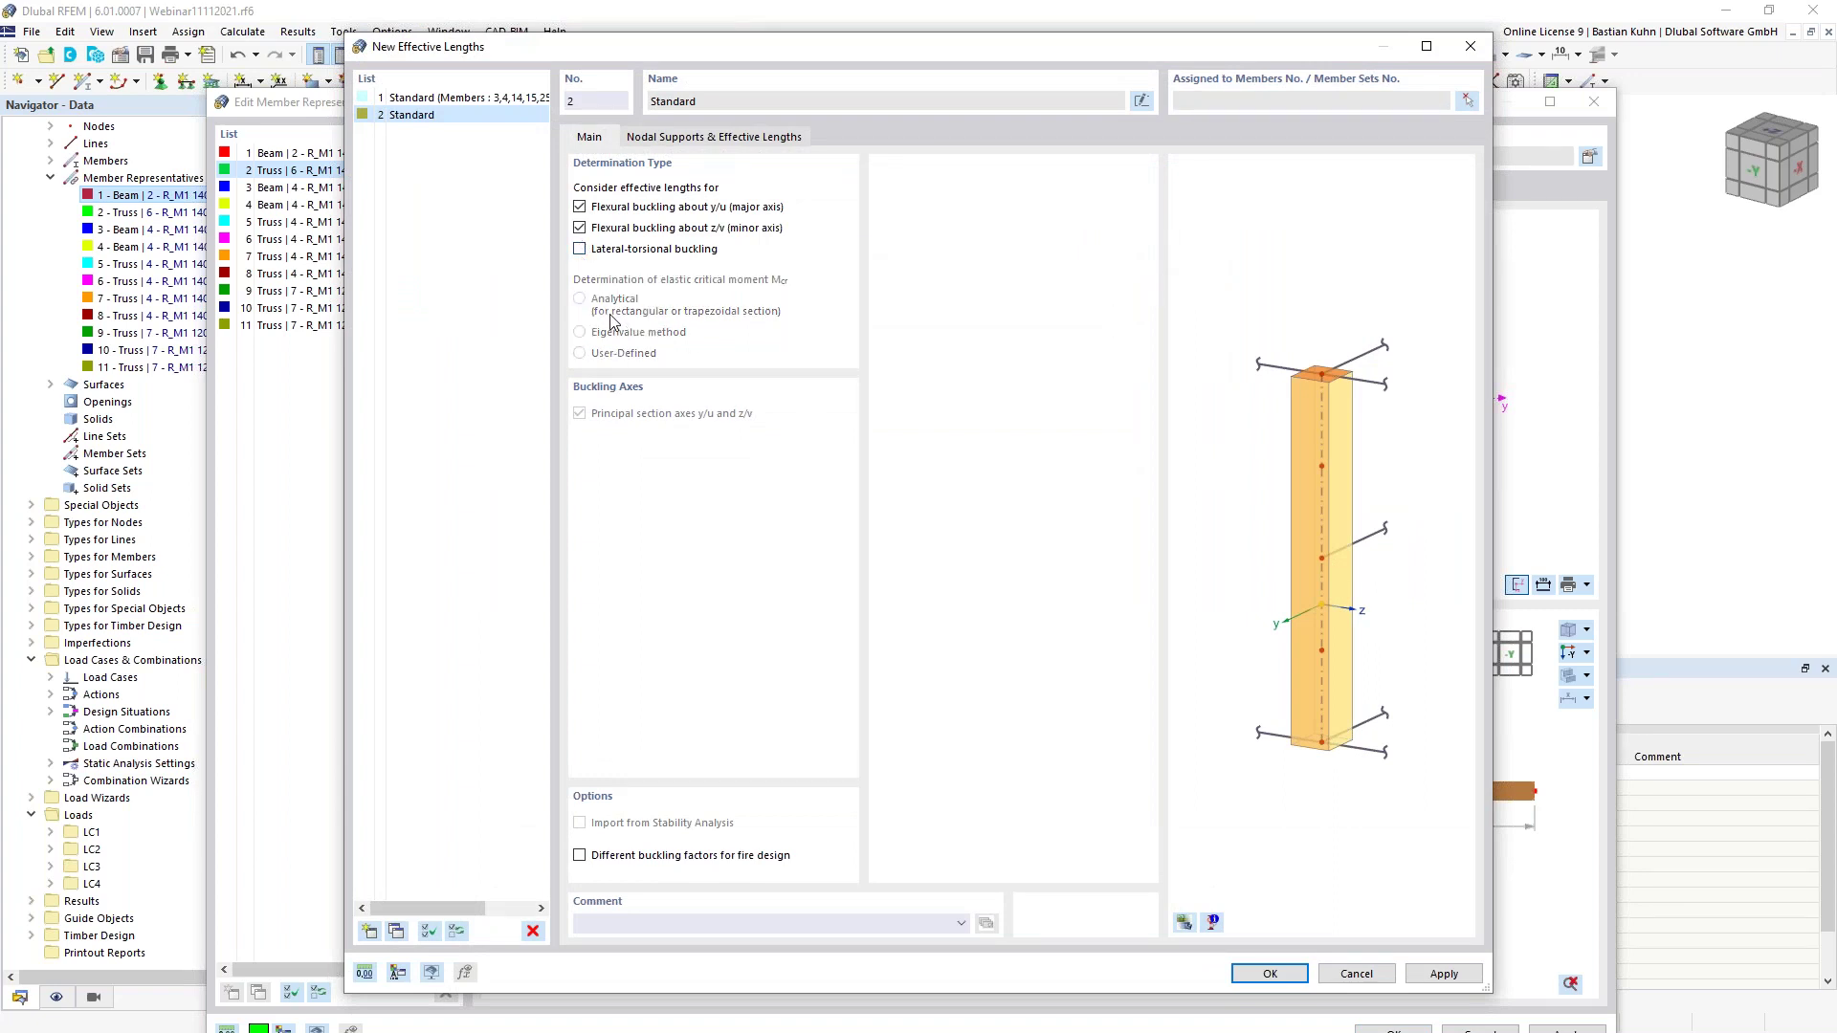
Enter absolute effective lengths of 4.67 m for the y/u axis and 14 m for the z/v axis and assign the definition to truss representative 2
click(672, 138)
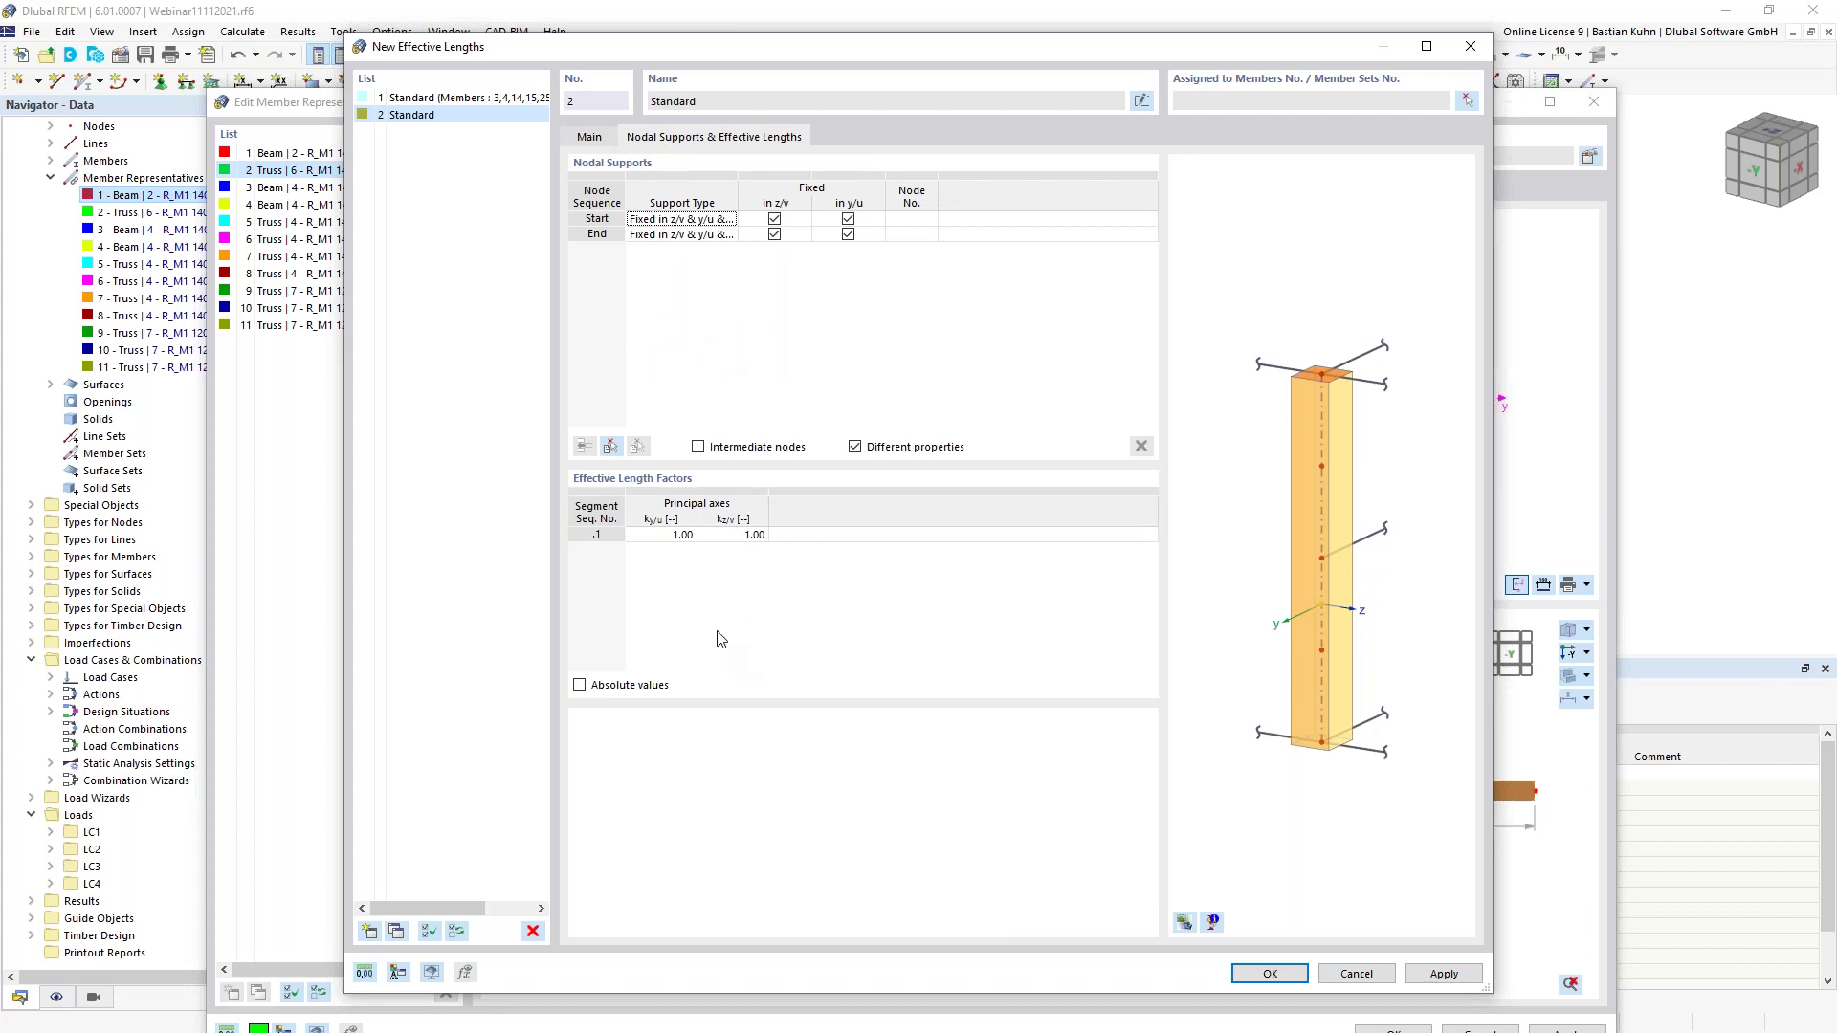
click(580, 685)
click(662, 538)
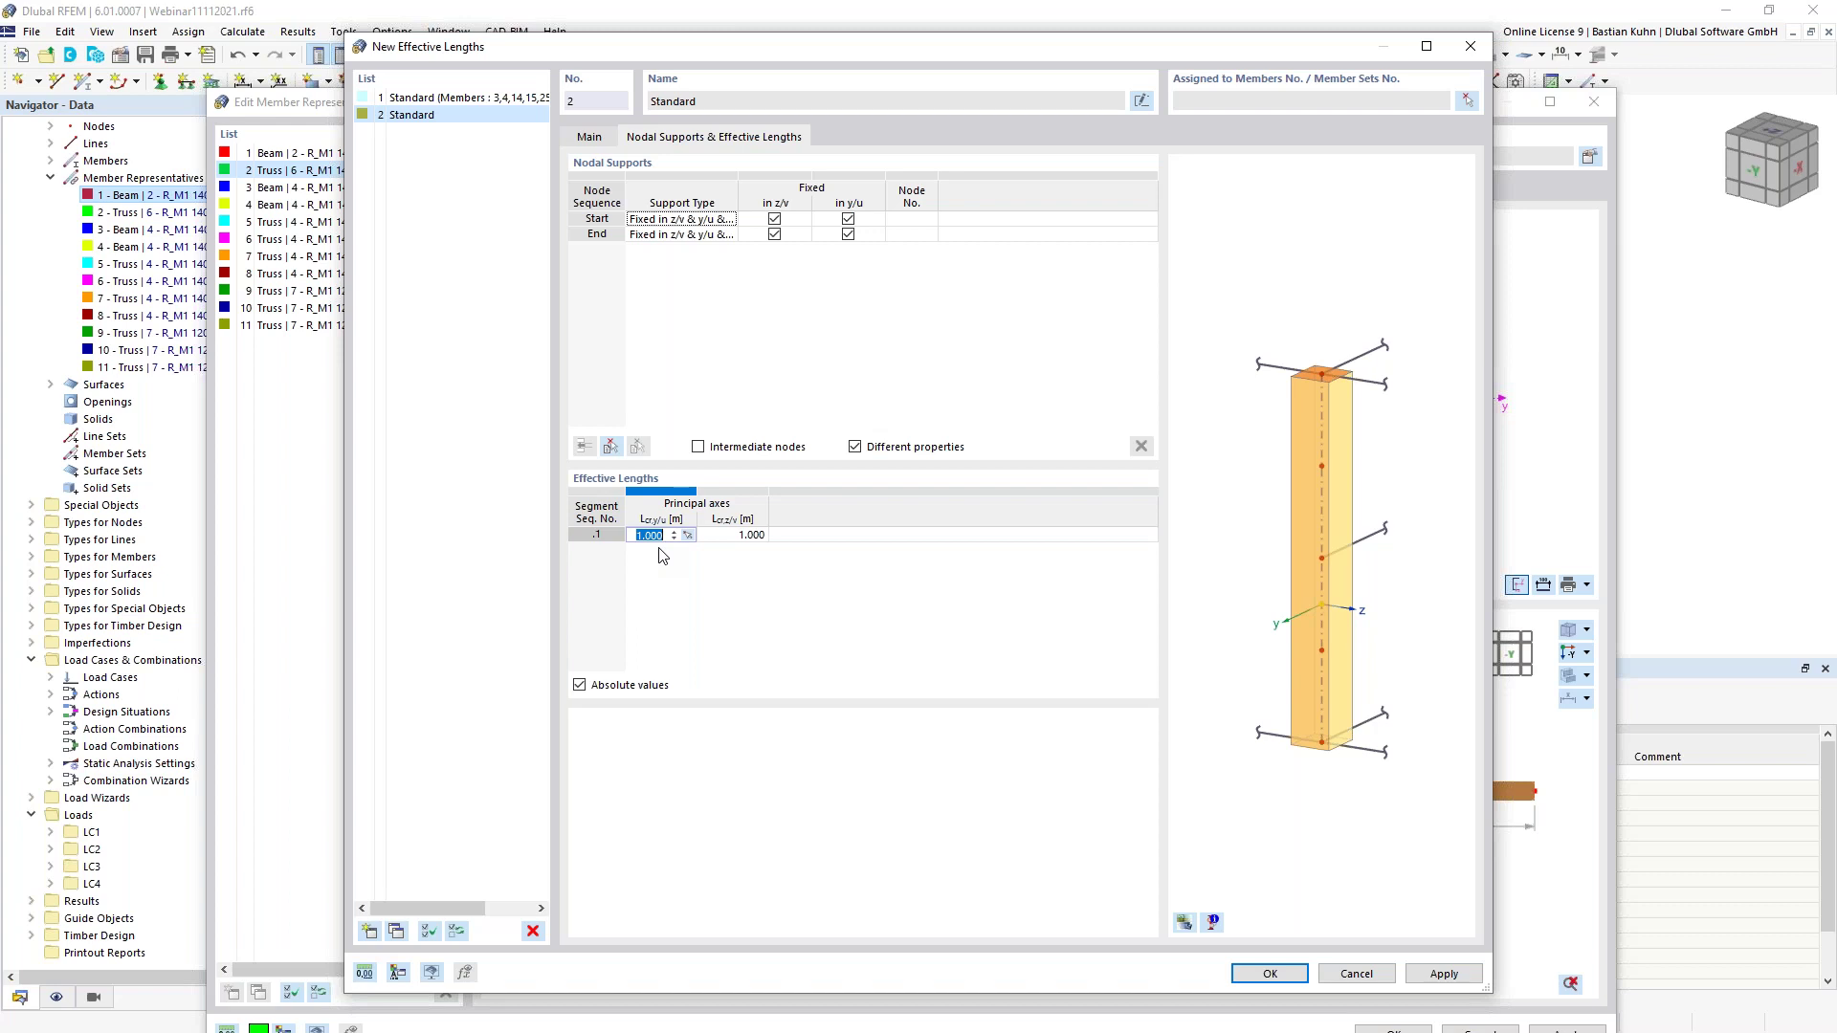
text(4.67)
key(Tab)
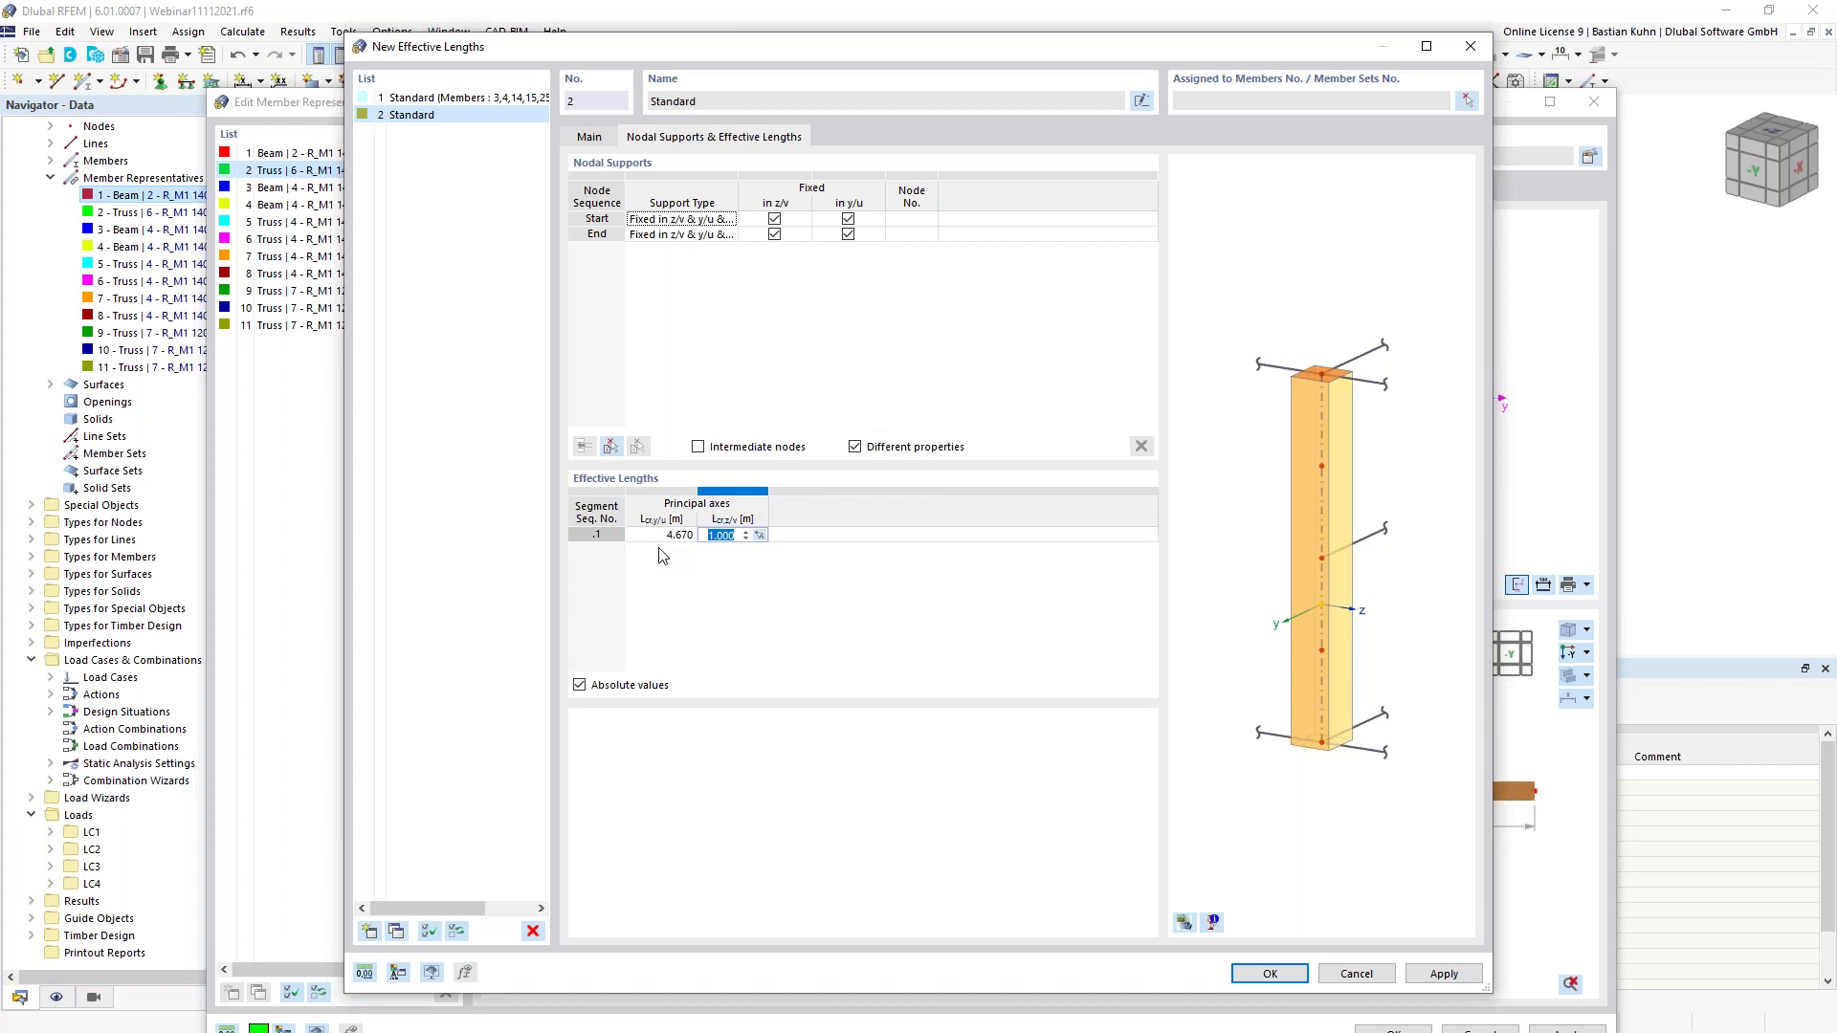
text(14)
click(1267, 975)
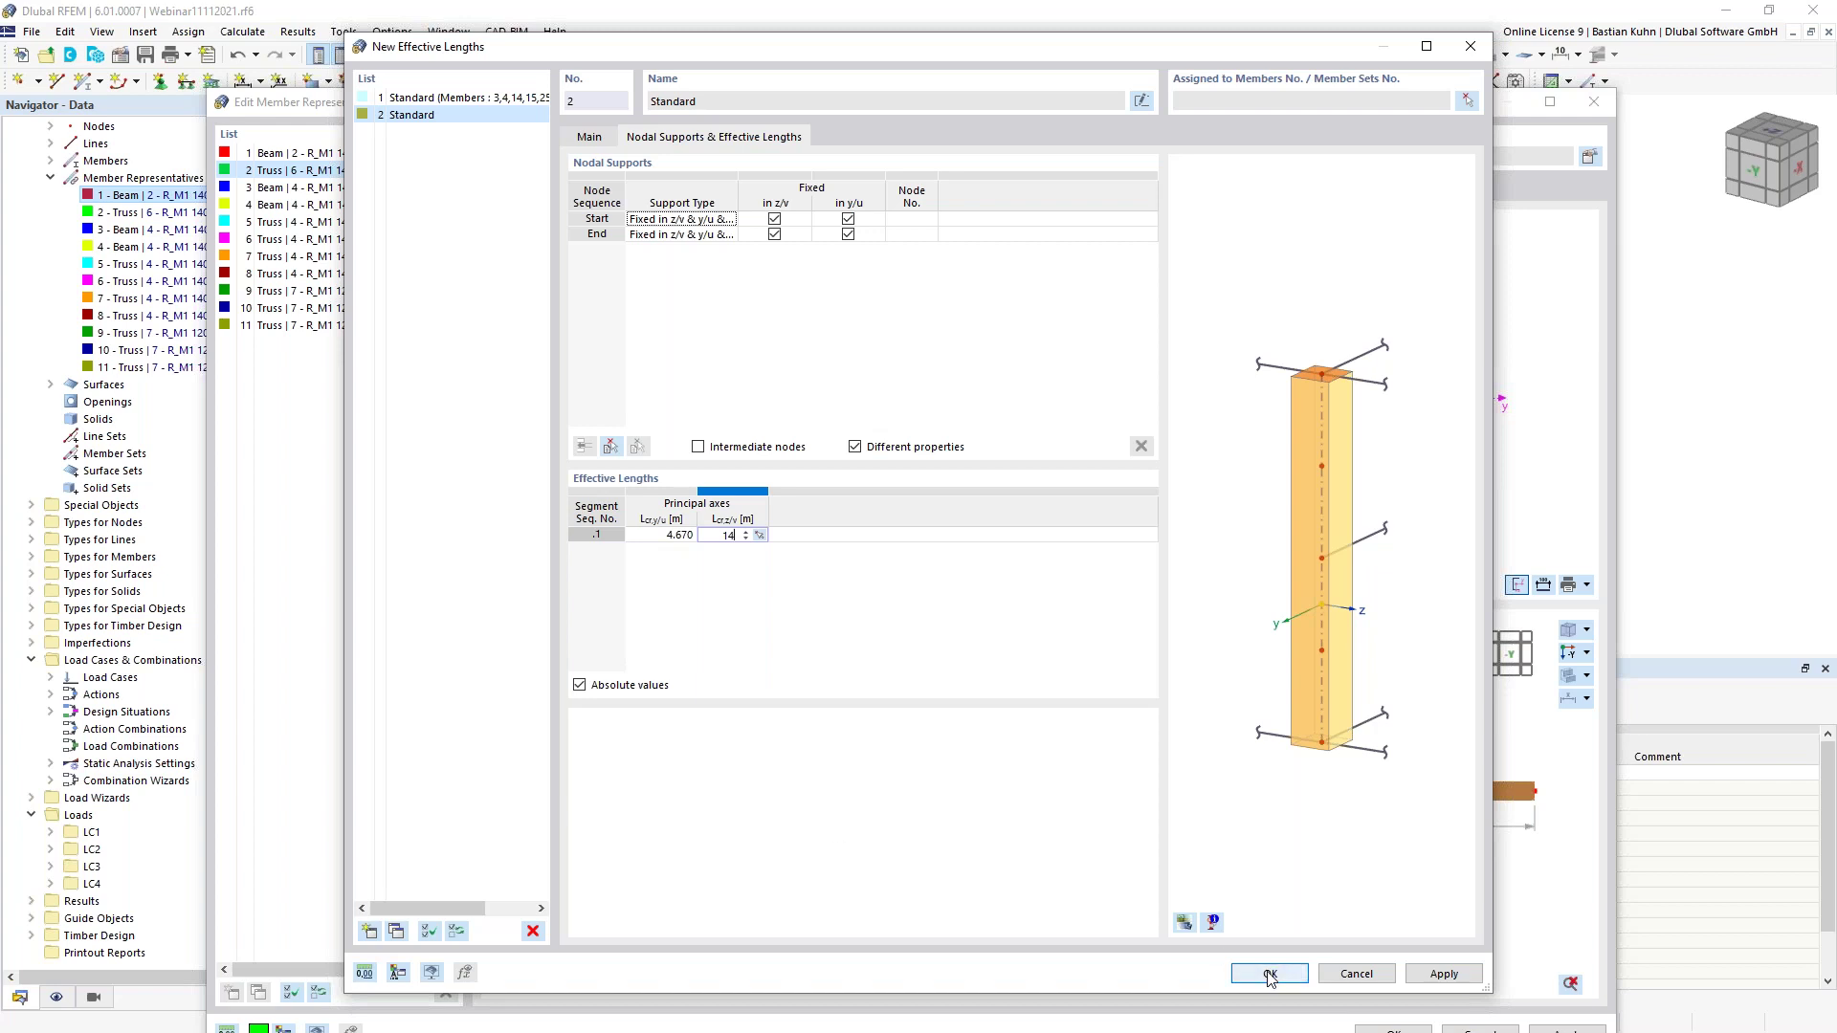
click(1269, 974)
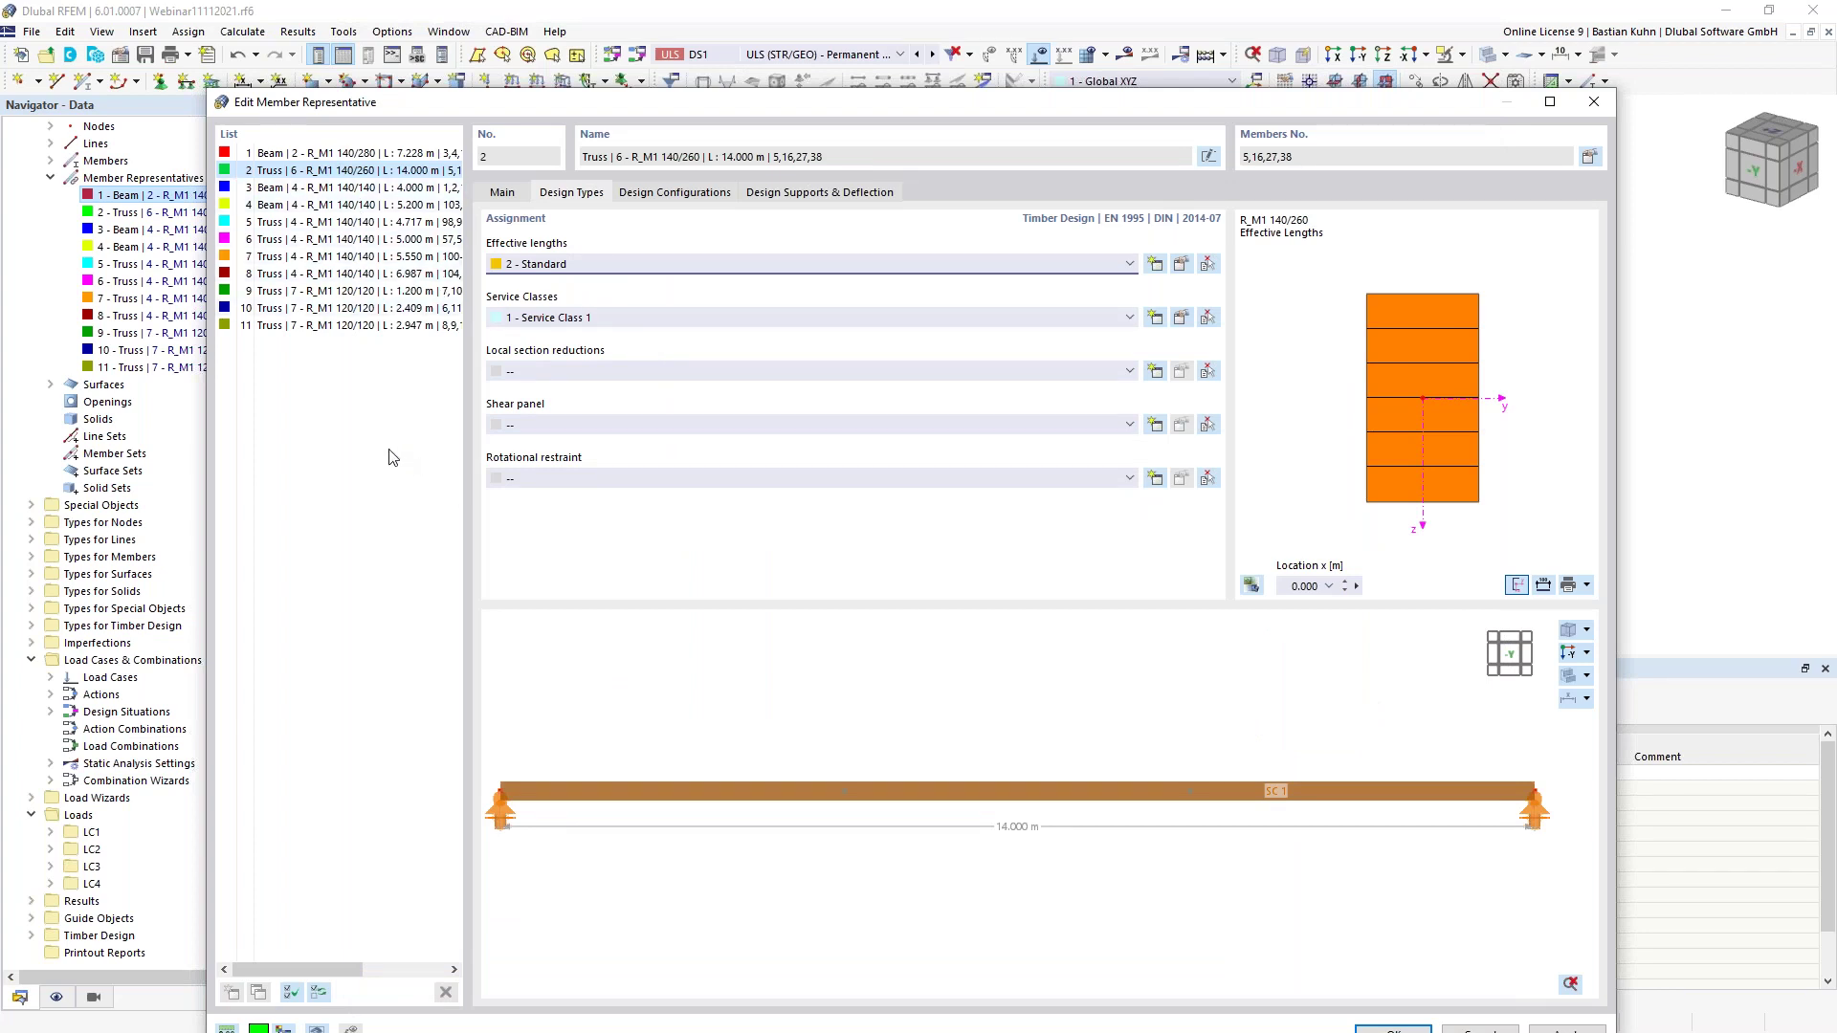
For member representatives 3 to 11 together, create and assign new effective lengths without lateral-torsional buckling, with both effective length factors at 1.00
click(321, 190)
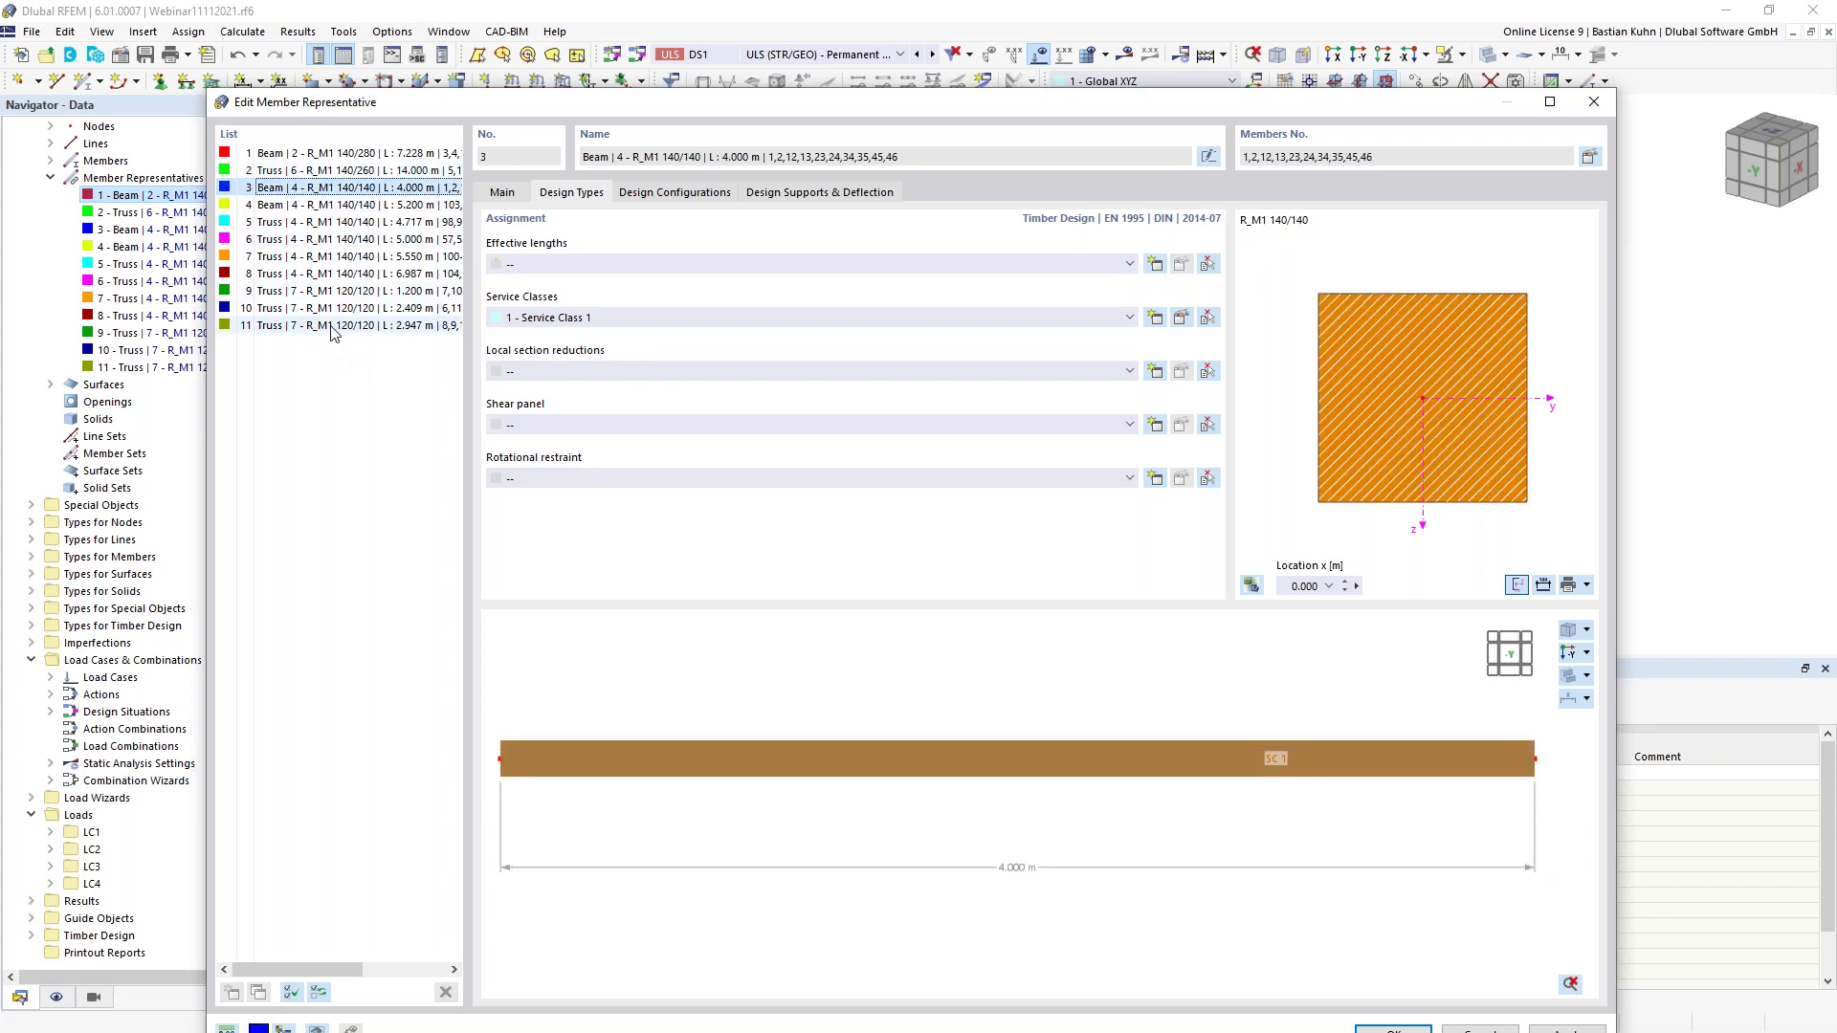
shift+click(345, 326)
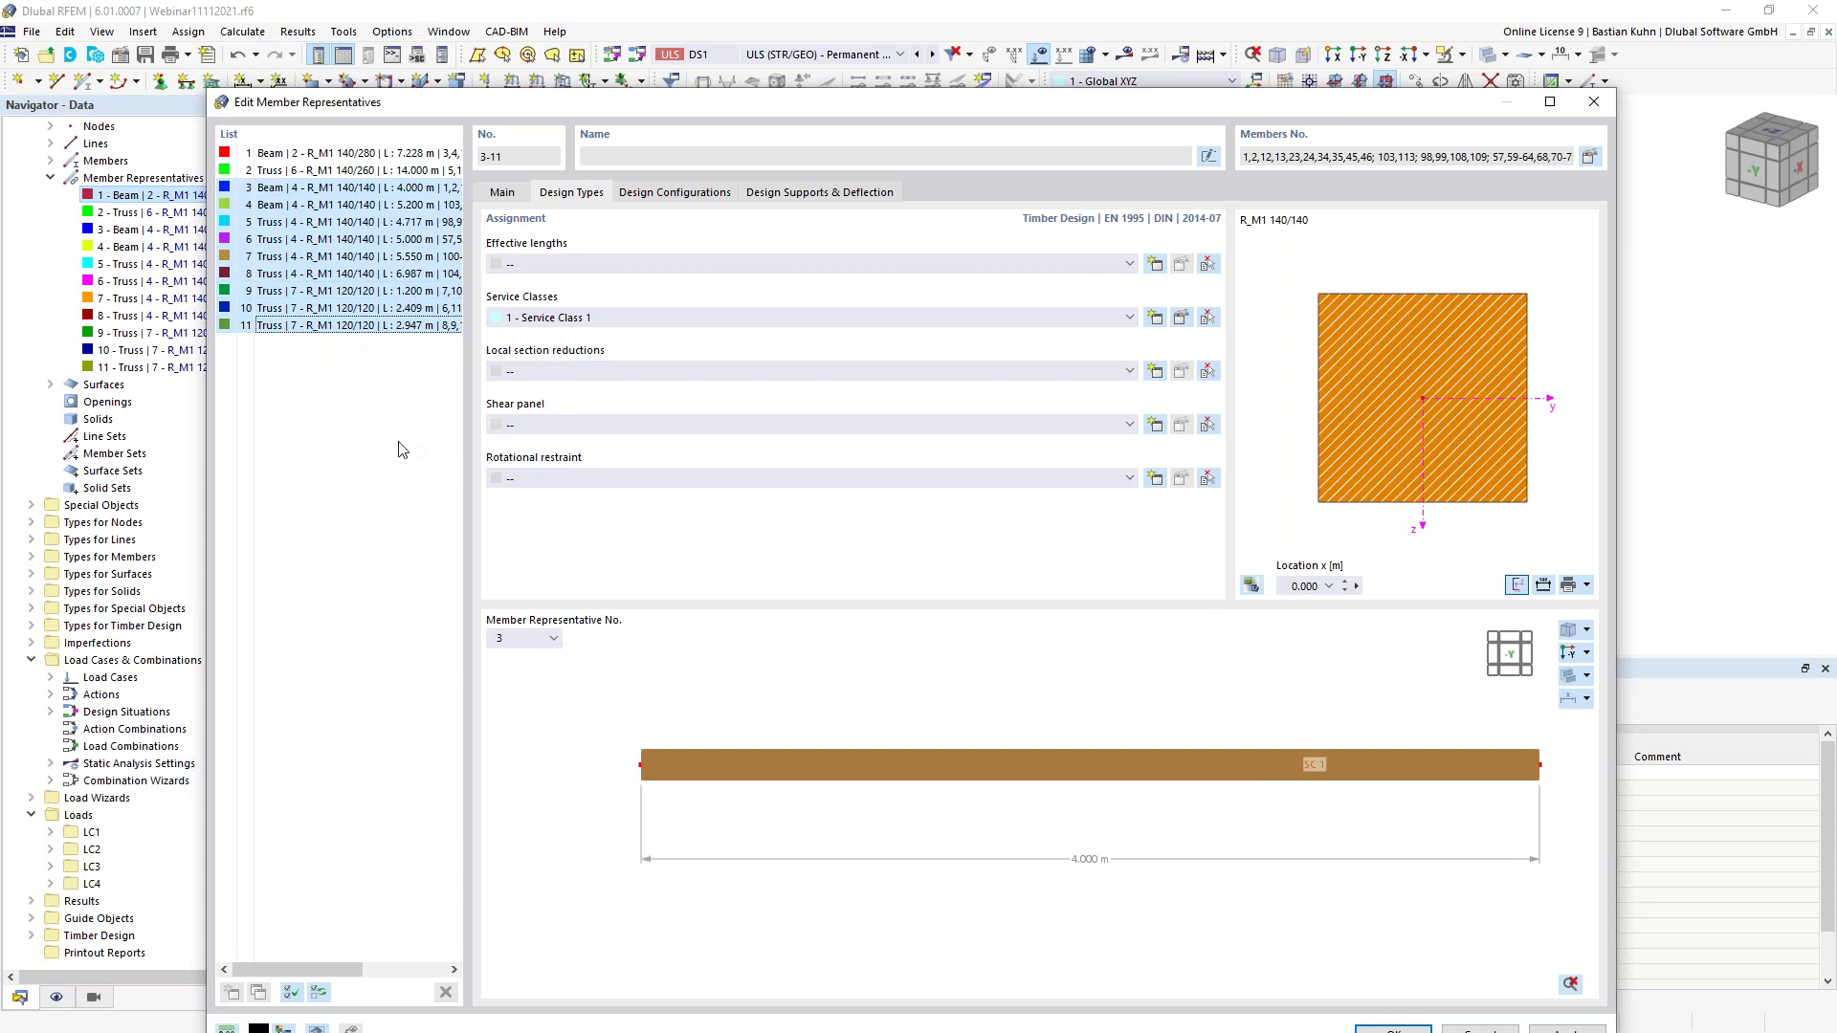
click(1154, 264)
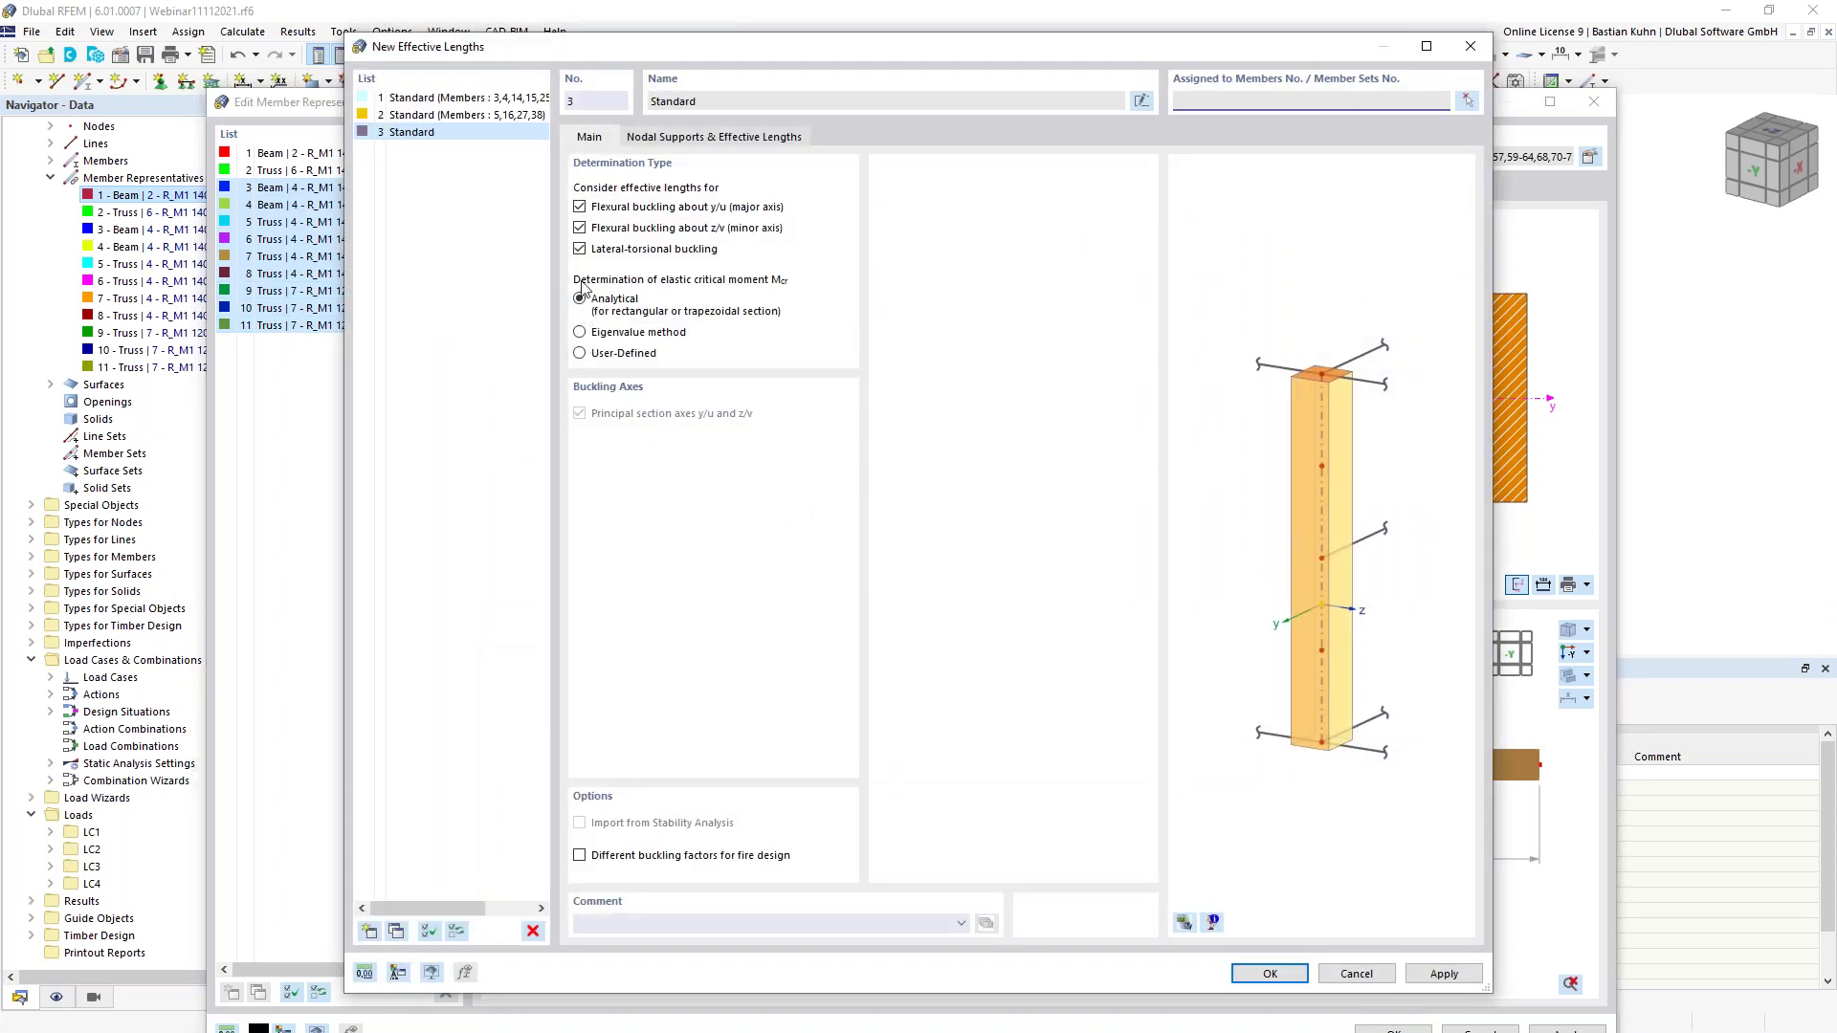
click(580, 249)
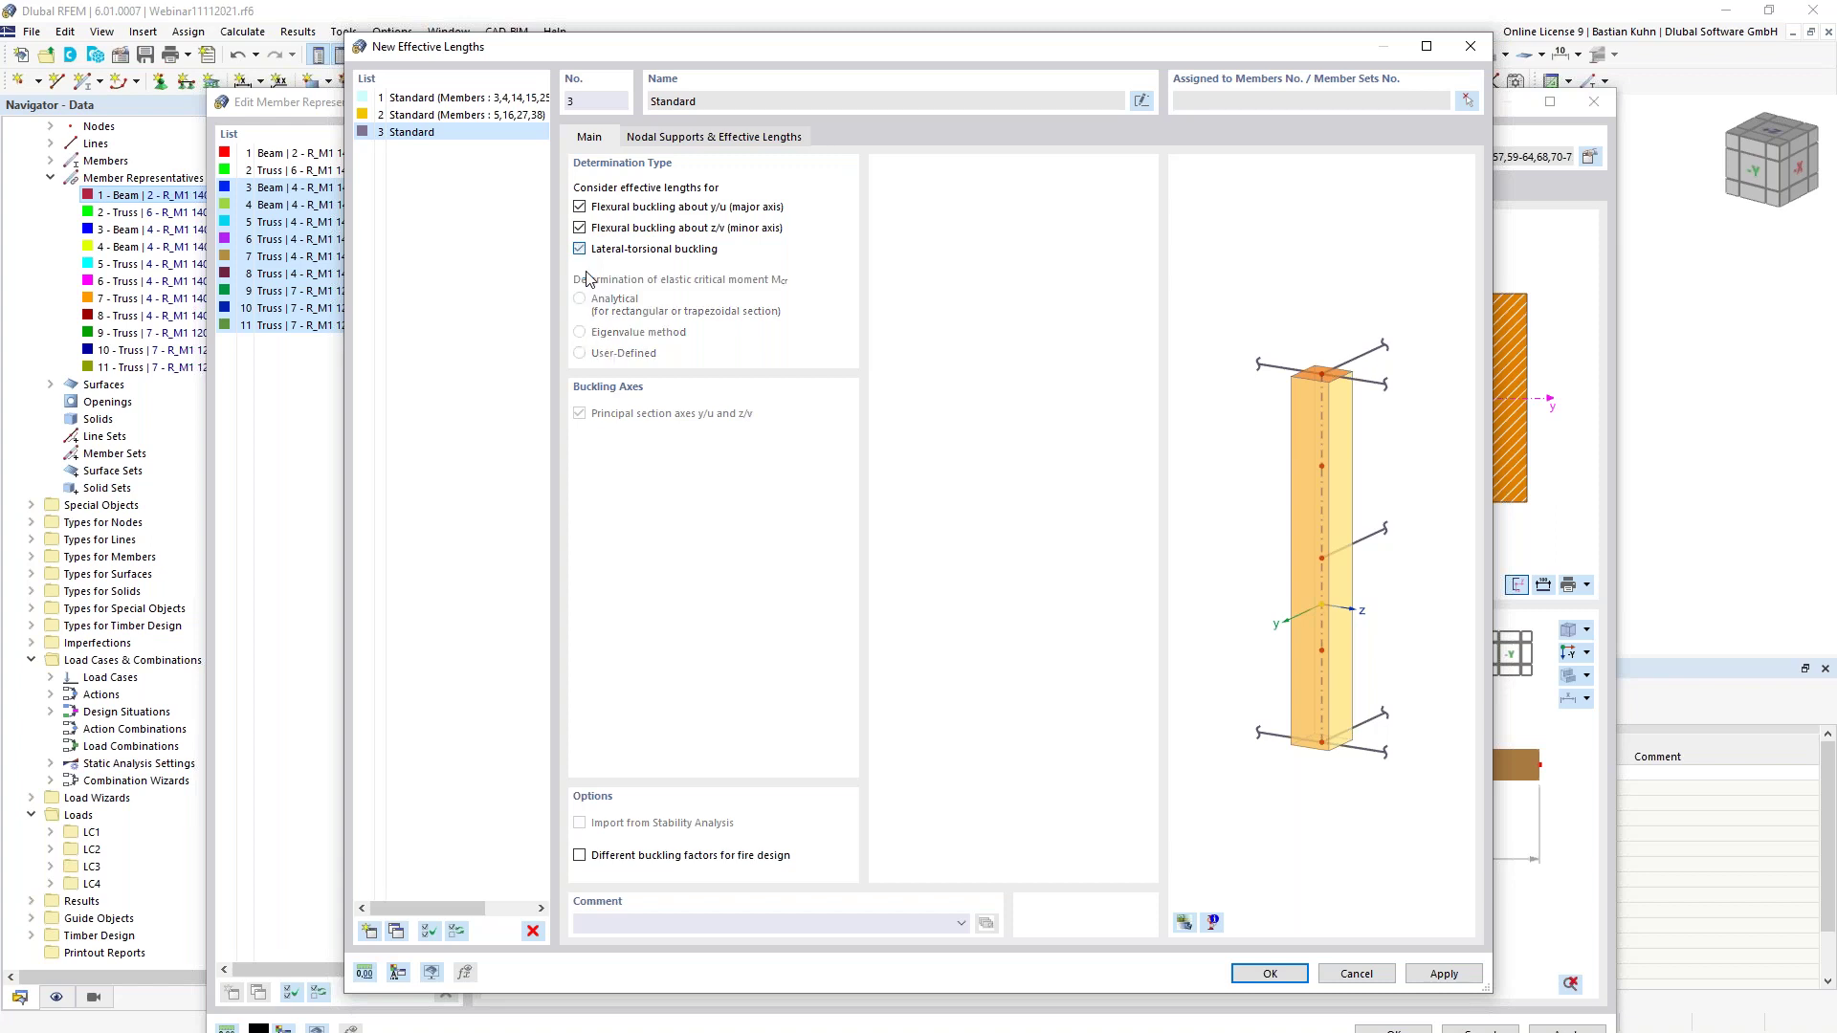
click(718, 137)
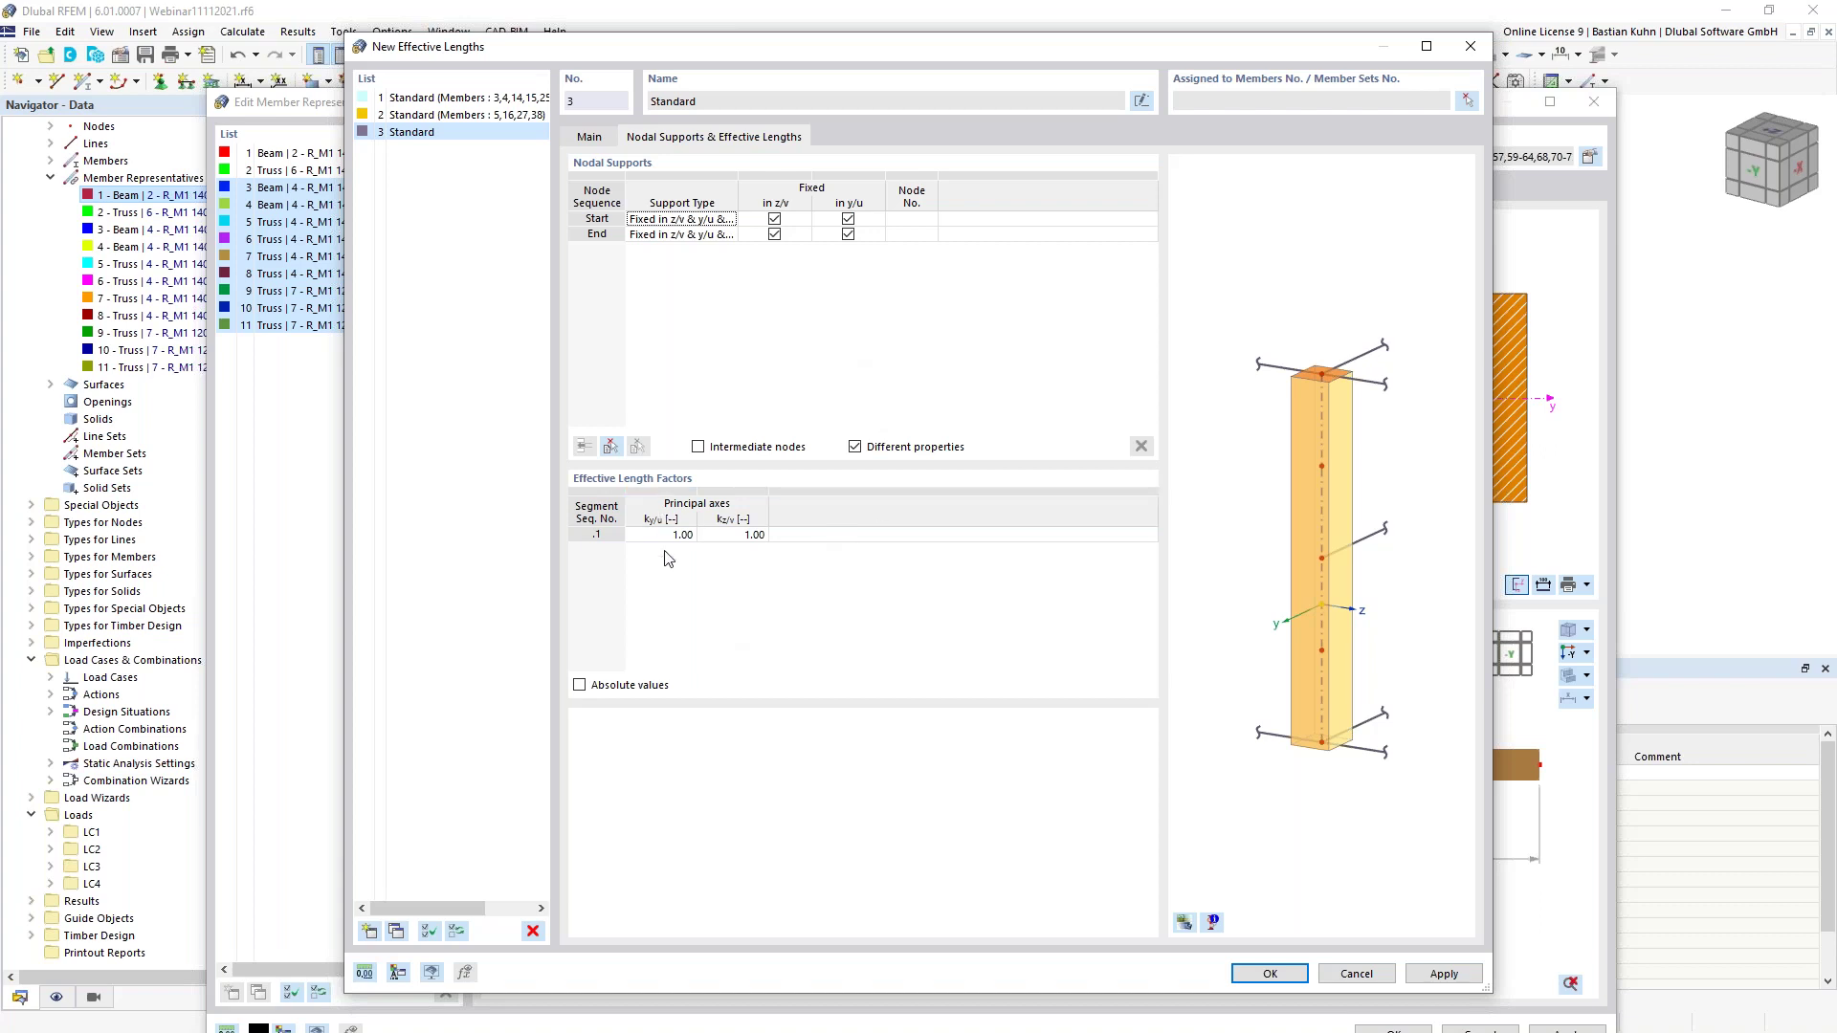
click(1184, 924)
click(1268, 973)
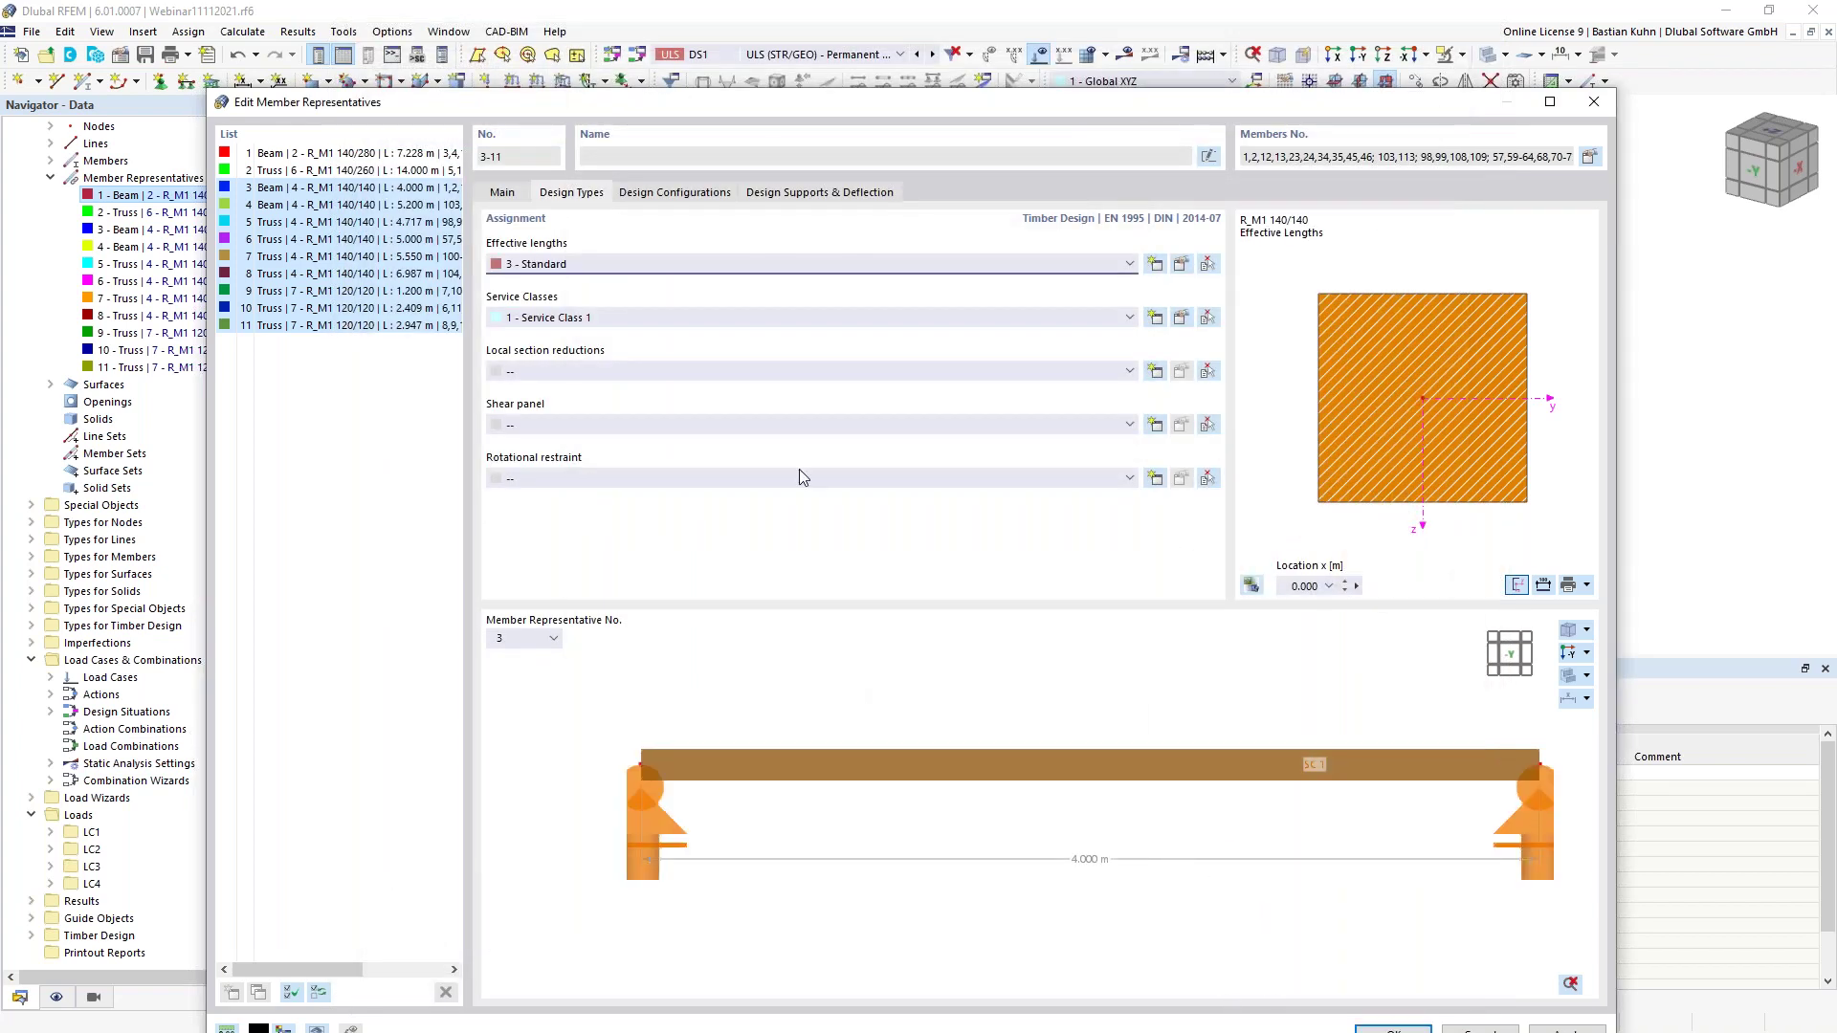
Remove the serviceability and fire resistance configurations from member representatives 3 to 11 and accept the member representative changes
click(676, 195)
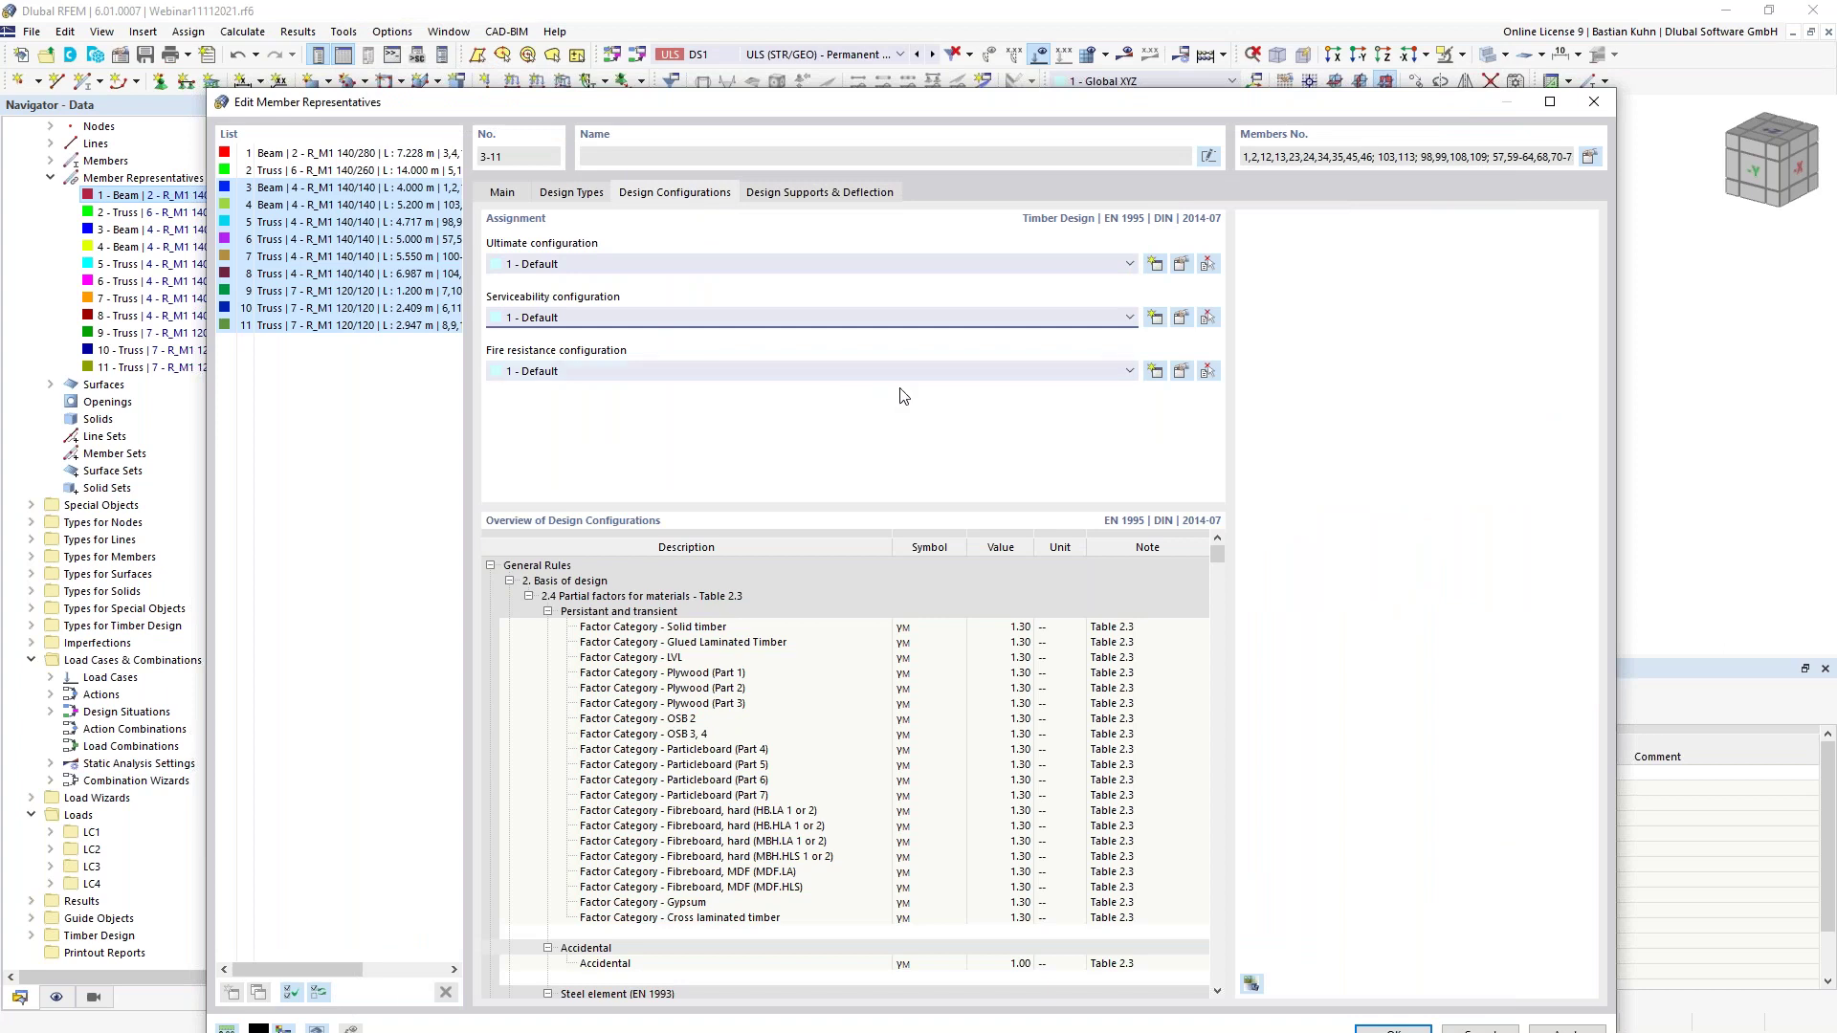
click(1009, 319)
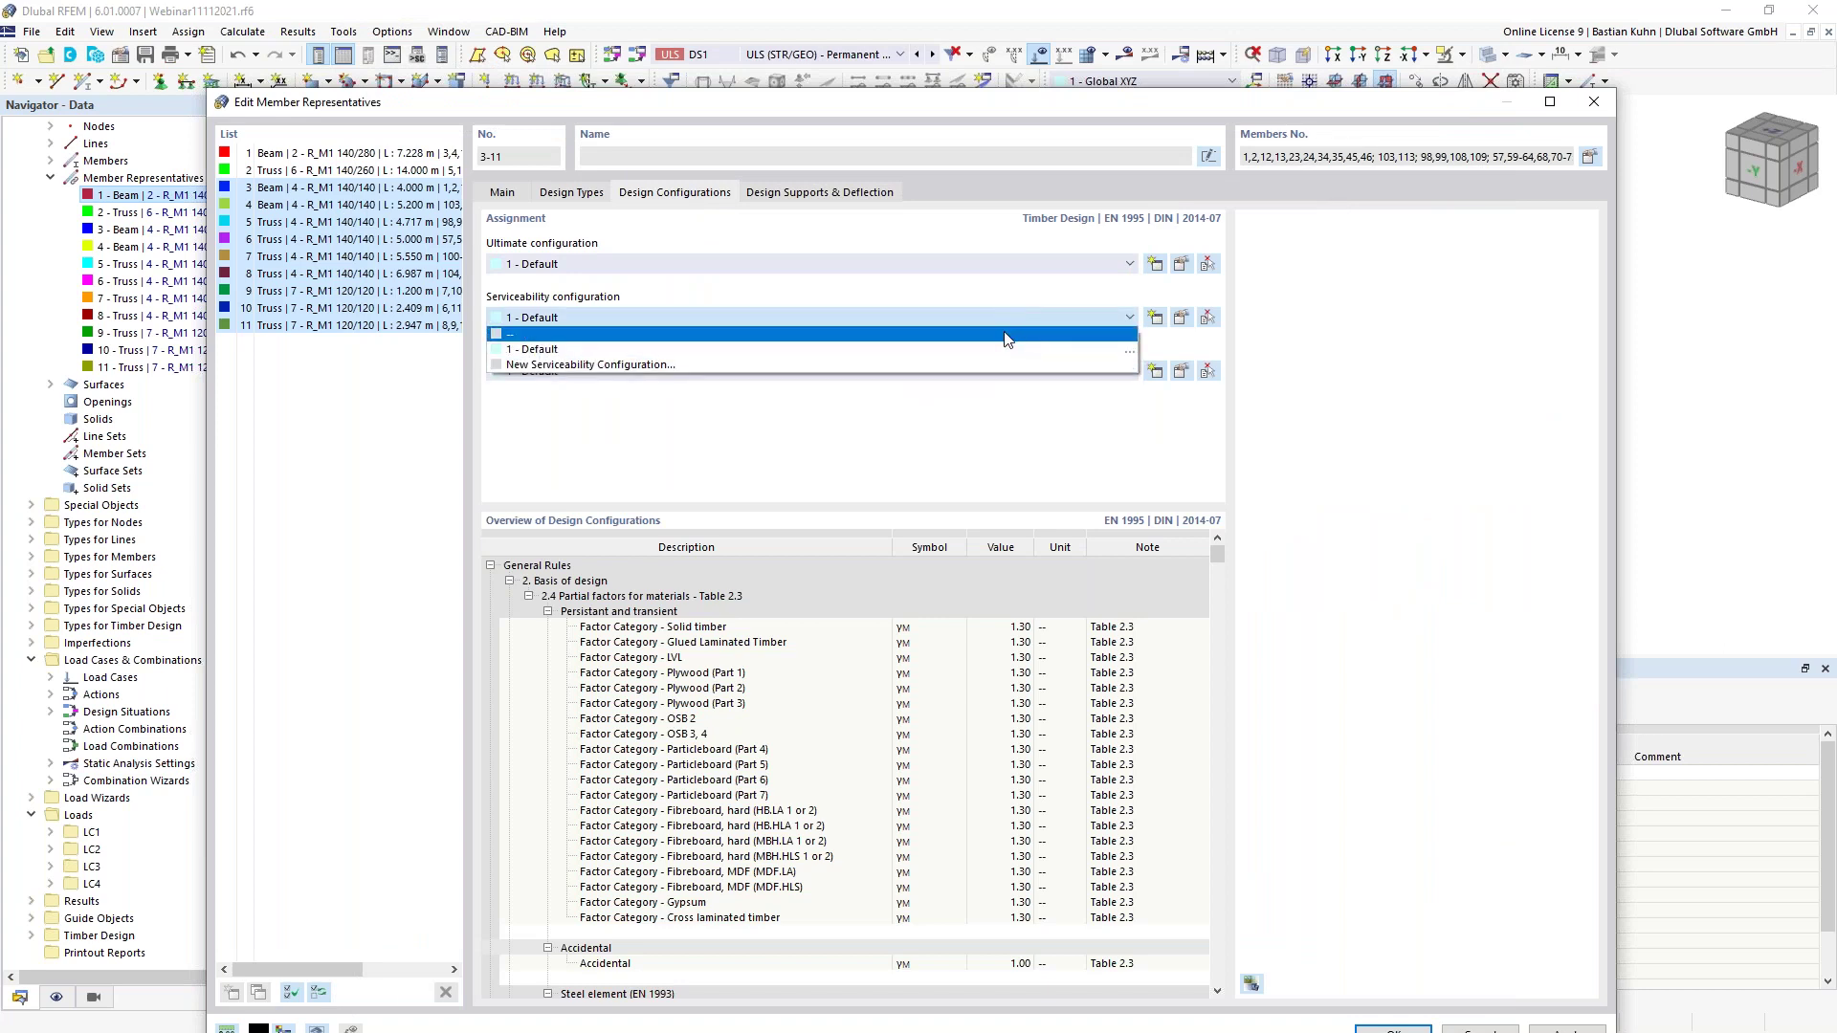
click(1007, 334)
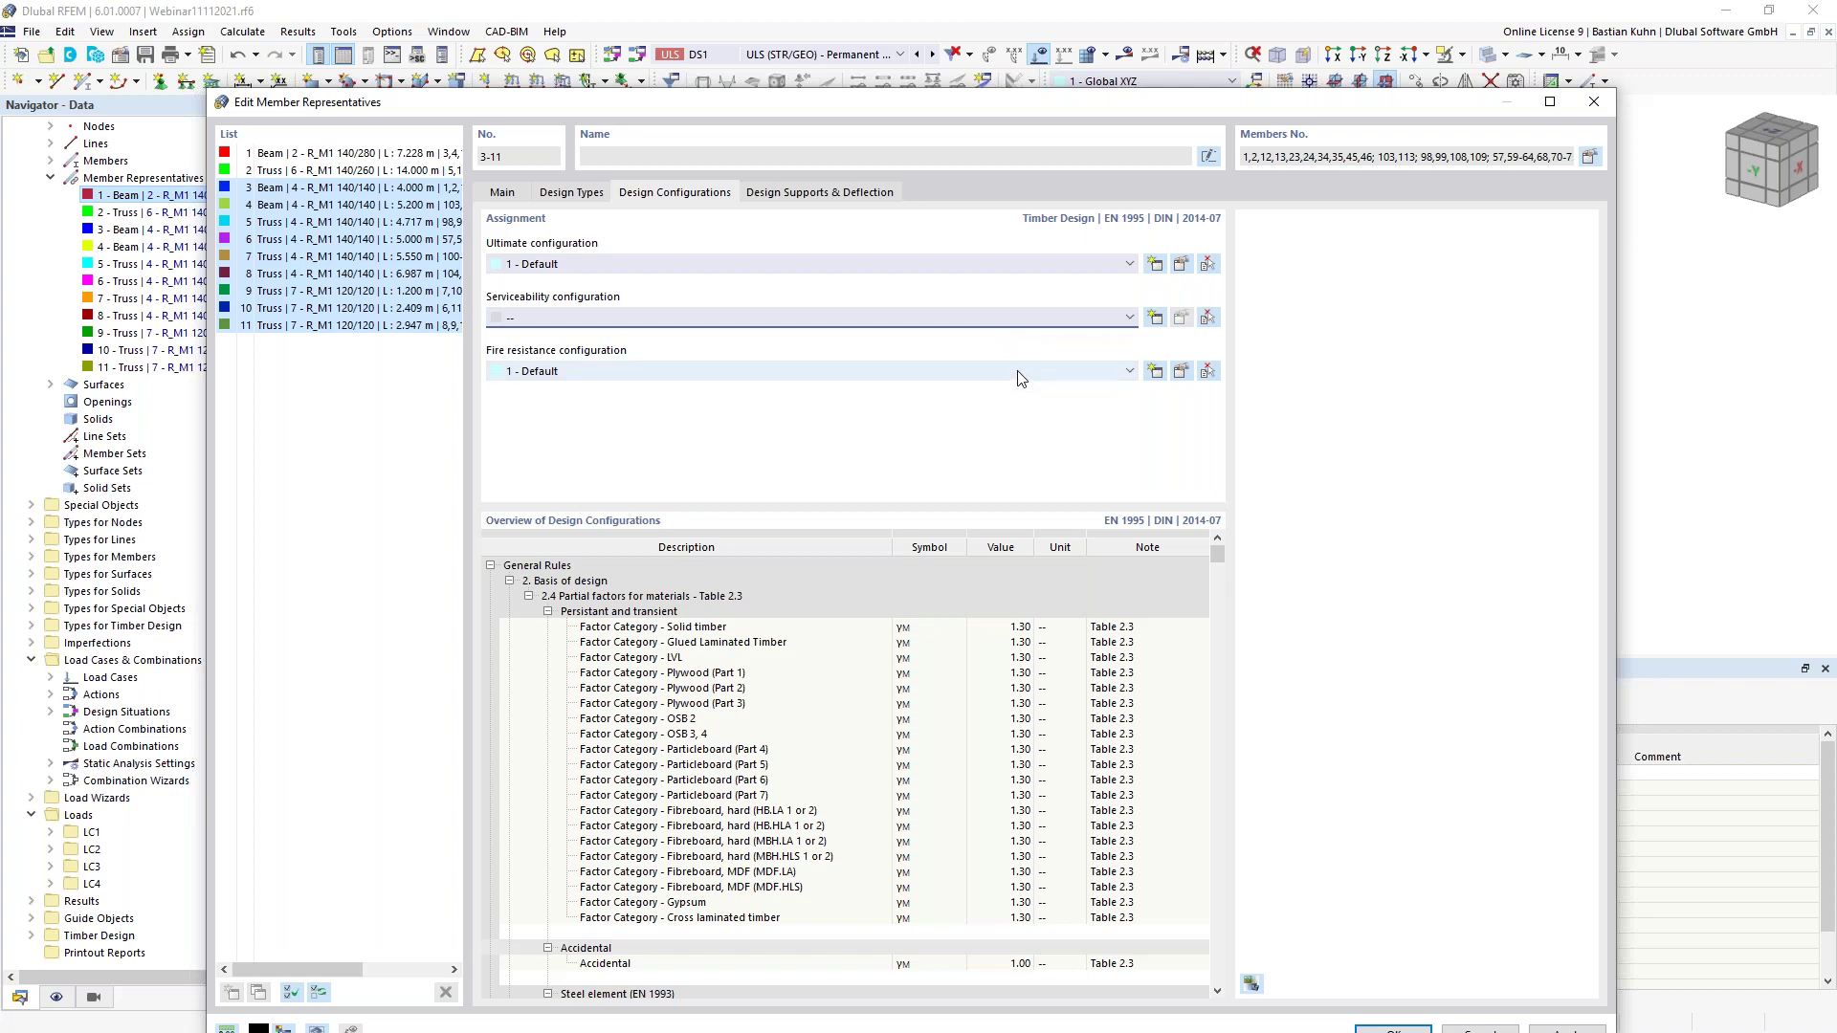
click(1022, 373)
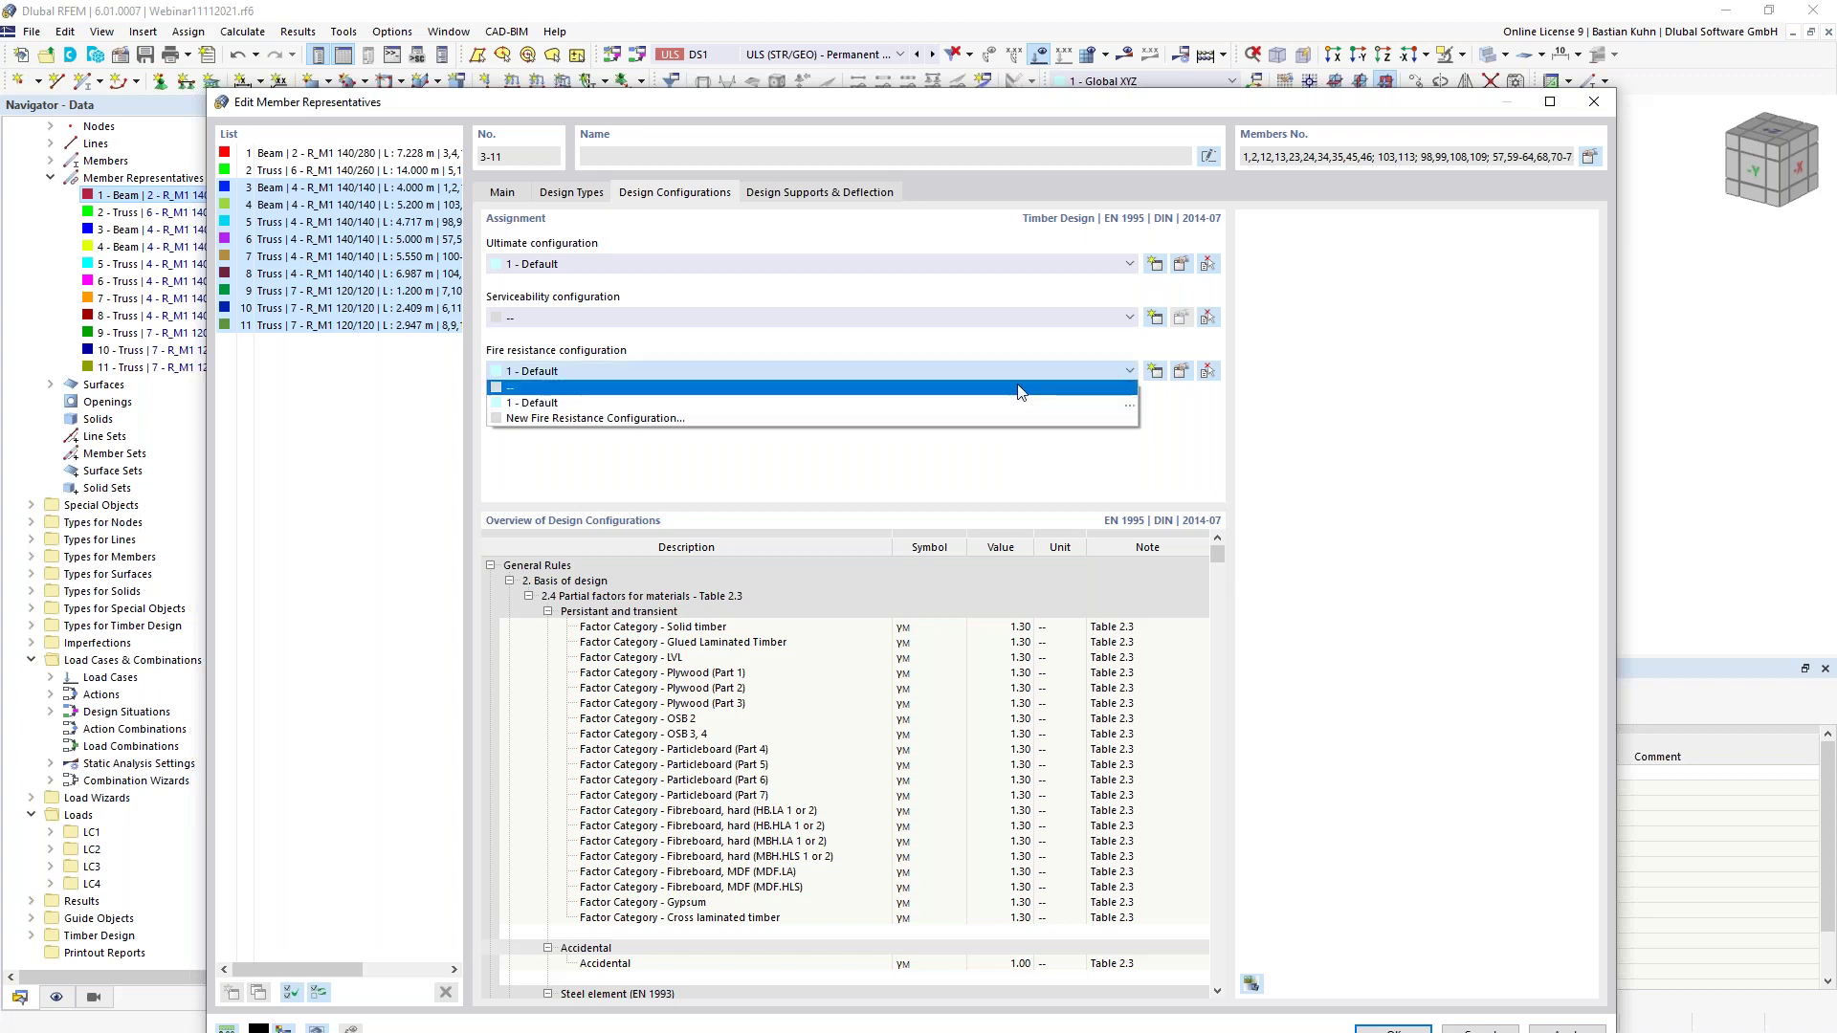
click(1019, 388)
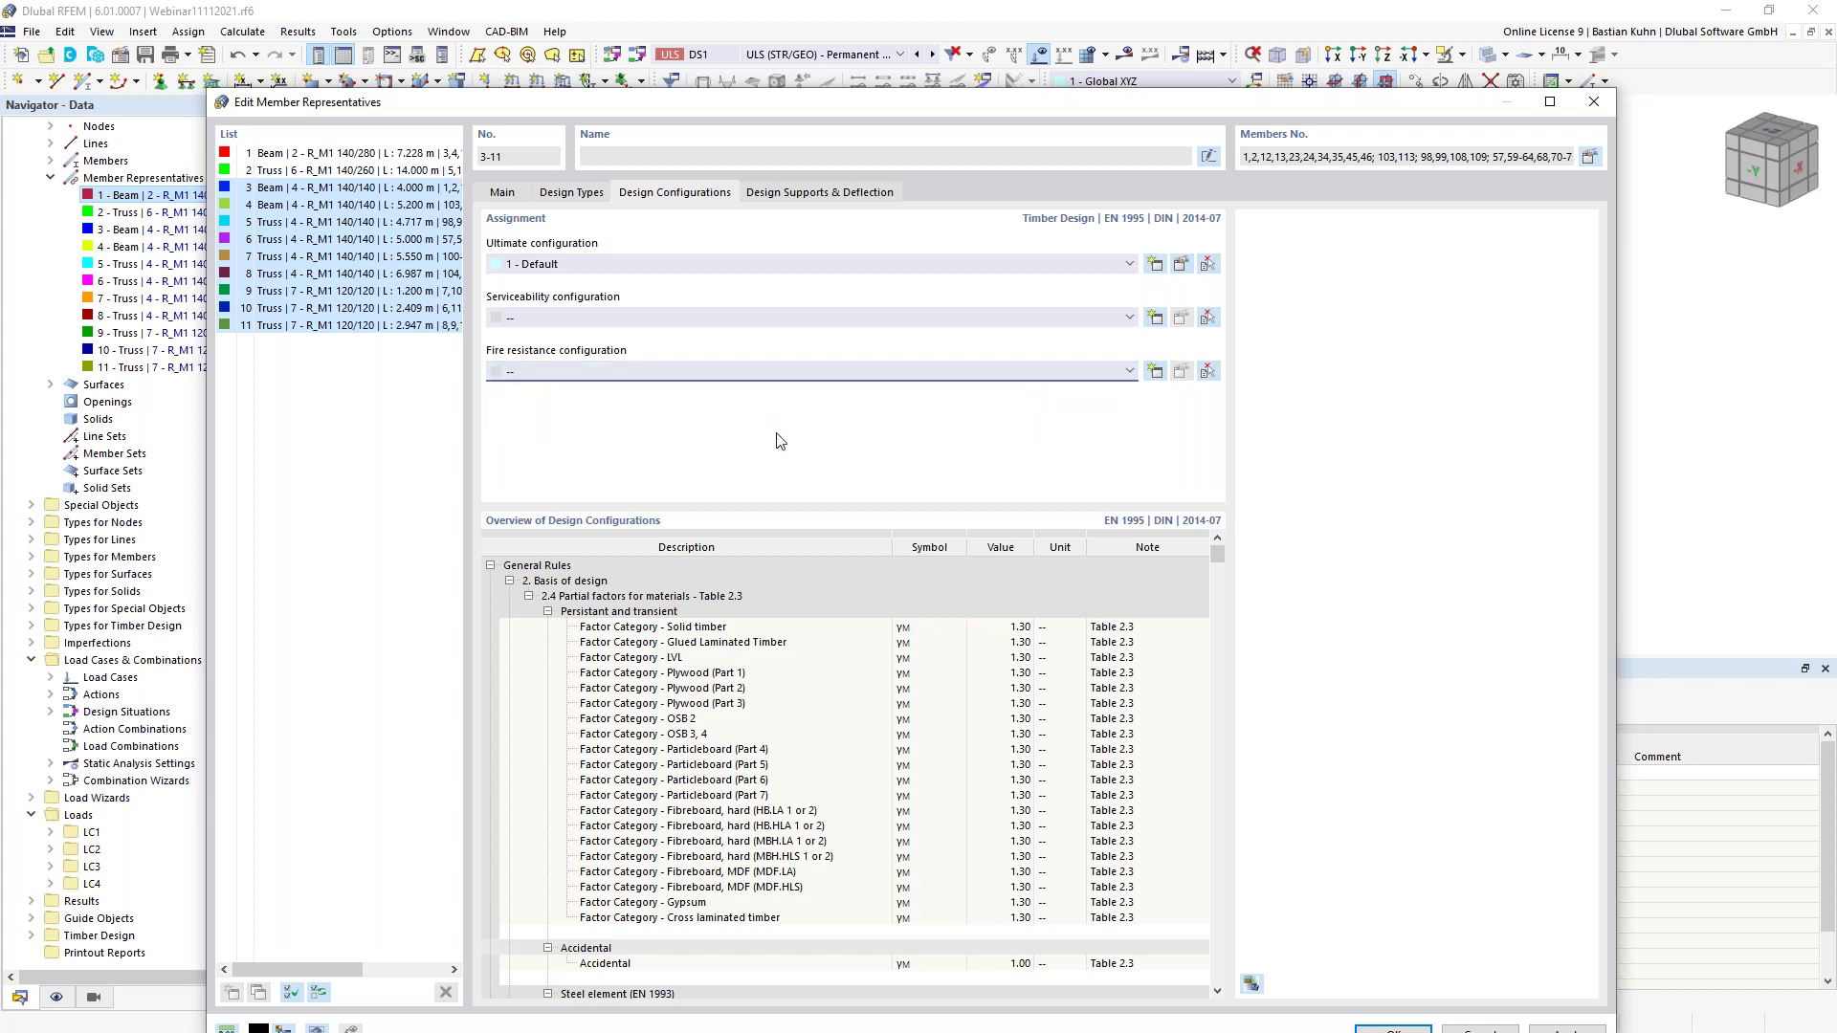
drag(1070, 101, 1044, 14)
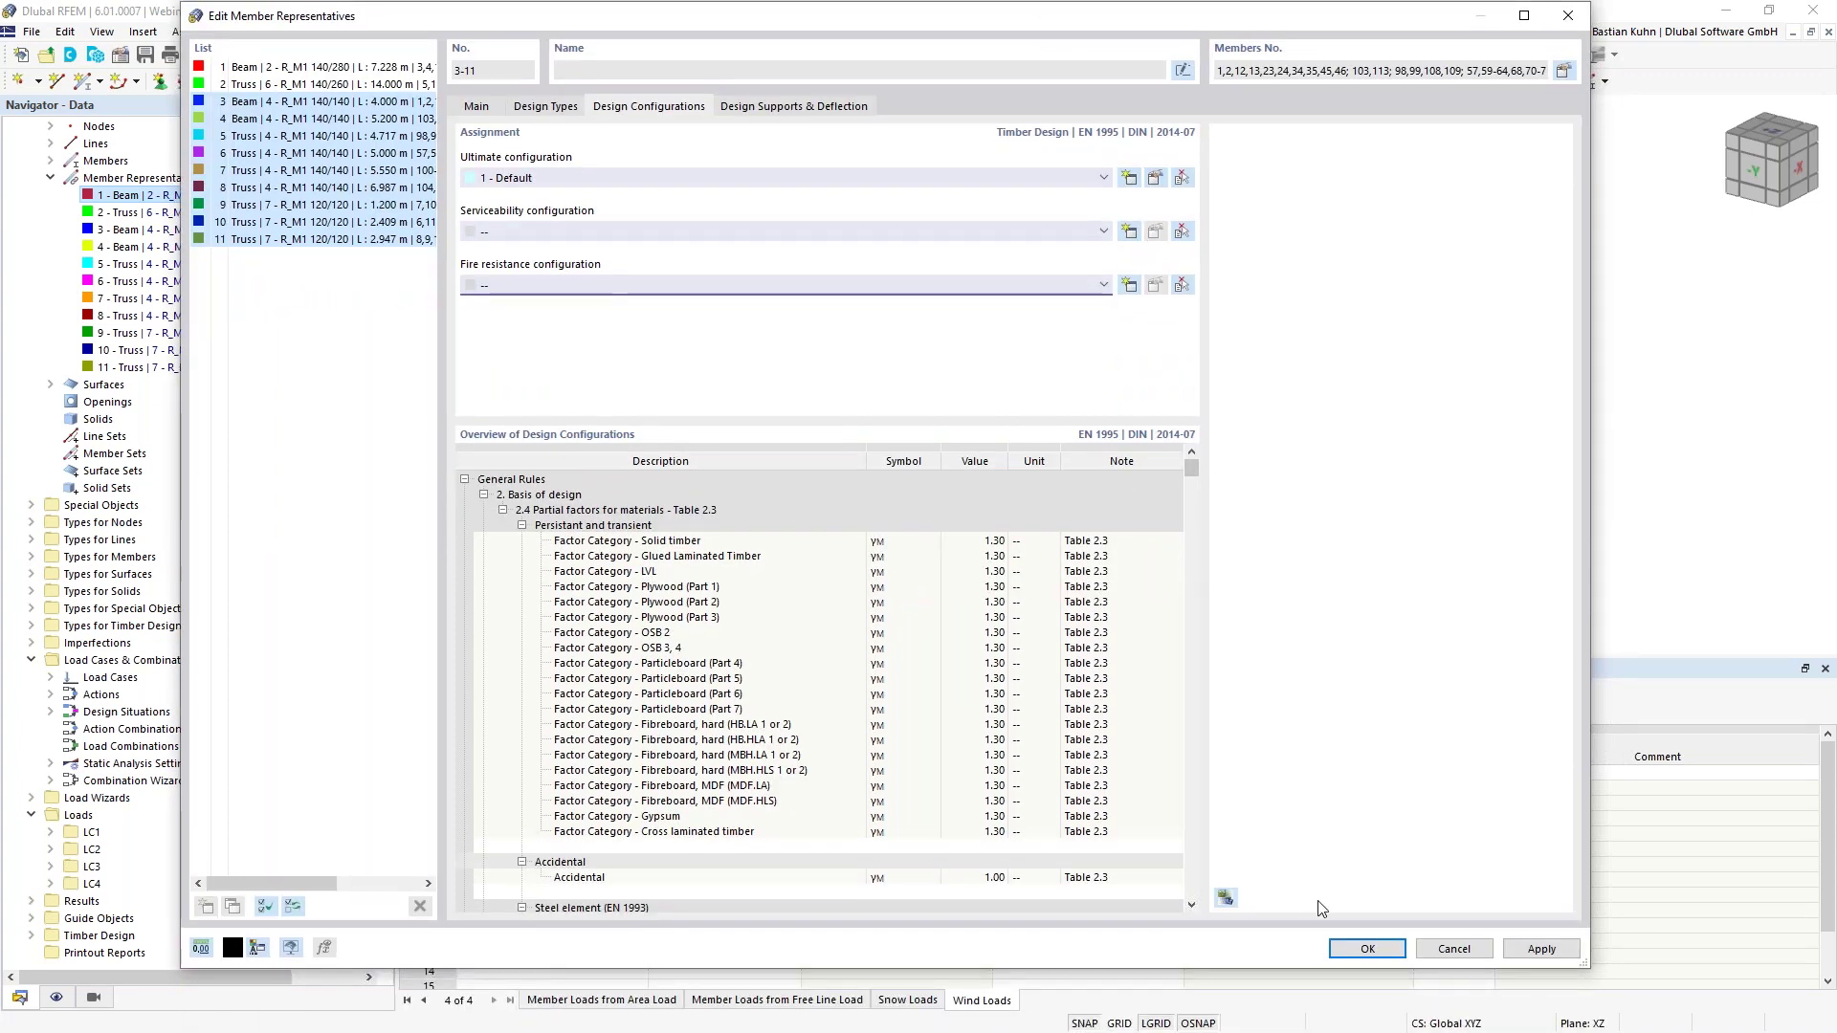
click(1346, 954)
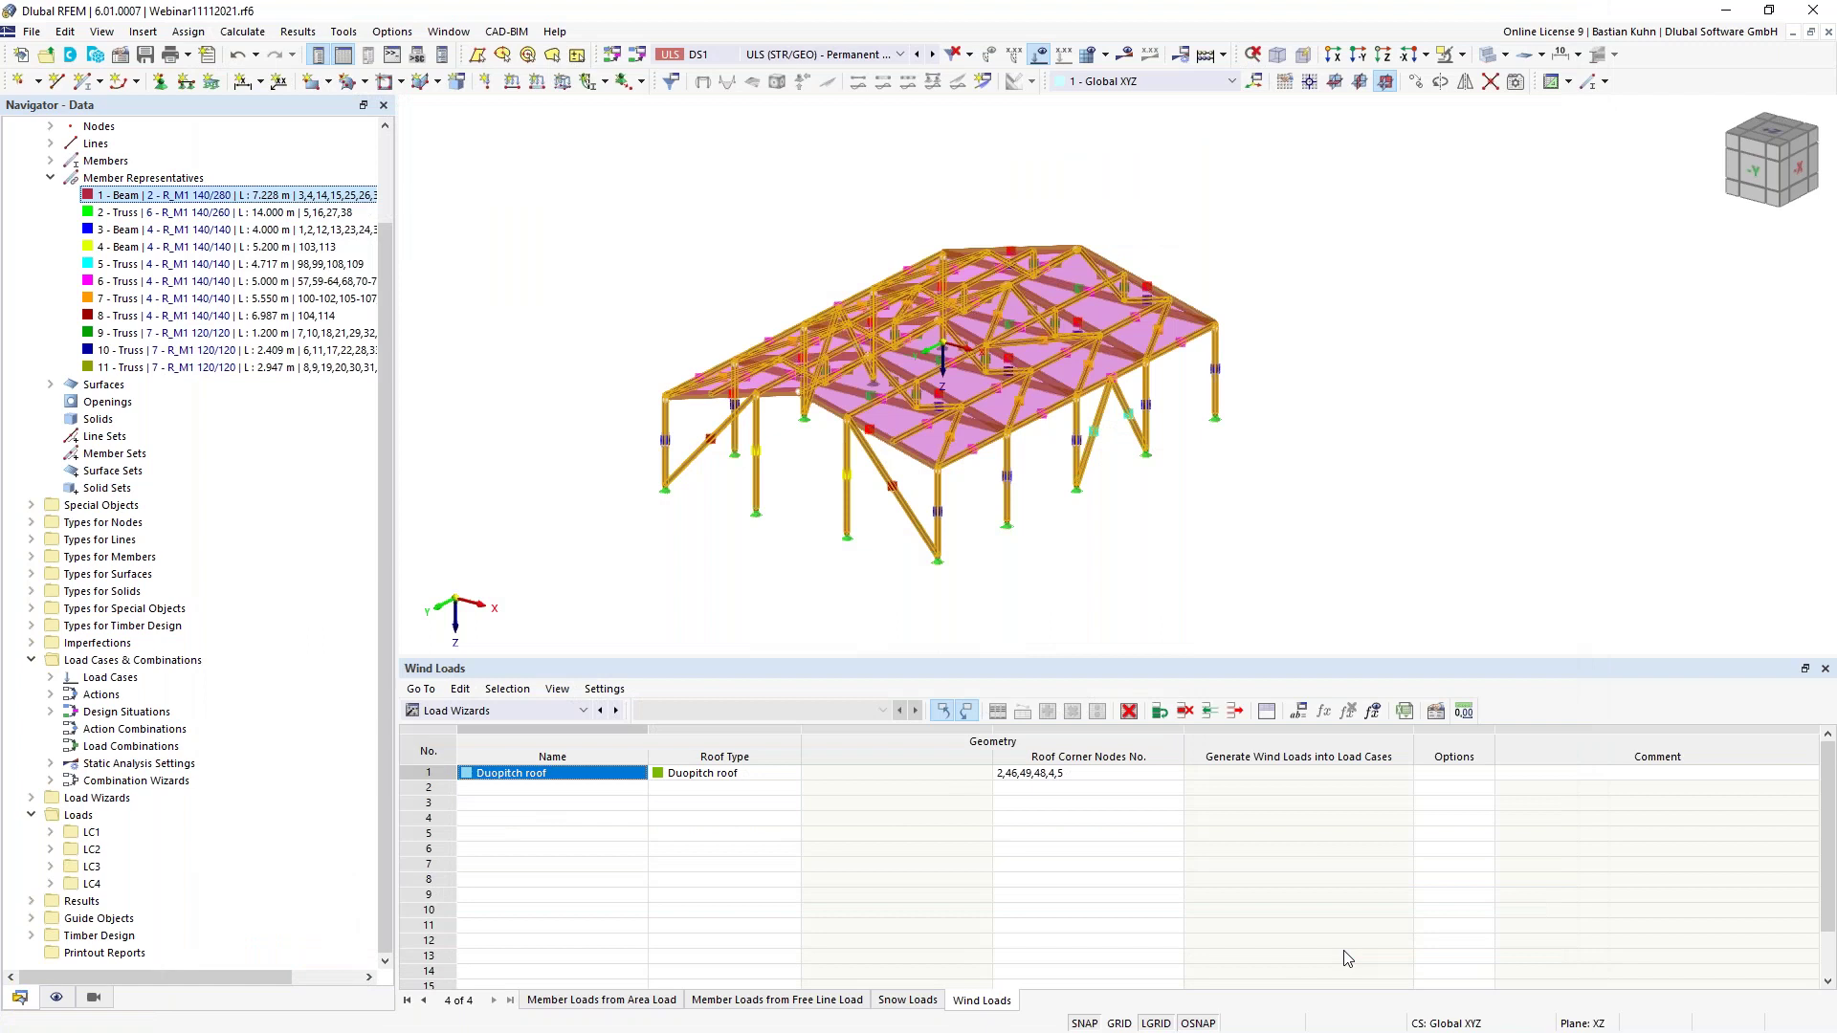
Review the Timber Design design situations, objects to design and ultimate configurations, and run the timber design calculation
click(516, 714)
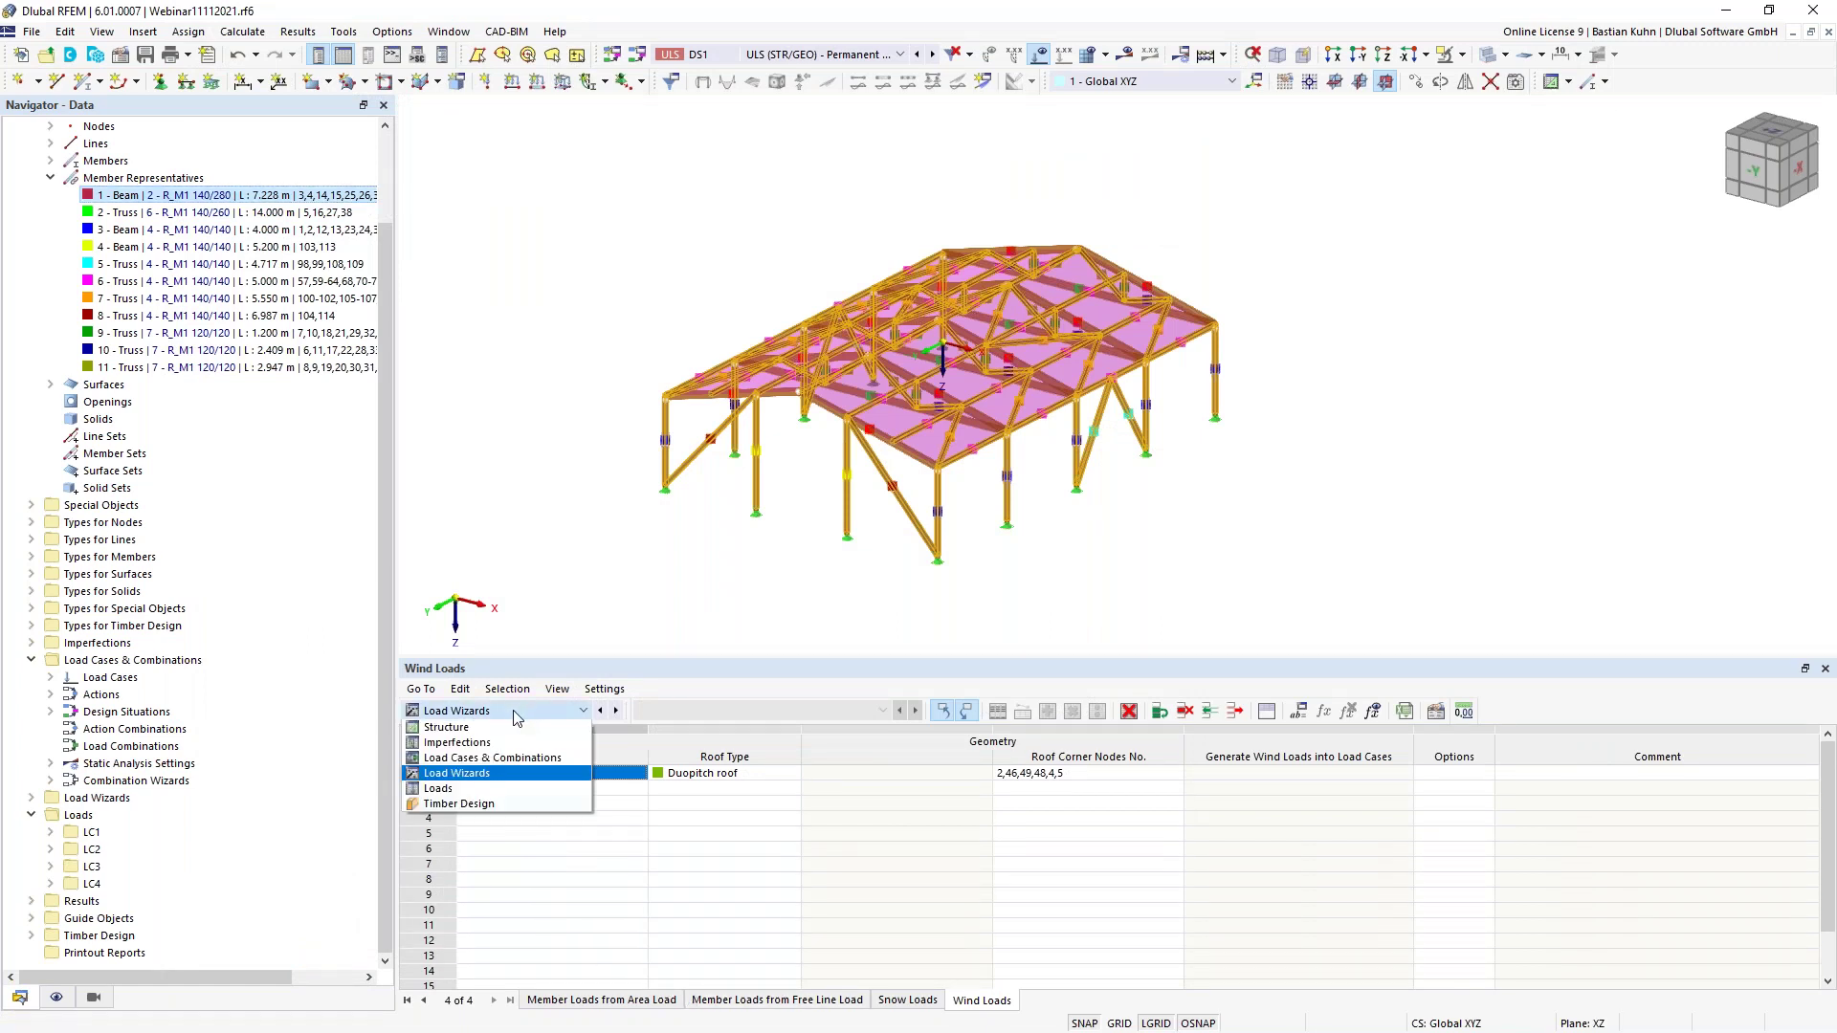
click(463, 806)
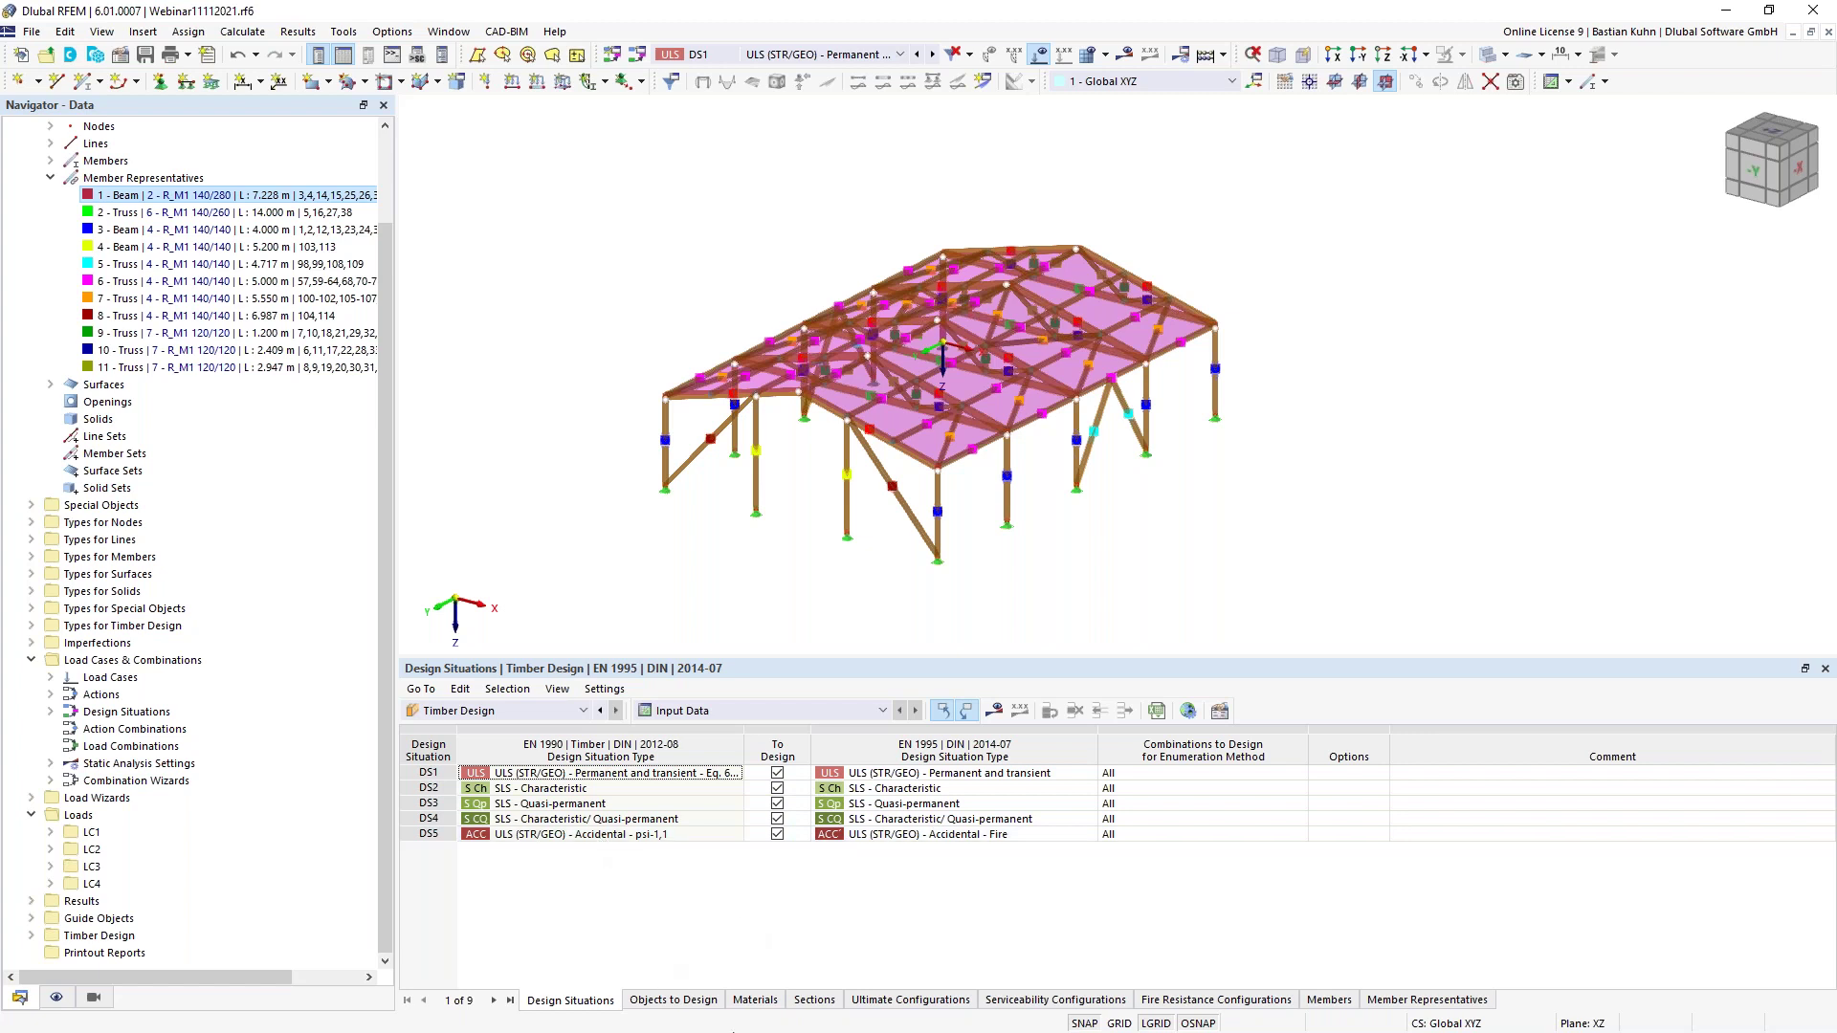
click(693, 1004)
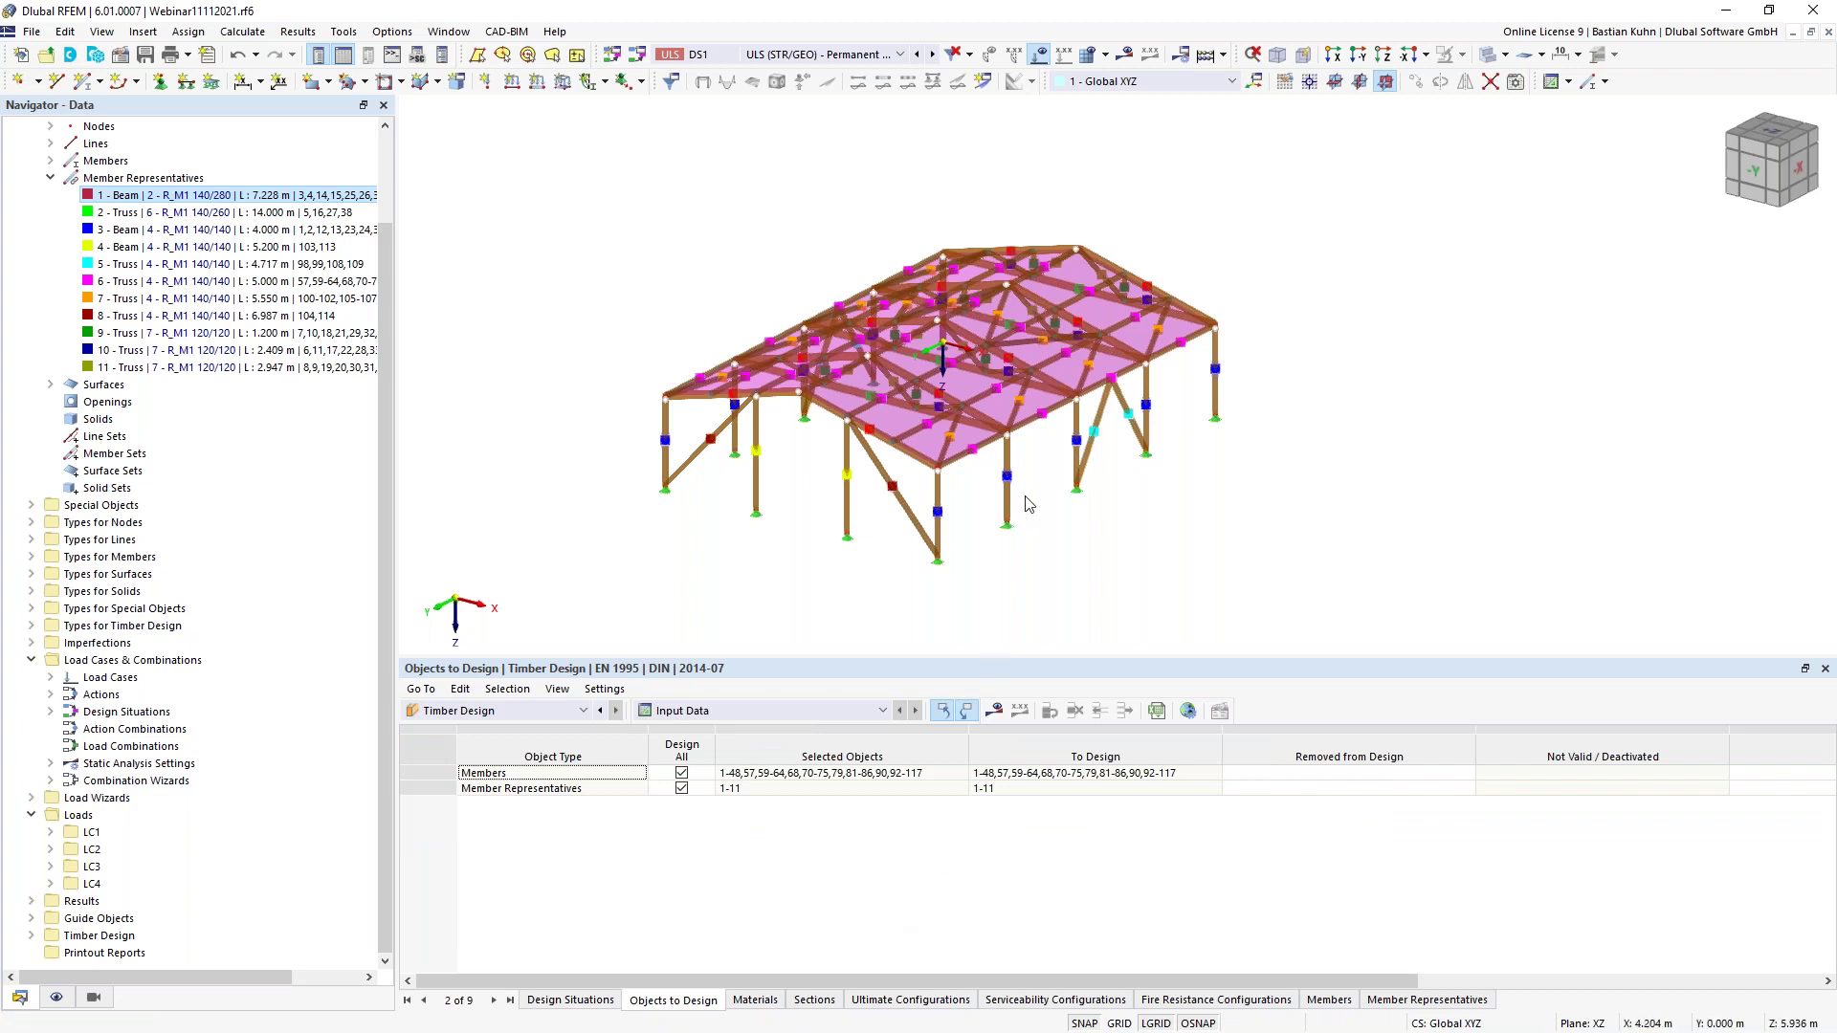
click(914, 1000)
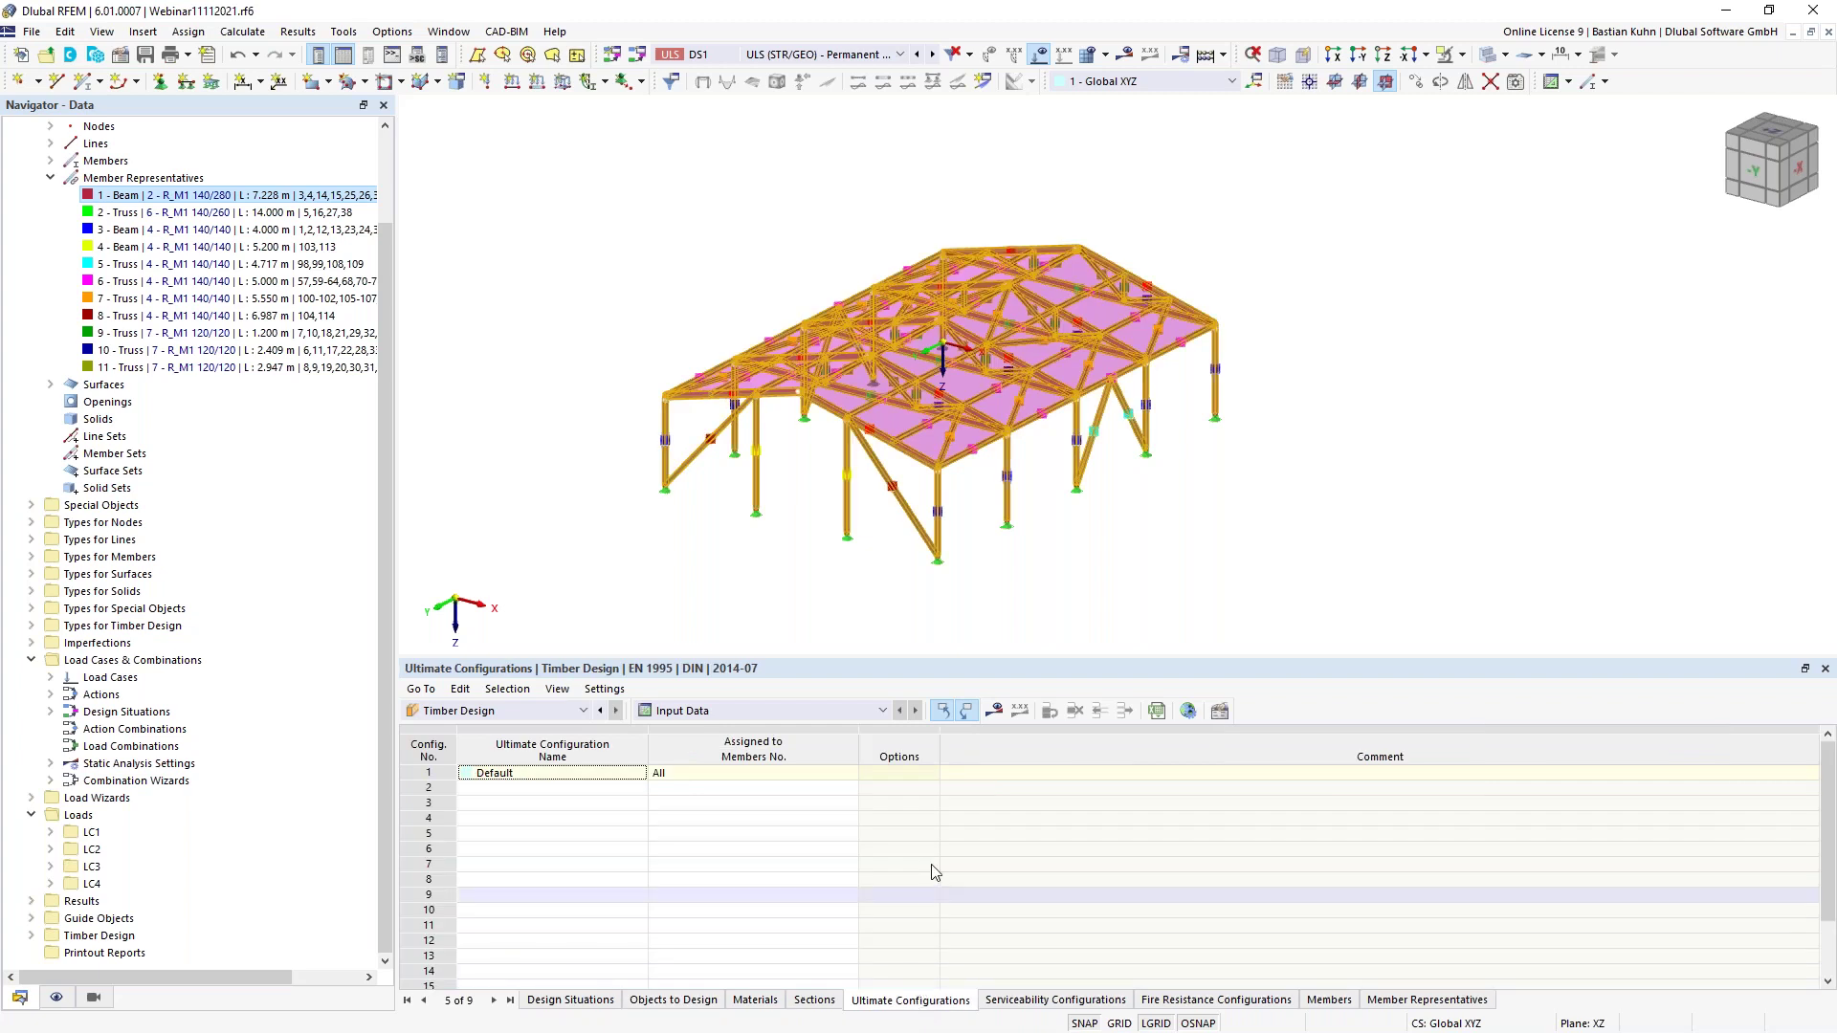
click(995, 712)
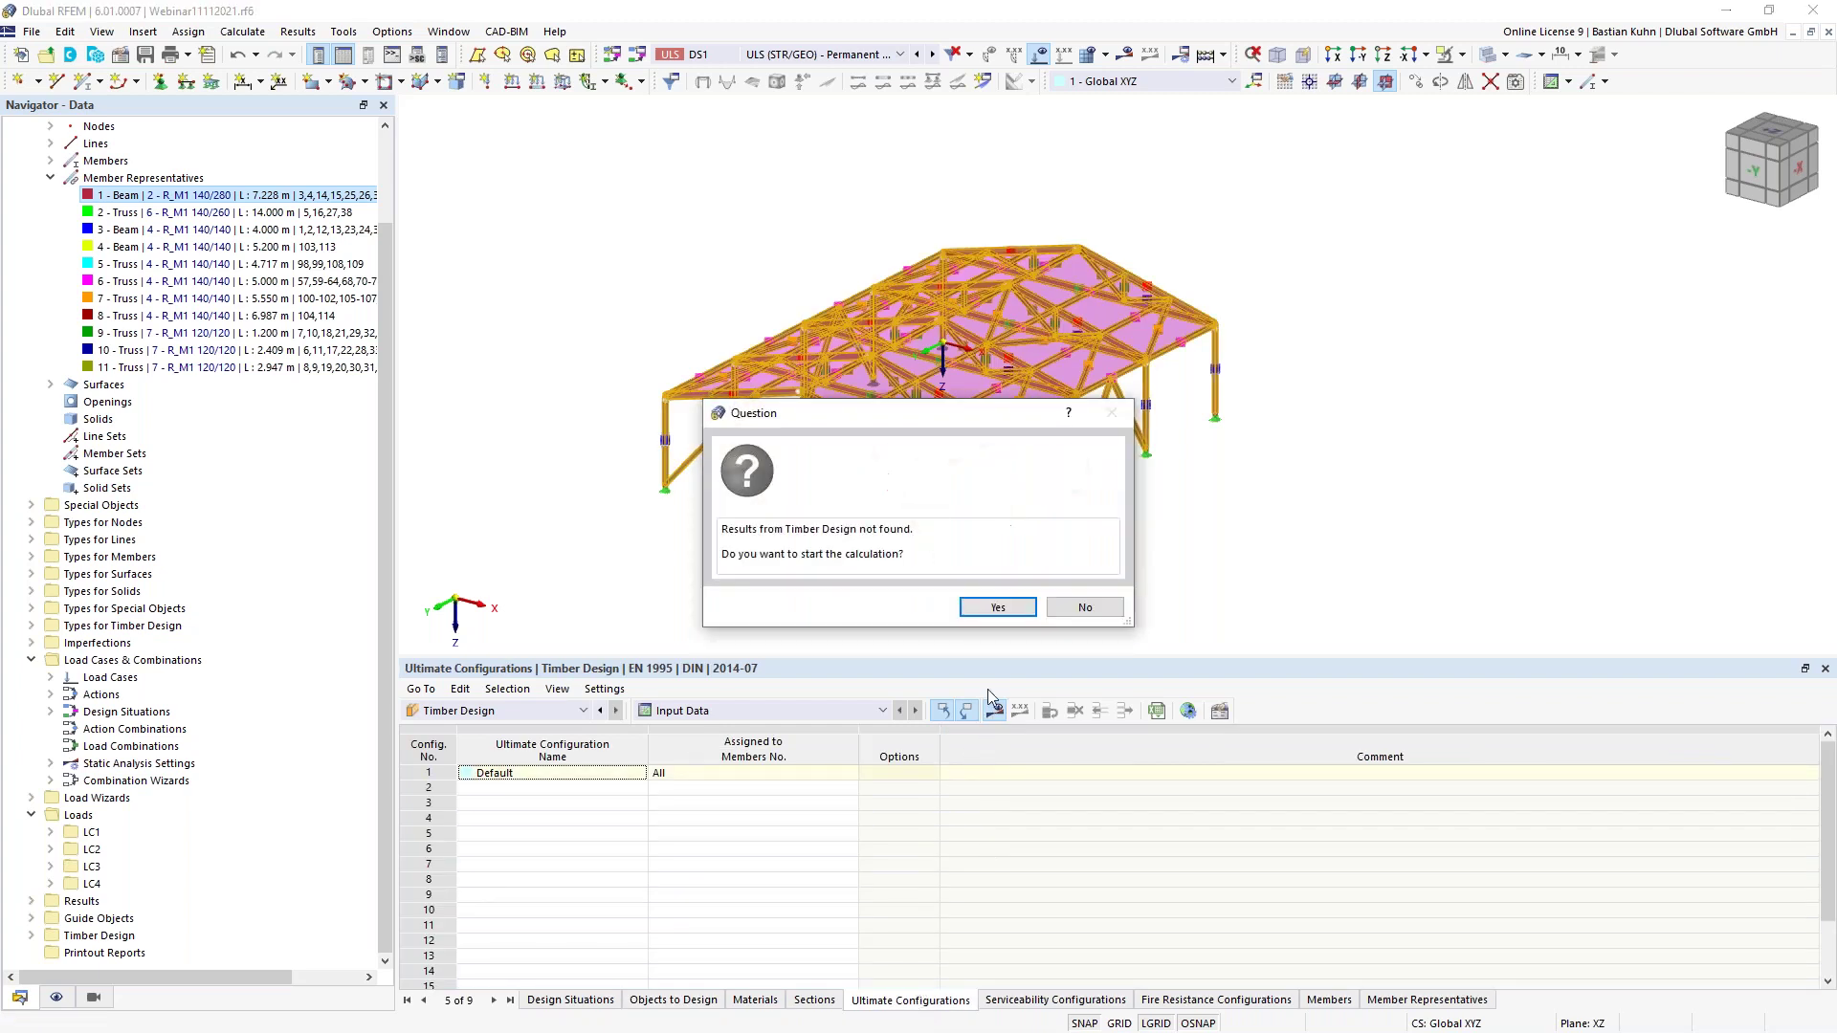
click(996, 609)
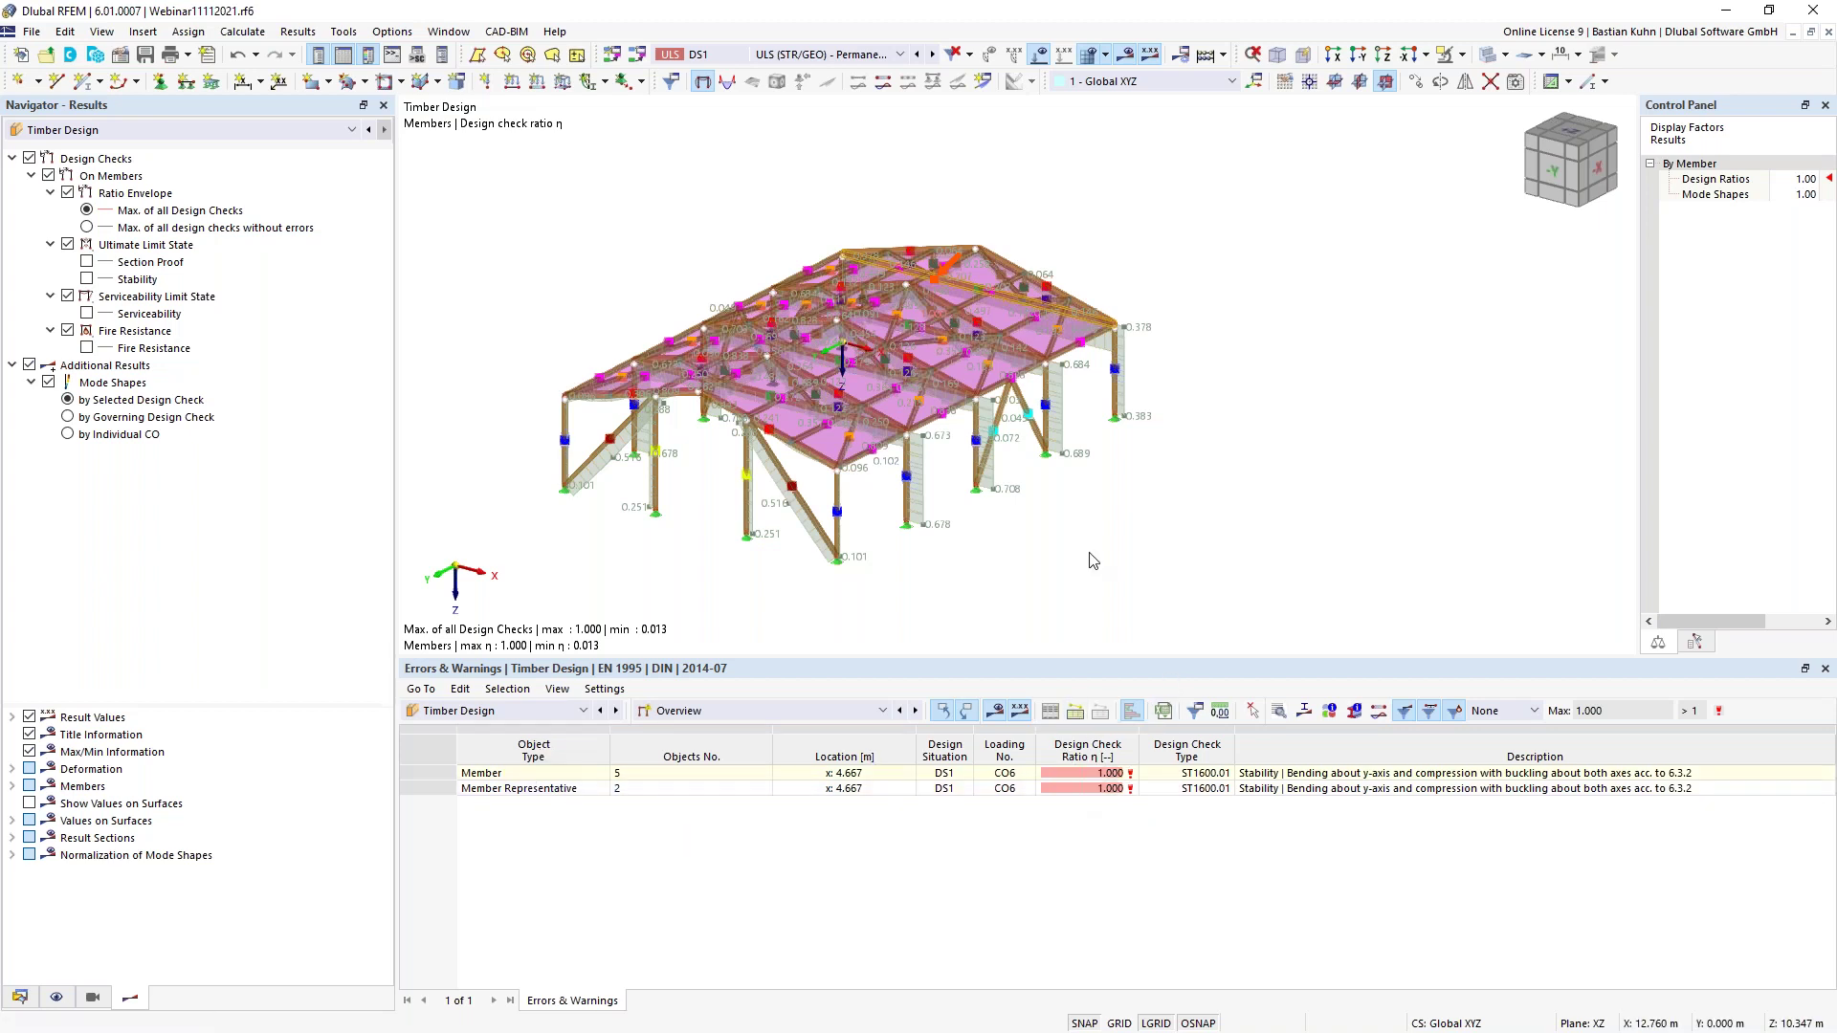
Show the design ratios on members by design situation, restricted to the 140/280 beams of member representative 1
ctrl+middle_drag(1117, 571, 1049, 574)
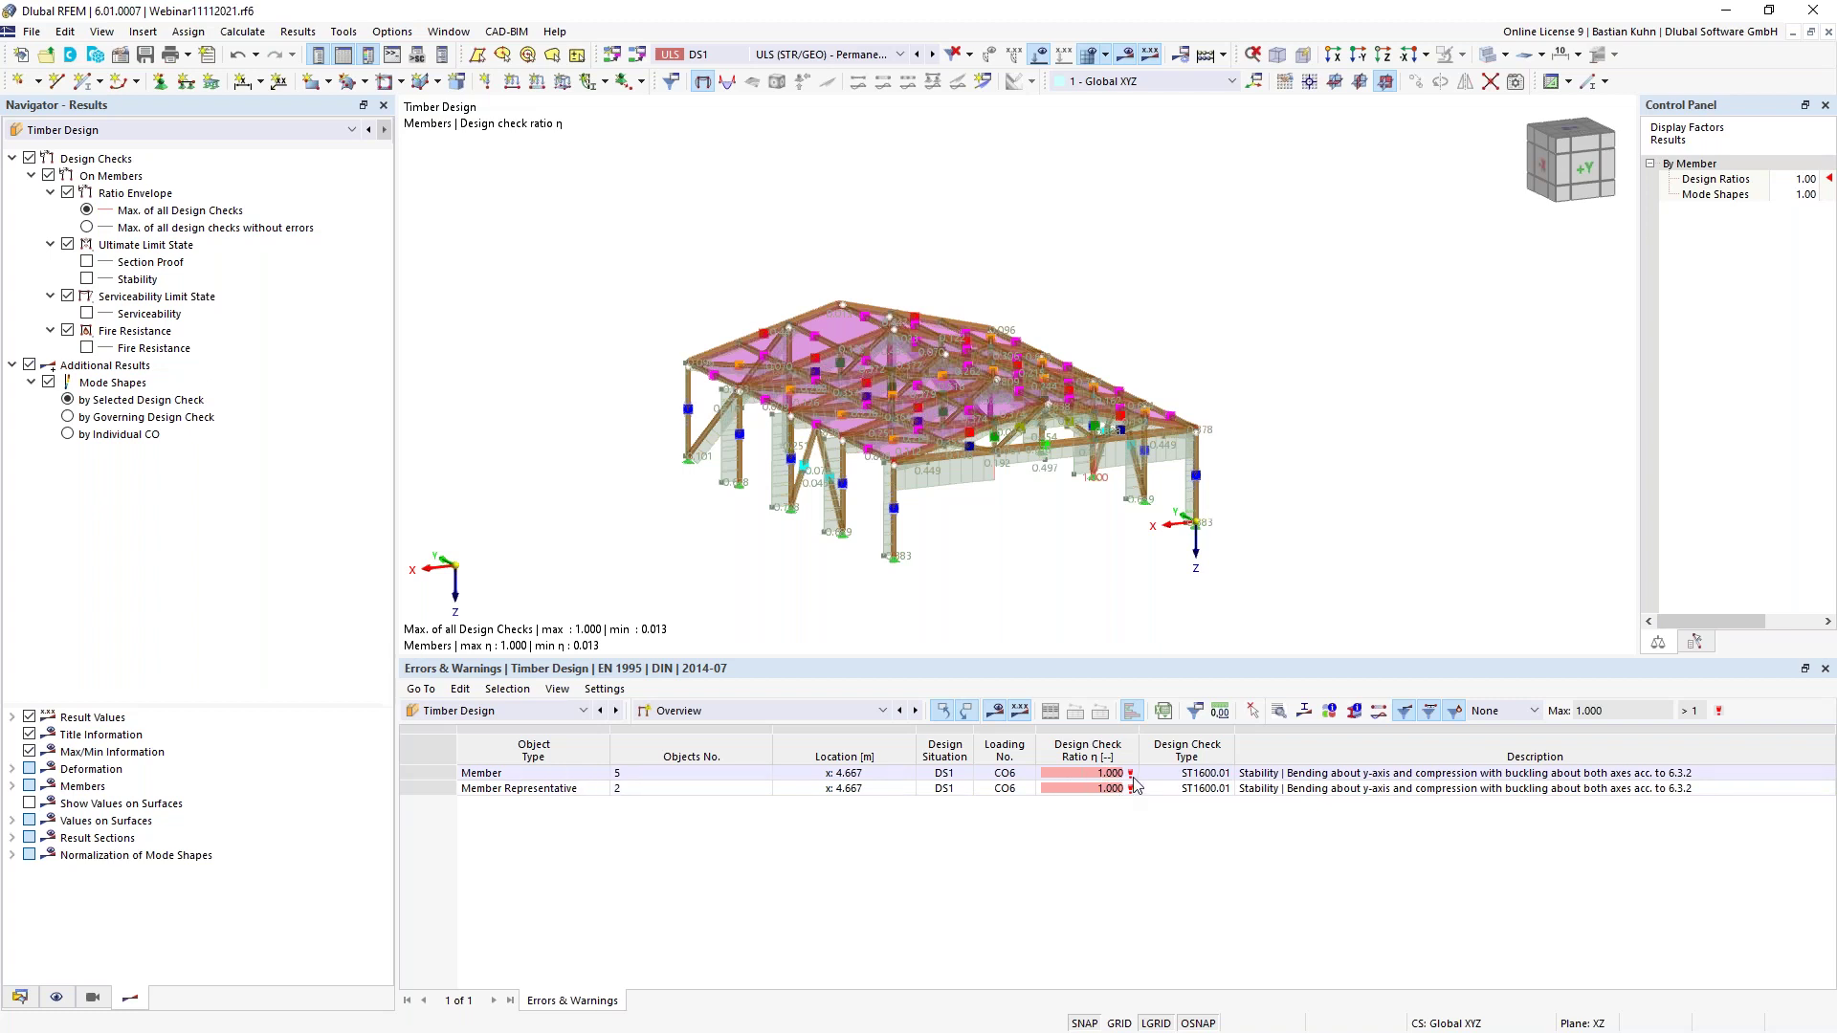
click(917, 713)
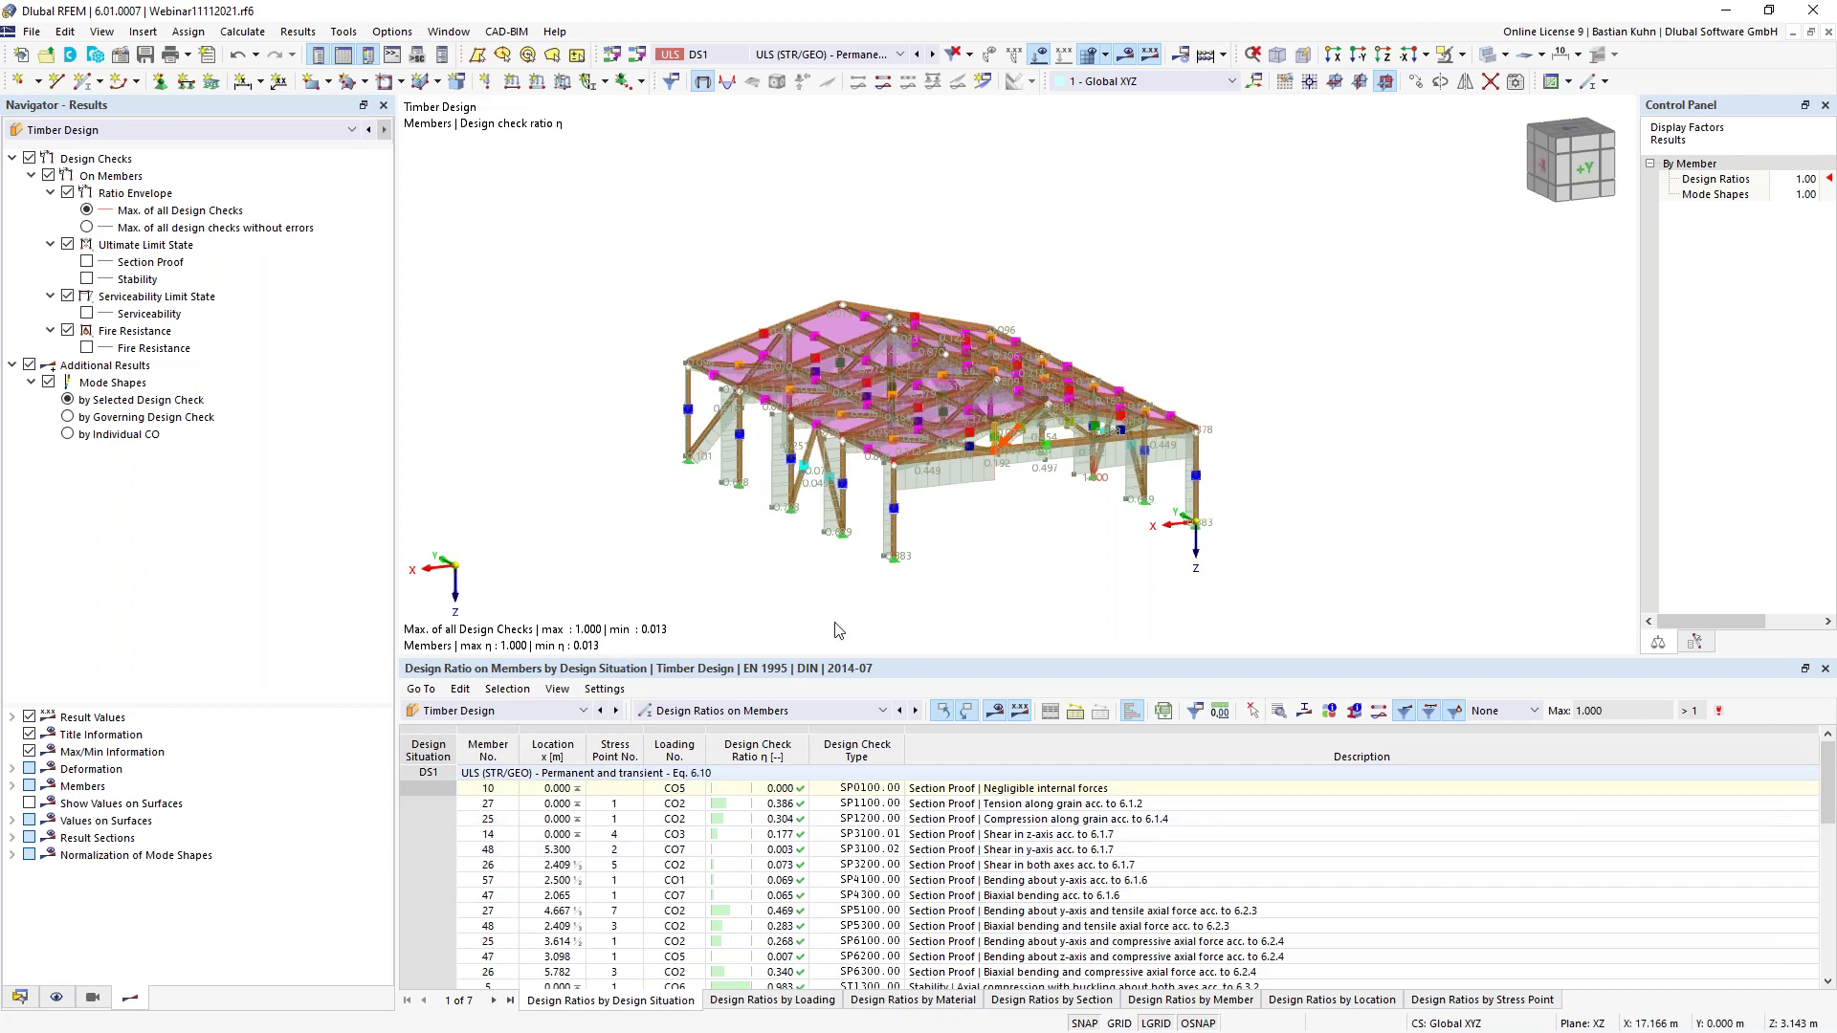
mouse_move(919, 518)
middle_down()
mouse_move(775, 547)
mouse_move(899, 546)
middle_up()
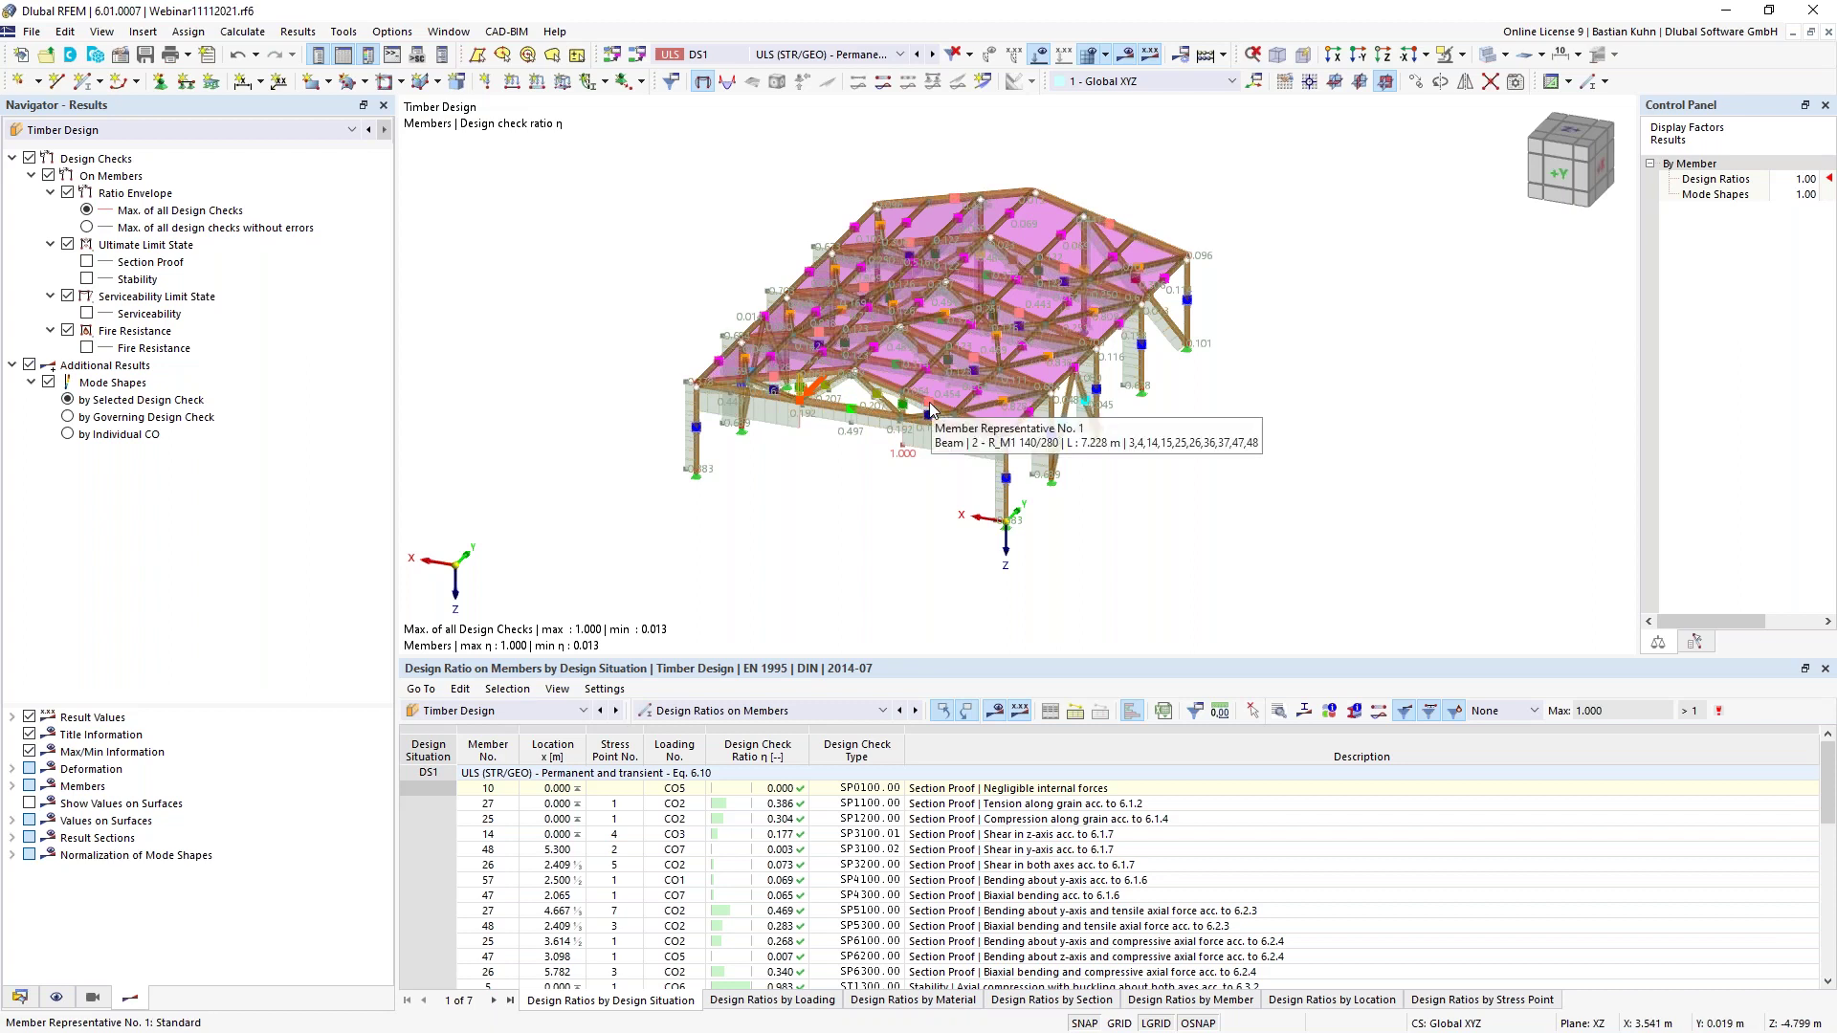
click(931, 410)
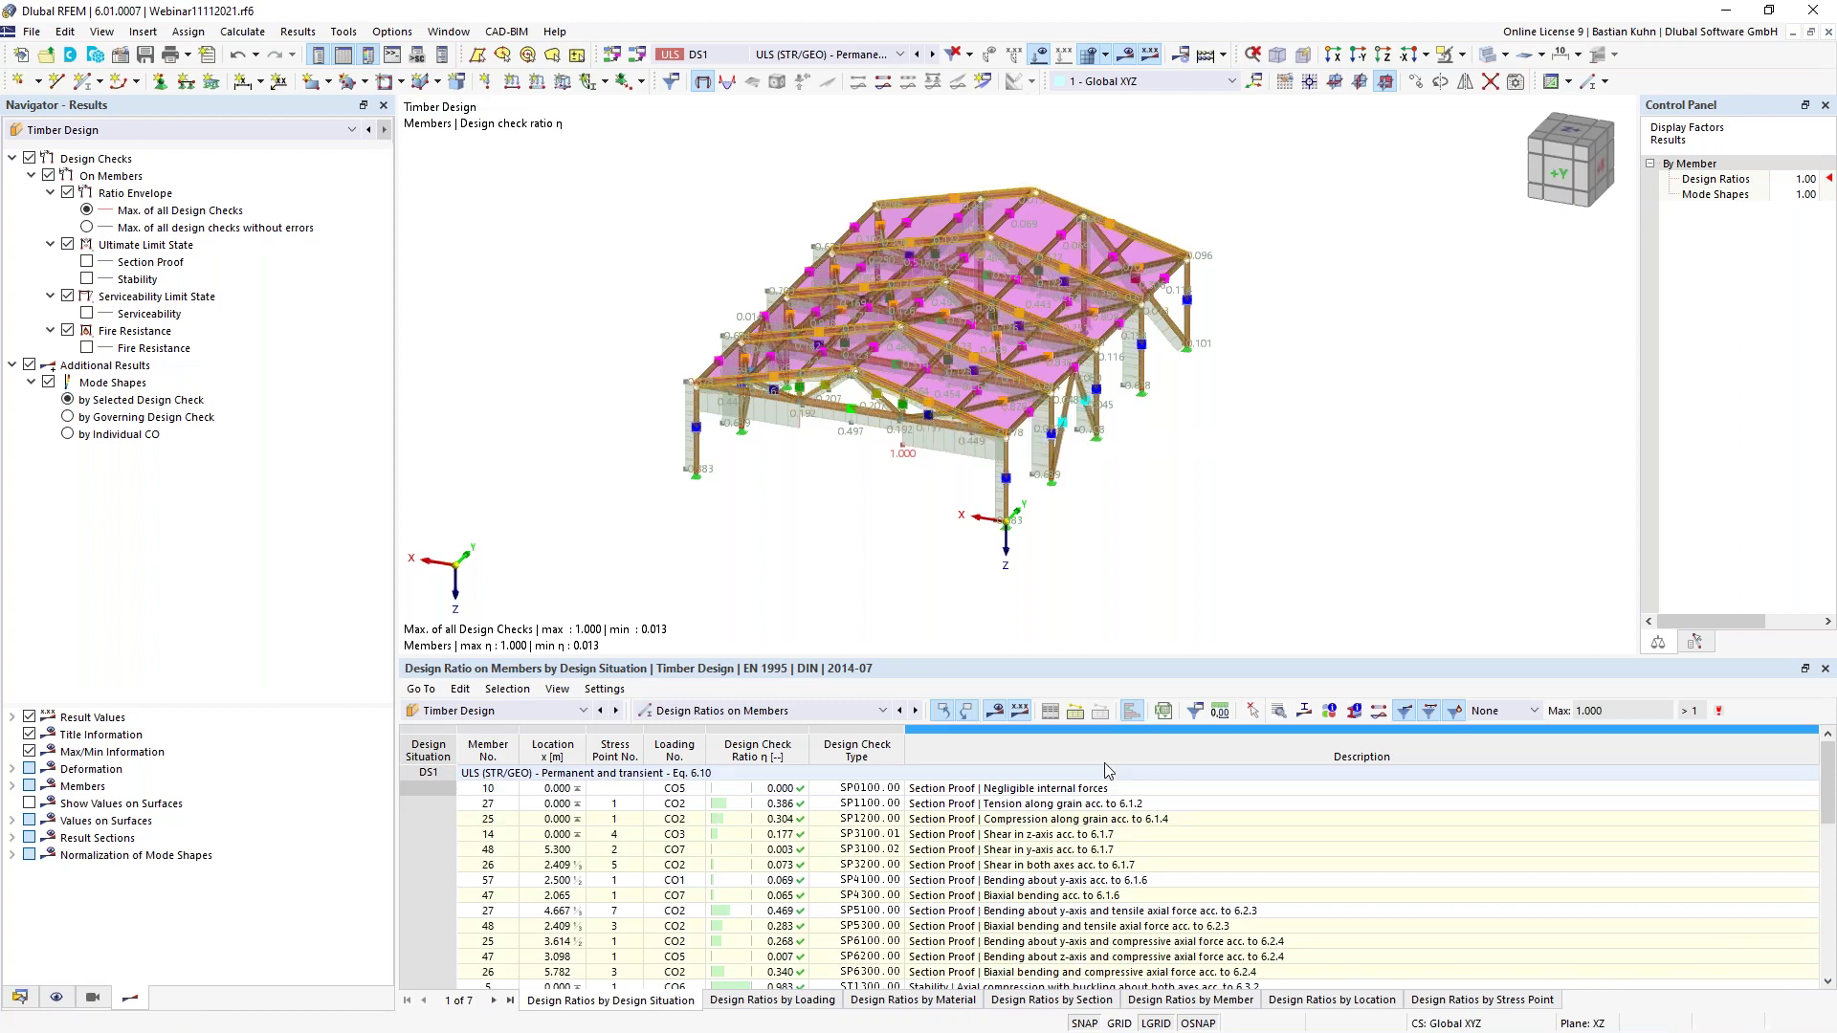
click(1075, 716)
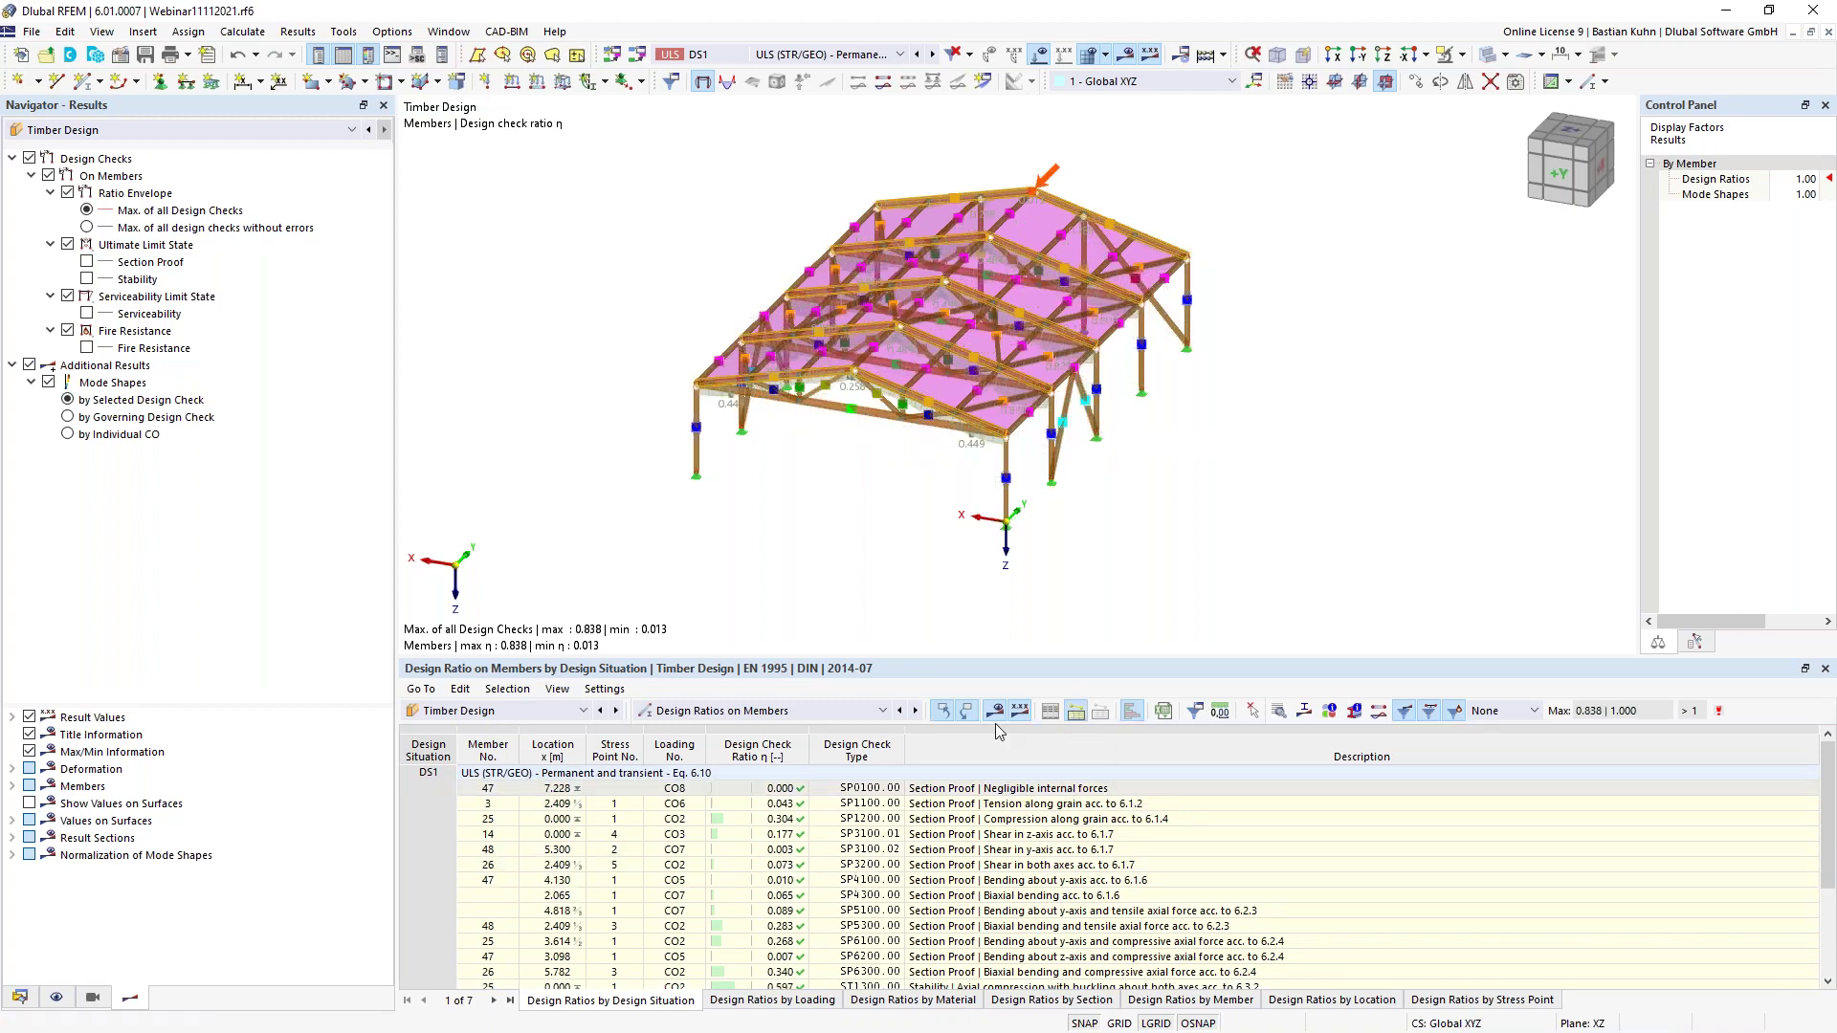
drag(1025, 660, 1030, 514)
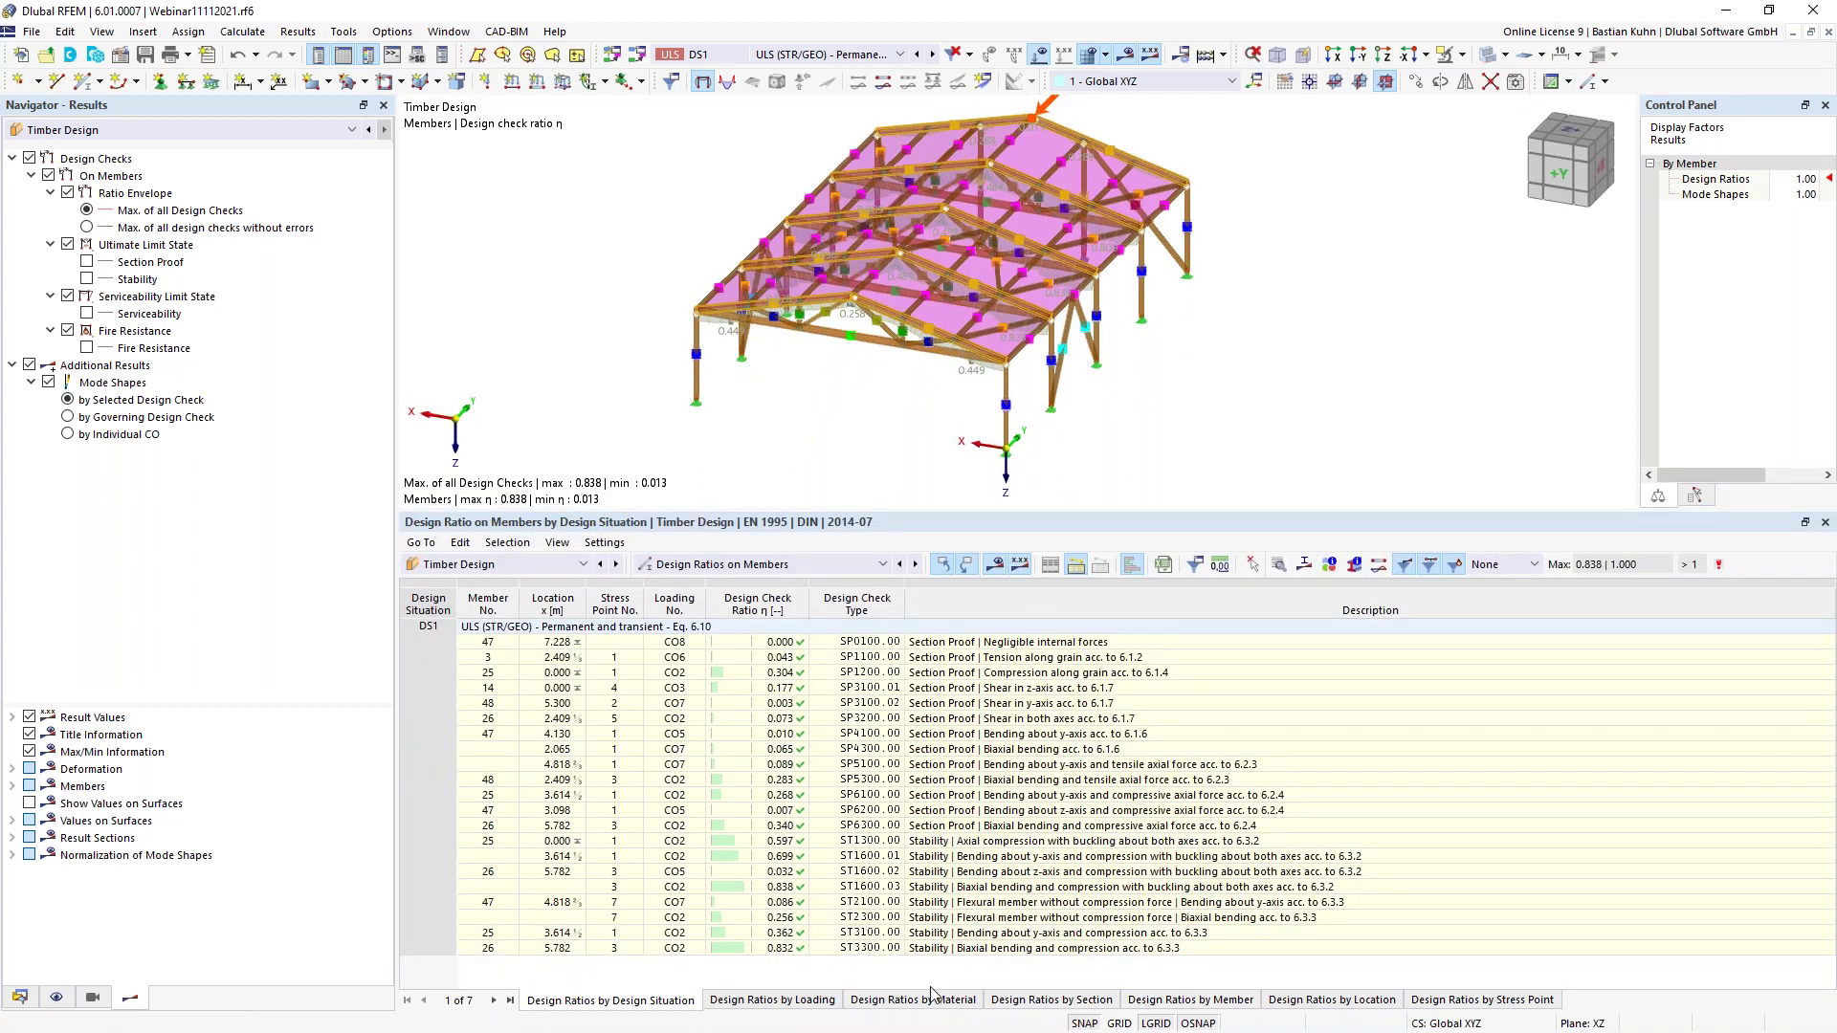
Open the design check details for member 26, check ST3300, biaxial bending and compression stability acc. to 6.3.3
click(1040, 949)
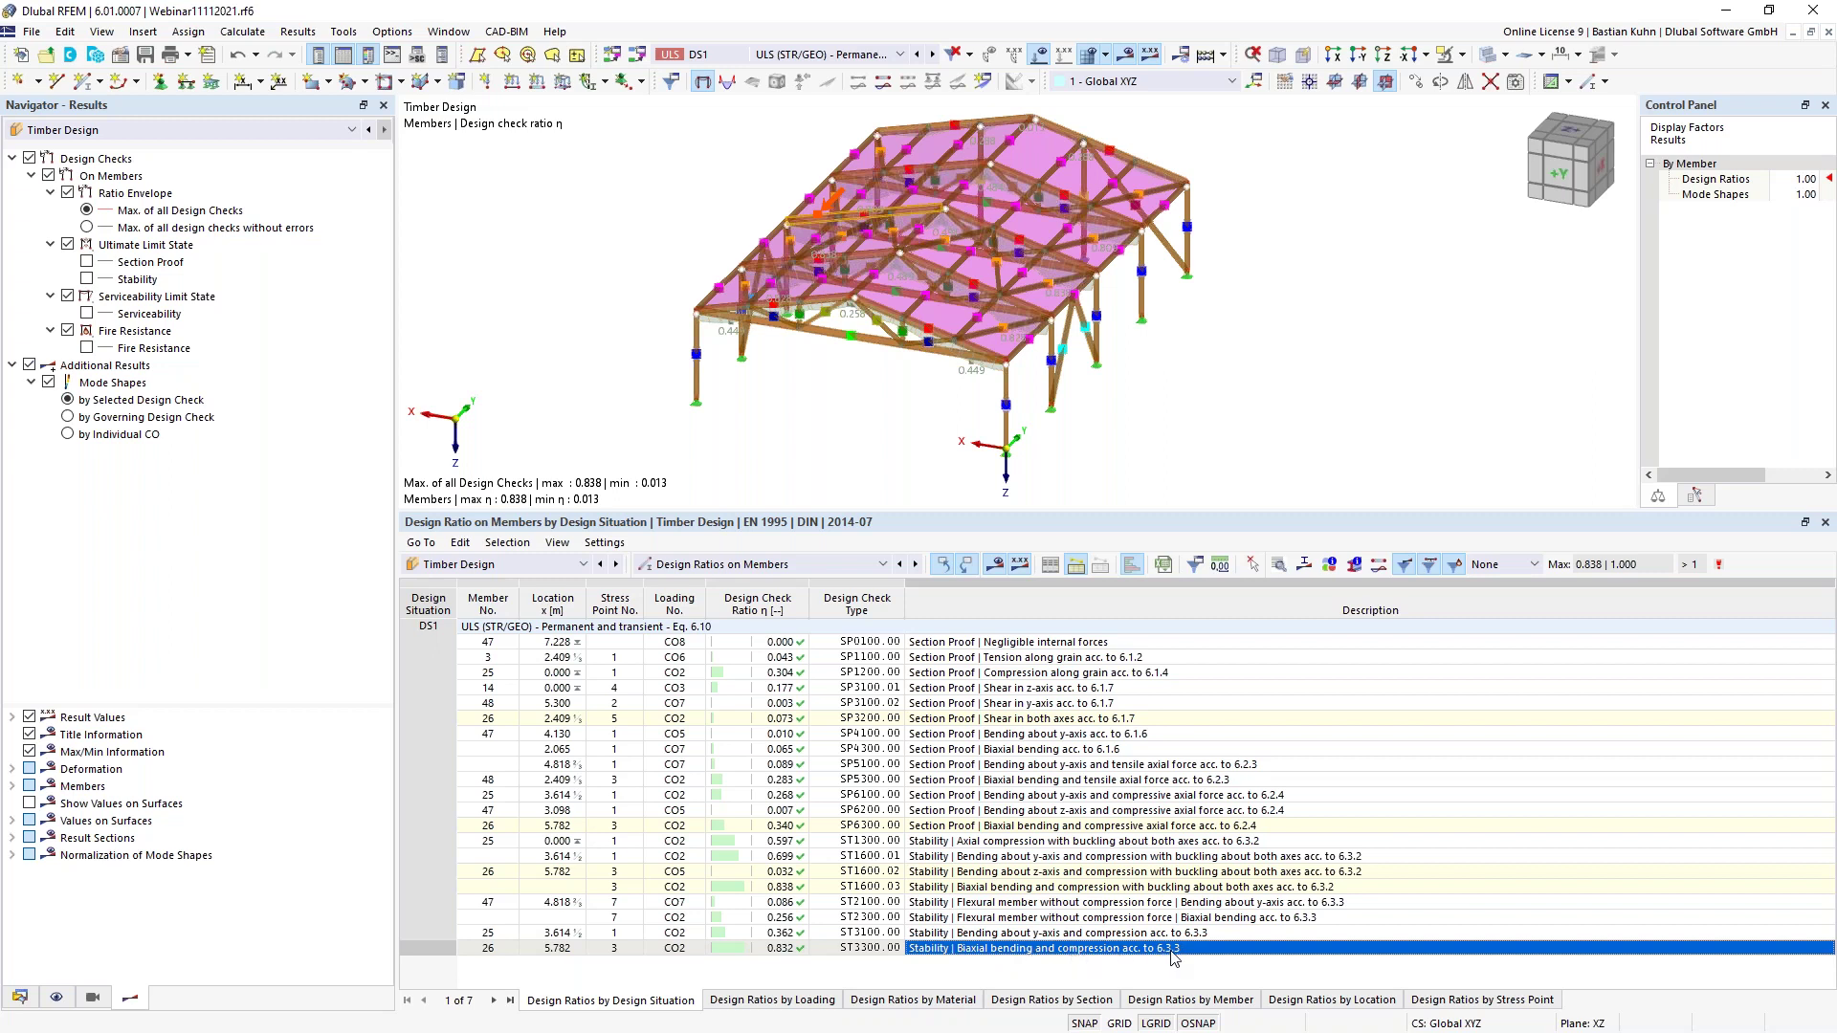
click(1279, 565)
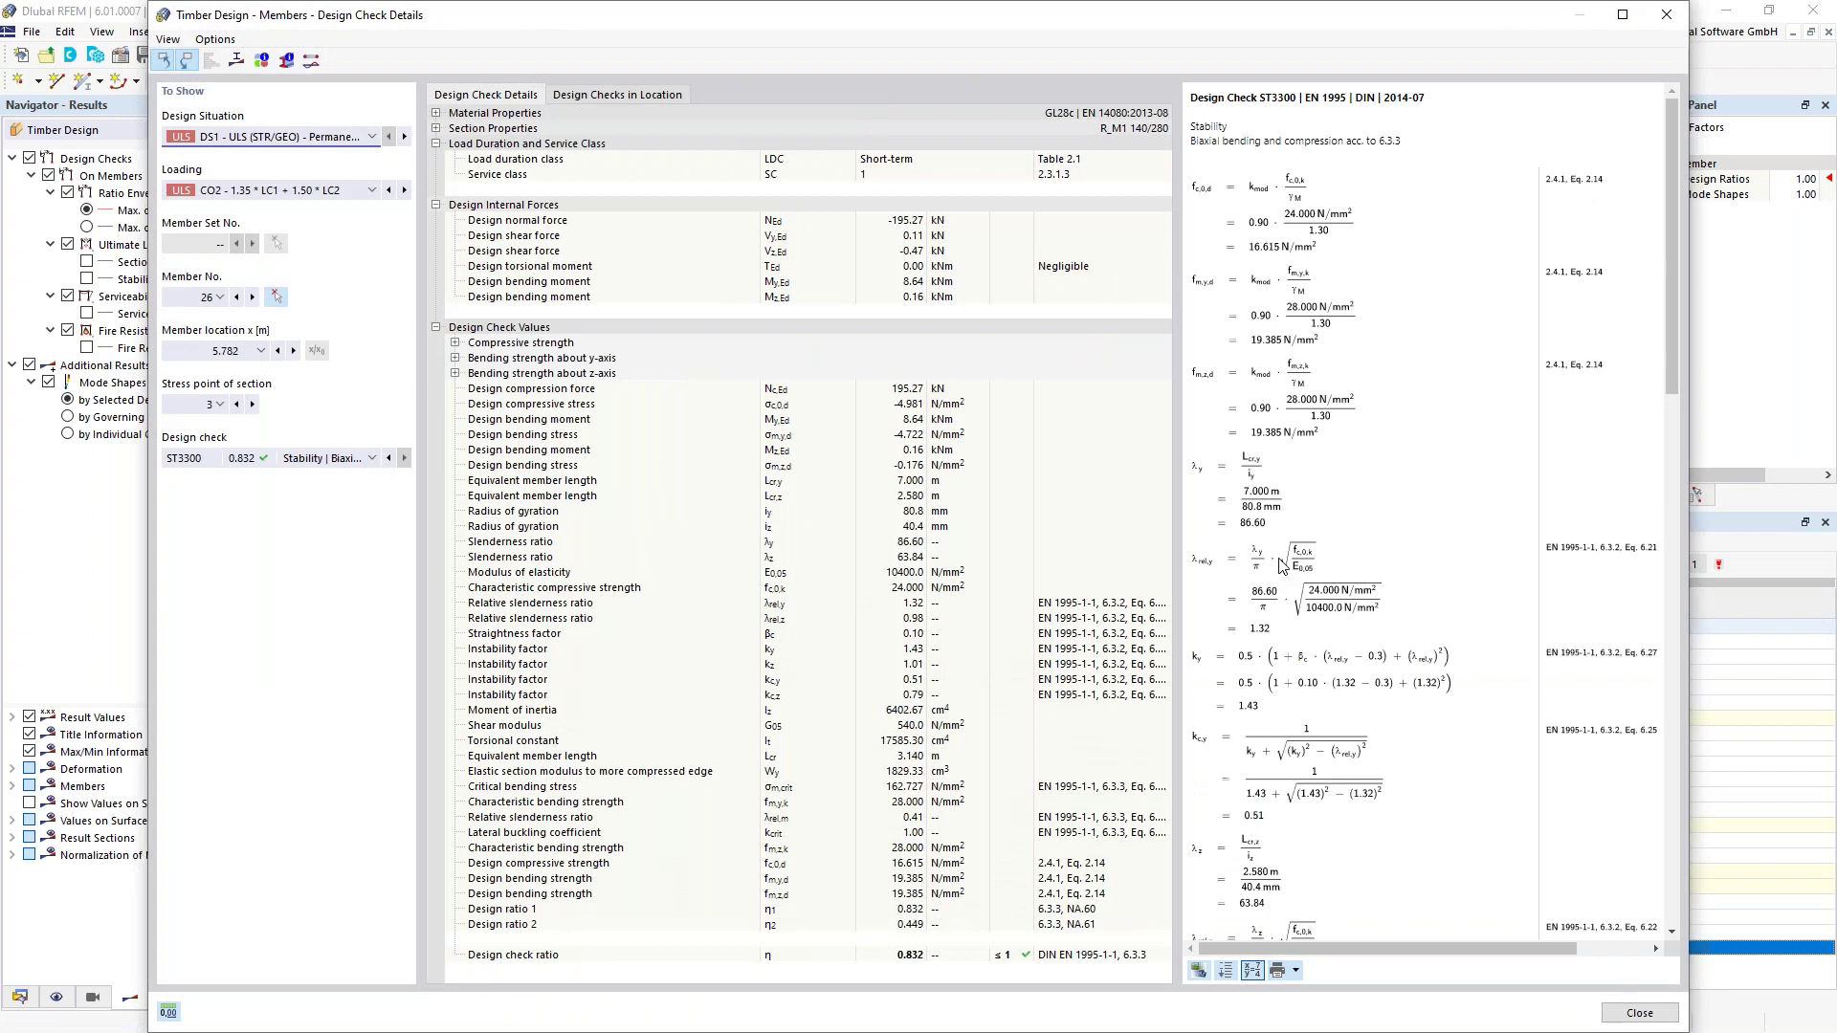
Read through the ST3300 design check formulas for member 26, from the design strengths to the final design ratio
scroll(1374, 278, down, 3)
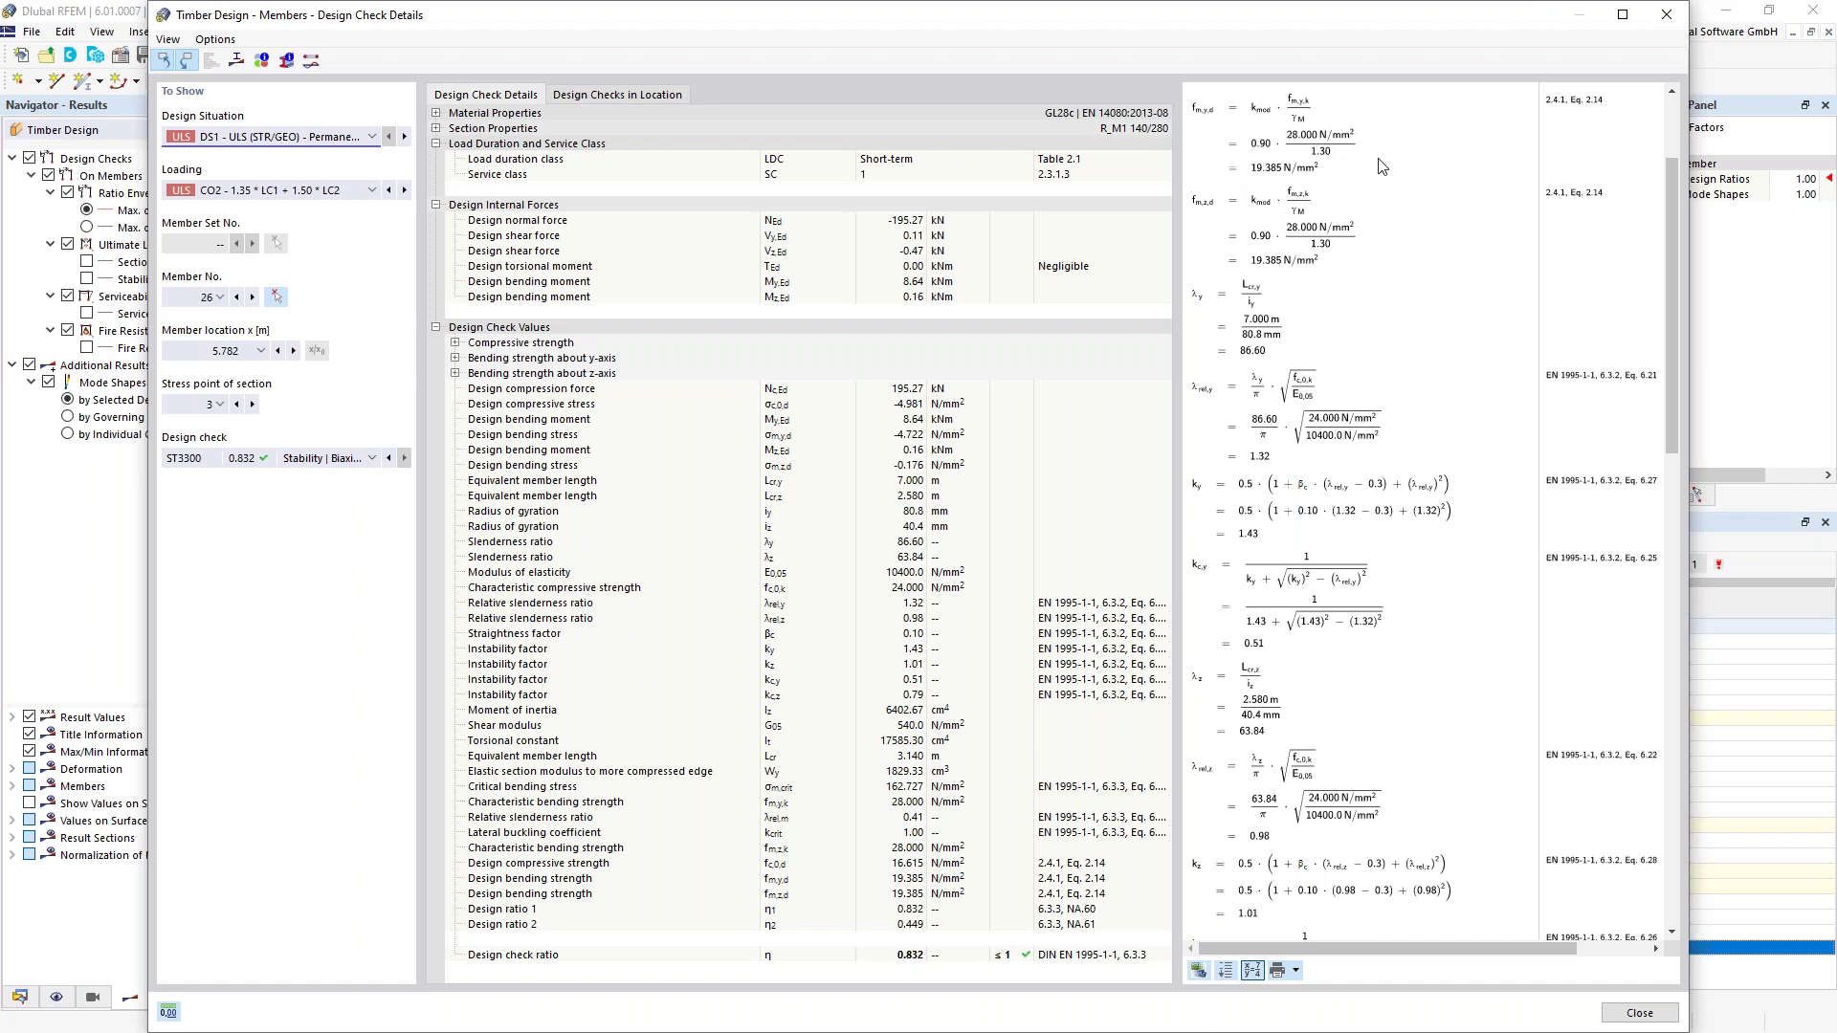
scroll(1406, 213, up, 3)
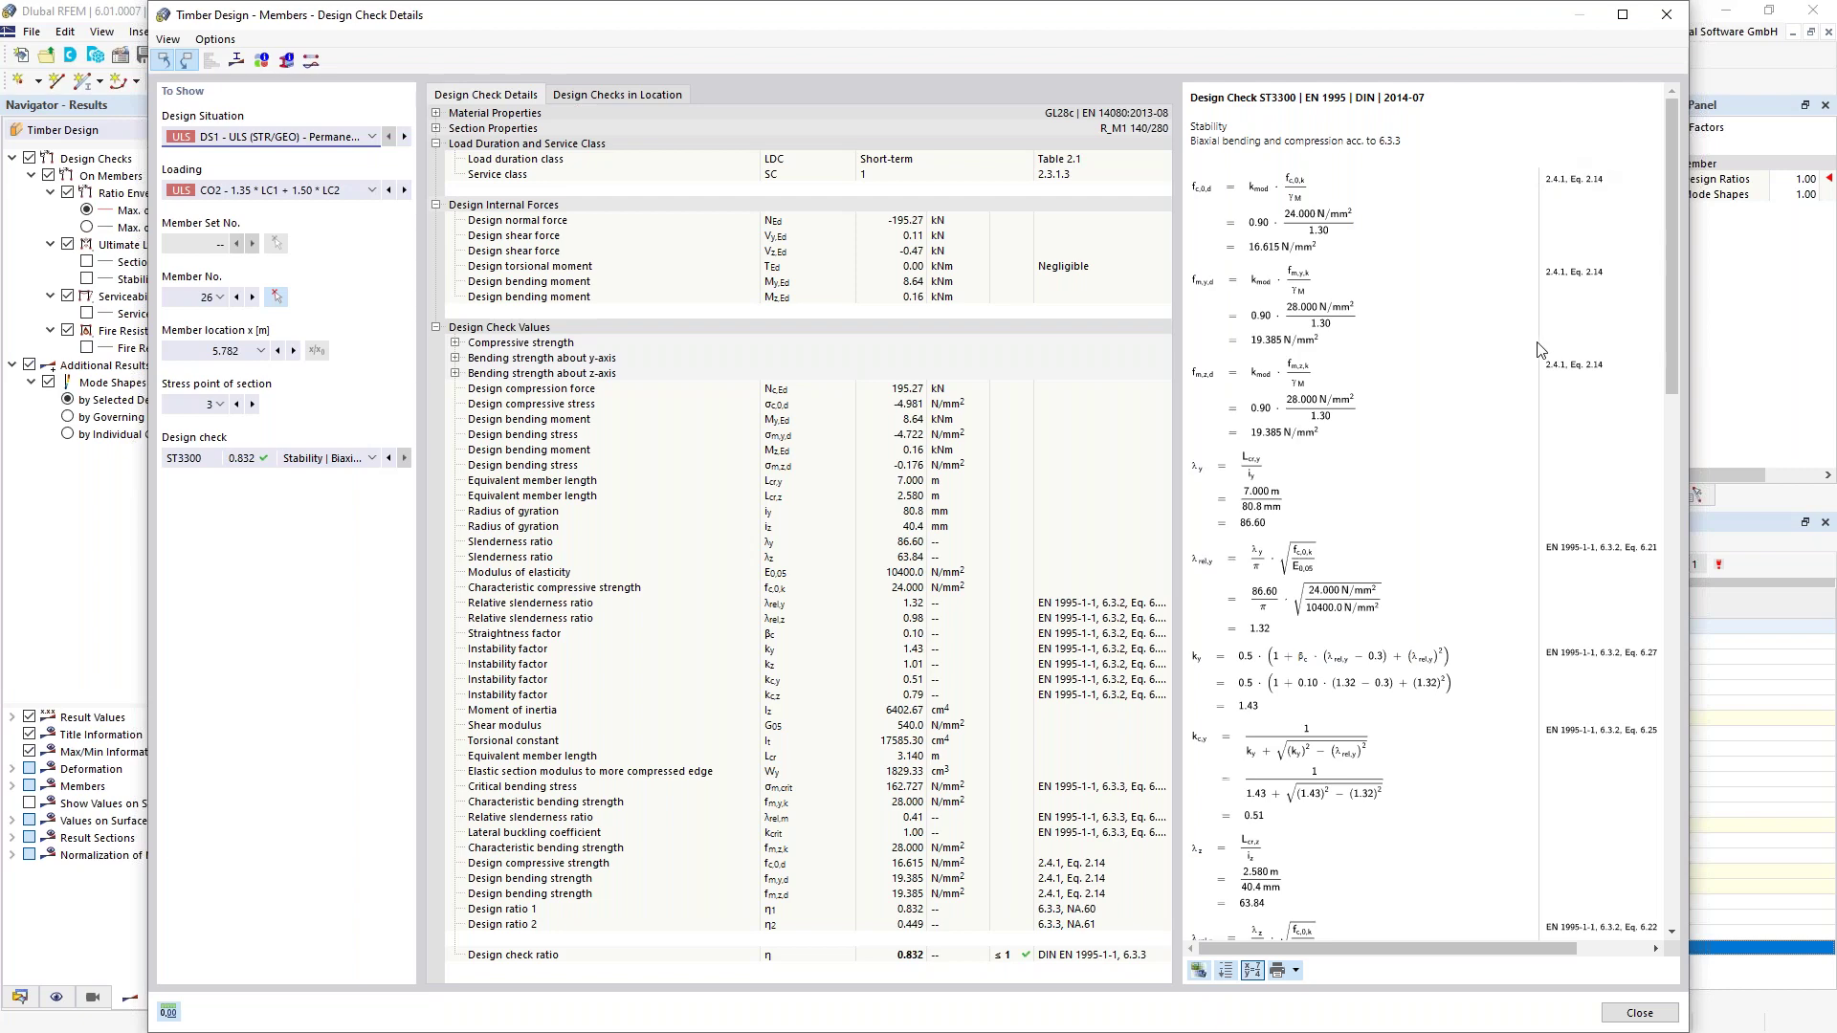
scroll(1542, 351, down, 10)
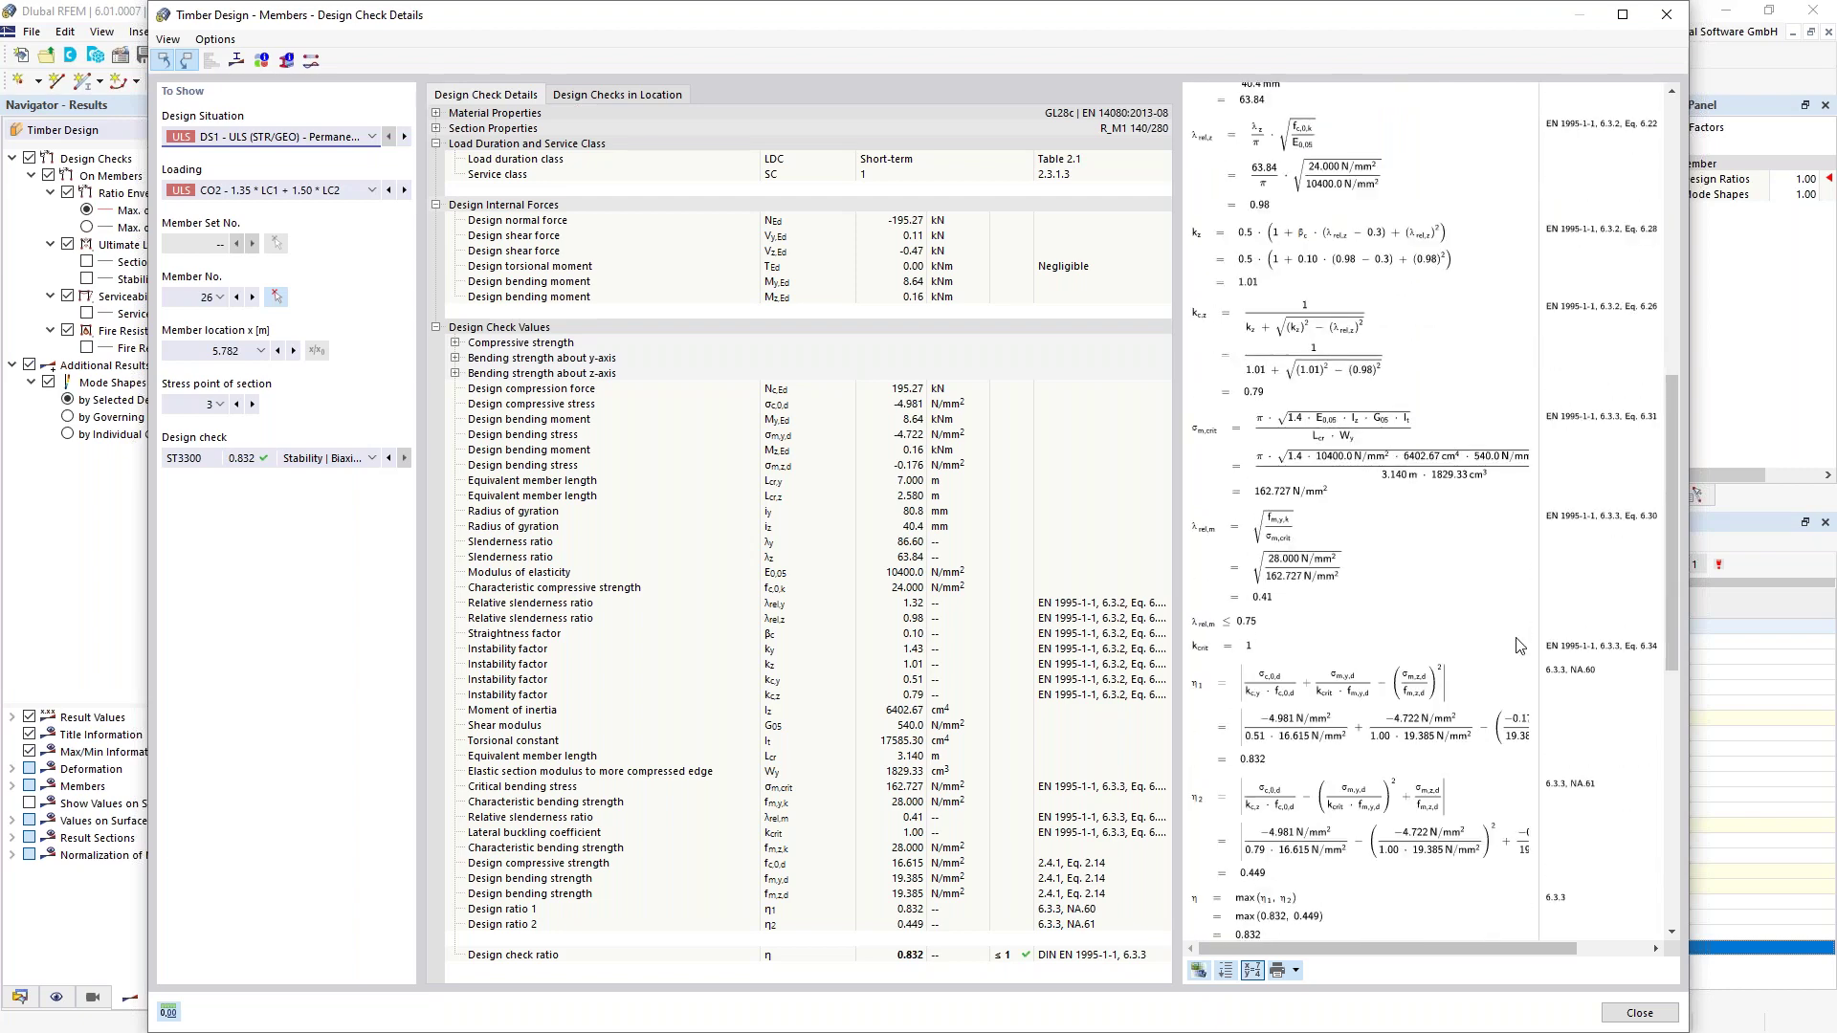
scroll(1519, 646, down, 5)
scroll(1402, 708, up, 7)
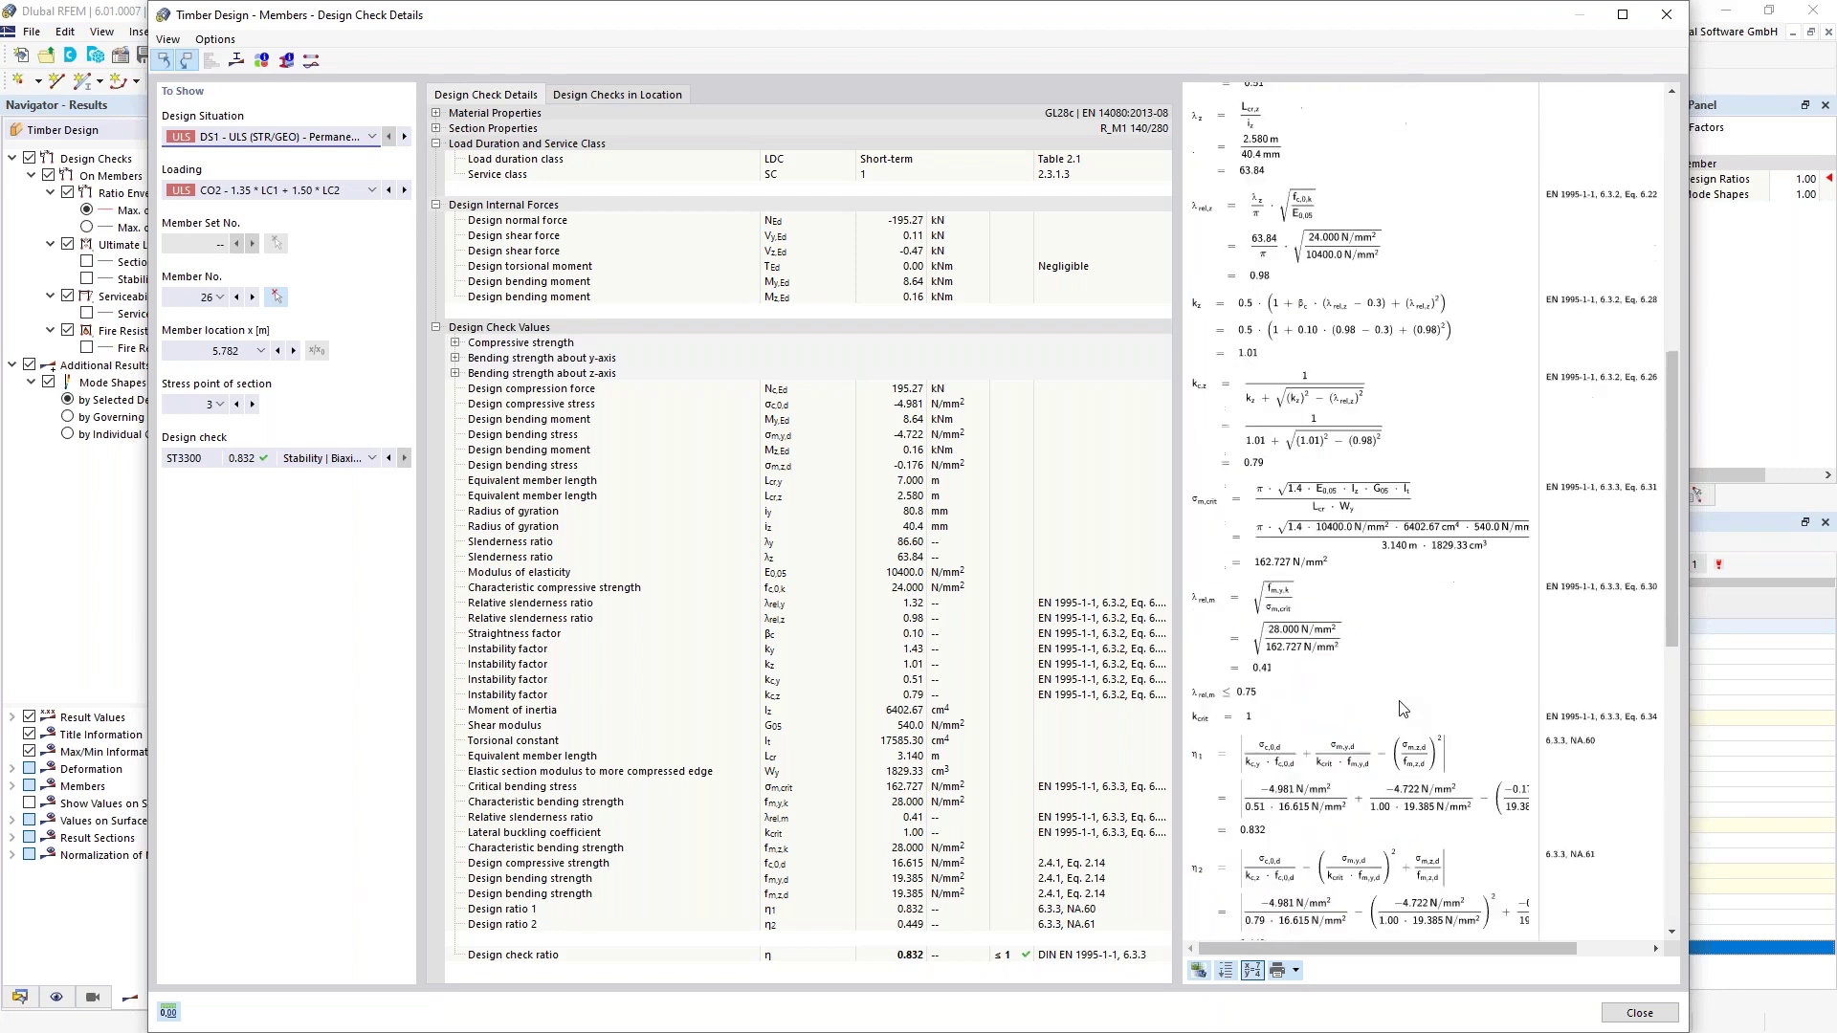
scroll(1402, 708, up, 8)
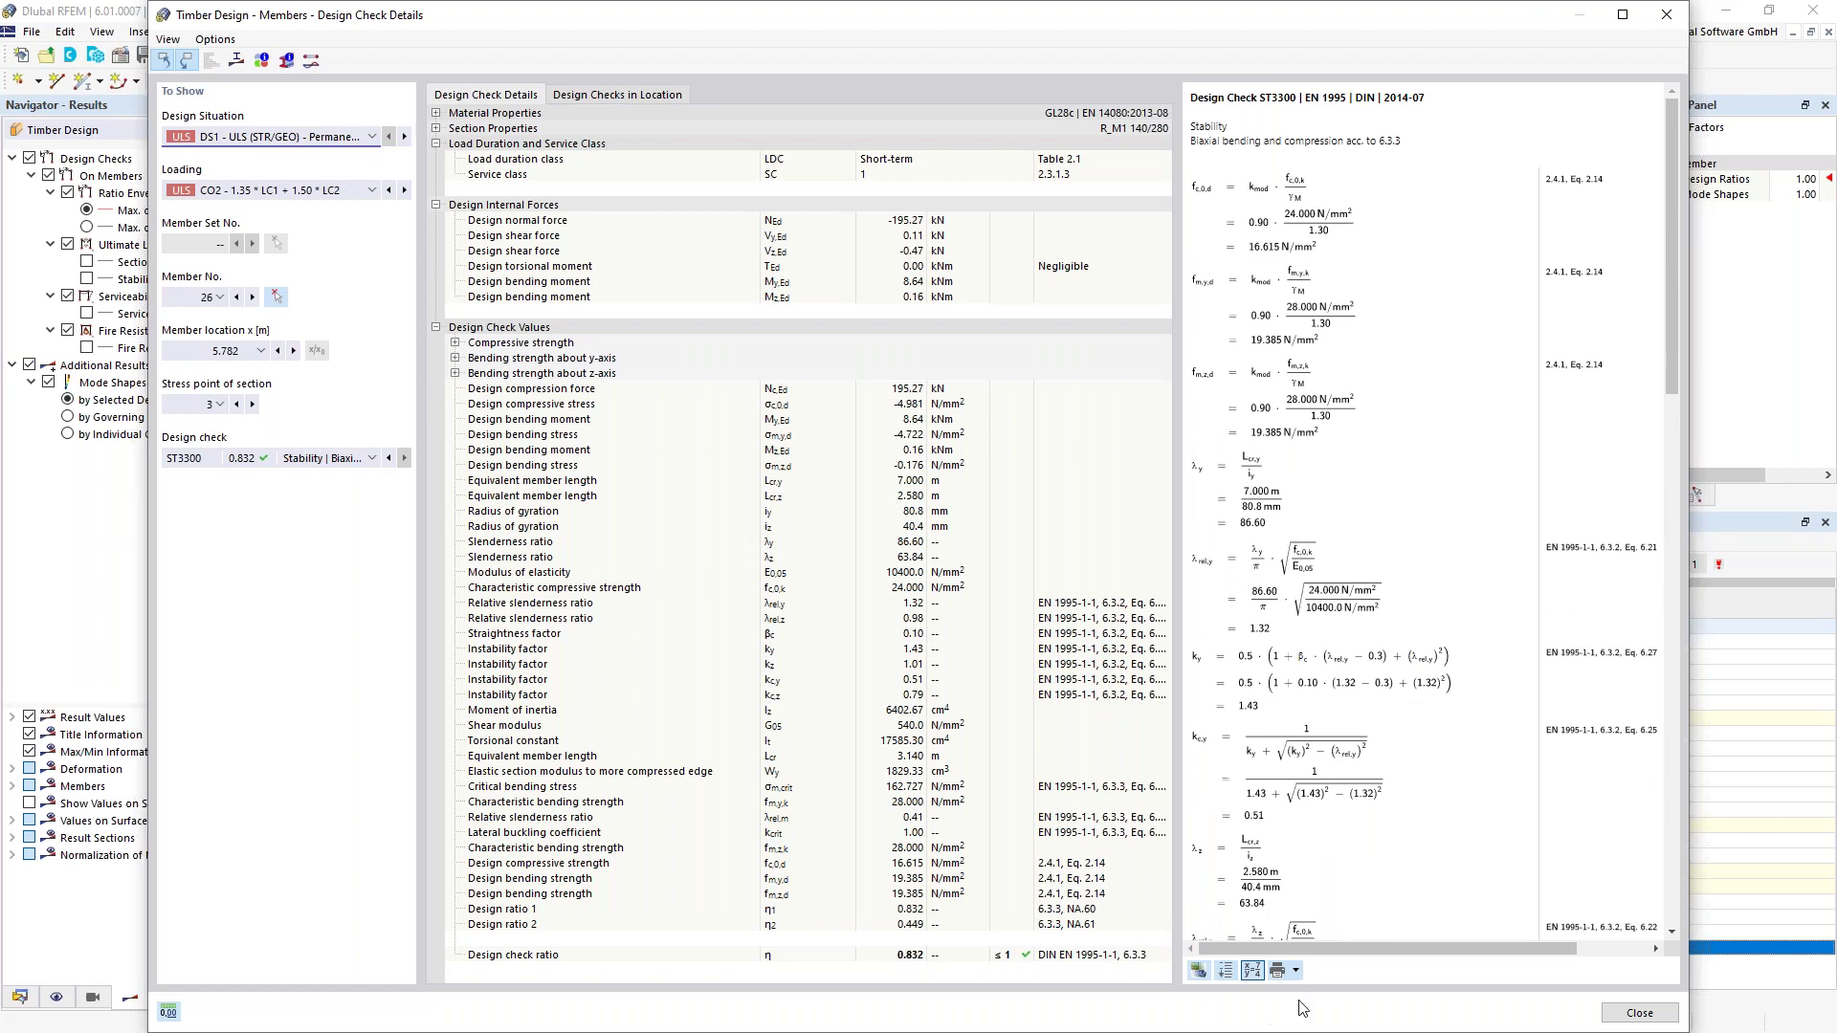
Send the design check formulas to the printout report and deselect all report items in the report manager
click(1297, 970)
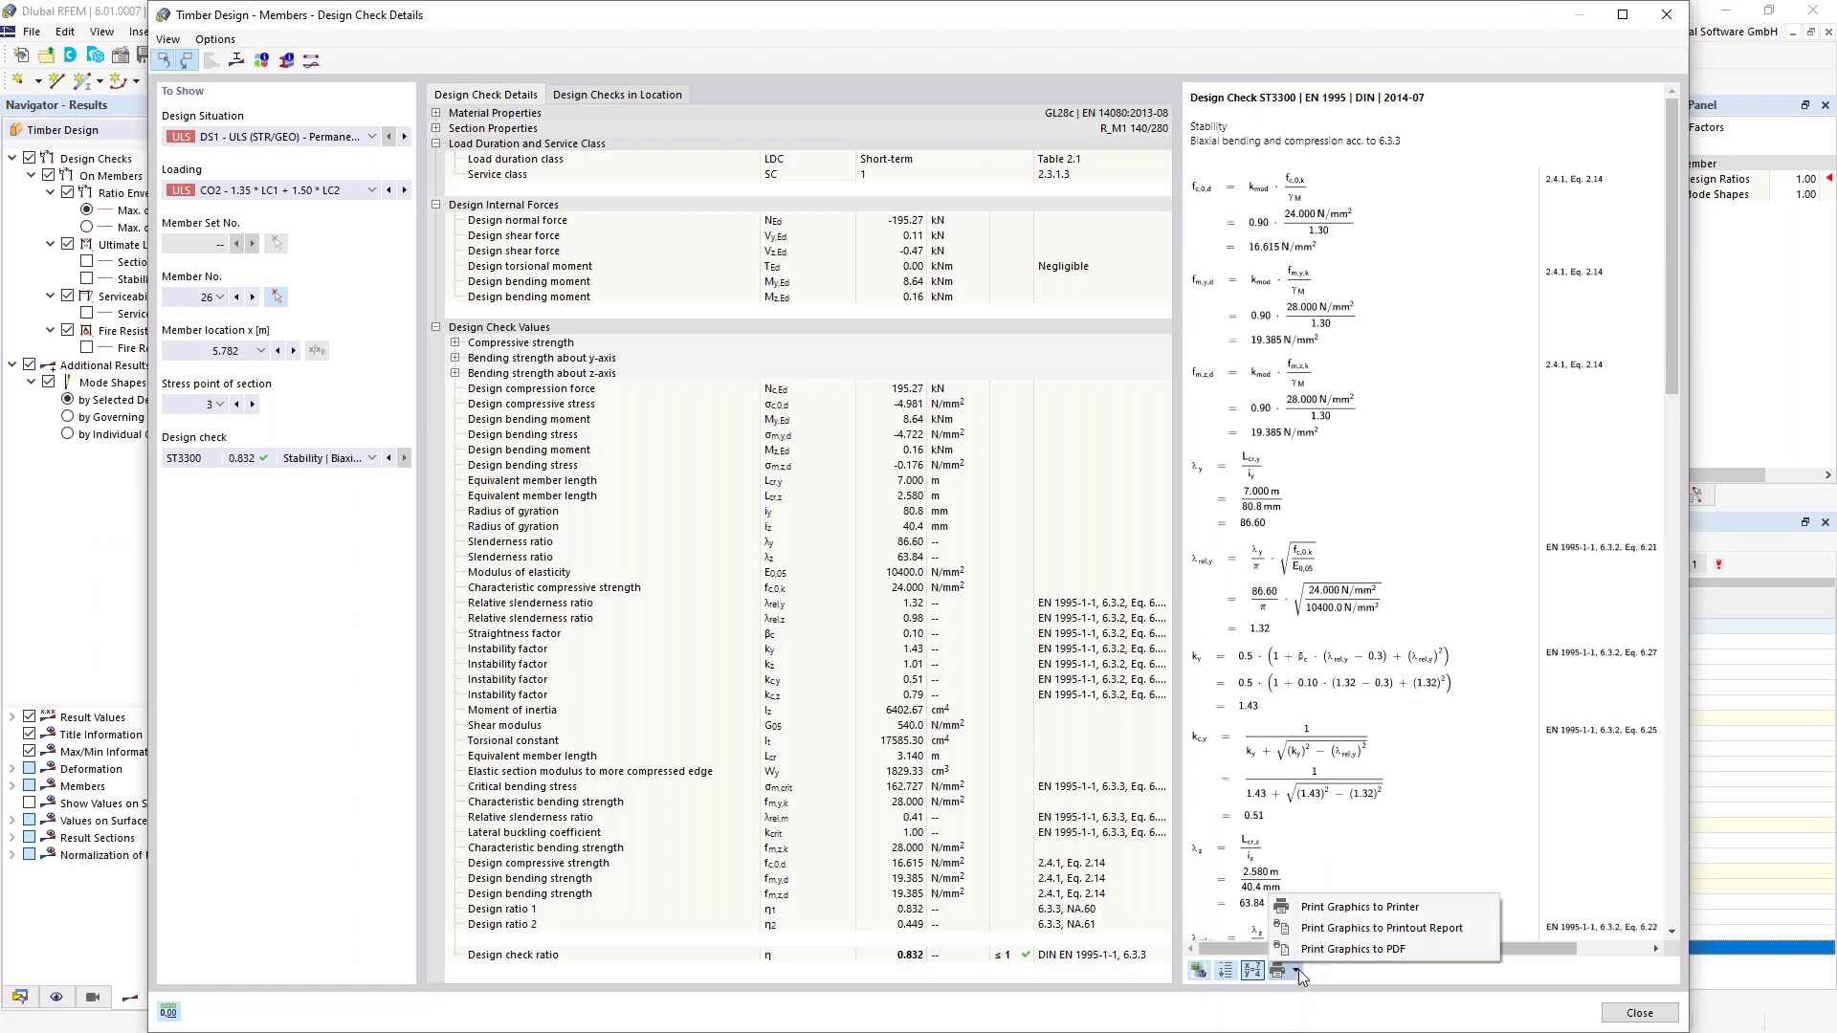
click(1337, 929)
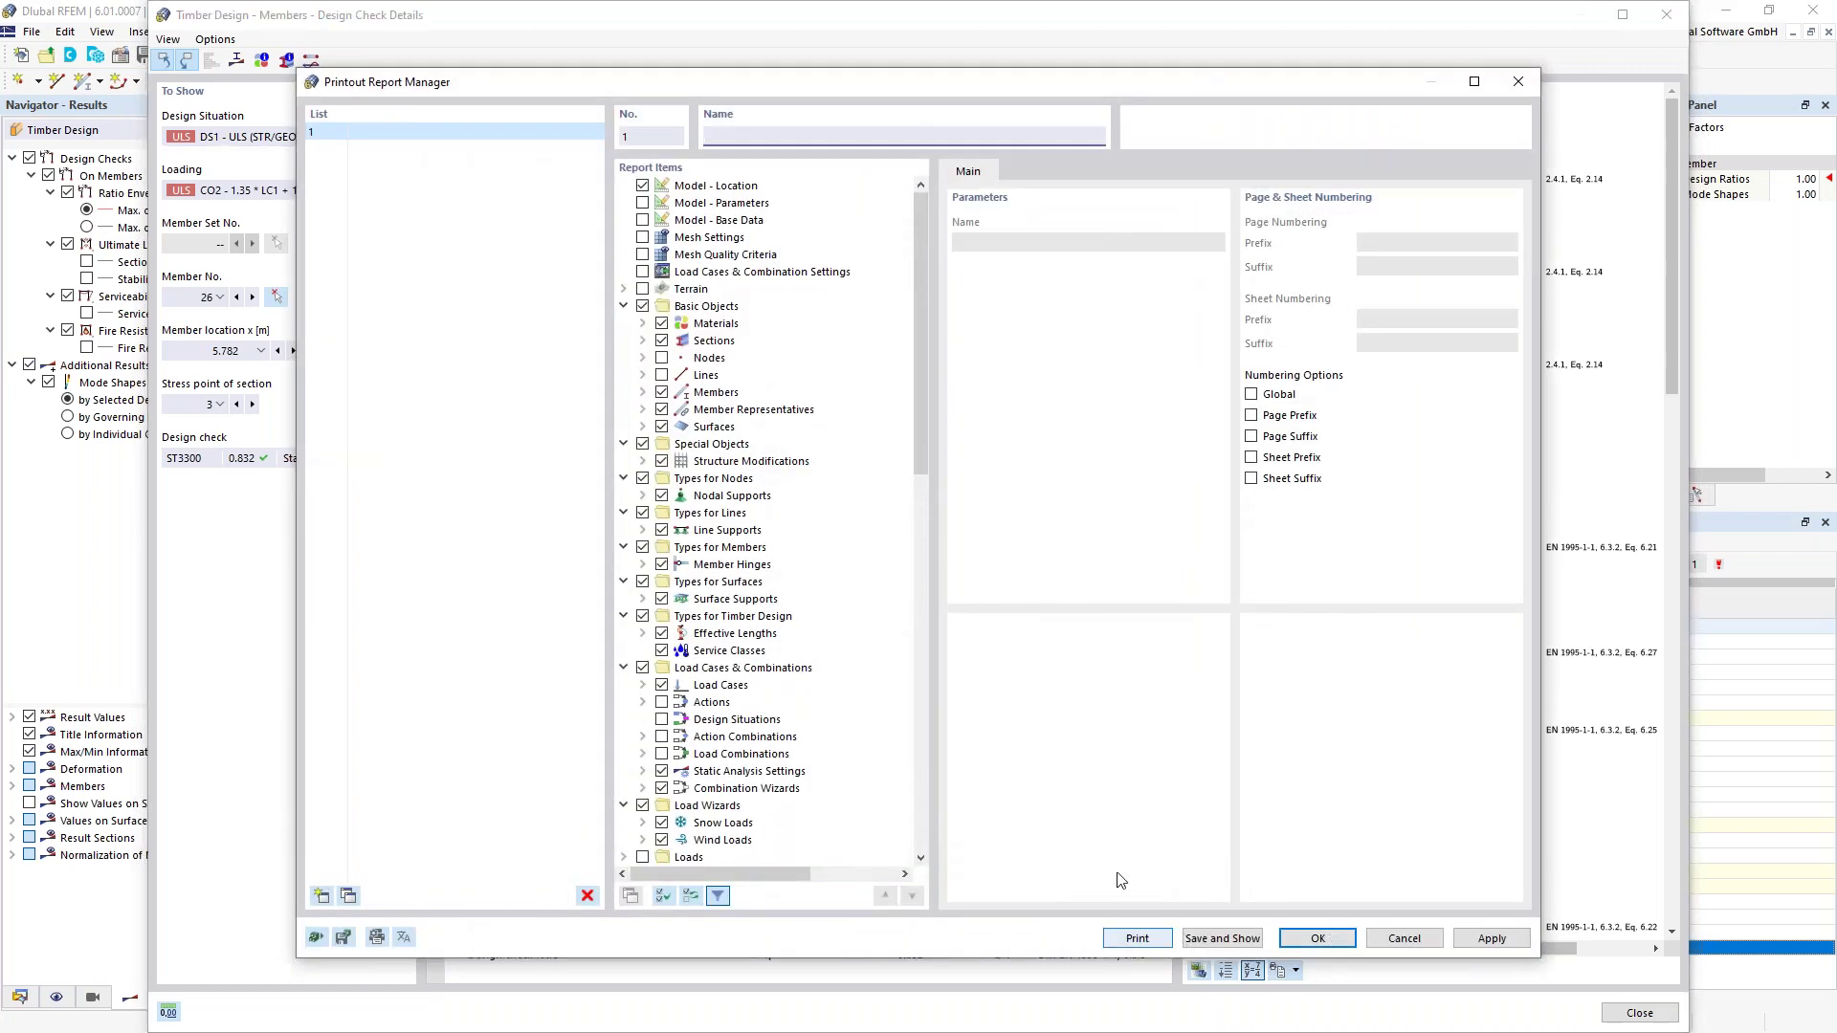
click(691, 897)
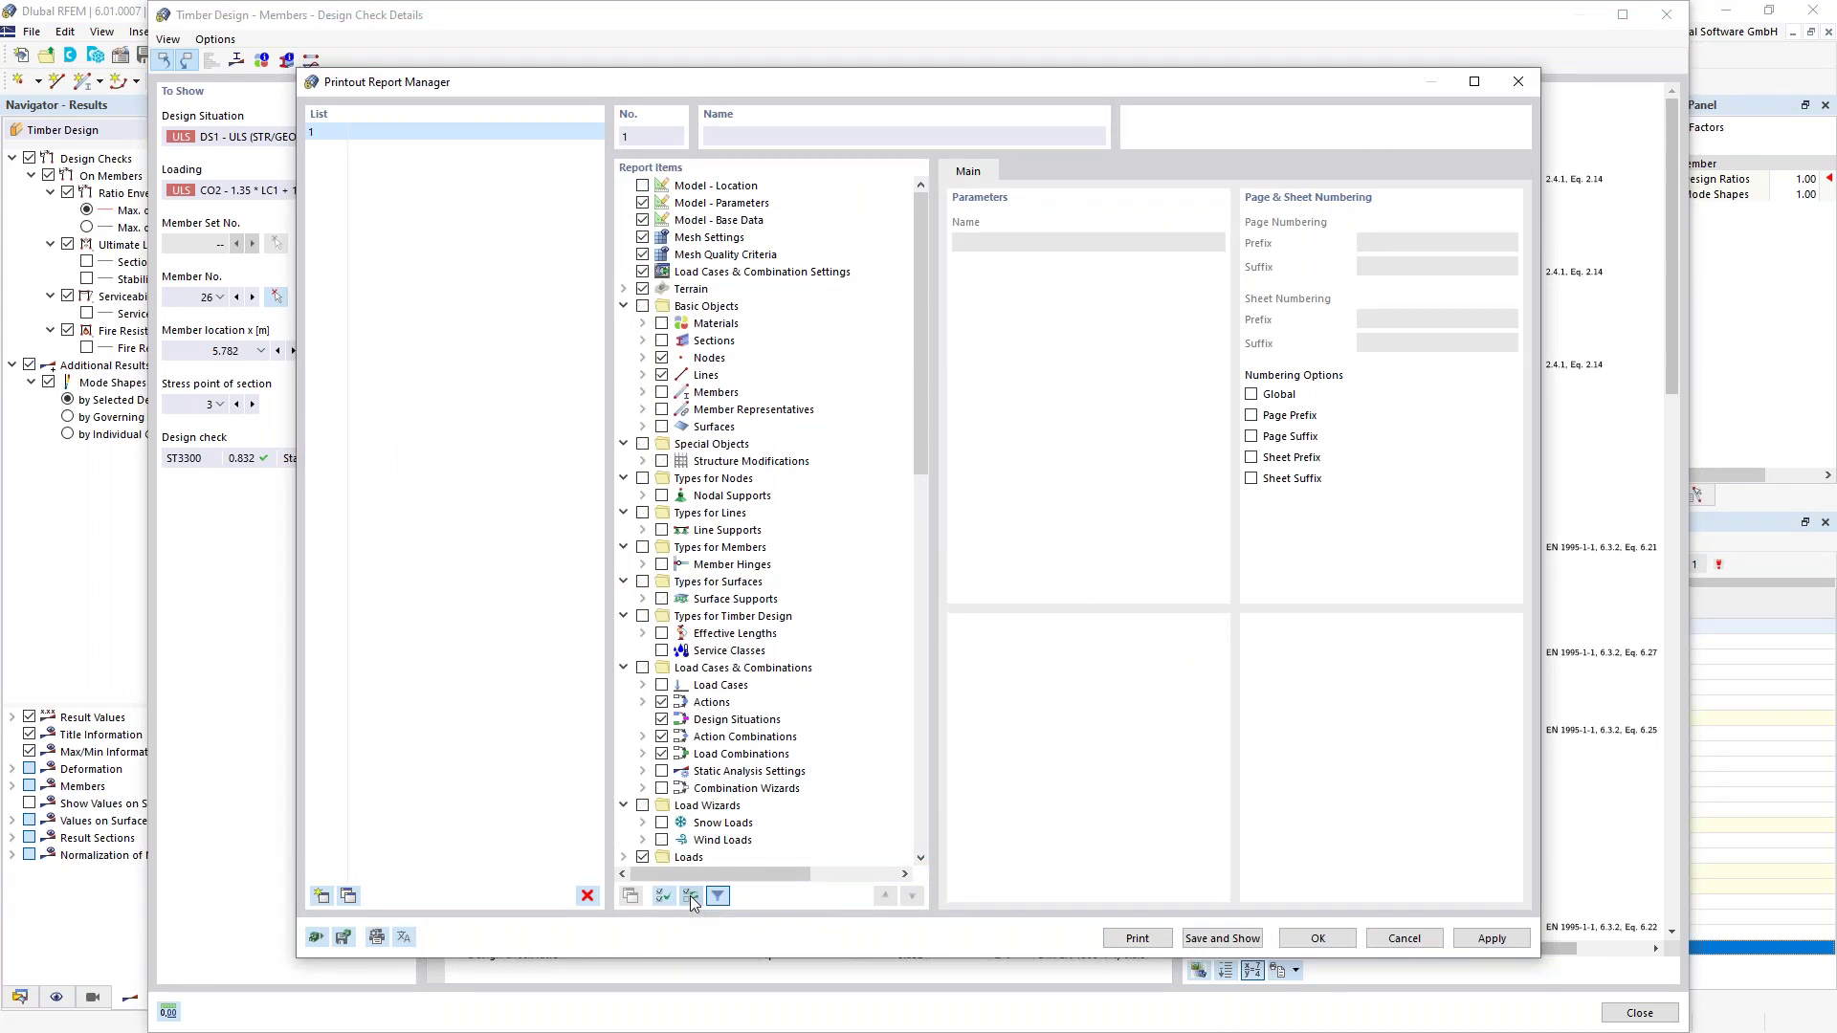
click(673, 897)
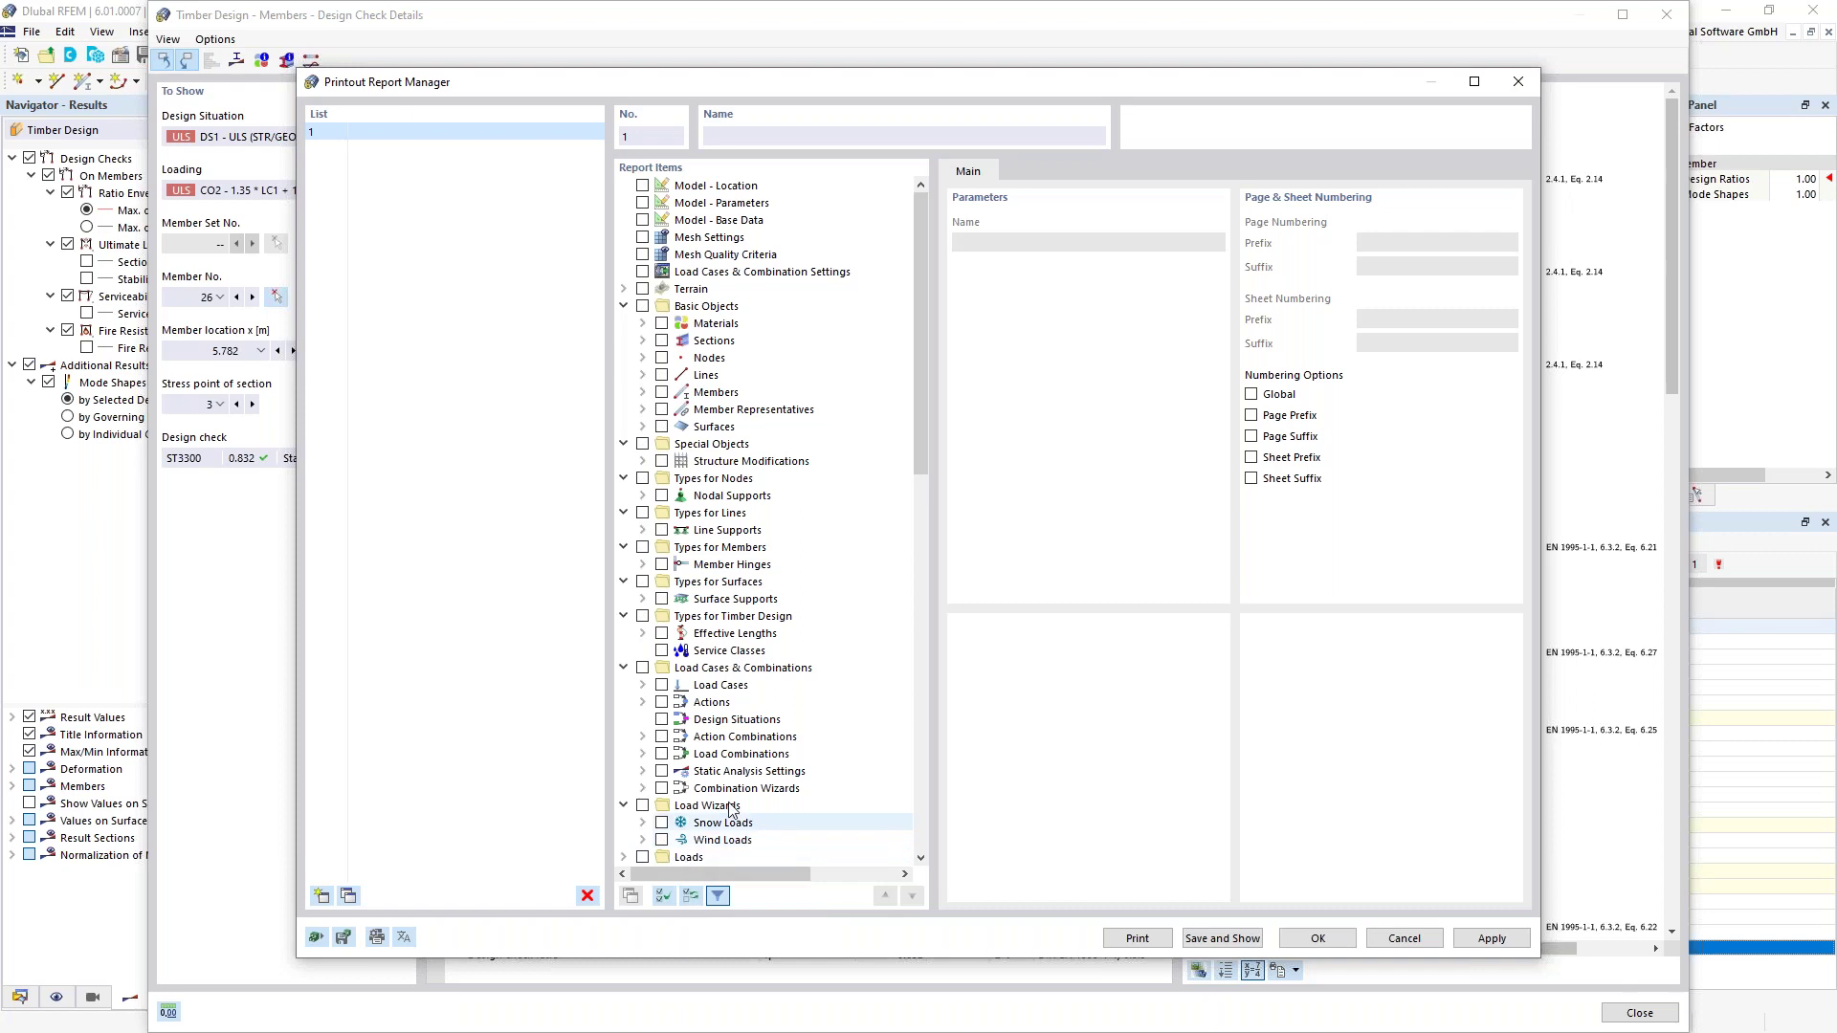
Include the Timber Design chapter in the printout report with Global Settings, Design Situations, Materials and Sections
scroll(670, 622, down, 15)
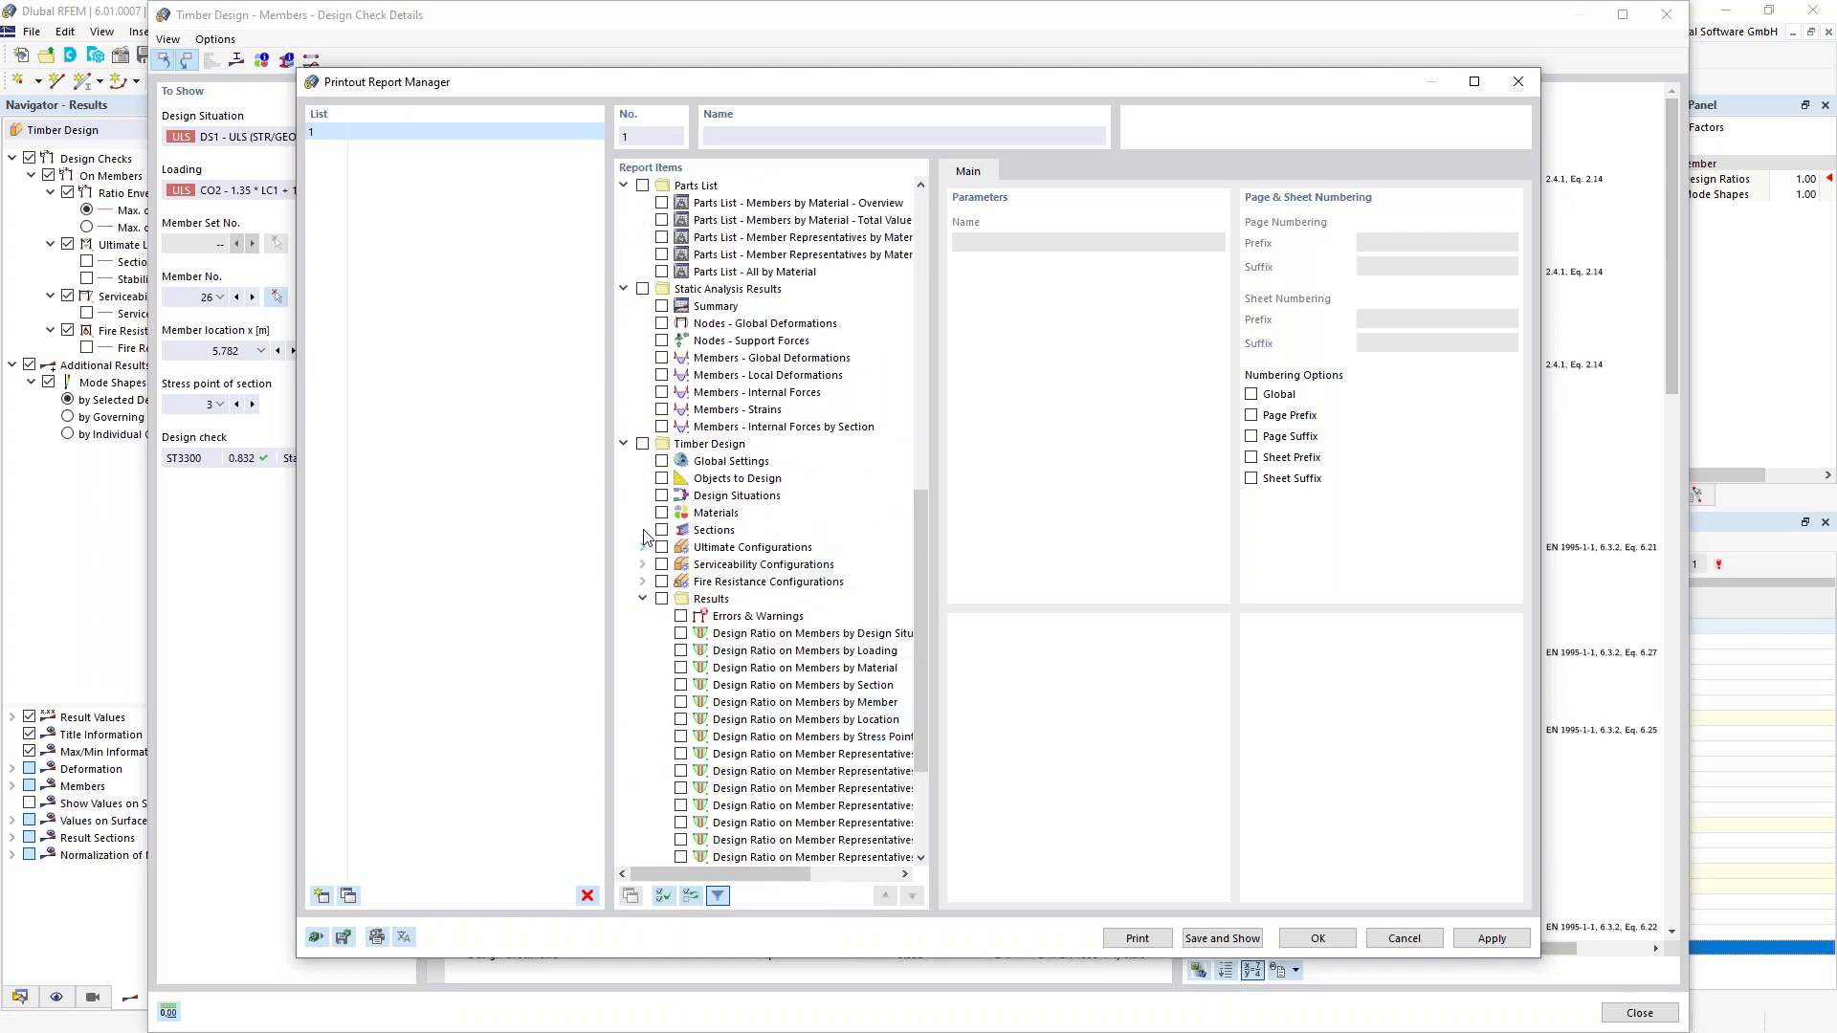
click(643, 444)
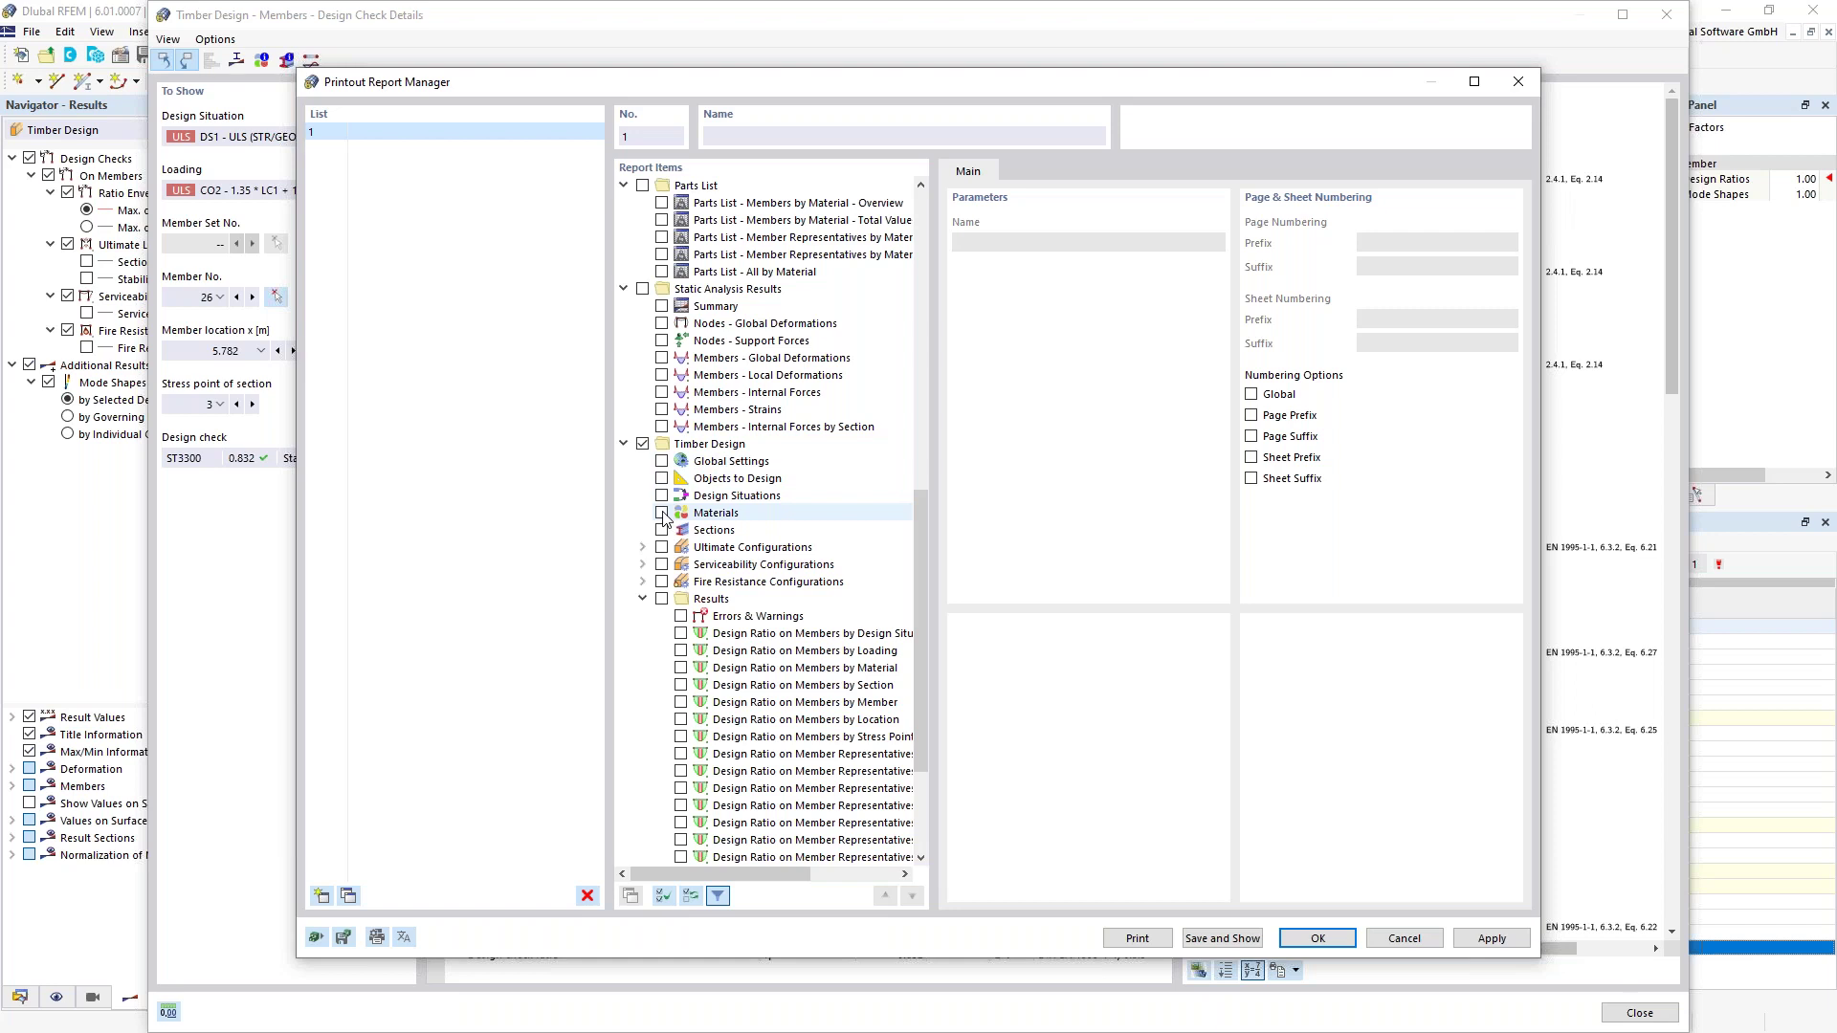
click(661, 461)
click(661, 496)
click(661, 514)
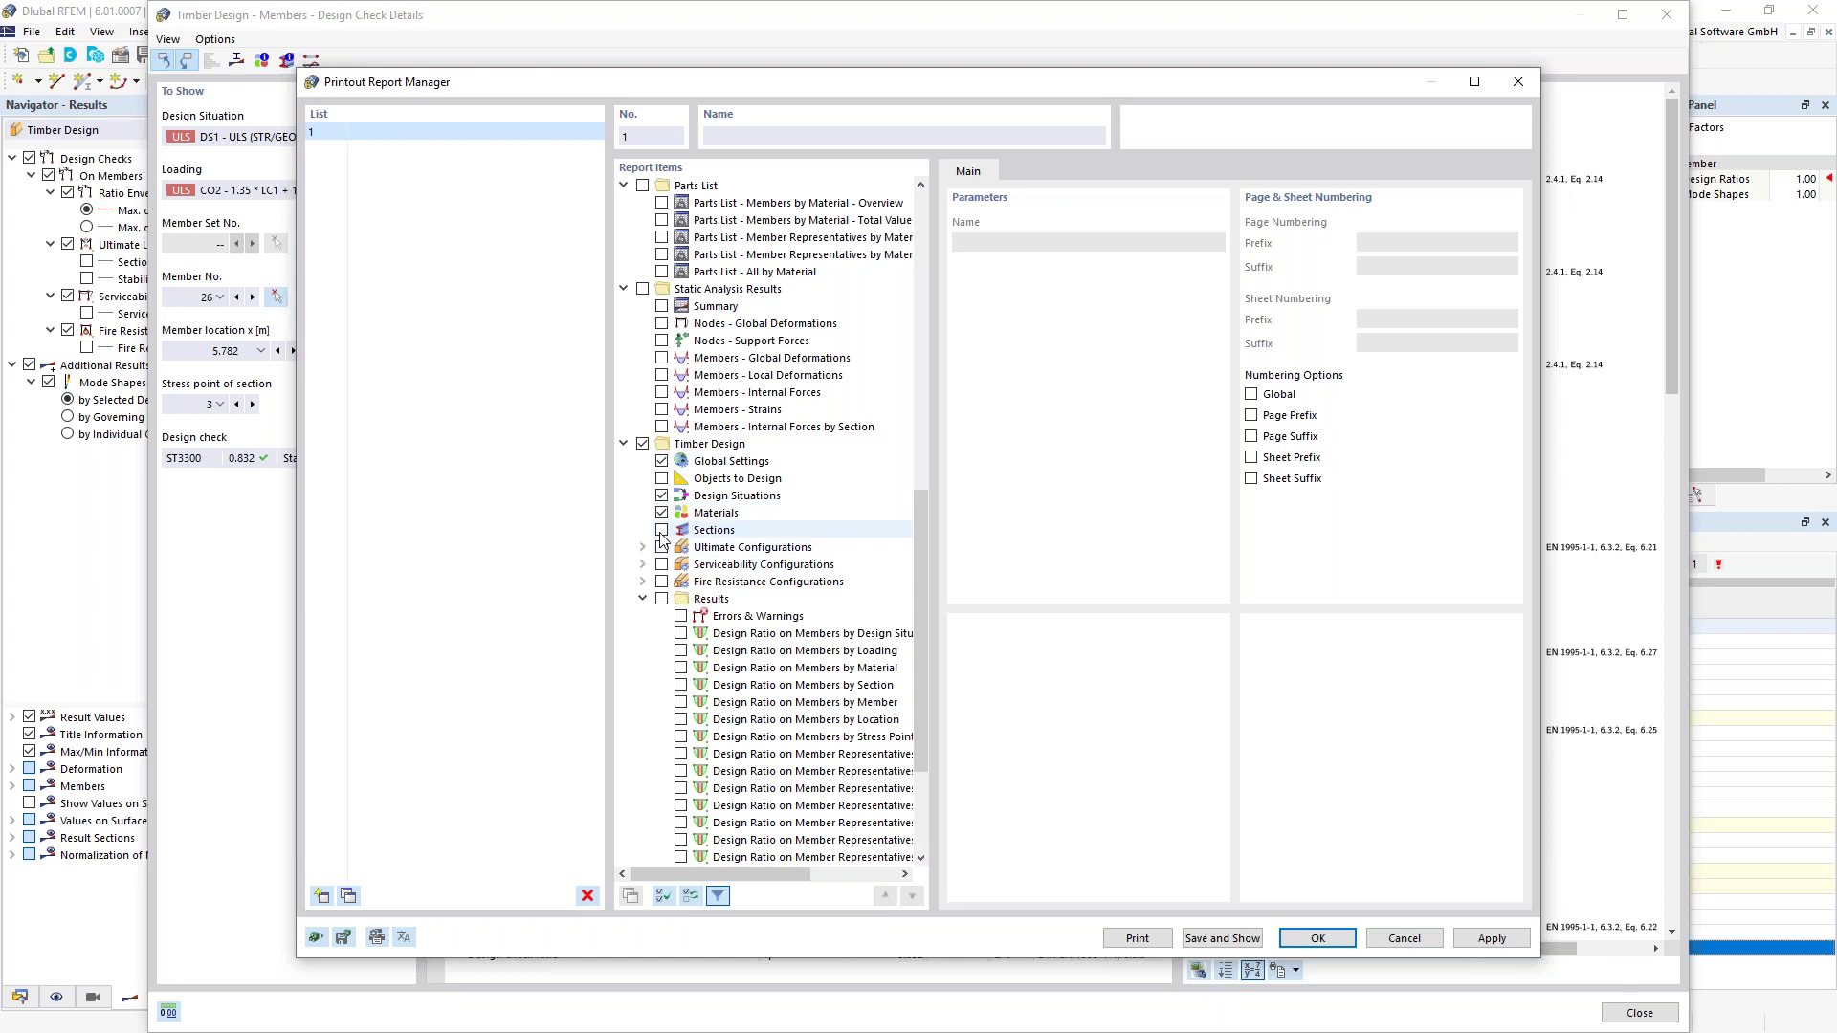
click(661, 531)
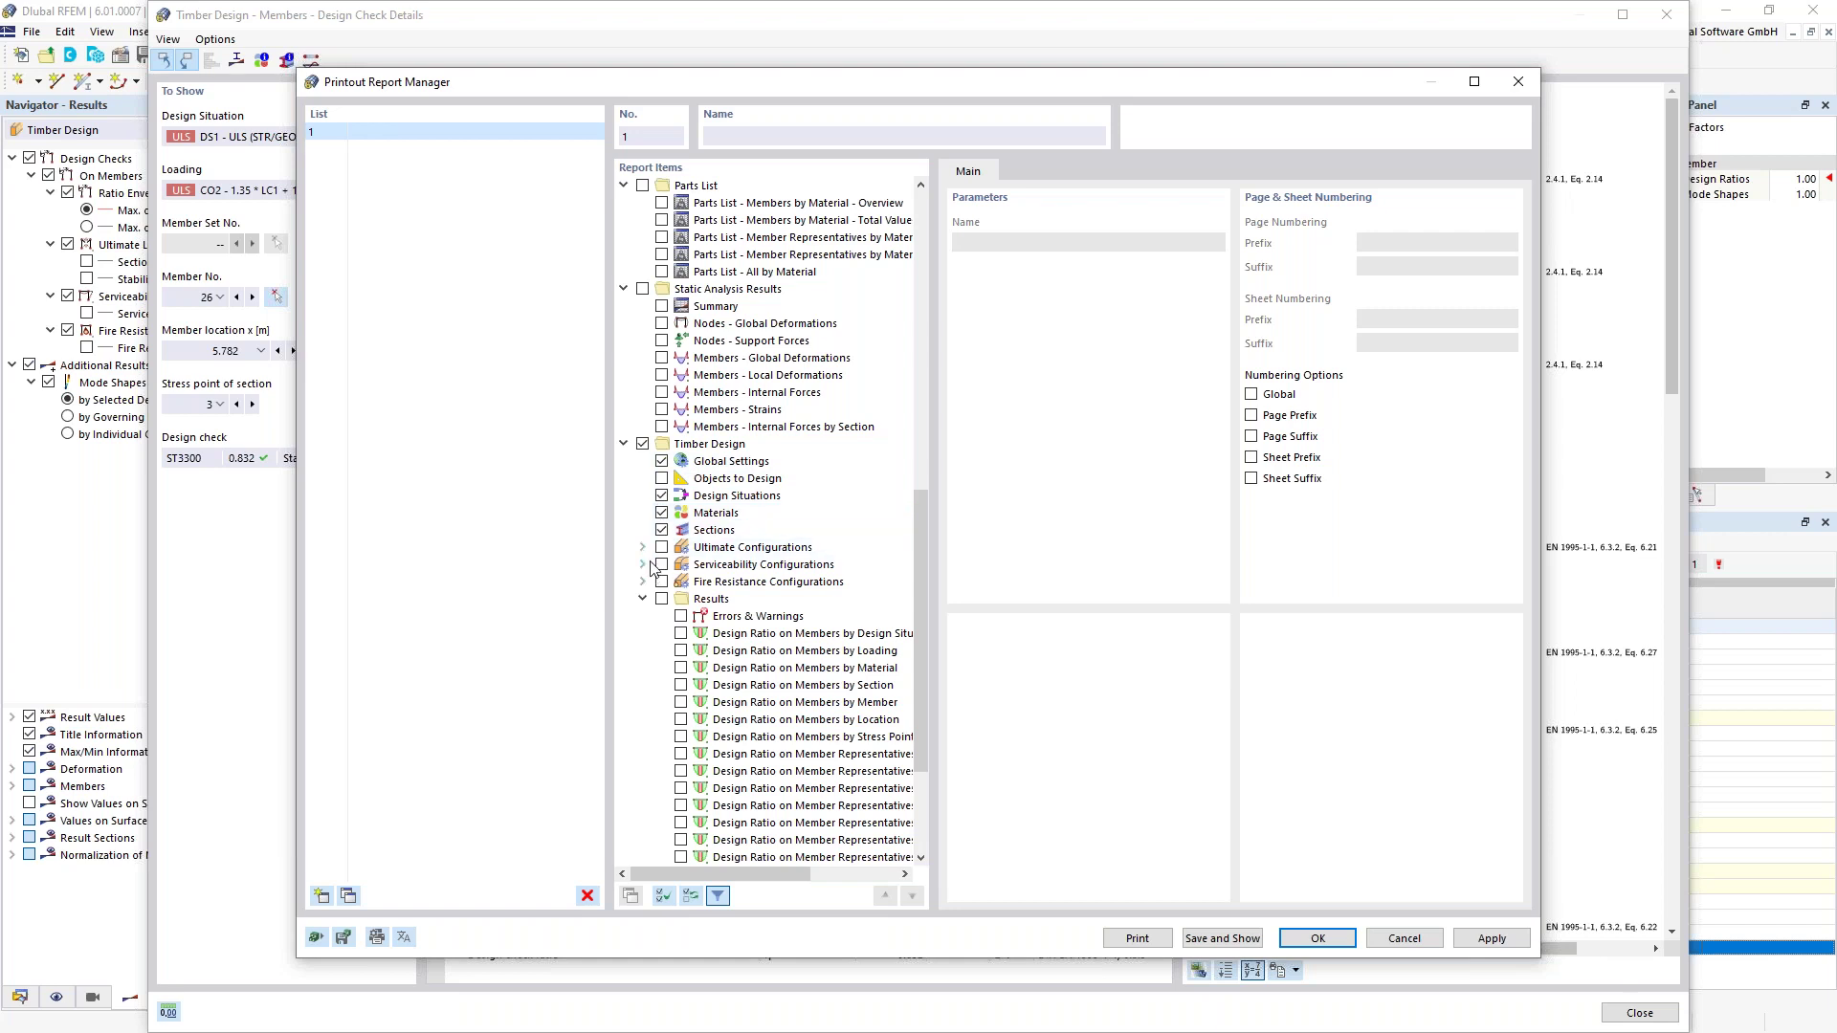
Add the Serviceability Configurations and the Fire Resistance Configurations with their settings to the printout report
click(661, 564)
click(642, 564)
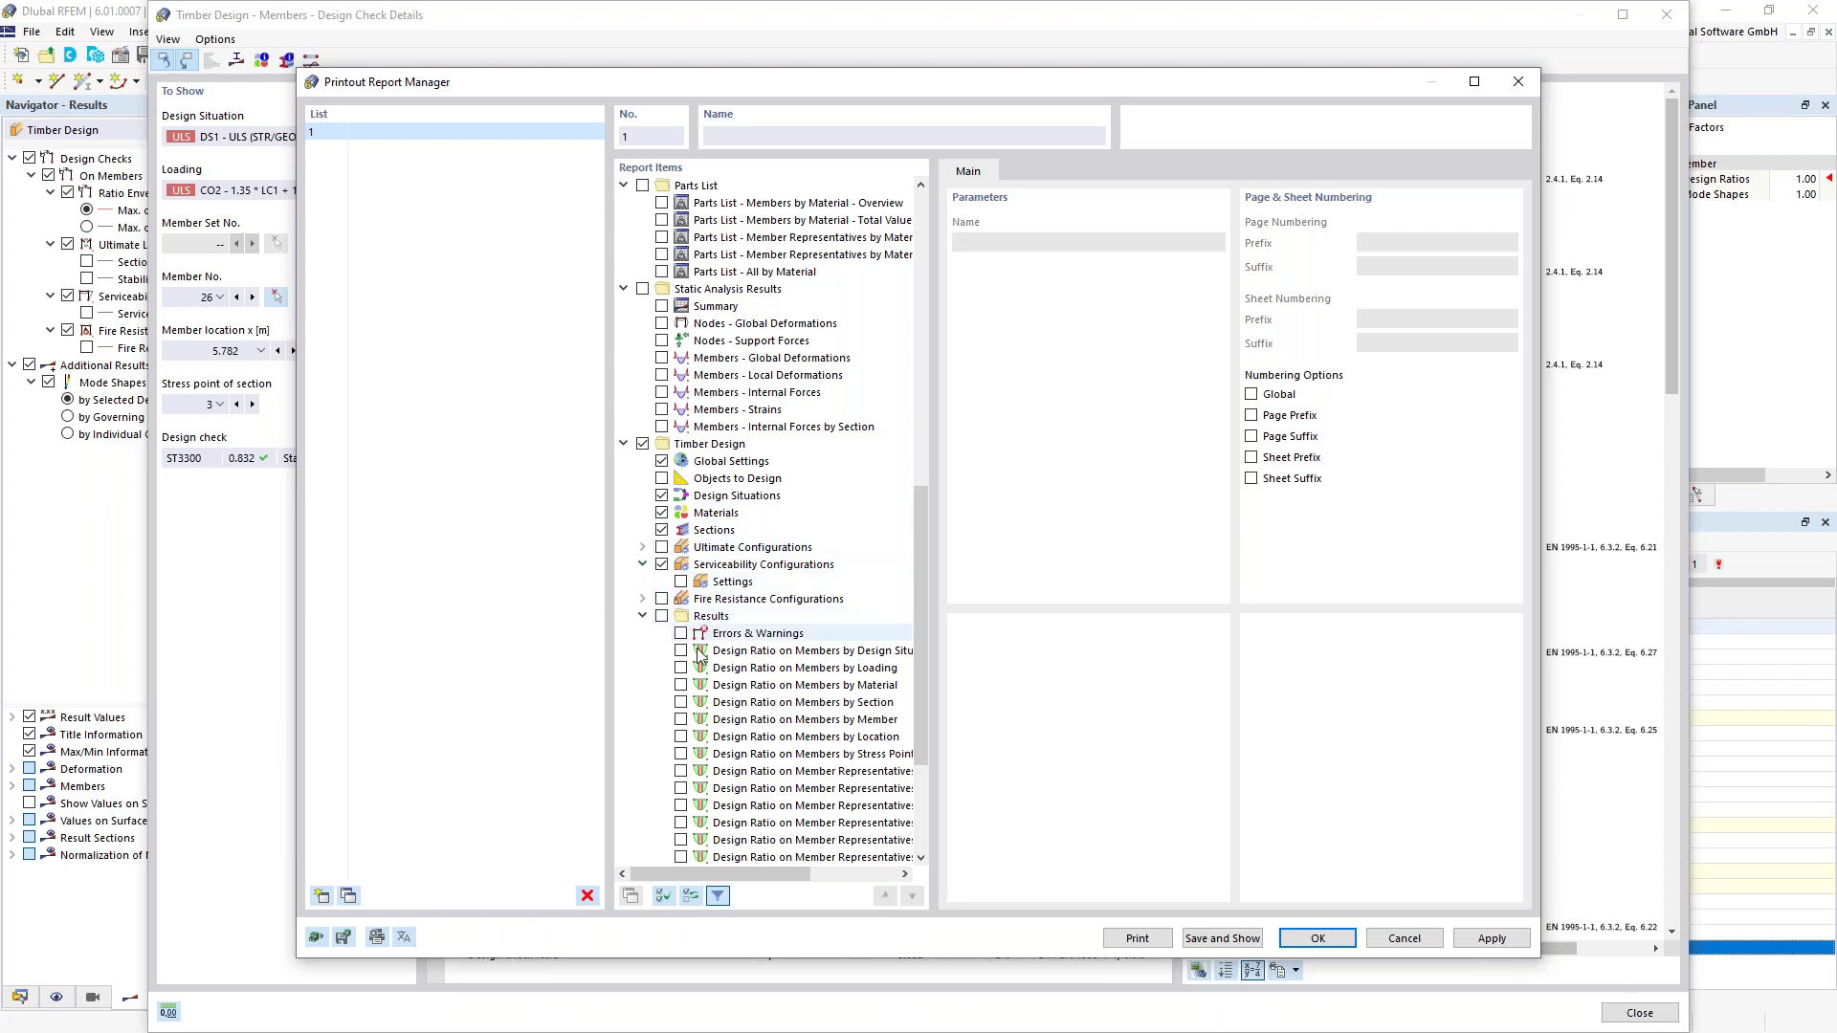
click(643, 599)
click(661, 600)
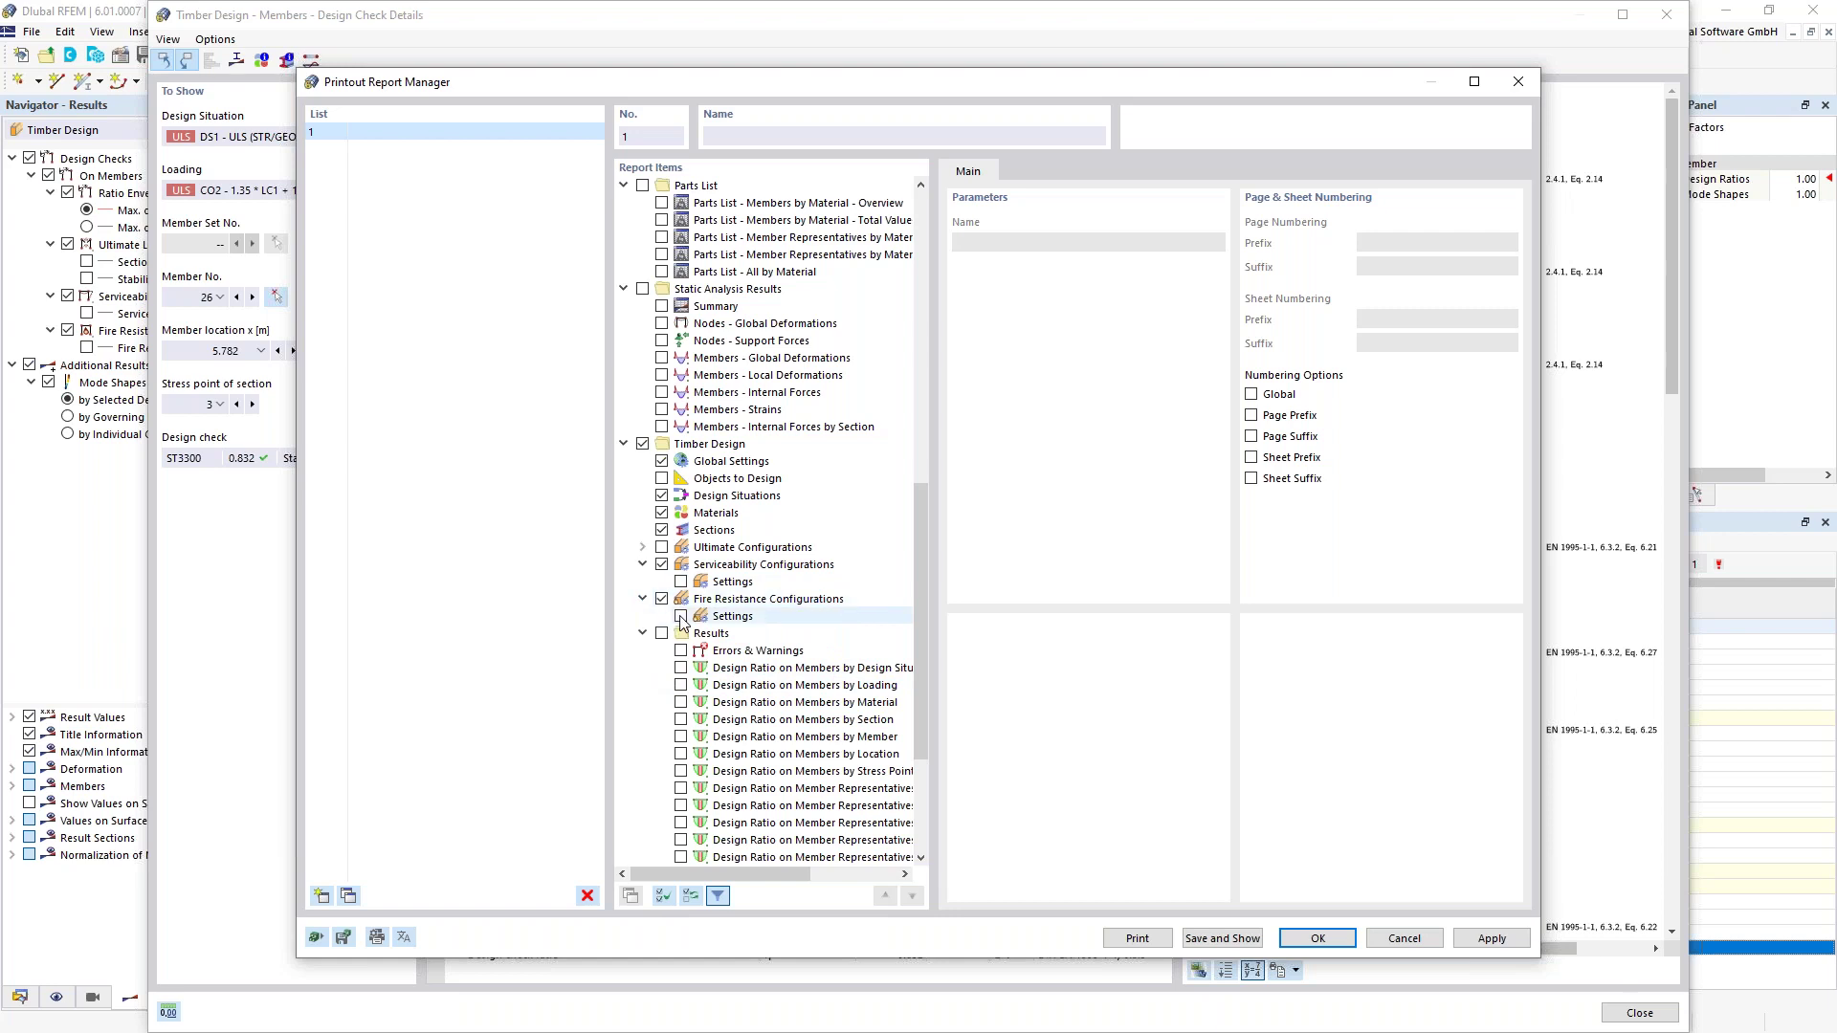
Include the Timber Design results in the report with Design Ratio on Members by Design Situation and by Section
scroll(680, 698, down, 4)
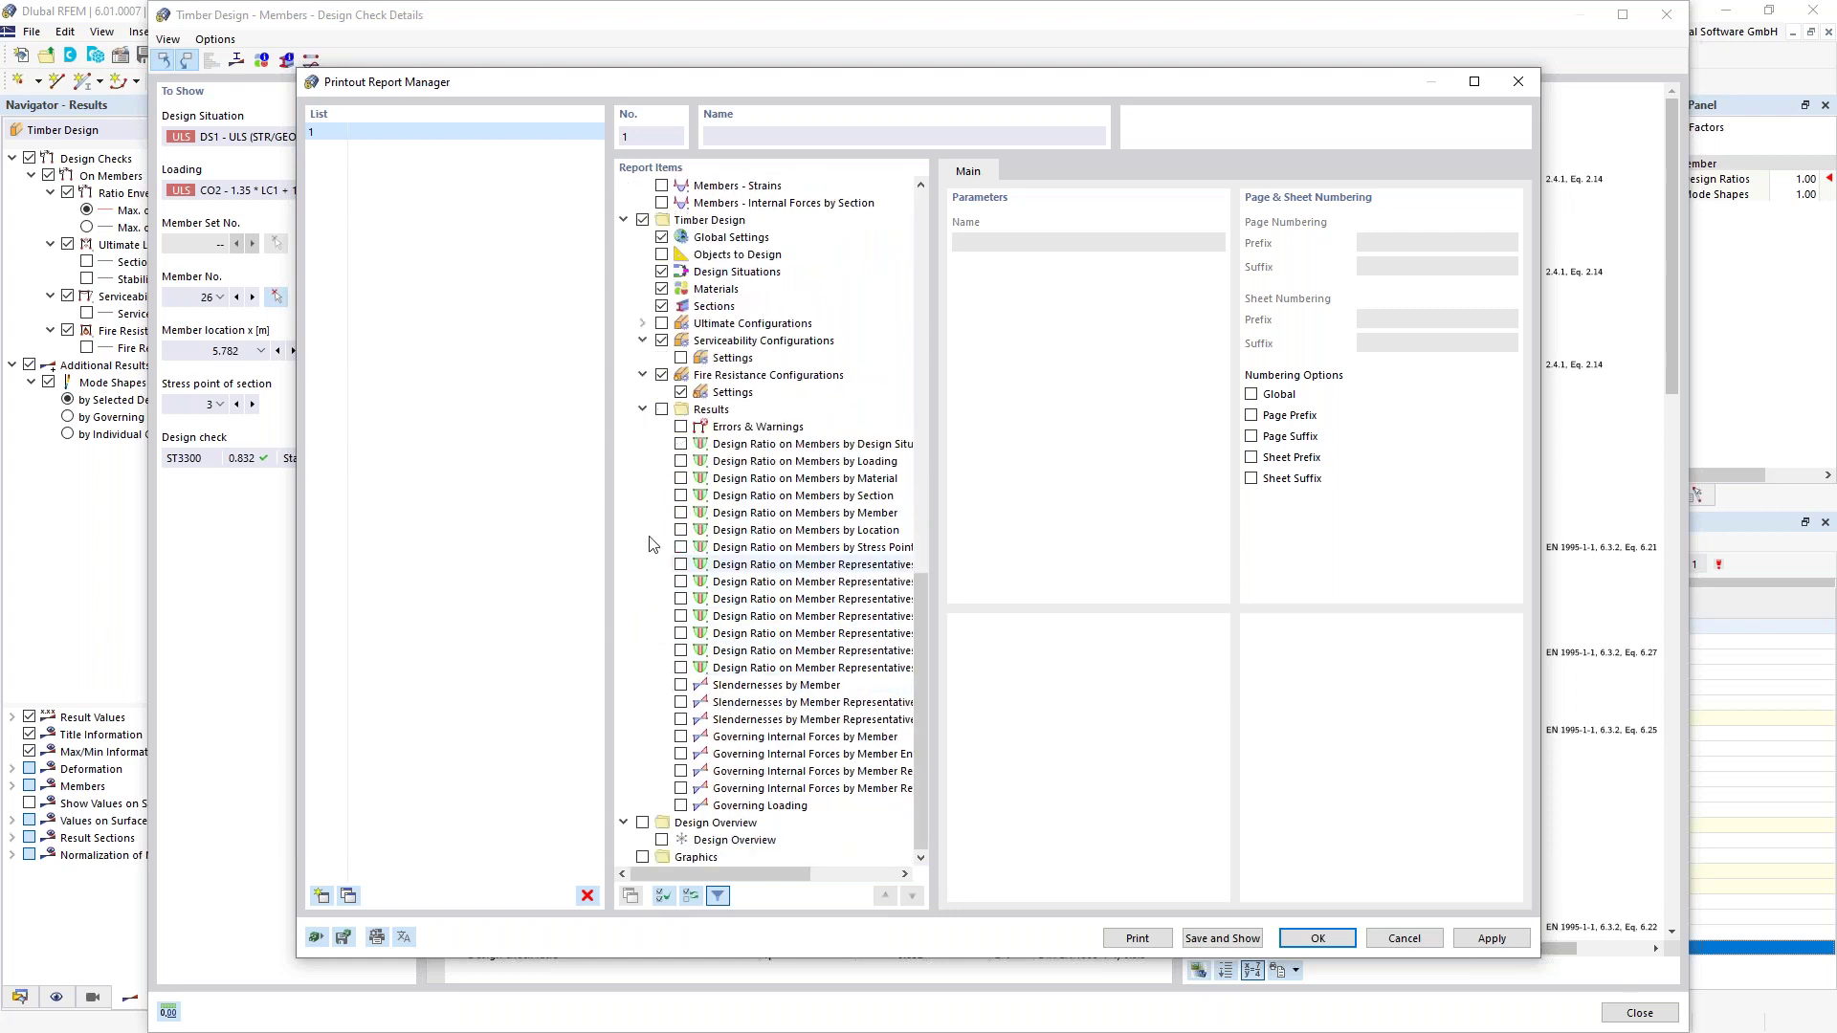
click(661, 409)
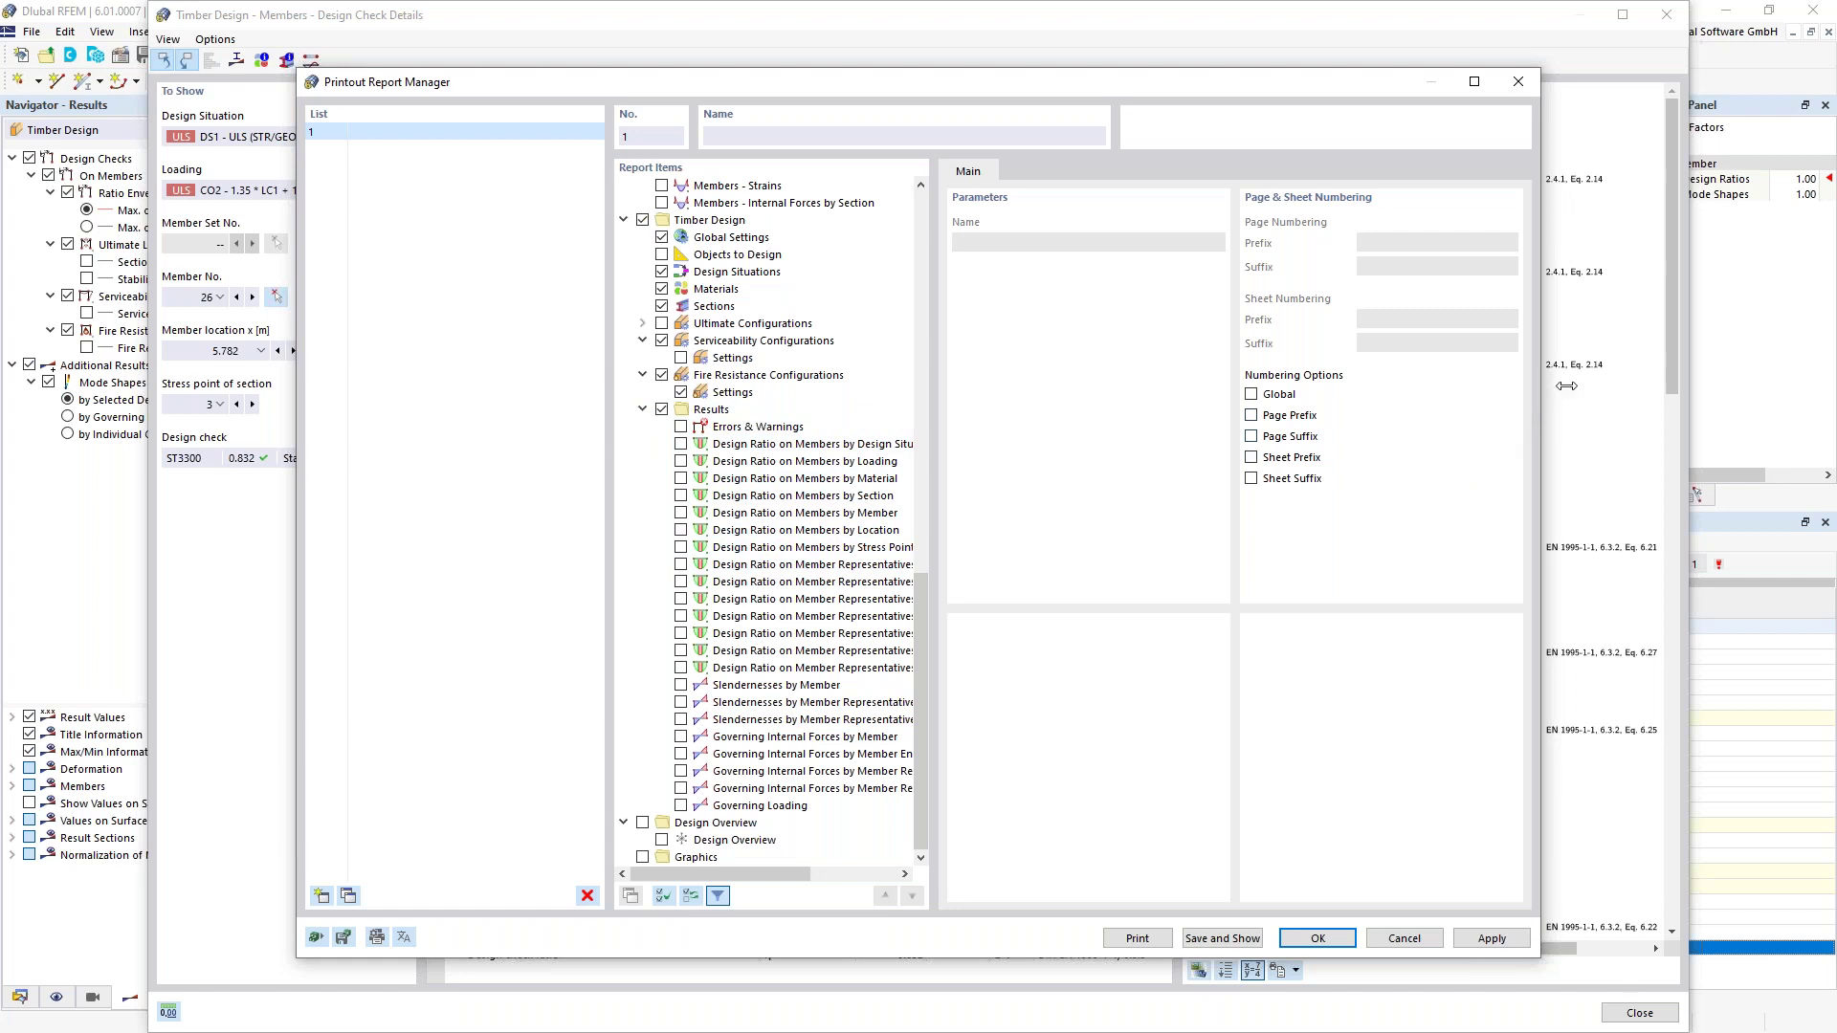
drag(1540, 388, 1766, 364)
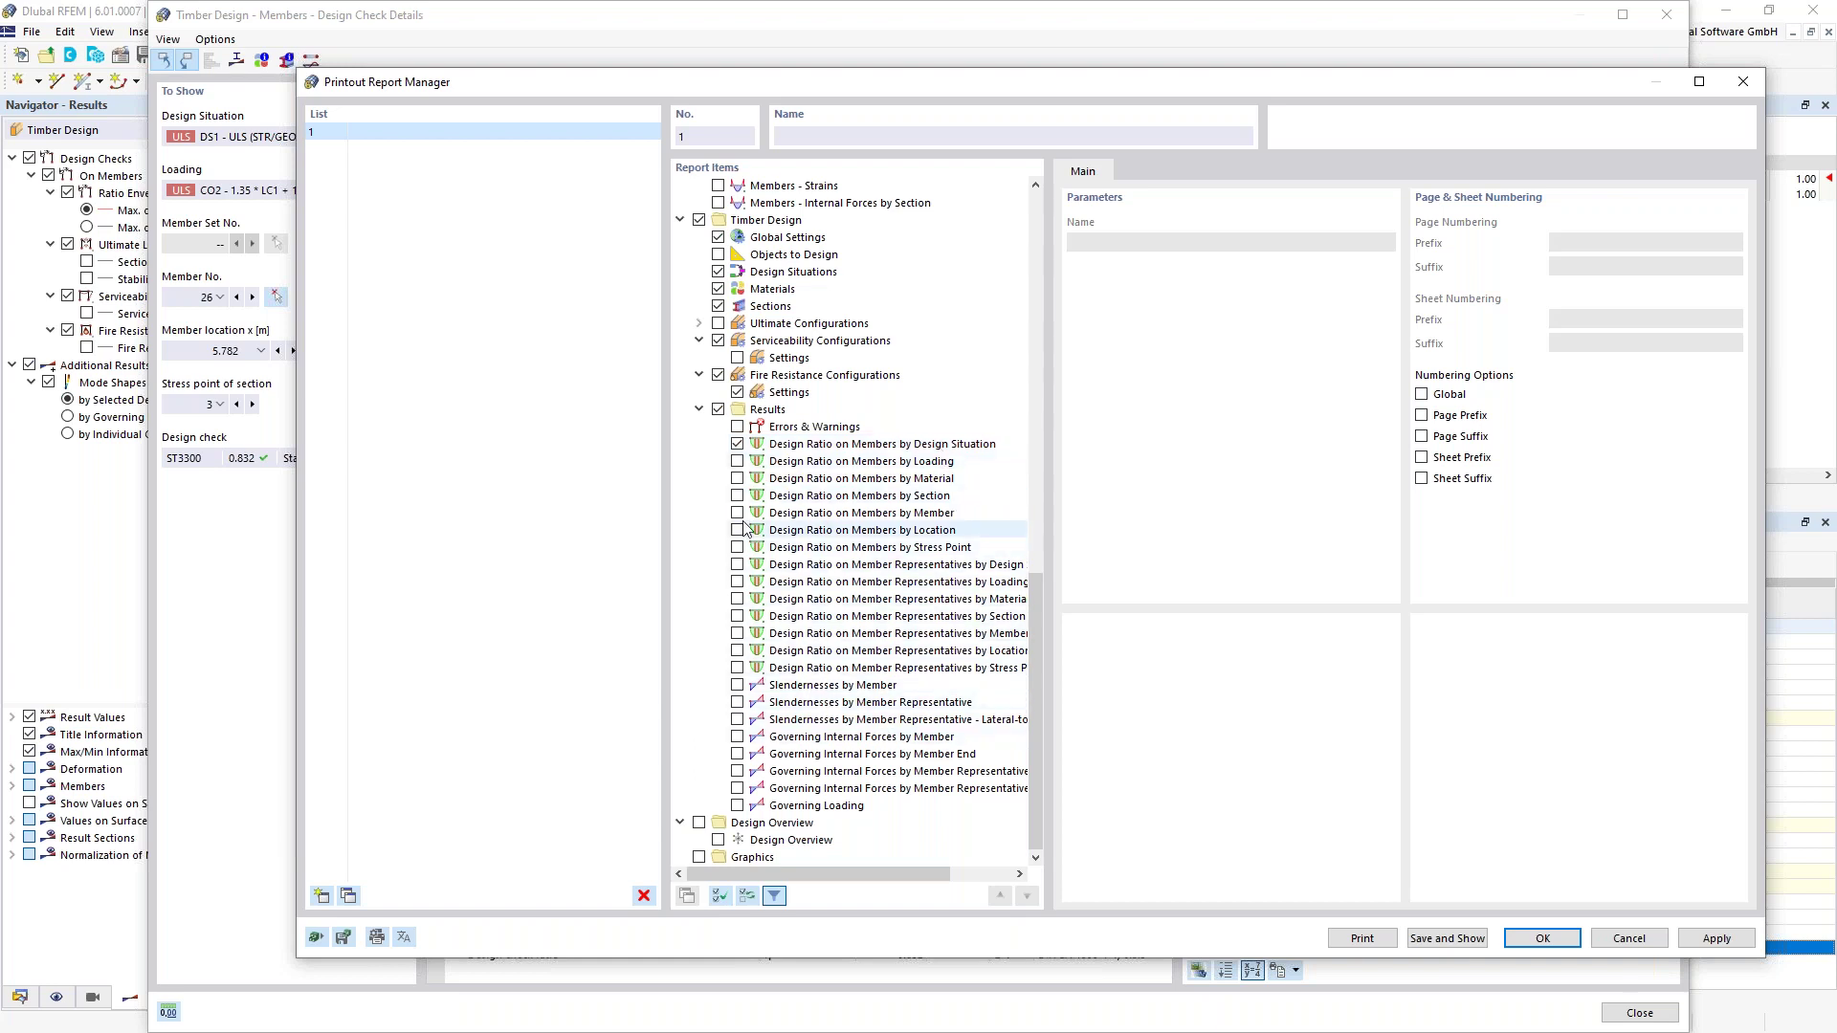
click(736, 496)
Apply a user-defined design check ratio filter of 0,6 to Design Ratio on Members by Section and accept the report
click(1073, 691)
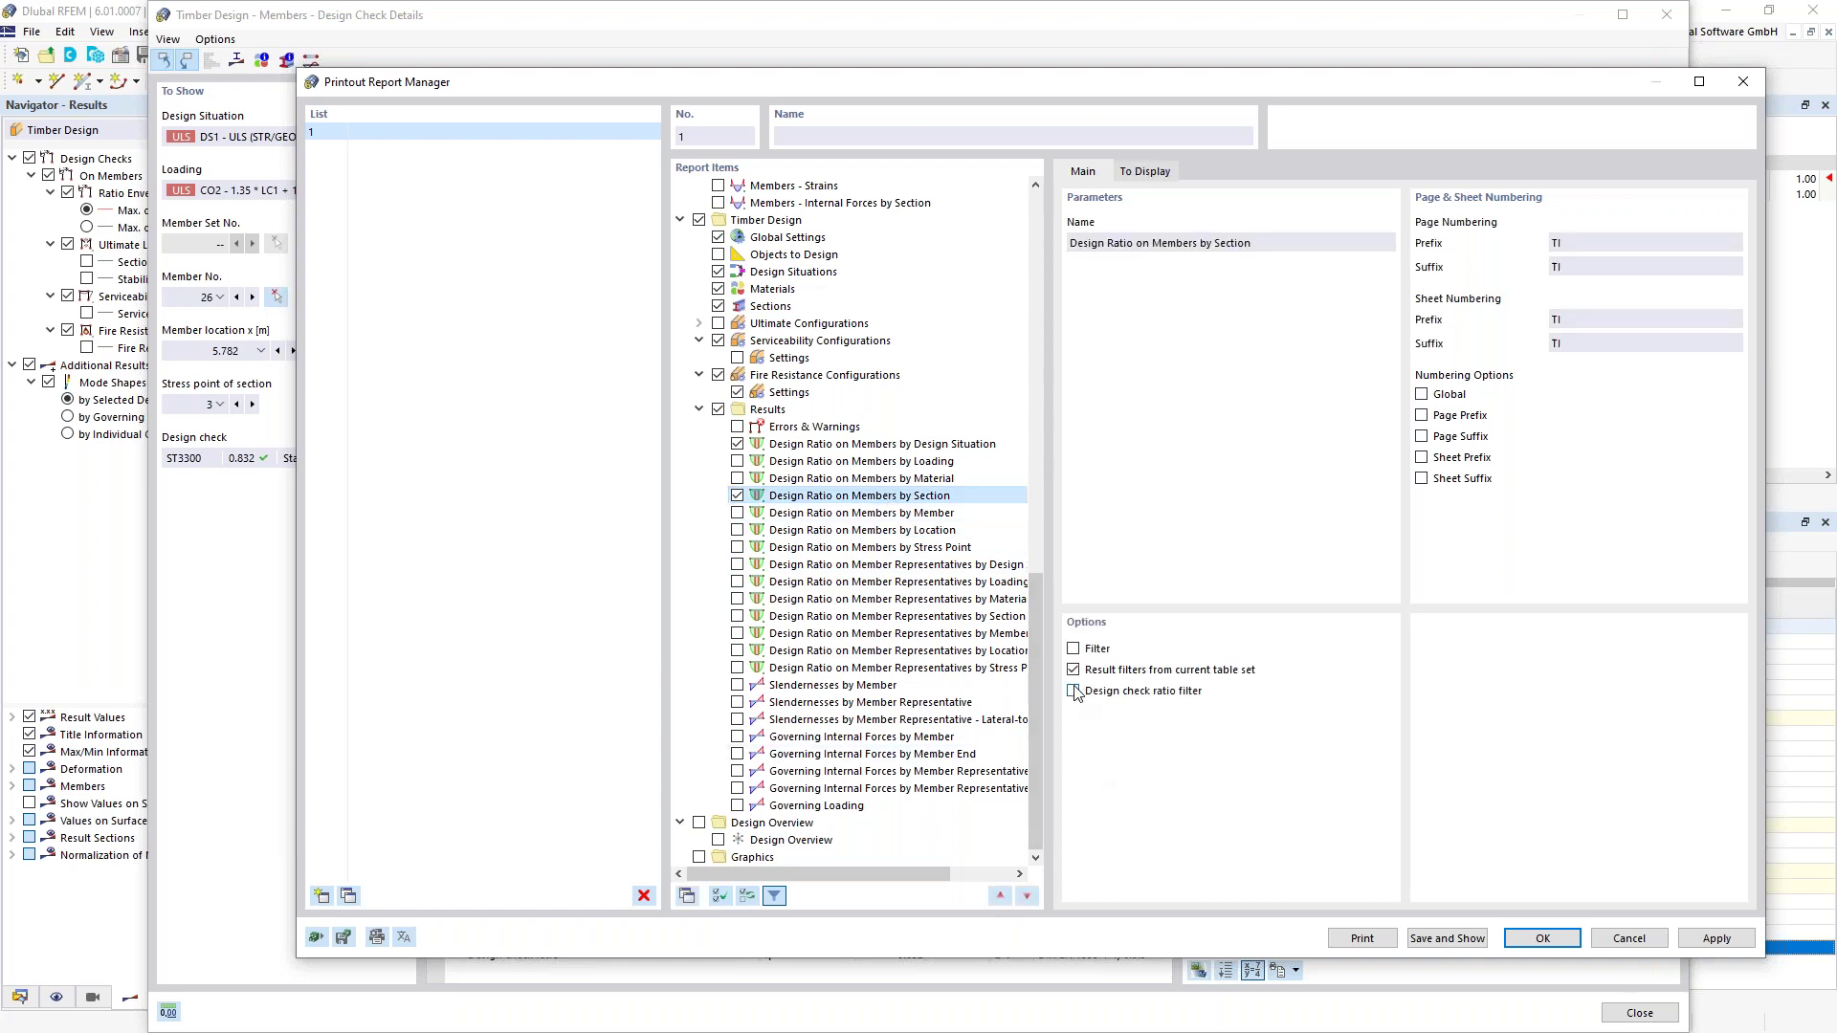
click(1481, 667)
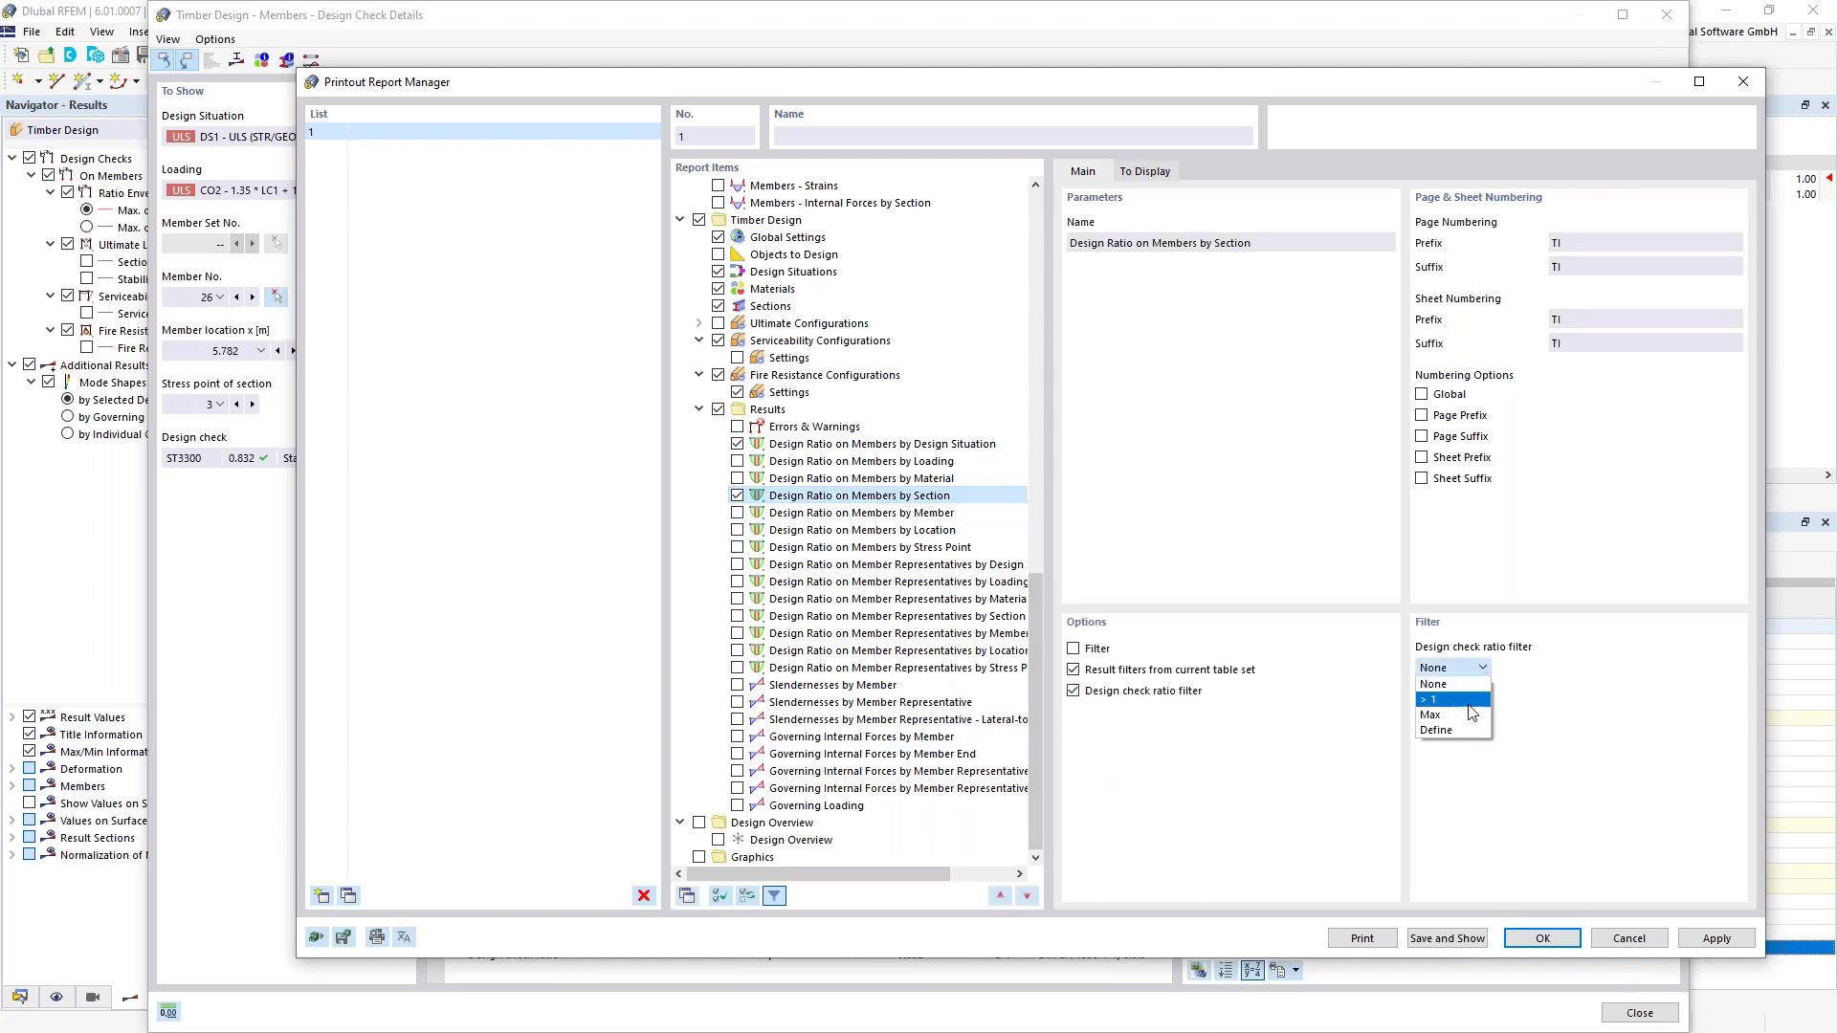
click(1465, 732)
text(0,6)
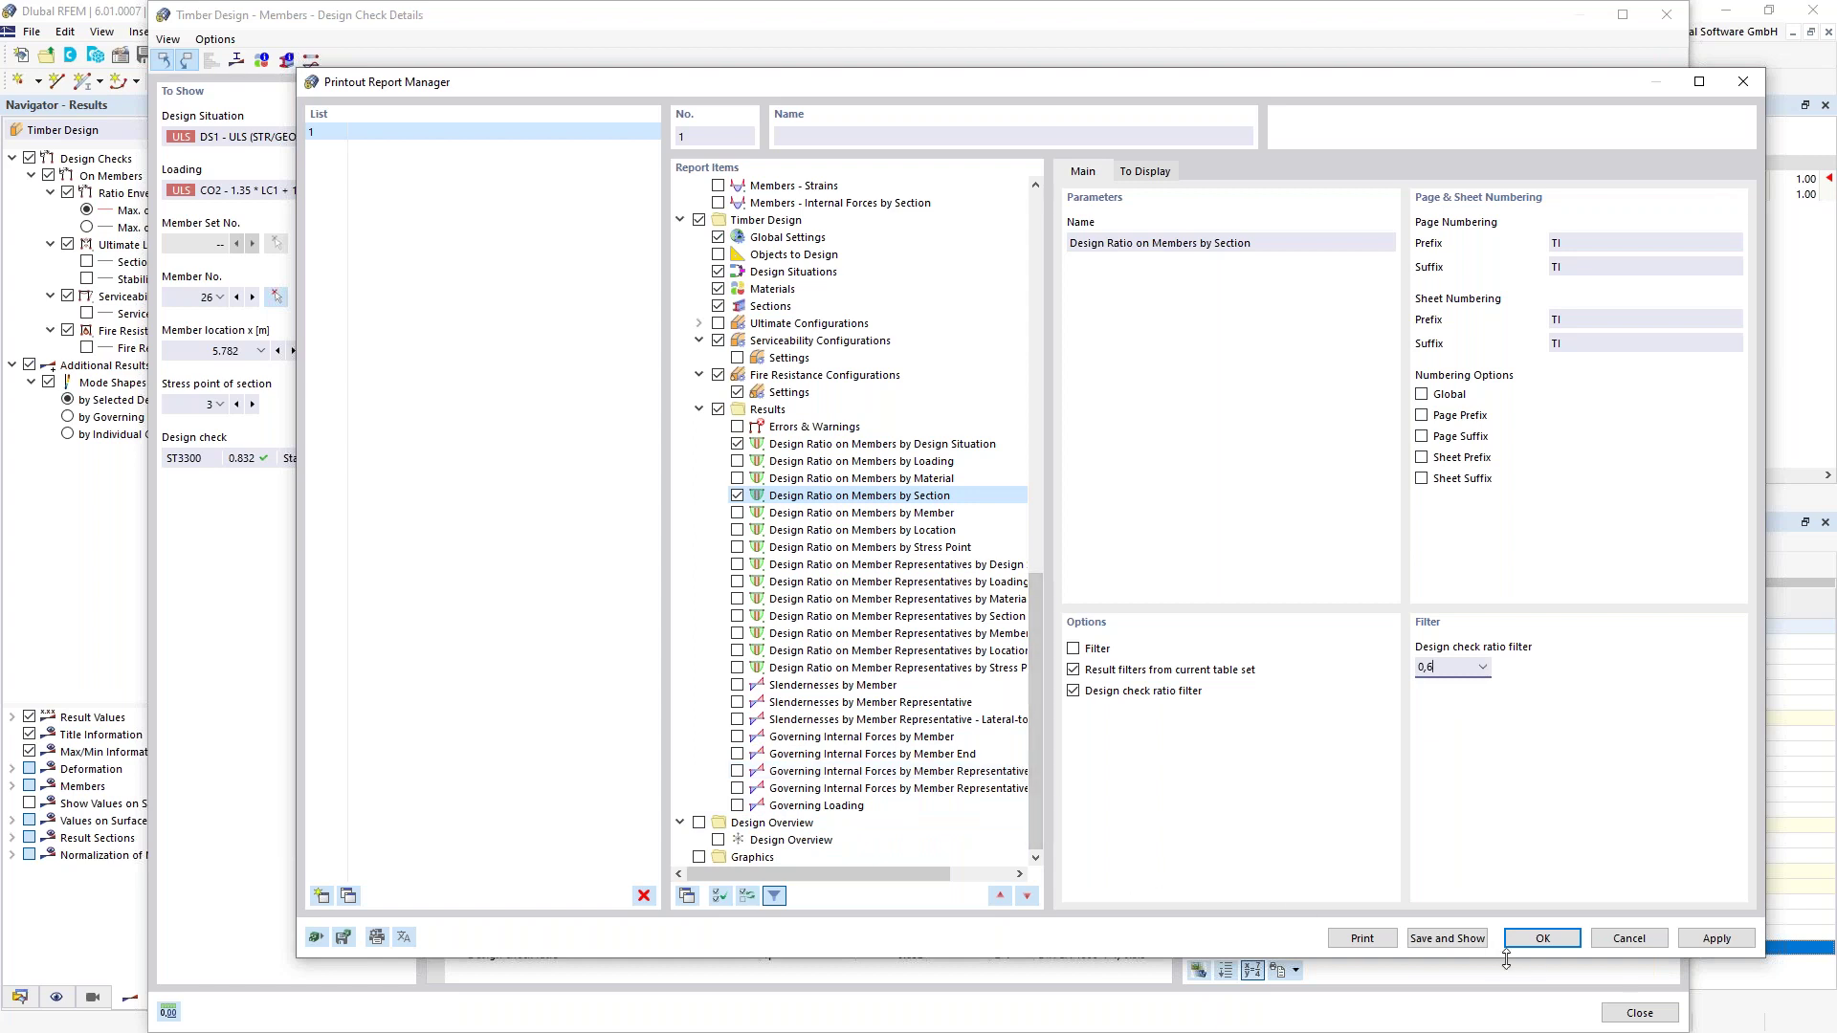
click(1542, 939)
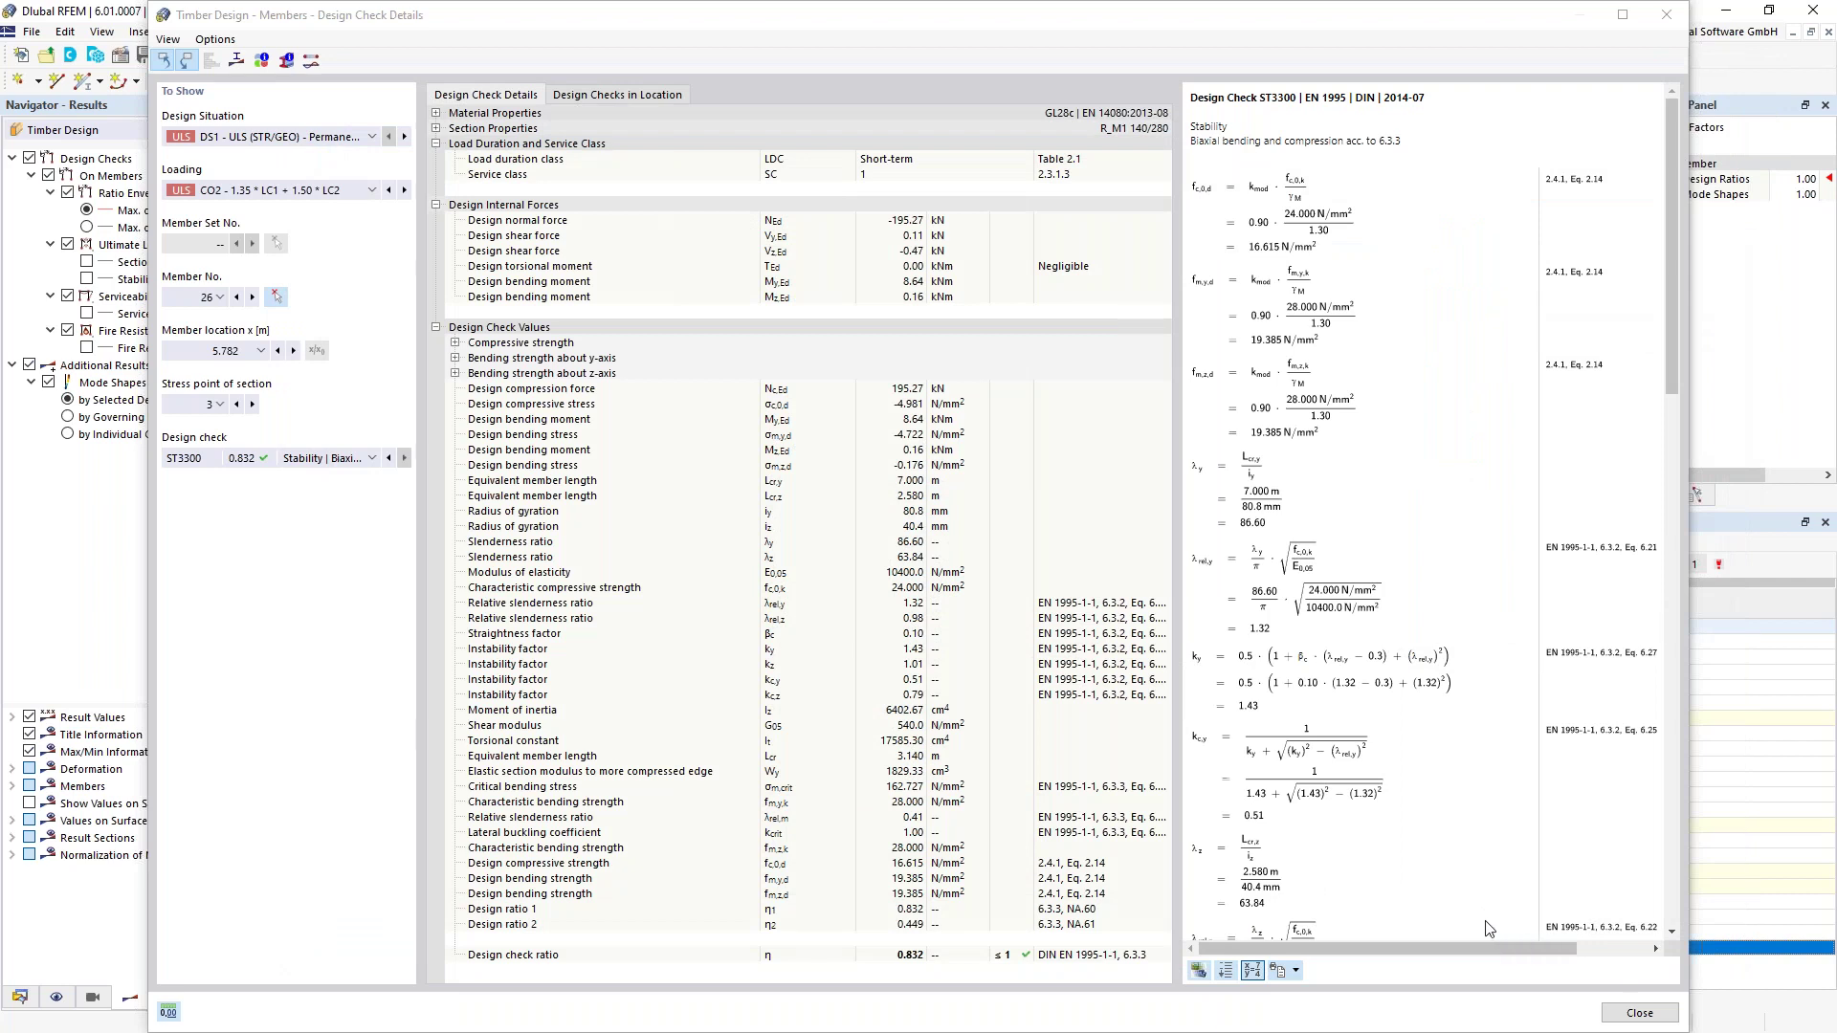
Close the design check details and view the design ratios on members first by member, then by section
click(1638, 1013)
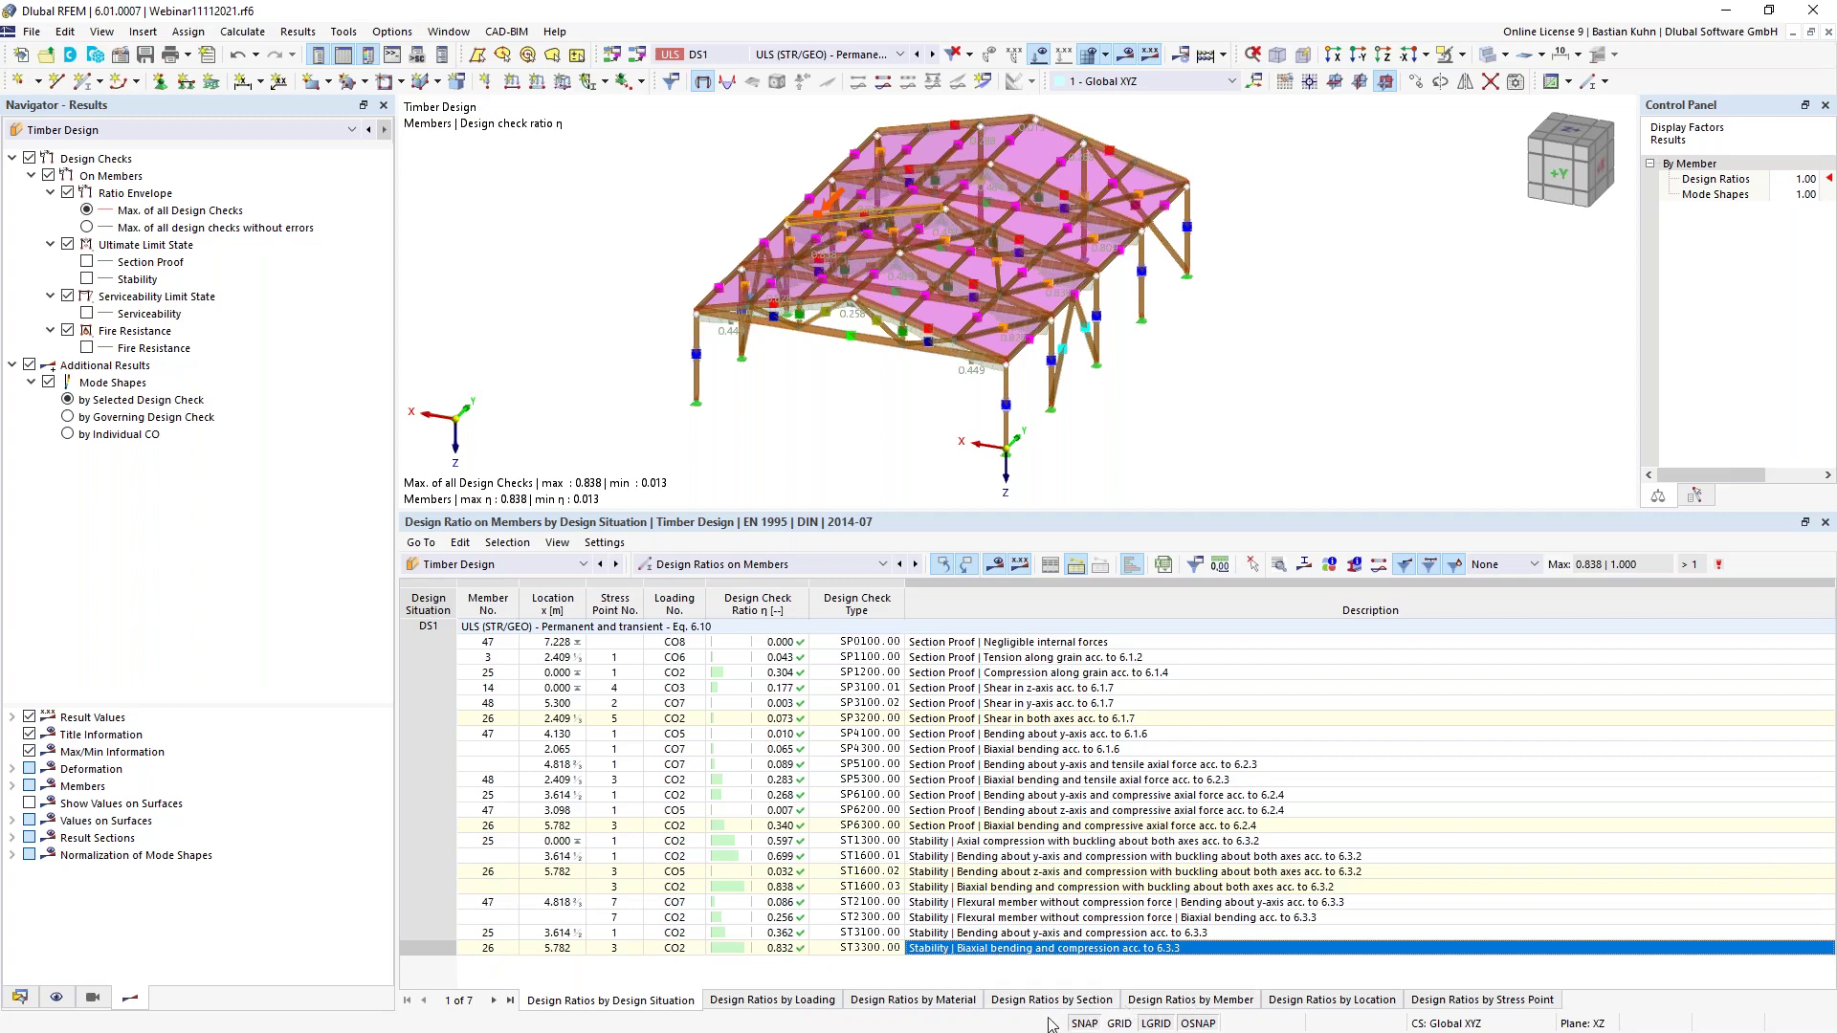
click(1175, 1004)
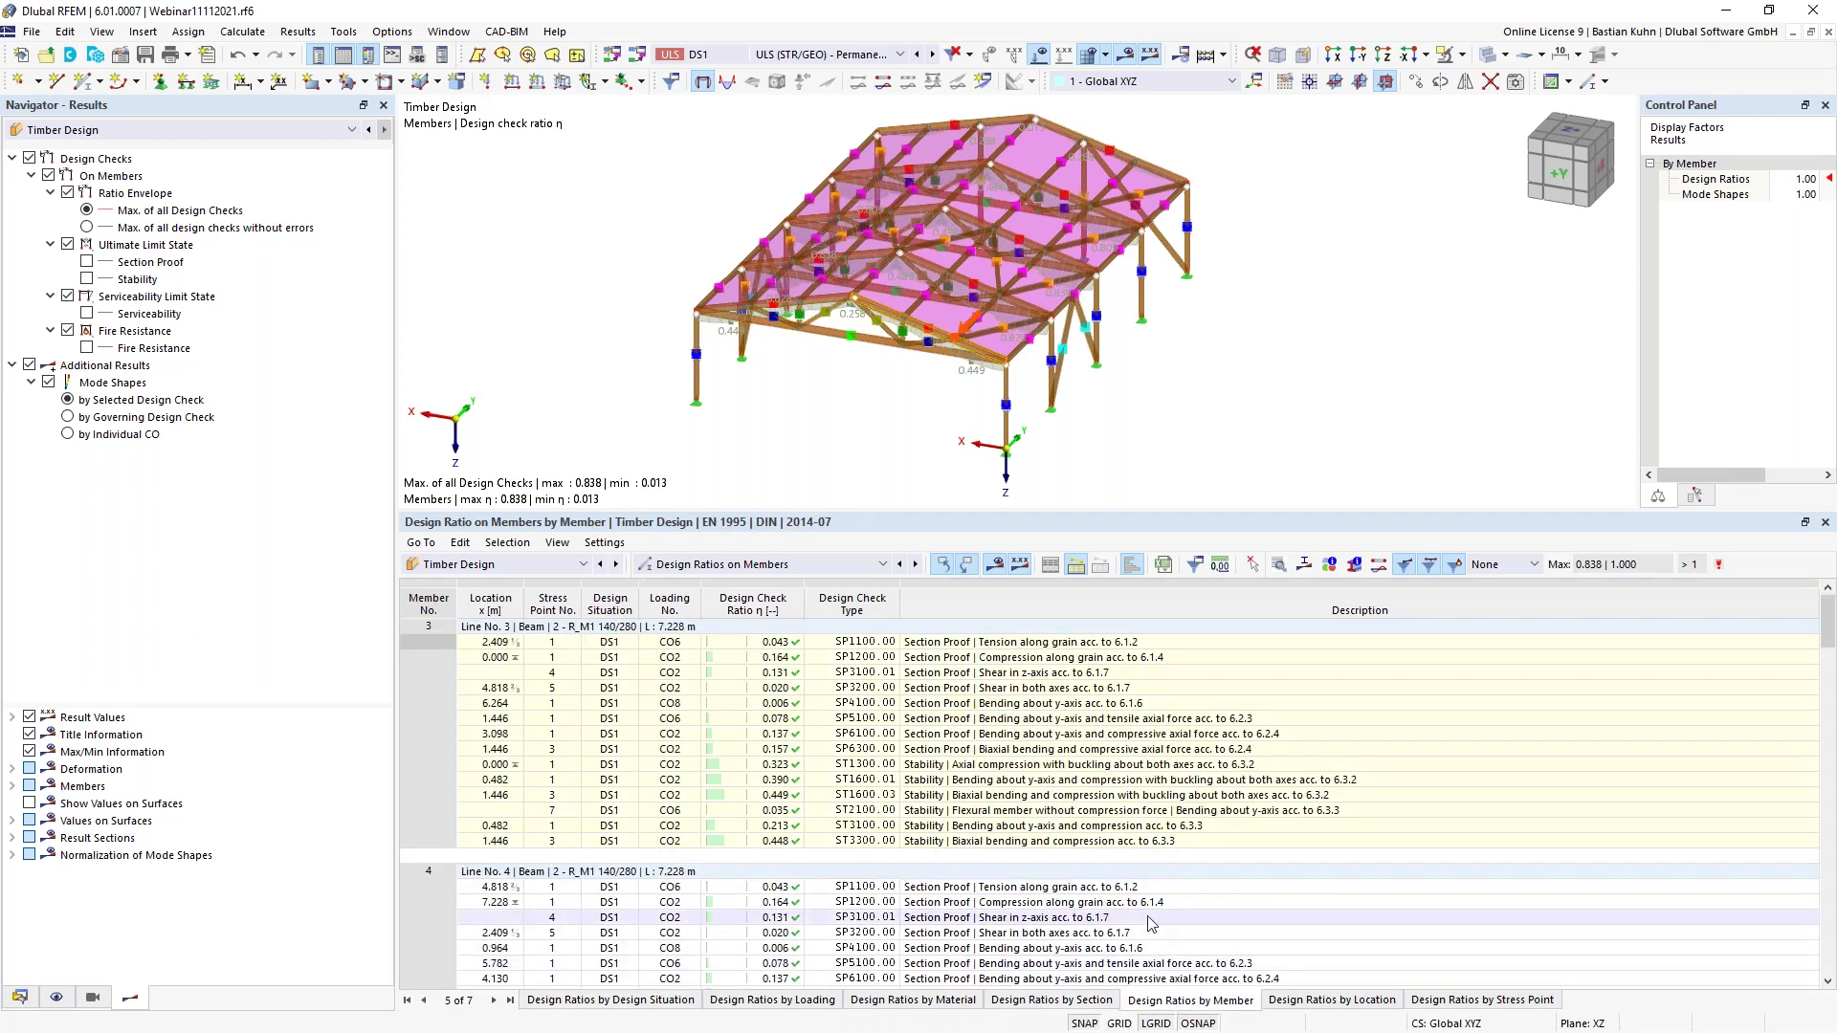
click(1057, 1000)
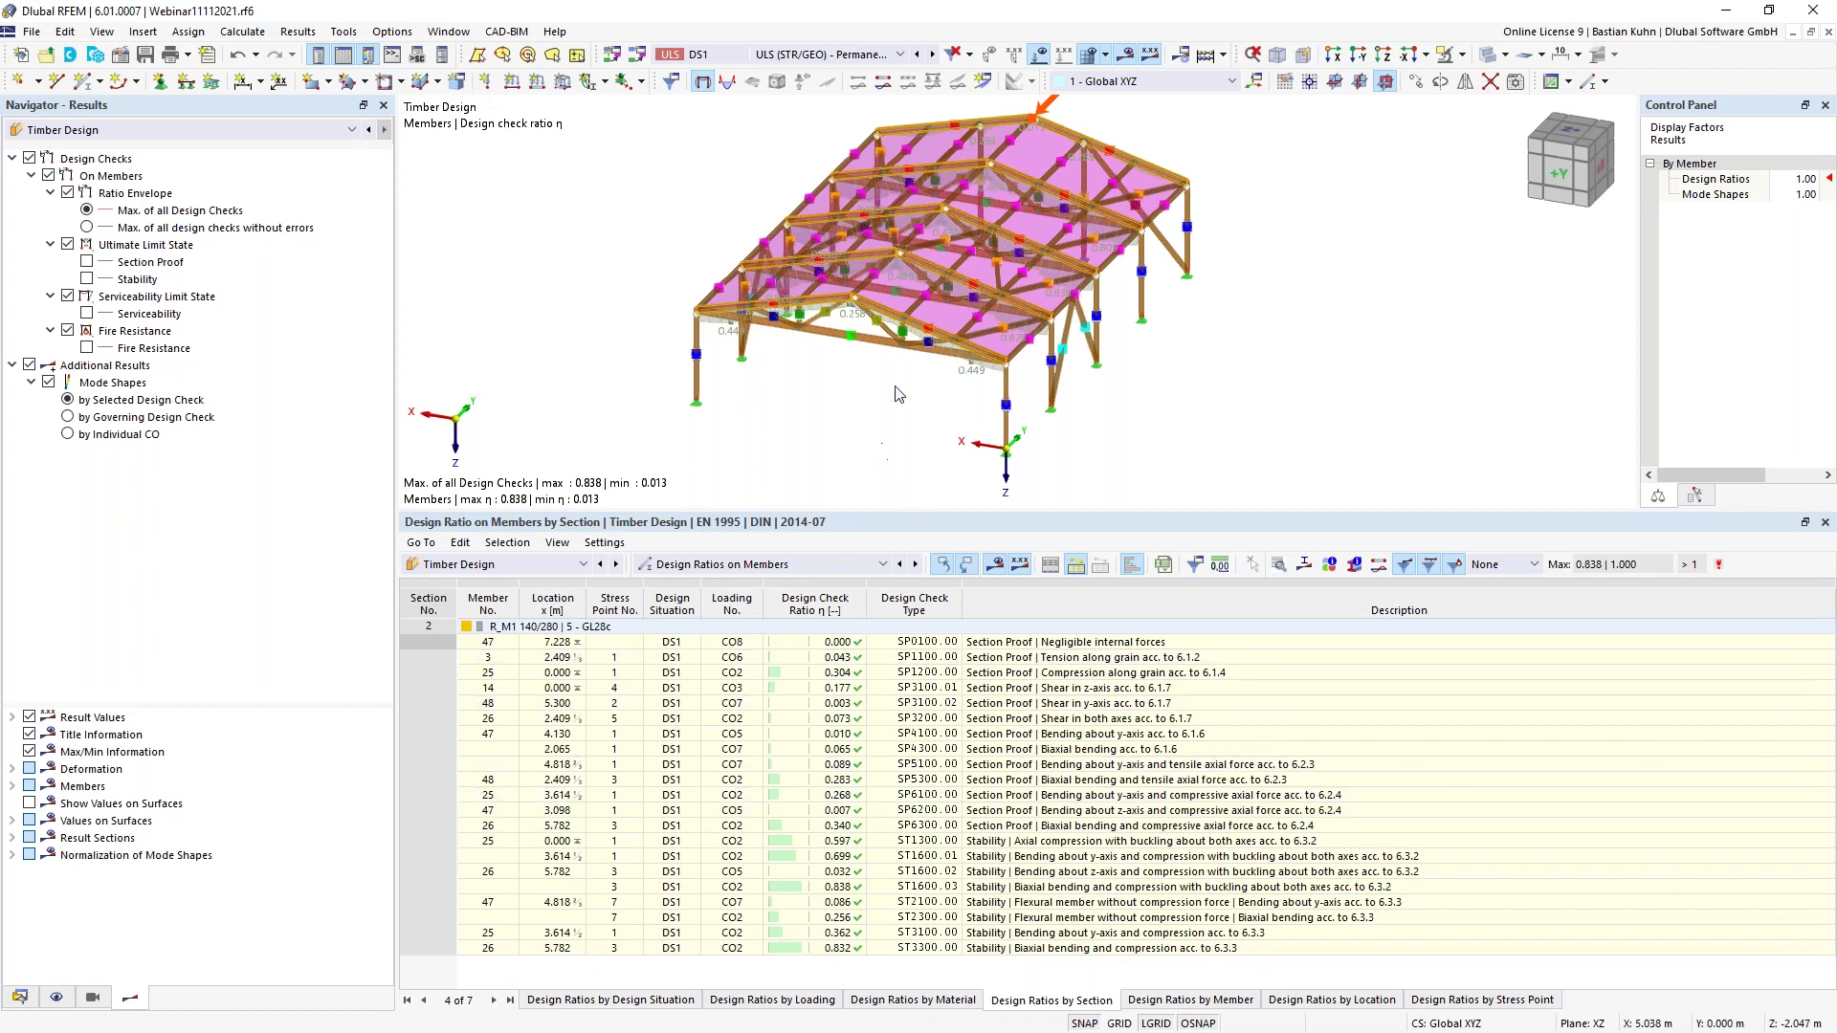
Restrict the design ratios by section to the 140/260 beams and select their ST1600.01 stability check
middle_drag(849, 346, 873, 380)
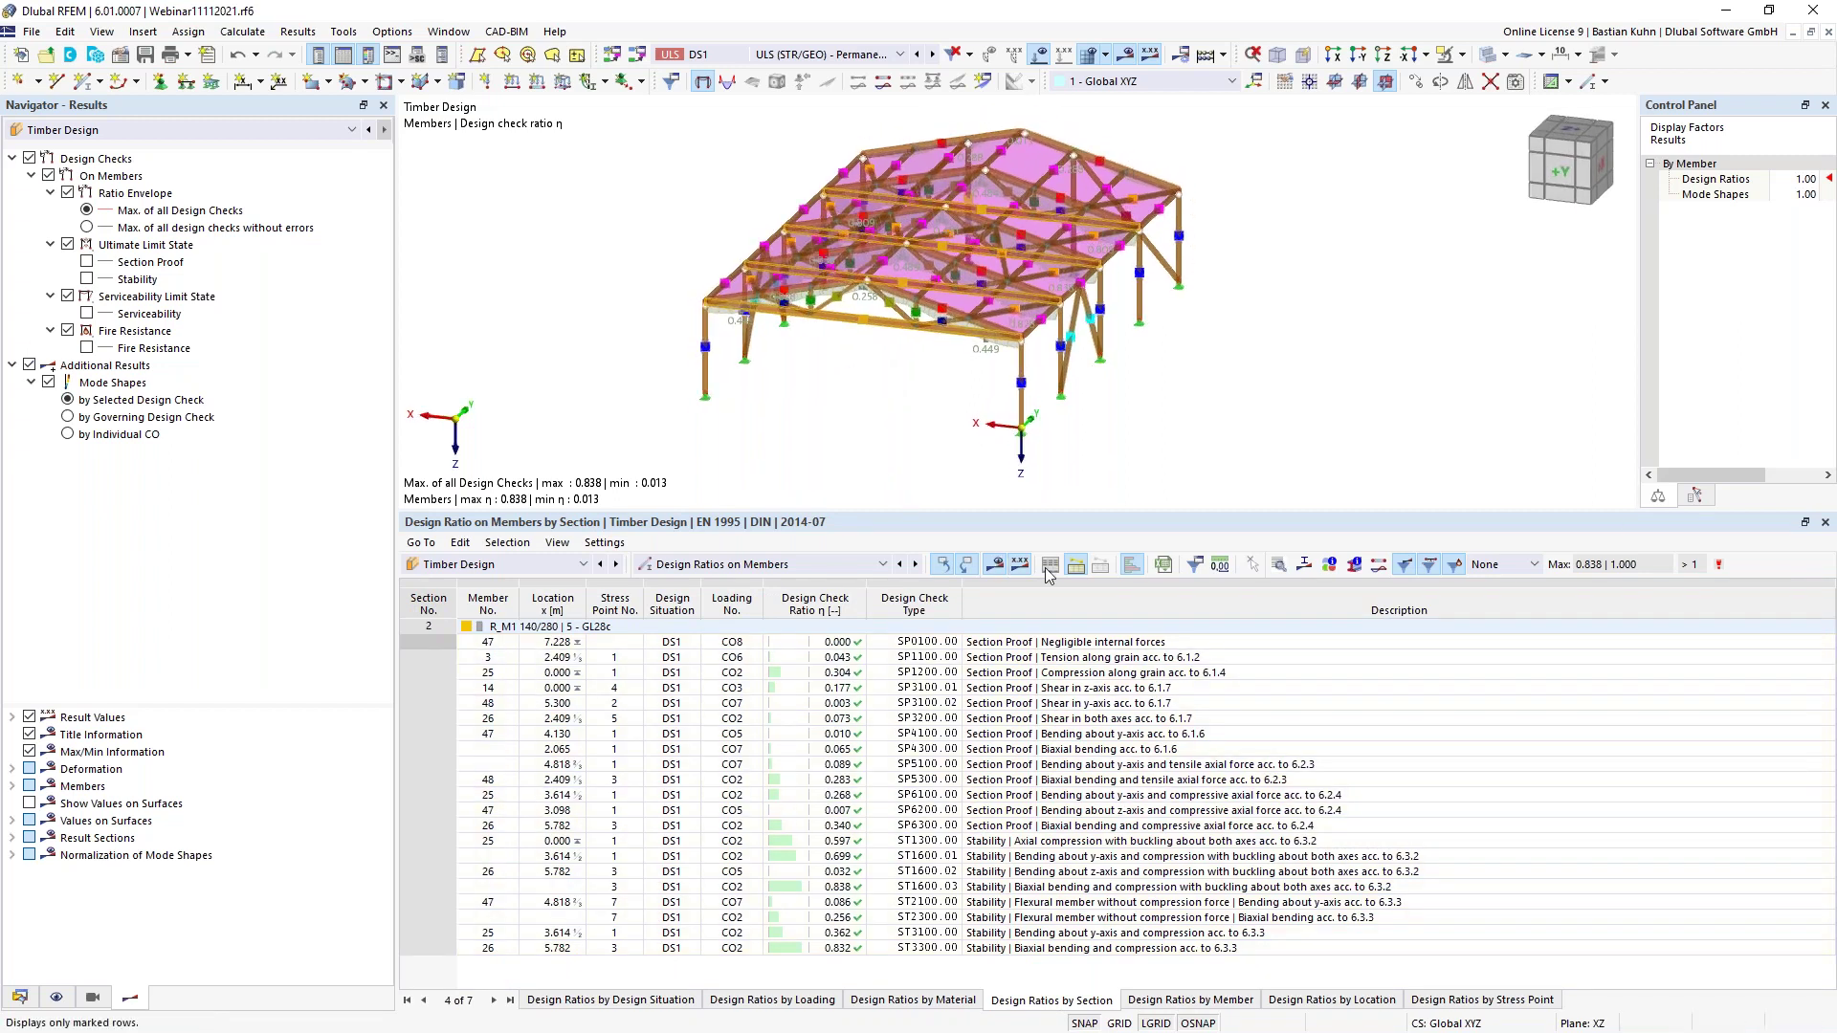
click(1075, 564)
click(1075, 564)
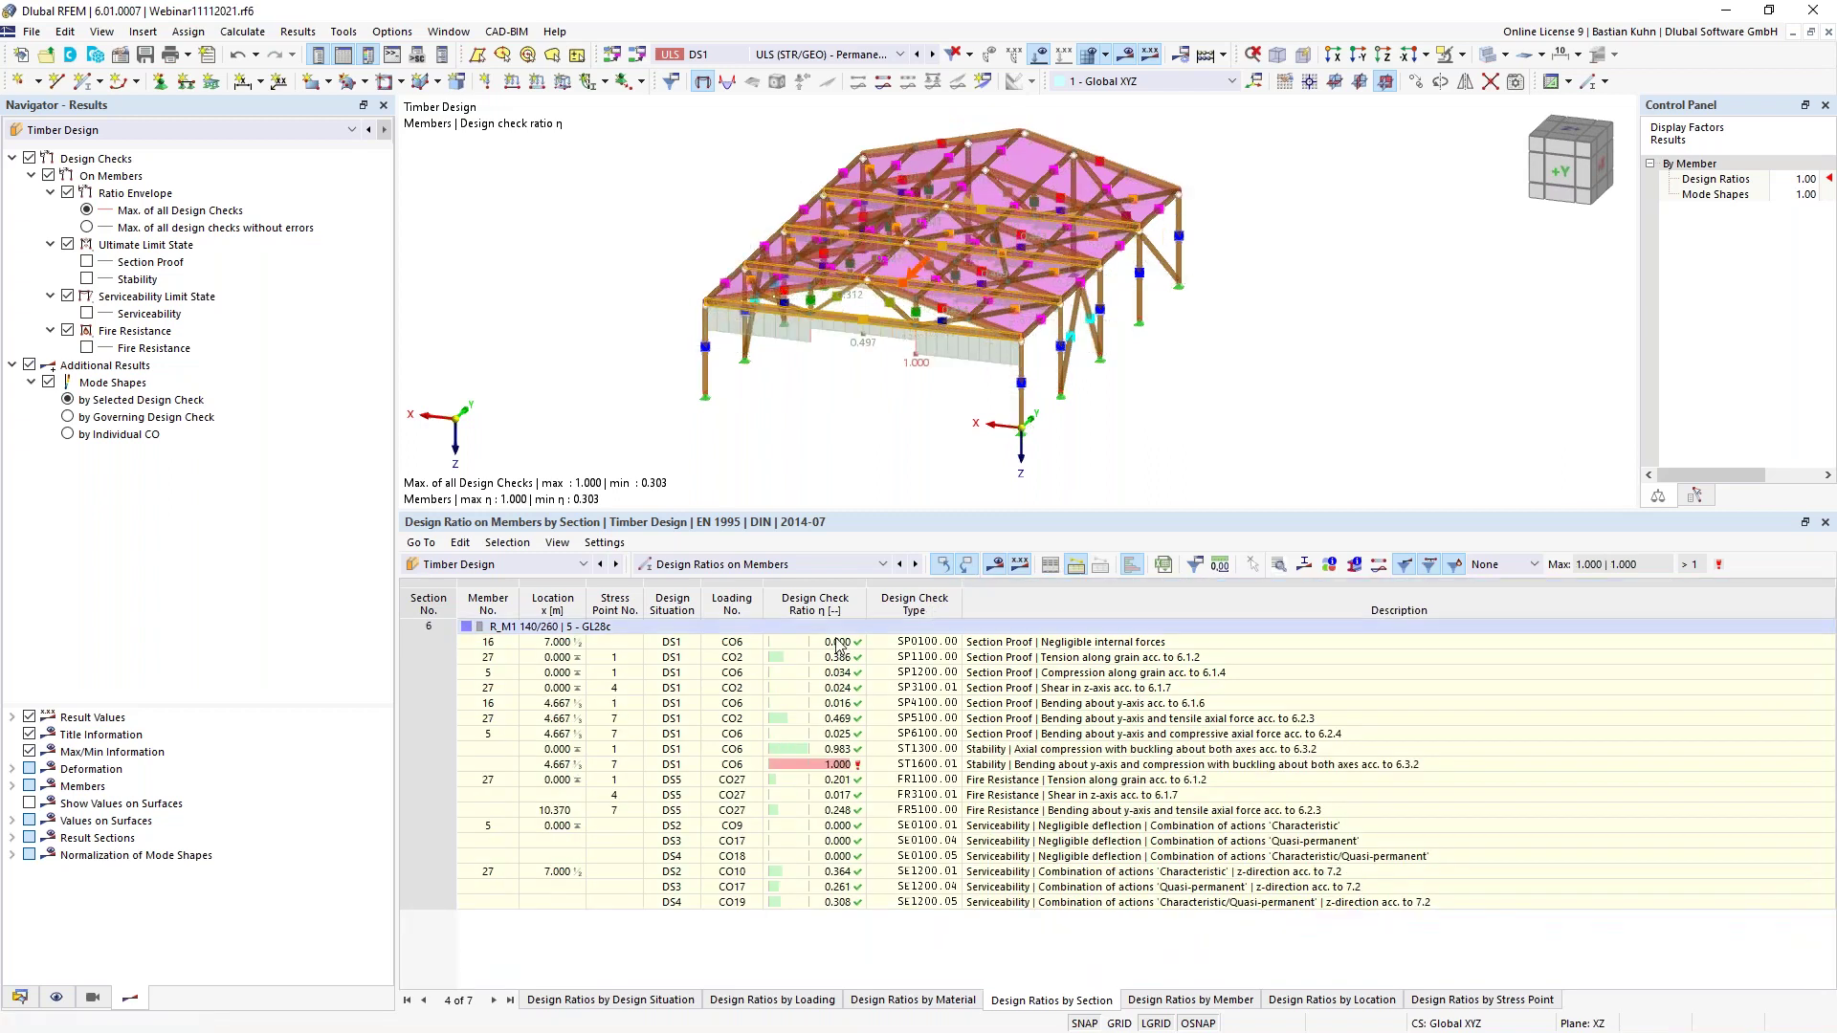
click(1009, 765)
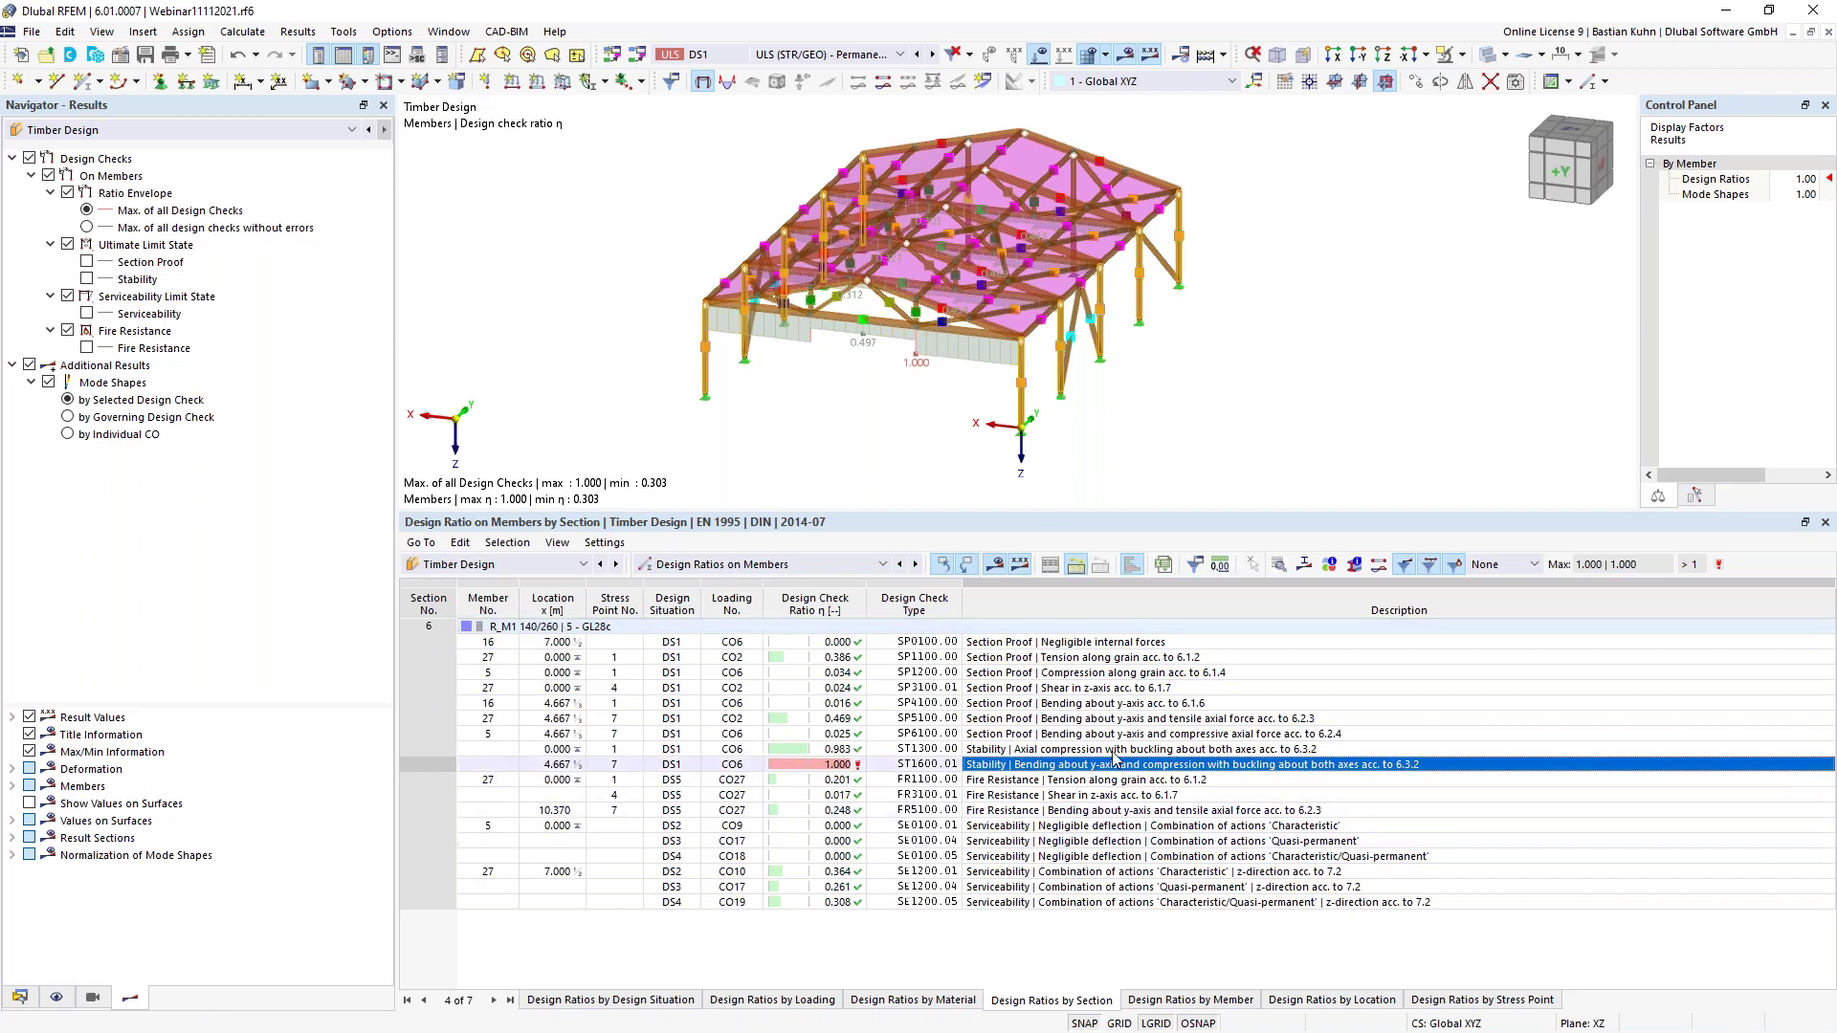
Show the design ratios of the 140/140 columns, select their ST1300 stability check and inspect the columns from the model's side
click(1076, 565)
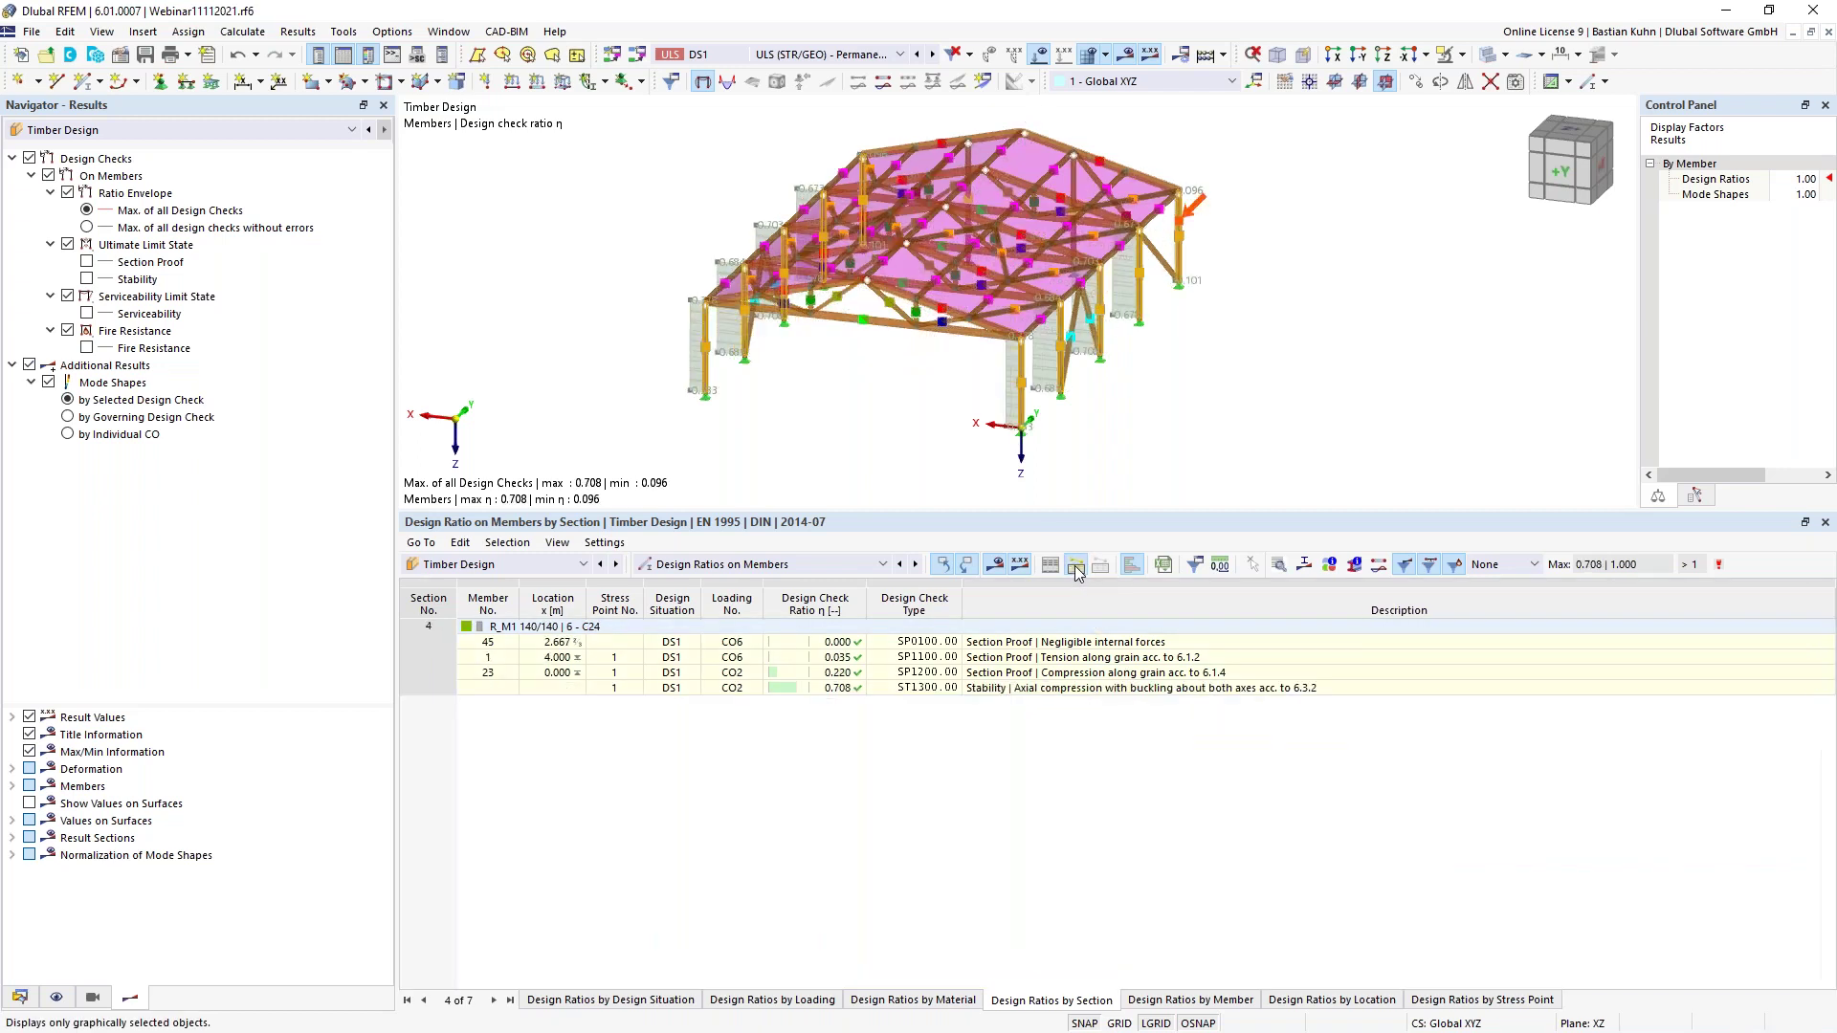
click(813, 688)
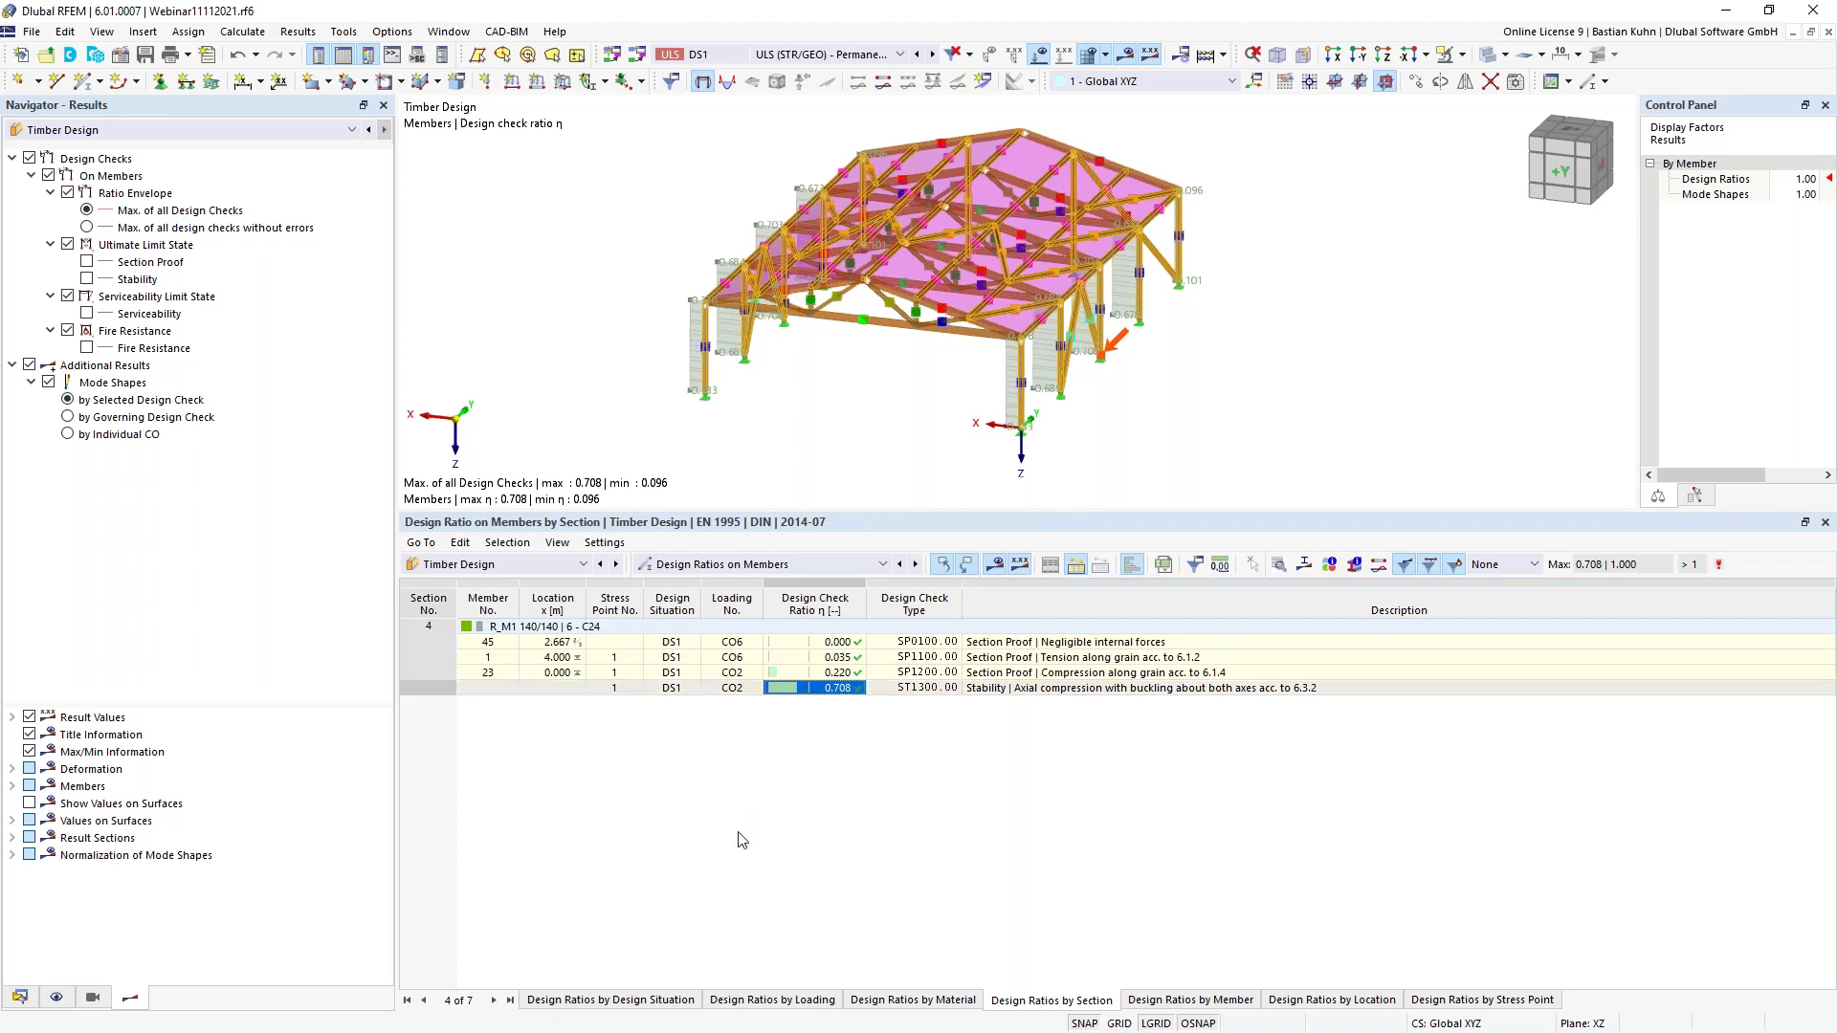
middle_drag(816, 447, 1276, 269)
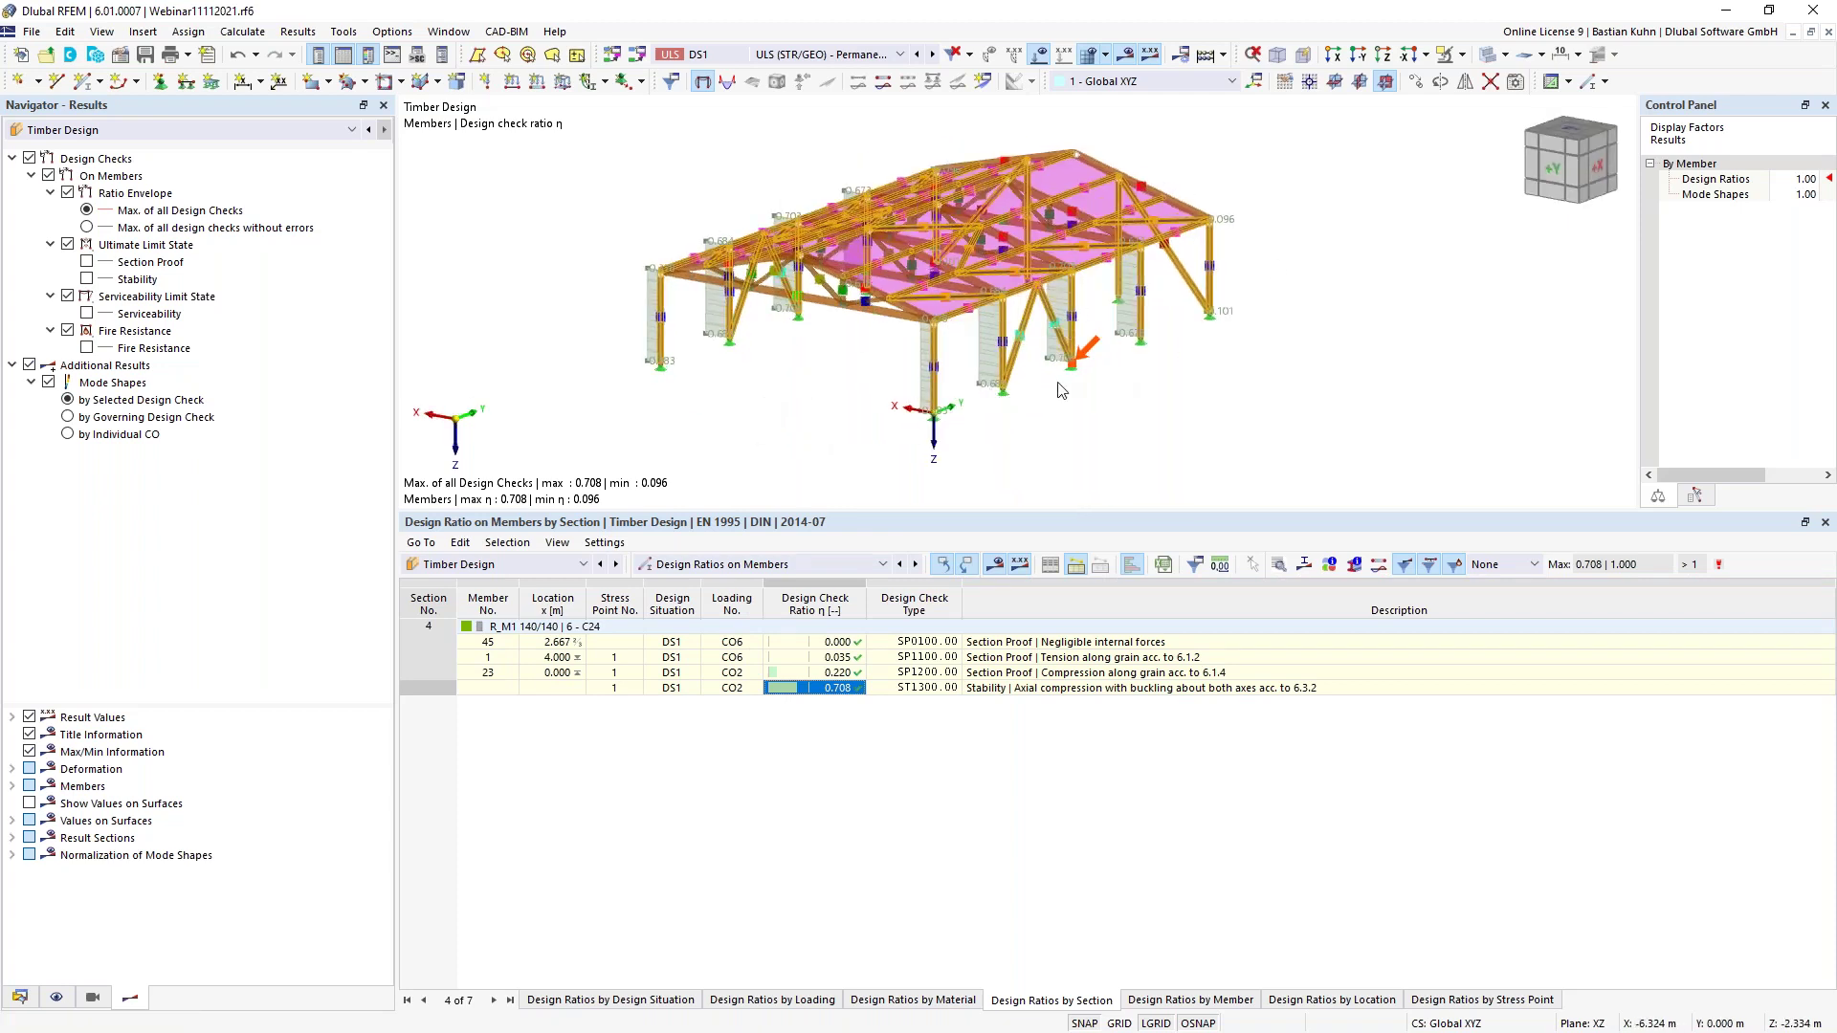
ctrl+middle_drag(830, 409, 974, 382)
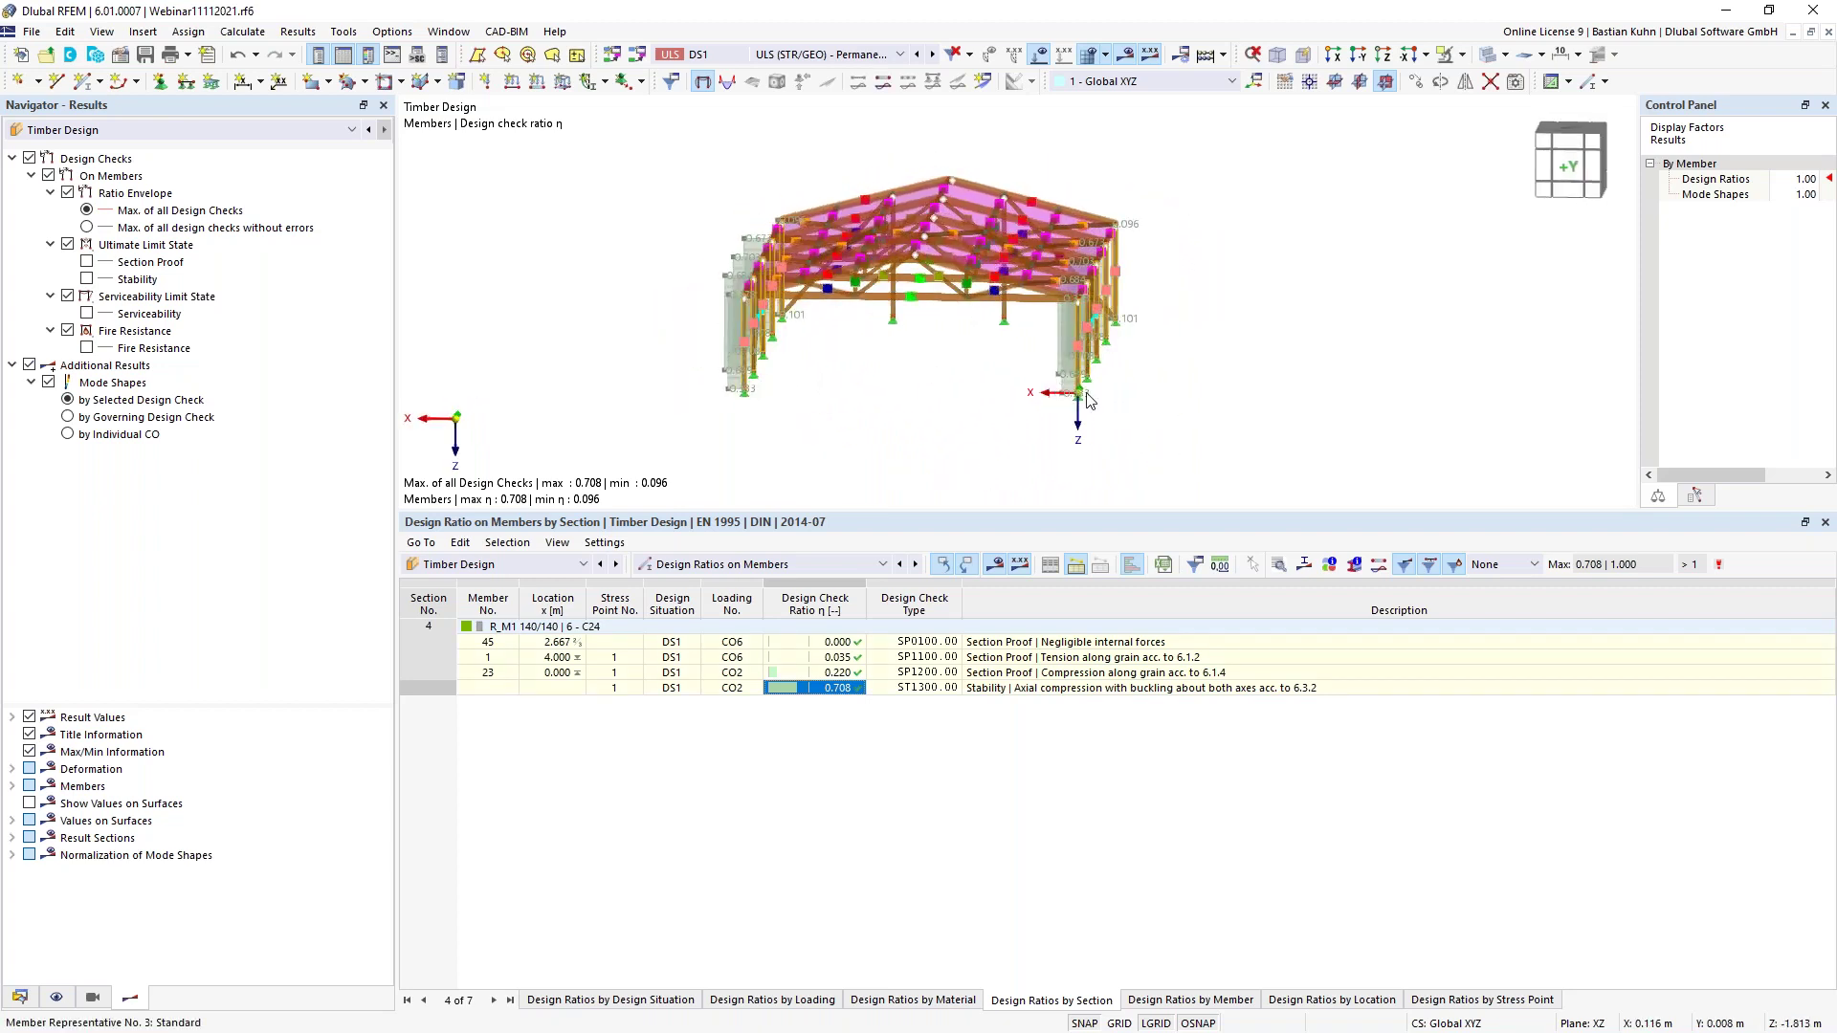
scroll(1076, 392, down, 3)
ctrl+middle_drag(1069, 399, 999, 376)
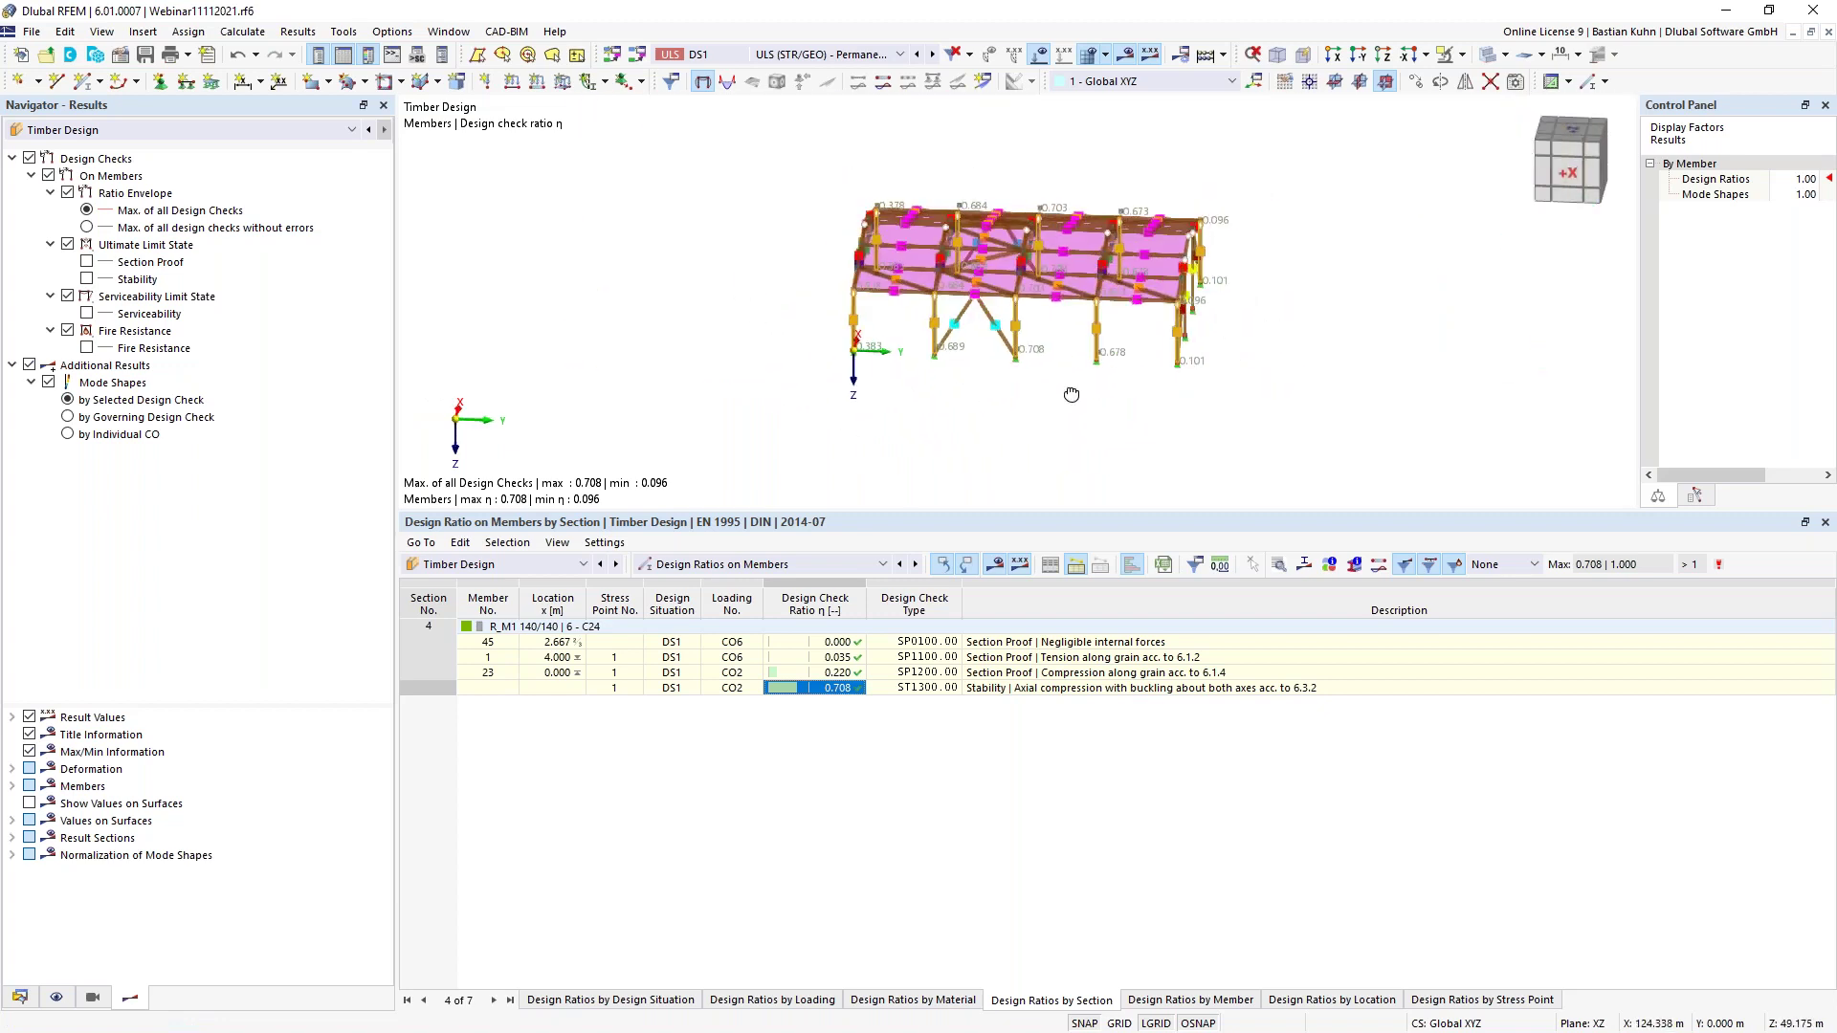
right_drag(1071, 394, 1081, 397)
key(Escape)
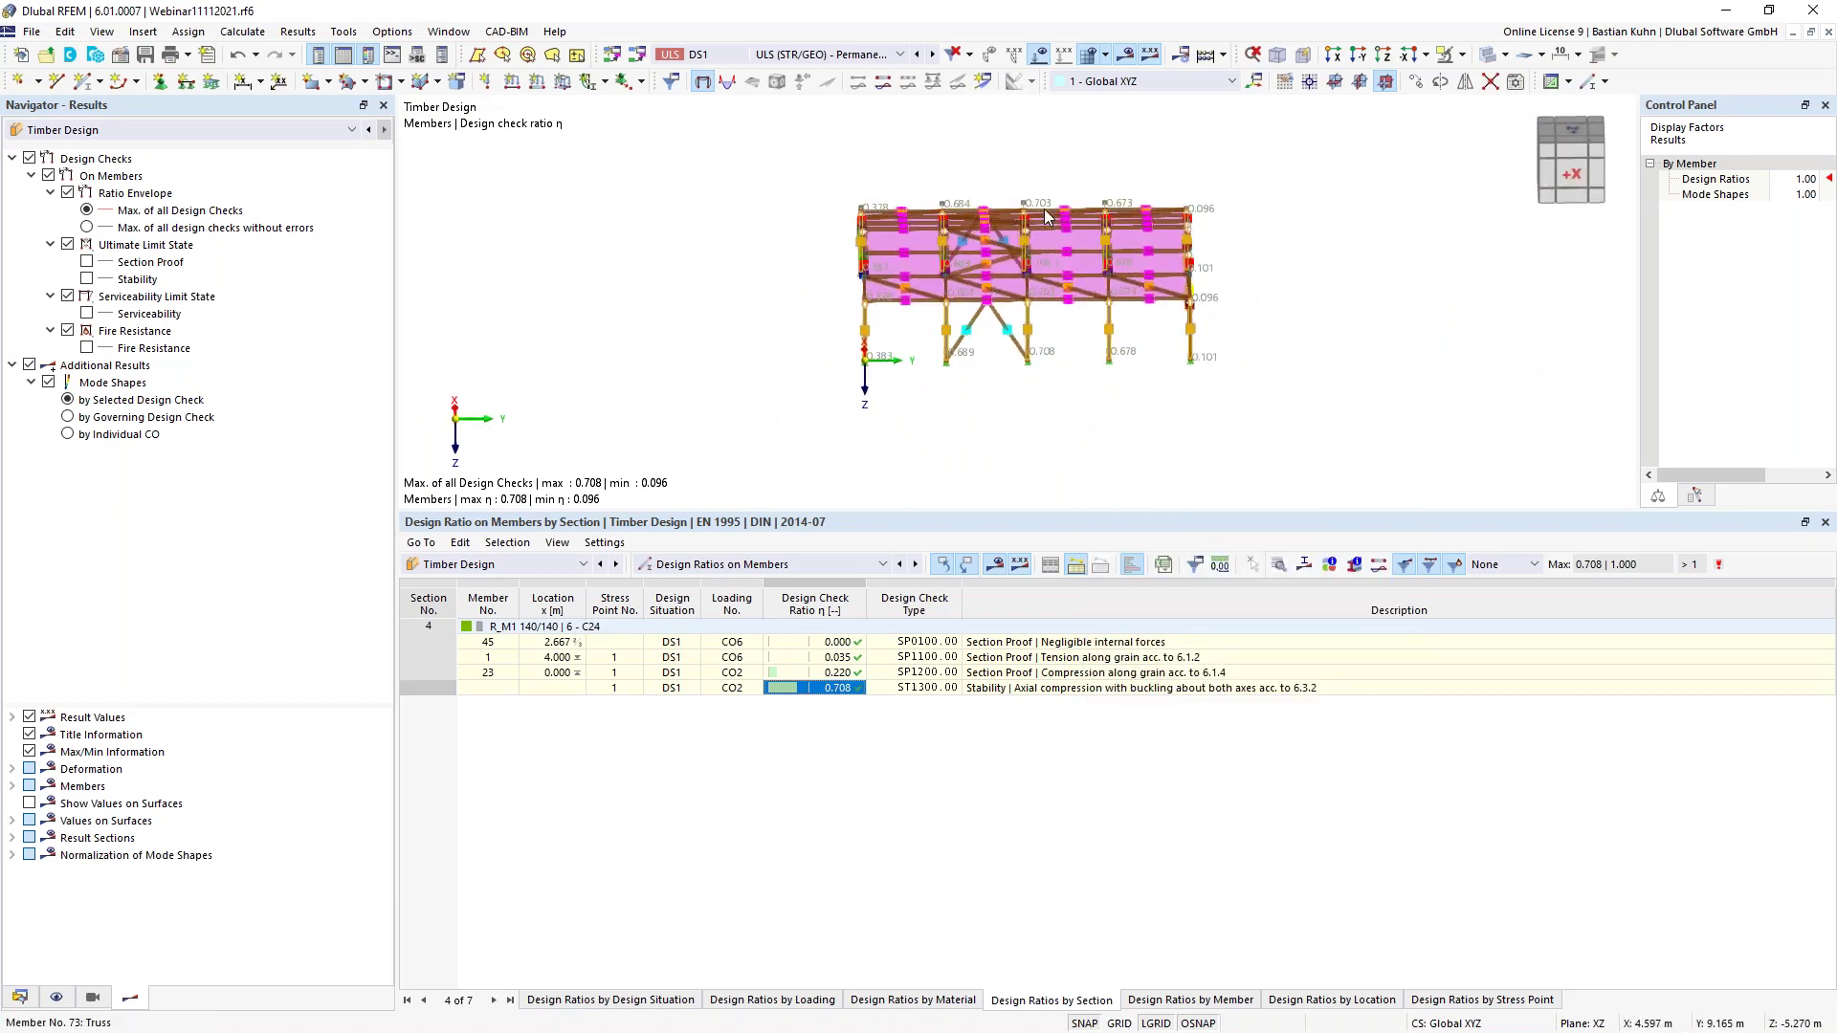
Hide the member representatives, isolate the selected frame and view it in the -Y direction
click(56, 997)
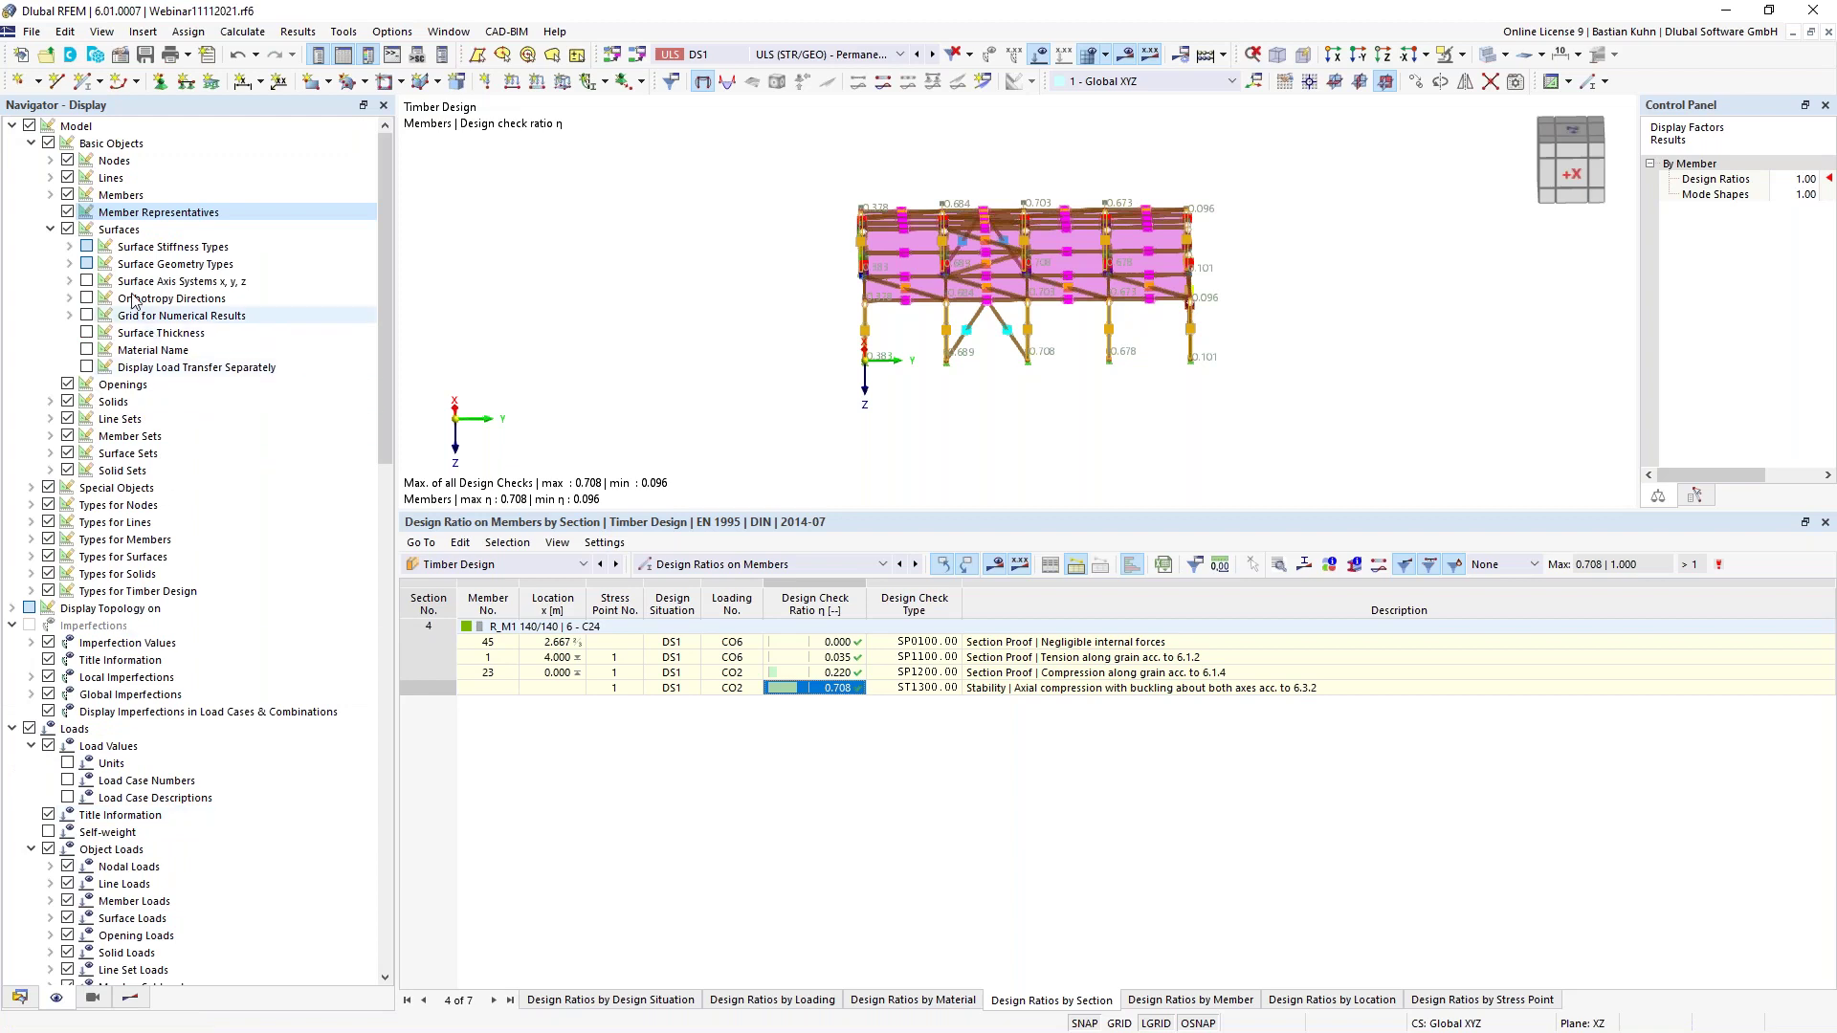
click(67, 212)
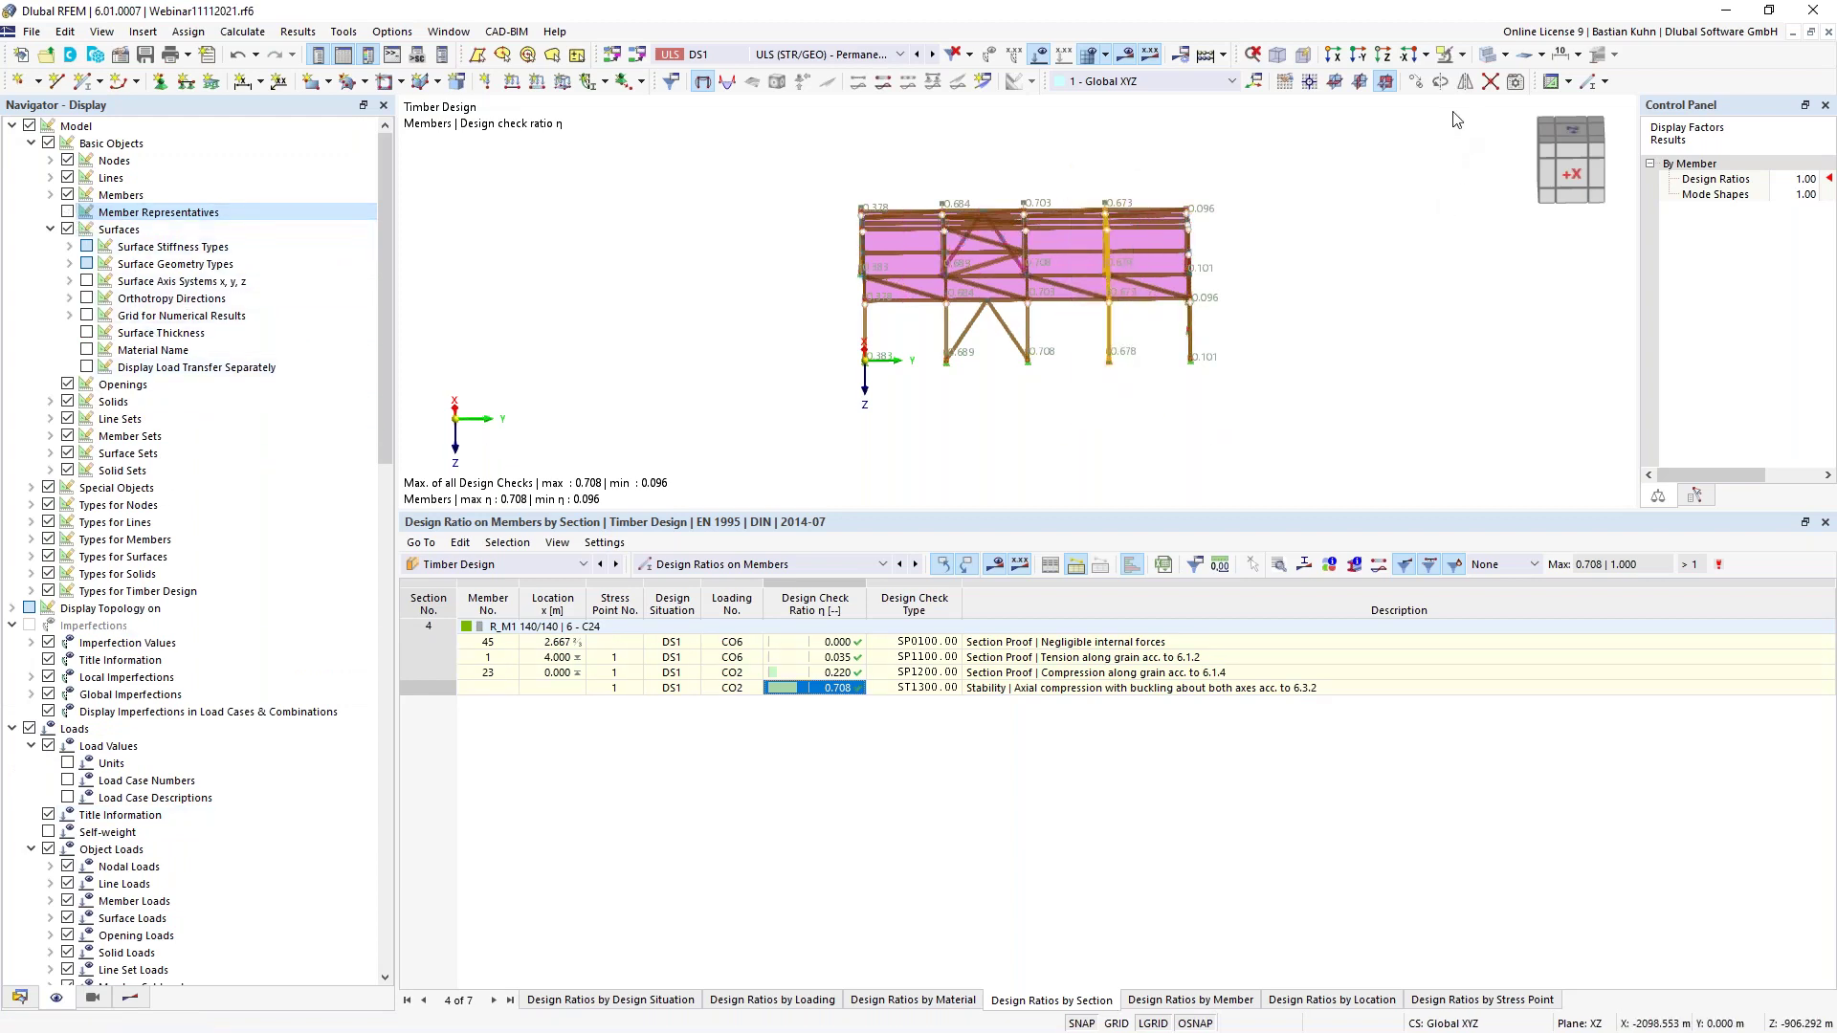
click(1461, 54)
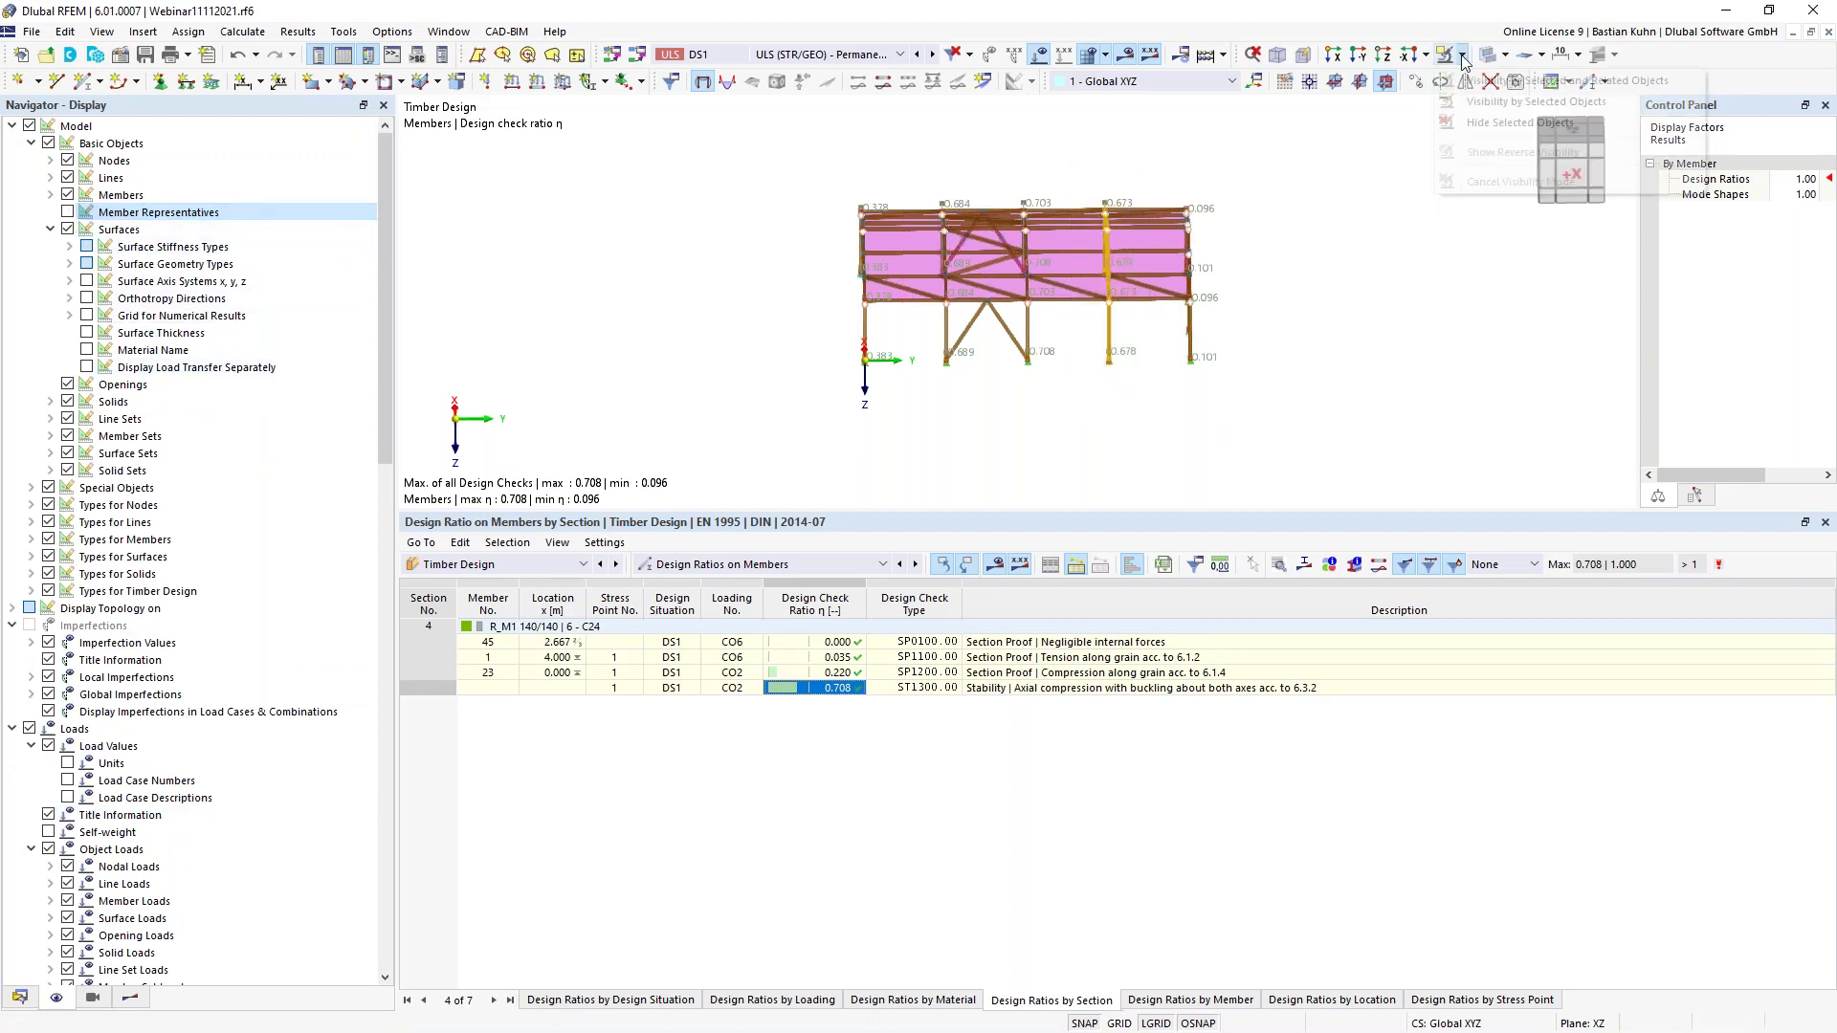
click(1492, 101)
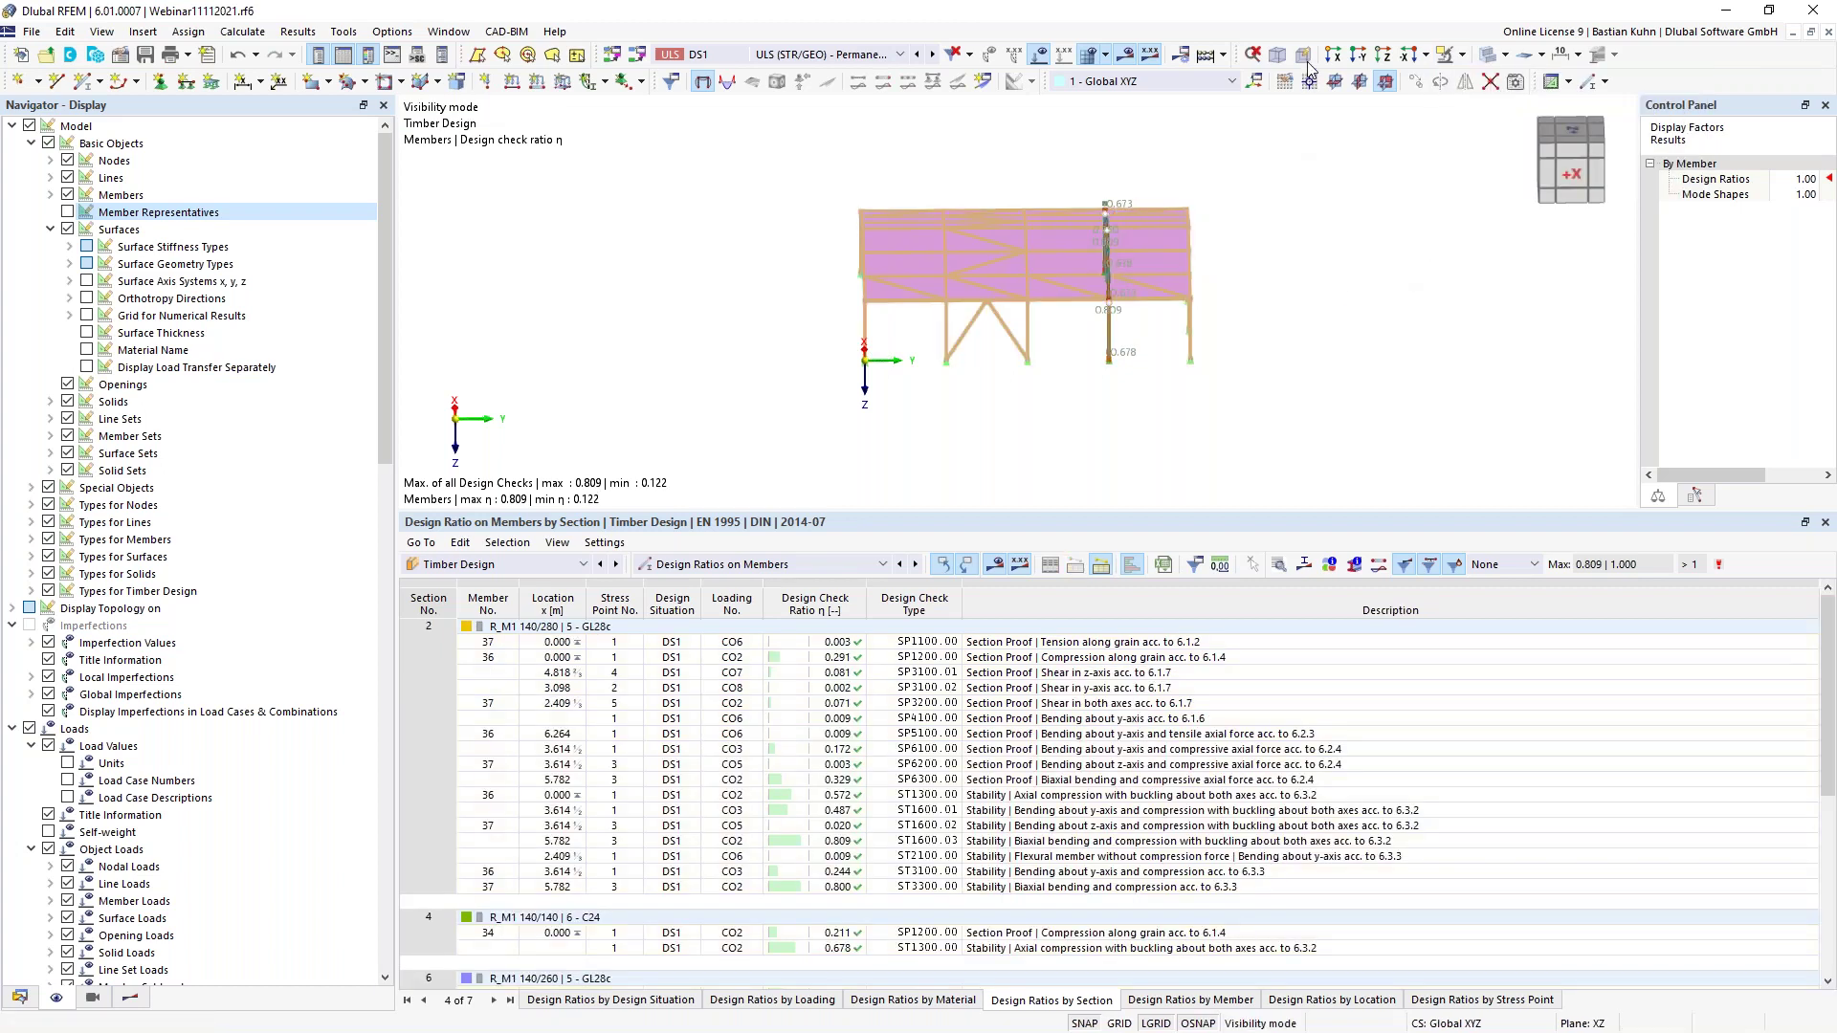
click(1358, 54)
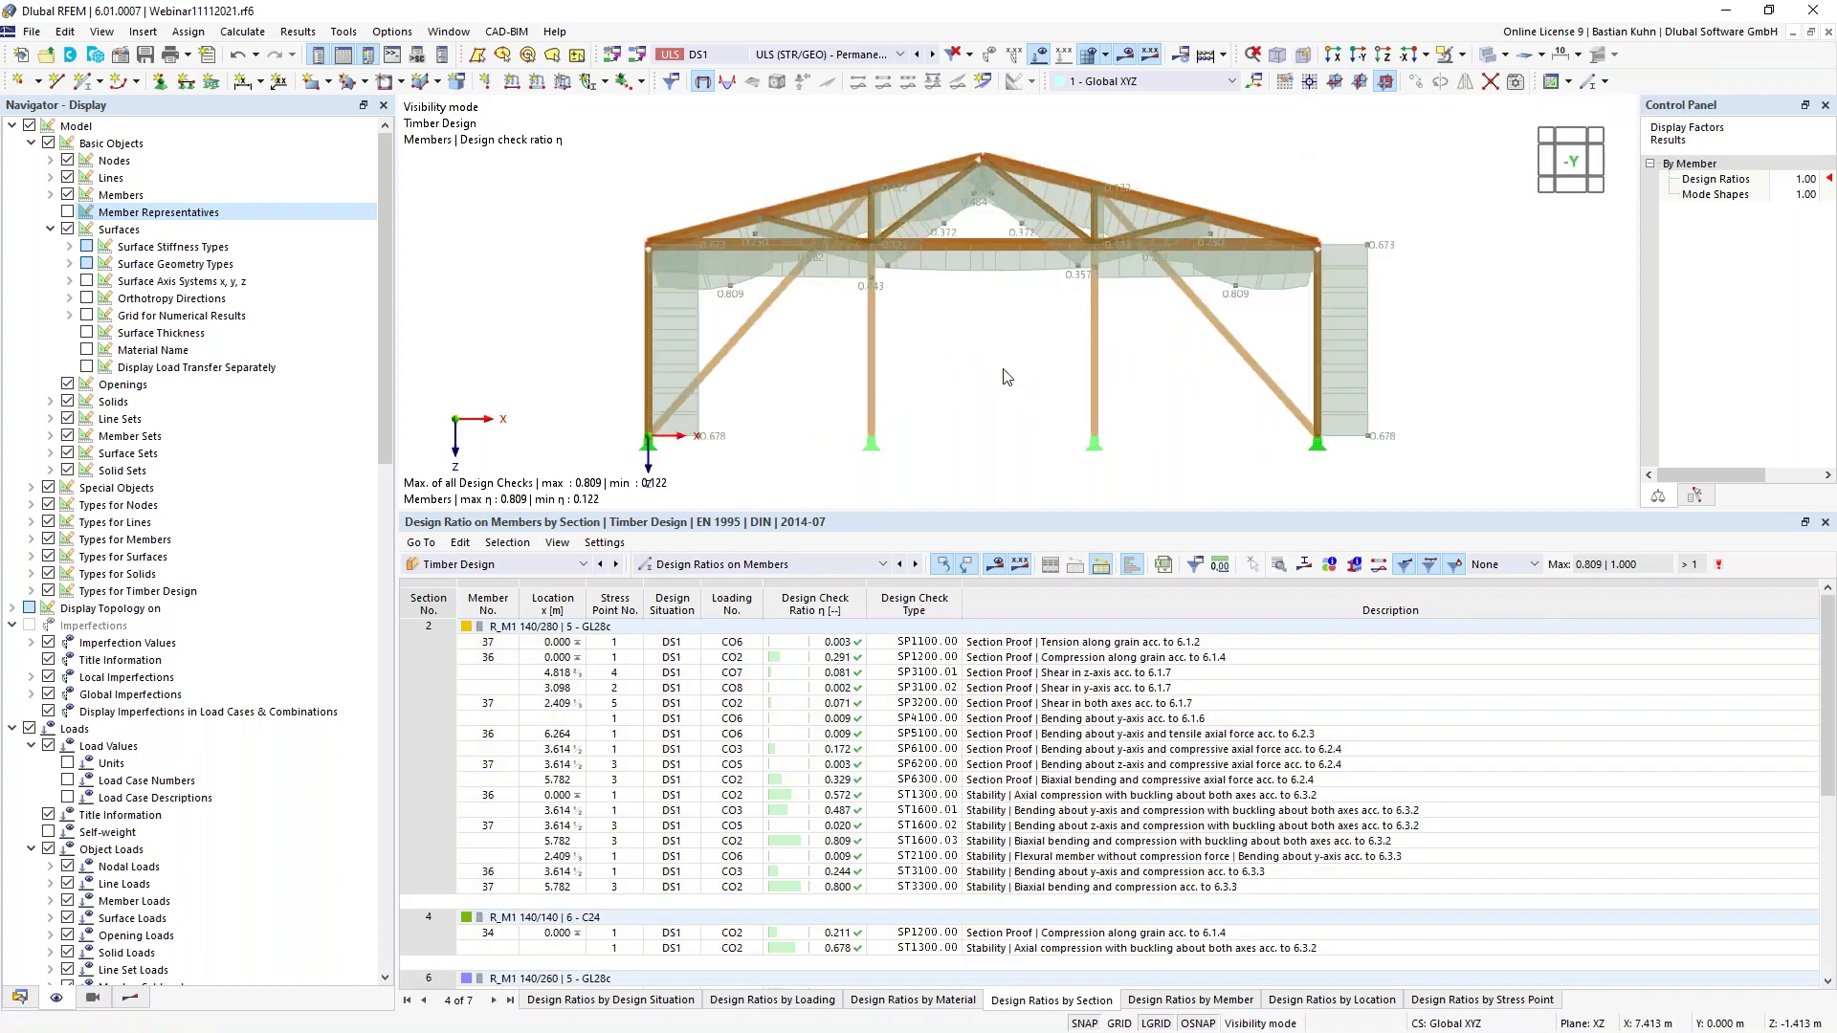
scroll(1009, 378, down, 2)
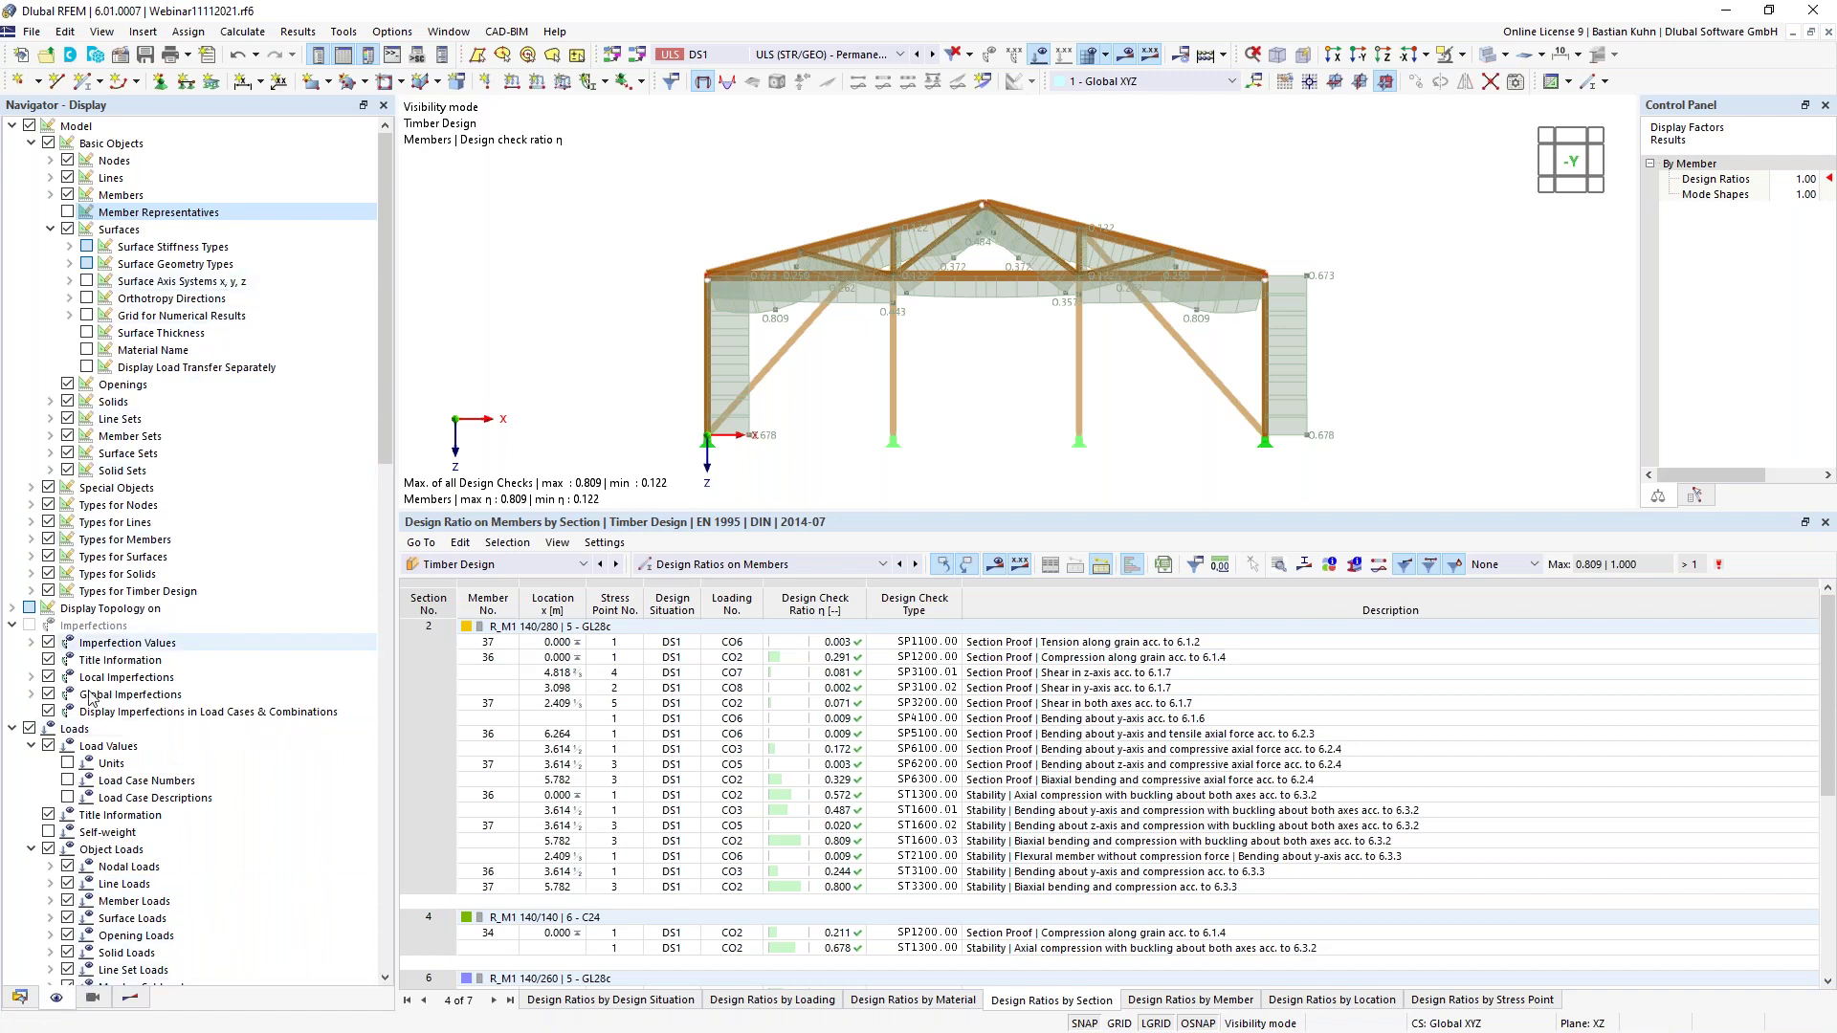
Display the frame's static analysis results as member axial forces N for design situation DS1
click(131, 997)
click(139, 128)
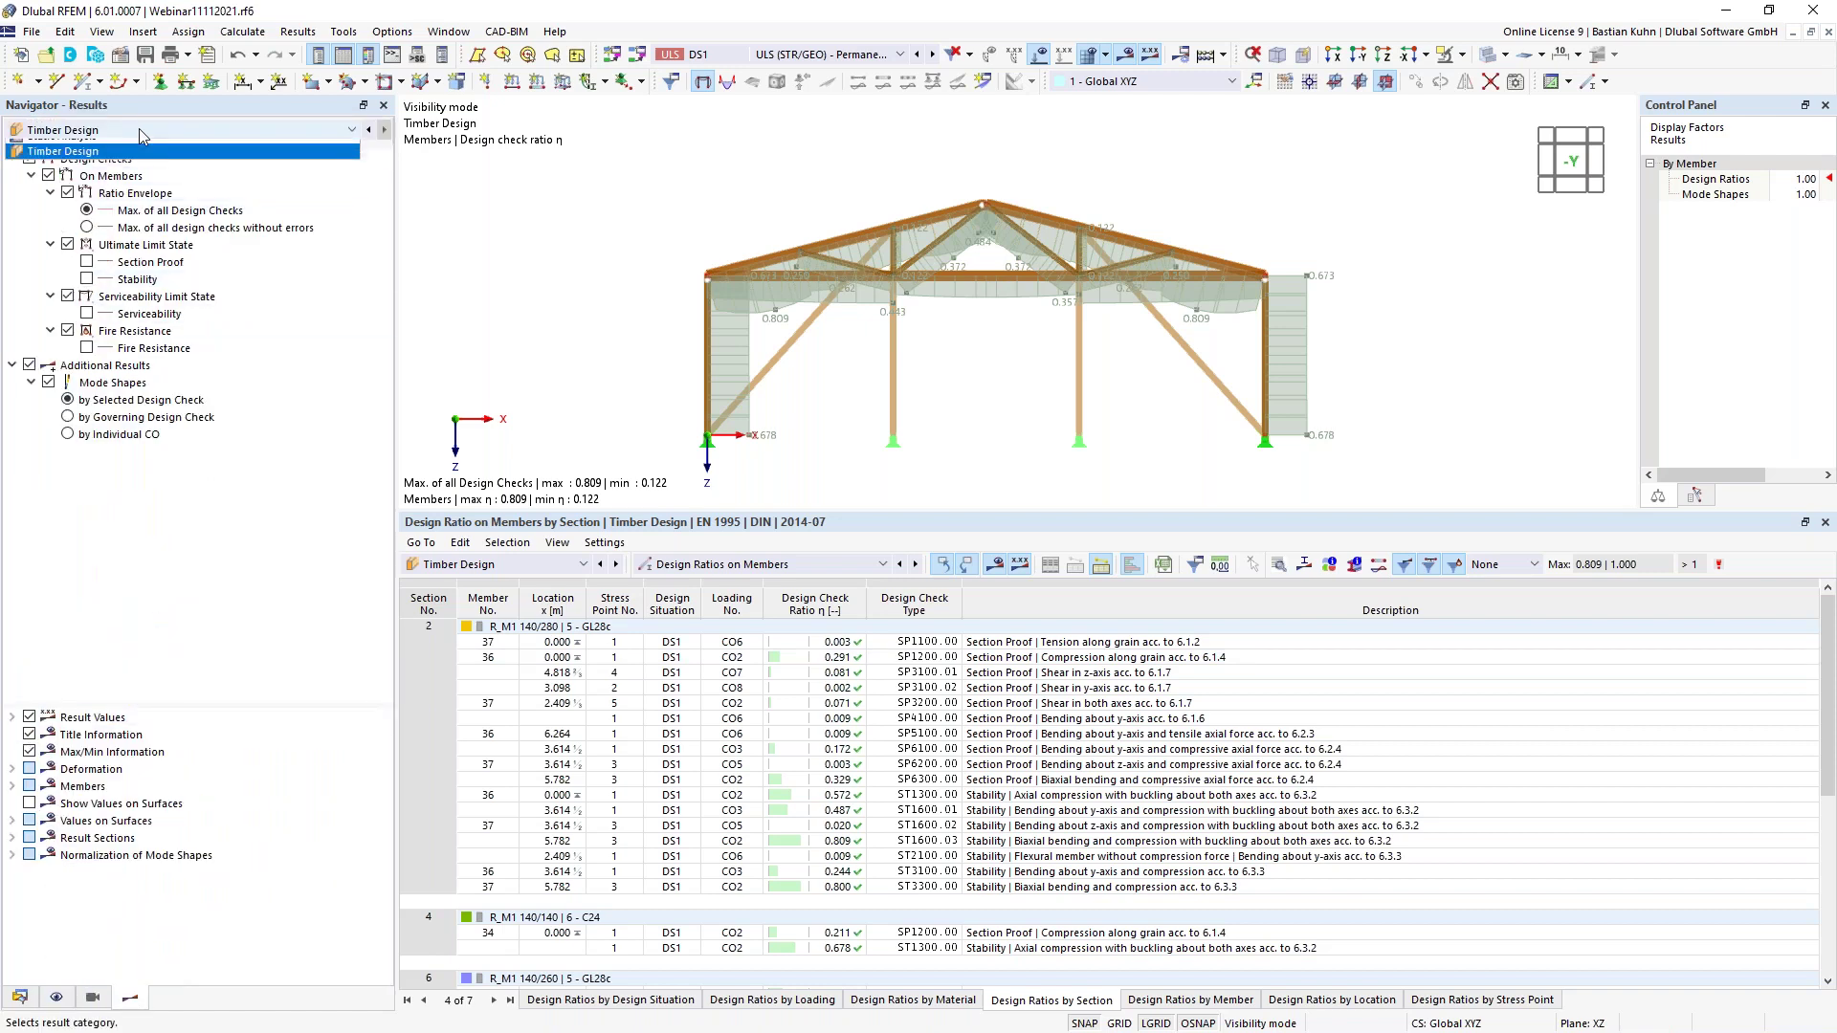
click(140, 149)
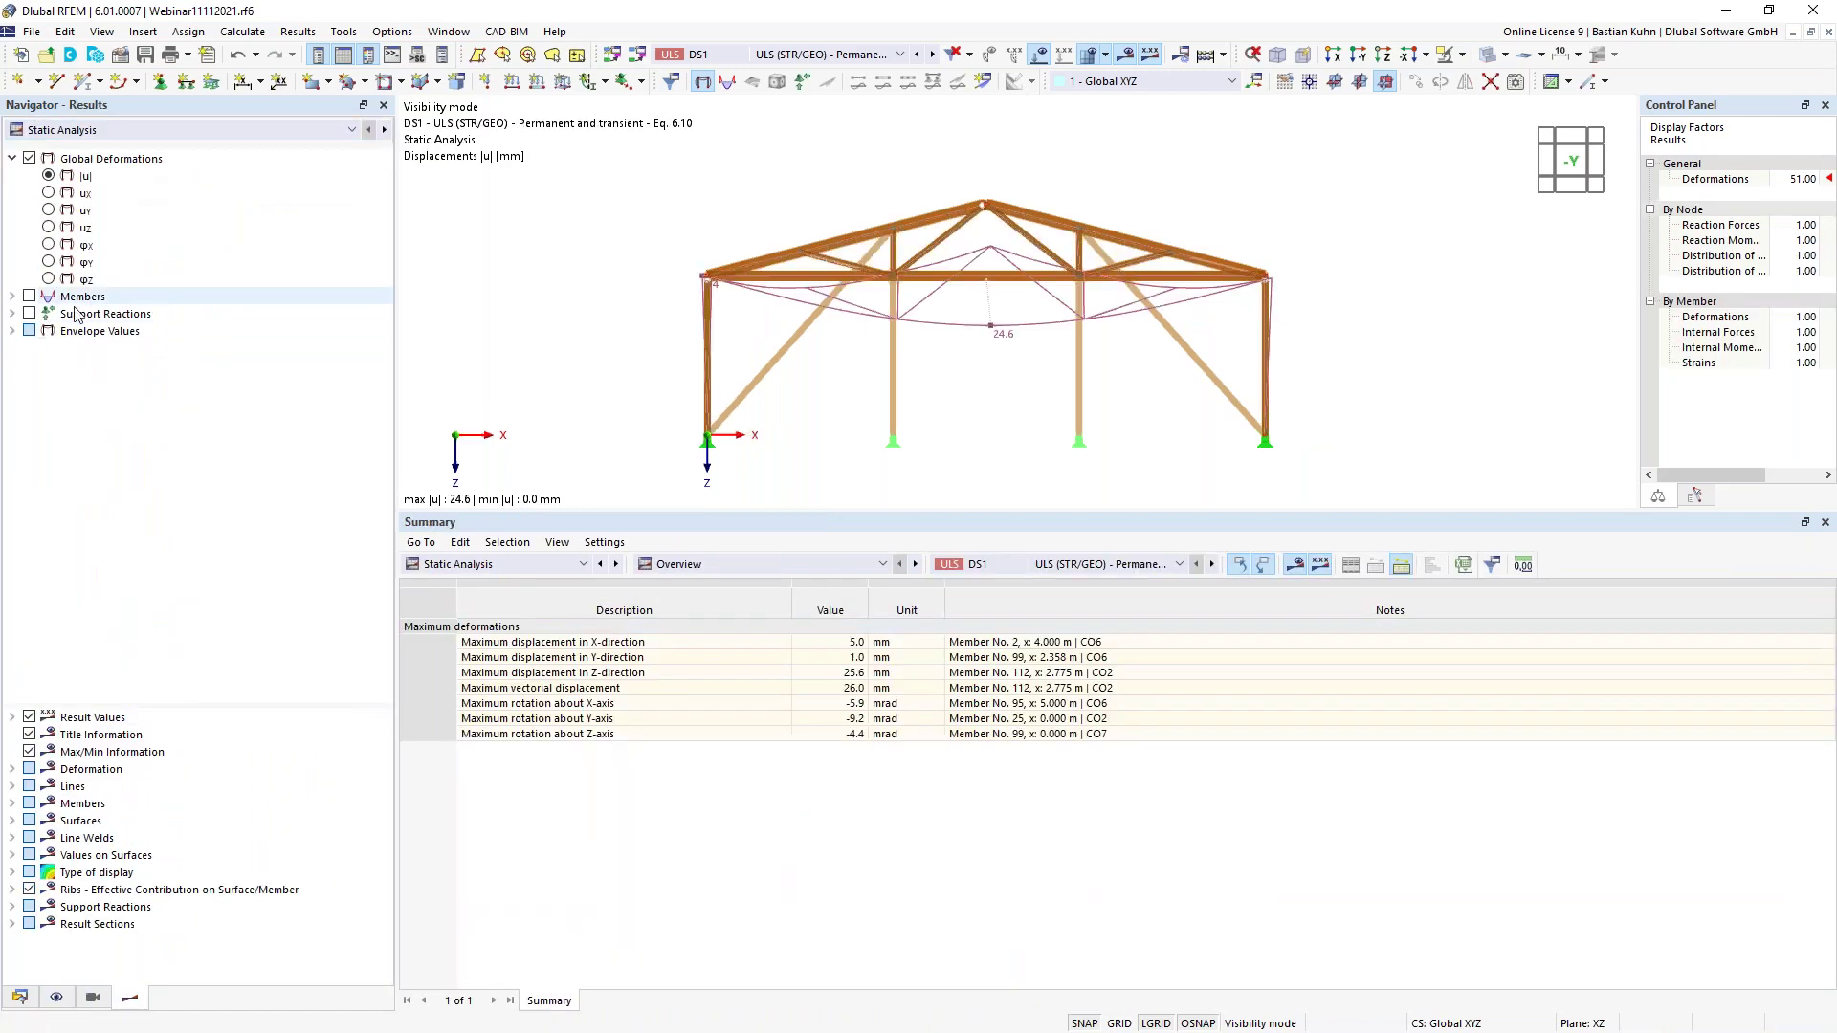
click(12, 297)
click(29, 297)
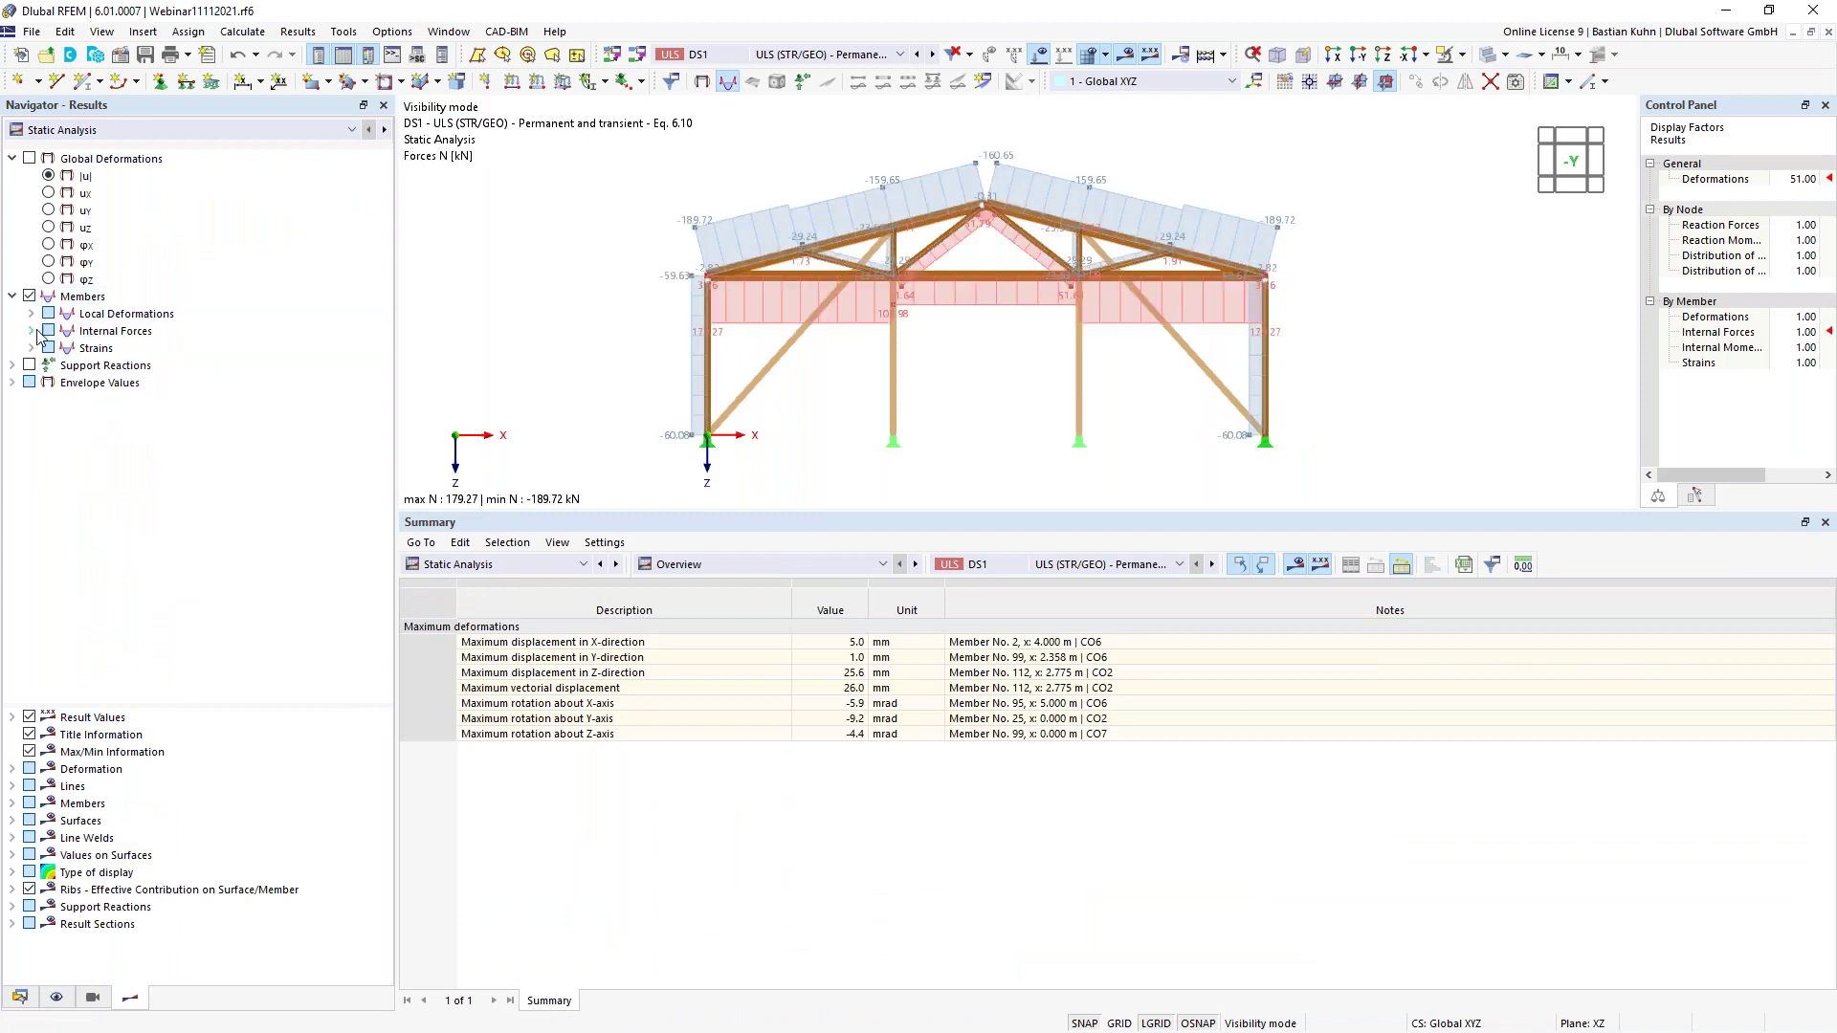
click(32, 331)
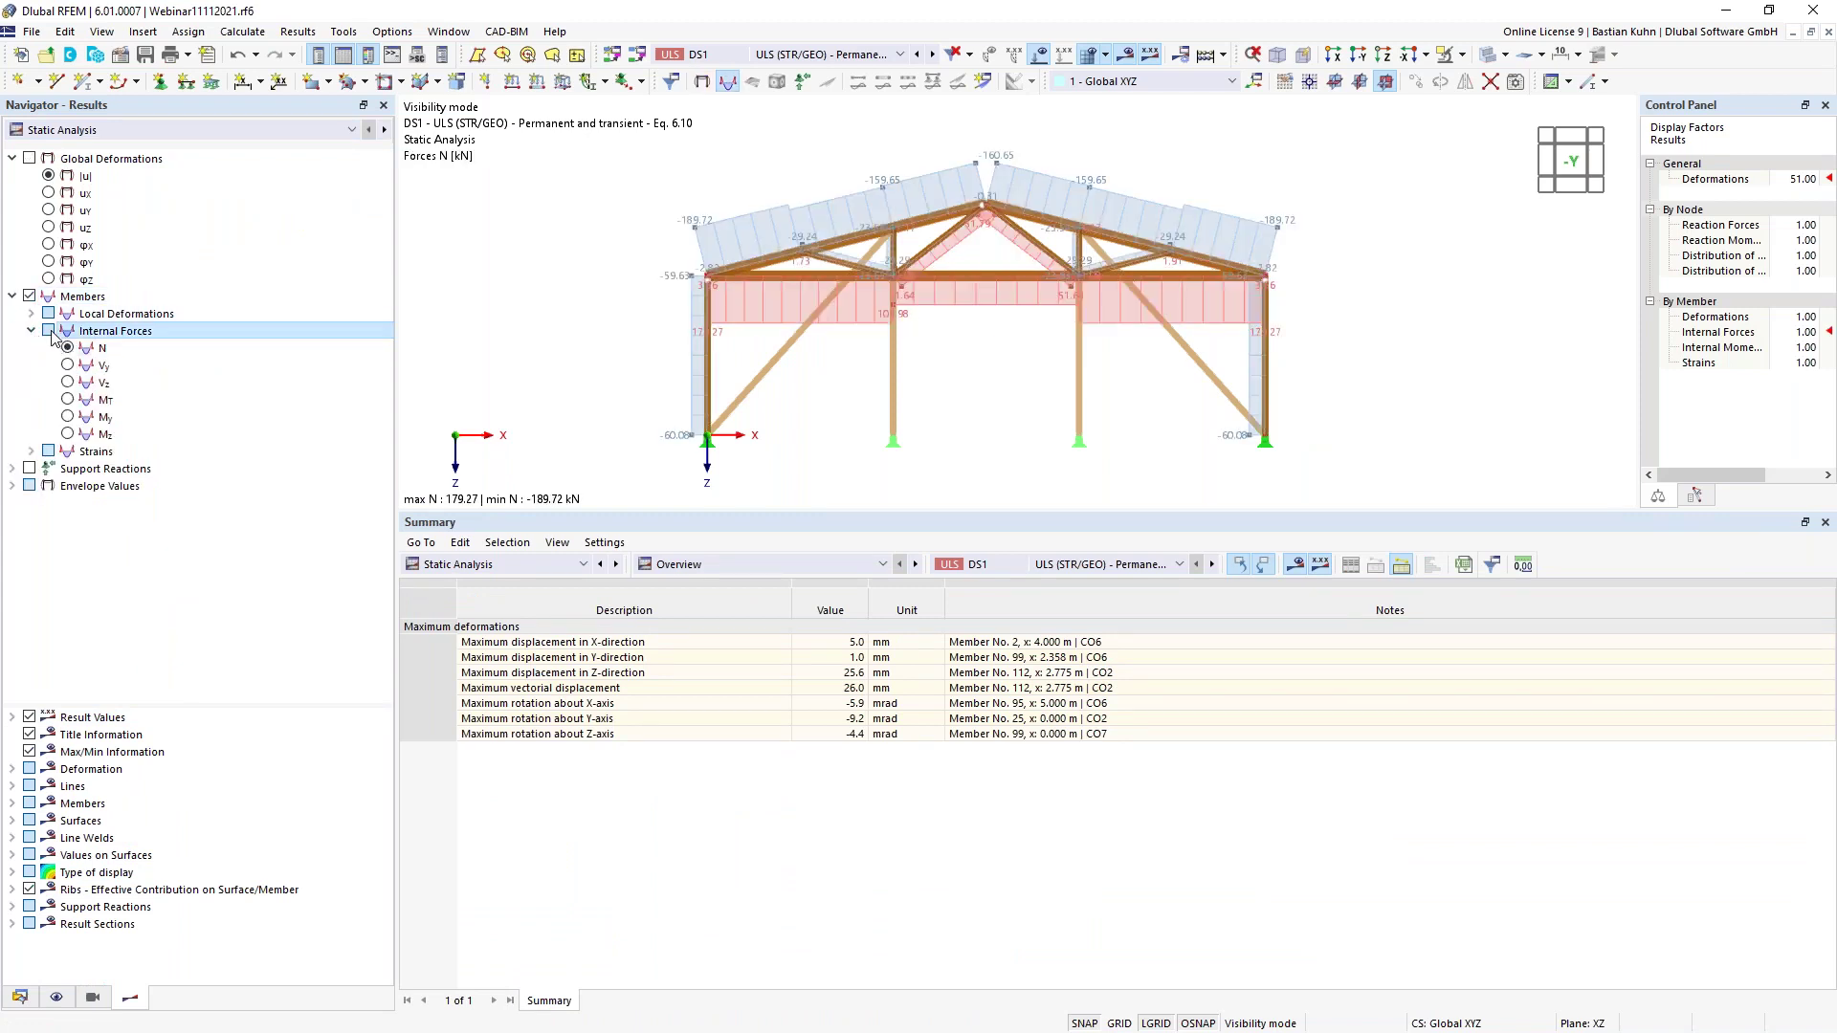
click(95, 349)
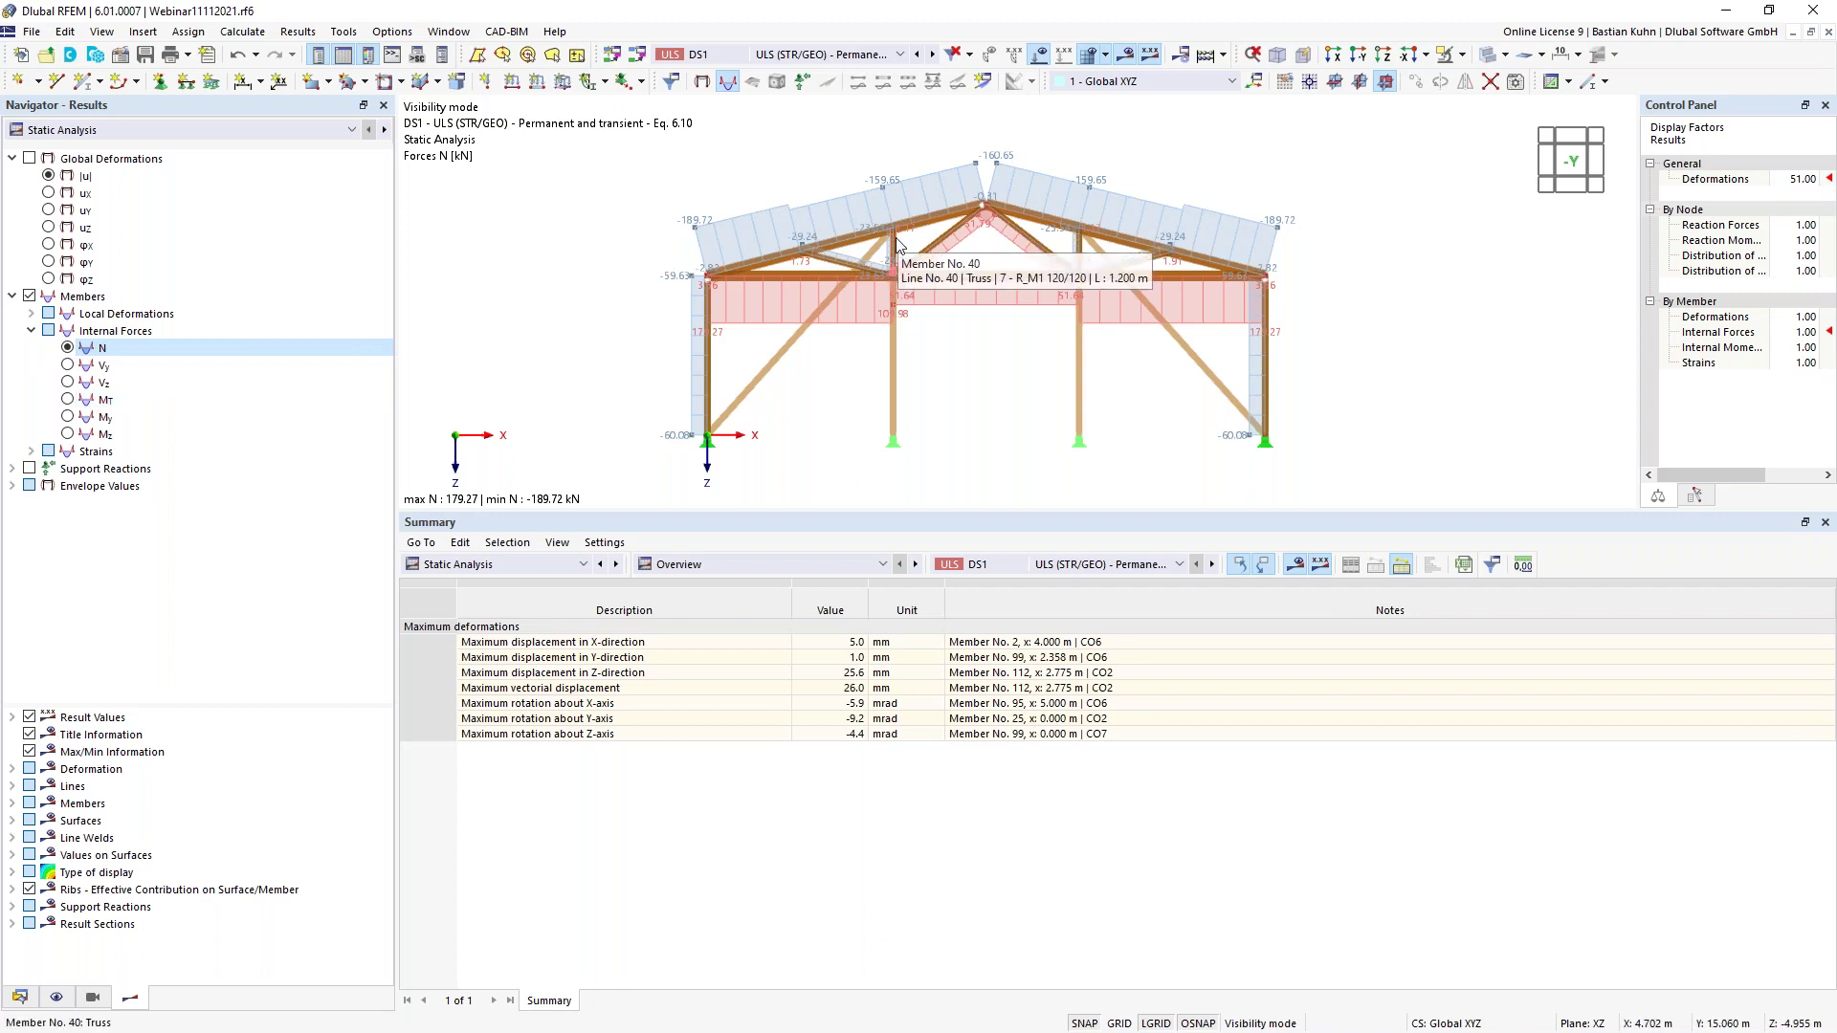
Preview a graphic printout of the axial force diagram with a 50 % height ratio and cancel the print
click(867, 55)
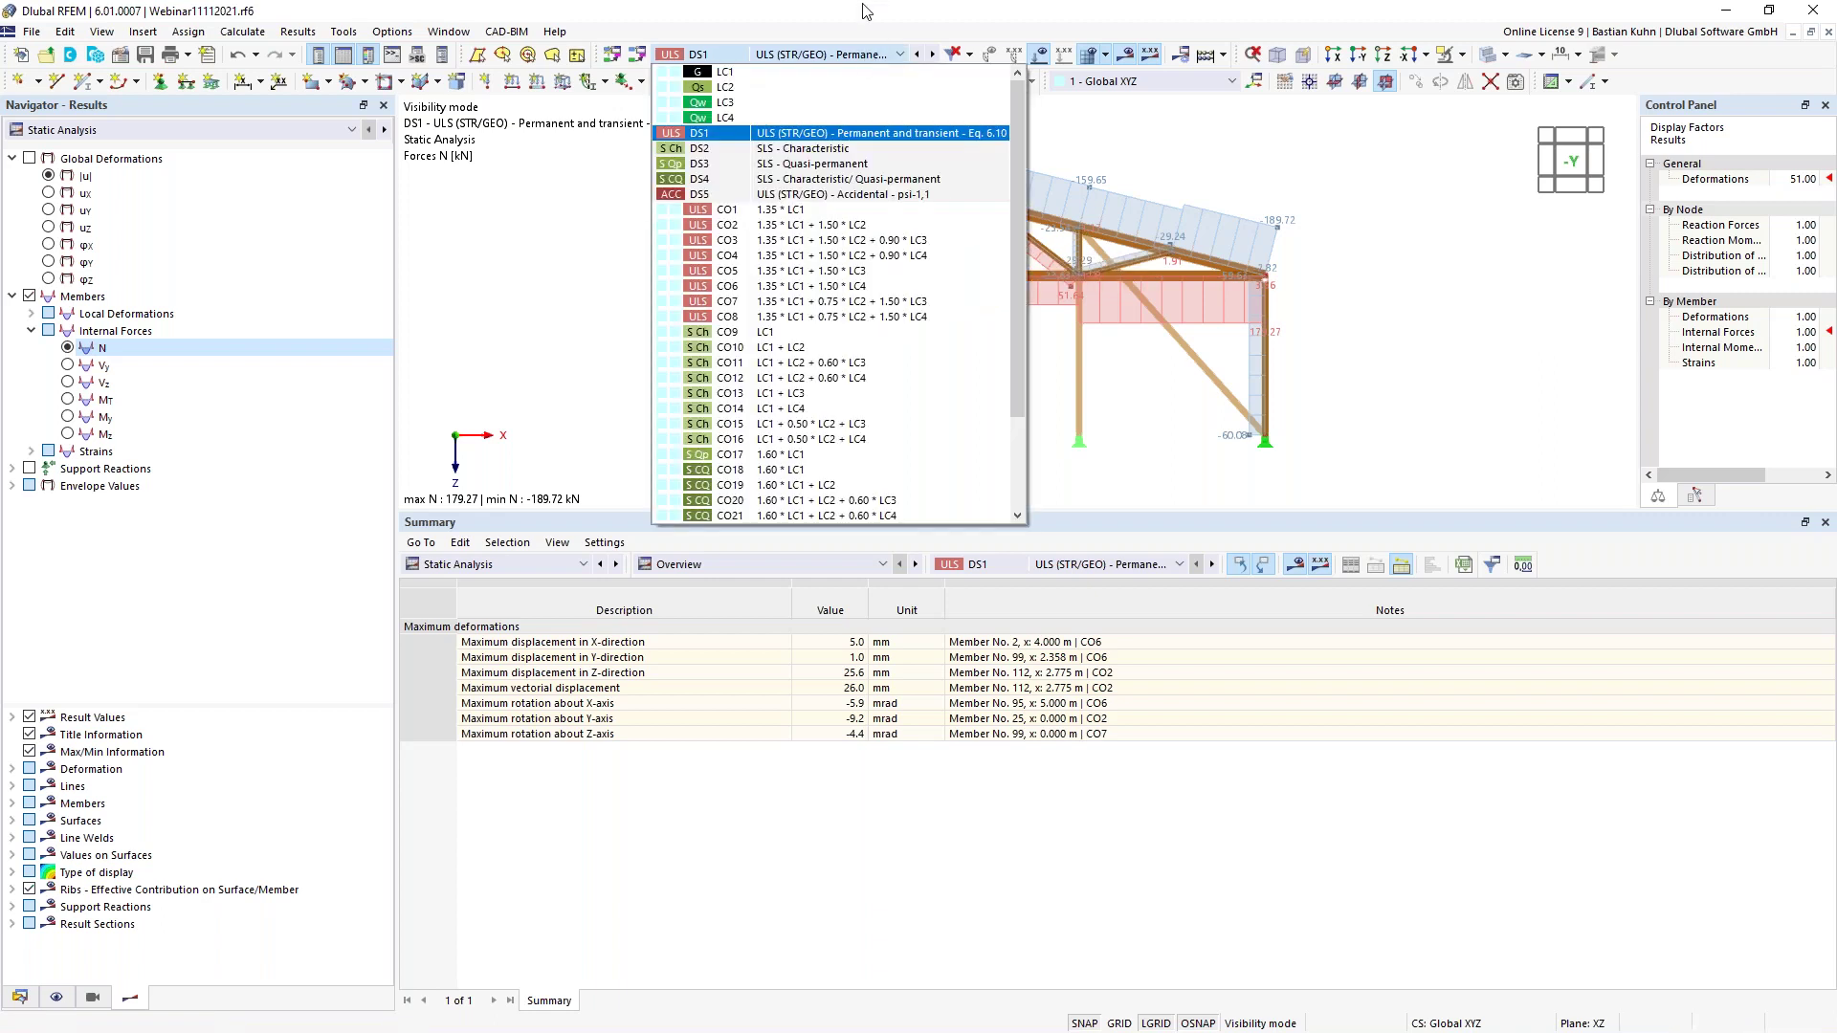
click(866, 11)
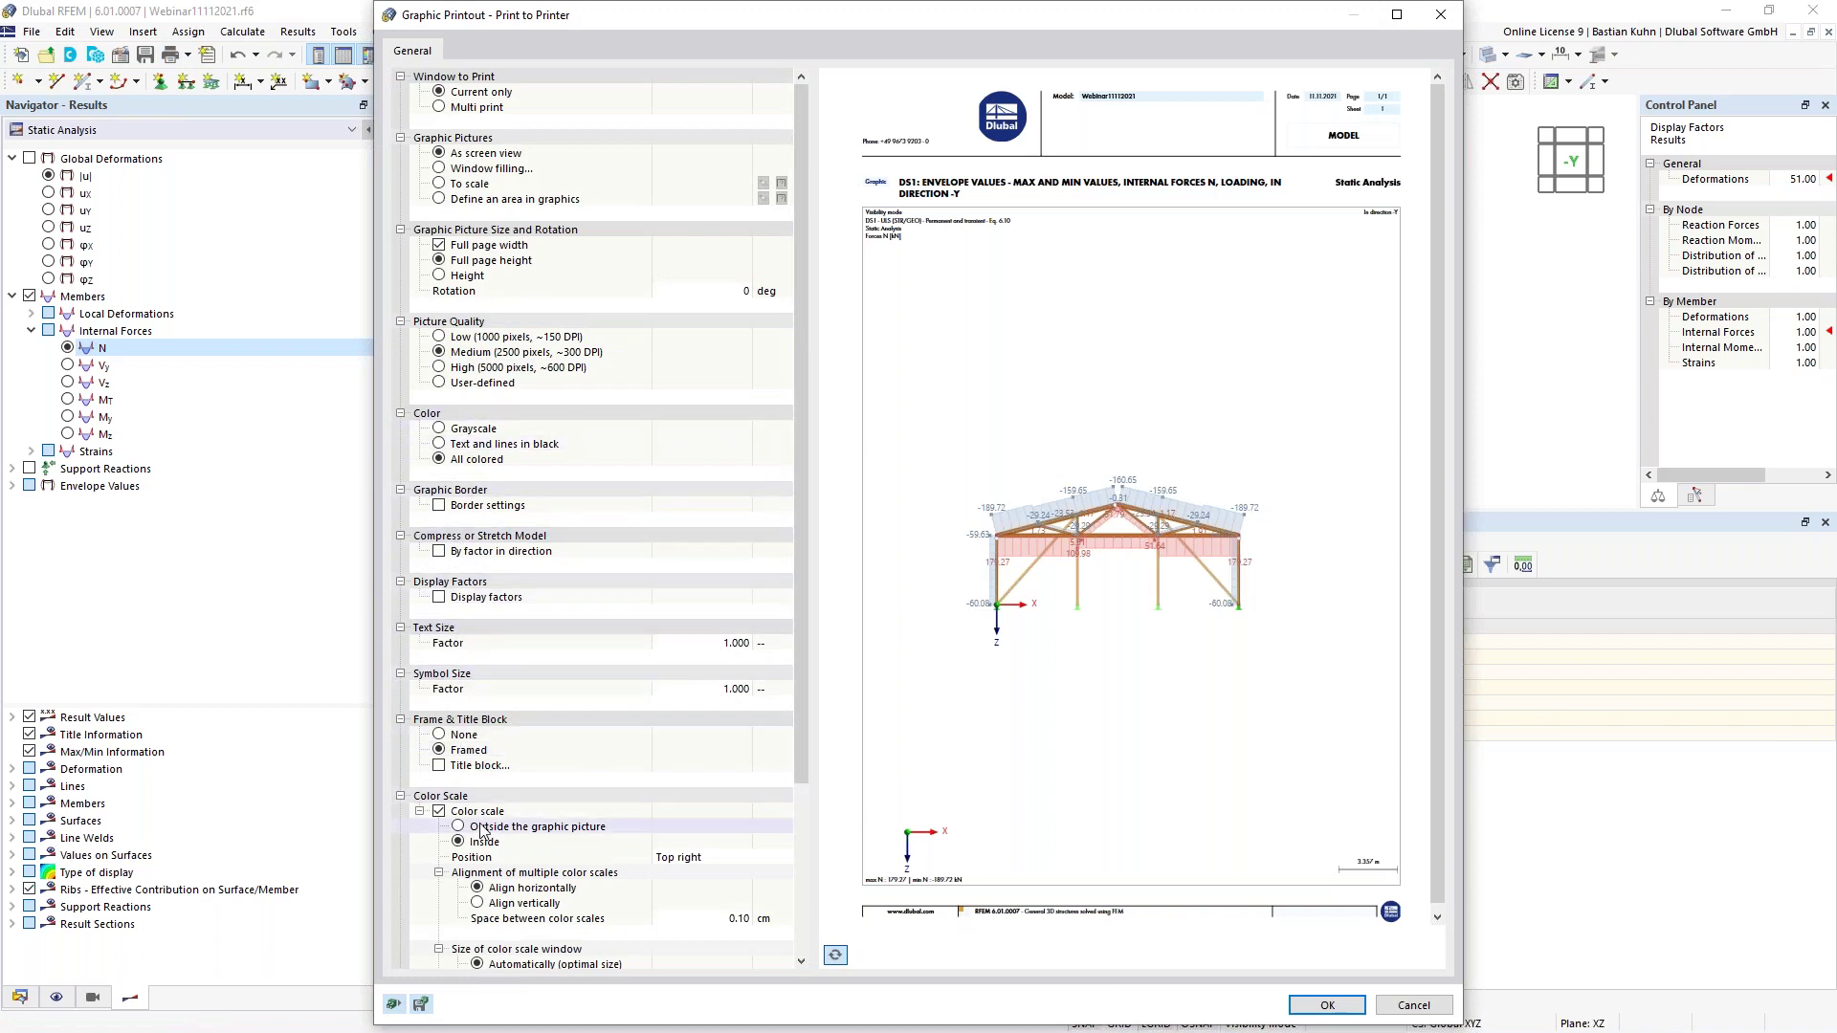
click(469, 275)
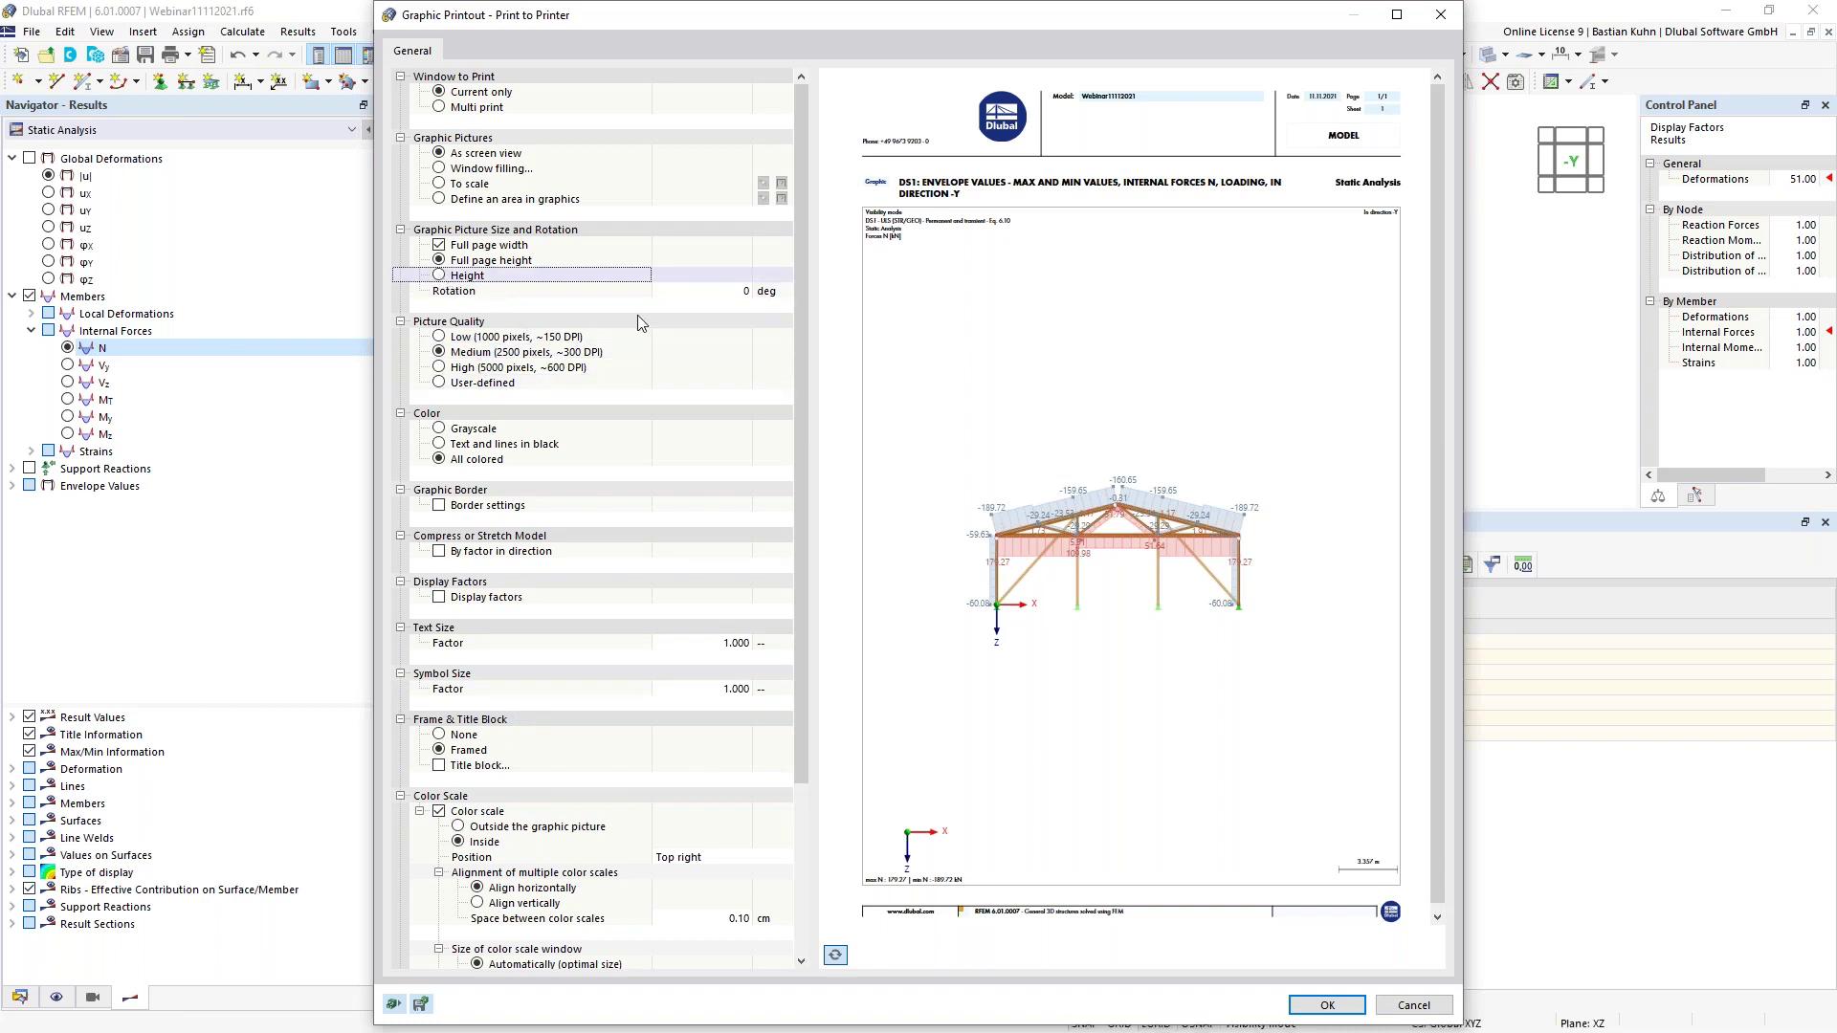
click(439, 275)
click(681, 292)
text(50)
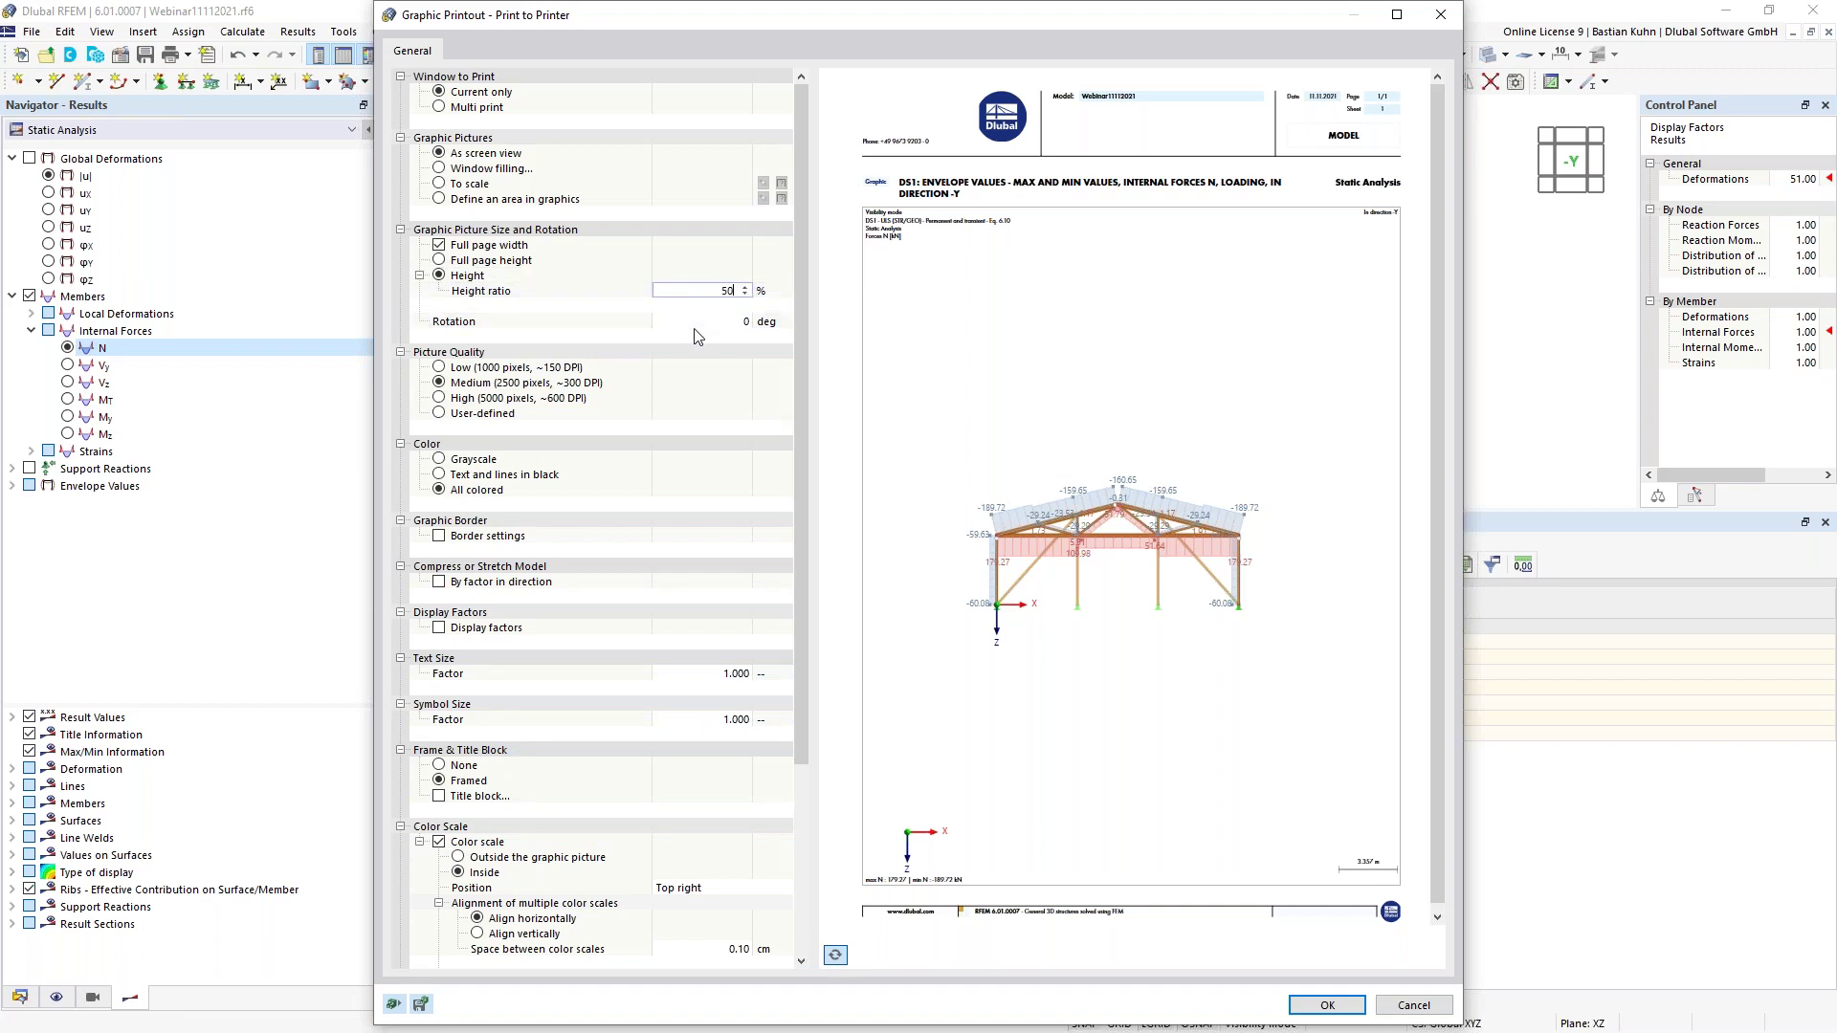
click(1326, 1005)
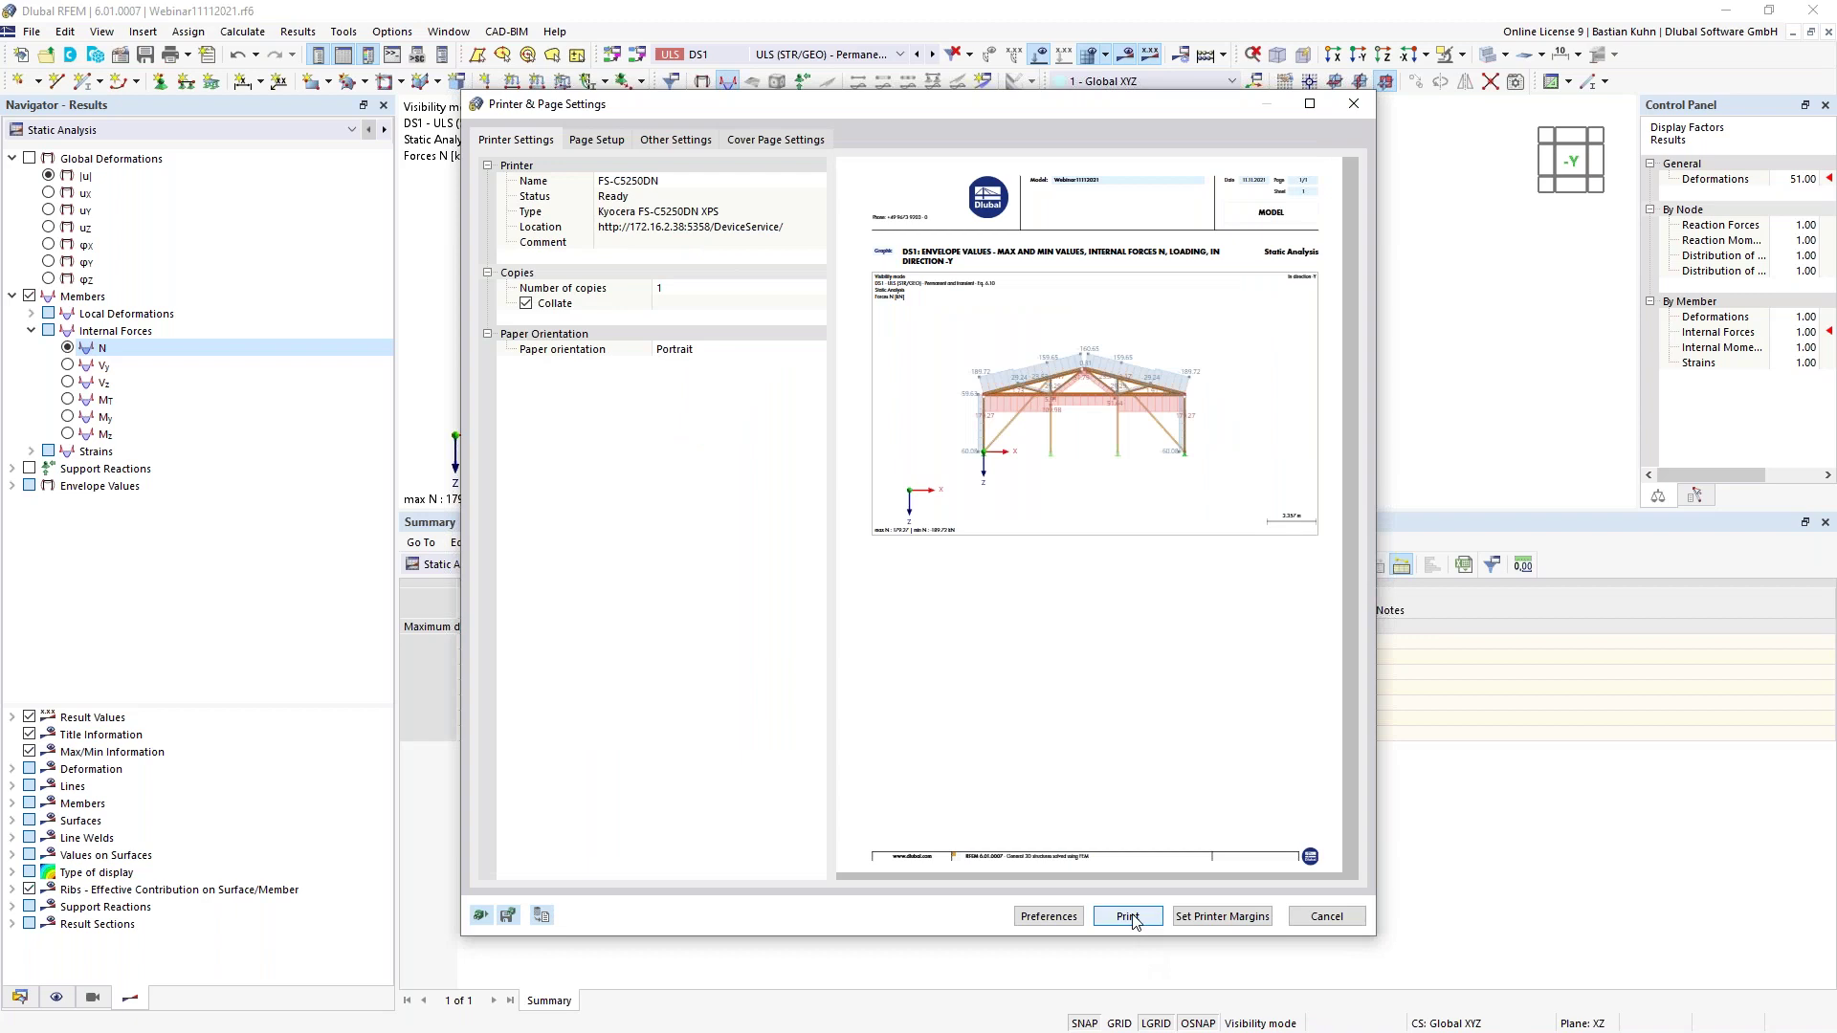
click(1298, 919)
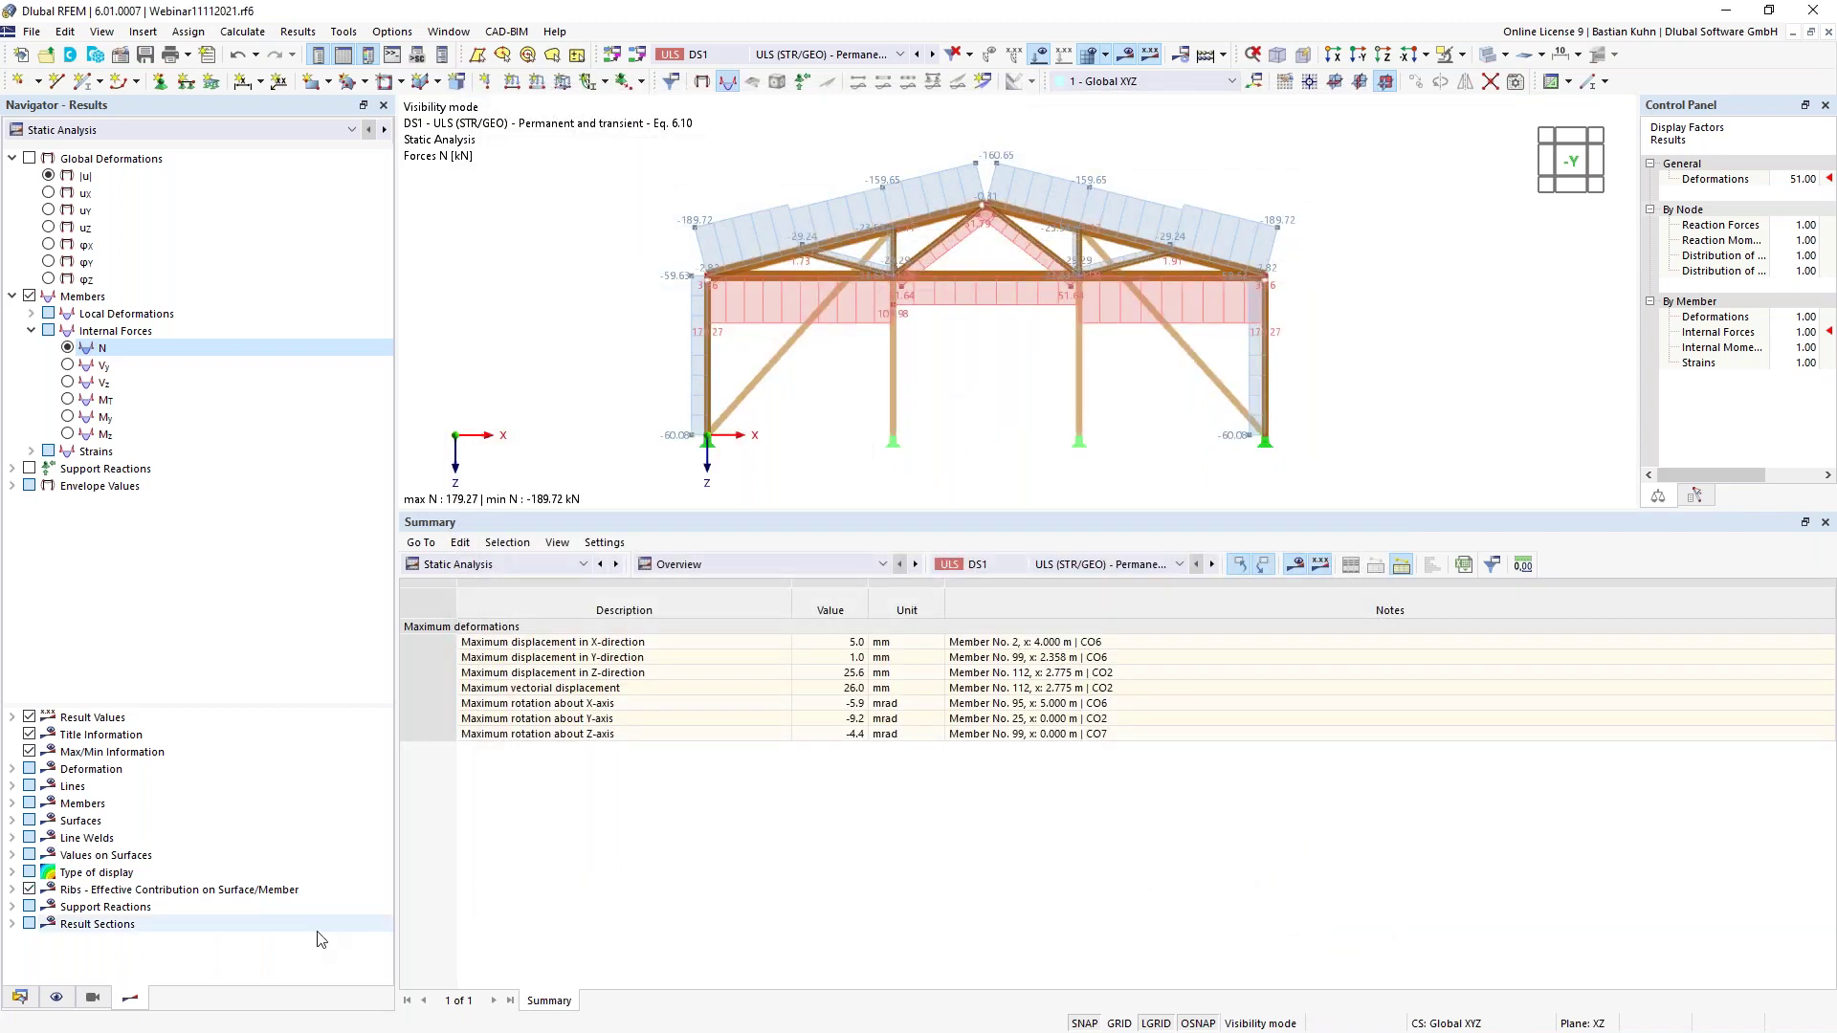
Open printout report 1 and page forward to its Timber Design chapter
click(19, 998)
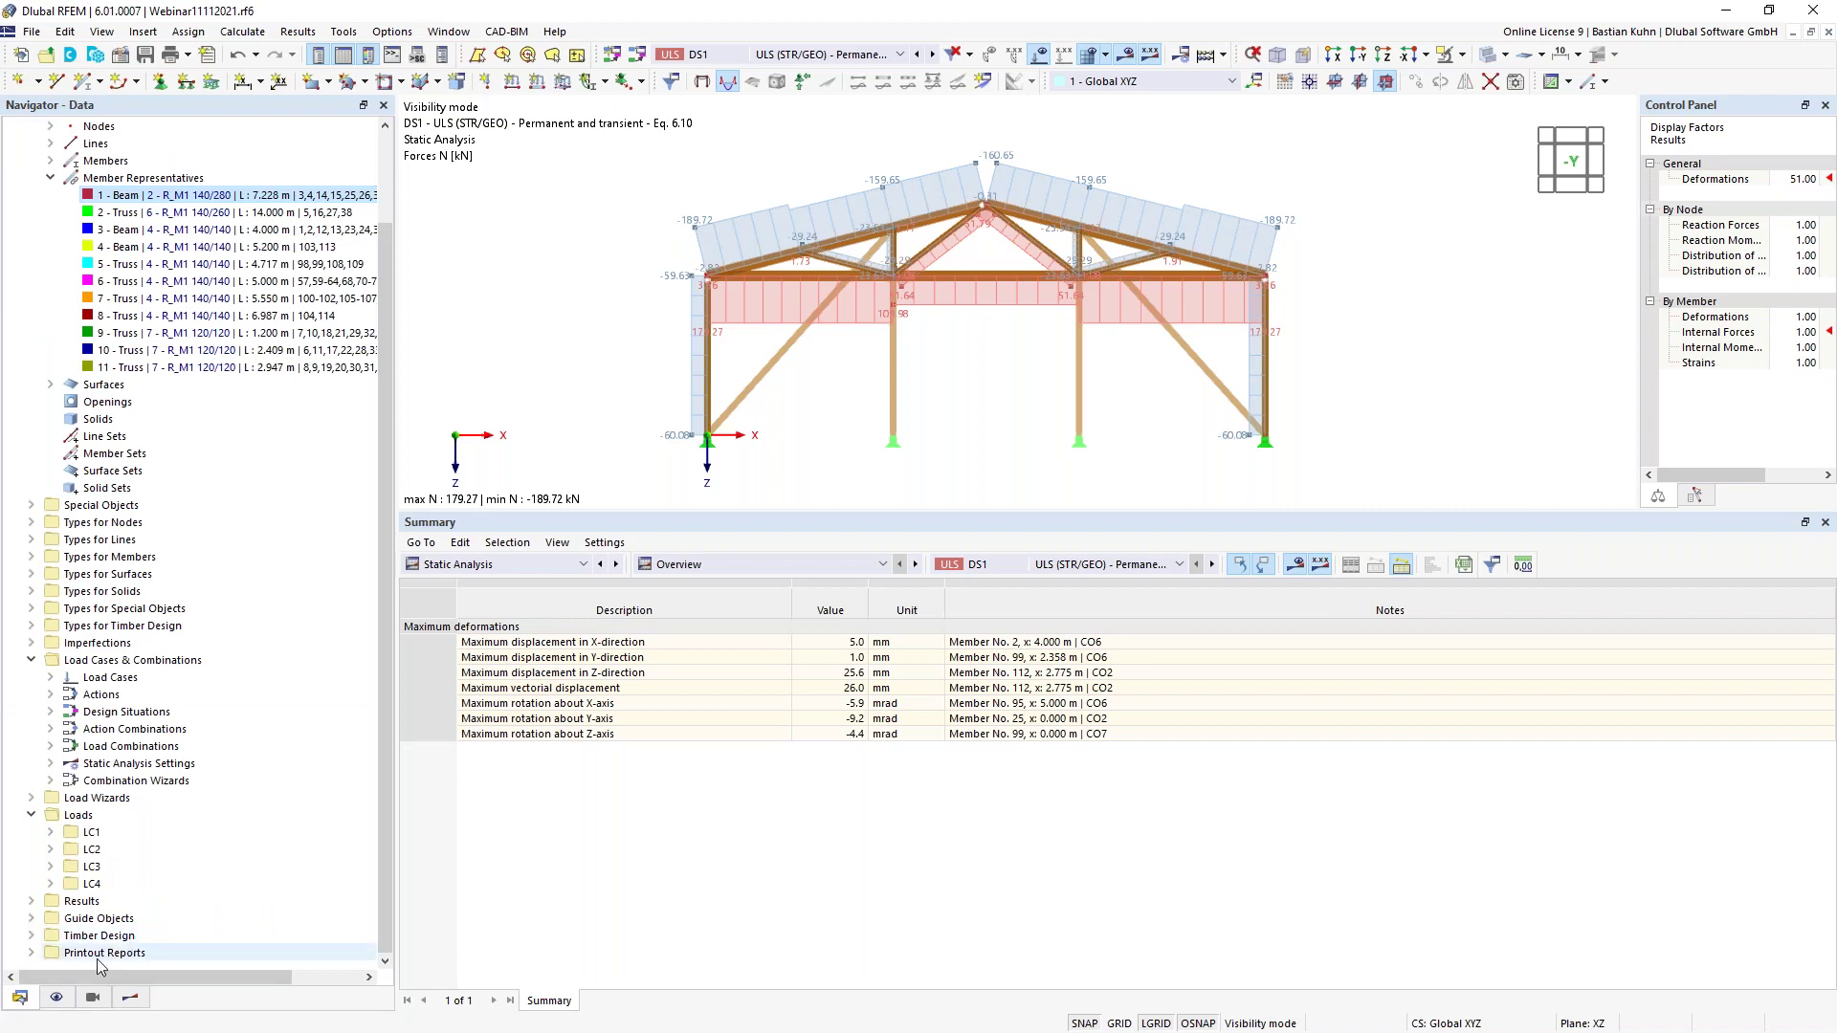
click(31, 955)
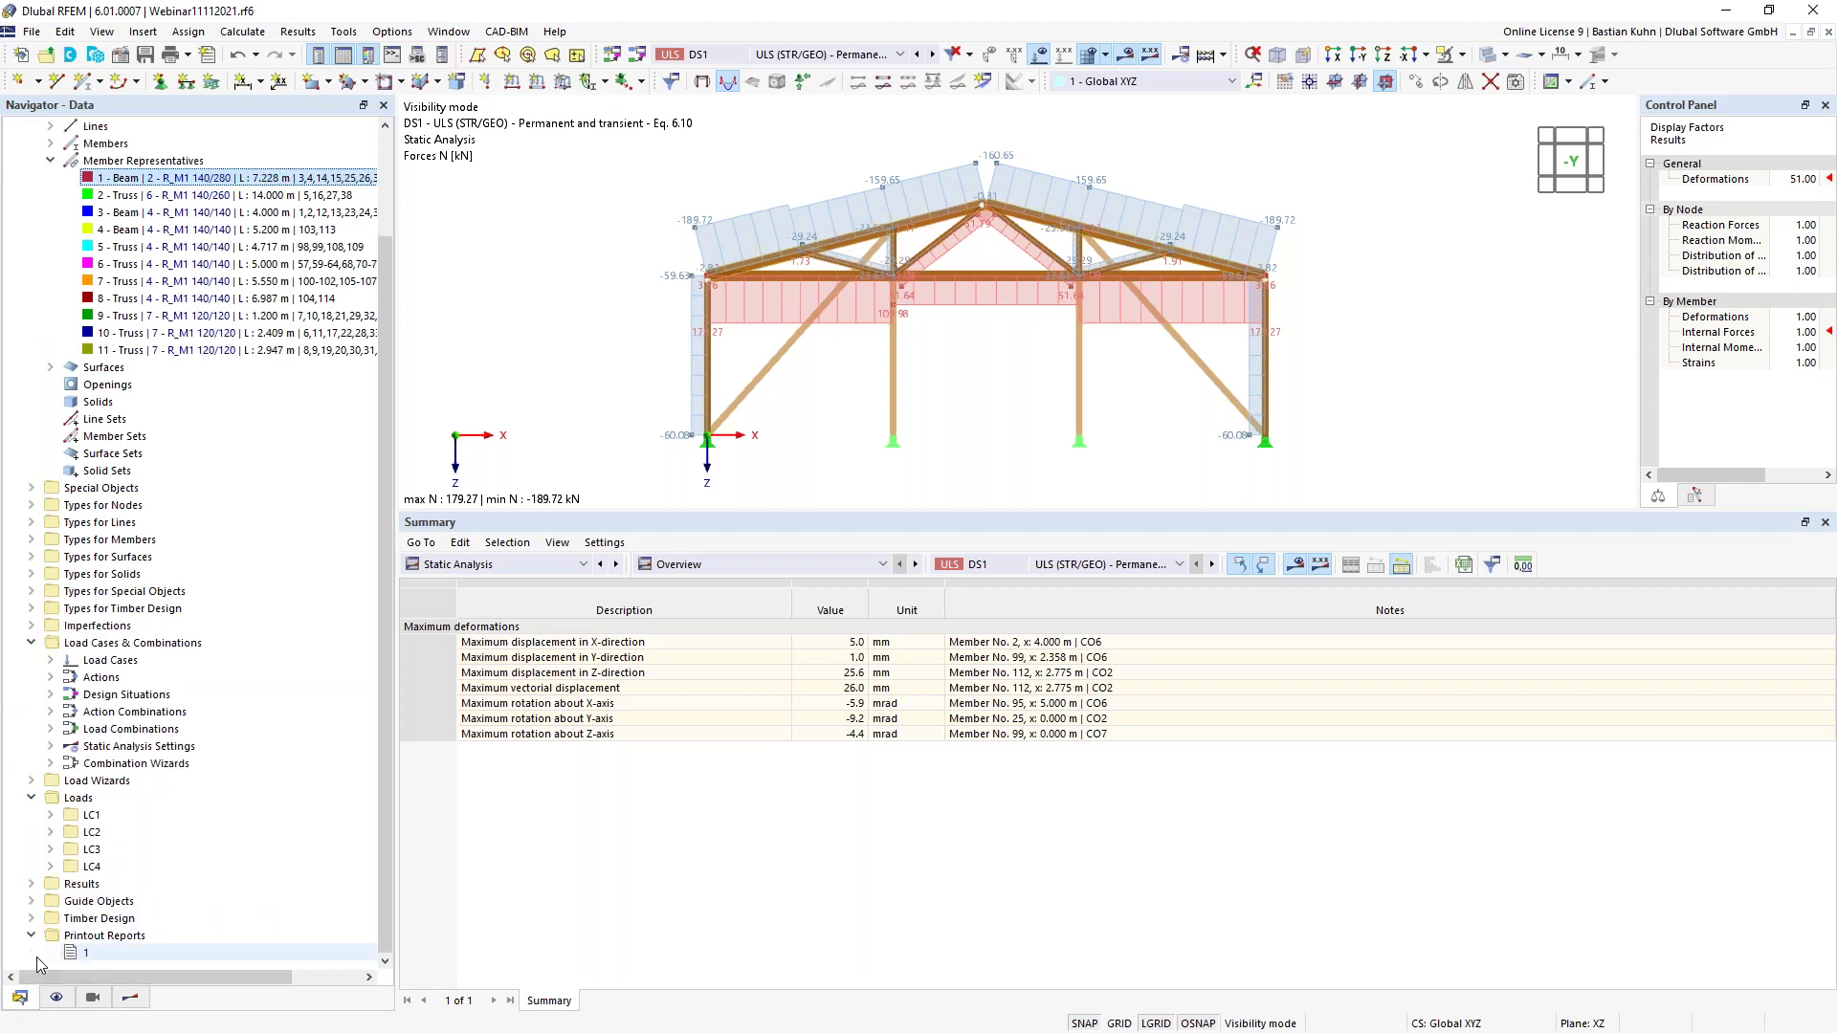
double_click(91, 953)
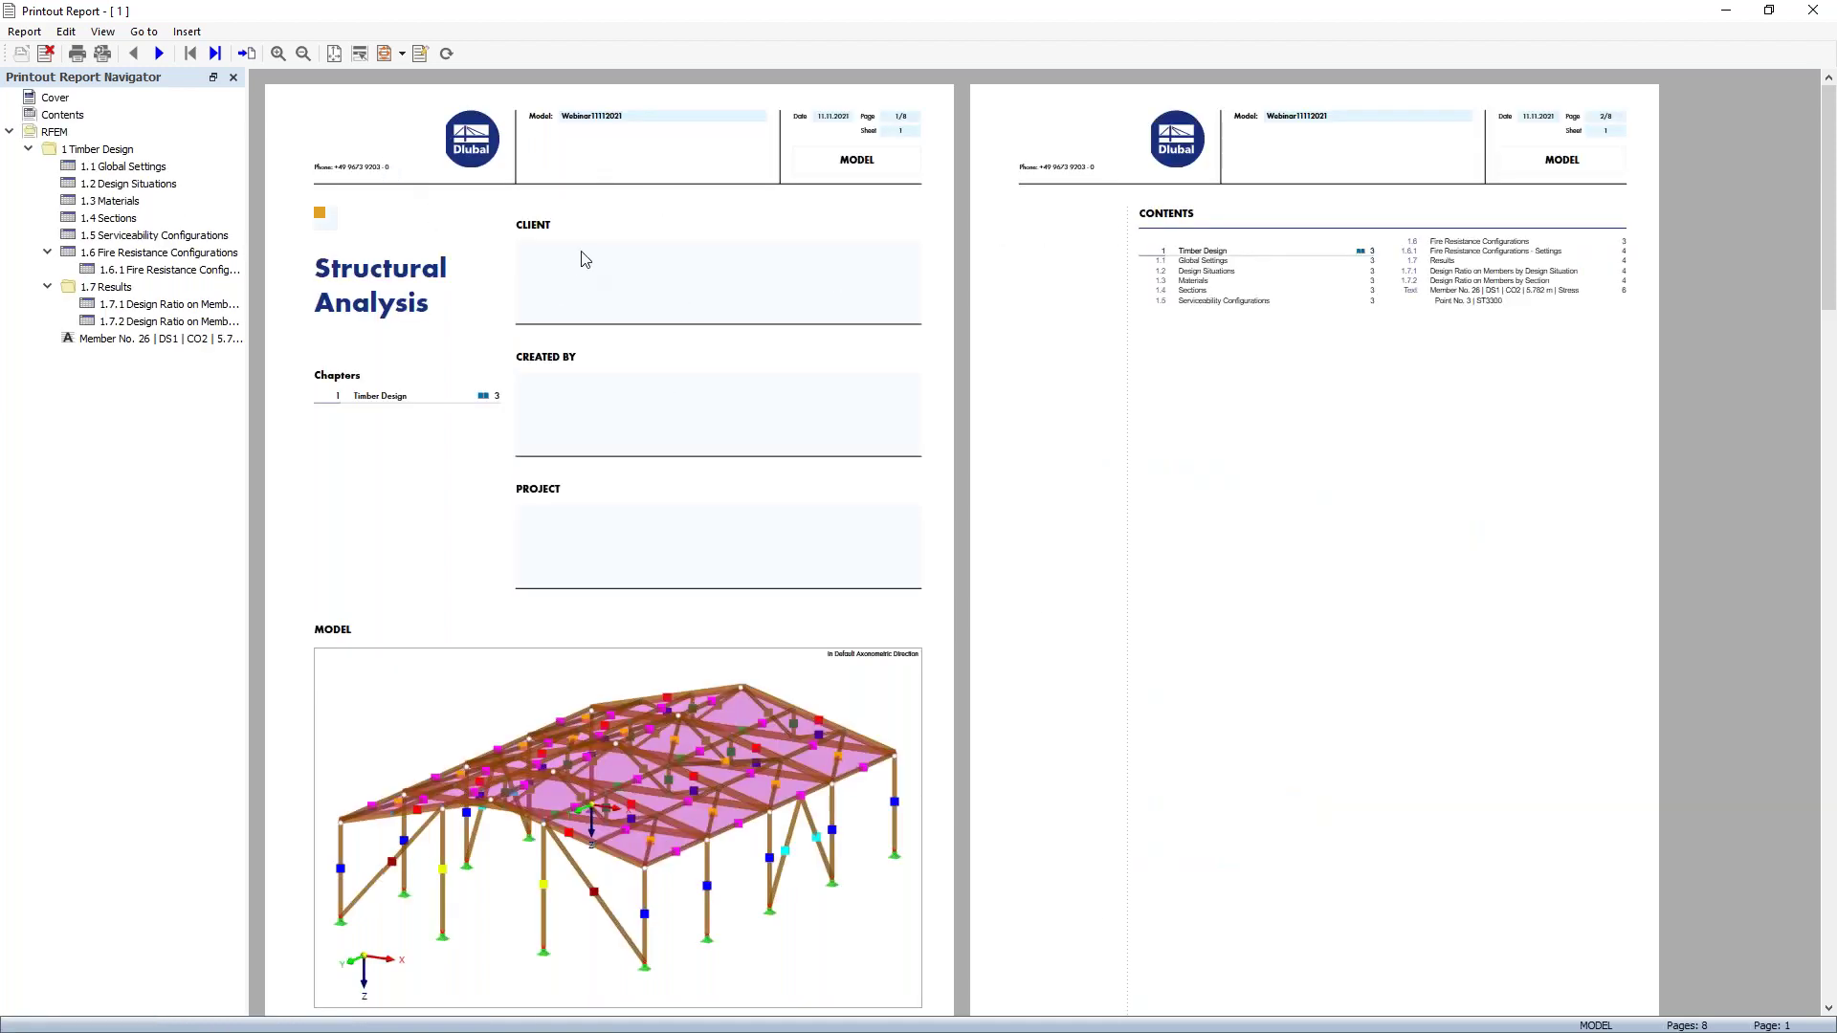
click(160, 55)
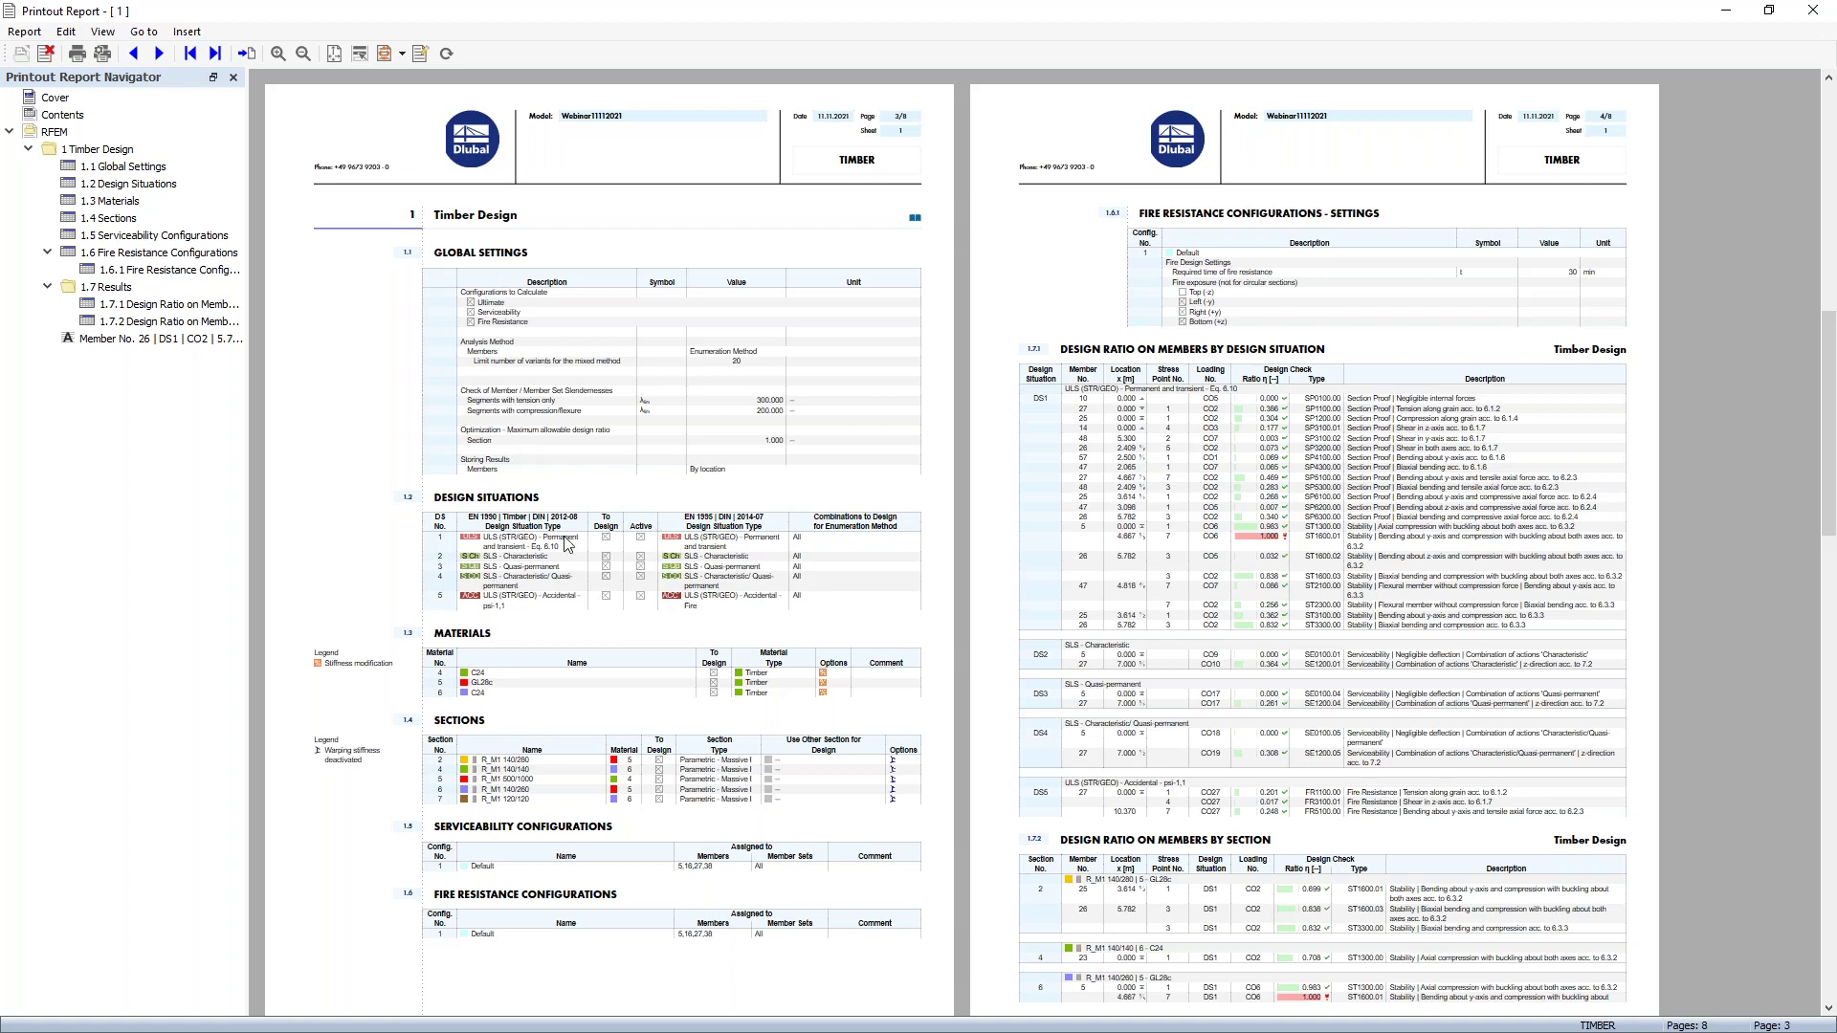
Examine the report's detailed ST3300 design check of member no. 26
click(101, 340)
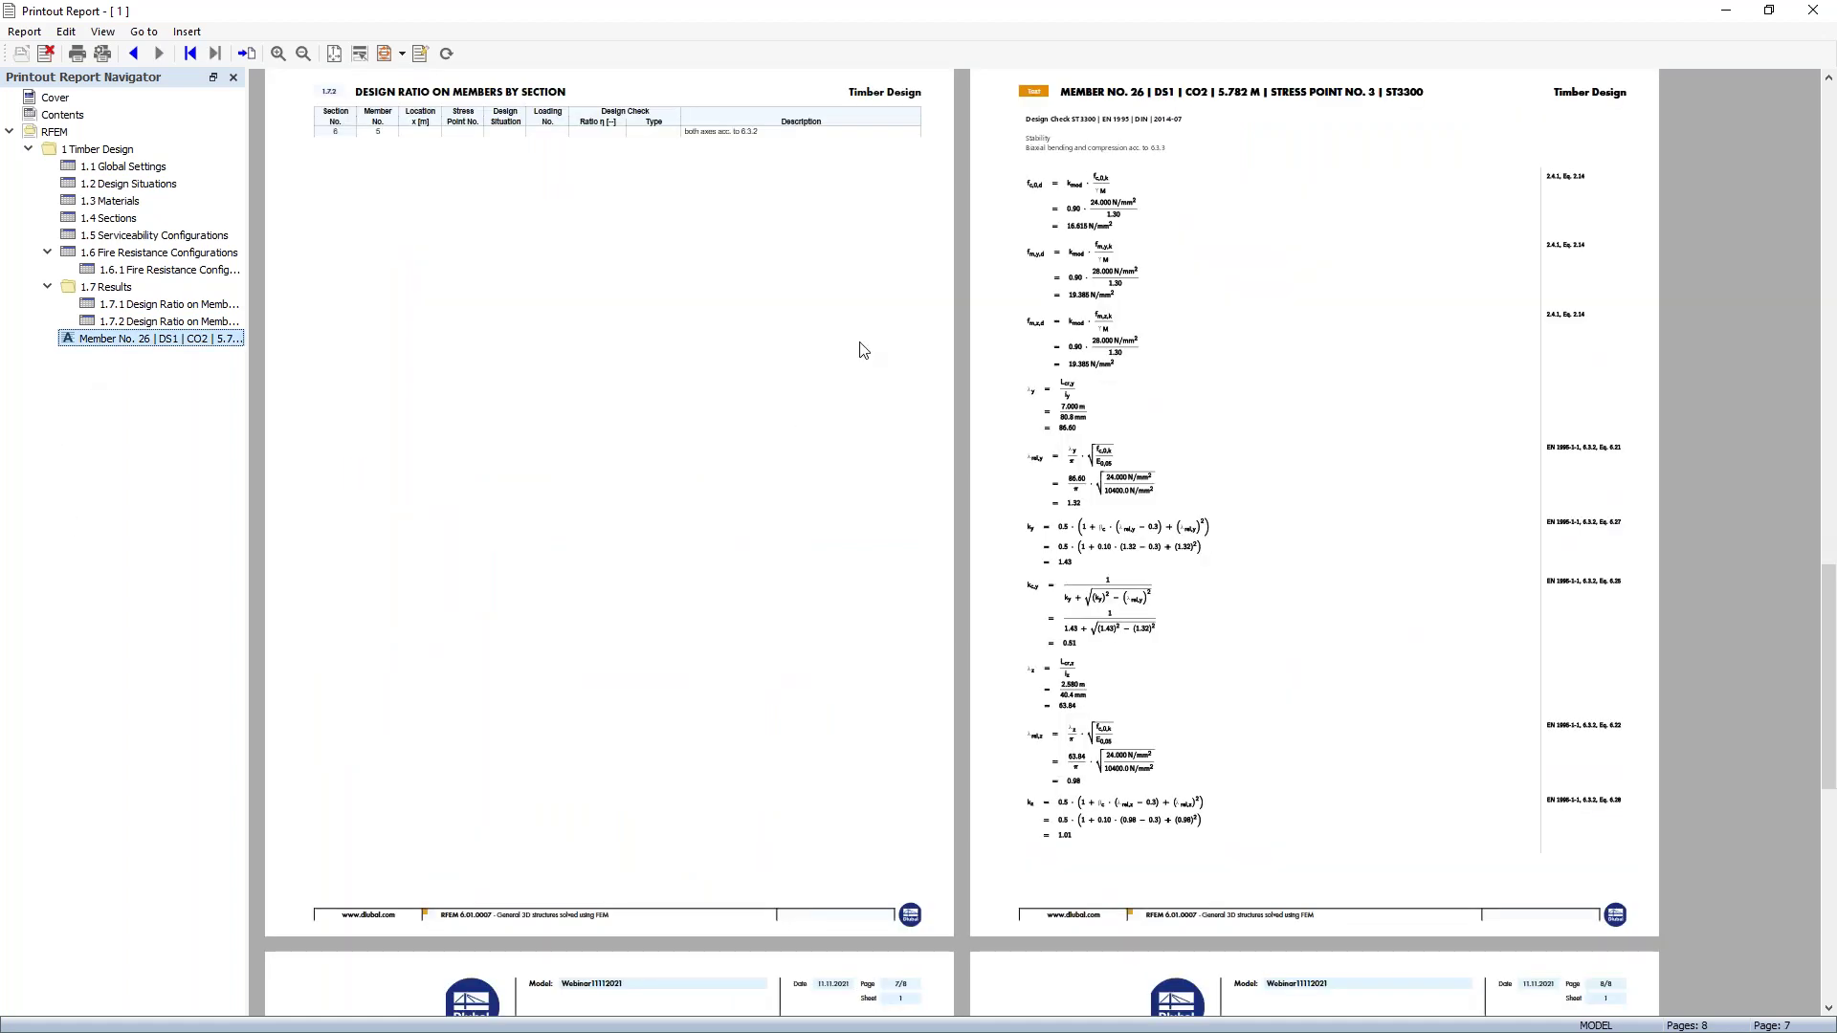
scroll(945, 501, down, 3)
scroll(945, 502, down, 4)
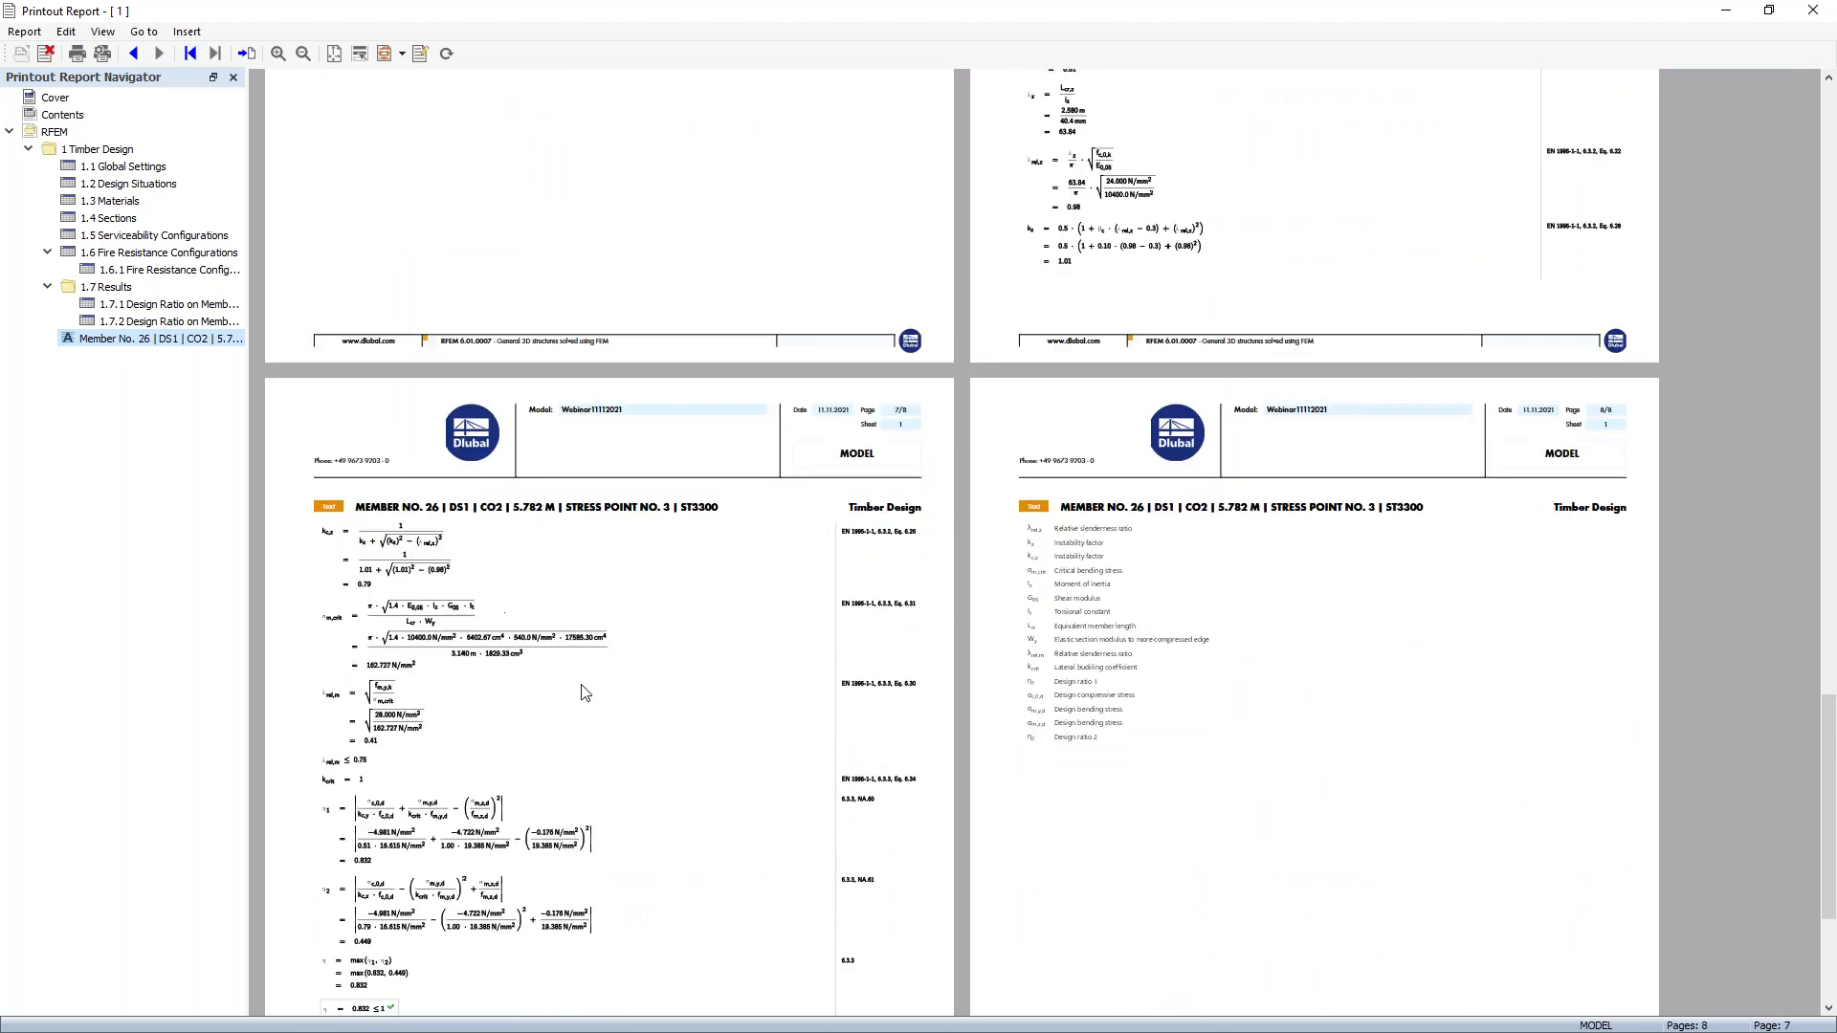
scroll(588, 693, up, 3)
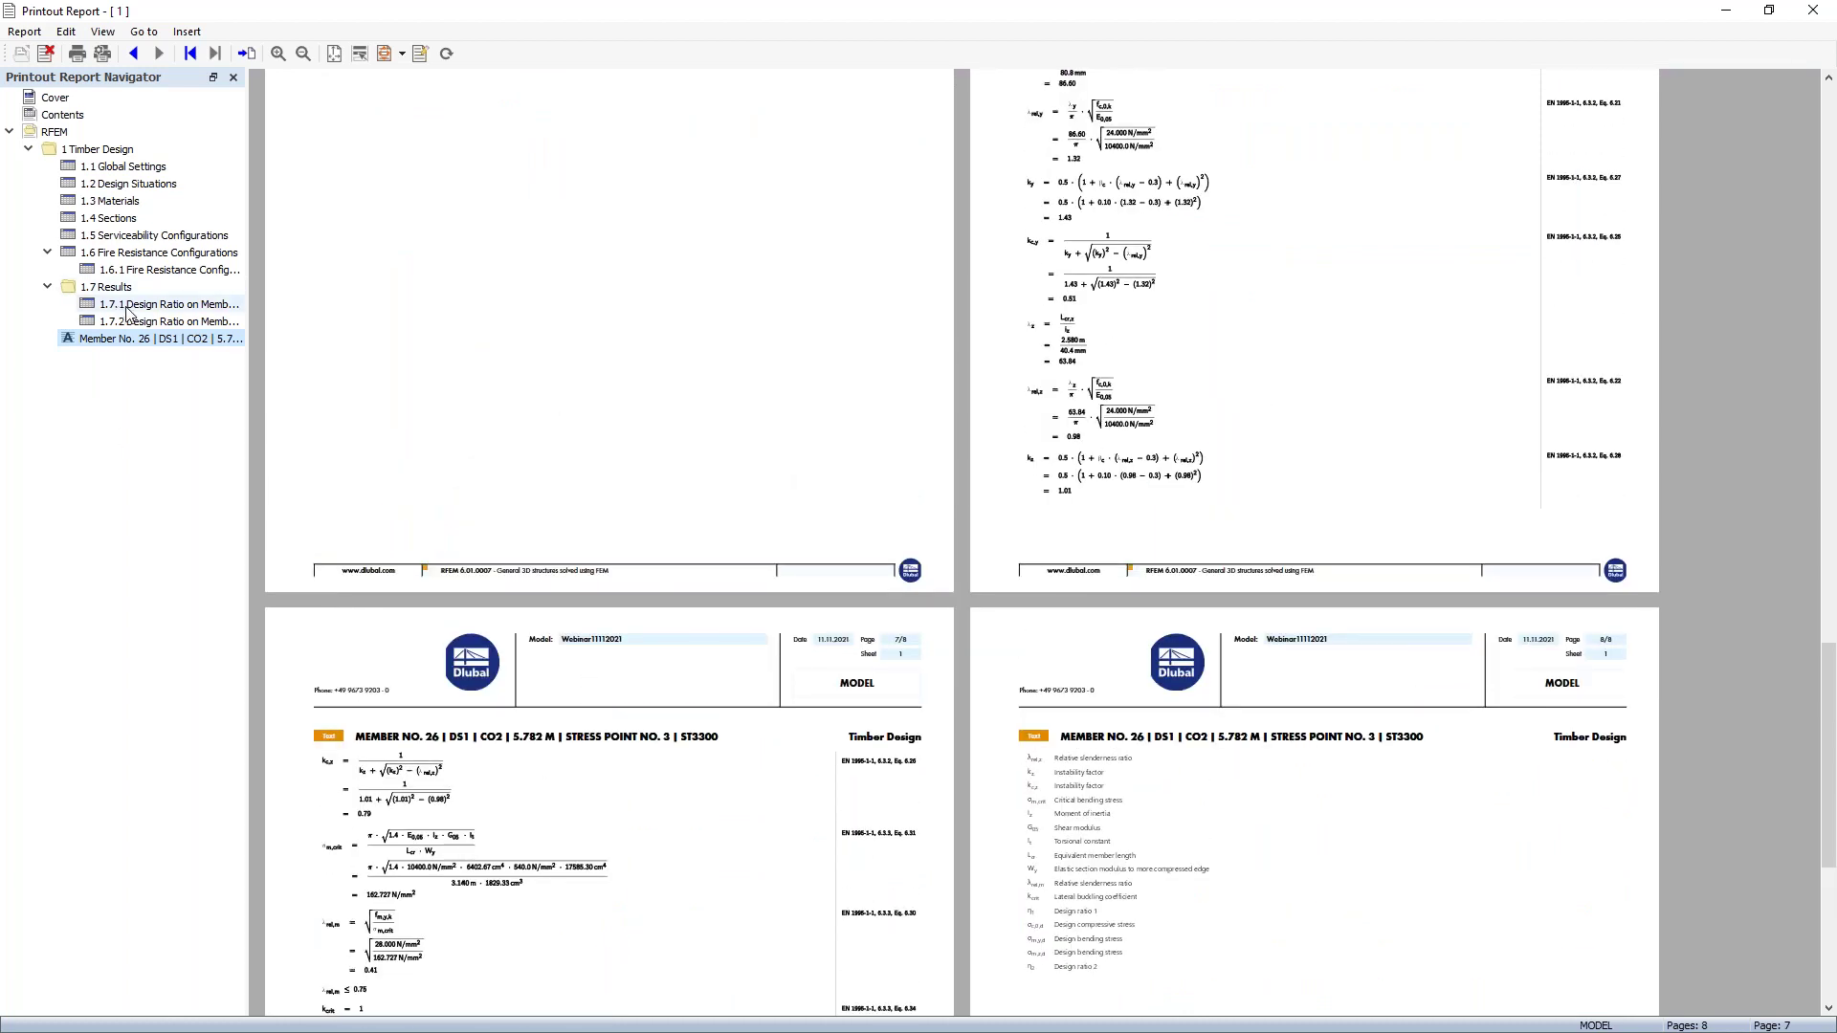
Review the report's design ratios, fire resistance configurations and sections, and close the report
click(117, 306)
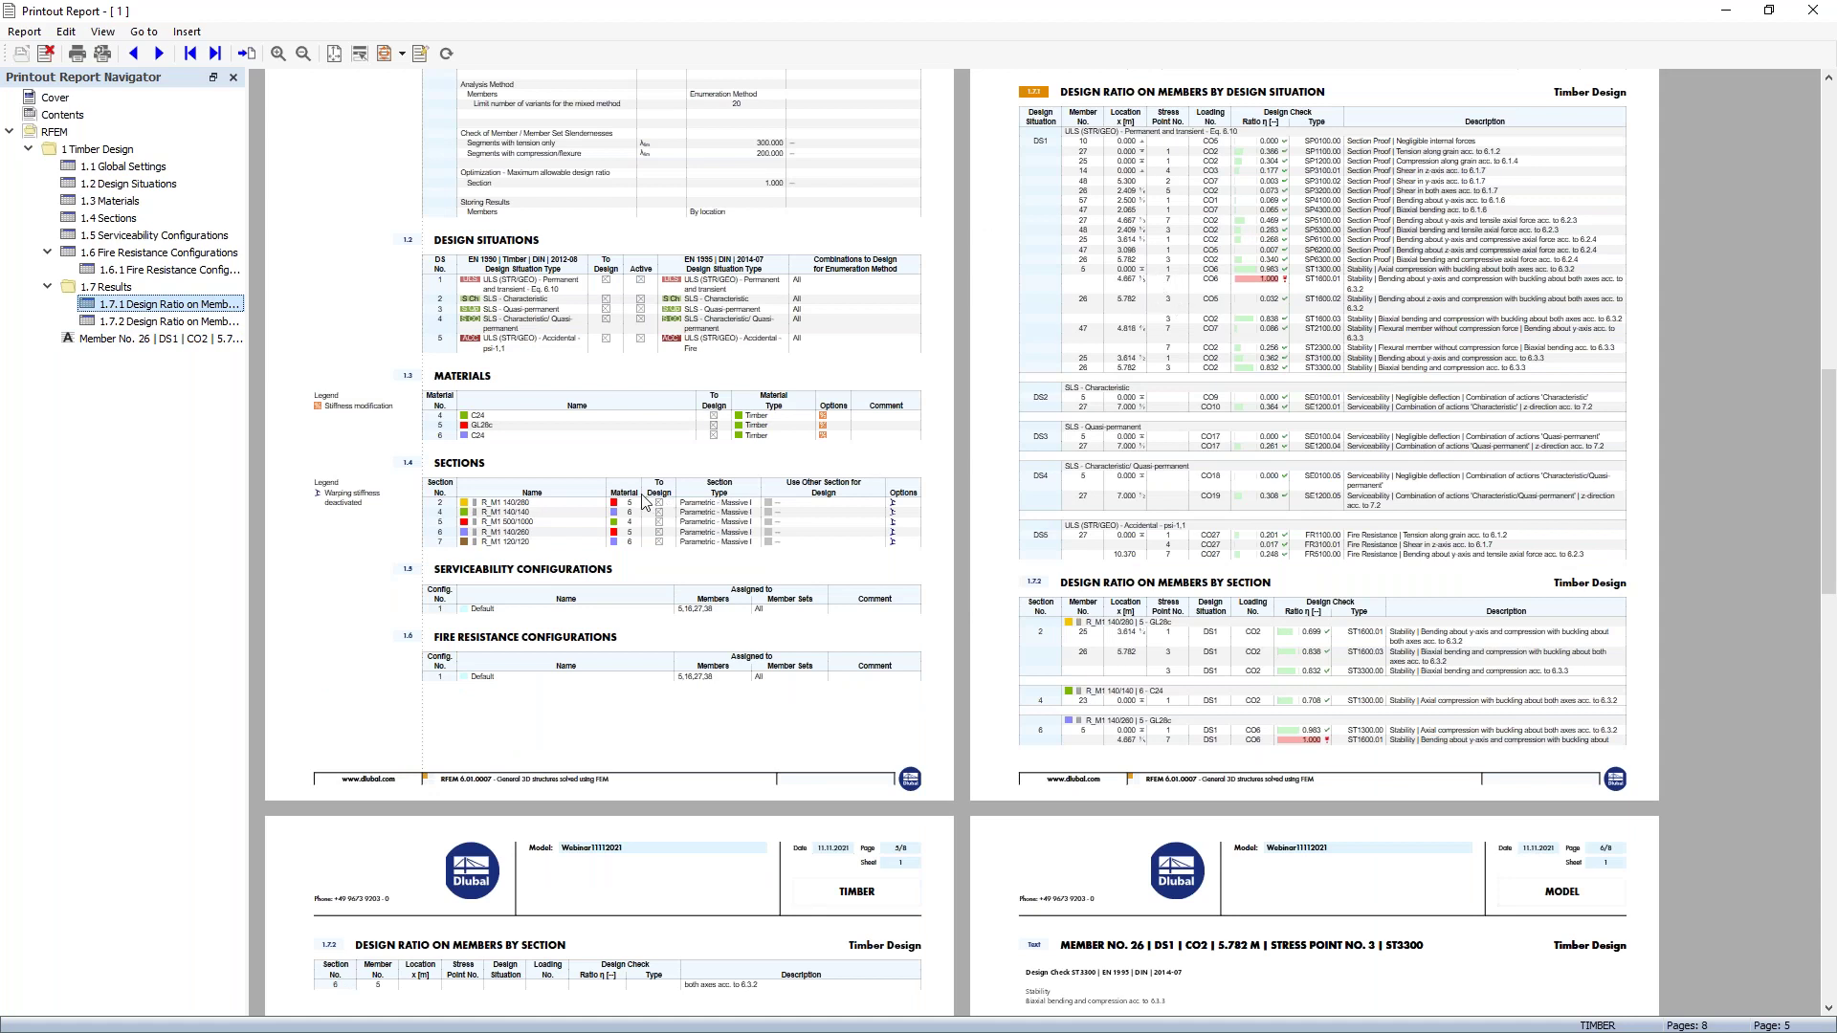
scroll(536, 277, up, 3)
click(143, 253)
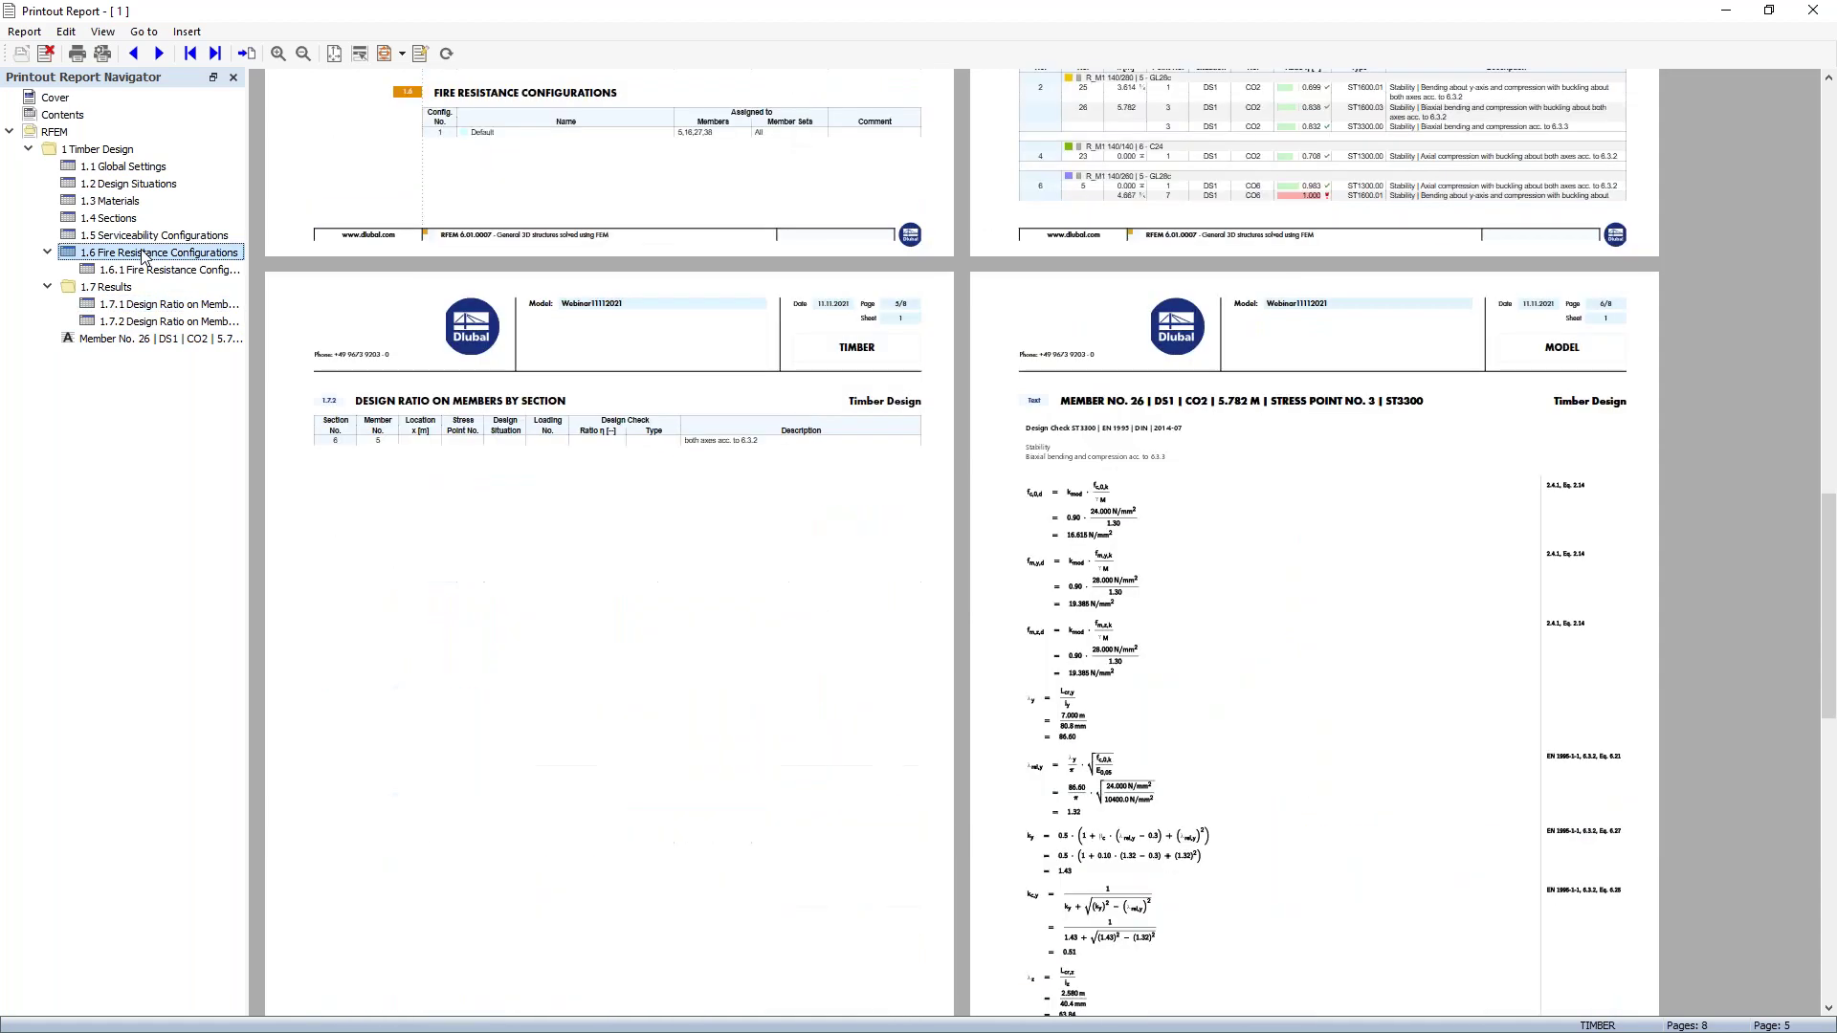
scroll(579, 176, up, 8)
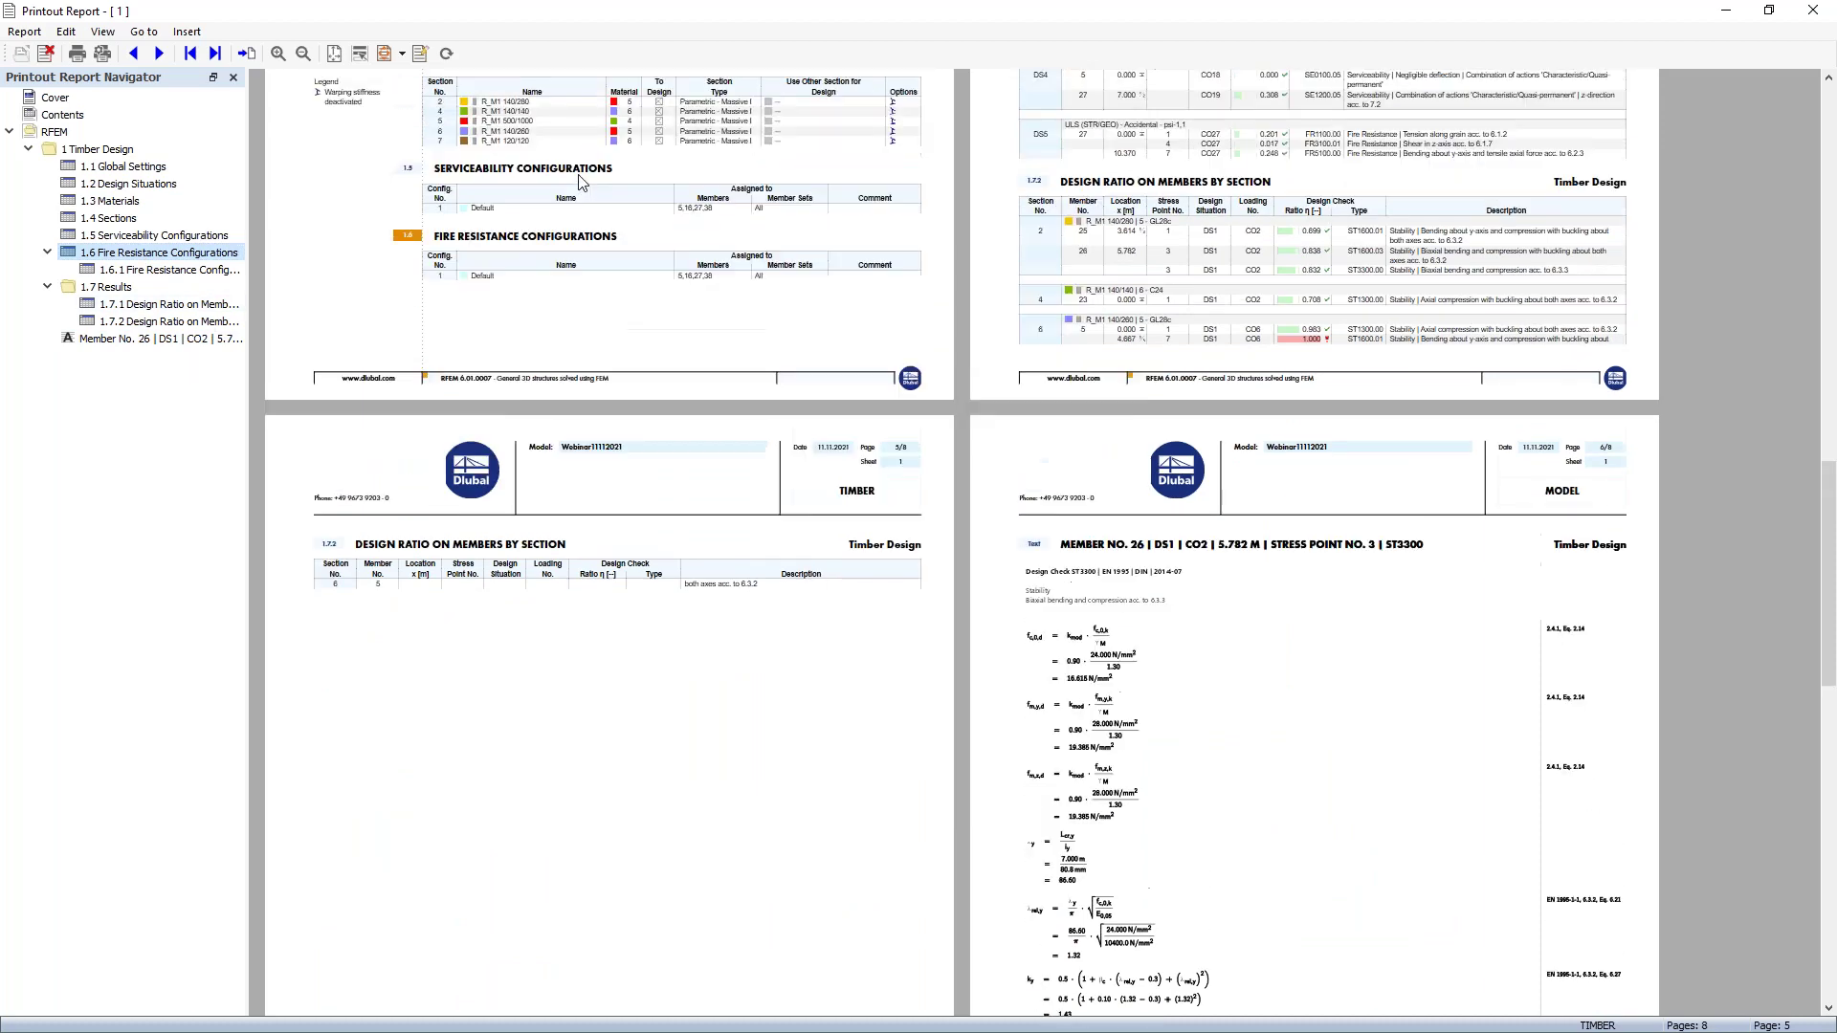
scroll(581, 185, up, 3)
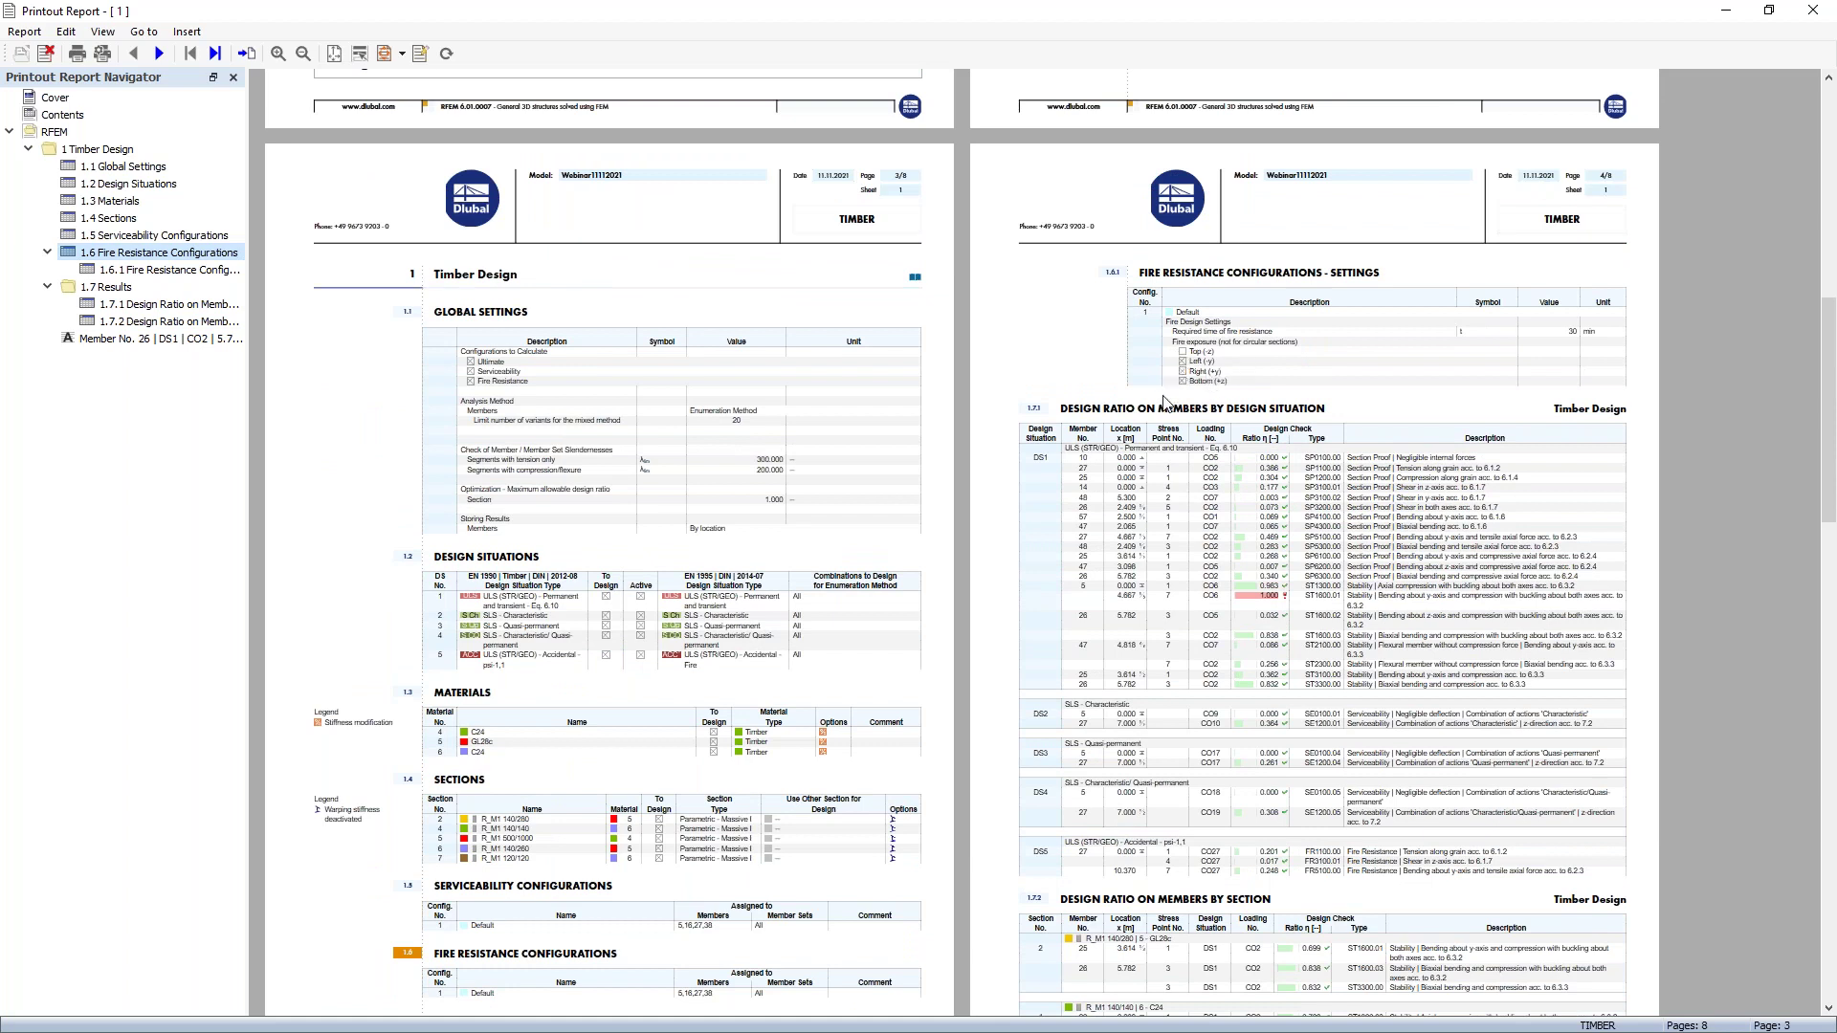
click(127, 219)
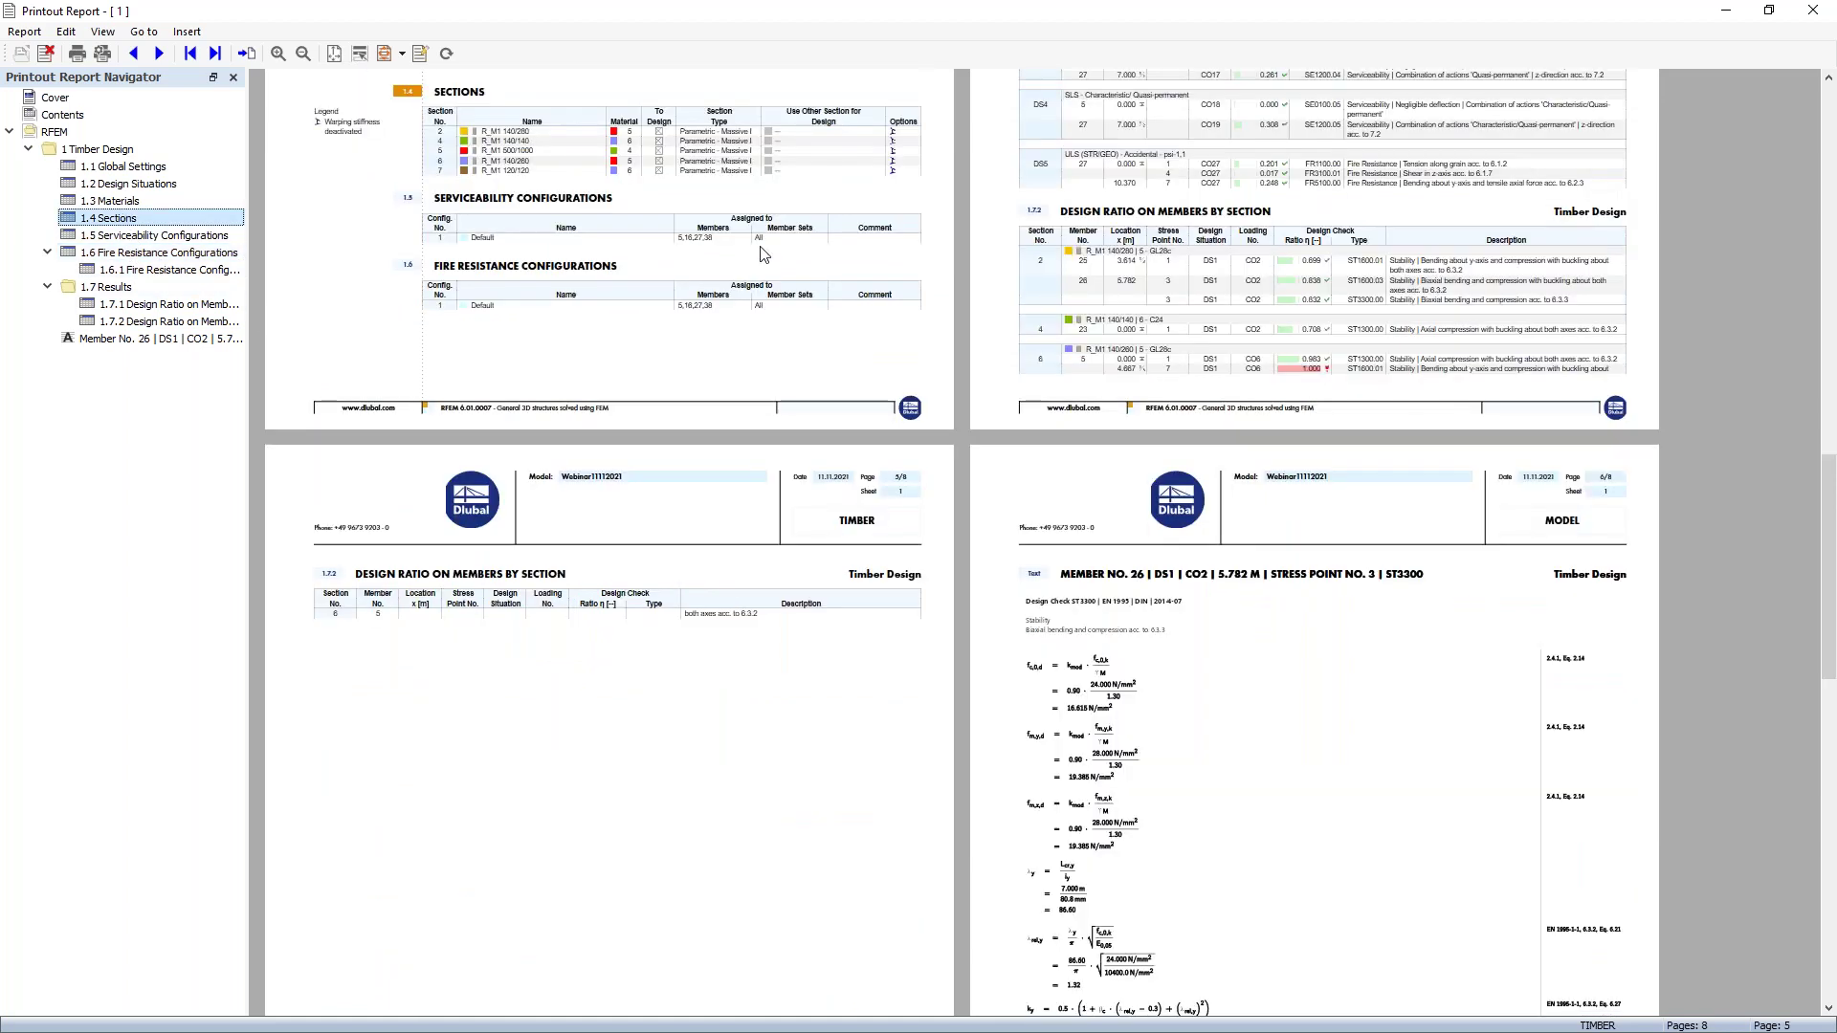
click(1823, 11)
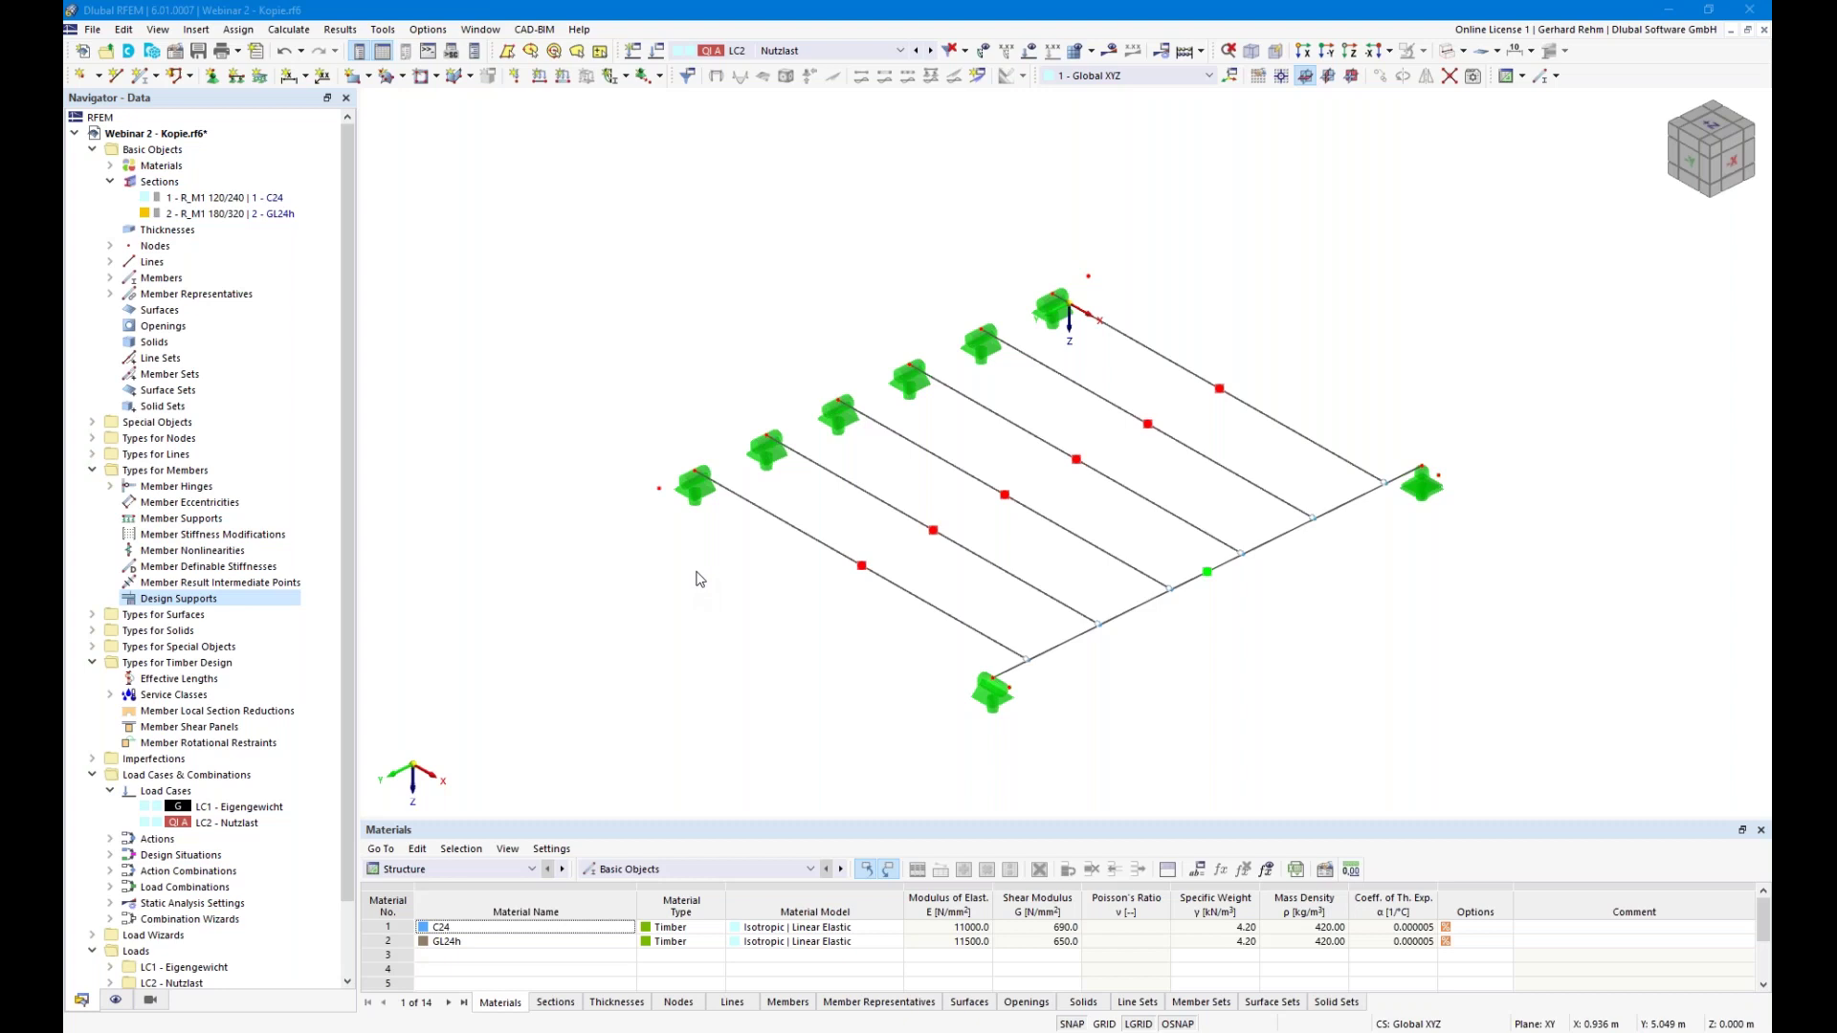
Examine the timber beam model with its six parallel beams and edge beam from several viewing directions
middle_drag(698, 583, 885, 568)
right_click(850, 578)
click(788, 628)
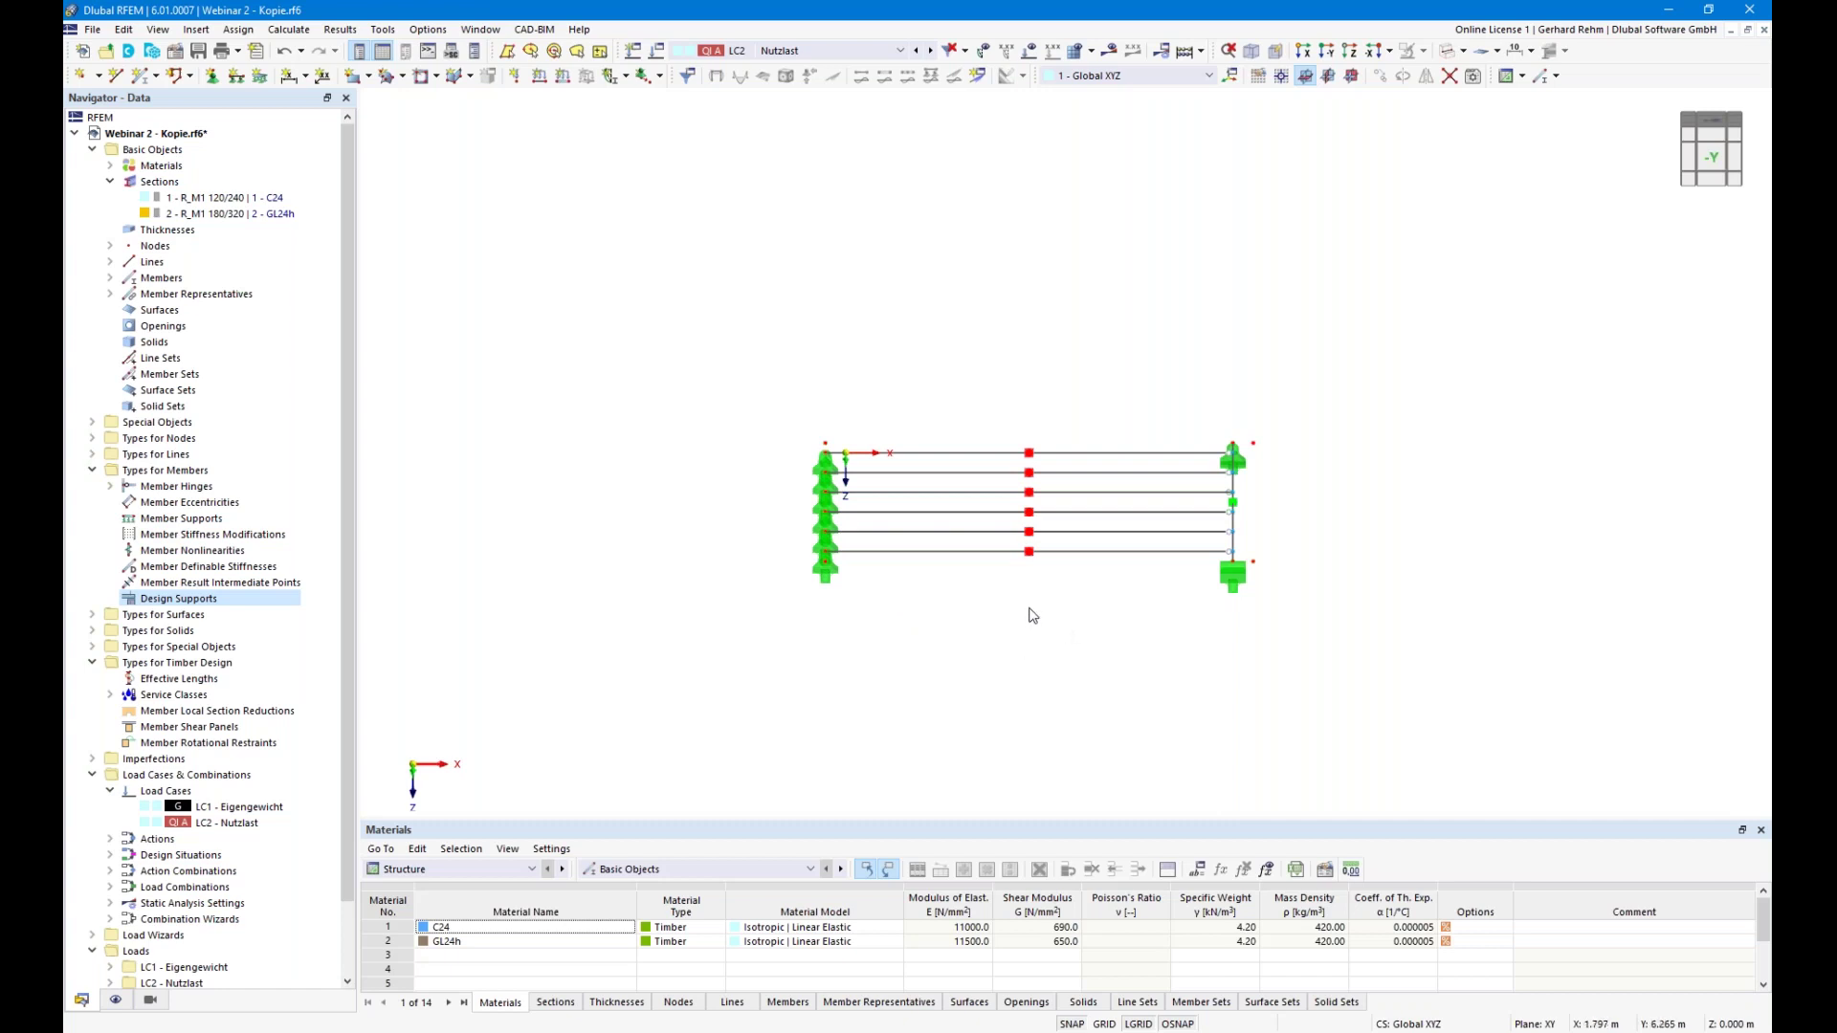
right_drag(1554, 542, 1271, 617)
click(1103, 670)
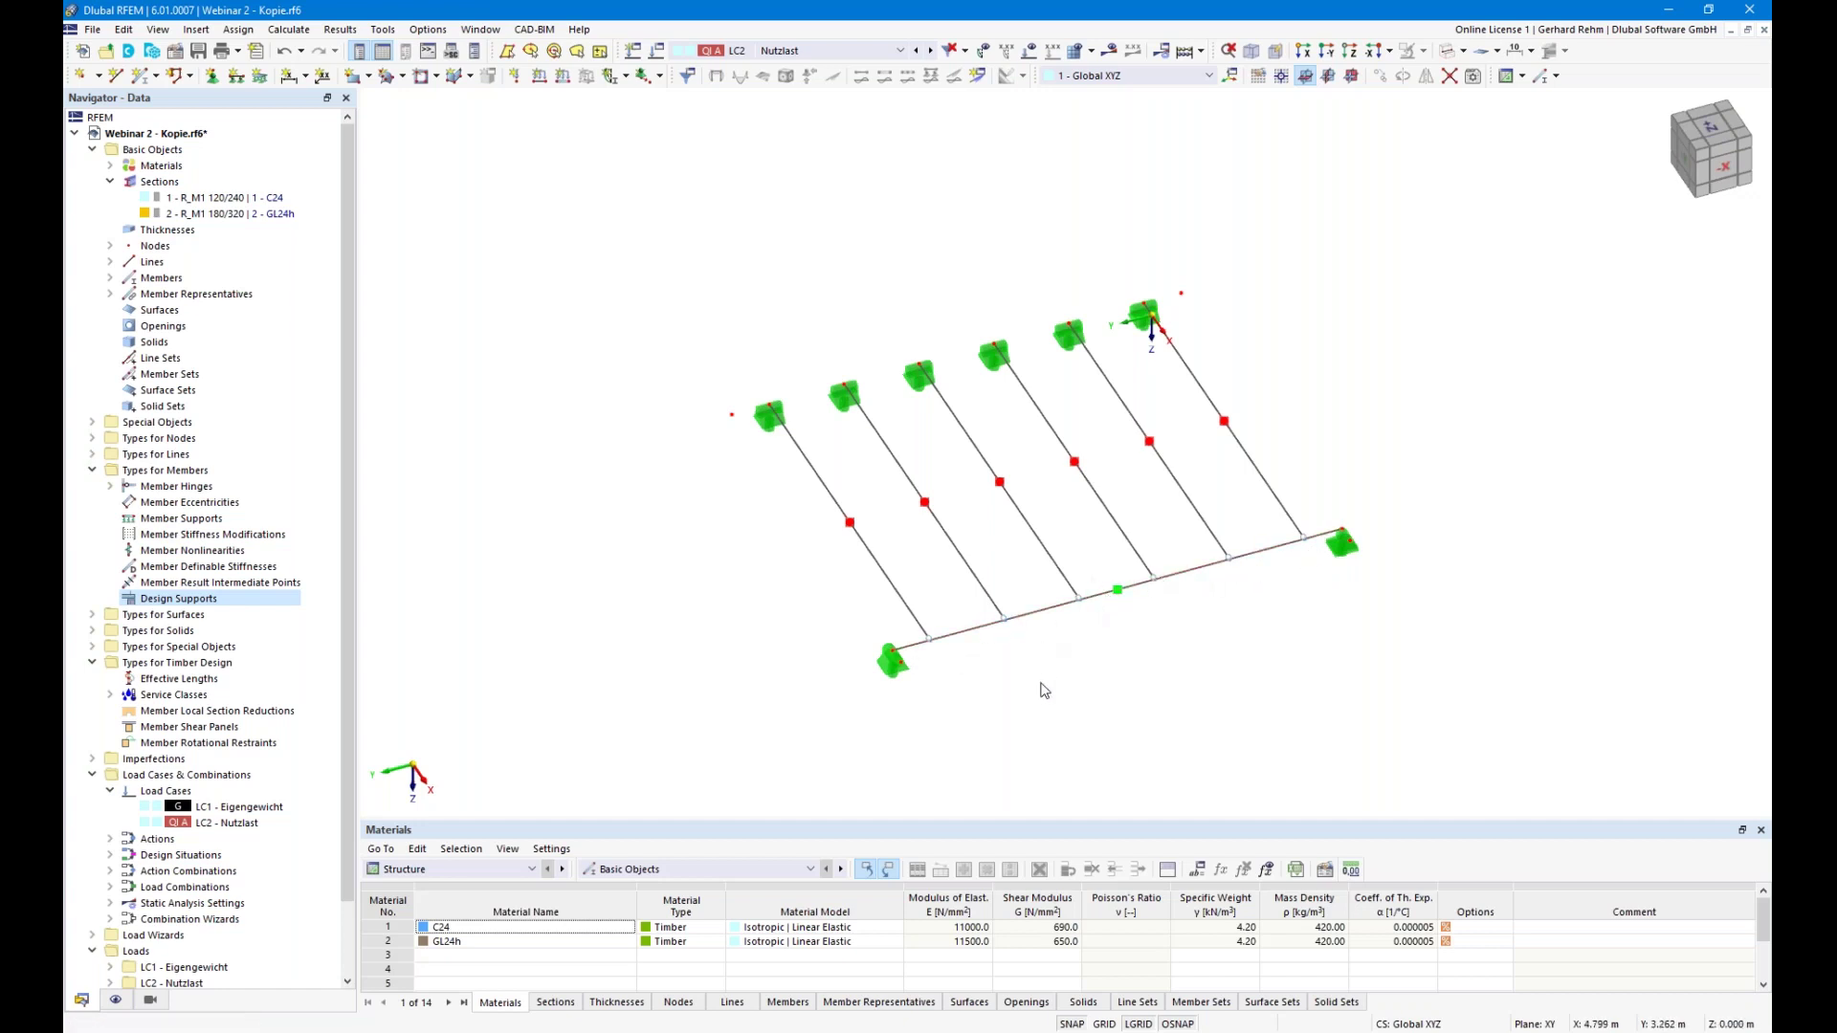
click(1062, 574)
click(1268, 671)
ctrl+middle_drag(746, 631, 934, 616)
Open the design support and deflection settings of the member representative for the six parallel 120/240 C24 beams
click(996, 615)
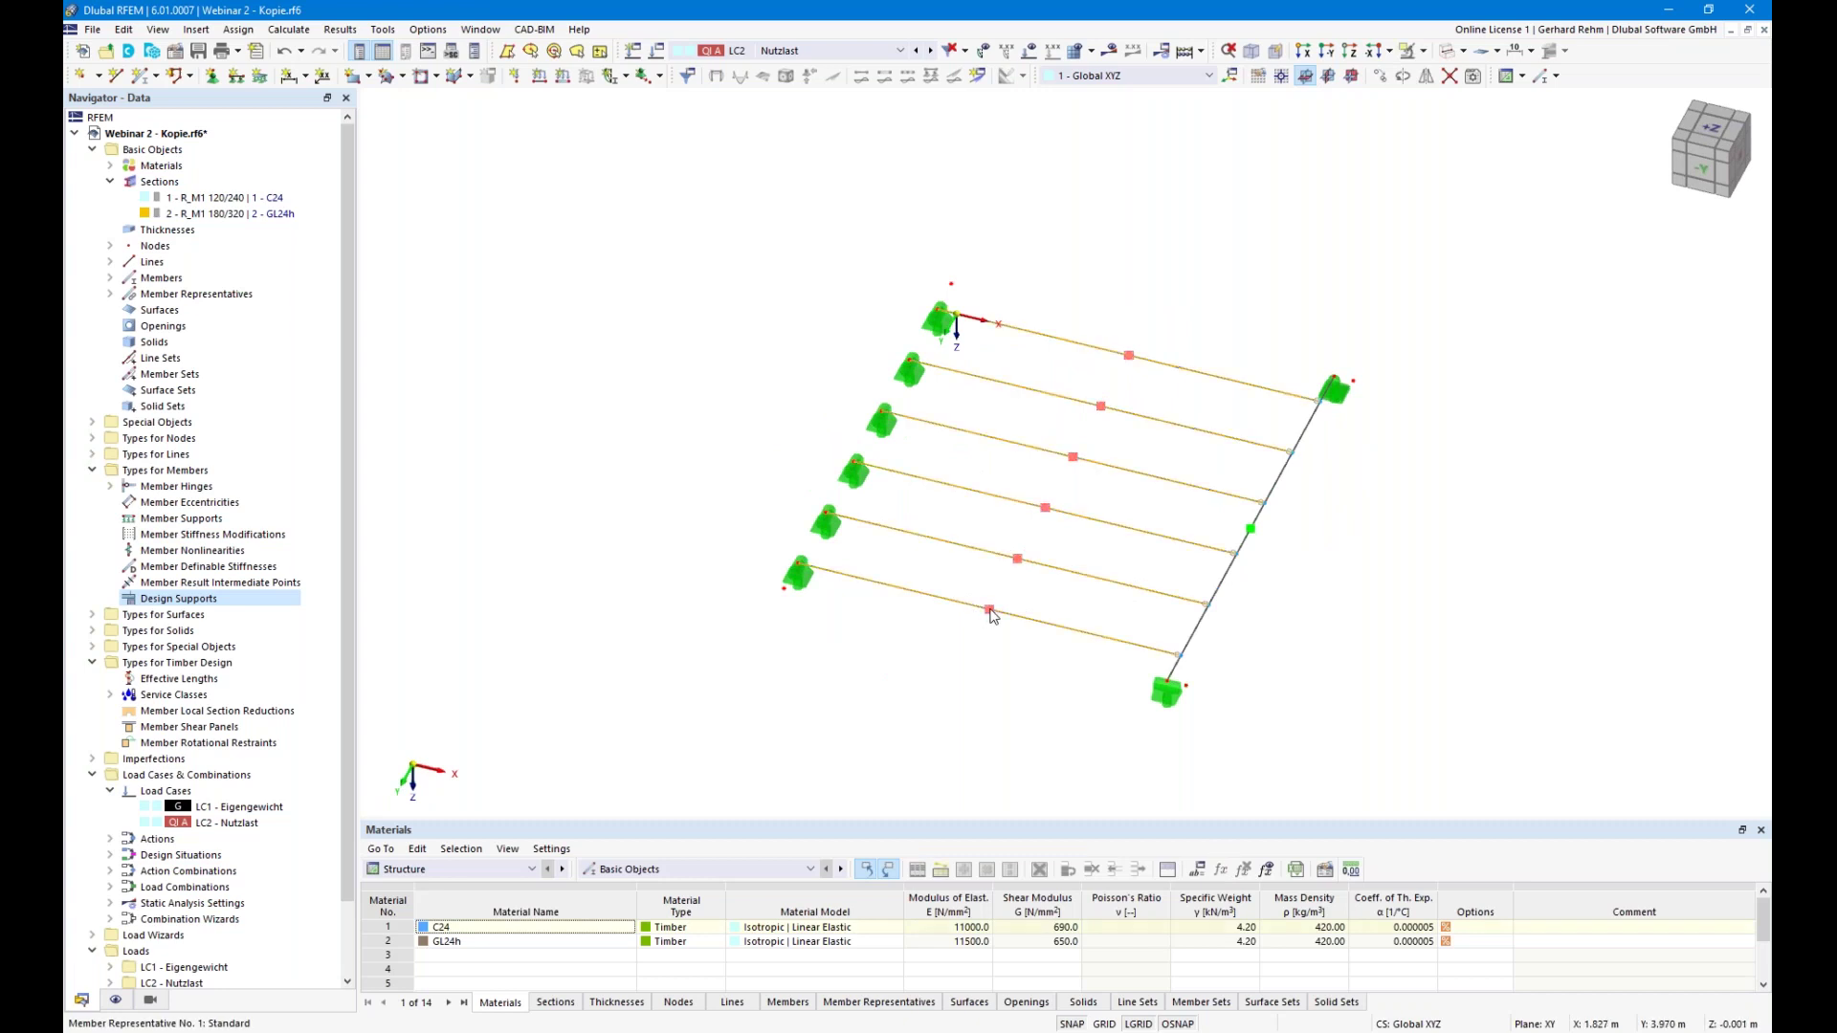
double_click(862, 562)
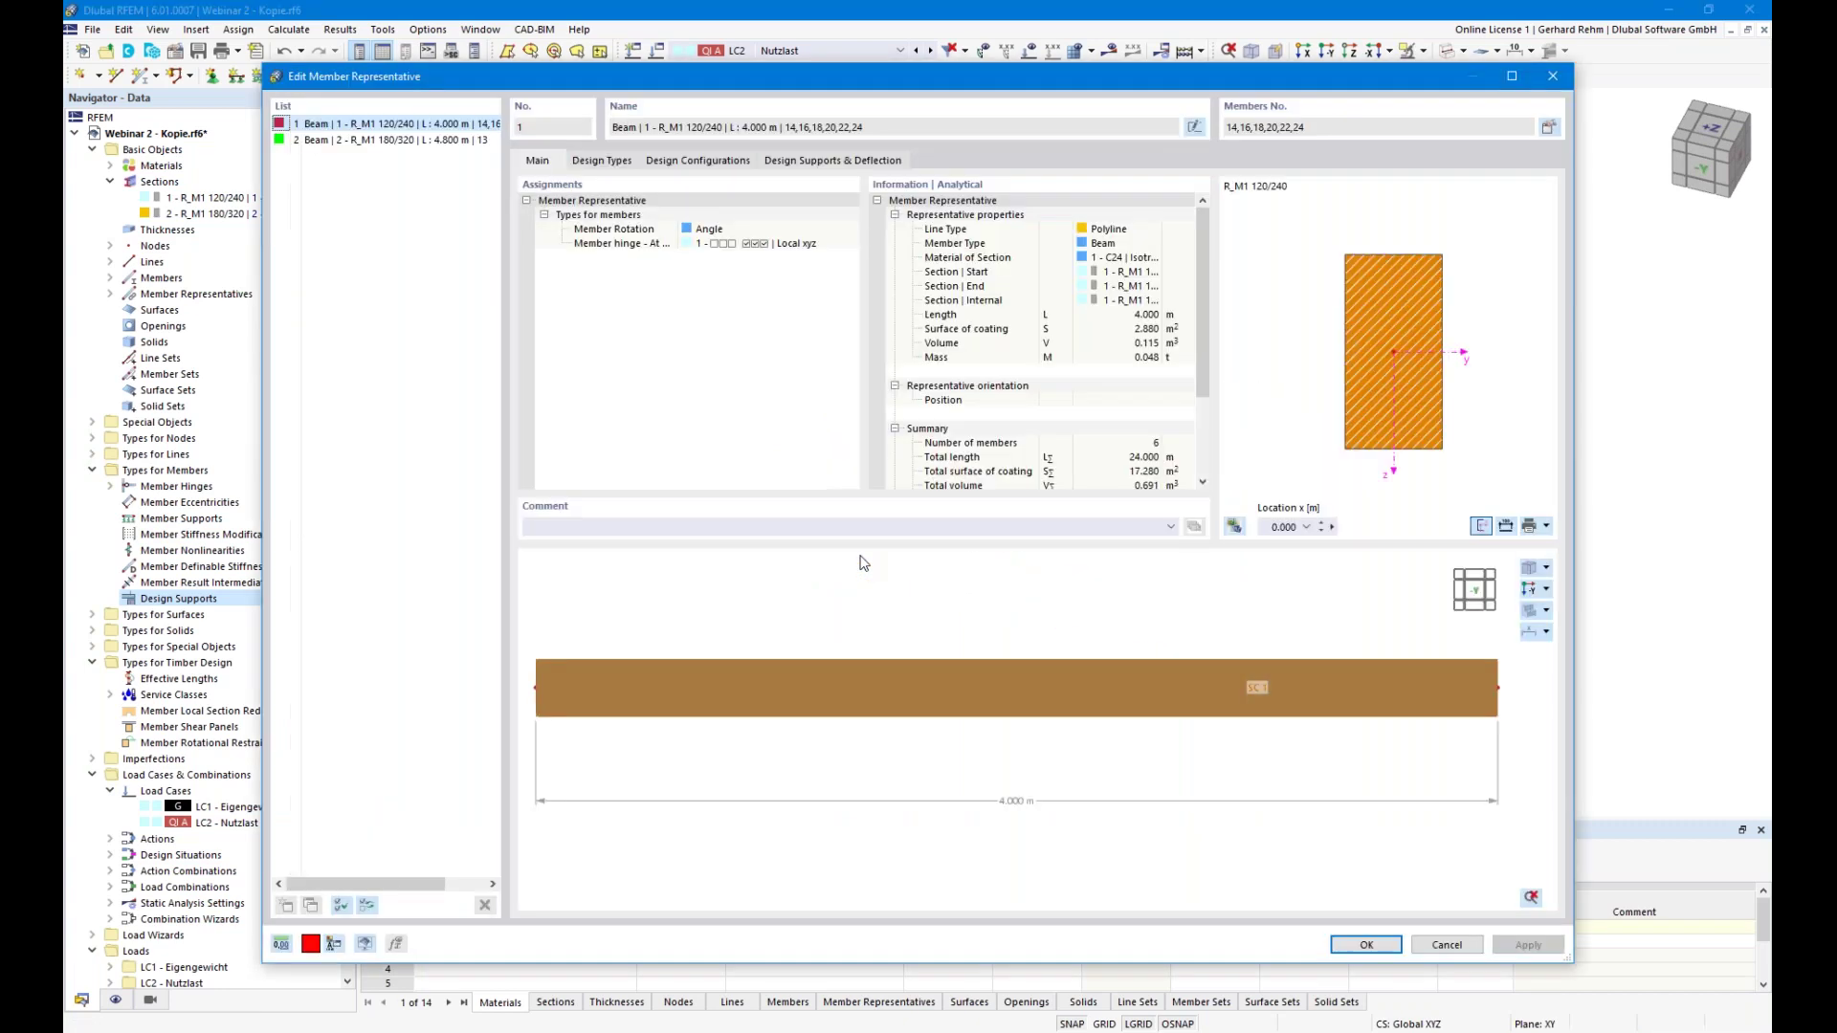
click(788, 165)
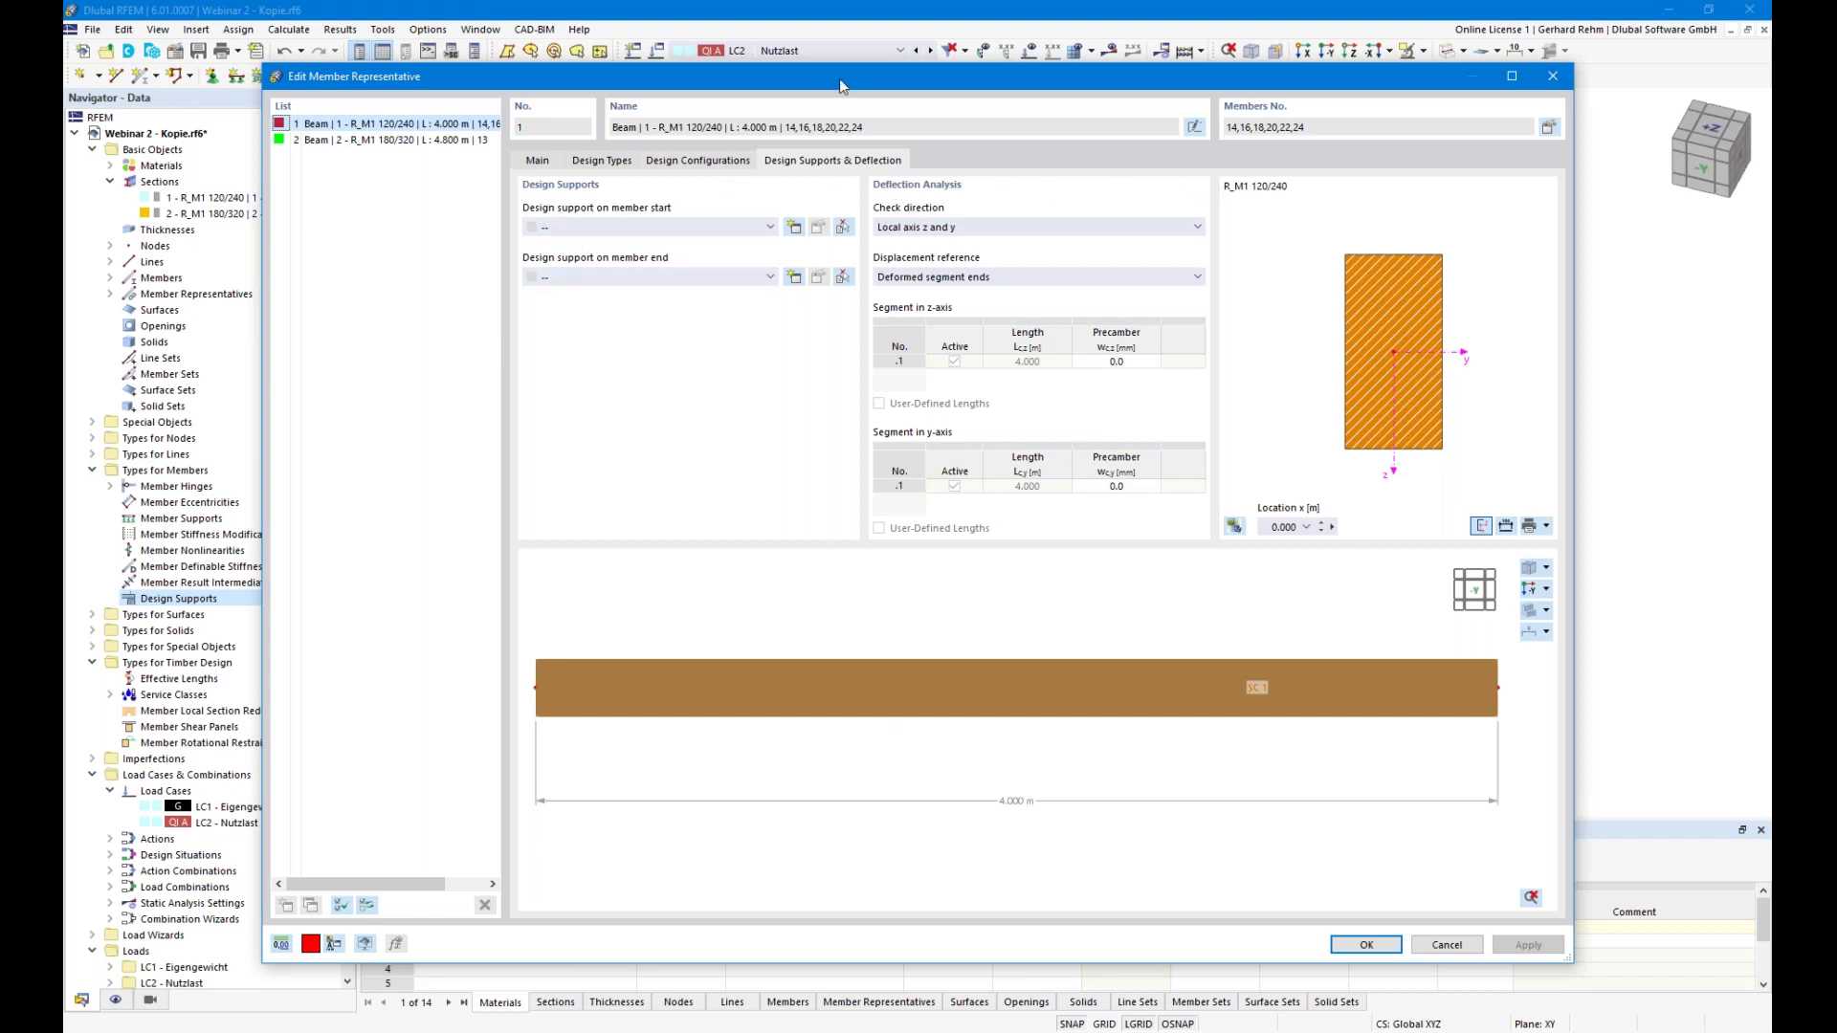
drag(838, 77, 994, 653)
drag(874, 645, 956, 588)
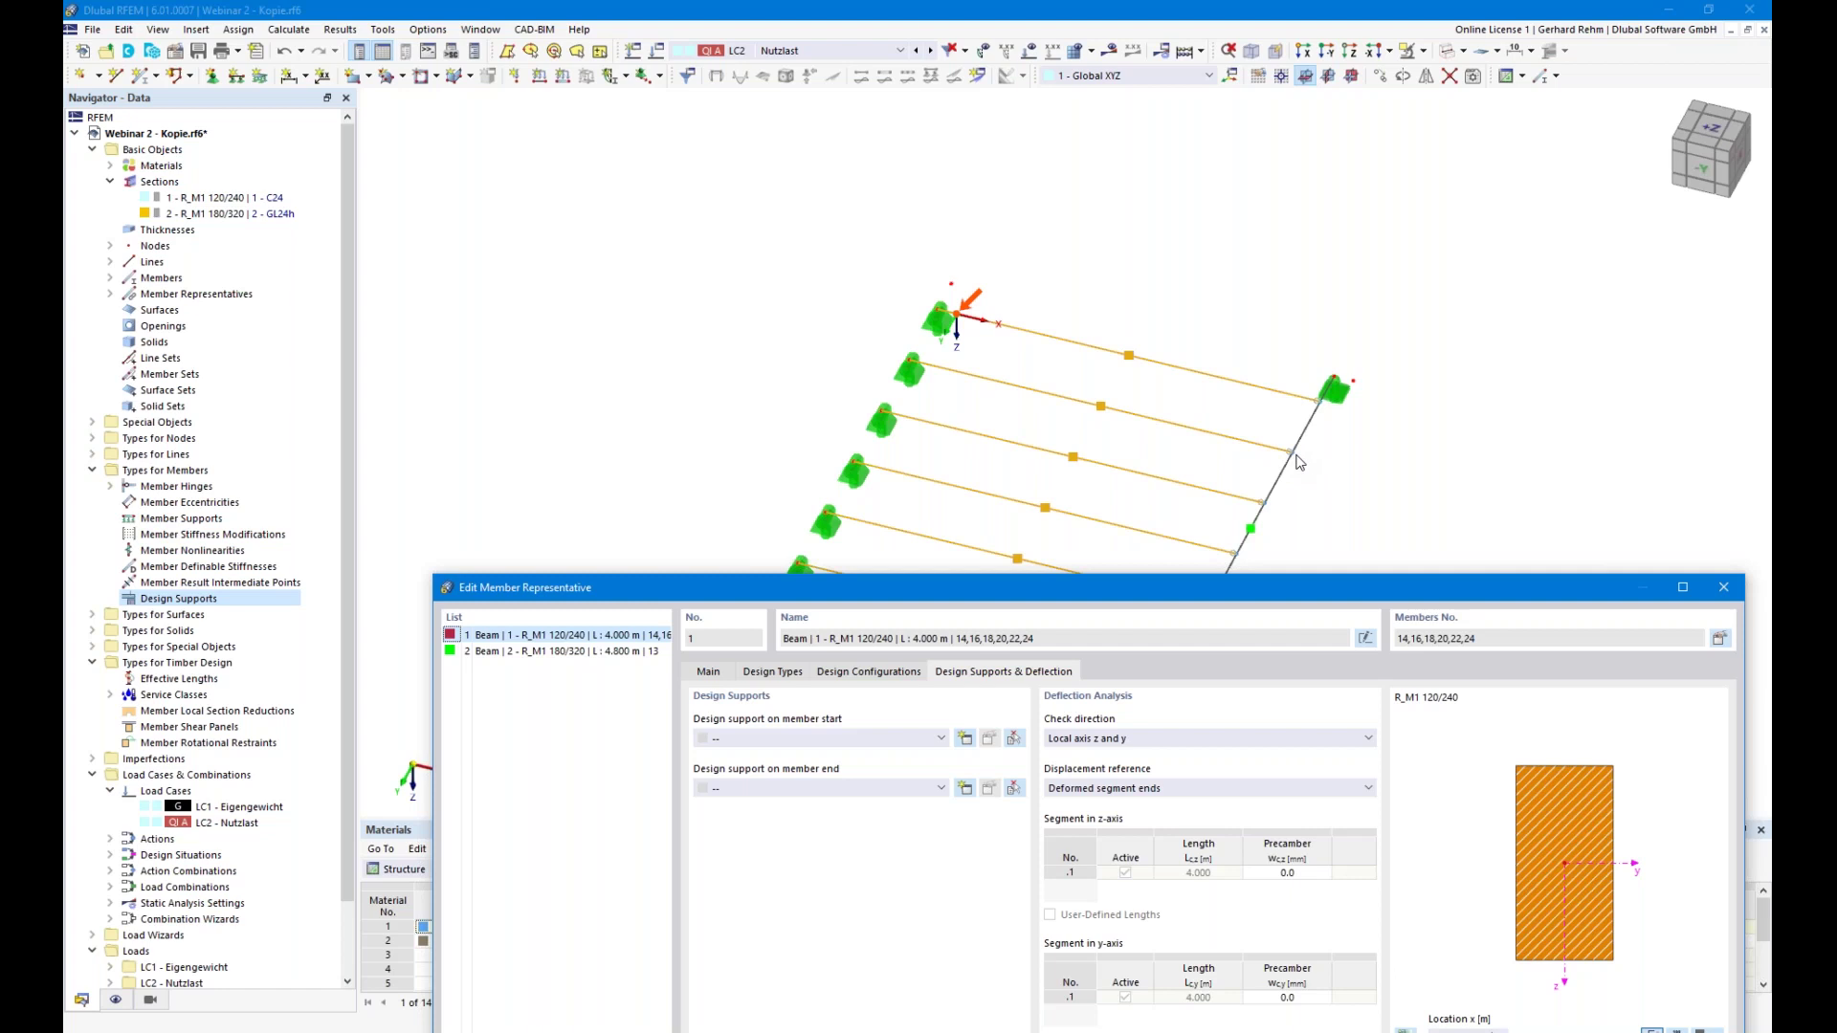
drag(1223, 598, 1161, 120)
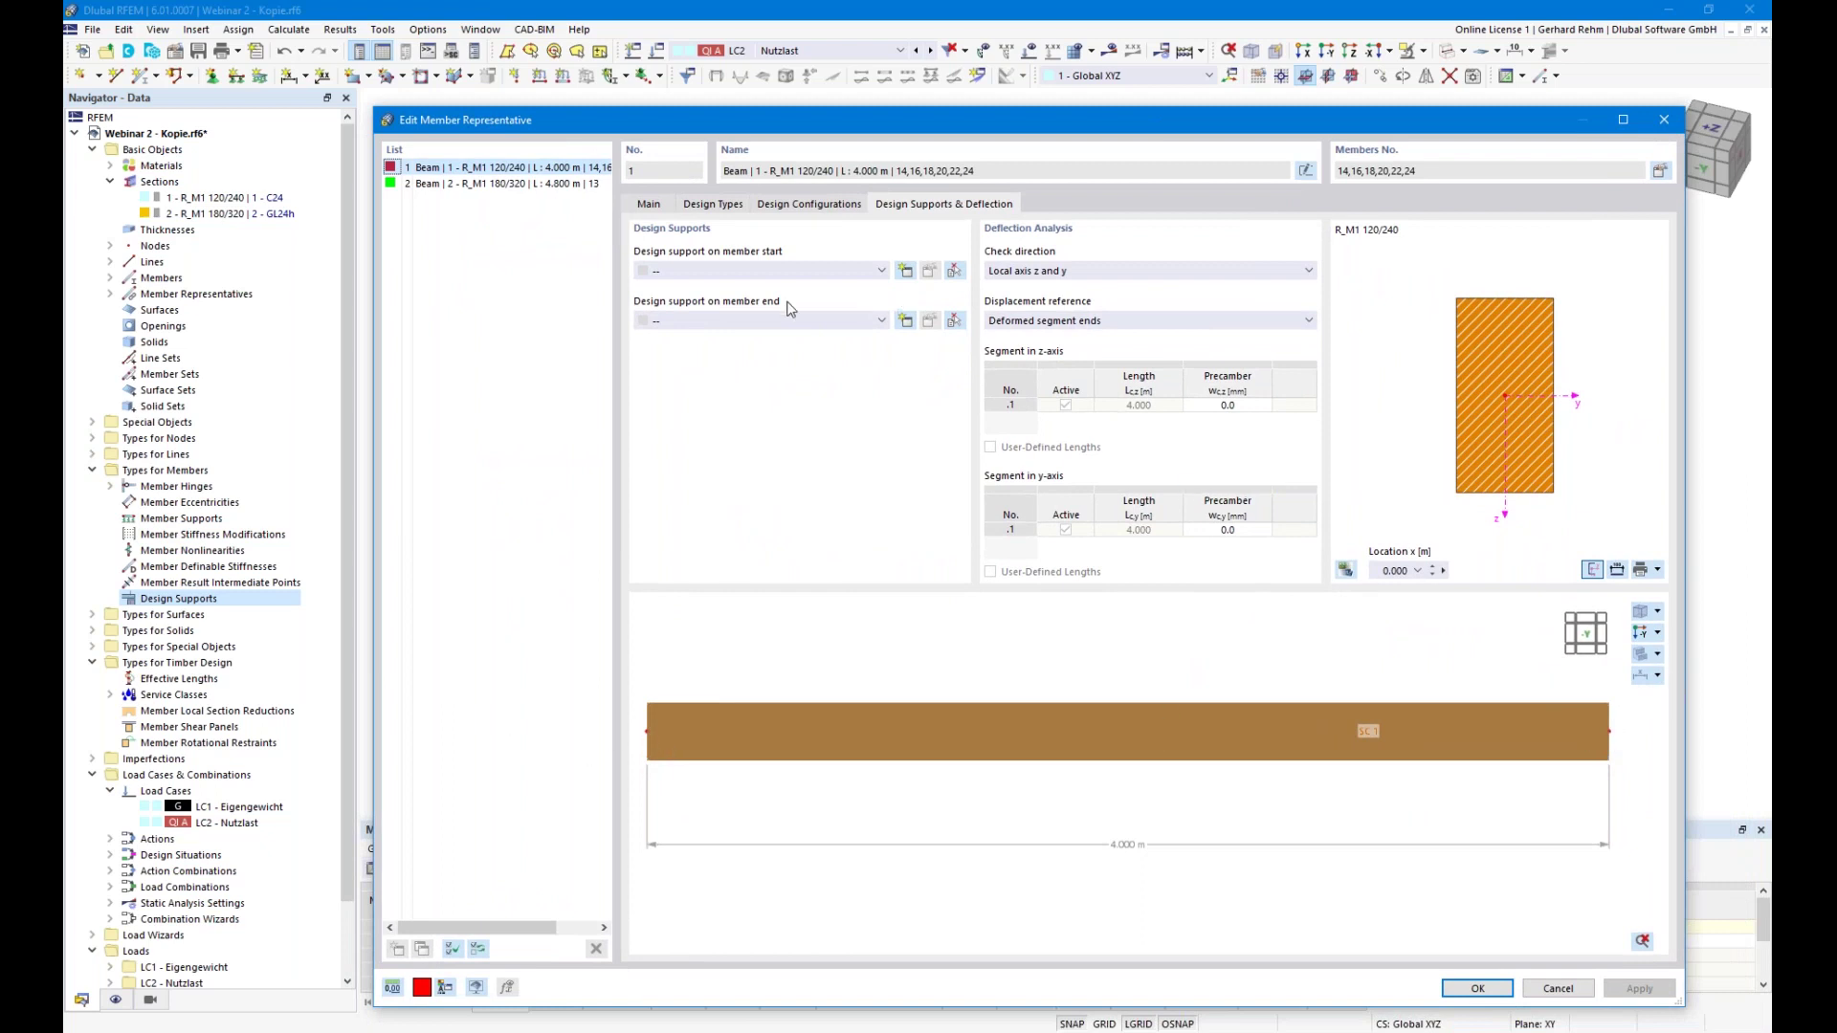
Create a timber-type design support for the member start with a 60 mm support length in the z-axis
click(905, 272)
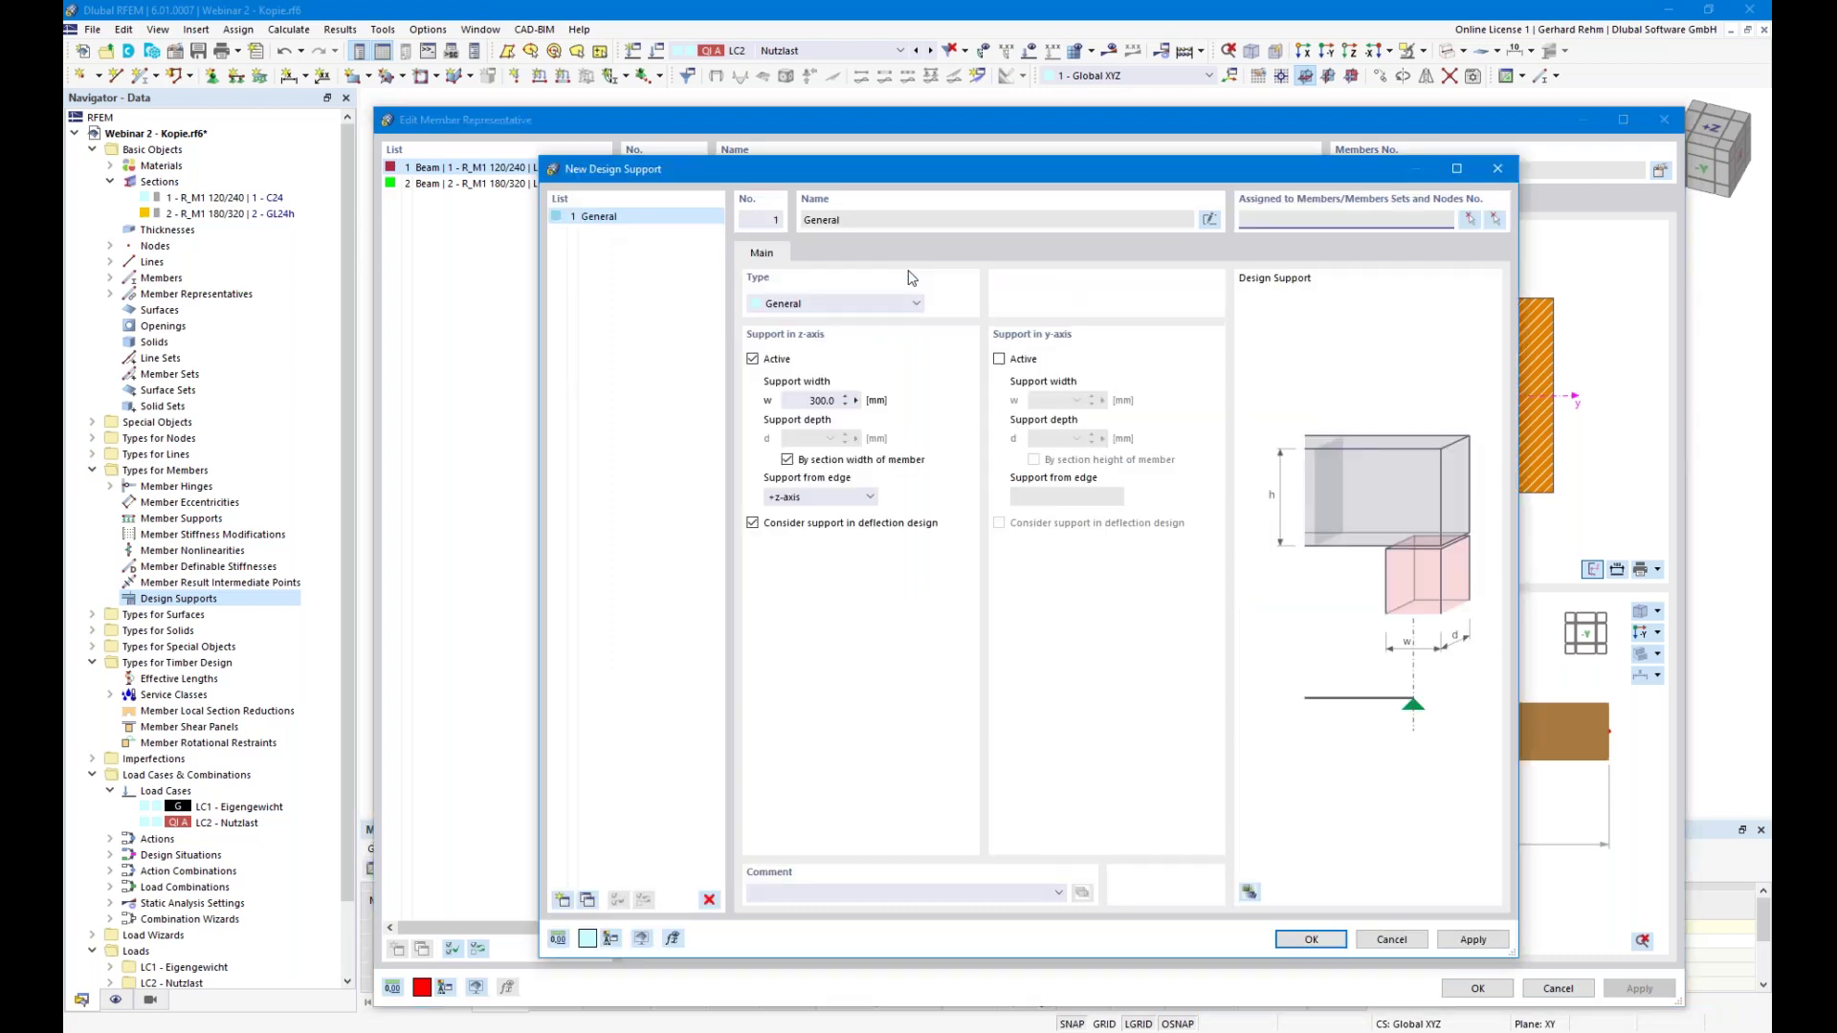
click(876, 304)
click(799, 361)
drag(837, 173, 983, 160)
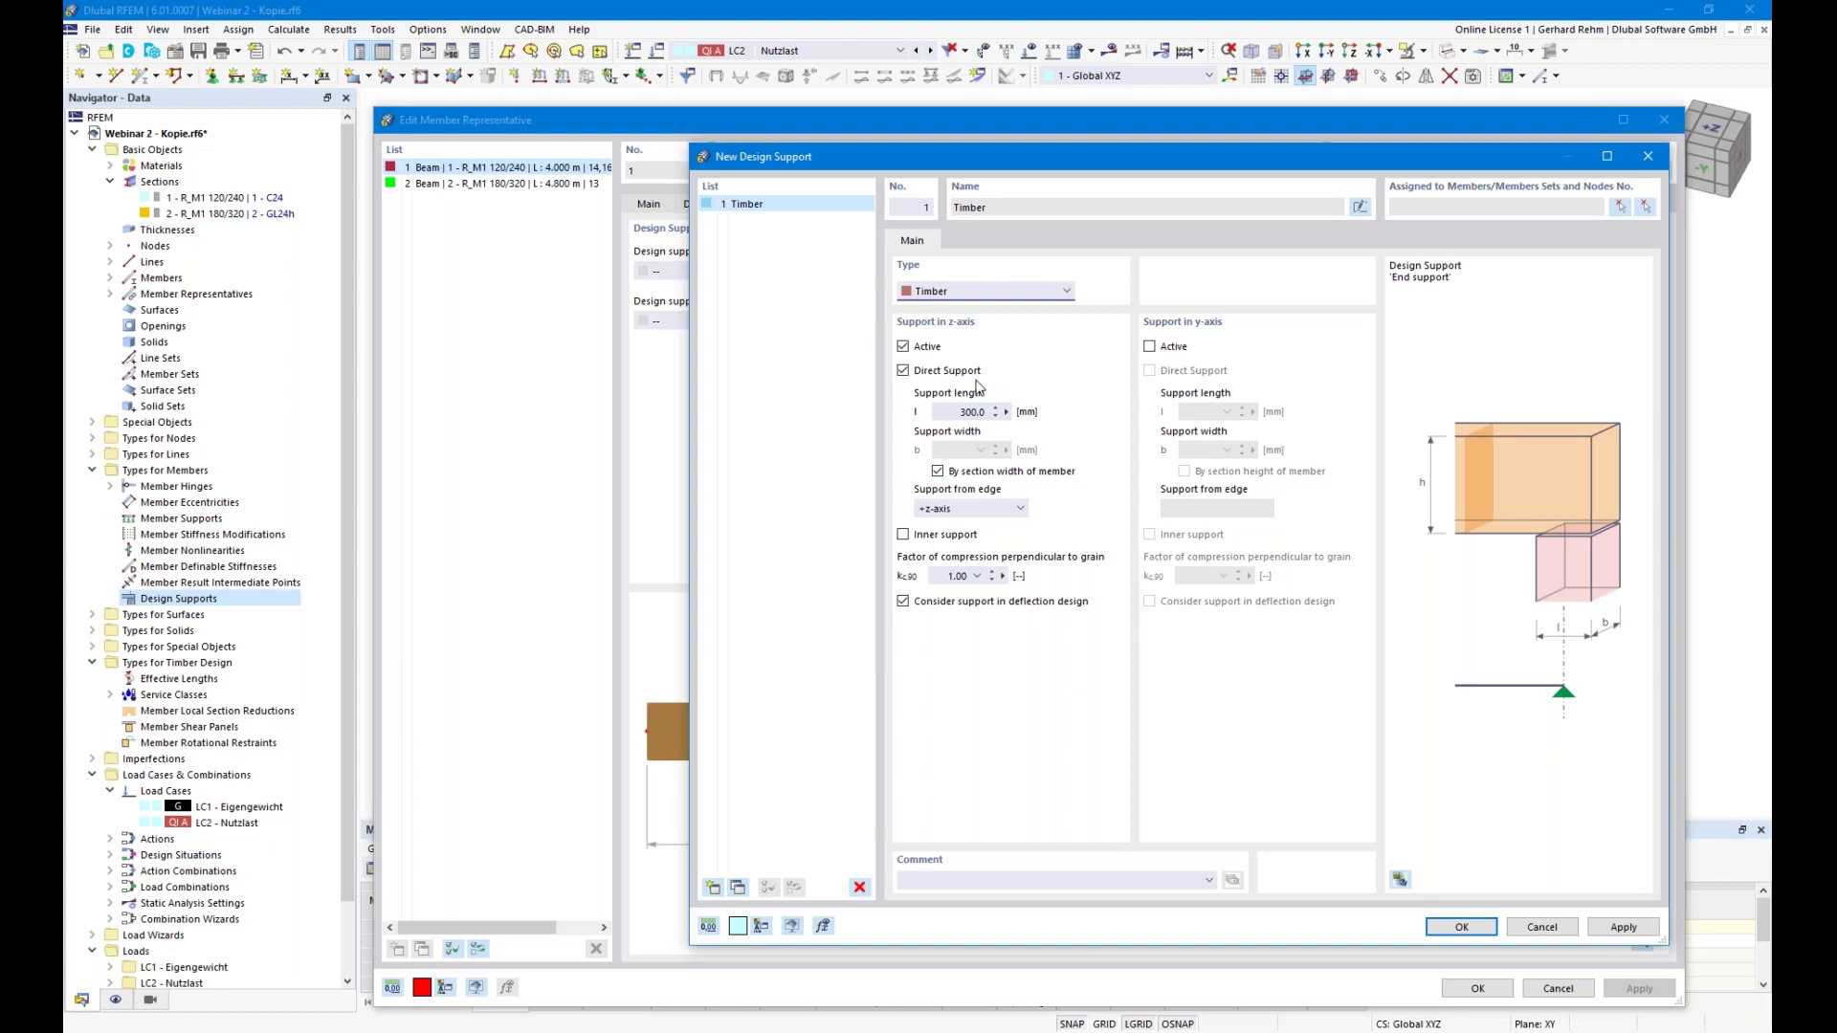
double_click(971, 411)
text(60)
Keep it as an end support, set its factor of compression perpendicular to grain to 1.5, and name it C24 60mm
click(910, 542)
click(903, 534)
click(903, 535)
key(Tab)
click(977, 575)
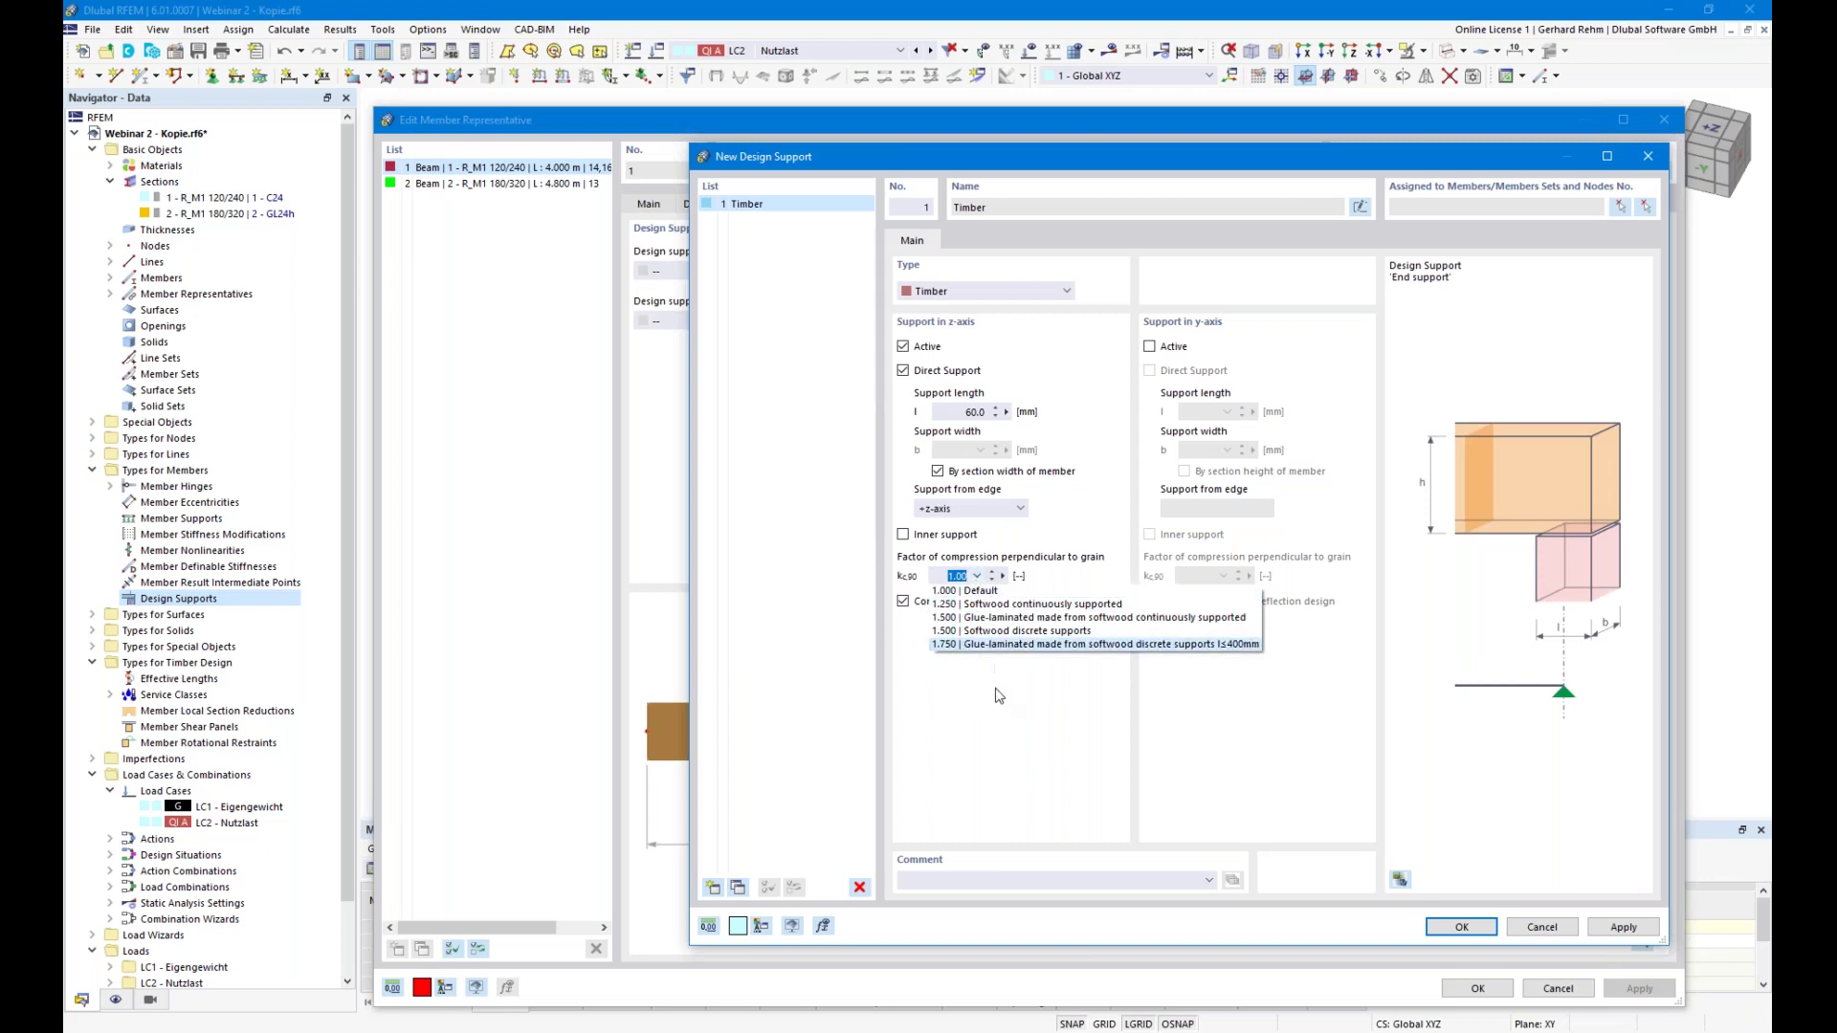
click(980, 578)
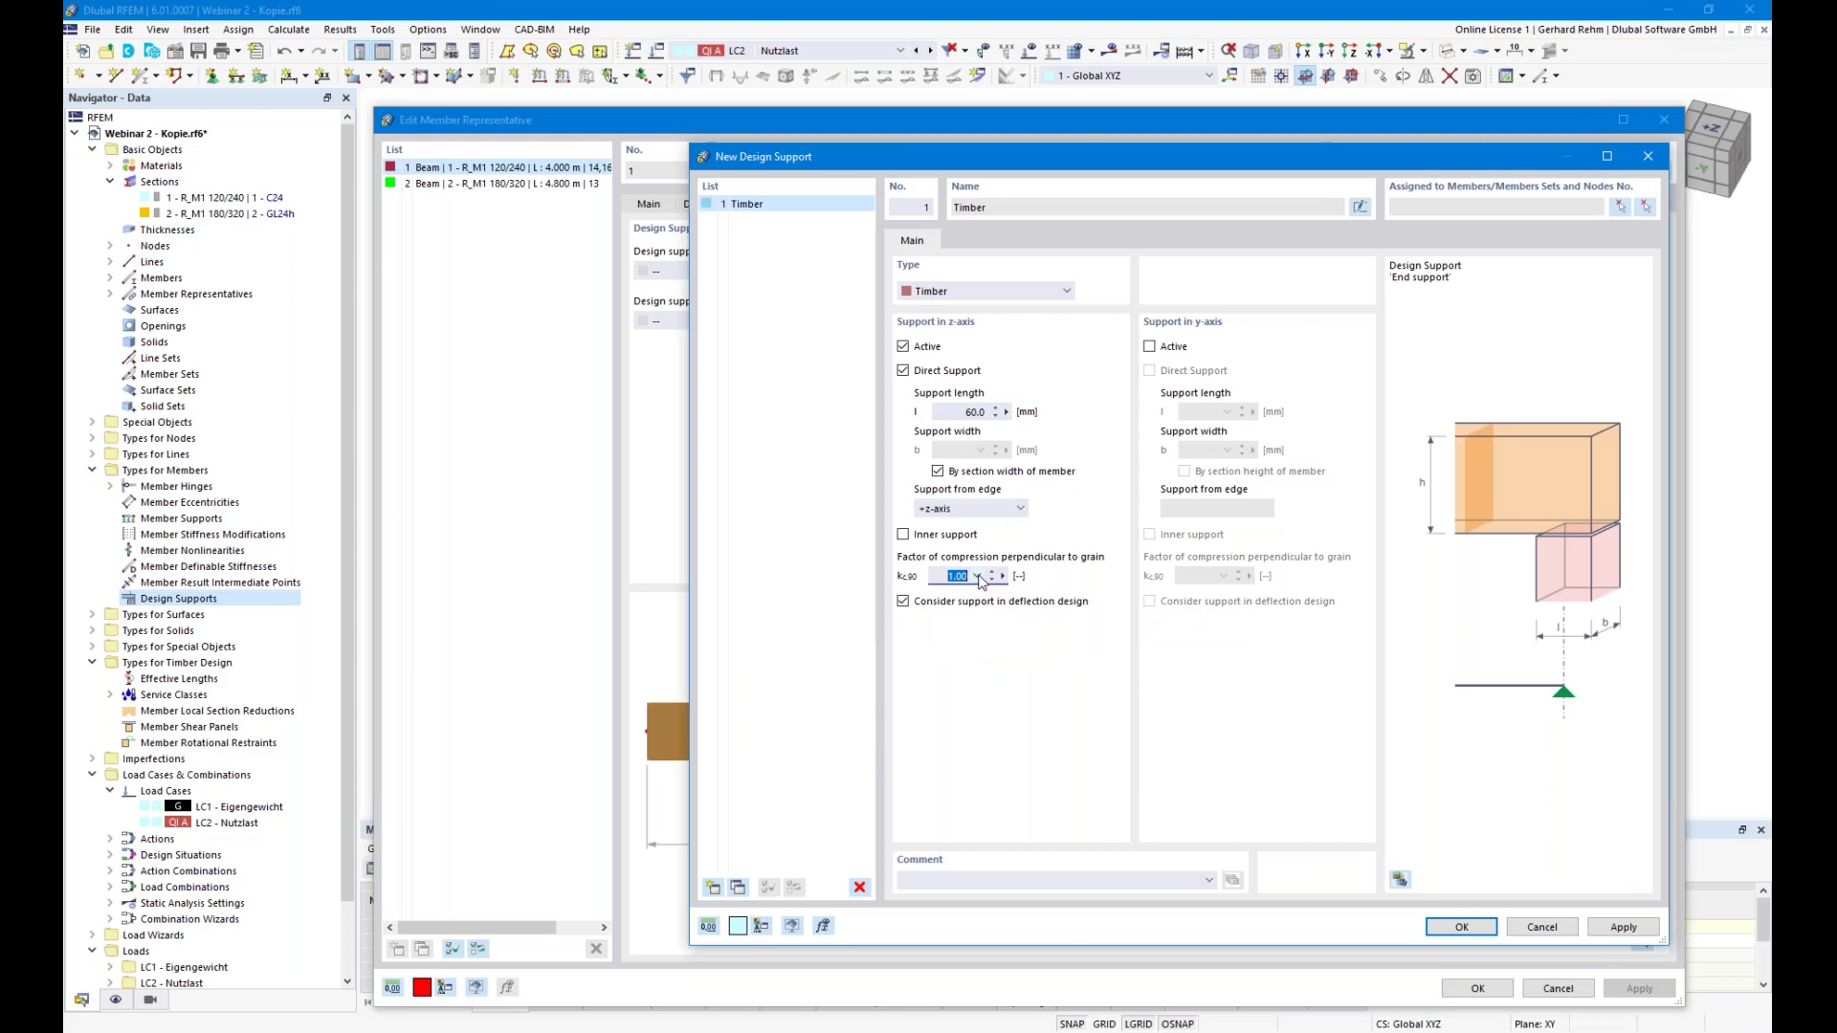
text(1,5)
key(Tab)
click(1357, 209)
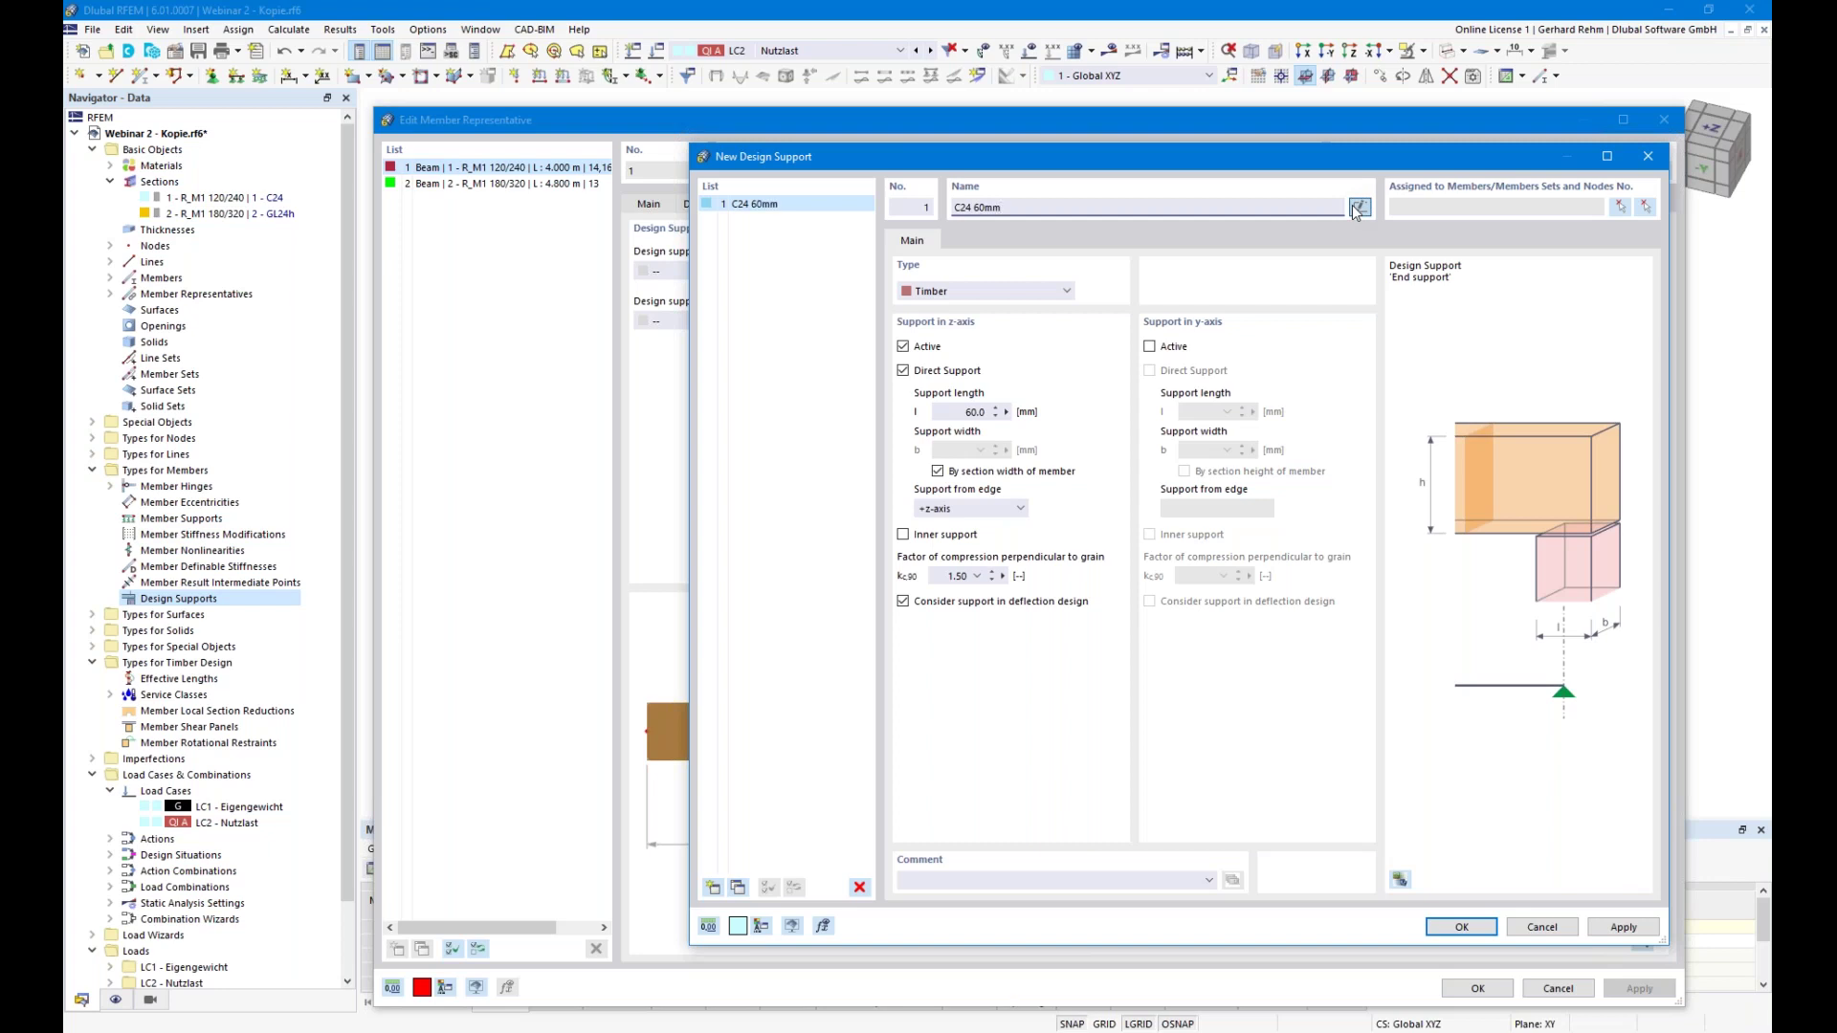
Add a second timber design support named C24 180mm with a 180 mm support length and a compression factor of 1.5
click(713, 889)
click(1359, 206)
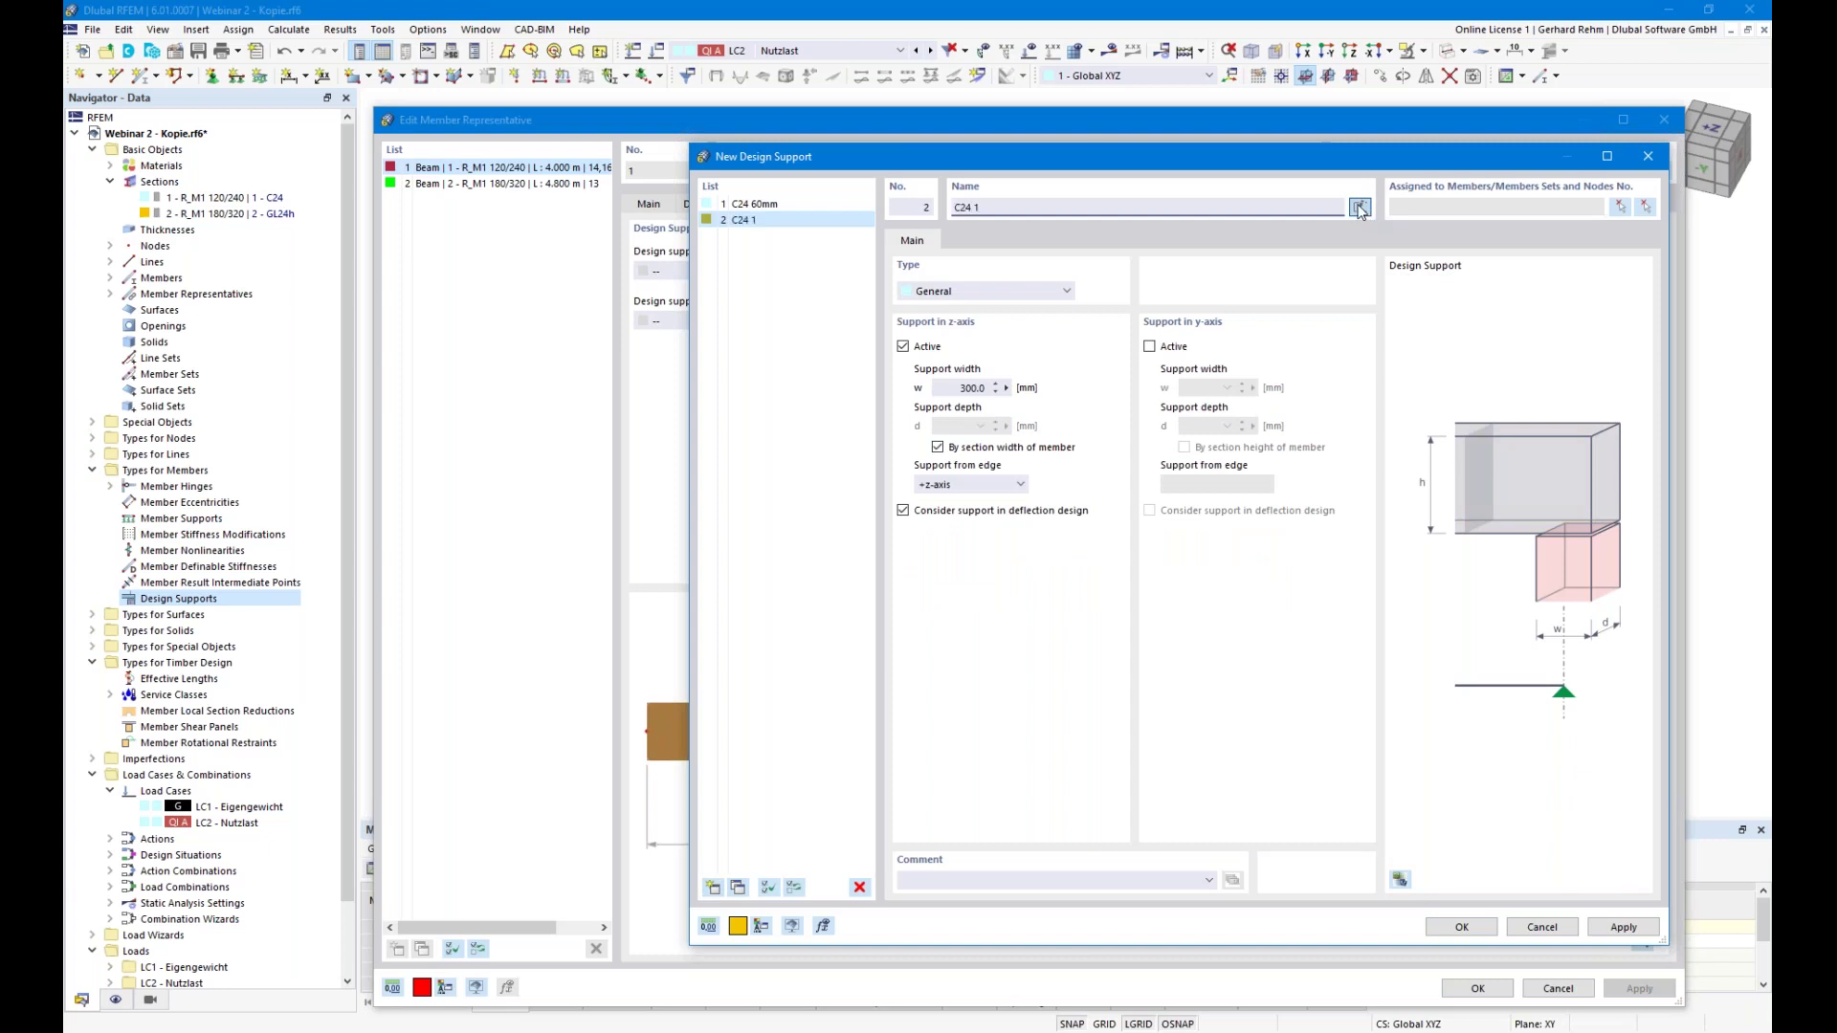
text(C24 180mm)
scroll(997, 297, down, 1)
double_click(955, 409)
text(180)
double_click(957, 576)
text(1,5)
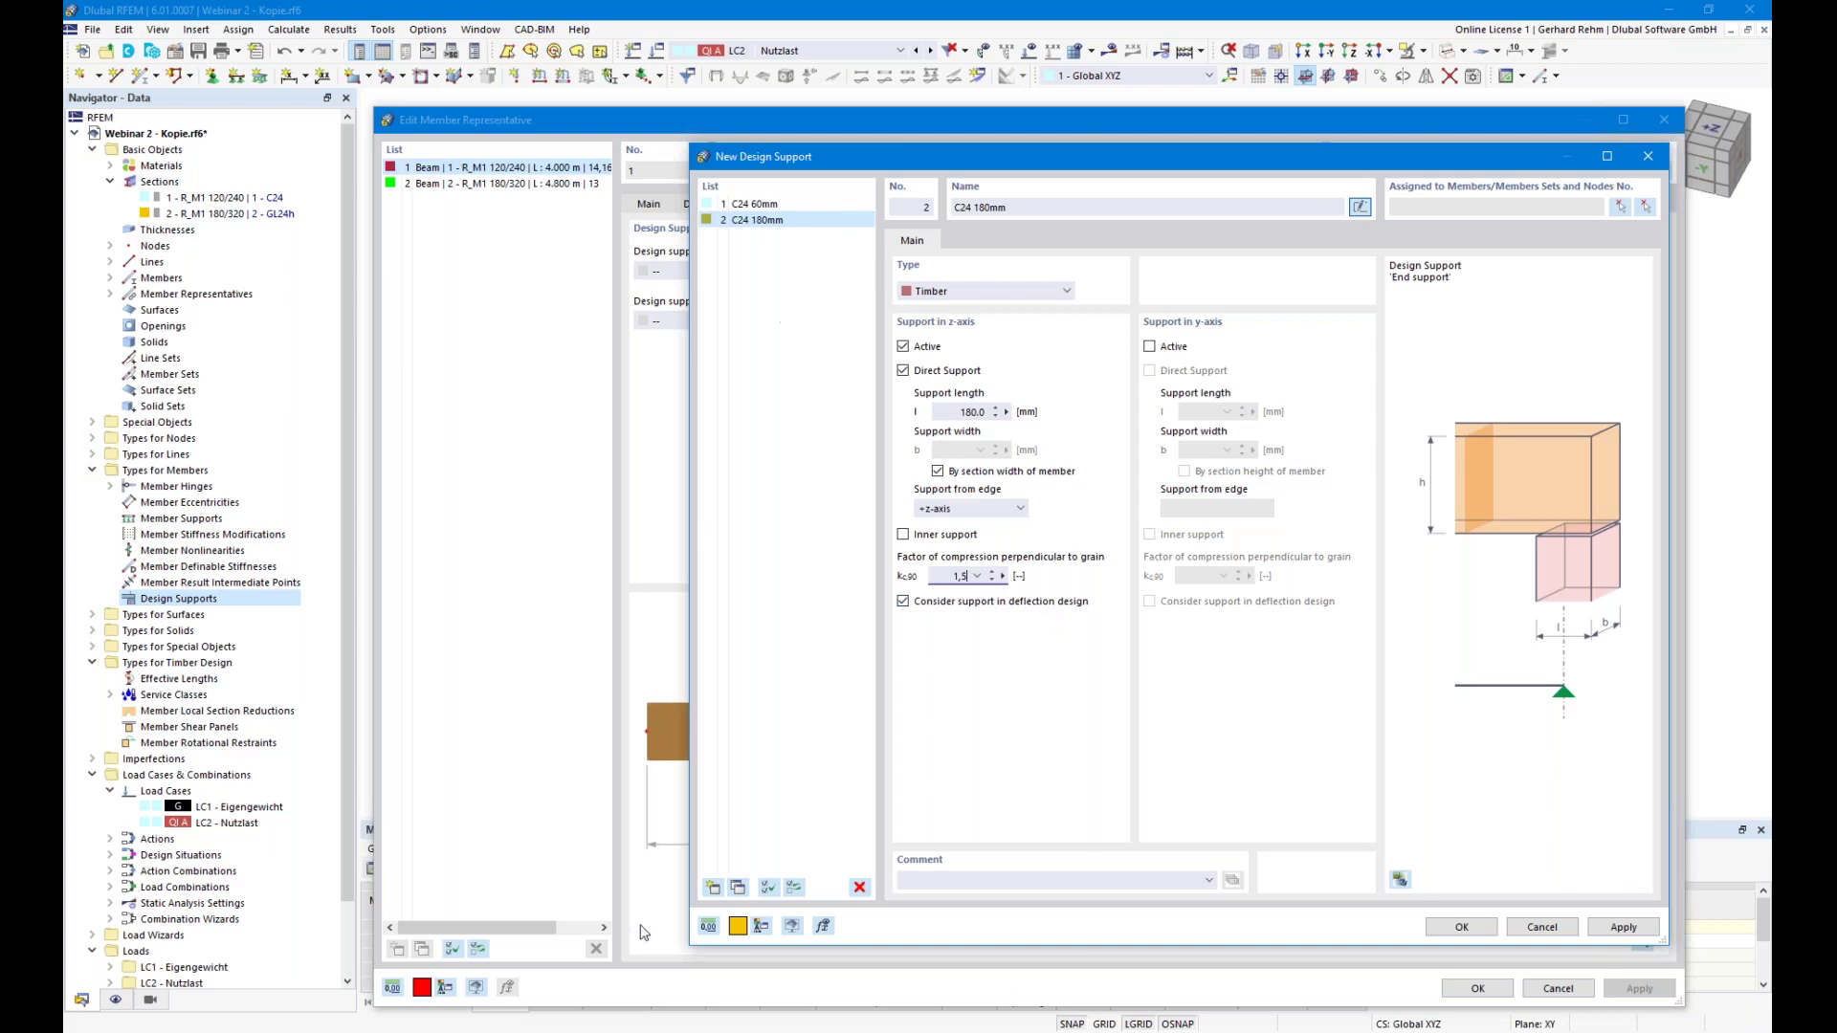
Add a third timber design support named GL 140mm with a 140 mm support length and a compression factor of 1.75
click(713, 887)
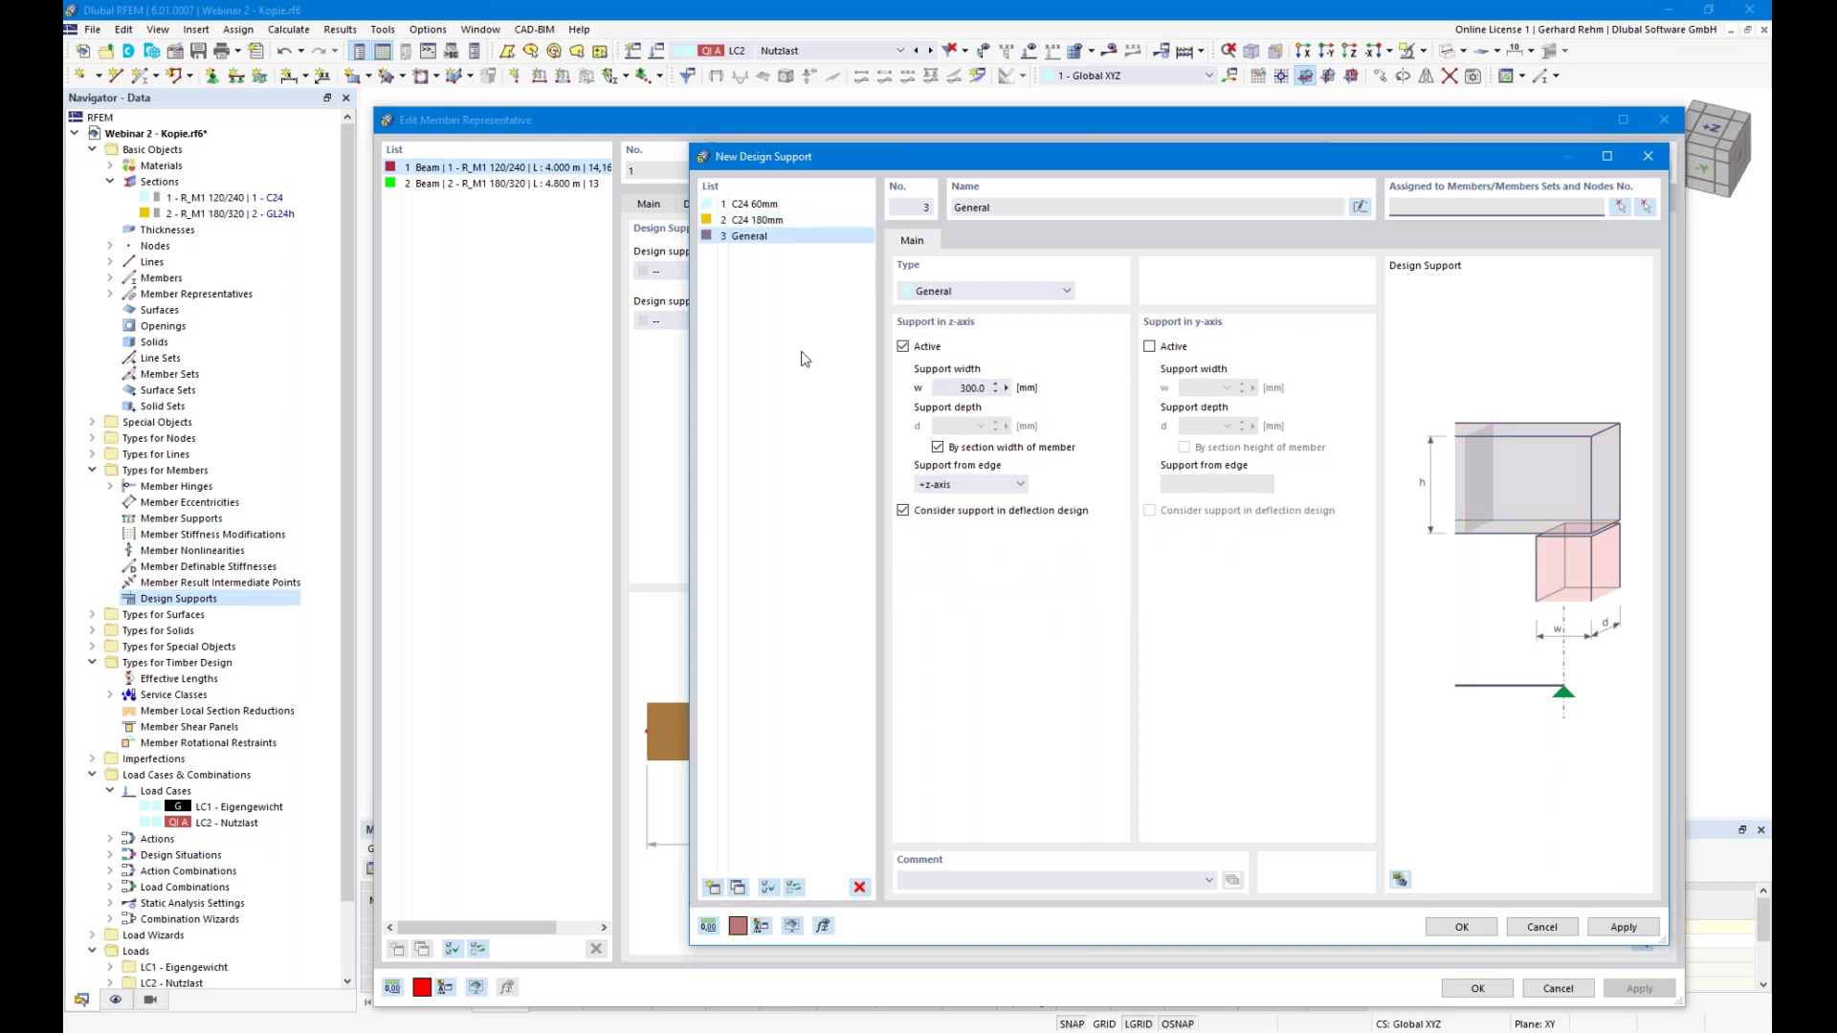
click(1359, 207)
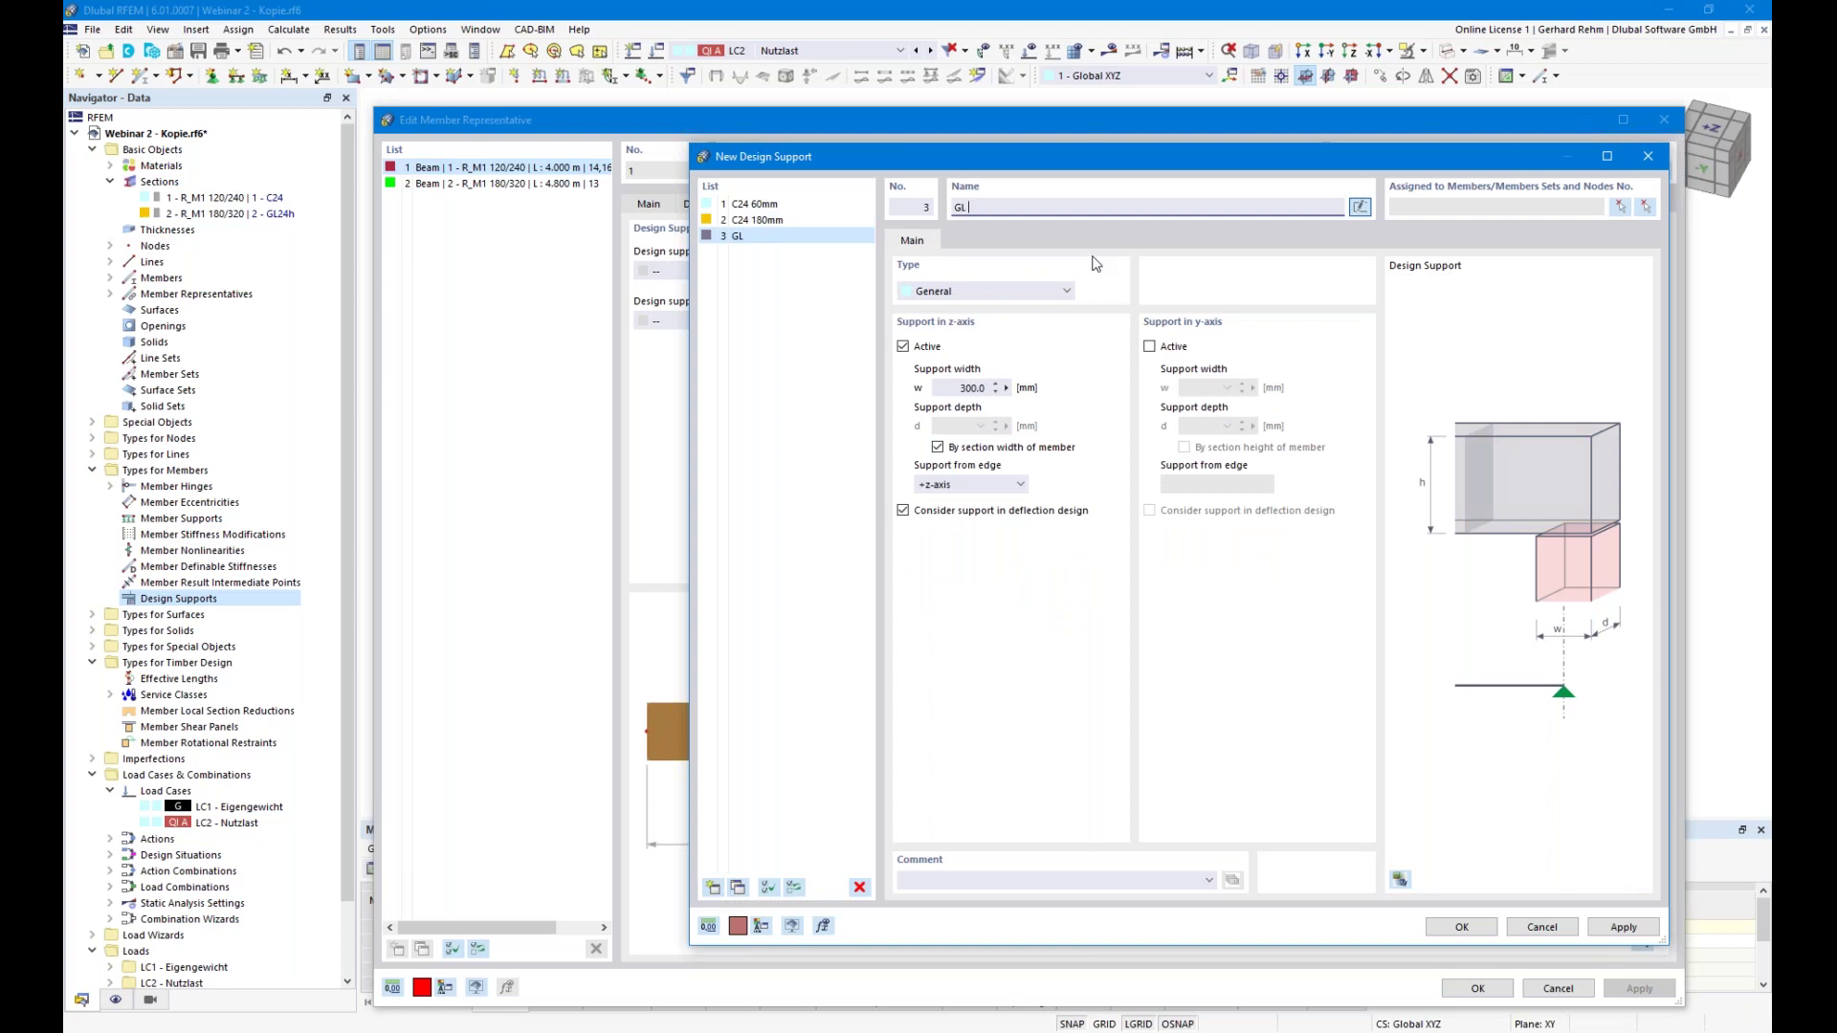
text(GL 140mm)
scroll(947, 292, down, 1)
click(968, 411)
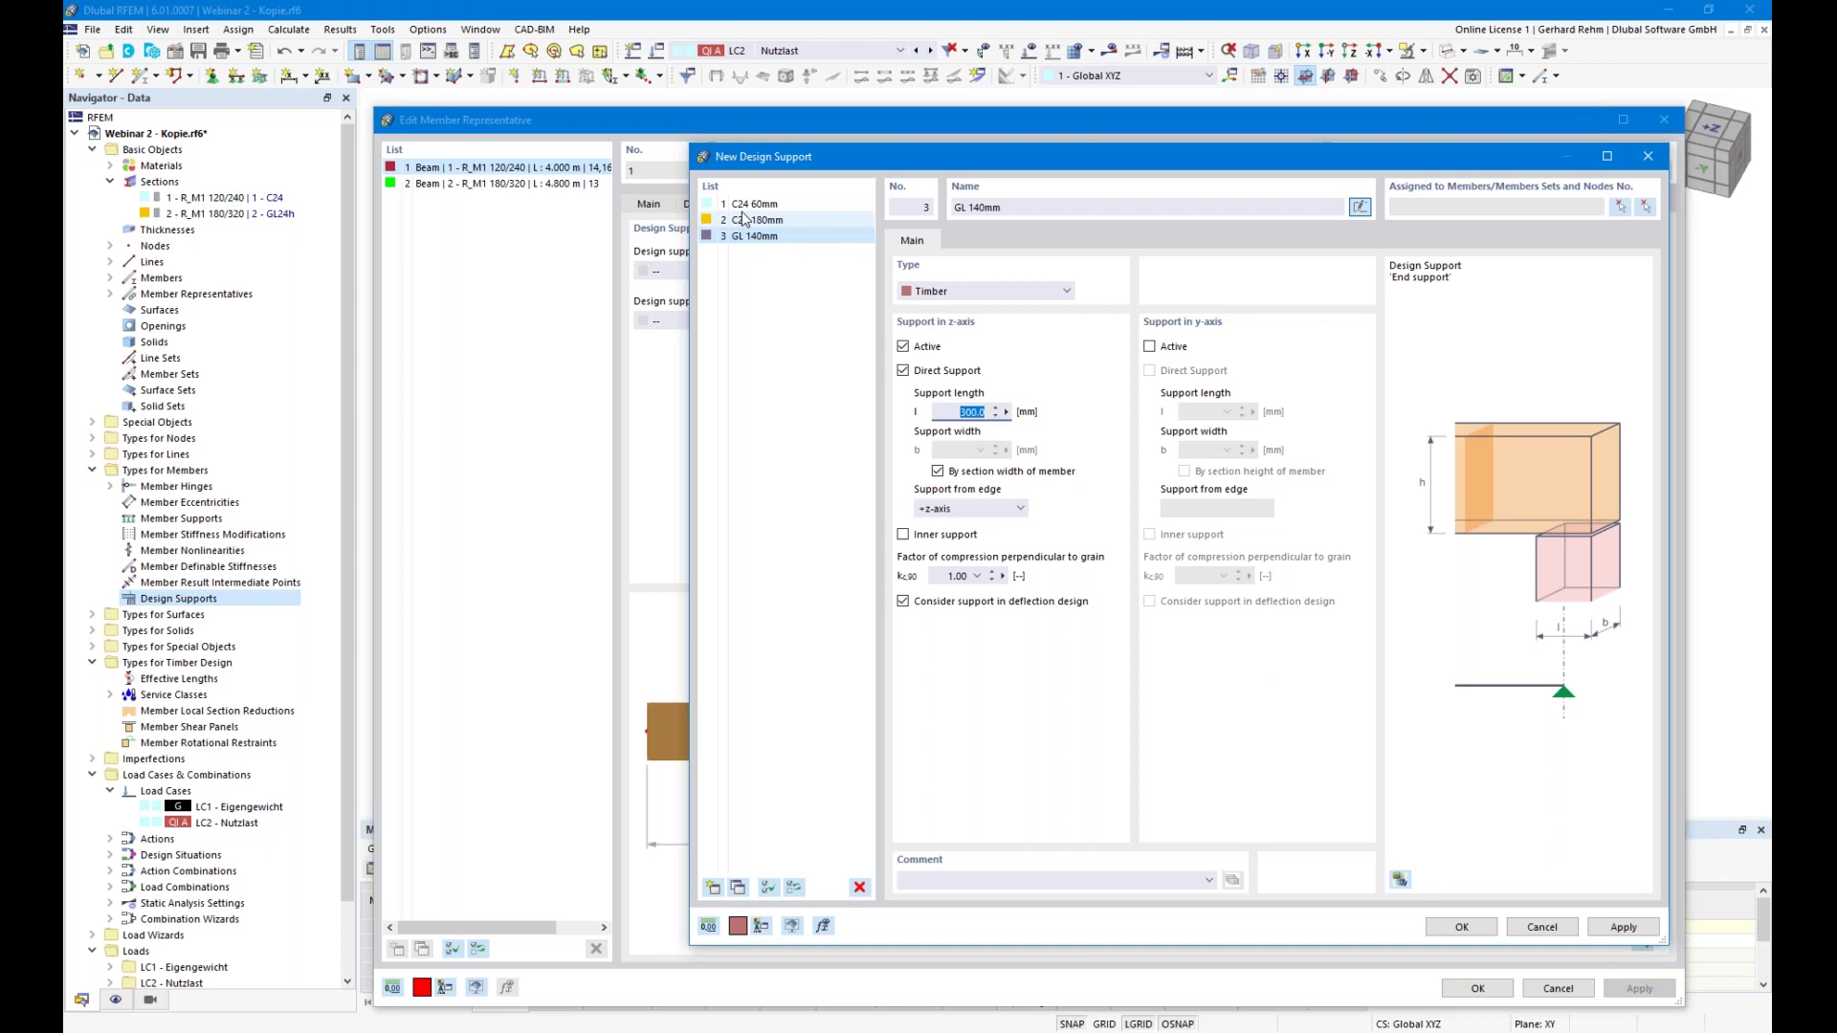
drag(813, 160, 868, 289)
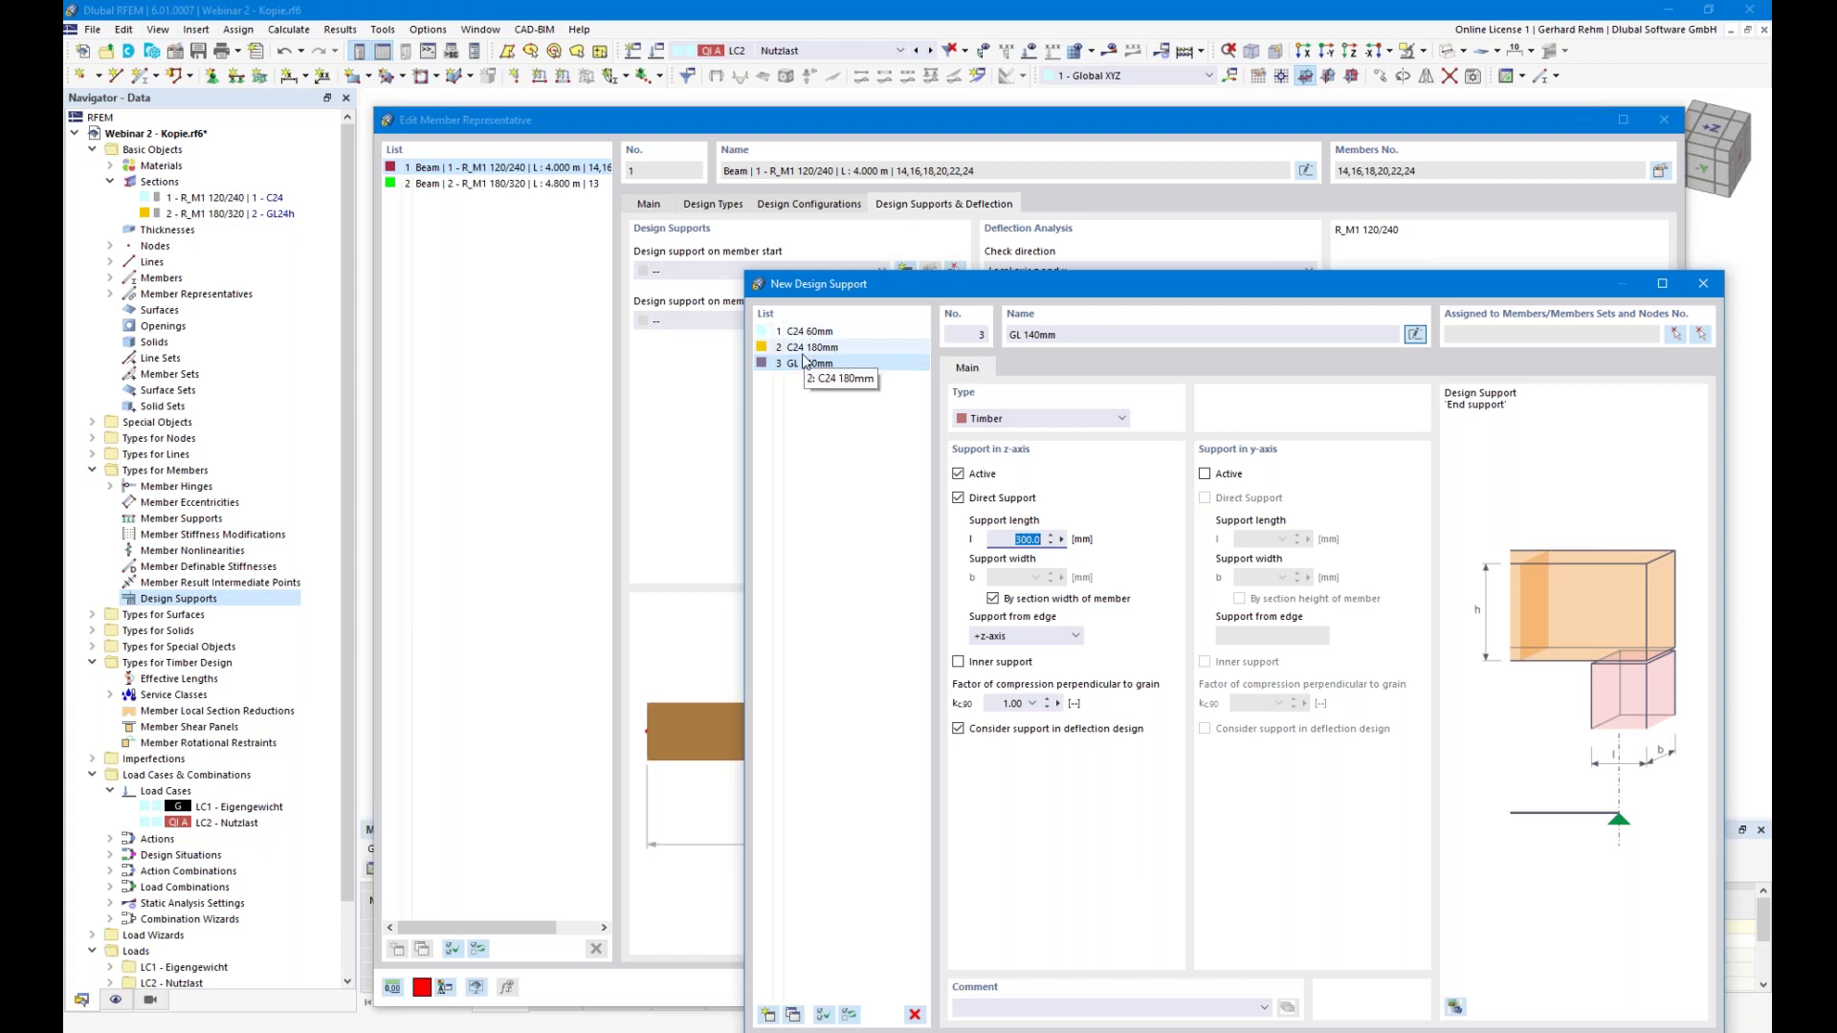
text(140)
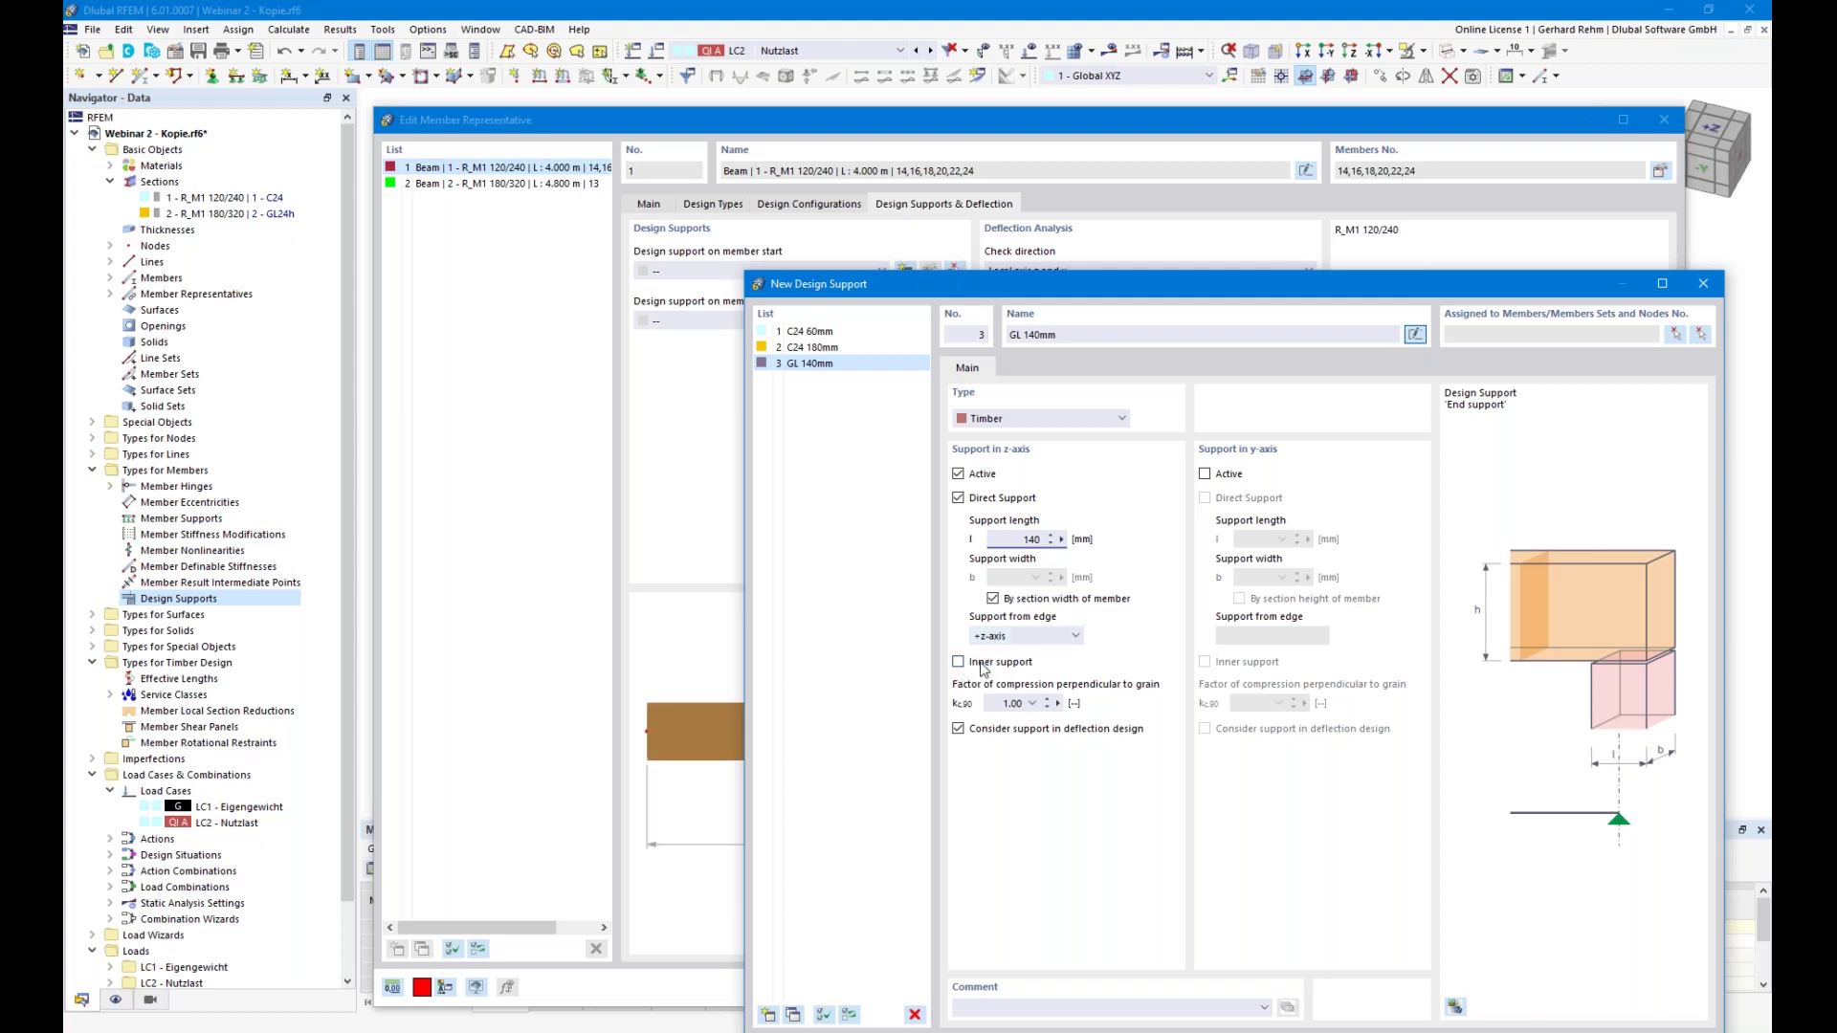
click(999, 703)
text(1,75)
drag(954, 287, 903, 93)
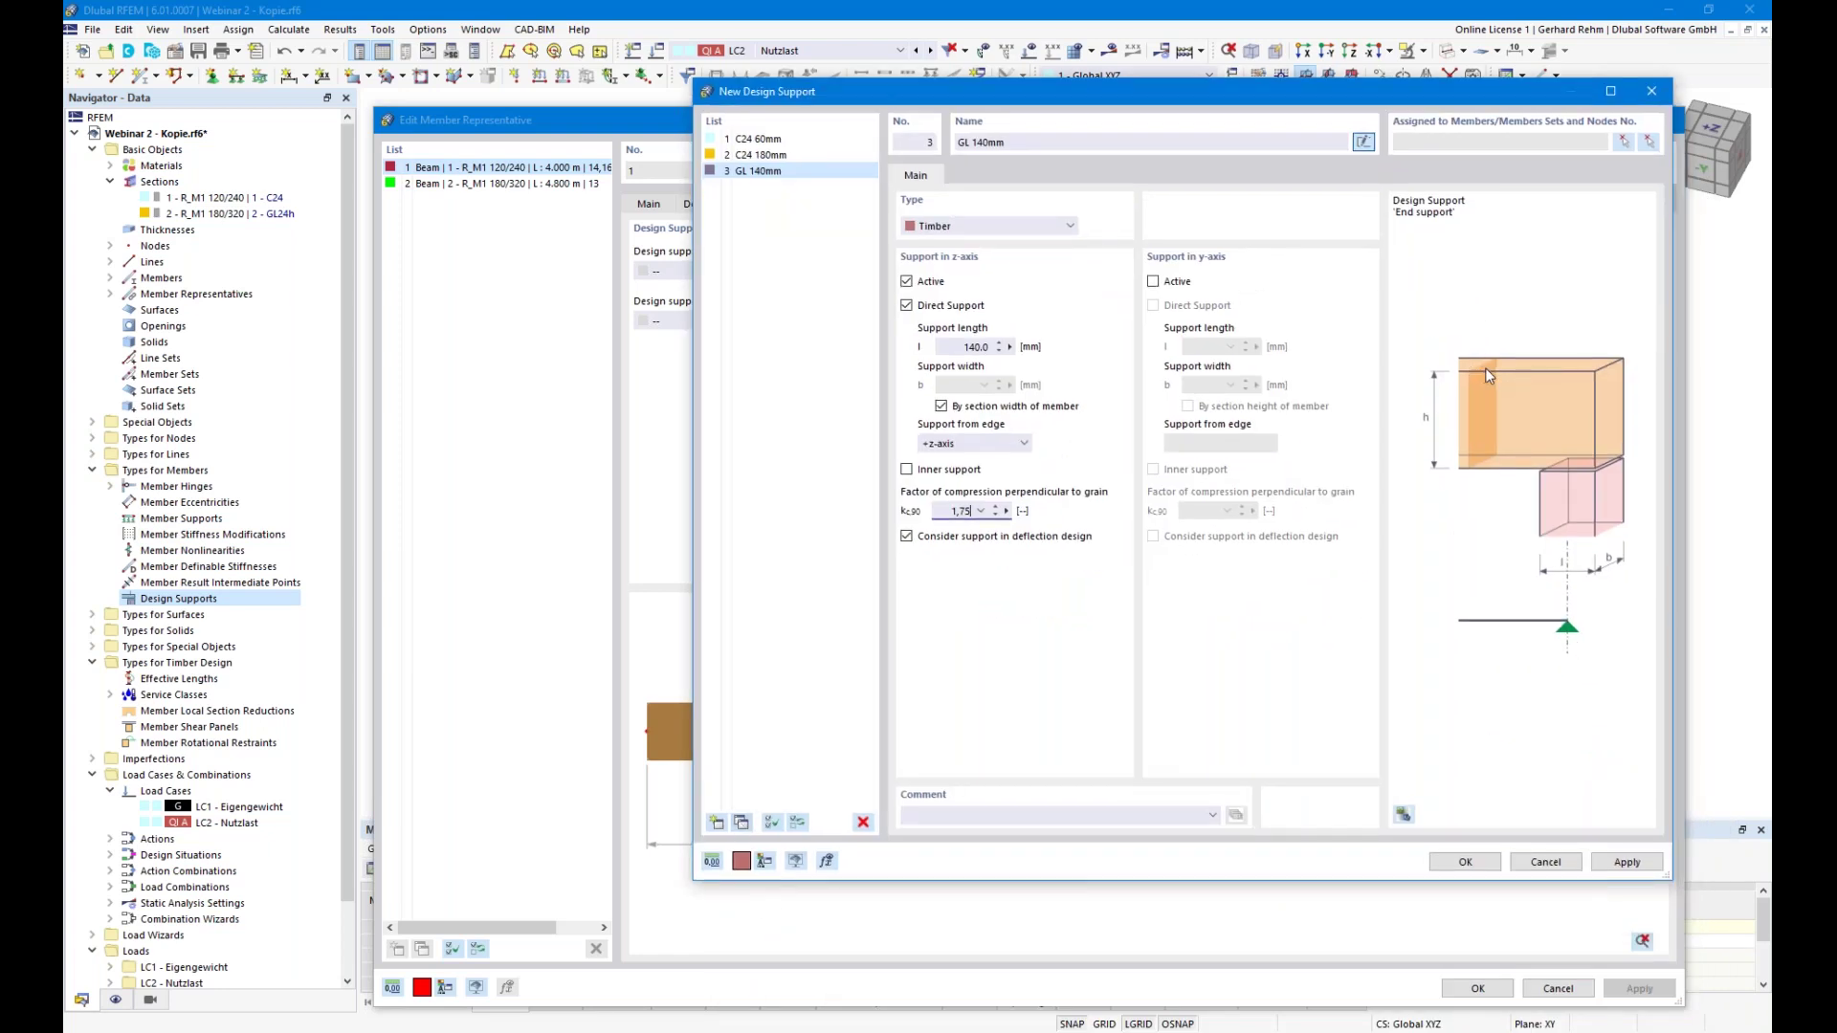
Duplicate the GL 140mm design support, rename the copy GL 180mm, and set its support length to 180 mm
click(742, 824)
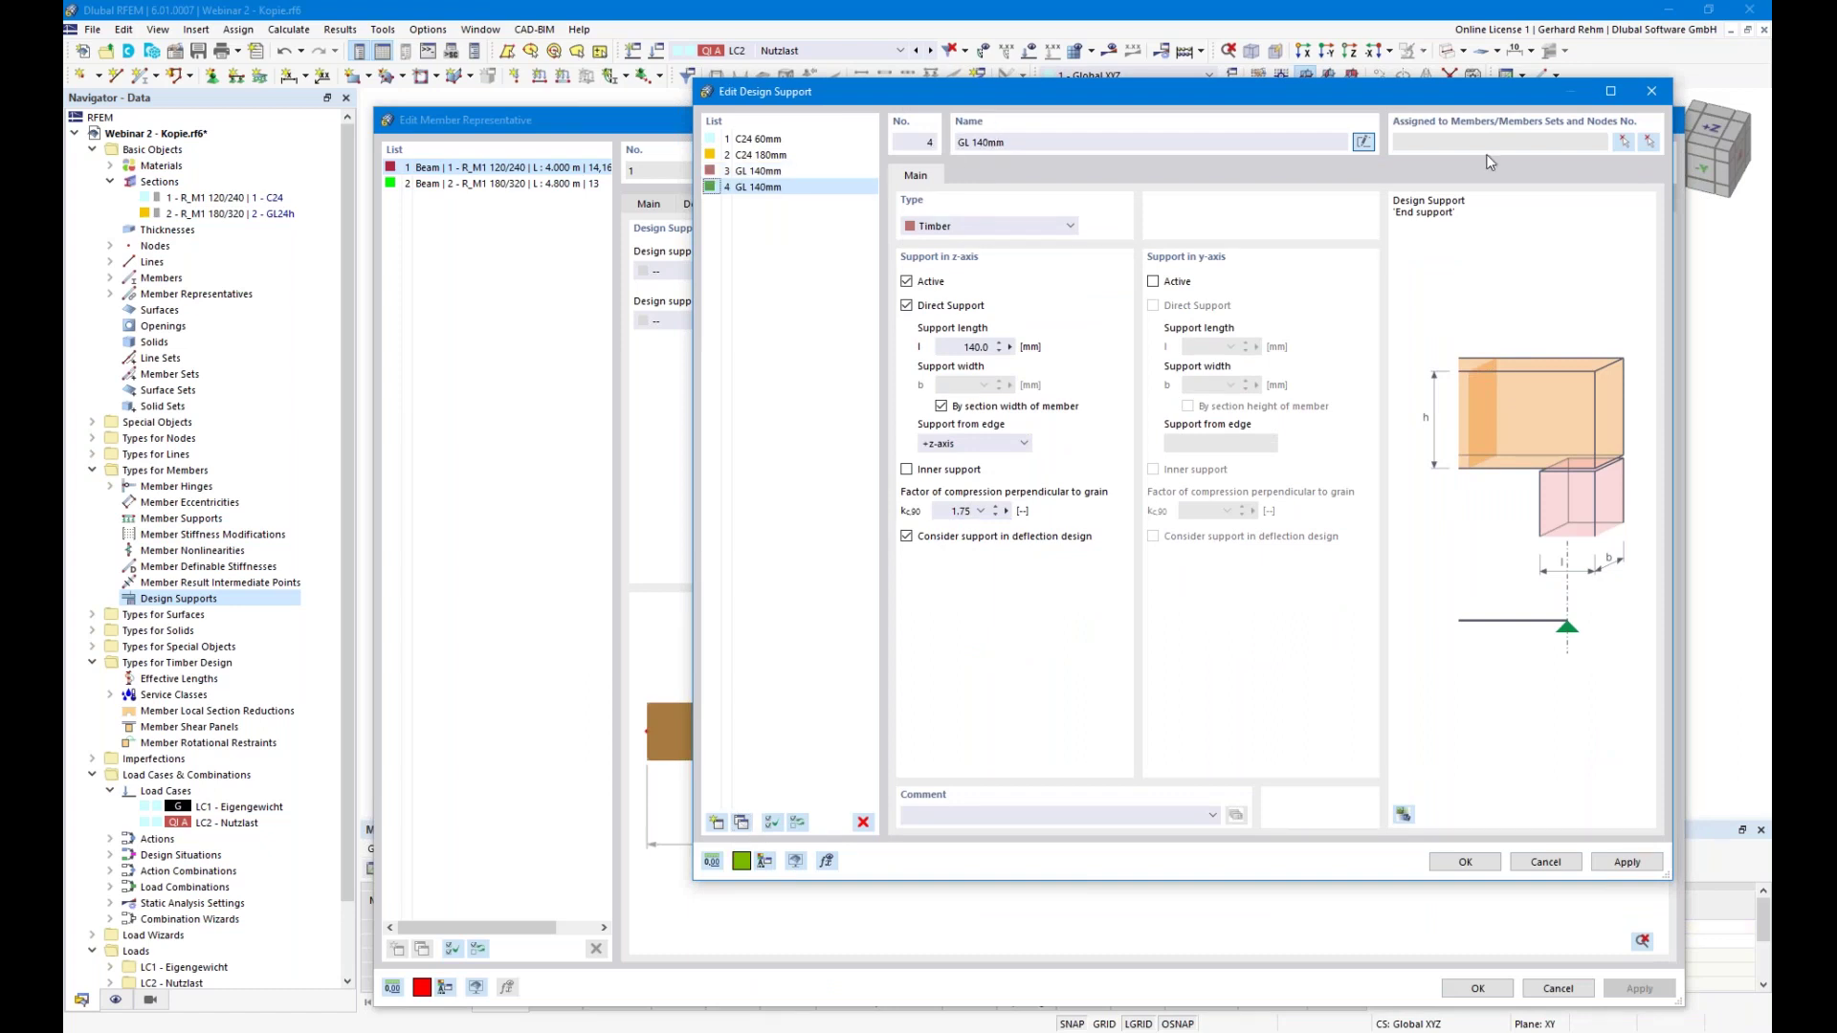
click(1368, 142)
click(1374, 145)
key(BackSpace)
text(8)
click(957, 346)
text(180)
Make GL 180mm an inner support acting from the -z-axis edge, and accept the new design supports
click(930, 445)
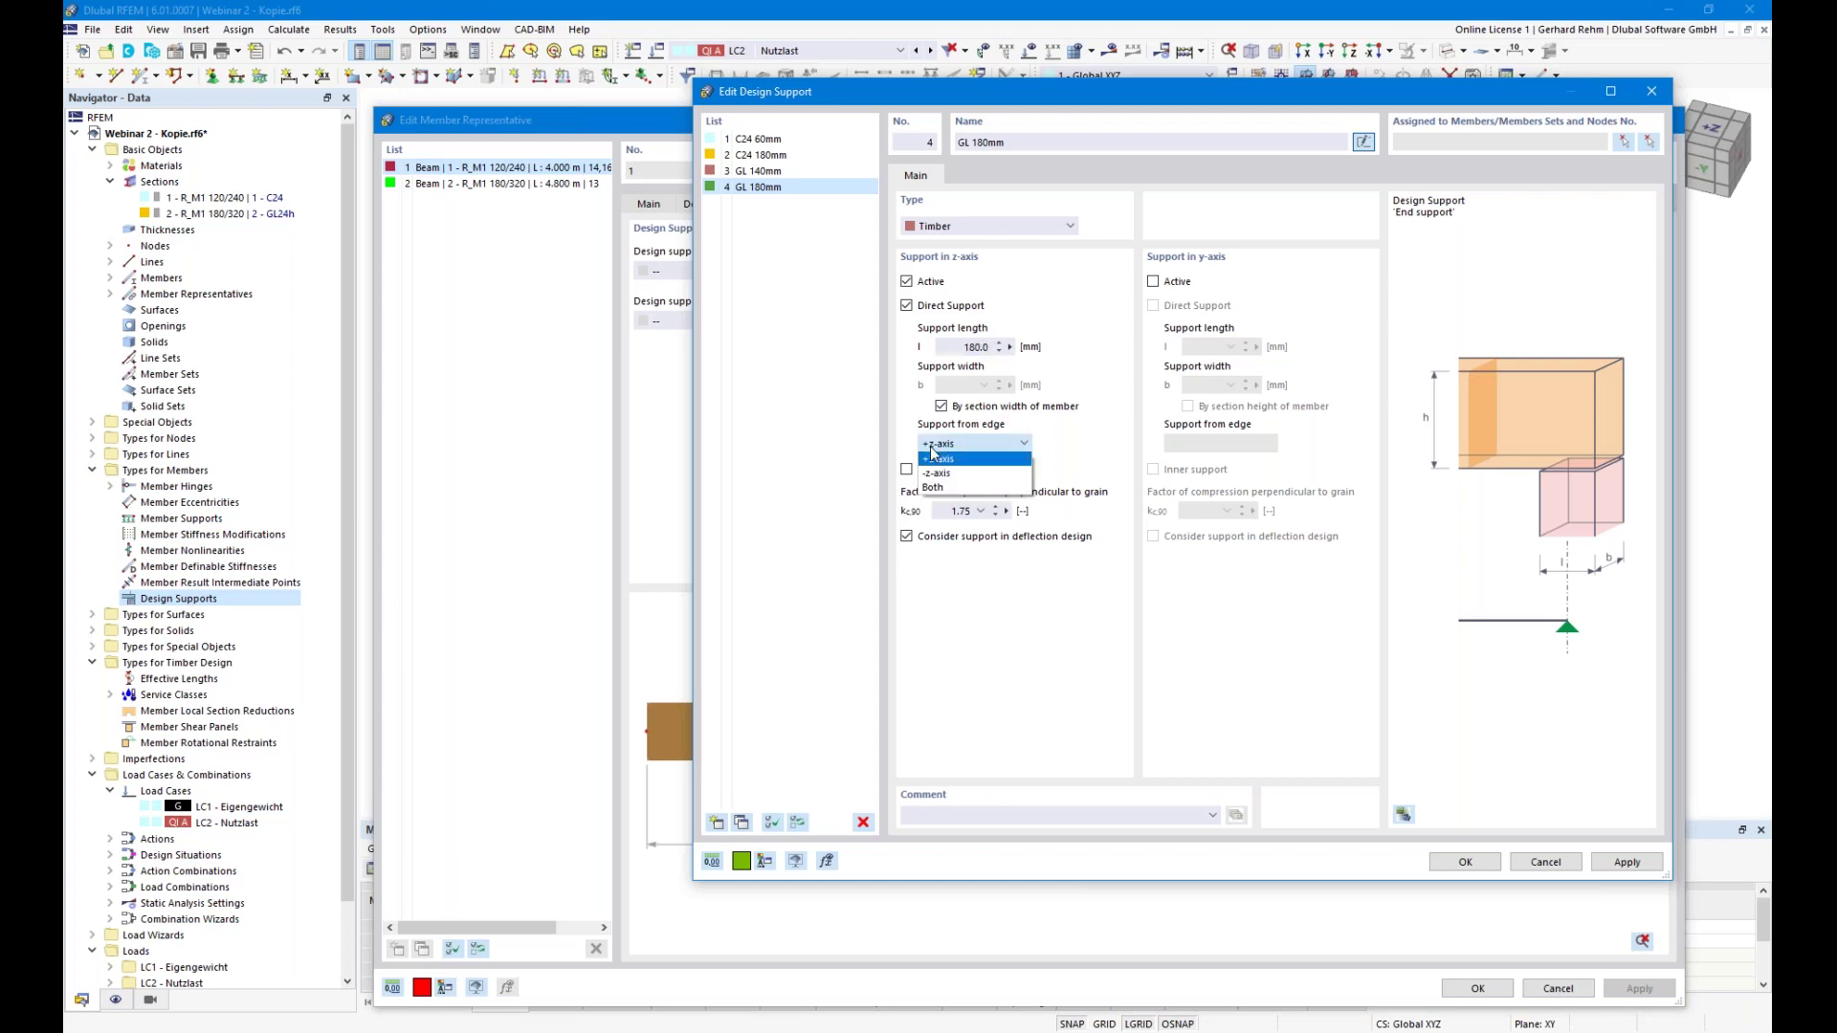
click(931, 474)
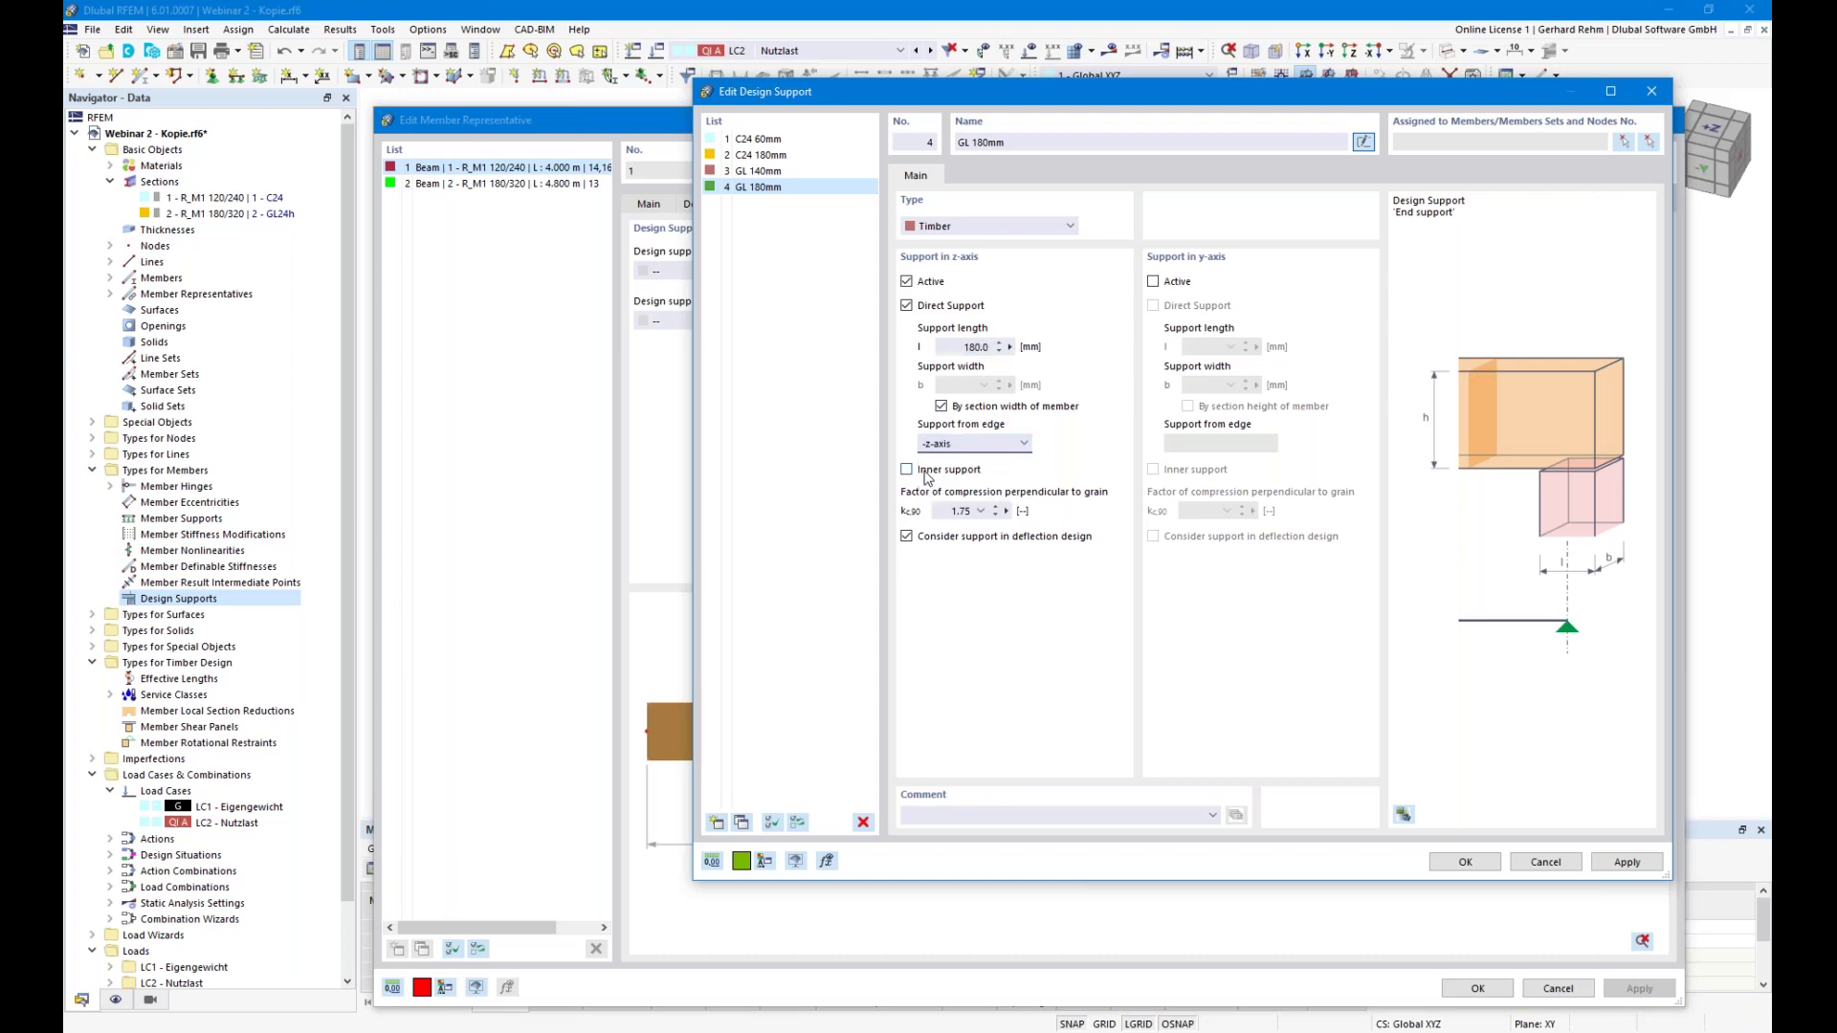
click(906, 469)
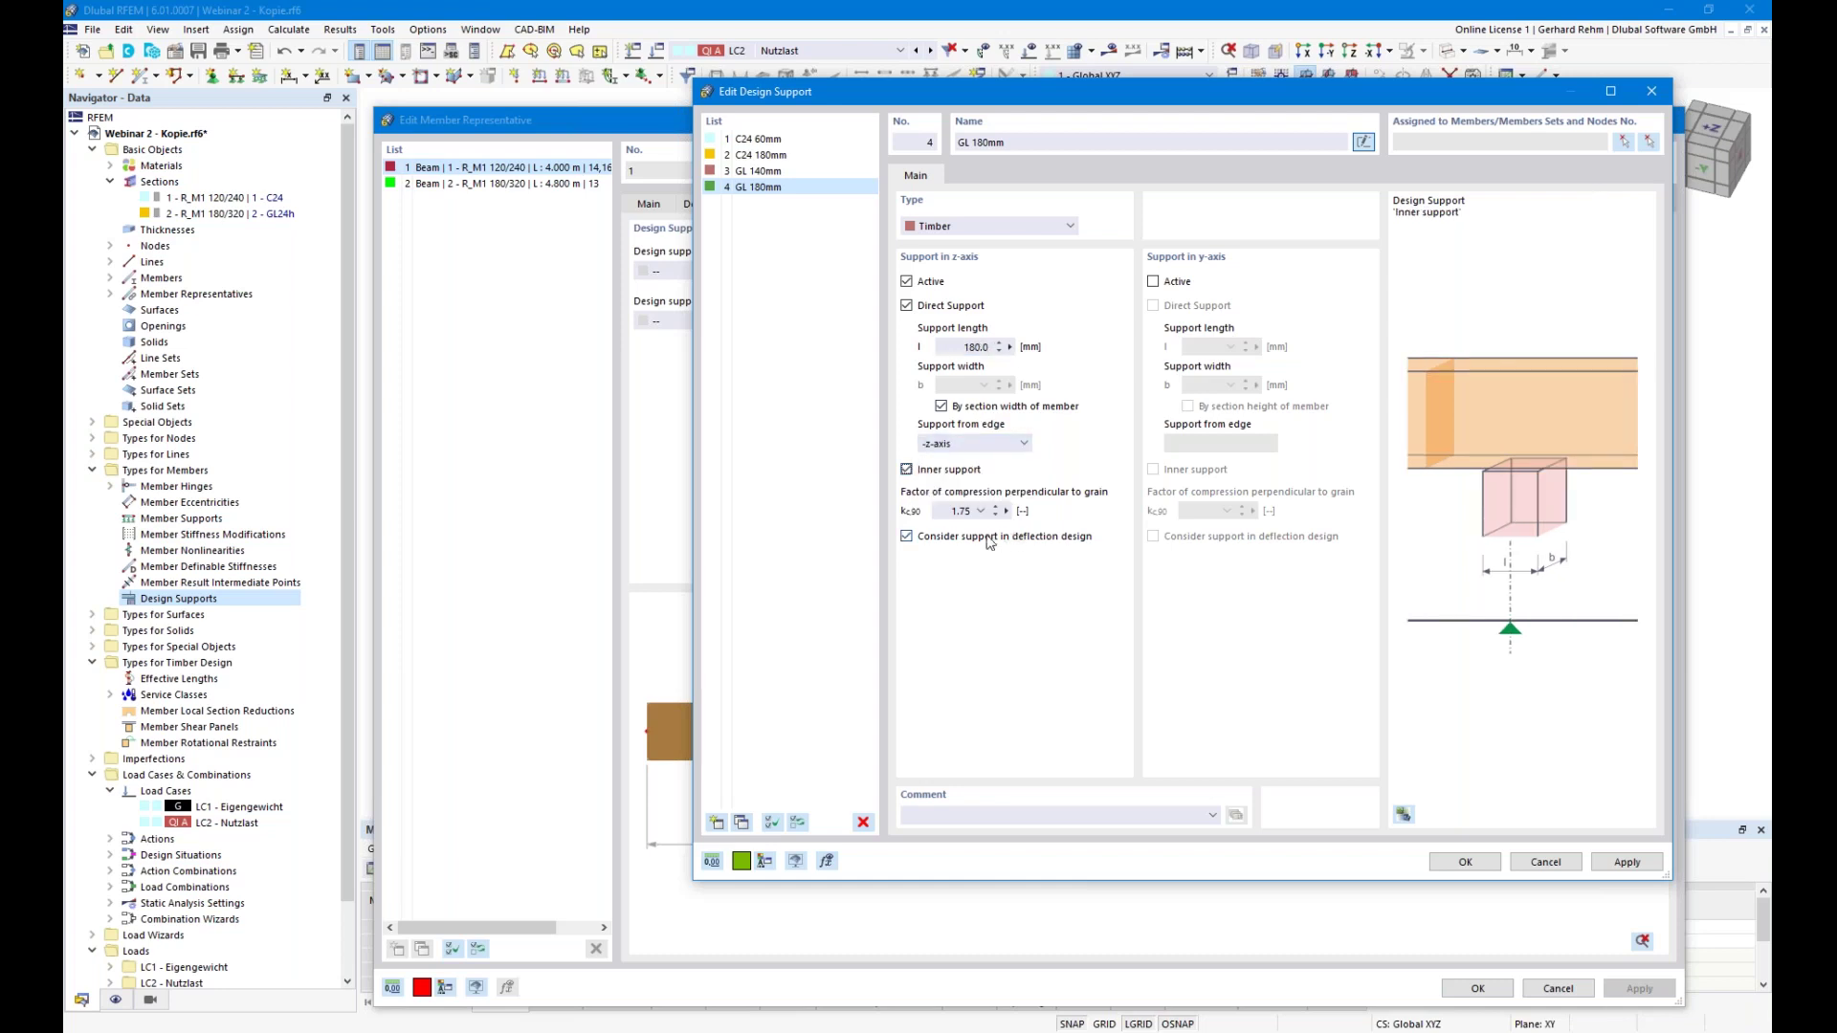
click(941, 511)
click(1464, 862)
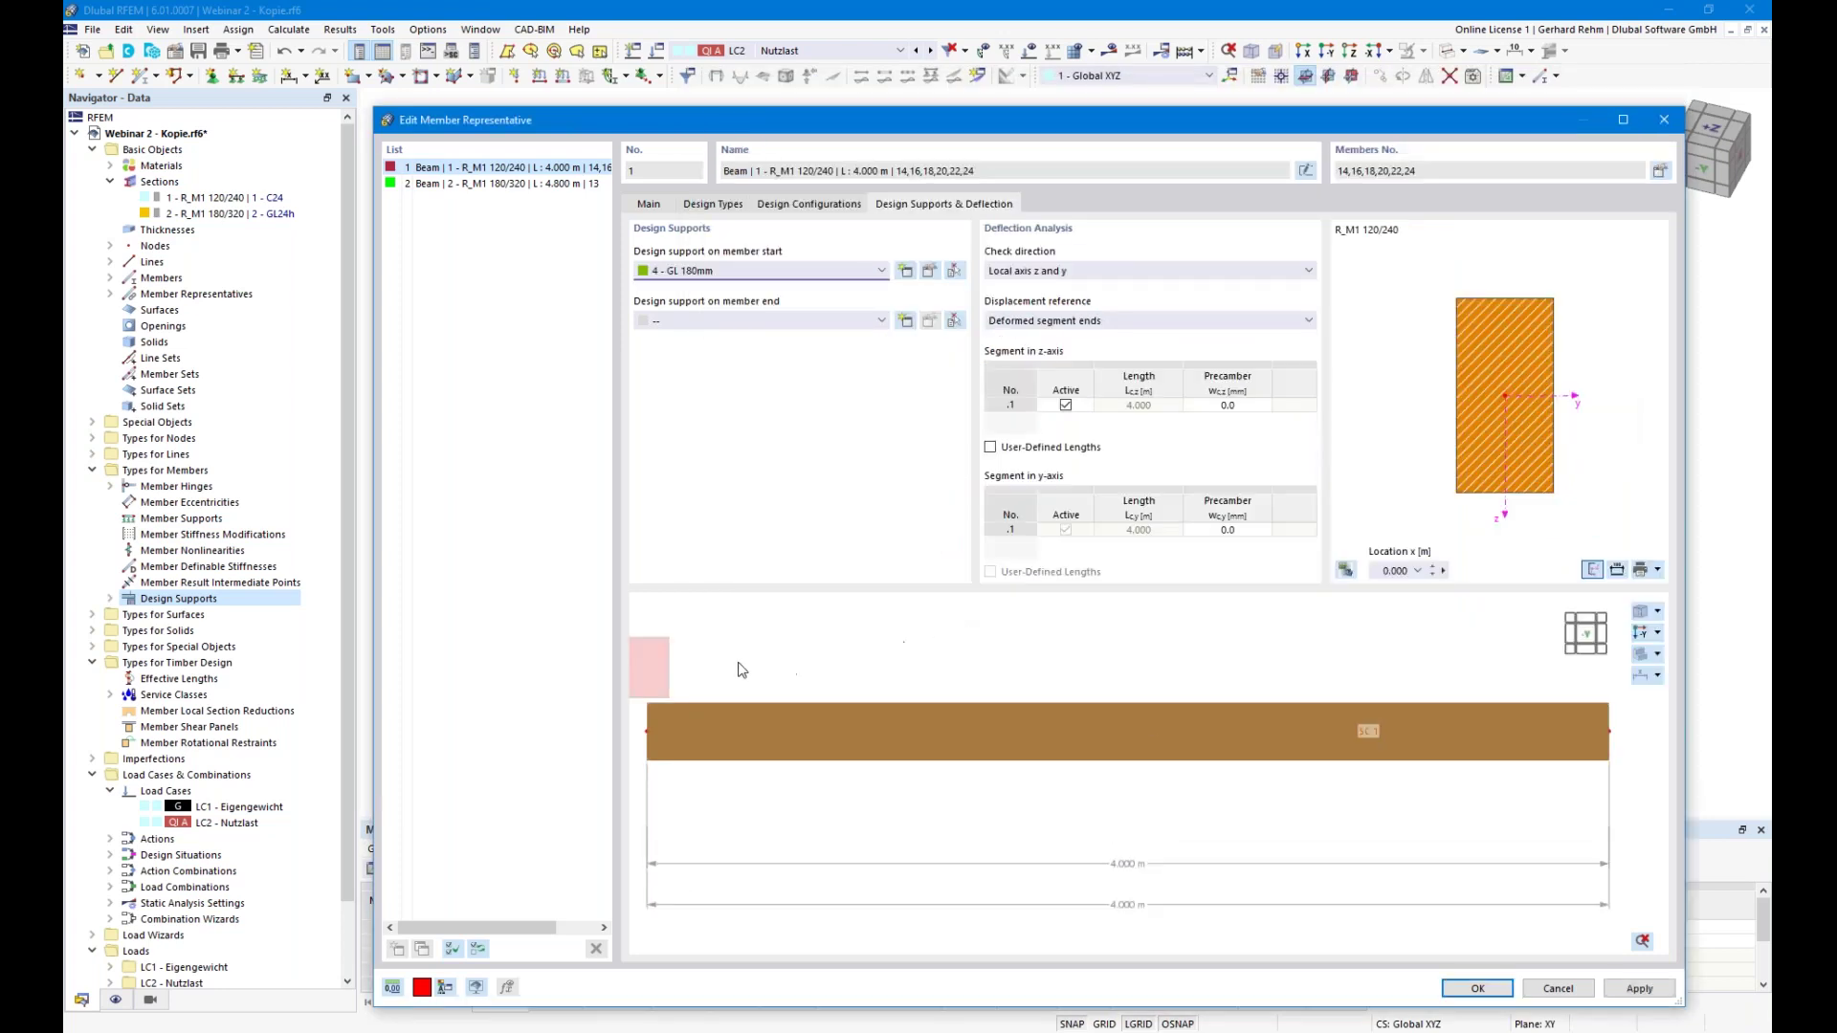
Assign design support C24 60mm to the member start and C24 180mm to the member end of the six beams
click(668, 272)
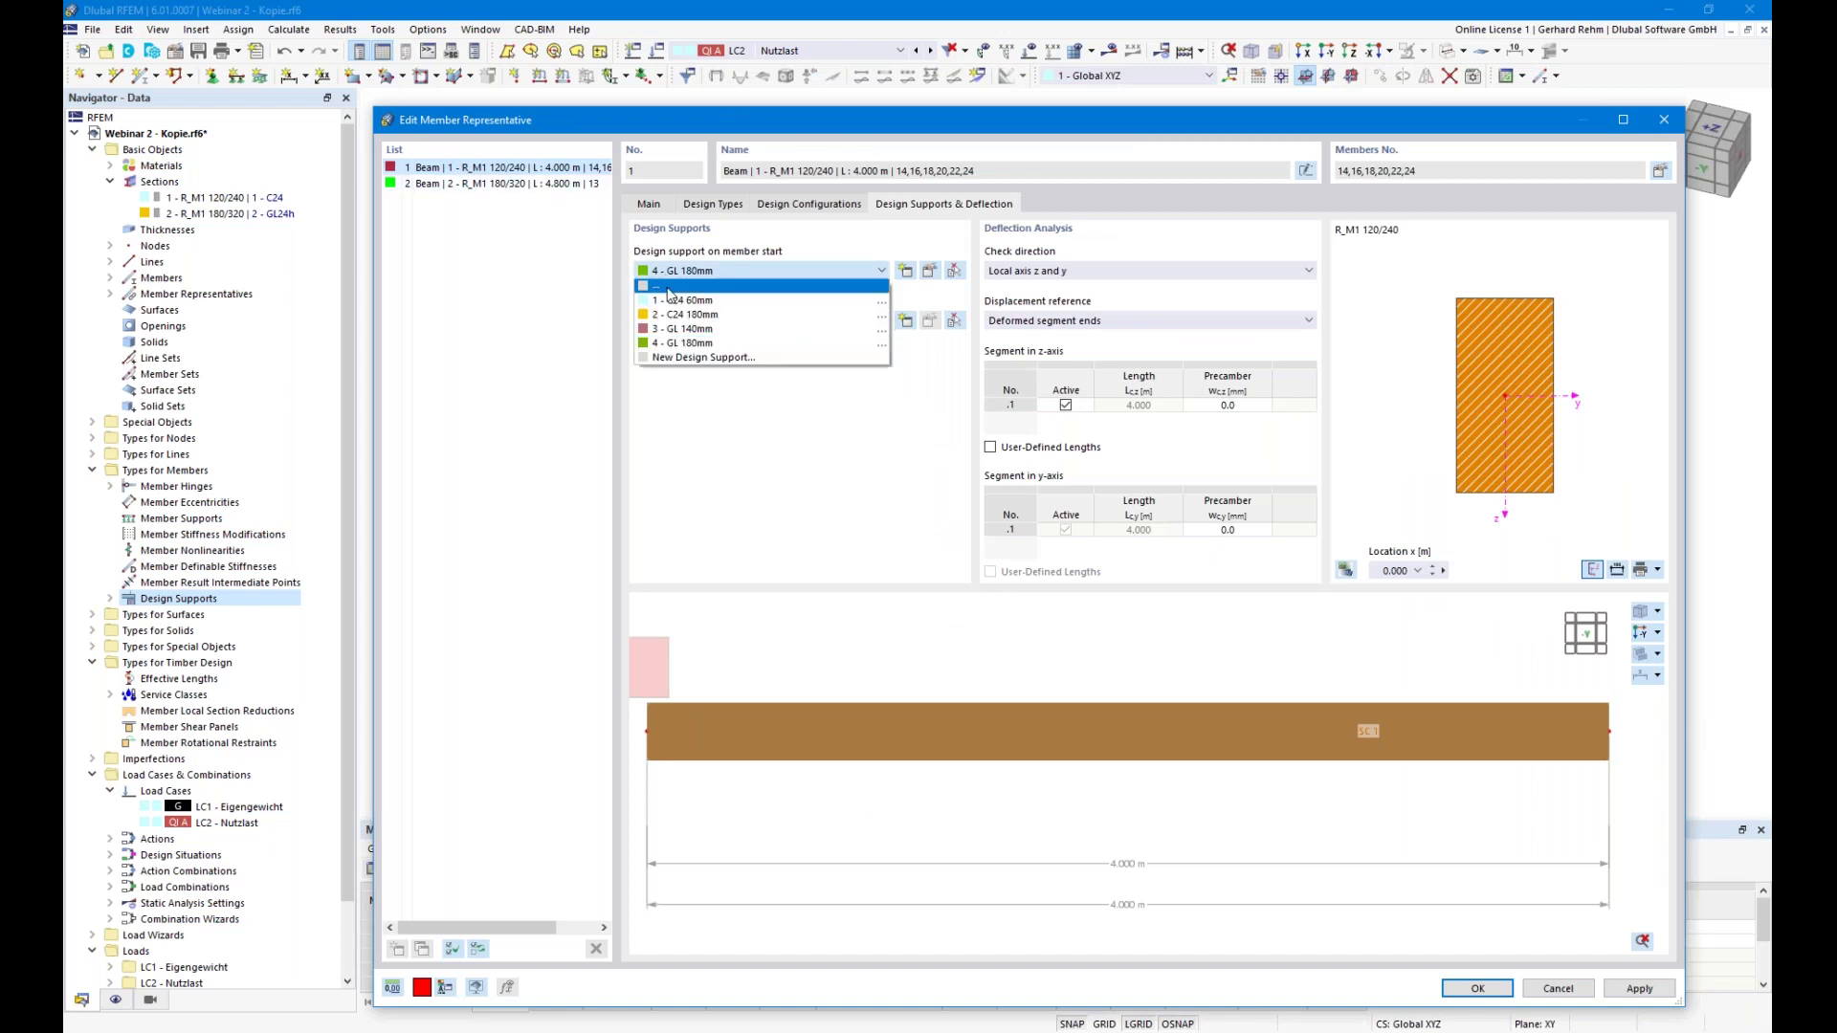
click(677, 303)
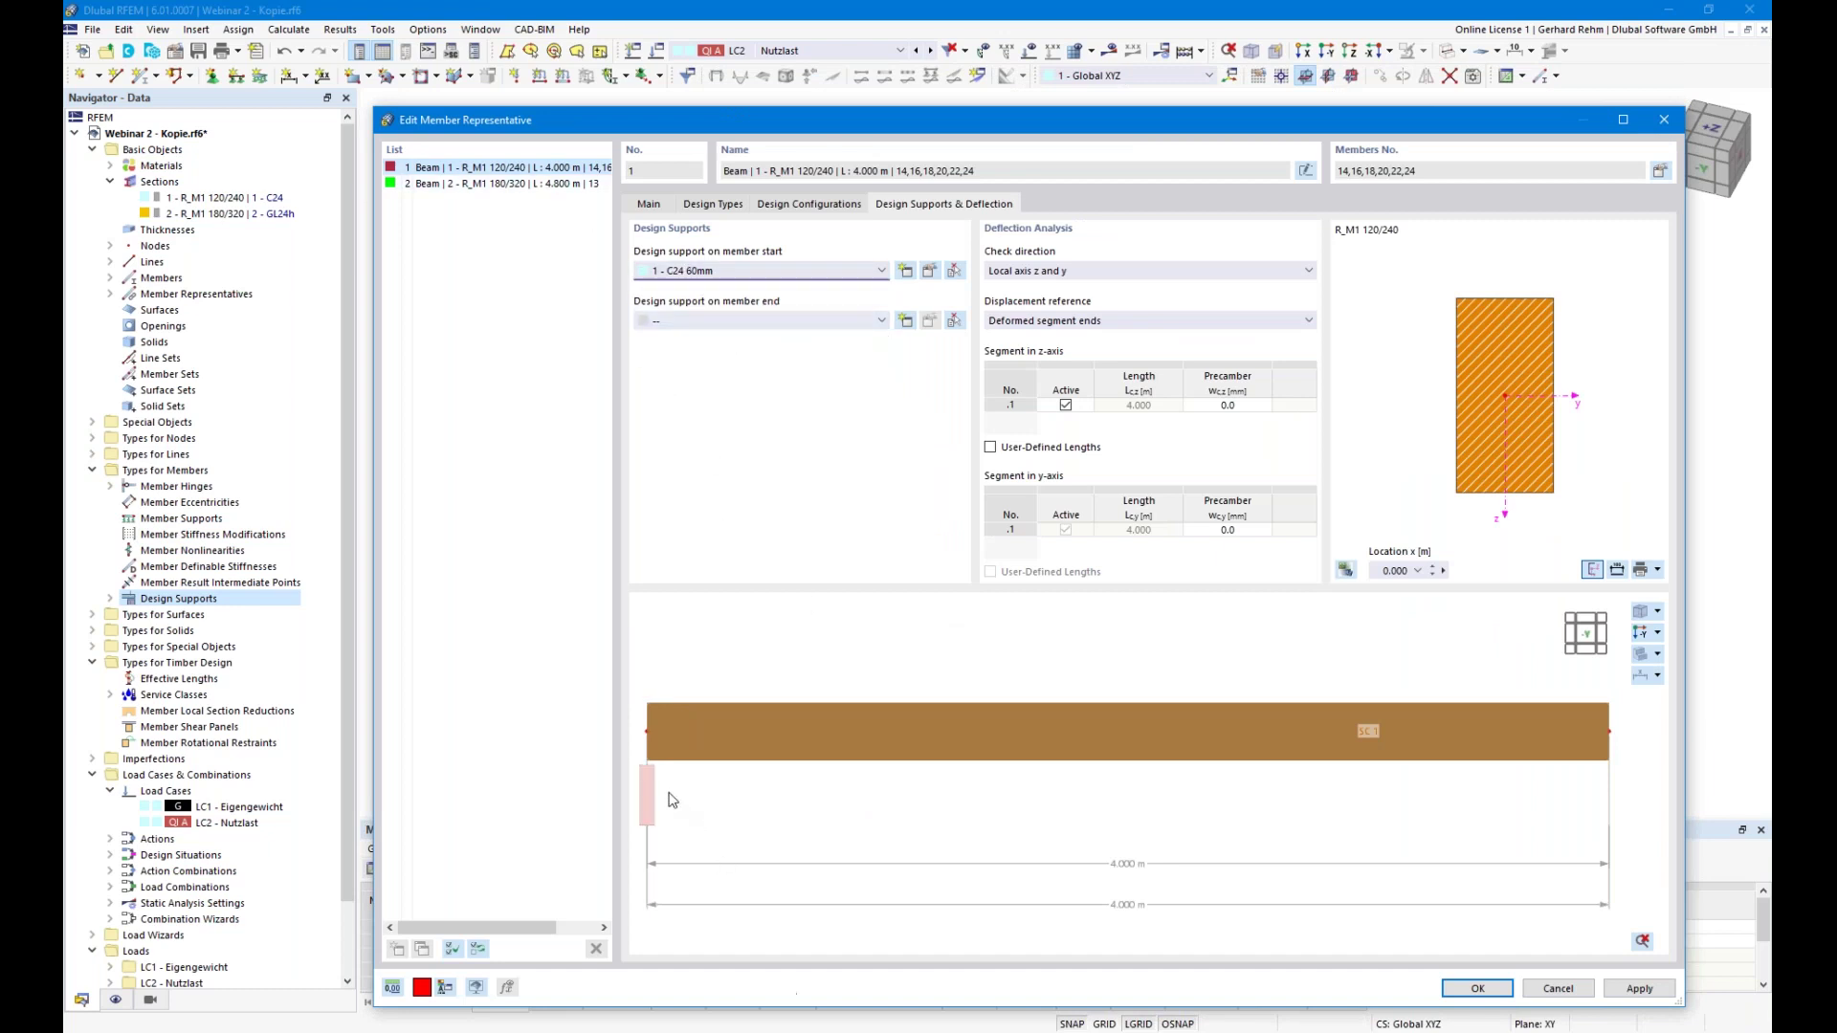
click(742, 321)
click(707, 364)
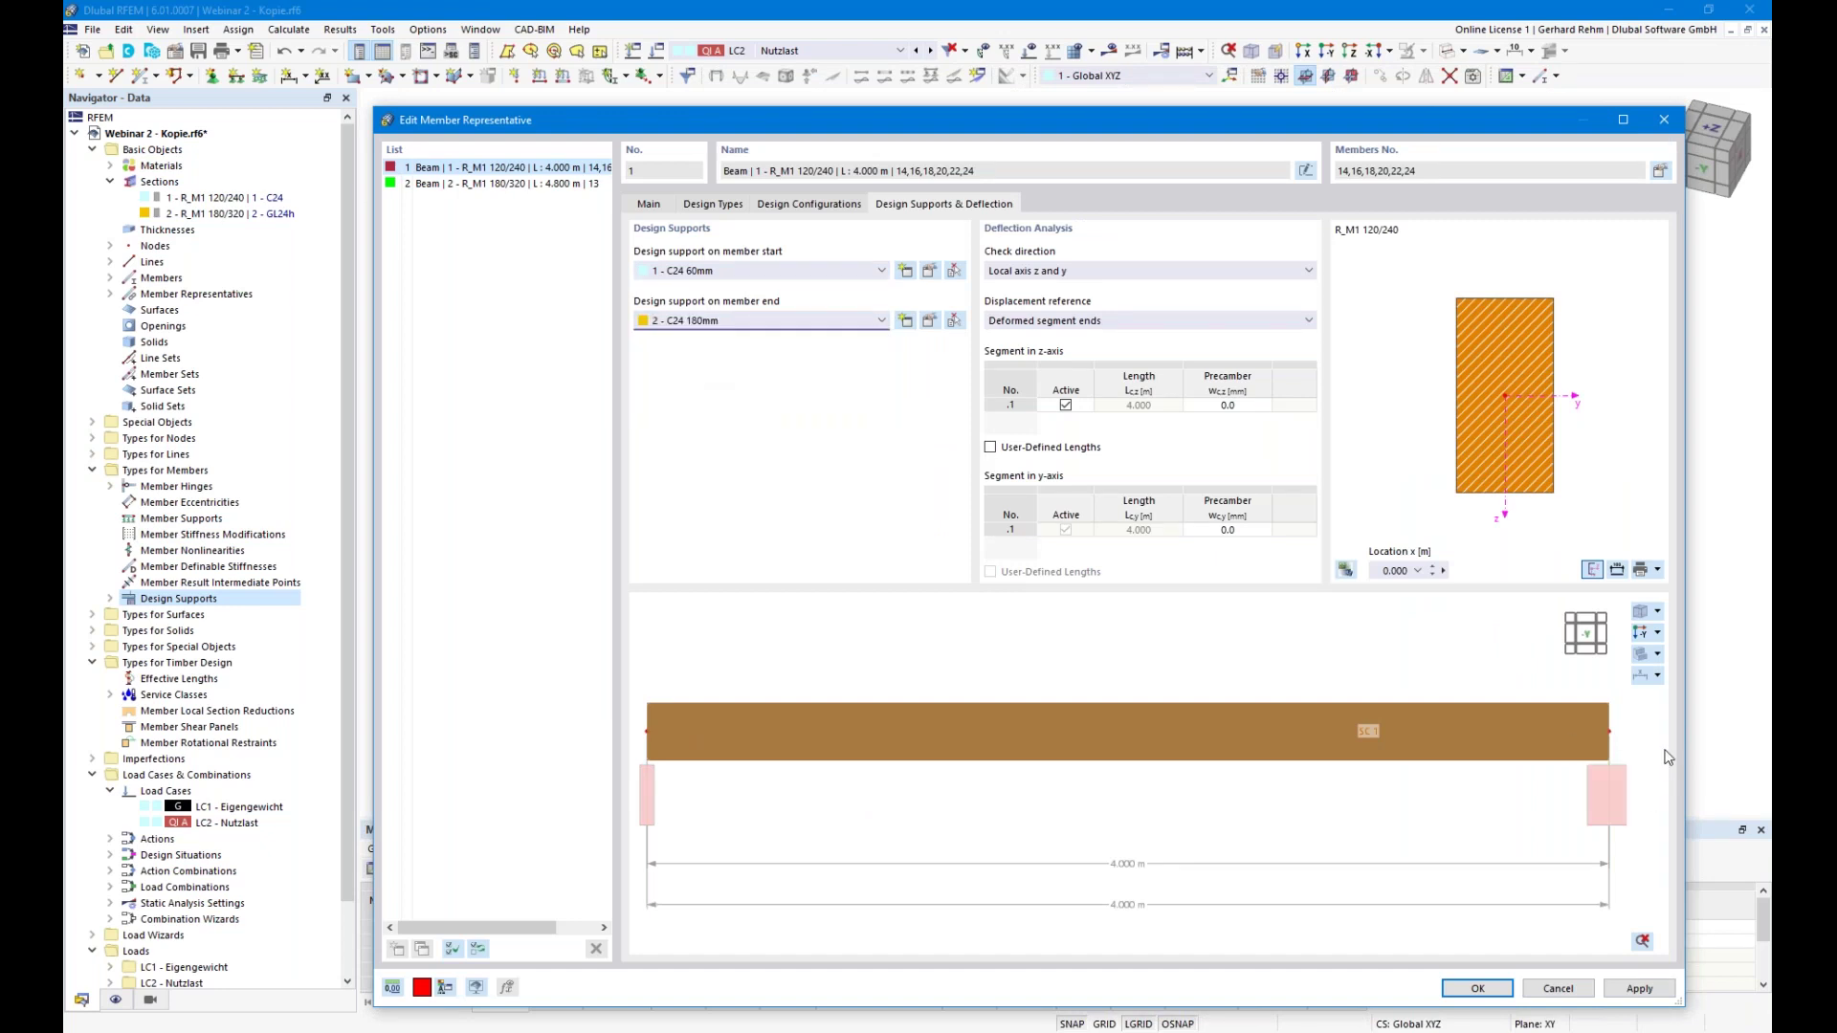
mouse_move(909, 779)
middle_down()
mouse_move(1213, 795)
mouse_move(1129, 801)
middle_up()
scroll(1217, 761, up, 3)
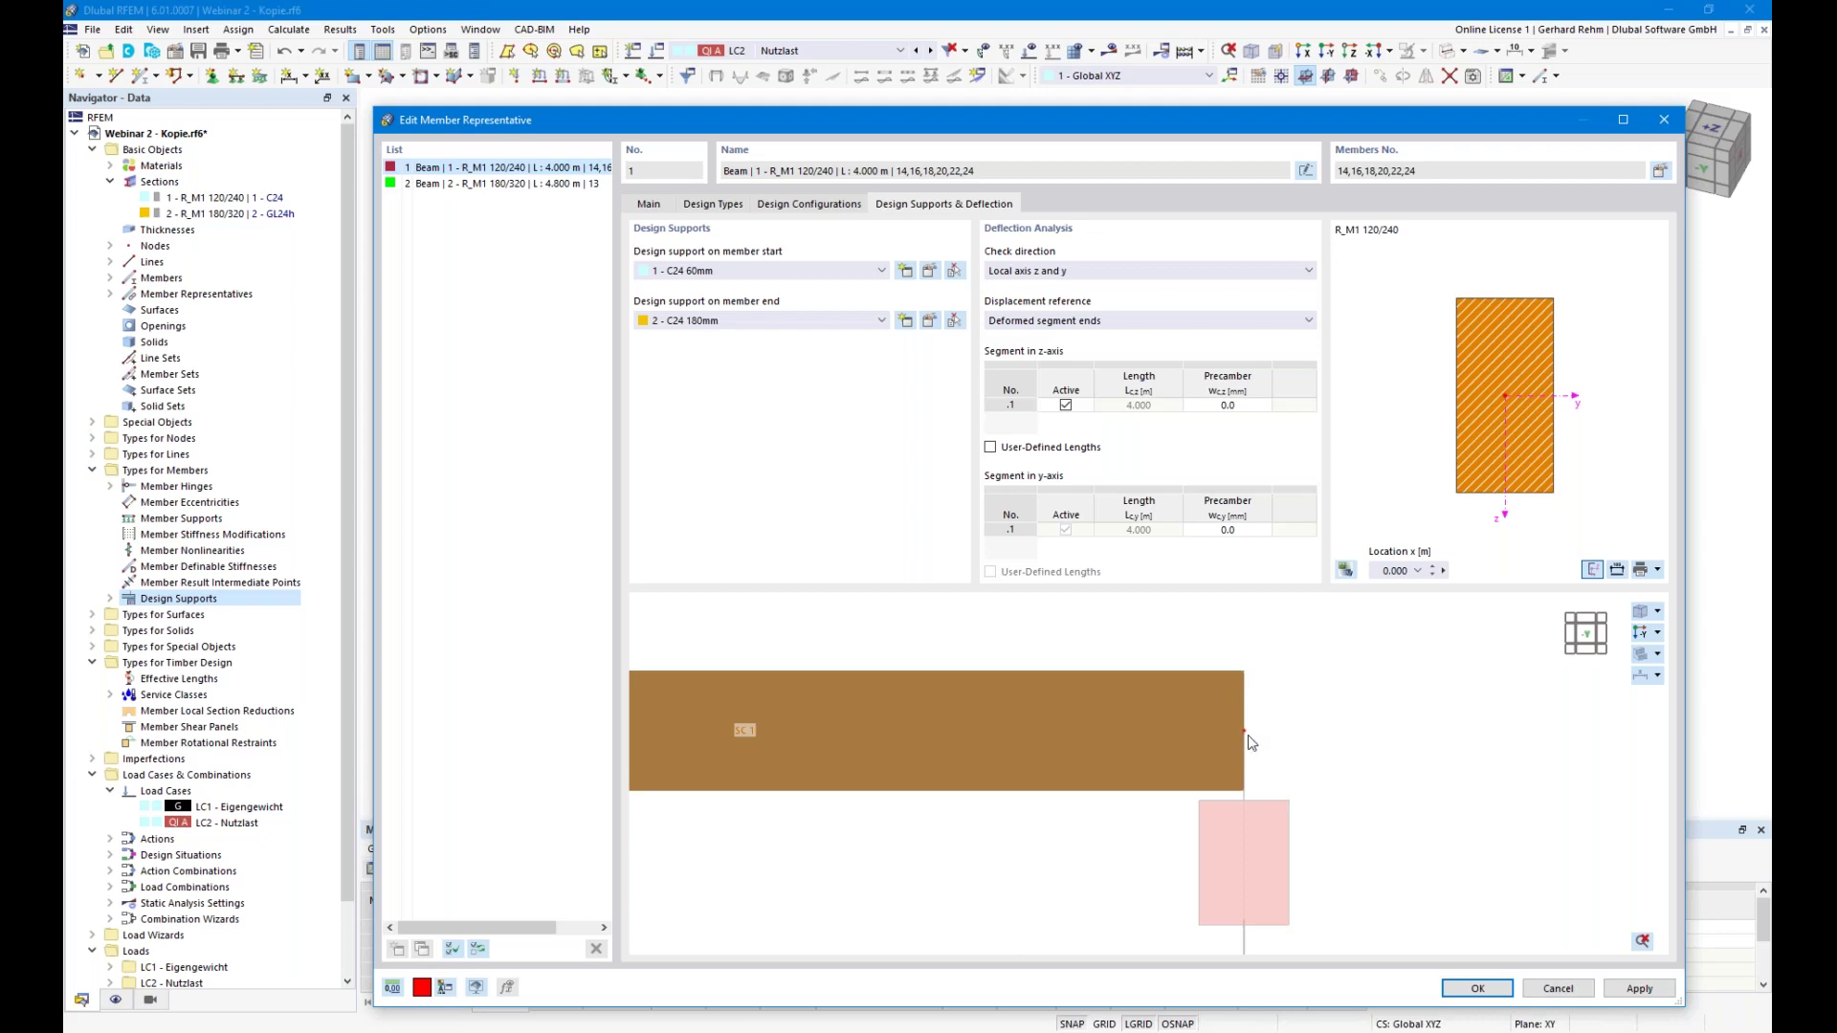
scroll(1247, 739, down, 1)
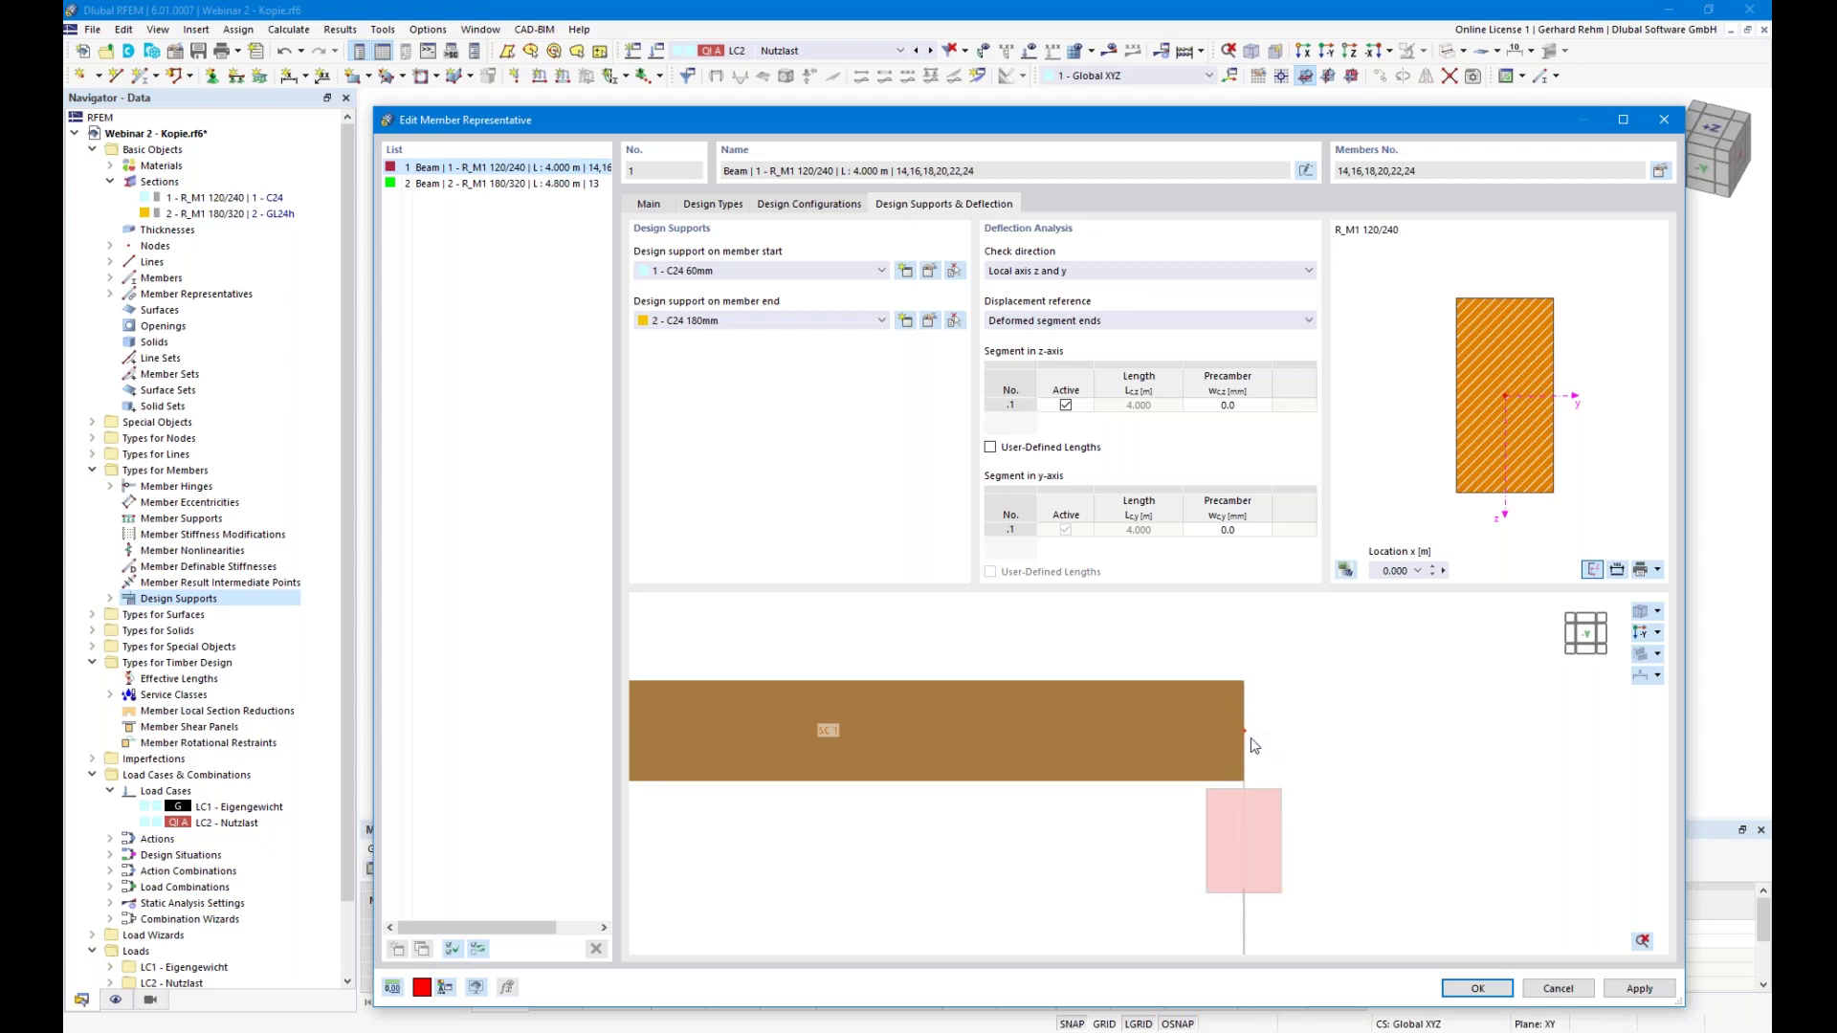
Set the deflection check direction of the six beams to Local axis z, and accept the member representative settings
click(651, 205)
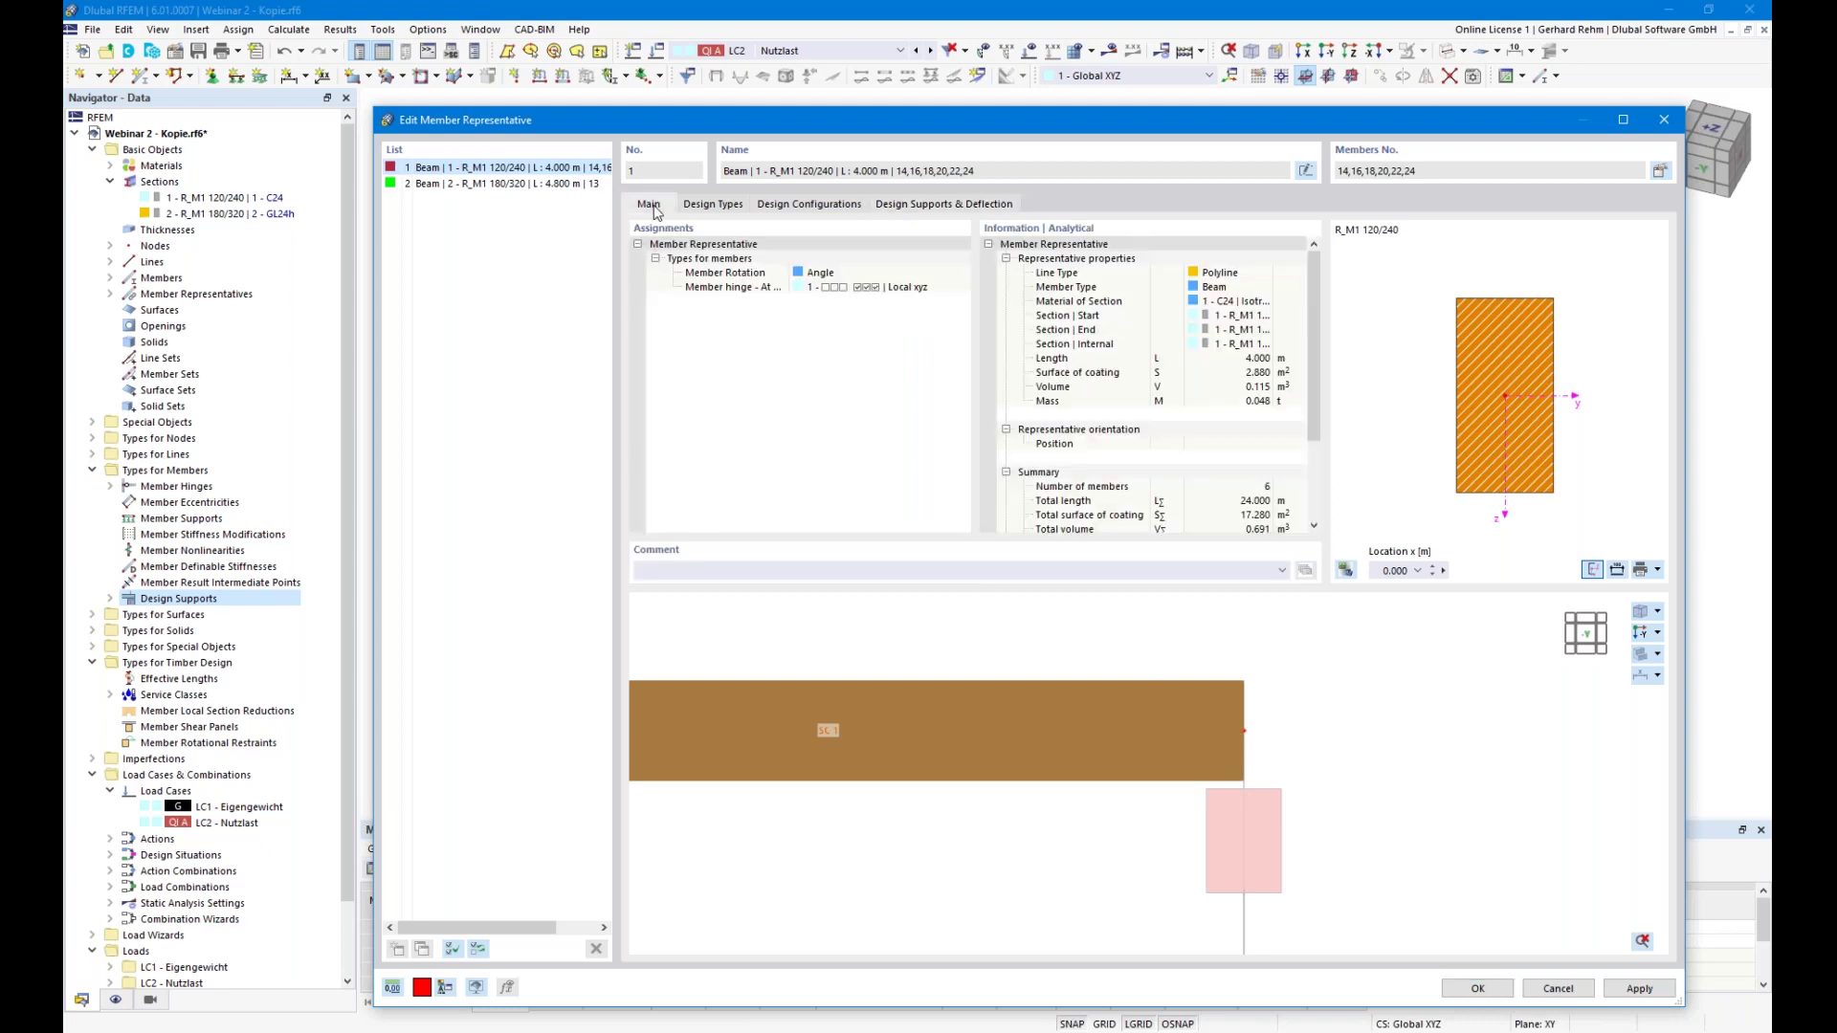
click(983, 203)
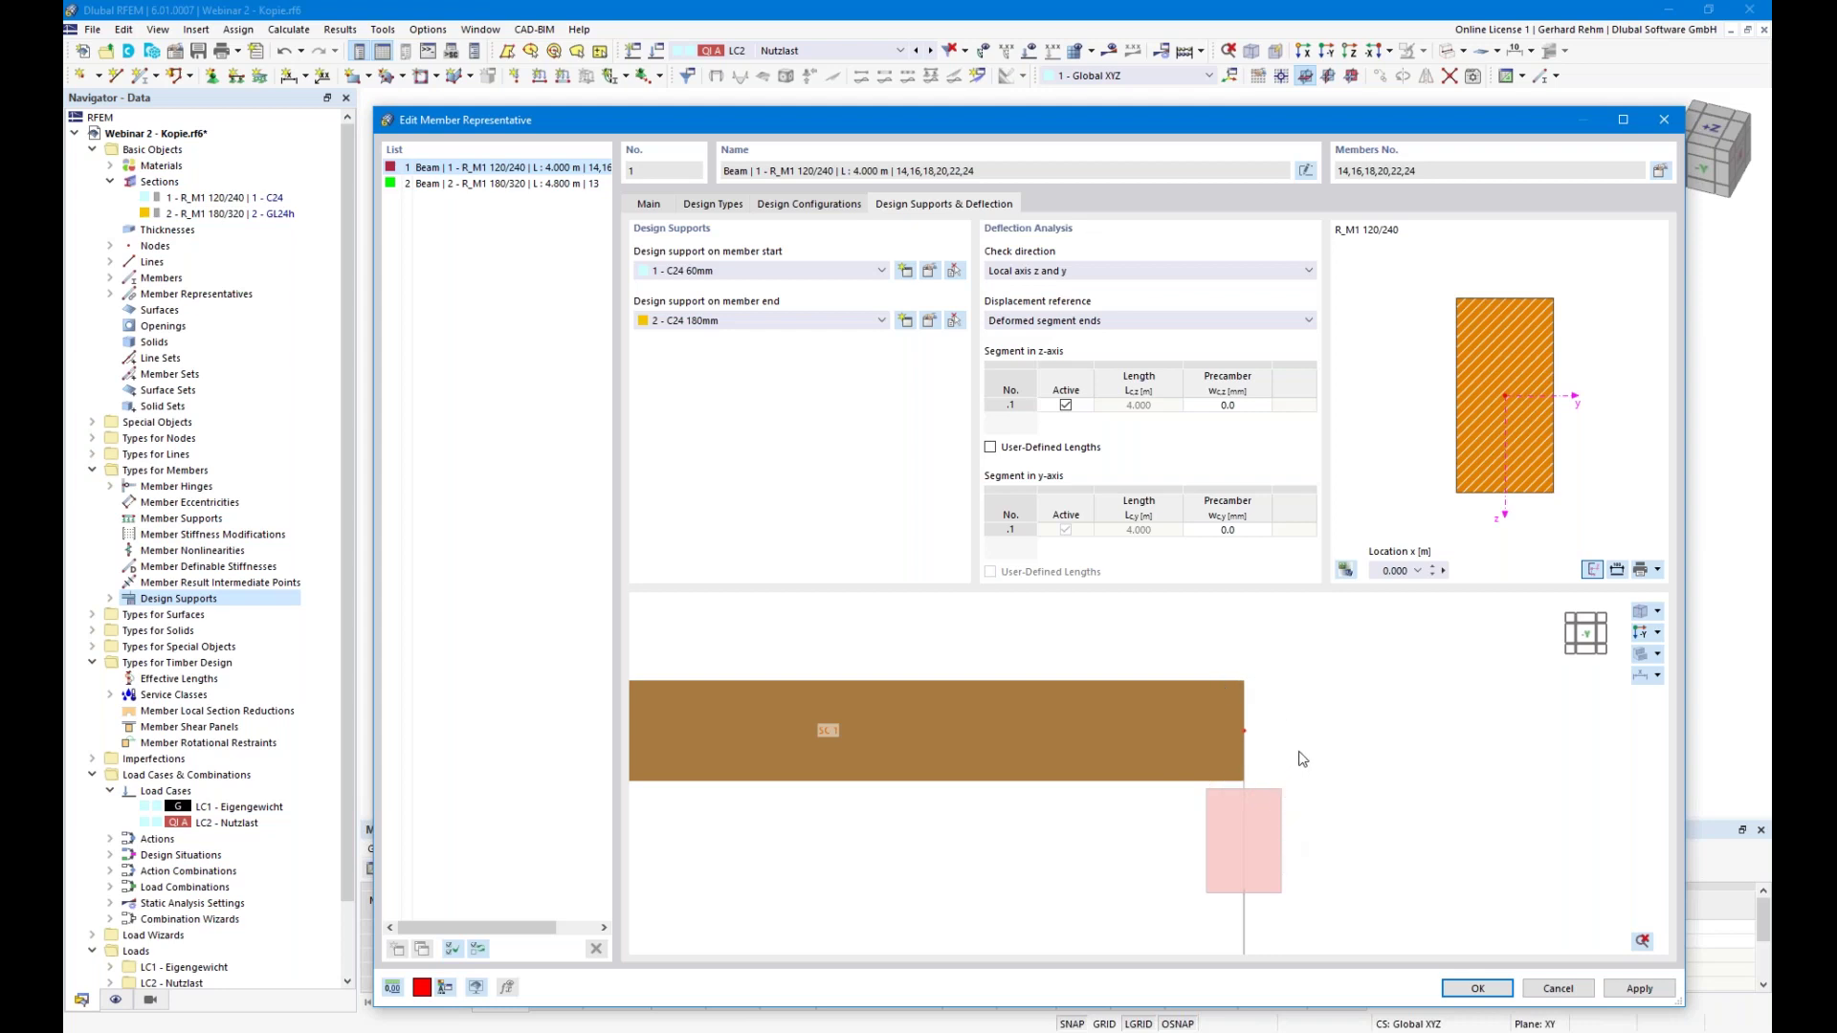
click(1021, 272)
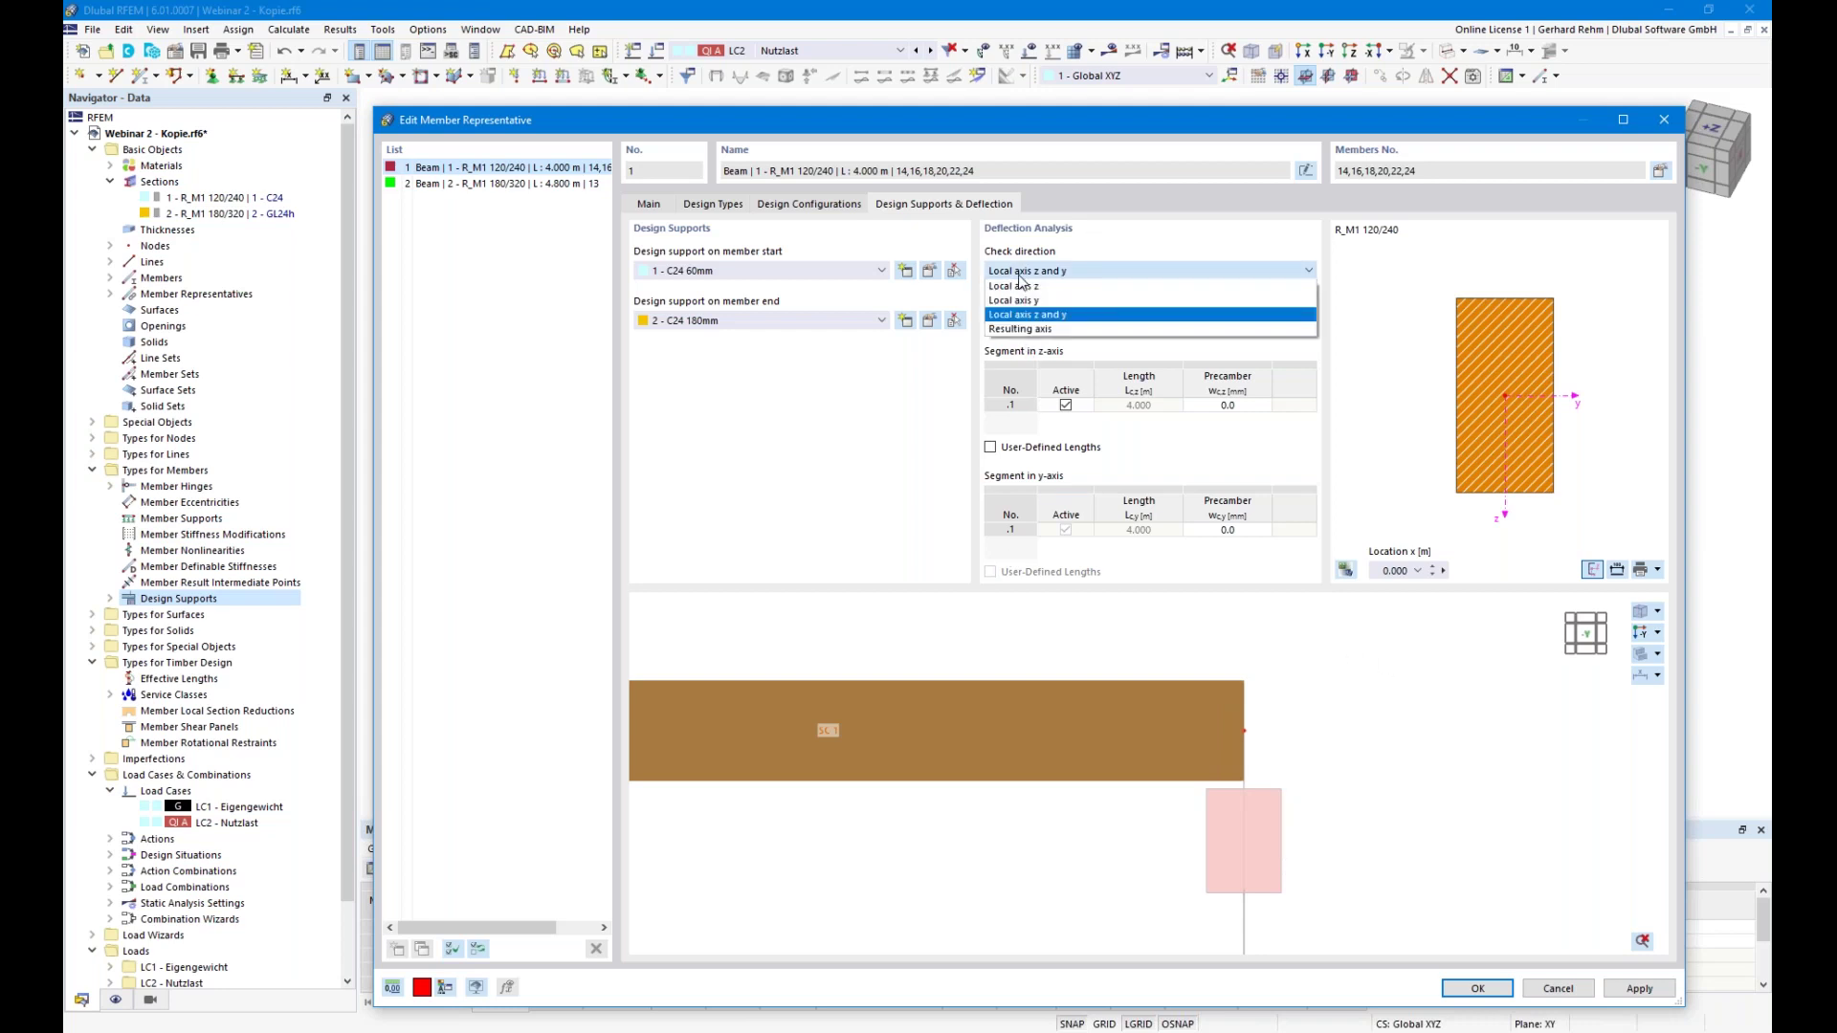
click(1021, 286)
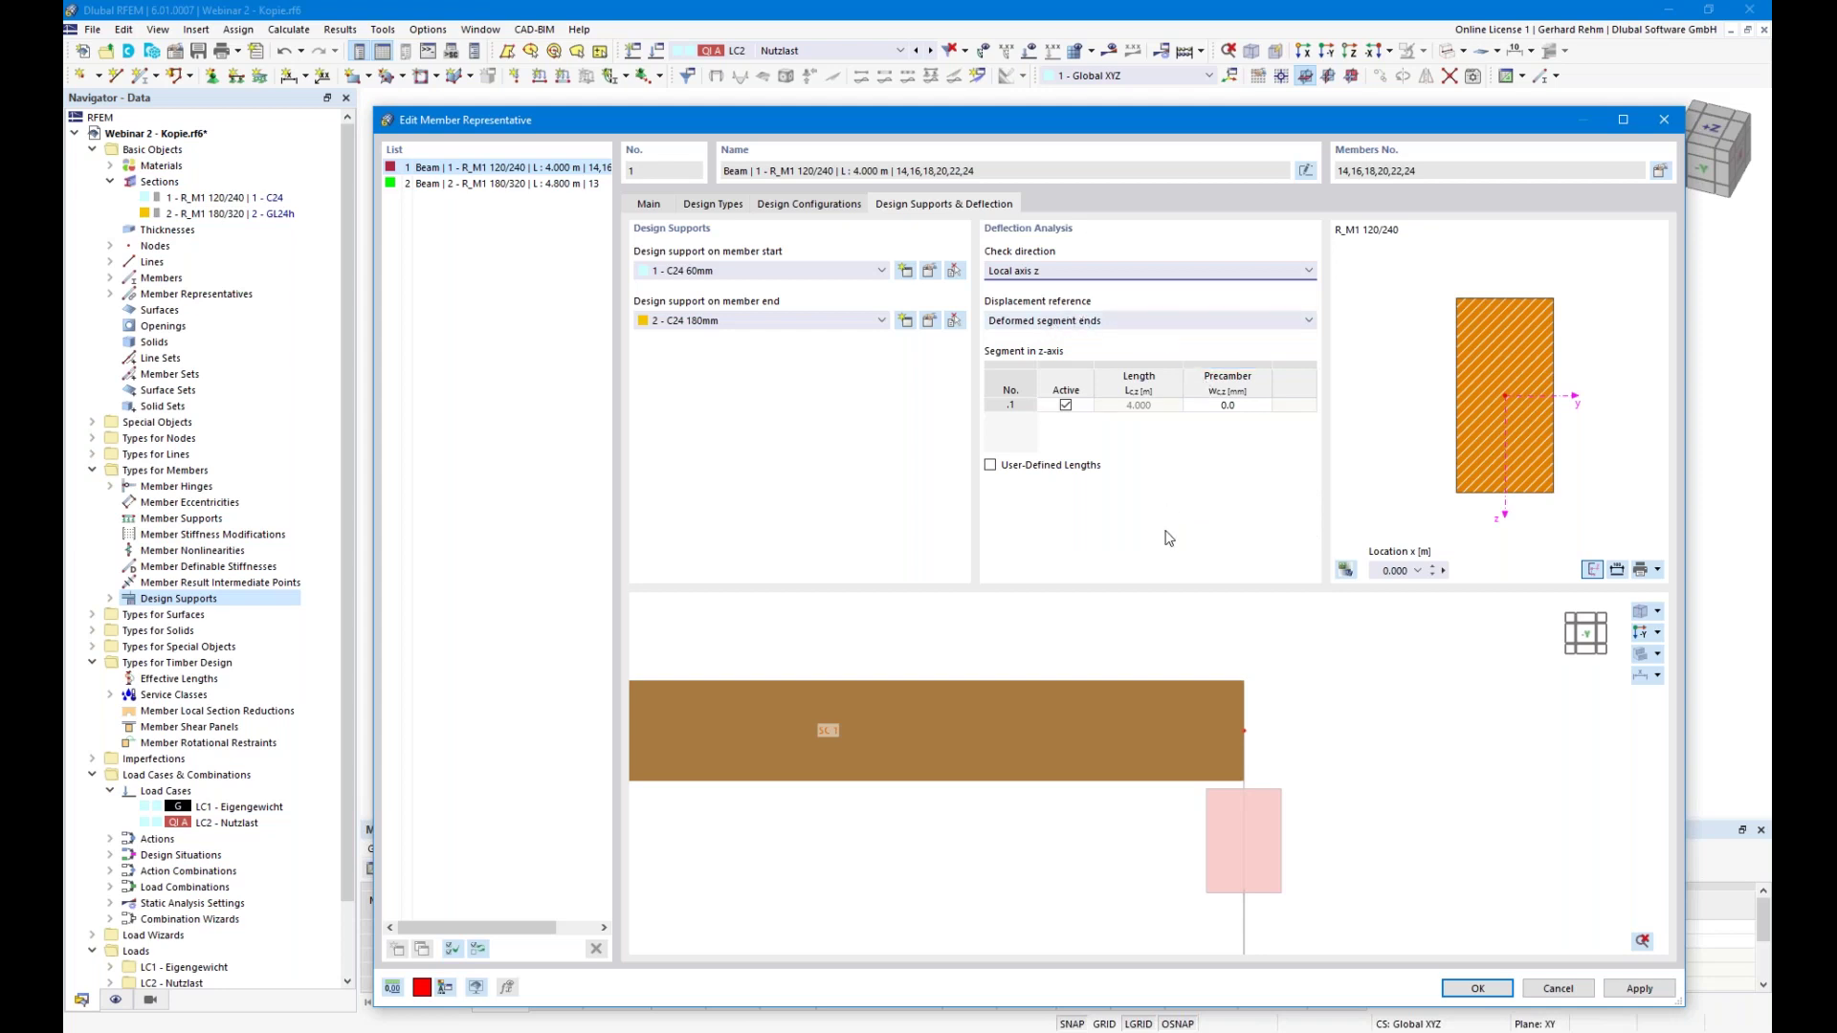
drag(1031, 123, 1123, 48)
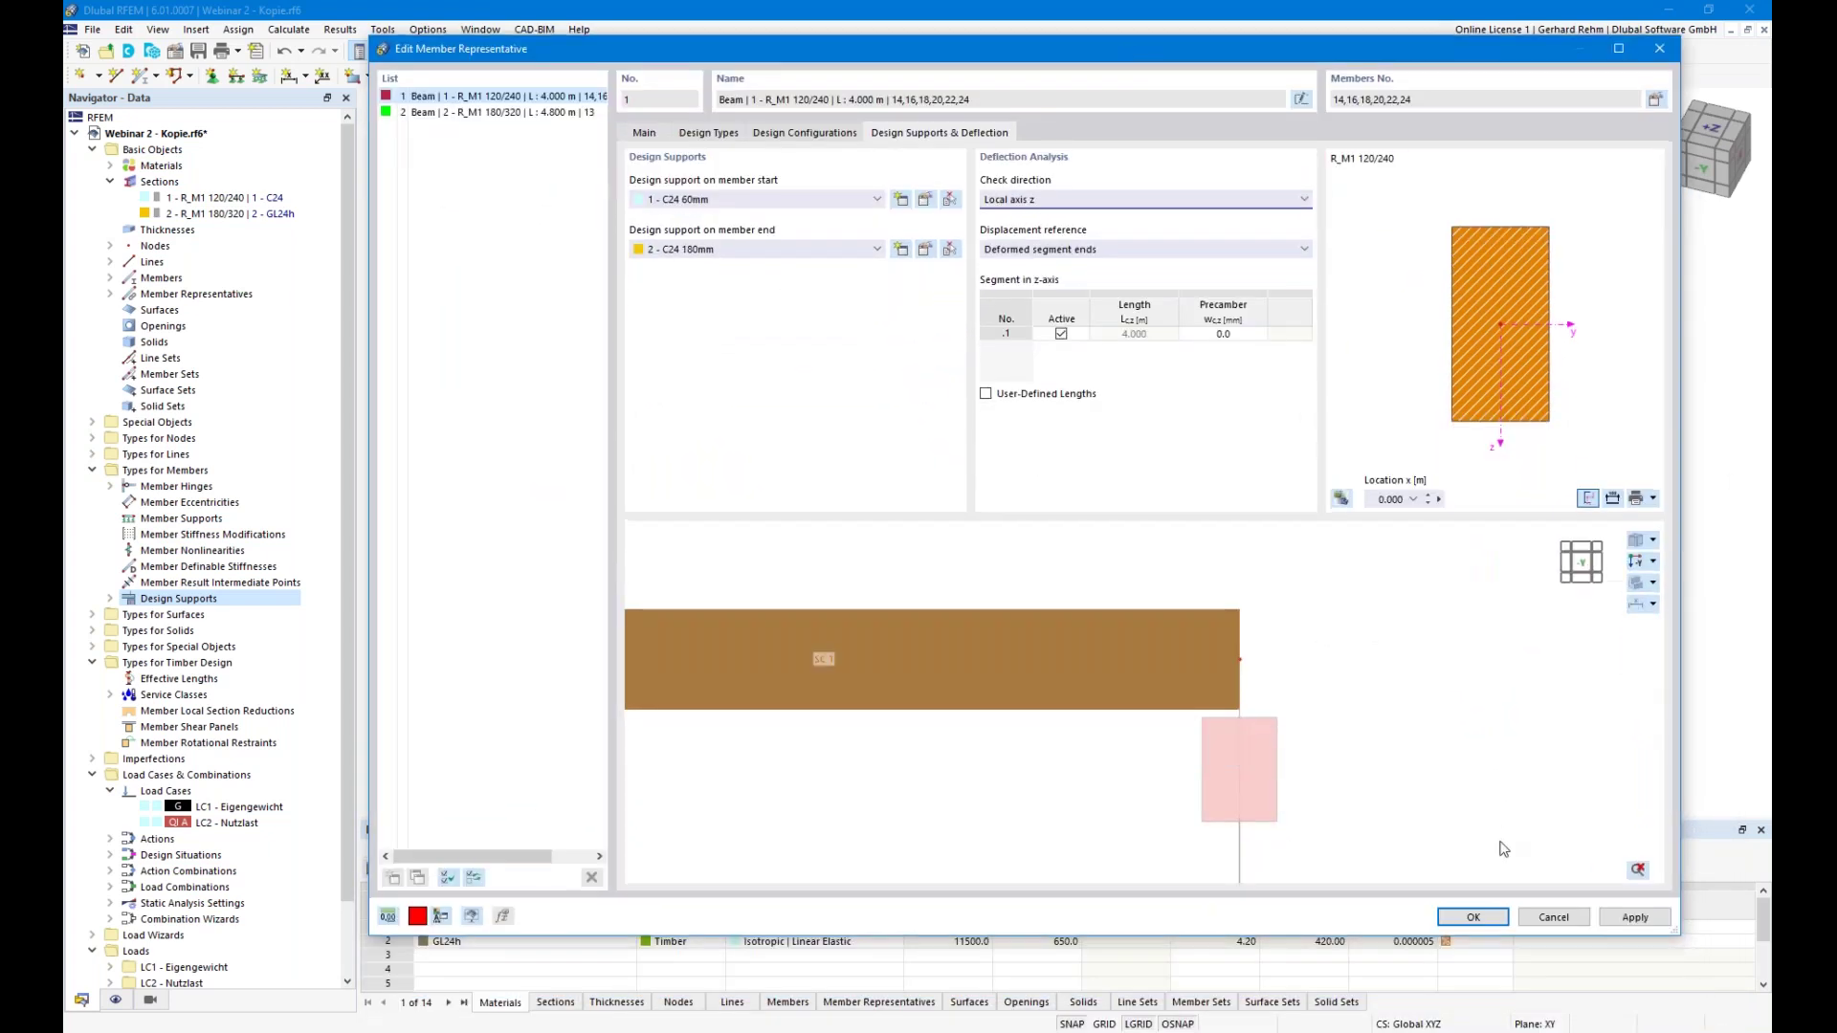
click(1466, 919)
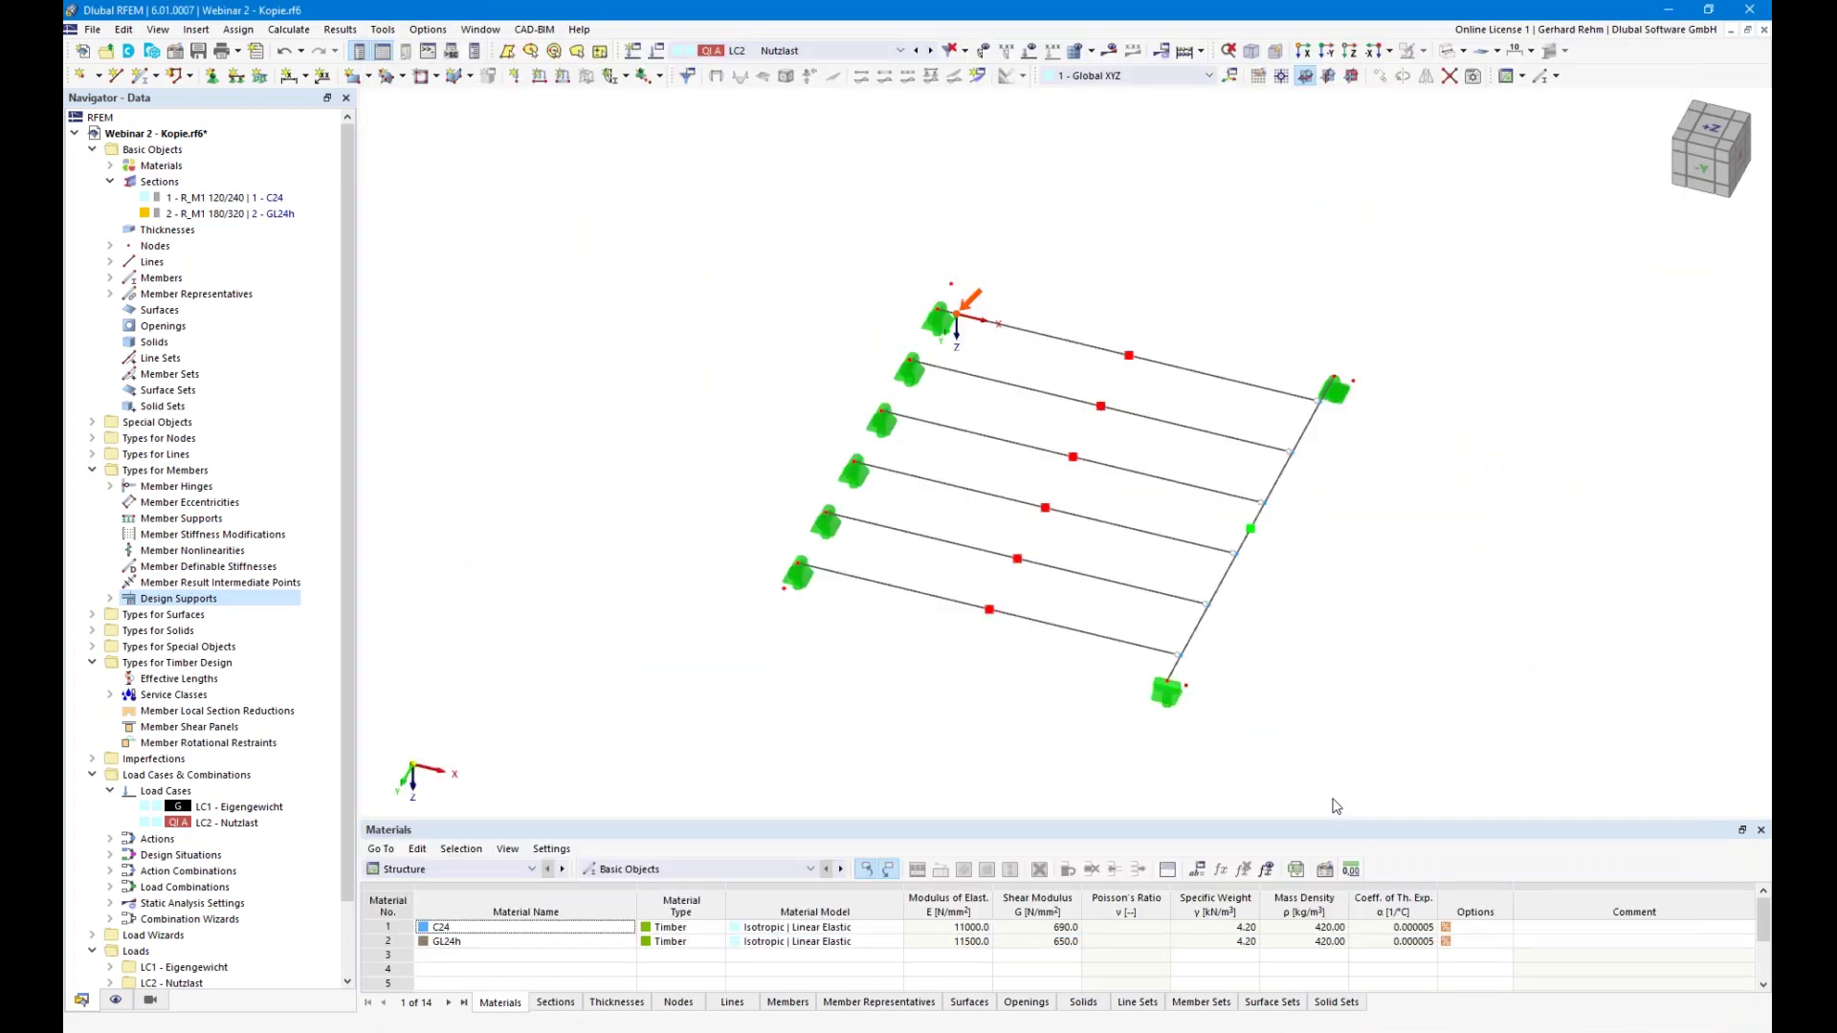
right_drag(1288, 681, 1097, 703)
click(1098, 703)
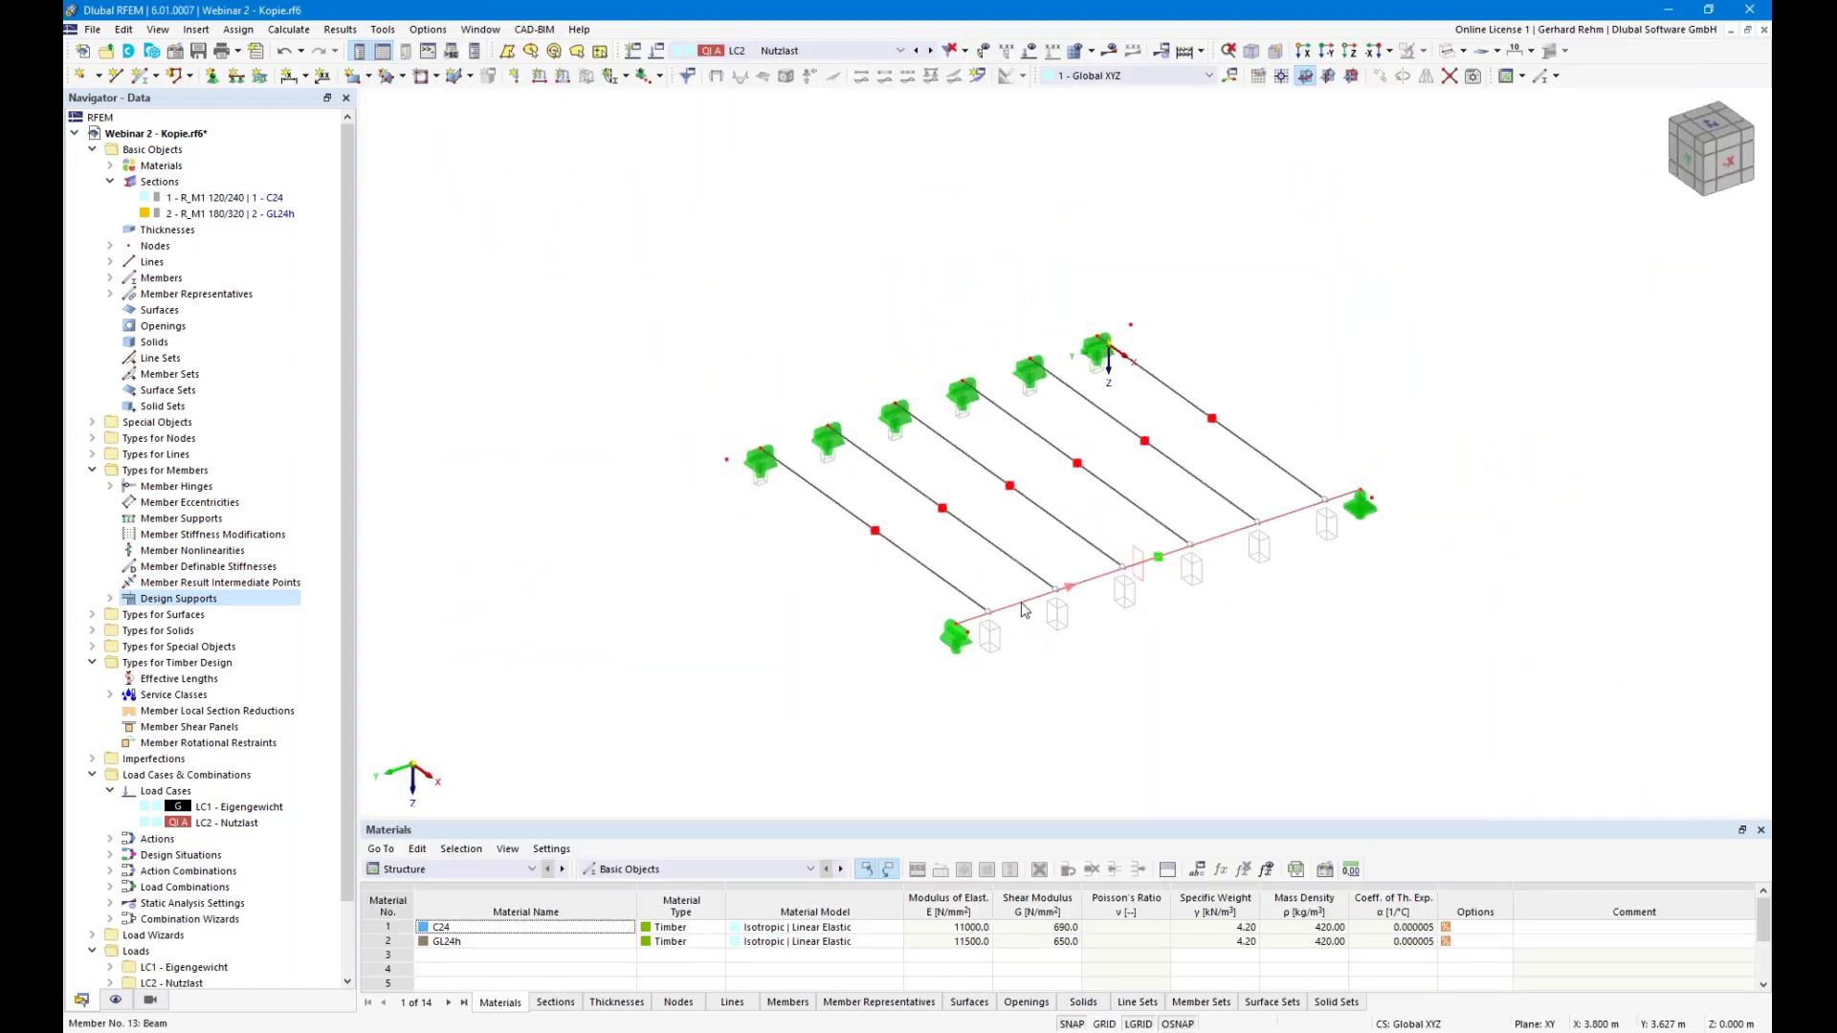
Assign design support GL 140mm to both the member start and the member end of the long GL24h beam, member 13
double_click(1024, 609)
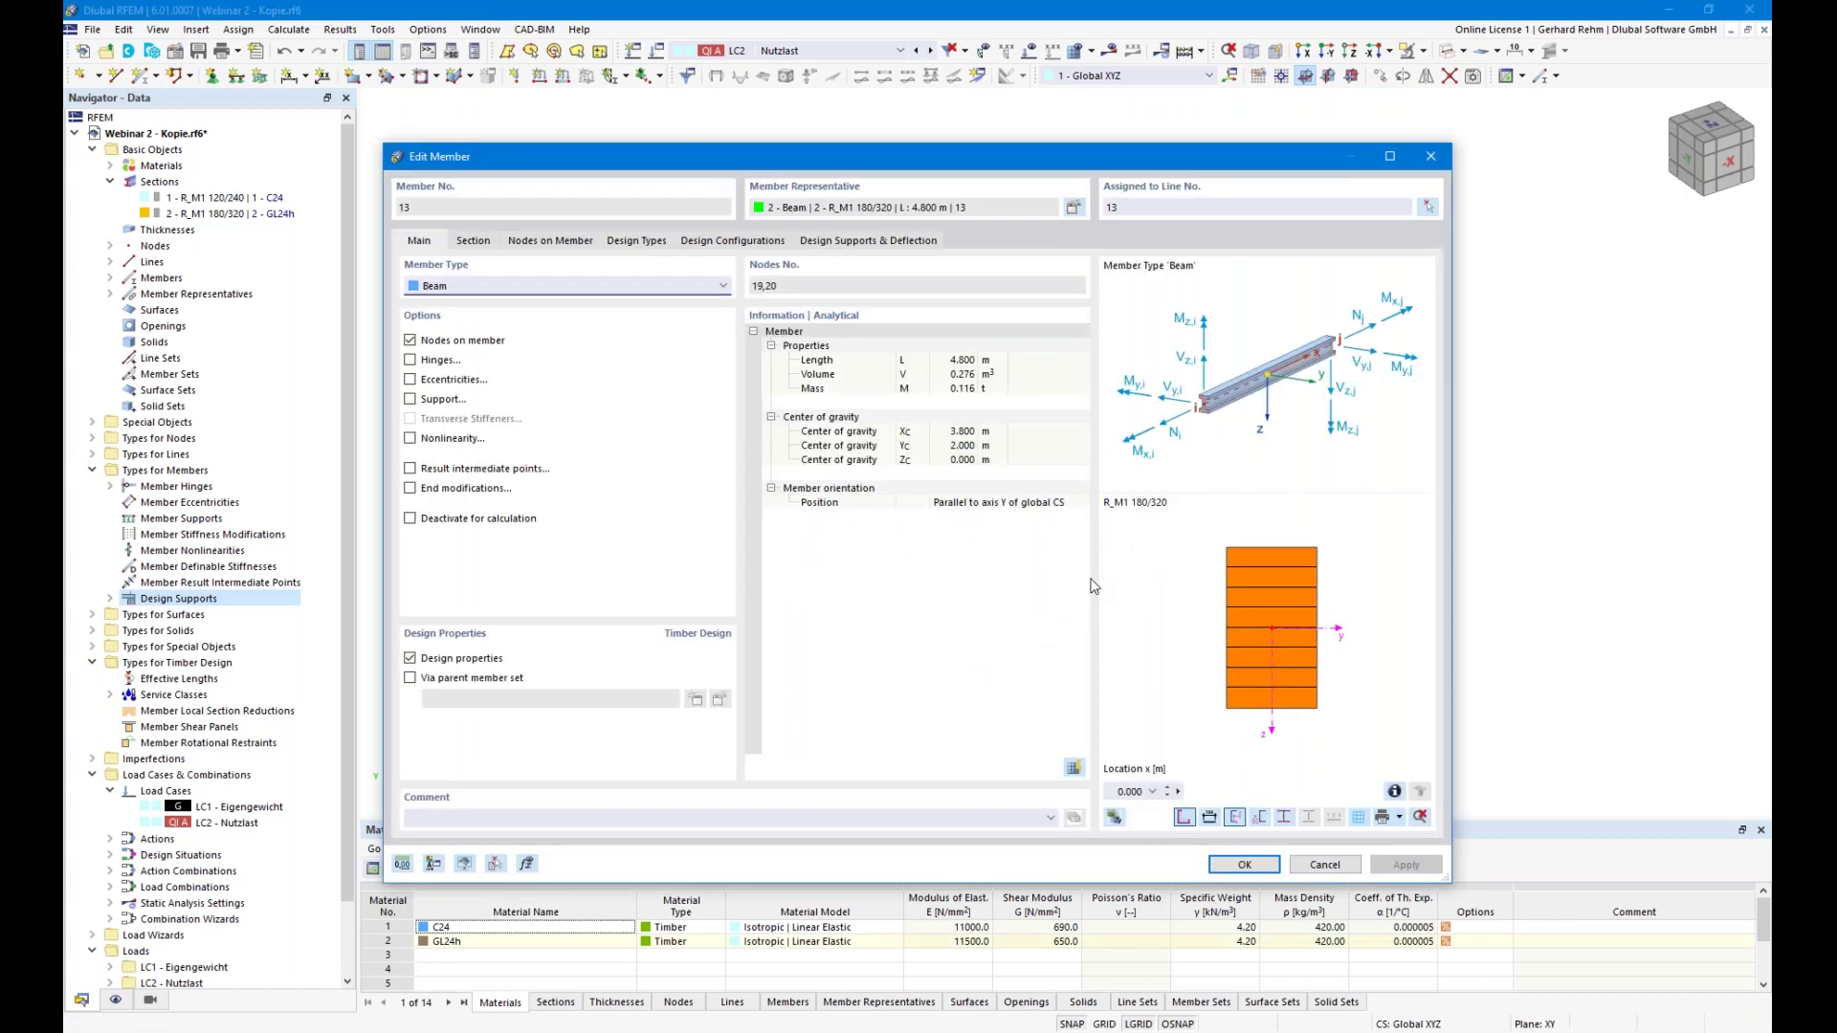
click(872, 242)
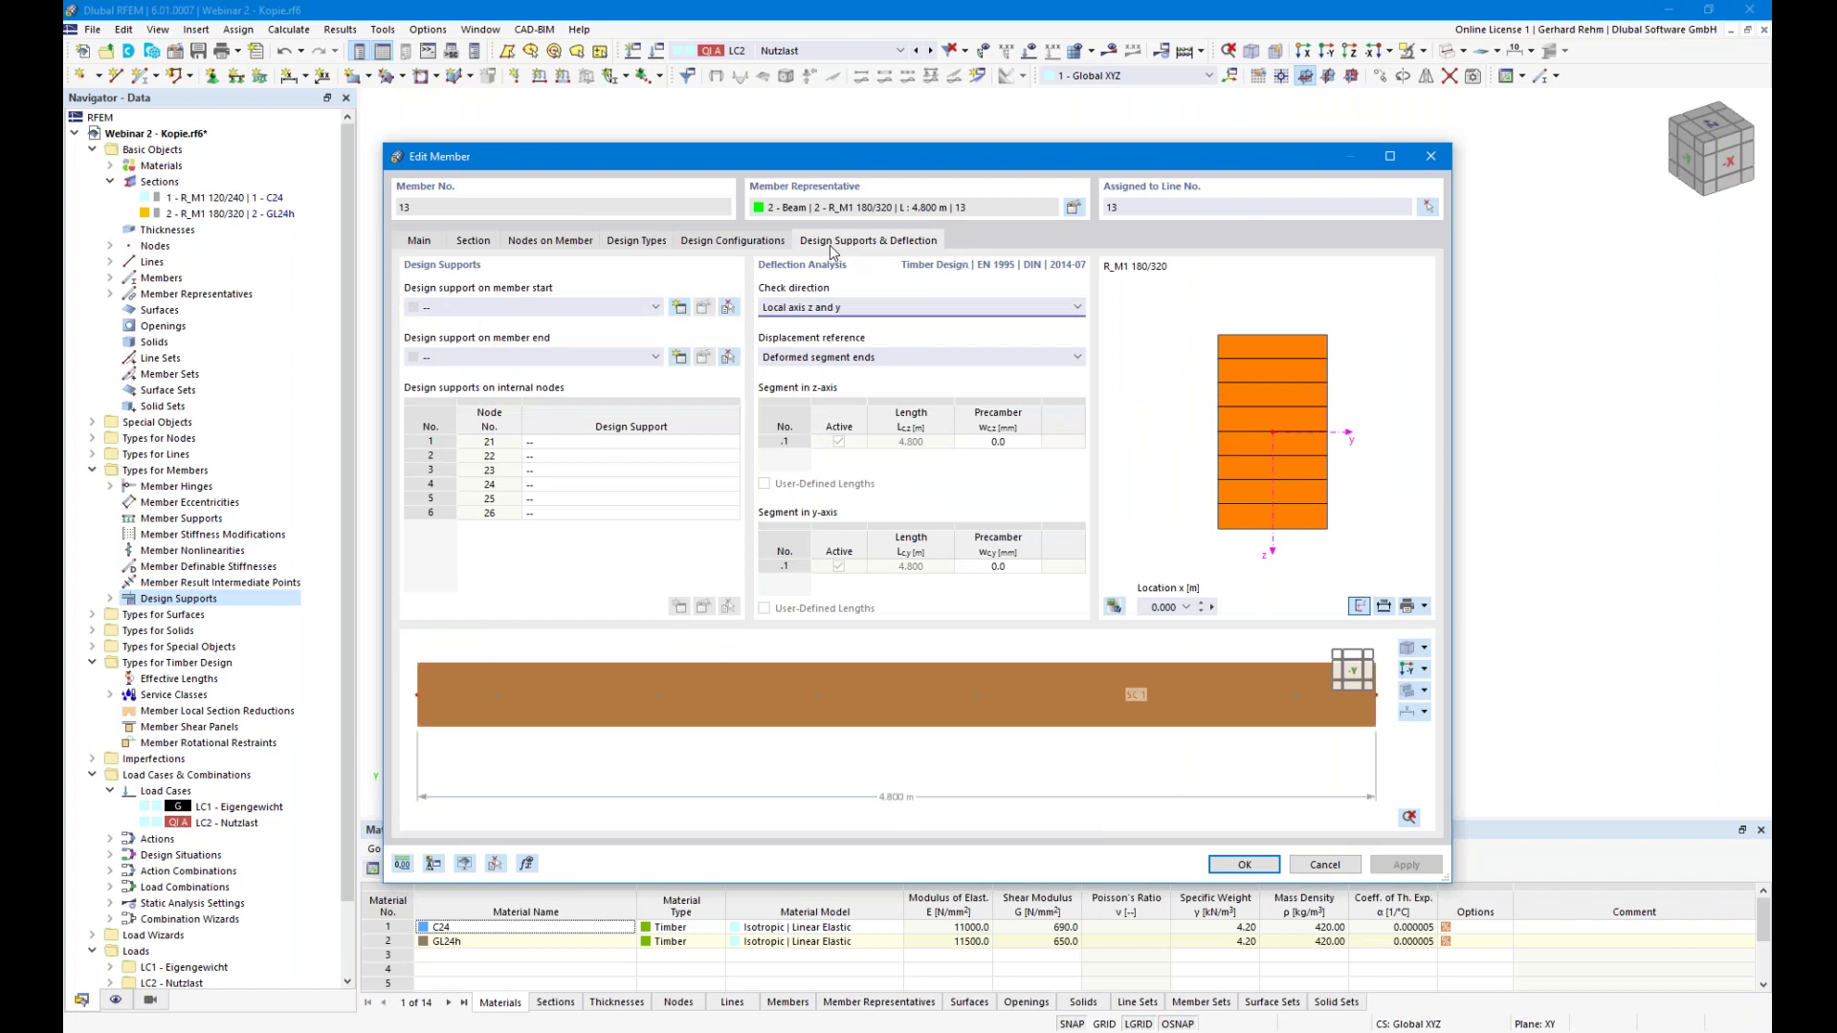
click(518, 310)
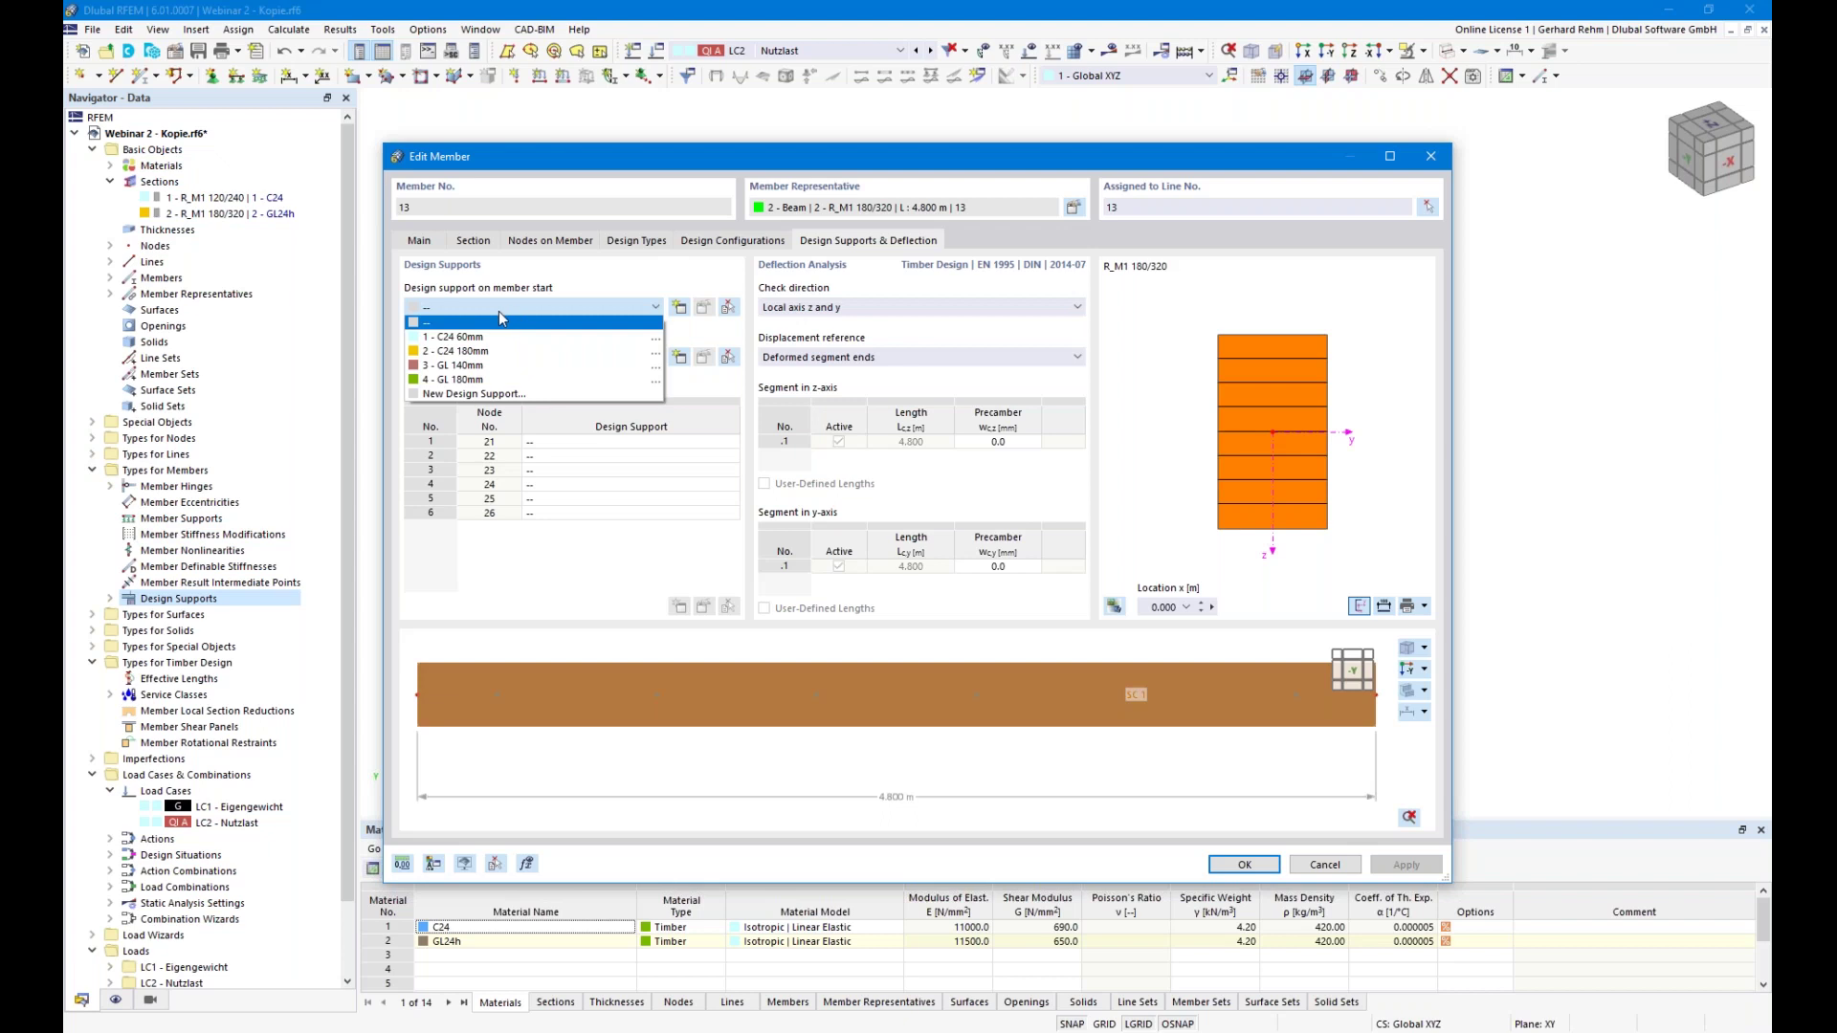
click(452, 372)
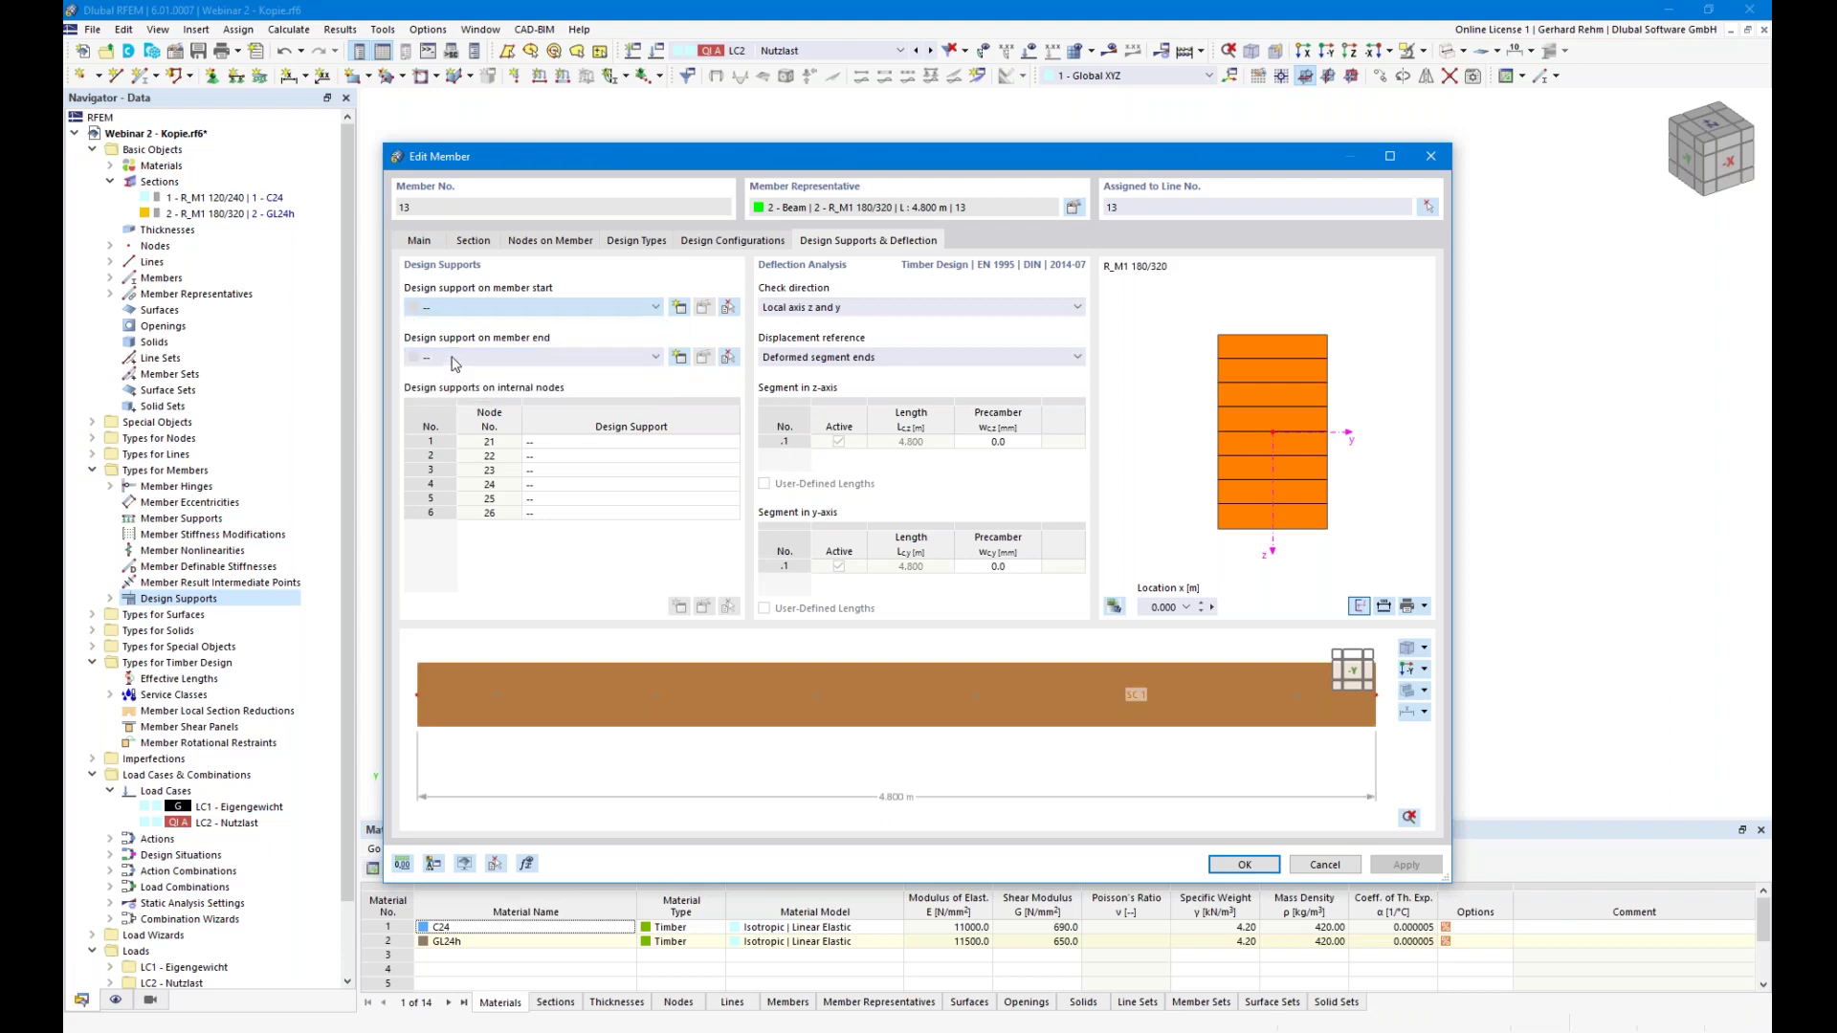
click(449, 358)
click(442, 415)
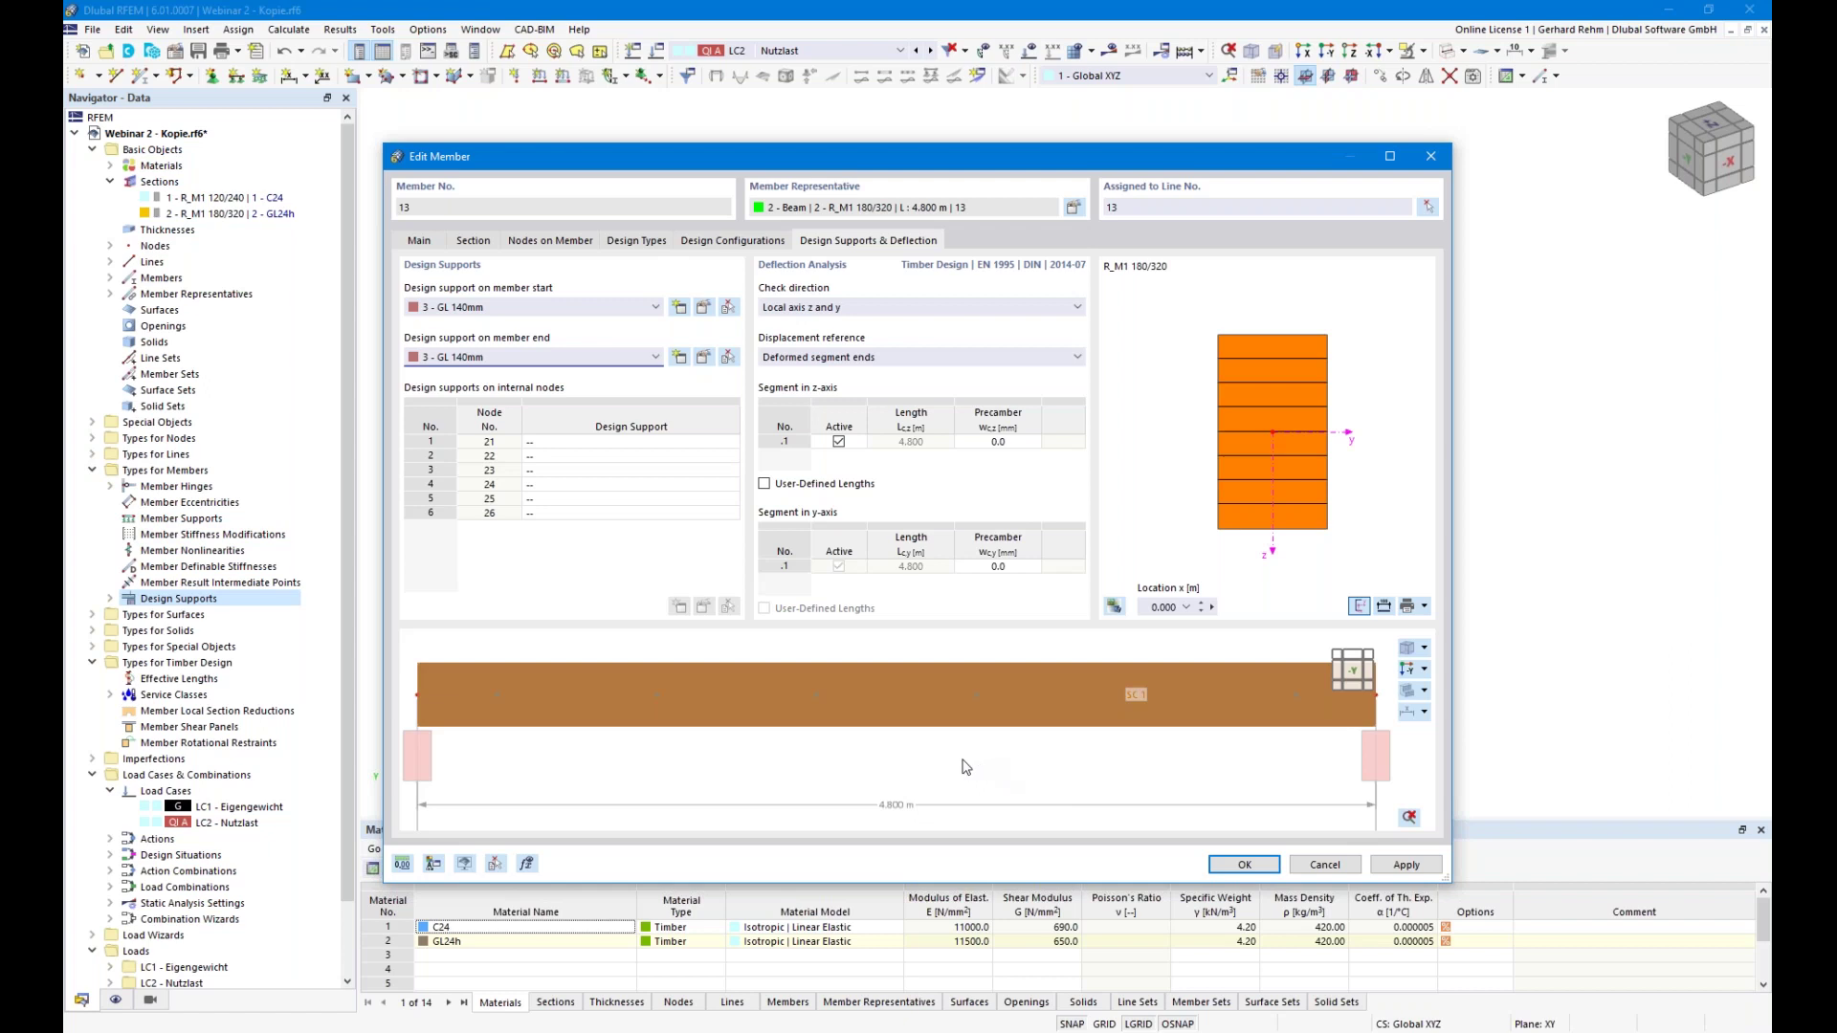
Try to extend the long beam by 0.07 m at both its start and its end using end modifications
scroll(502, 718, up, 2)
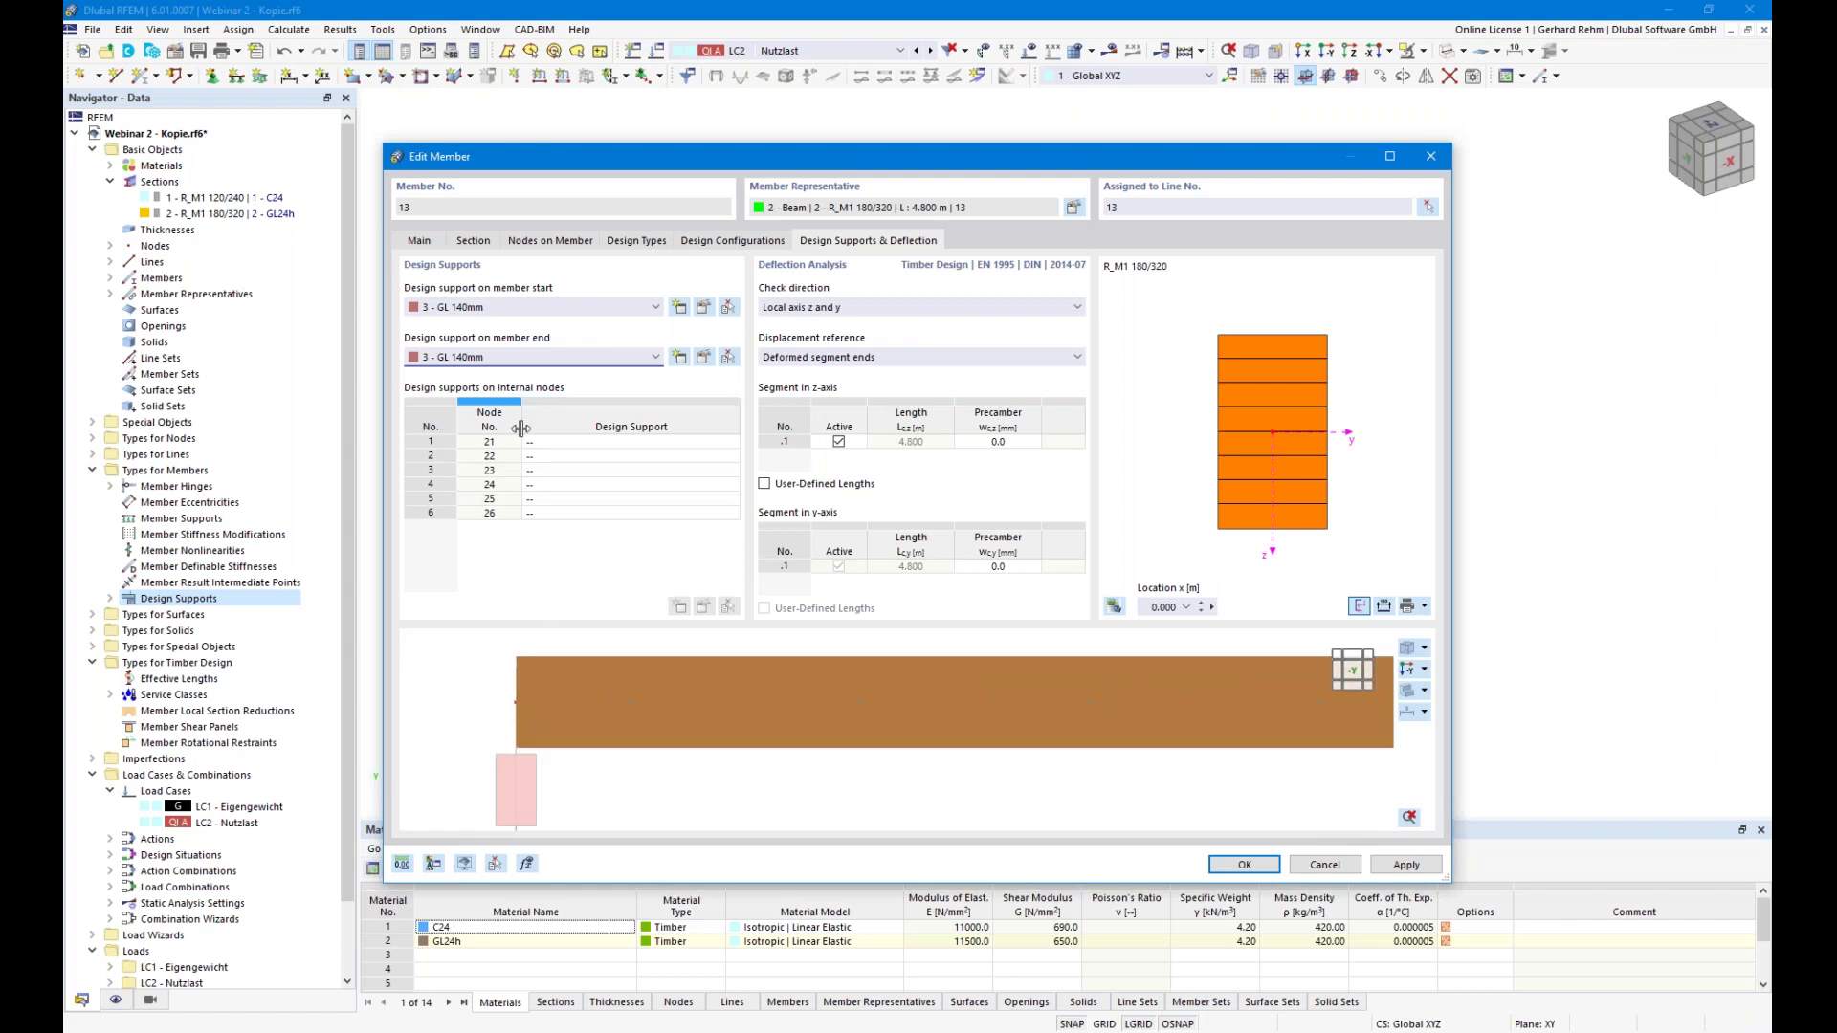
scroll(547, 716, down, 1)
scroll(497, 682, up, 1)
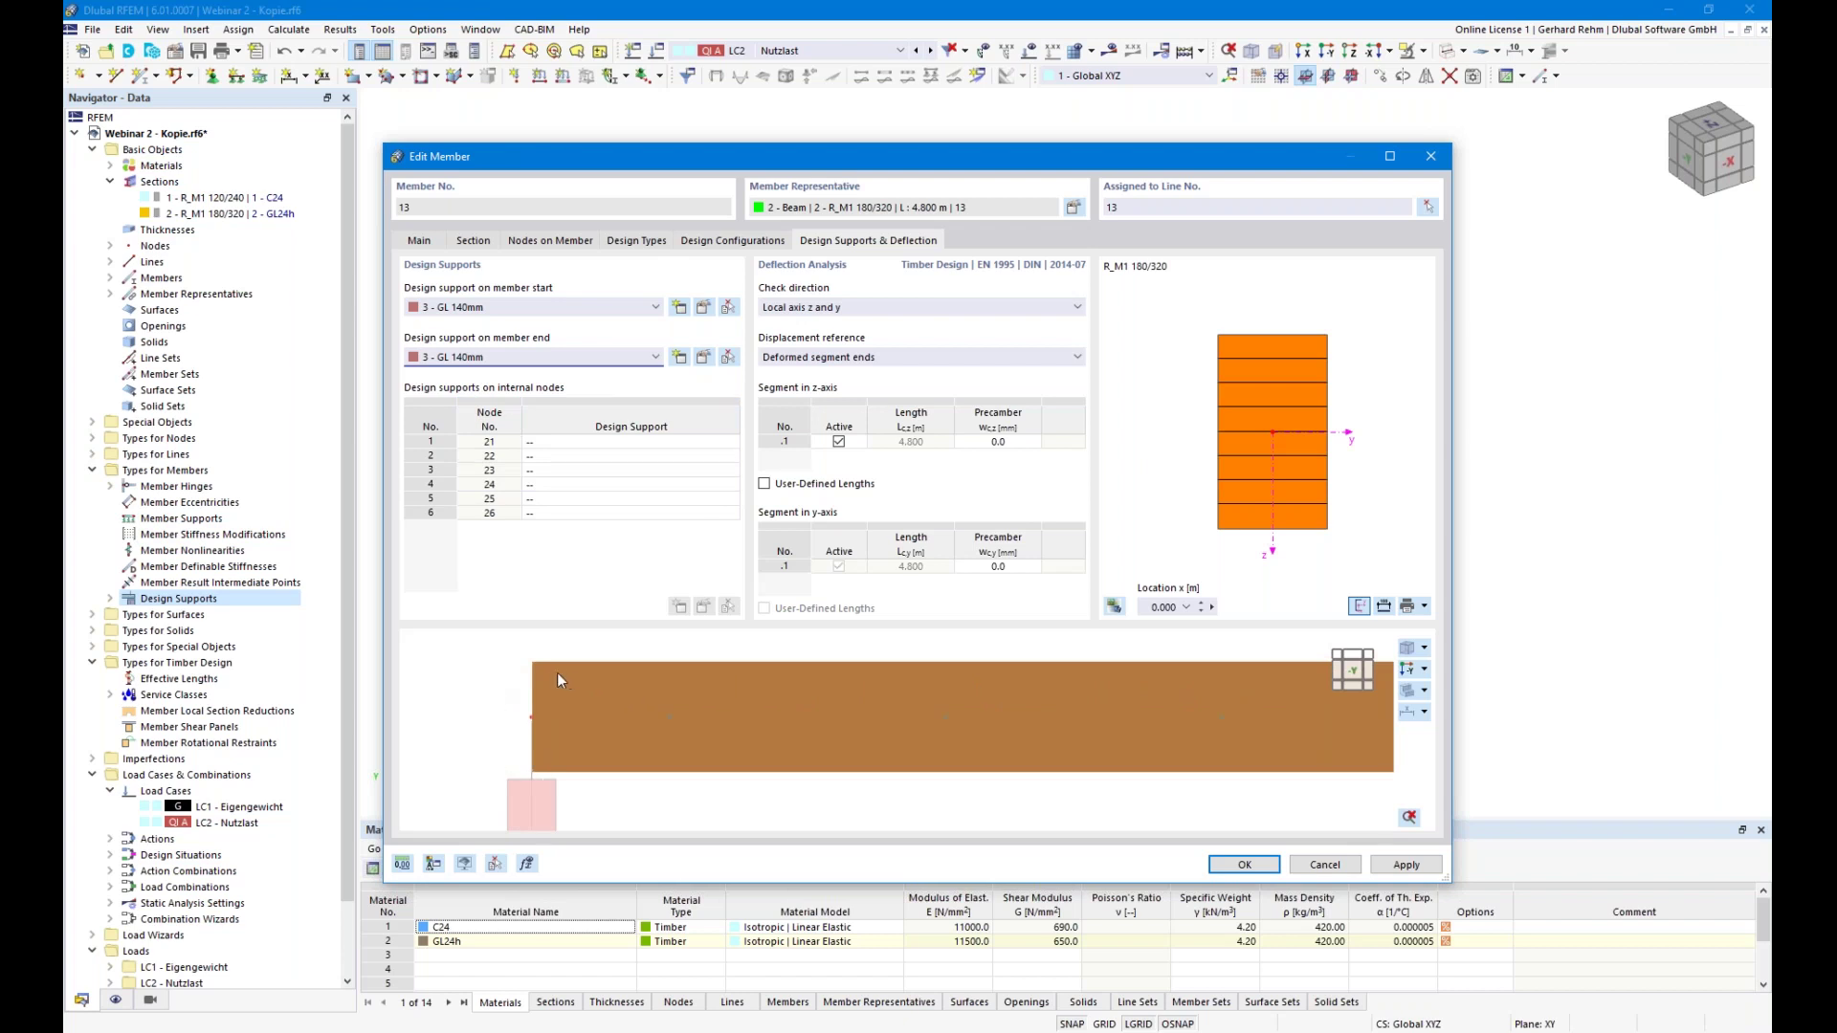
click(471, 241)
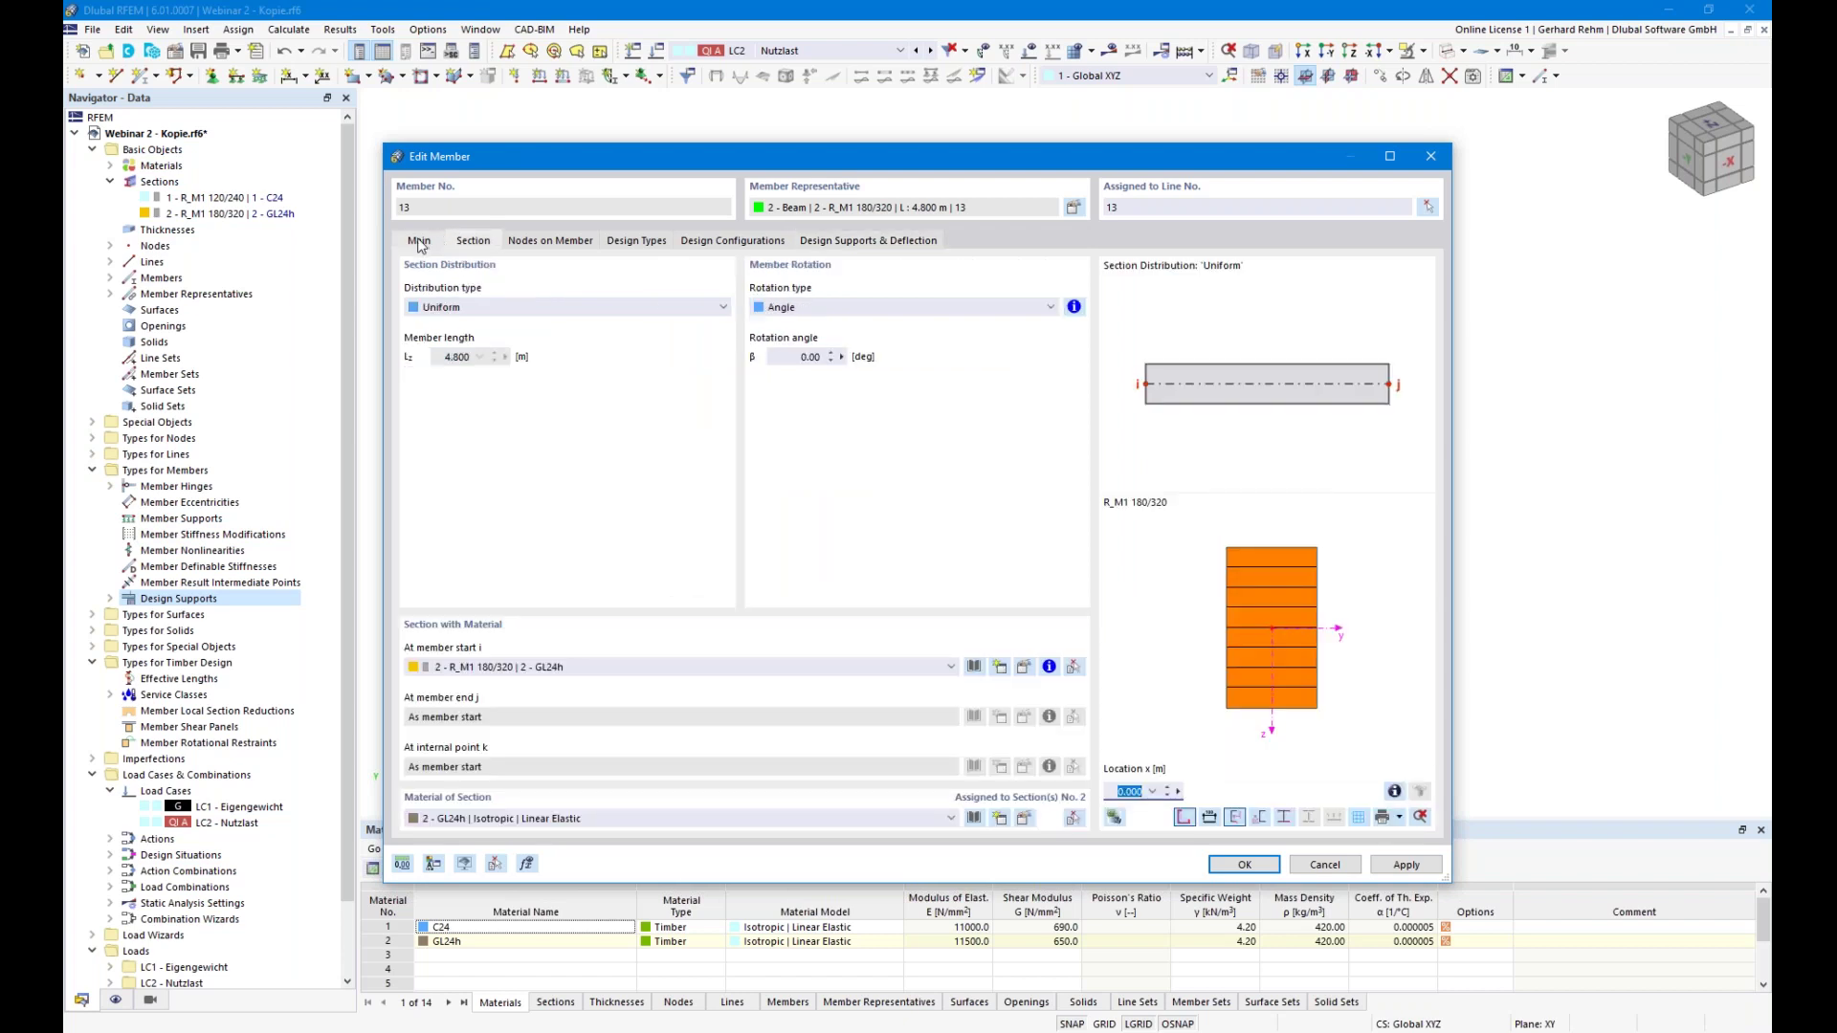
click(424, 243)
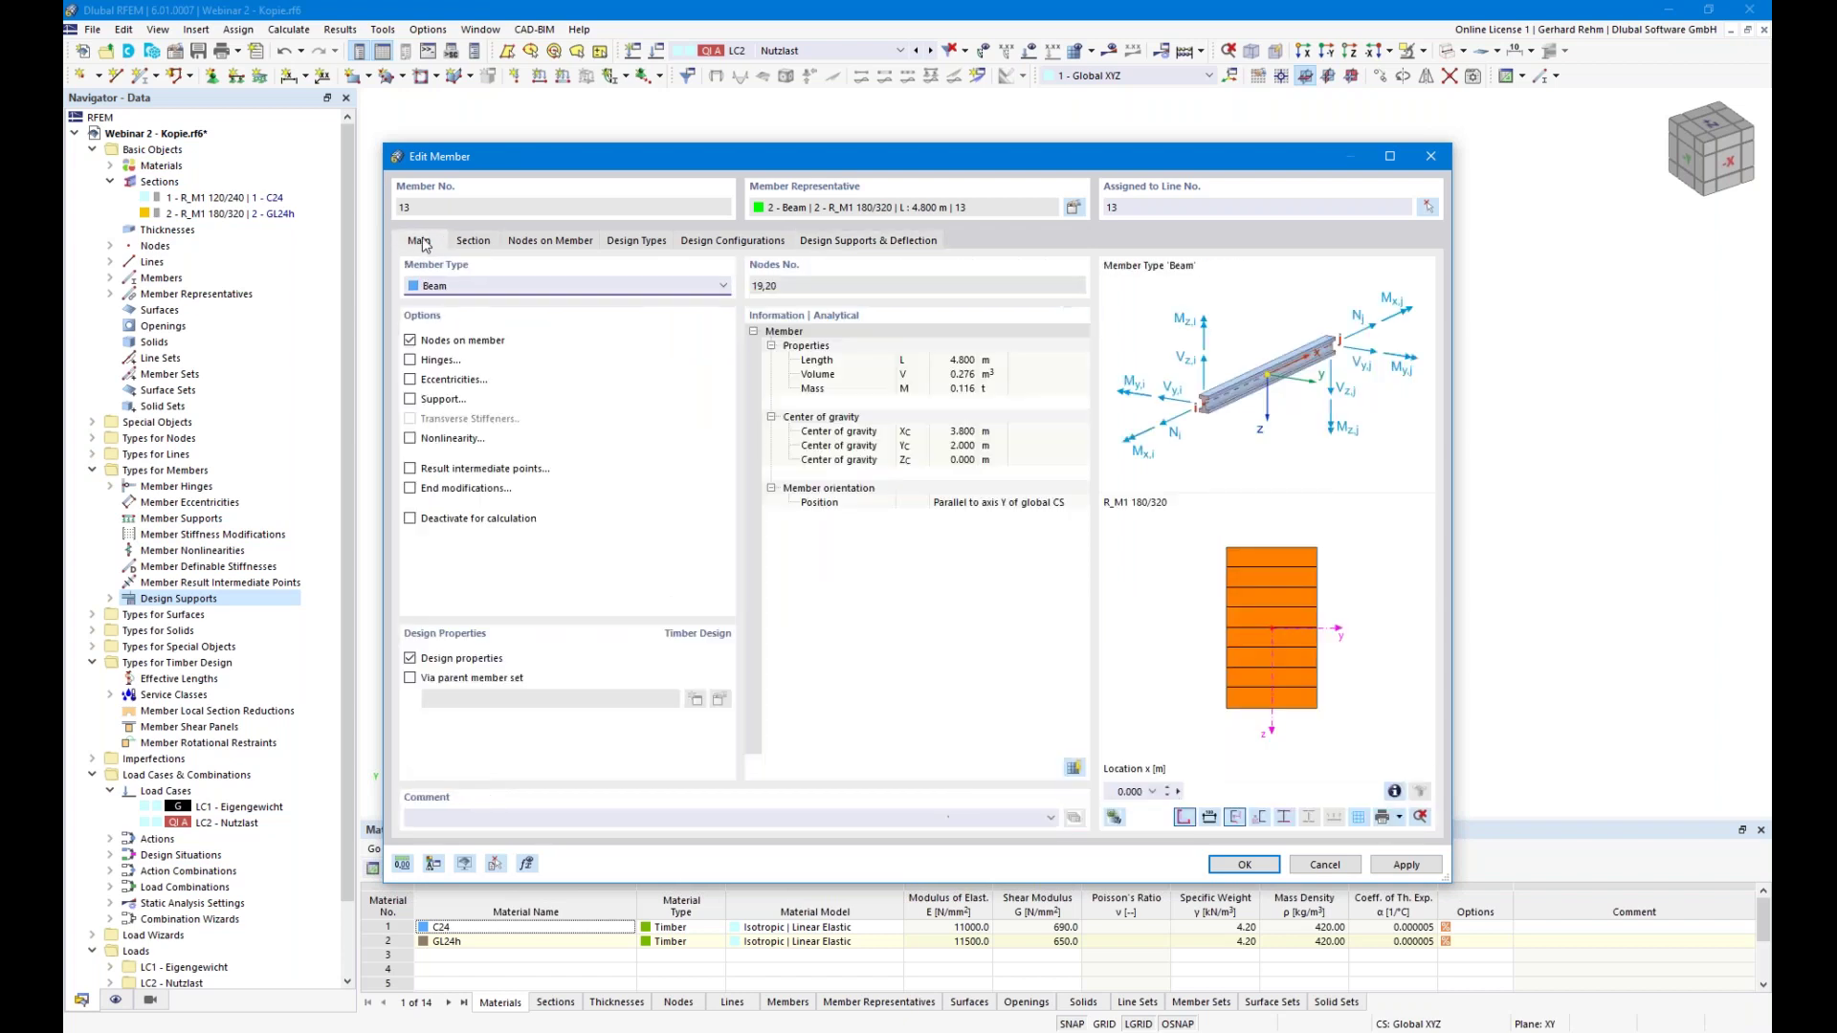
click(412, 490)
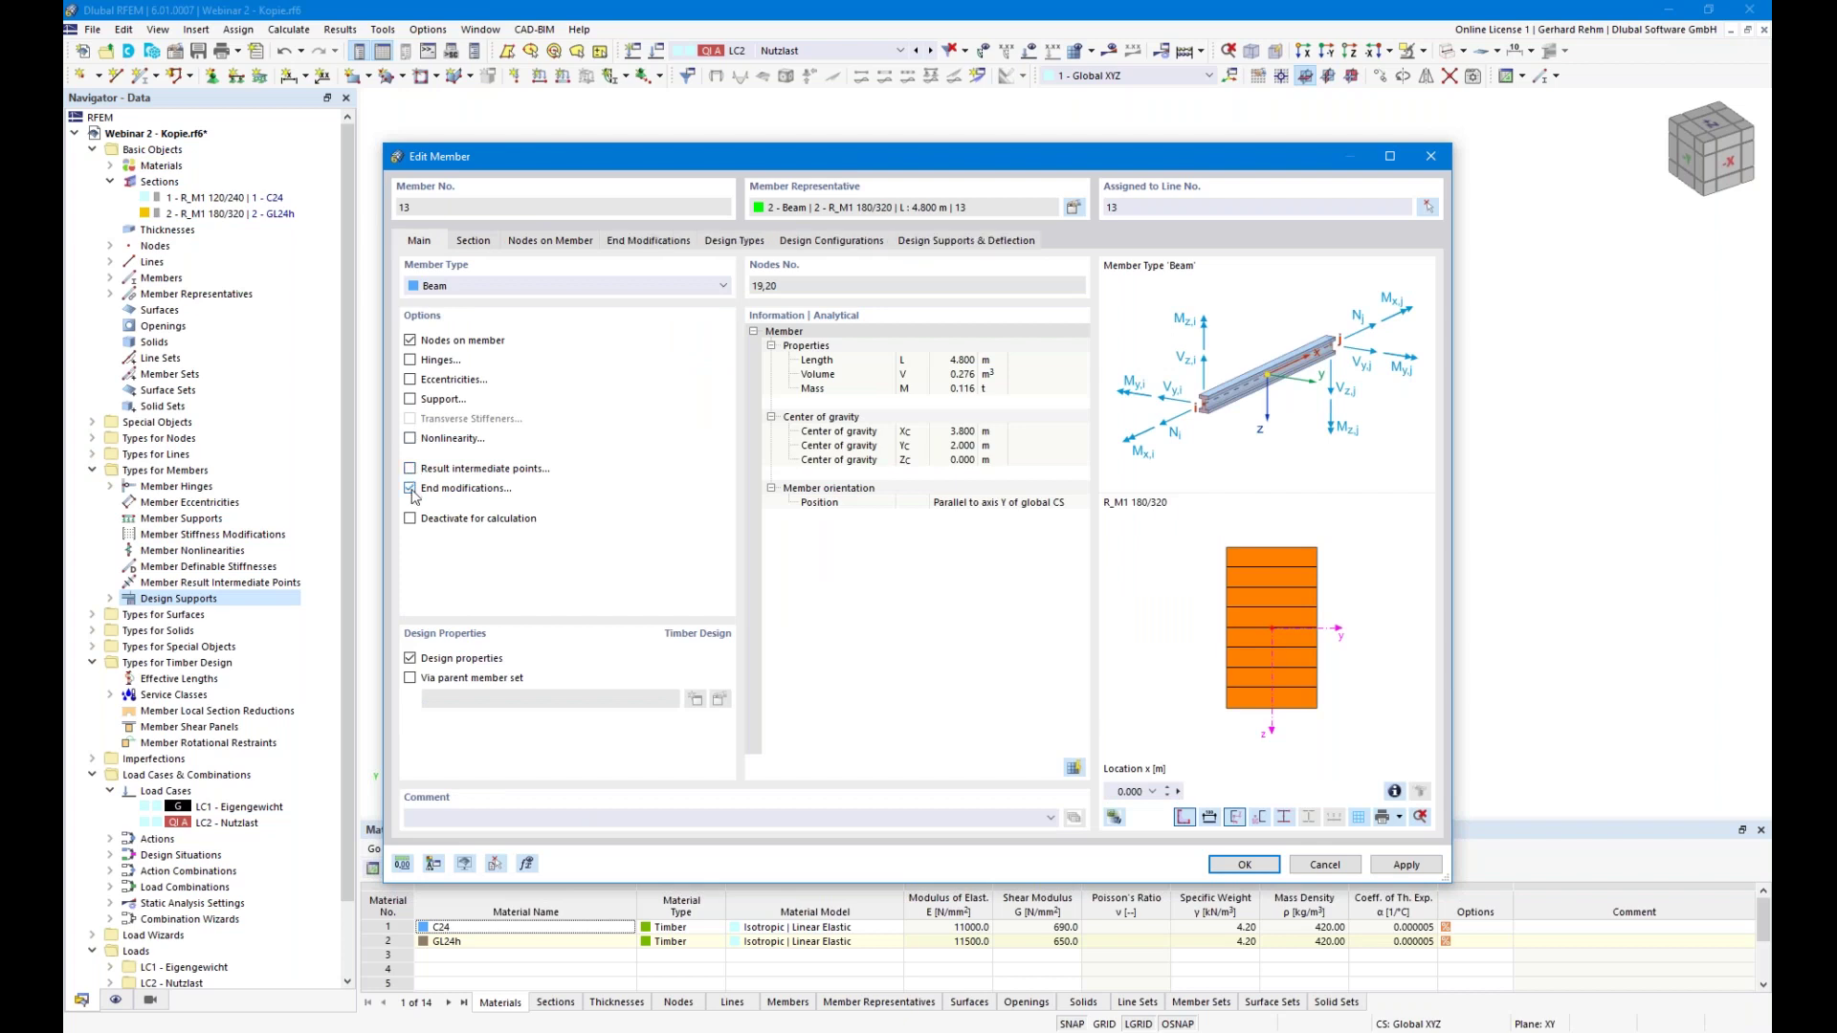
click(622, 243)
text(0.07)
key(Tab)
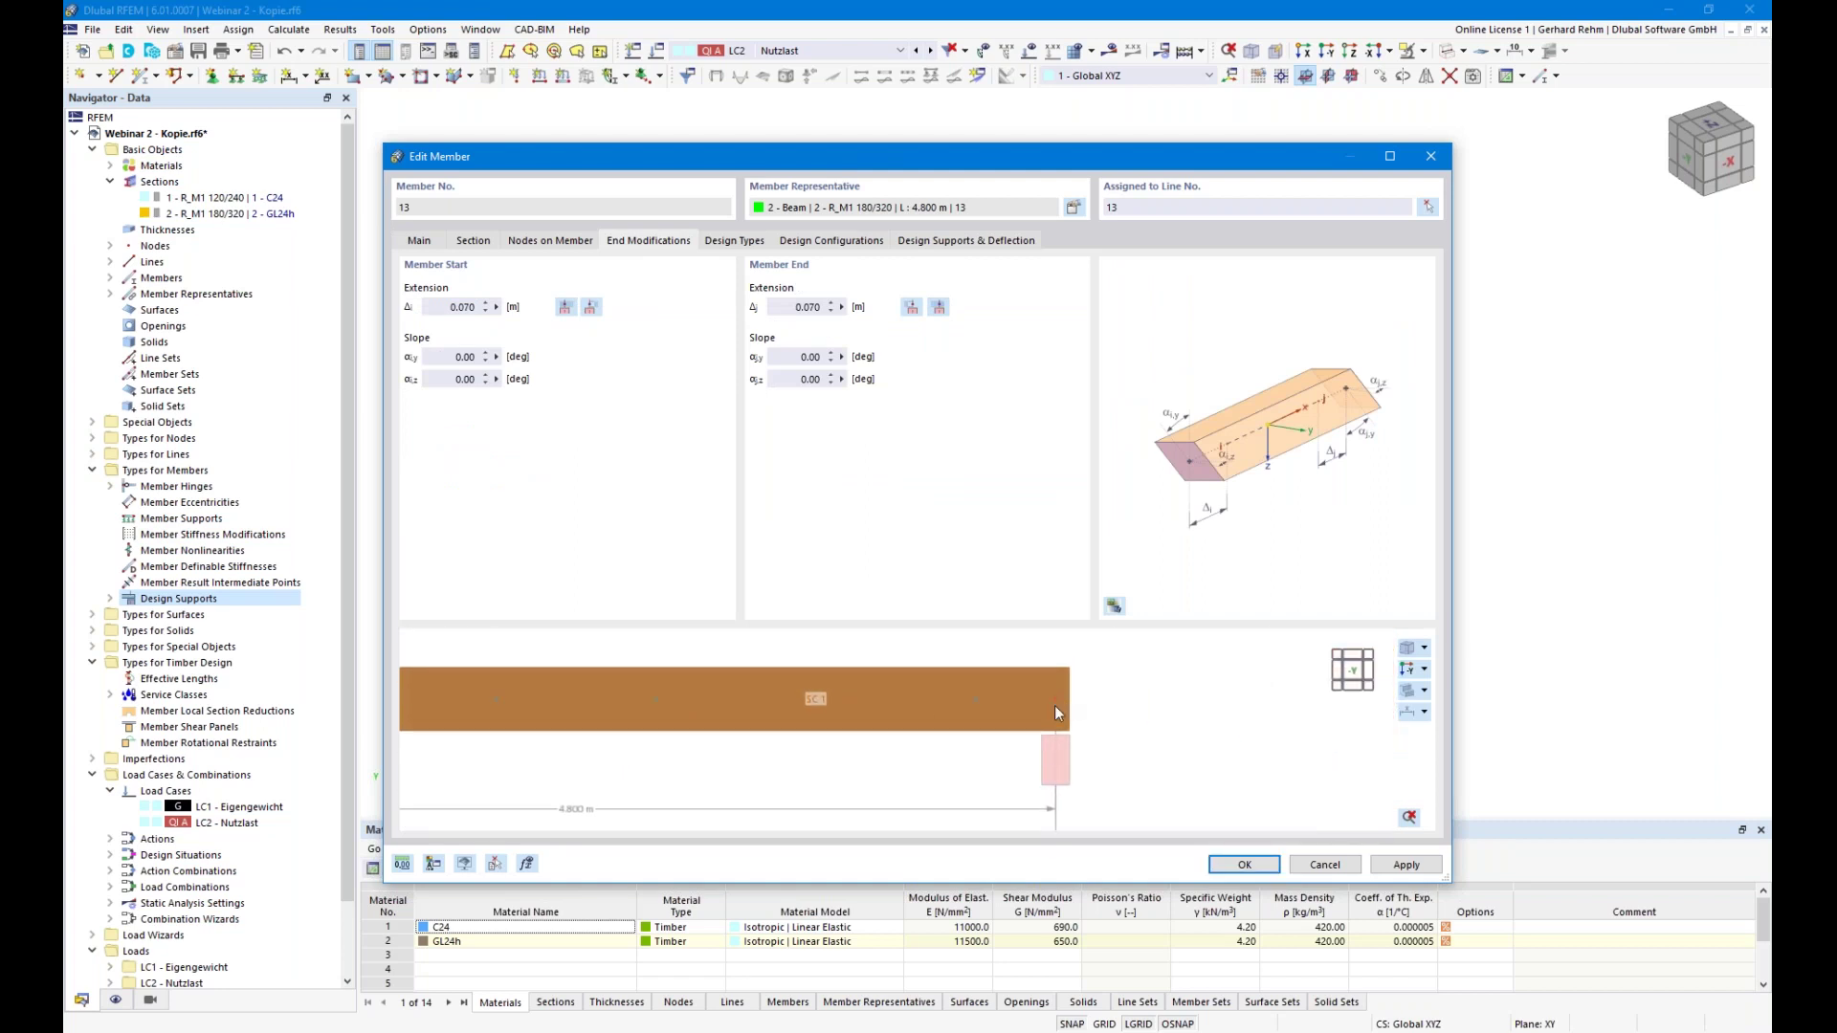
scroll(1056, 704, up, 2)
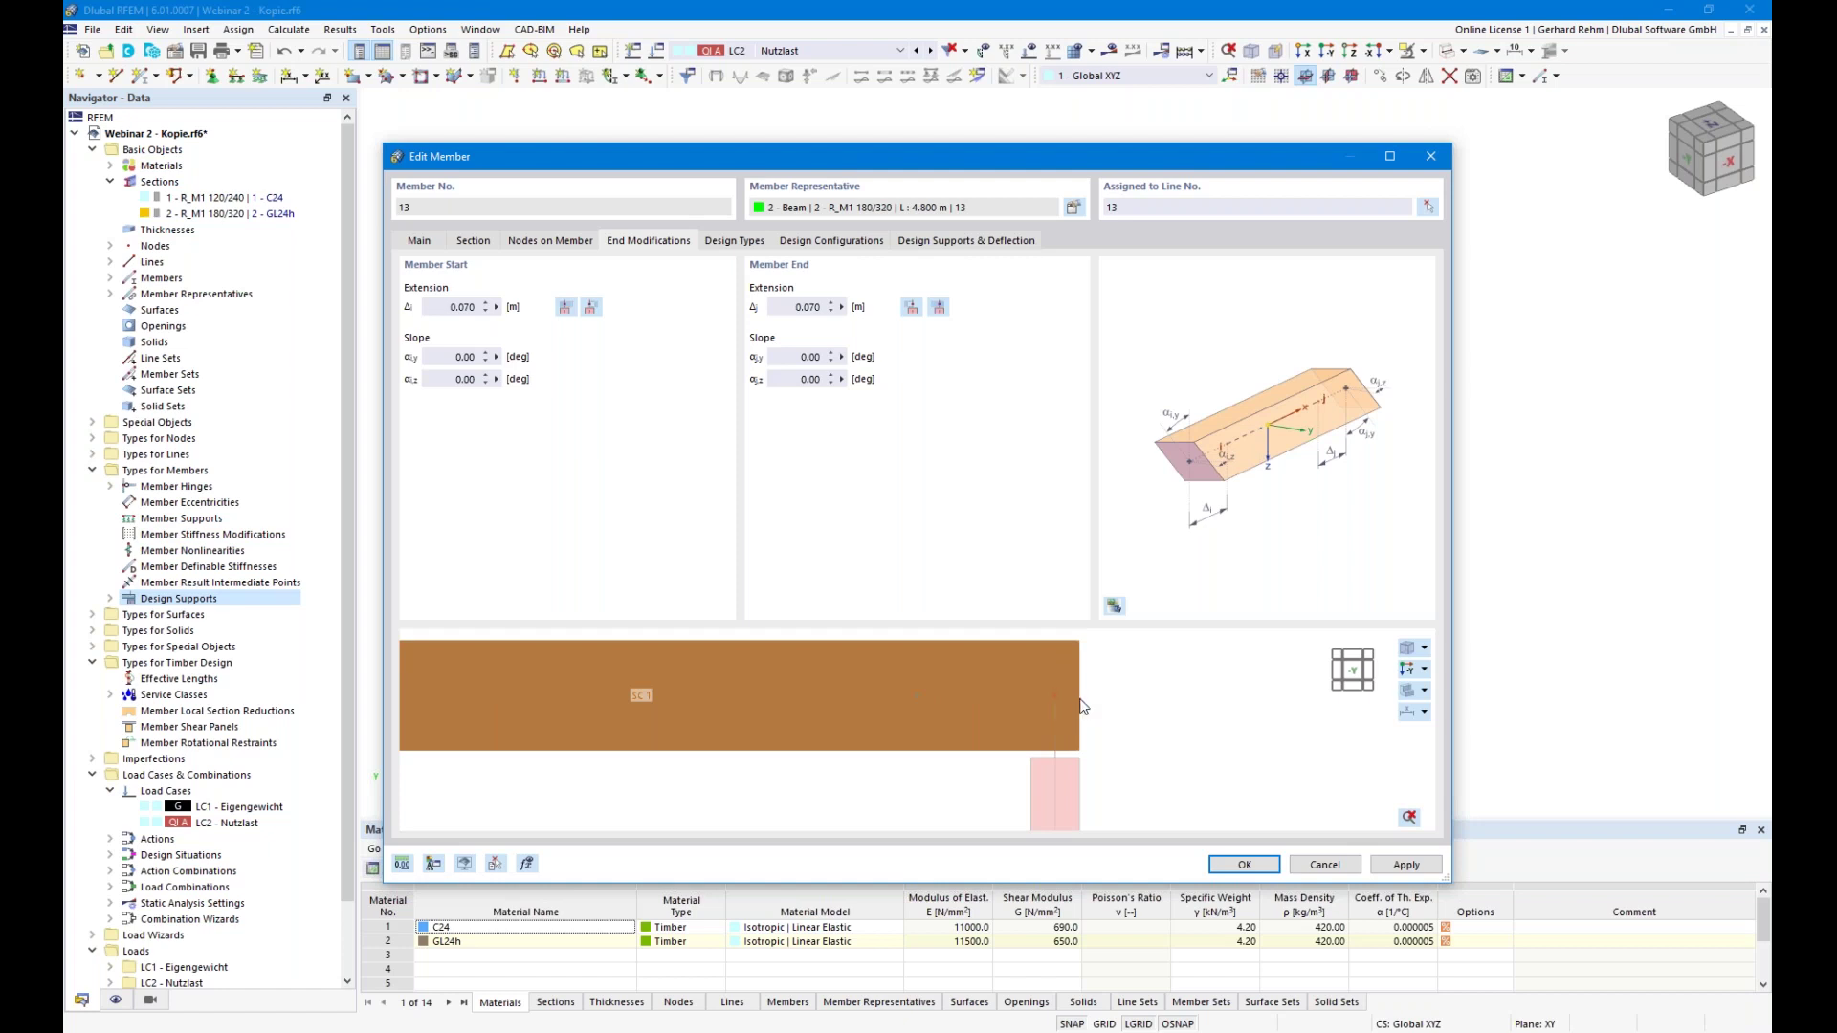
scroll(993, 741, down, 3)
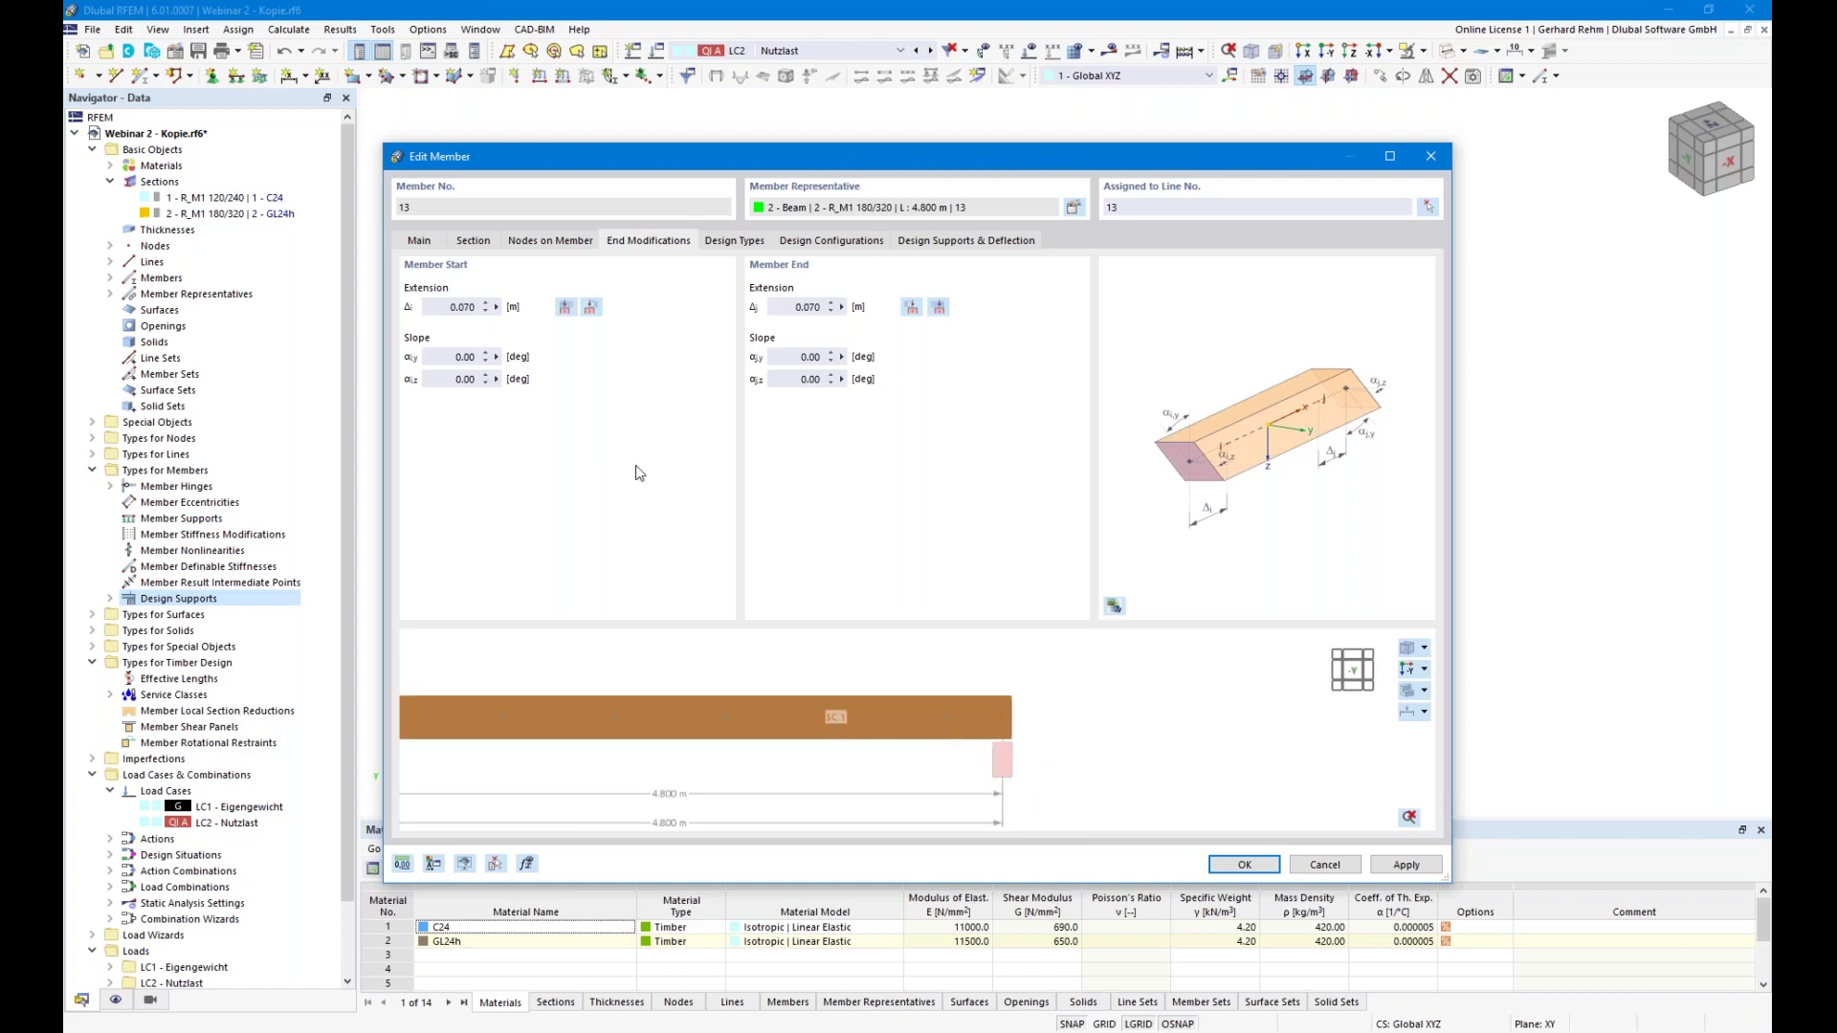
click(419, 241)
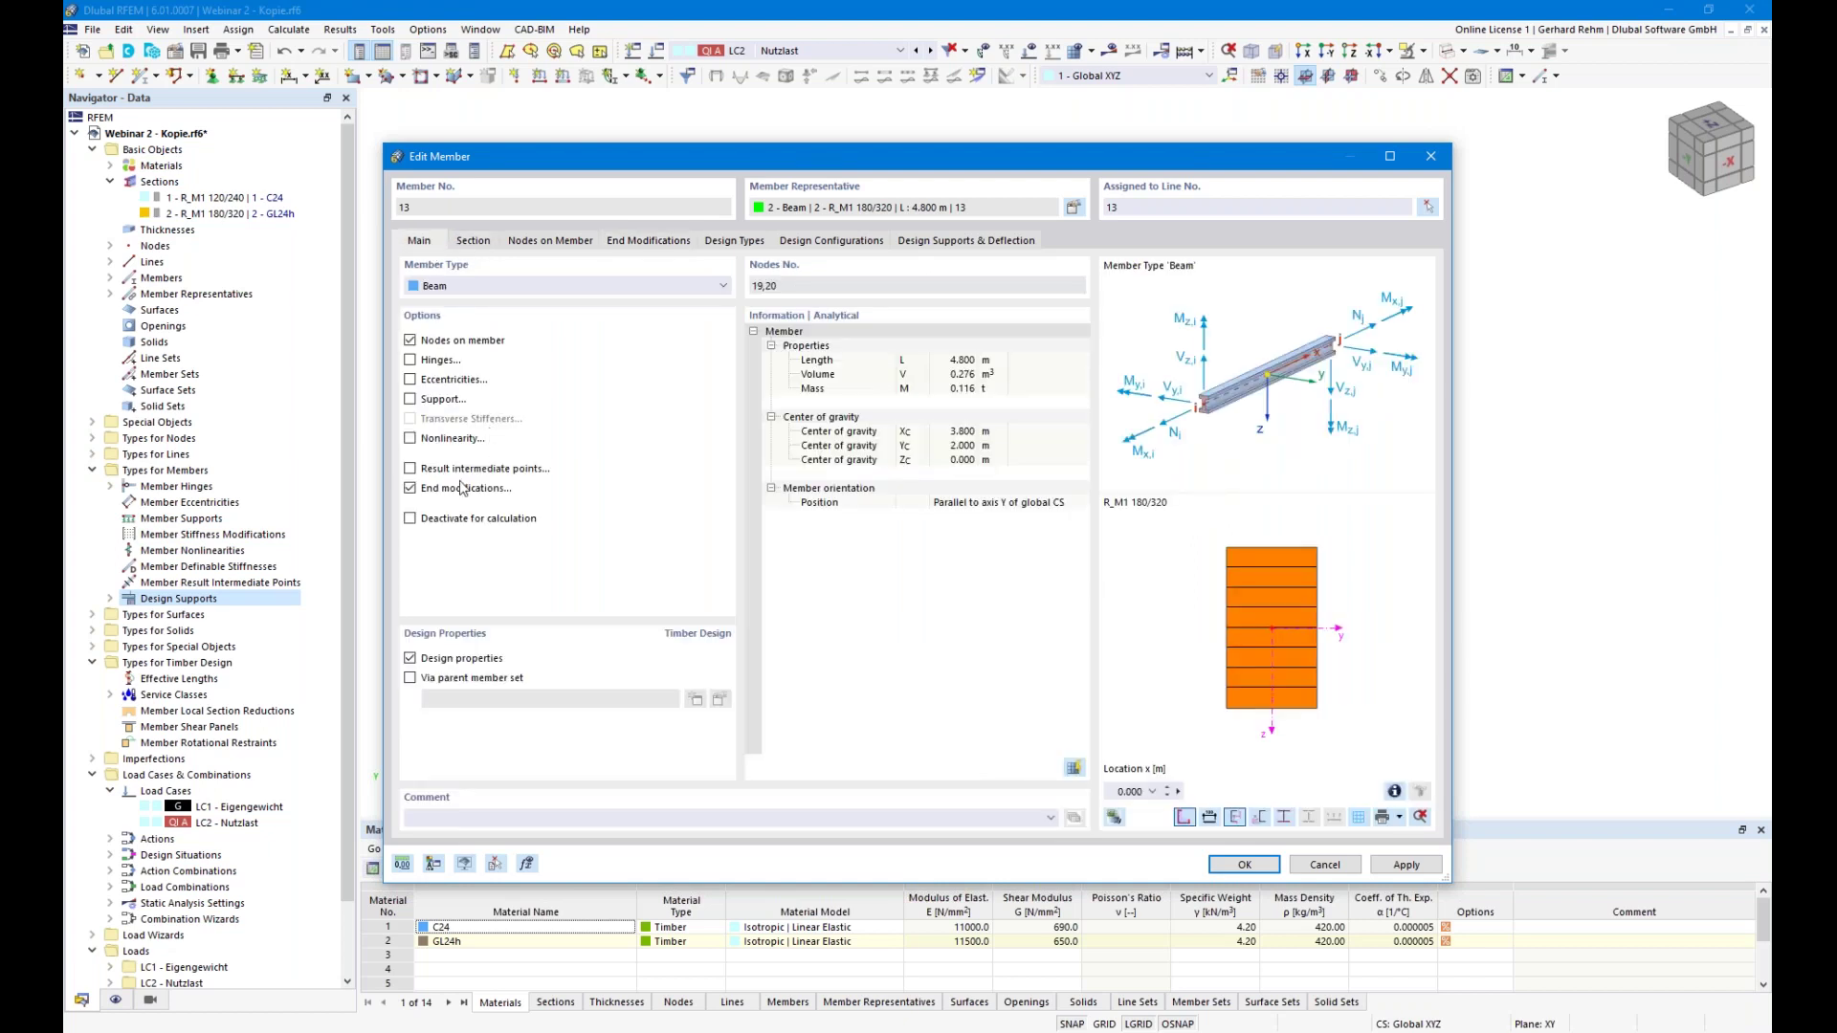
click(867, 240)
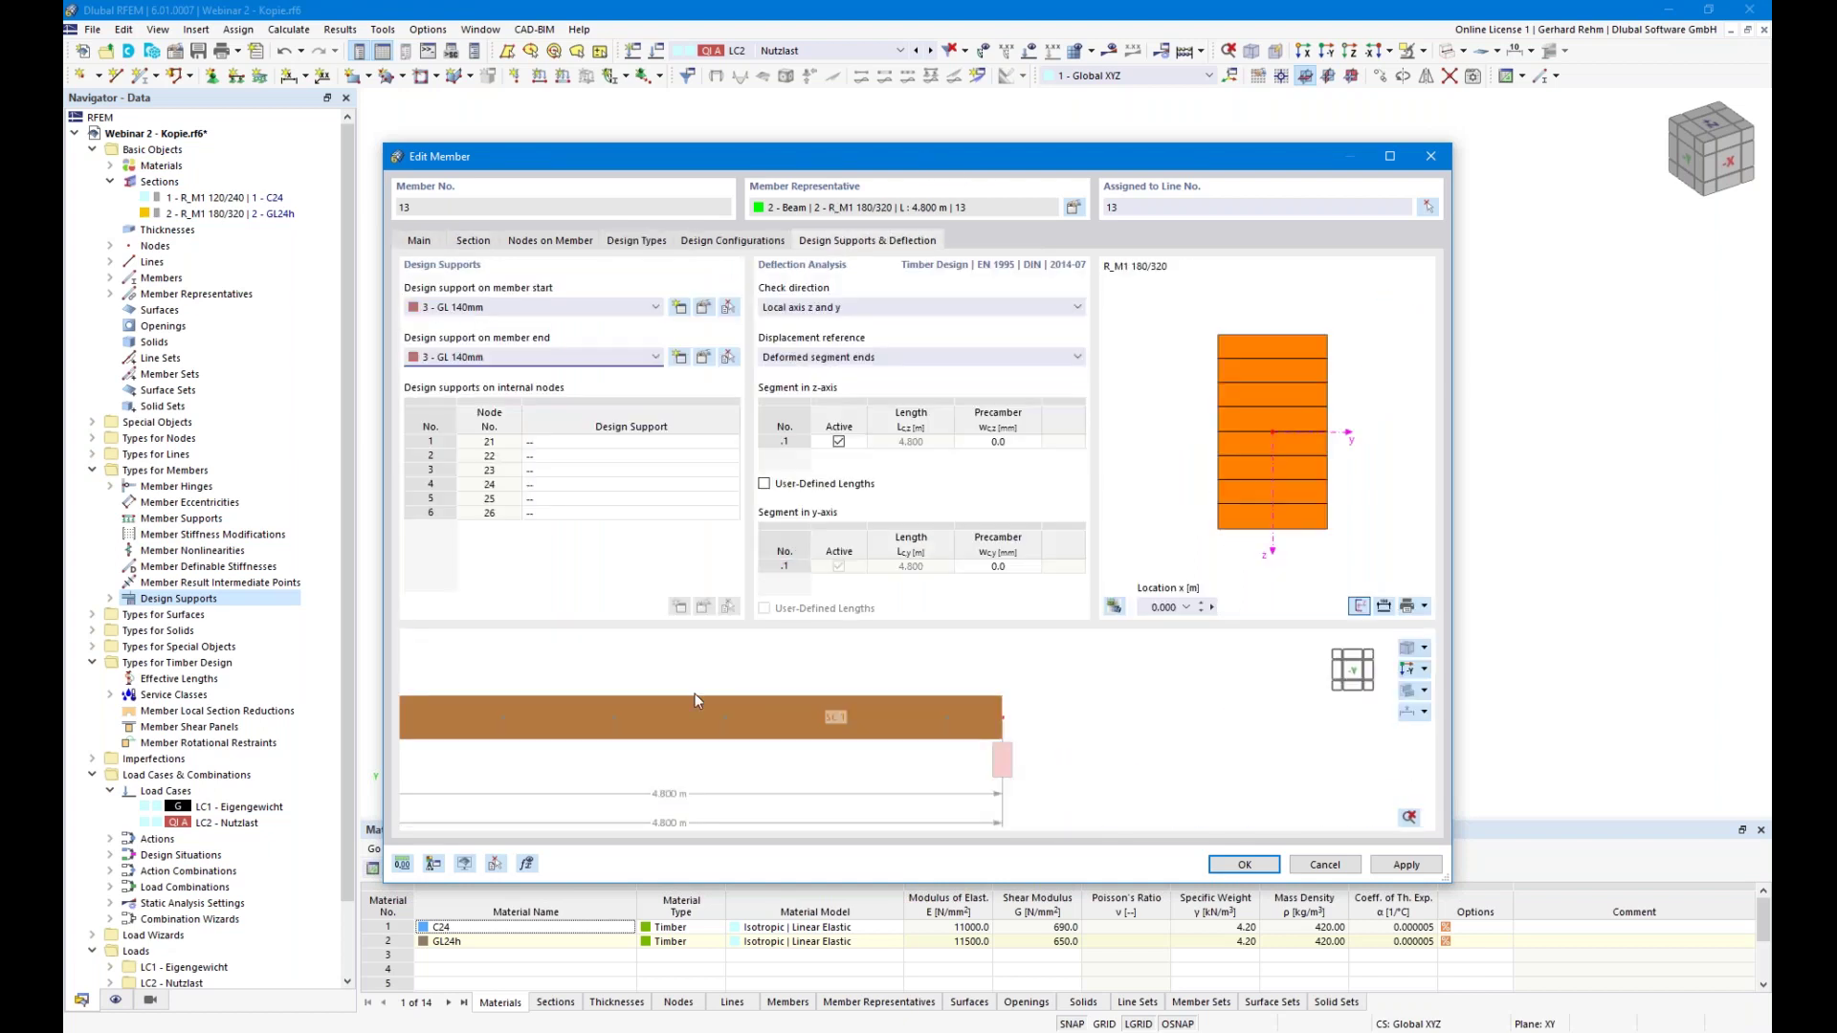
Display the beam in the member preview as a line model with node and member numbering
click(1410, 713)
click(1422, 713)
click(1444, 732)
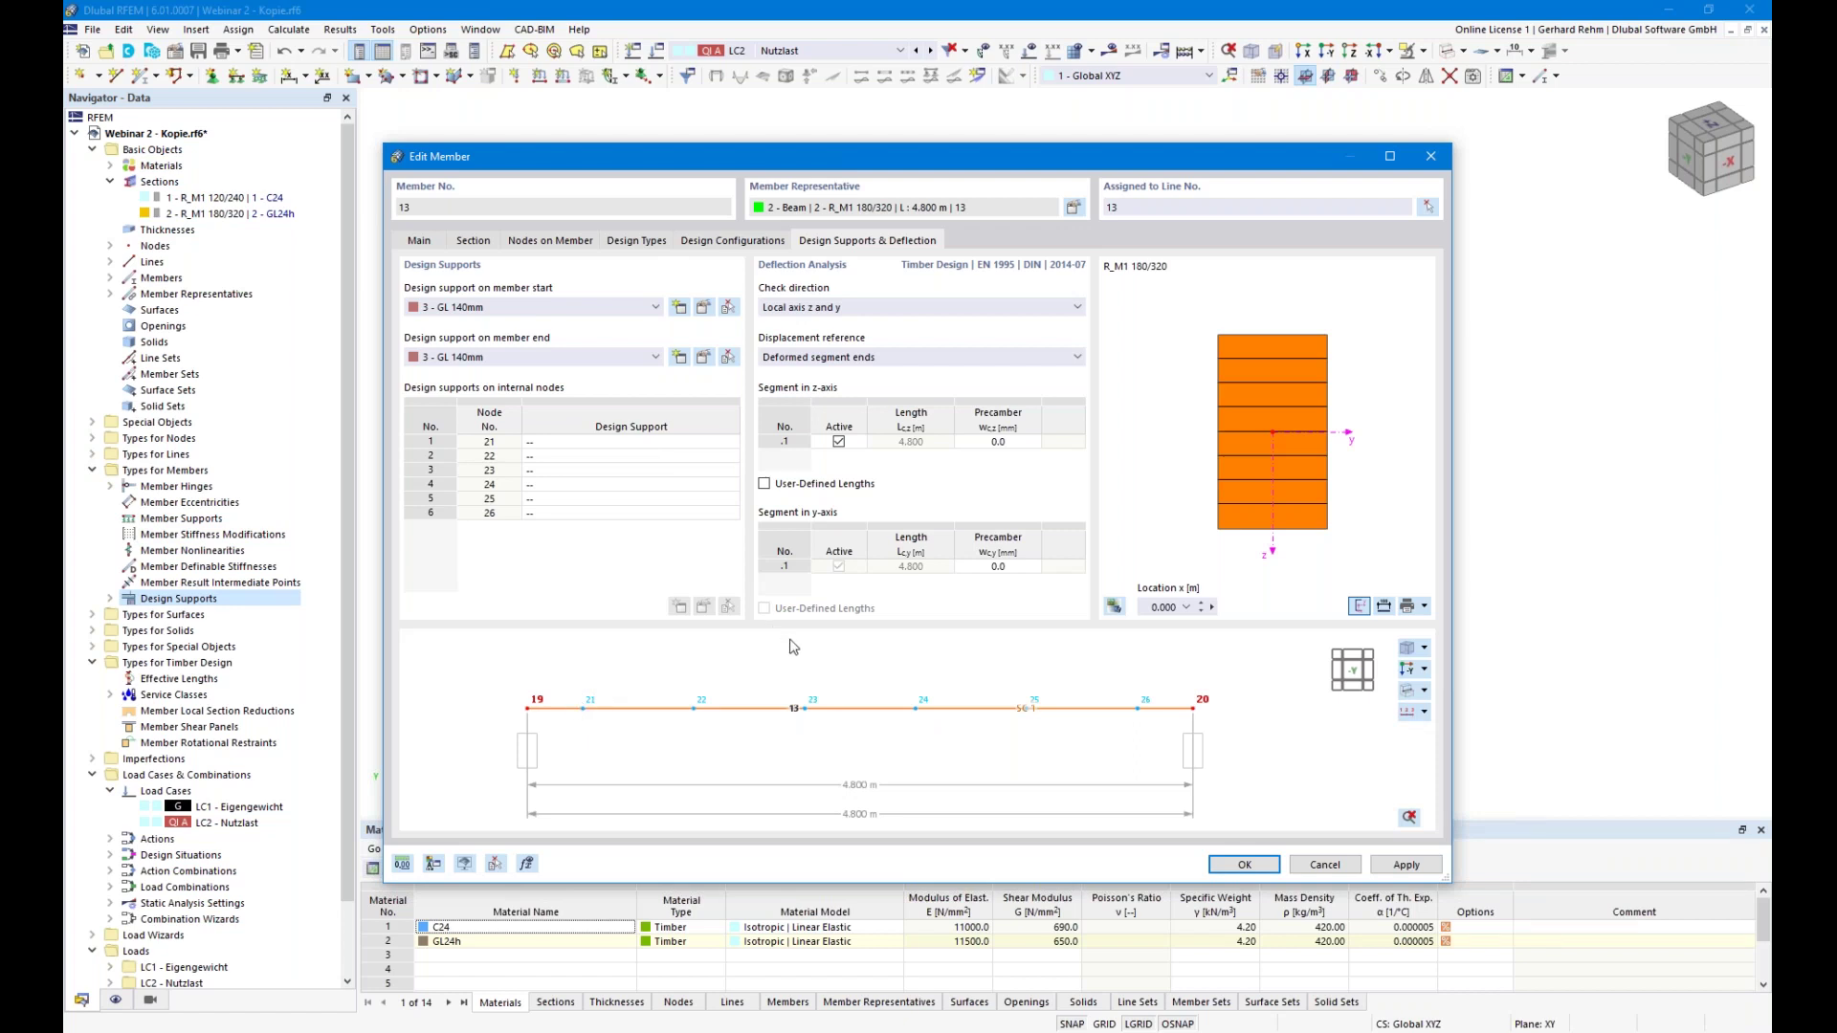
Assign design support GL 180mm to all six internal nodes, 21 to 26, of the long beam
click(632, 440)
click(731, 441)
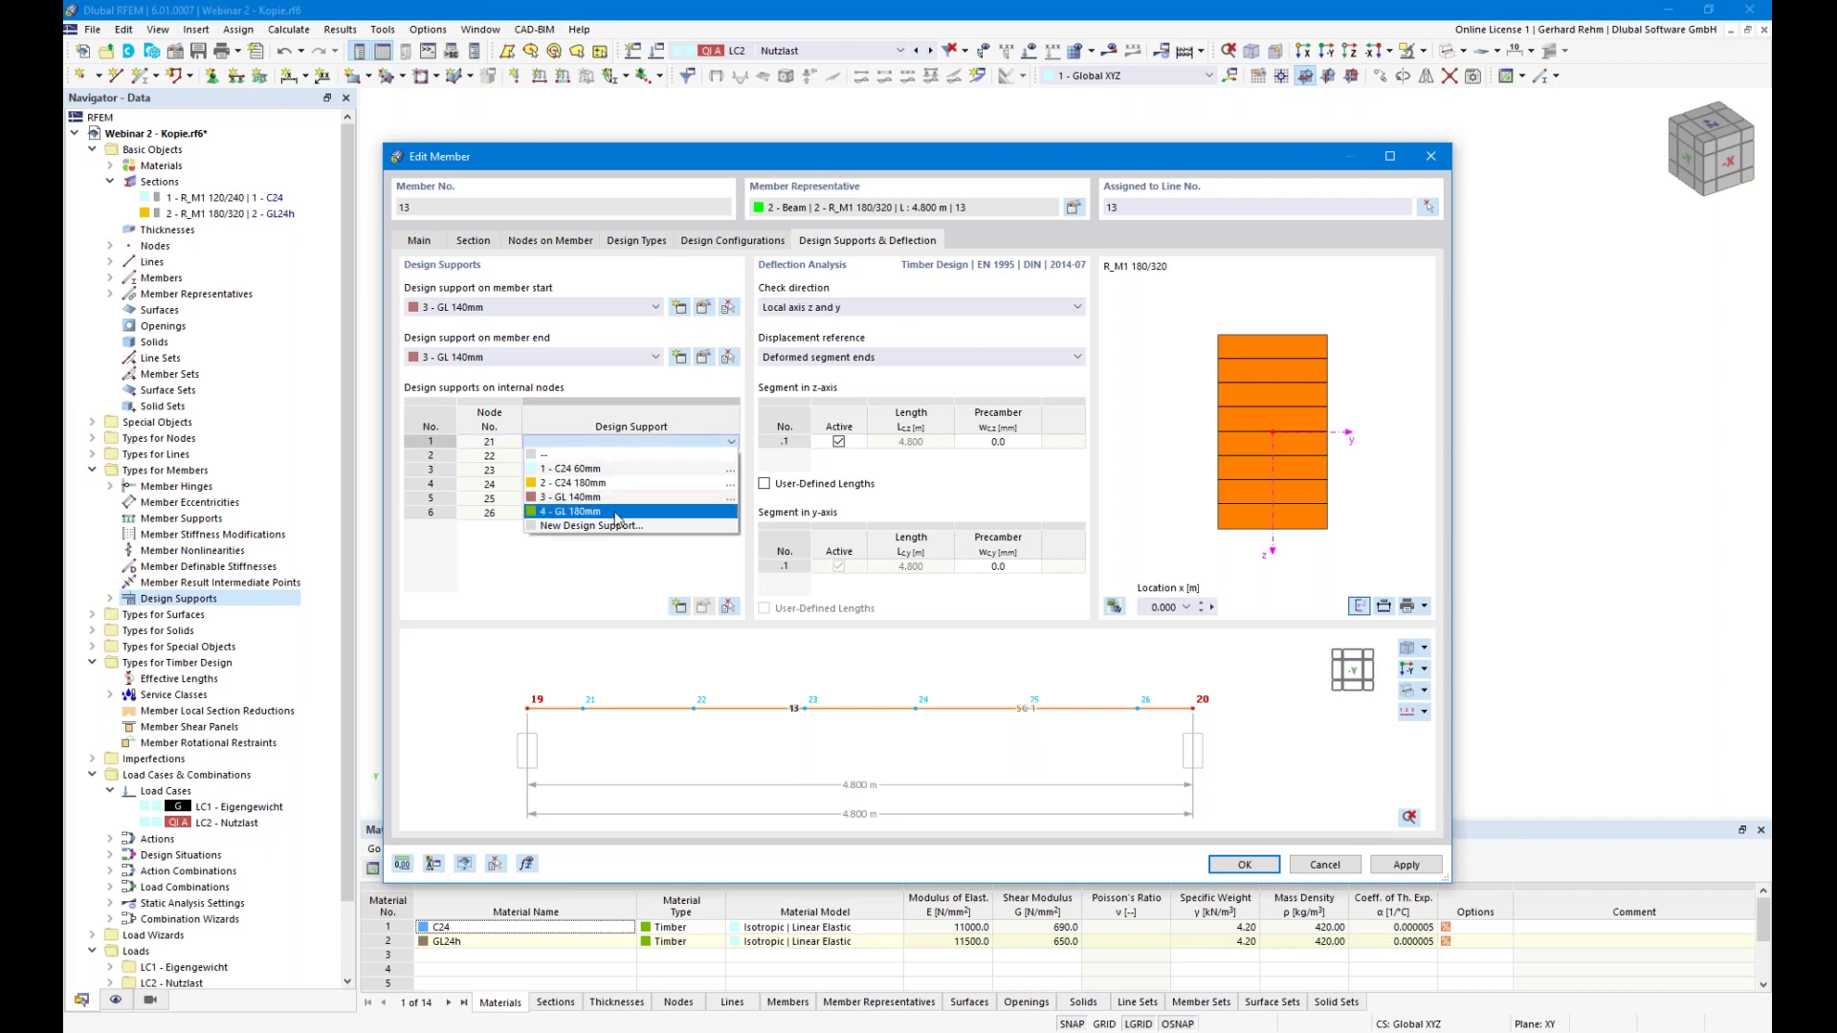
click(603, 516)
click(557, 457)
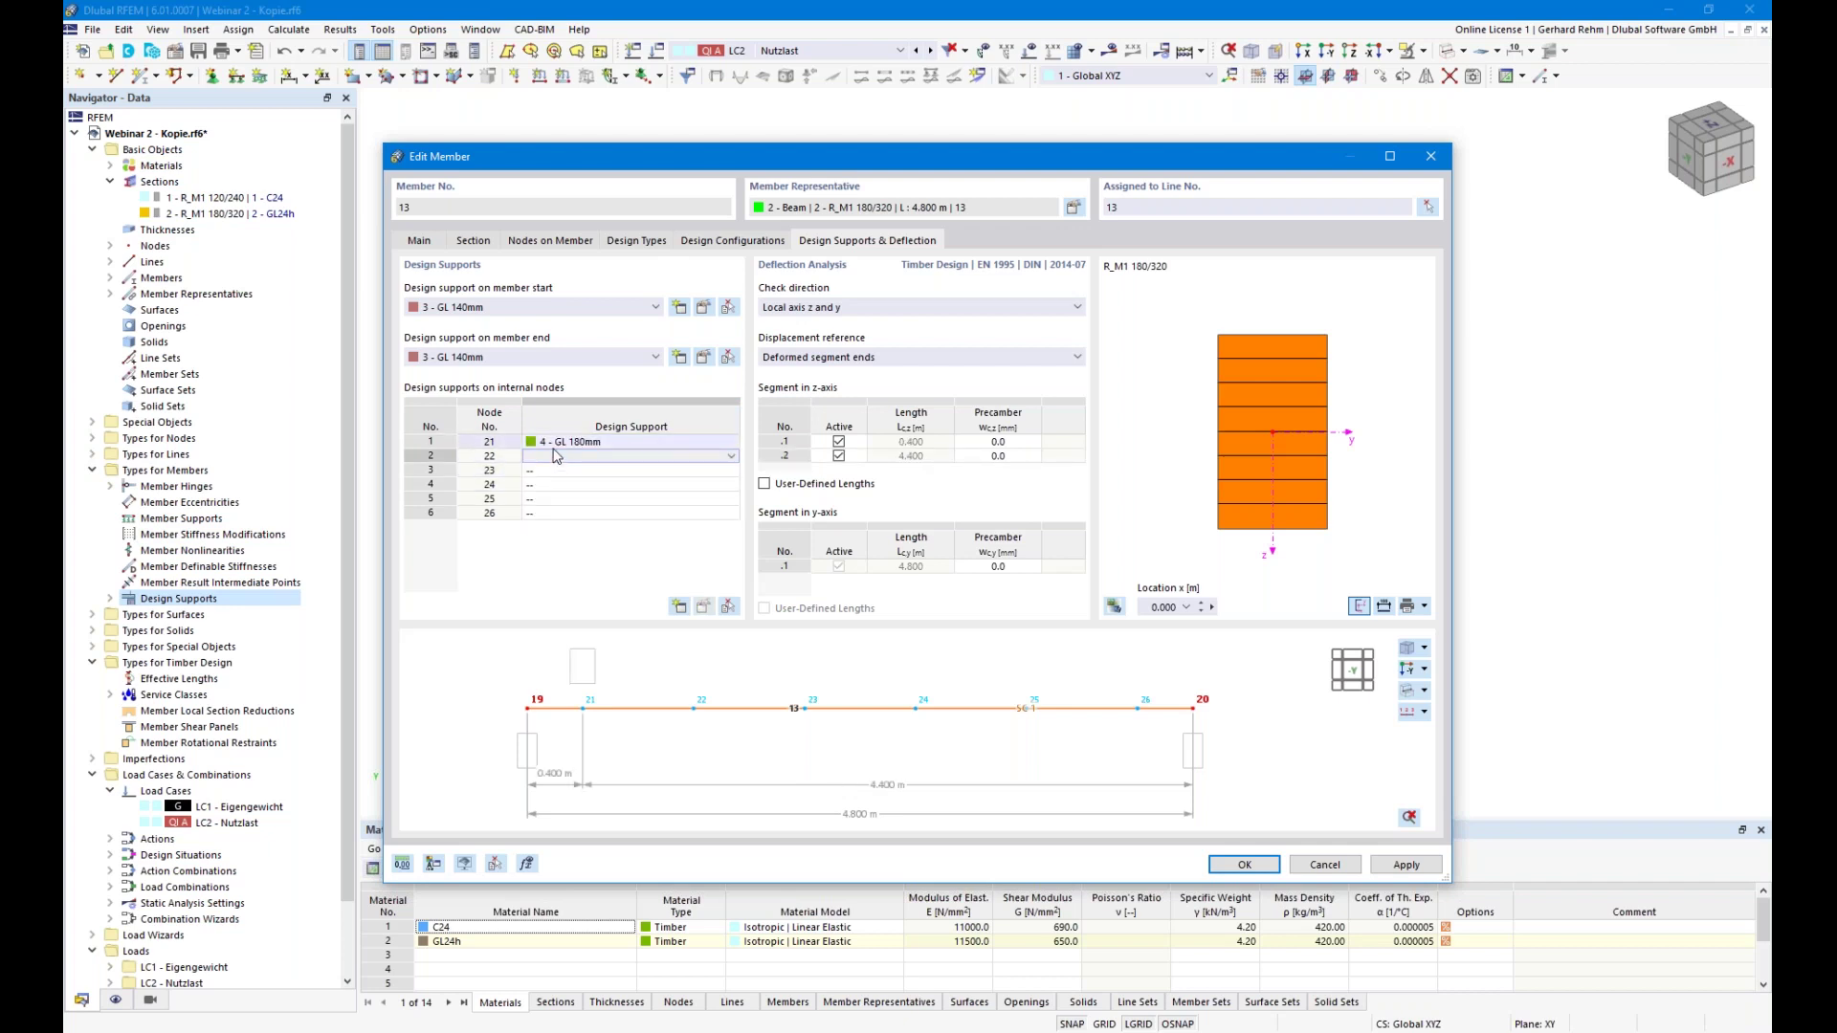
key(4)
key(Down)
key(4)
key(Down)
key(4)
key(Down)
key(4)
key(Down)
key(4)
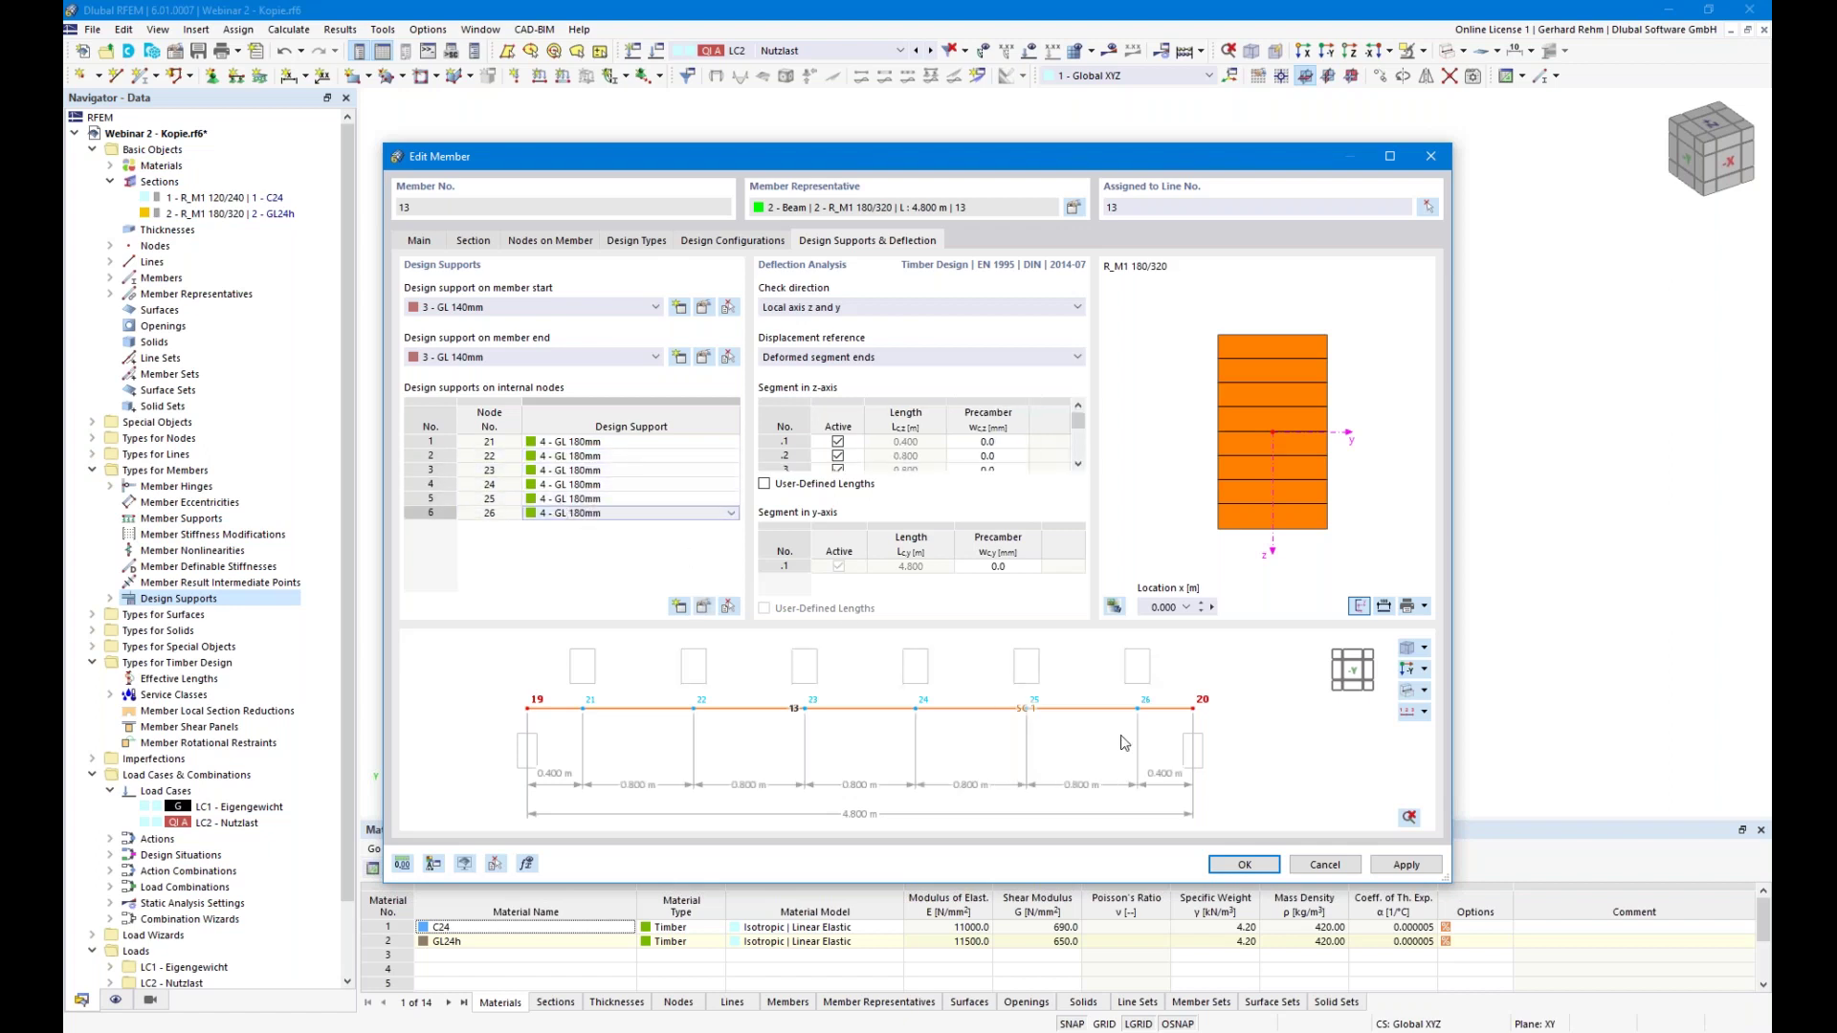
Set the long beam's deflection check direction to Local axis z, and review the segments in the z-axis
click(803, 307)
click(809, 324)
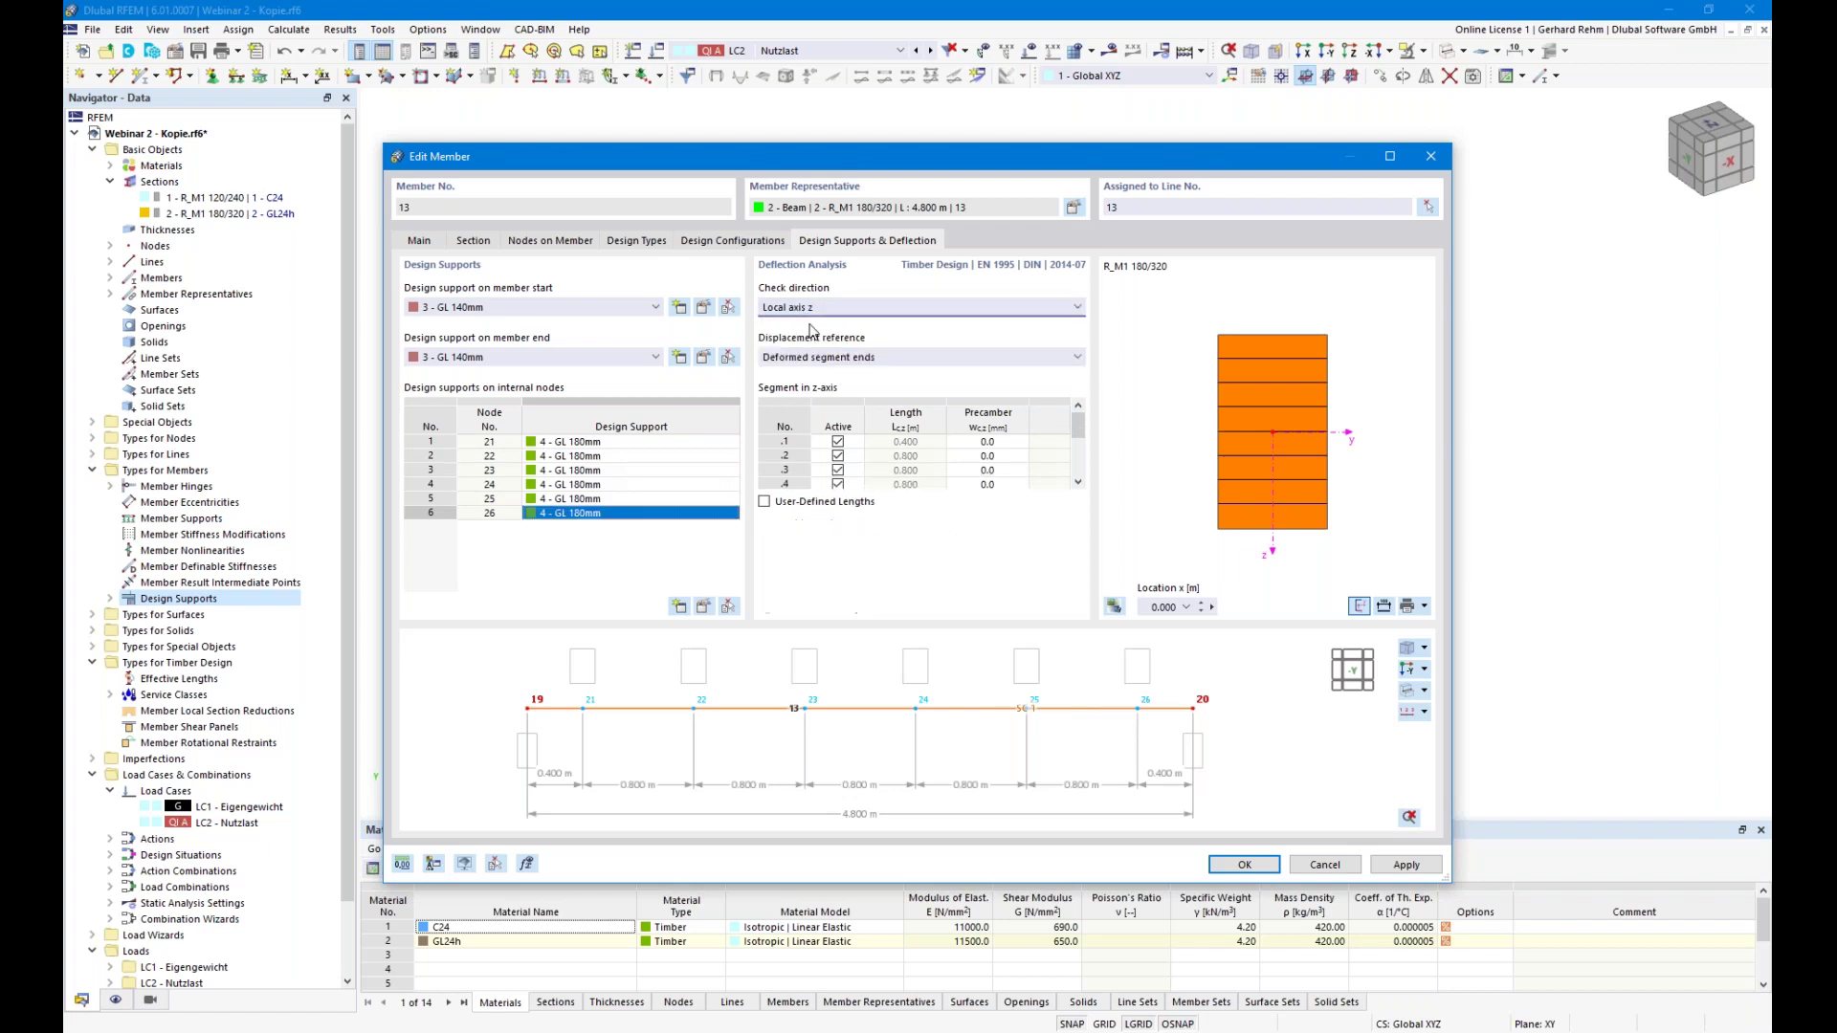
click(783, 443)
mouse_move(1077, 425)
mouse_down()
mouse_move(1076, 460)
mouse_move(1077, 421)
mouse_up()
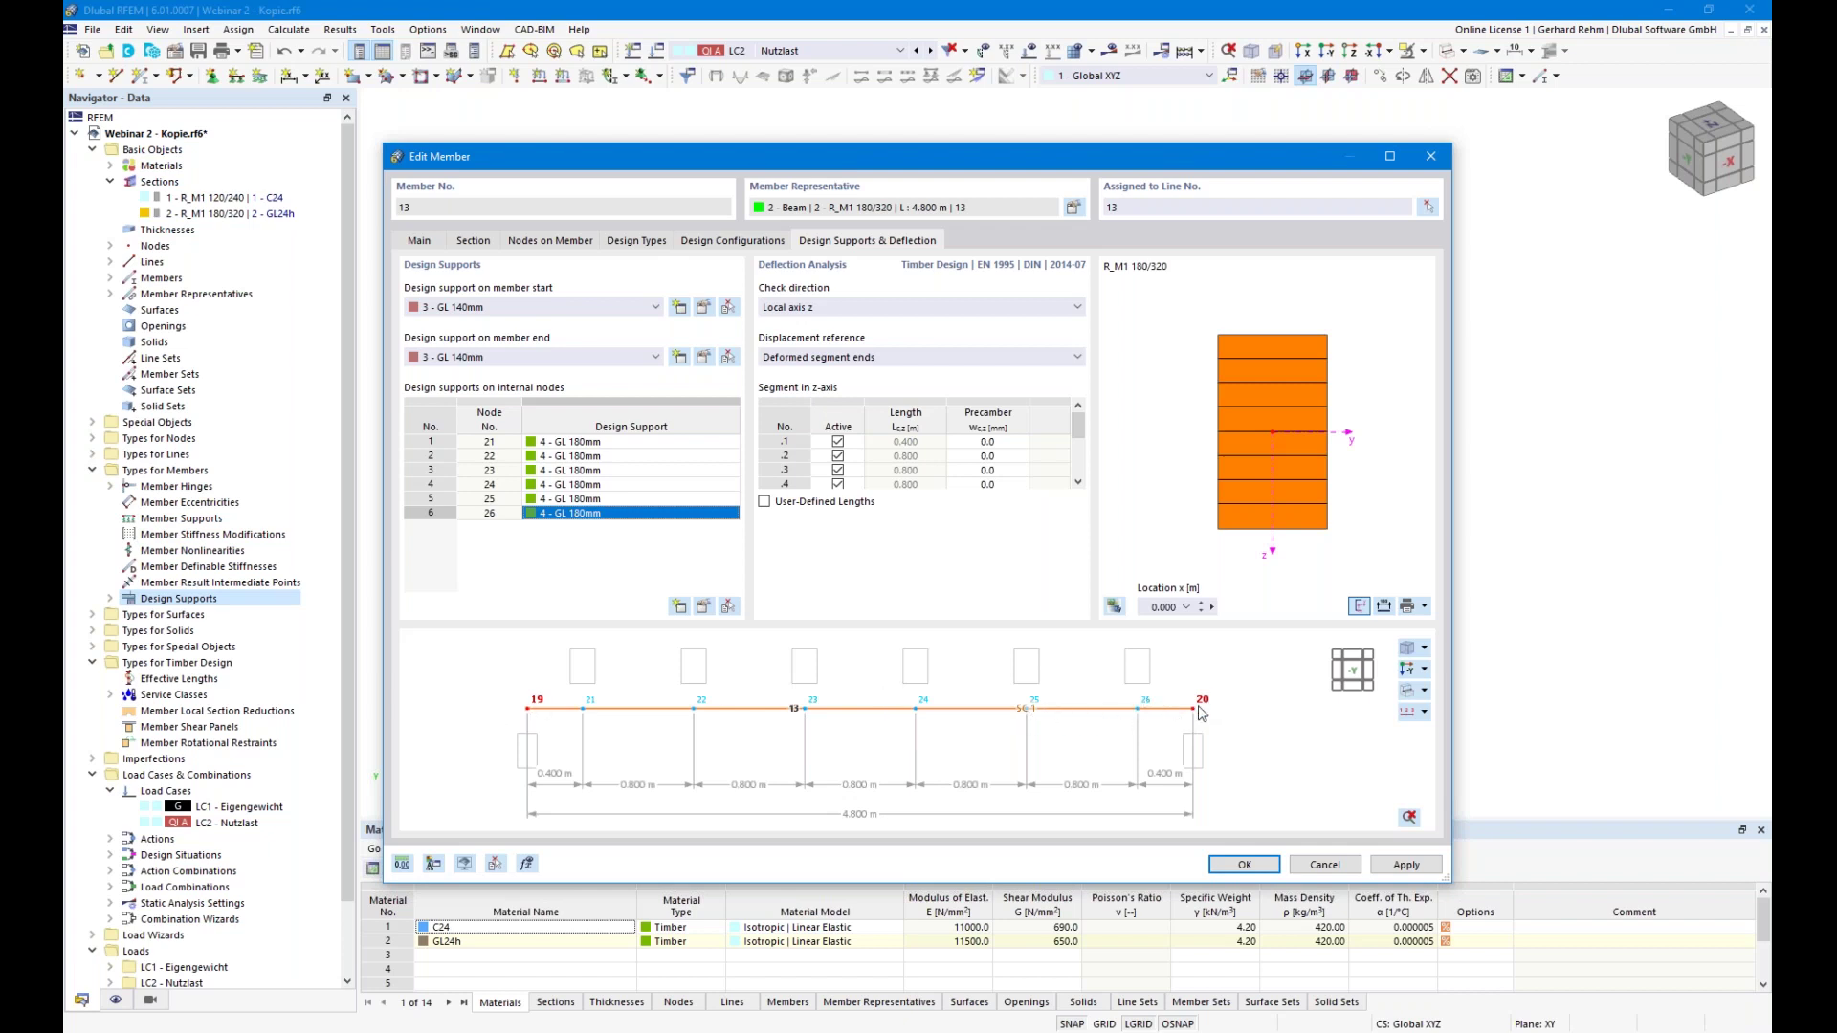
Exclude the GL 180mm design support from the deflection design in the z-axis, and accept the change
click(703, 608)
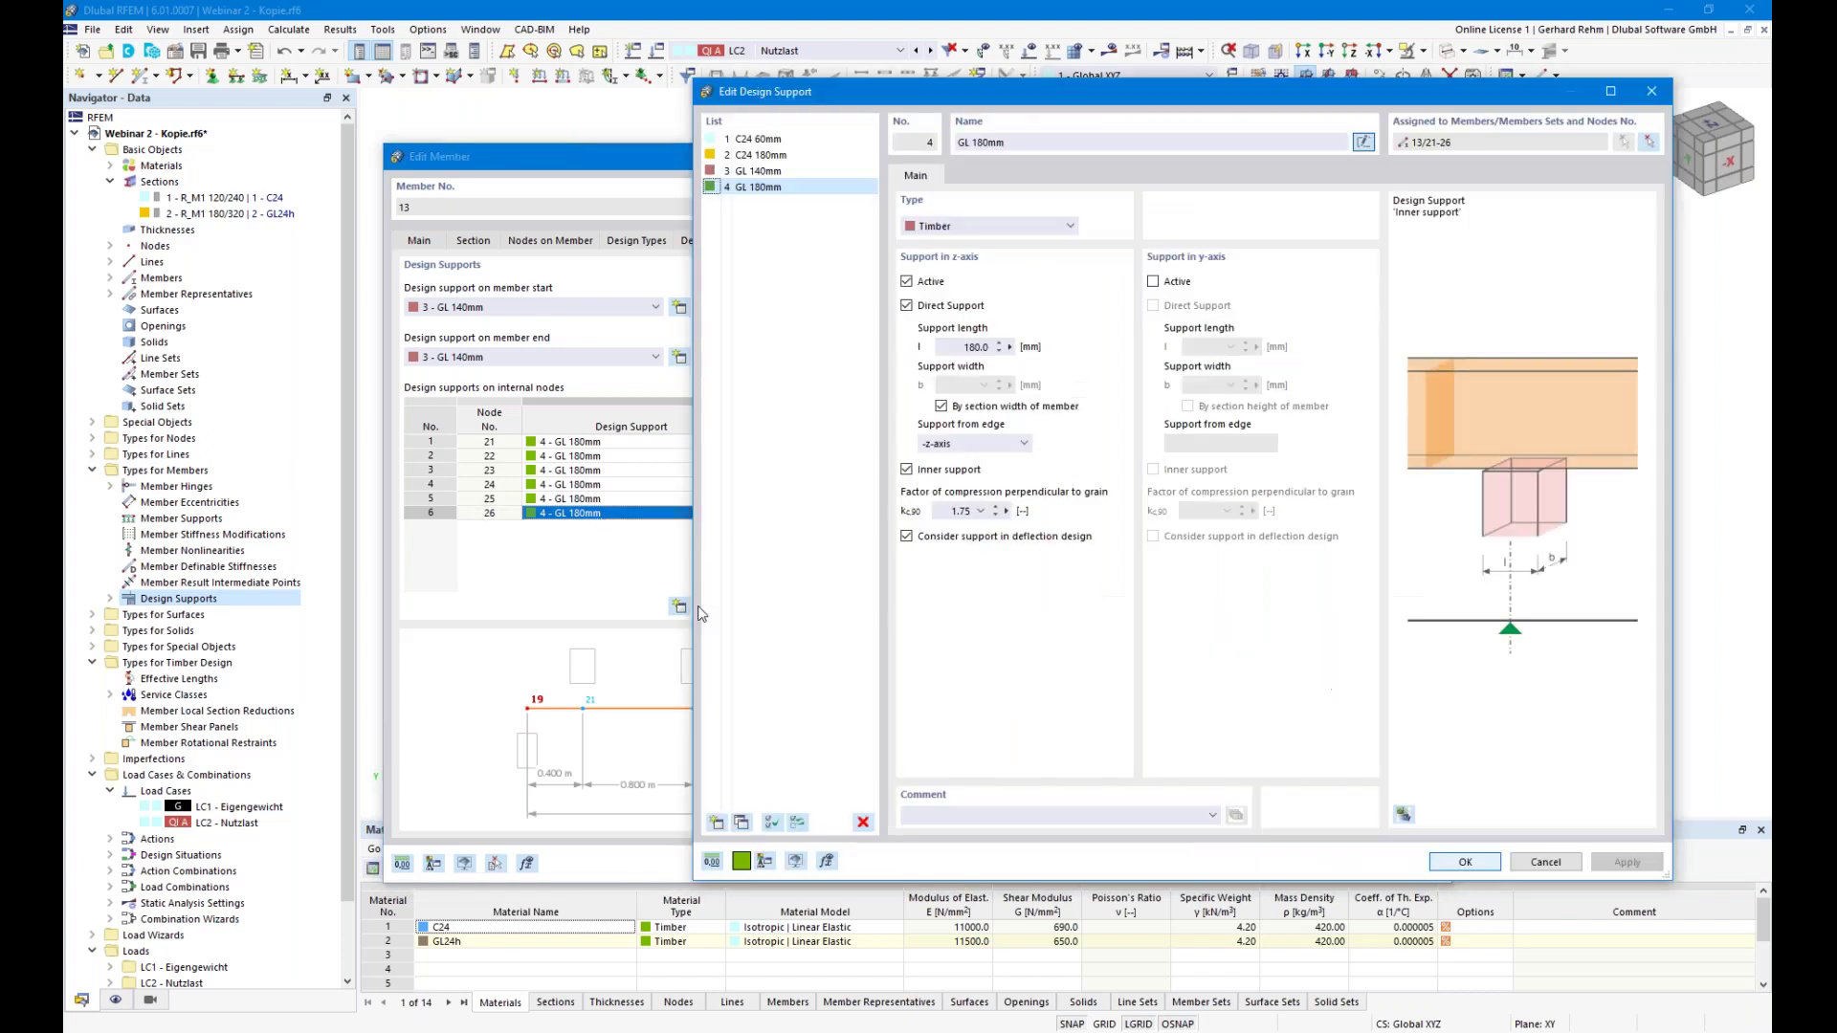
click(933, 541)
click(1465, 861)
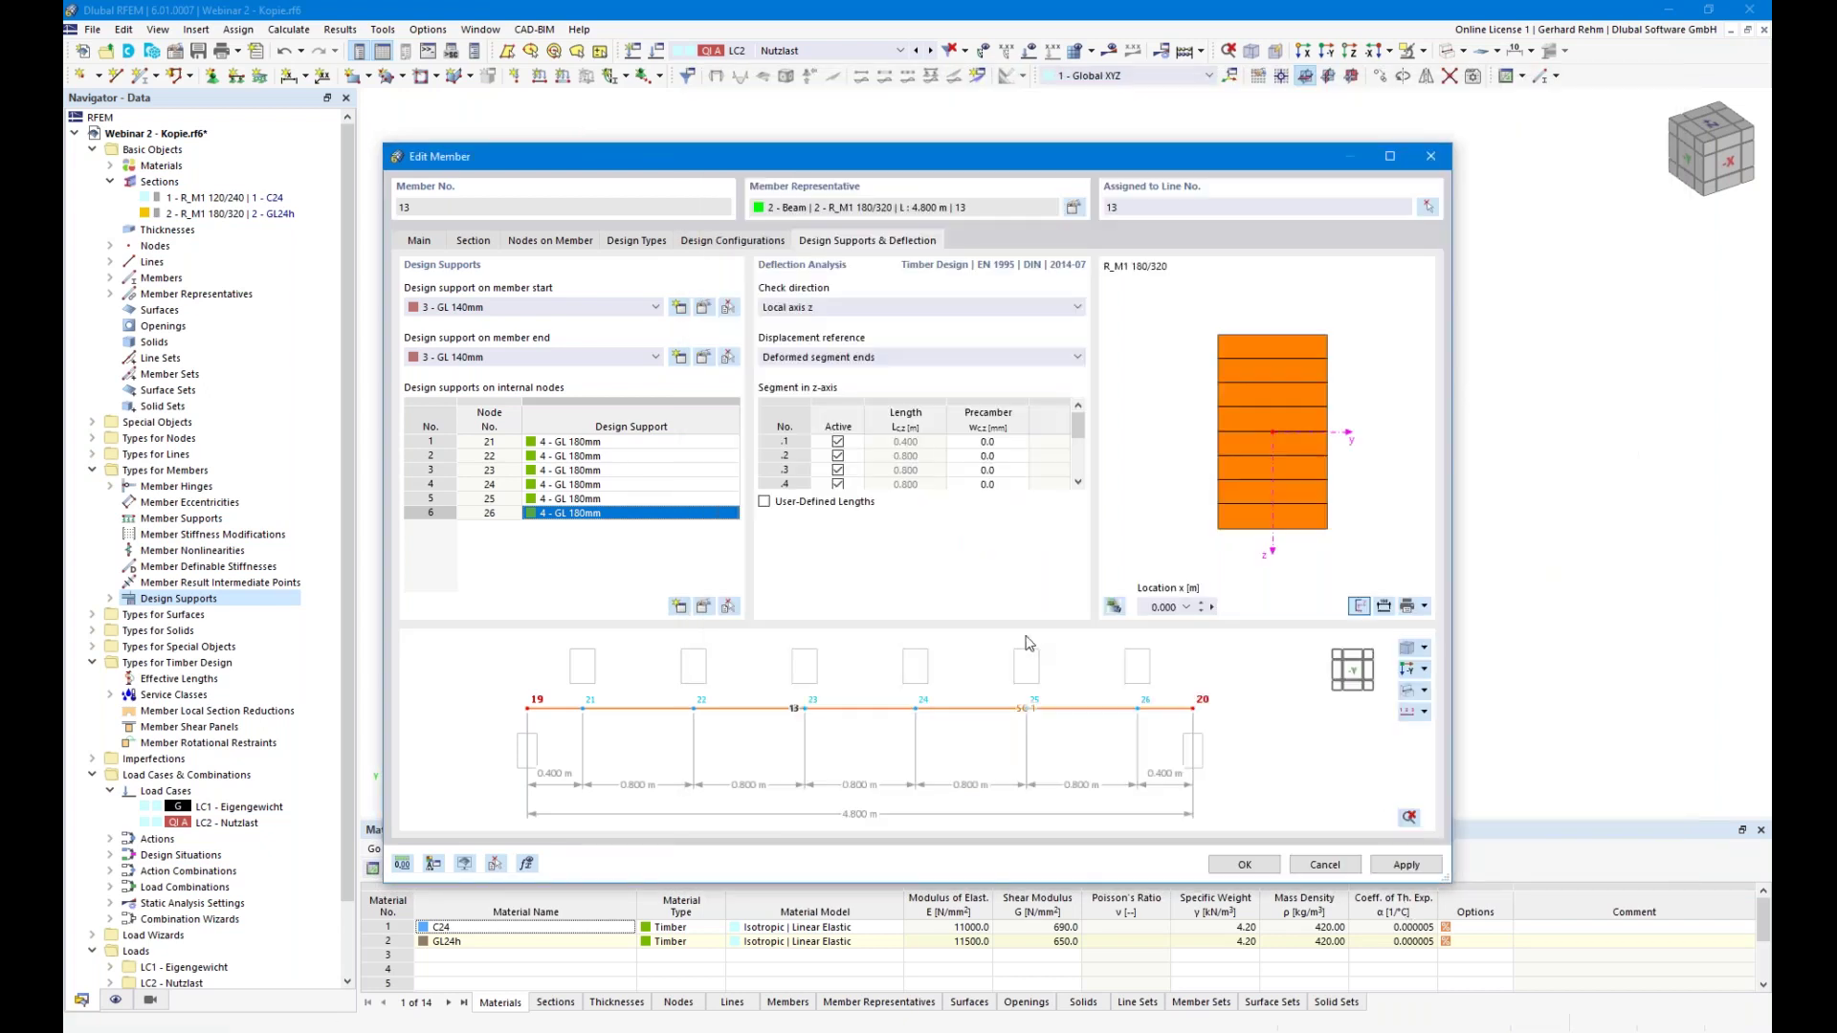
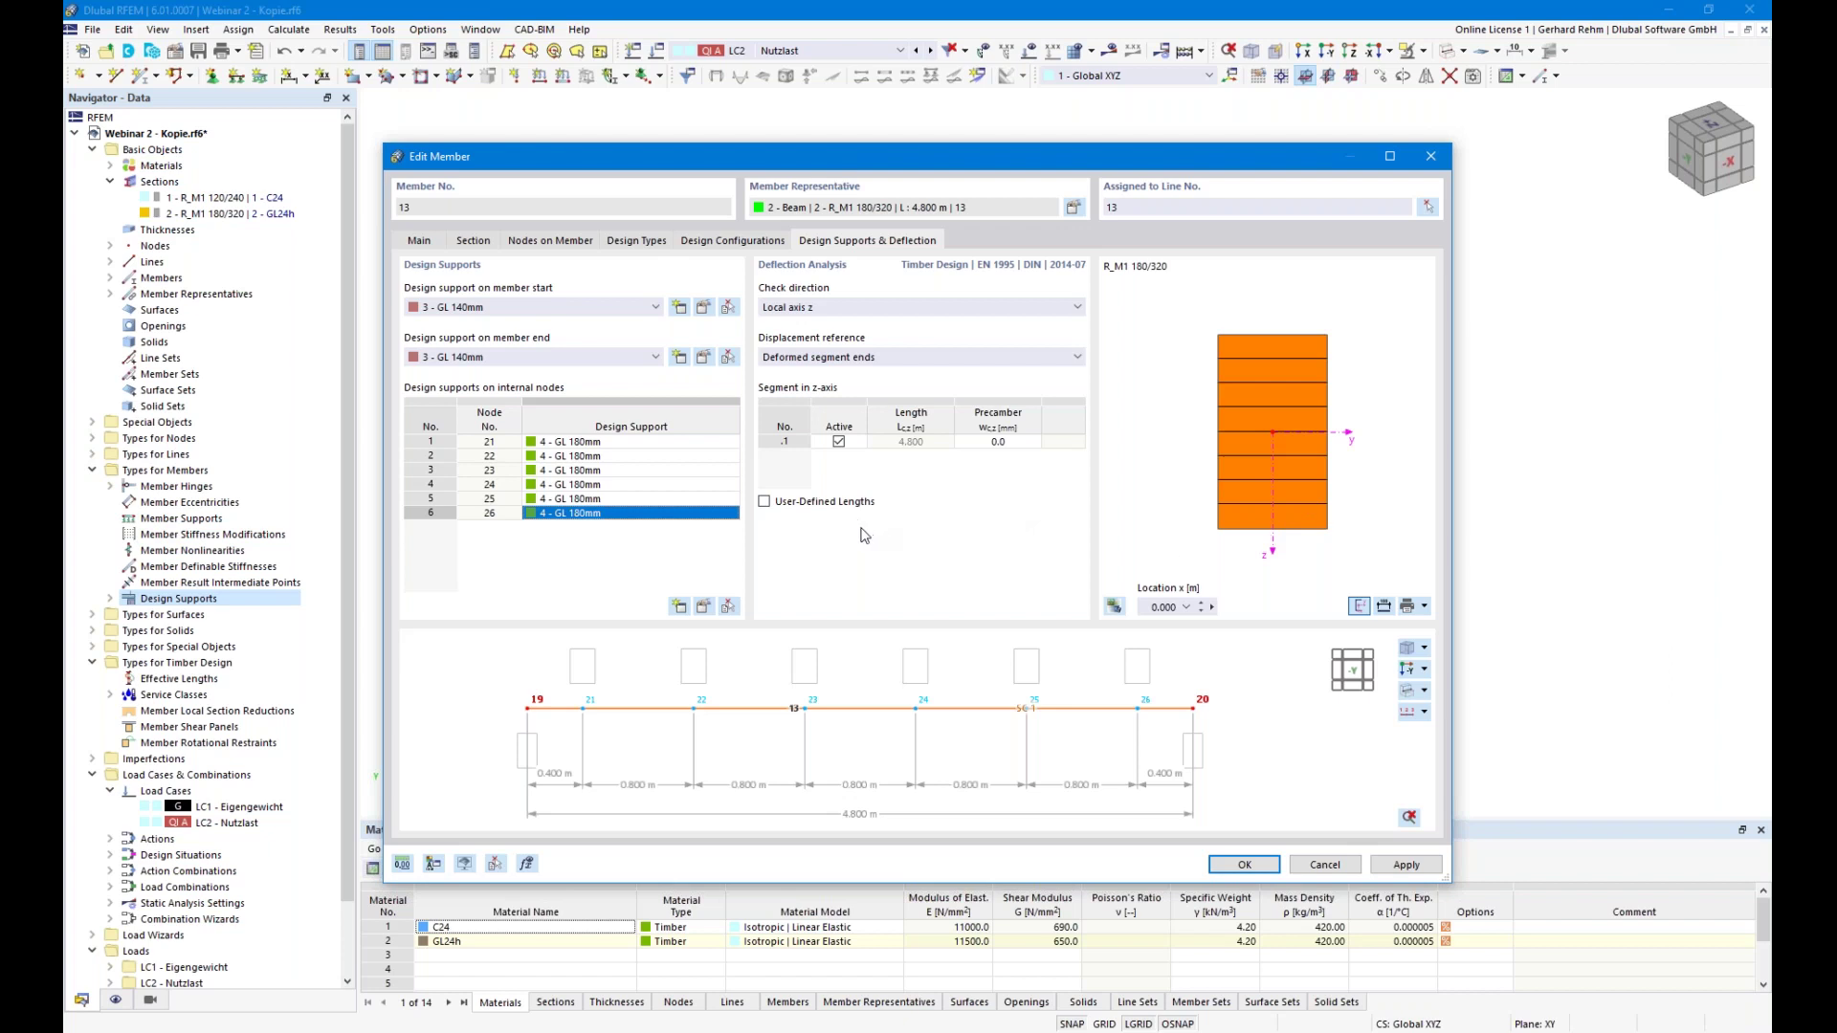
Try to turn off the direct support option in the z-axis for design support GL 180mm
click(617, 360)
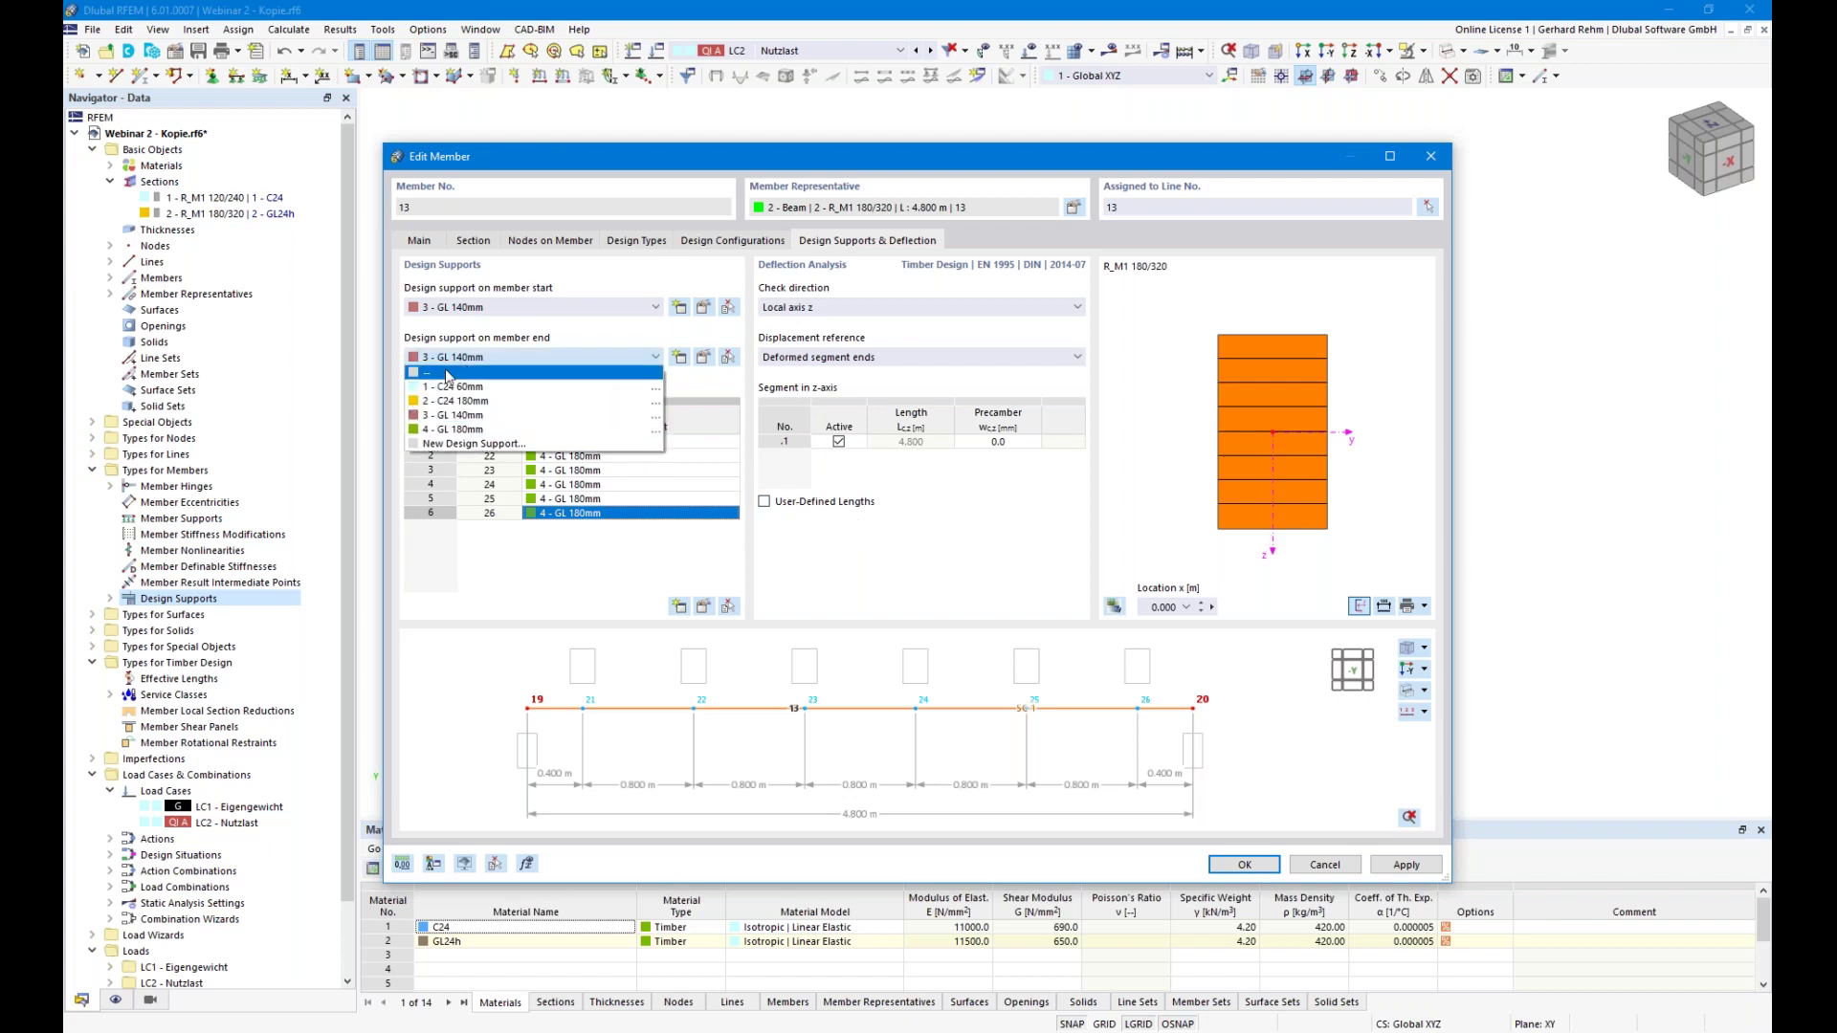
click(529, 358)
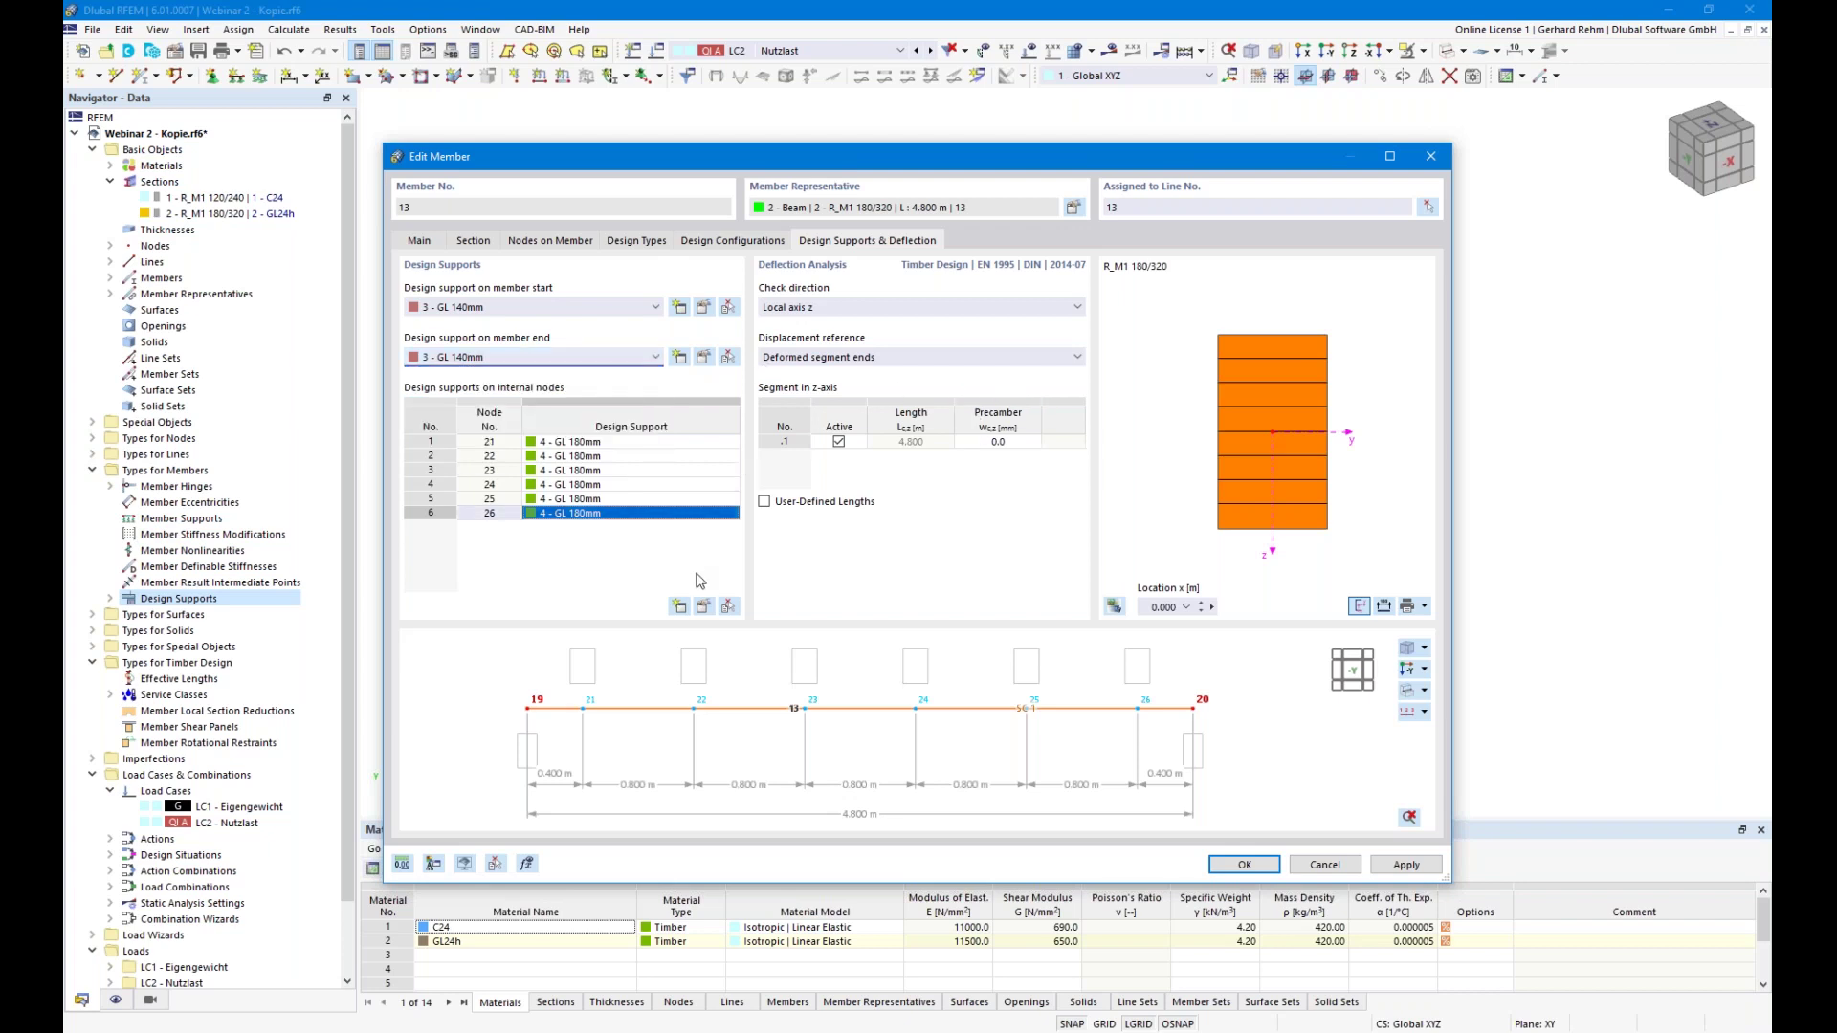
click(732, 513)
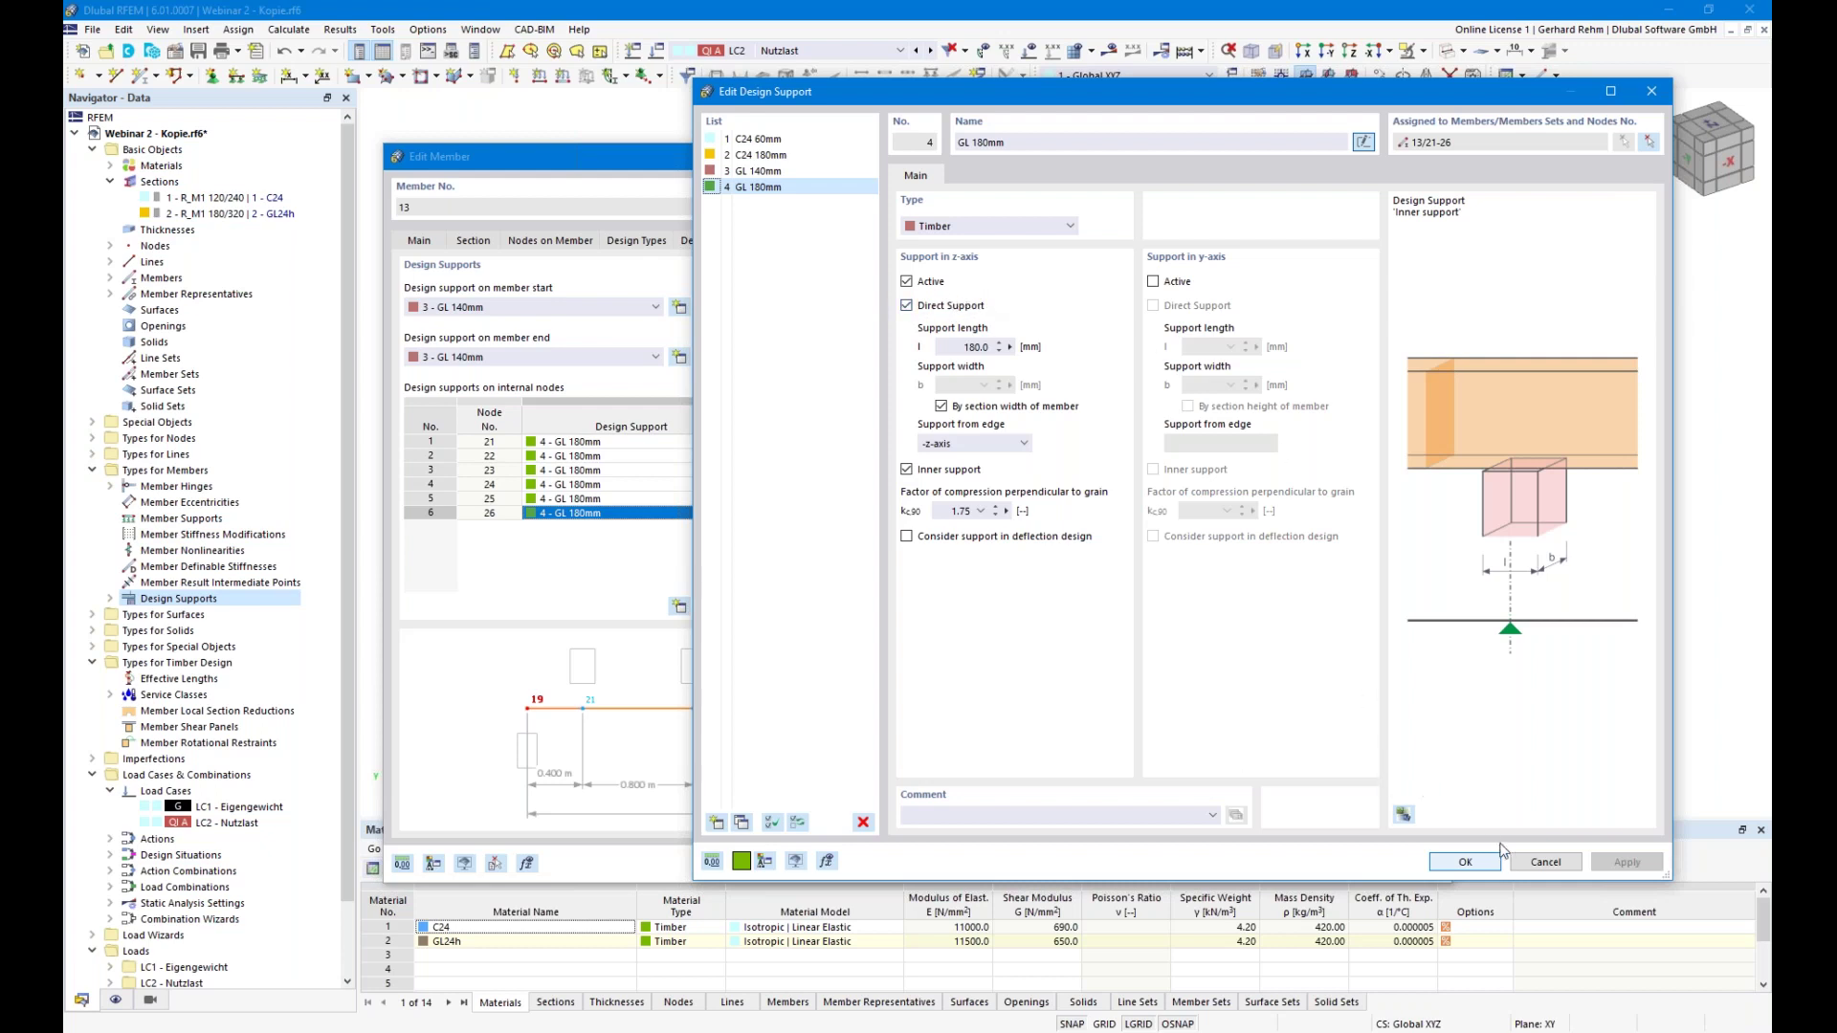
click(956, 305)
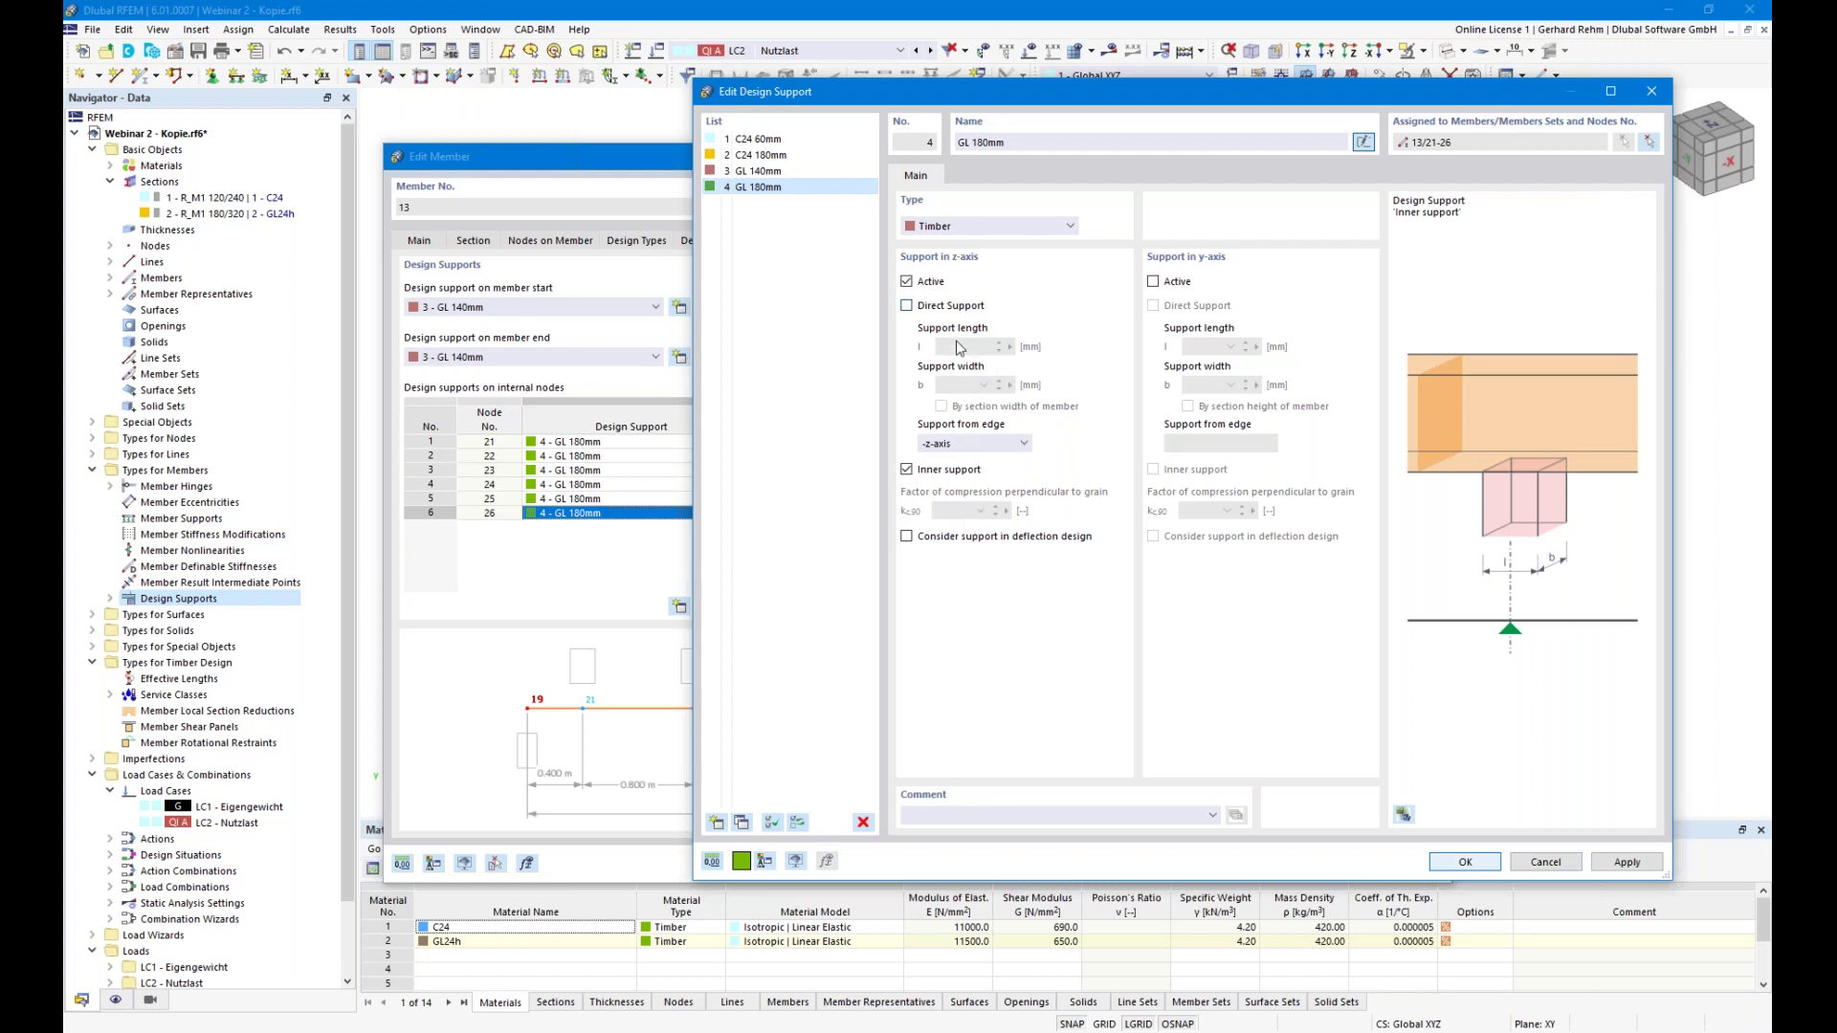
click(1545, 861)
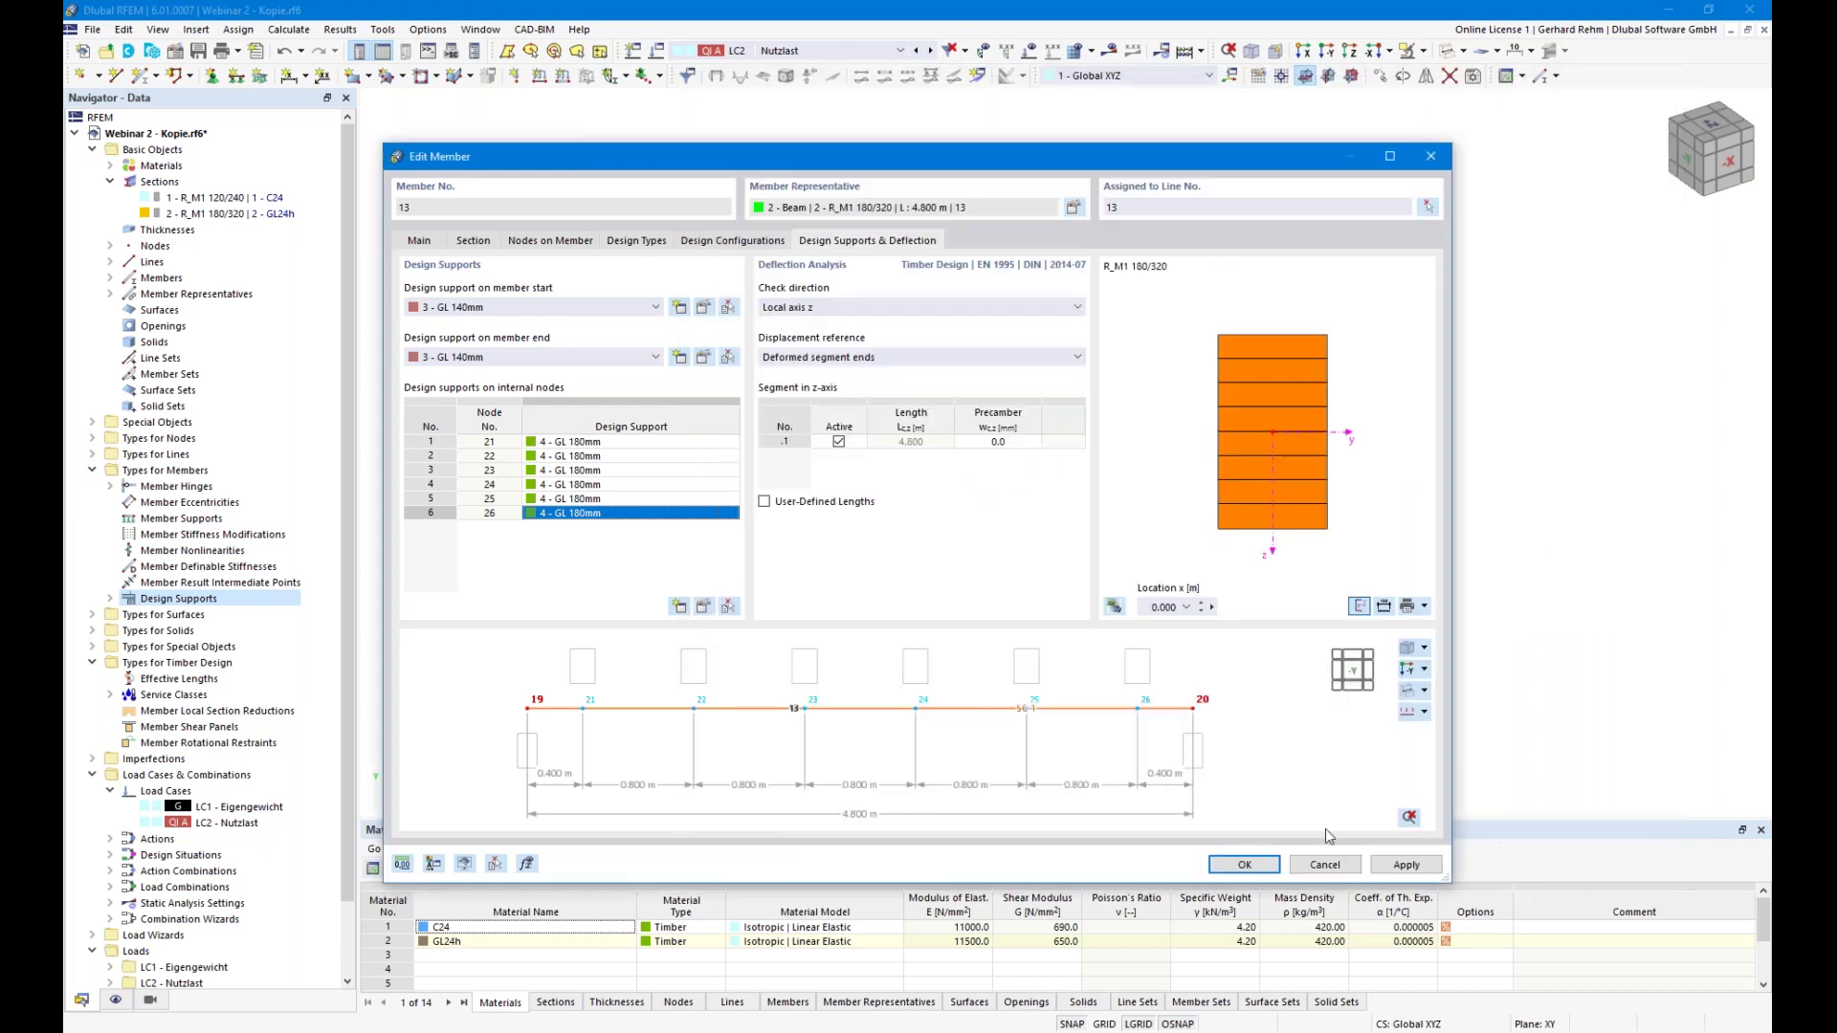
Accept the settings of the long beam, and calculate and show the Timber Design results
click(1243, 863)
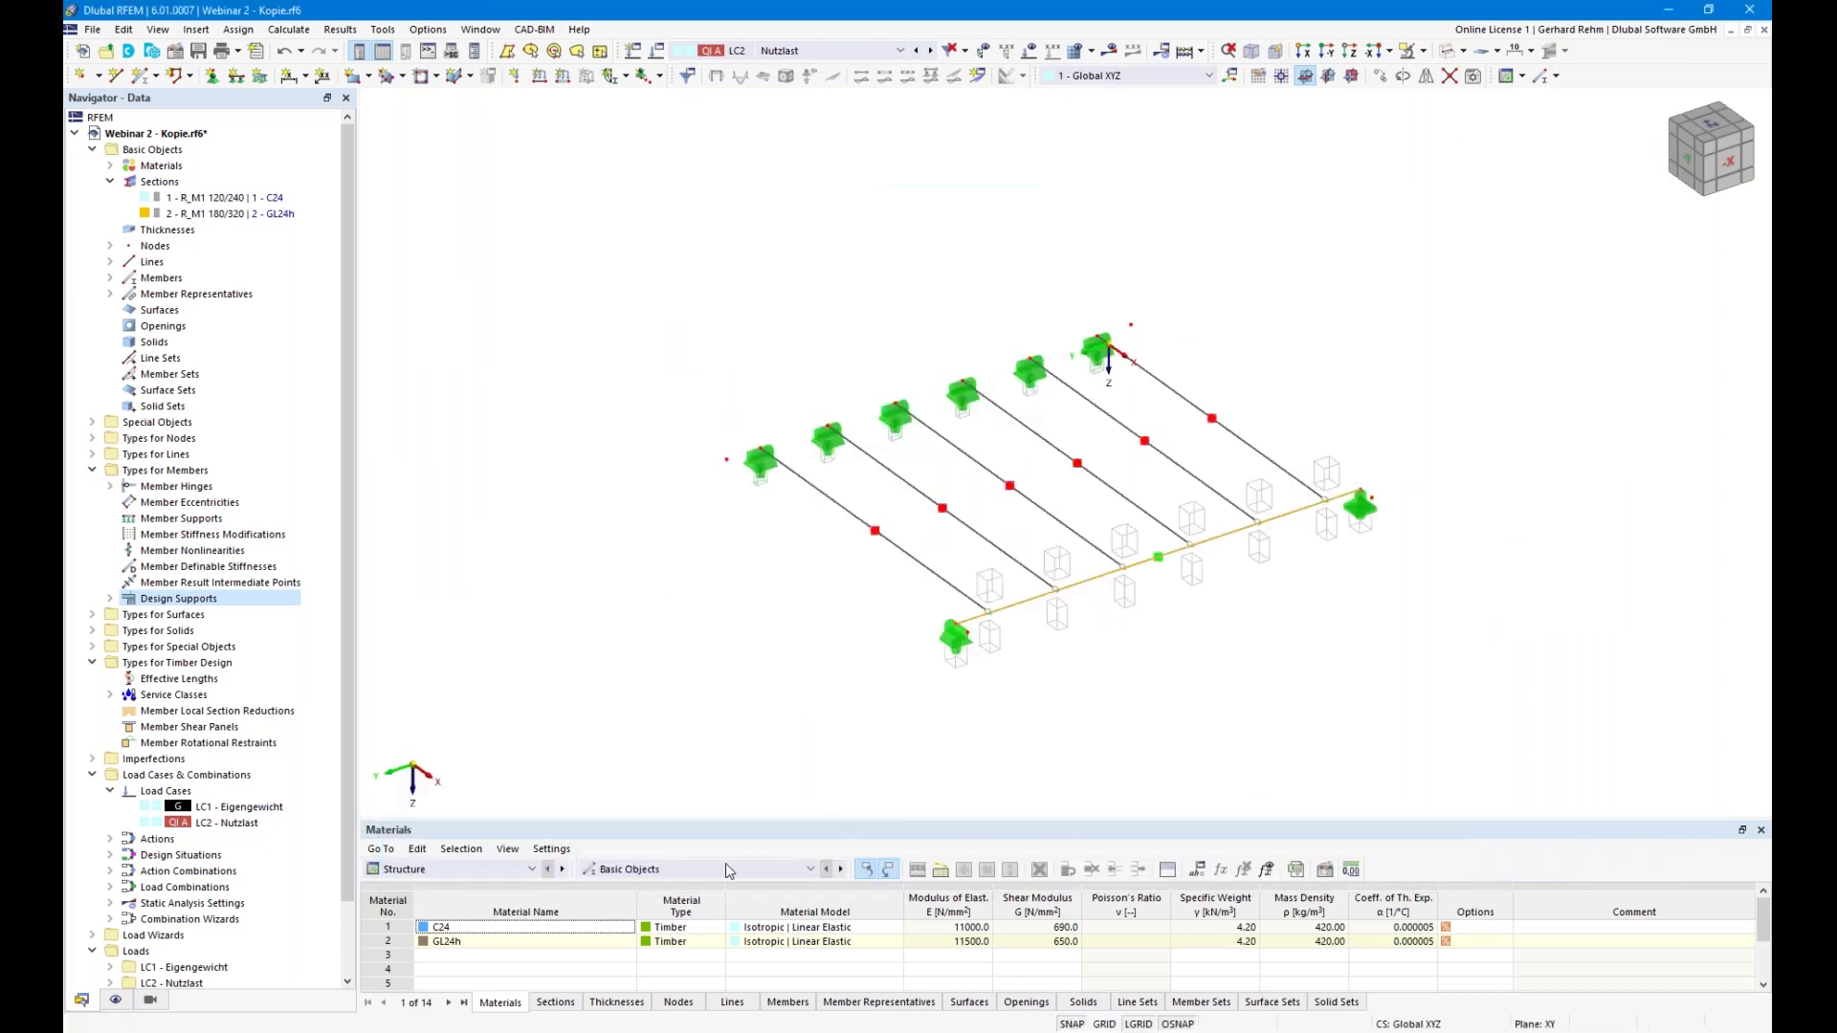
click(450, 868)
click(418, 954)
click(914, 869)
click(992, 601)
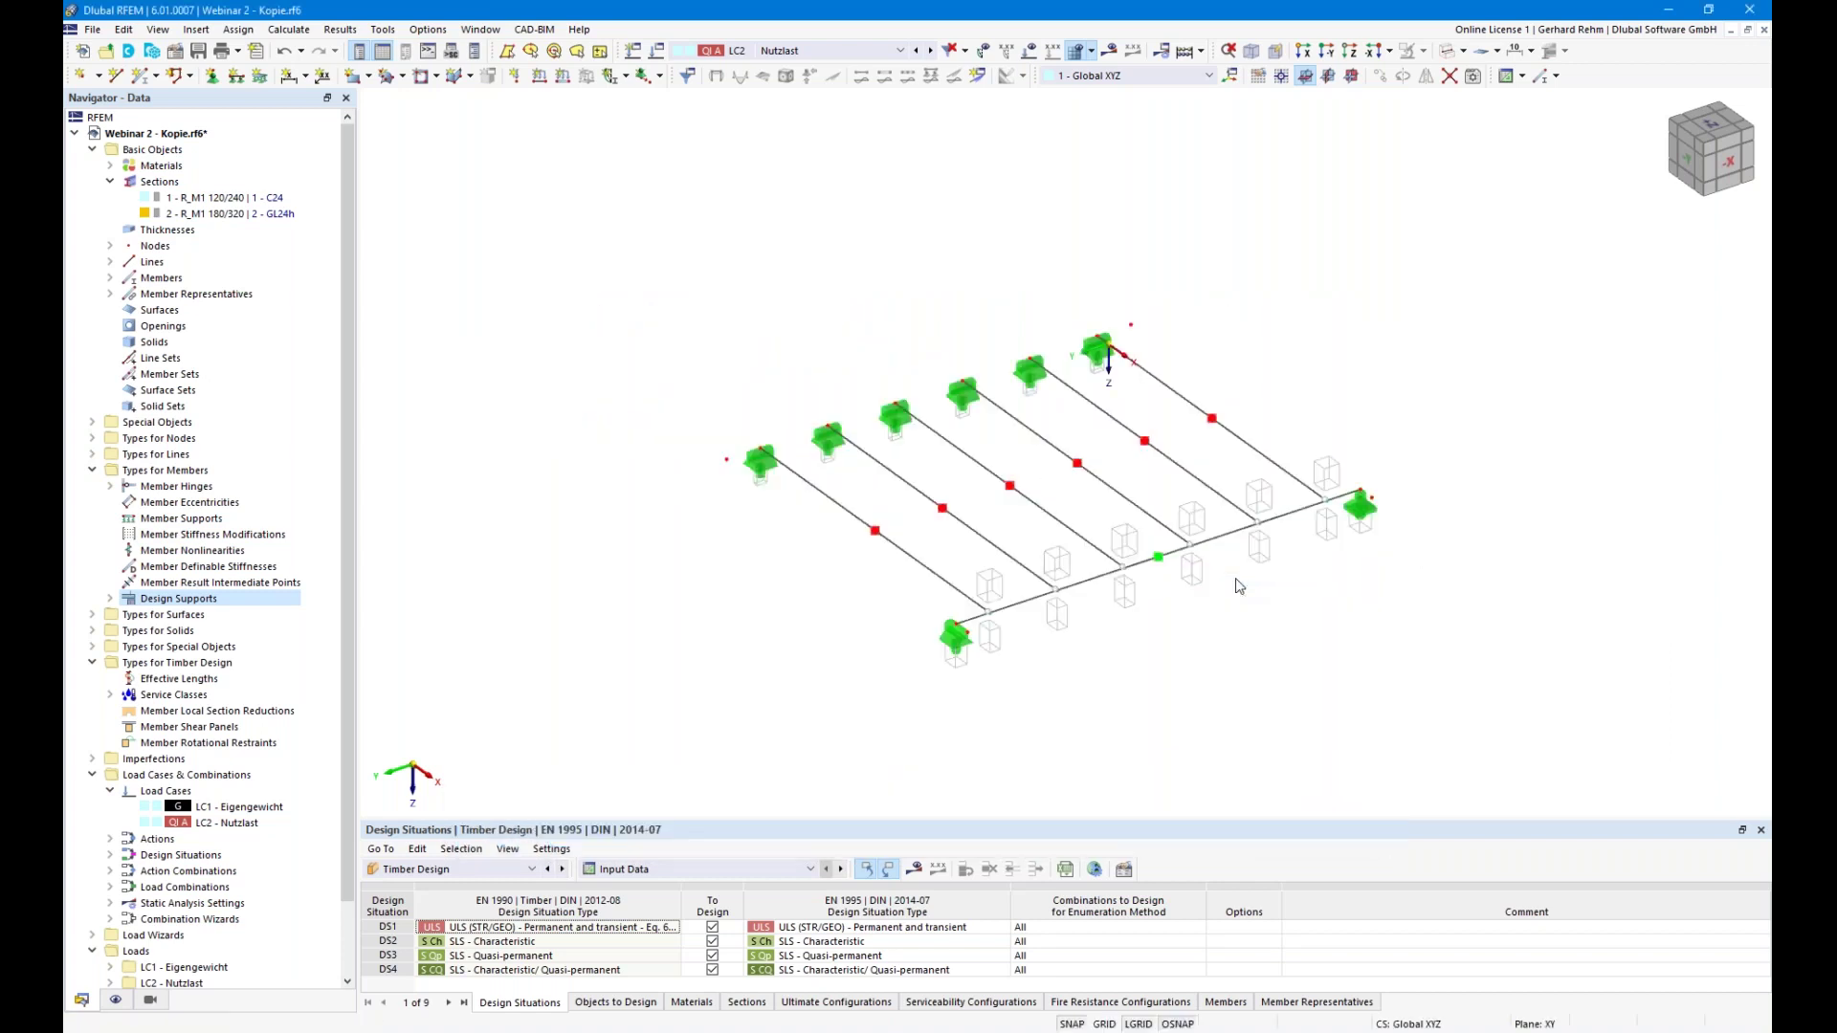
Show the member design ratios by design situation for the long beam in an enlarged results table
scroll(1064, 678, down, 1)
middle_drag(1064, 677, 1018, 550)
right_drag(991, 552, 1020, 507)
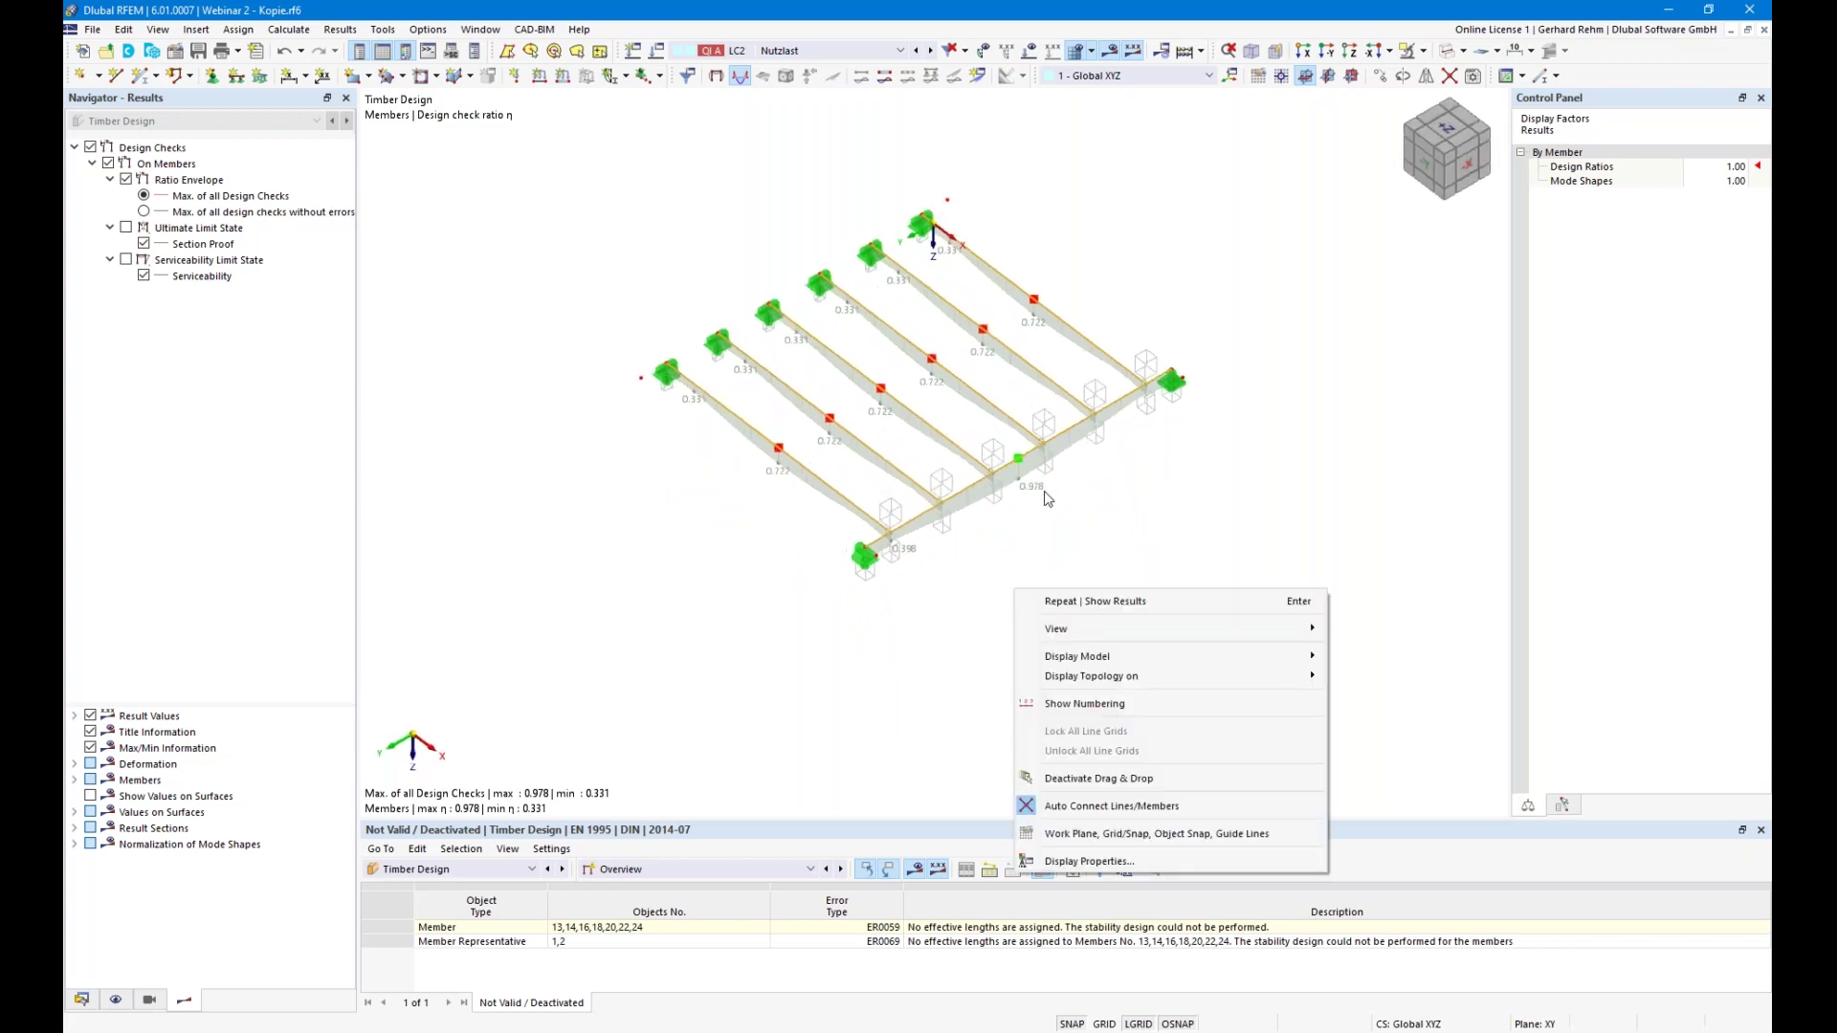
click(898, 774)
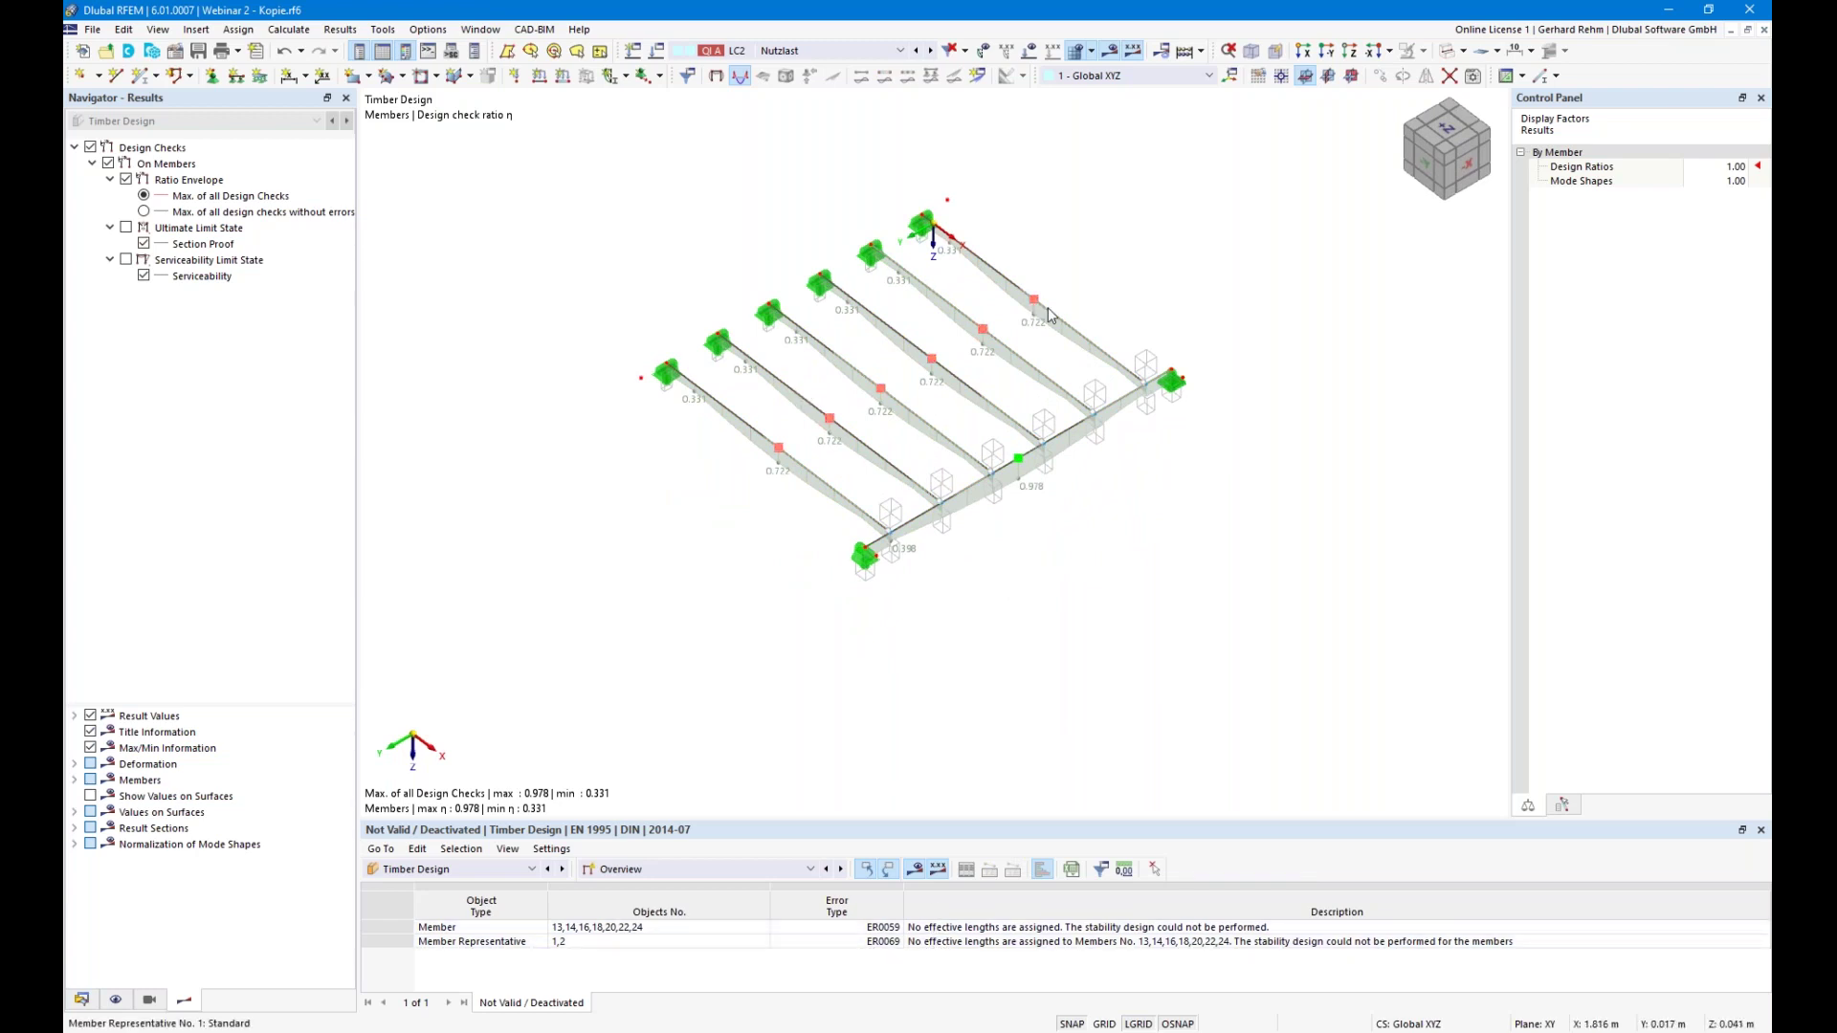
click(841, 872)
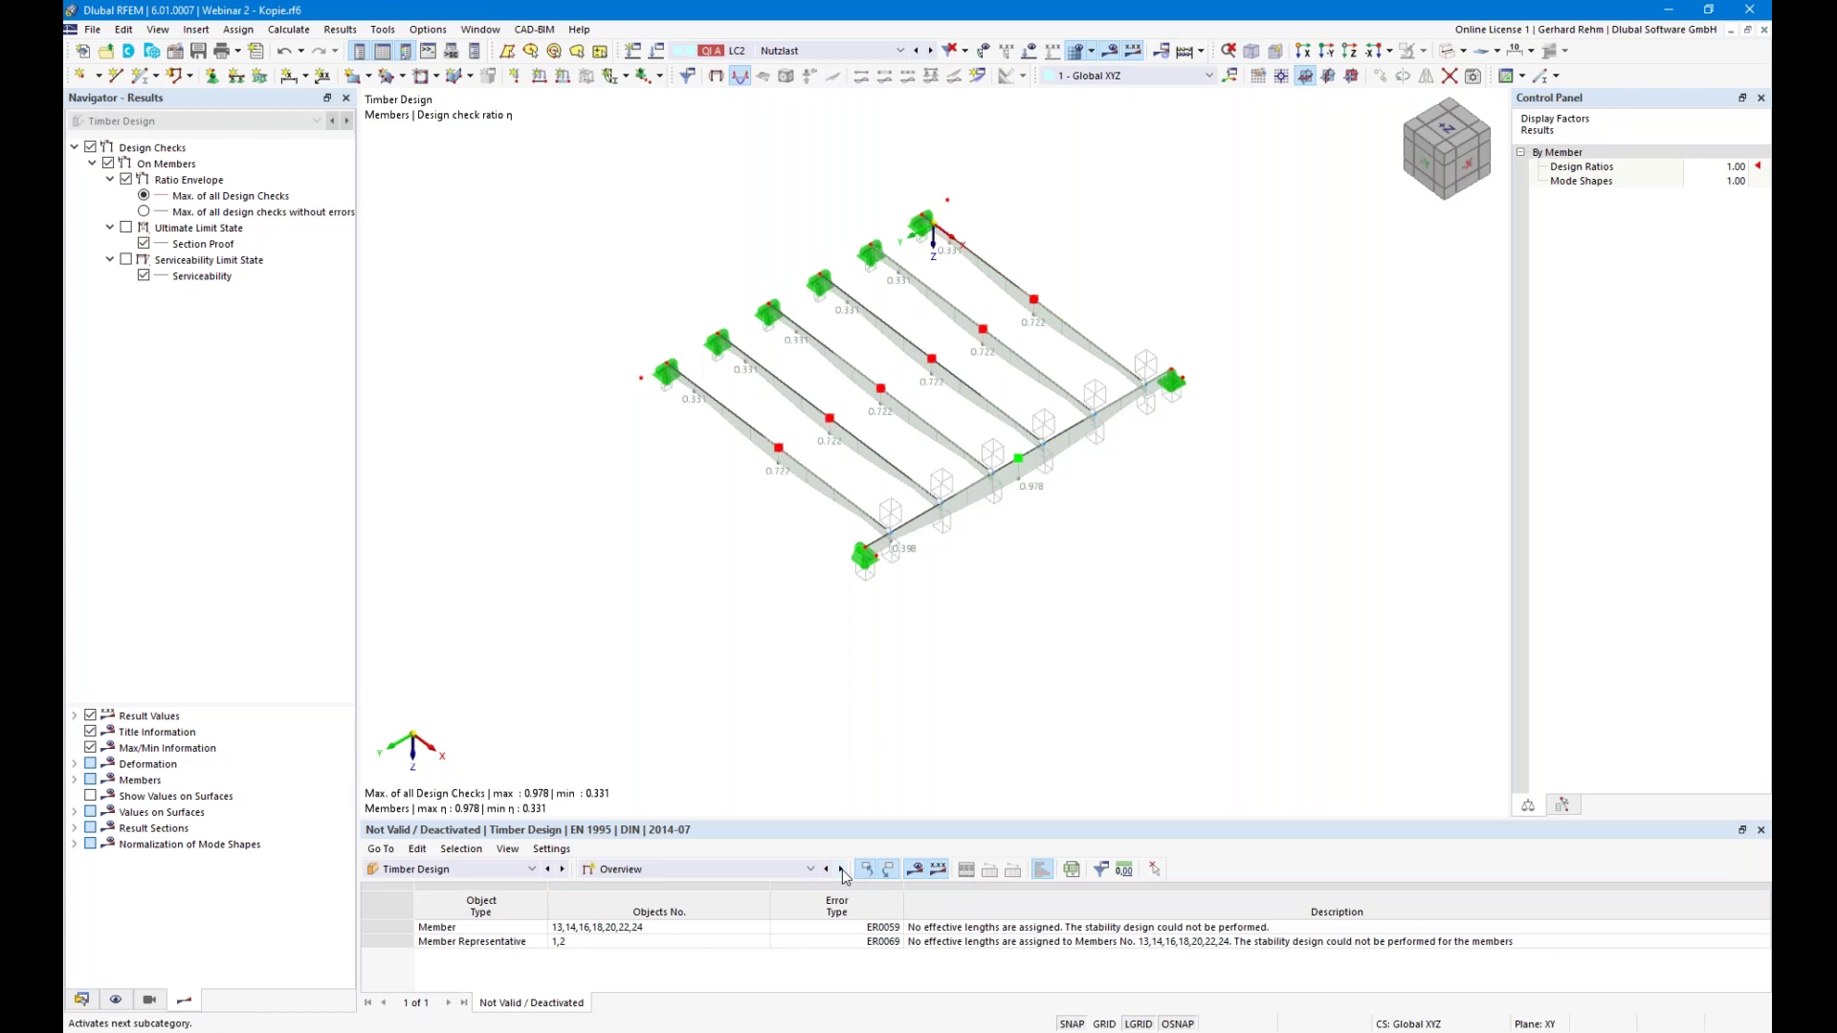
drag(845, 822, 847, 519)
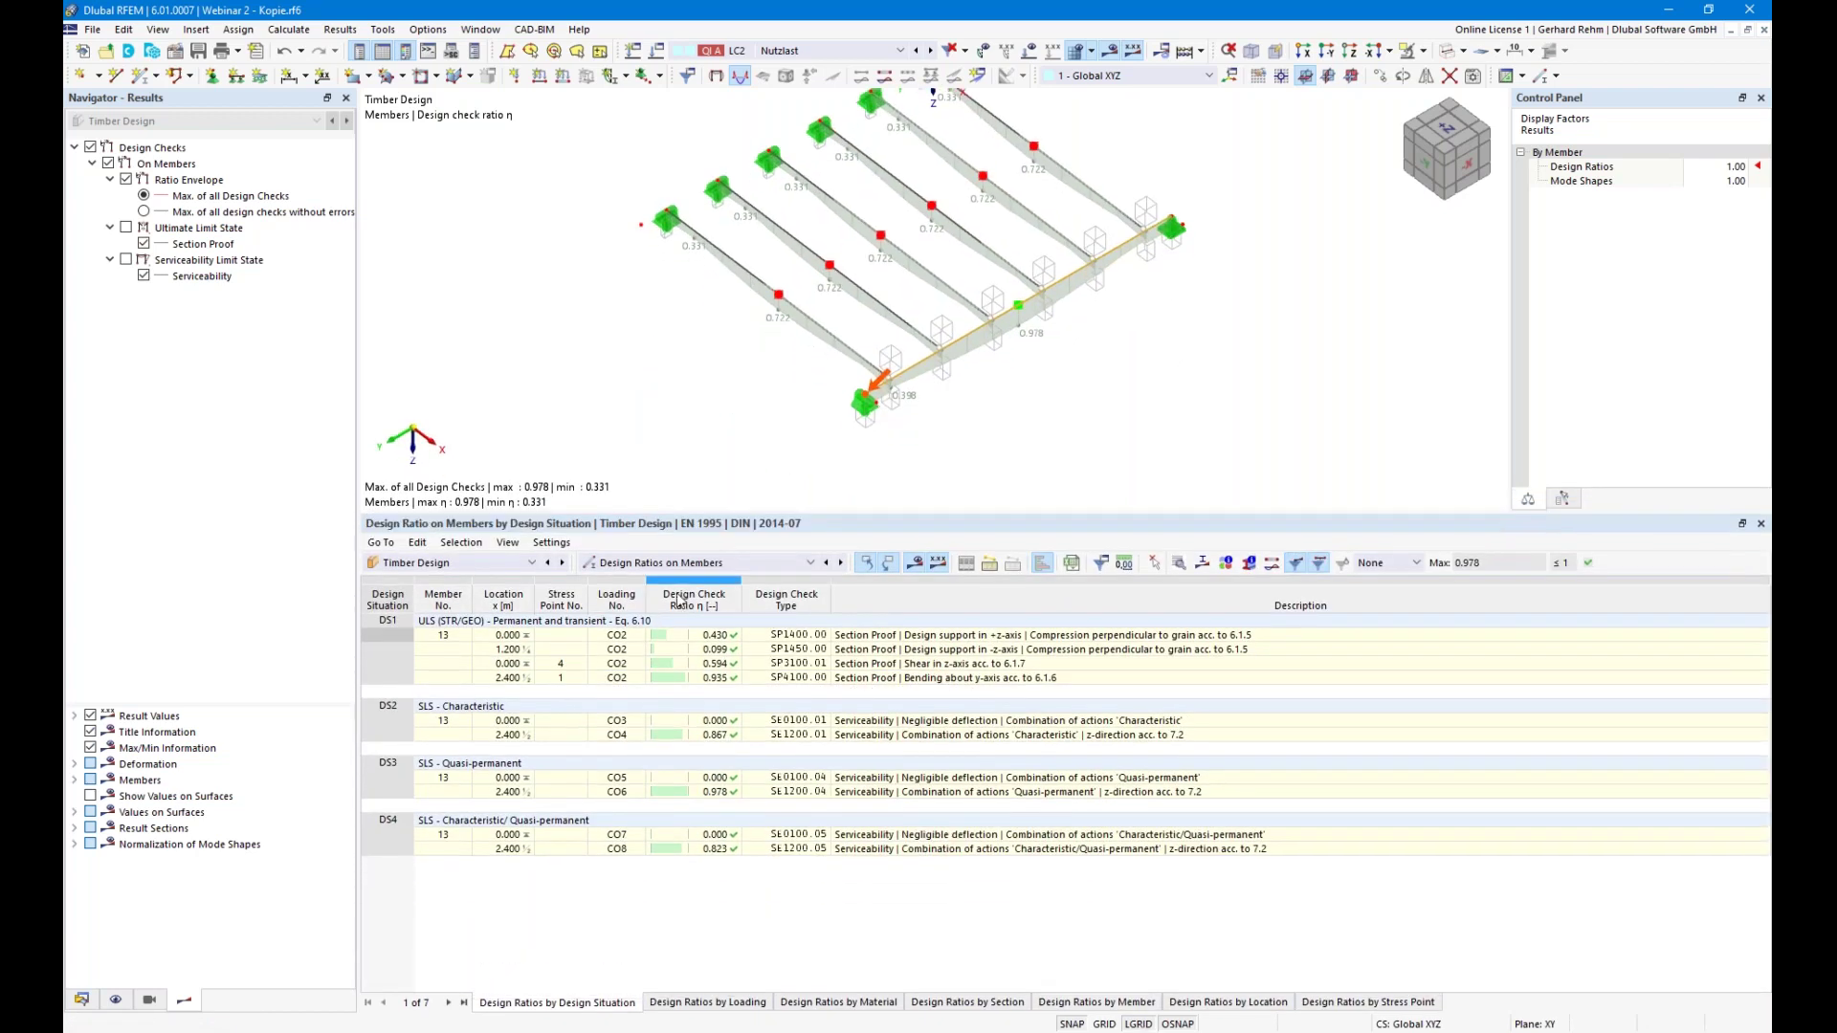
Show the design ratios on member representatives, listed by member representative, and select the 180/320 beam's results
click(687, 564)
click(681, 622)
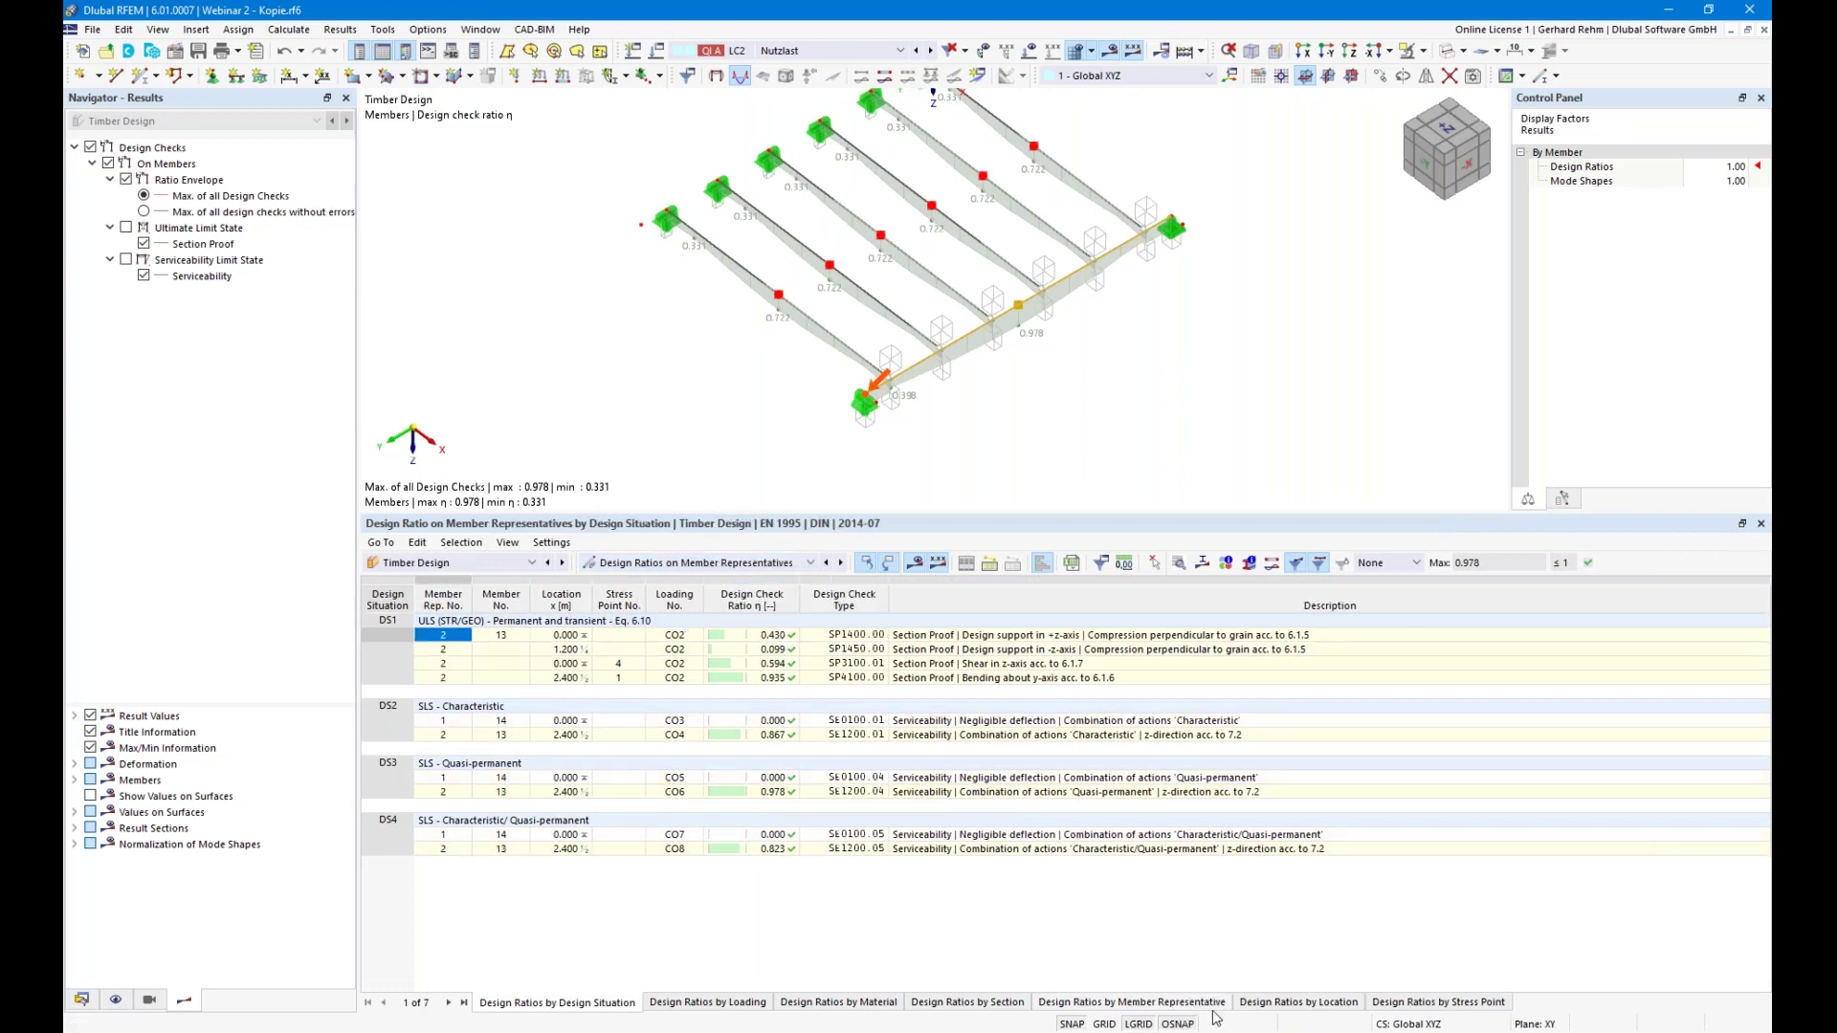
click(1189, 1005)
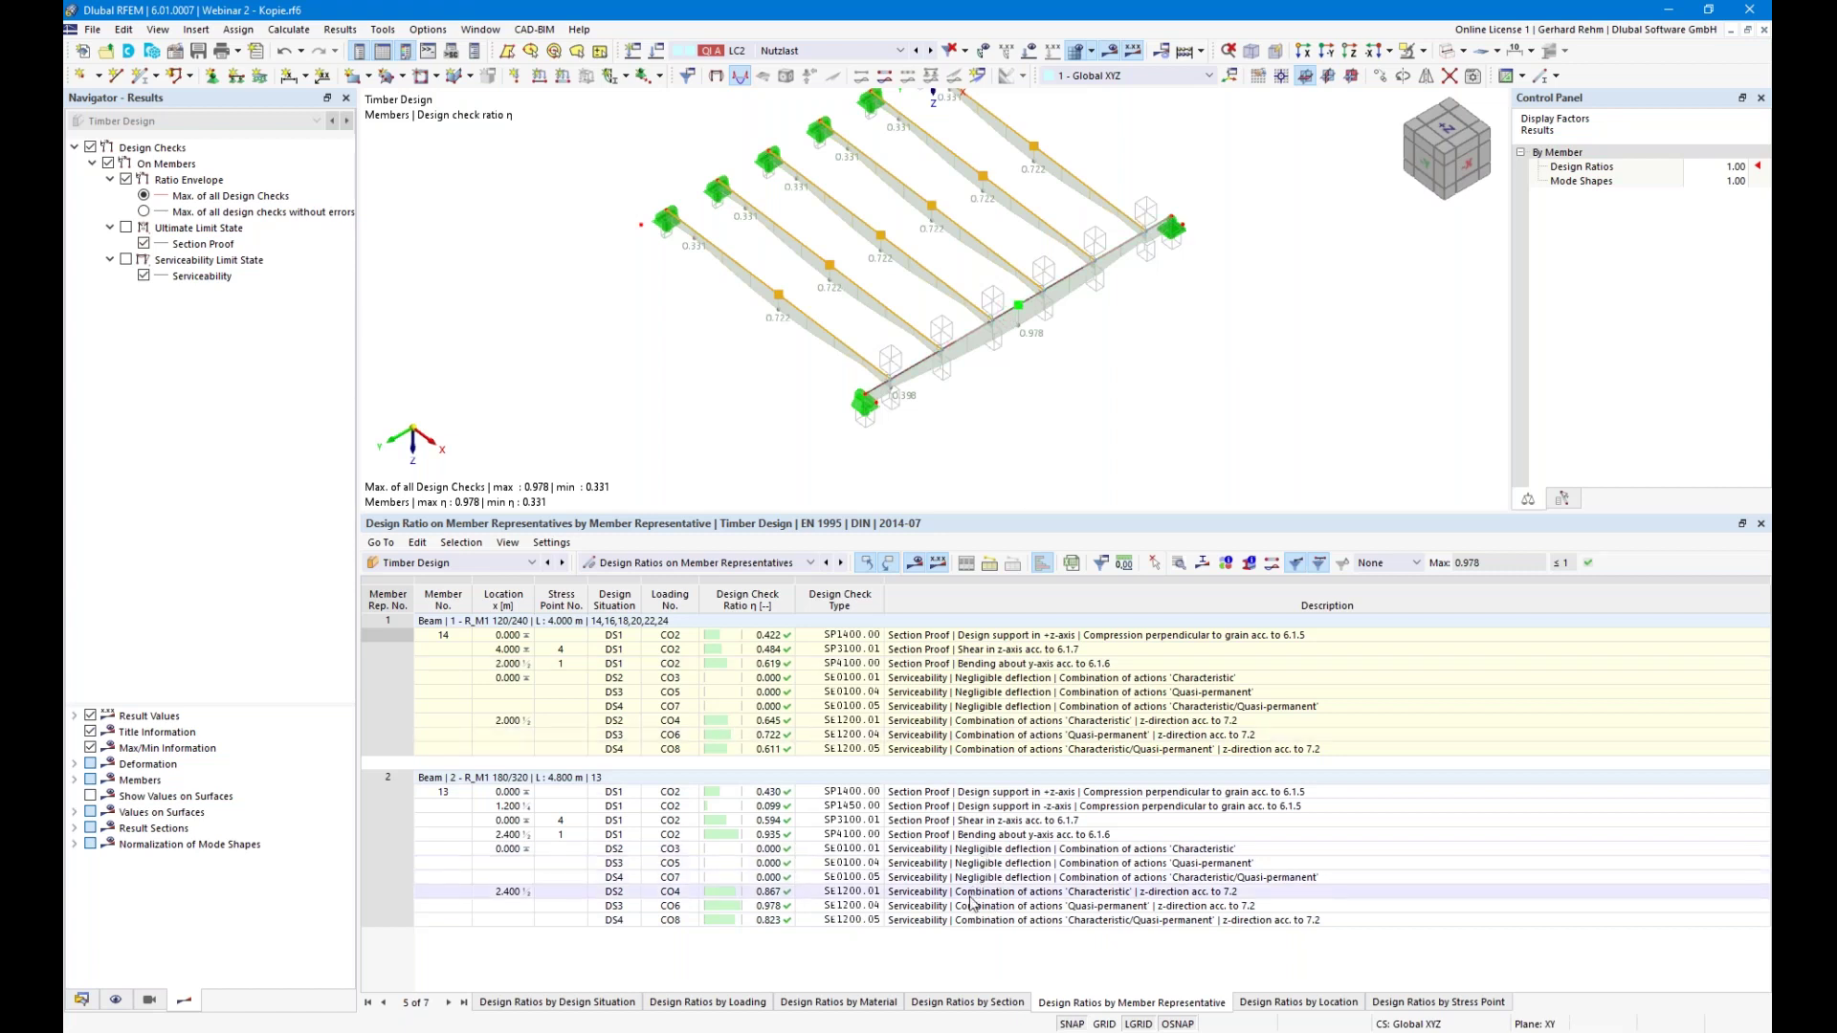
click(932, 848)
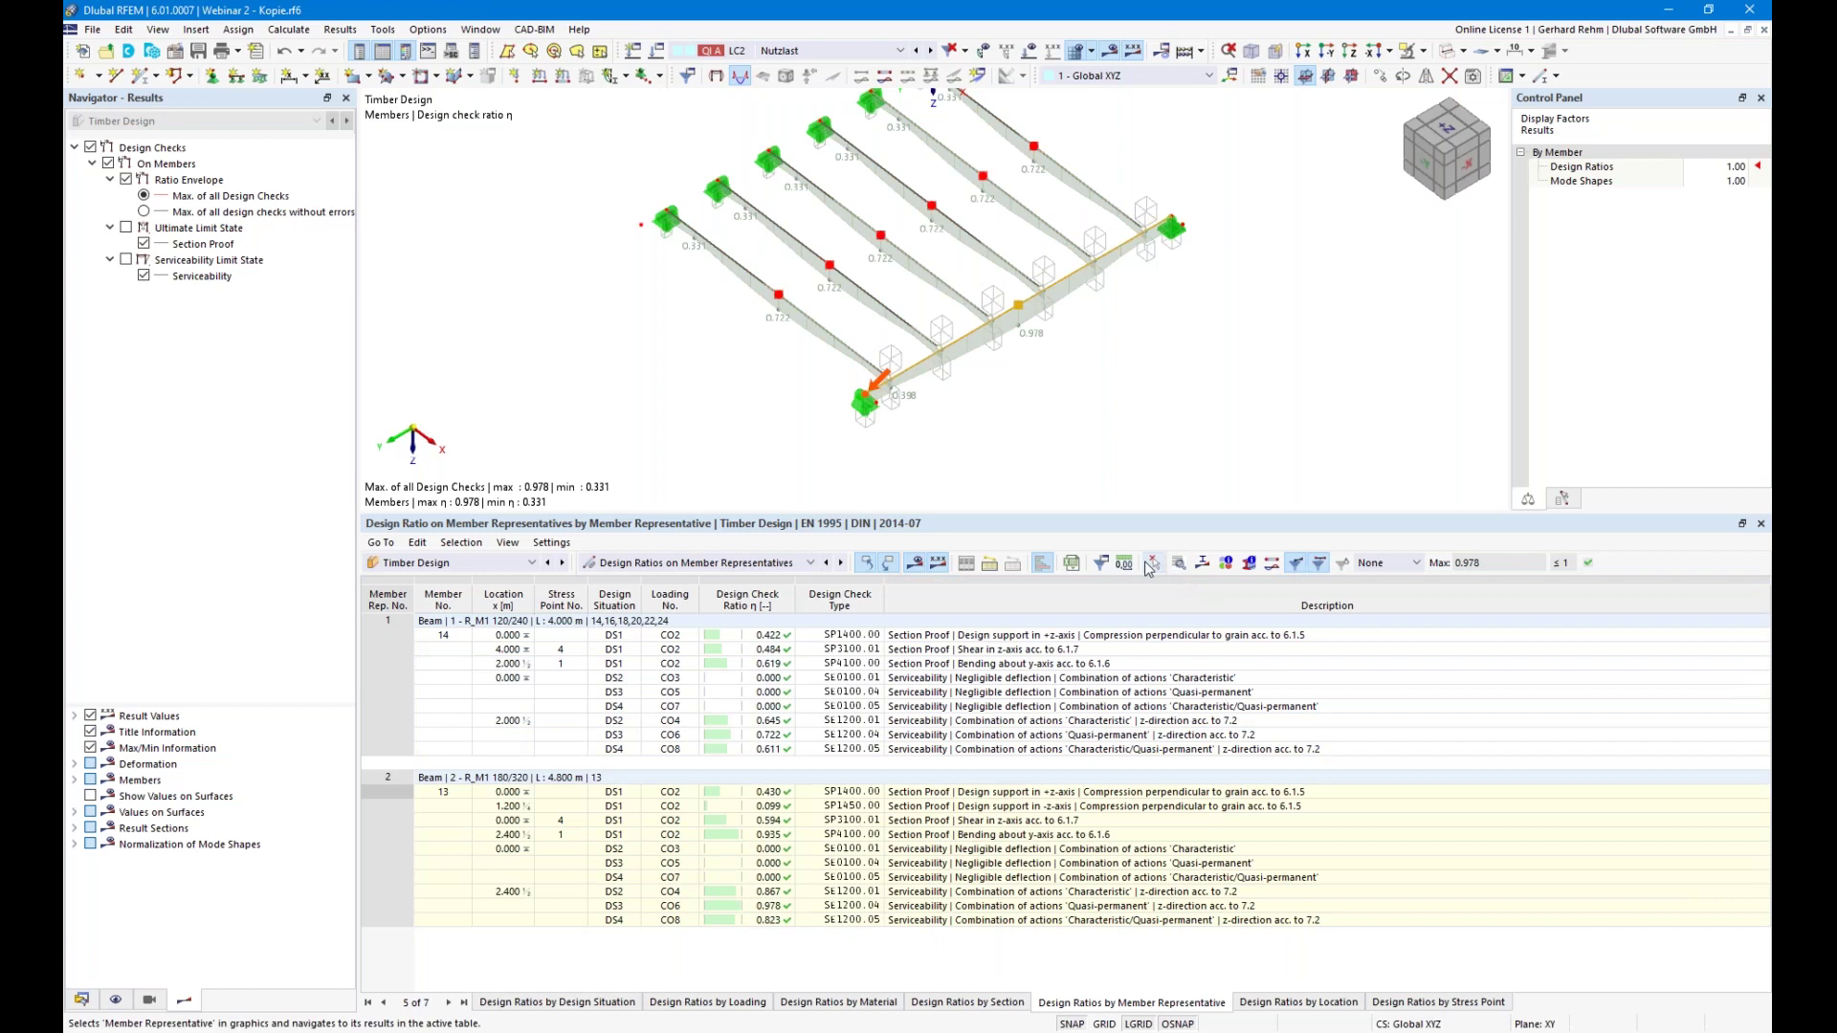
Limit the serviceability limit state rows in the member representative results table to governing checks only
click(1102, 564)
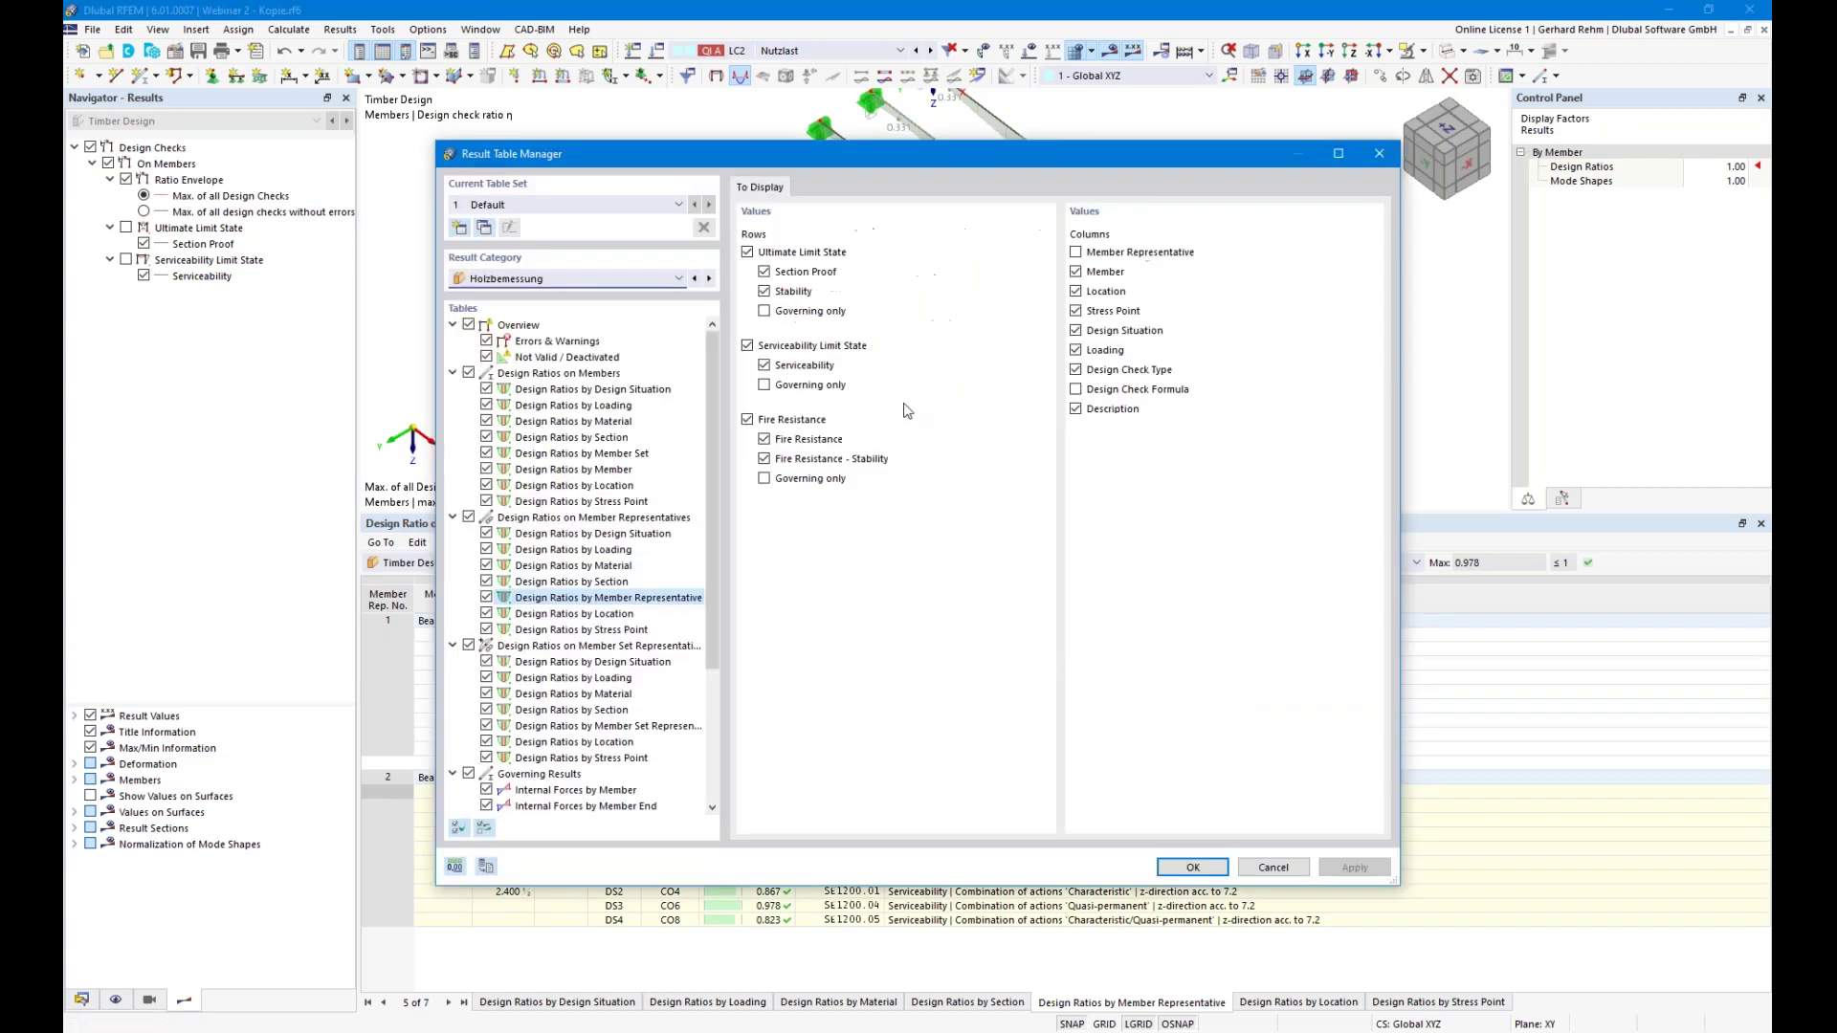
click(764, 386)
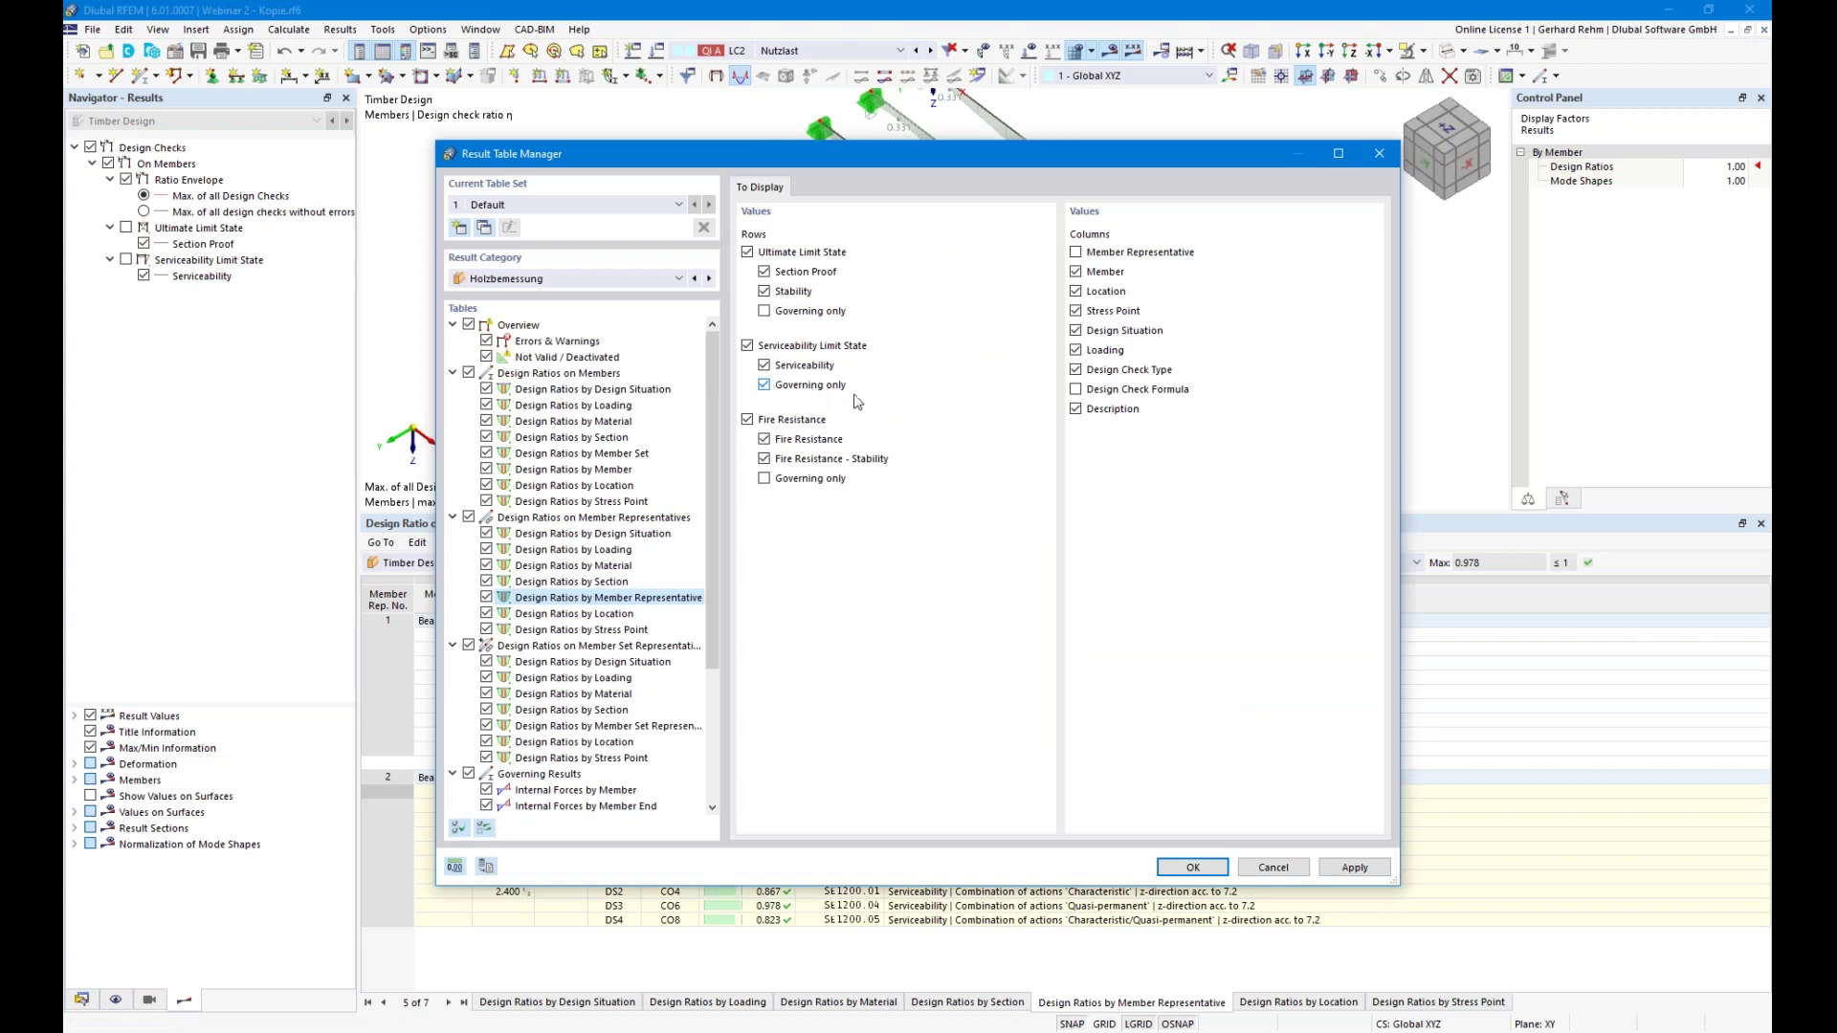
click(1196, 866)
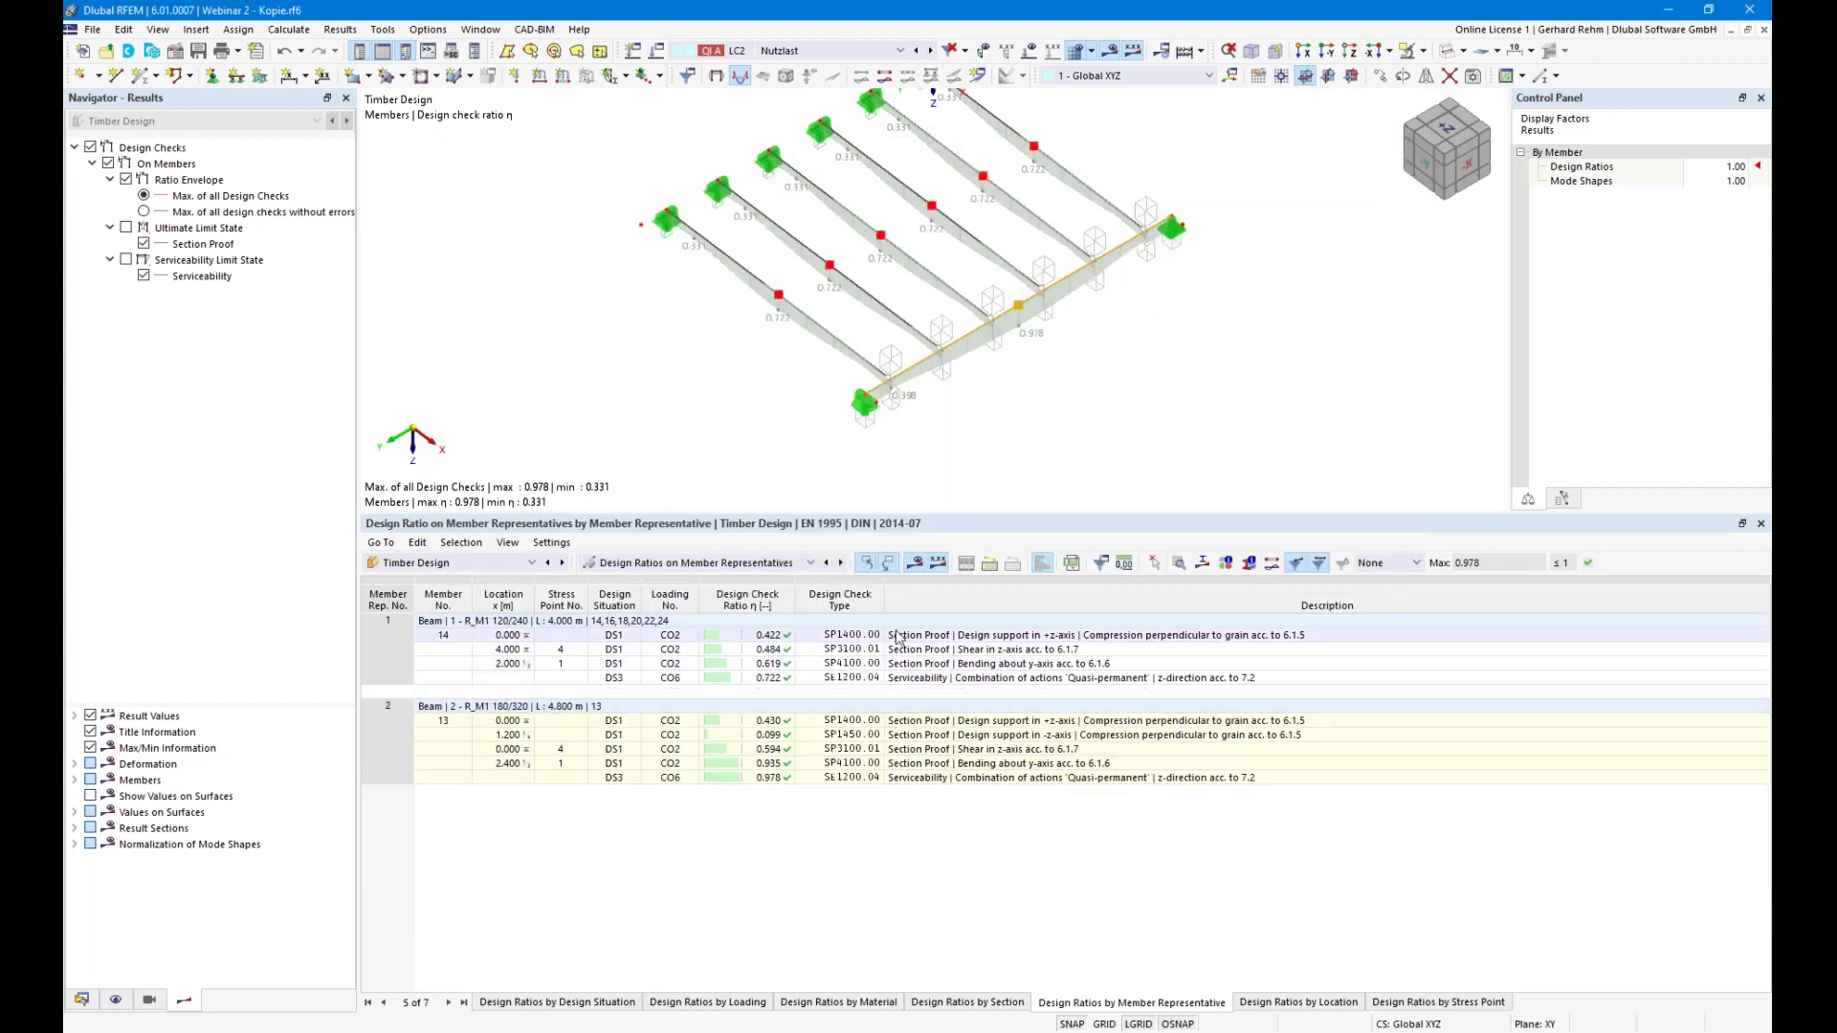
Go through the support compression, shear, bending and serviceability checks of the 120/240 beams, and enlarge the model view
click(962, 636)
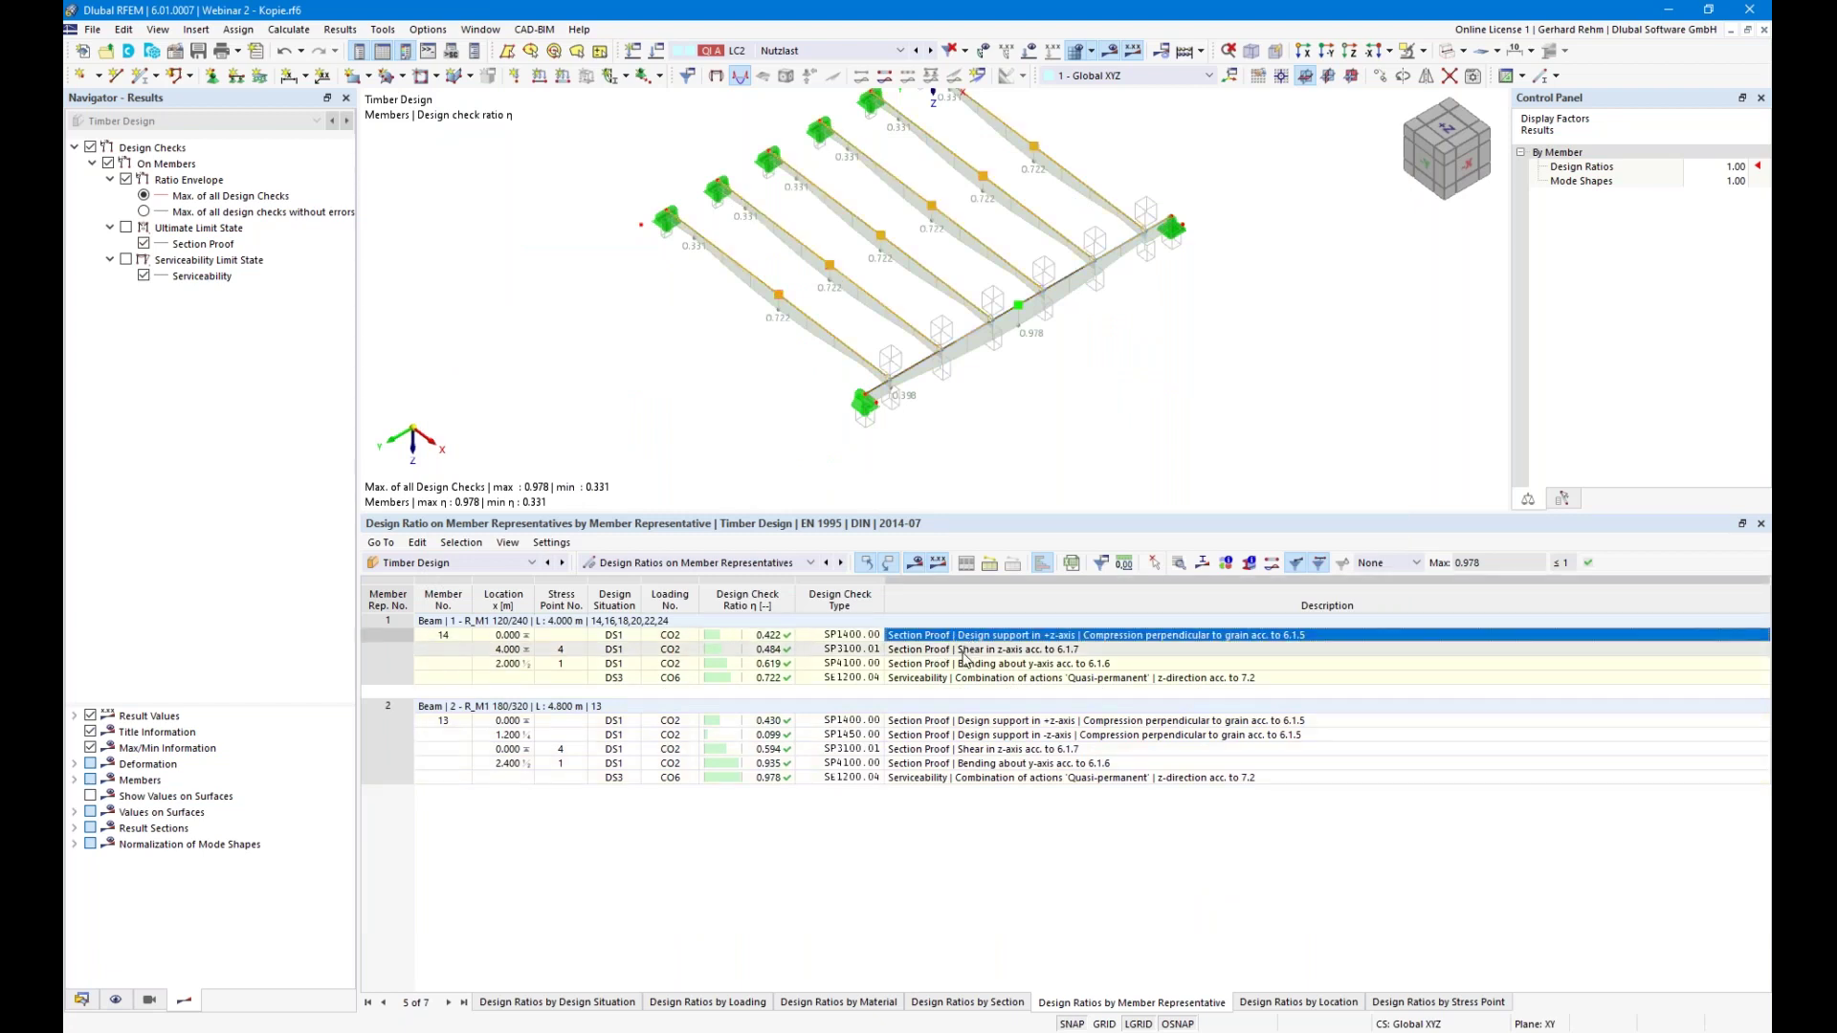
click(964, 651)
click(969, 664)
click(974, 678)
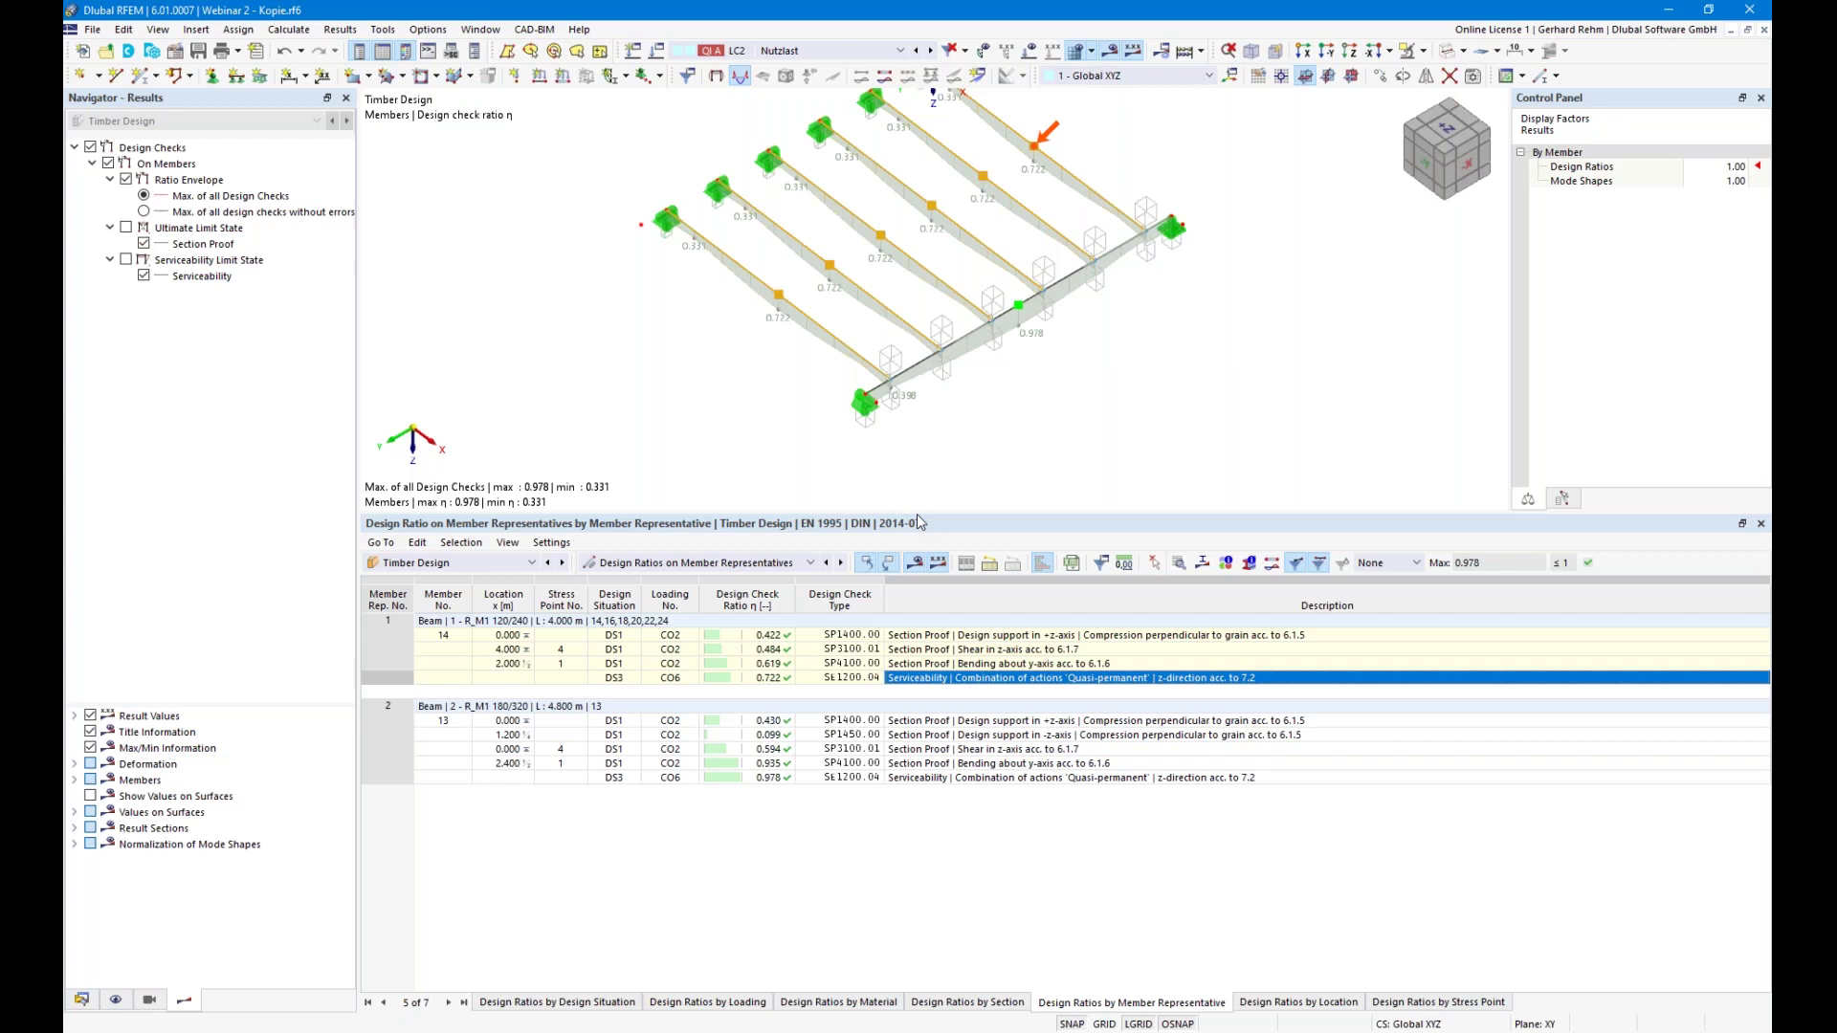
drag(919, 518, 956, 629)
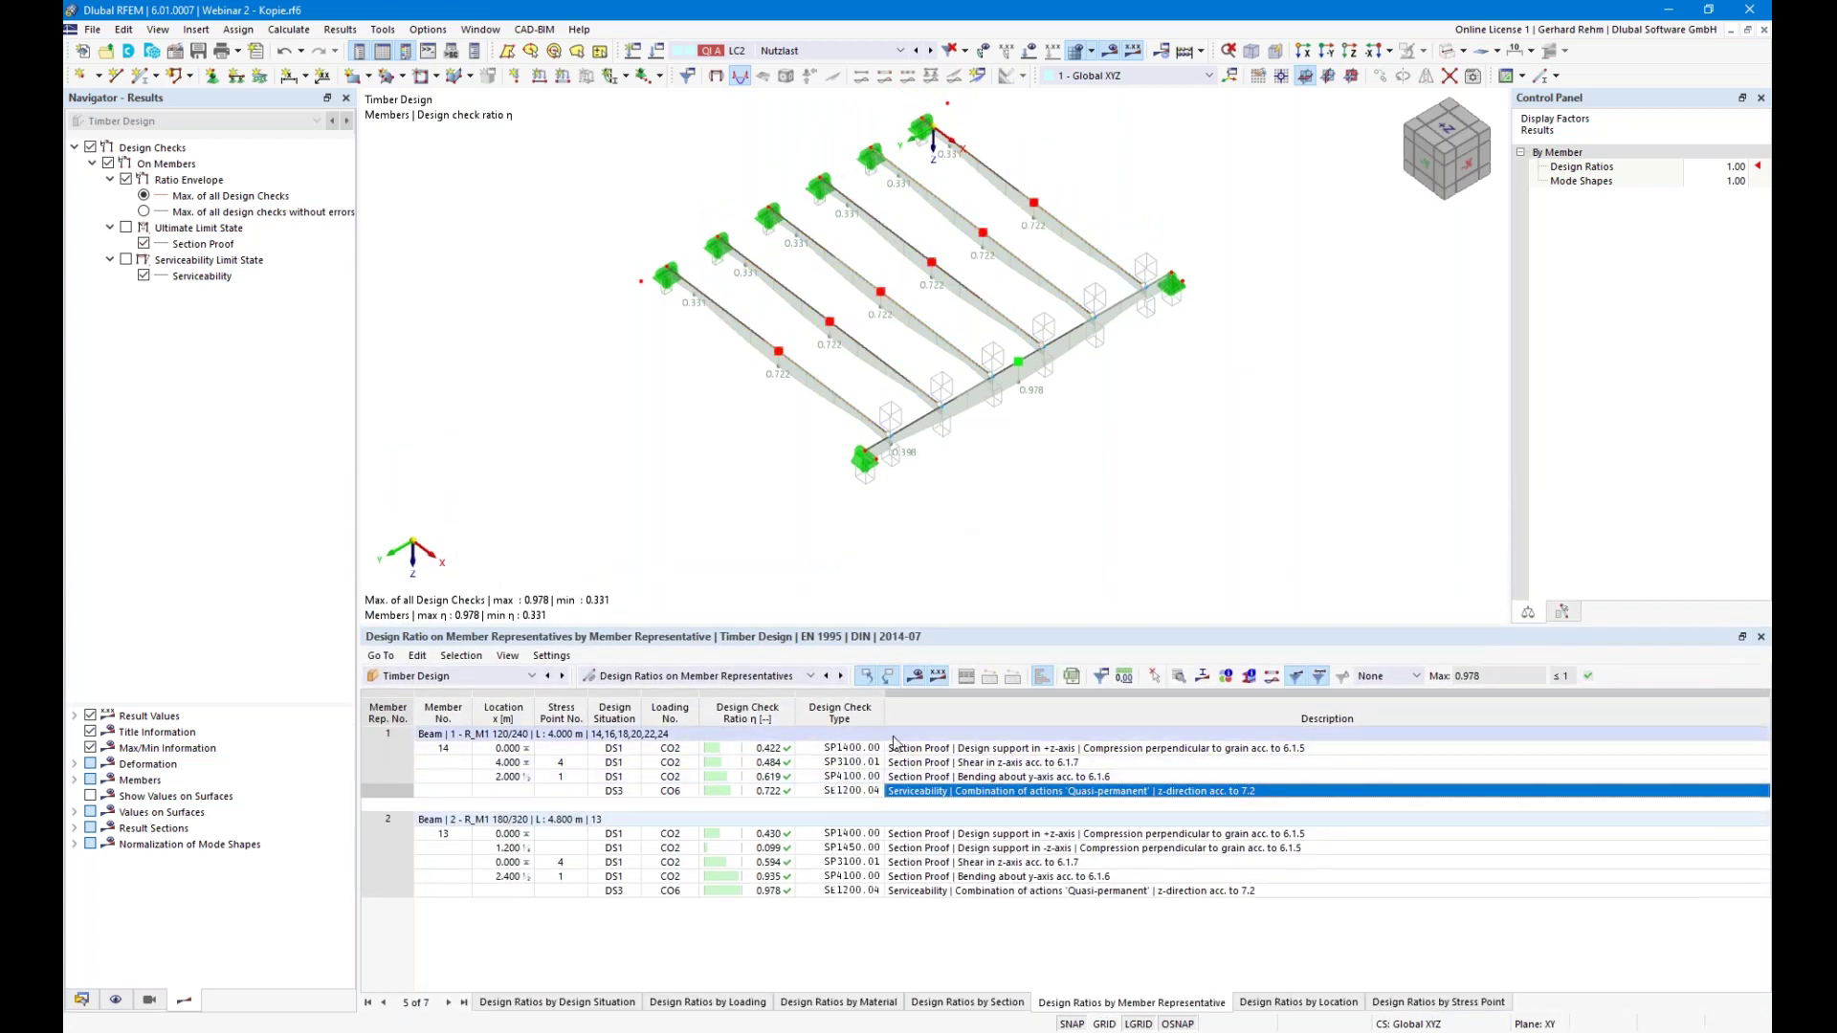
Review the design check details for compression perpendicular to grain at the +z-axis design support of the 120/240 beam
double_click(941, 750)
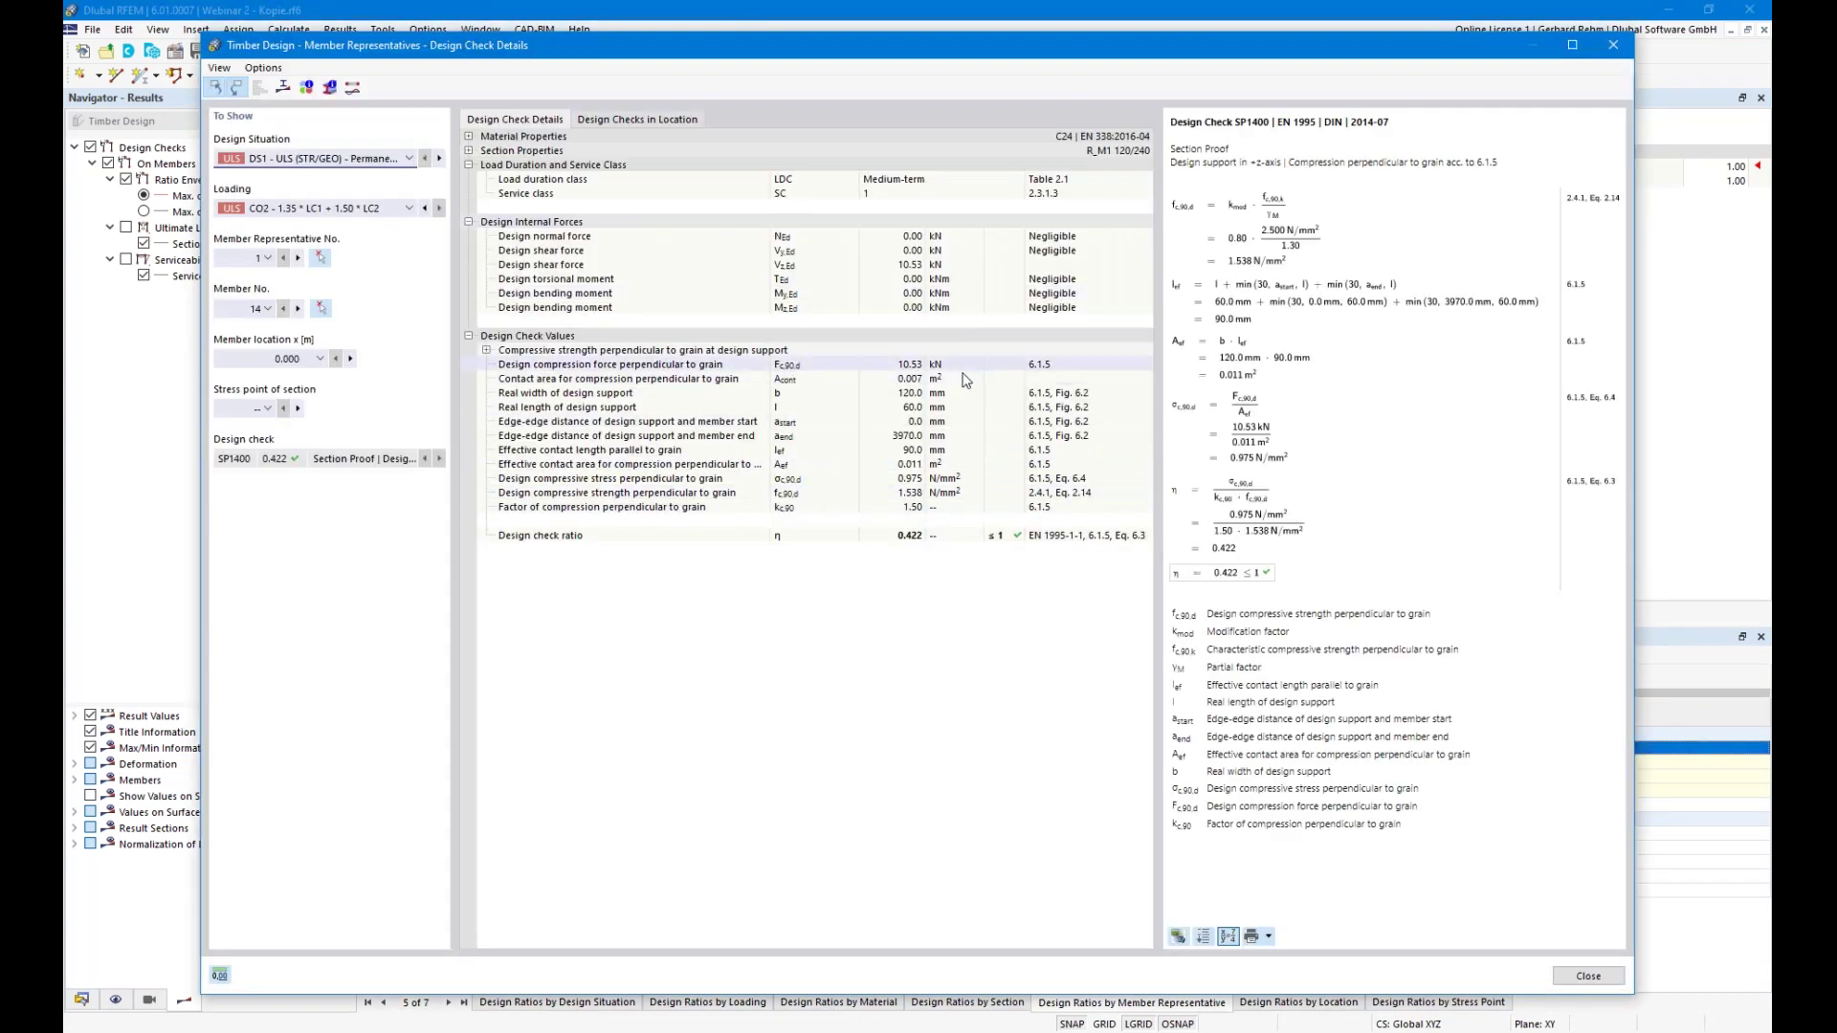
click(900, 364)
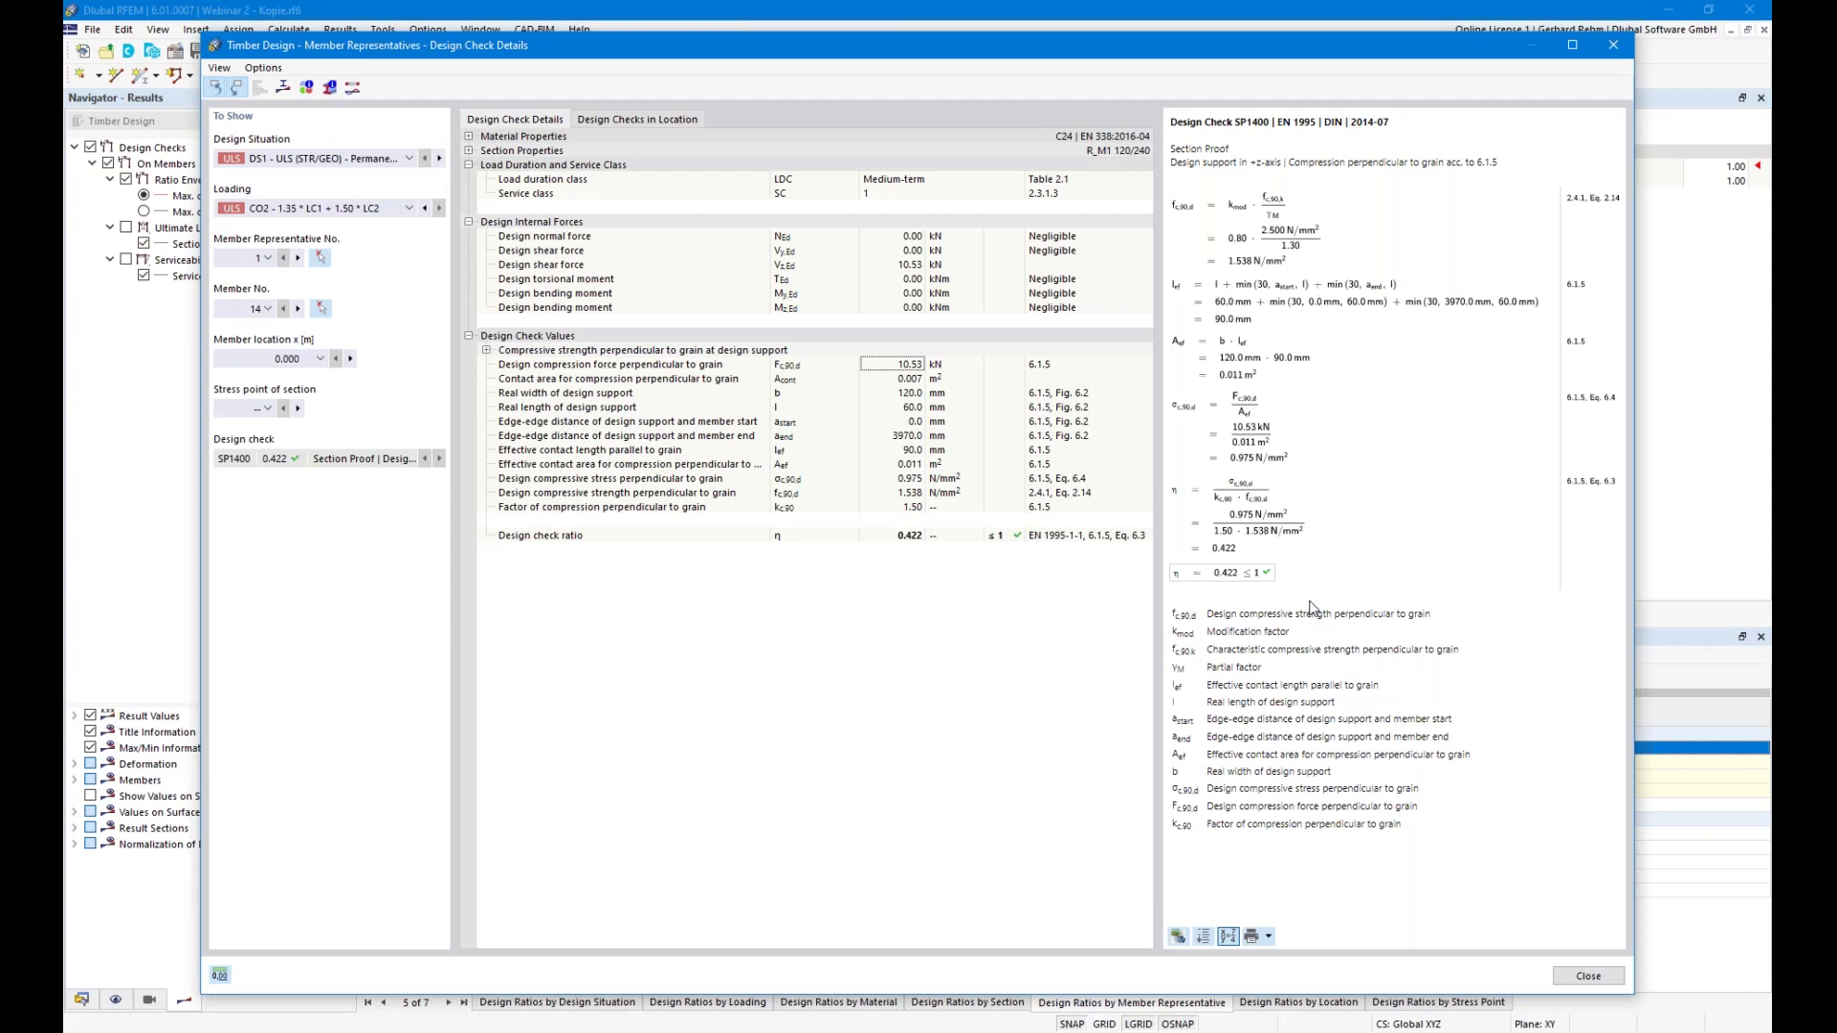
click(1587, 977)
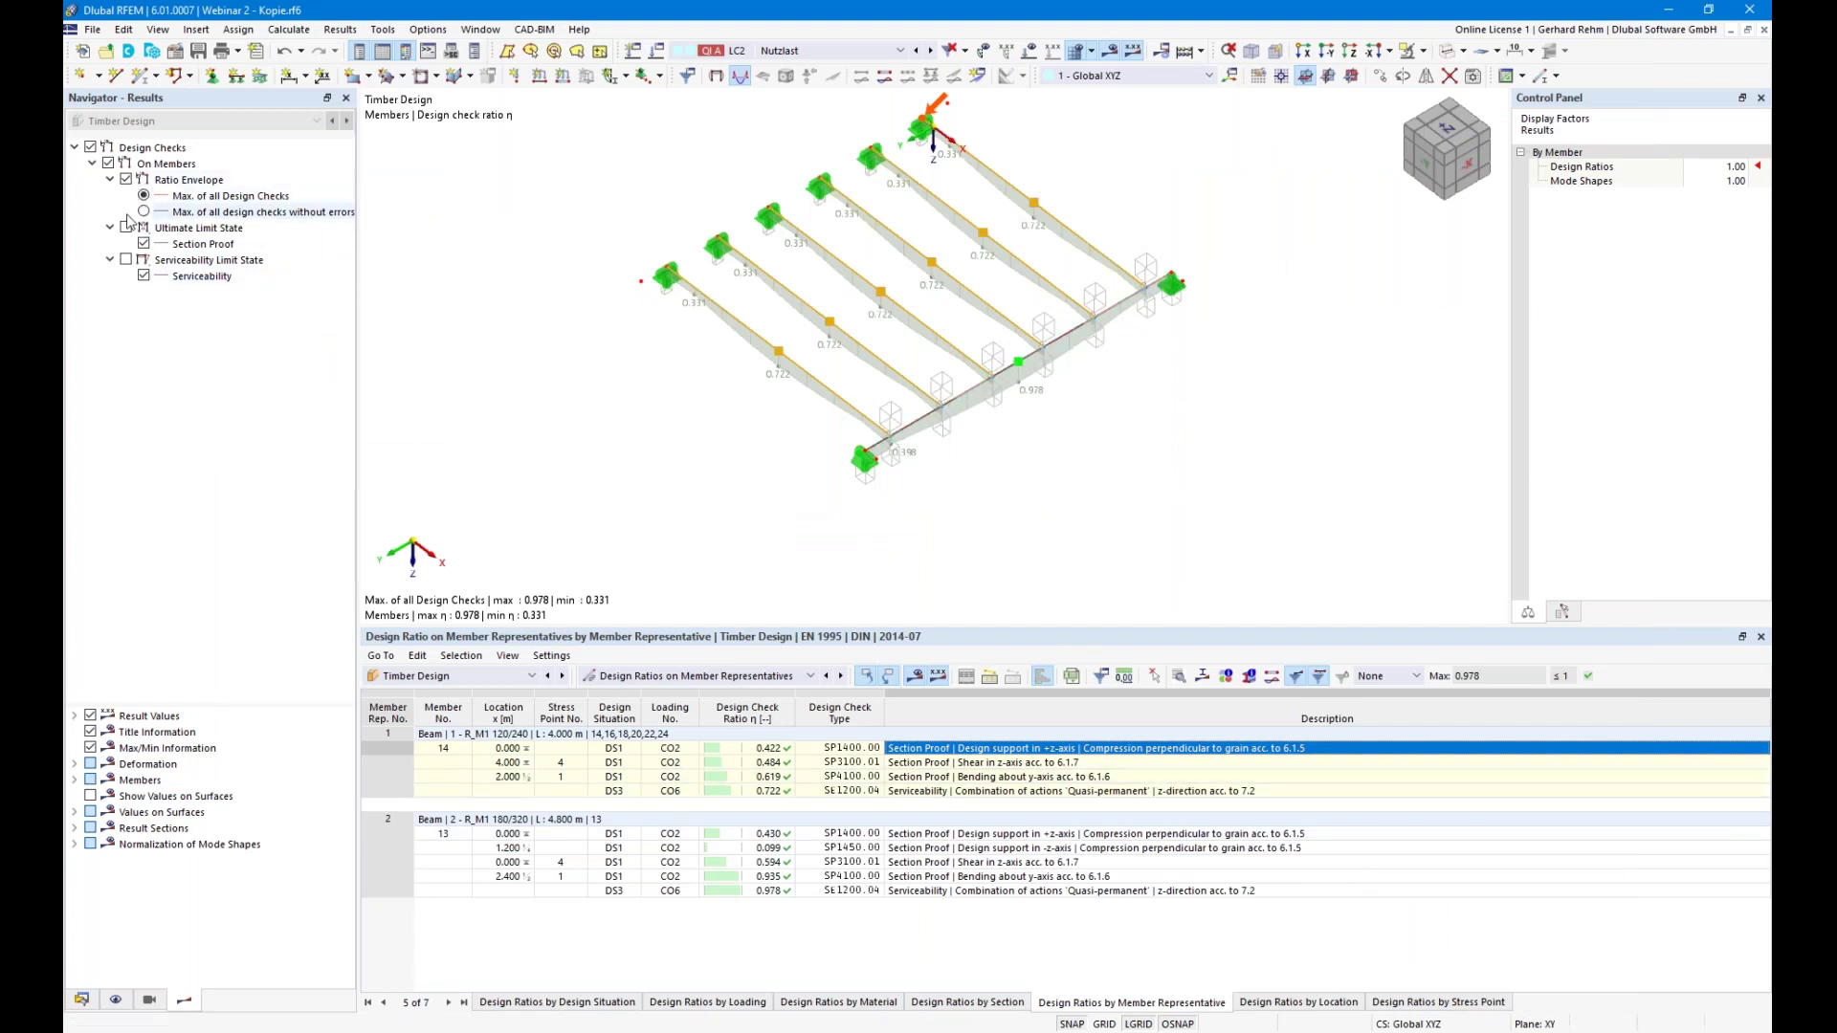
Display the serviceability design ratios instead of the ratio envelope on the members, and inspect them from another angle
click(125, 259)
click(127, 180)
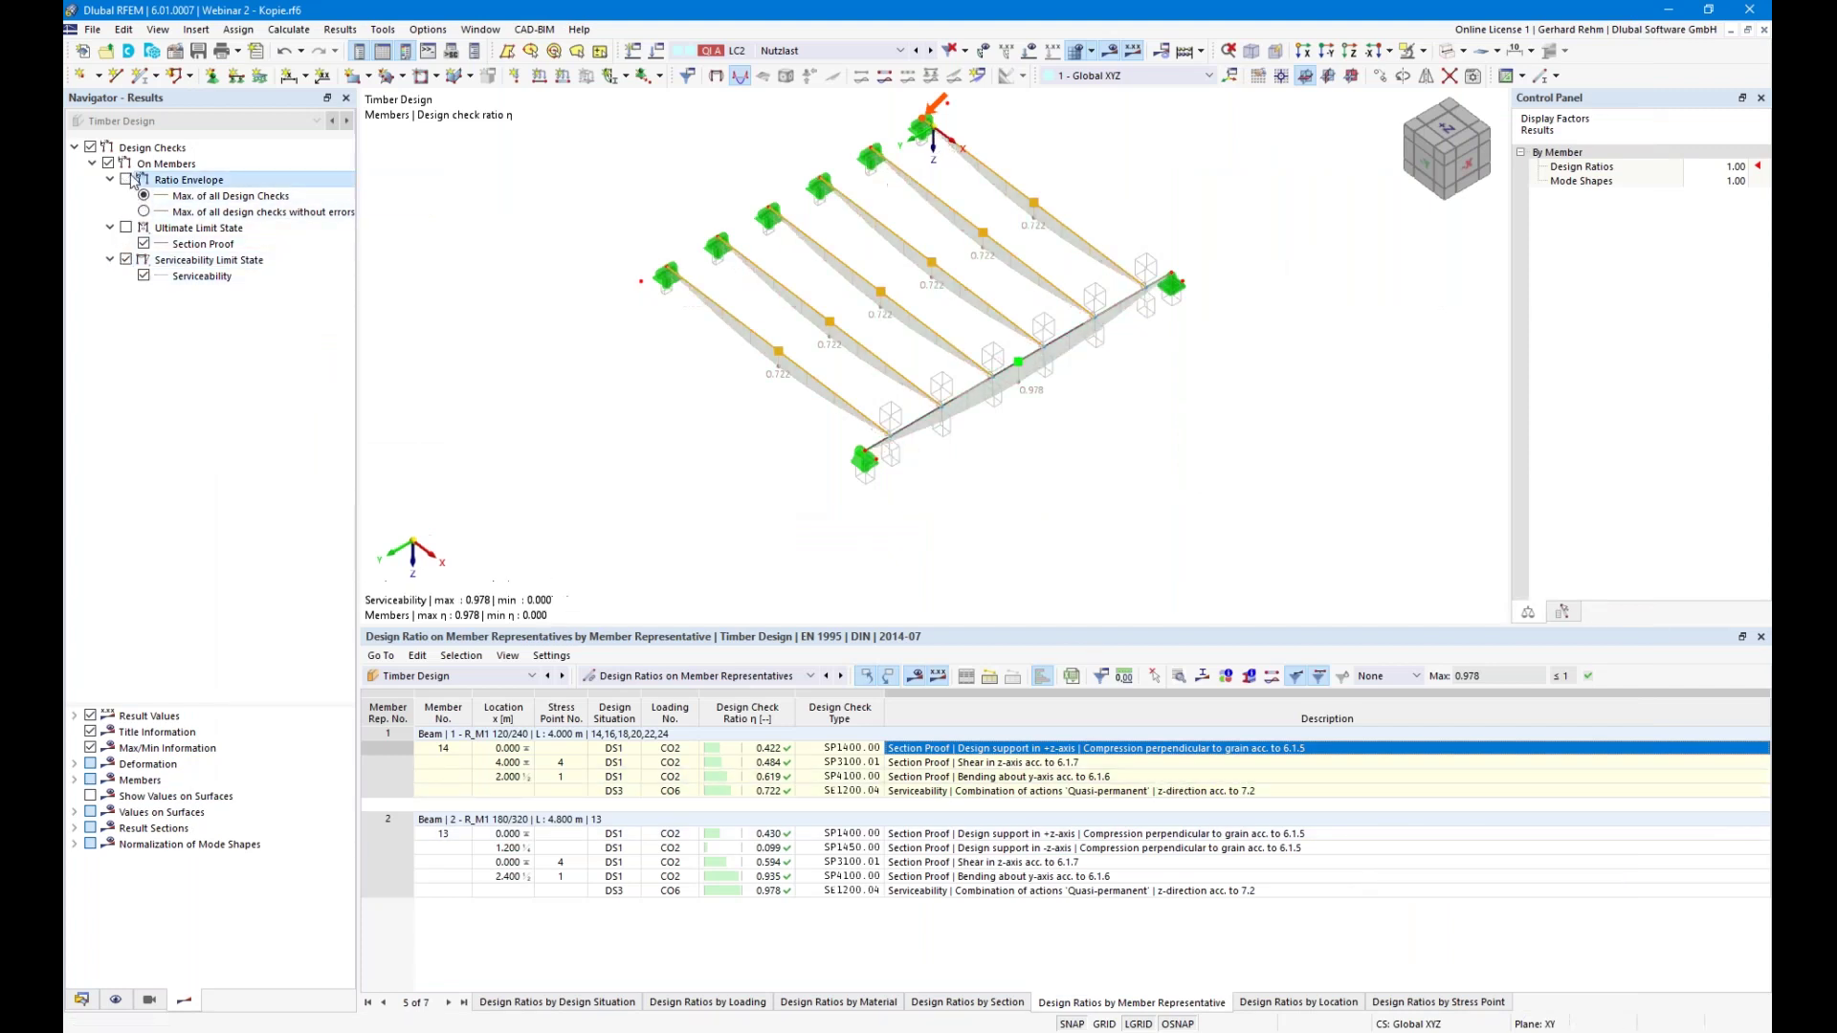
right_drag(772, 471, 821, 405)
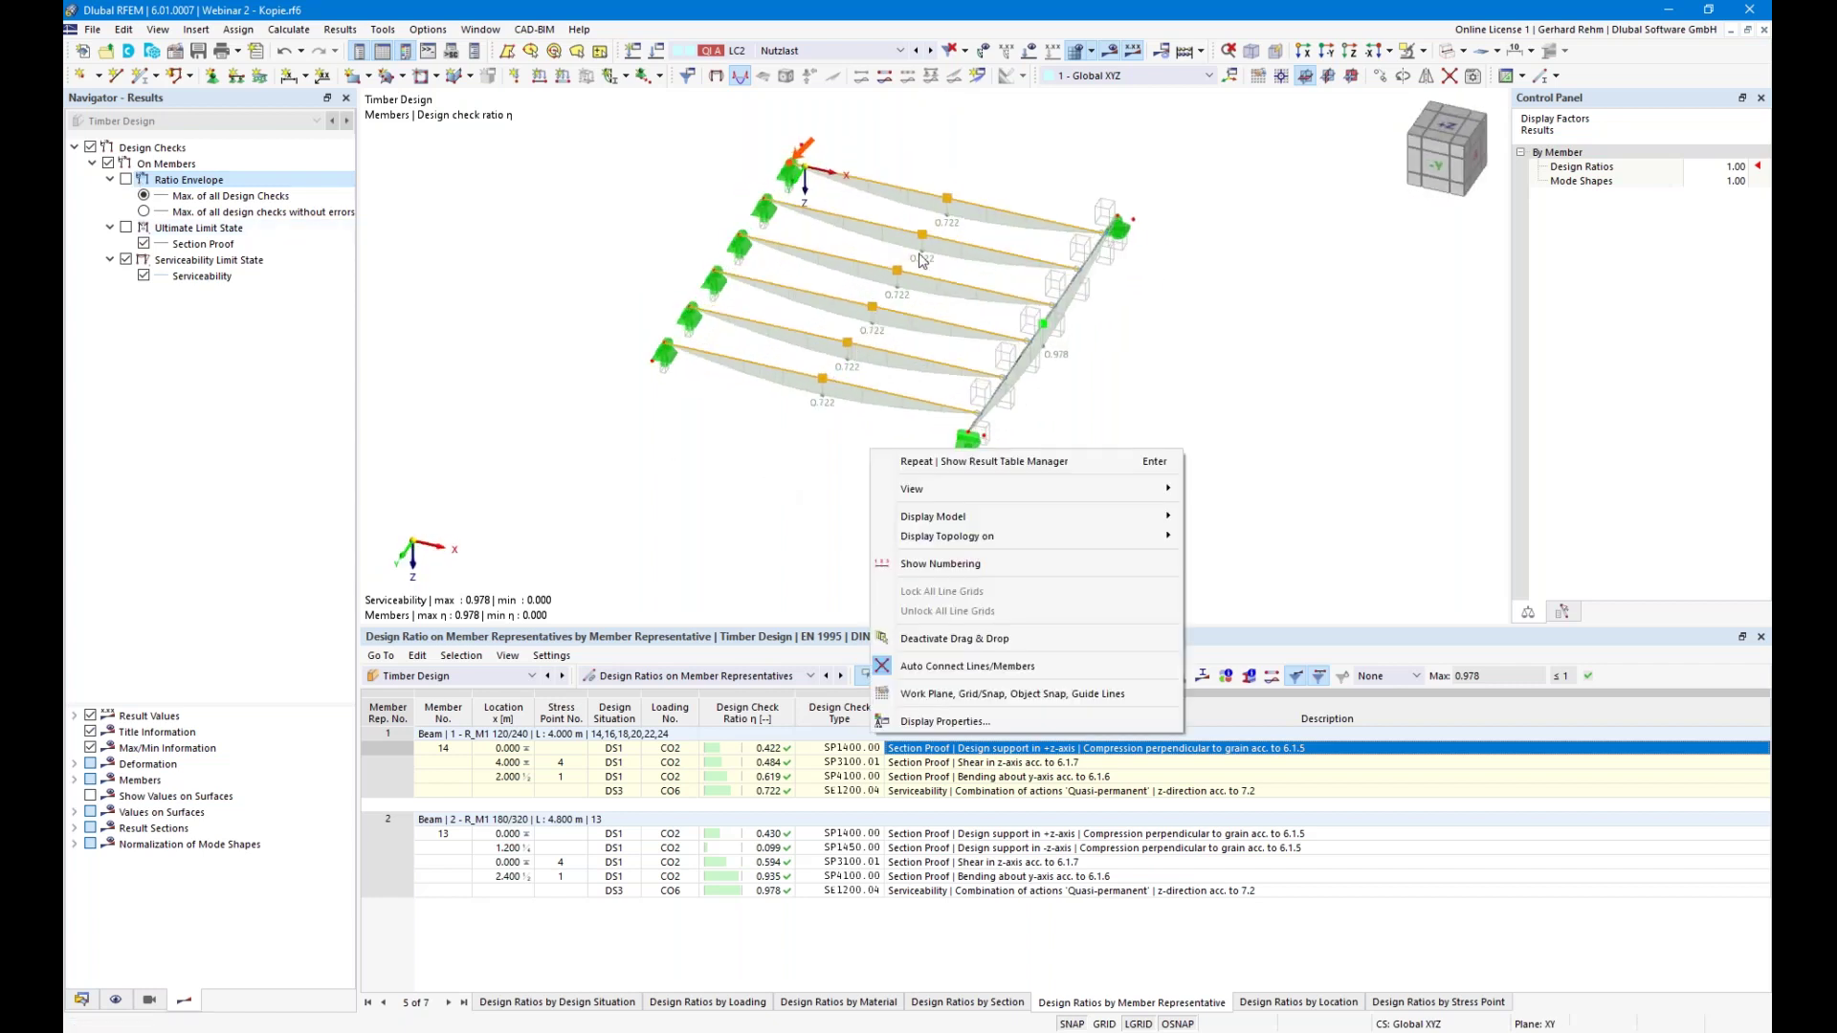
click(1203, 440)
right_drag(1206, 440, 1093, 455)
click(1064, 643)
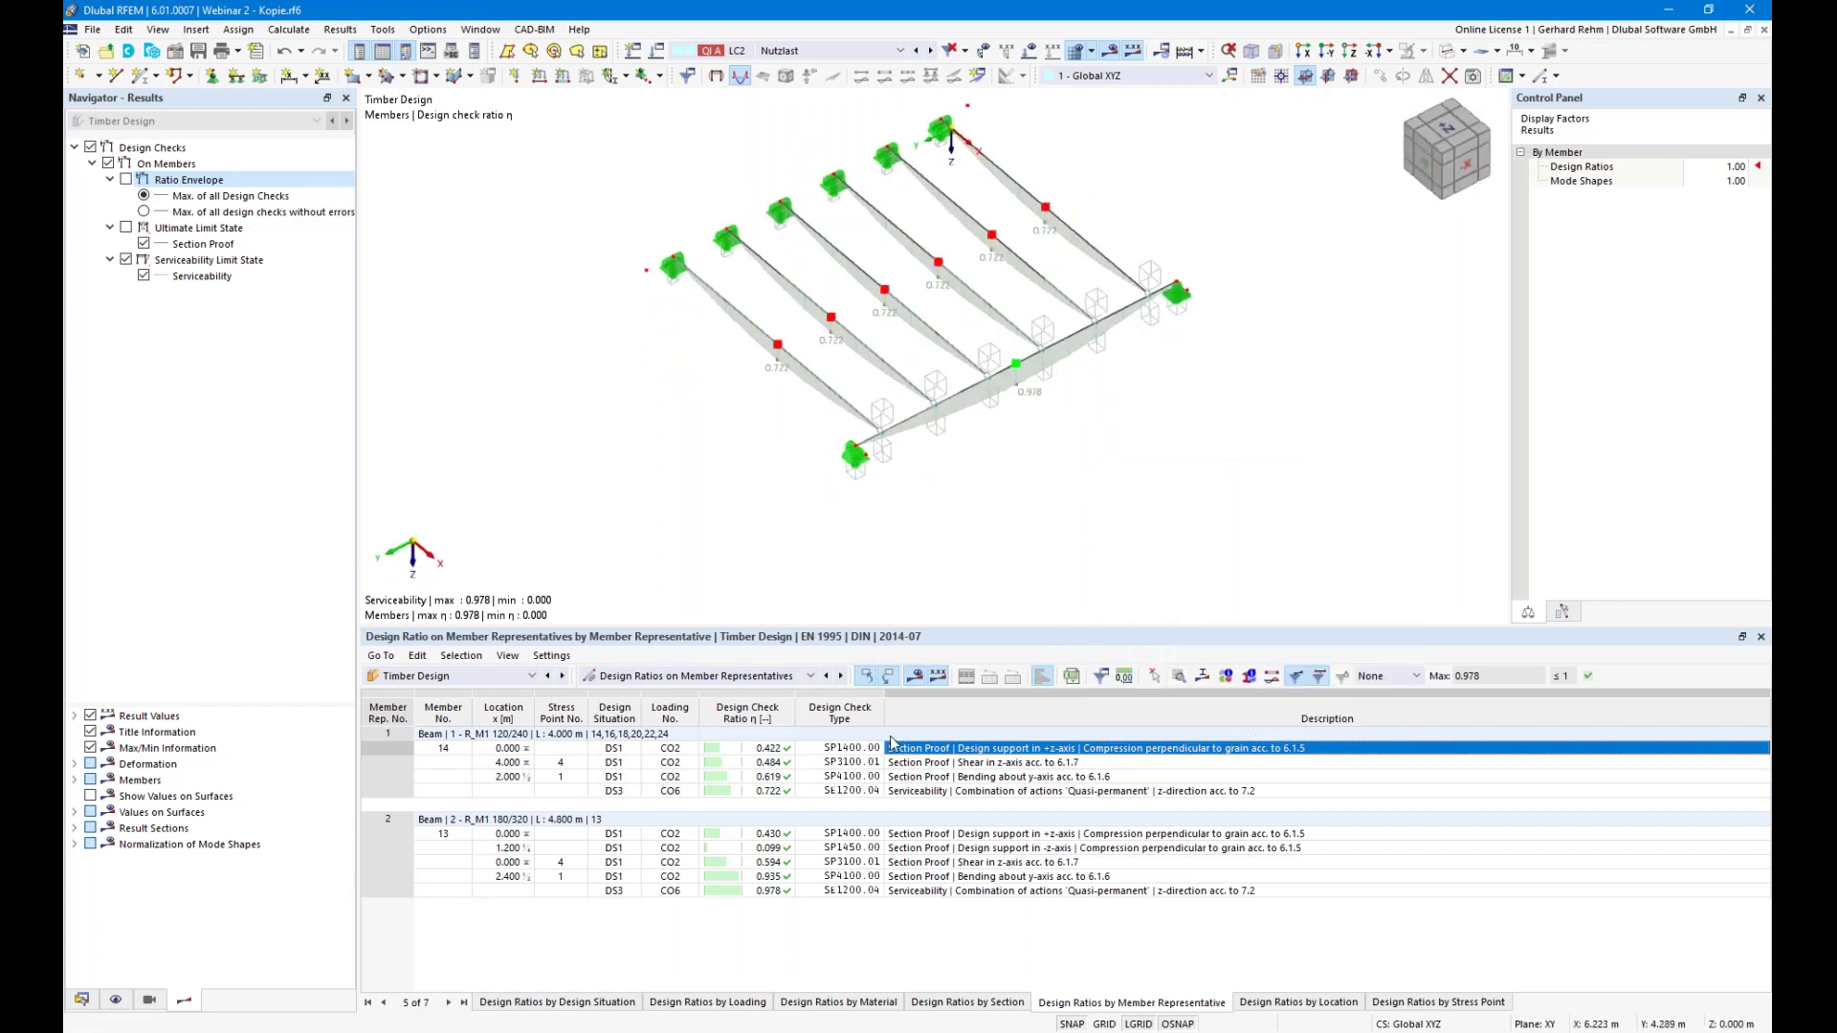
Open the model file Webinar Rehm 2.rf6 from the desktop
click(93, 29)
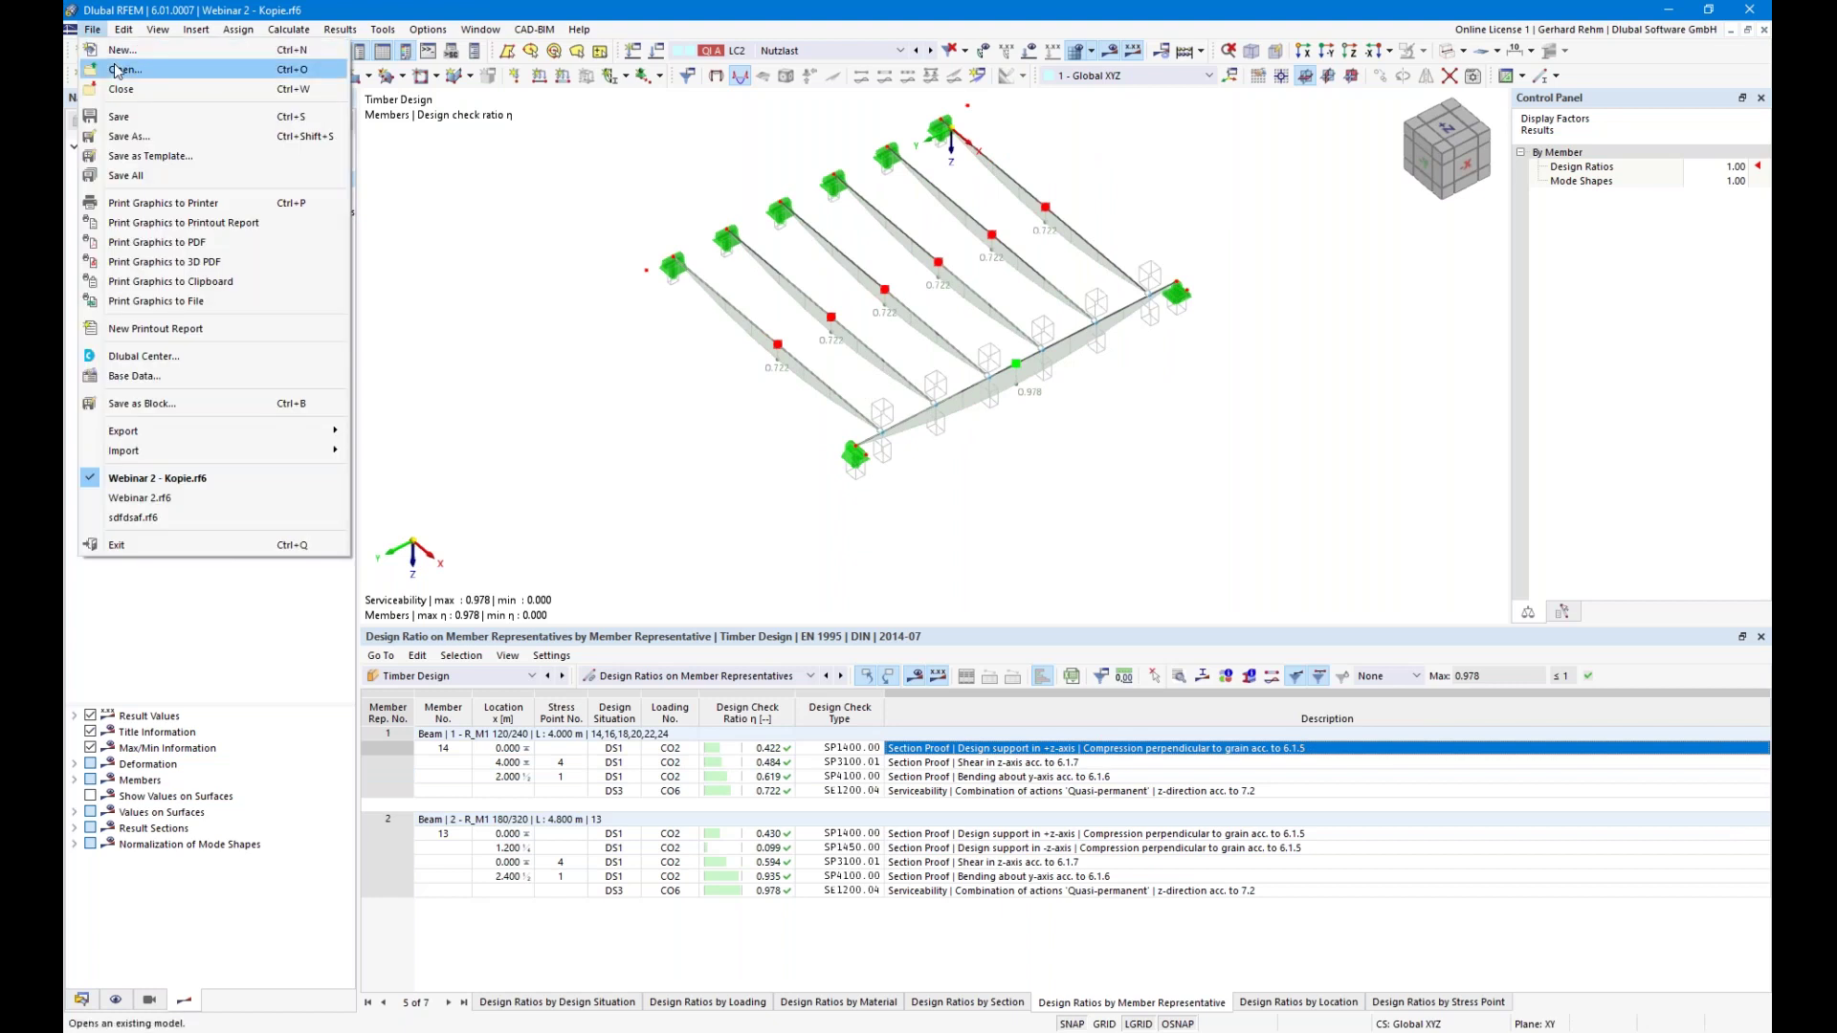
click(172, 68)
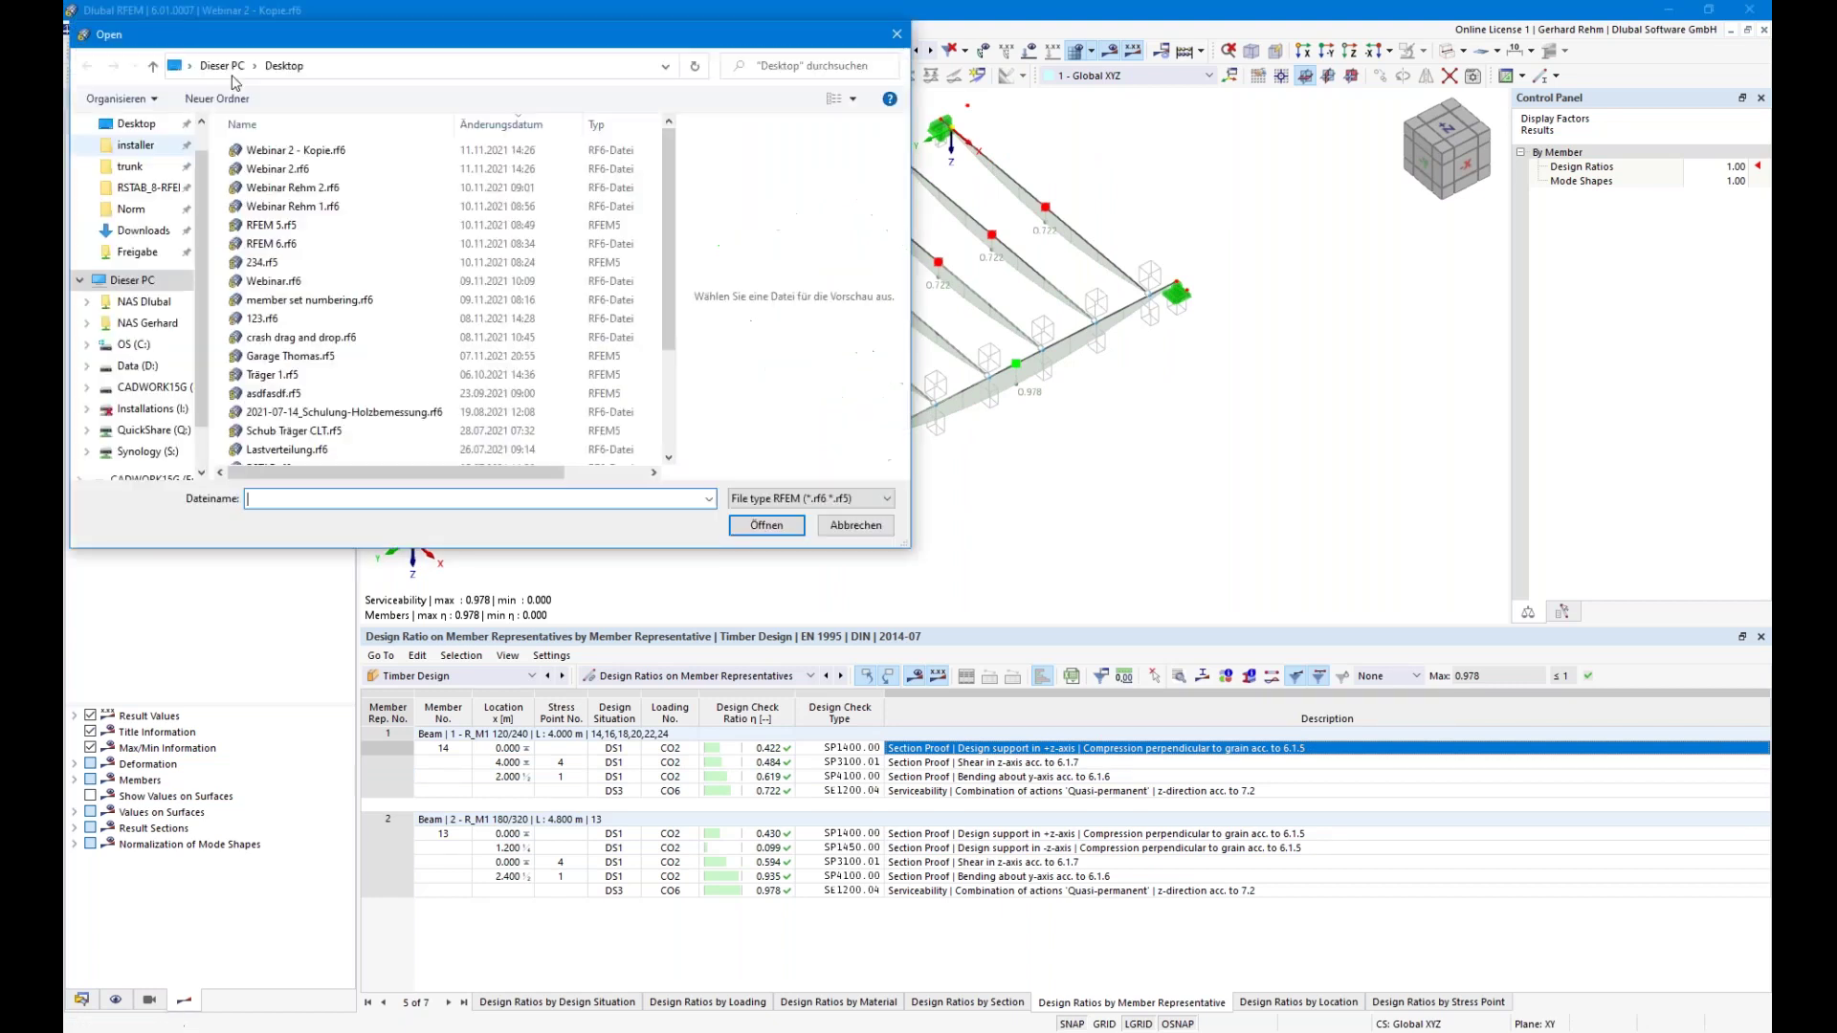
click(287, 187)
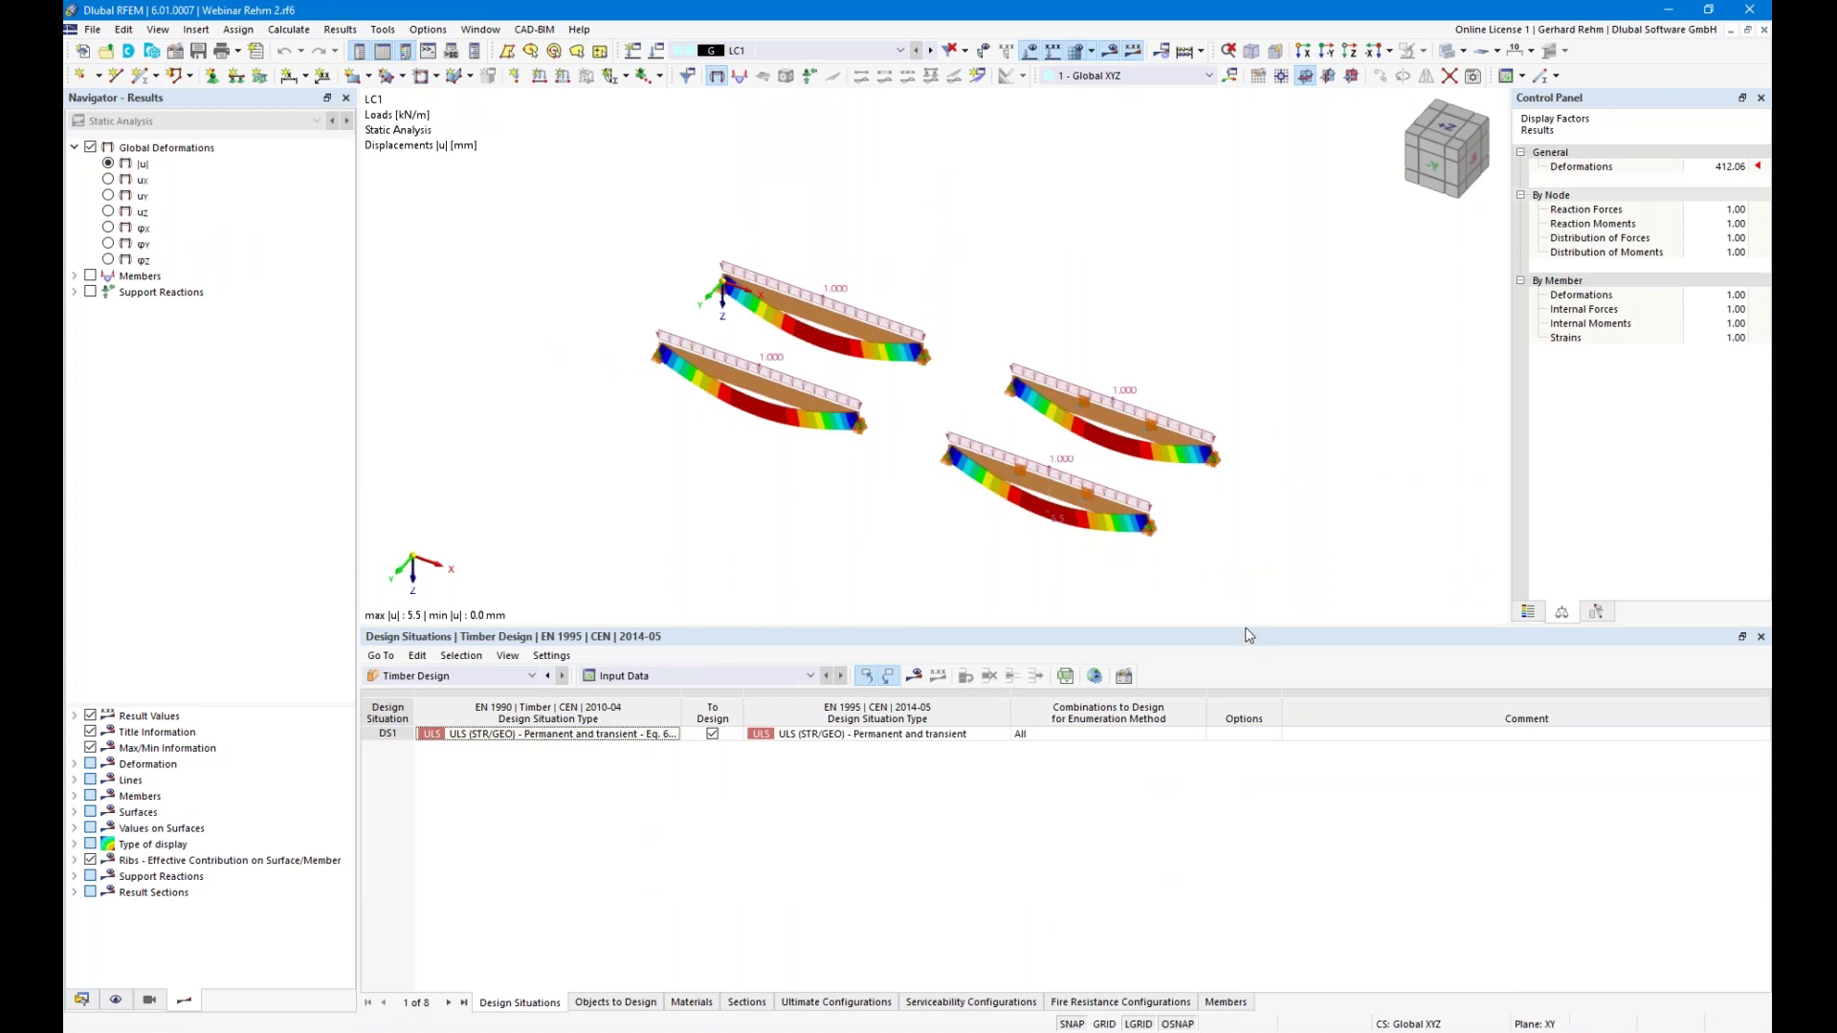
Delete the other three beams so that only the single beam at the coordinate origin is left in the model
drag(1244, 627, 1234, 762)
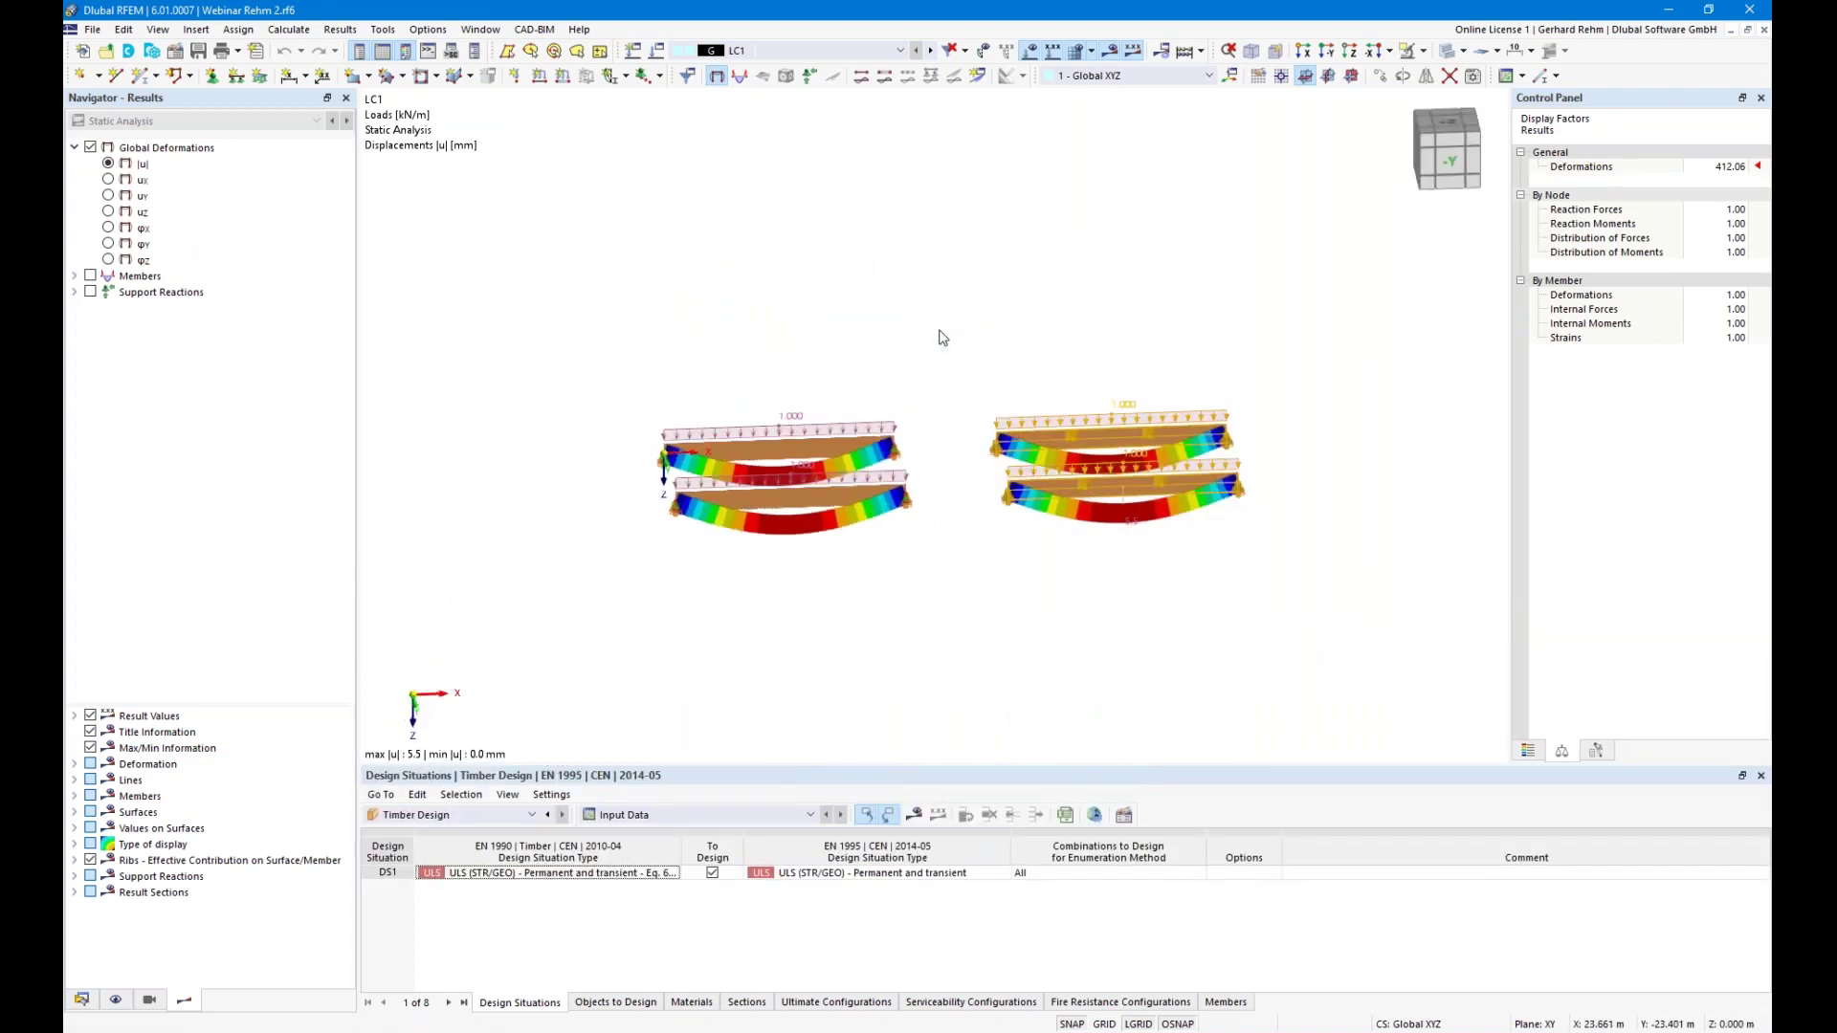
click(1033, 472)
key(Return)
key(Delete)
click(991, 603)
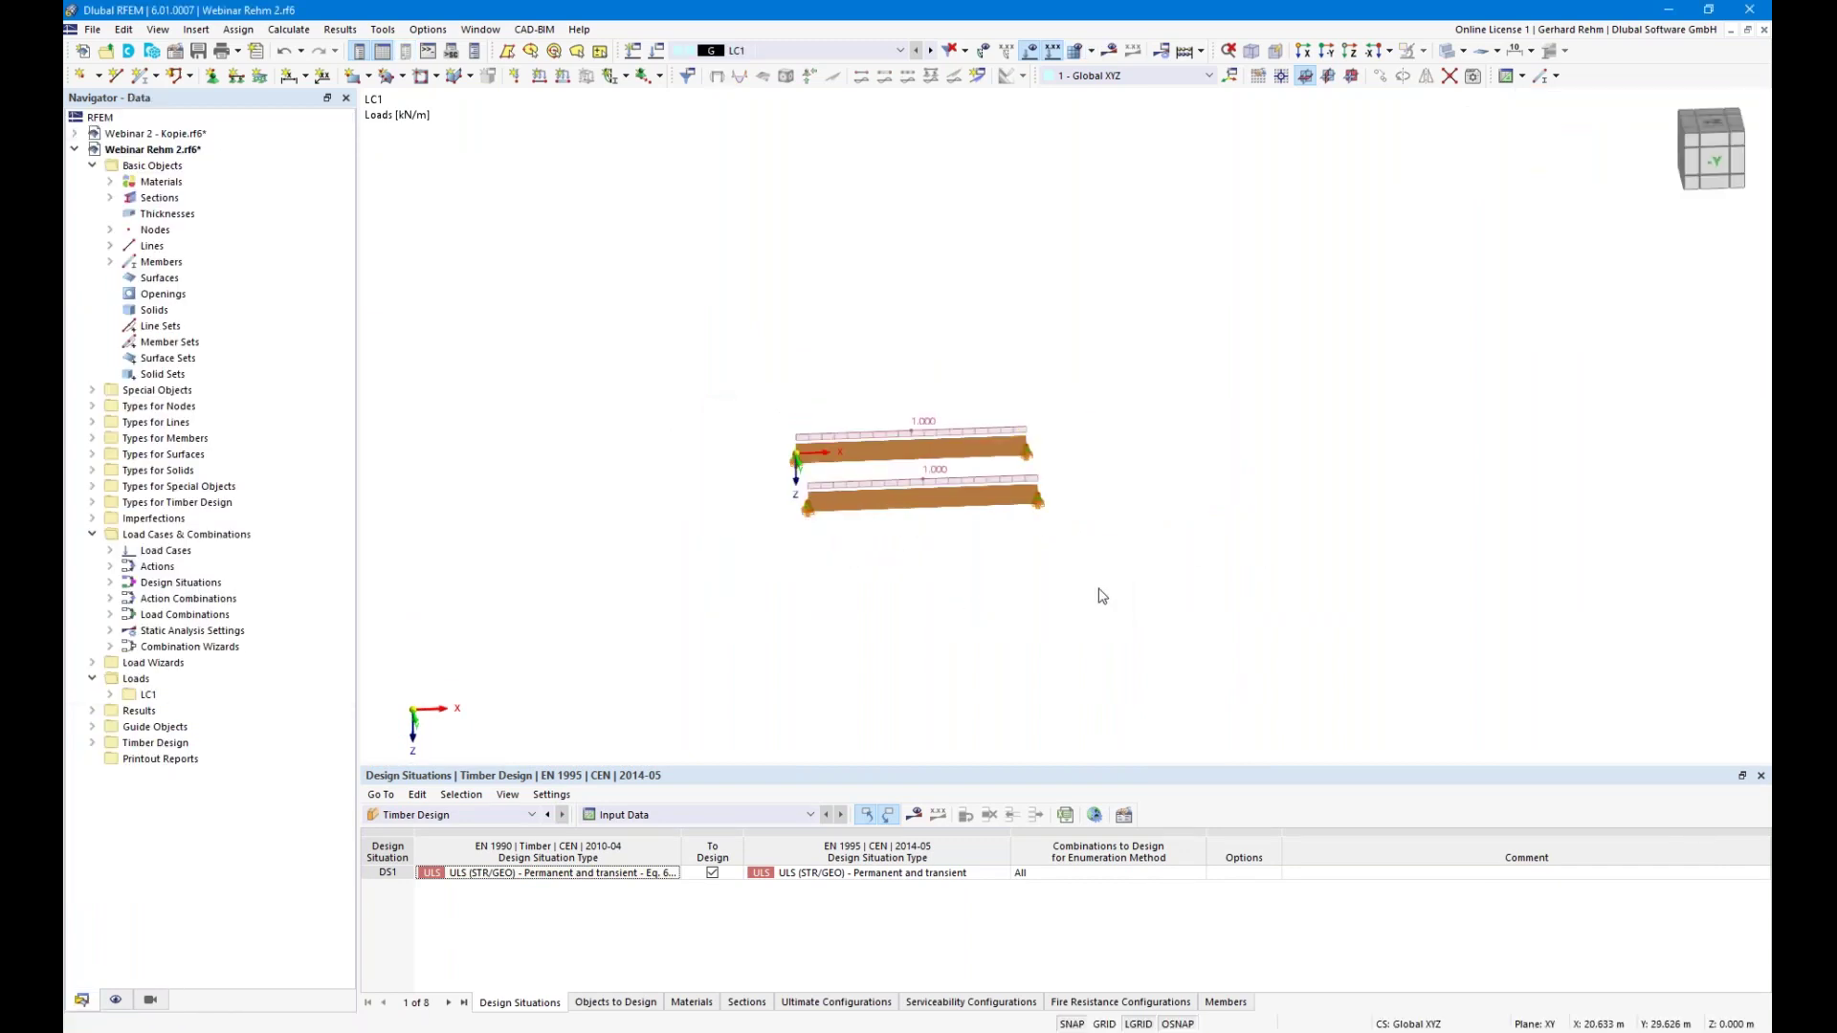
drag(1070, 544, 879, 291)
key(Delete)
middle_drag(957, 559, 1218, 565)
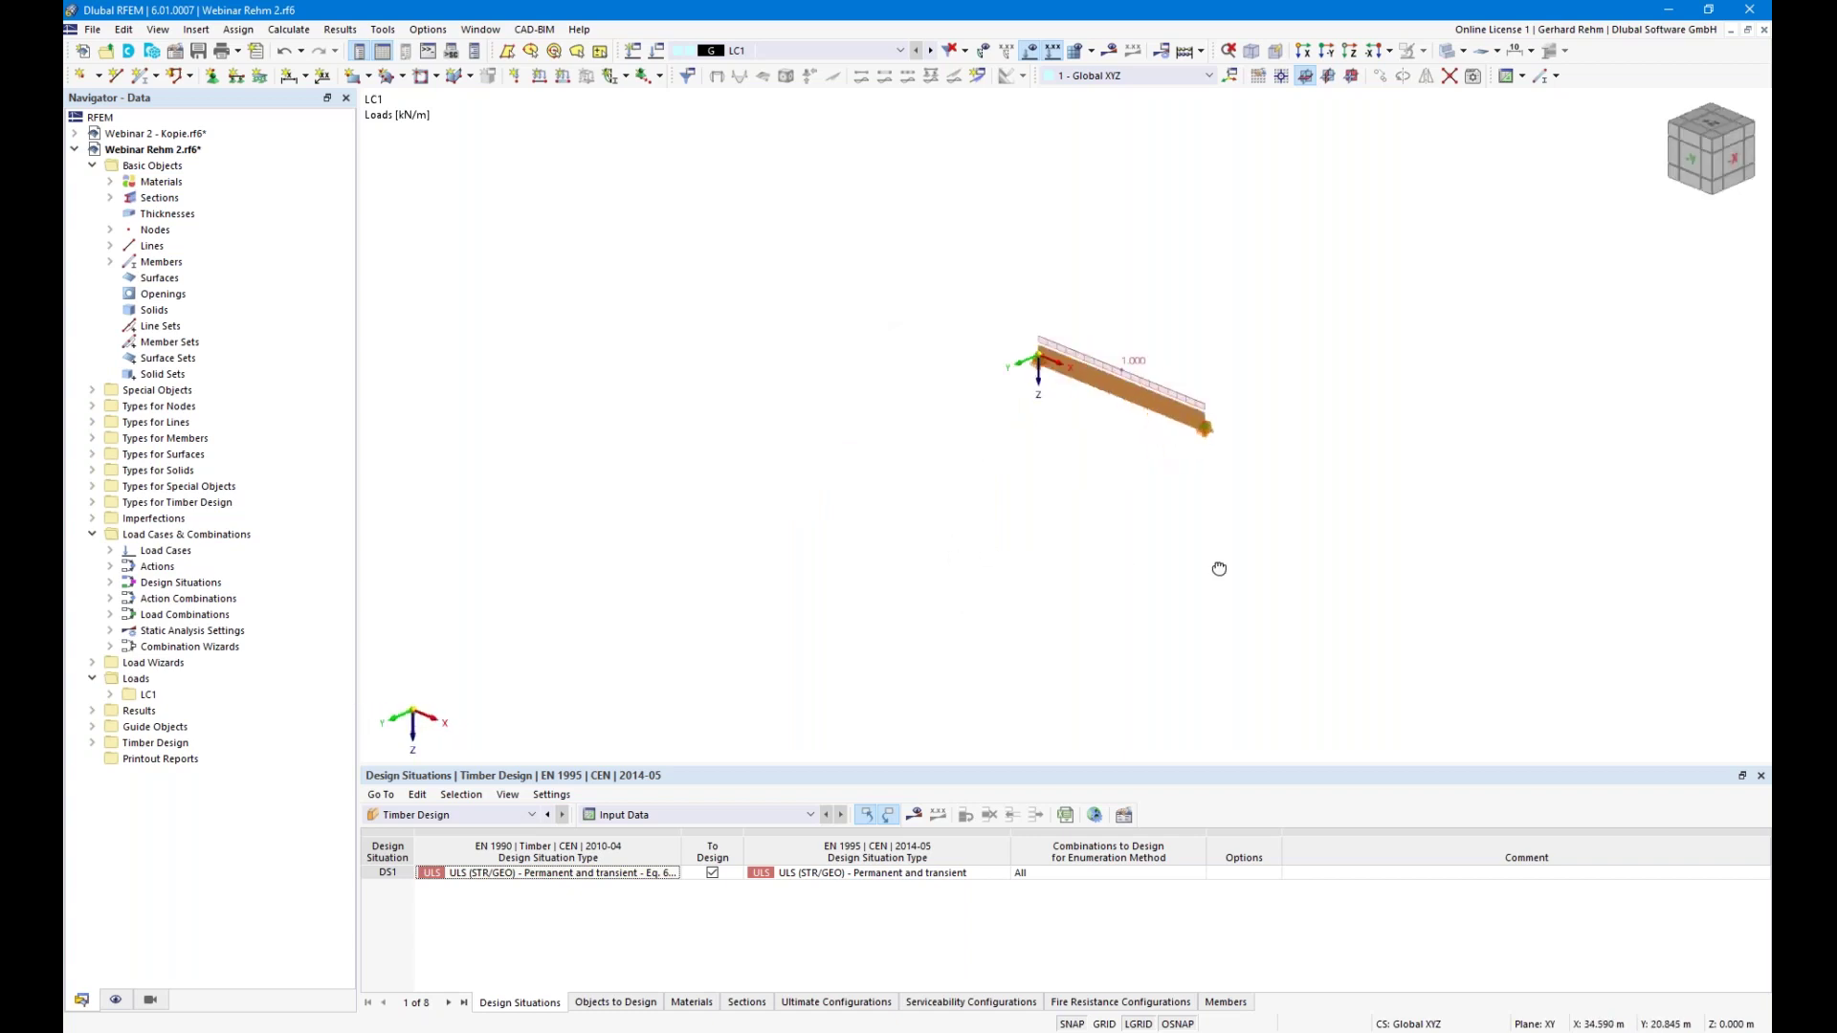
double_click(1019, 368)
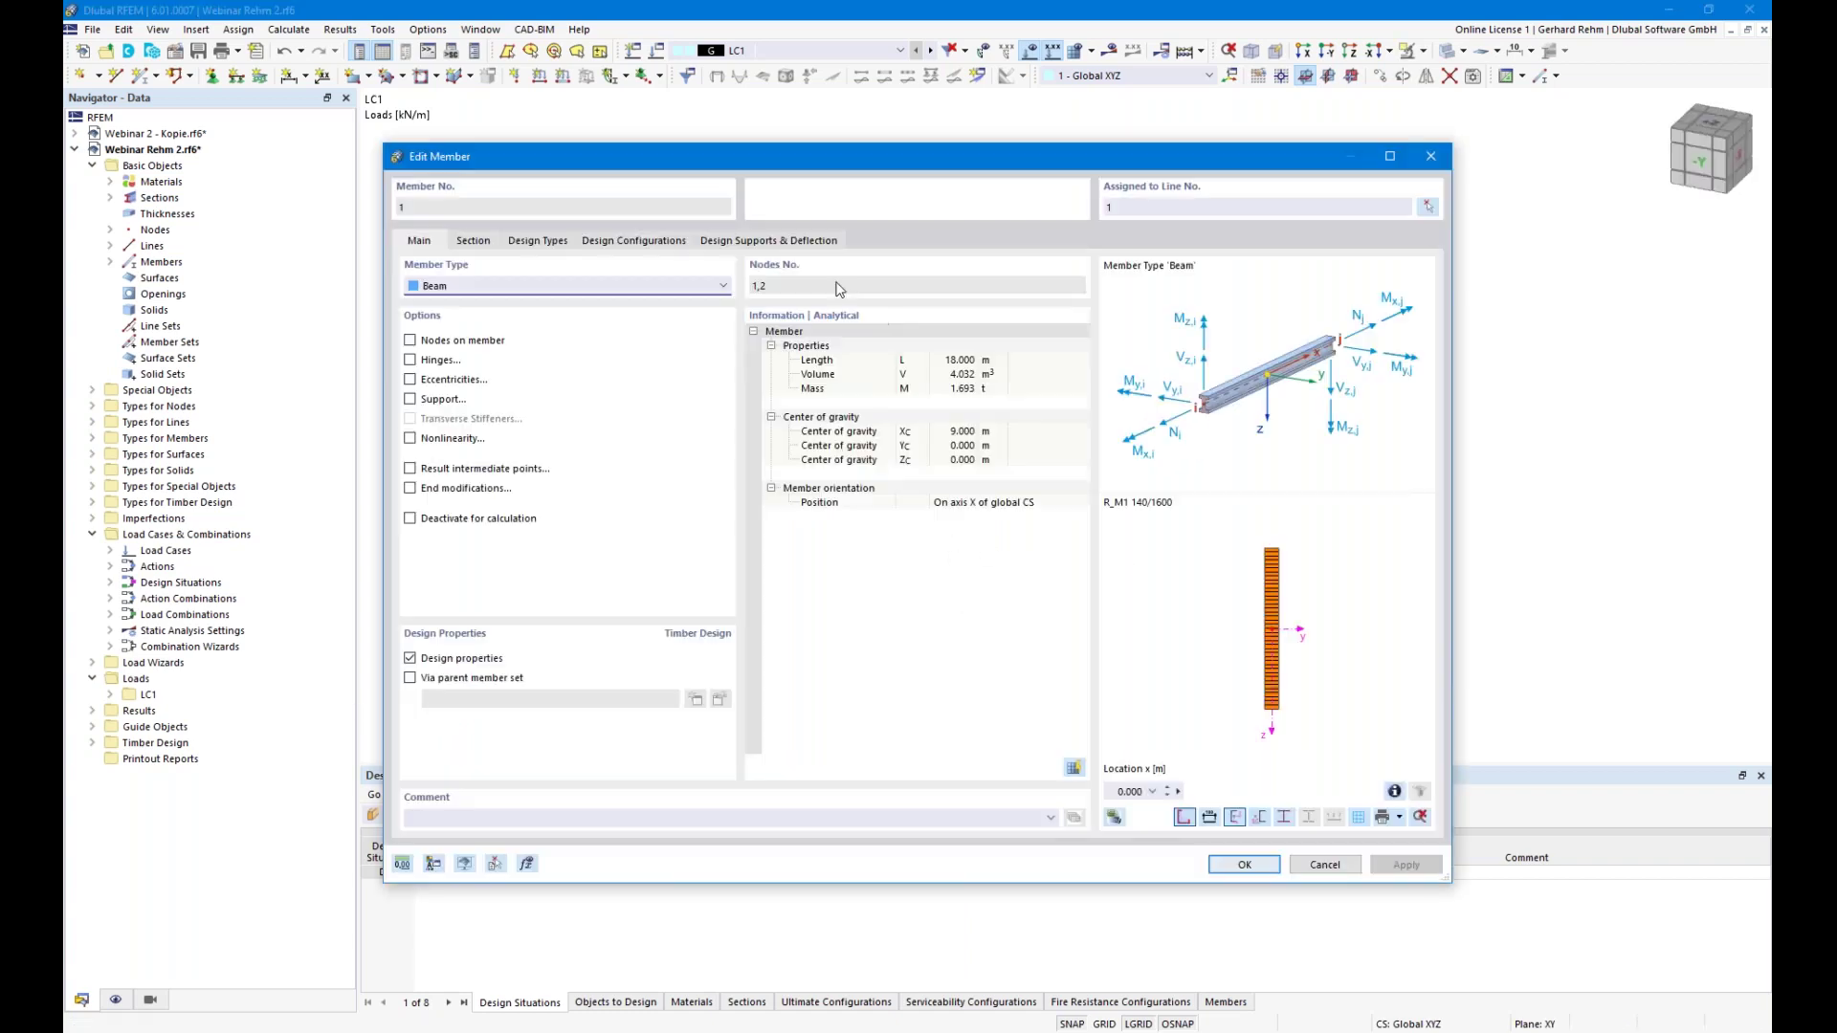
click(547, 242)
key(Escape)
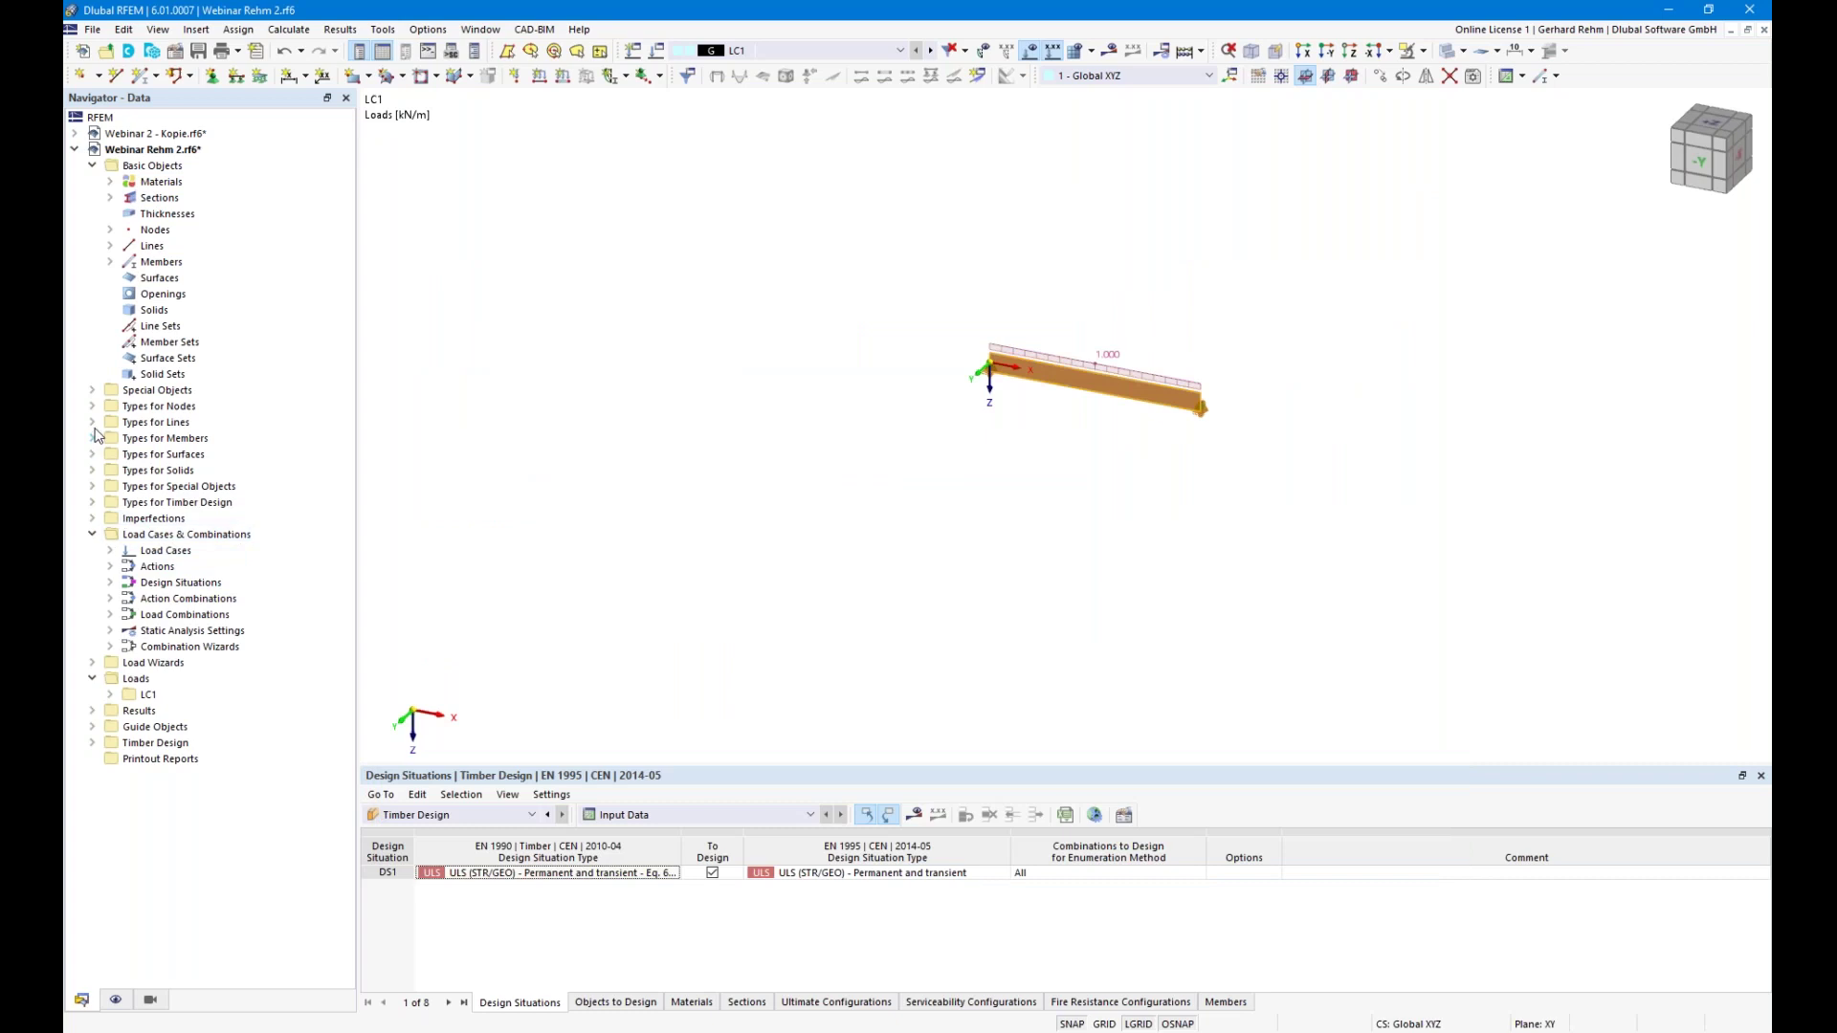
Delete all effective lengths defined under the types for timber design, and confirm the deletion
click(93, 502)
right_click(146, 520)
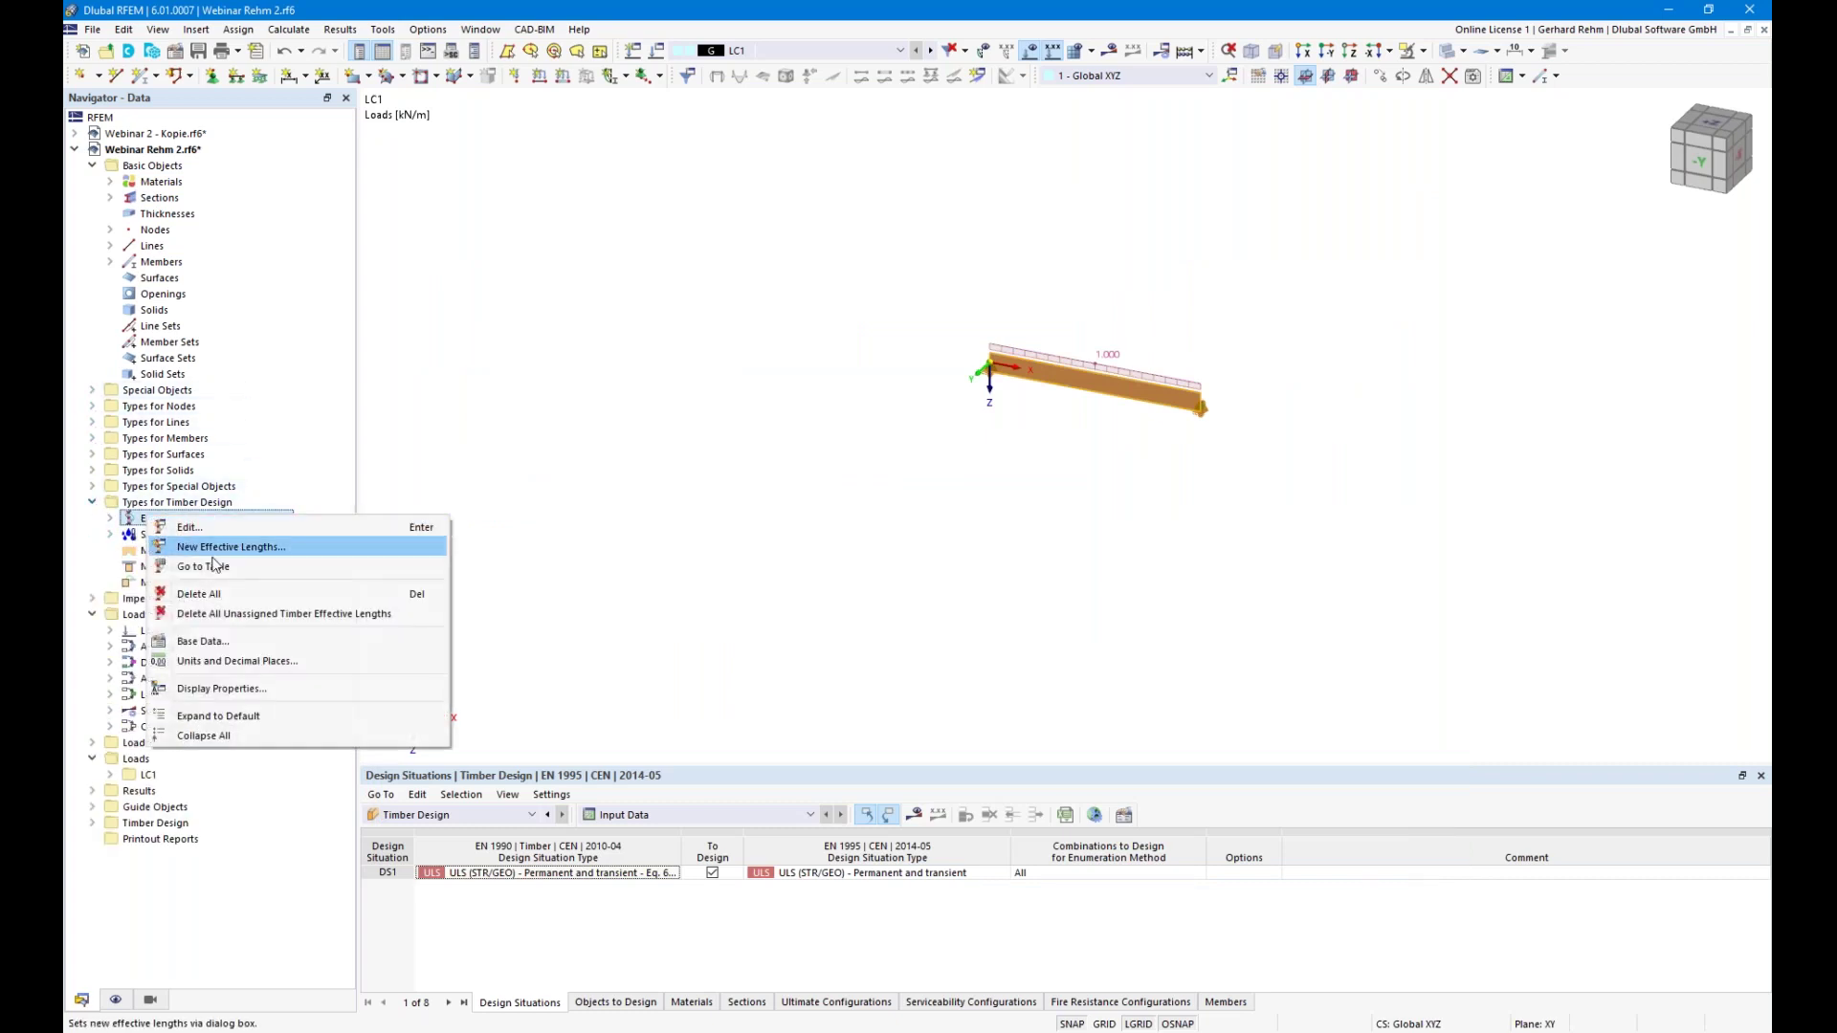
click(219, 617)
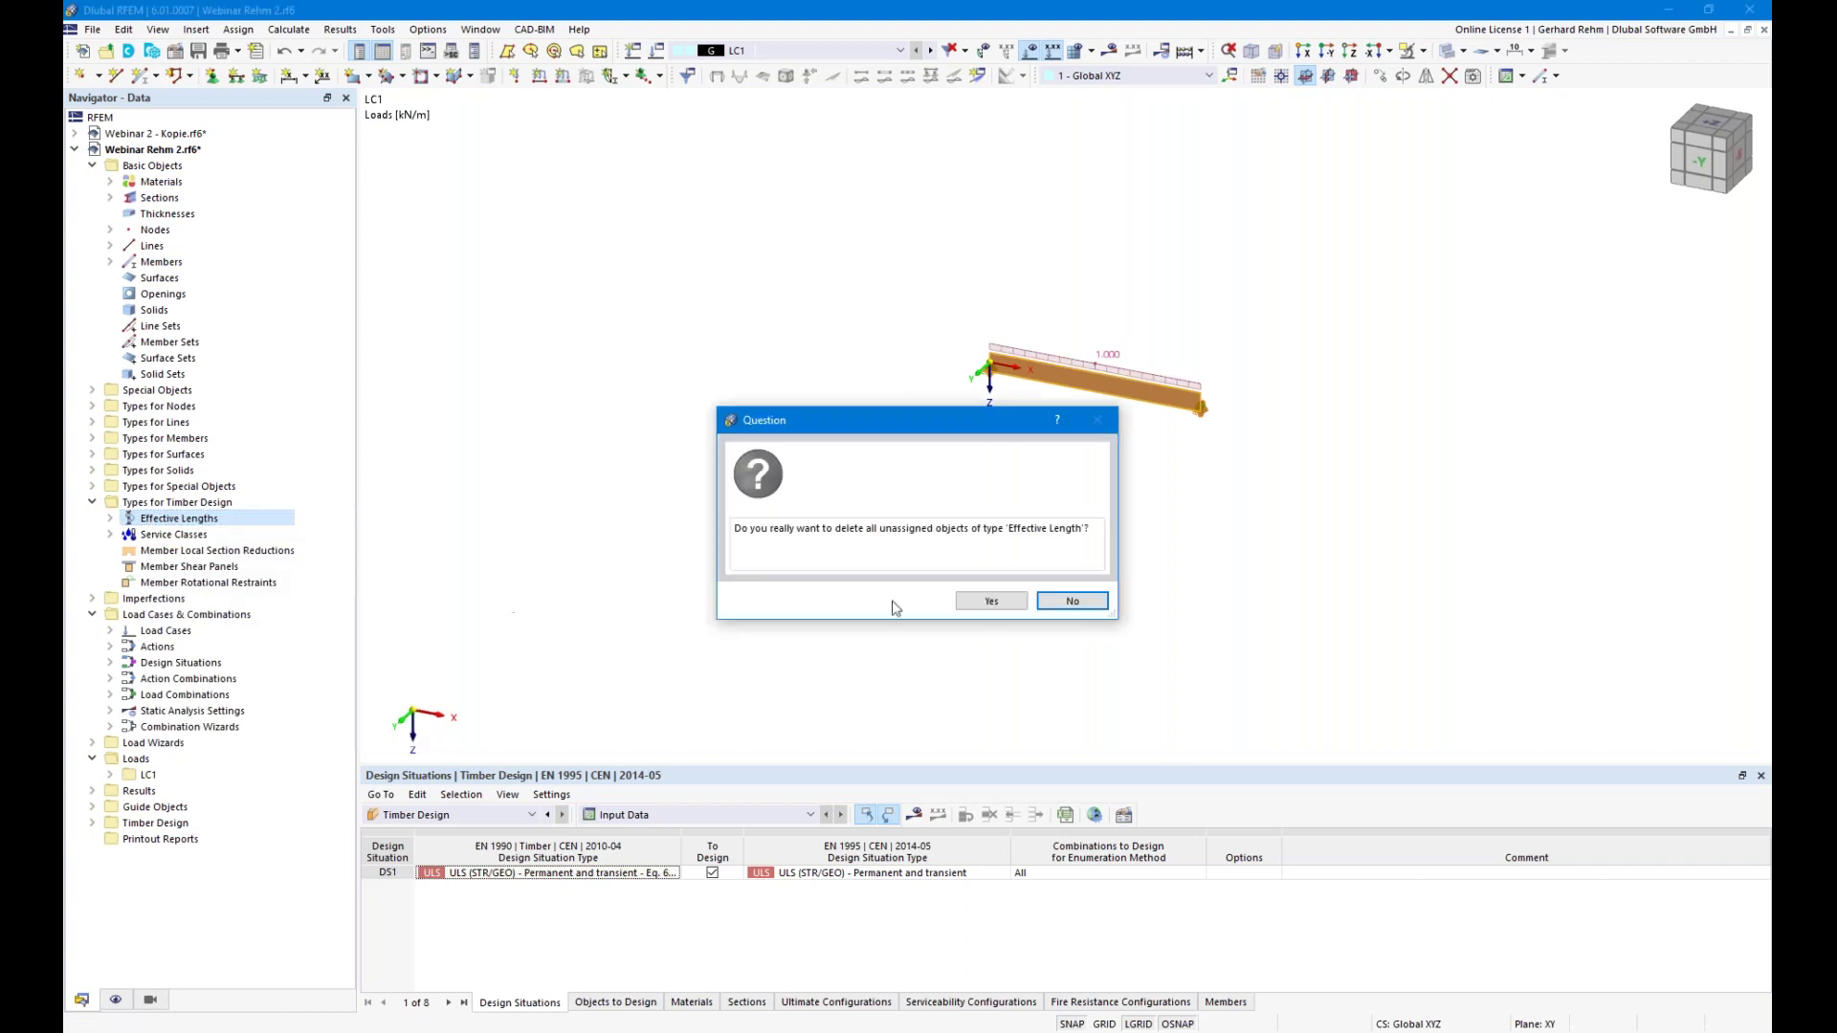
click(1072, 601)
right_click(219, 525)
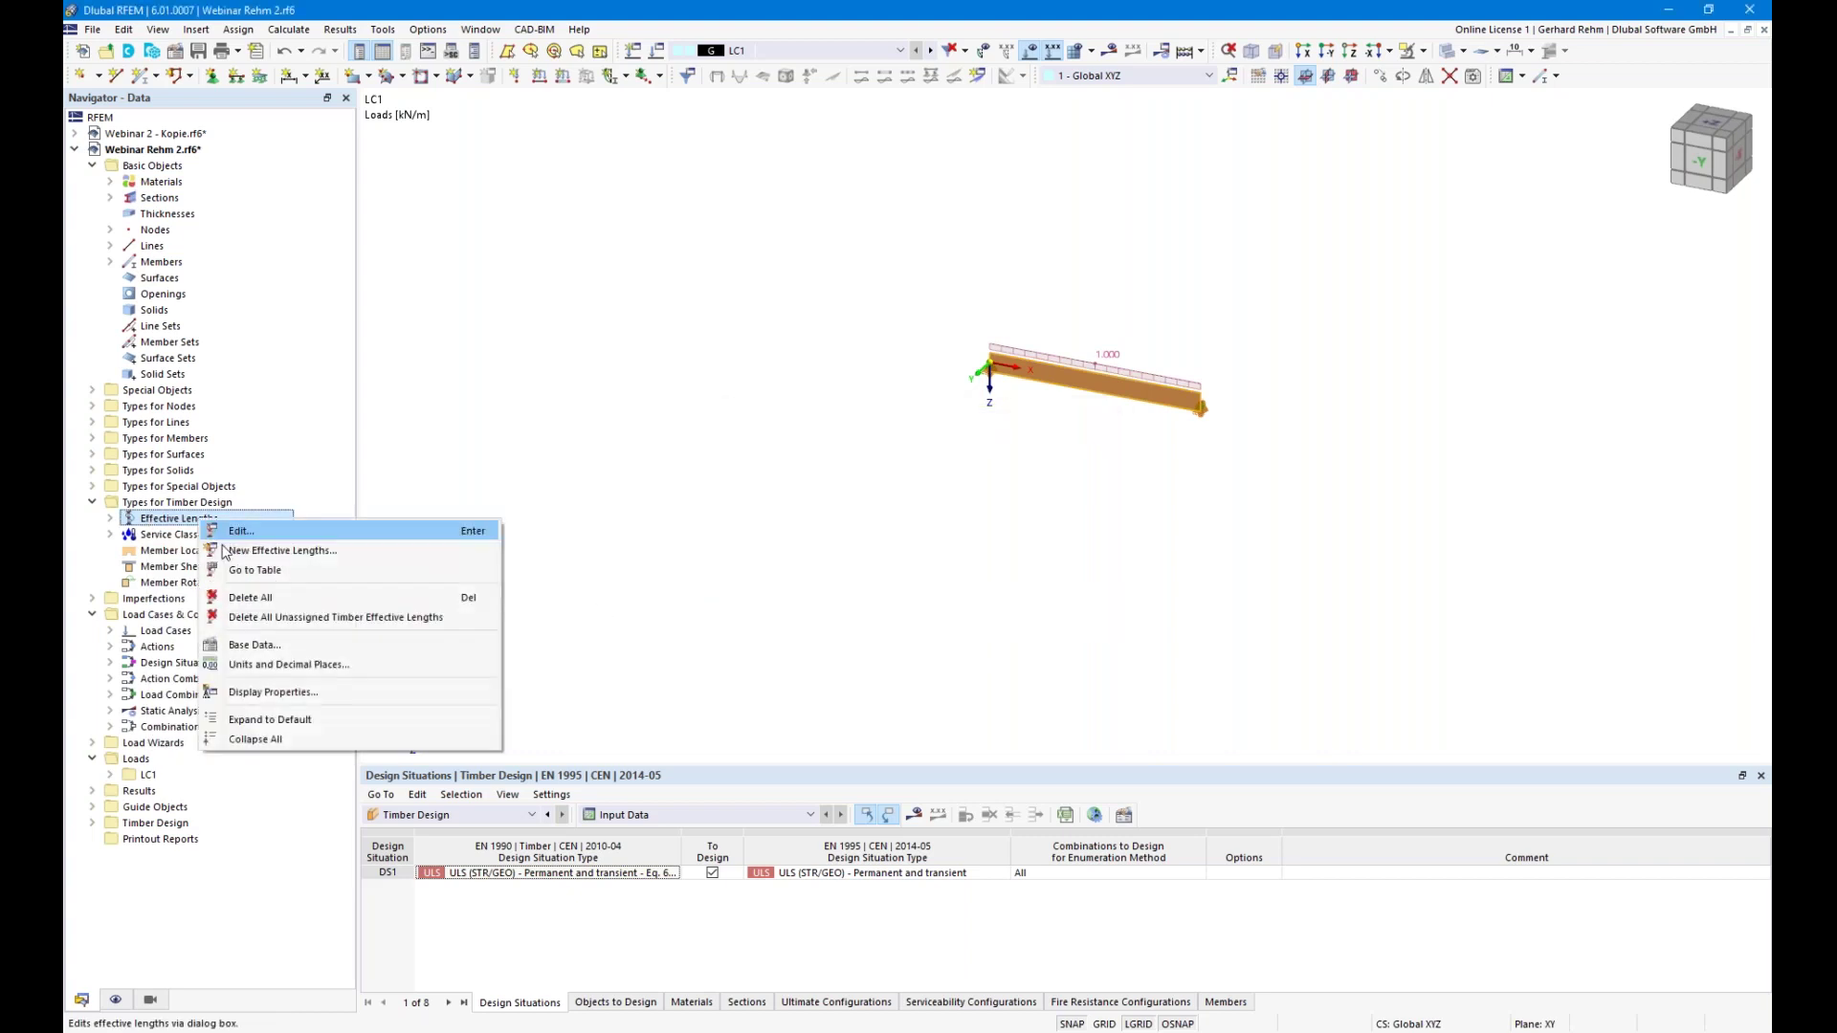
click(225, 600)
click(992, 601)
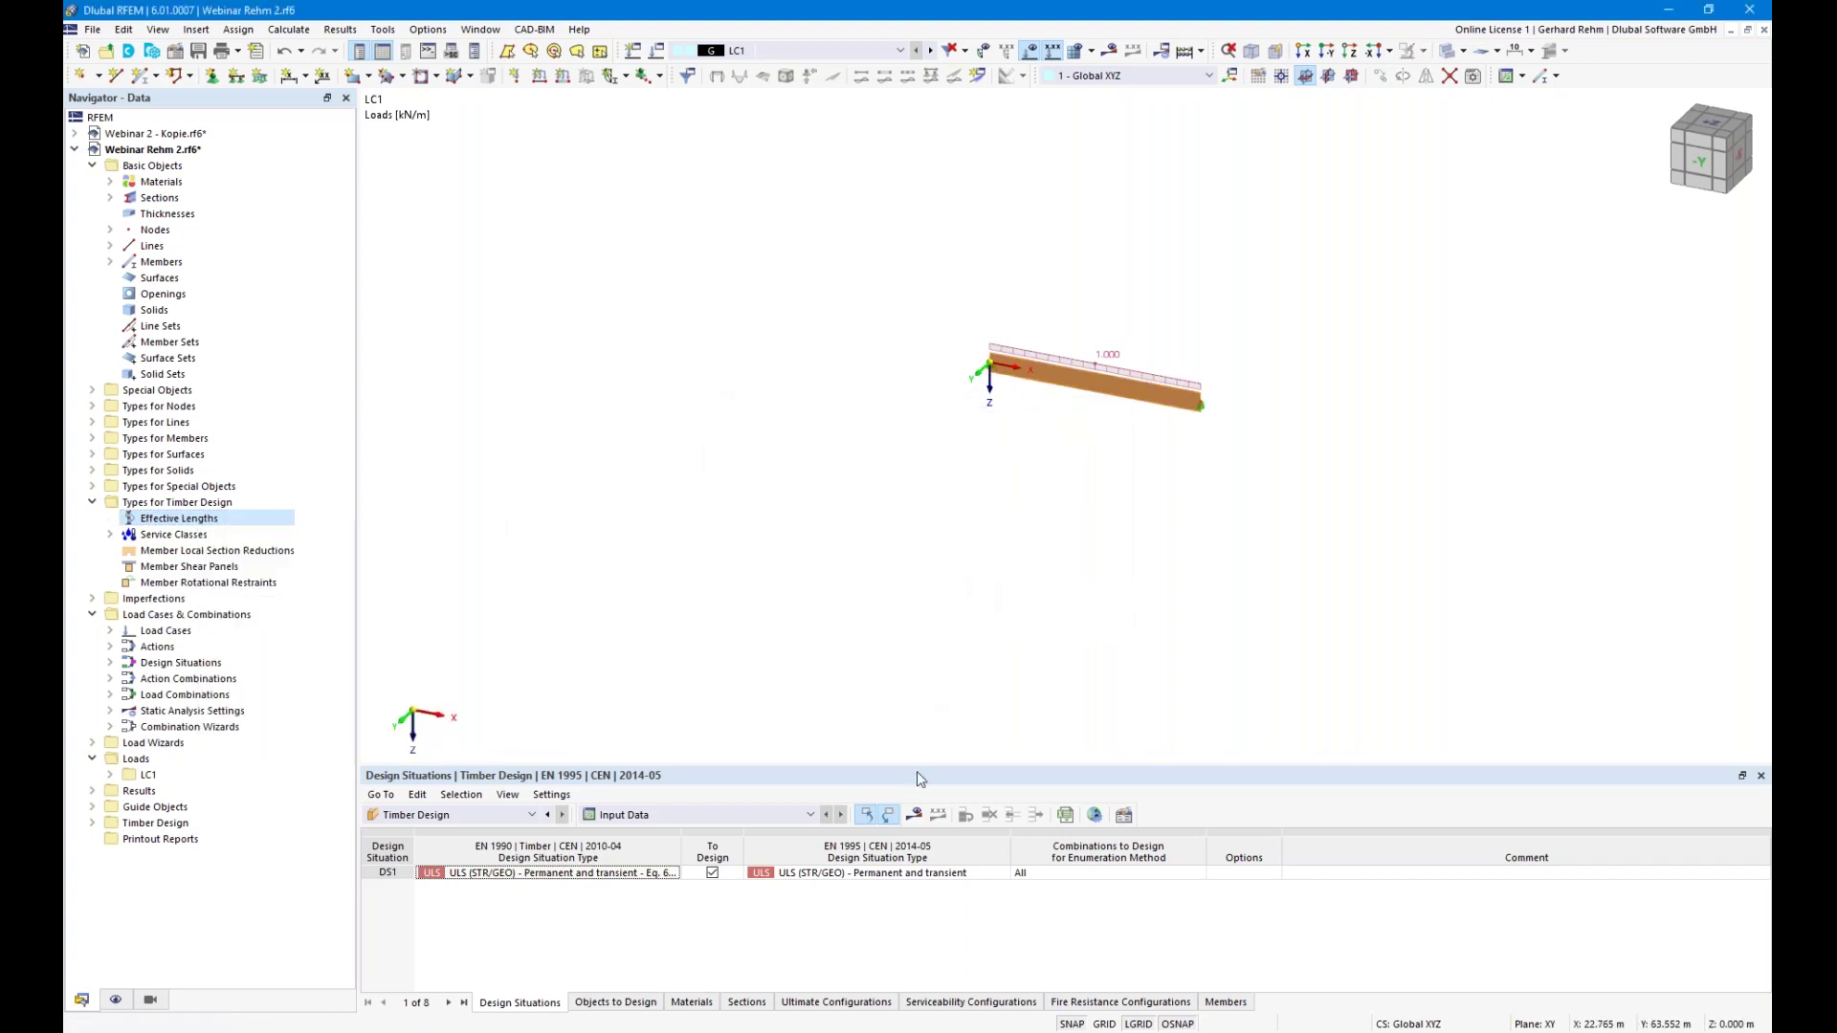
Calculate and show the Timber Design results for the single beam, and hide the results in the model view
click(914, 814)
click(992, 601)
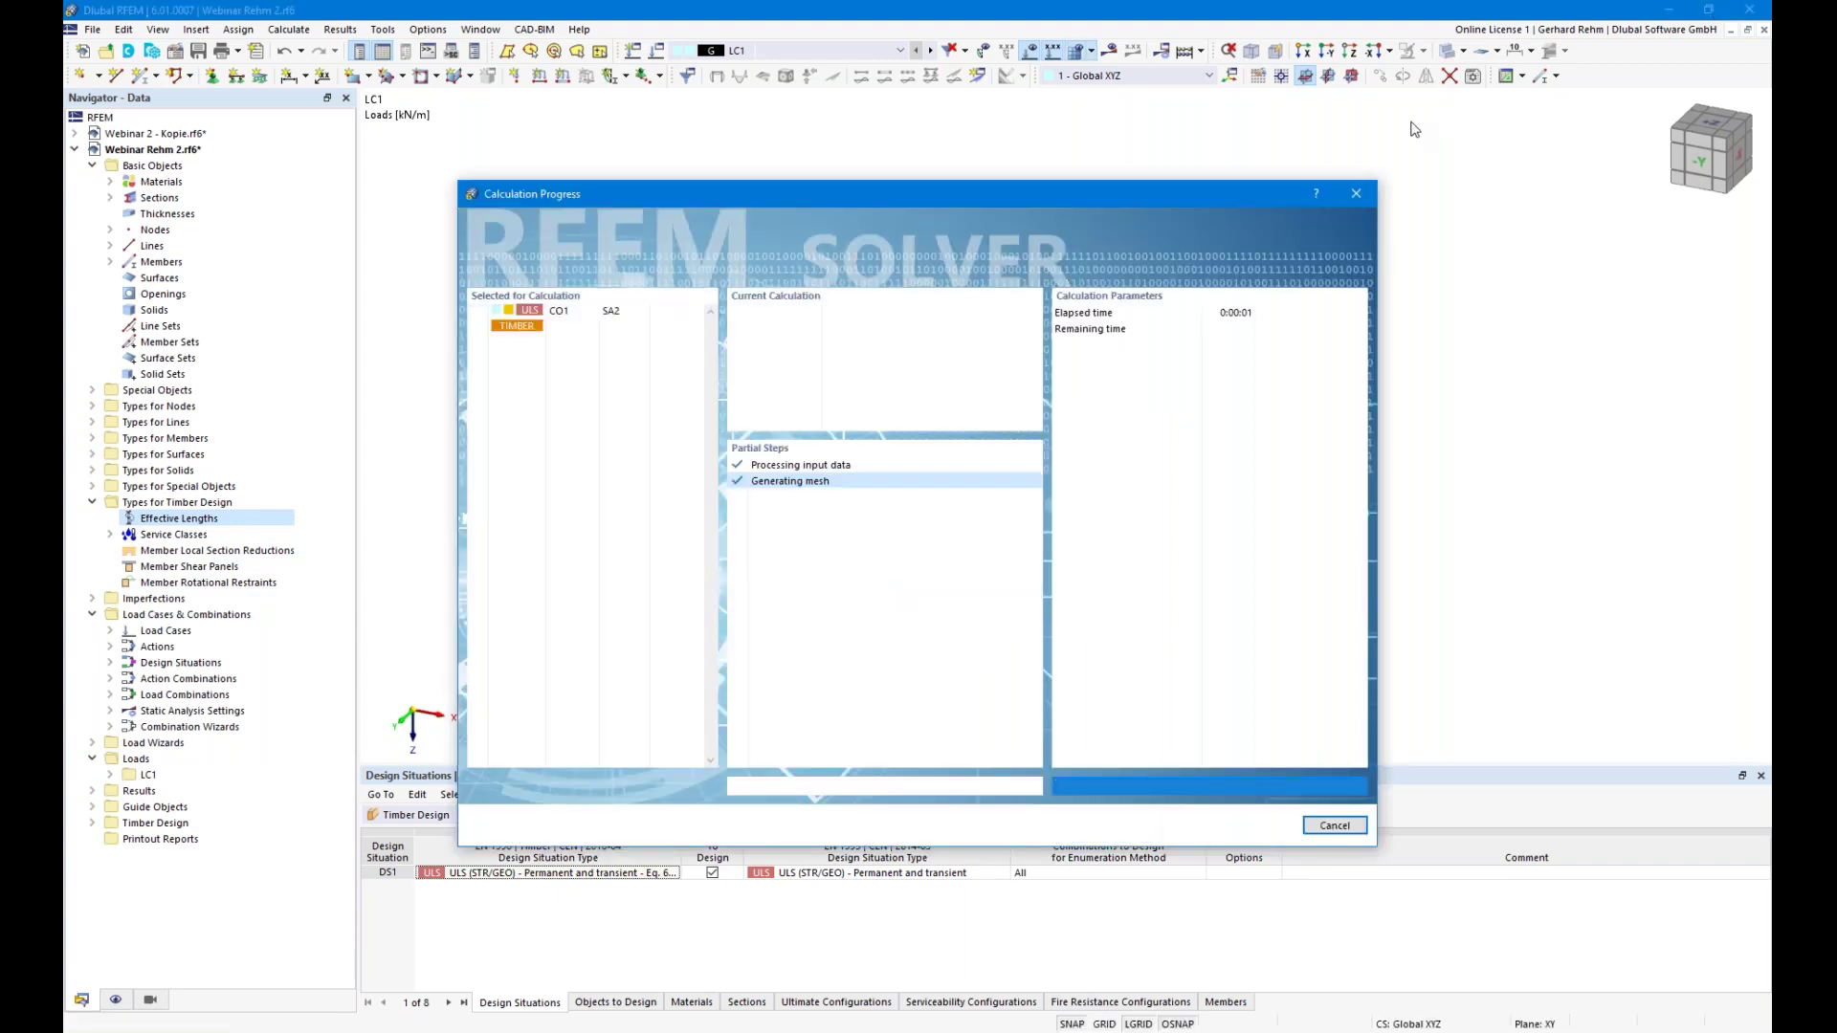
drag(1241, 193, 1362, 665)
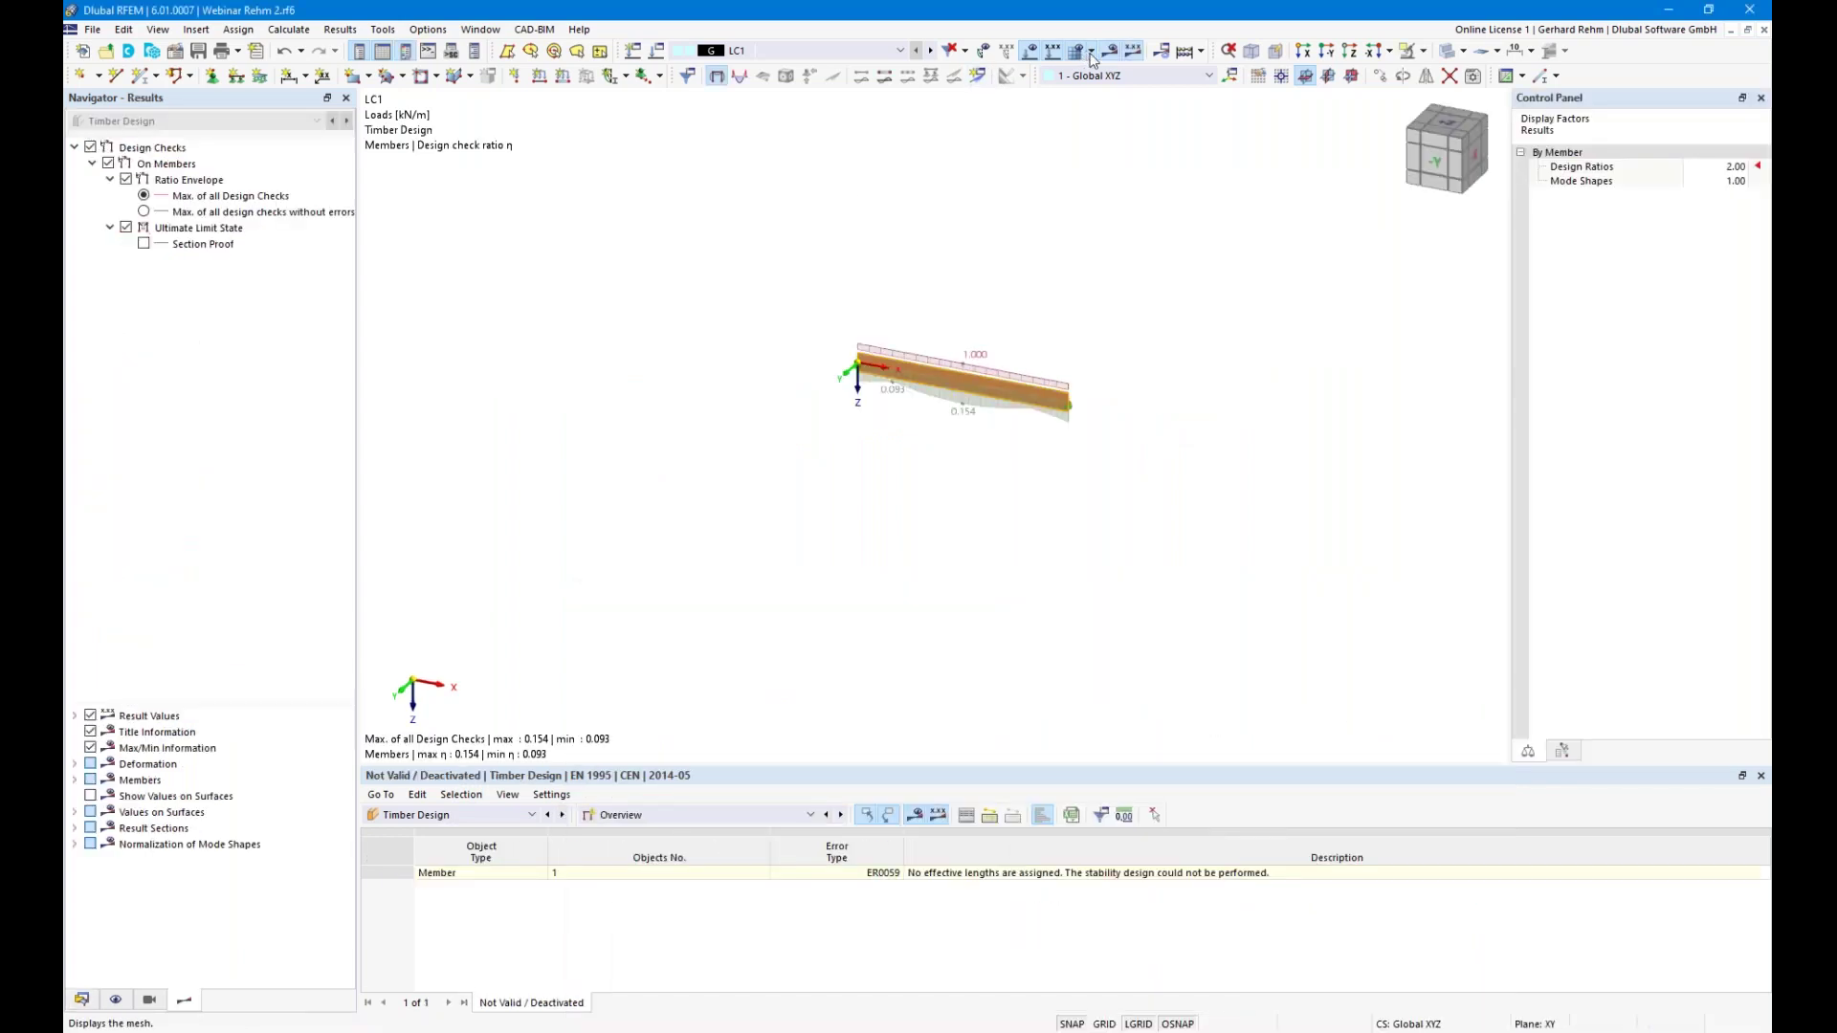
click(913, 814)
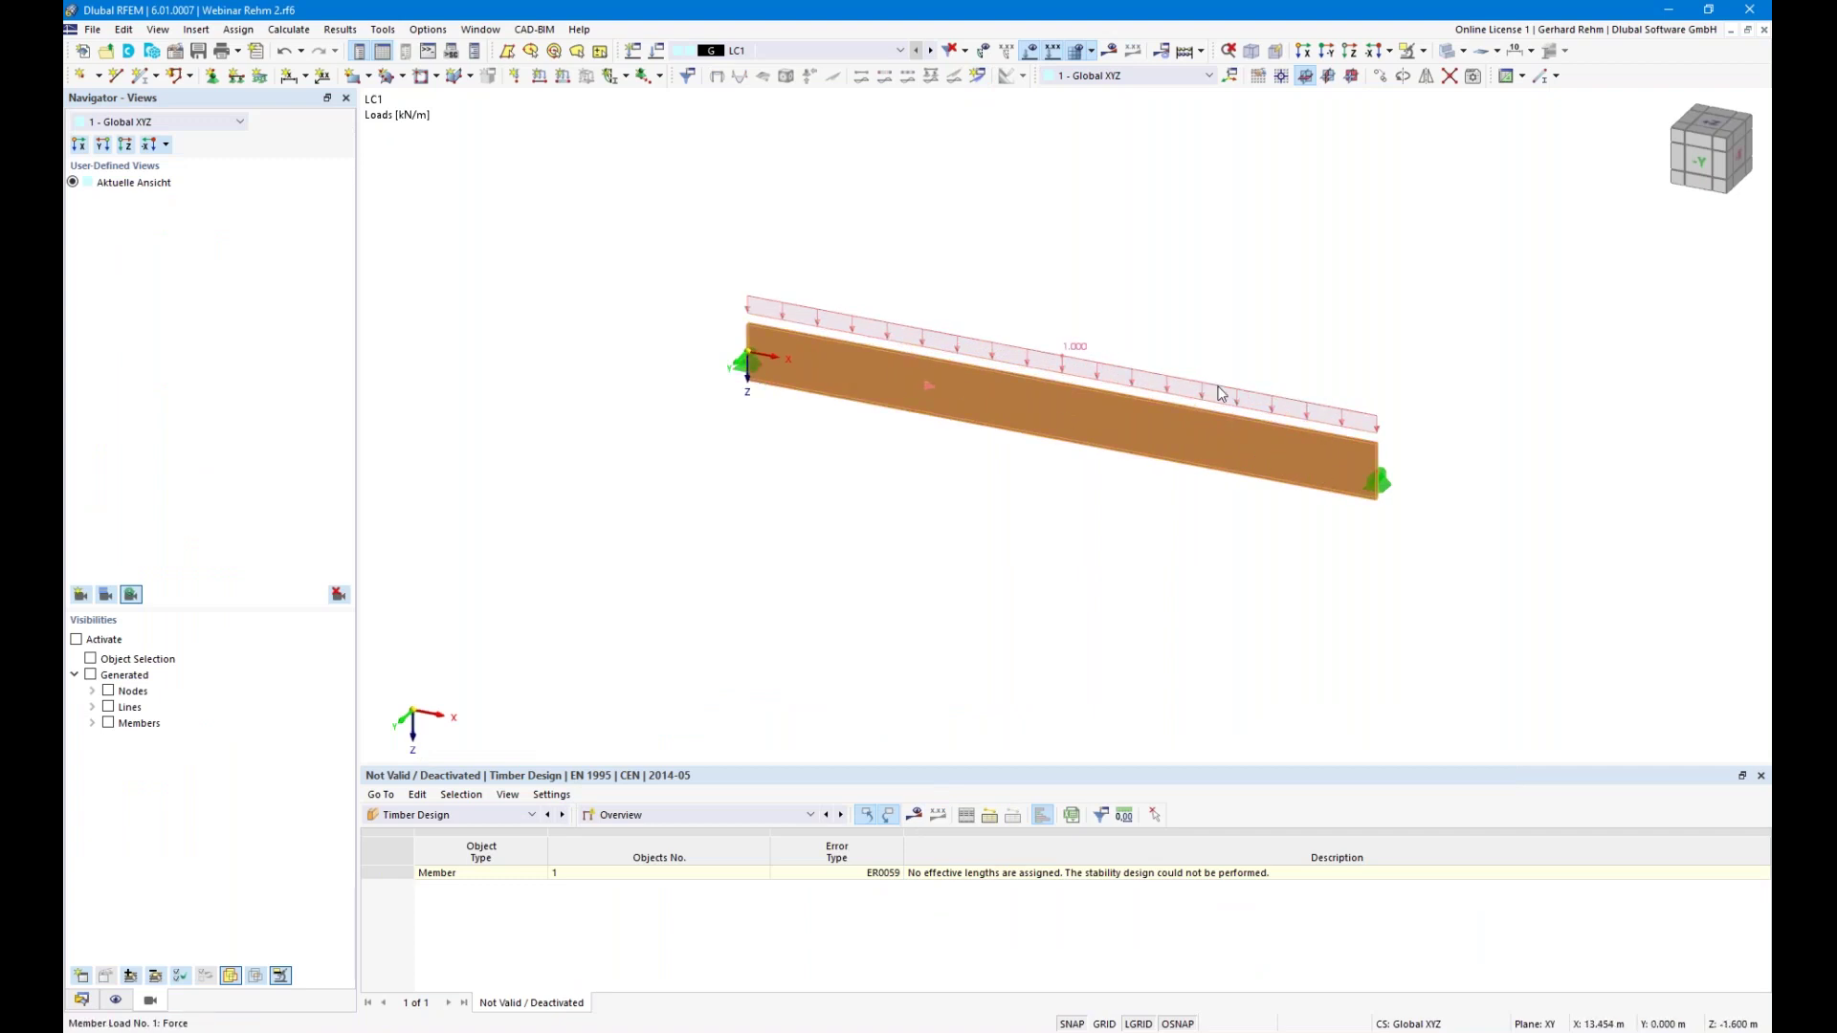
Check the section and material of the single beam in its member properties, and leave them without changes
ctrl+middle_drag(1423, 606, 1050, 440)
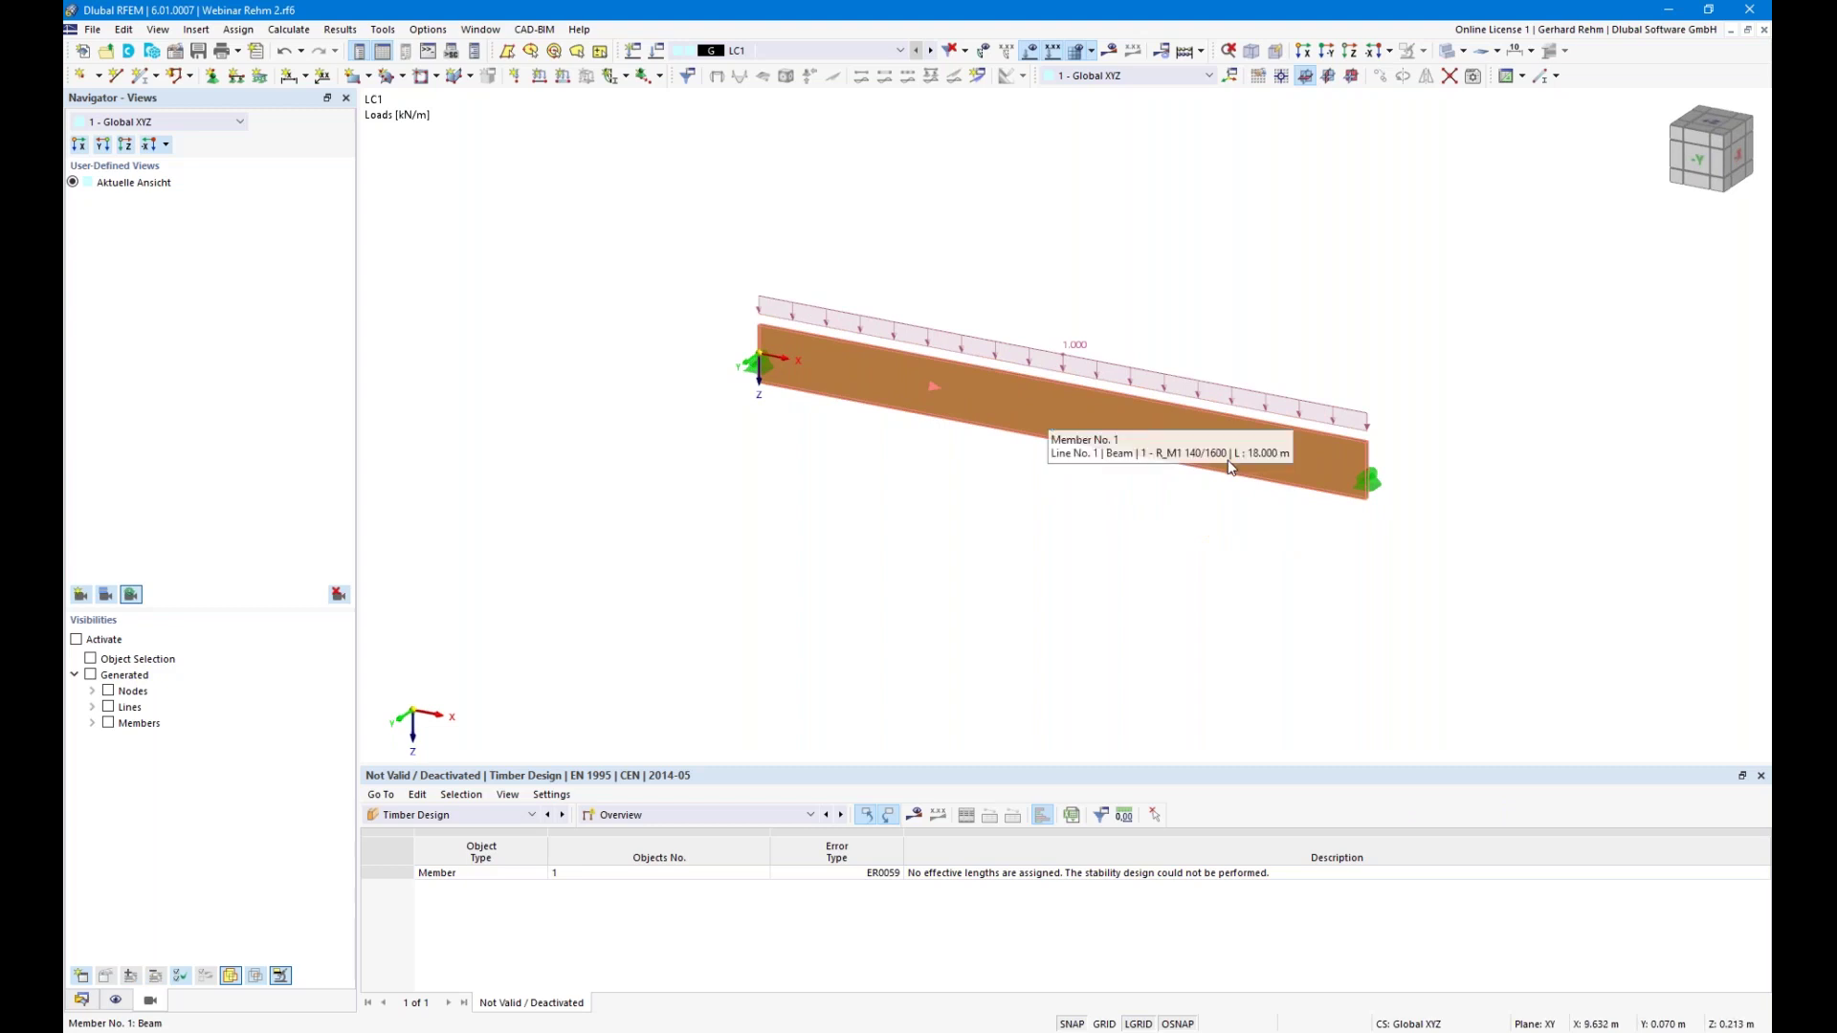
double_click(1301, 471)
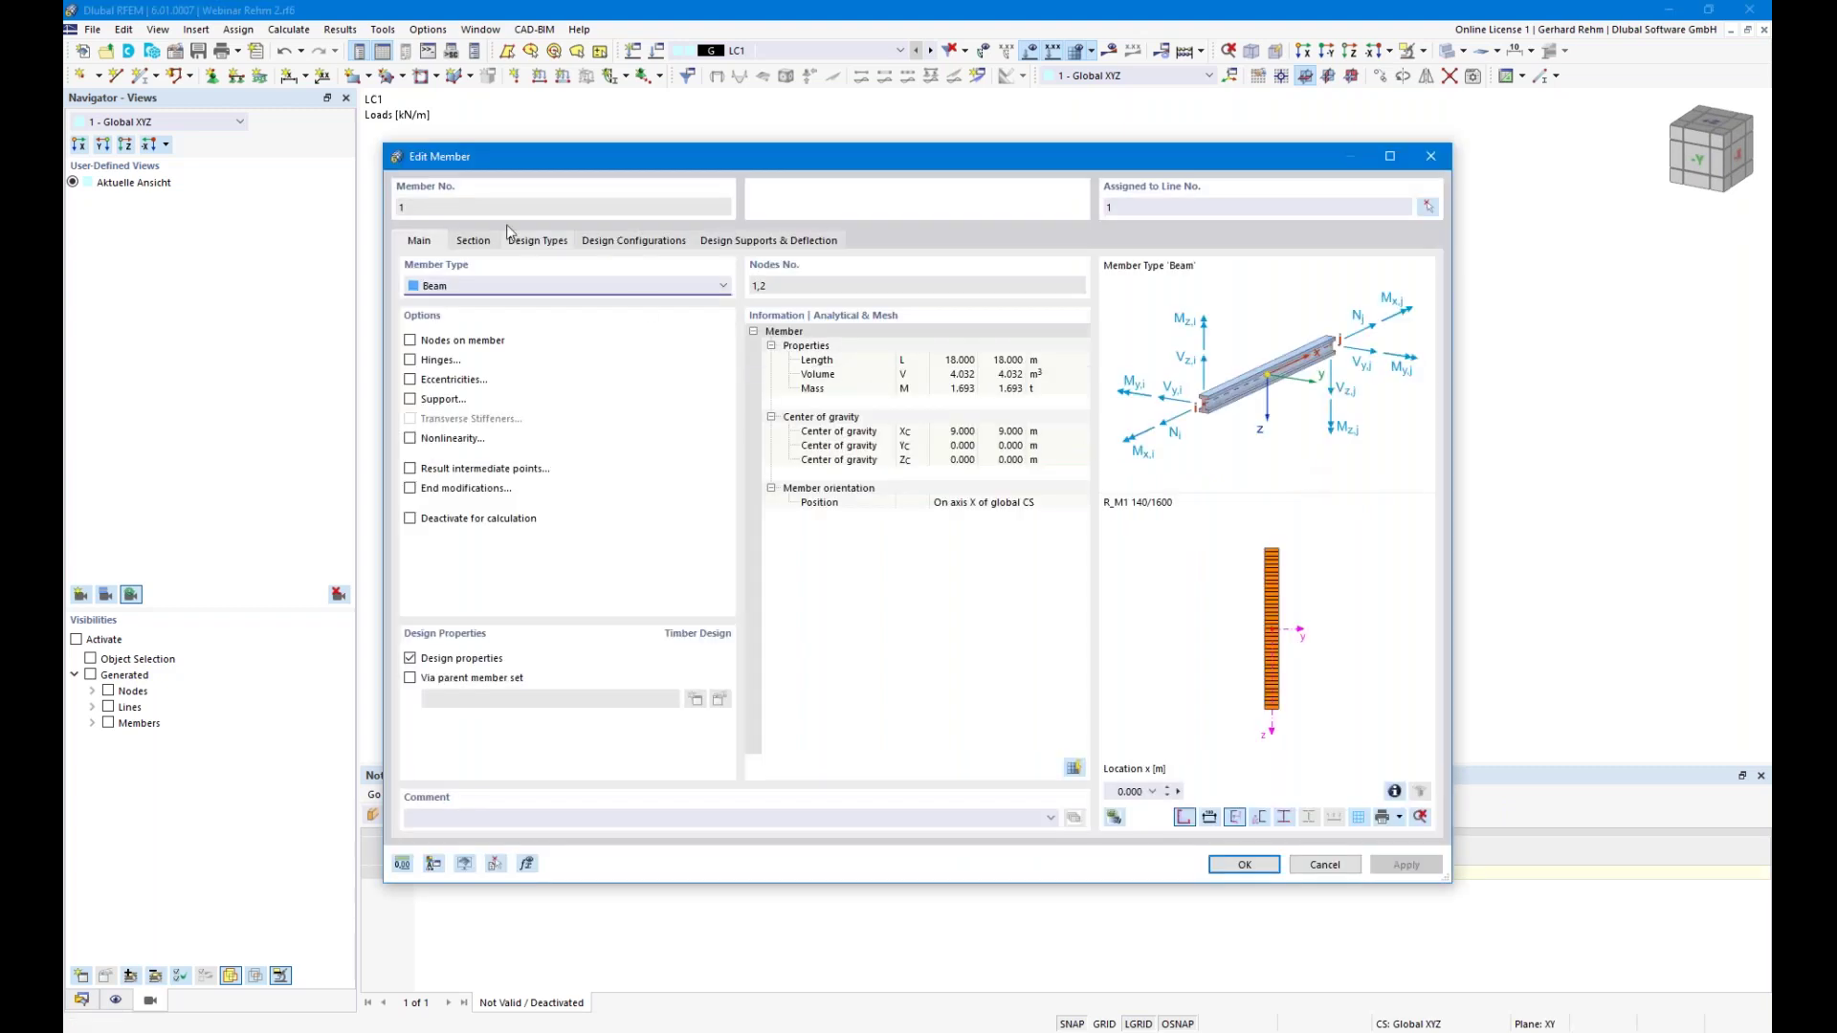
click(474, 241)
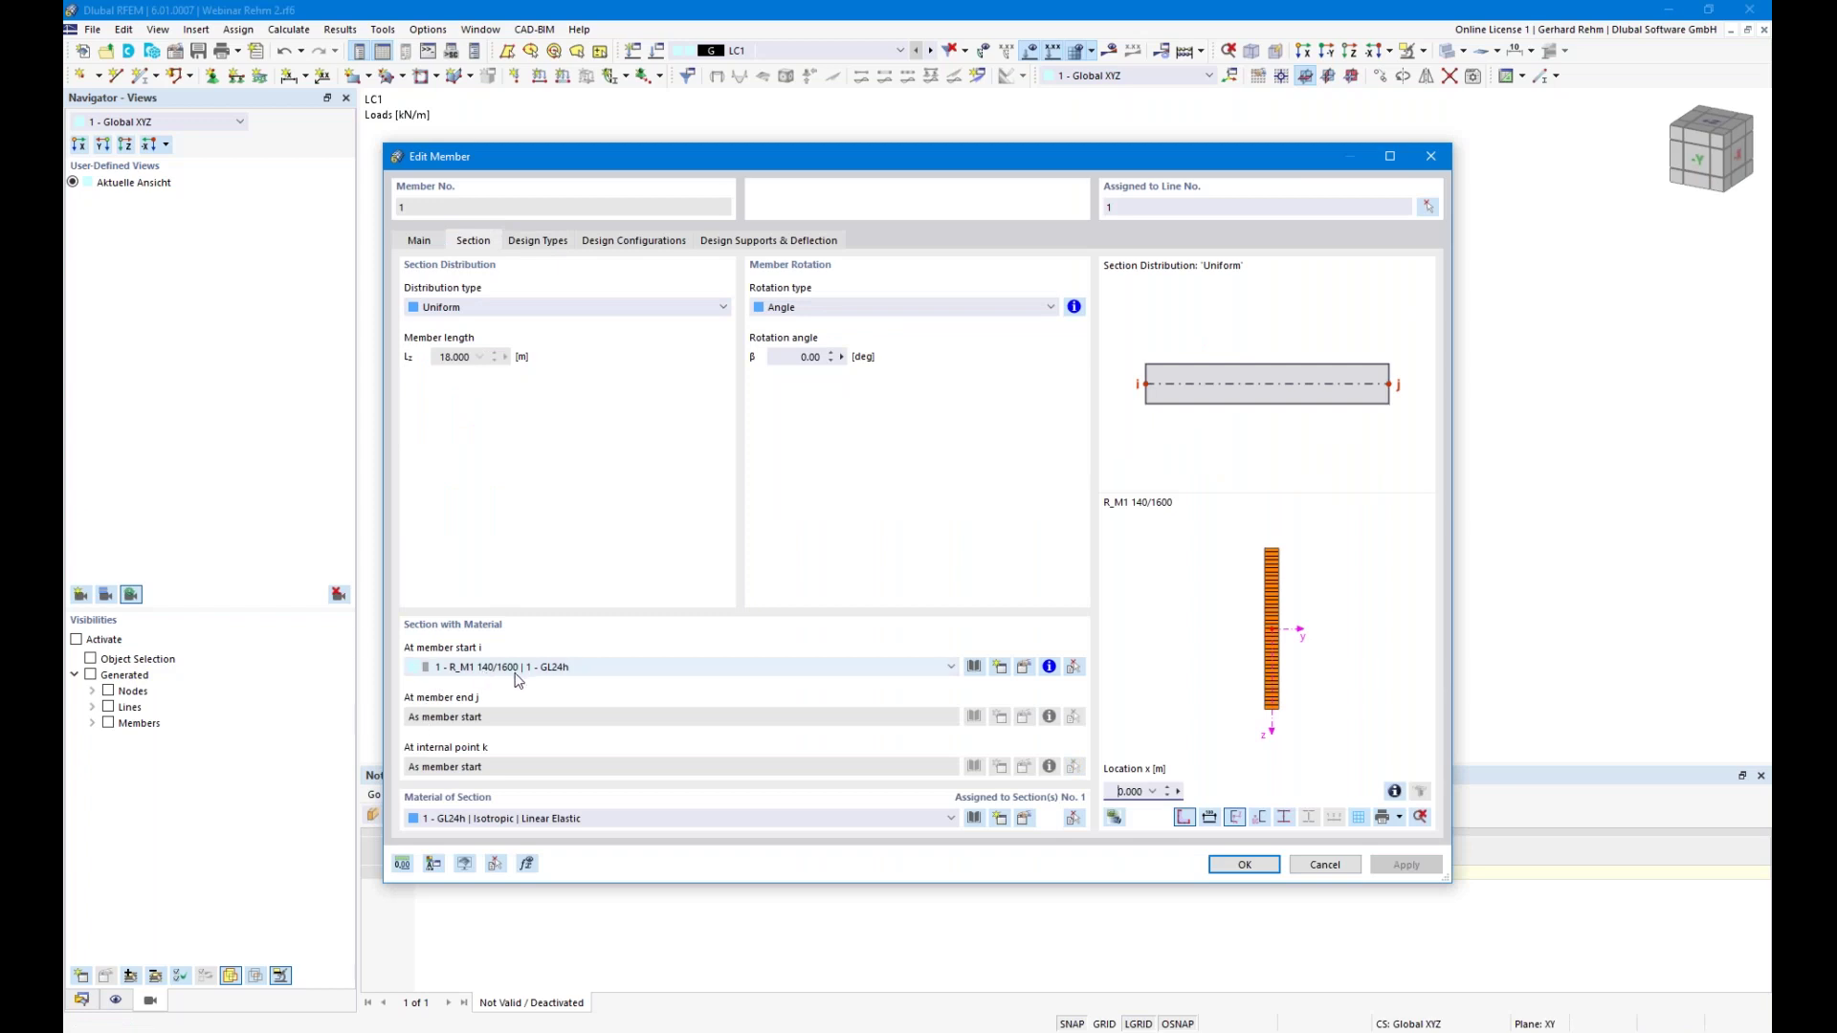
key(Escape)
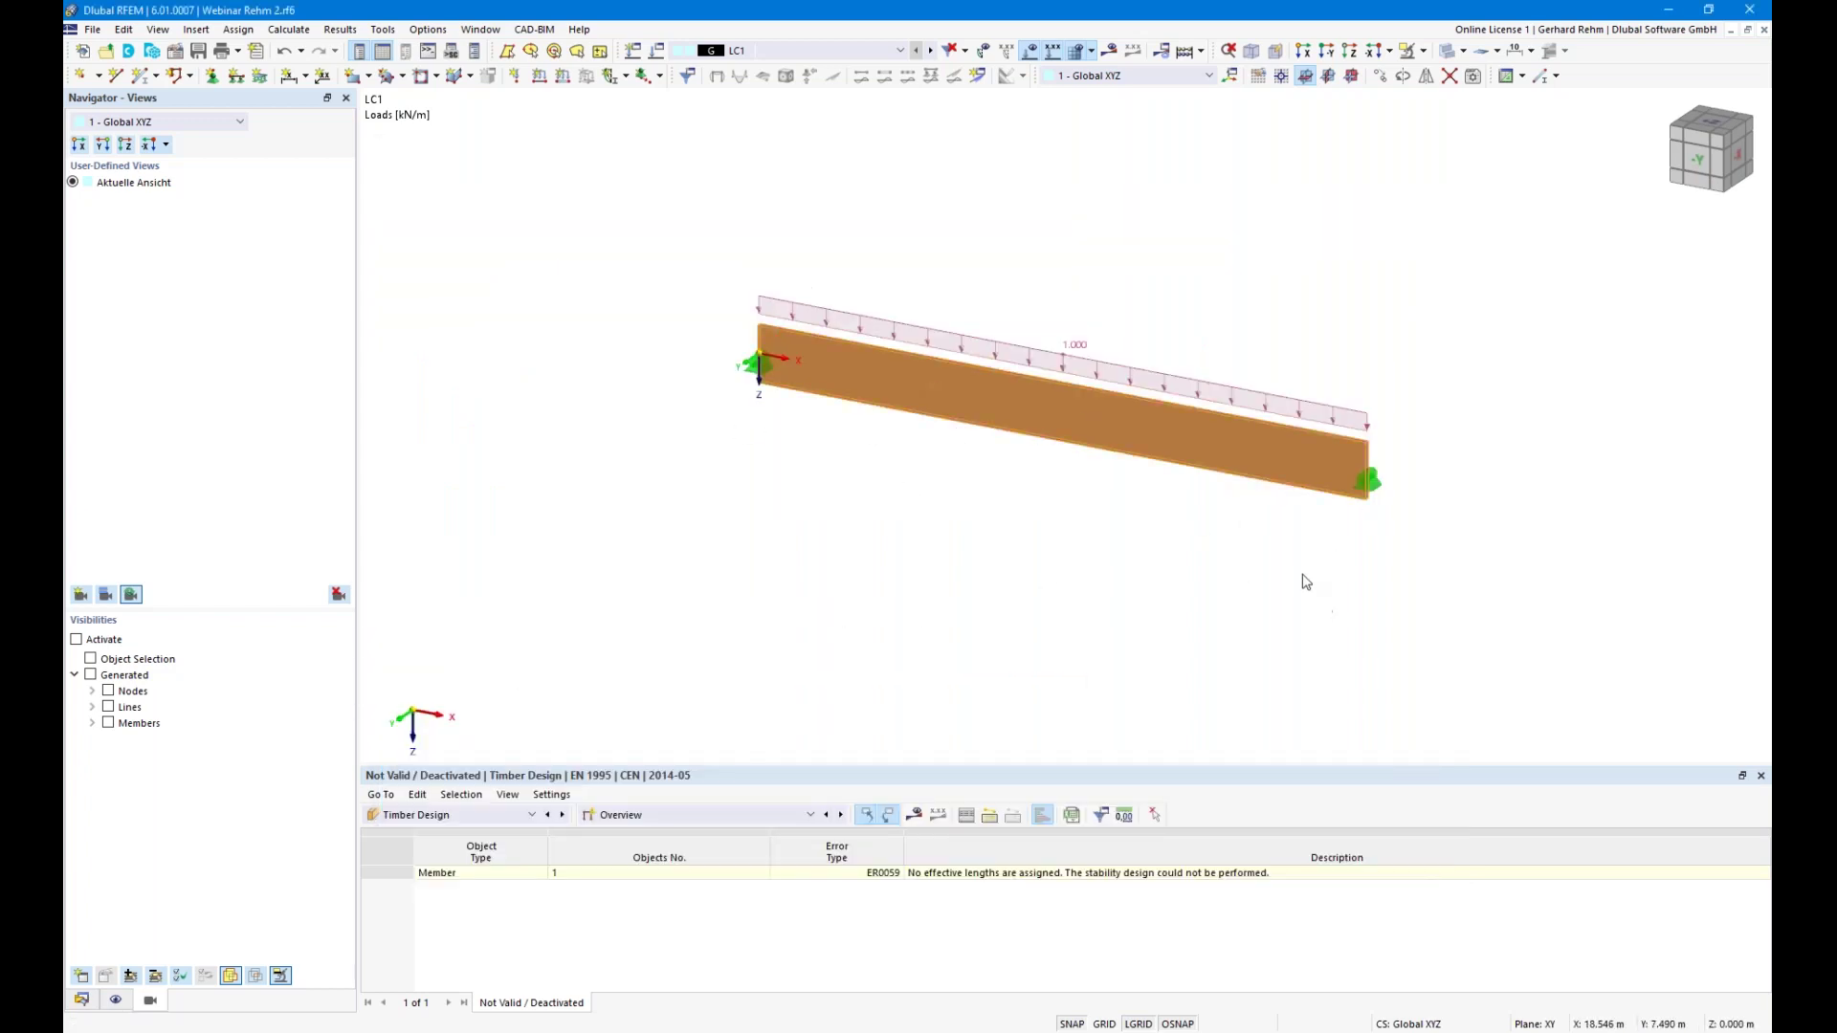
scroll(1114, 549, up, 2)
scroll(1129, 554, down, 3)
ctrl+middle_drag(1135, 561, 1052, 517)
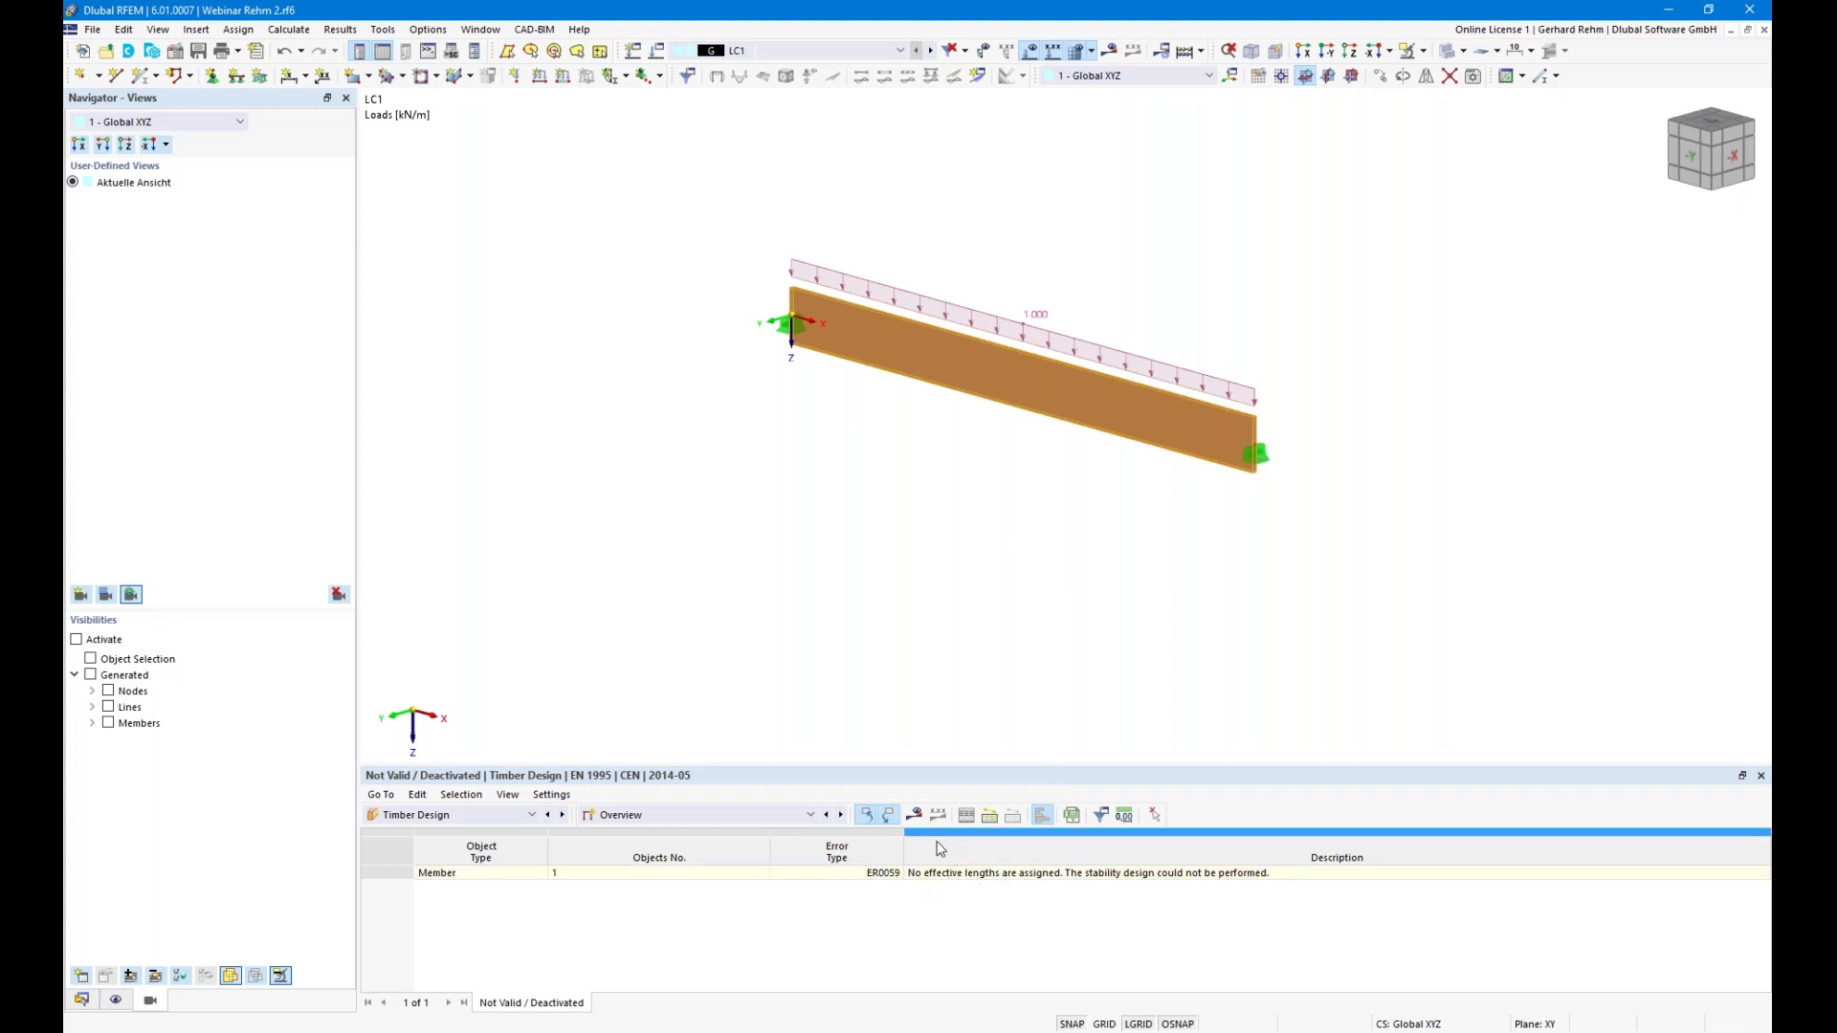
Show the timber design ratios on members by design situation and select the section proof for bending about the y-axis
click(841, 816)
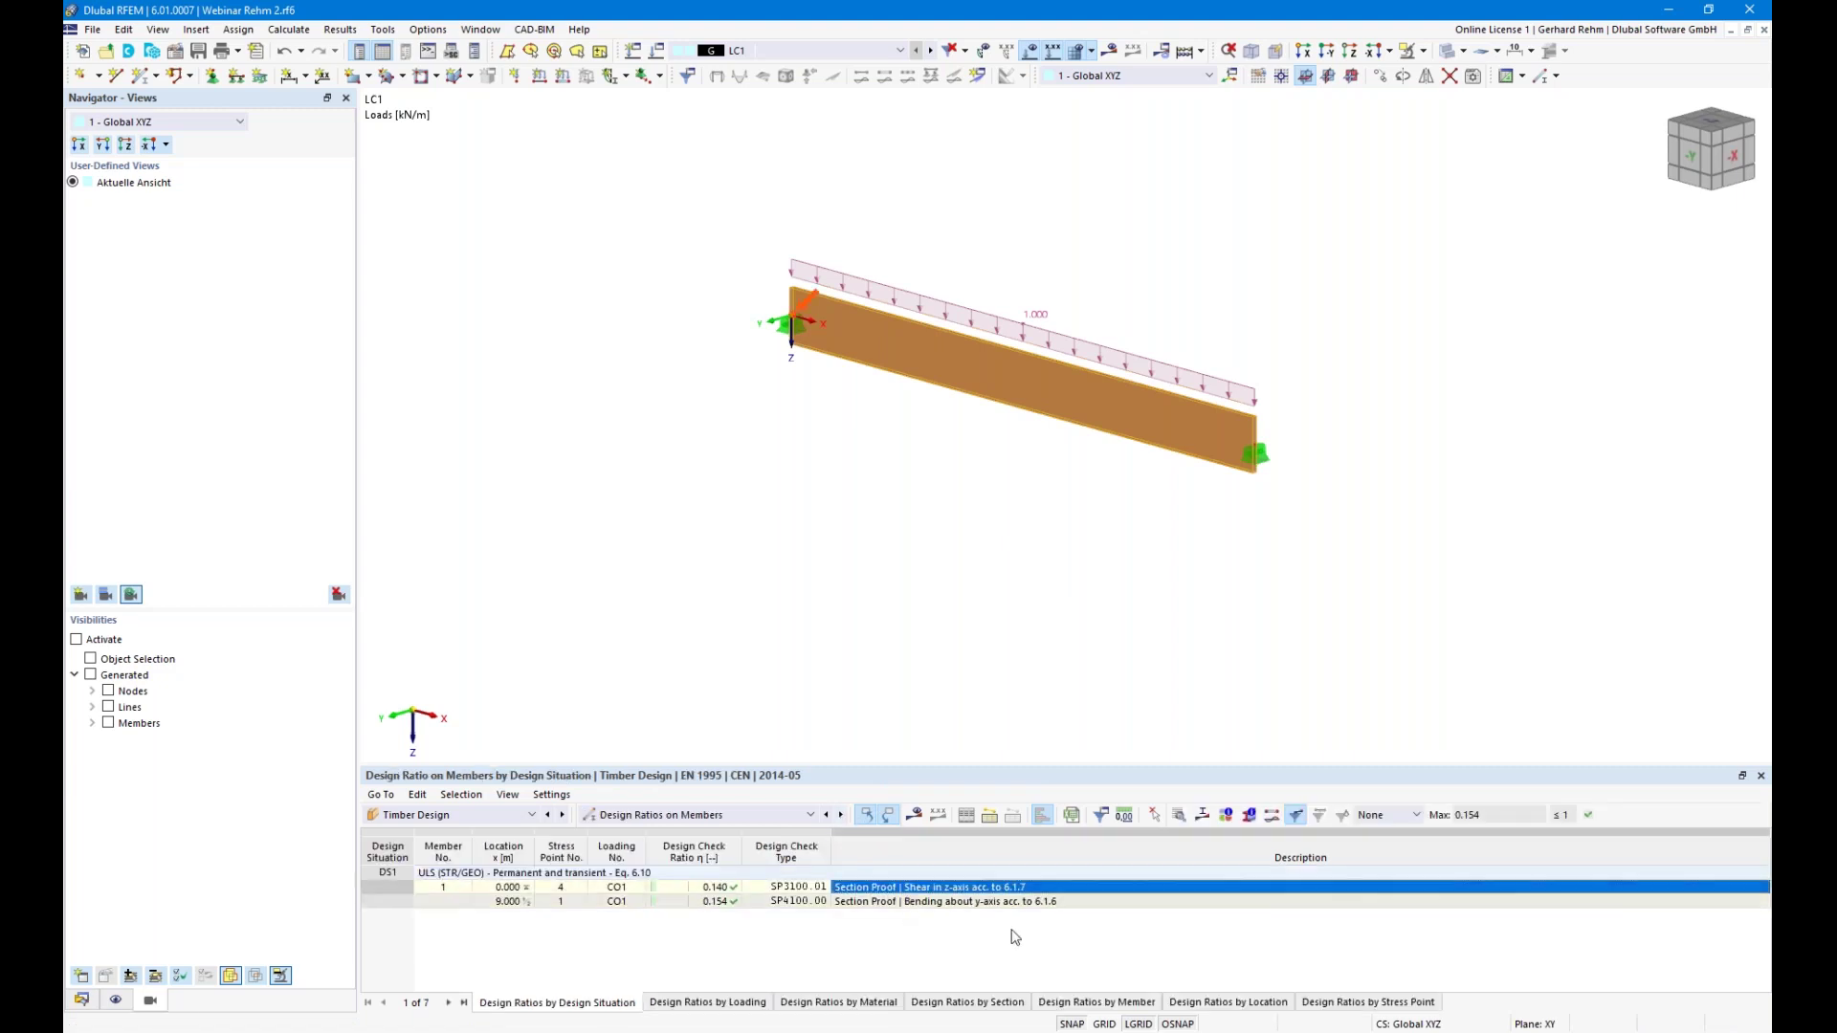
click(940, 903)
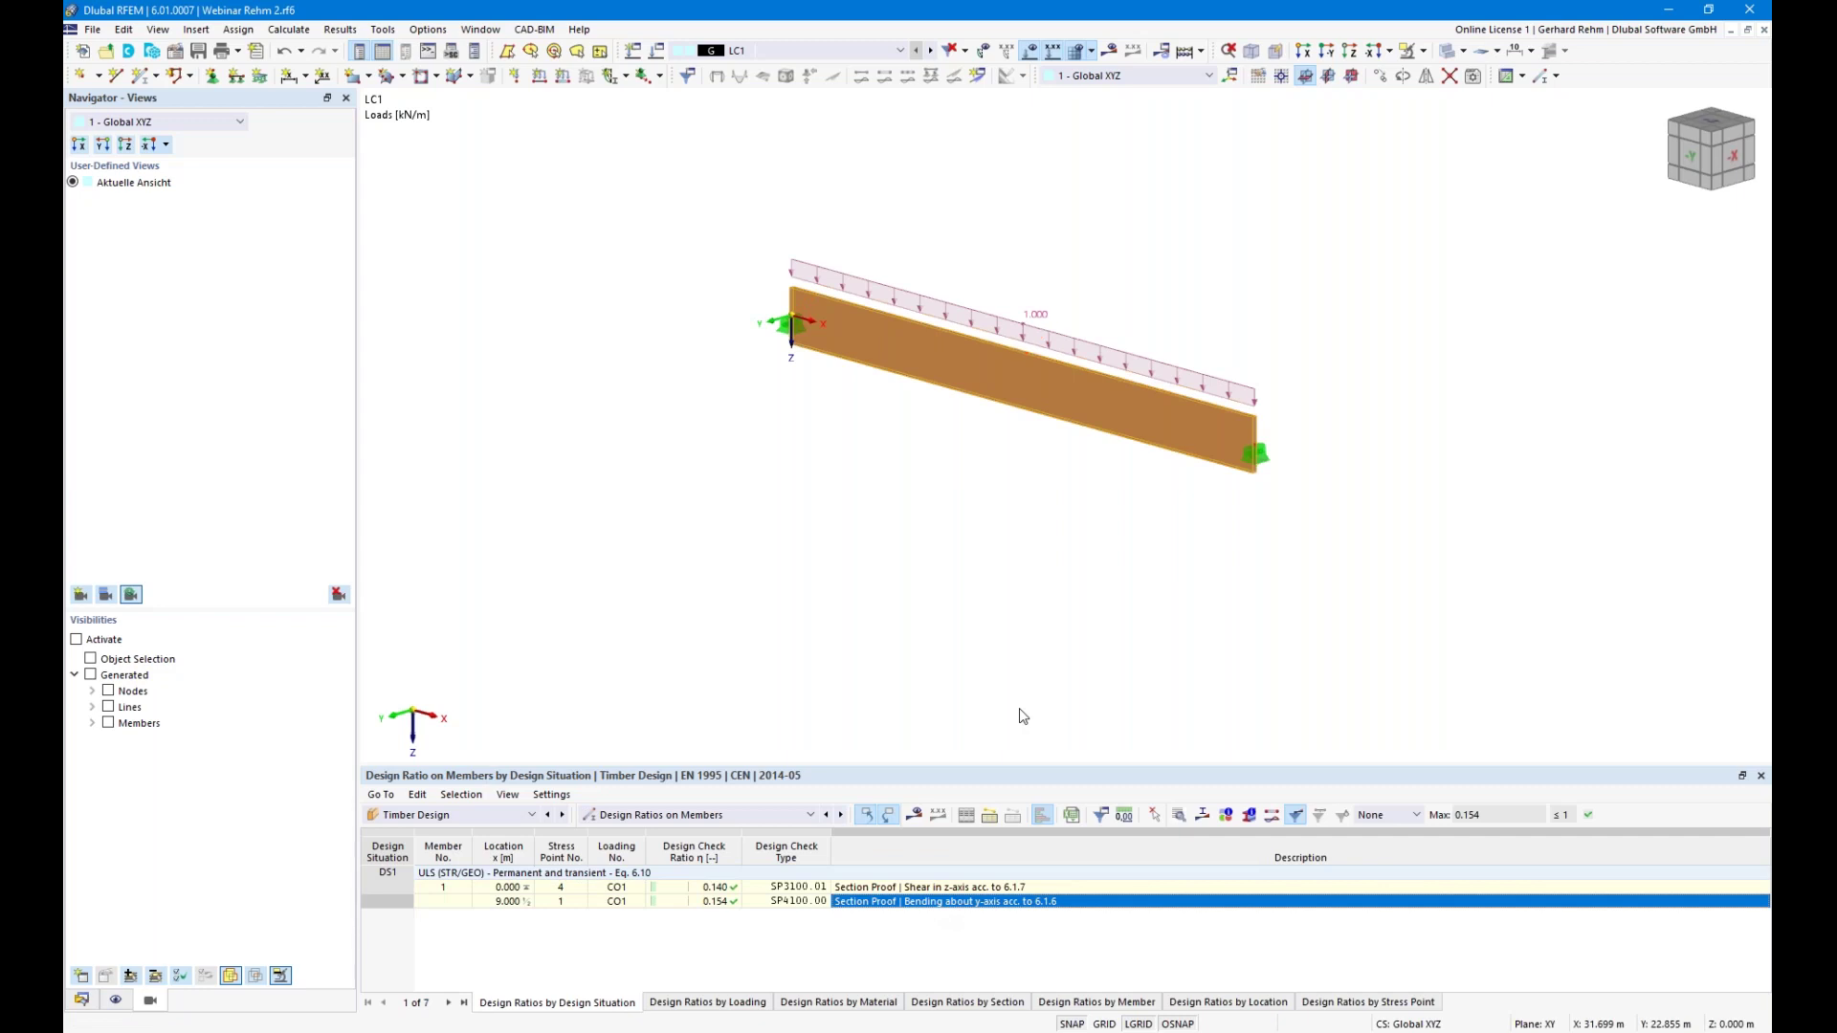
Create new effective lengths in the beam's design types, excluding flexural buckling about both axes so only lateral-torsional buckling is considered
double_click(1099, 421)
click(538, 241)
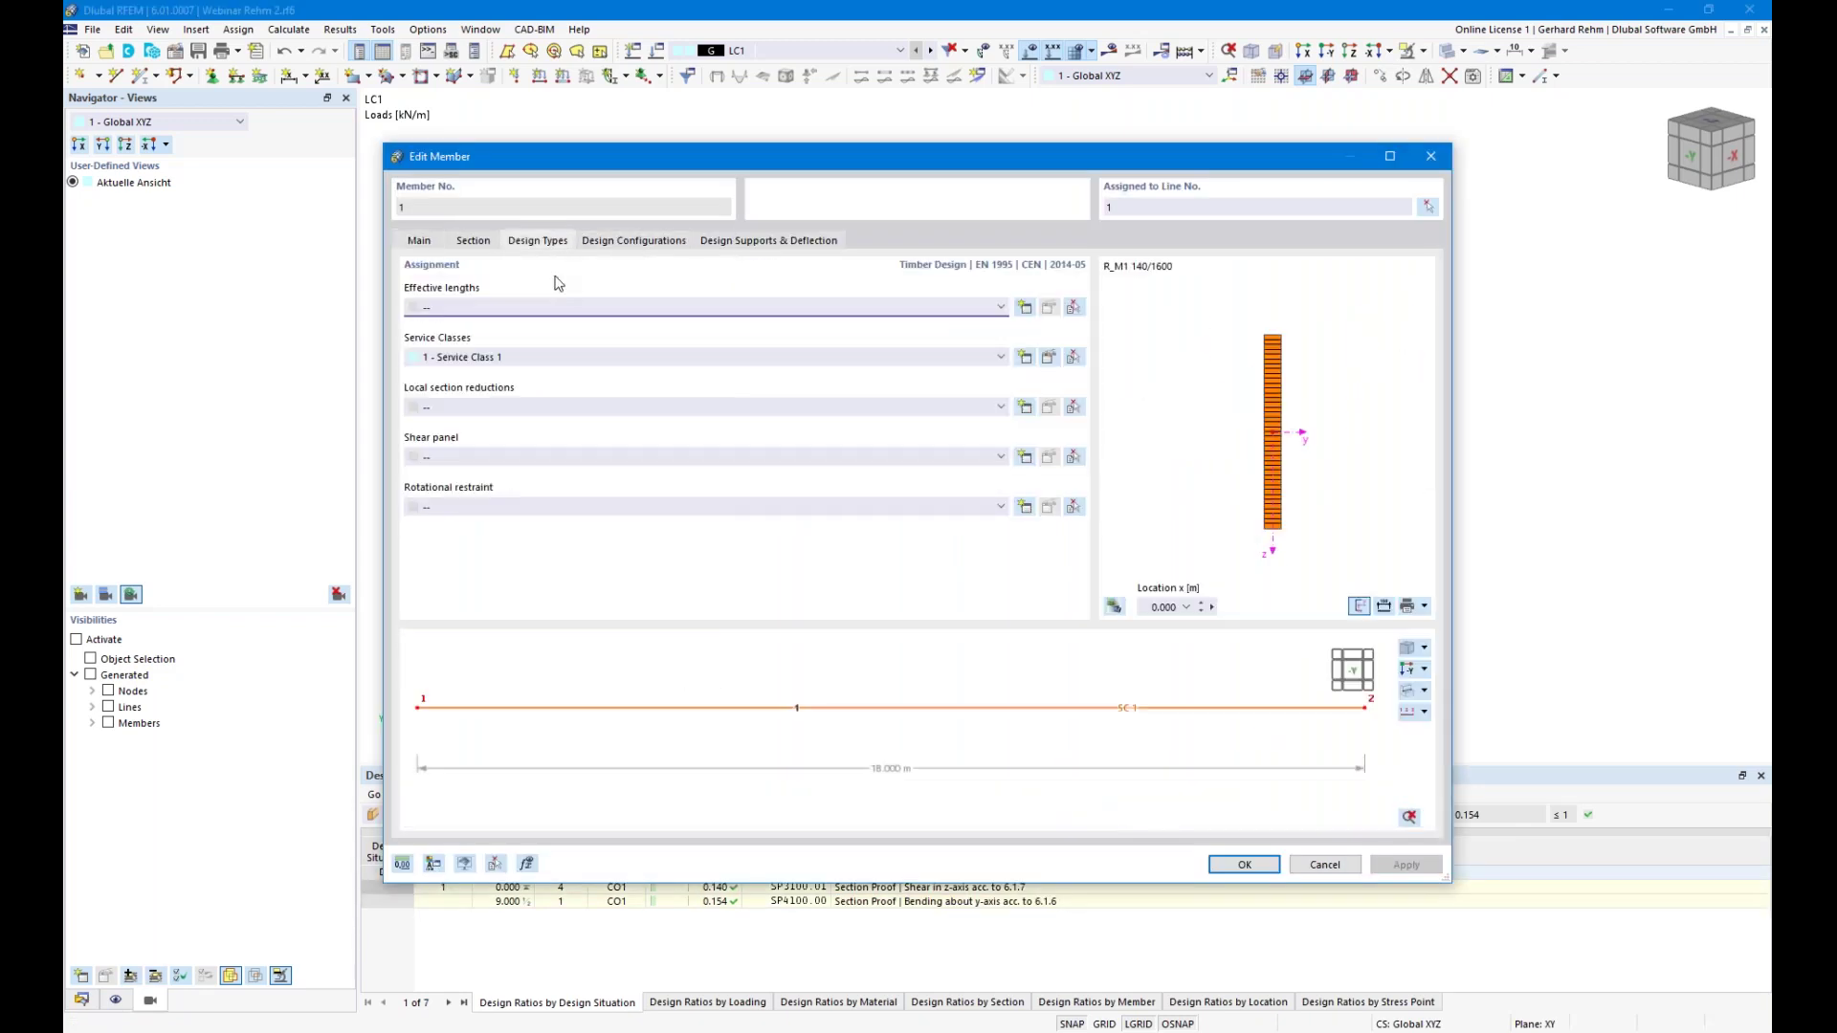
click(1025, 307)
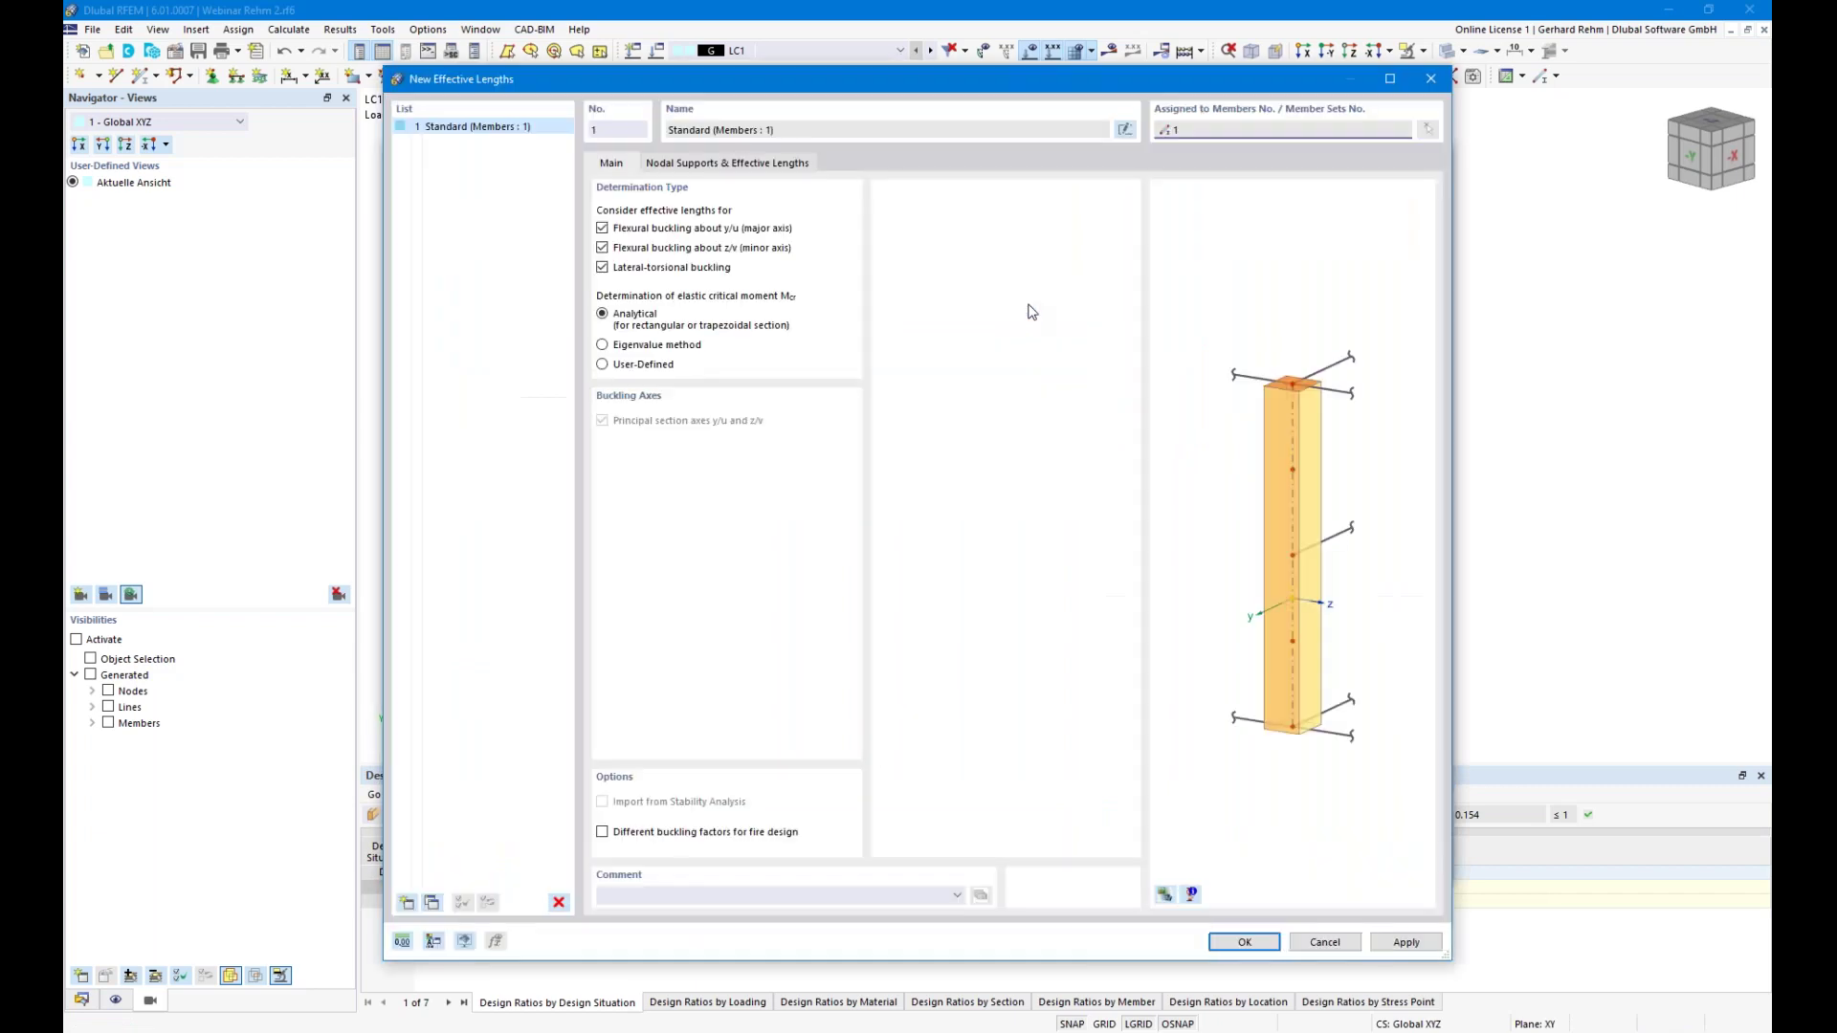
click(602, 228)
click(602, 248)
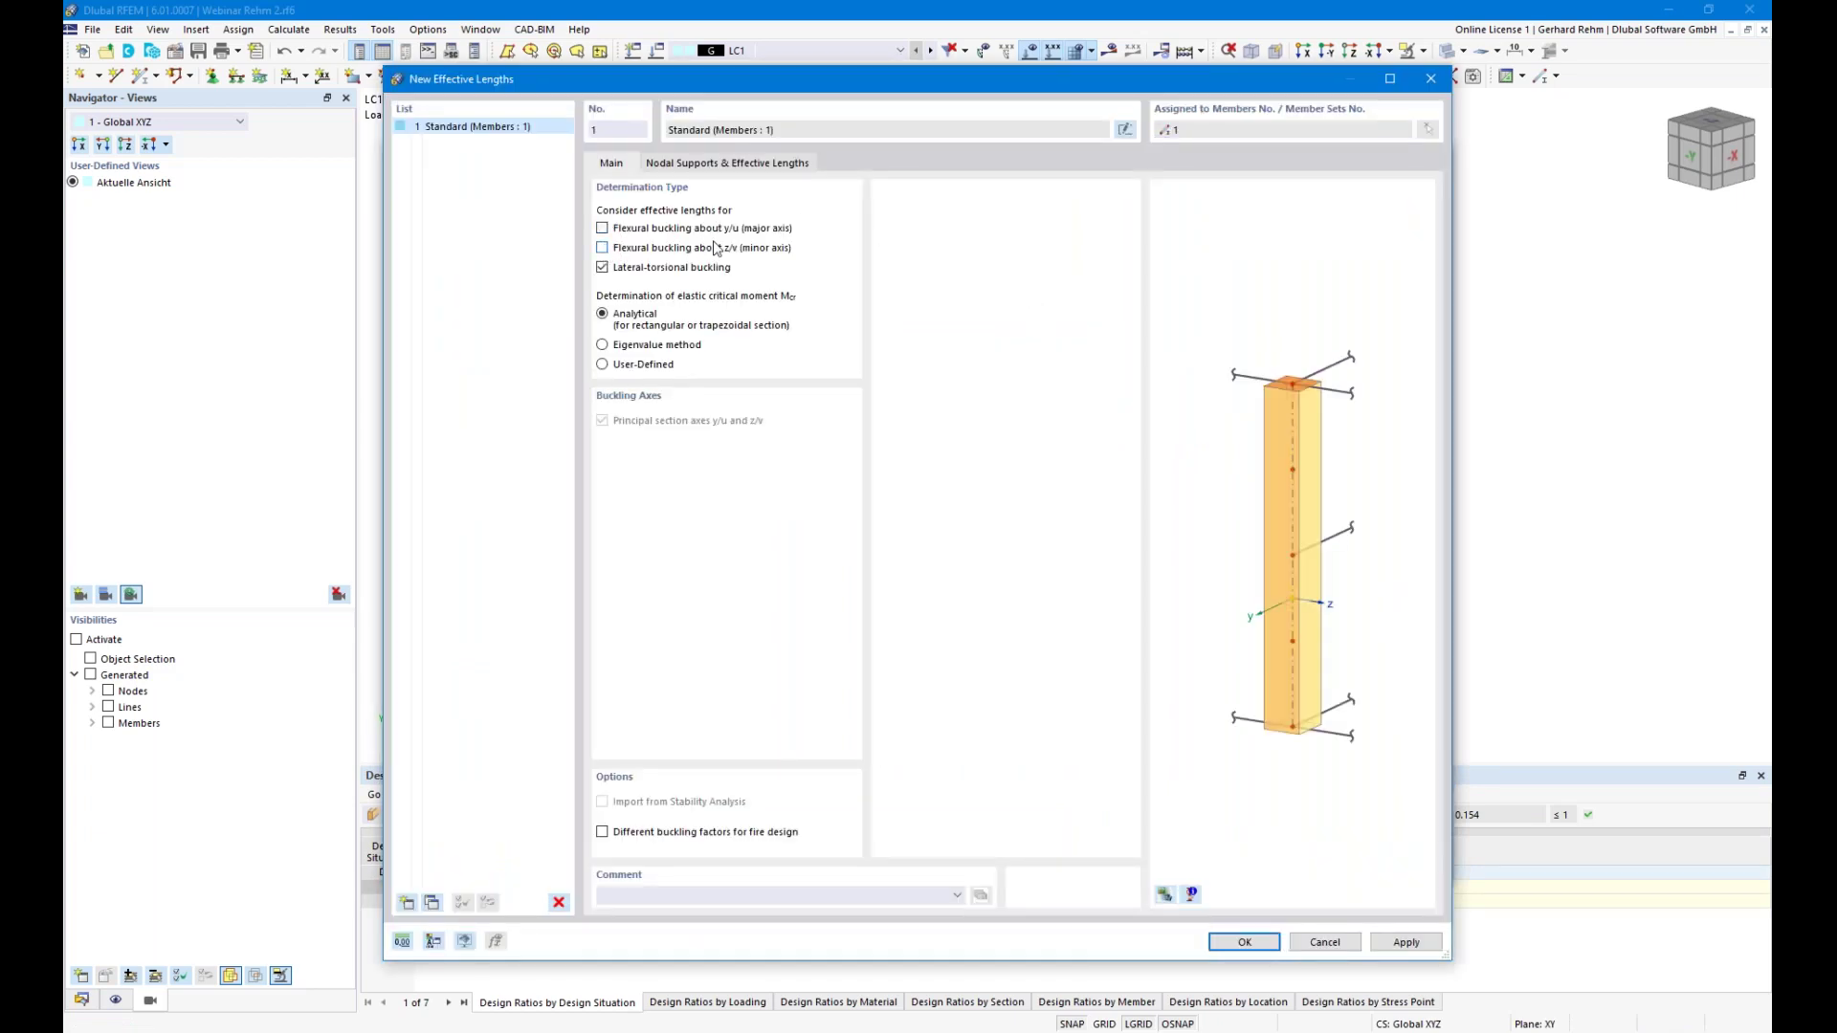
Set the effective length factor kLT for lateral-torsional buckling to 0.885, and confirm the effective lengths and the member
click(690, 165)
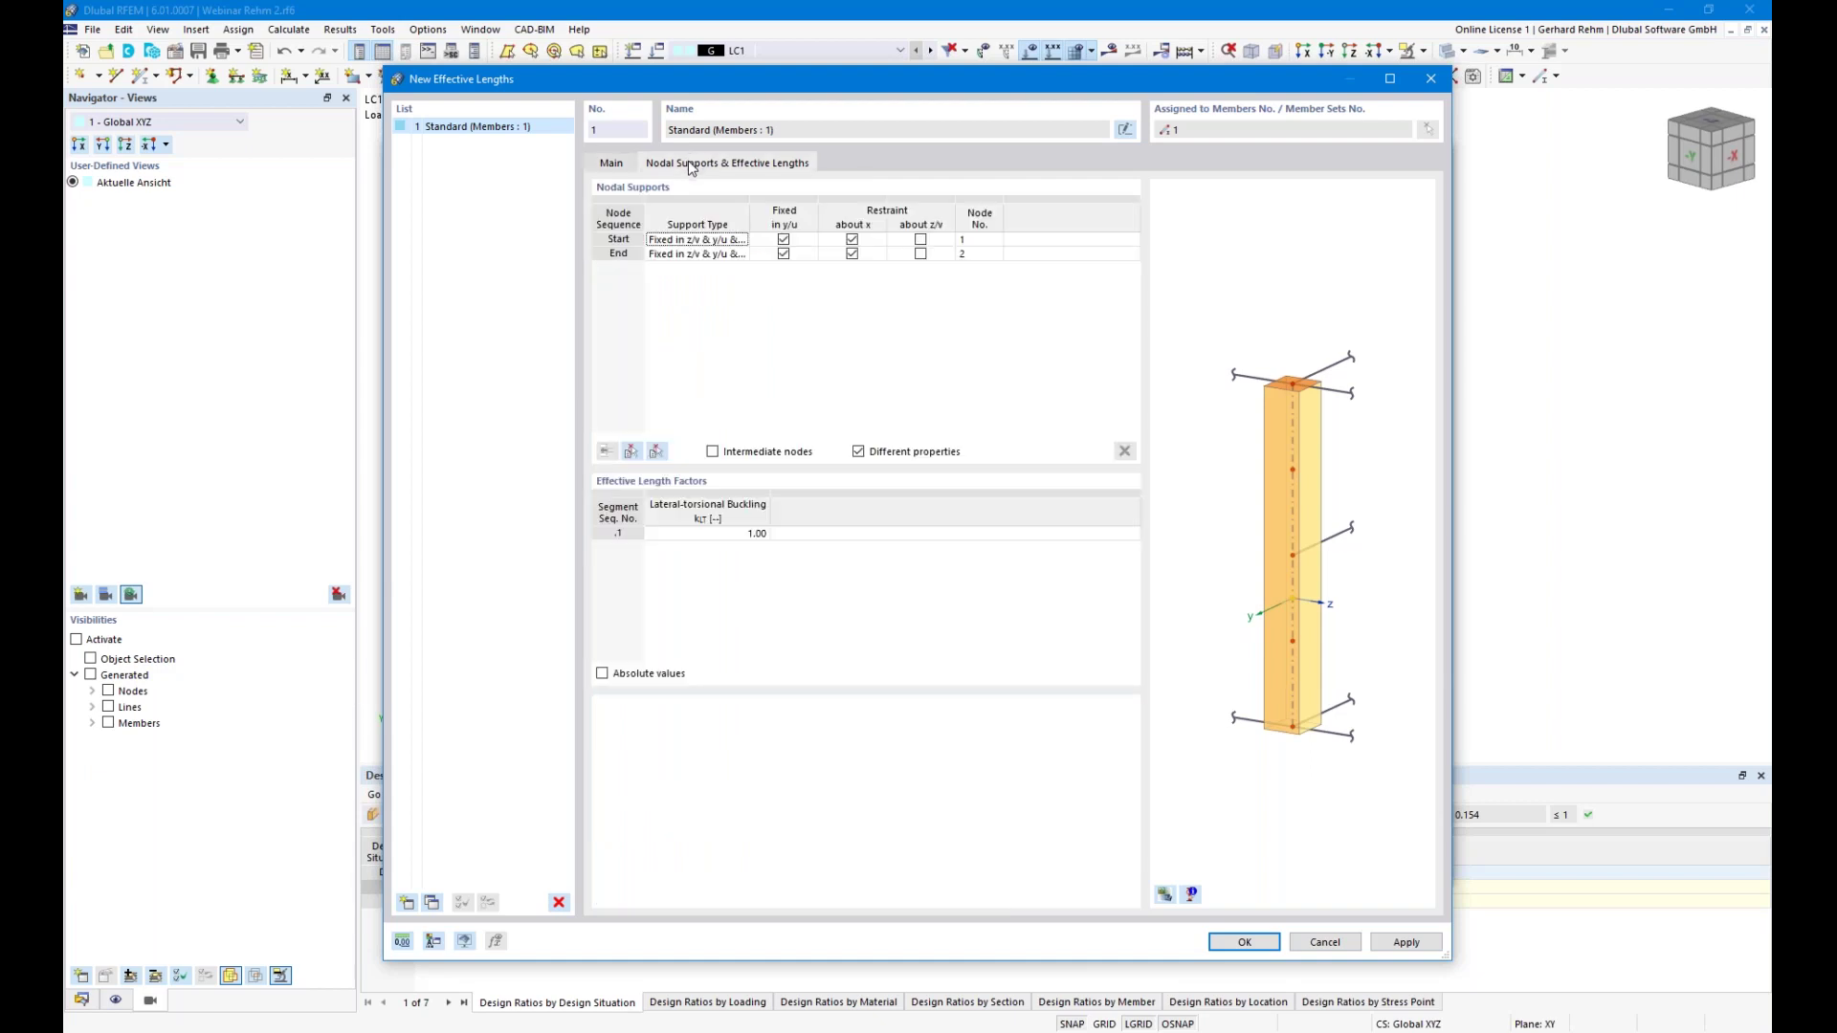
click(698, 533)
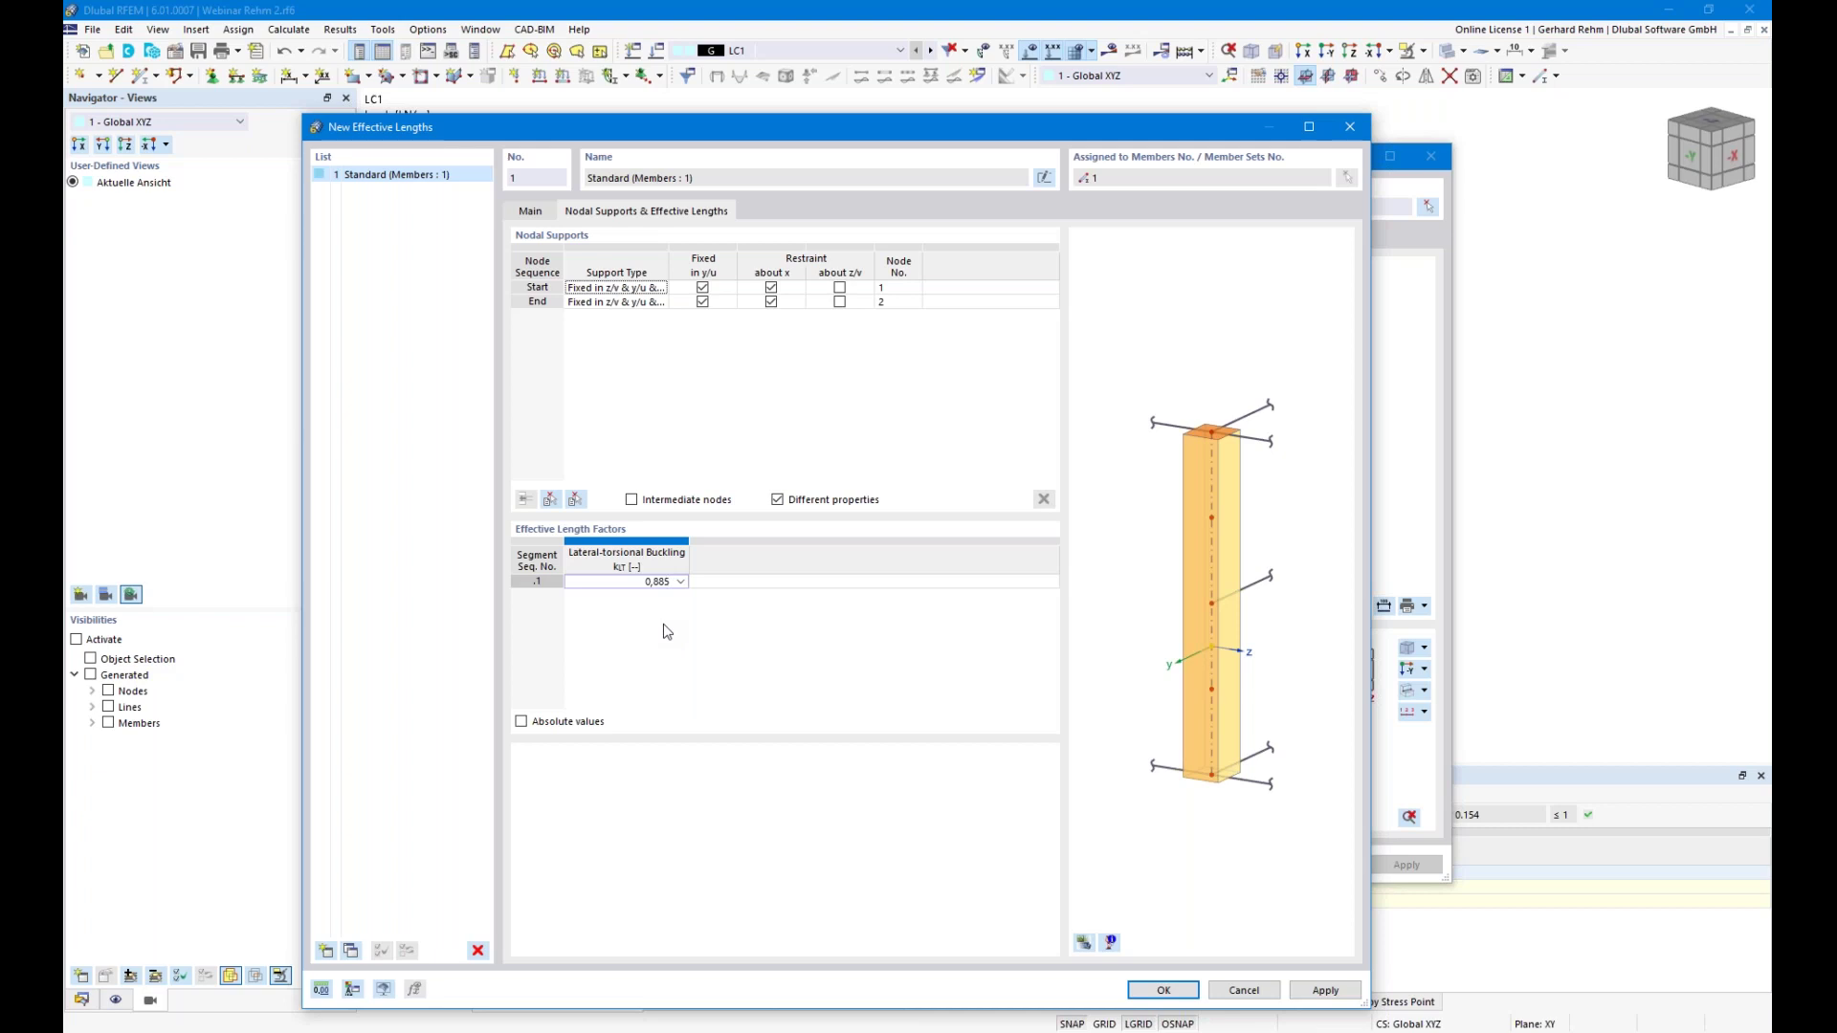
key(Tab)
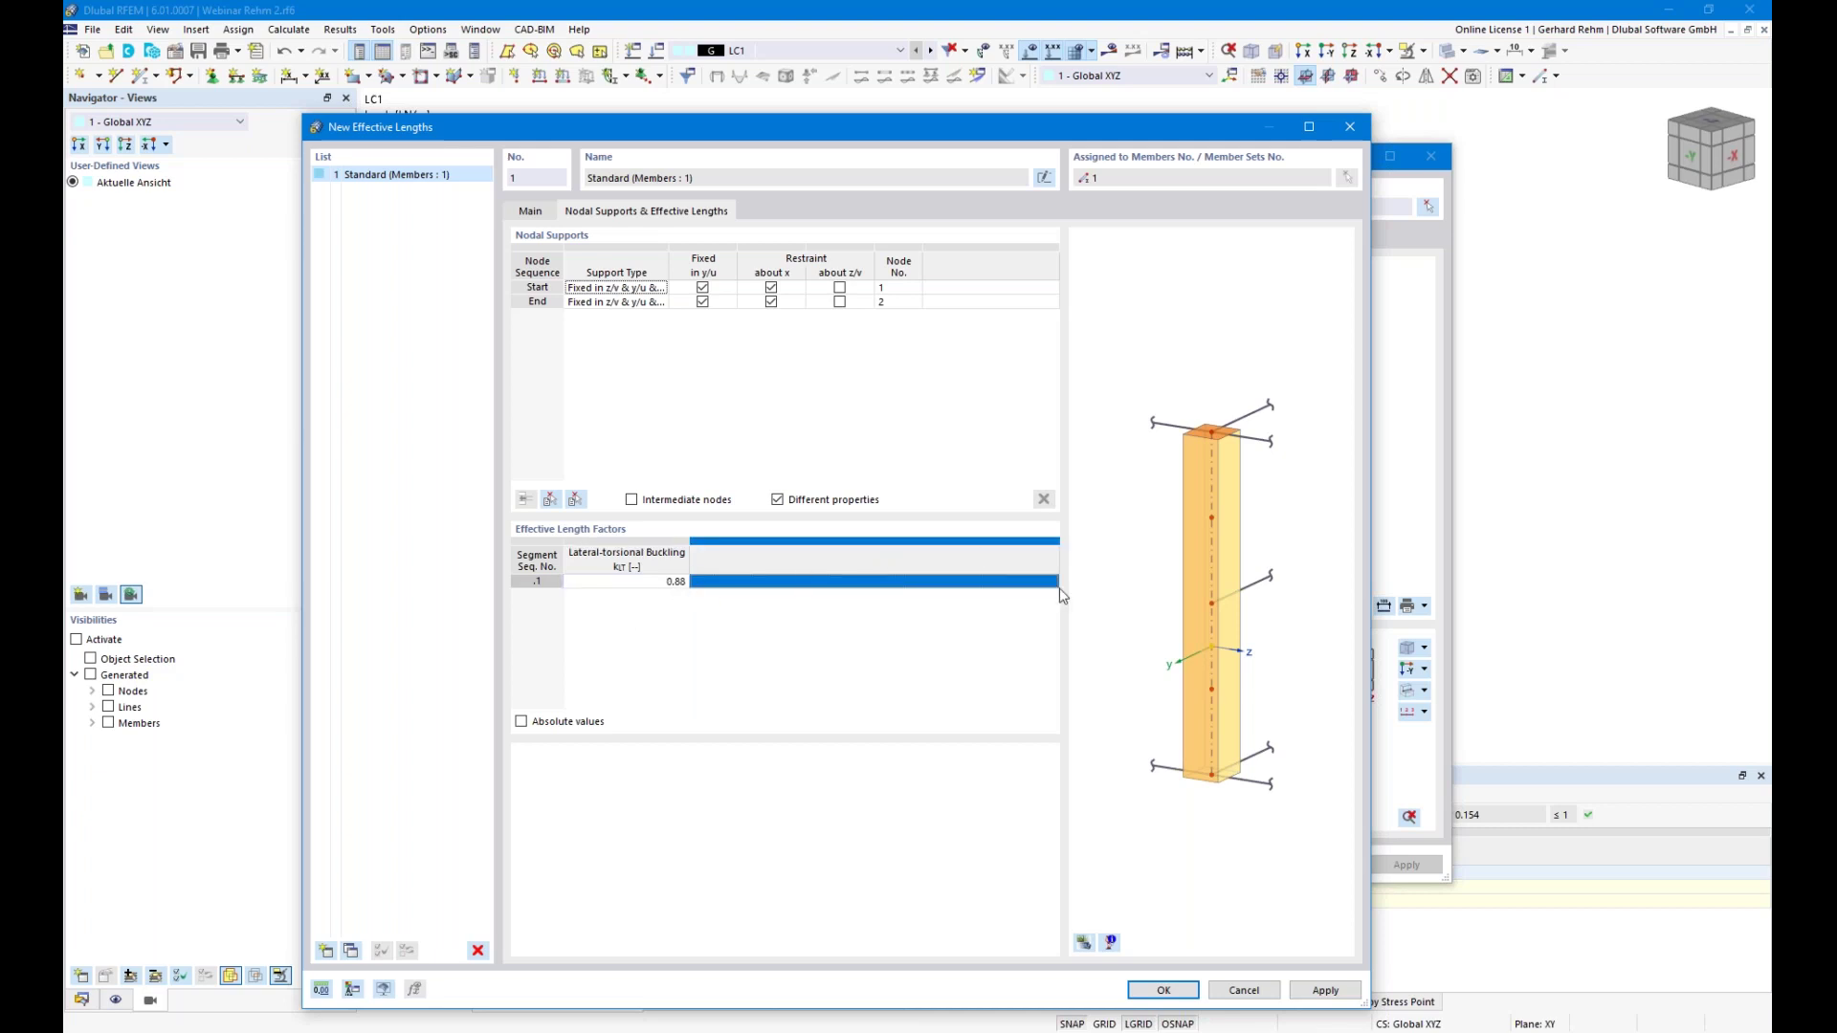
click(1158, 993)
click(1163, 991)
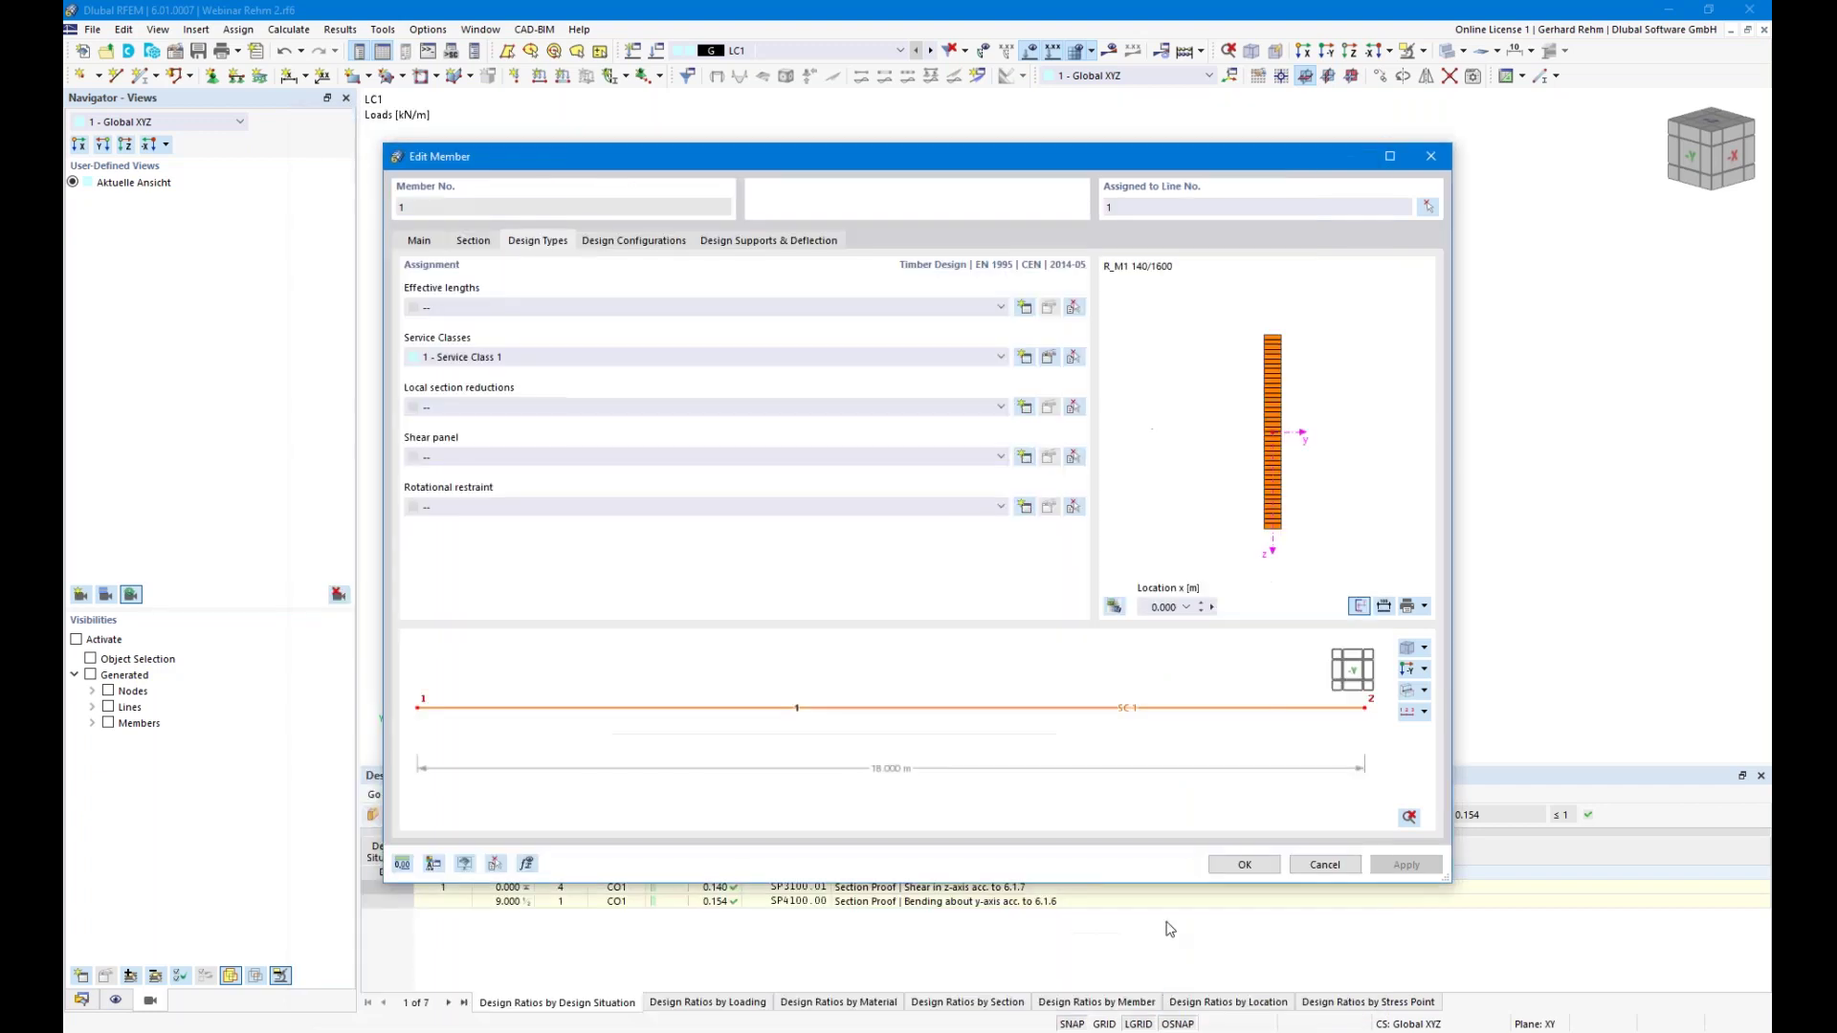
click(1246, 864)
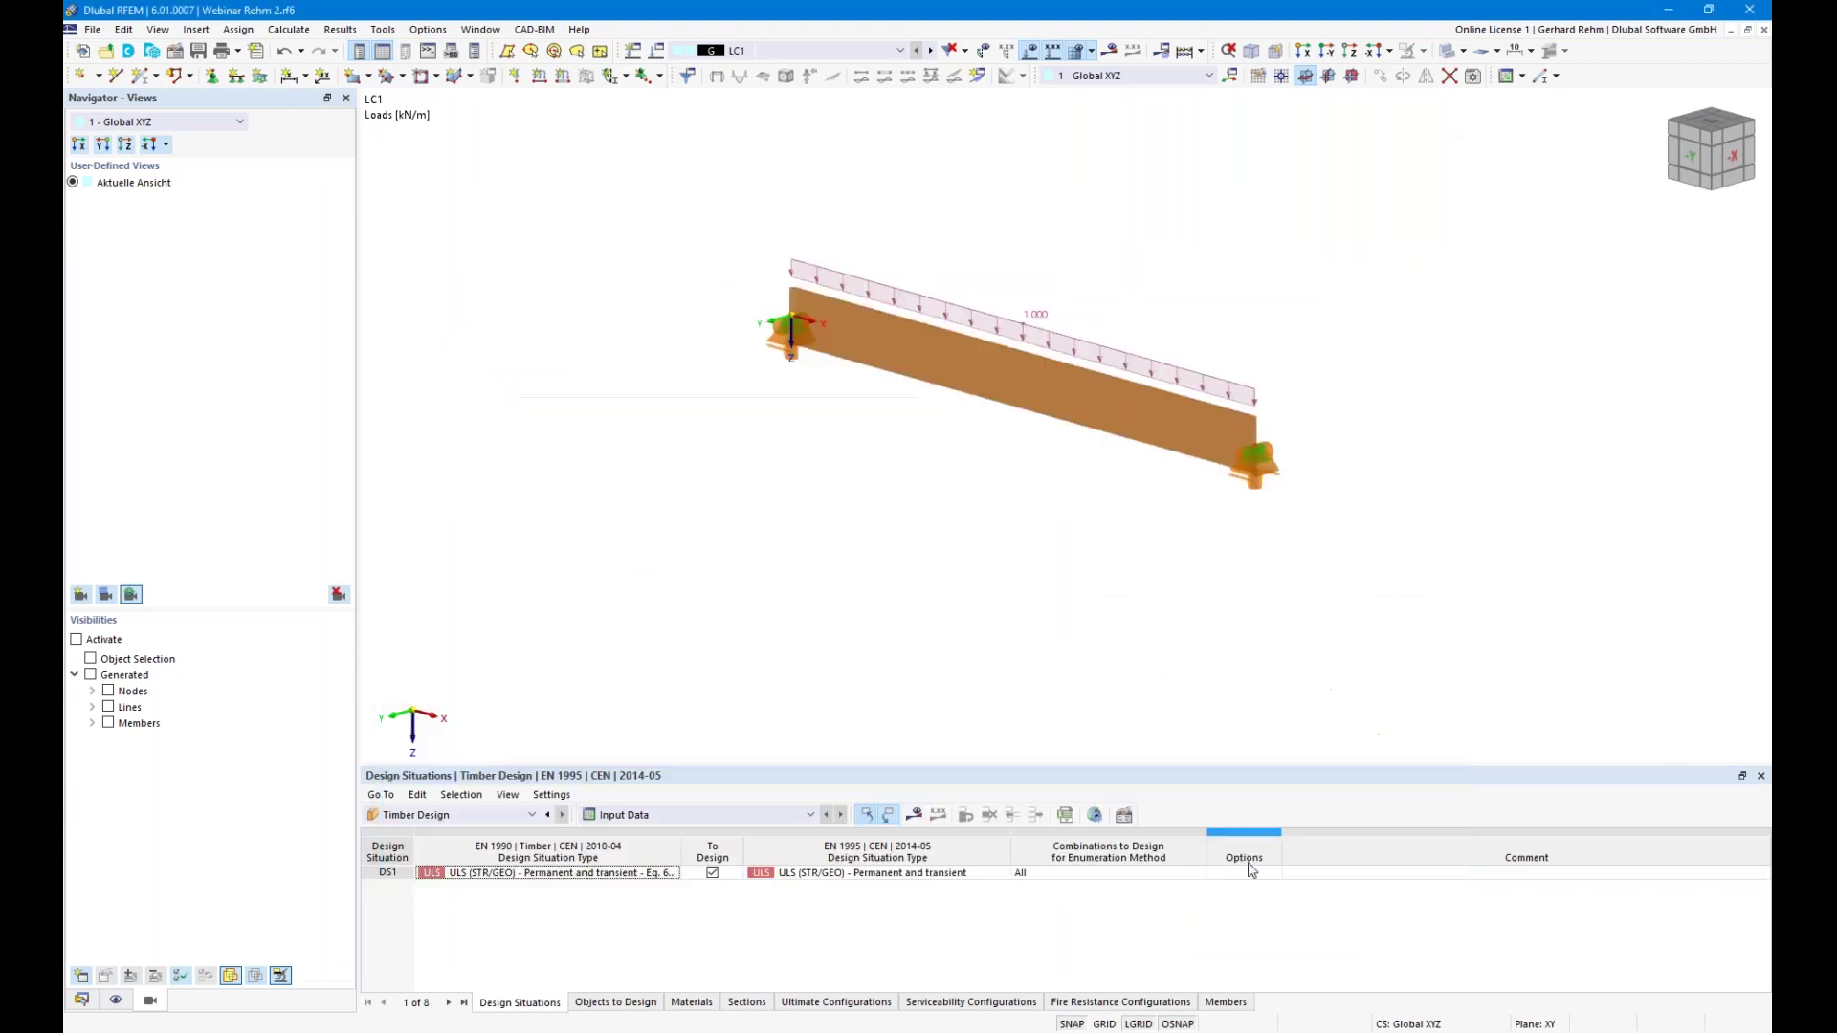
Examine the effective length support symbols at both beam ends, switching the display of Member Effective Lengths off and on again
scroll(1273, 467, up, 3)
scroll(1272, 461, up, 1)
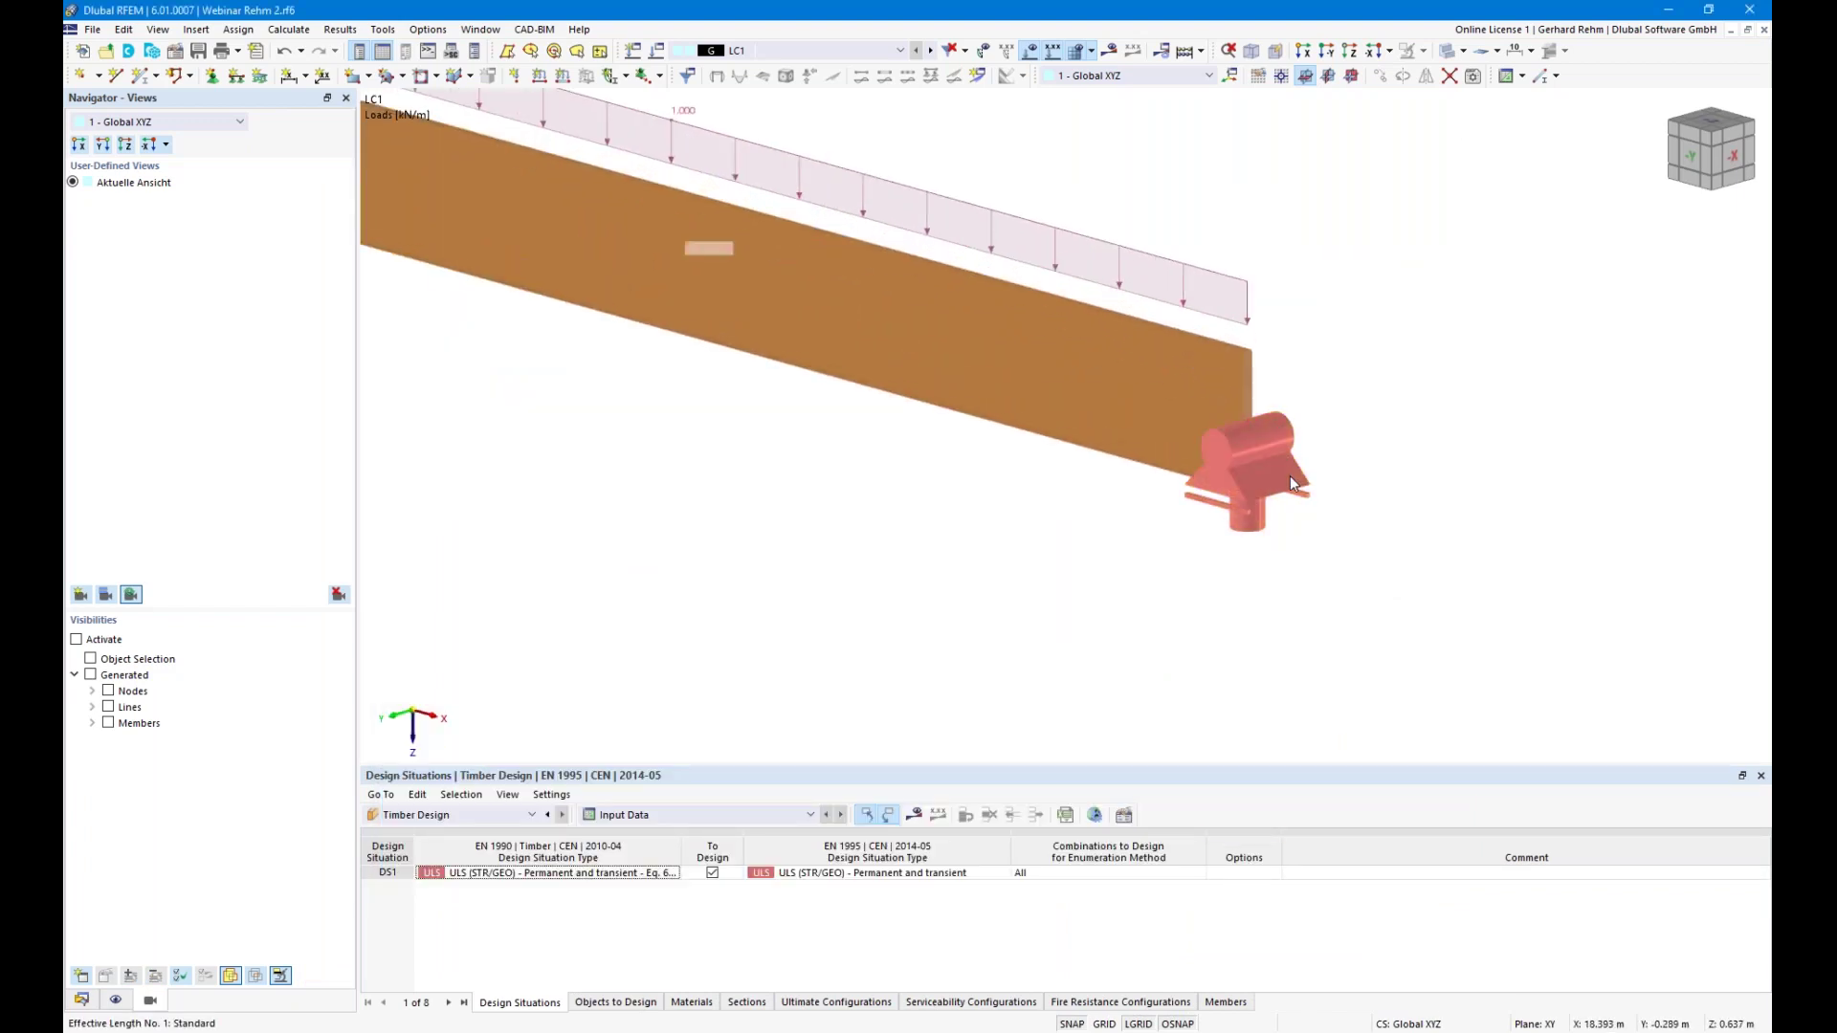
scroll(1288, 478, down, 3)
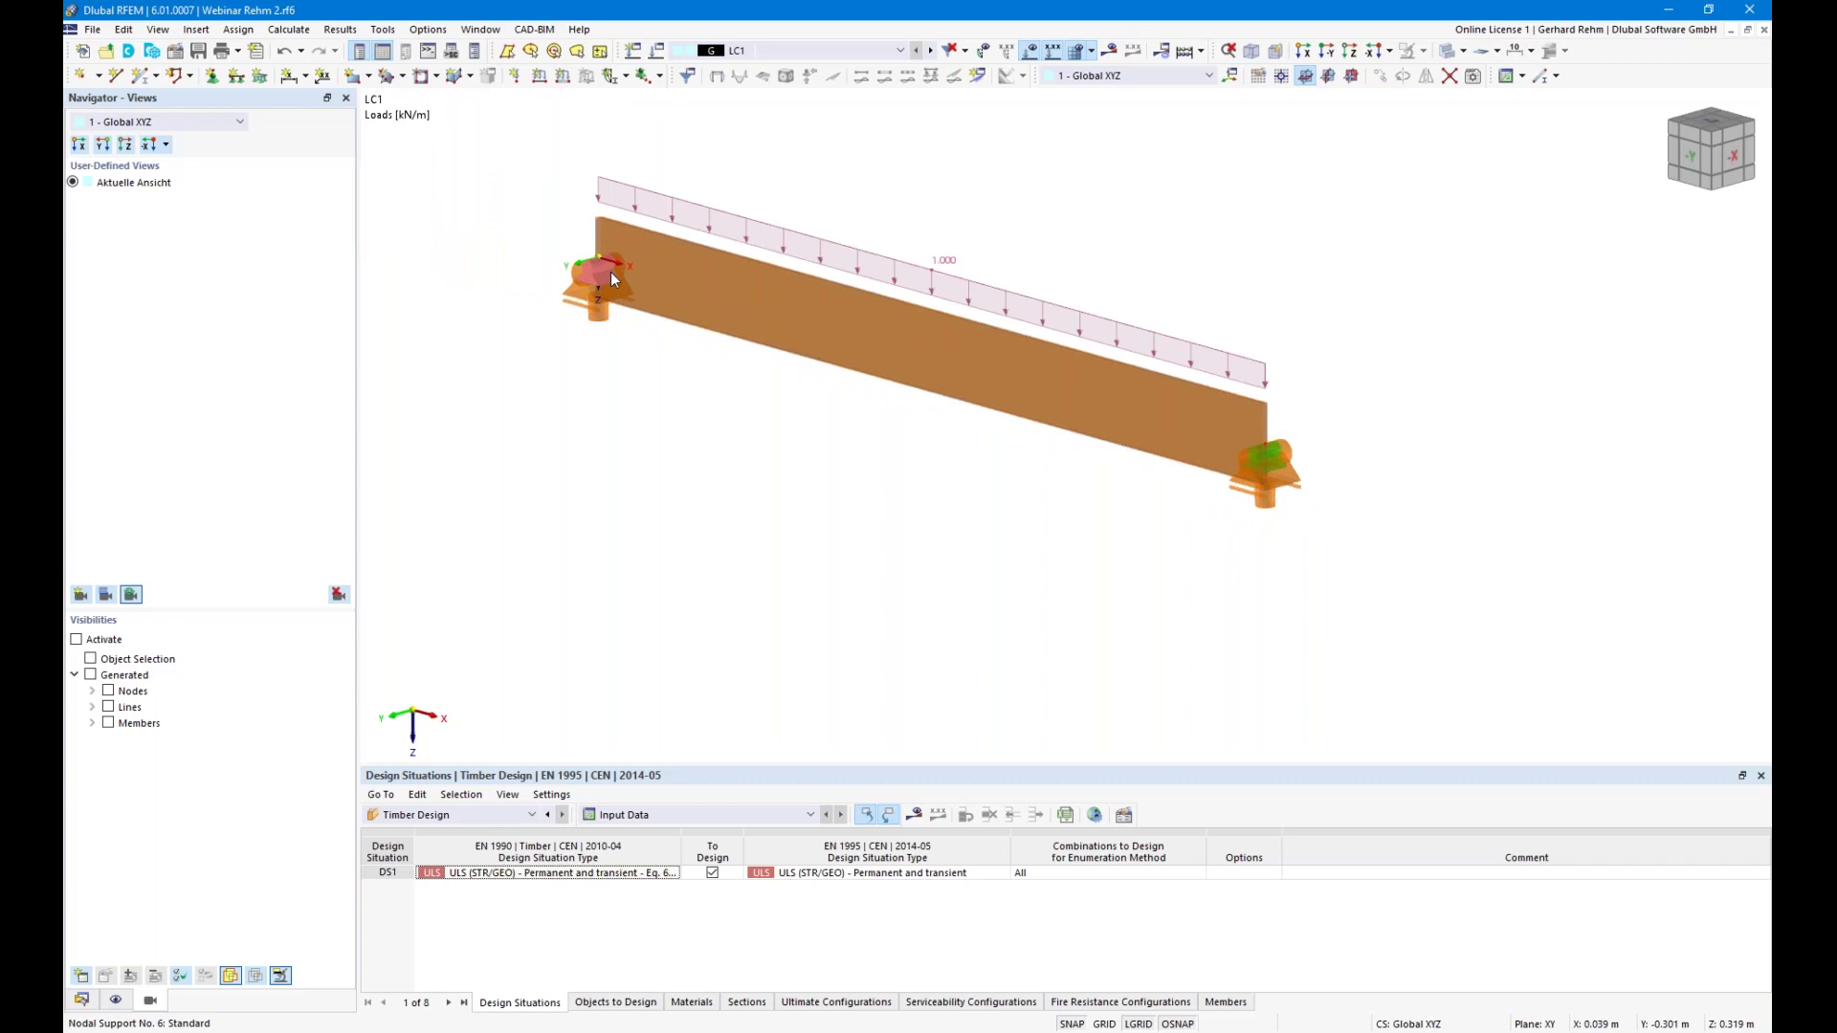
click(117, 1000)
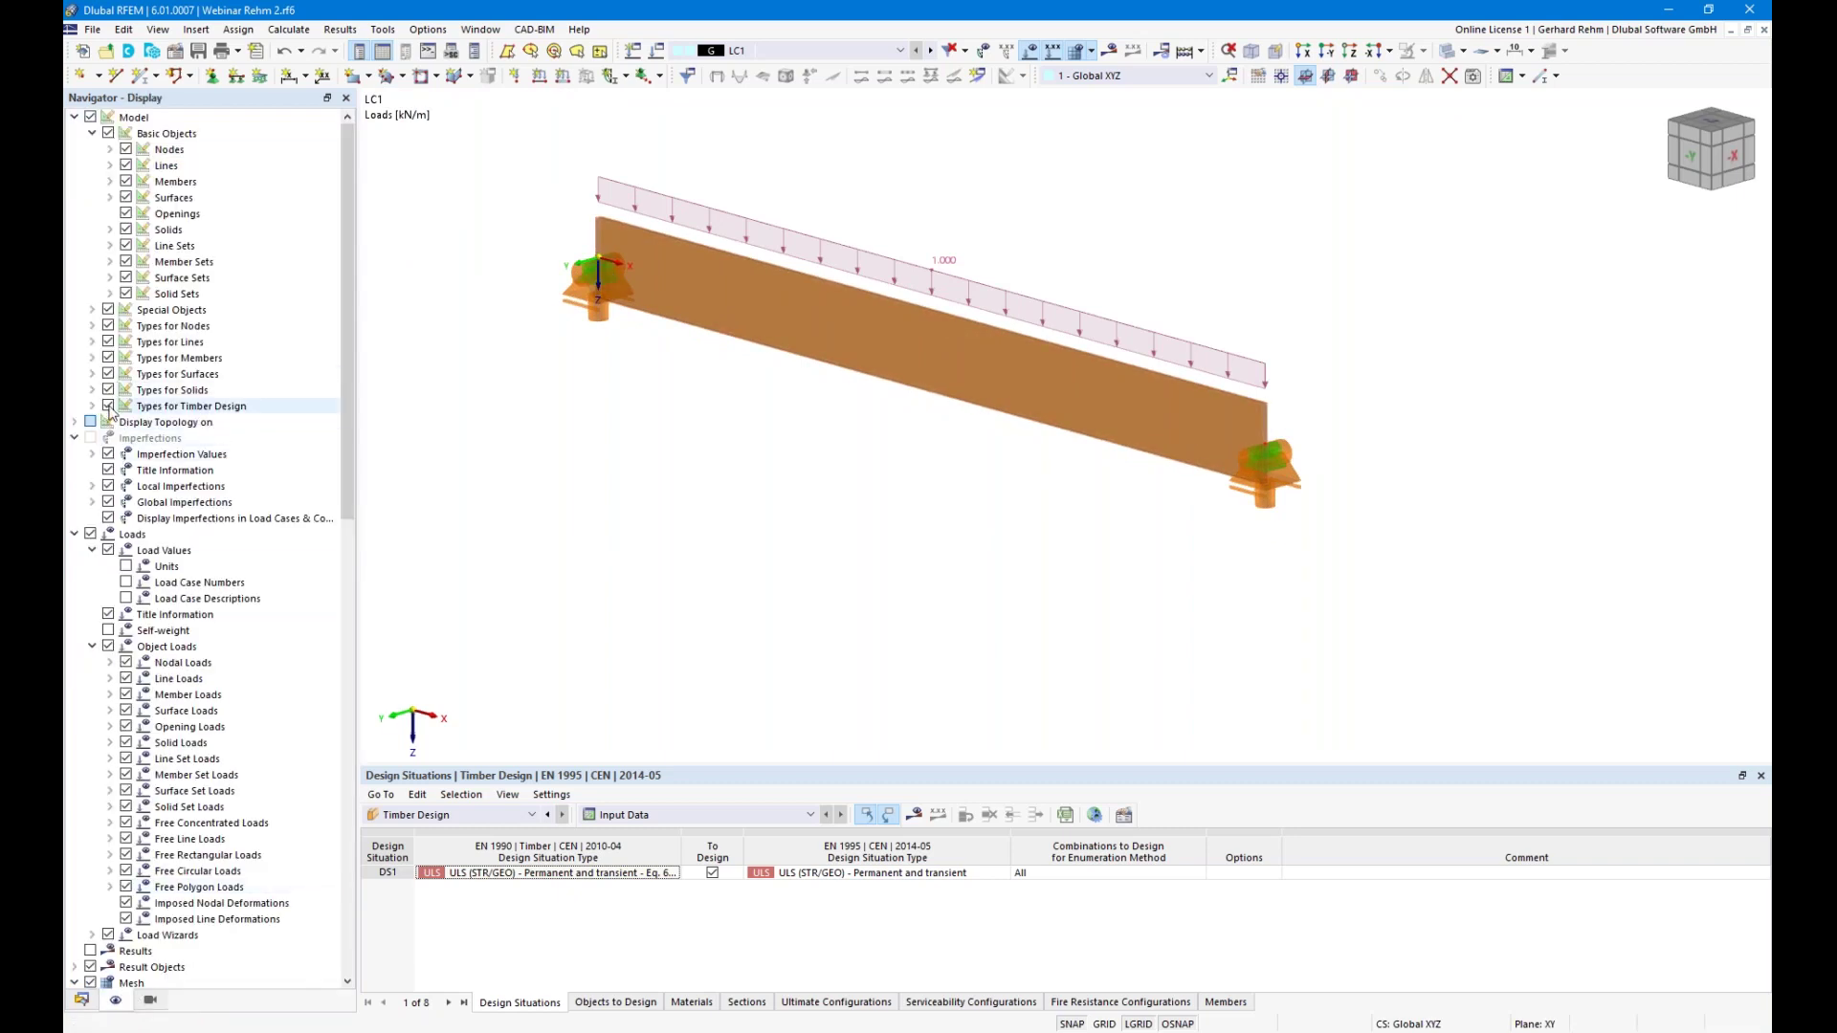
click(93, 406)
click(125, 422)
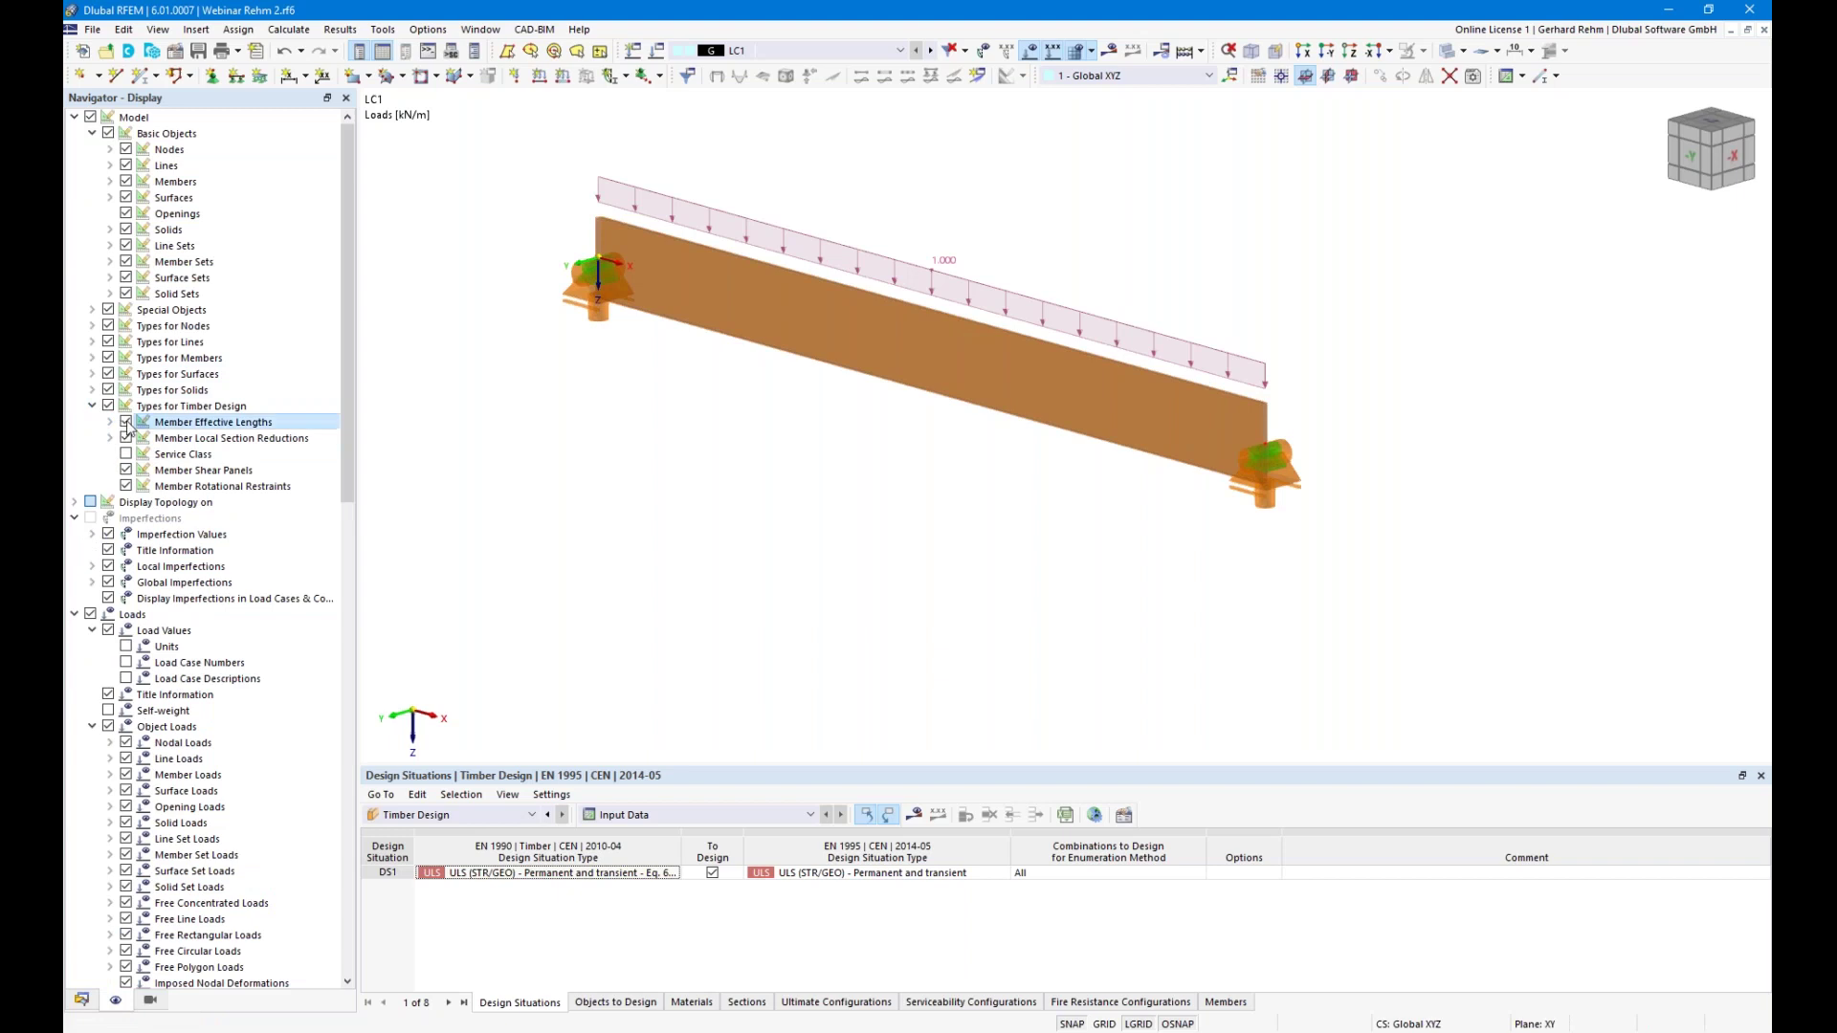
click(125, 422)
scroll(985, 466, down, 1)
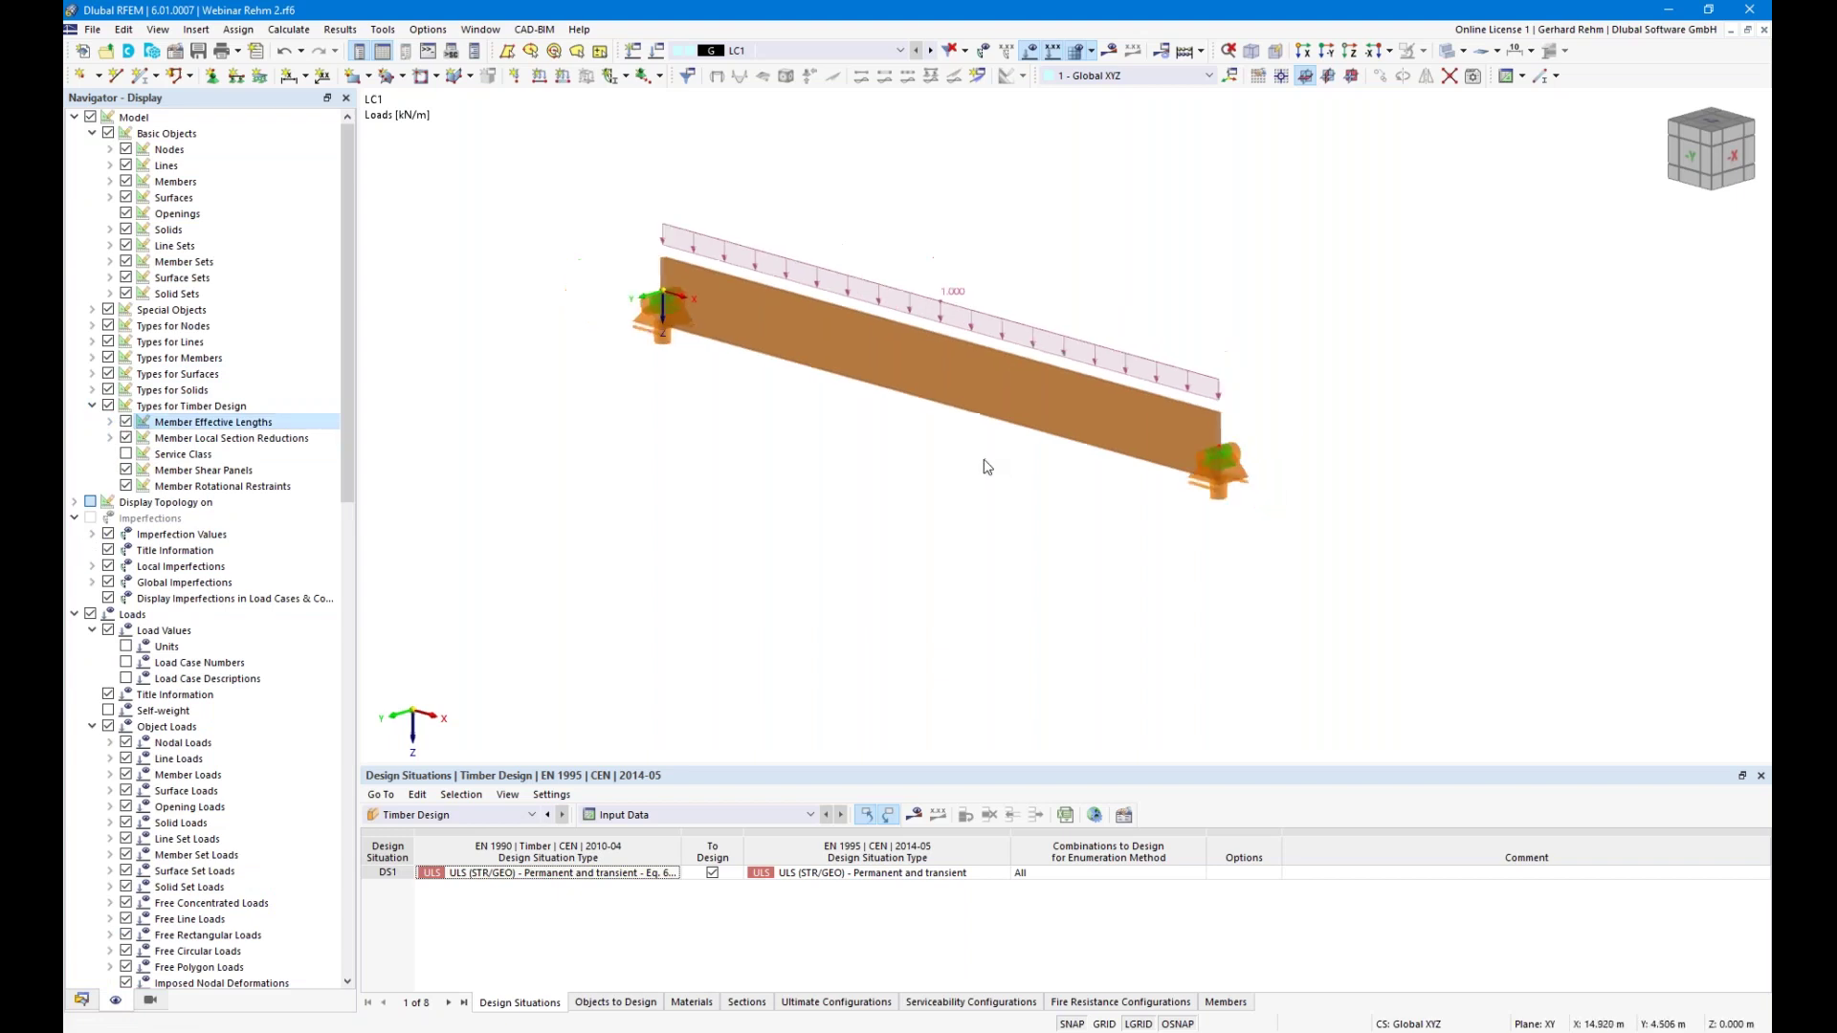
Calculate and show the Timber Design results for the beam with its effective lengths assigned
click(914, 815)
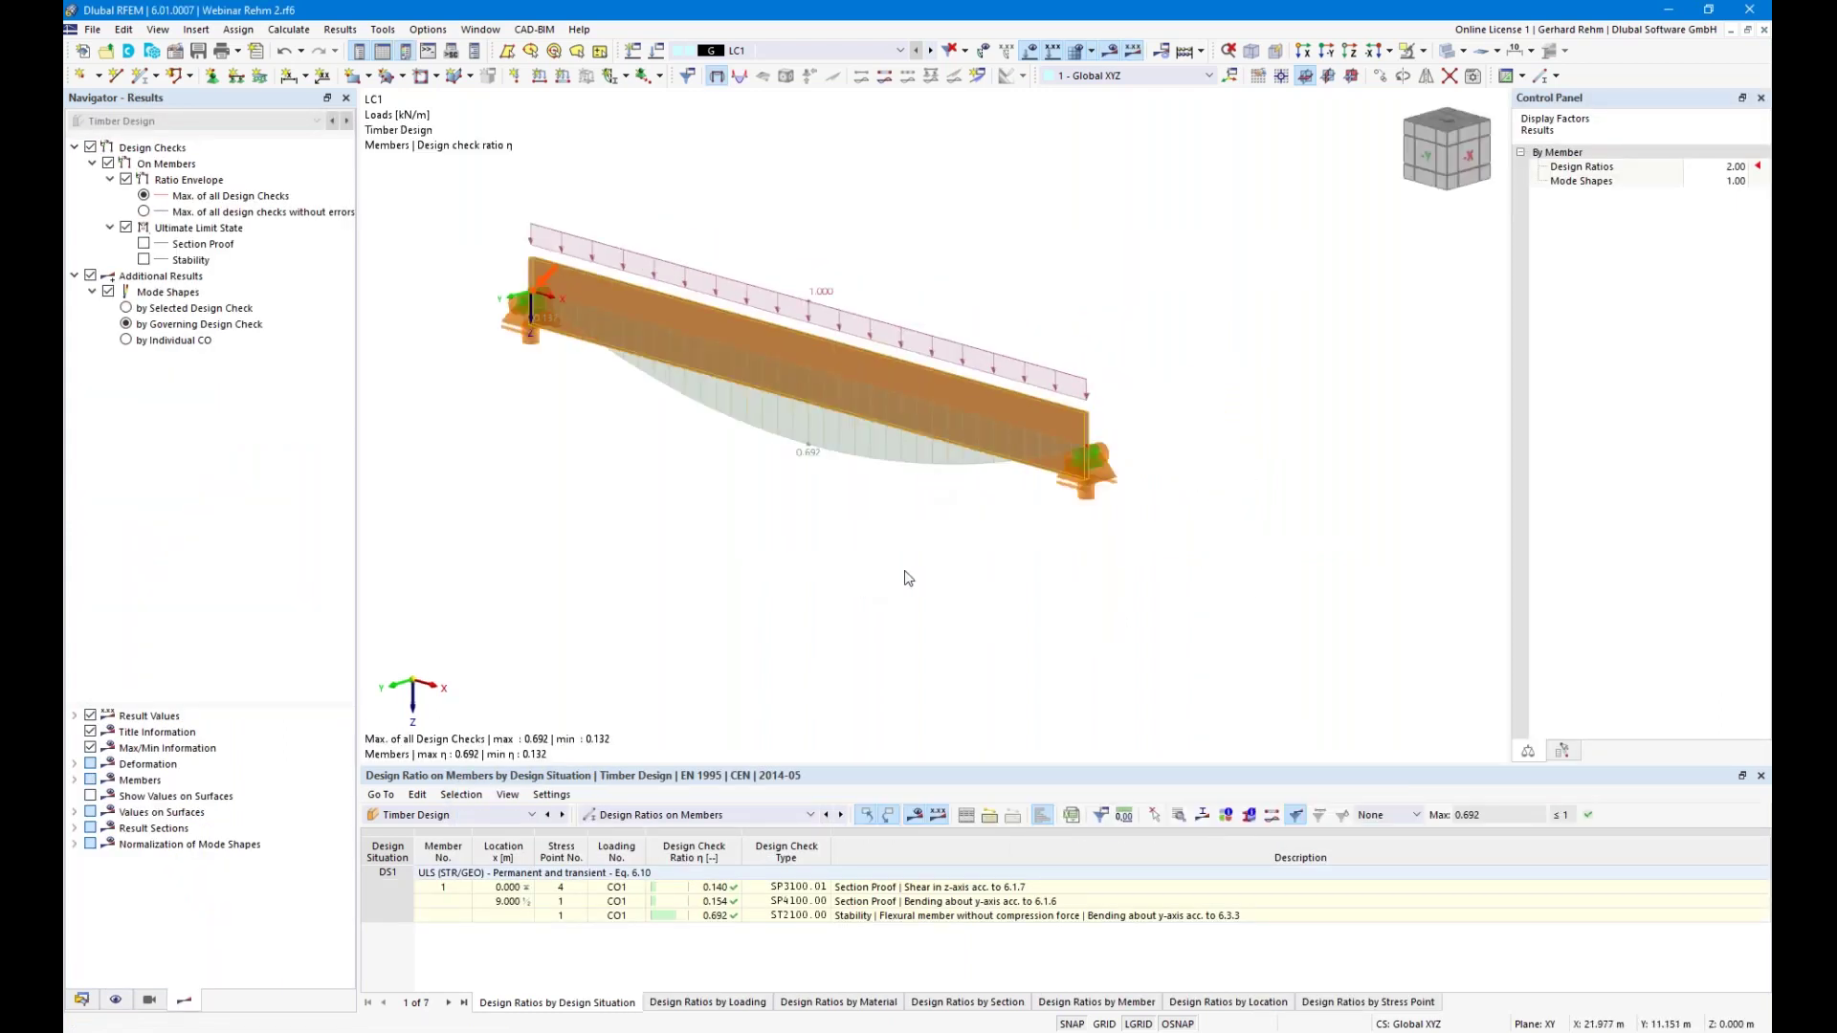
scroll(910, 578, down, 2)
middle_drag(947, 574, 1130, 468)
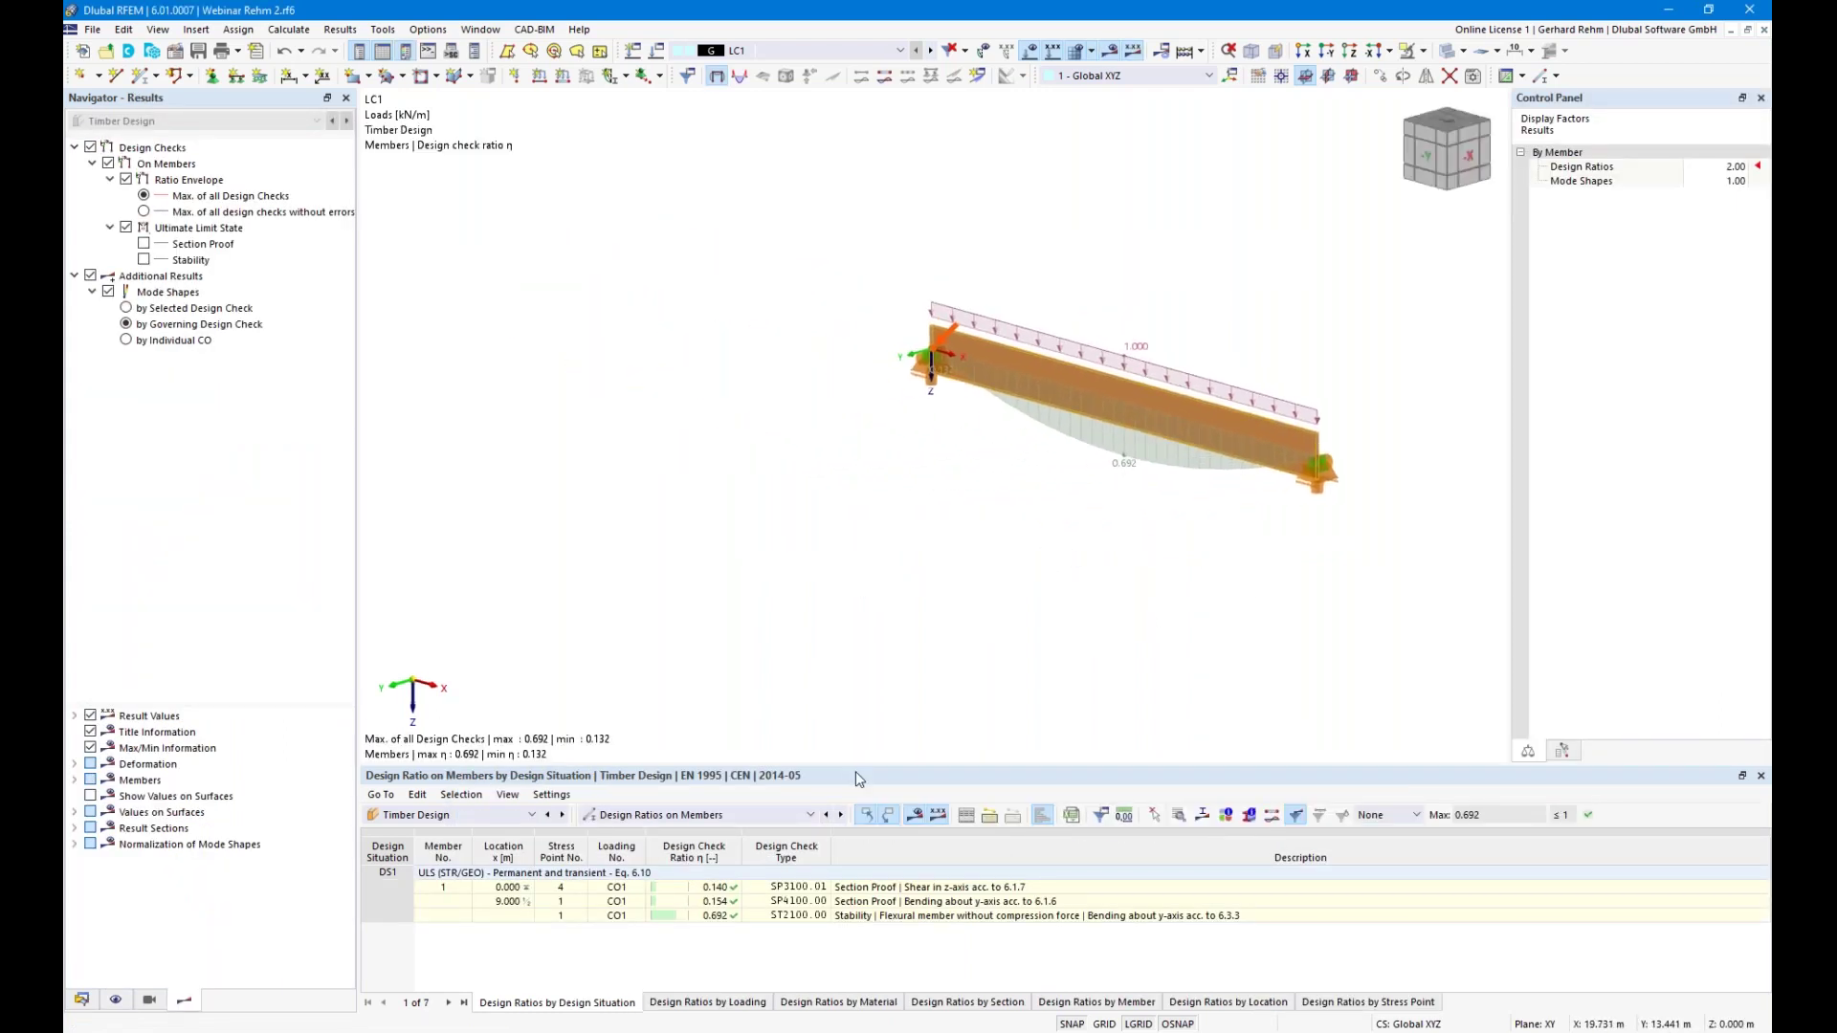
Examine the critical bending stress calculation in the stability design check details for bending about the y-axis, and close the details
double_click(714, 917)
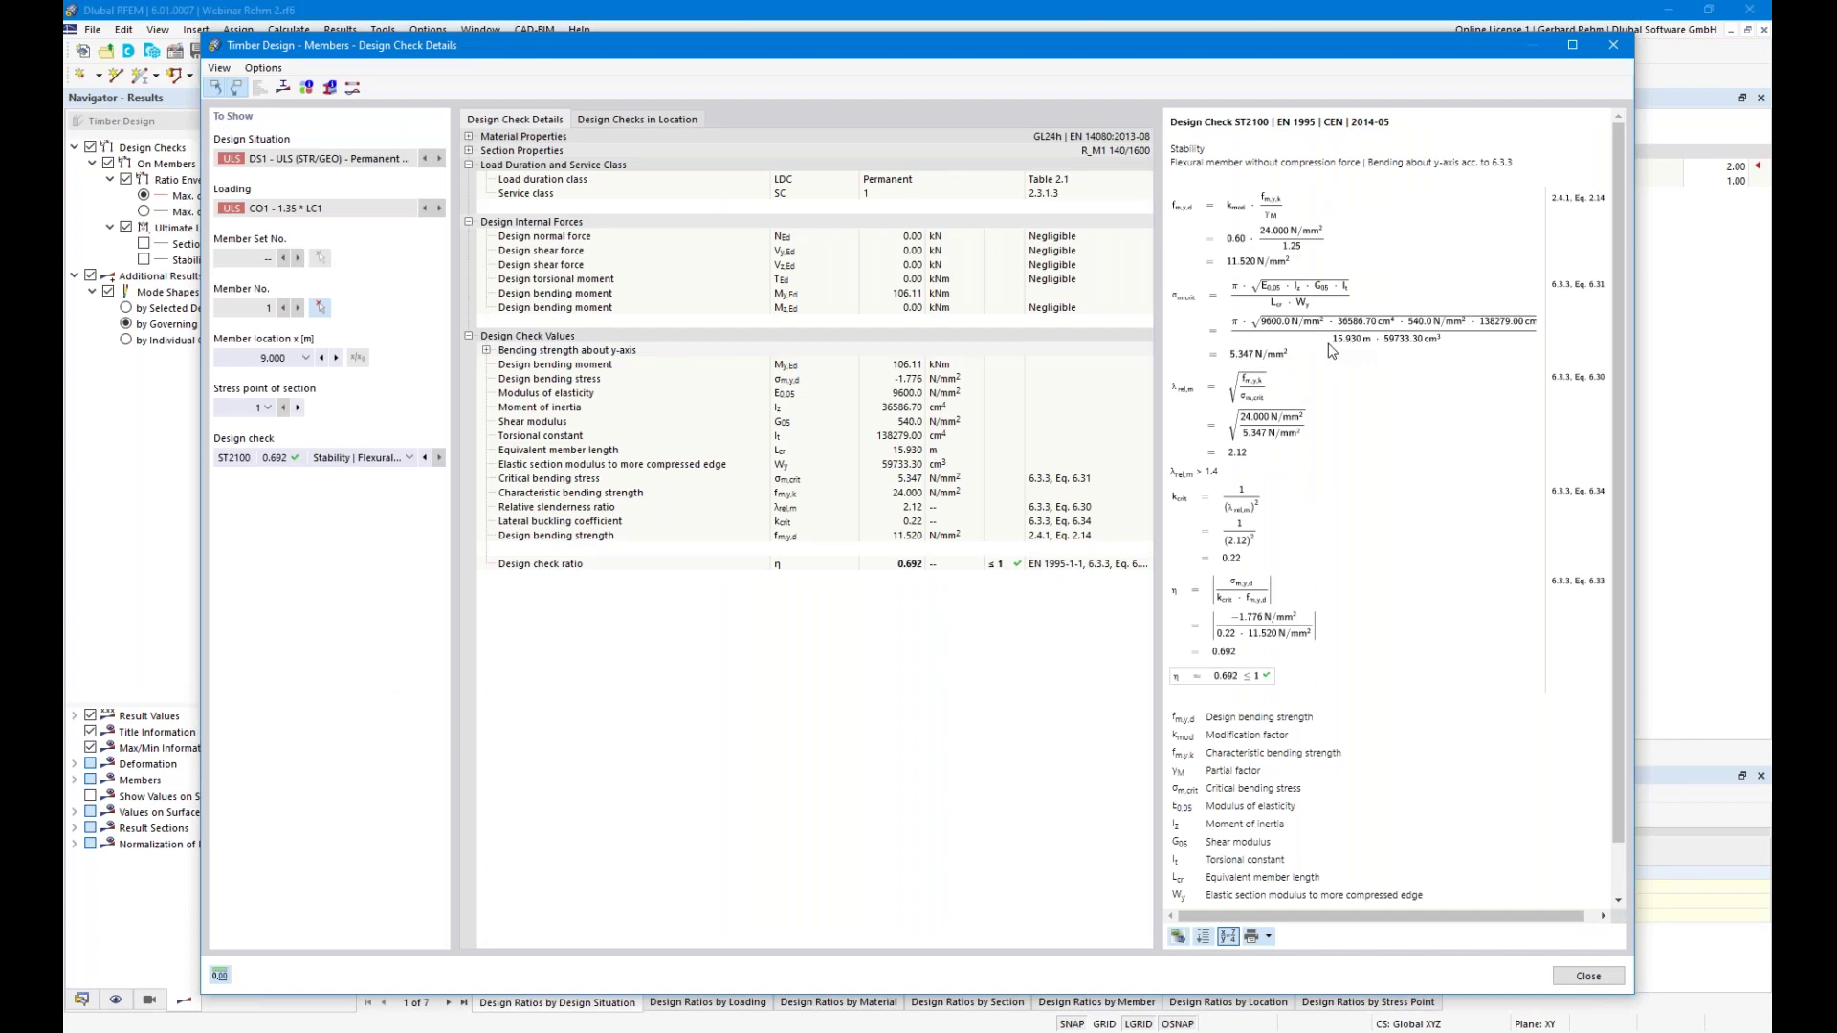
click(1374, 342)
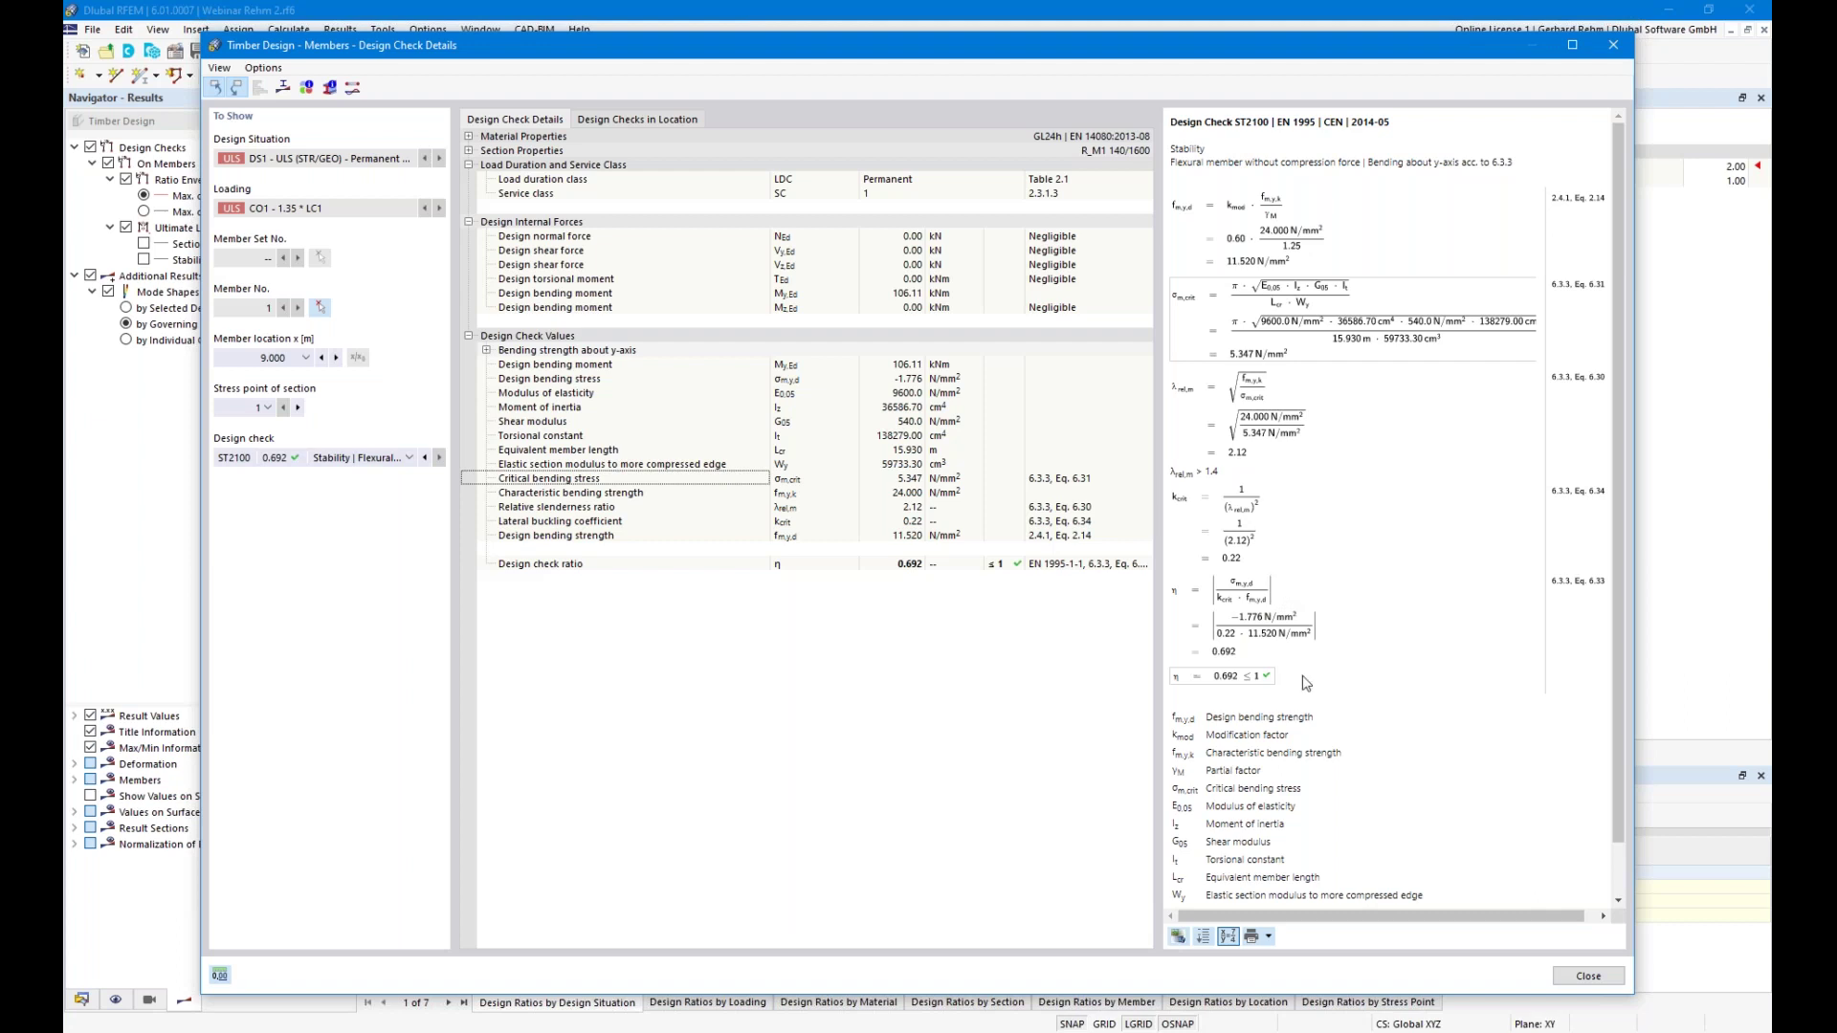
click(1586, 976)
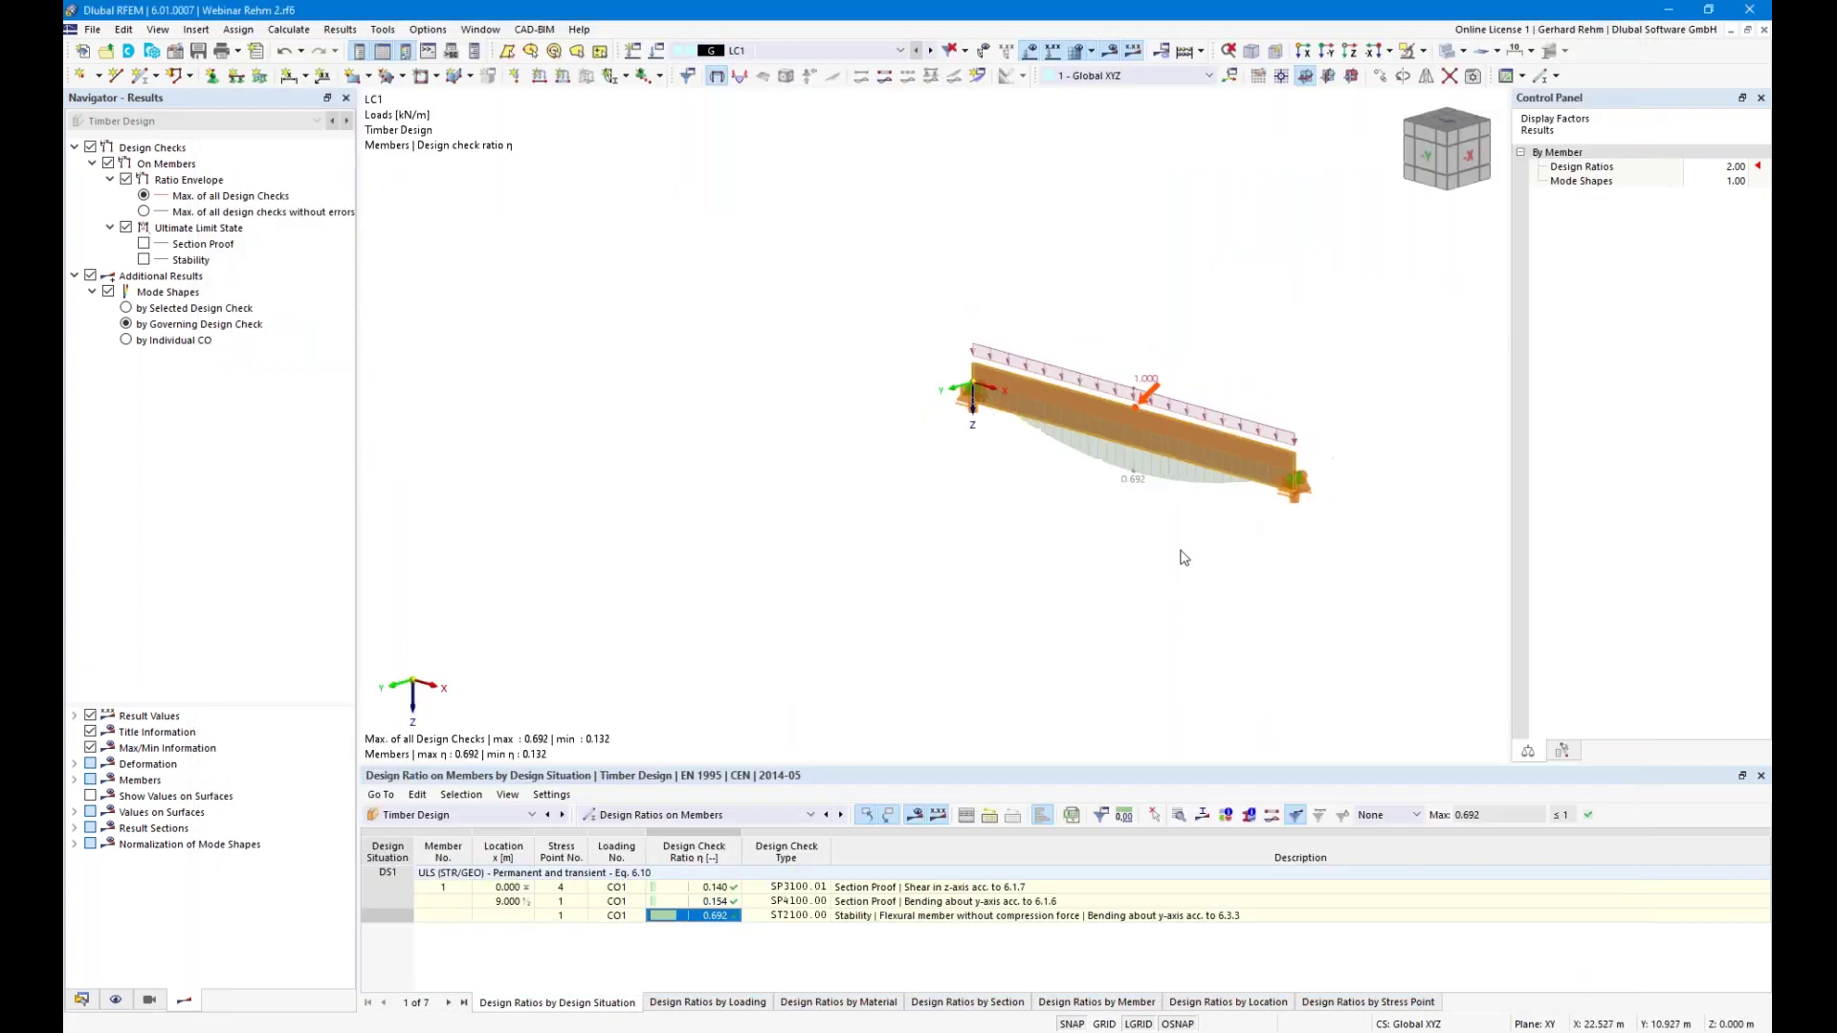
Copy the beam with its supports and load, placing the copy parallel to the original at 10 m in the Y direction
ctrl+middle_drag(1183, 541, 998, 504)
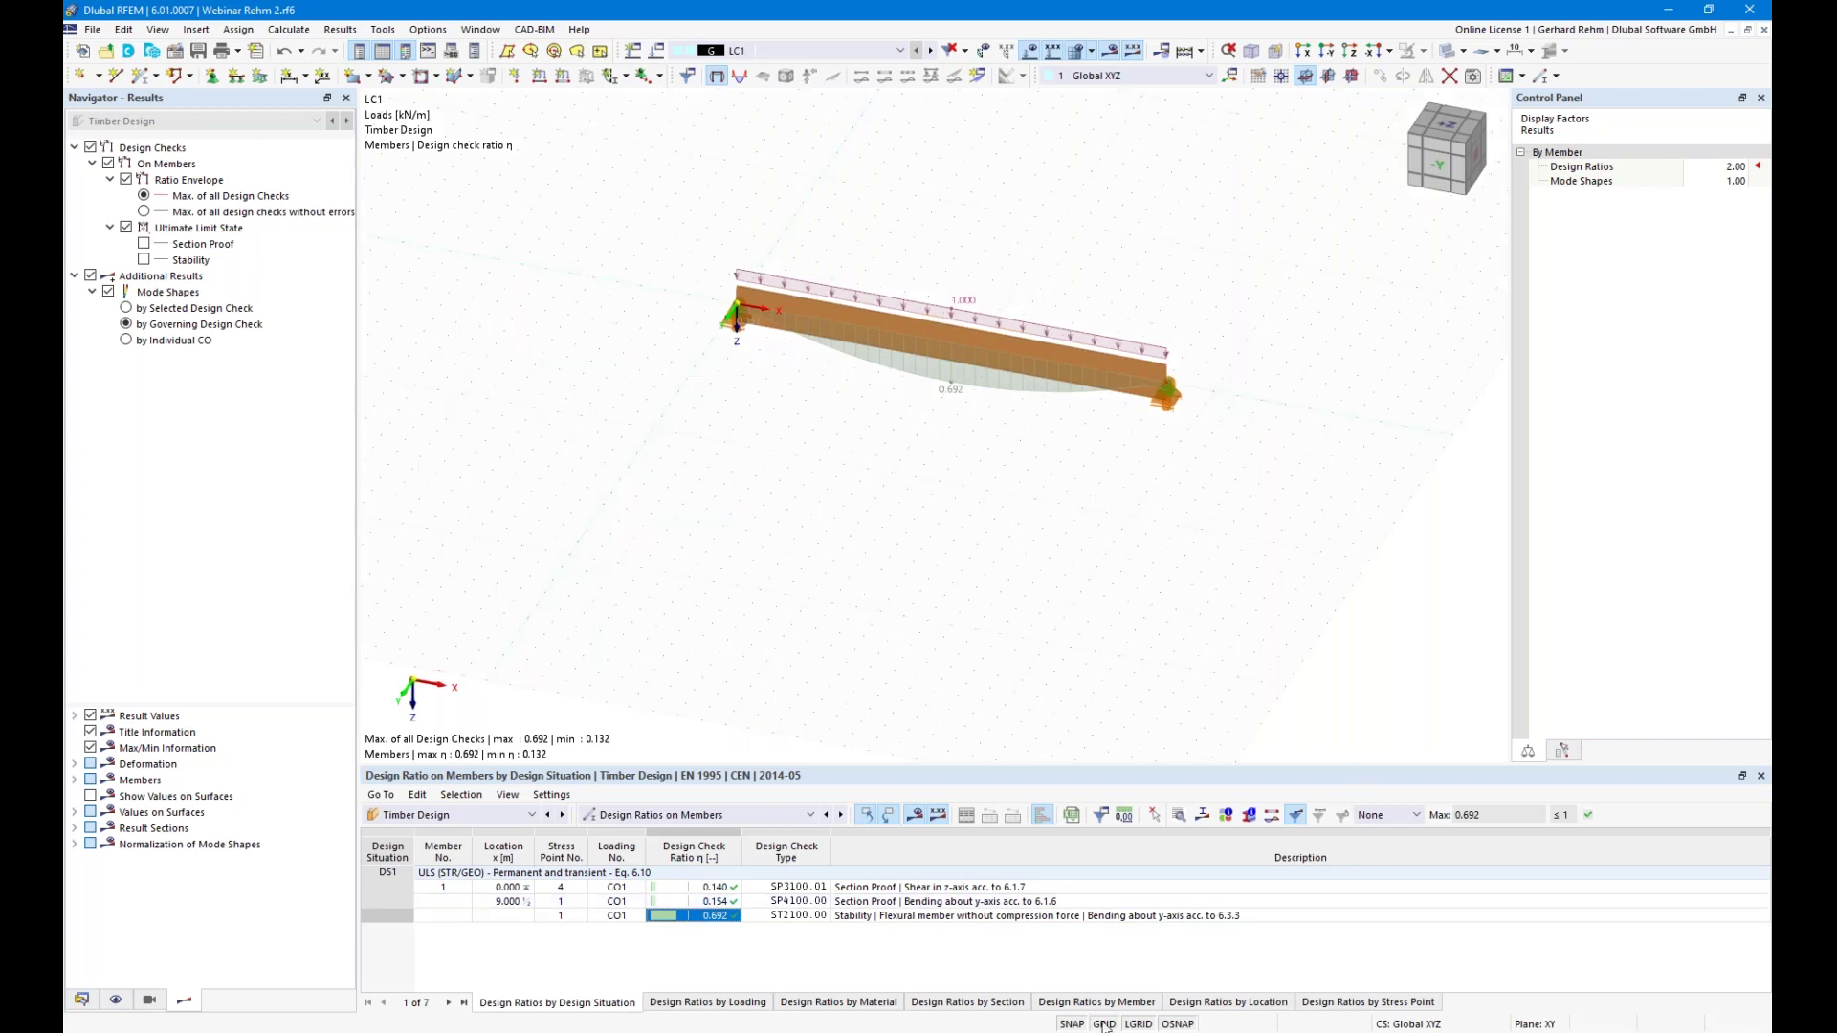
drag(1247, 477, 704, 213)
drag(738, 302, 653, 436)
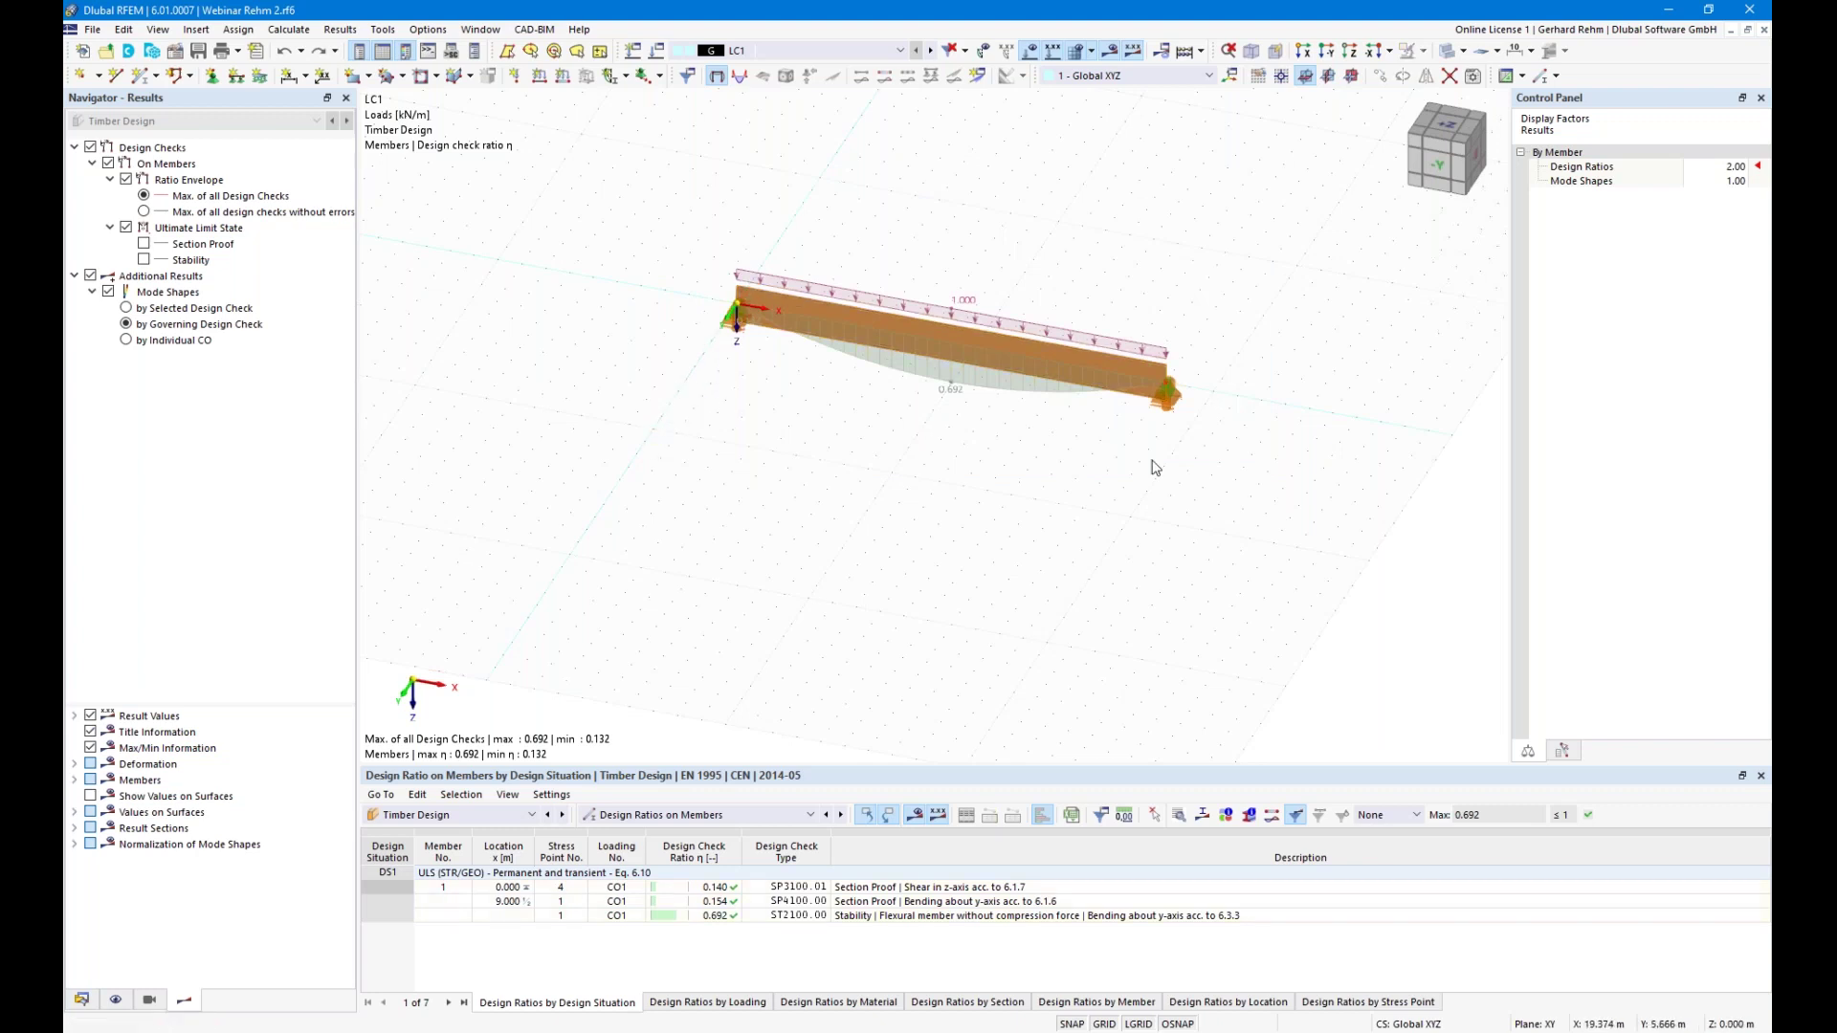
drag(1259, 489, 650, 212)
drag(738, 317, 655, 437)
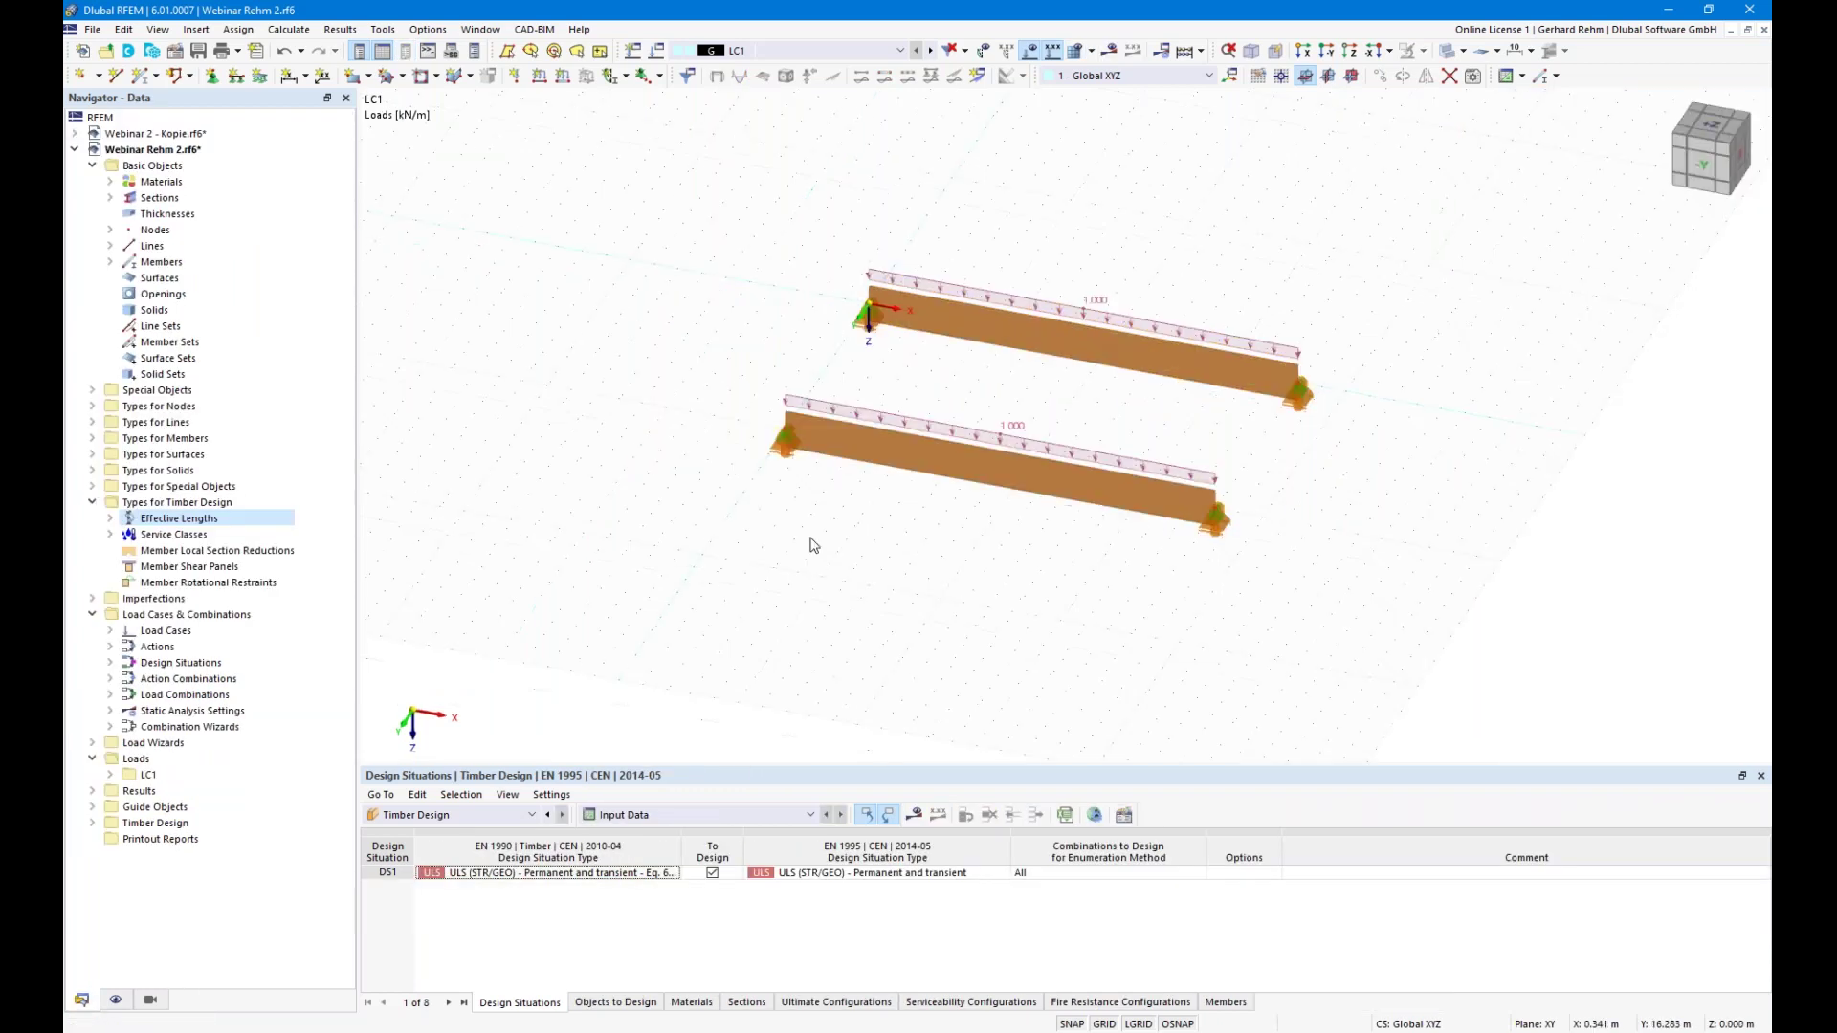
Create new effective lengths for the copied beam, considering only lateral-torsional buckling and determining the elastic critical moment by the eigenvalue method
double_click(941, 463)
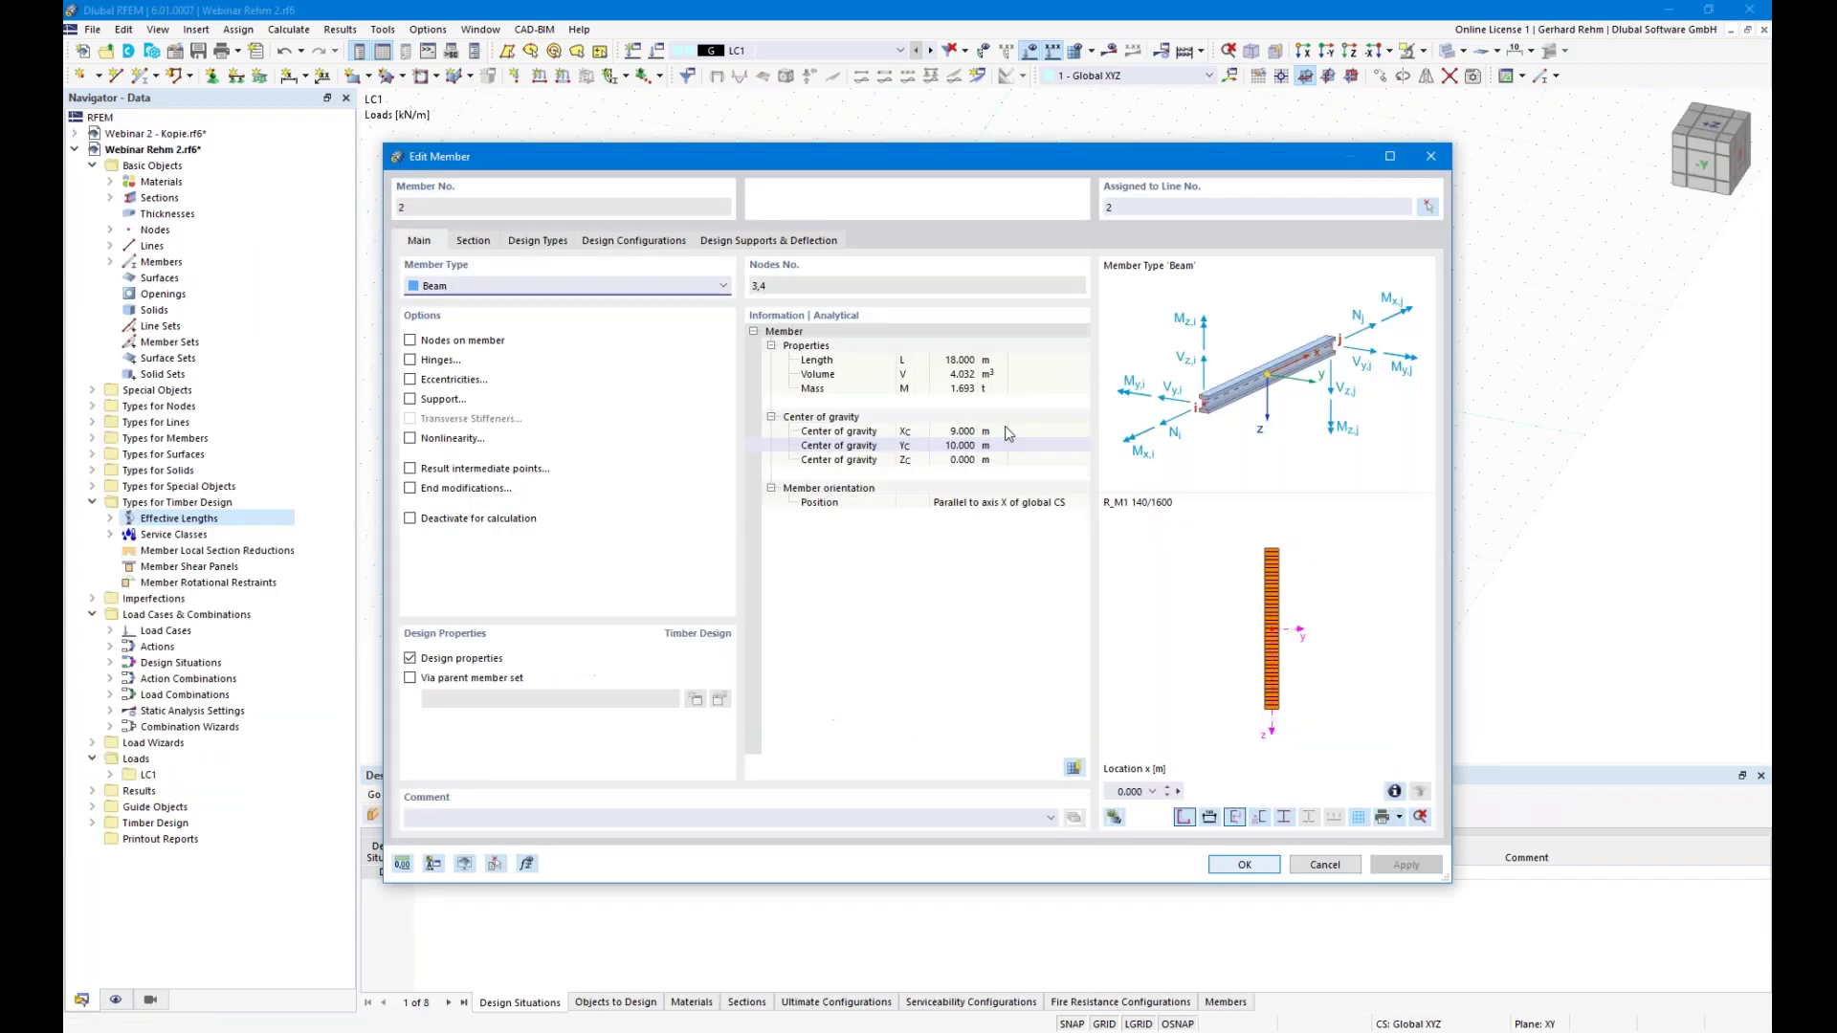
click(537, 240)
click(1025, 307)
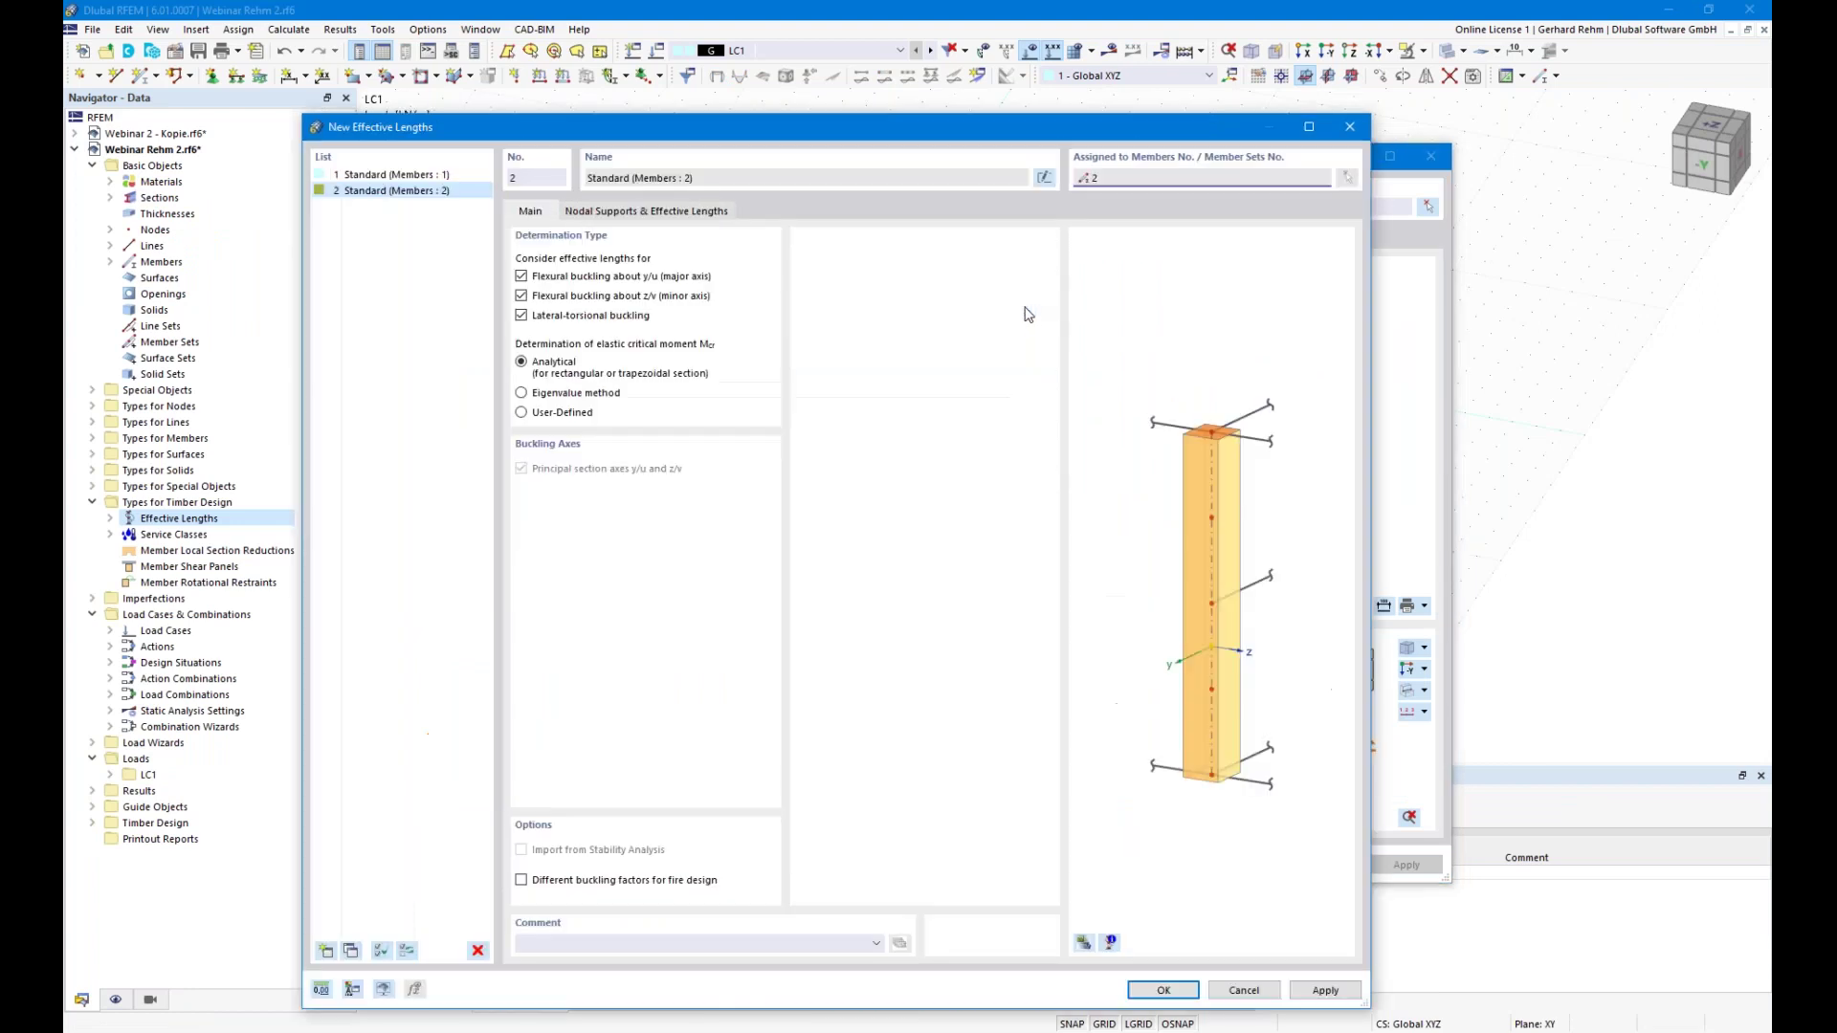
click(529, 400)
click(521, 277)
click(521, 295)
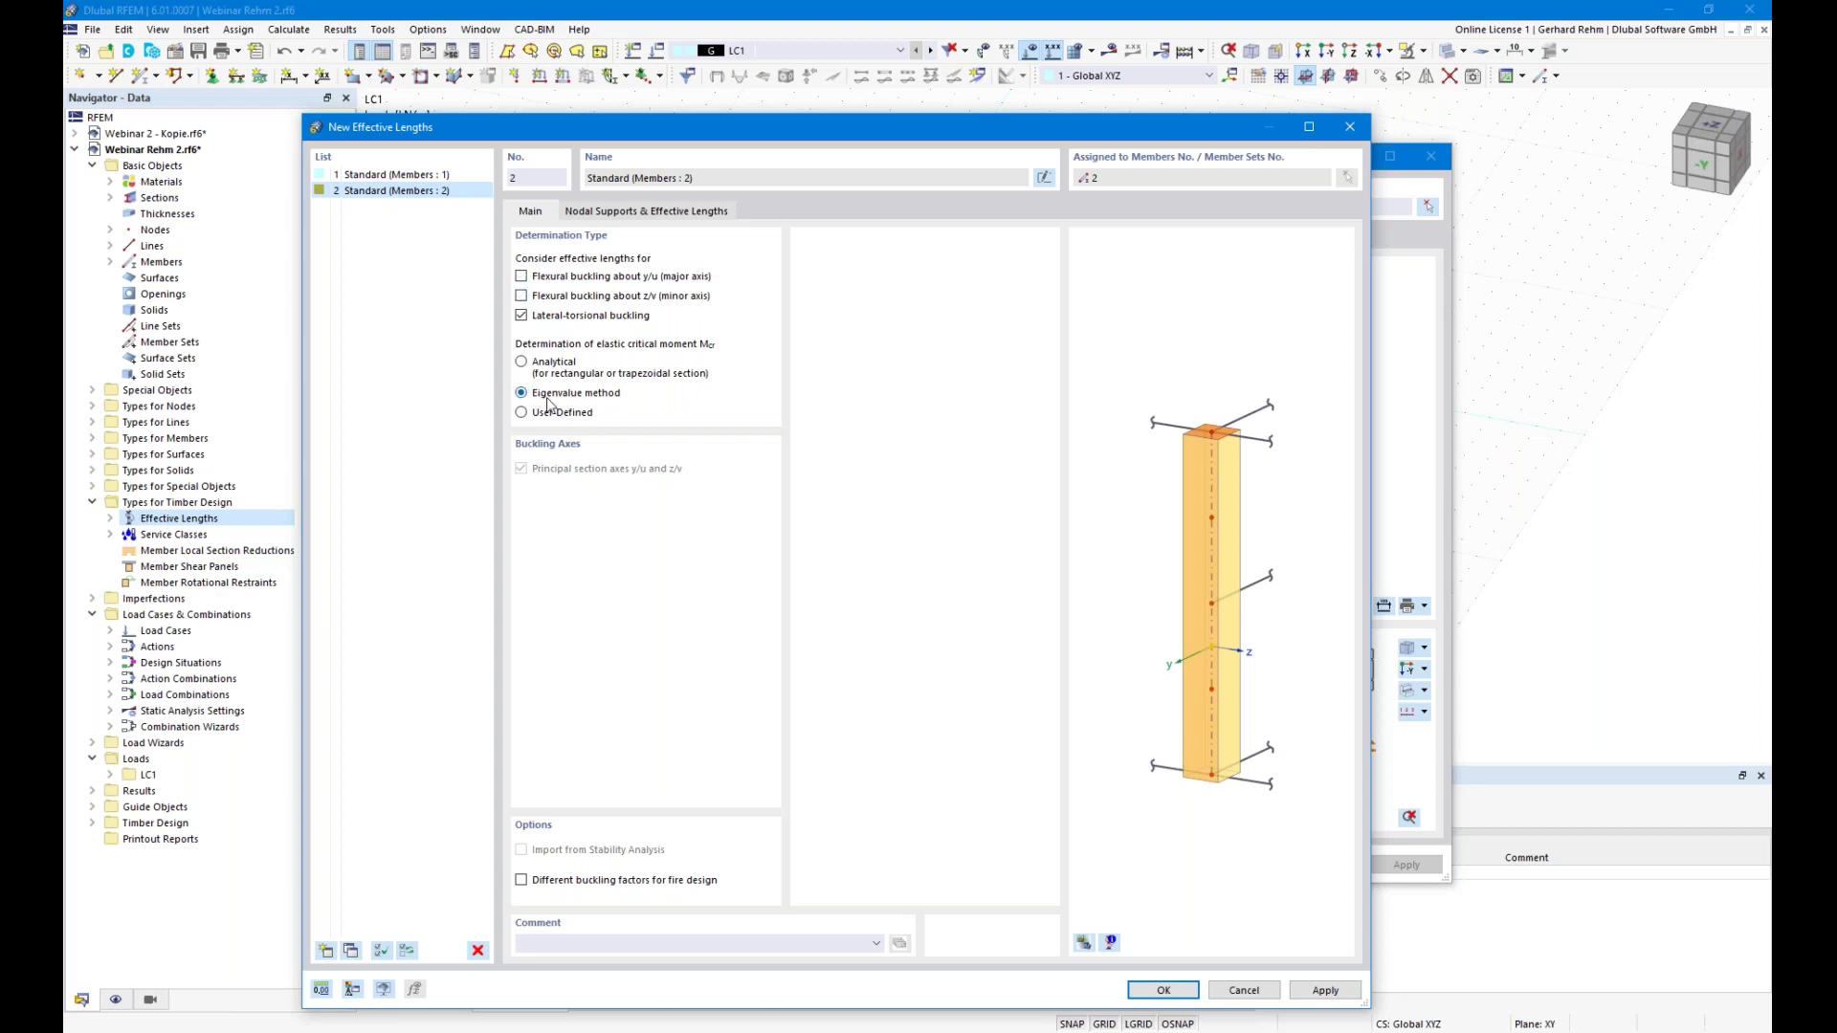
Check the nodal supports and available support types of the new effective lengths with the model preview shown, and confirm the effective lengths and the member
click(595, 212)
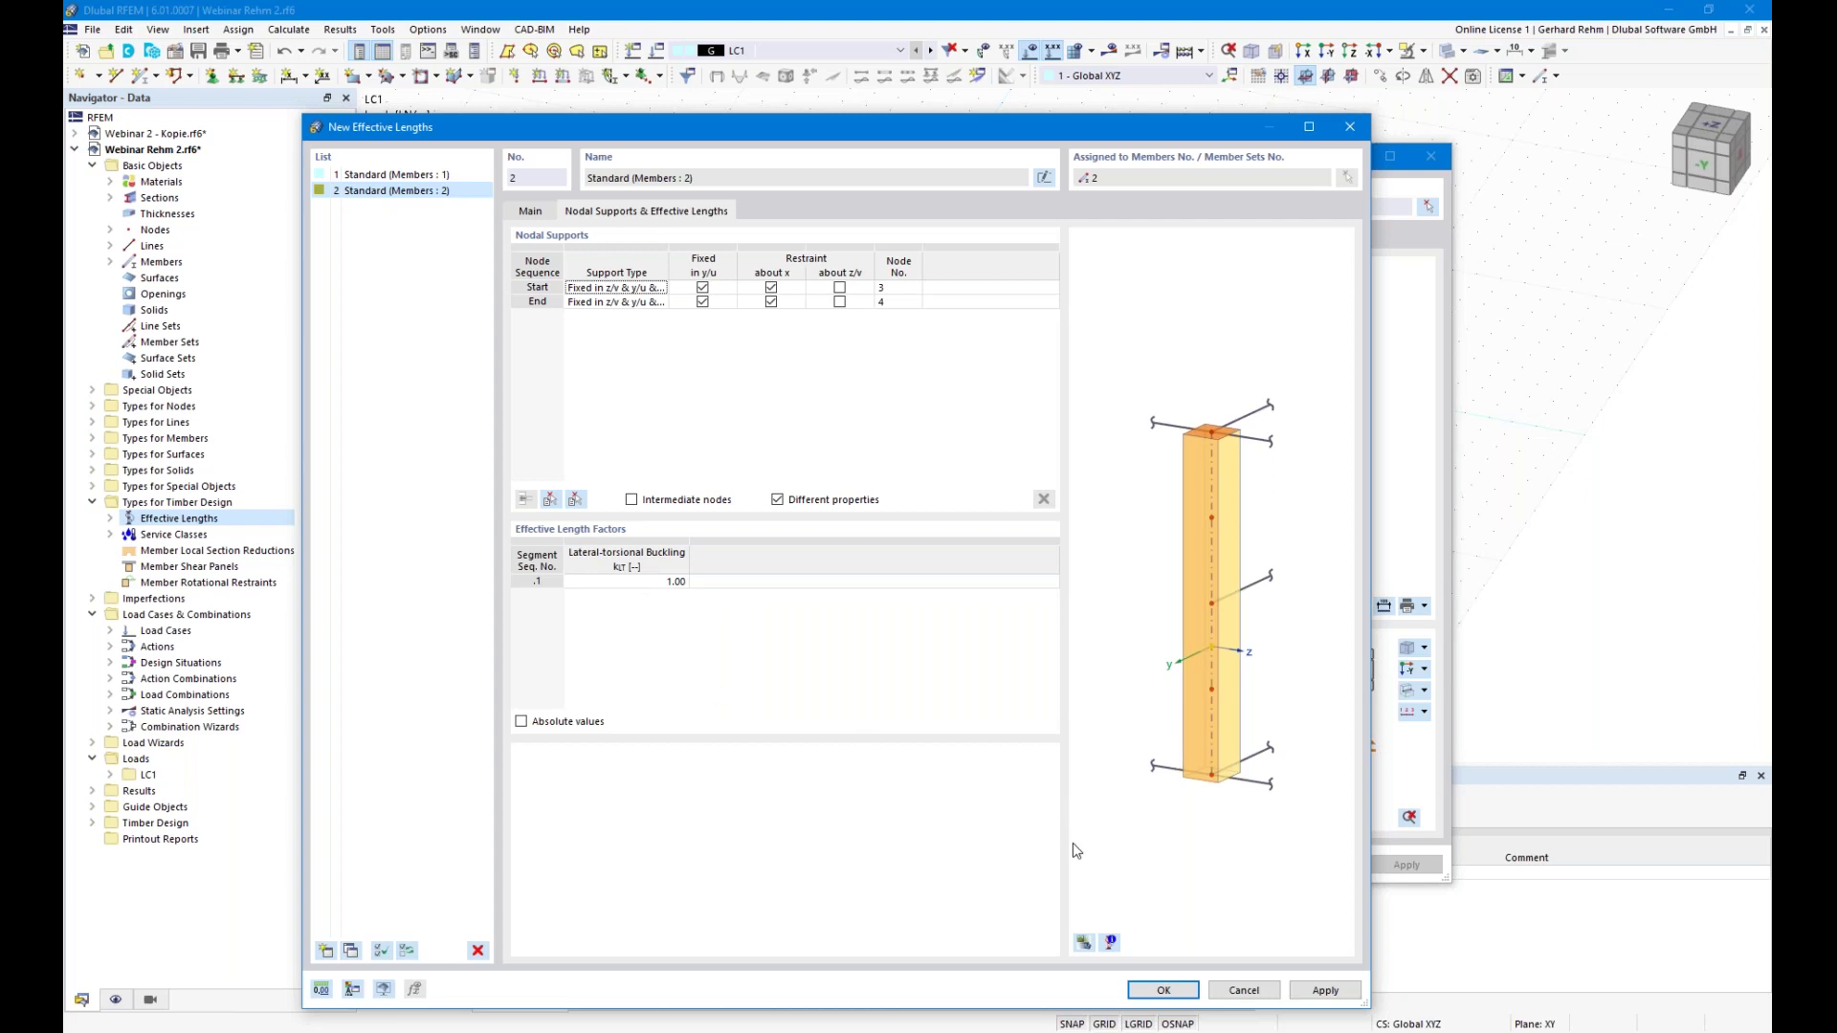
click(1089, 943)
scroll(1298, 663, up, 4)
ctrl+middle_drag(1298, 663, 1076, 617)
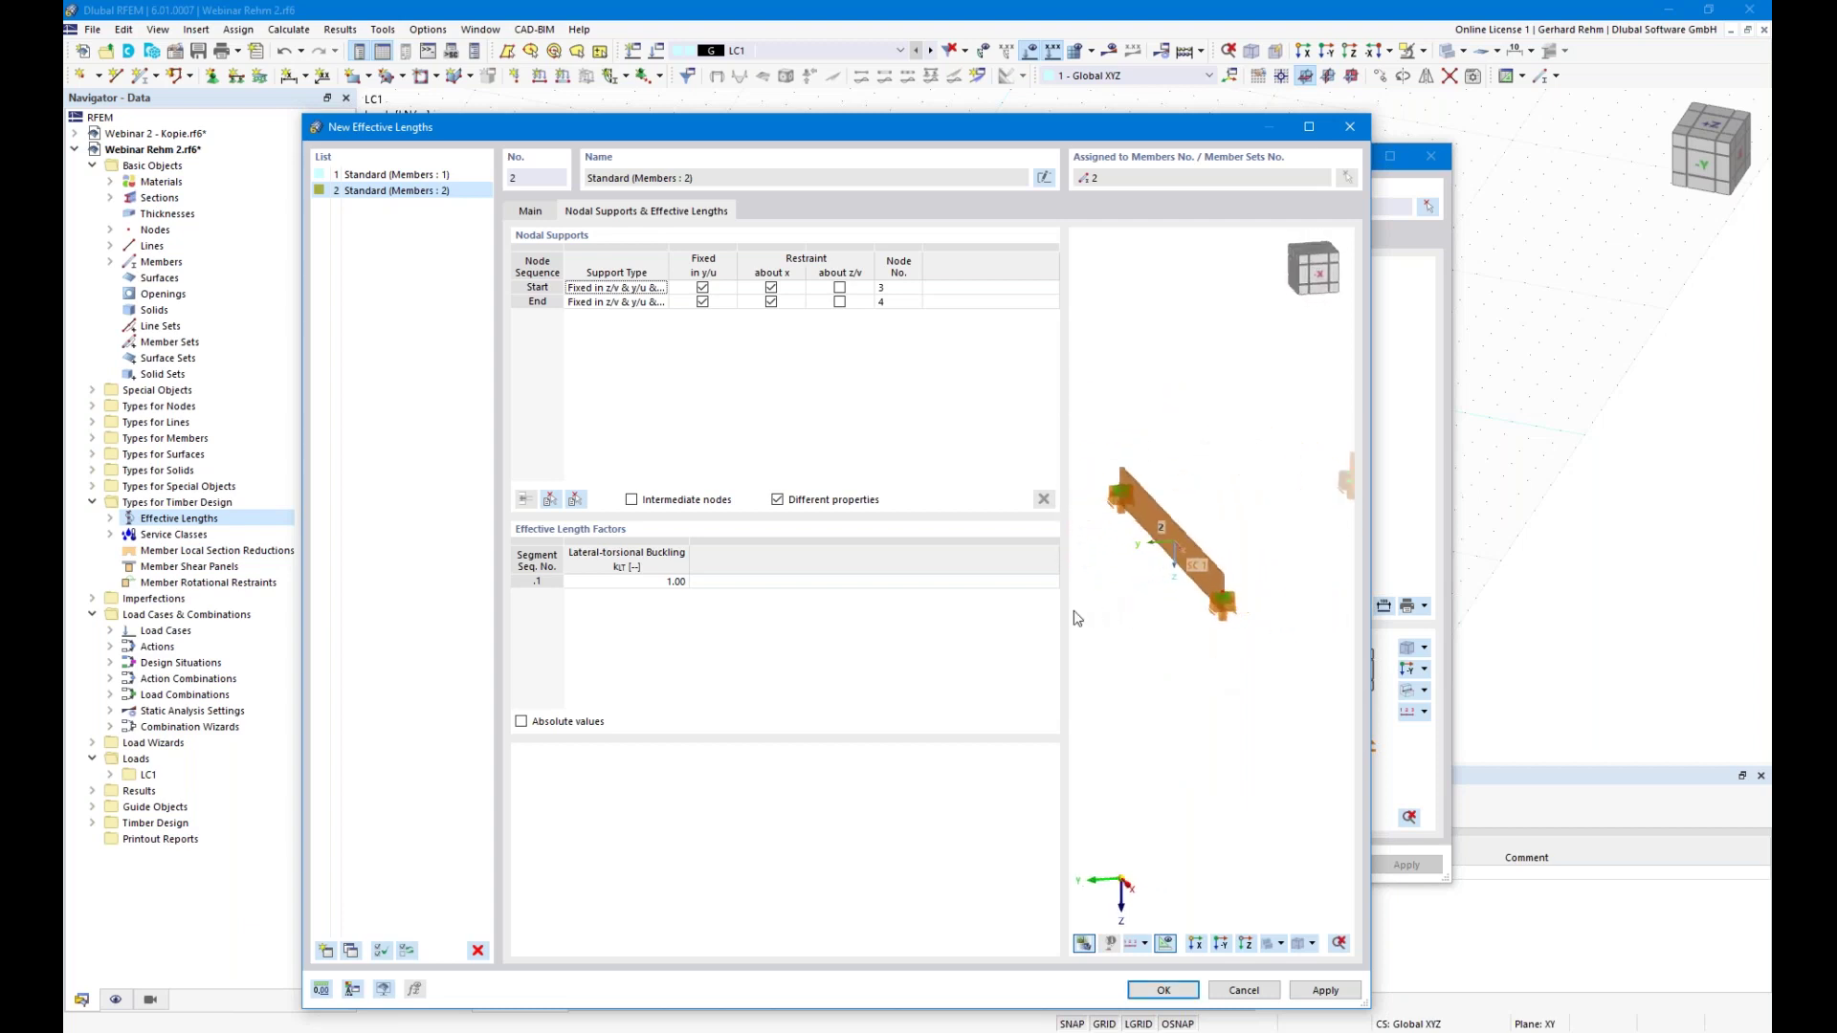
click(633, 290)
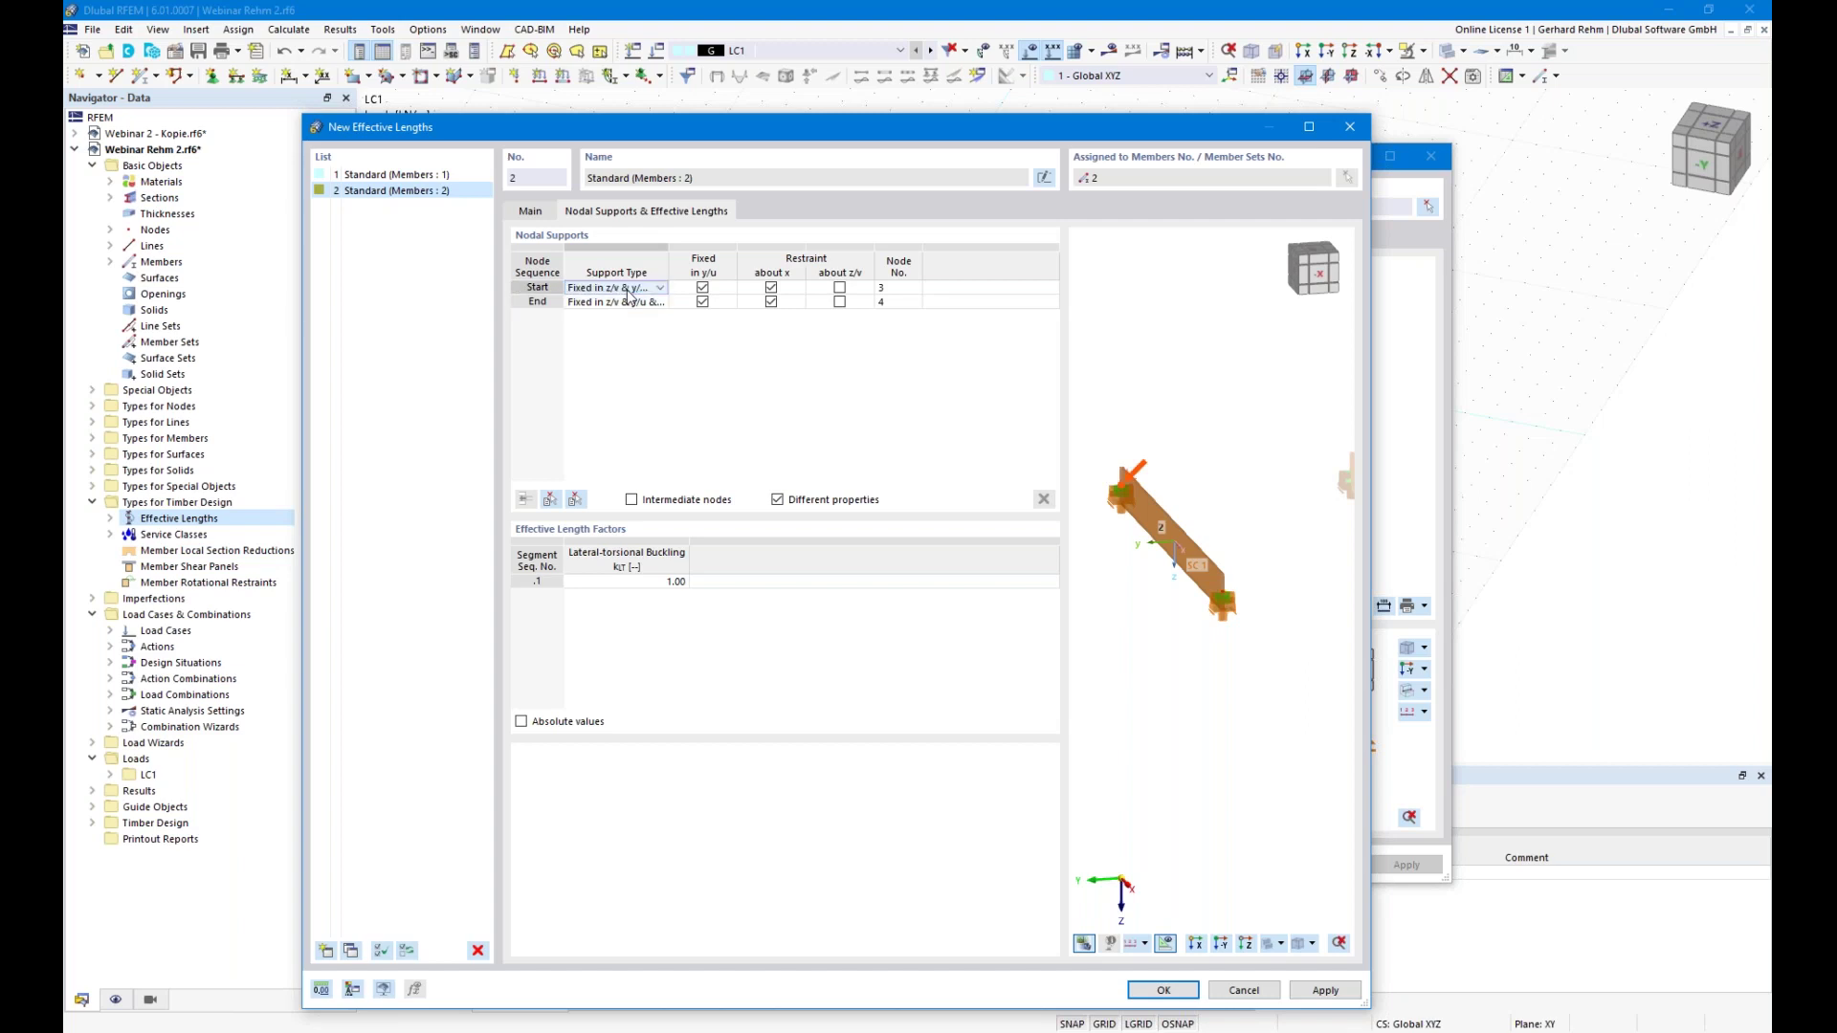
click(659, 289)
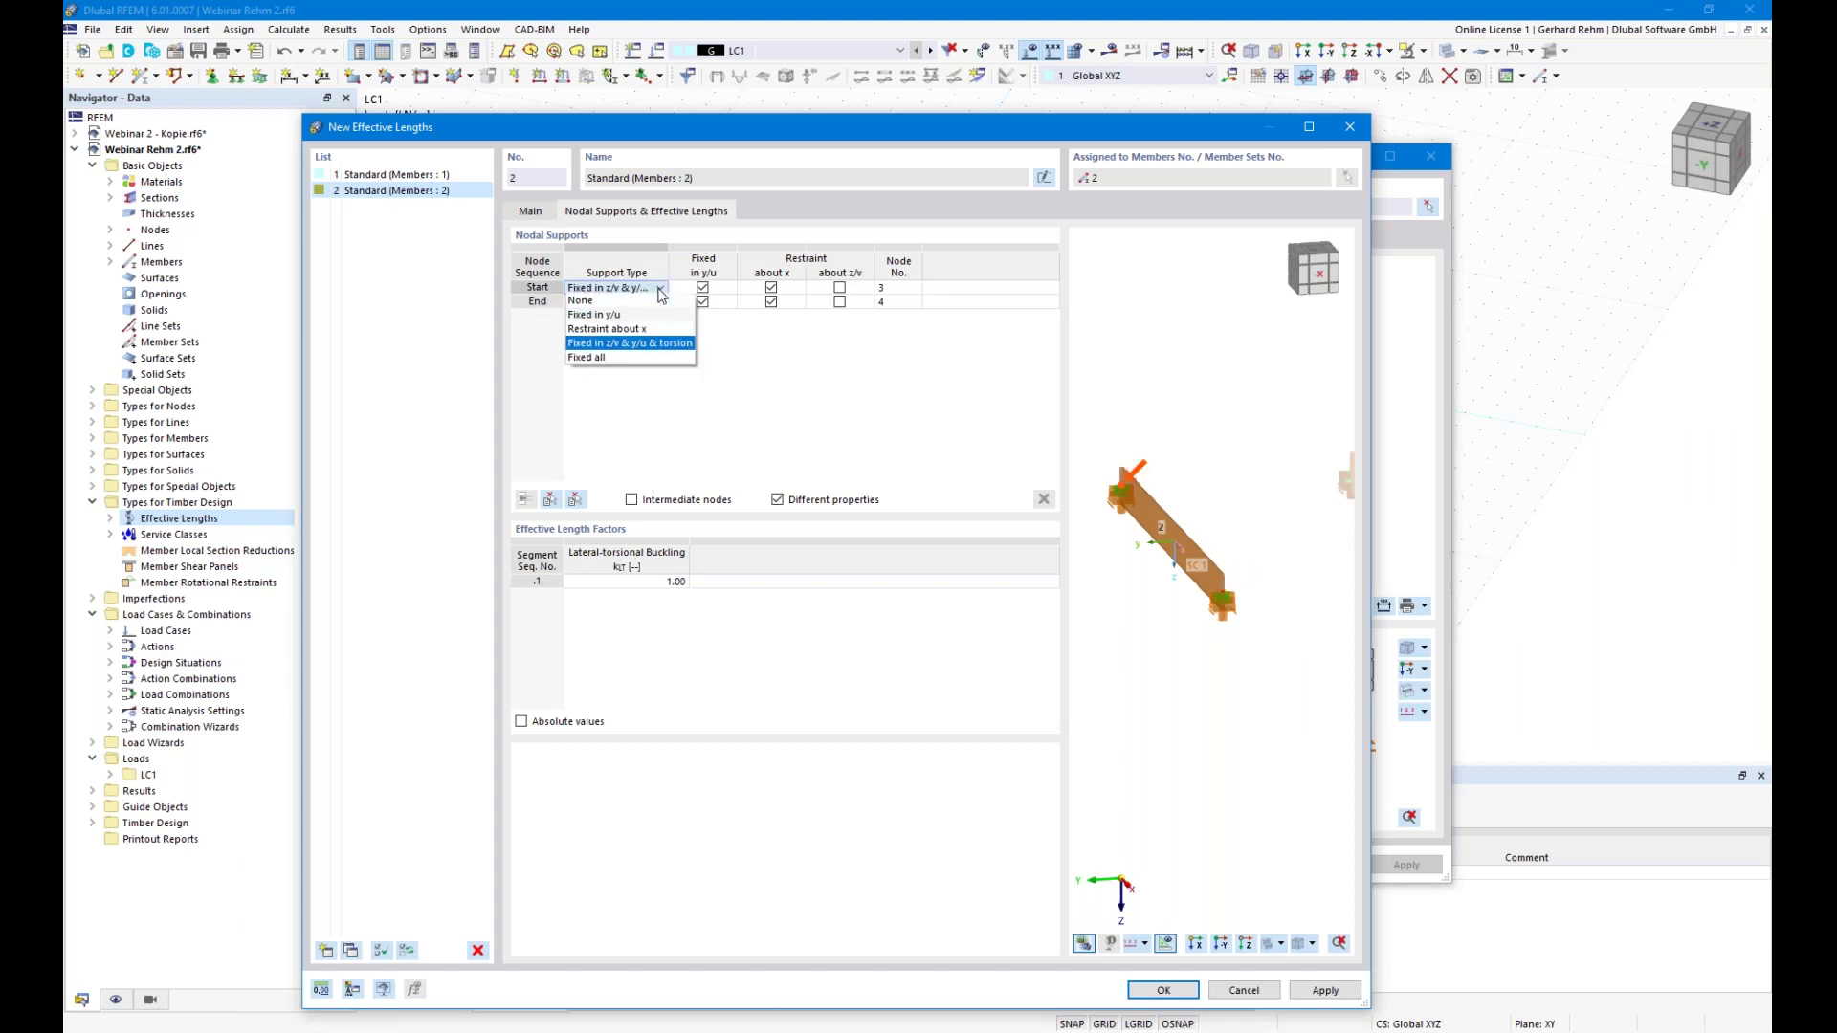
click(658, 288)
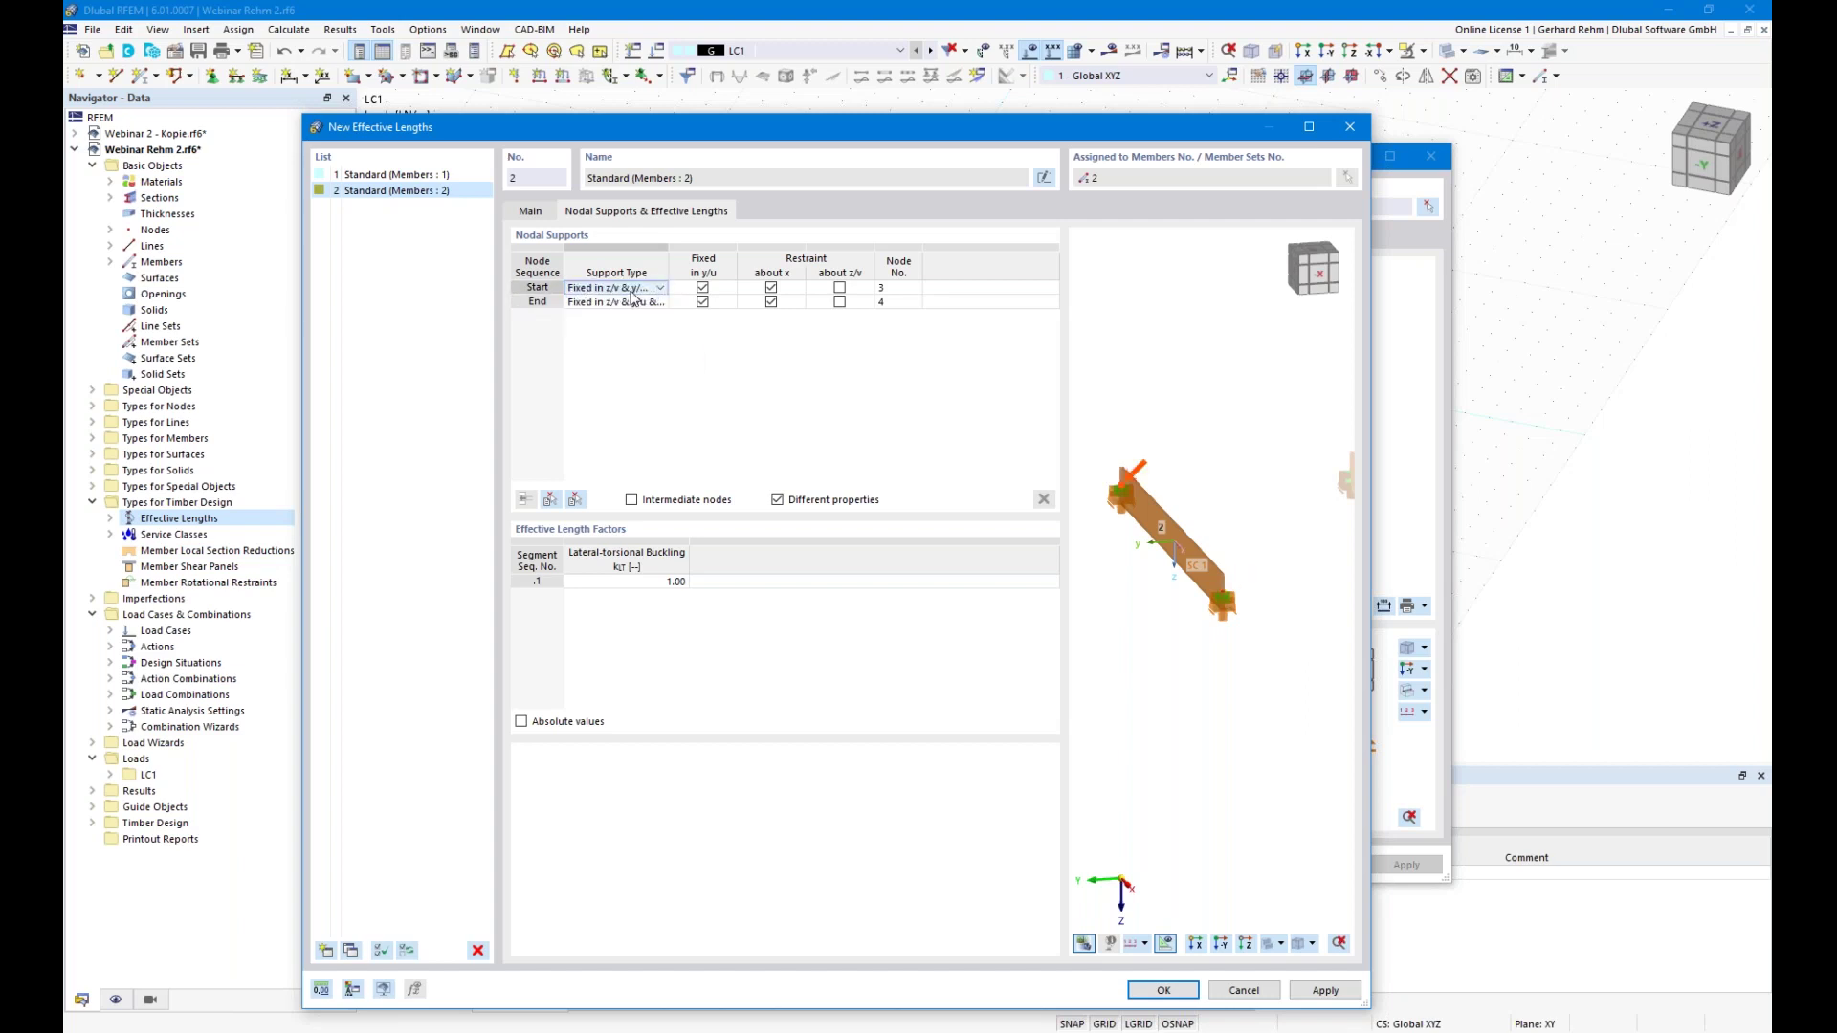
click(771, 301)
click(1165, 989)
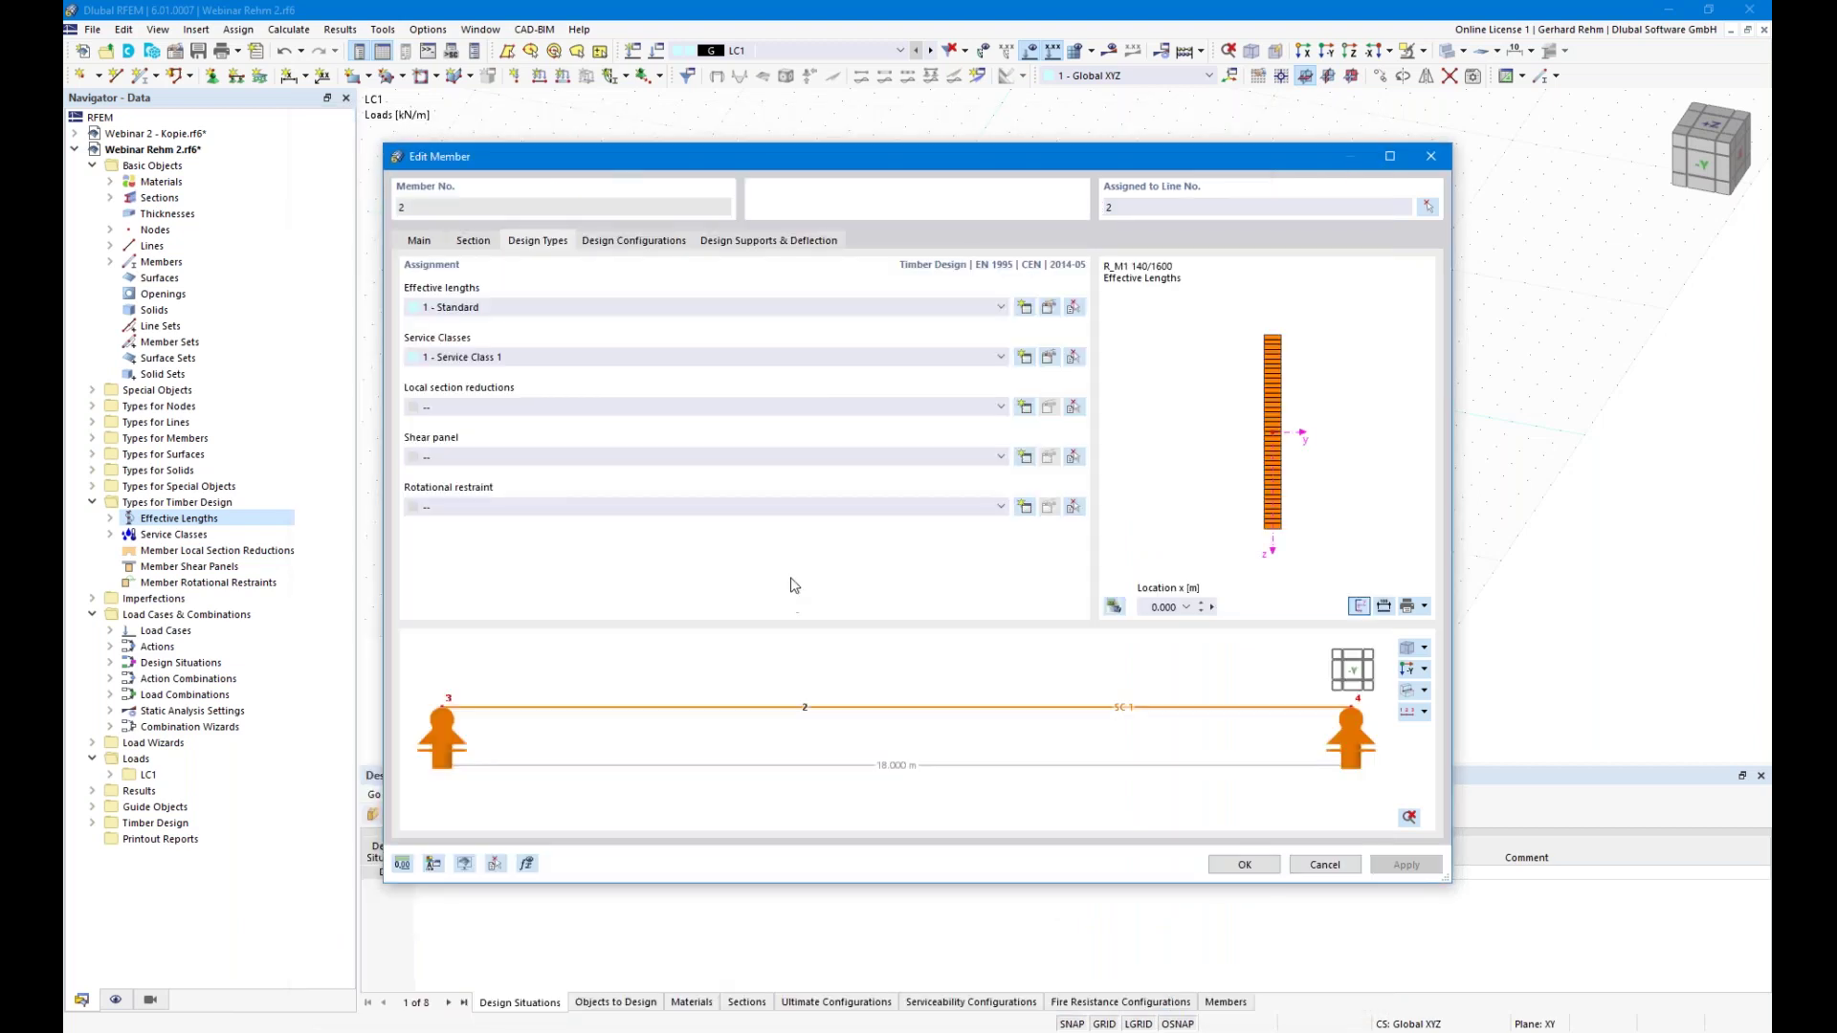
click(1242, 865)
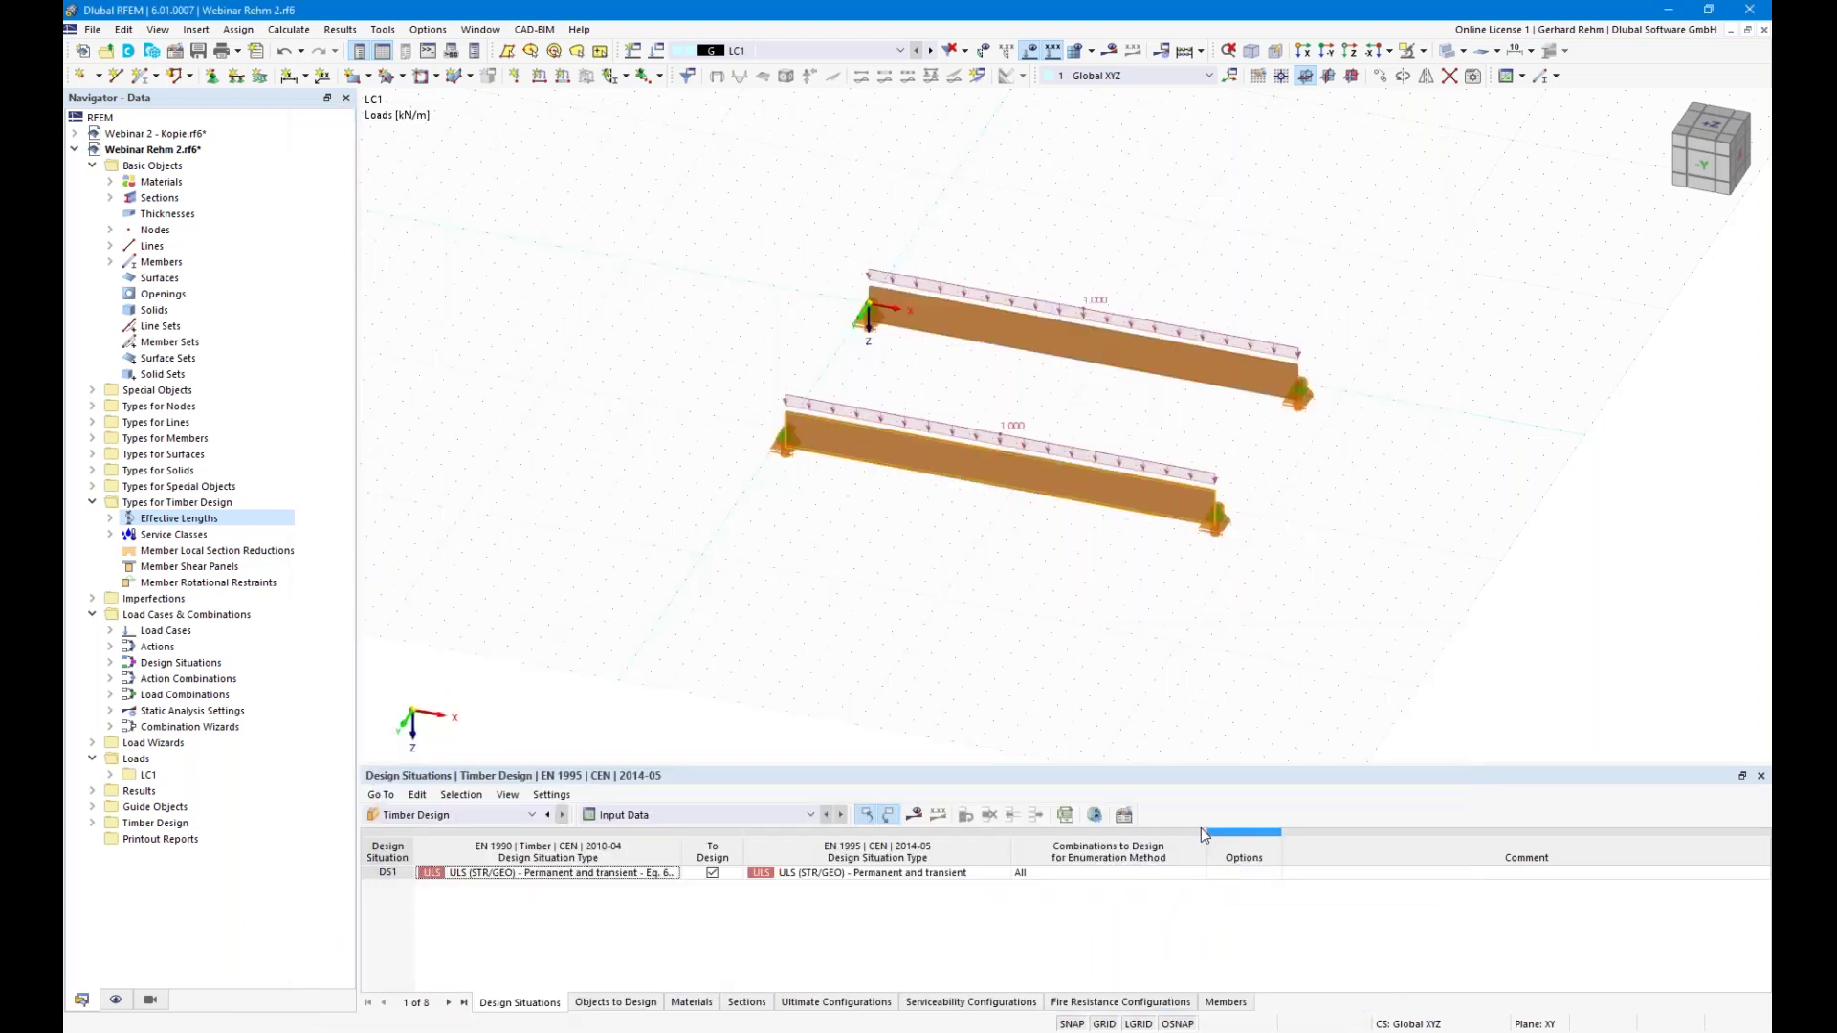
Calculate the model with both beams and show the LC1 results, confirming the calculation
click(1109, 50)
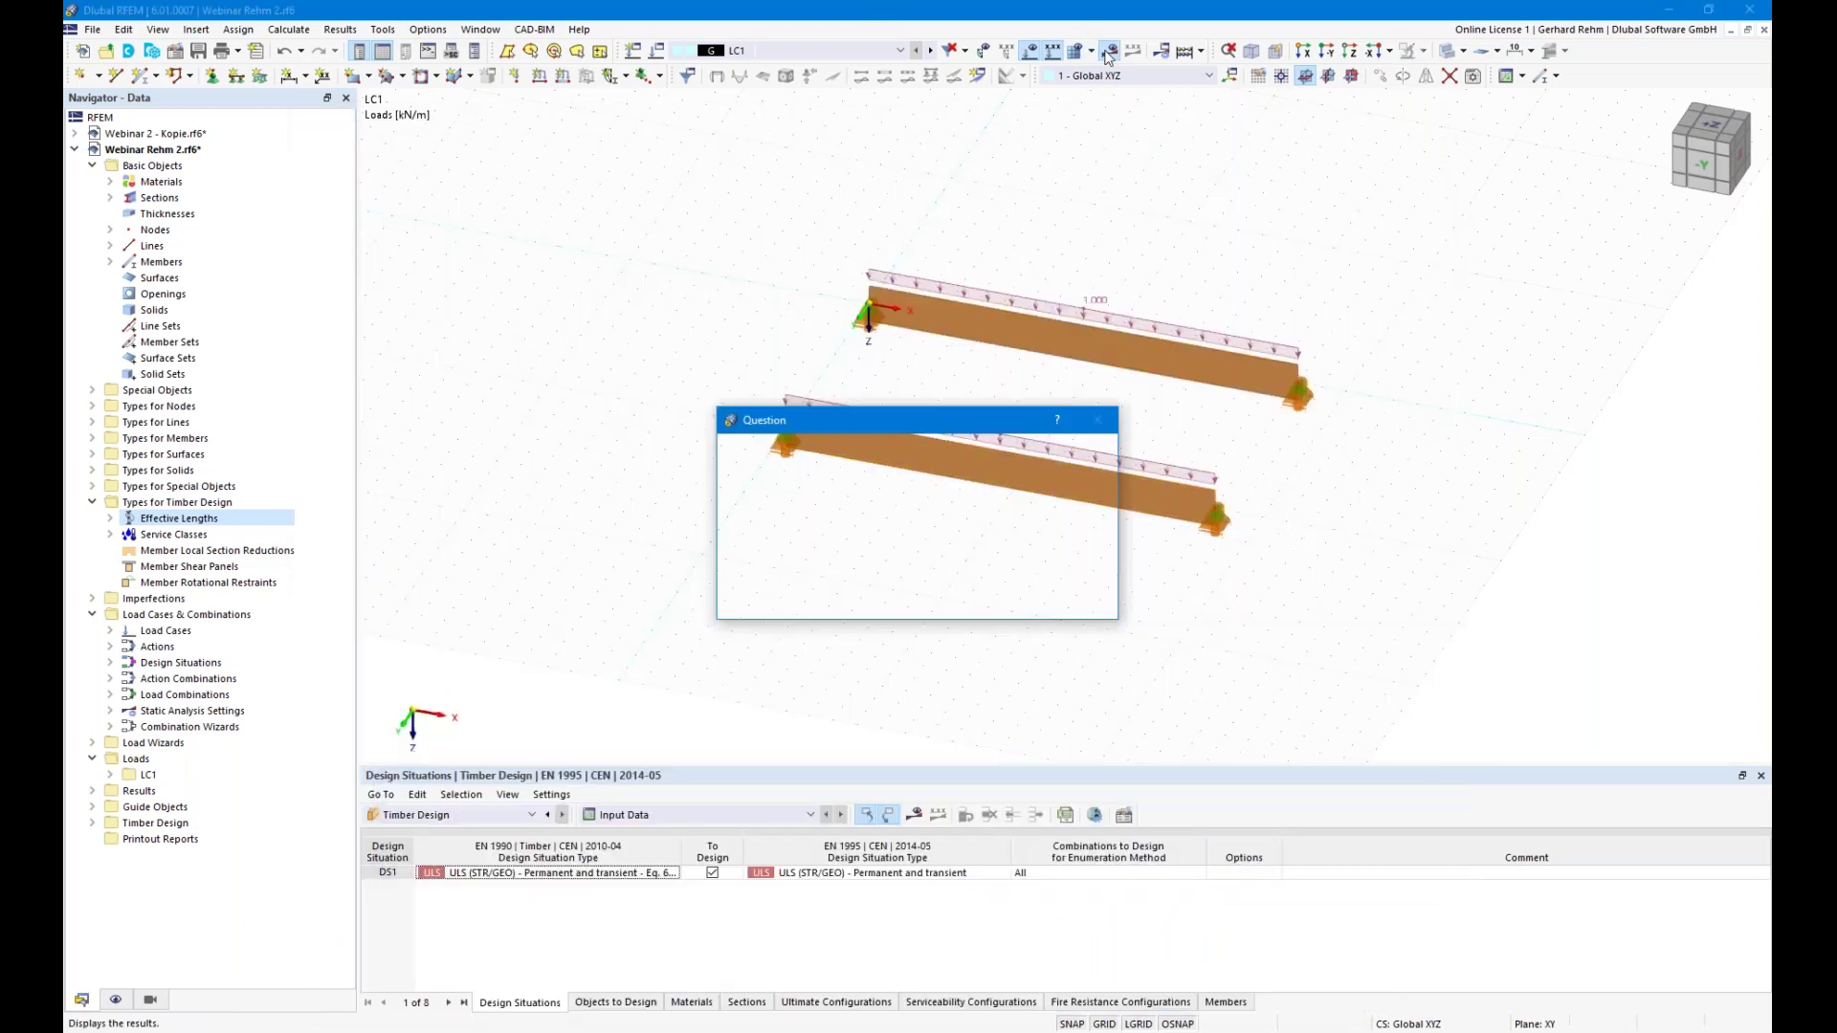
click(986, 601)
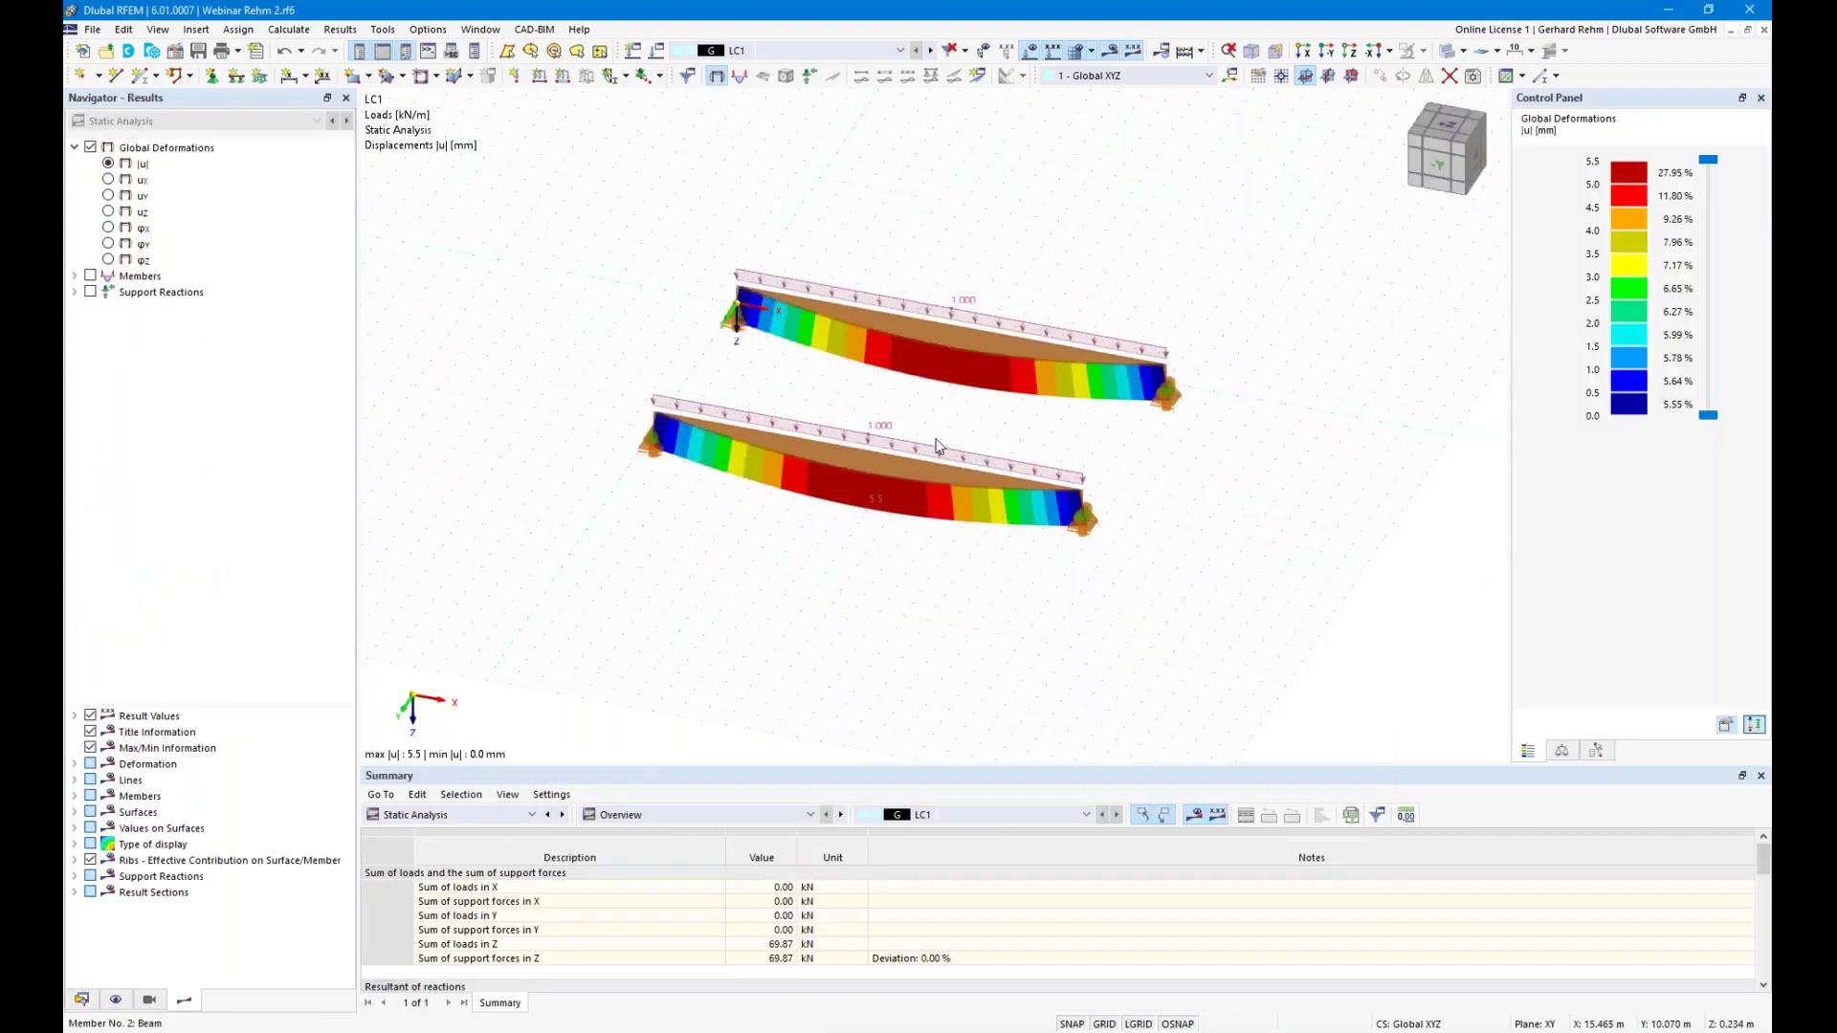
Show the Timber Design results for both beams
click(530, 815)
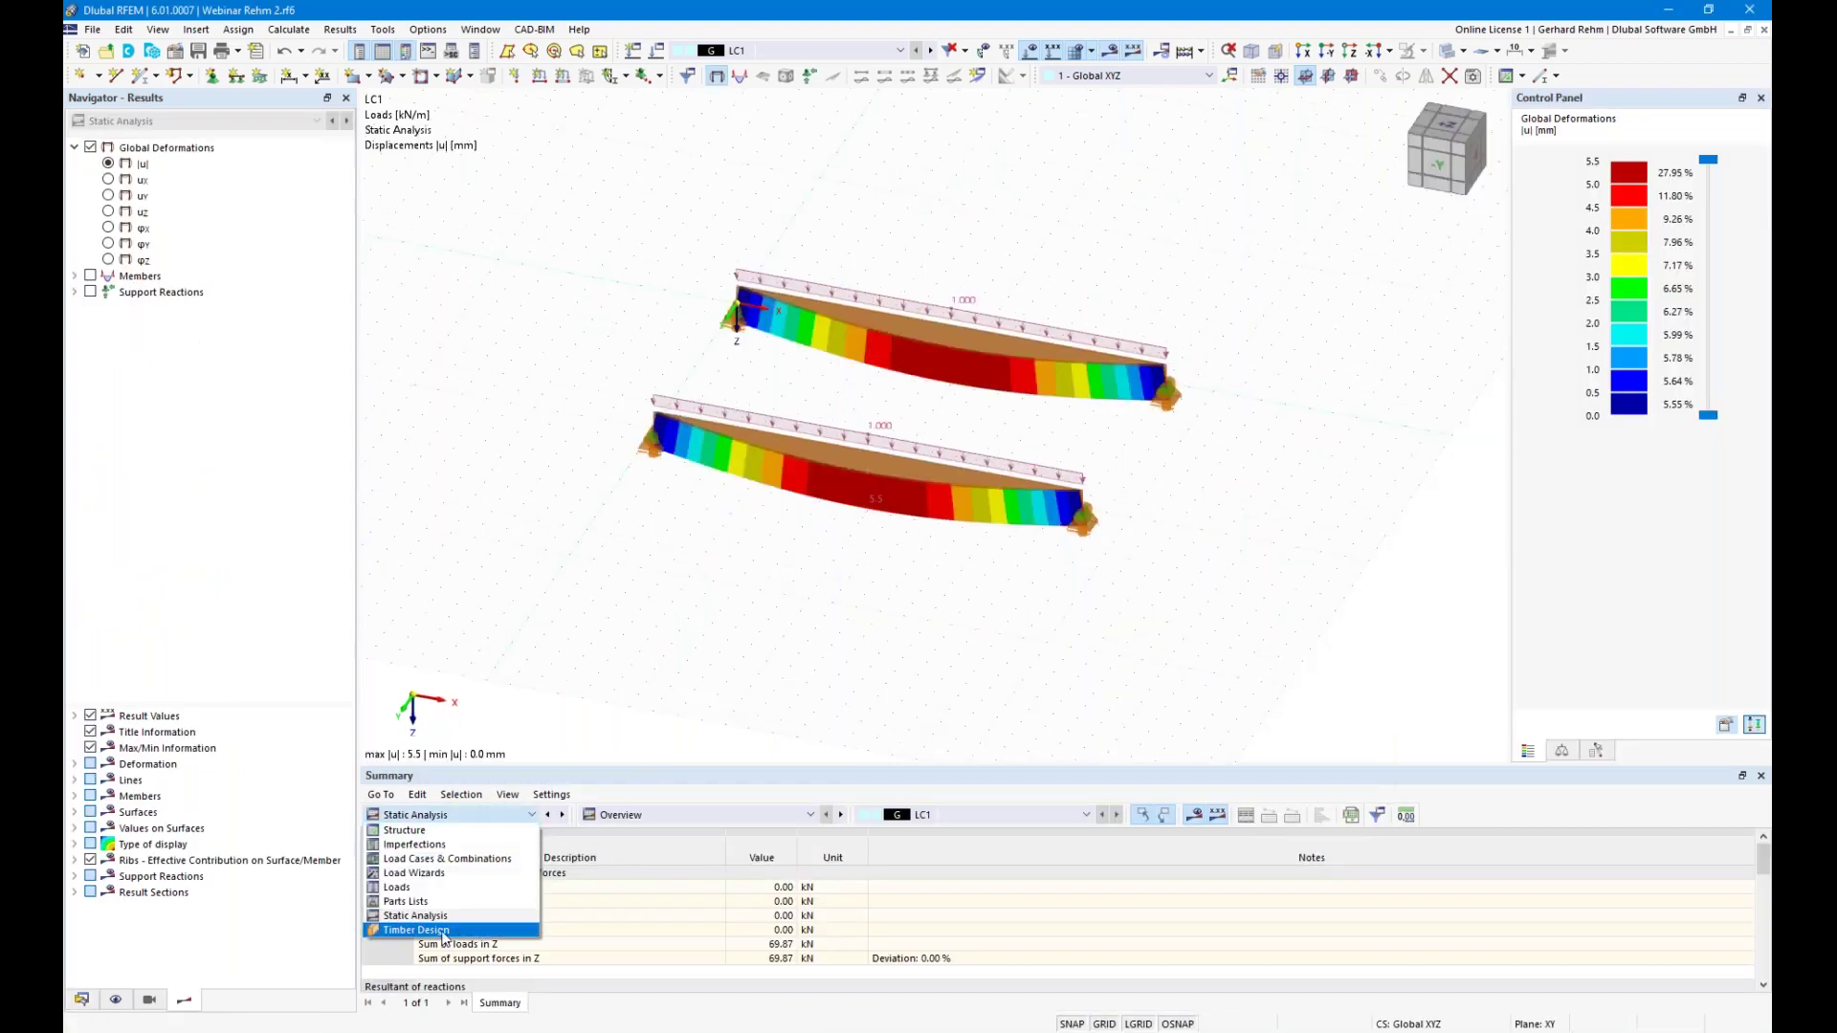
click(417, 930)
click(986, 606)
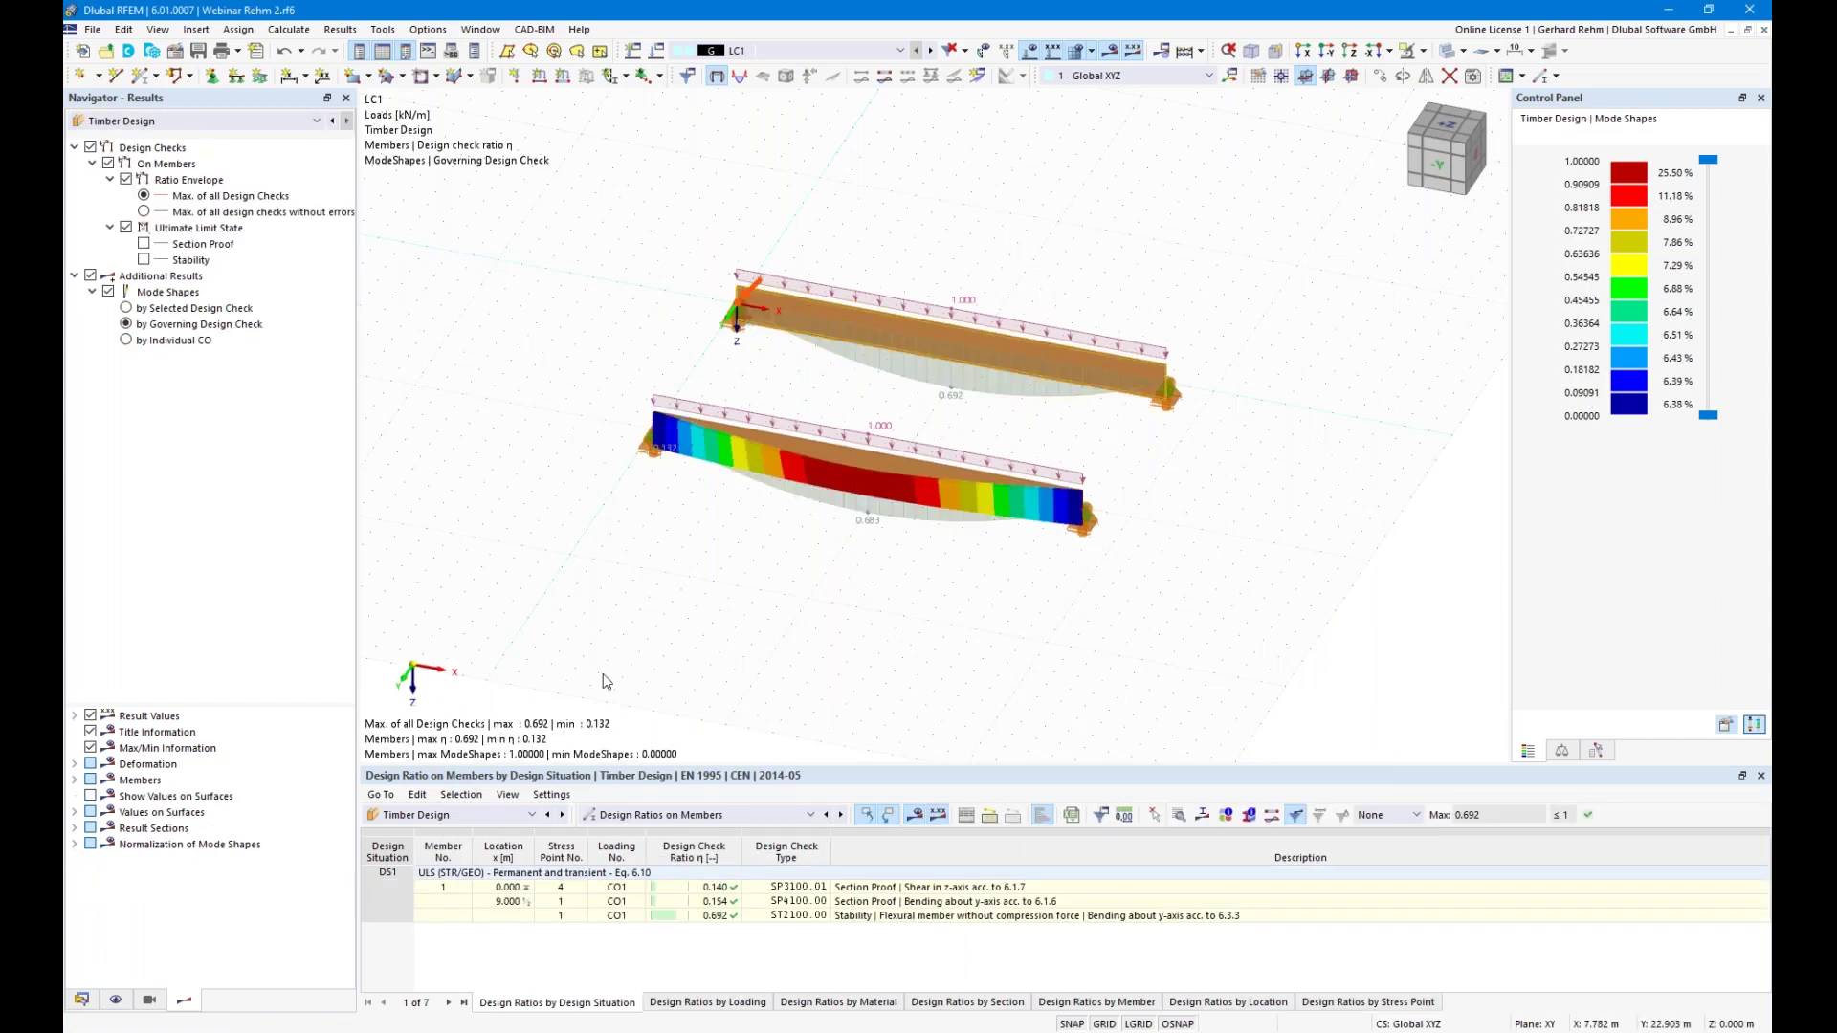
Review the main and stability design parameters of the Standard ultimate configuration for timber design, and leave them without changes
click(82, 1000)
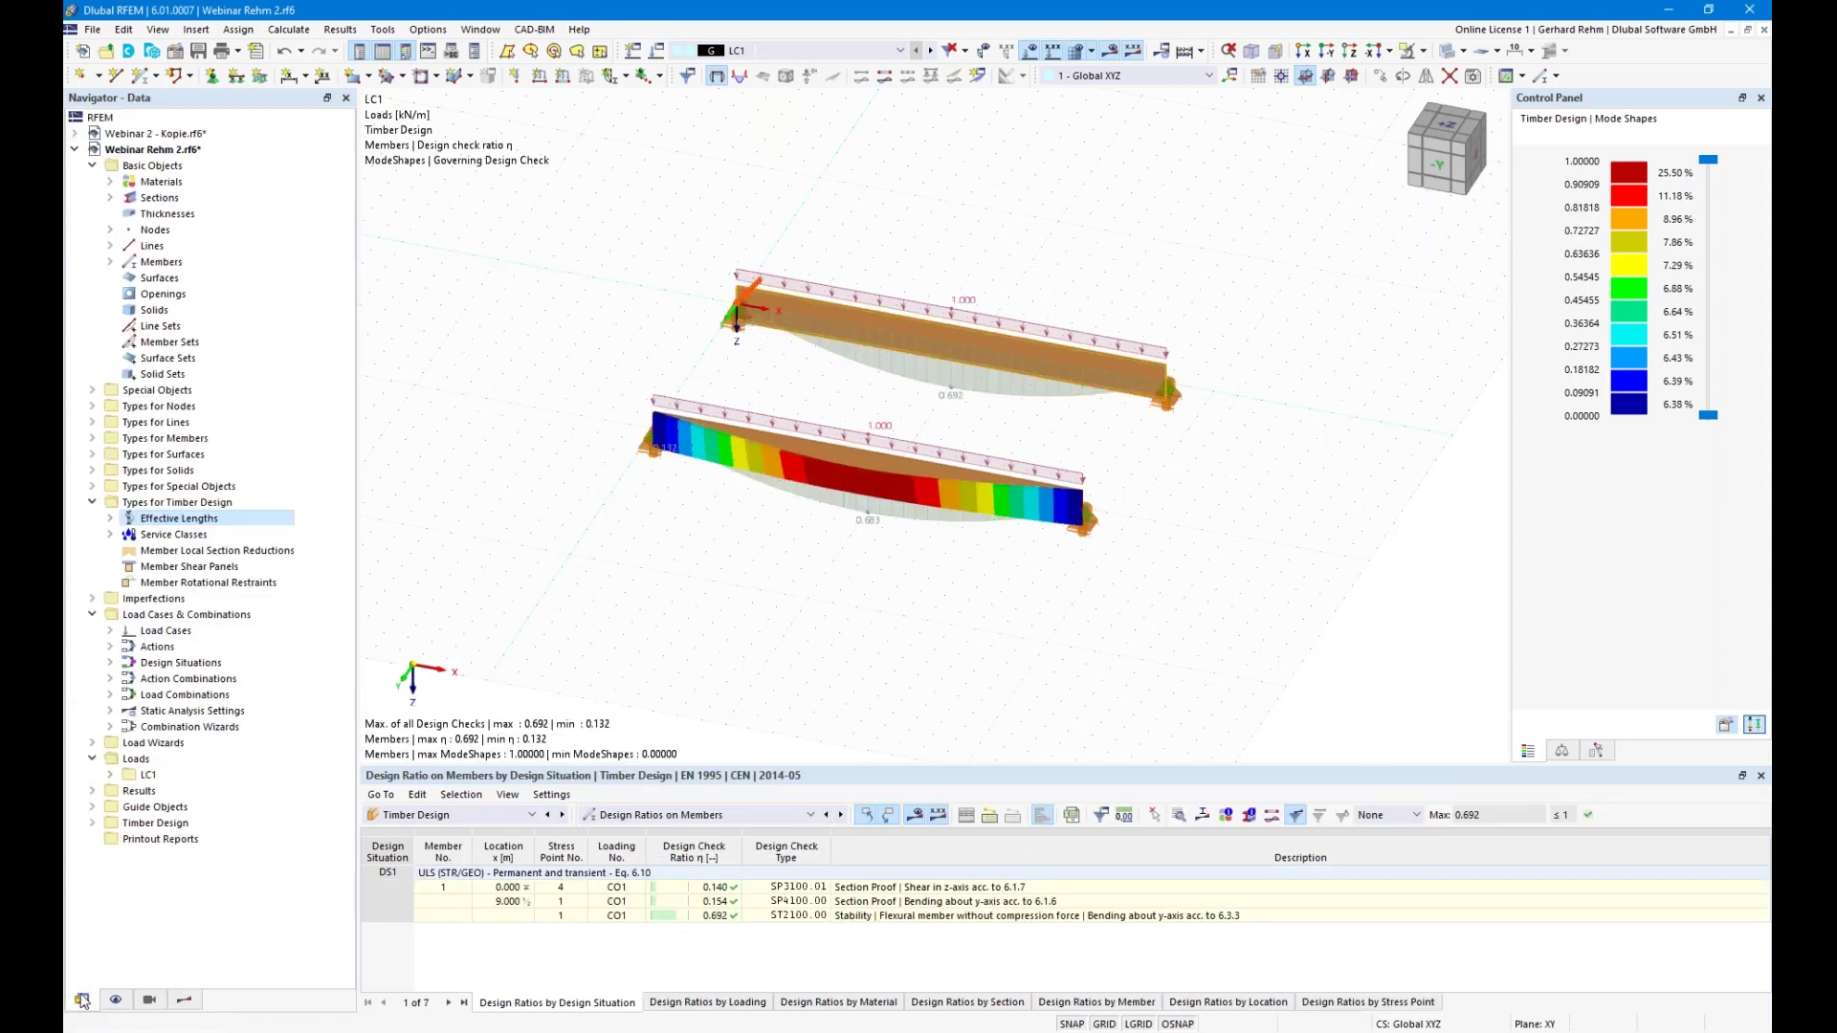
double_click(153, 823)
double_click(155, 903)
click(161, 919)
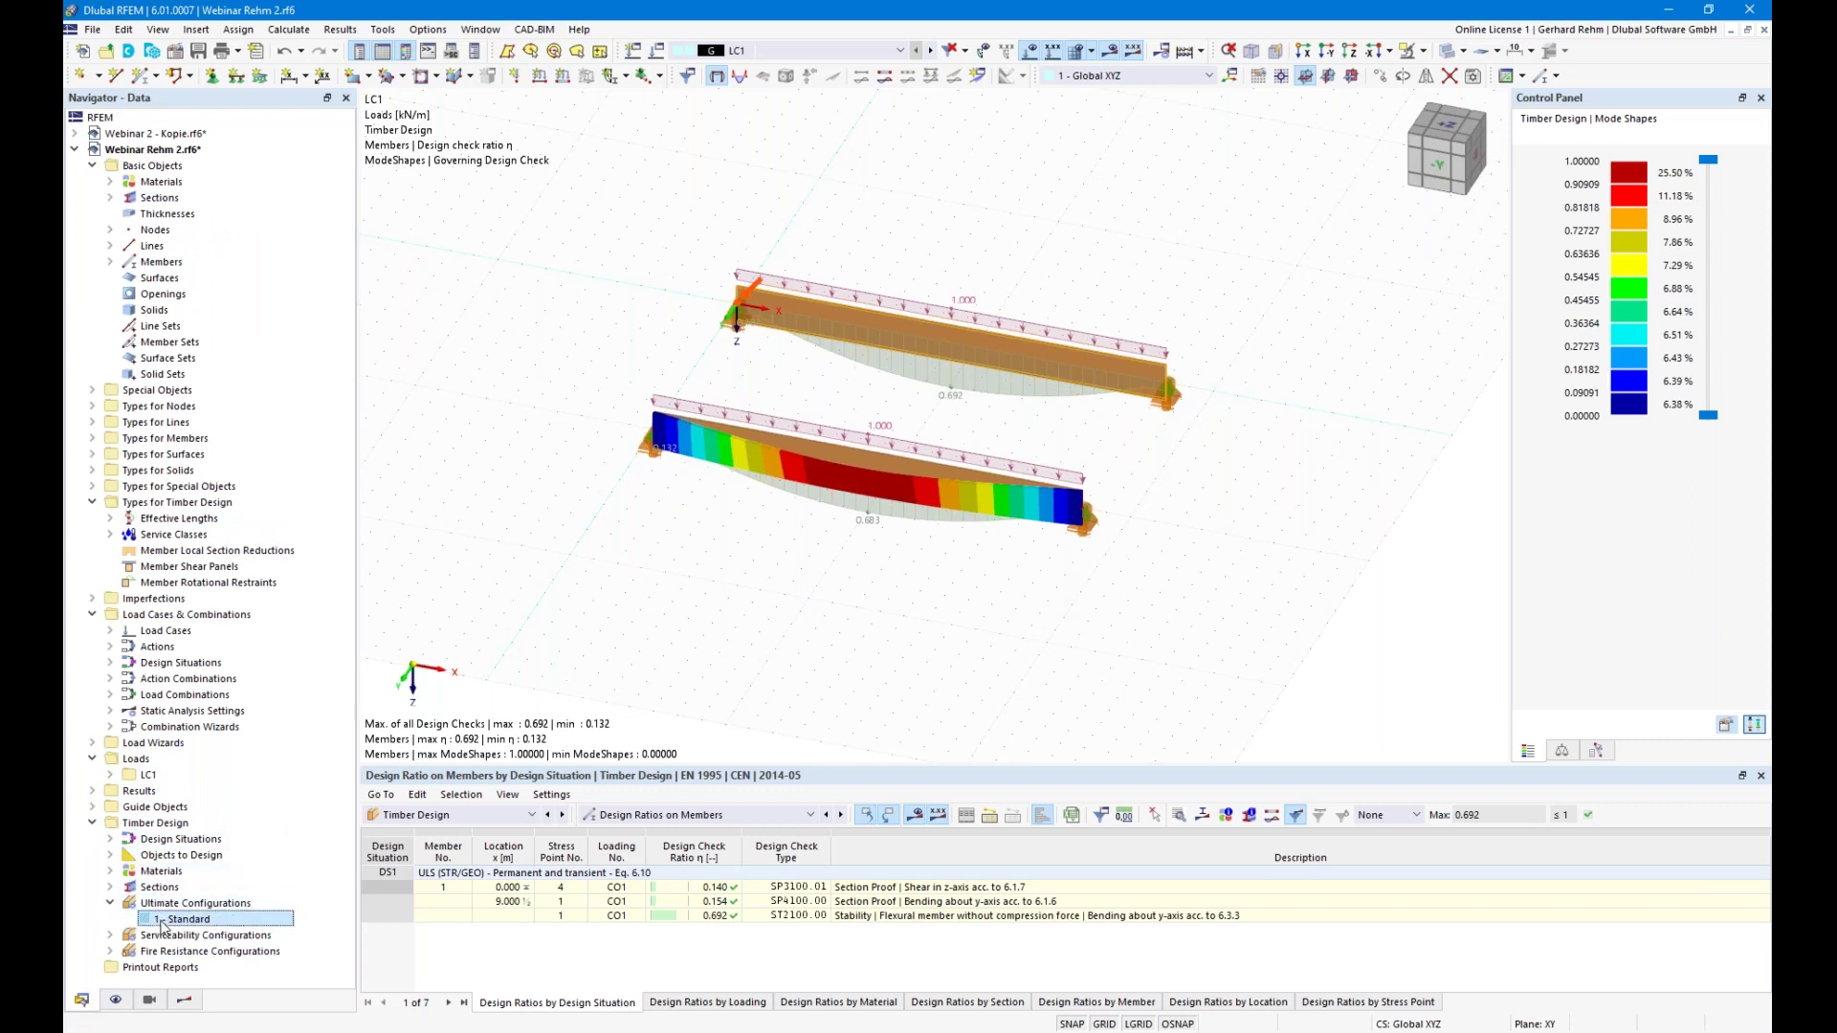
double_click(163, 920)
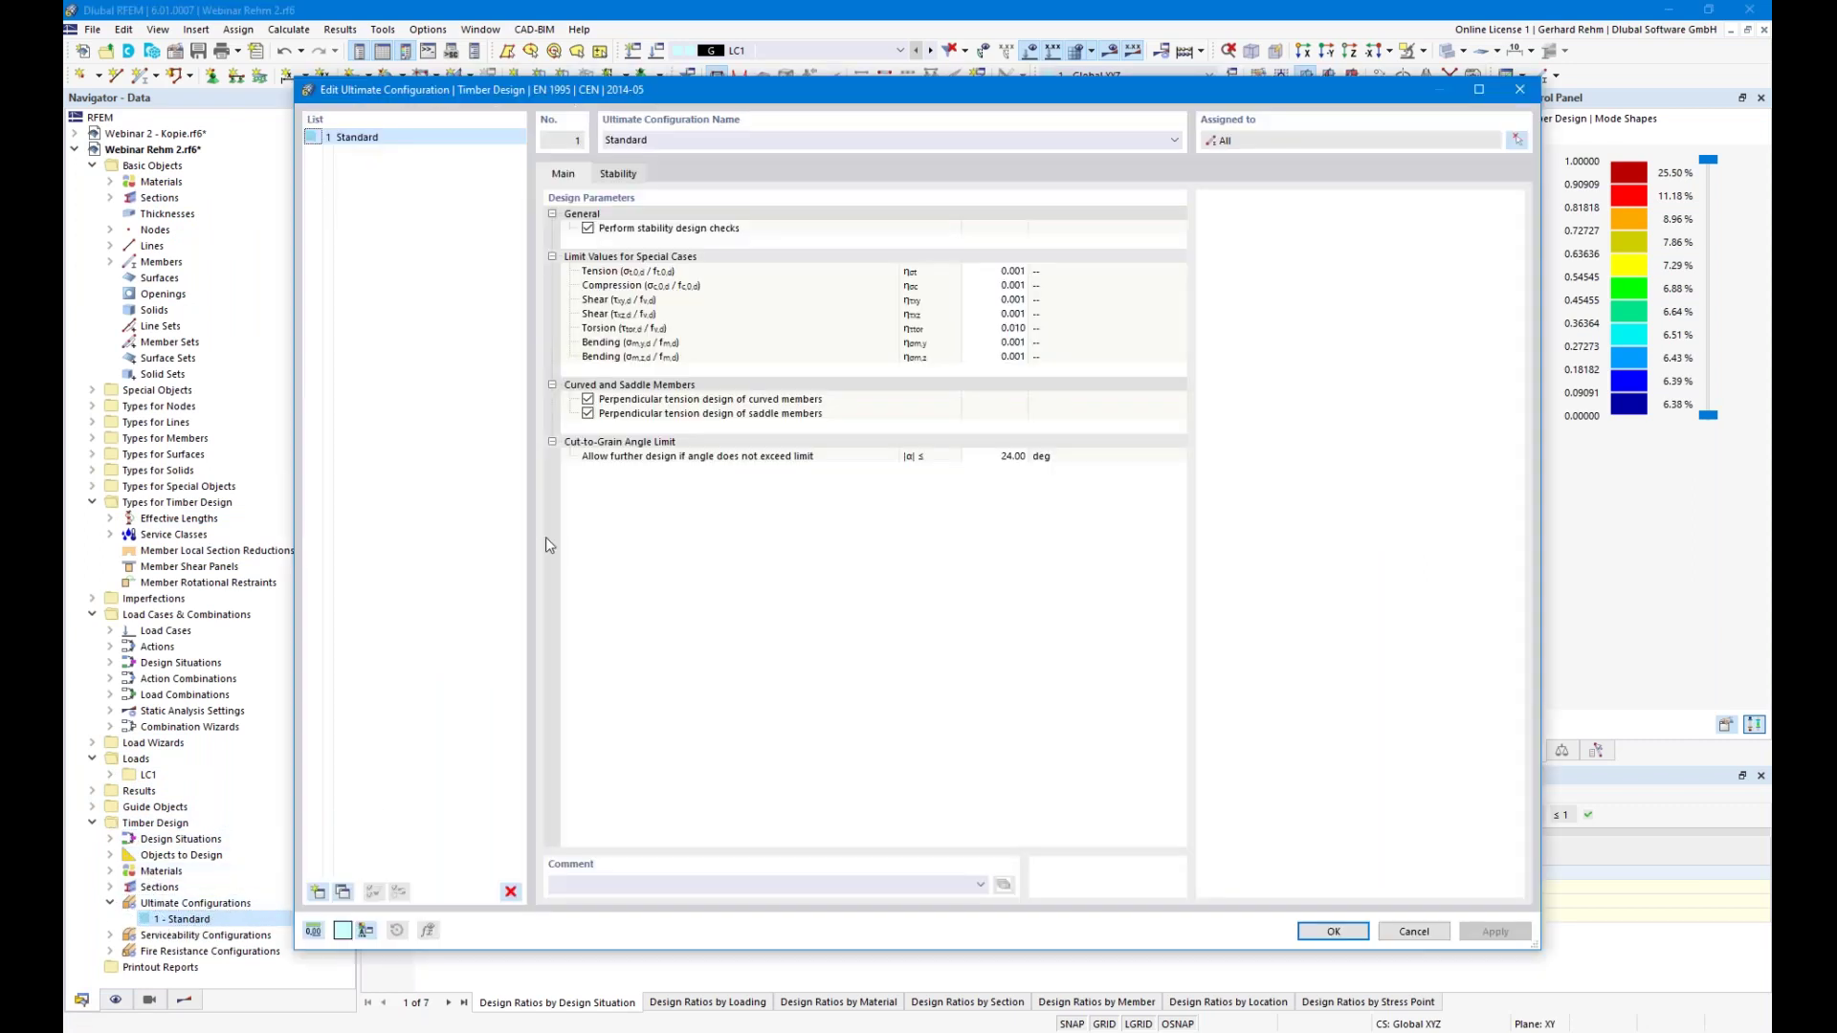
click(620, 174)
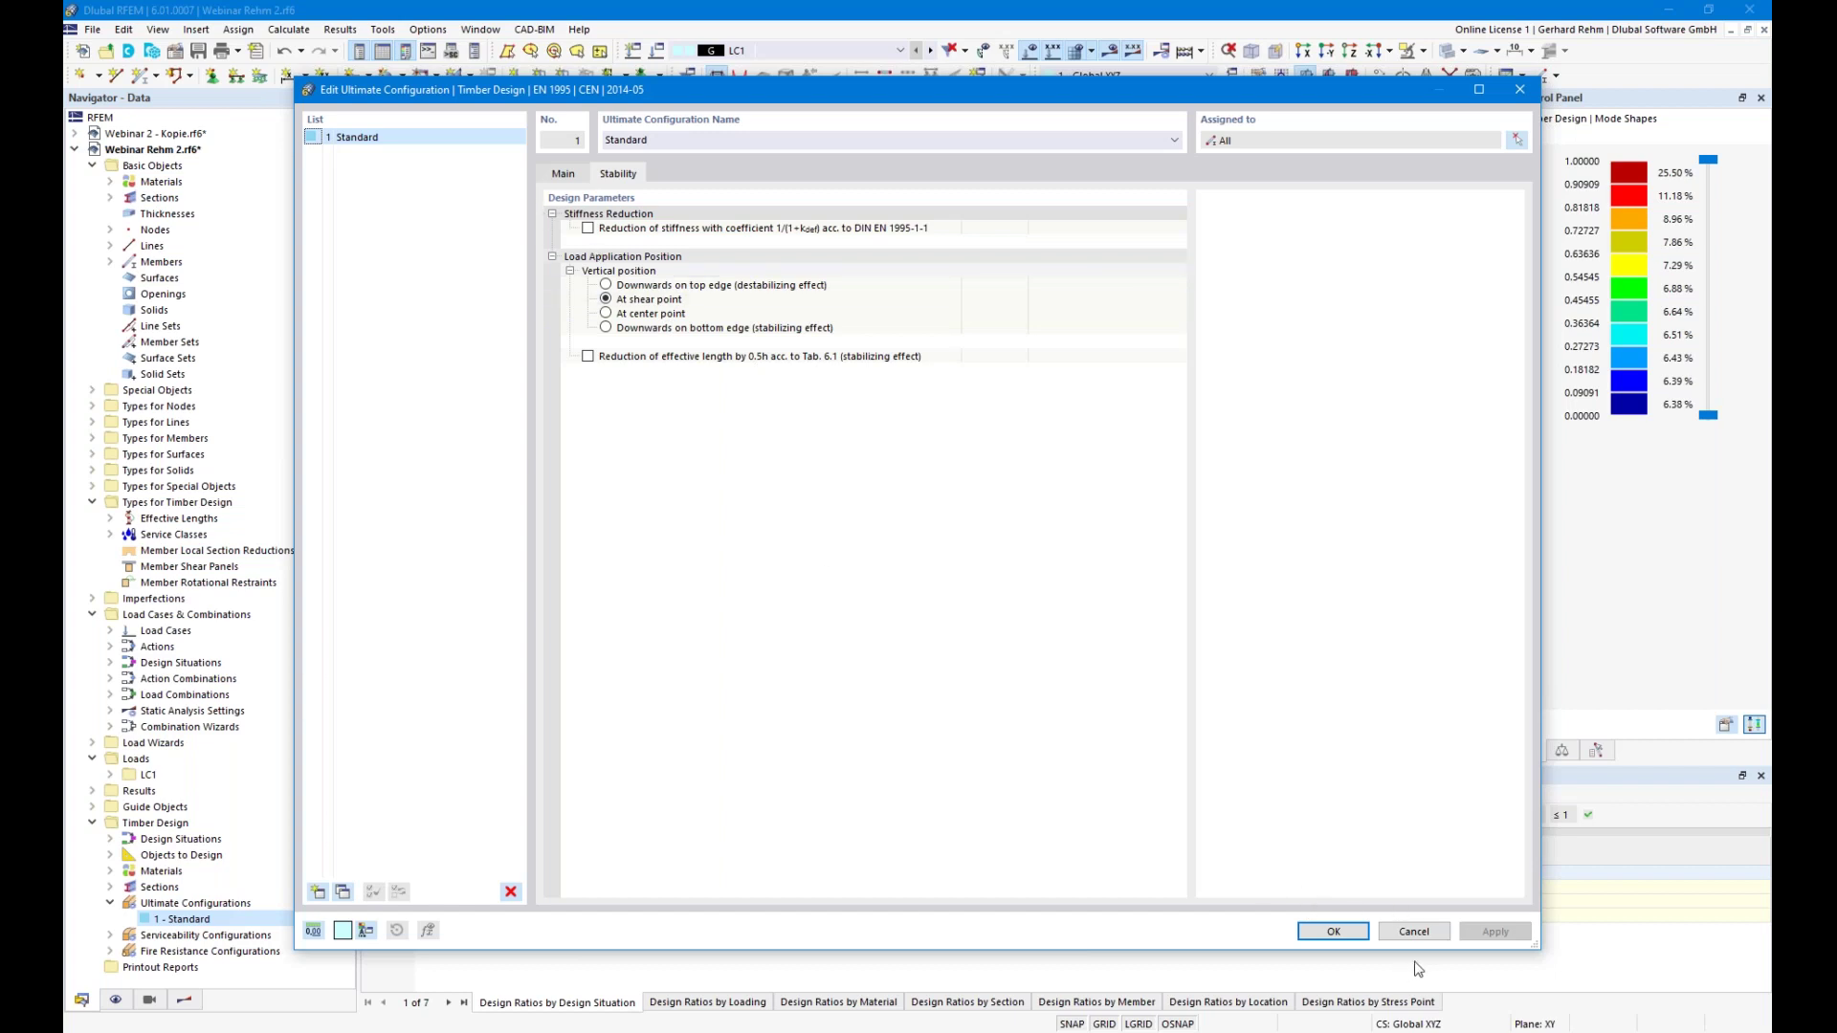
click(1413, 932)
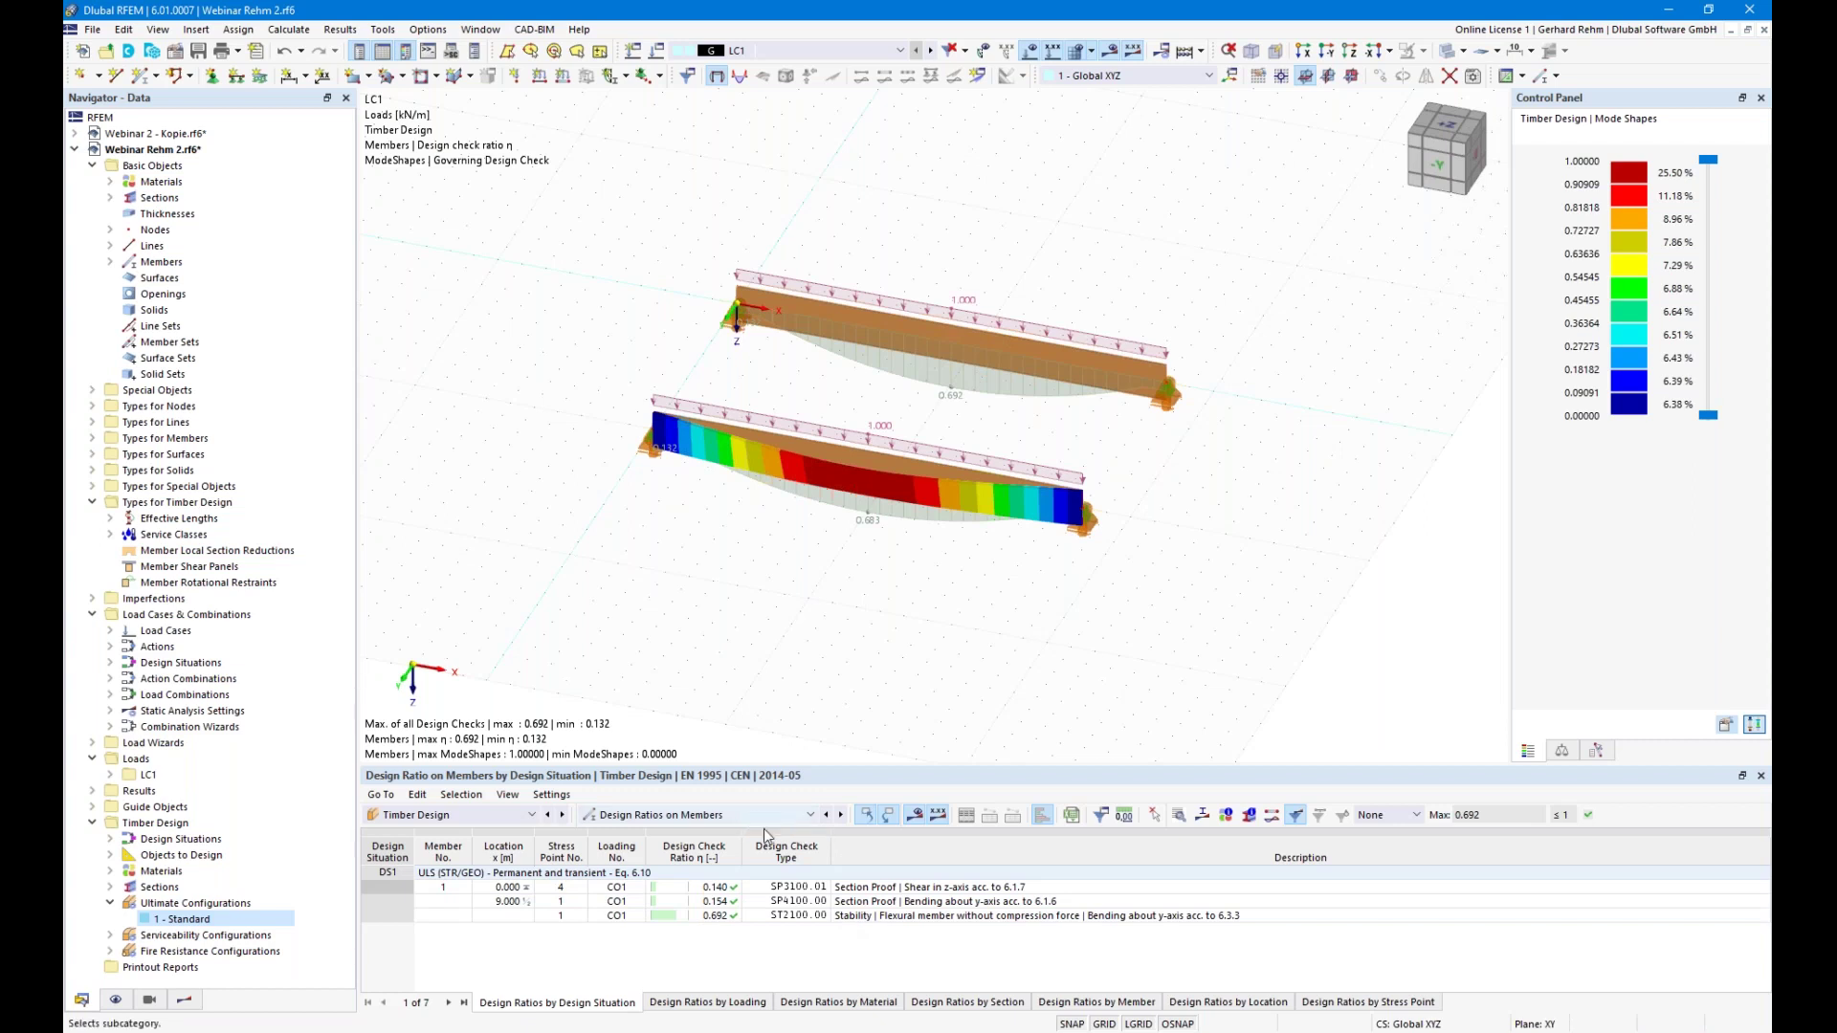
List the design ratios by member and compare the ST2100 stability check details of members 1 and 2
click(1096, 1002)
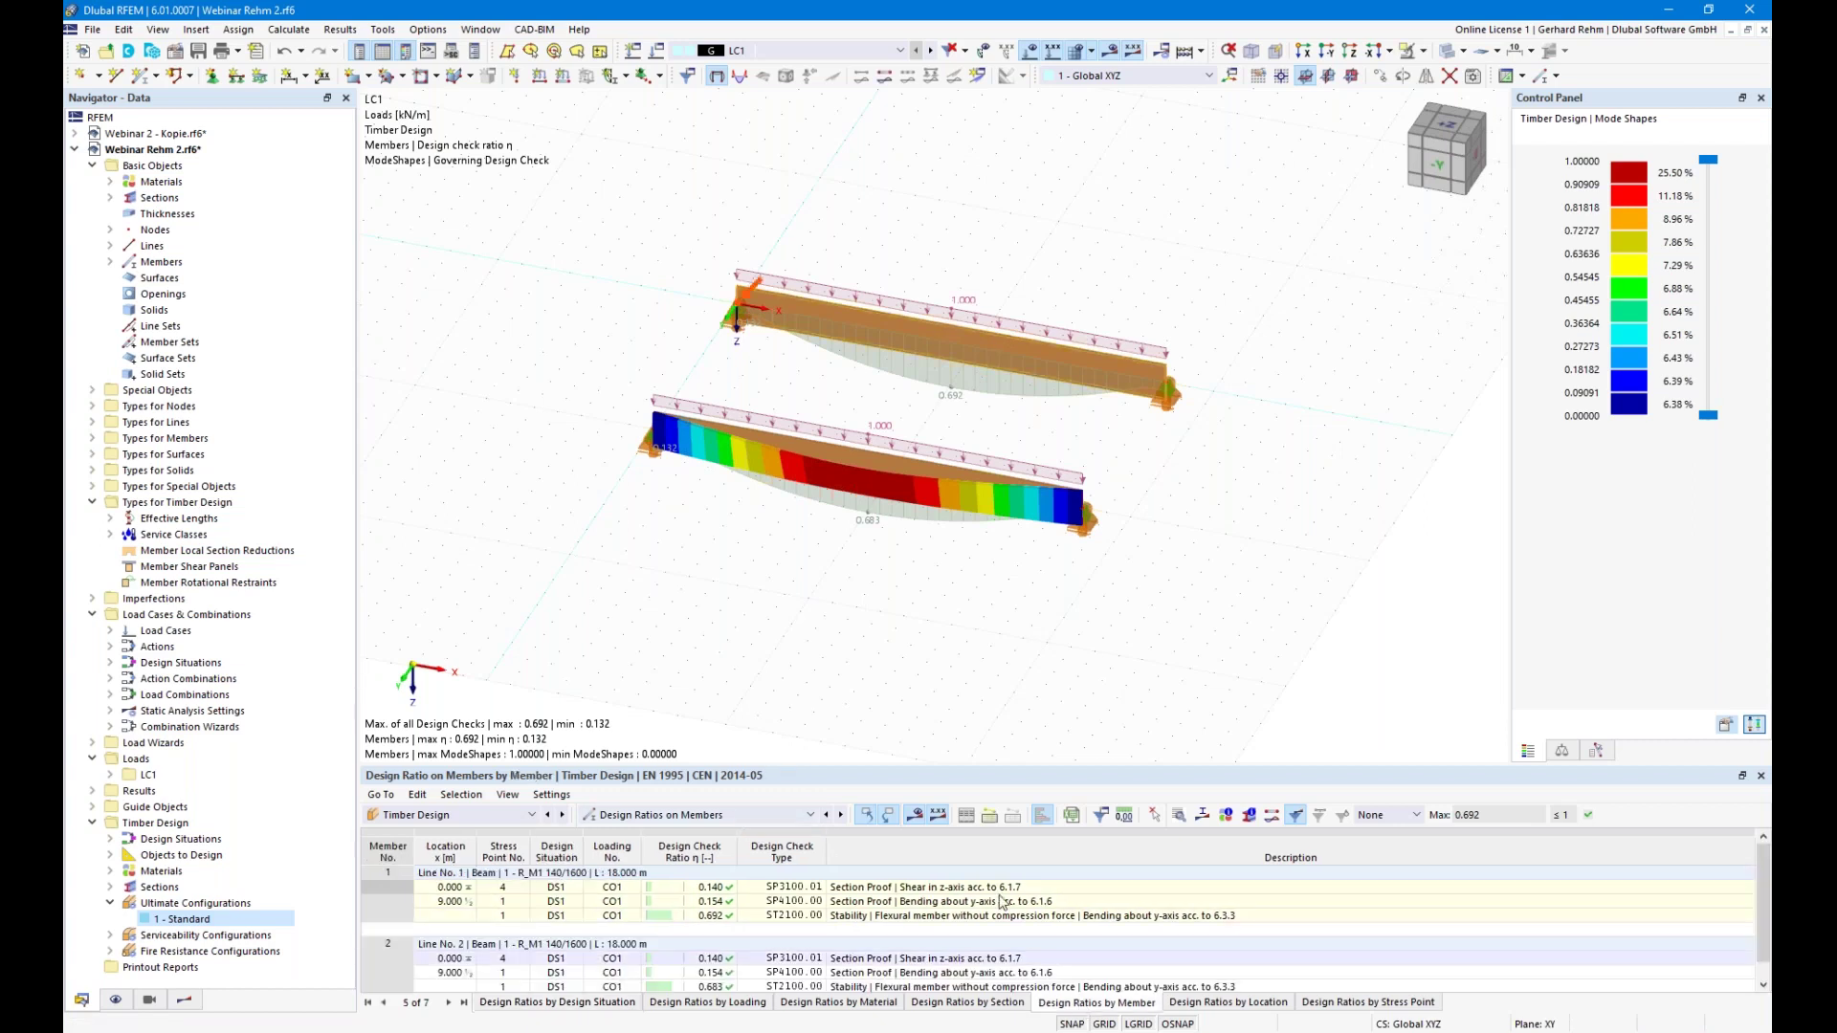
drag(937, 768, 937, 621)
click(923, 769)
double_click(923, 770)
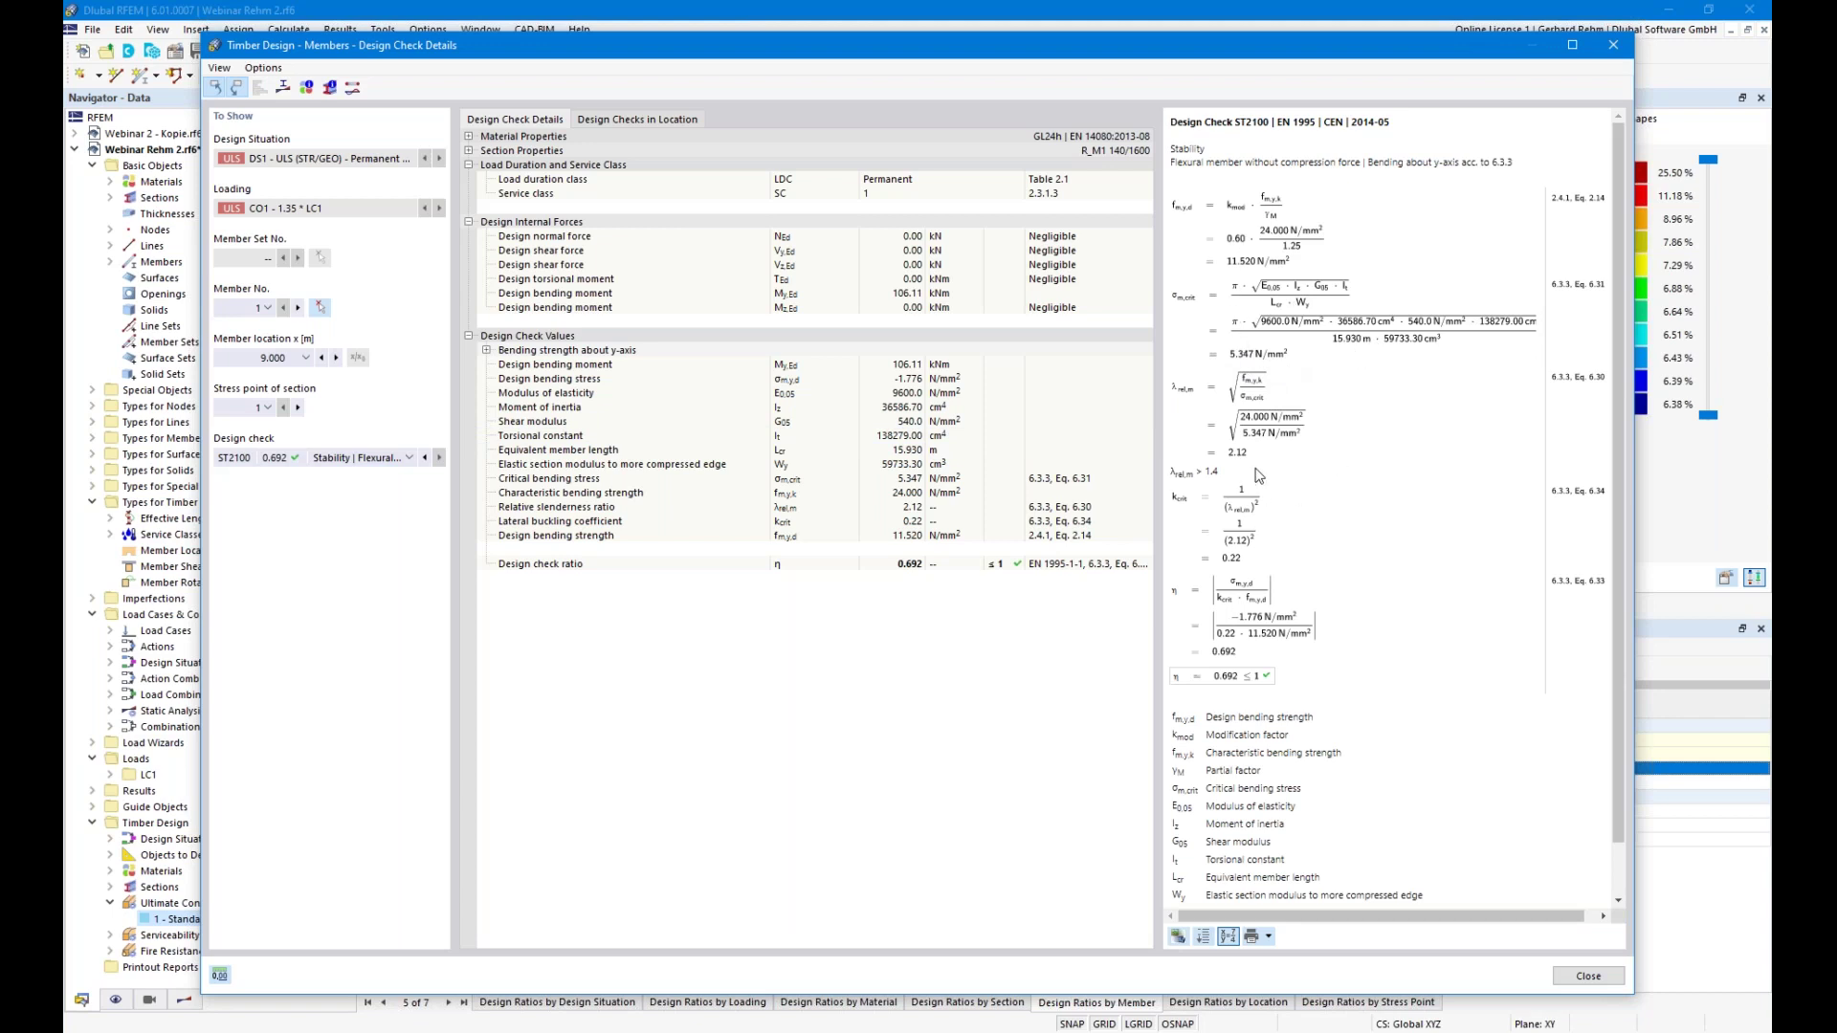
click(299, 307)
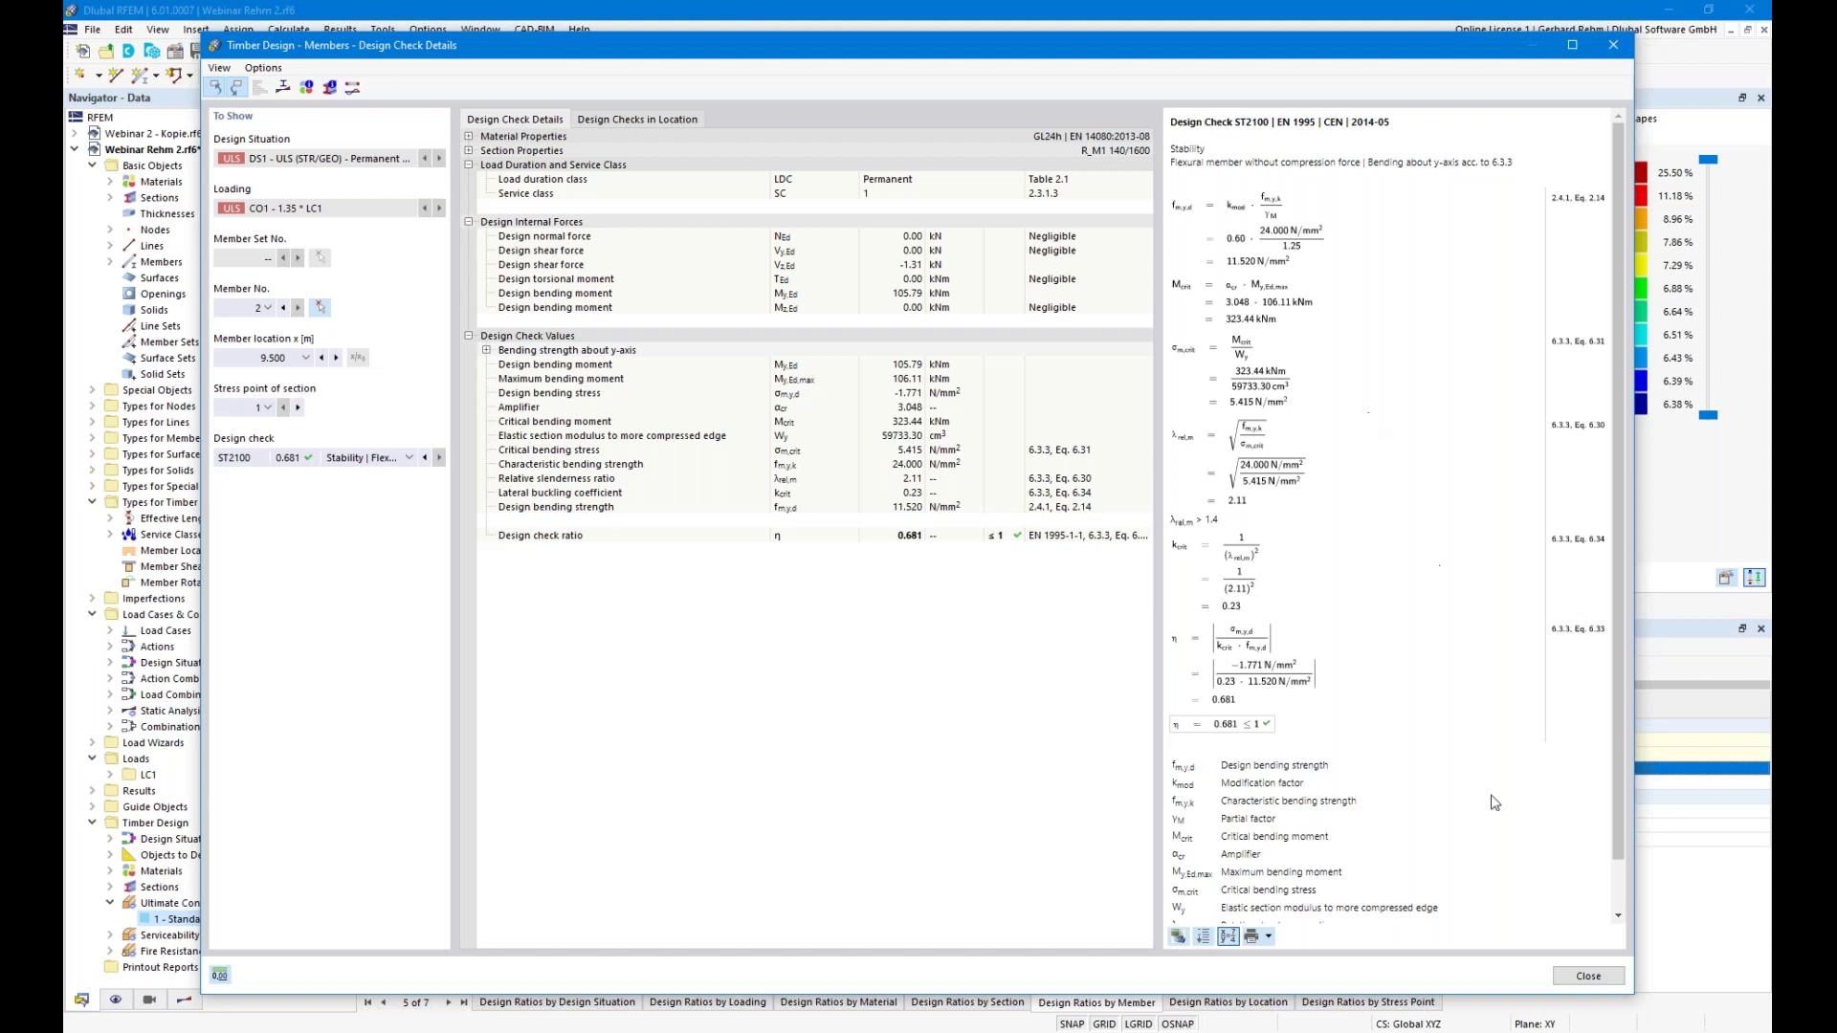
click(1587, 975)
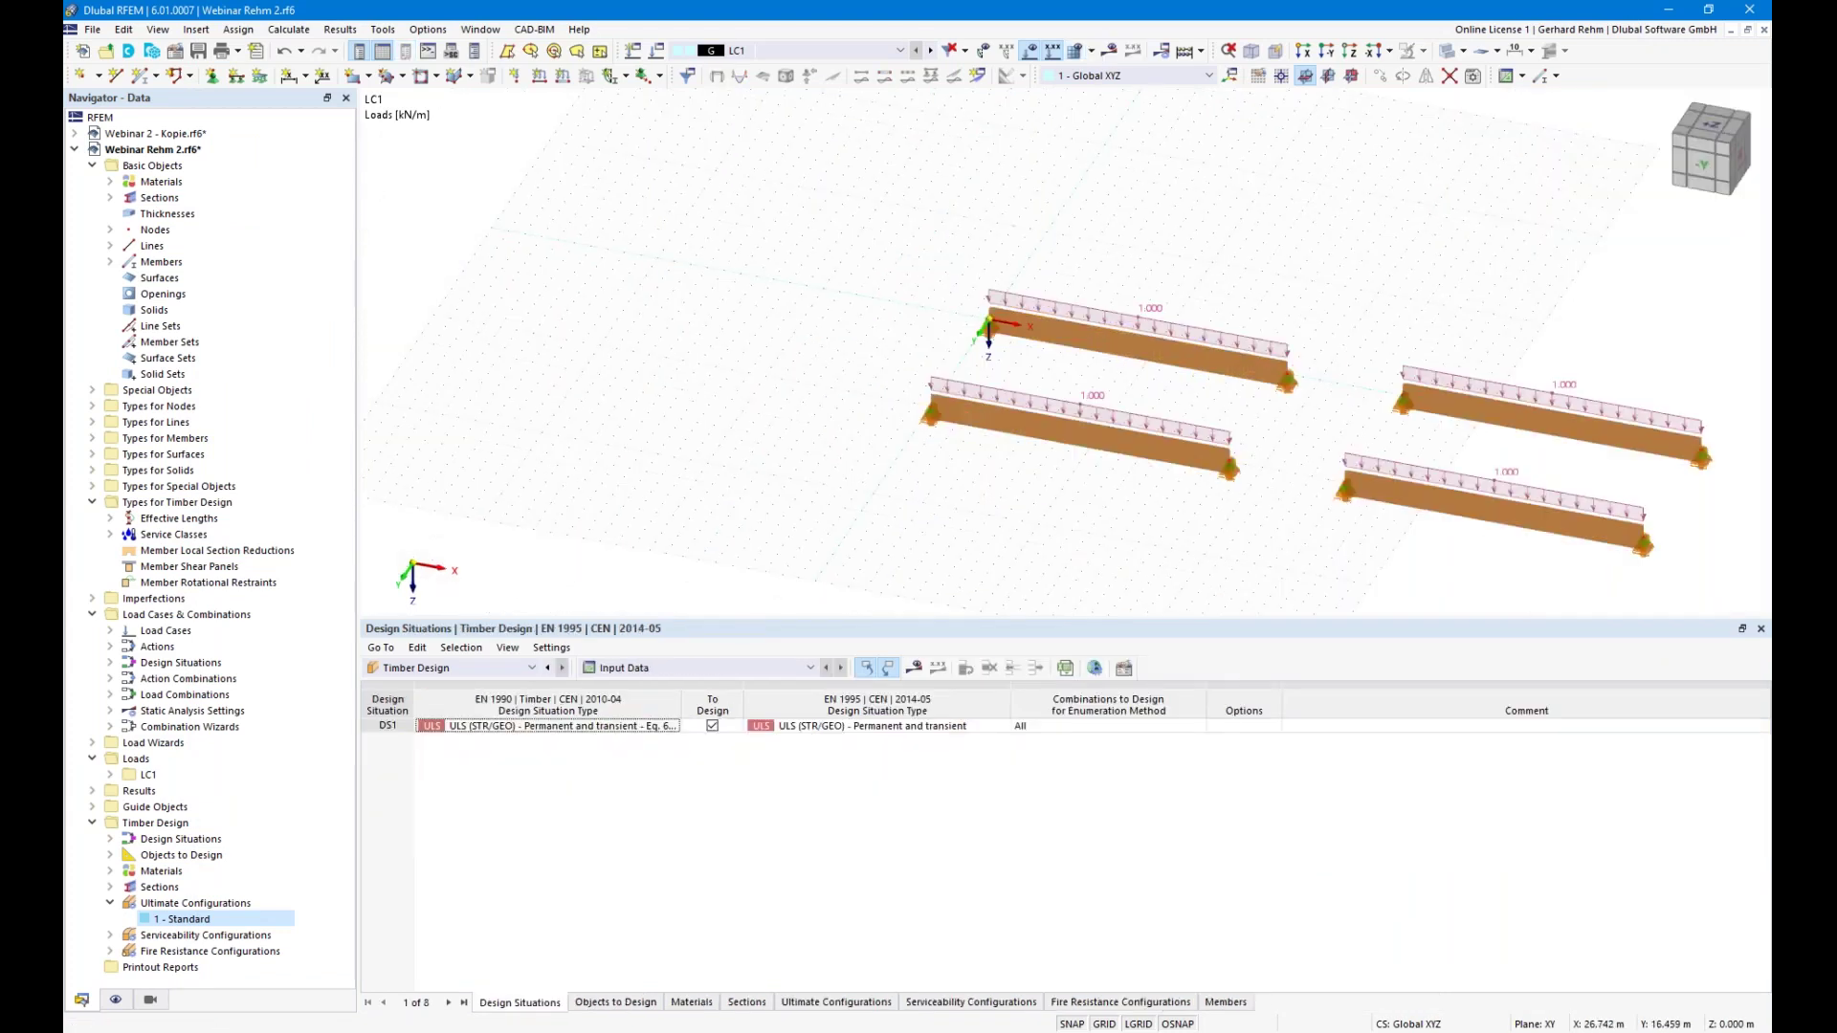
middle_drag(1353, 552, 975, 419)
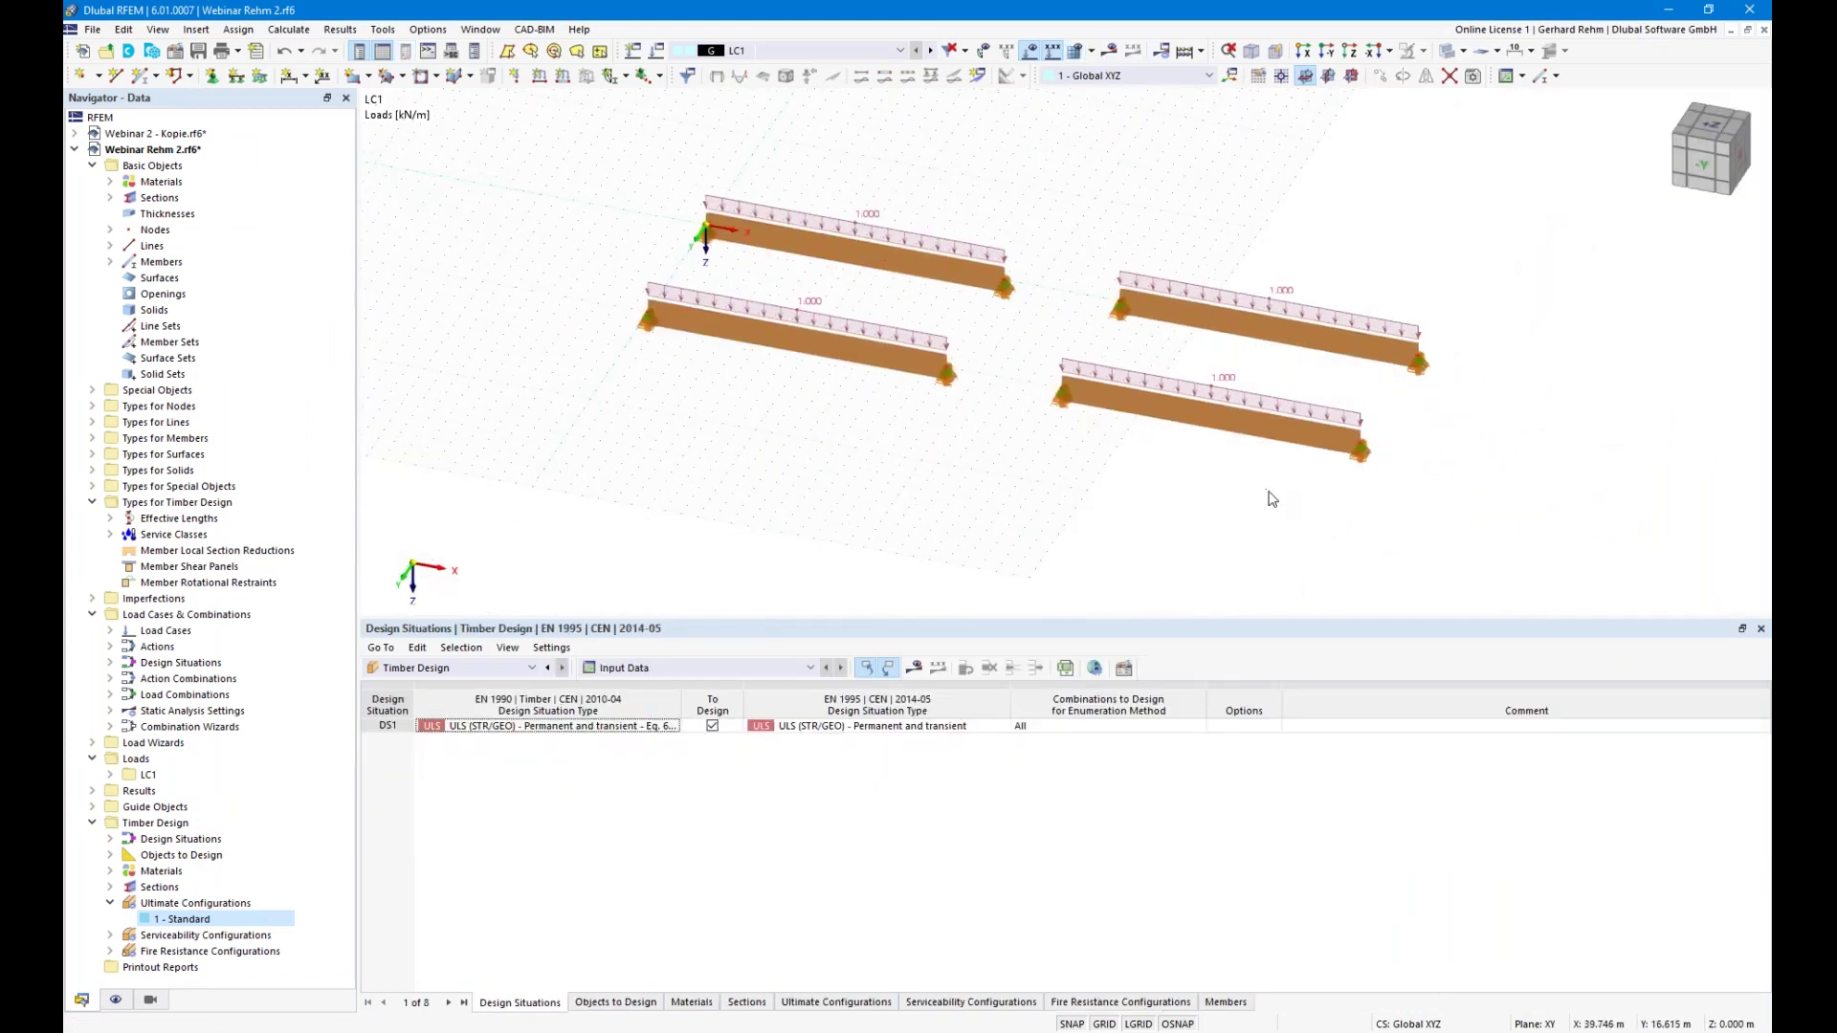
drag(1208, 258, 1208, 258)
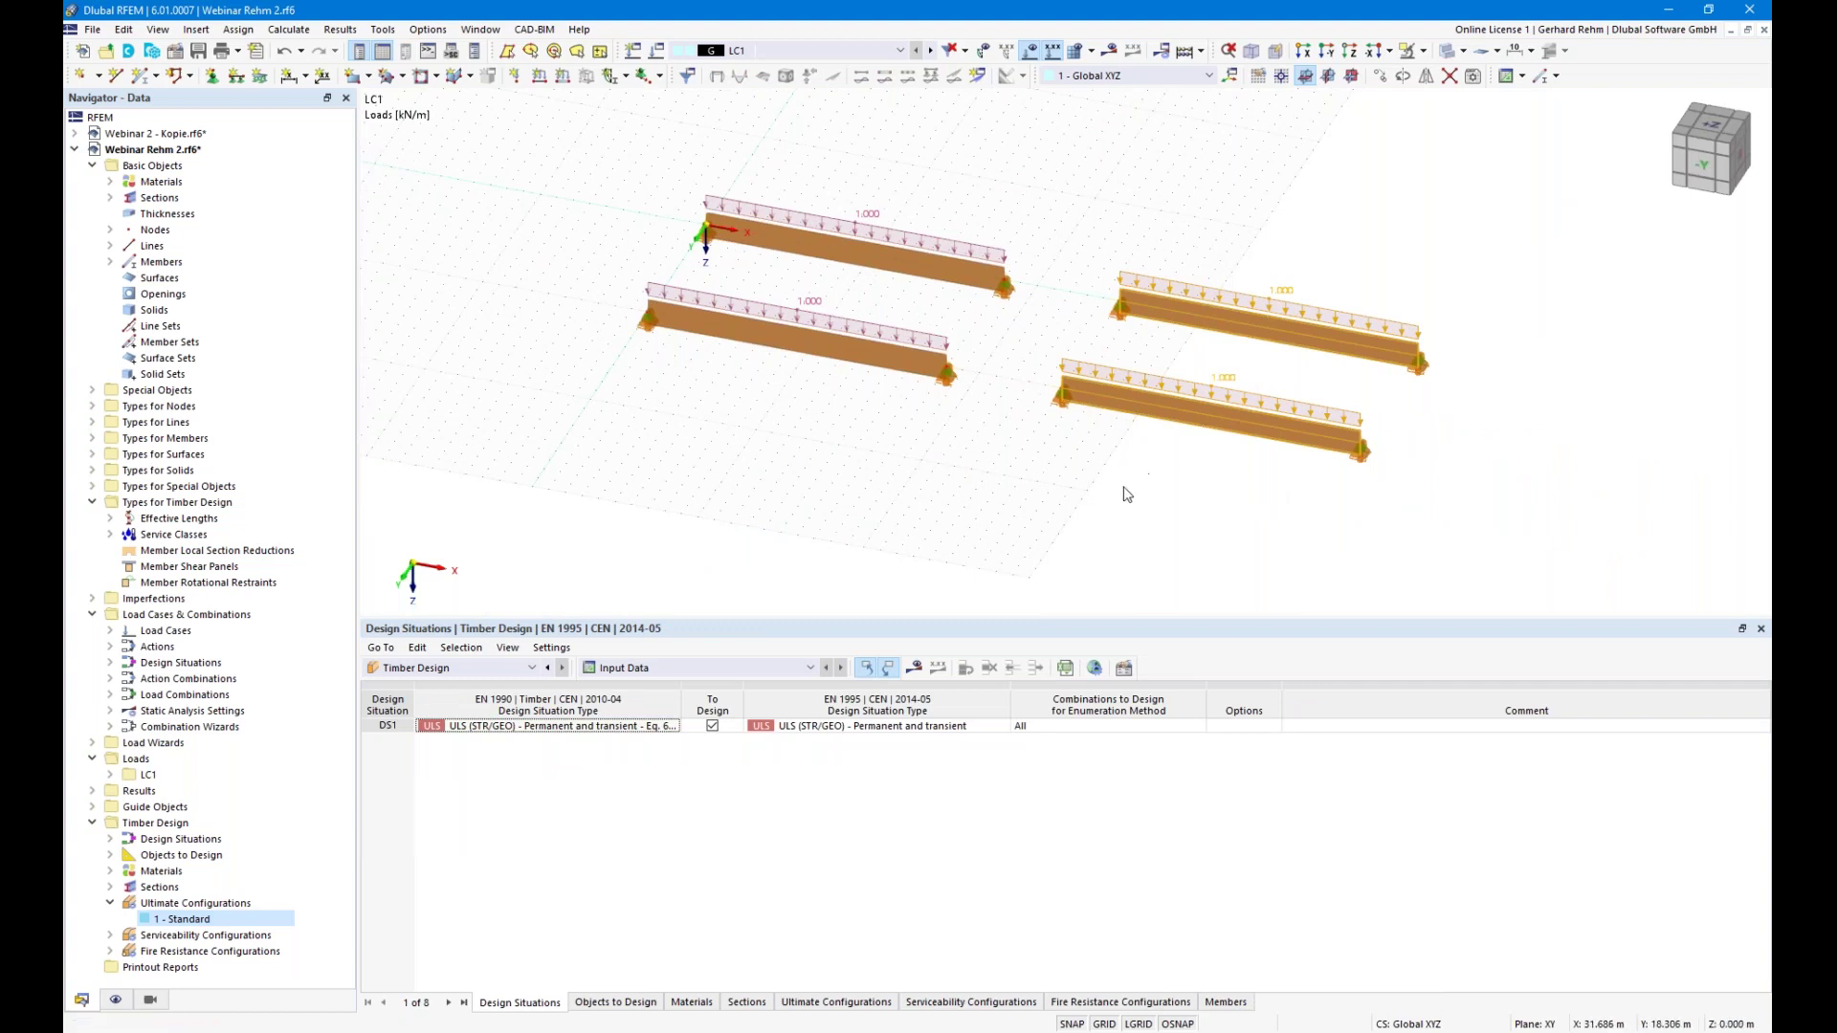
drag(1290, 500, 1199, 289)
click(1119, 525)
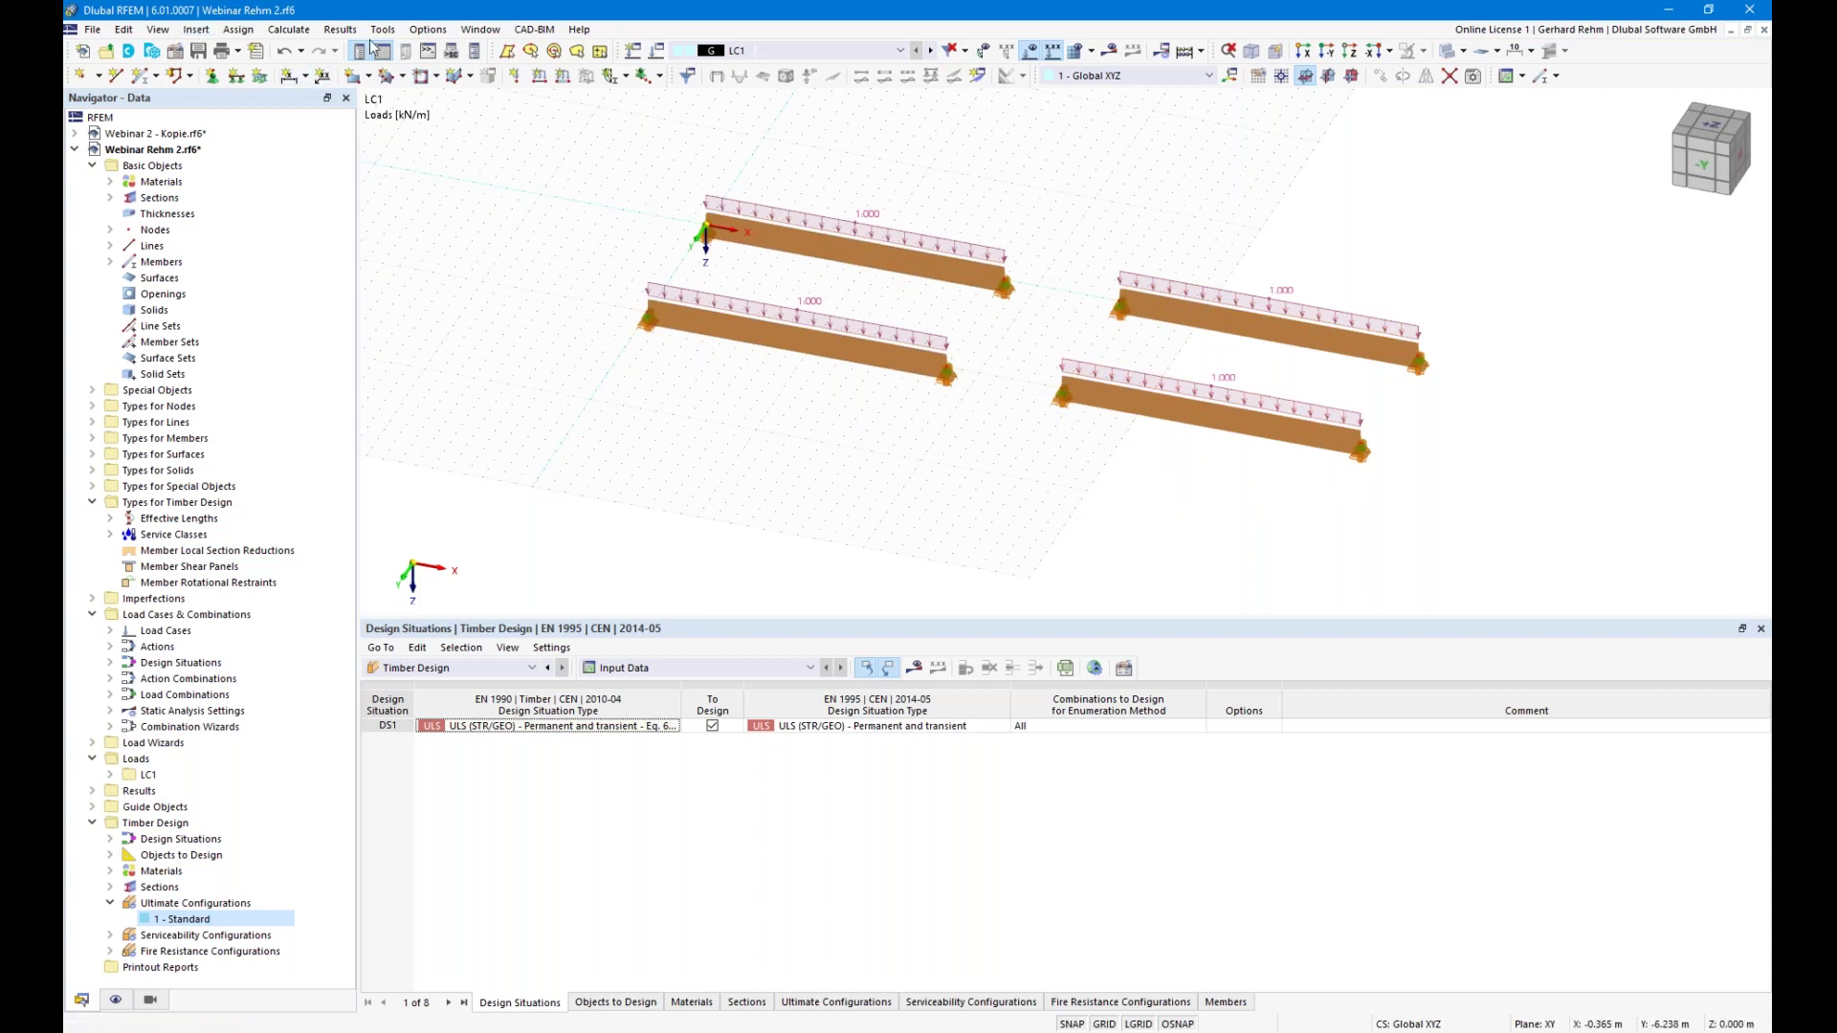
Assign the shortcut Ctrl+T to the Divide Member Using N Intermediate Nodes command
click(129, 32)
mouse_move(158, 31)
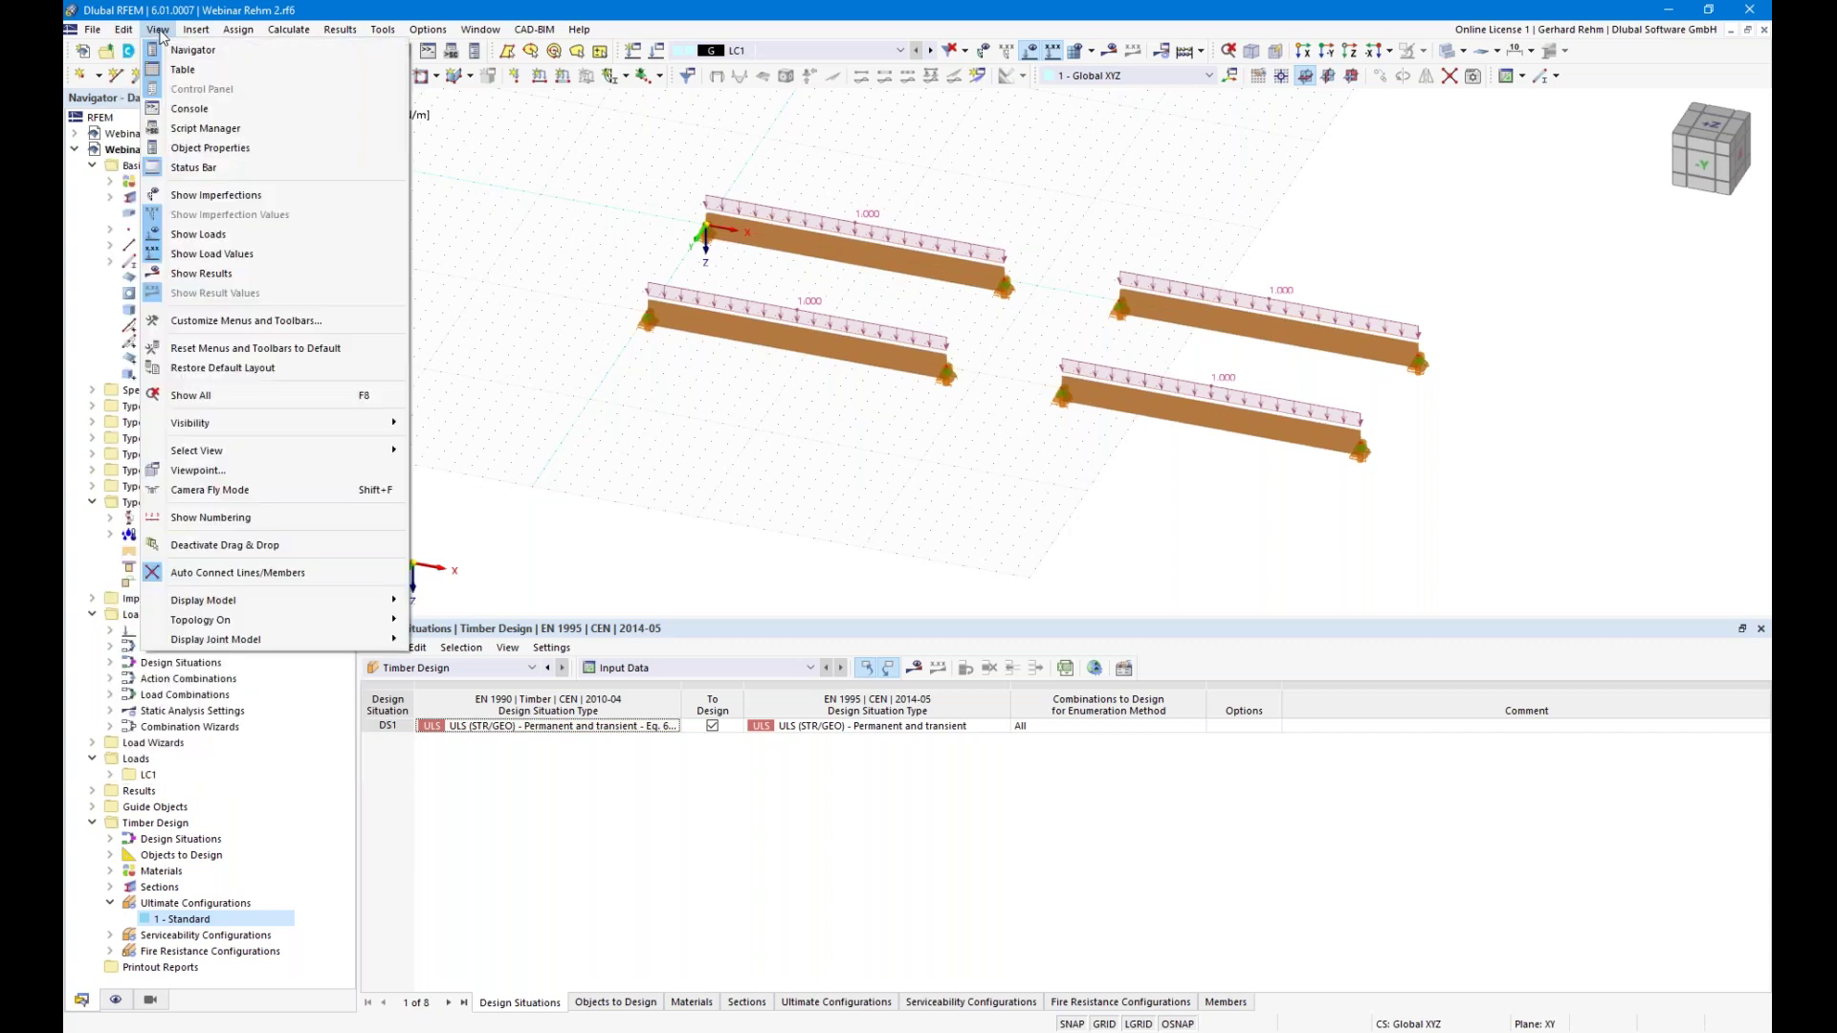
click(201, 320)
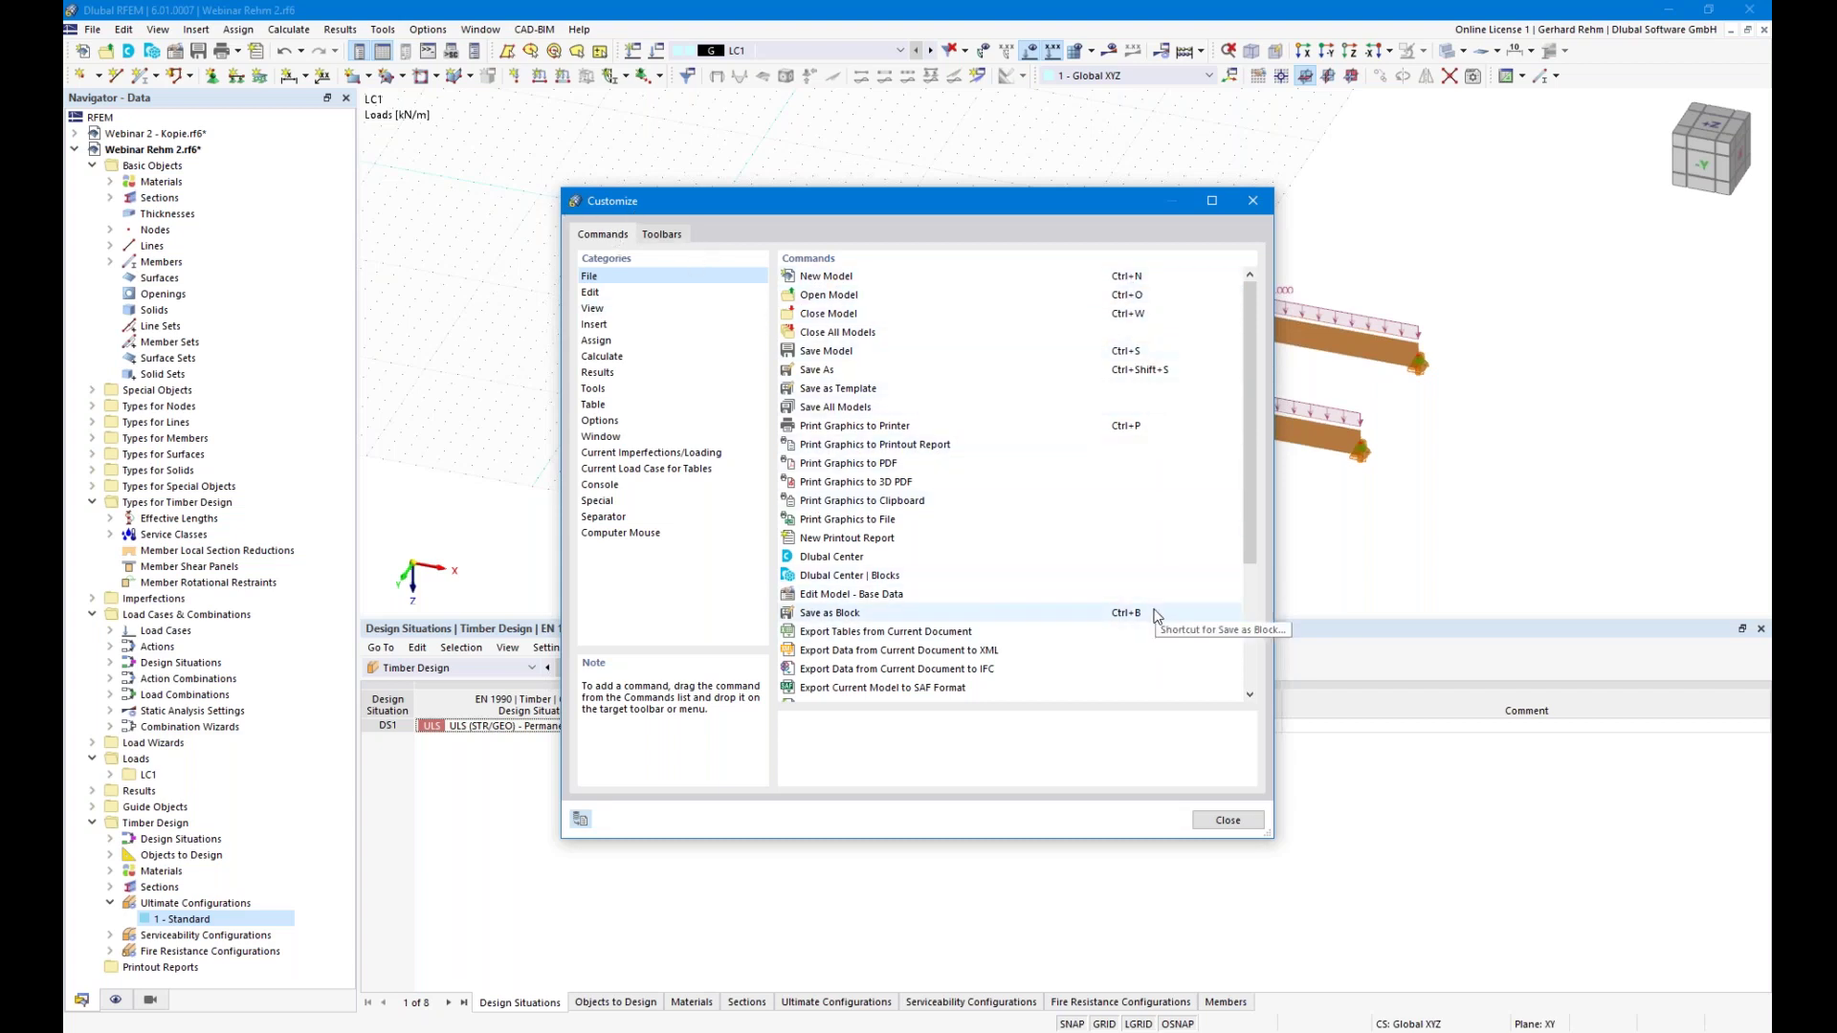
click(593, 389)
scroll(861, 531, down, 2)
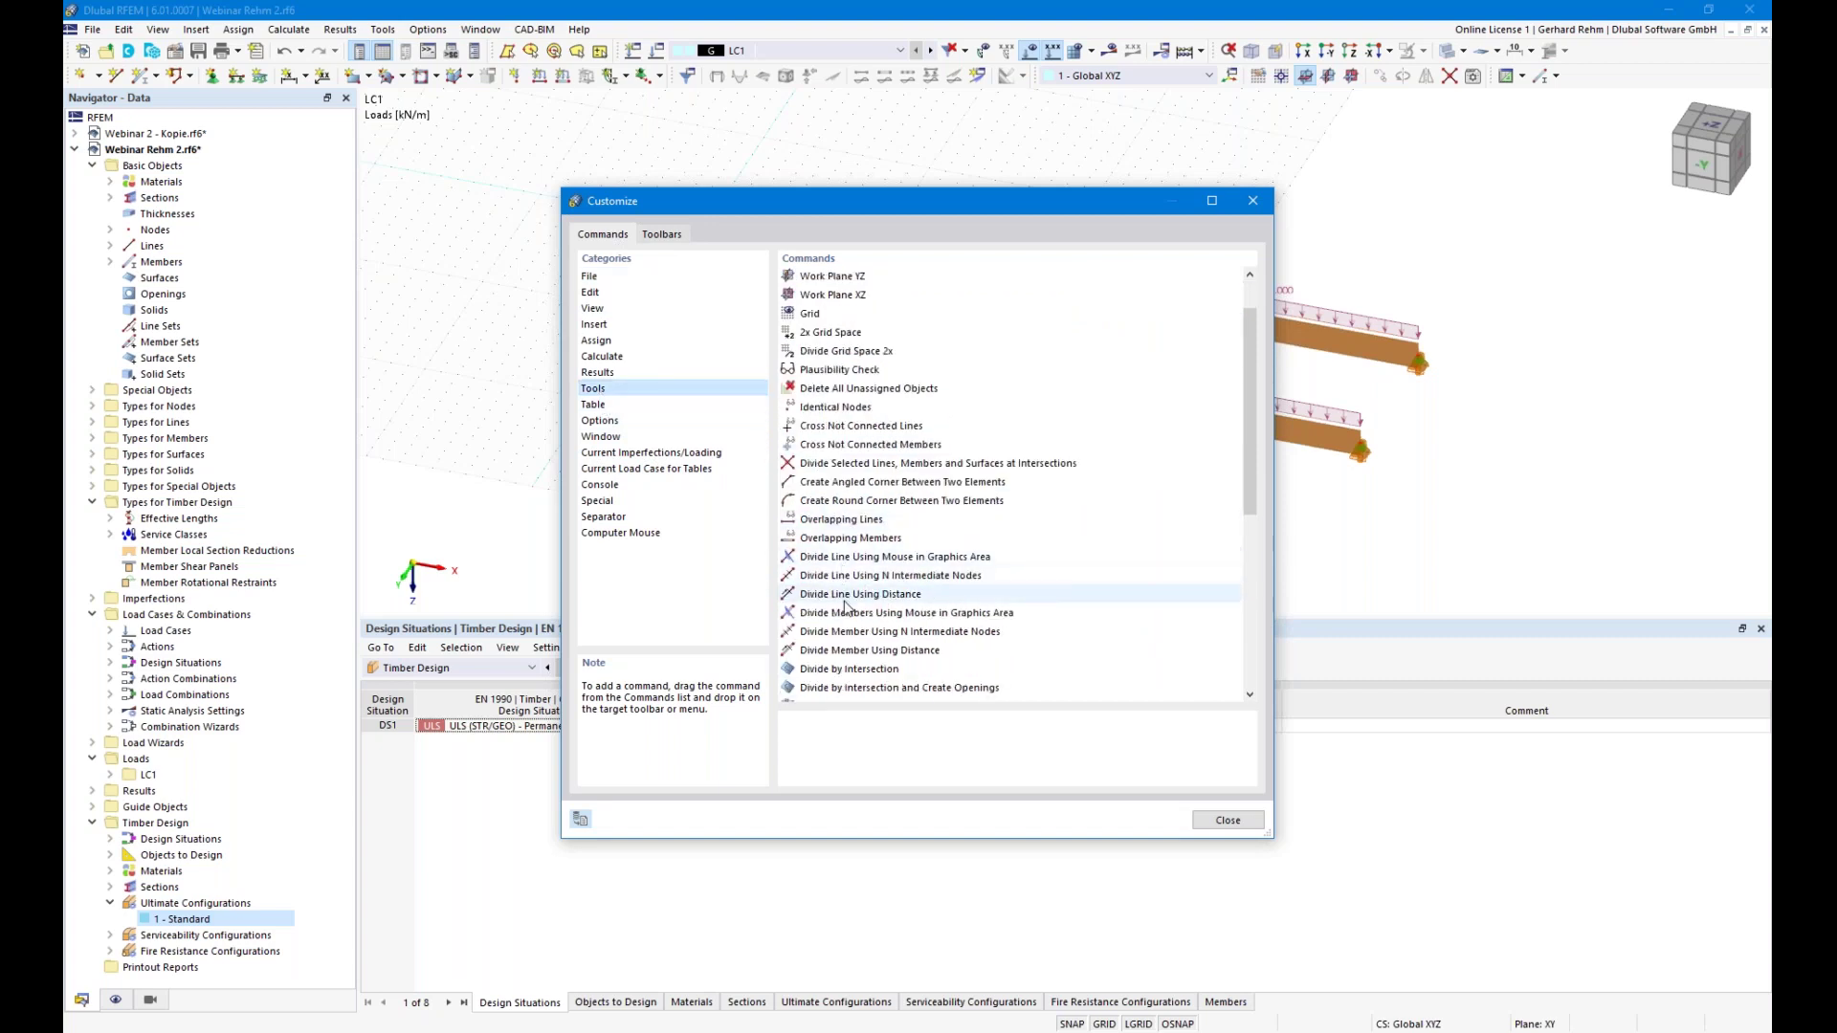
click(851, 635)
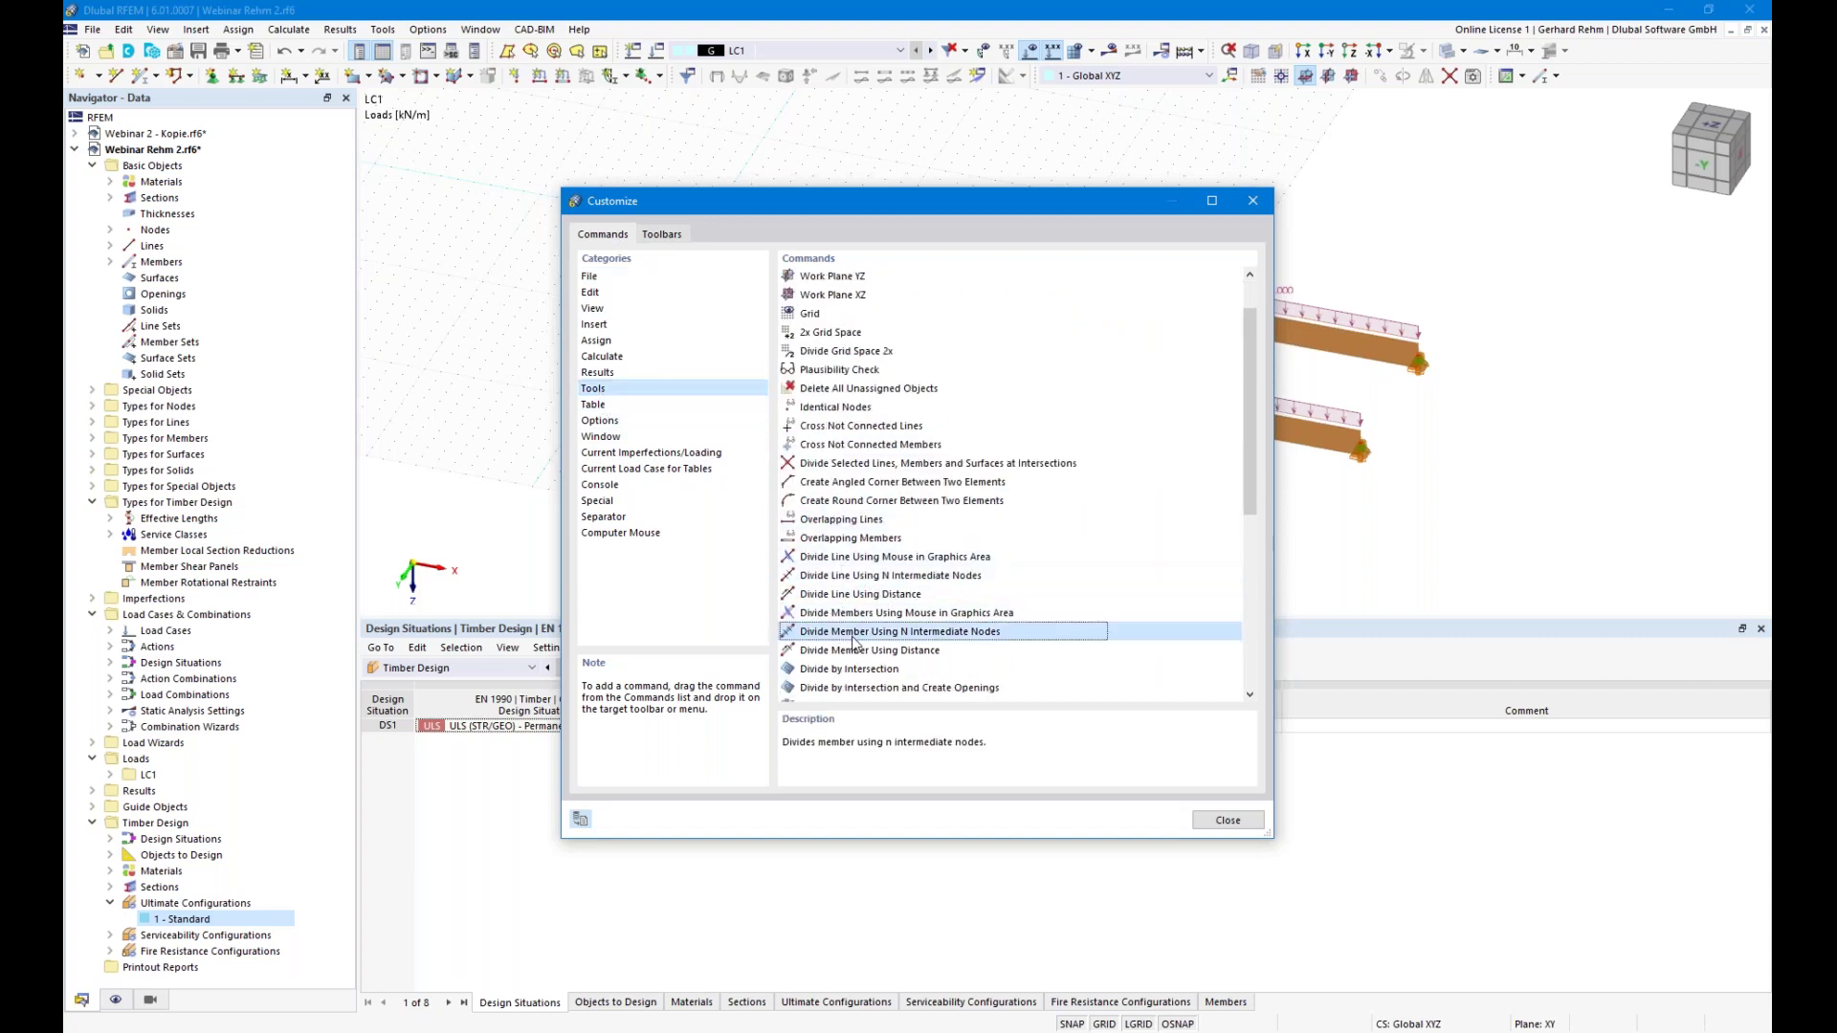
double_click(1171, 632)
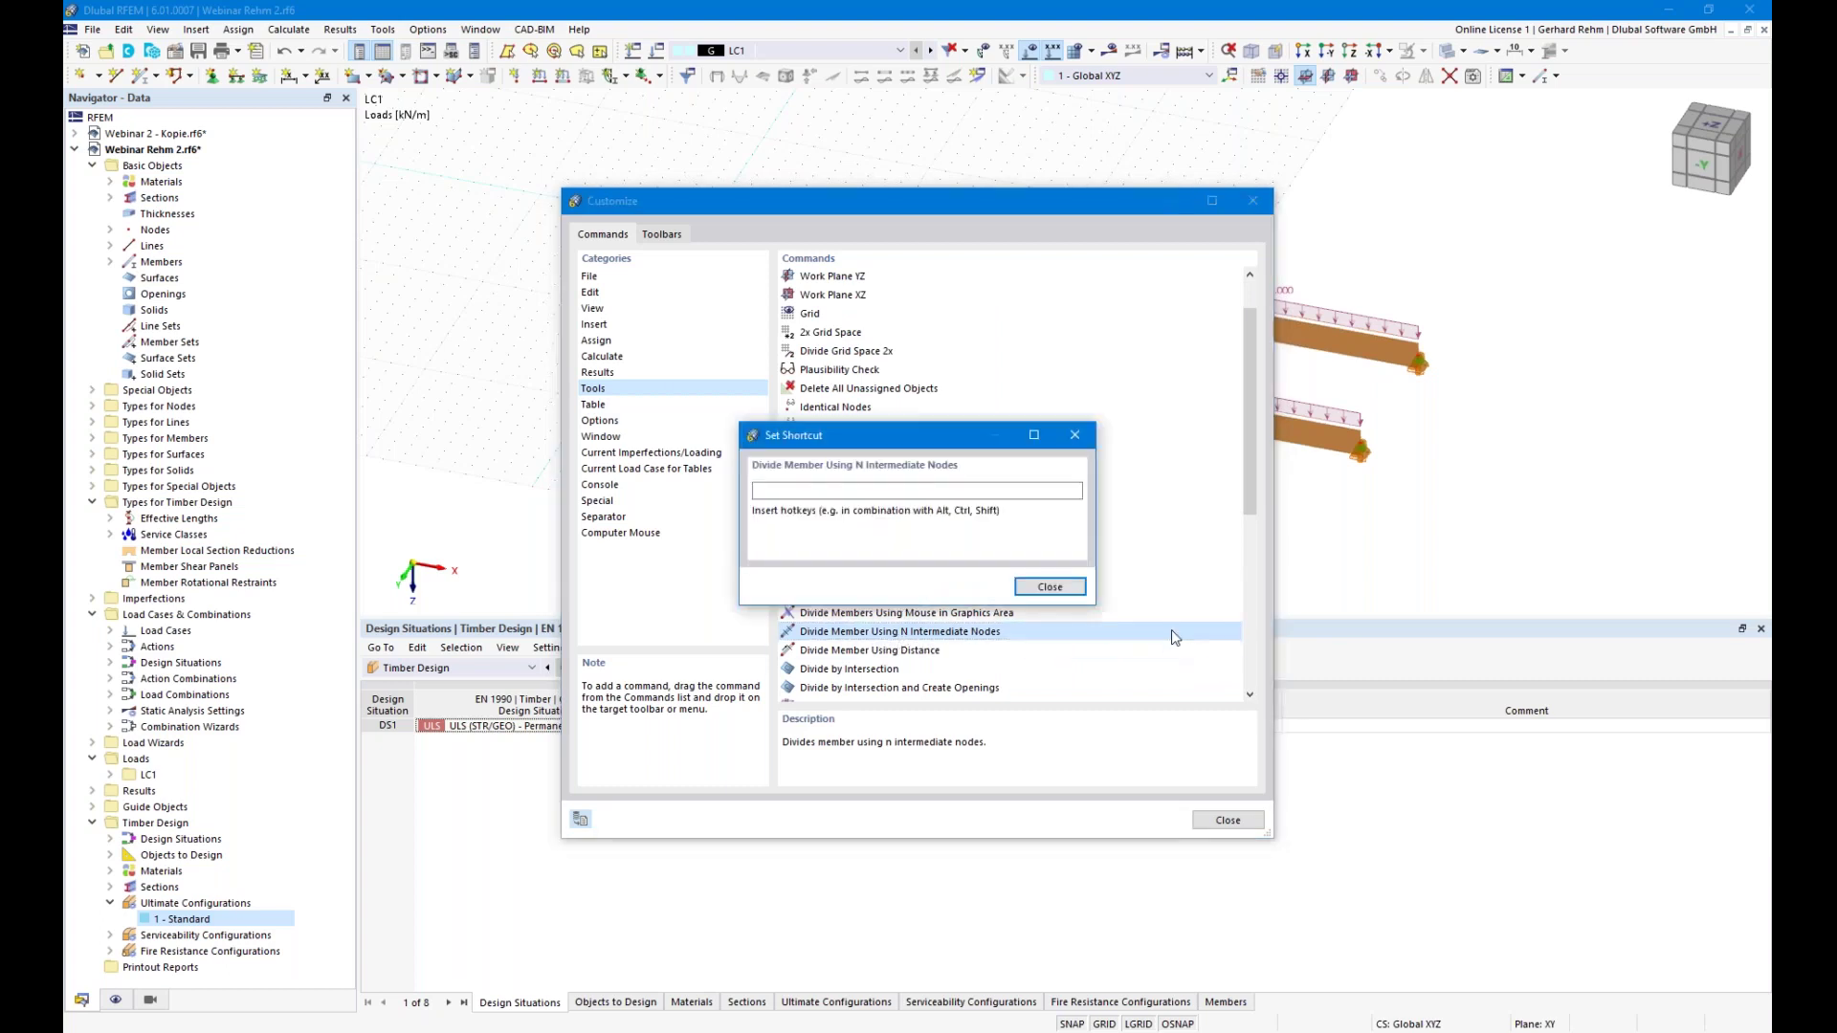
key(ctrl+t)
click(965, 587)
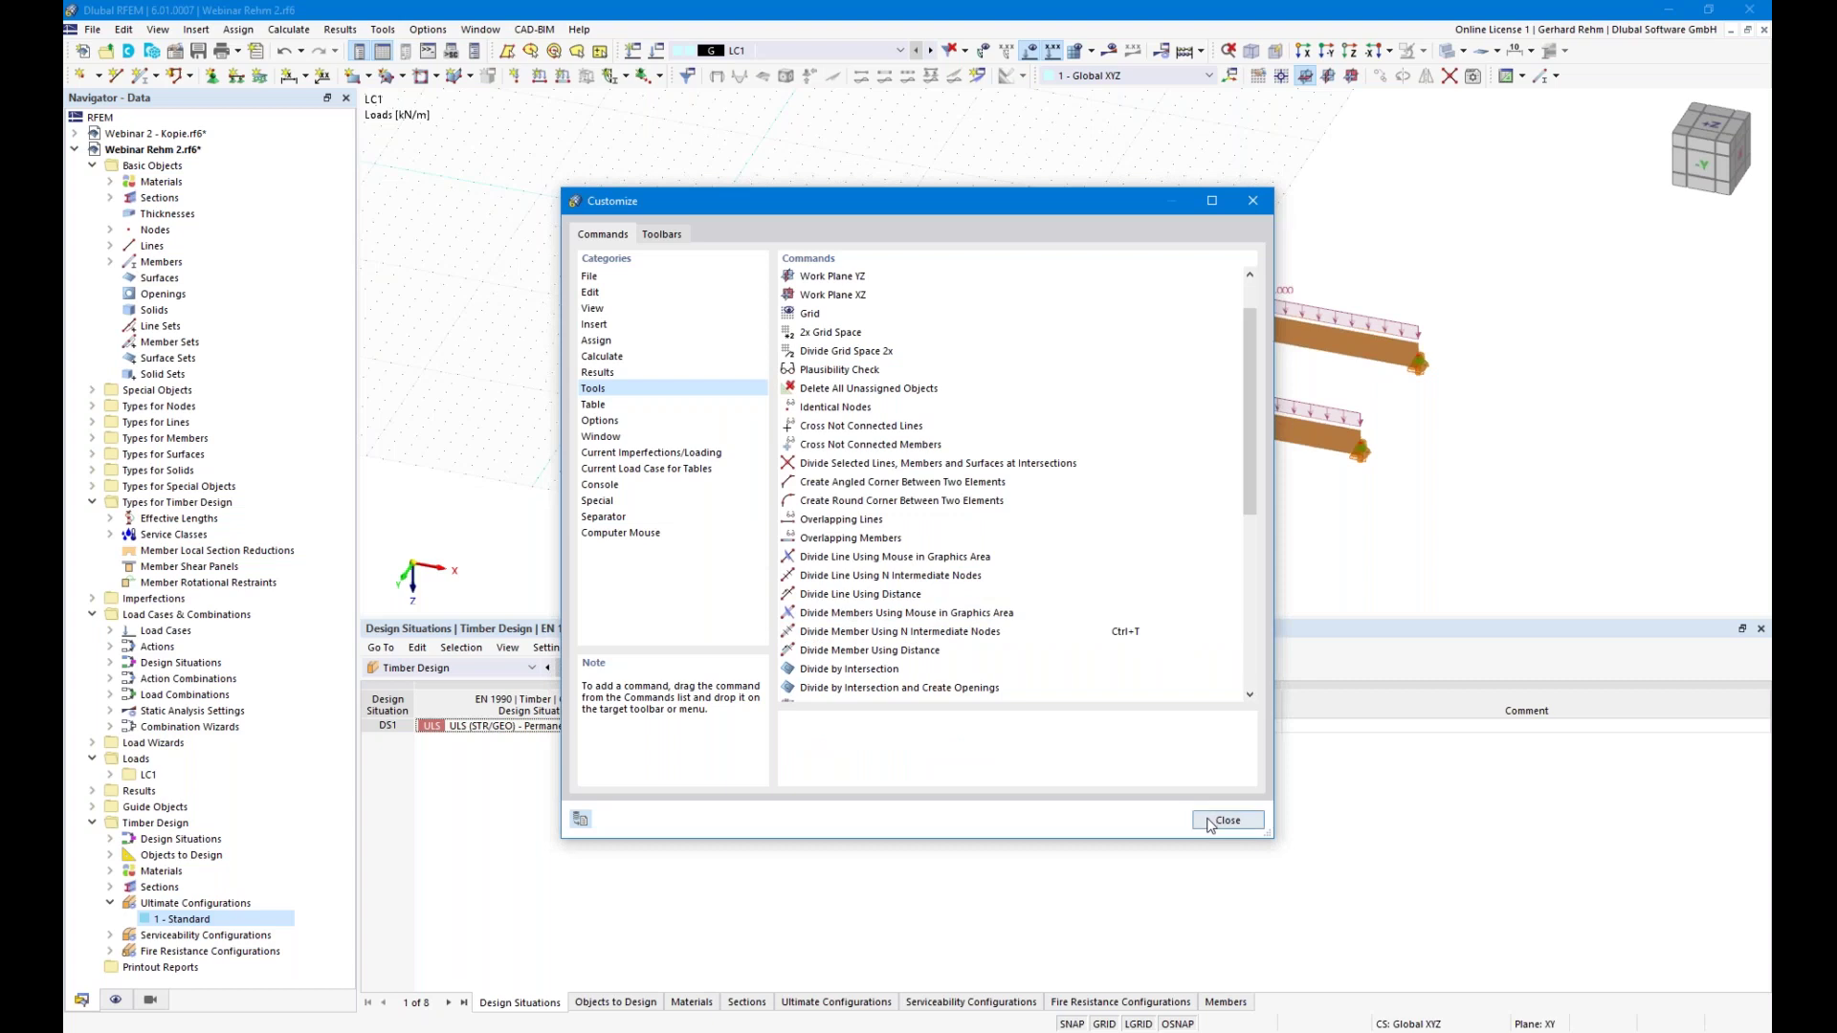
click(1227, 821)
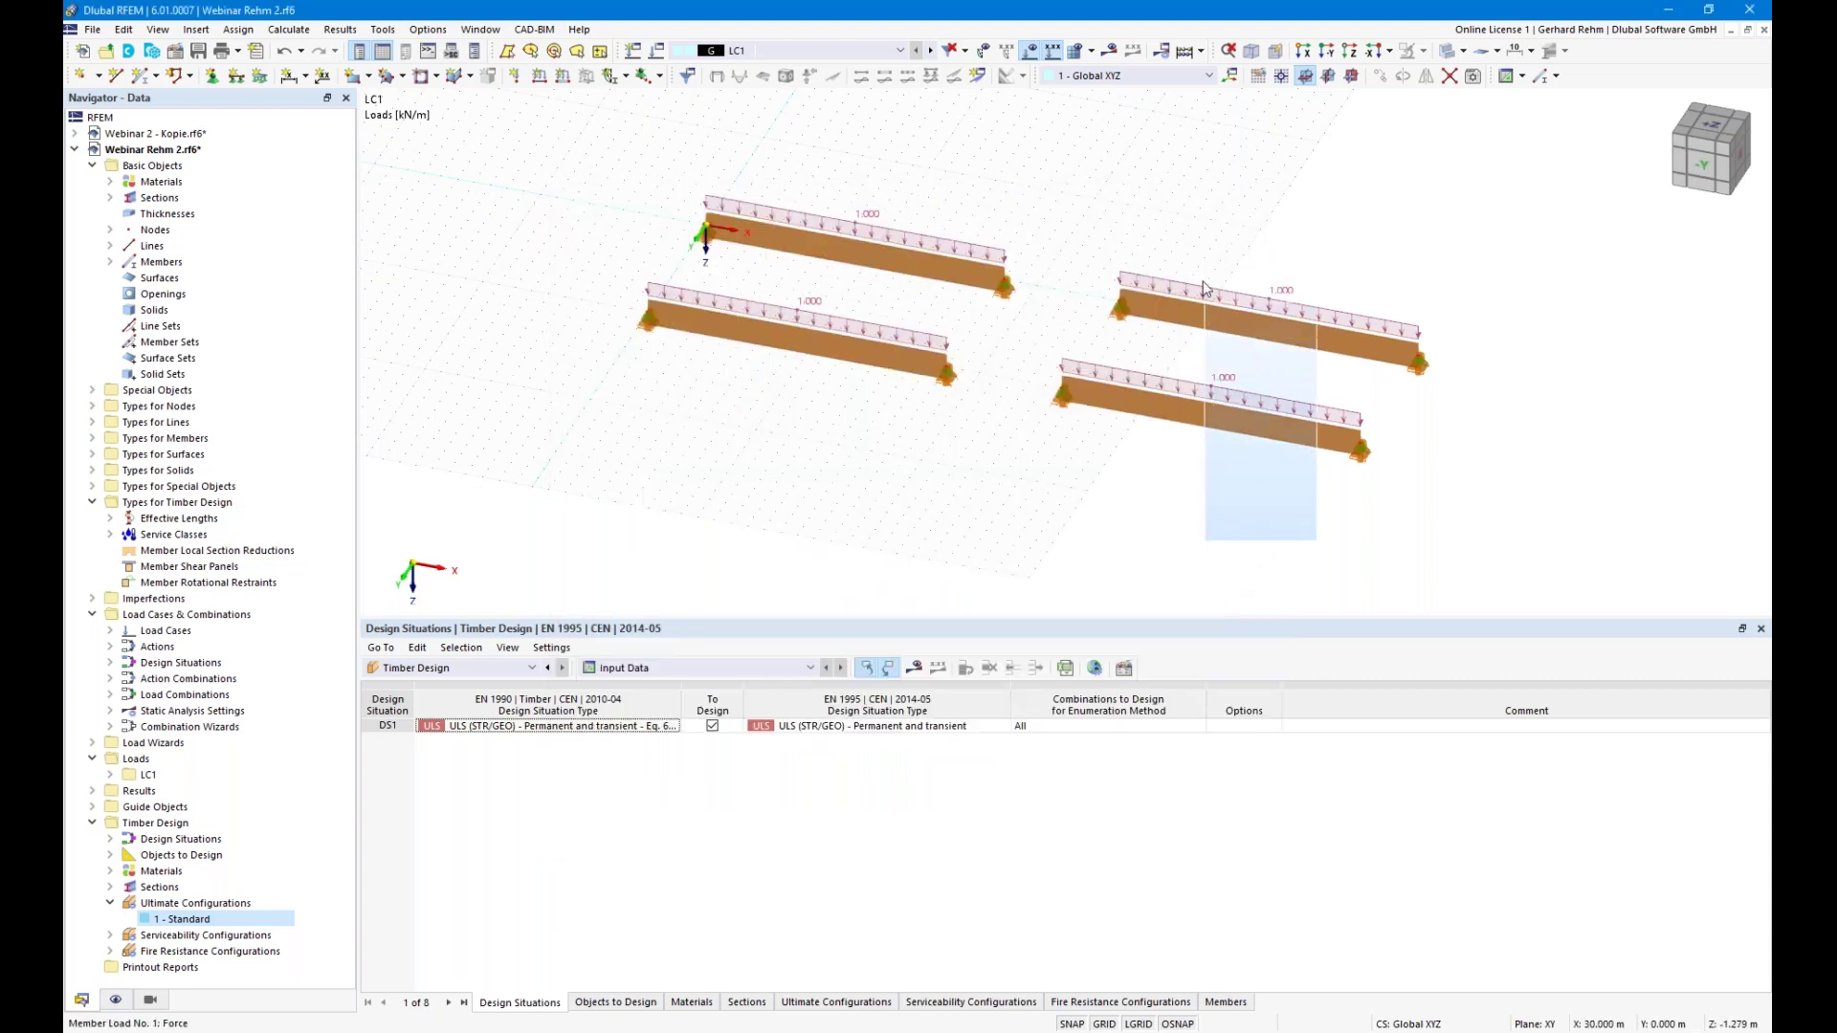
Create 2 intermediate 'On Member' nodes on members 3 and 4 without dividing them, and display the model as wireframe
key(ctrl+t)
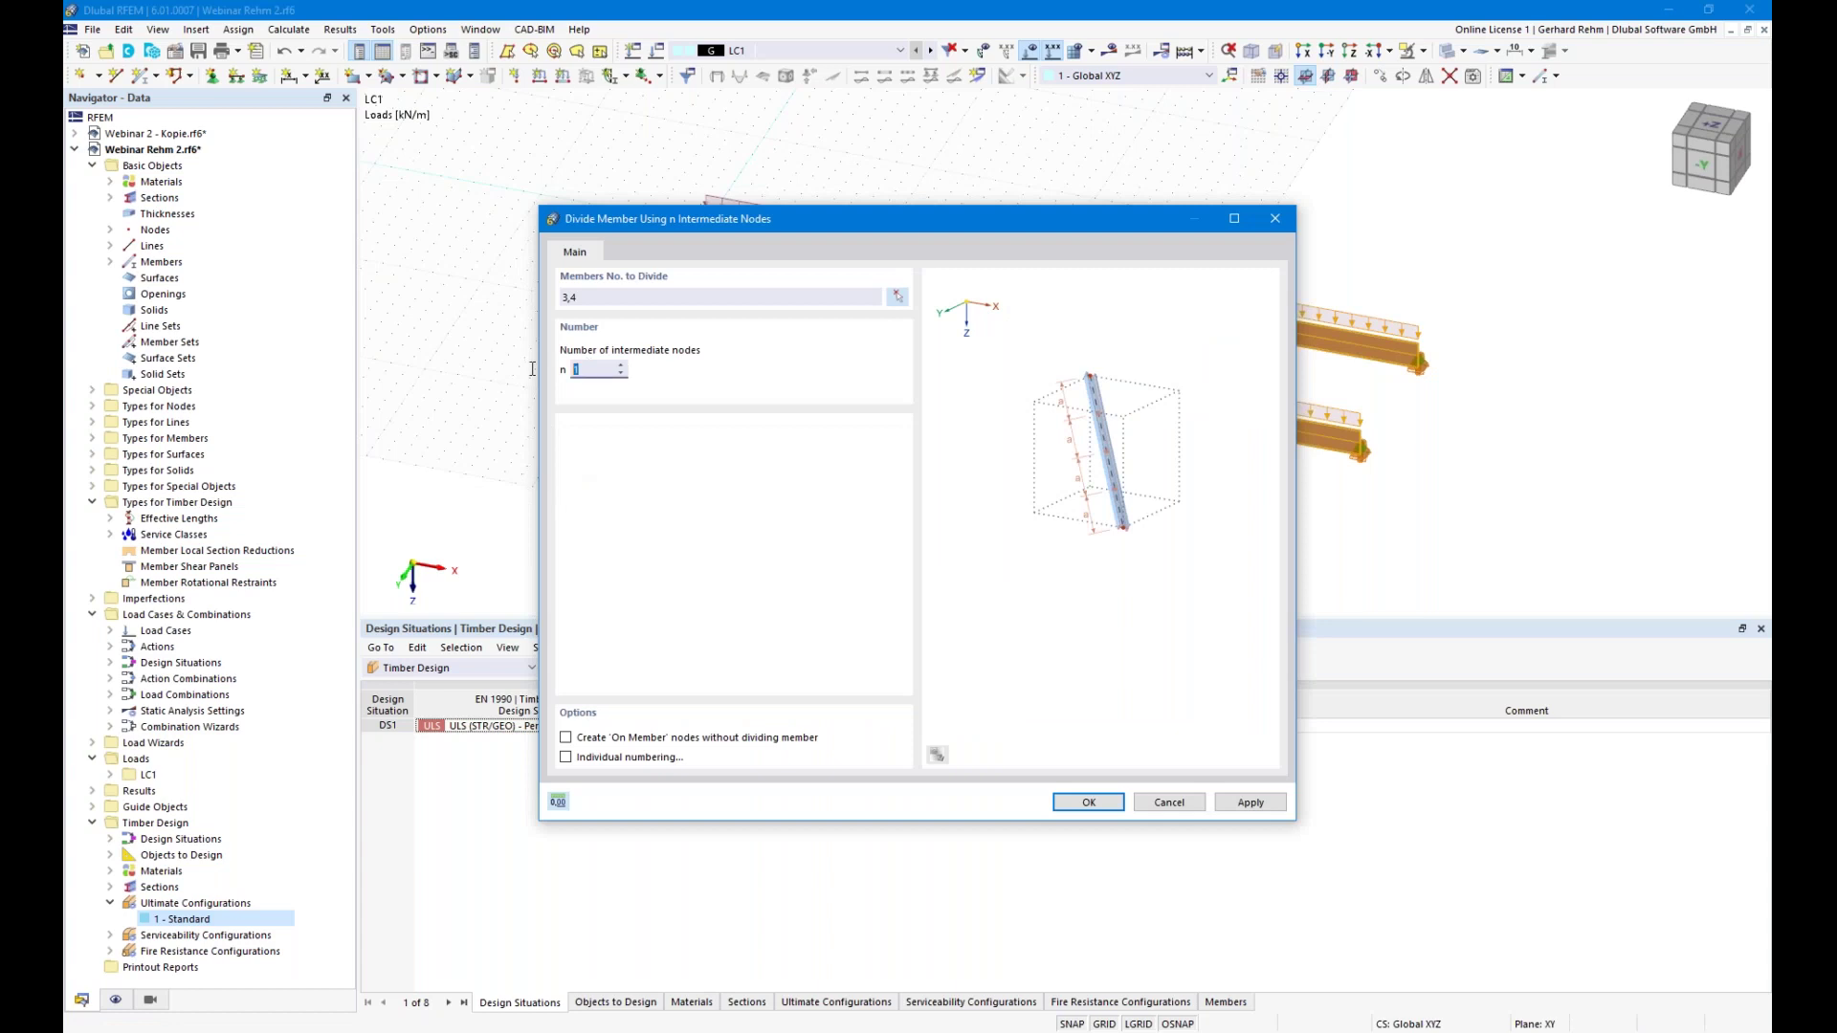
click(600, 743)
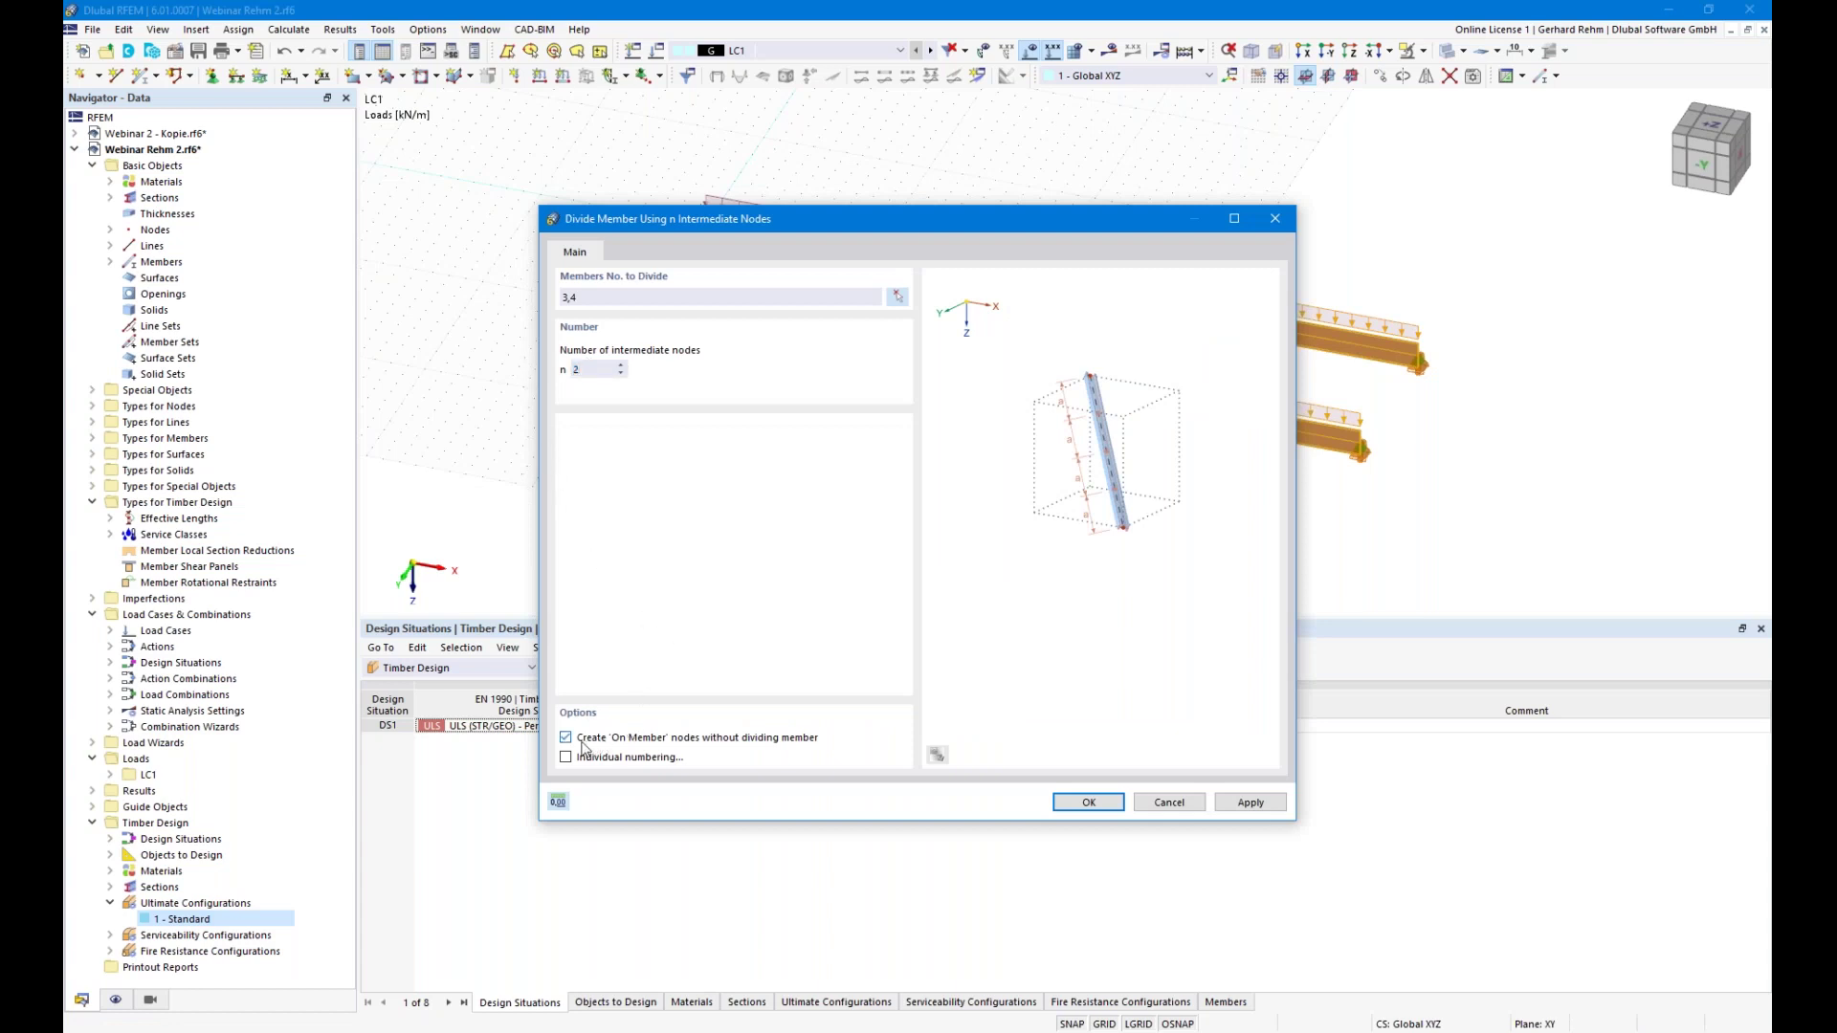
click(1089, 804)
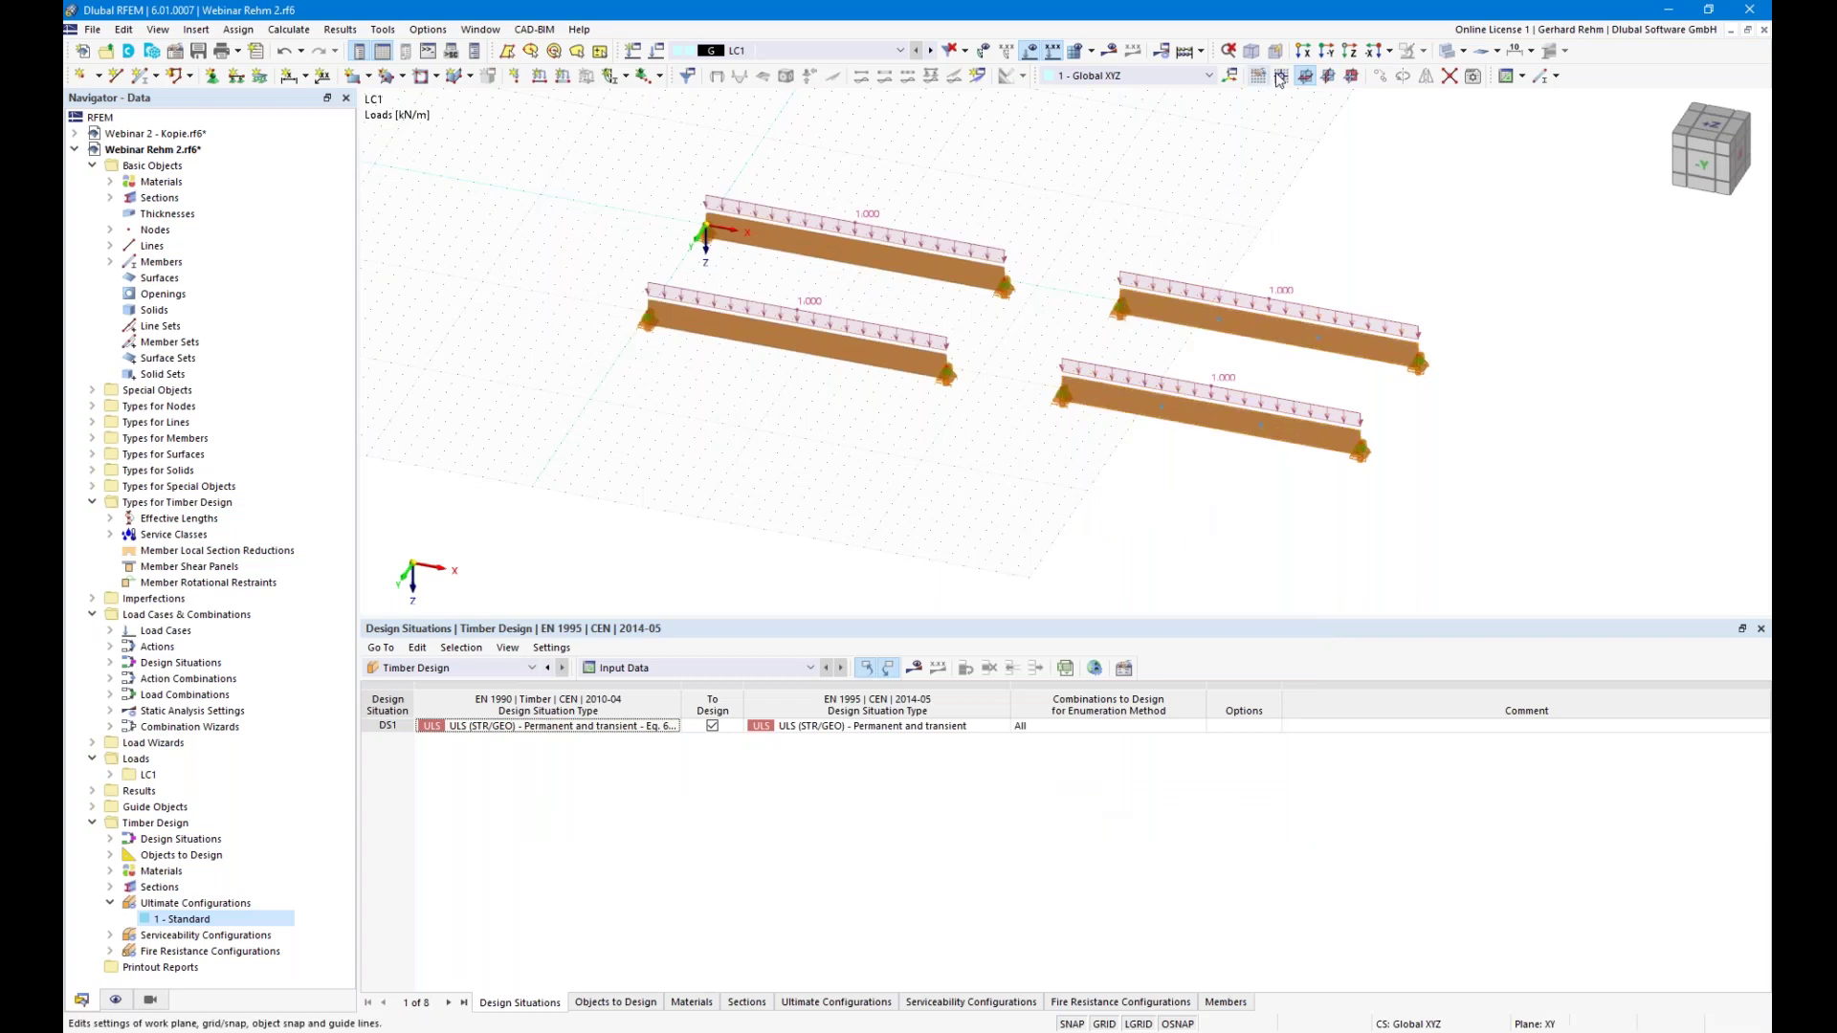
click(1437, 55)
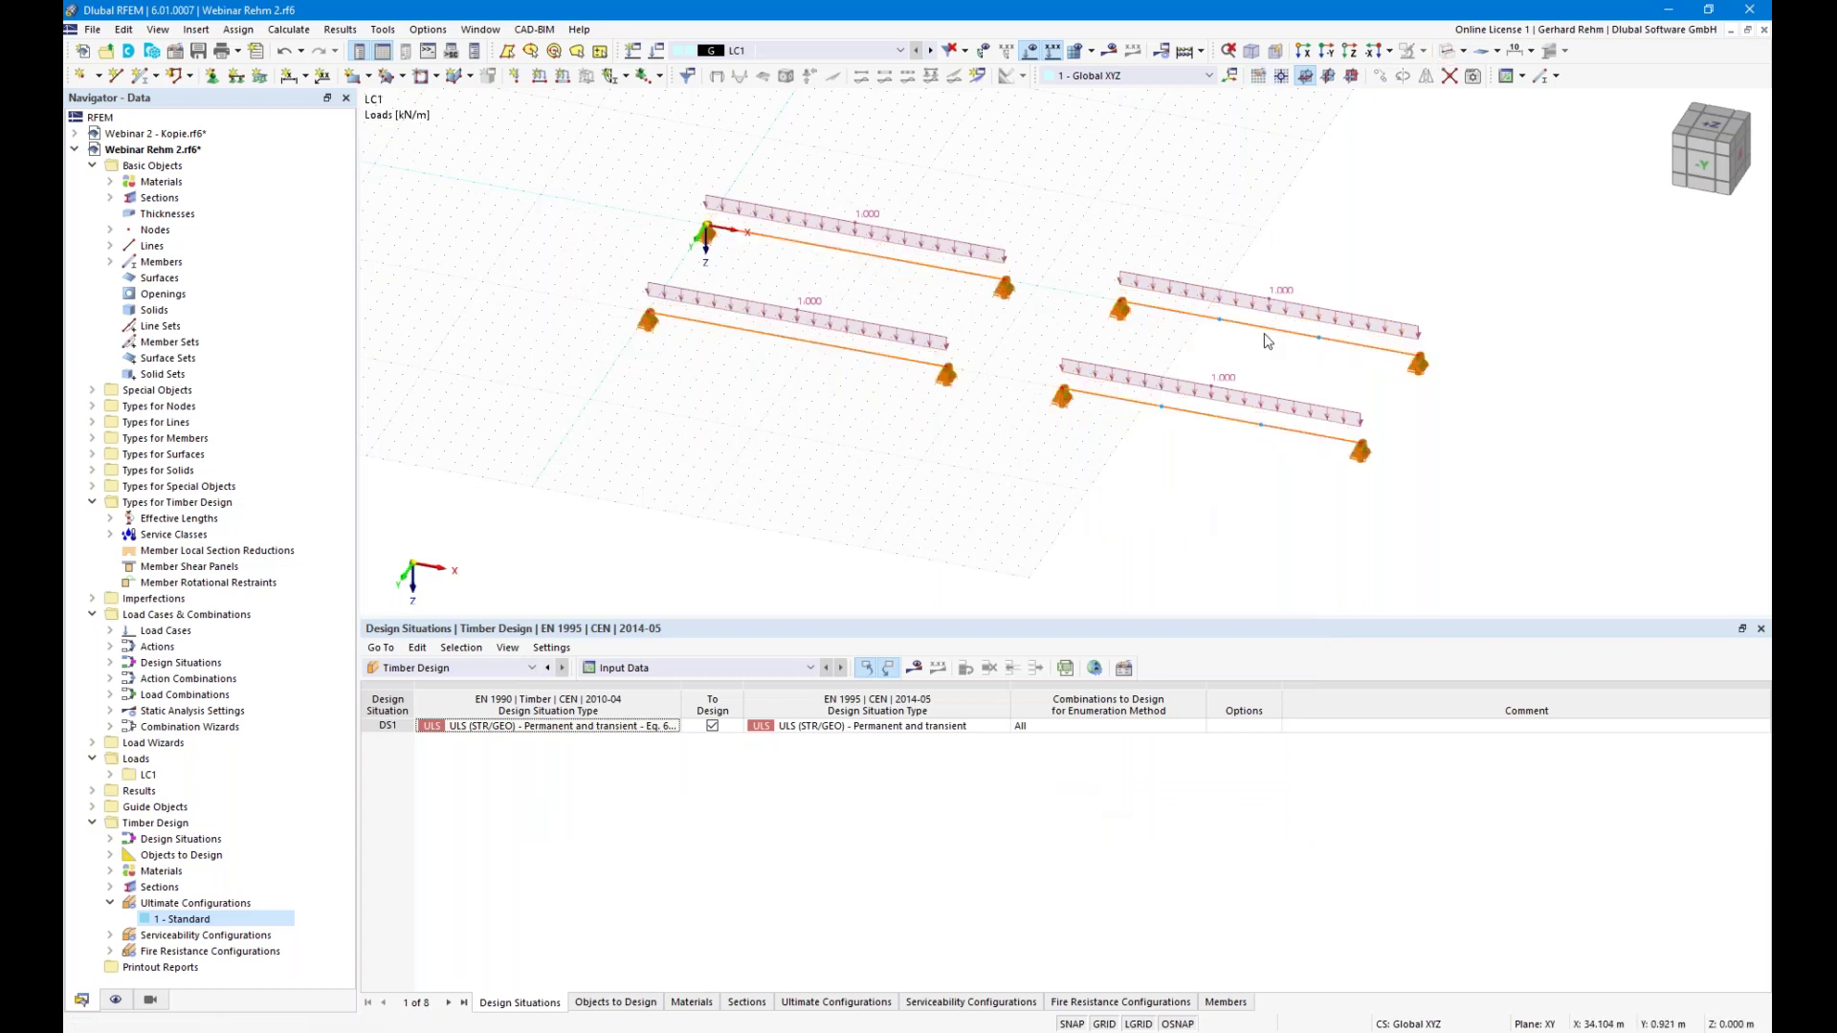
double_click(1269, 332)
drag(867, 170, 813, 485)
click(1377, 473)
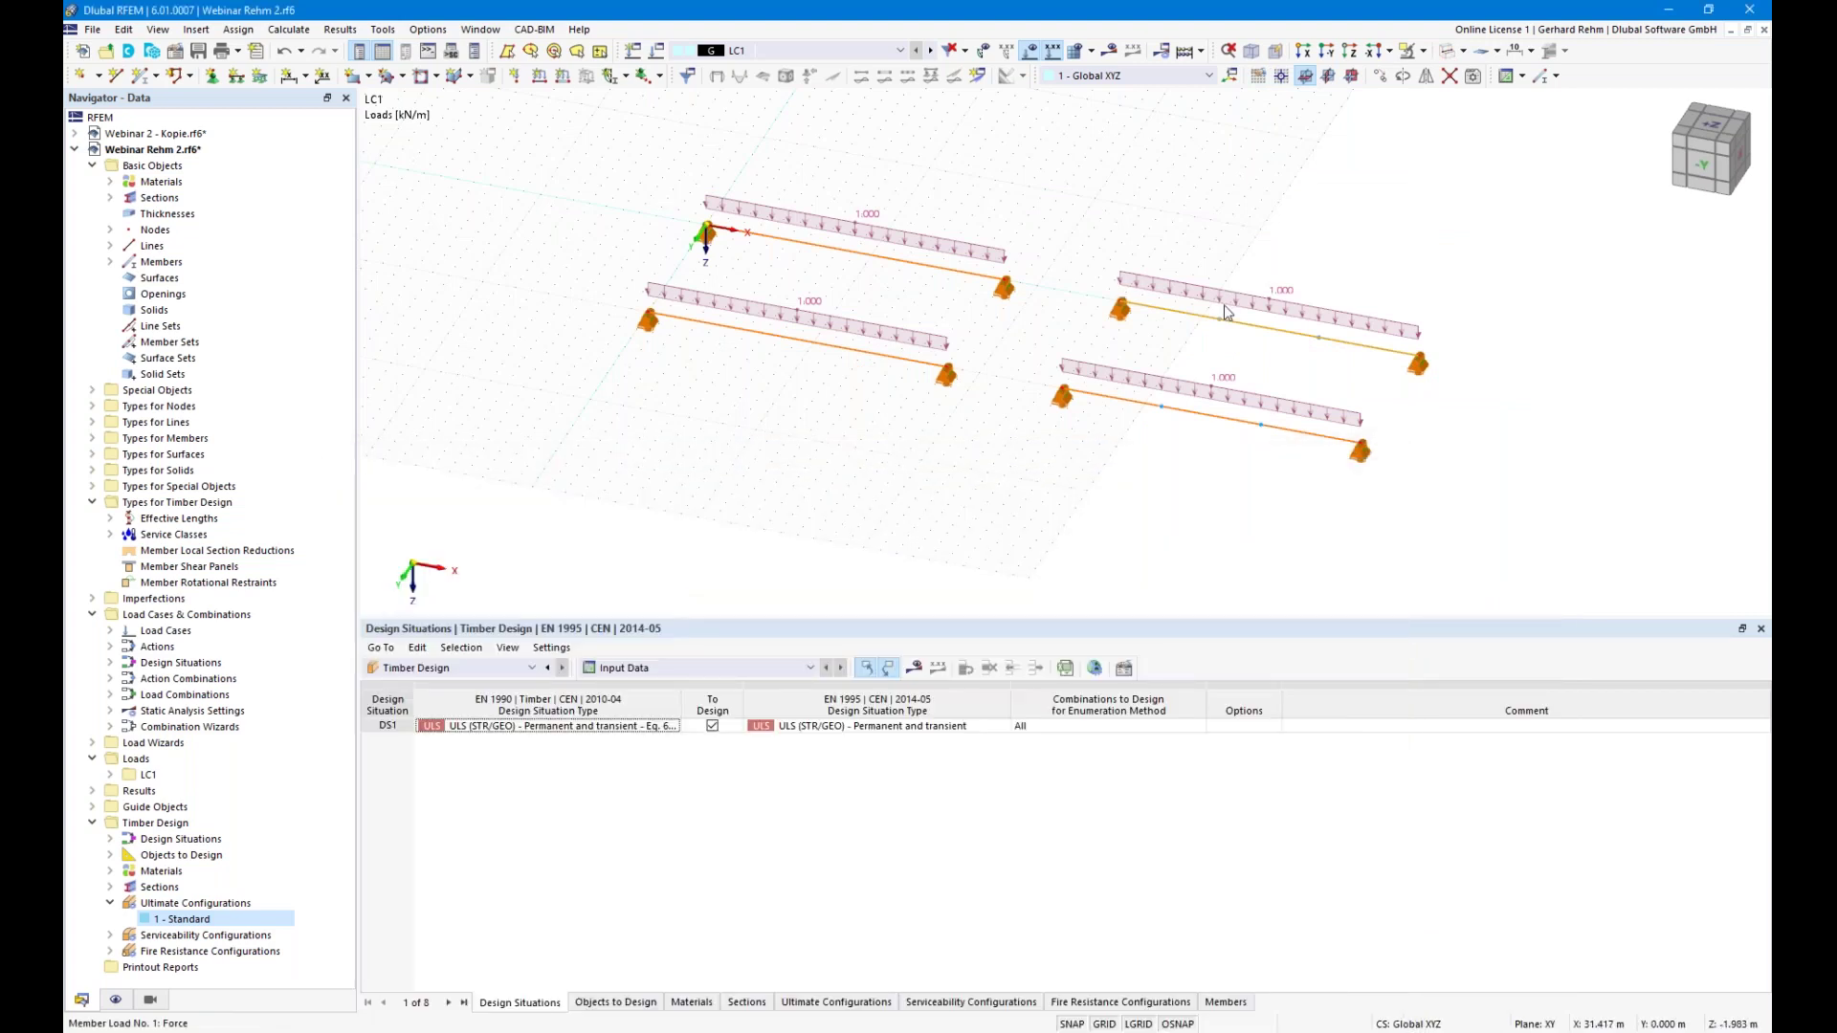
Create new effective lengths for member 3 considering only lateral-torsional buckling, and bring up their nodal supports
double_click(1292, 342)
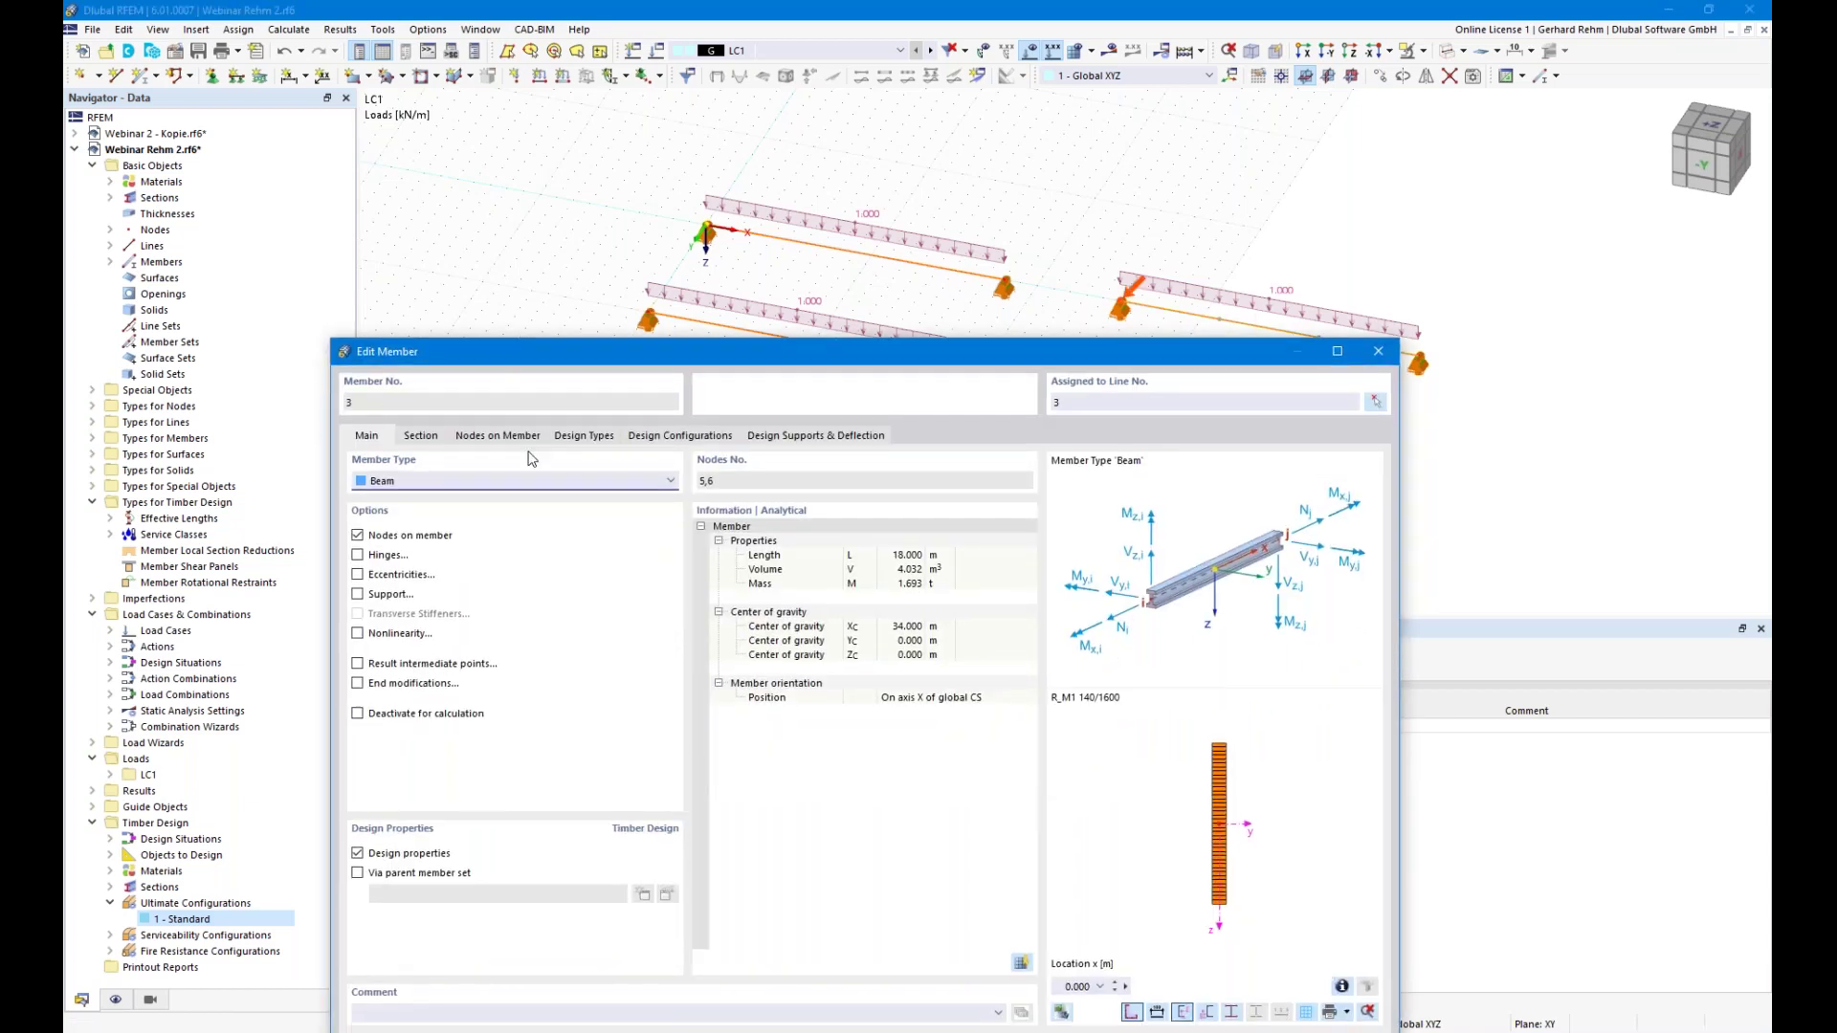
click(595, 437)
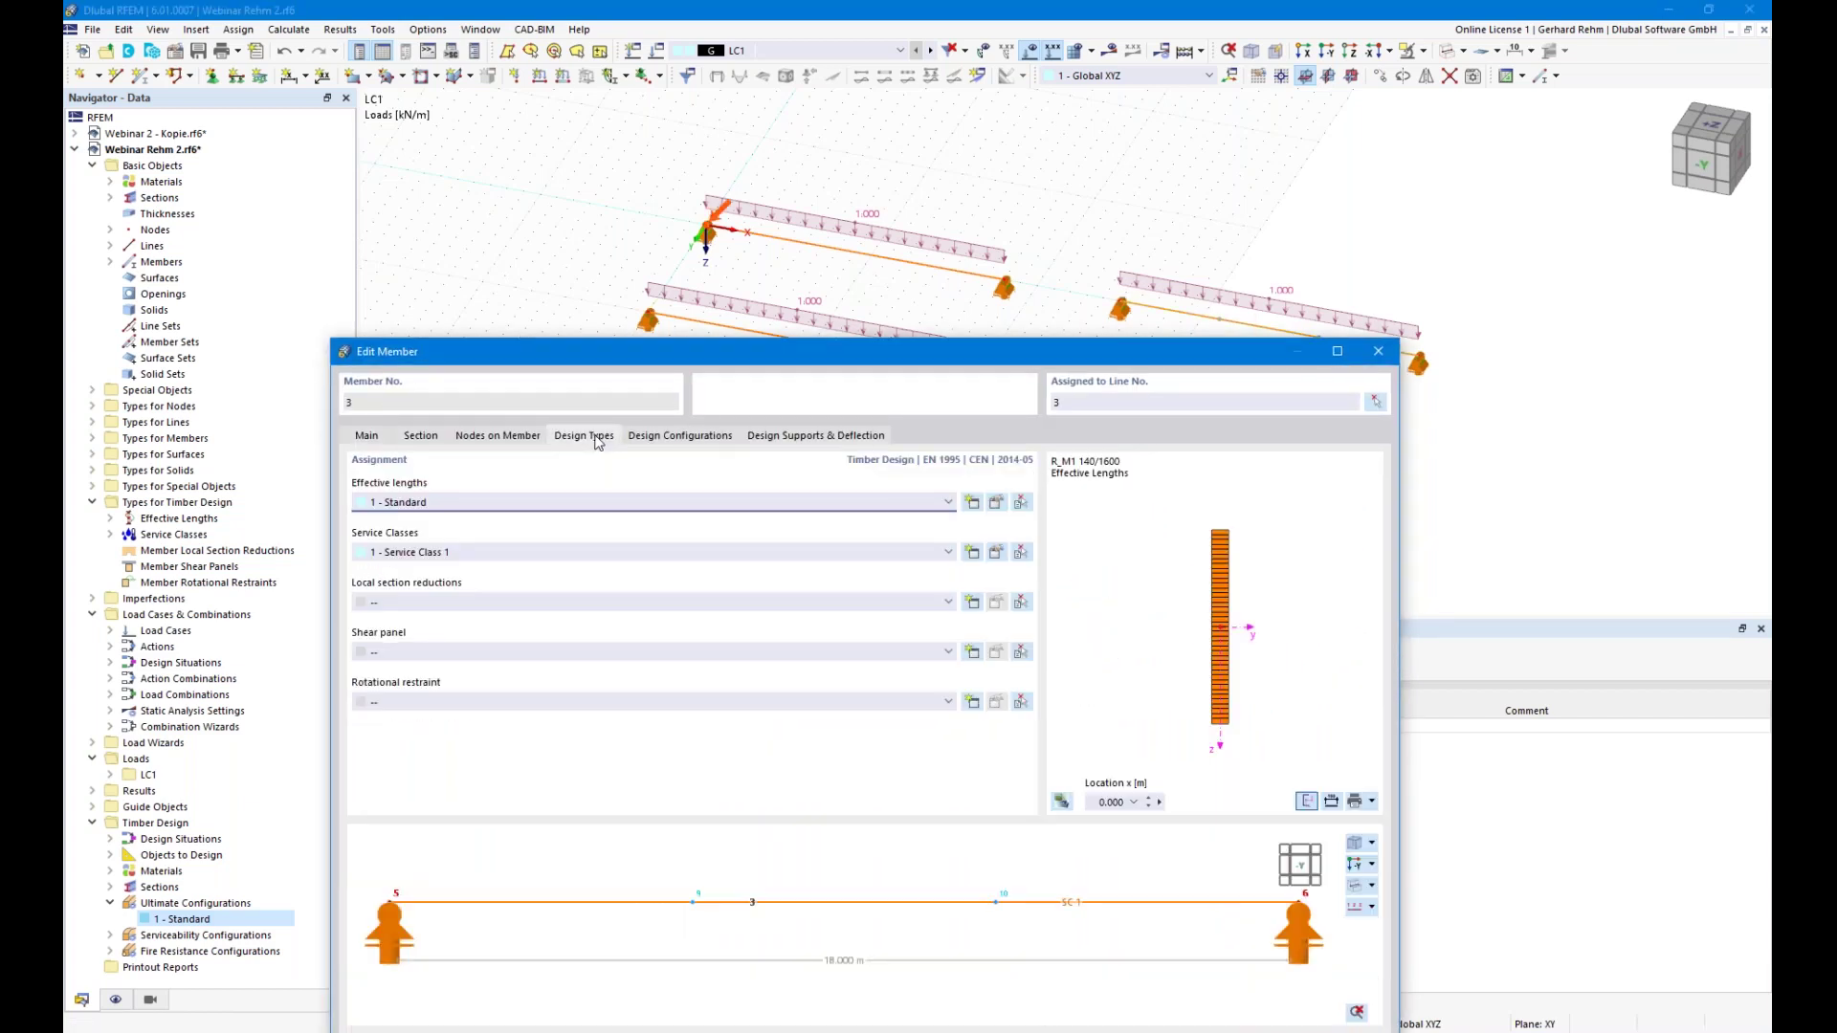
click(972, 503)
click(532, 276)
click(531, 295)
click(626, 210)
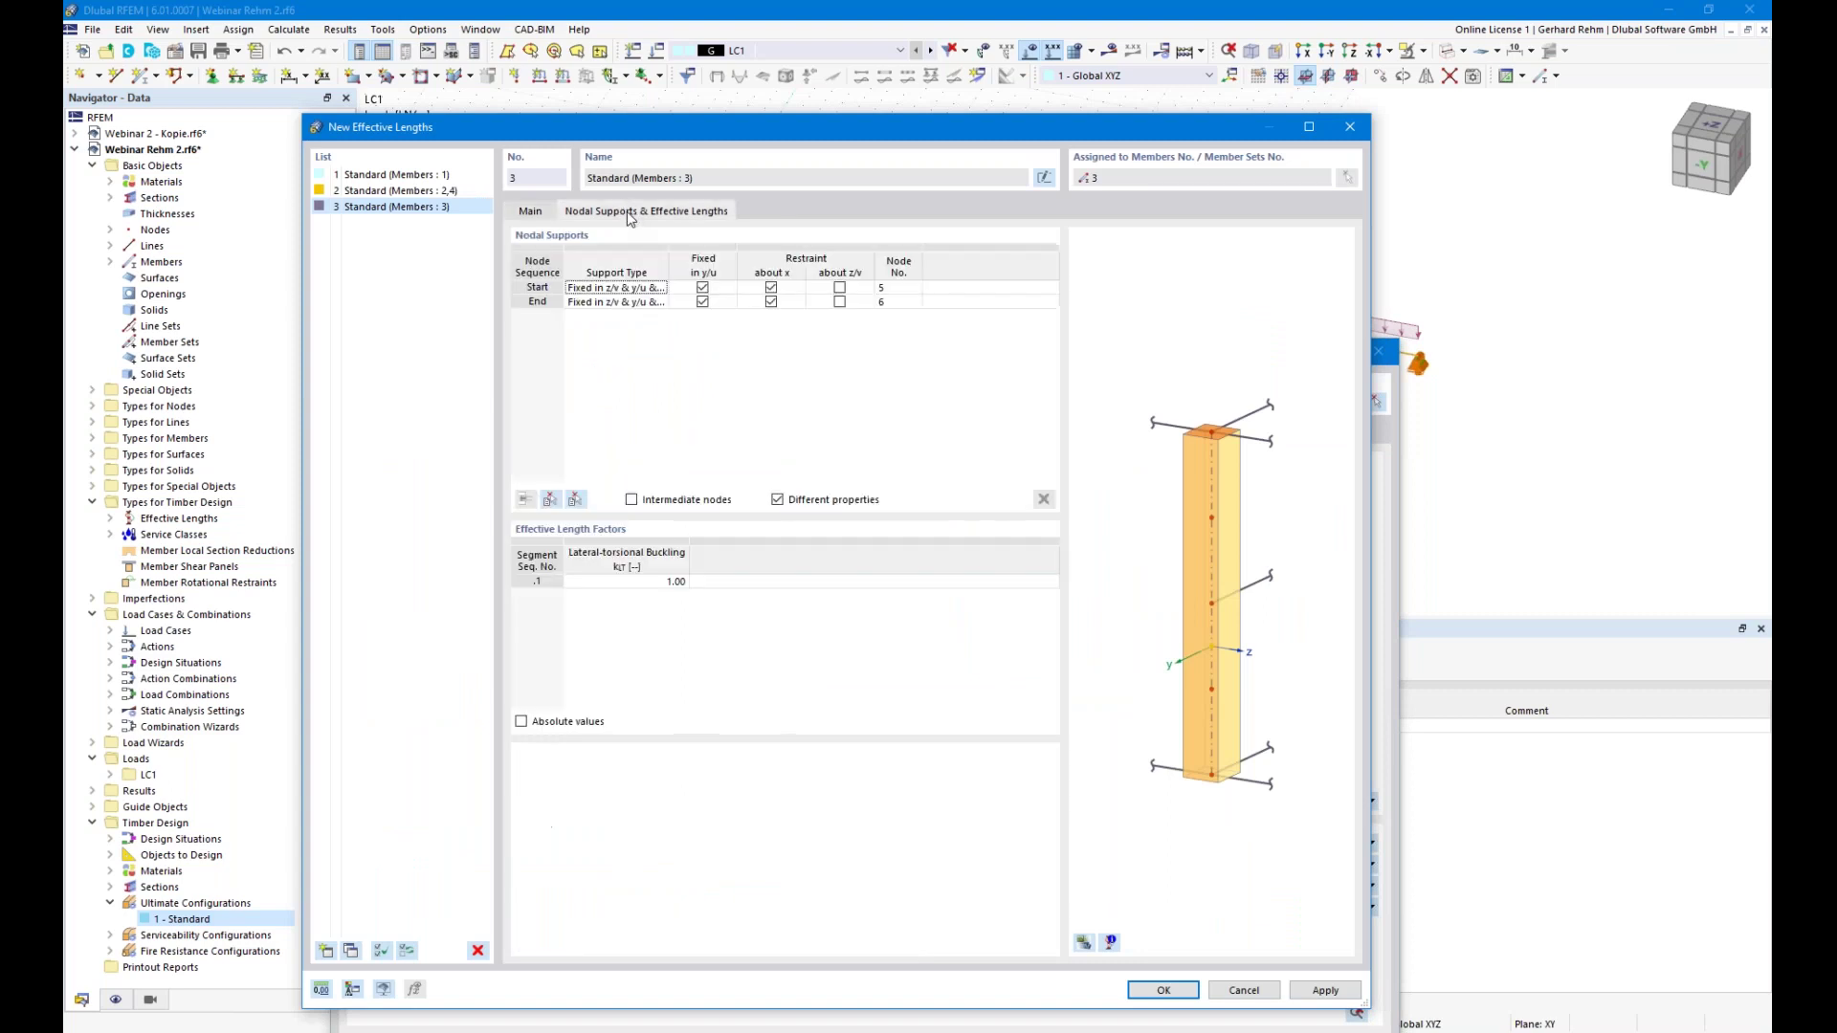
Examine the lateral-torsional buckling length of member 3 both as a factor and as an absolute value
drag(711, 128, 797, 452)
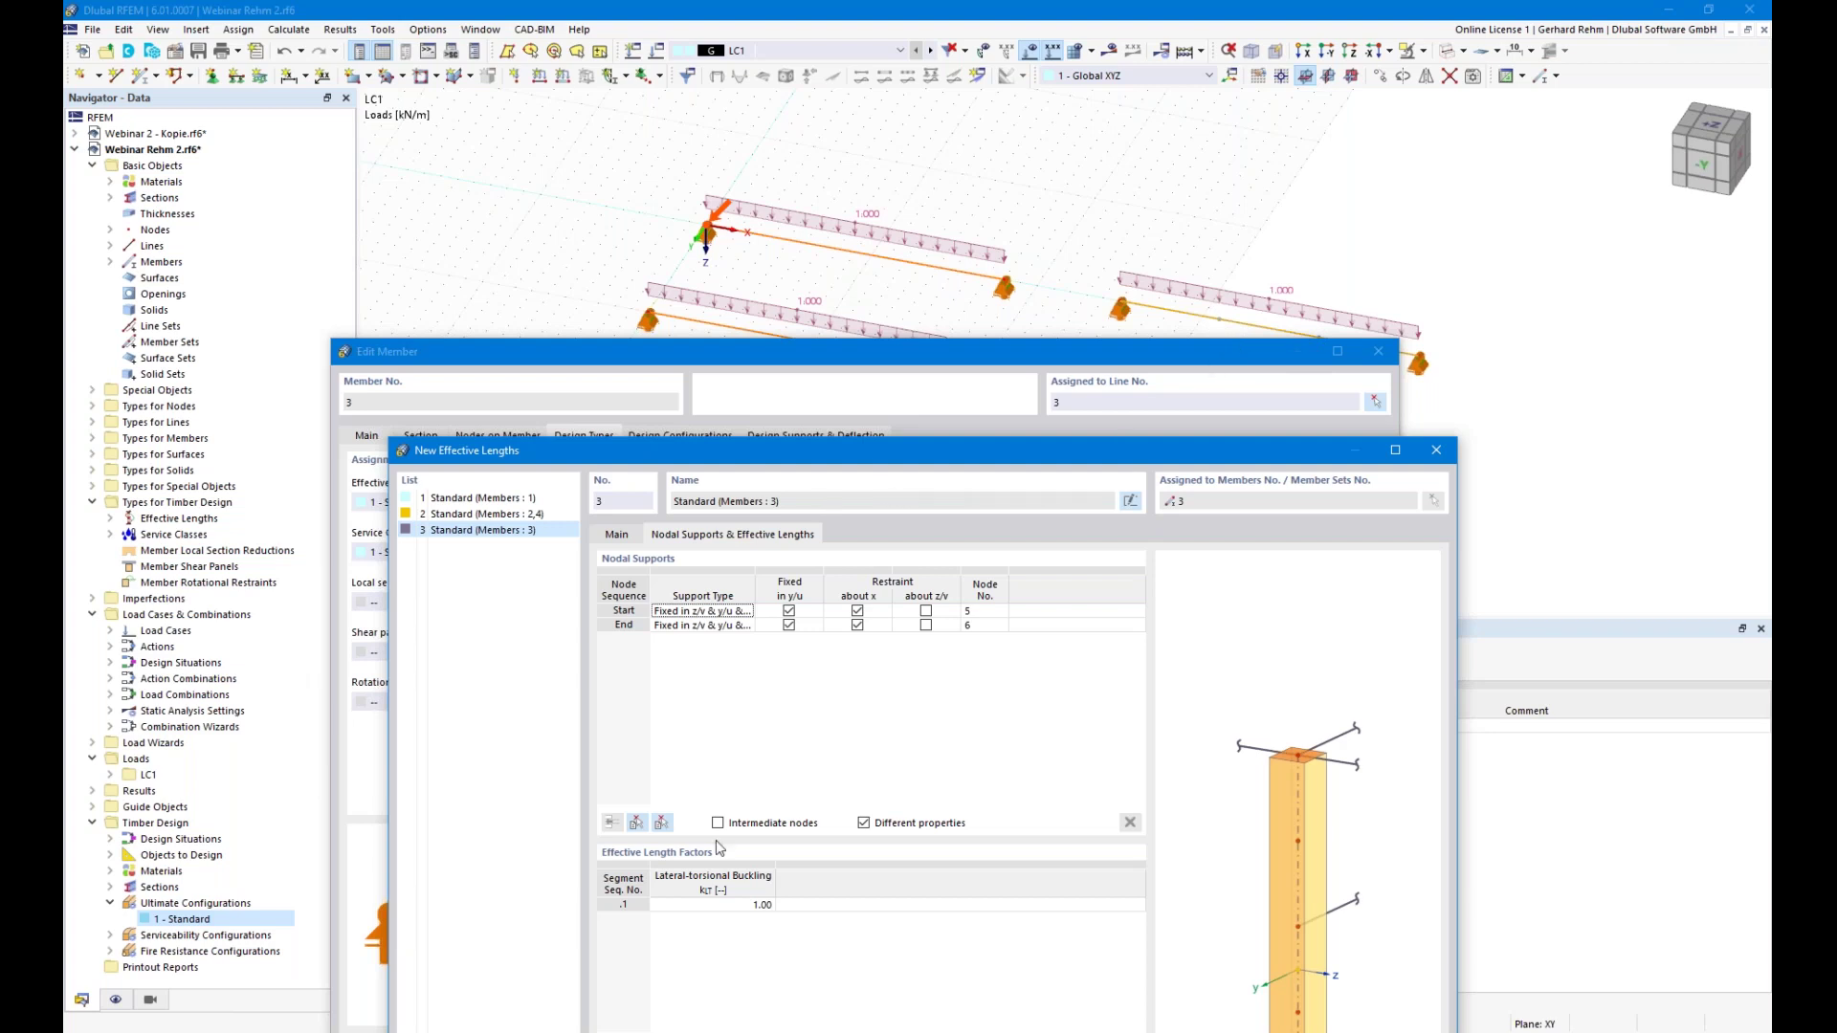
click(747, 906)
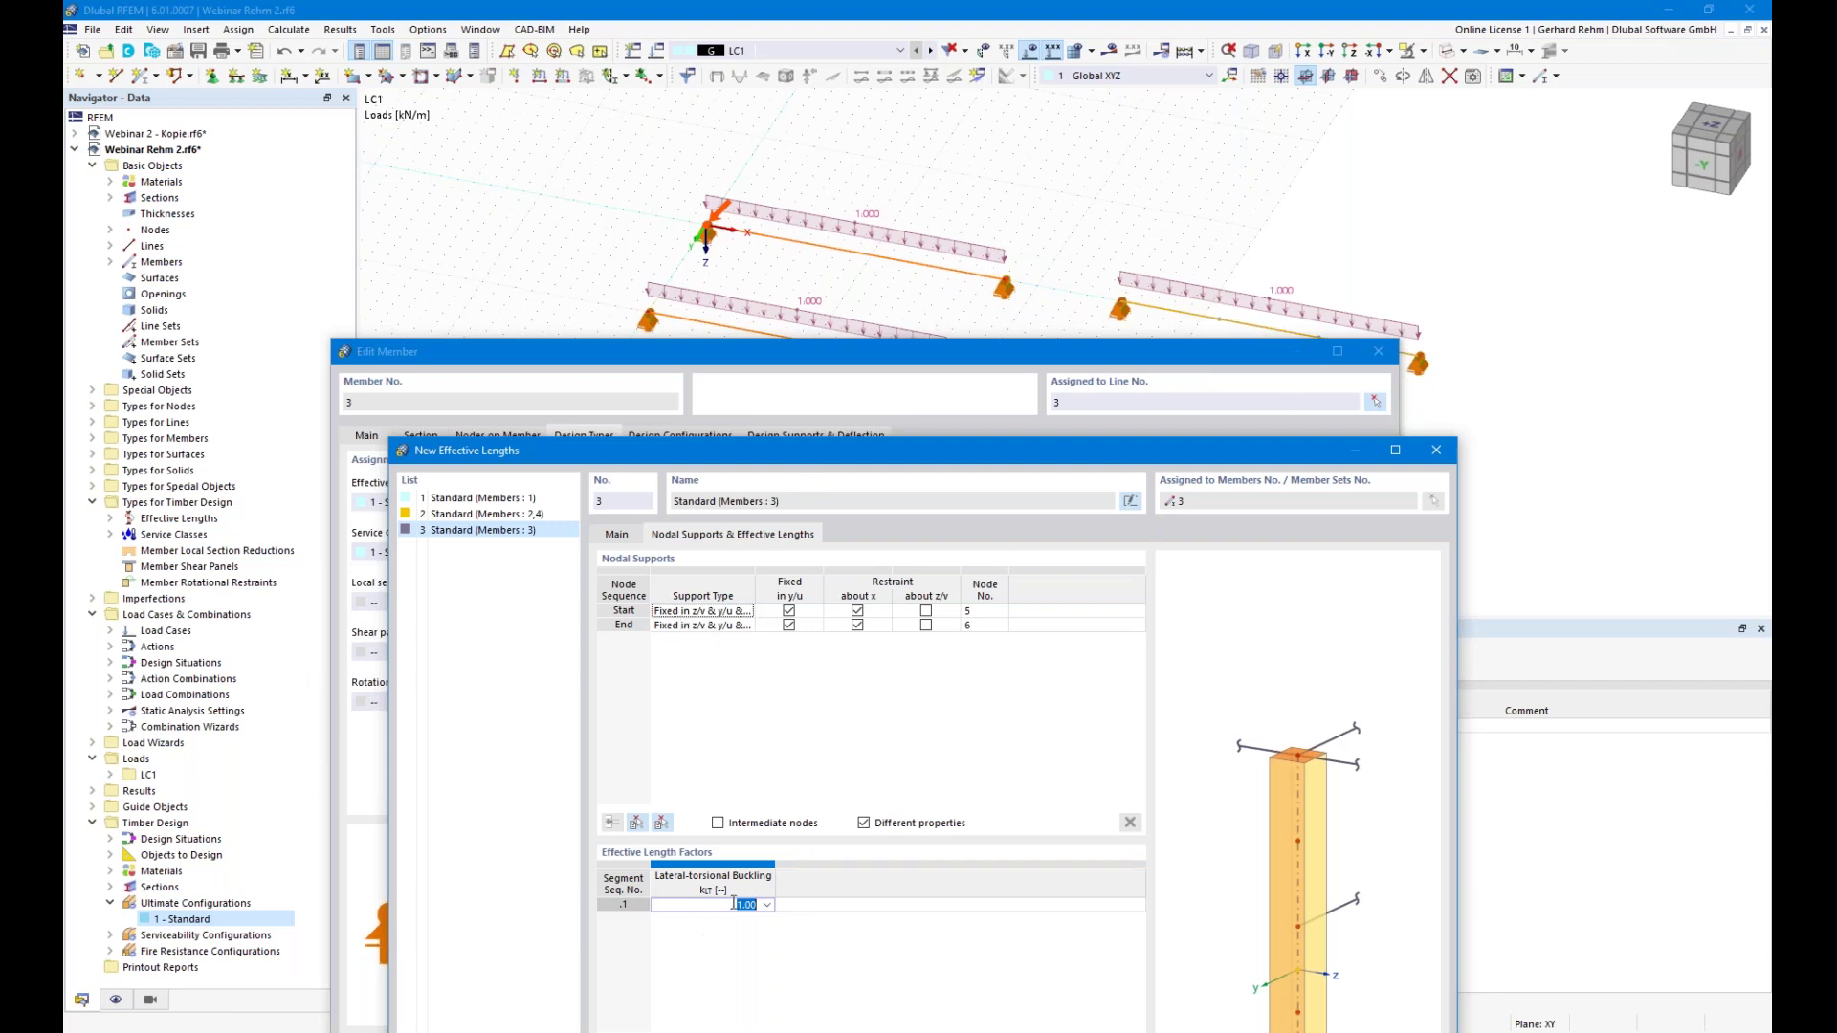
drag(811, 448, 735, 166)
click(532, 764)
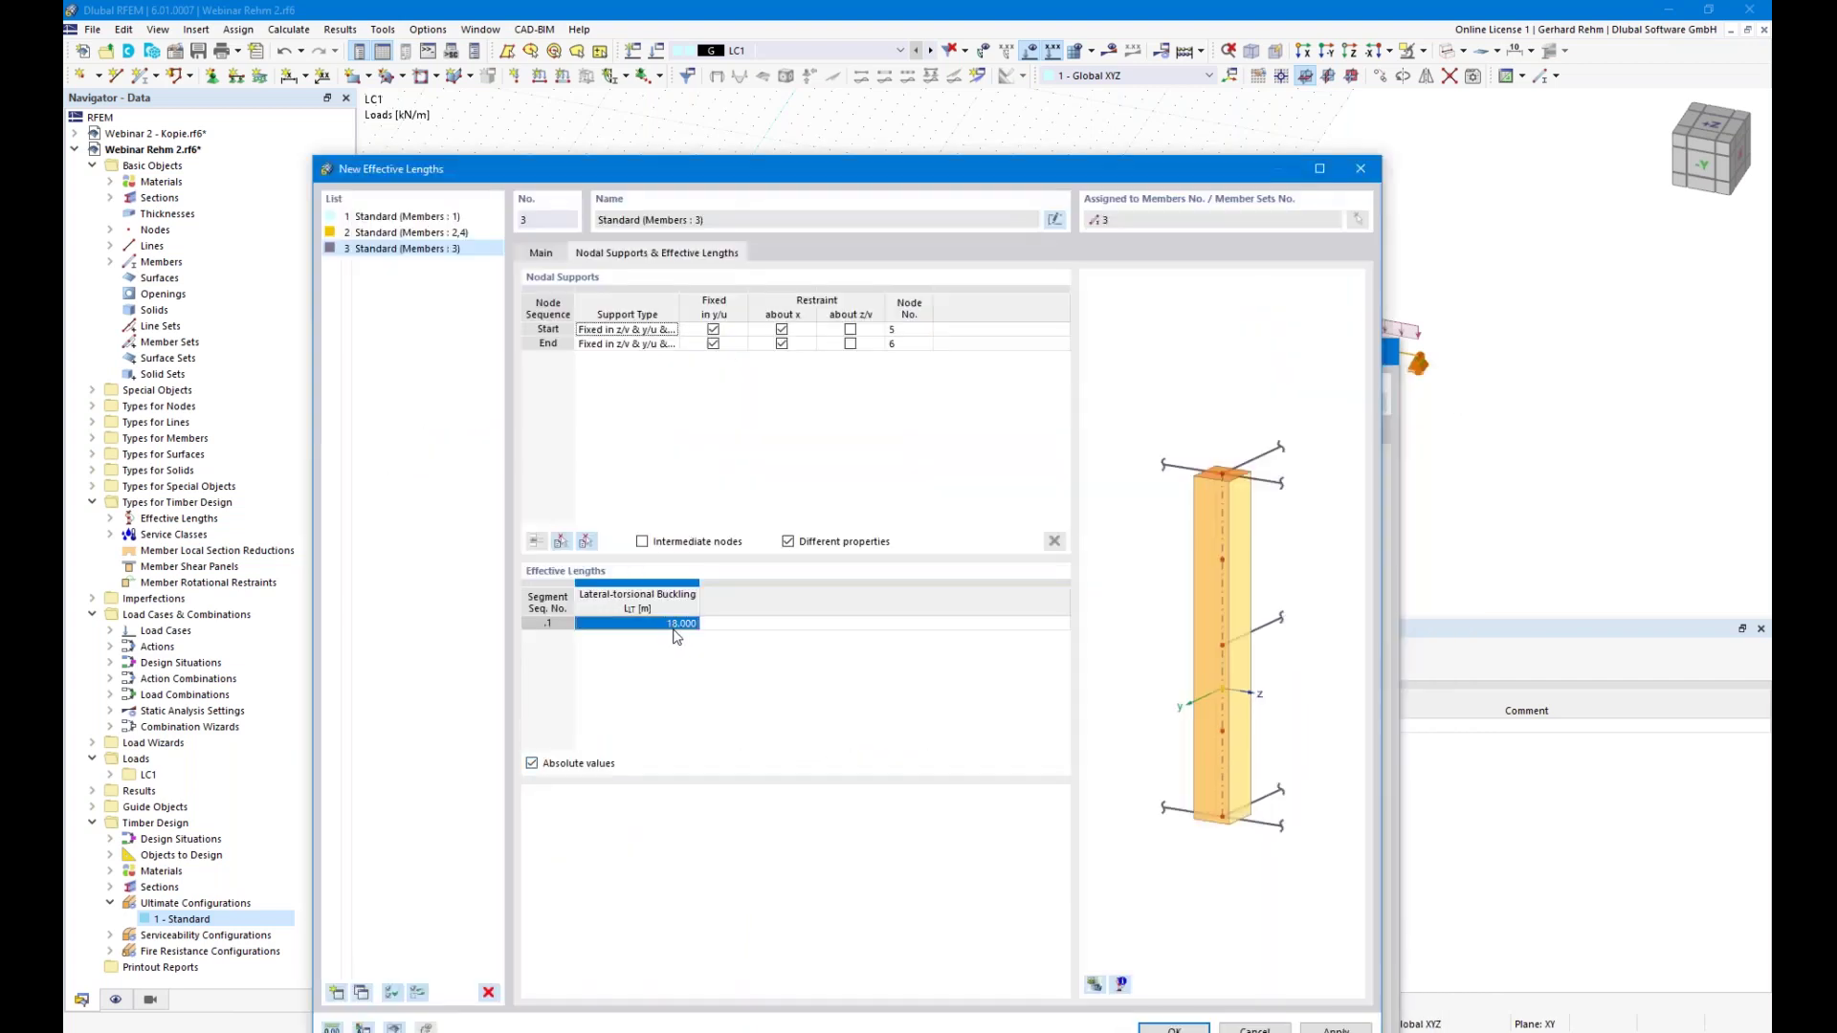
click(532, 763)
drag(714, 170, 809, 324)
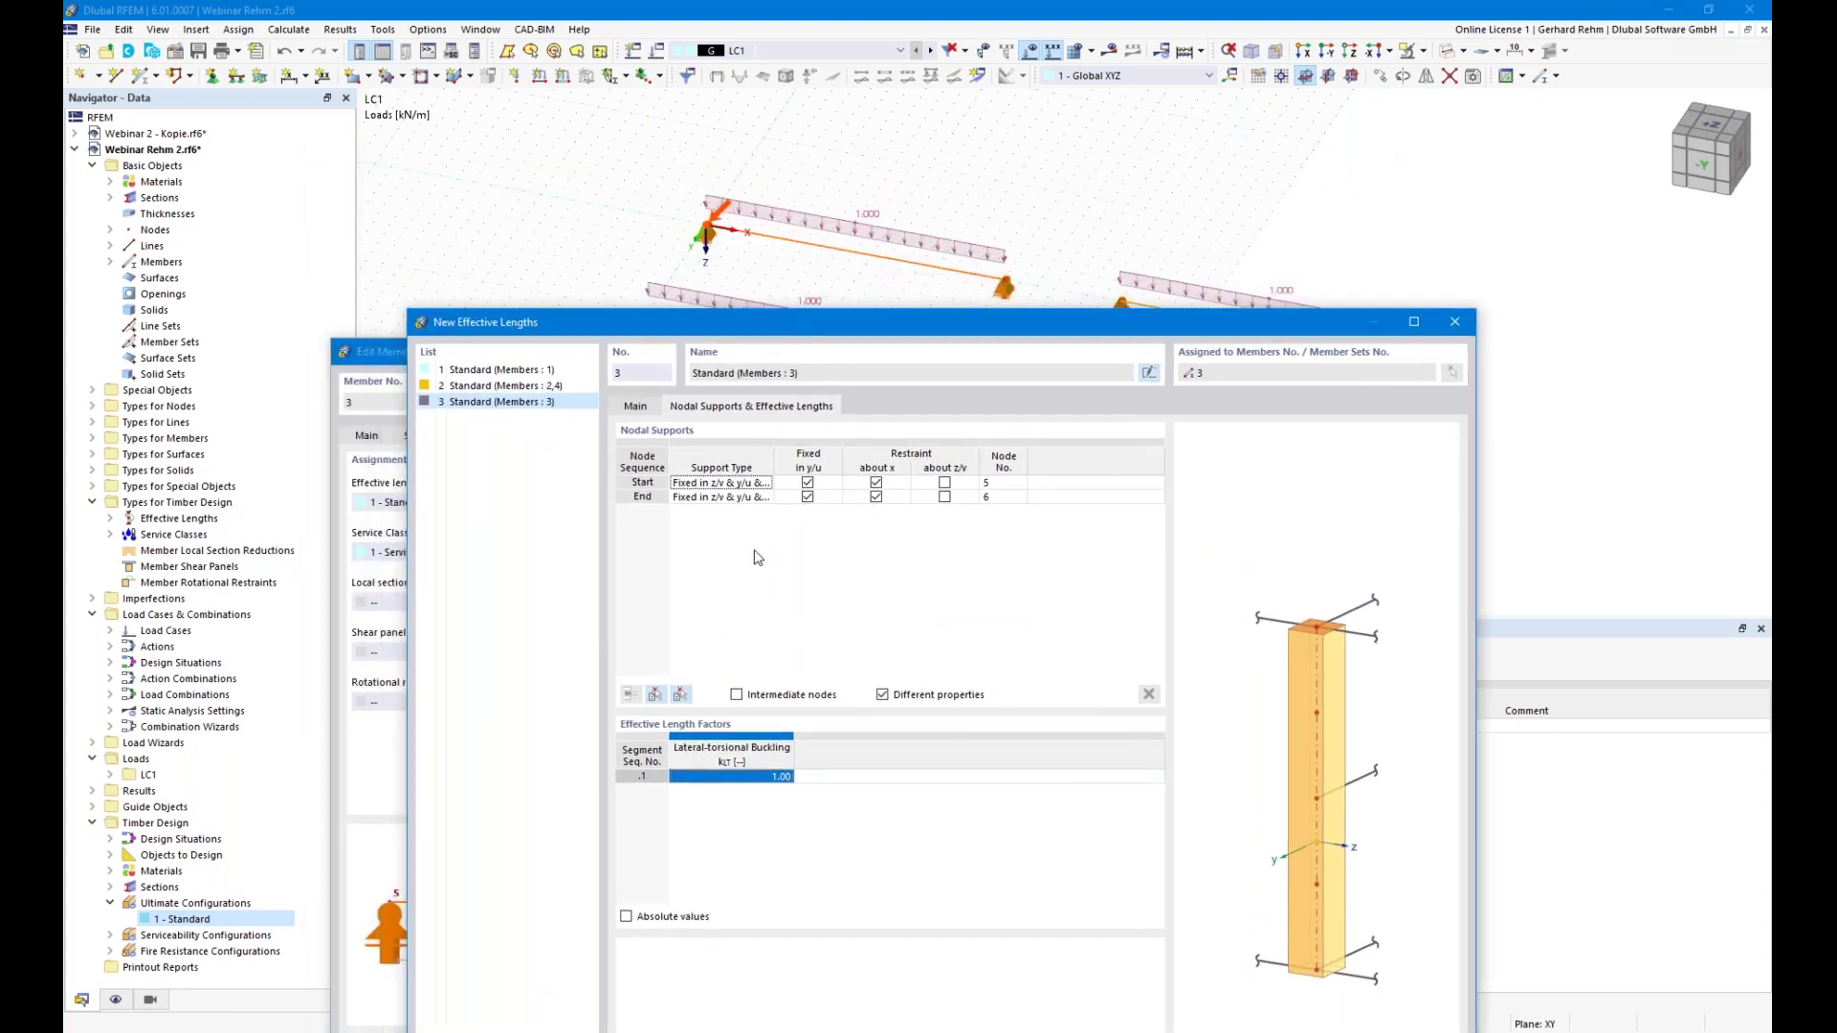
Enable intermediate nodes in the nodal supports of member 3's effective lengths and import them by selecting member 3 in the model
click(736, 695)
drag(1053, 331, 1025, 401)
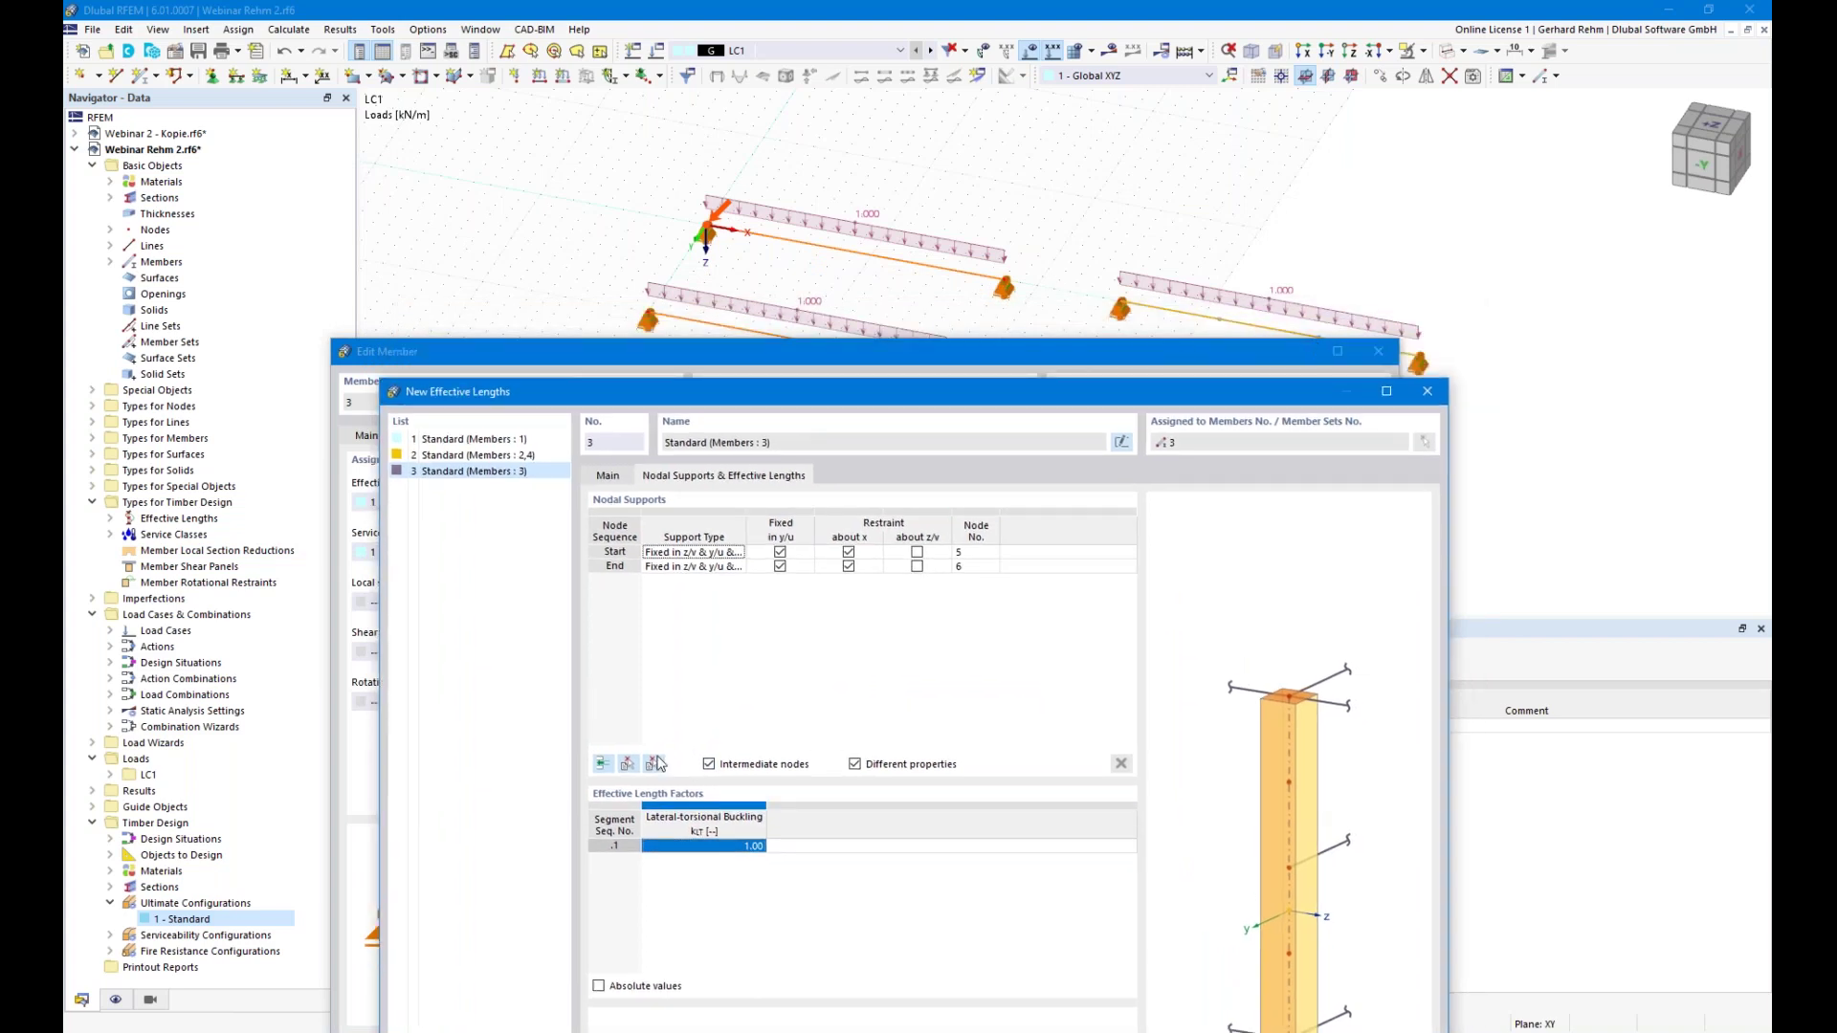
key(Escape)
key(Escape)
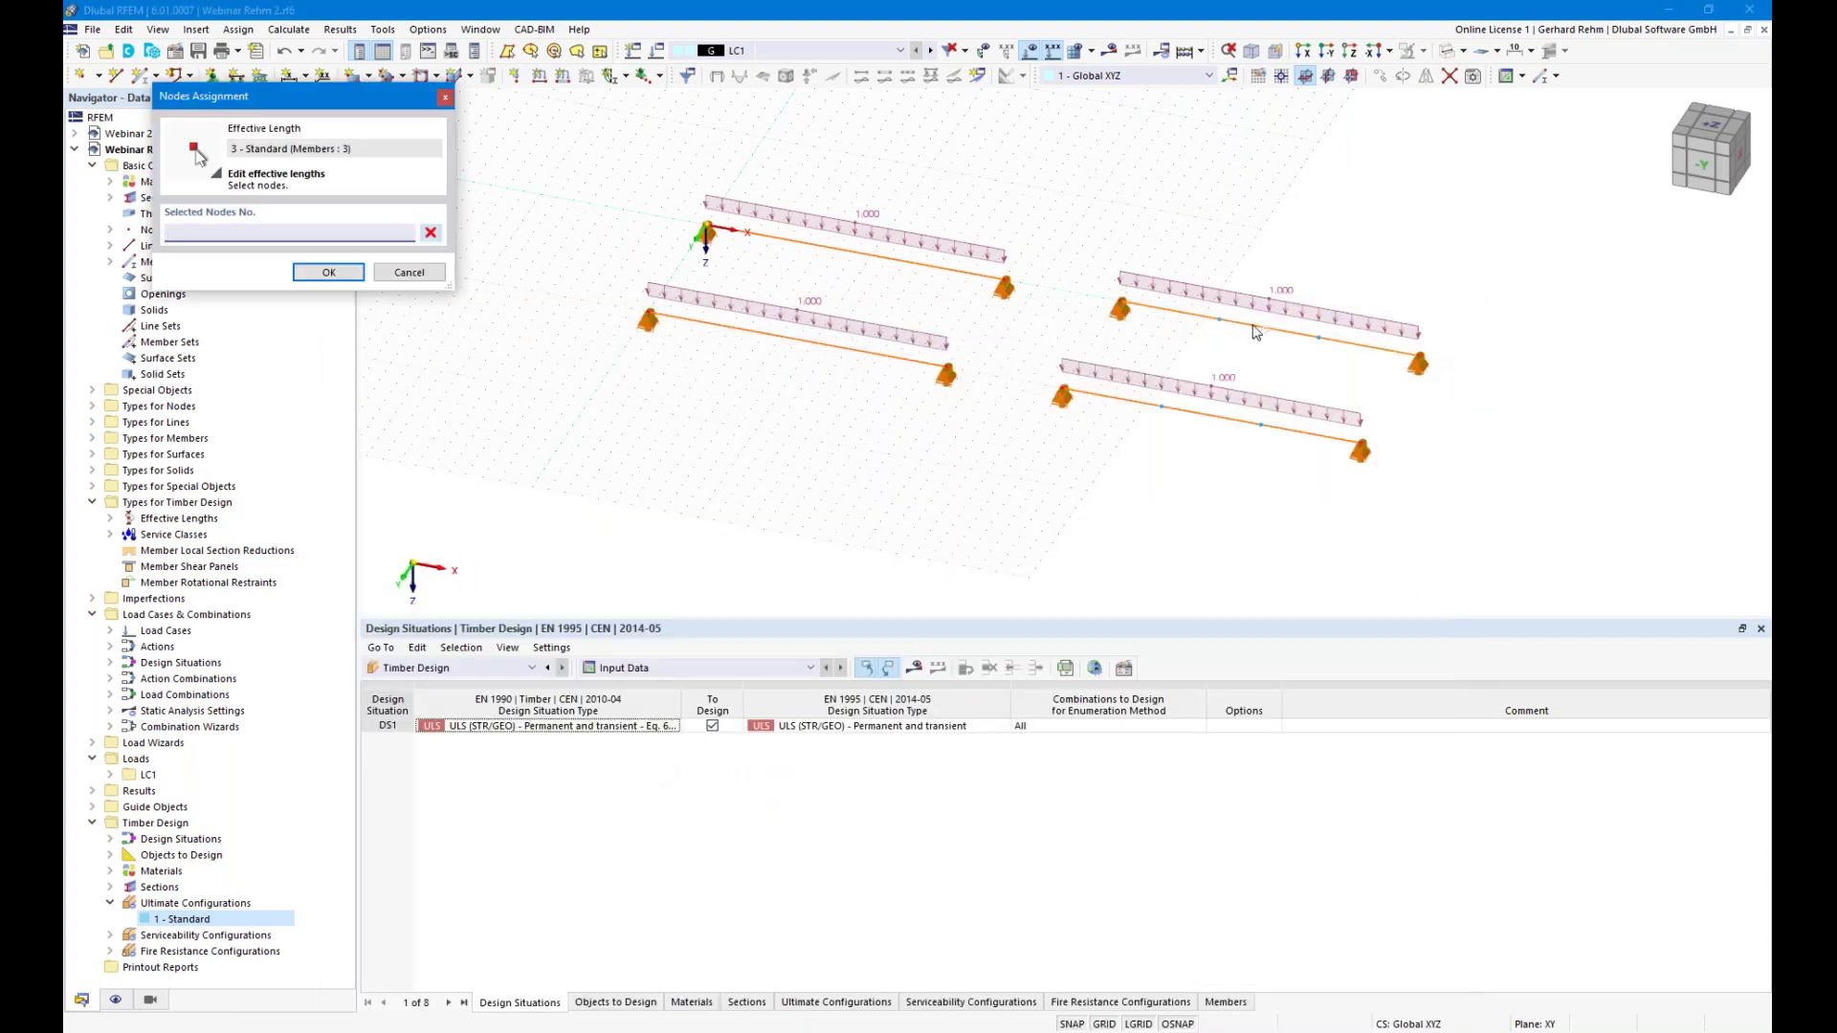
click(408, 272)
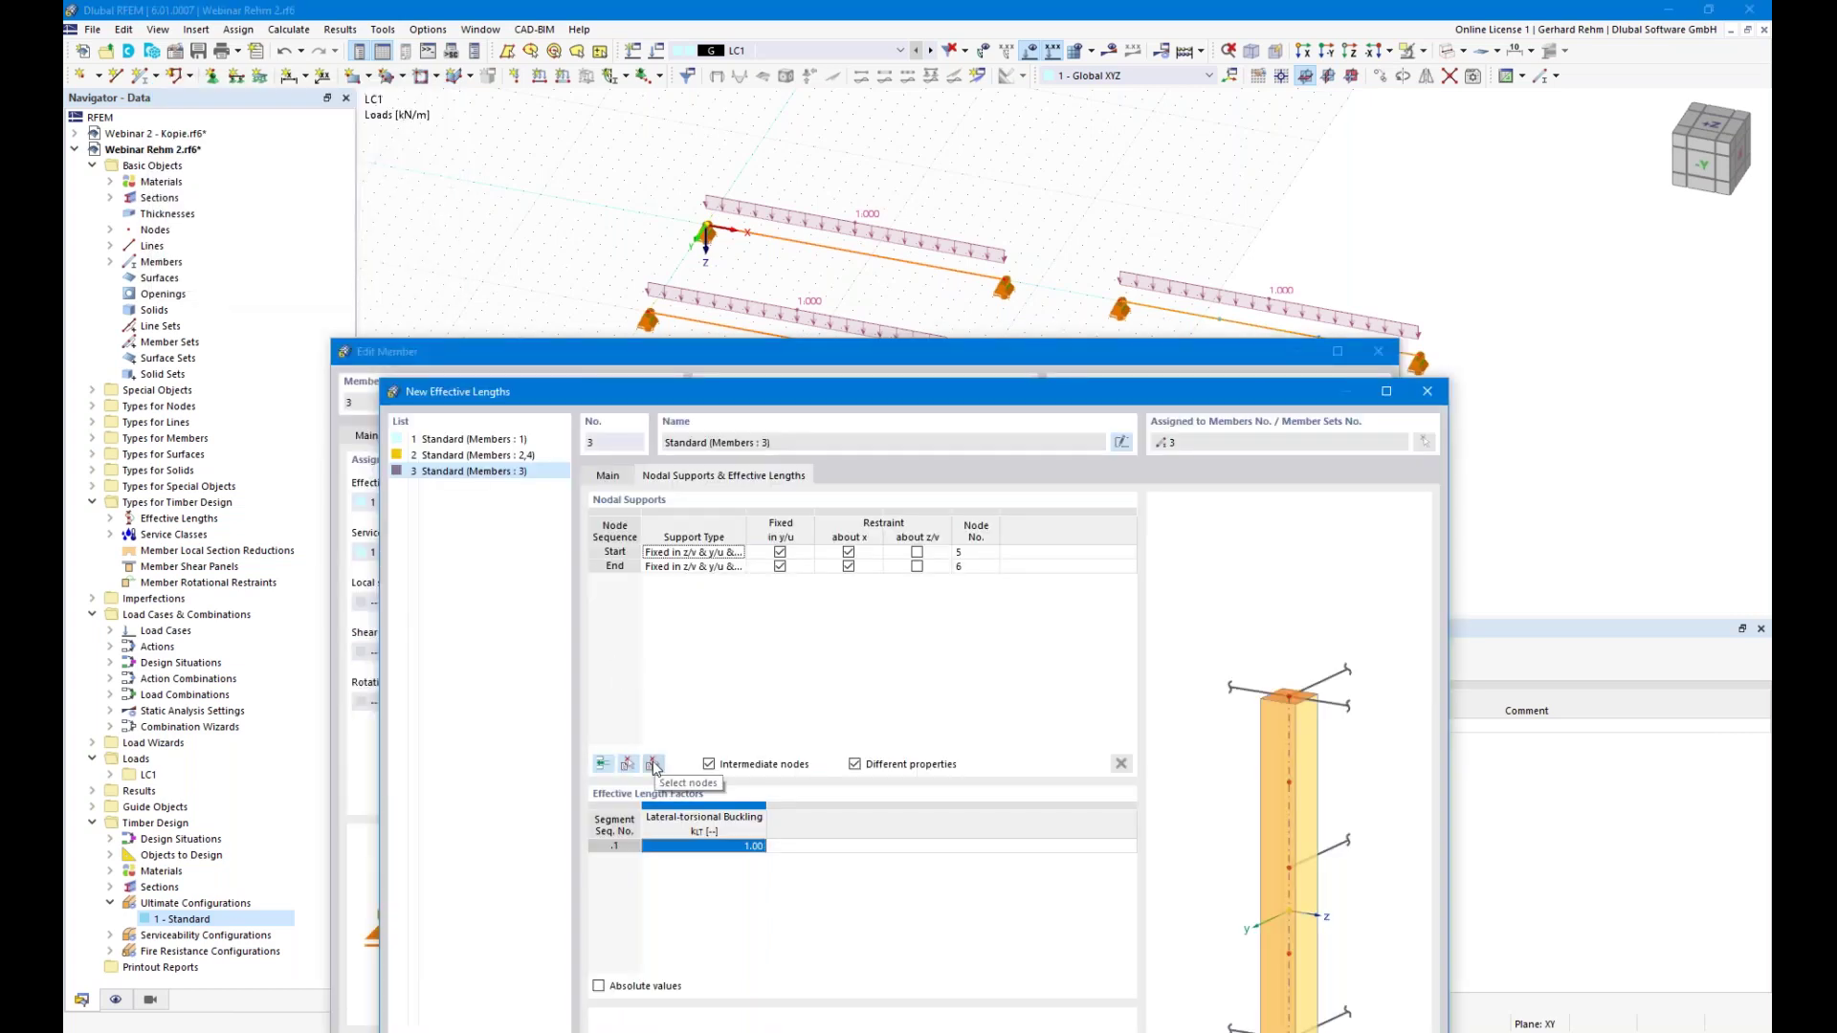
click(654, 765)
click(1199, 314)
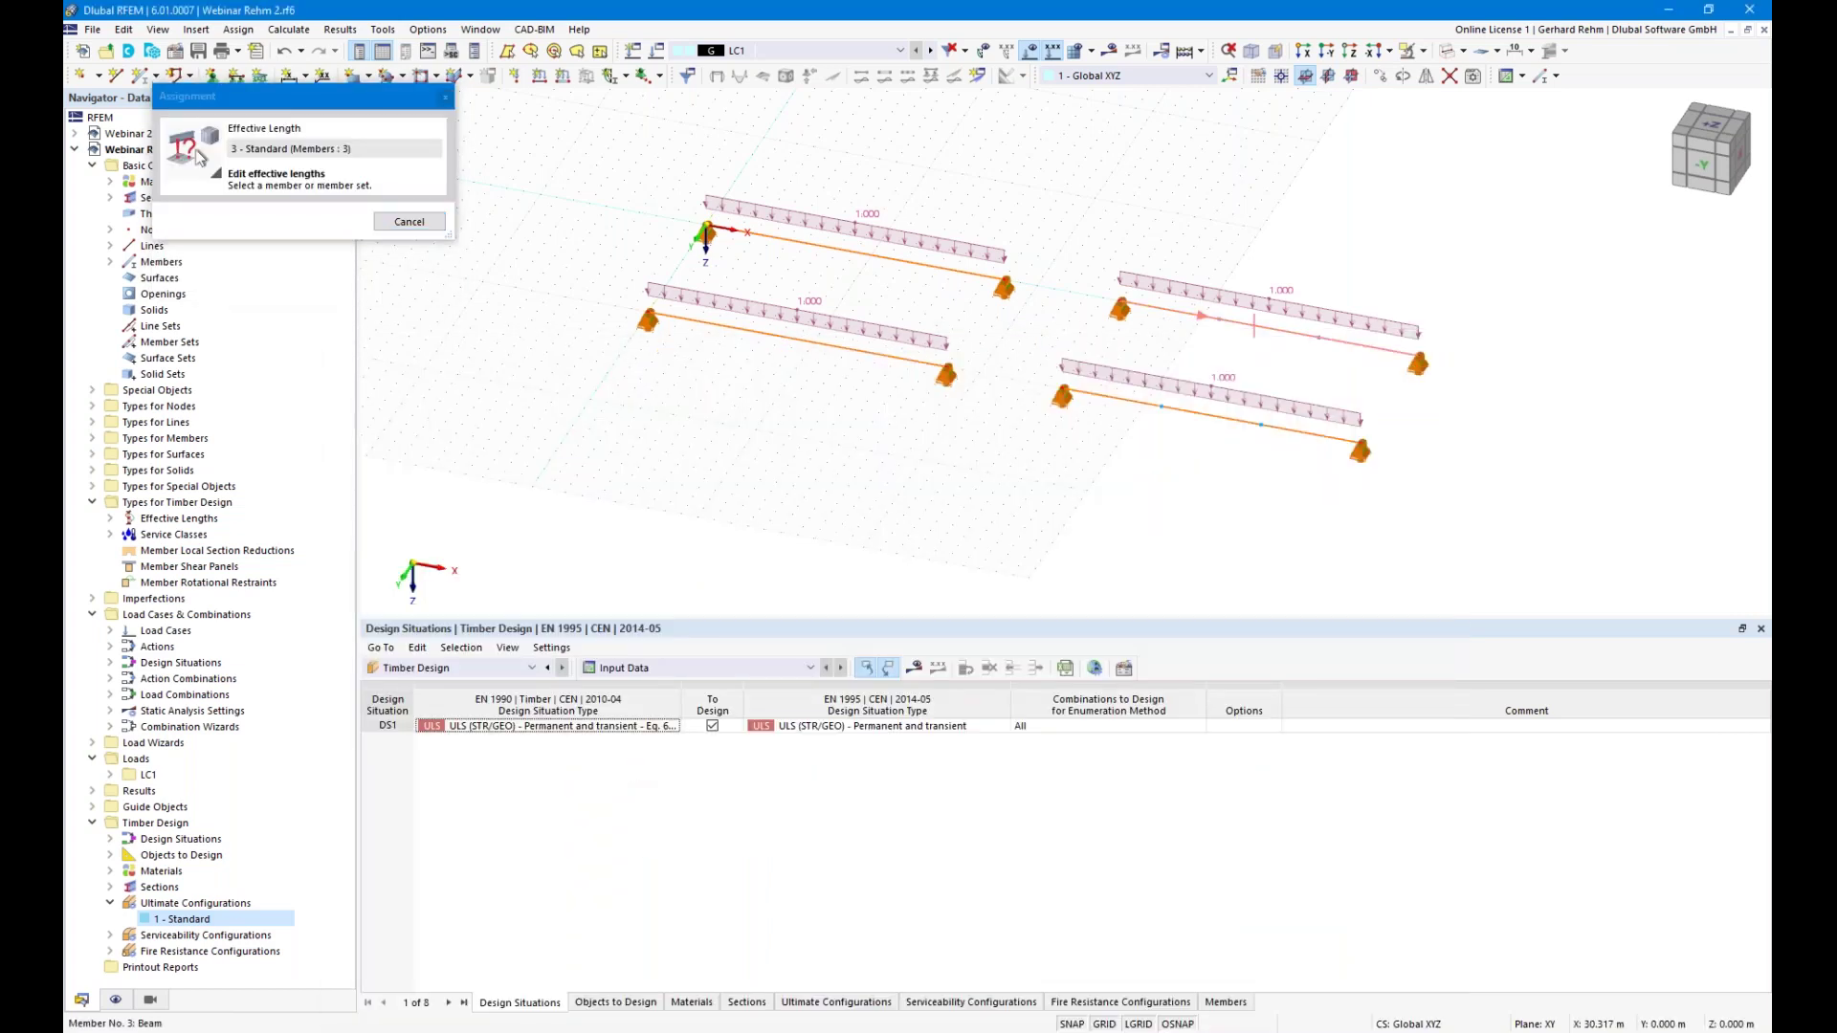
Fix intermediate nodes 9 and 10 of member 3 in y/u, show the effective lengths as absolute values, and apply them to the member
click(695, 568)
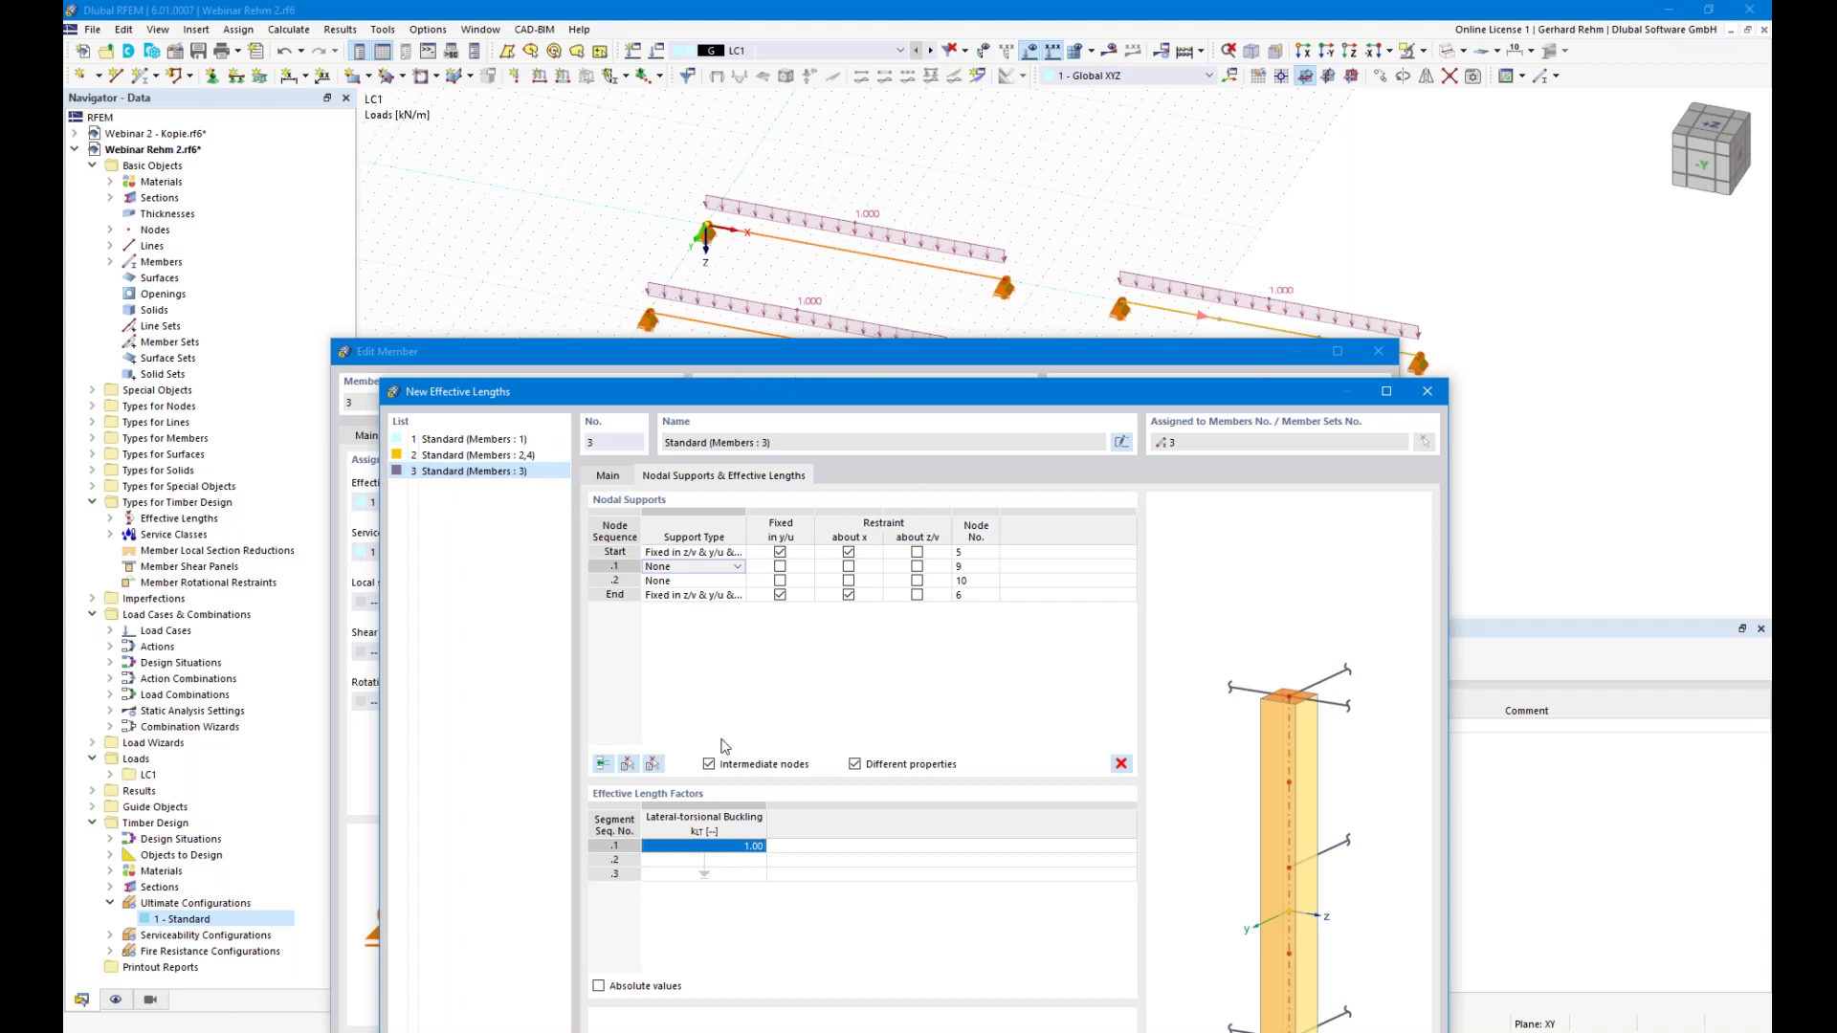
click(780, 568)
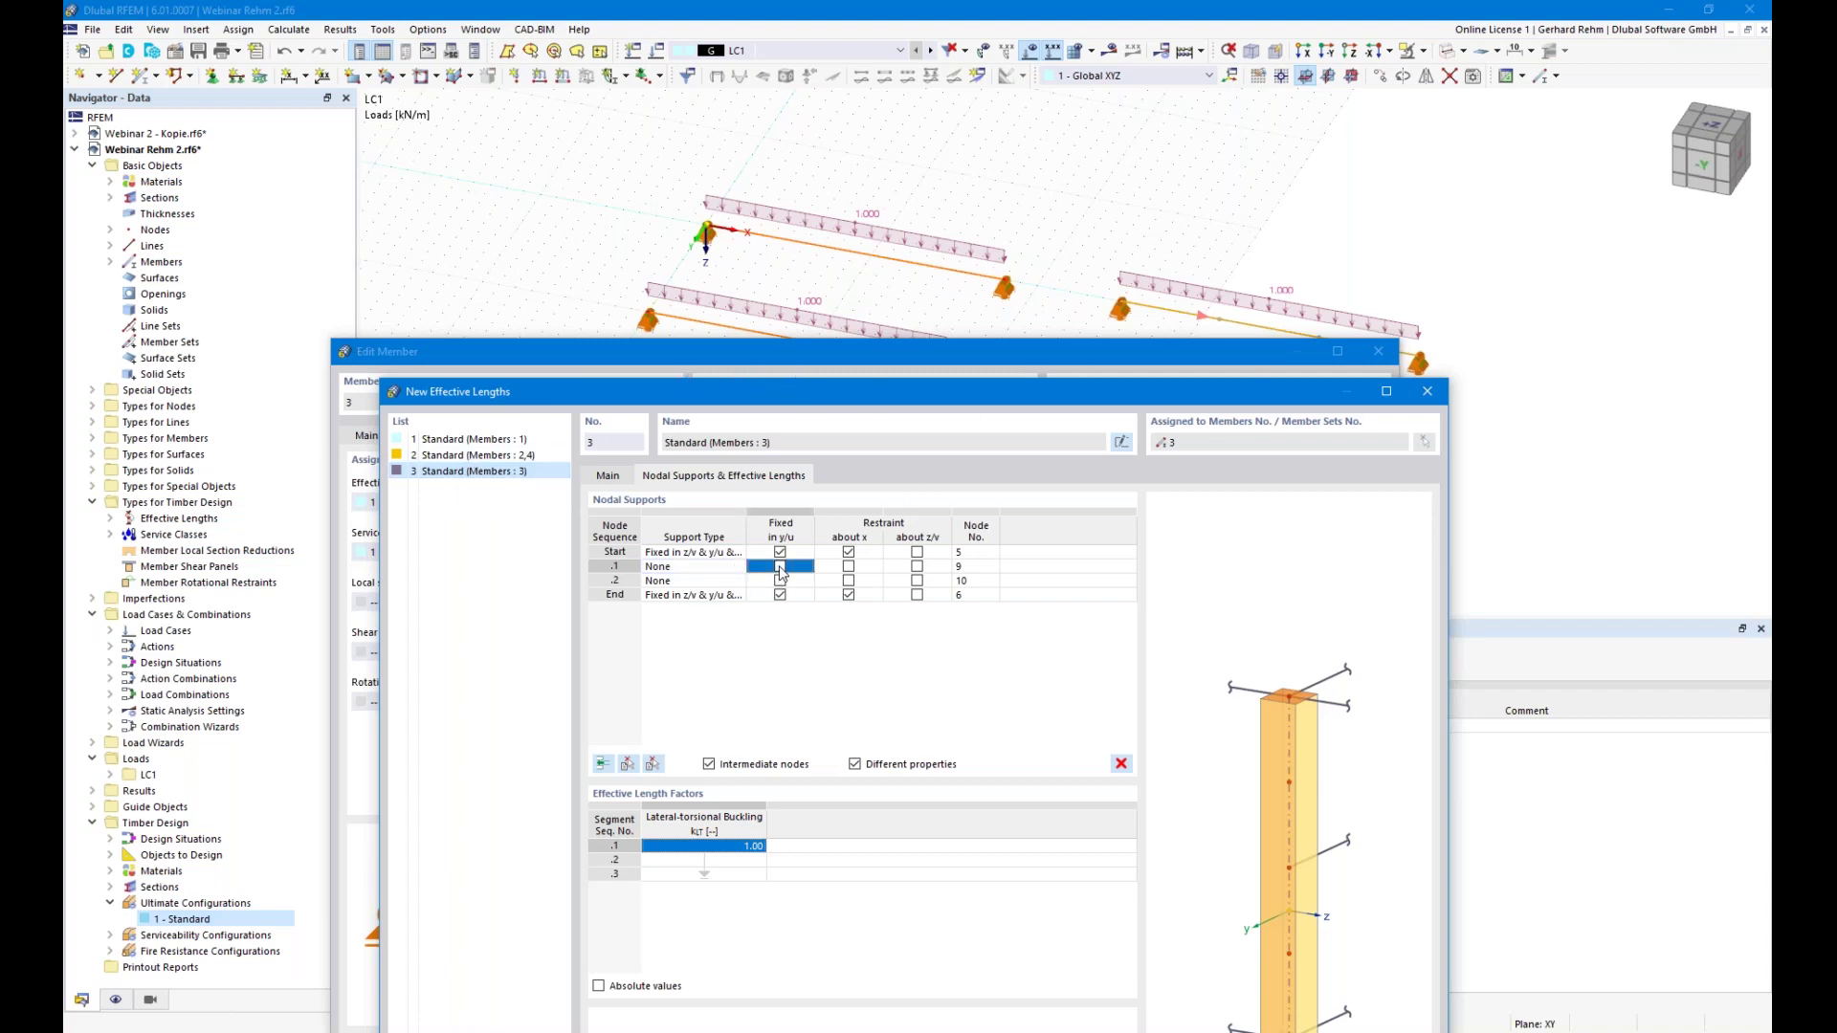
click(779, 581)
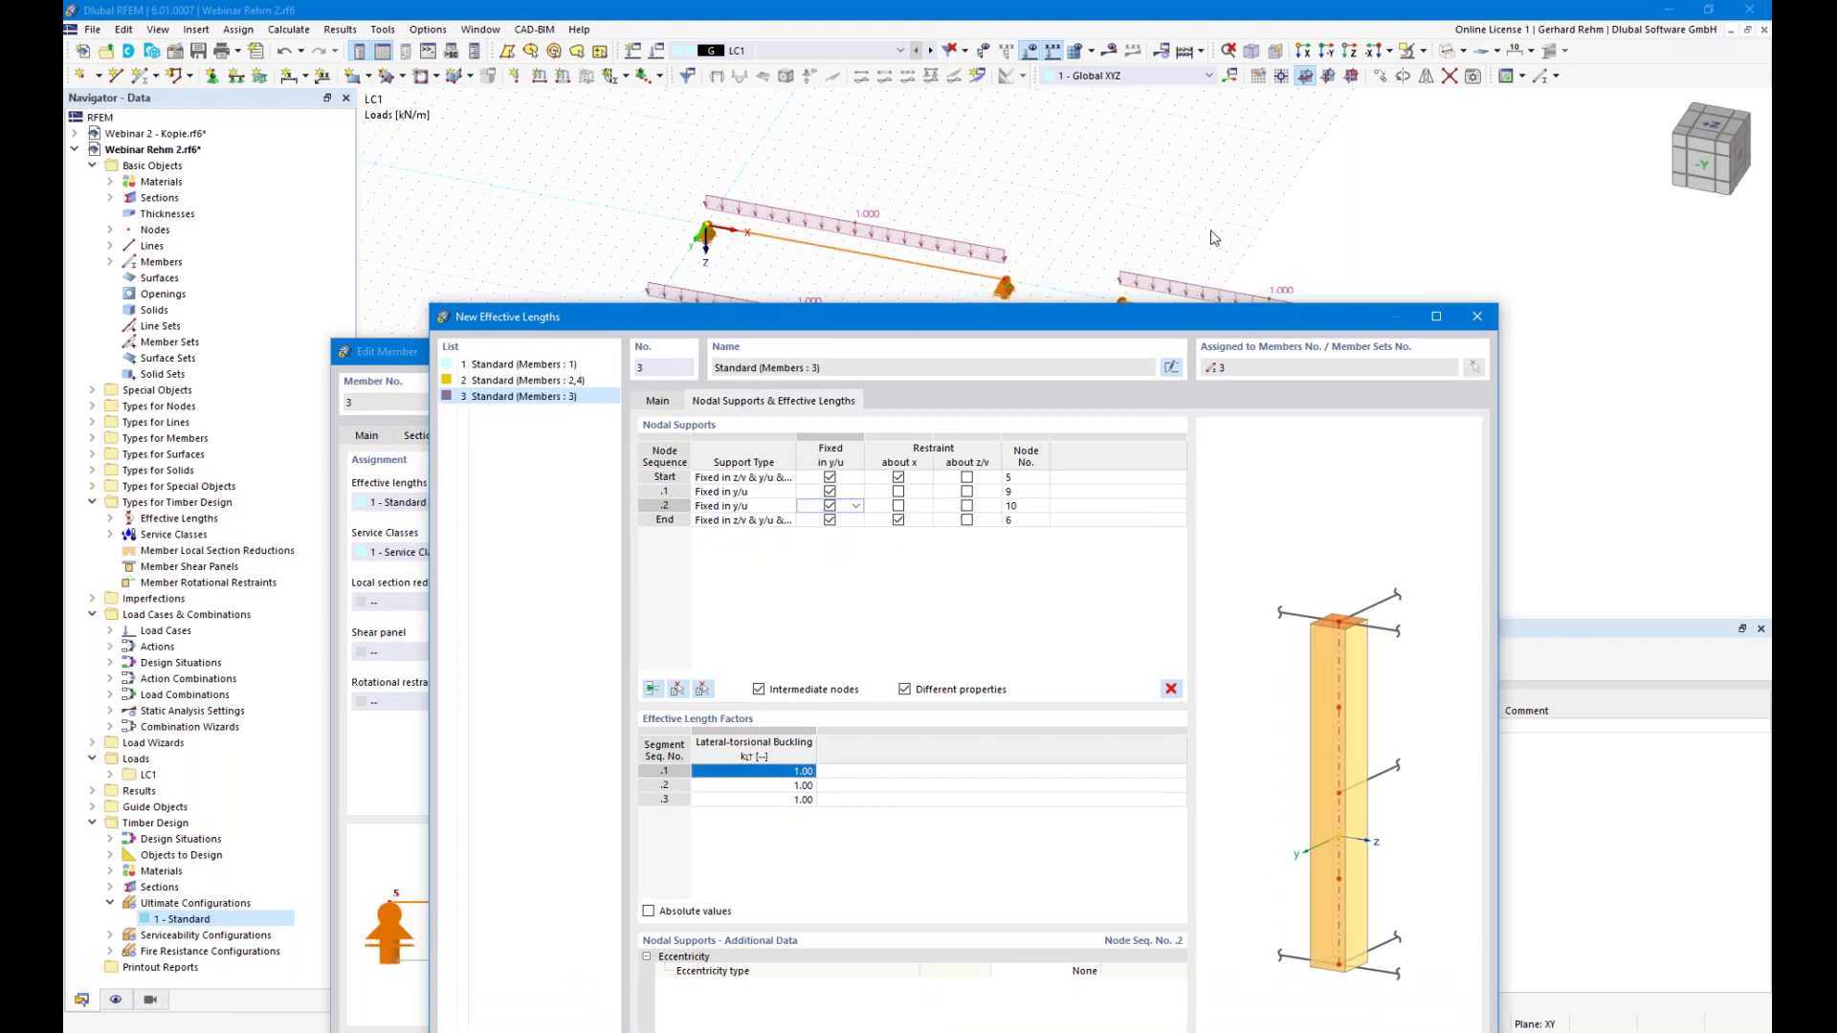
drag(852, 318, 820, 83)
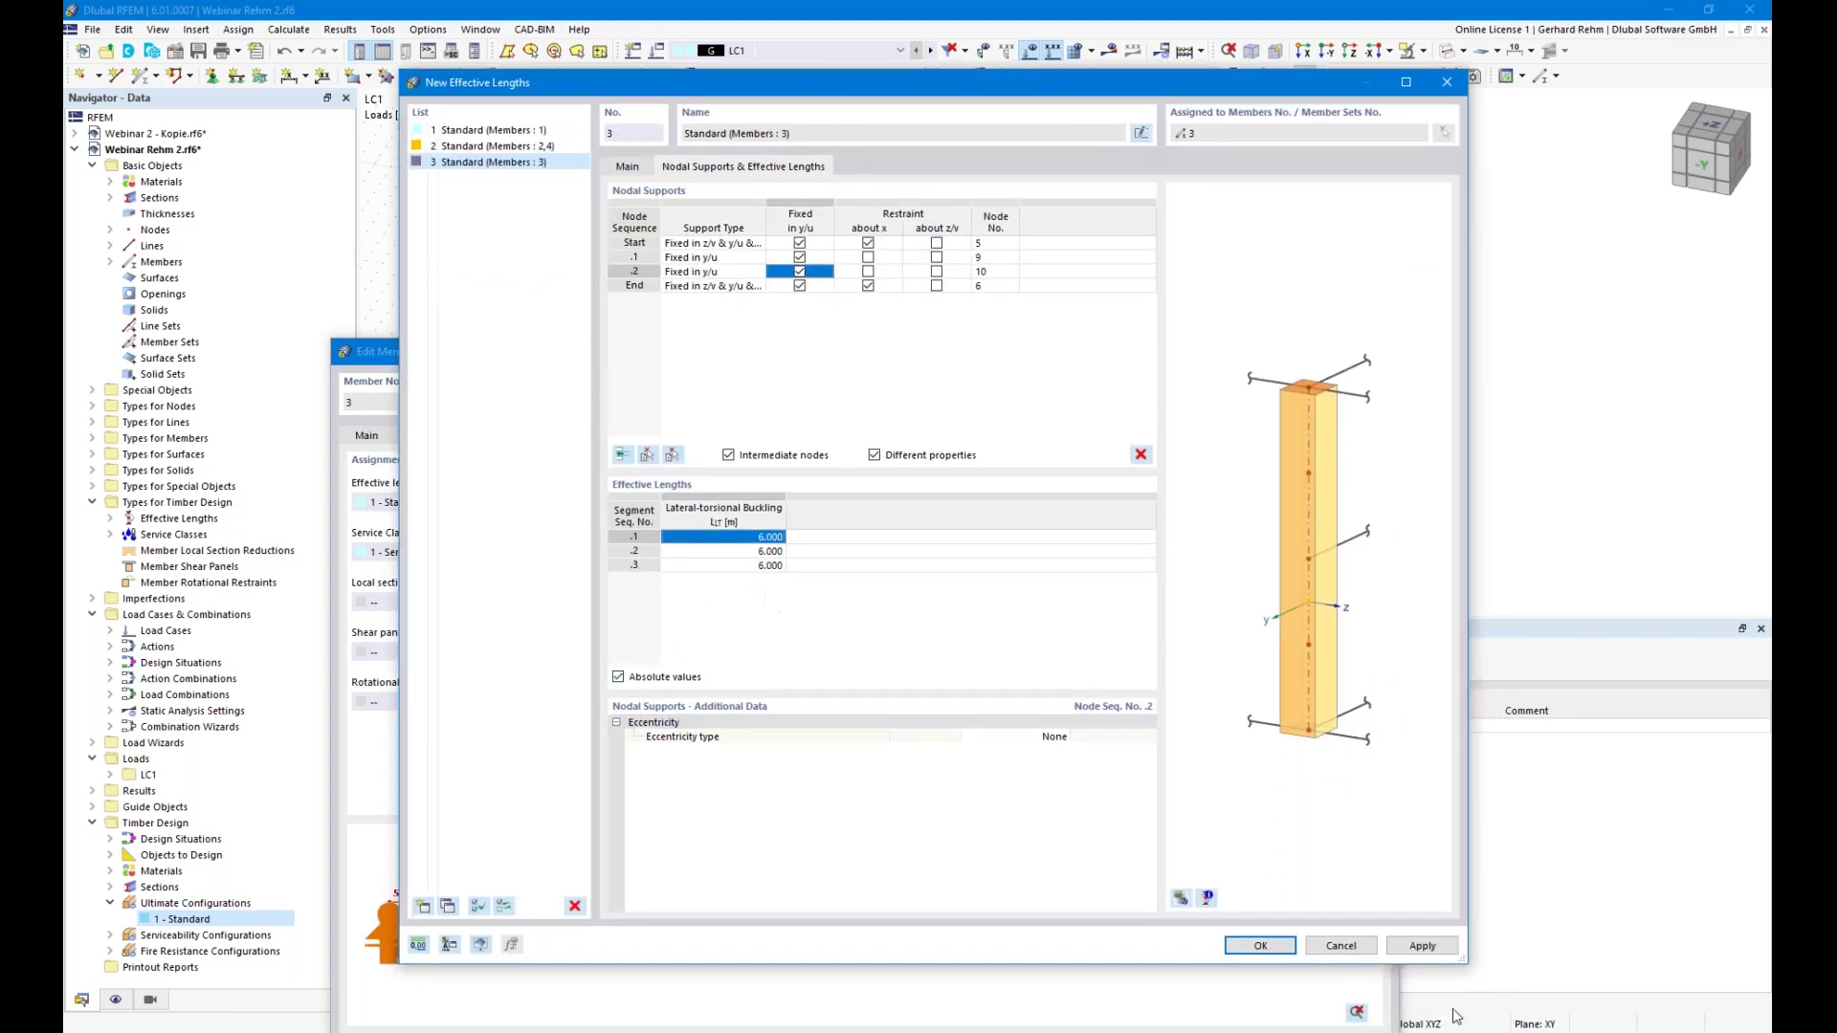
click(1261, 945)
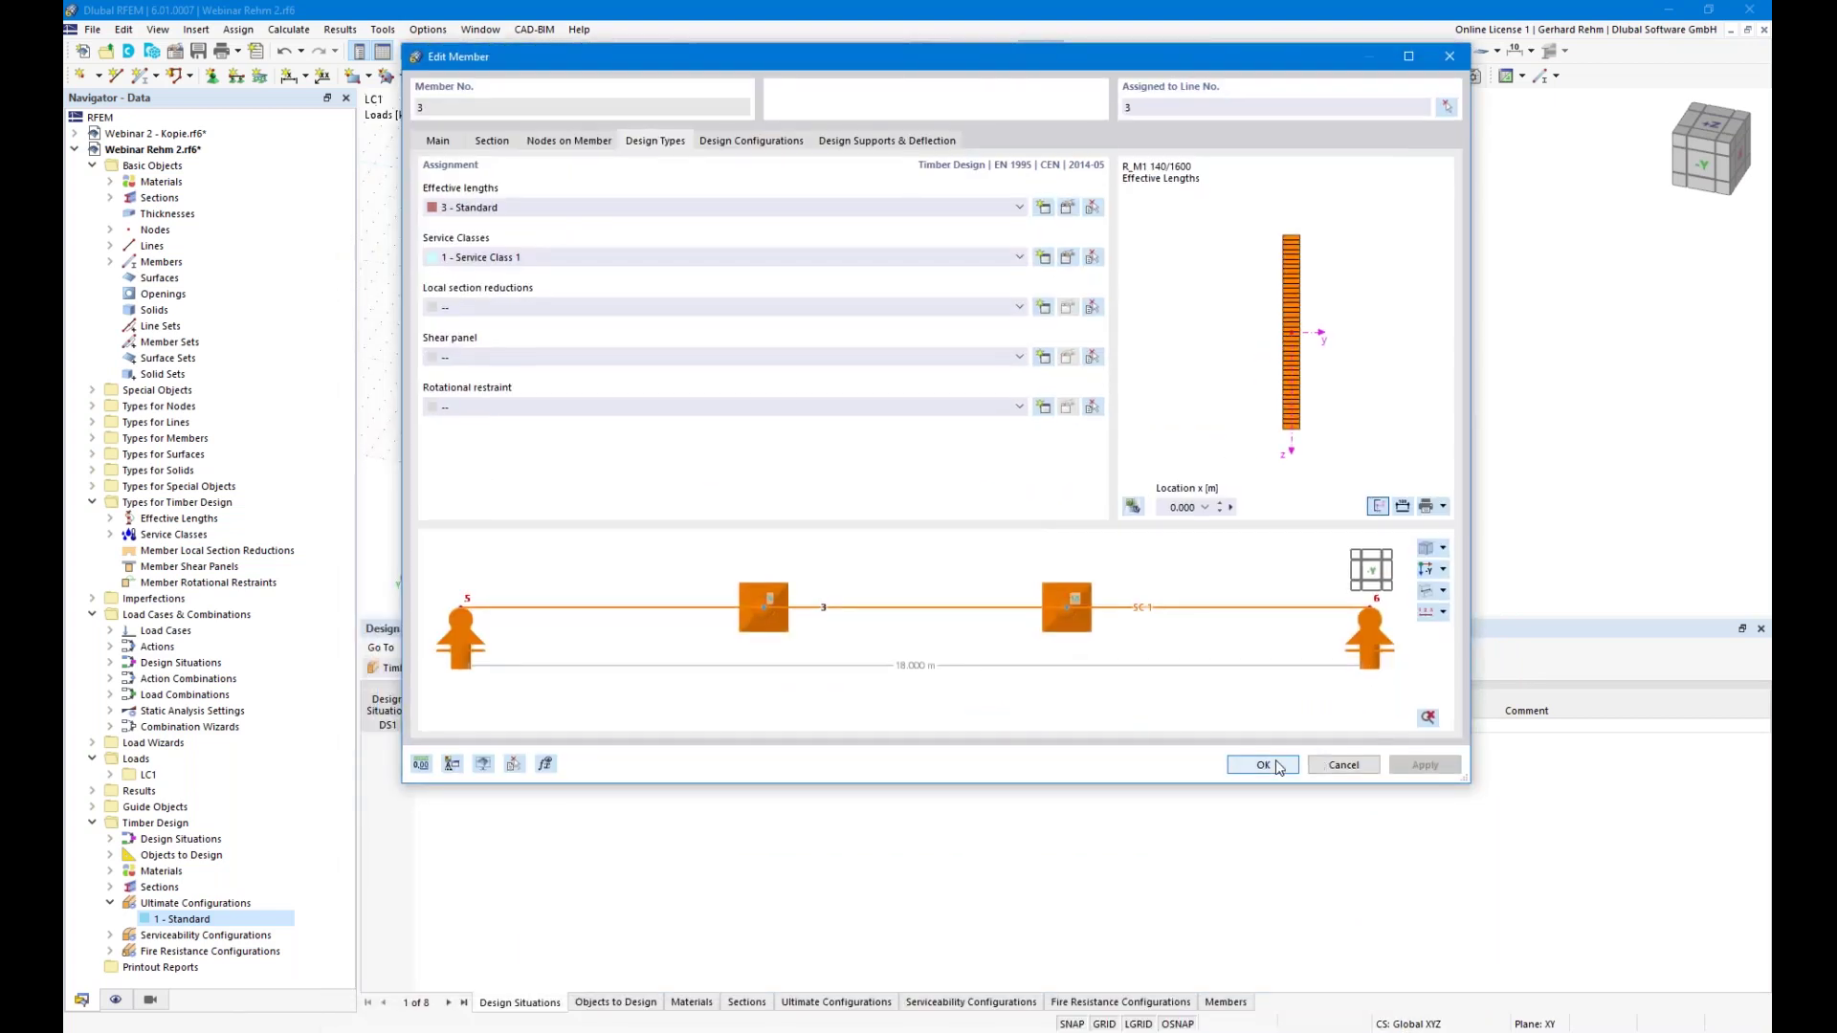
click(1262, 764)
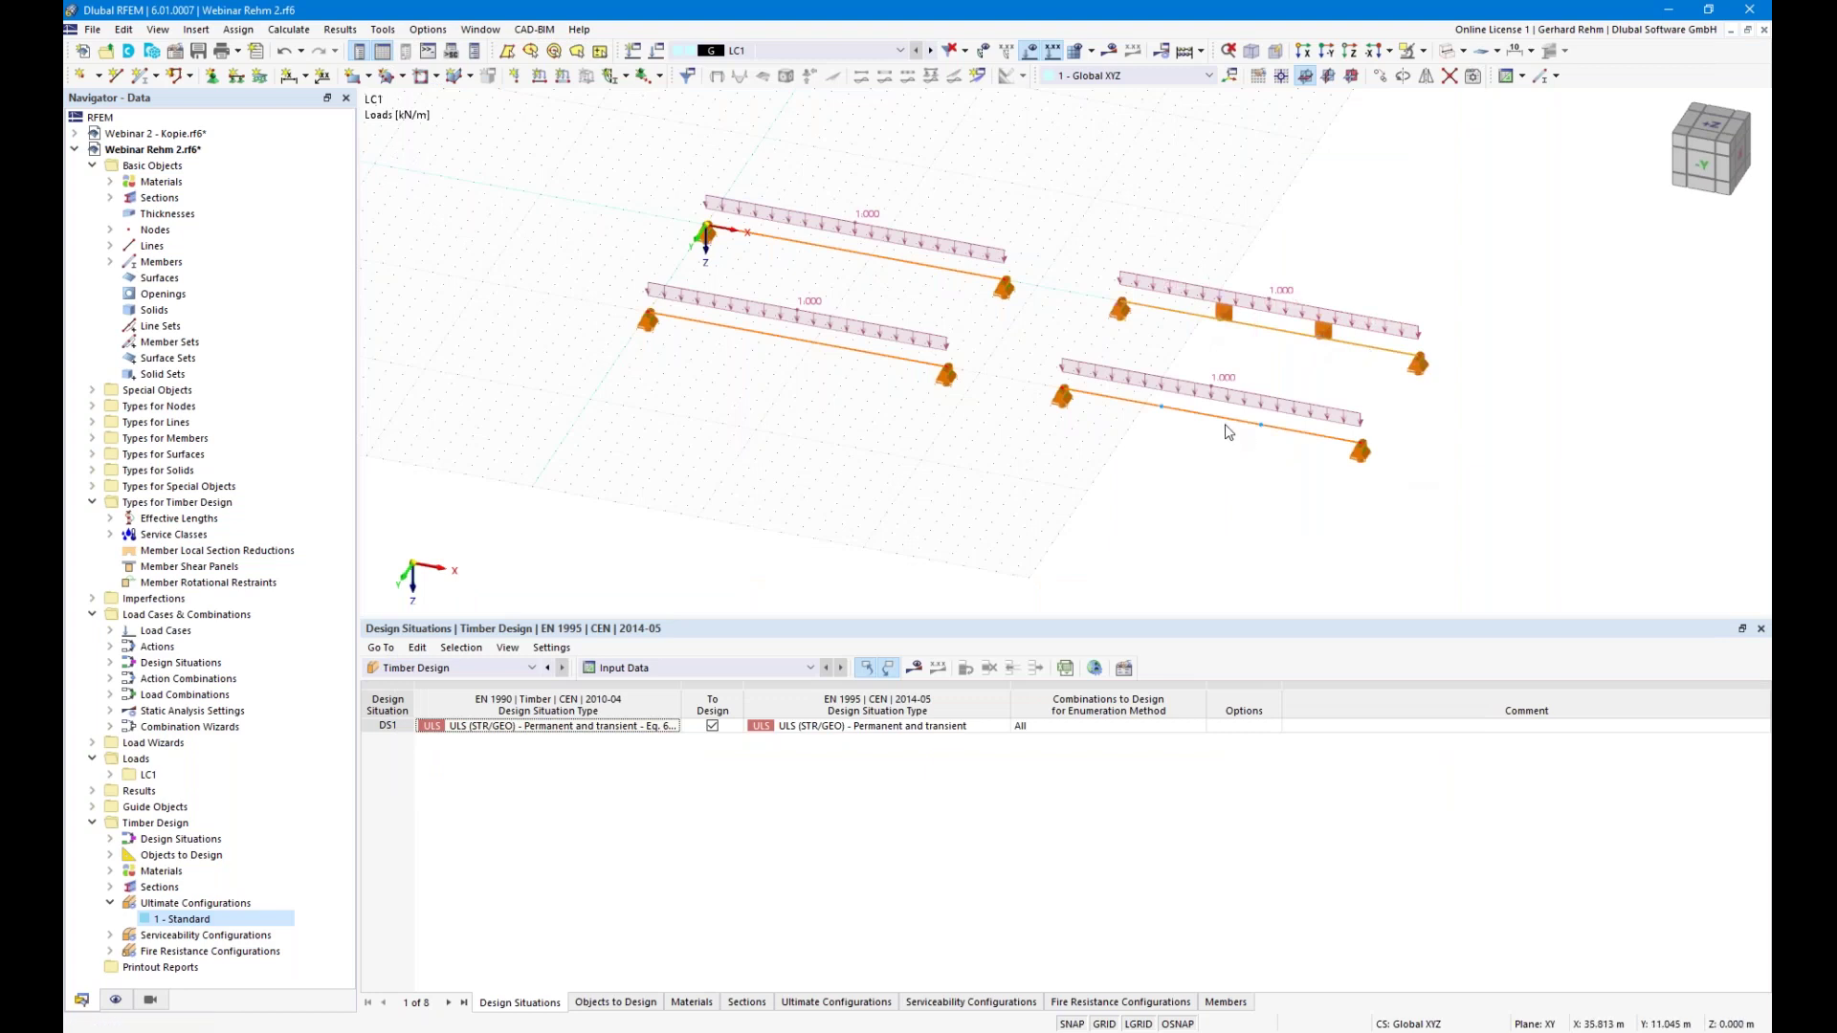
Create new effective lengths for member 4 considering only lateral-torsional buckling with the eigenvalue method, and bring up their nodal supports
double_click(1069, 432)
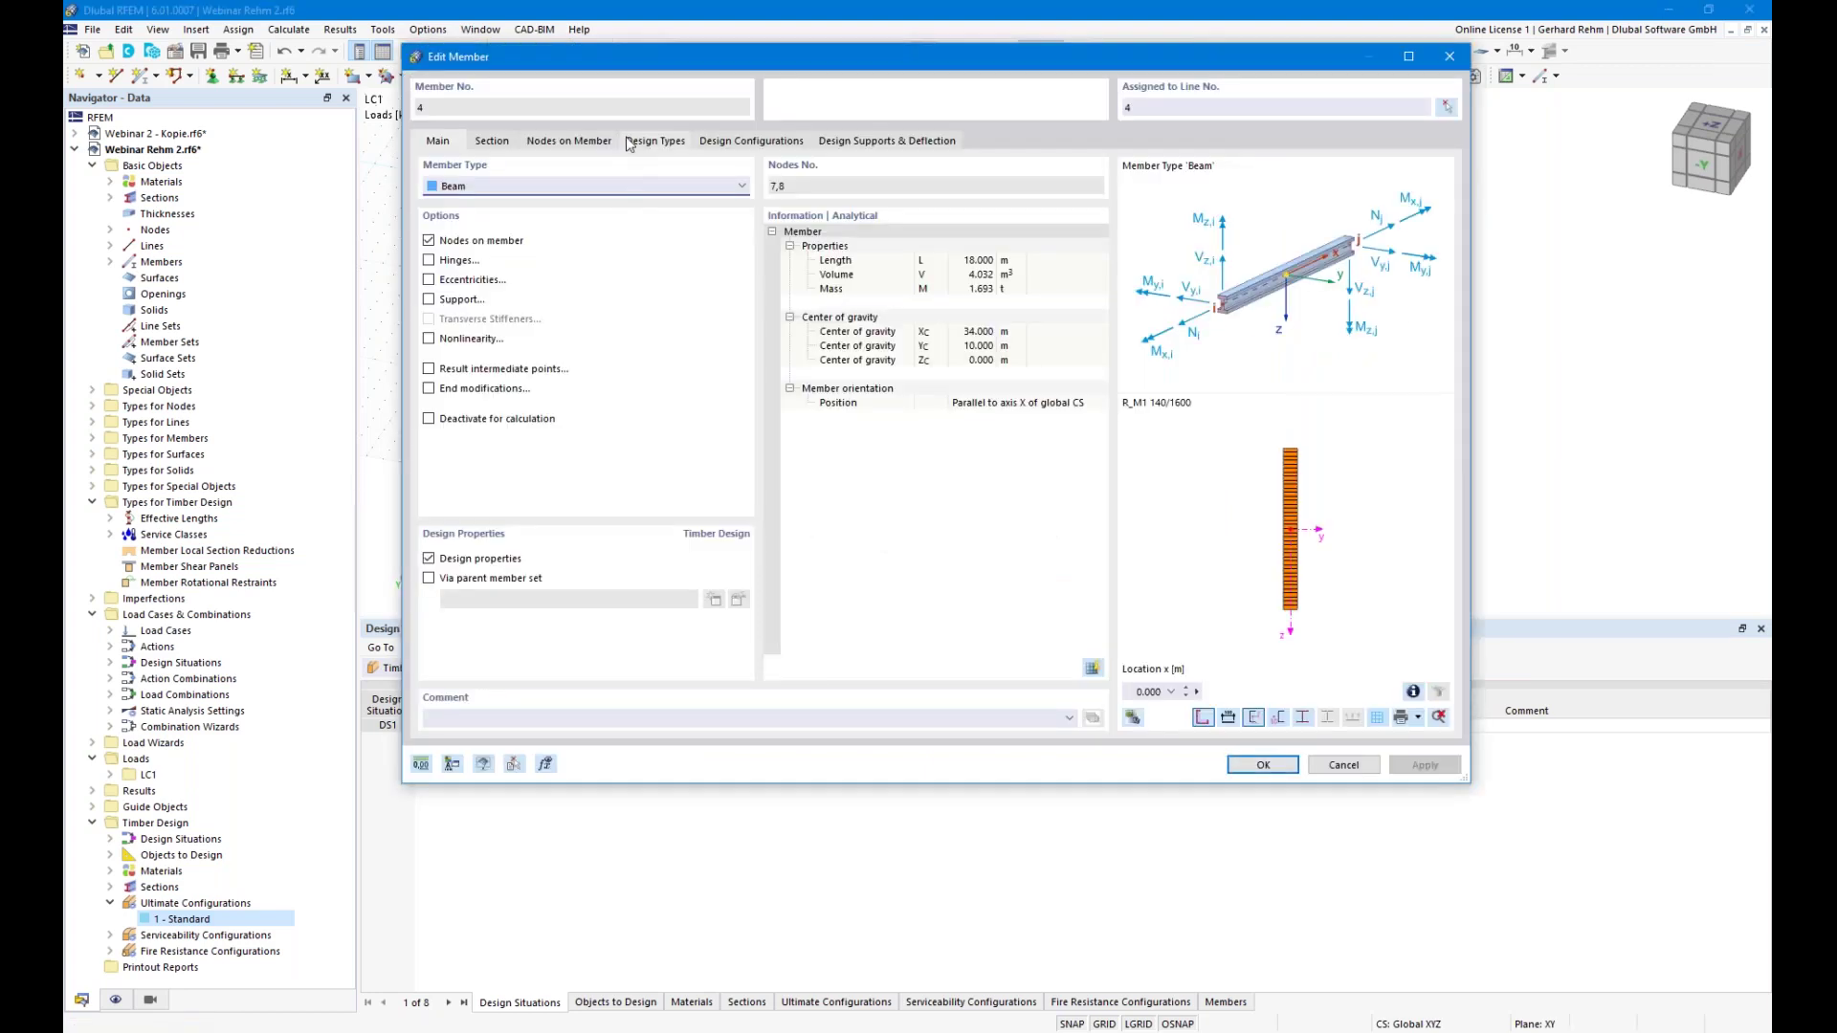
click(631, 141)
click(1043, 208)
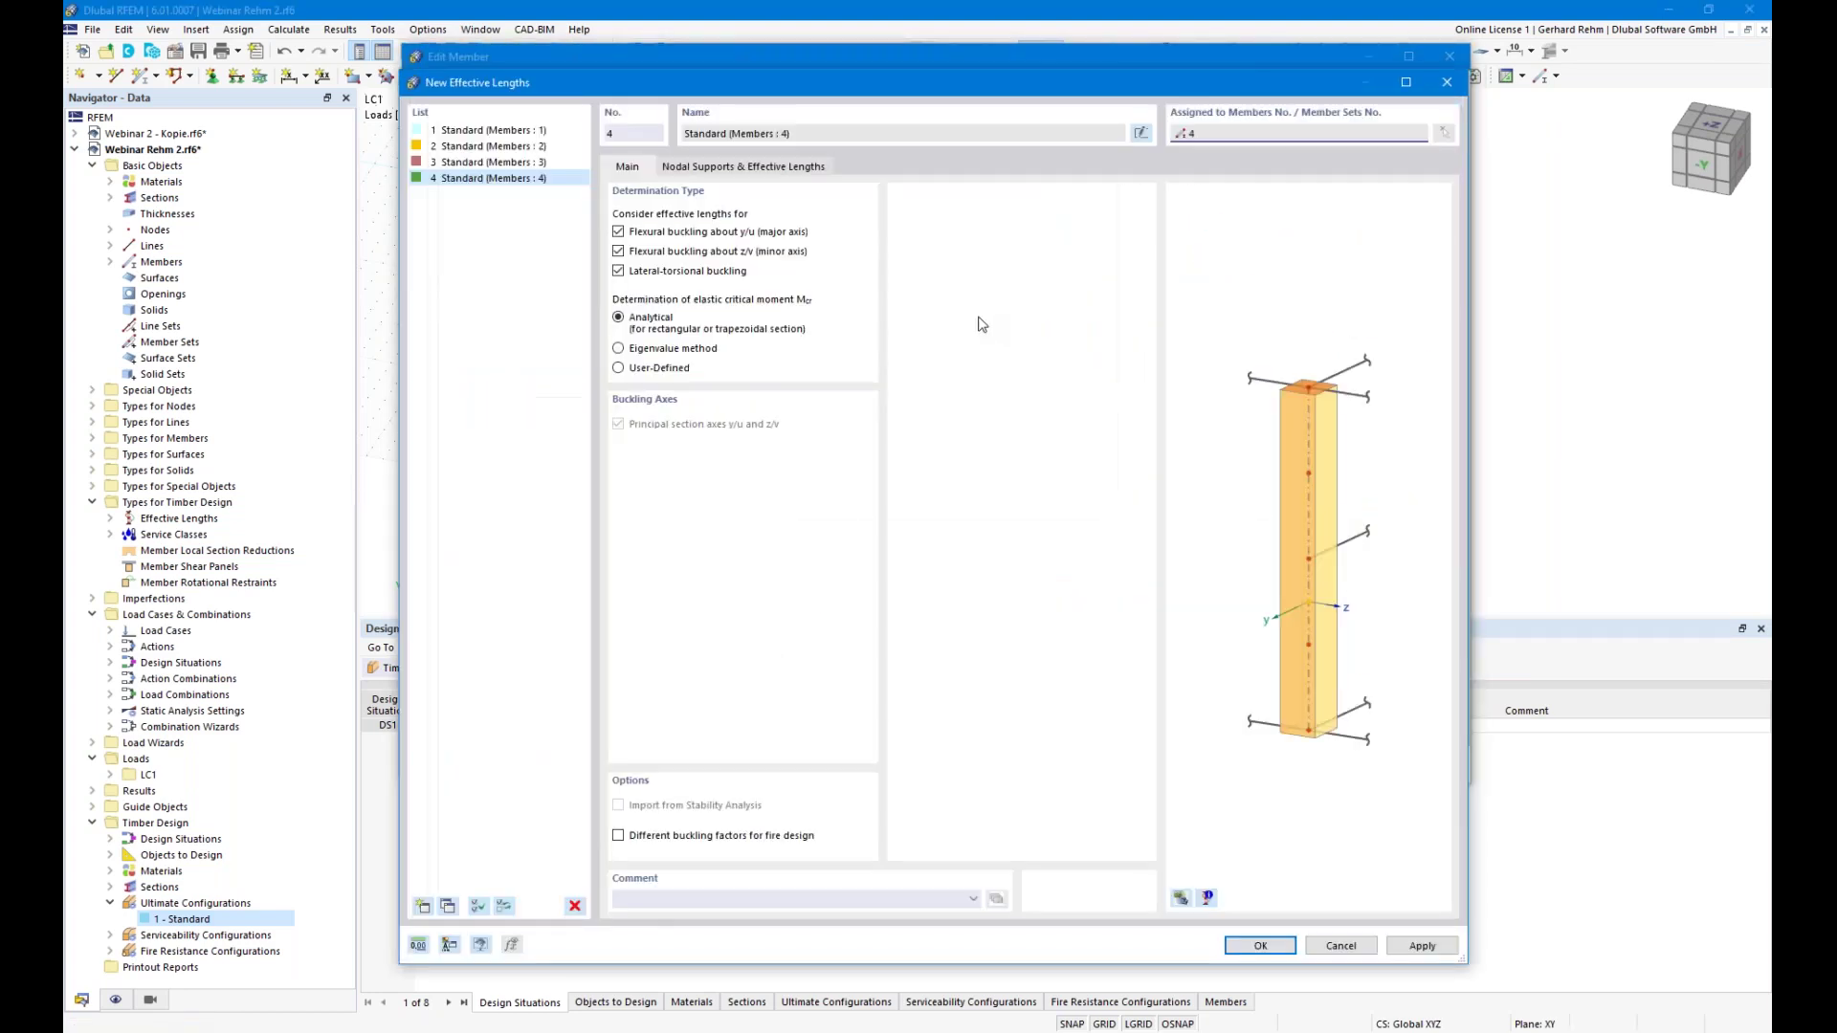
click(620, 348)
click(699, 169)
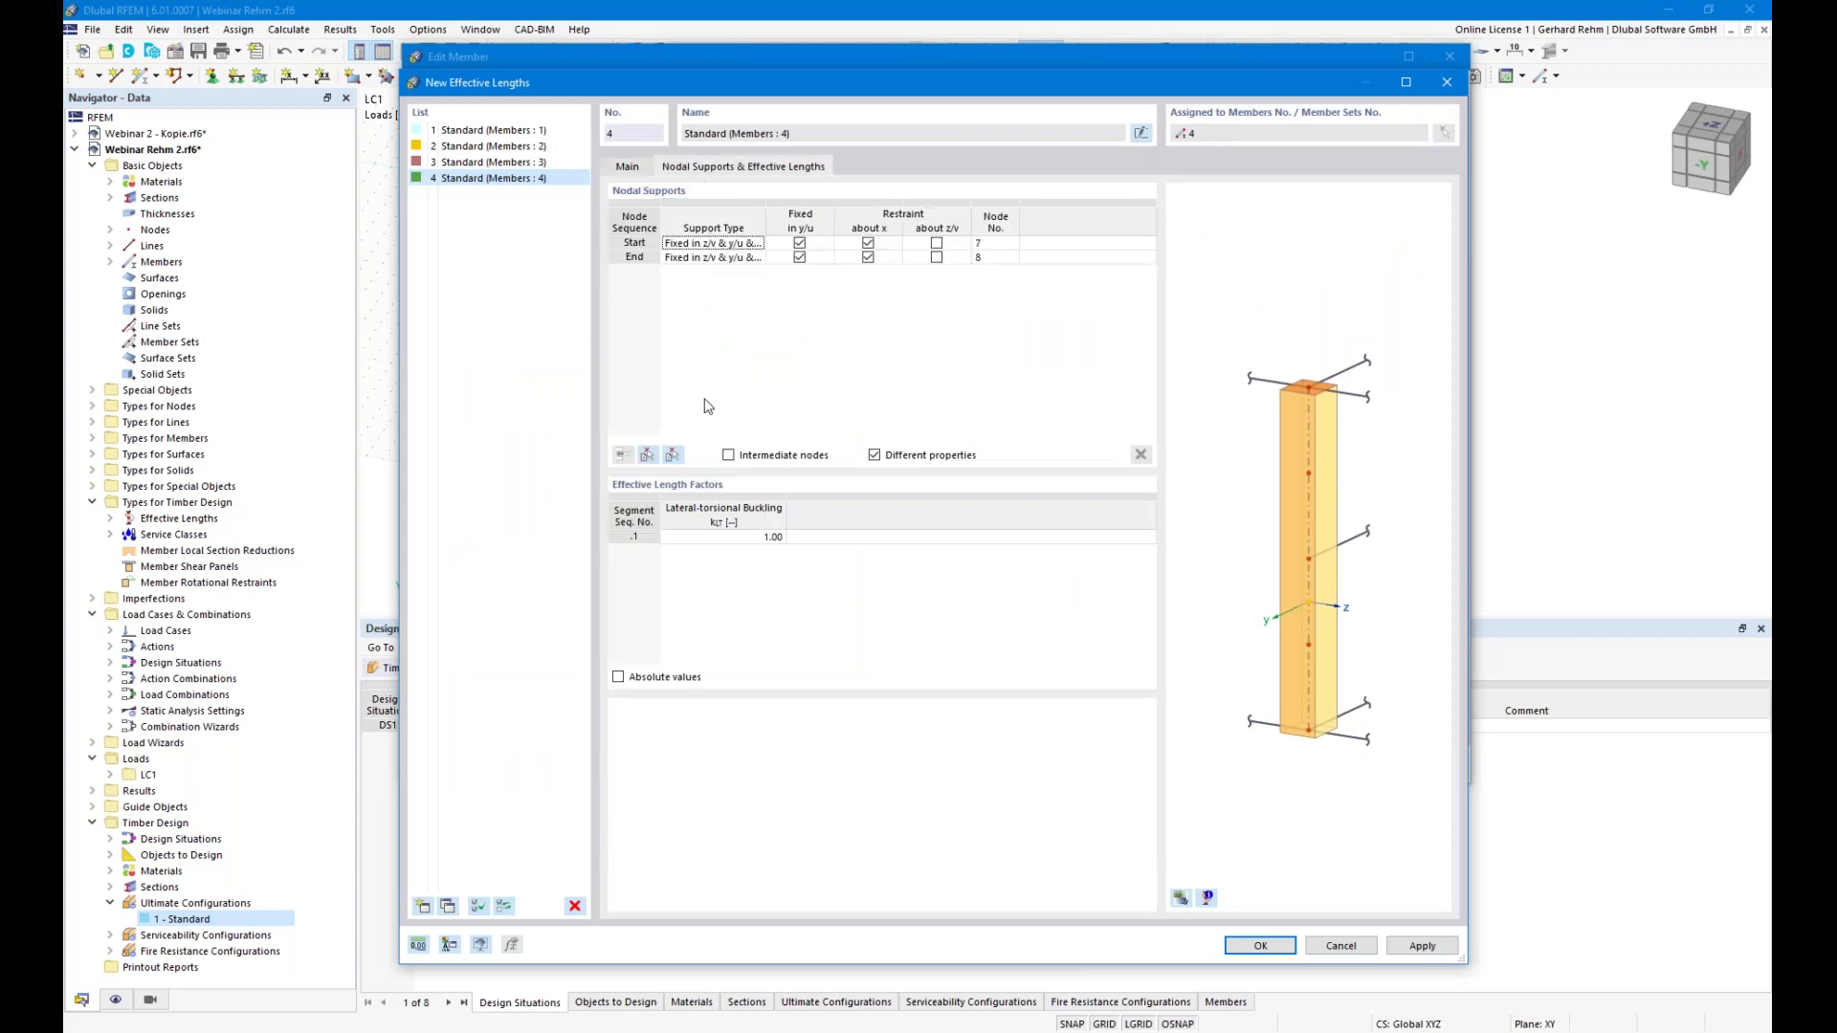
Import the intermediate nodes of member 4, fix nodes 11 and 12 in y/u, preview the supports in the model, and apply the effective lengths
click(650, 457)
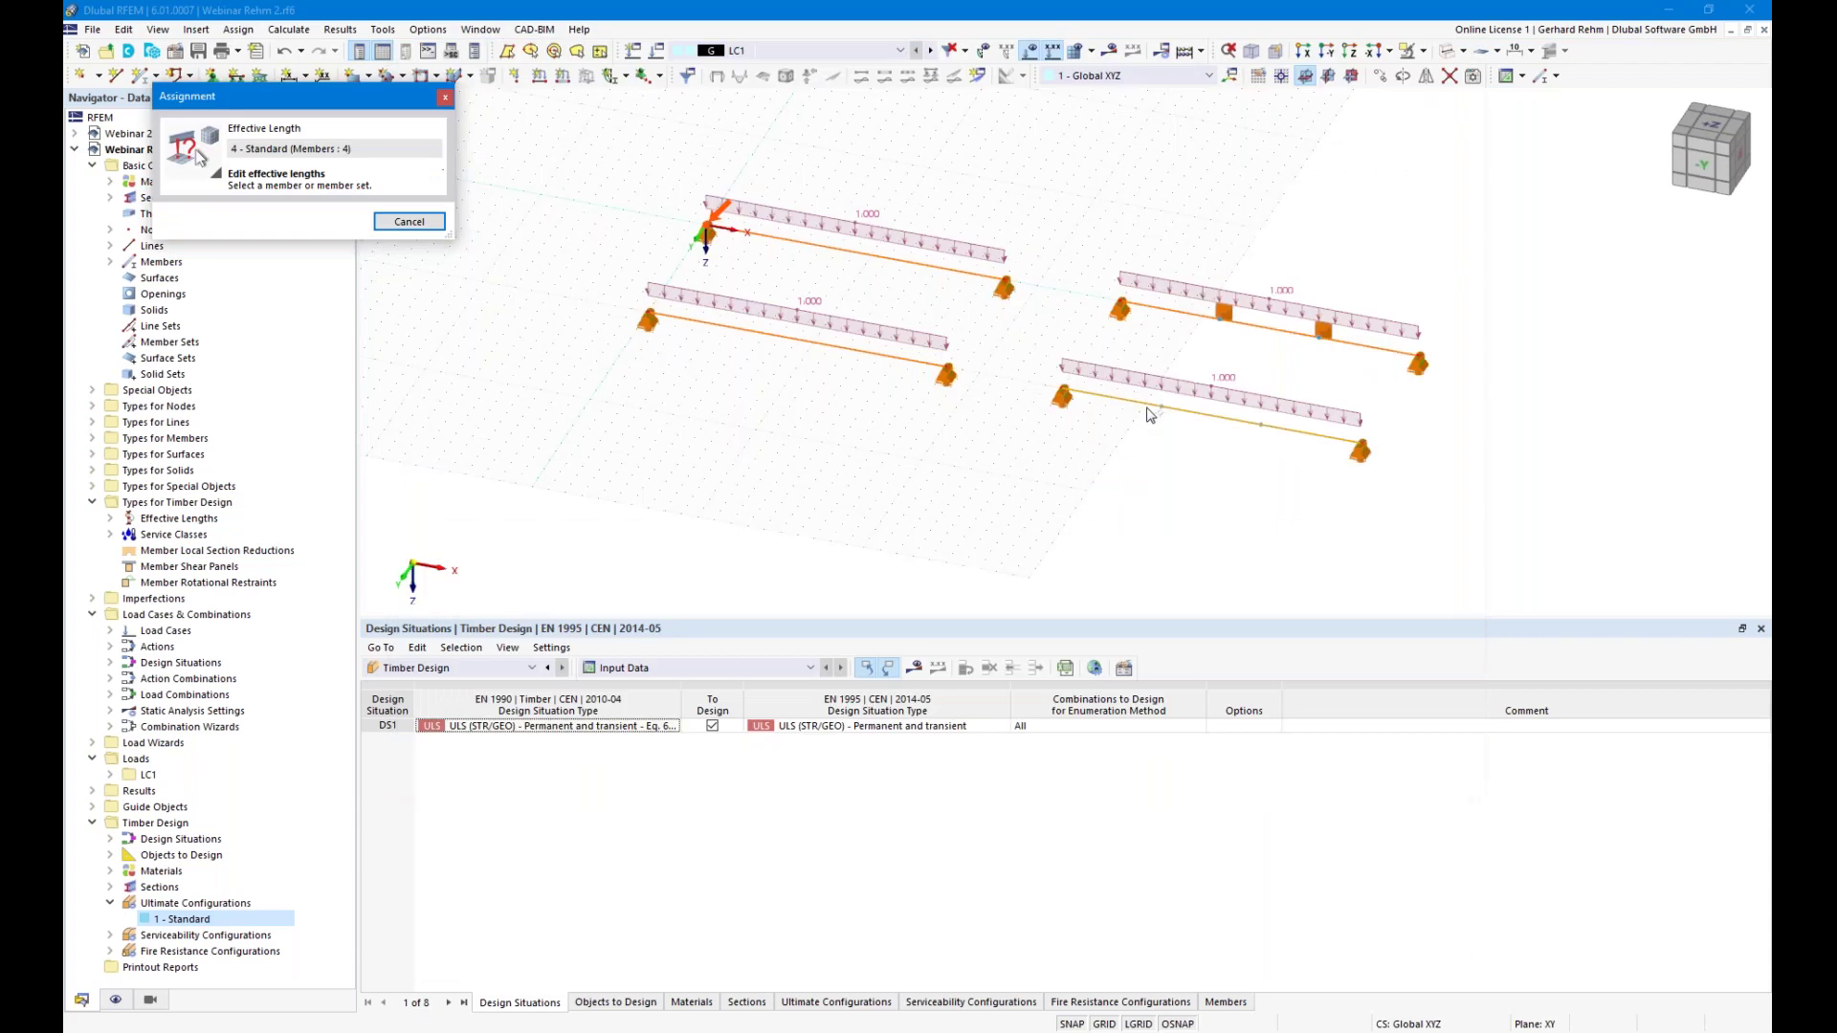
click(1148, 405)
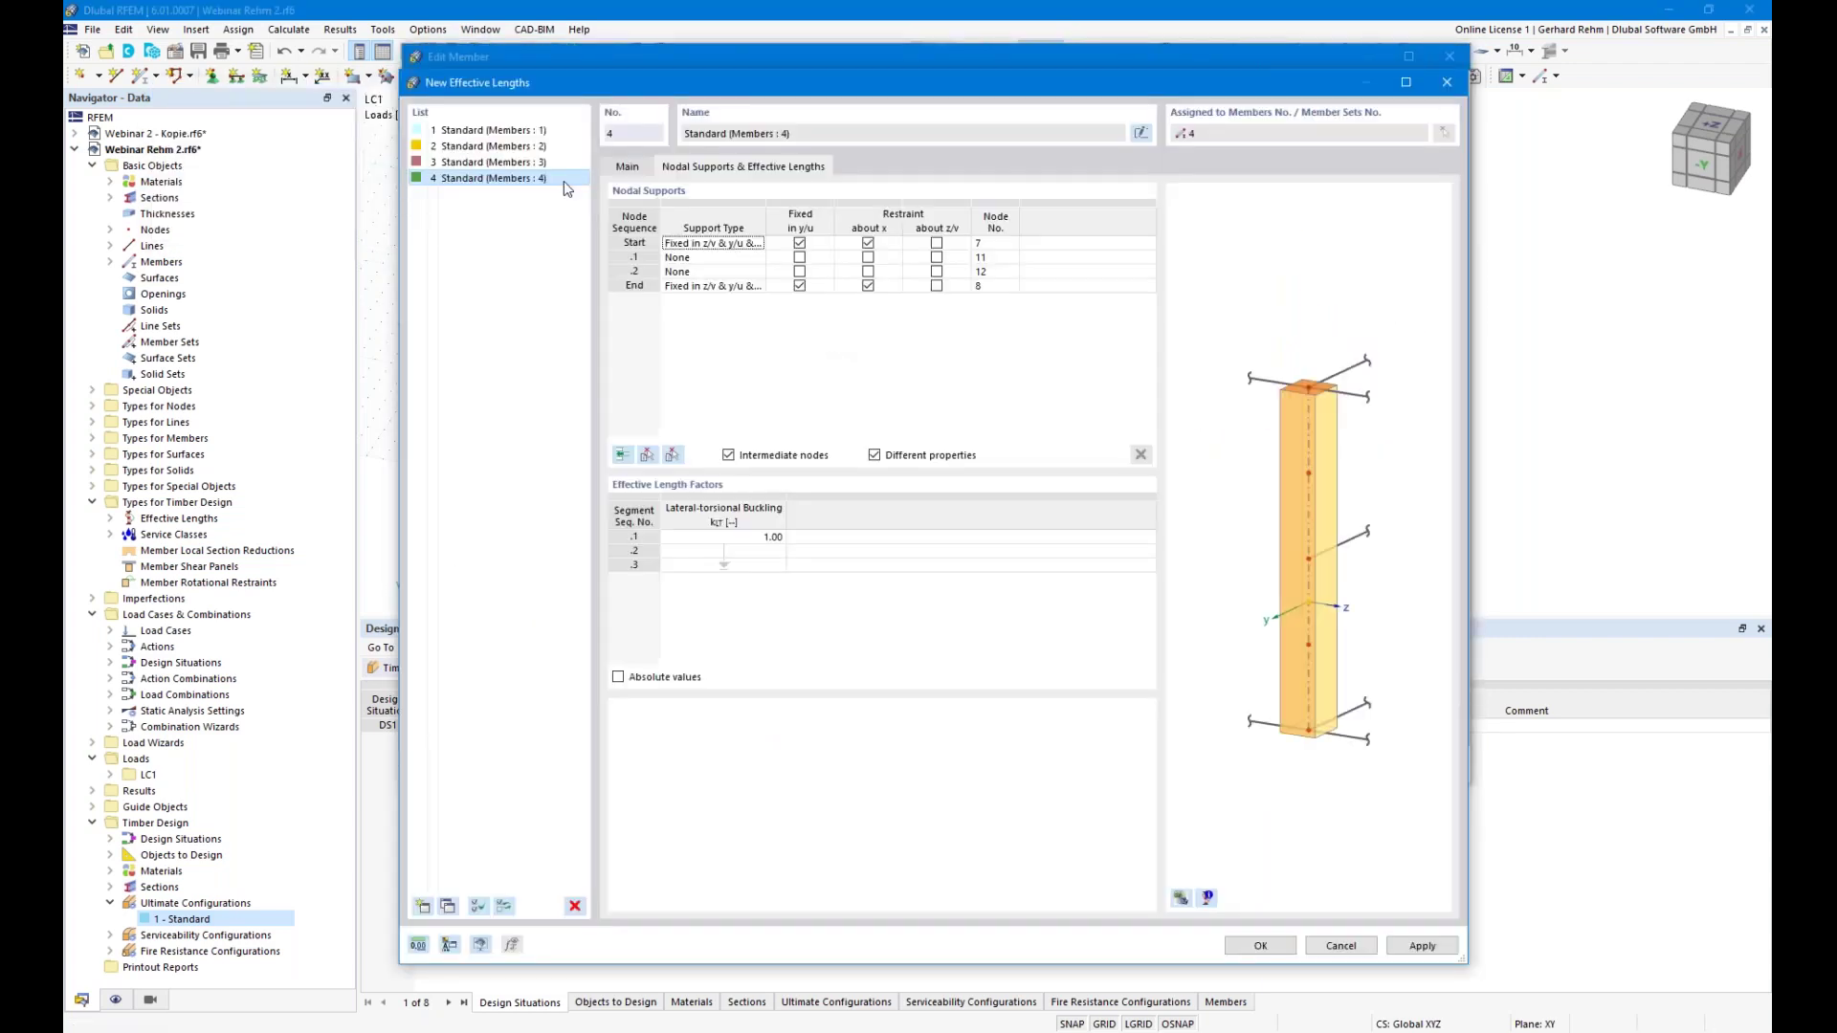
click(799, 257)
click(799, 271)
click(1180, 897)
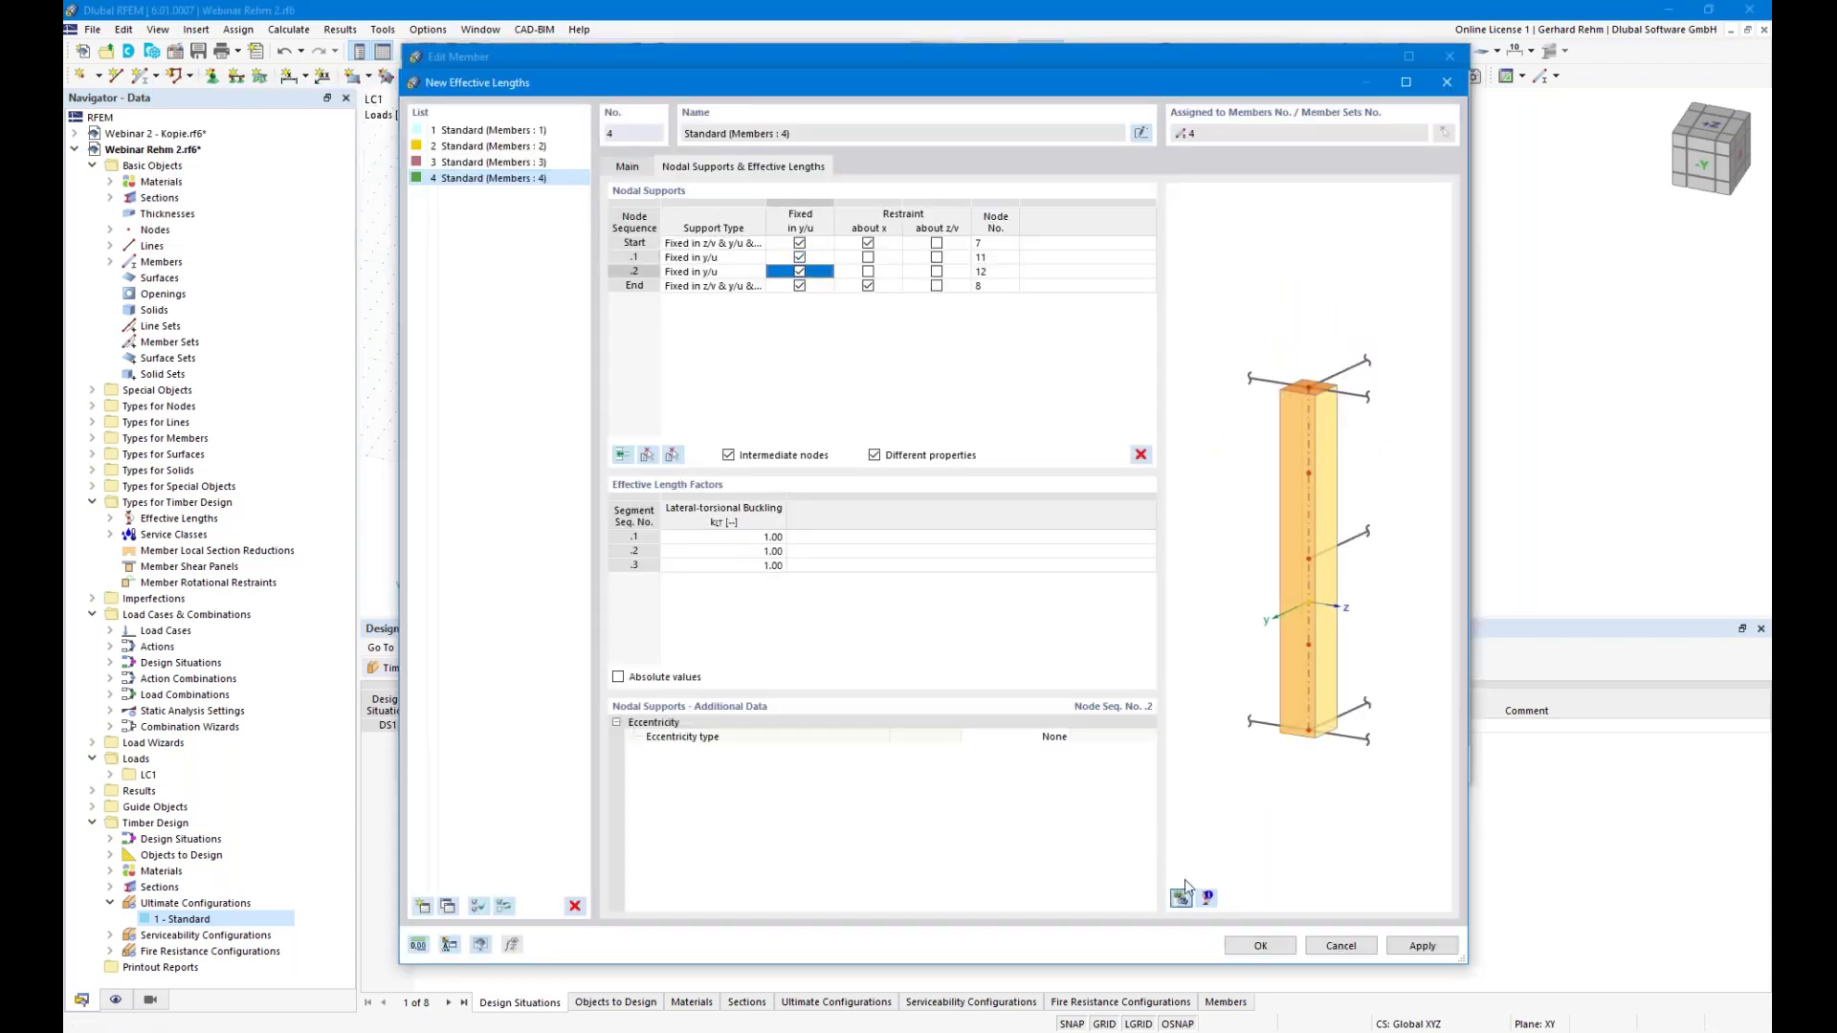
middle_drag(1315, 507, 1381, 744)
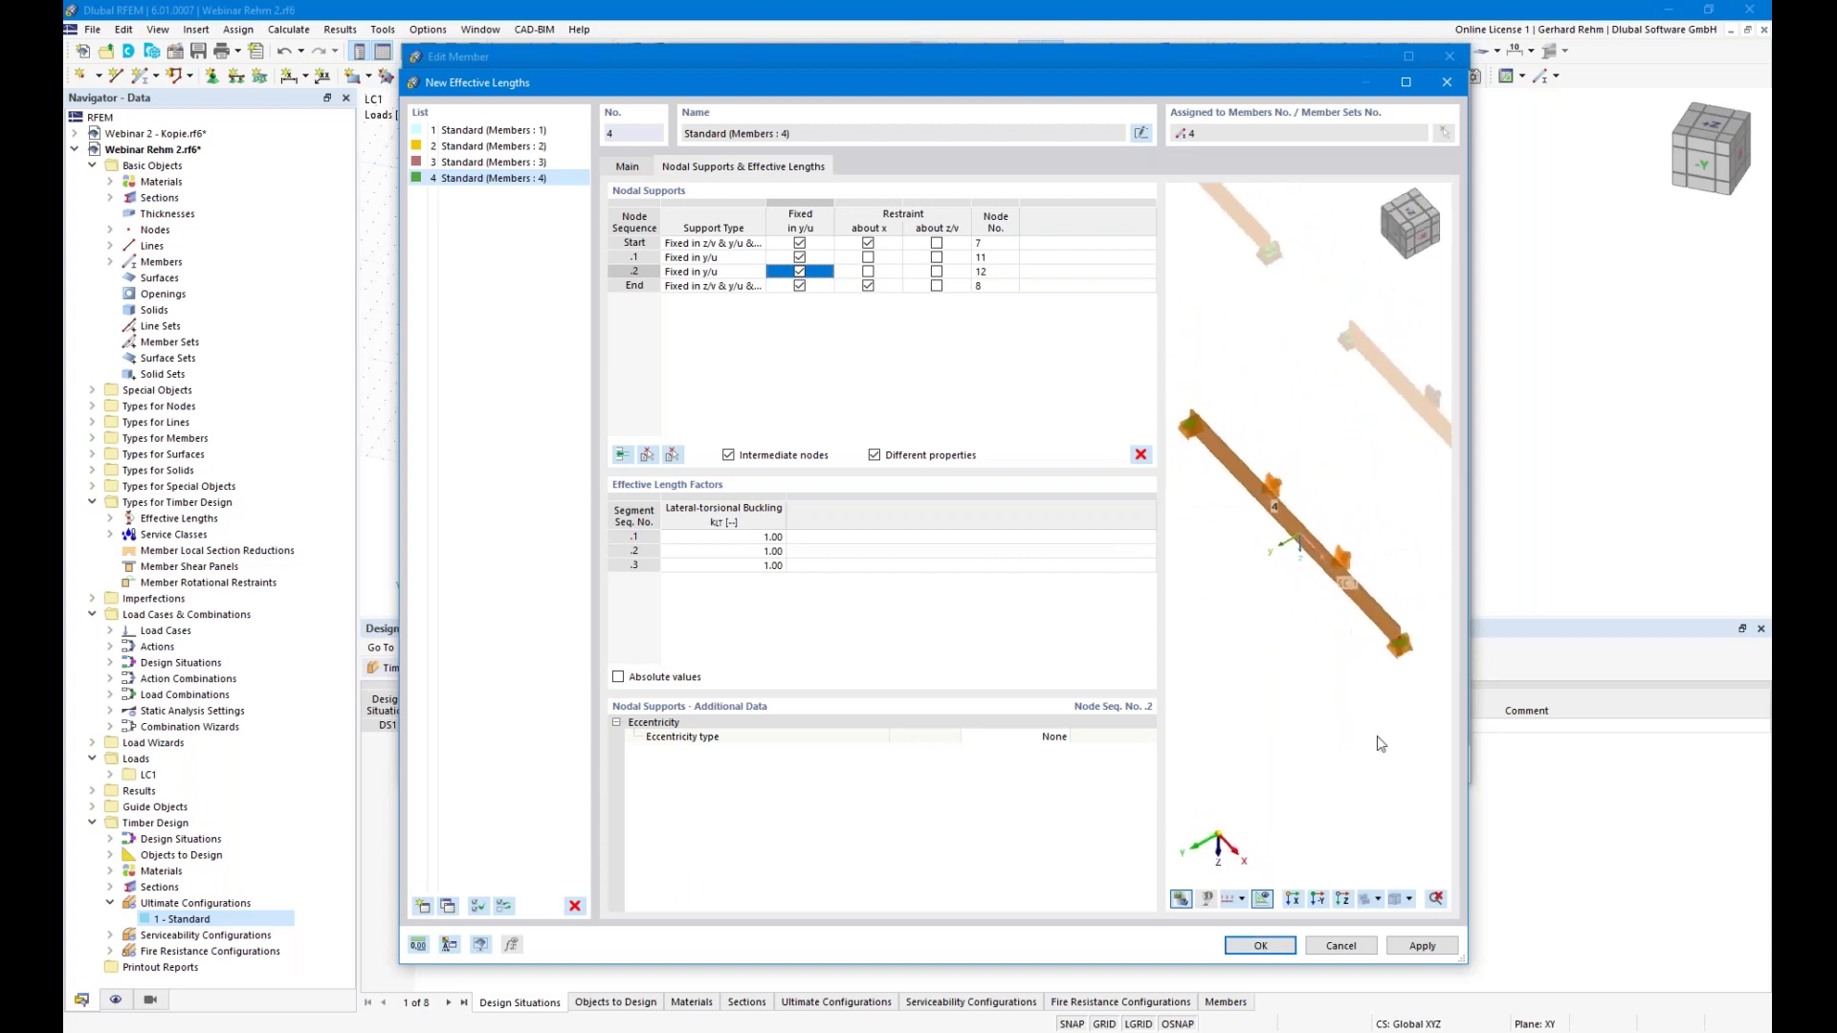
click(1243, 947)
click(1262, 765)
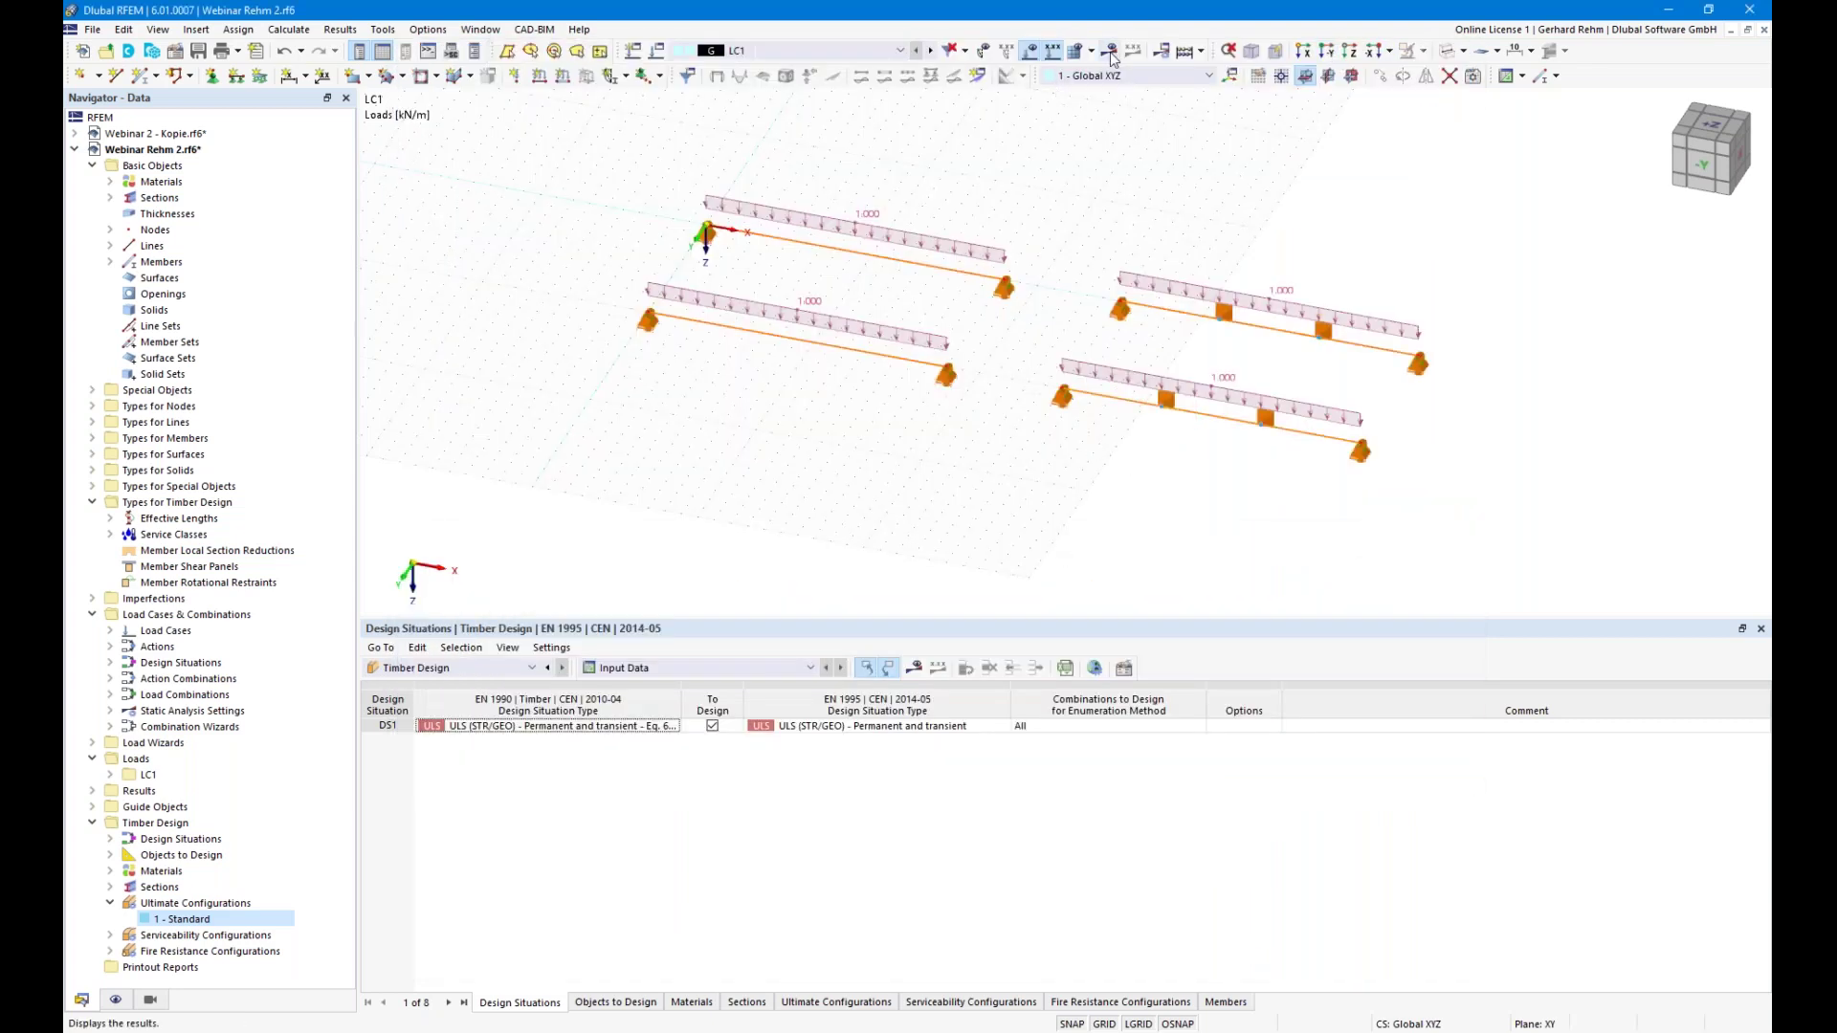
Calculate the timber design and display the design ratios and mode shapes of all four beams
click(914, 668)
click(987, 605)
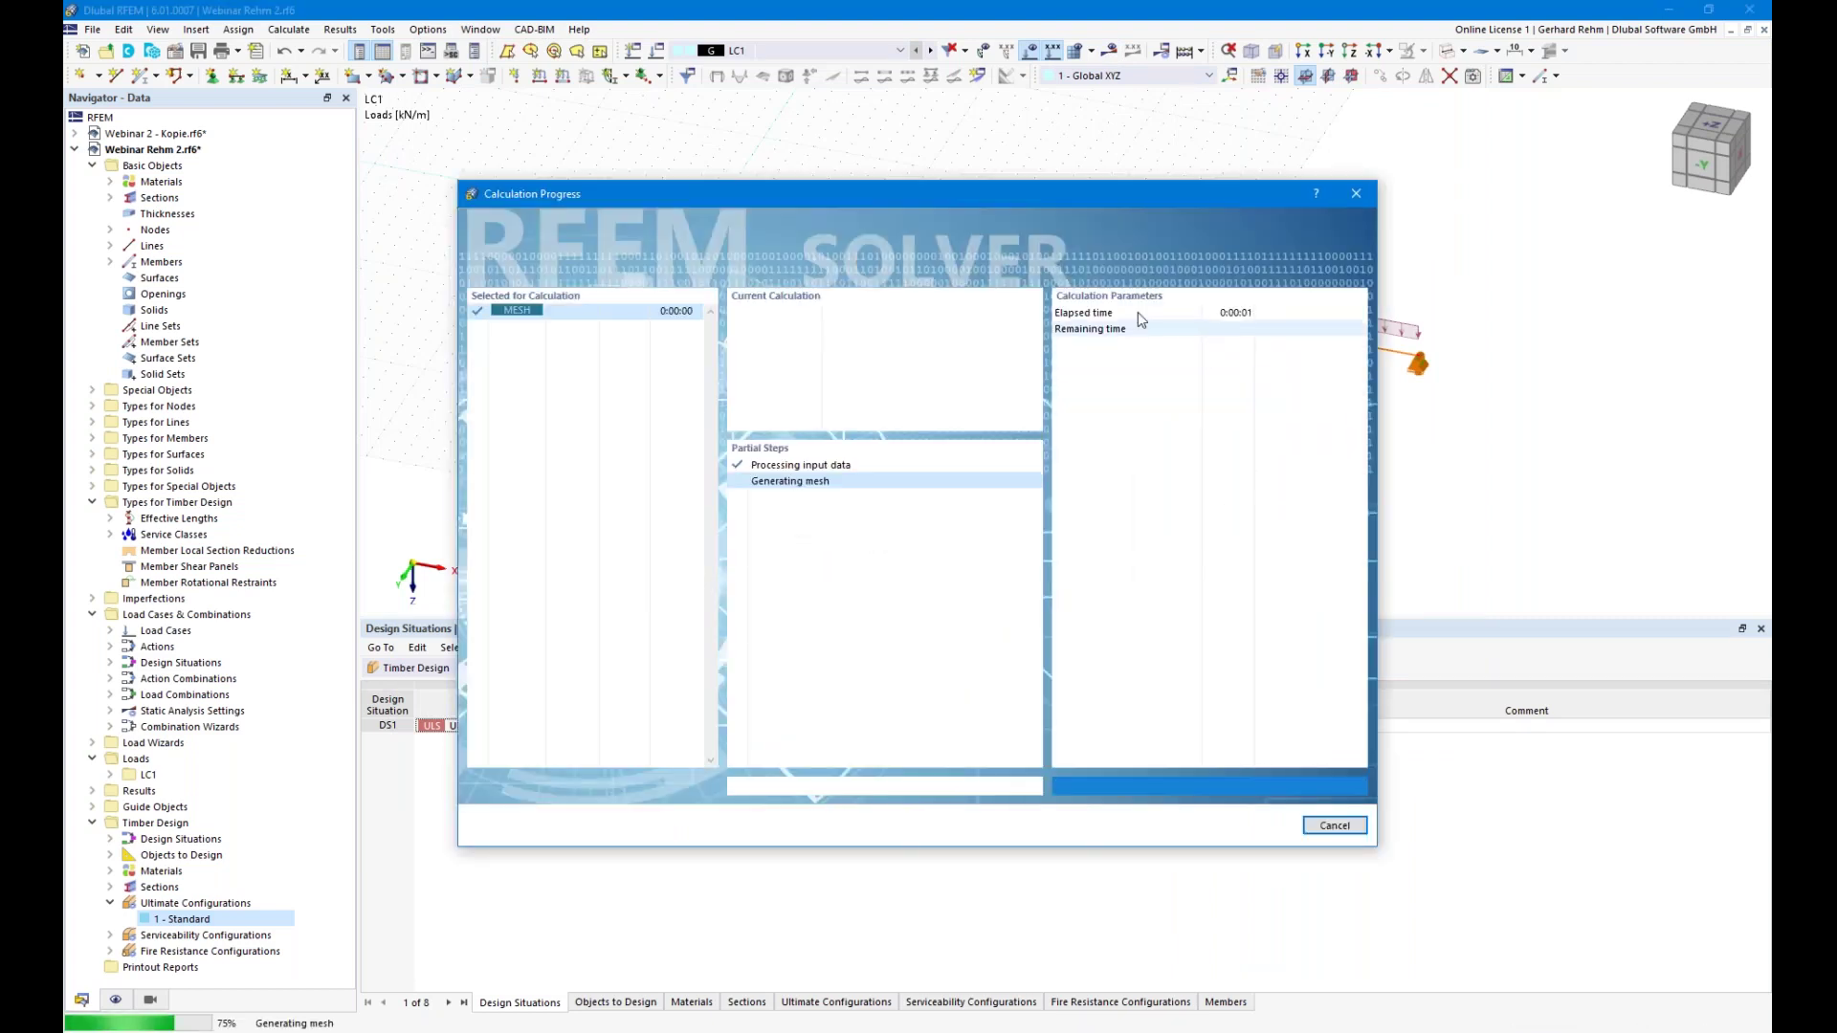
drag(1118, 322, 767, 209)
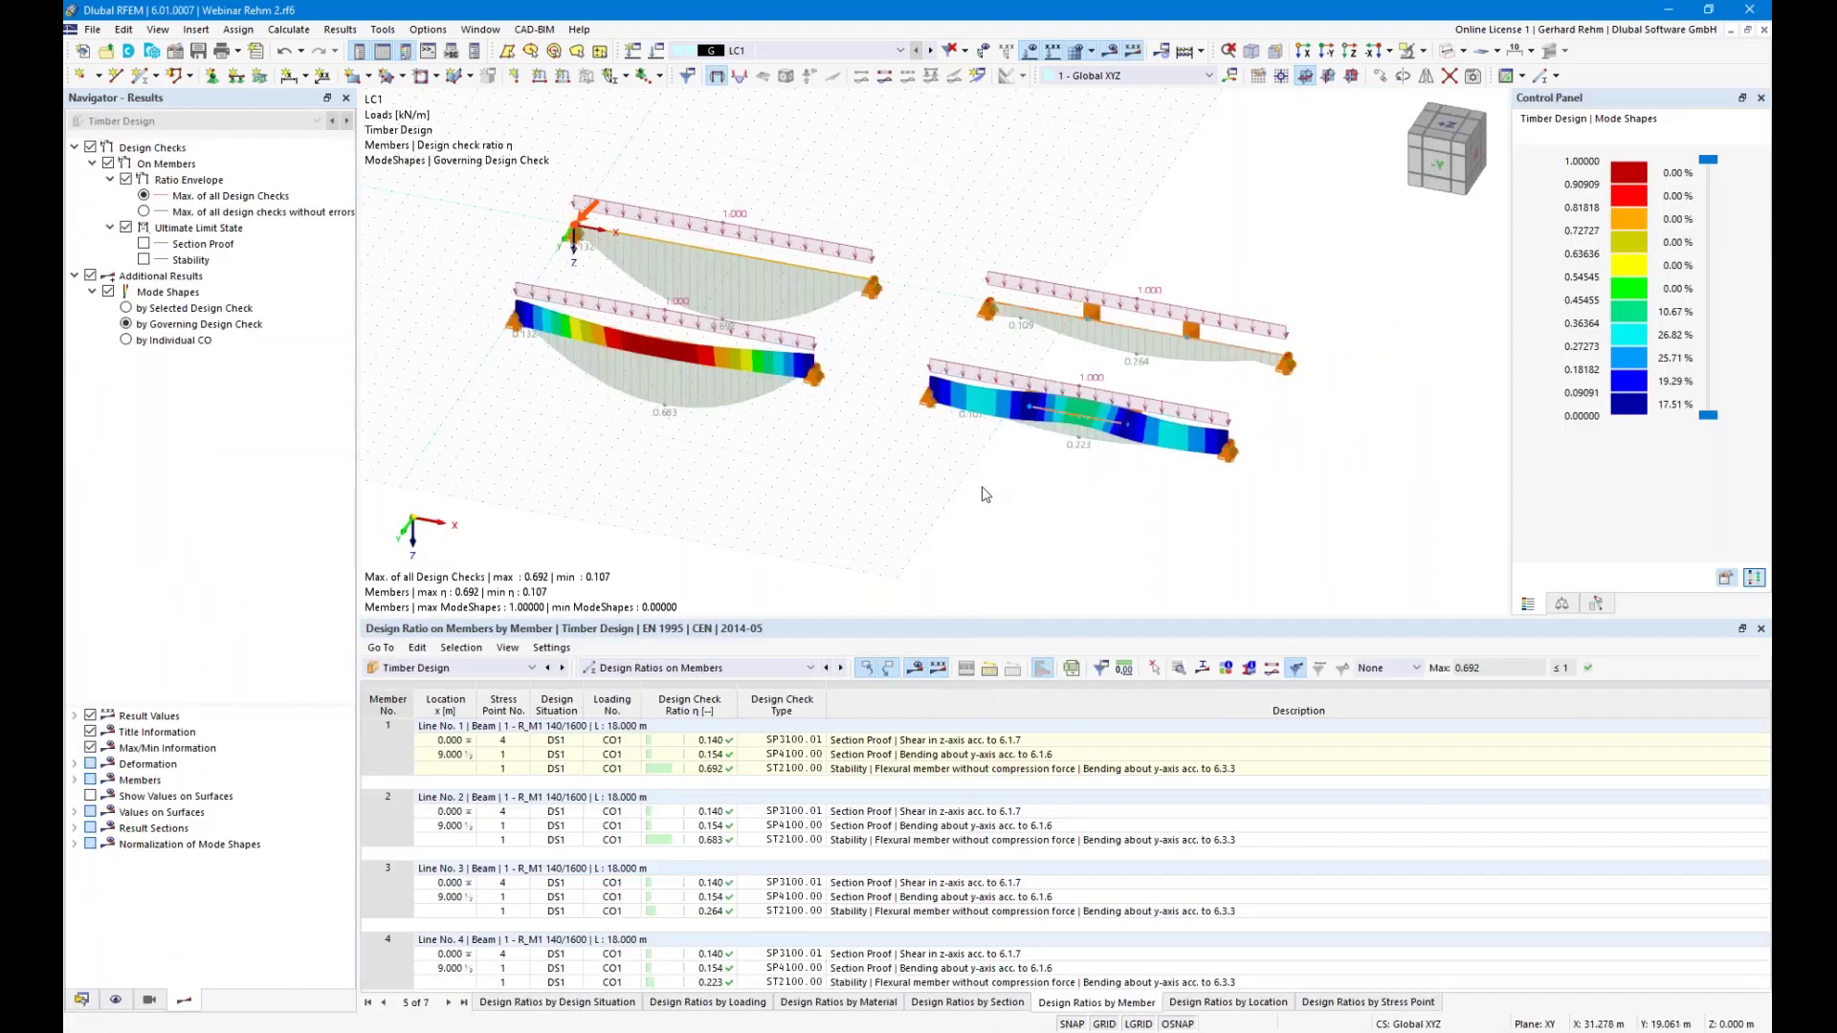
Examine the design ratios and mode shapes of the four beams from several angles, comparing those with and without intermediate supports
scroll(1156, 359, up, 2)
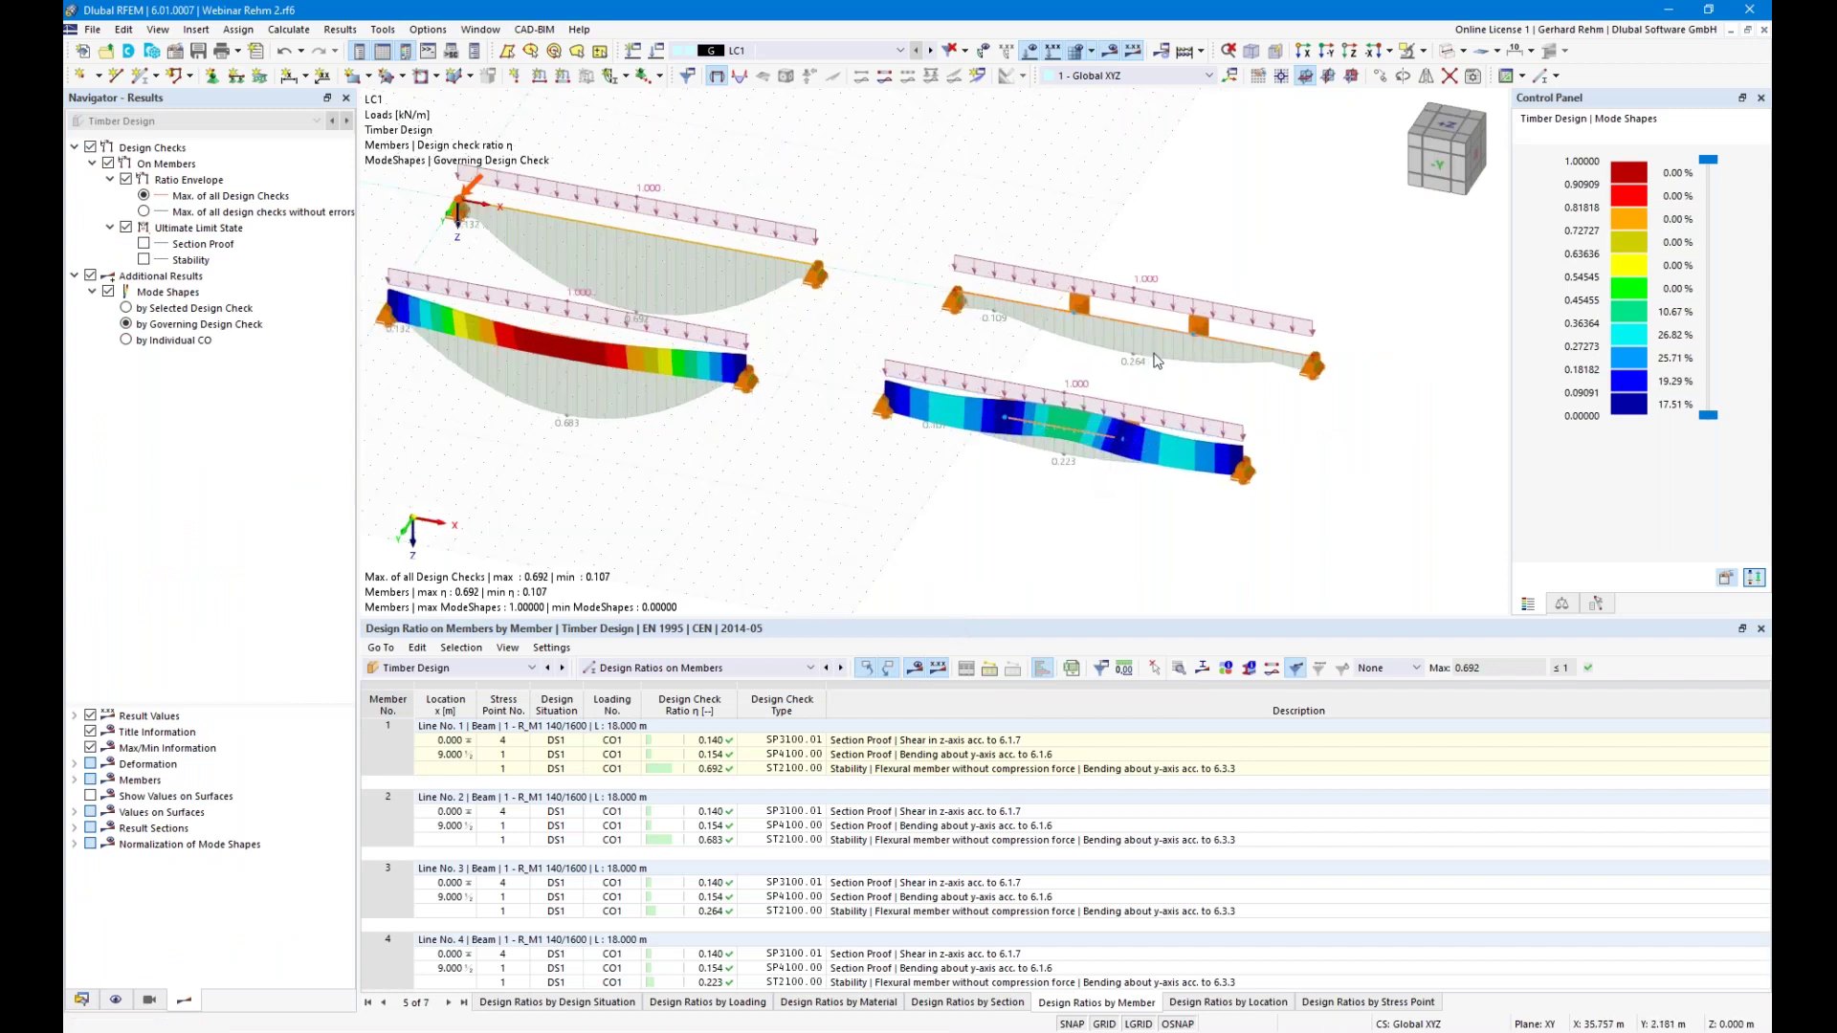
scroll(1147, 365, down, 1)
middle_drag(954, 647, 1070, 622)
drag(1072, 619, 1079, 808)
ctrl+middle_drag(971, 641, 199, 369)
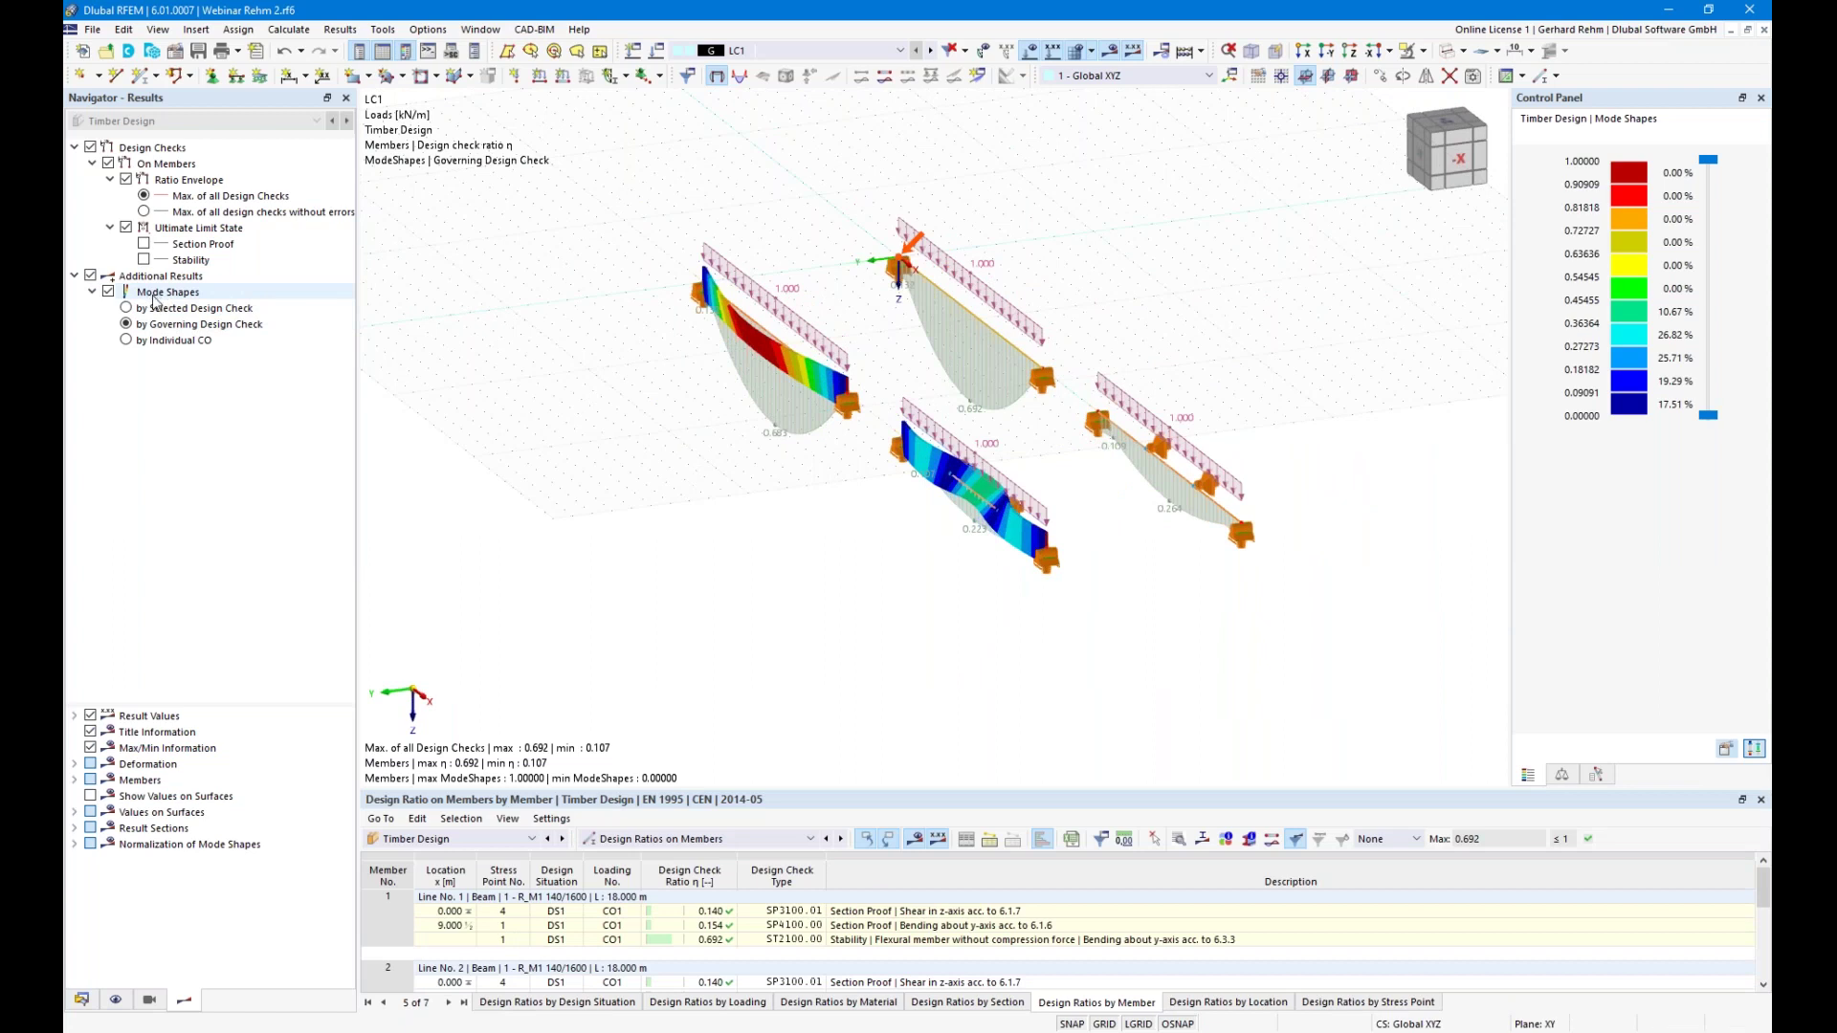
scroll(627, 242, up, 3)
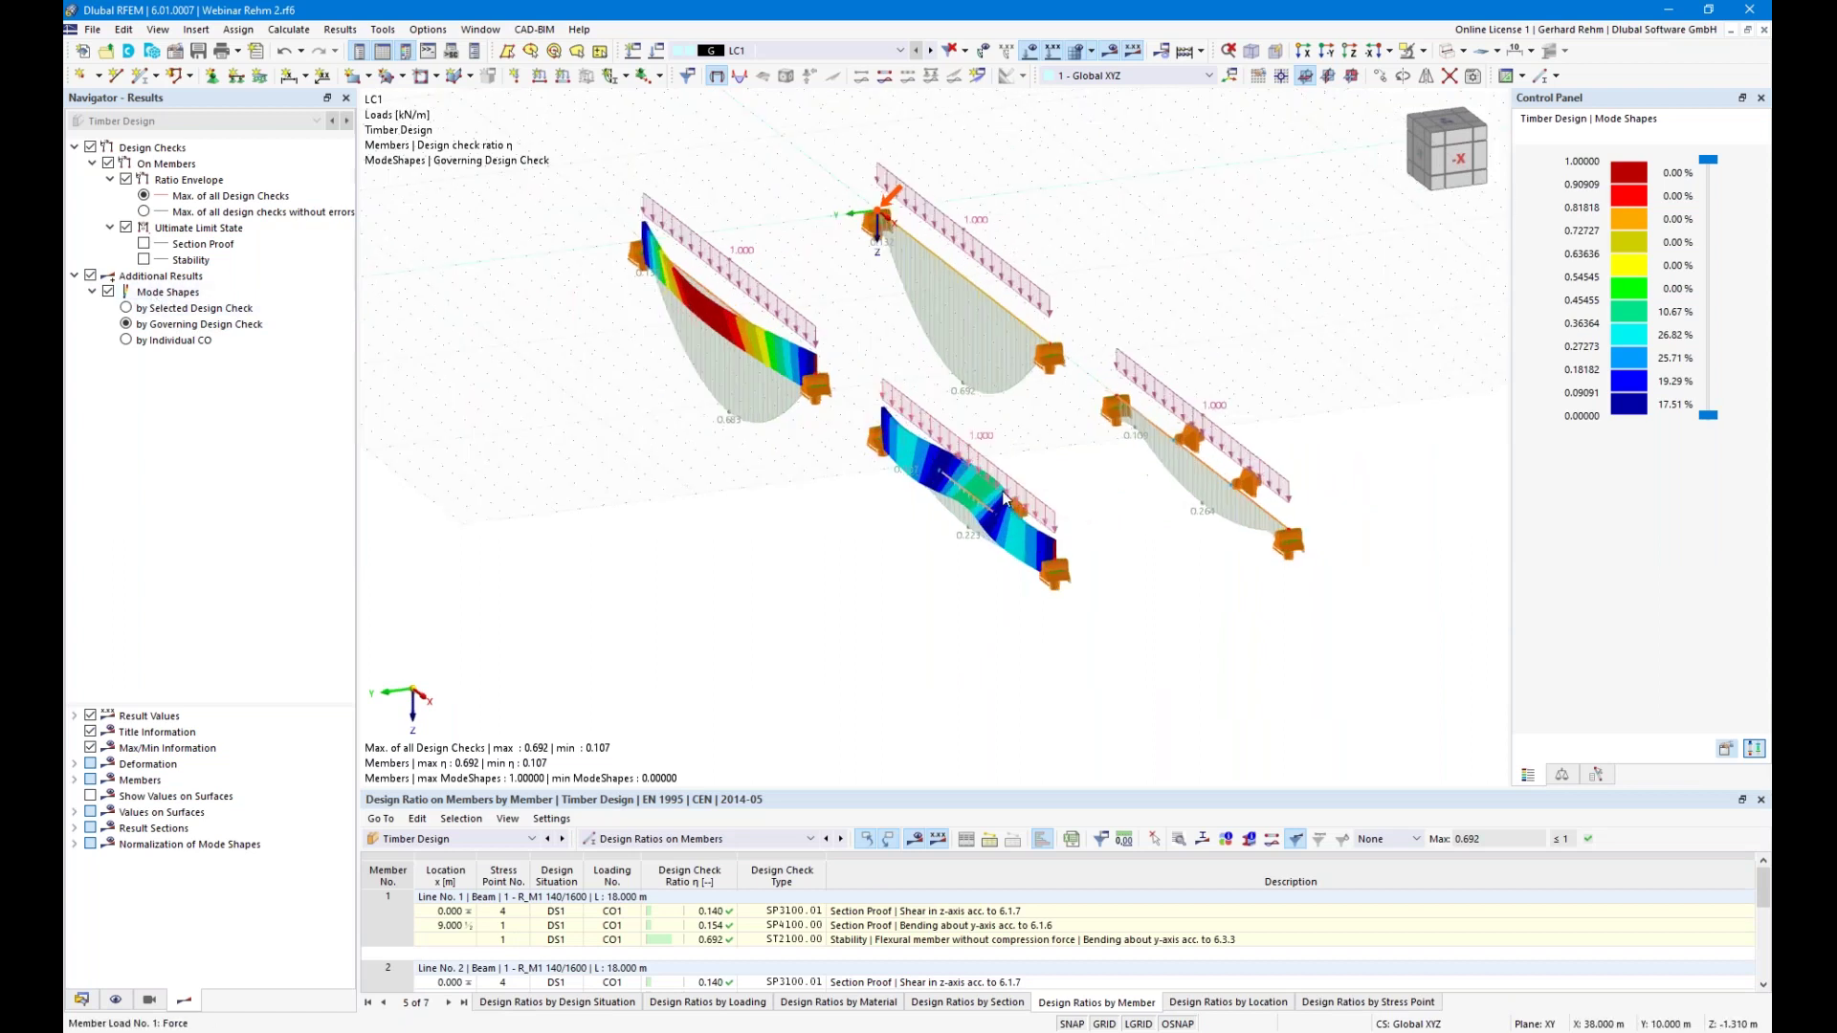
ctrl+middle_drag(632, 308, 635, 142)
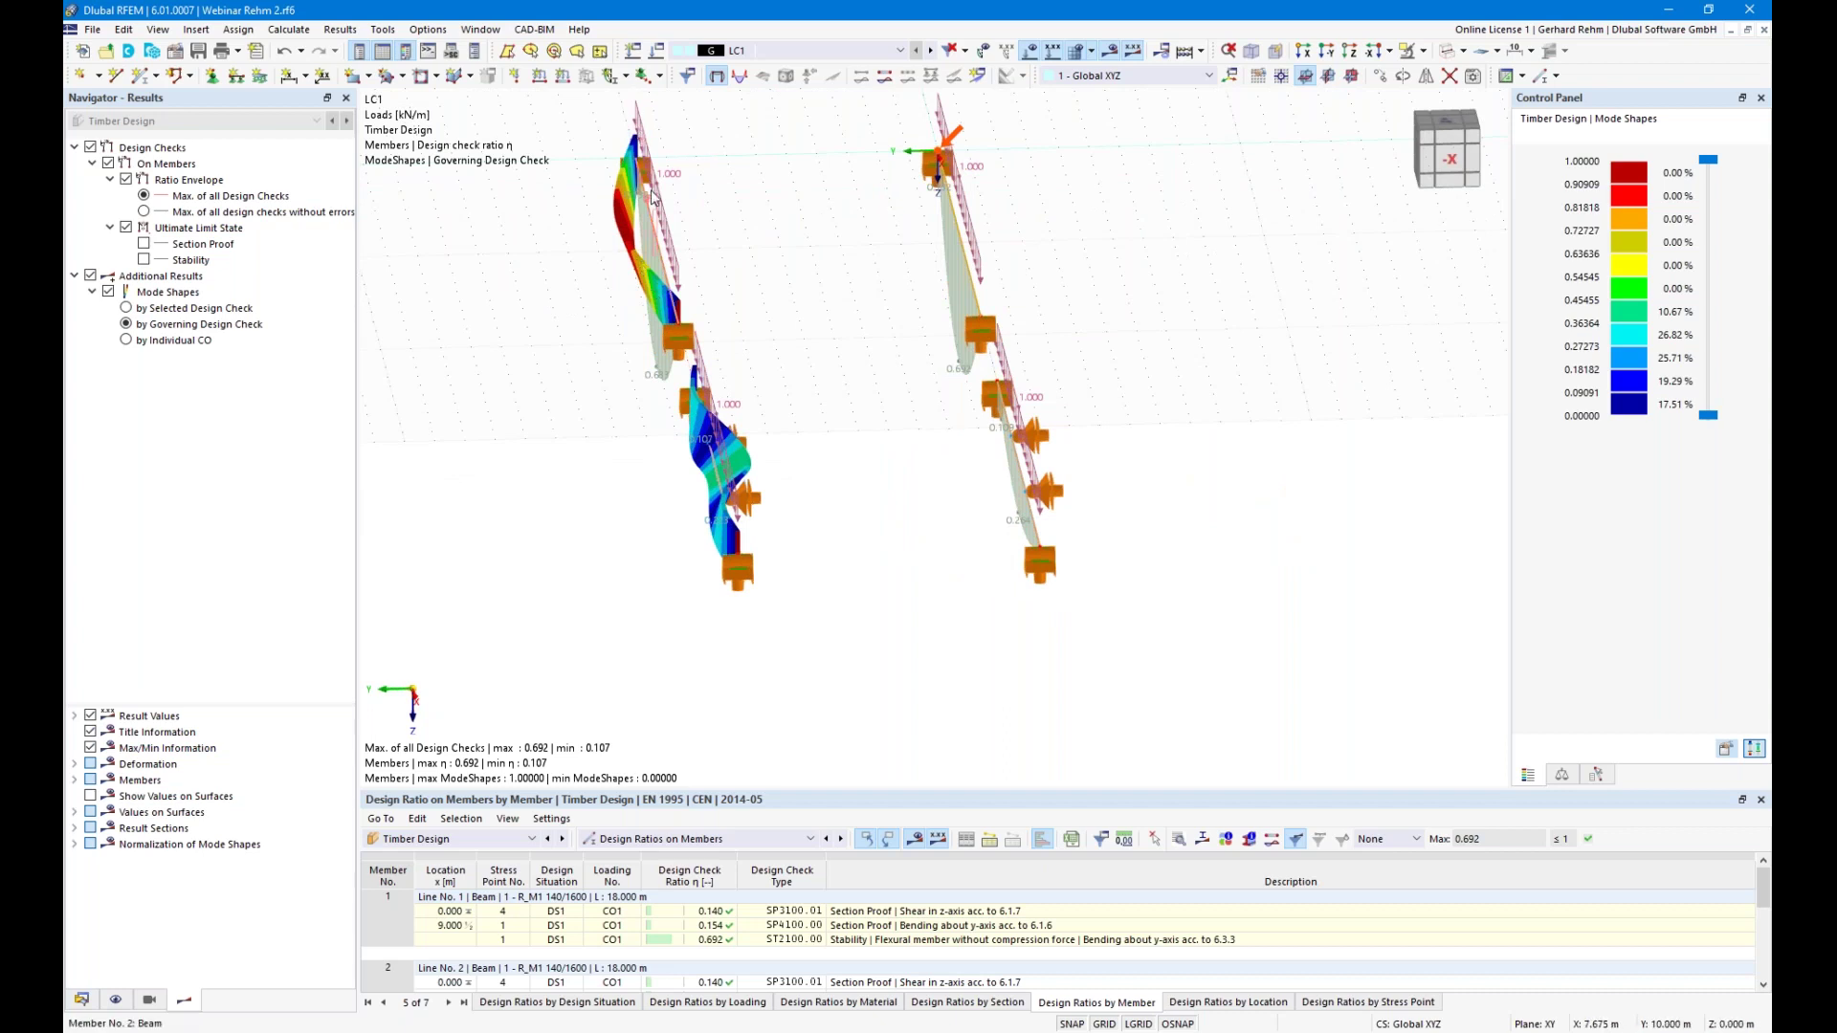
ctrl+middle_drag(947, 139, 1190, 461)
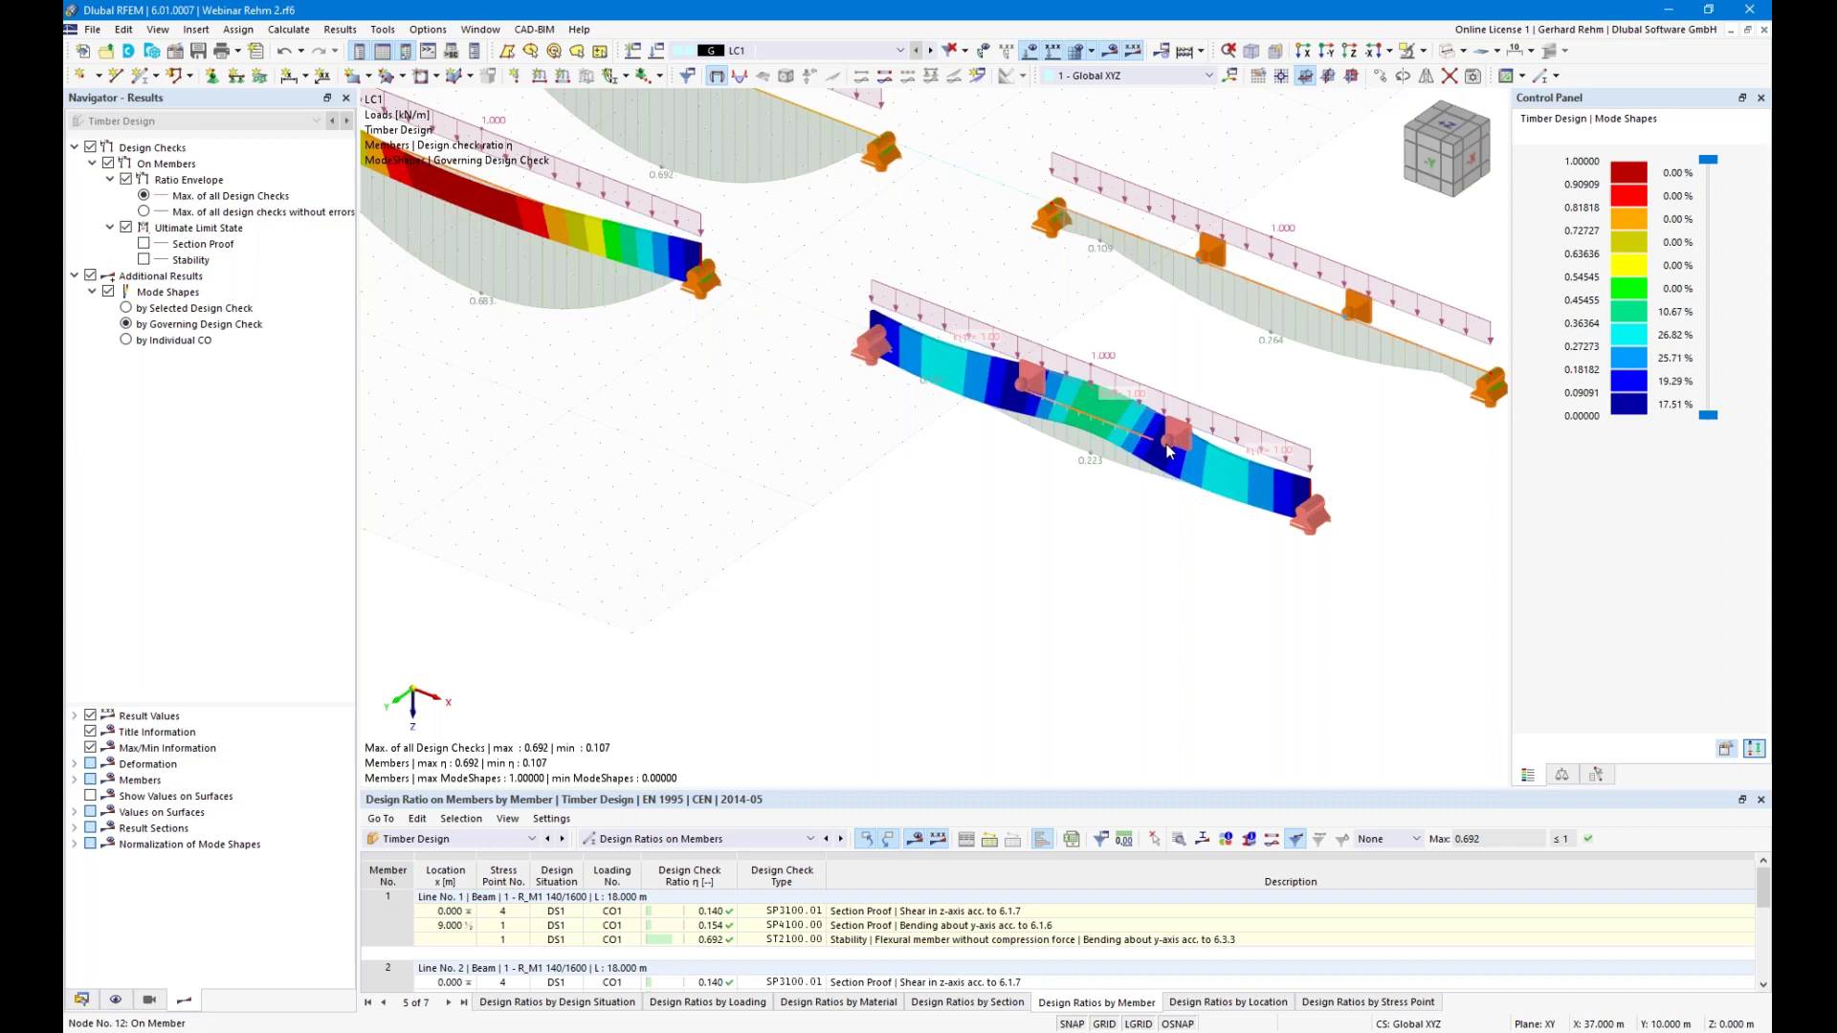
mouse_move(1189, 550)
ctrl+middle_down()
mouse_move(1036, 532)
mouse_move(976, 501)
mouse_move(1151, 533)
mouse_move(1229, 577)
mouse_move(1217, 559)
ctrl+middle_up()
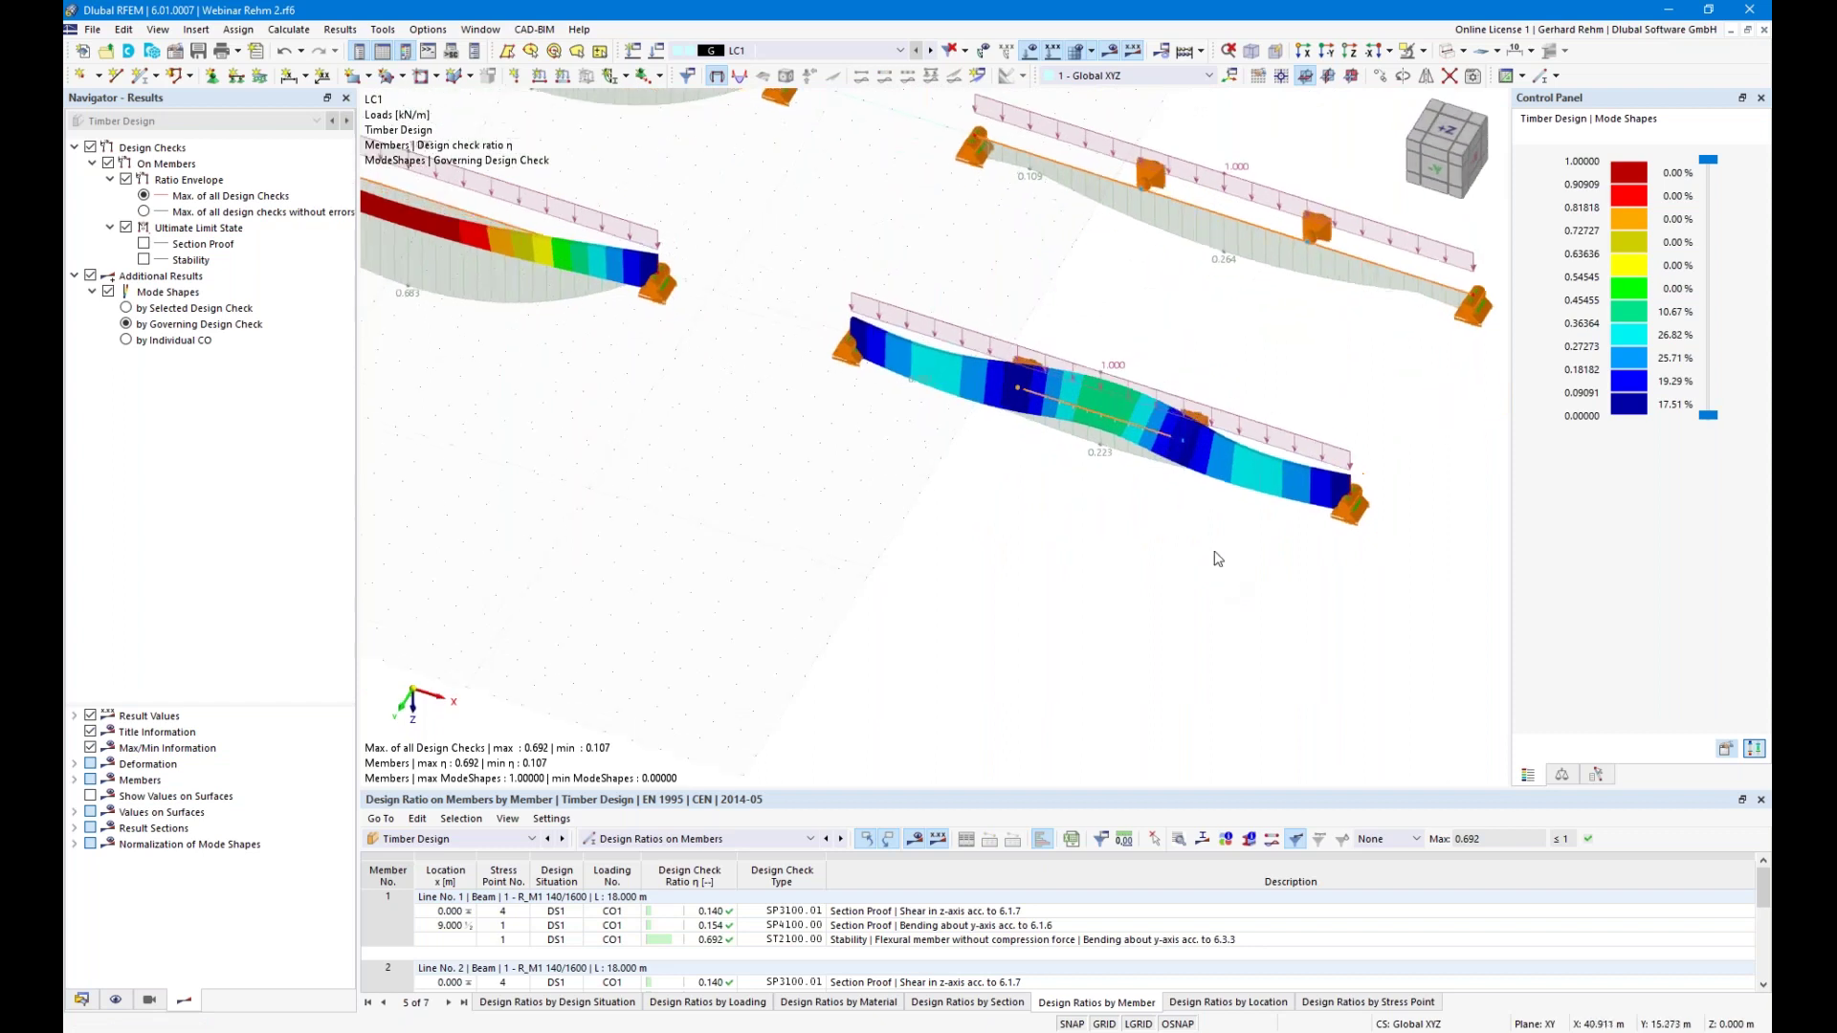
Edit the effective lengths of member 4 and set the eccentricity type of the intermediate support at node 11 to 'At upper flange'
double_click(1146, 428)
click(655, 141)
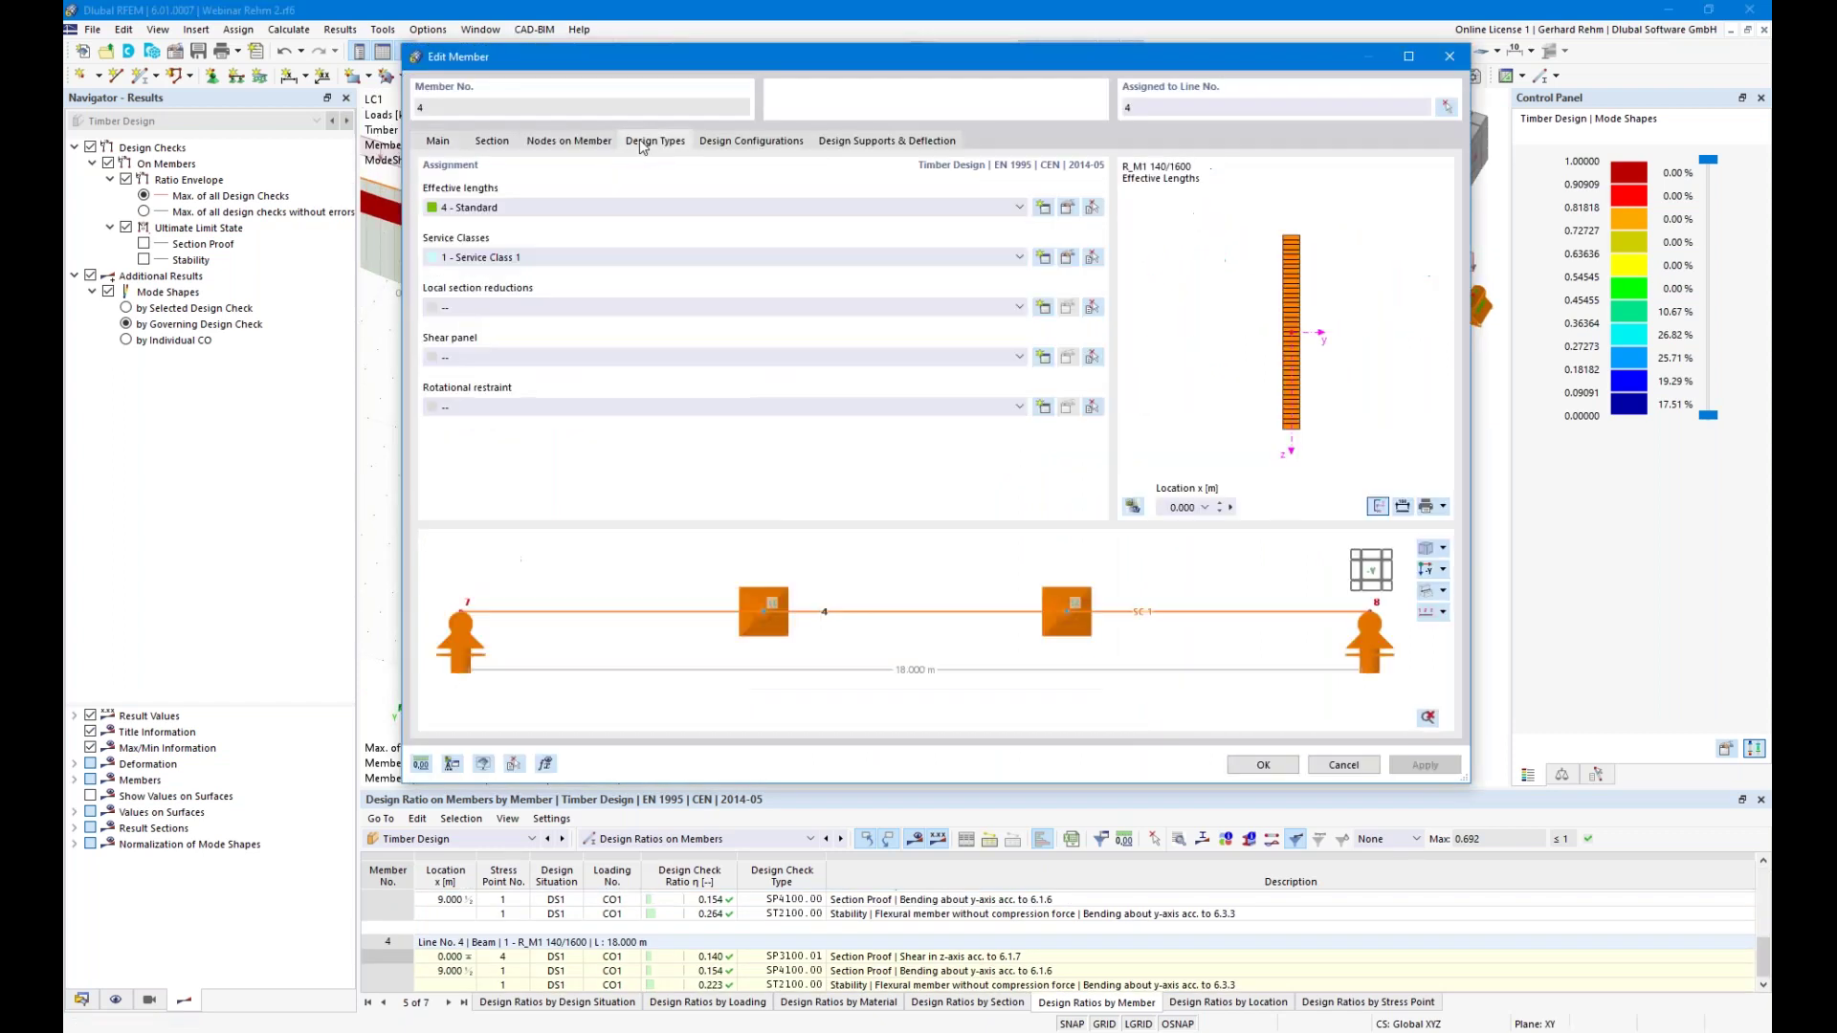
click(1067, 208)
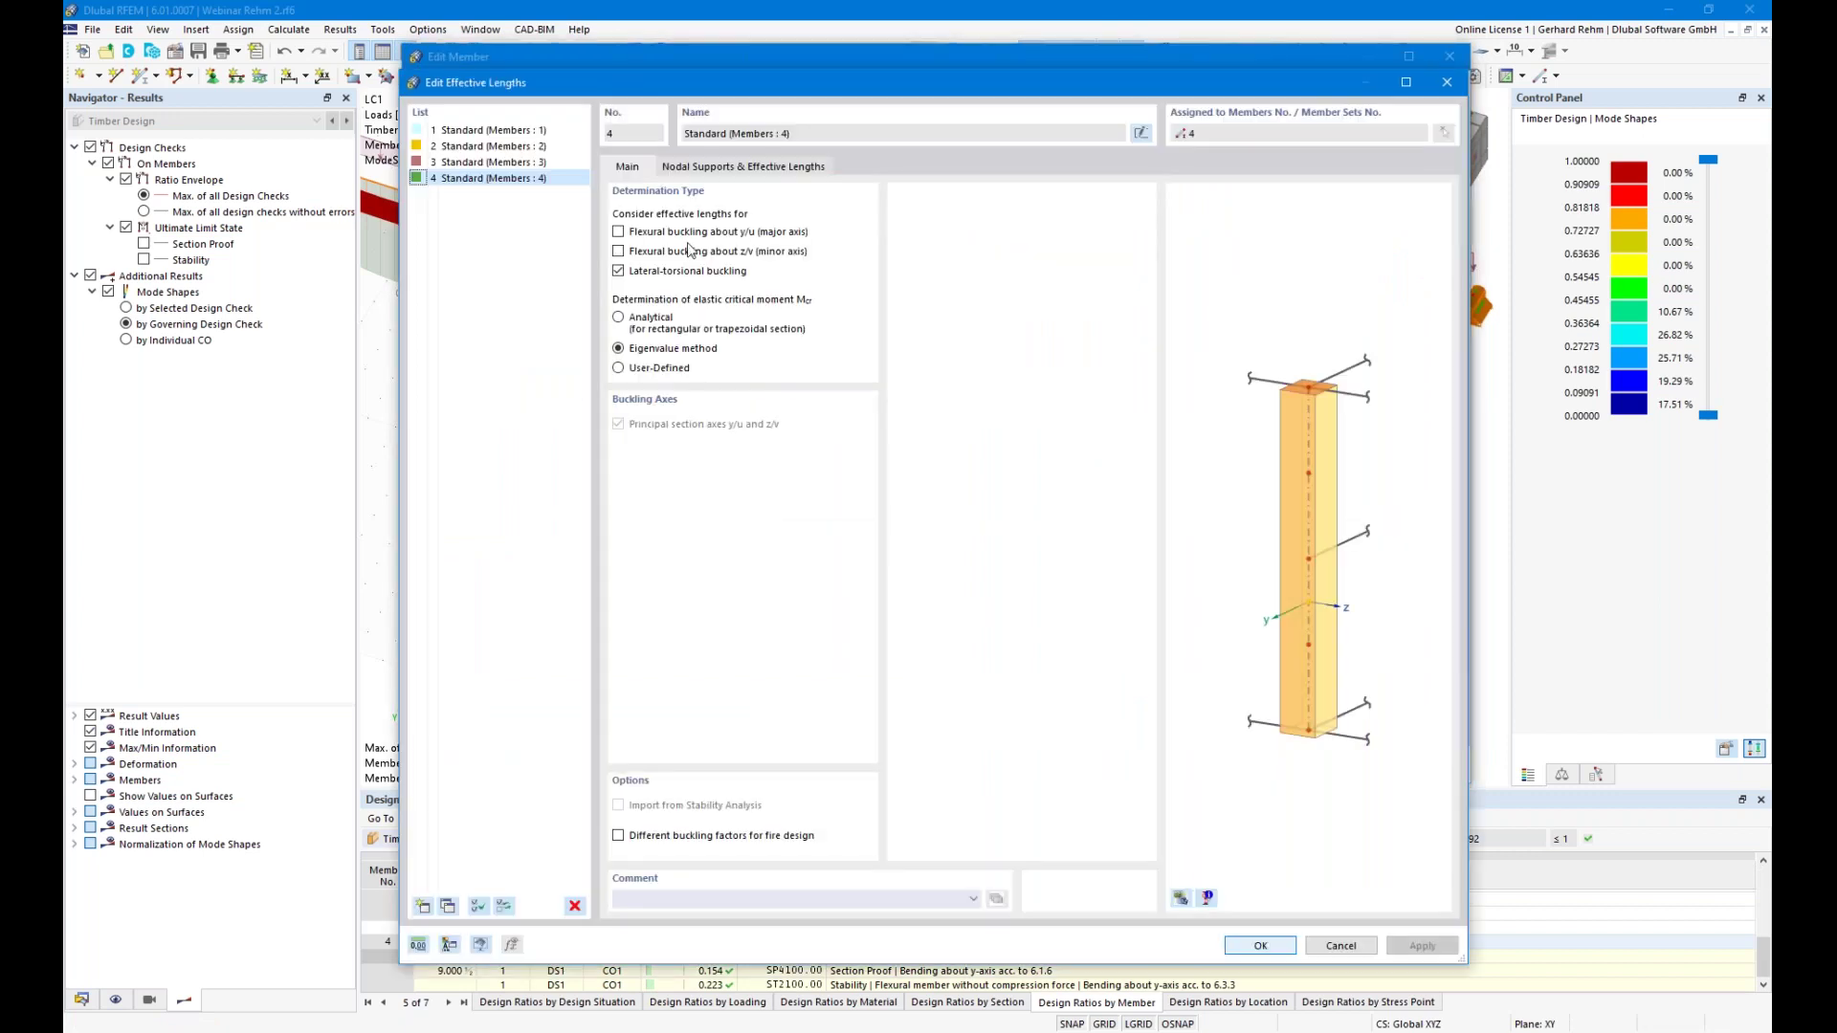
click(696, 167)
click(749, 260)
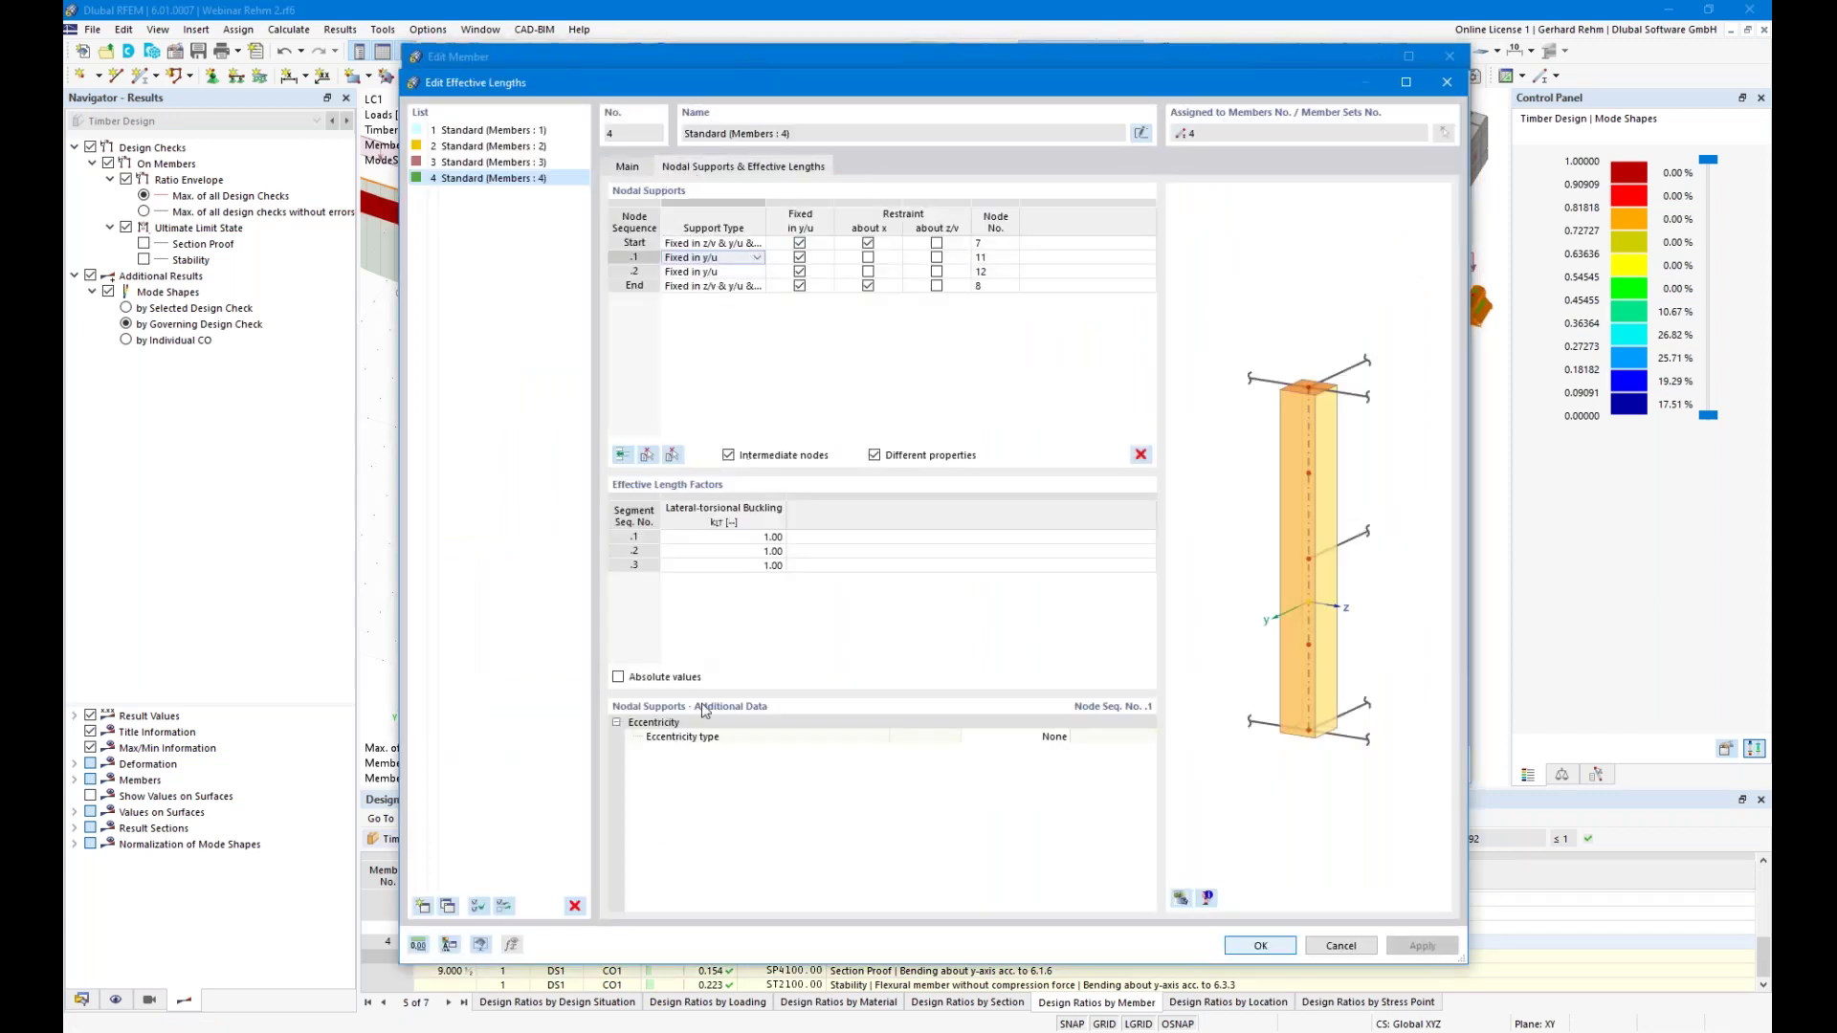
click(1063, 737)
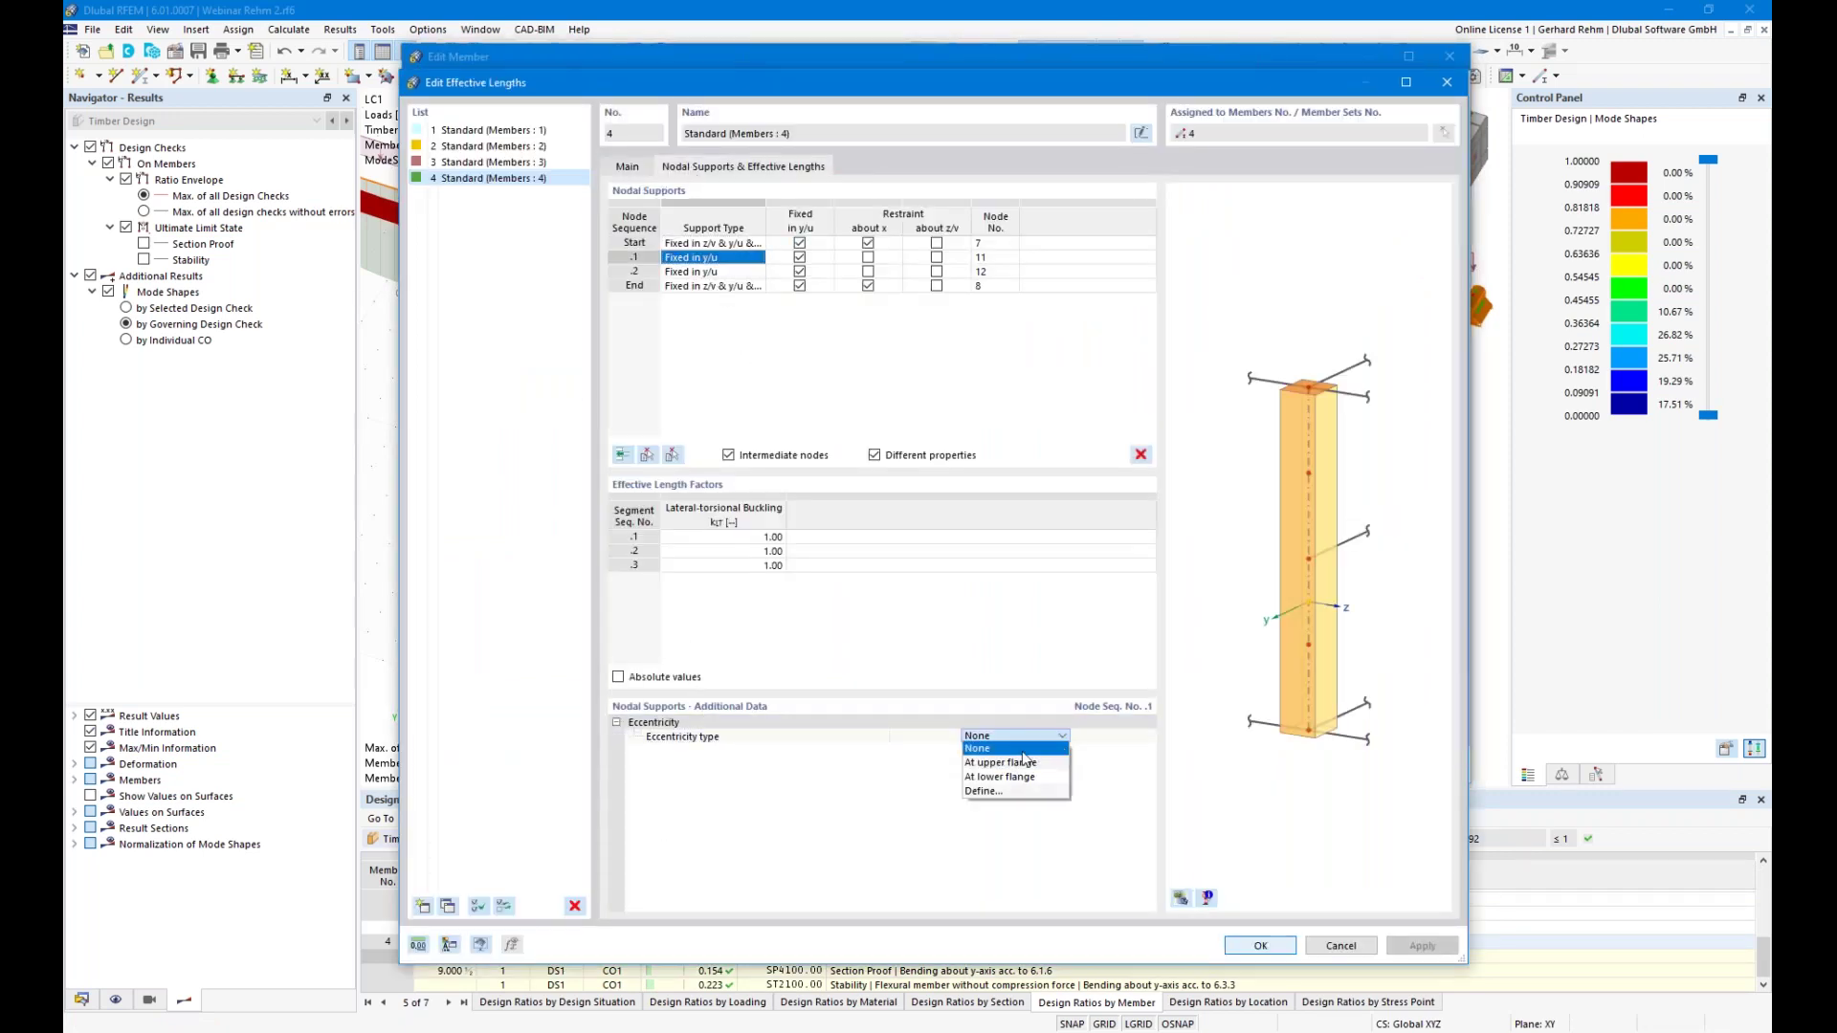
click(1011, 762)
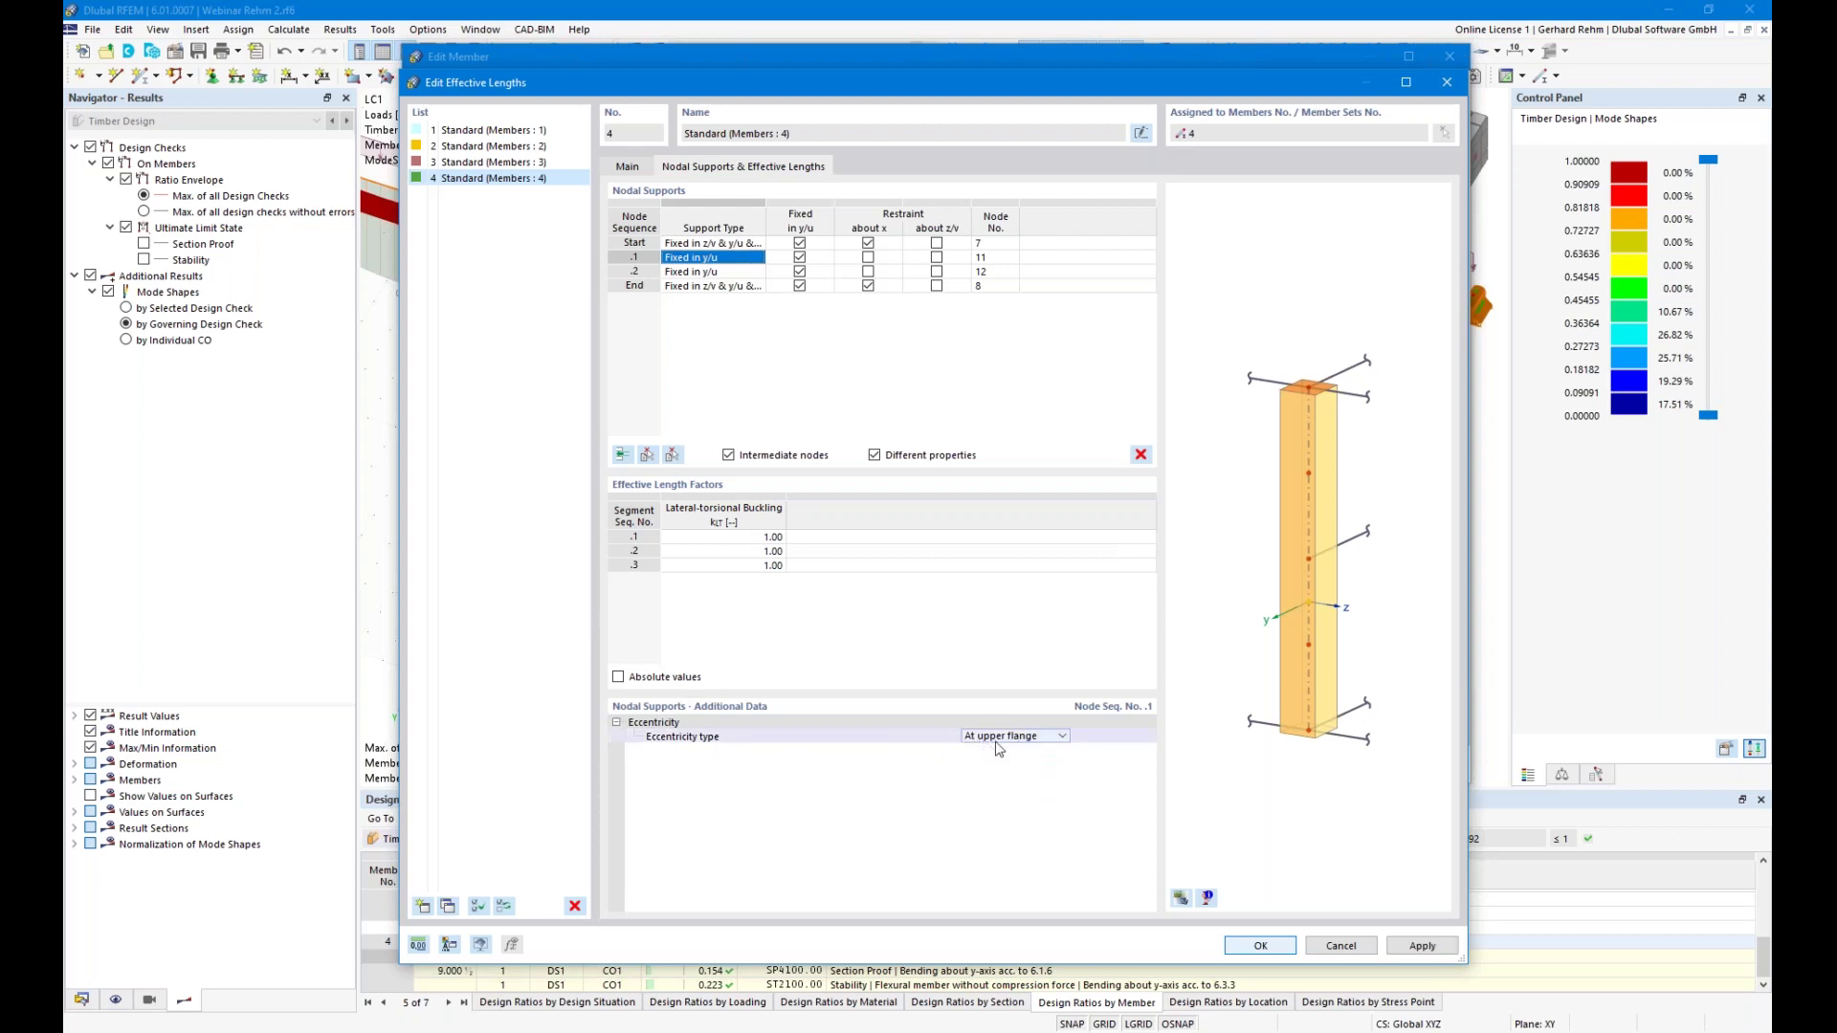
Set the eccentricity type of member 4's intermediate support at node 12 to 'At upper flange' and apply the changes to the member
click(744, 274)
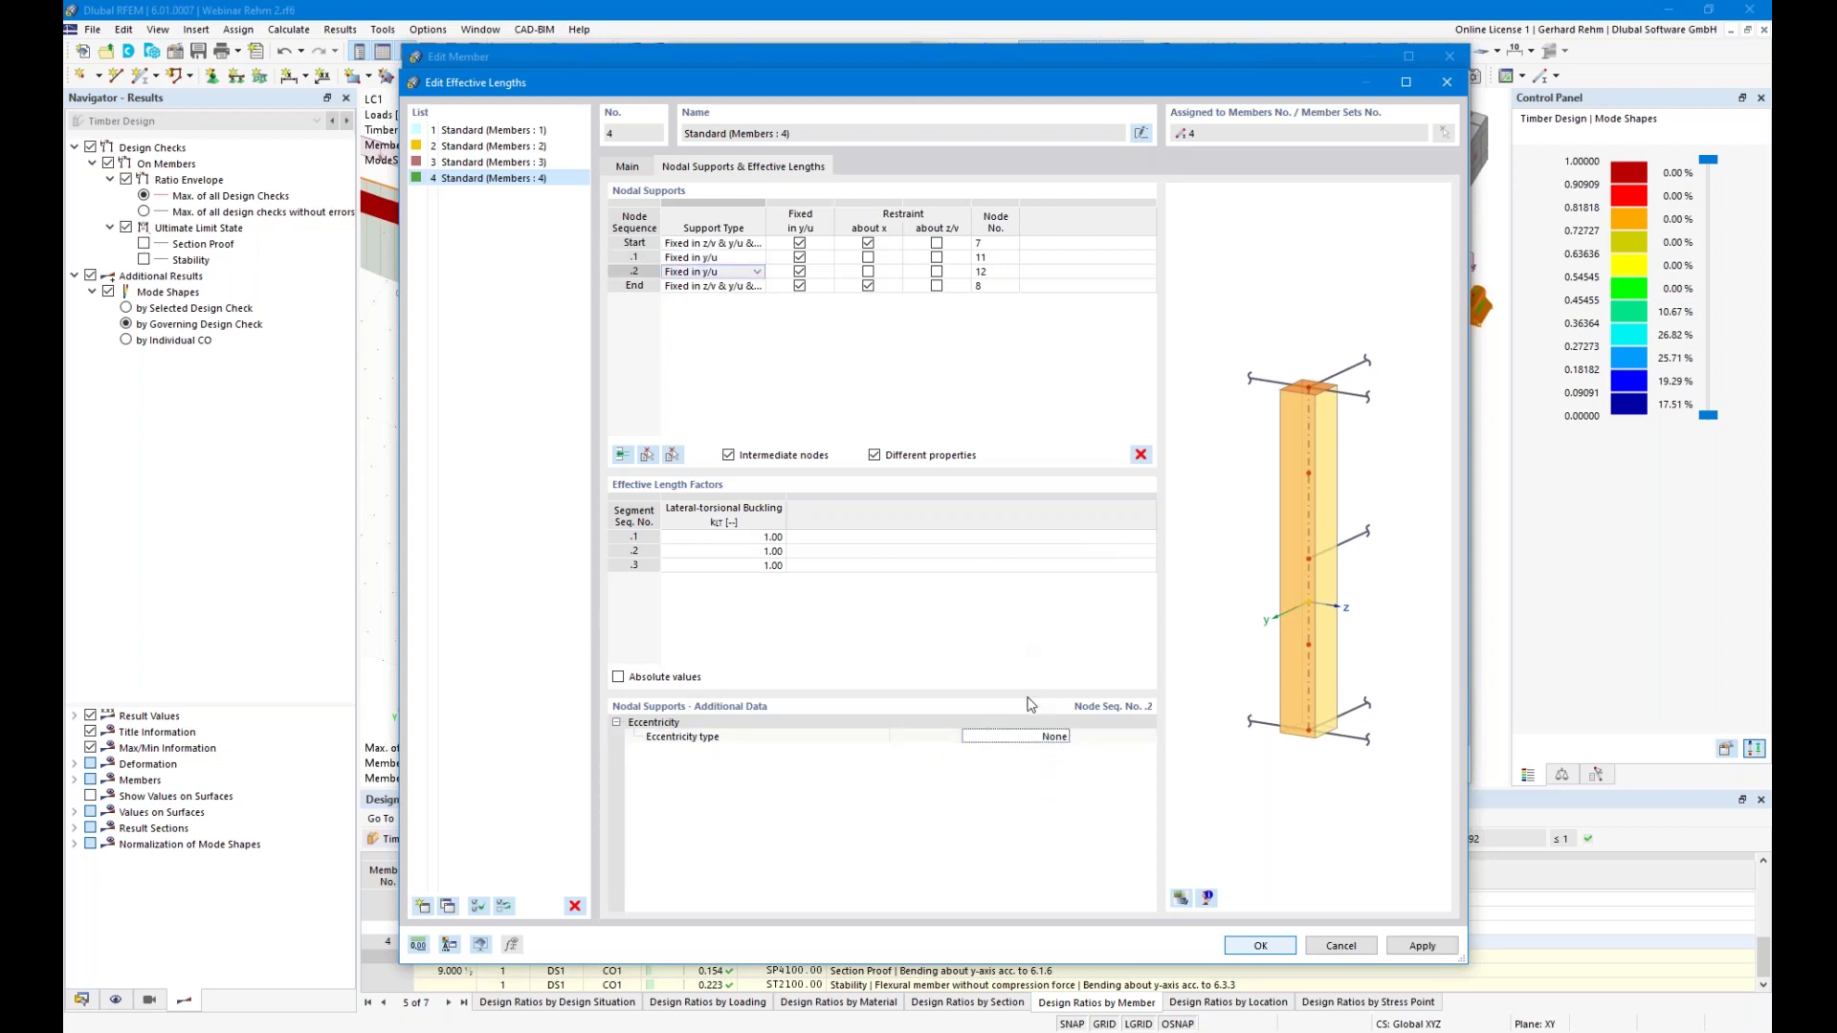
click(1053, 736)
click(1006, 765)
click(1260, 945)
click(991, 601)
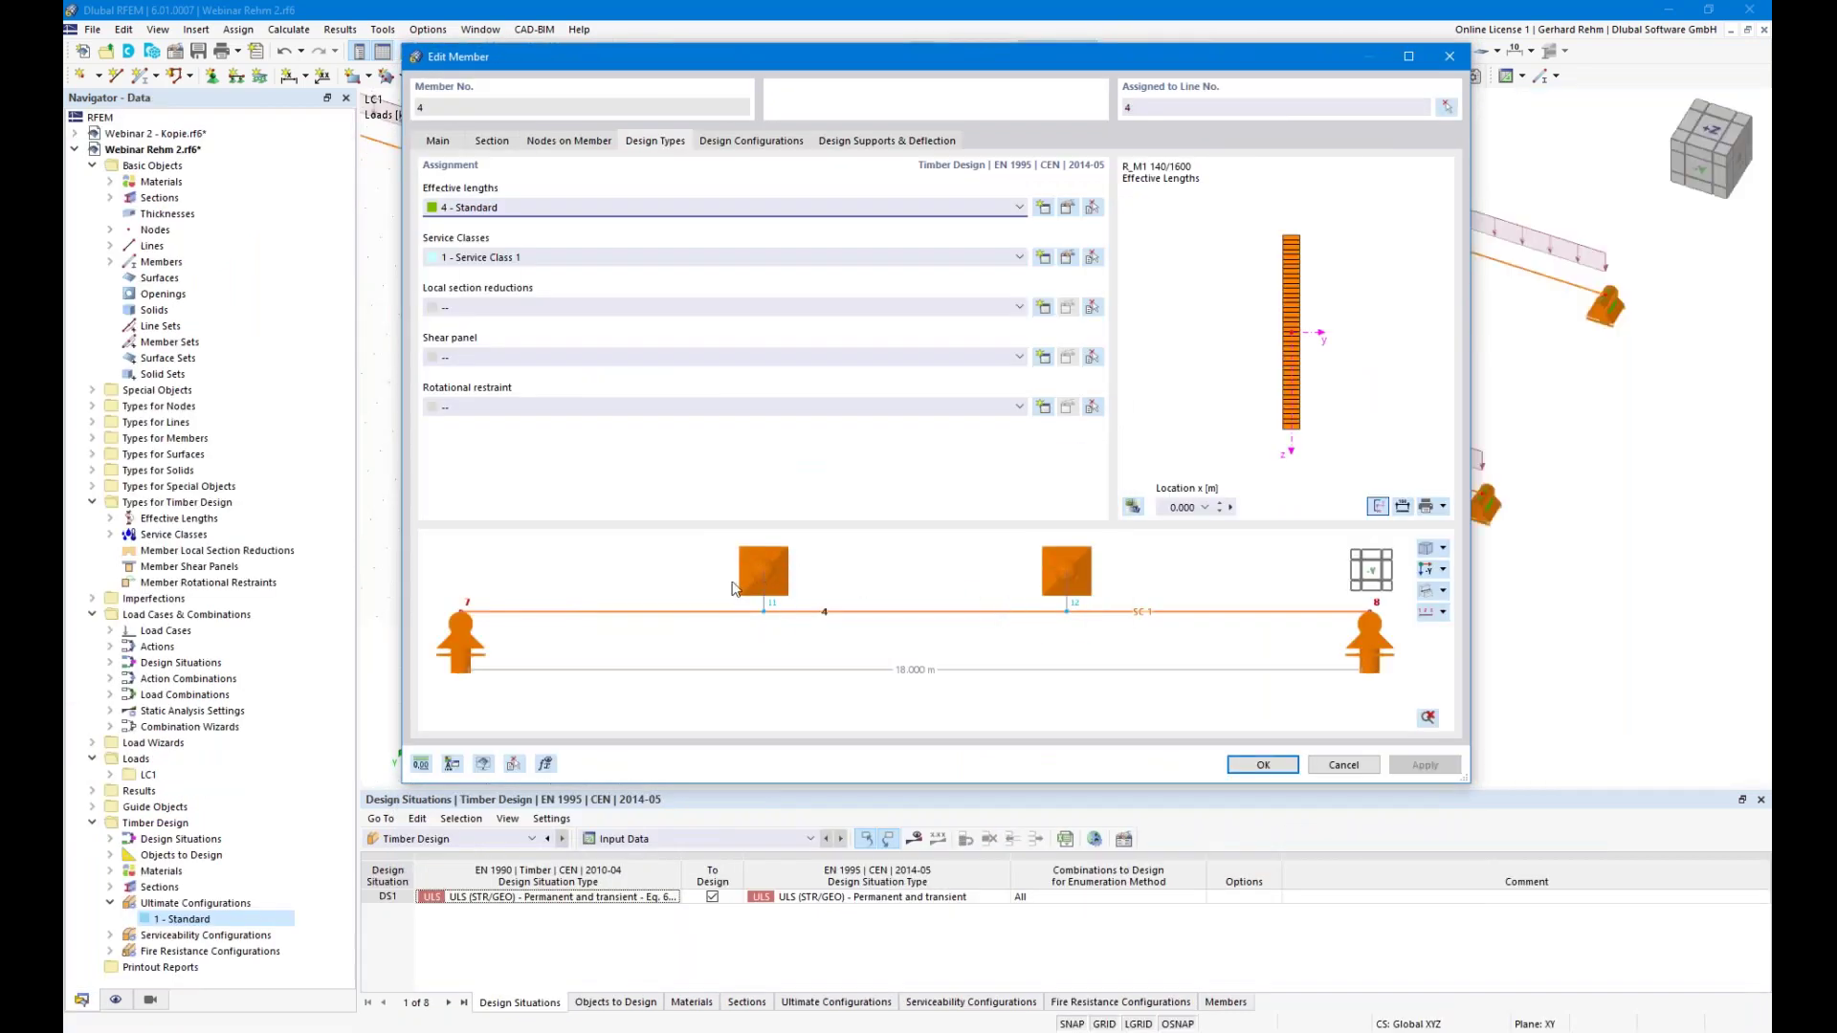
click(1265, 765)
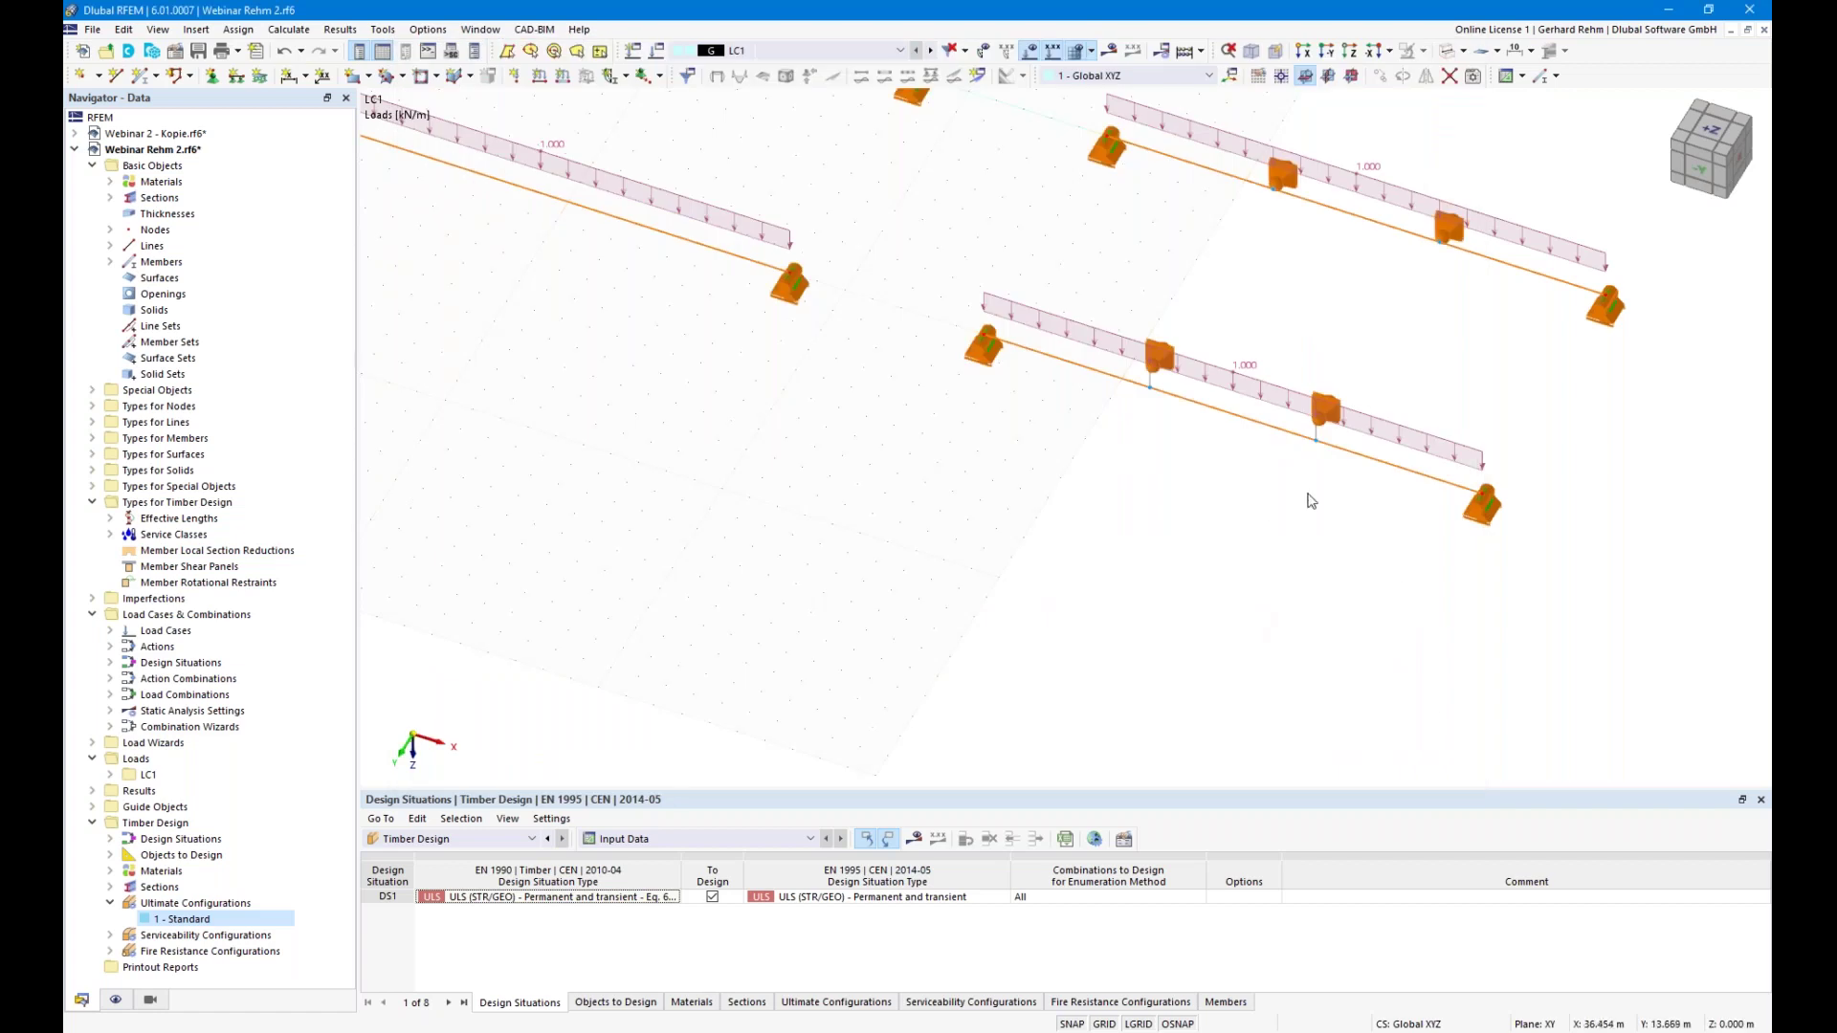
ctrl+middle_drag(1351, 675, 1274, 581)
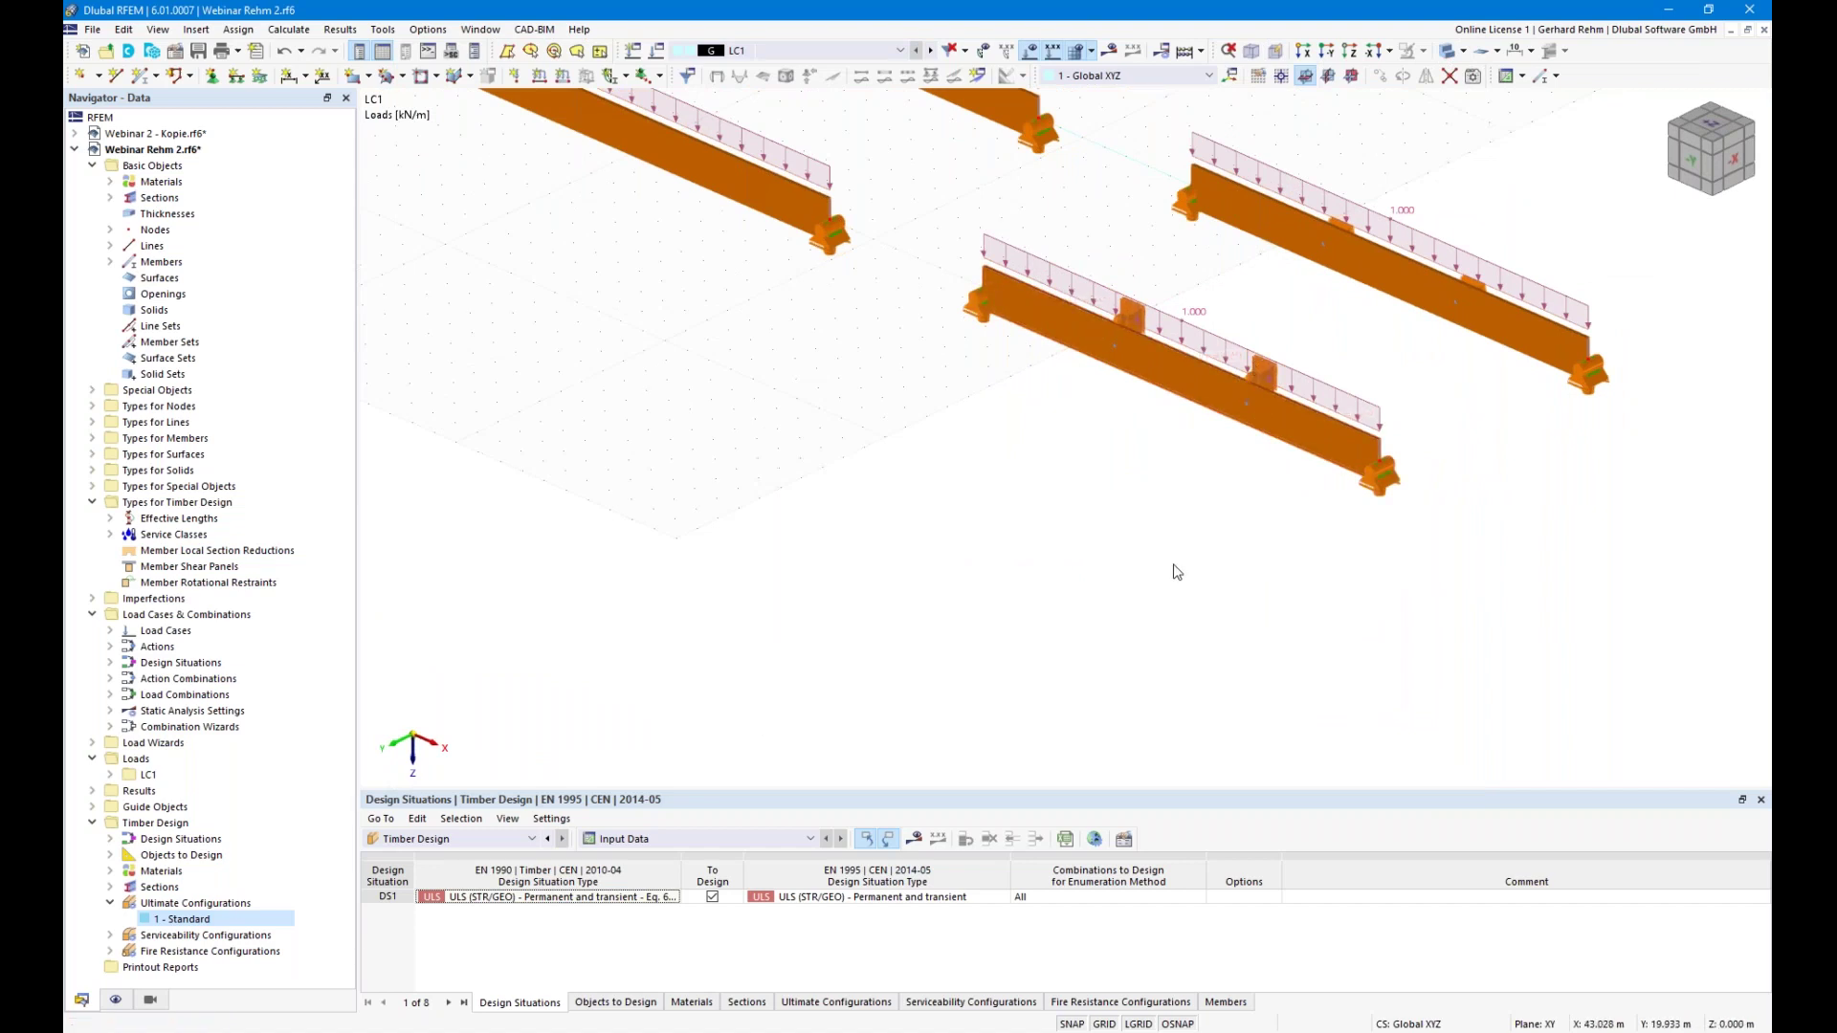
Recalculate the timber design and show the design ratios by member for the four beams
scroll(1169, 569, down, 2)
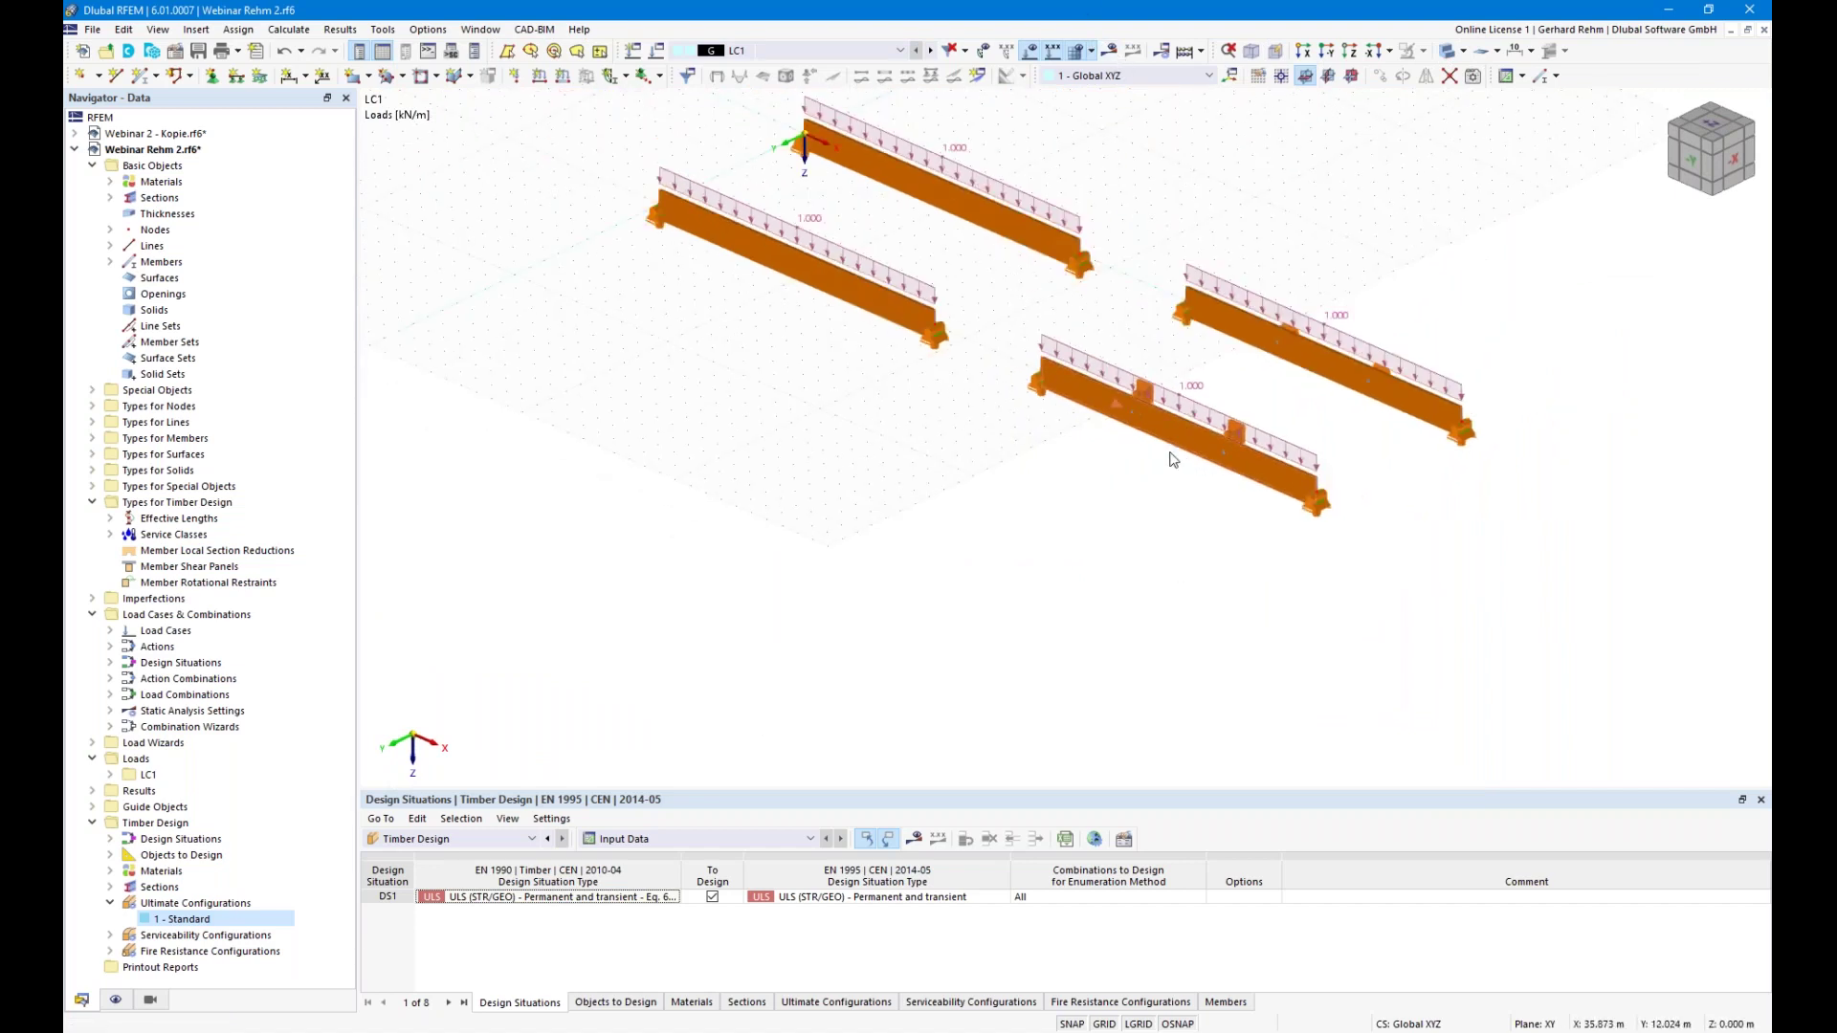
click(1126, 50)
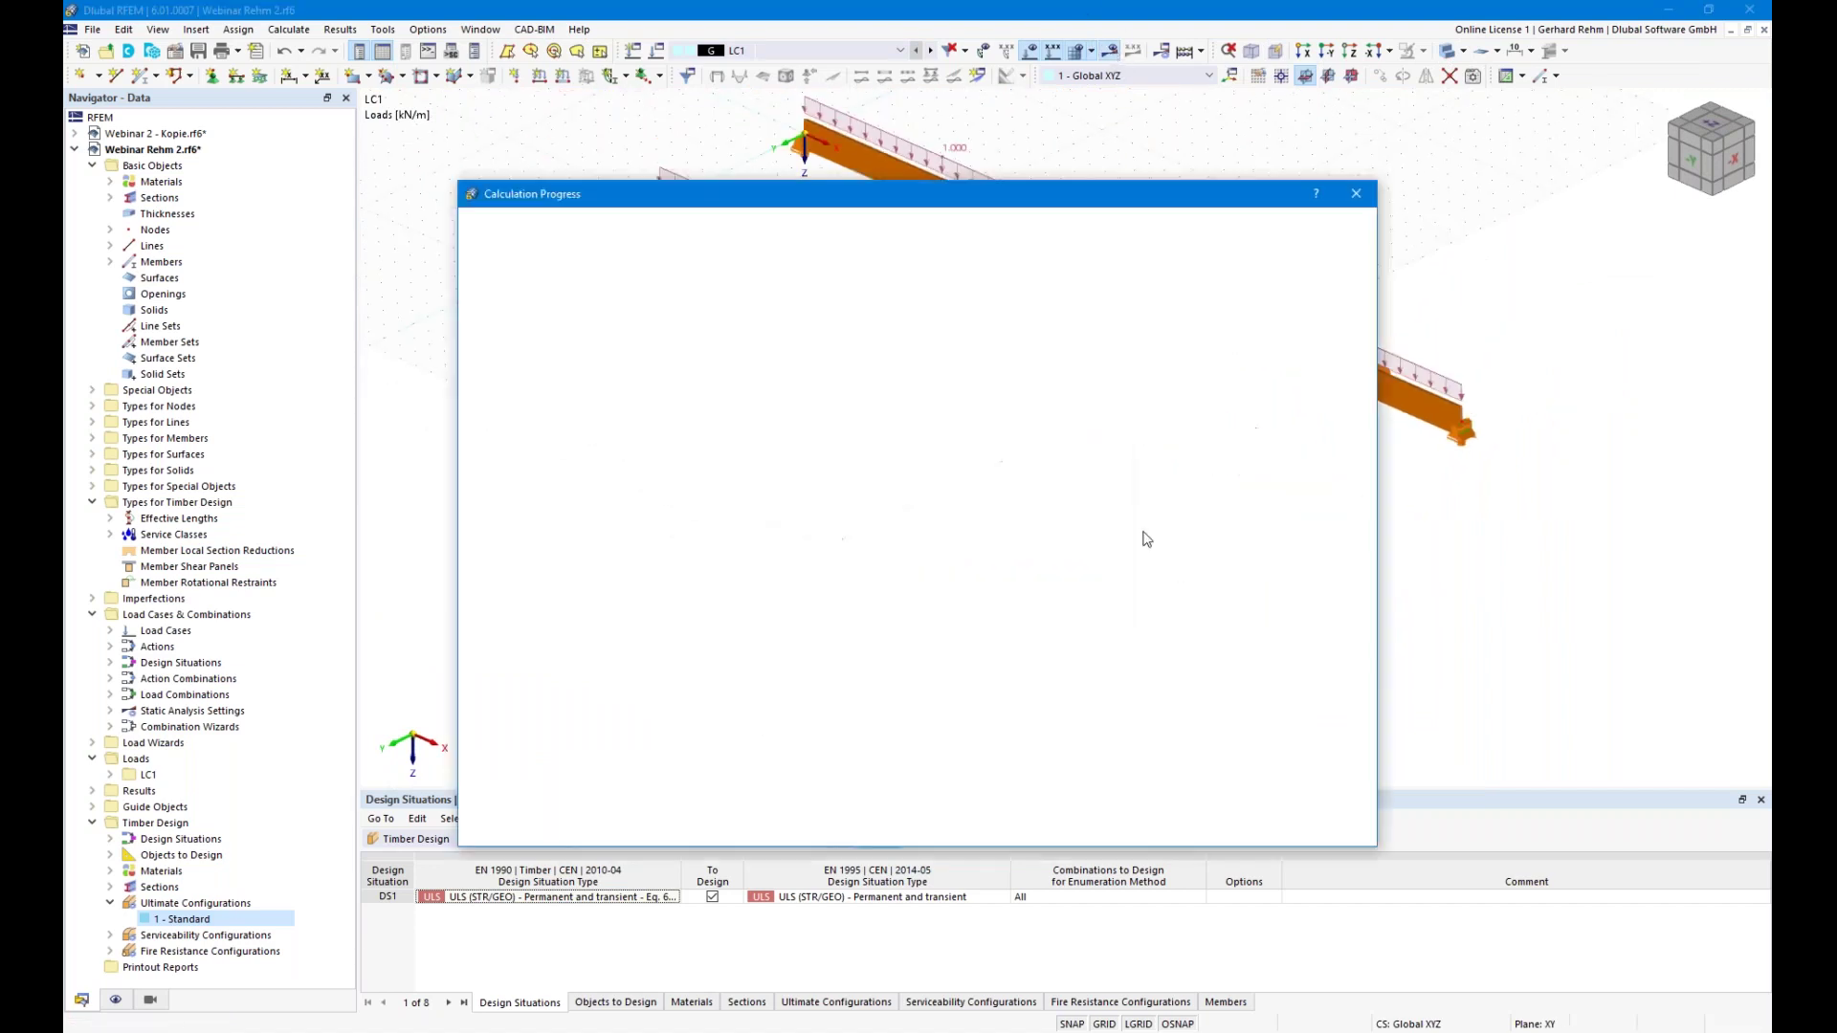
drag(1077, 197, 711, 134)
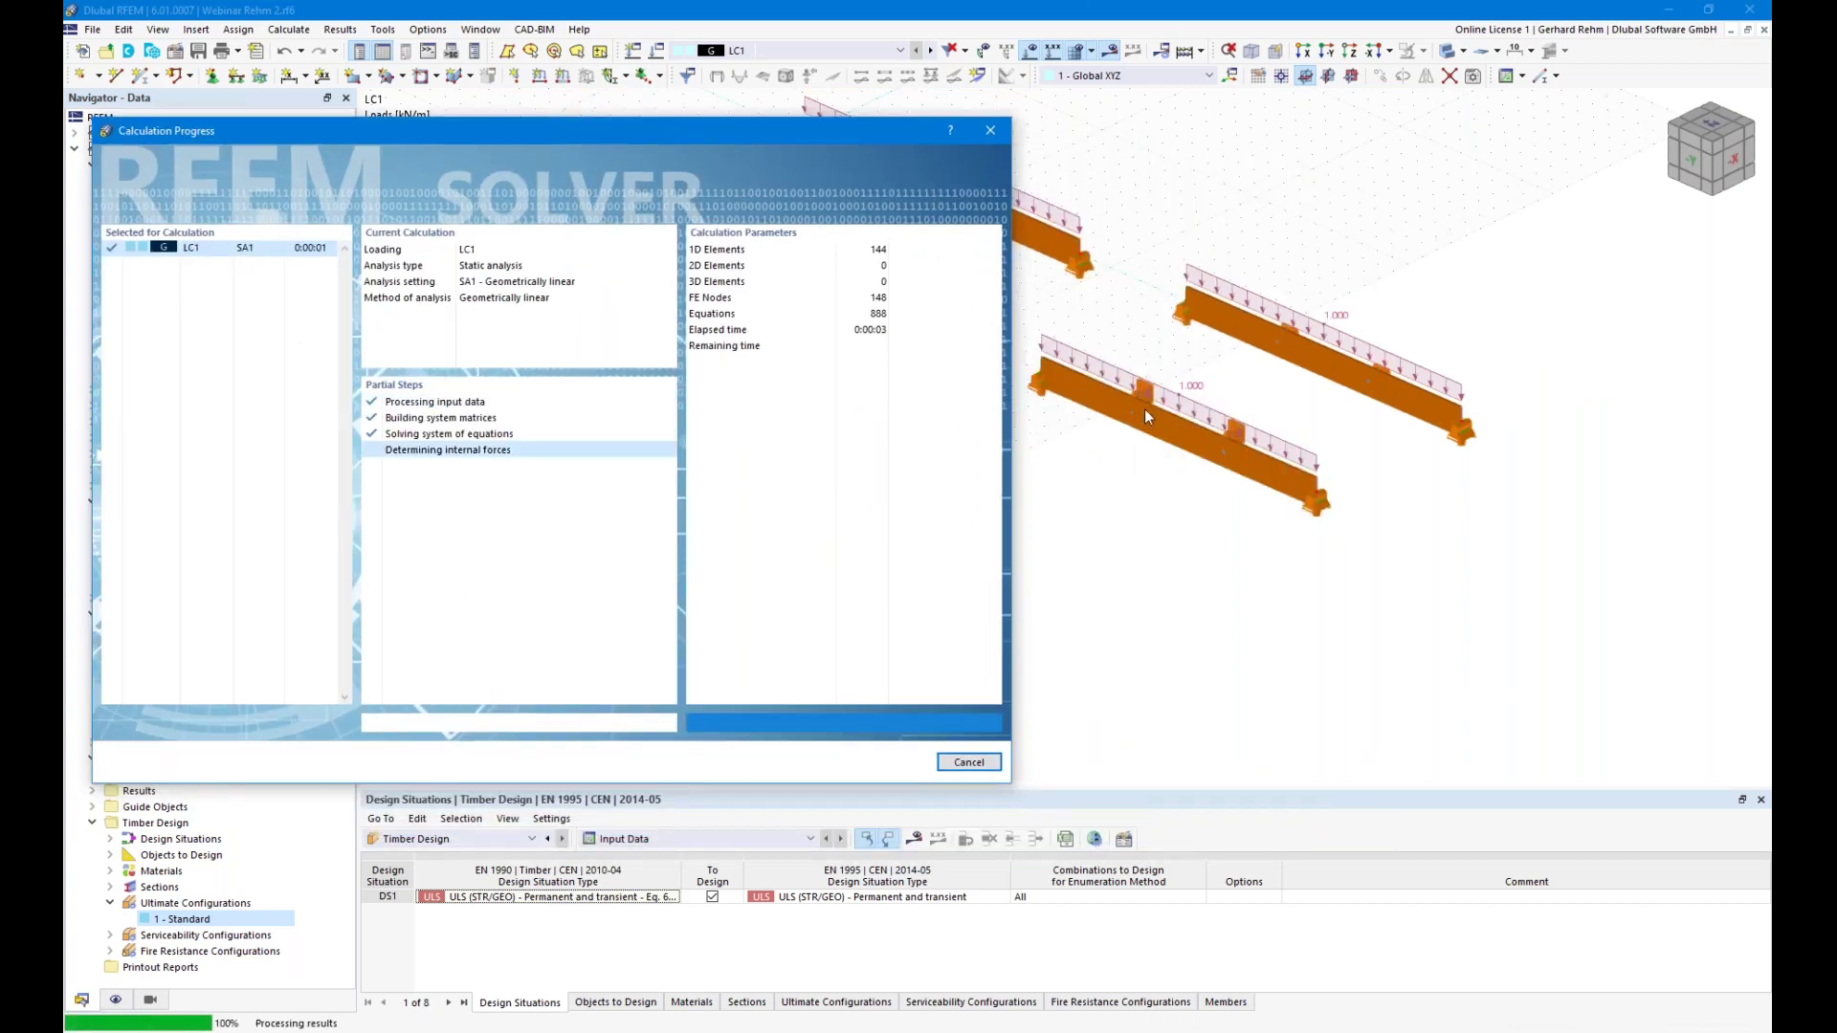
click(531, 839)
click(424, 960)
click(909, 836)
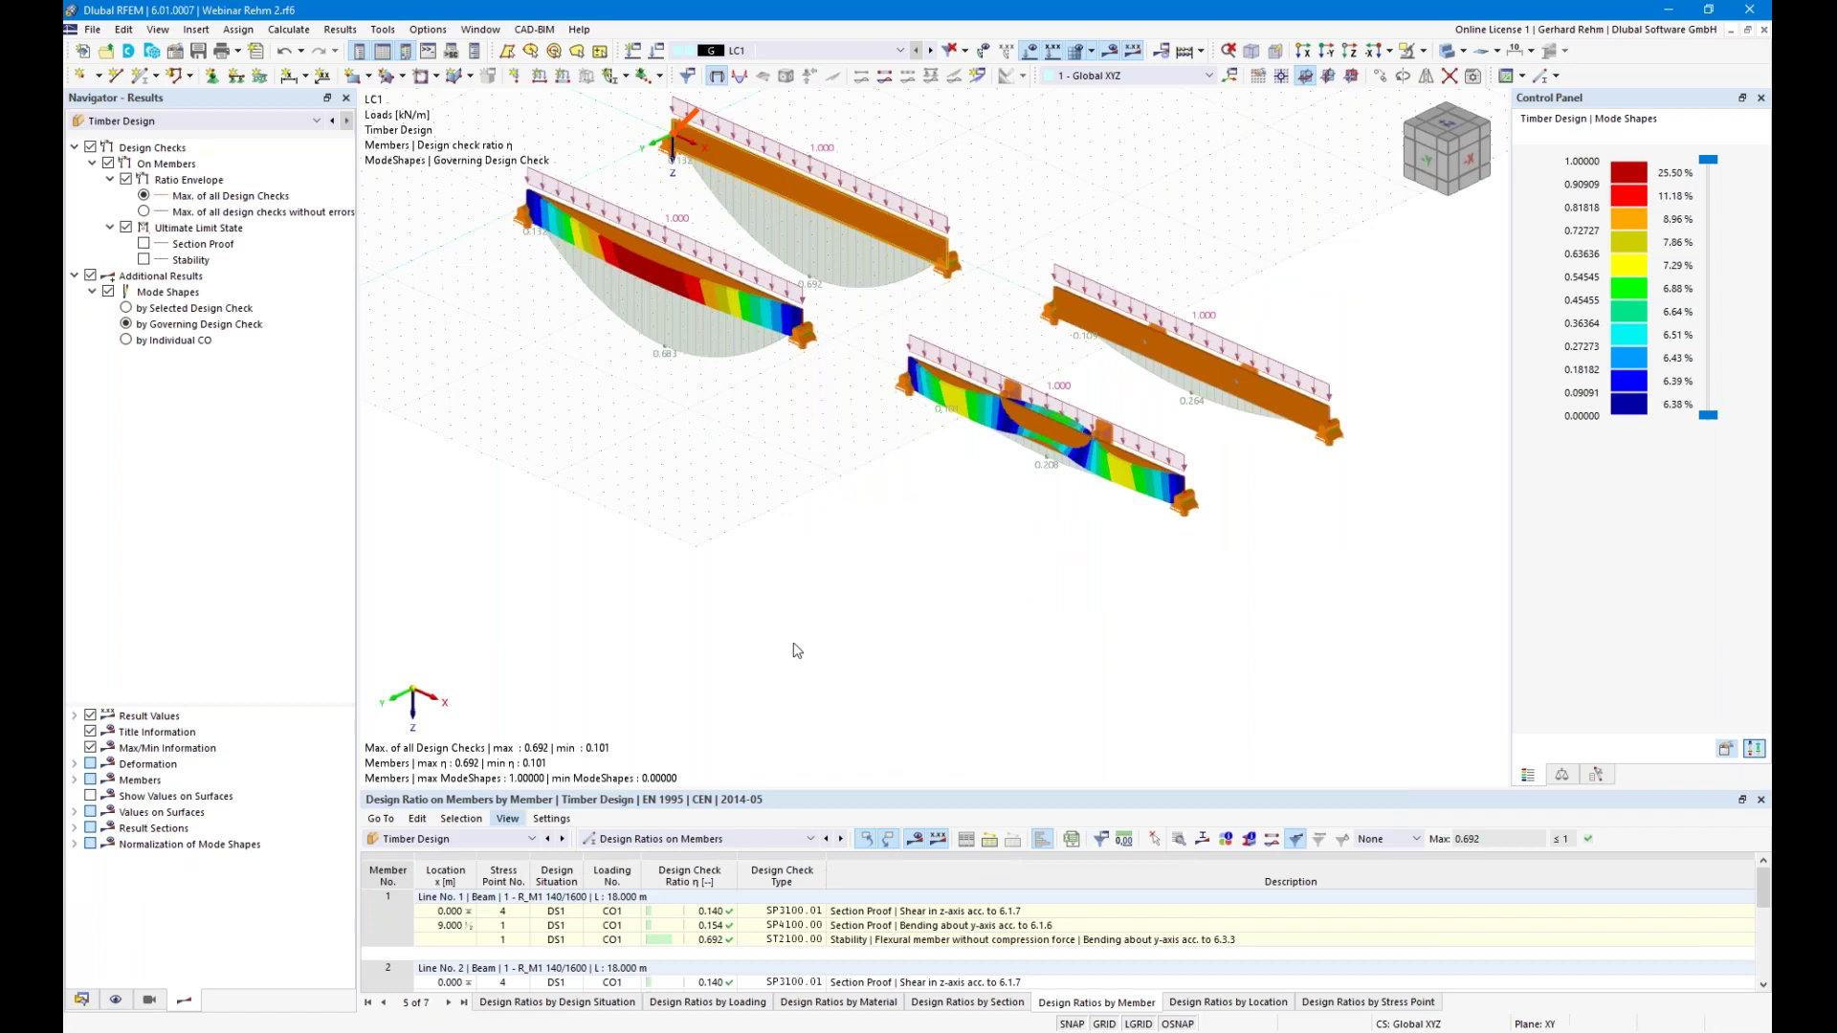
Display the beams transparently without loads and examine the mode shape of member 4 with its eccentric intermediate supports against the other beams
click(1447, 50)
click(1436, 101)
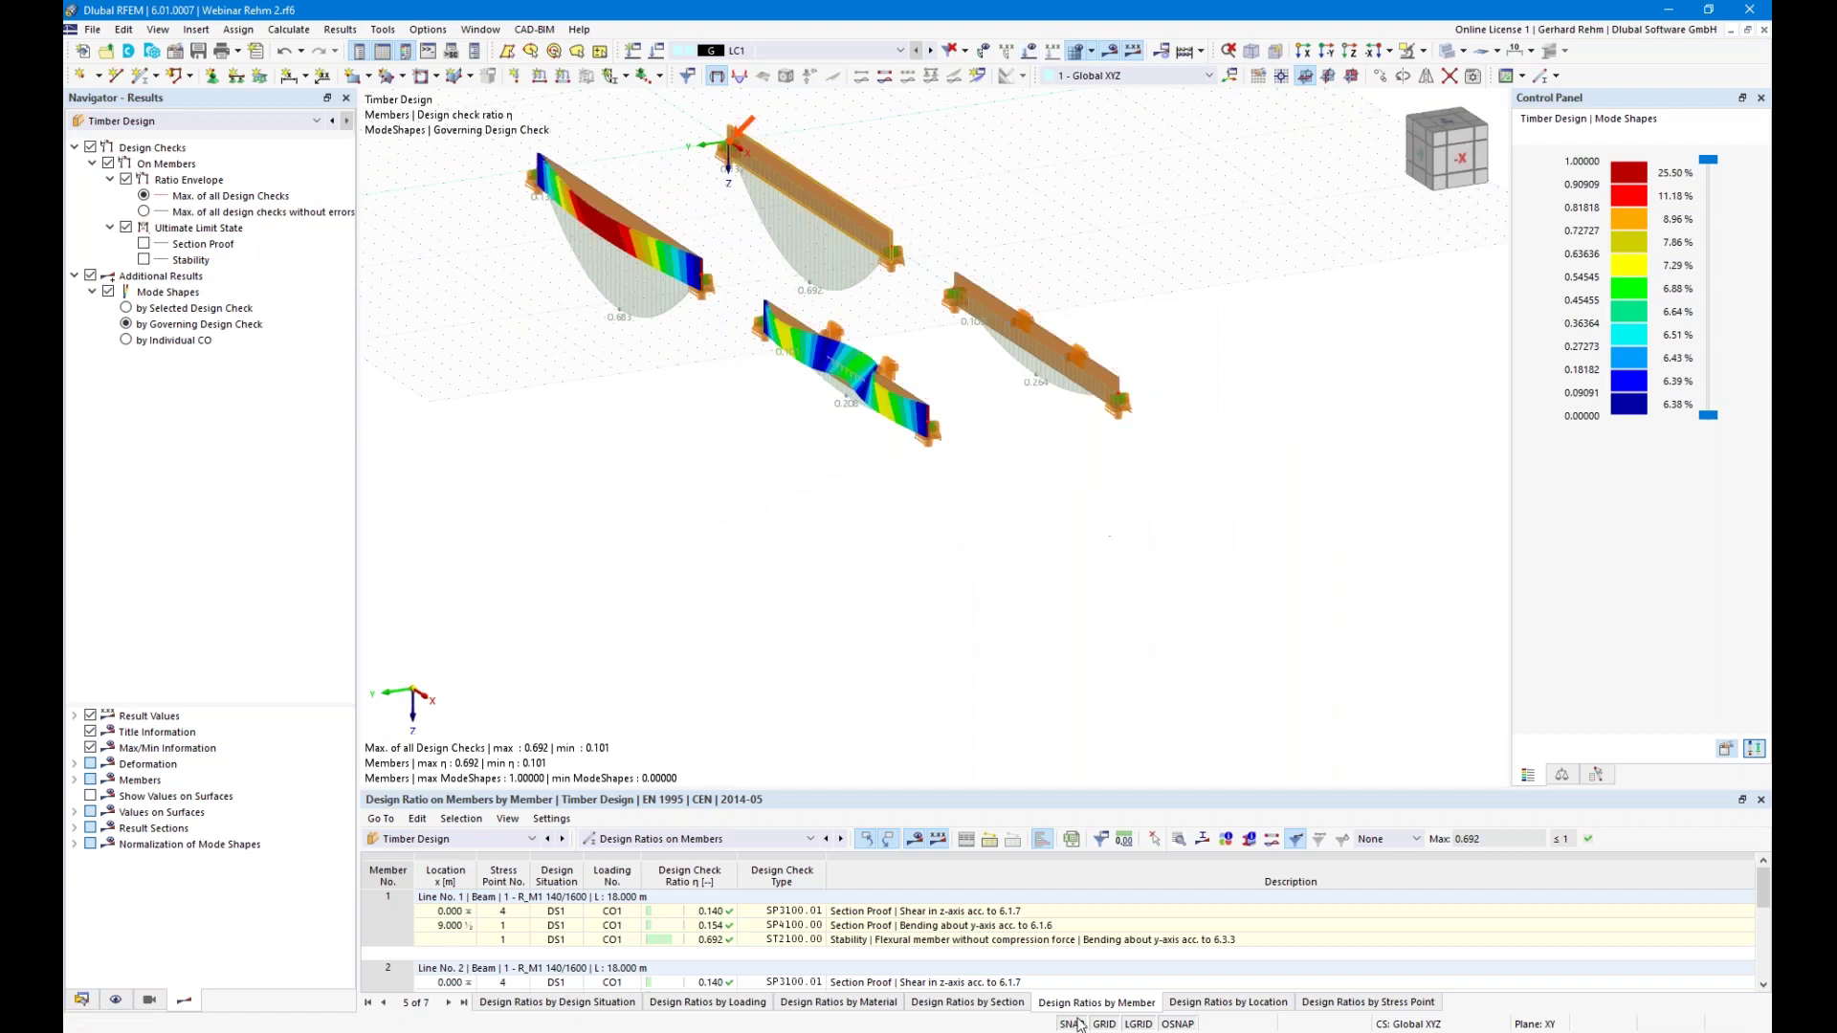
scroll(952, 460, up, 5)
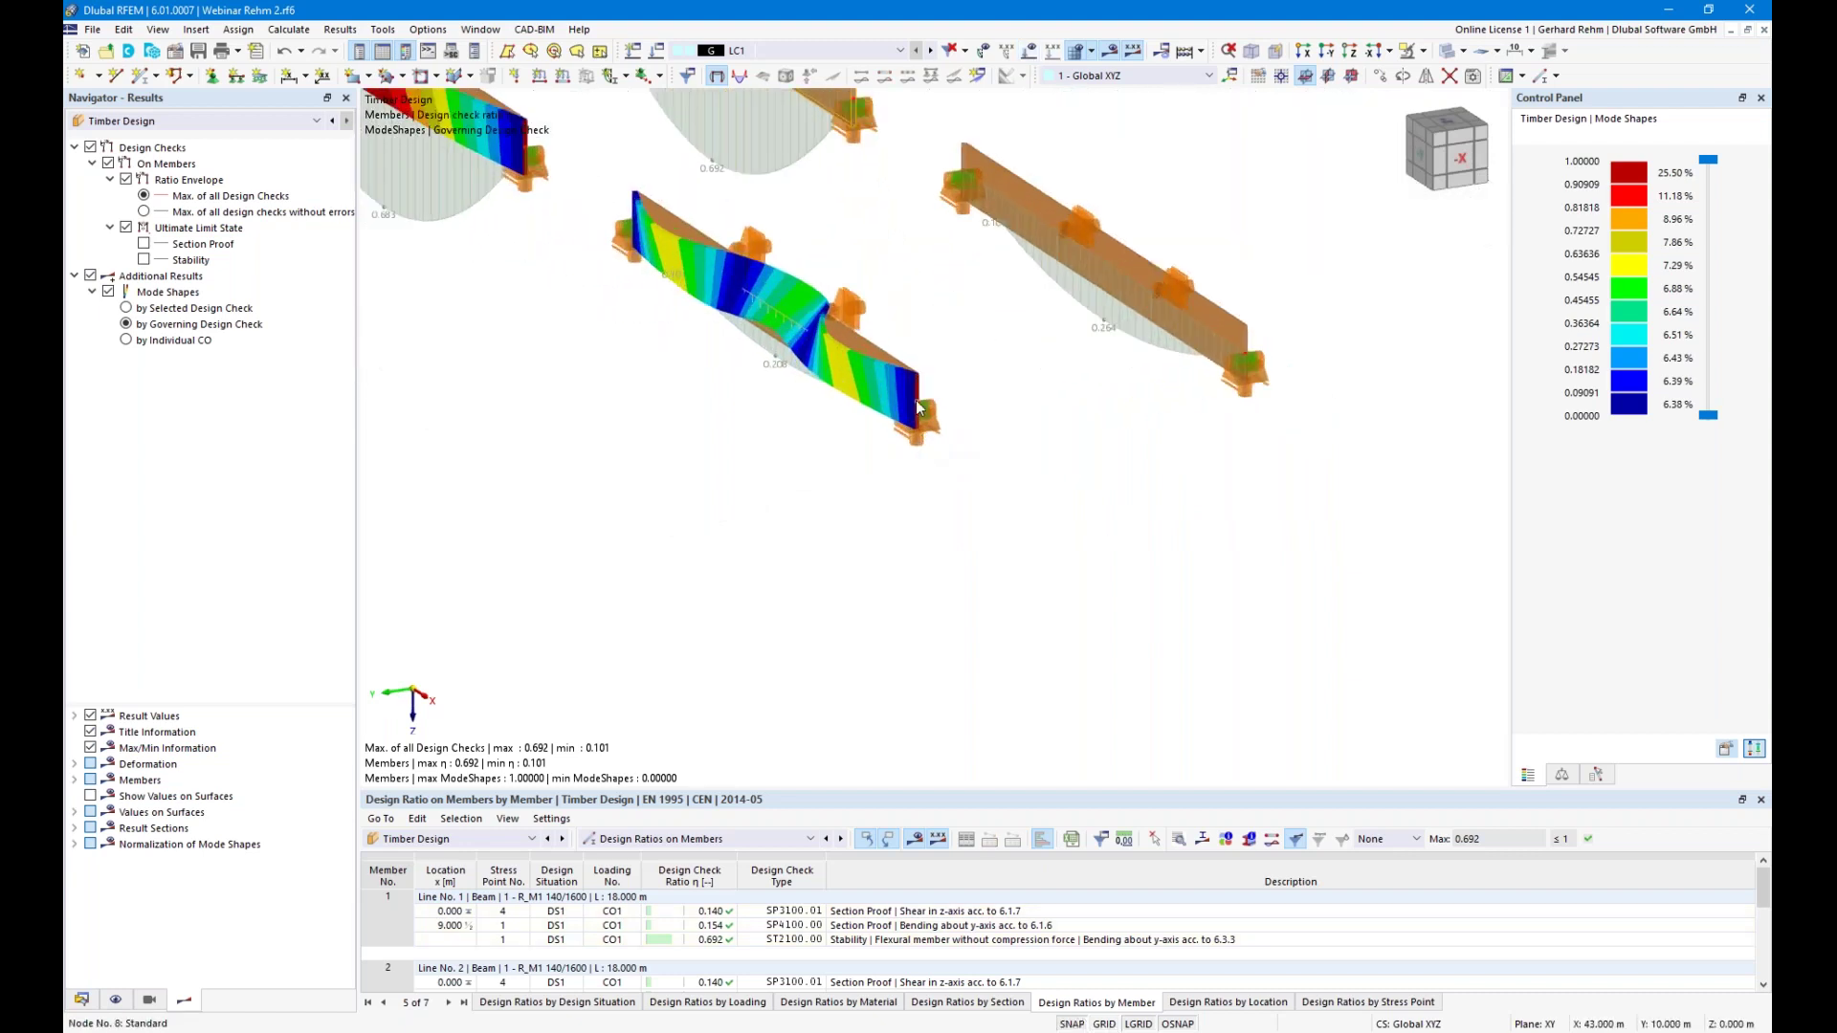
ctrl+middle_drag(974, 528, 1069, 714)
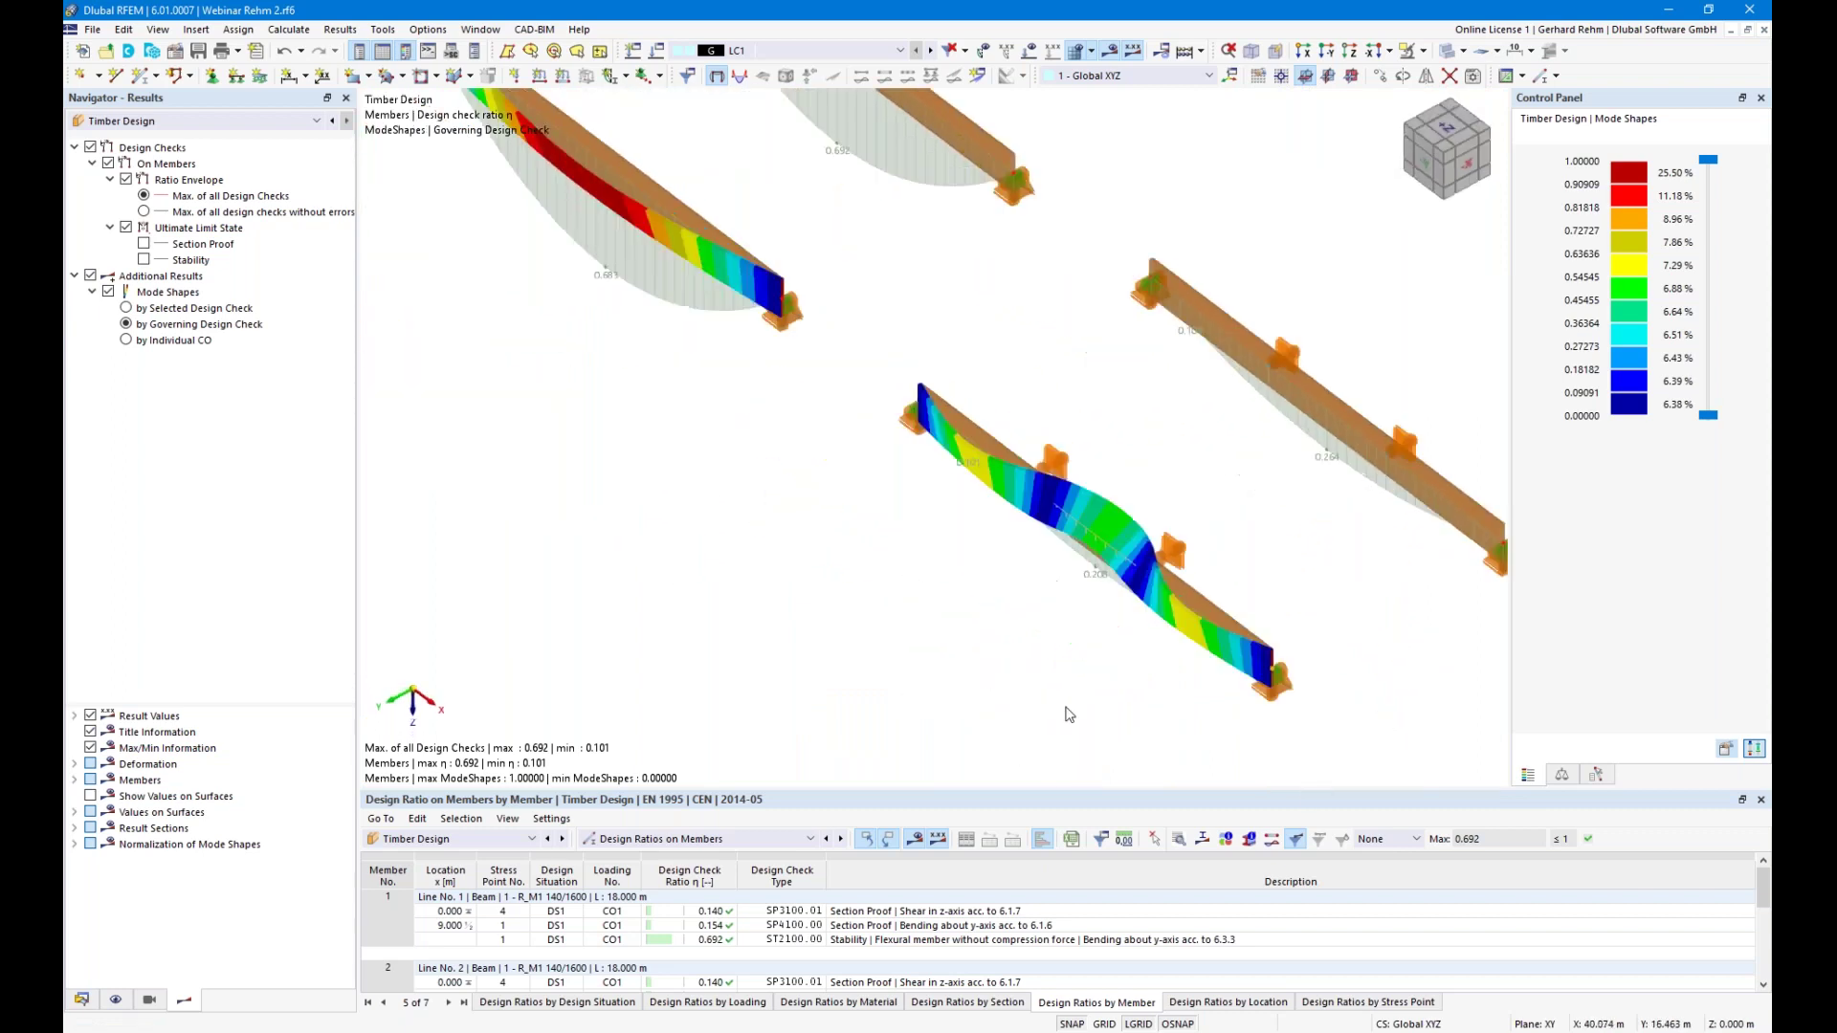
scroll(998, 515, down, 2)
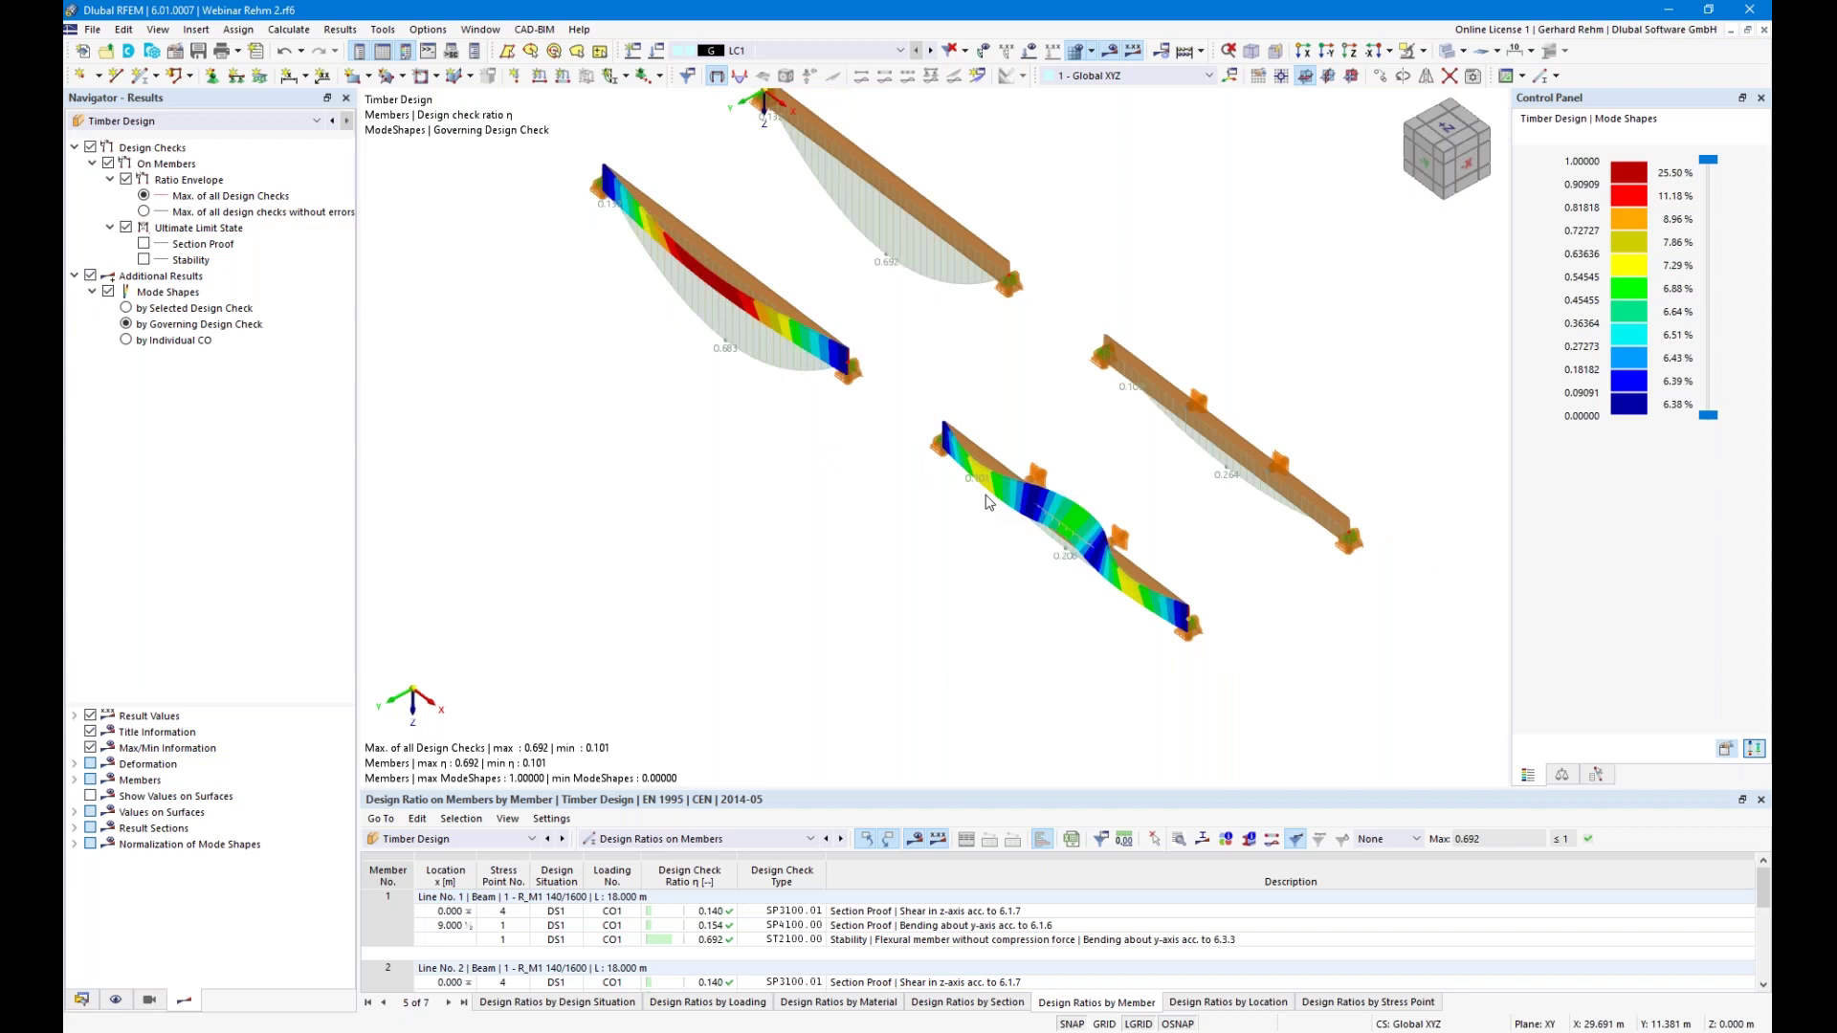
scroll(985, 497, down, 1)
middle_drag(834, 699, 834, 689)
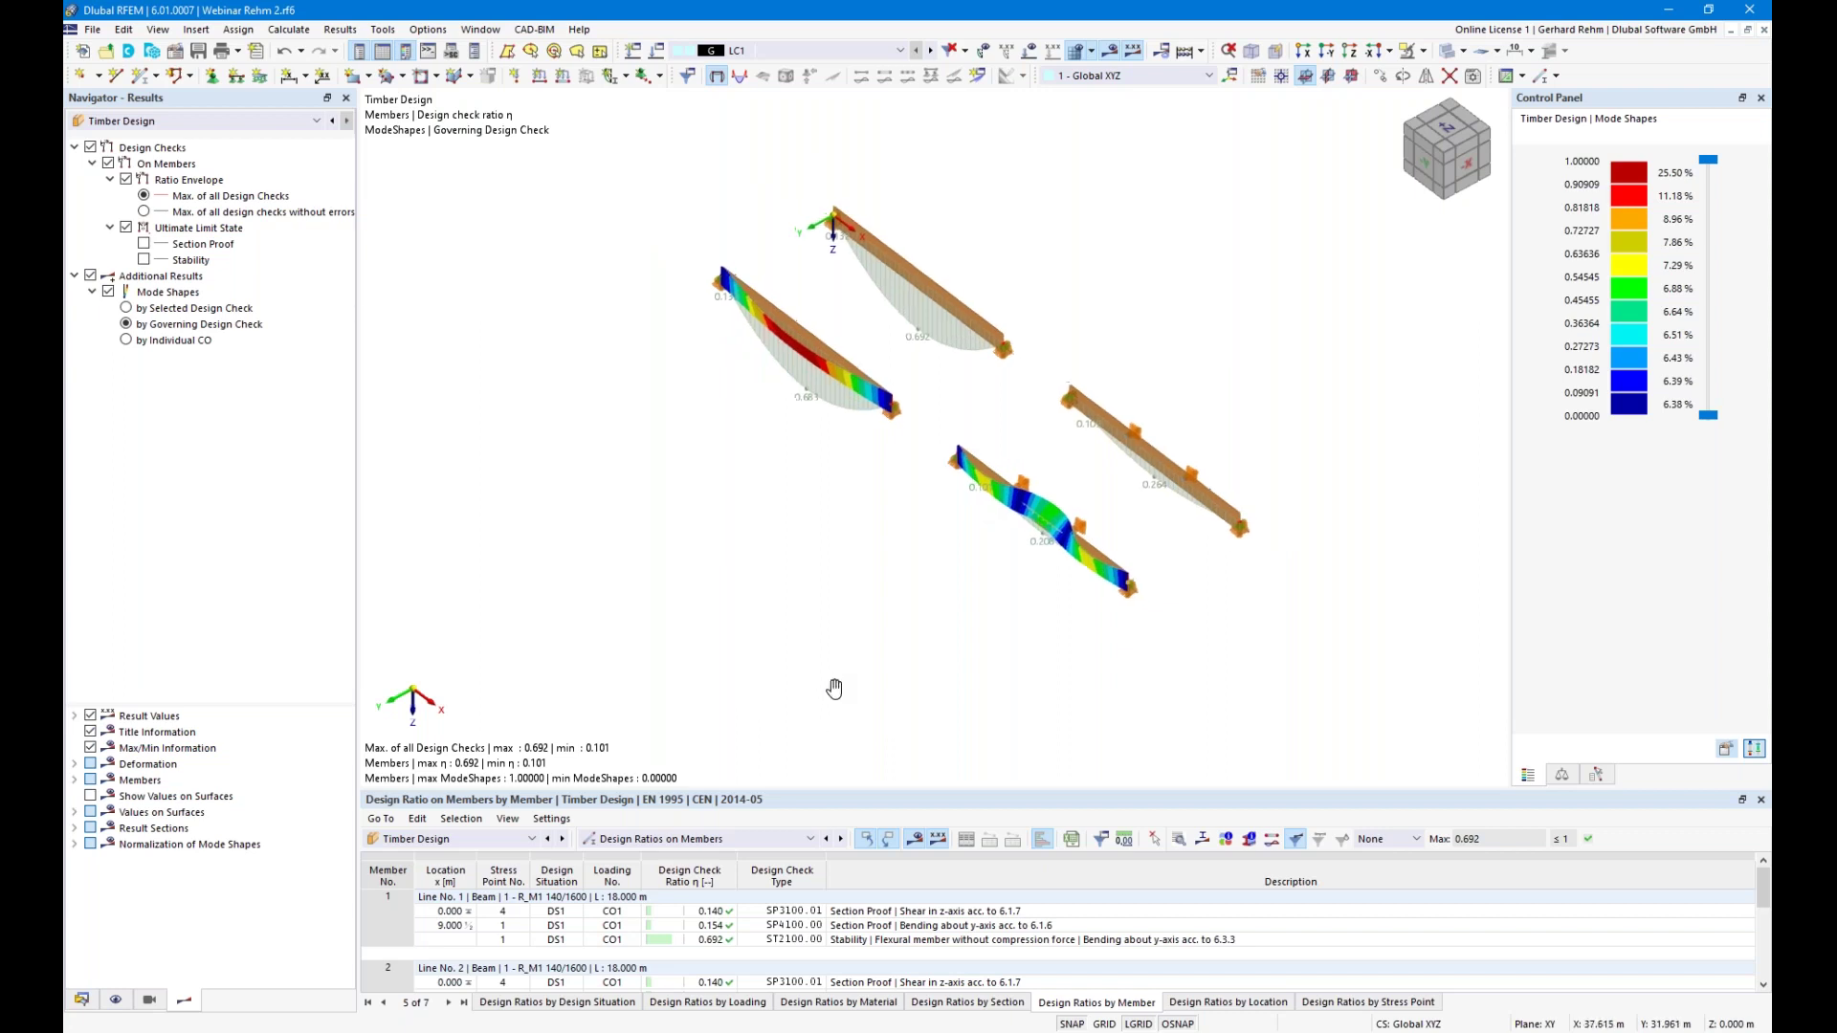
Switch to the browser and open the webinar page 'Model and Design Timber Structures in RFEM 6 and RSTAB 9' on the Dlubal website
key(F7)
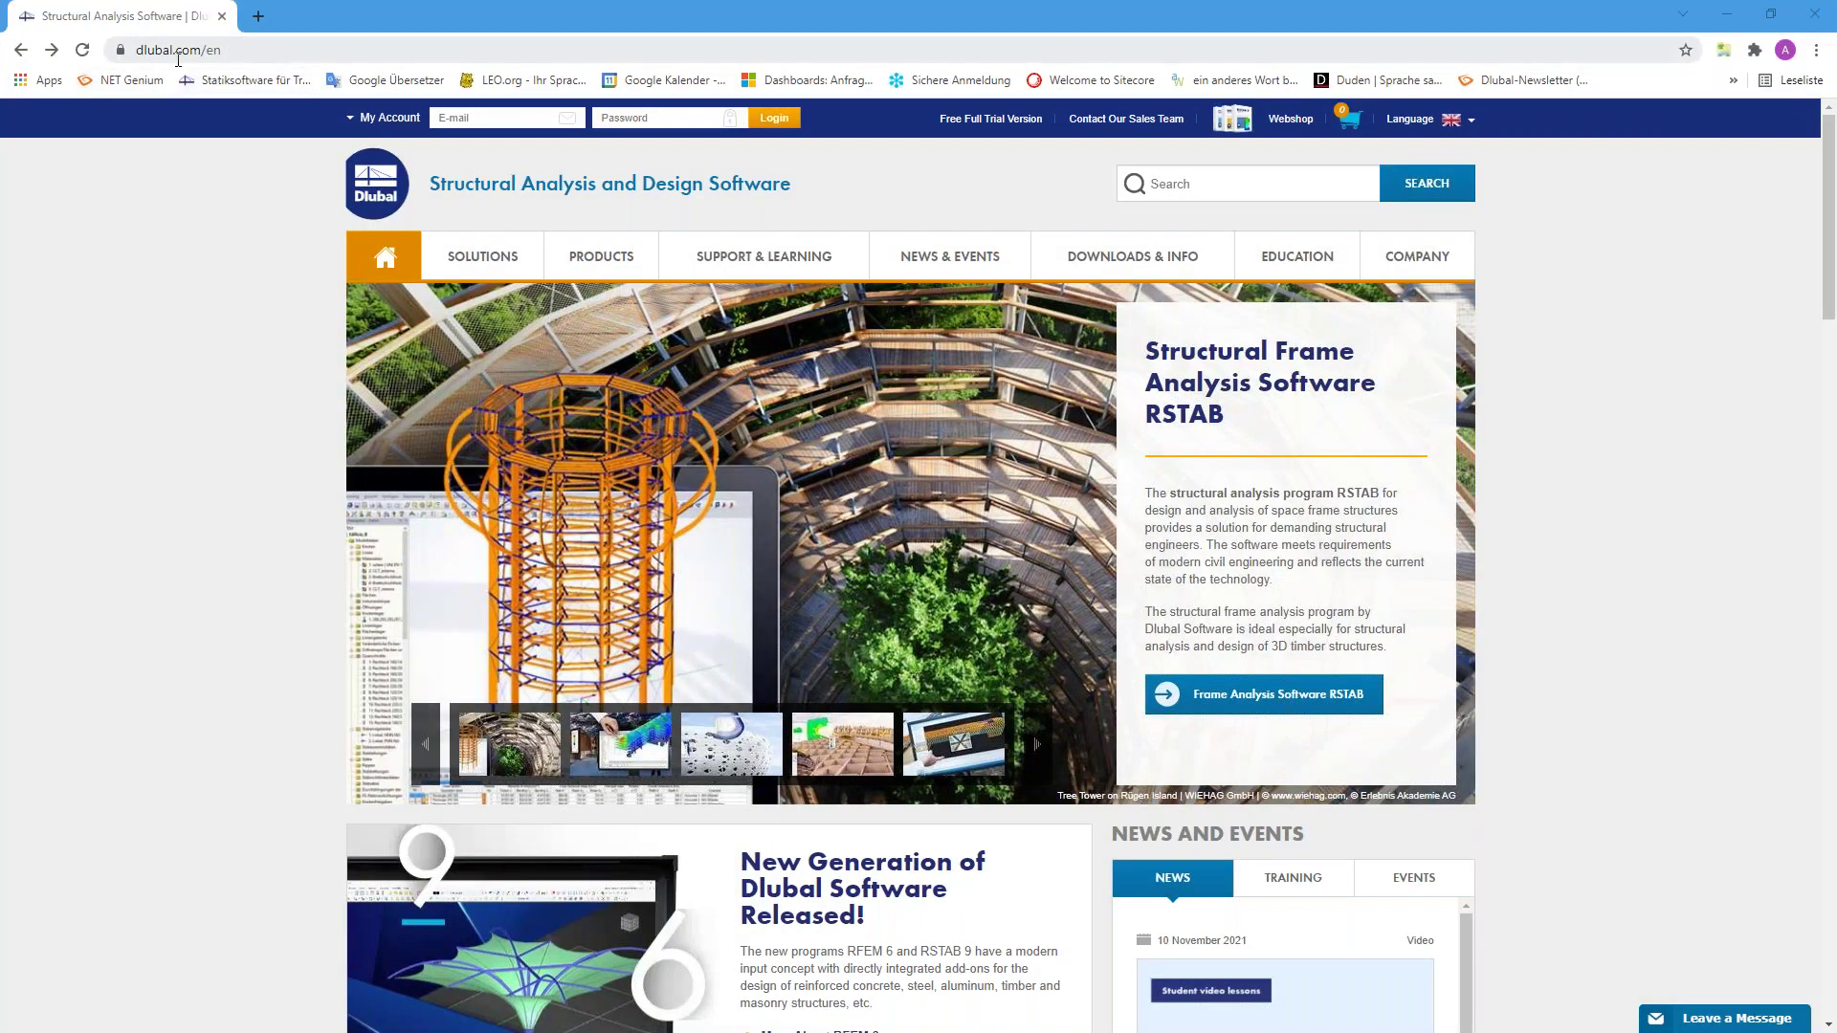
mouse_move(937, 269)
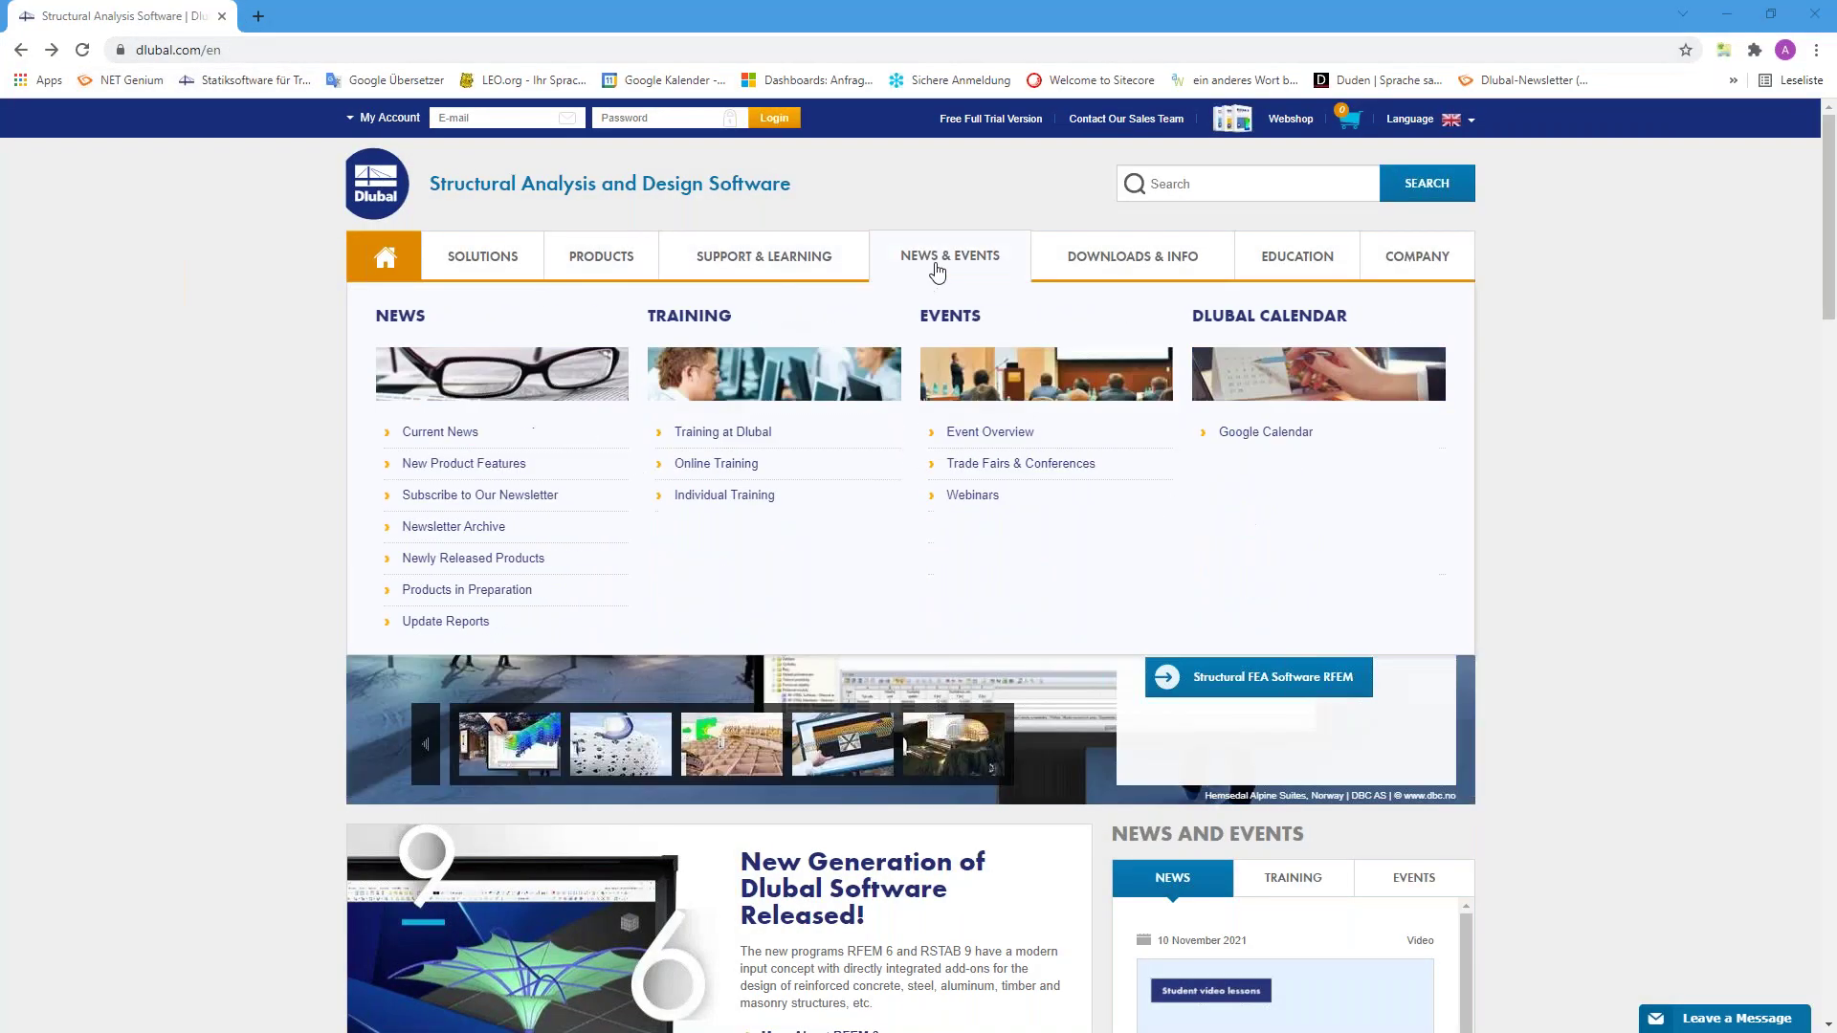
click(972, 495)
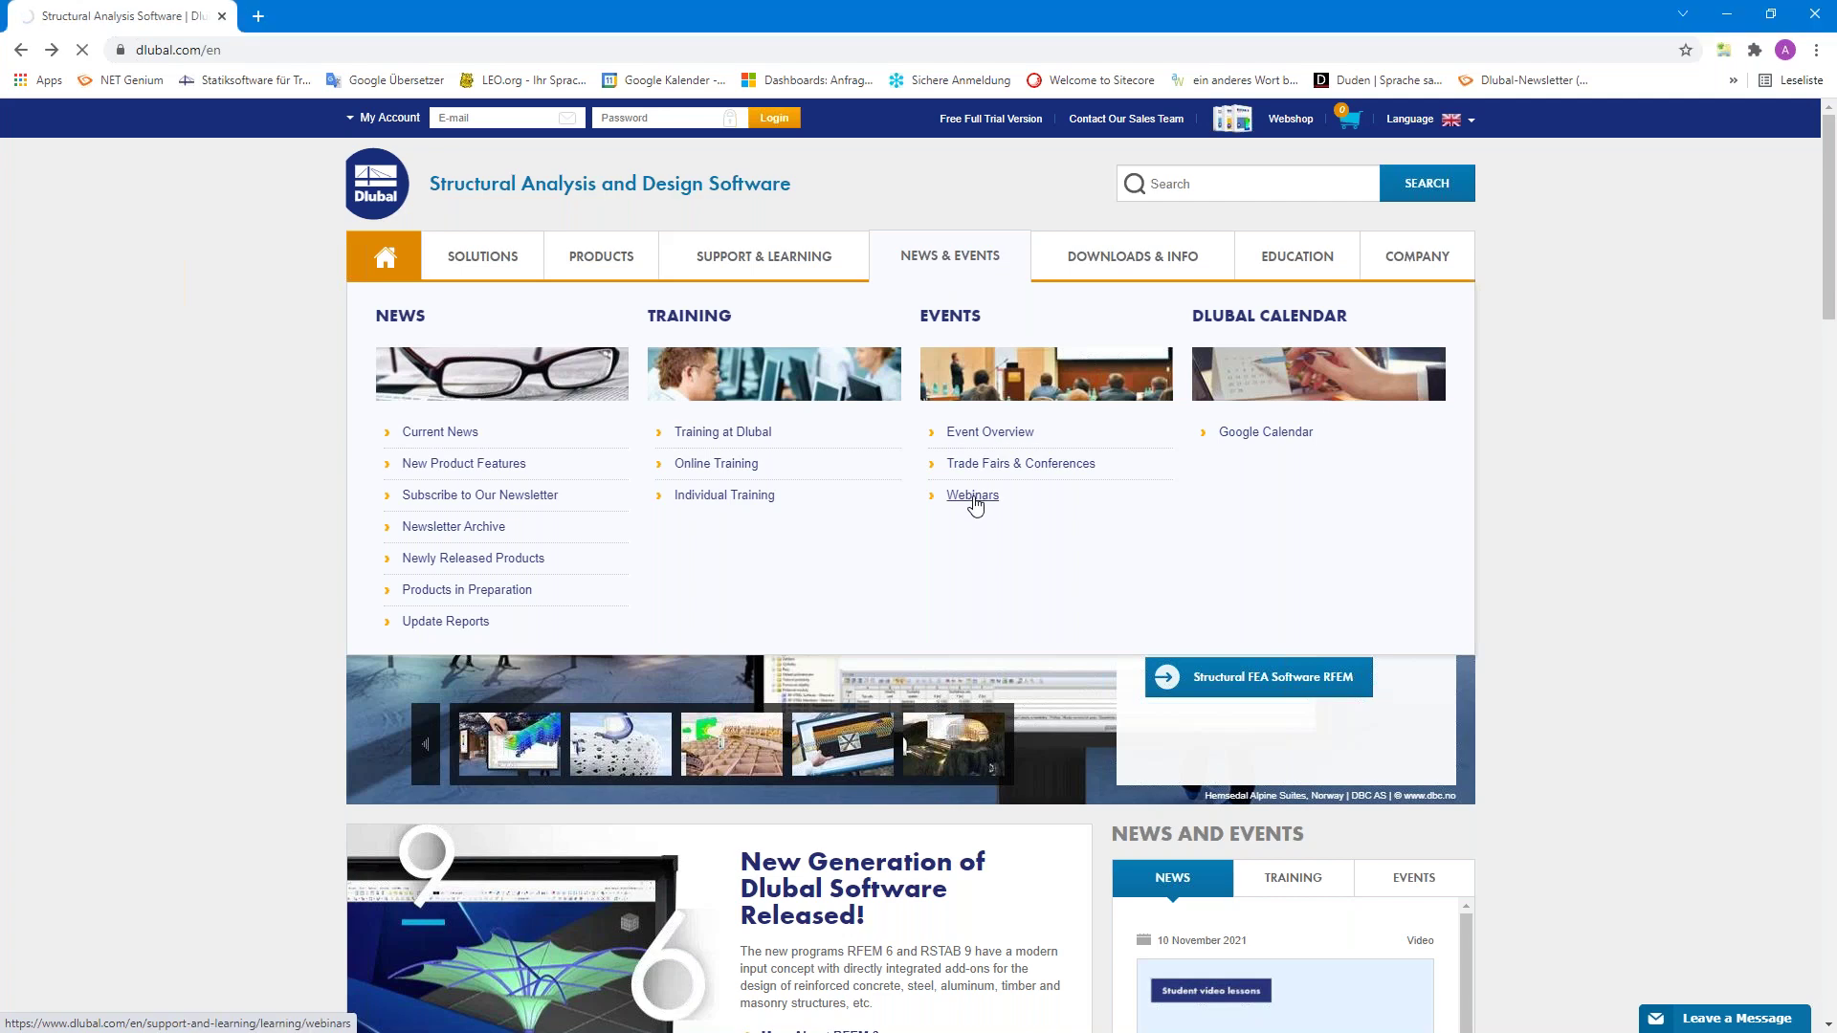
scroll(976, 506, down, 5)
scroll(976, 505, down, 11)
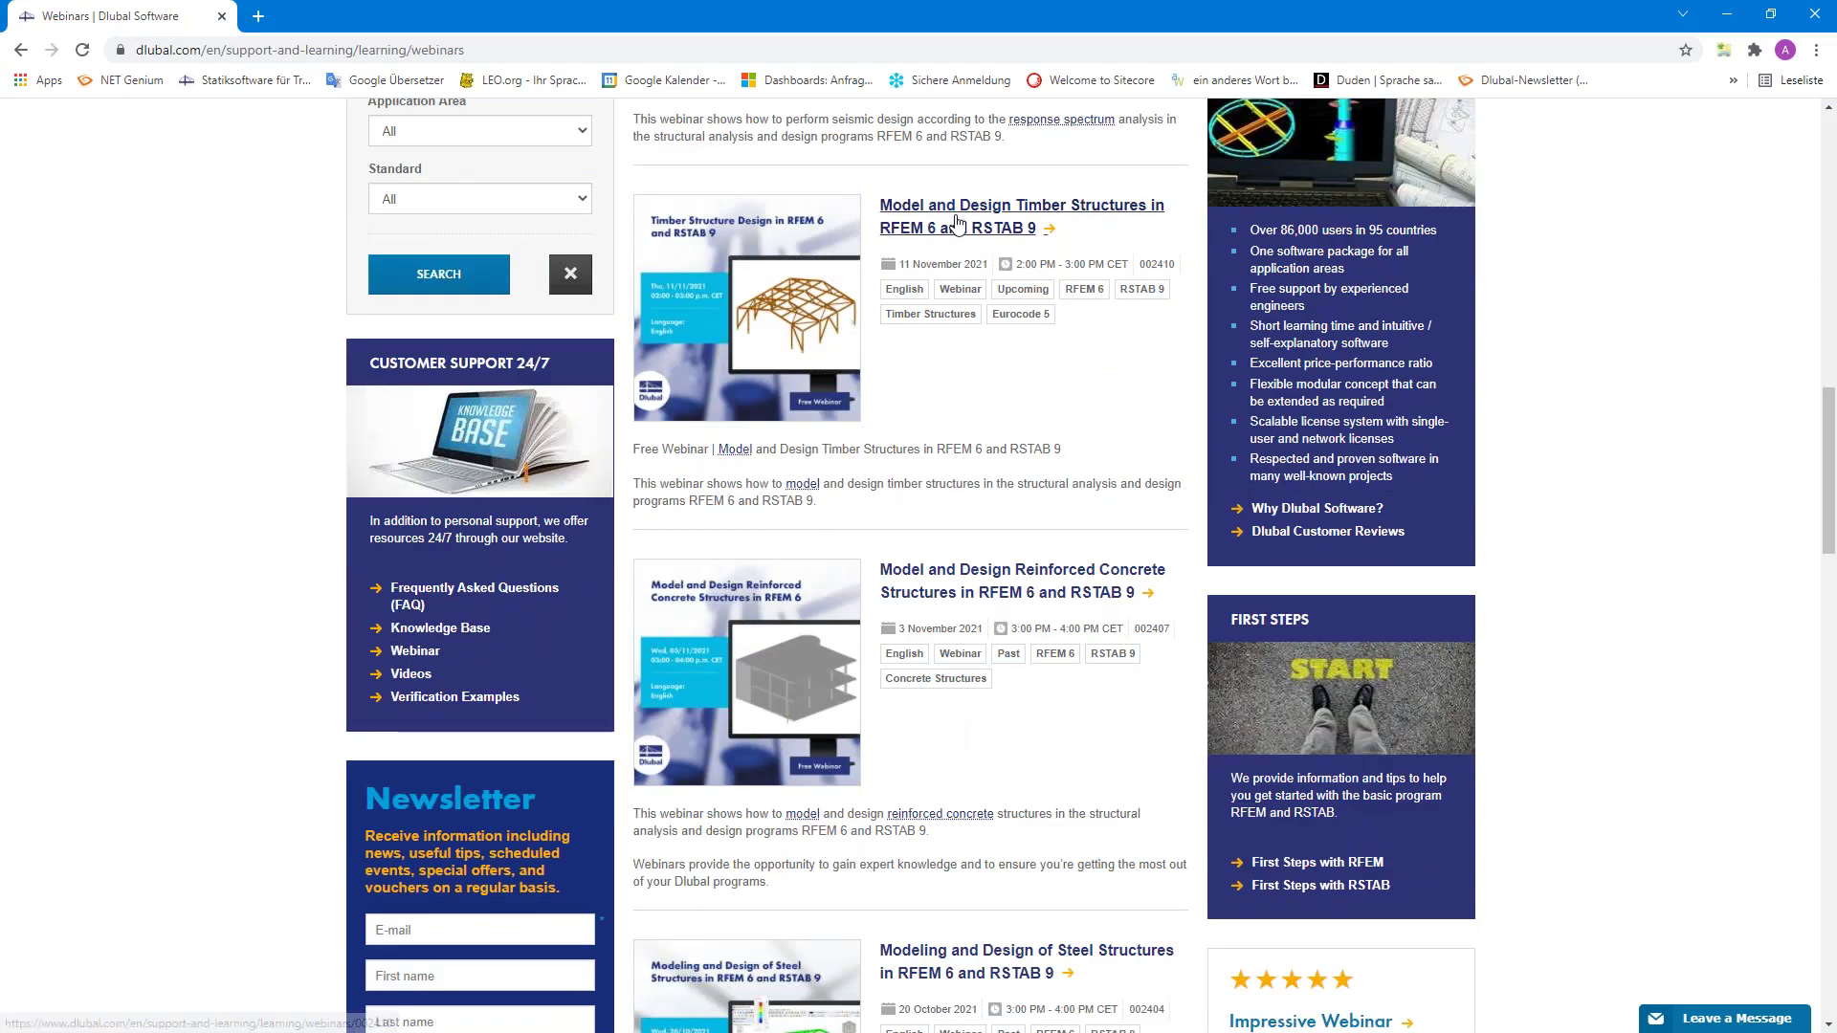
click(961, 211)
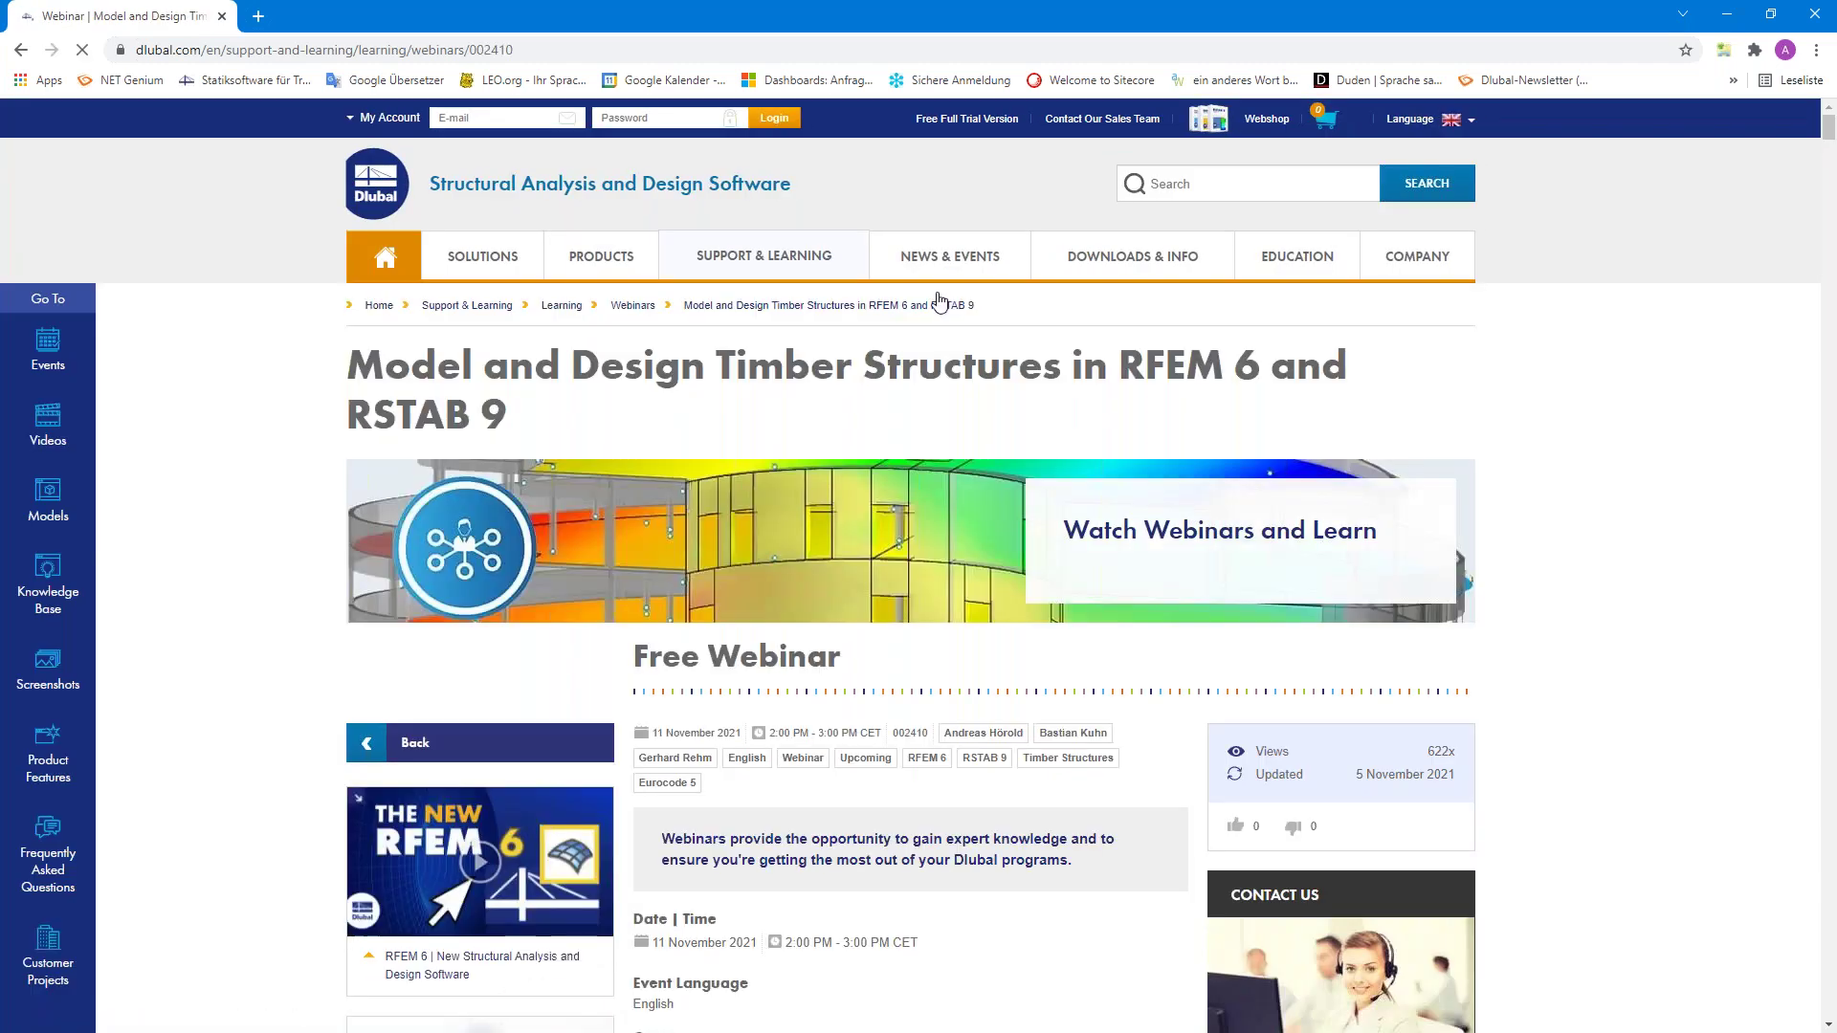
Look through the webinar page's content, recommended events, videos and Models to Download, then return to its beginning
scroll(937, 304, down, 3)
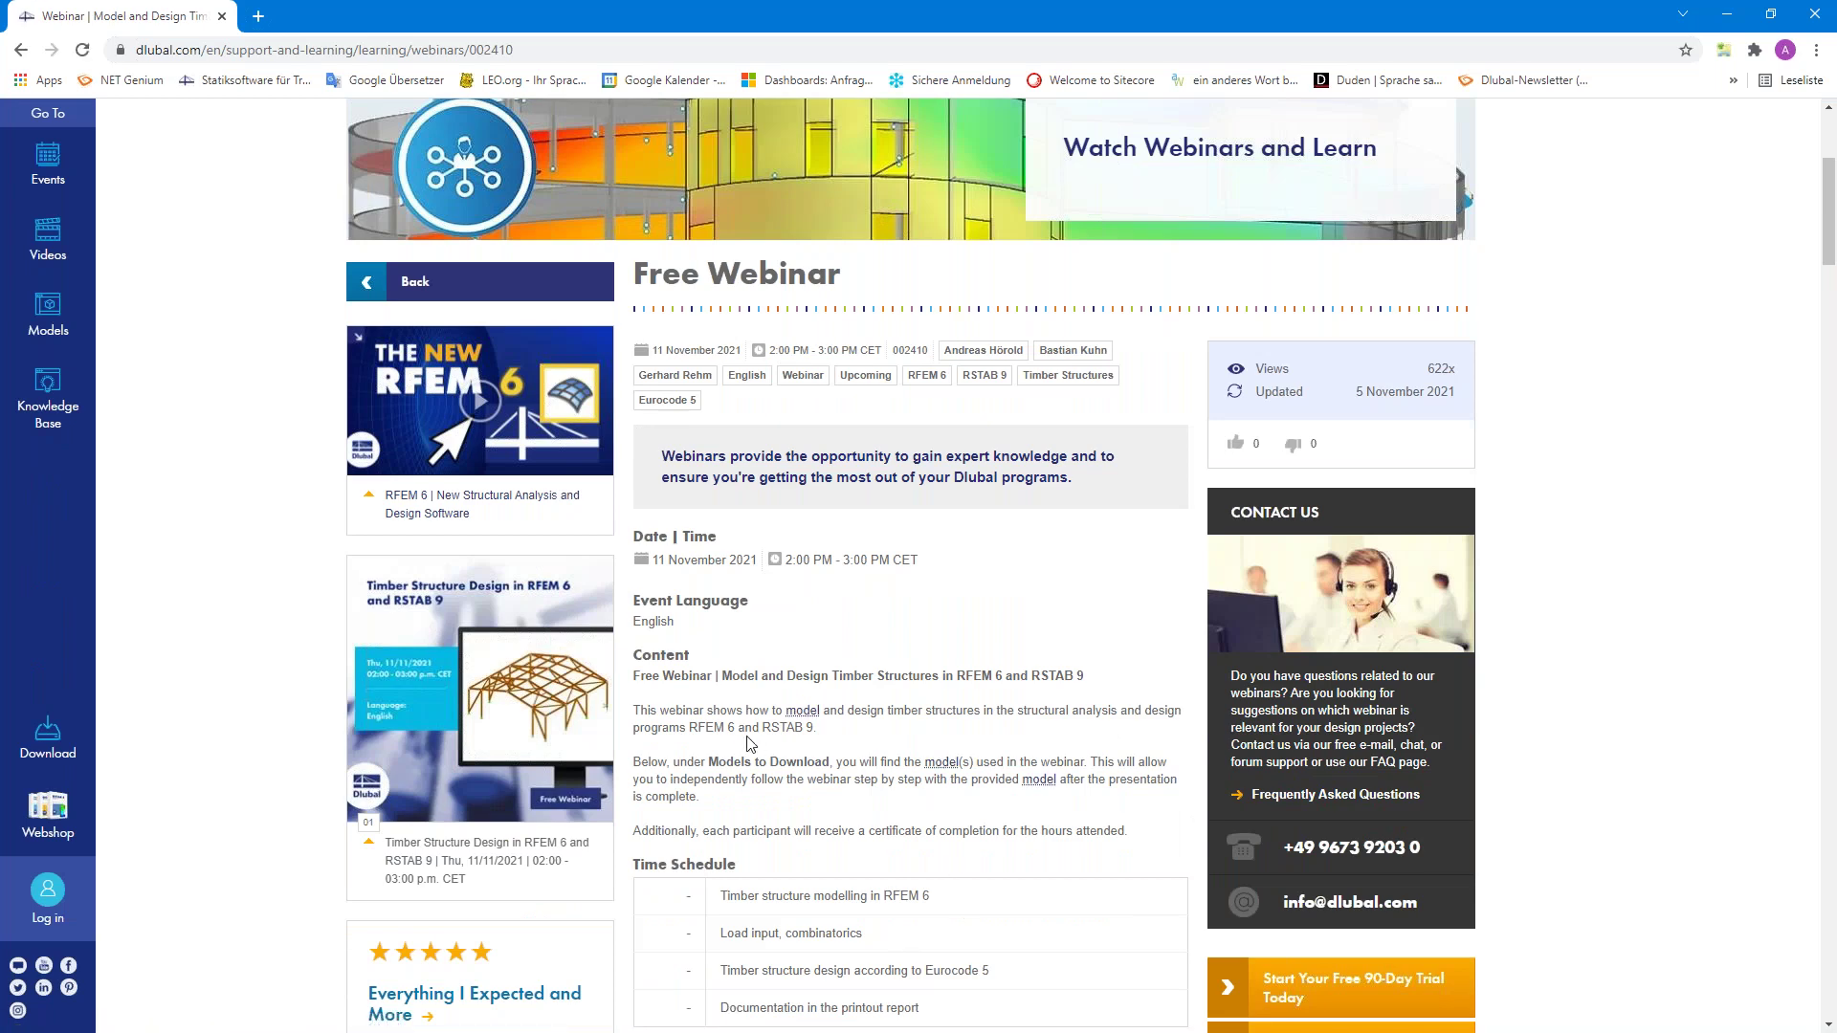
scroll(749, 744, down, 3)
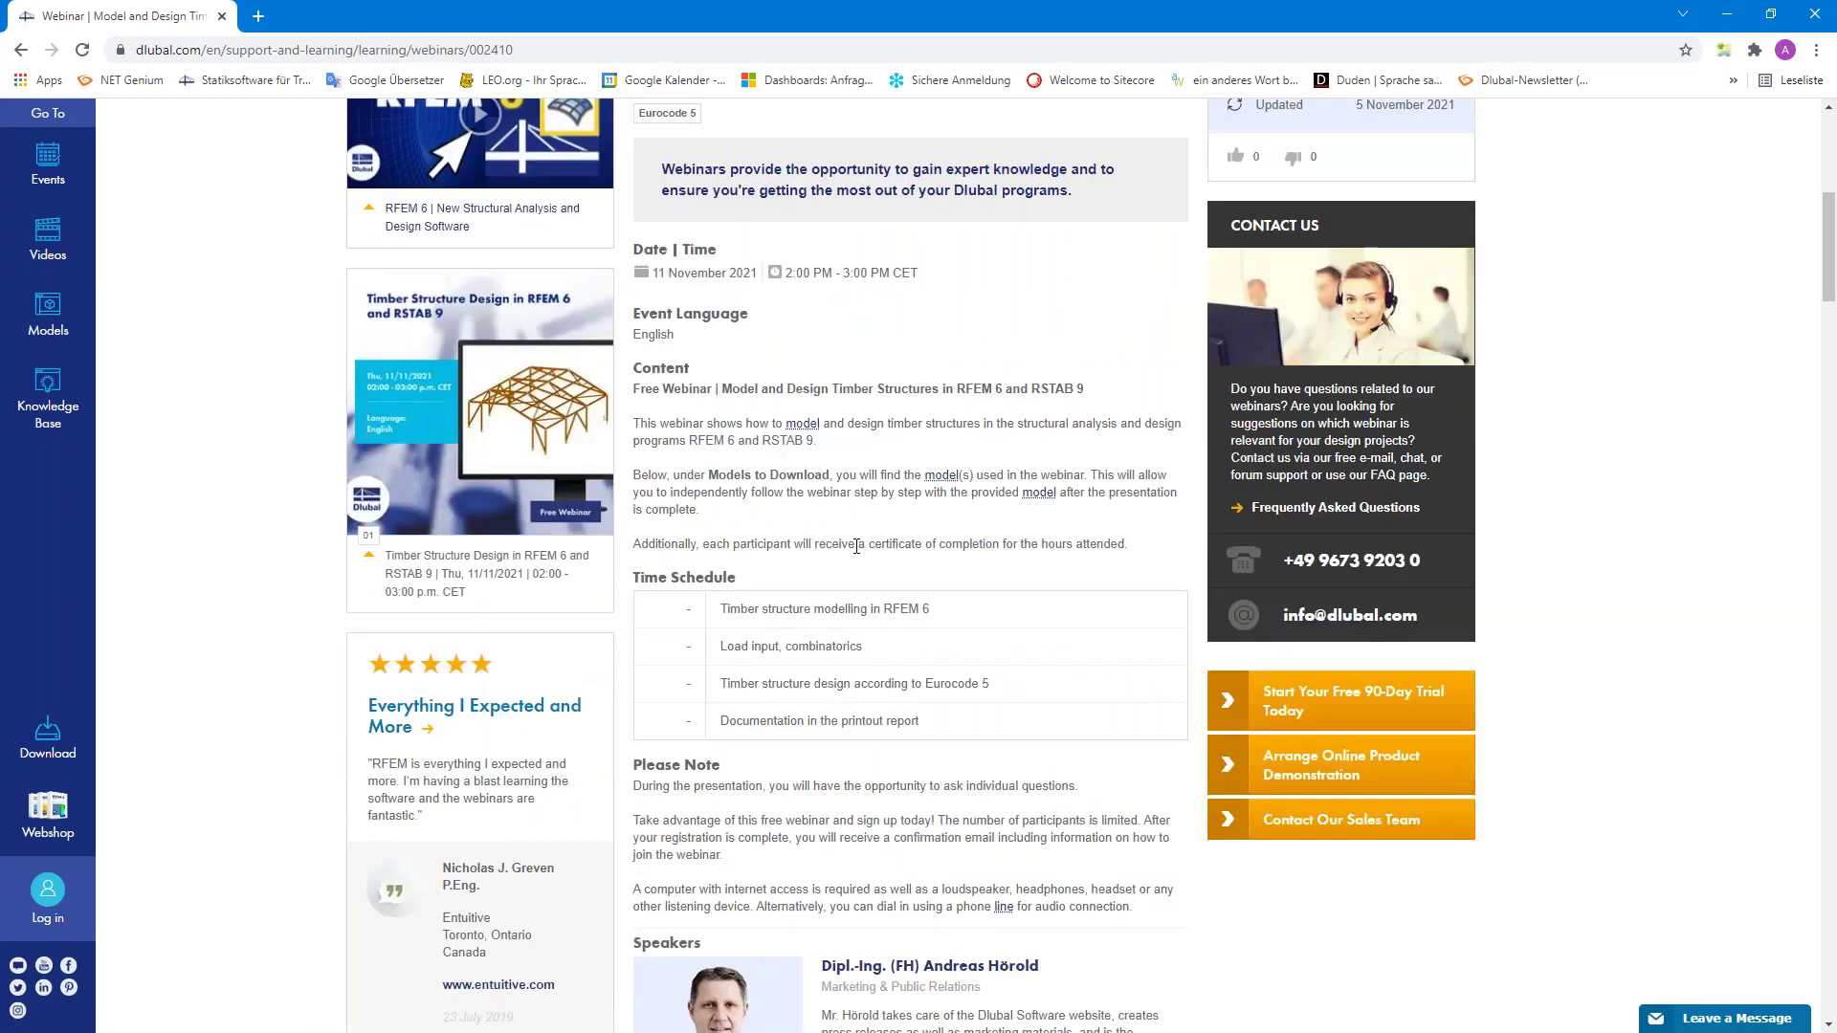
scroll(857, 546, down, 15)
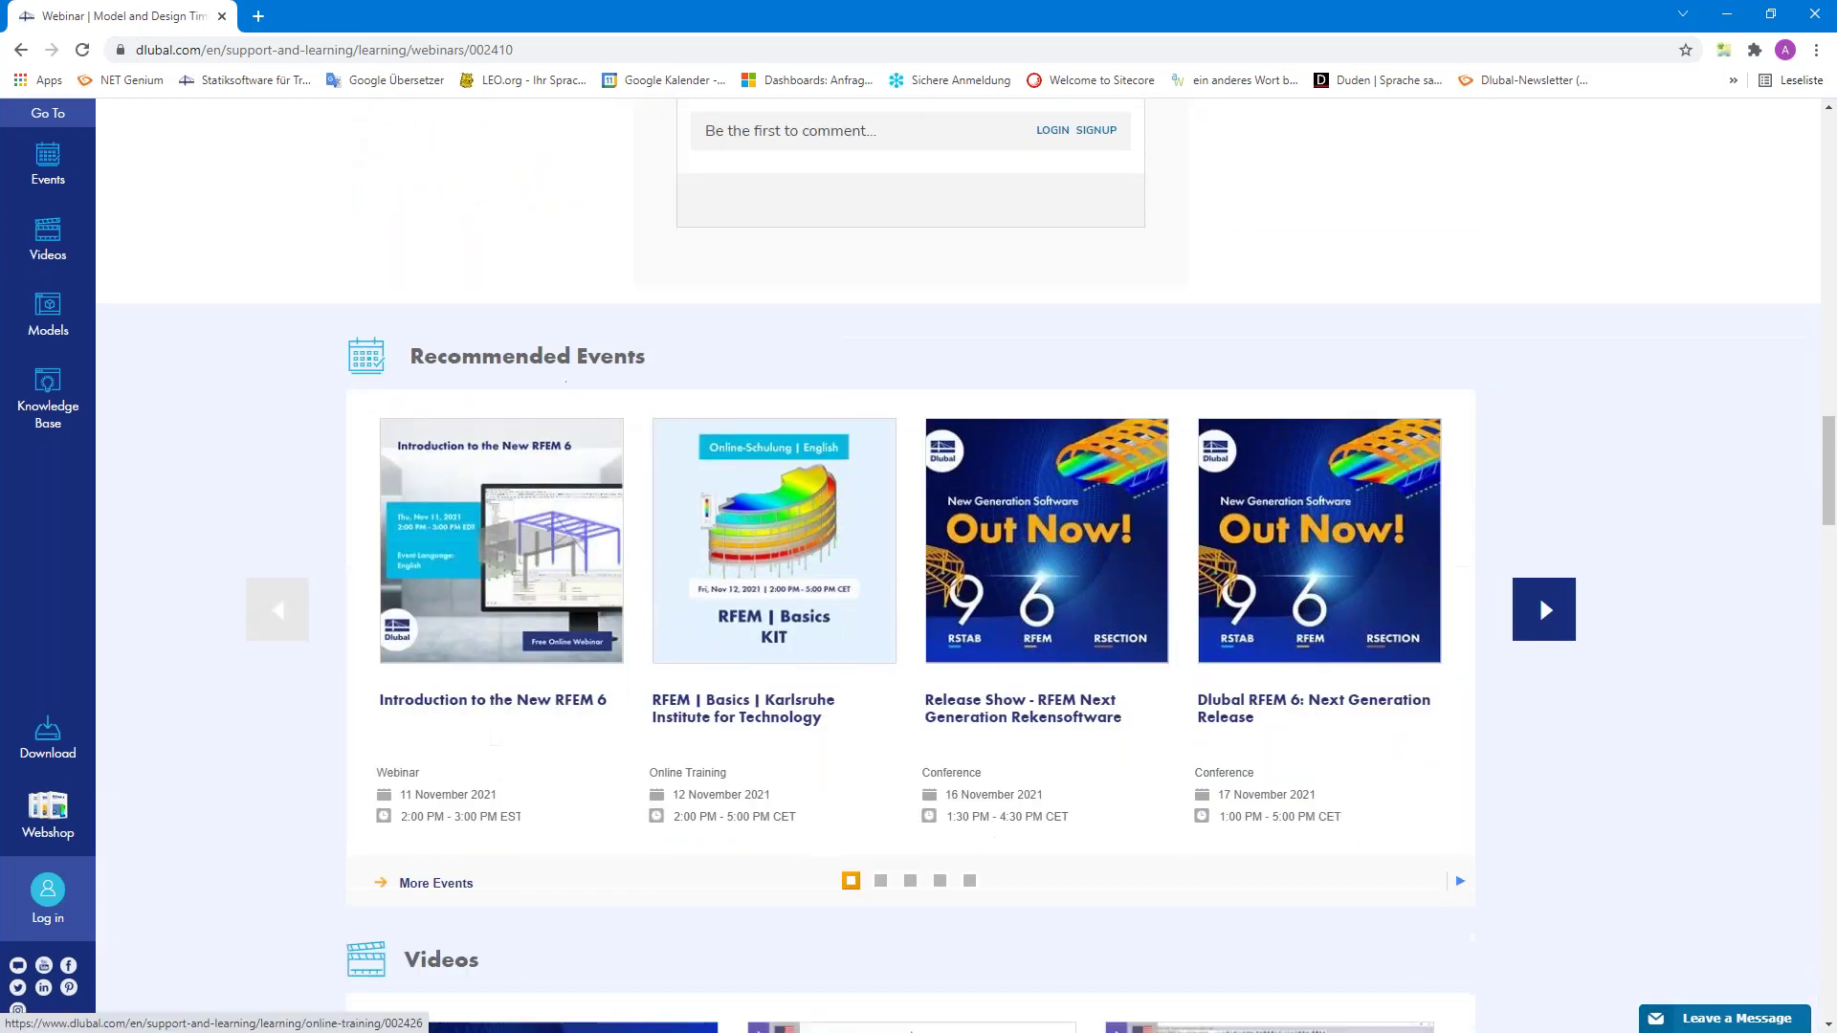
scroll(513, 699, down, 10)
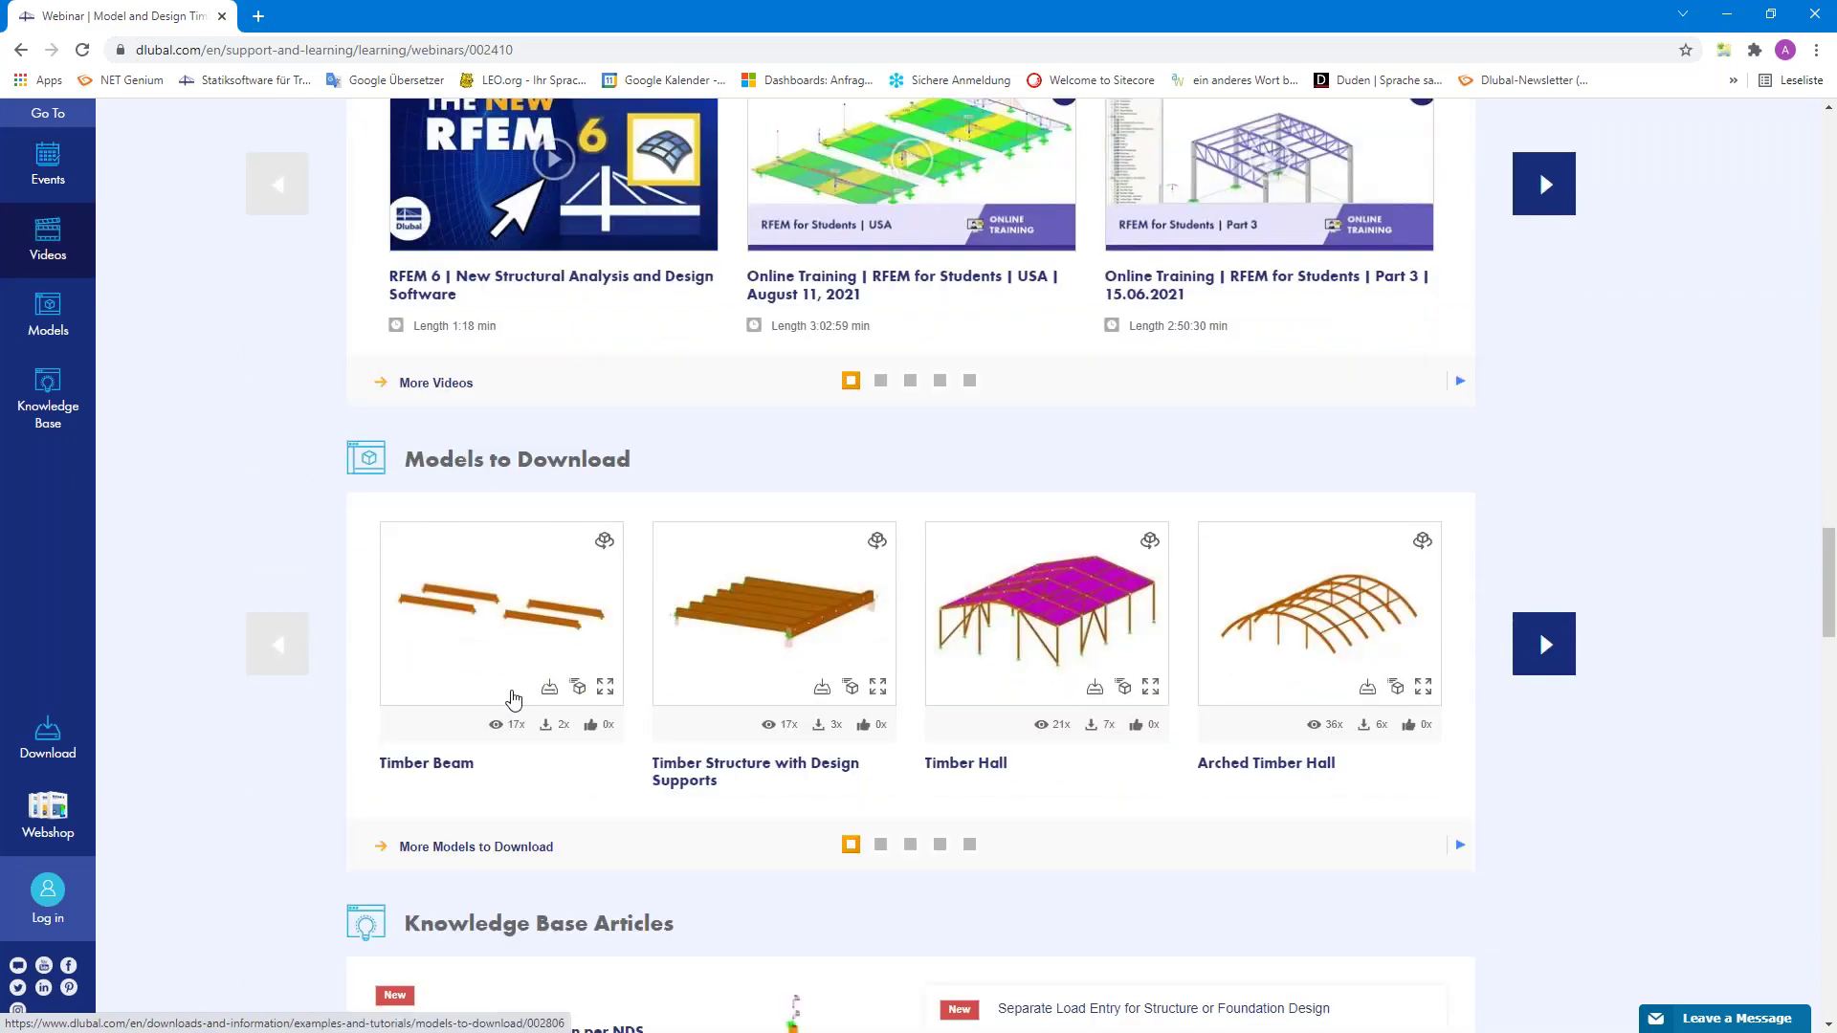
scroll(582, 725, up, 20)
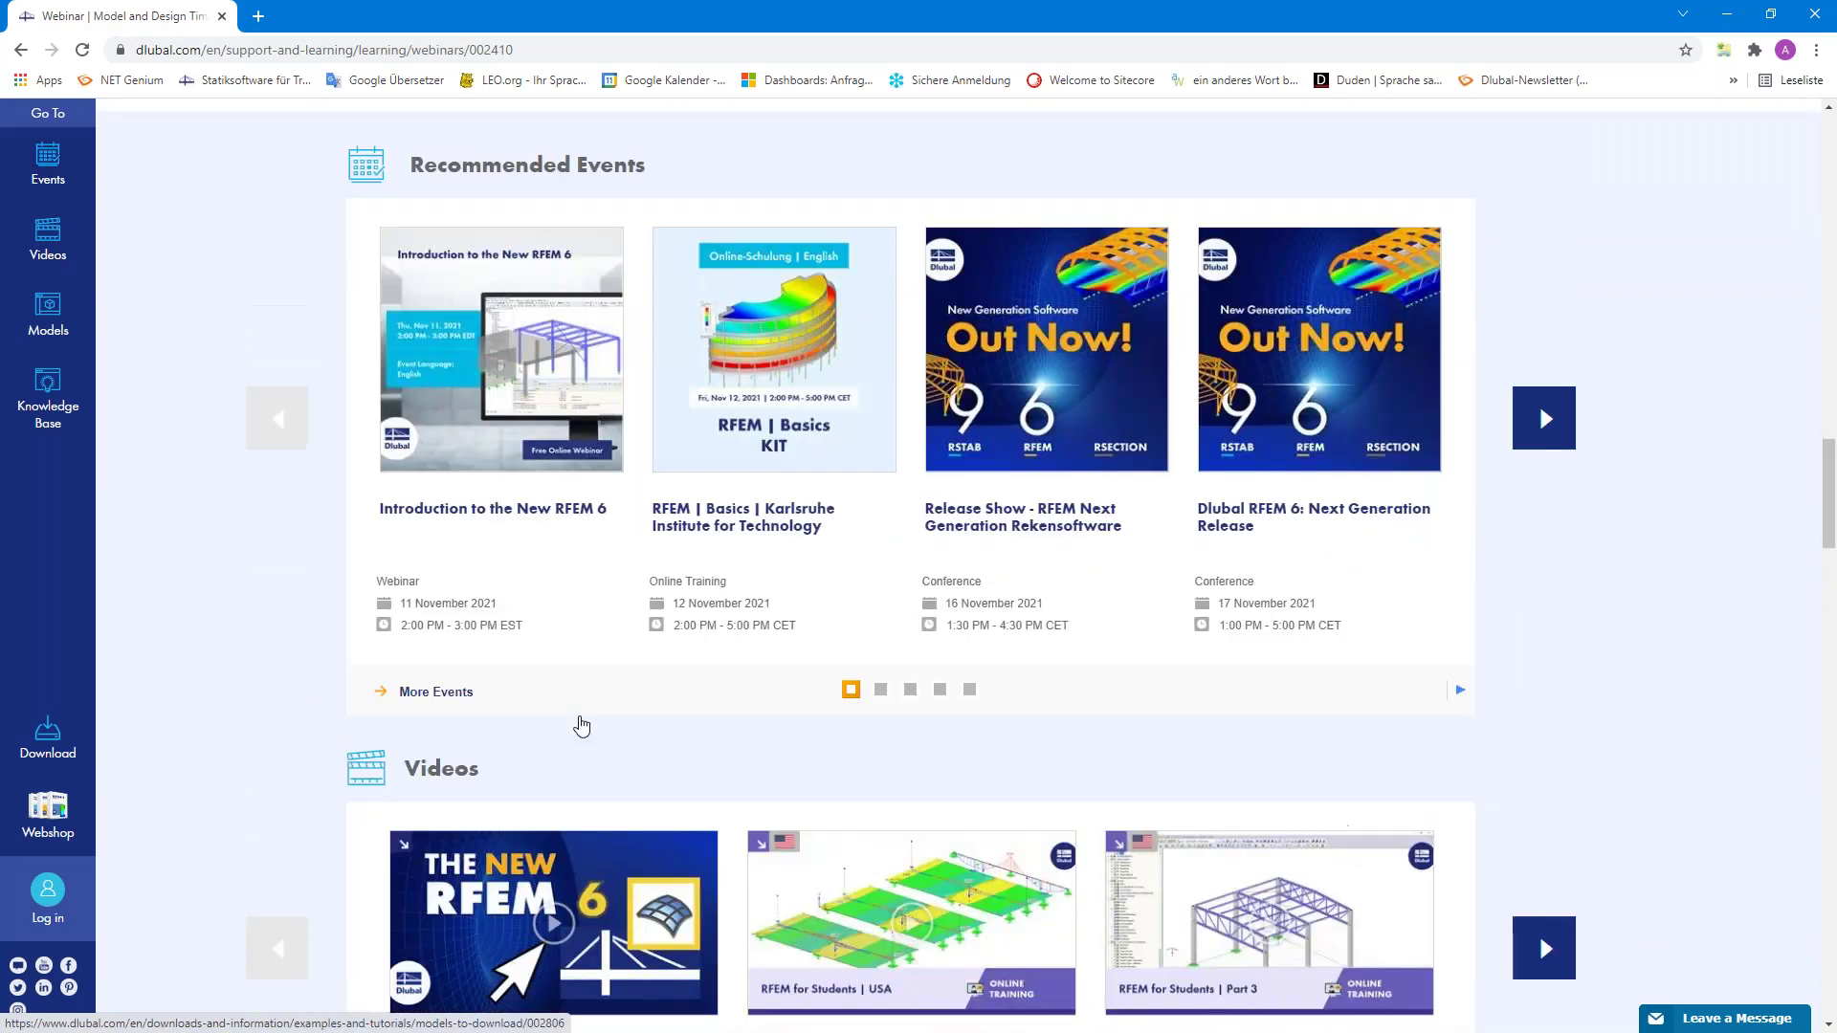
scroll(582, 726, up, 10)
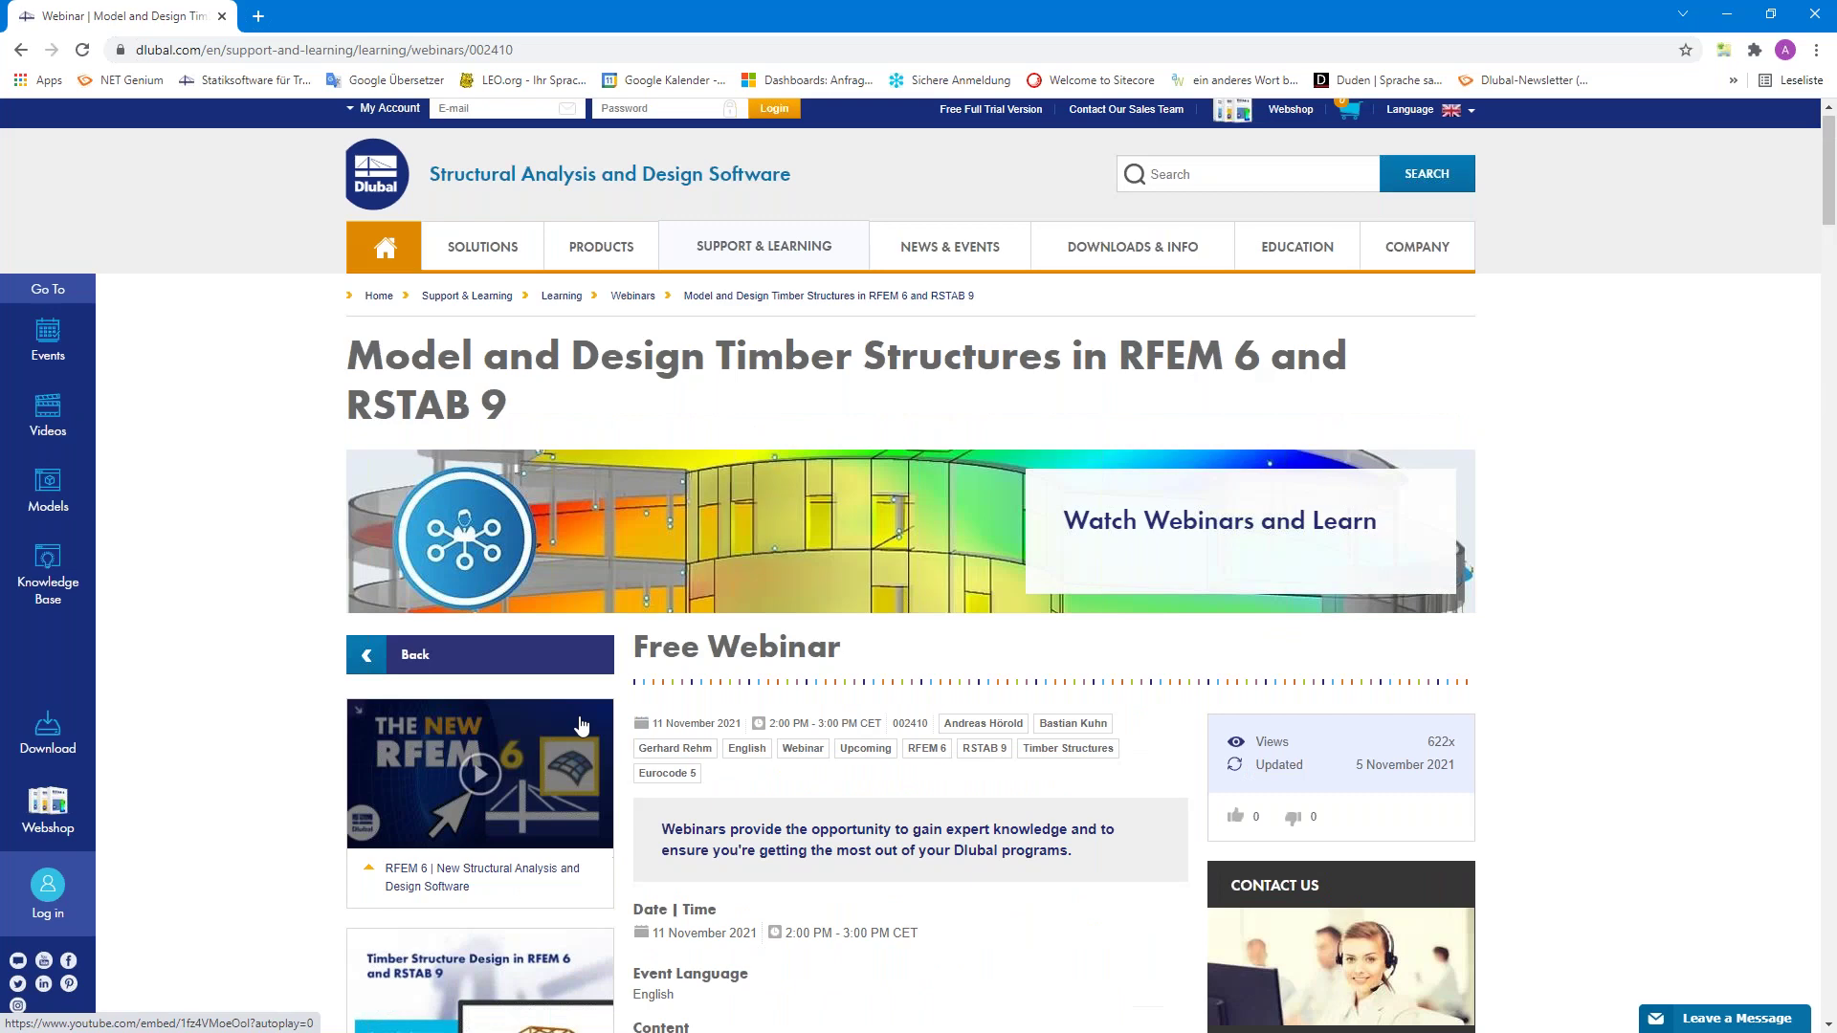